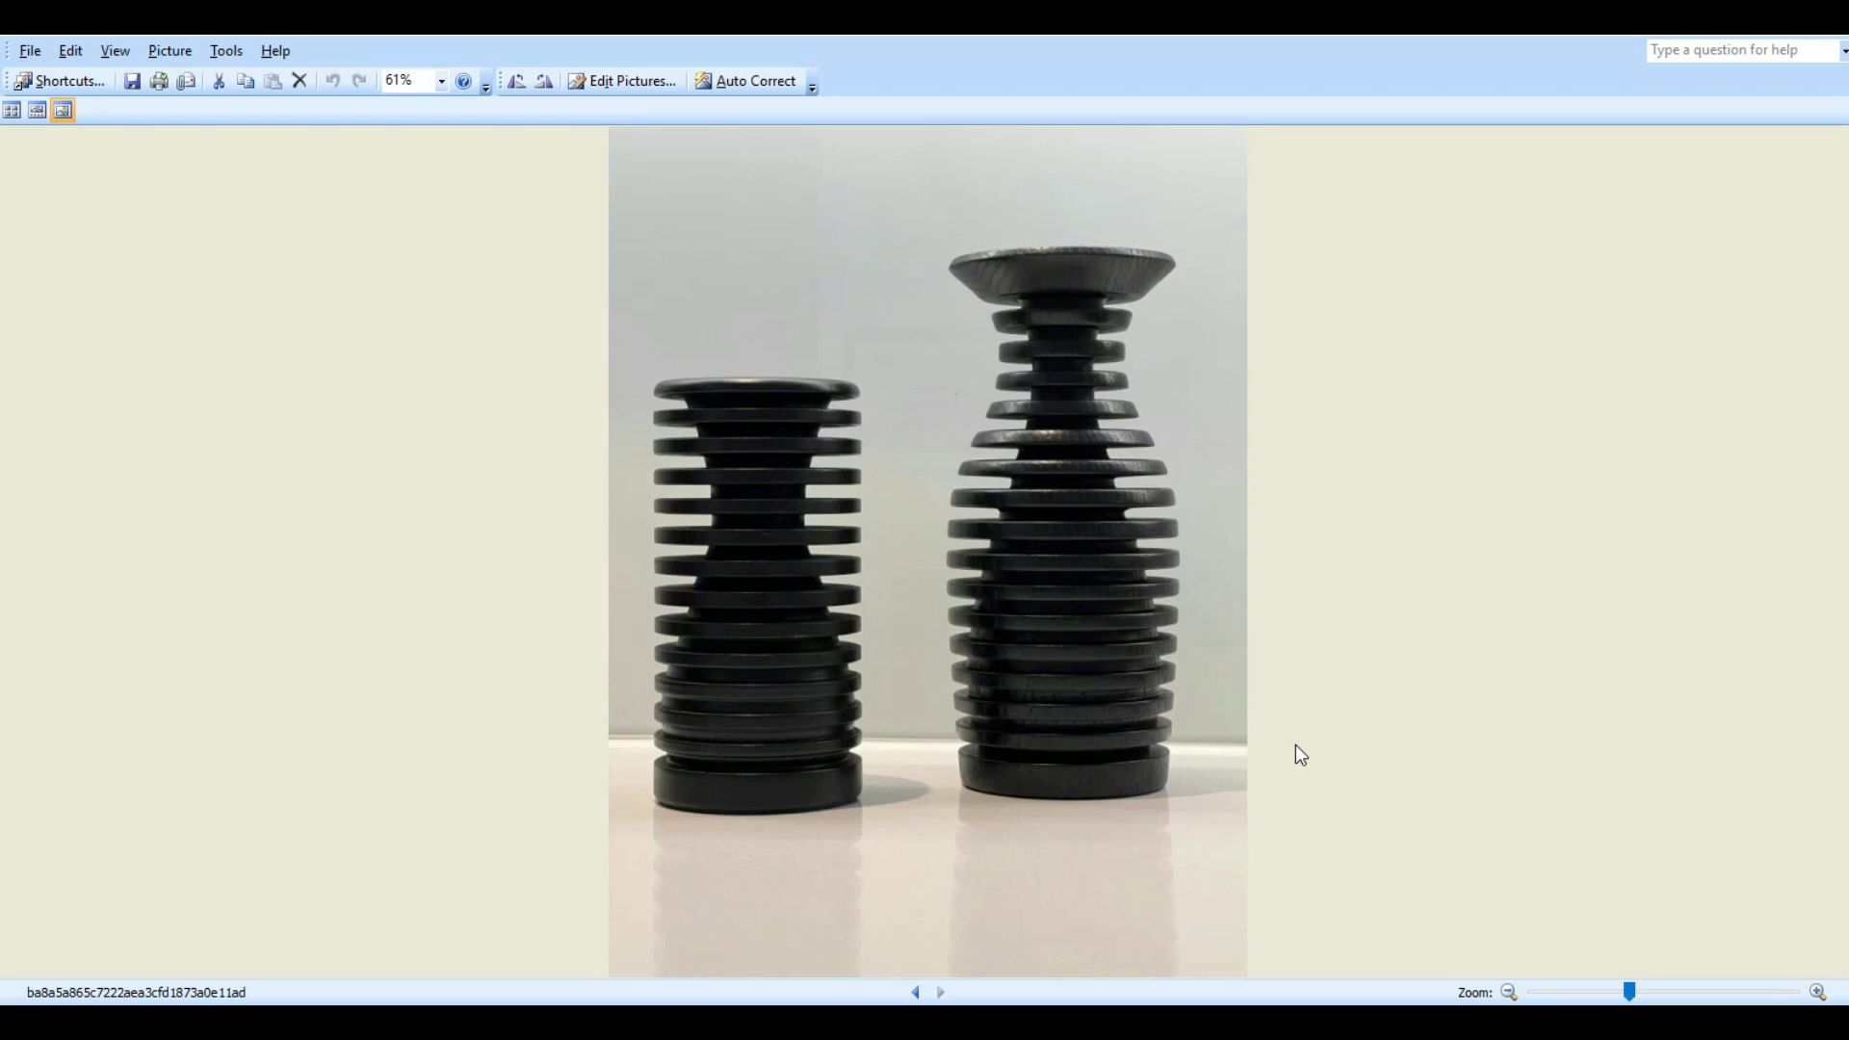
- Compare the two reference pictures of the black ribbed vases in the picture viewer
key("Right")
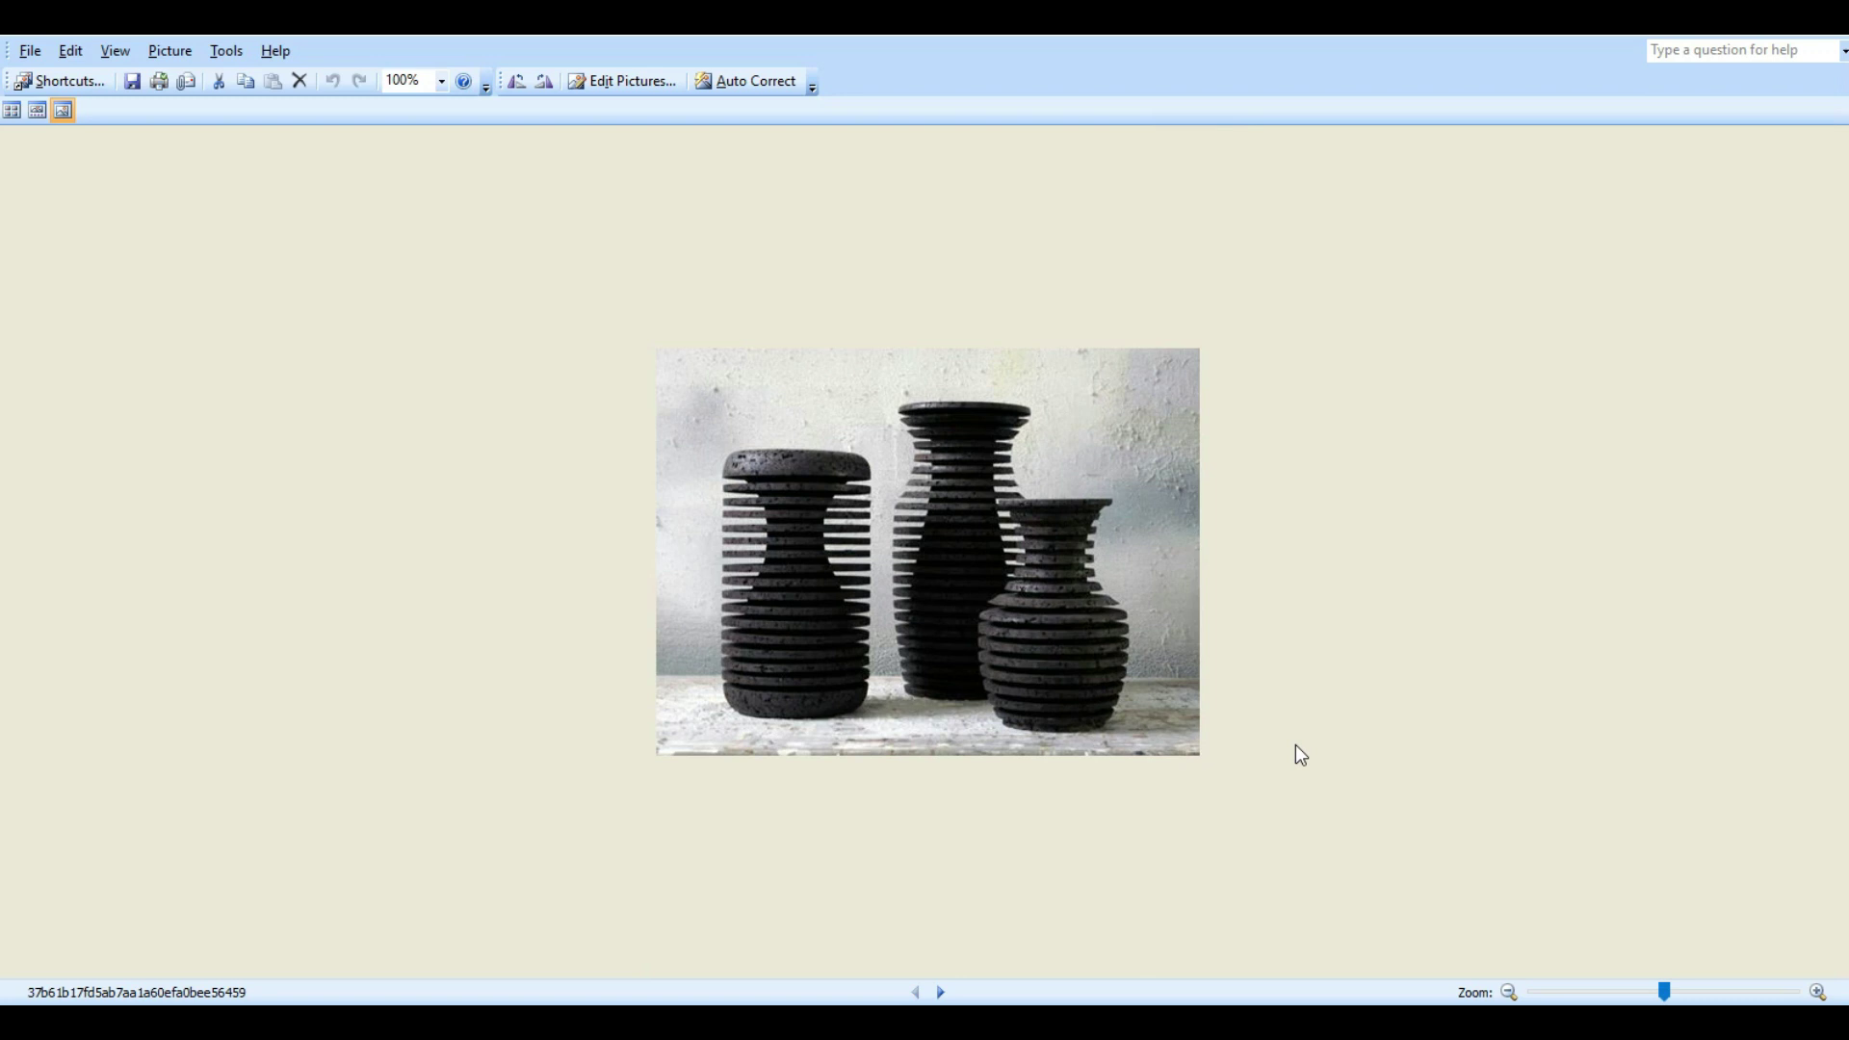
key("Right")
key("Left")
key("Right")
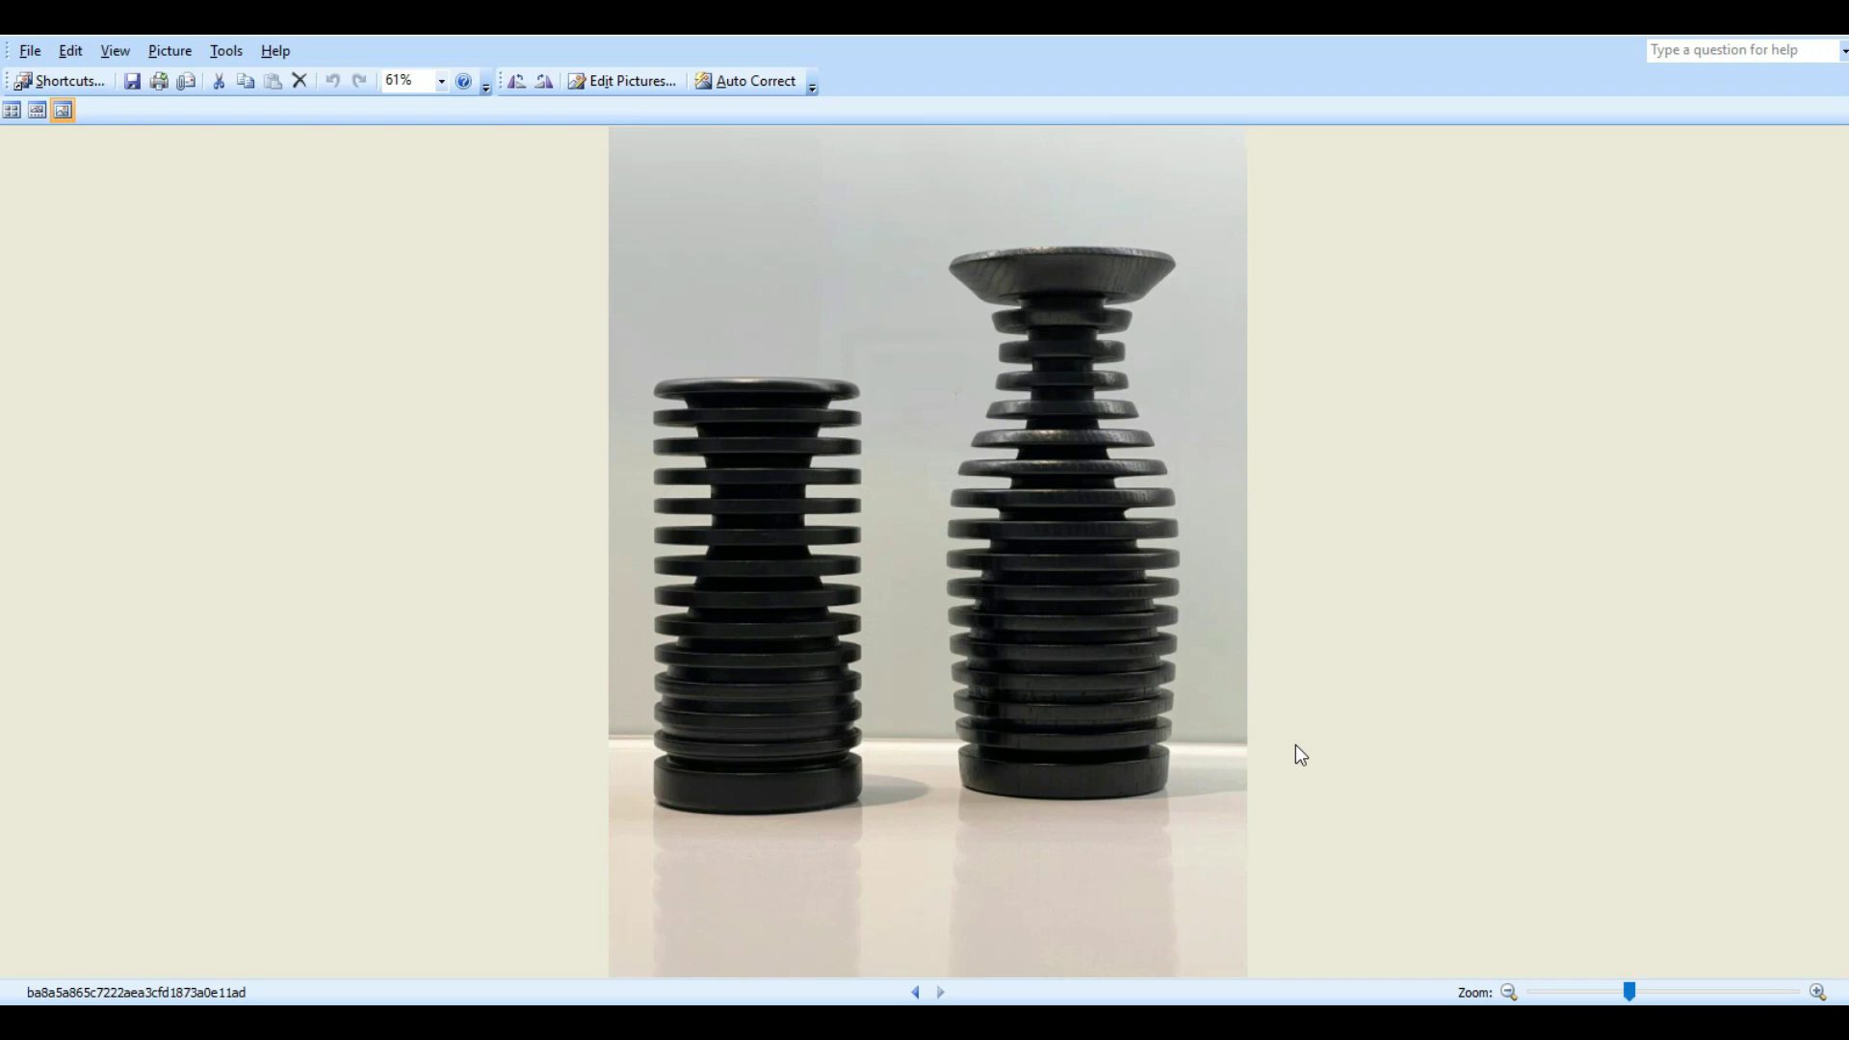
key("Right")
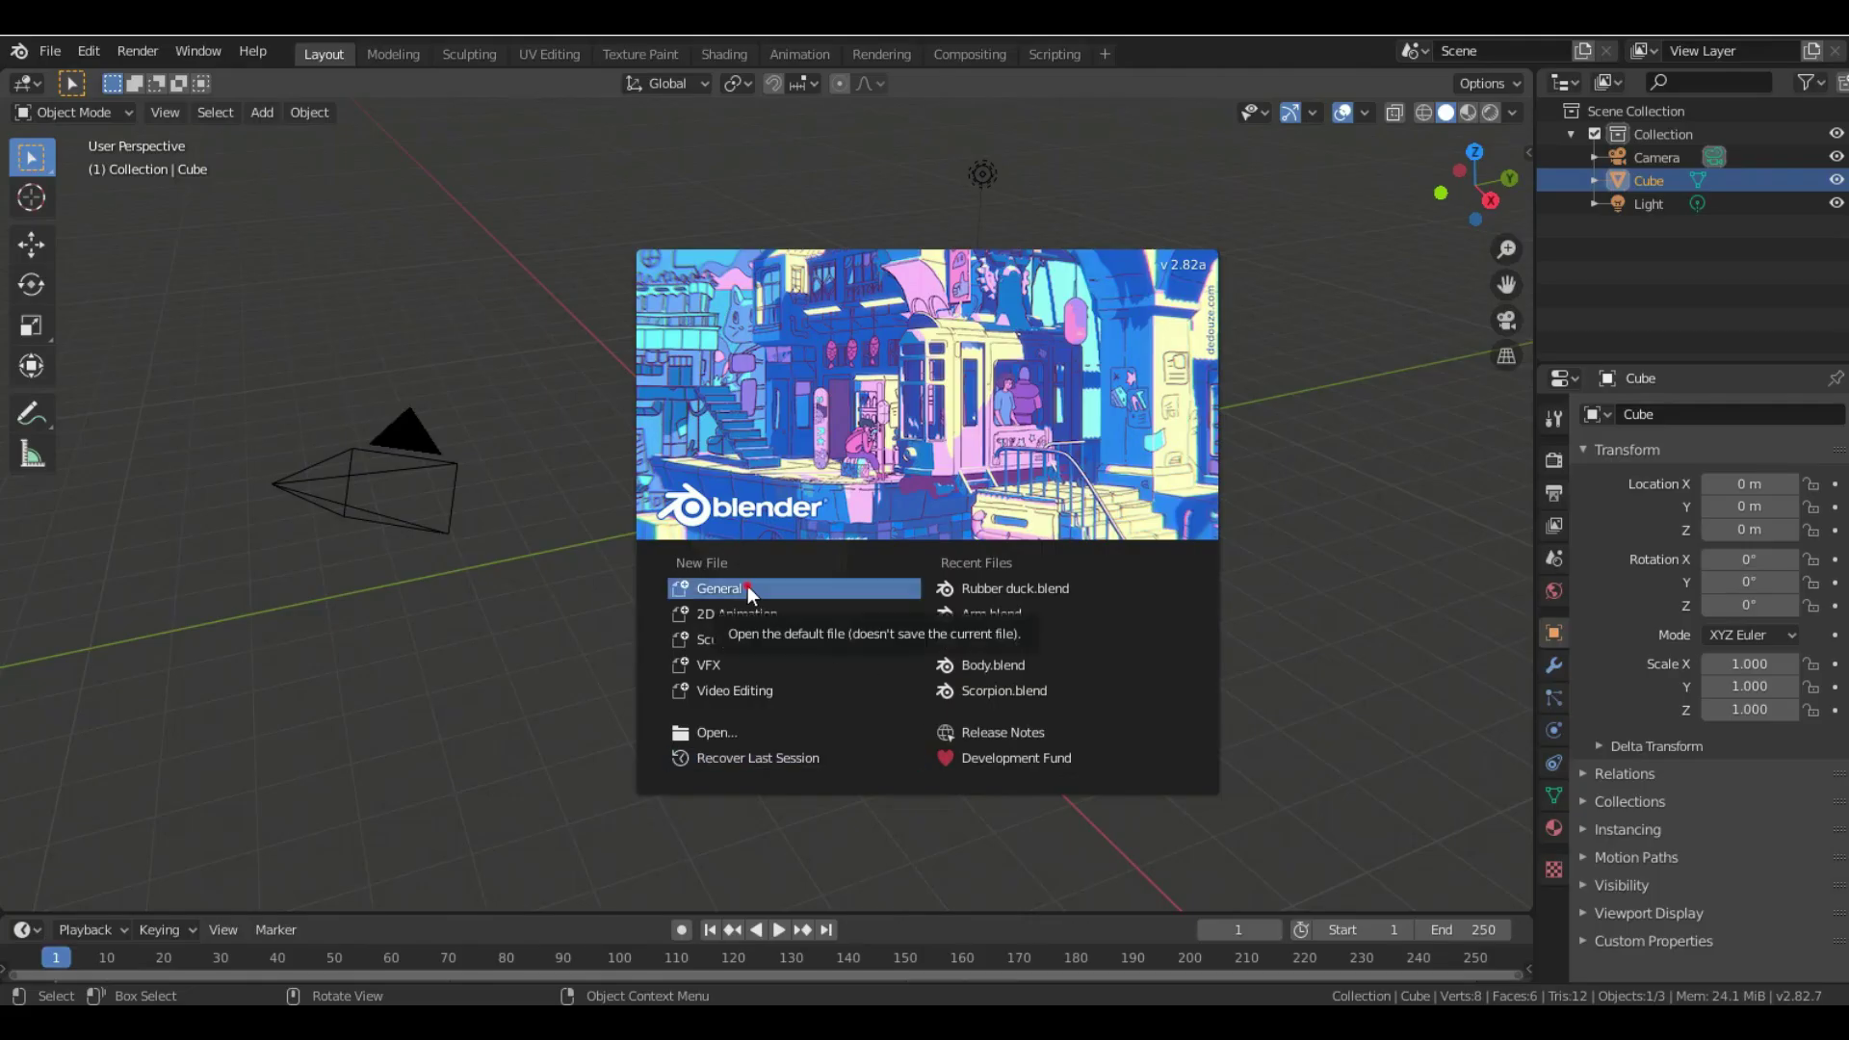
- Dismiss the splash screen and delete the default cube, light and camera from the scene
left_click(633, 604)
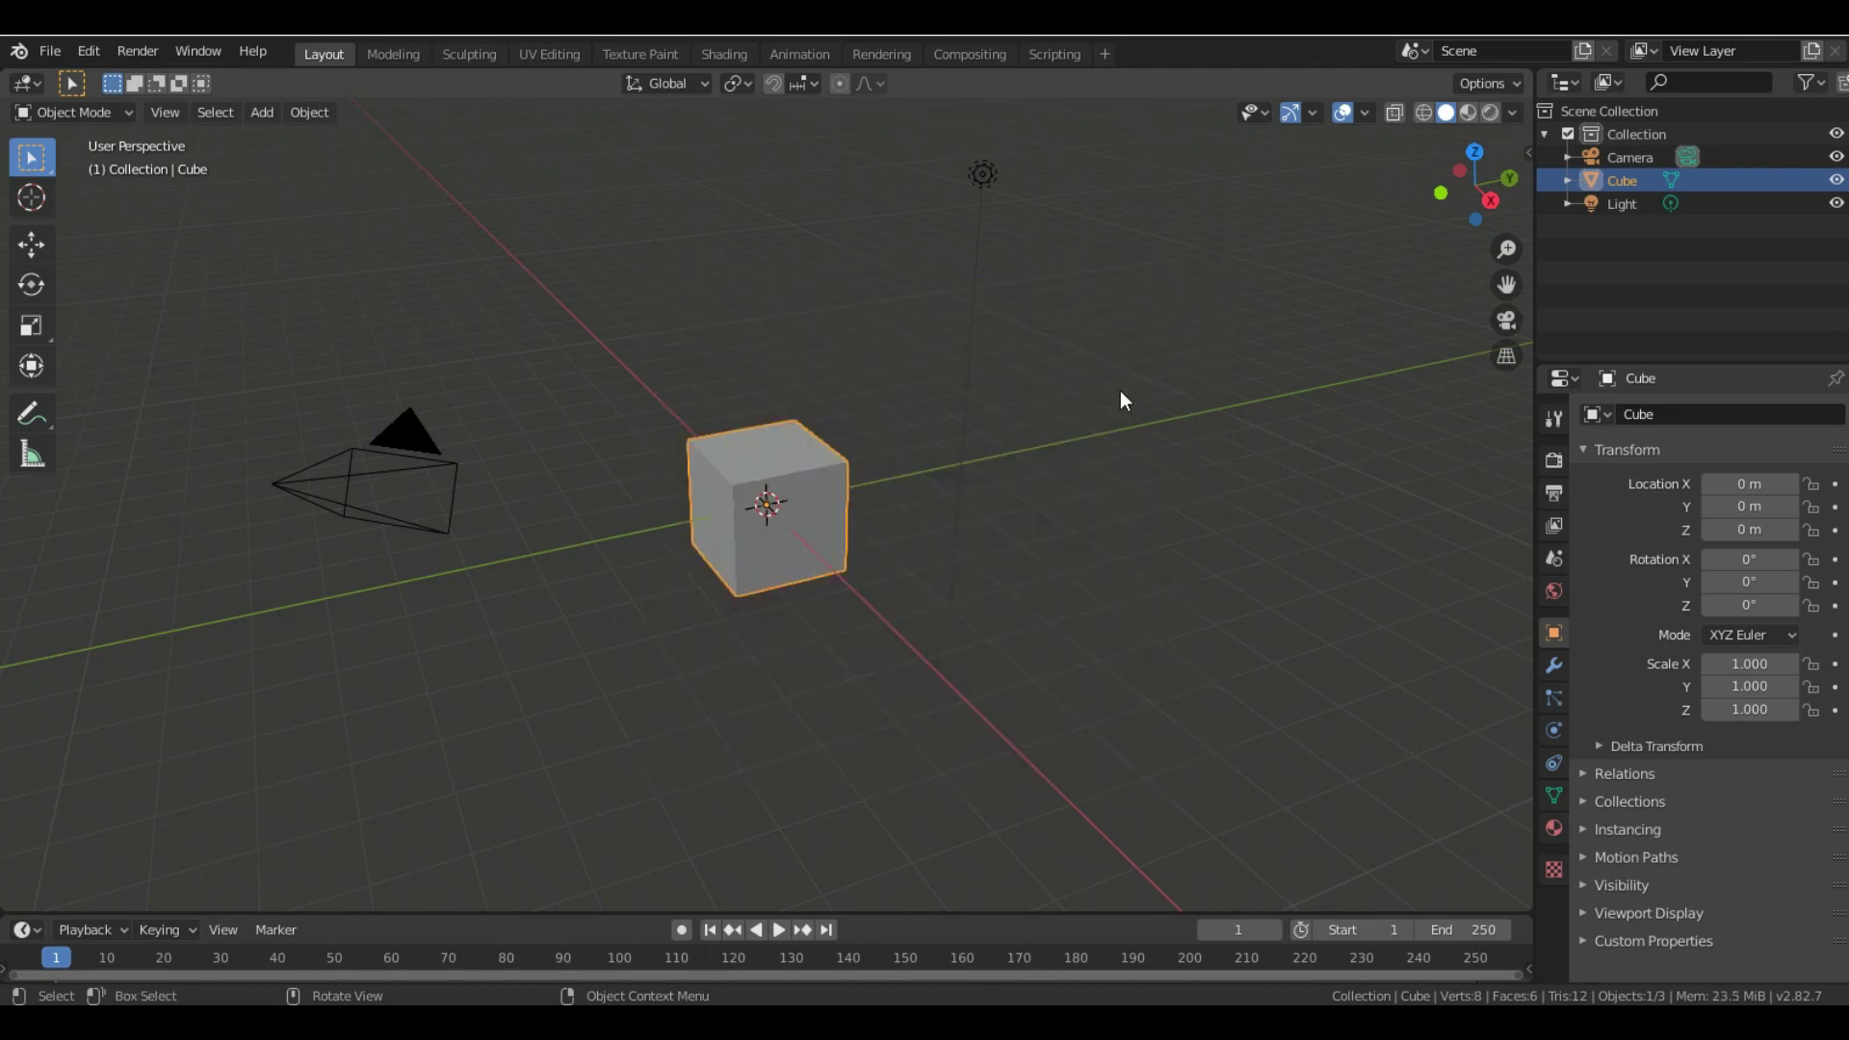
left_click(985, 174, "shift")
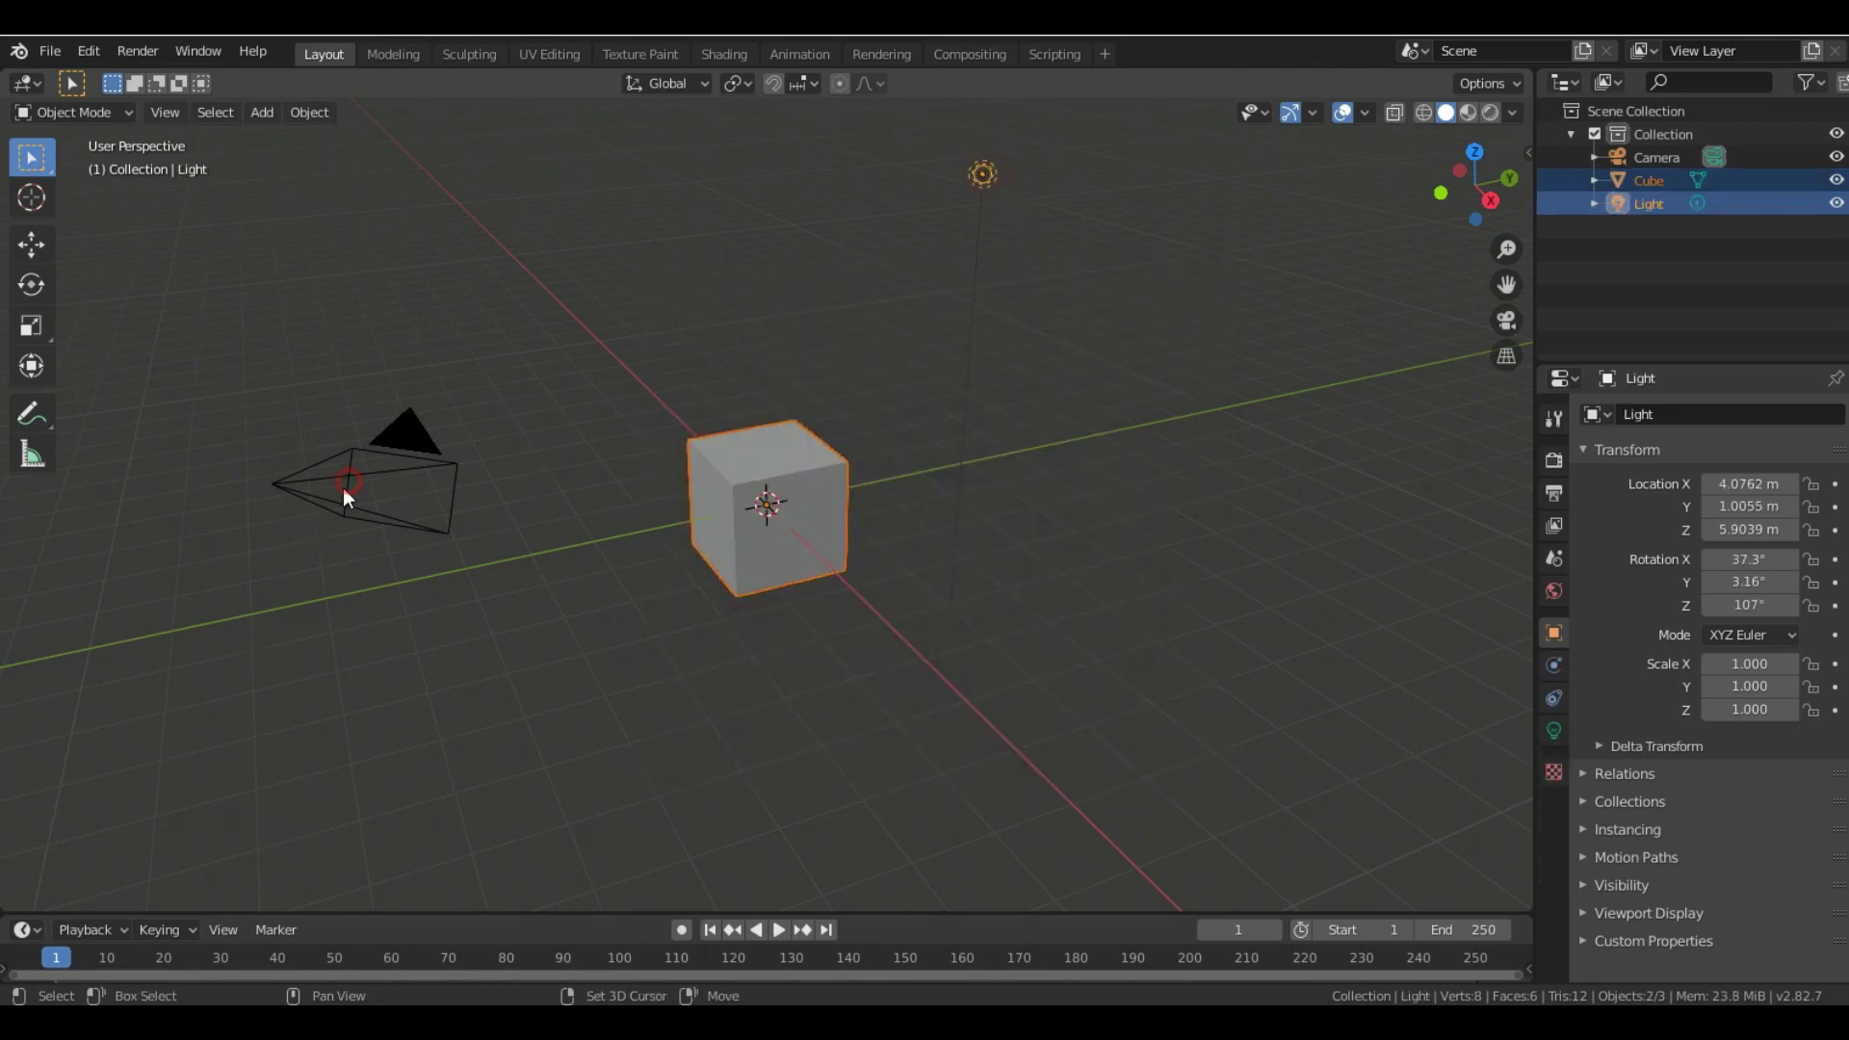
left_click(345, 488, "shift")
key("Delete")
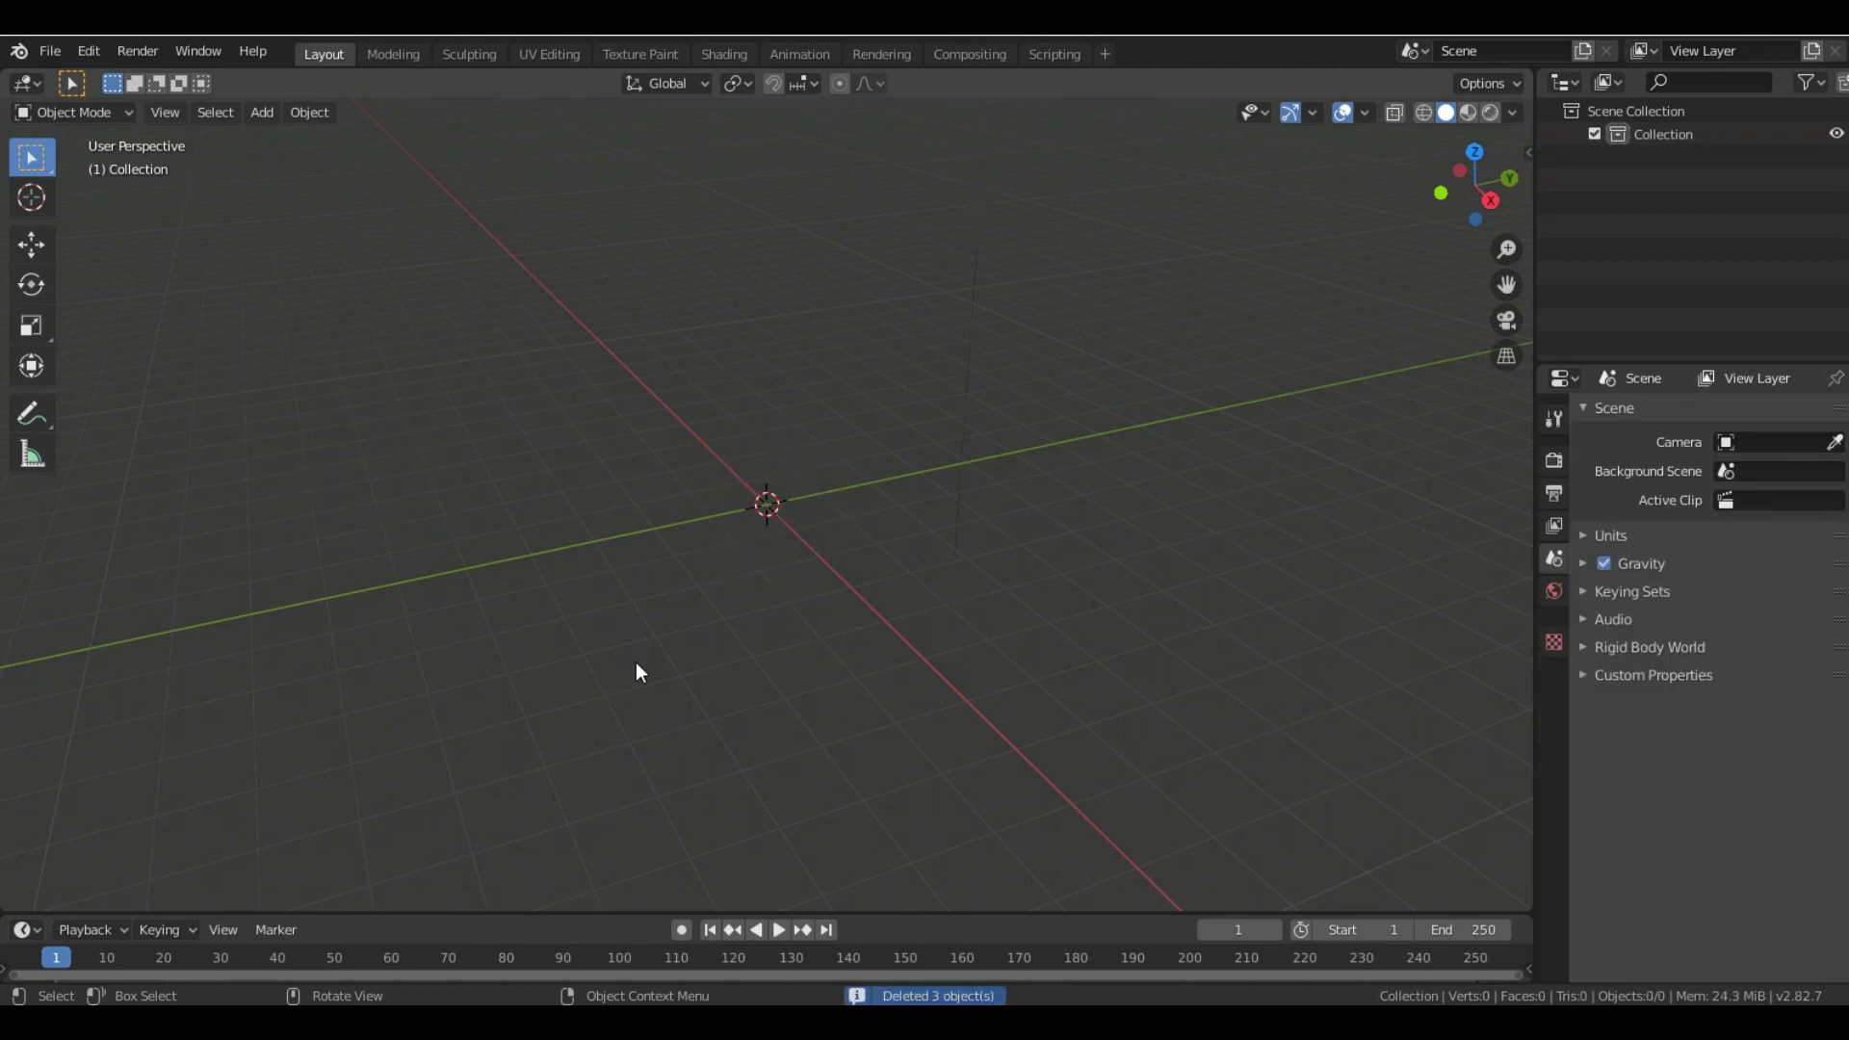
- Enable the Screencast Keys display for the viewport and hide the sidebar again
key("n")
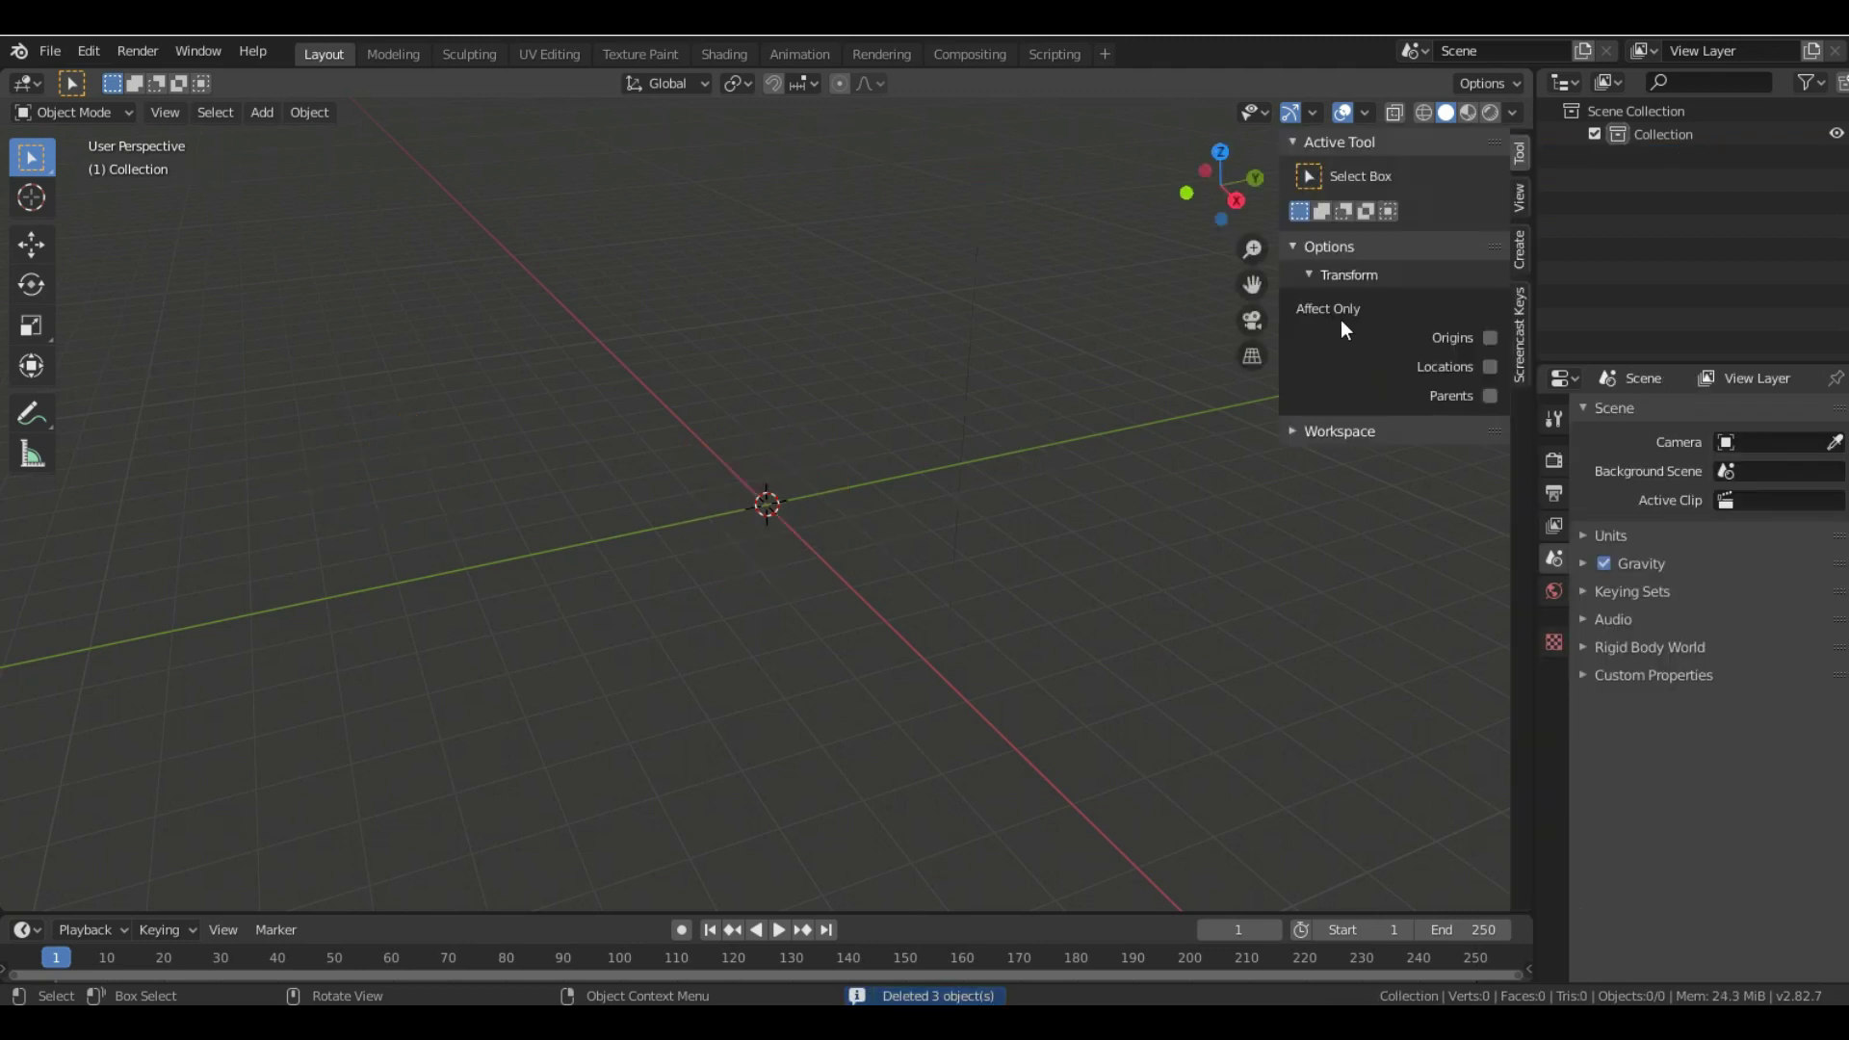
left_click(1521, 335)
left_click(1312, 142)
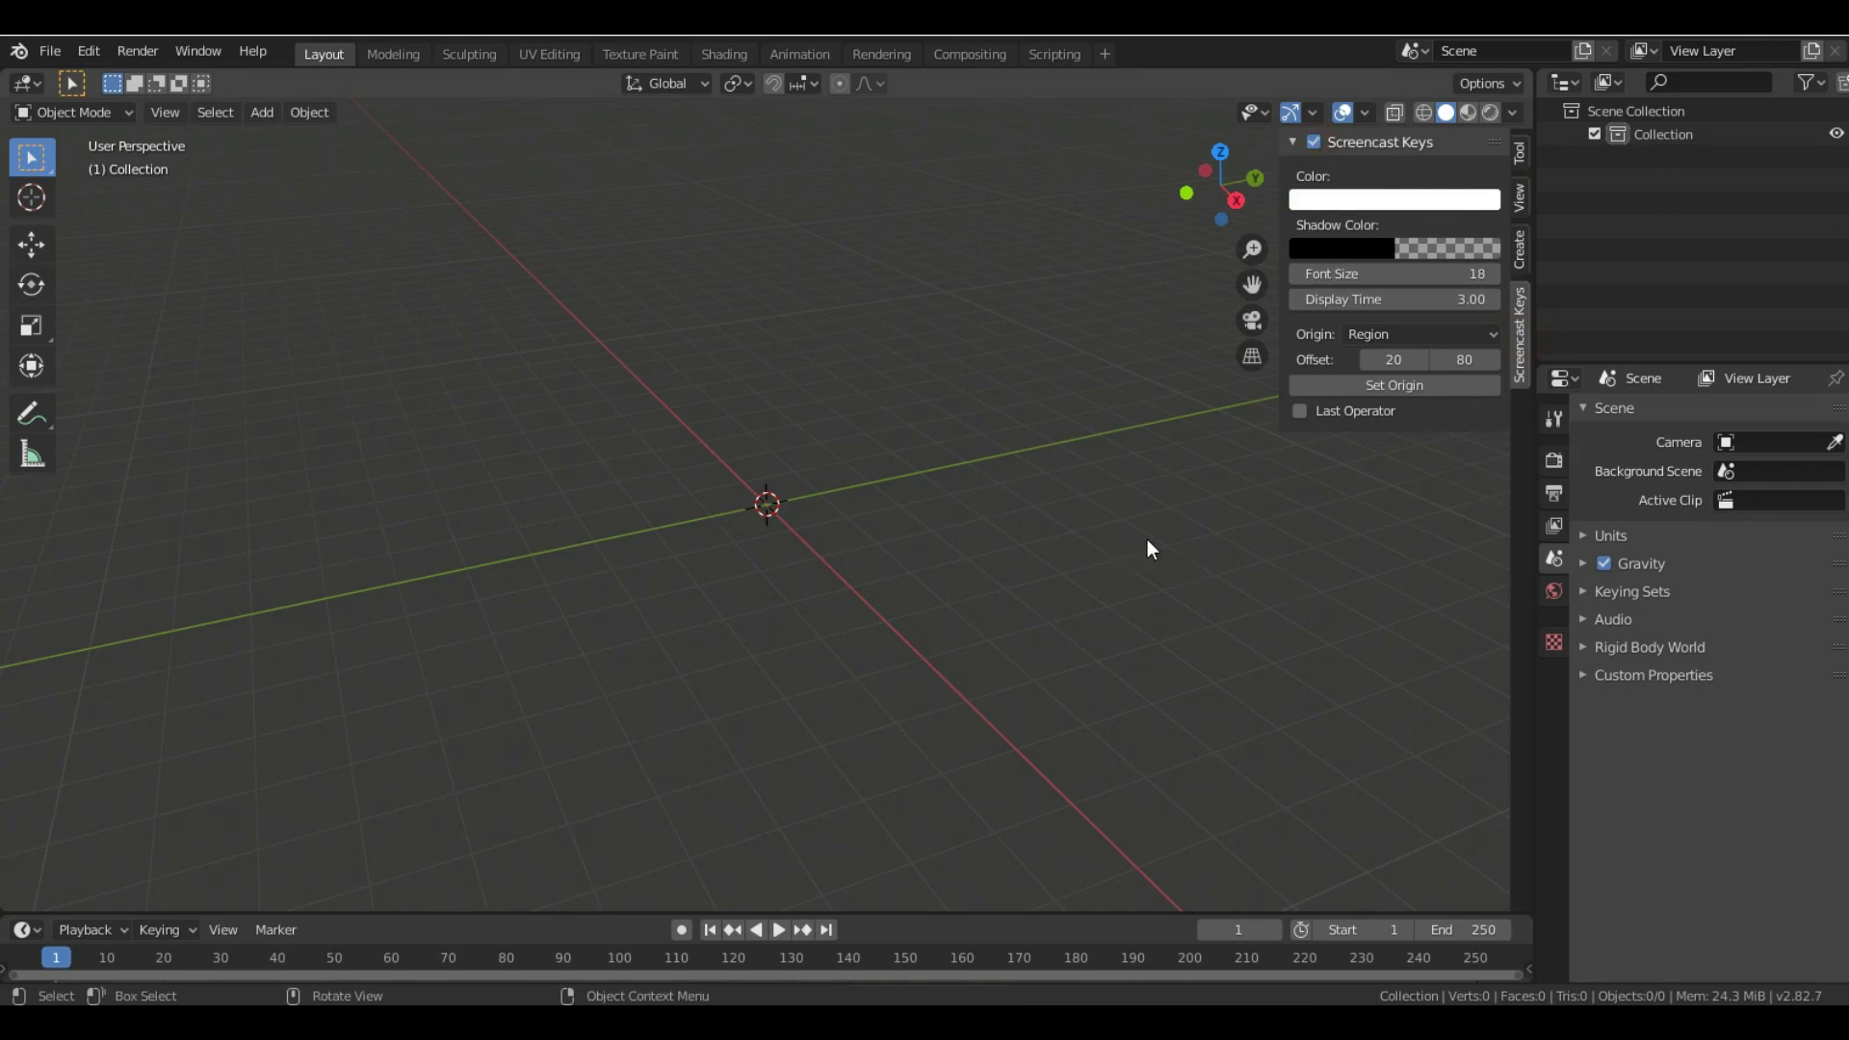
key("n")
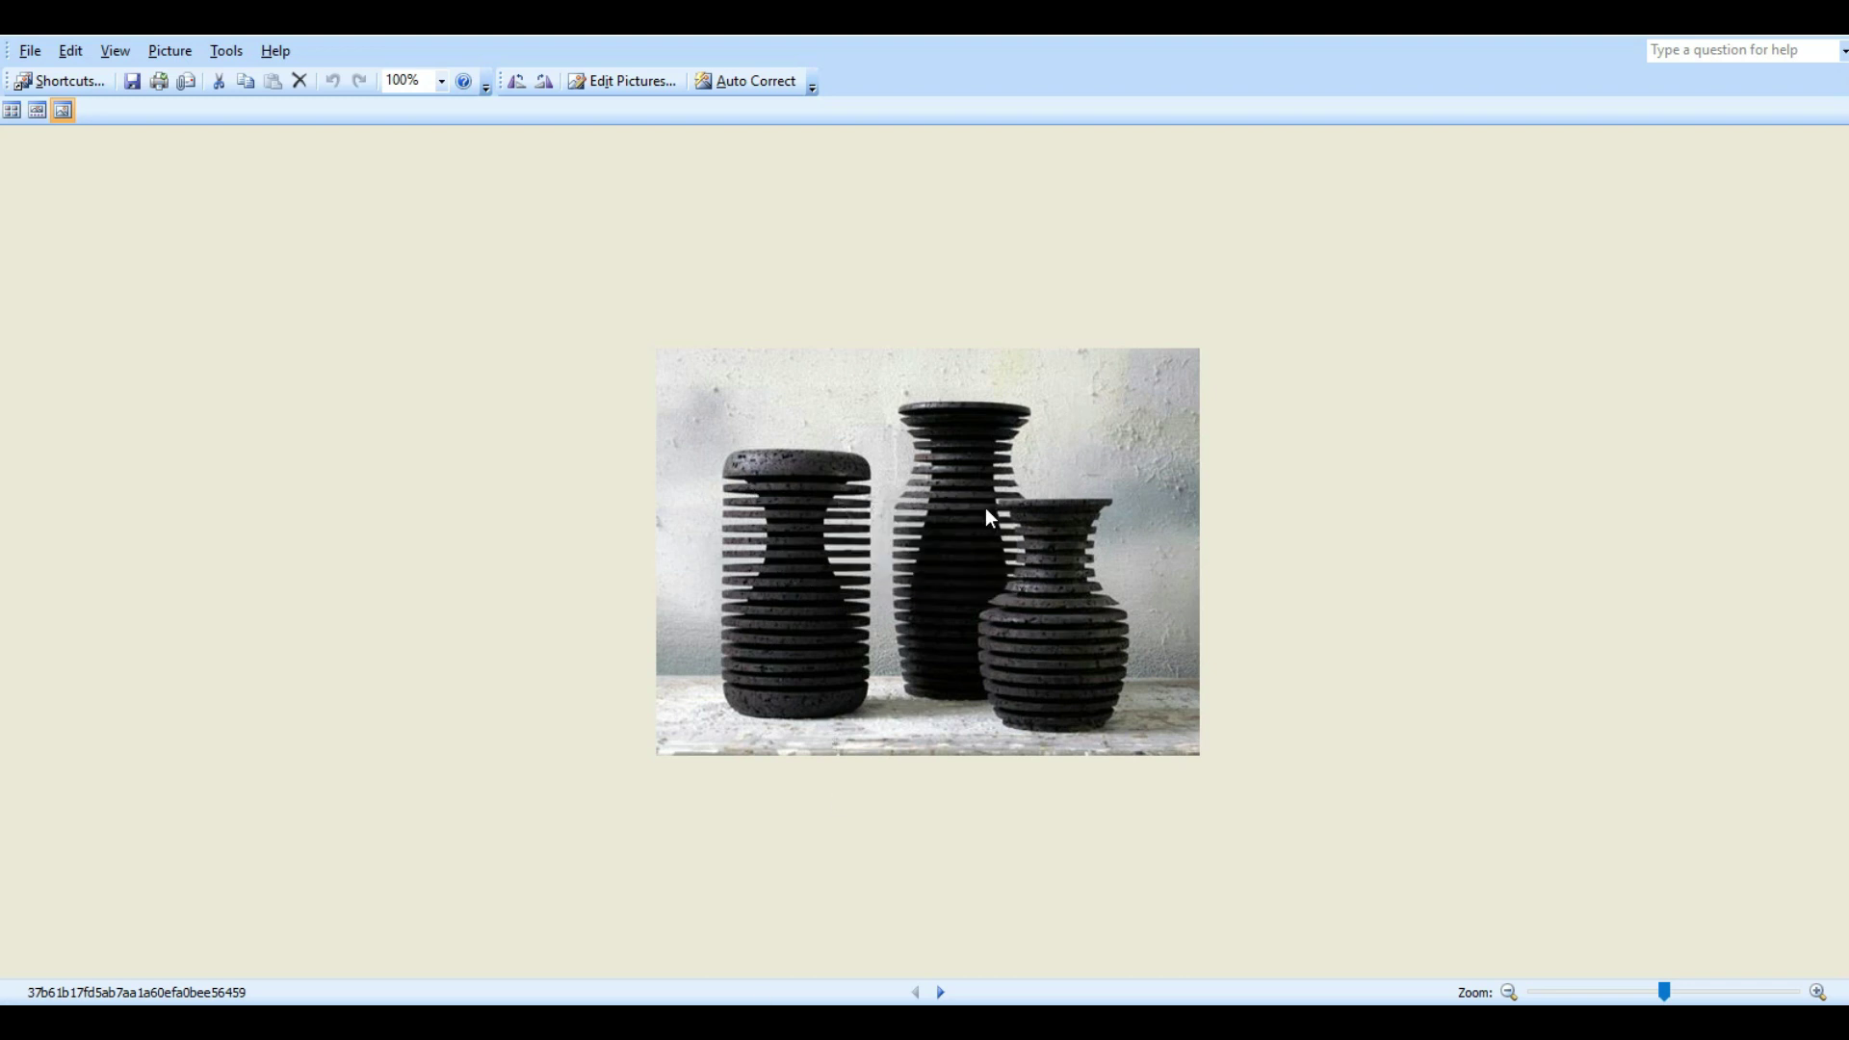
- Review the reference picture showing the short and tall vases, and switch back to Blender
key("Right")
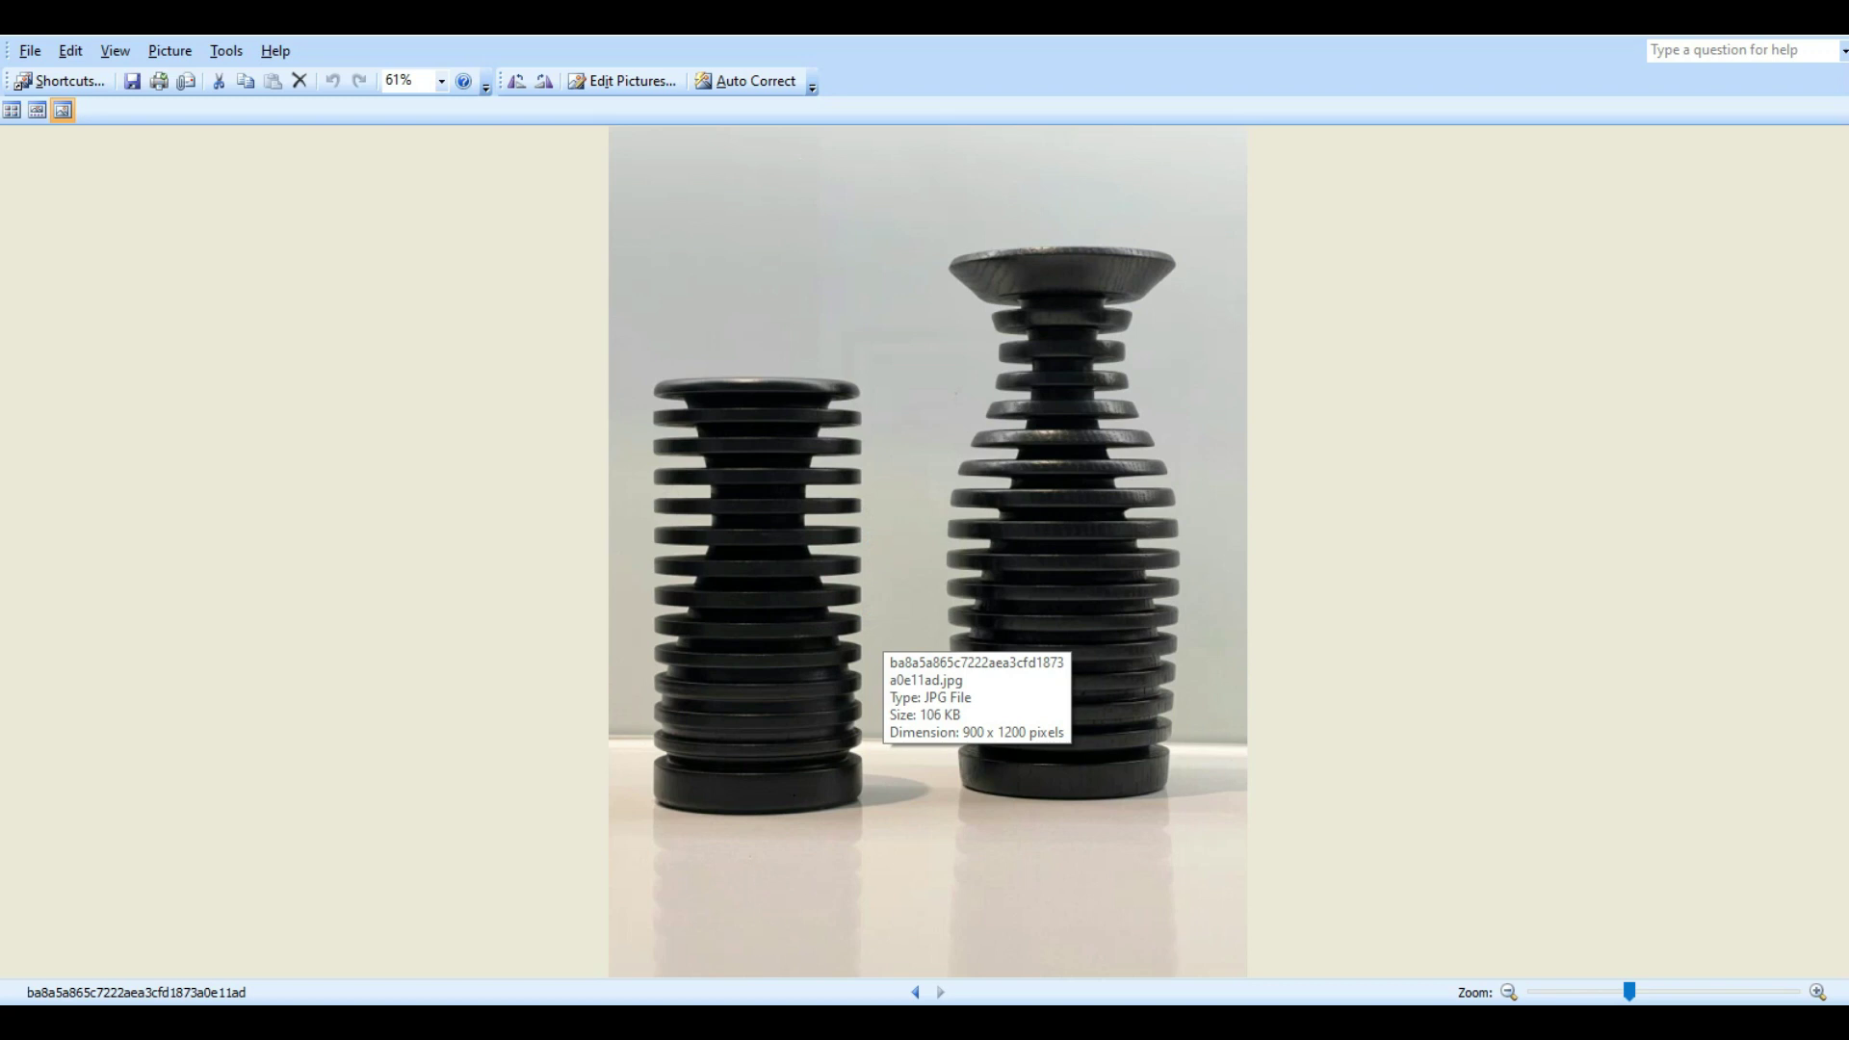
mouse_move(769, 1021)
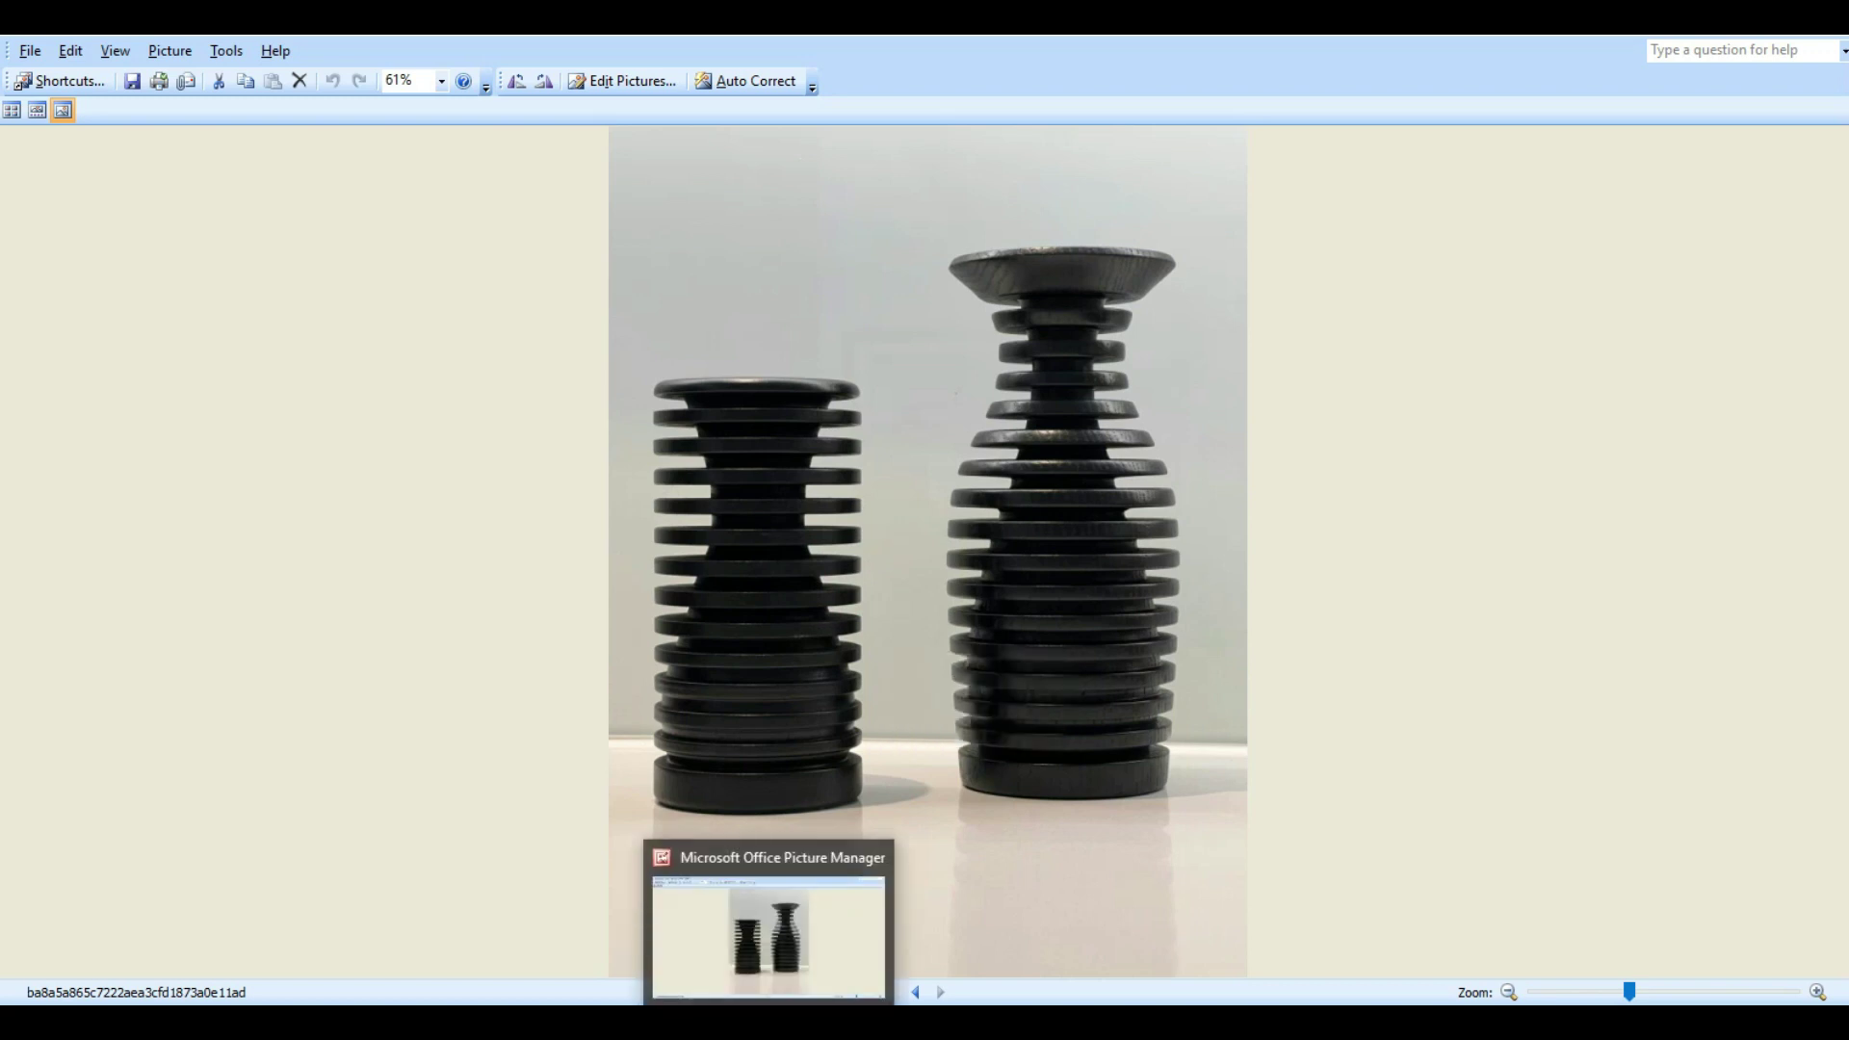
left_click(675, 1019)
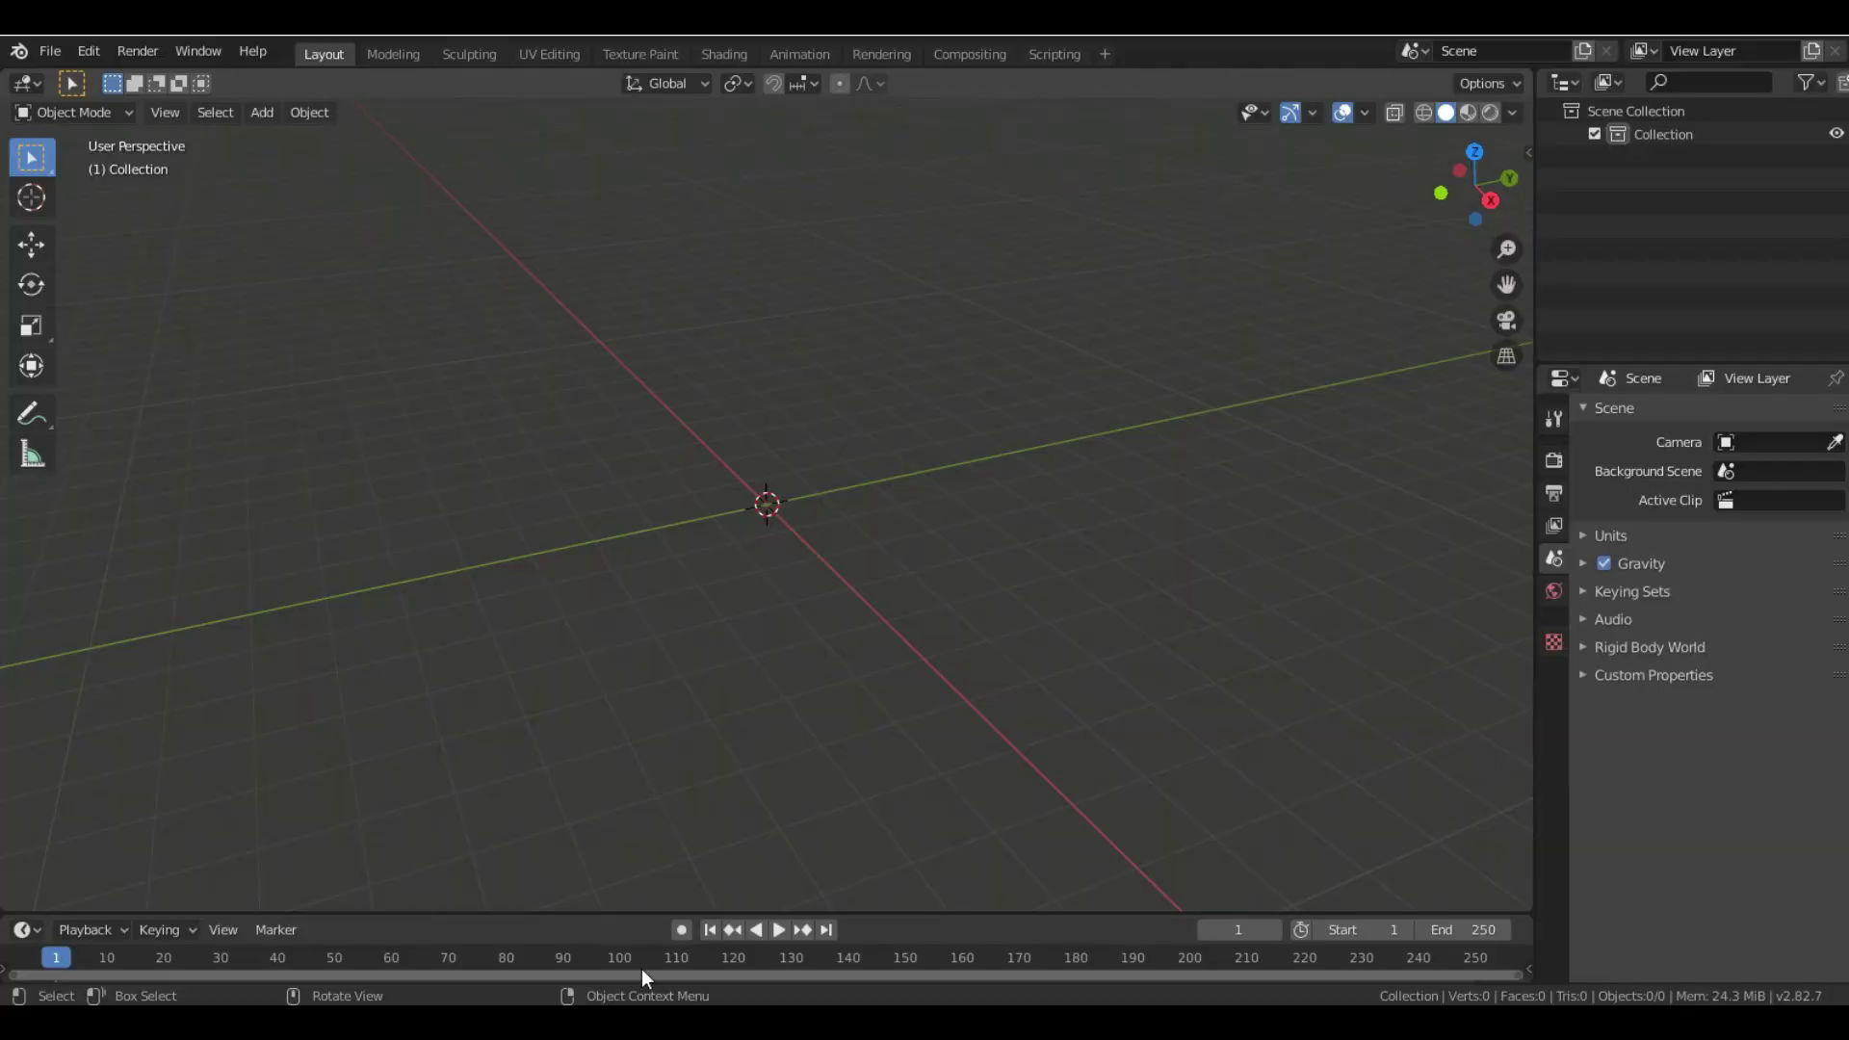
- Set the viewport to the front orthographic view
middle_click_drag(807, 650, 871, 568)
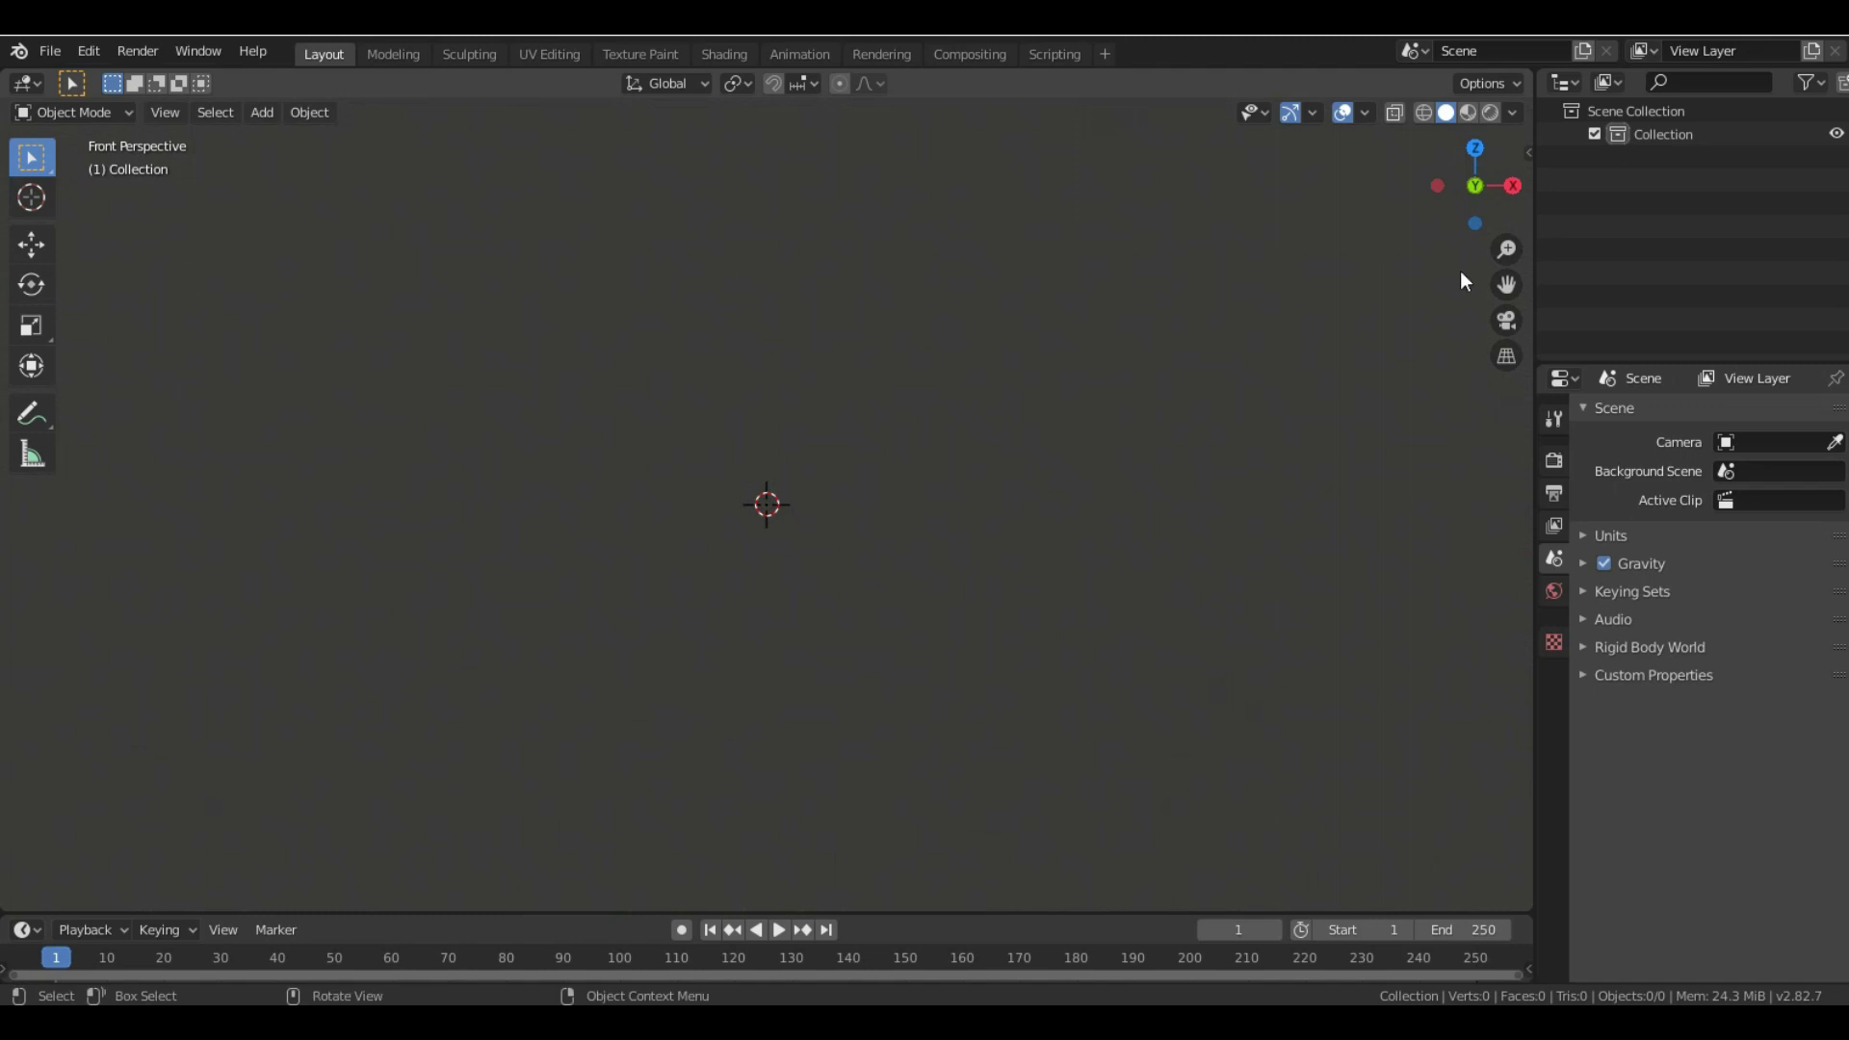
left_click(1507, 358)
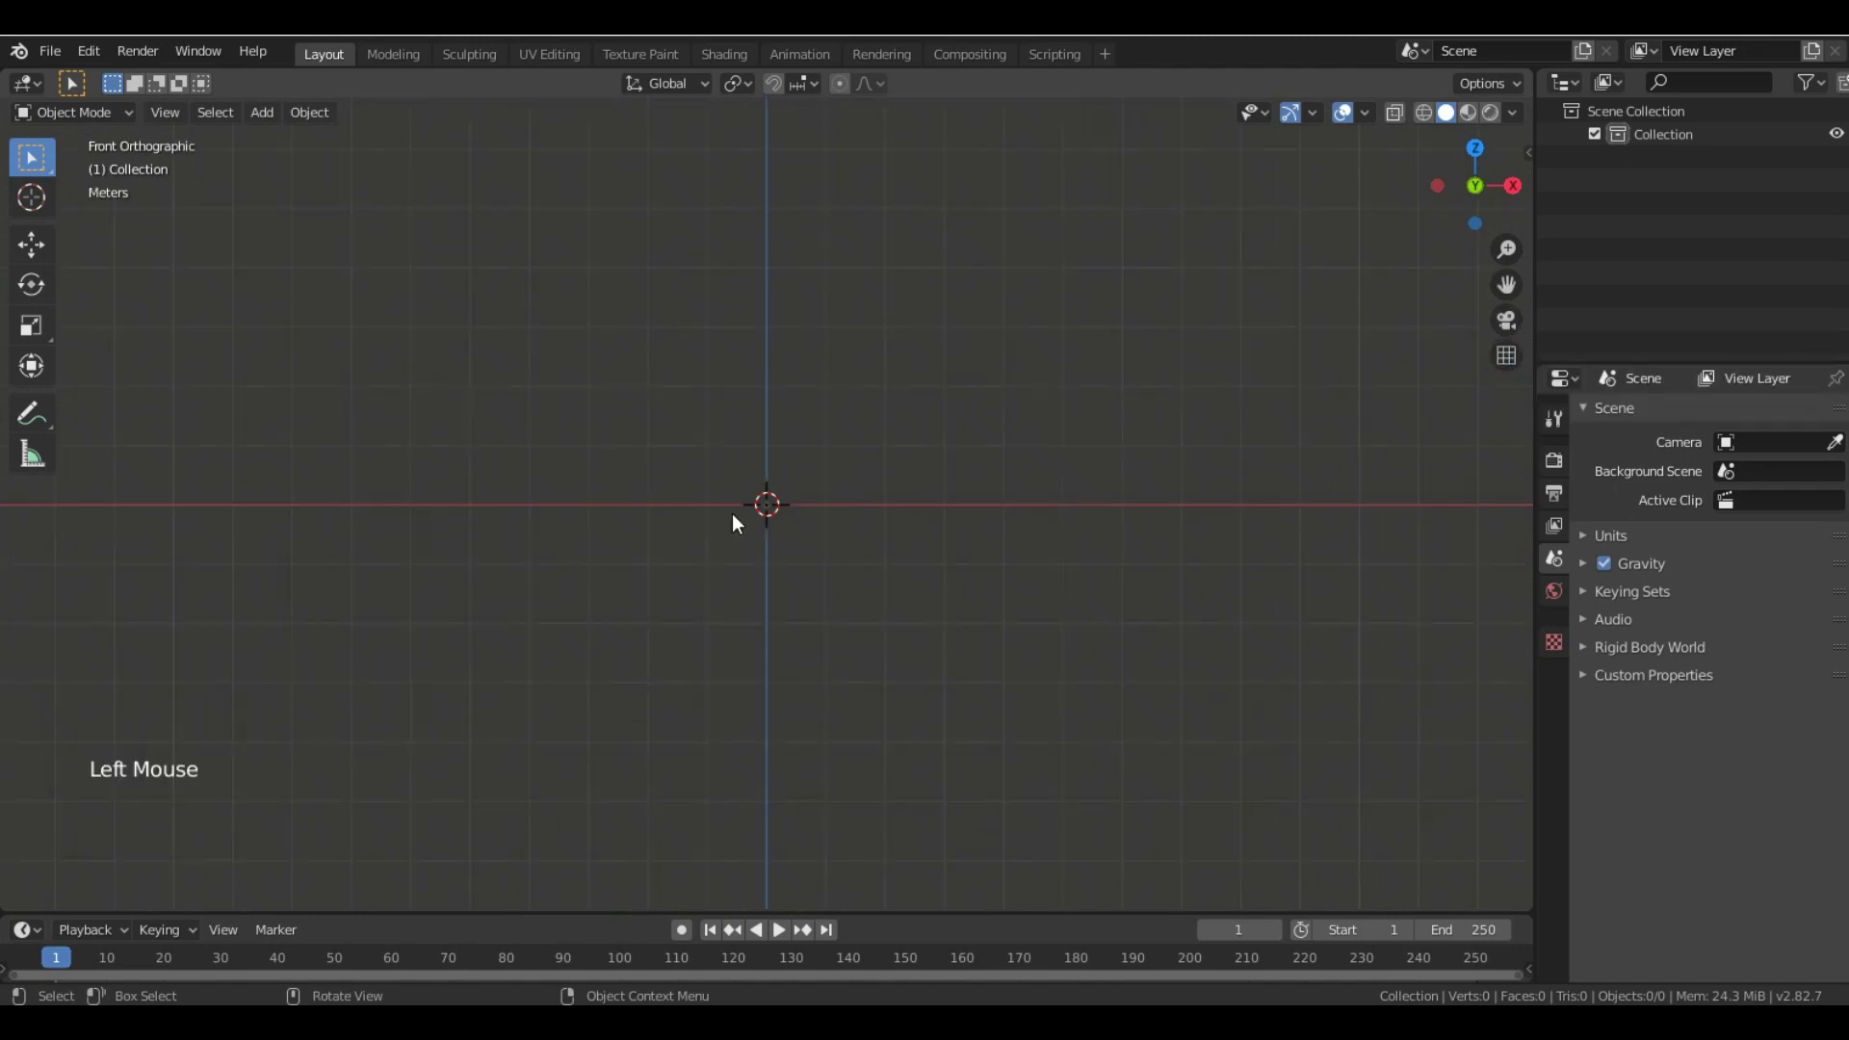
scroll(792, 389, "up", 2)
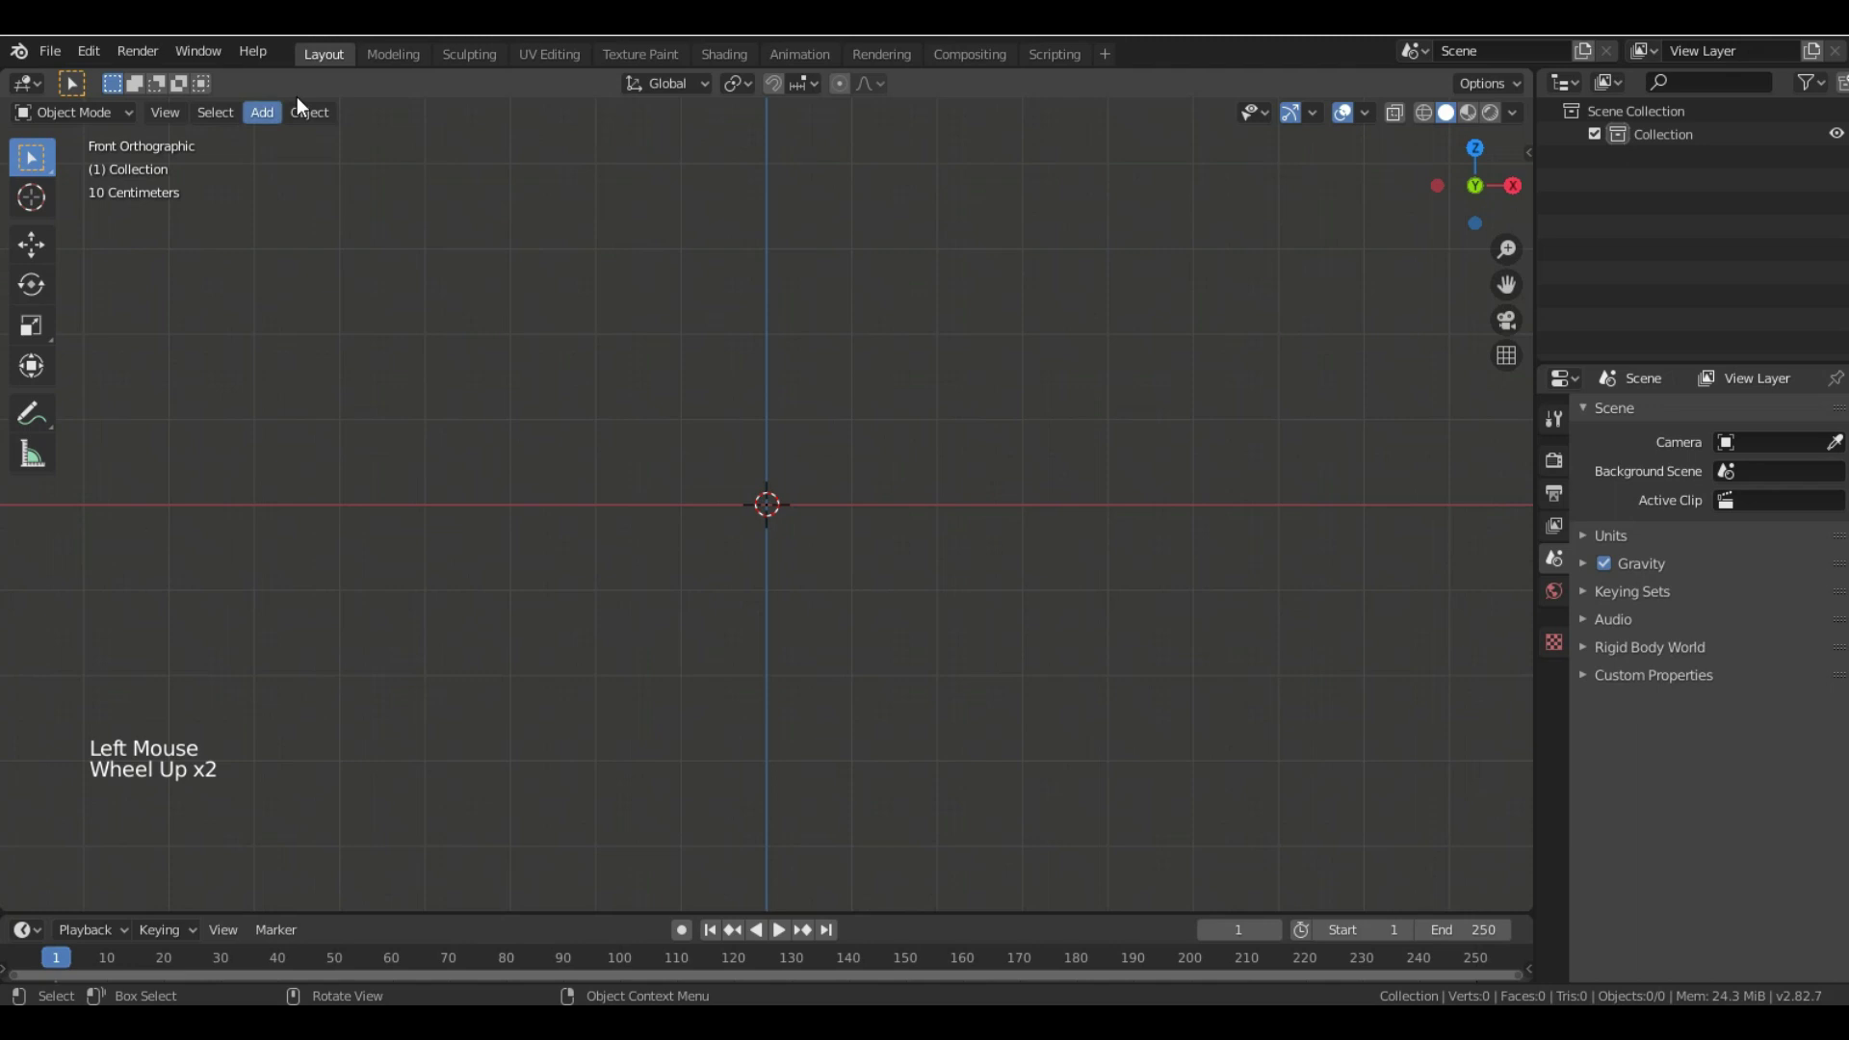
- Start adding a reference image and browse to the folder E:\Images\3D Reference Images\Vase
left_click(262, 114)
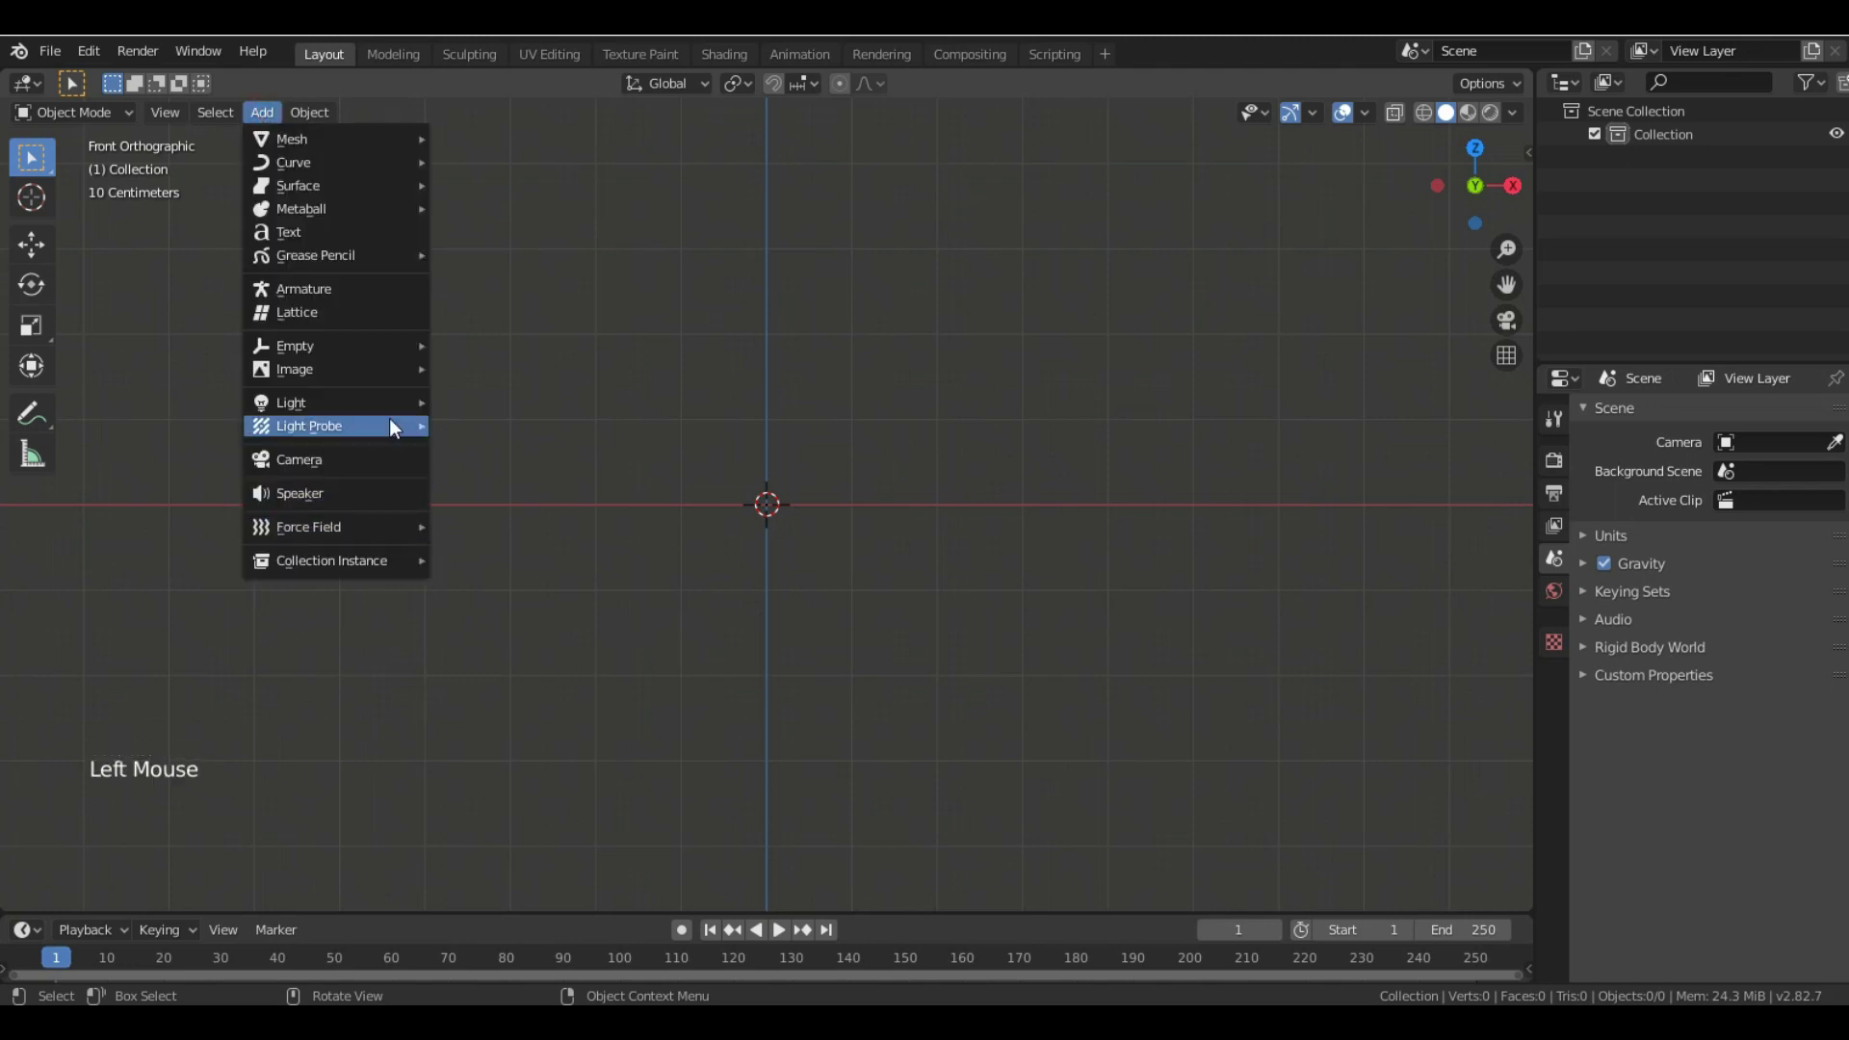
mouse_move(385, 339)
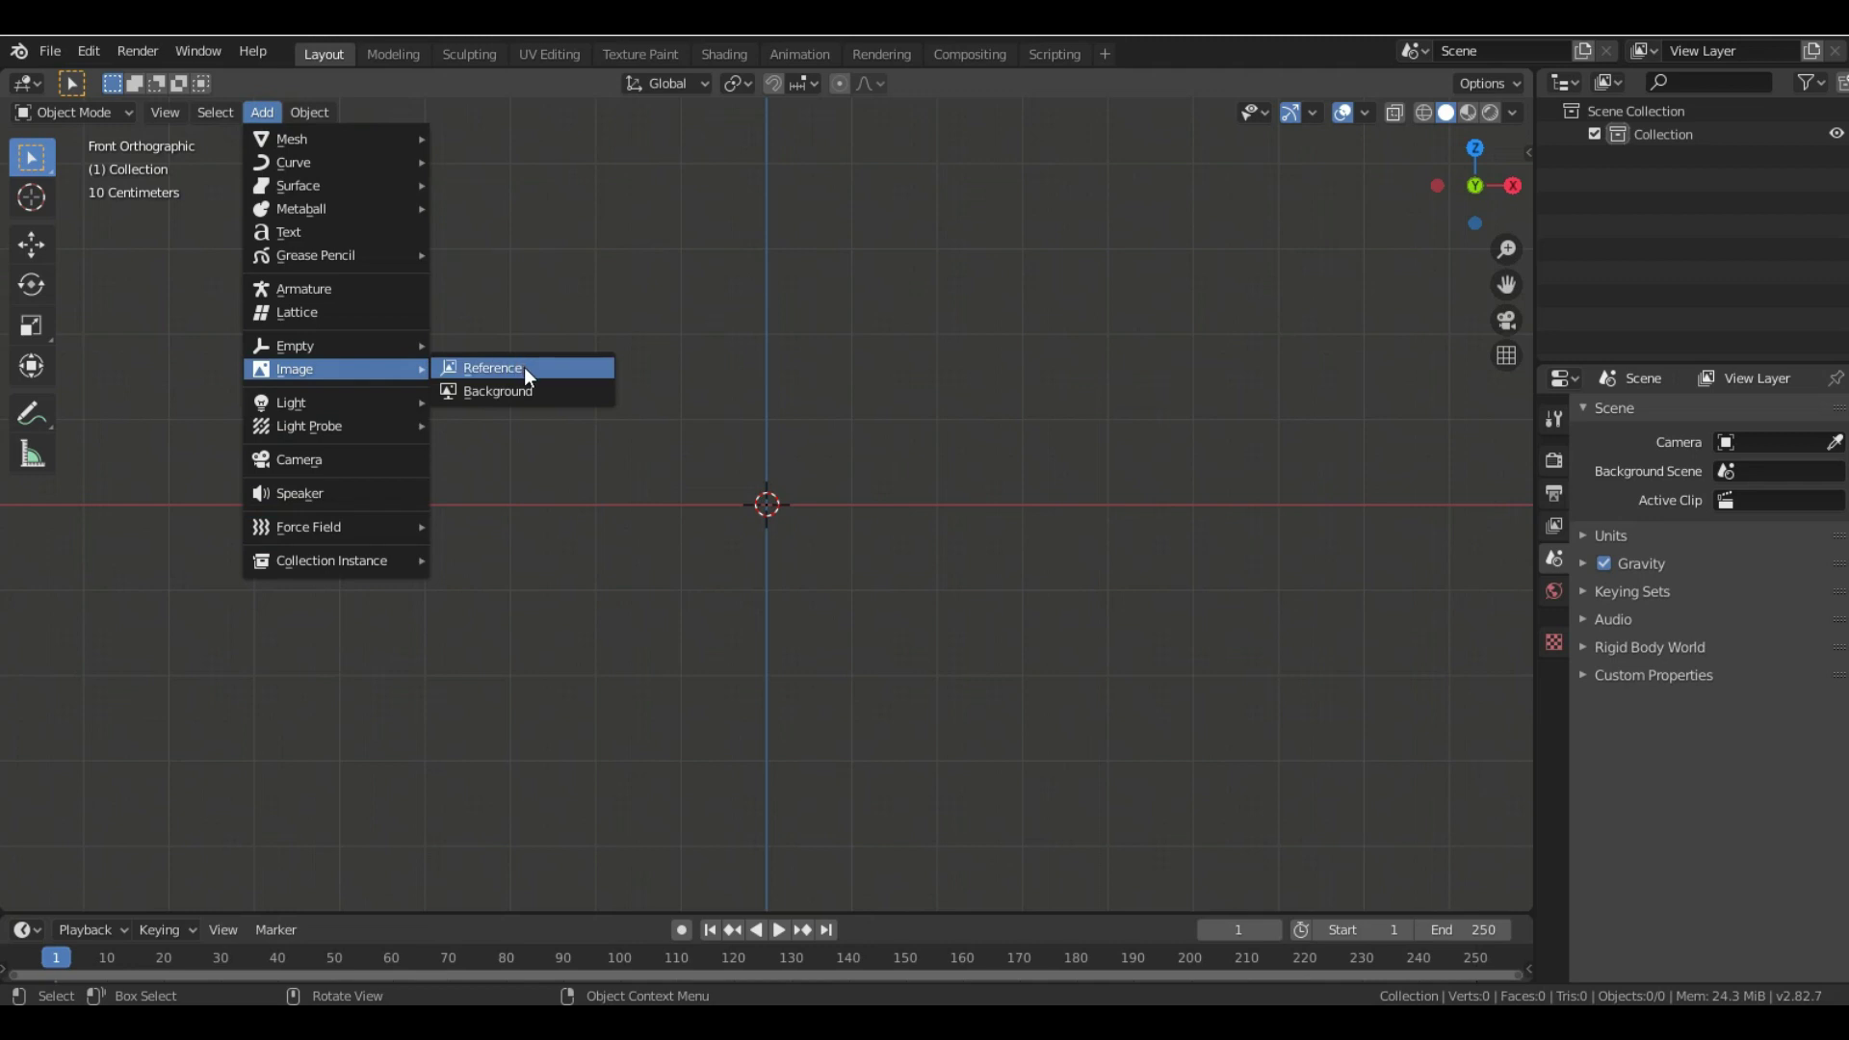
left_click(524, 367)
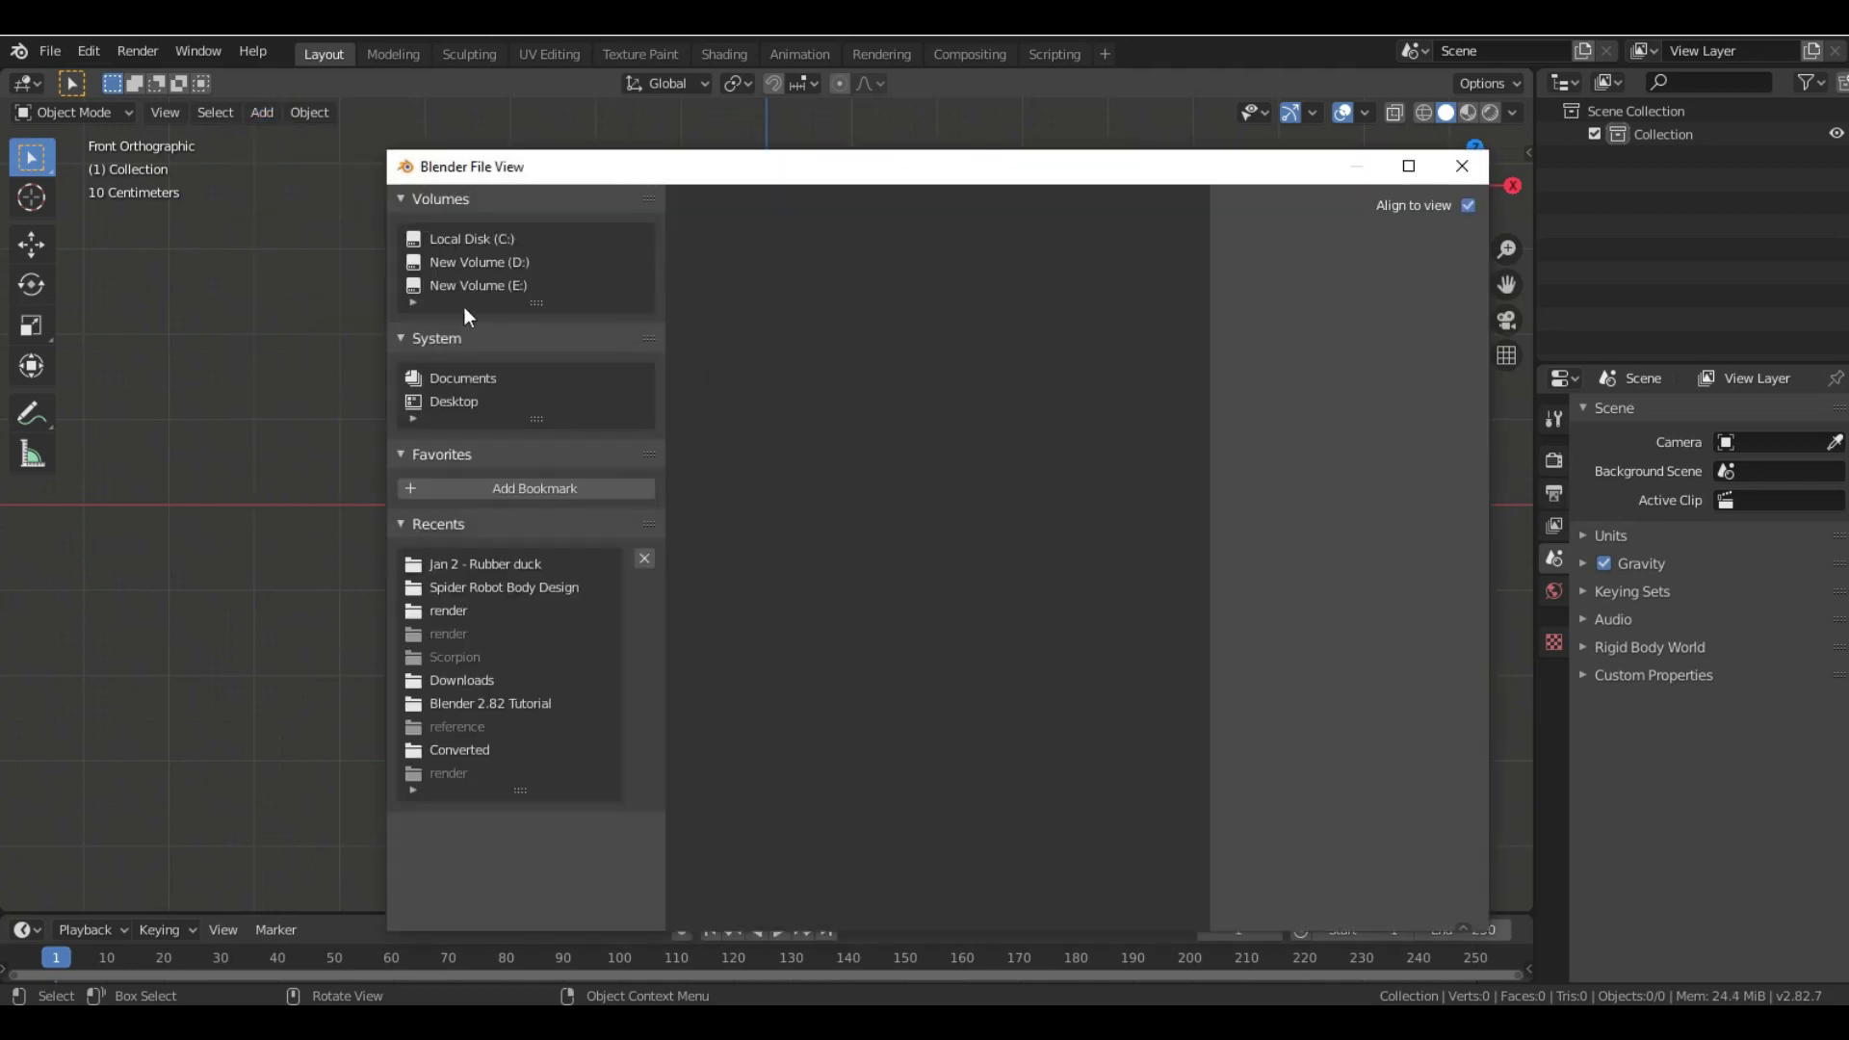
left_click(493, 262)
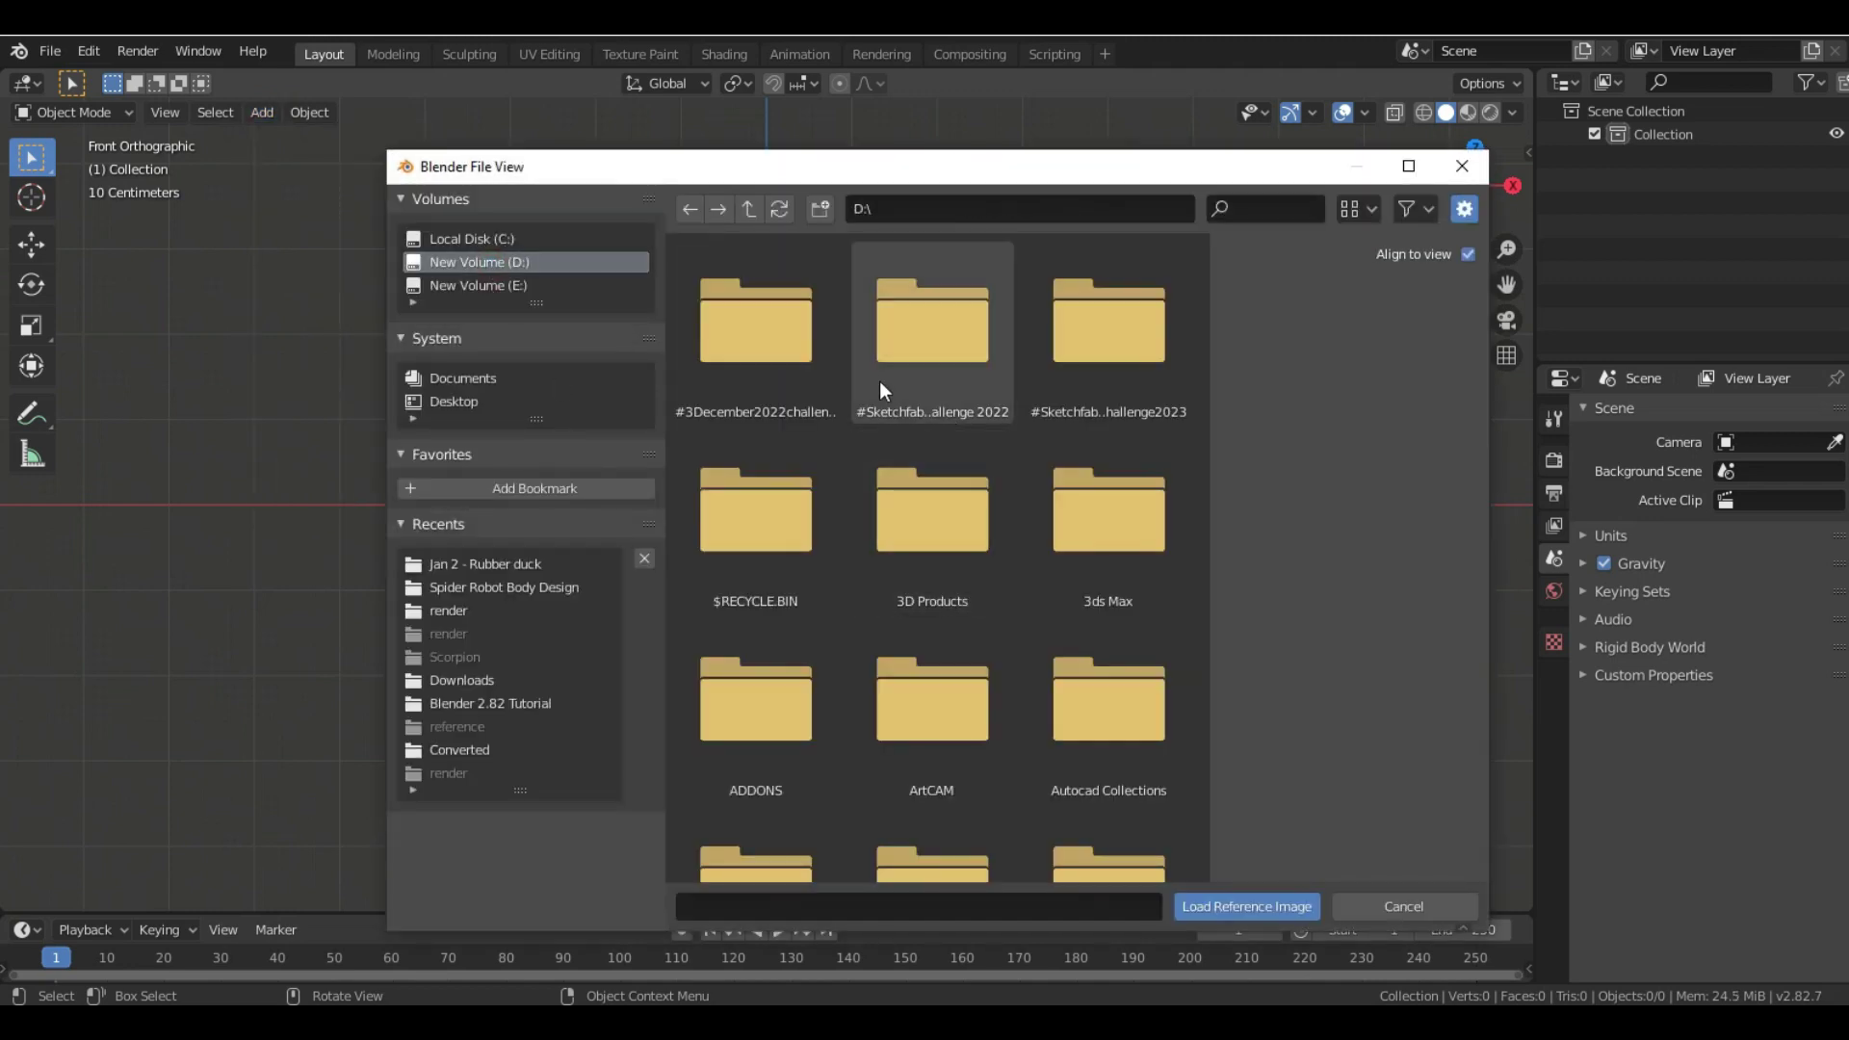
left_click(505, 285)
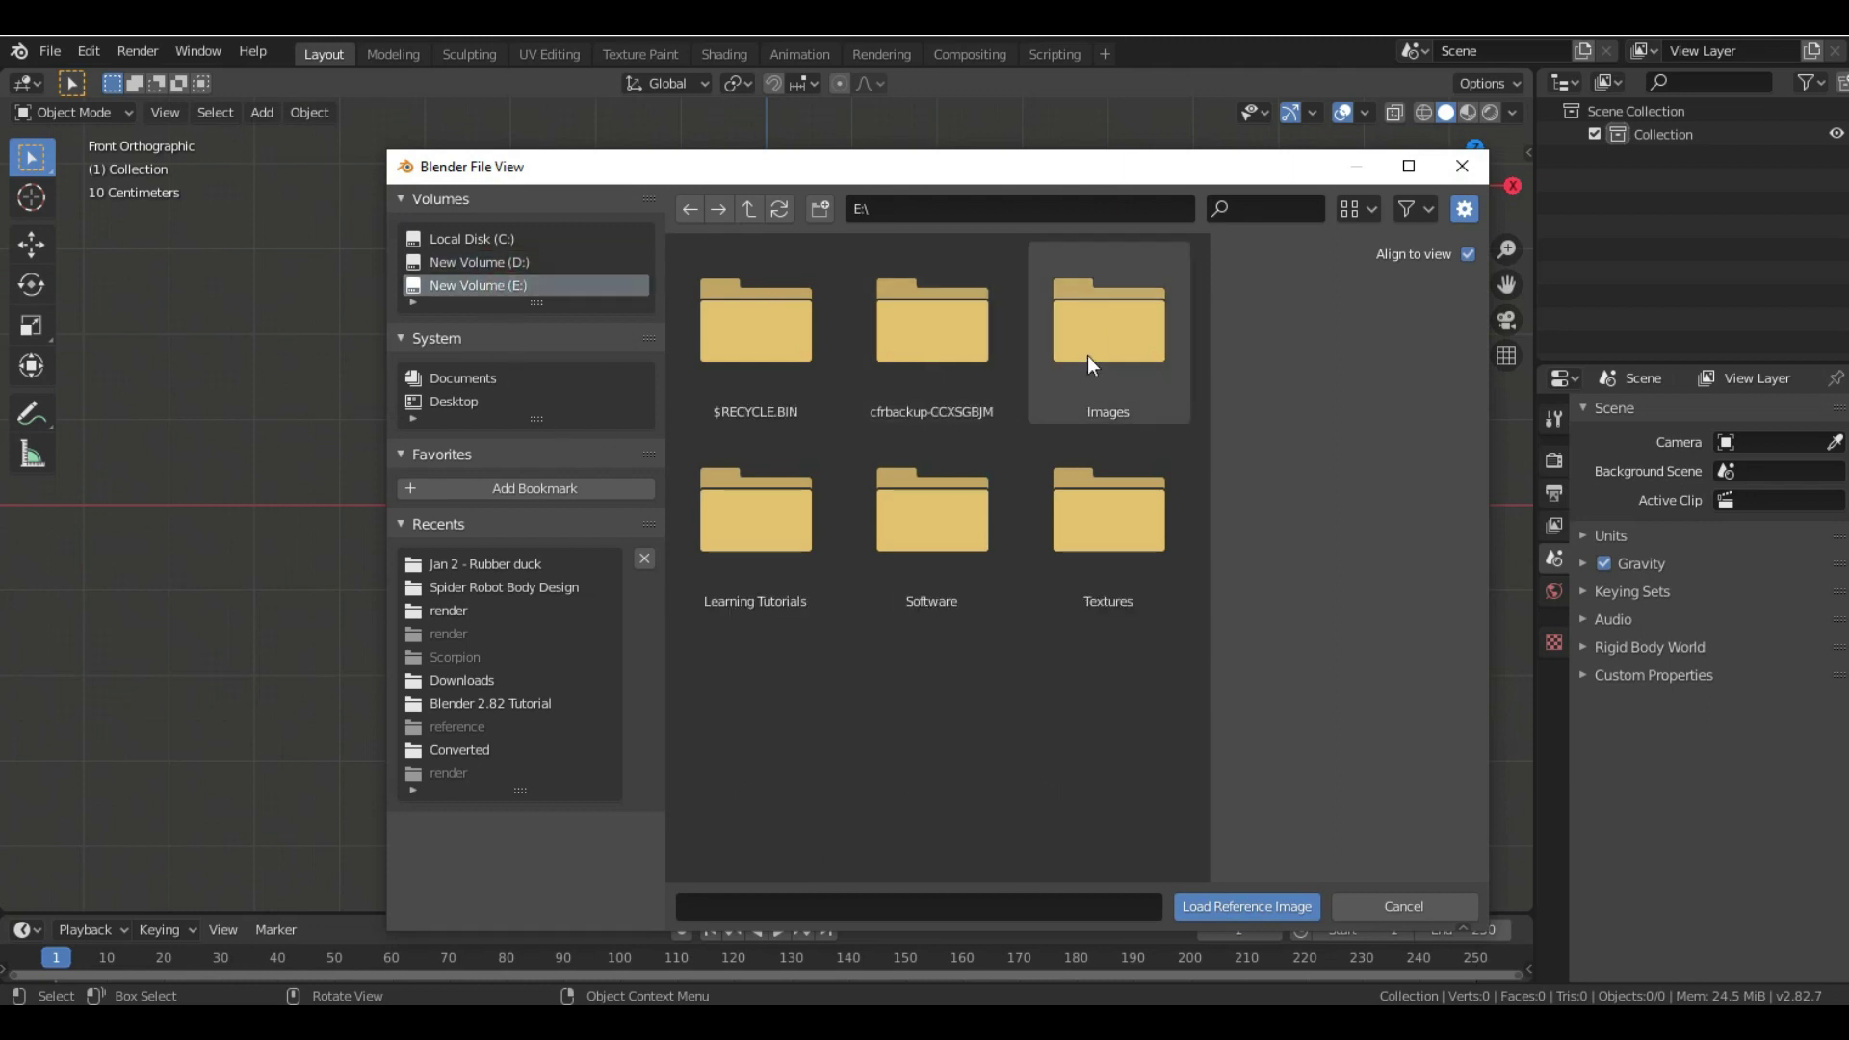
double_click(1125, 343)
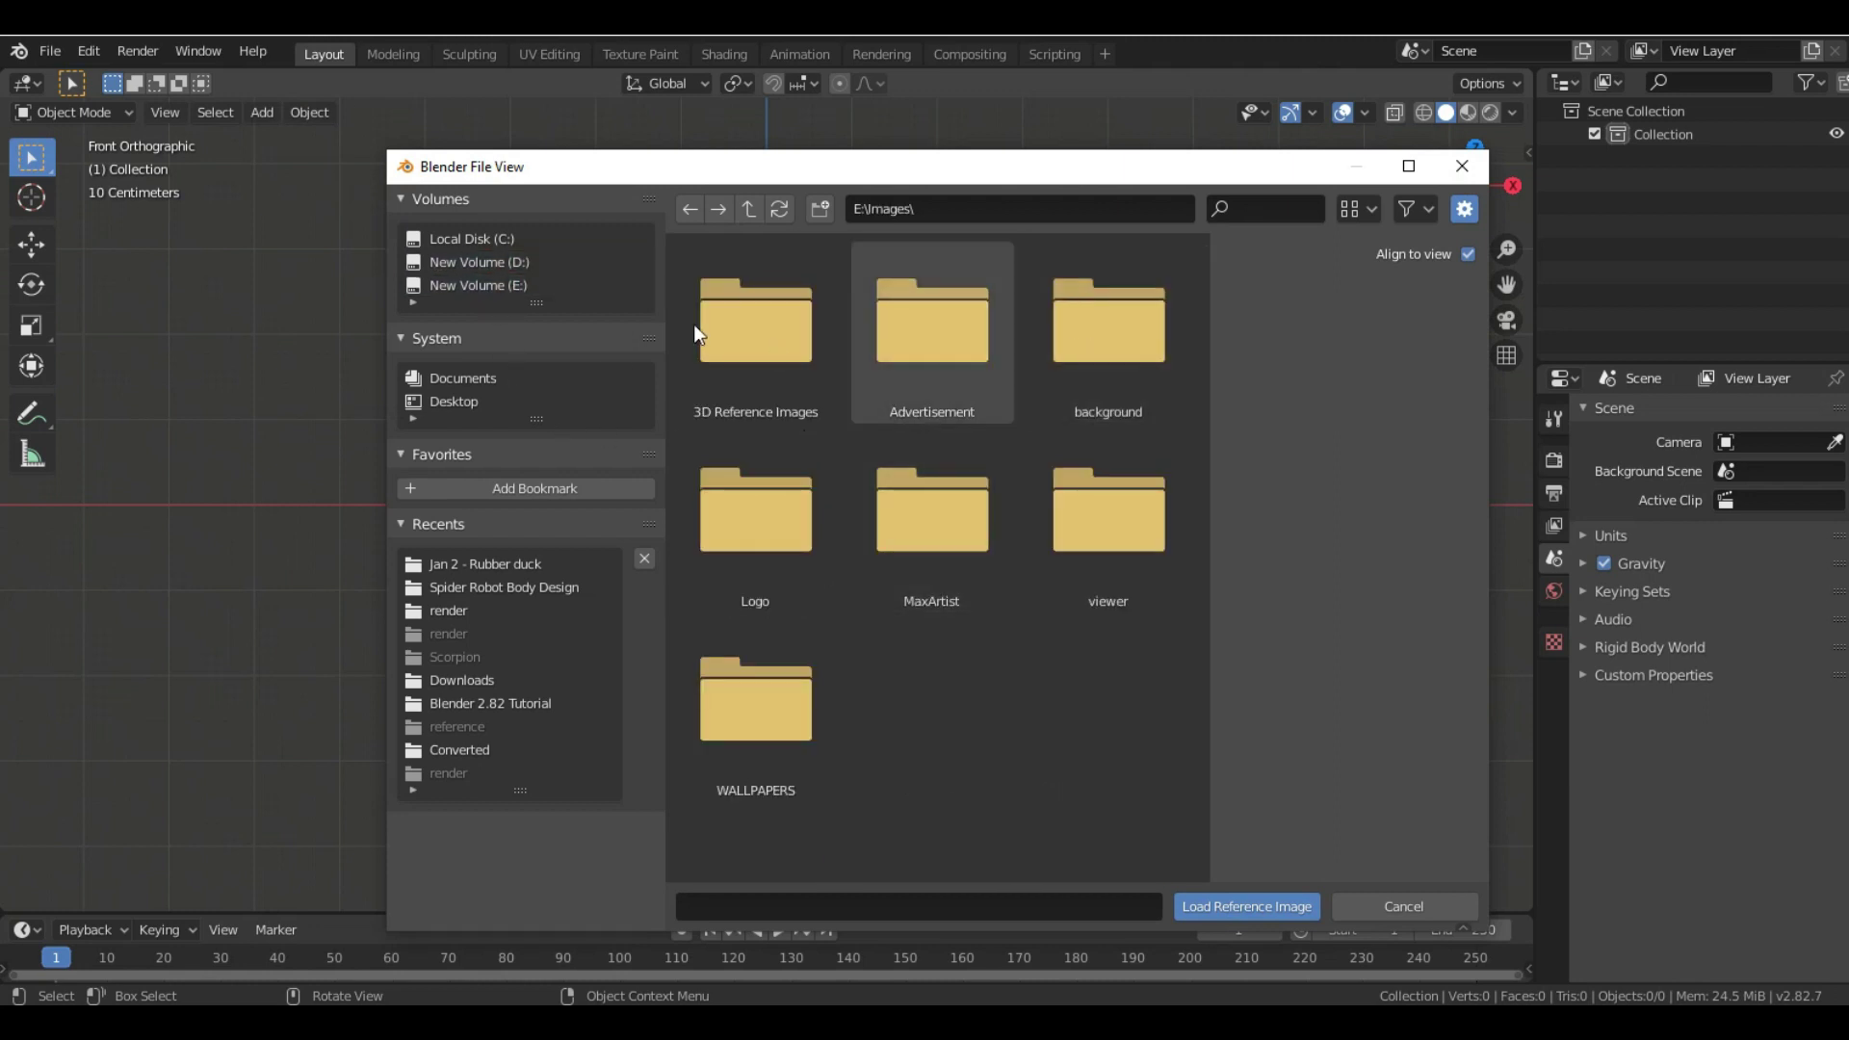
double_click(750, 310)
left_click(963, 582)
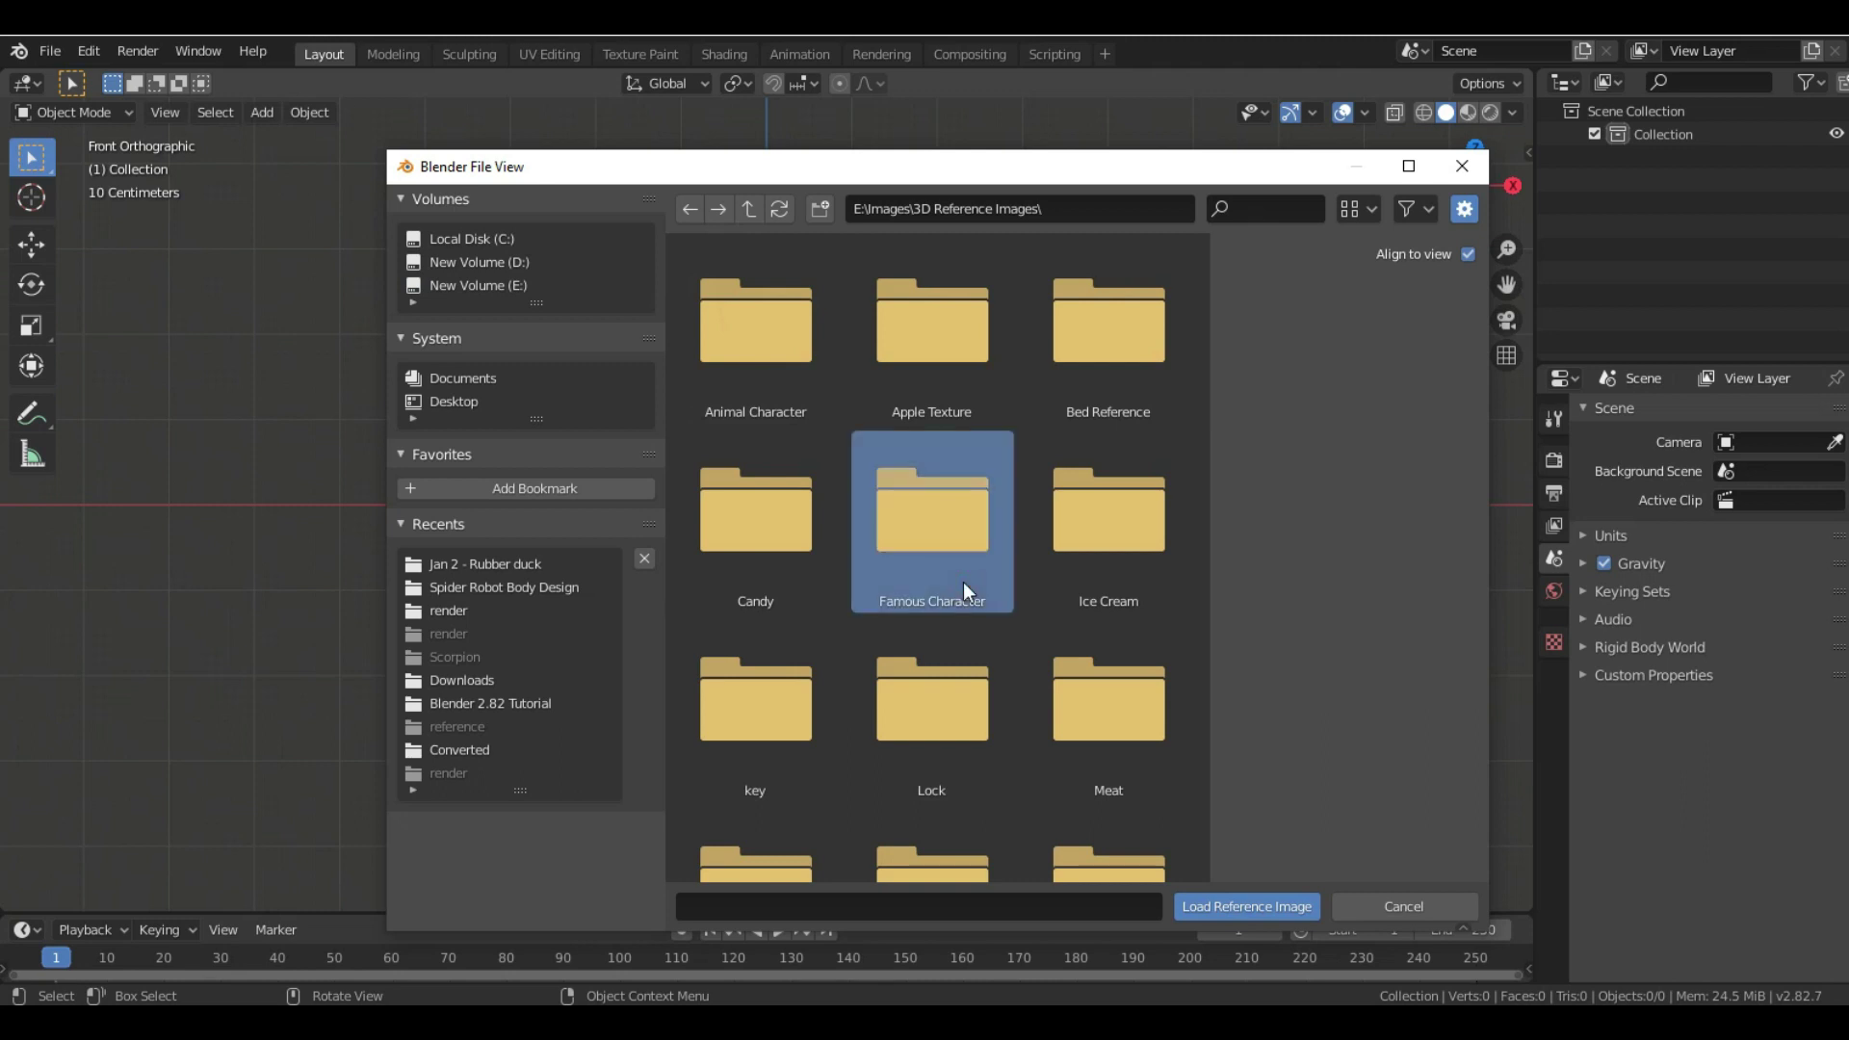
scroll(1007, 638, "down", 10)
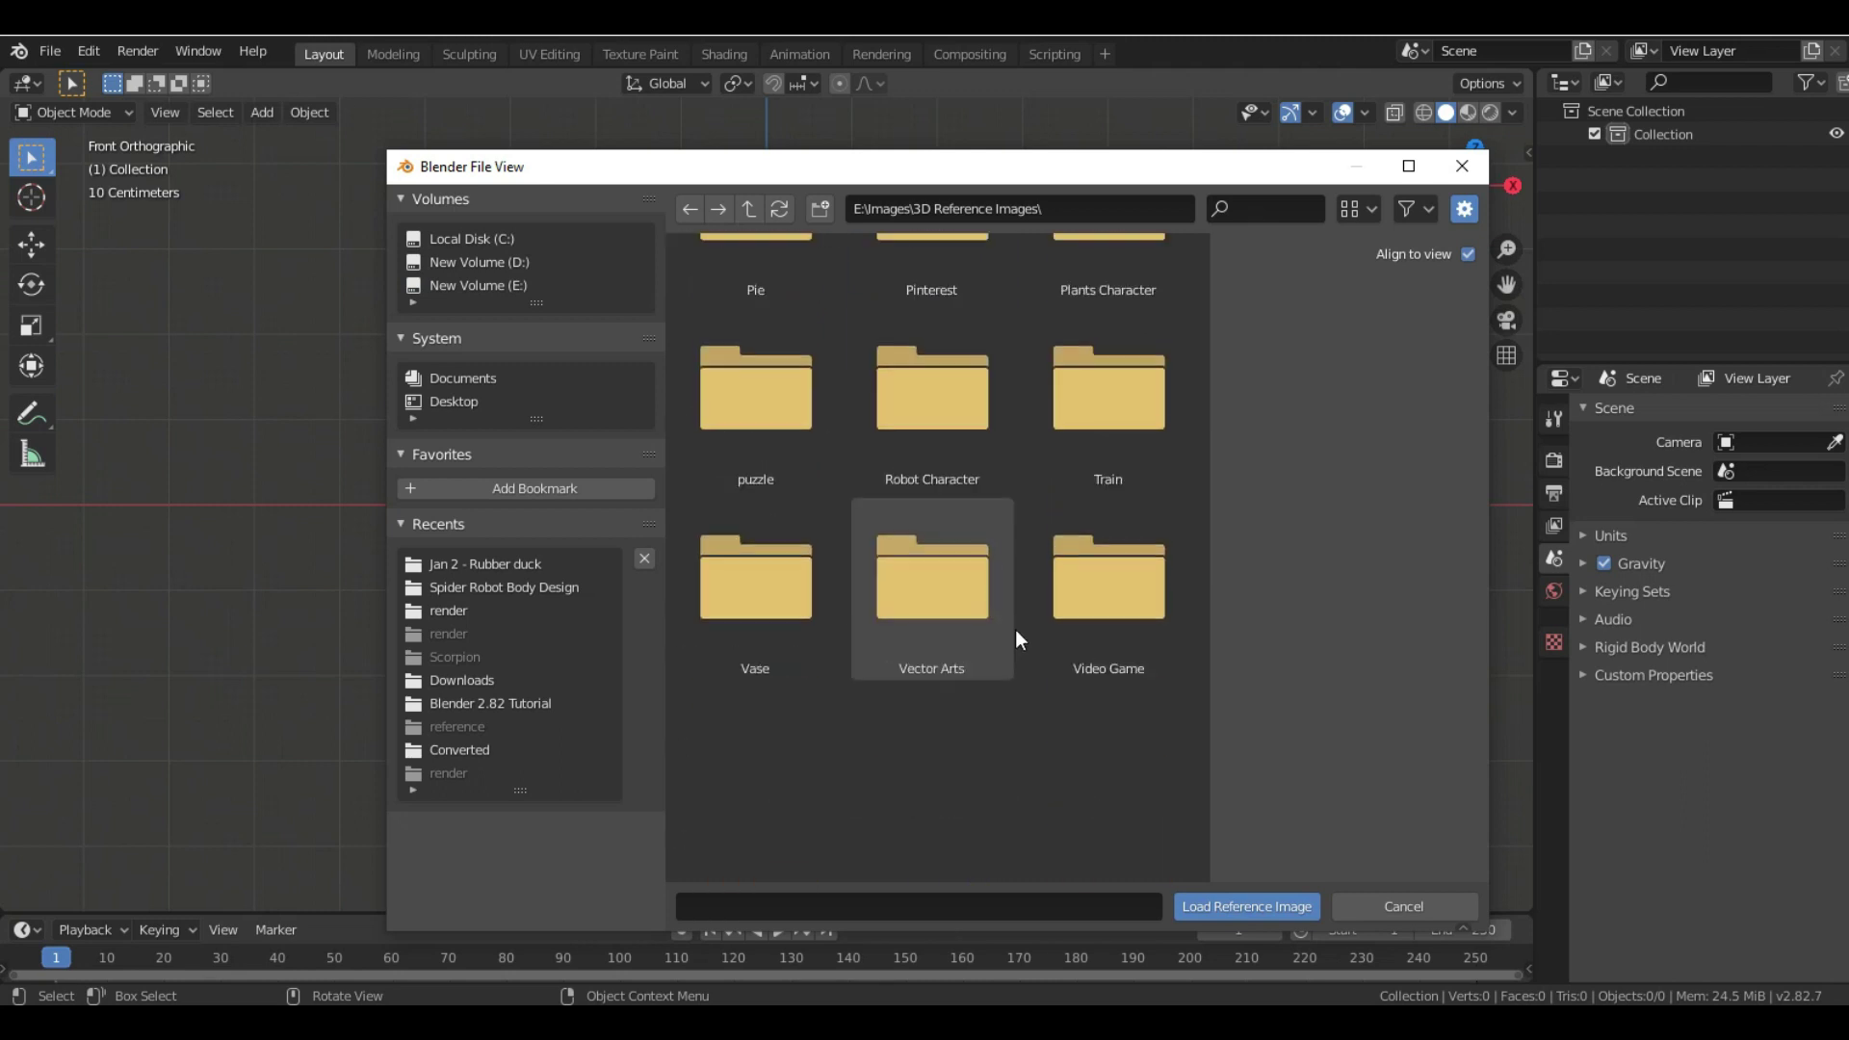
left_click(783, 597)
left_click(773, 588)
double_click(773, 587)
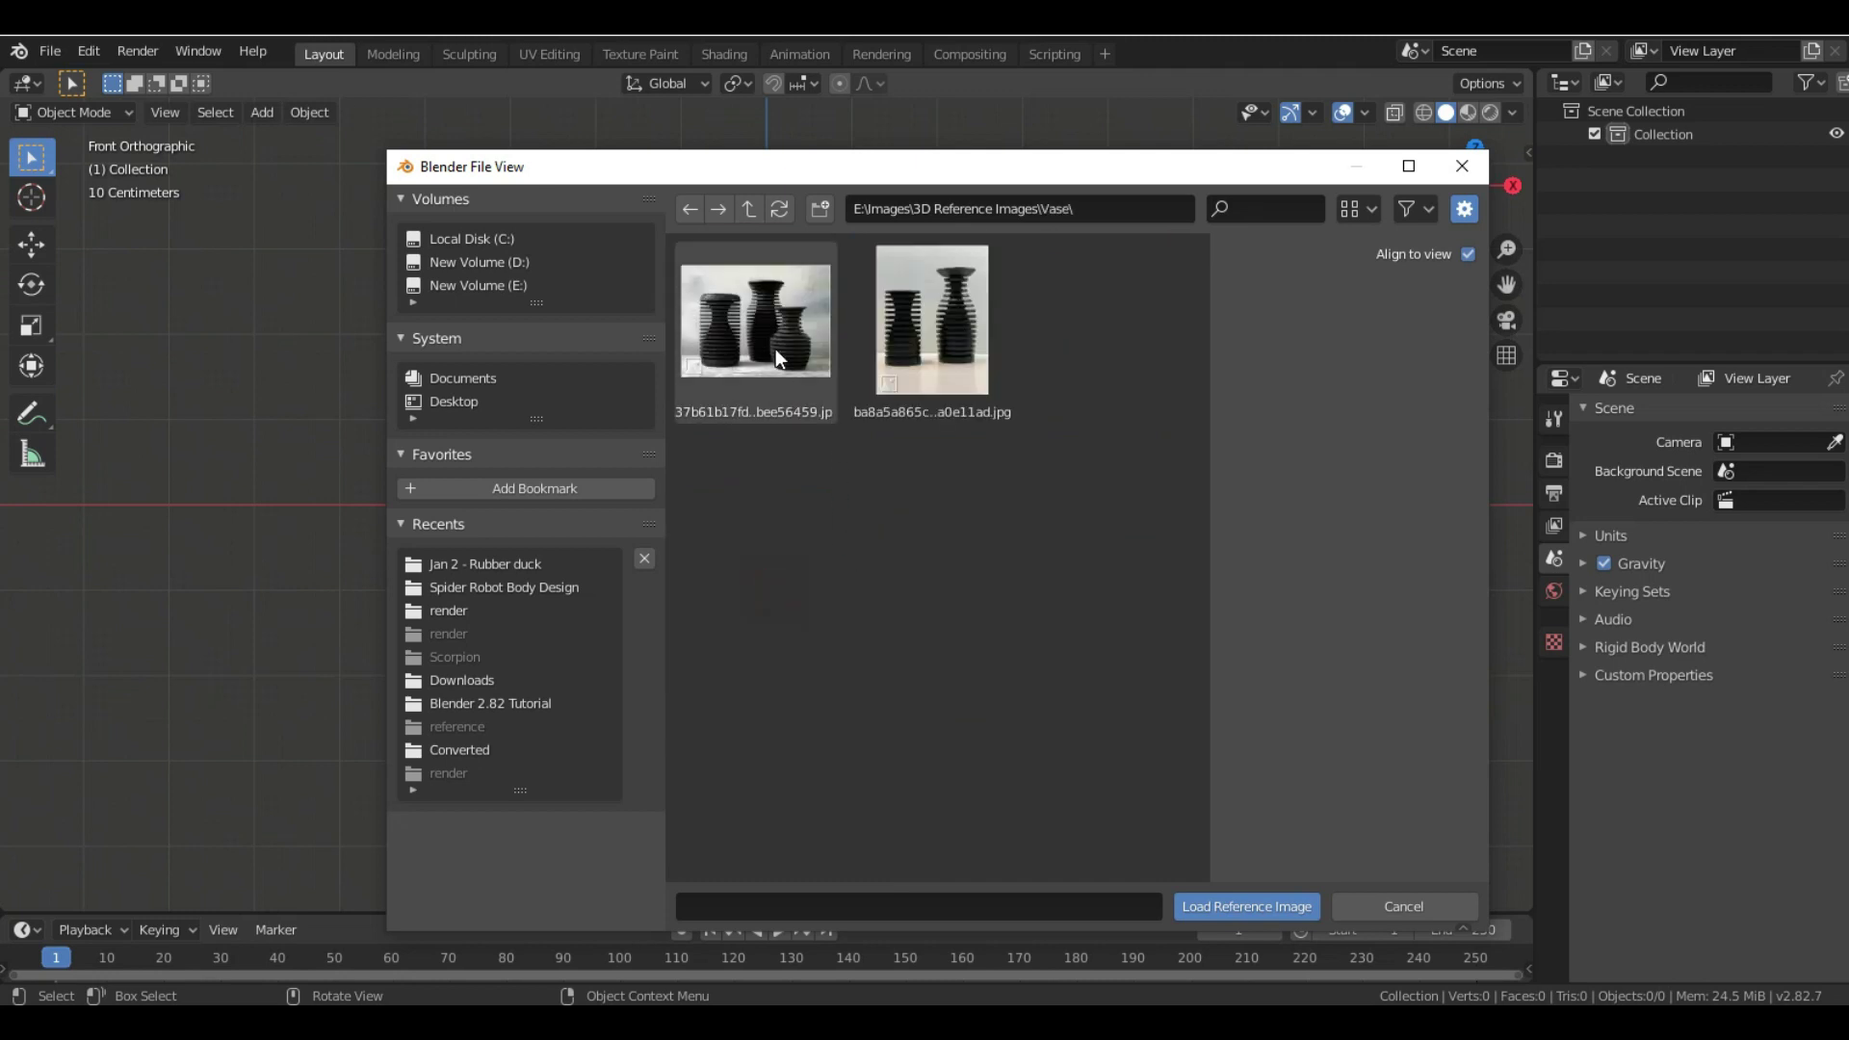
- Load the two-vase picture ba8a5a865c7222aea3cfd1873a0e11ad.jpg as the reference image
left_click(941, 338)
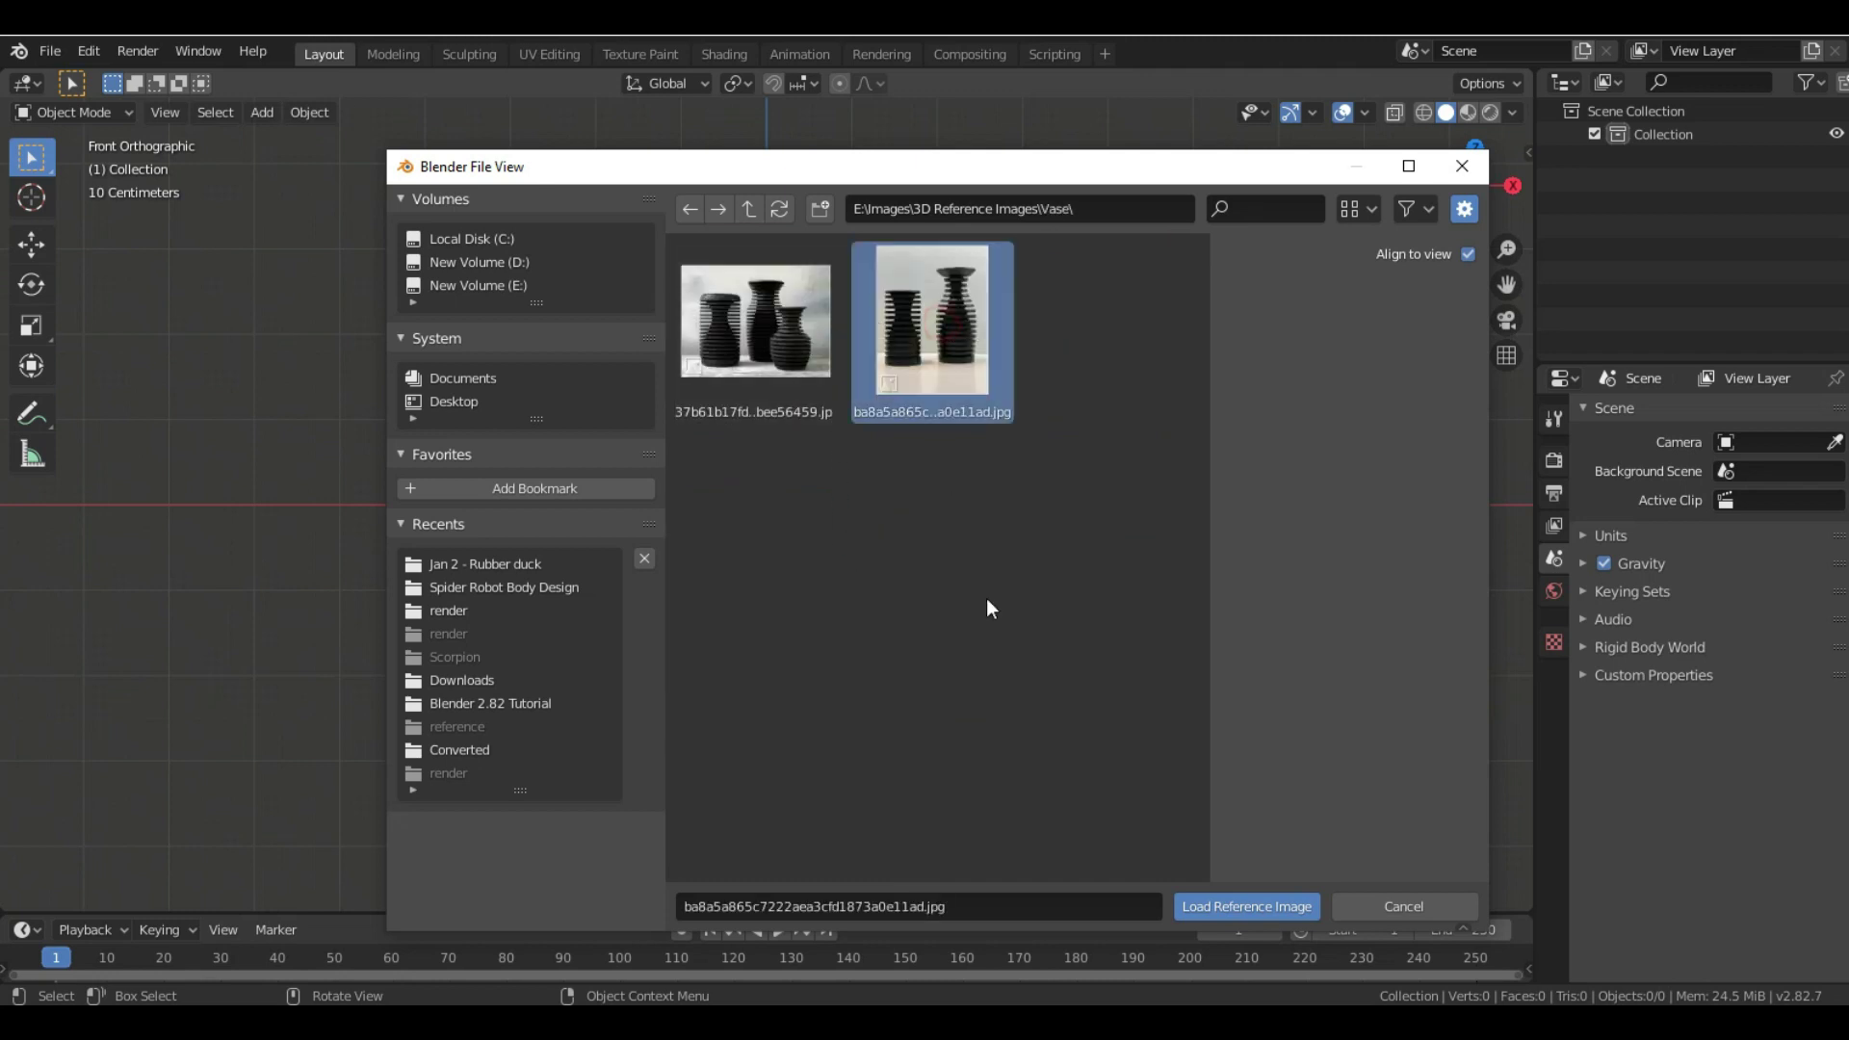
left_click(1247, 906)
scroll(731, 513, "up", 1)
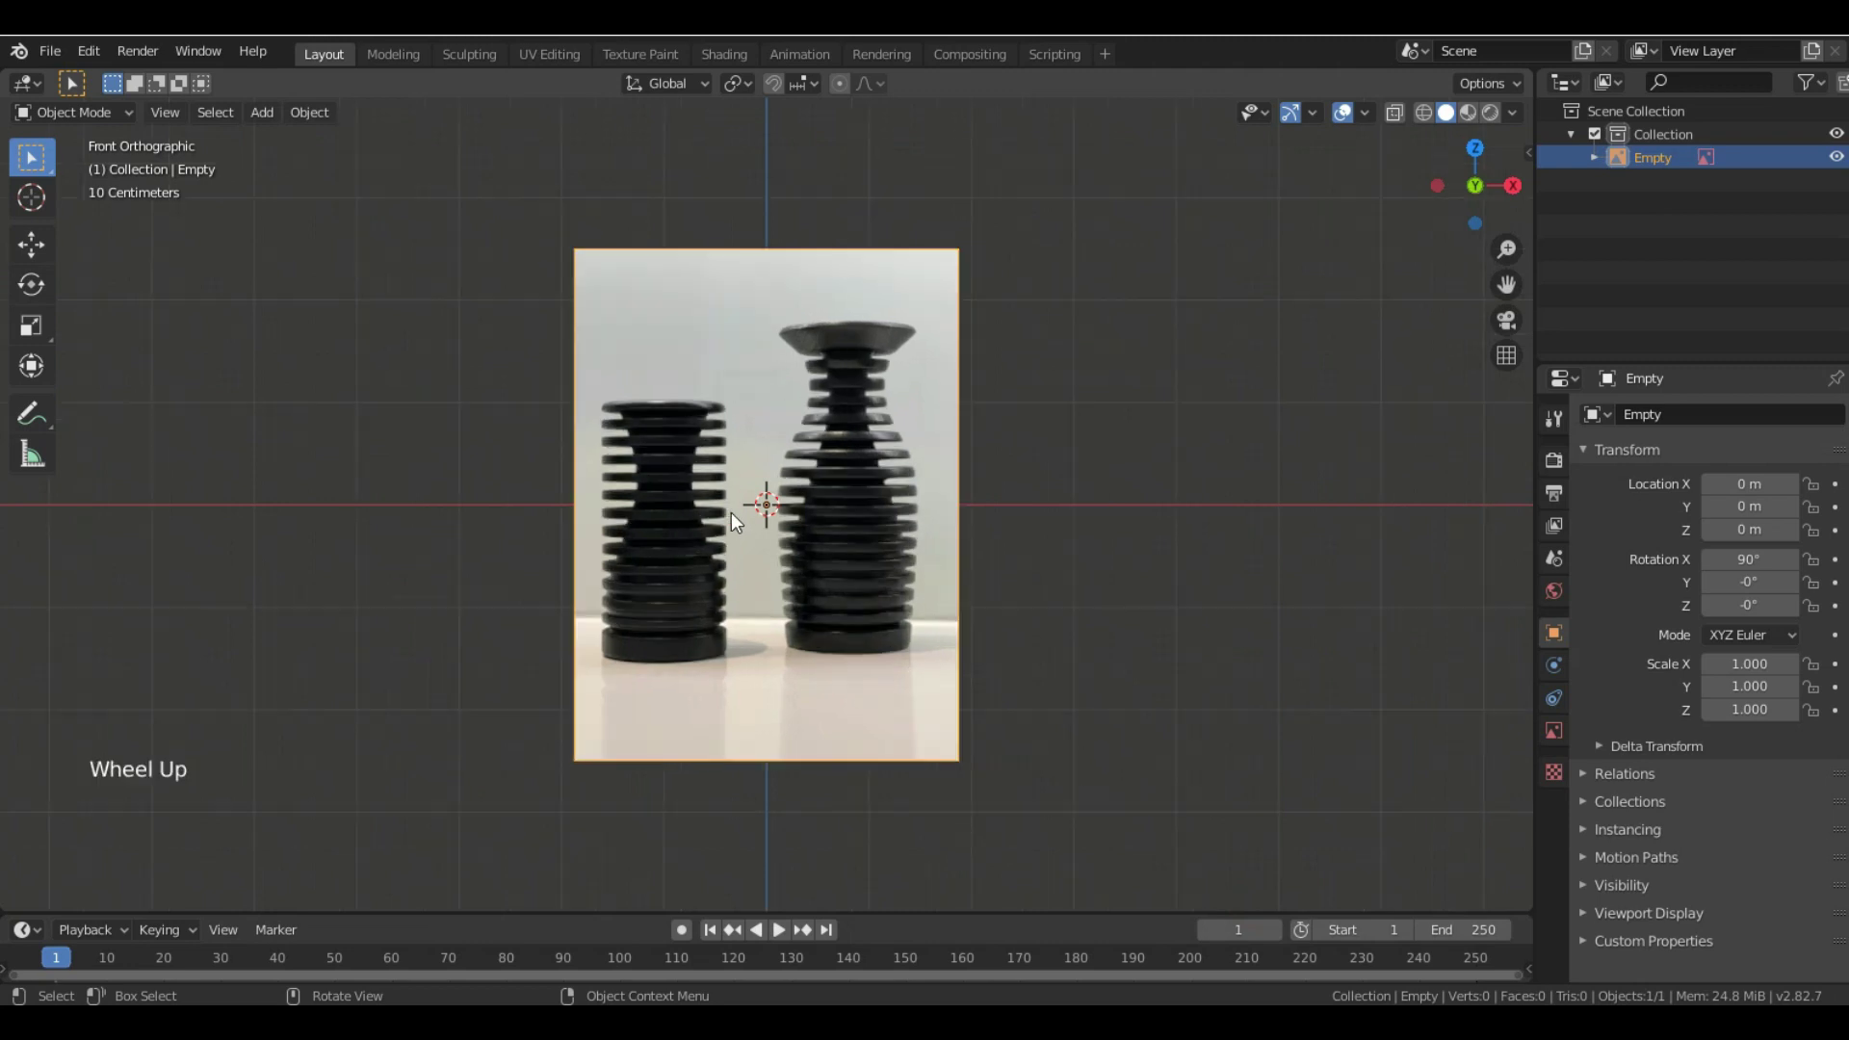
scroll(799, 518, "down", 3)
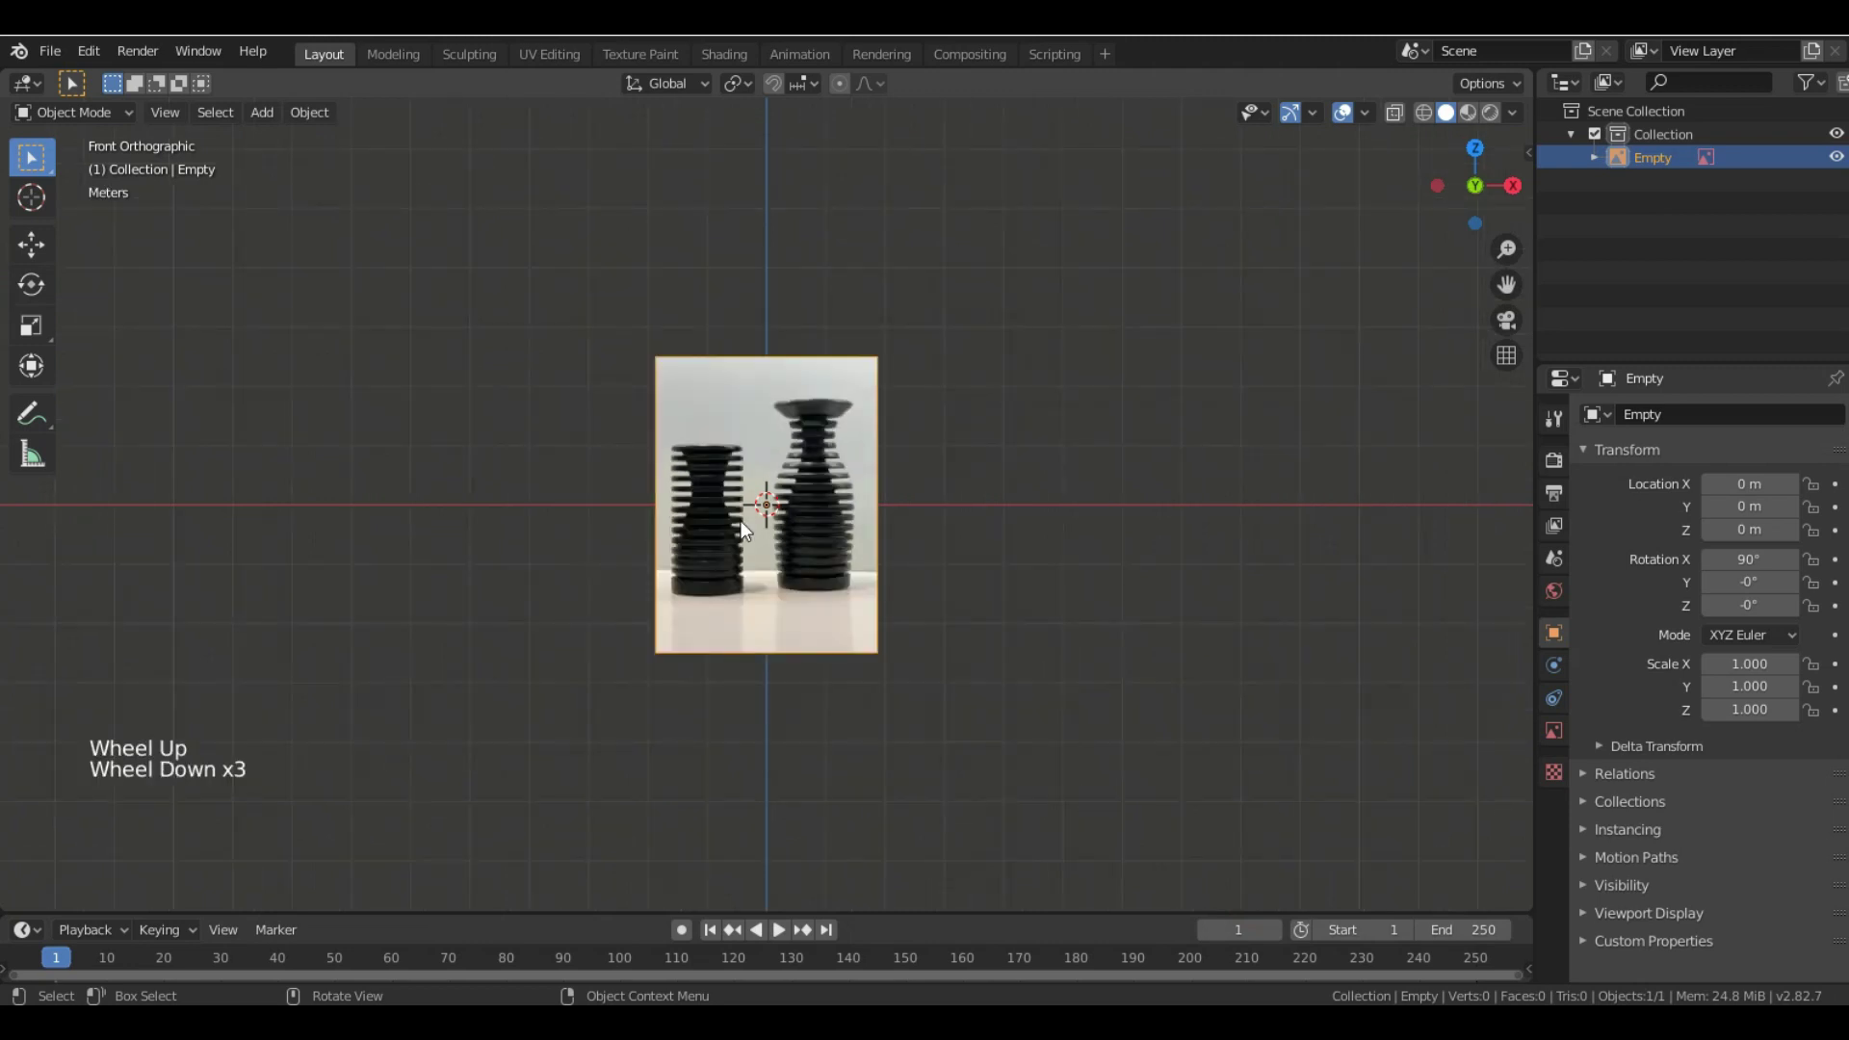
- Move the reference image to about X 0.97 m and Z 1.53 m, placing the short vase's base at the origin
left_click(31, 244)
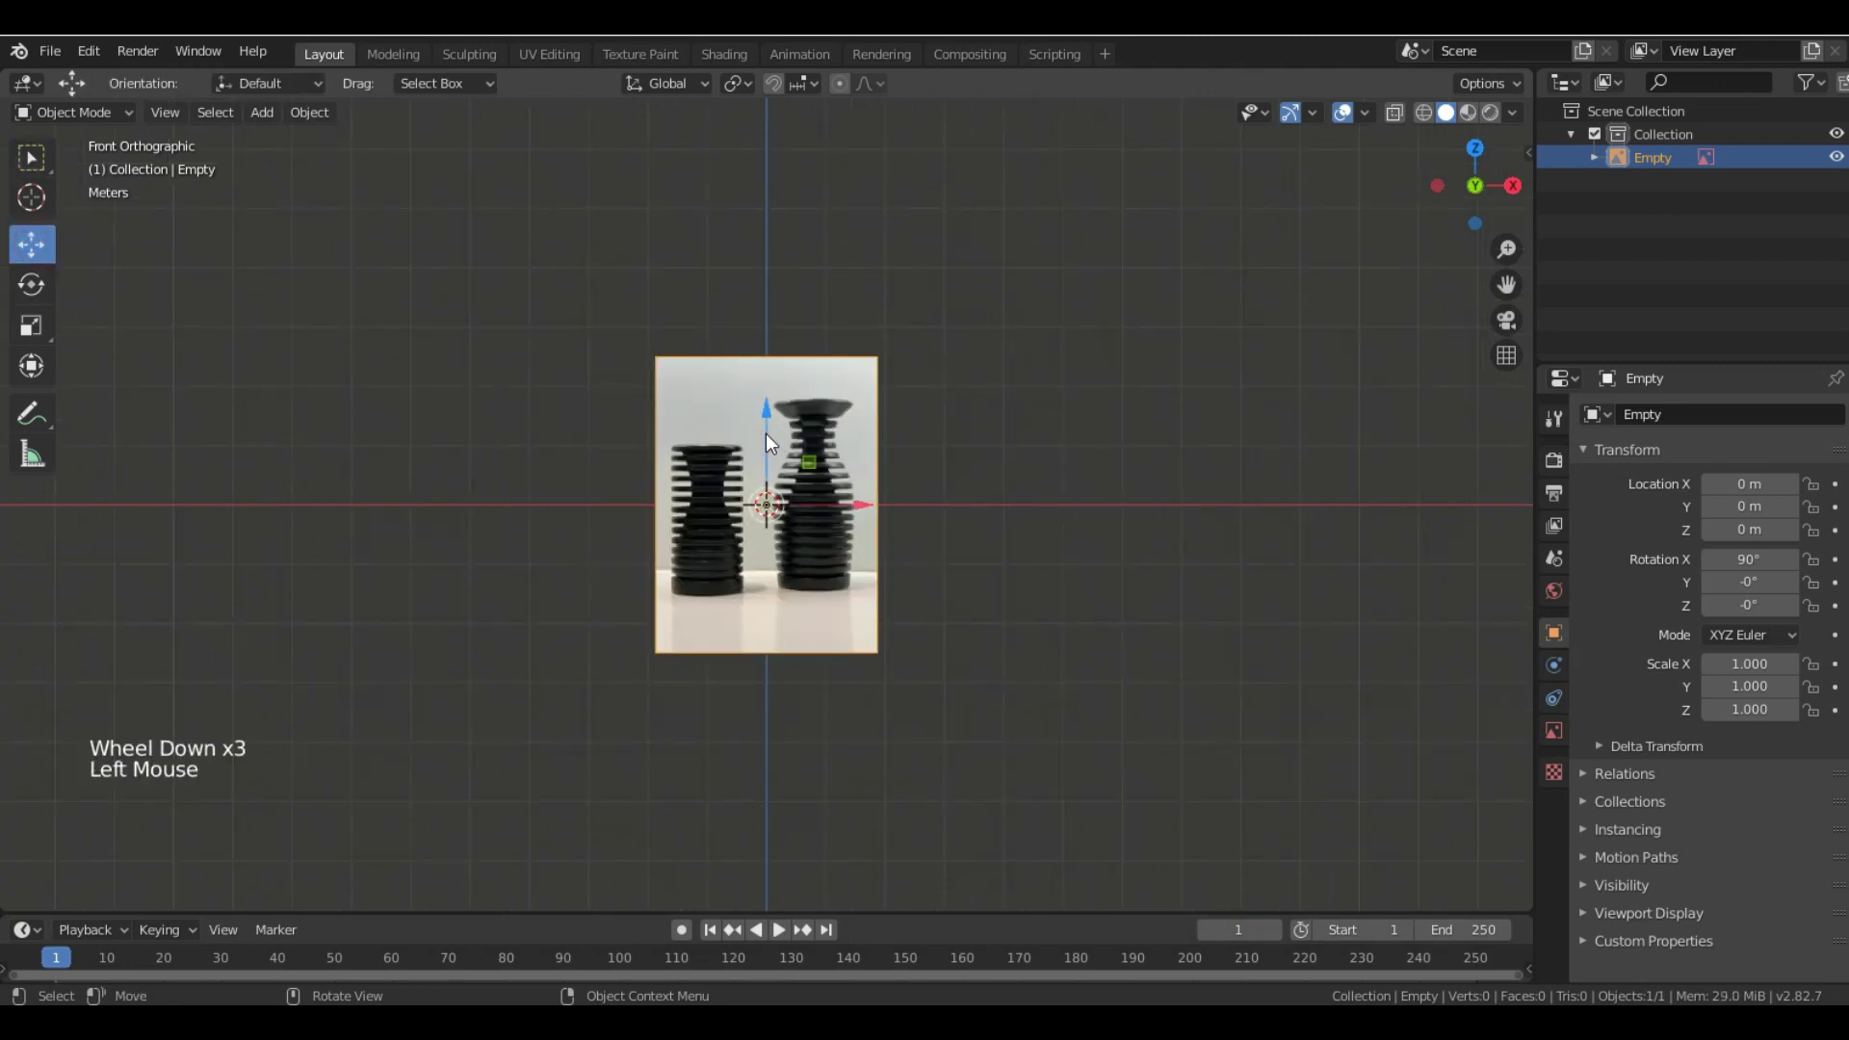
scroll(674, 478, "up", 2)
scroll(673, 478, "up", 2)
scroll(674, 482, "down", 1)
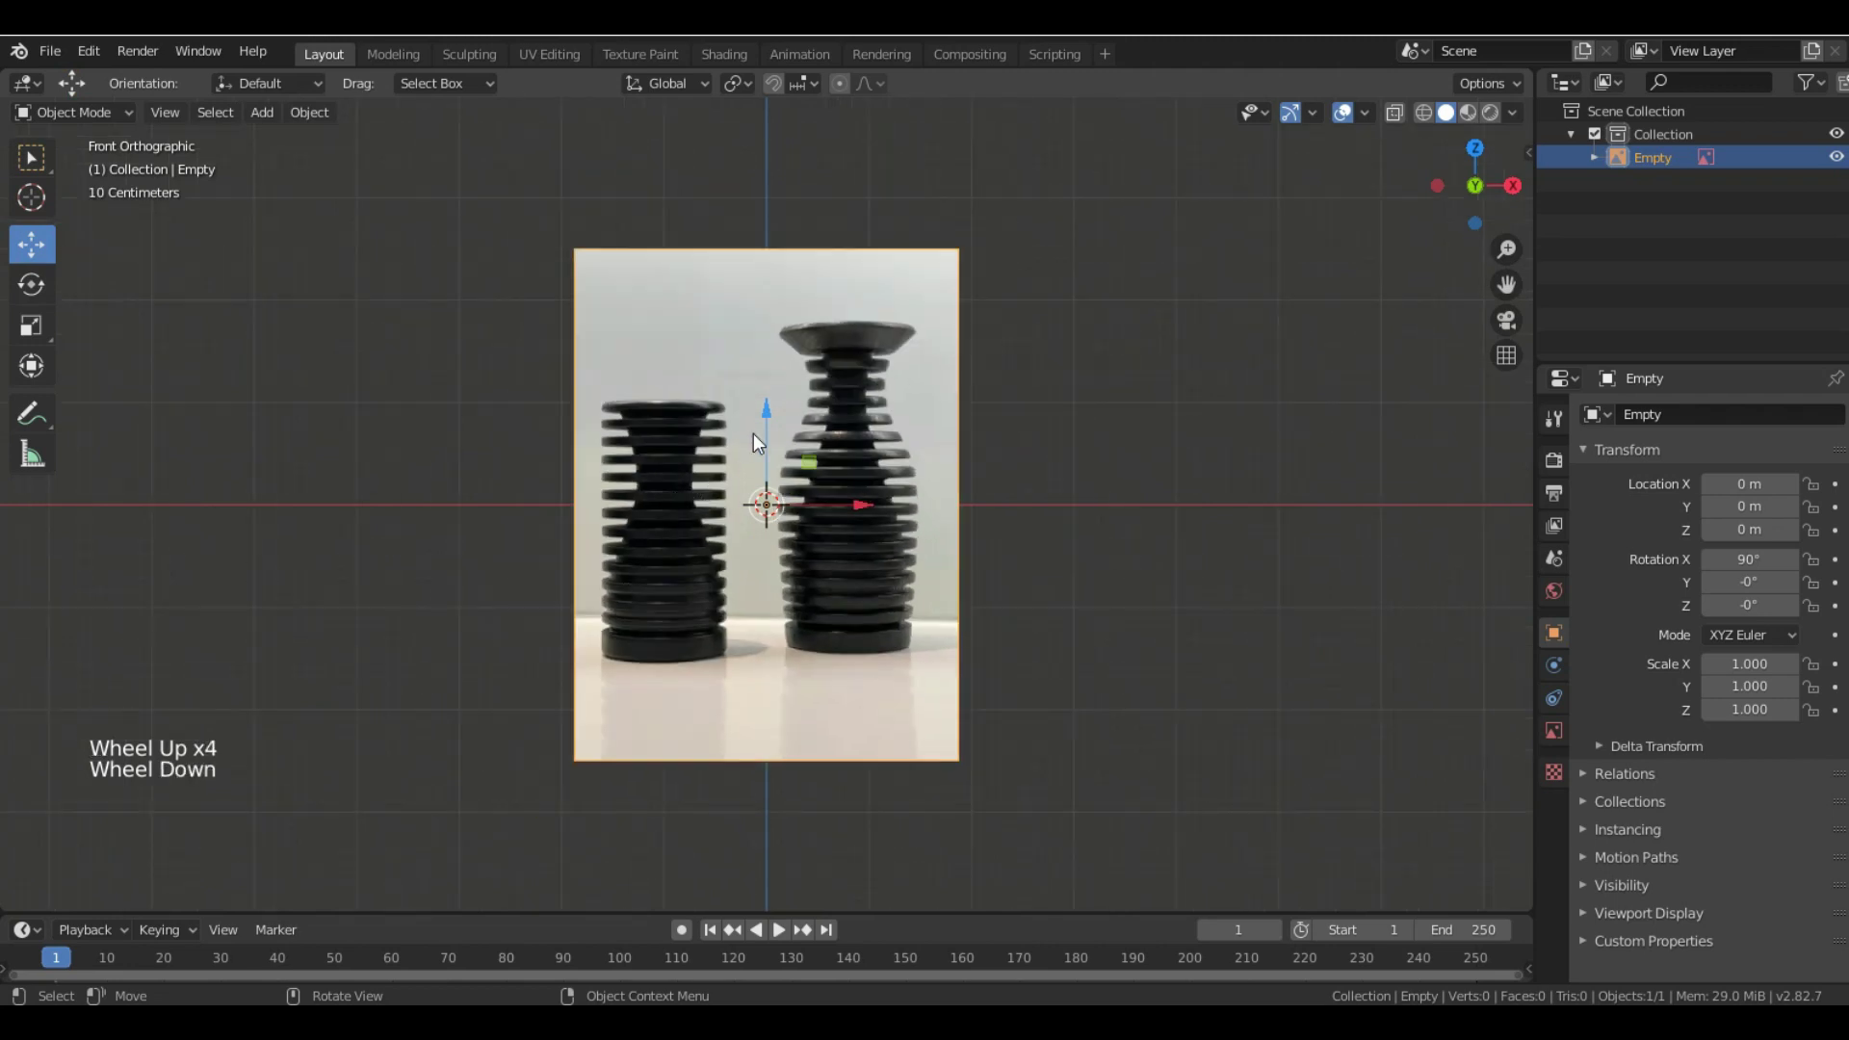
left_click(784, 343)
left_click_drag(784, 343, 781, 239)
scroll(642, 511, "up", 2)
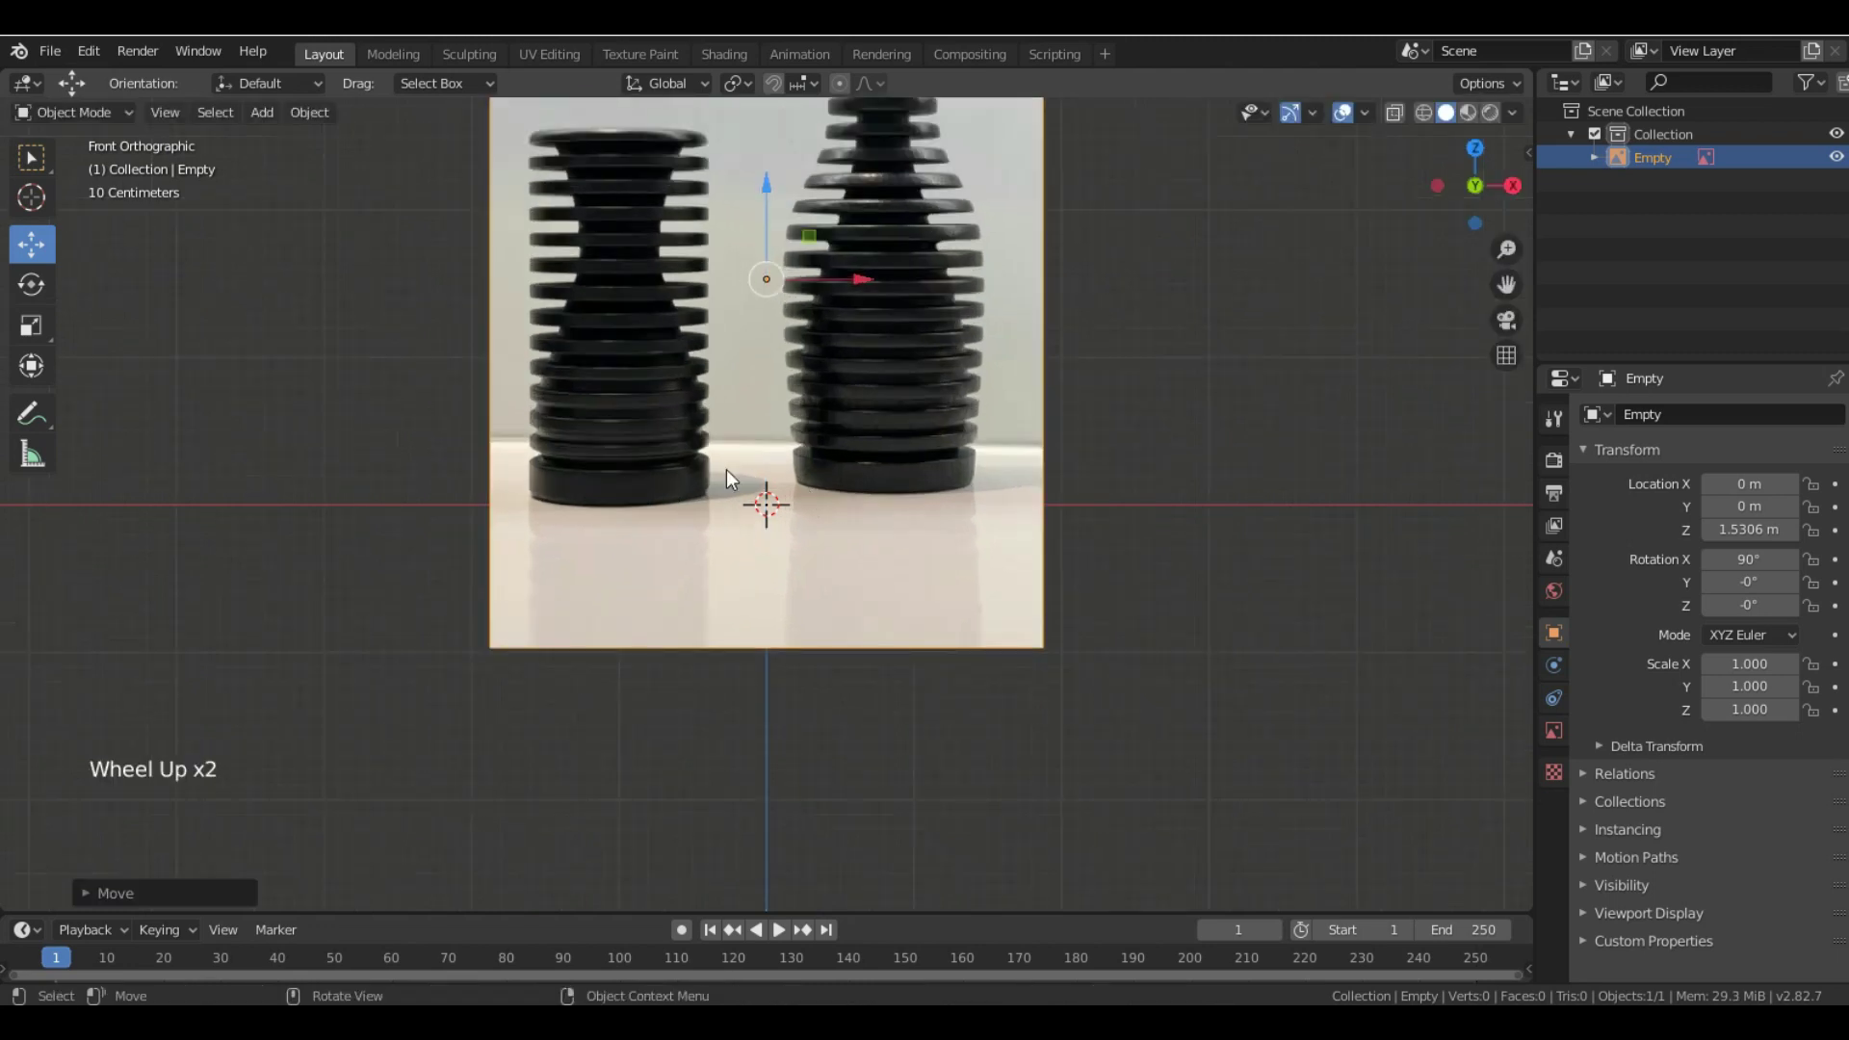
scroll(803, 605, "down", 3)
scroll(776, 451, "up", 1)
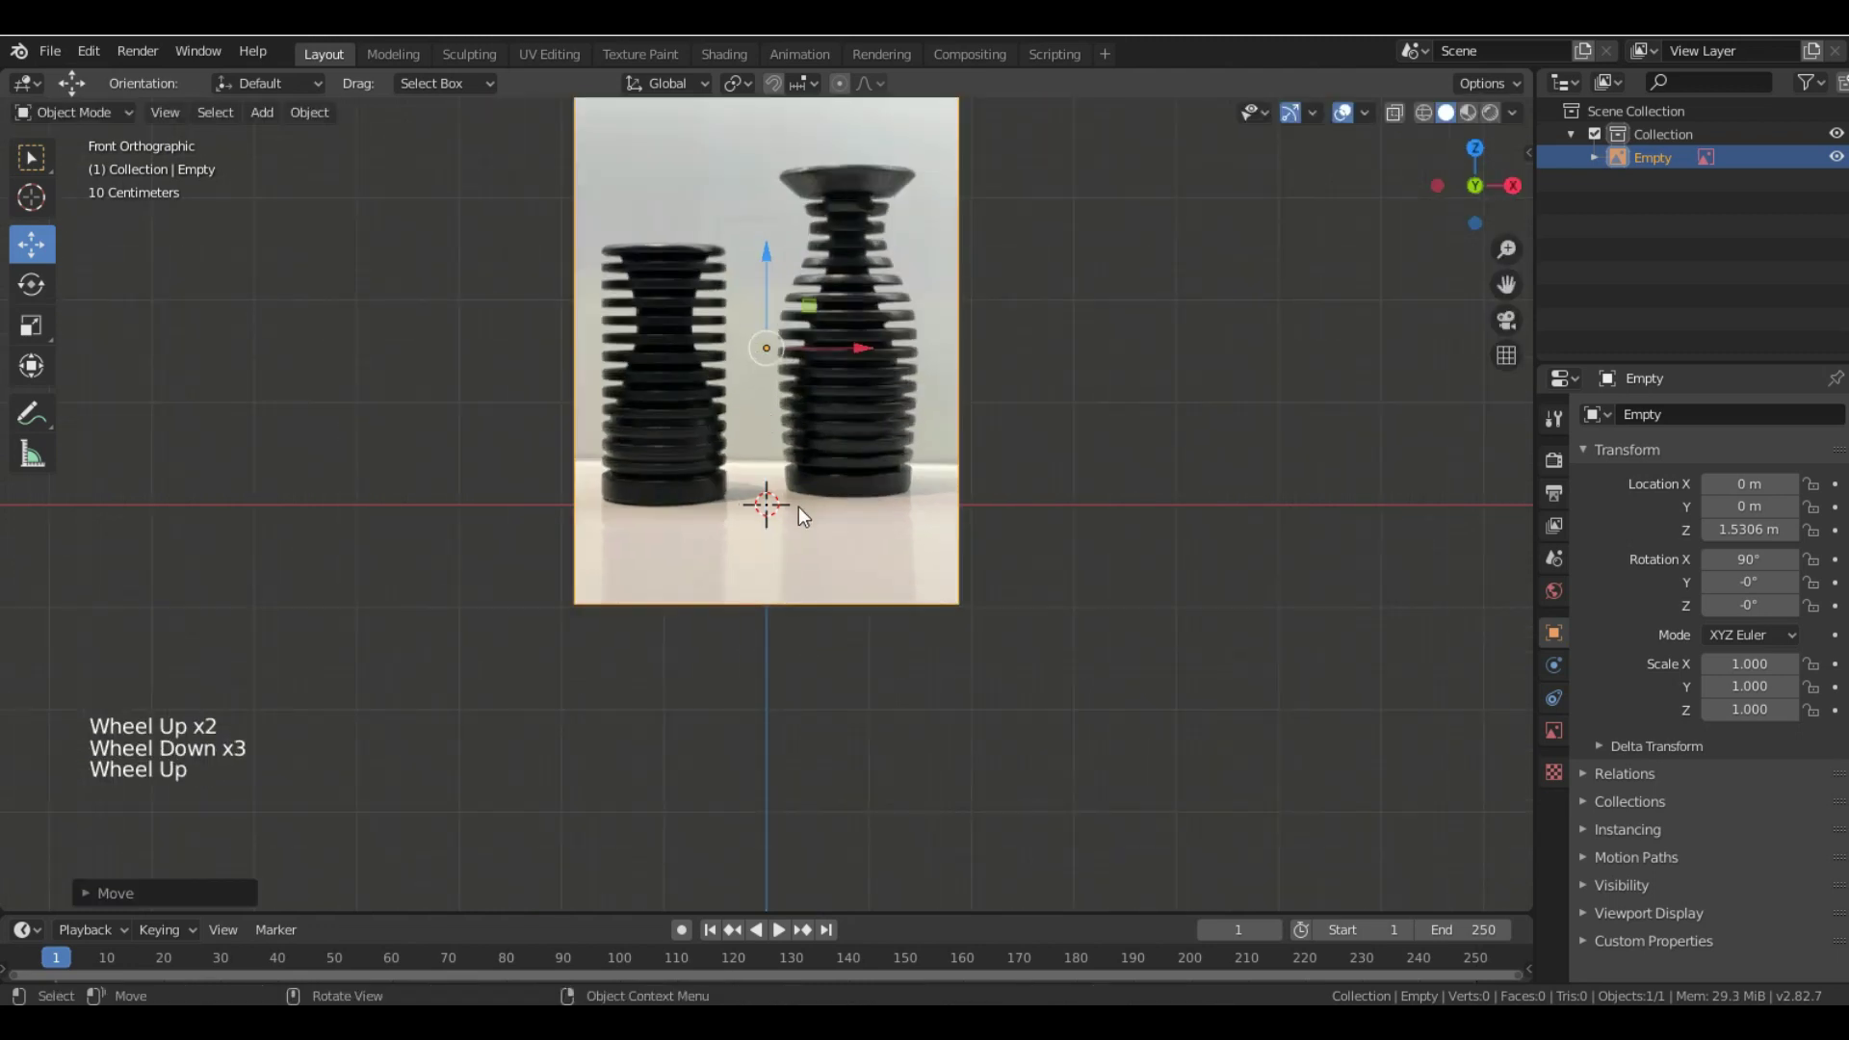
scroll(805, 499, "down", 2)
scroll(726, 362, "up", 1)
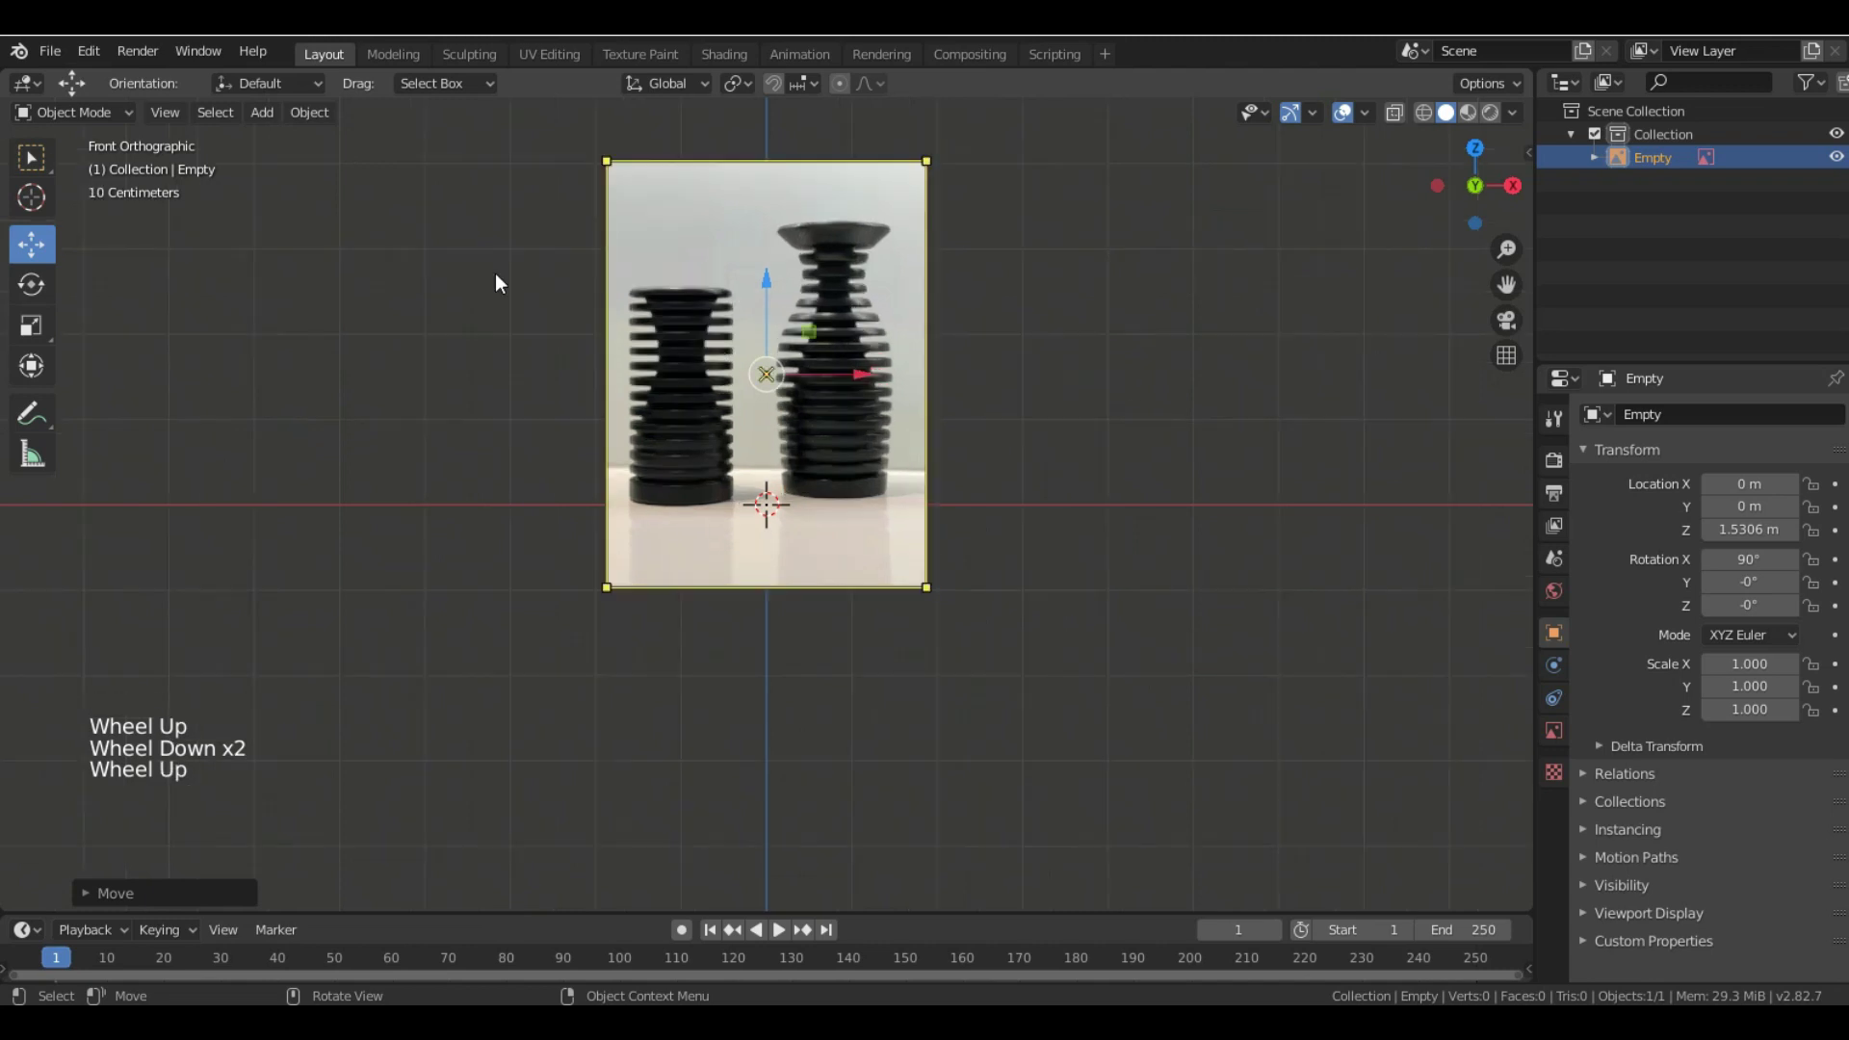
left_click_drag(853, 381, 942, 385)
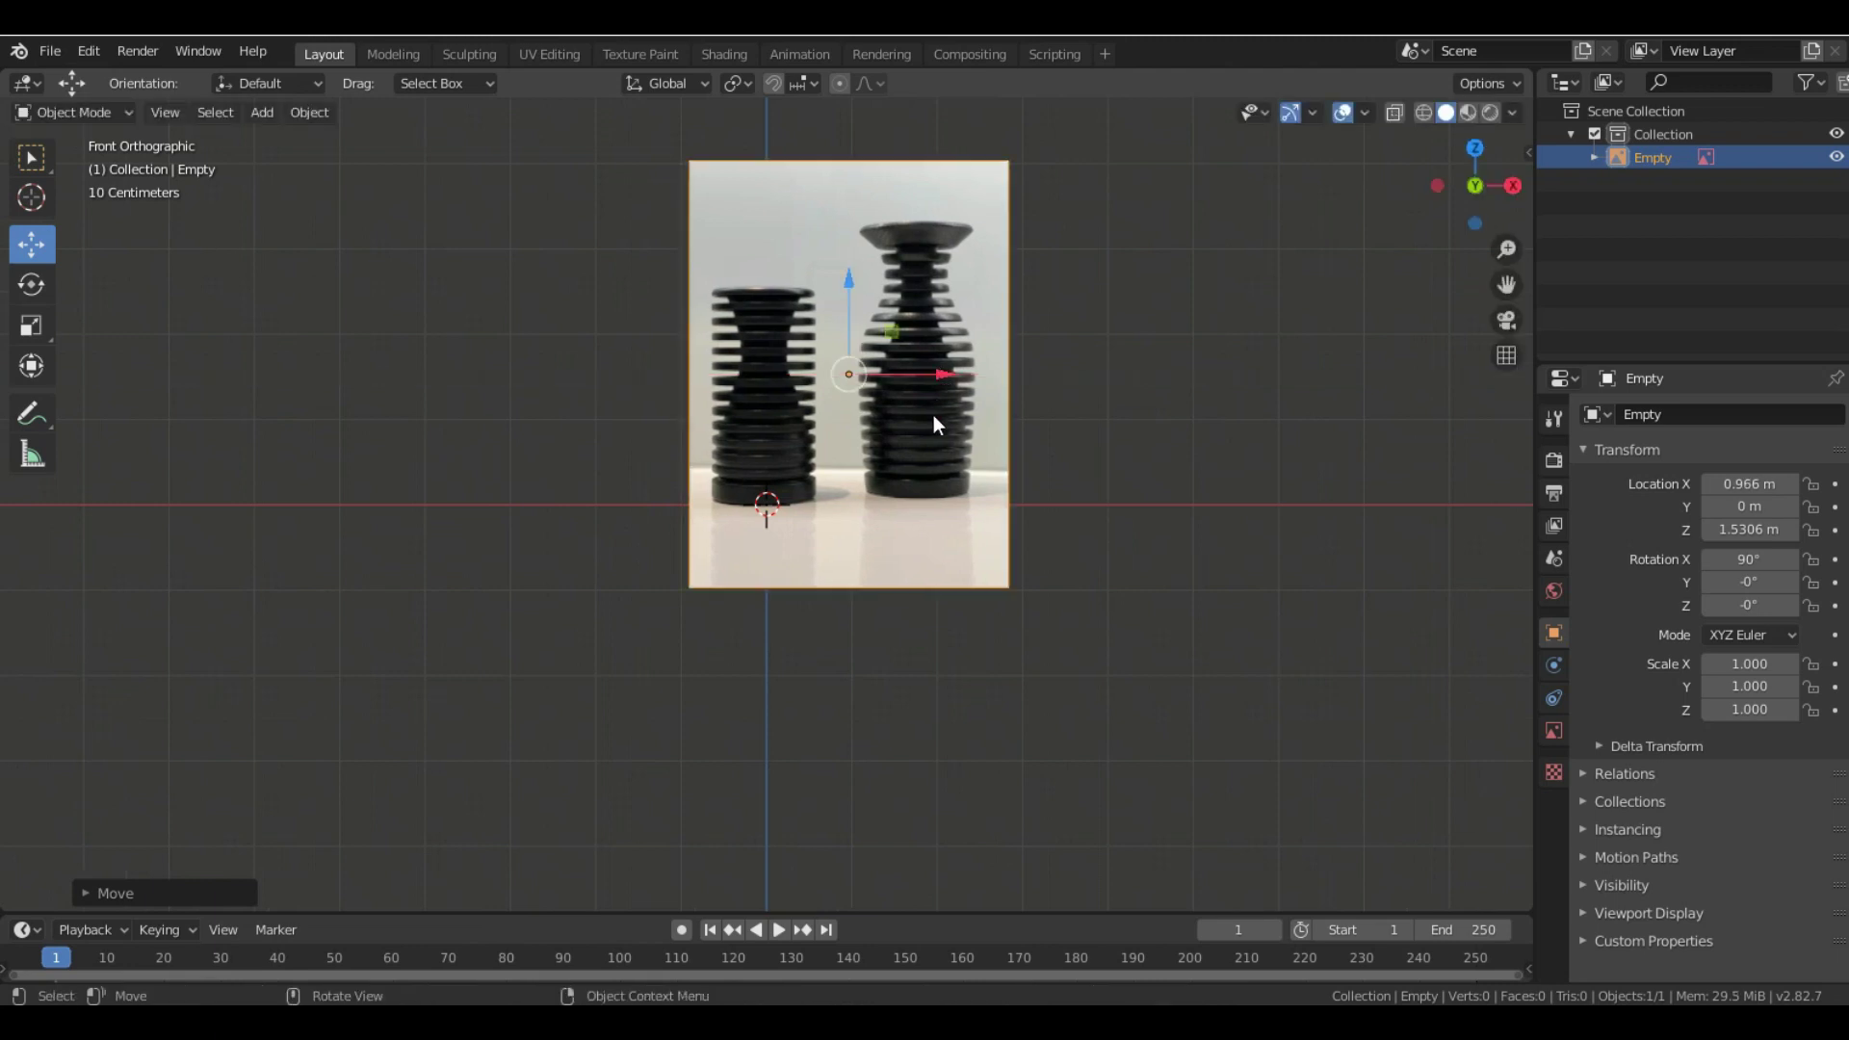
- Add a cylinder mesh at the world origin and set its vertex count to 16
left_click(306, 112)
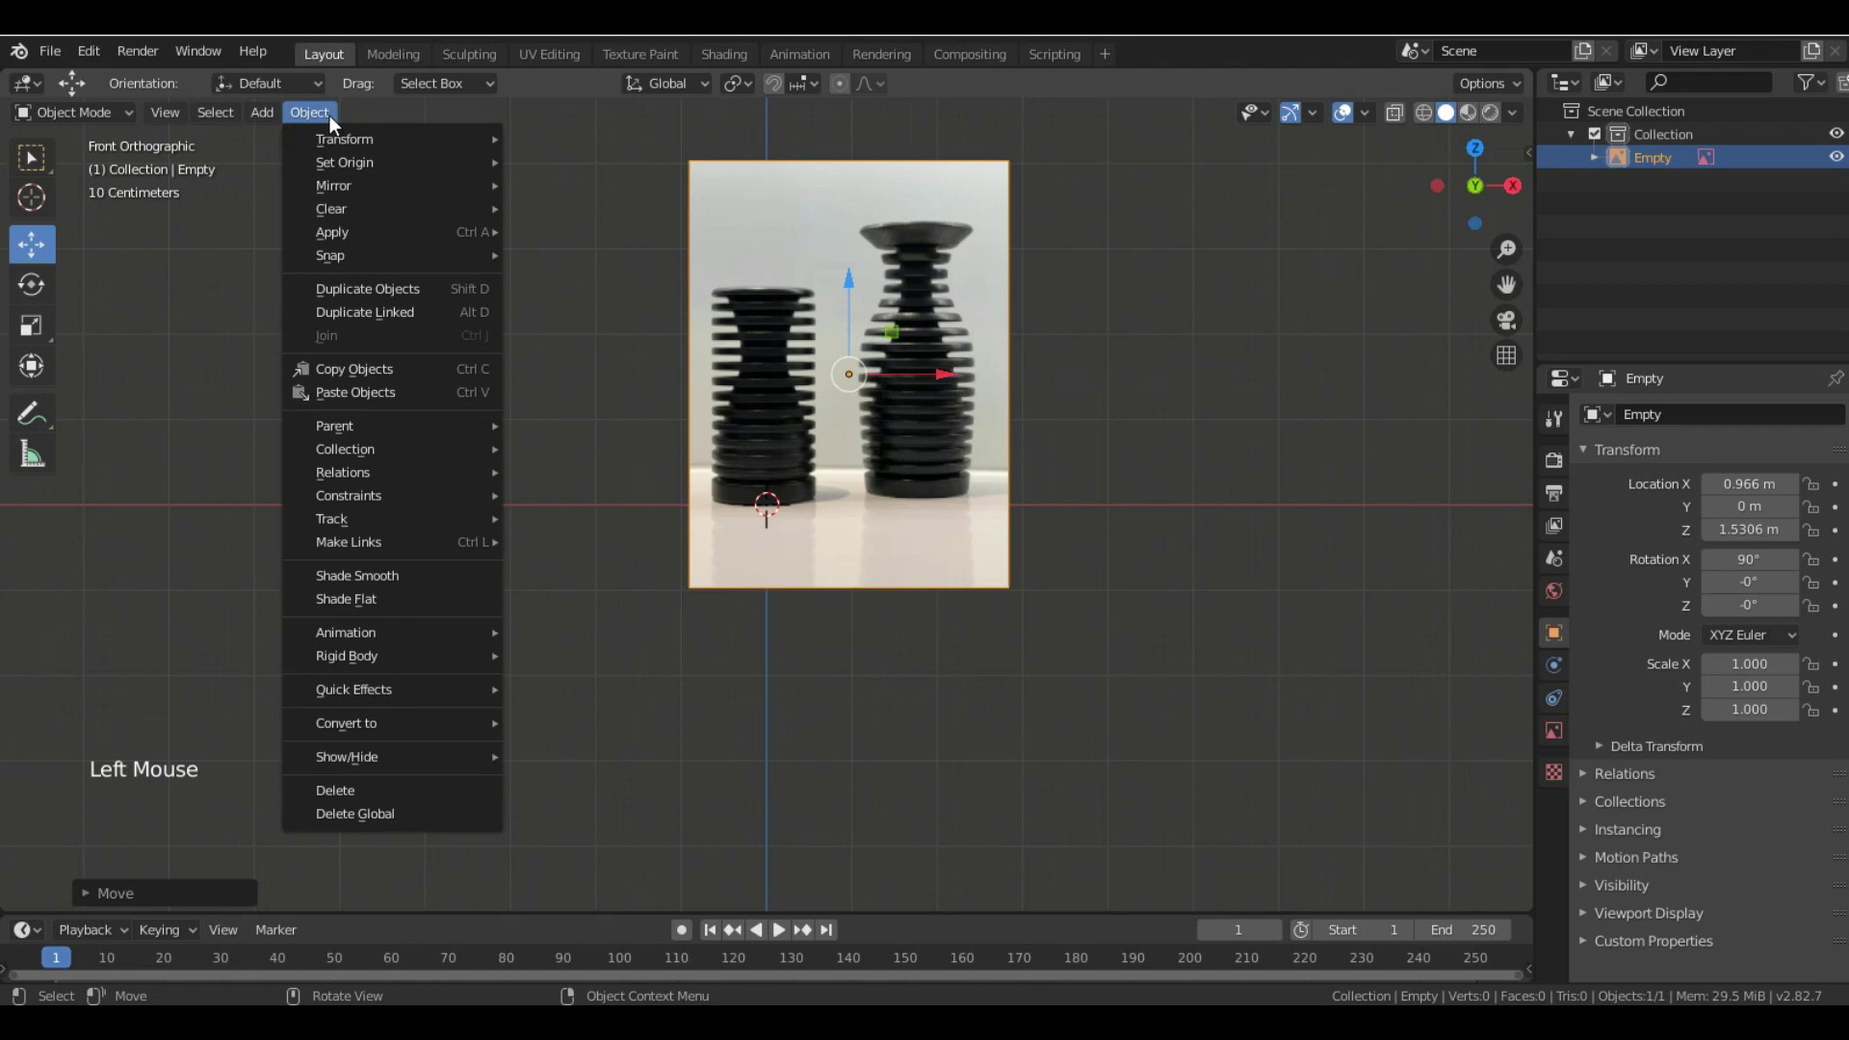
mouse_move(274, 113)
mouse_move(299, 143)
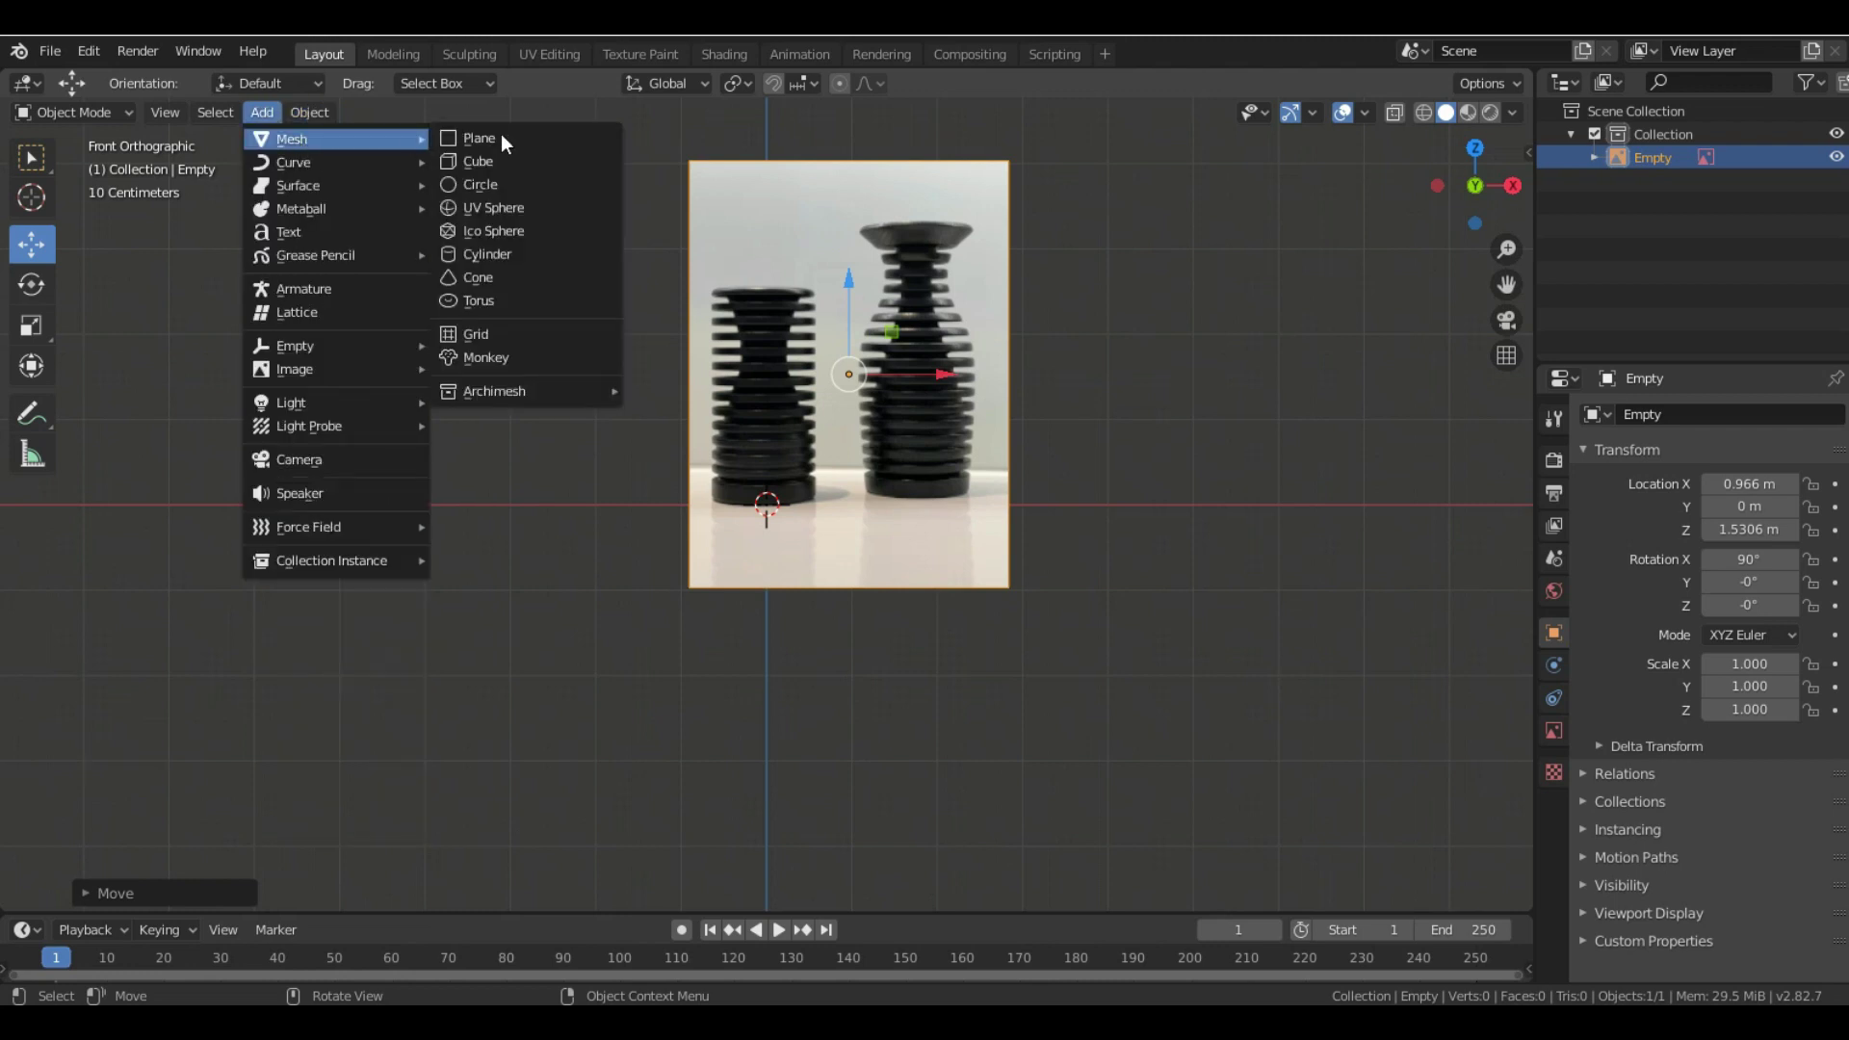
left_click(516, 253)
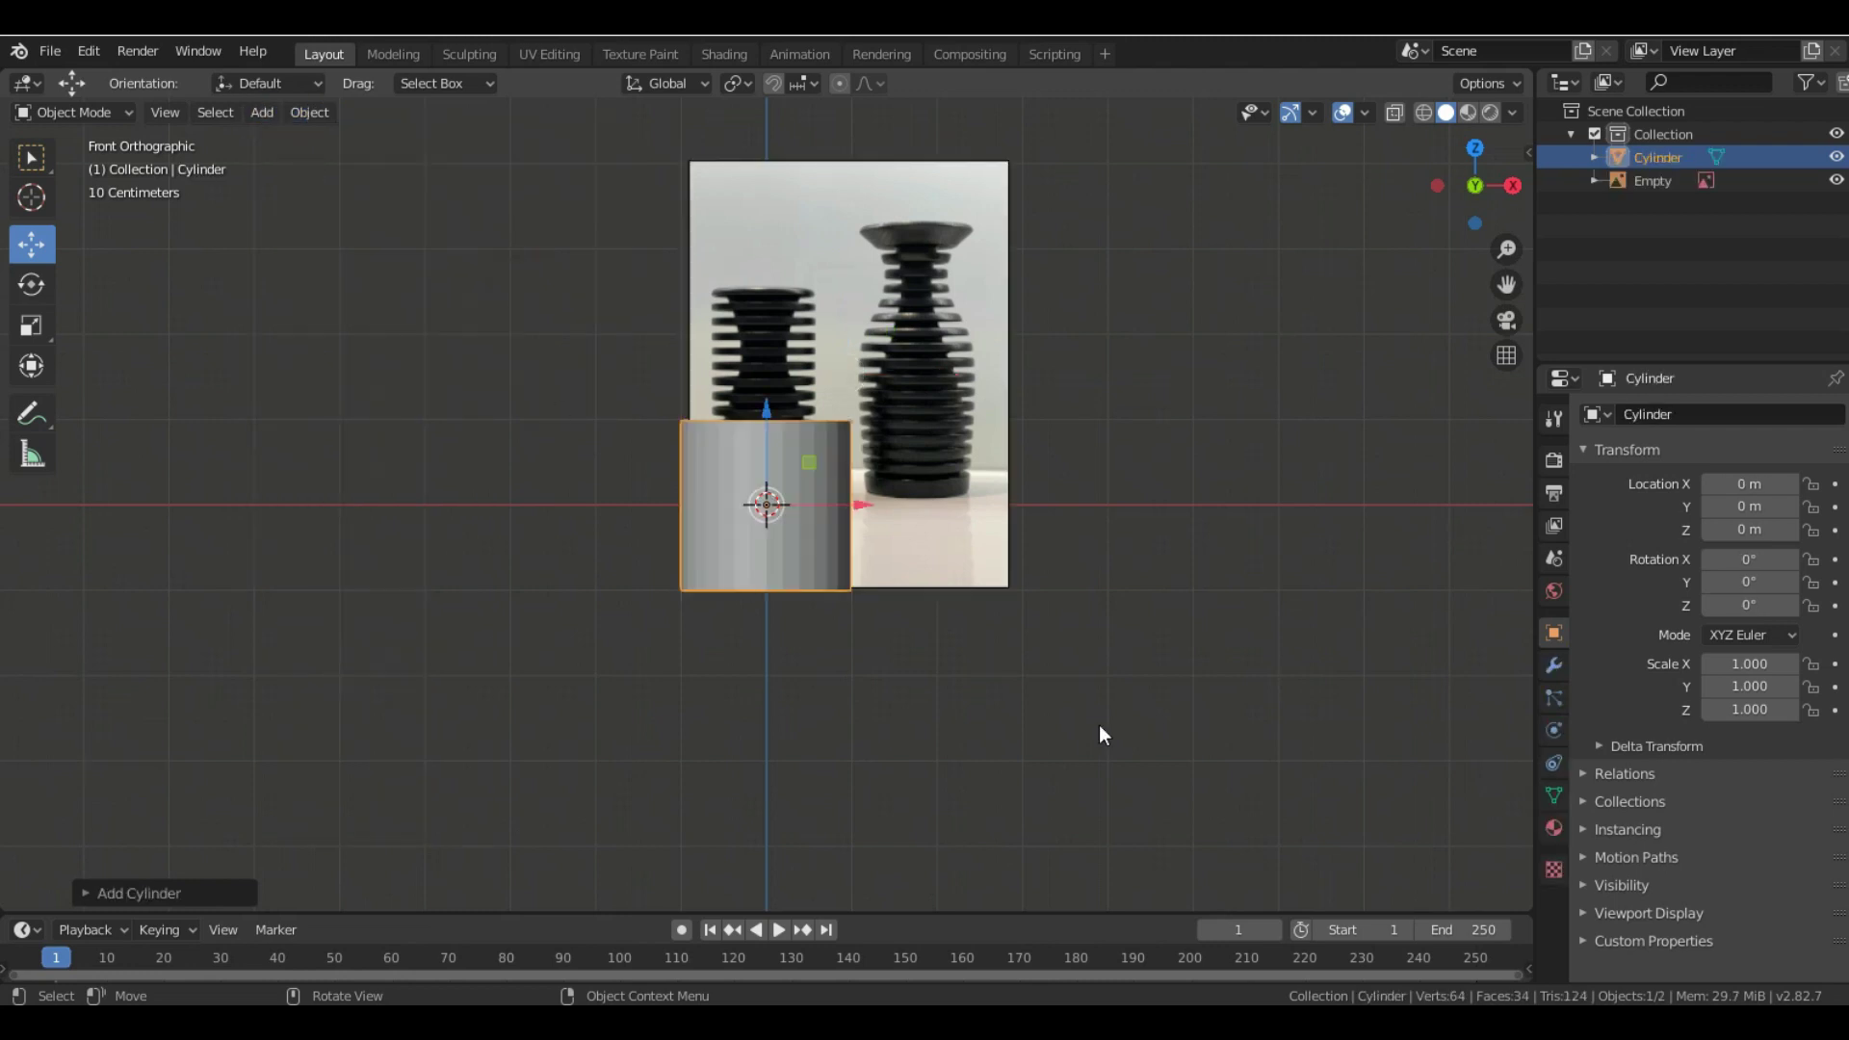
left_click(177, 892)
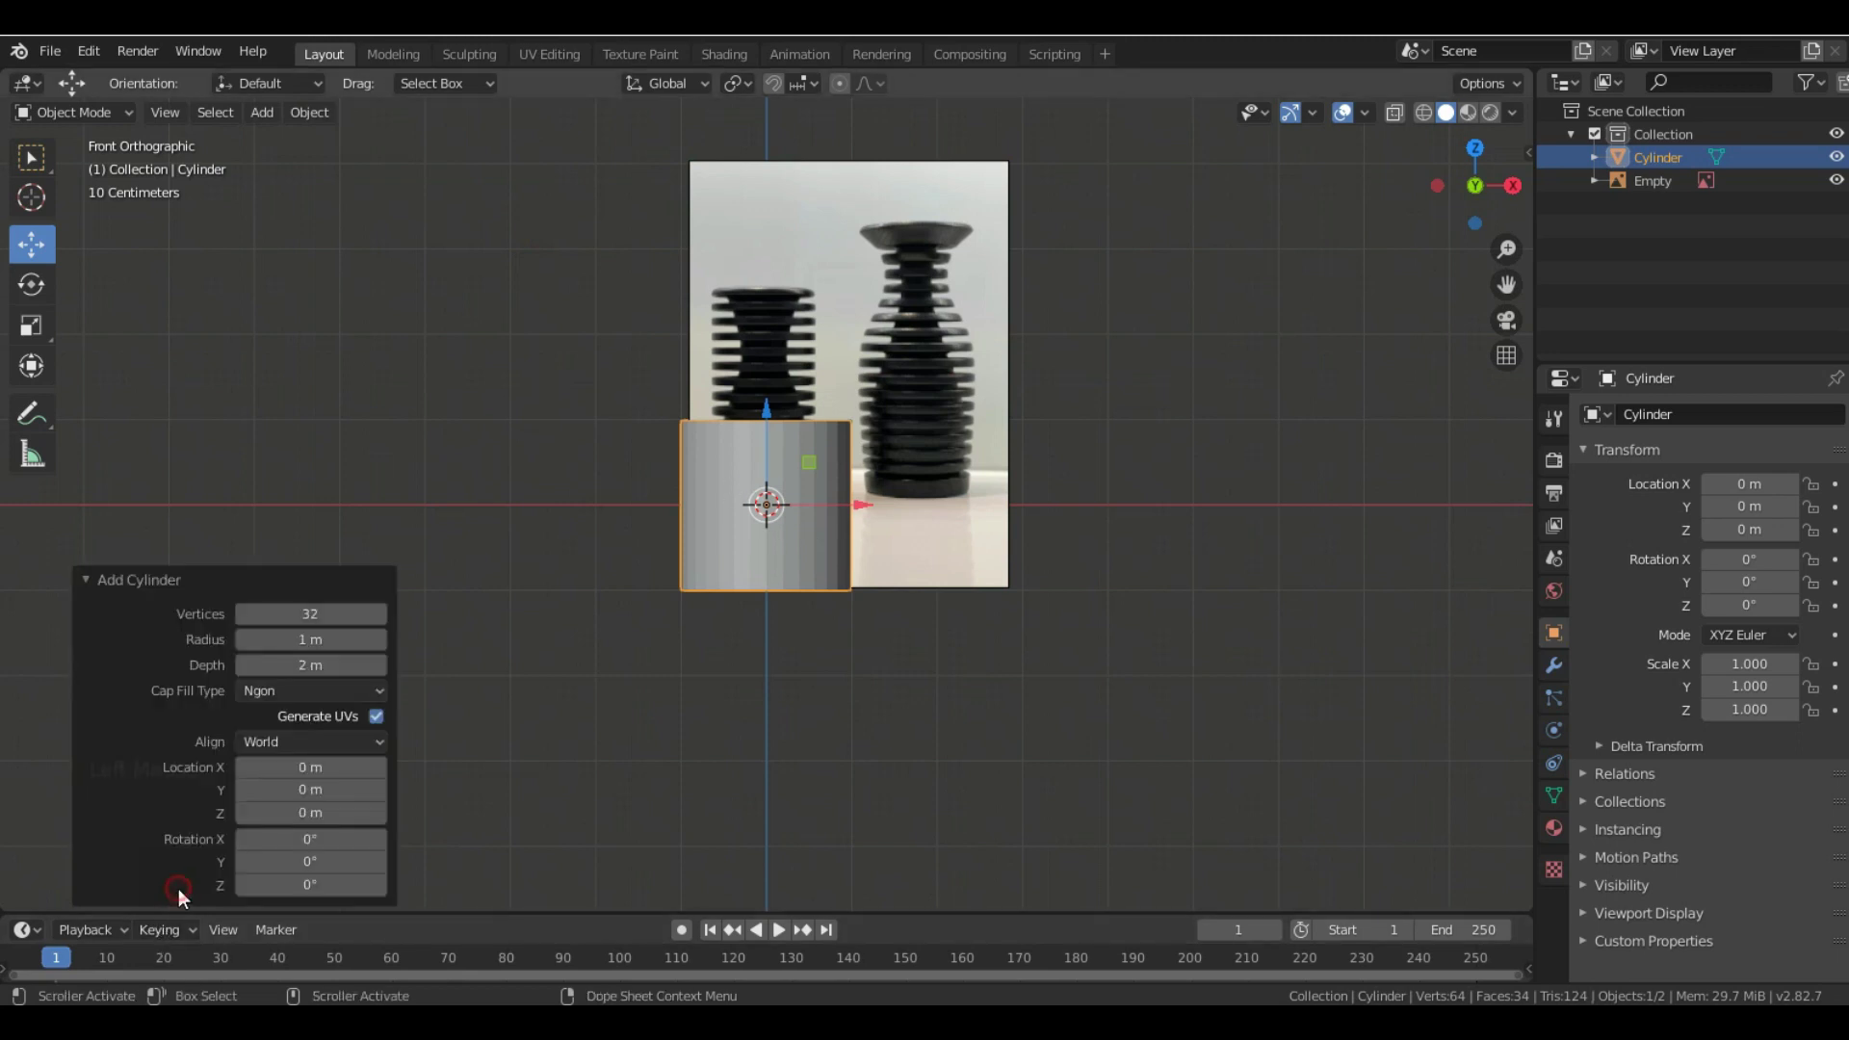
left_click(323, 611)
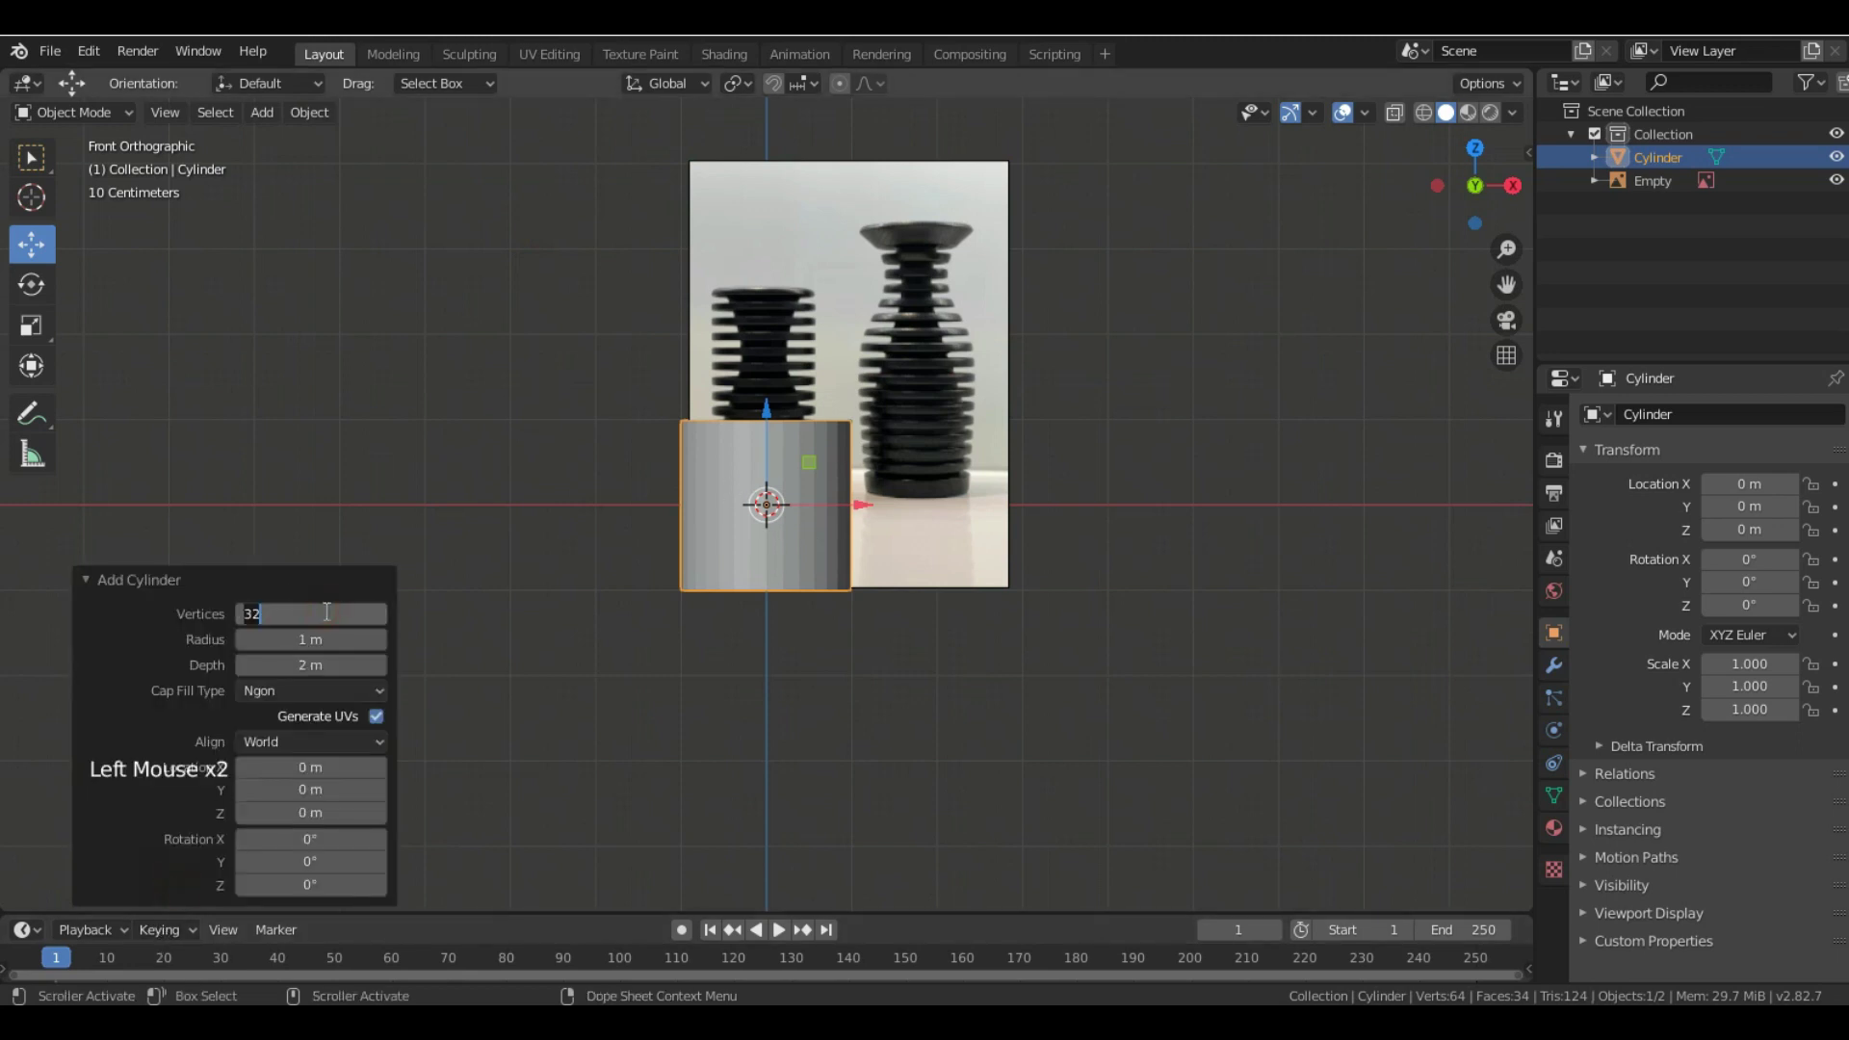
type("16")
key("Return")
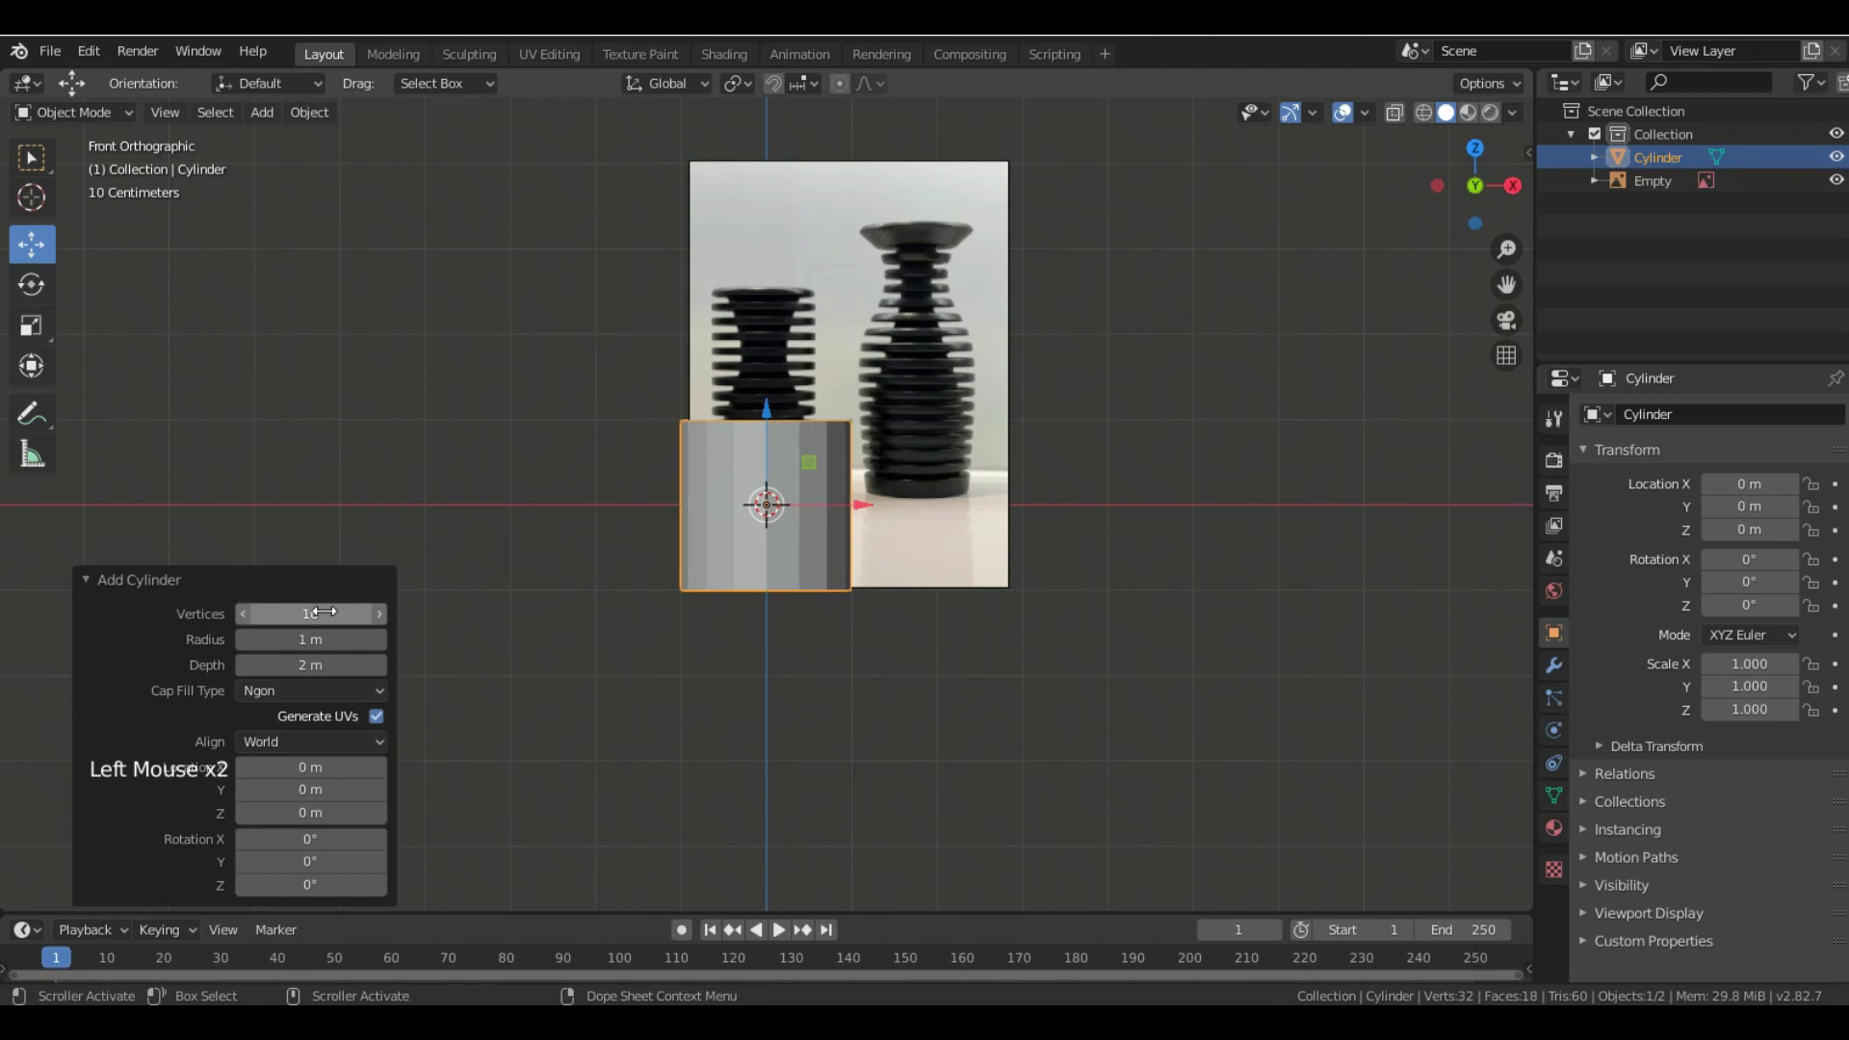
left_click(1184, 462)
left_click(765, 563)
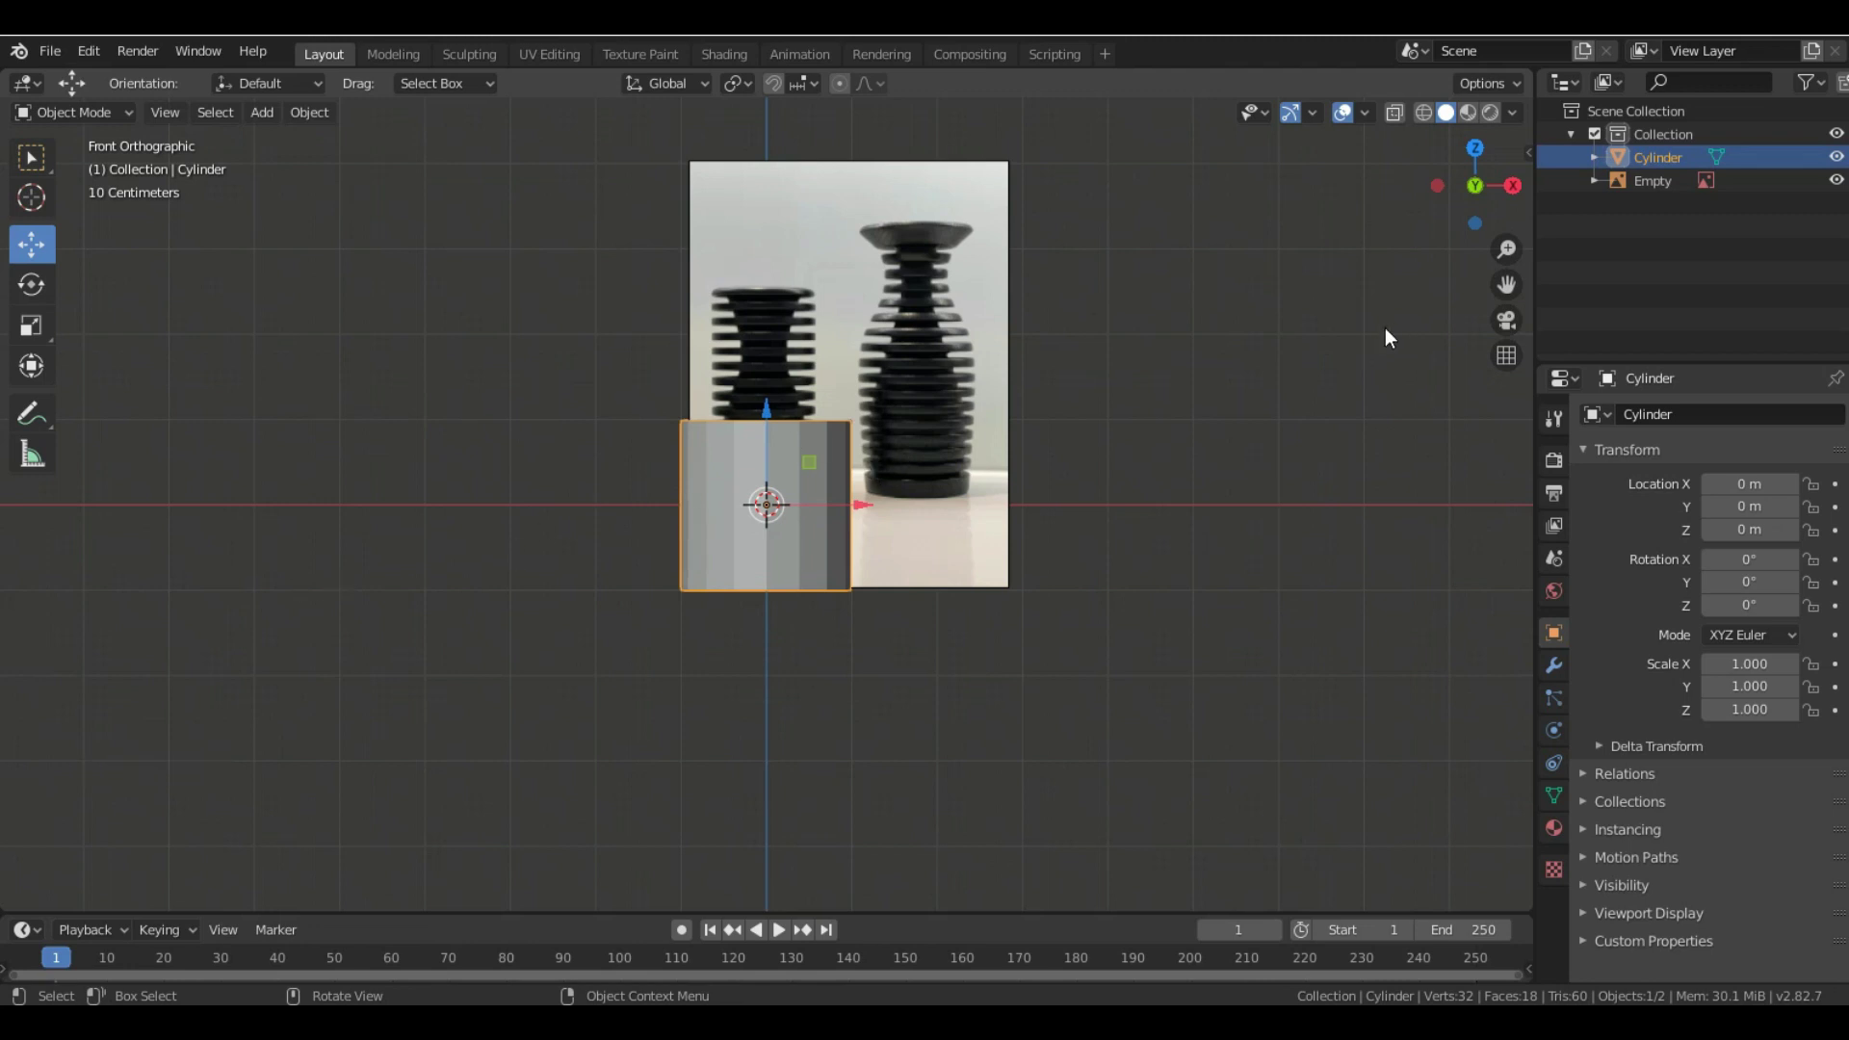
- Show the cylinder's transform and dimension values, and turn on X-ray to see the reference image through it
key("n")
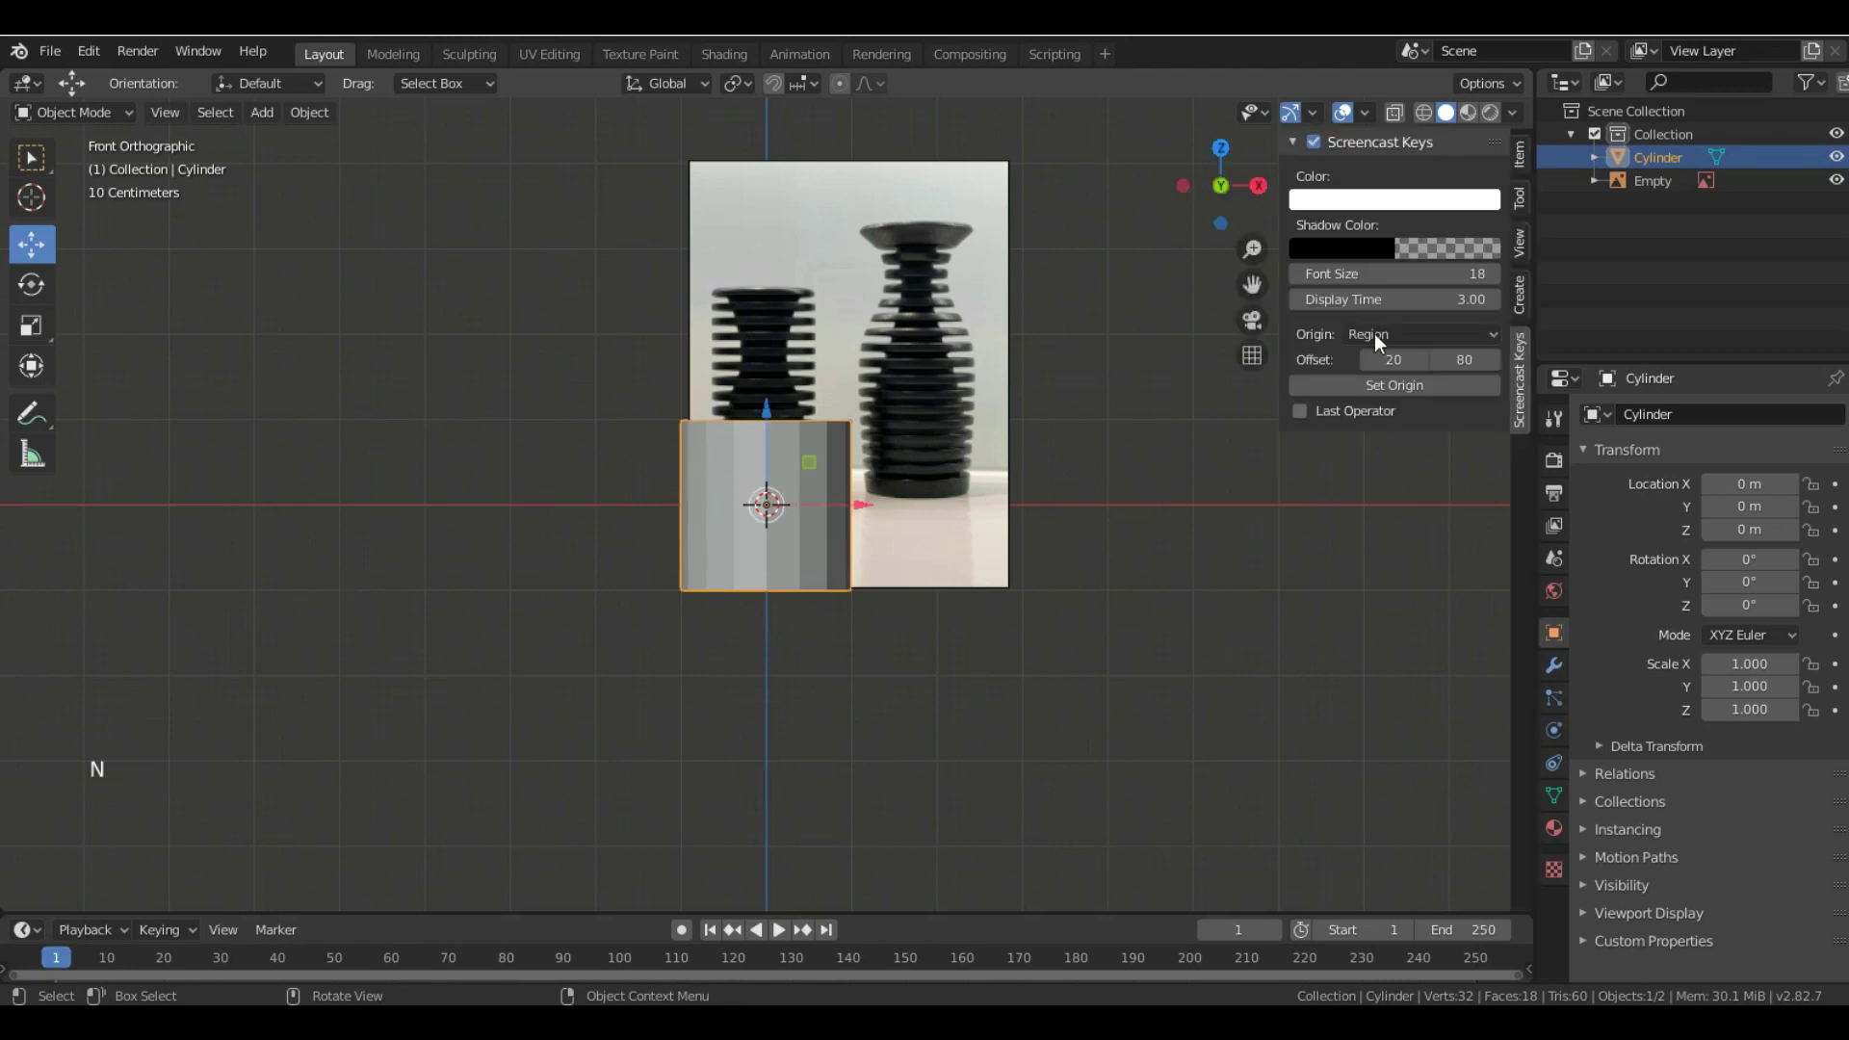
left_click(1519, 154)
scroll(765, 389, "up", 1)
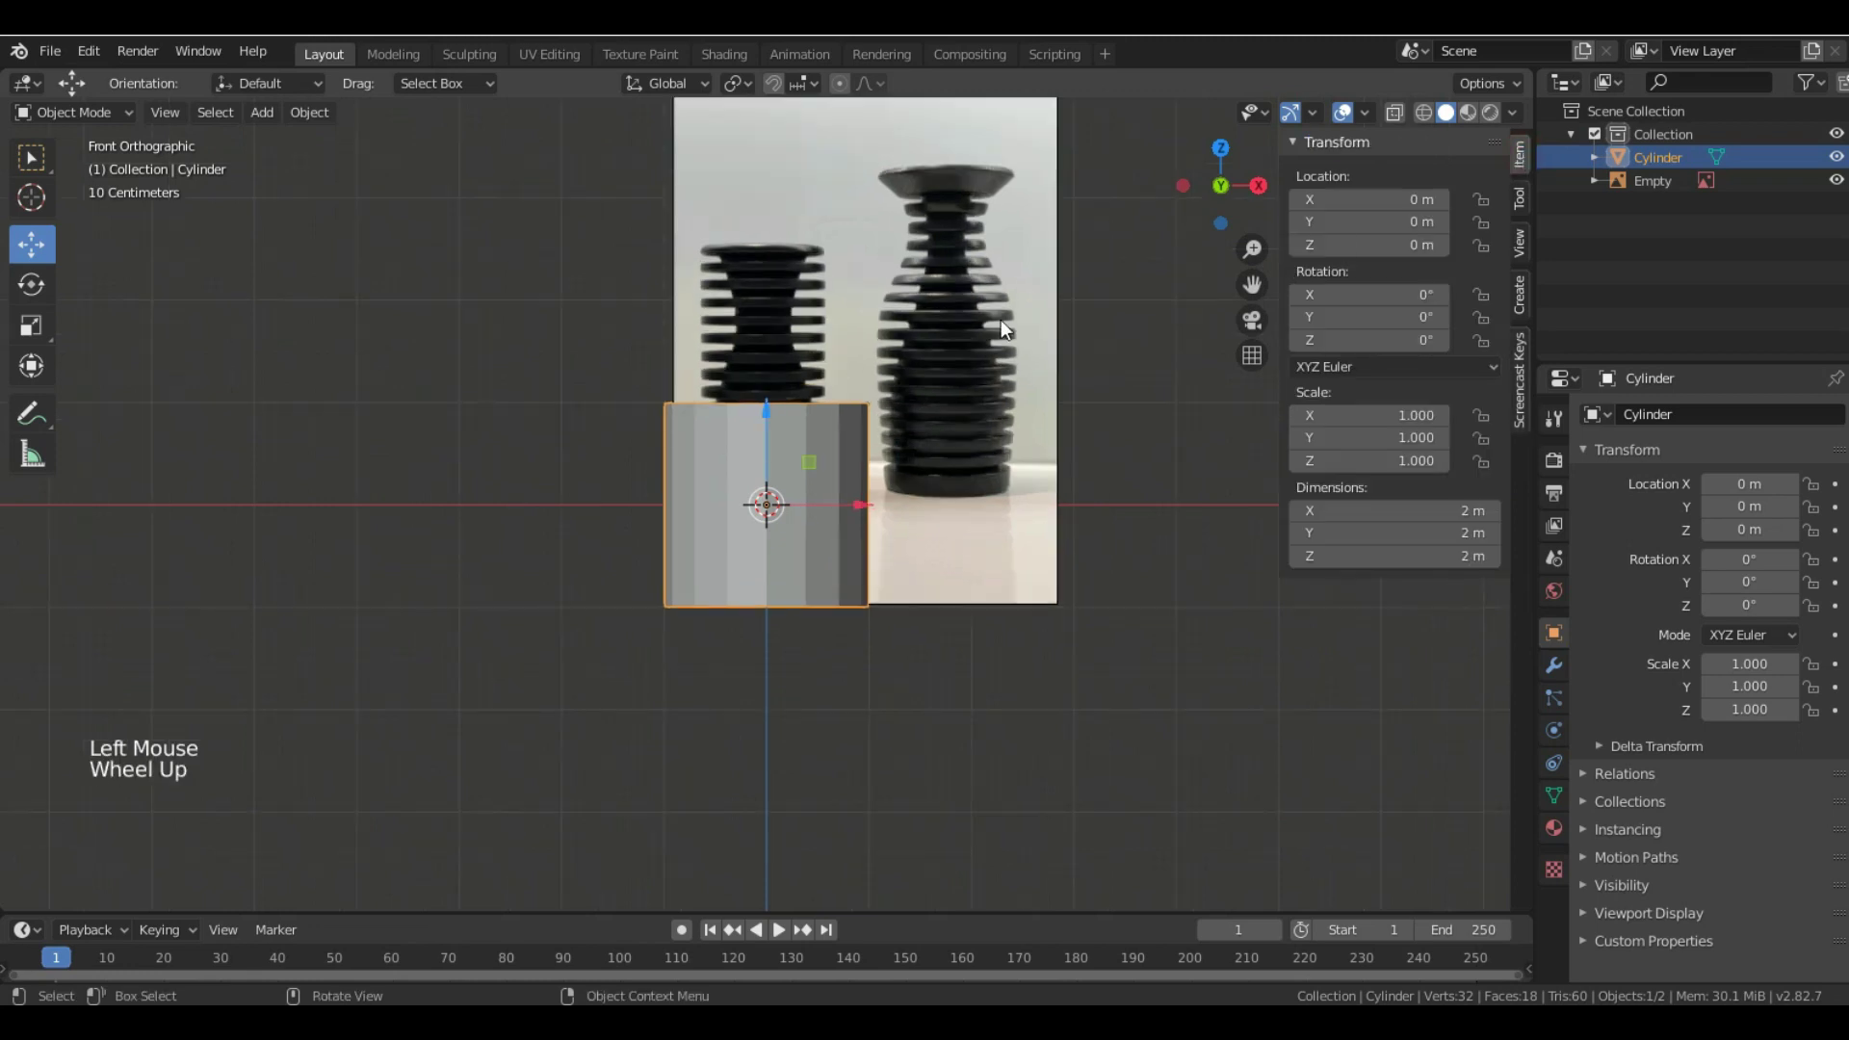
left_click(980, 445)
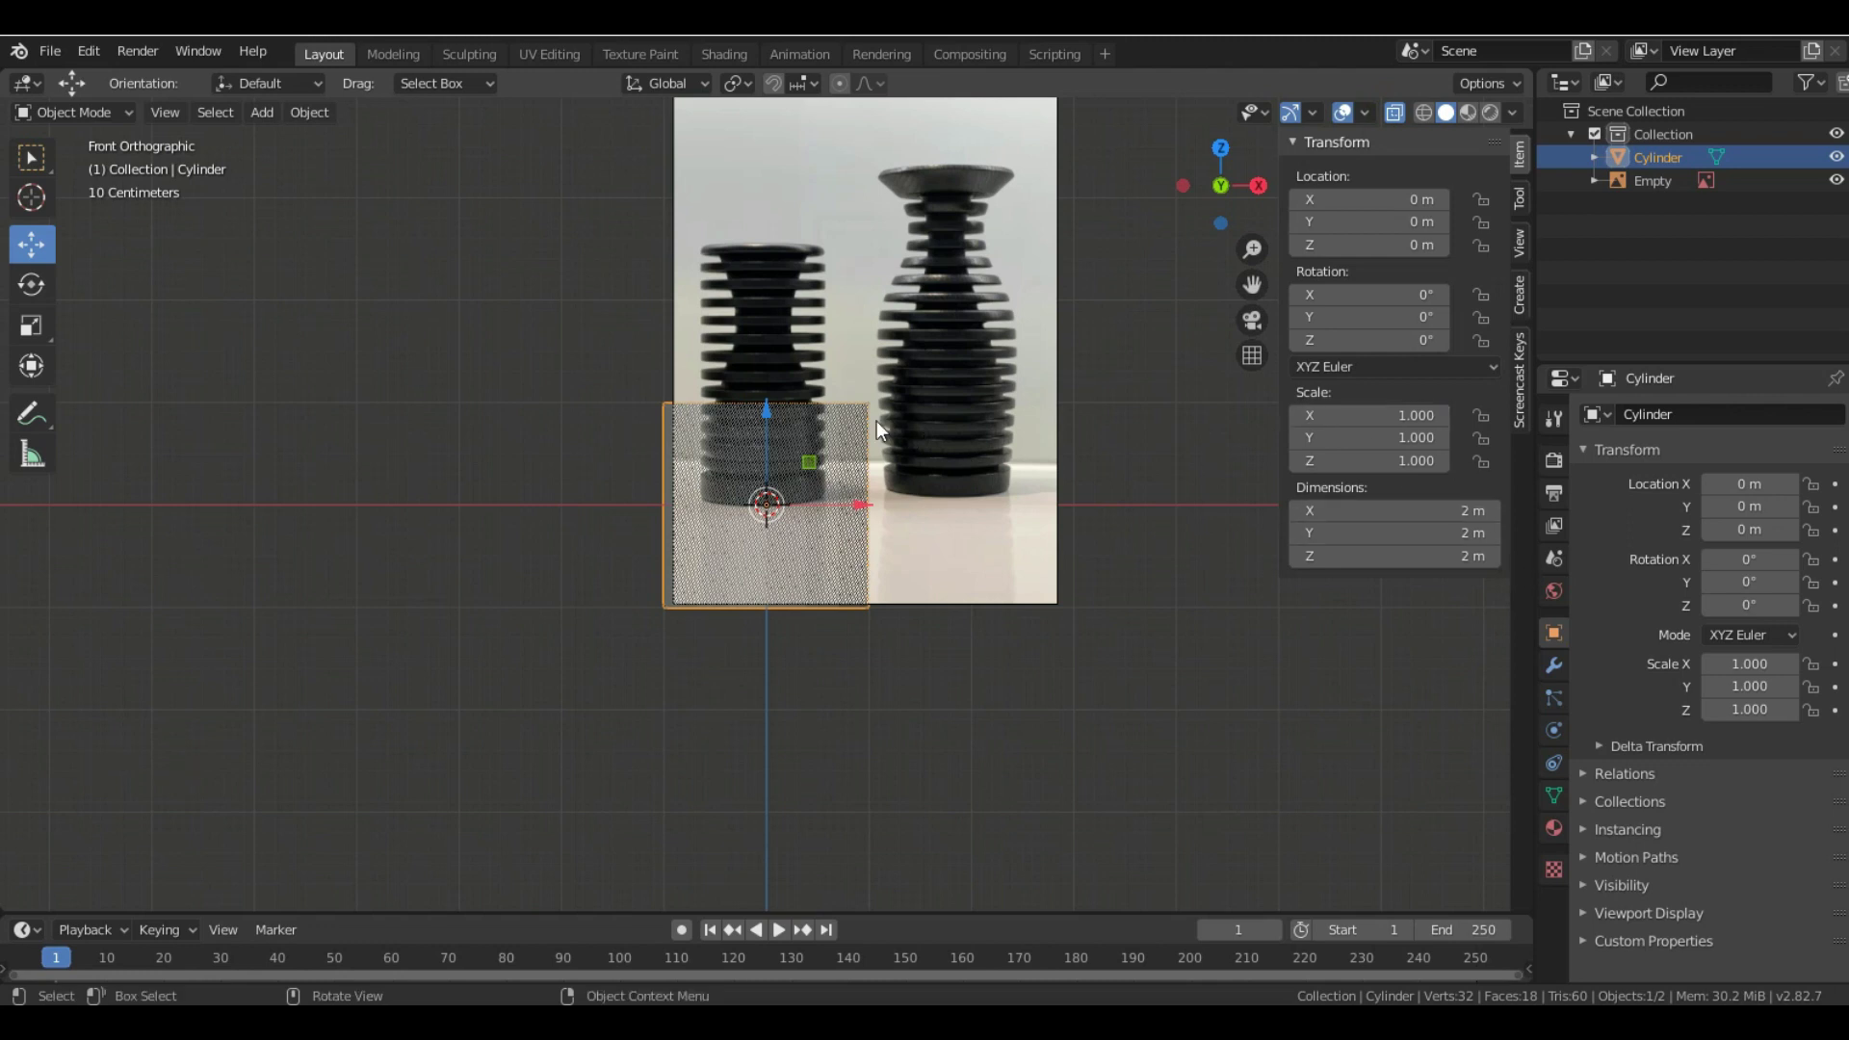
- Raise the cylinder about 1 m along Z so its base meets the ground line, and set its origin to the 3D cursor
left_click_drag(767, 445, 734, 310)
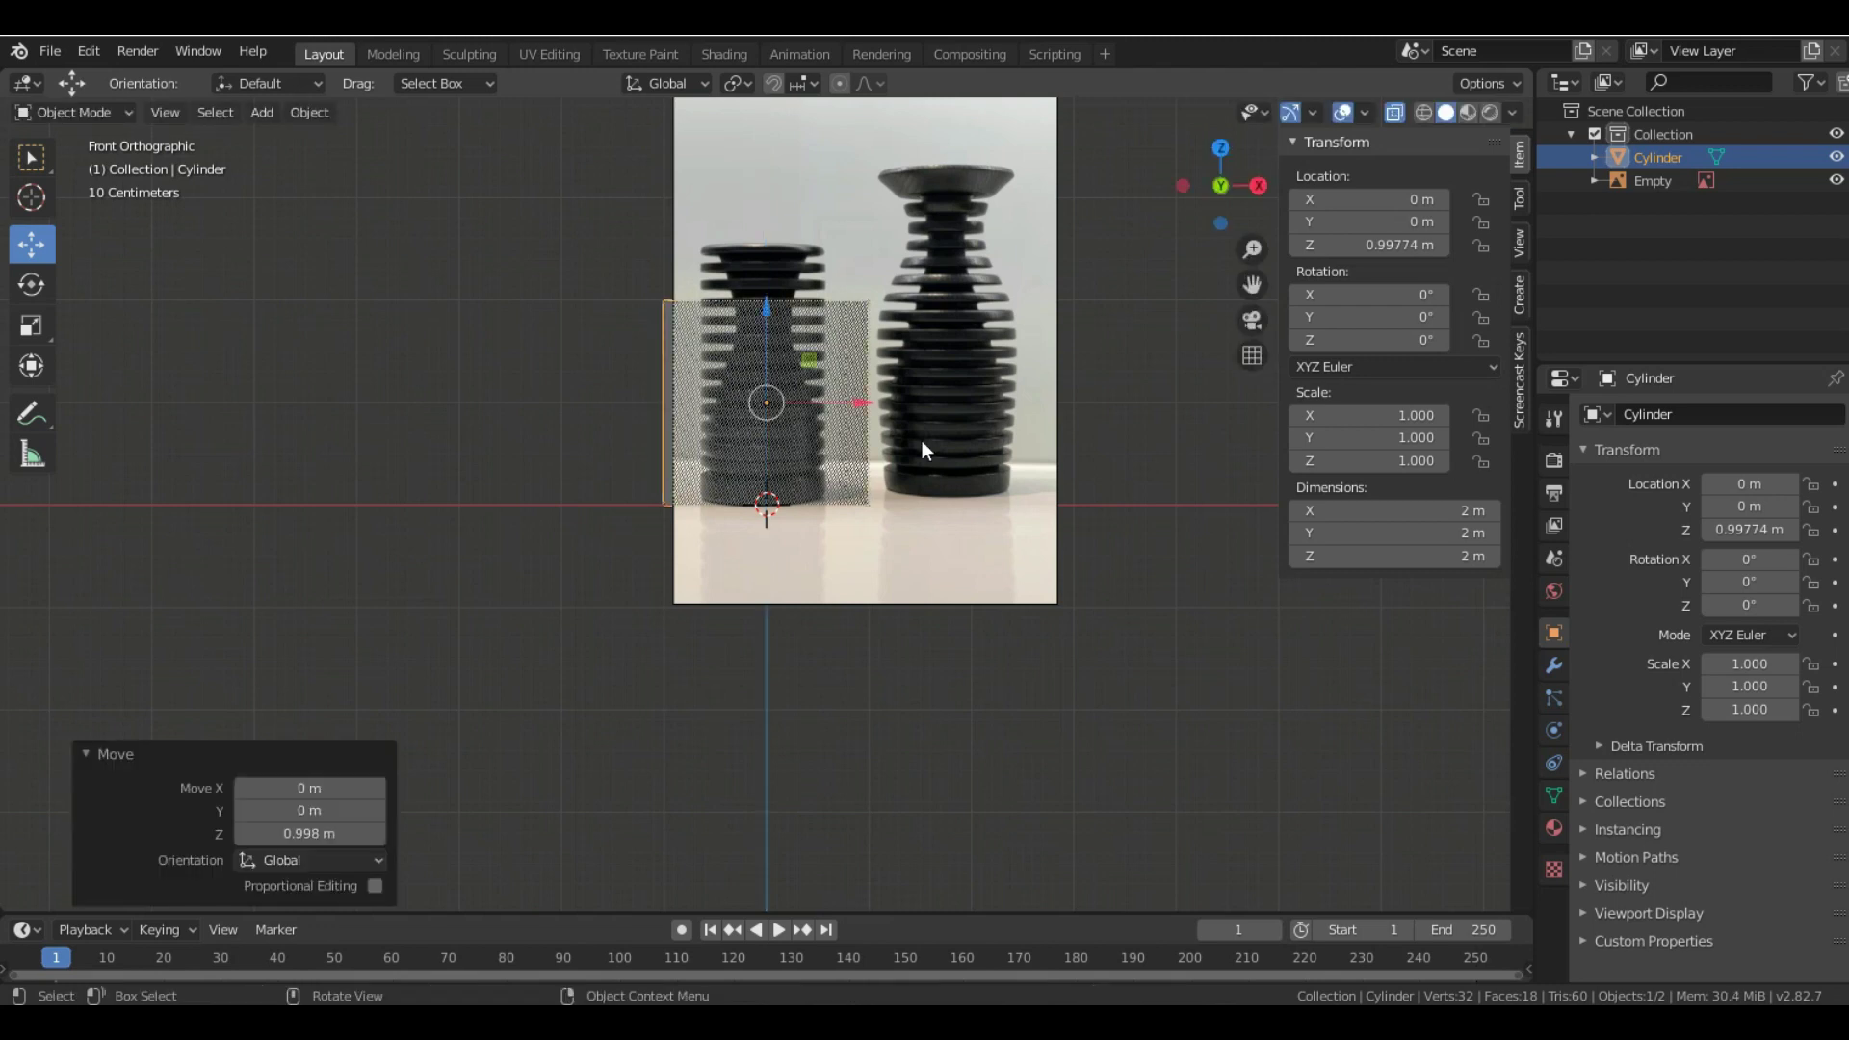
left_click(268, 110)
mouse_move(320, 110)
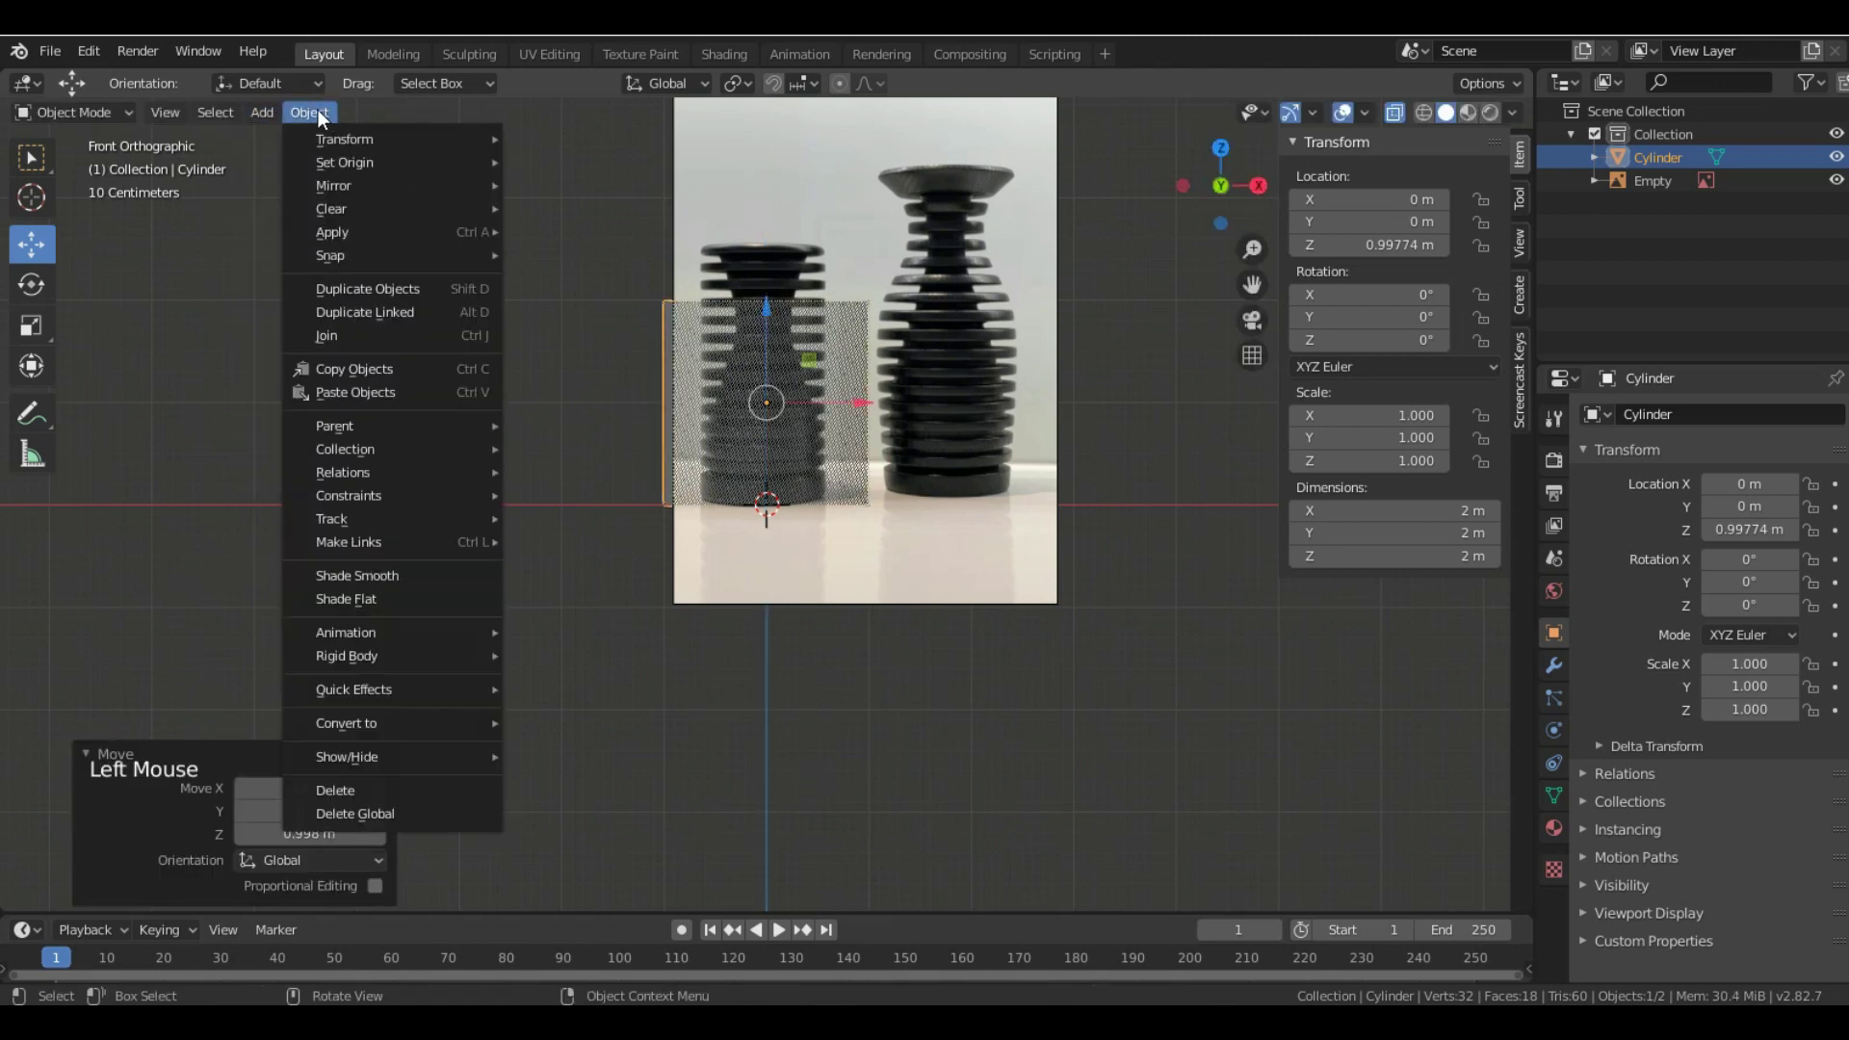
mouse_move(389, 168)
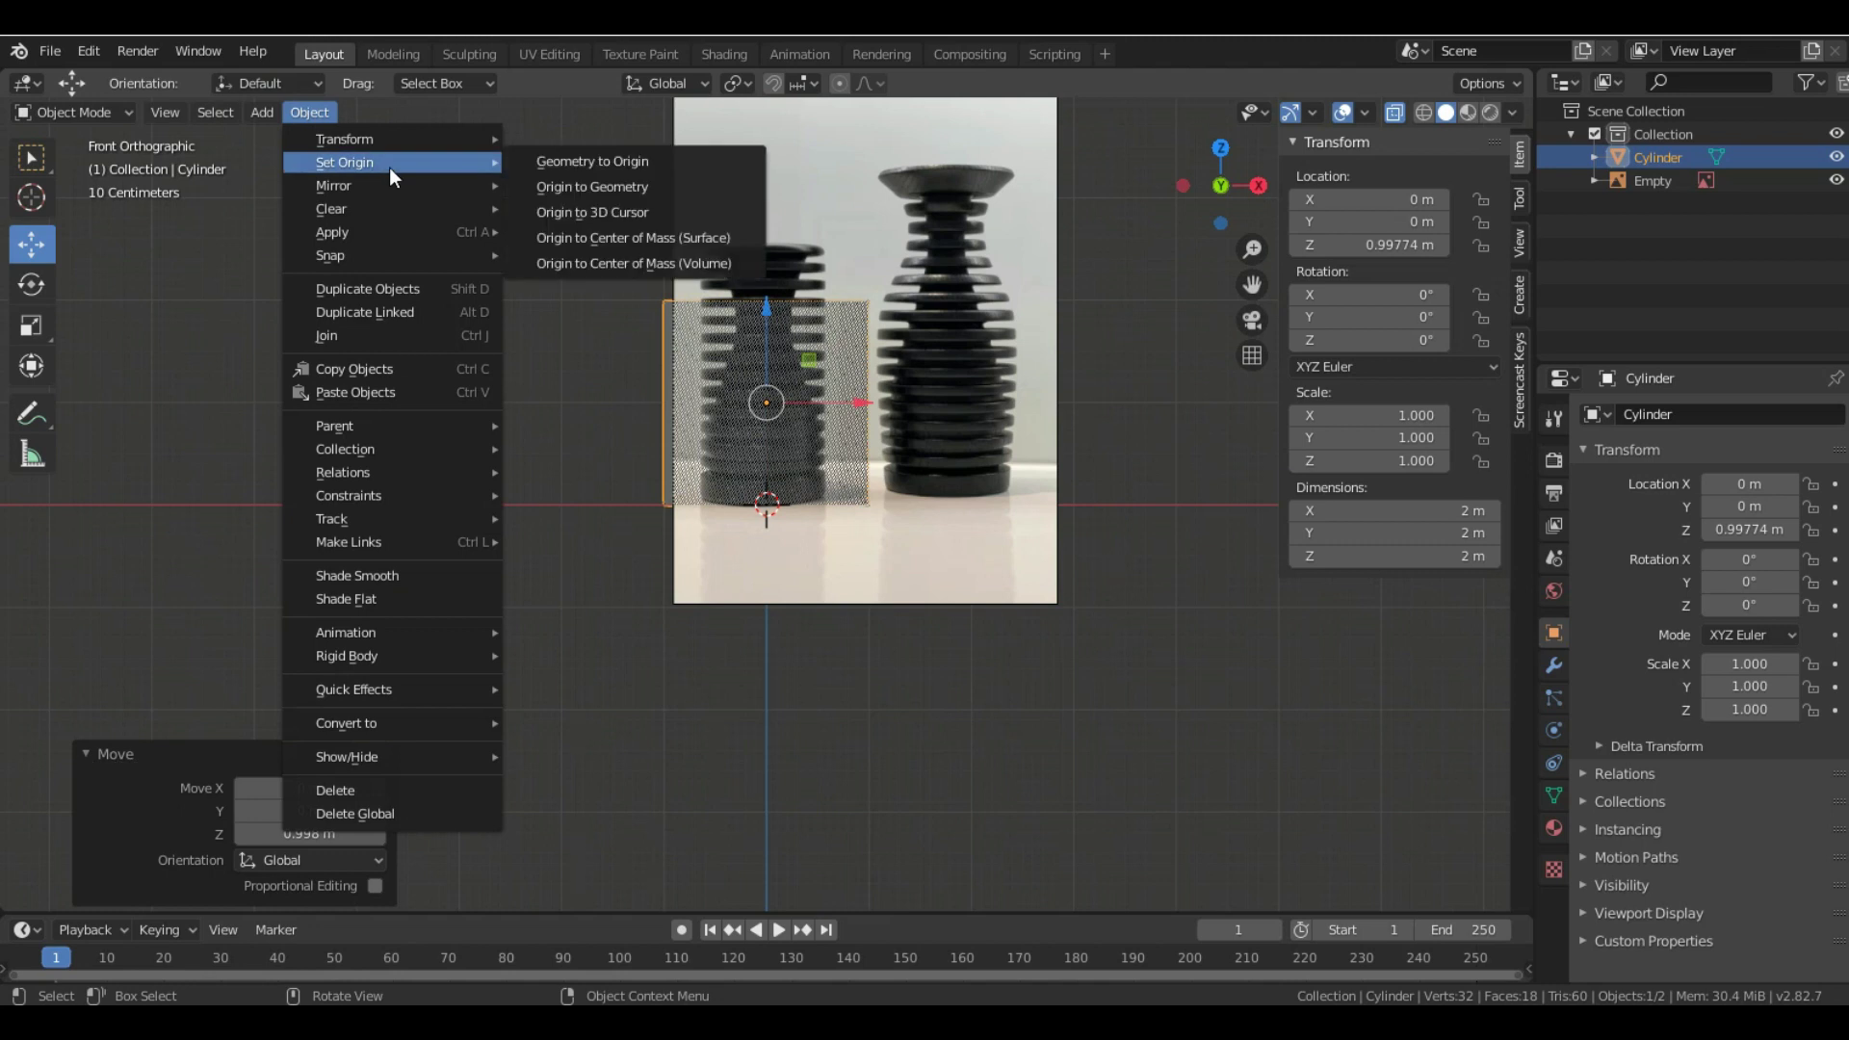
left_click(631, 214)
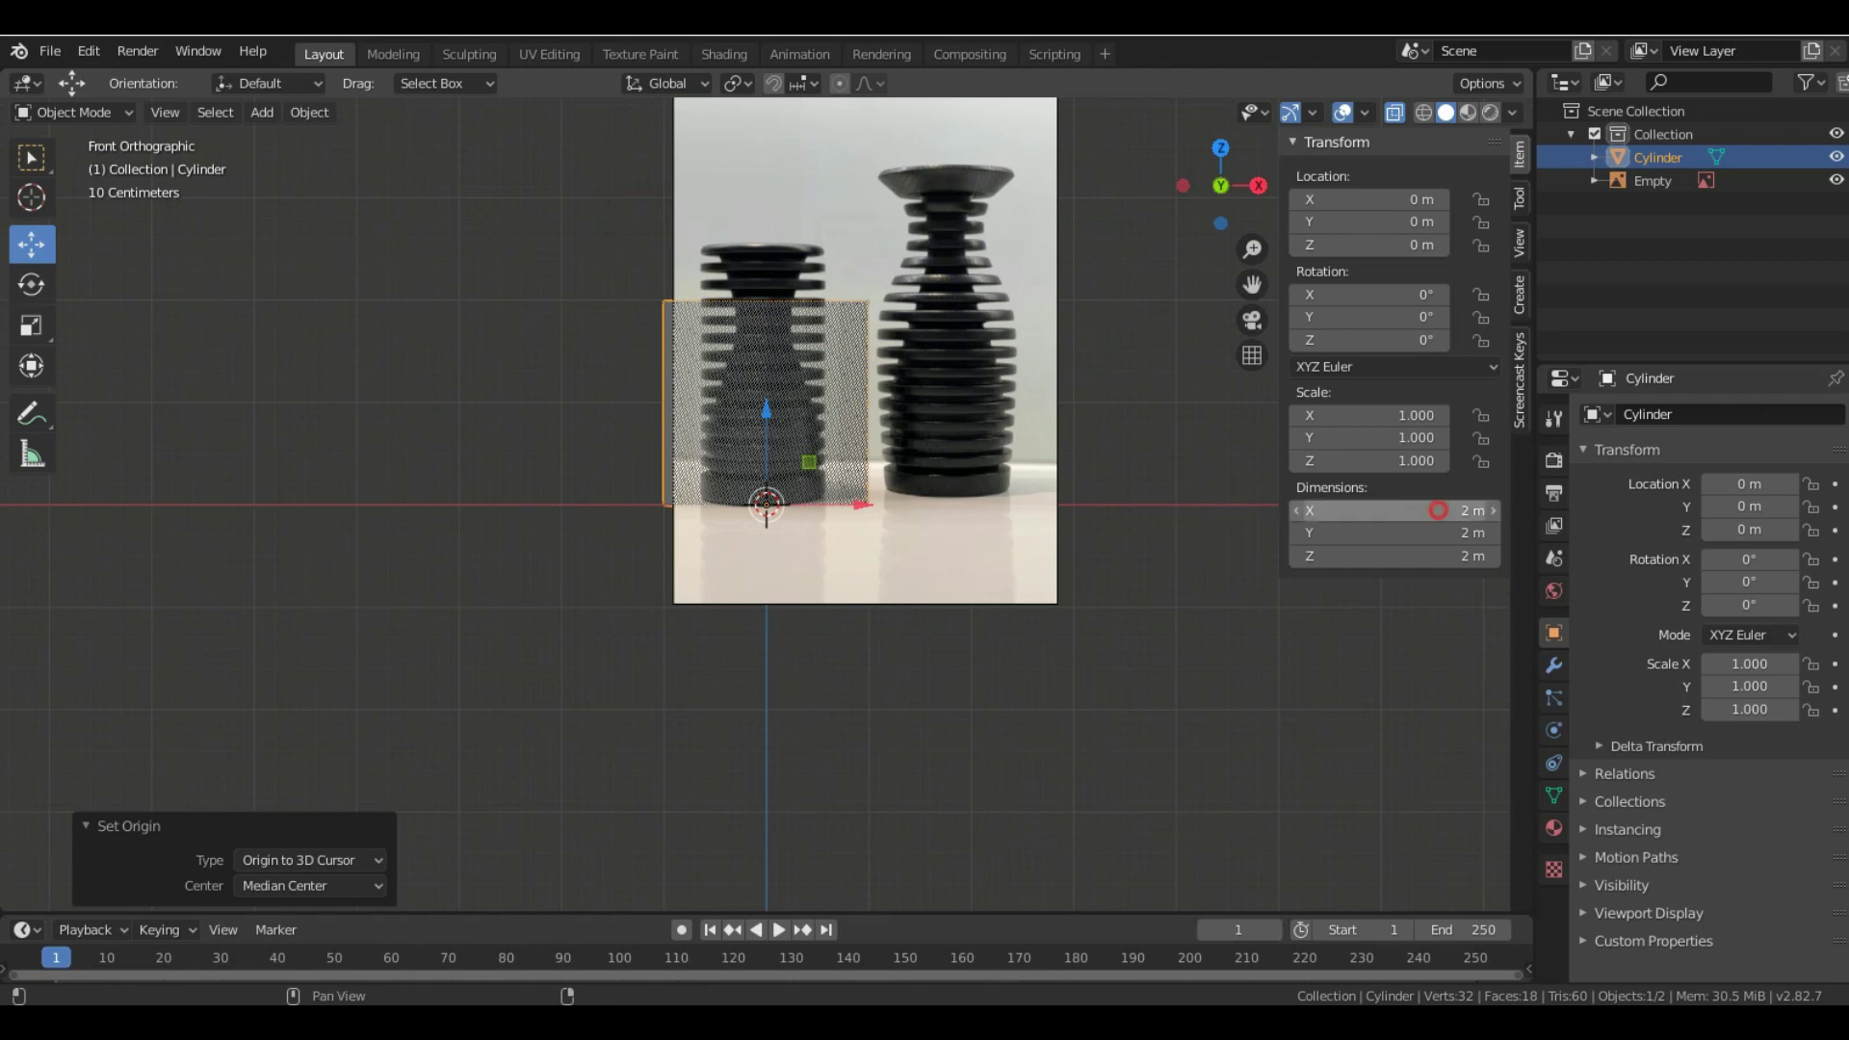
- Set the cylinder's X dimension to 1.5 m
left_click(1439, 513)
type("1.5")
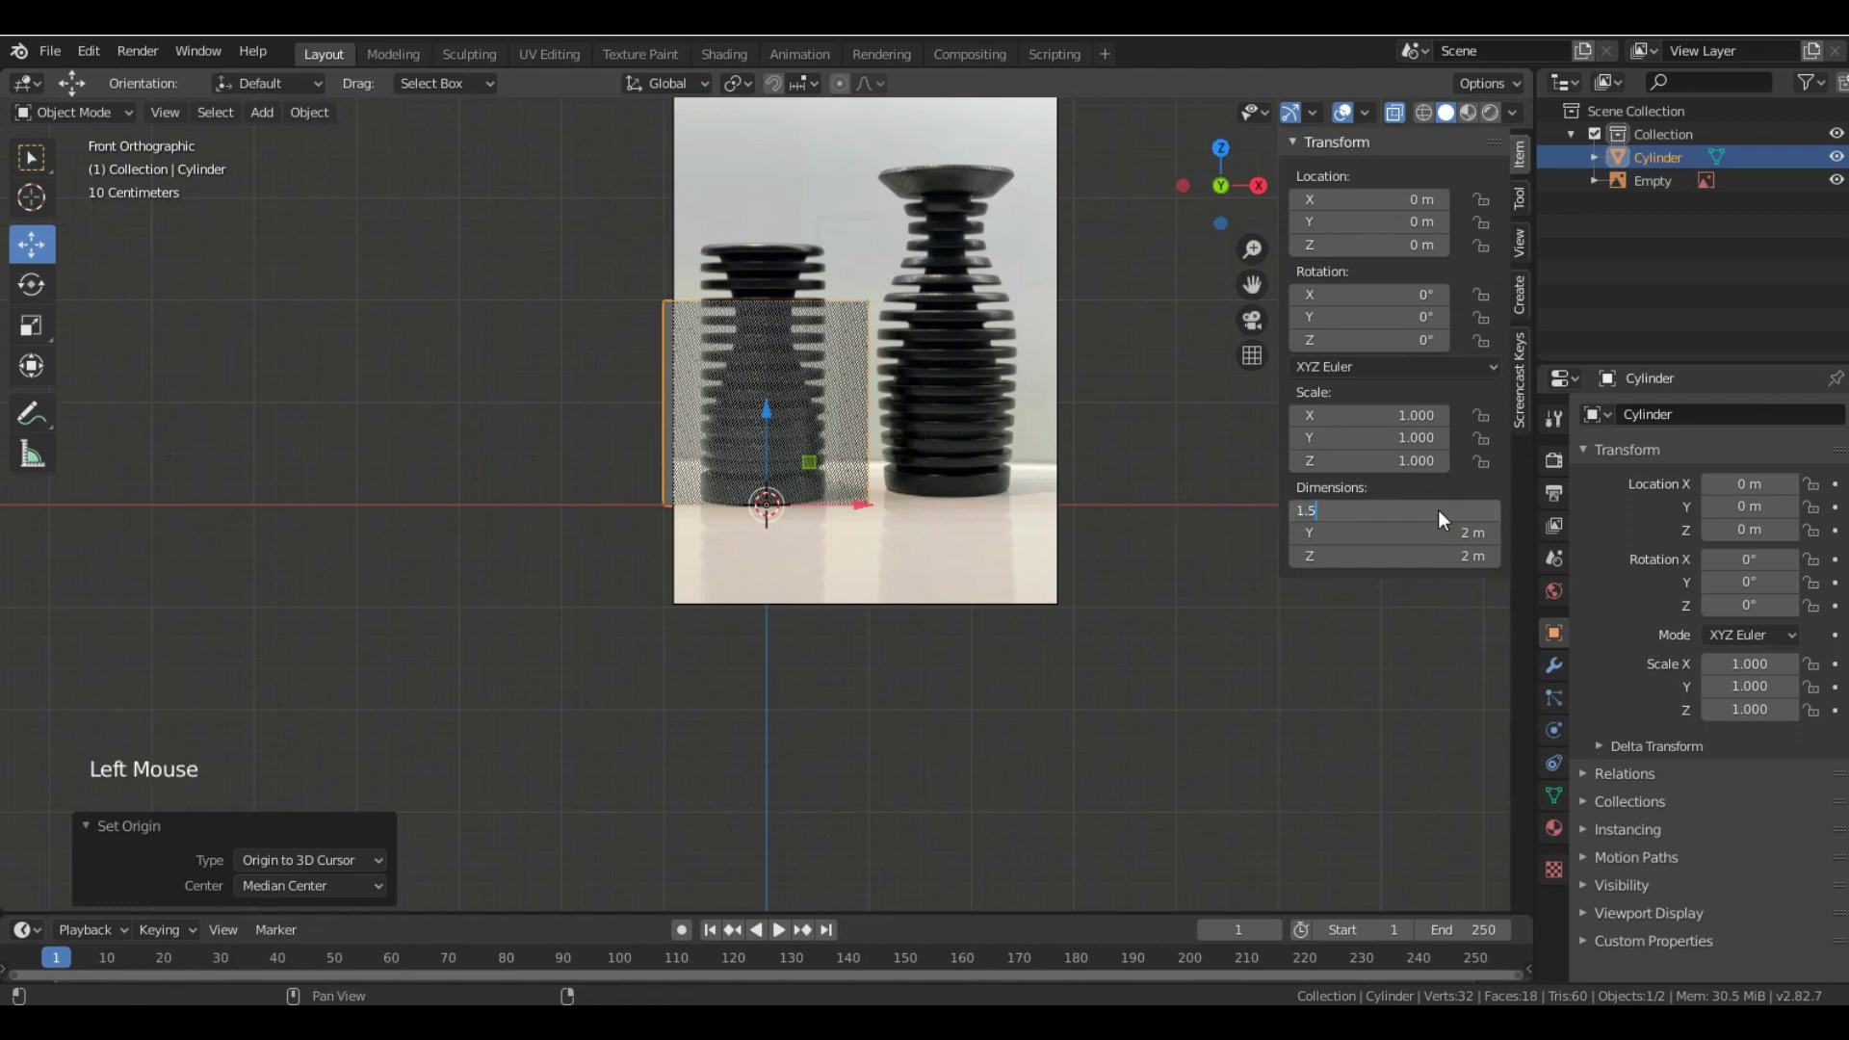
key("Return")
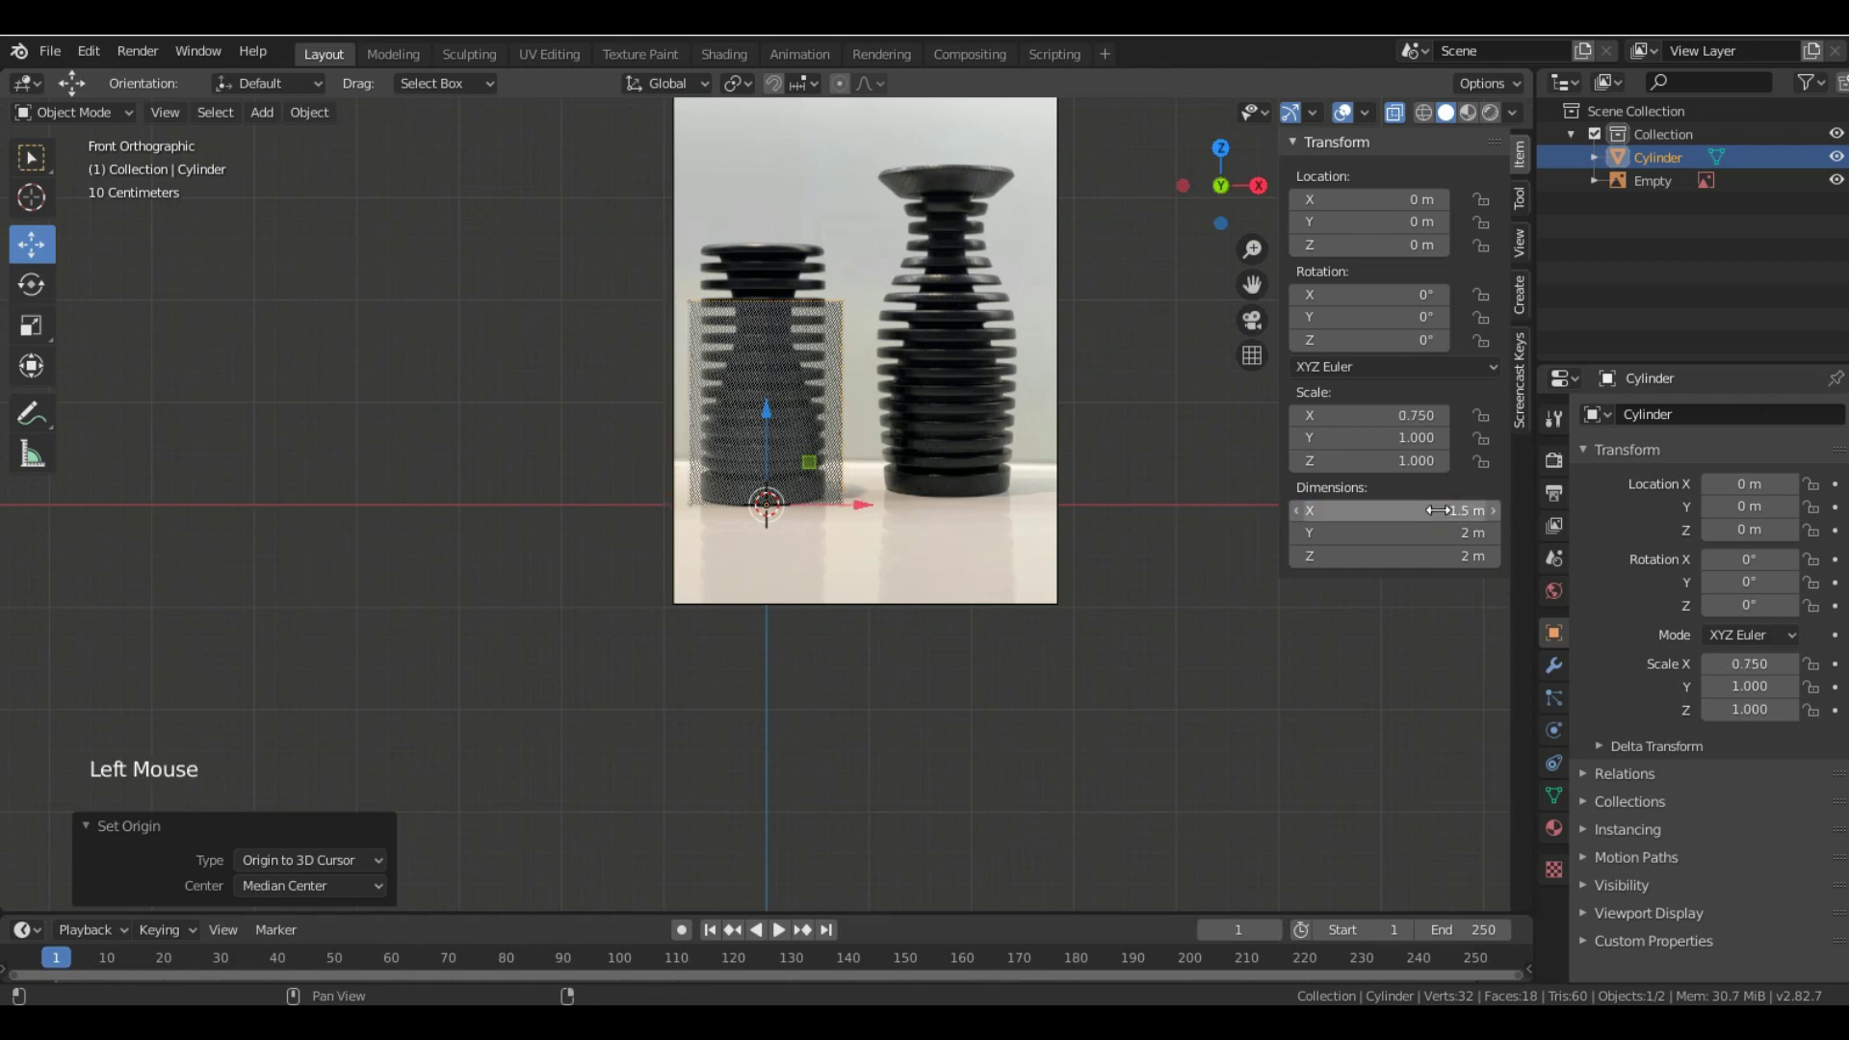
- Shift the reference image along X to 1 m so the short vase is centred on the cylinder
left_click(971, 333)
left_click_drag(955, 353, 959, 348)
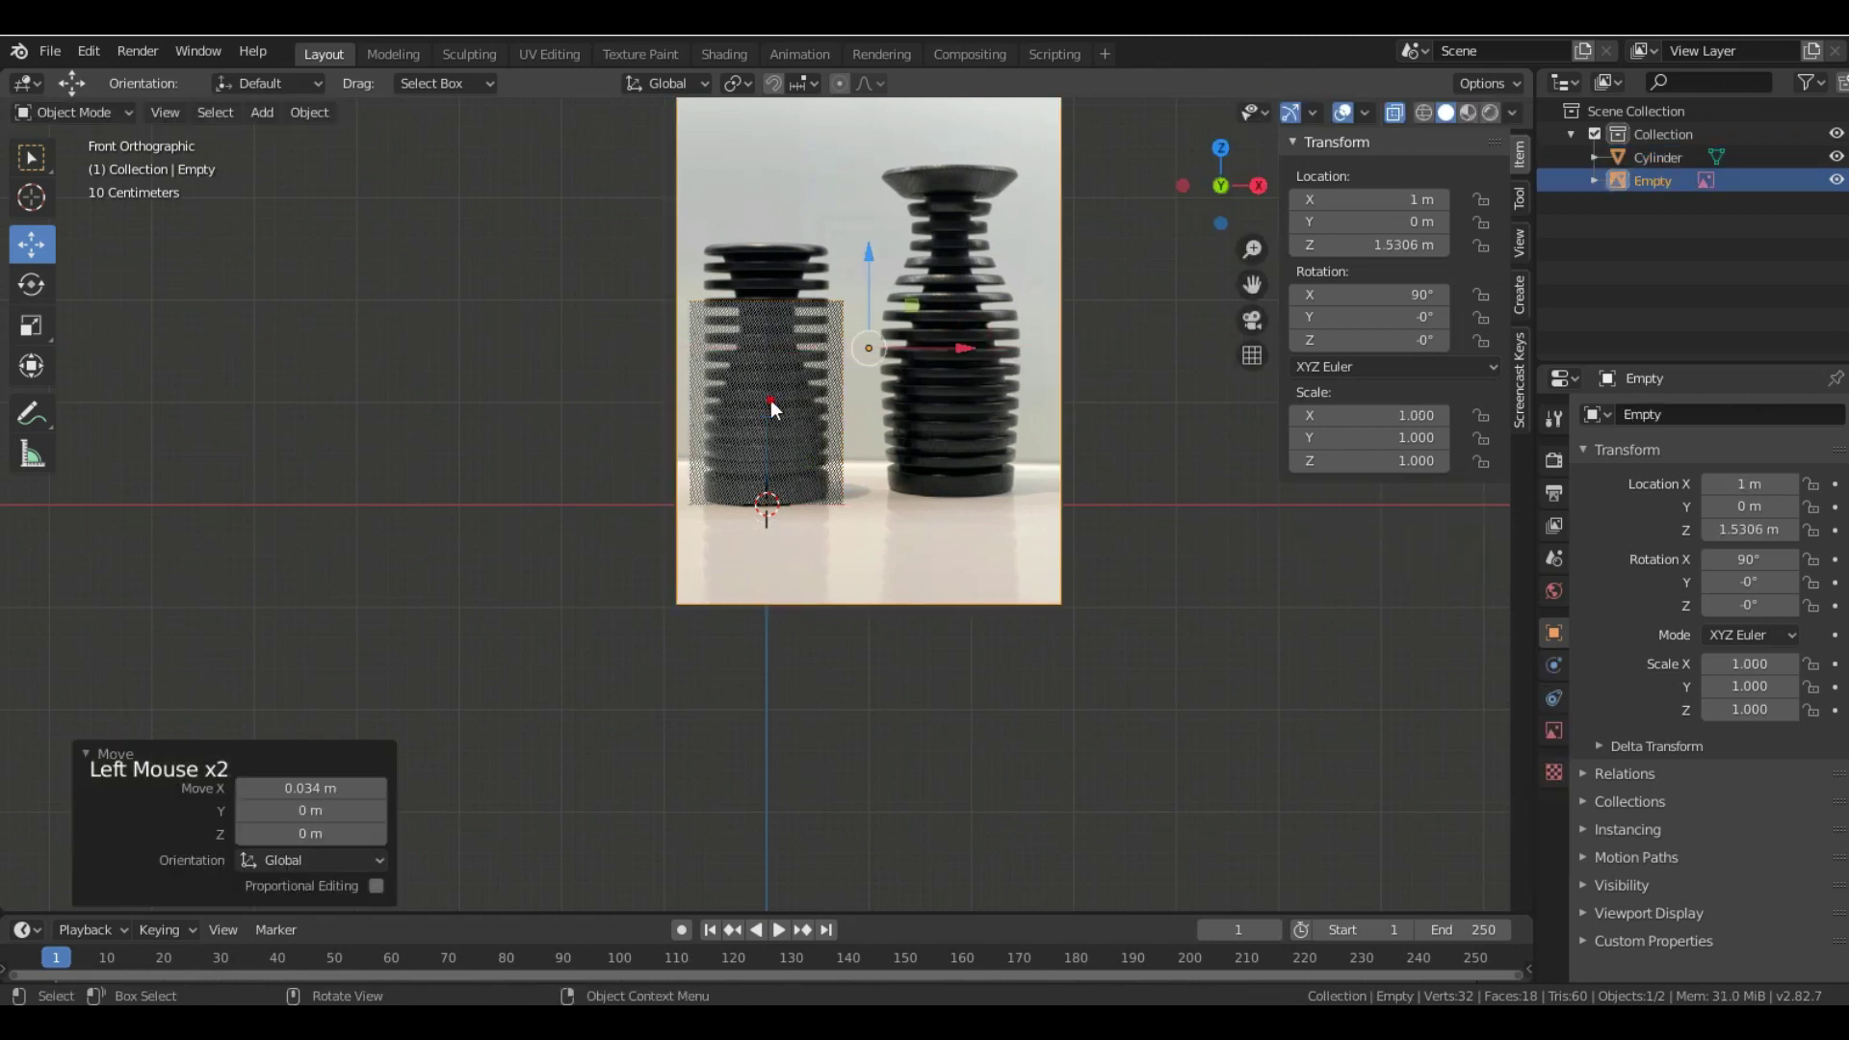
- Select the cylinder and set its X dimension to 1.3 m
left_click(770, 401)
left_click(1421, 512)
type("1.3")
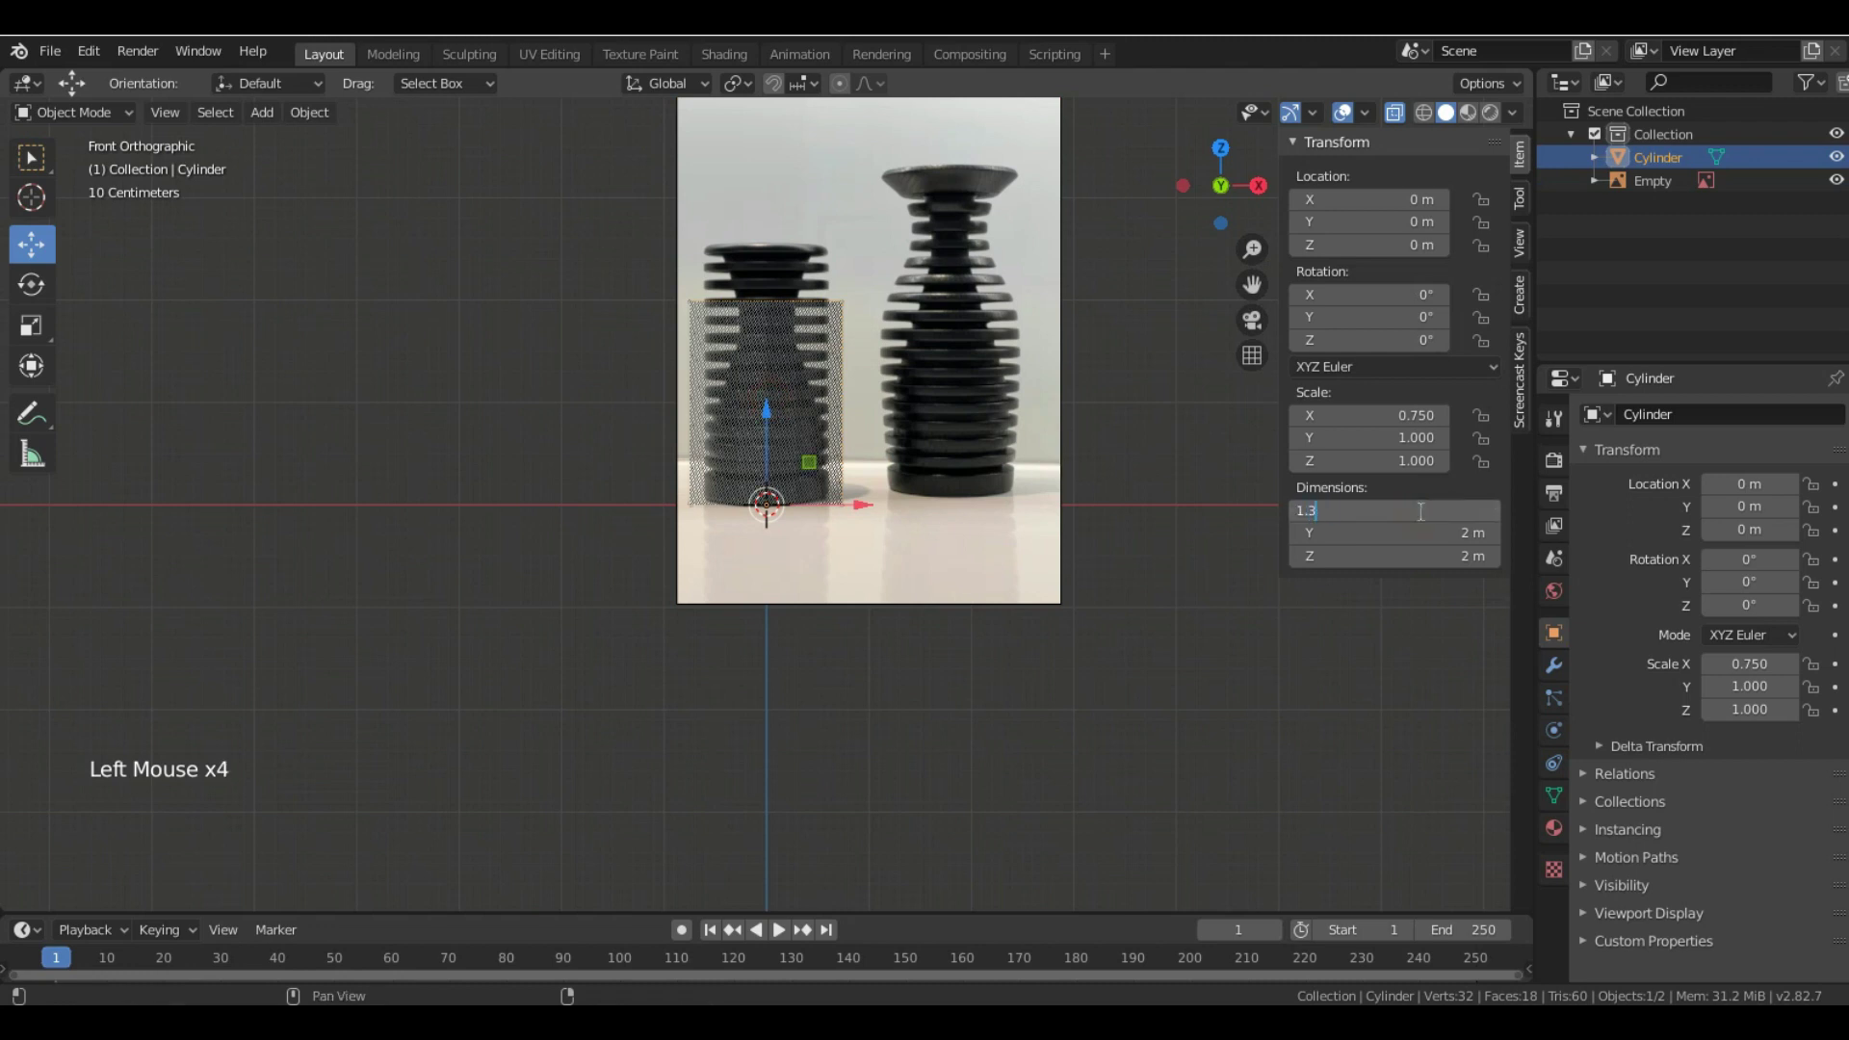
key("Return")
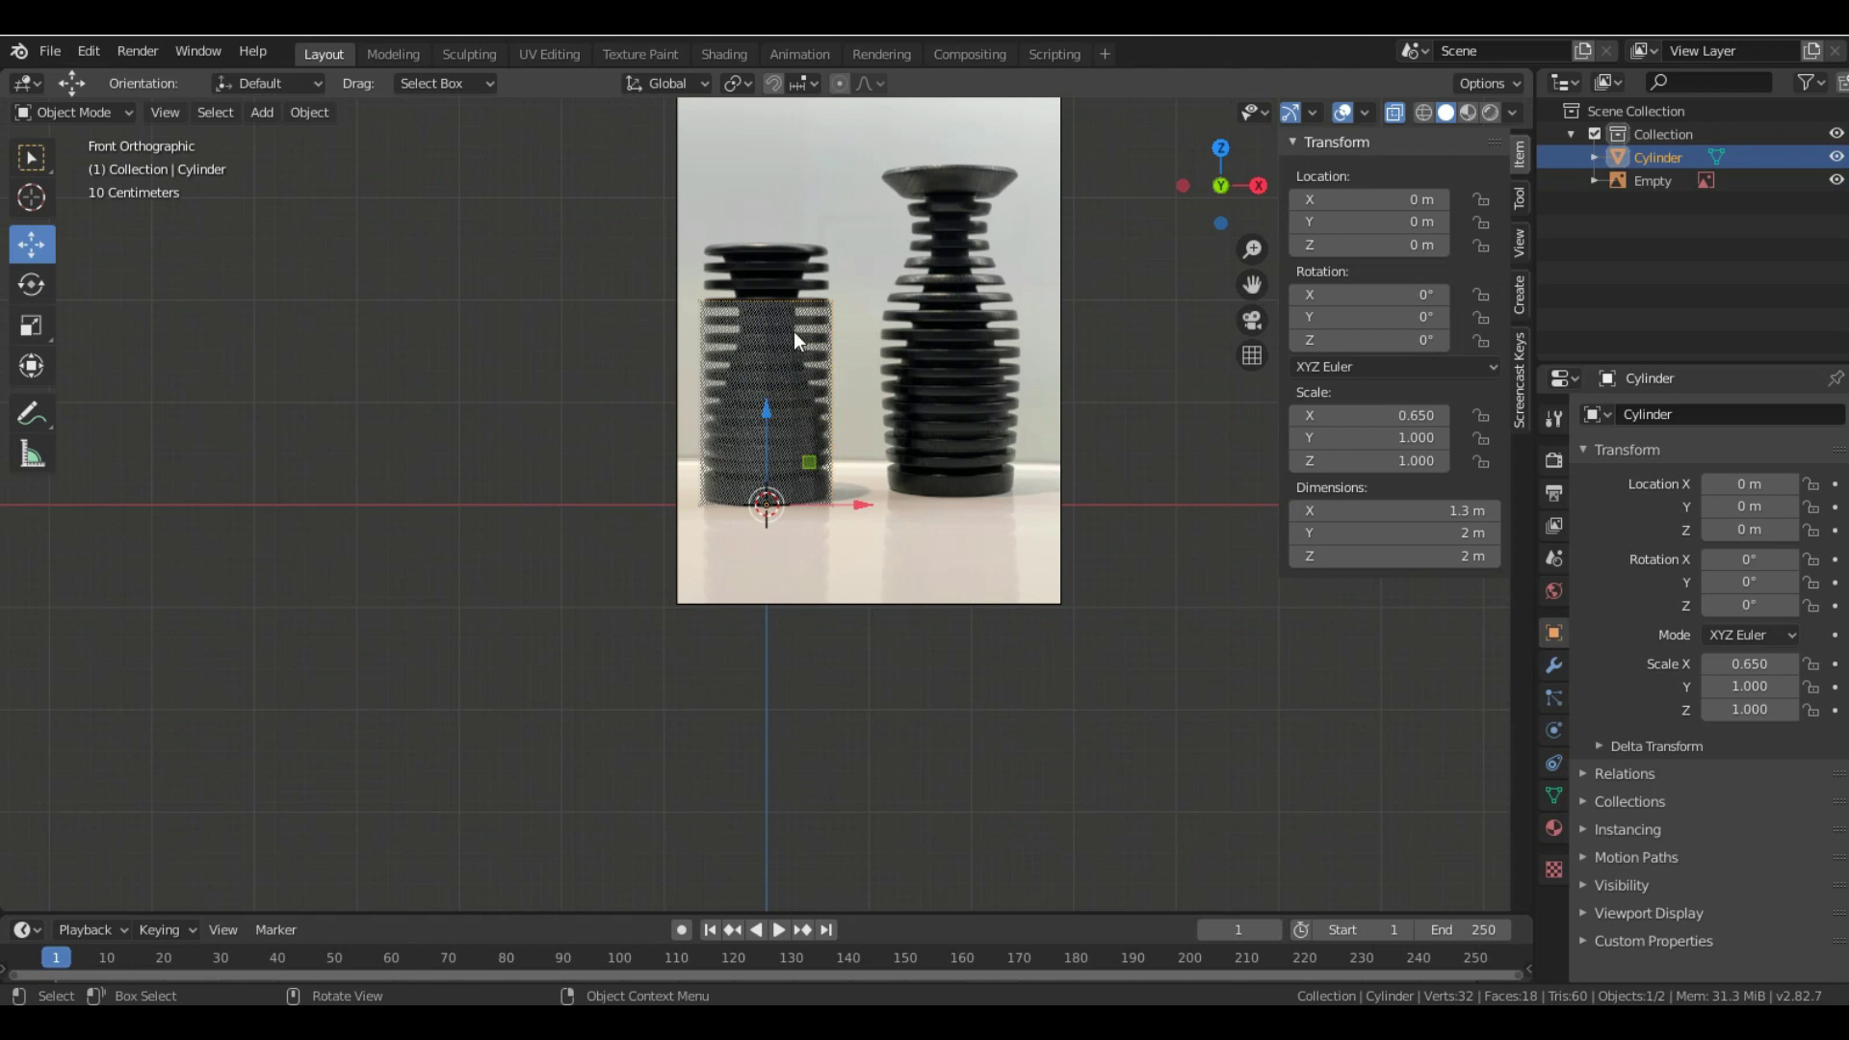
- Set the cylinder's X dimension to 1.2 m to match the short vase's width
scroll(793, 332, "up", 3)
left_click(1426, 511)
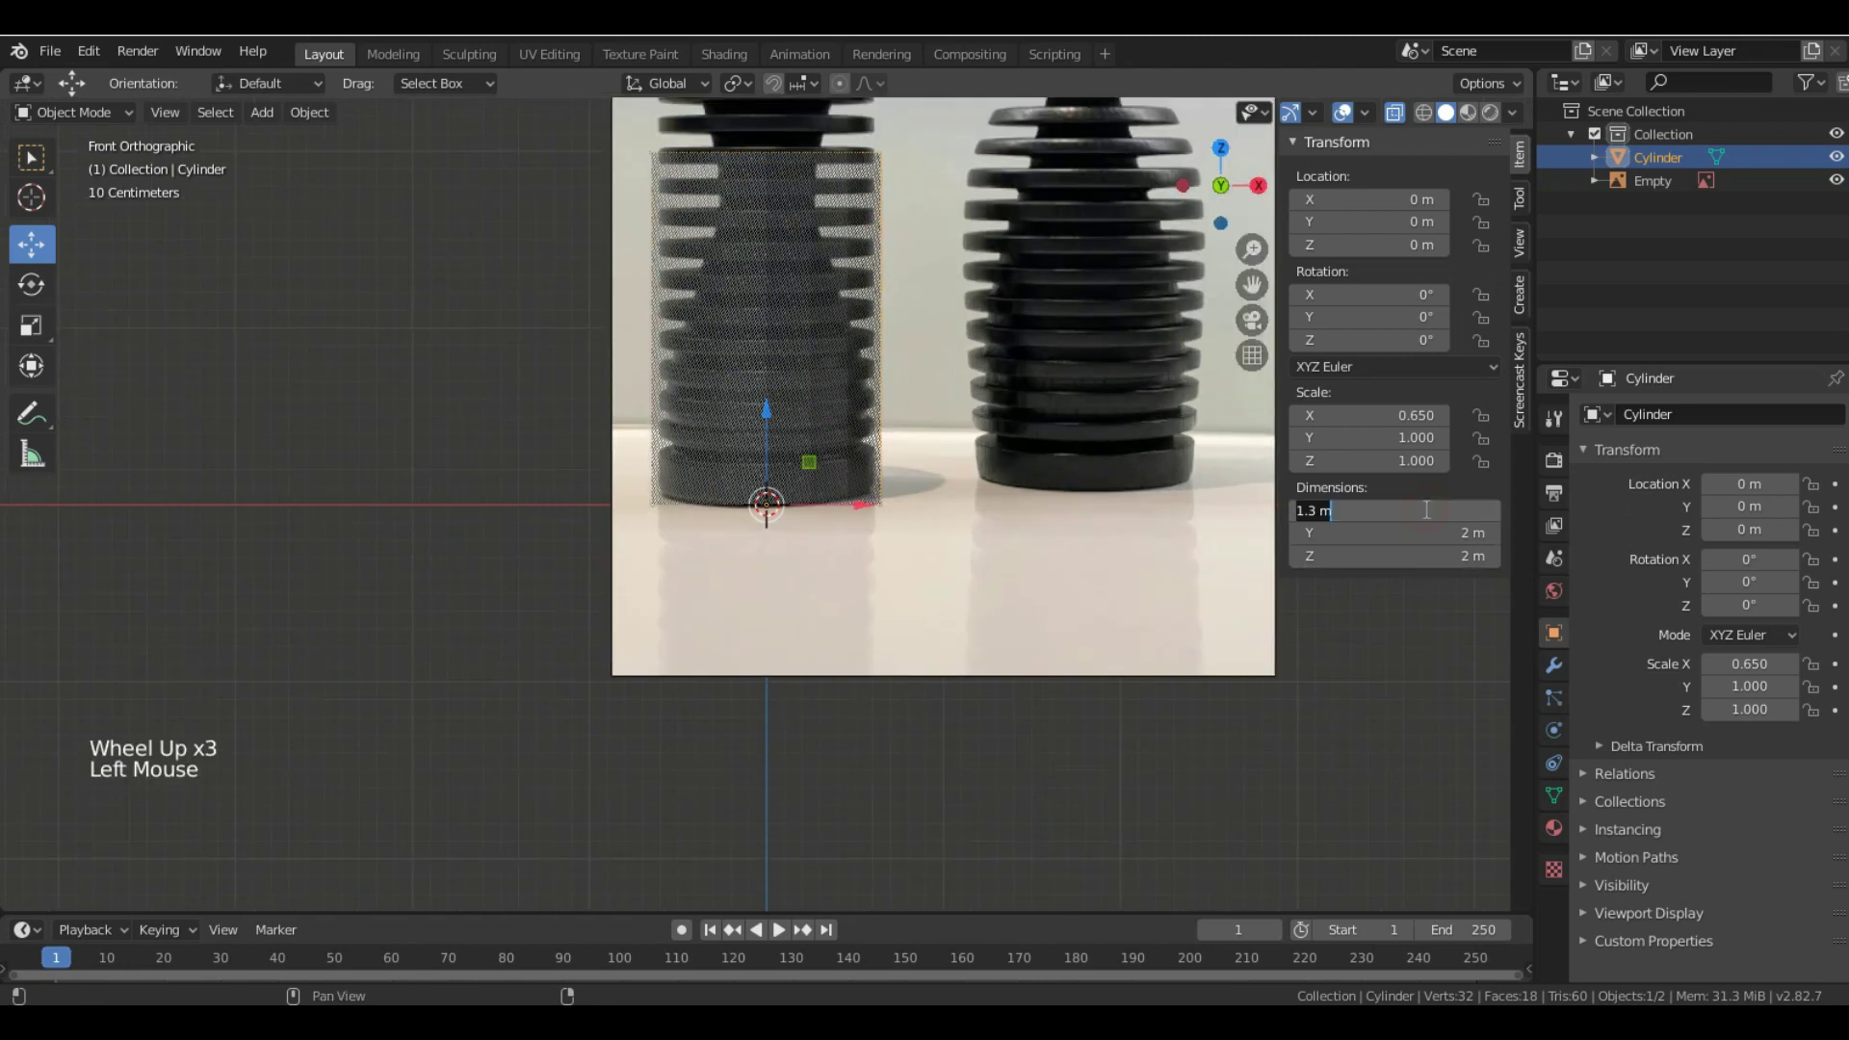
type("1.2")
key("Return")
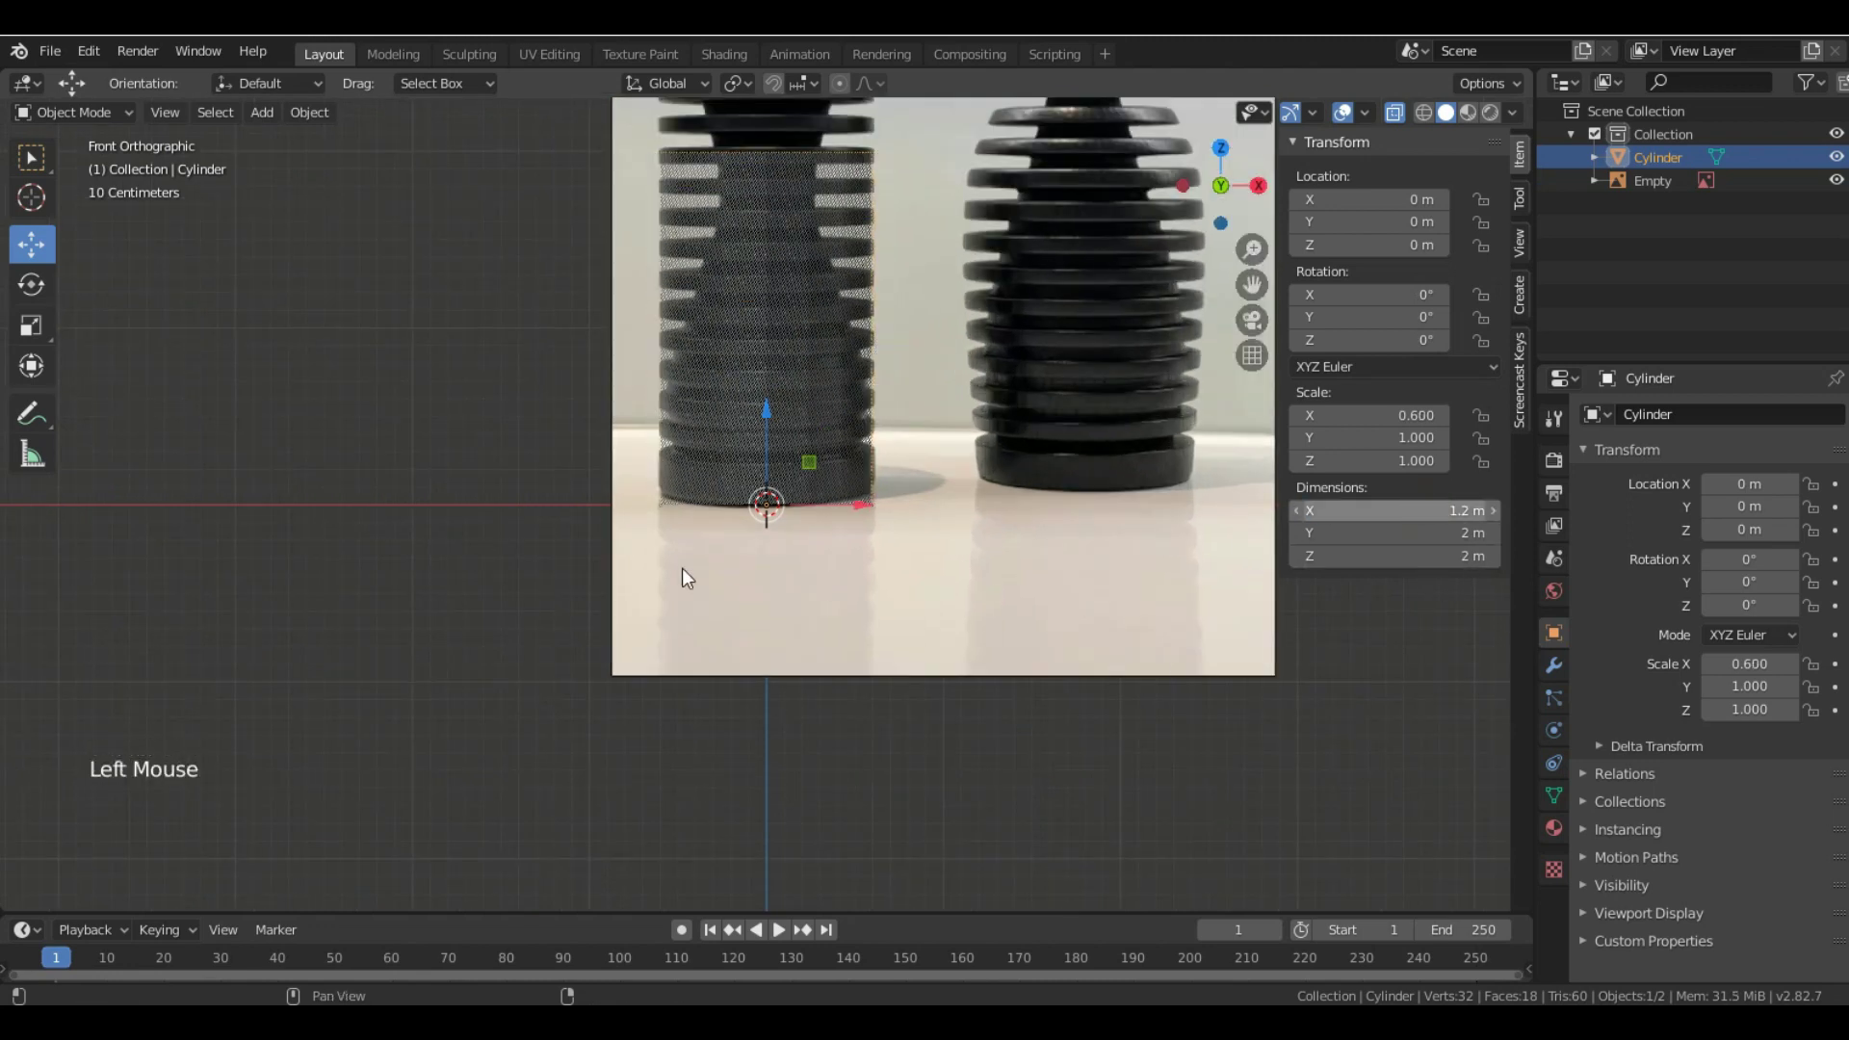
scroll(771, 510, "down", 2)
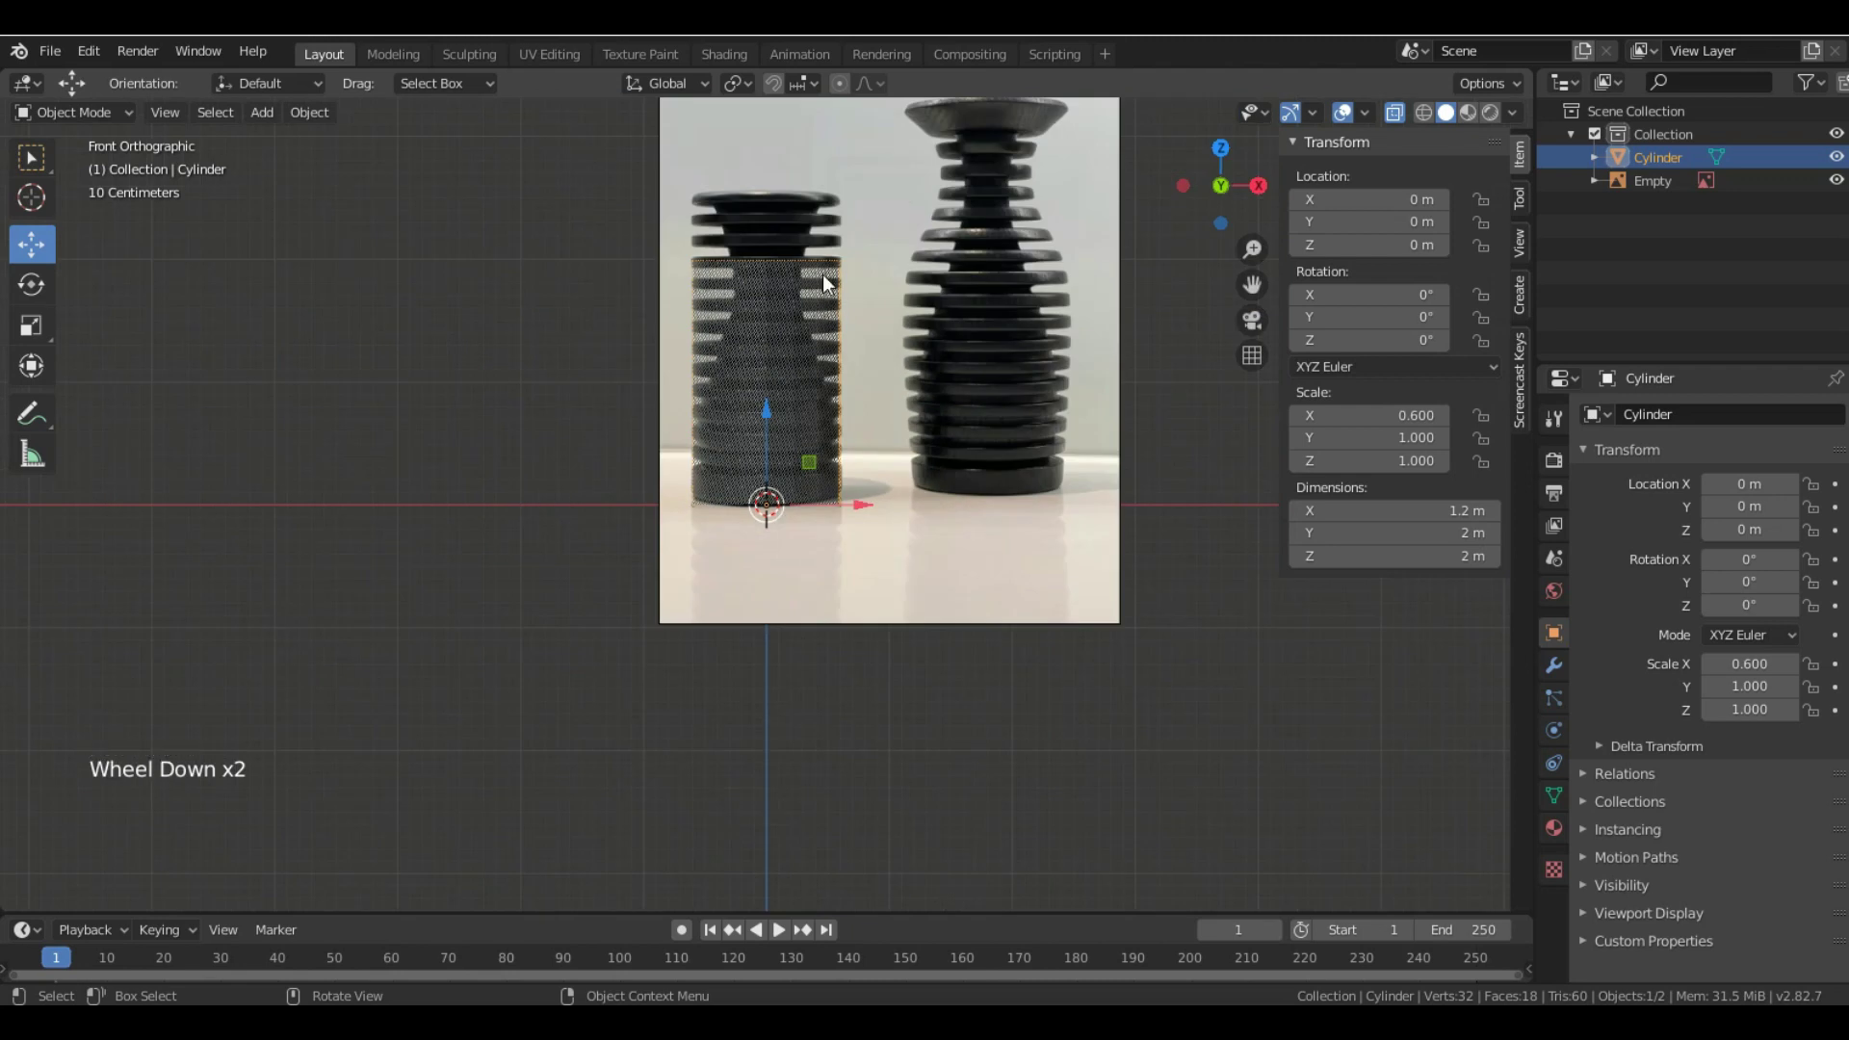
- Set the cylinder's Y dimension to 1.2 m and its Z dimension to 2.5 m to match the short vase's height
left_click(1438, 536)
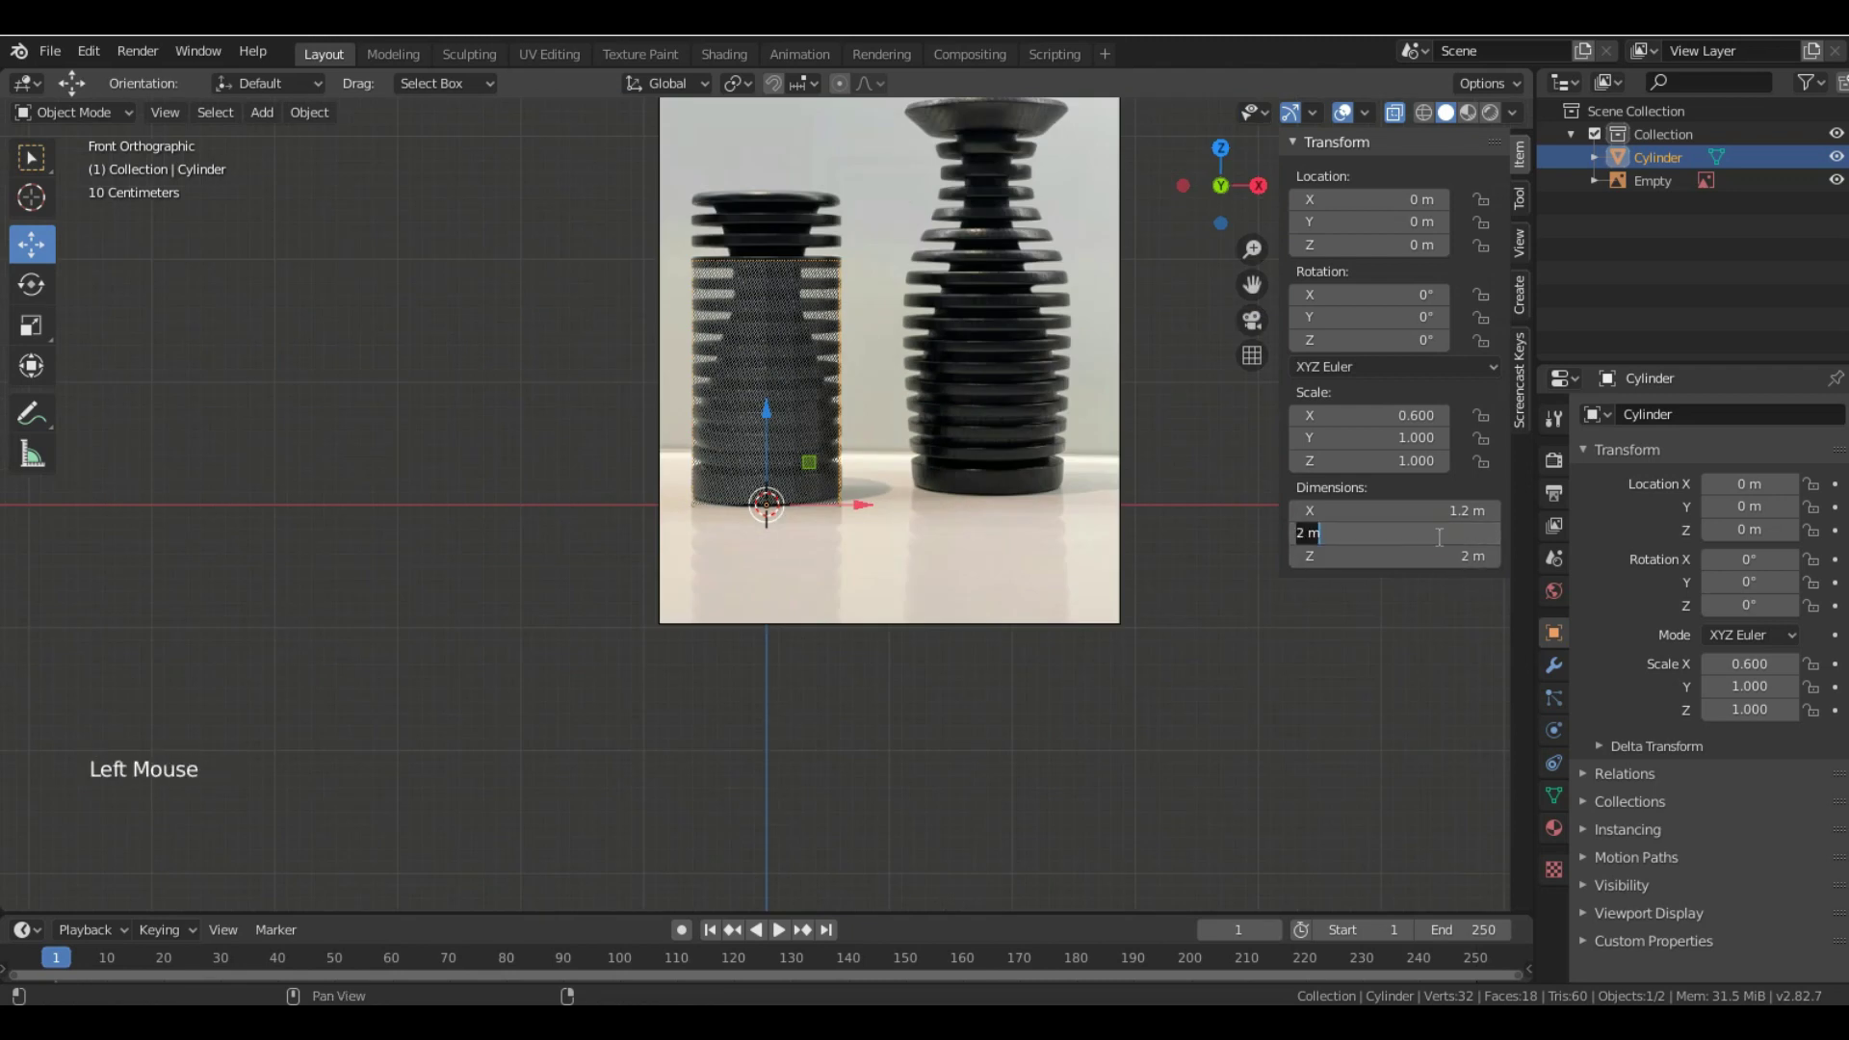
type("1.2")
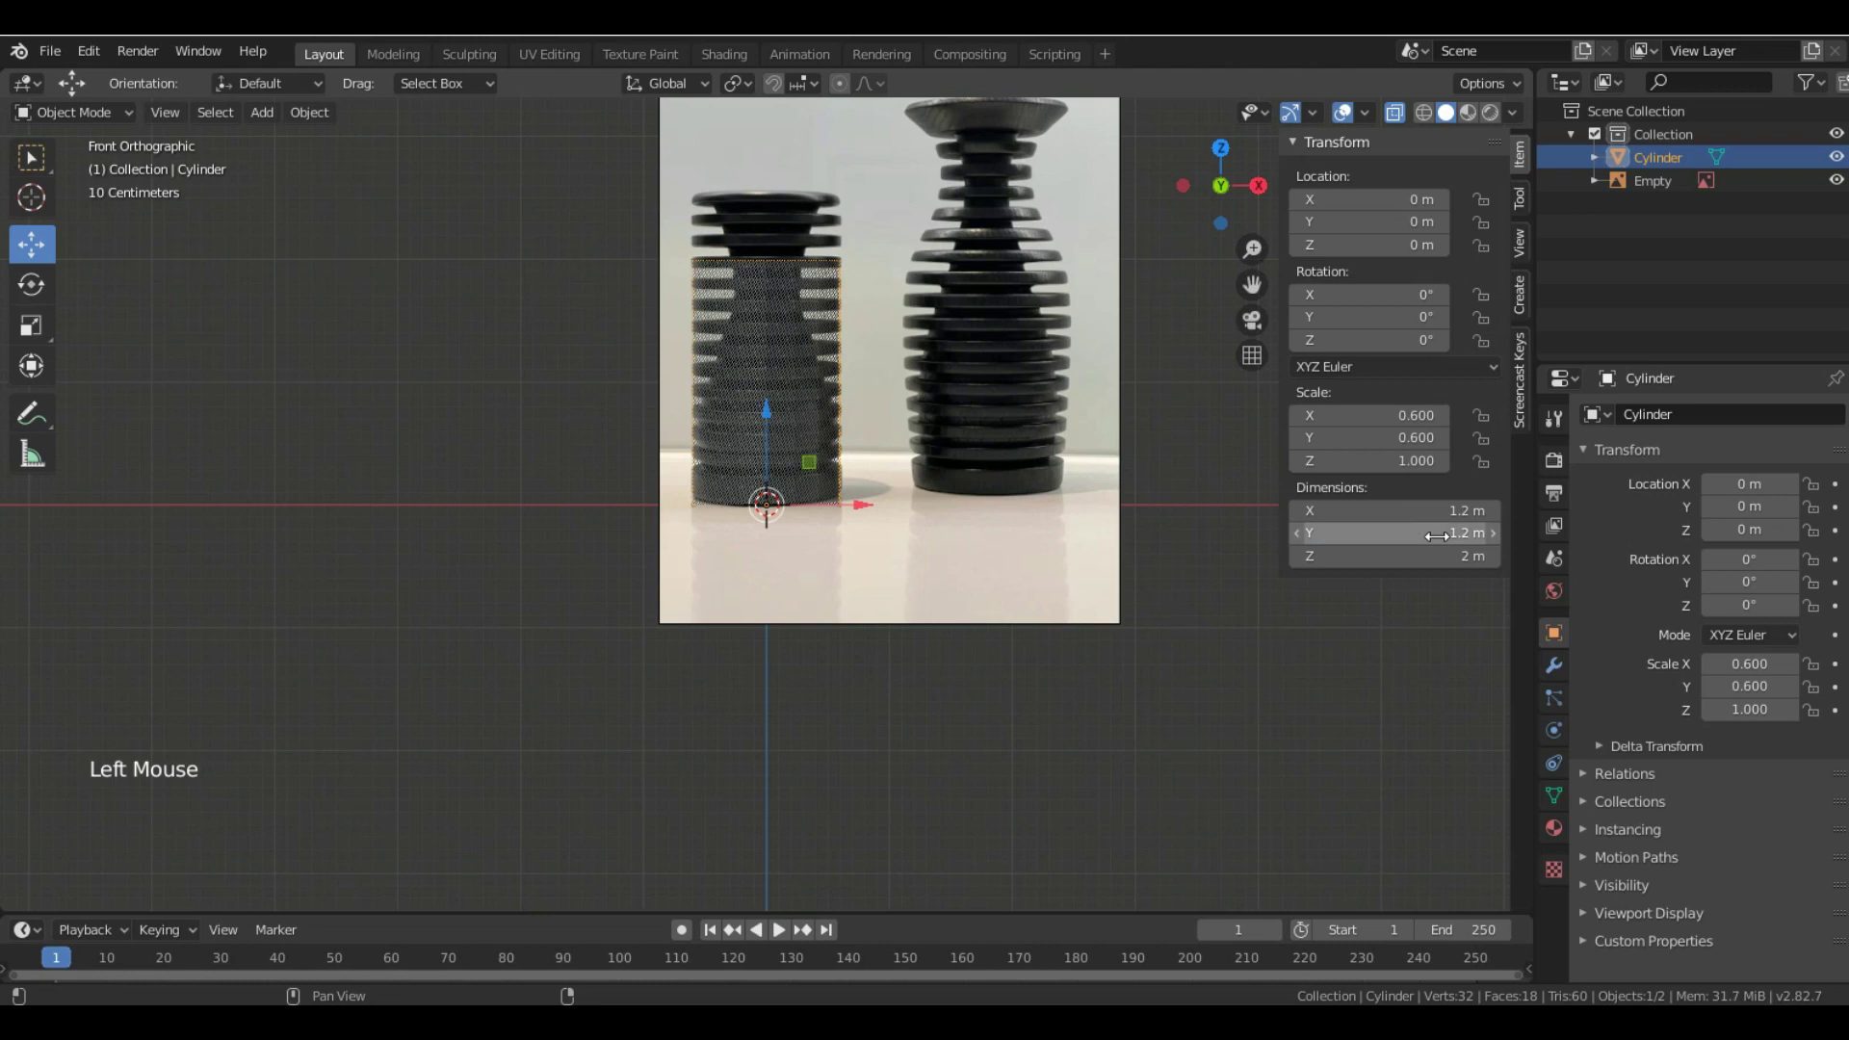
key("Return")
left_click(1404, 557)
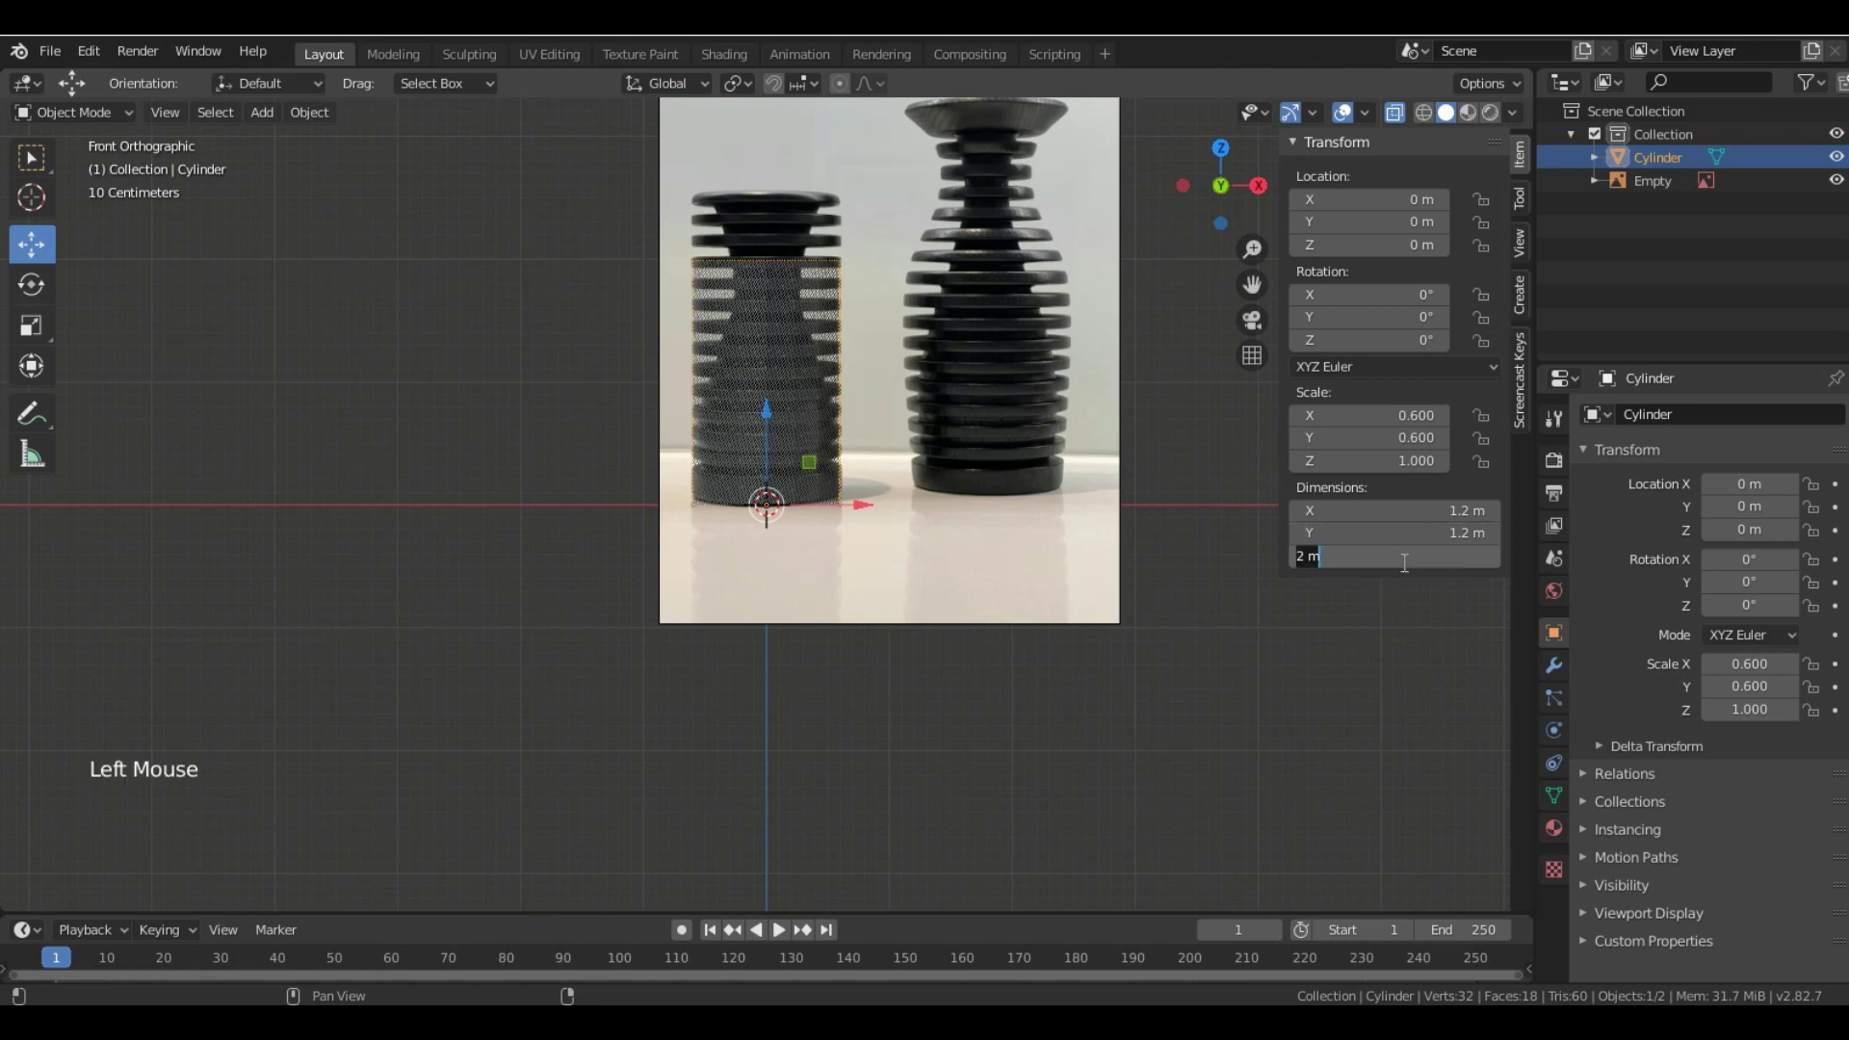
type("2.5")
key("Return")
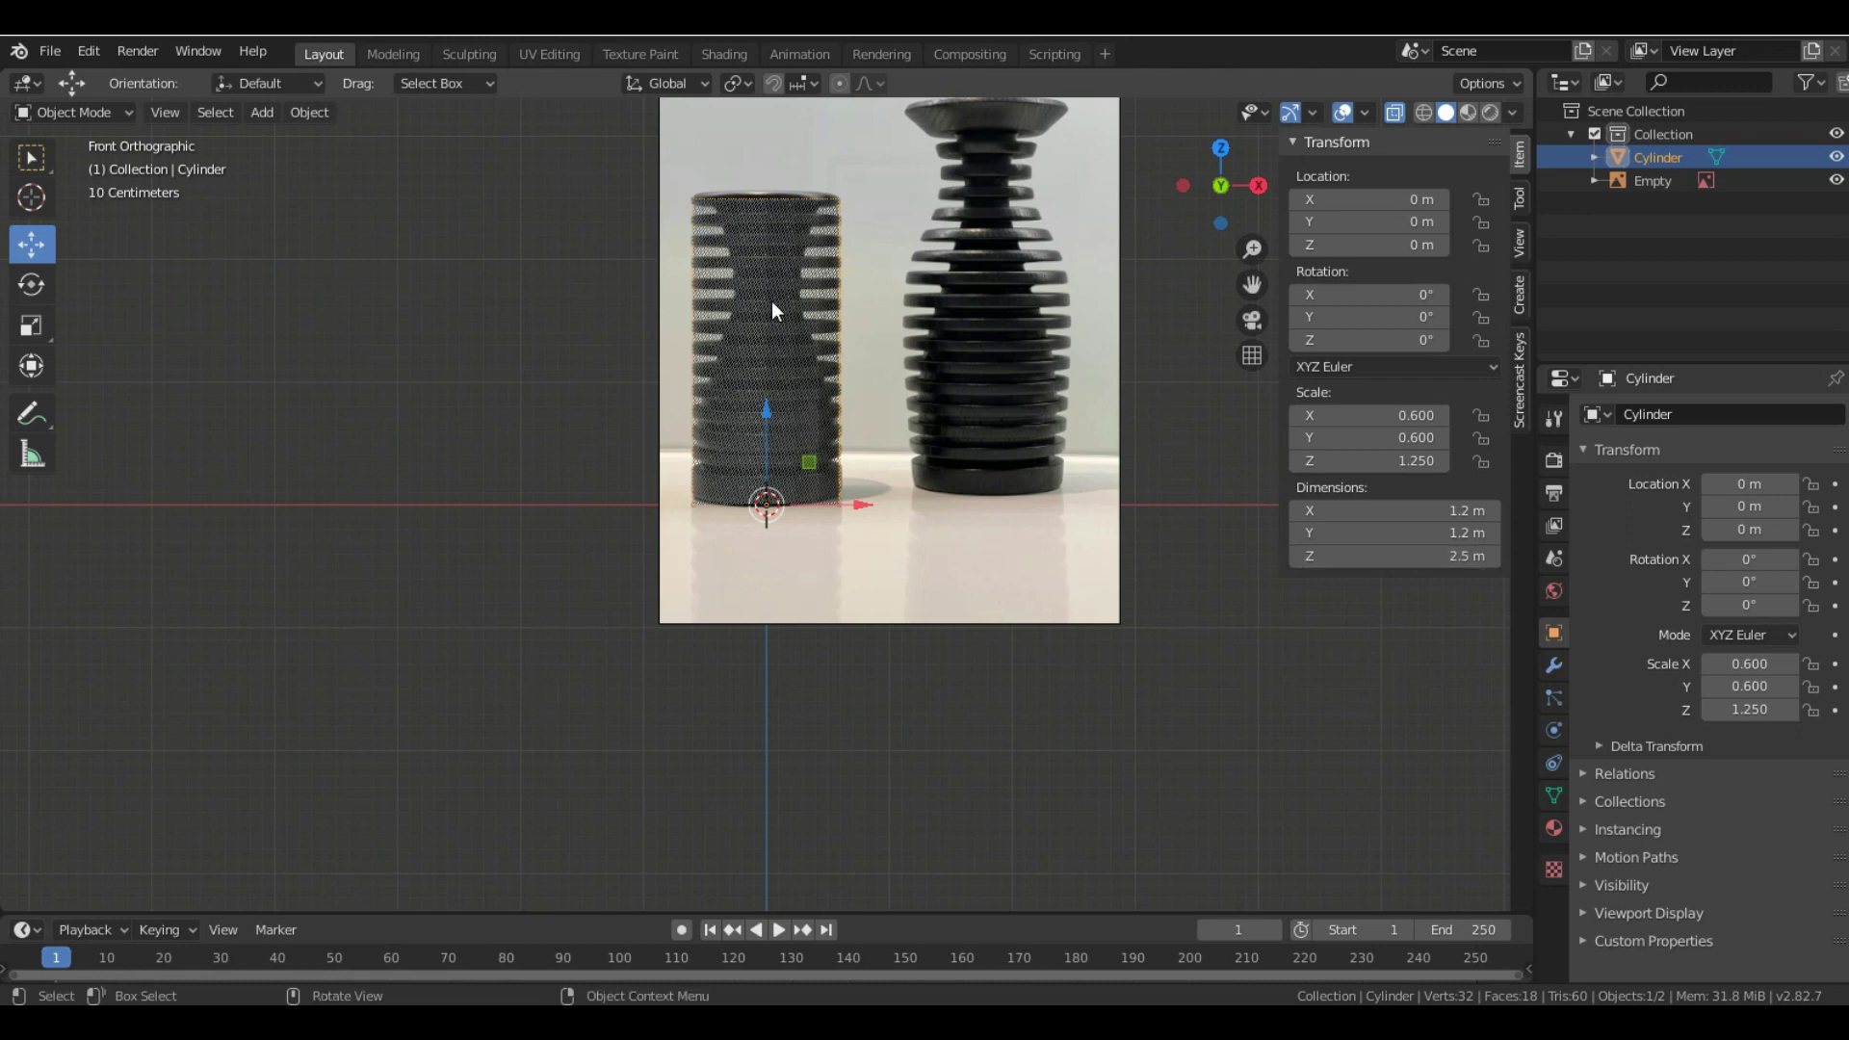
- Copy and paste the cylinder in place, and select only the pasted copy
scroll(780, 303, "down", 3)
scroll(788, 258, "up", 3)
scroll(872, 349, "up", 1)
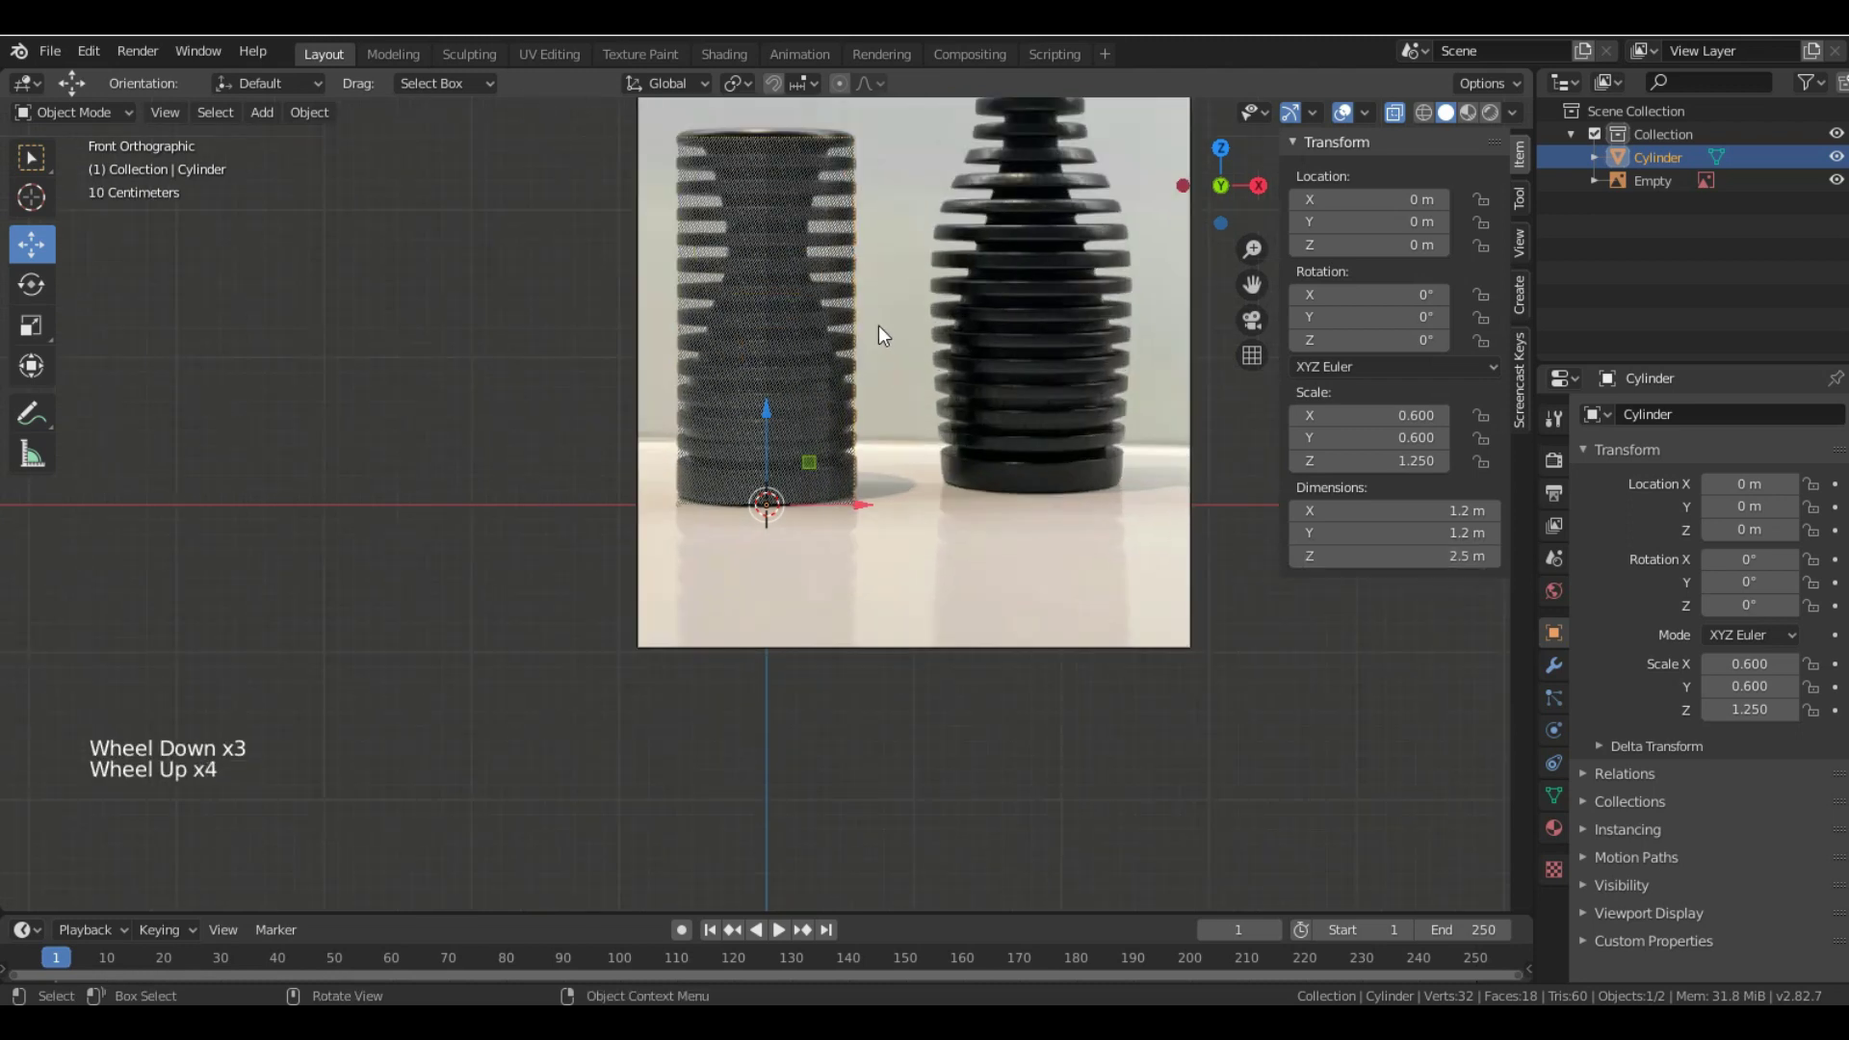
middle_click_drag(886, 200, 874, 397, "shift")
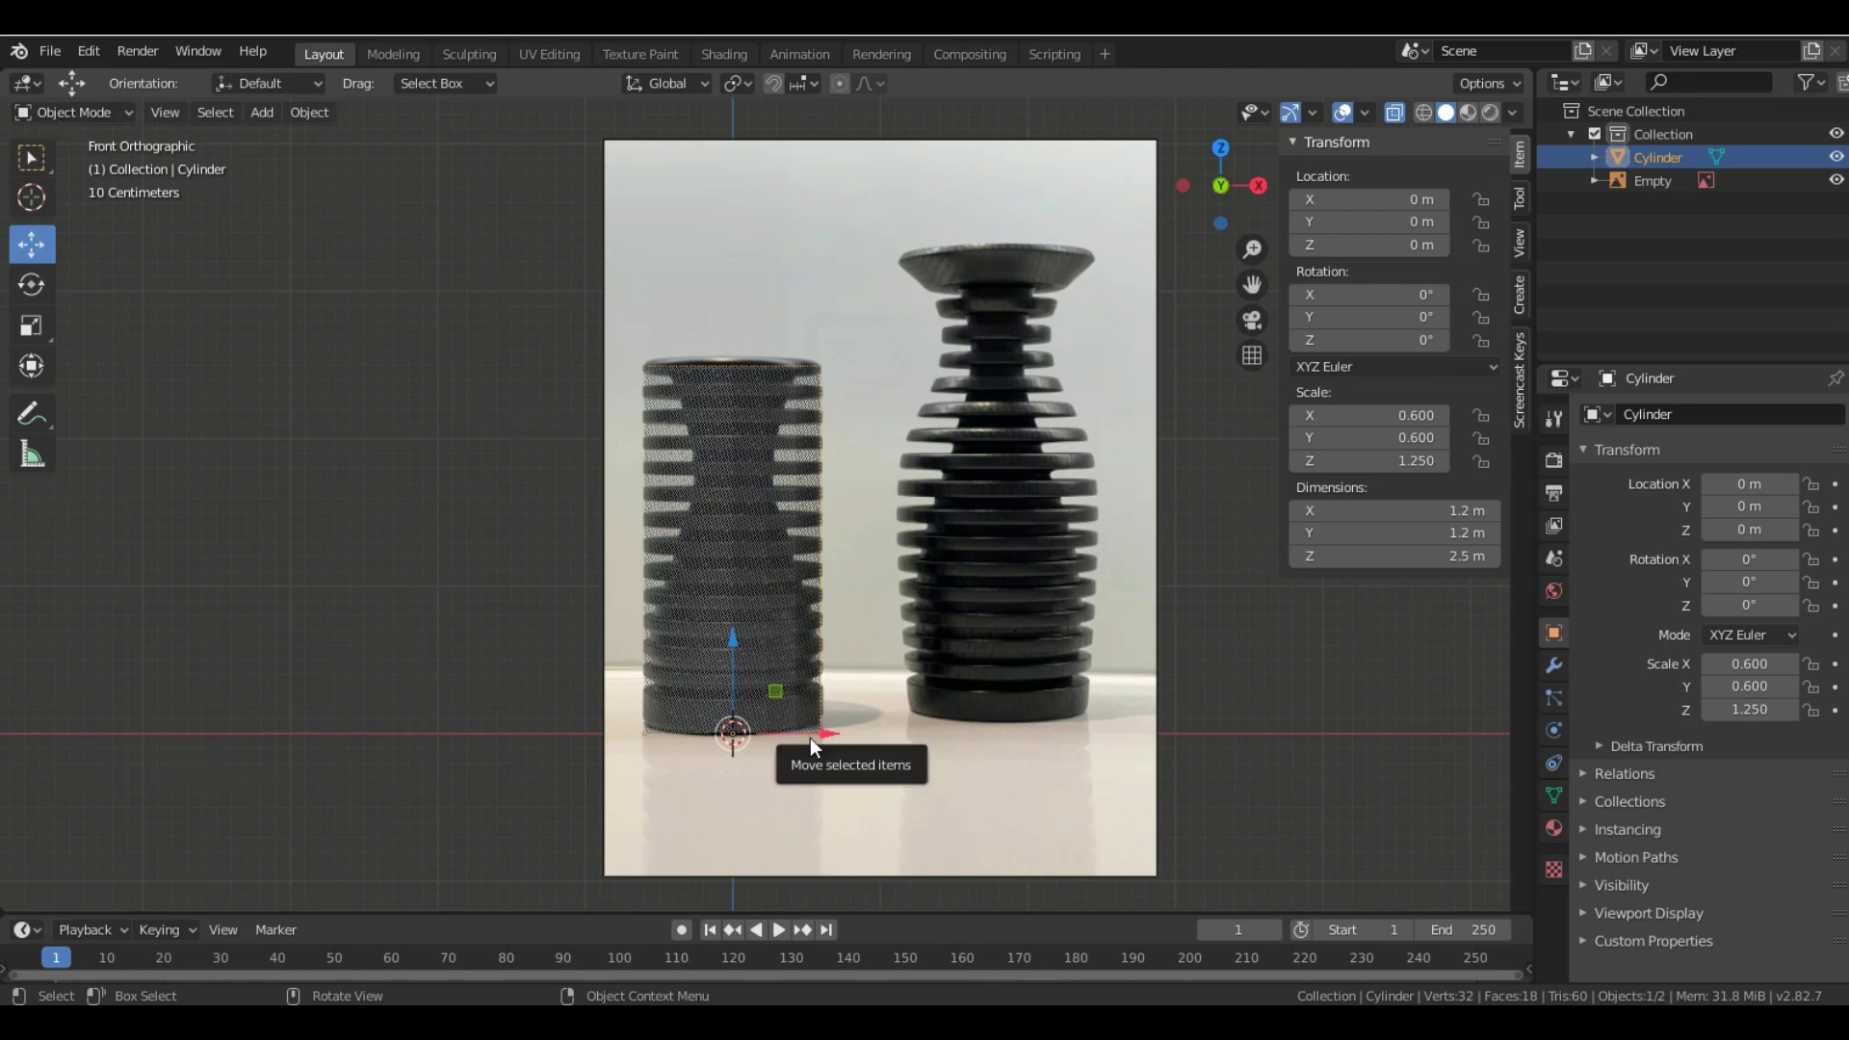
key("ctrl+c")
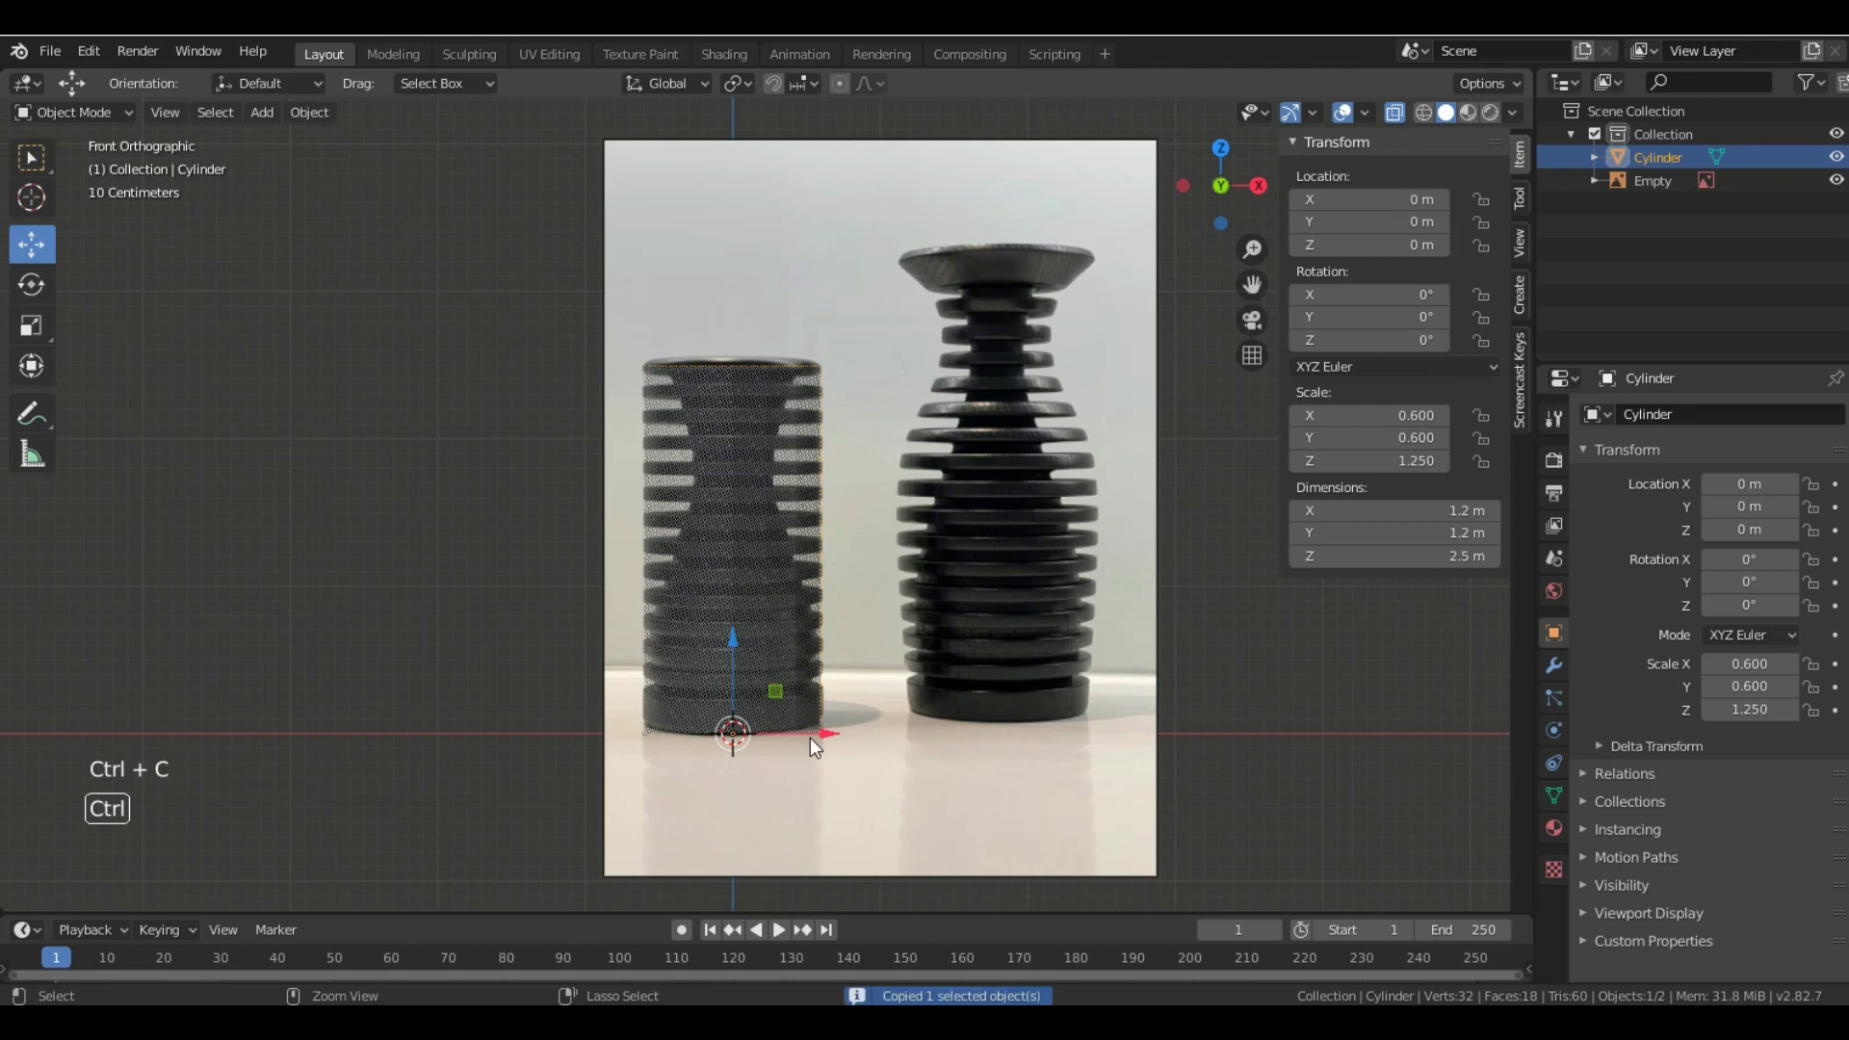
key("ctrl+v")
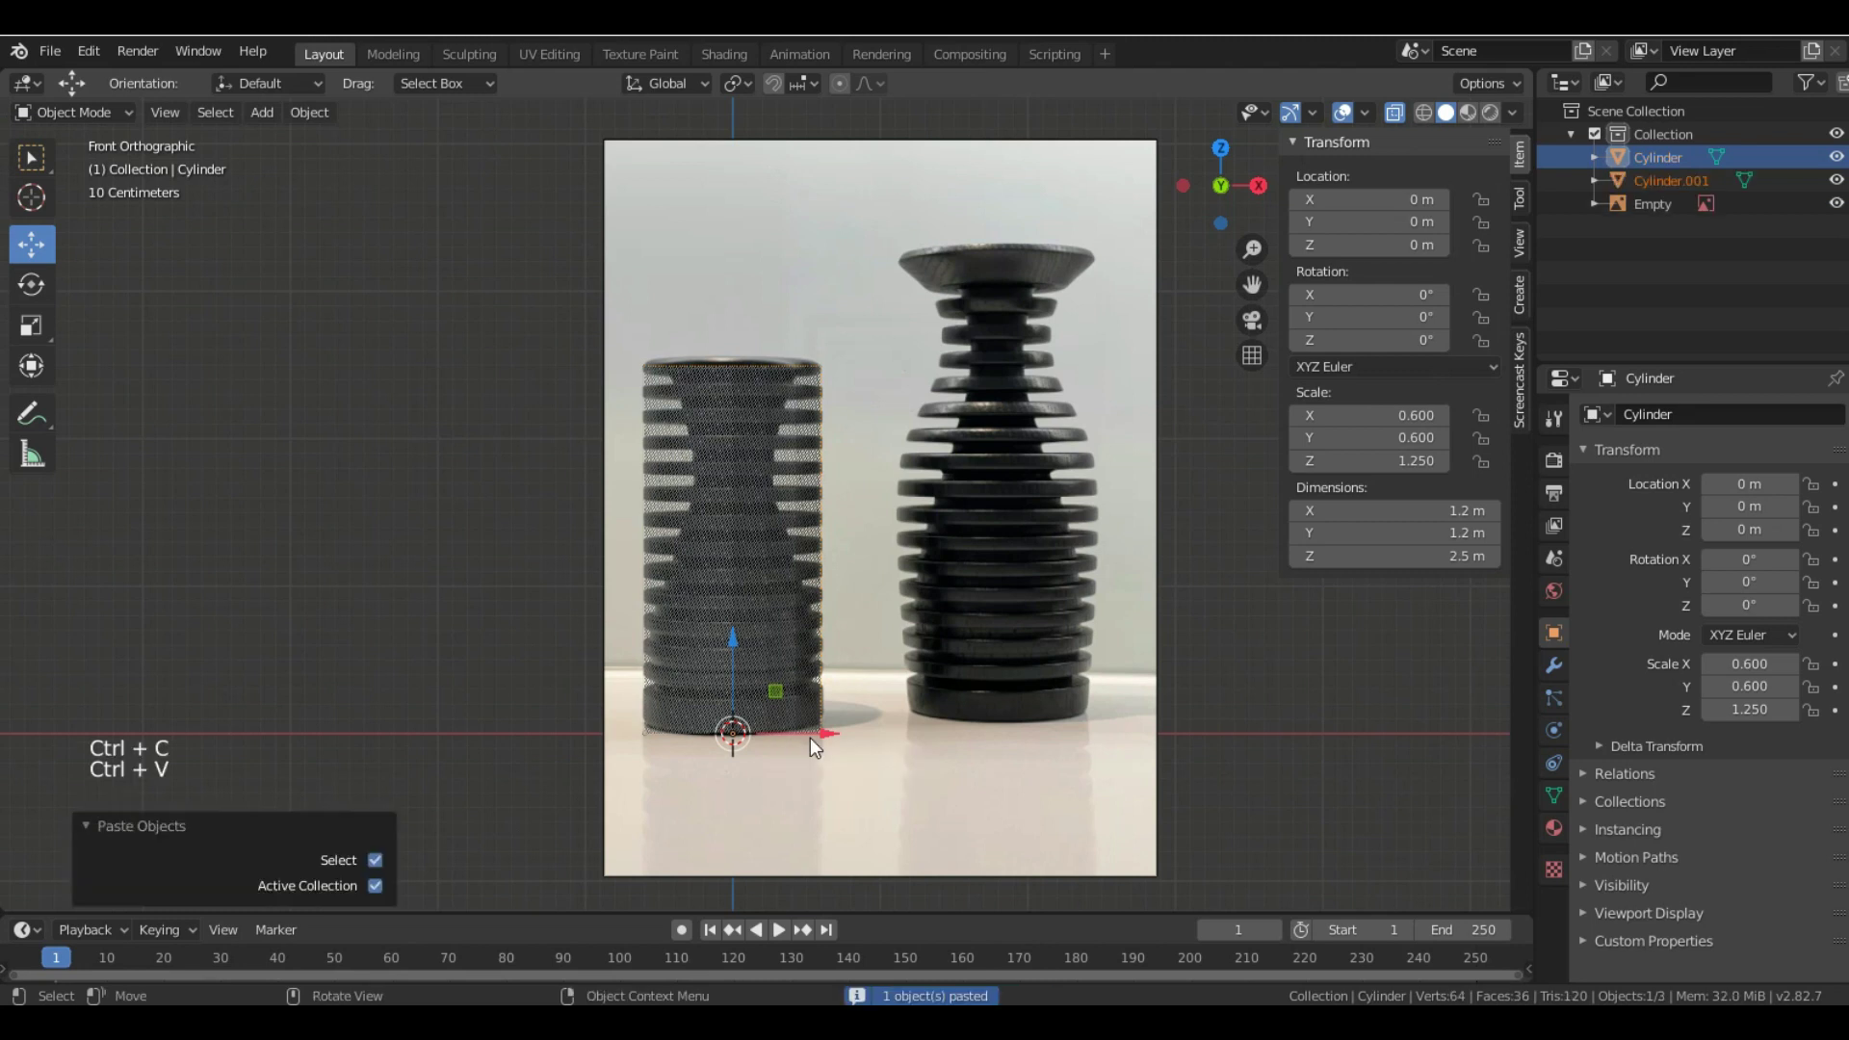
left_click(1670, 181)
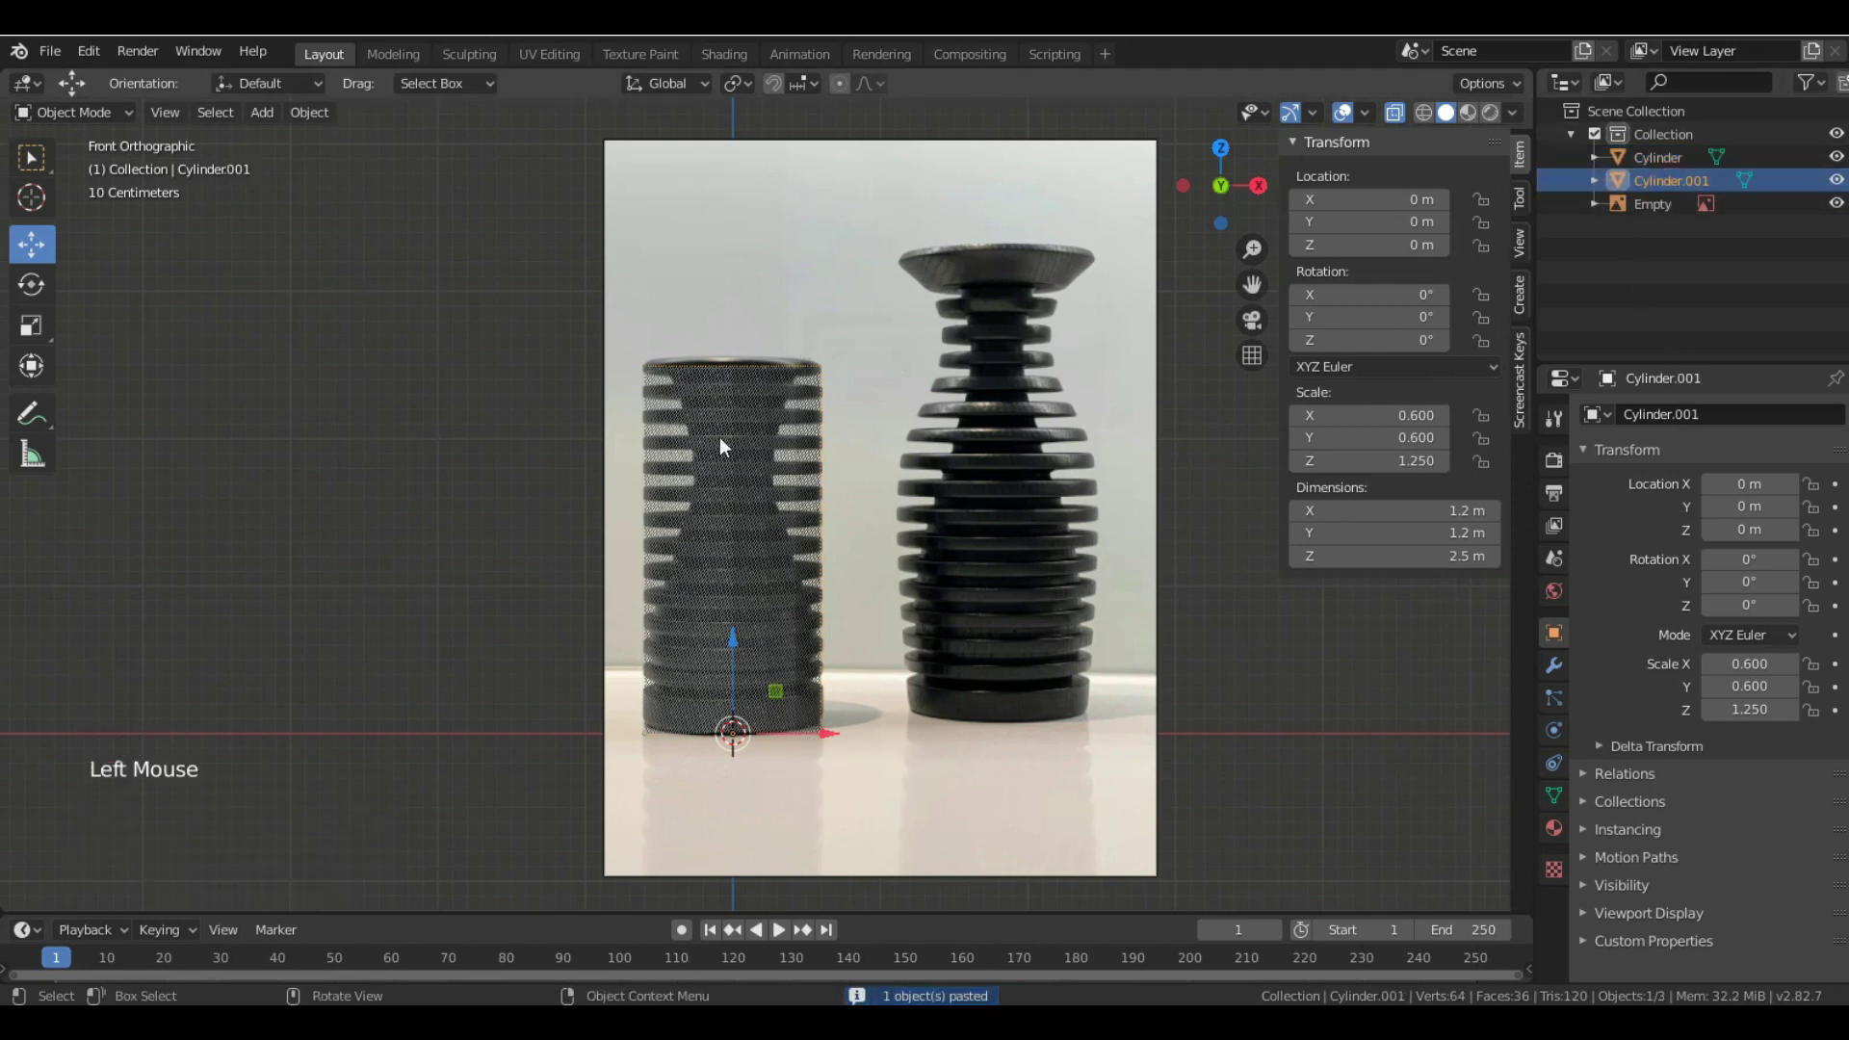
- Put the pasted cylinder in Edit Mode and add three evenly spaced horizontal loop cuts around it
left_click(33, 112)
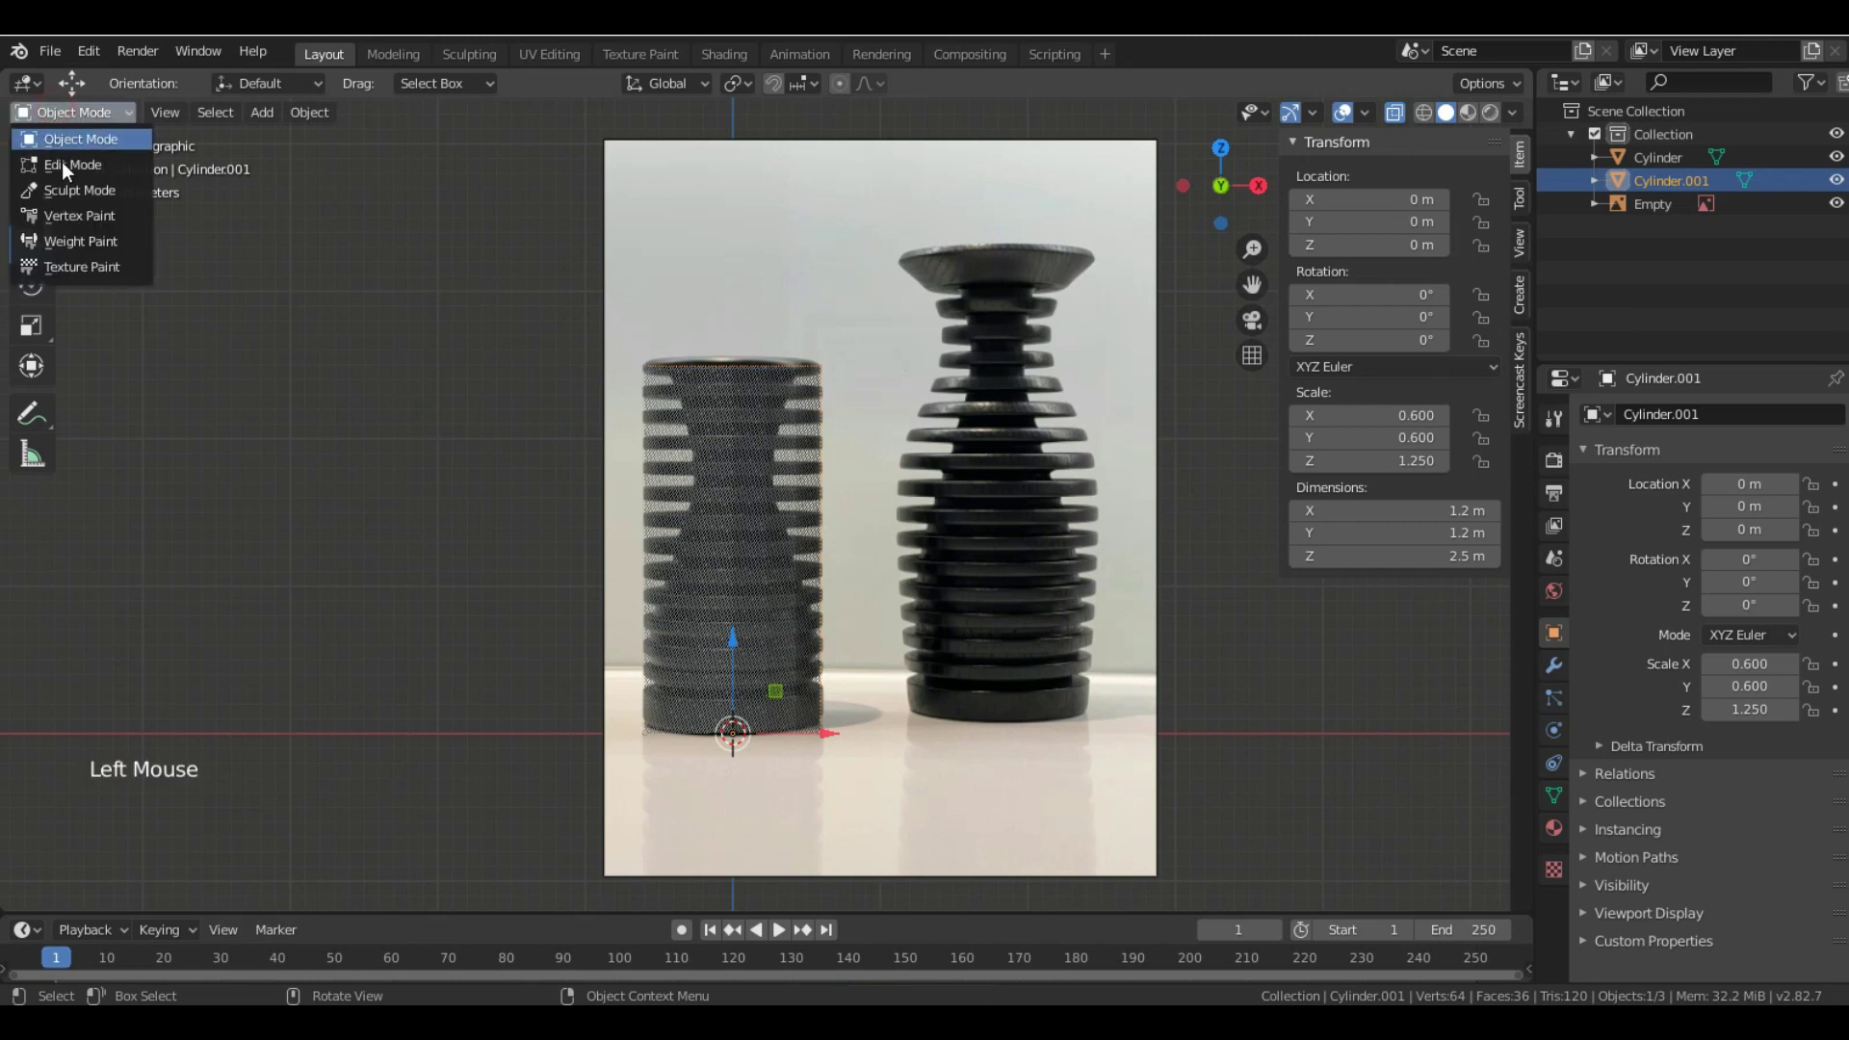
left_click(892, 397)
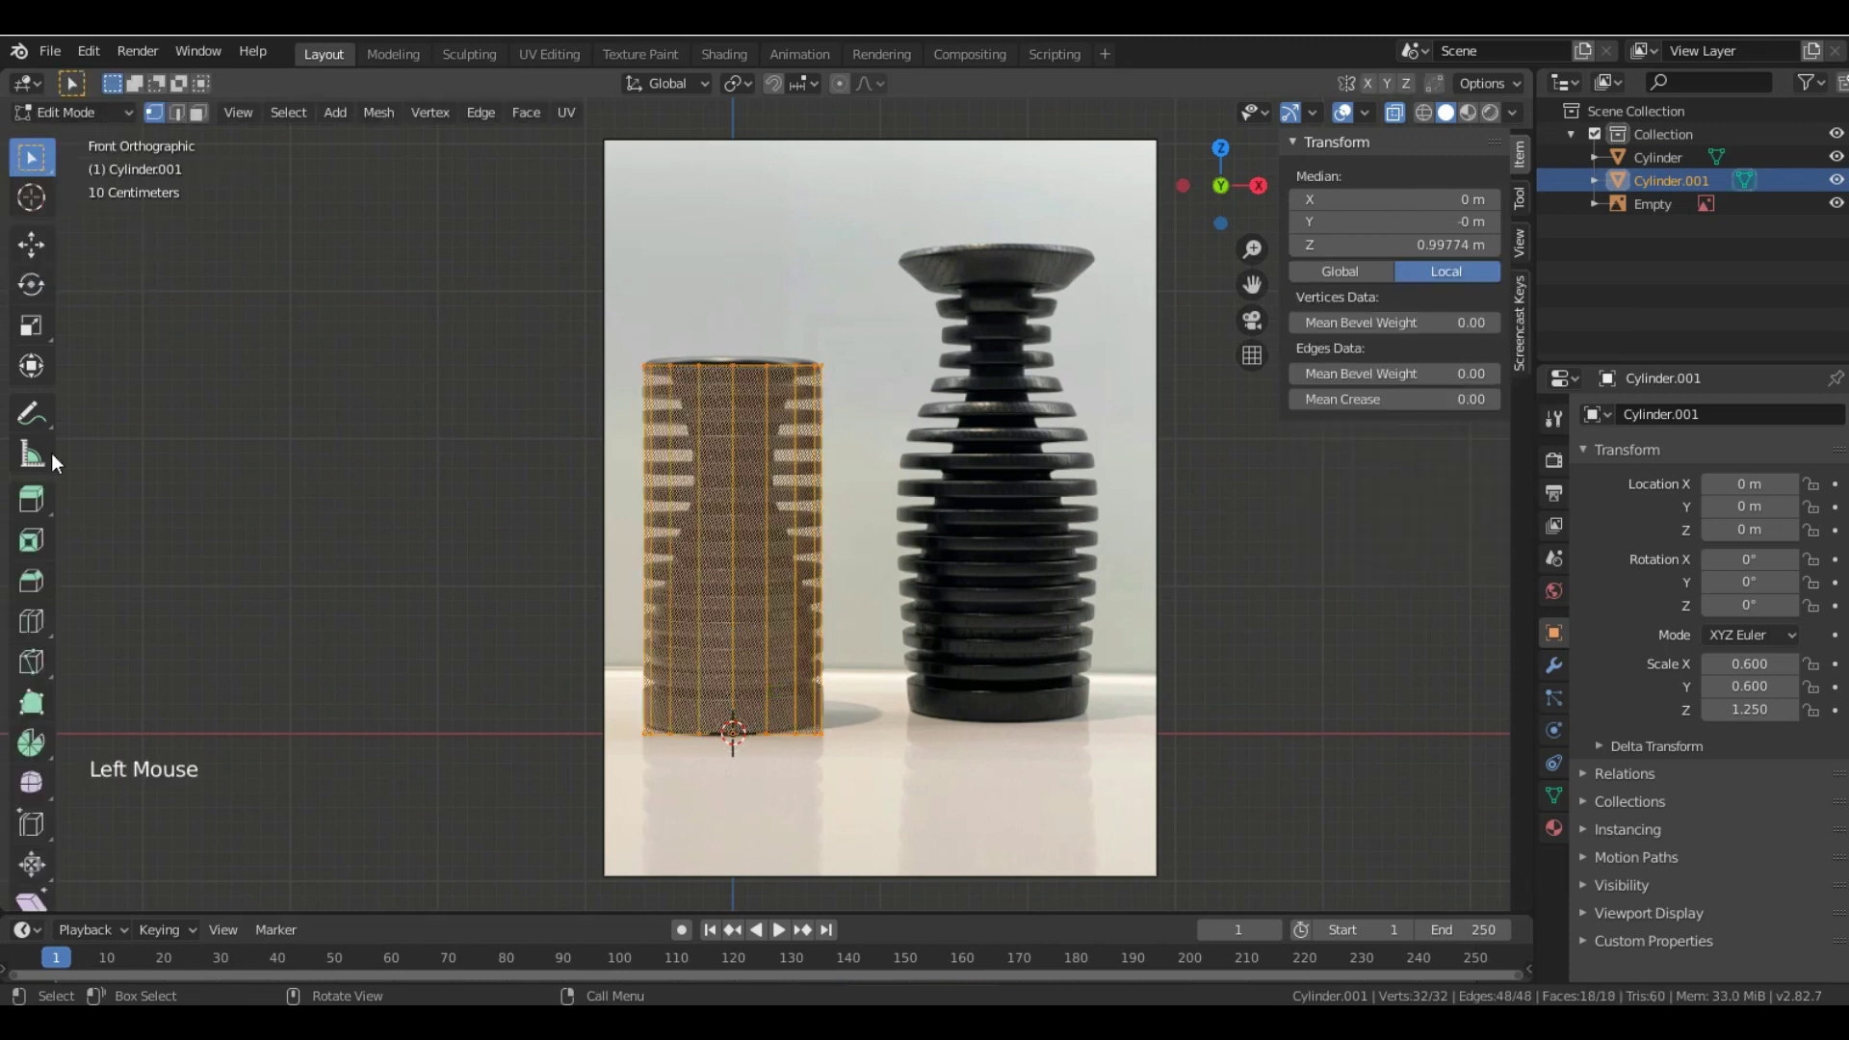
left_click(32, 622)
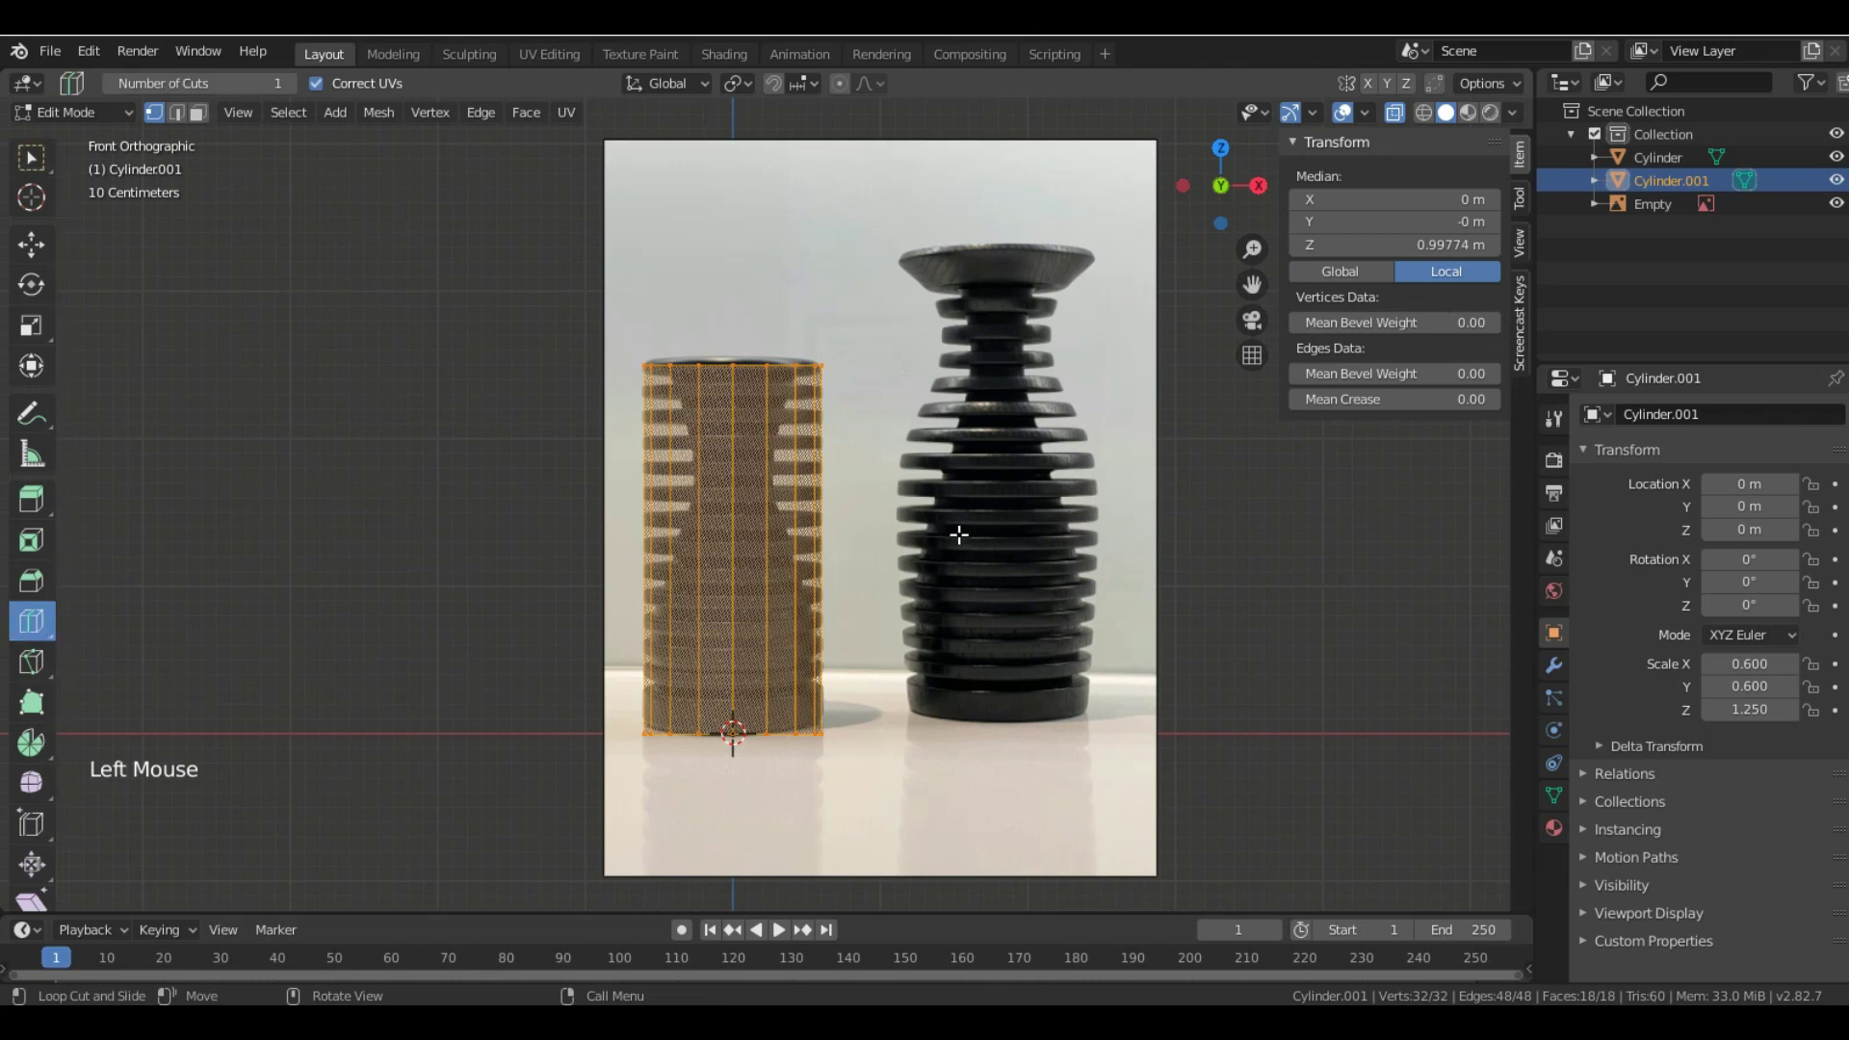
left_click(724, 505)
left_click(724, 504)
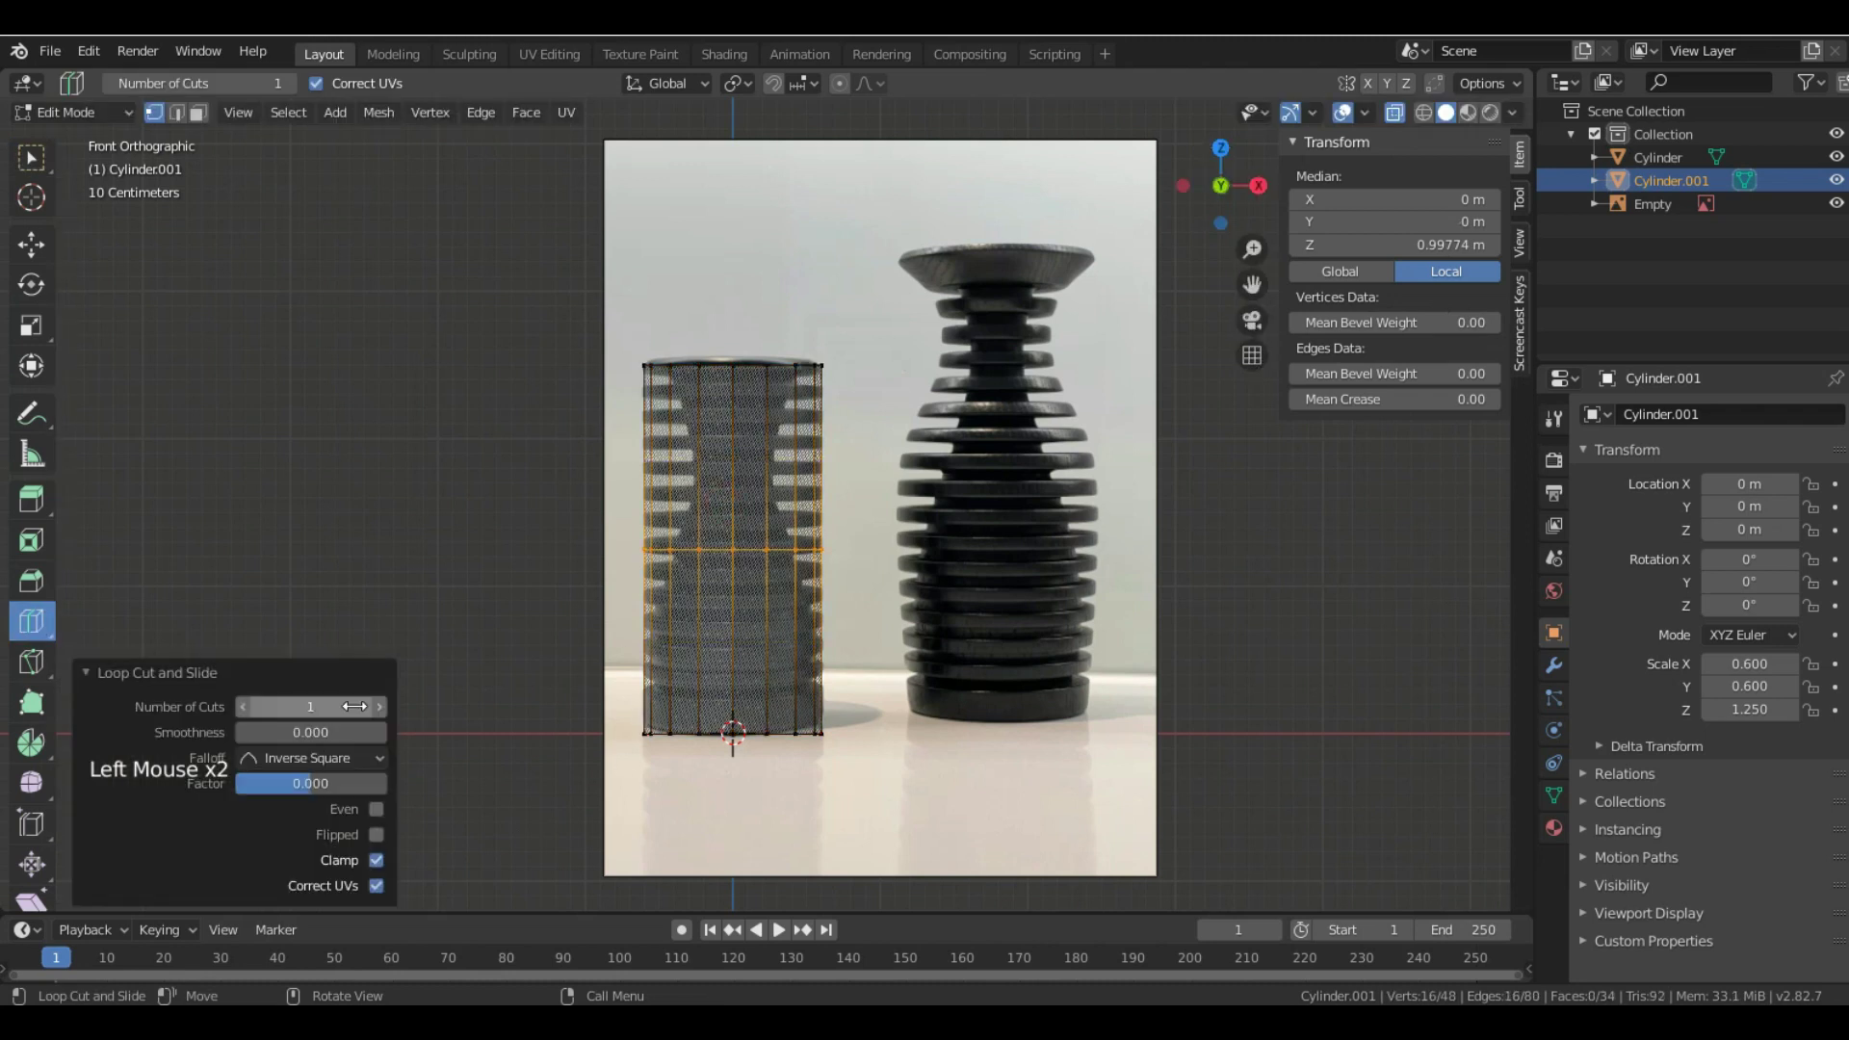
left_click(380, 707)
left_click(380, 707)
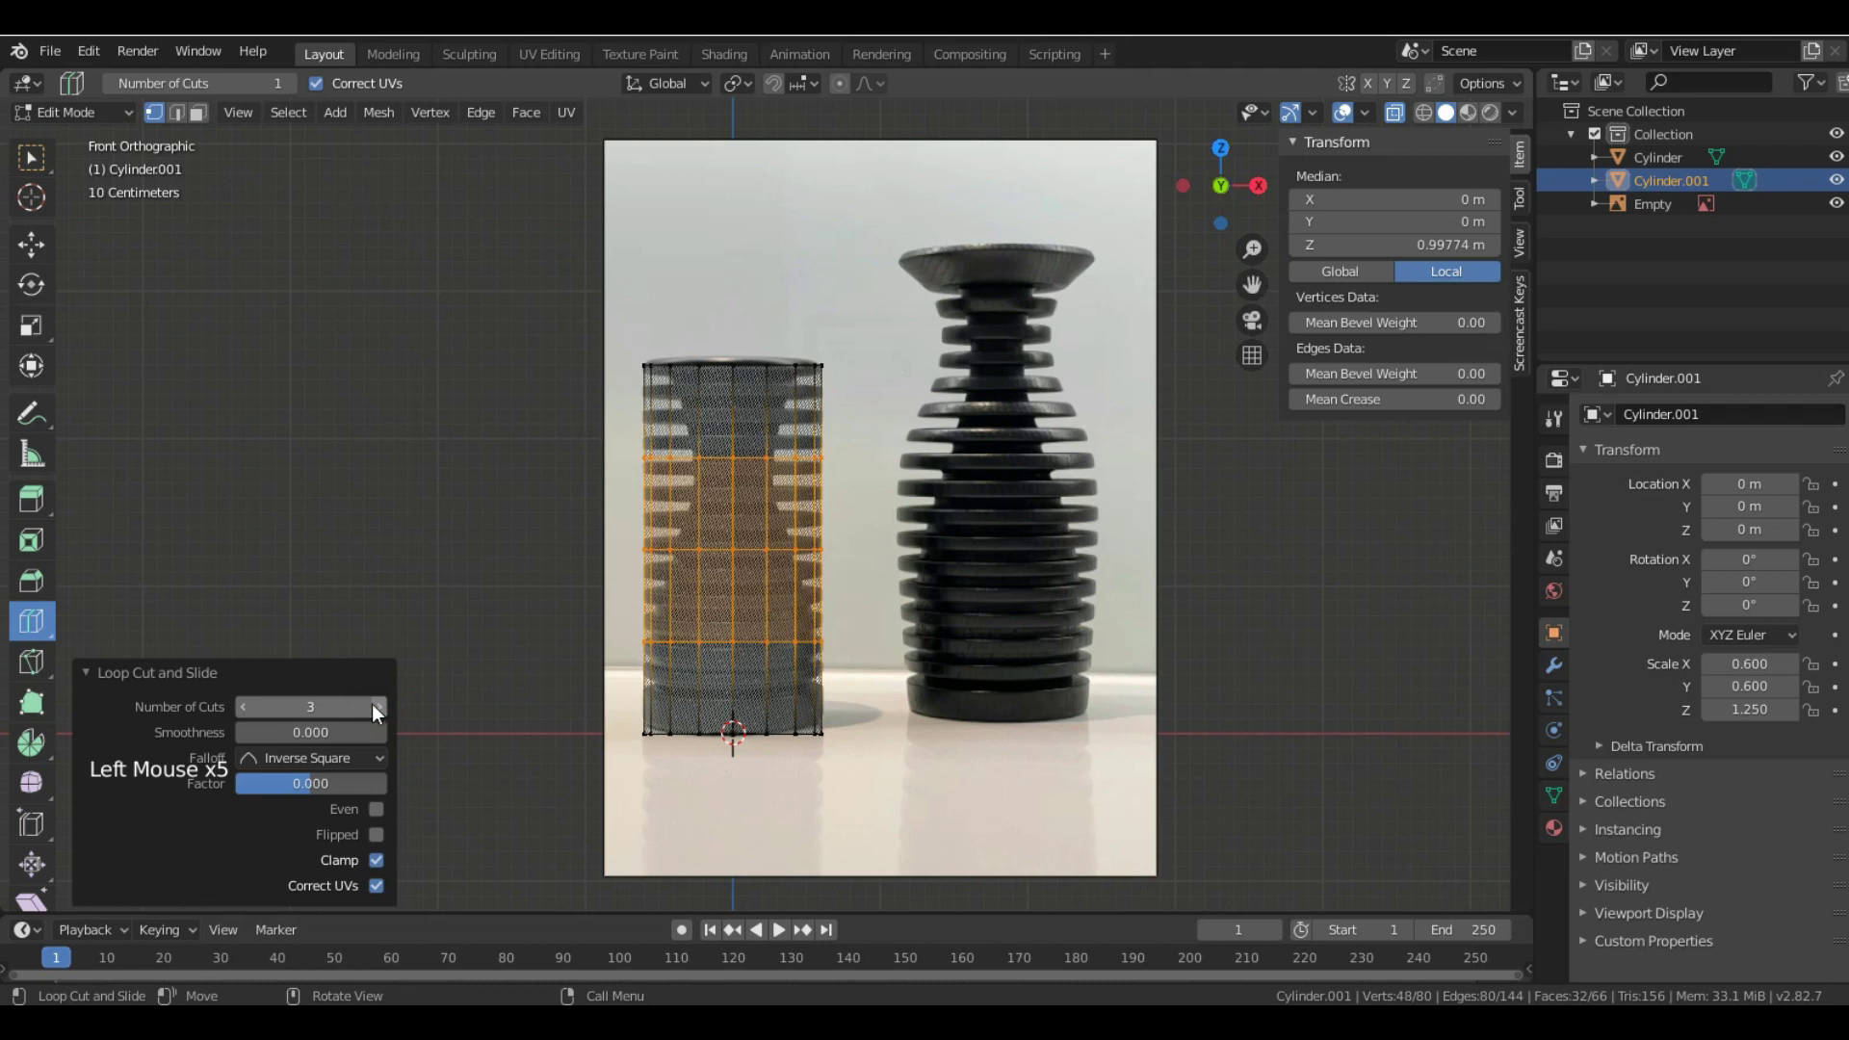
- Select the uppermost of the three edge loops and scale it to about 0.441 to match the vase's narrow neck
left_click(31, 243)
left_click_drag(555, 402, 850, 513)
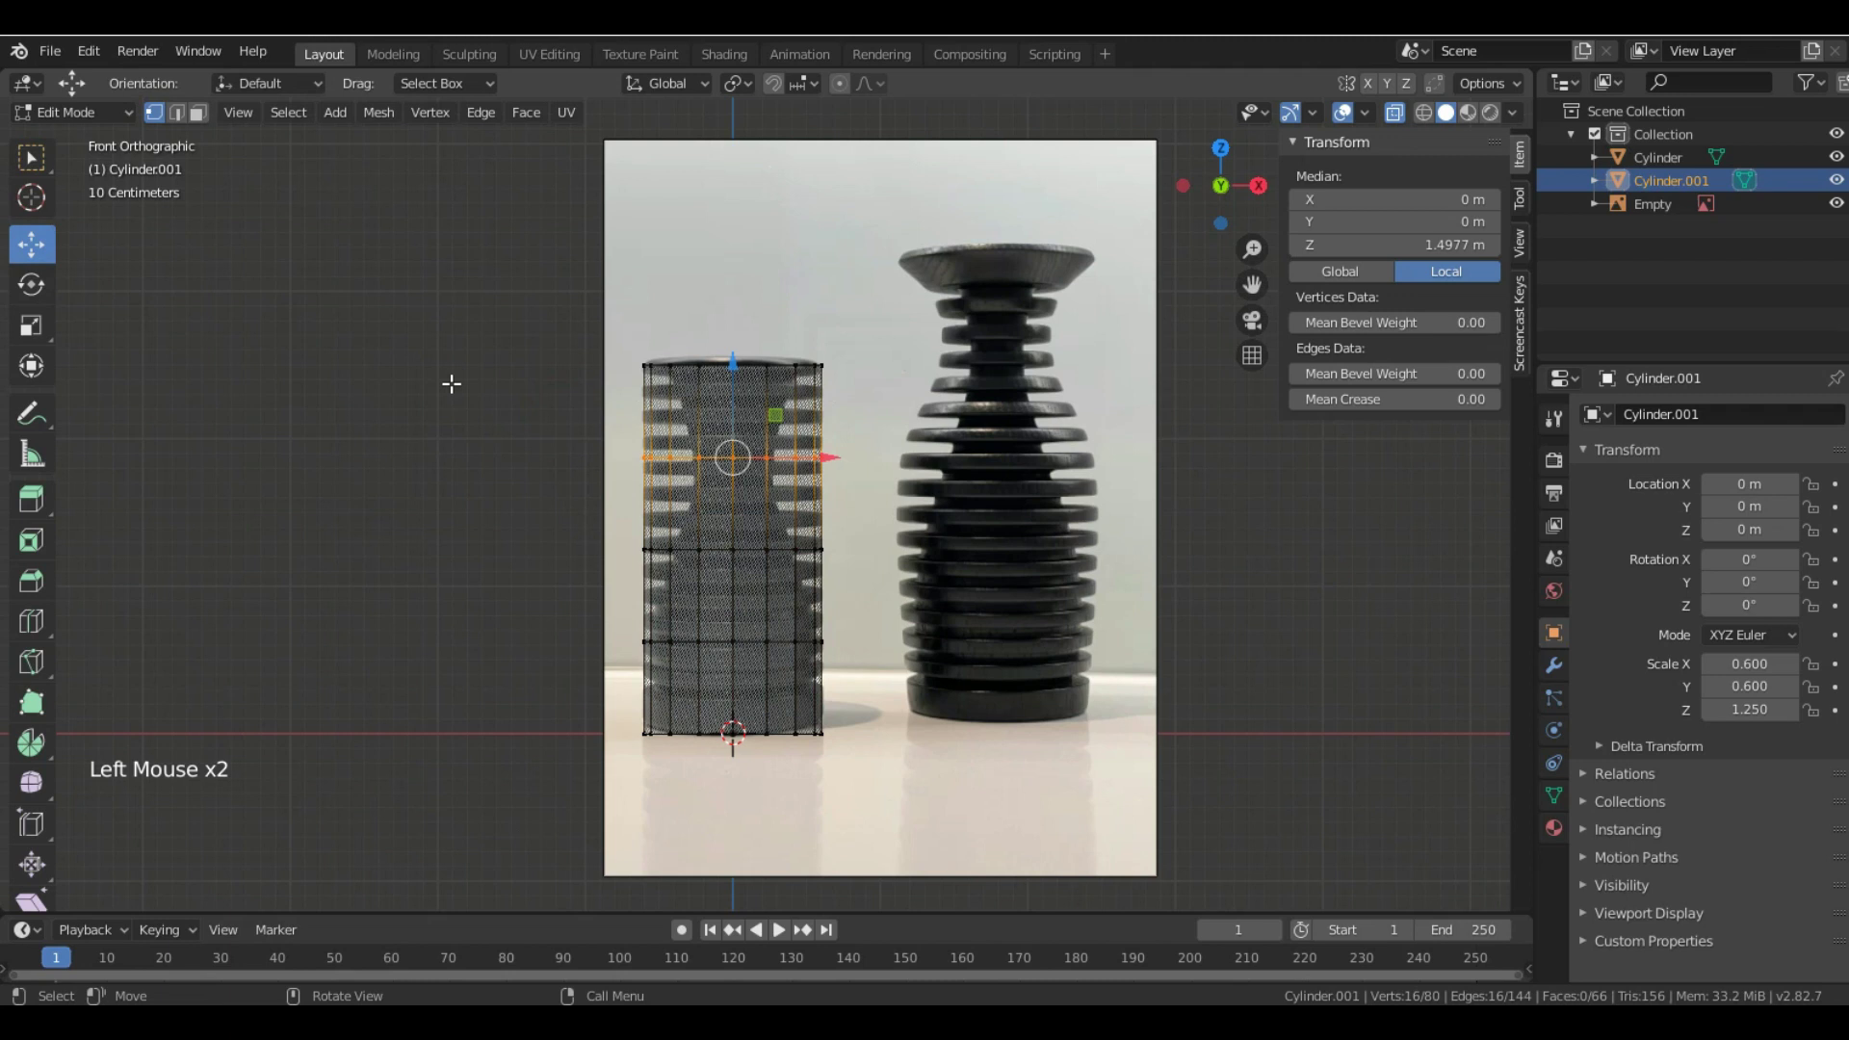
left_click(31, 325)
left_click_drag(834, 420, 711, 407)
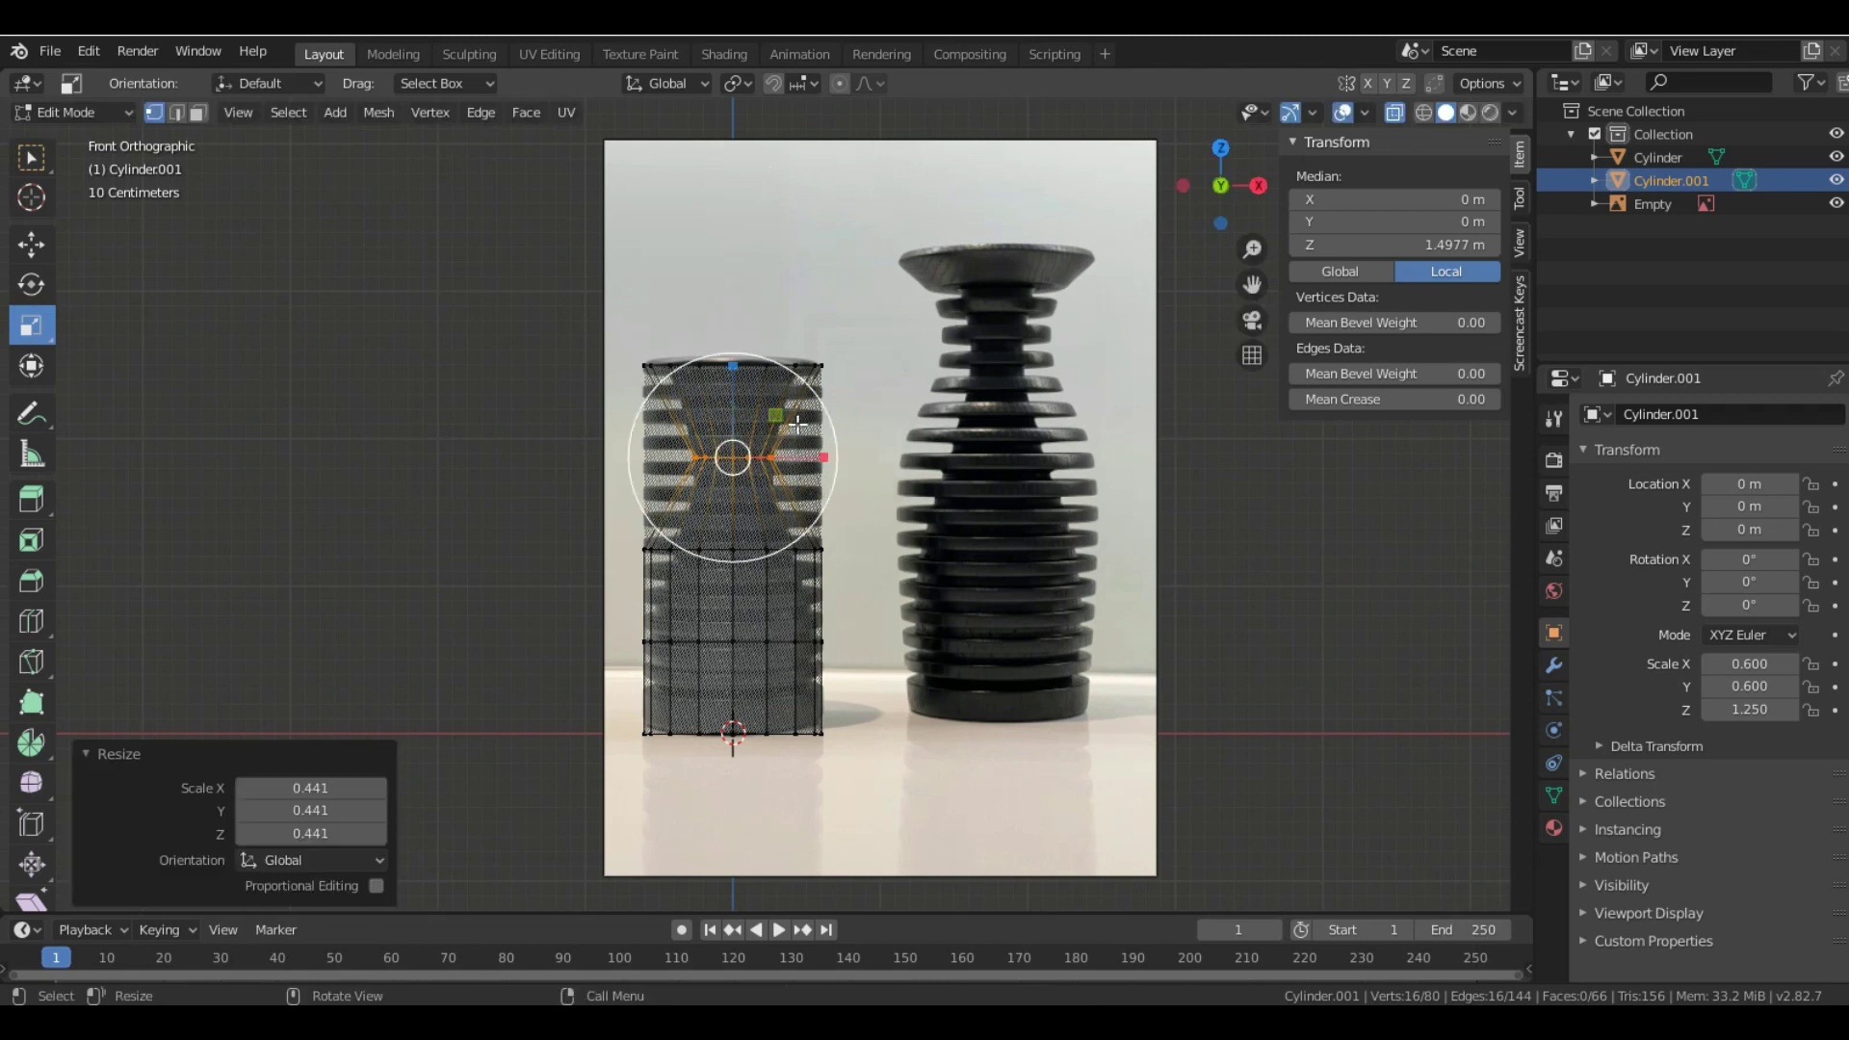
- Select the middle edge loop and scale it to about 0.677 to follow the inner core of the reference vase
scroll(711, 408, "up", 2)
left_click(523, 525)
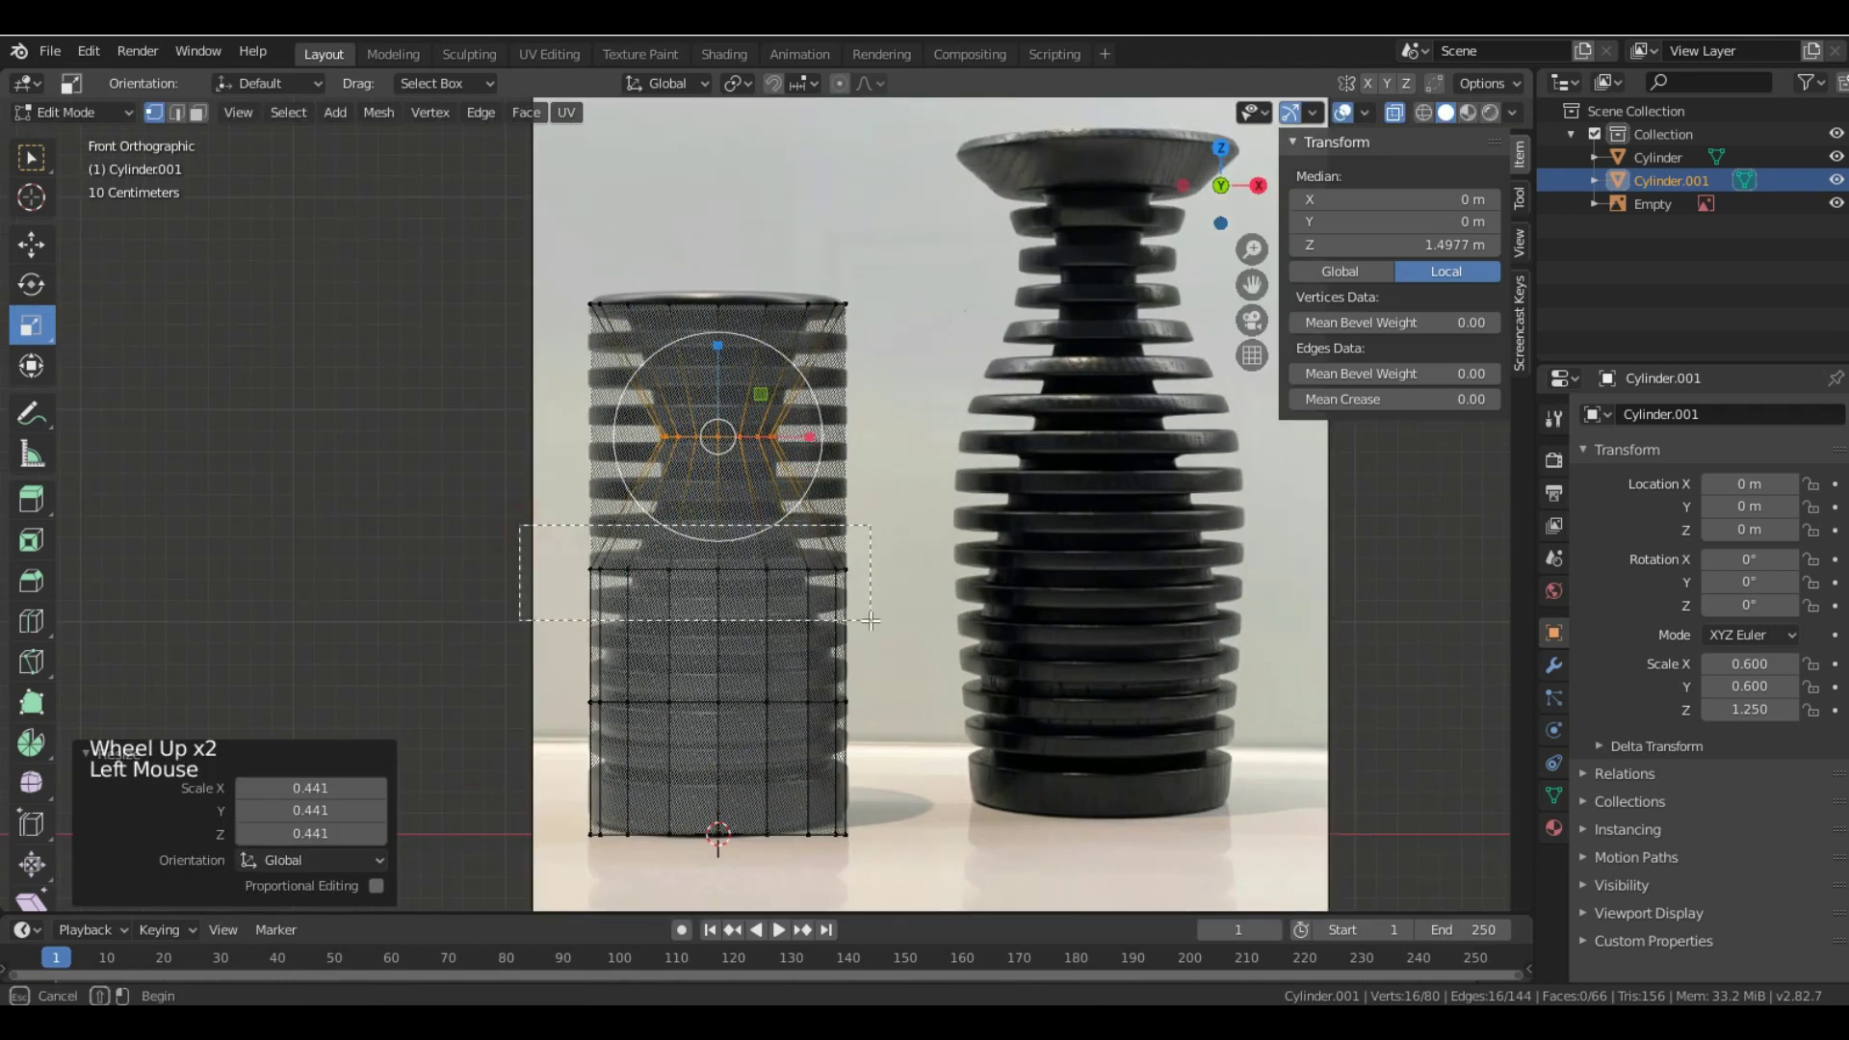
left_click(840, 574)
left_click_drag(804, 517, 768, 543)
- Select the lowest of the three edge loops and examine the core's profile against the reference photo
key("b")
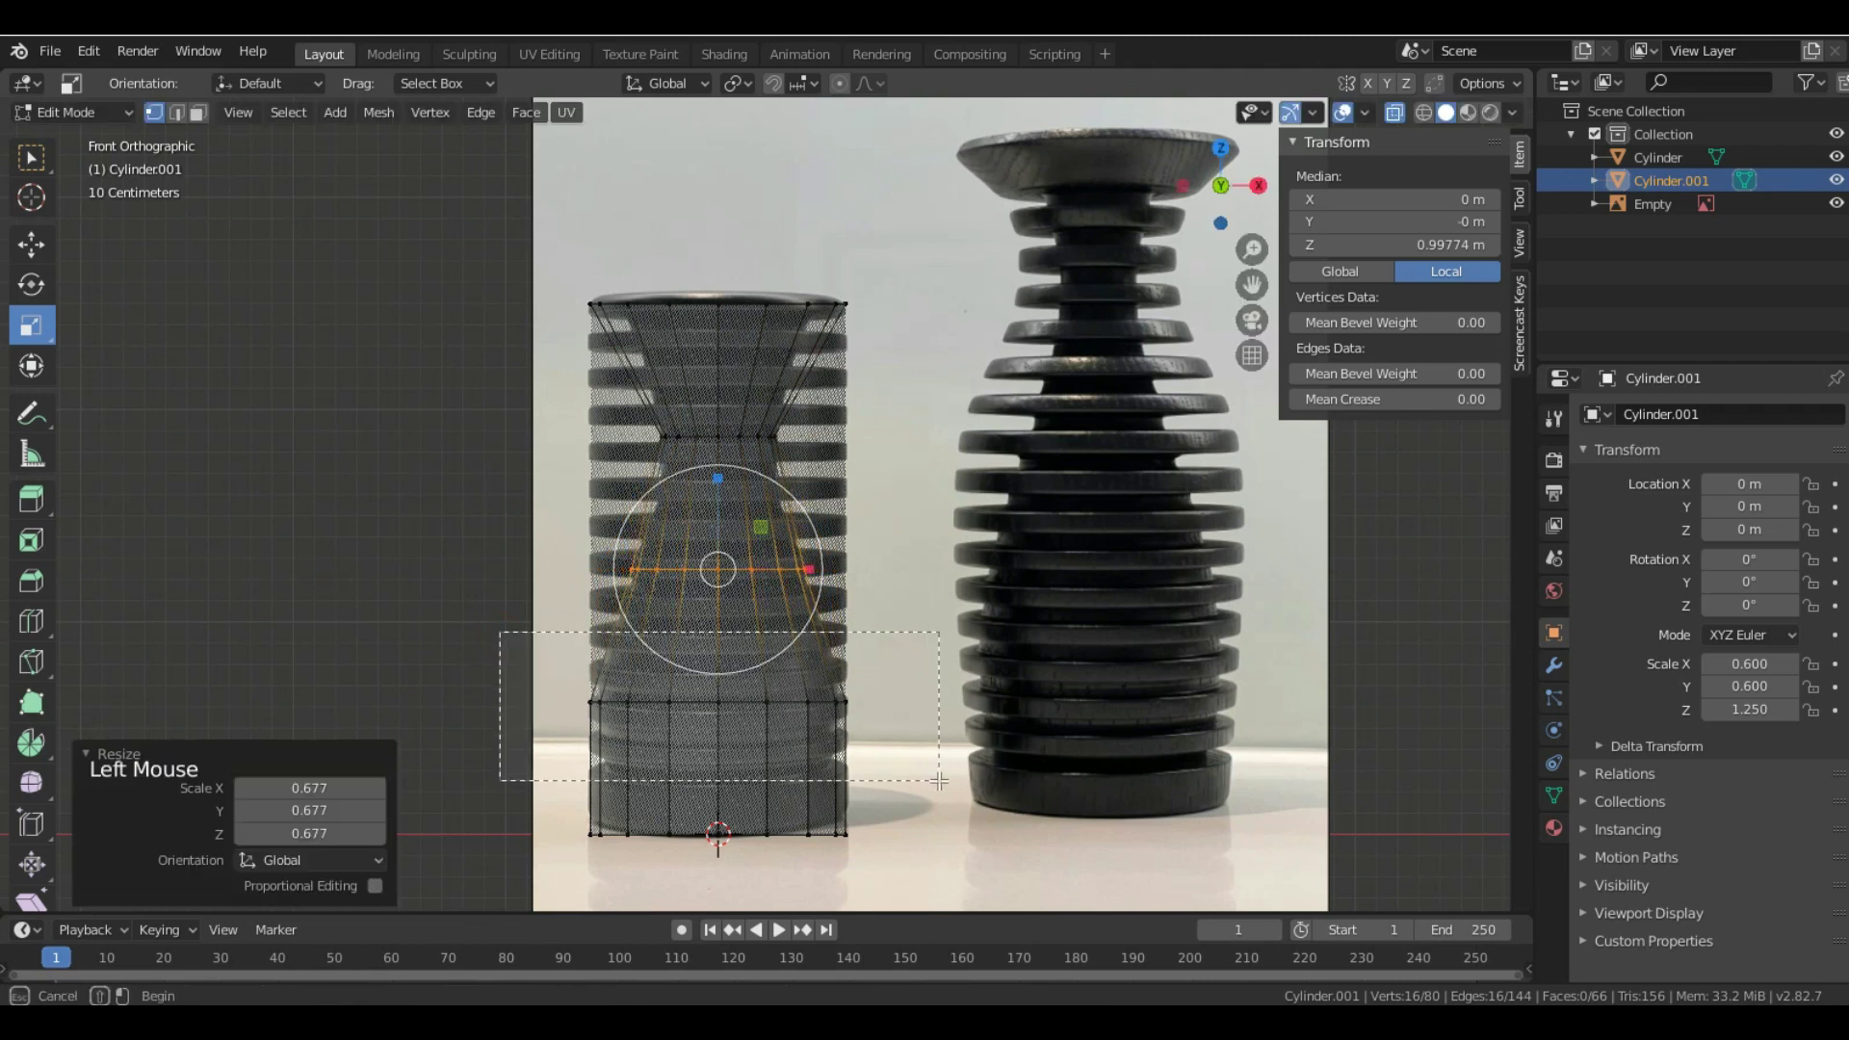
left_click_drag(938, 782, 576, 674)
scroll(778, 616, "up", 2)
scroll(778, 616, "down", 1)
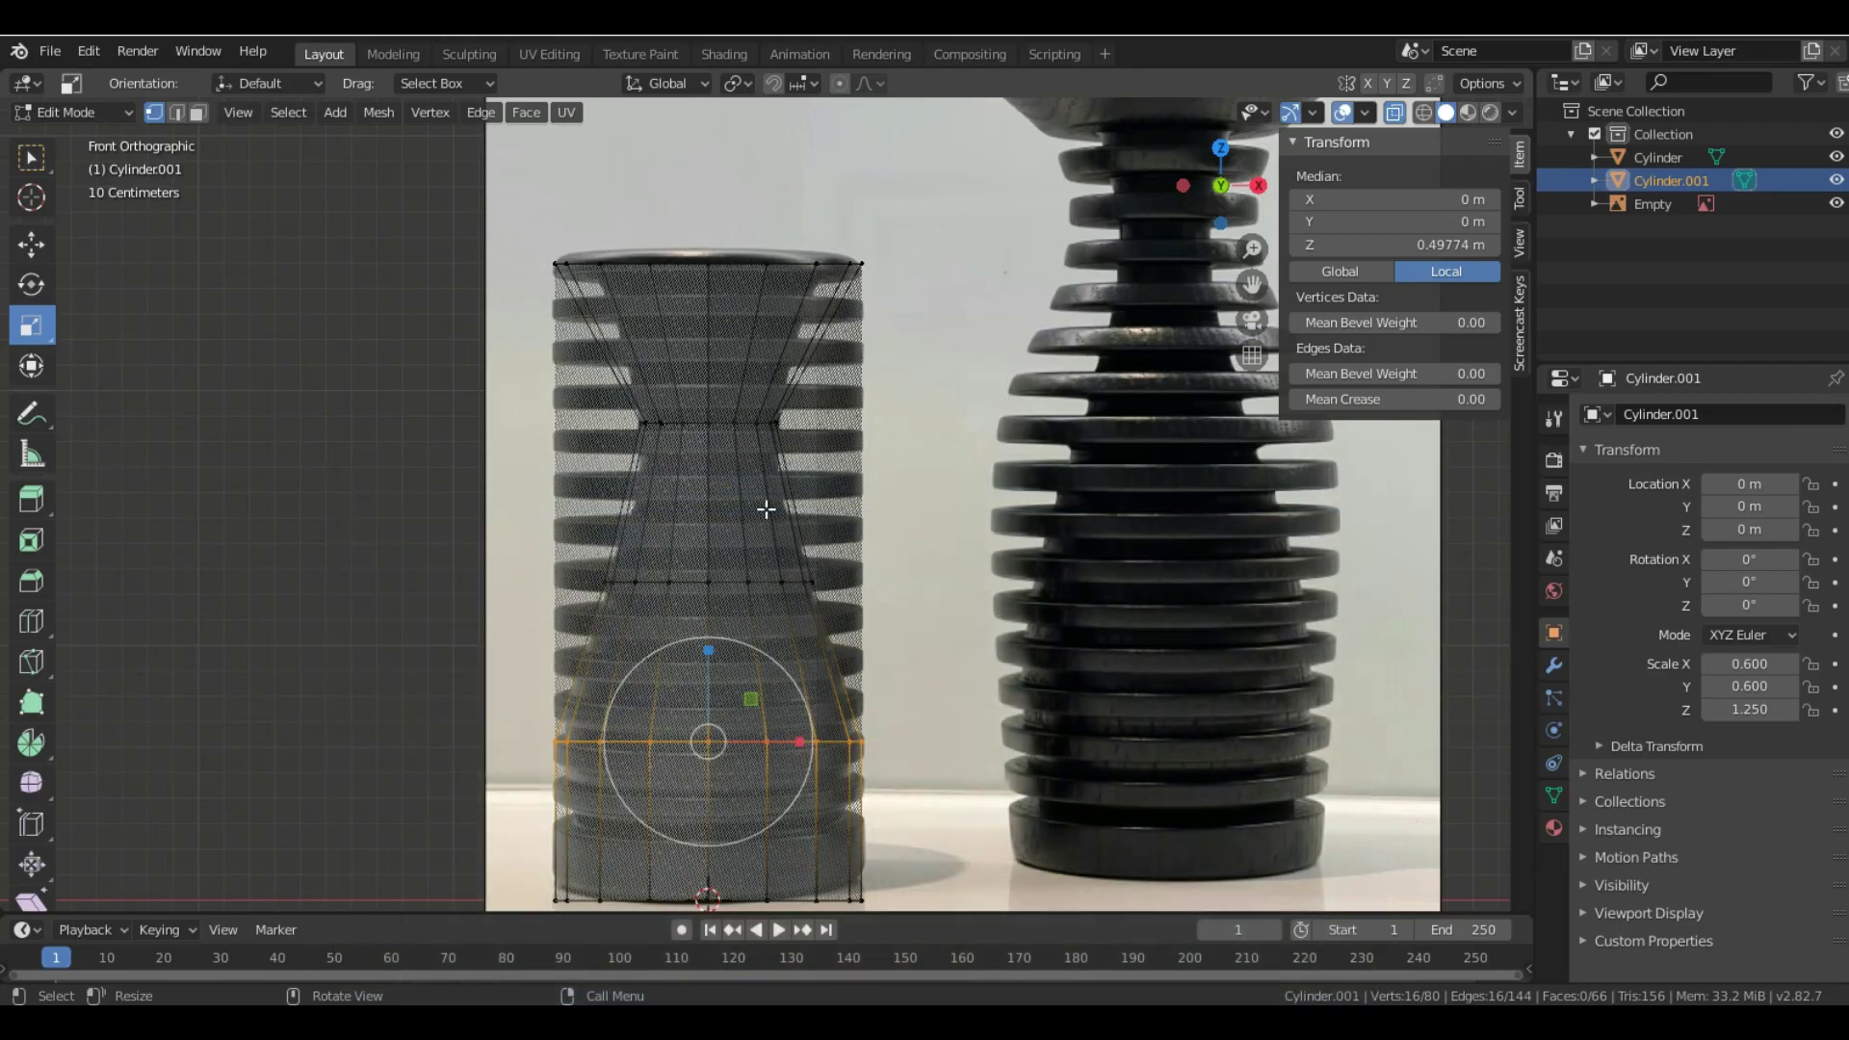
scroll(738, 679, "down", 1)
scroll(738, 679, "up", 1)
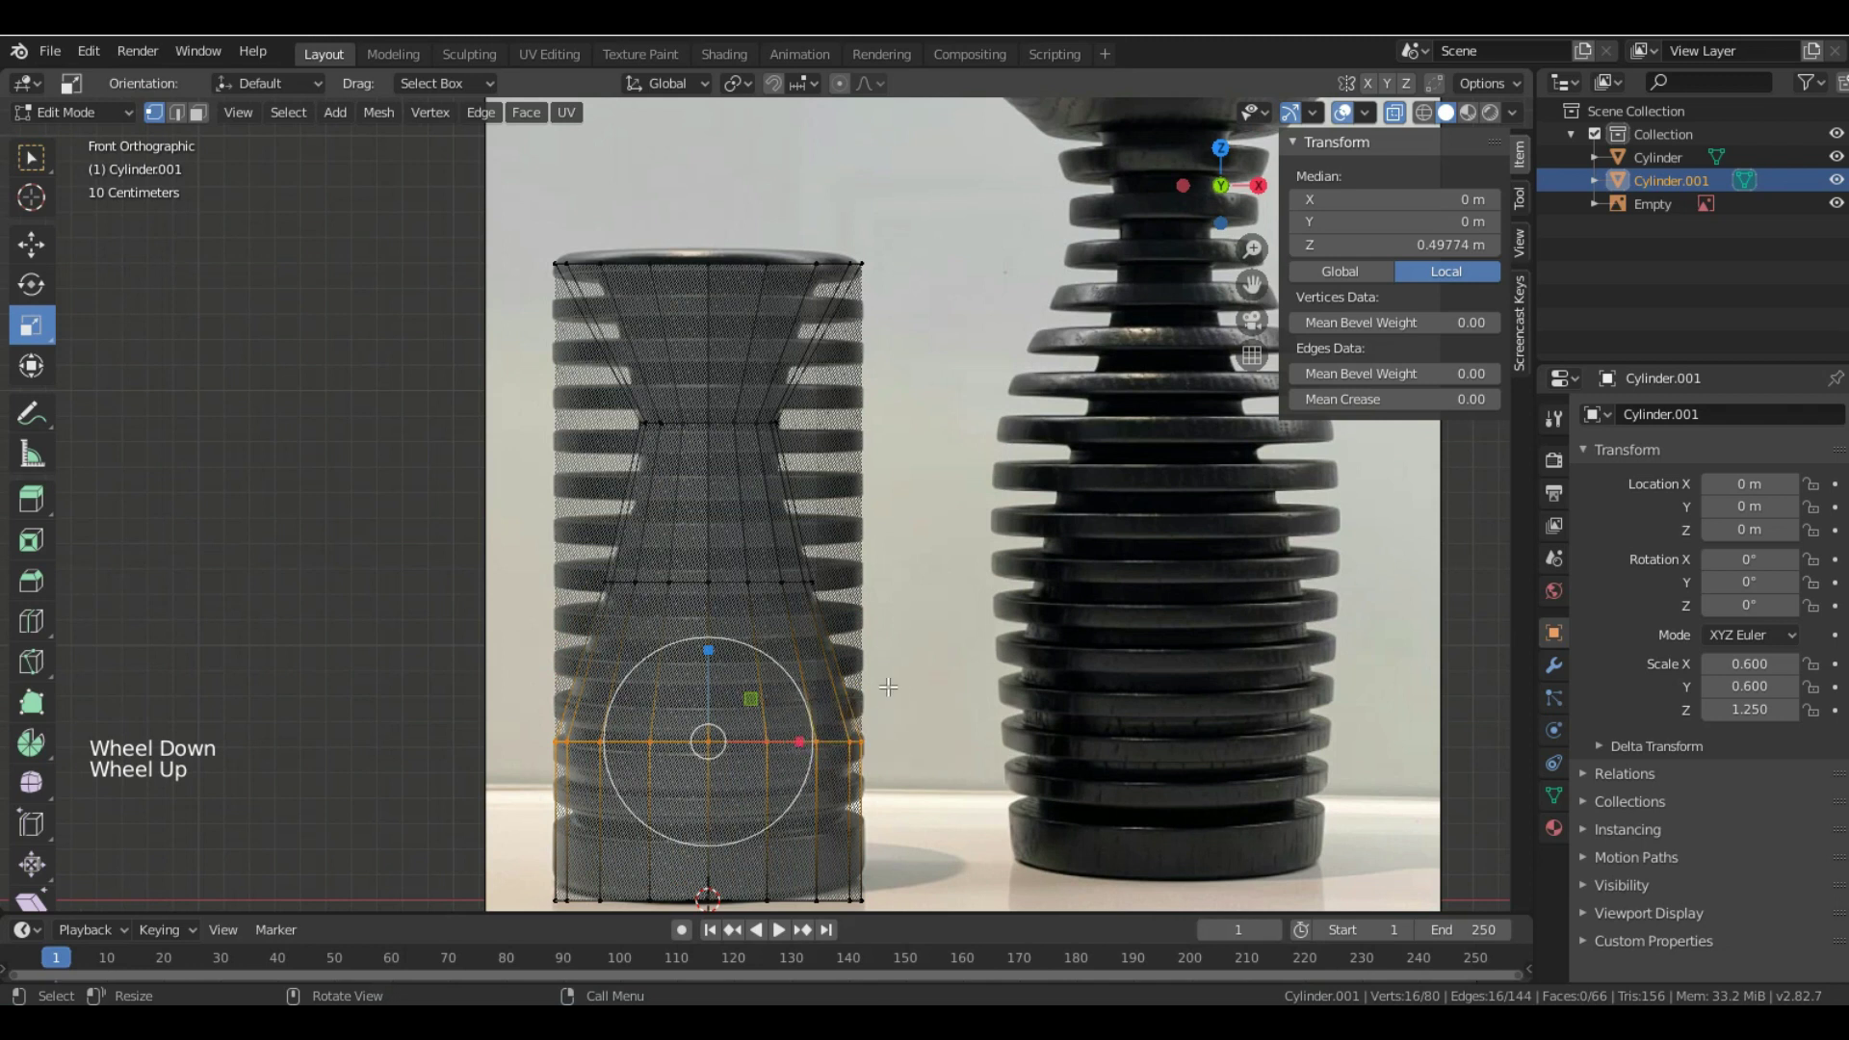
scroll(828, 605, "down", 1)
scroll(689, 439, "up", 2)
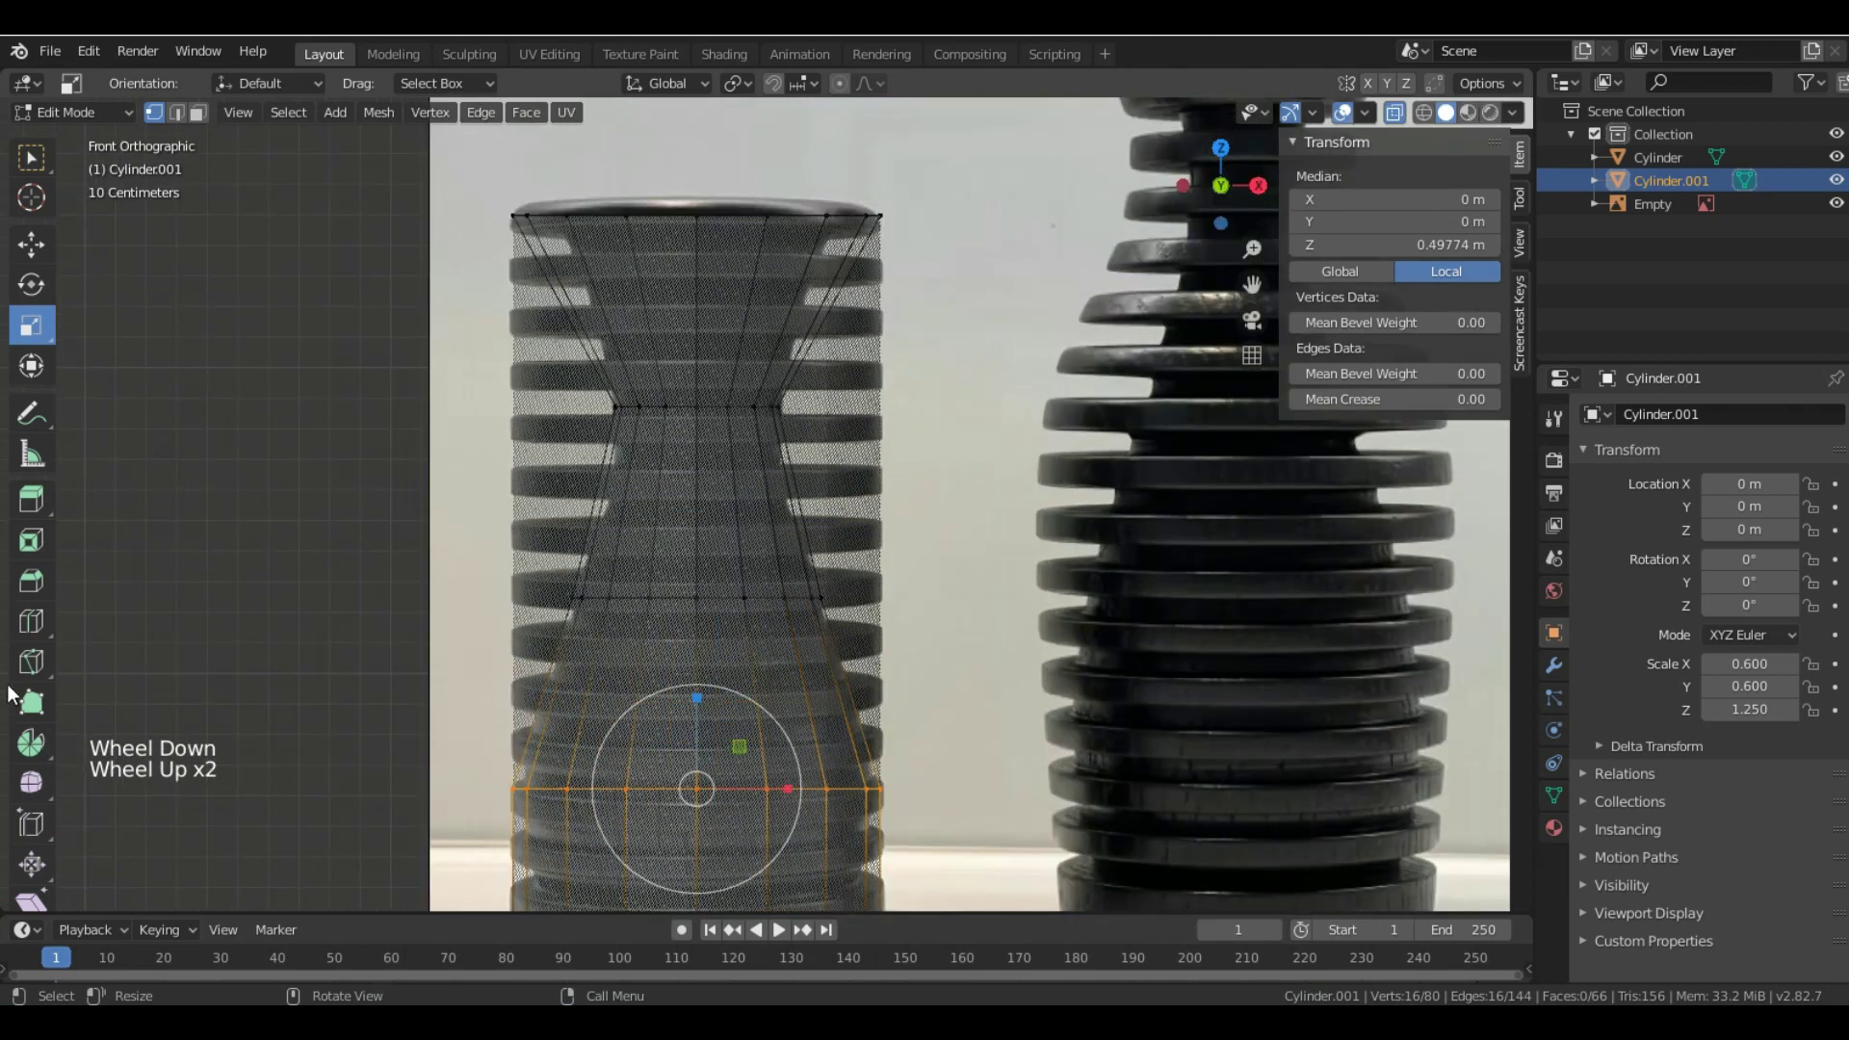
- Add a loop cut midway between the top rim and the neck, and narrow the top rim to the inner core's width
left_click(31, 621)
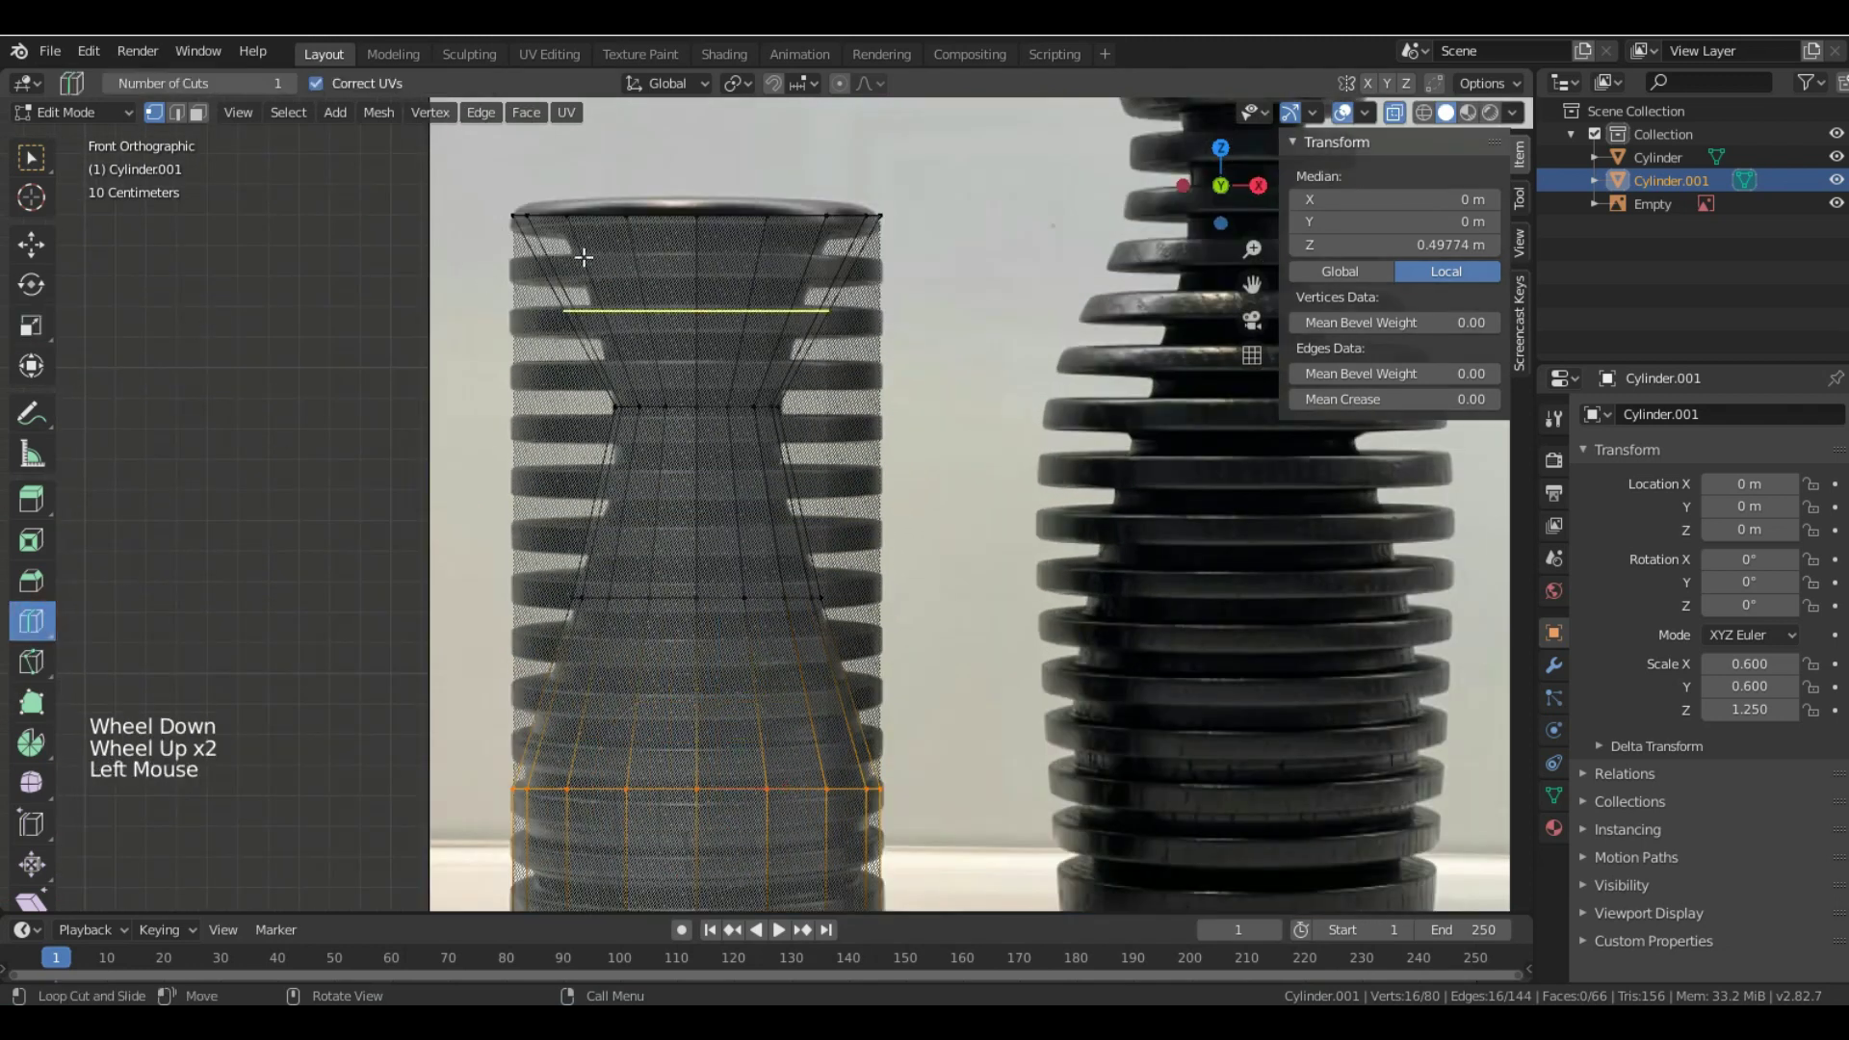
left_click(637, 274)
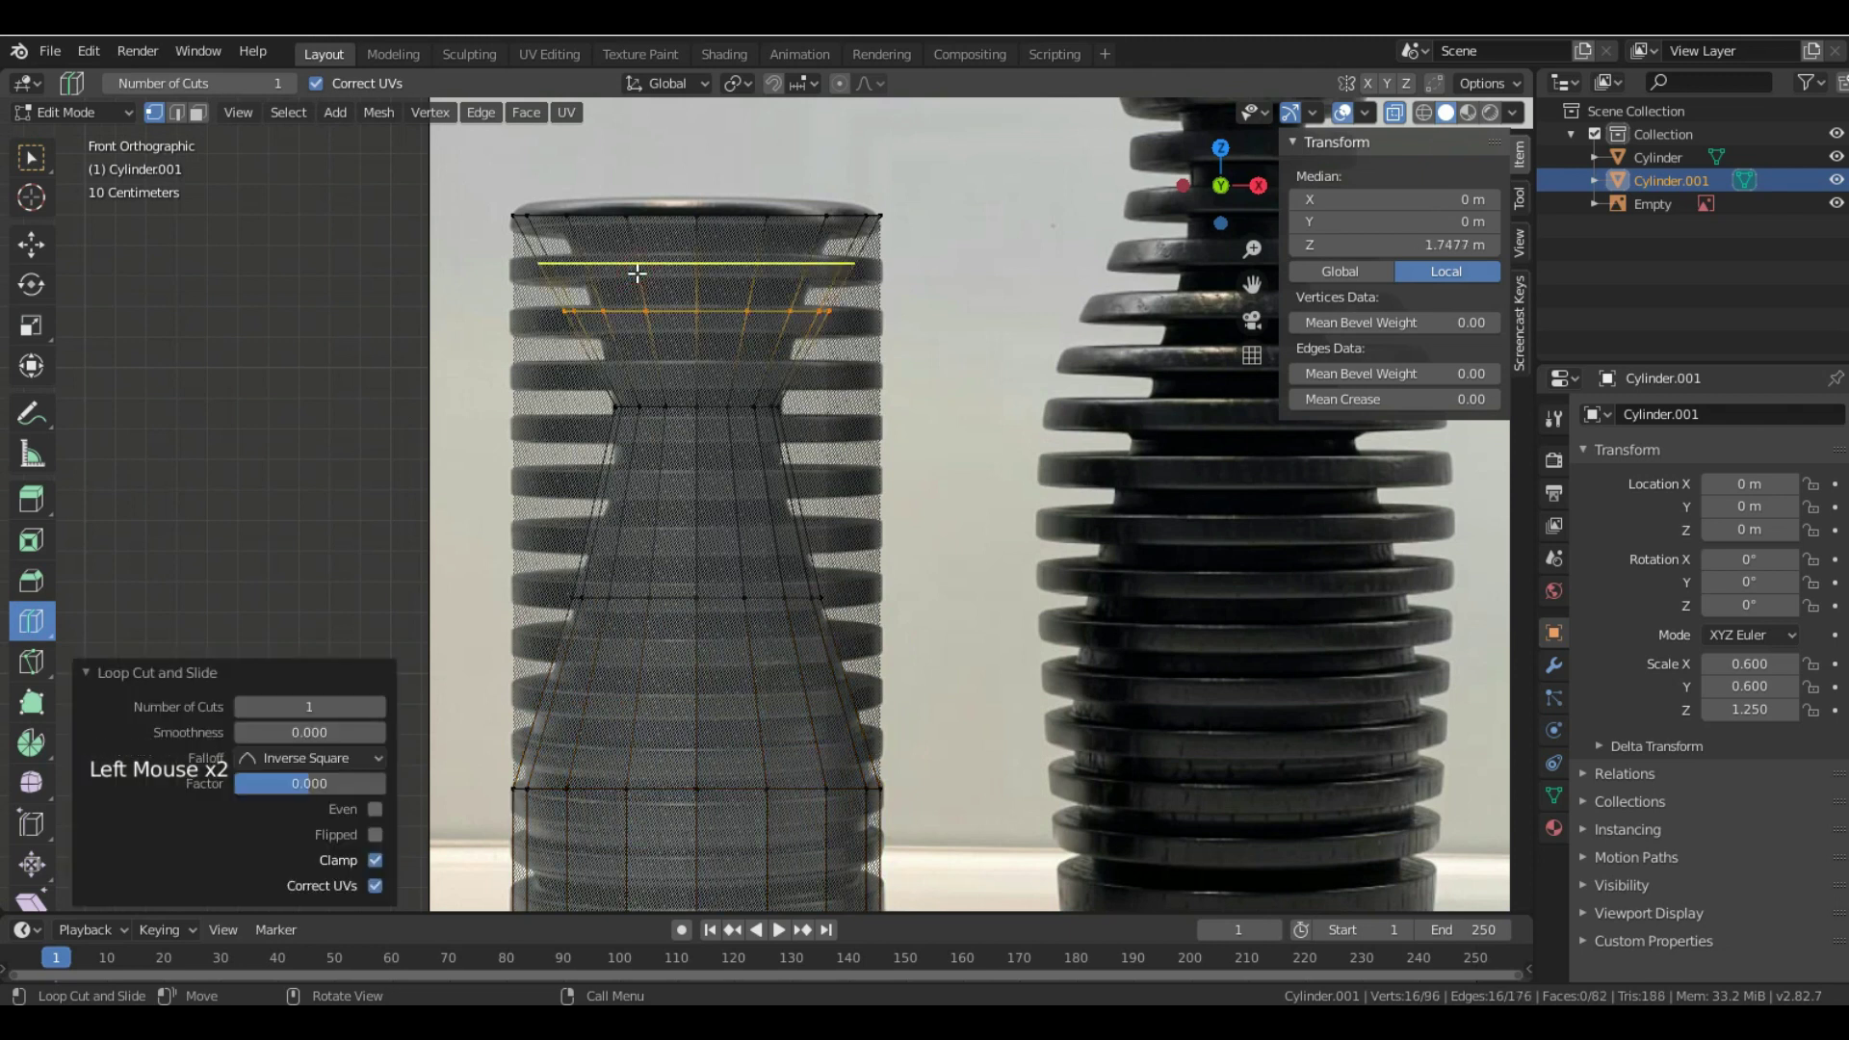
left_click(31, 244)
left_click(445, 191)
type("gz.25")
key("Return")
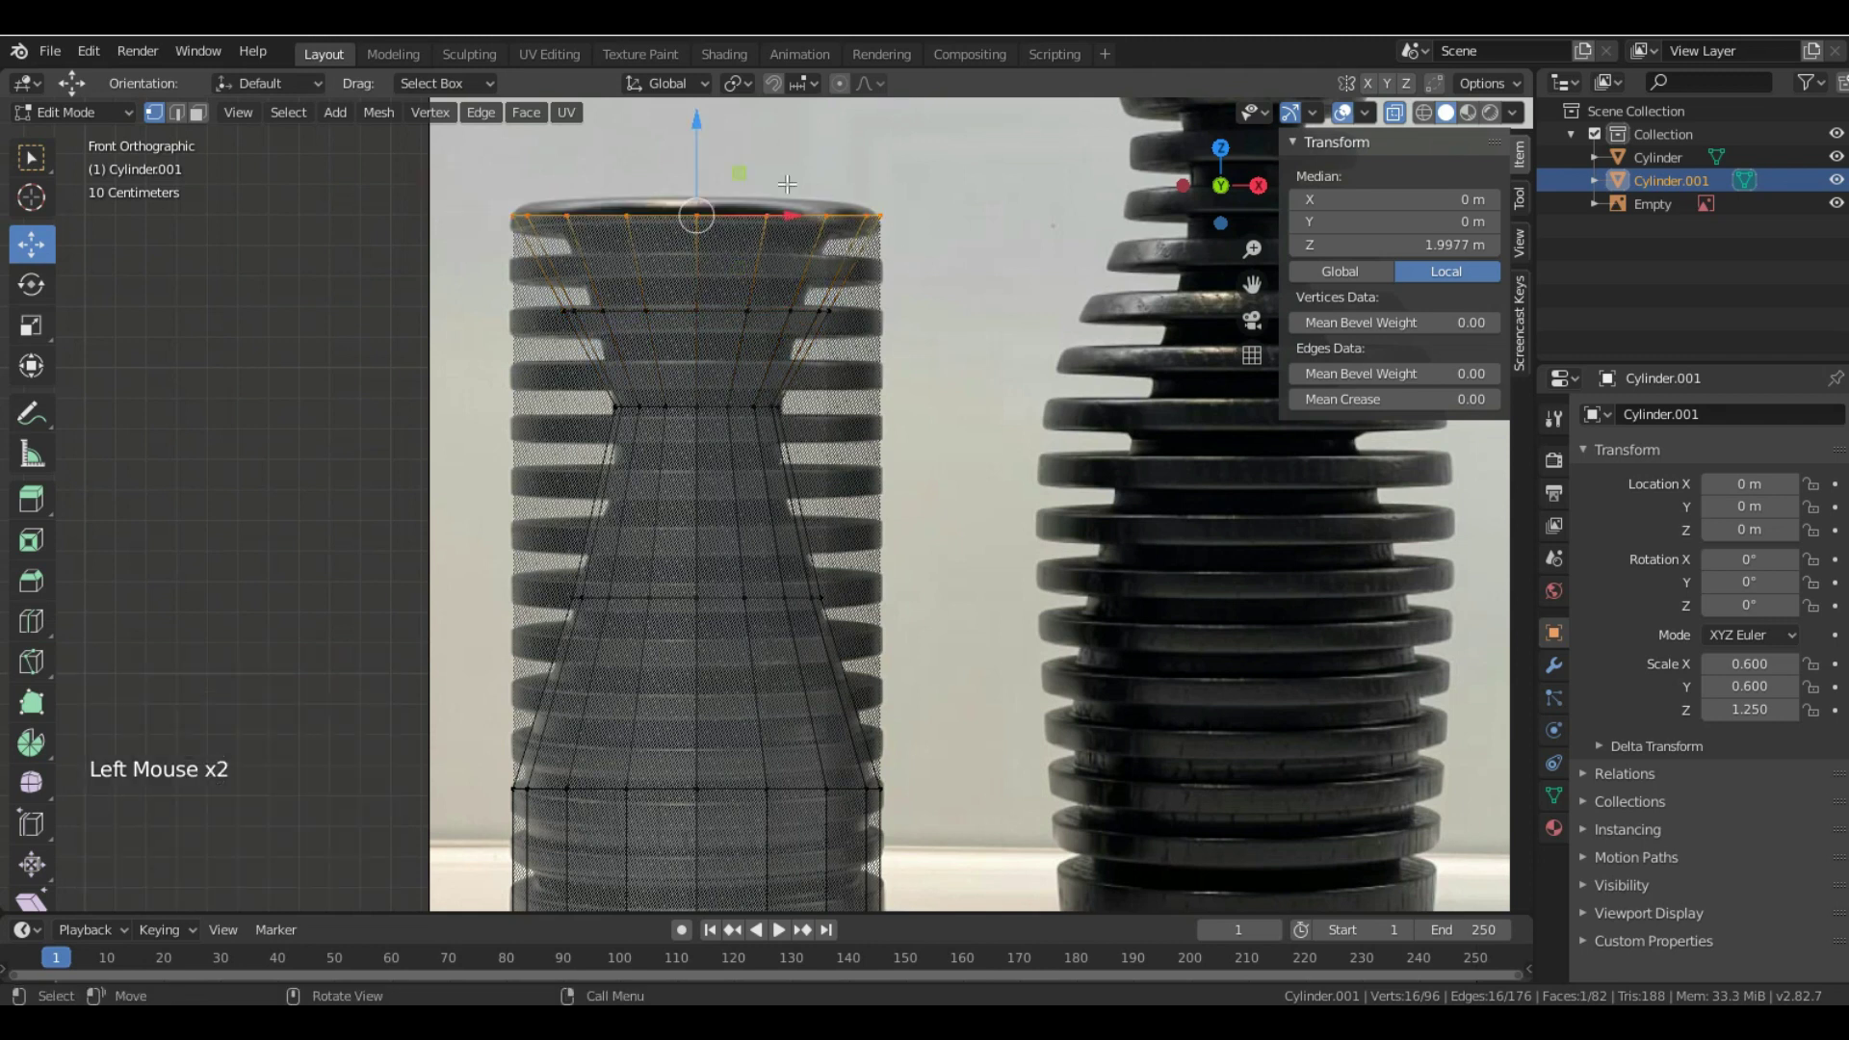
left_click(31, 324)
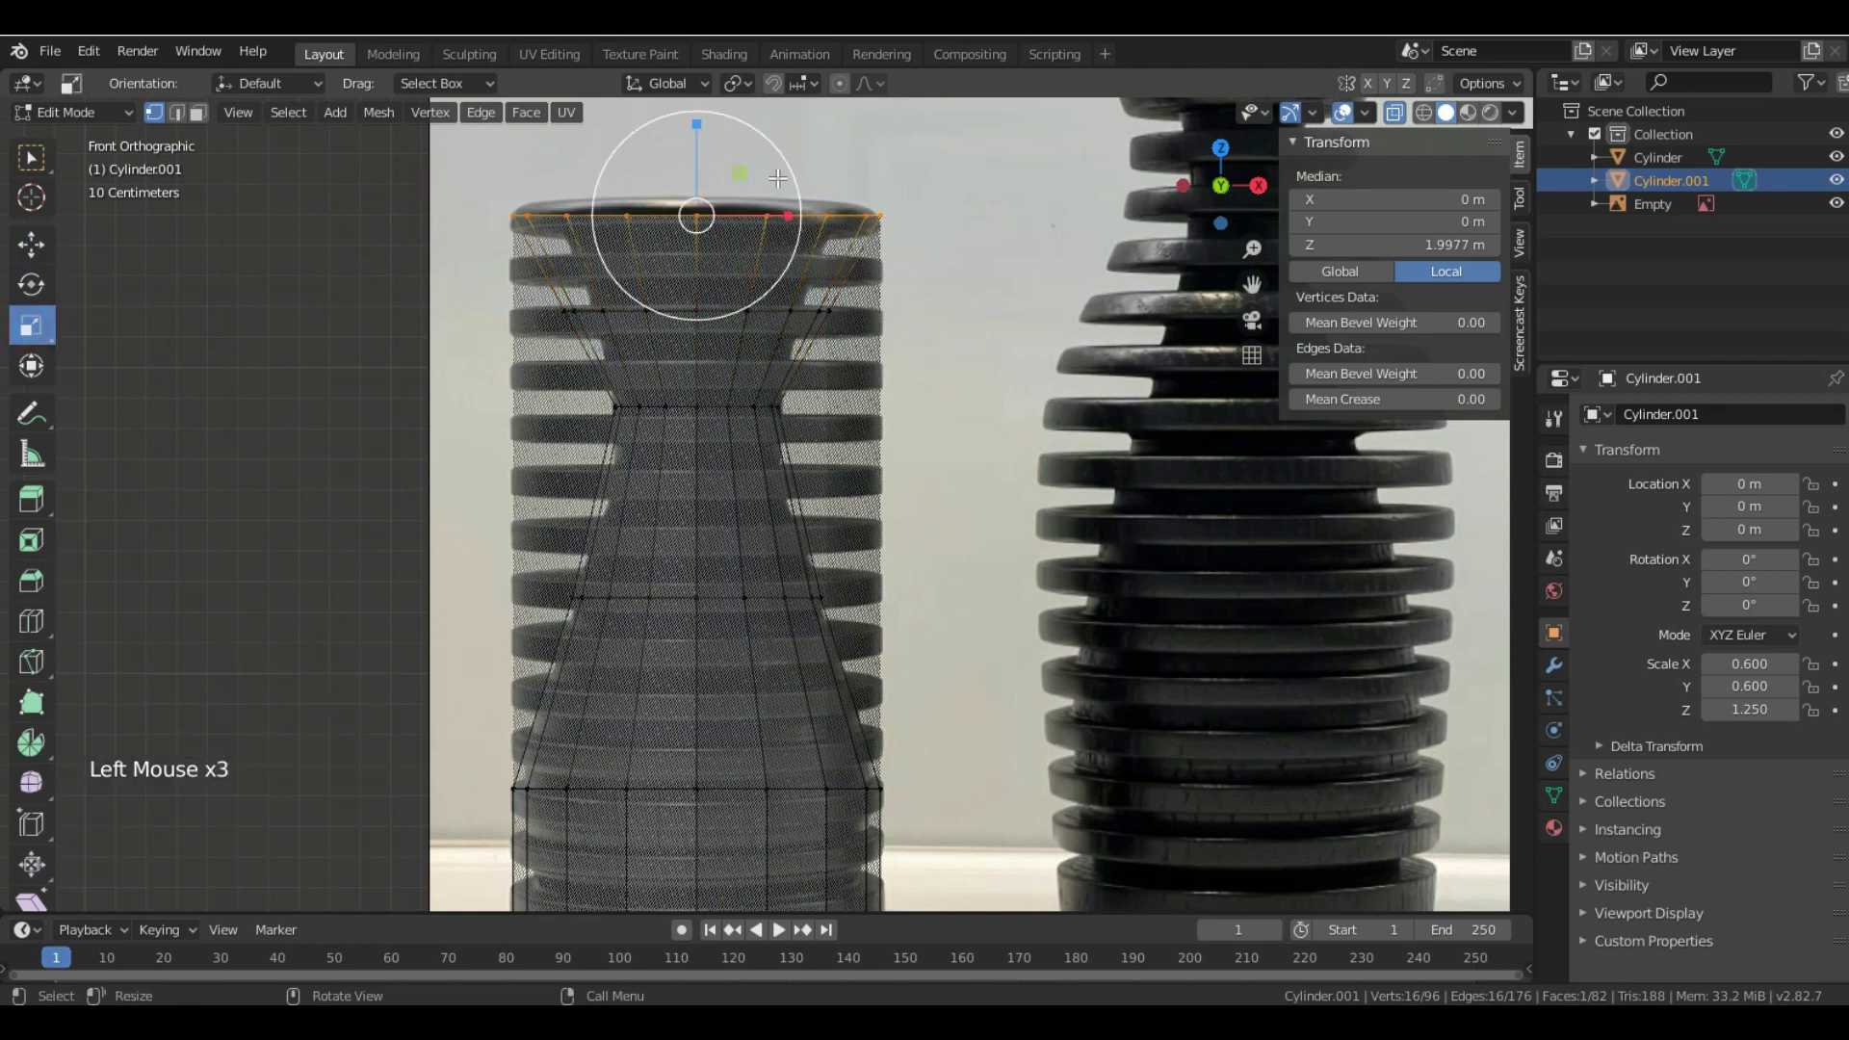
mouse_move(770, 181)
left_mouse_down()
mouse_move(743, 183)
mouse_move(766, 193)
mouse_move(749, 198)
left_mouse_up()
- Select the new edge loop below the top rim and scale it to about 0.781 to fit the core's outline
left_click_drag(473, 276, 874, 362)
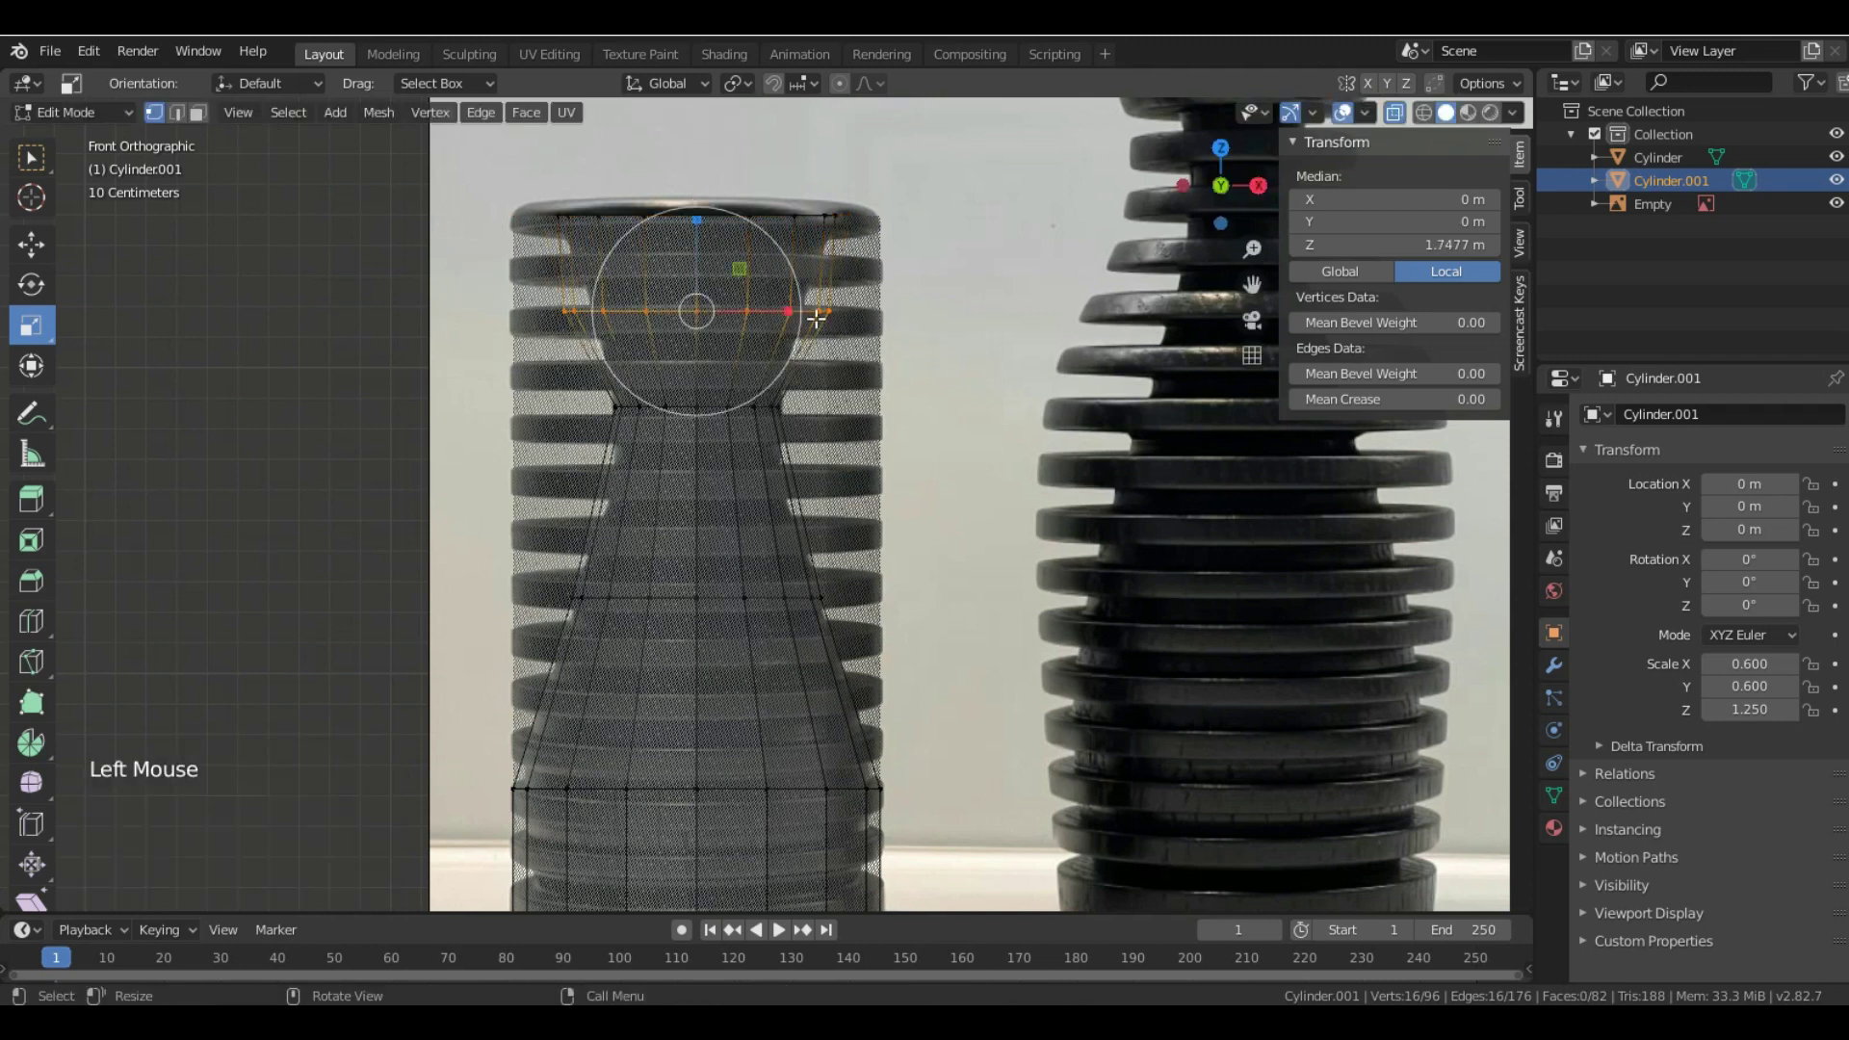
left_click_drag(788, 275, 781, 281)
left_click_drag(777, 361, 777, 360)
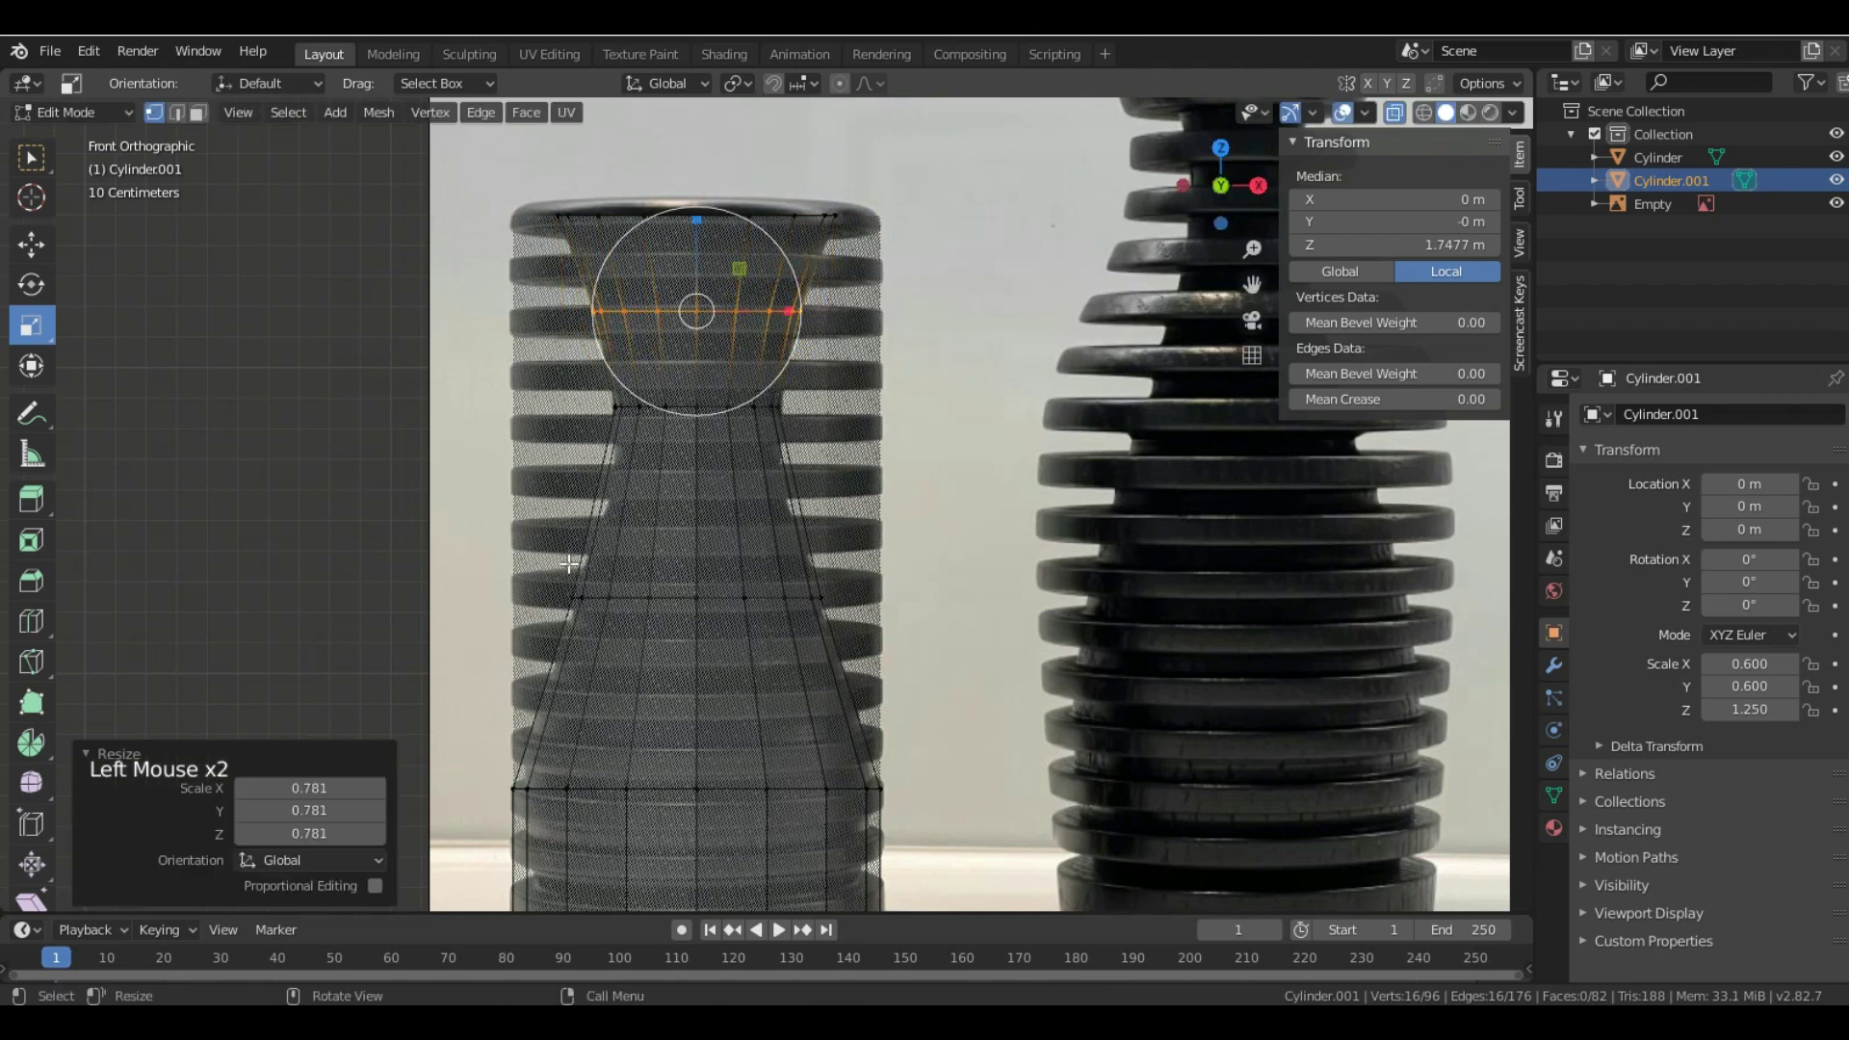
- Add a loop cut midway between the neck and the middle edge loop, and scale it to about 0.883
left_click(31, 621)
double_click(715, 509)
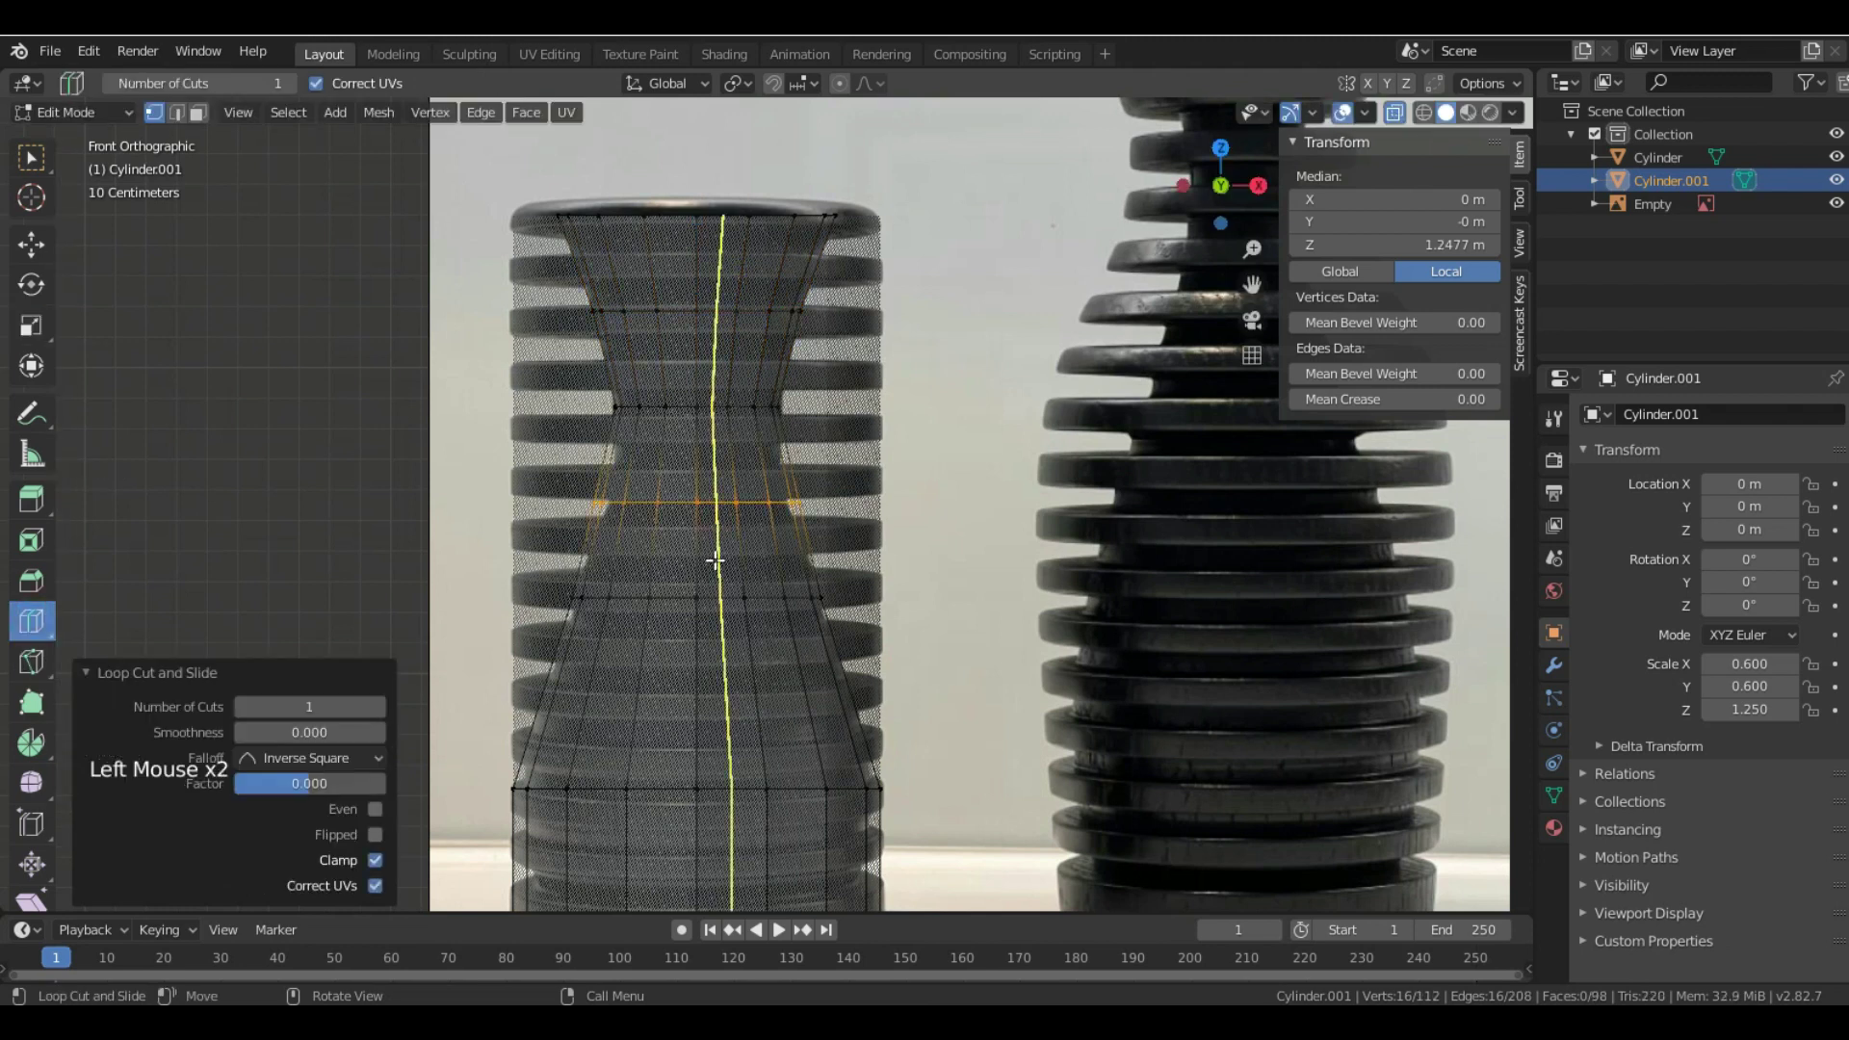
left_click(31, 326)
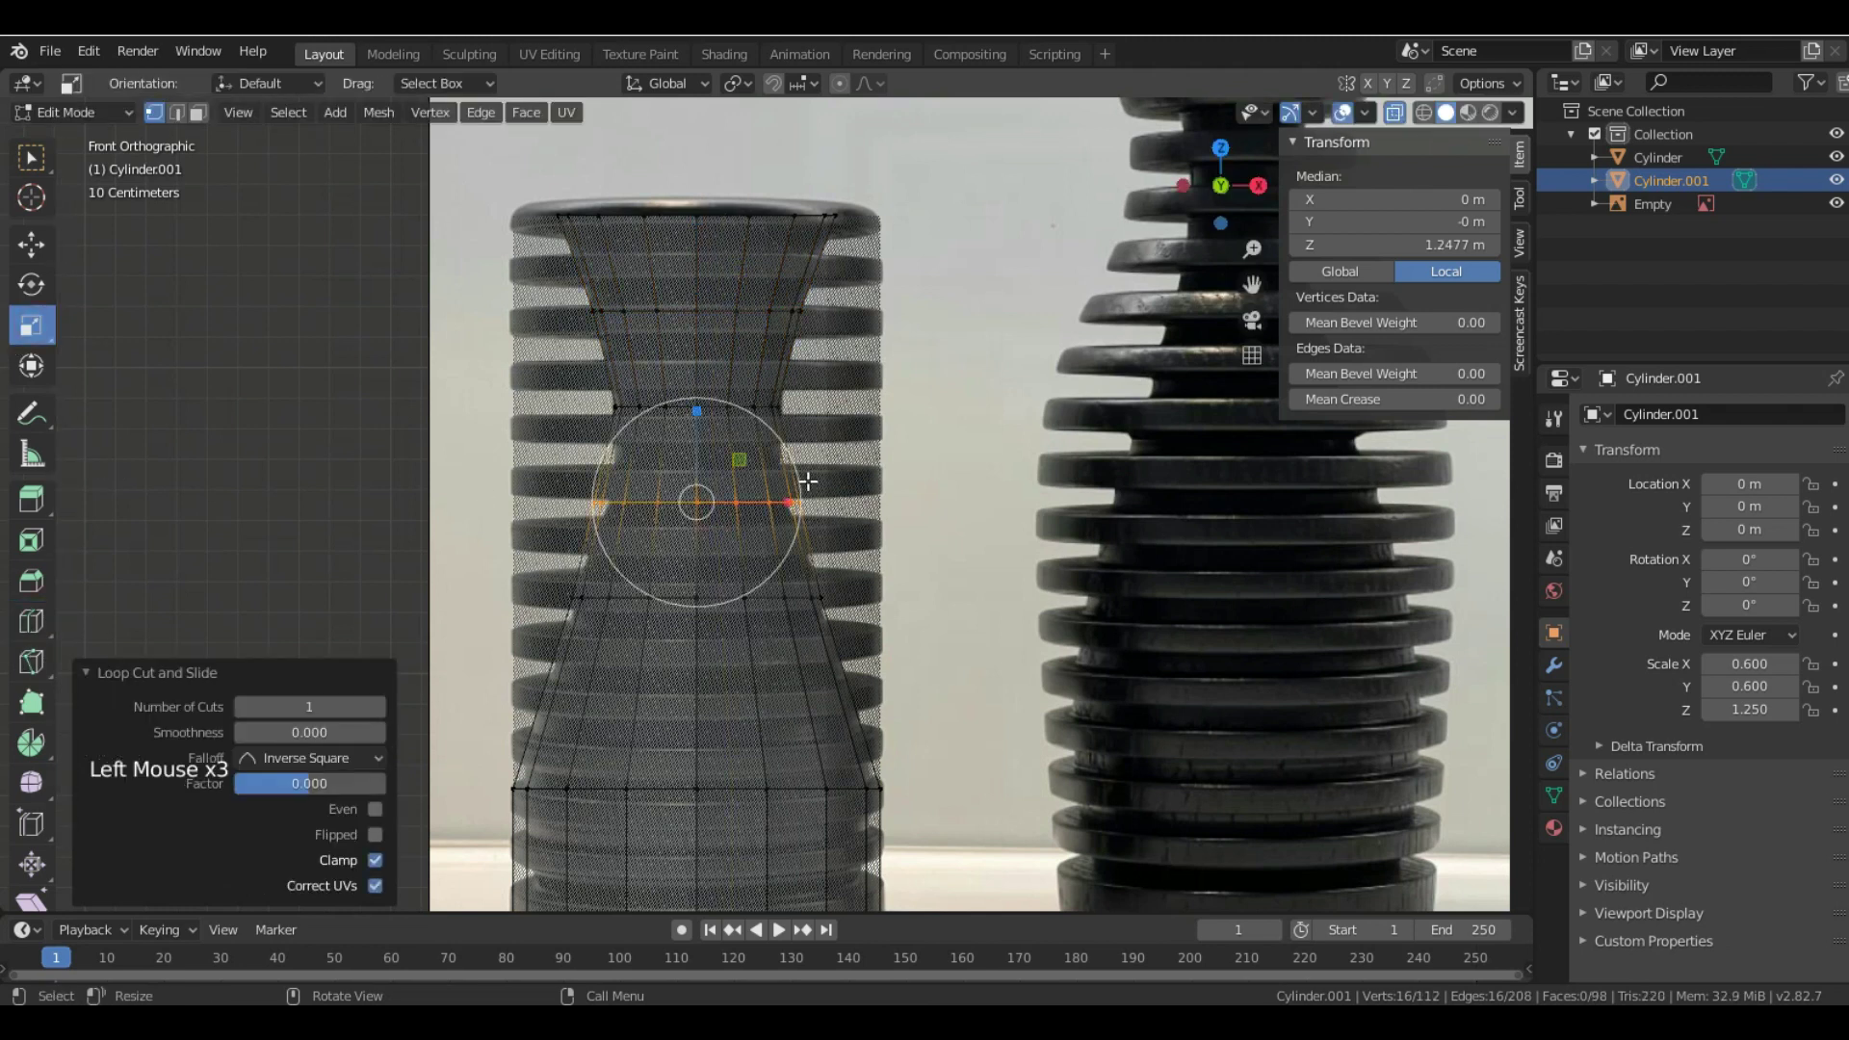
left_click_drag(797, 486, 784, 496)
scroll(659, 586, "down", 2)
scroll(645, 709, "up", 1)
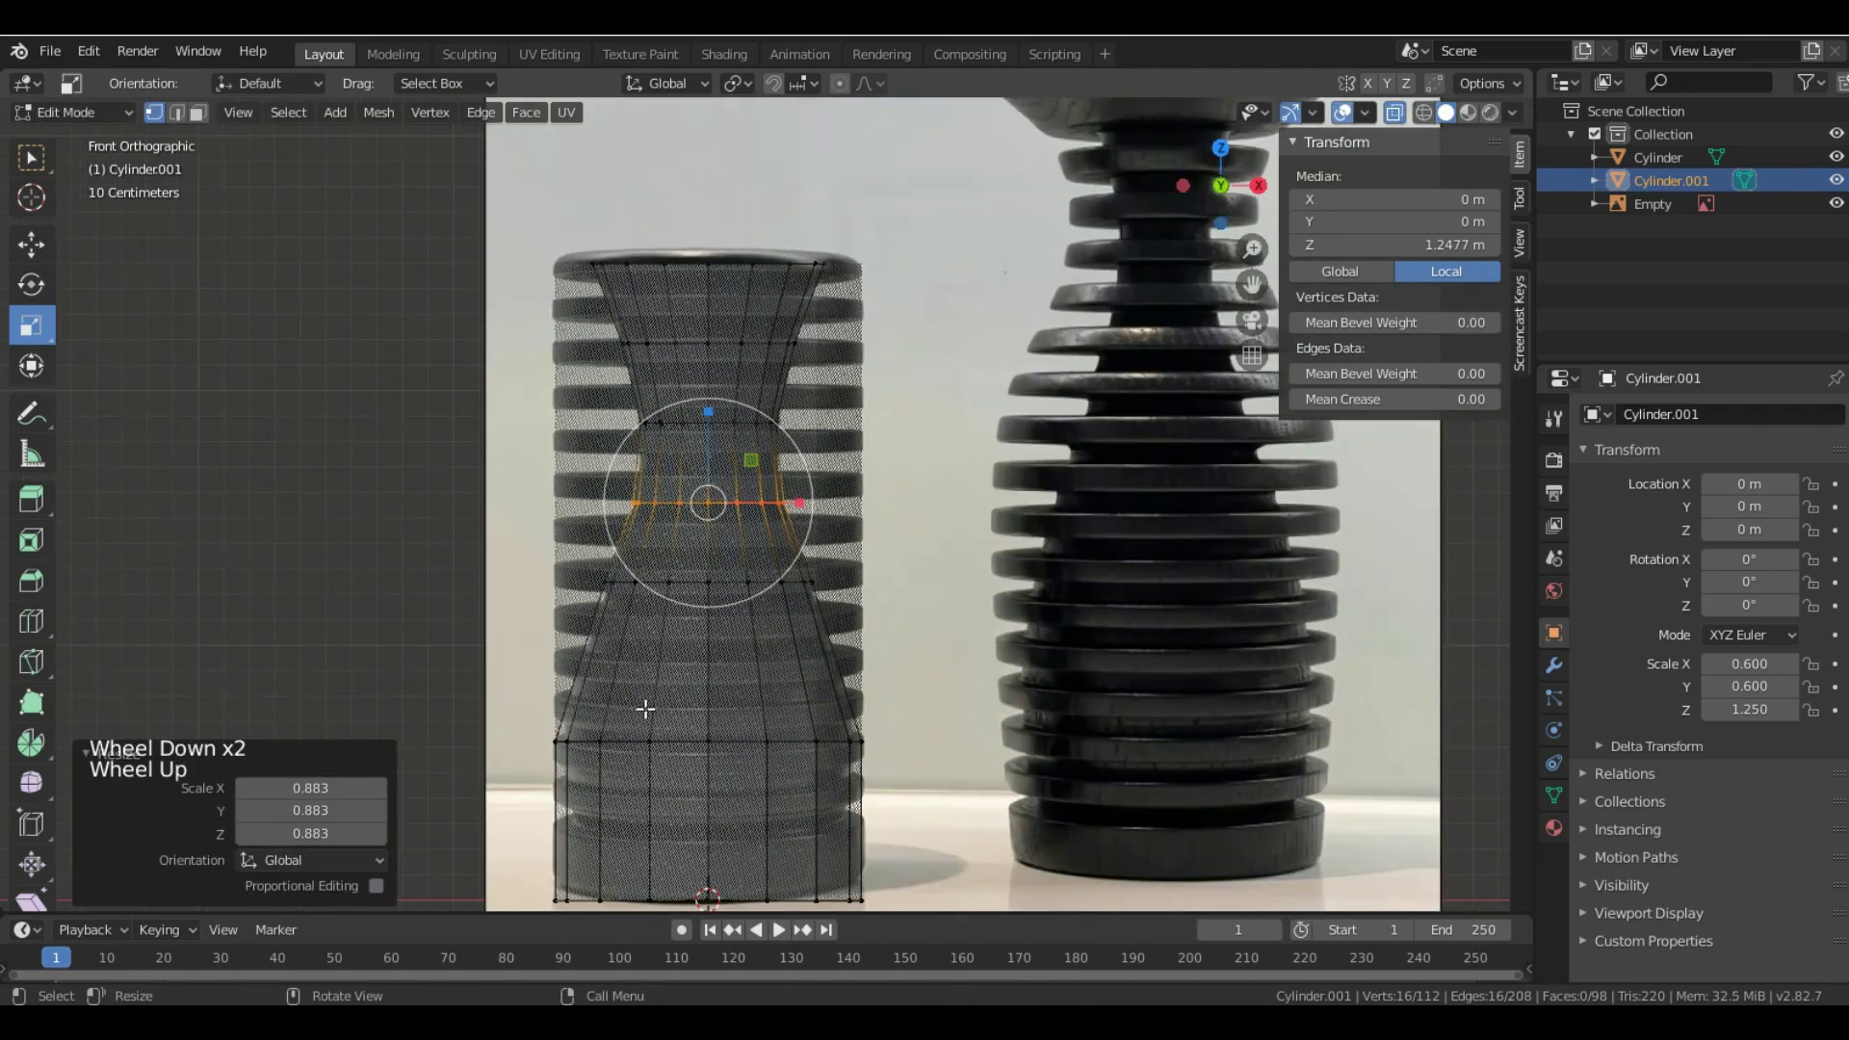
- Add one loop cut midway between the middle and lower edge loops, and another midway between the lower loop and the base
left_click(30, 622)
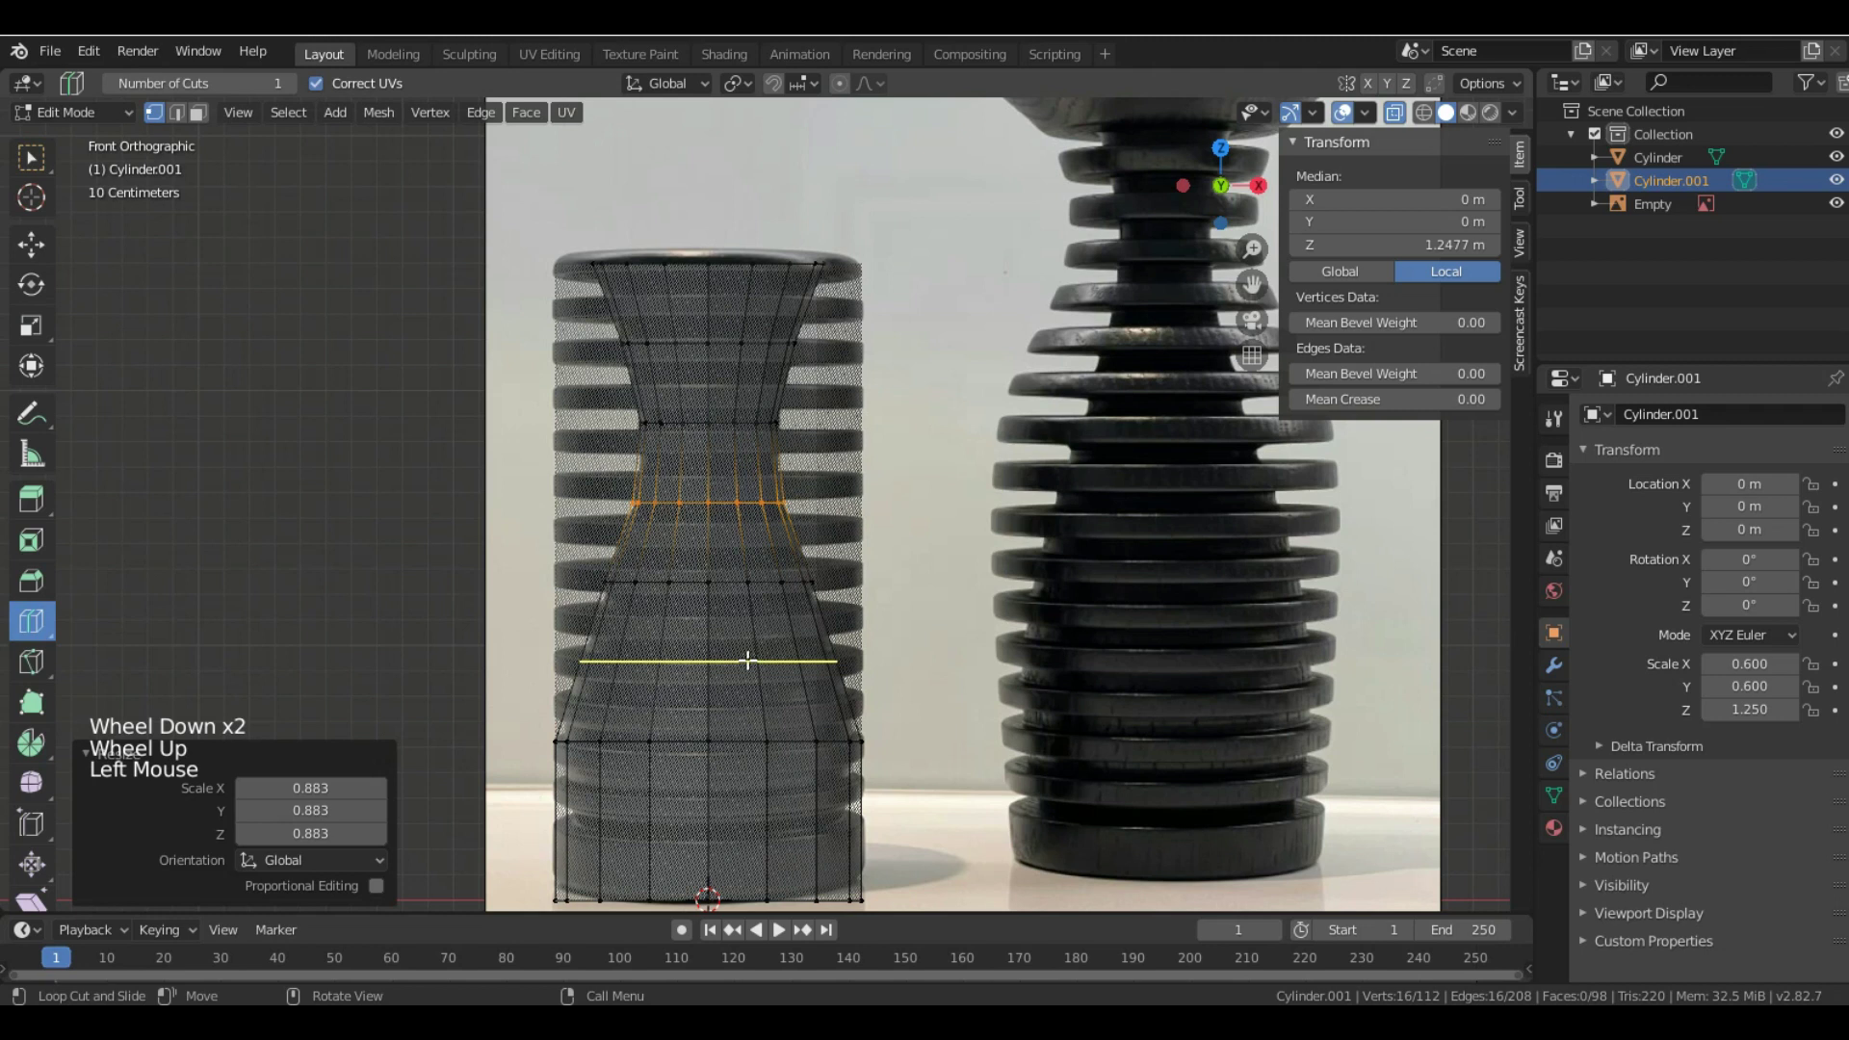
left_click(823, 701)
scroll(780, 713, "down", 2)
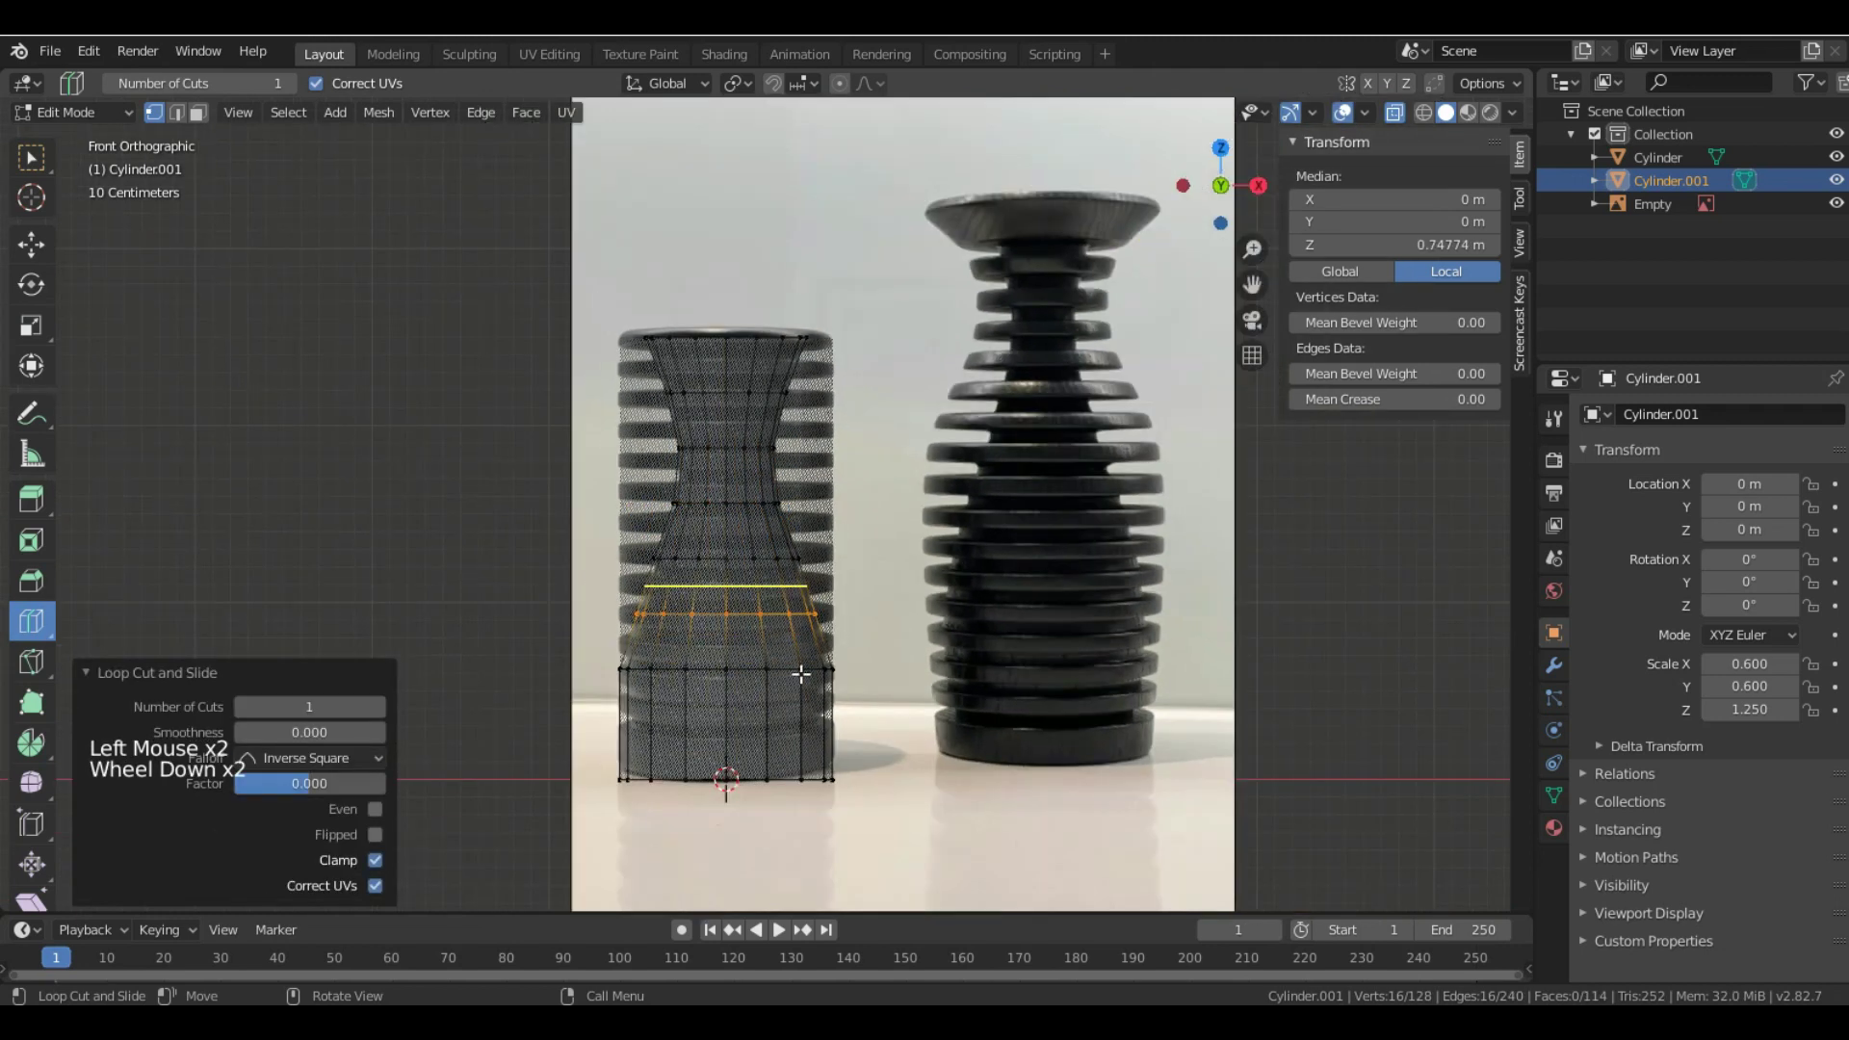
left_click(797, 720)
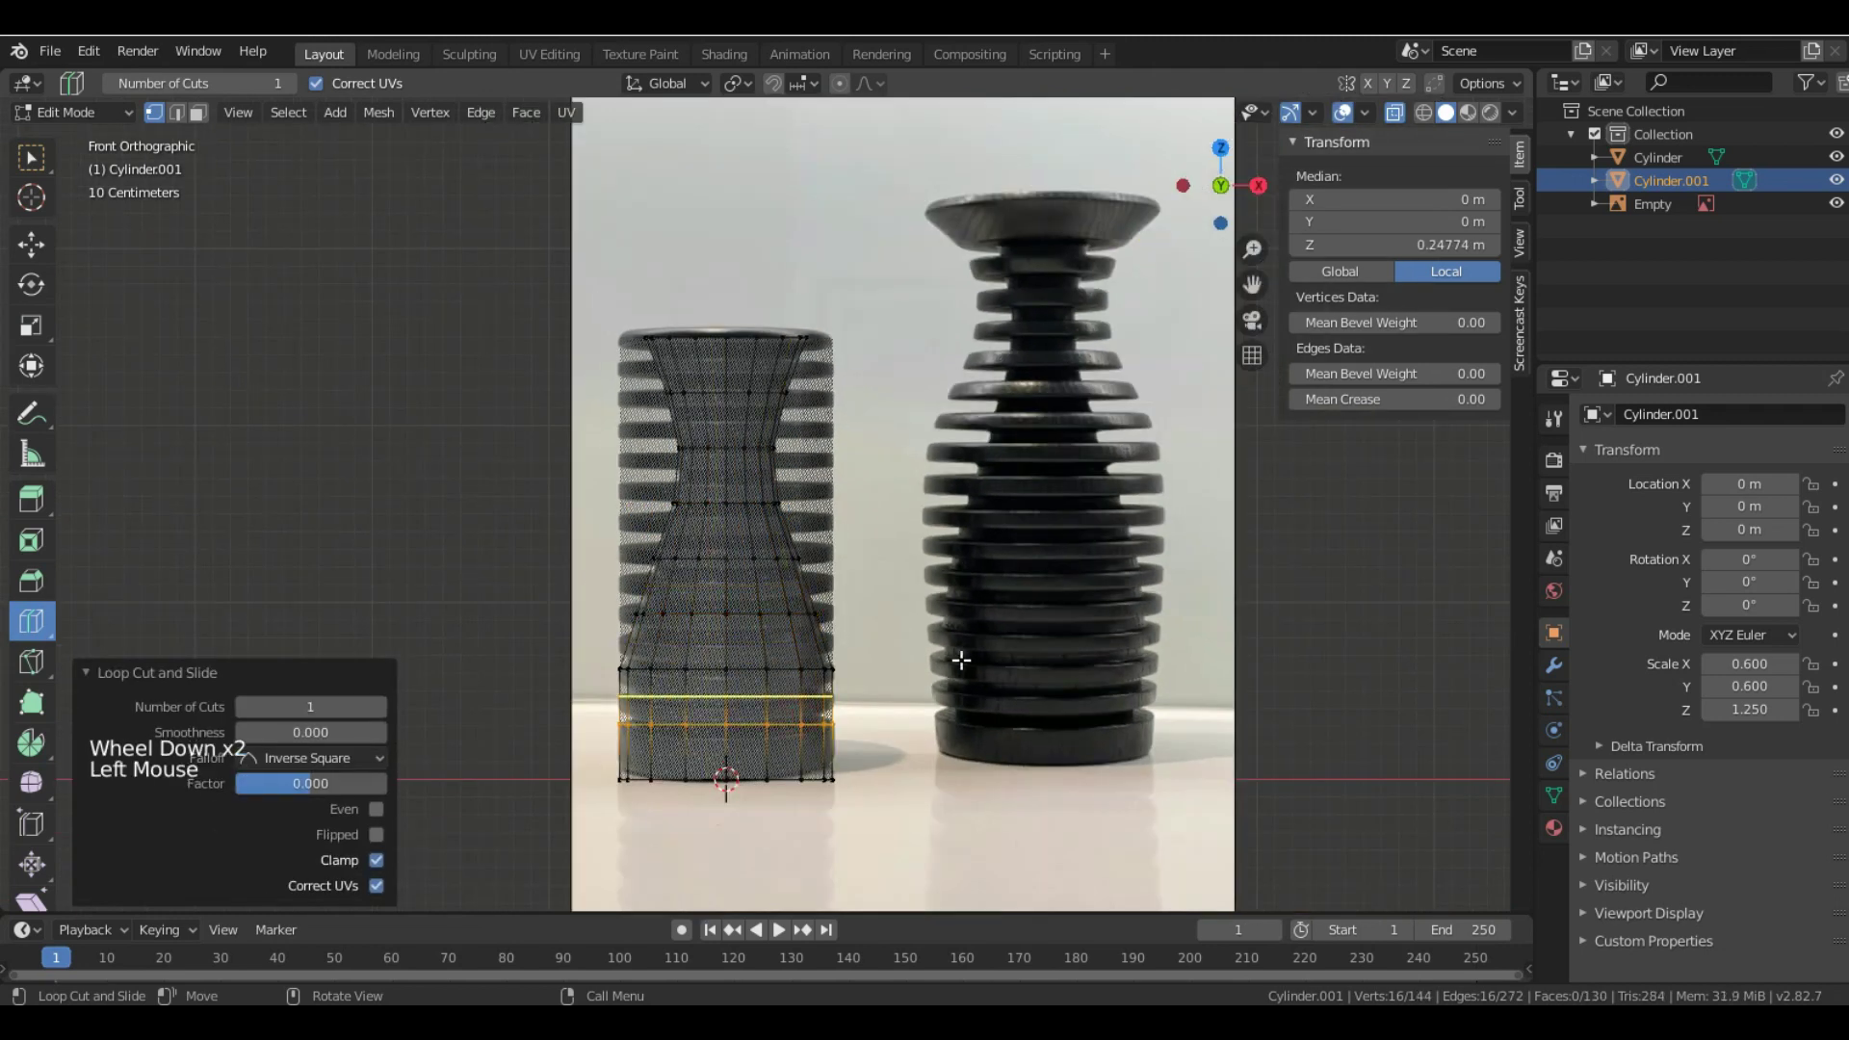
- Select the bottom three edge loops, including the base, and scale them together to about 0.875
scroll(797, 721, "up", 1)
left_click(31, 245)
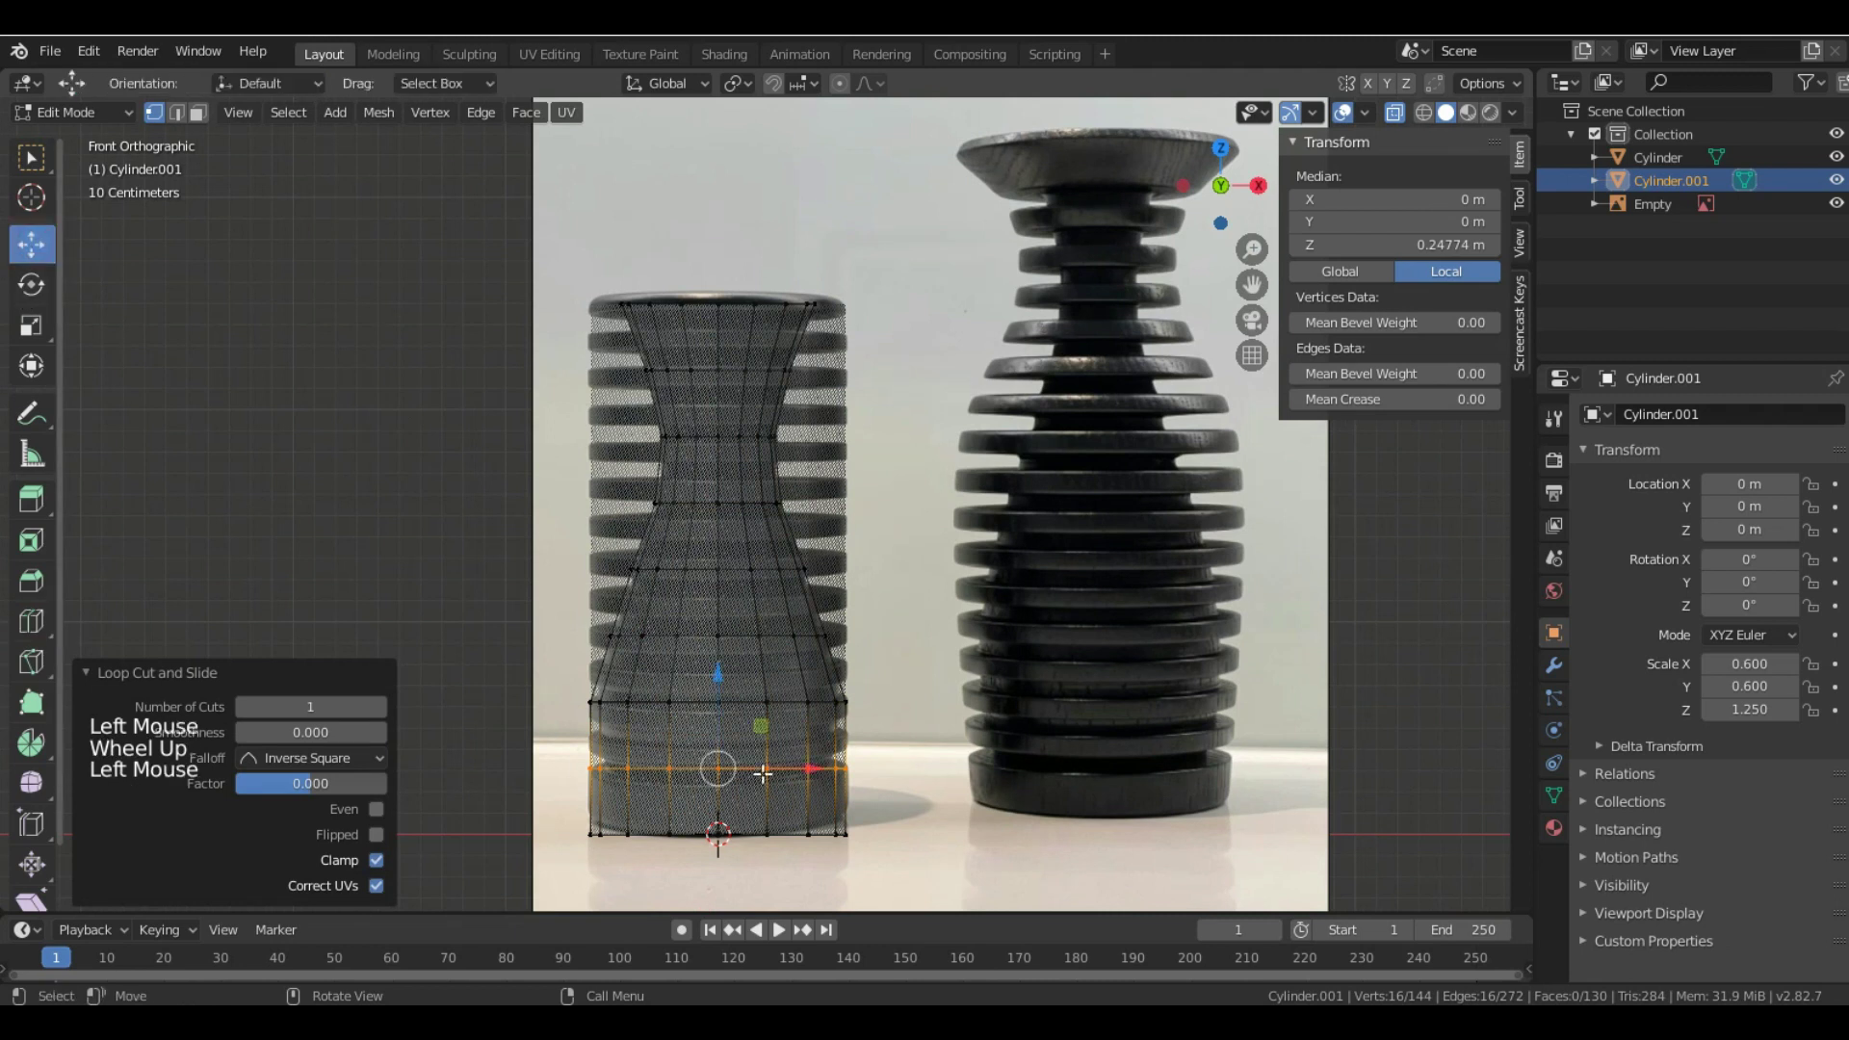
left_click(542, 668)
key("ctrl+KP_Add")
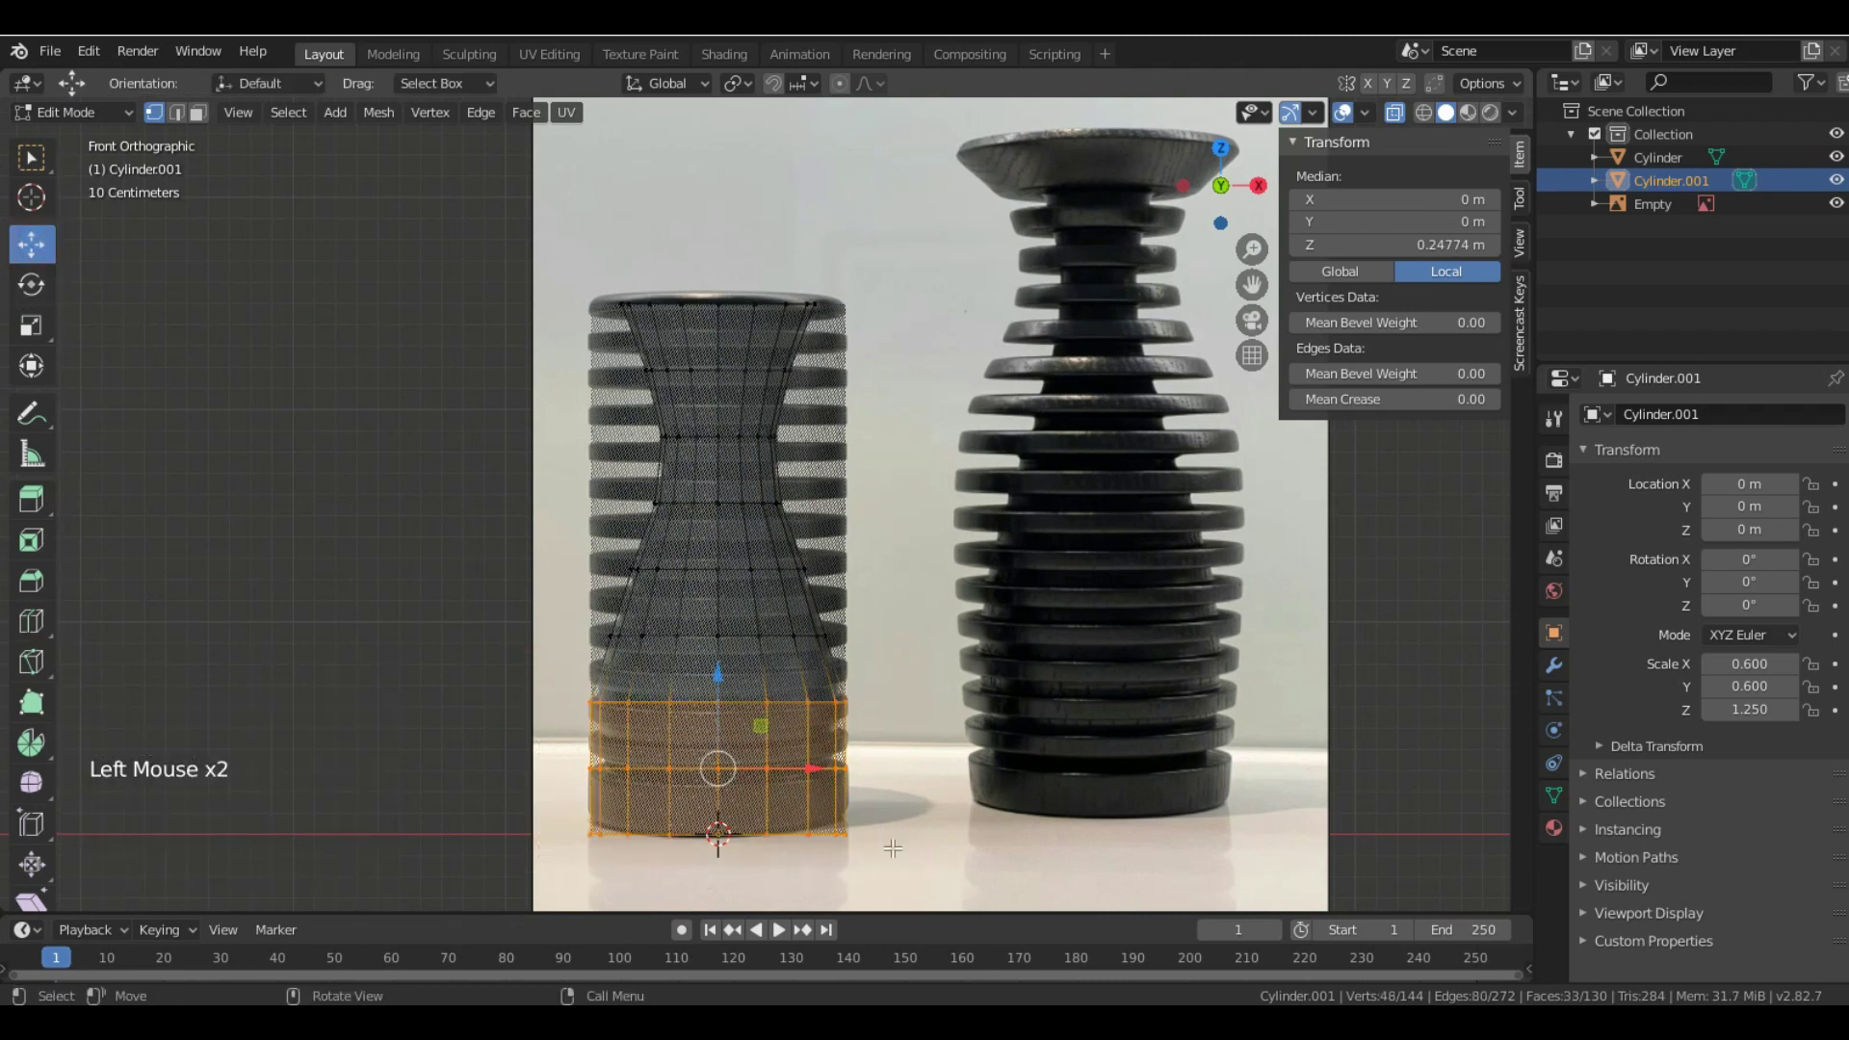
left_click(31, 329)
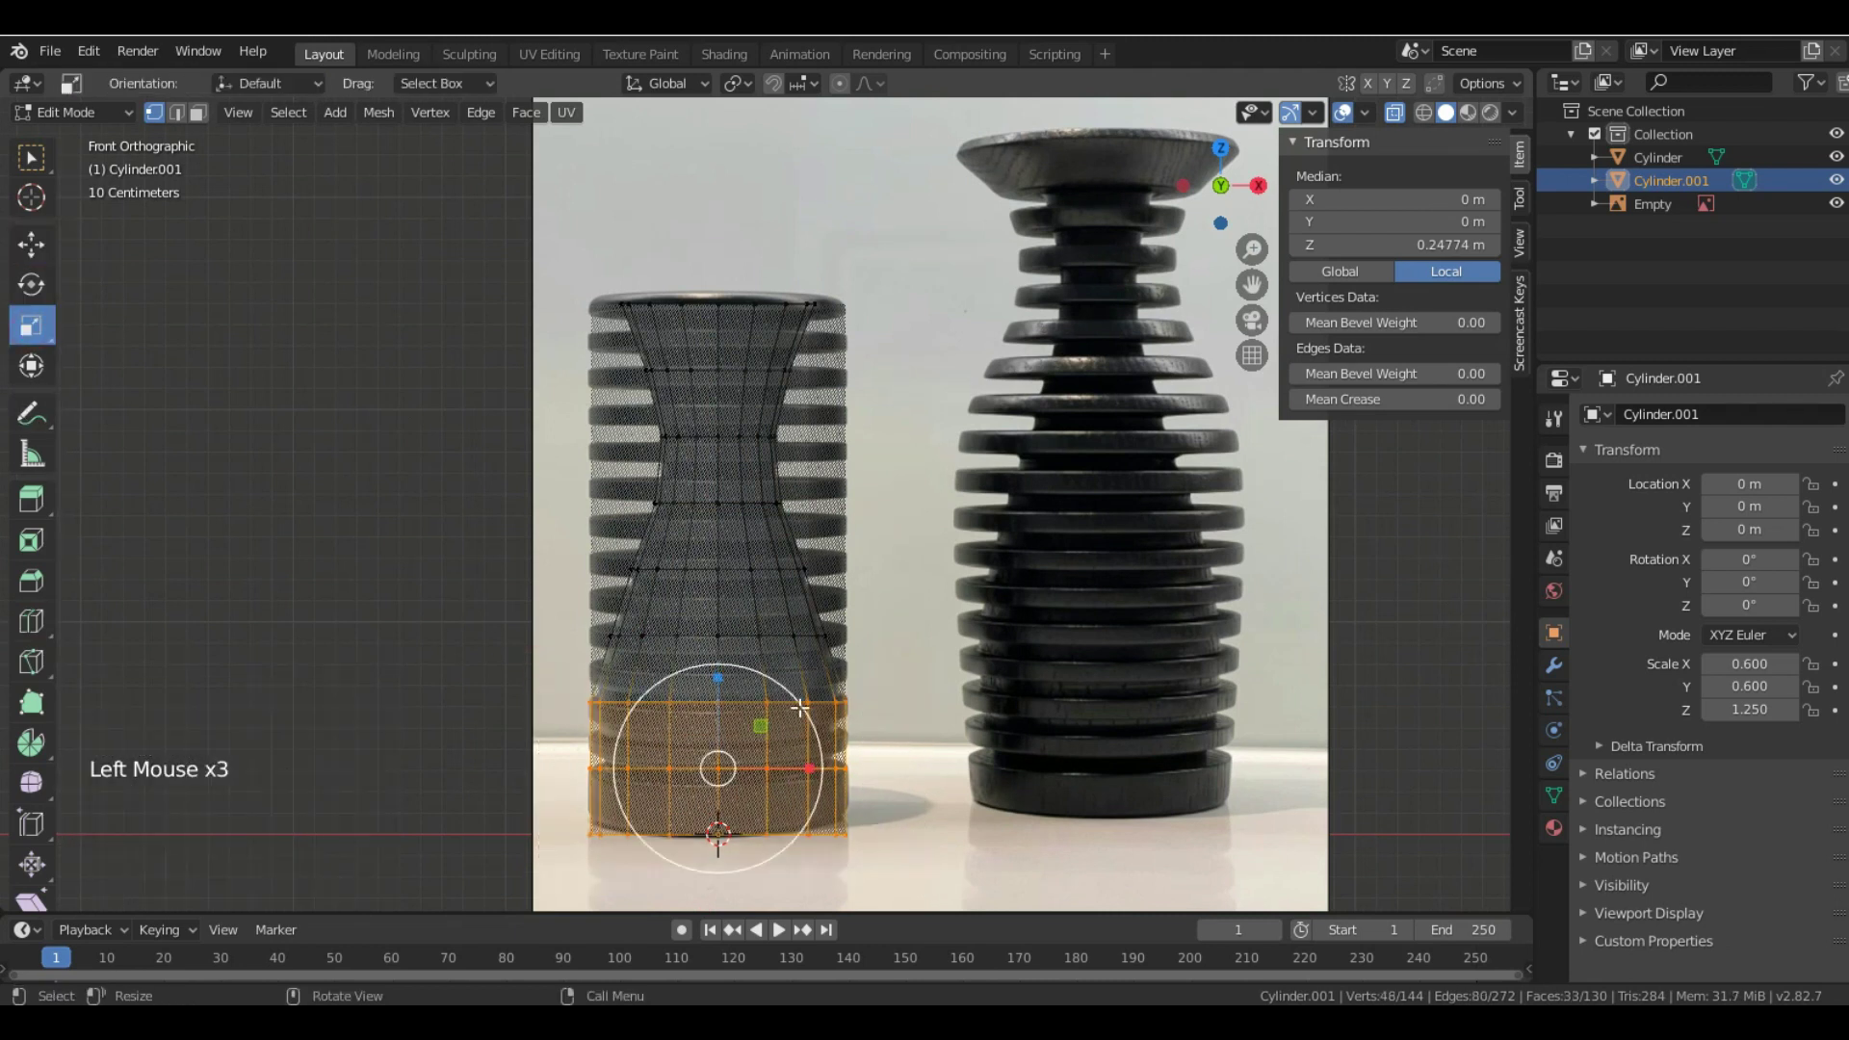
left_click_drag(810, 711, 798, 710)
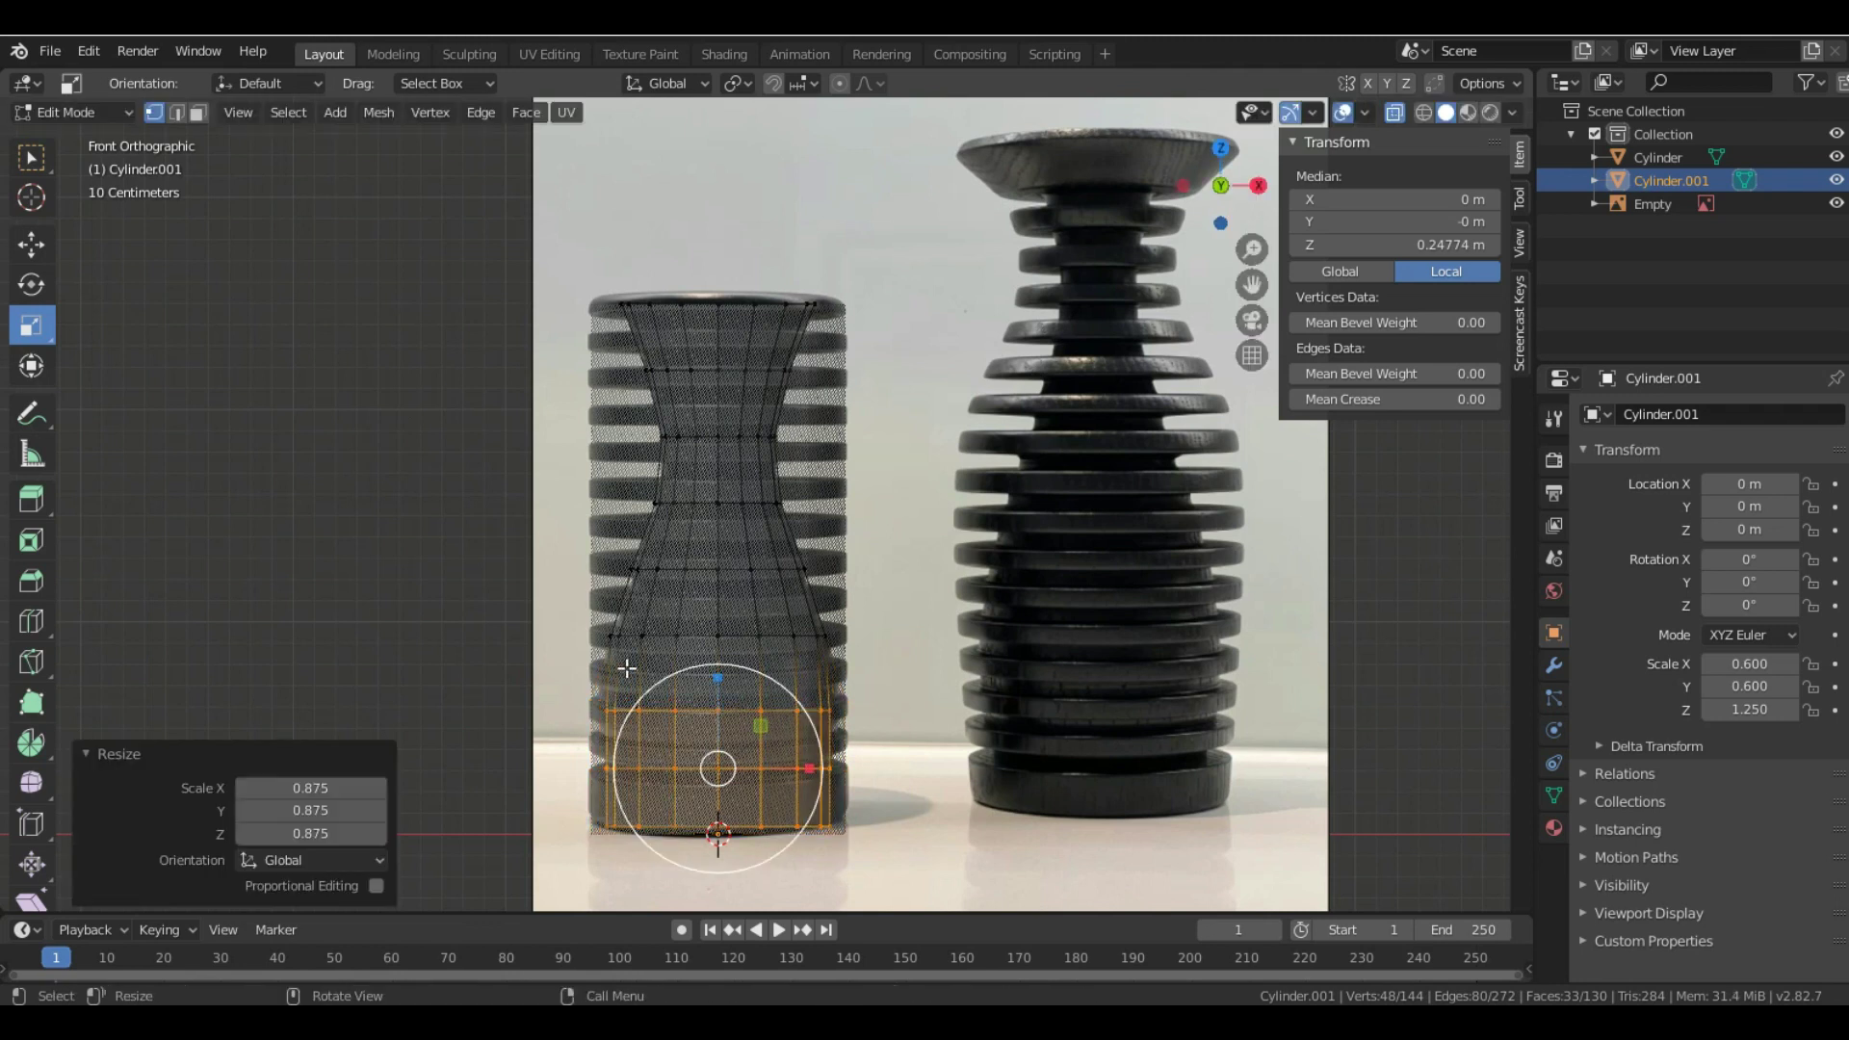
- Select the uppermost of the three bottom edge loops and move it up about 0.0273 m along Z
left_click_drag(462, 658, 859, 743)
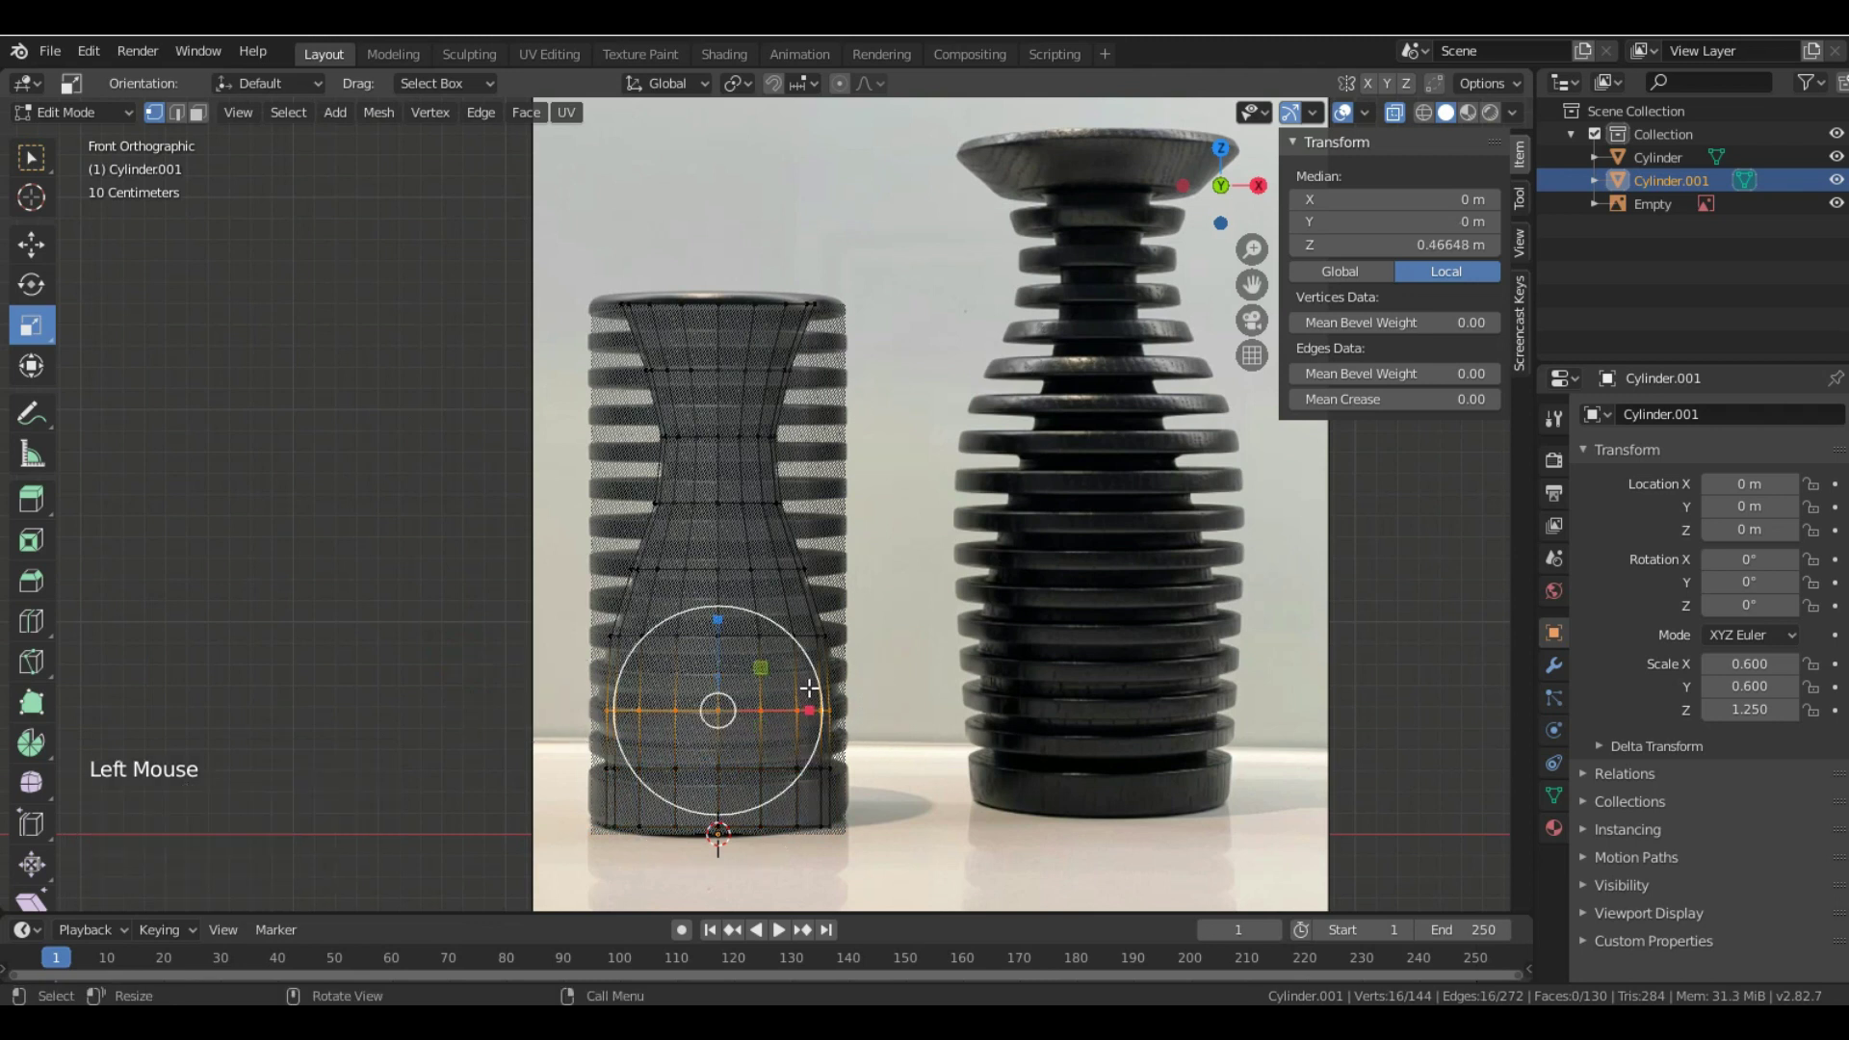
left_click(31, 243)
left_click_drag(718, 624, 711, 616)
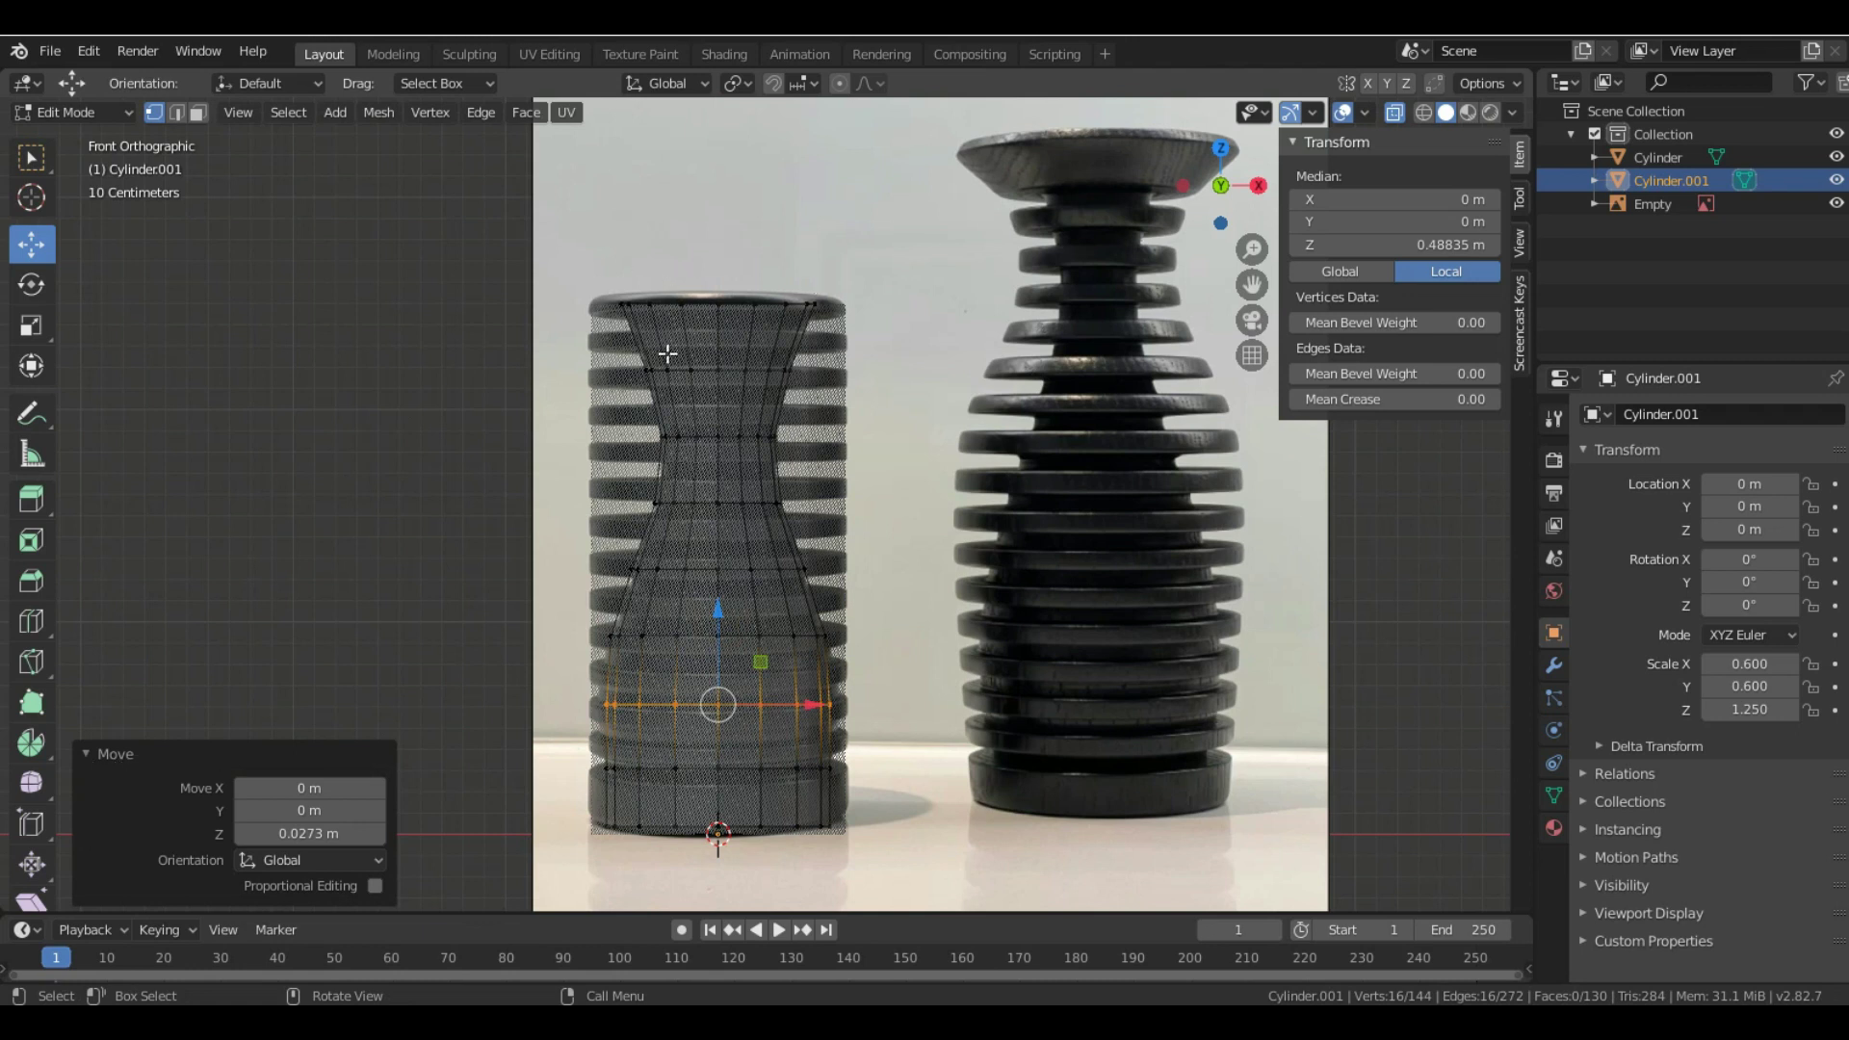
- Return to Object Mode and select the original outer cylinder, toggling X-ray off and back on
left_click(67, 112)
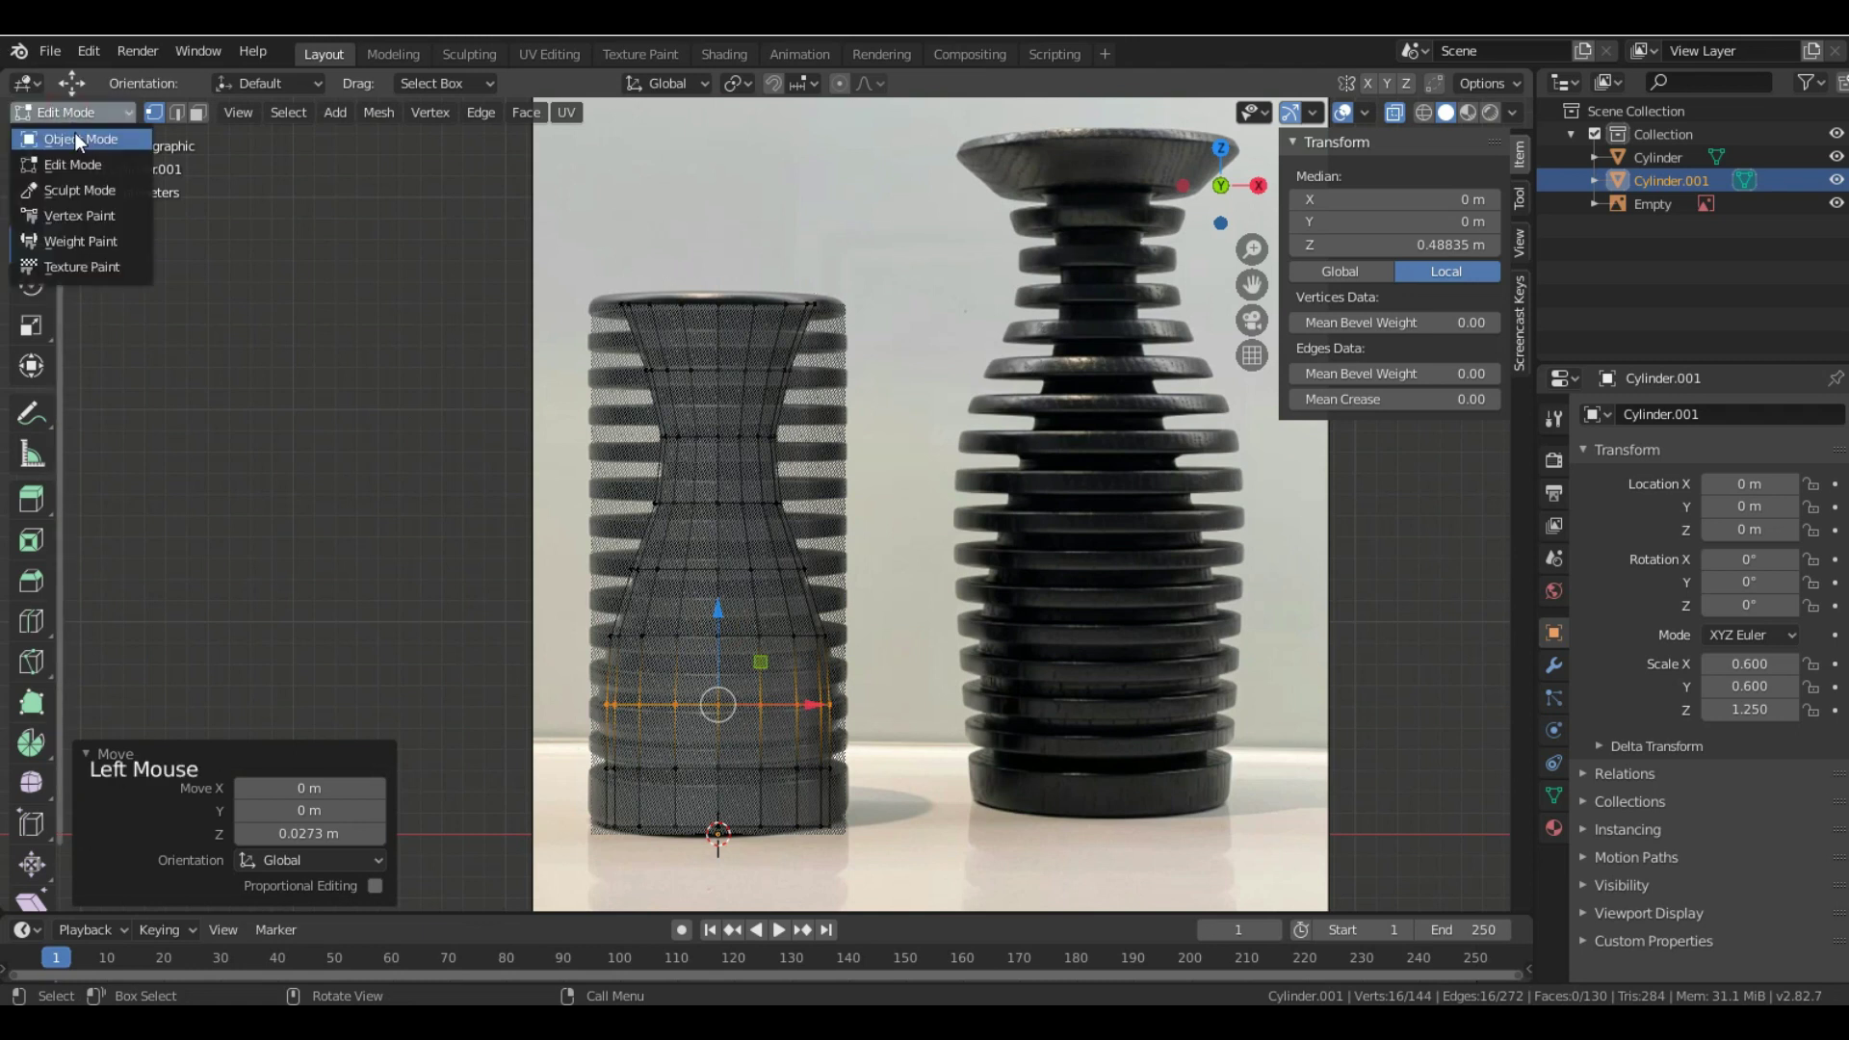
left_click(66, 139)
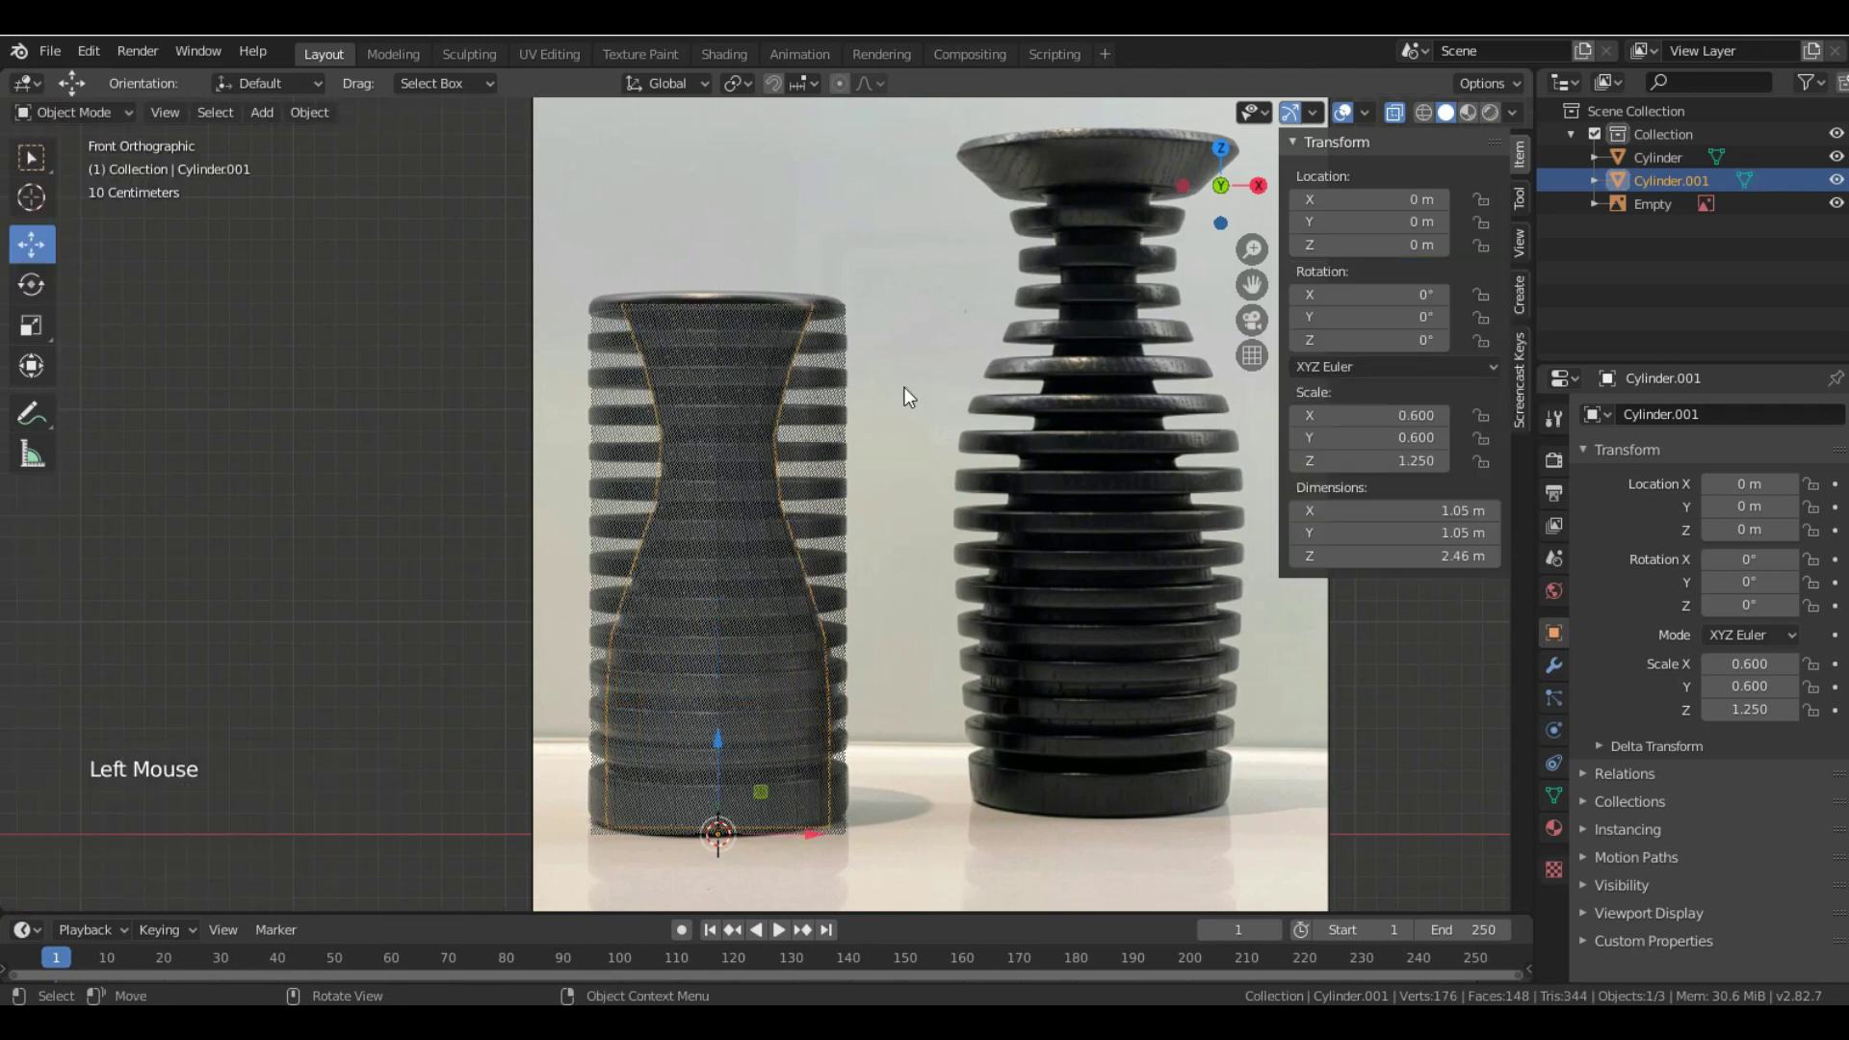
left_click(1396, 110)
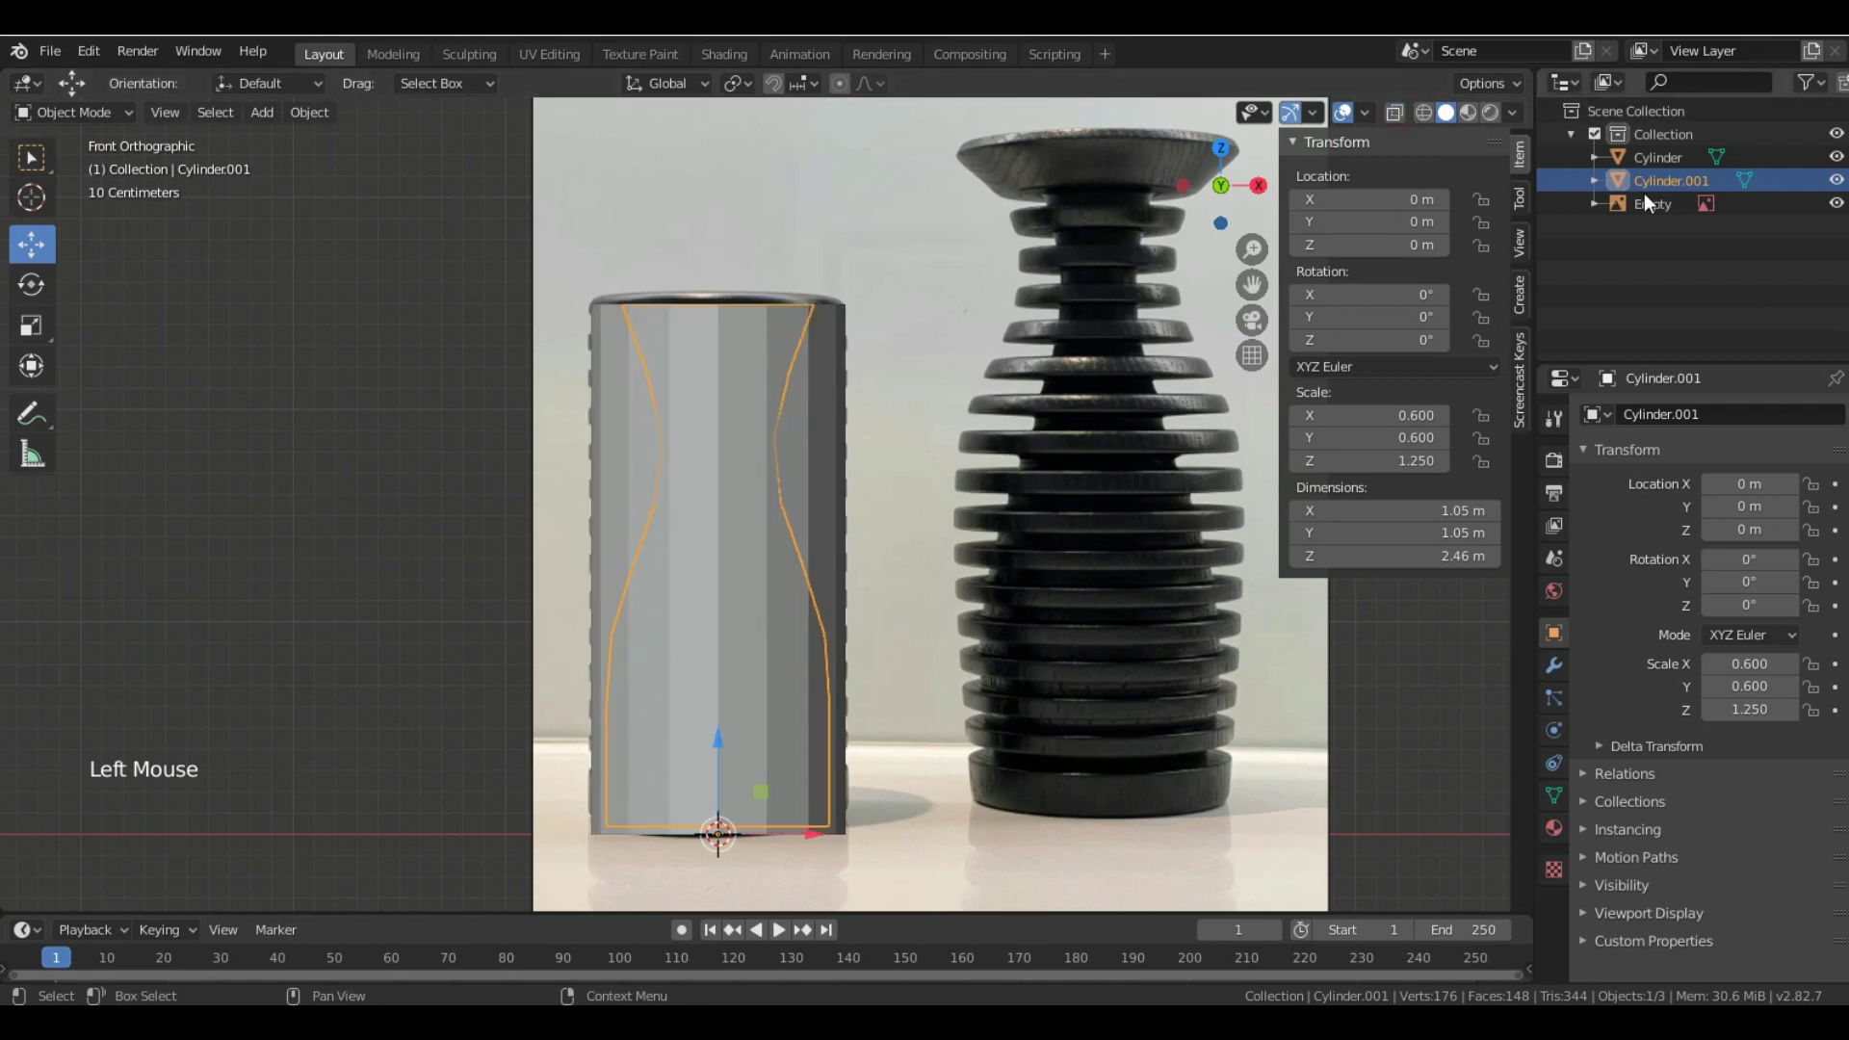
left_click(1659, 157)
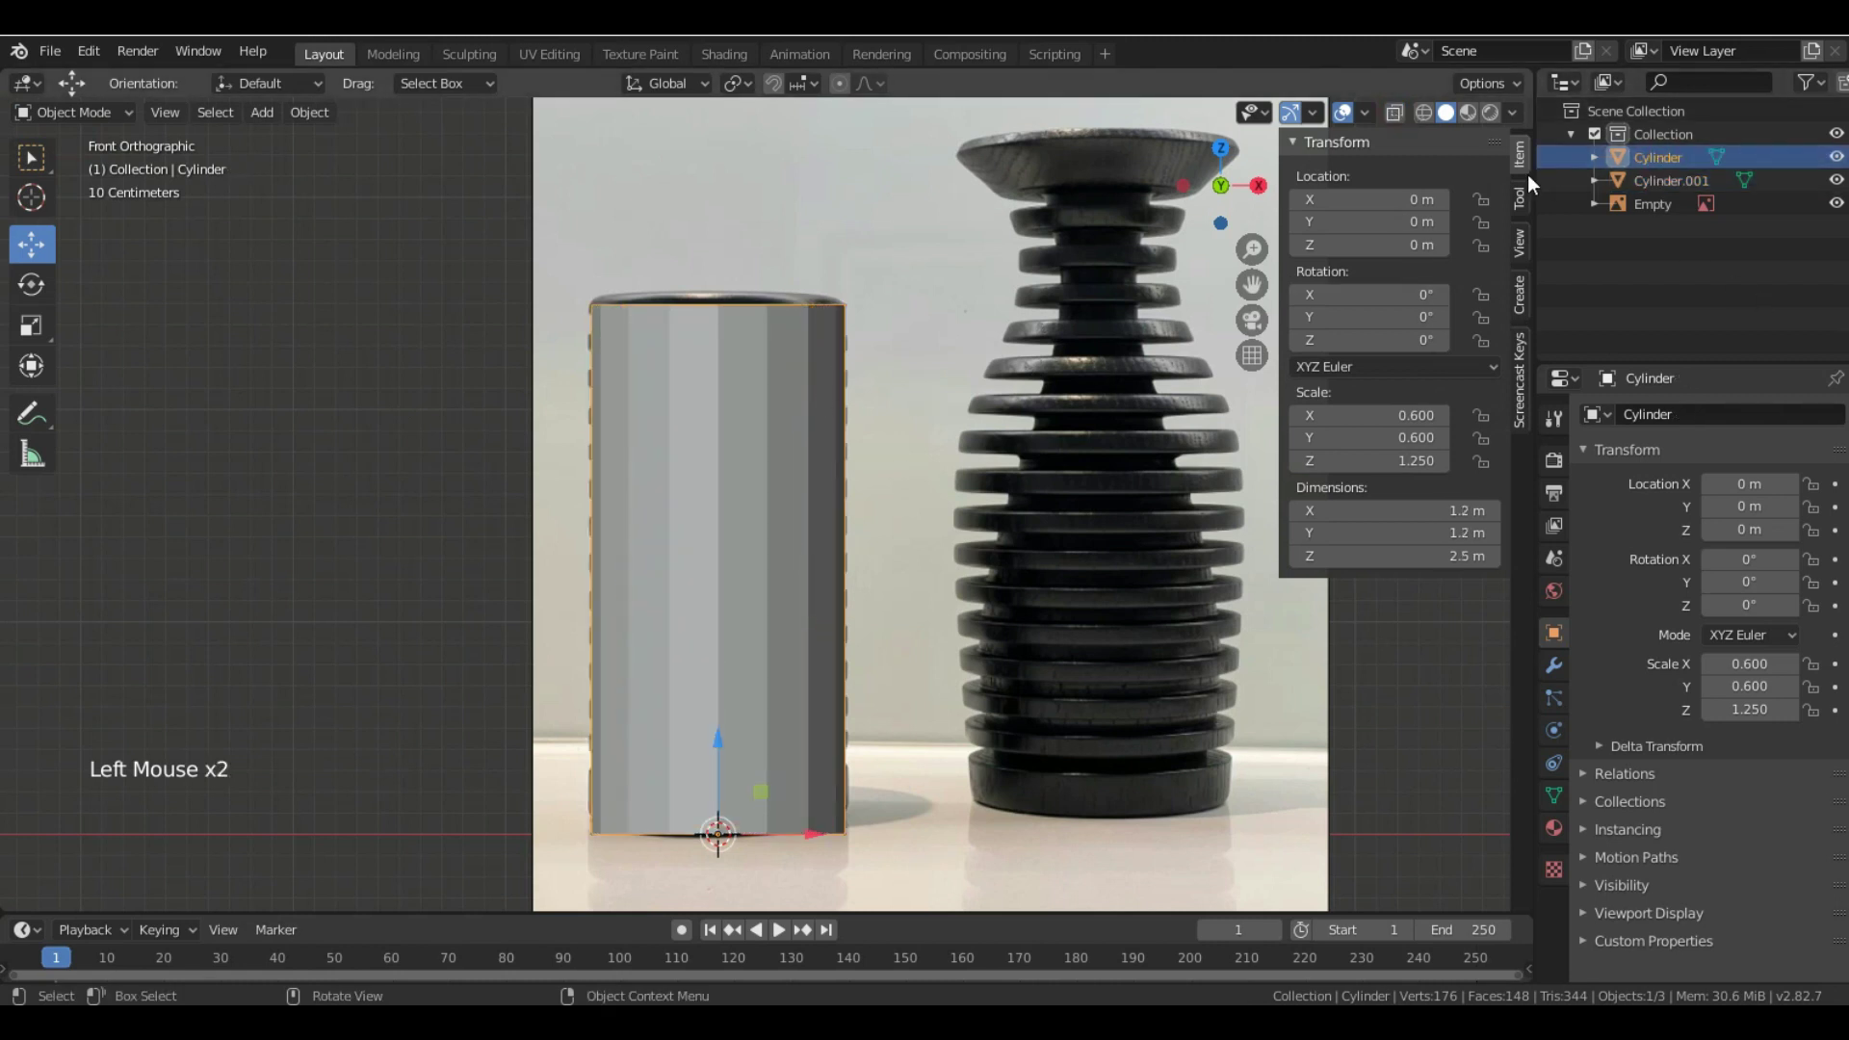
left_click(1392, 111)
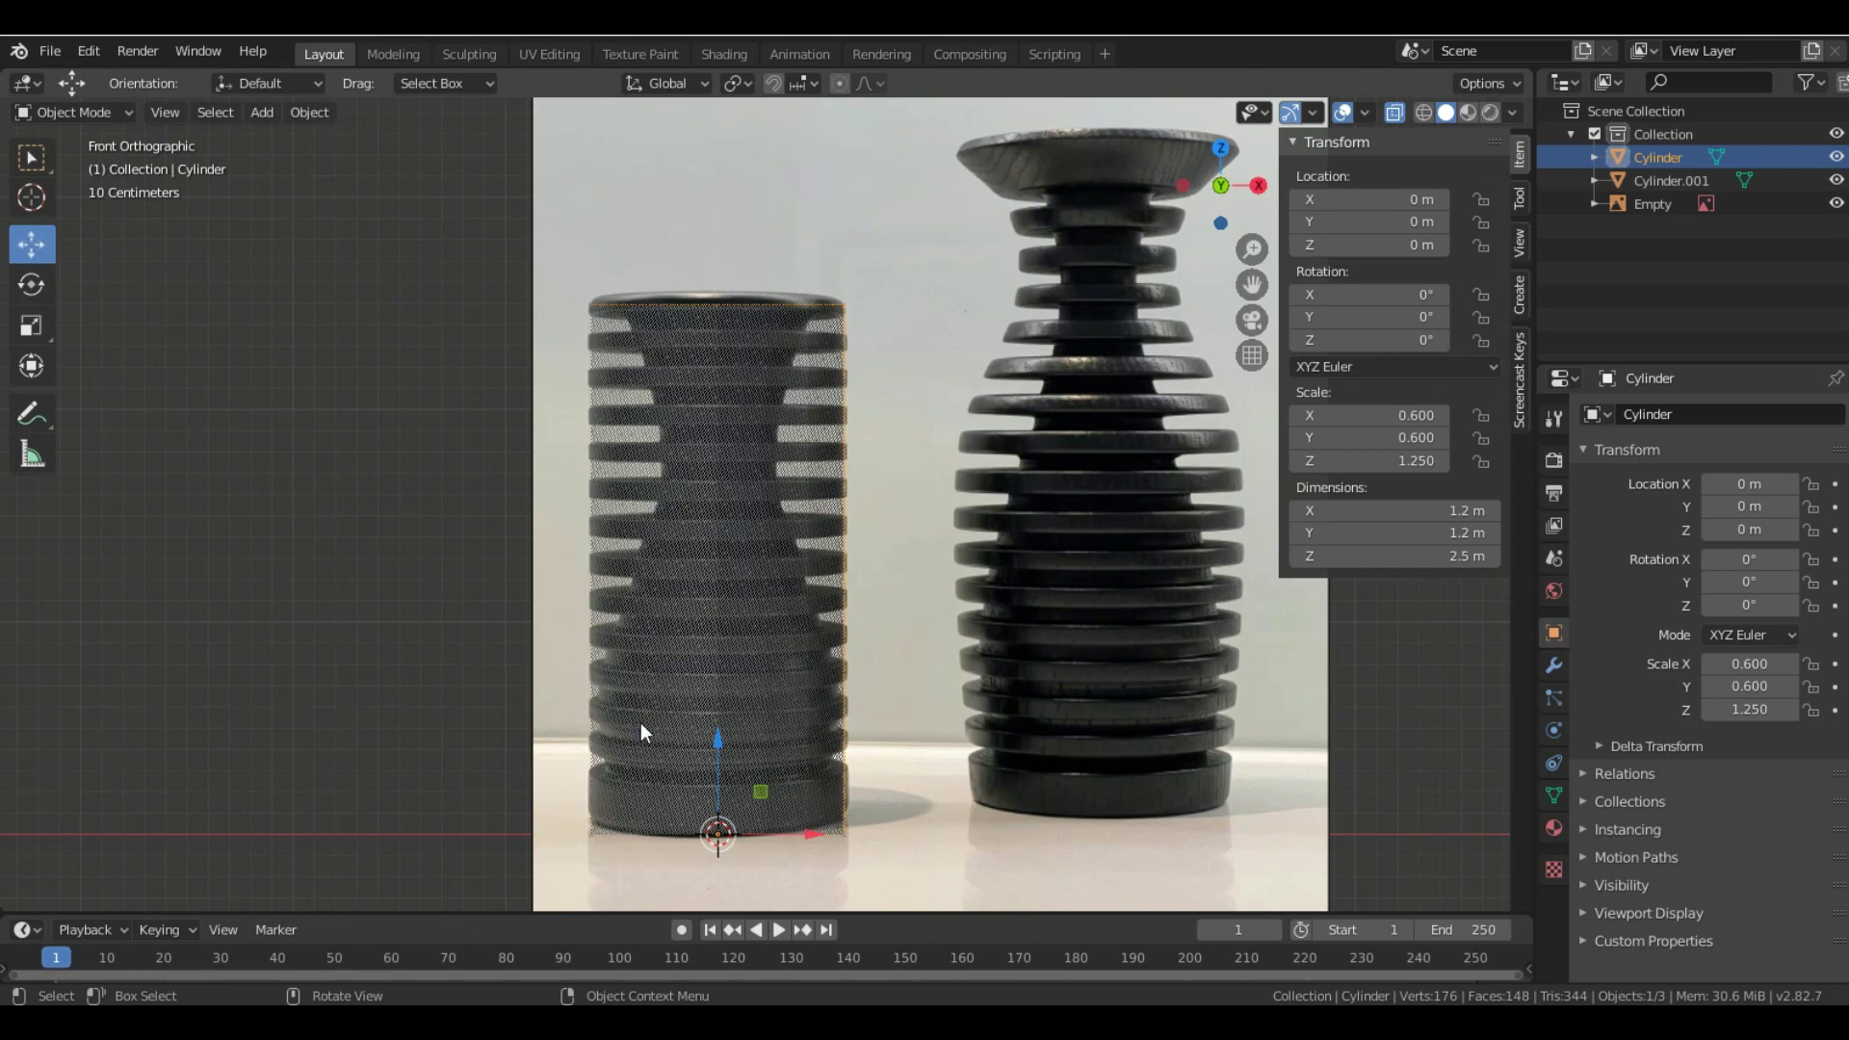
- Copy and paste the outer cylinder in place, and select the pasted copy
key("ctrl")
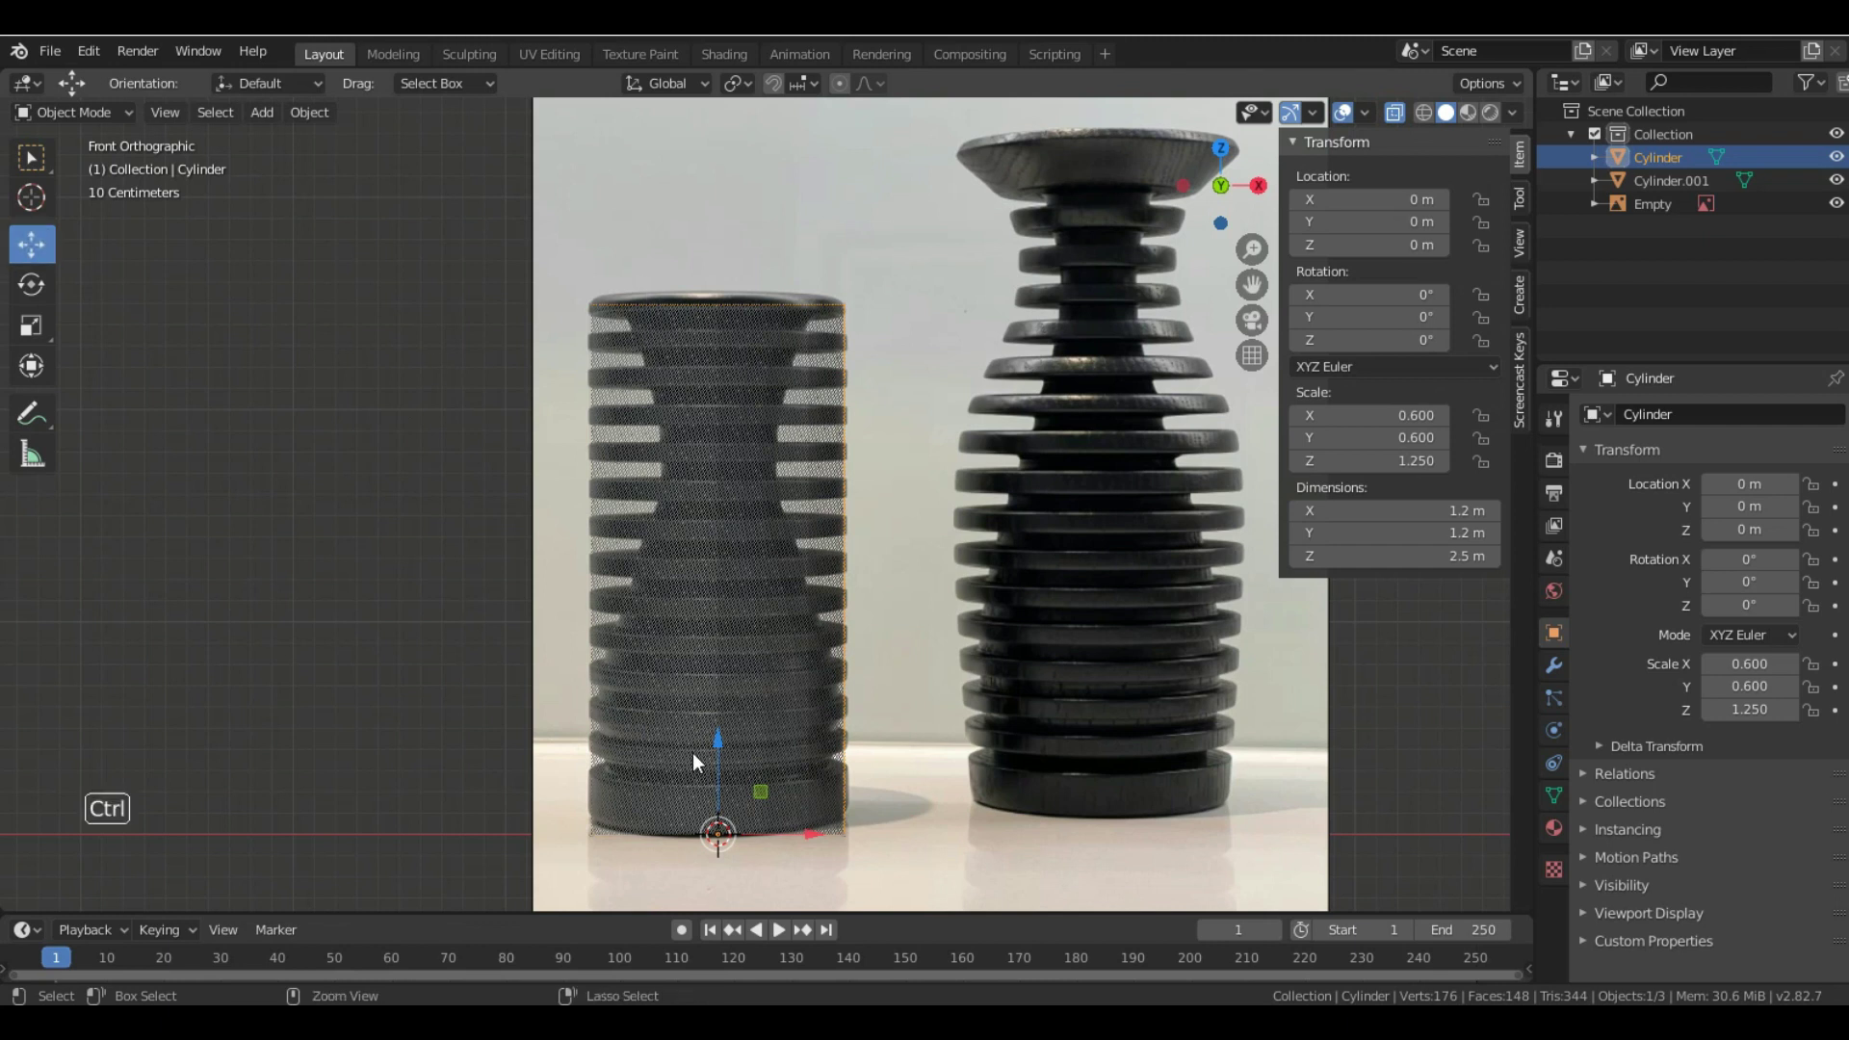
key("ctrl+c")
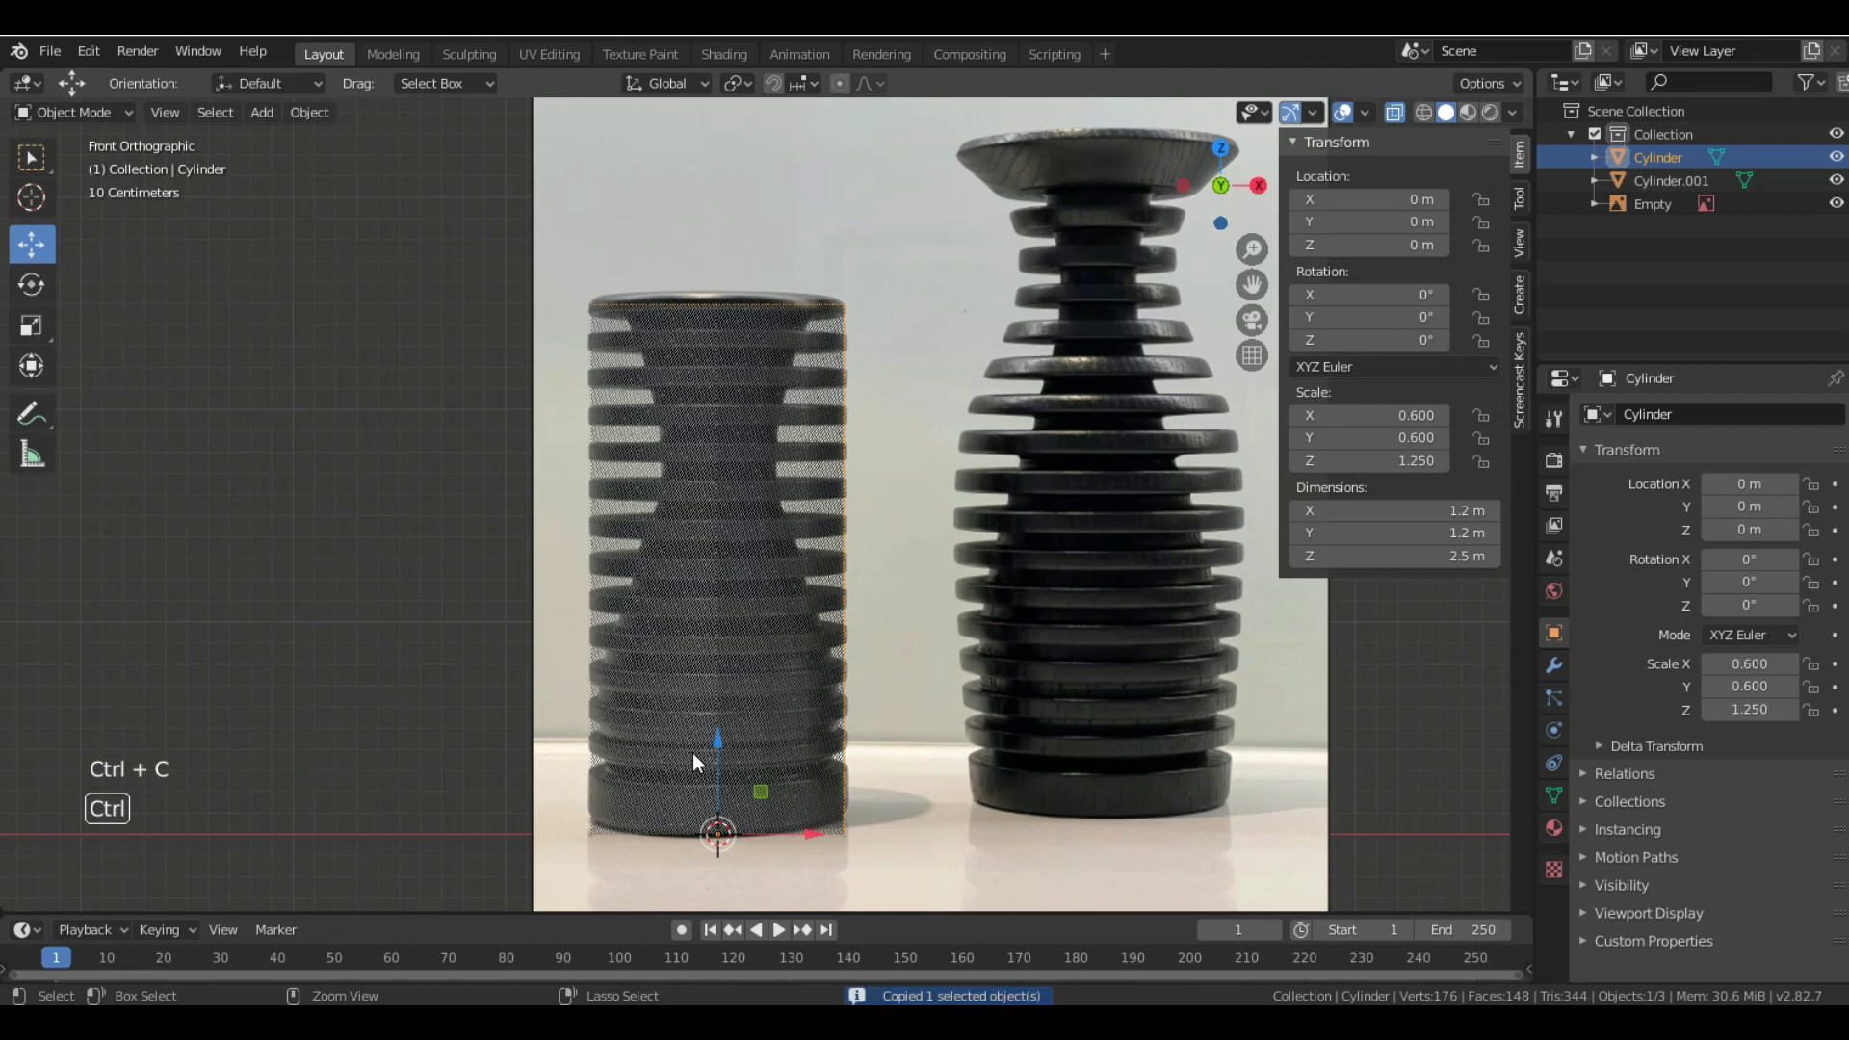
key("ctrl+v")
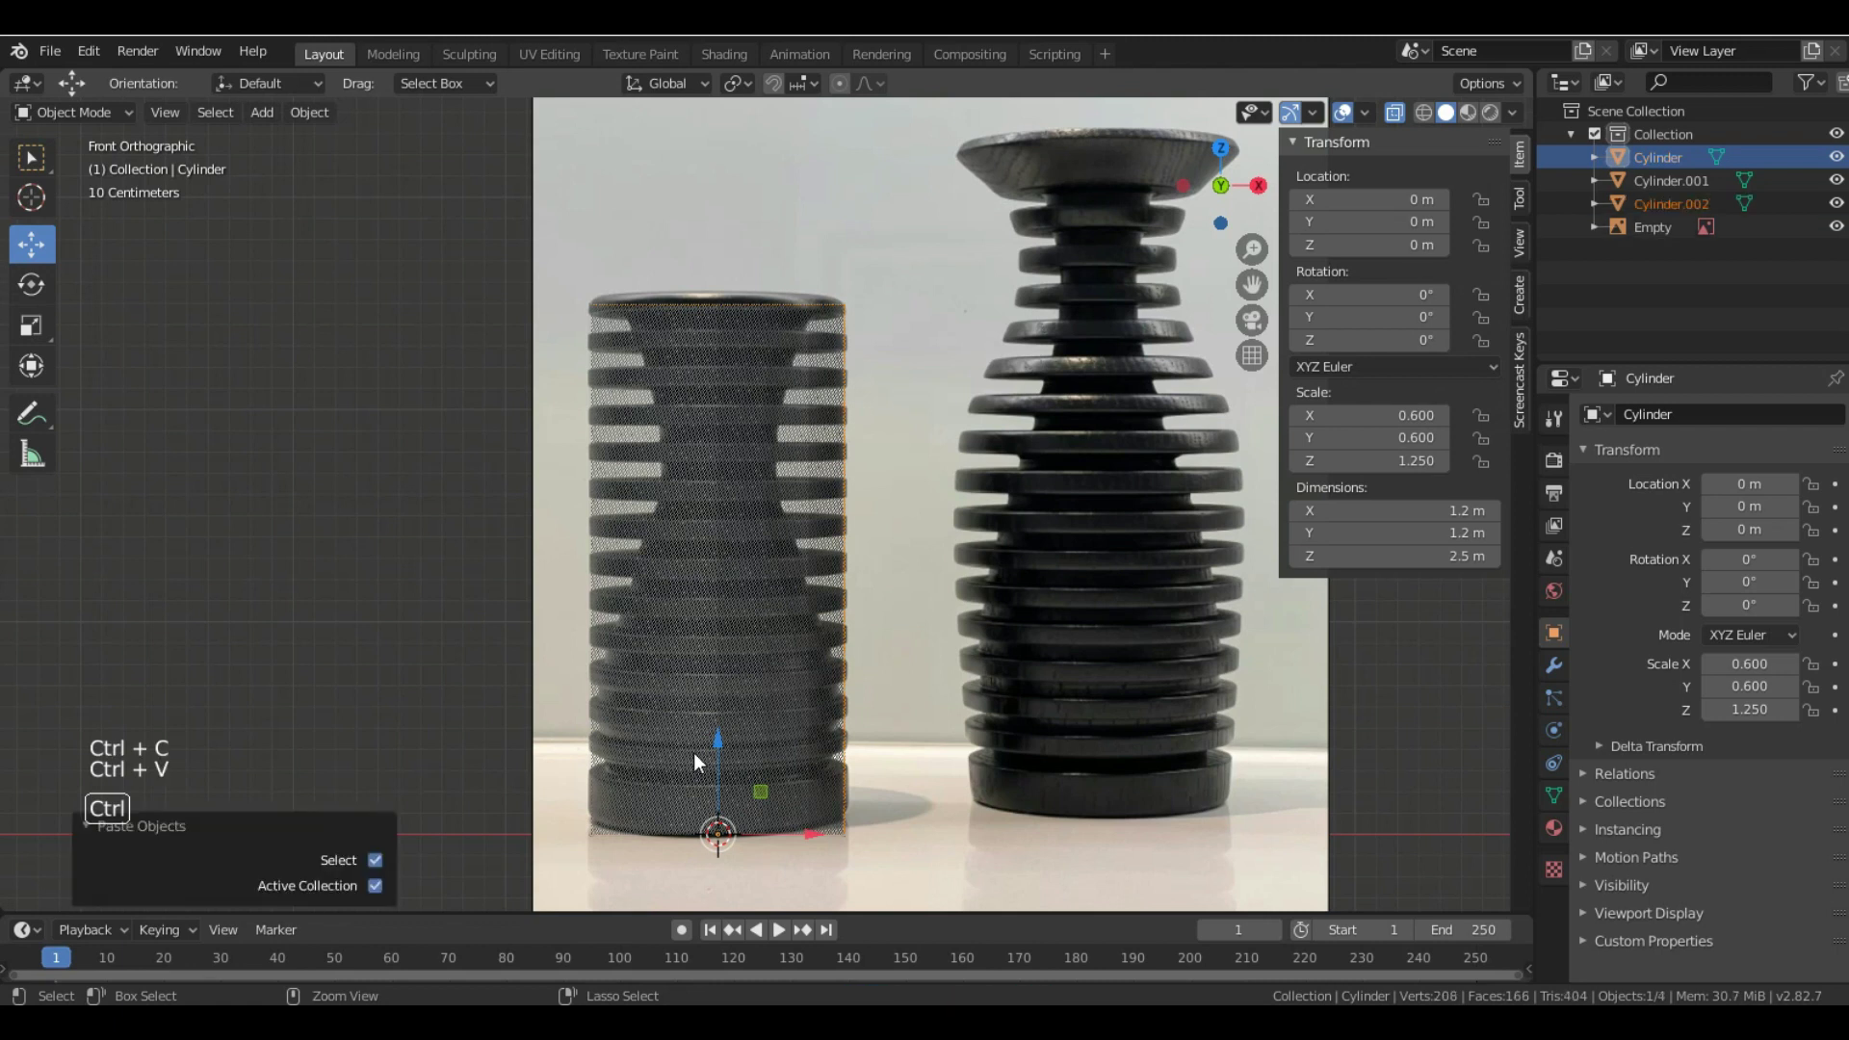
left_click(1657, 205)
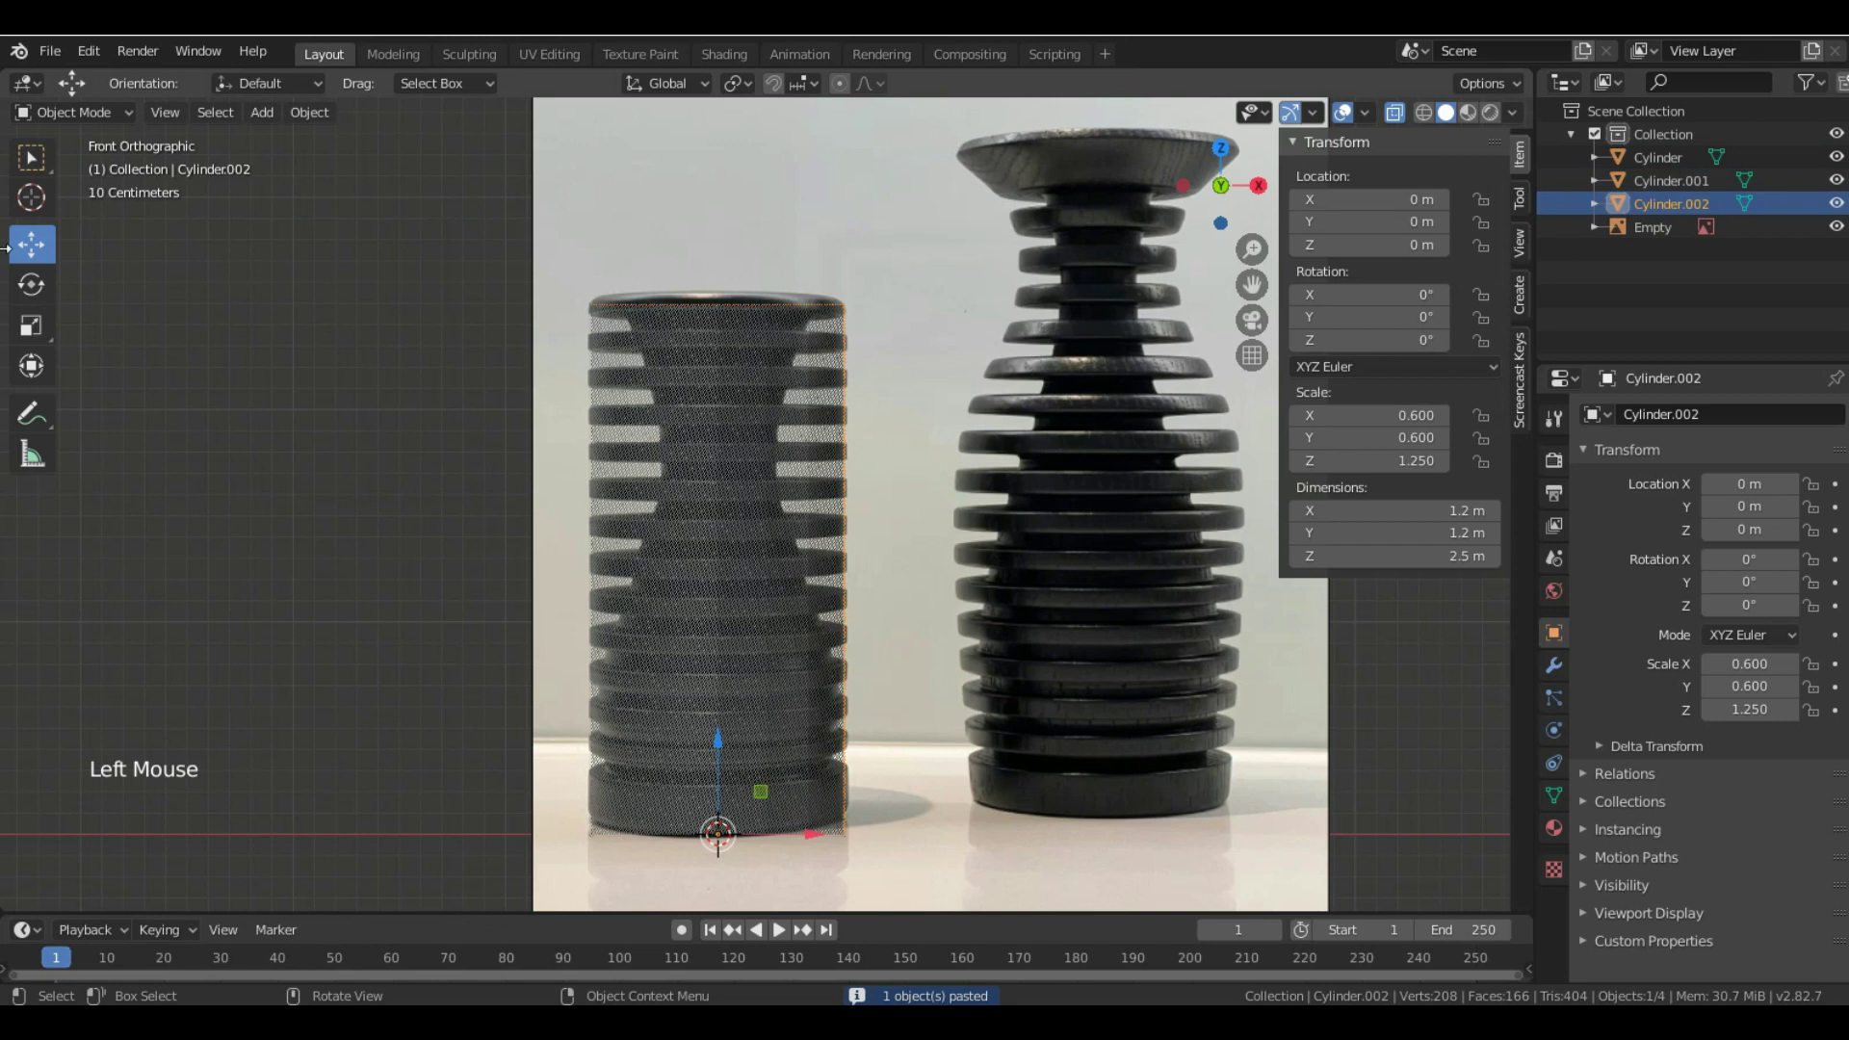
- In Edit Mode, lower the copy's top edge loop 2.39 m along Z to make a thin disc
left_click(92, 113)
left_click(56, 159)
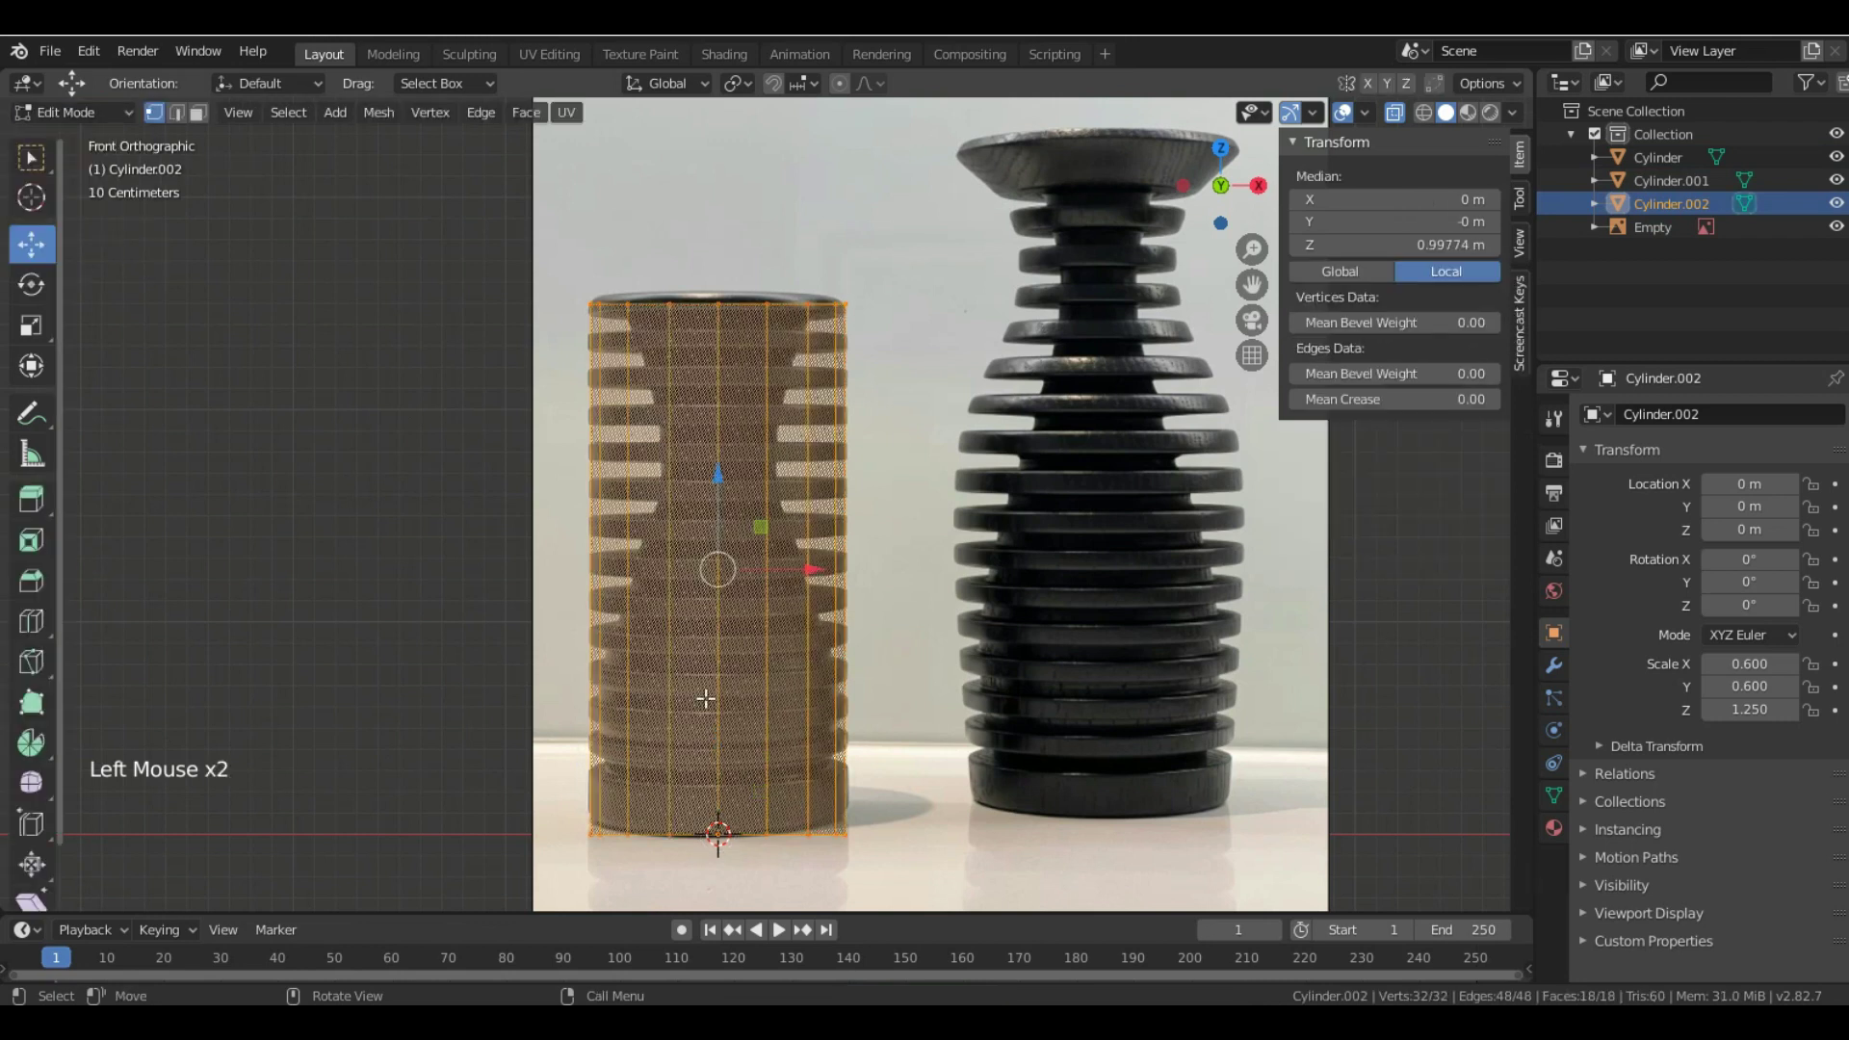
left_click(617, 306, "alt")
left_click_drag(719, 232, 698, 807)
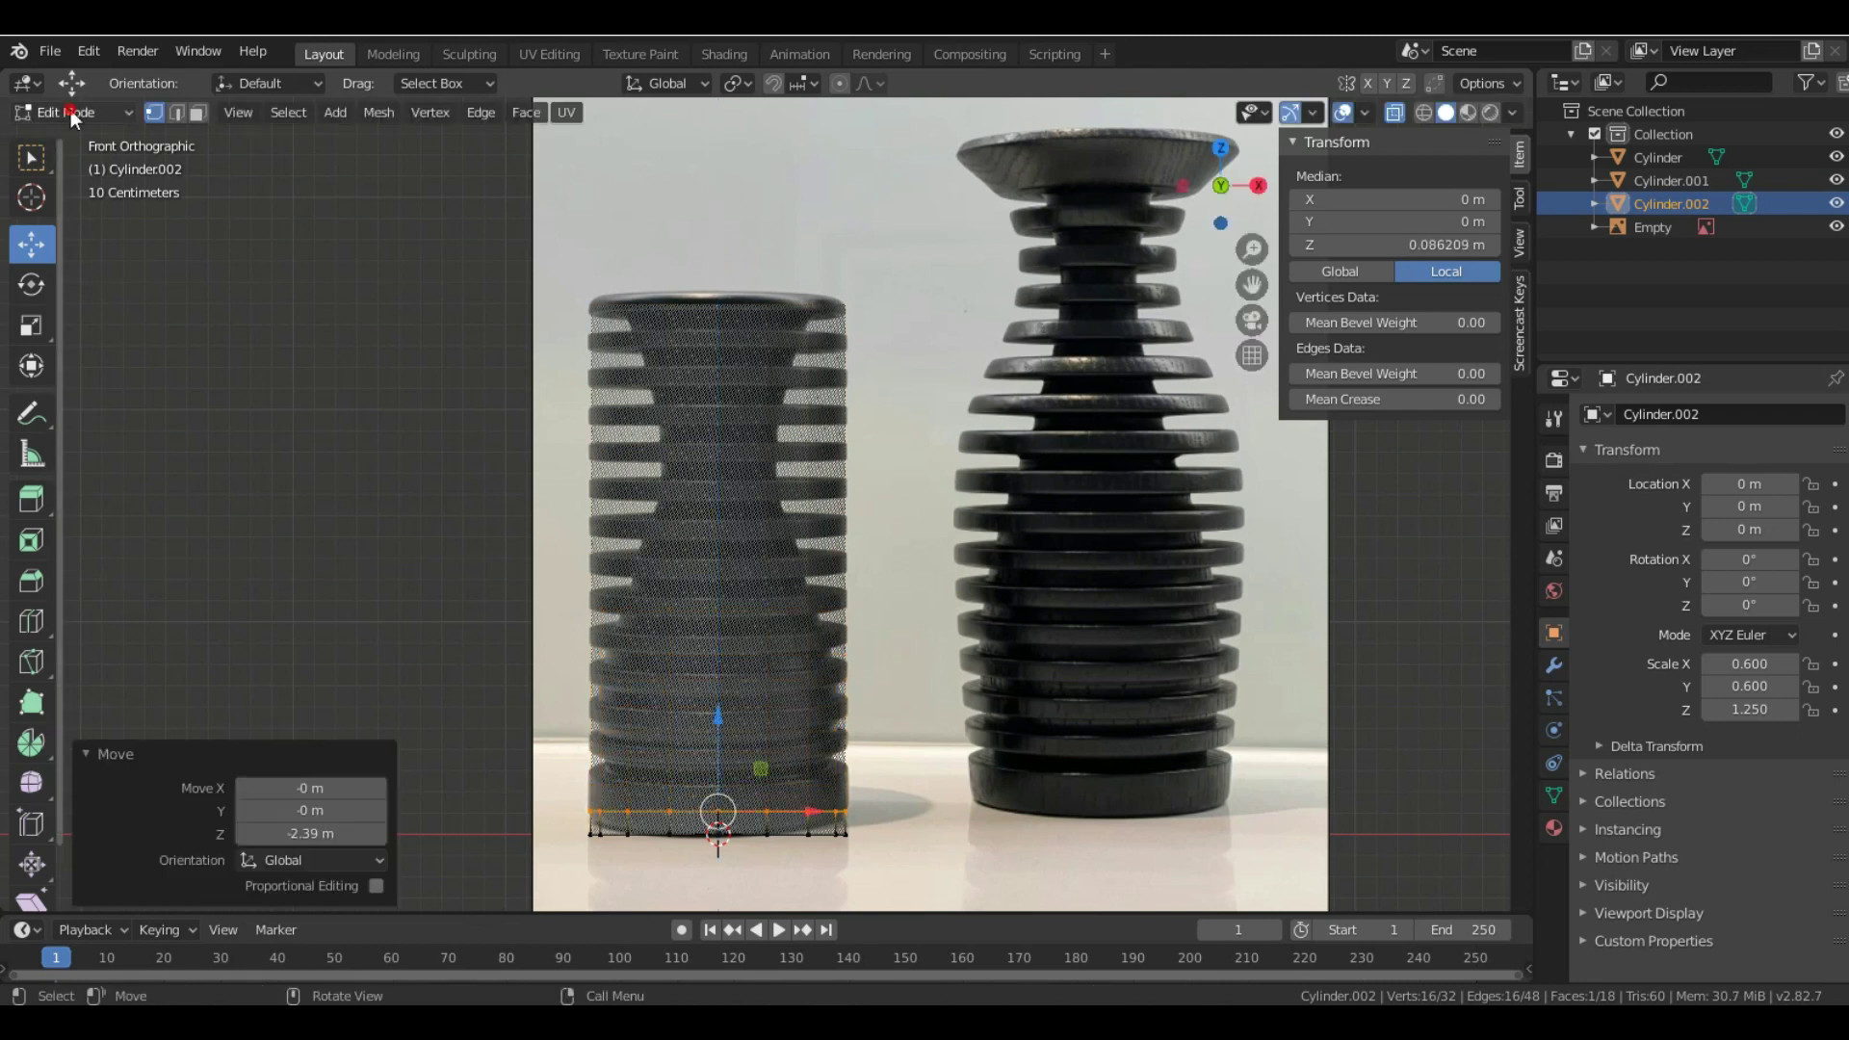
- Return to Object Mode and move the thin disc up 0.284 m along Z, just above the vase's base
left_click(71, 110)
left_click(77, 138)
left_click_drag(718, 762, 709, 688)
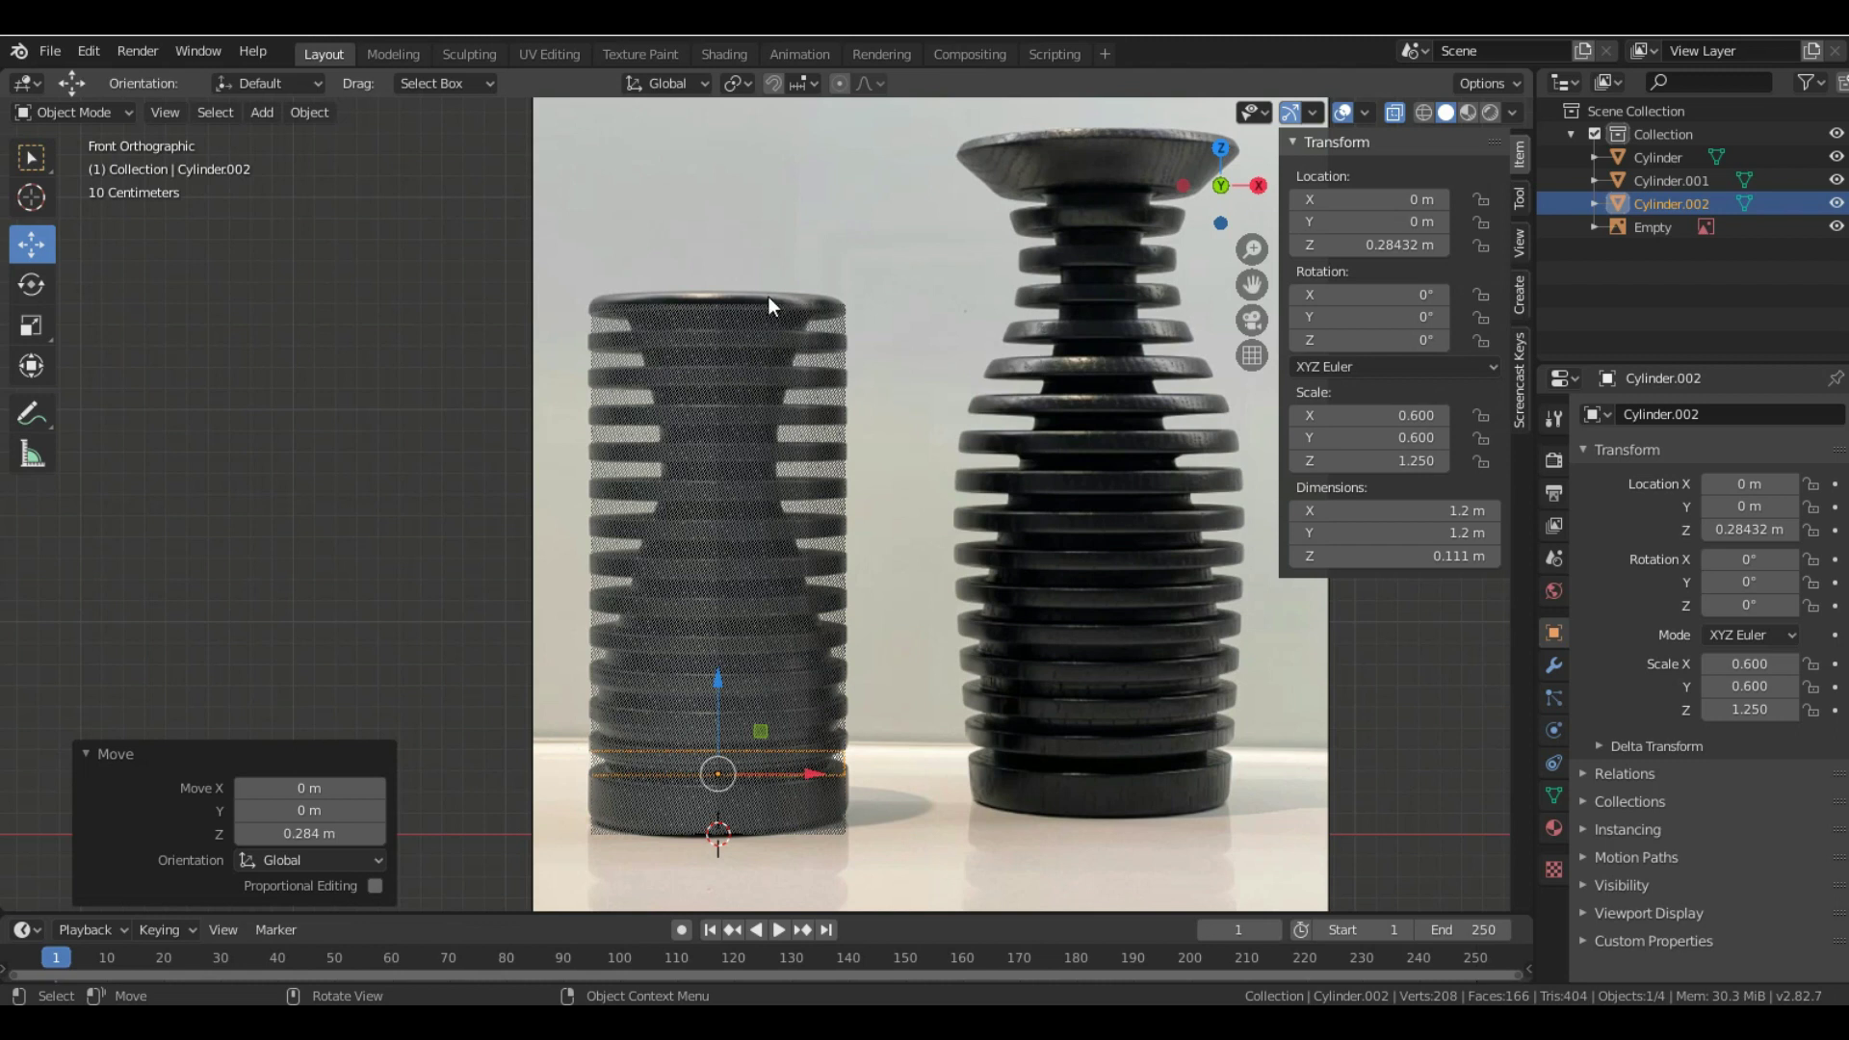
- Raise the top edge loop of the outer cylinder 0.0328 m along Z in Edit Mode, and return to Object Mode
left_click(560, 291)
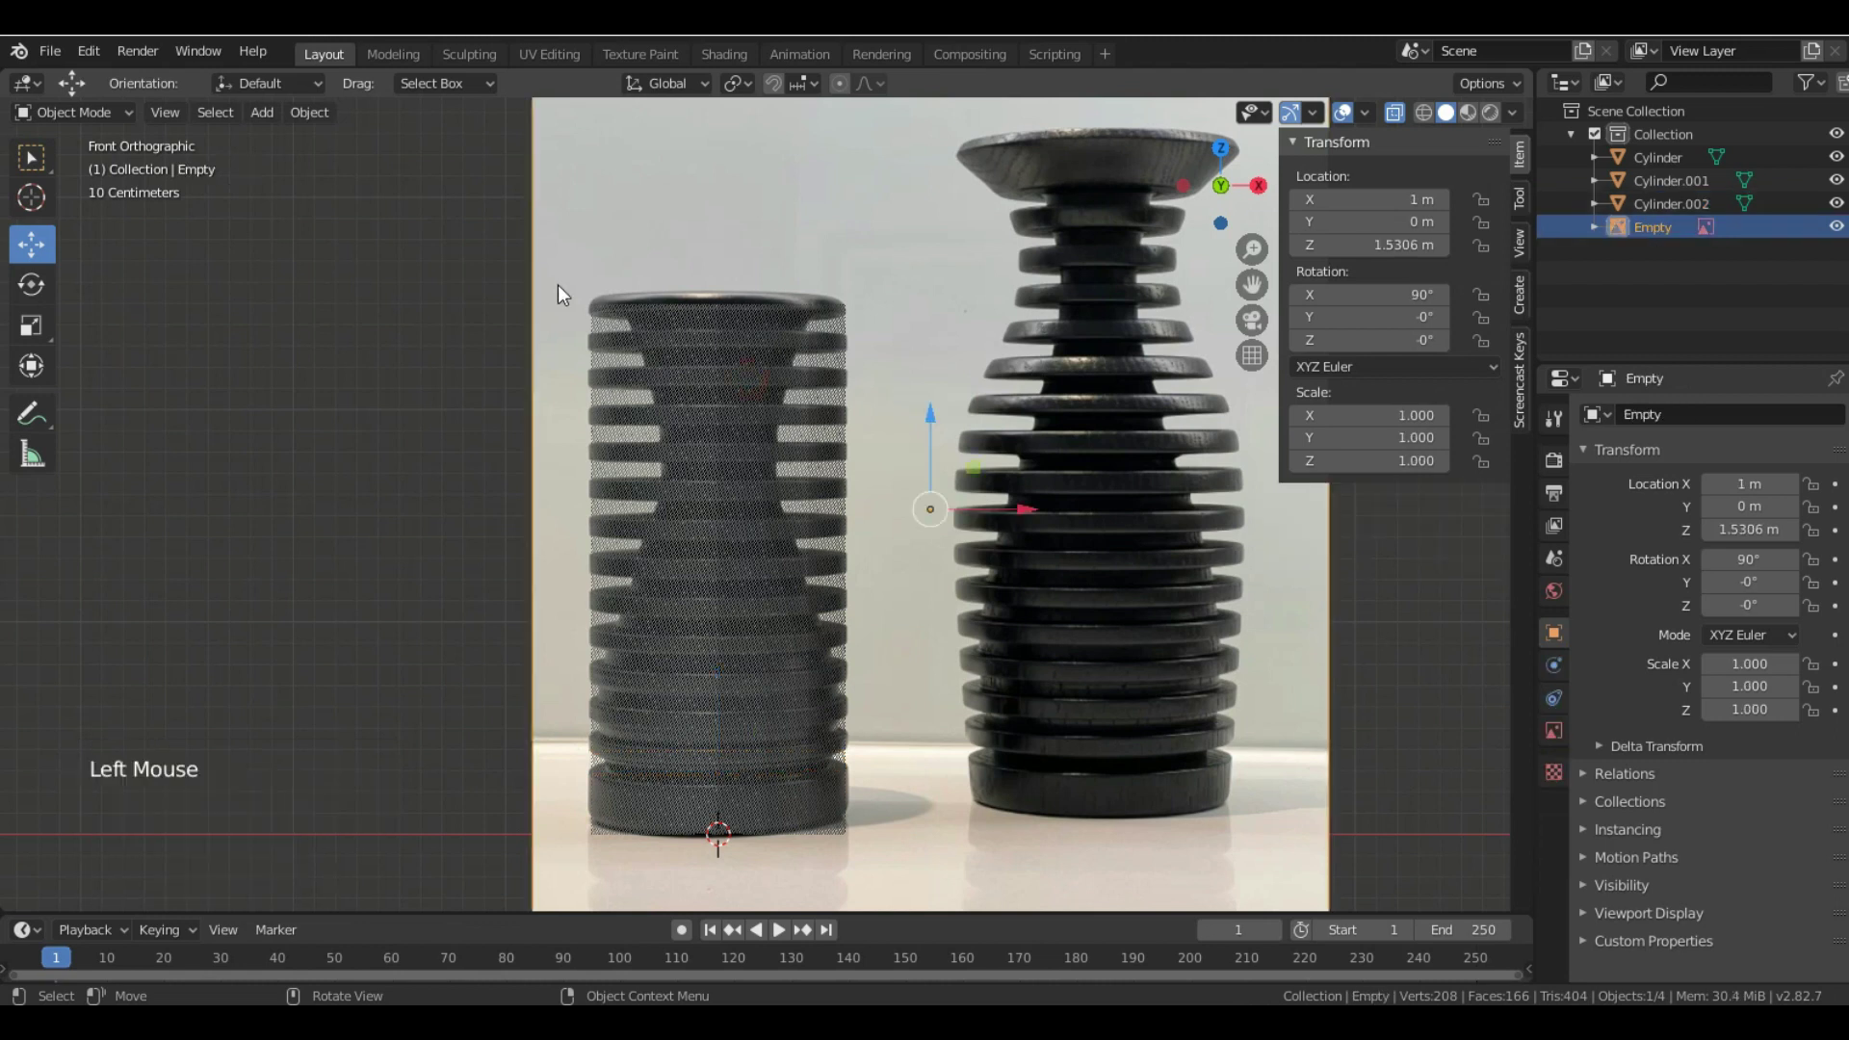
left_click(724, 359)
left_click(77, 100)
left_click(67, 114)
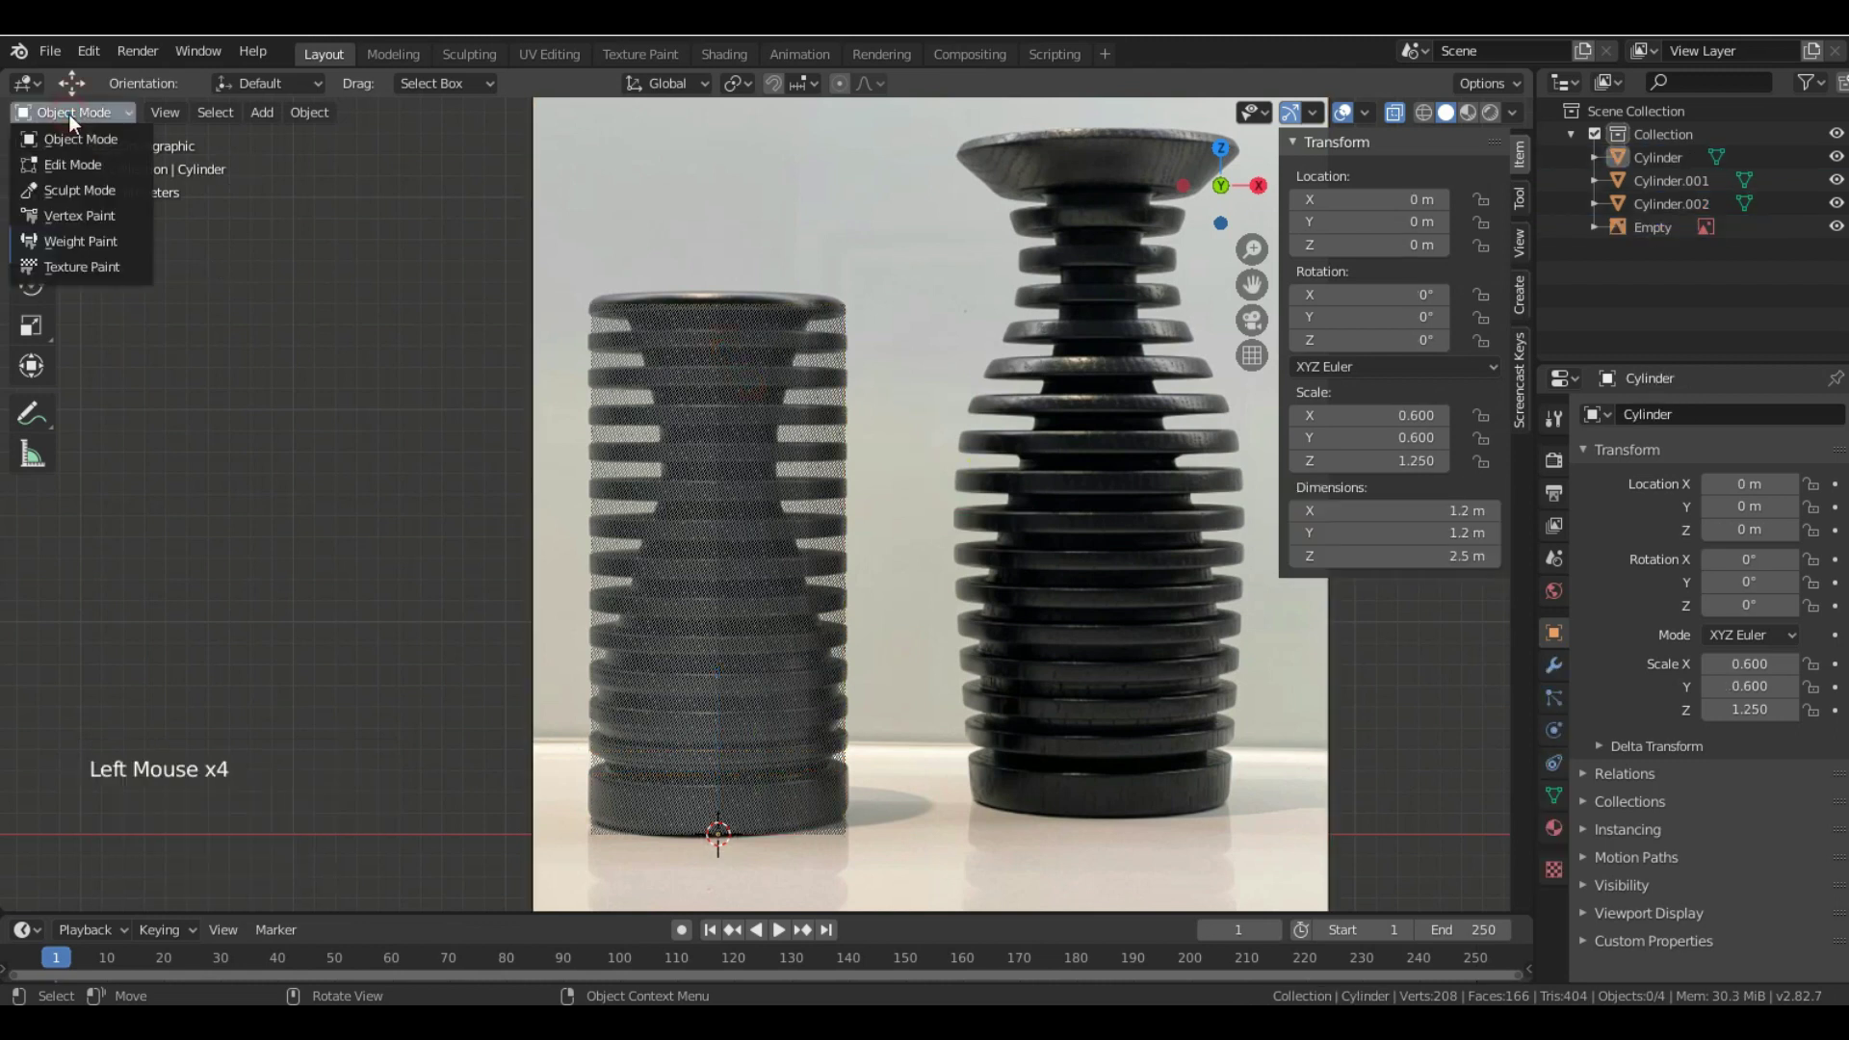
left_click(603, 356)
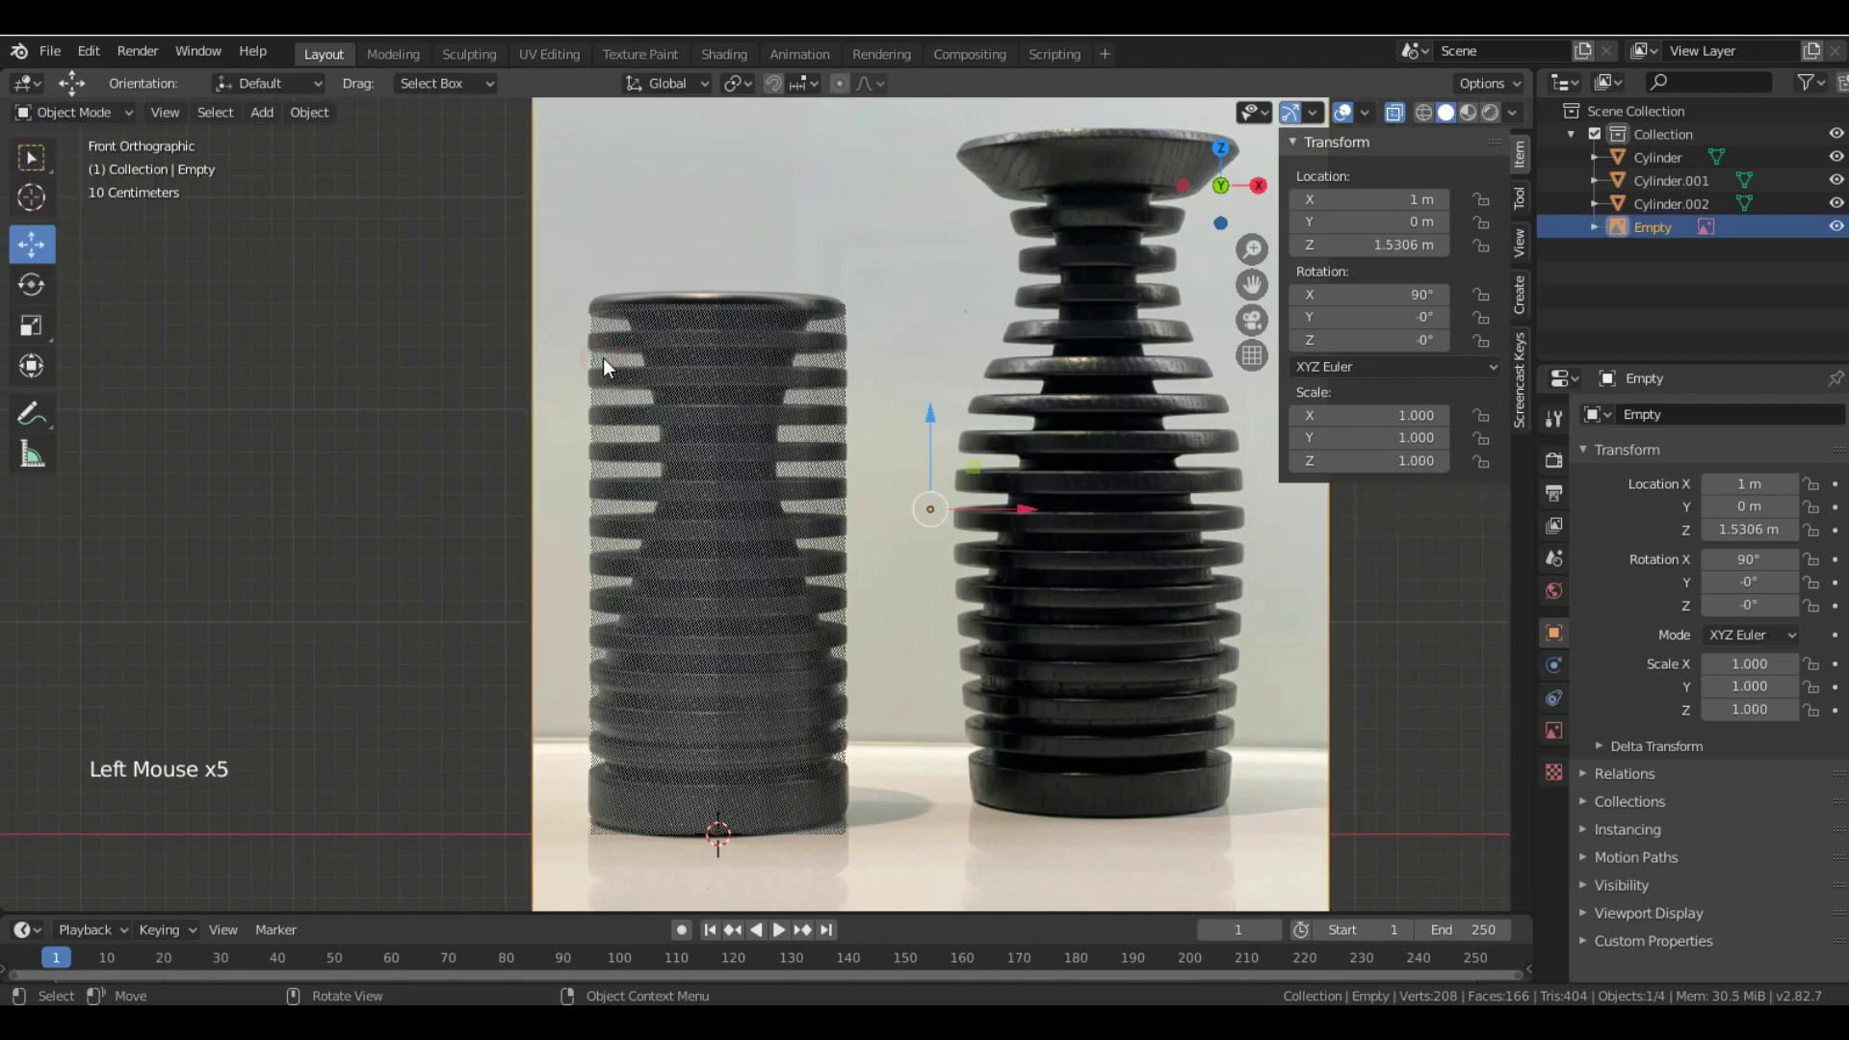
left_click(604, 358)
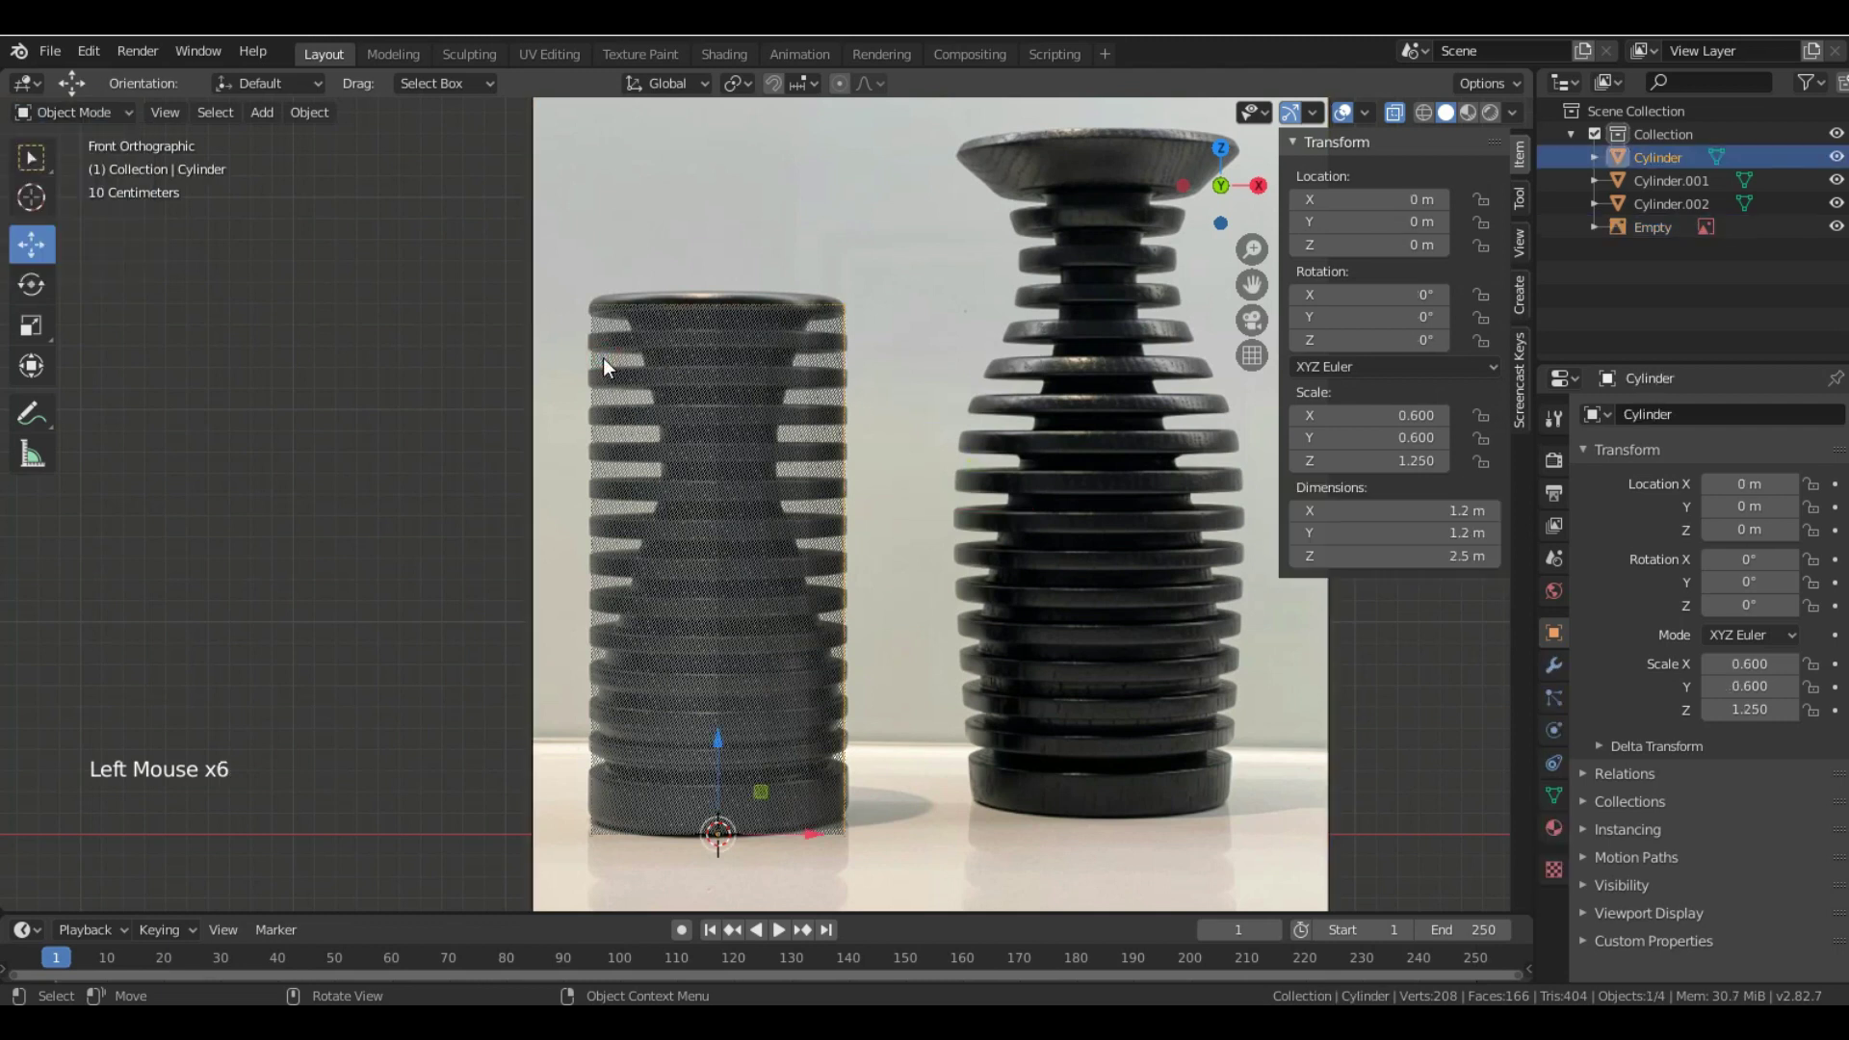
left_click(91, 110)
left_click_drag(461, 232, 896, 353)
left_click_drag(718, 207, 708, 198)
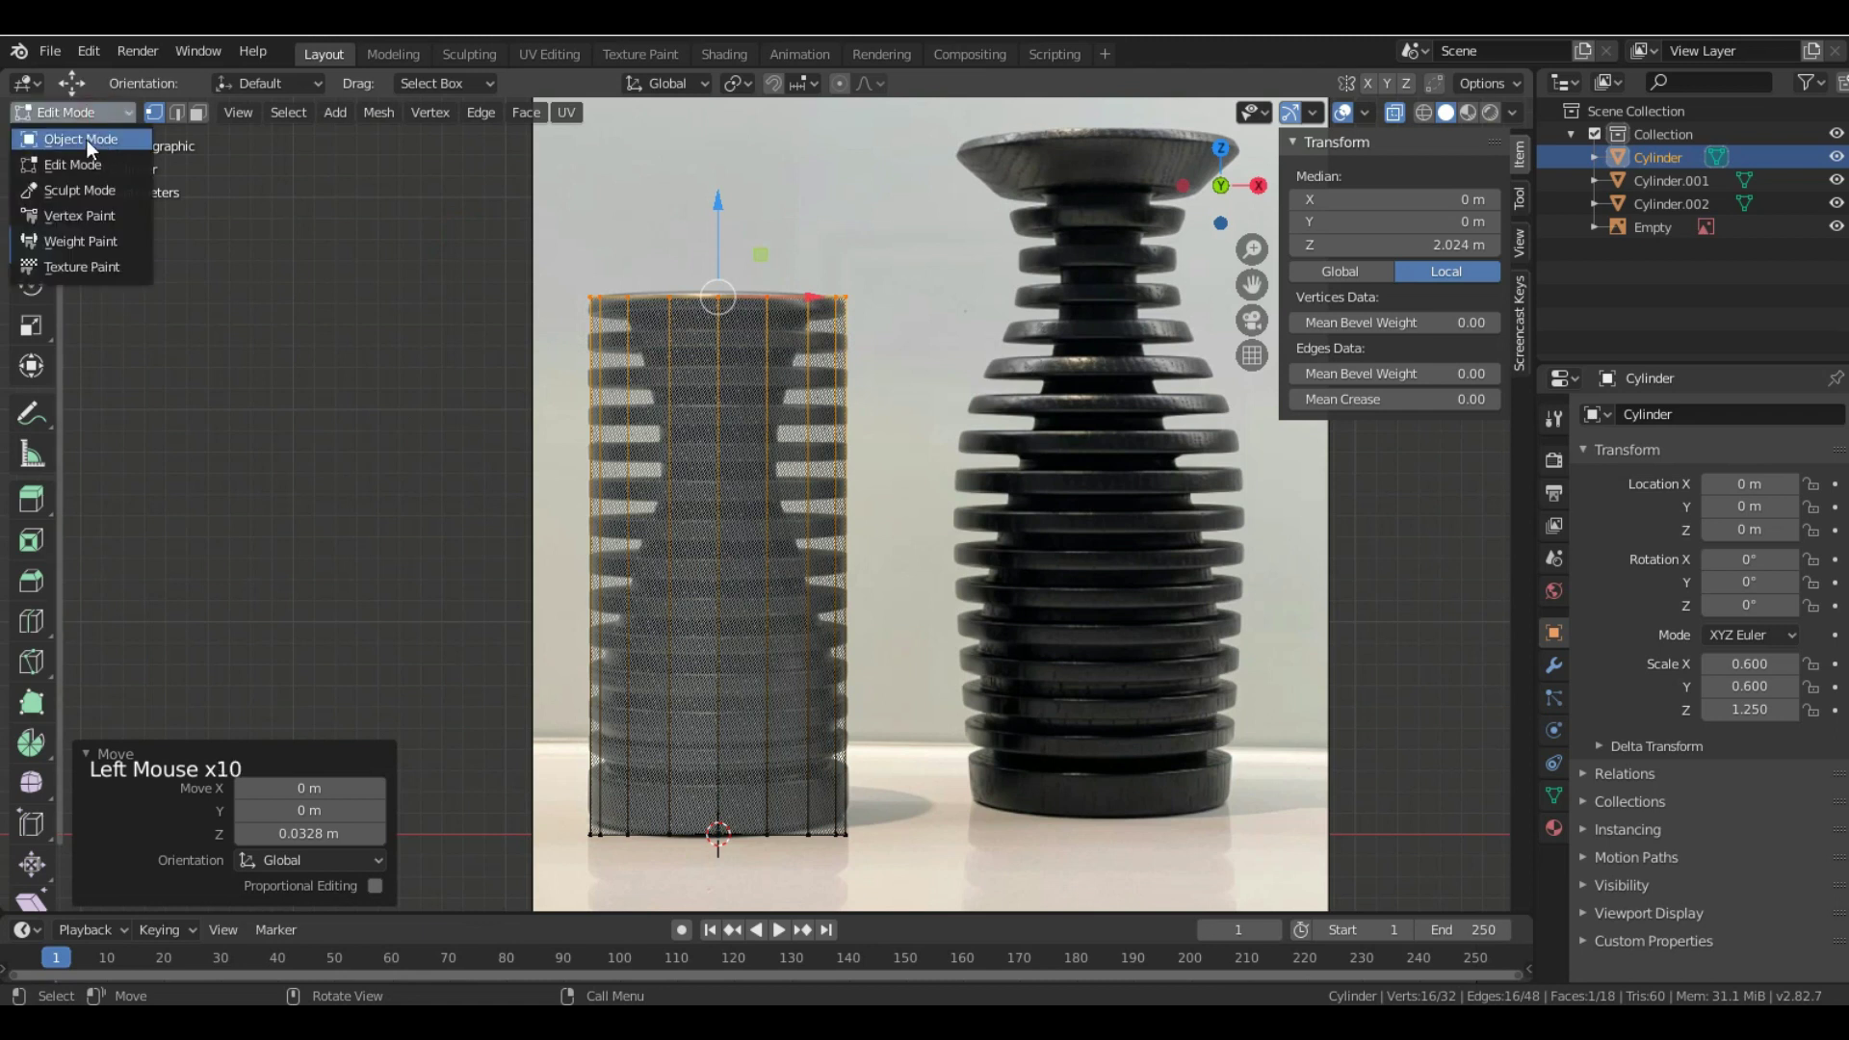
left_click(85, 138)
- Set the thin disc's X and Y dimensions to 1.5 m
left_click(1660, 202)
double_click(1428, 510)
type("1.5")
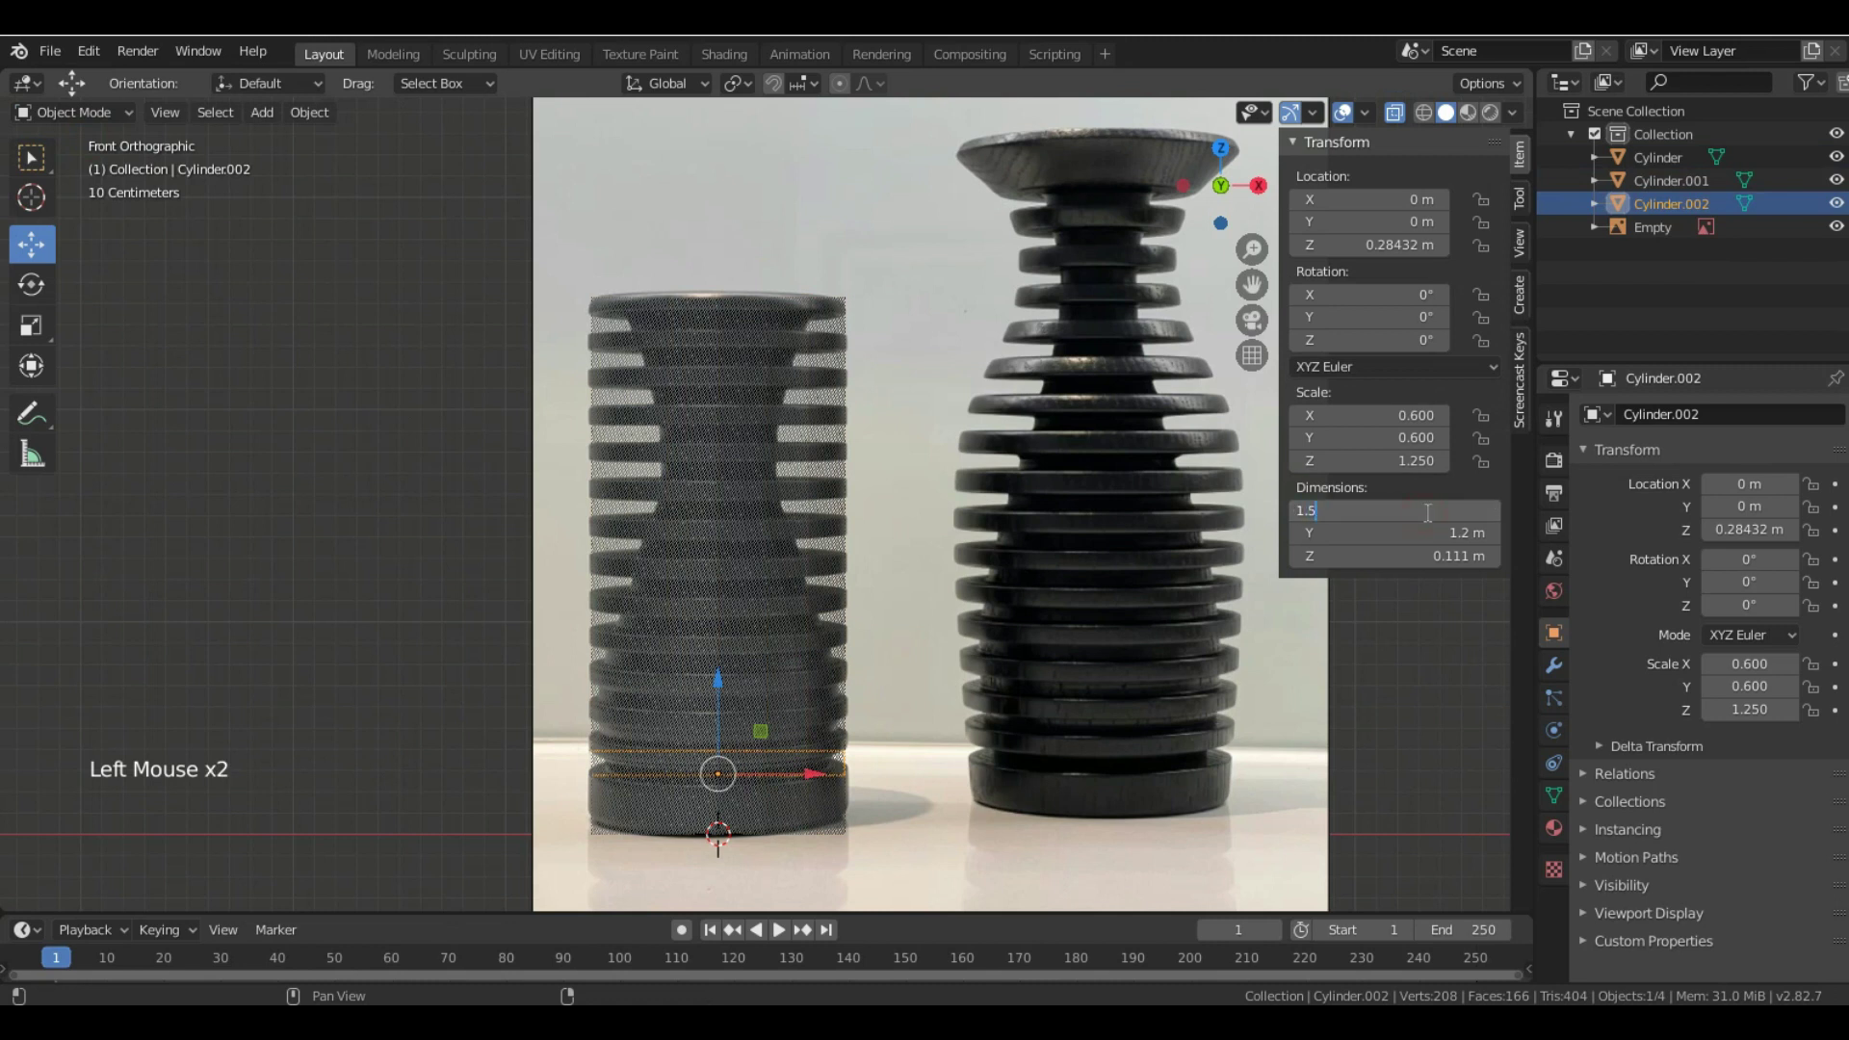
key("Tab")
type("1")
key("Return")
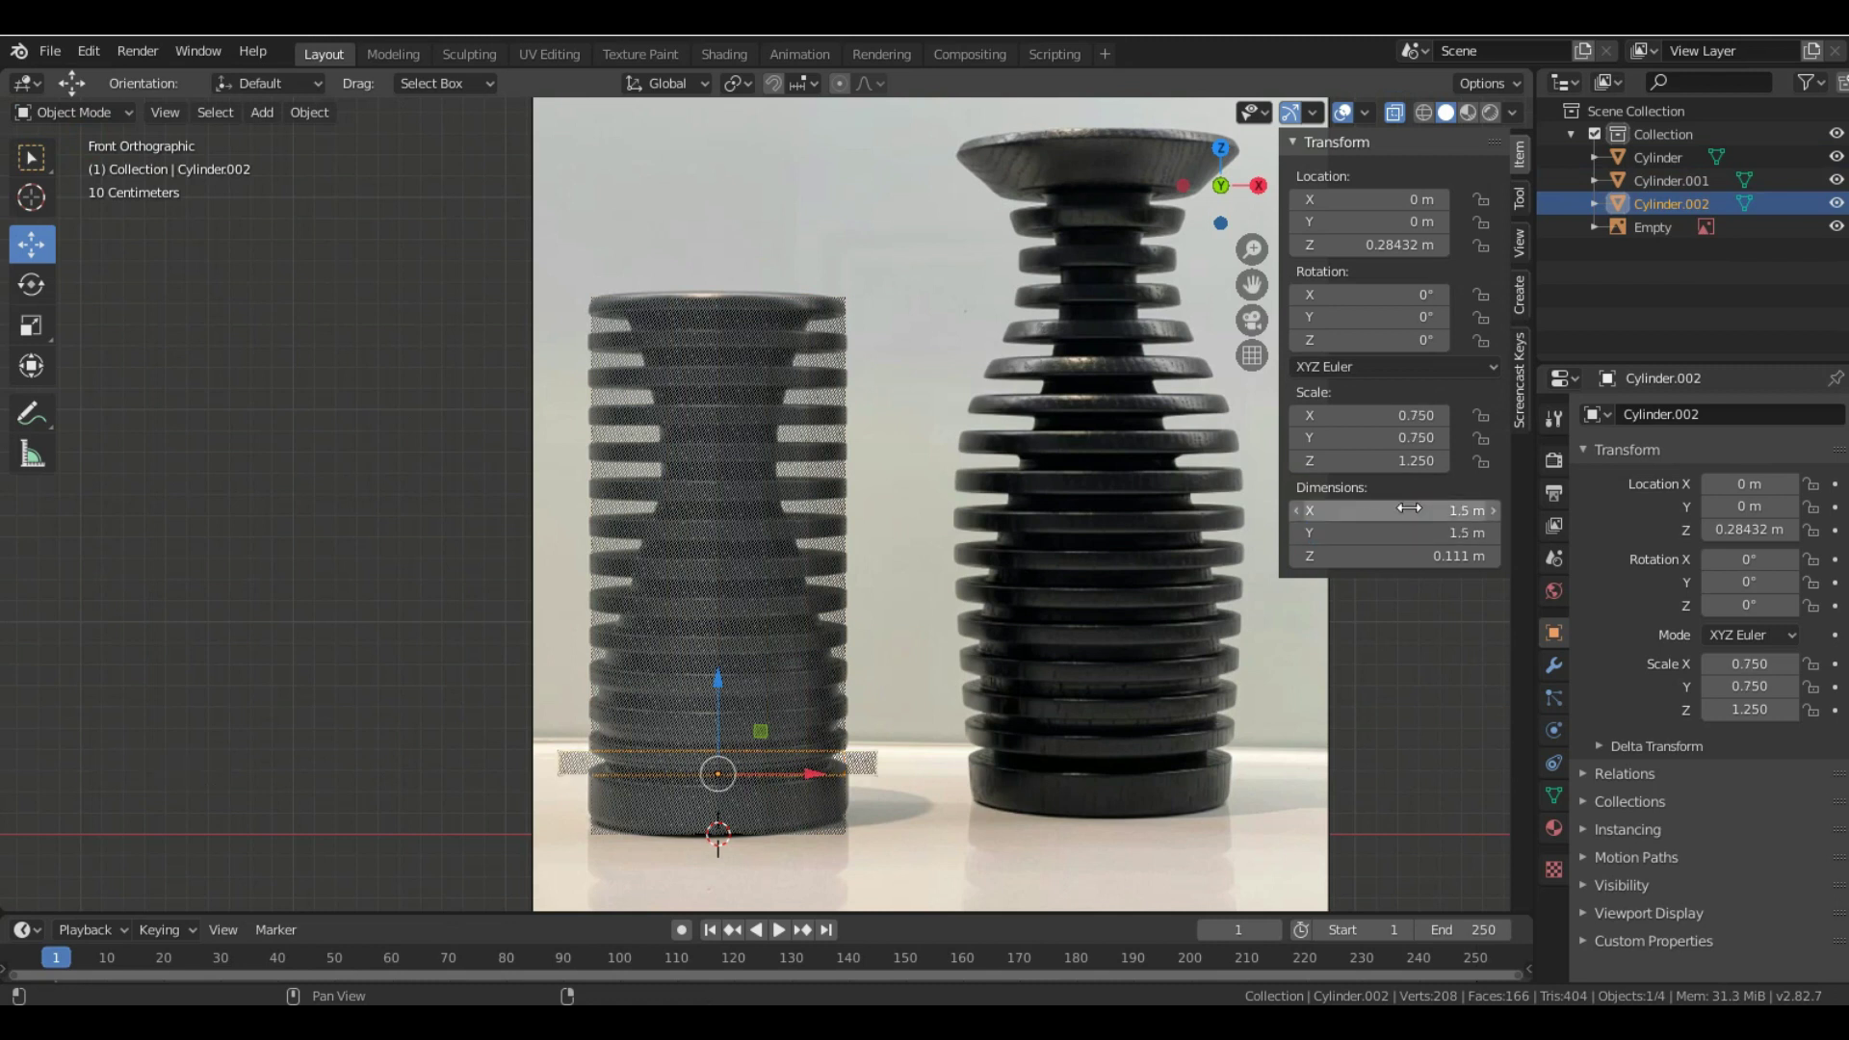
- Inspect the disc around the outer cylinder with X-ray off, and restore the front orthographic view with X-ray on
left_click(1393, 112)
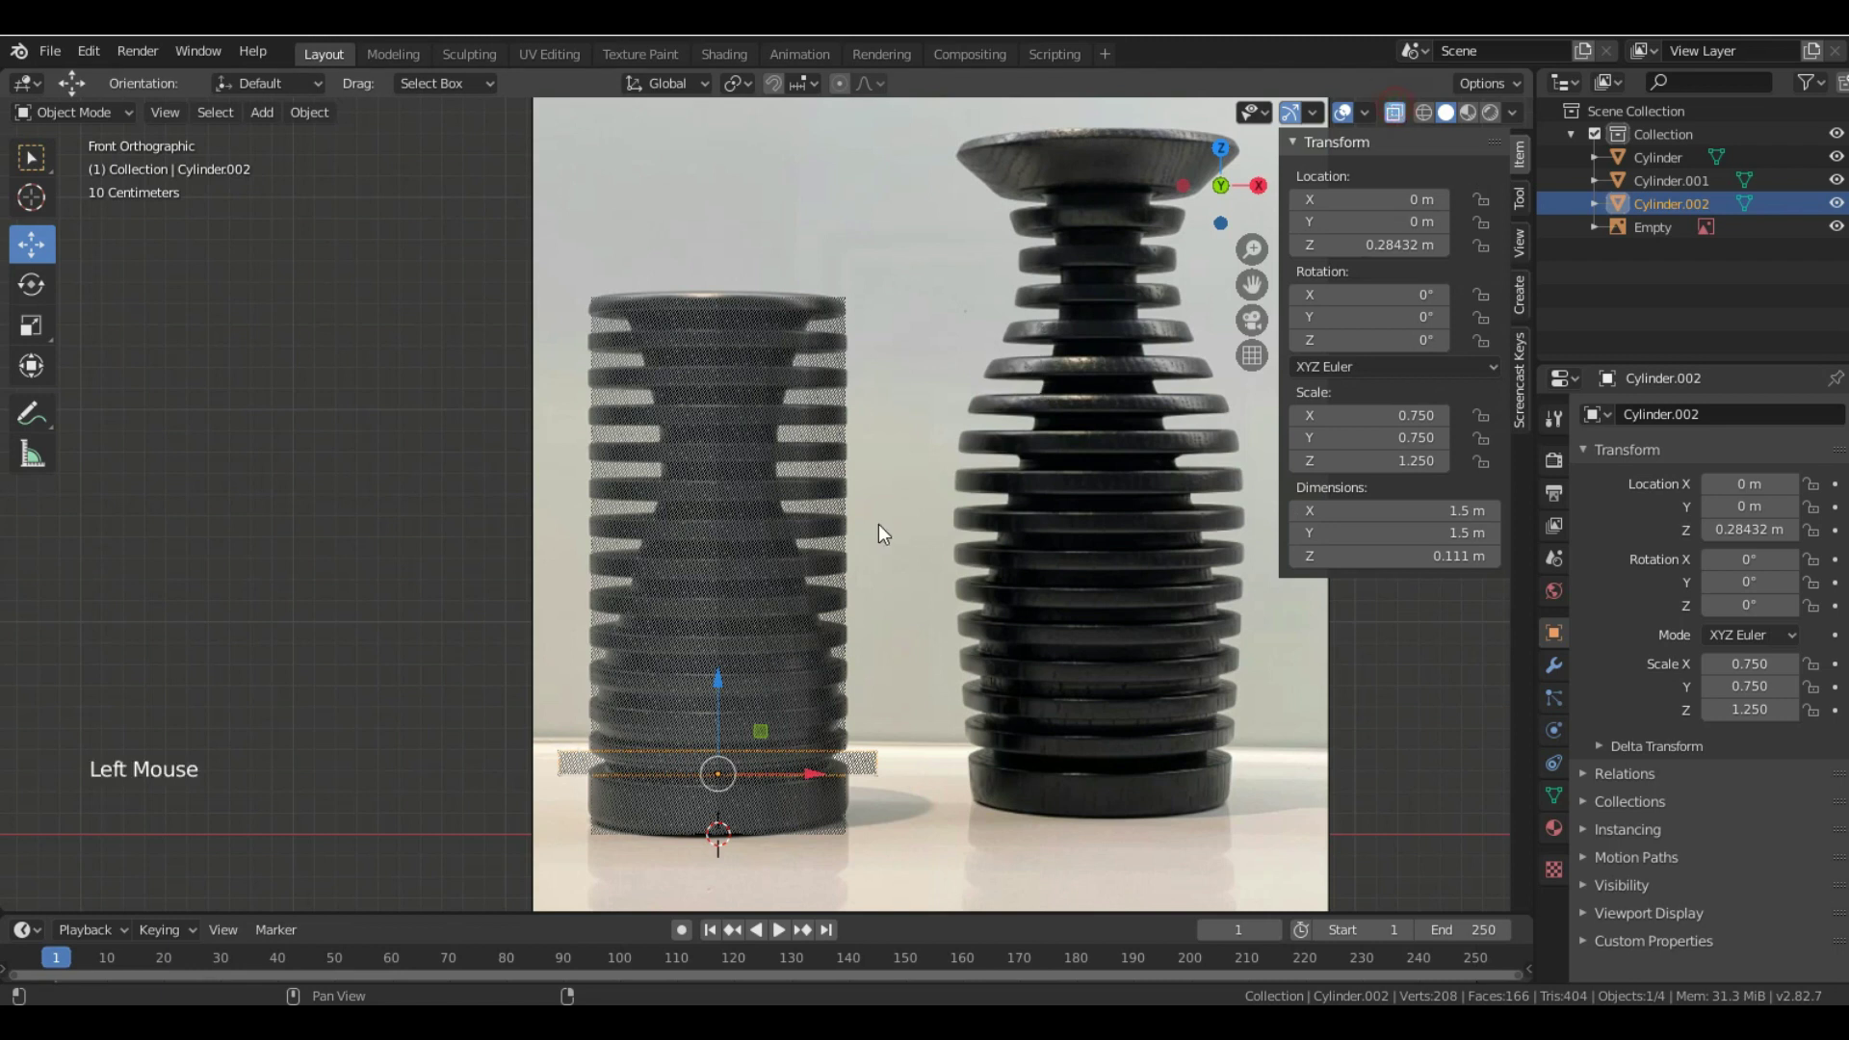
scroll(760, 523, "down", 2)
mouse_move(737, 619)
middle_mouse_down()
mouse_move(860, 621)
mouse_move(732, 615)
mouse_move(738, 599)
middle_mouse_up()
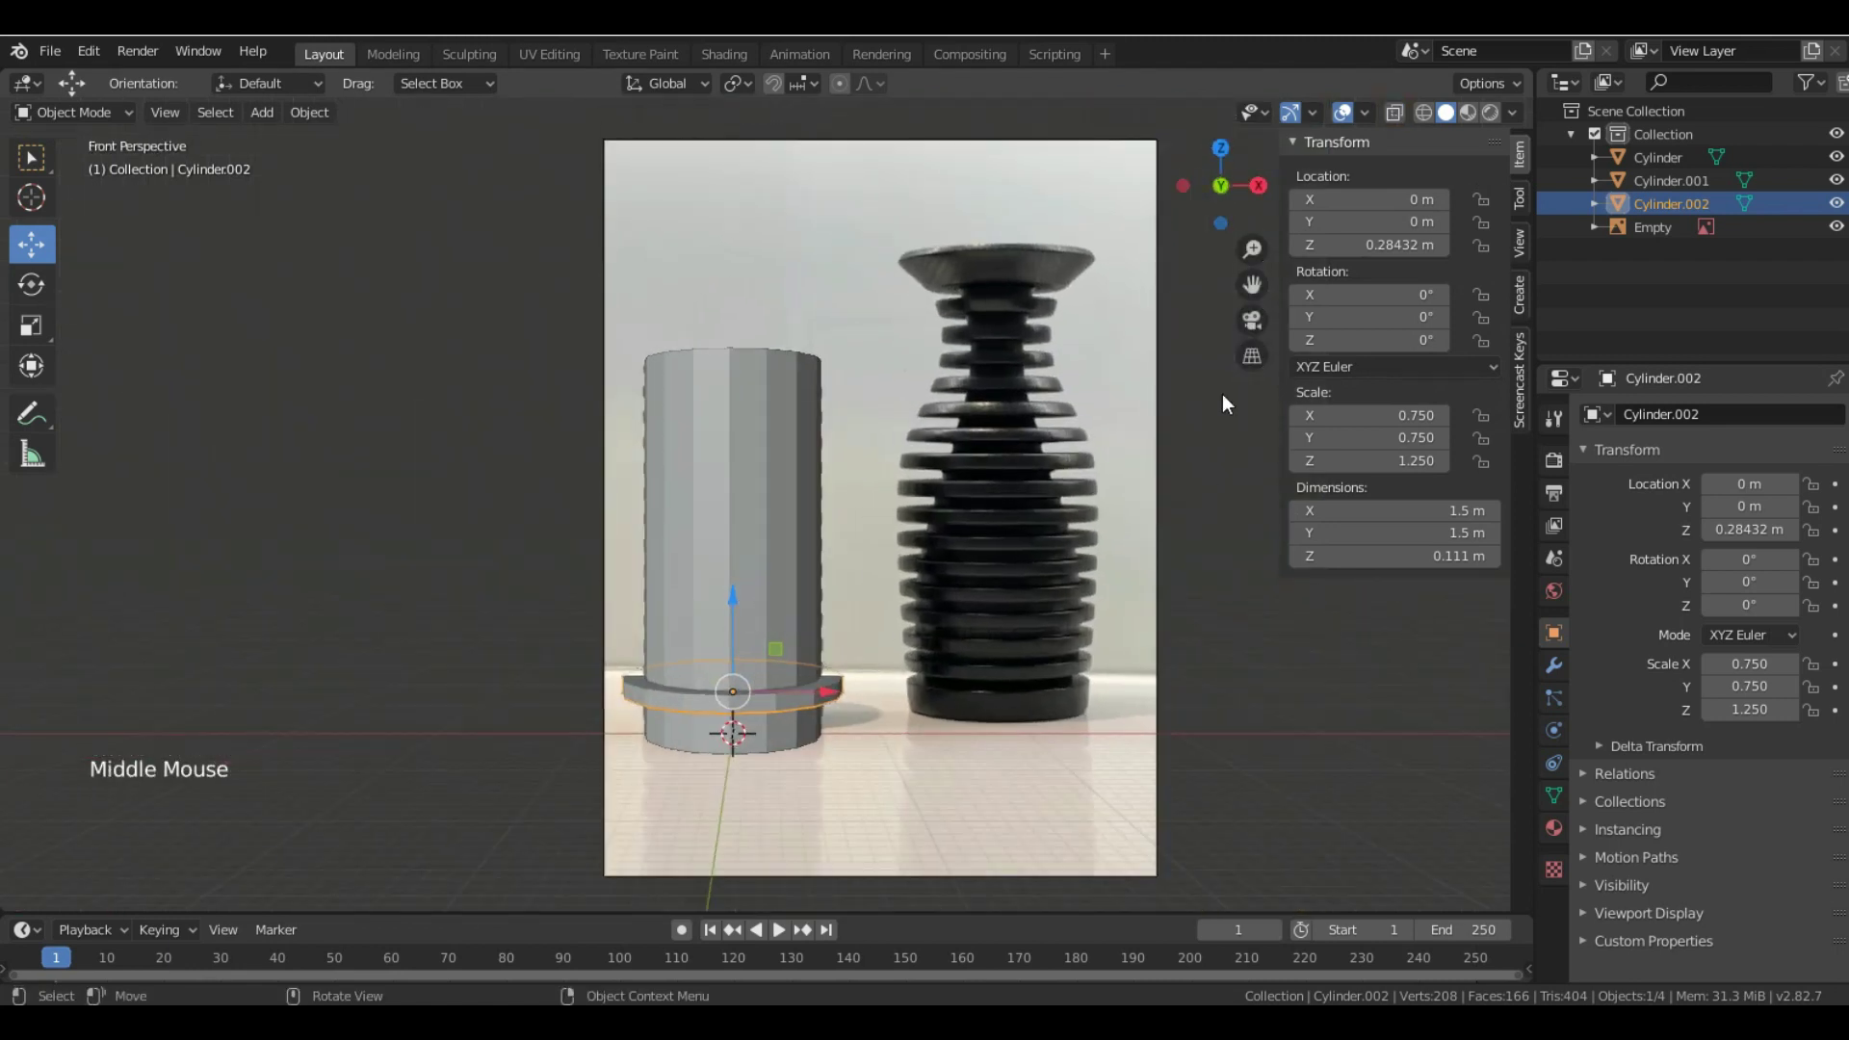
left_click(1252, 355)
left_click(1395, 112)
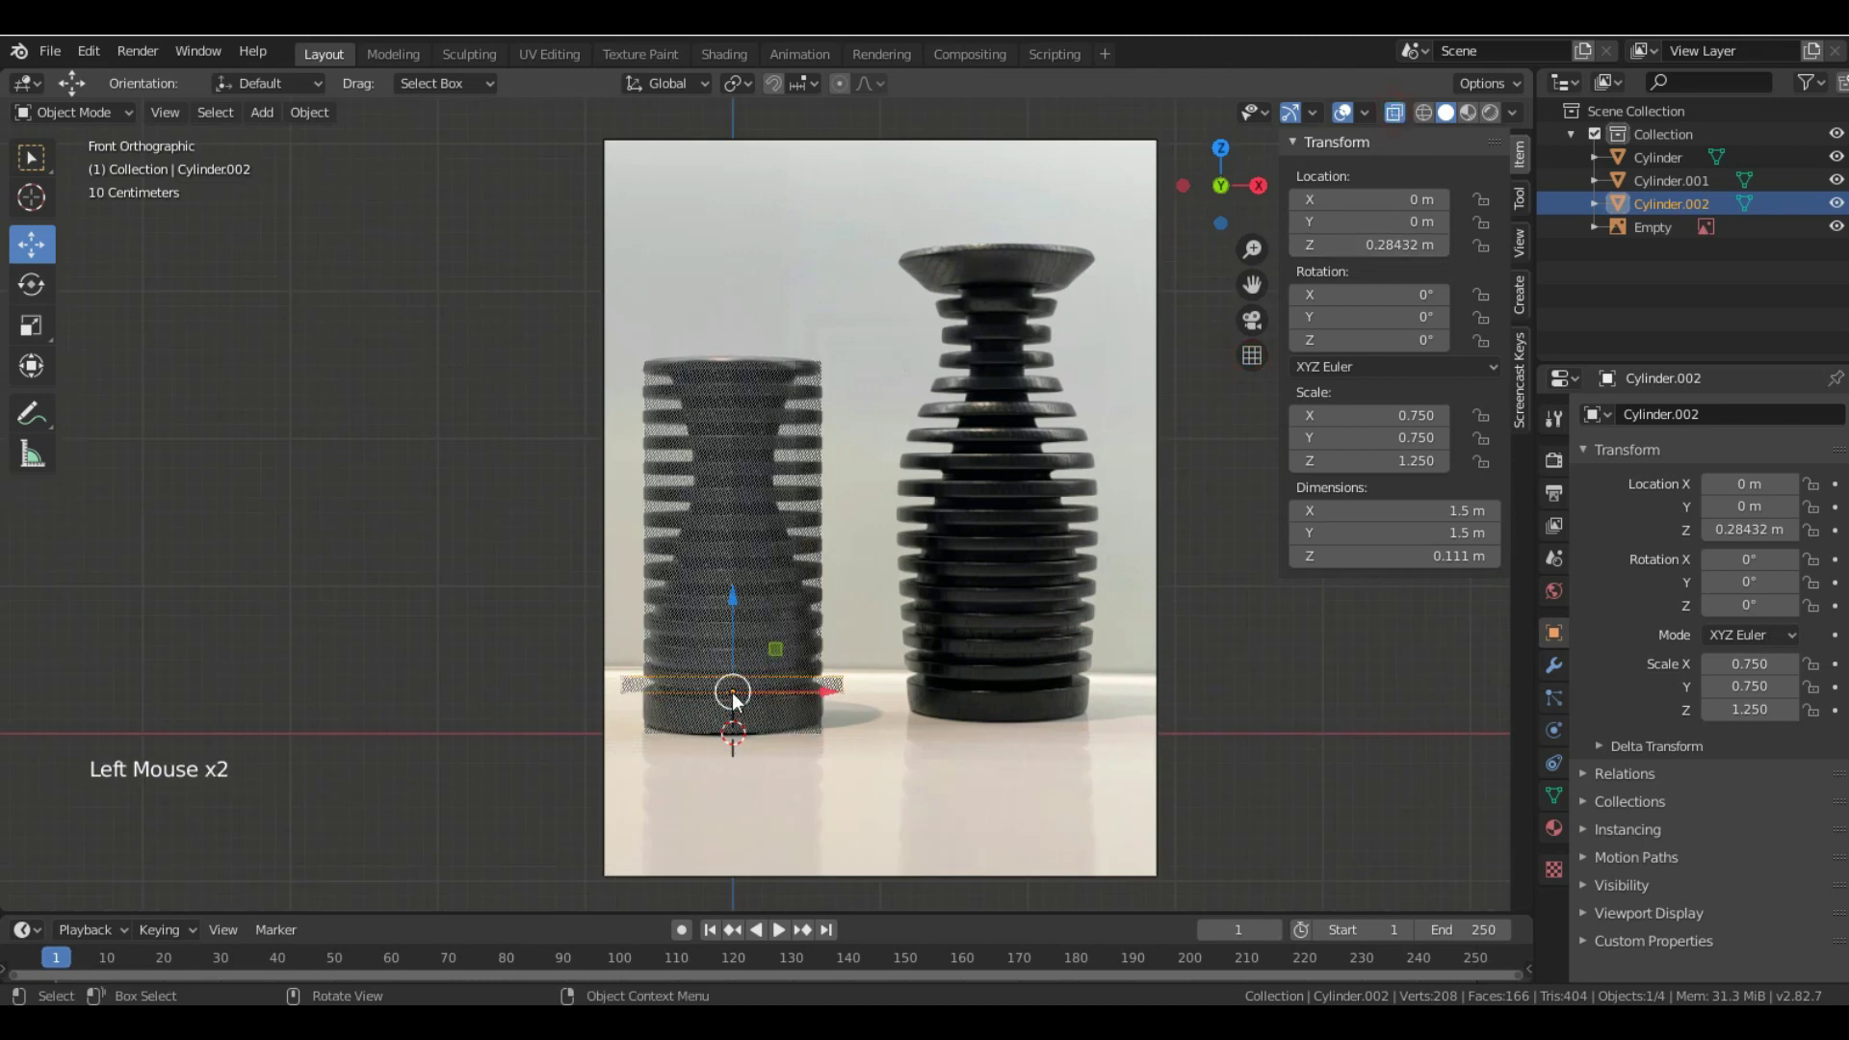
scroll(727, 751, "up", 2)
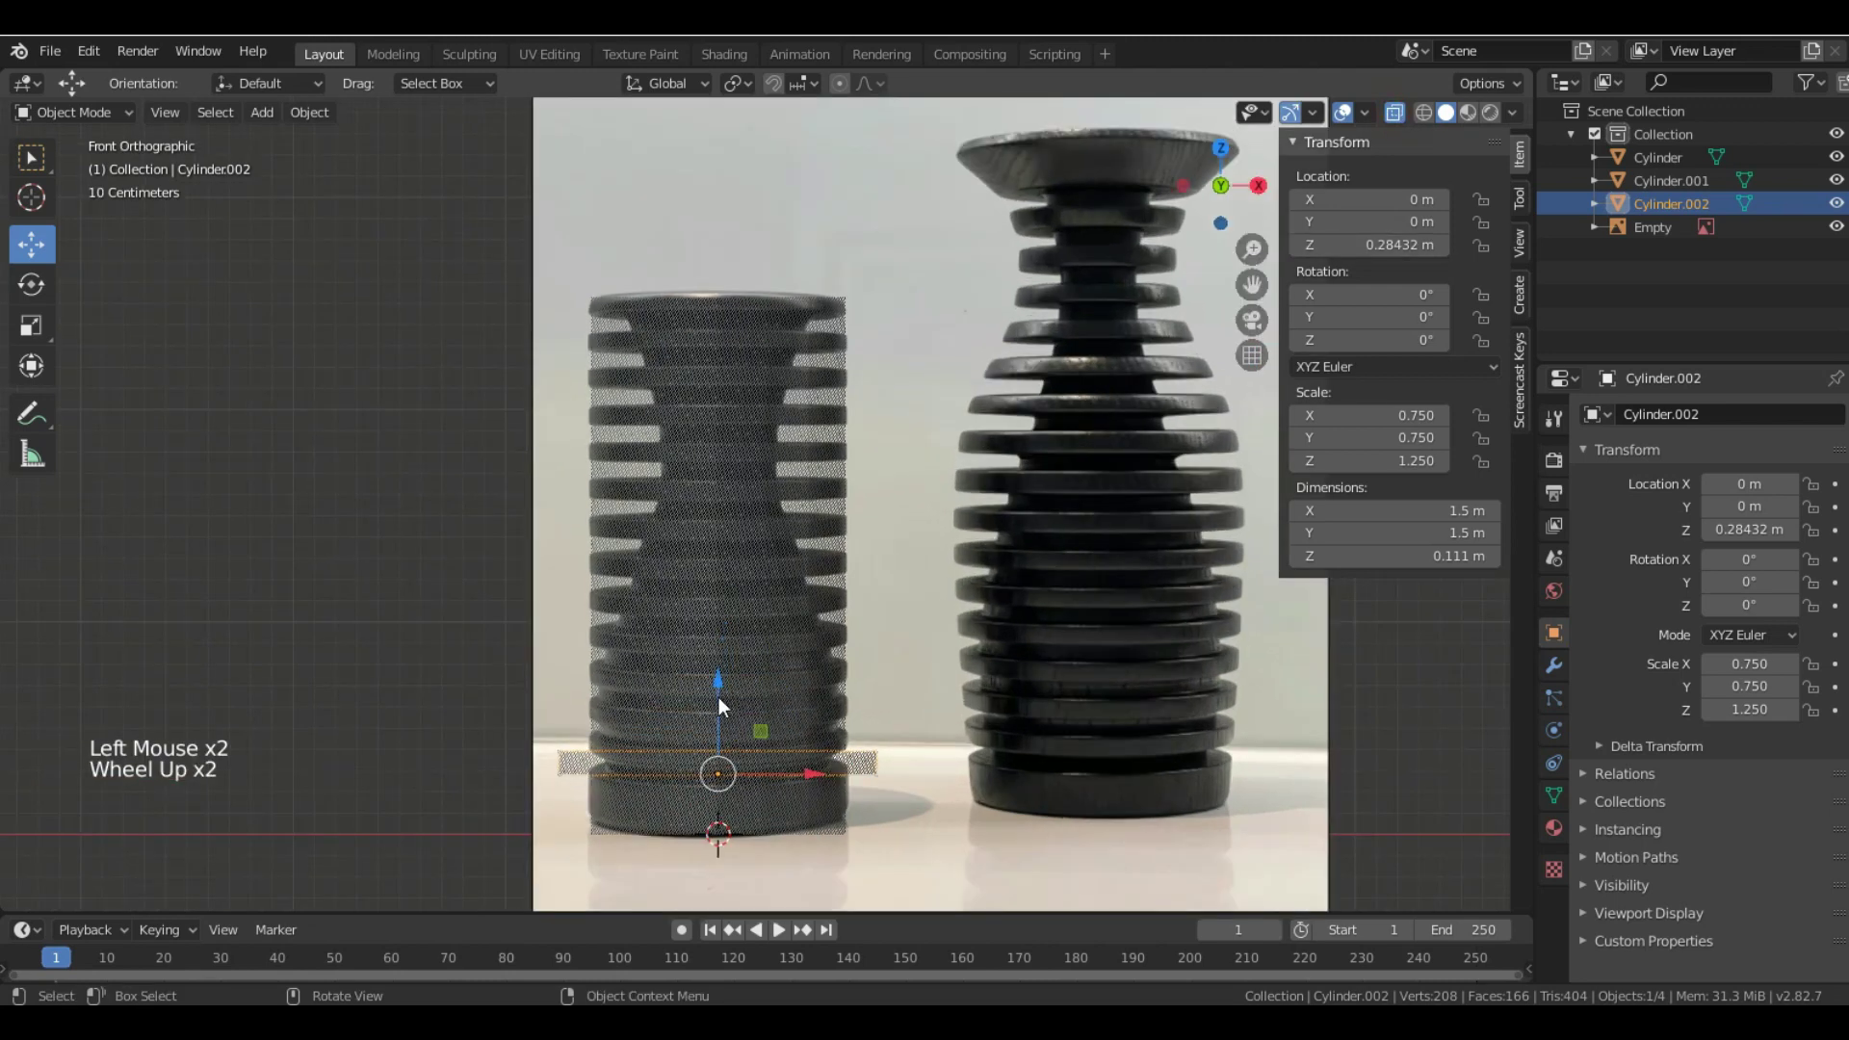
- Duplicate the thin disc, move the copy 0.18 m up along Z, and try to repeat the last action
left_click_drag(725, 700, 720, 662, "shift")
key("ctrl+z")
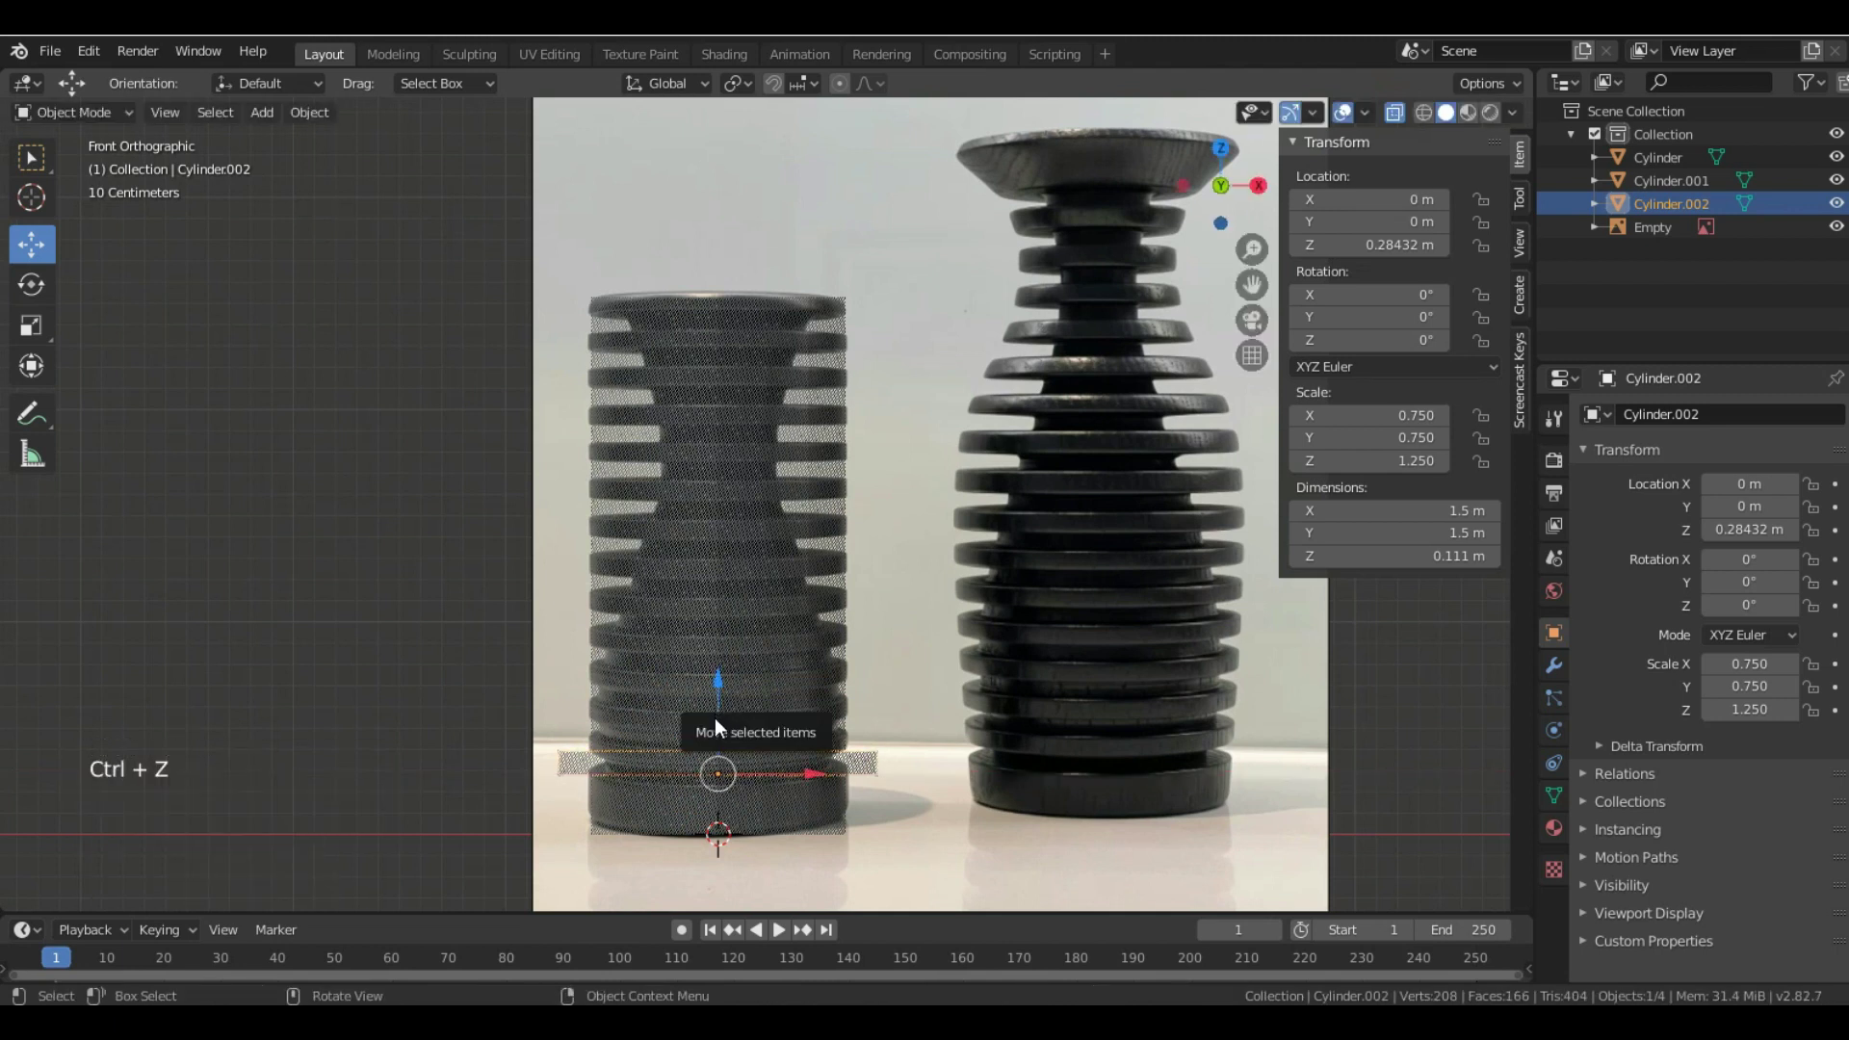
key("shift+d")
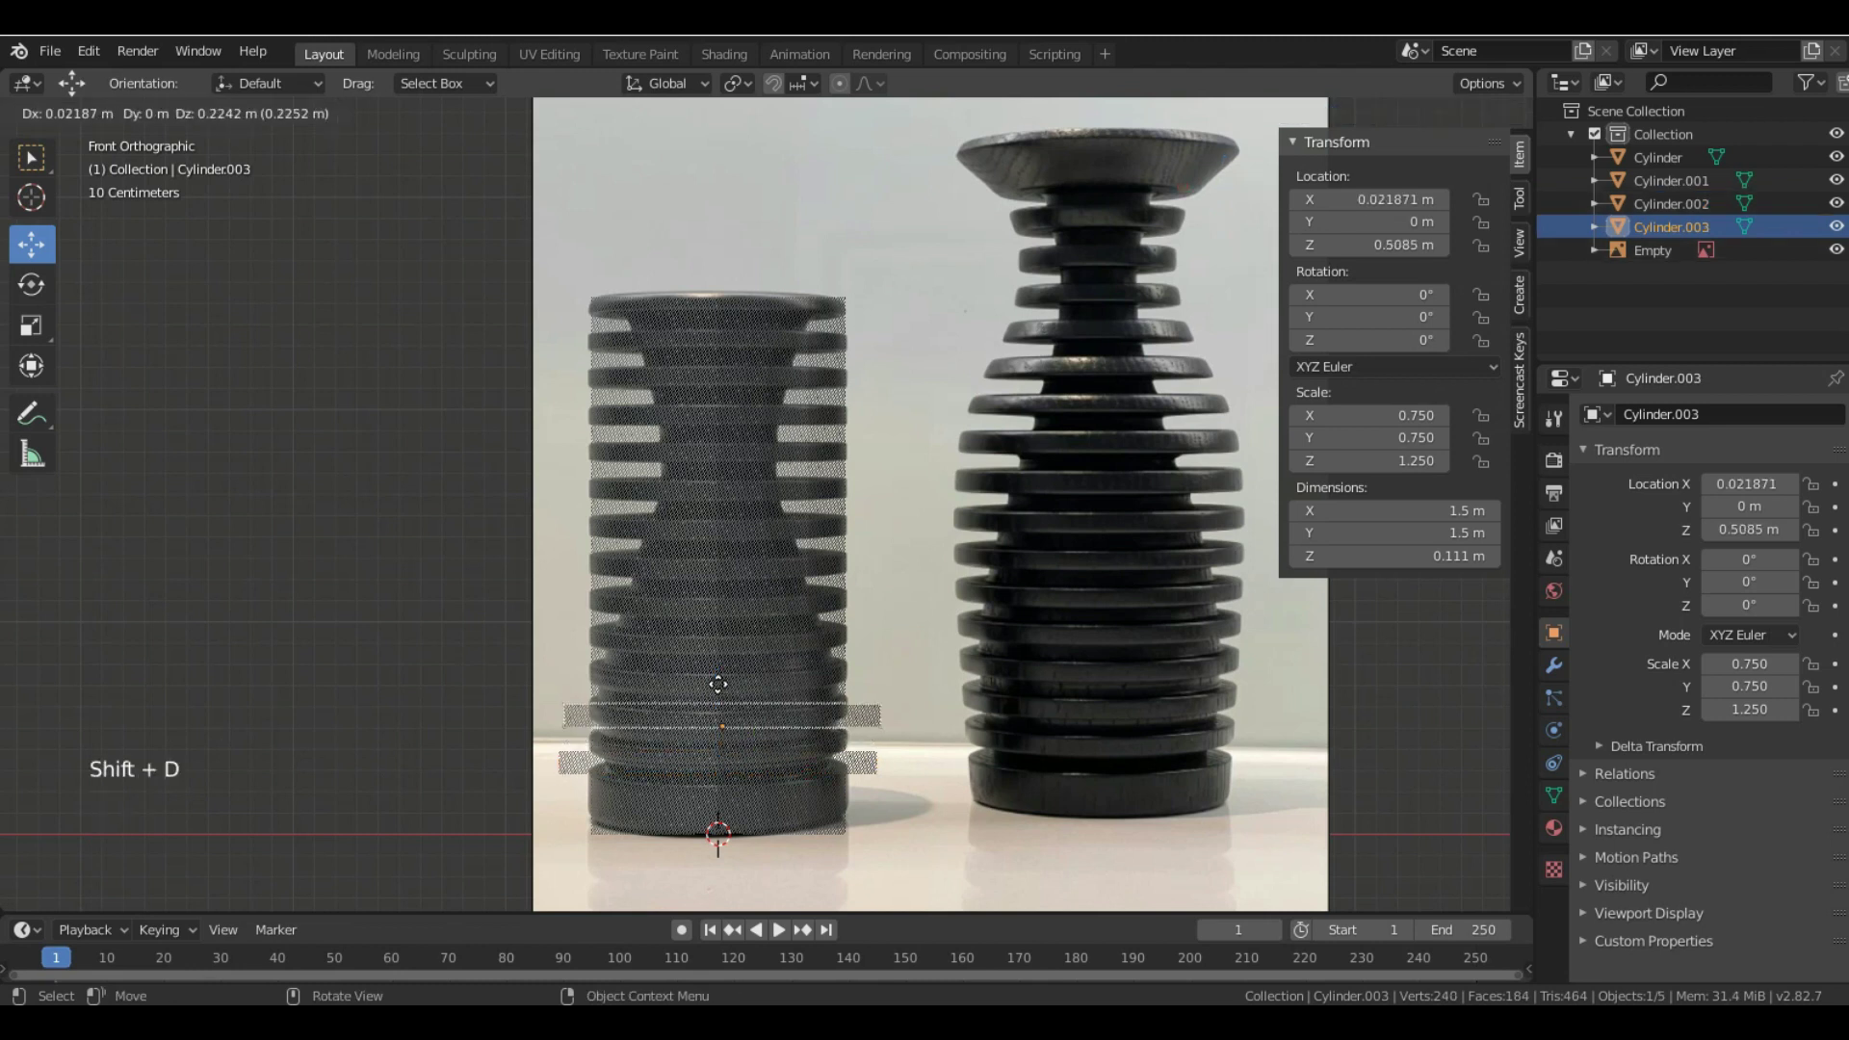
right_click(717, 686)
left_click_drag(717, 697, 703, 639)
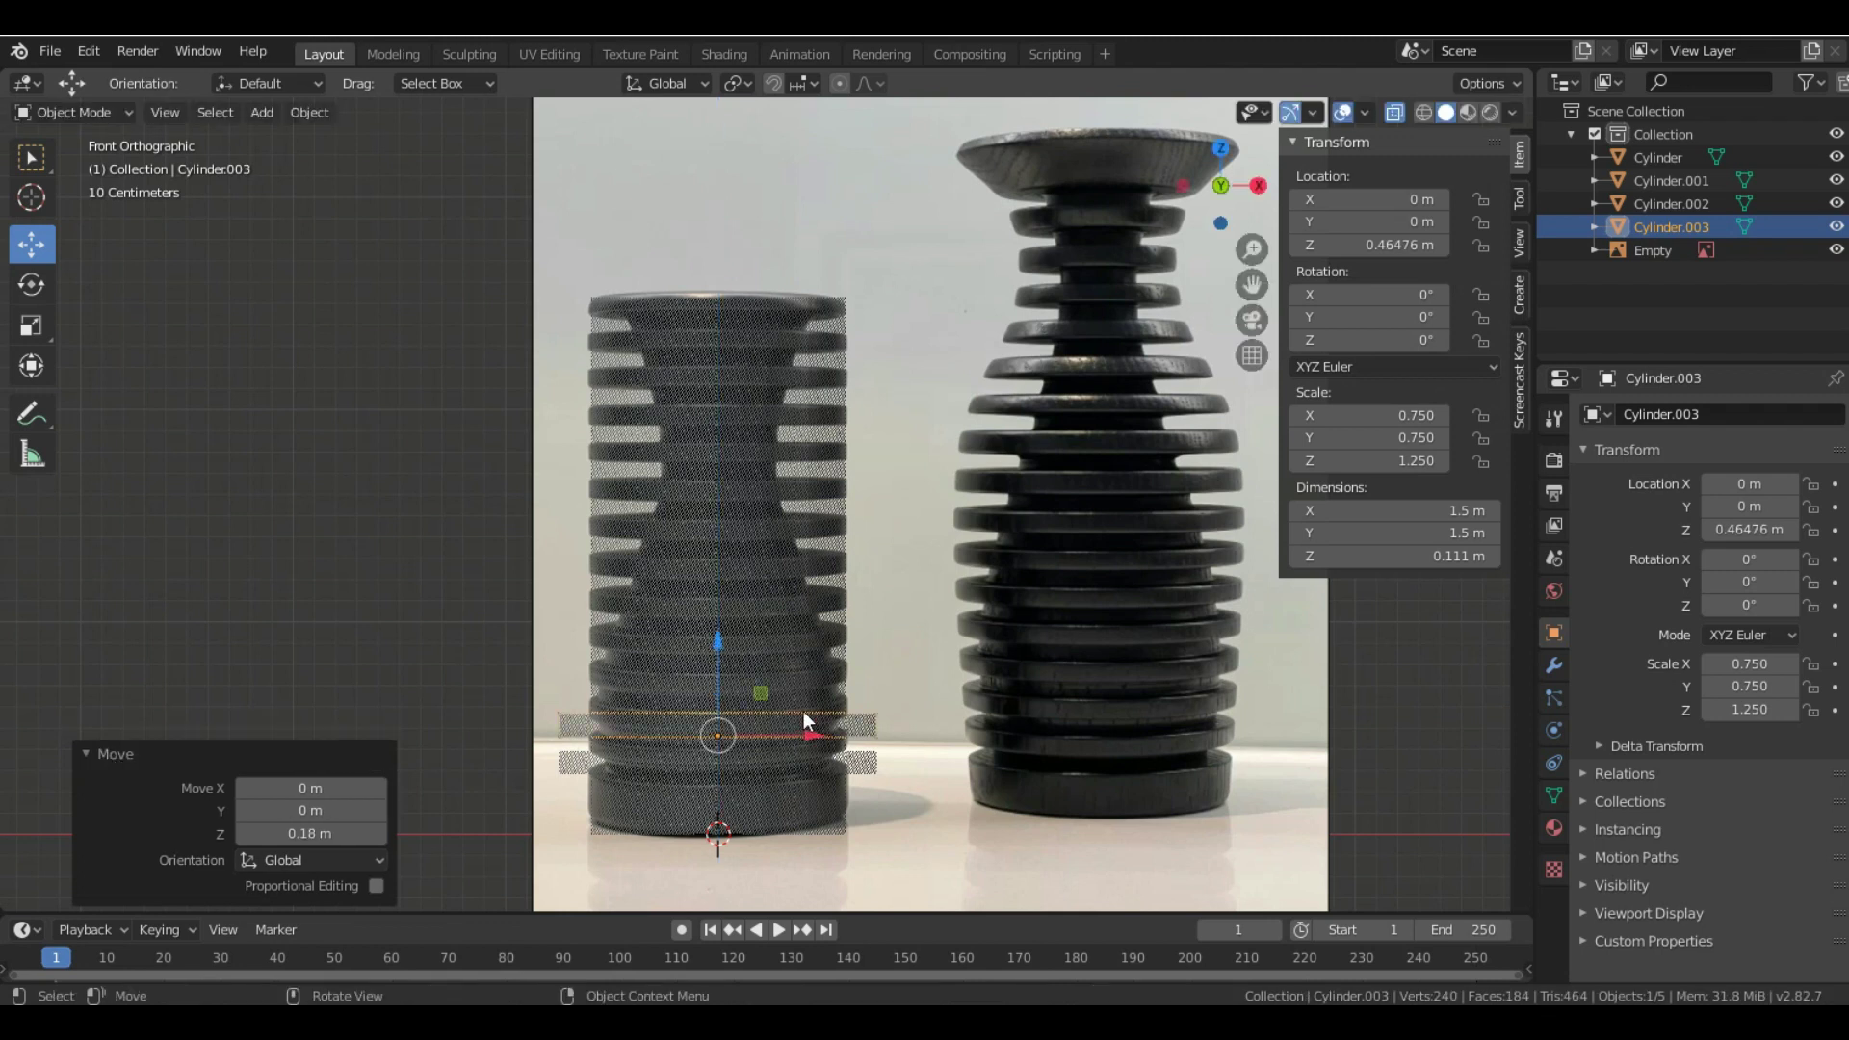
key("ctrl+r")
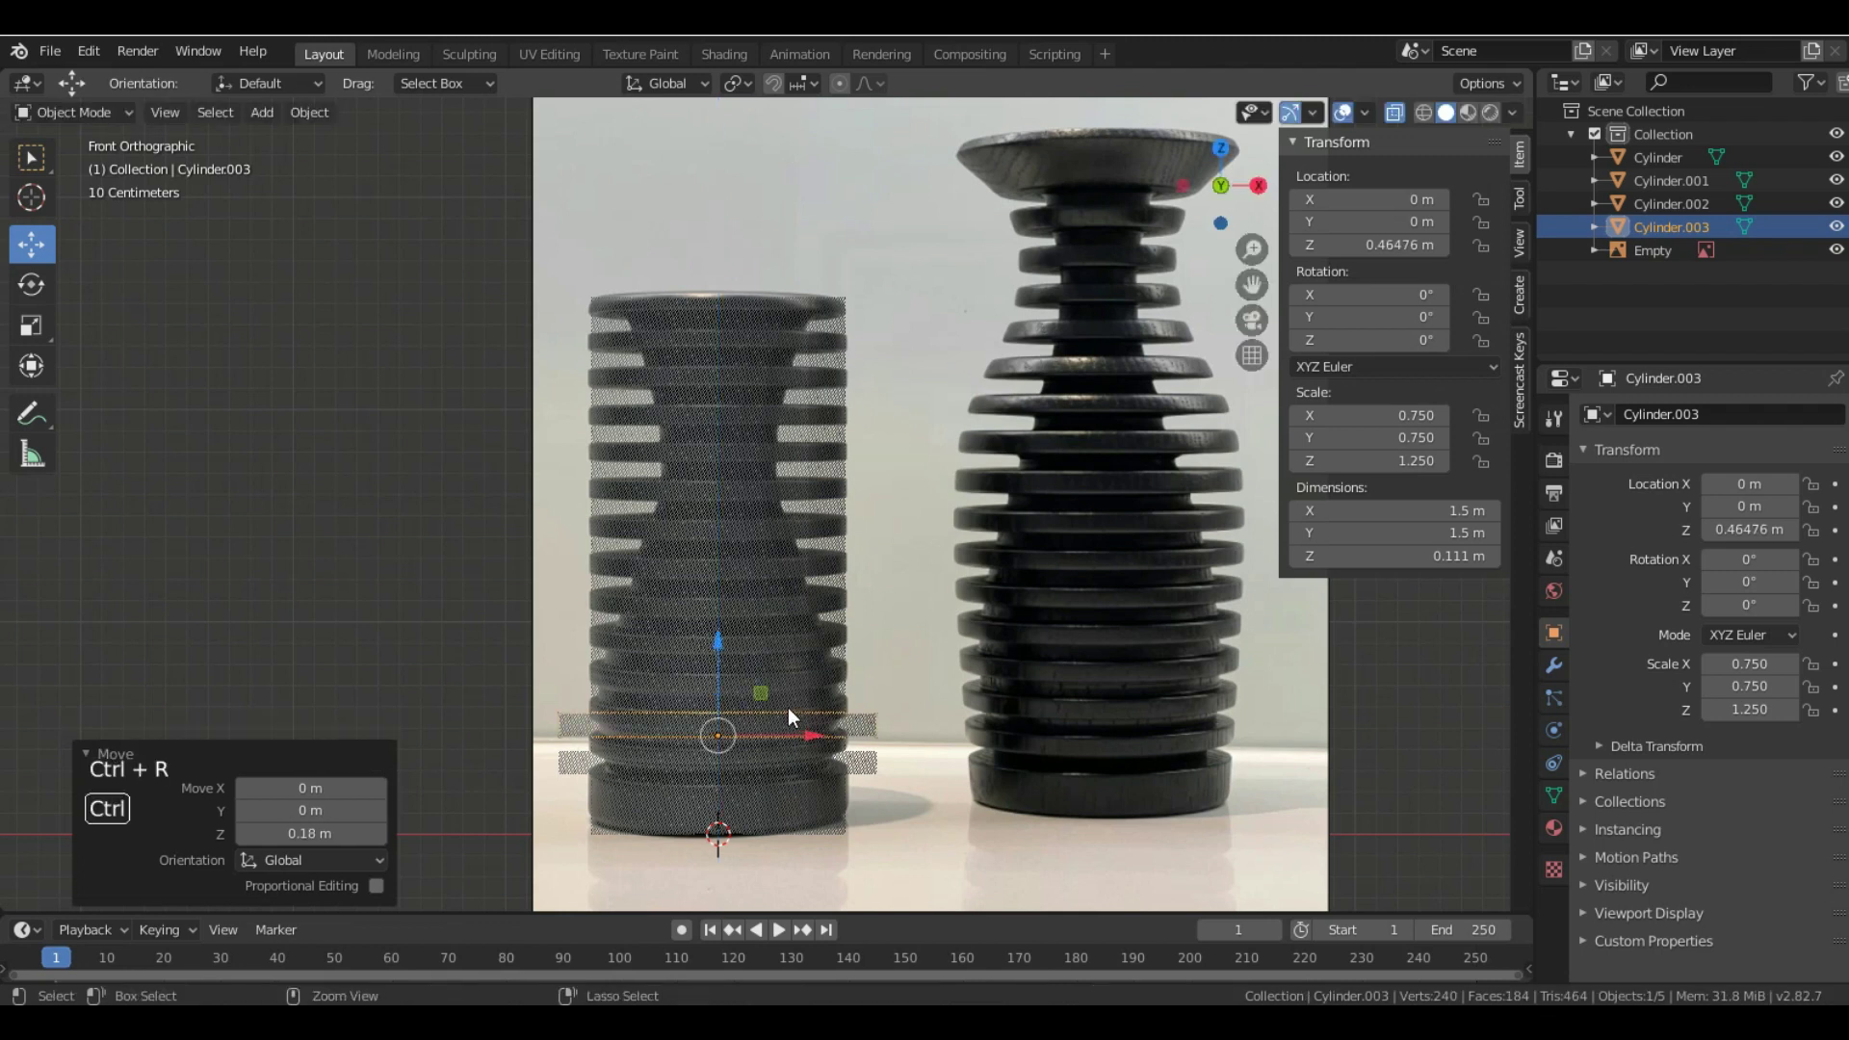
key("ctrl+shift+r")
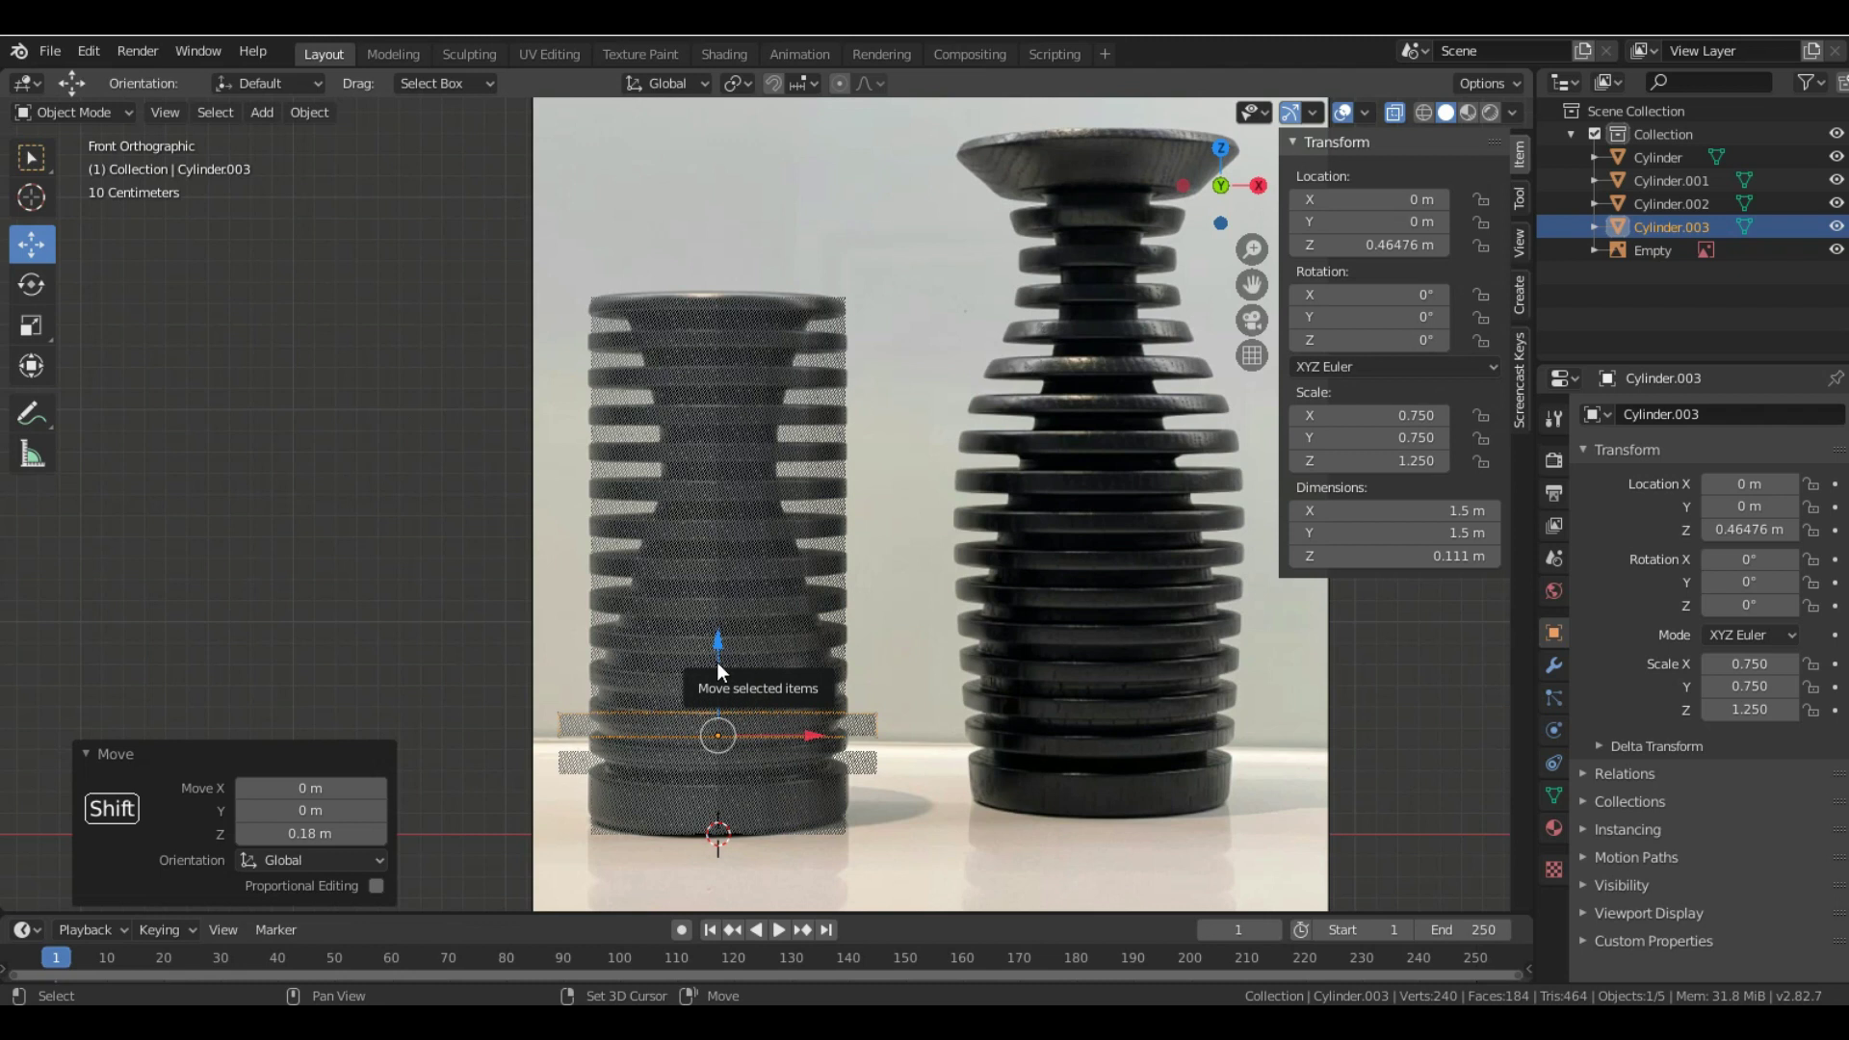
- Try a further disc duplicate 0.1 m higher along Z, and undo it together with the previous 0.18 m move
key("shift+d")
key("ctrl")
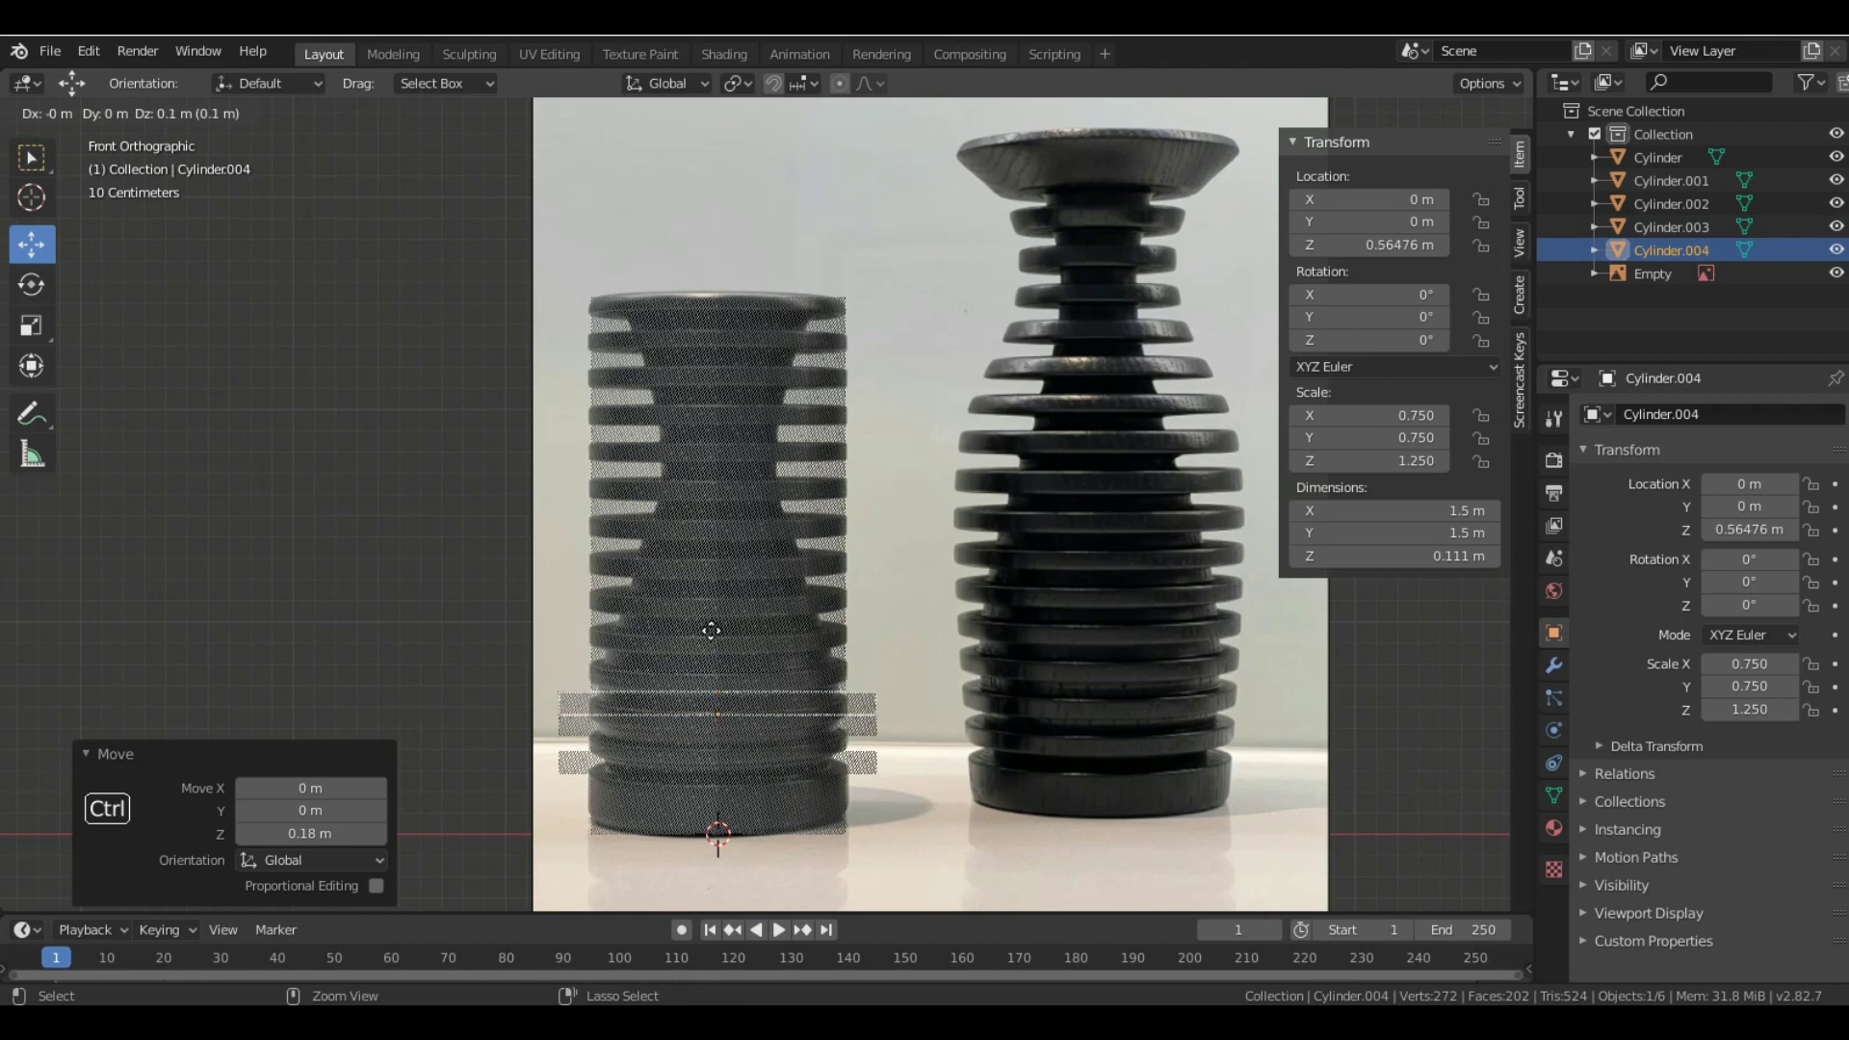
left_click(716, 641, "ctrl")
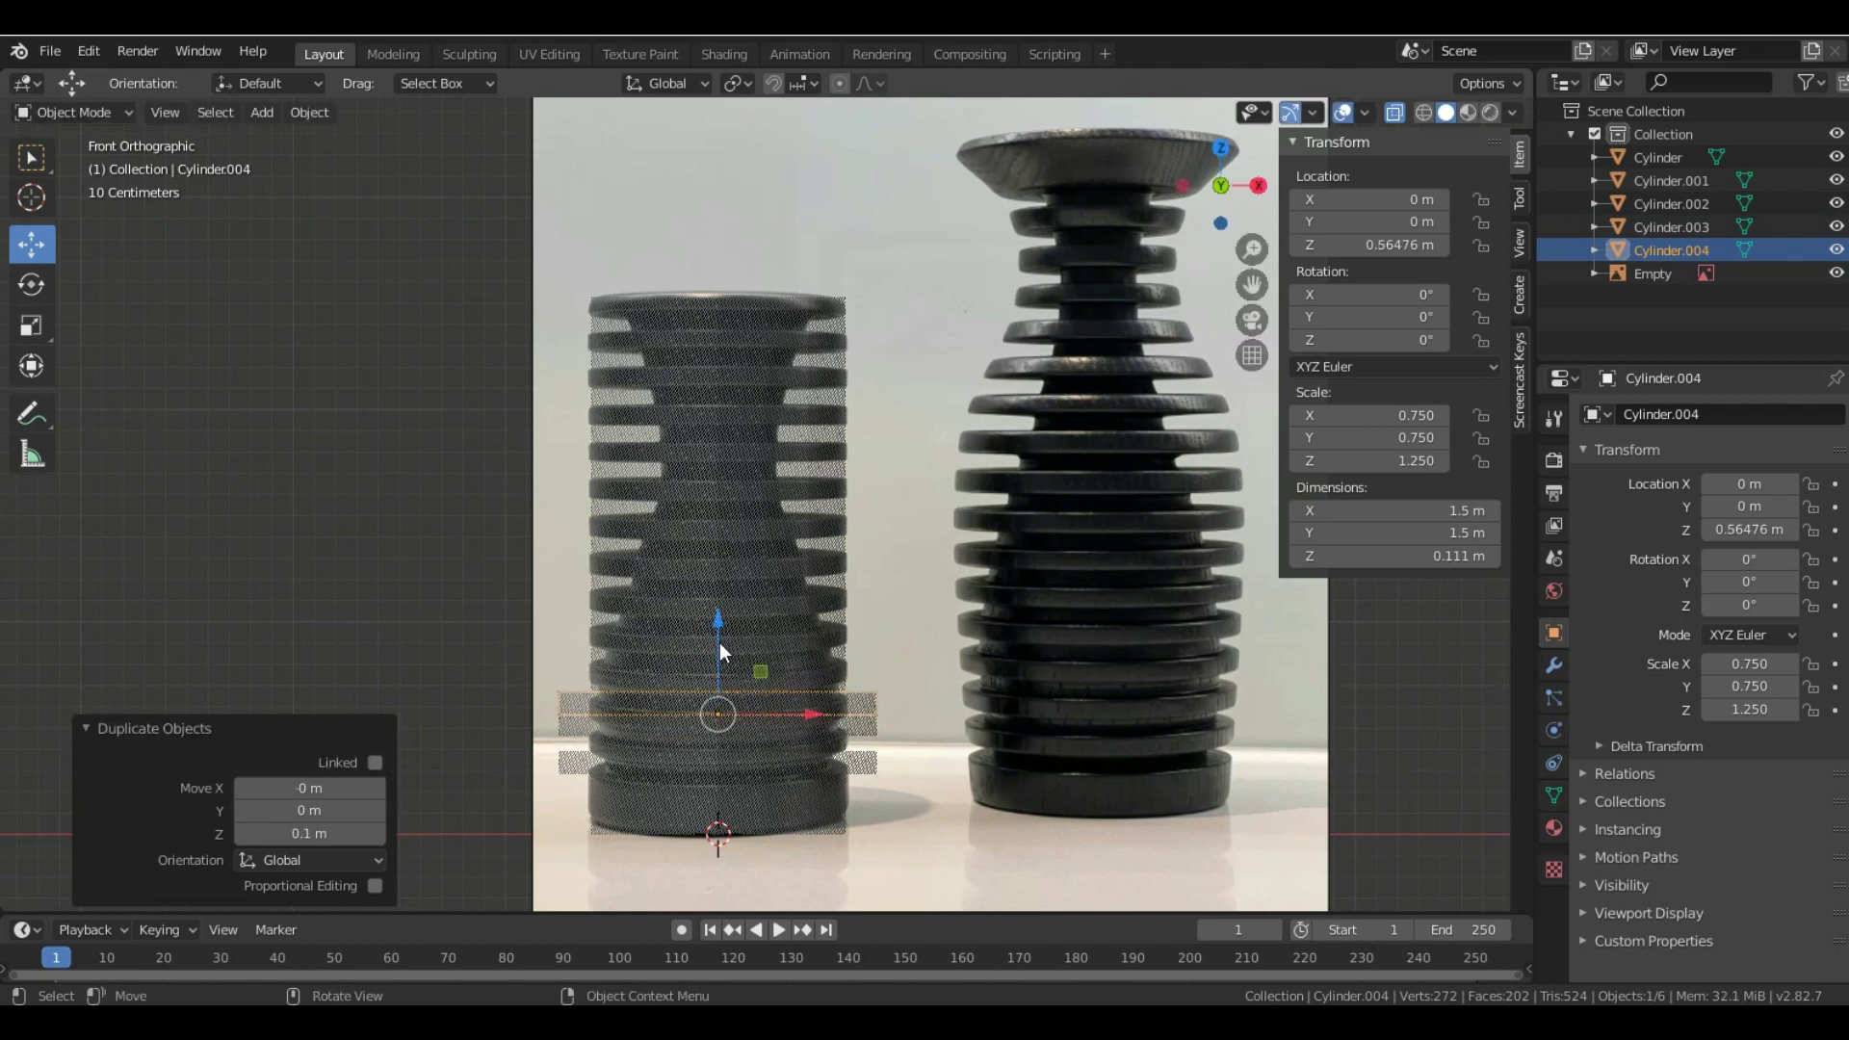
key("ctrl+z")
key("ctrl+z")
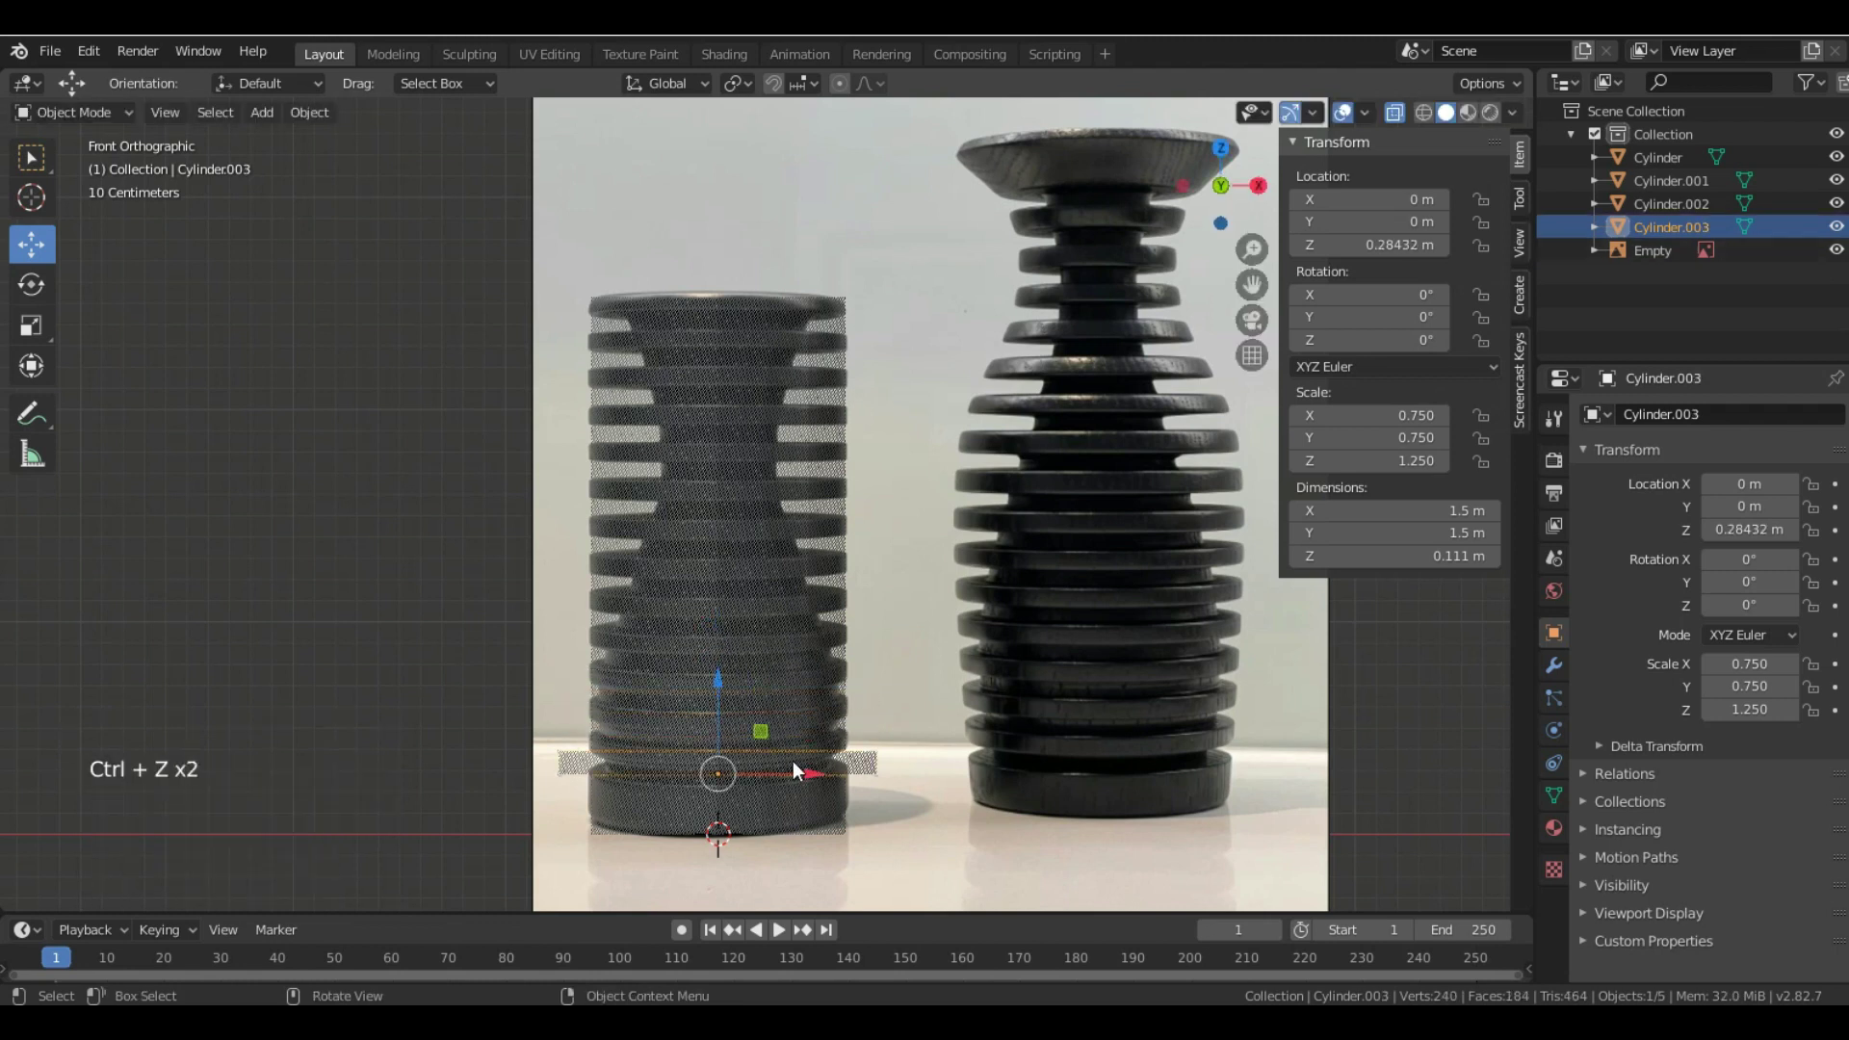
- Duplicate the thin disc with the copy placed exactly 0.2 m higher along Z
key("shift+d")
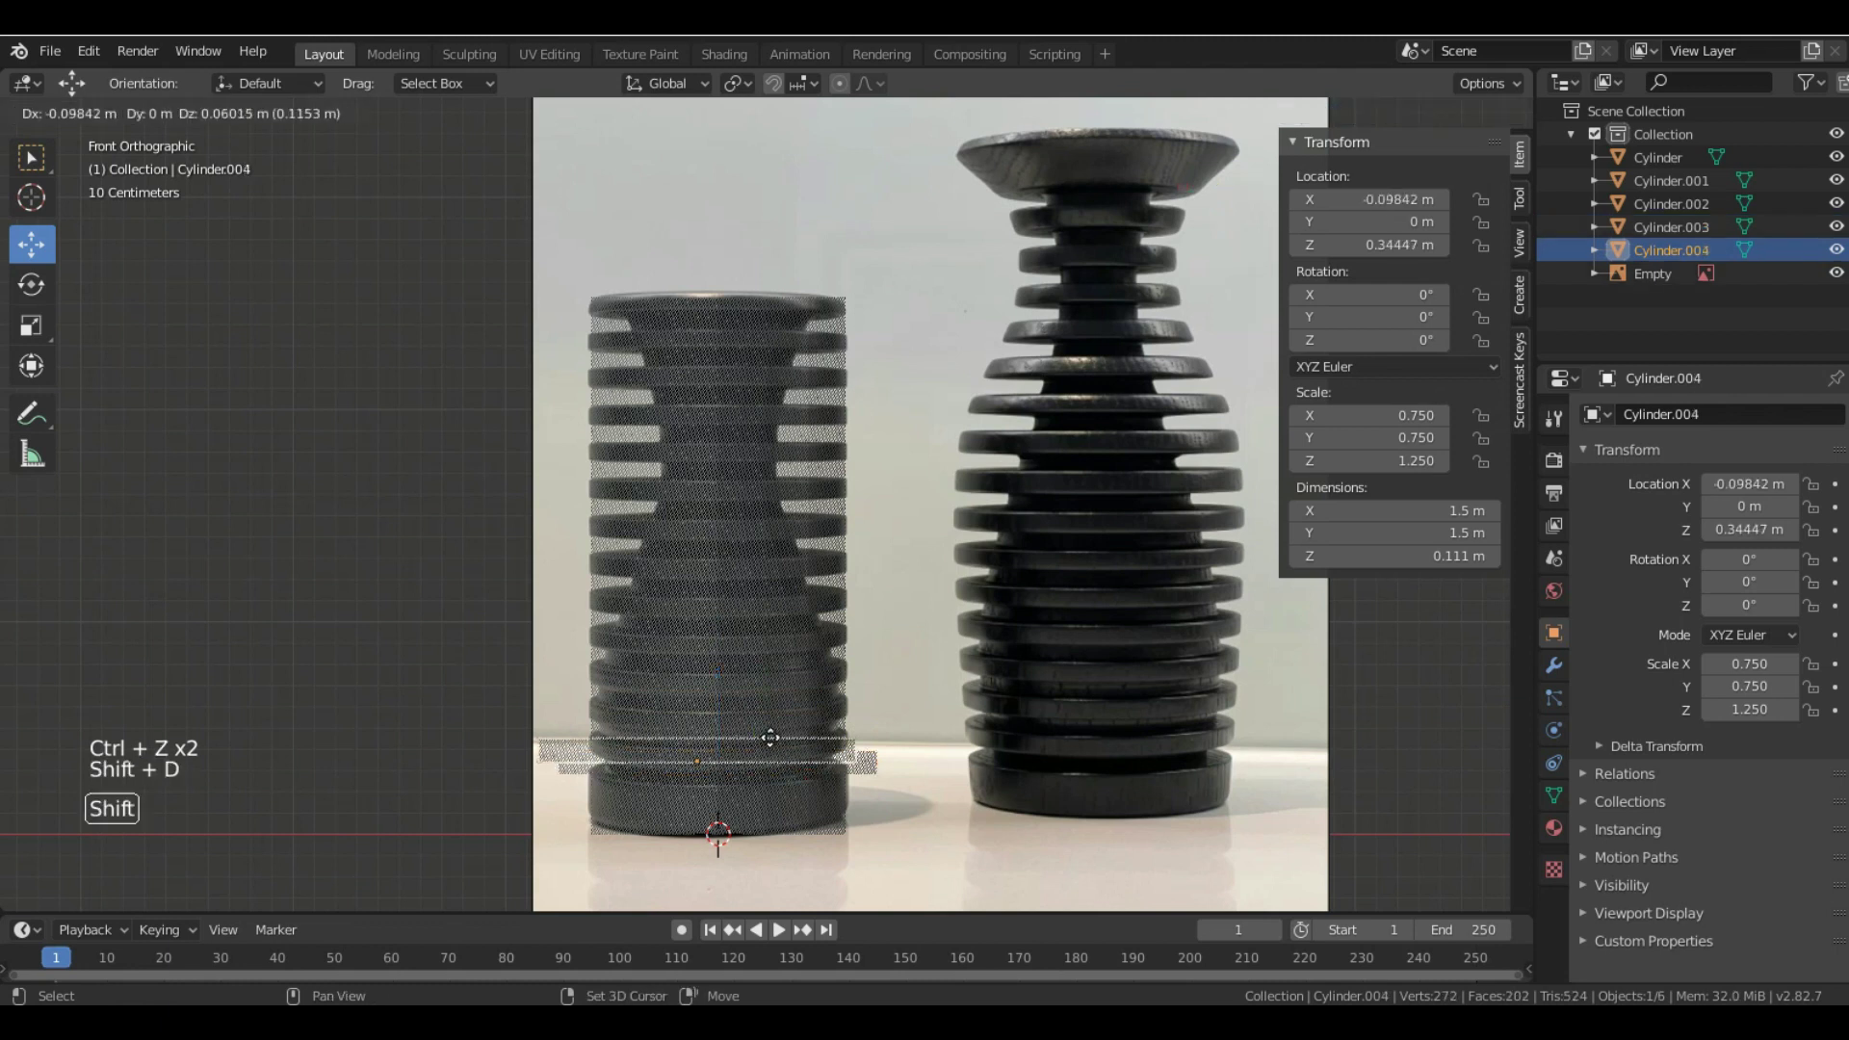
key("ctrl")
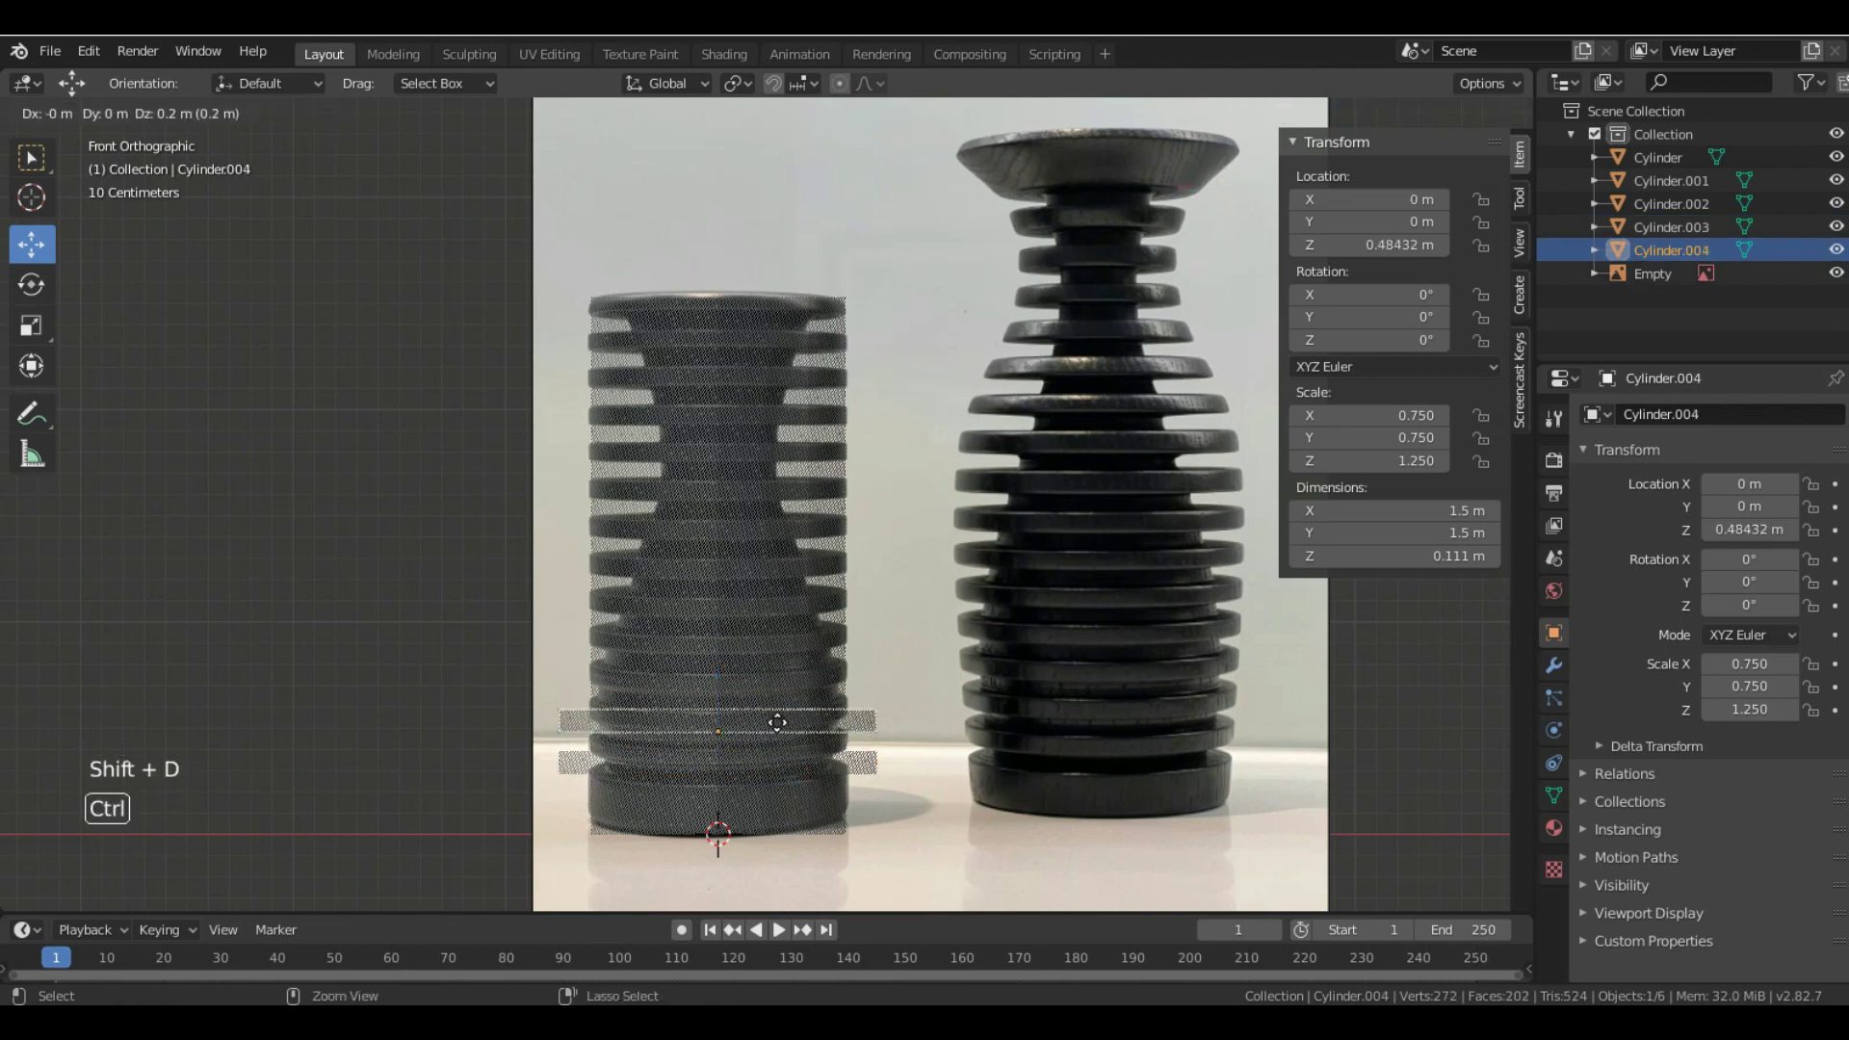
left_click(776, 725)
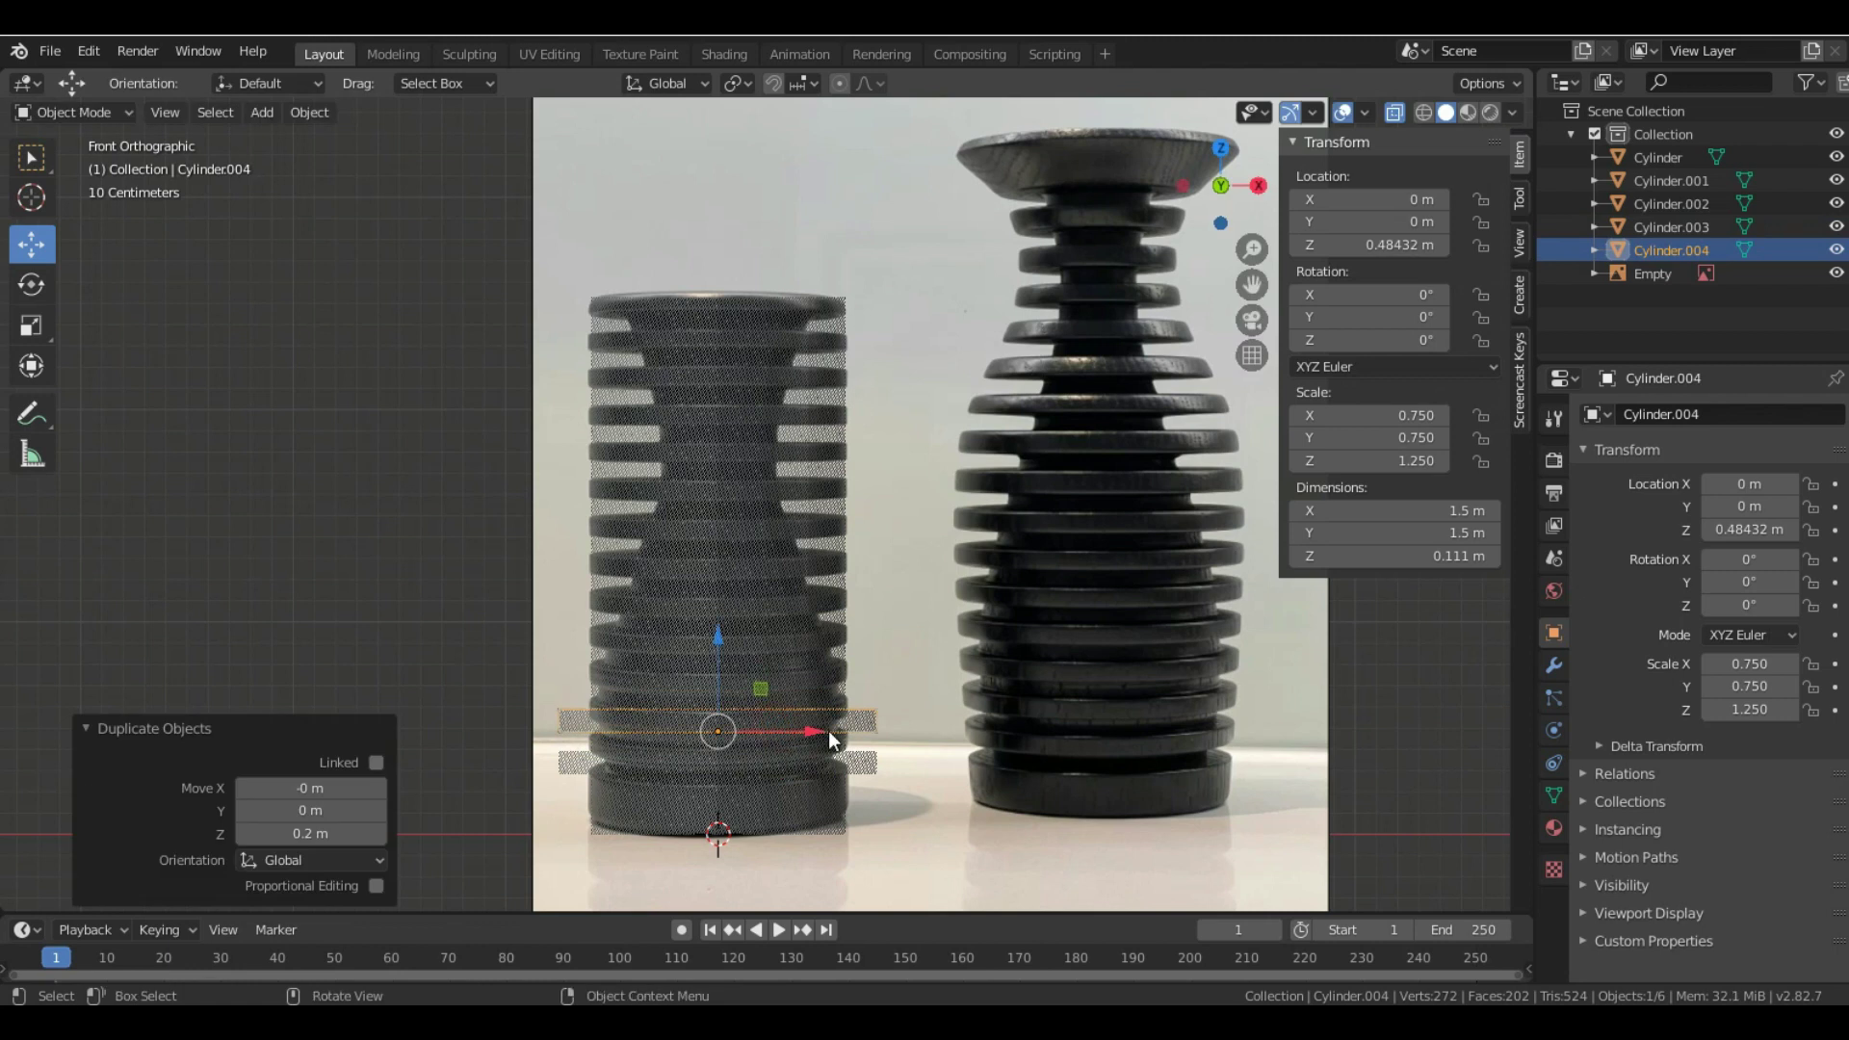
- Repeat the 0.2 m upward disc duplication nine times to continue the evenly spaced stack to just below the outer cylinder's top
key("shift+ctrl")
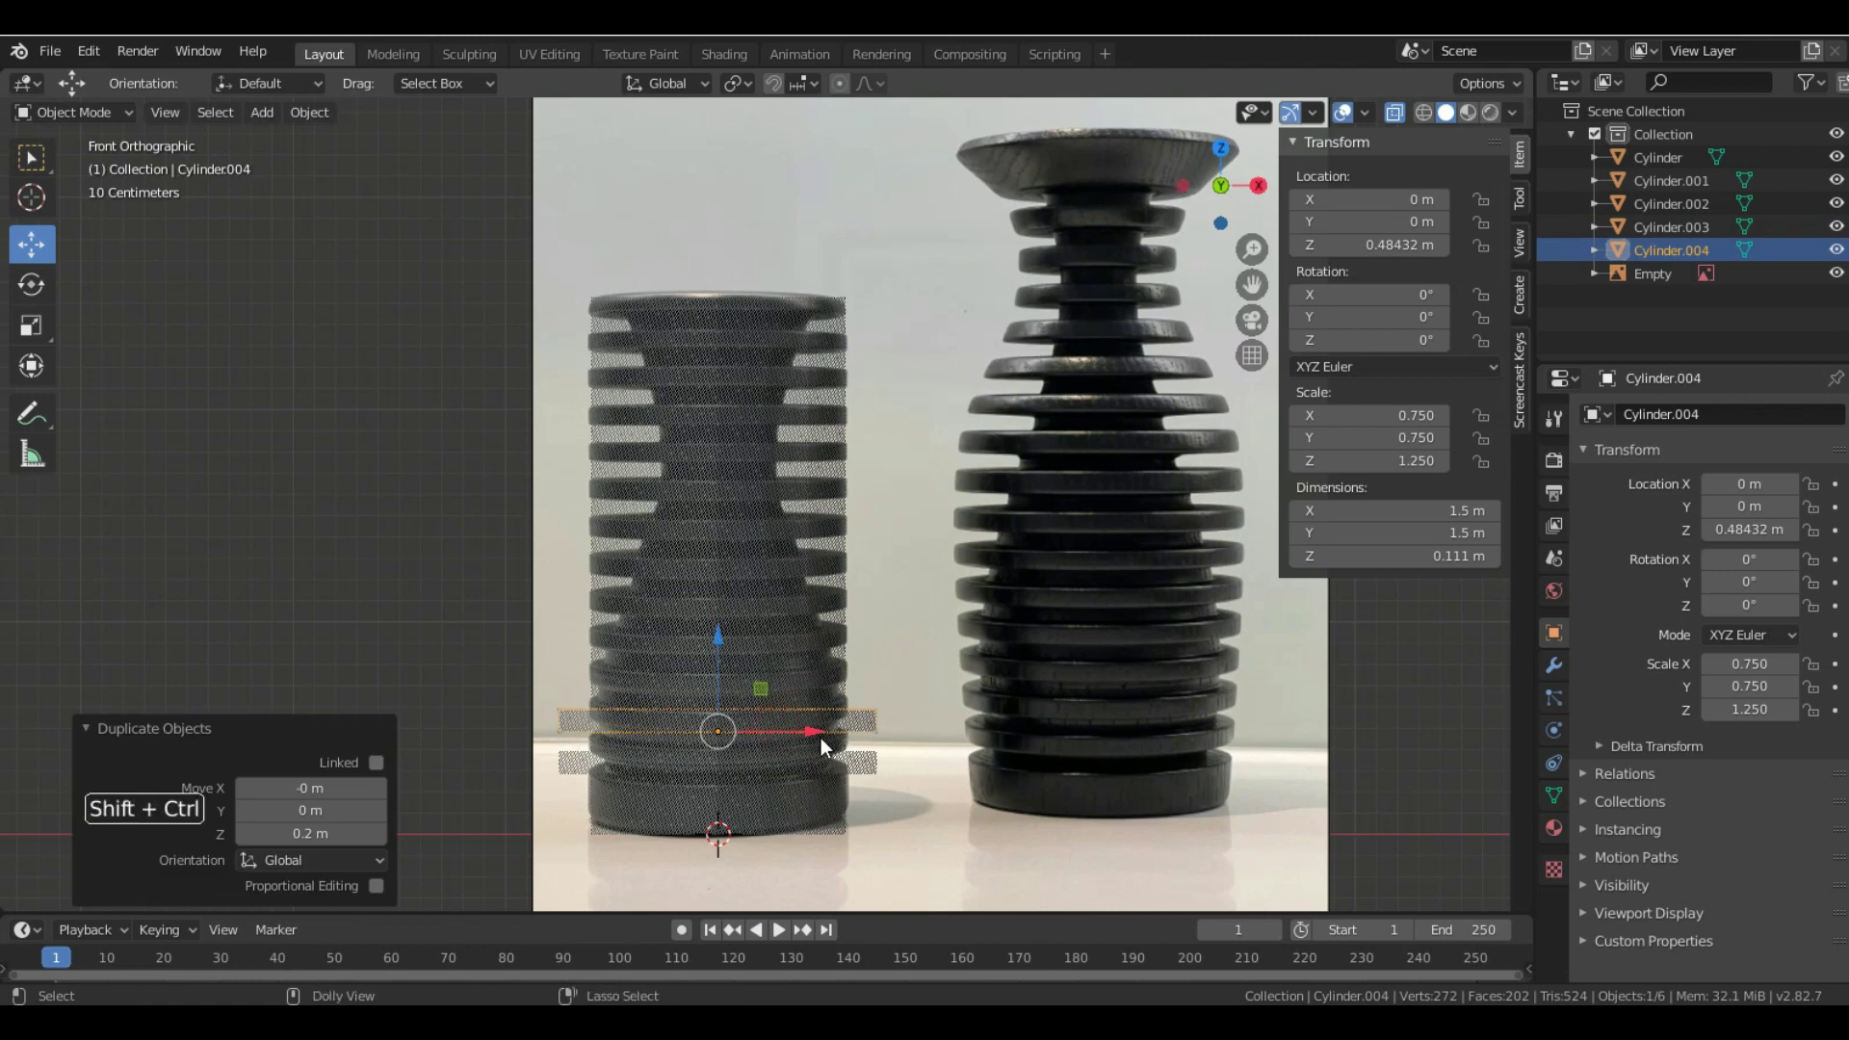
key("shift+ctrl+r")
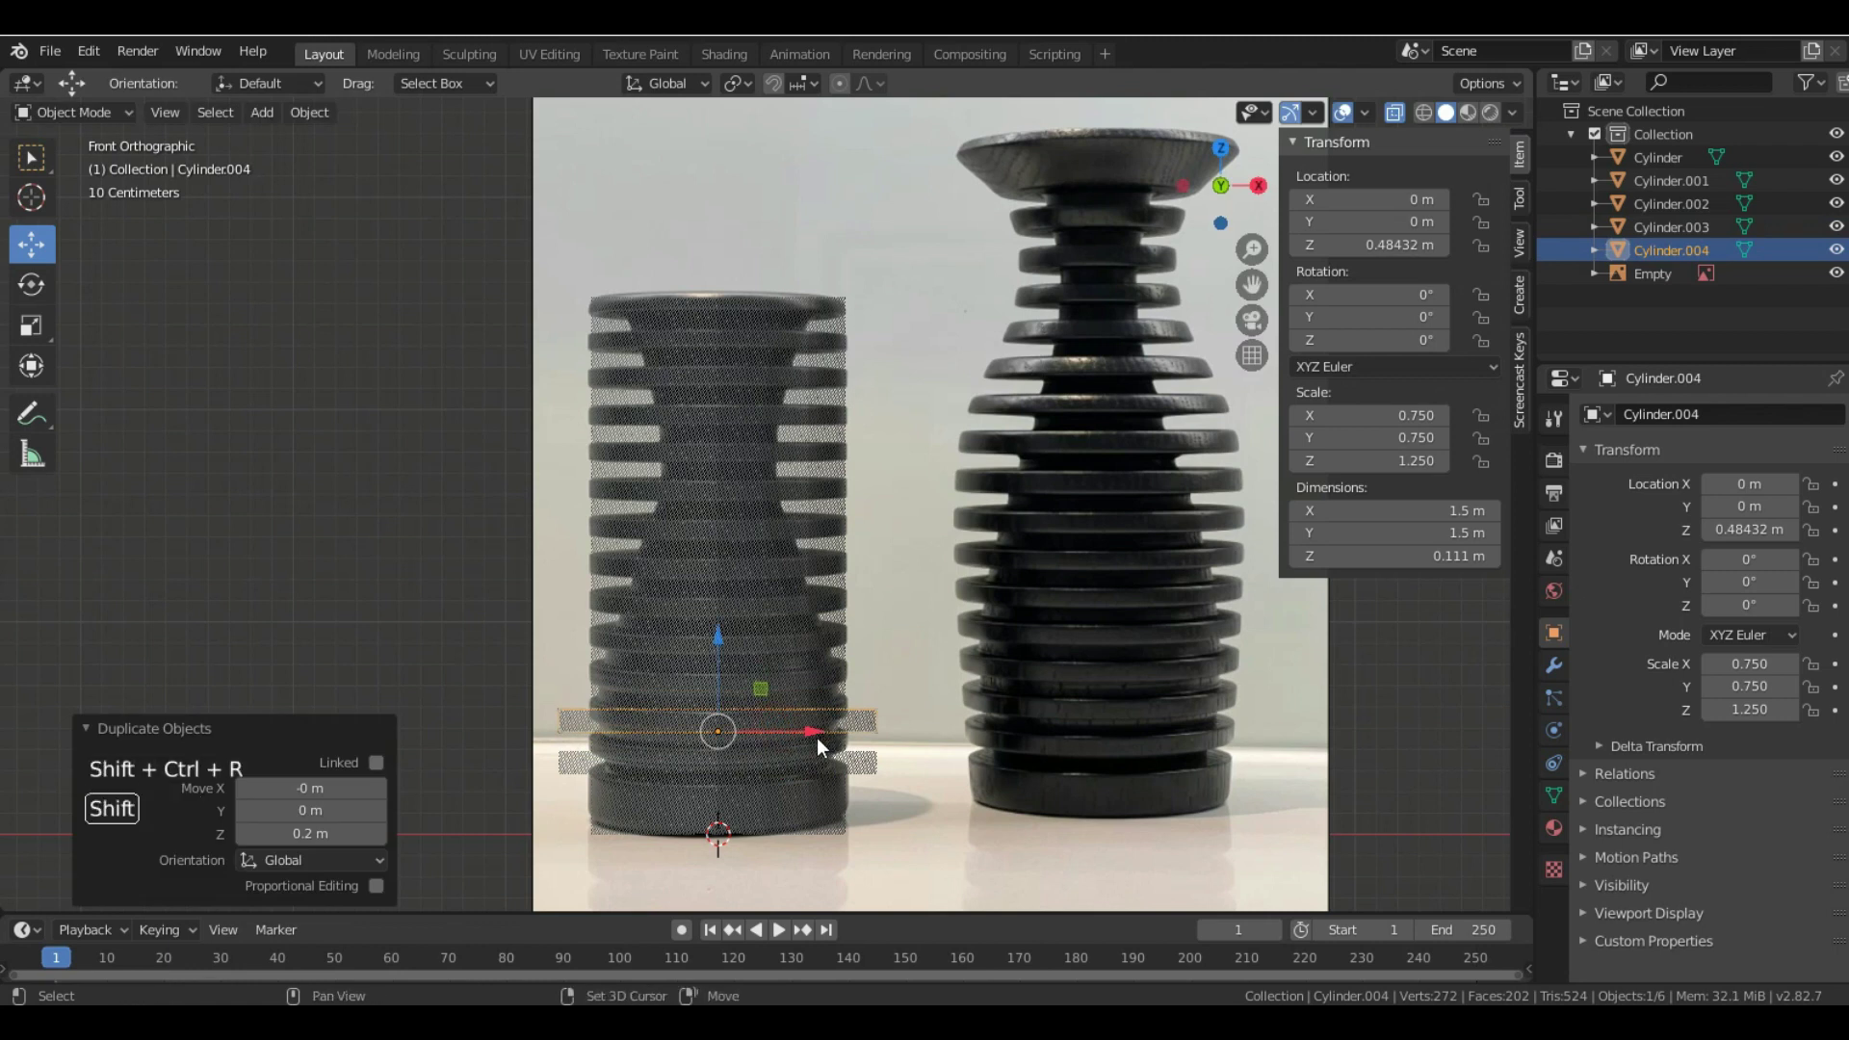
key("shift+r")
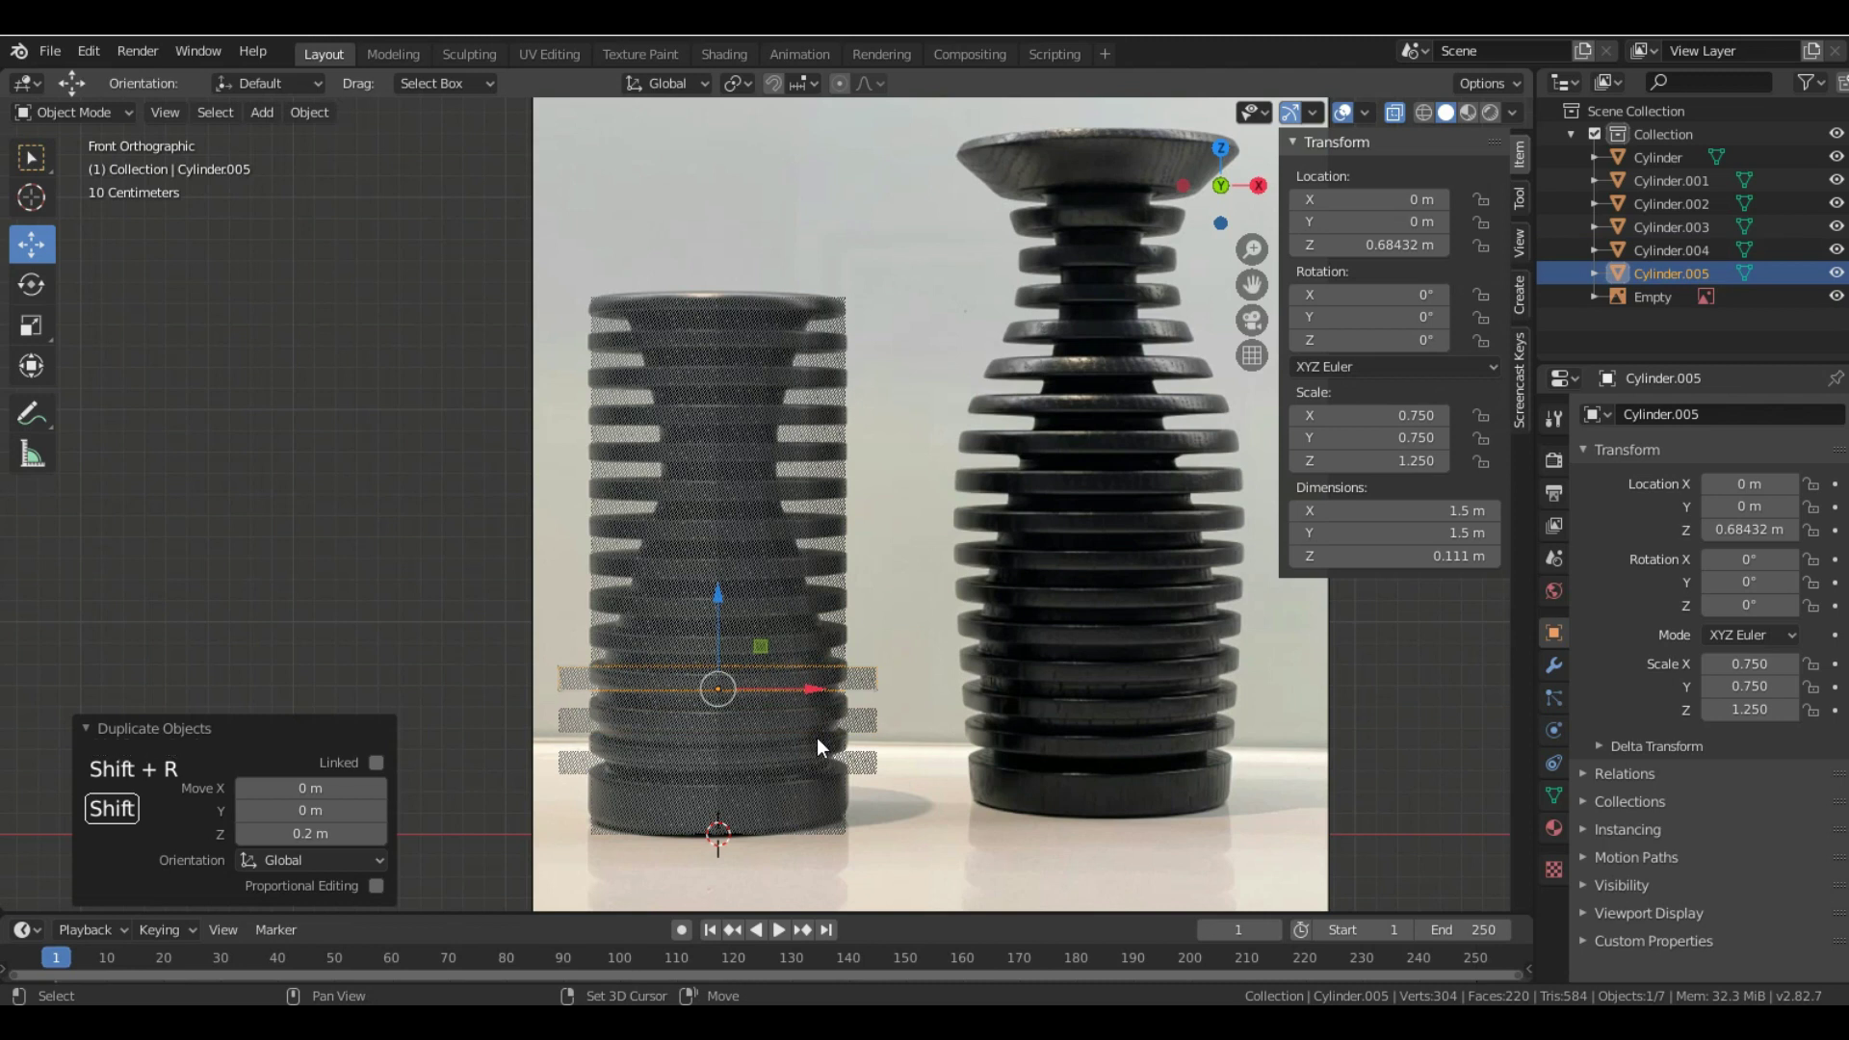
key("shift+r")
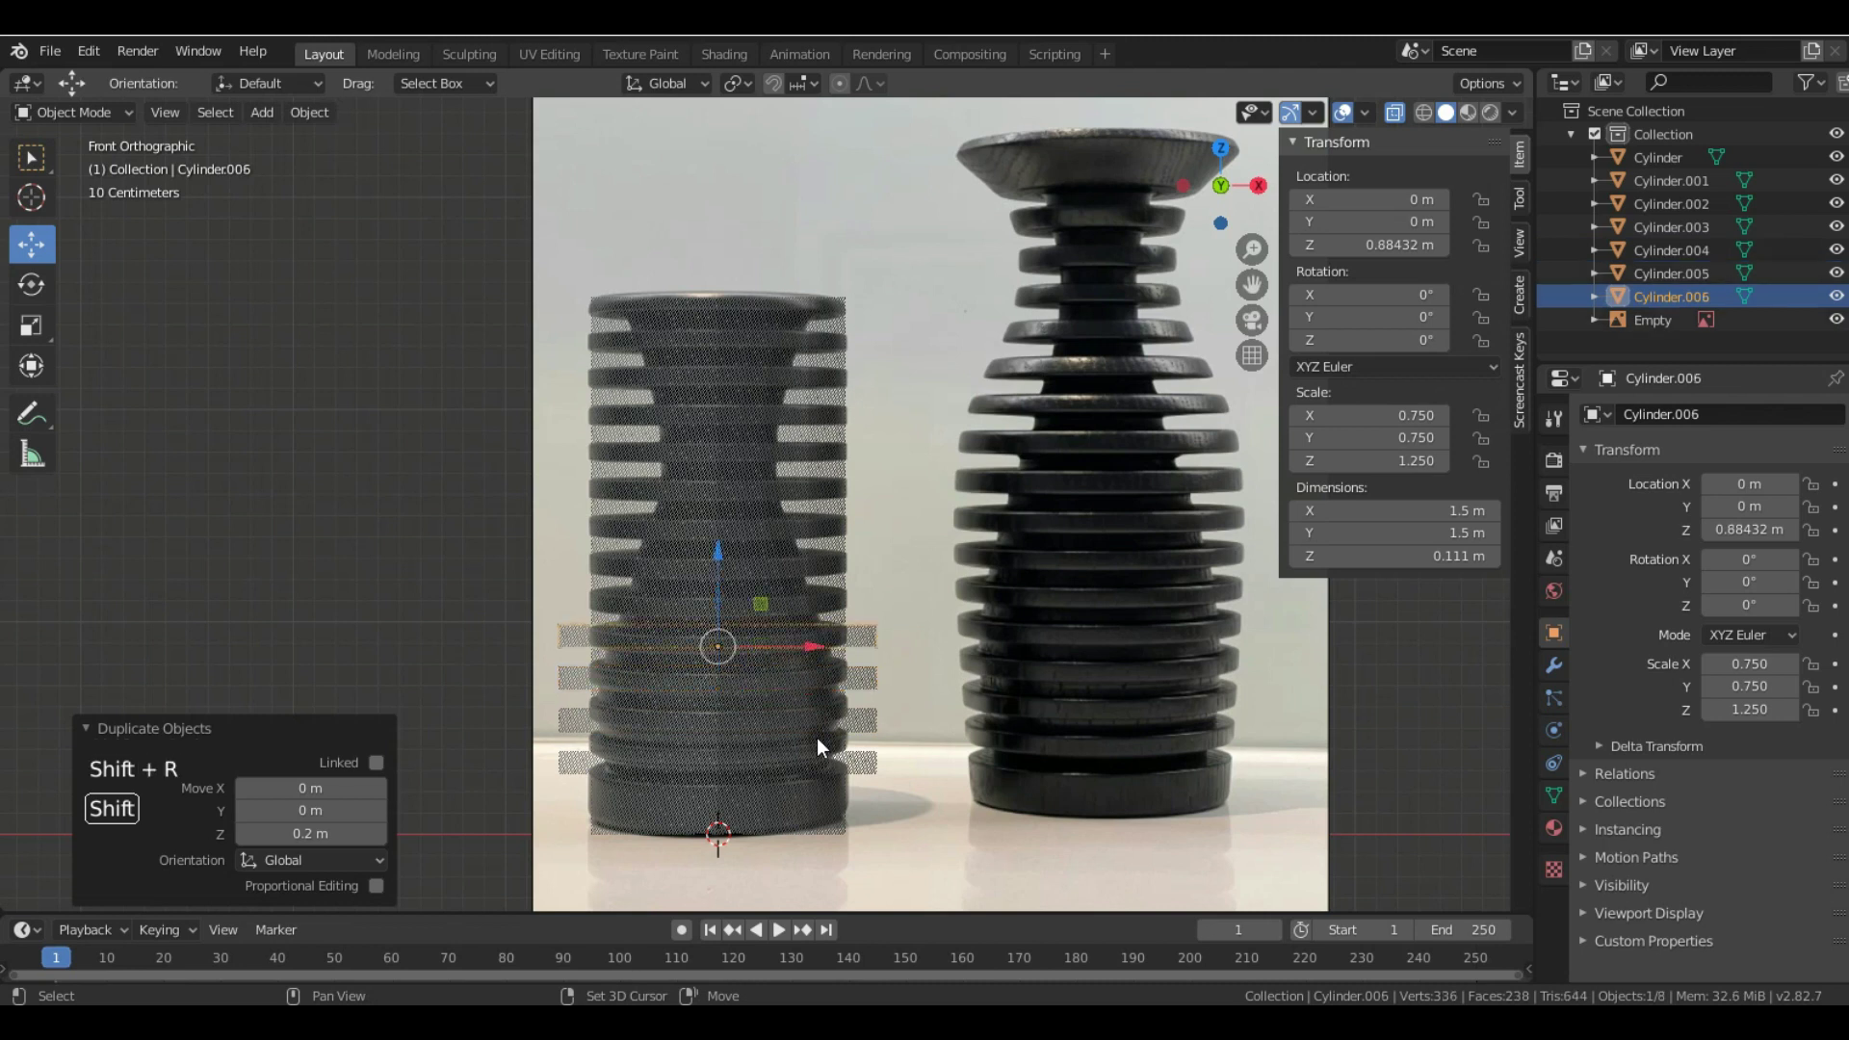
key("shift+r")
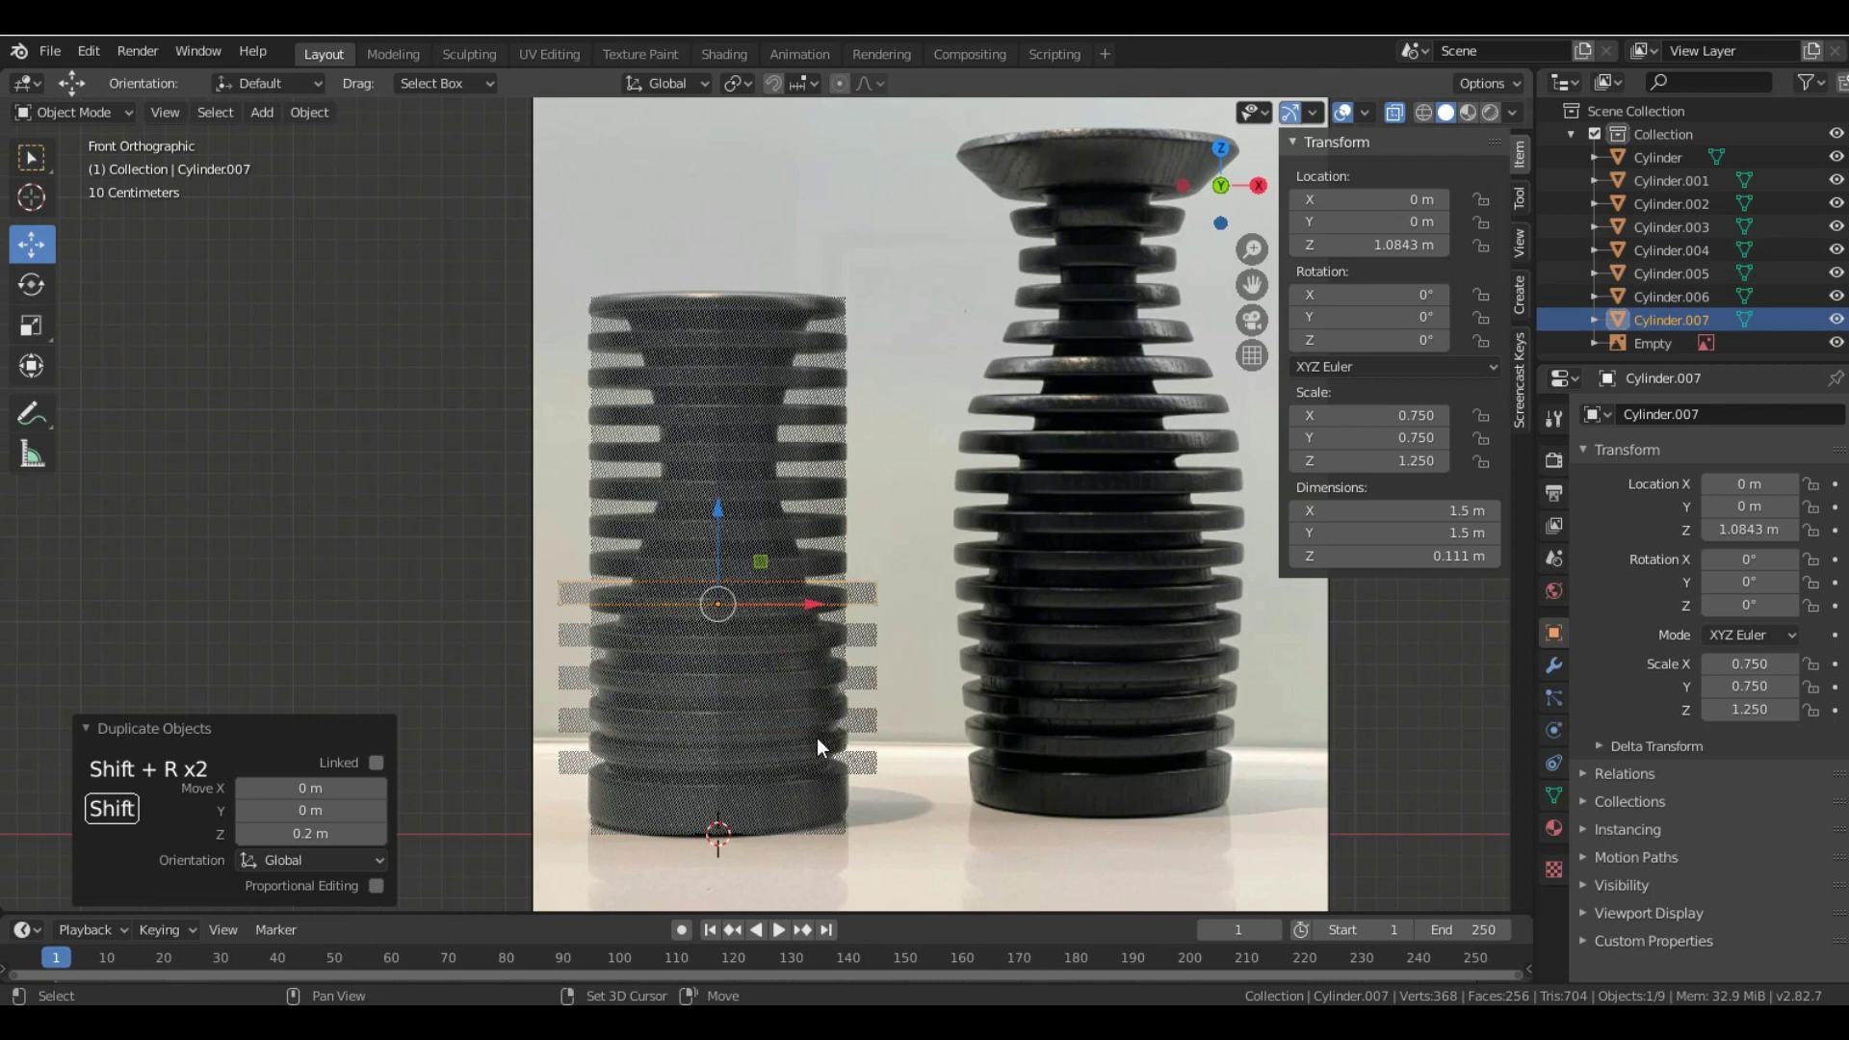
key("shift+r")
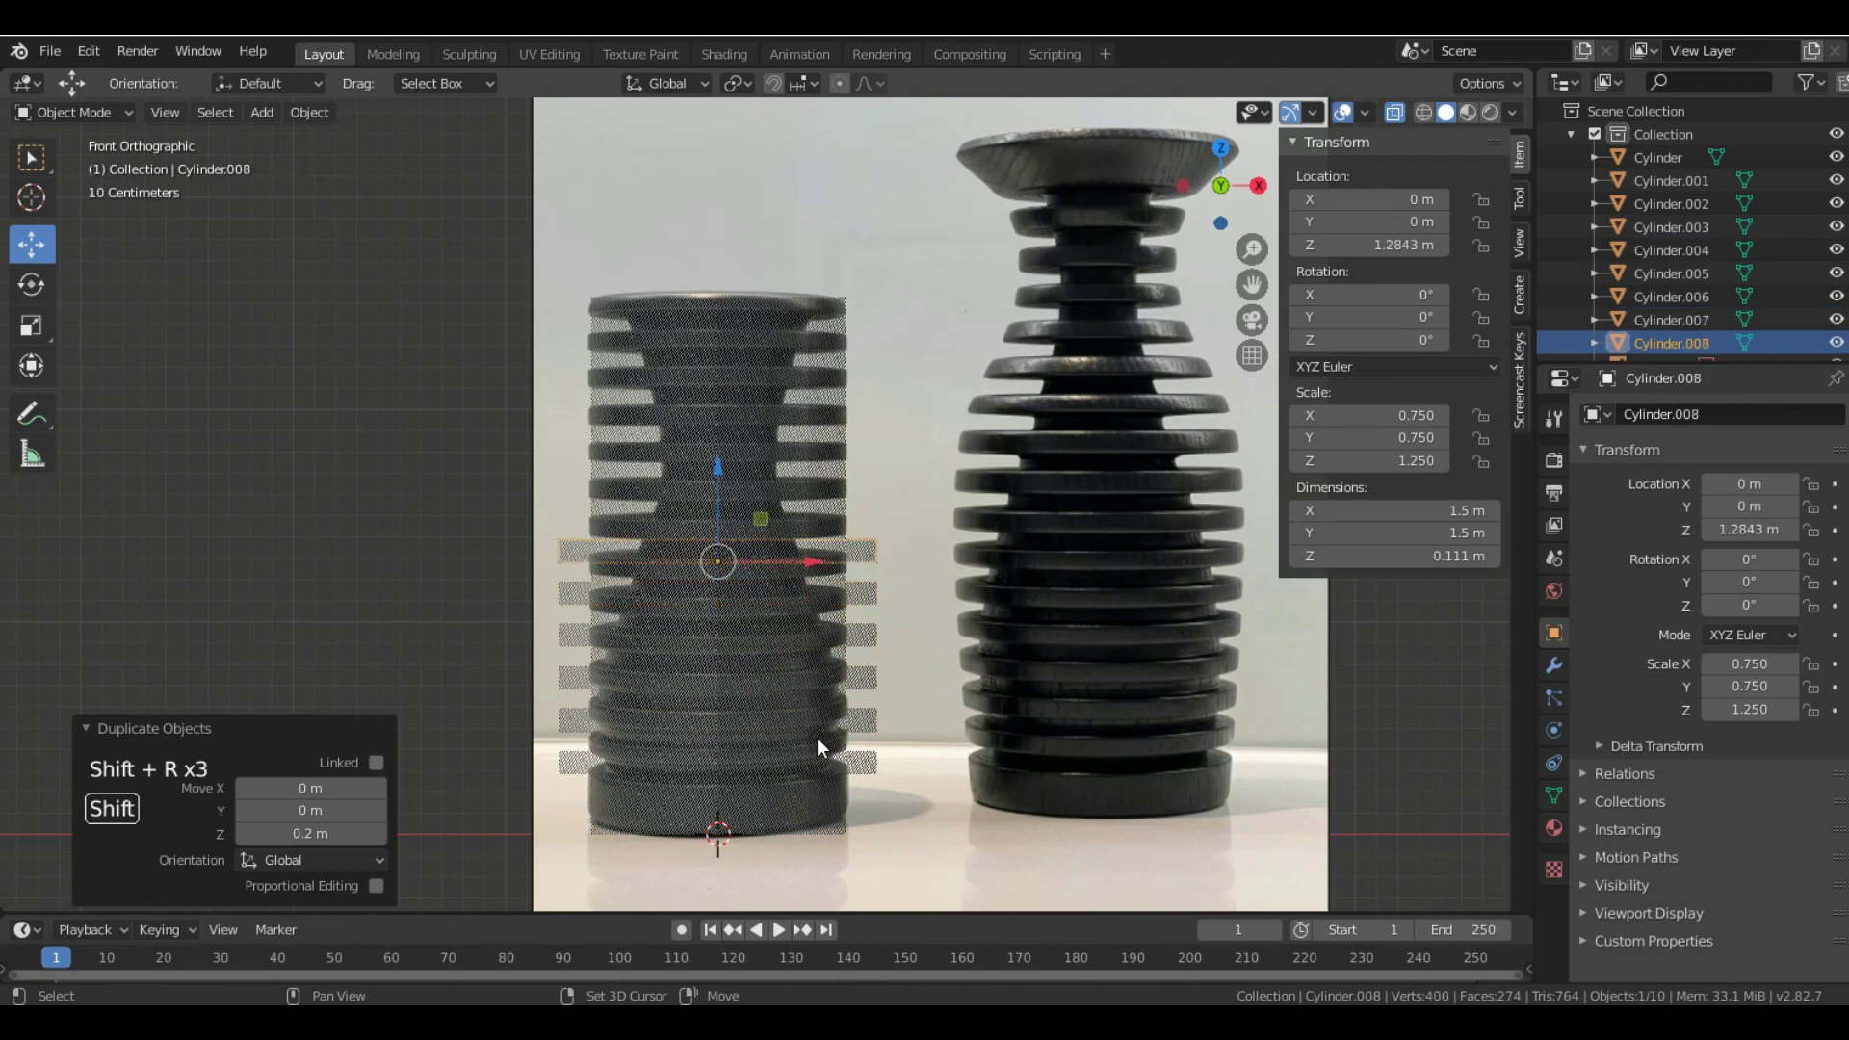
key("shift+r")
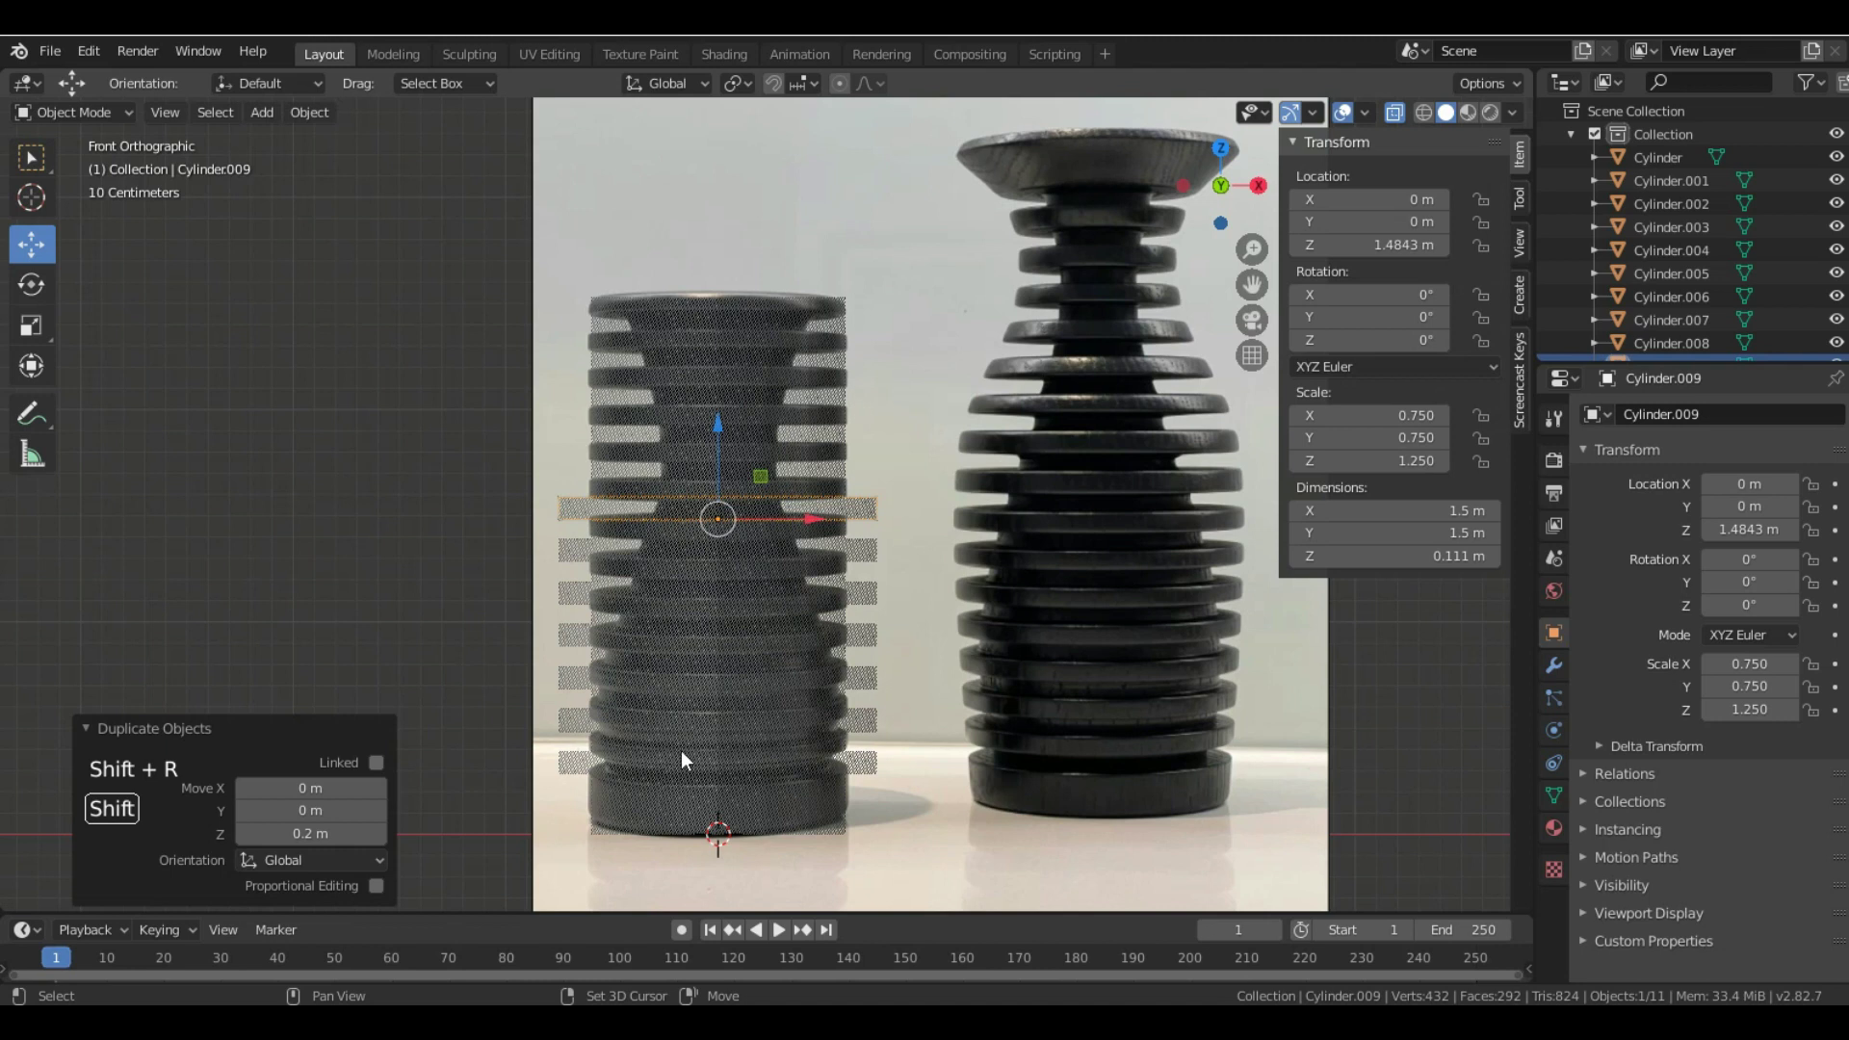
key("shift+r")
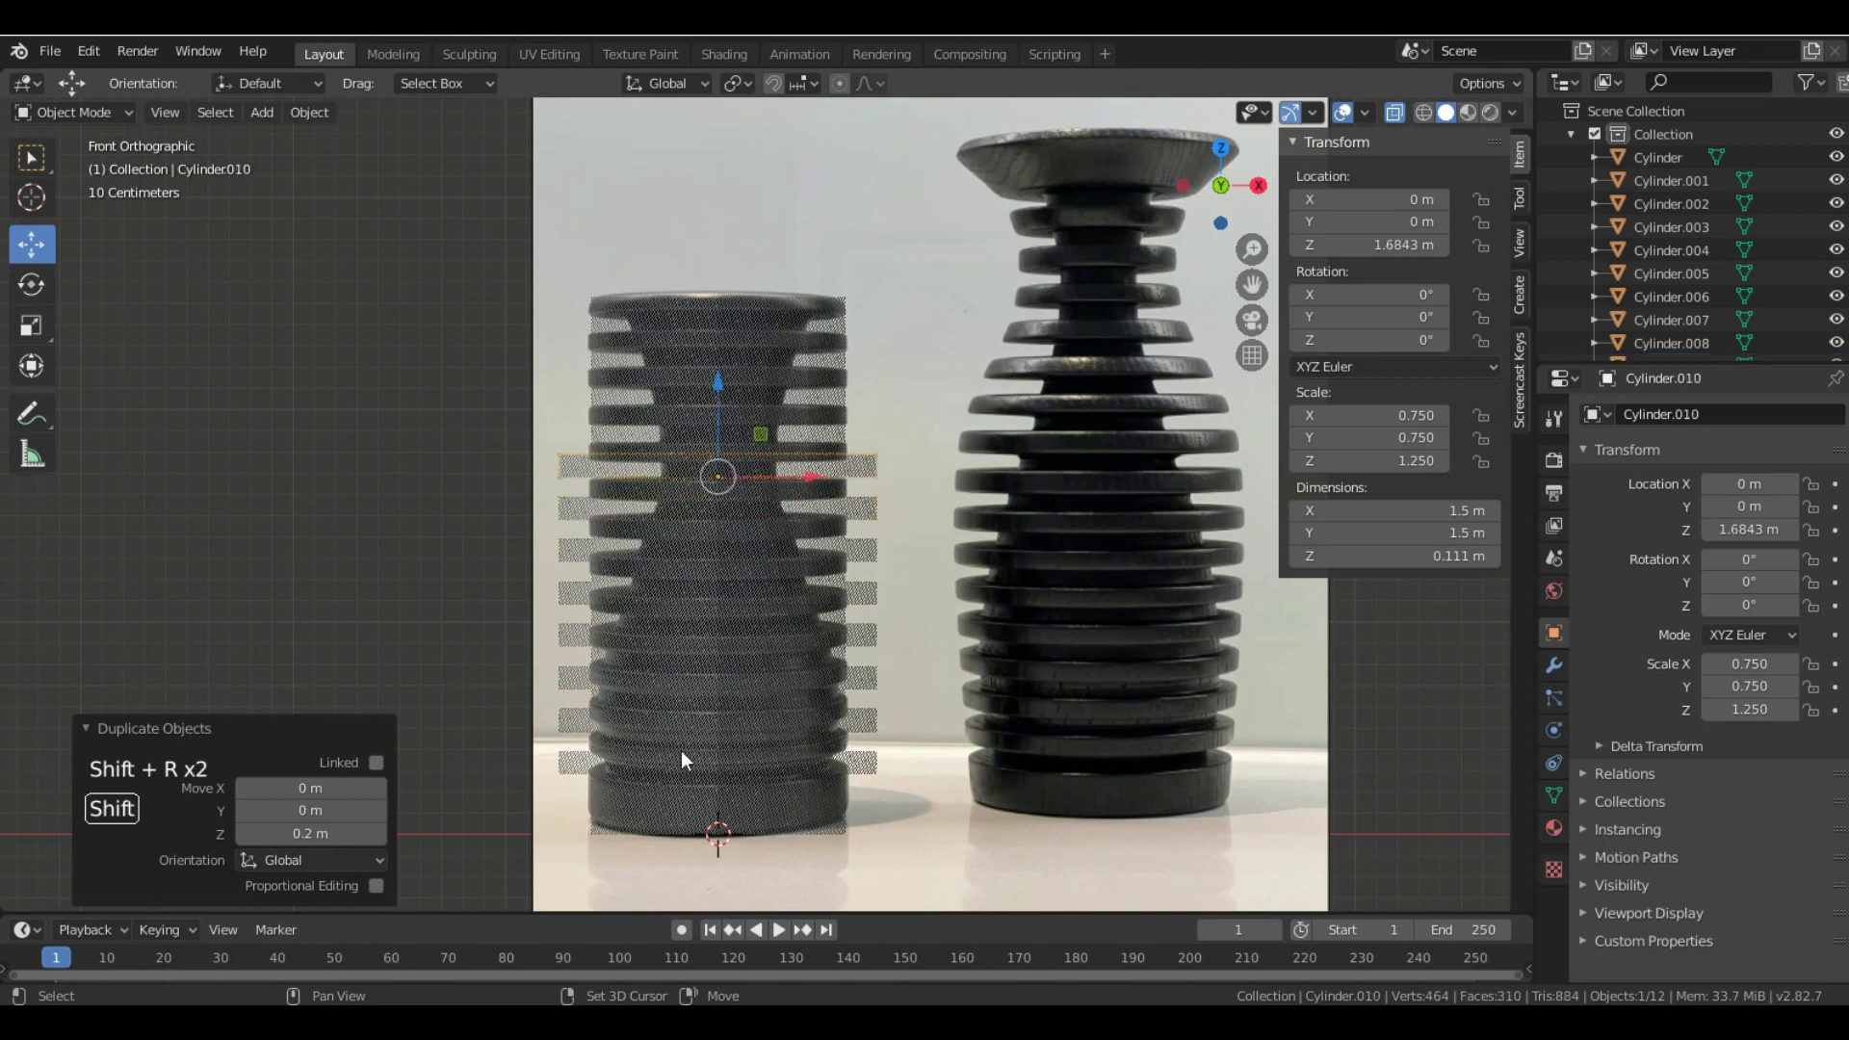
key("shift+r")
key("shift+r")
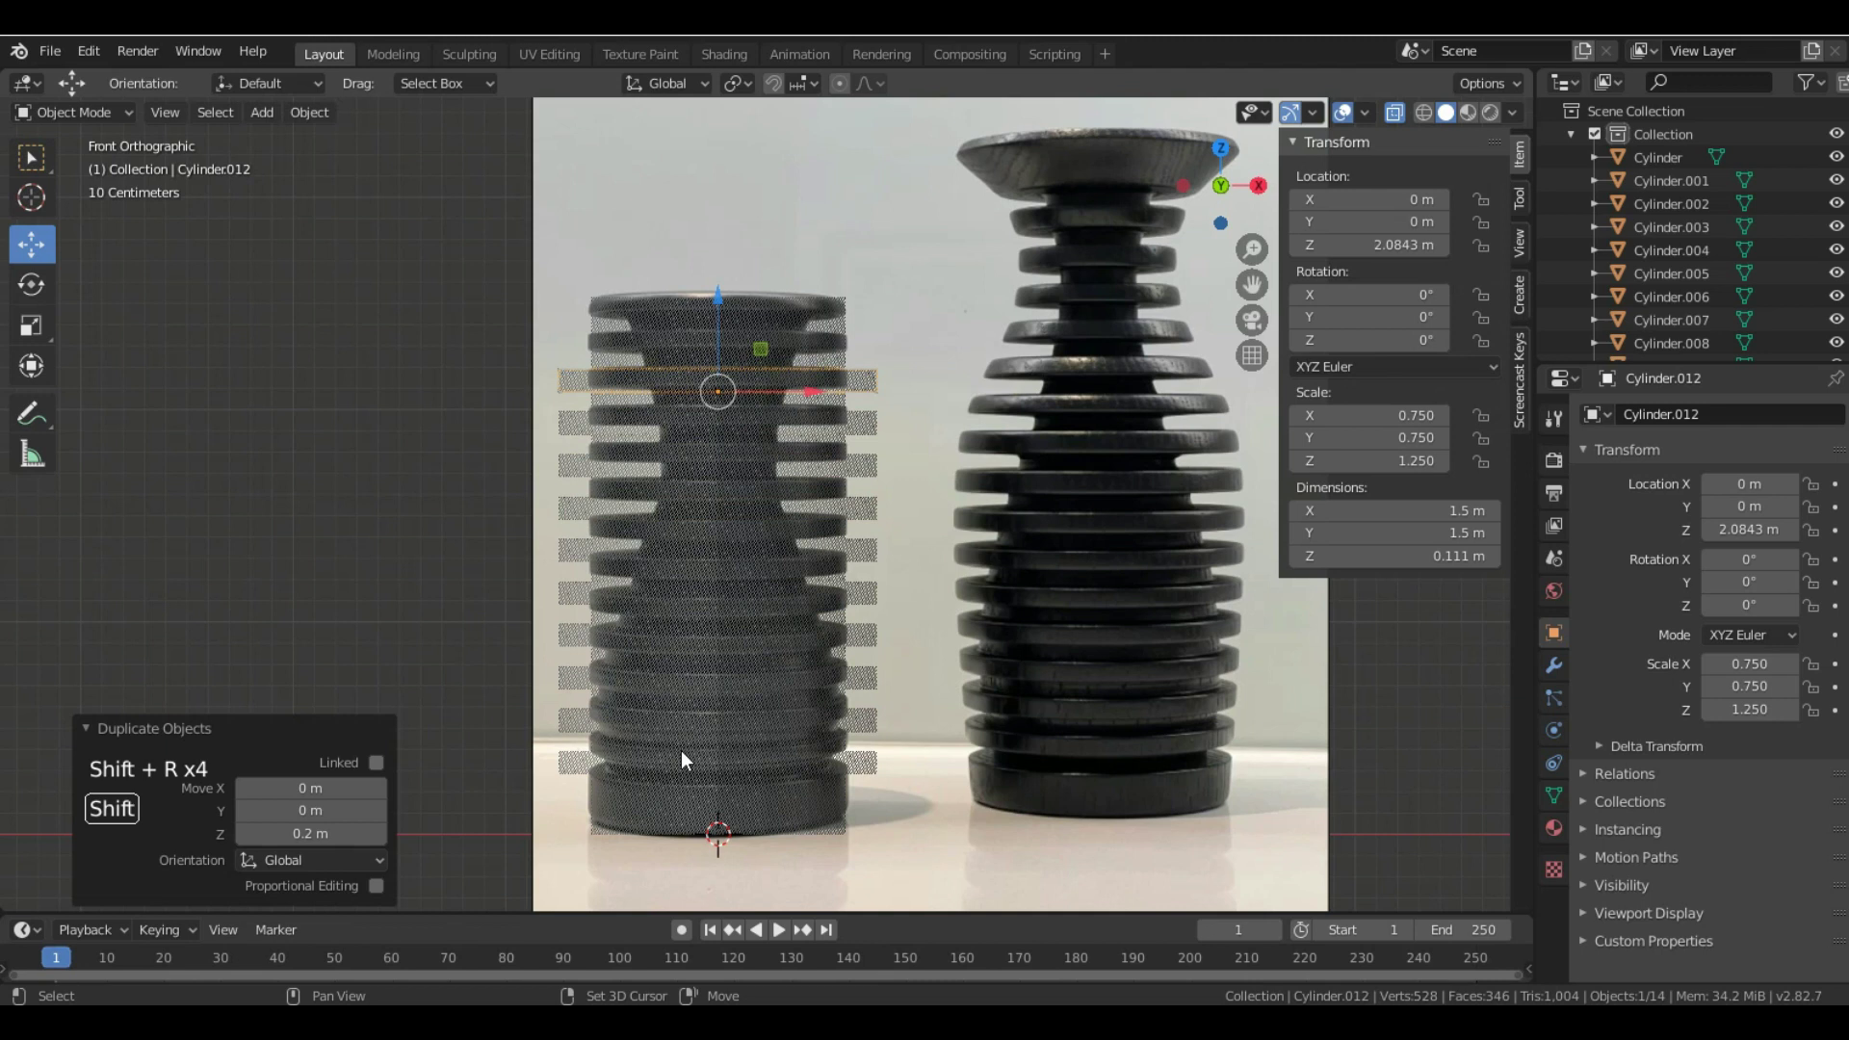
key("shift+r")
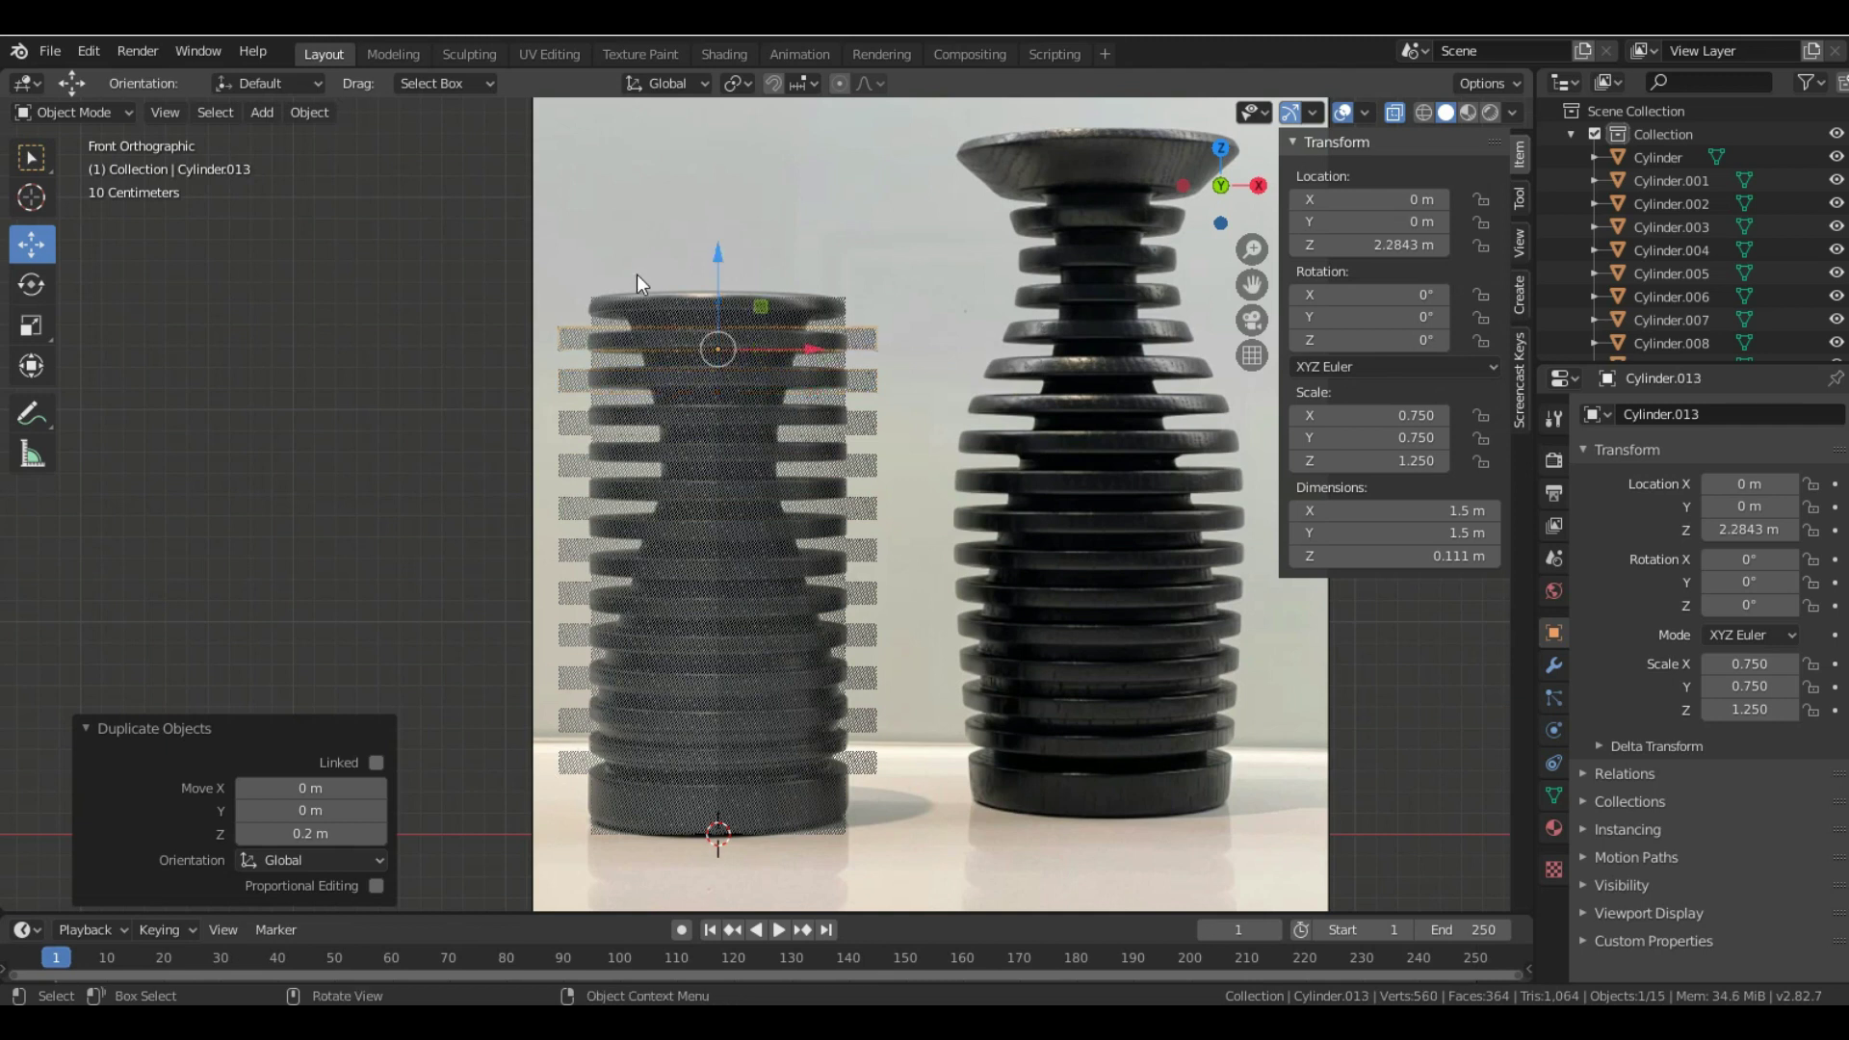
- Turn X-ray off and examine the stacked discs around the outer cylinder from a perspective angle
left_click(1394, 113)
scroll(844, 476, "down", 2)
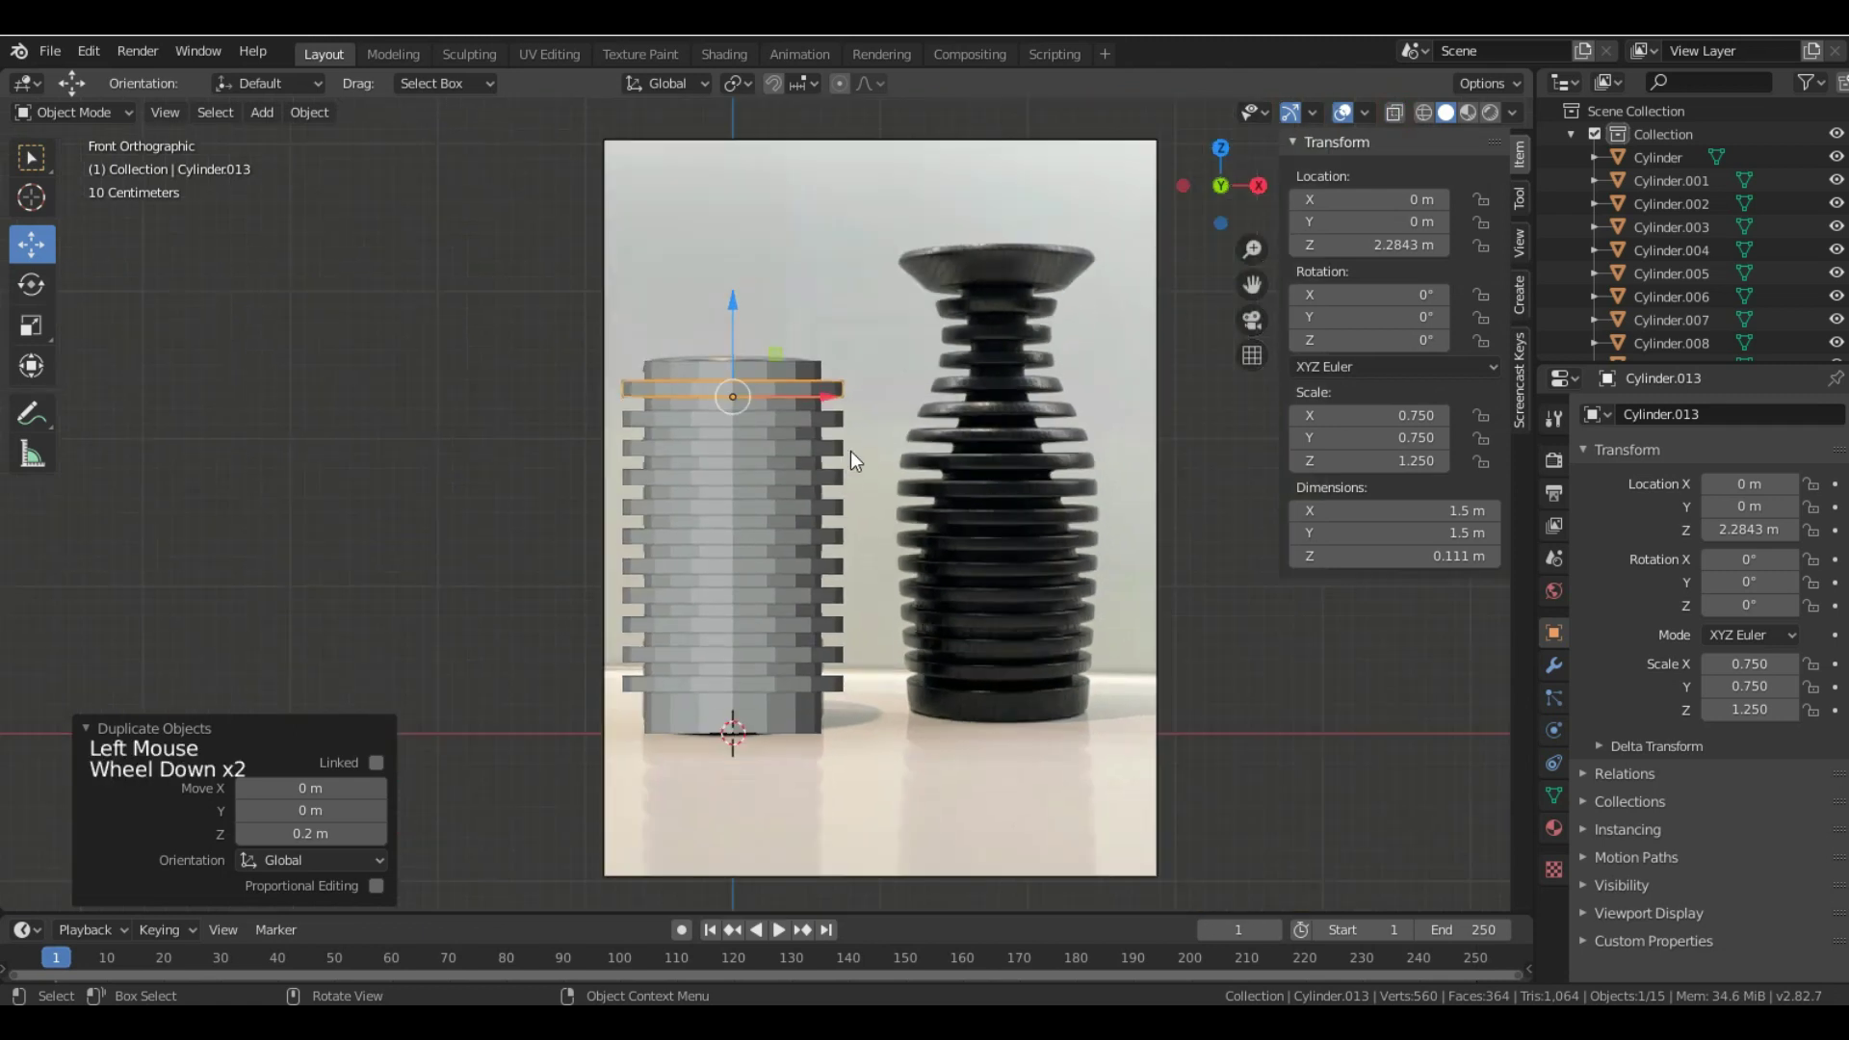
middle_click_drag(879, 477, 852, 434)
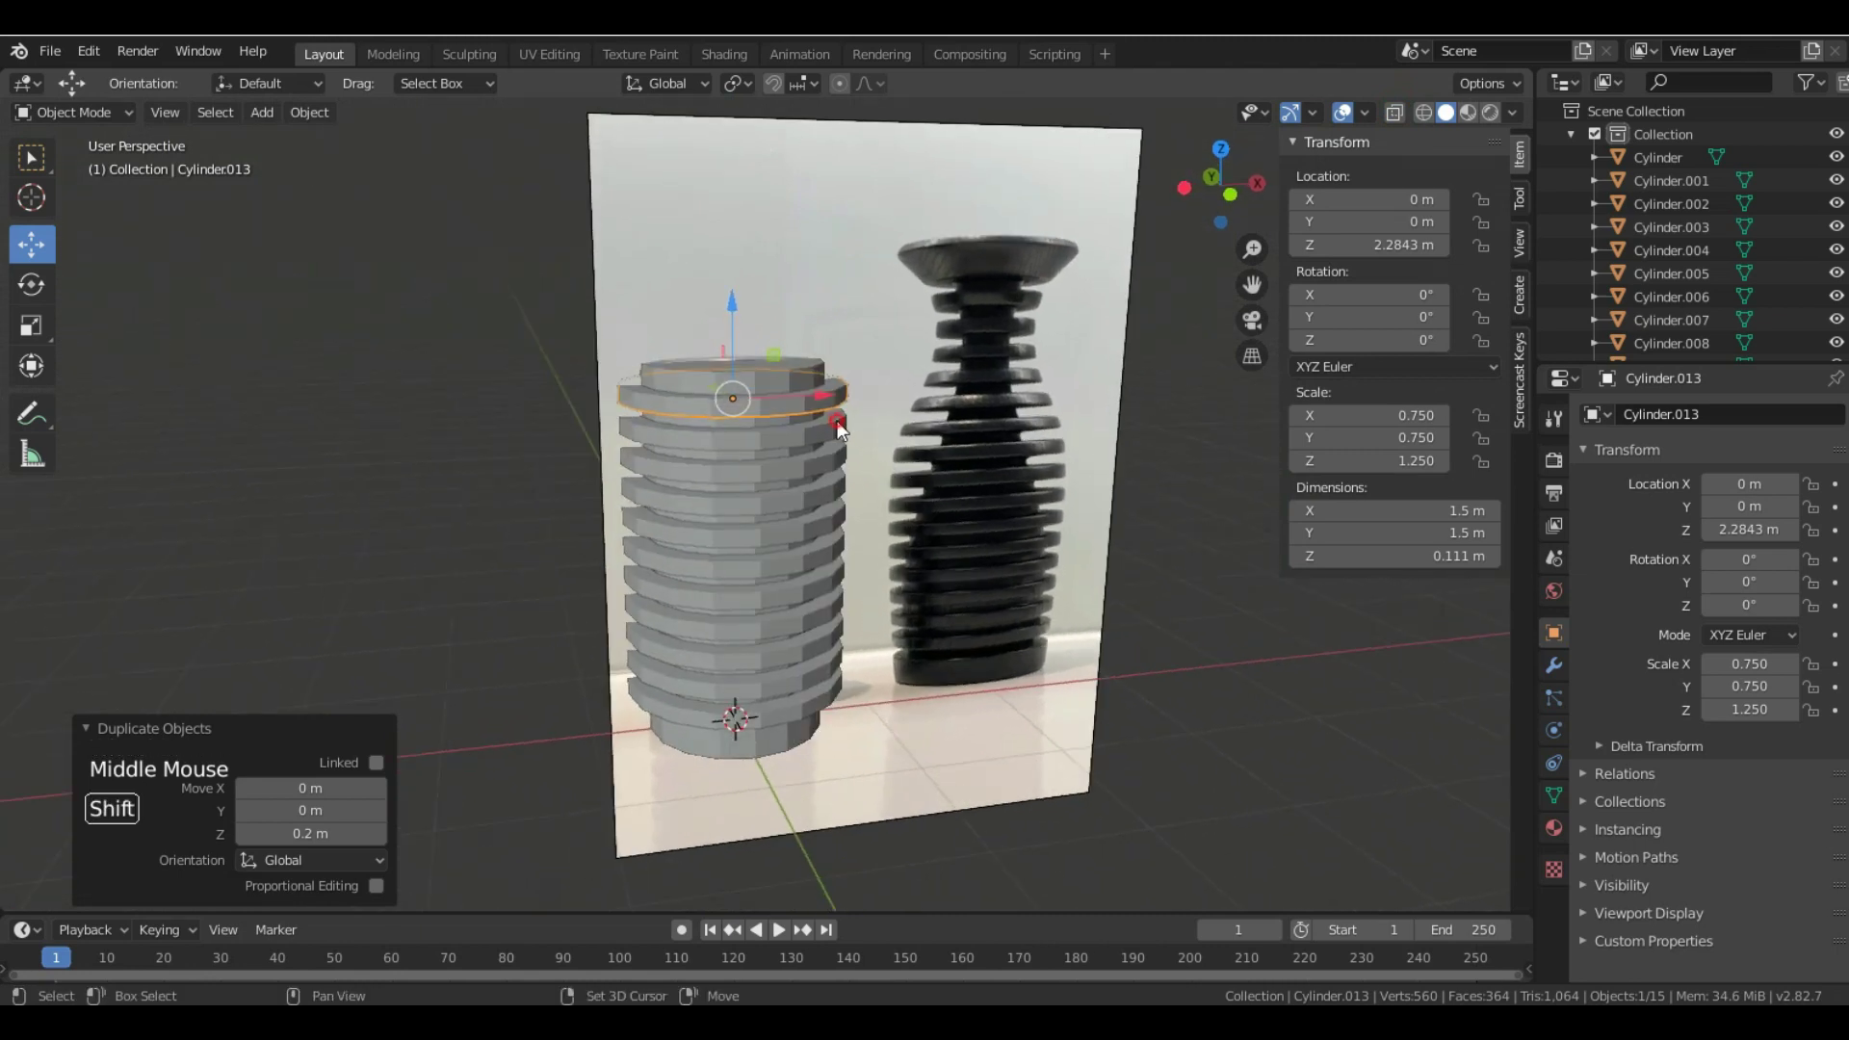
left_click(836, 420, "shift")
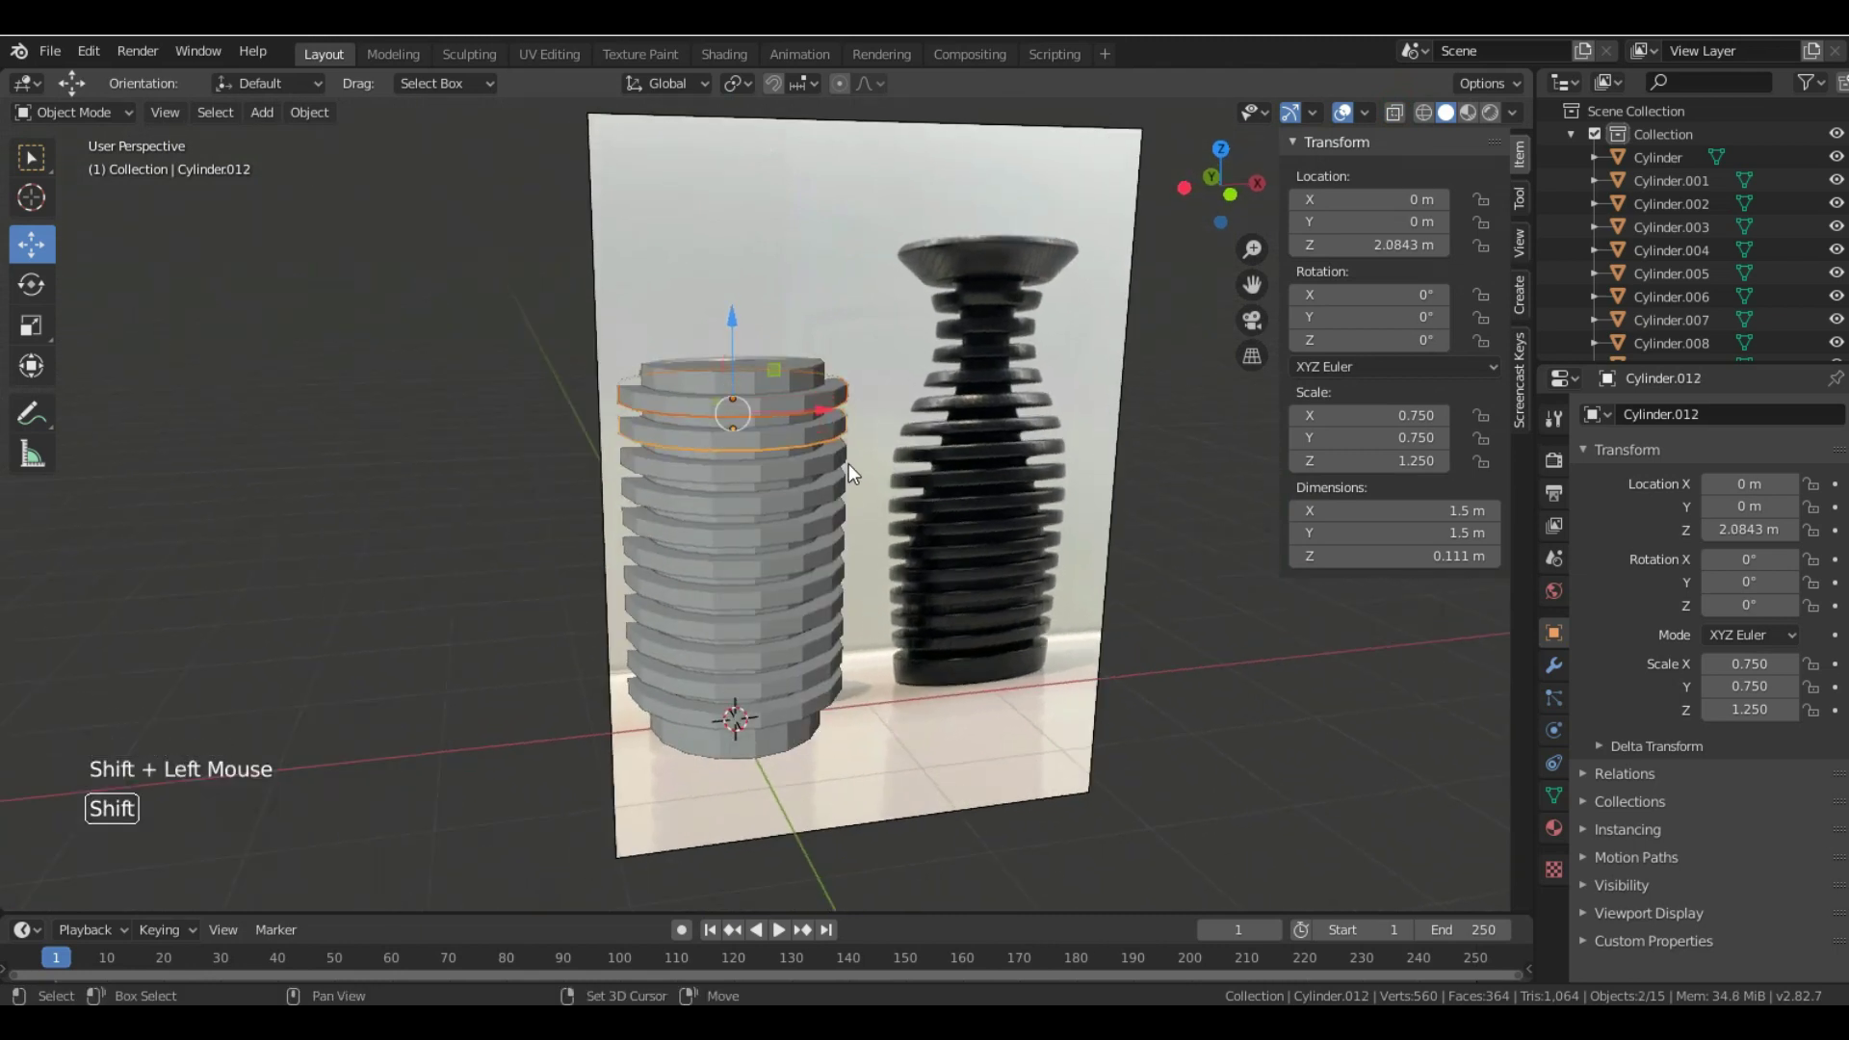
- Check the lowest discs for overlapping copies and delete Cylinder.003, the redundant copy of the lowest disc
left_click(1668, 208)
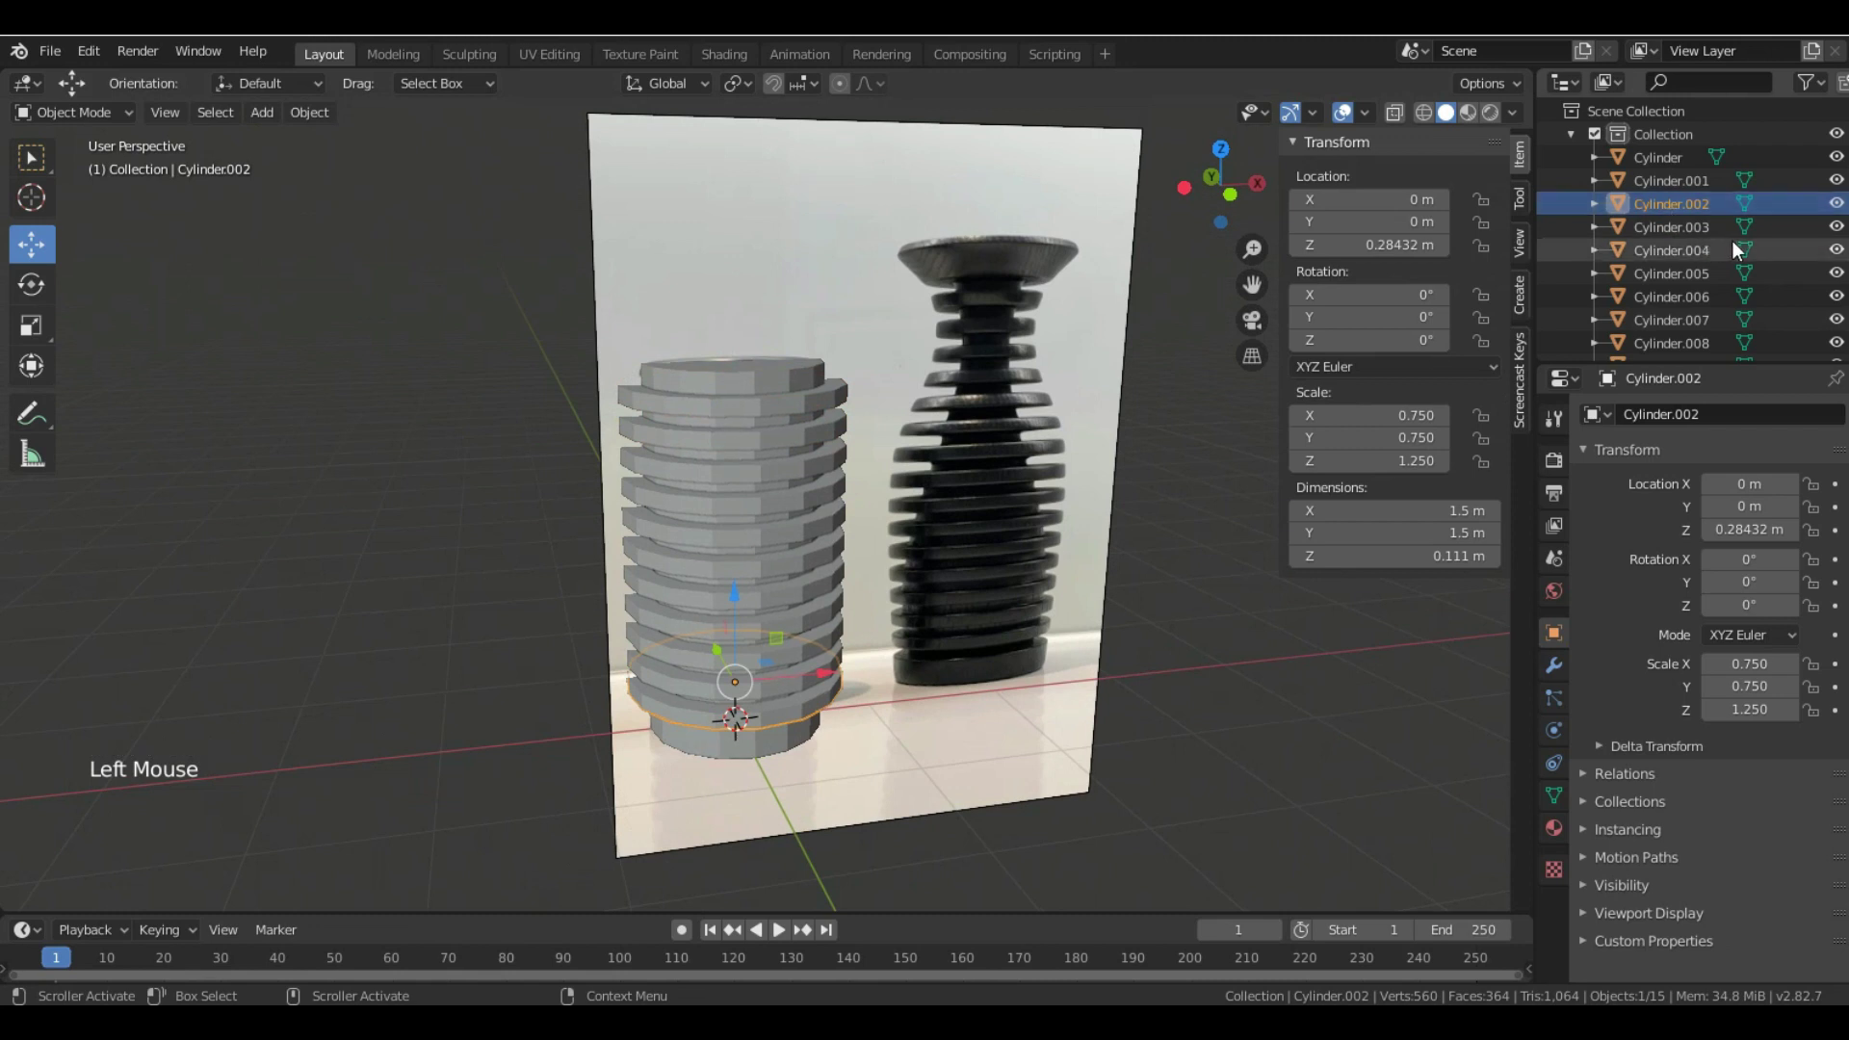
left_click(1702, 226)
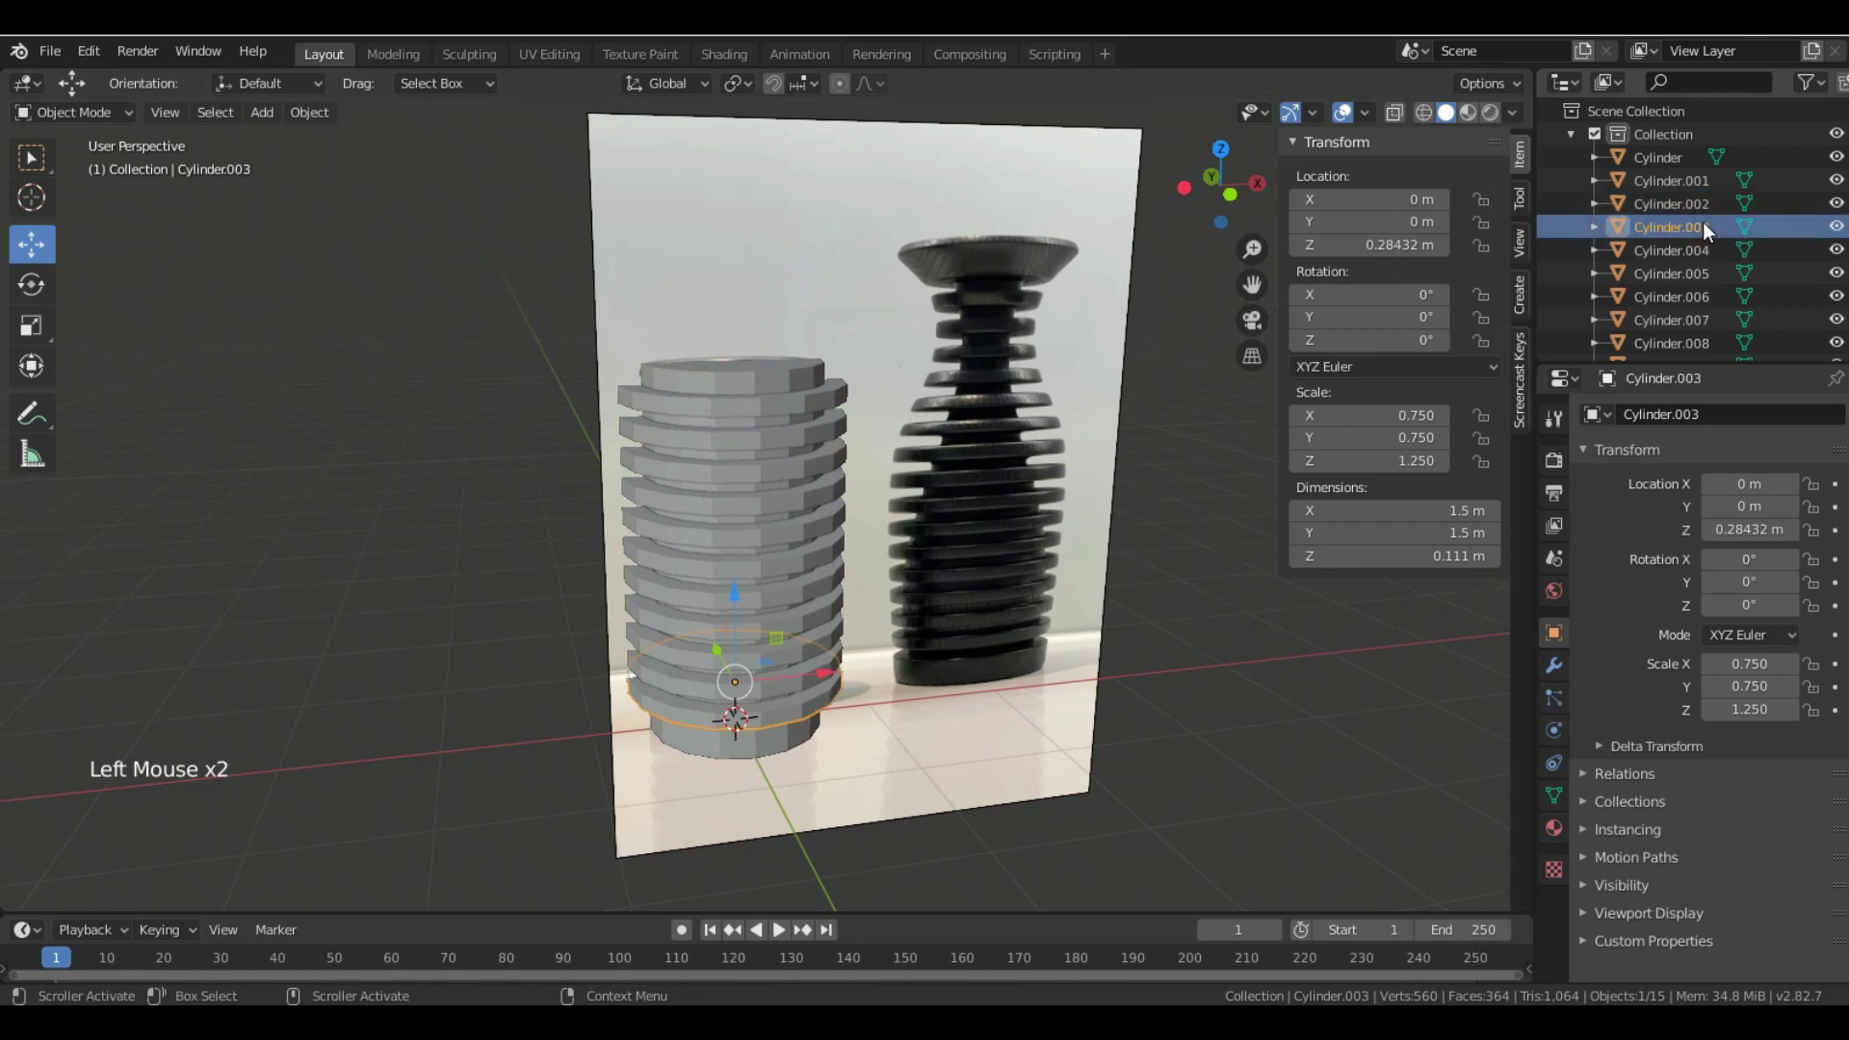
middle_click_drag(919, 608, 855, 564)
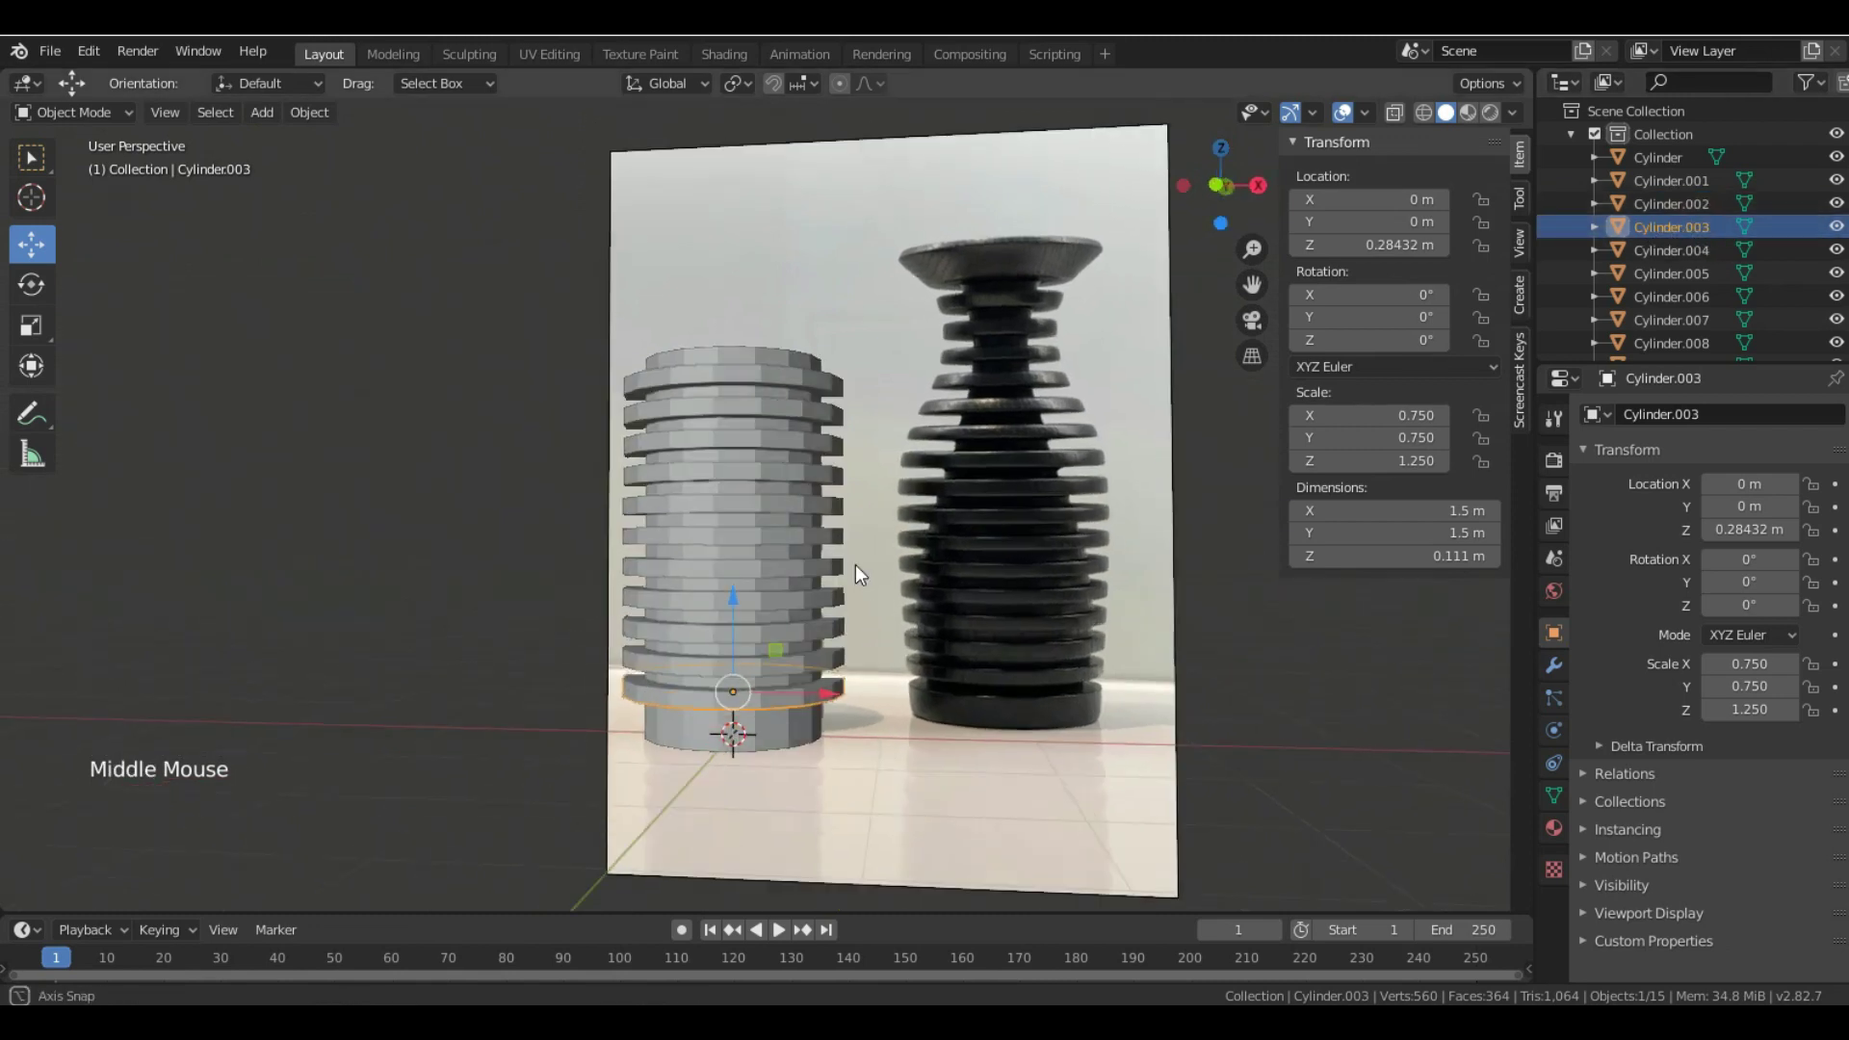
left_click(1669, 249)
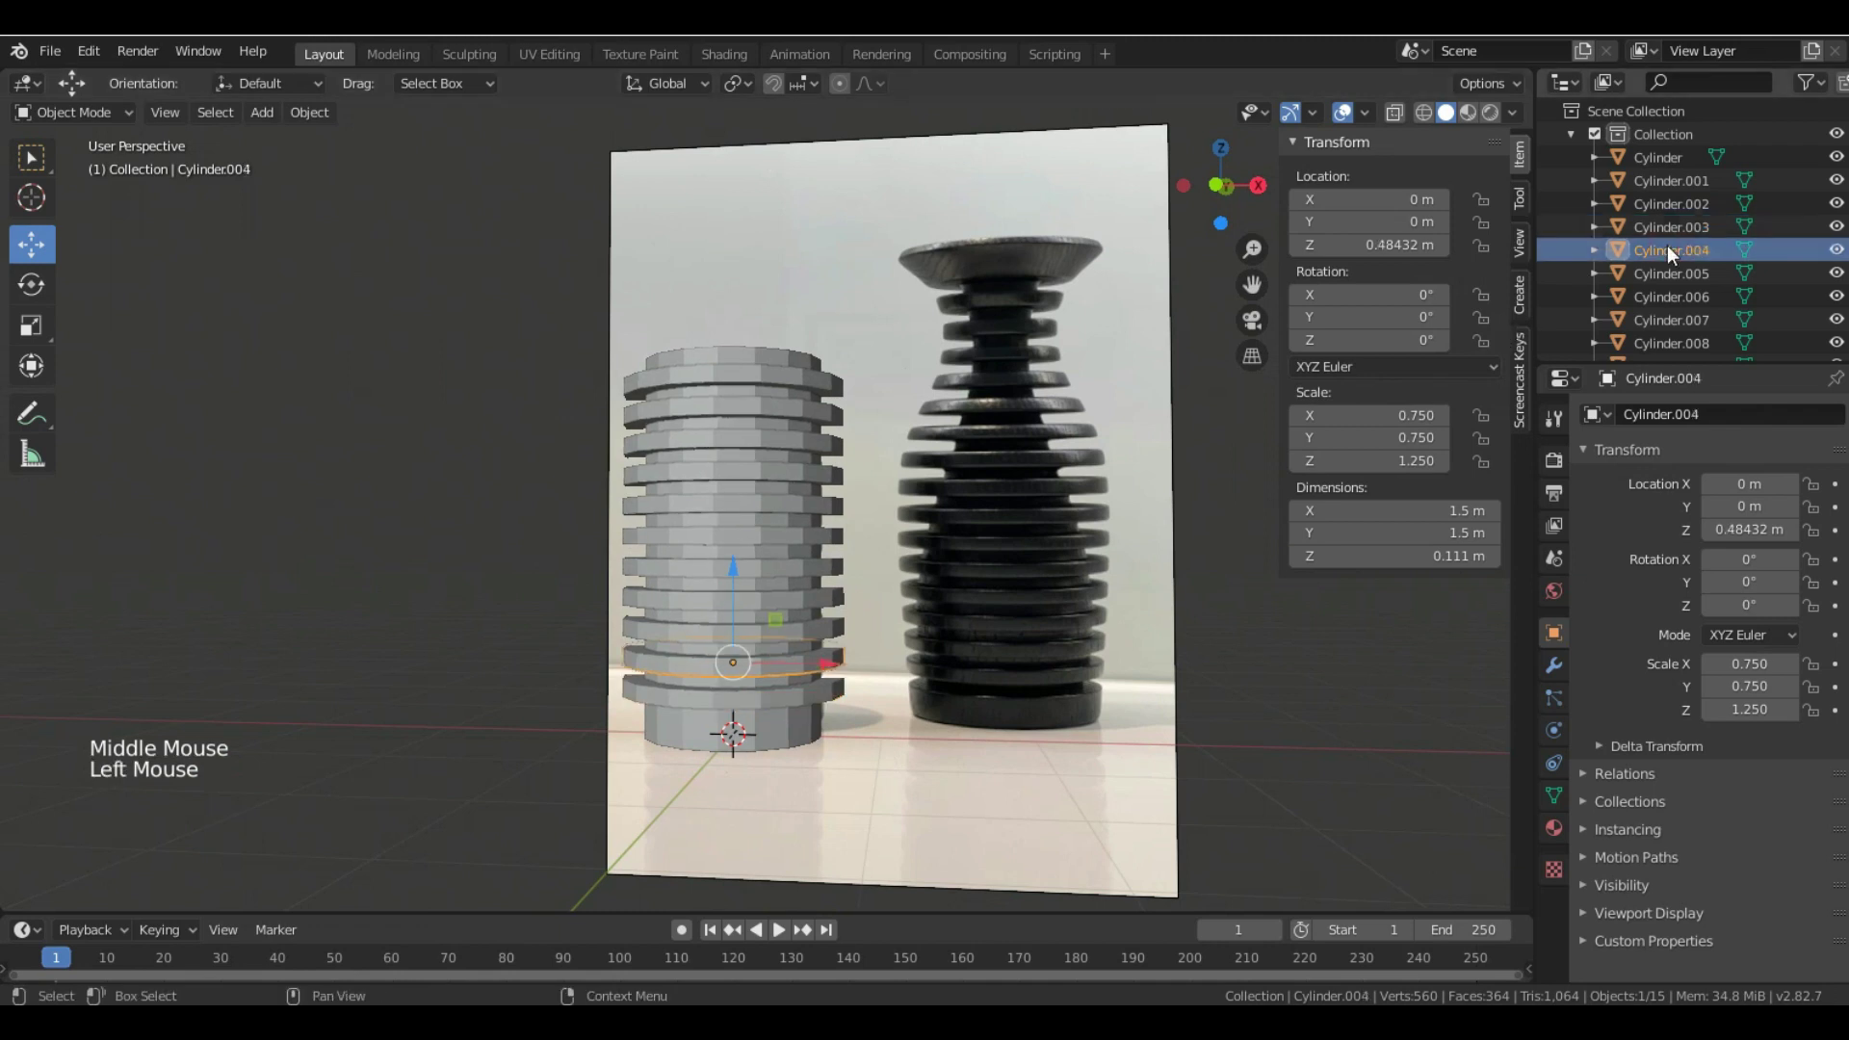
double_click(1686, 226)
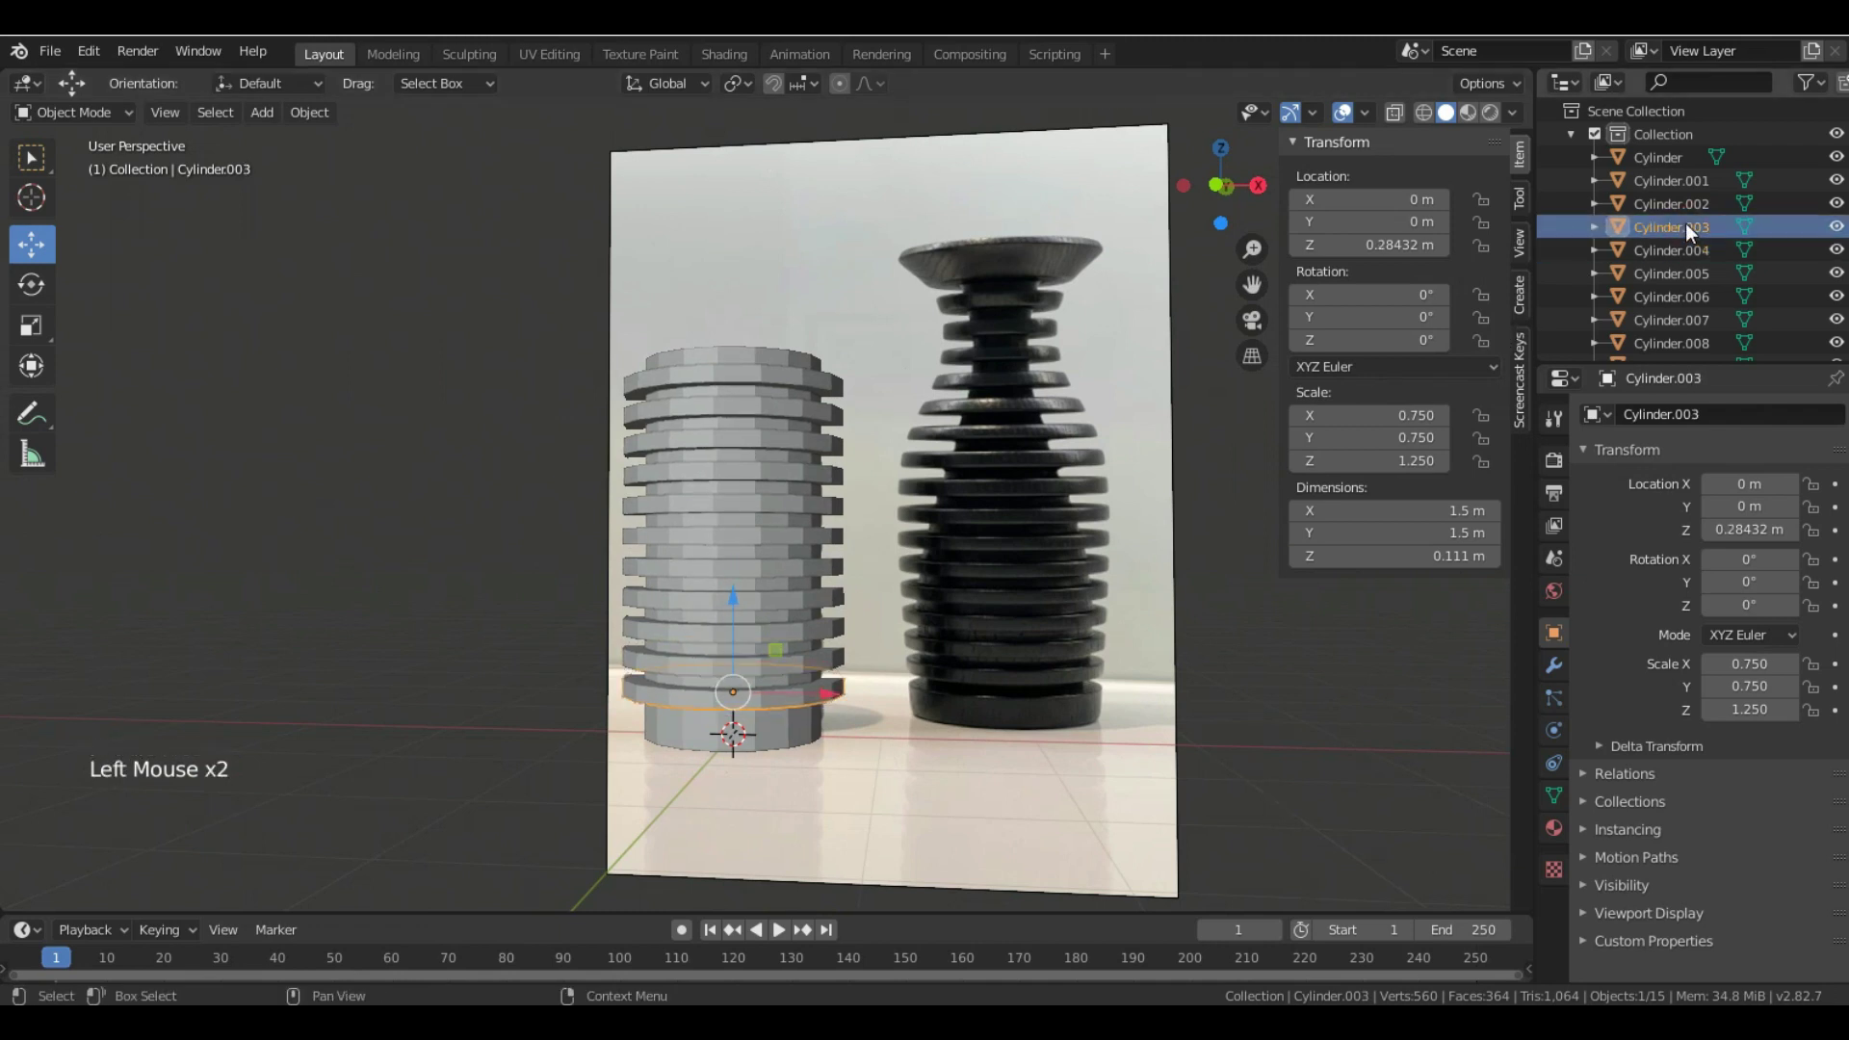
middle_click_drag(616, 557, 677, 592)
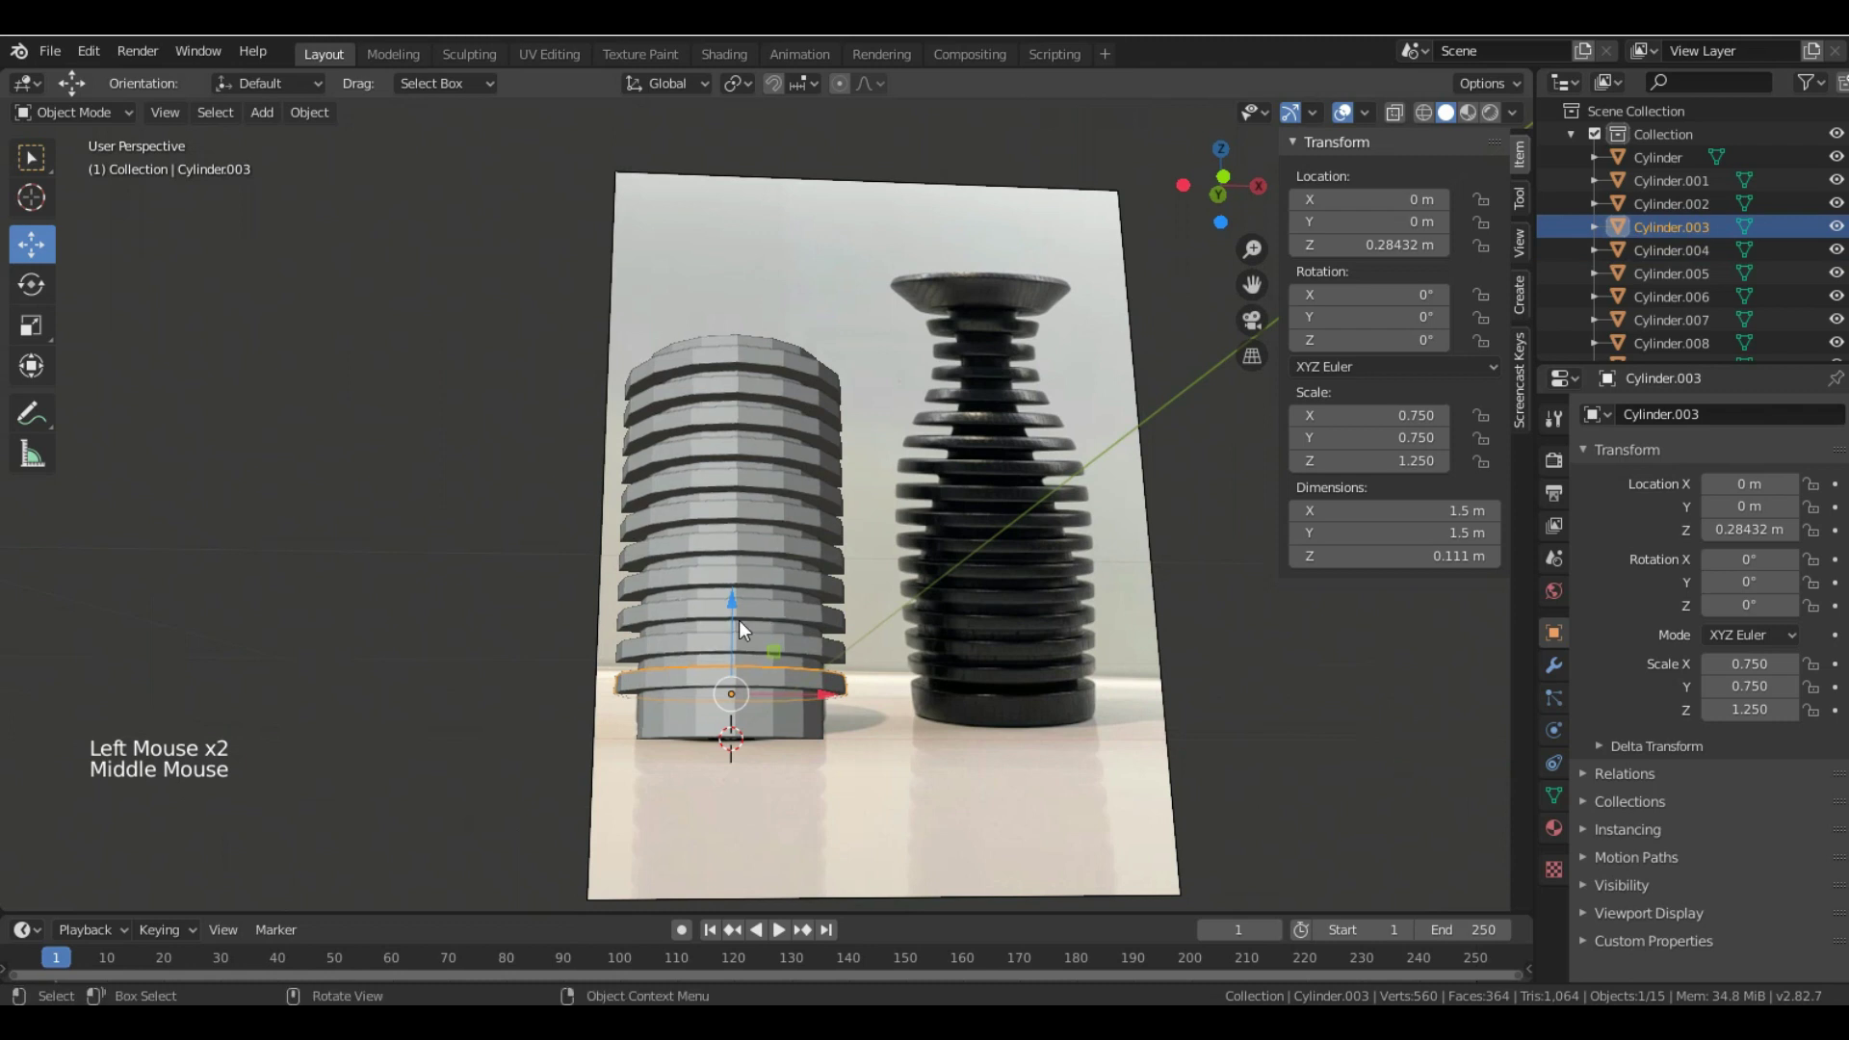
left_click_drag(738, 621, 737, 690)
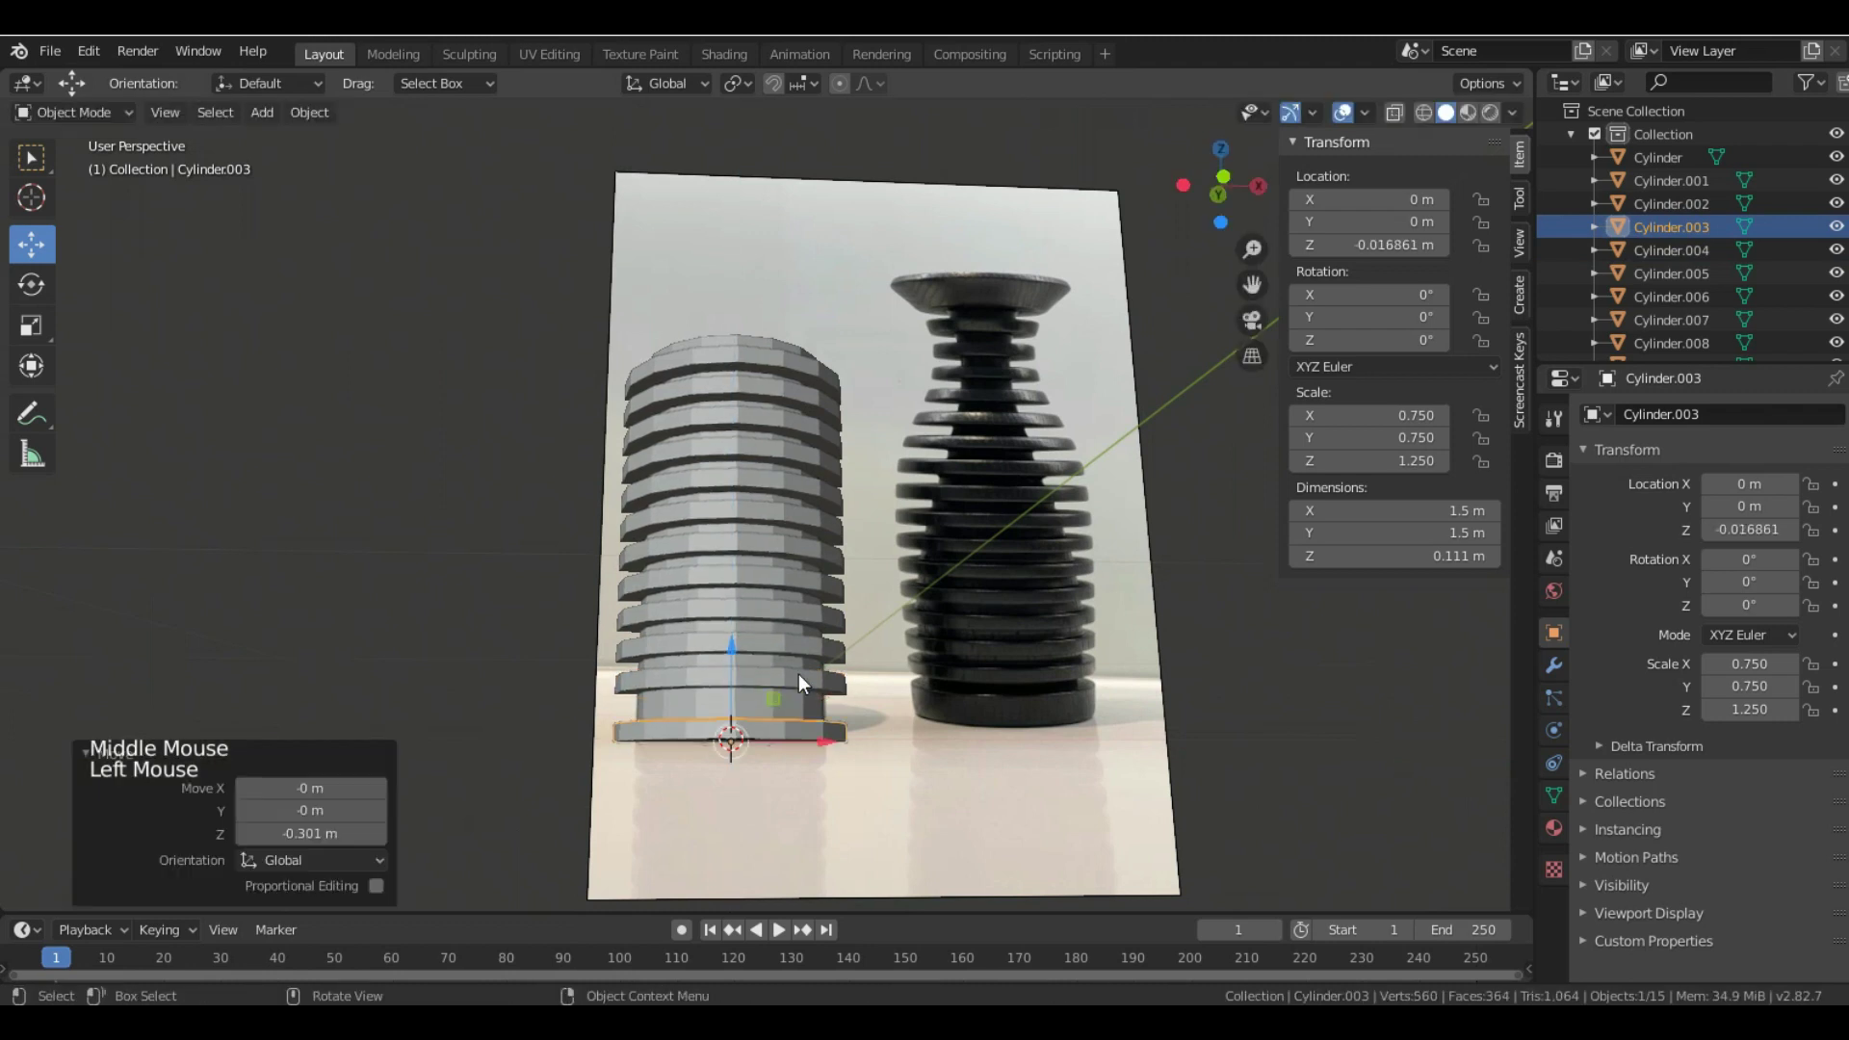
key("Delete")
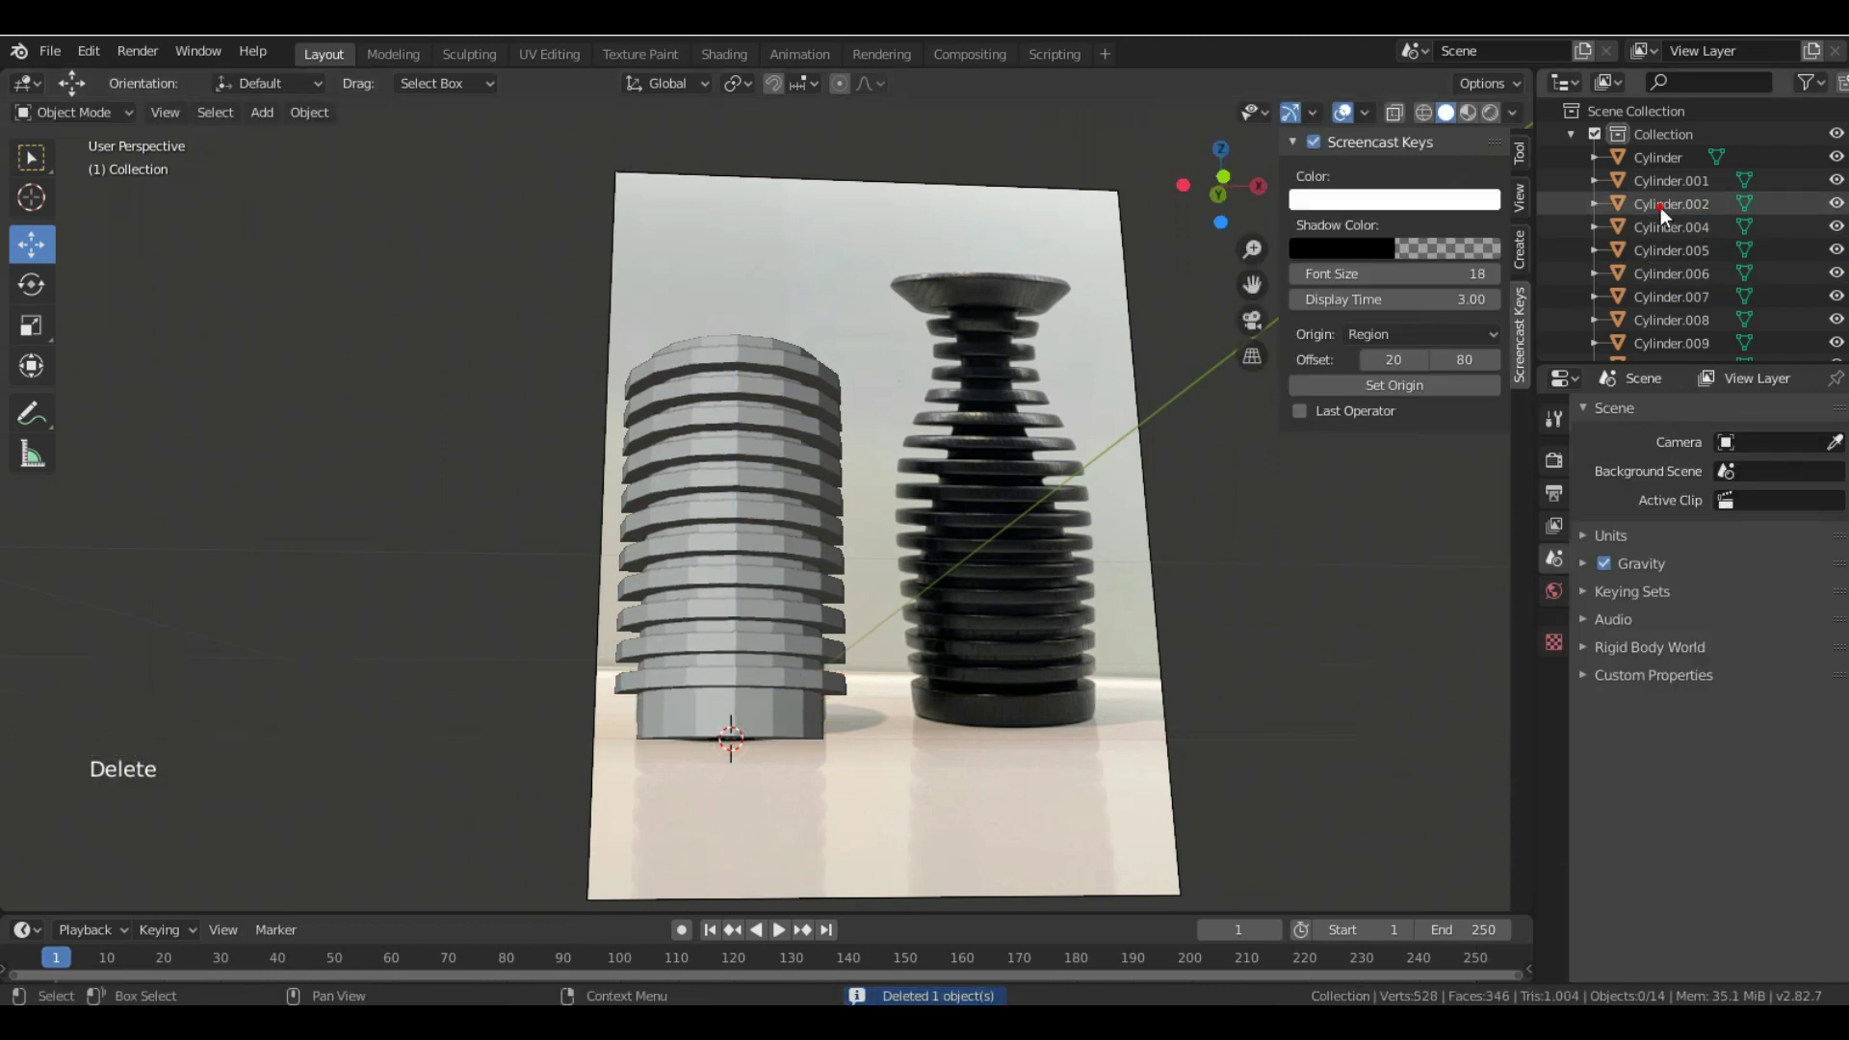
- Join all stacked discs from Cylinder.002 to Cylinder.013 into a single object, with Cylinder.002 as the active one
left_click(1661, 204)
scroll(1690, 260, "down", 4)
scroll(1685, 260, "down", 5)
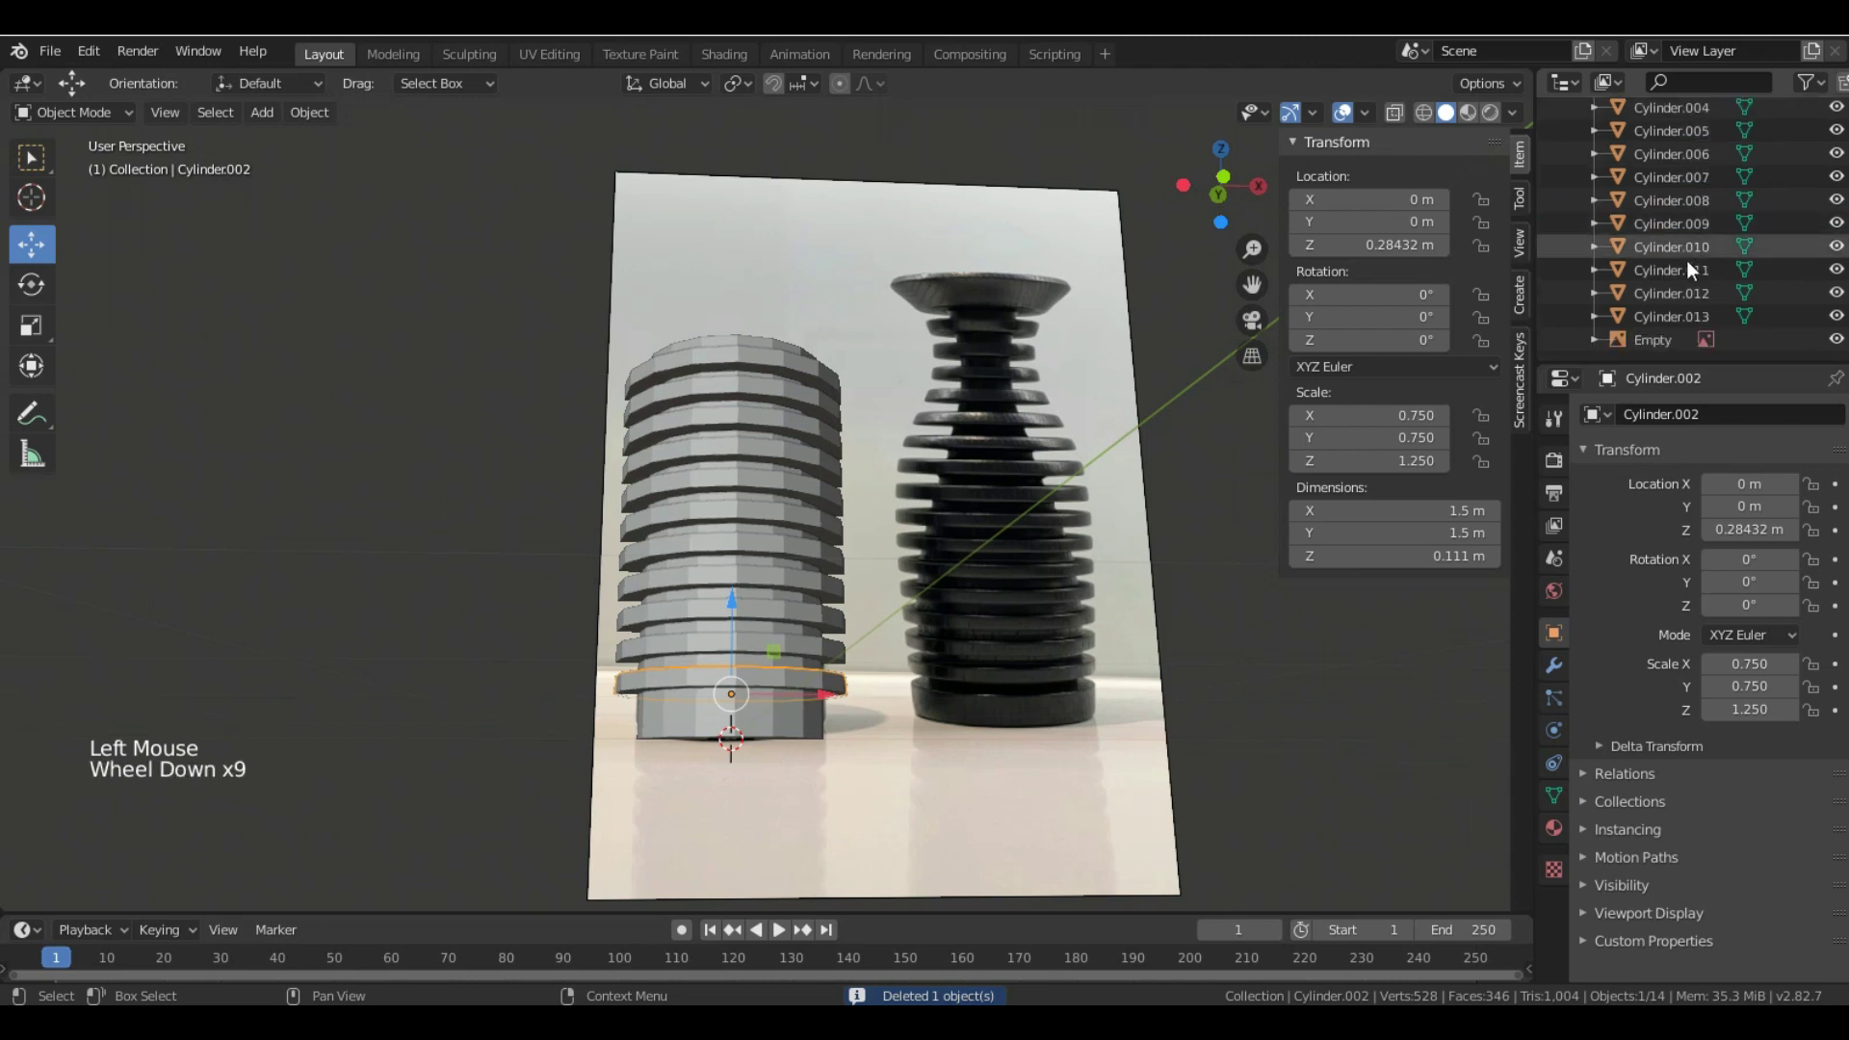
left_click(1679, 316, "shift")
middle_click_drag(888, 413, 951, 407)
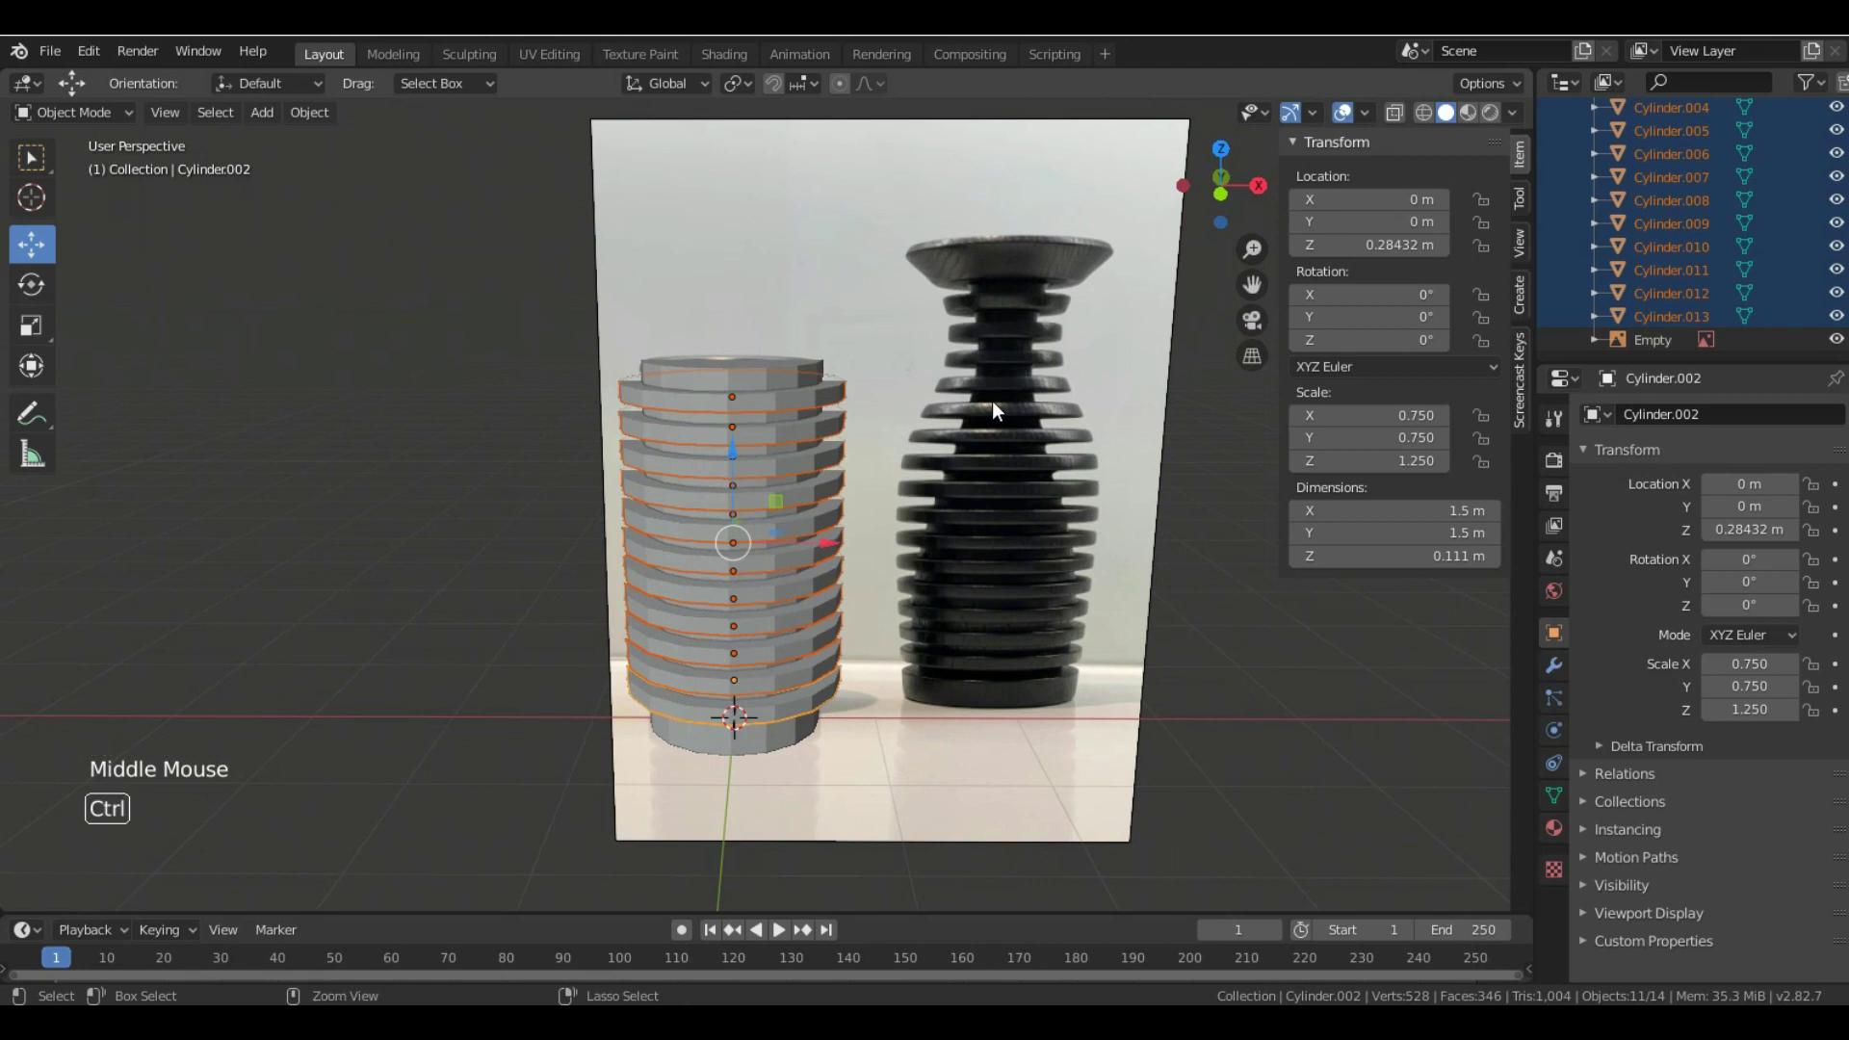
key("ctrl+j")
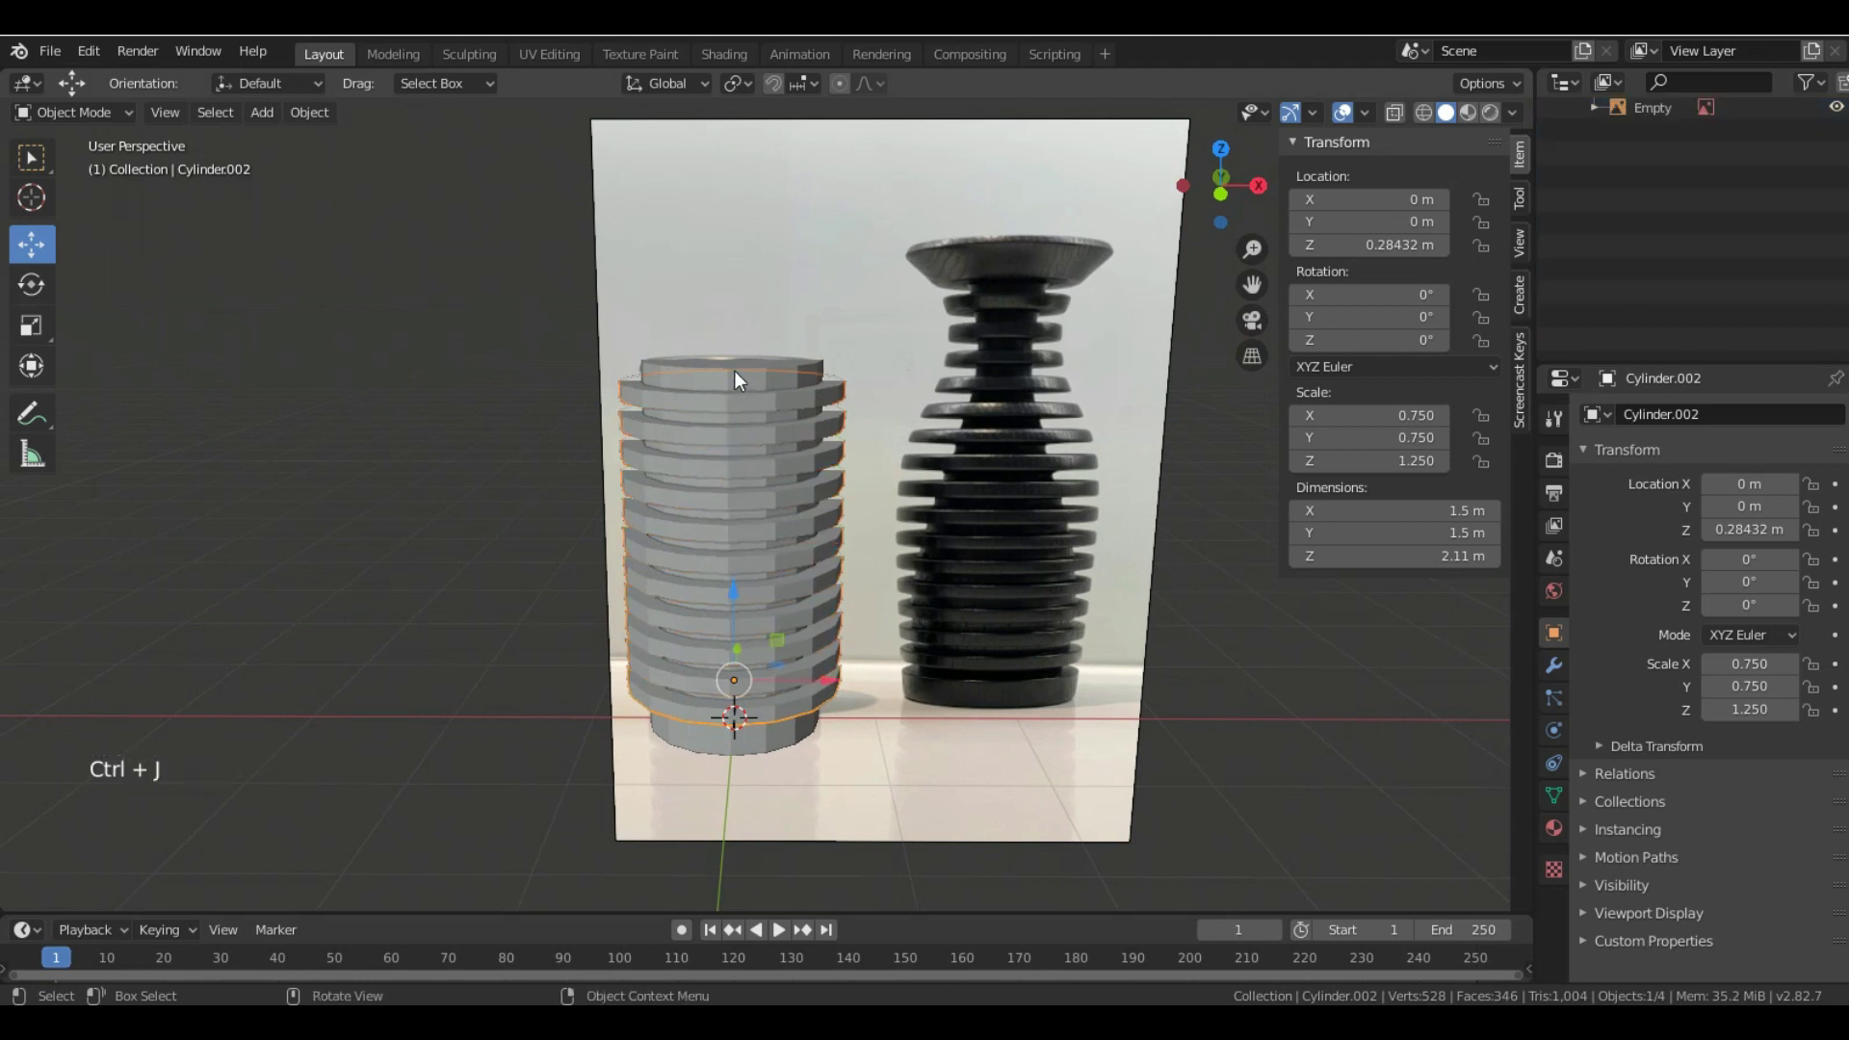
- Hide the reference image and add a Boolean modifier to the outer cylinder
scroll(1691, 199, "up", 4)
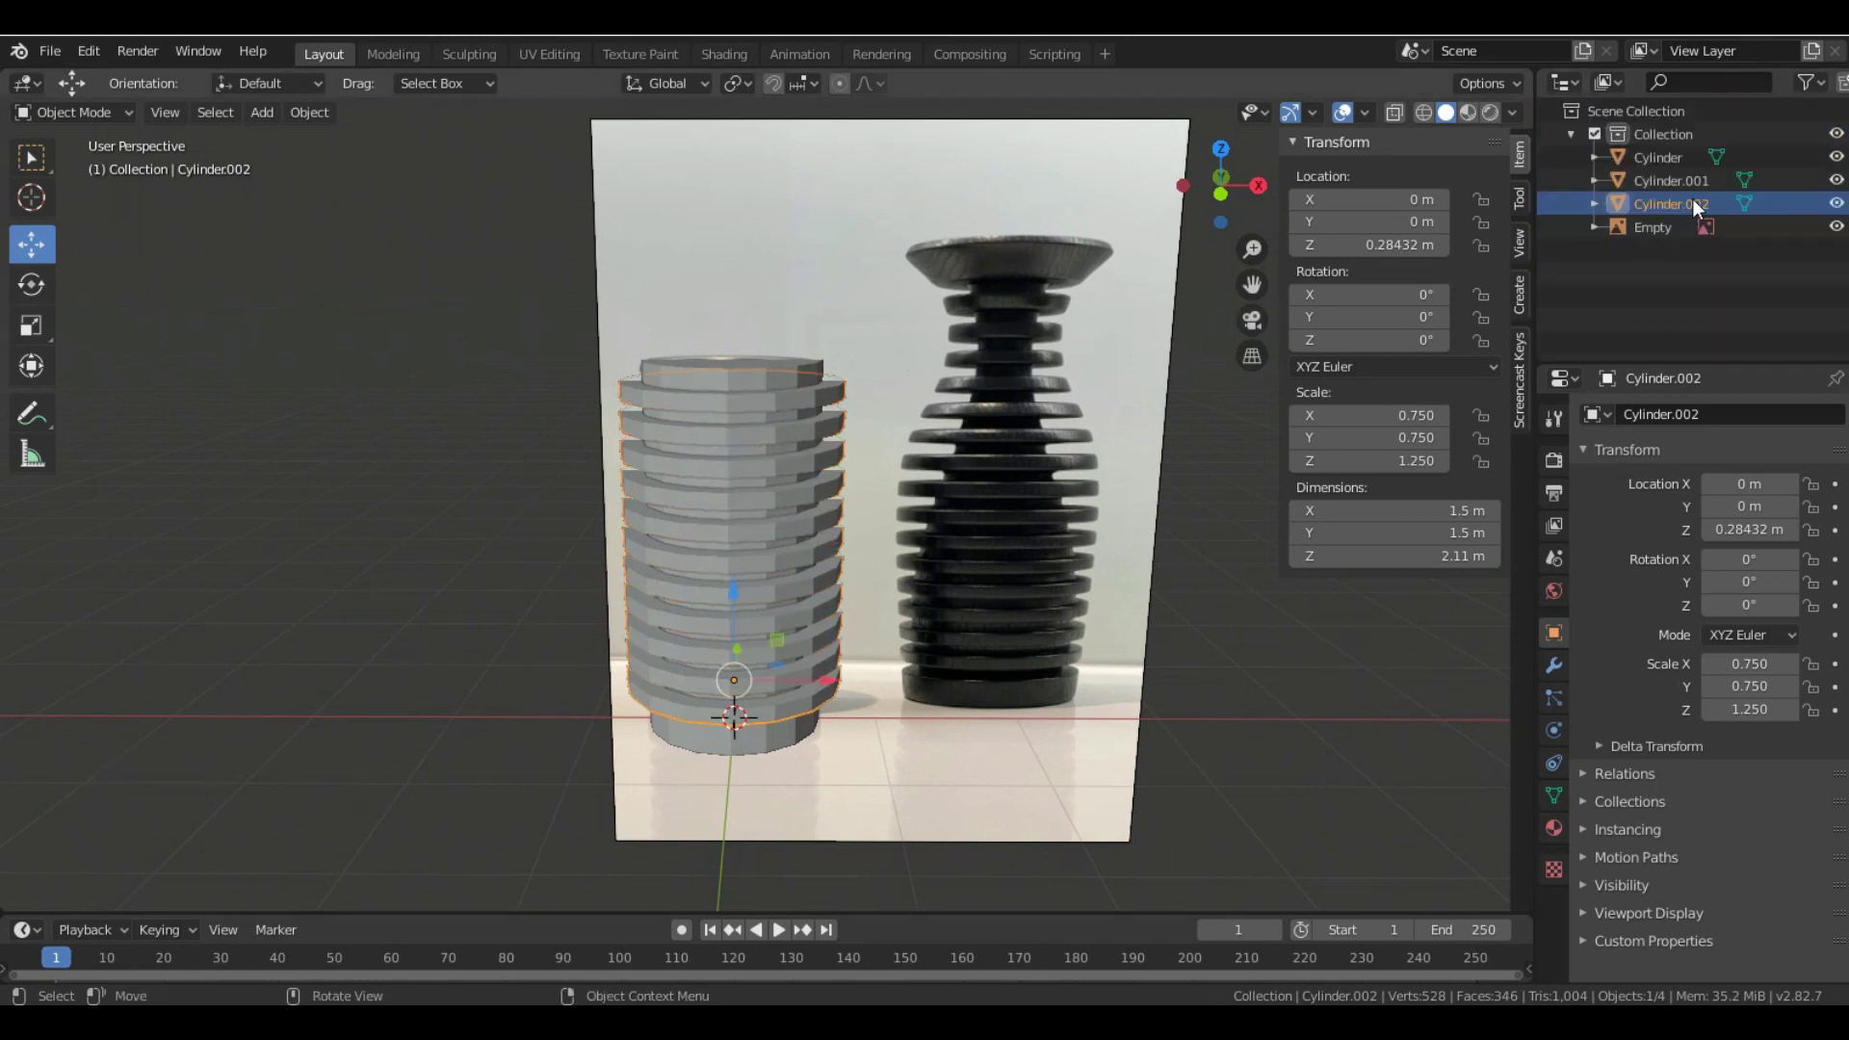
left_click(1837, 228)
left_click(783, 377)
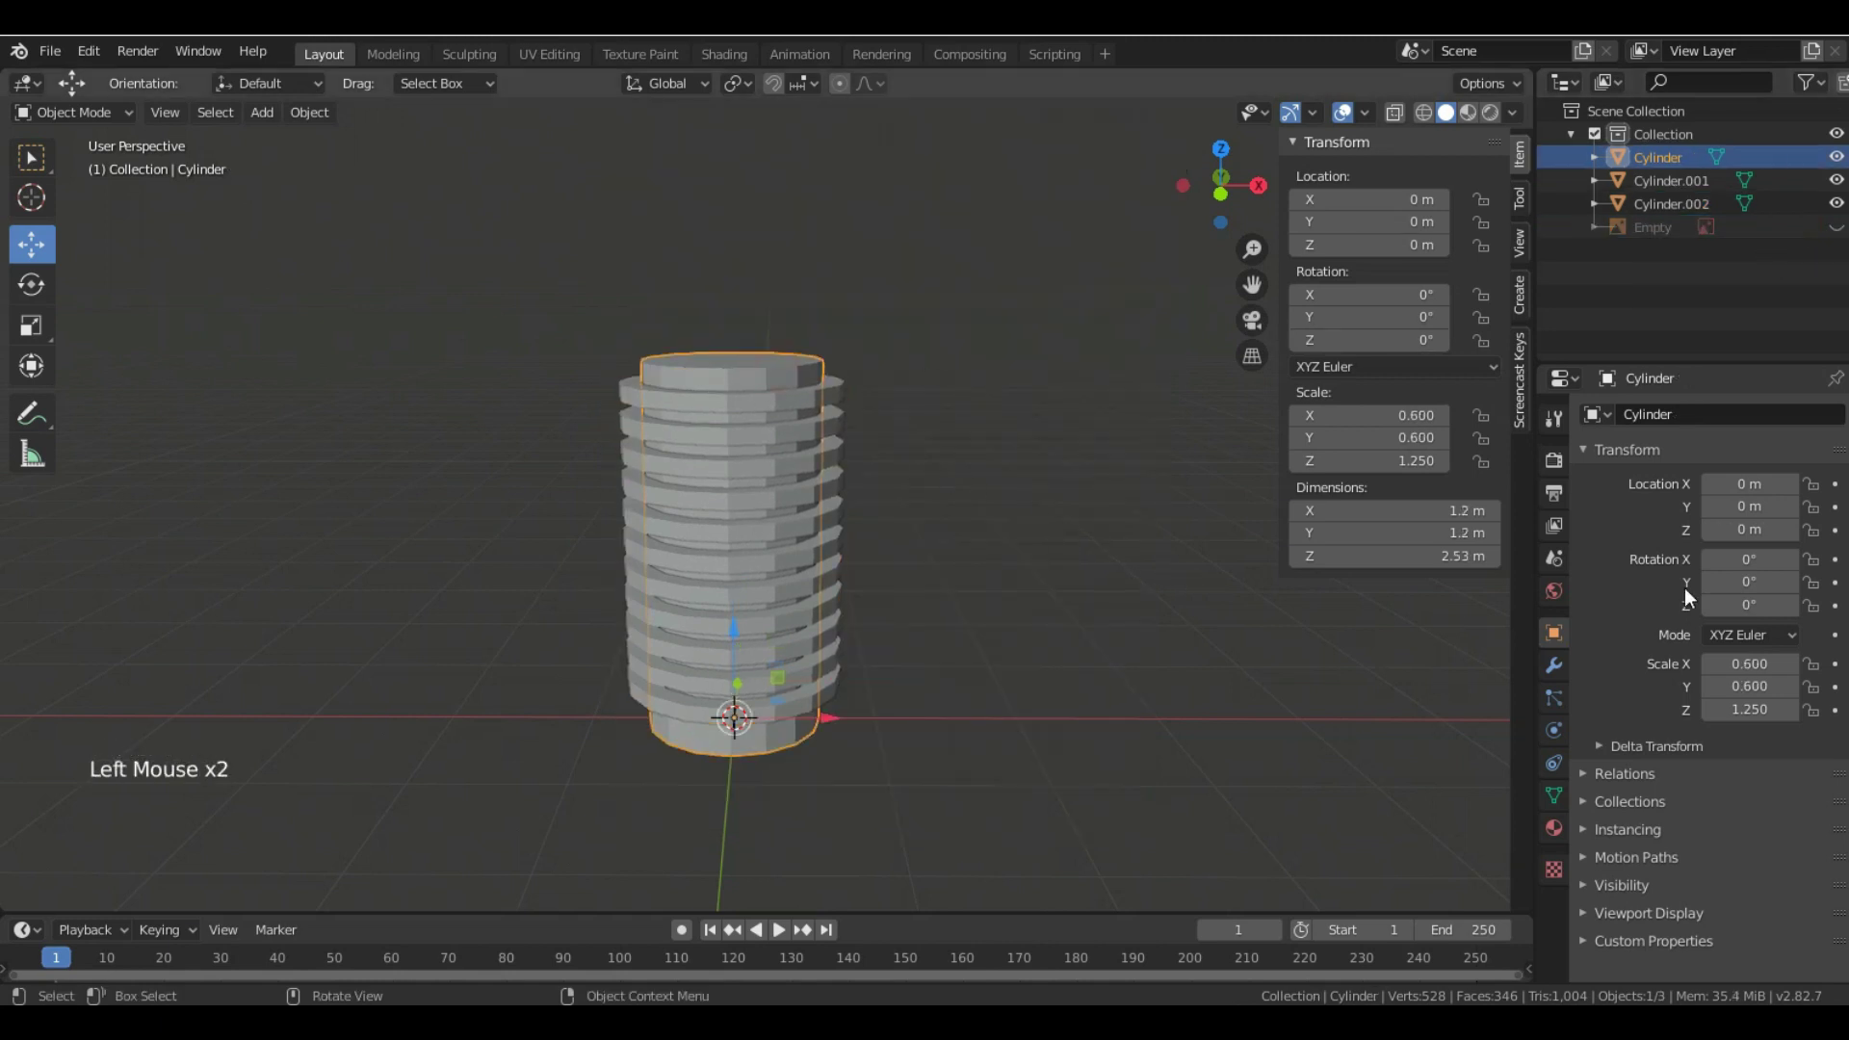
left_click(1552, 665)
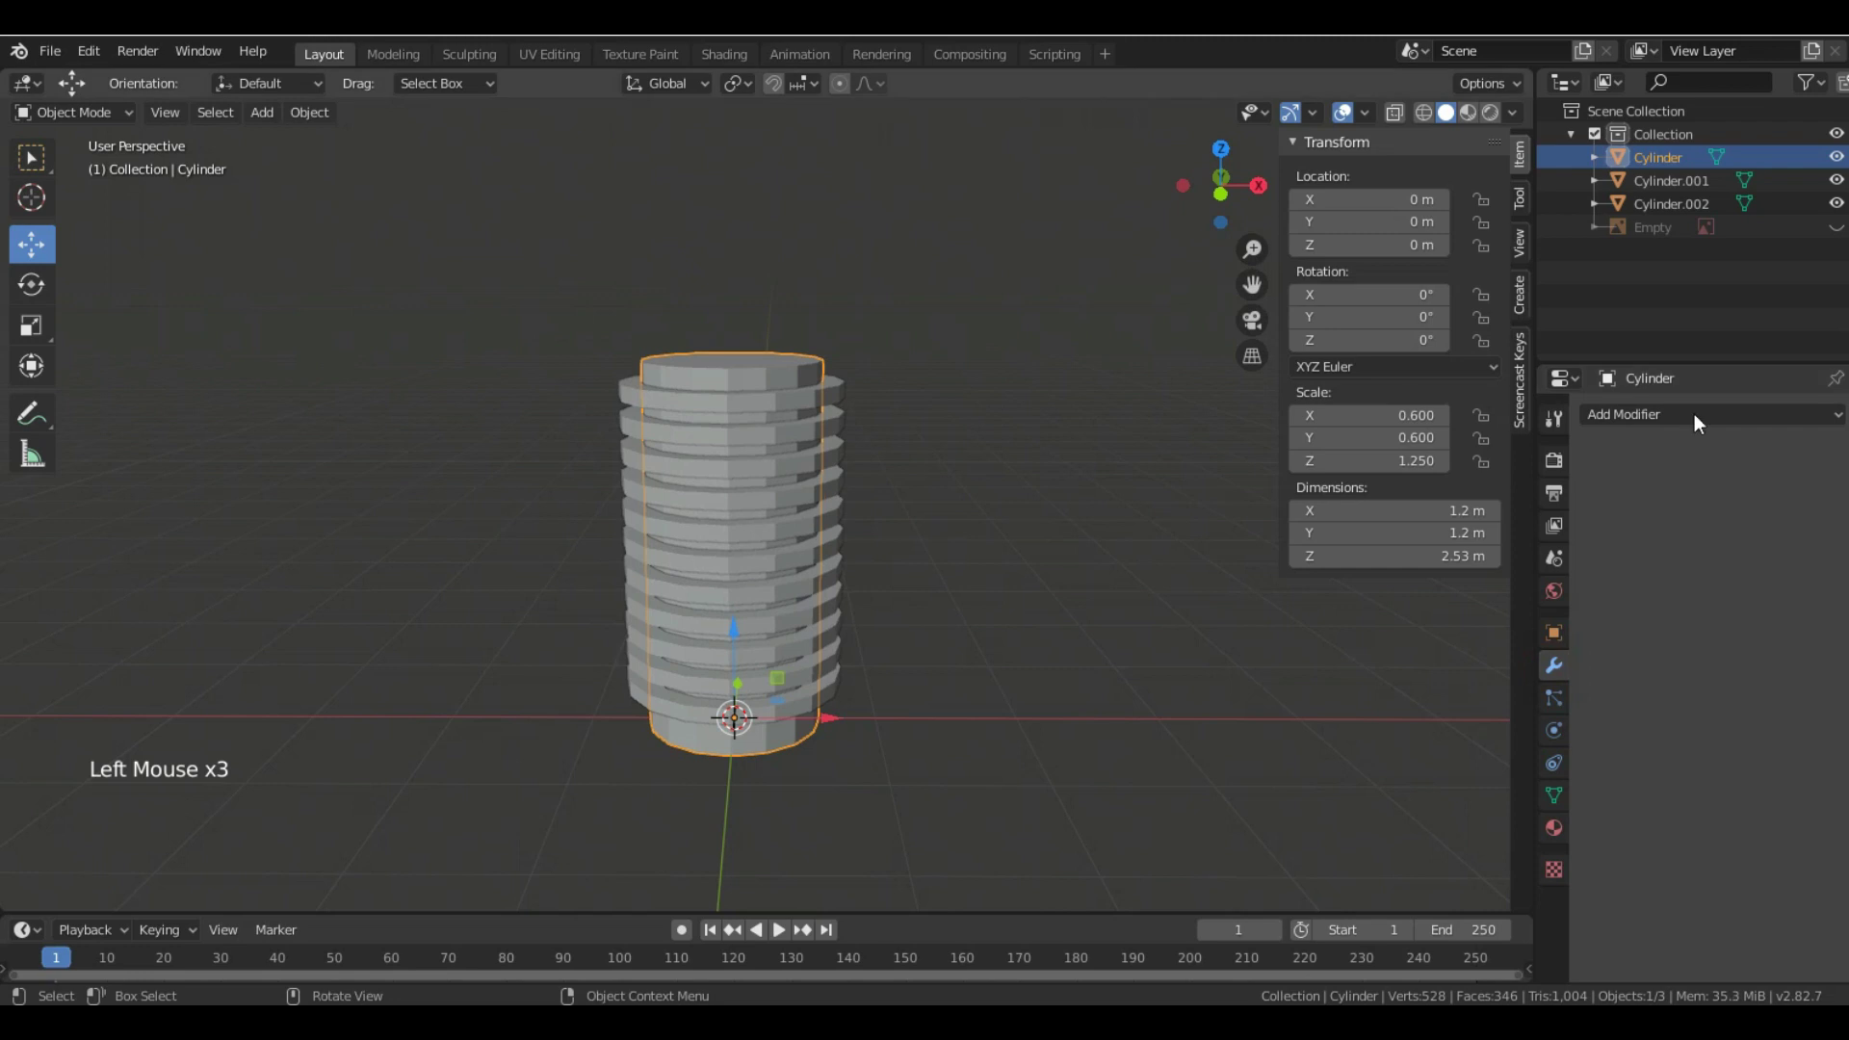
left_click(1741, 415)
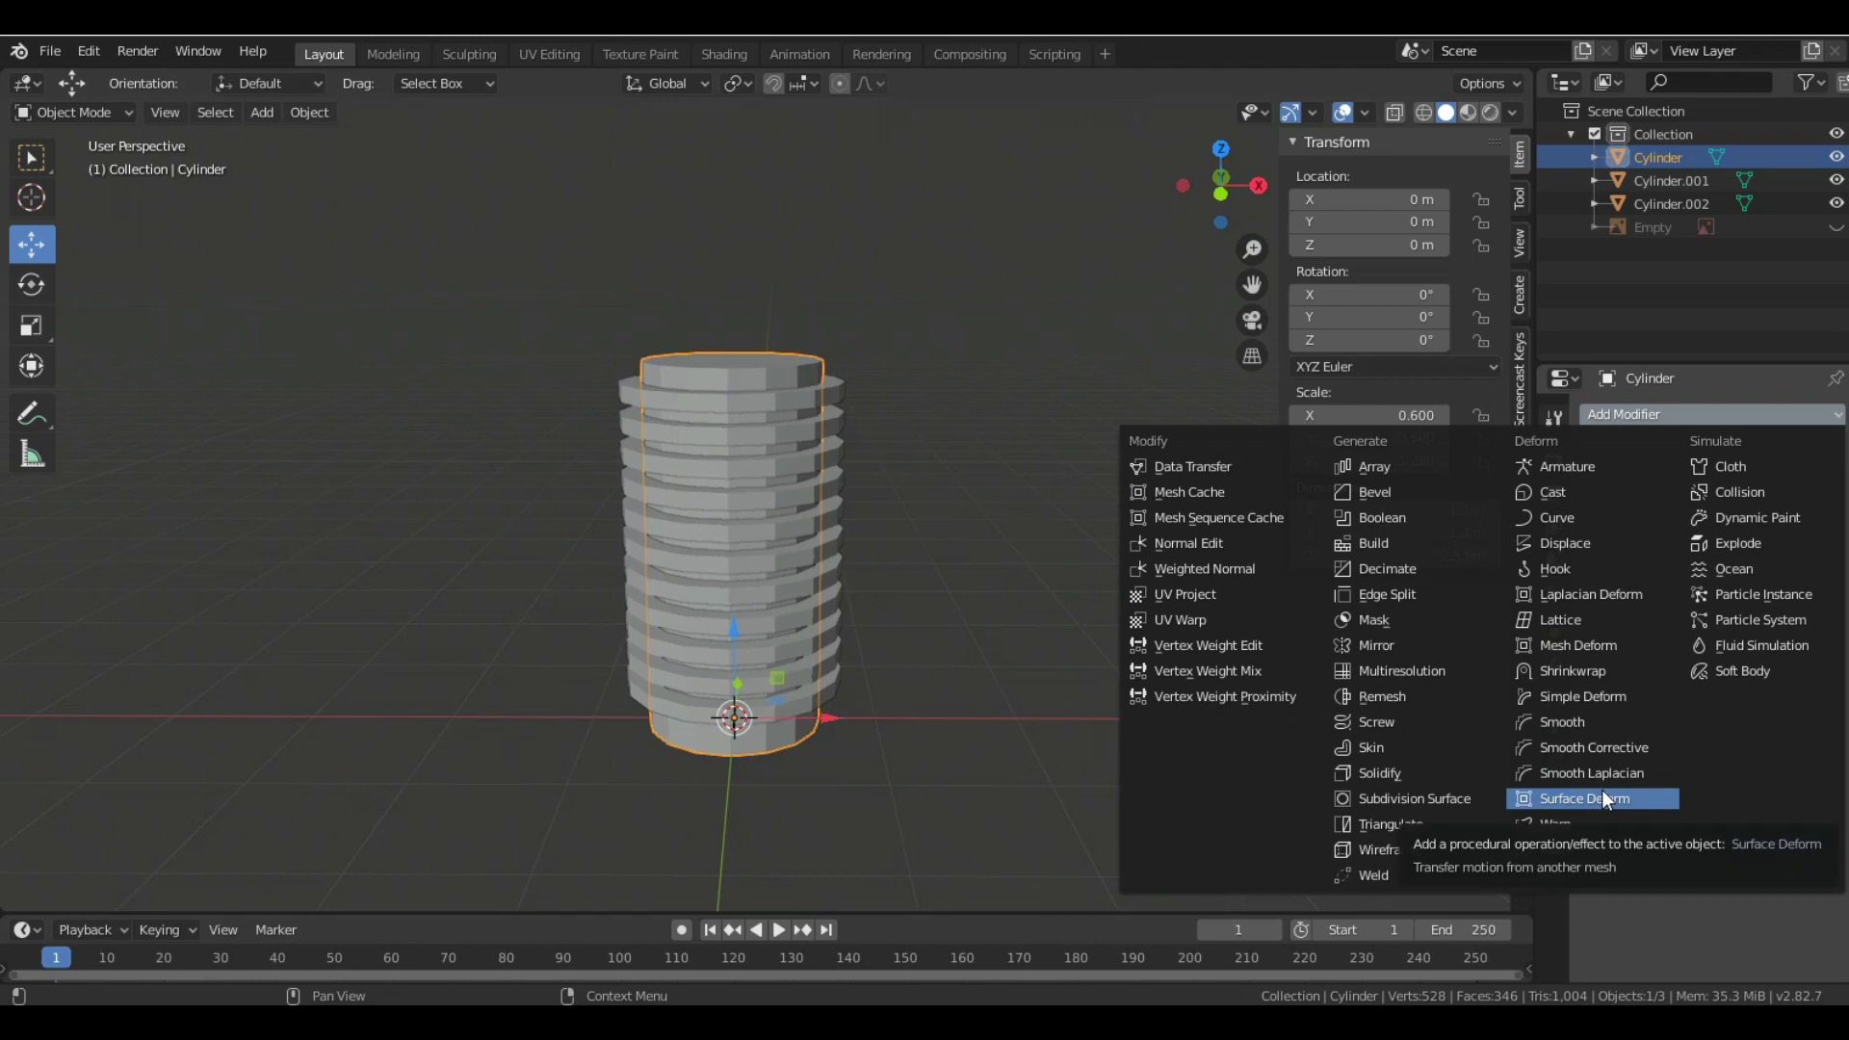
left_click(1397, 518)
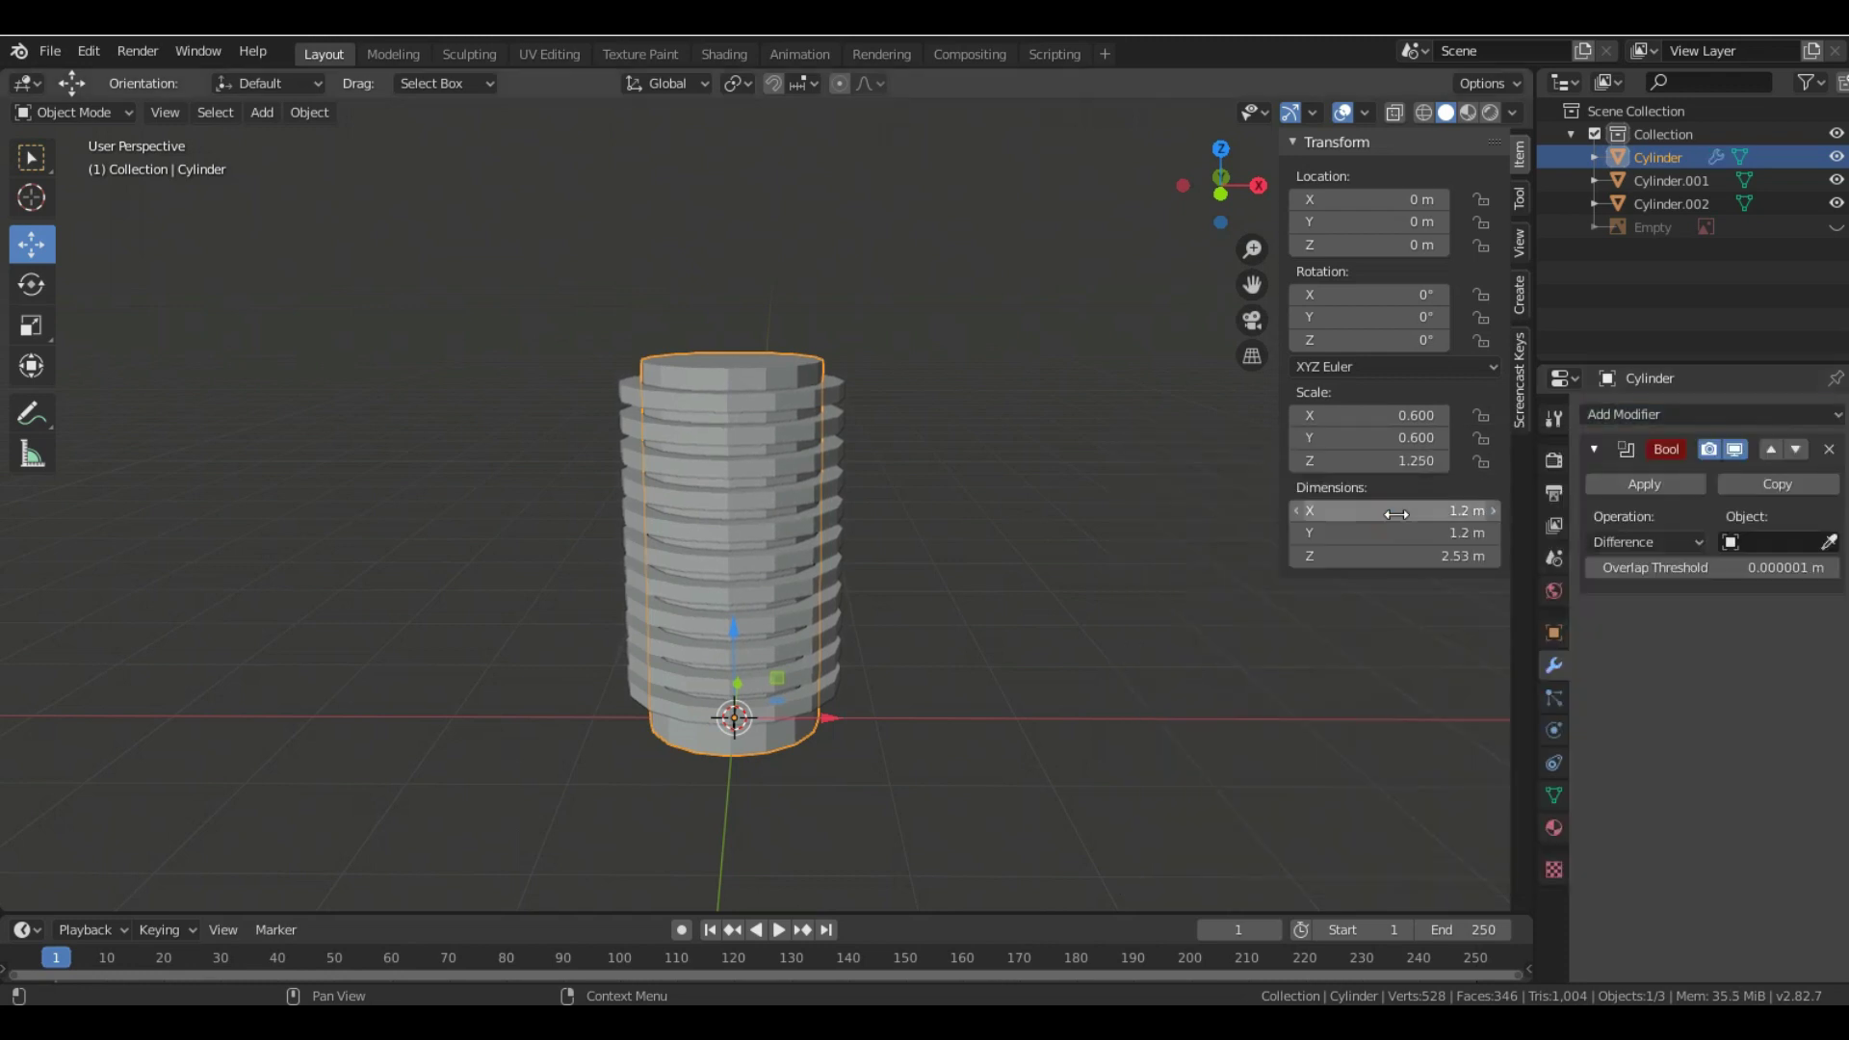
- Keep the Boolean operation on Difference, pick the joined discs as its object, and turn X-ray on to check the cuts
left_click(1656, 543)
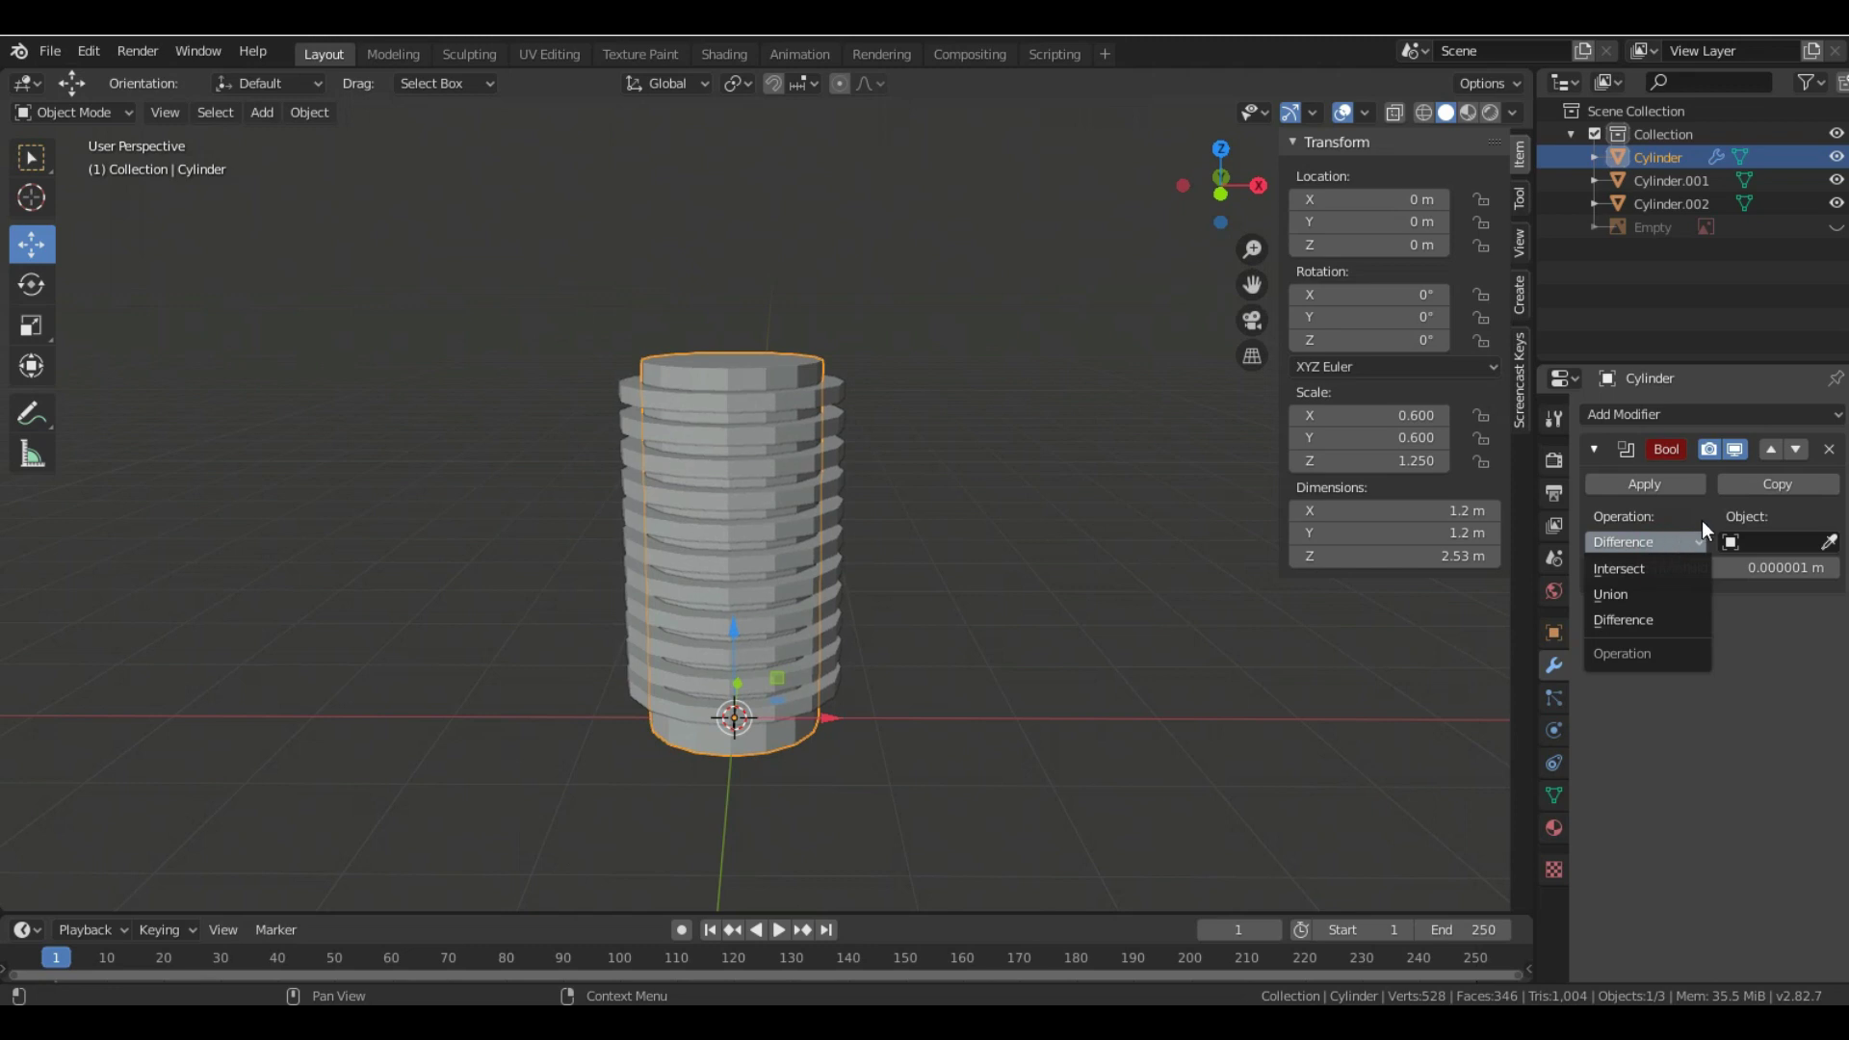
left_click(1695, 520)
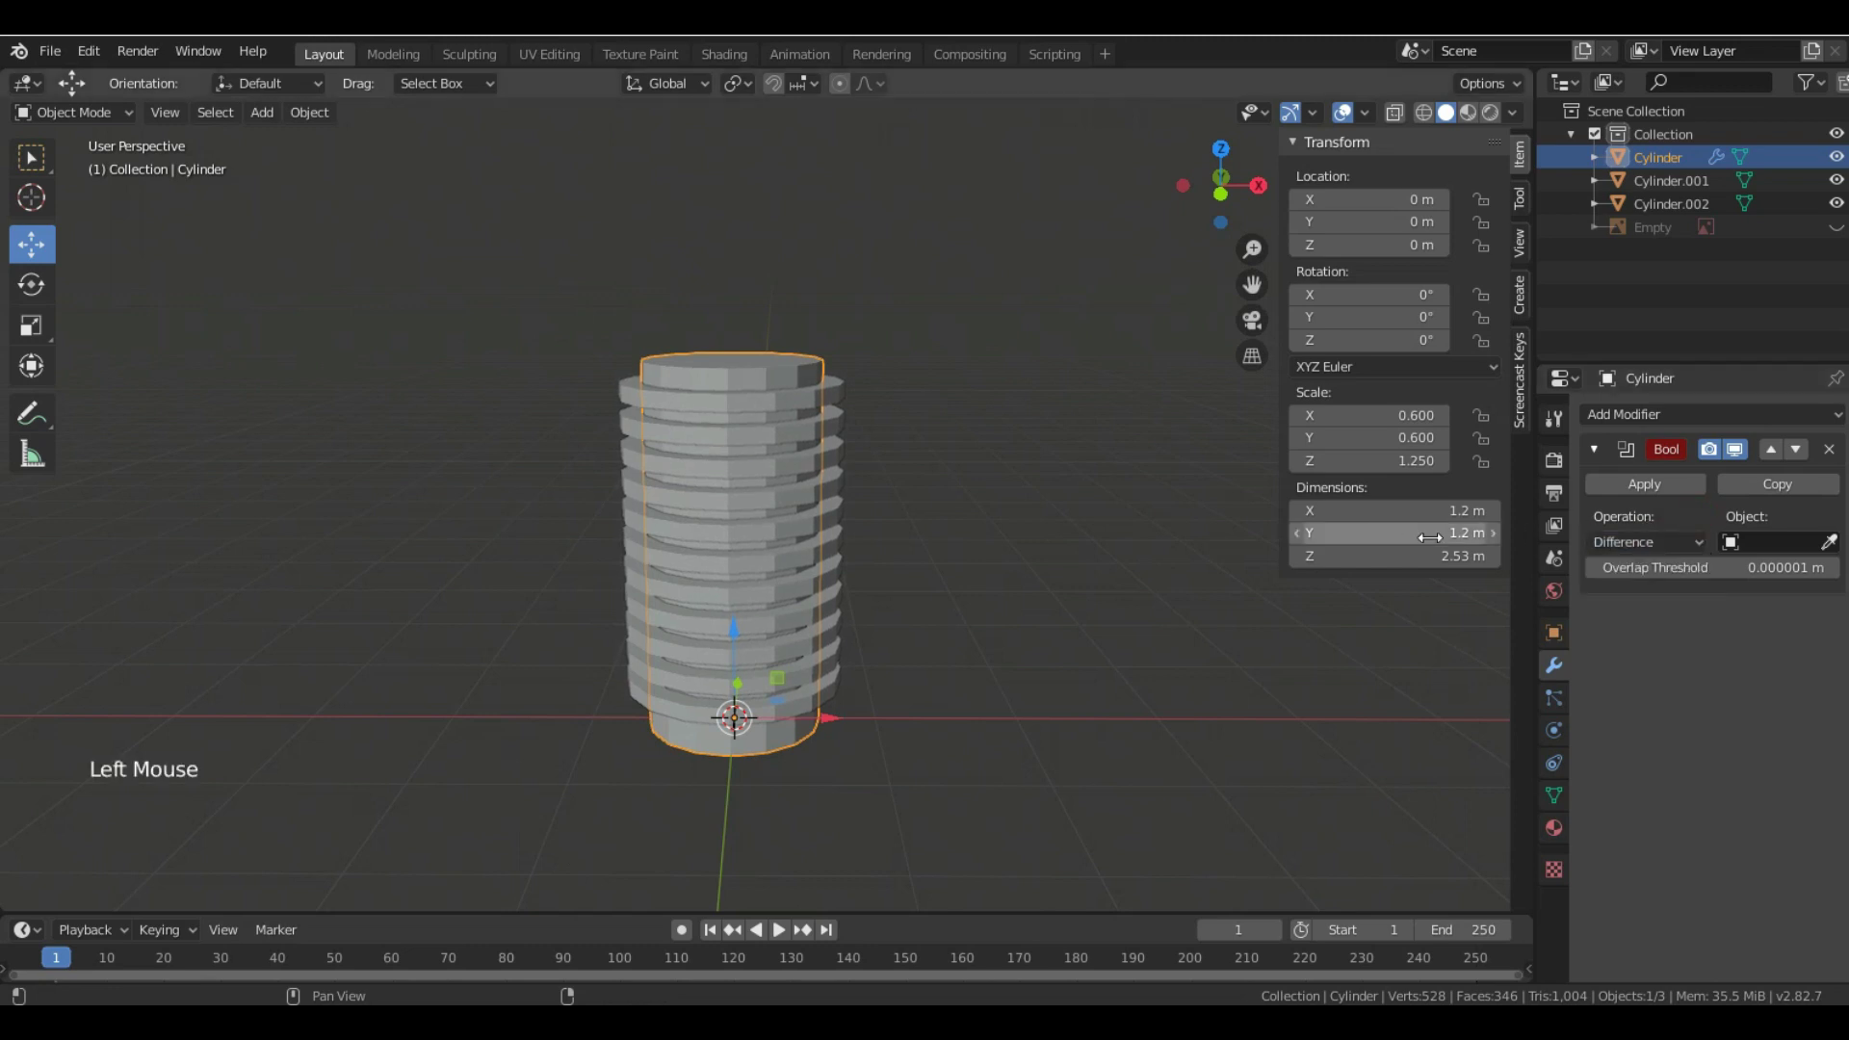
left_click(1786, 543)
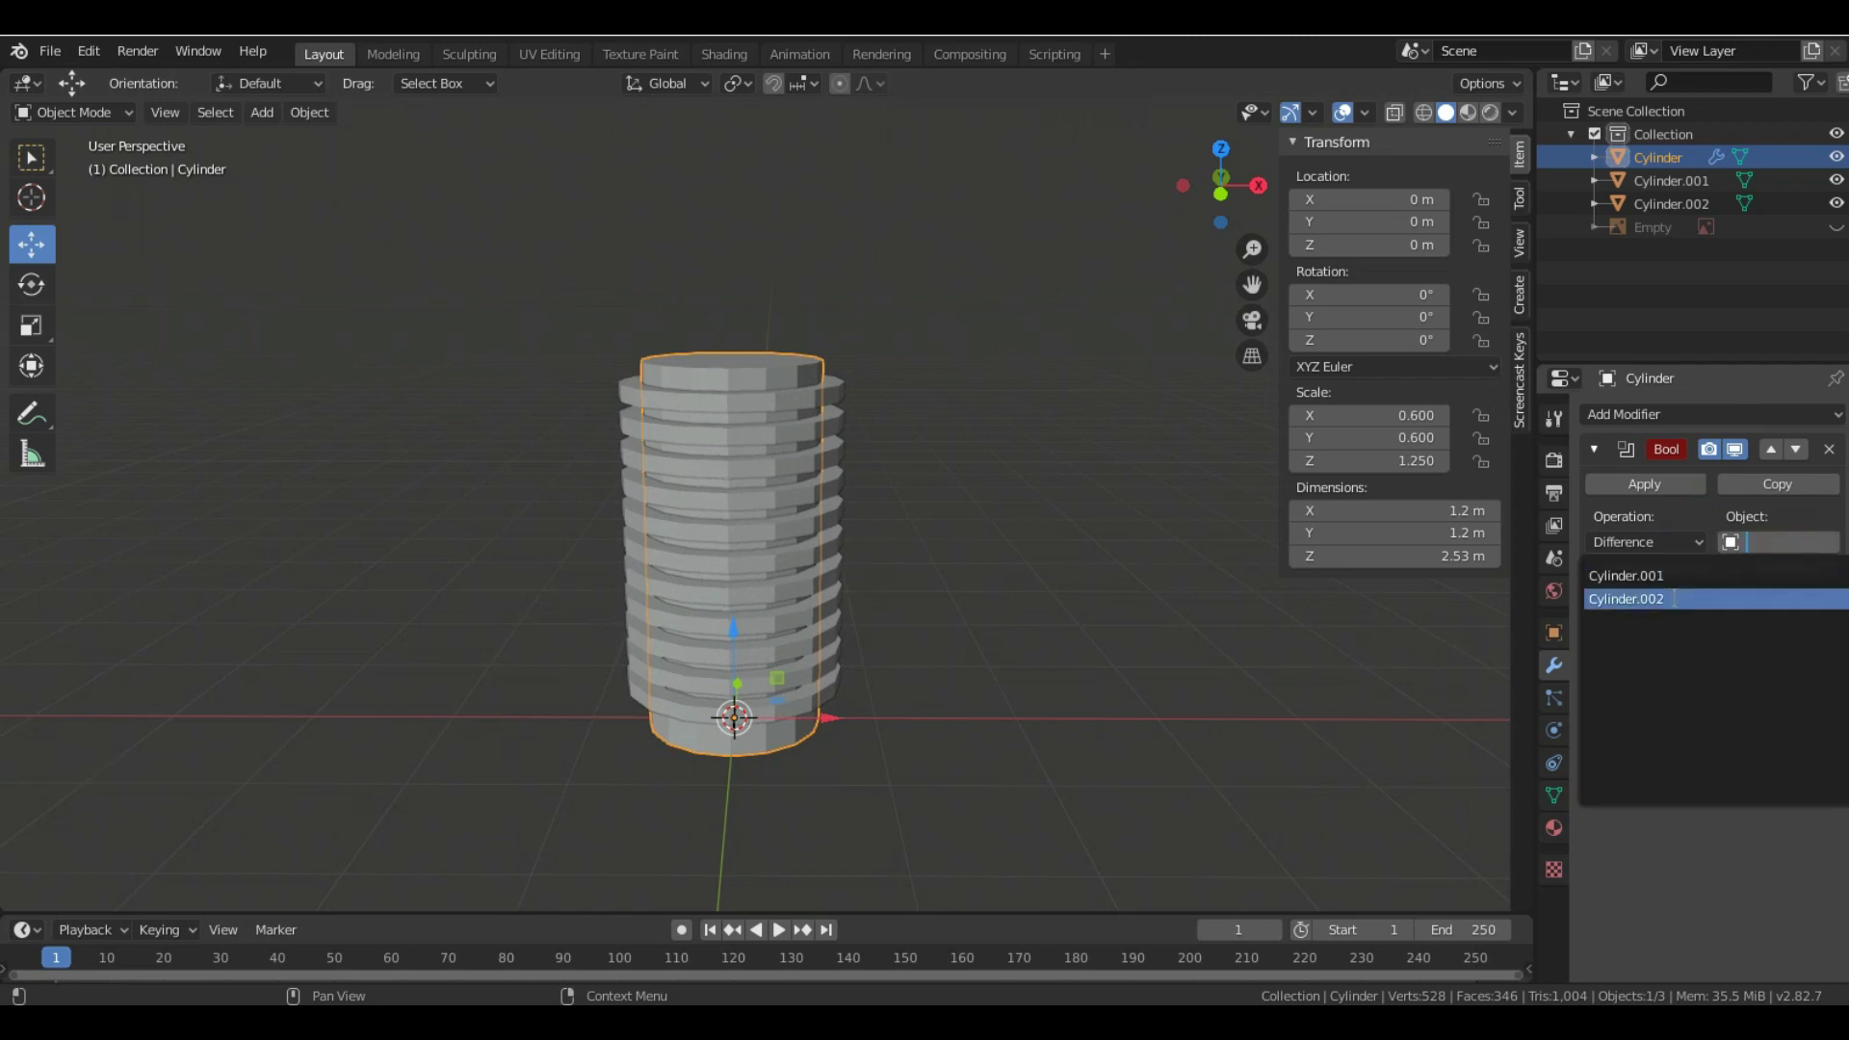
key("Escape")
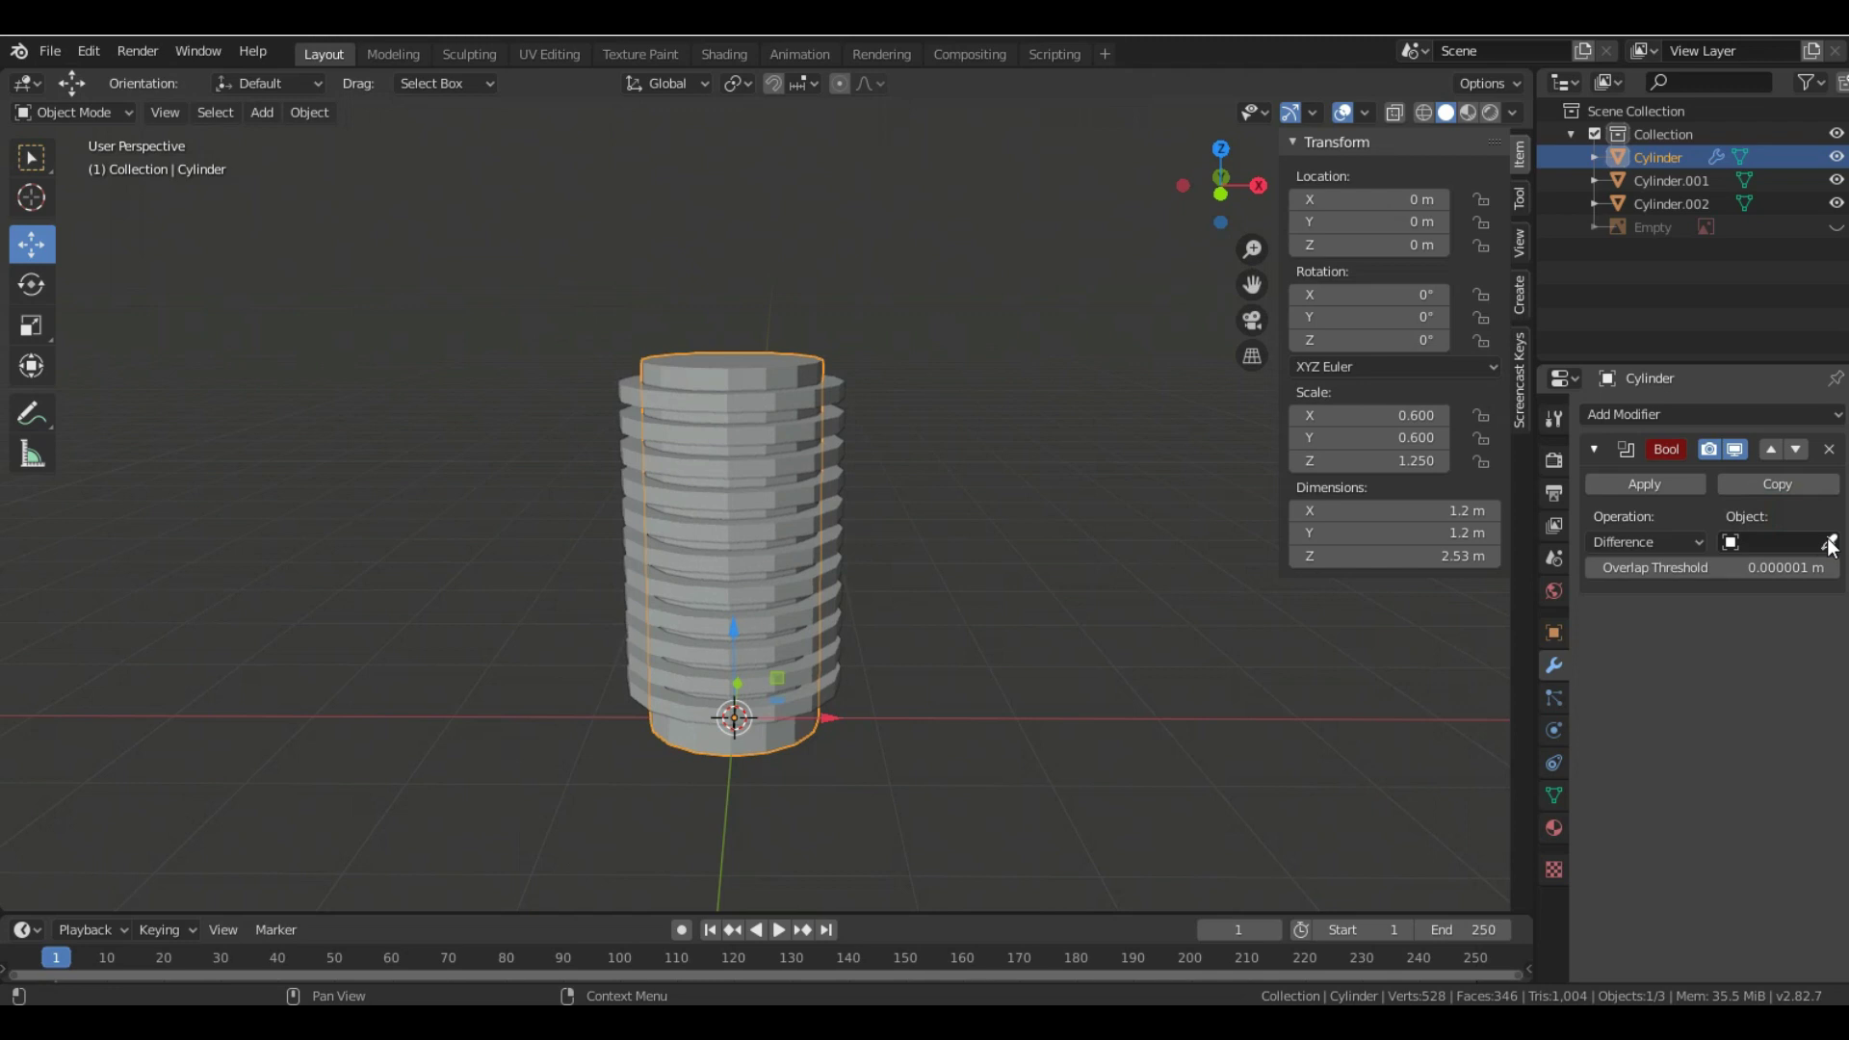
left_click(1829, 542)
left_click(844, 368)
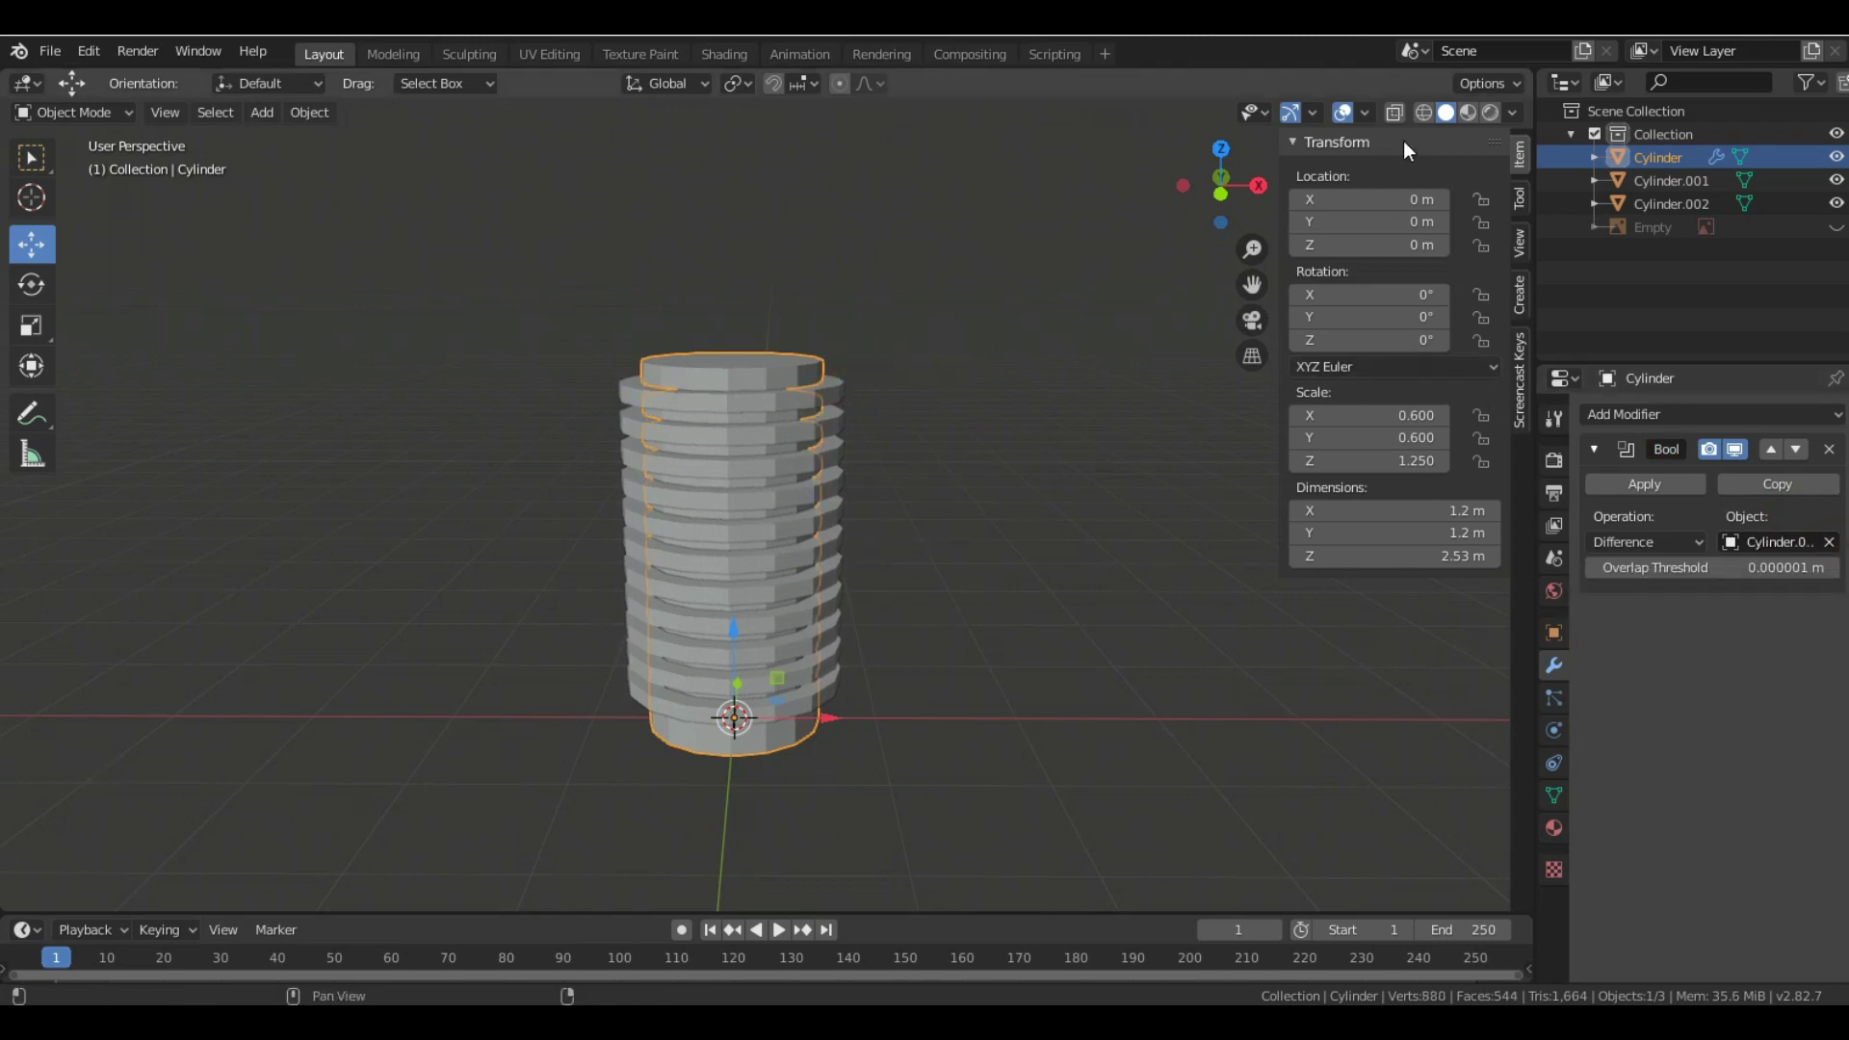
left_click(1390, 110)
scroll(738, 379, "up", 2)
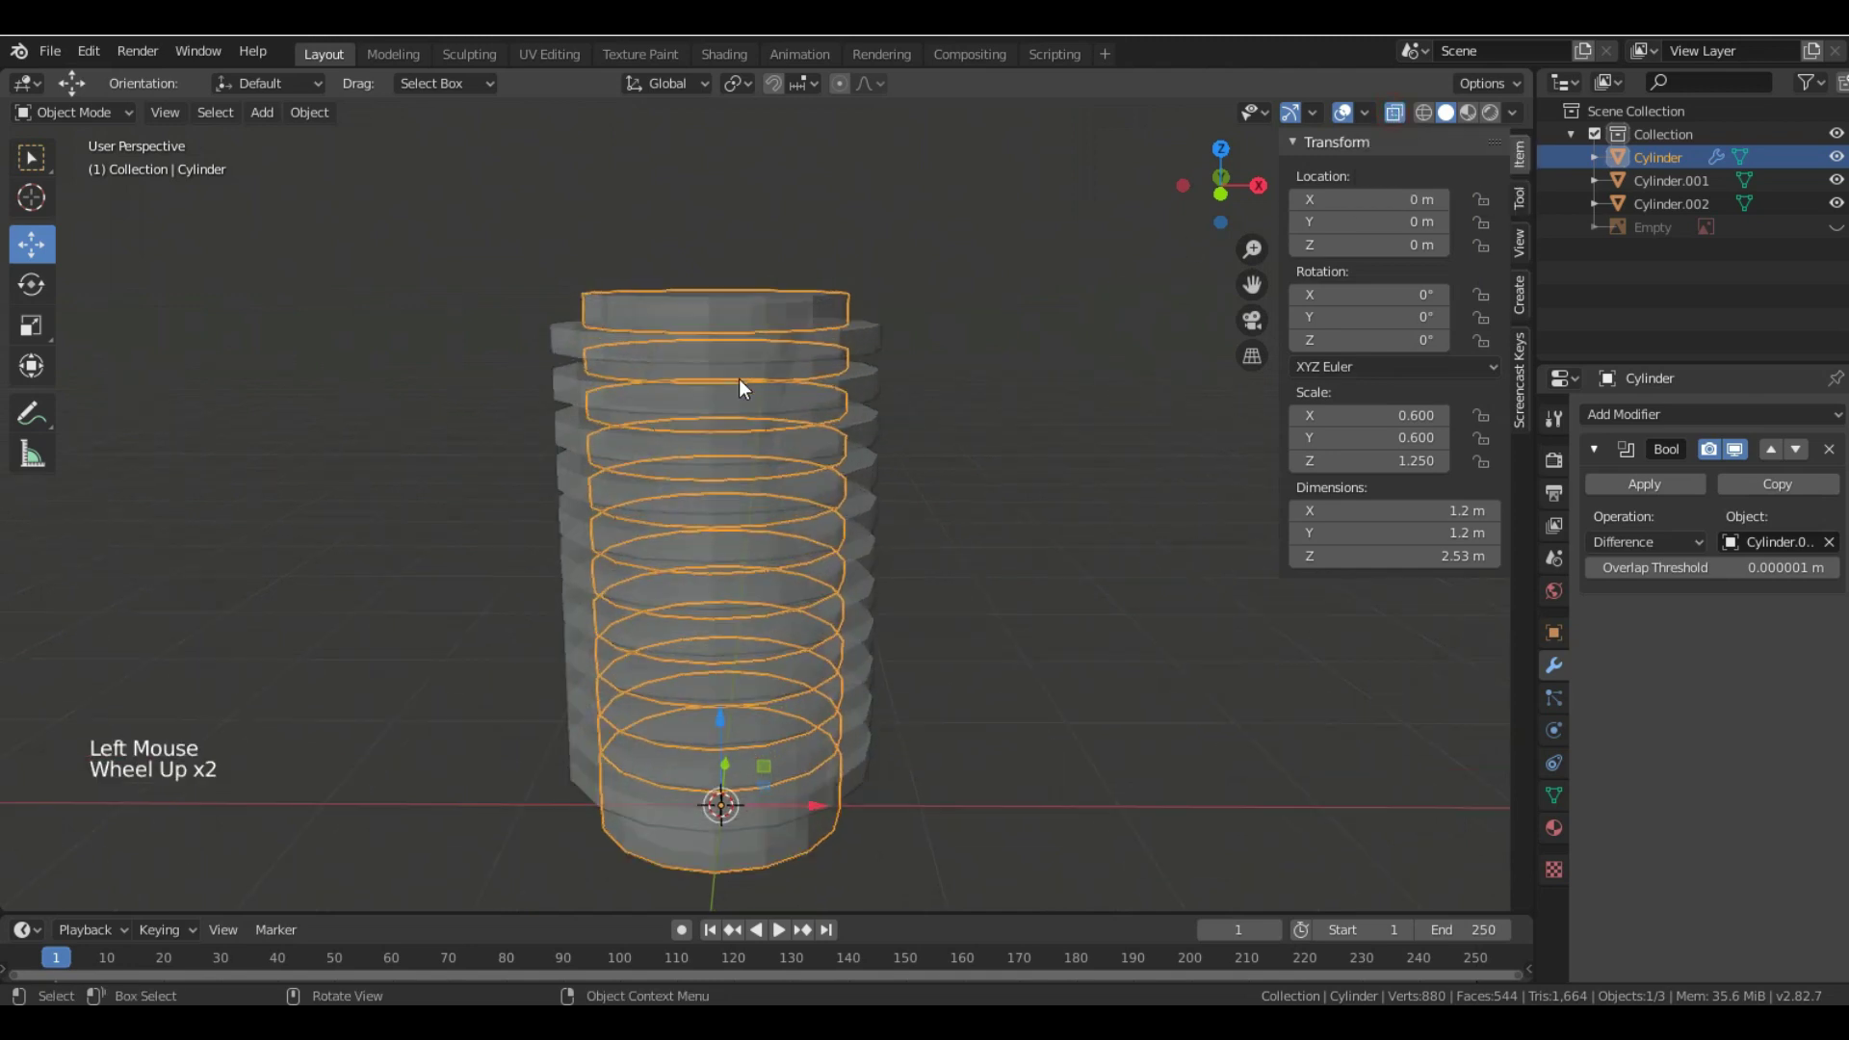
- Hide the inner cylinder, Cylinder.001, and turn X-ray off
middle_click_drag(858, 385, 841, 401)
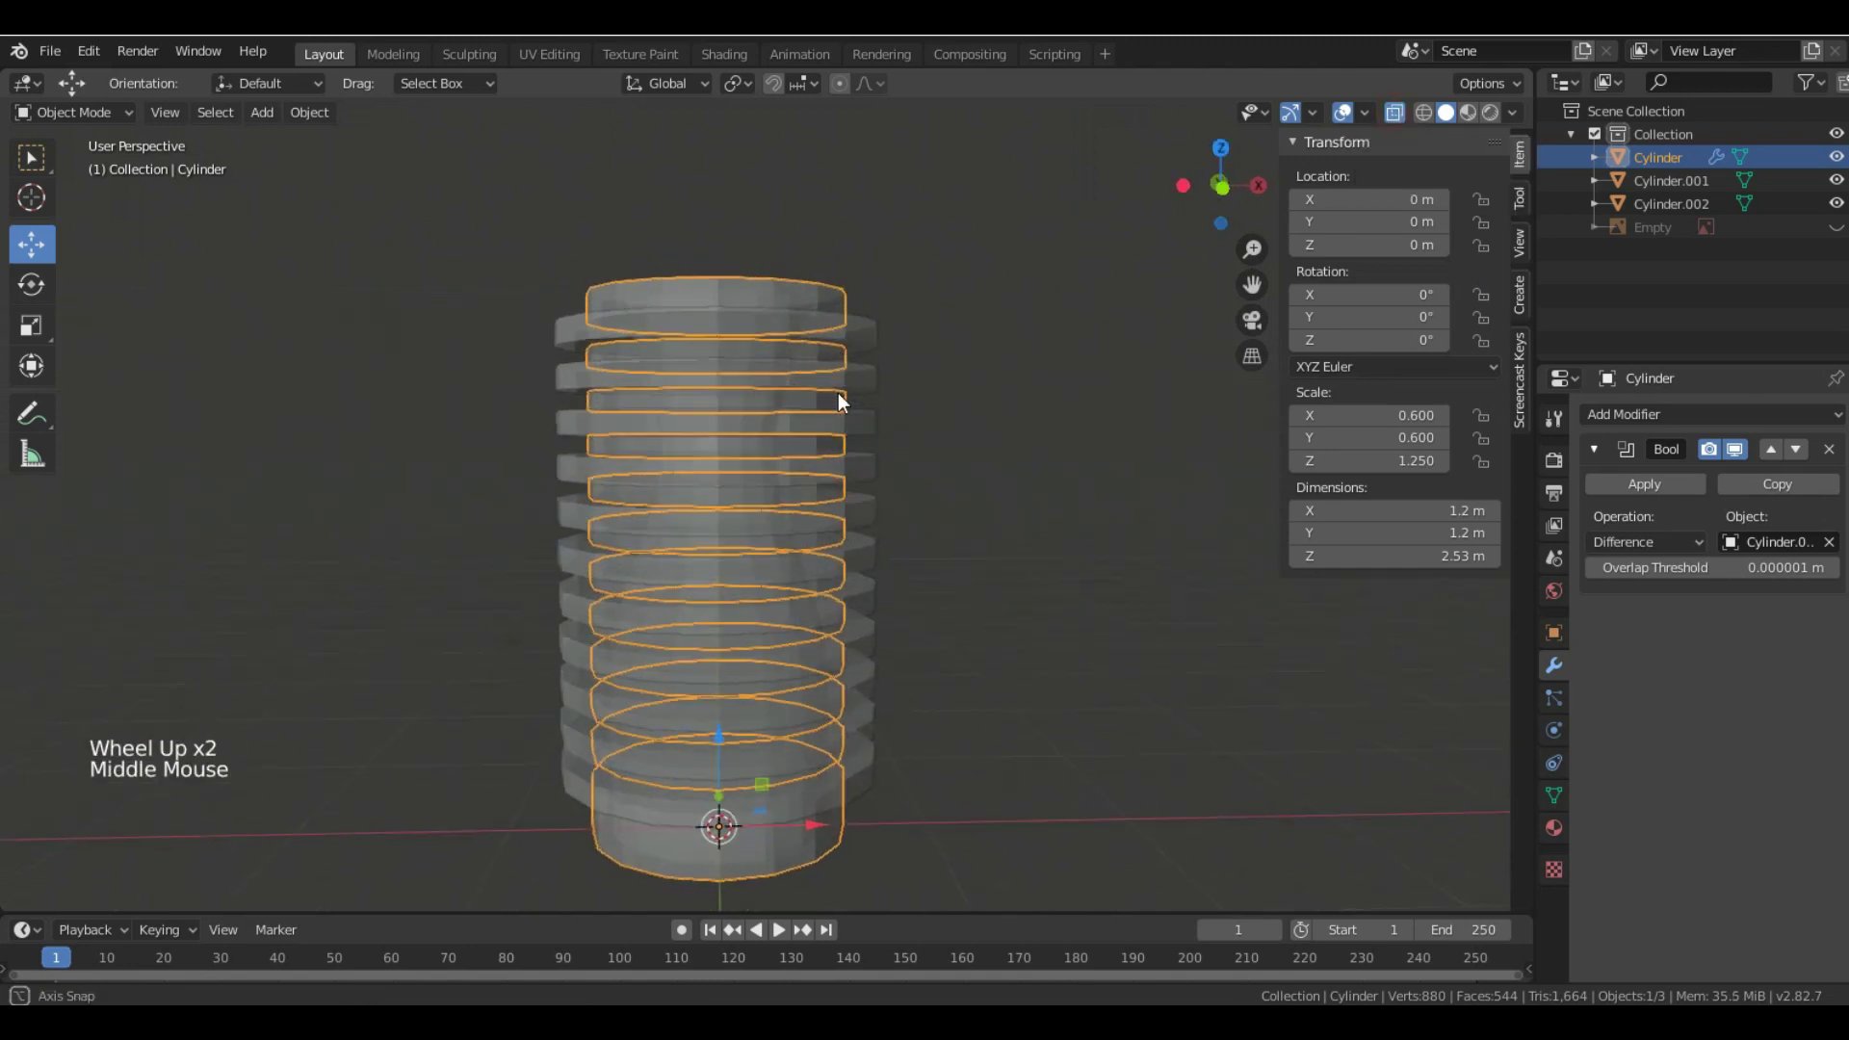
left_click(1837, 180)
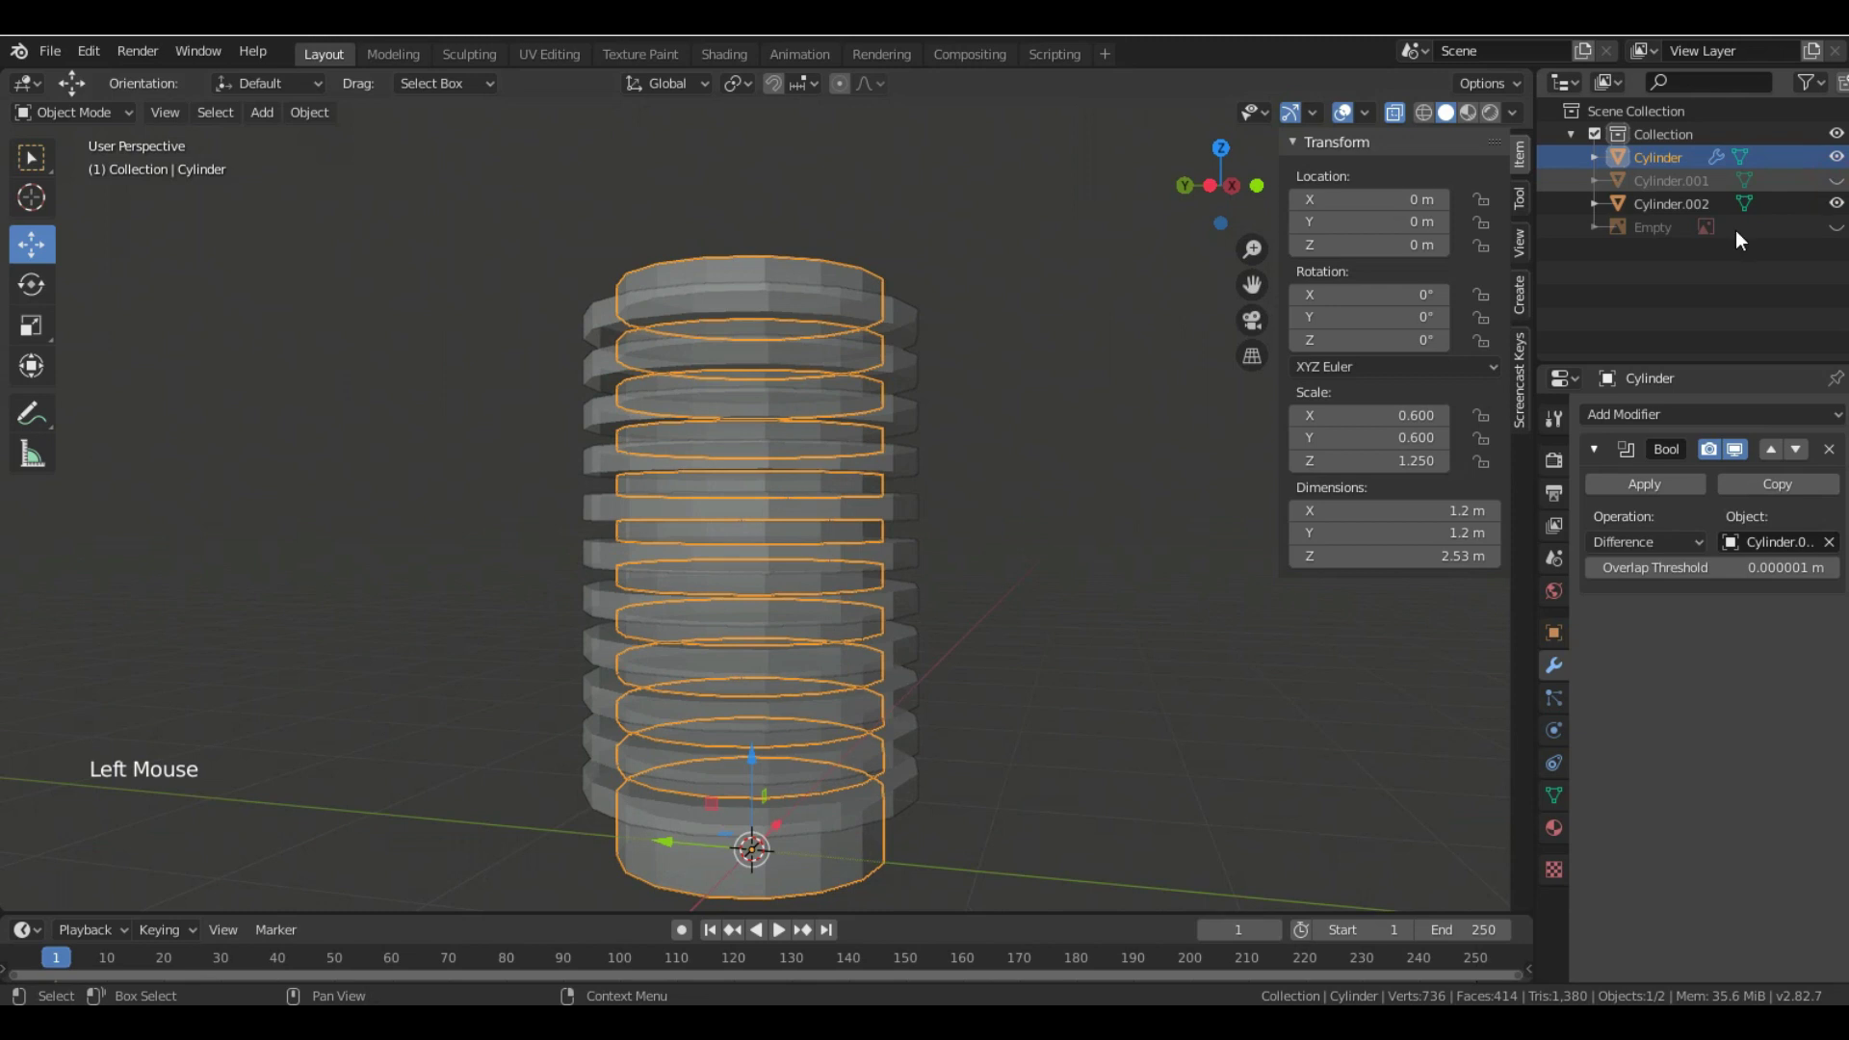
middle_click_drag(983, 342, 974, 375)
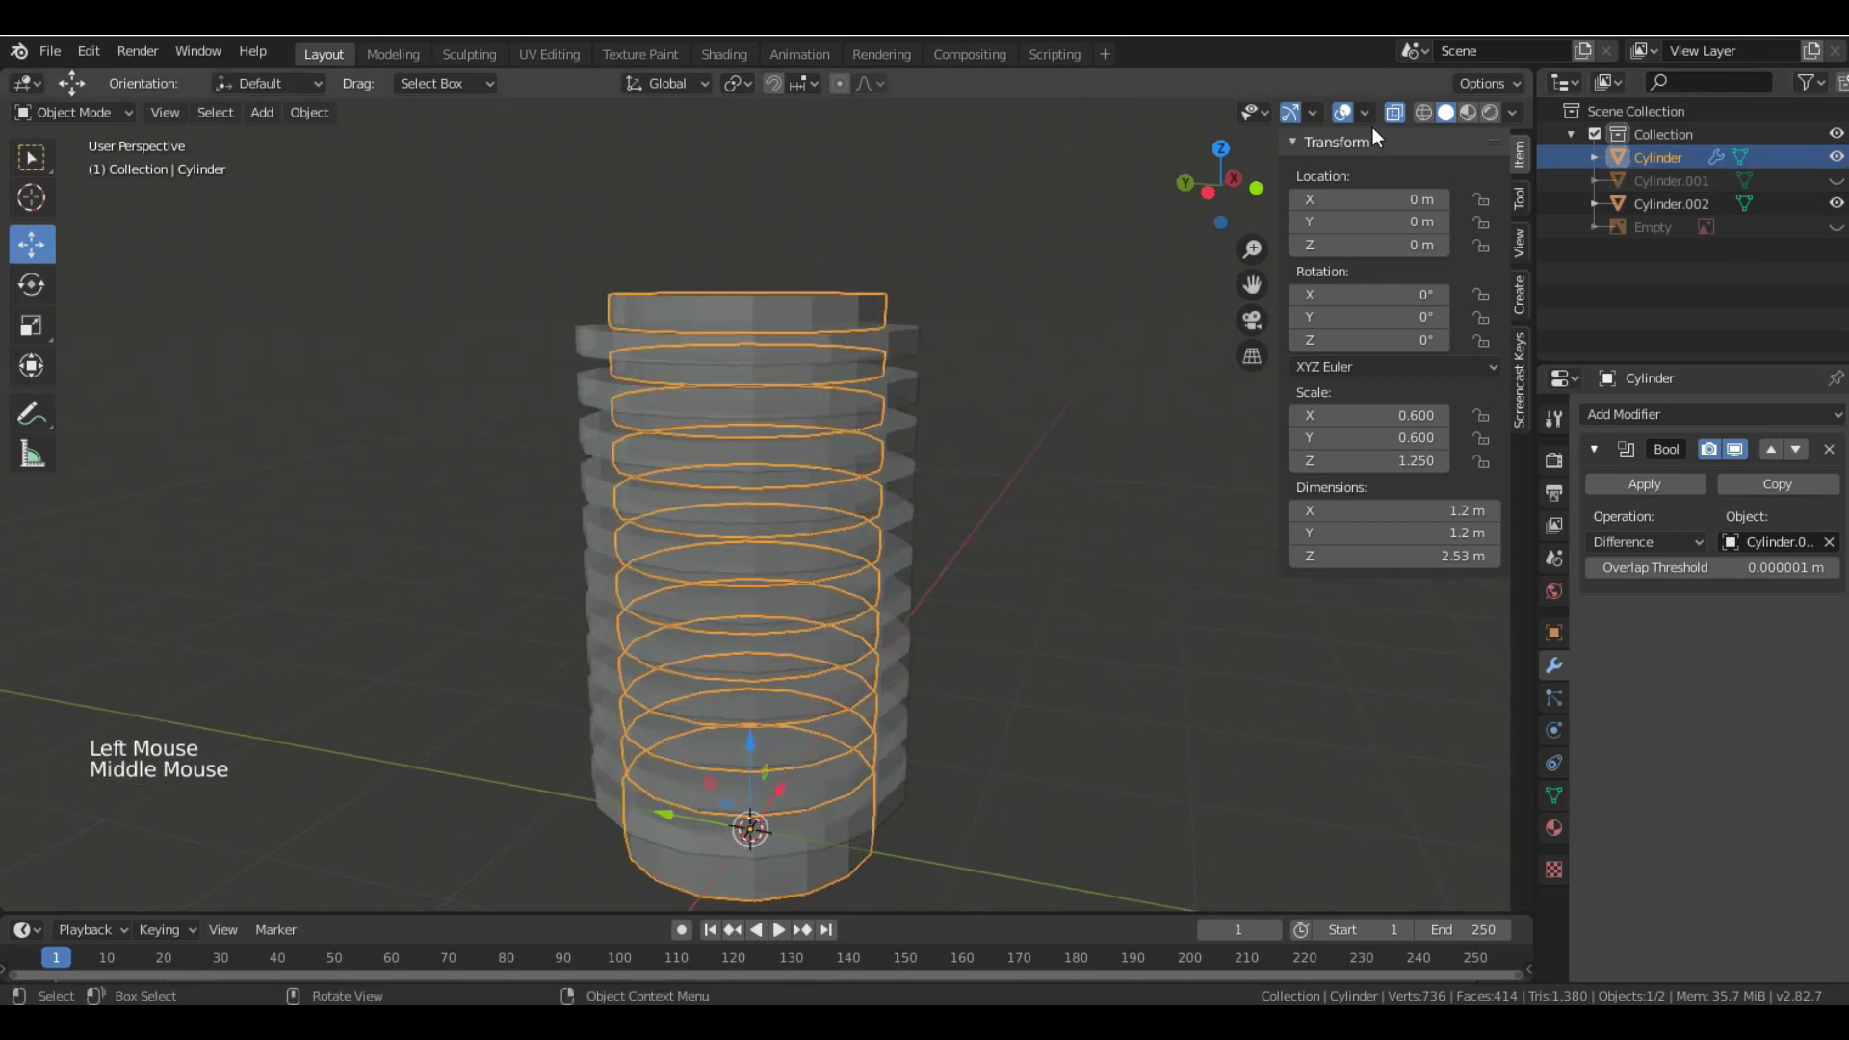
left_click(1393, 113)
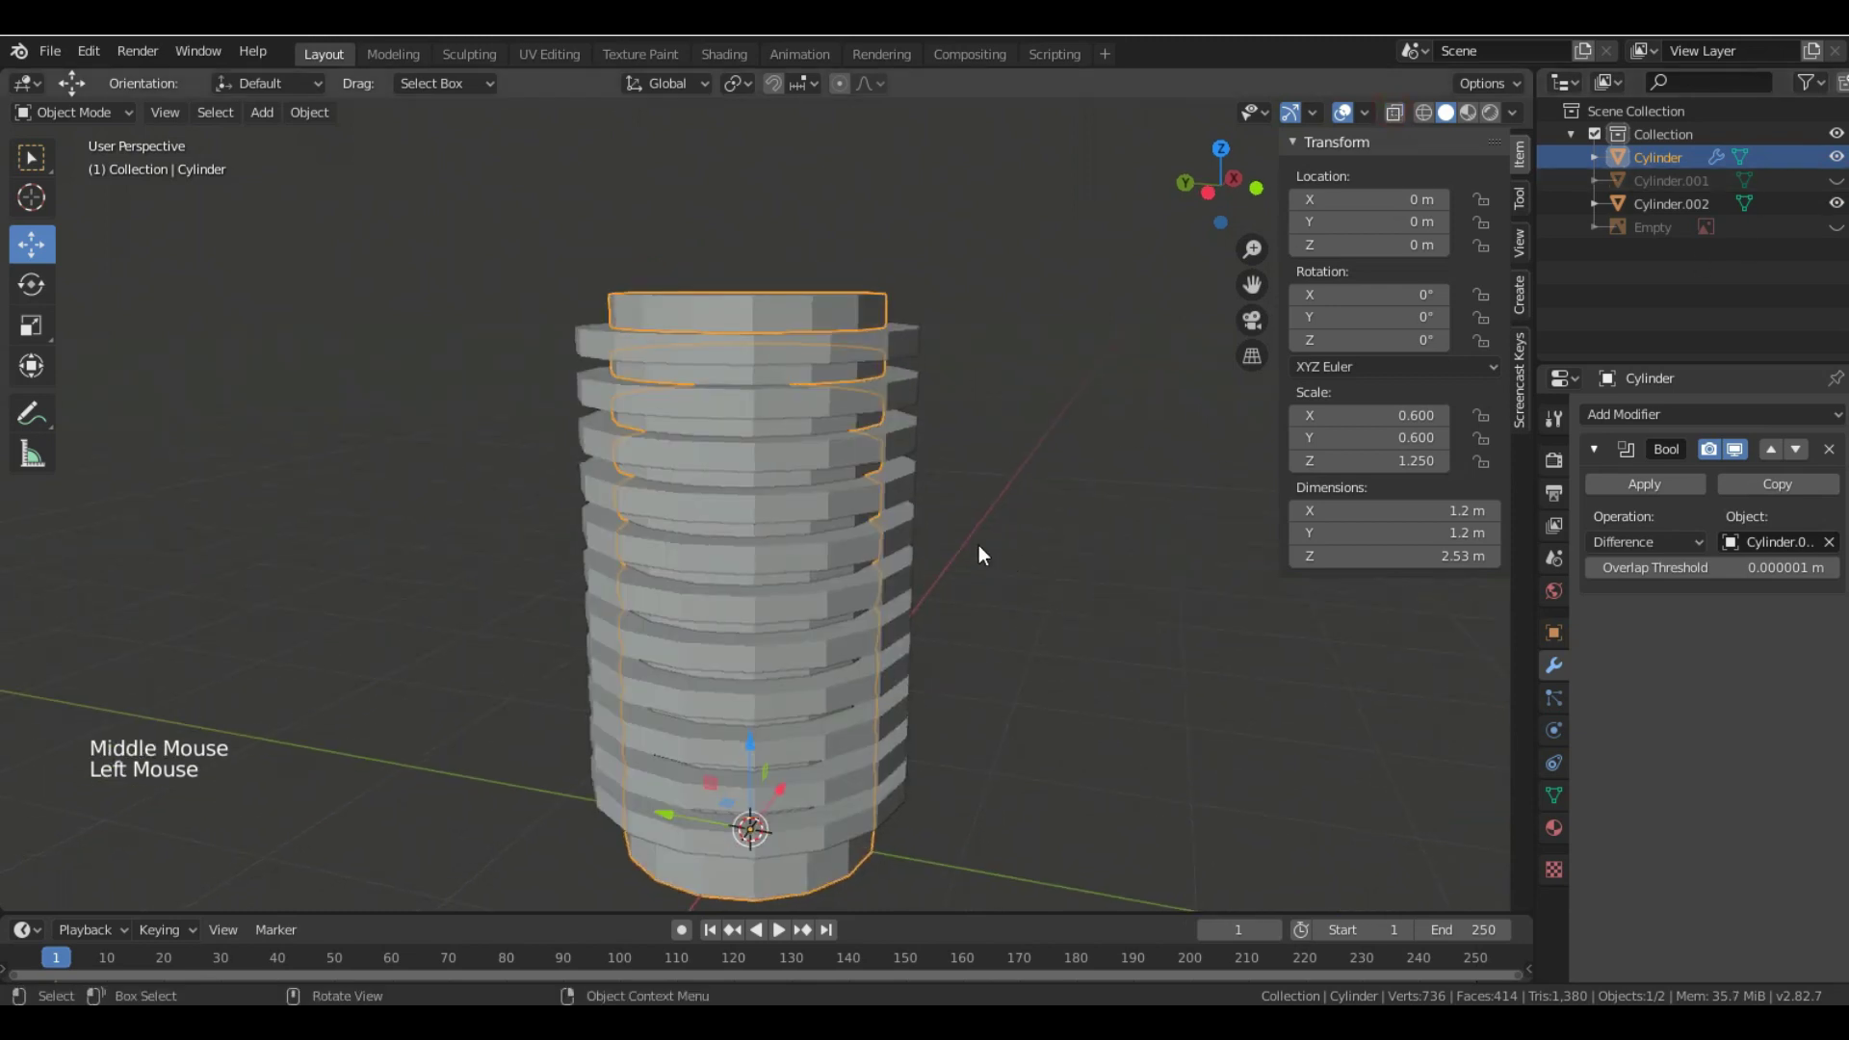
- Move the joined discs about -0.51 m along Y and inspect the Boolean cut in the outer cylinder with X-ray and wireframe shading
left_click(904, 343)
left_click_drag(670, 761, 793, 795)
left_click(1400, 113)
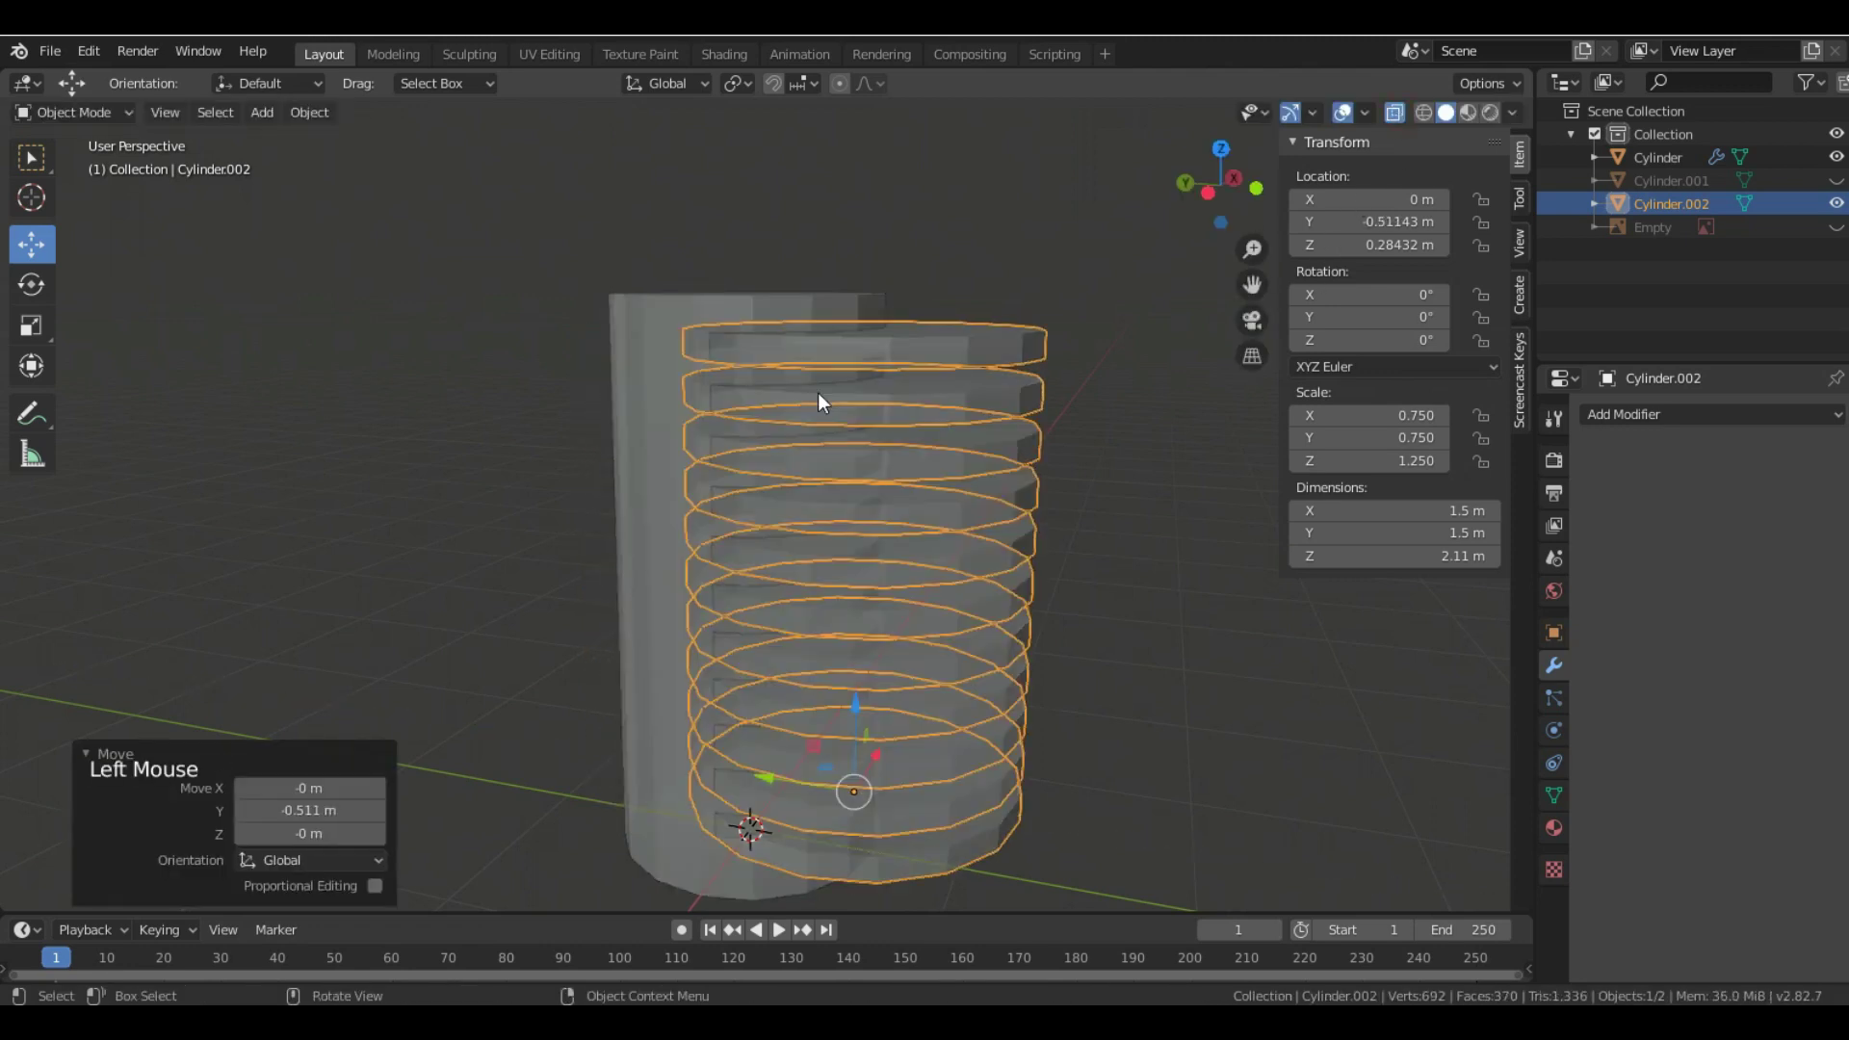
double_click(678, 314)
mouse_move(834, 428)
middle_mouse_down()
mouse_move(847, 380)
mouse_move(829, 396)
middle_mouse_up()
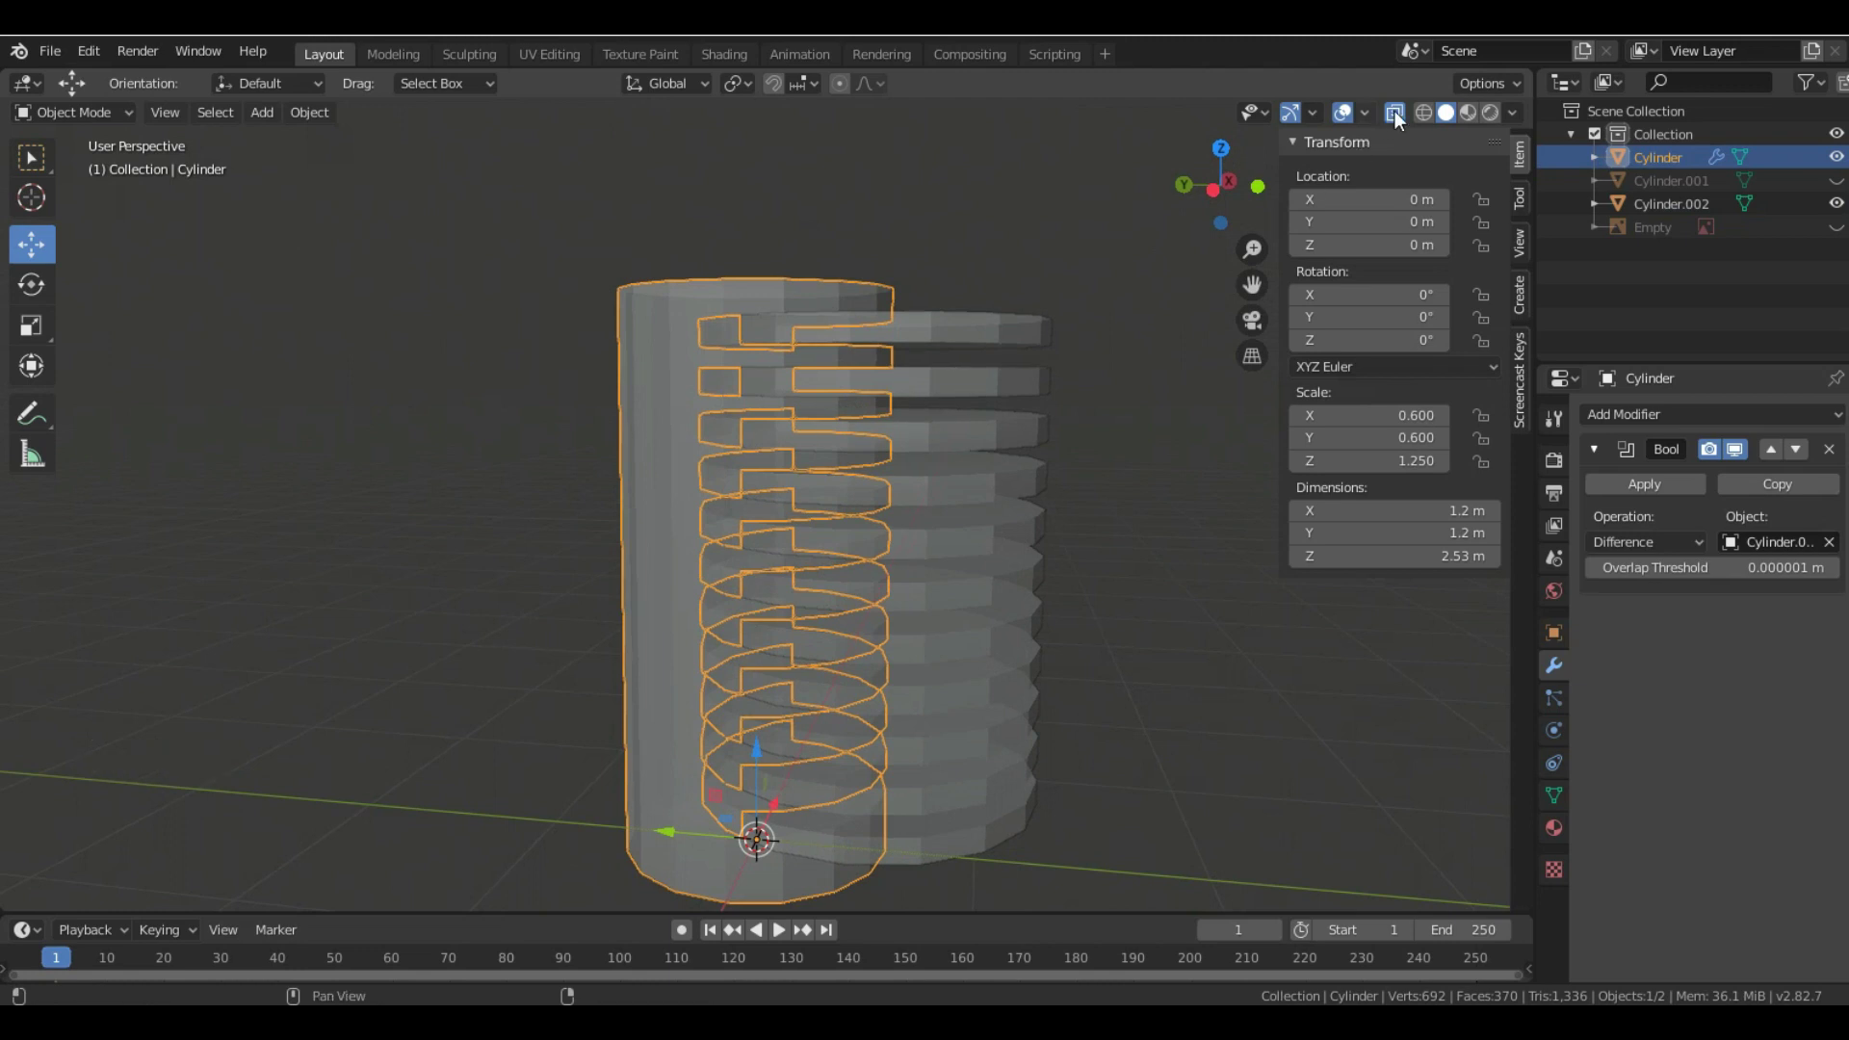
left_click(1424, 112)
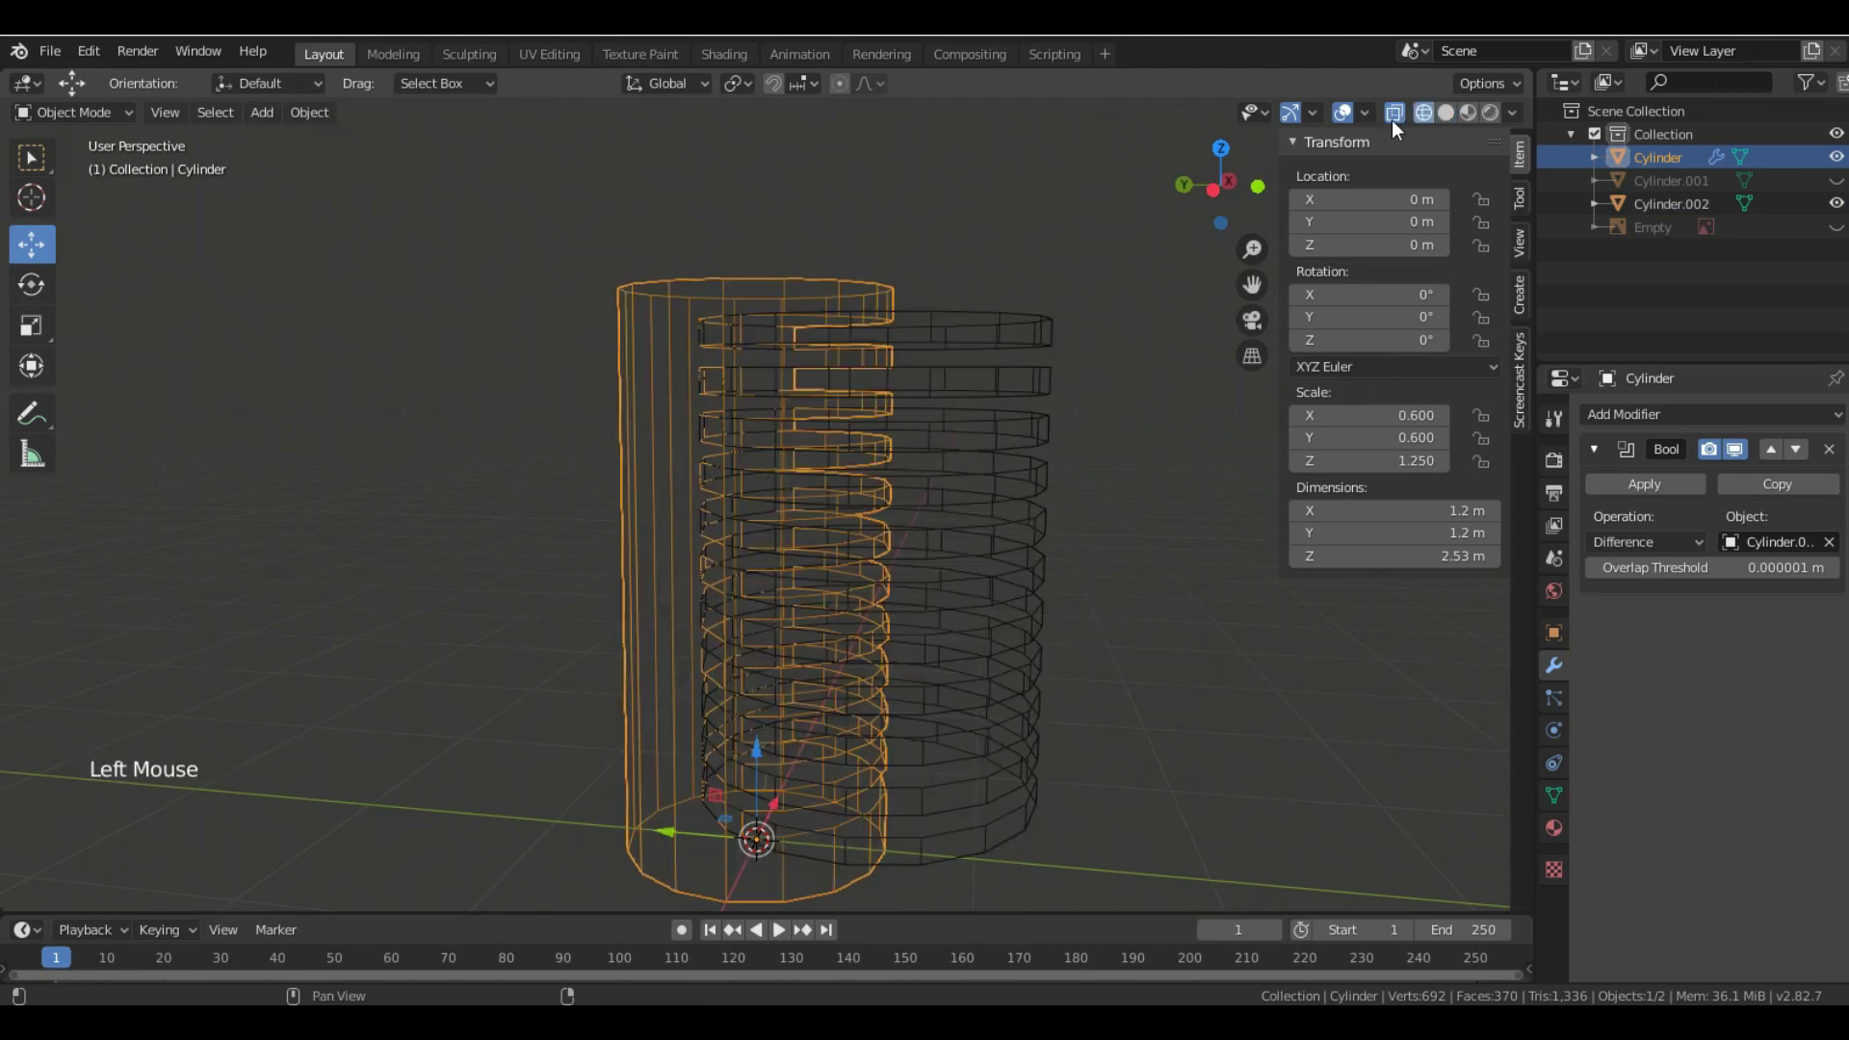
left_click(1406, 112)
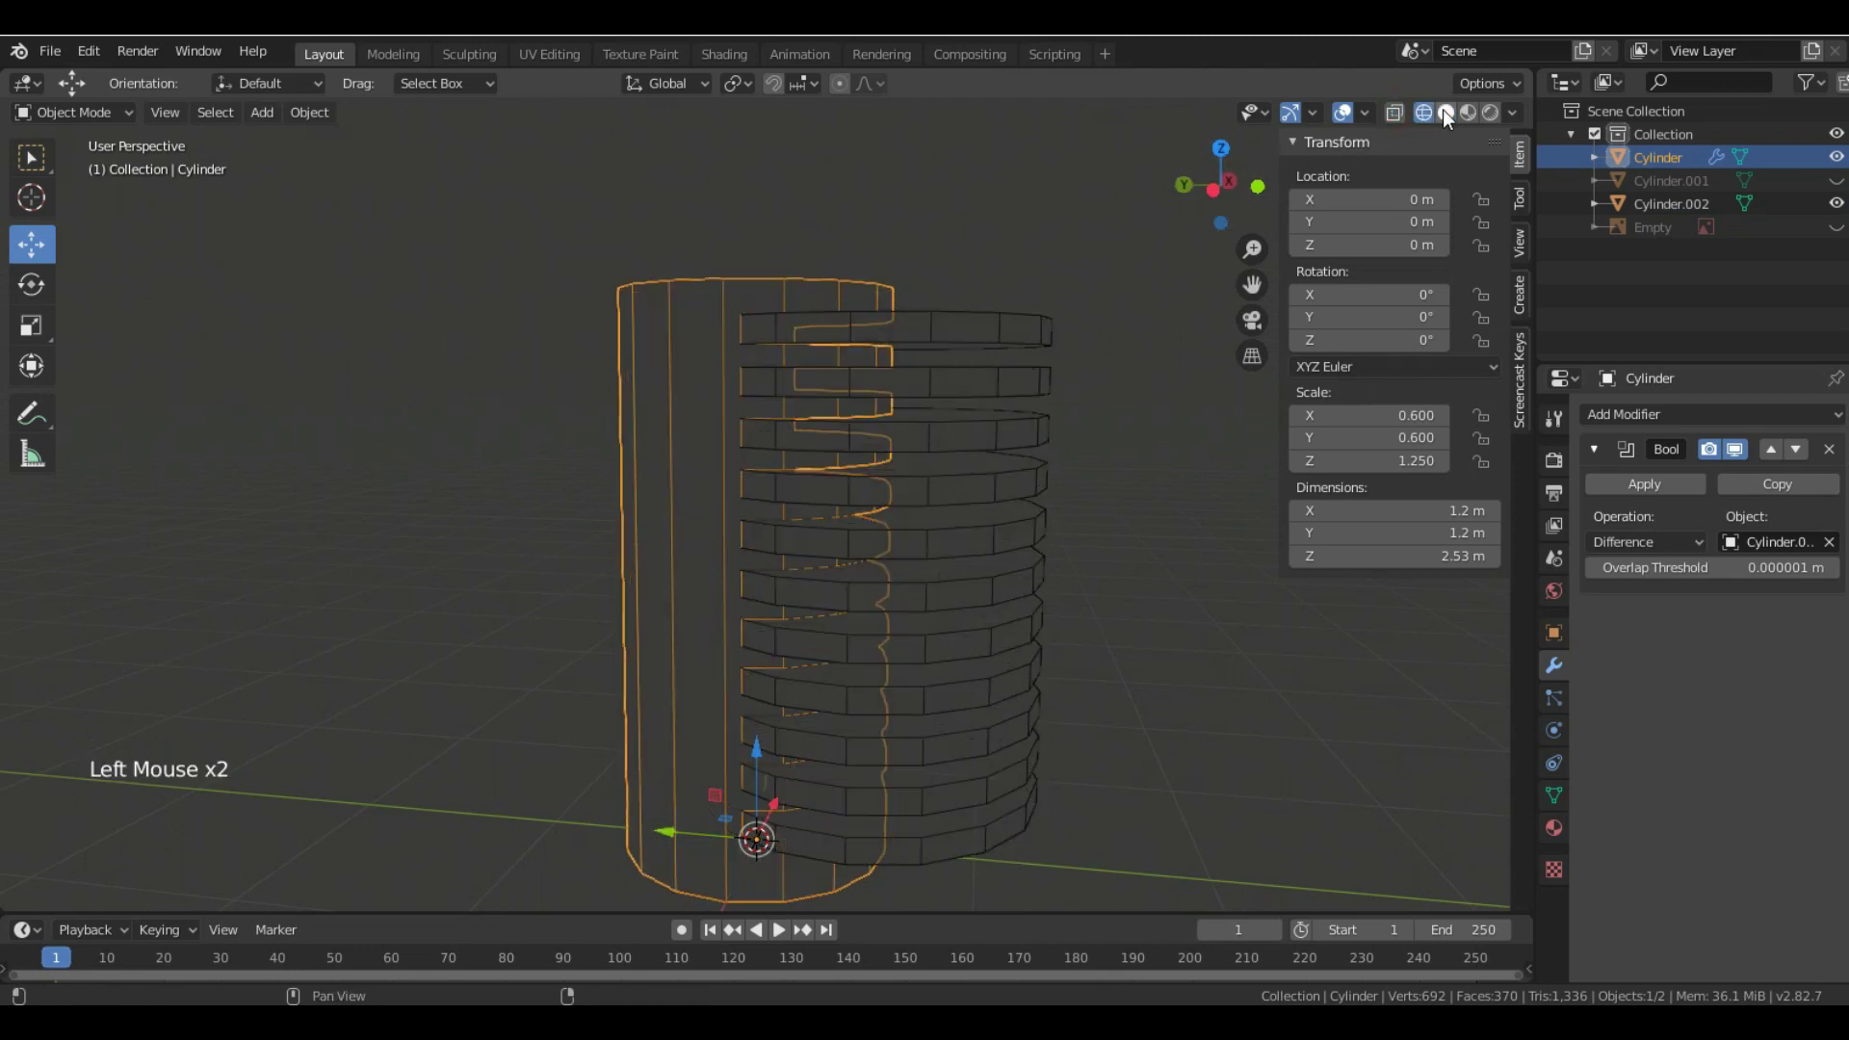
left_click(1444, 111)
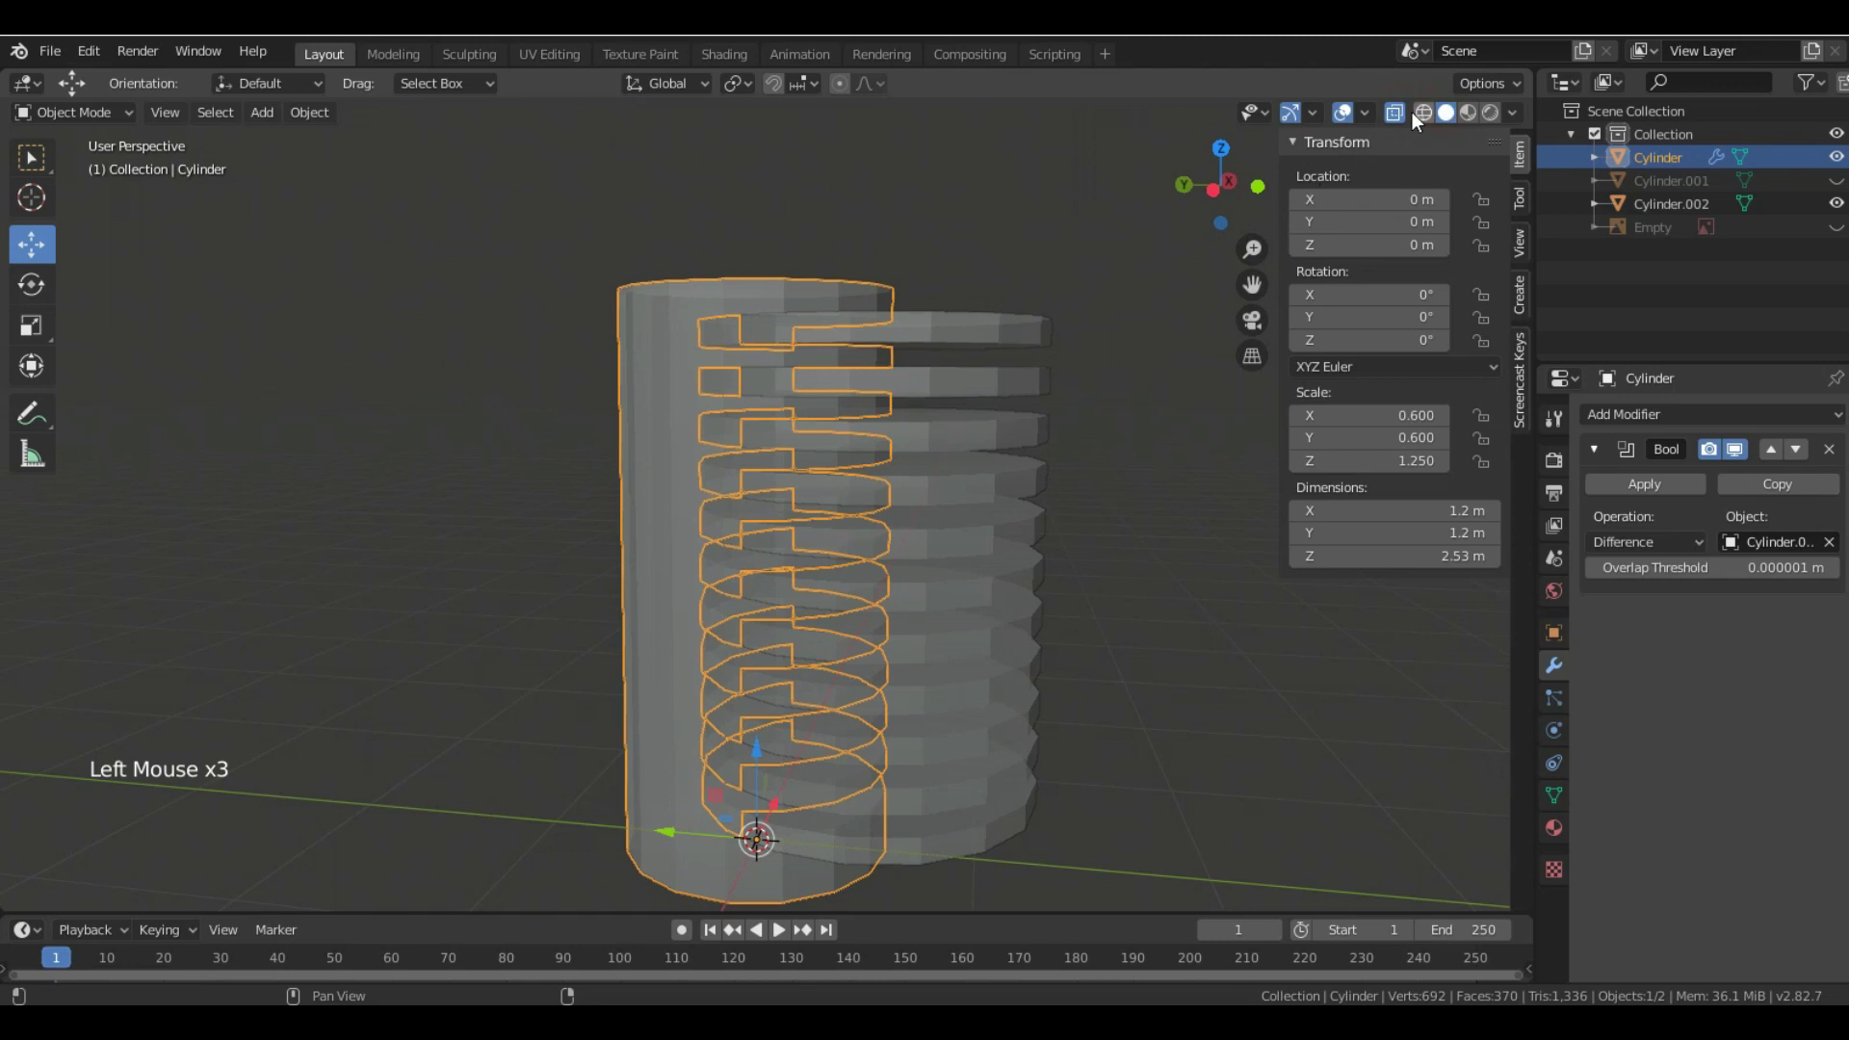
- Undo the sideways move of the joined discs
left_click(991, 435)
key("ctrl+z")
key("ctrl+z")
key("ctrl+z")
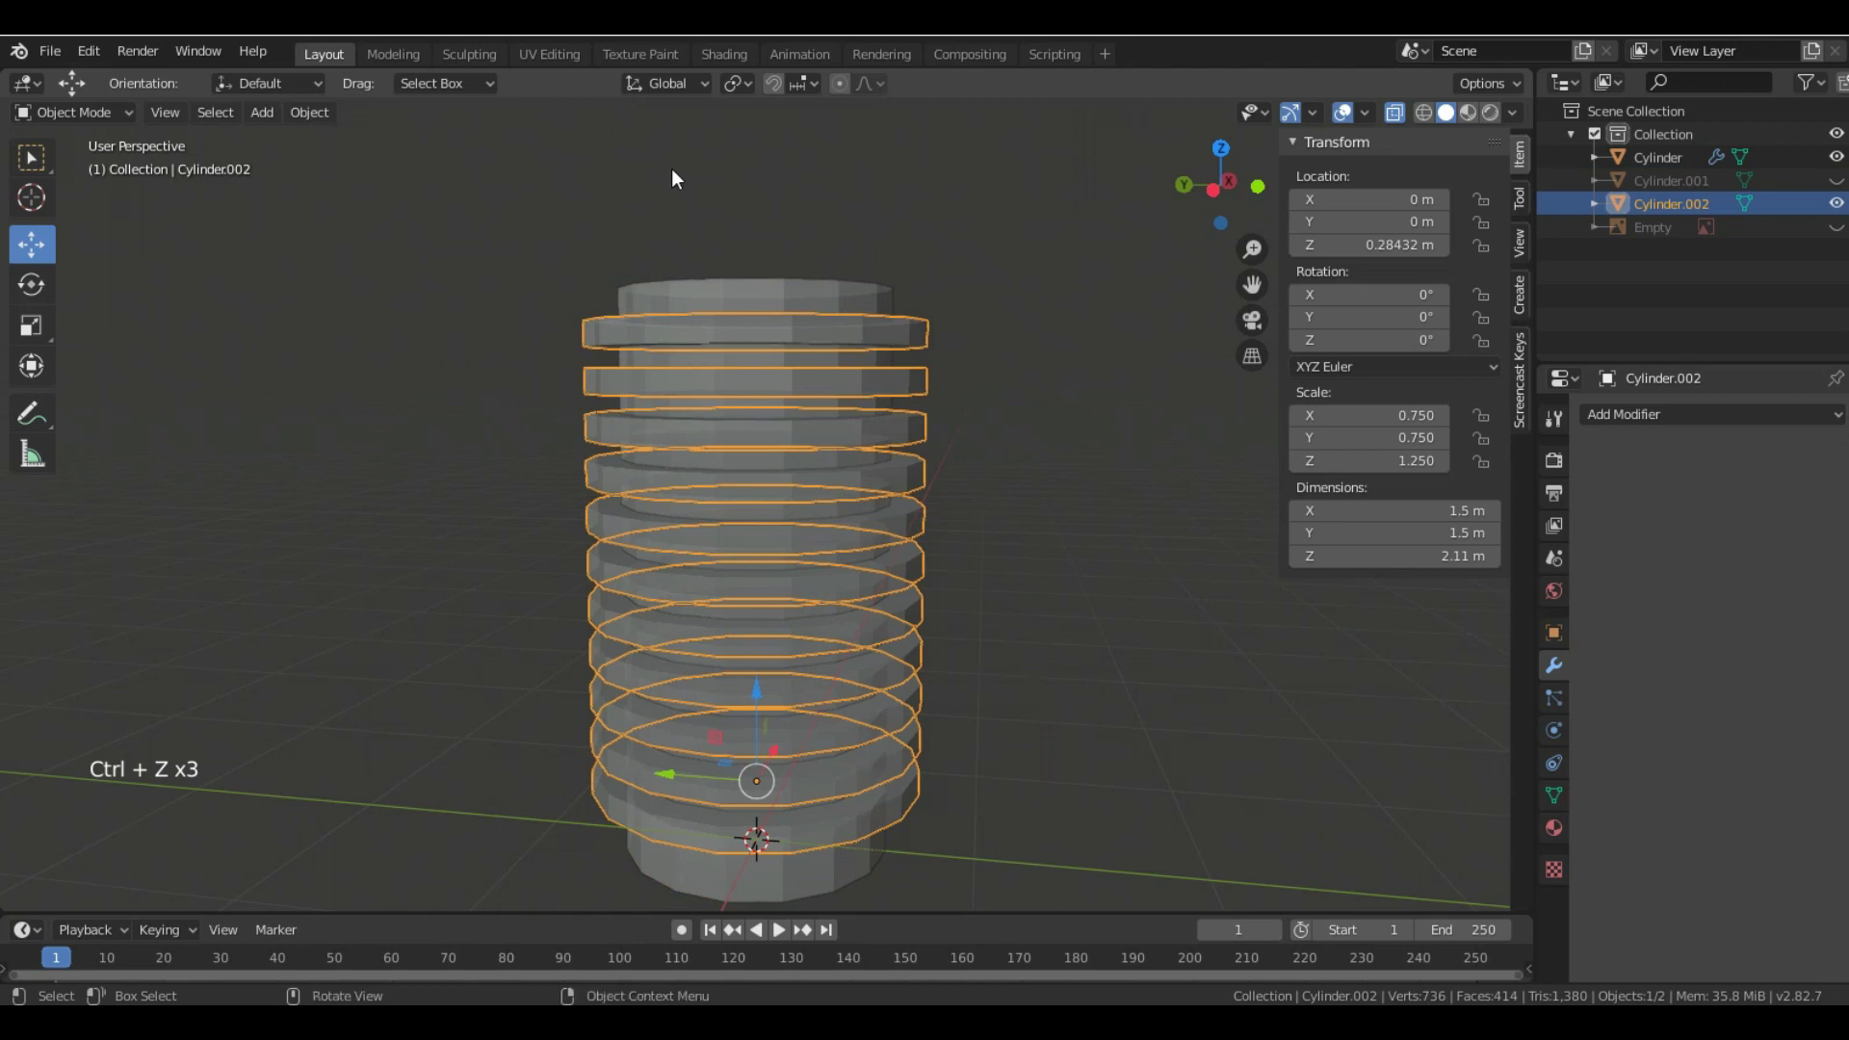
- Turn X-ray off and apply the Boolean modifier on the outer cylinder
left_click(912, 487)
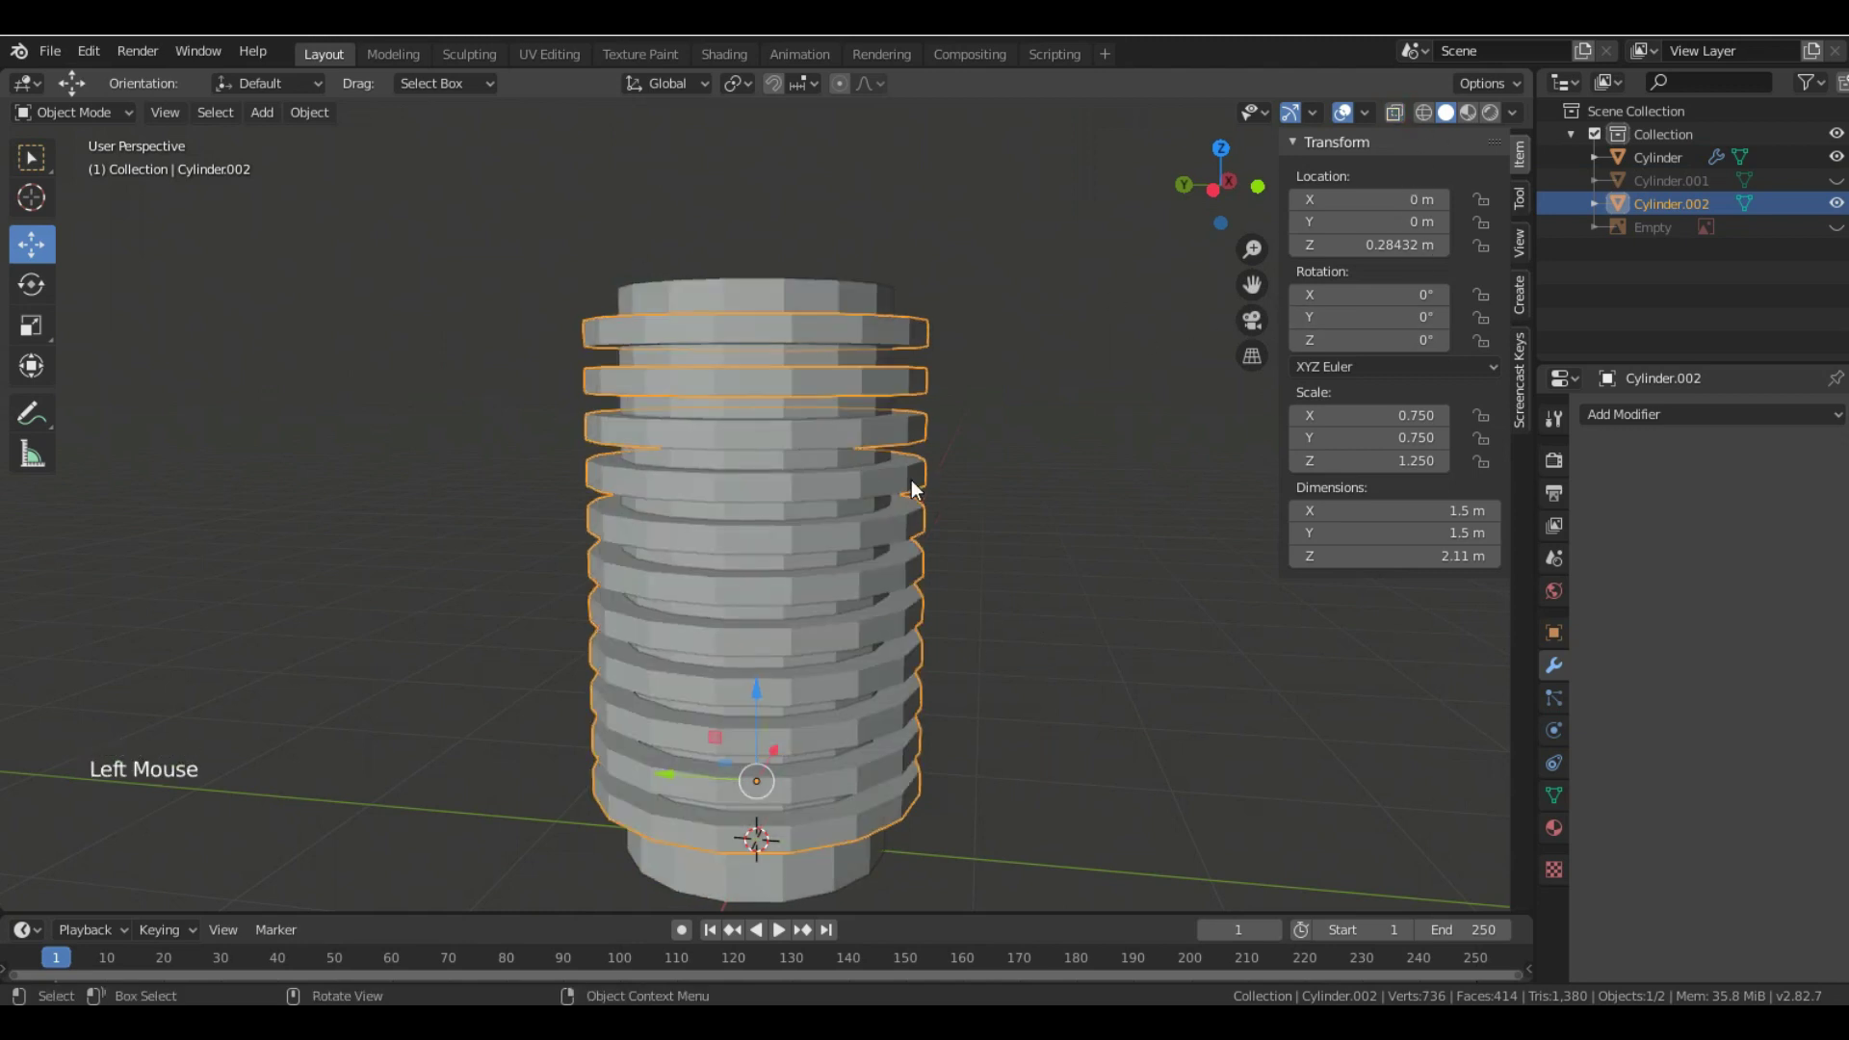
middle_click_drag(913, 487, 951, 483)
left_click(755, 315)
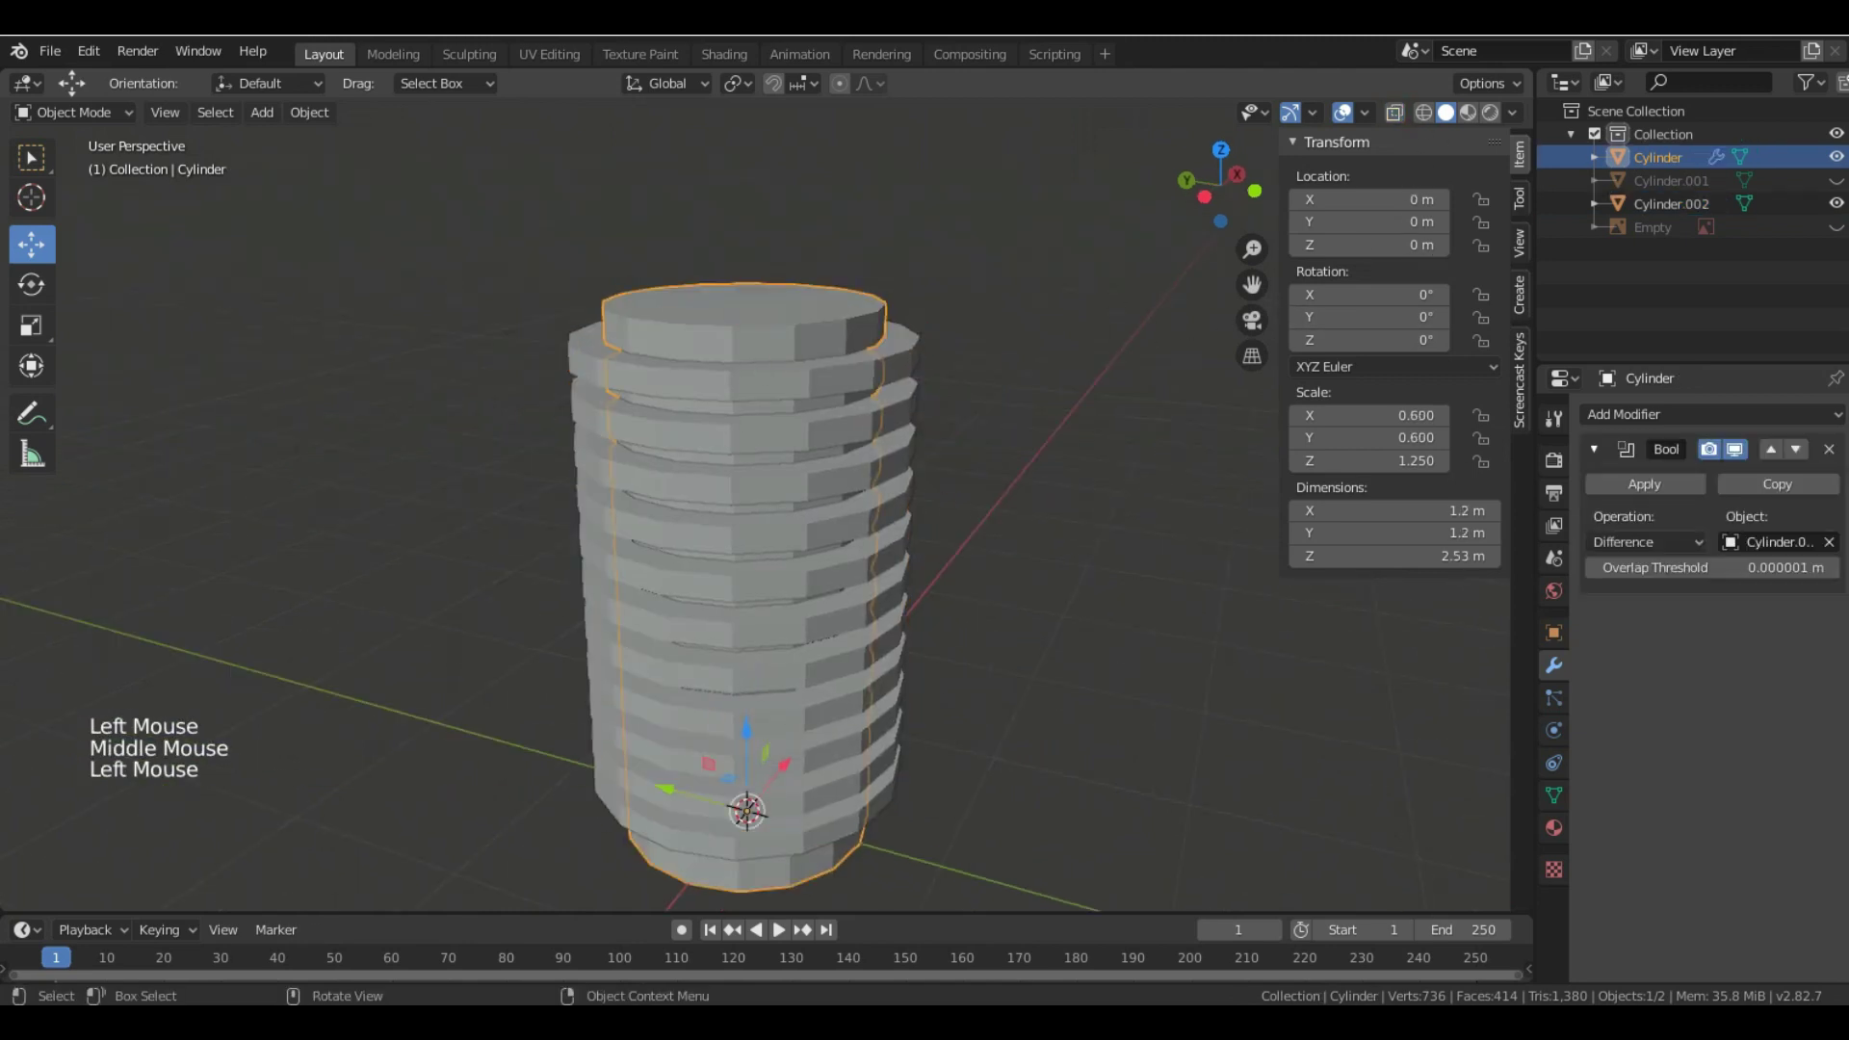
left_click(1680, 485)
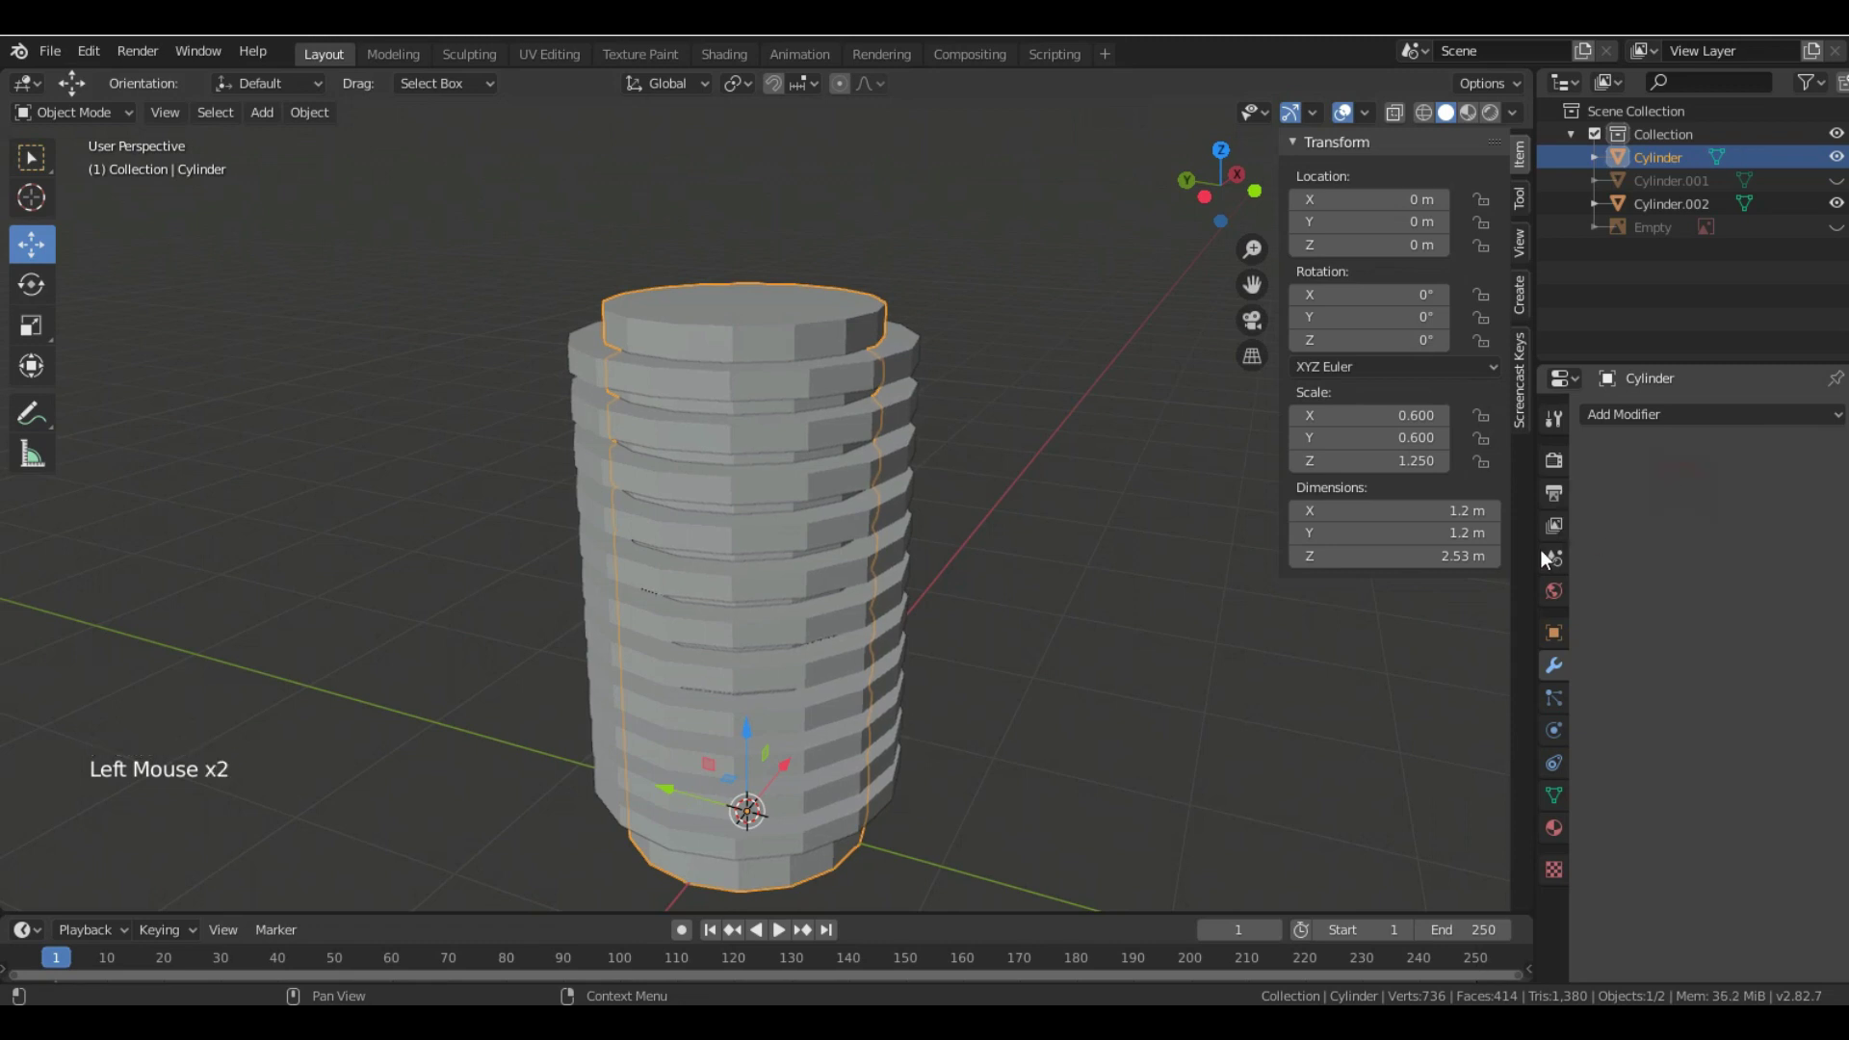
- Unhide the inner cylinder and hide the joined discs, Cylinder.002
left_click(1837, 180)
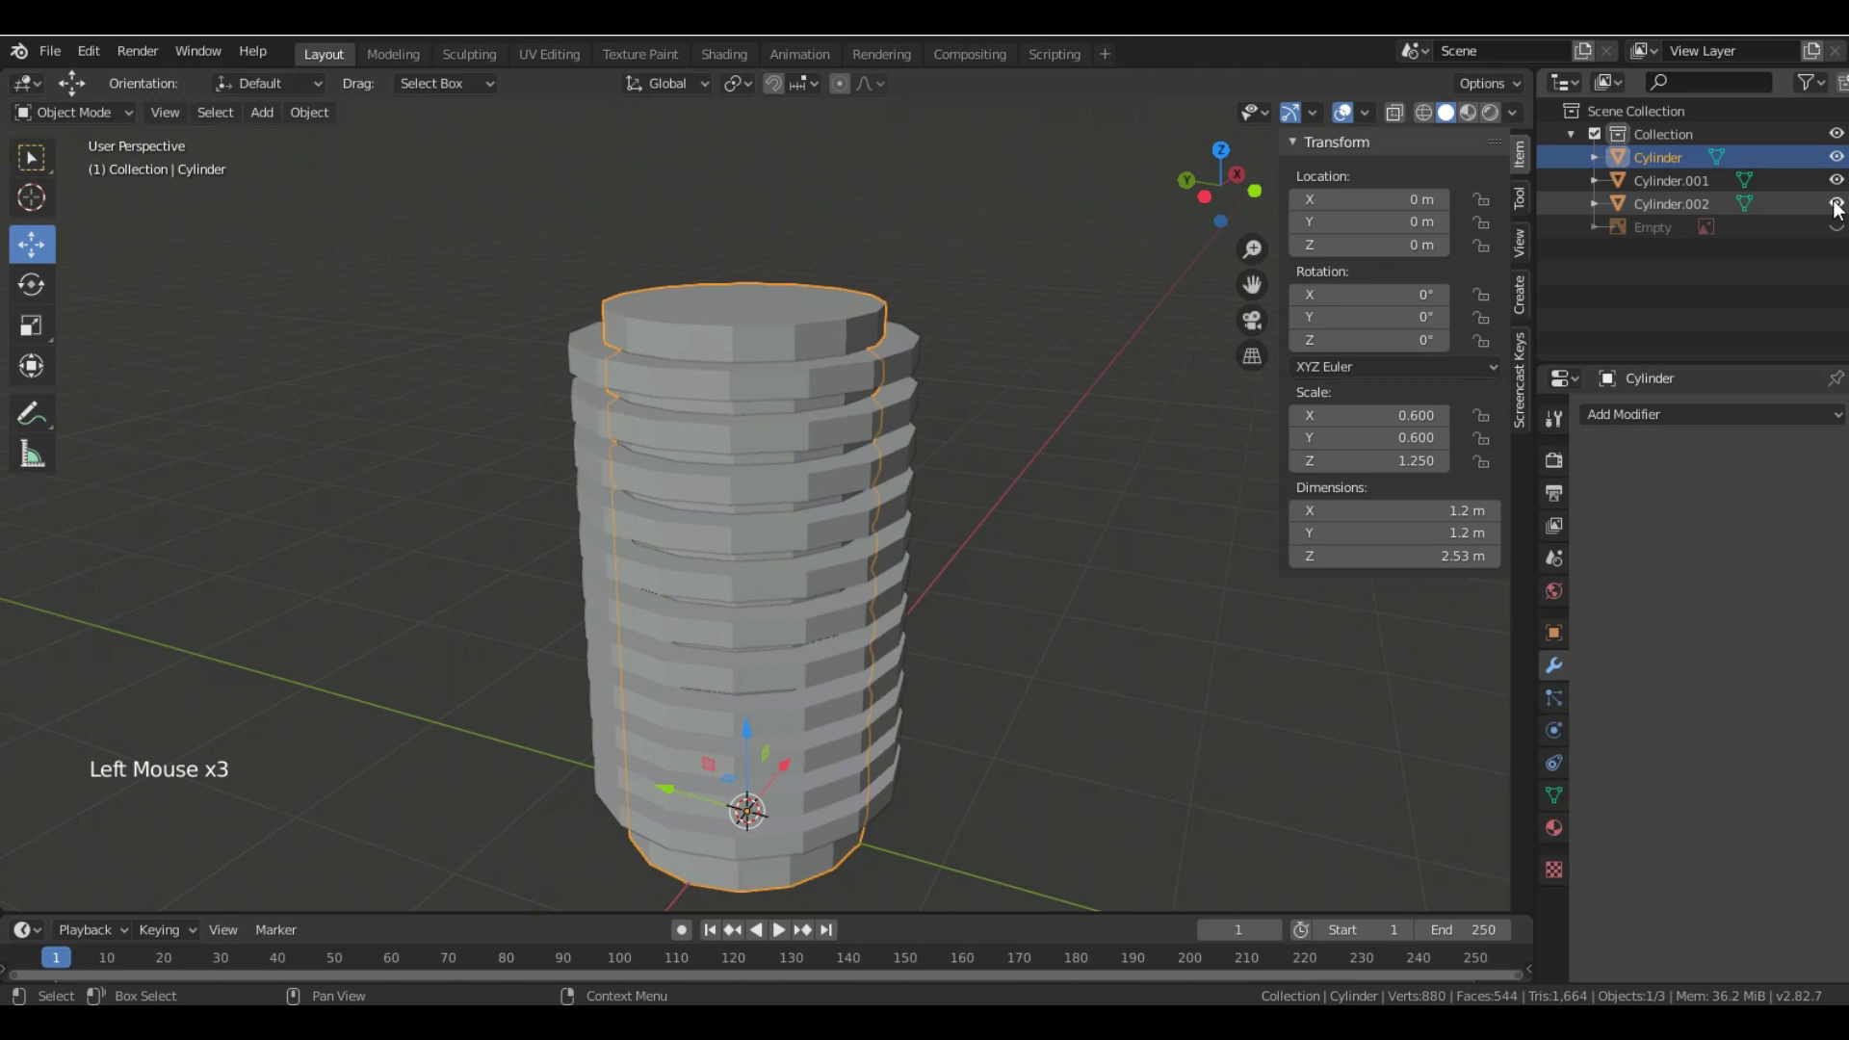
left_click(1837, 204)
mouse_move(867, 613)
middle_mouse_down()
mouse_move(871, 562)
mouse_move(892, 639)
mouse_move(845, 629)
middle_mouse_up()
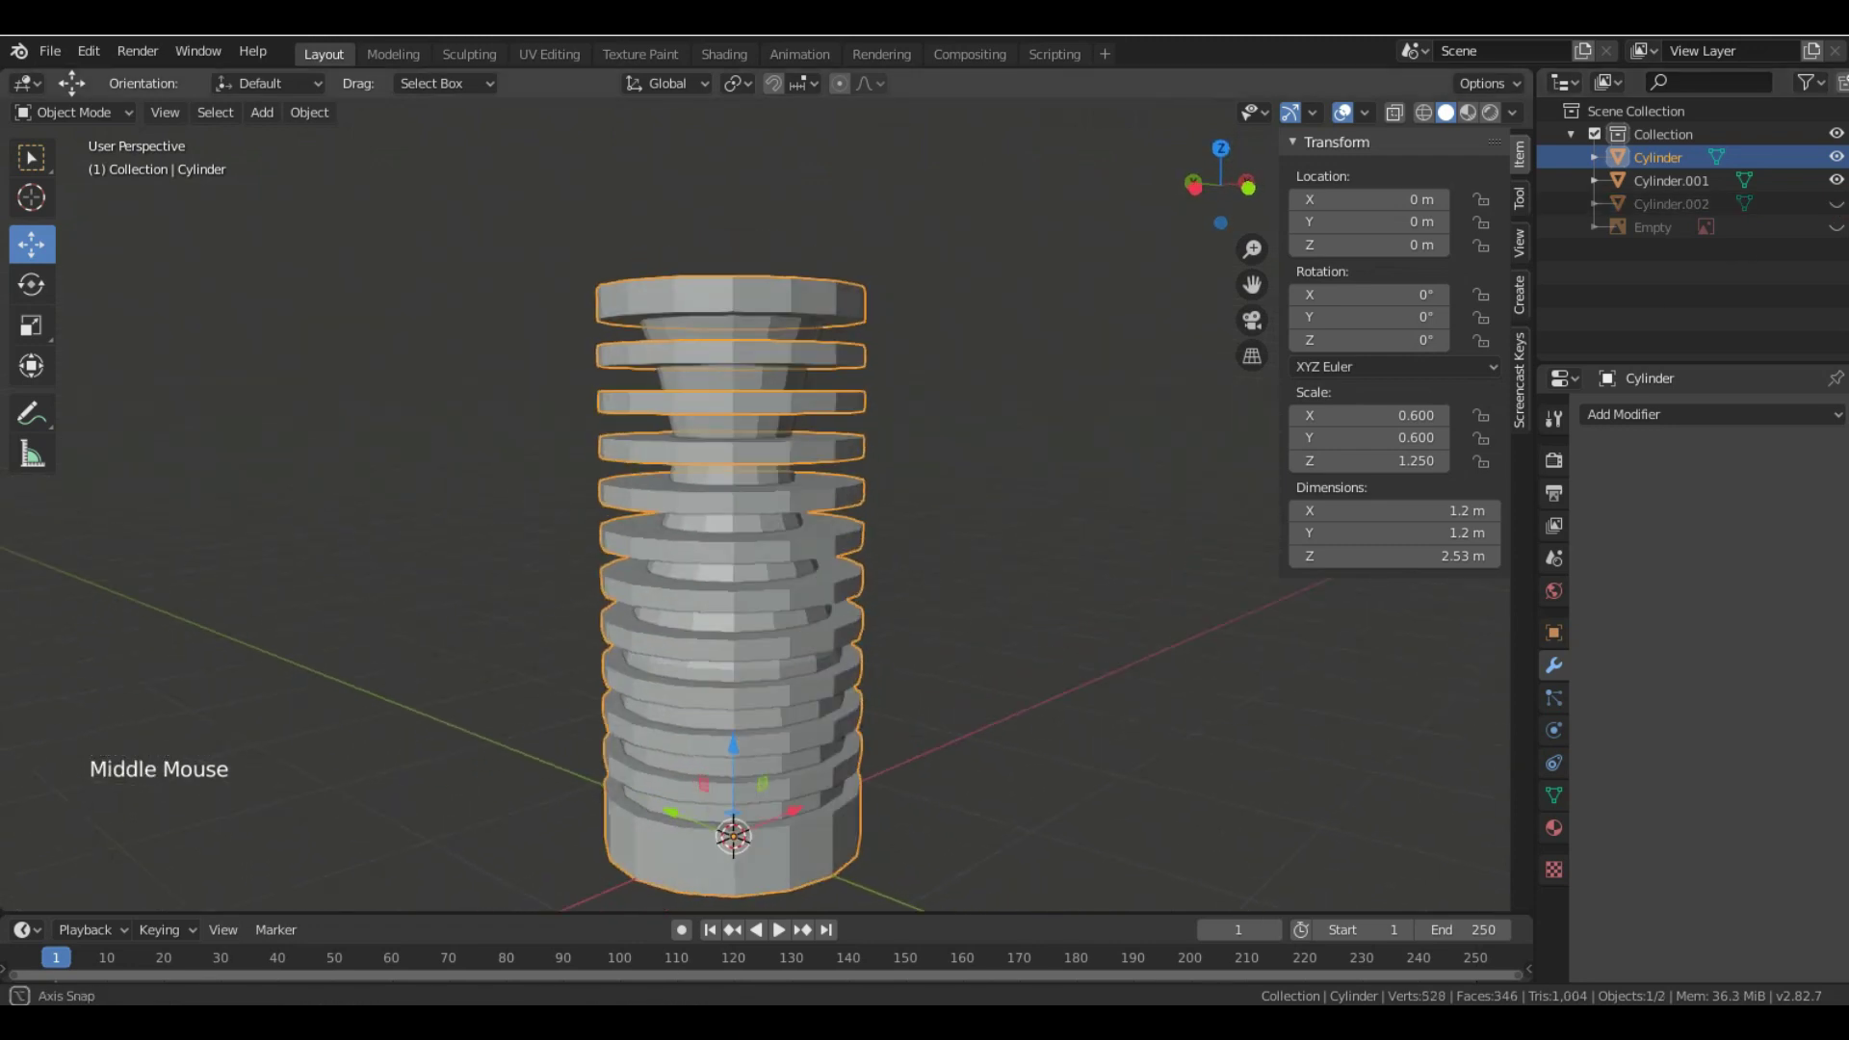
- Unhide the reference image and move it about 1.7 m along Y, behind the vase model
left_click(1837, 228)
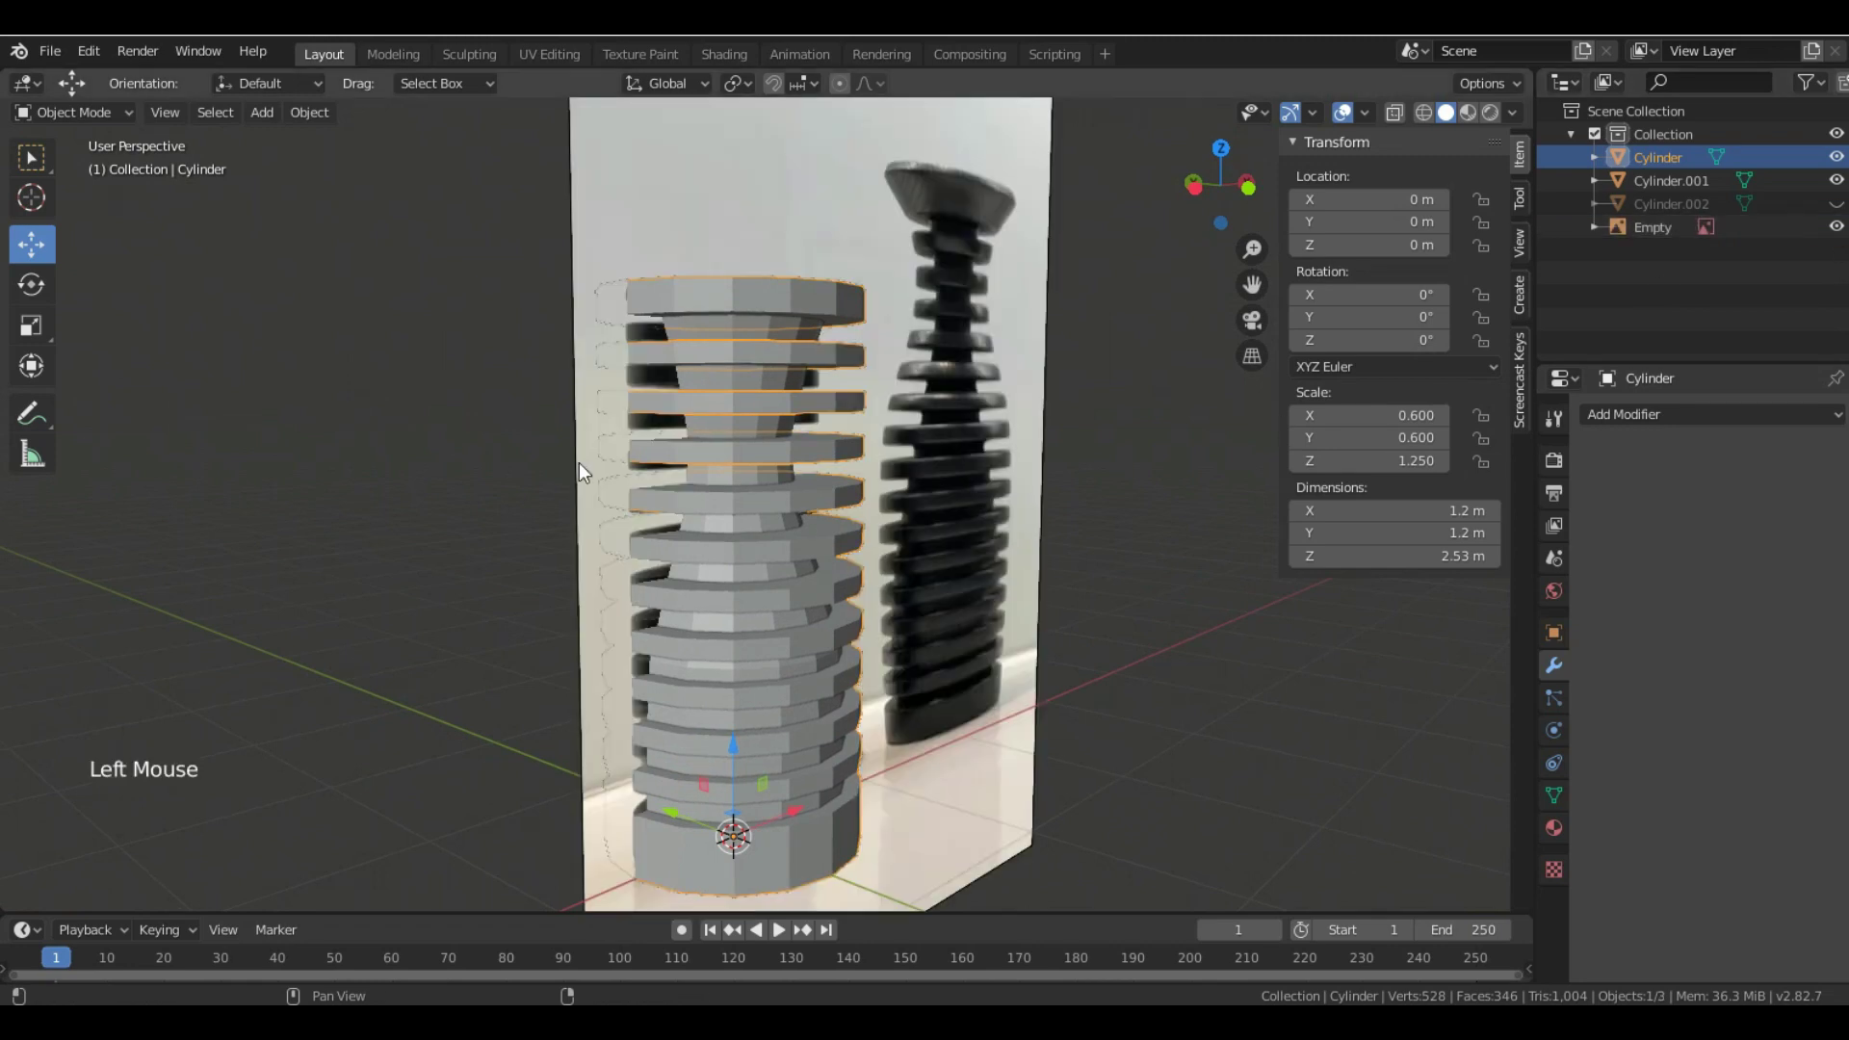
scroll(580, 472, "down", 2)
middle_click_drag(694, 493, 821, 263)
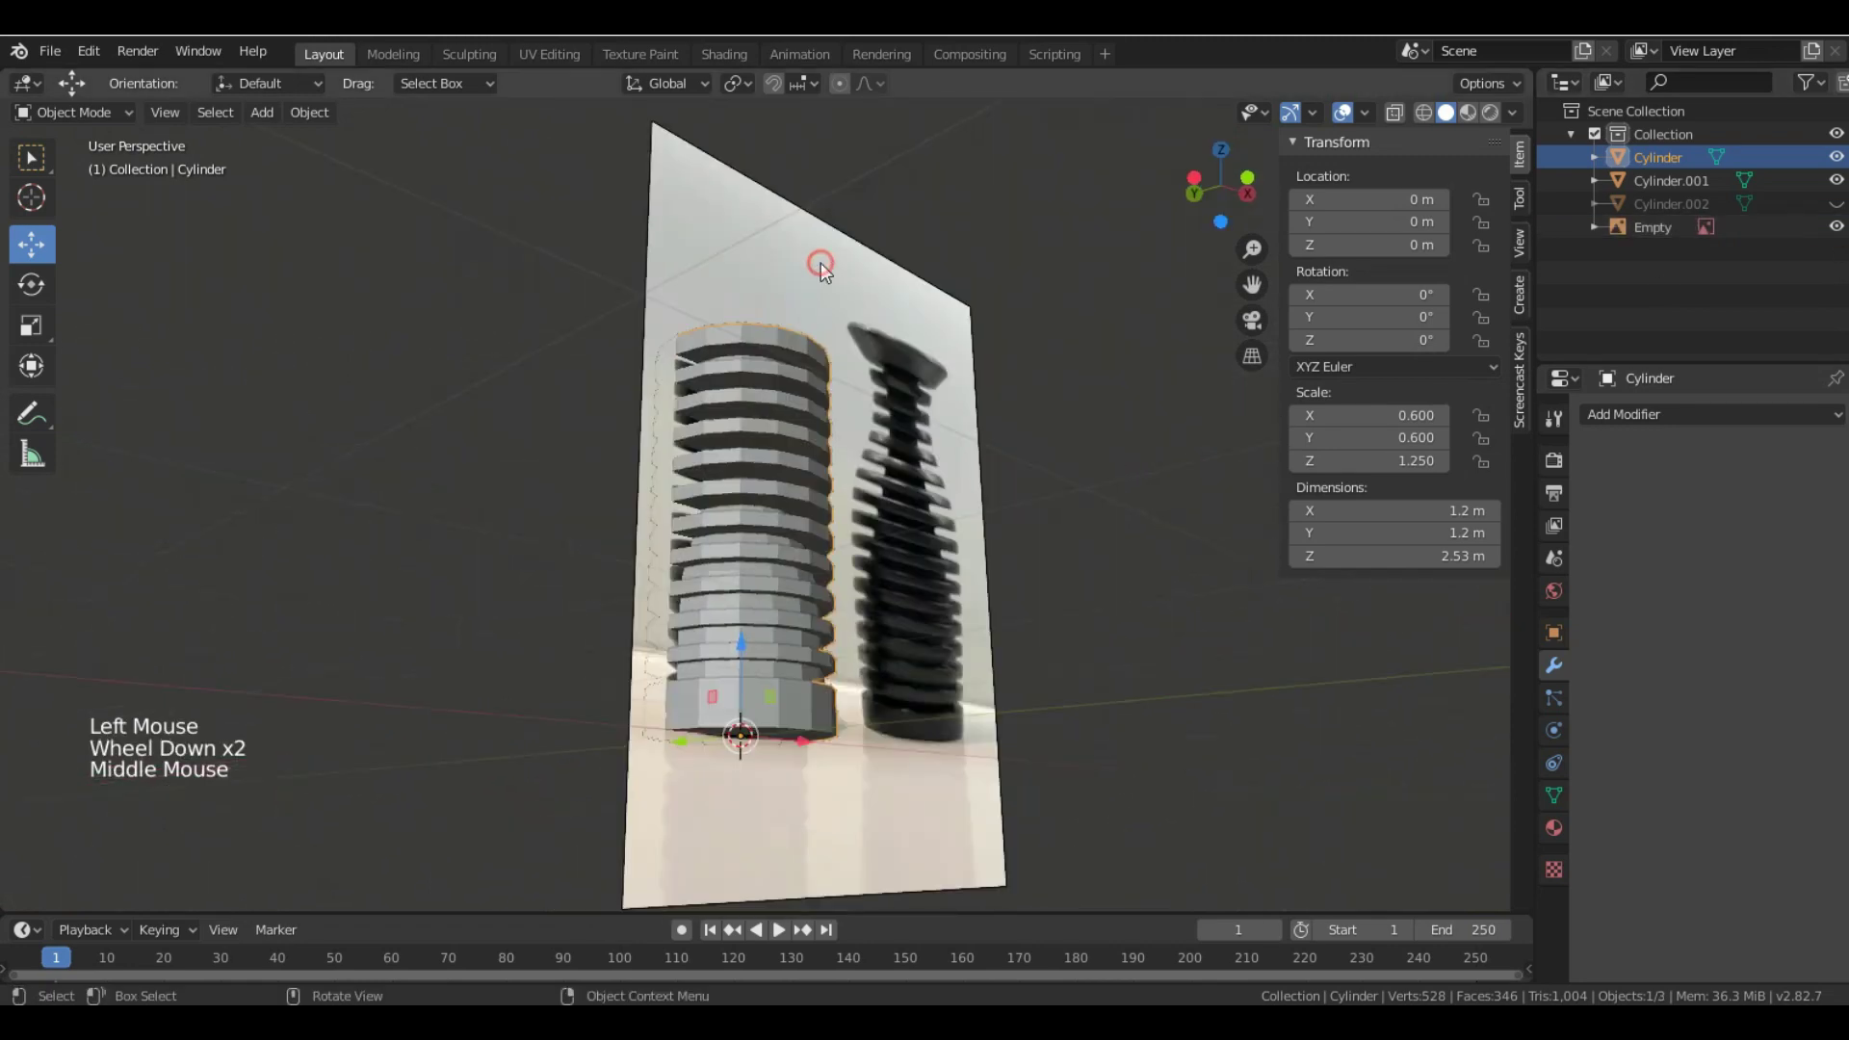
left_click(821, 263)
middle_click_drag(761, 403, 771, 466)
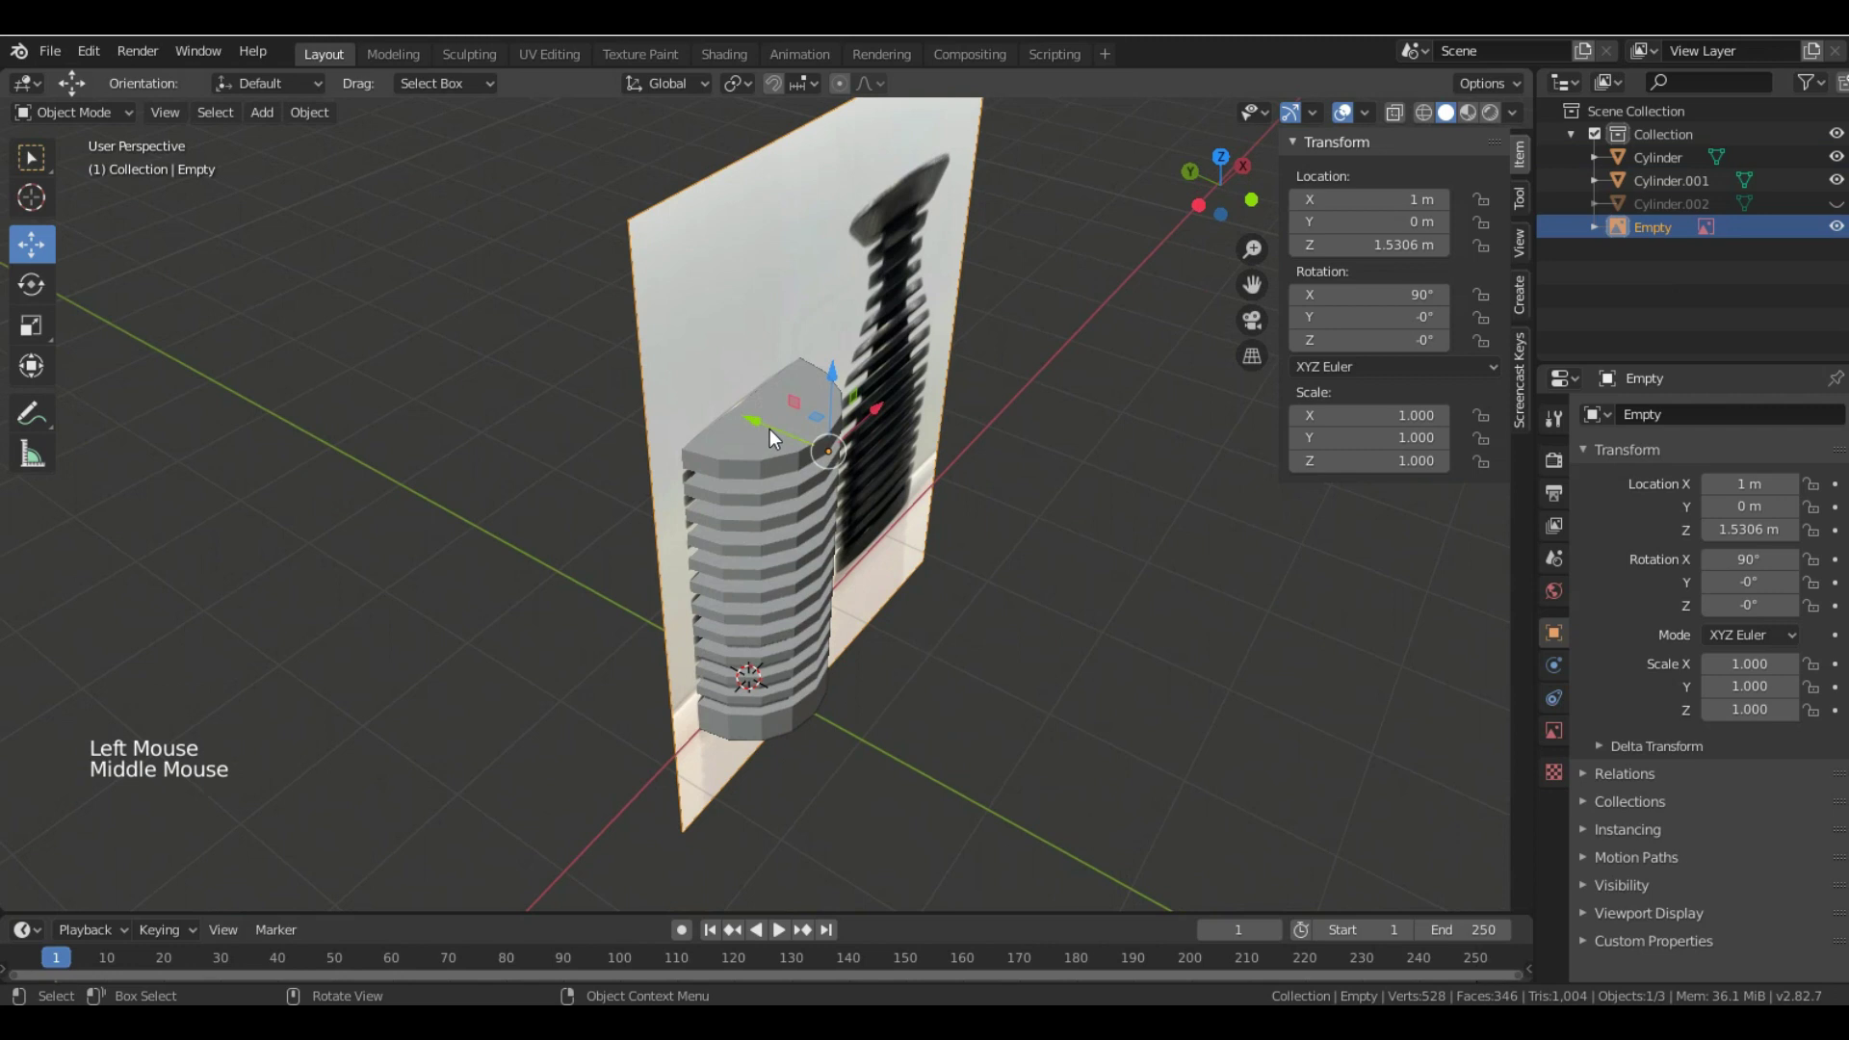
left_click_drag(770, 431, 579, 360)
middle_click_drag(805, 535, 719, 489)
middle_click_drag(771, 588, 712, 530)
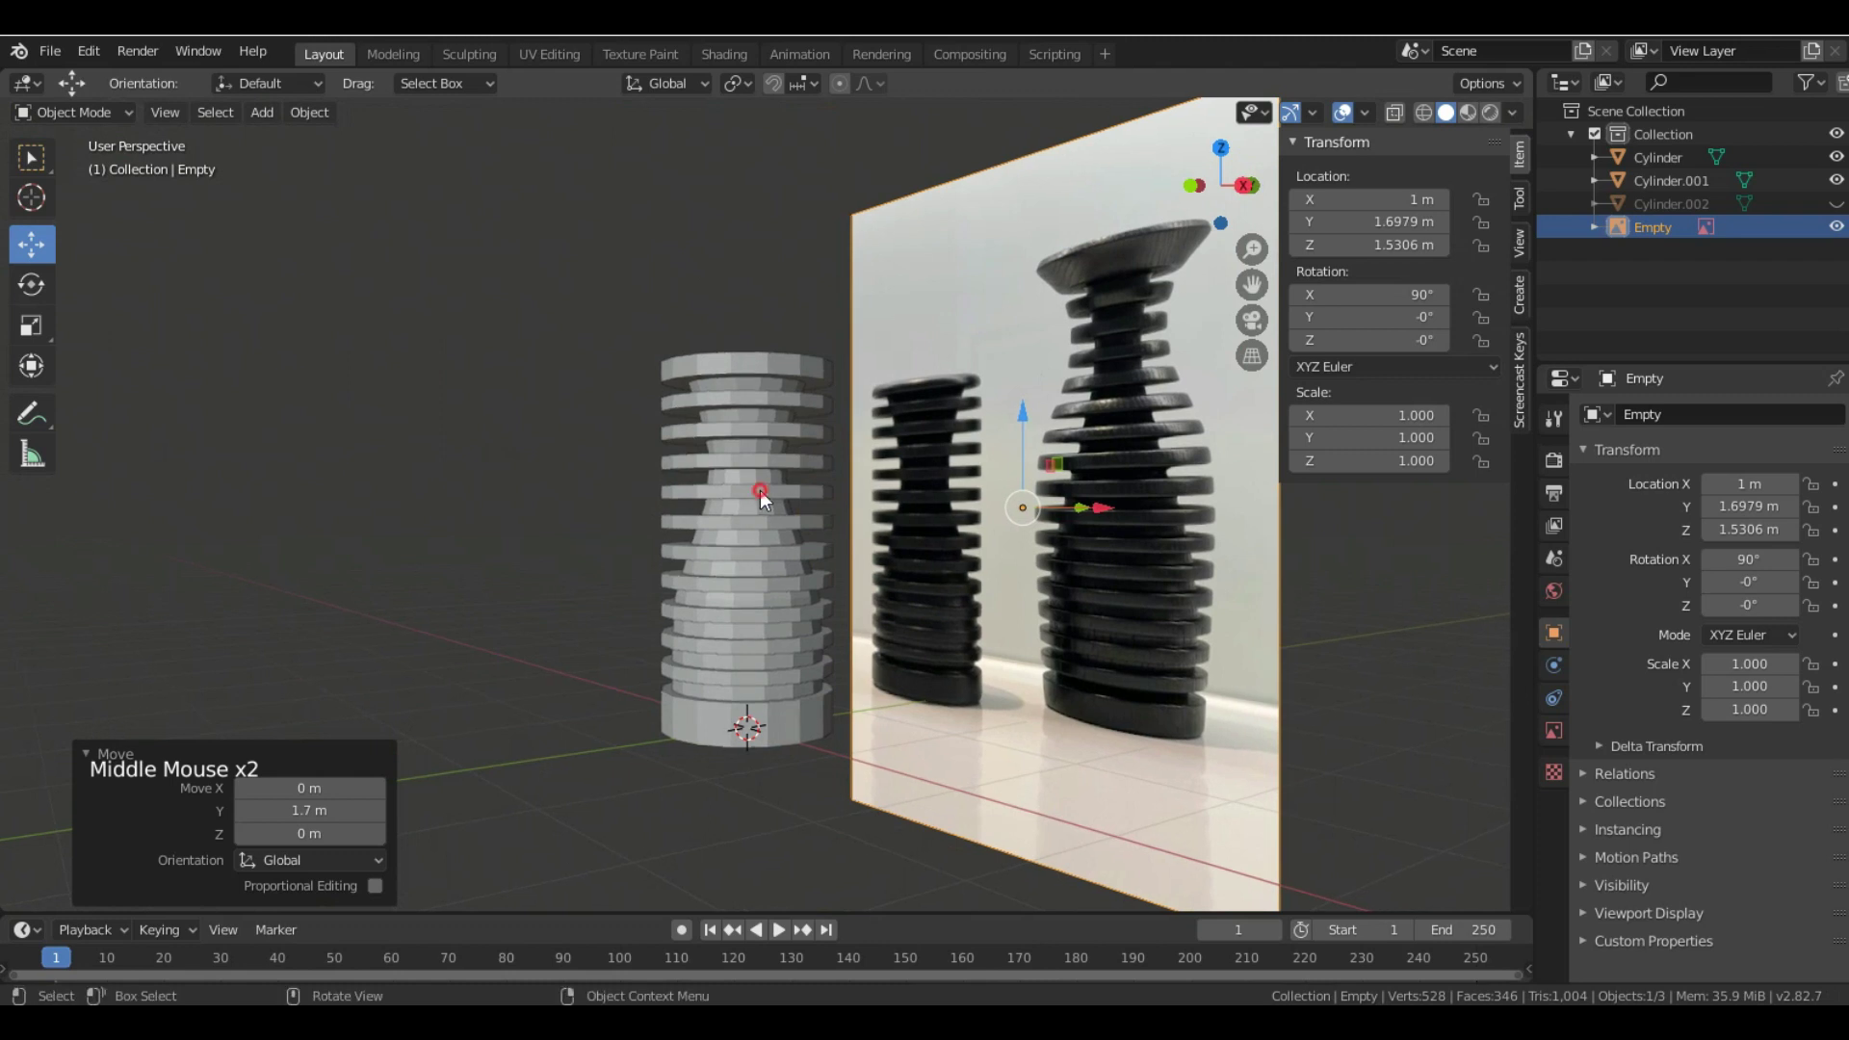
- Select the inner cylinder, set a front orthographic view with X-ray on, and enter Edit Mode
left_click(760, 493)
scroll(809, 463, "up", 1)
middle_click_drag(809, 462, 777, 443)
scroll(773, 322, "up", 1)
scroll(736, 389, "down", 2)
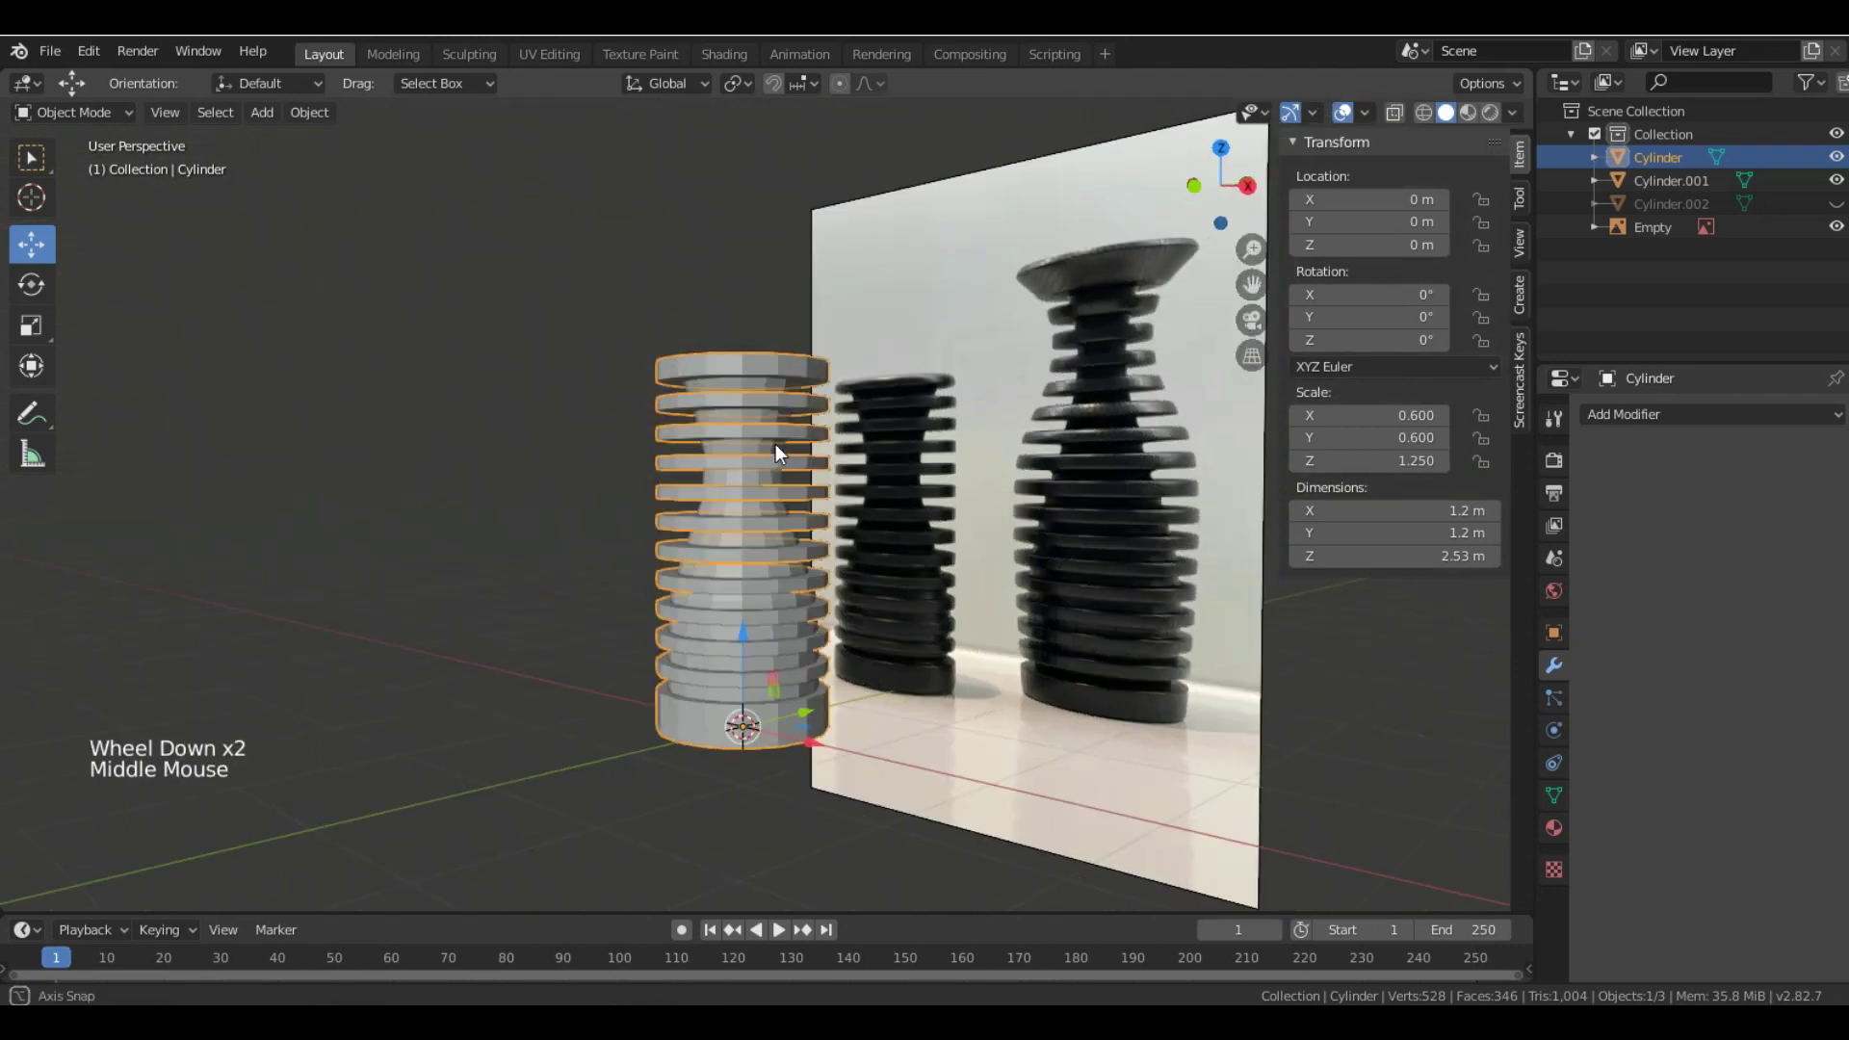
left_click(742, 451)
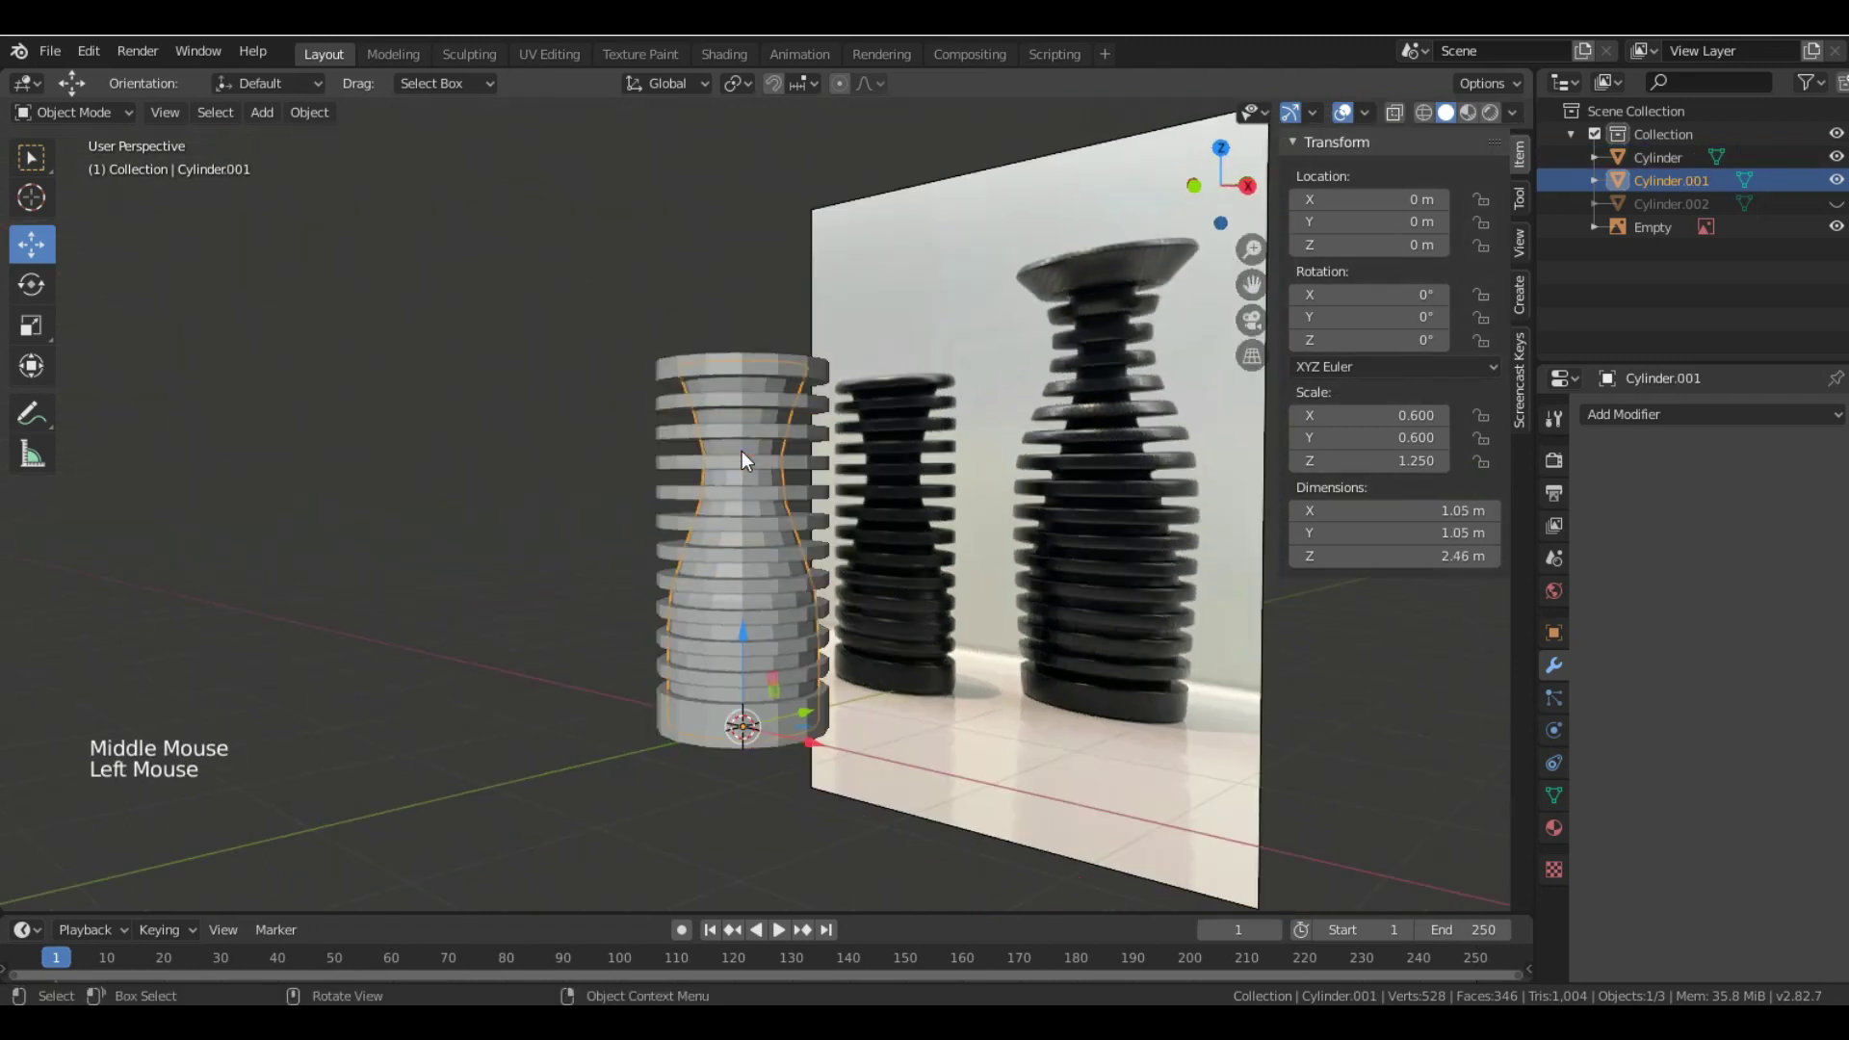
middle_click_drag(794, 419, 858, 403)
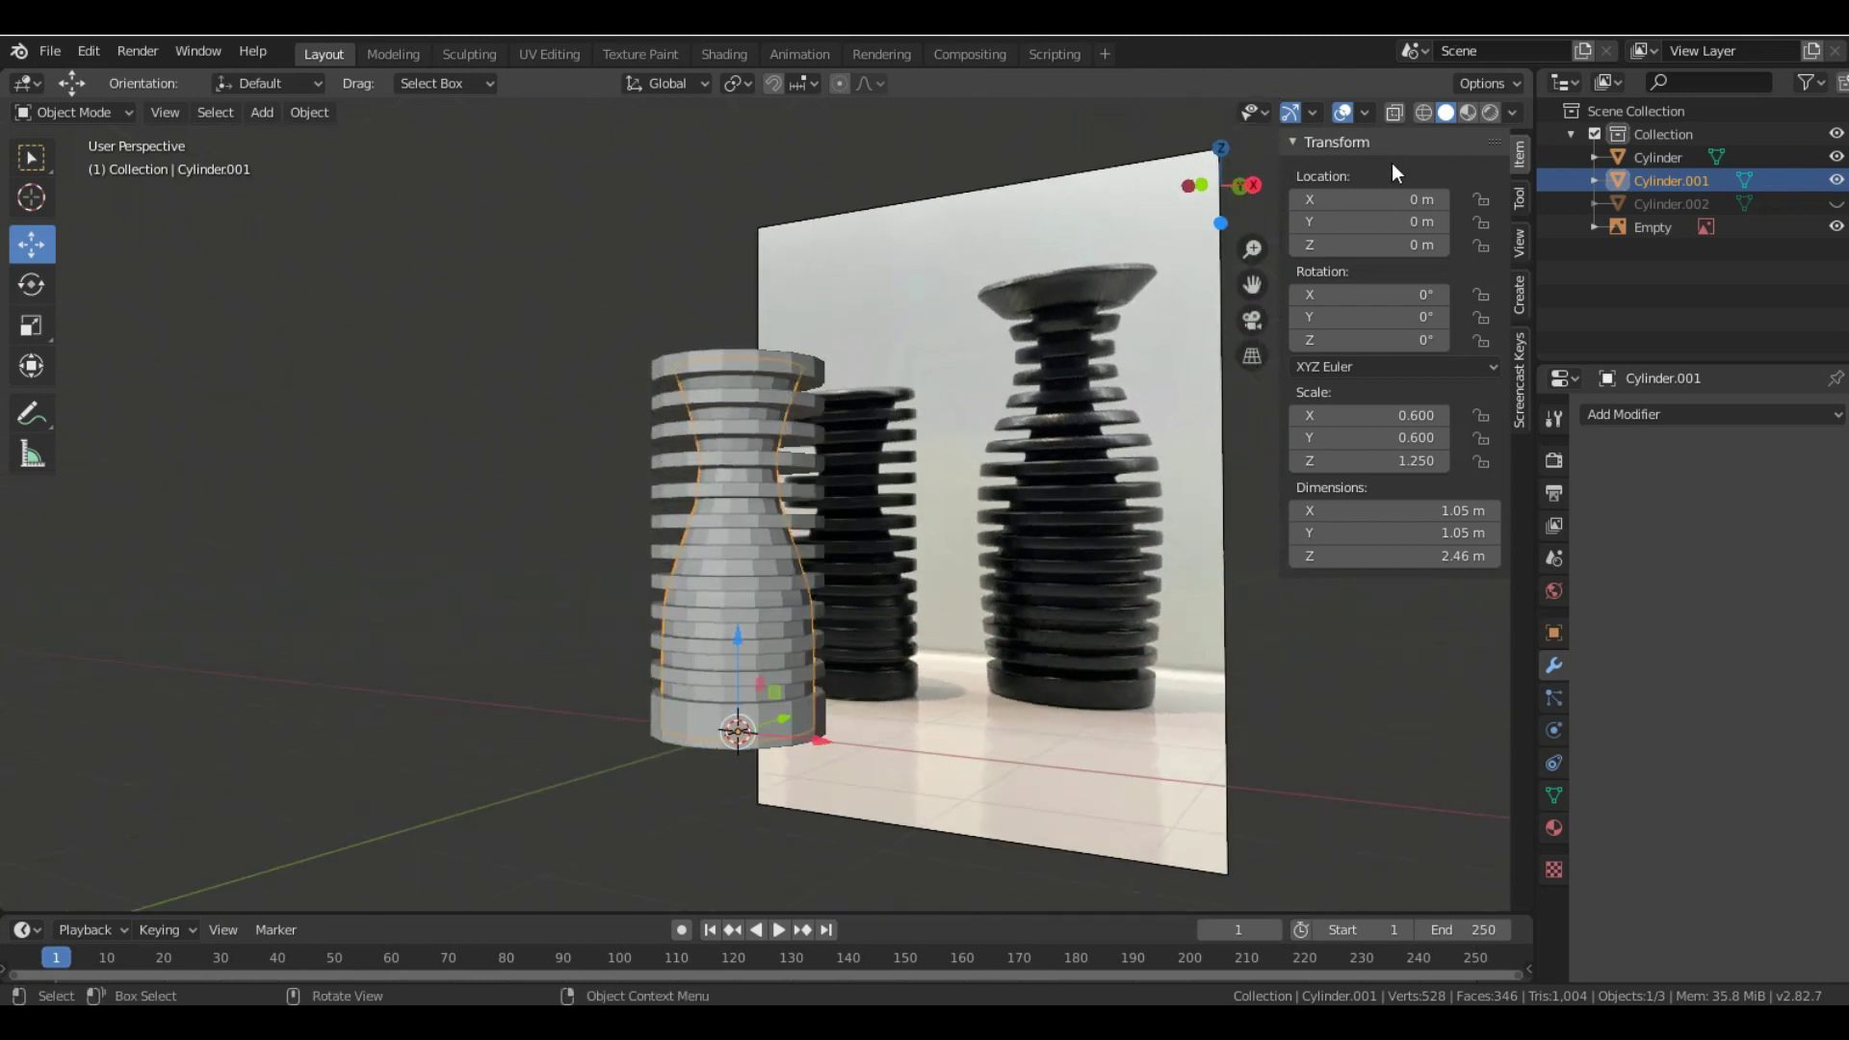
mouse_move(846, 491)
middle_mouse_down()
mouse_move(842, 524)
mouse_move(813, 506)
middle_mouse_up()
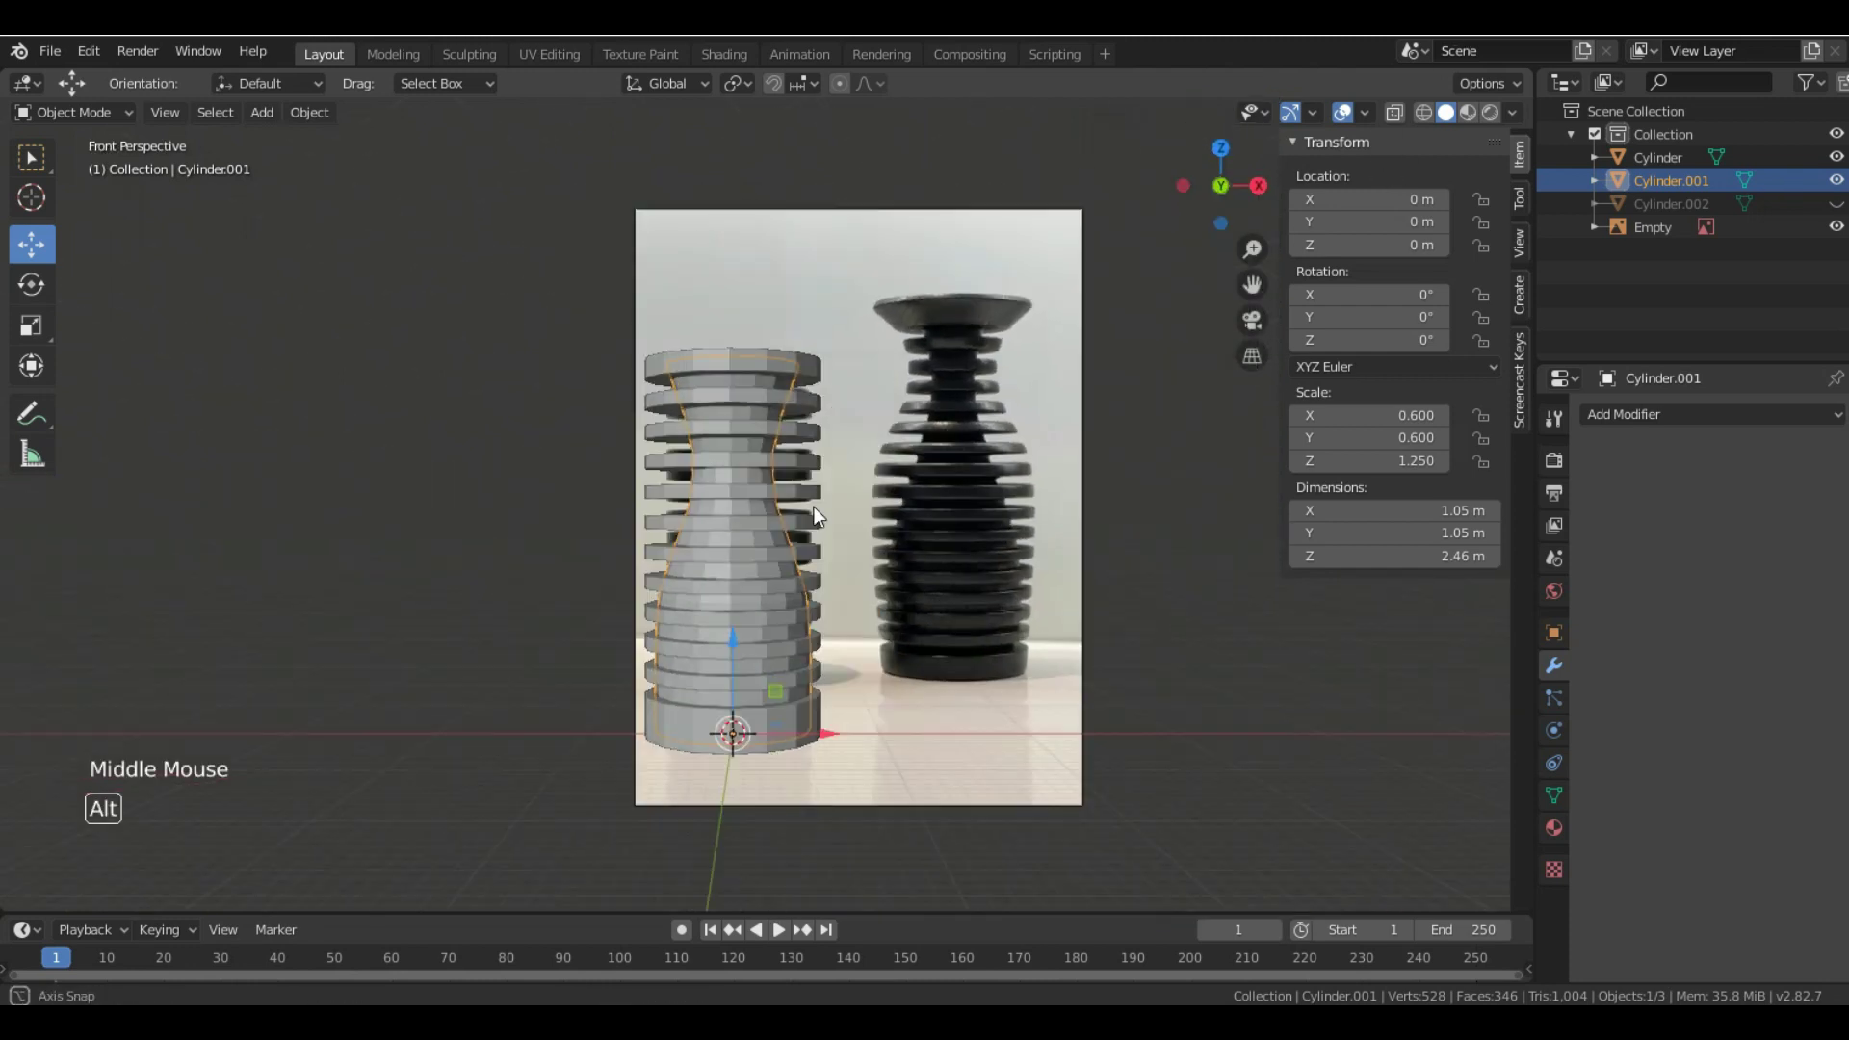
left_click(1252, 355)
left_click(1395, 111)
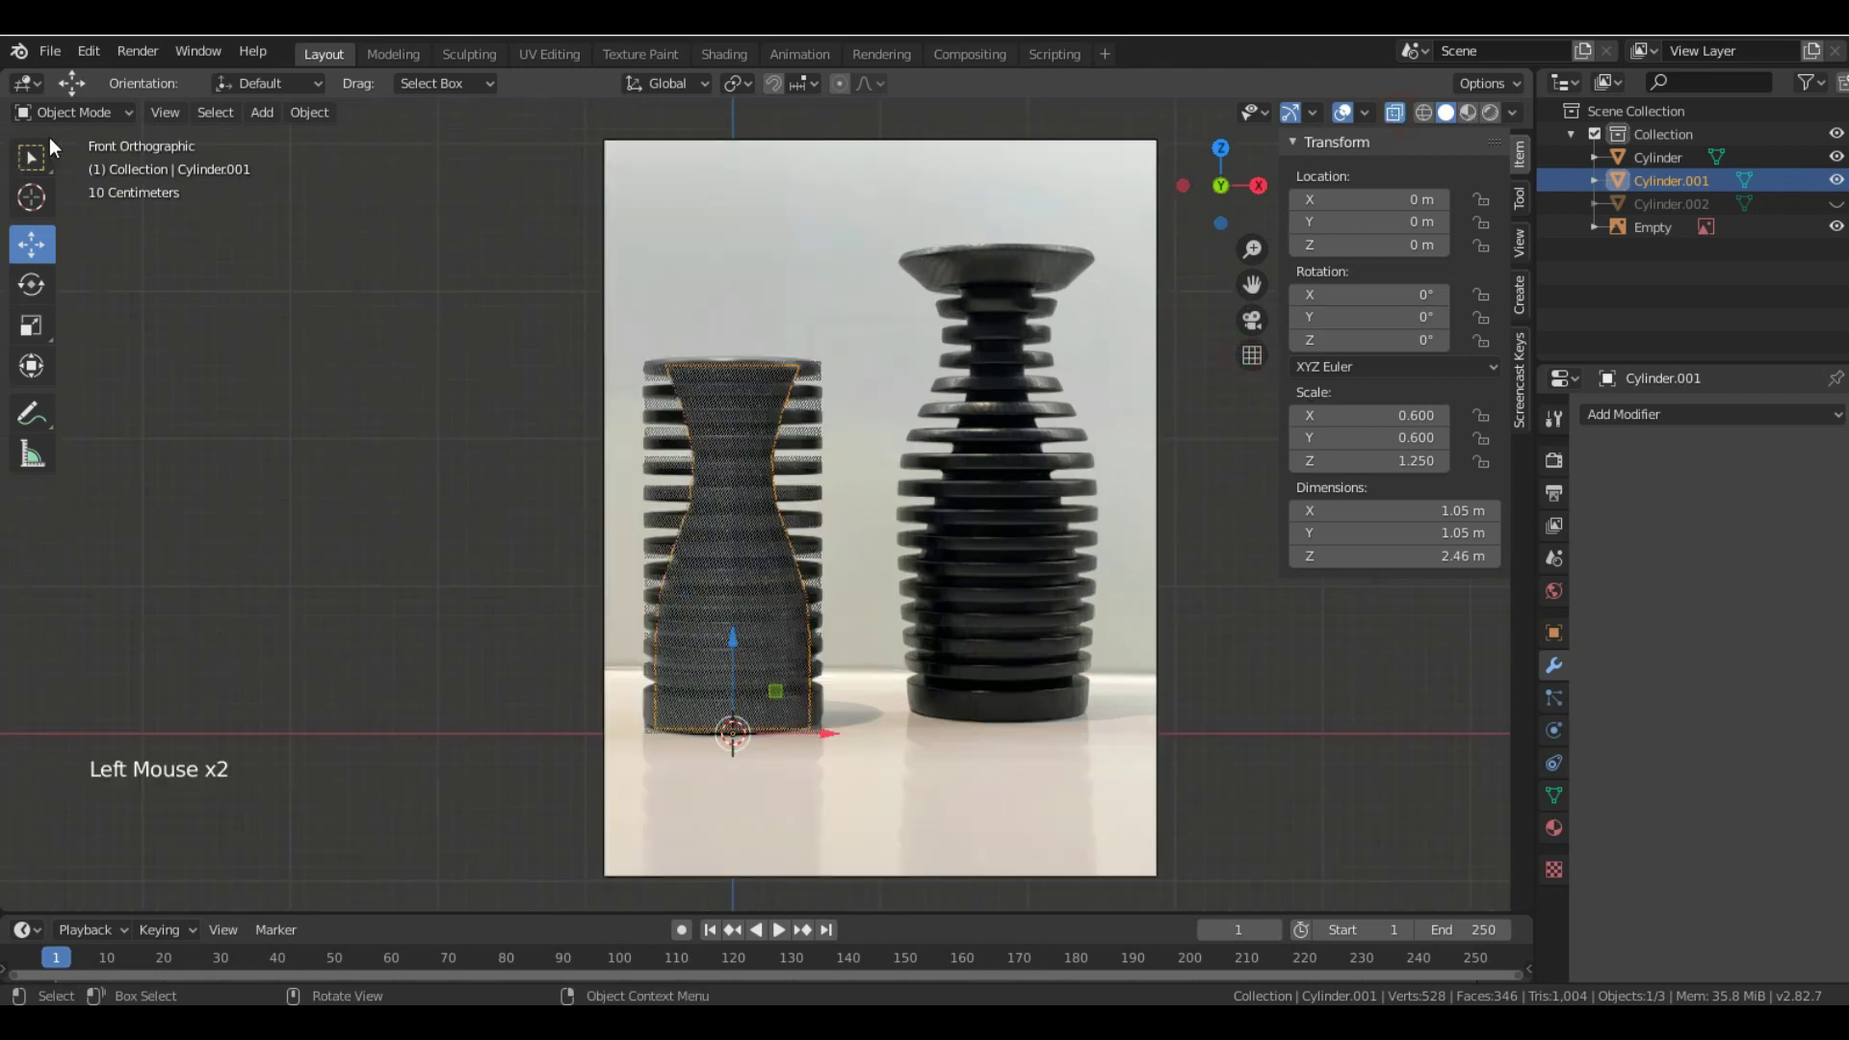
left_click(67, 115)
left_click(66, 160)
- Select the inner cylinder's bottom ring of vertices and raise it about 0.093 m along Z
scroll(764, 776, "up", 1)
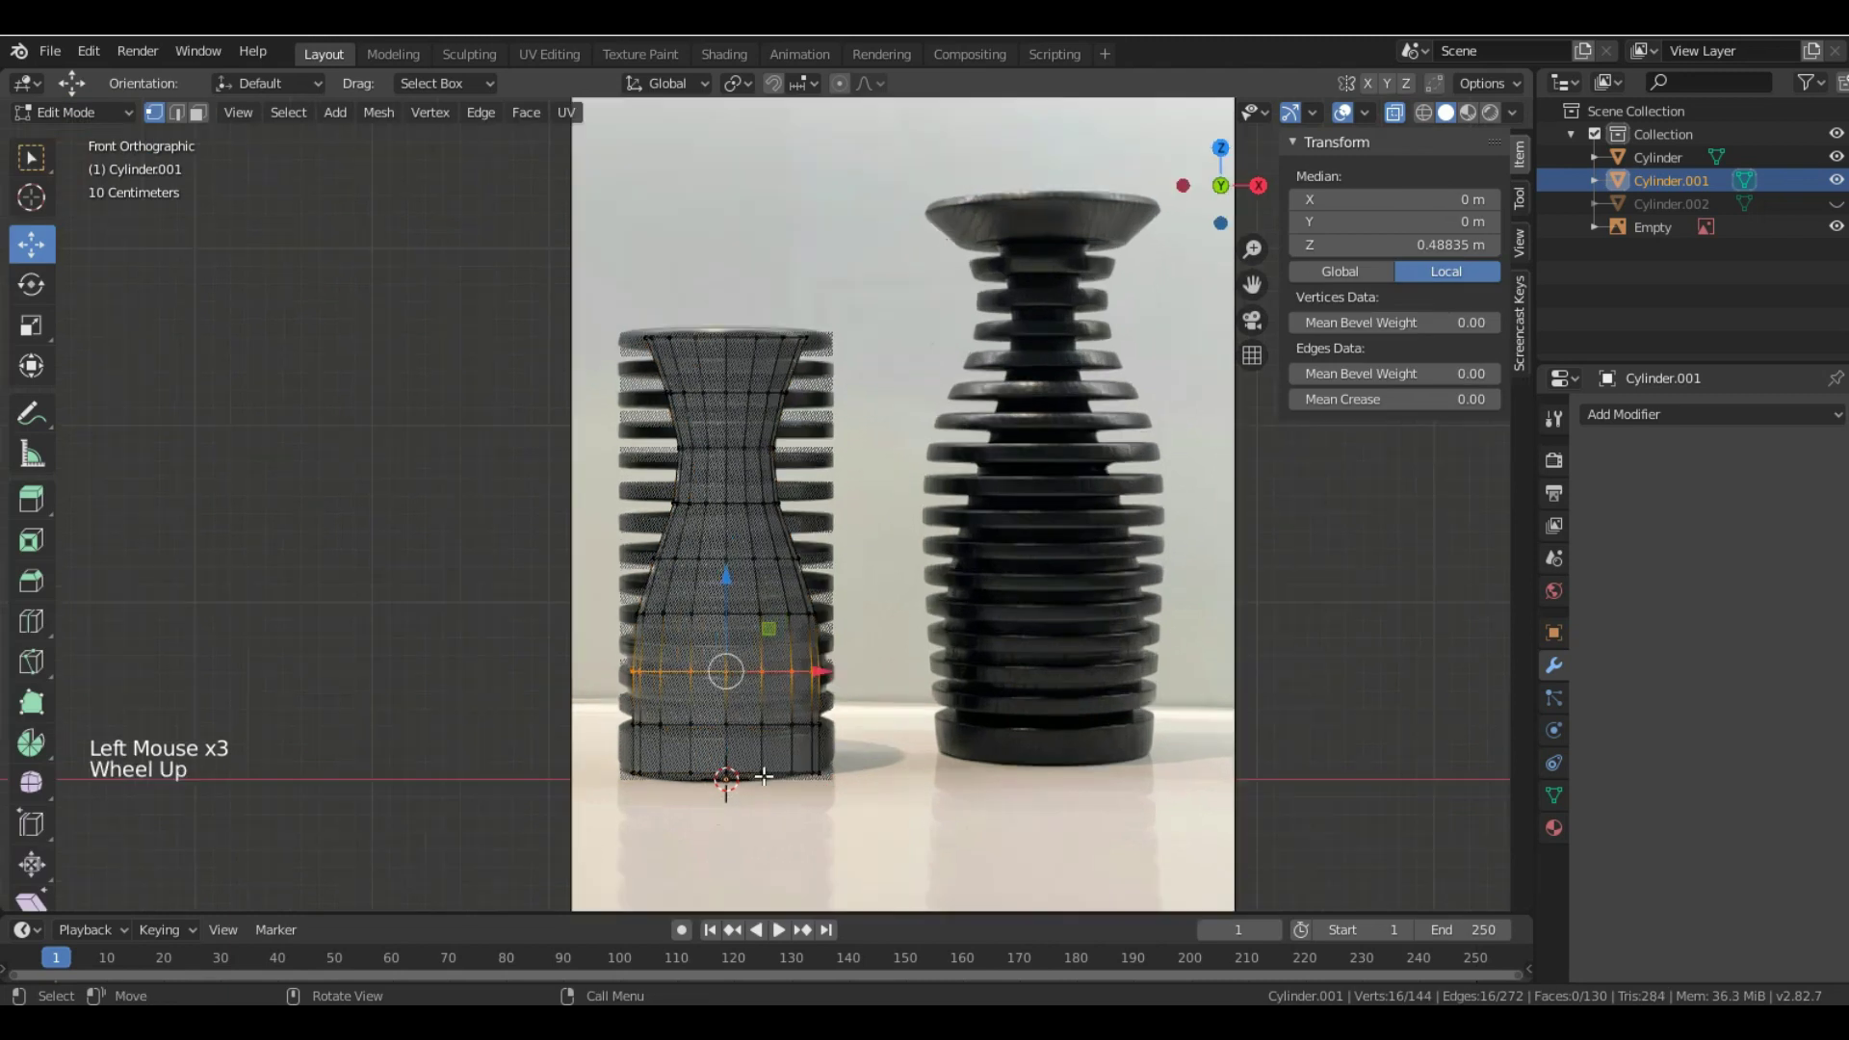
scroll(764, 776, "up", 1)
left_click_drag(577, 862, 891, 801)
left_click_drag(717, 734, 723, 708)
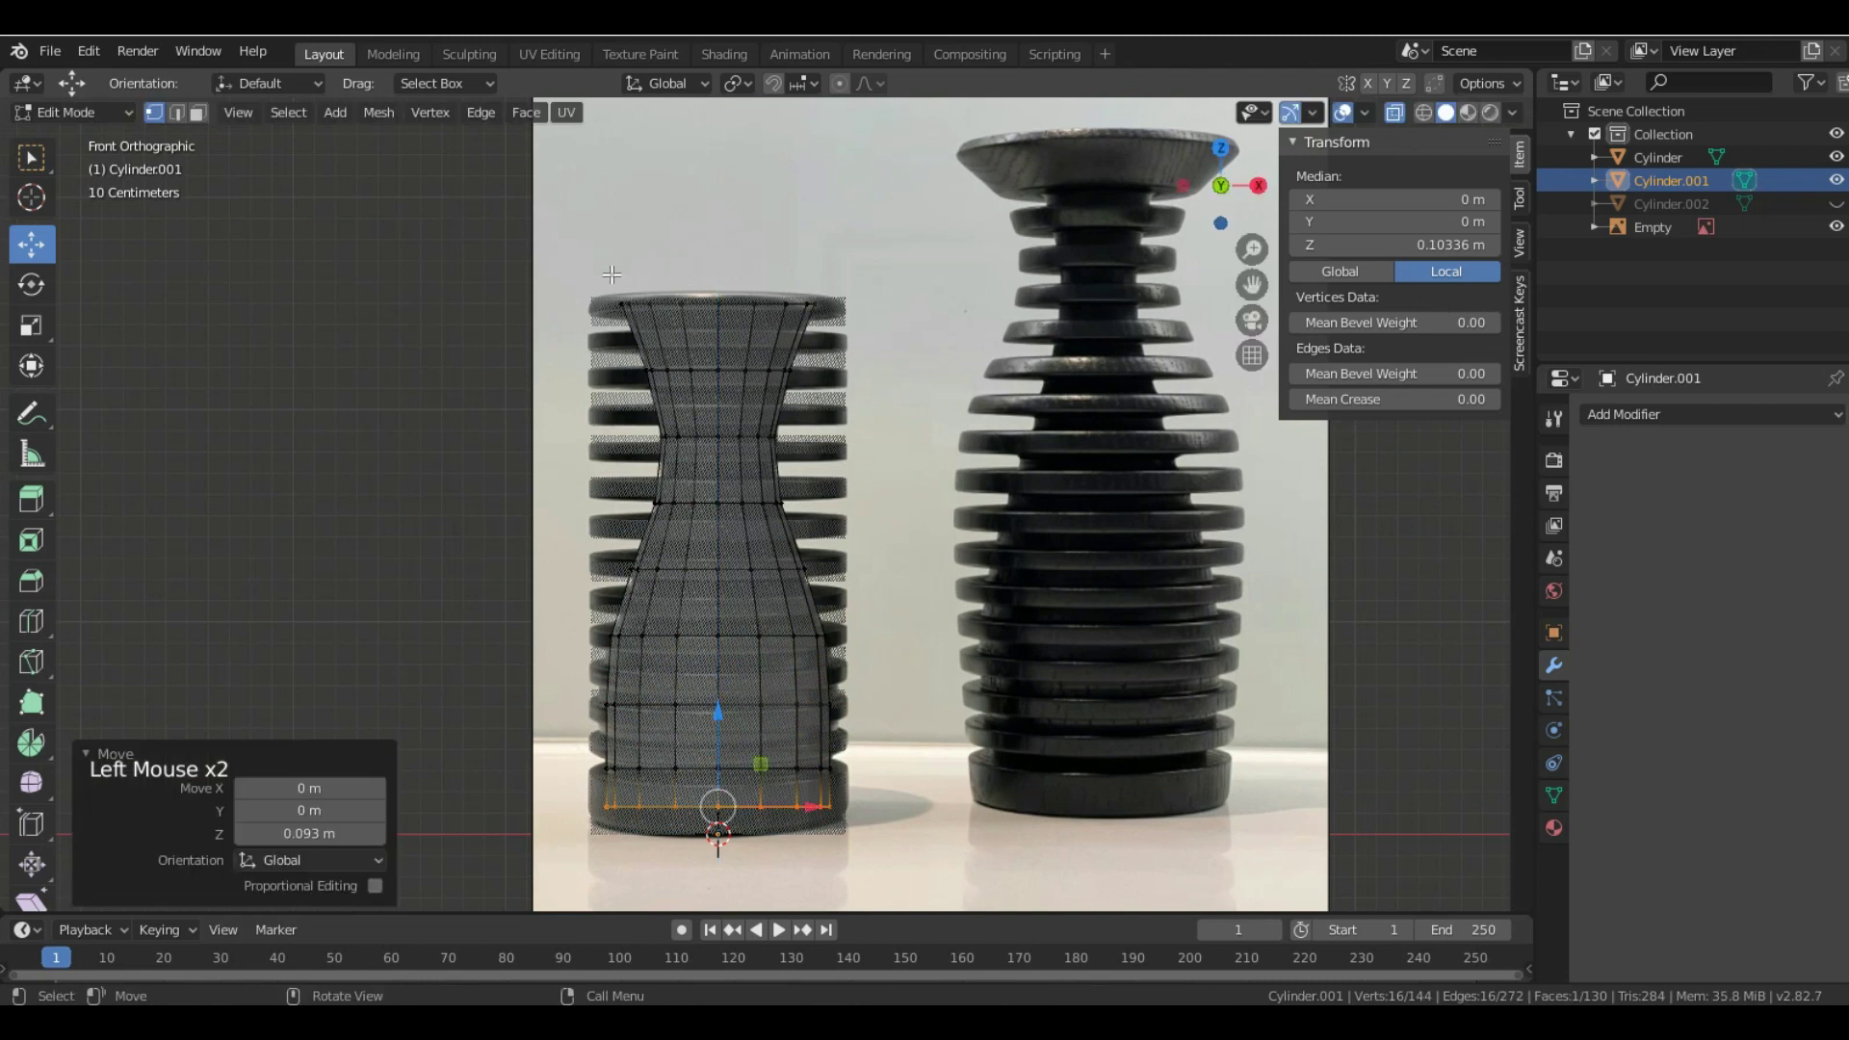
- Select the inner cylinder's top ring of vertices and examine it against the outer cylinder's top rim in front orthographic view
left_click_drag(596, 259, 872, 333)
scroll(741, 290, "up", 1)
middle_click_drag(889, 341, 904, 348)
scroll(739, 273, "down", 2)
middle_click_drag(740, 289, 783, 351)
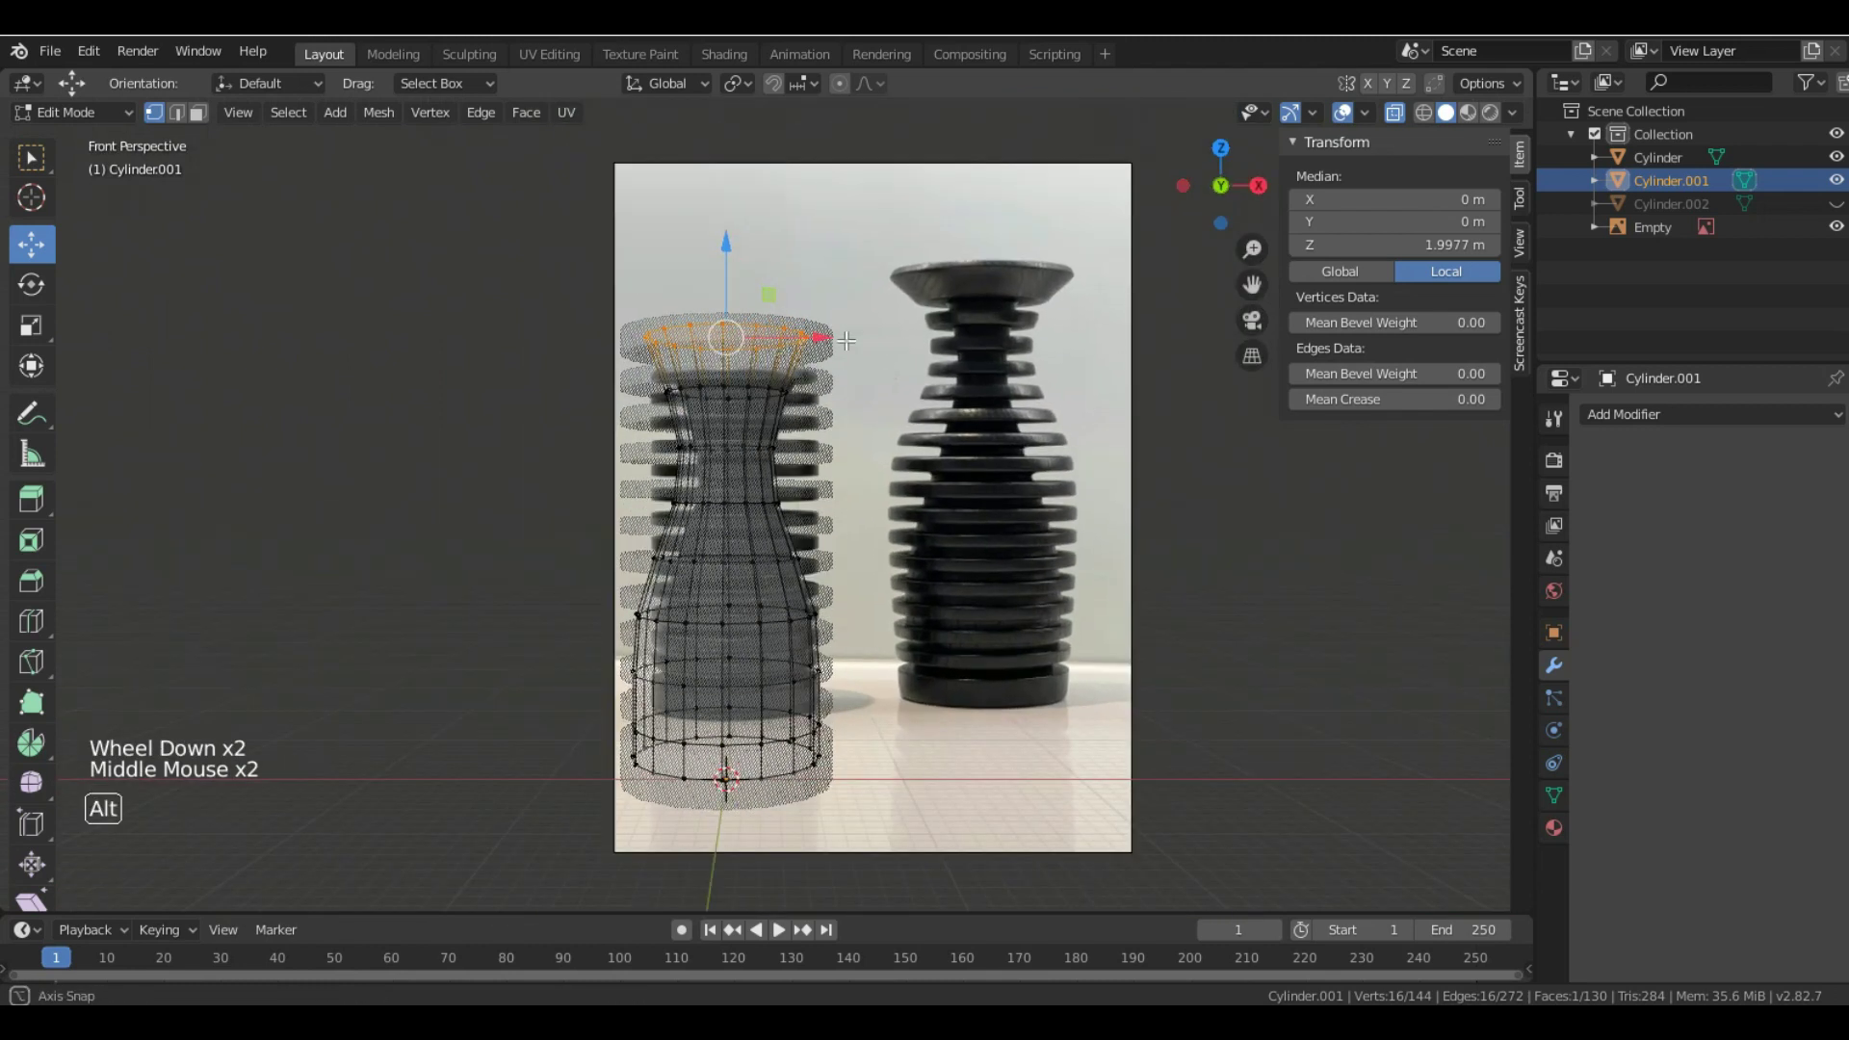
left_click(1253, 355)
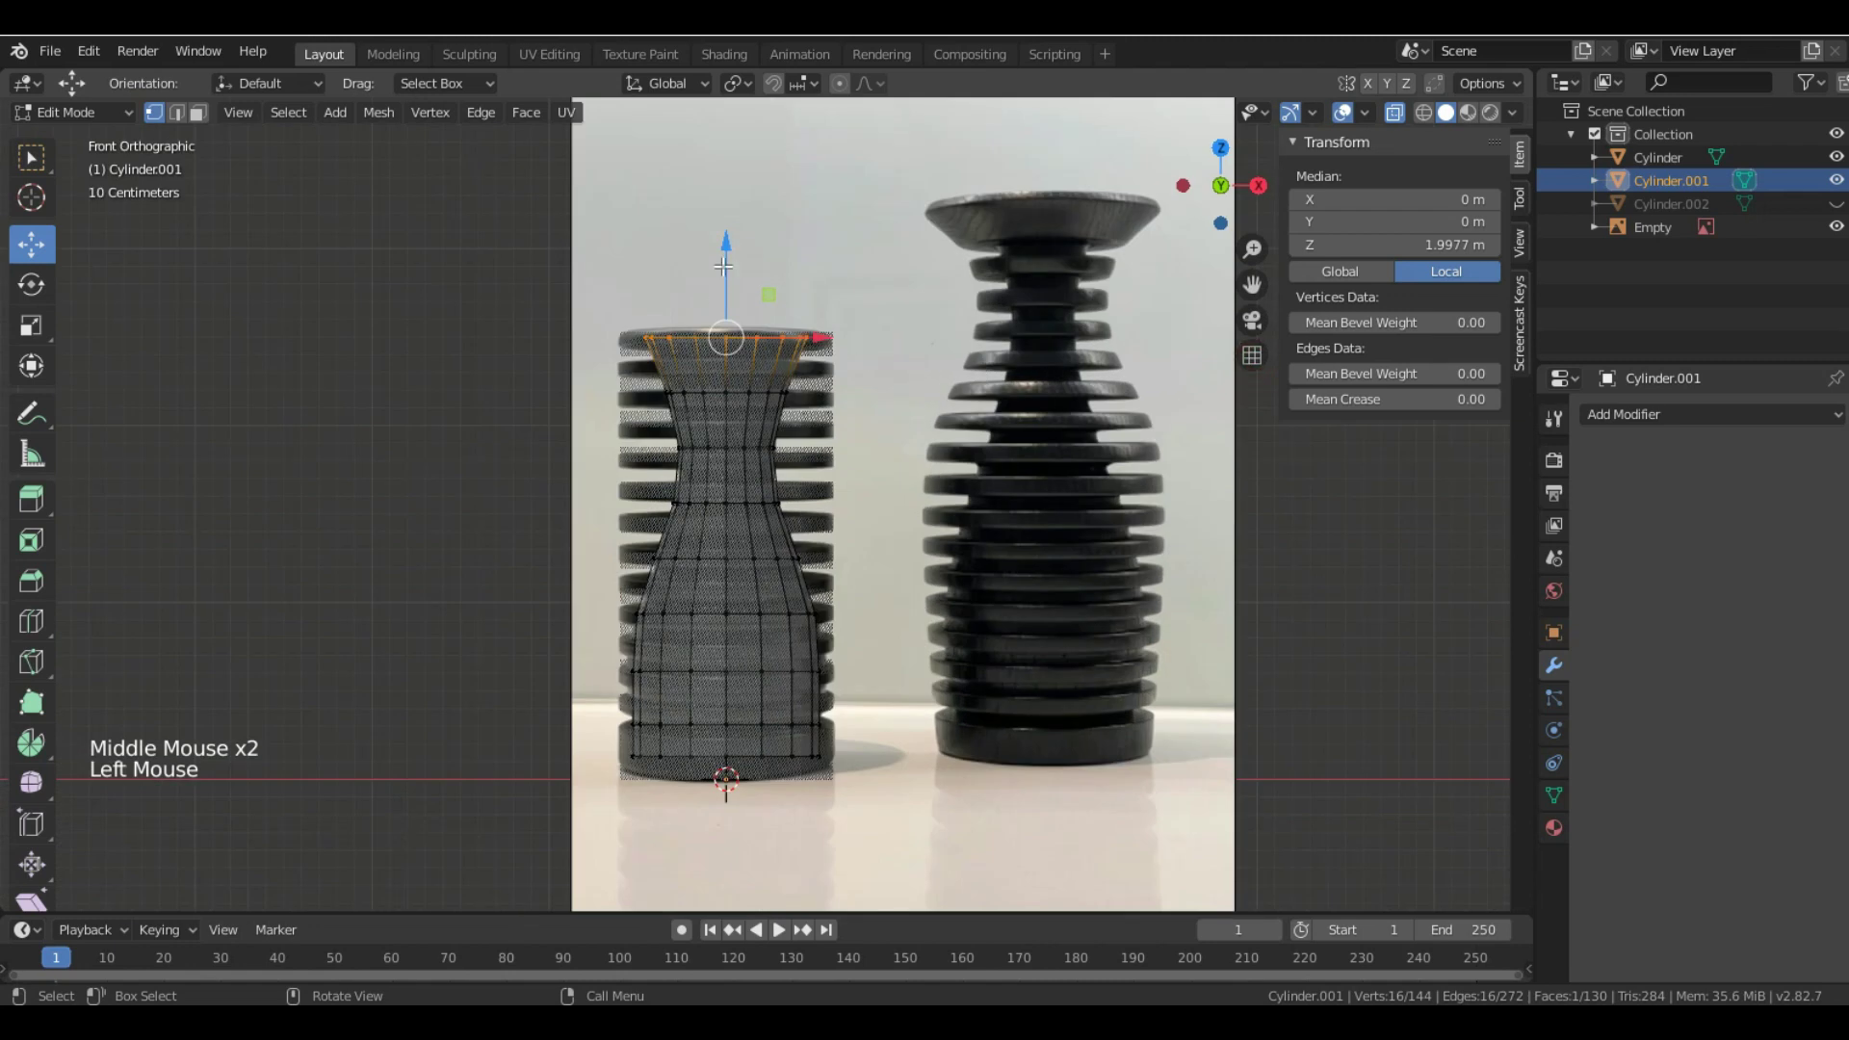
scroll(715, 275, "up", 1)
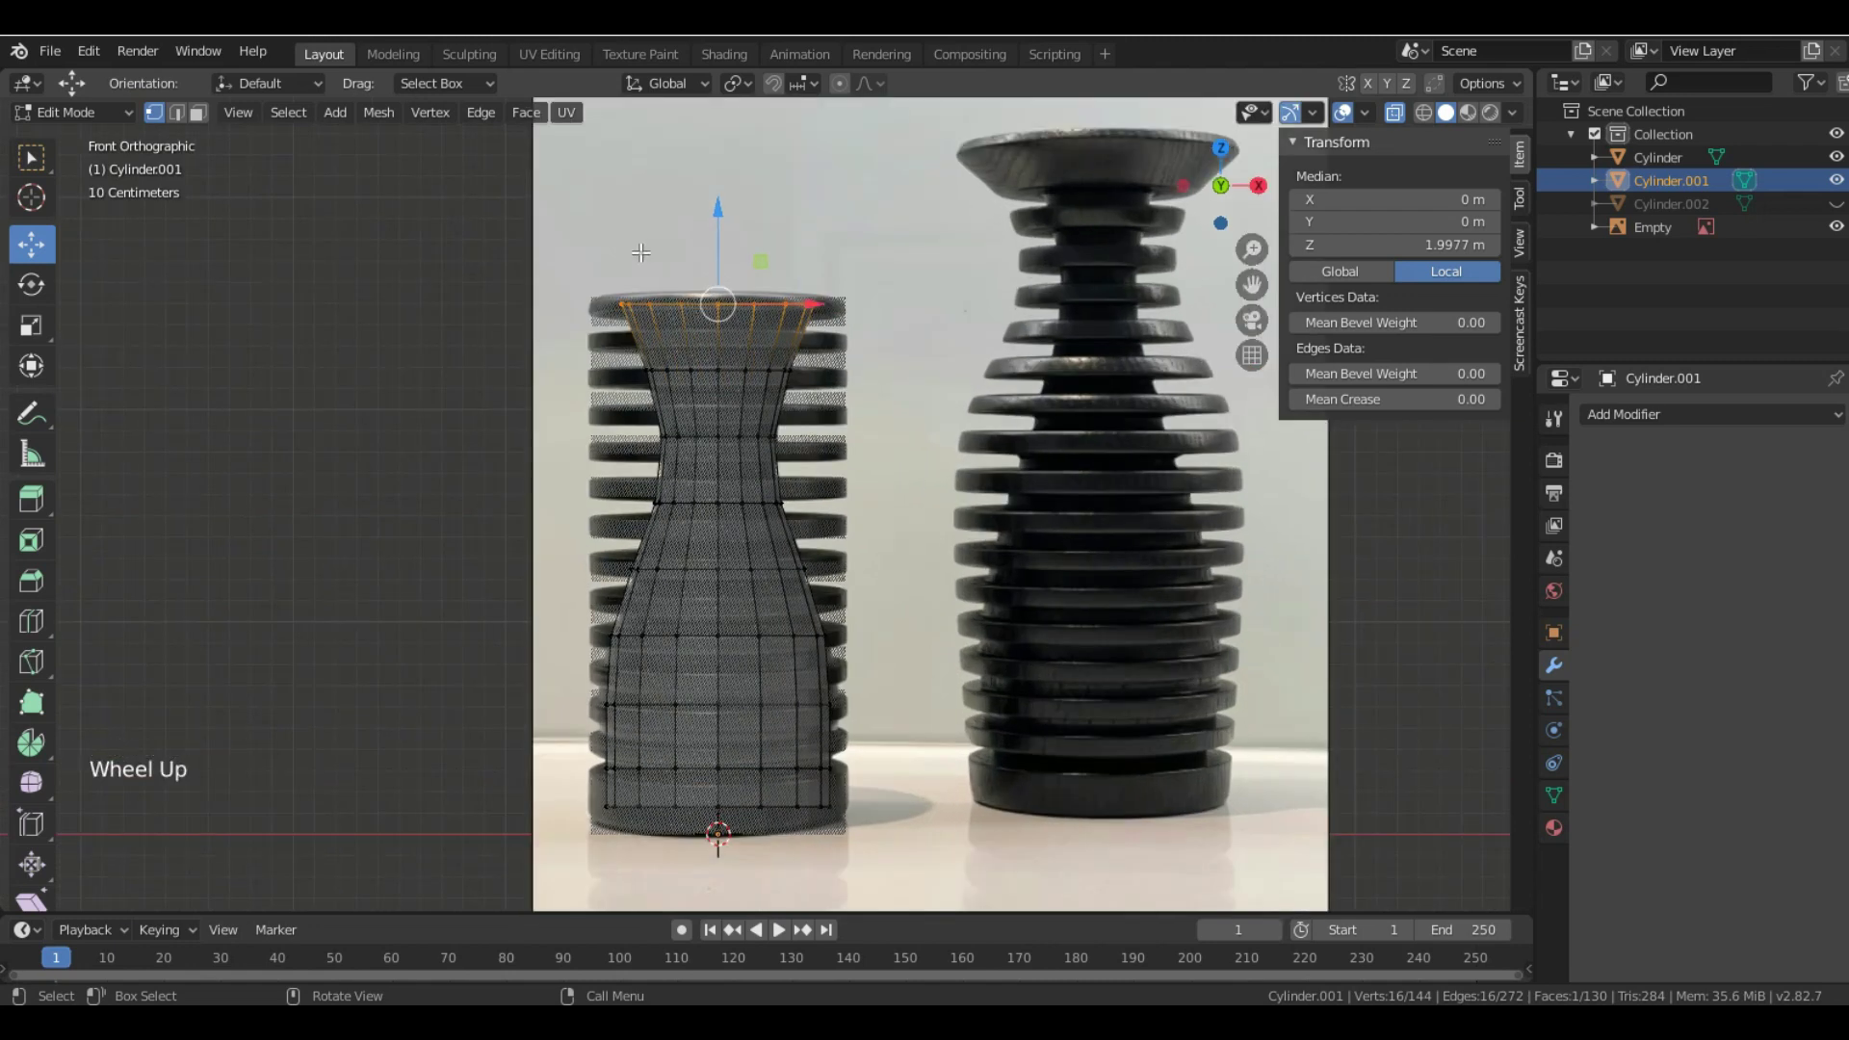
scroll(641, 253, "up", 1)
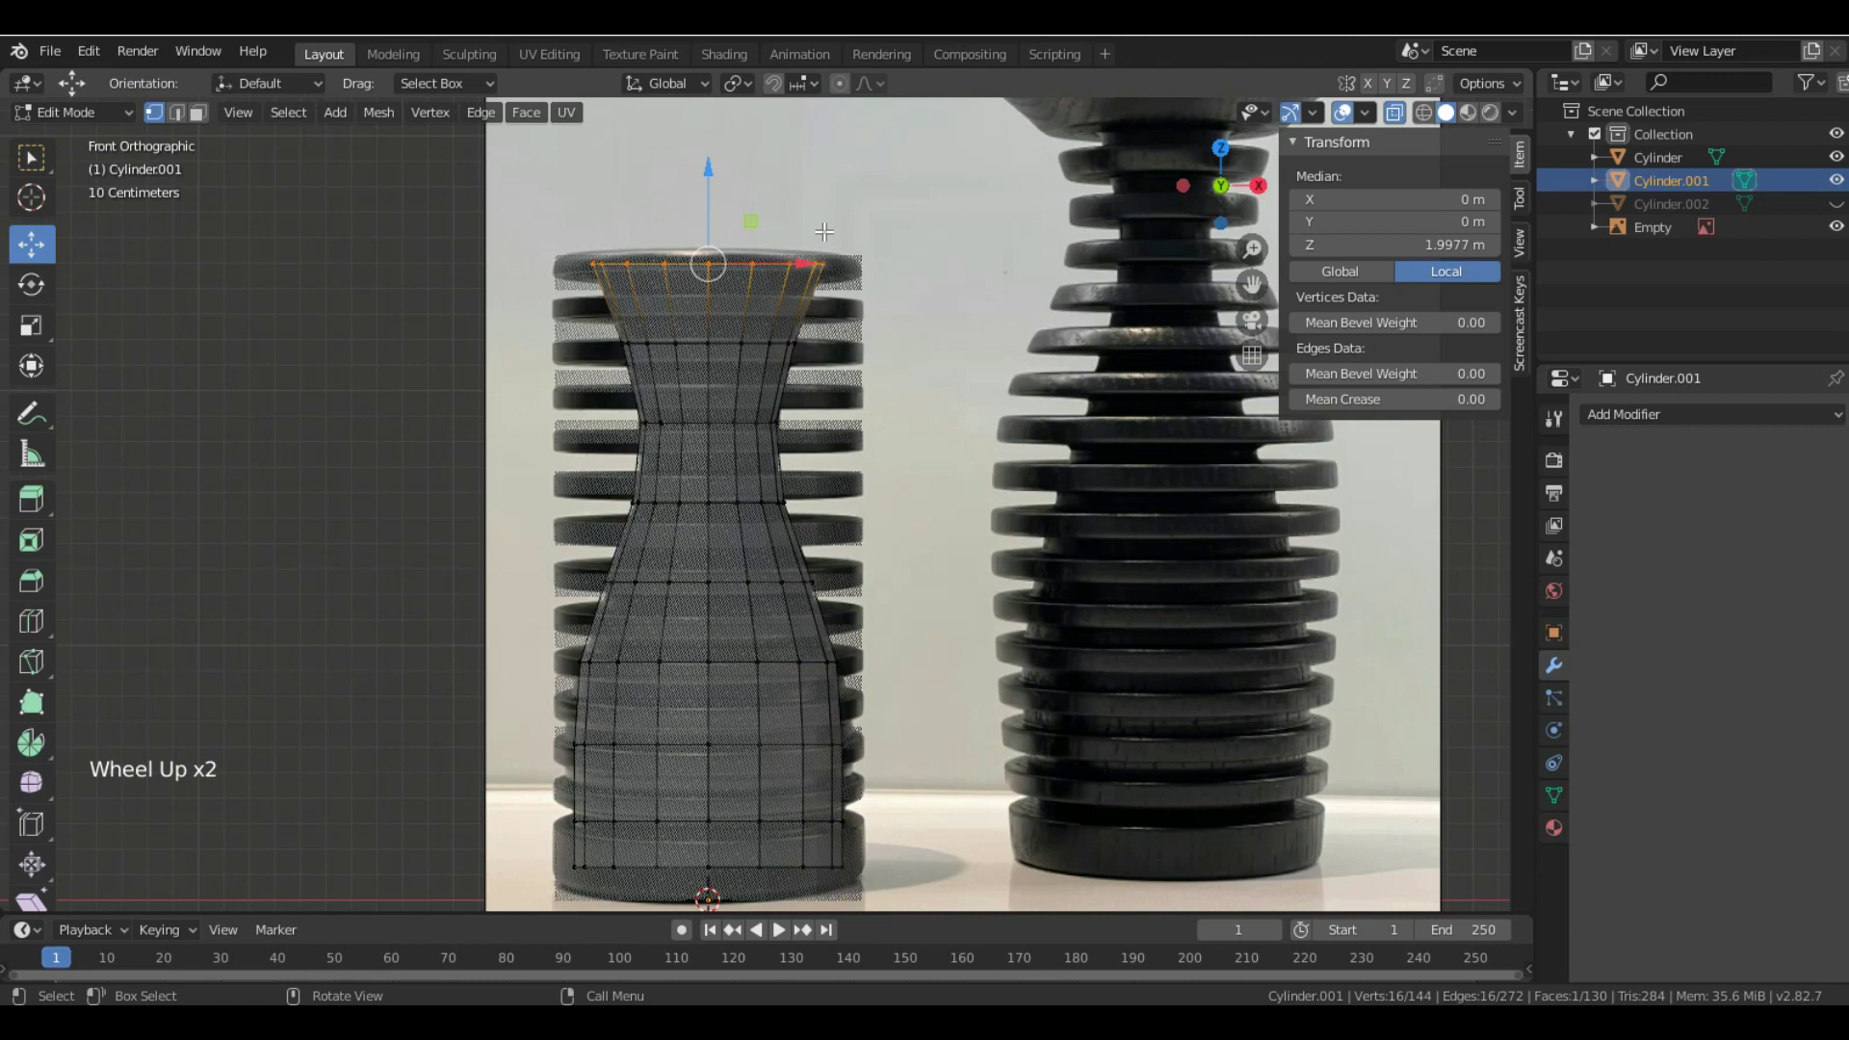
scroll(824, 231, "up", 1)
middle_click_drag(835, 227, 841, 297, "shift")
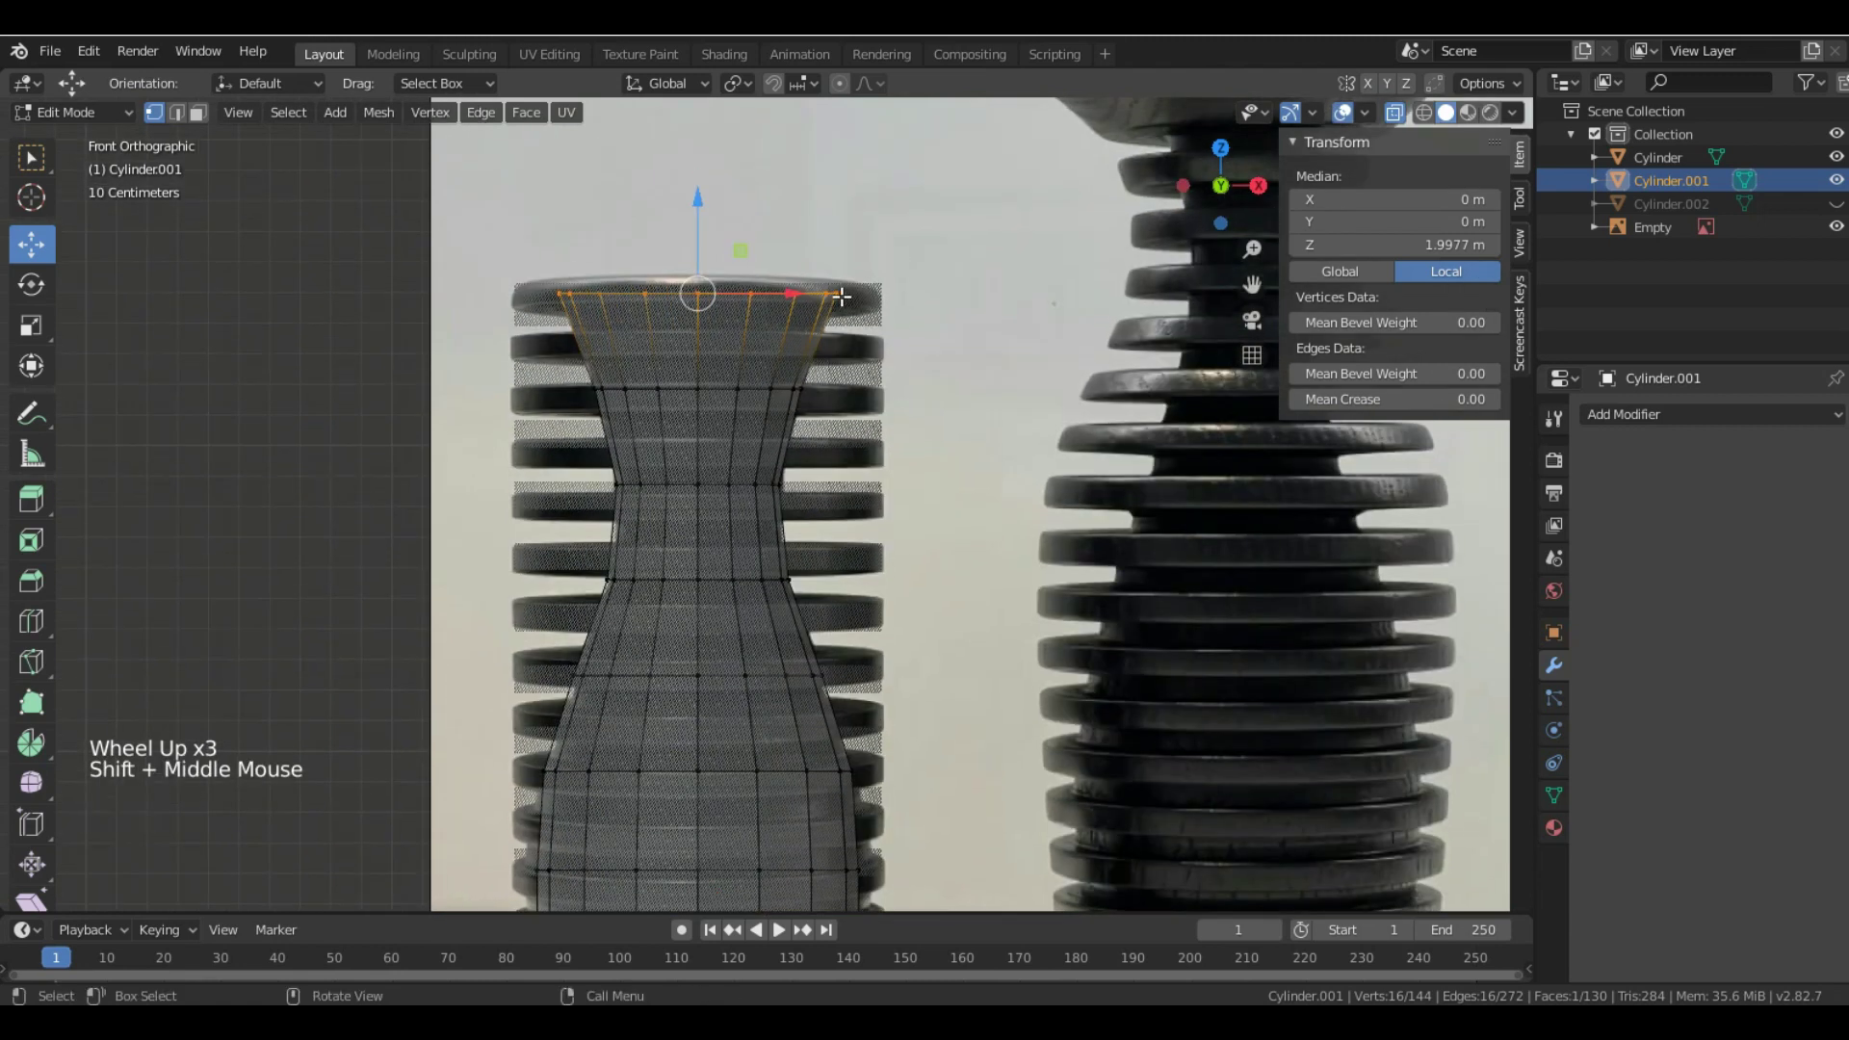
- Switch to face selection, select the inner cylinder's top face and extrude it upward about 0.171 m
key("2")
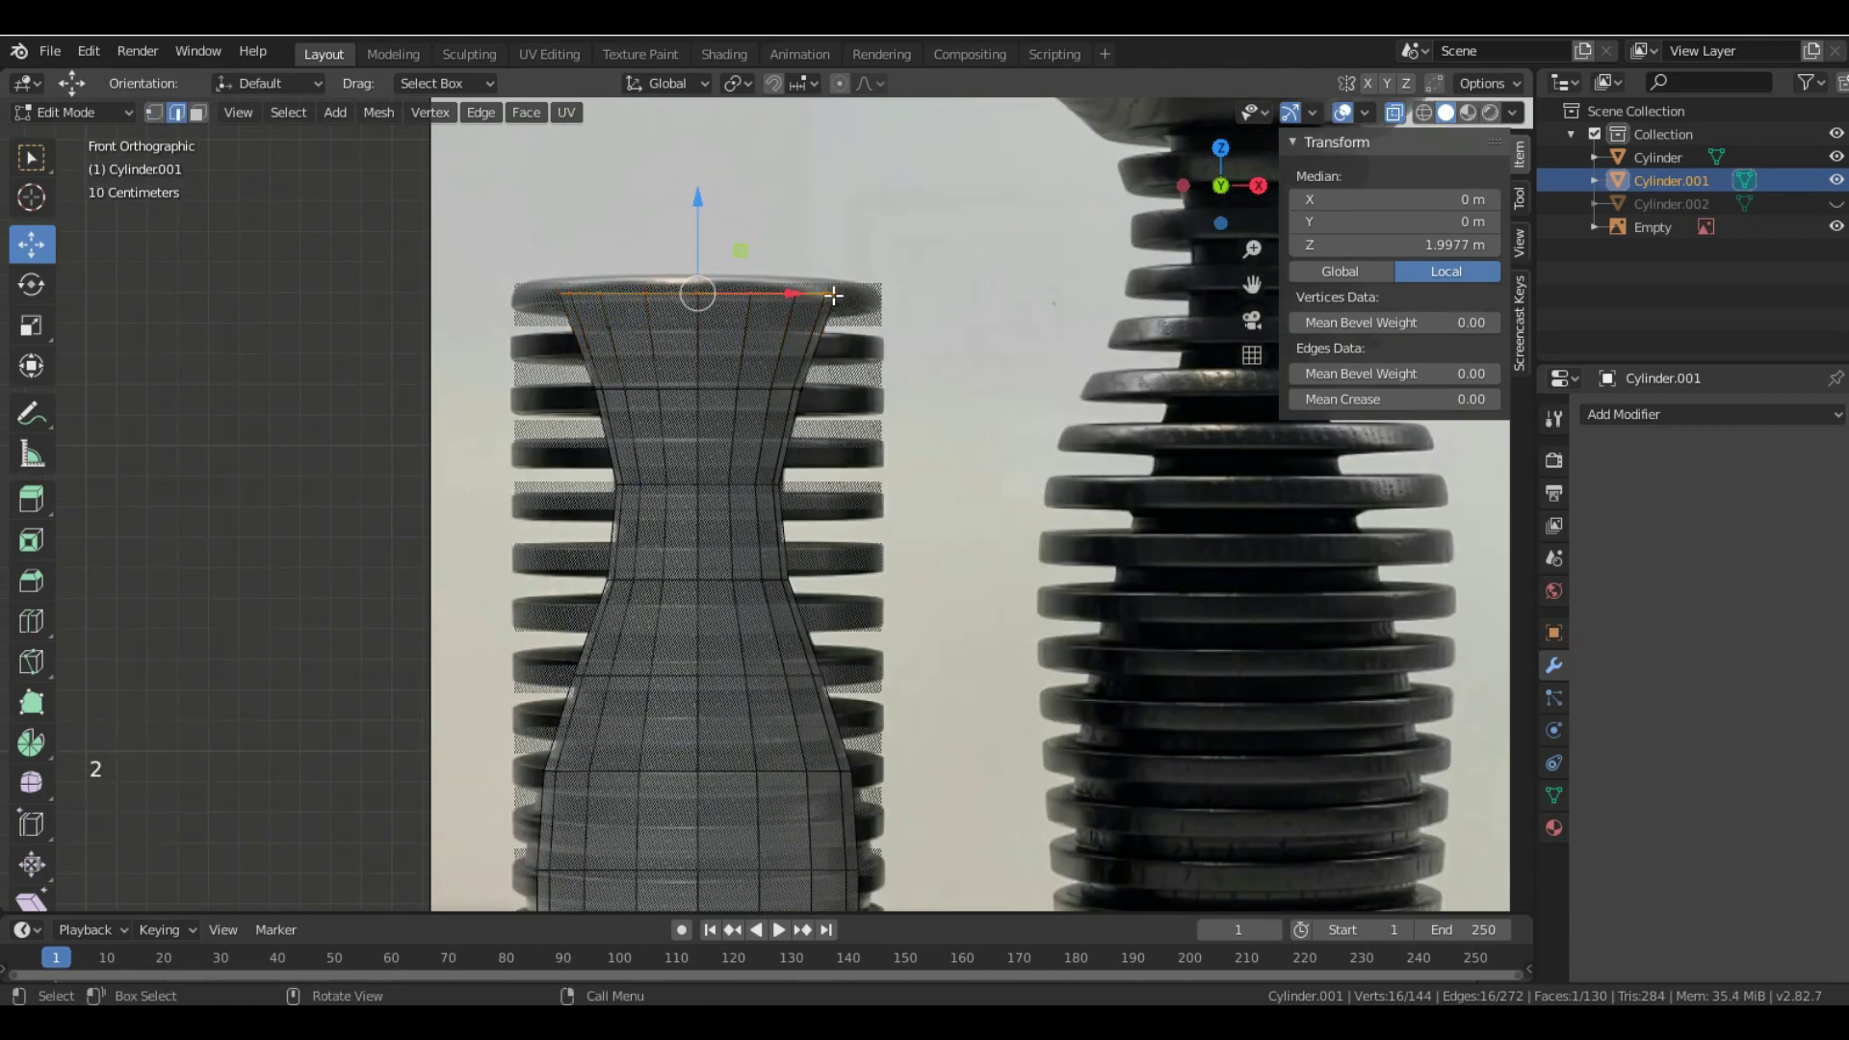
left_click(200, 113)
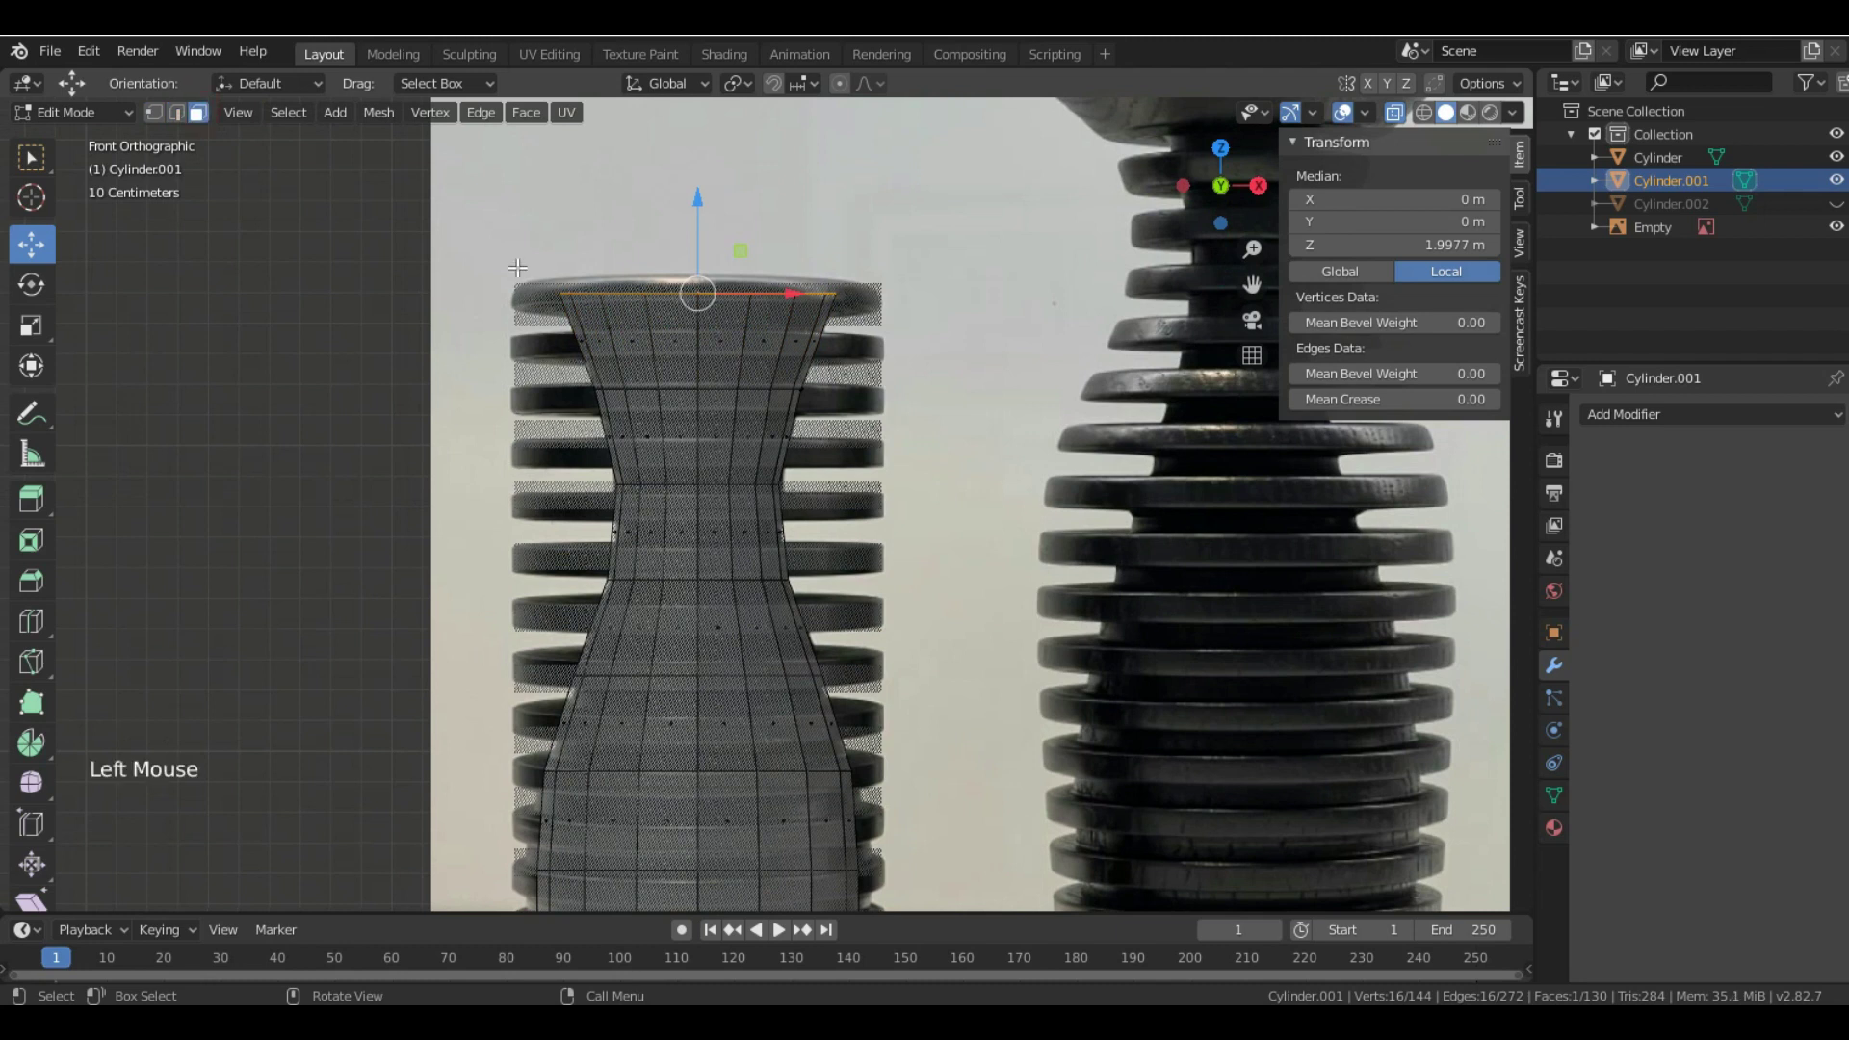
left_click_drag(450, 232, 906, 314)
key("e")
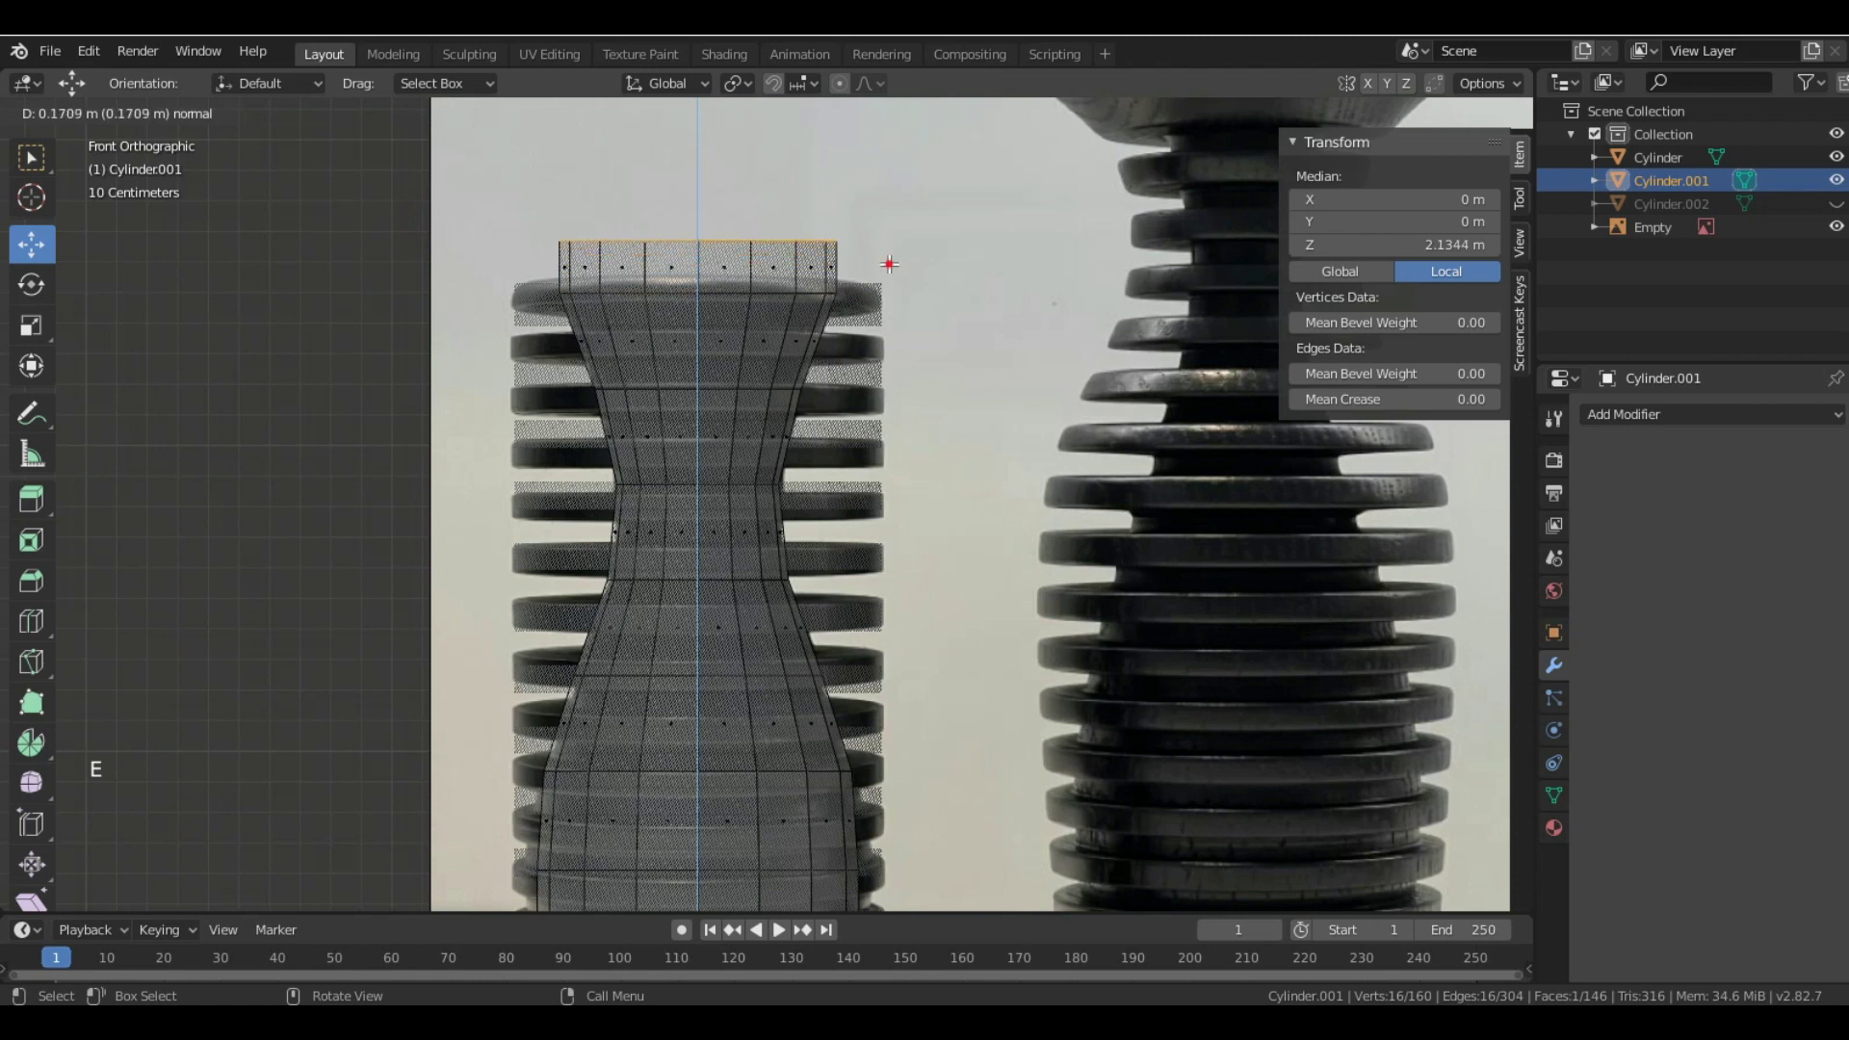
left_click(889, 264)
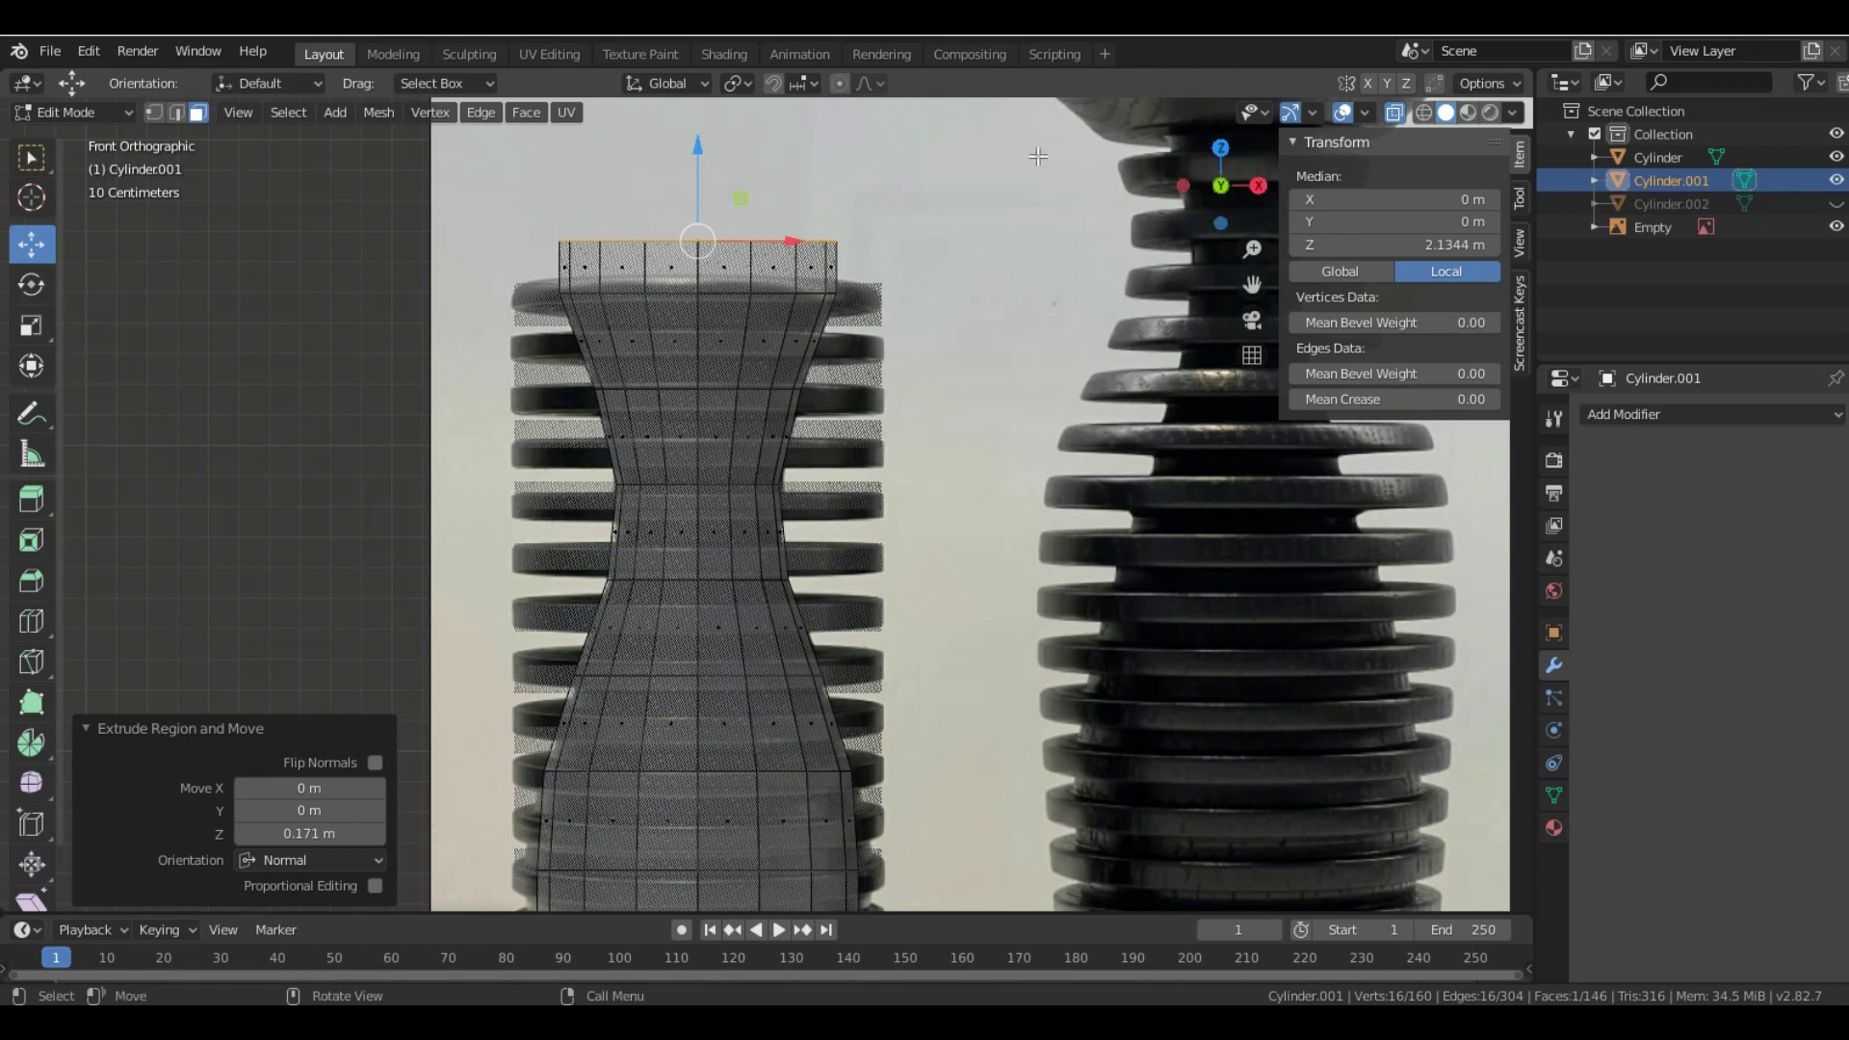
- Hide the ribbed outer cylinder and turn X-ray display off, leaving the inner core in view
left_click(1836, 156)
scroll(819, 341, "down", 2)
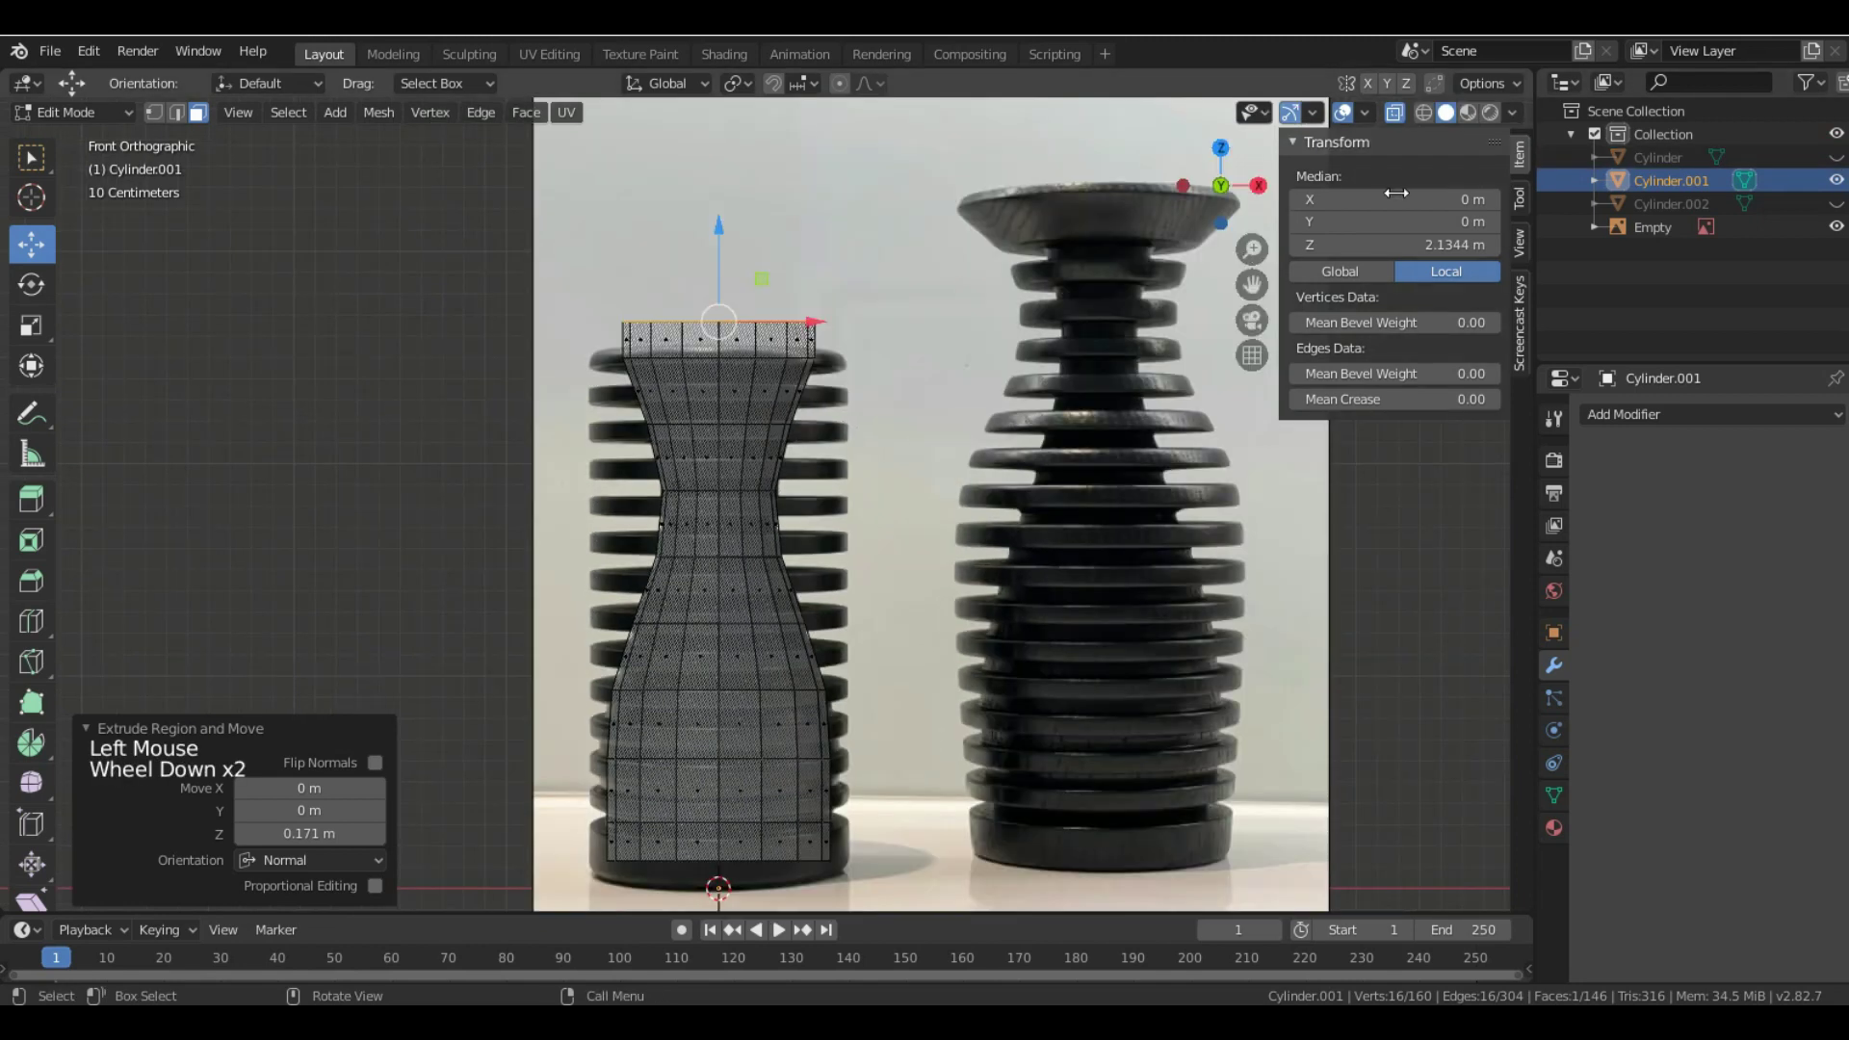
left_click(1395, 112)
- Add the inner core's bottom face to the top-face selection and delete both faces
middle_click_drag(854, 486, 830, 405)
scroll(864, 475, "down", 3)
middle_click_drag(863, 475, 740, 658)
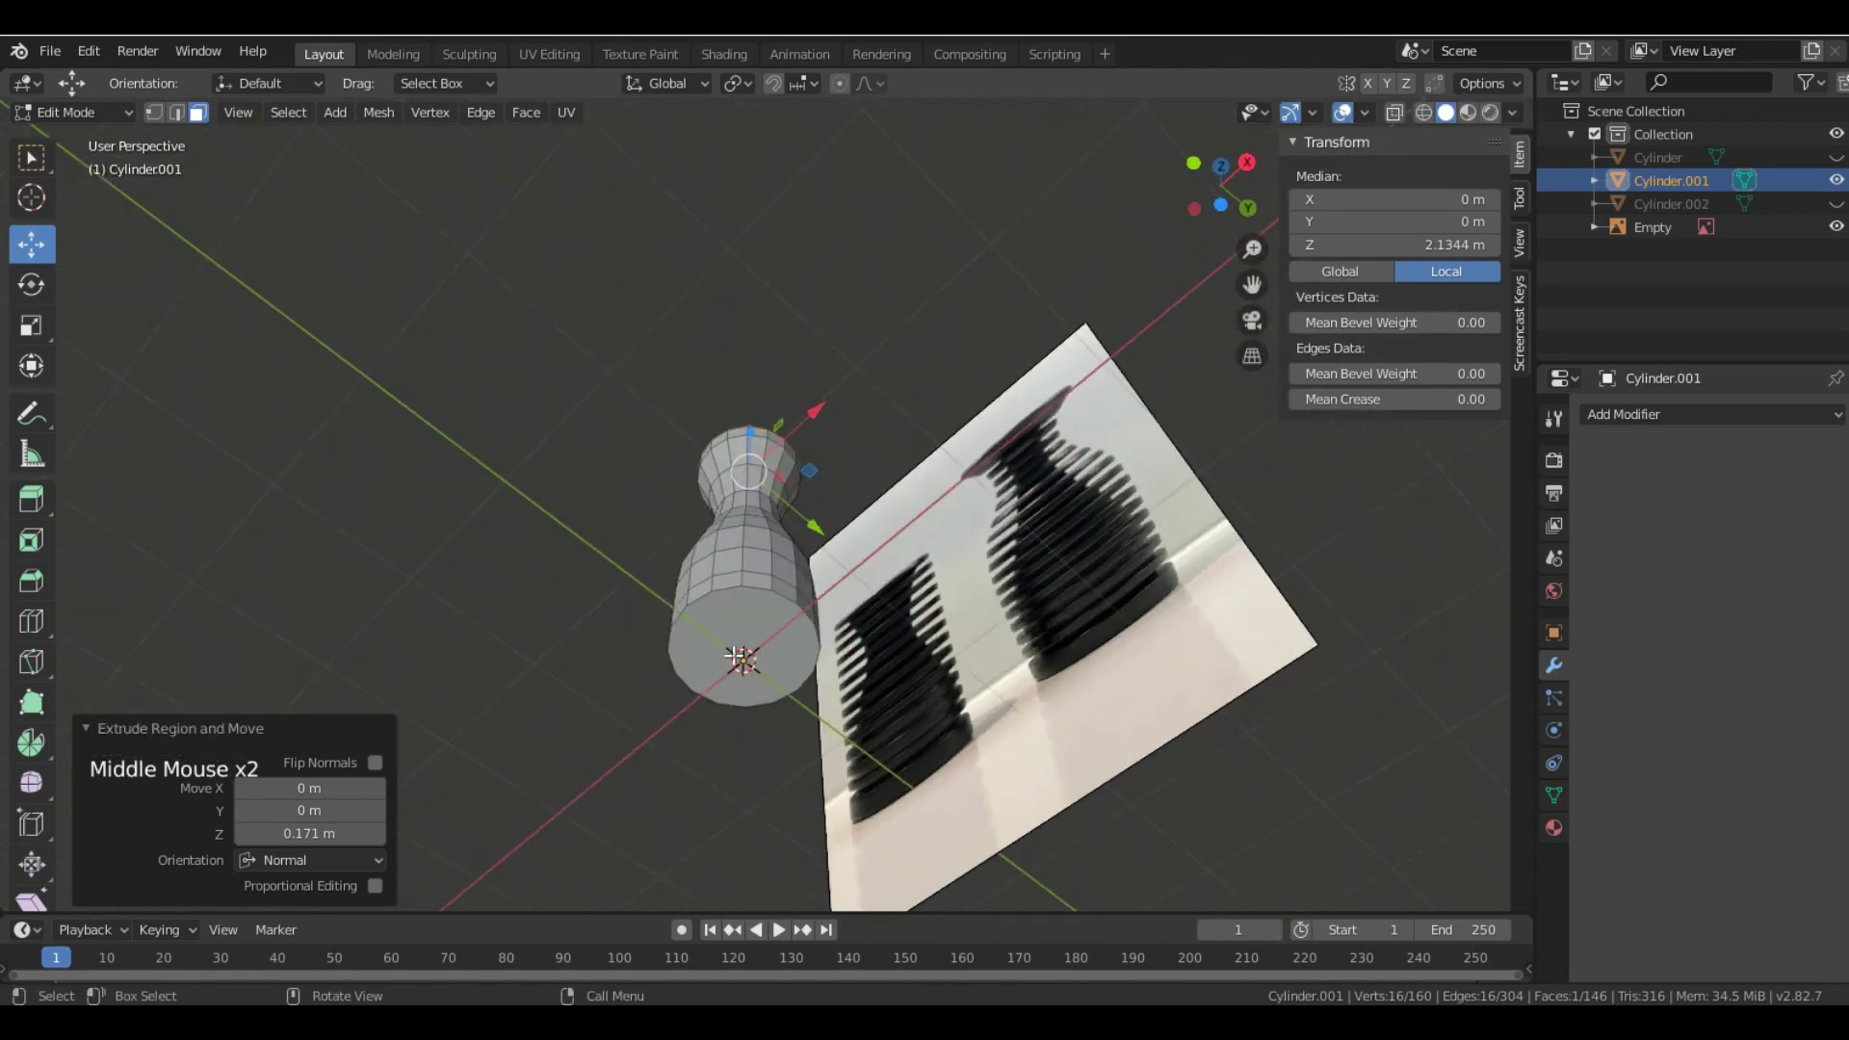
key("shift")
left_click(738, 605, "shift")
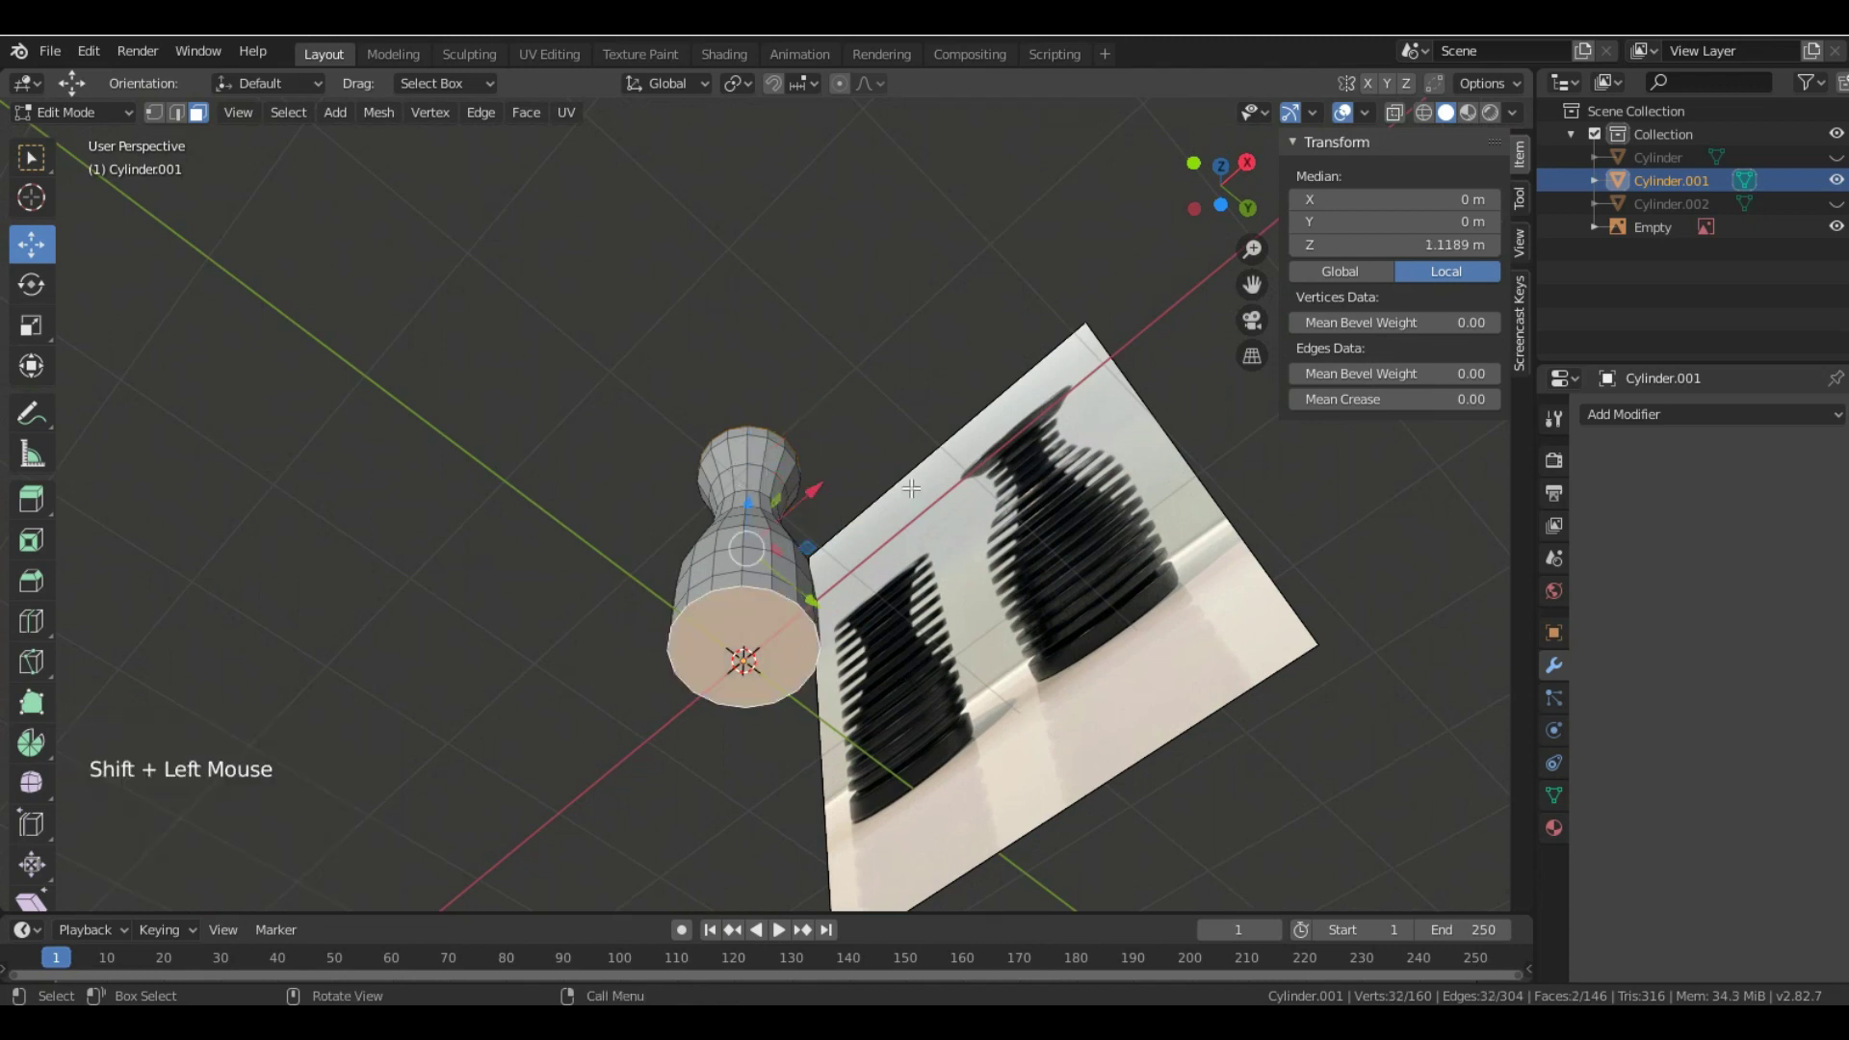
middle_click_drag(911, 724, 915, 747)
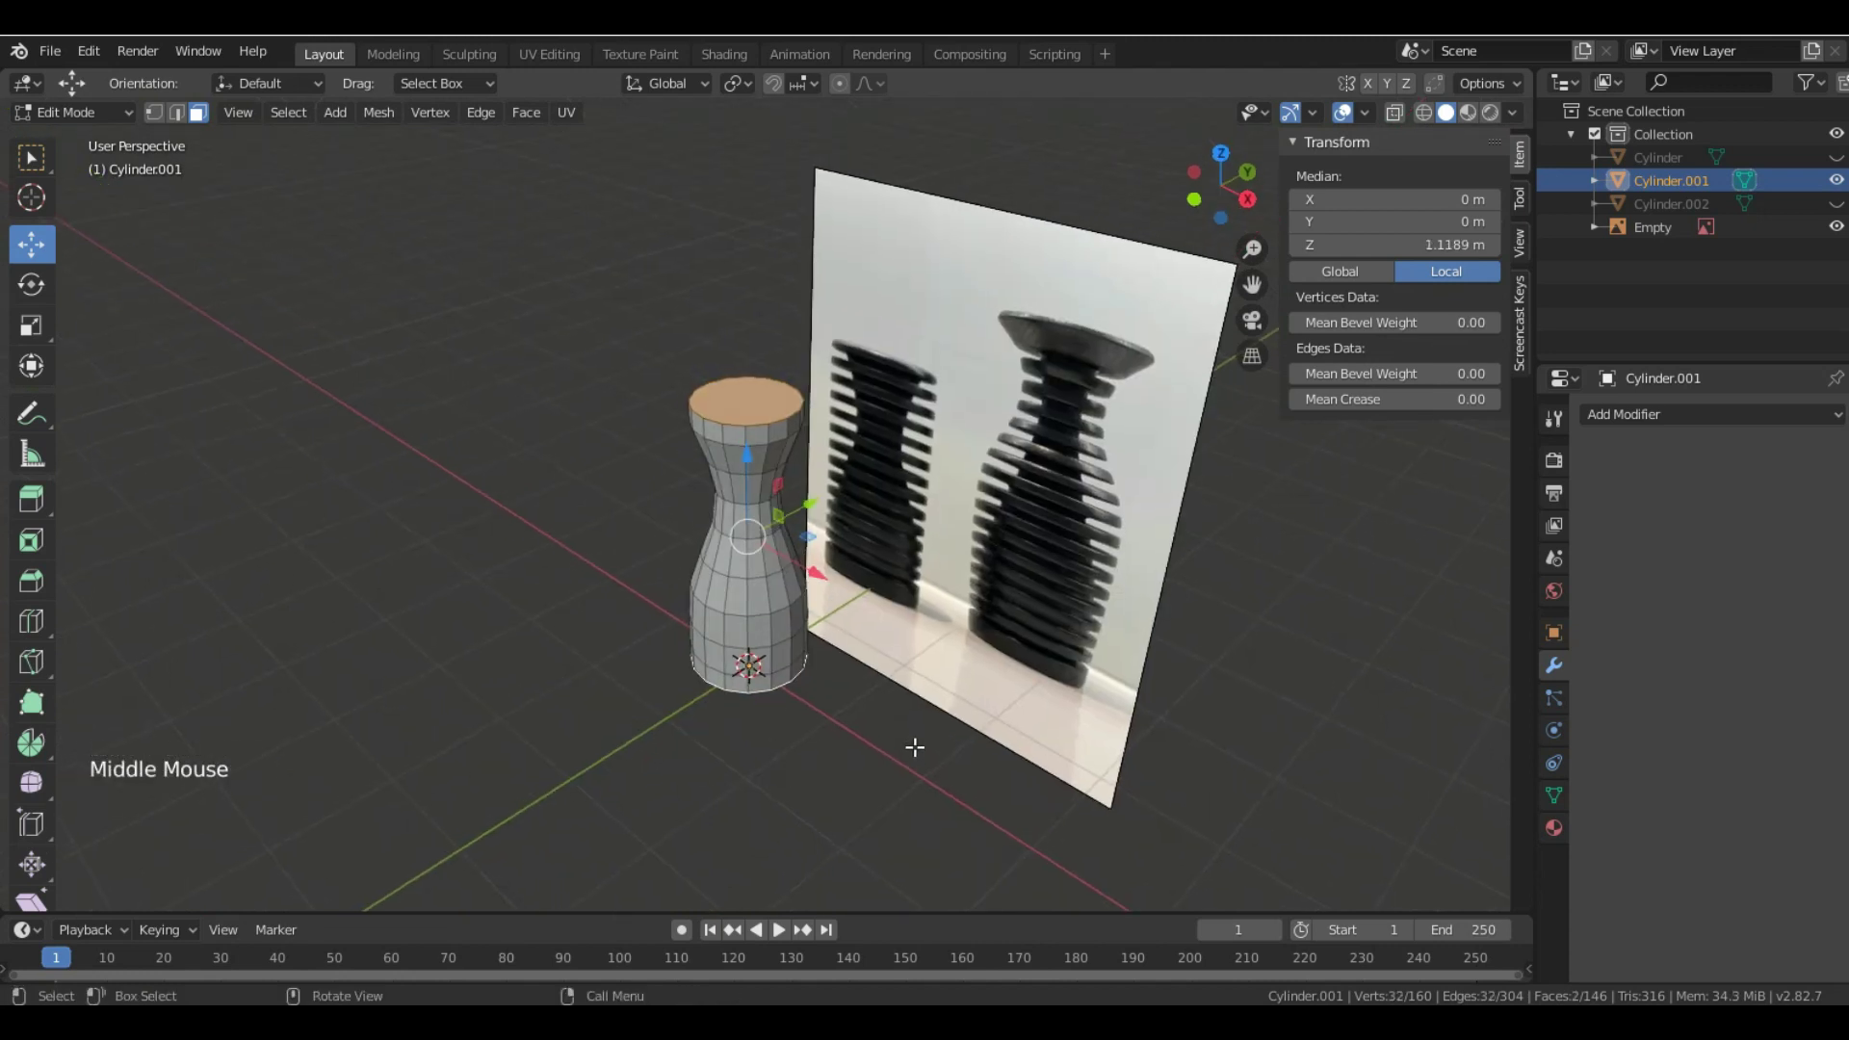
key("Delete")
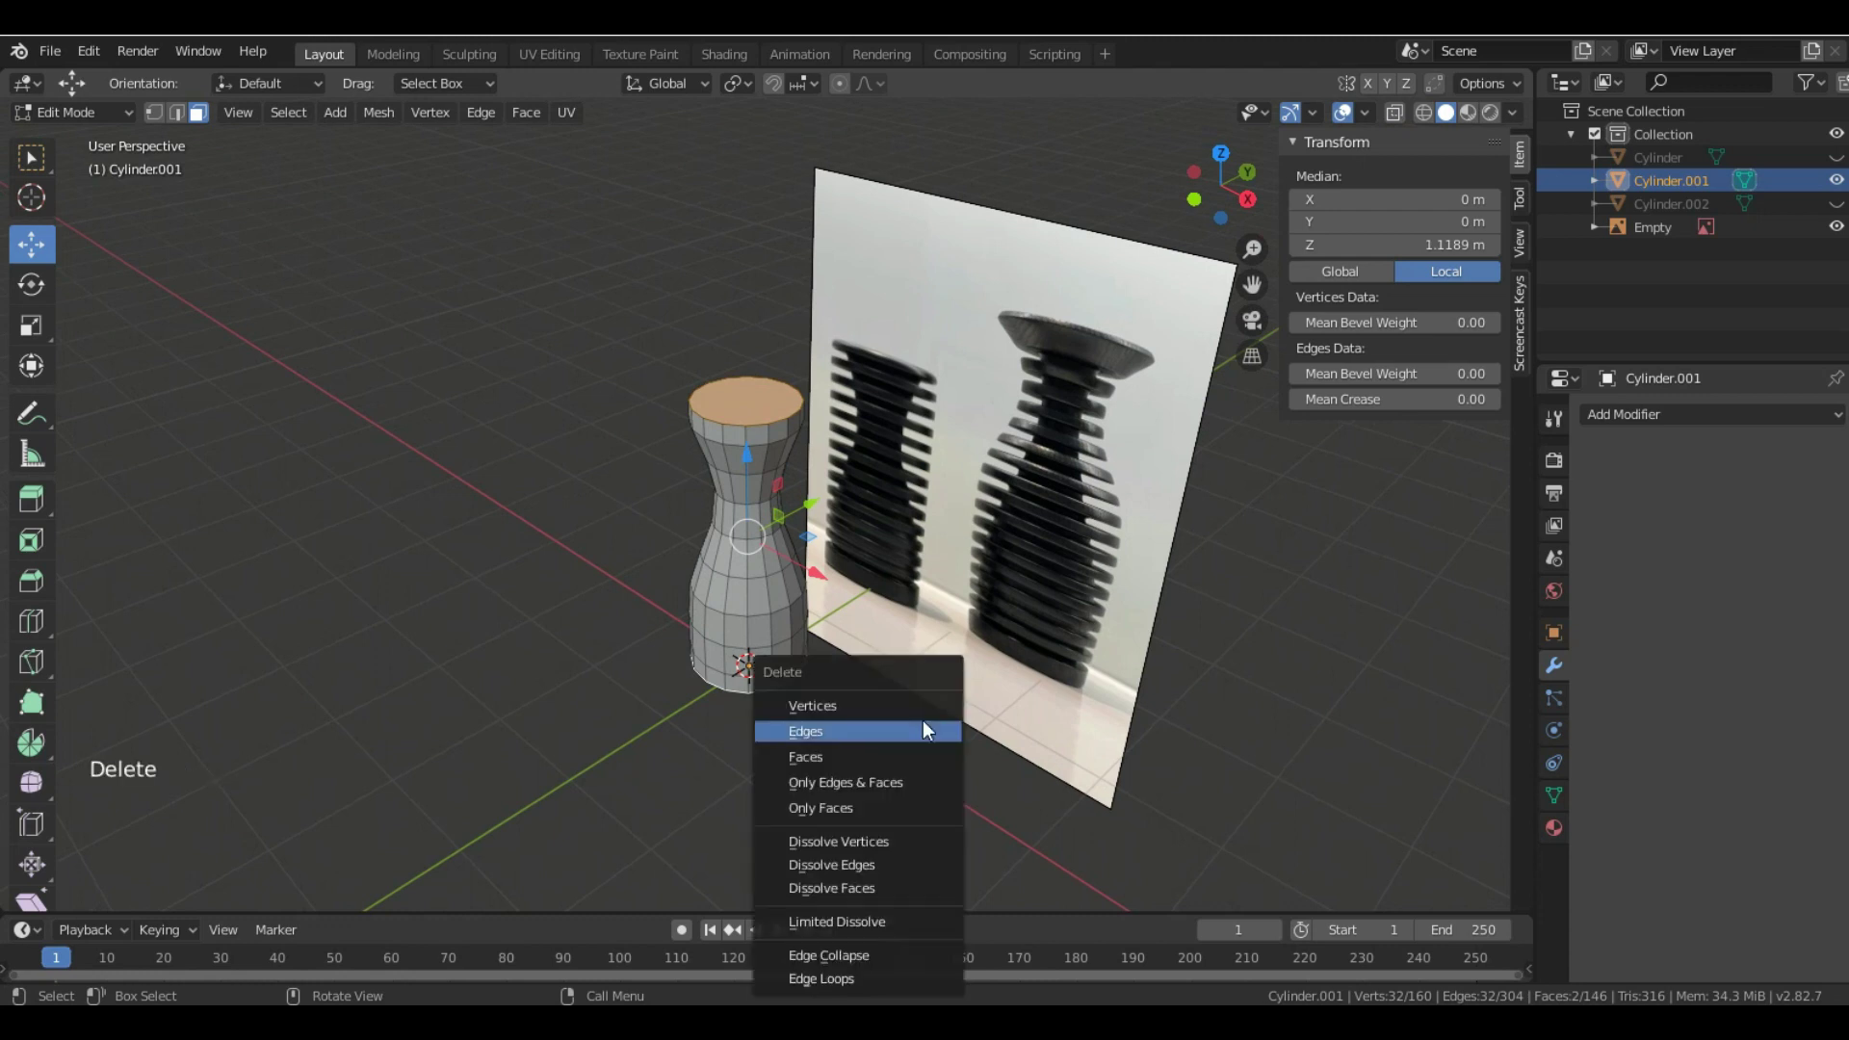
left_click(861, 757)
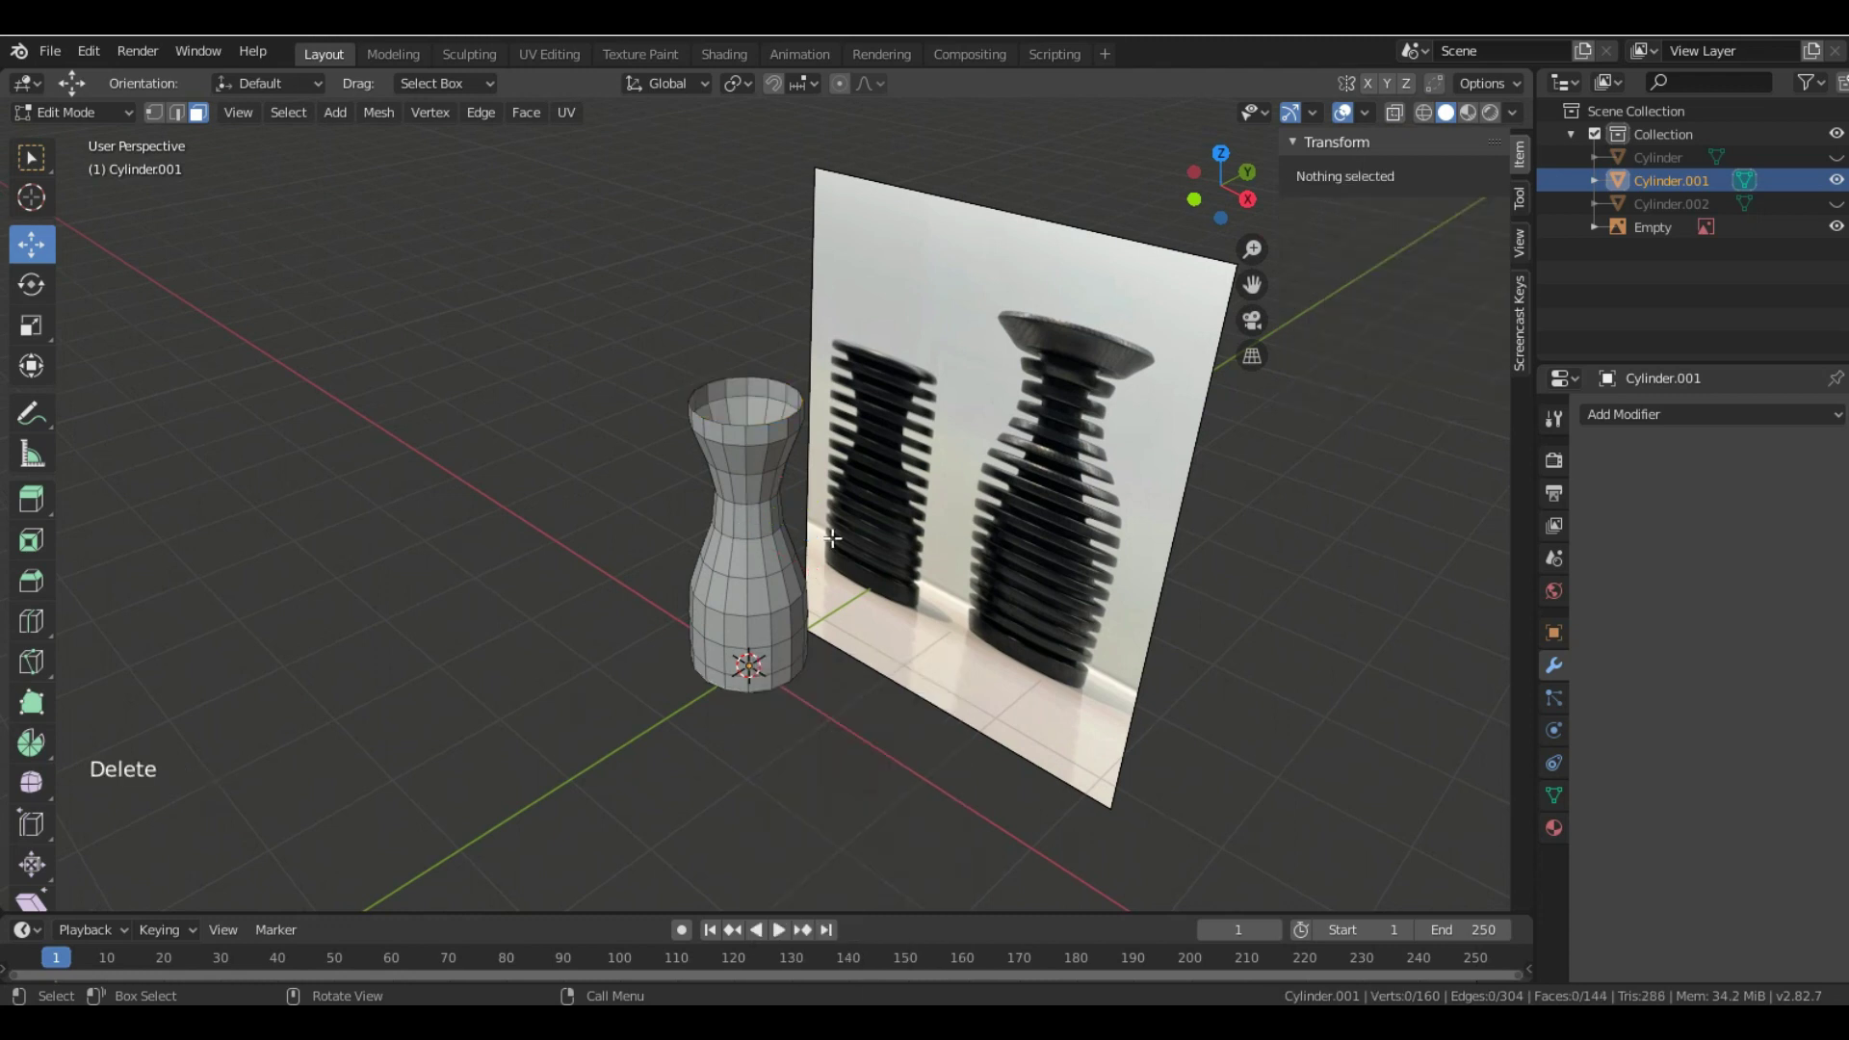
middle_click_drag(611, 445, 599, 529)
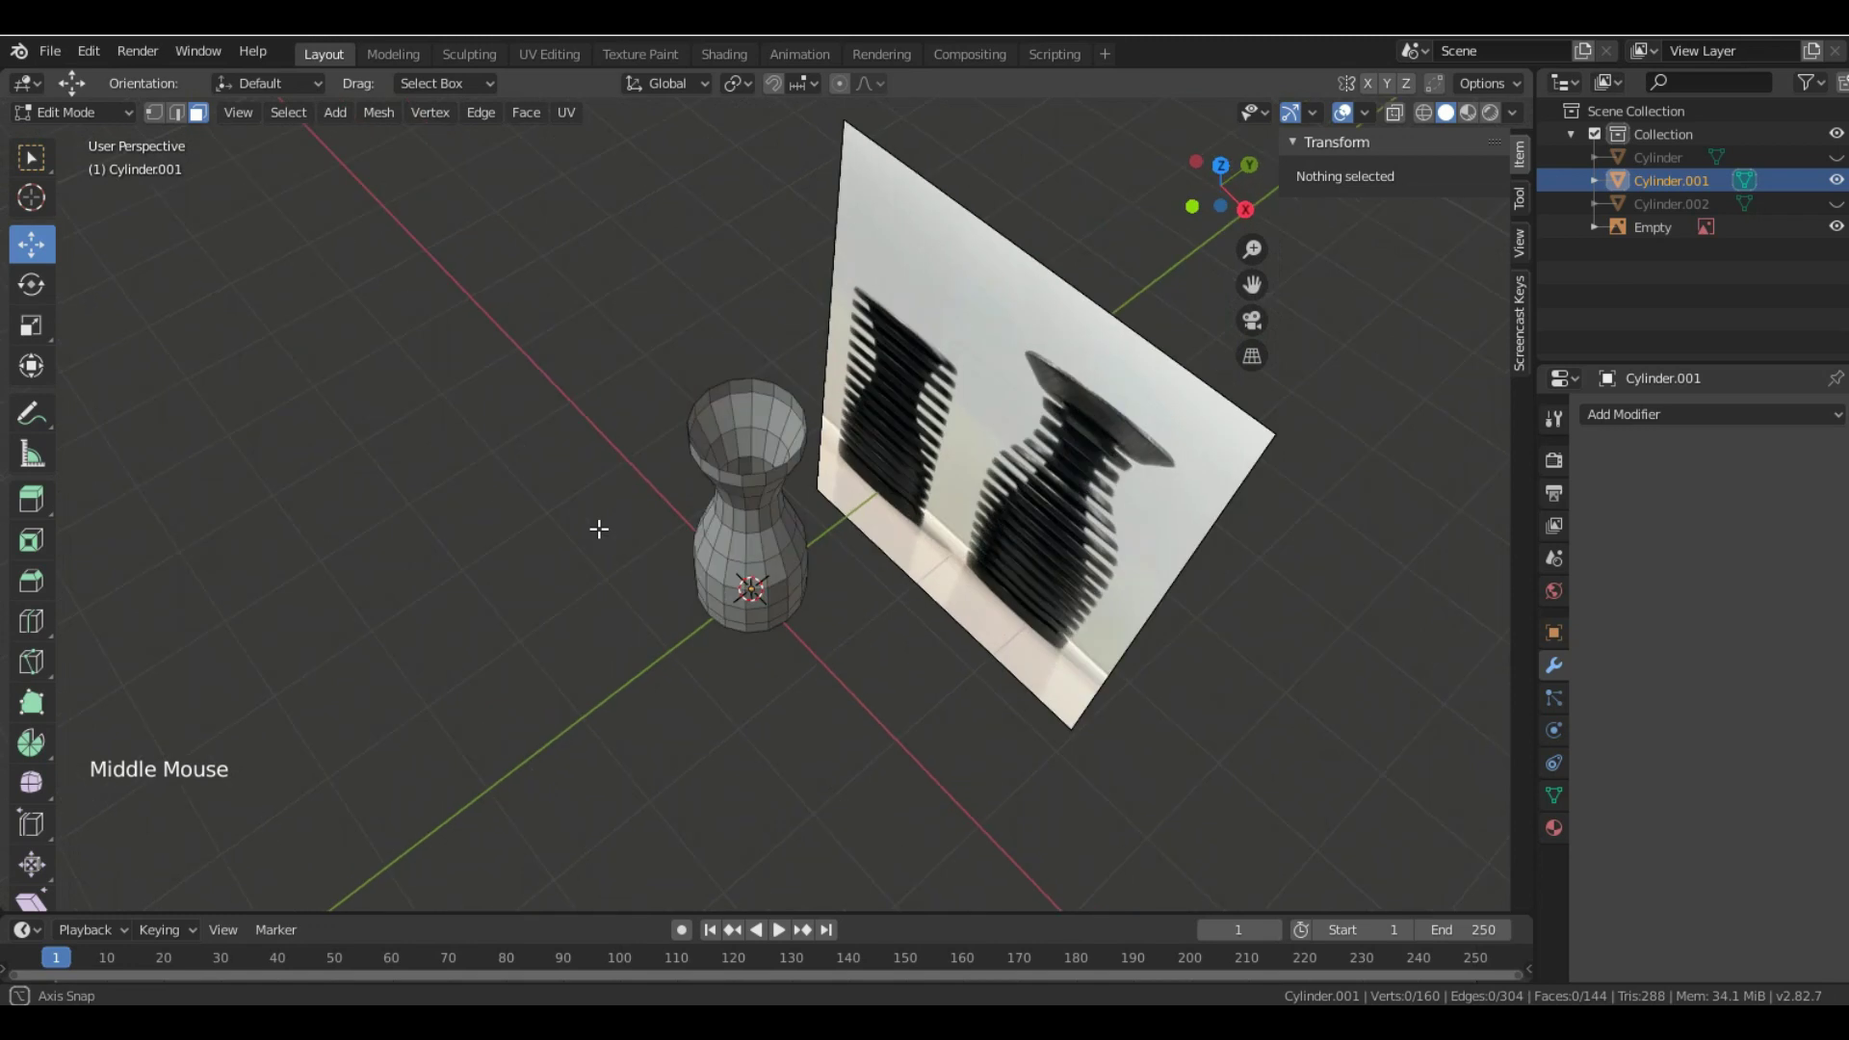
- Add a Solidify modifier to the inner core and set its thickness to 0.1 m
left_click(1714, 414)
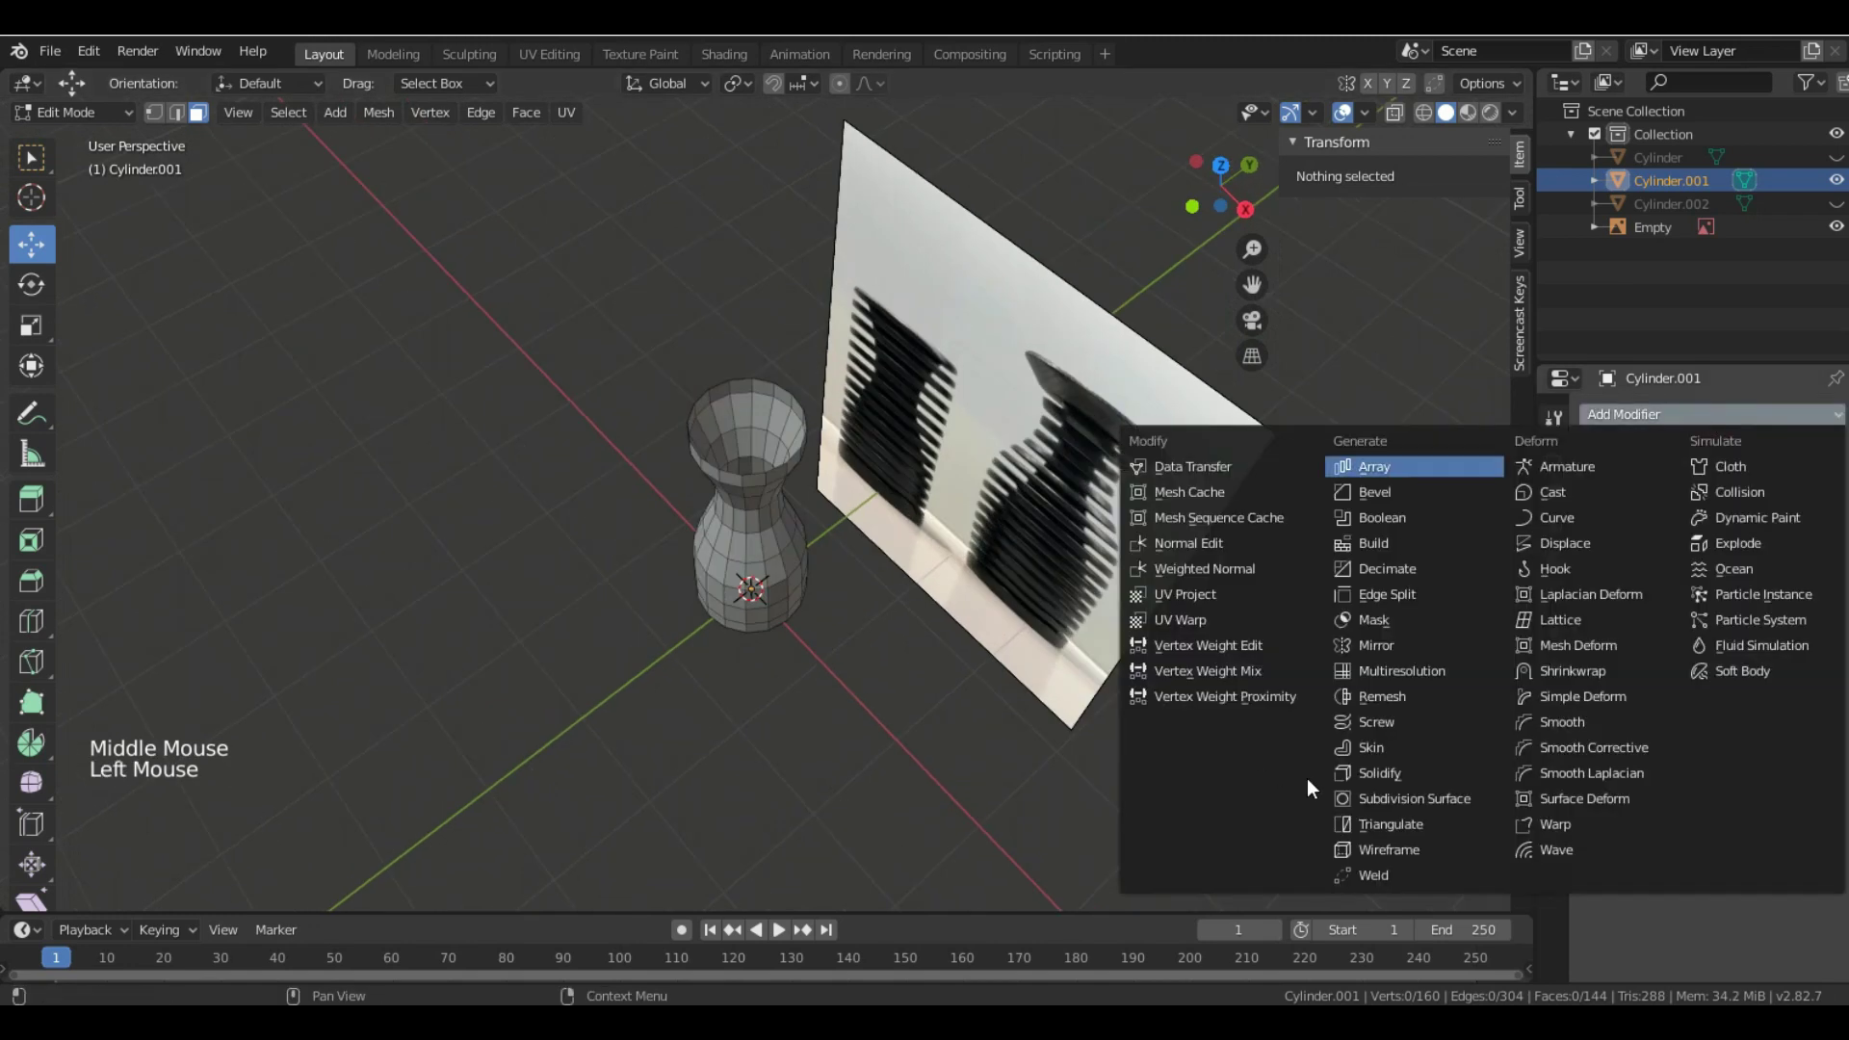
left_click(1387, 773)
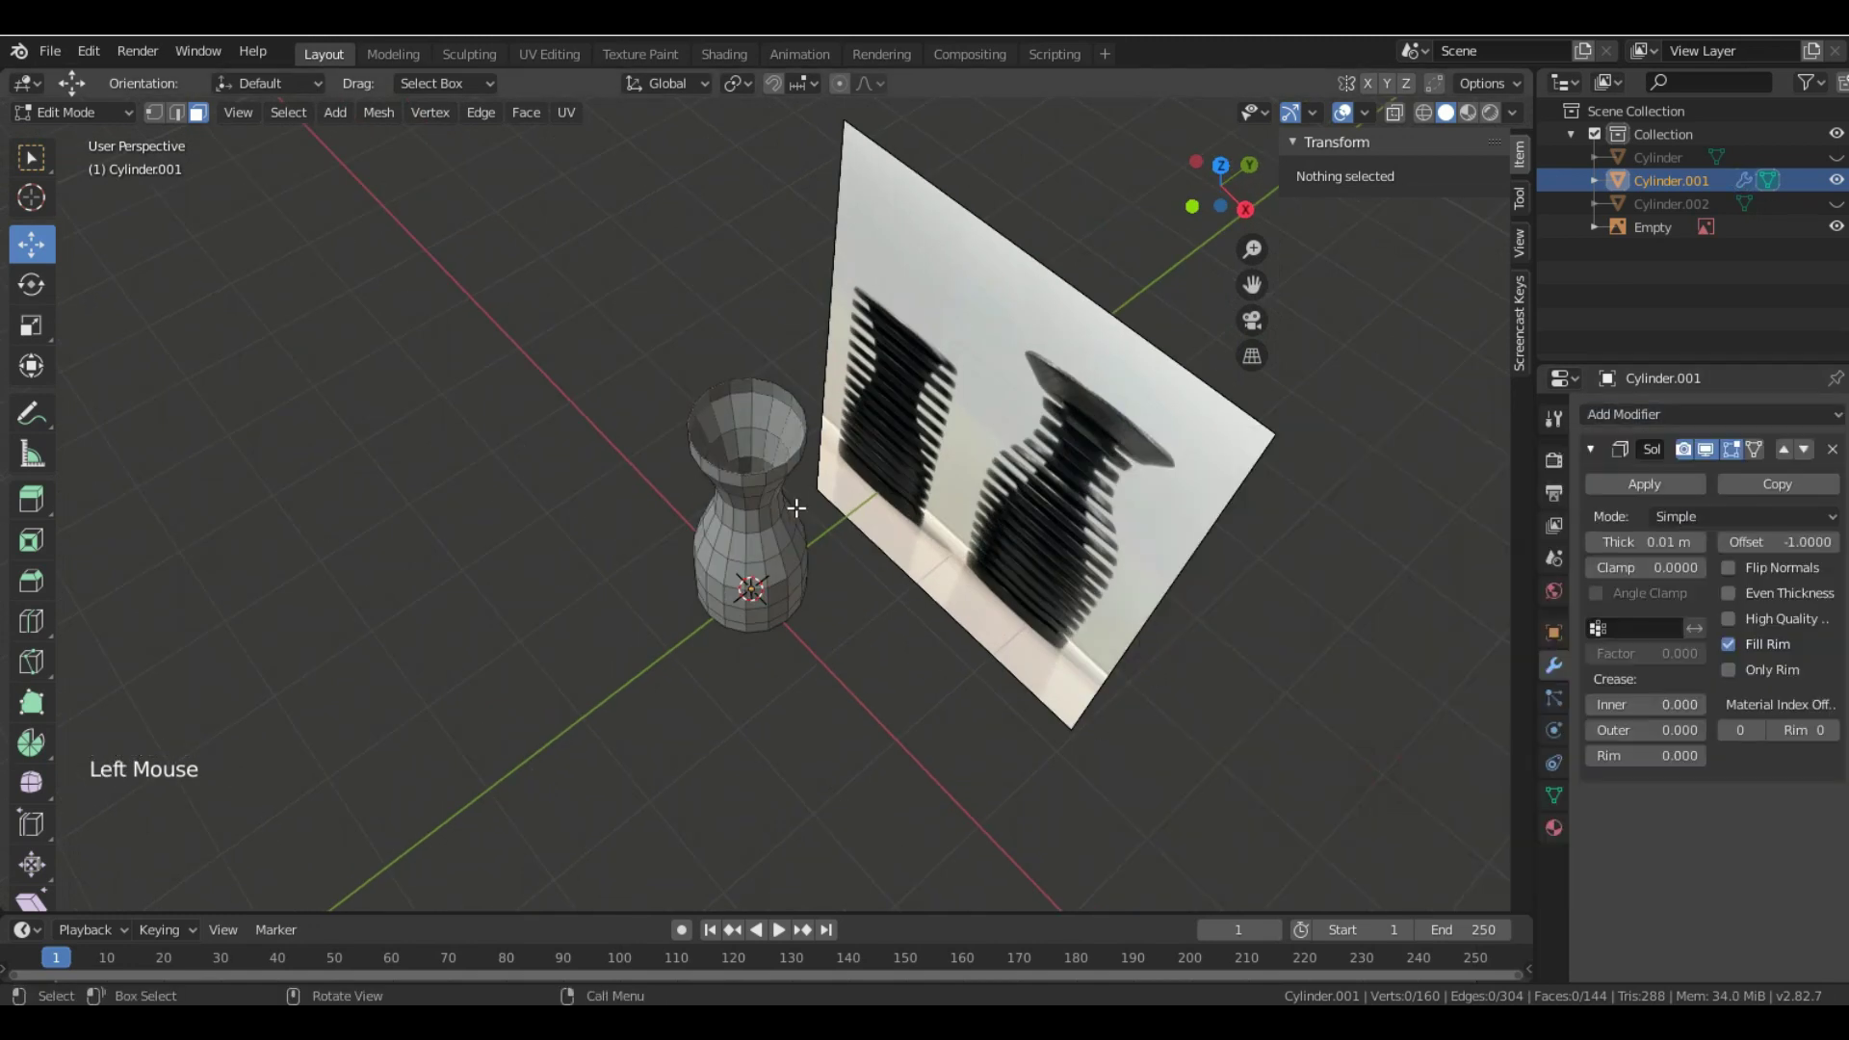
key("n")
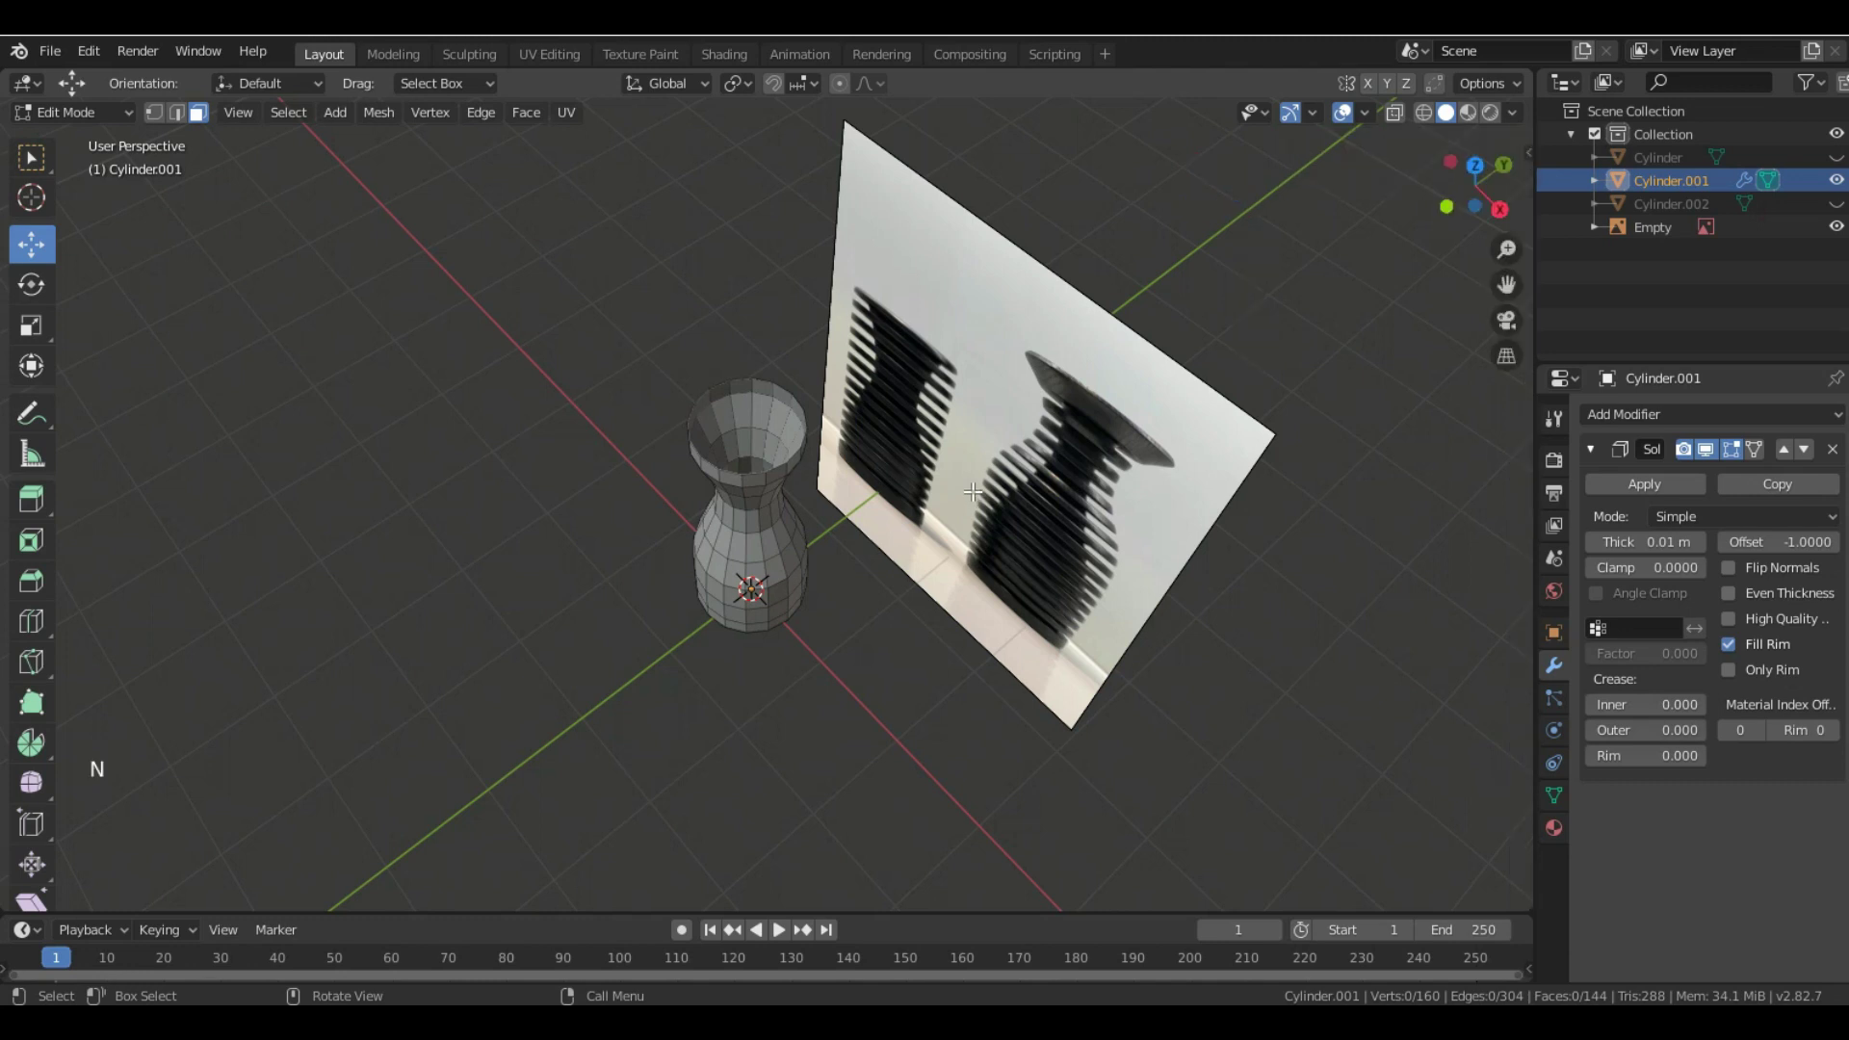
key("n")
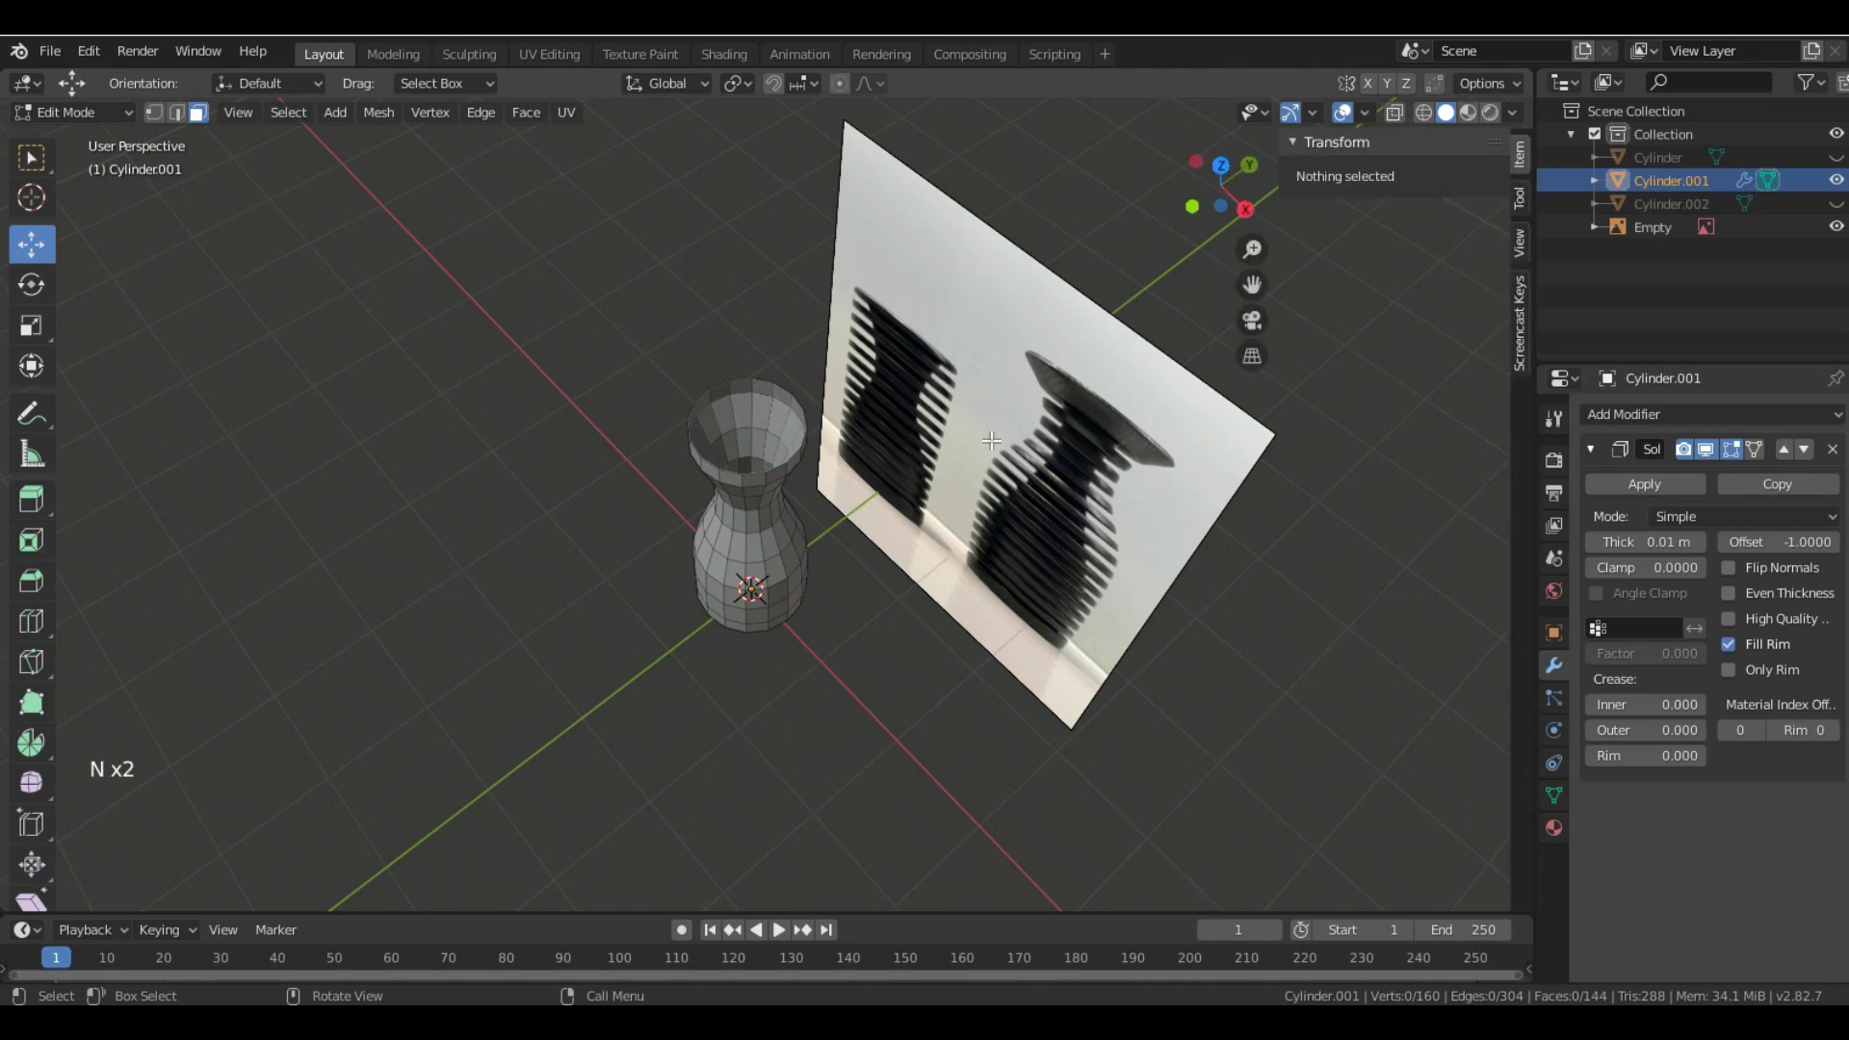
middle_click_drag(762, 474, 831, 416)
scroll(743, 399, "up", 4)
left_click(1667, 543)
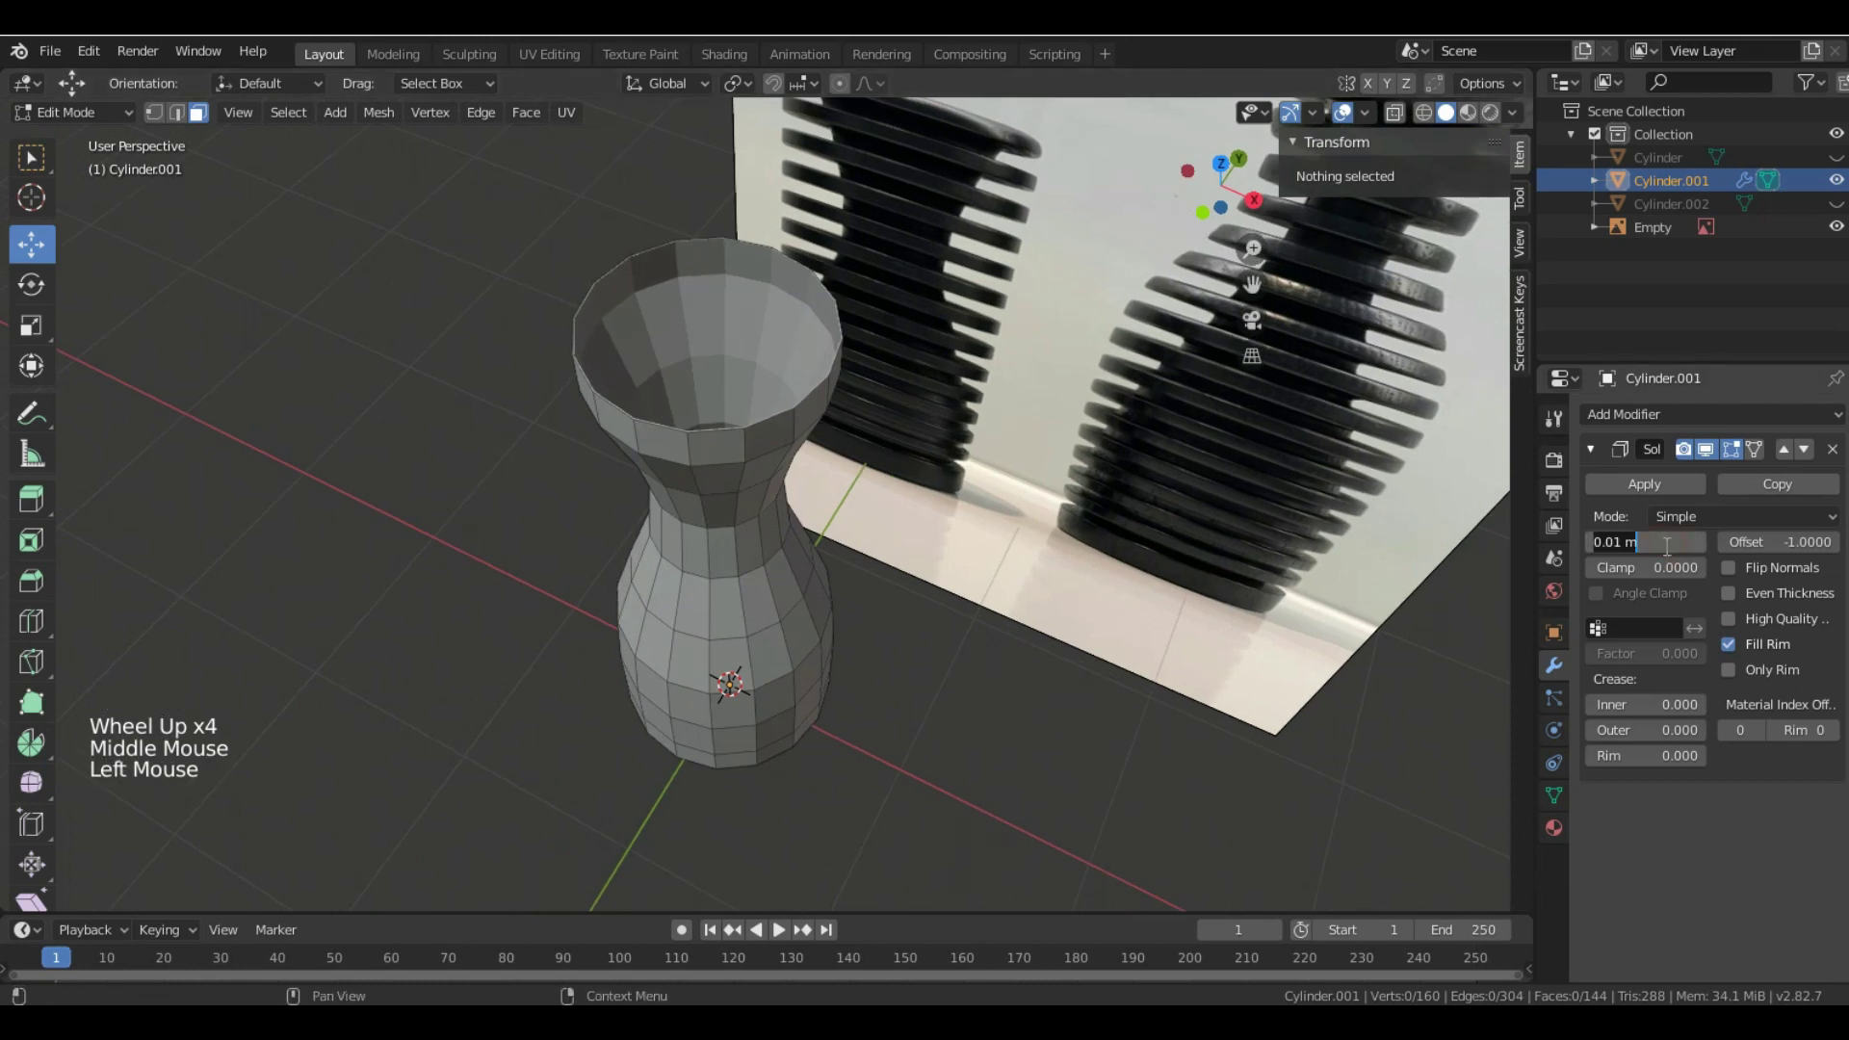
type("0.1")
key("Return")
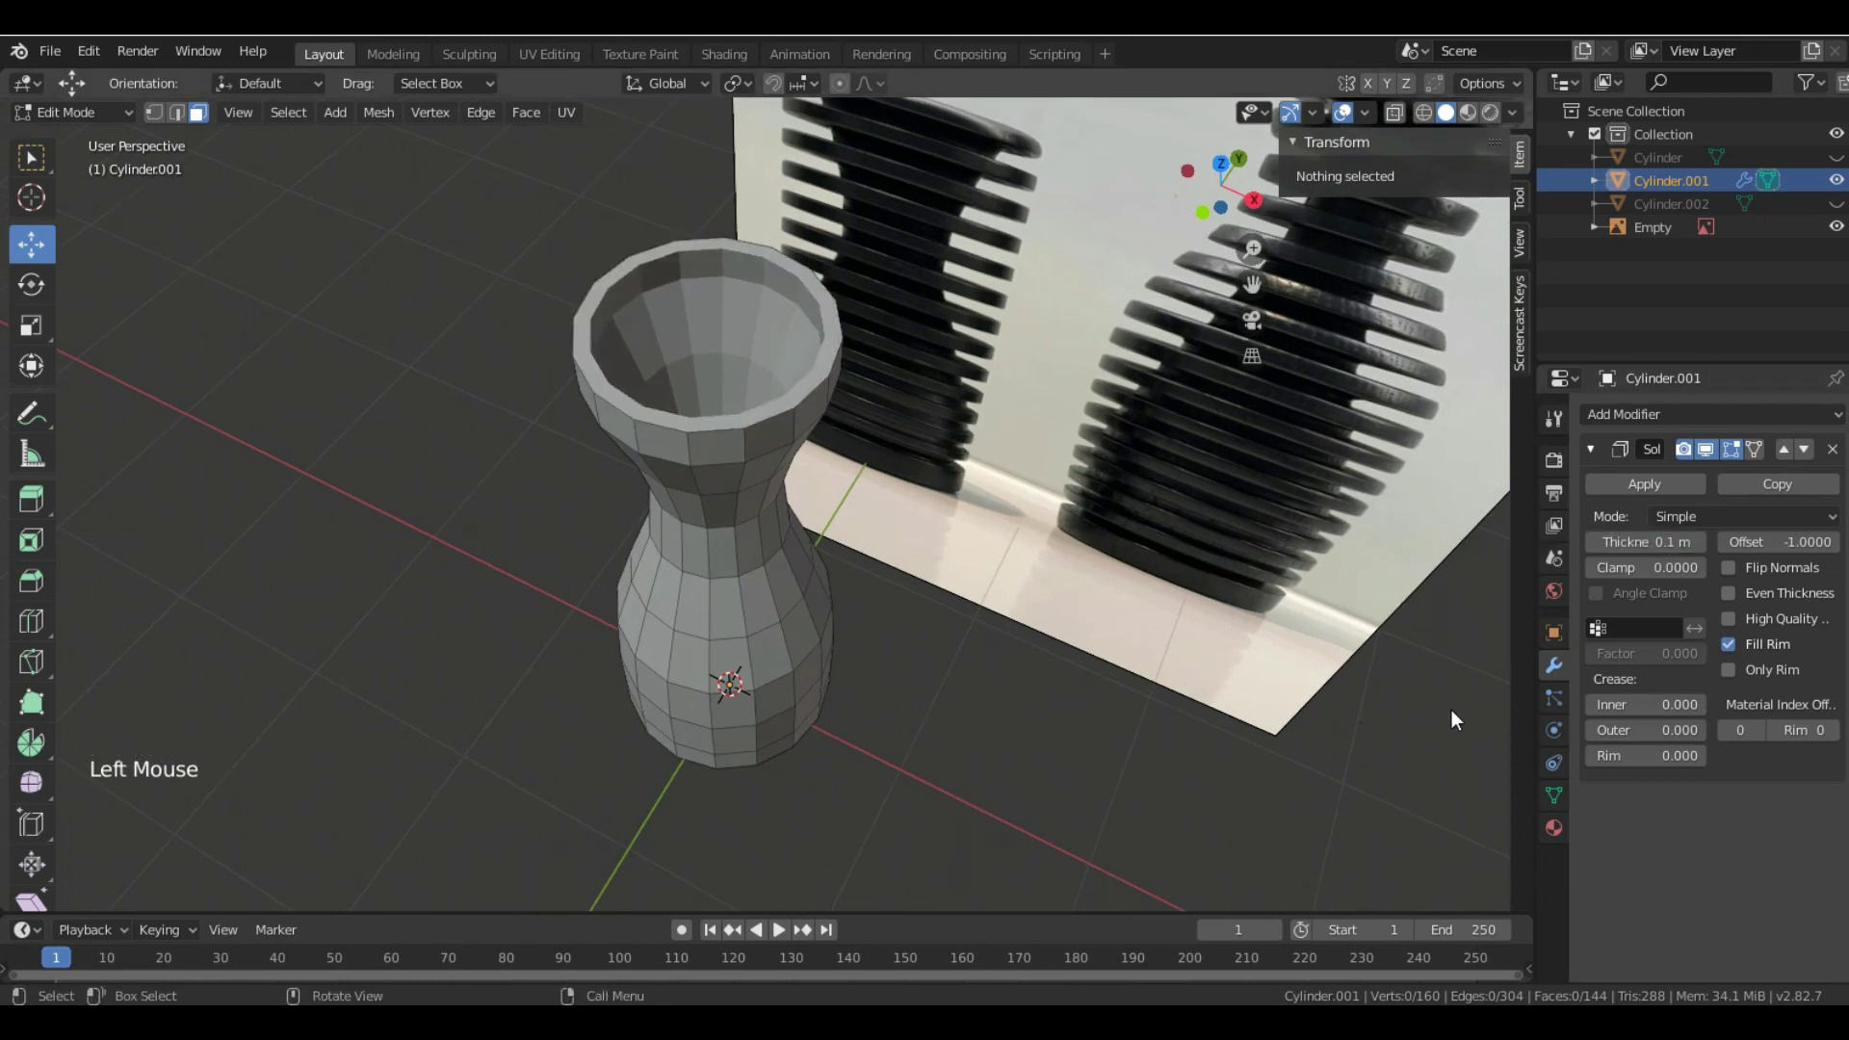
- Show and hide the two ribbed outer cylinders one after the other to compare them with the core's wall
scroll(828, 431, "down", 2)
middle_click_drag(715, 433, 800, 409)
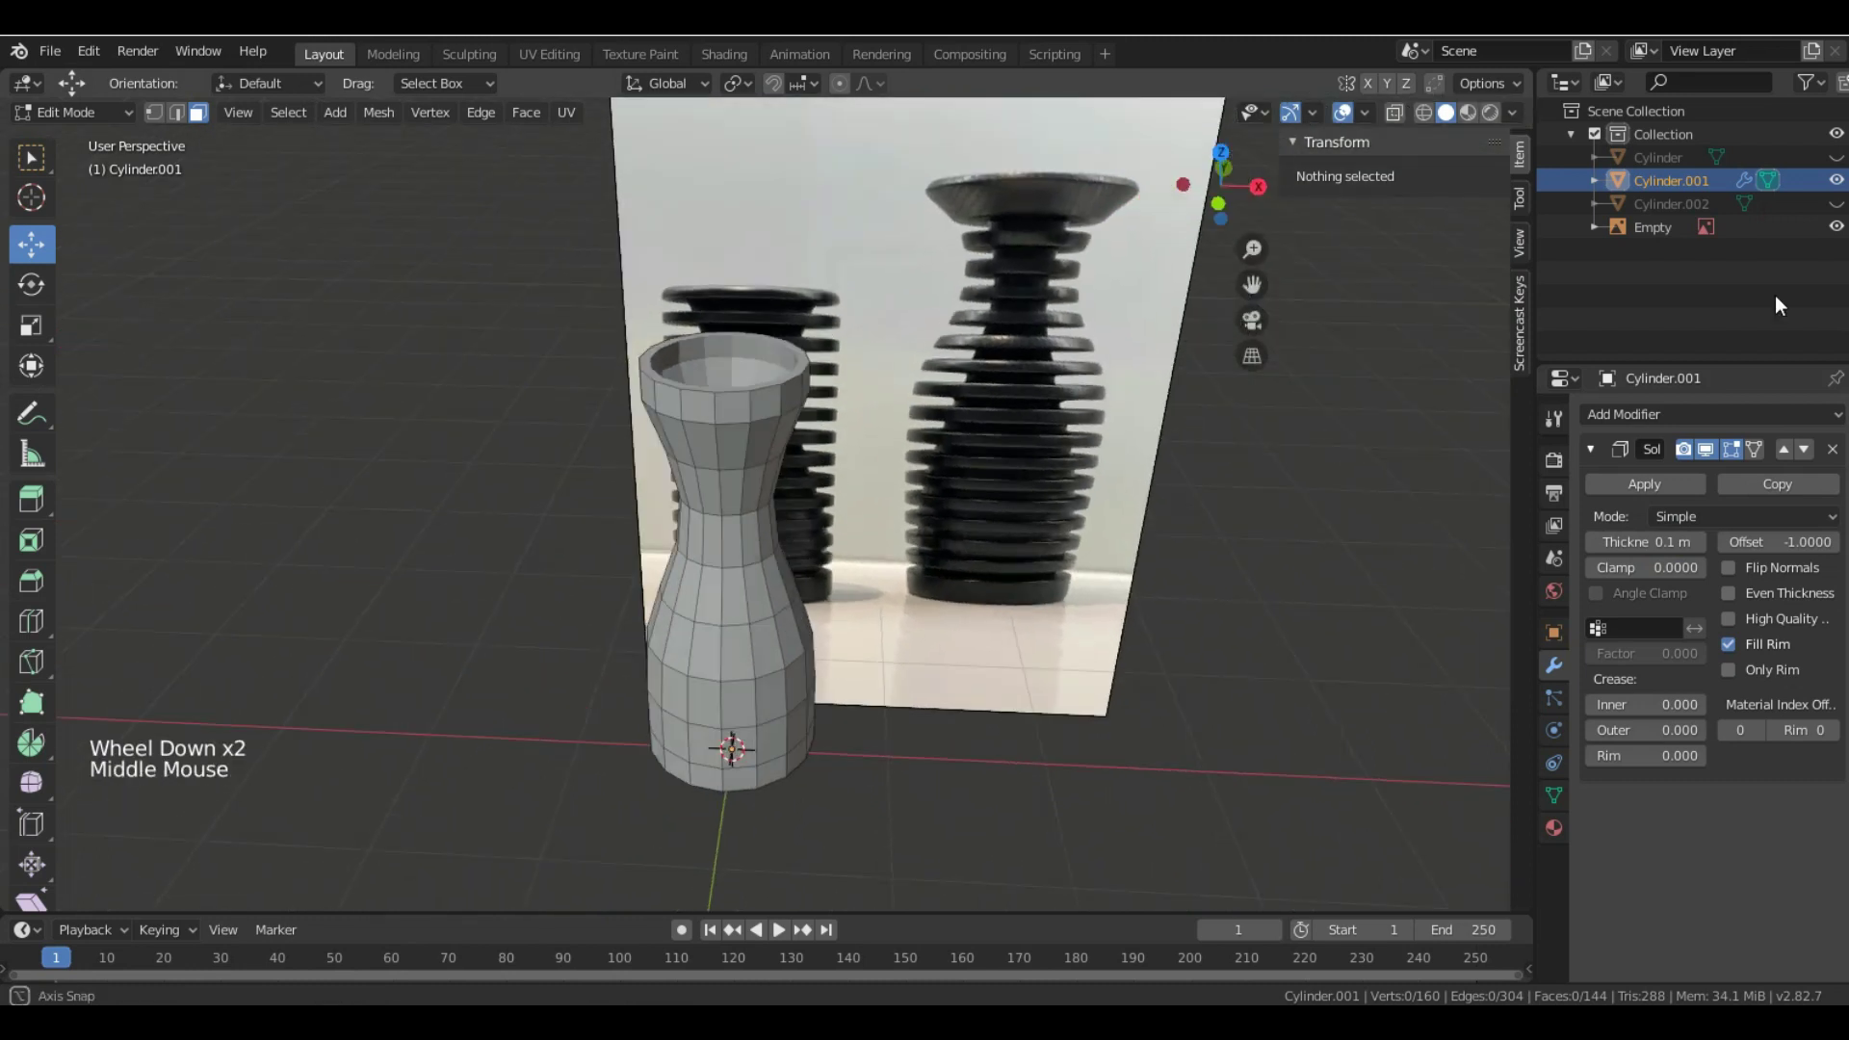
left_click(1837, 204)
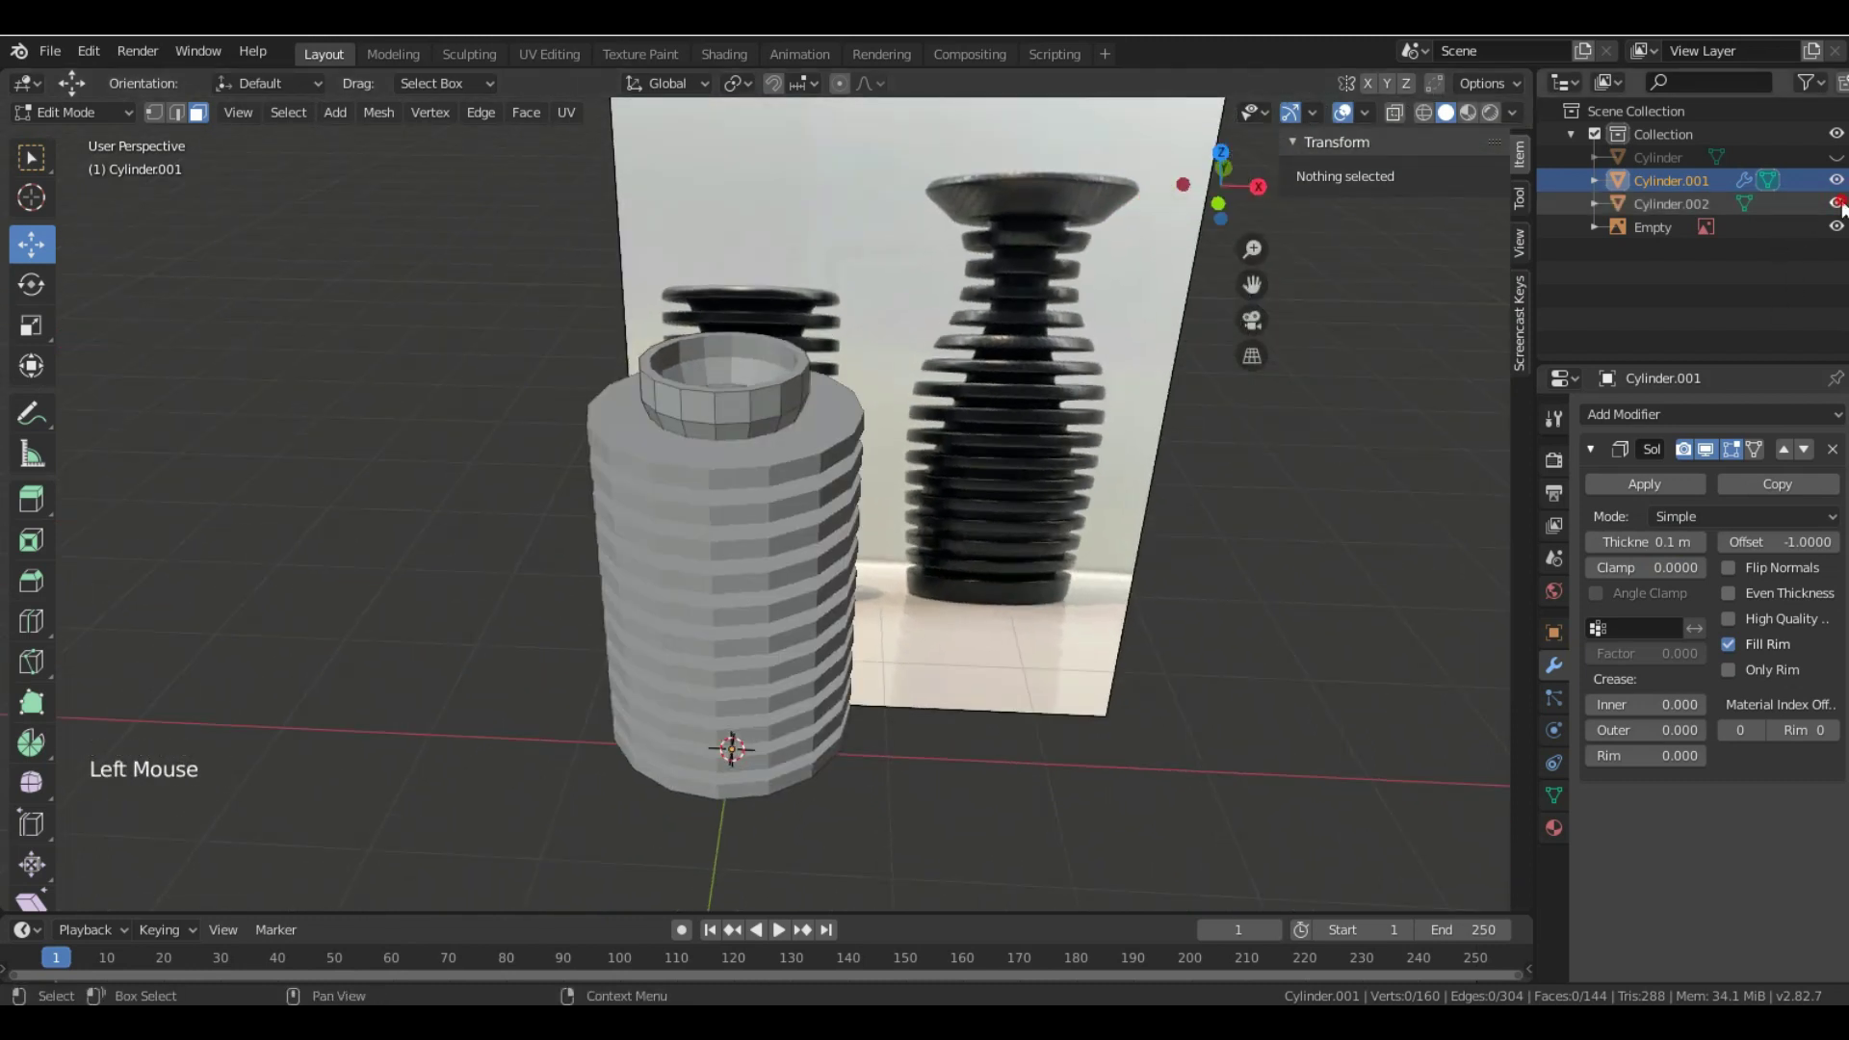
left_click(1836, 203)
left_click(1837, 157)
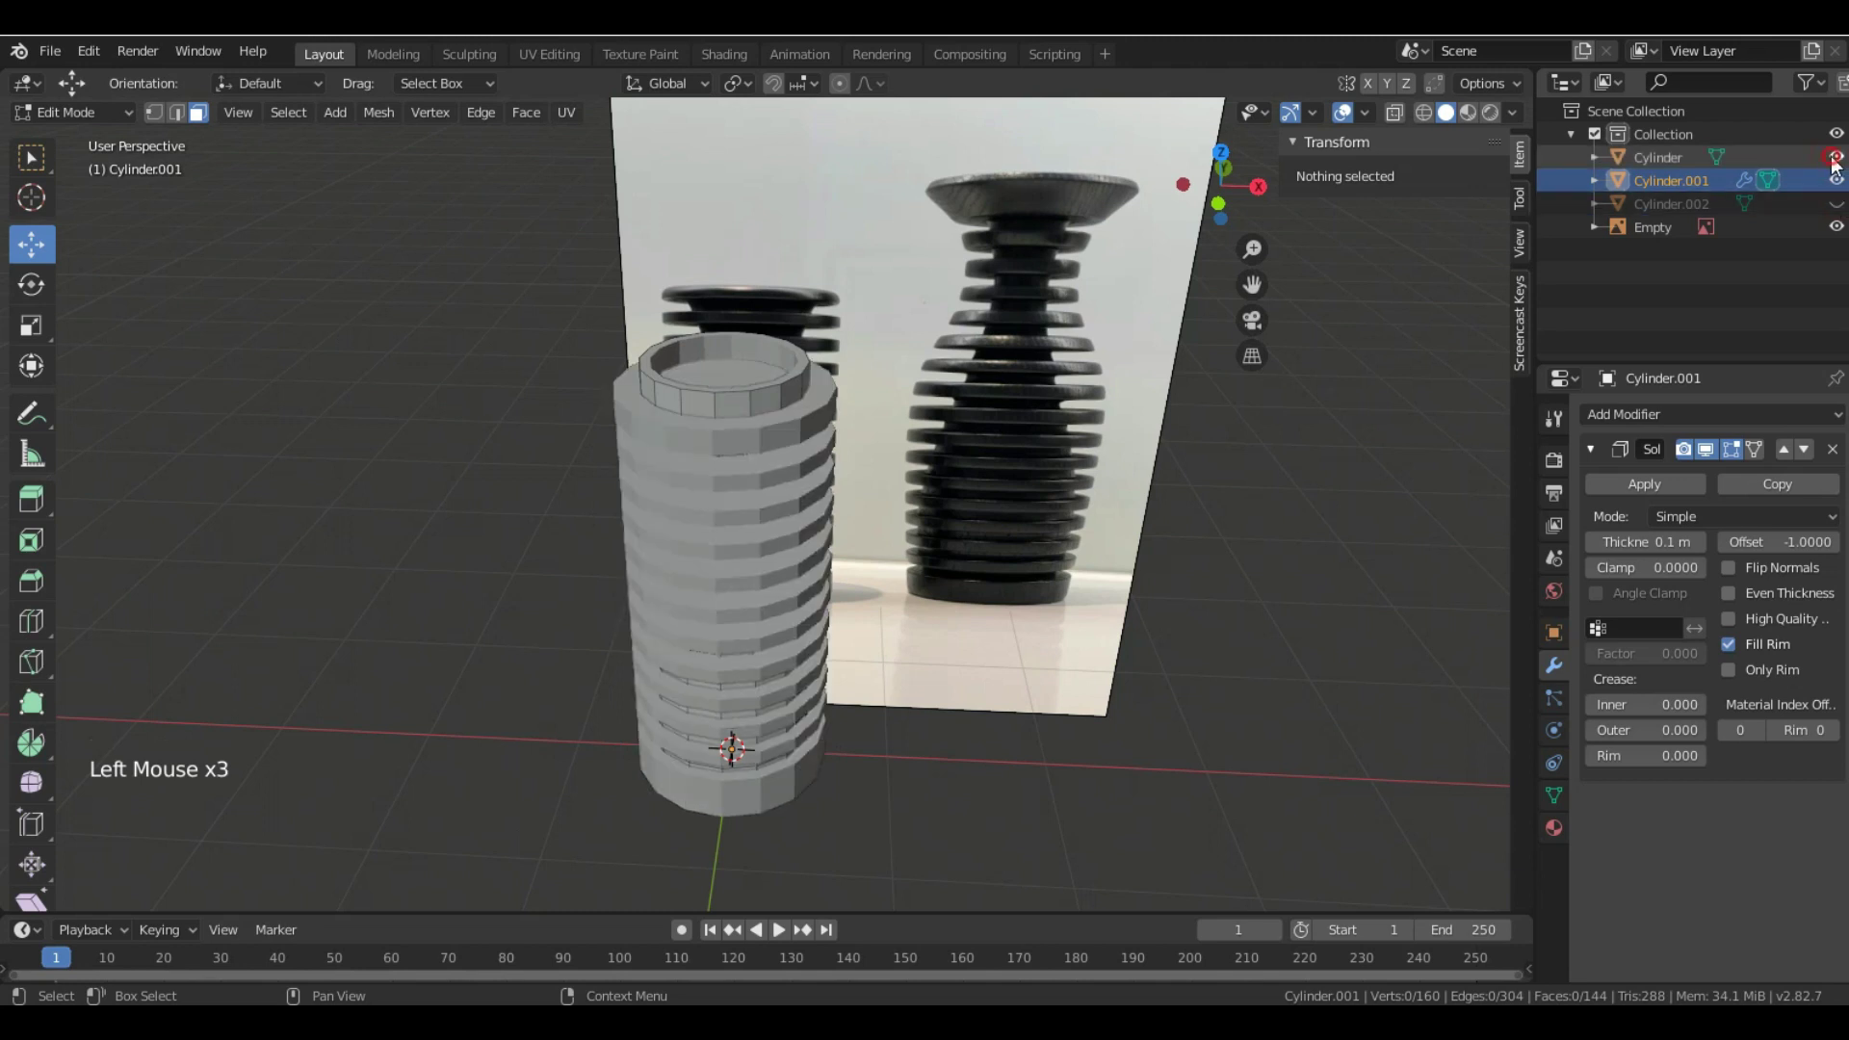
left_click(1837, 157)
- Set the Solidify thickness to 0.2 m, enable Even Thickness, and apply the modifier in Object Mode
left_click(1656, 543)
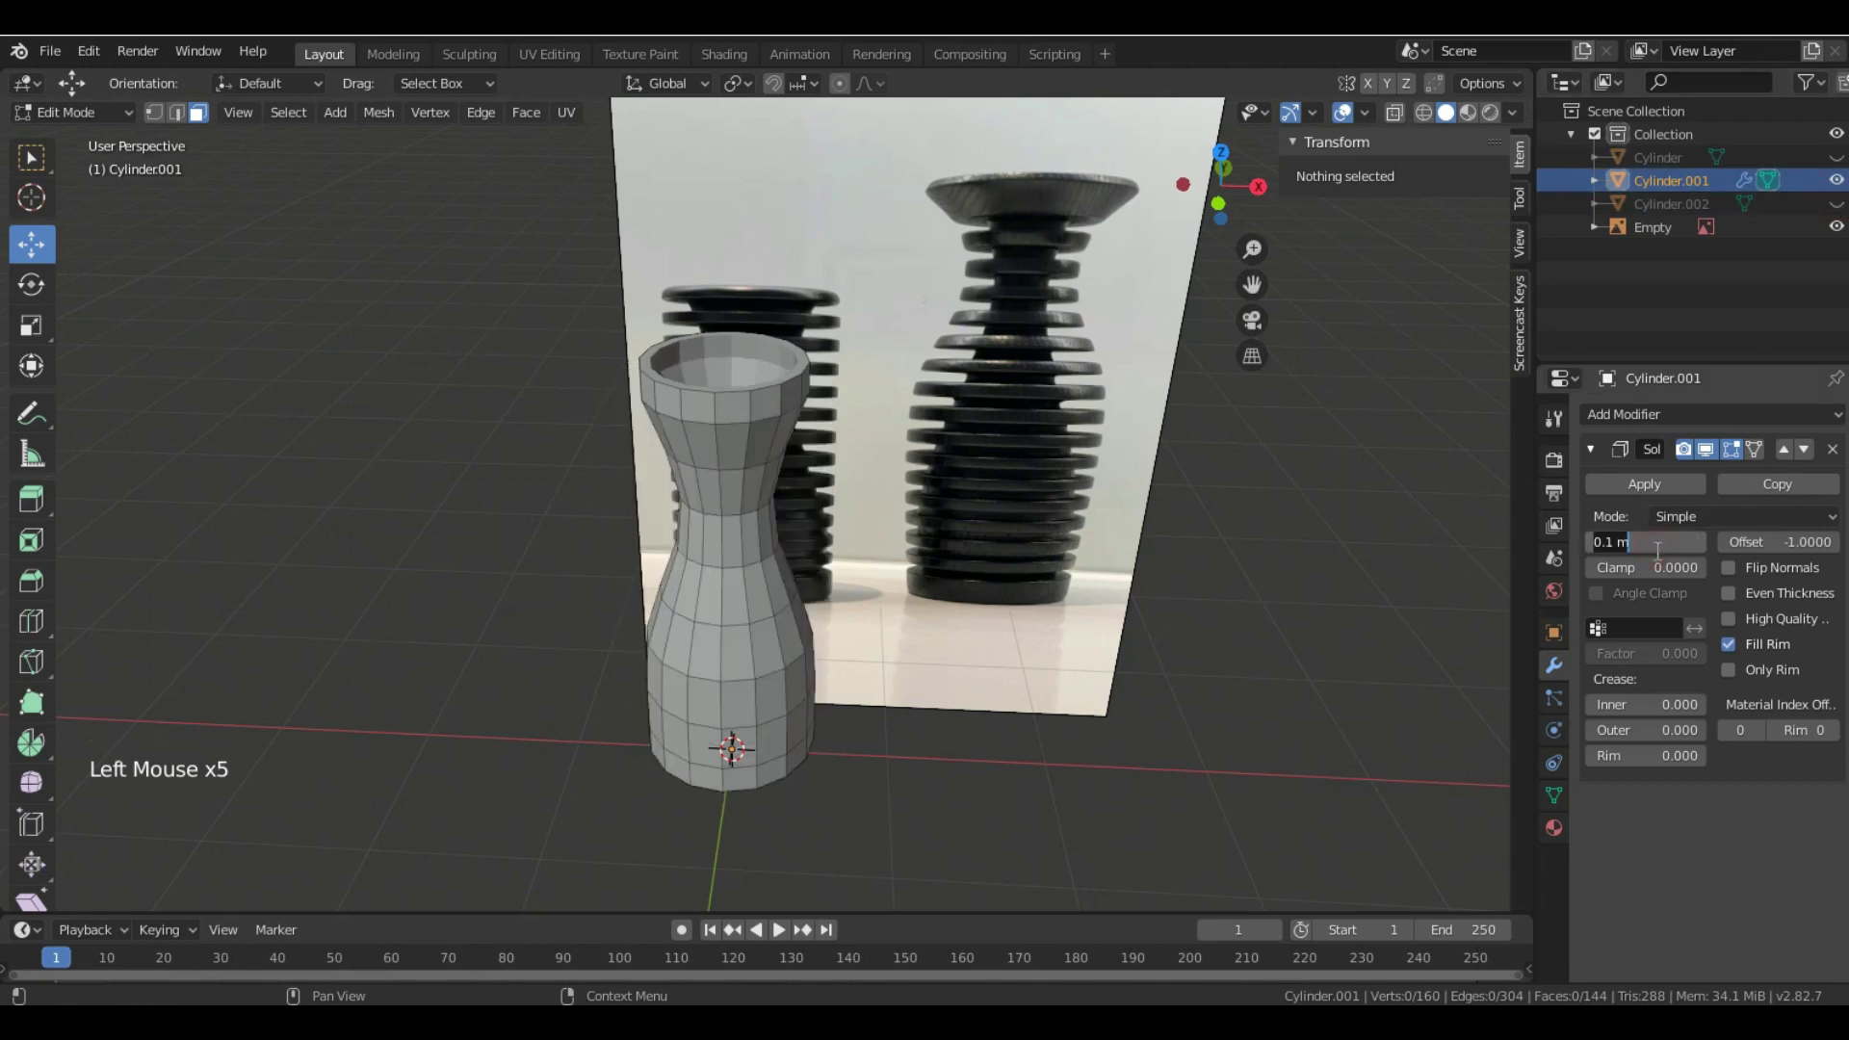
type("0.2")
key("Return")
middle_click_drag(871, 462, 805, 495)
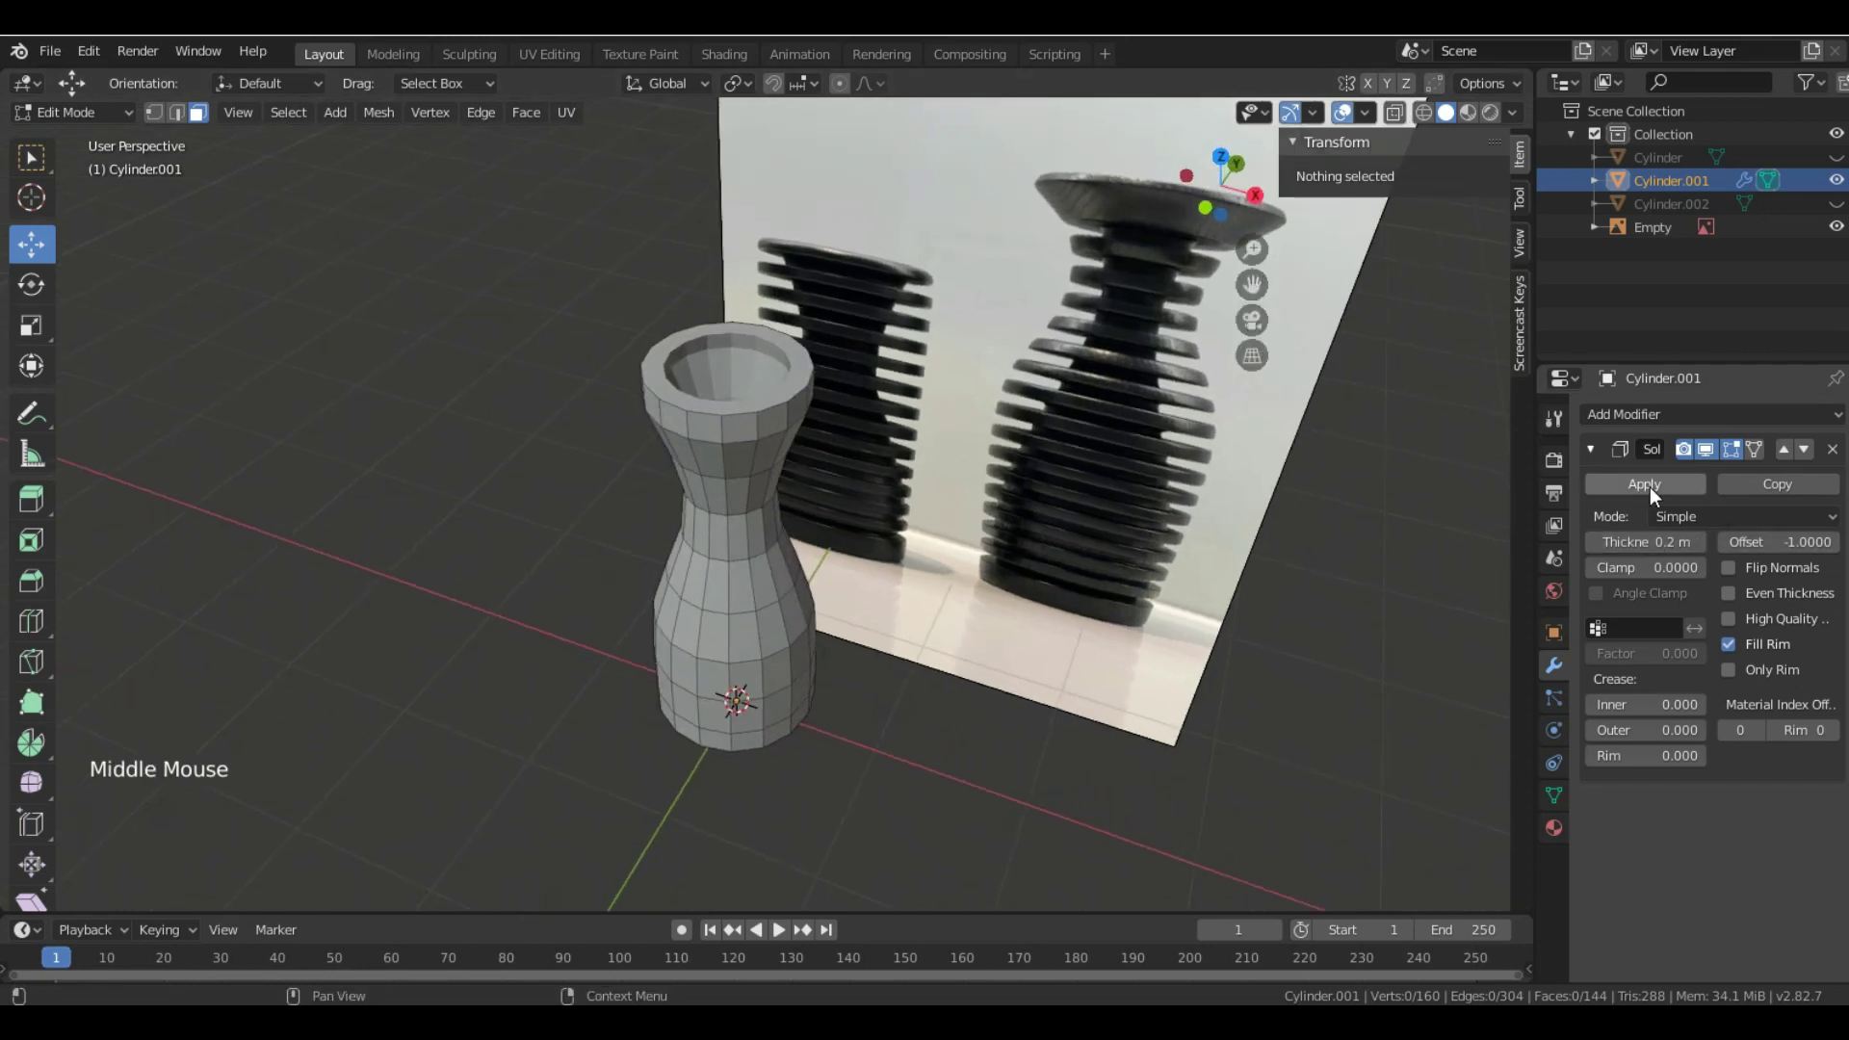
left_click(1747, 594)
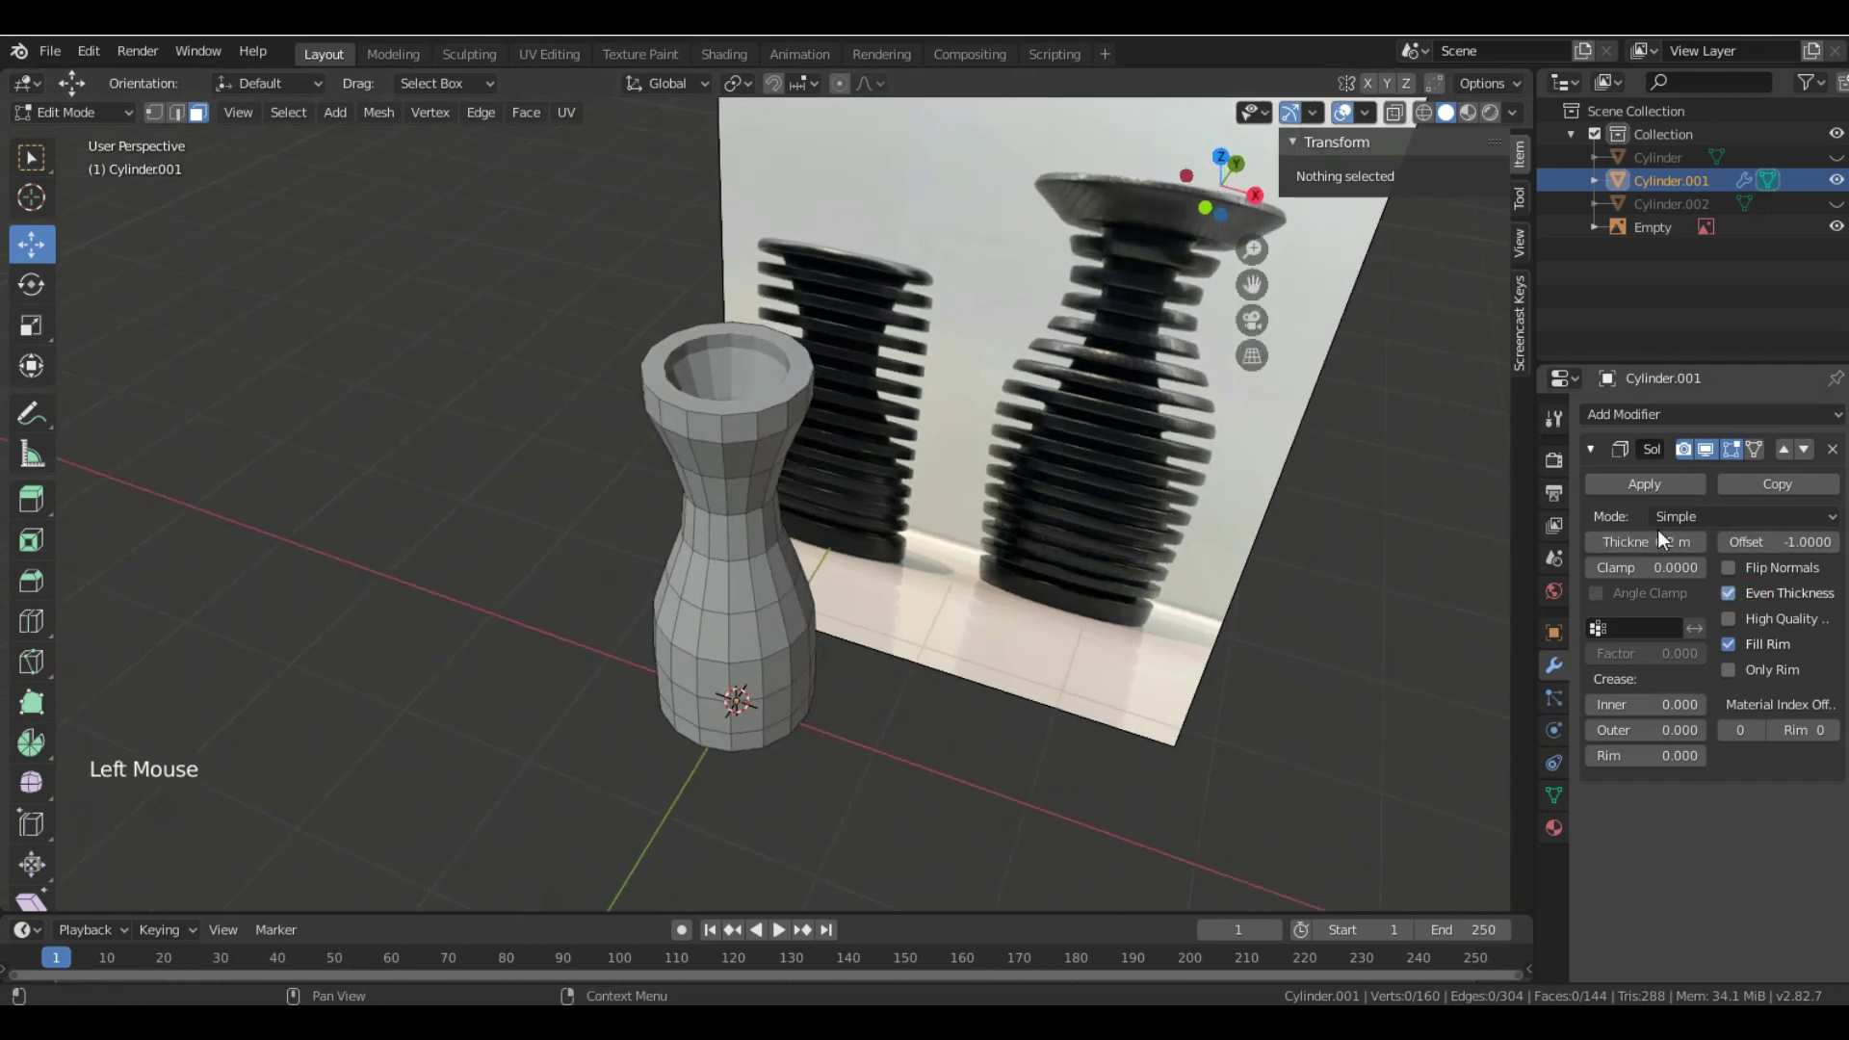
left_click(1648, 483)
middle_click_drag(730, 631, 832, 759)
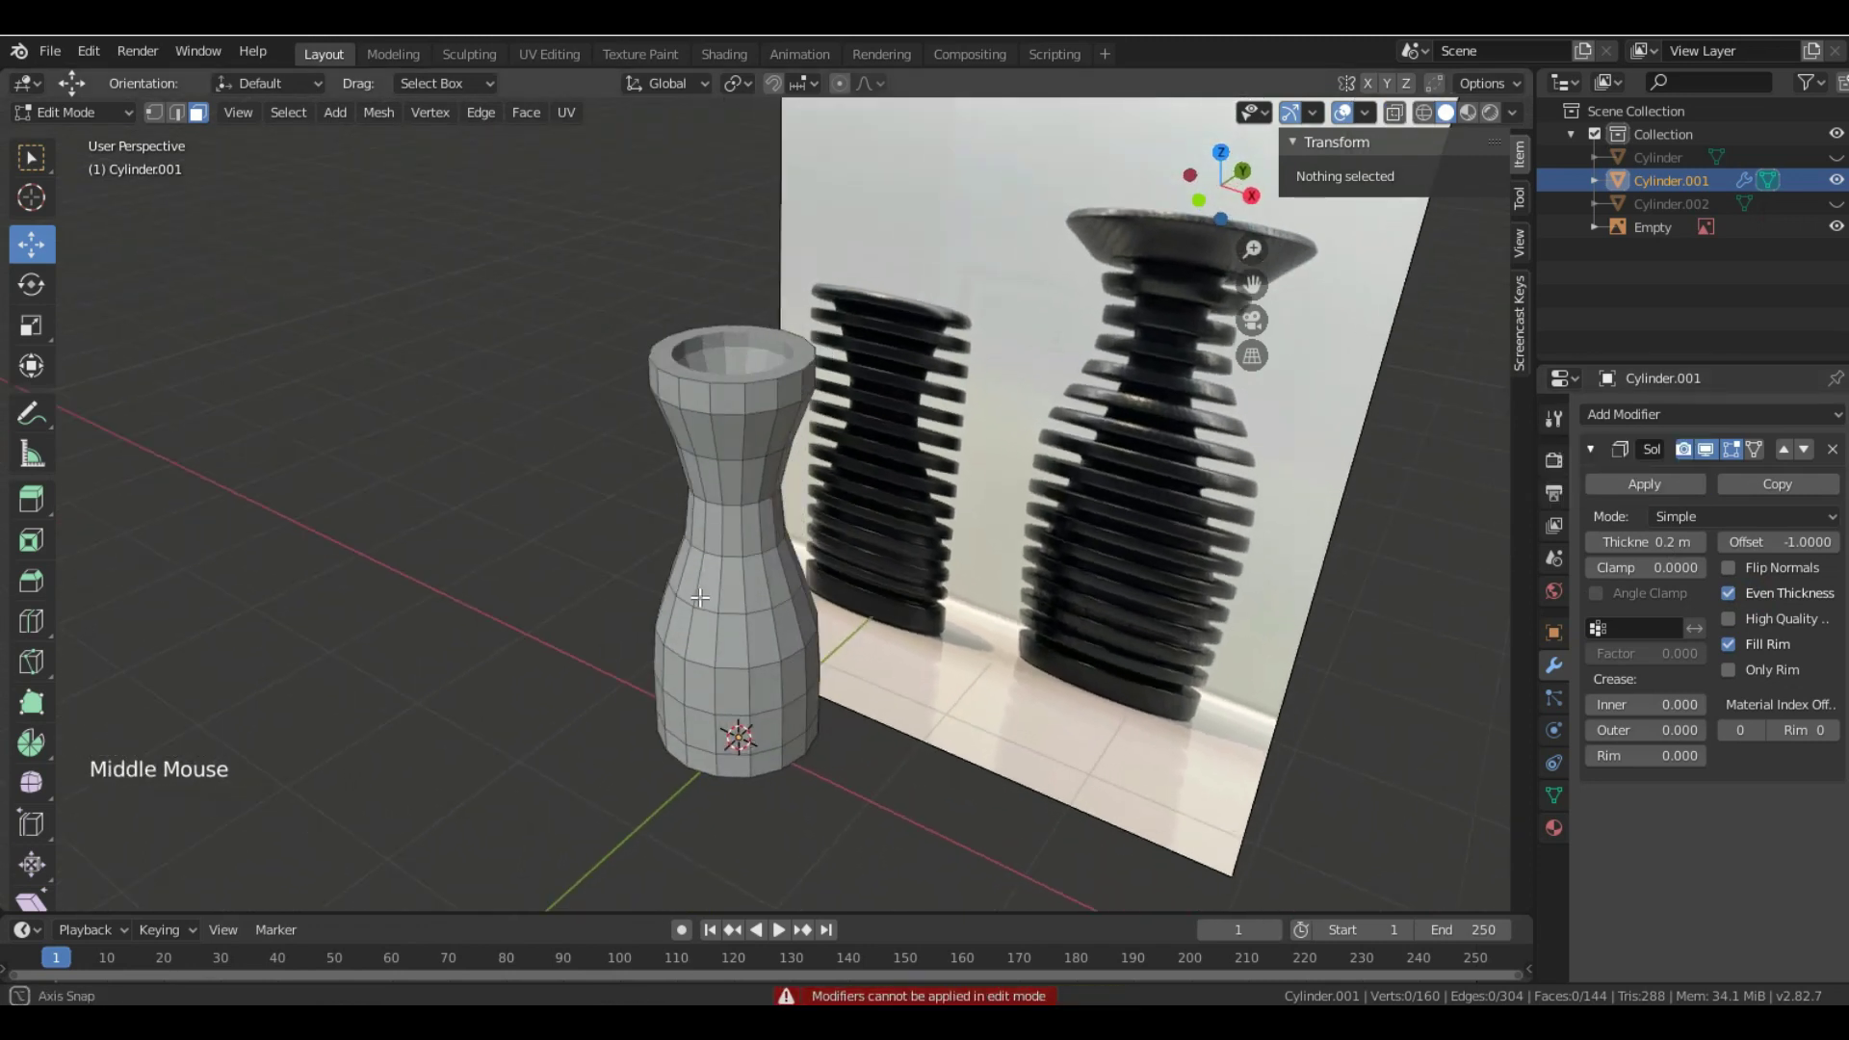
left_click(50, 112)
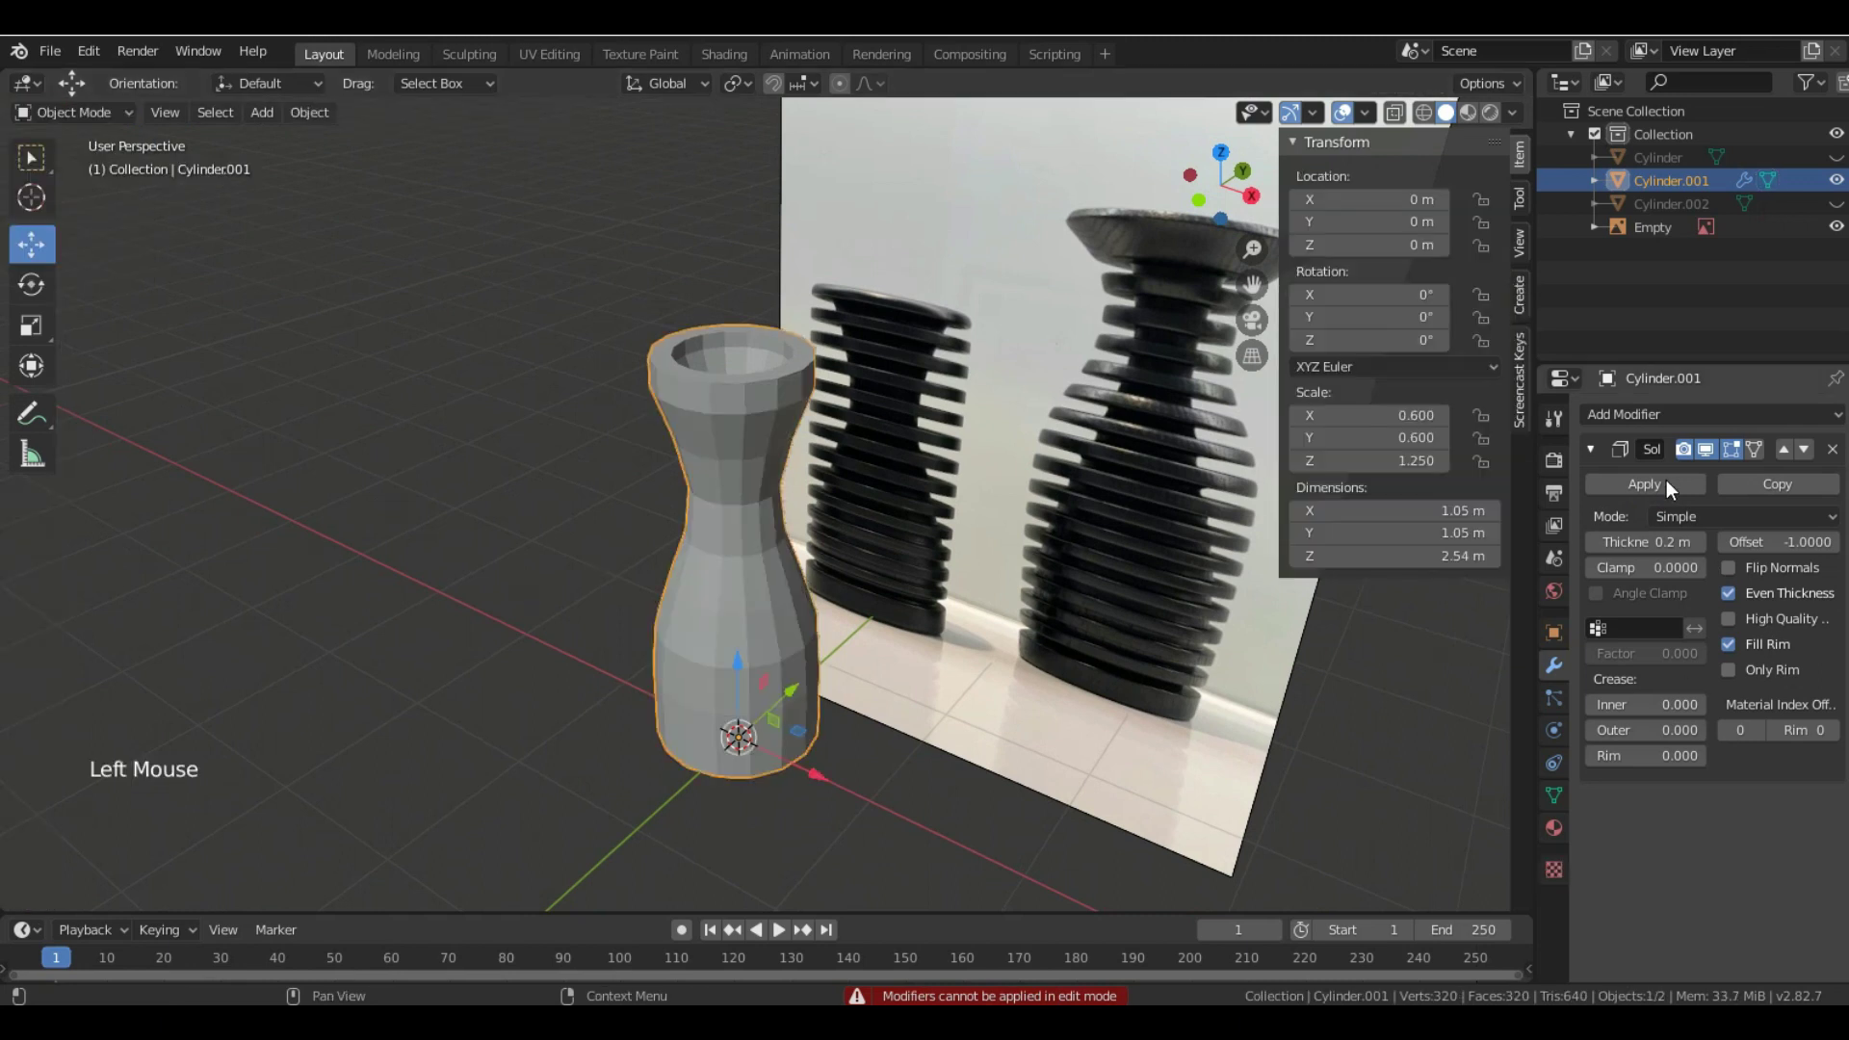
left_click(1666, 482)
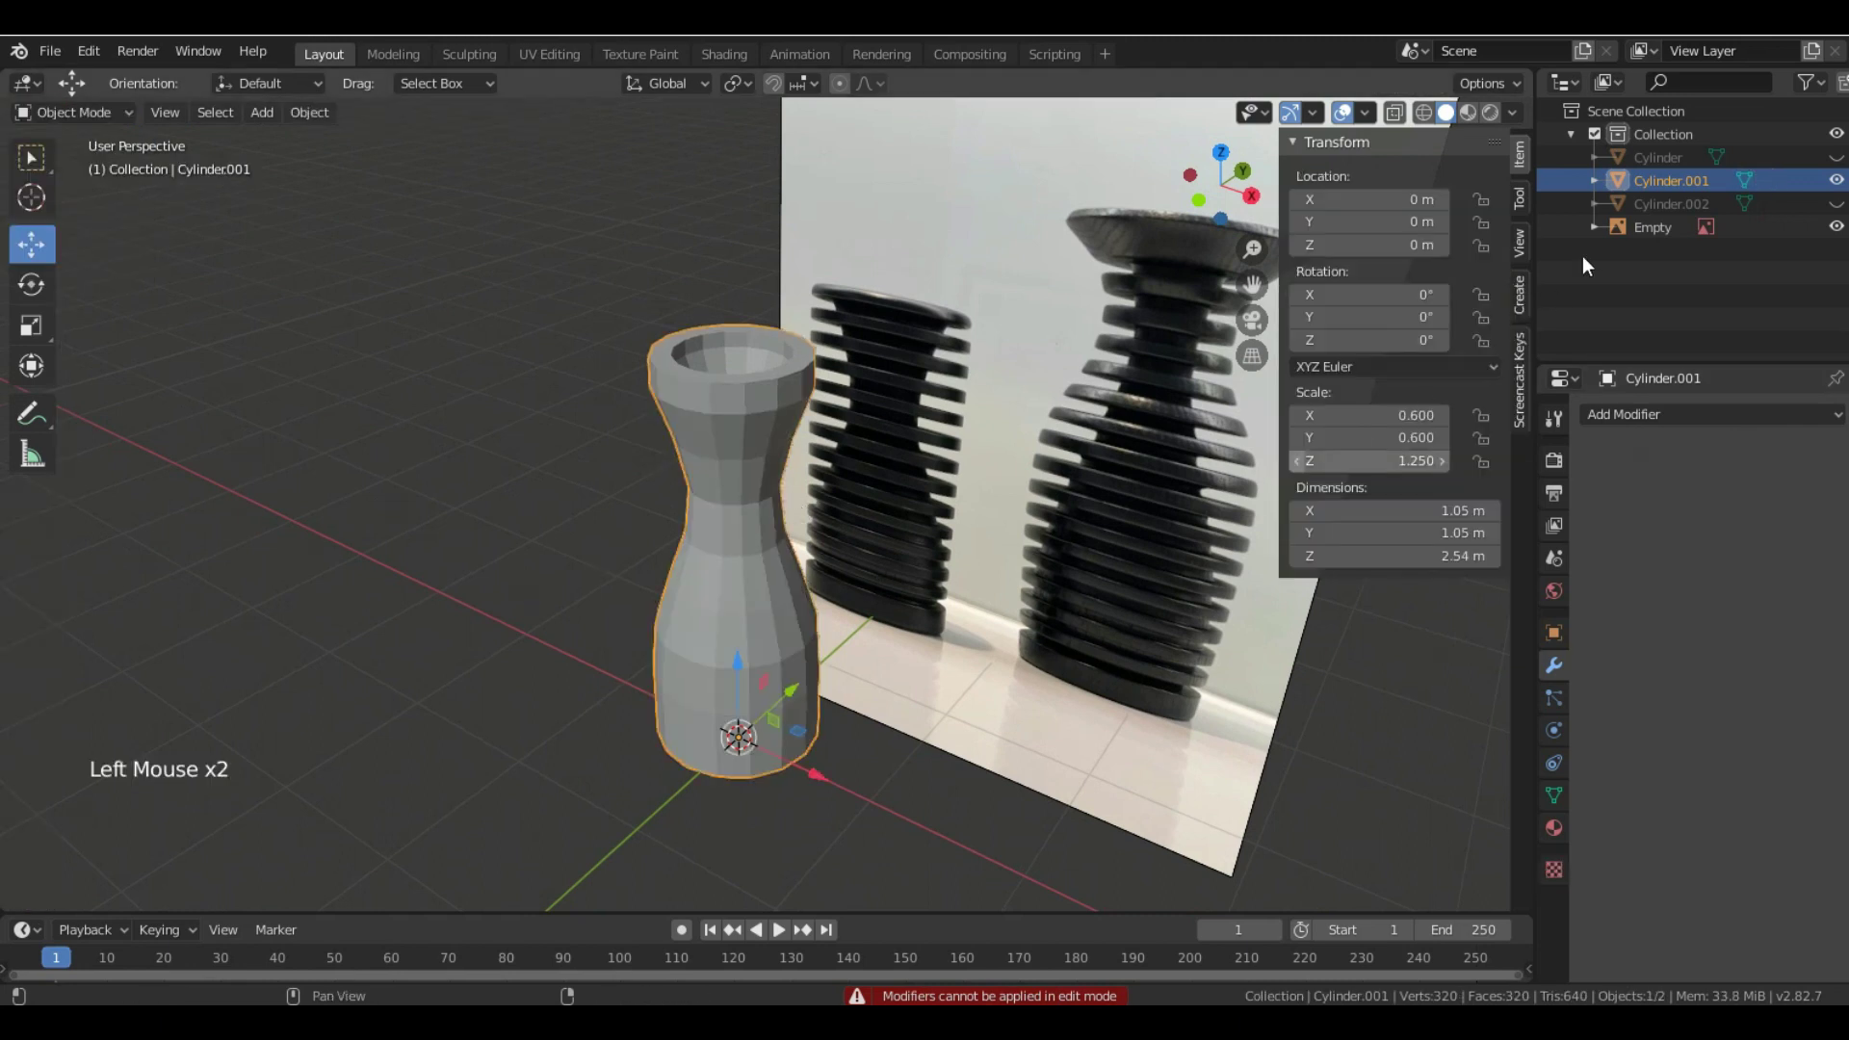
- Show each ribbed outer cylinder around the hollow core and examine the fit at the rim and base
left_click(1836, 203)
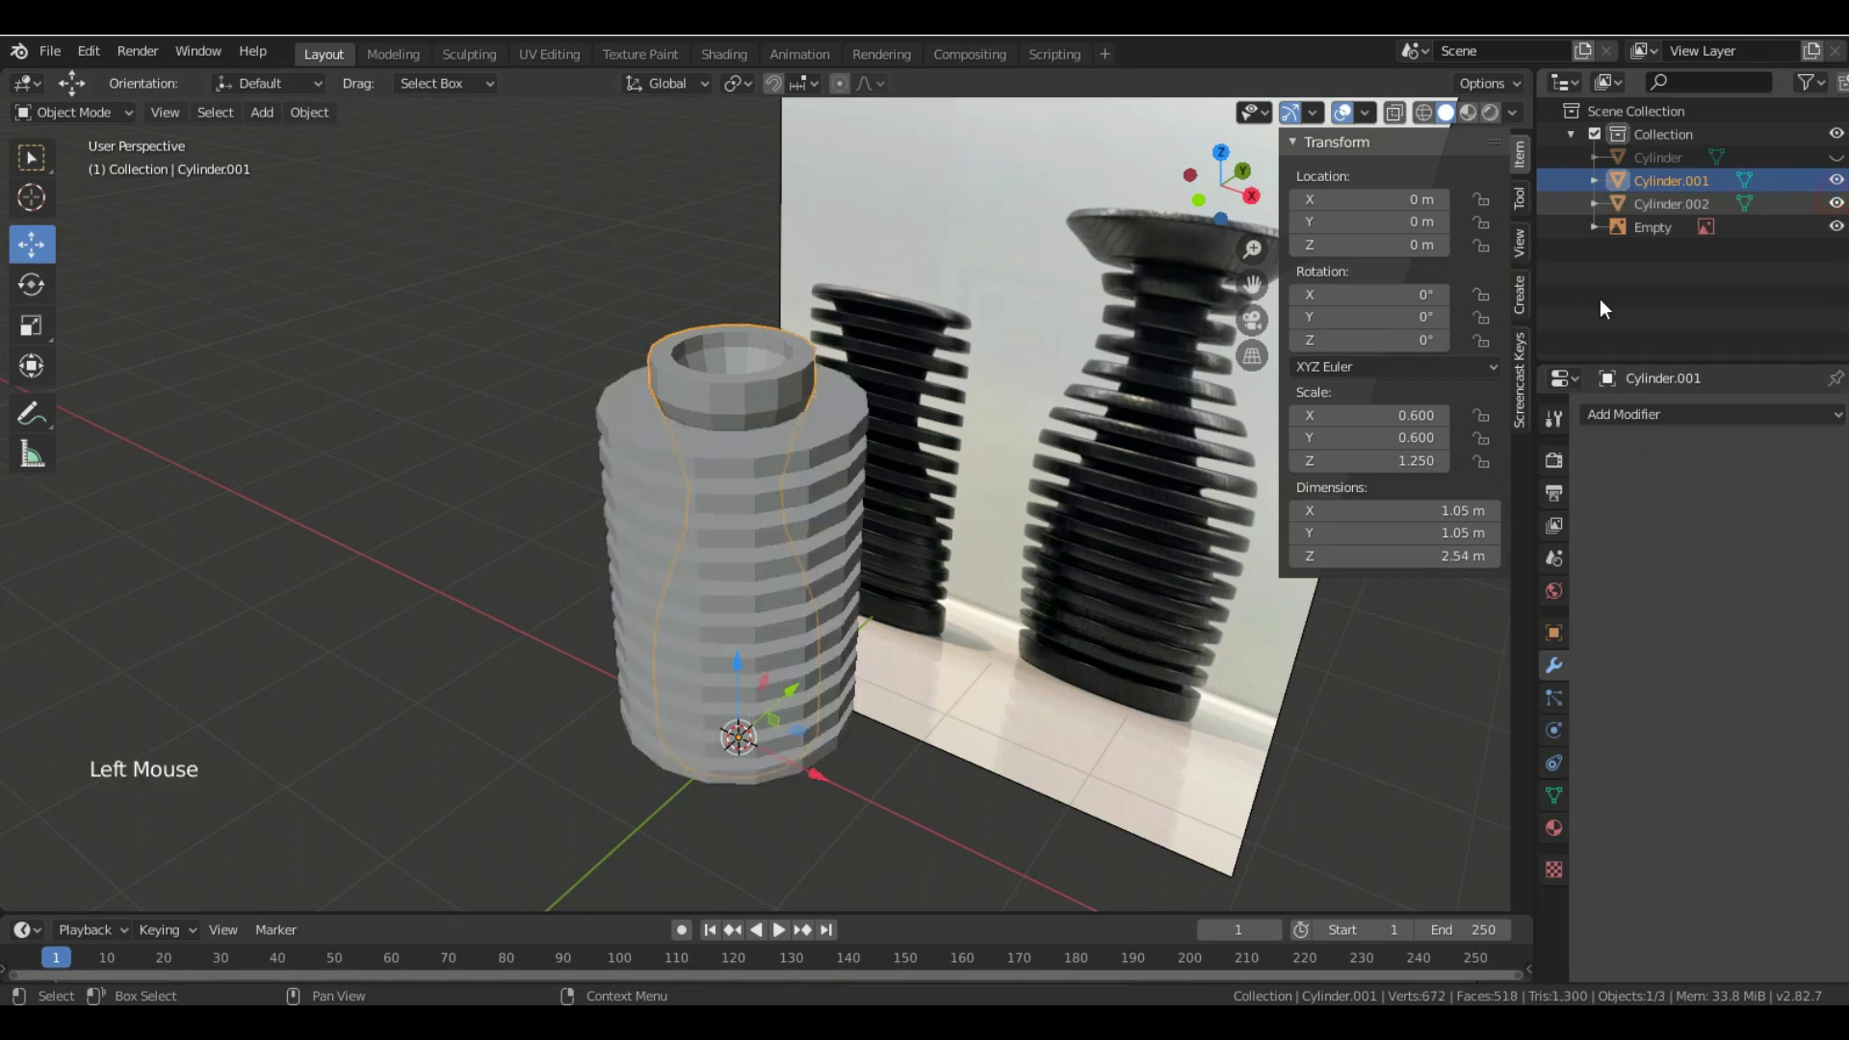
middle_click_drag(698, 562, 499, 615)
left_click(1836, 203)
left_click(1836, 157)
scroll(635, 399, "up", 2)
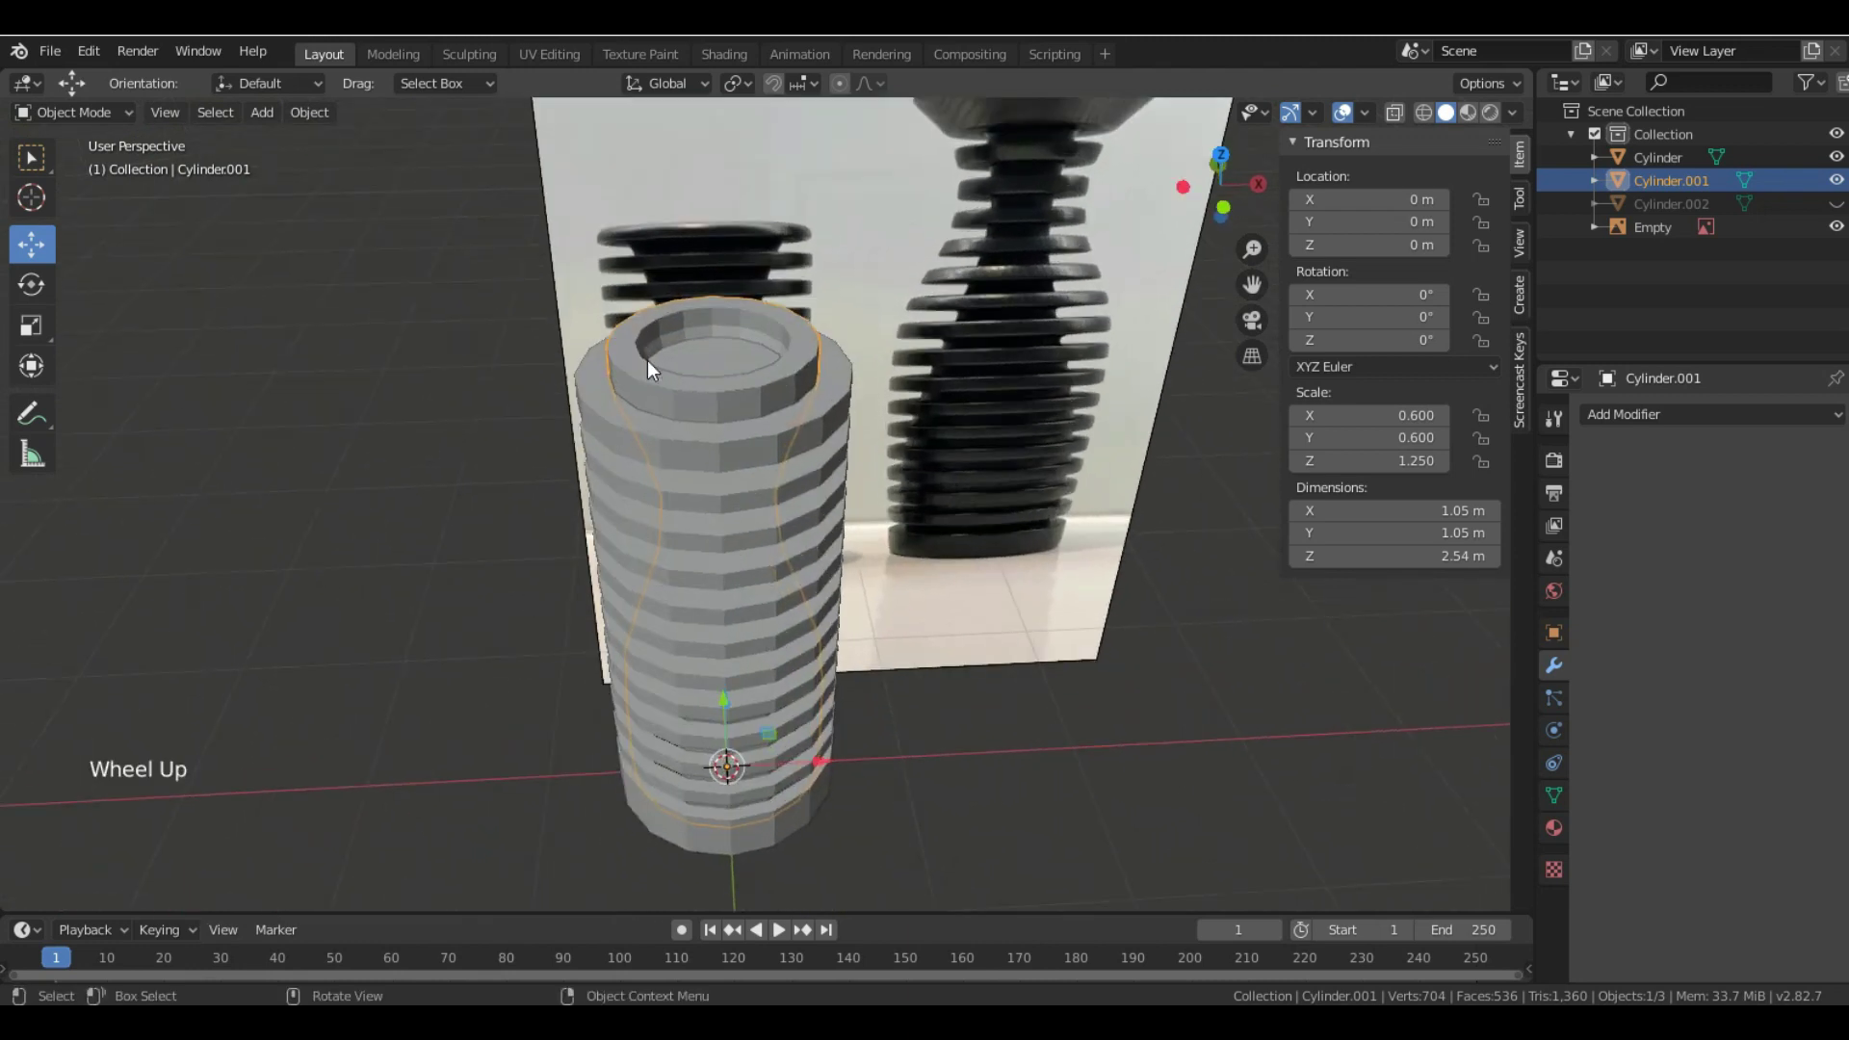
middle_click_drag(760, 429, 626, 465)
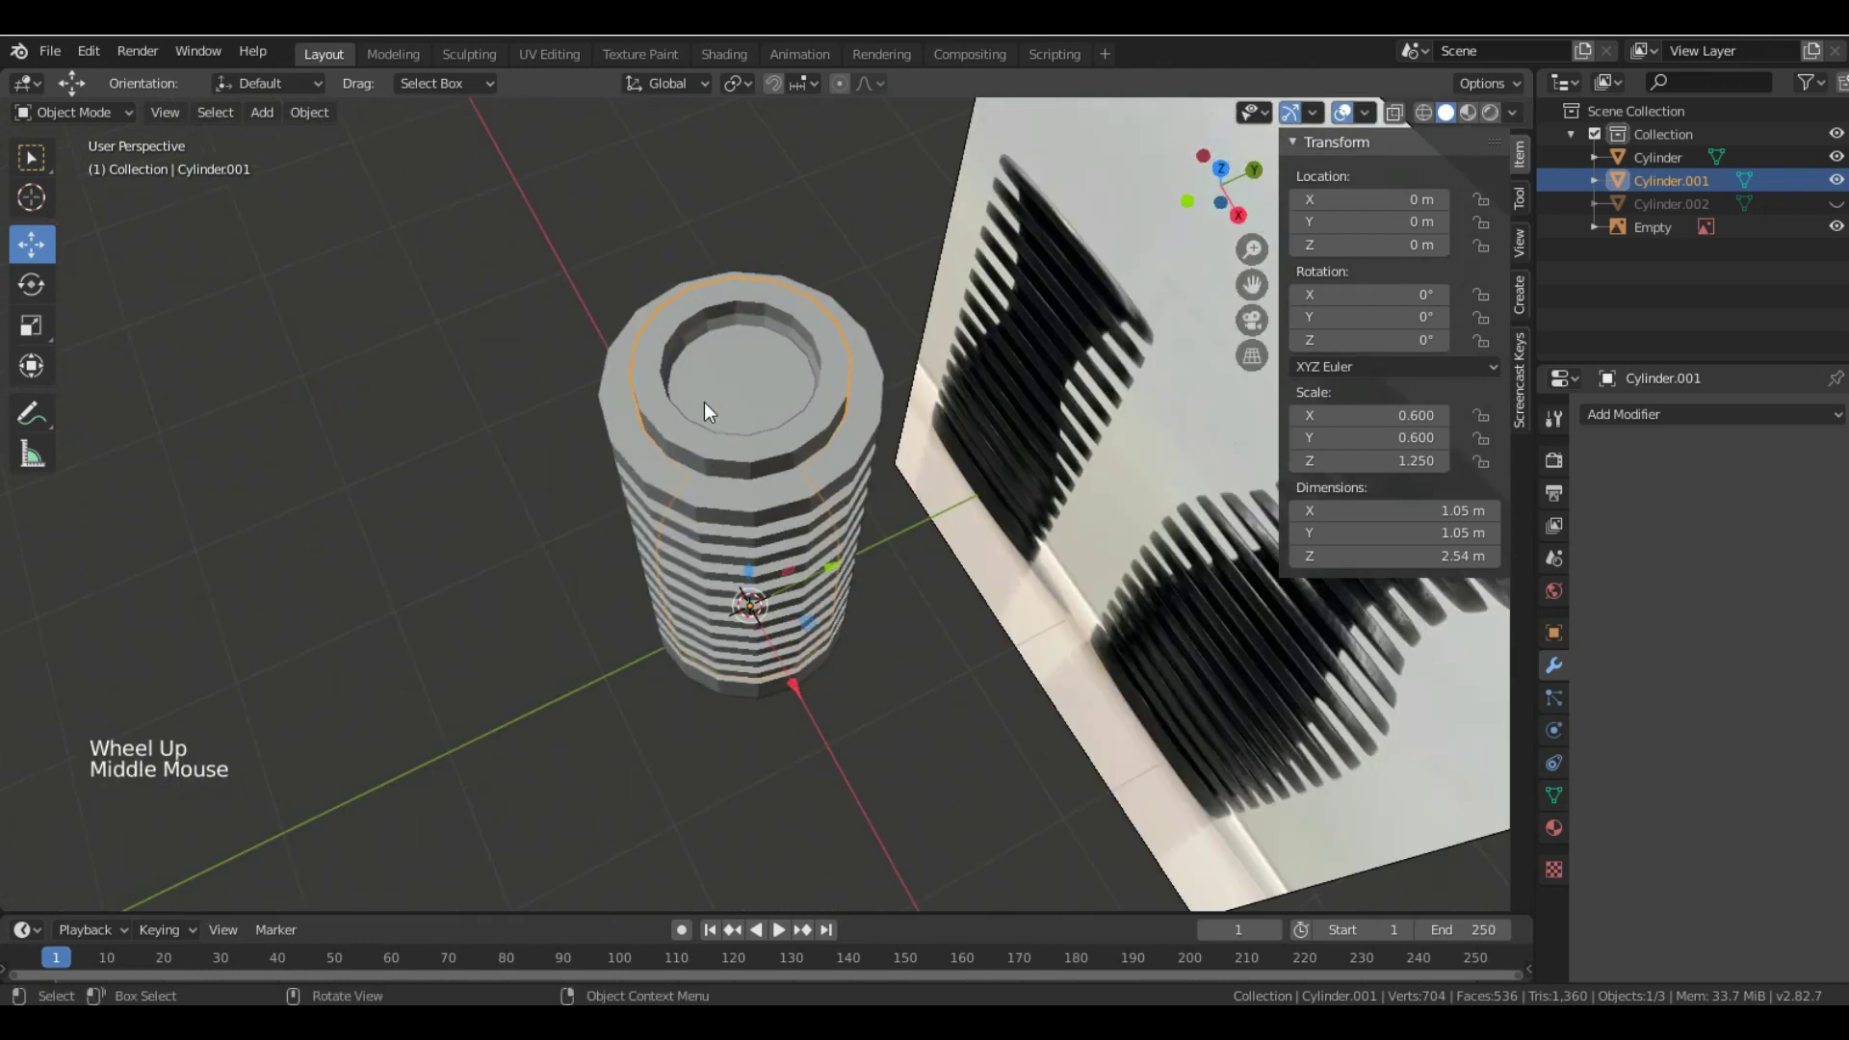
middle_click_drag(742, 390, 717, 338)
middle_click_drag(788, 437, 710, 381)
middle_click_drag(737, 717, 655, 708)
middle_click_drag(770, 348, 757, 462)
middle_click_drag(790, 355, 892, 459)
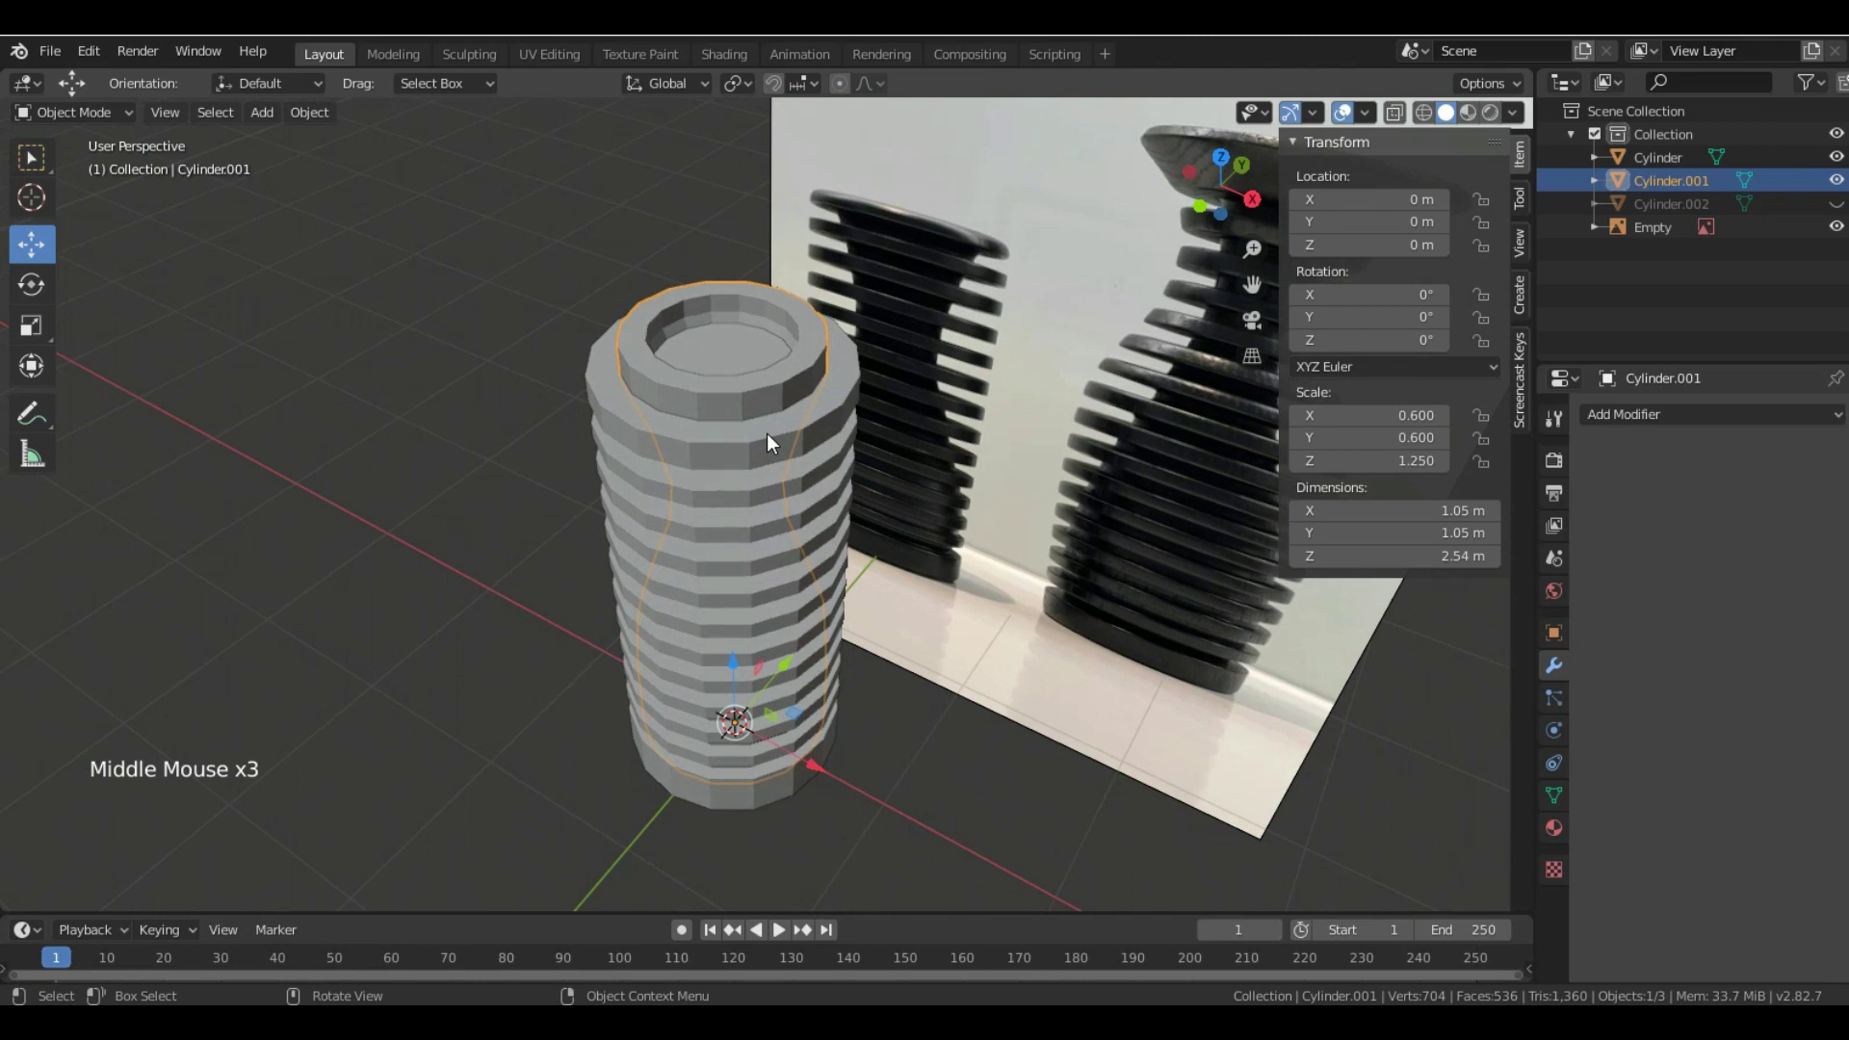
middle_click_drag(667, 448, 743, 413)
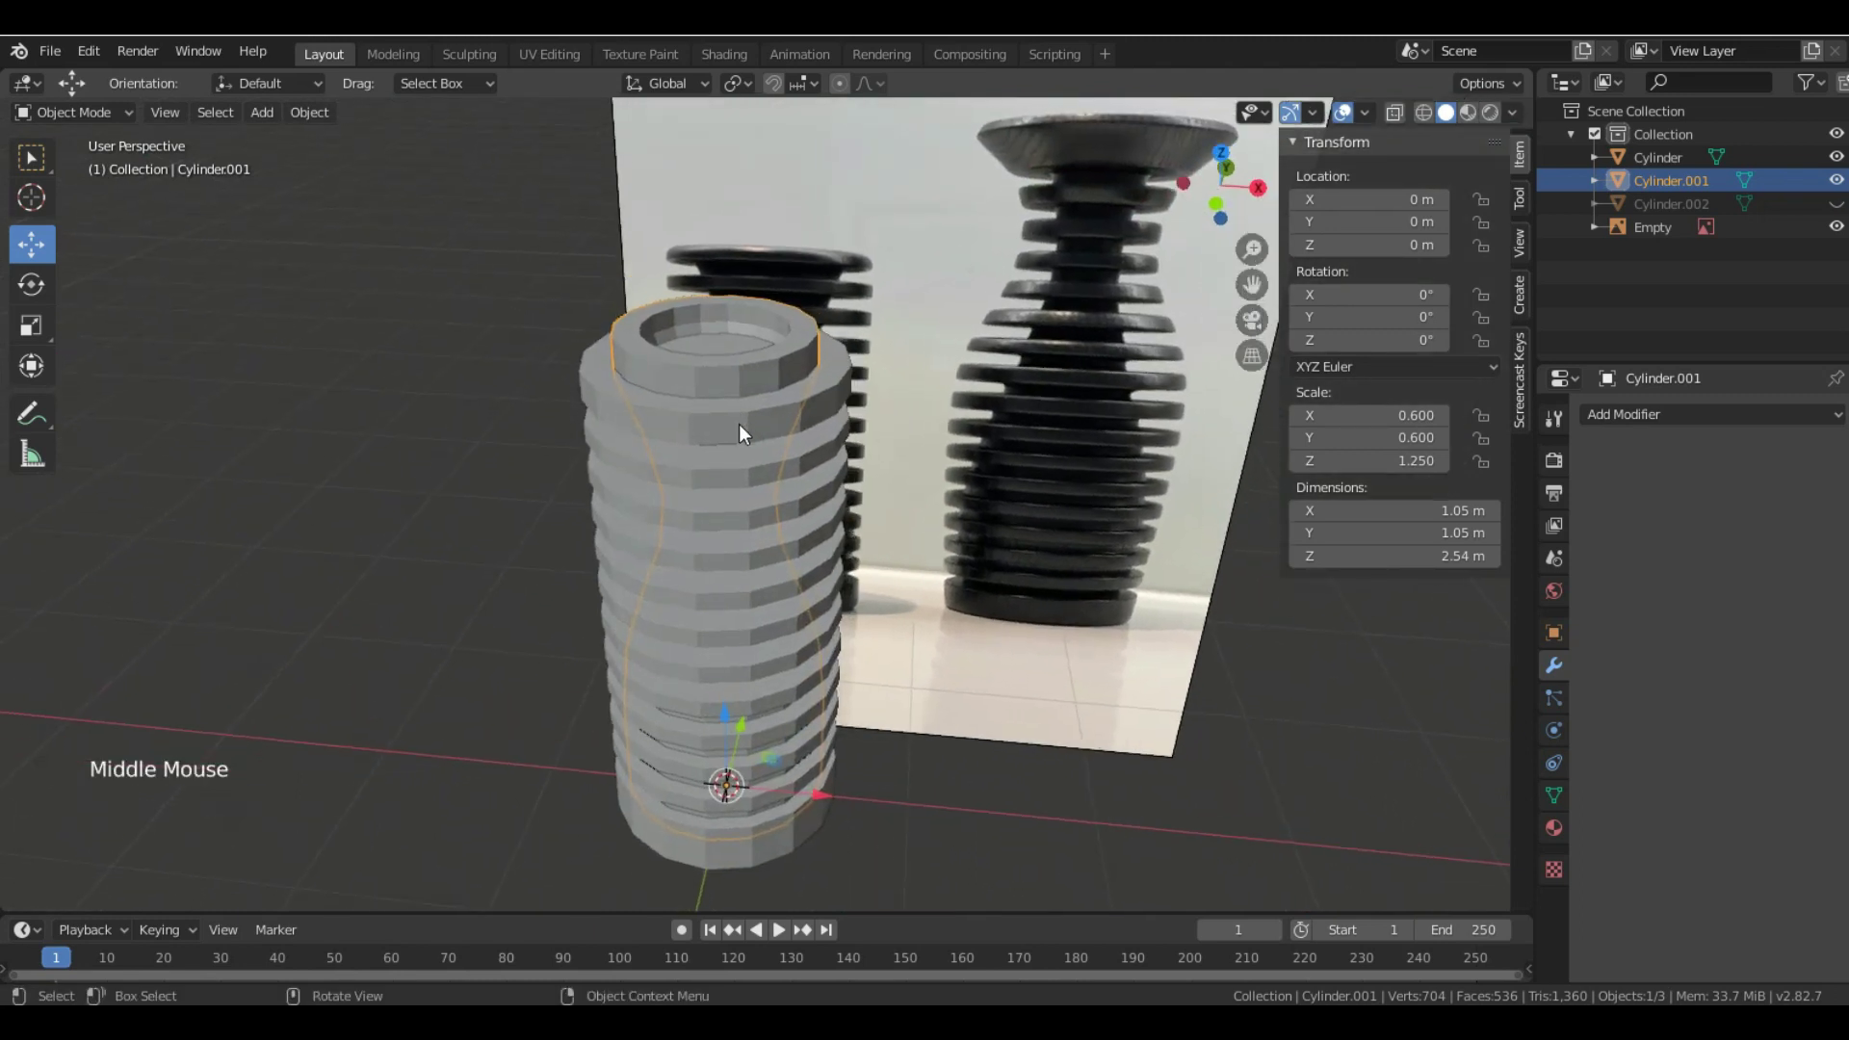
- Undo the visibility changes, the Solidify modifier and the deletion of the core's end faces
key("ctrl+z")
key("ctrl+z")
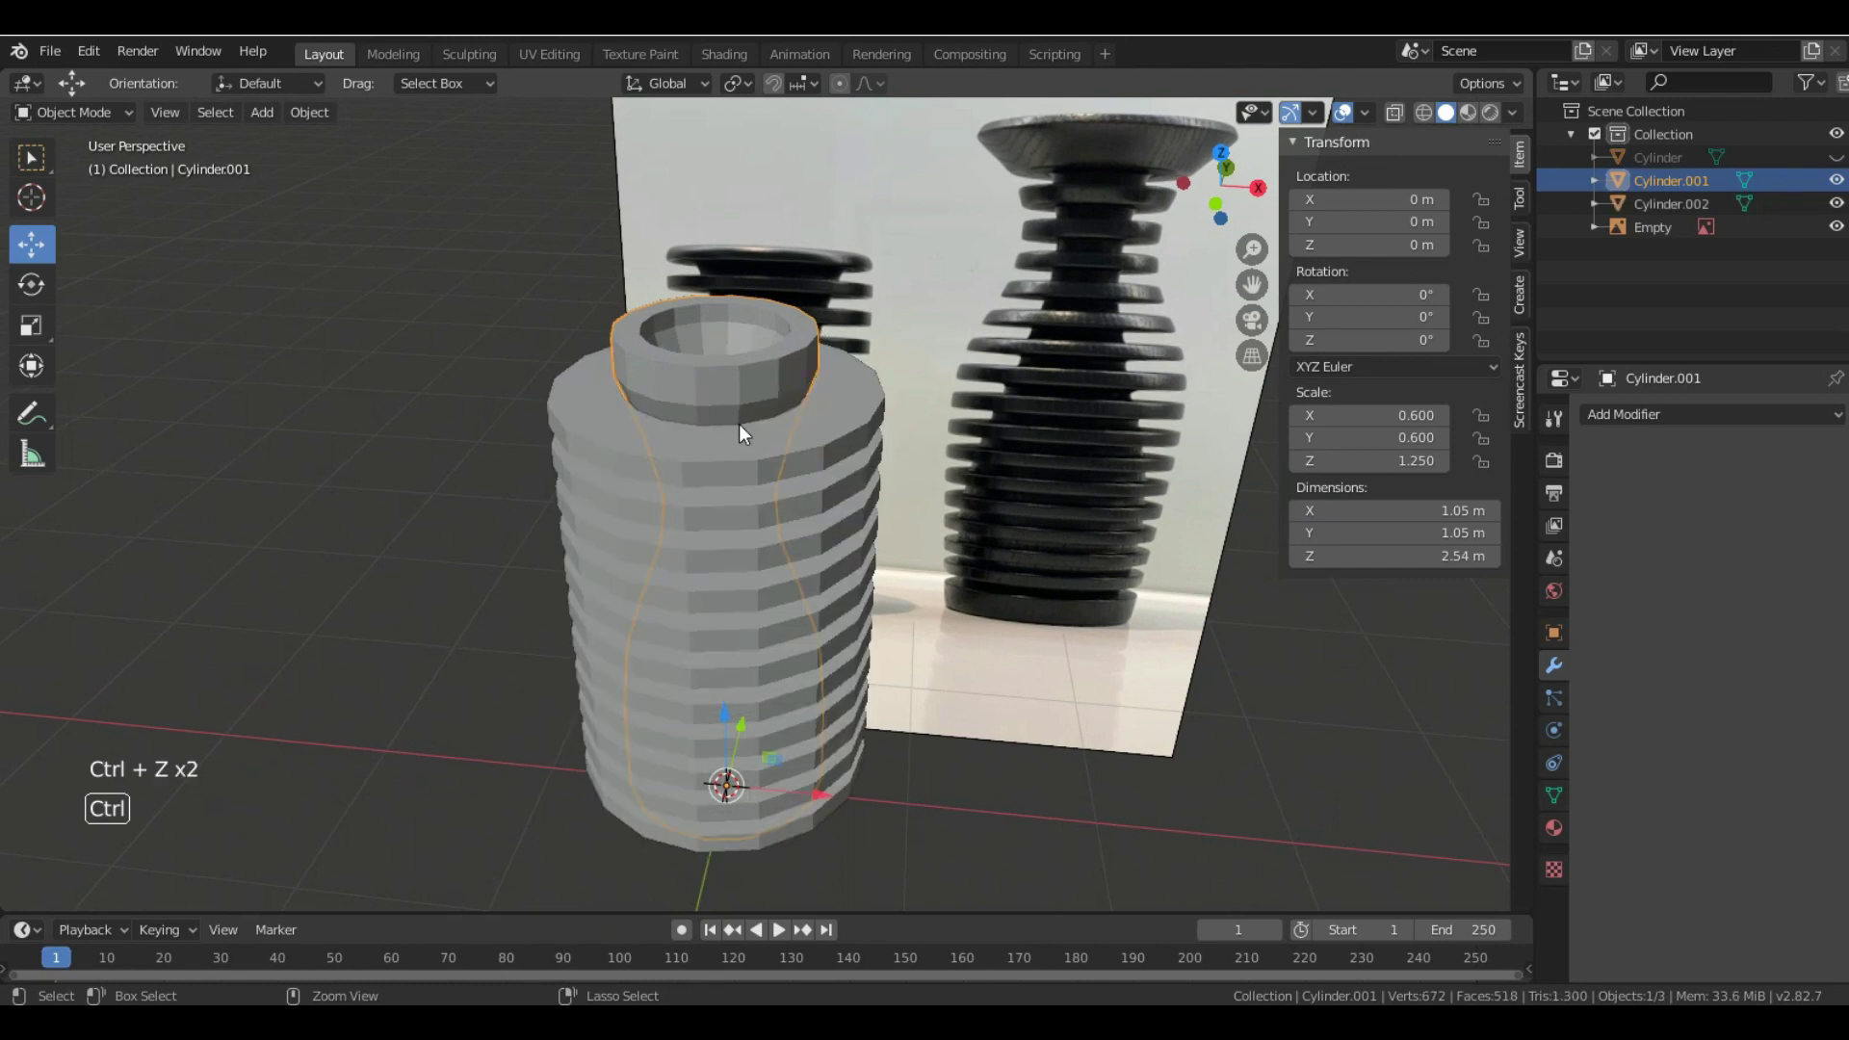
key("ctrl+z")
key("ctrl+z")
key("ctrl+z")
key("ctrl+z")
key("ctrl+z")
key("ctrl+z")
key("ctrl+z")
mouse_move(740, 424)
middle_mouse_down()
mouse_move(749, 289)
mouse_move(770, 433)
middle_mouse_up()
- Hide the ribbed outer cylinder and return the inner core to Object Mode
left_click(1838, 157)
mouse_move(867, 289)
middle_mouse_down()
mouse_move(872, 234)
mouse_move(857, 347)
middle_mouse_up()
left_click(72, 111)
left_click(80, 140)
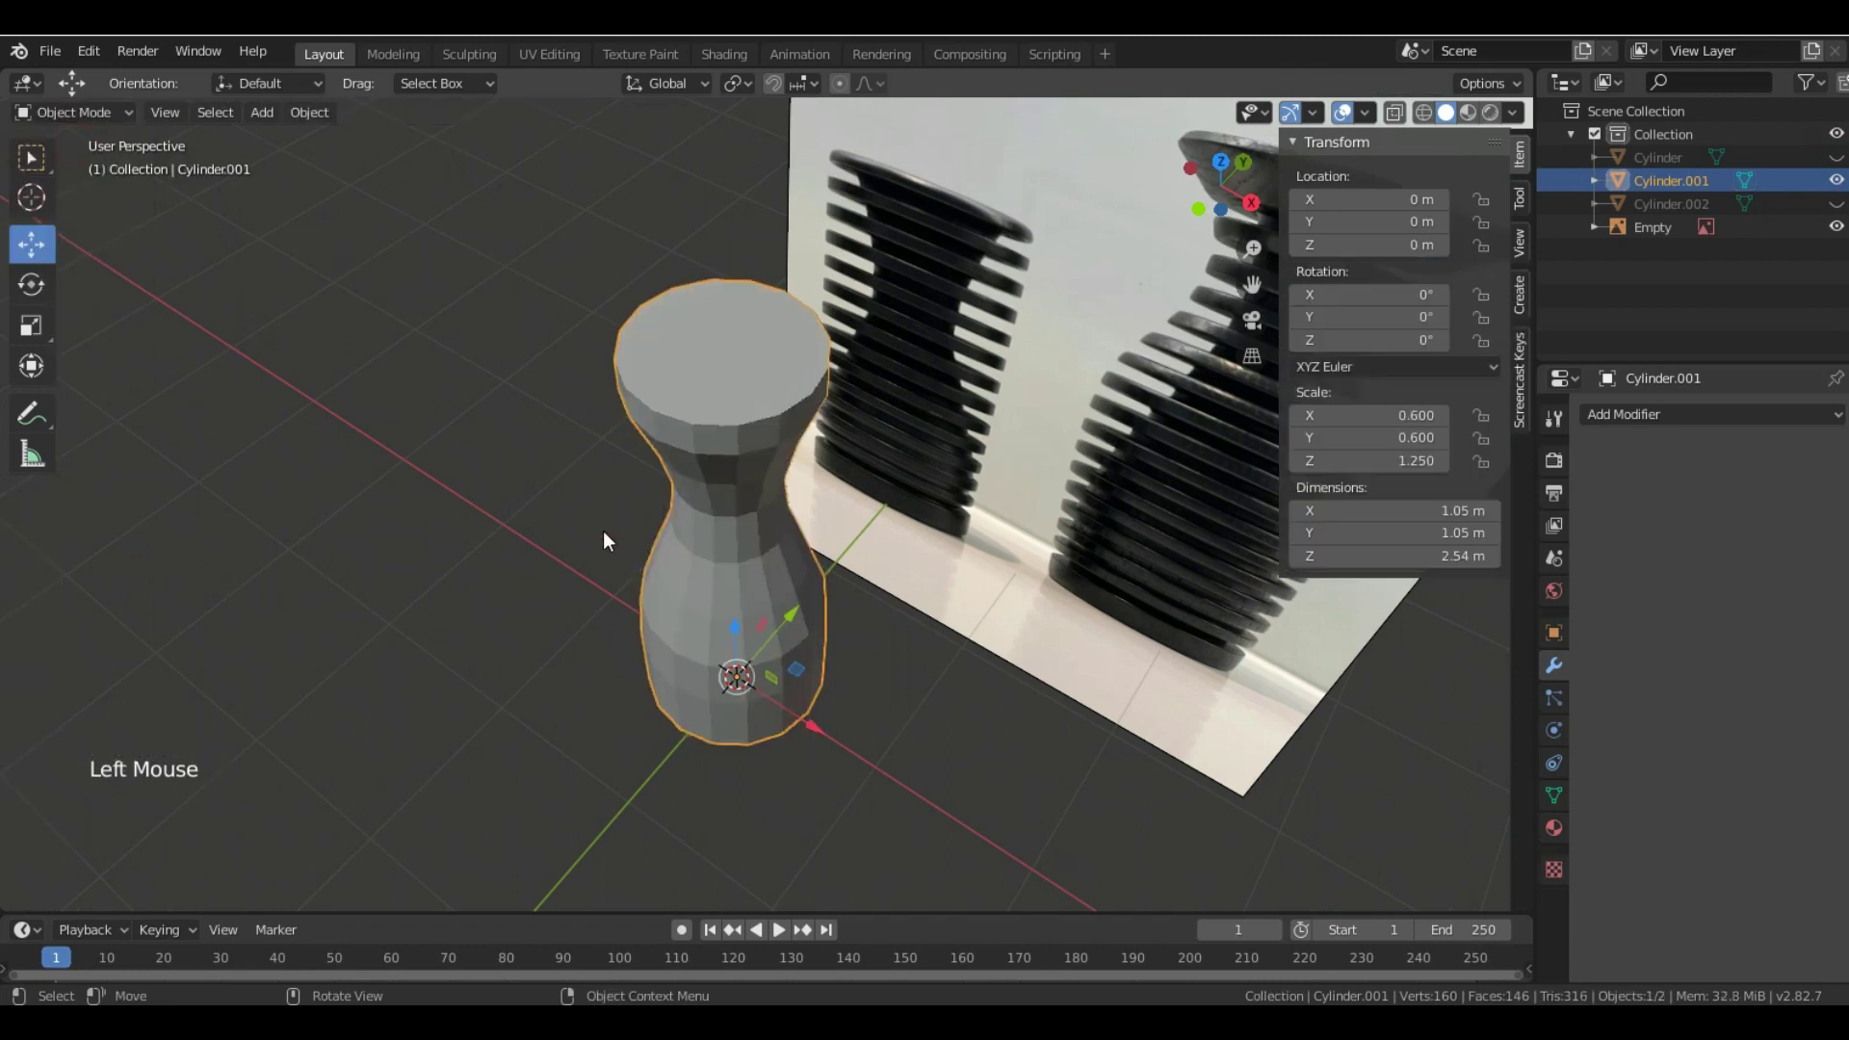
- Copy and paste the closed inner core as a duplicate object and hide the duplicate
scroll(732, 694, "down", 3)
key("ctrl+c")
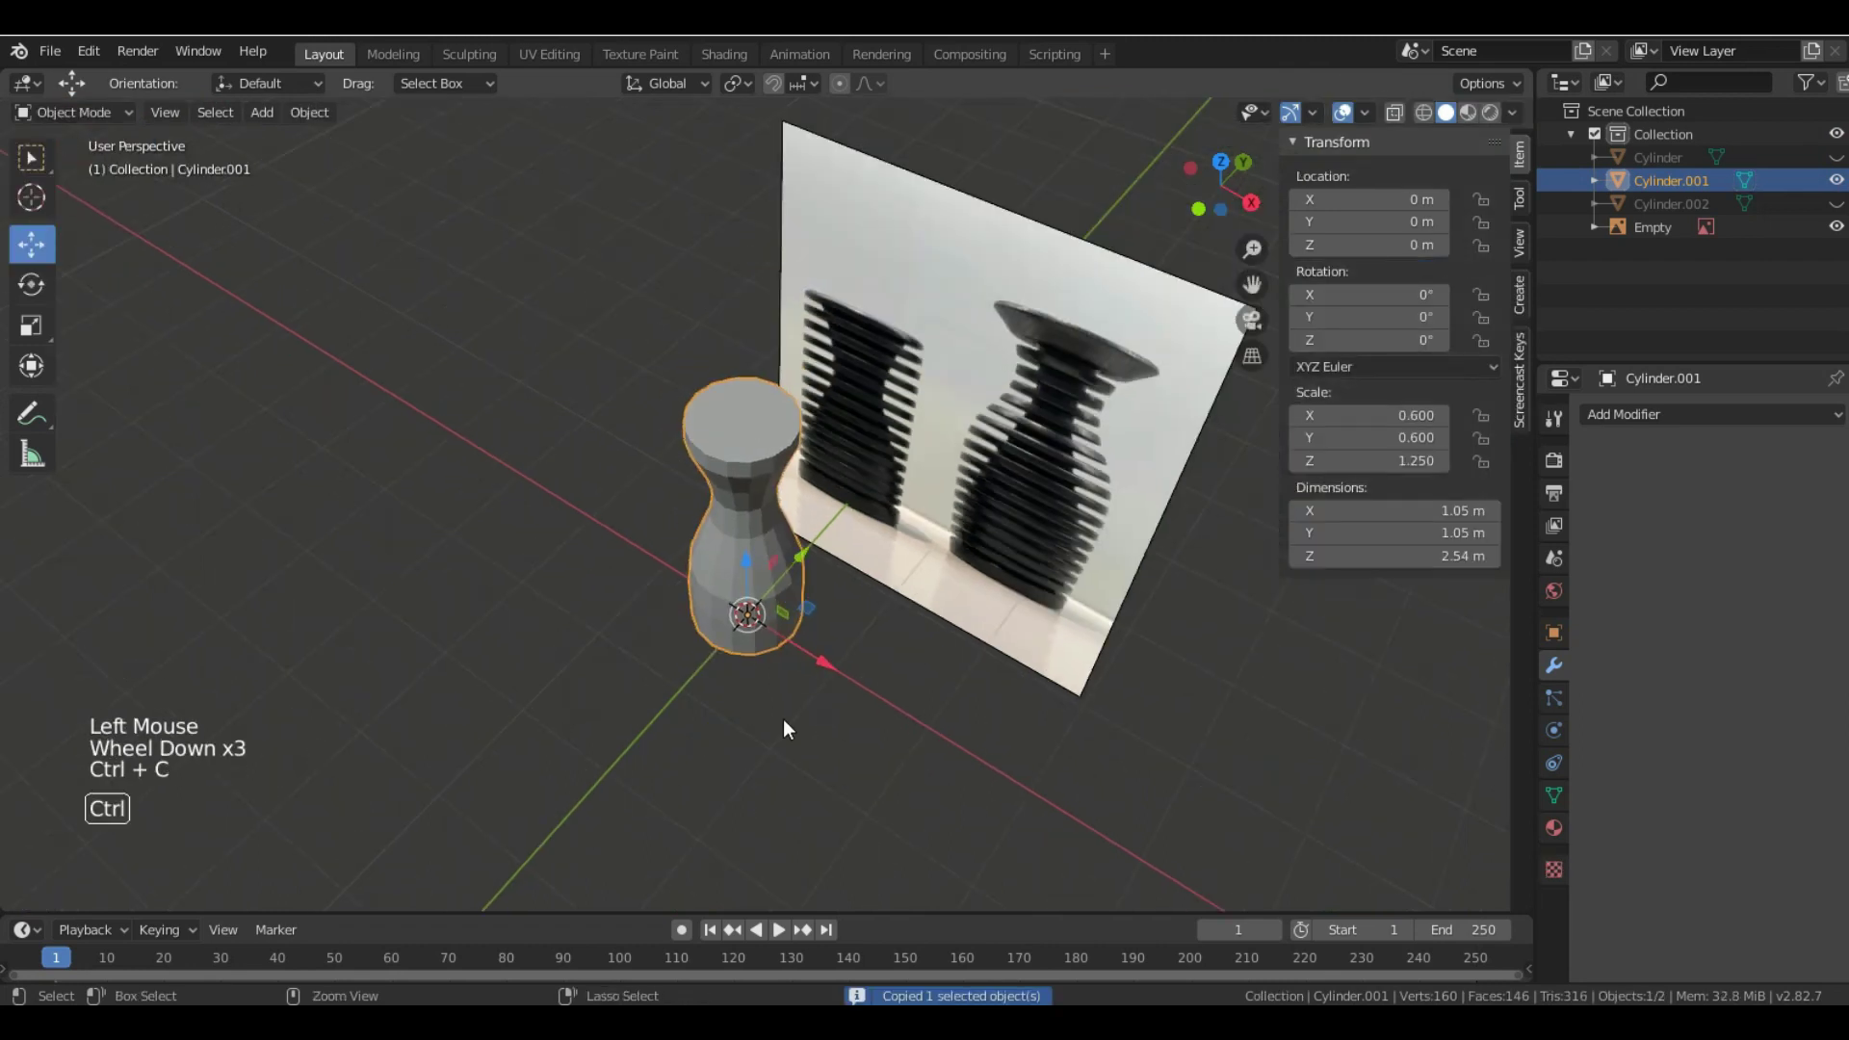
key("ctrl+v")
left_click(1677, 270)
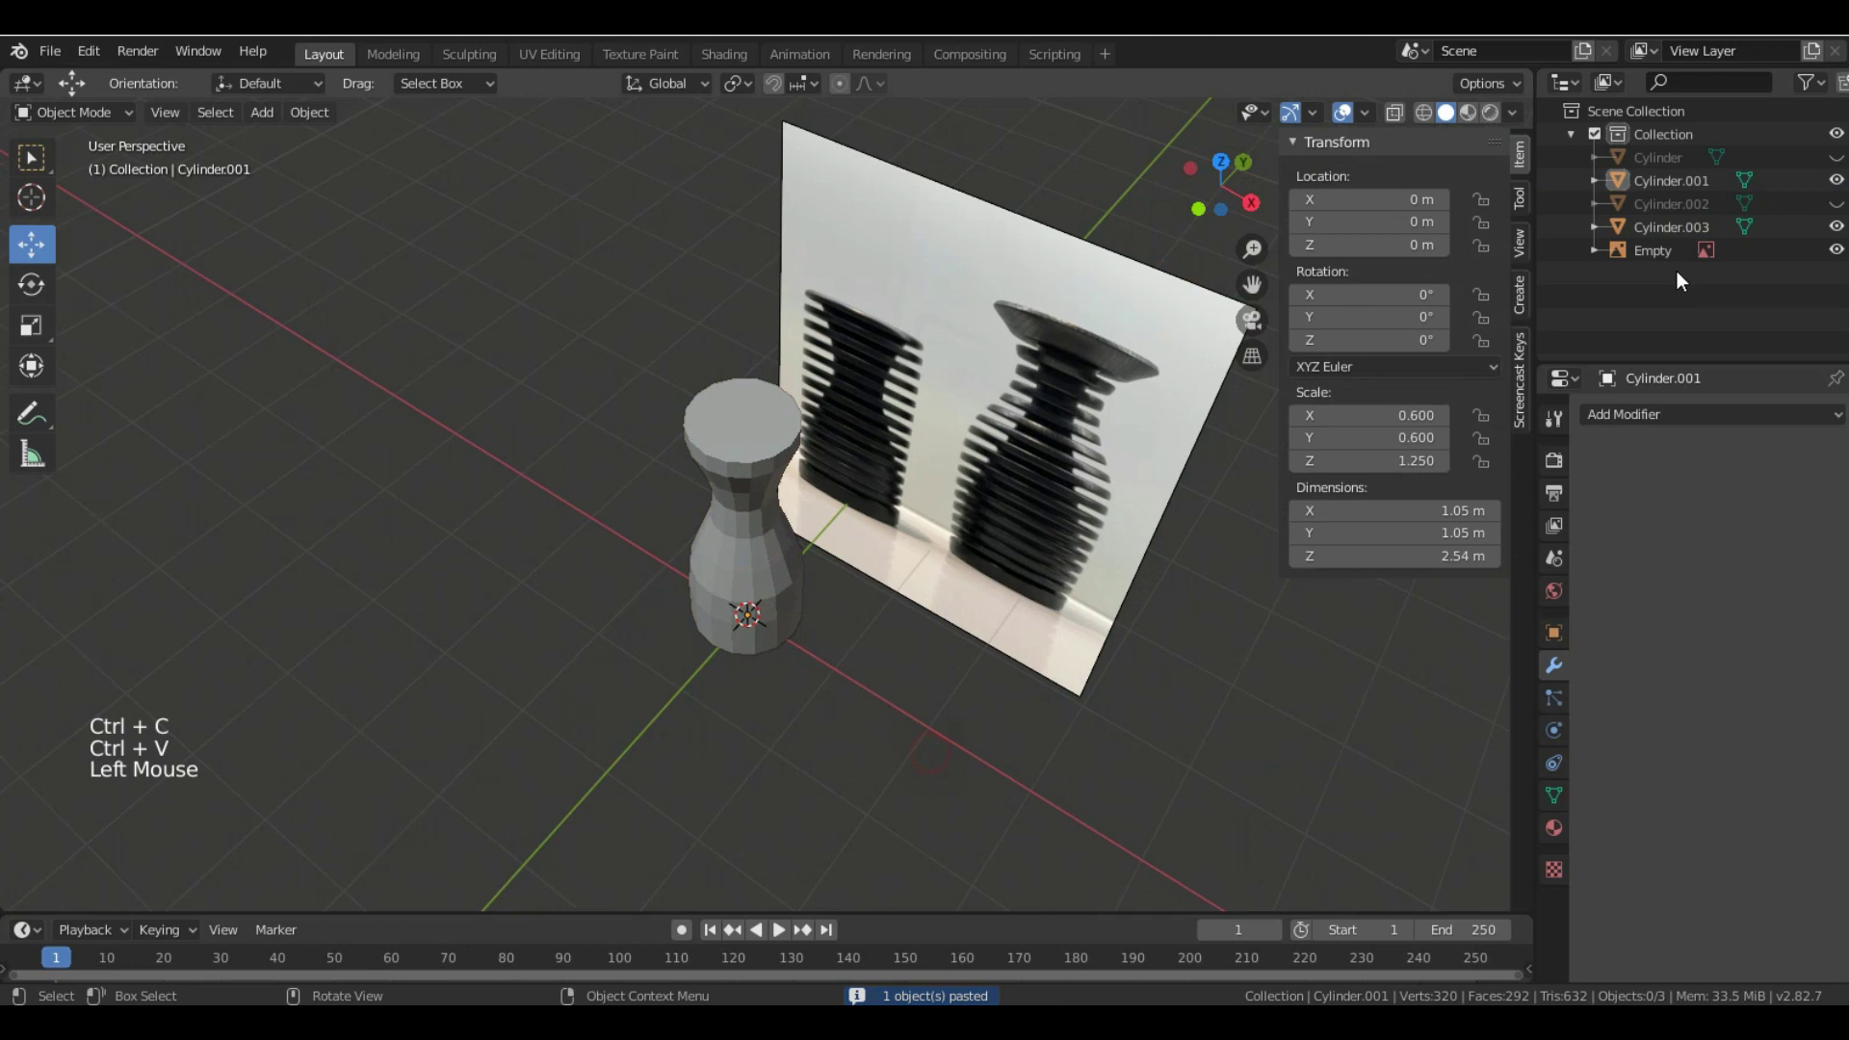
left_click(1837, 227)
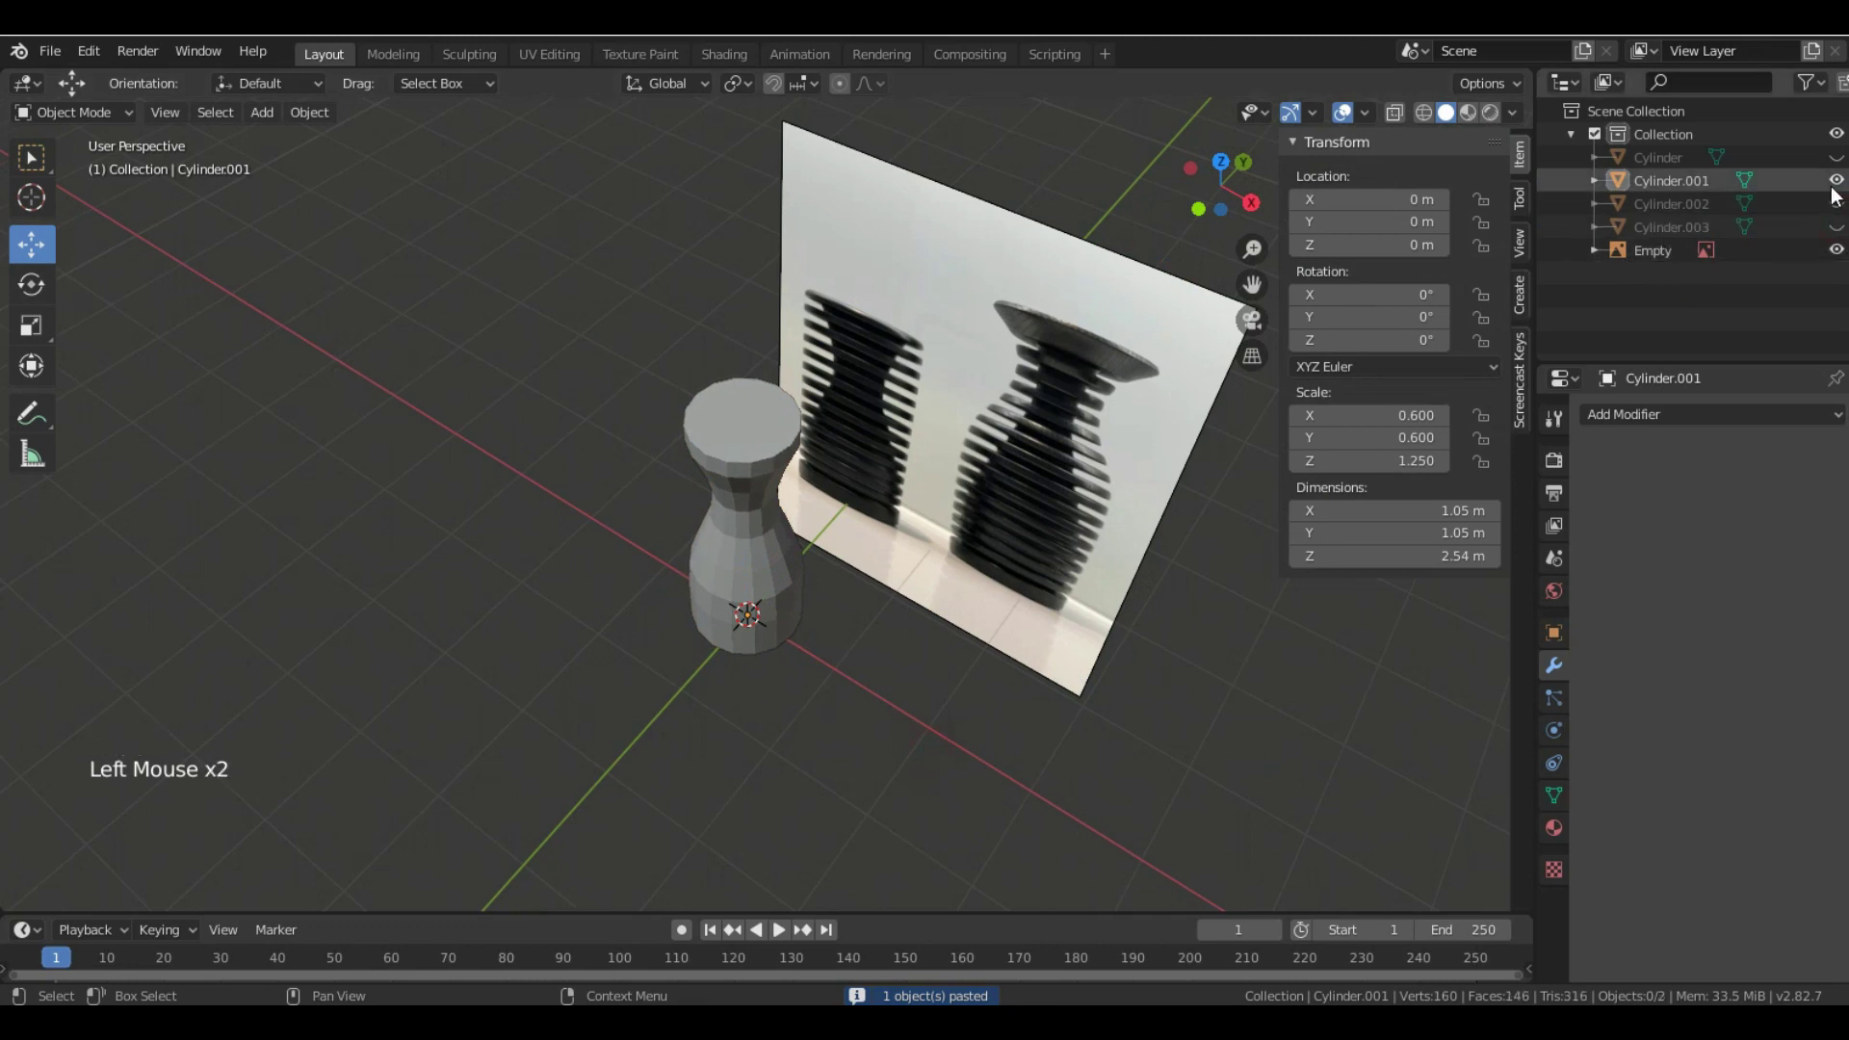
- Select the original inner core, enter Edit Mode, and delete its top and bottom faces
left_click(738, 445)
left_click_drag(27, 121, 66, 162)
middle_click_drag(783, 608, 735, 708)
left_click(744, 730, "shift")
key("Delete")
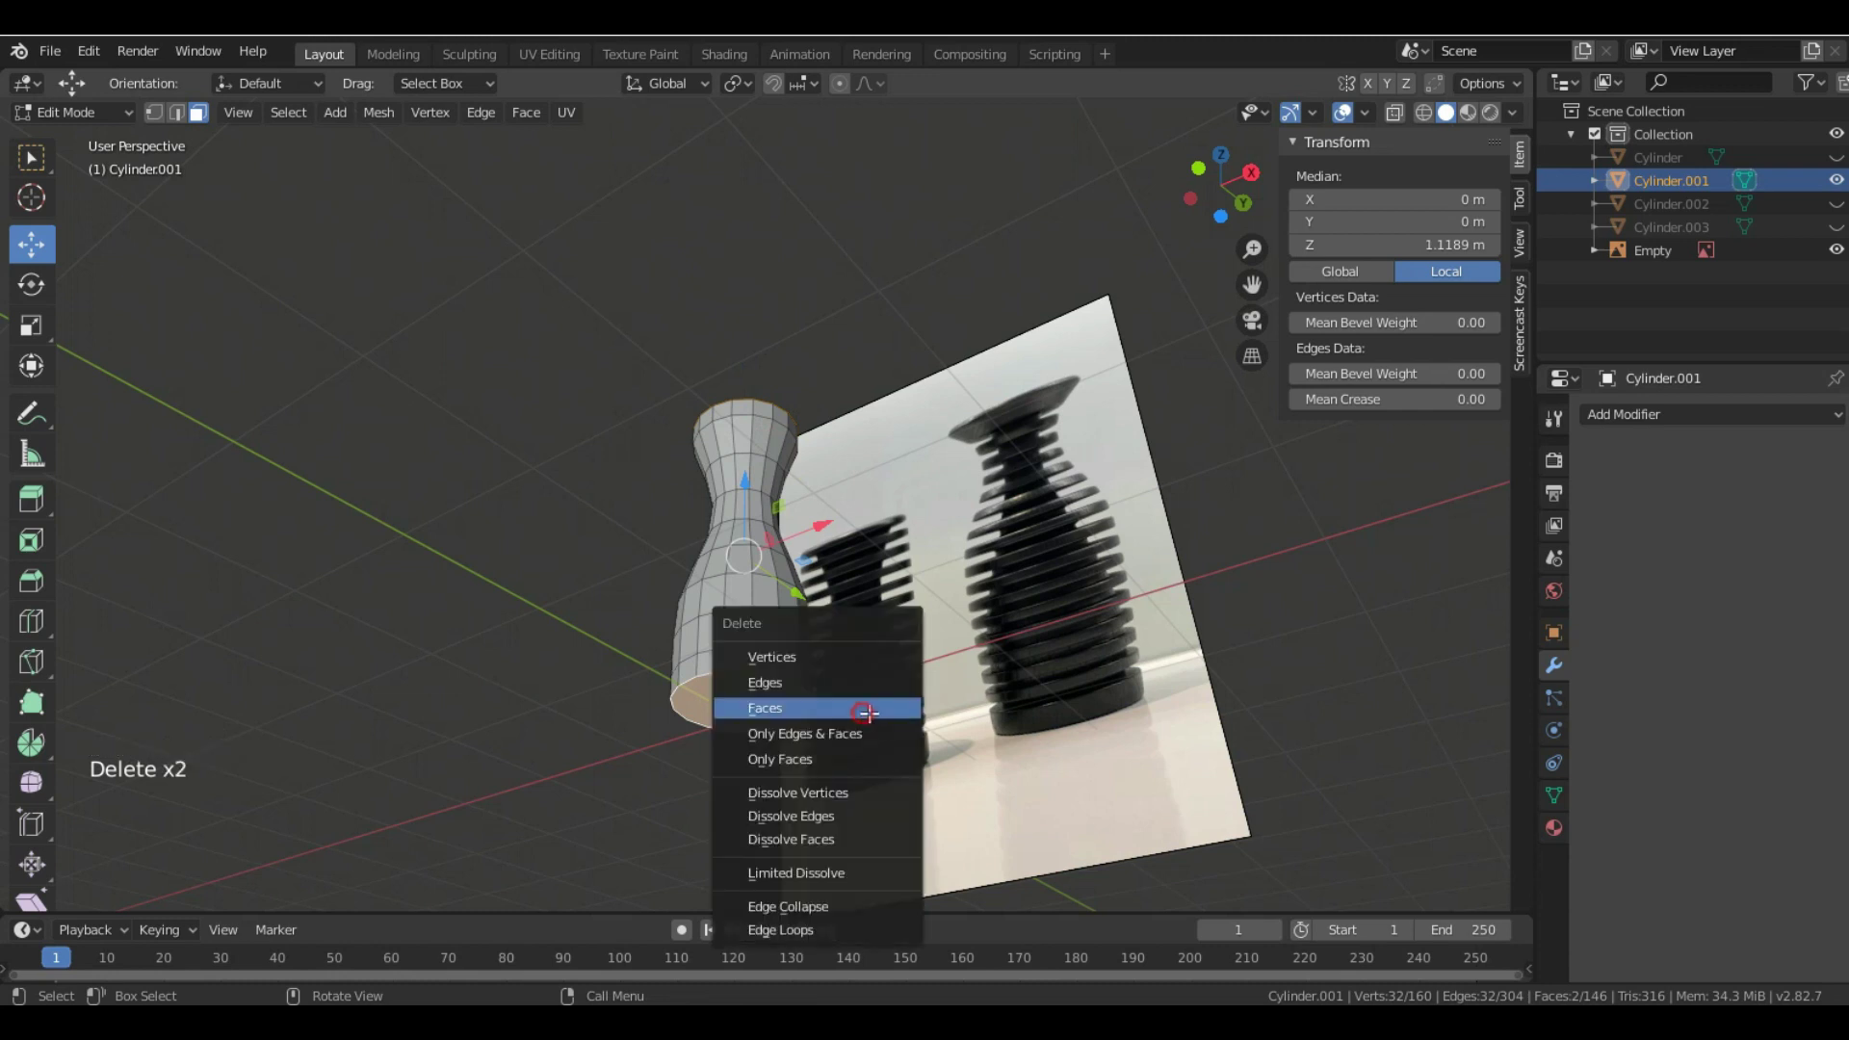
left_click(865, 712)
- Add a Solidify modifier to the open inner core with a 0.2 m thickness and Even Thickness enabled
left_click(1685, 414)
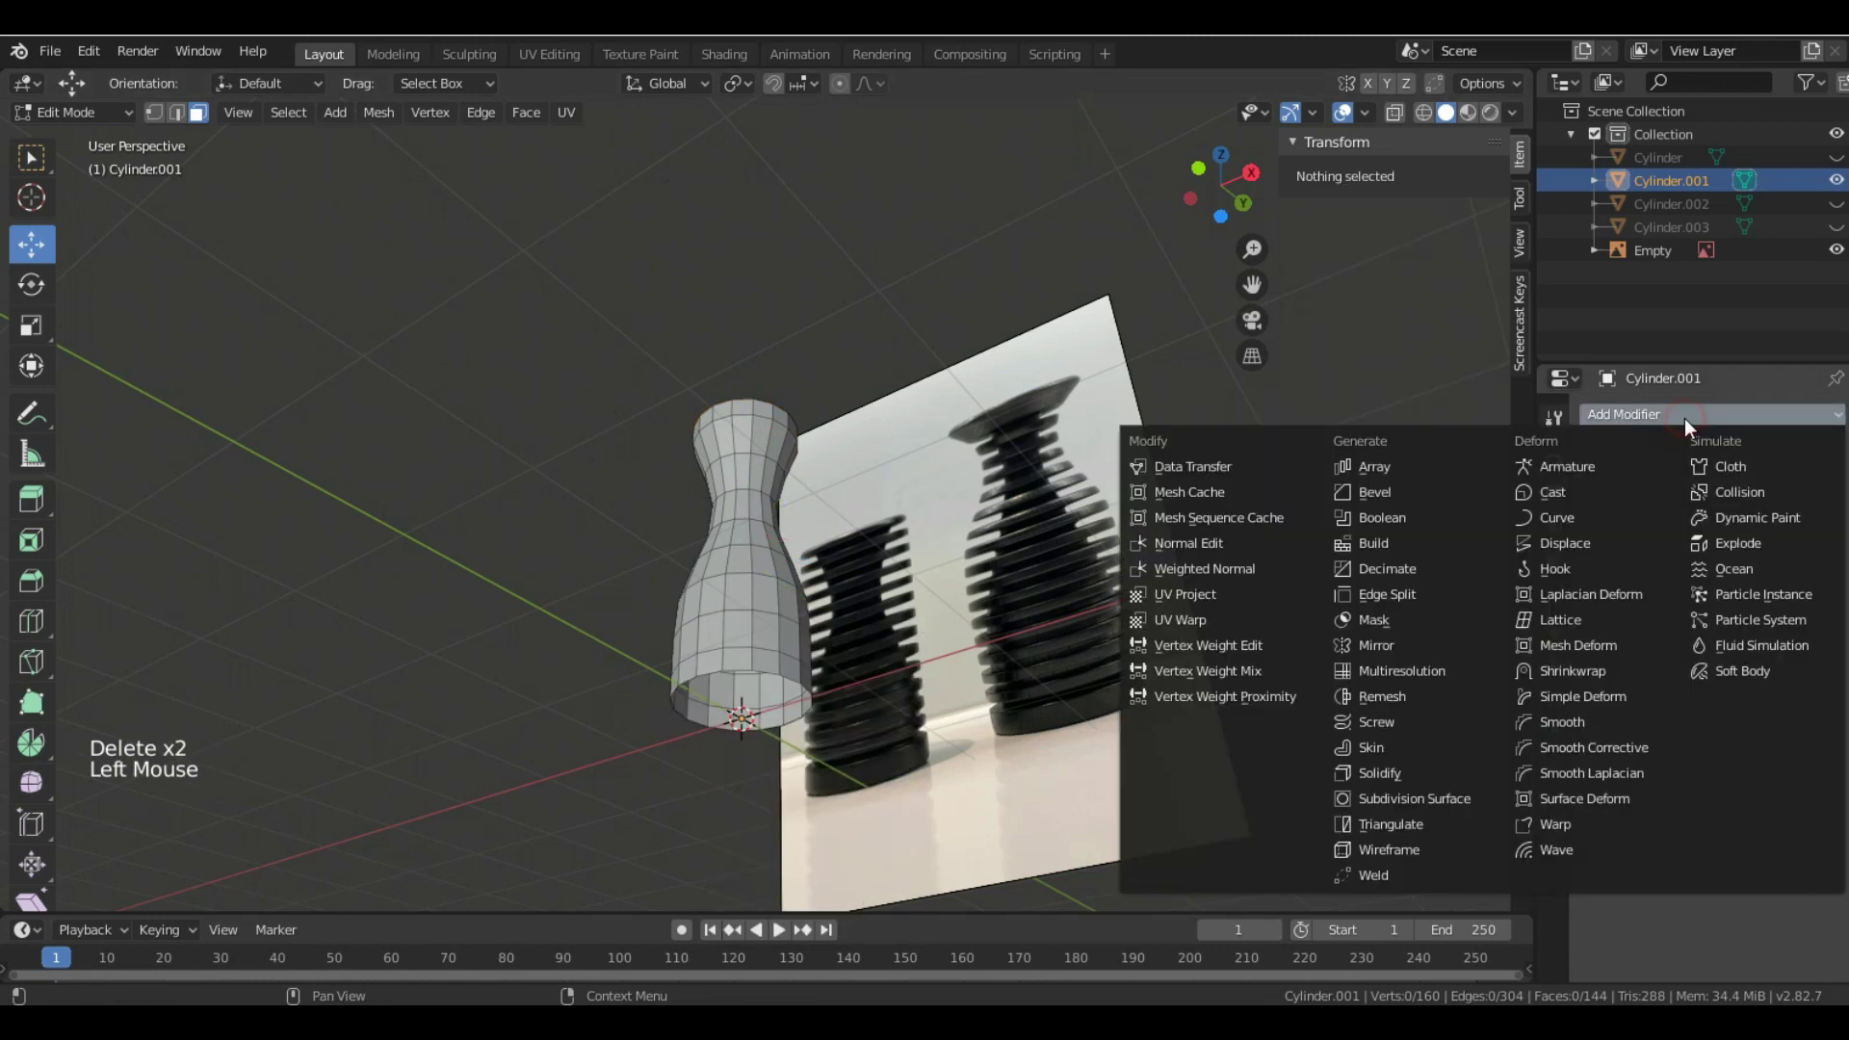
left_click(1391, 774)
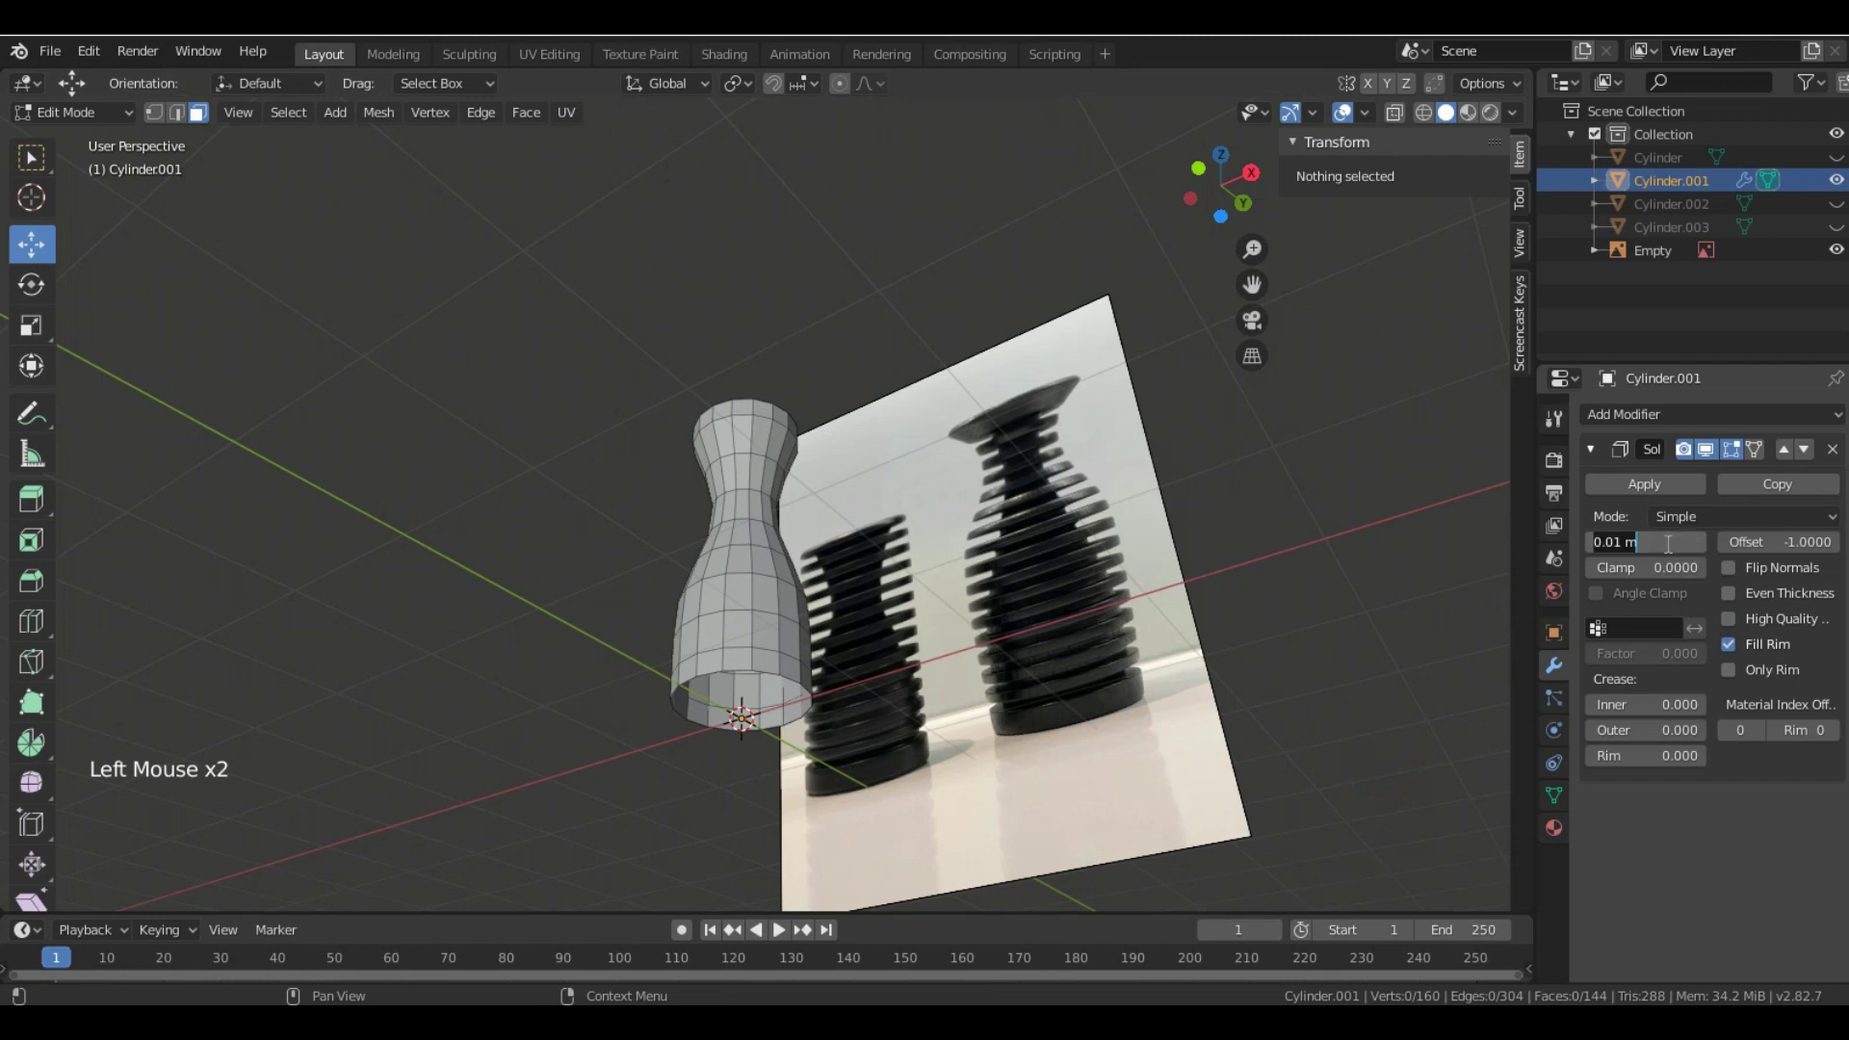
type(".1")
key("Return")
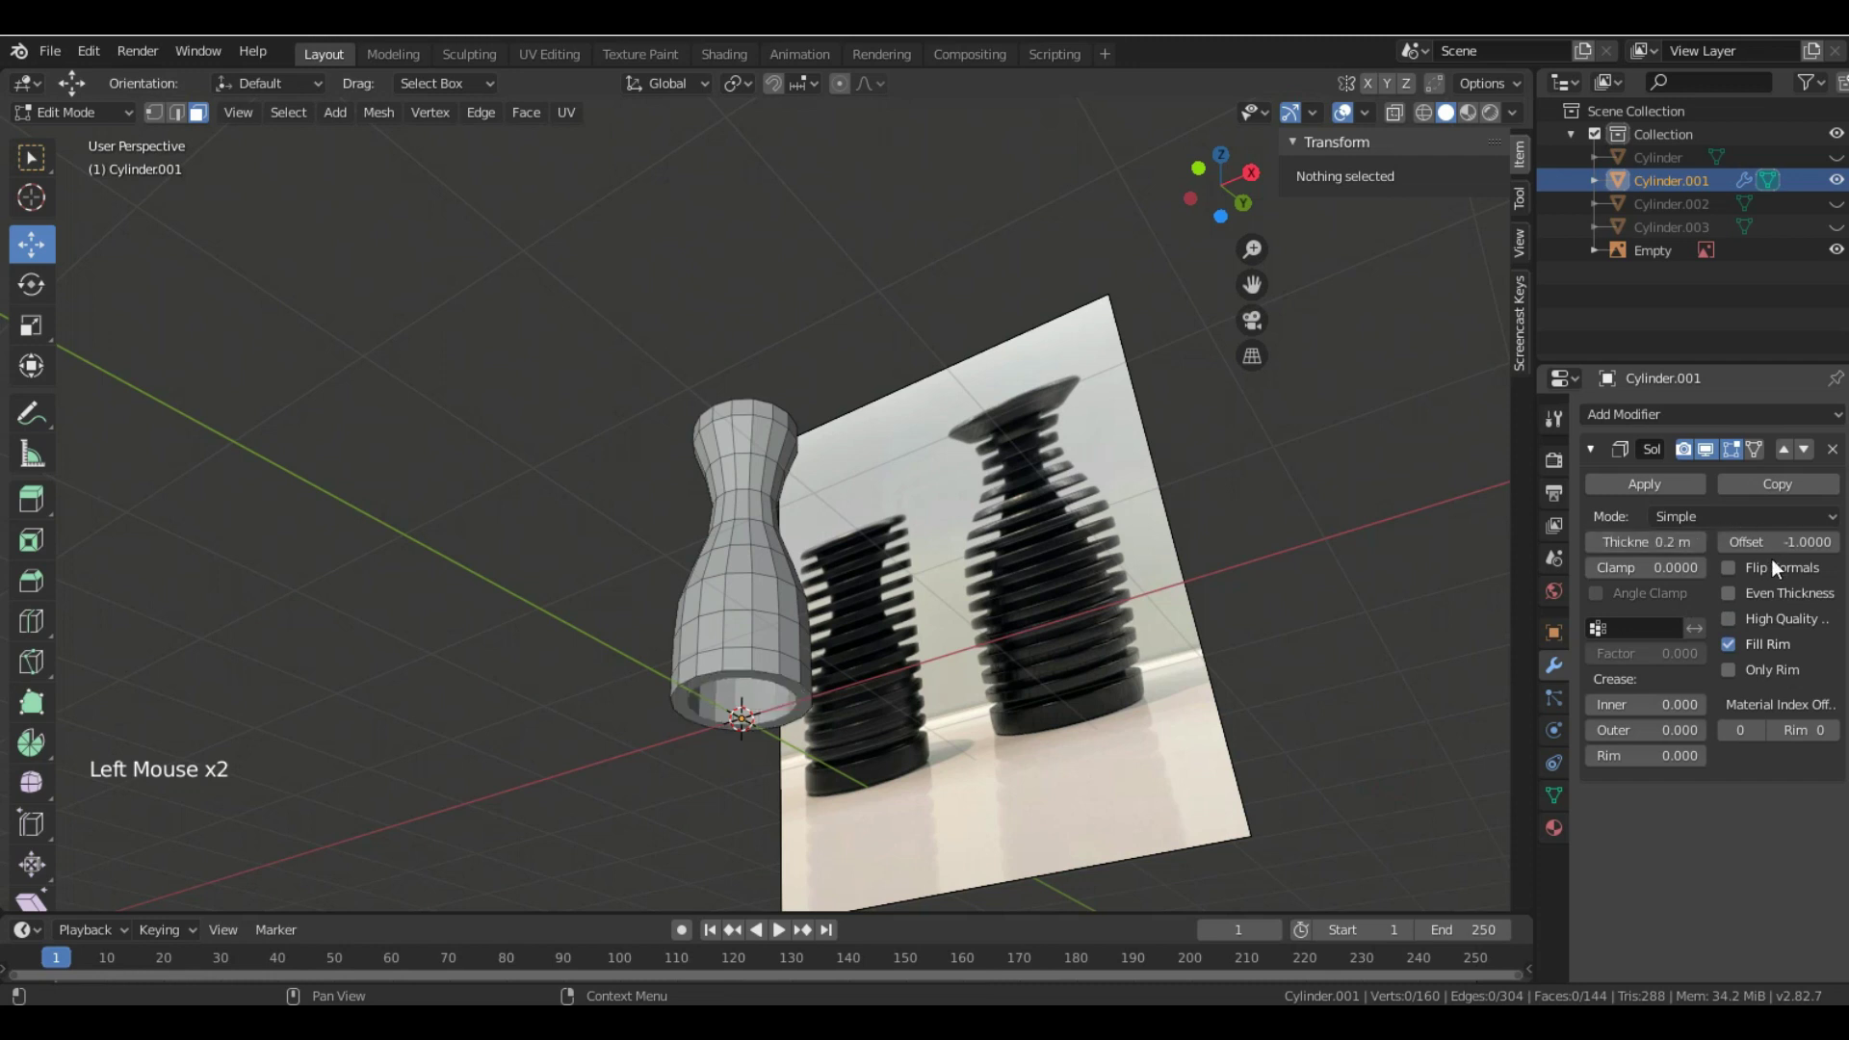
left_click(1762, 592)
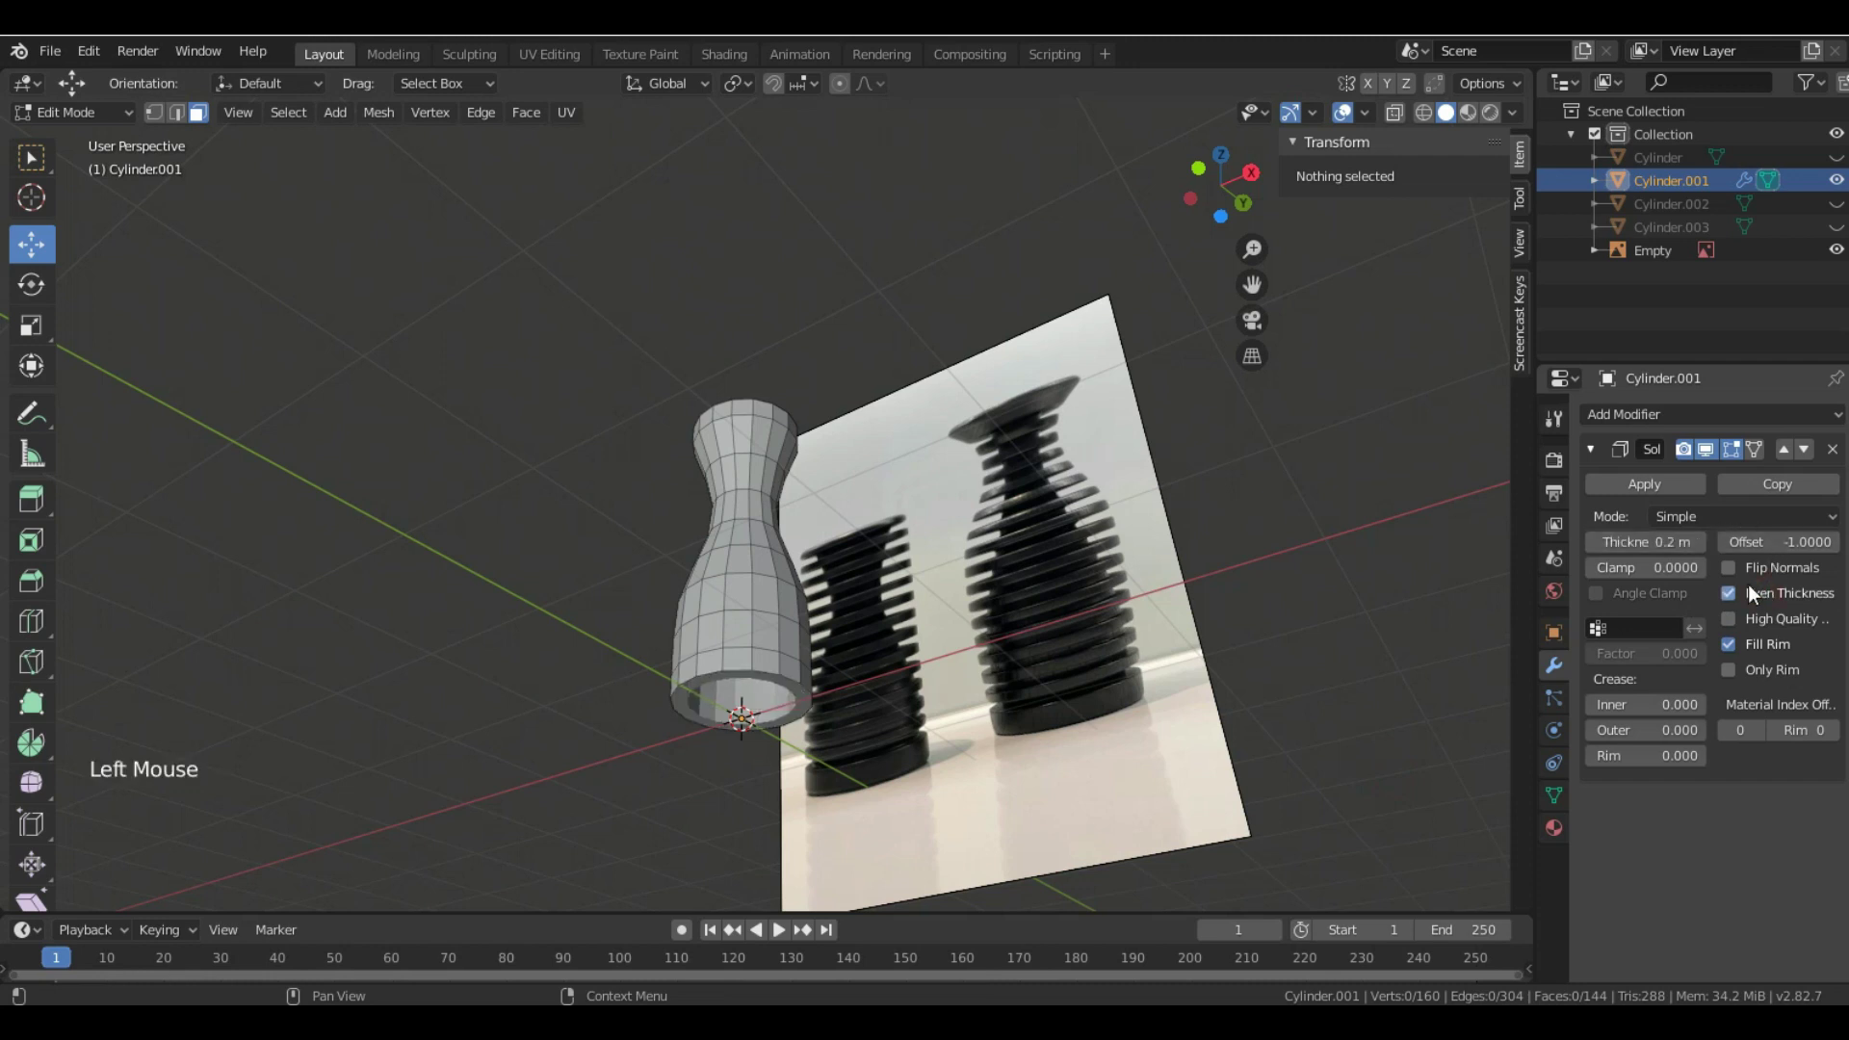
- Return the inner core to Object Mode and apply its Solidify modifier
left_click(1643, 483)
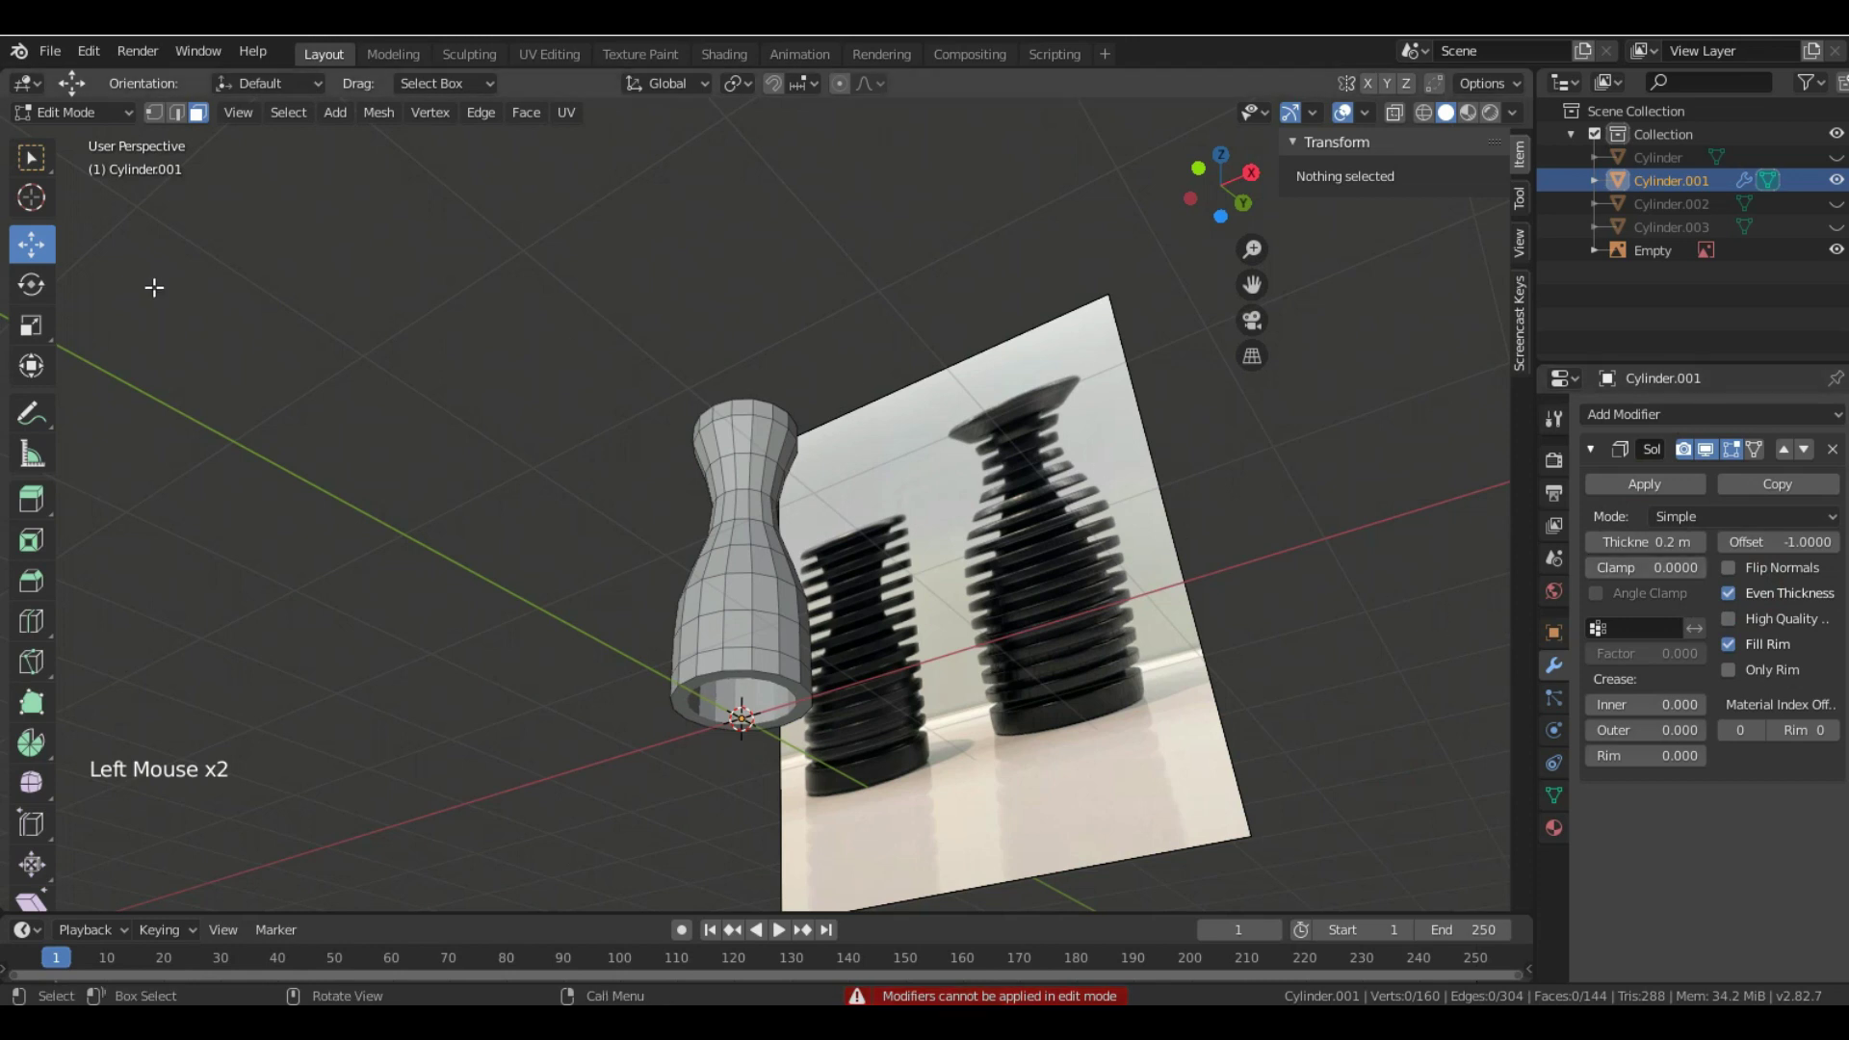
left_click(73, 112)
left_click(73, 132)
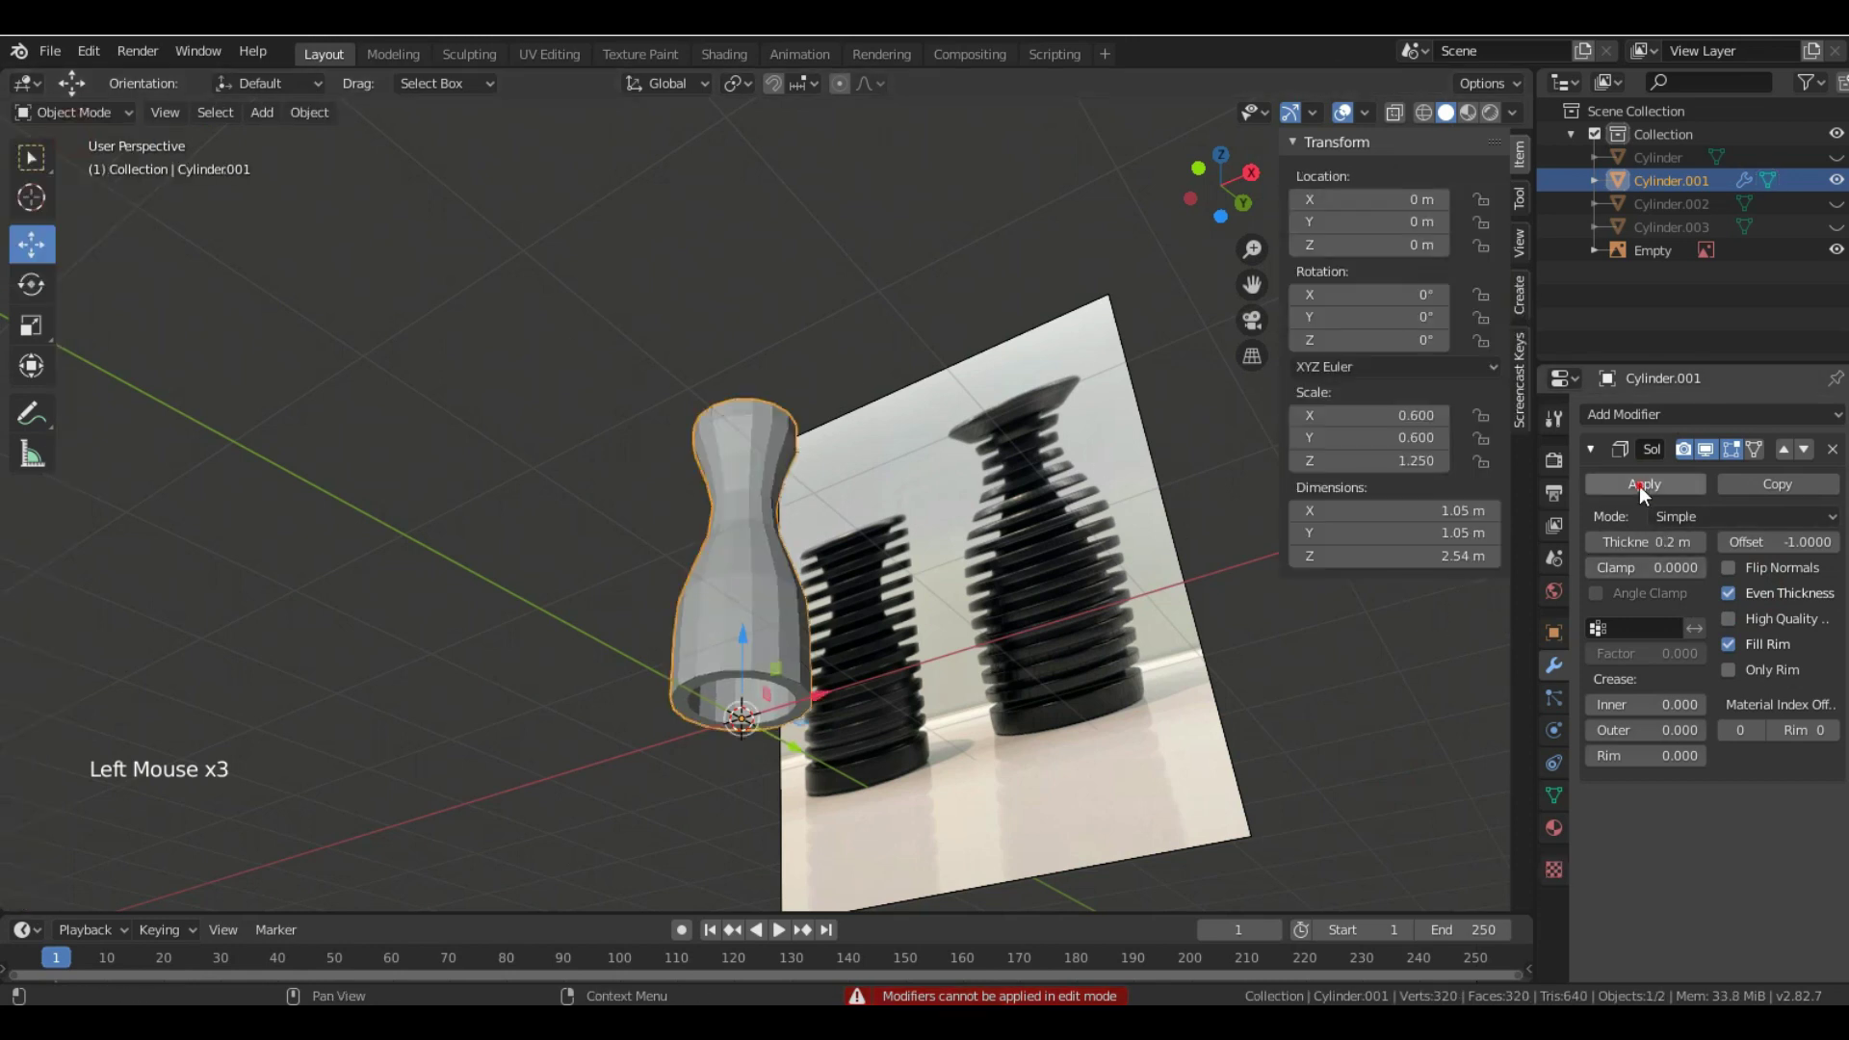
left_click(1642, 483)
middle_click_drag(772, 383, 775, 616)
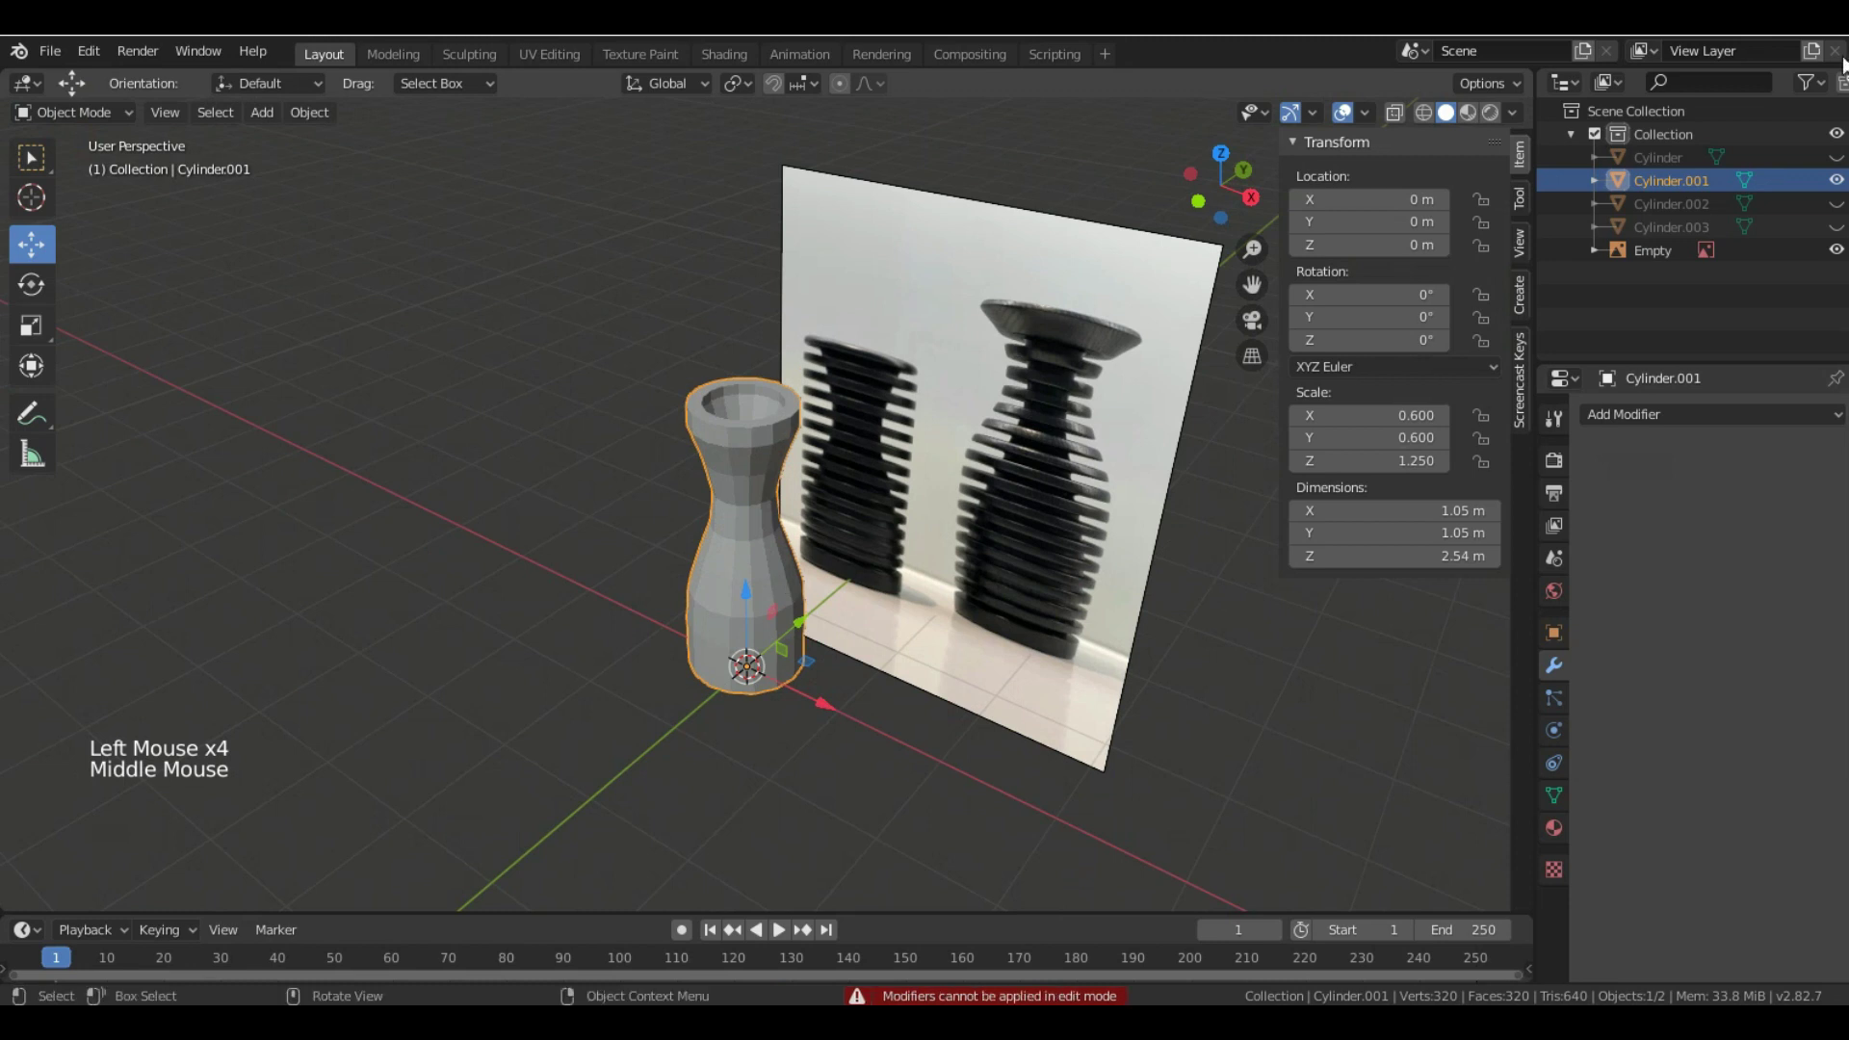
- Show the ribbed outer cylinder and the closed core duplicate, and hide the hollow inner core
left_click(1837, 156)
middle_click_drag(864, 424, 829, 386)
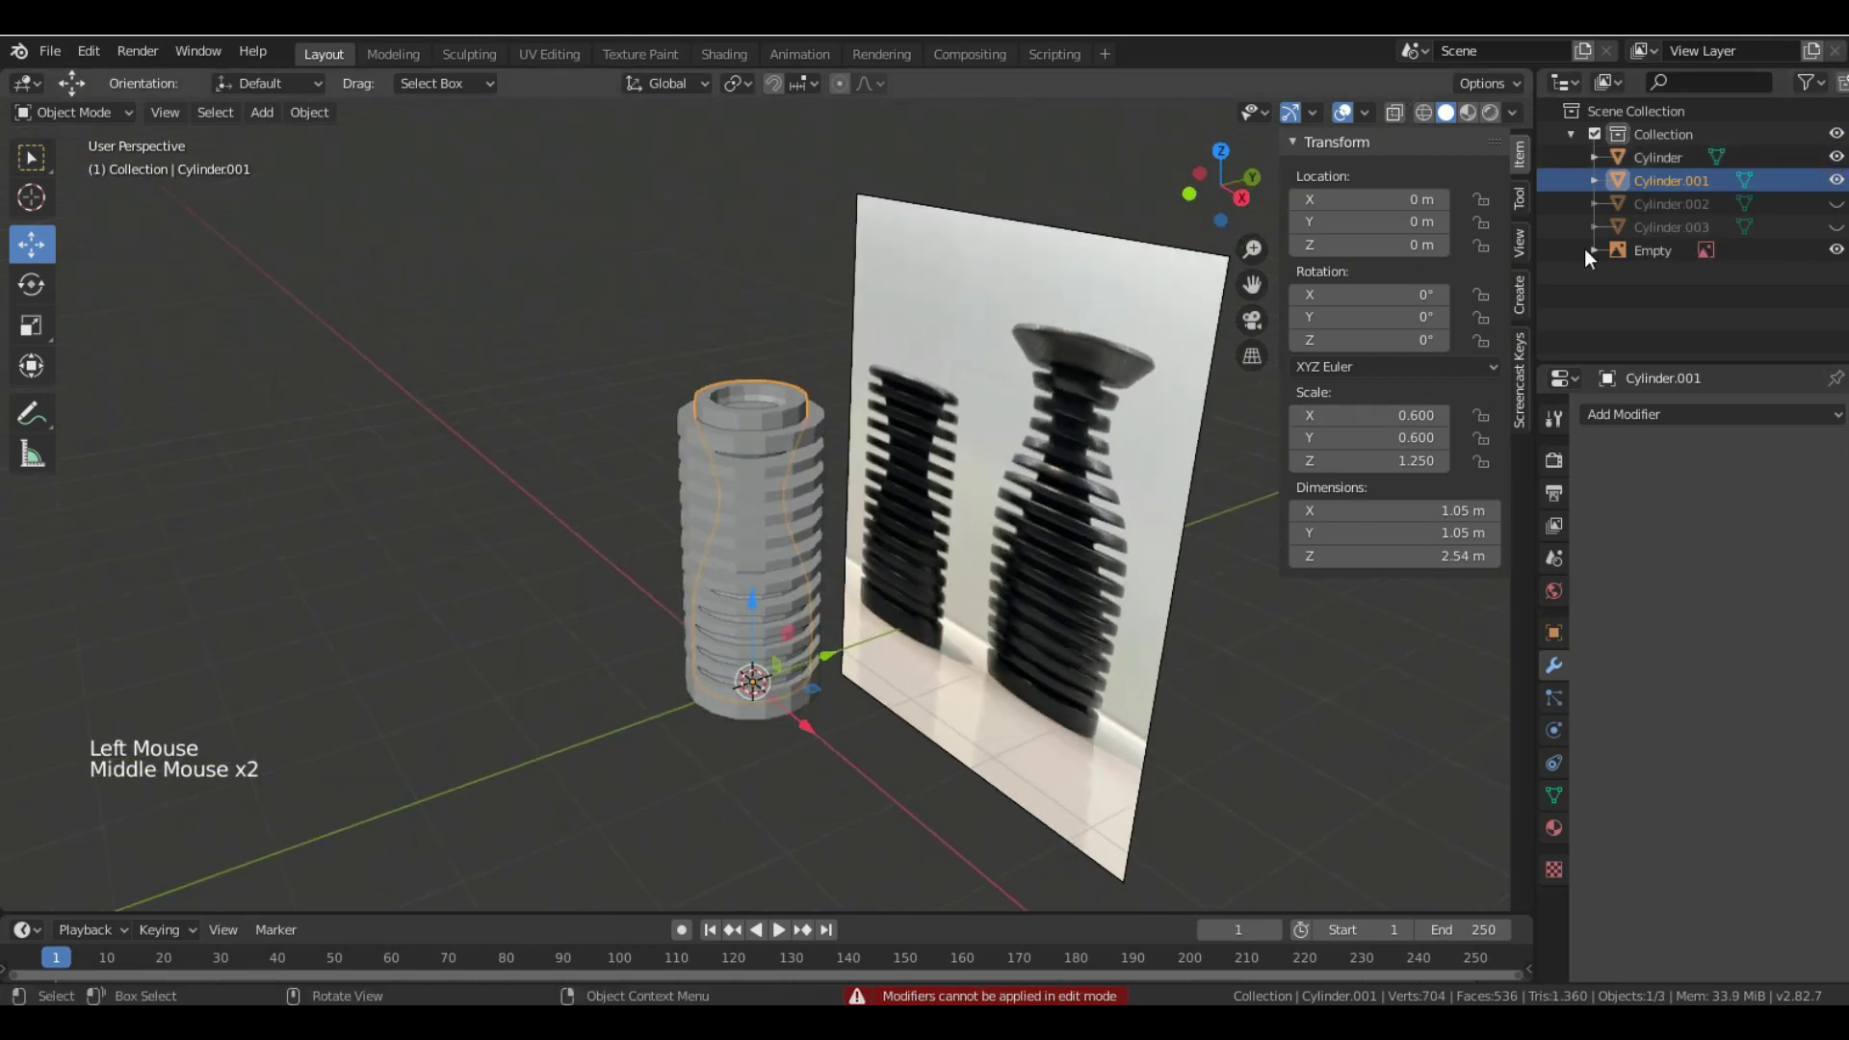
left_click(1662, 227)
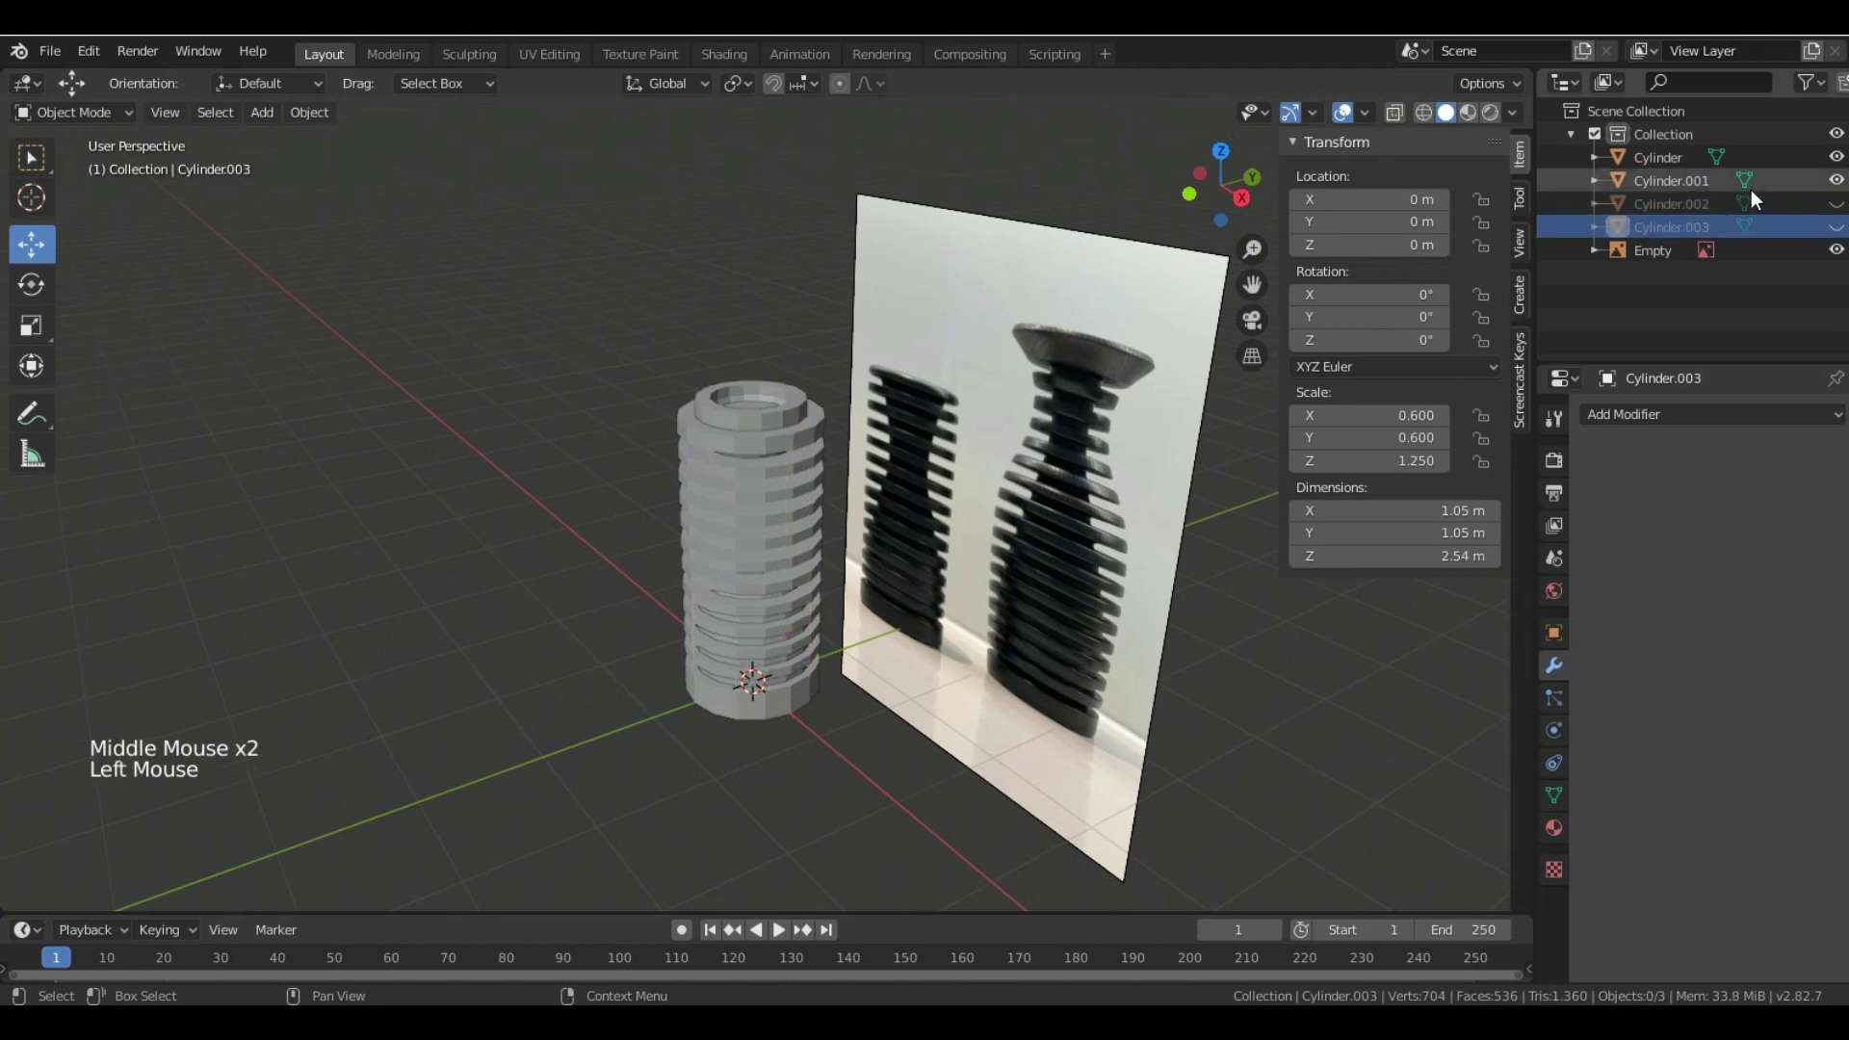
left_click(1837, 181)
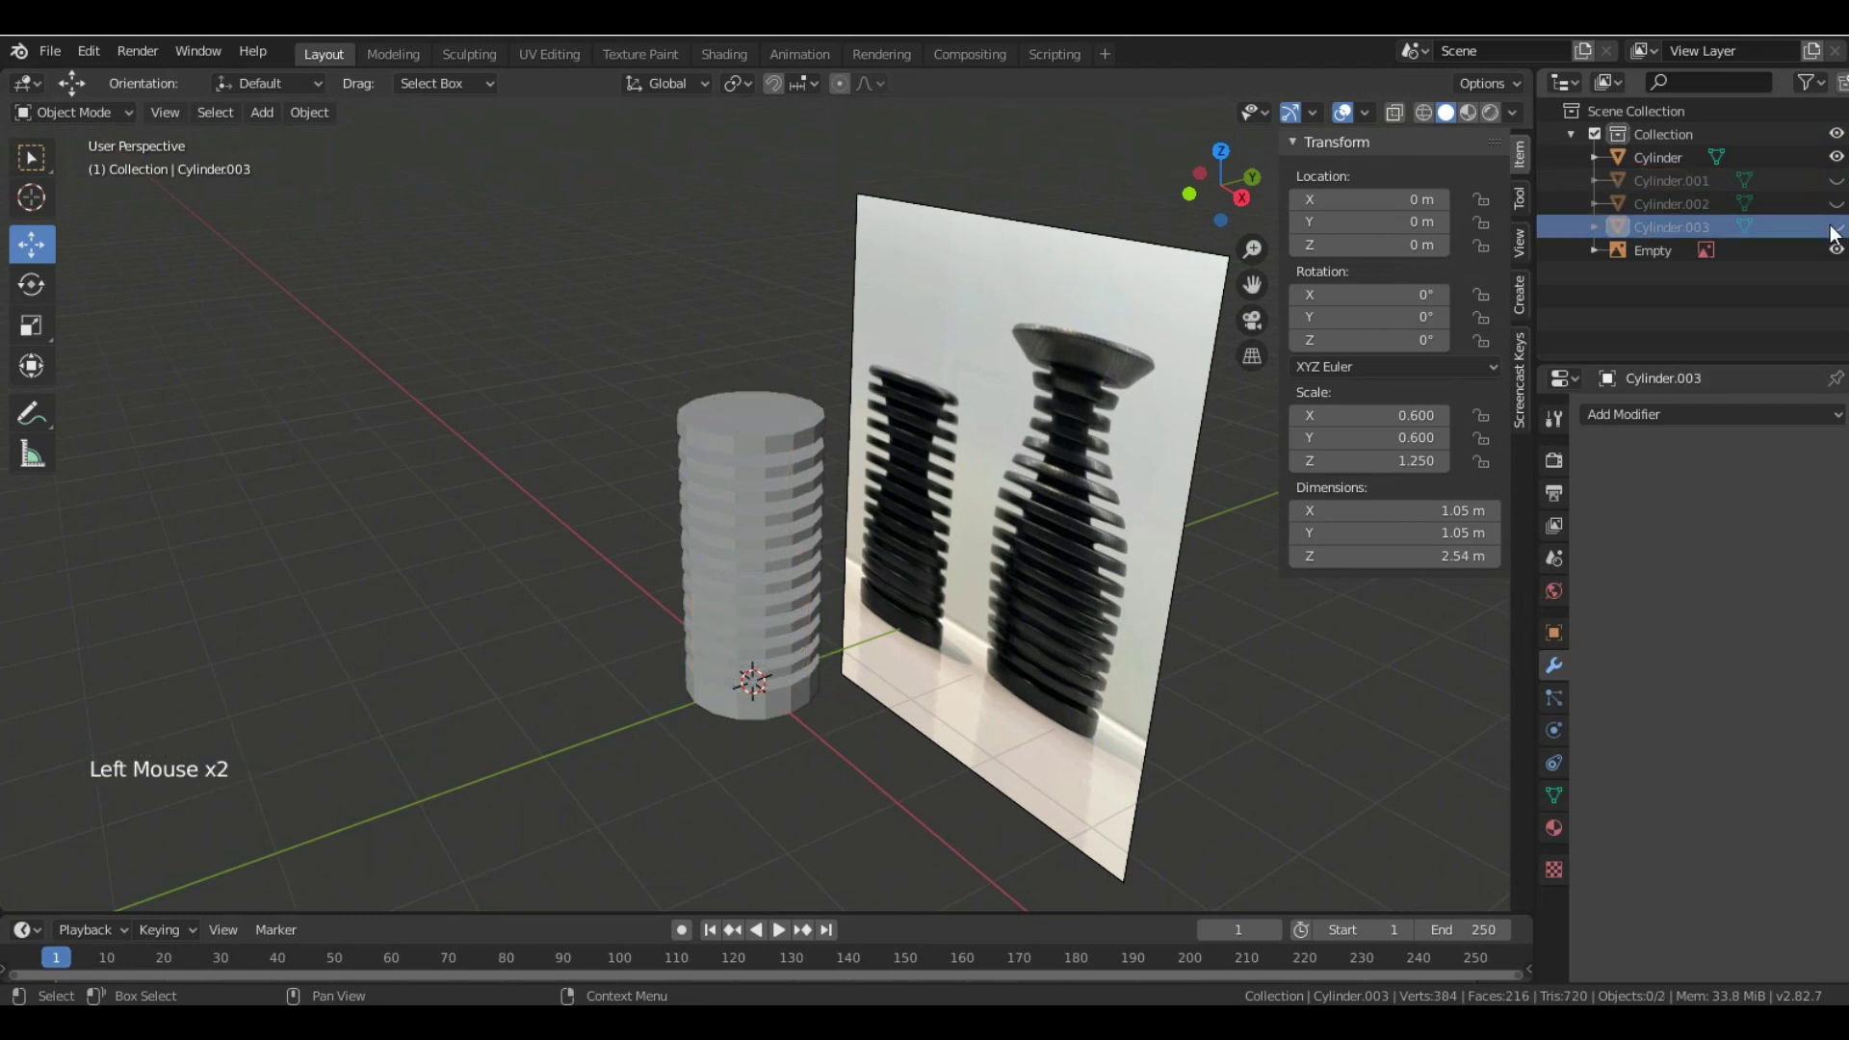
left_click(1837, 229)
scroll(769, 431, "up", 3)
middle_click_drag(817, 461, 840, 522)
scroll(771, 379, "down", 2)
scroll(793, 418, "up", 1)
scroll(761, 404, "up", 1)
middle_click_drag(801, 426, 840, 362)
- Add a Boolean Difference modifier to the ribbed cylinder with the closed core duplicate as its object, and apply it
left_click(828, 395)
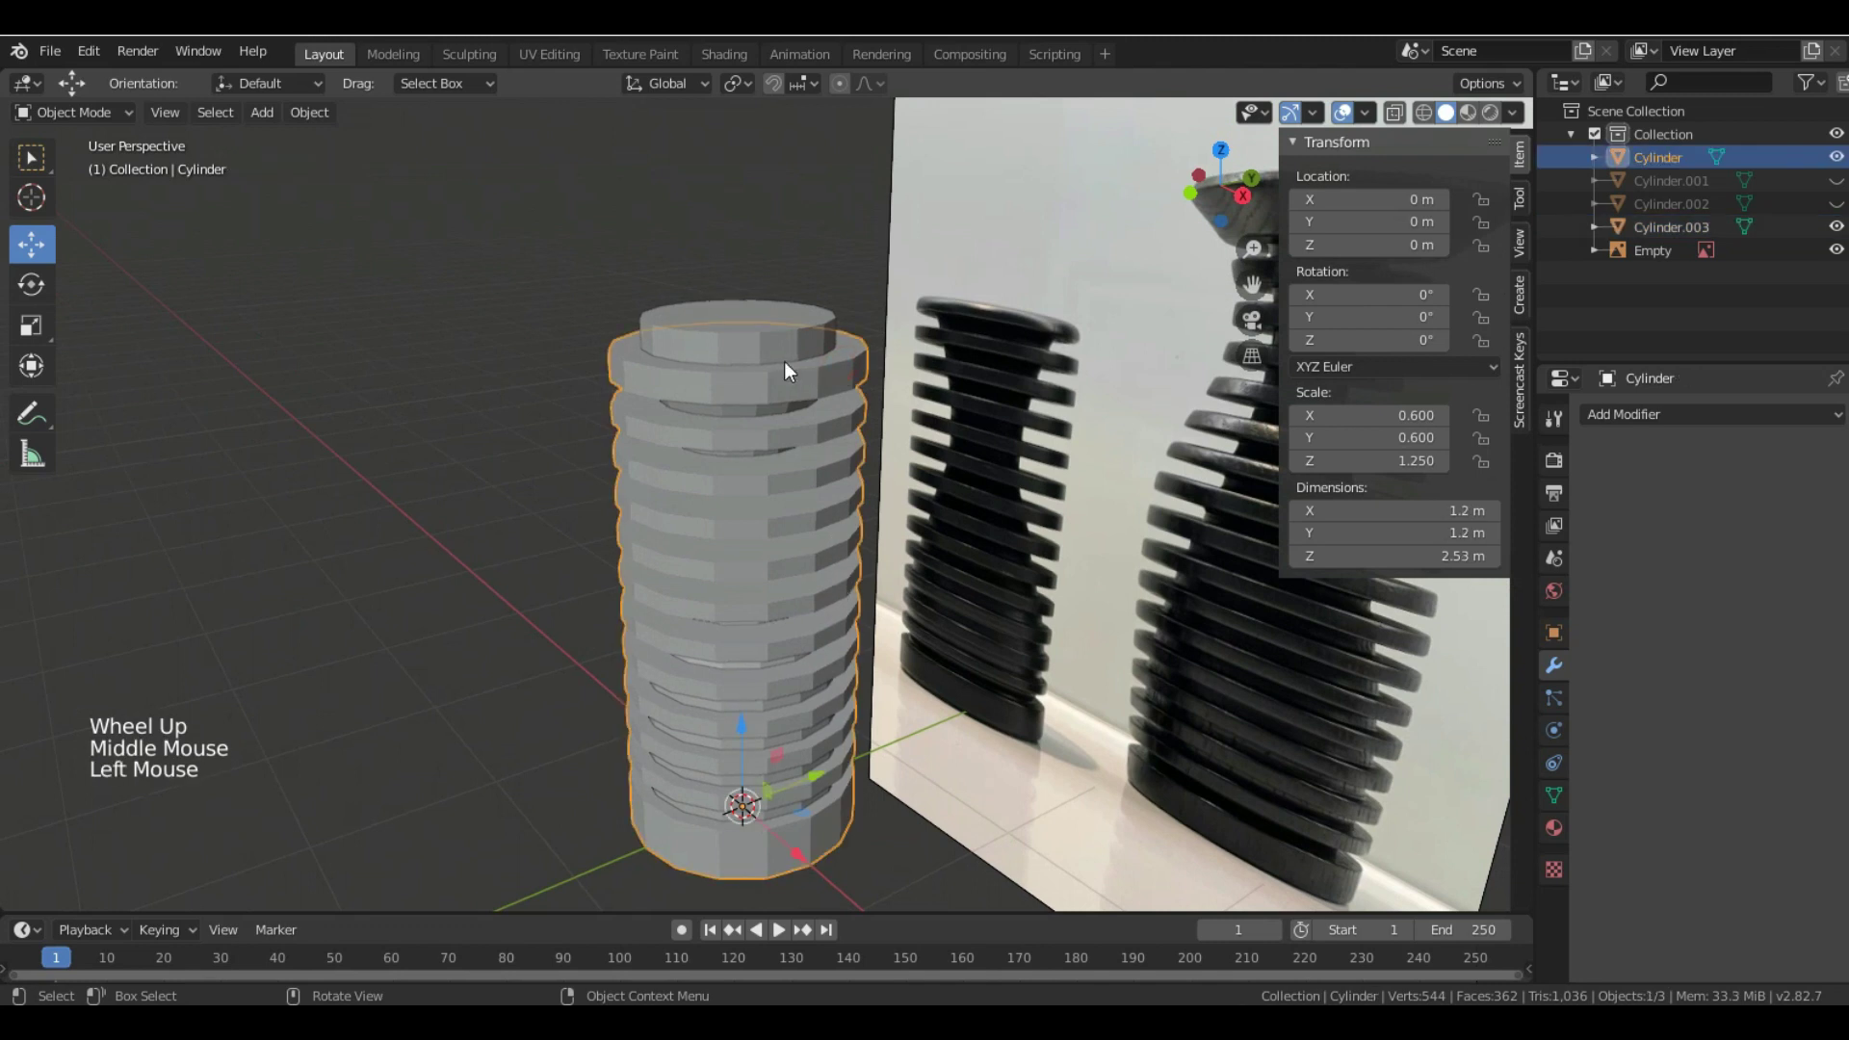
left_click(1715, 415)
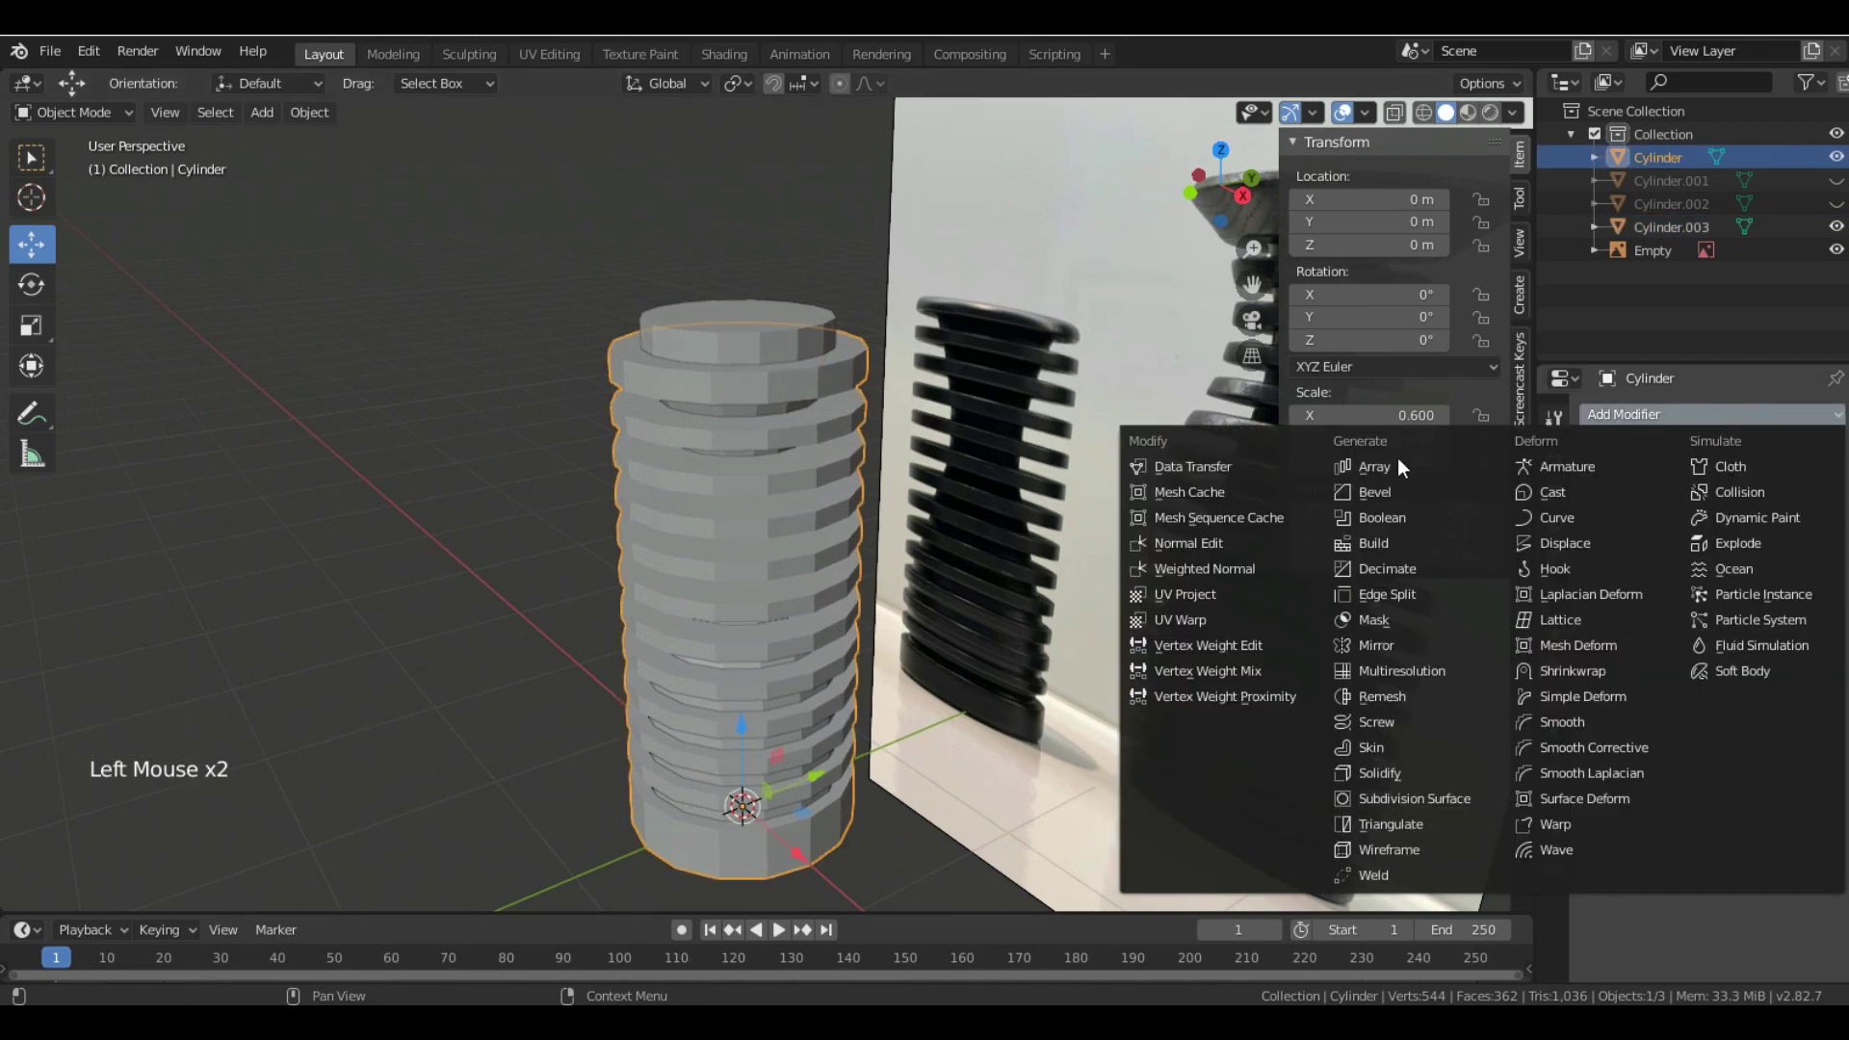
left_click(1395, 520)
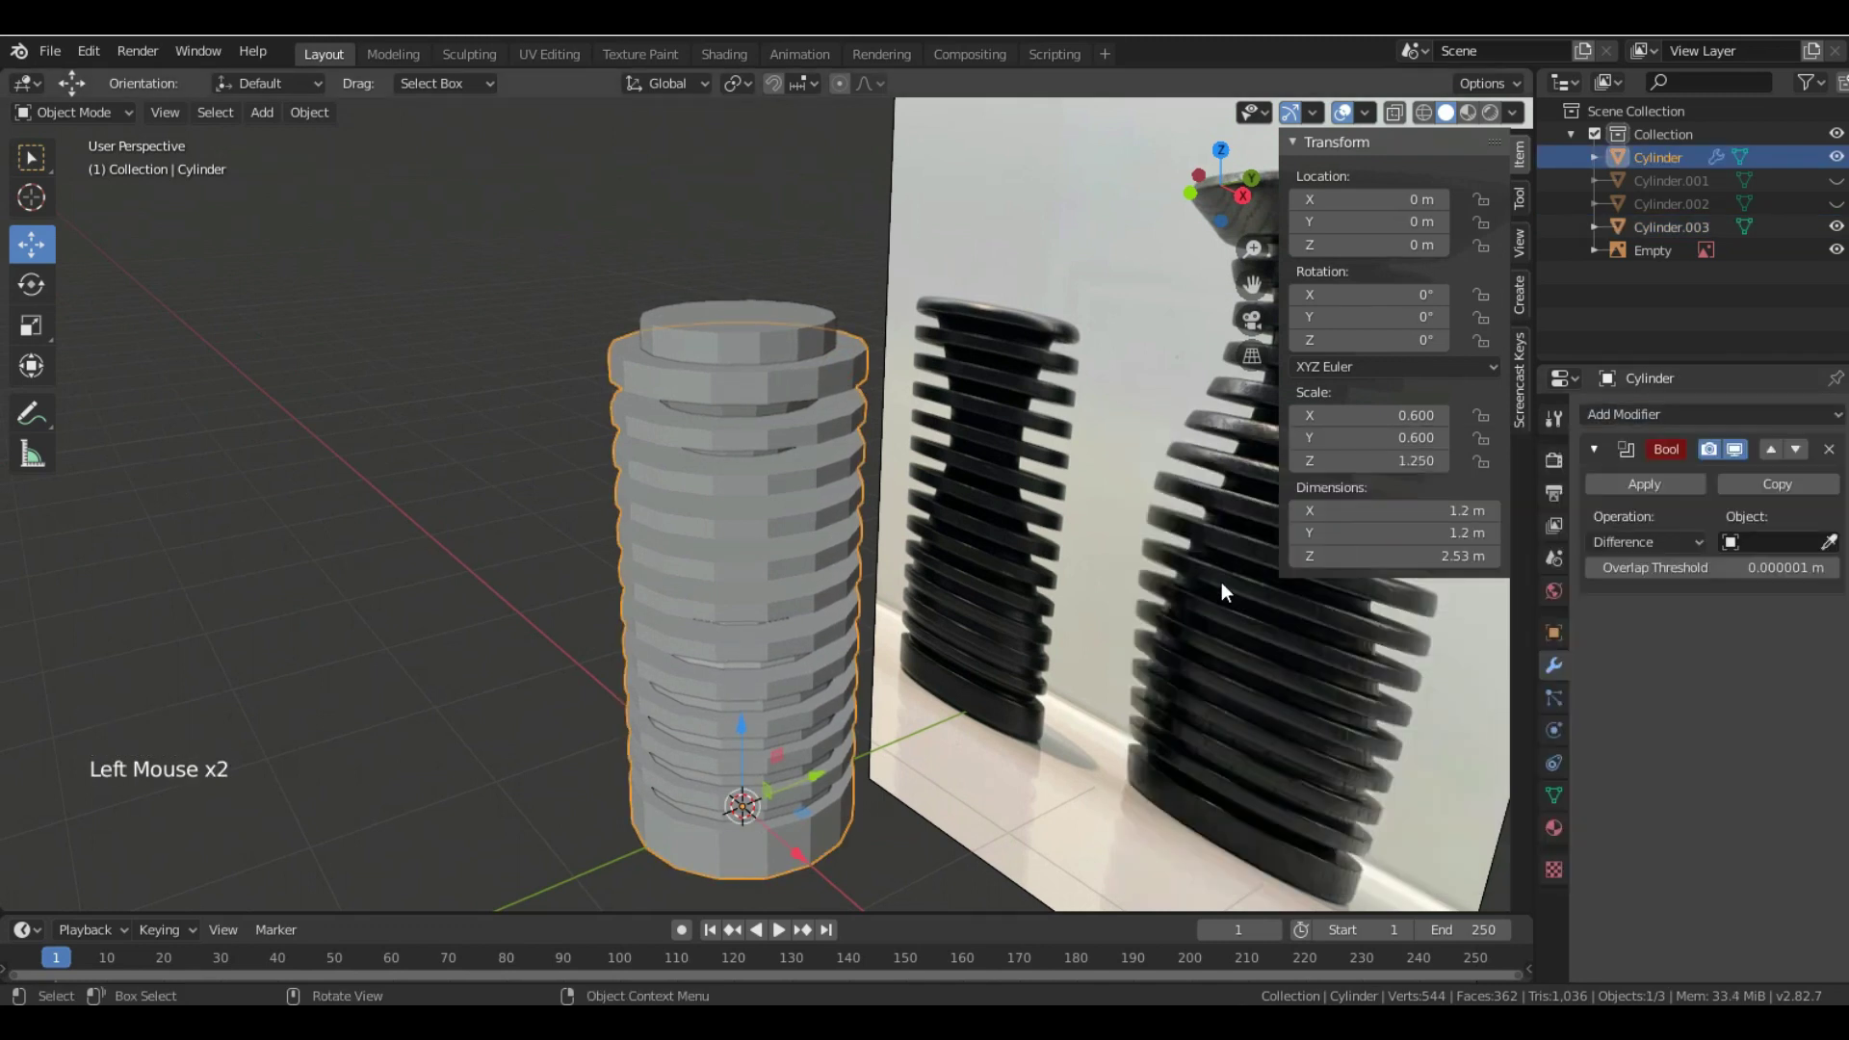
left_click(1830, 540)
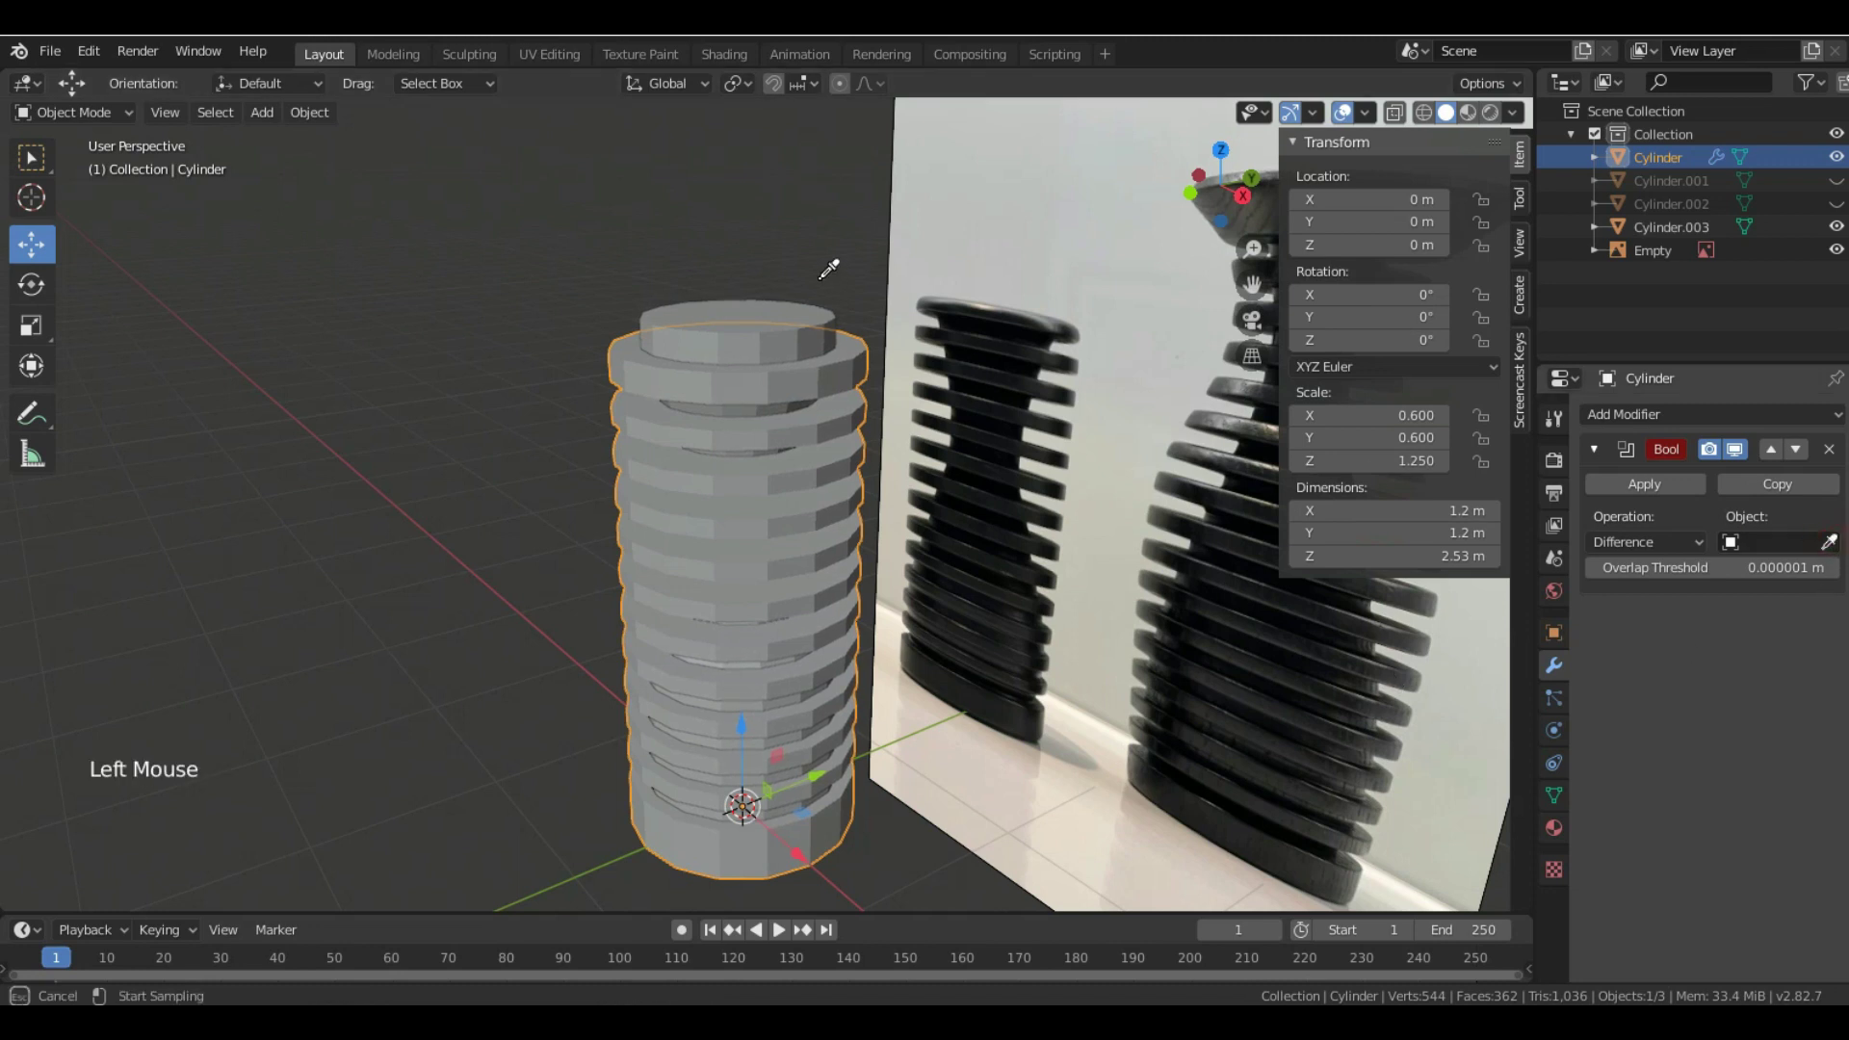
left_click(748, 301)
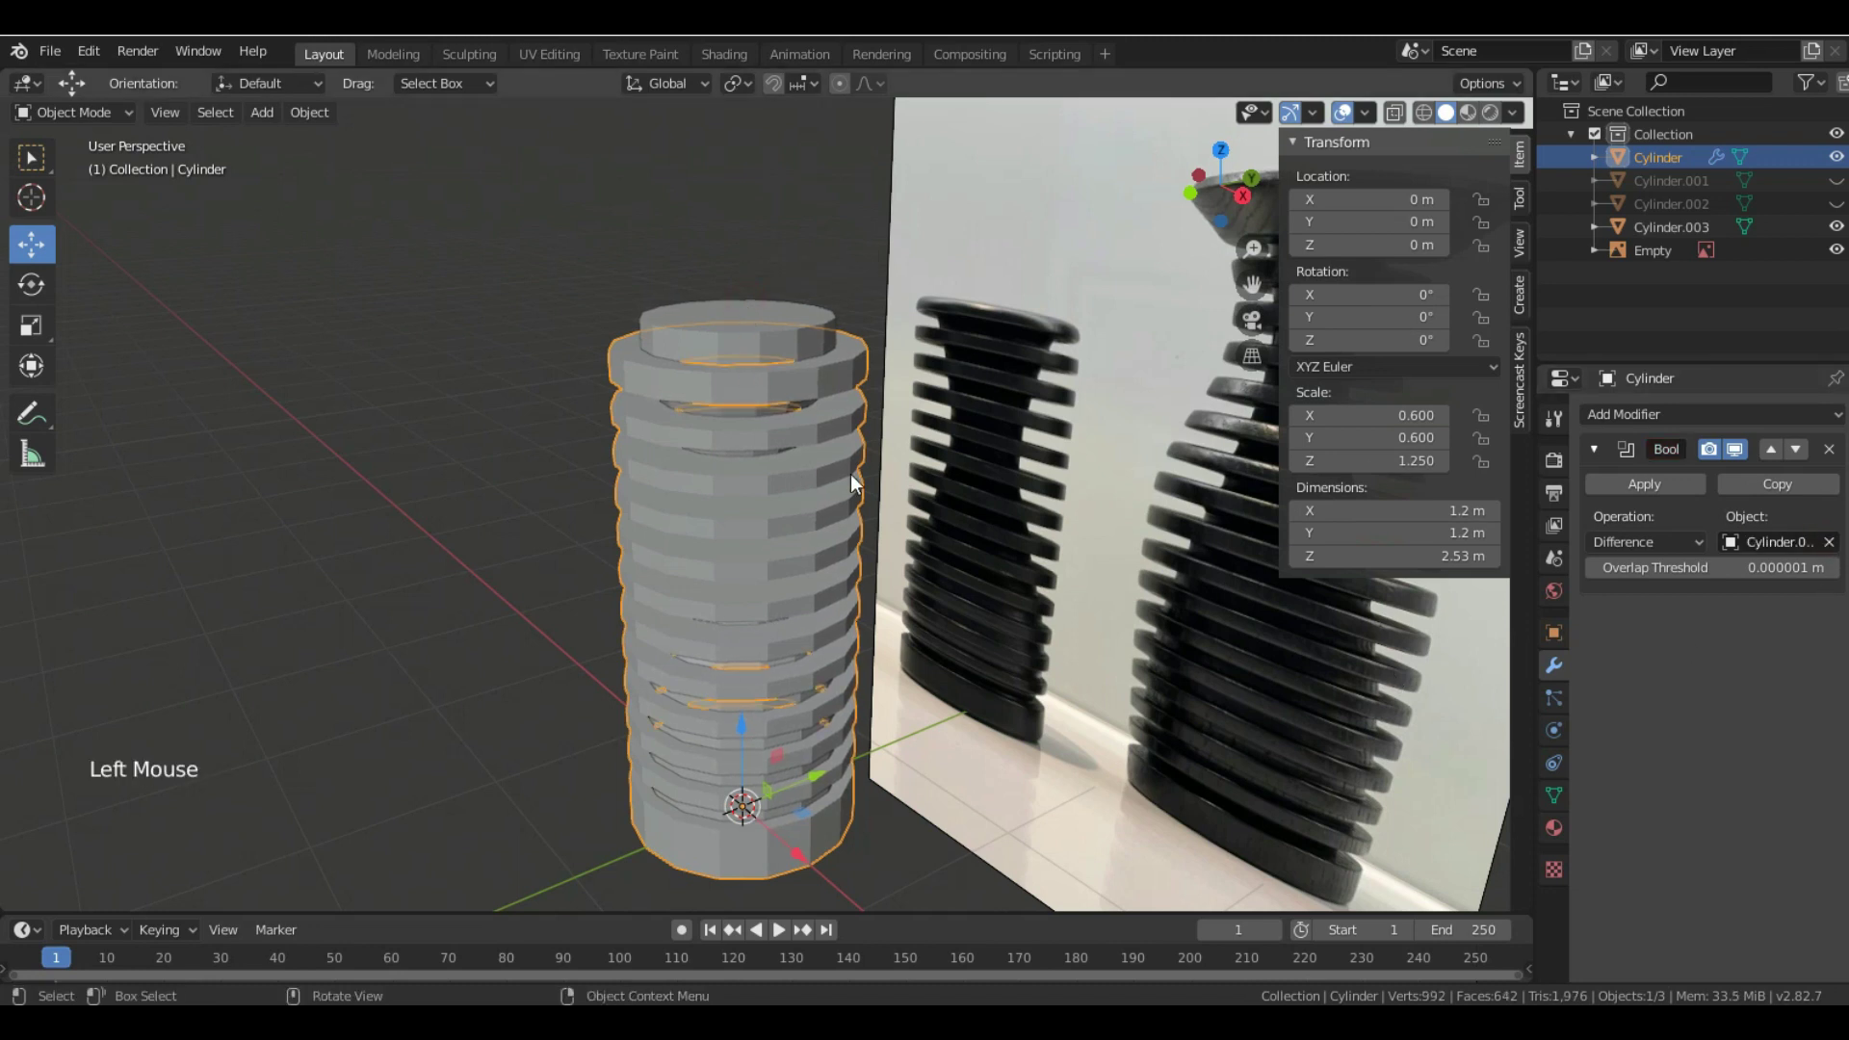
left_click(1644, 484)
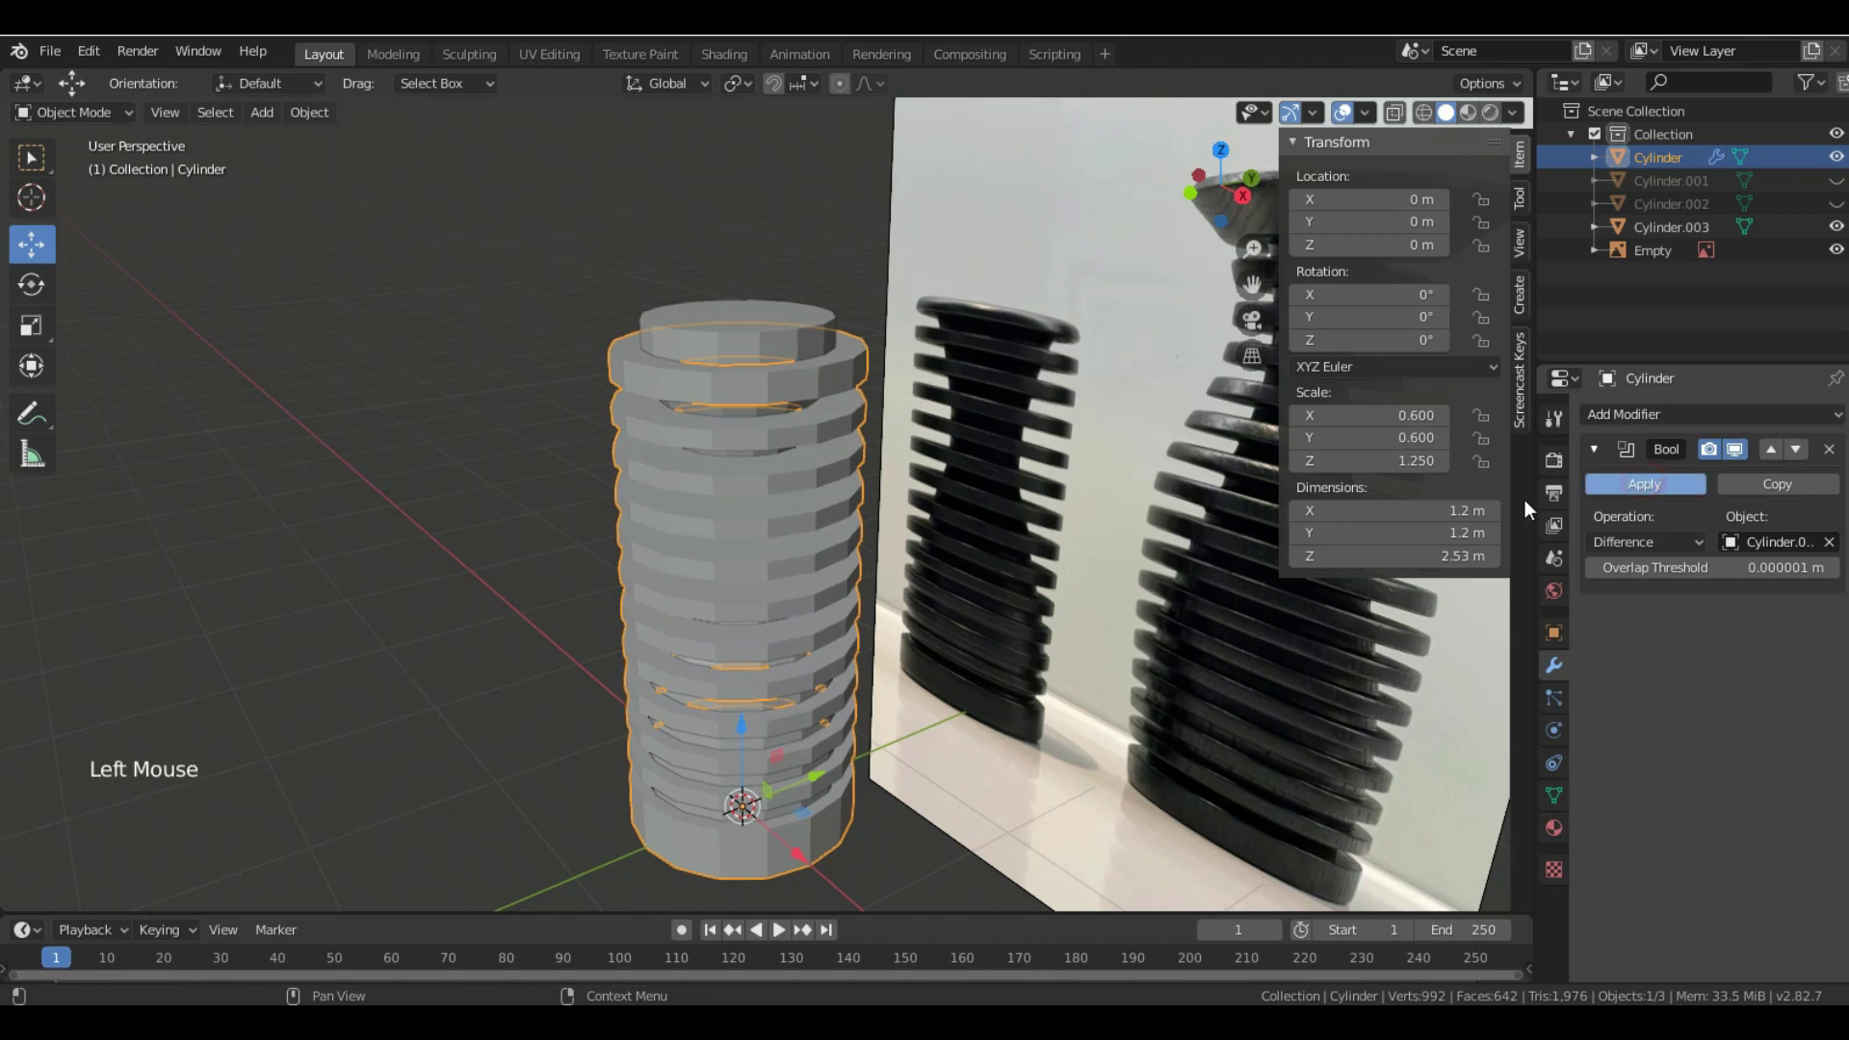
- Hide the closed core duplicate, inspect the cut rings, and show the hollow inner core again
left_click(1837, 230)
middle_click_drag(642, 424, 657, 308)
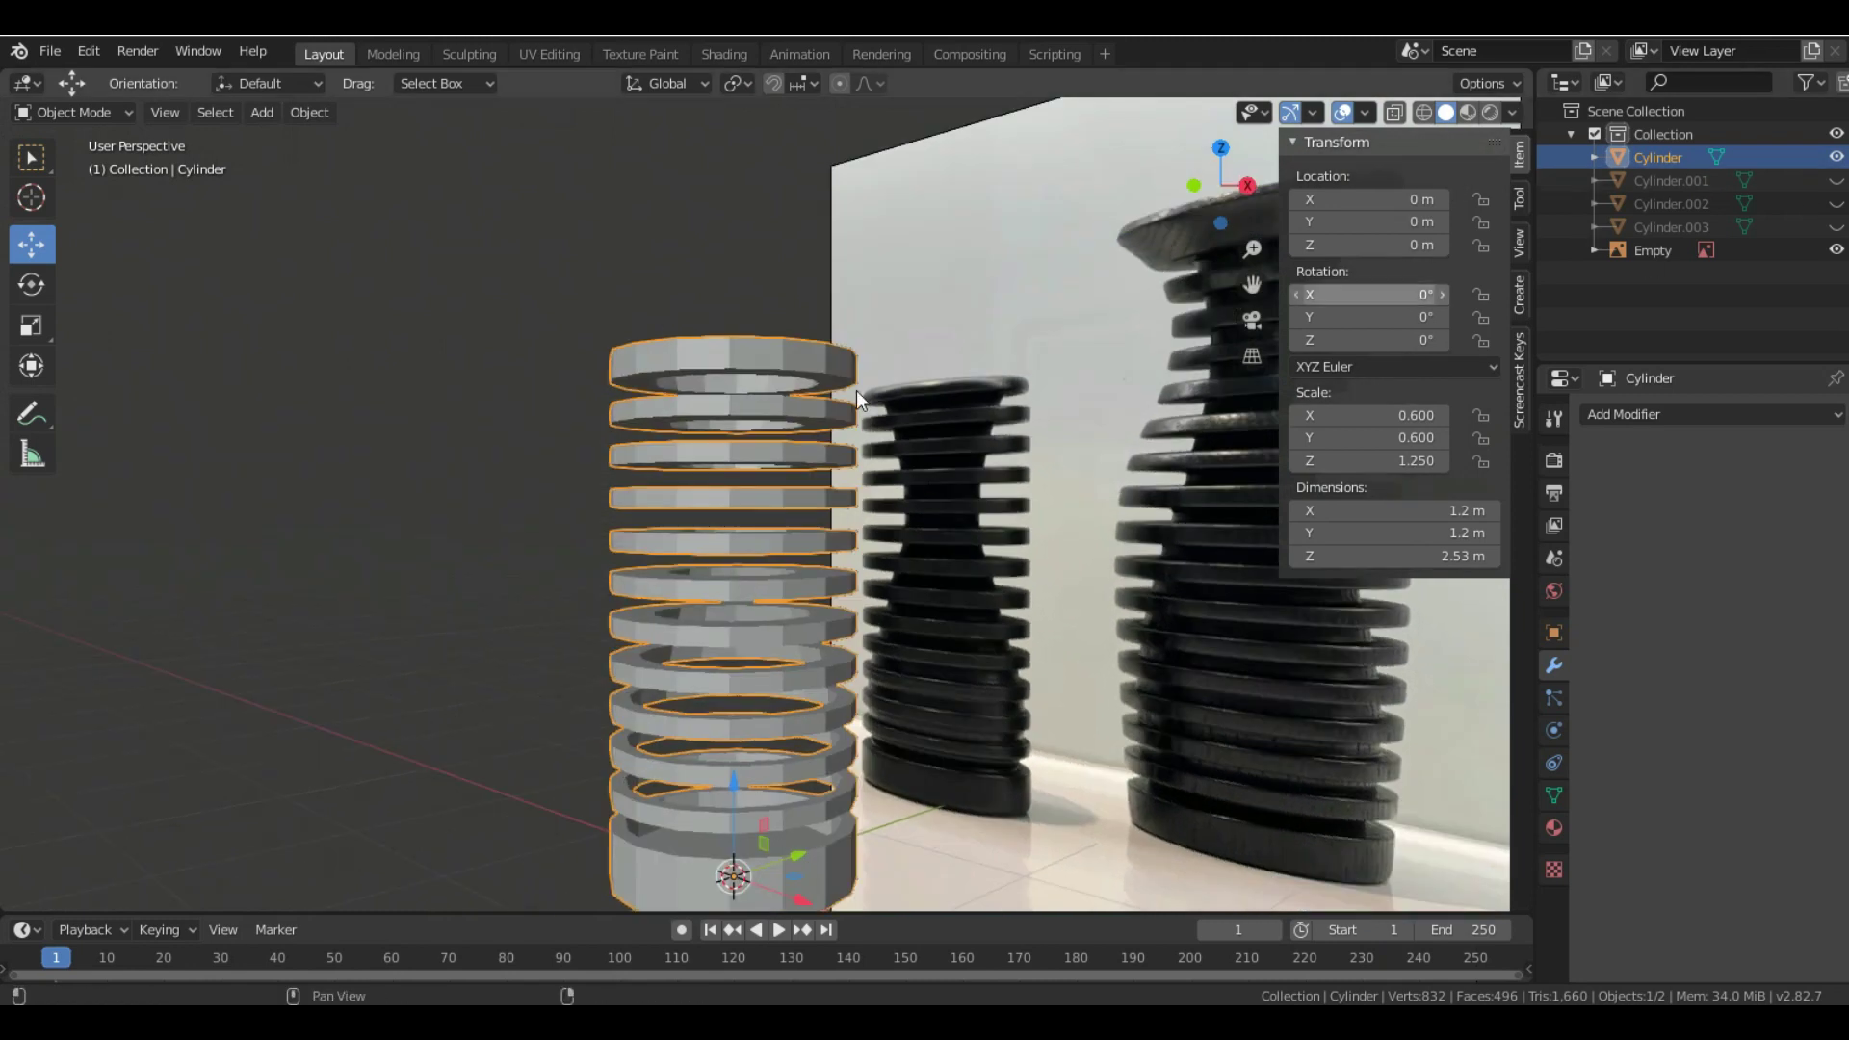
middle_click_drag(789, 374, 732, 481)
left_click(1837, 181)
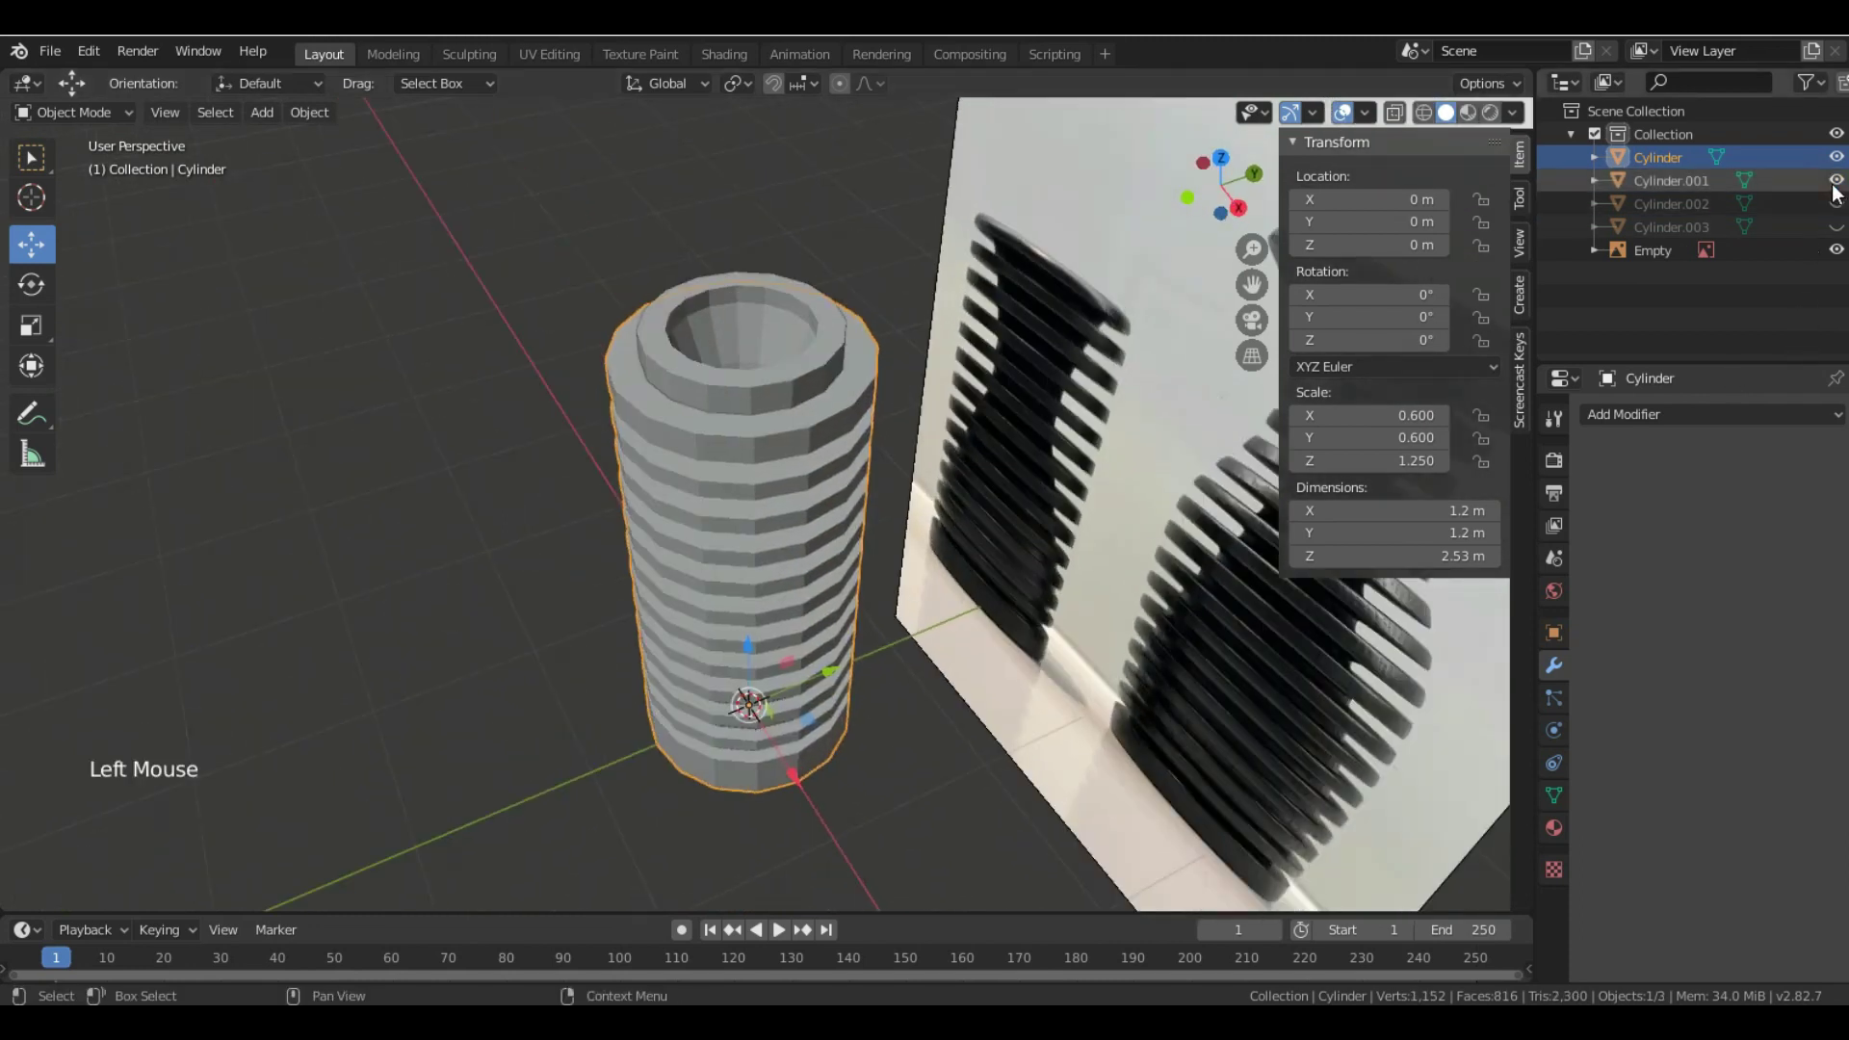
middle_click_drag(607, 520, 782, 458)
scroll(744, 380, "up", 2)
scroll(602, 564, "down", 2)
- Put the hollow inner core in Edit Mode with X-ray on and view it from the front in orthographic projection
left_click(732, 349)
middle_click_drag(732, 348, 738, 395)
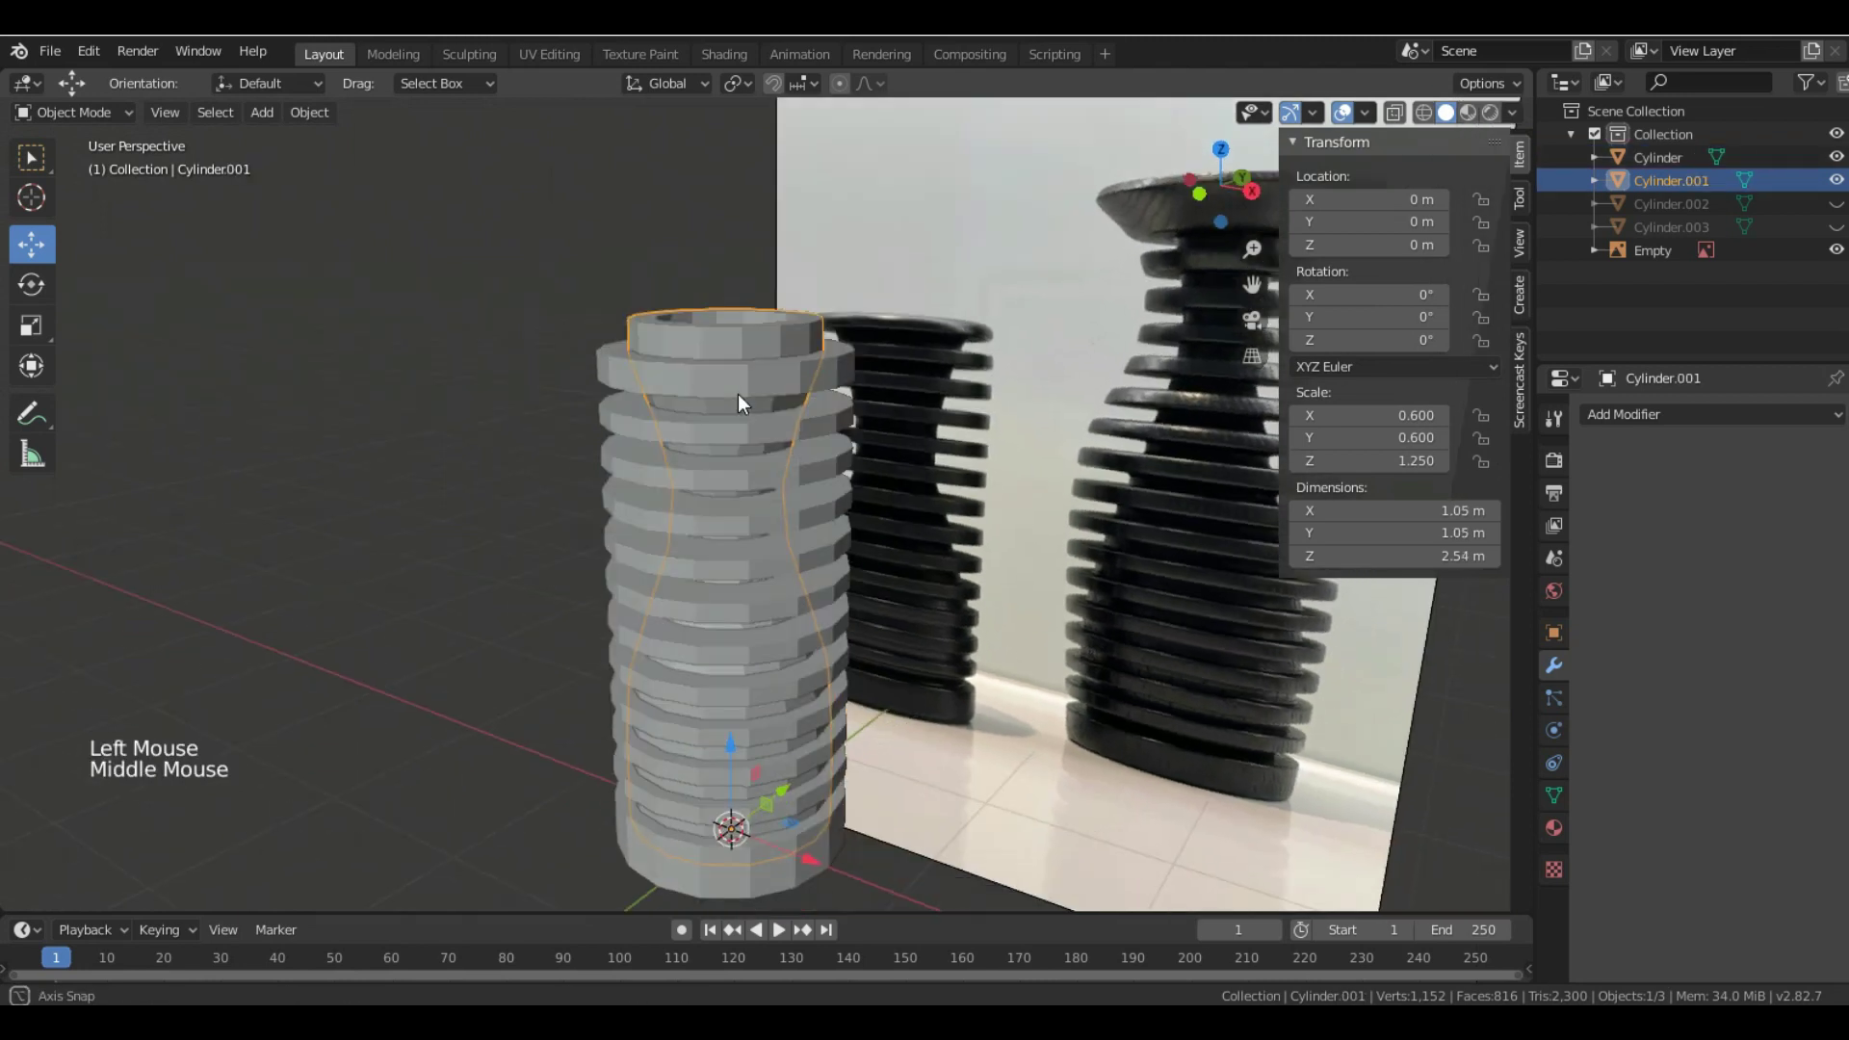
left_click(59, 113)
left_click(77, 158)
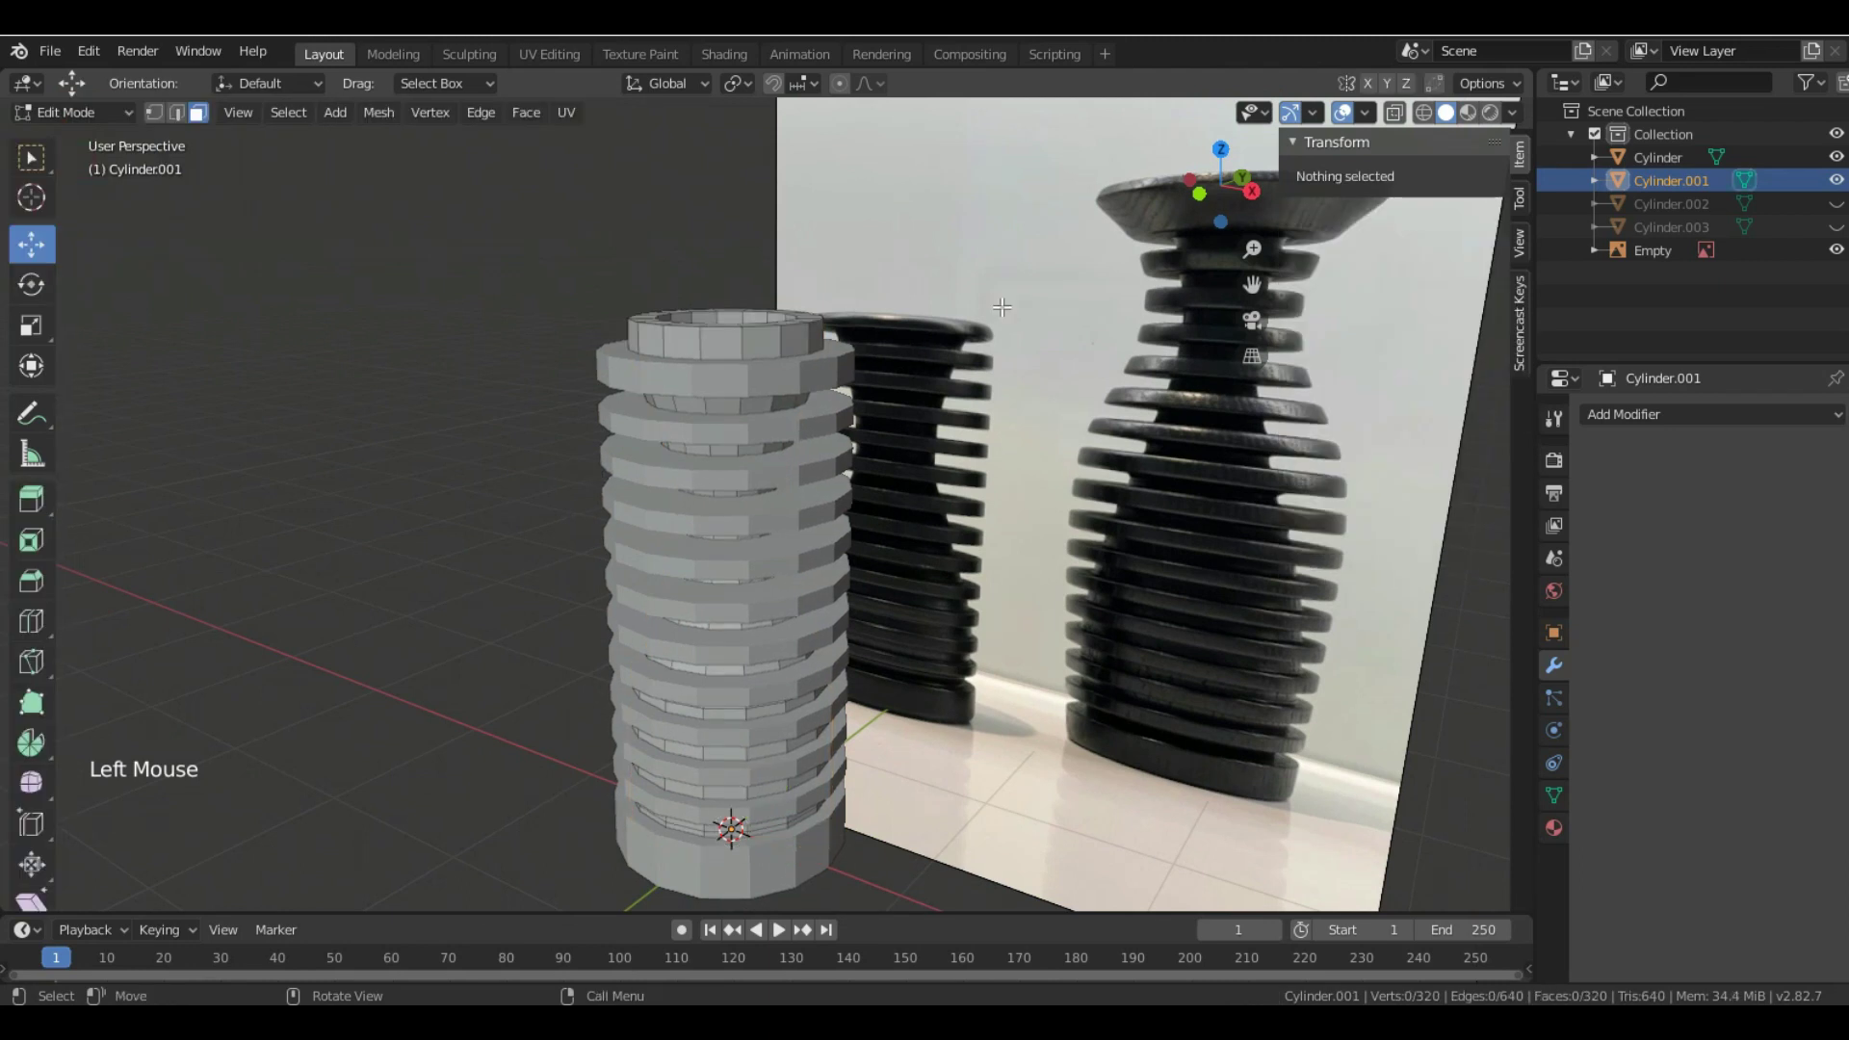
middle_click_drag(900, 347, 1257, 154)
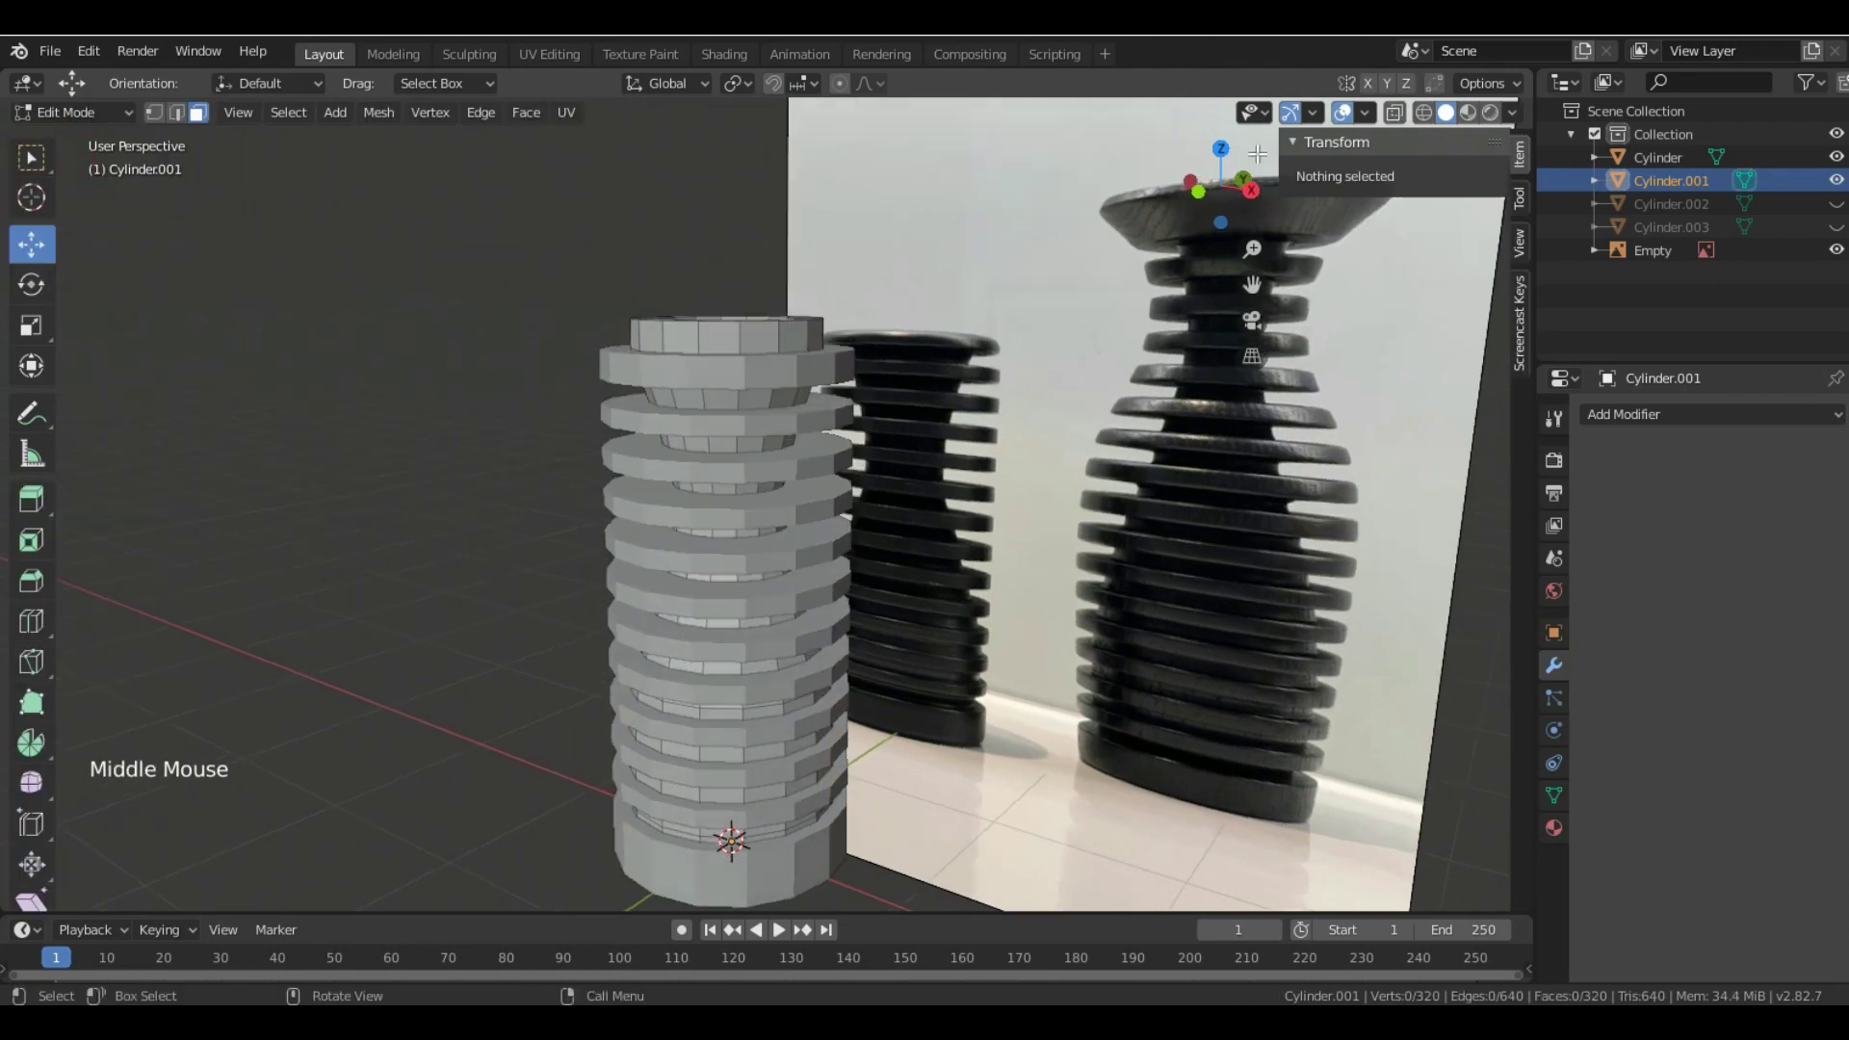
left_click(1394, 113)
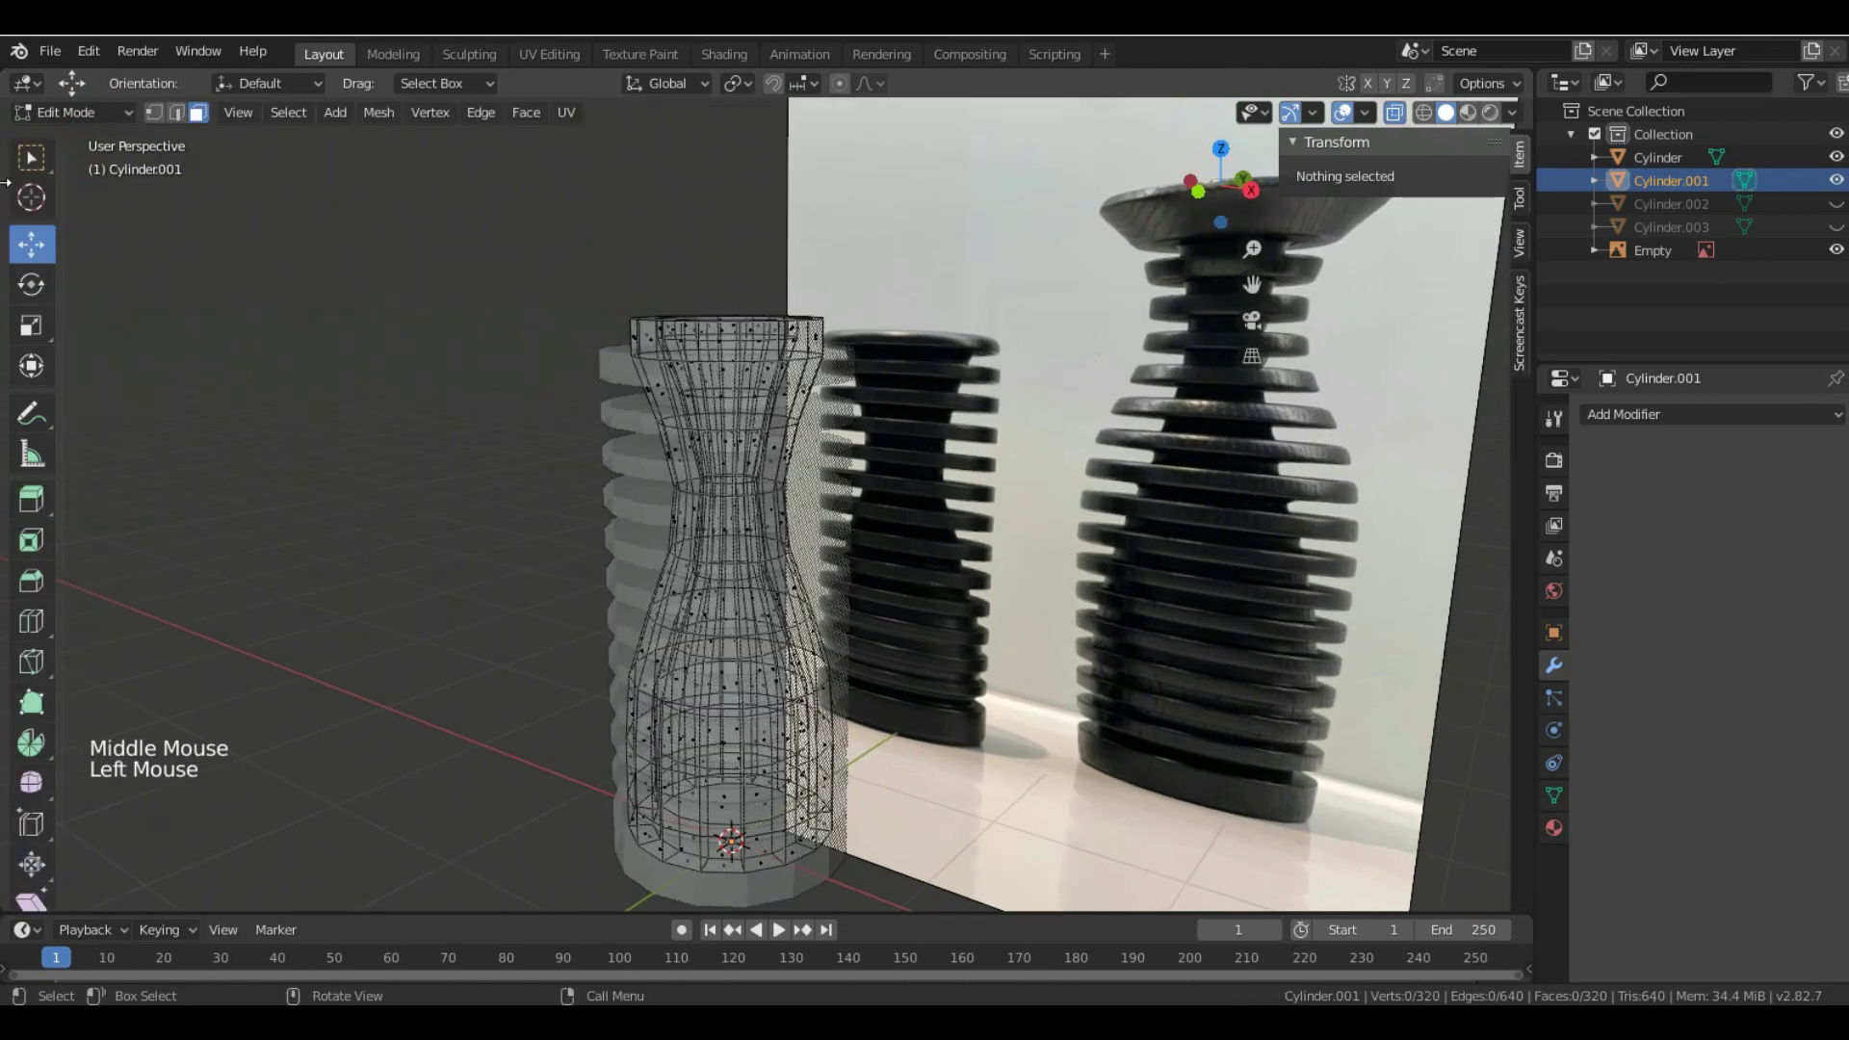
middle_click_drag(747, 302, 815, 289)
left_click(1252, 357)
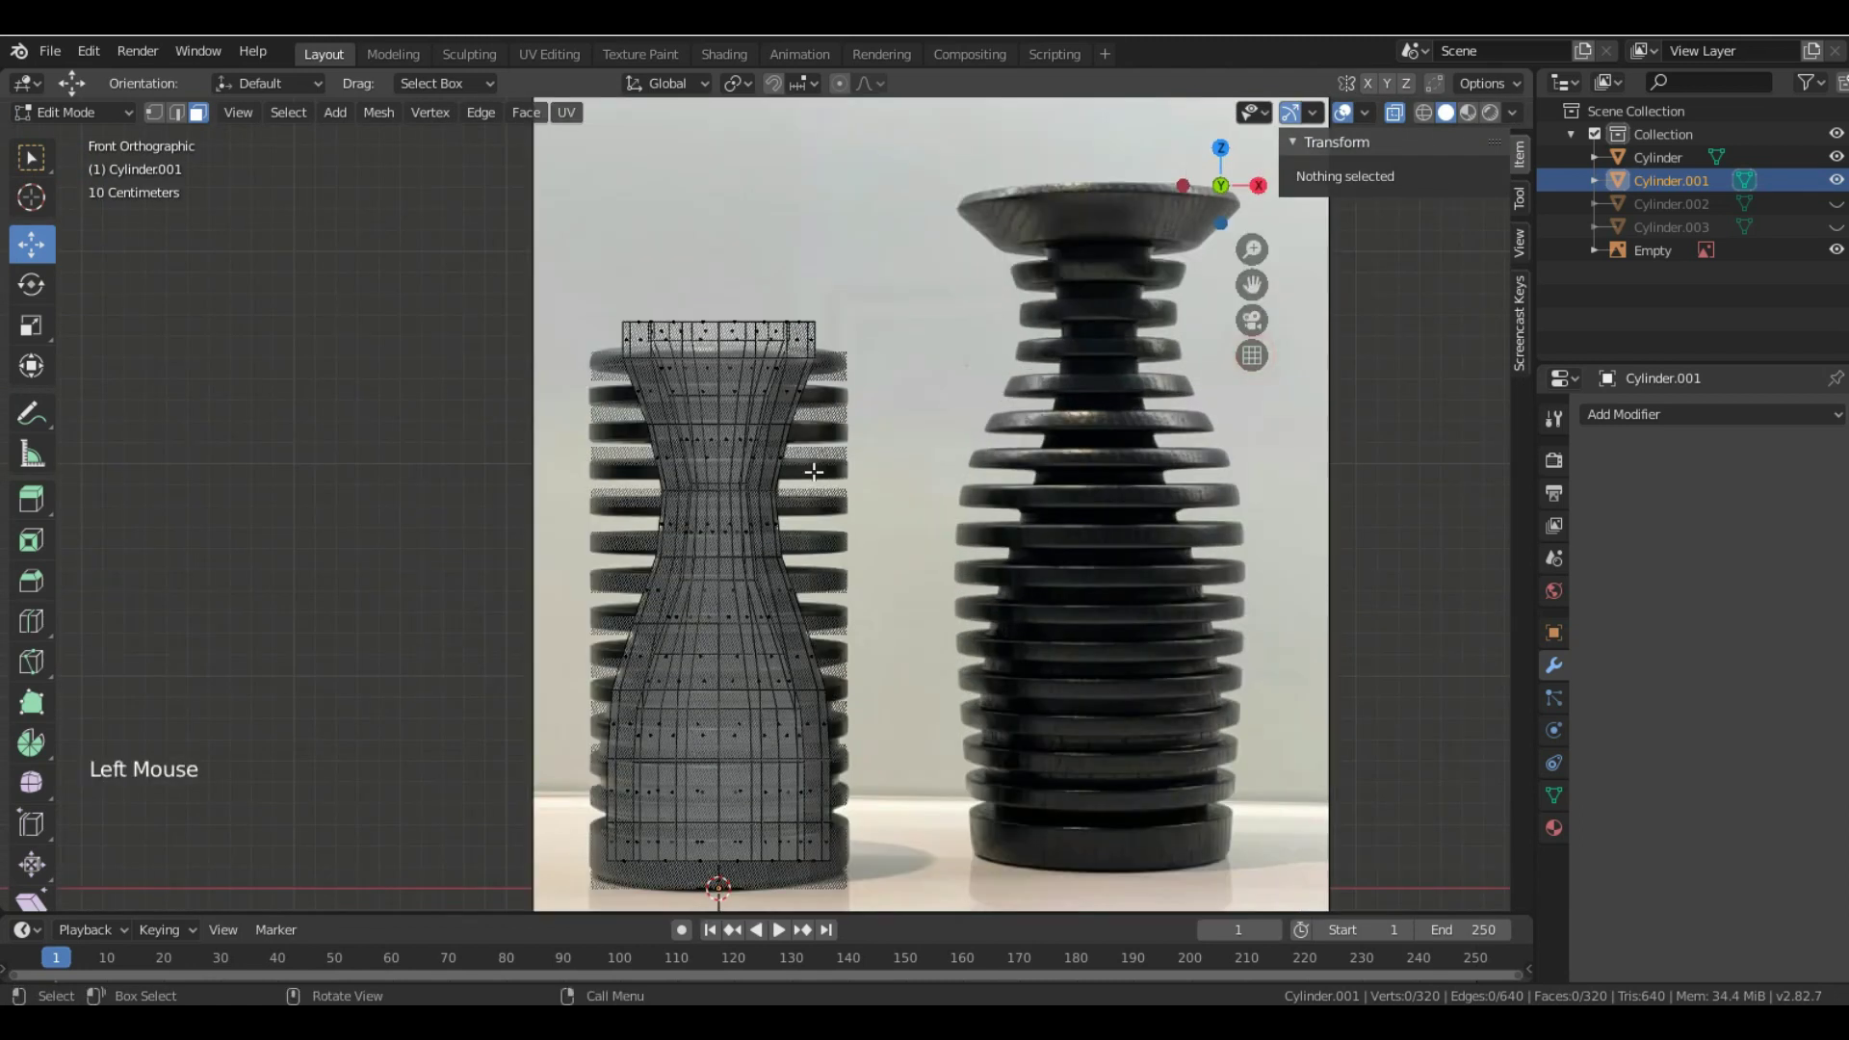
scroll(659, 267, "up", 2)
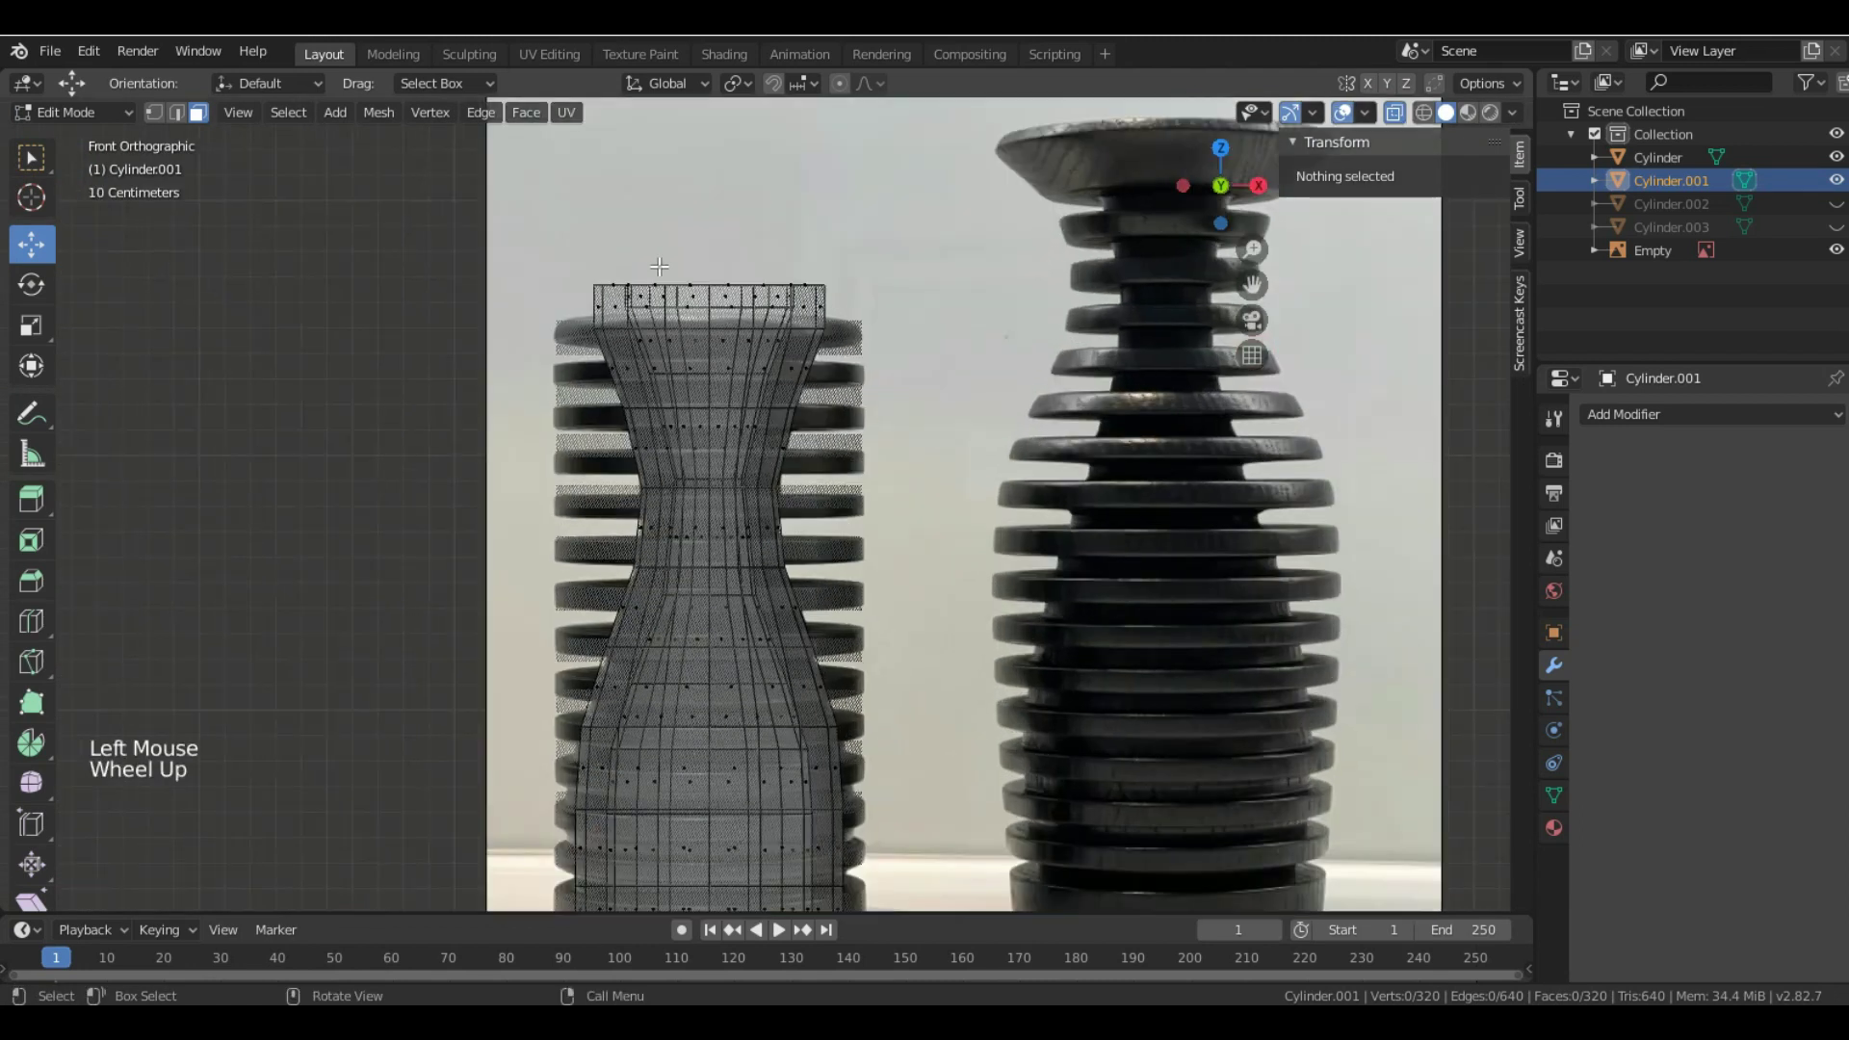
left_click(95, 120)
left_click(75, 164)
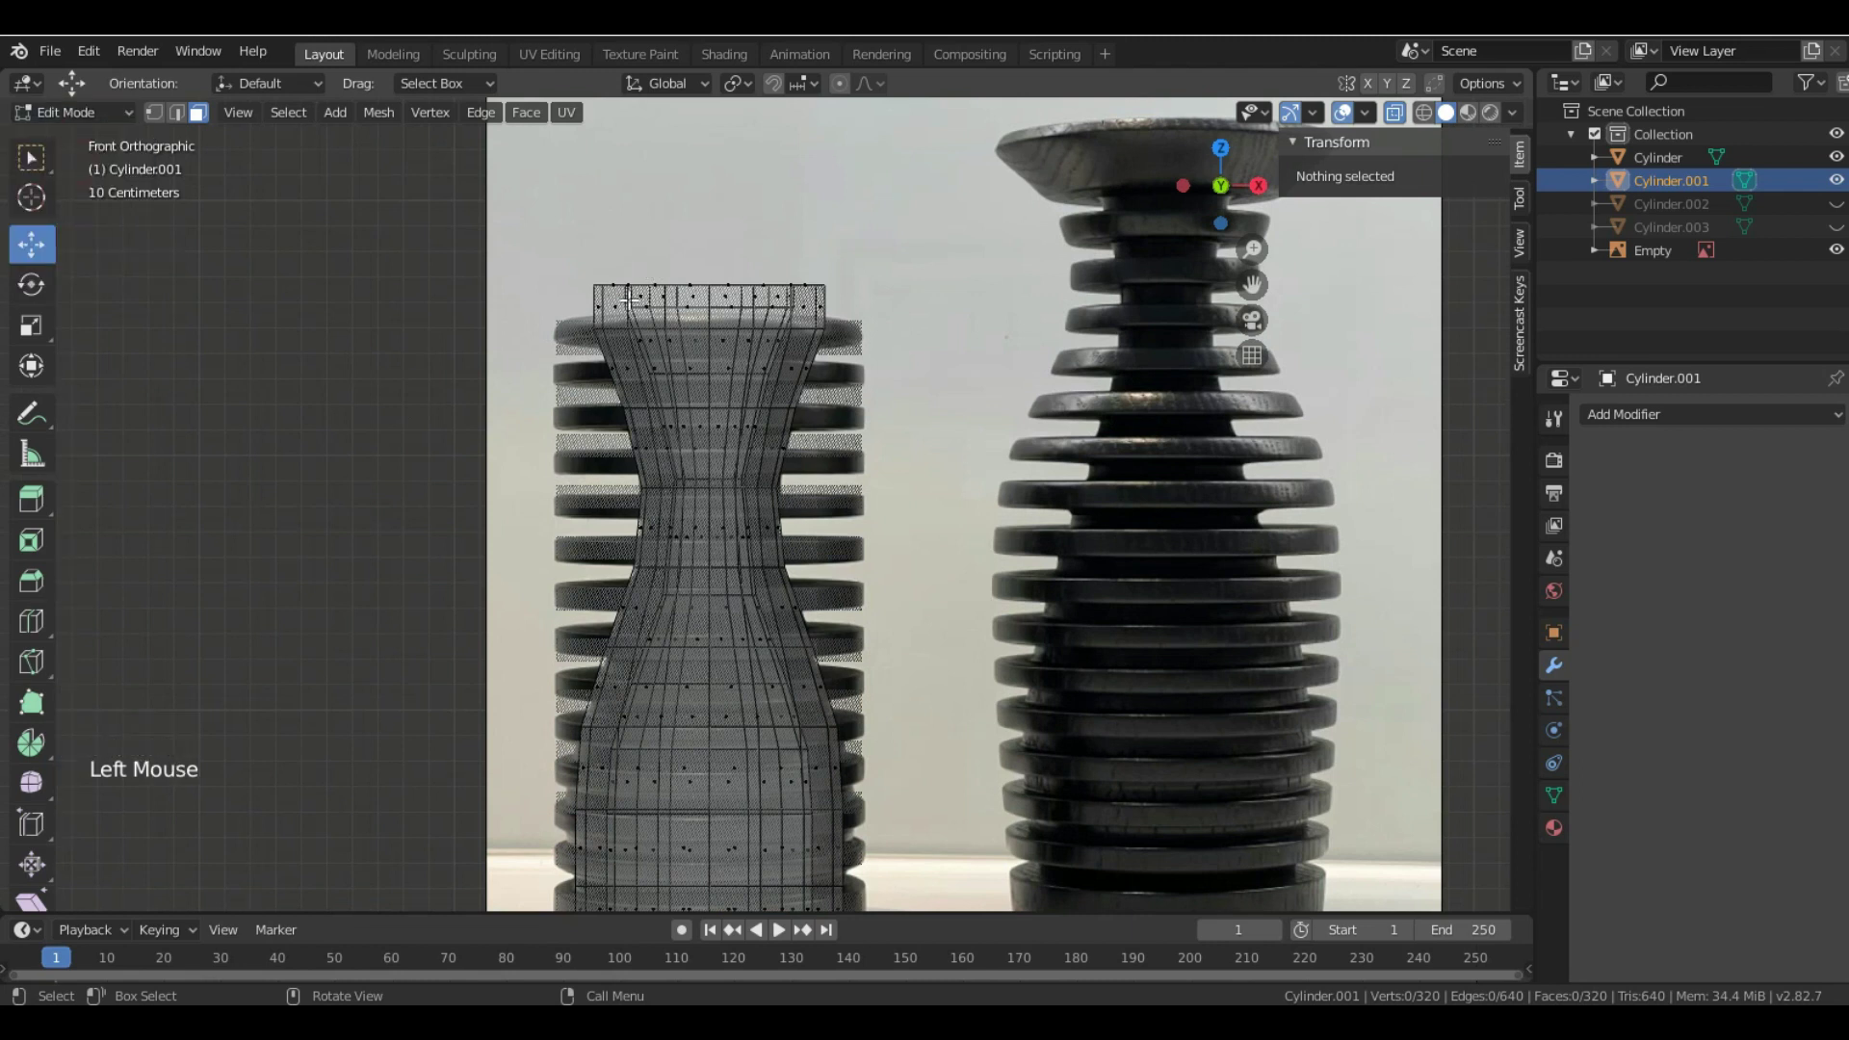
- Box-select the band of faces protruding above the top ring on the hollow core and delete it
scroll(799, 288, "up", 1)
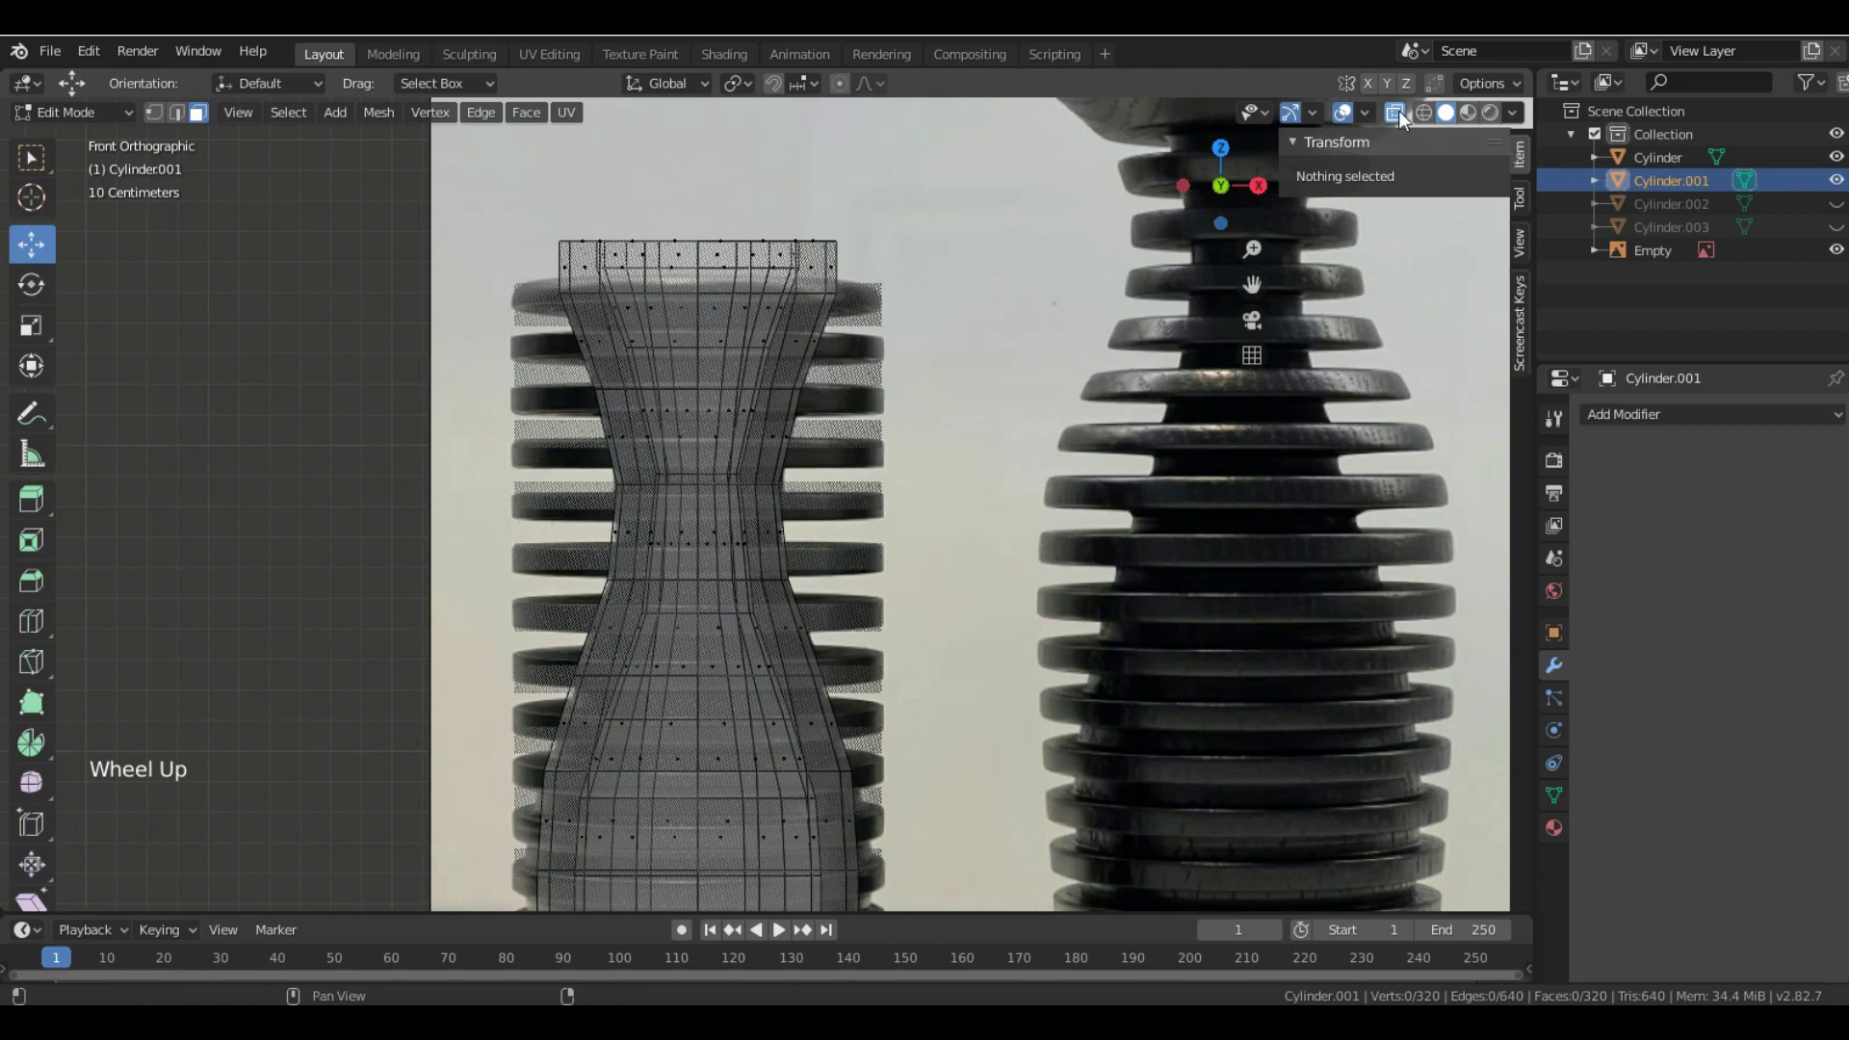
left_click(480, 189)
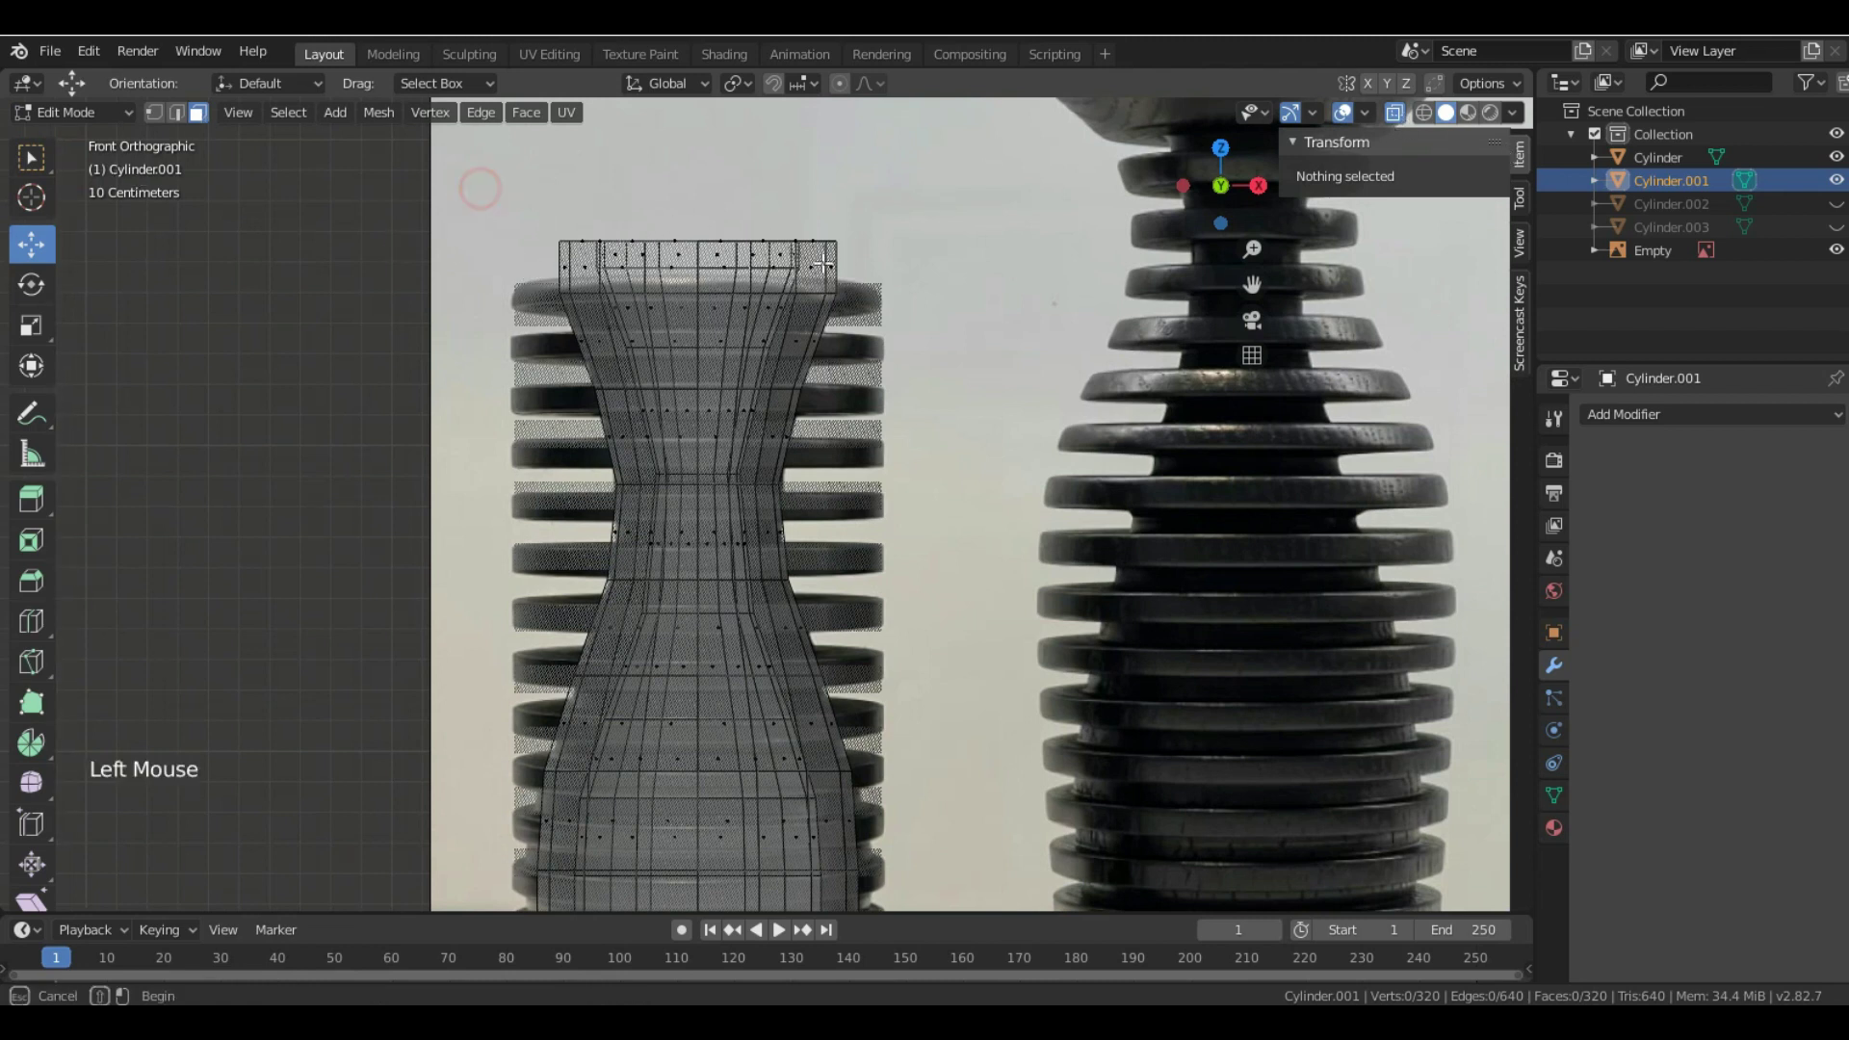
left_click_drag(908, 282, 918, 286)
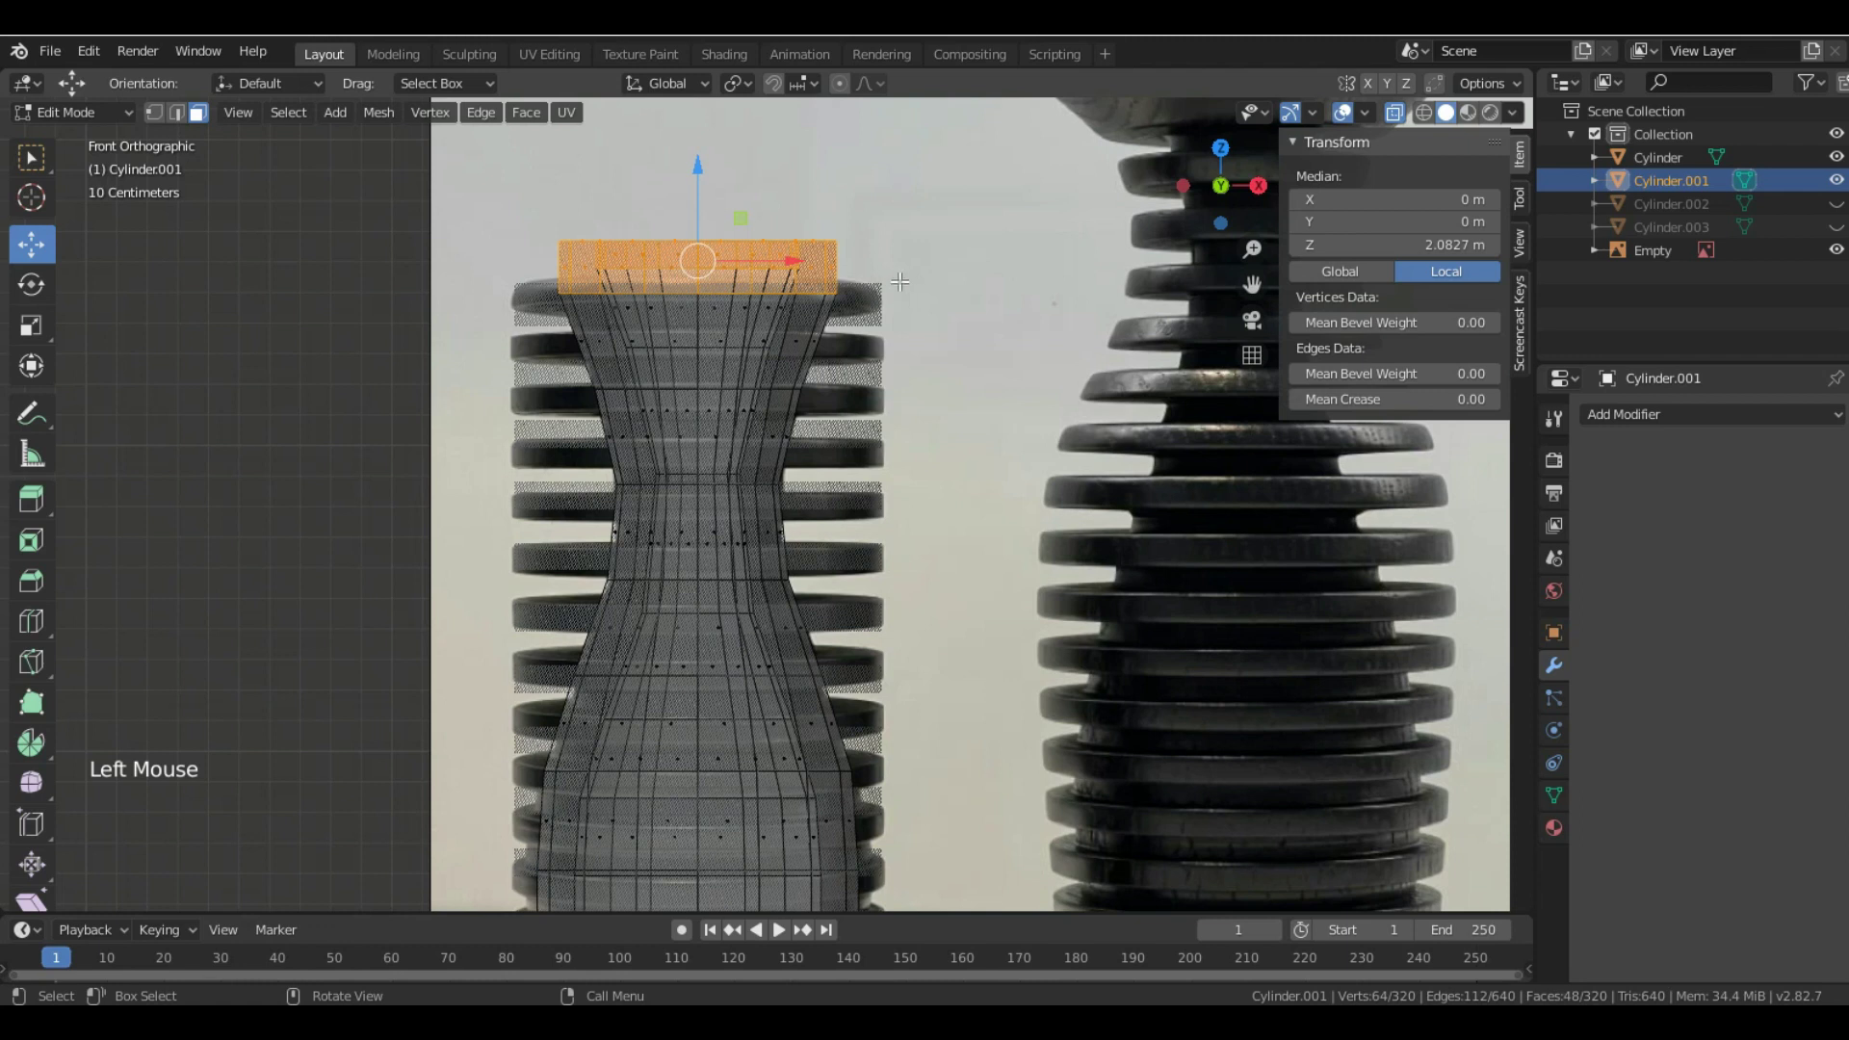
scroll(710, 258, "up", 1)
middle_click_drag(766, 285, 753, 320, "shift")
scroll(737, 299, "up", 1)
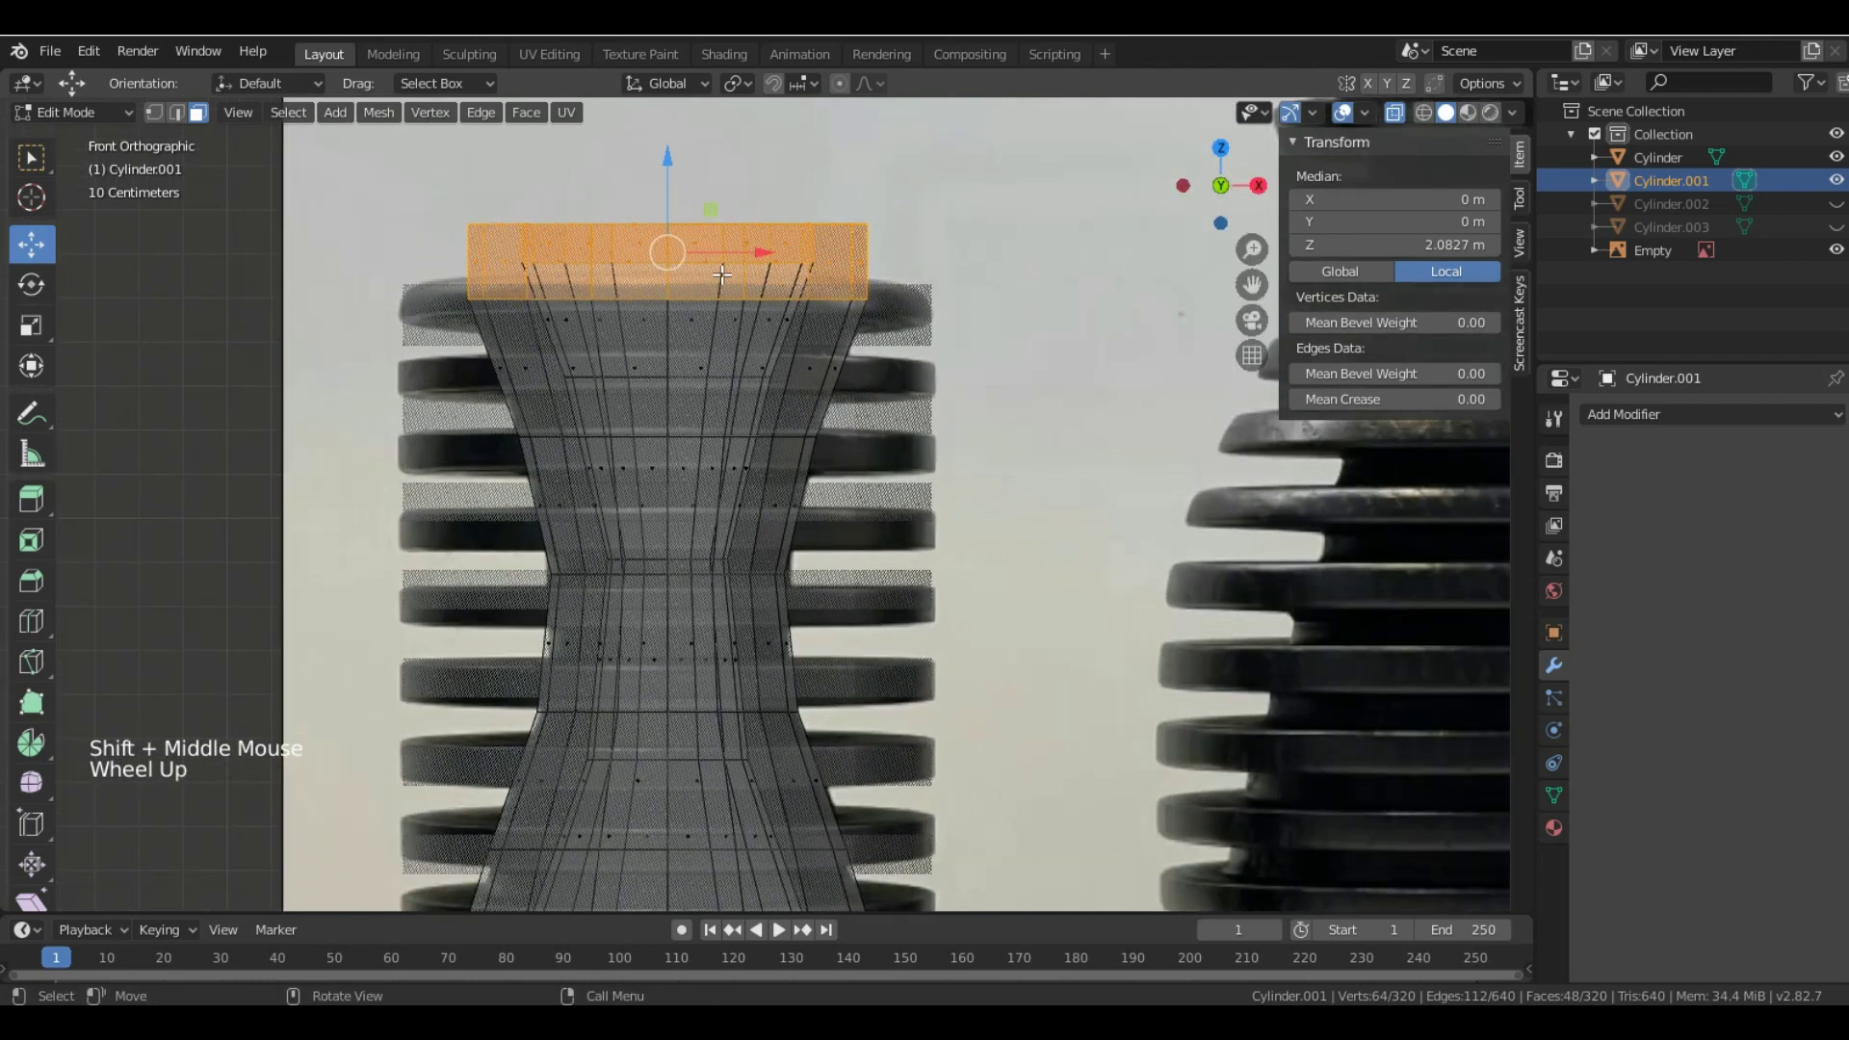
key("Delete")
left_click(682, 274)
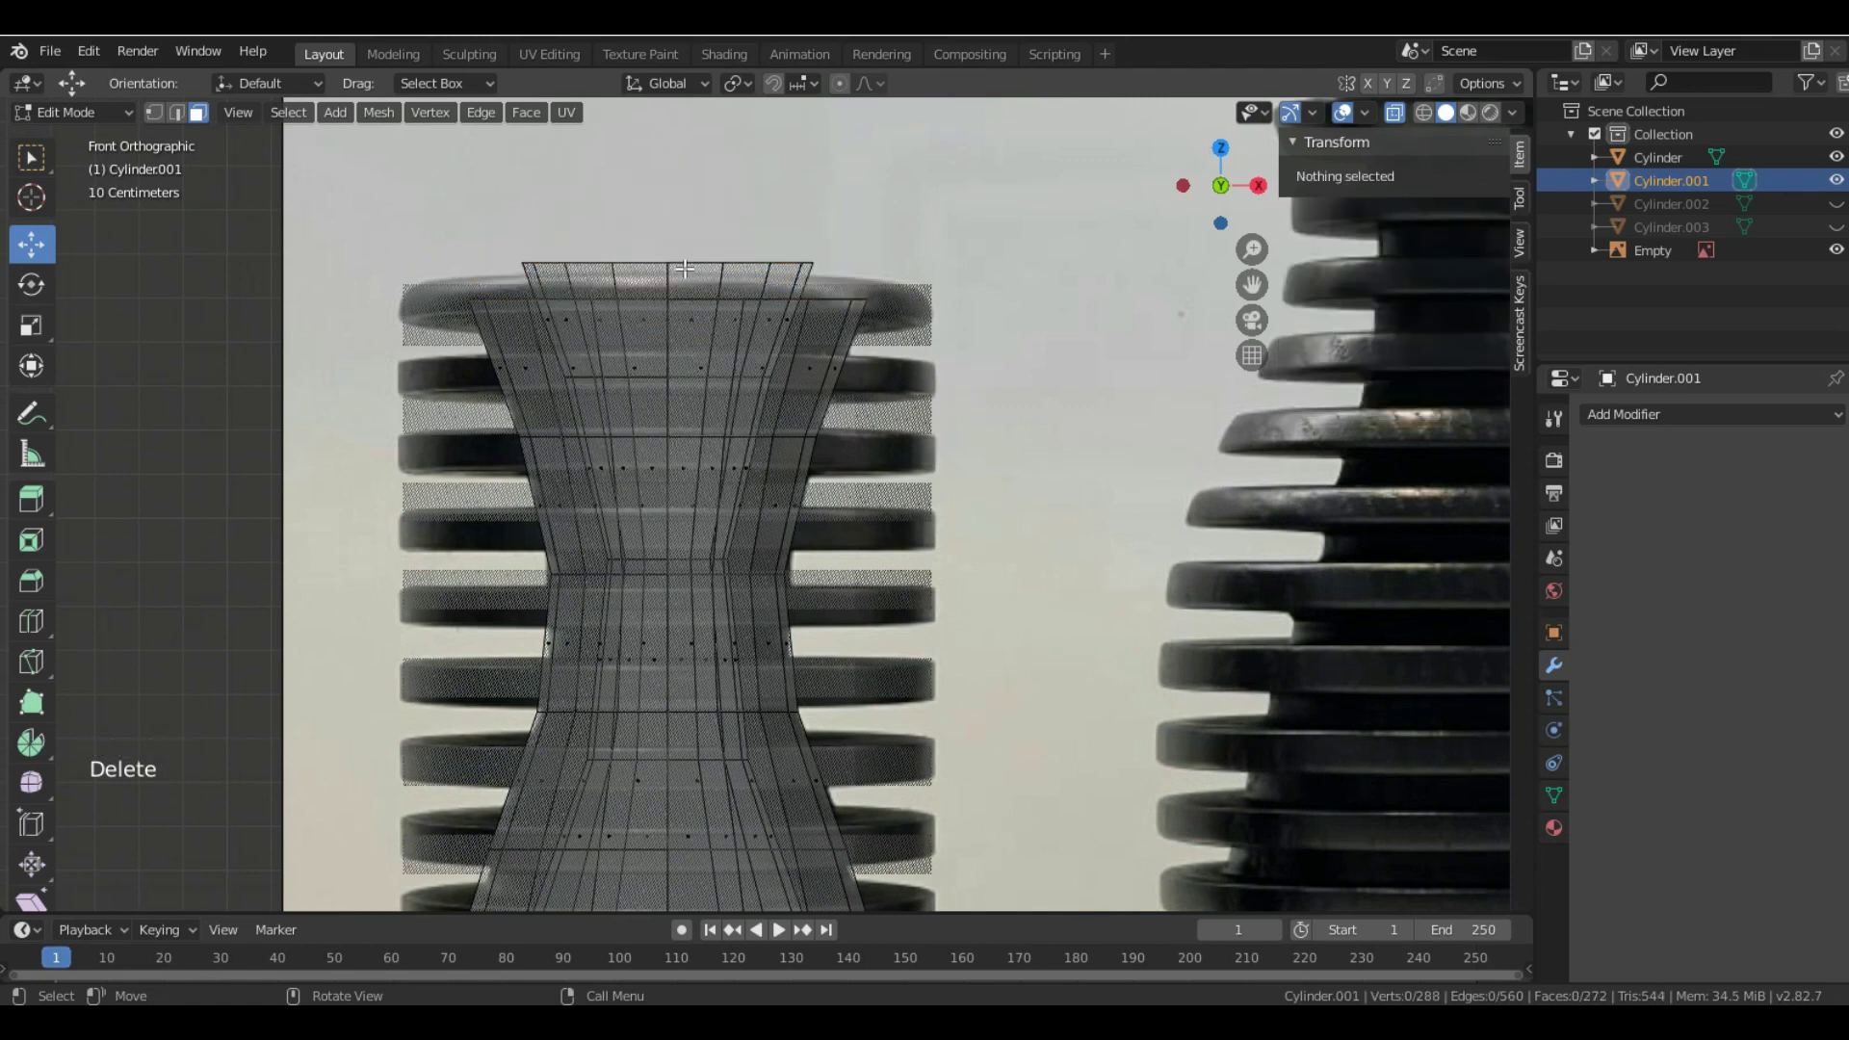
- Select the core's inner top edge loop and edge-slide it down by a factor of 0.313, level with the outer rim
key("2")
left_click(656, 261, "alt")
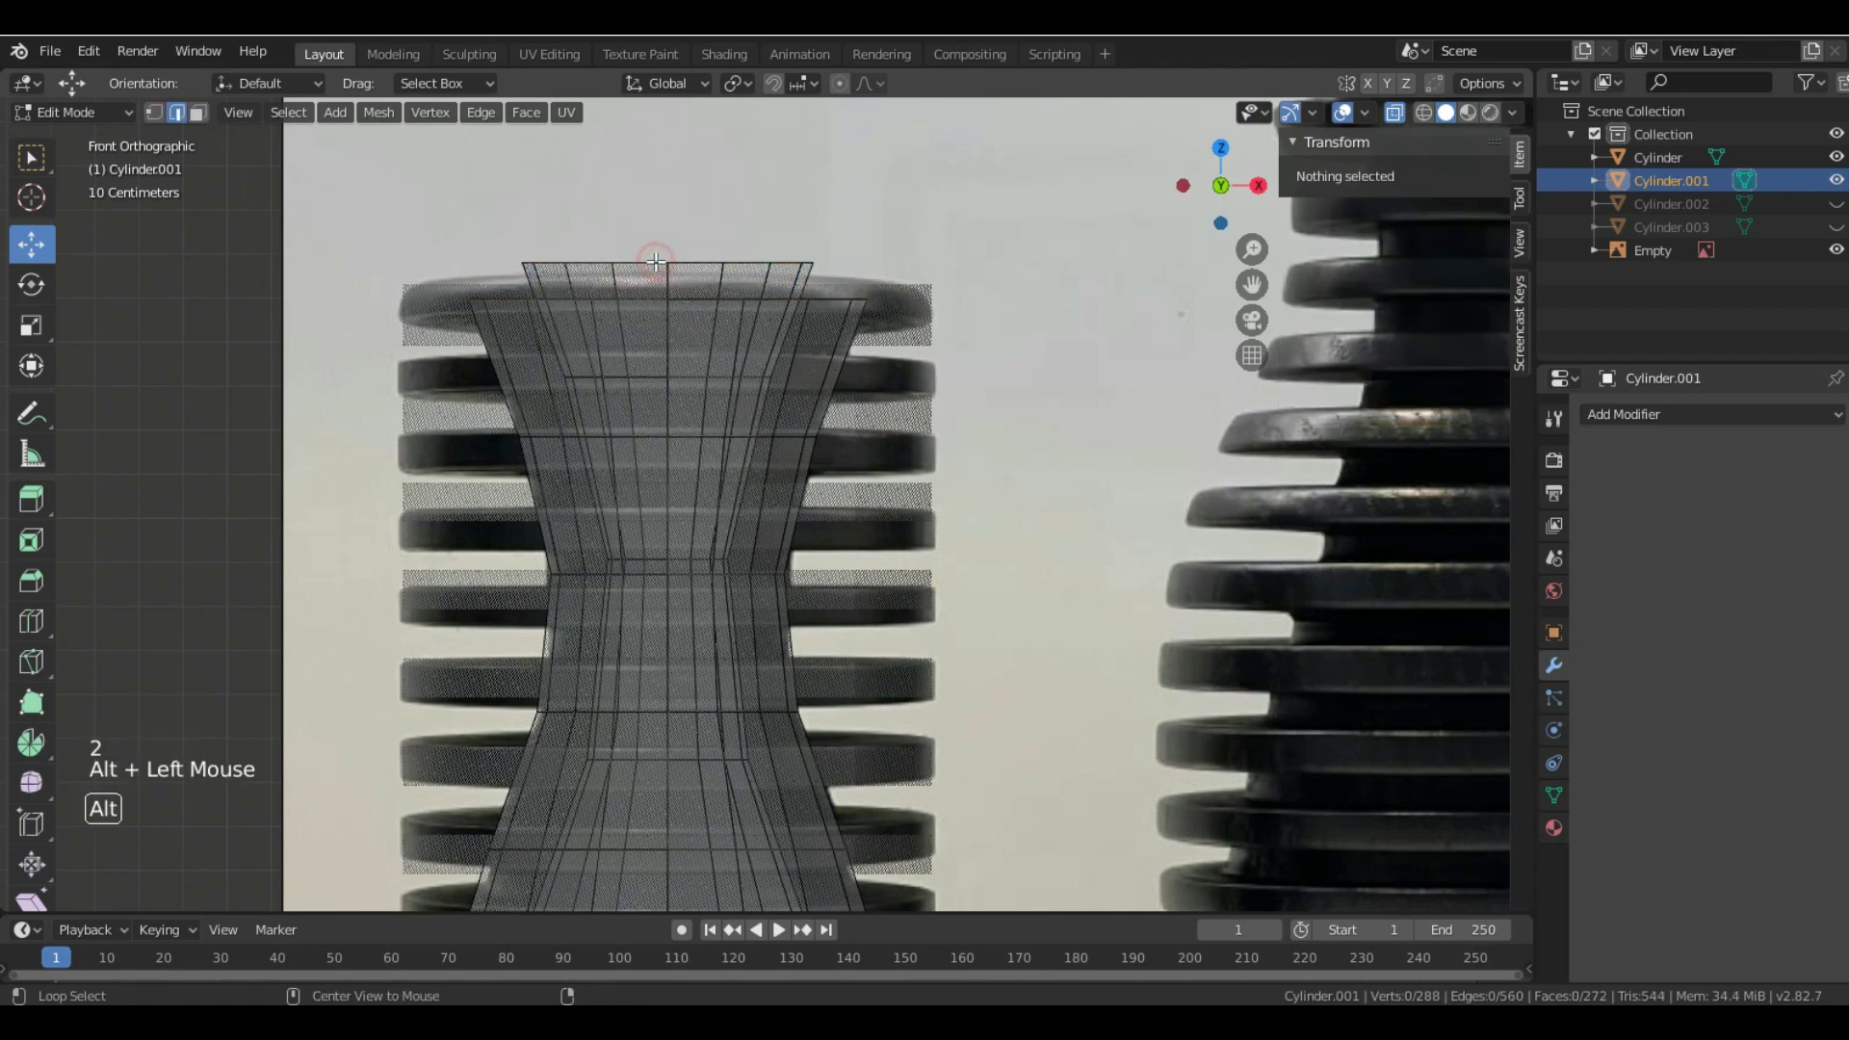
right_click(910, 258)
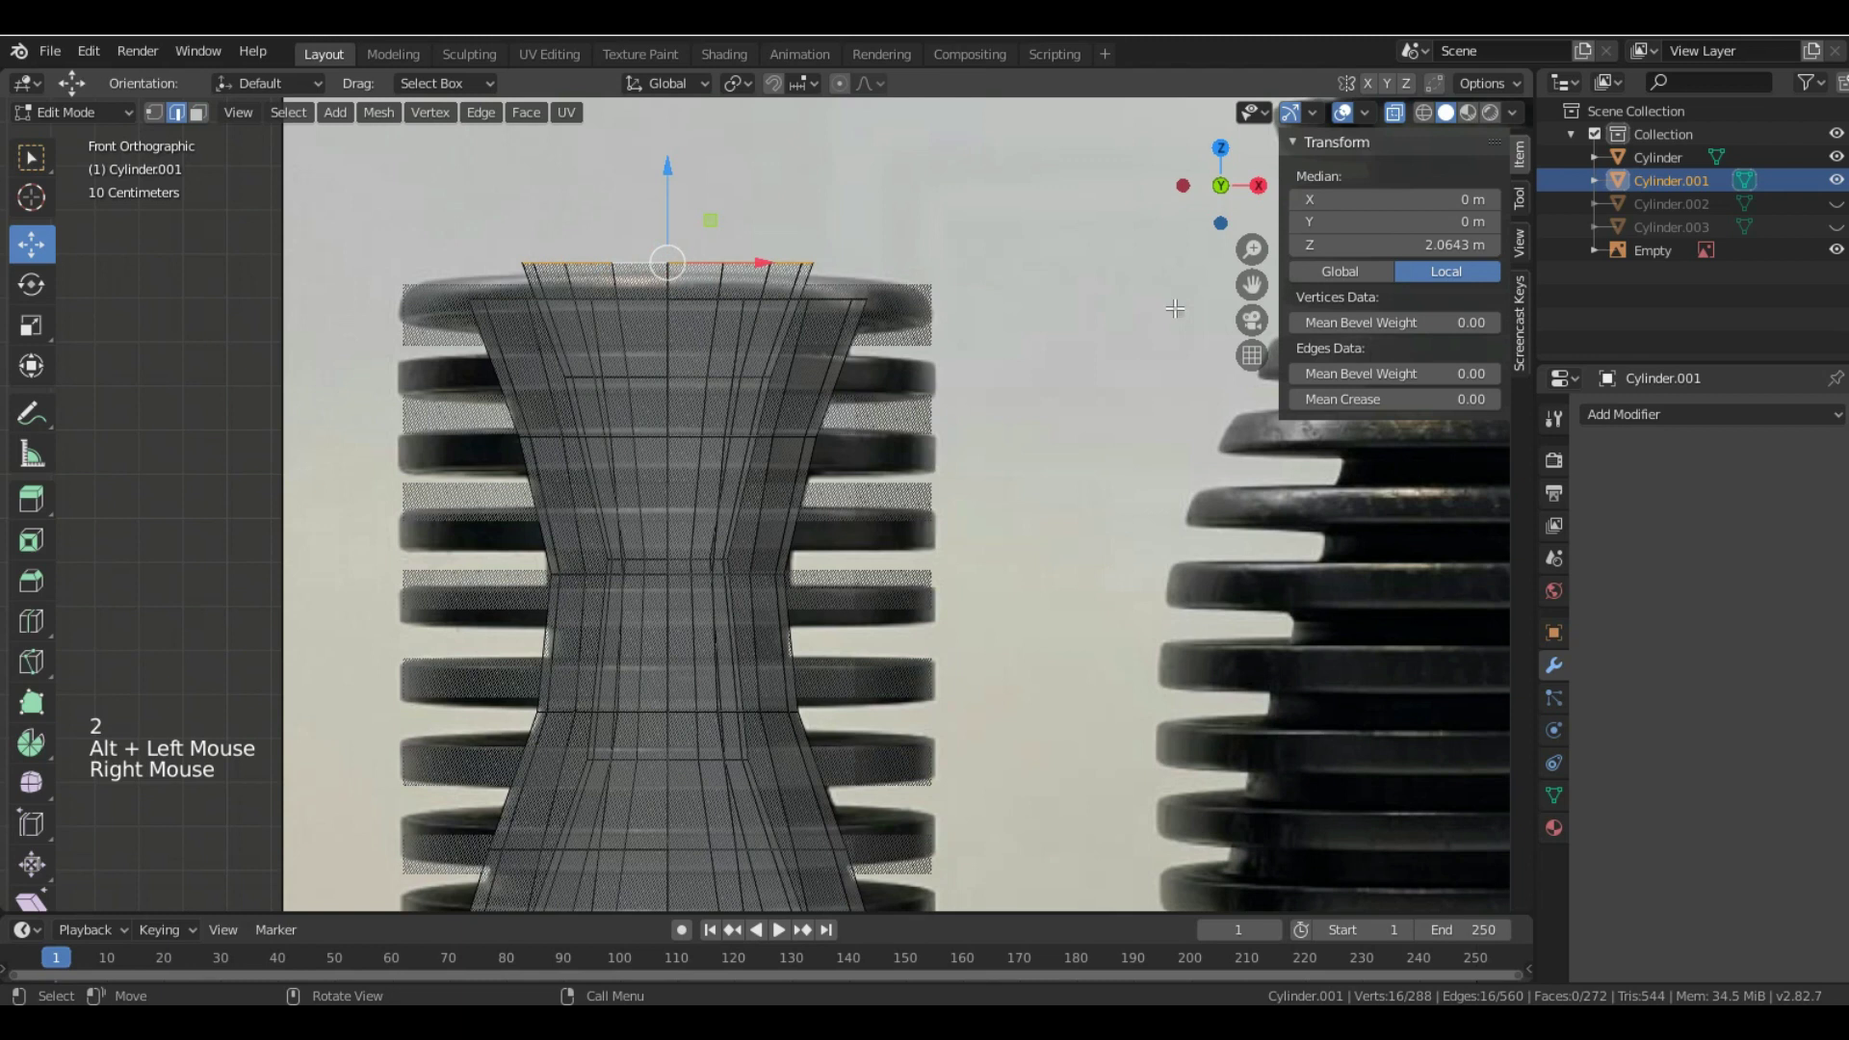
right_click(1119, 277)
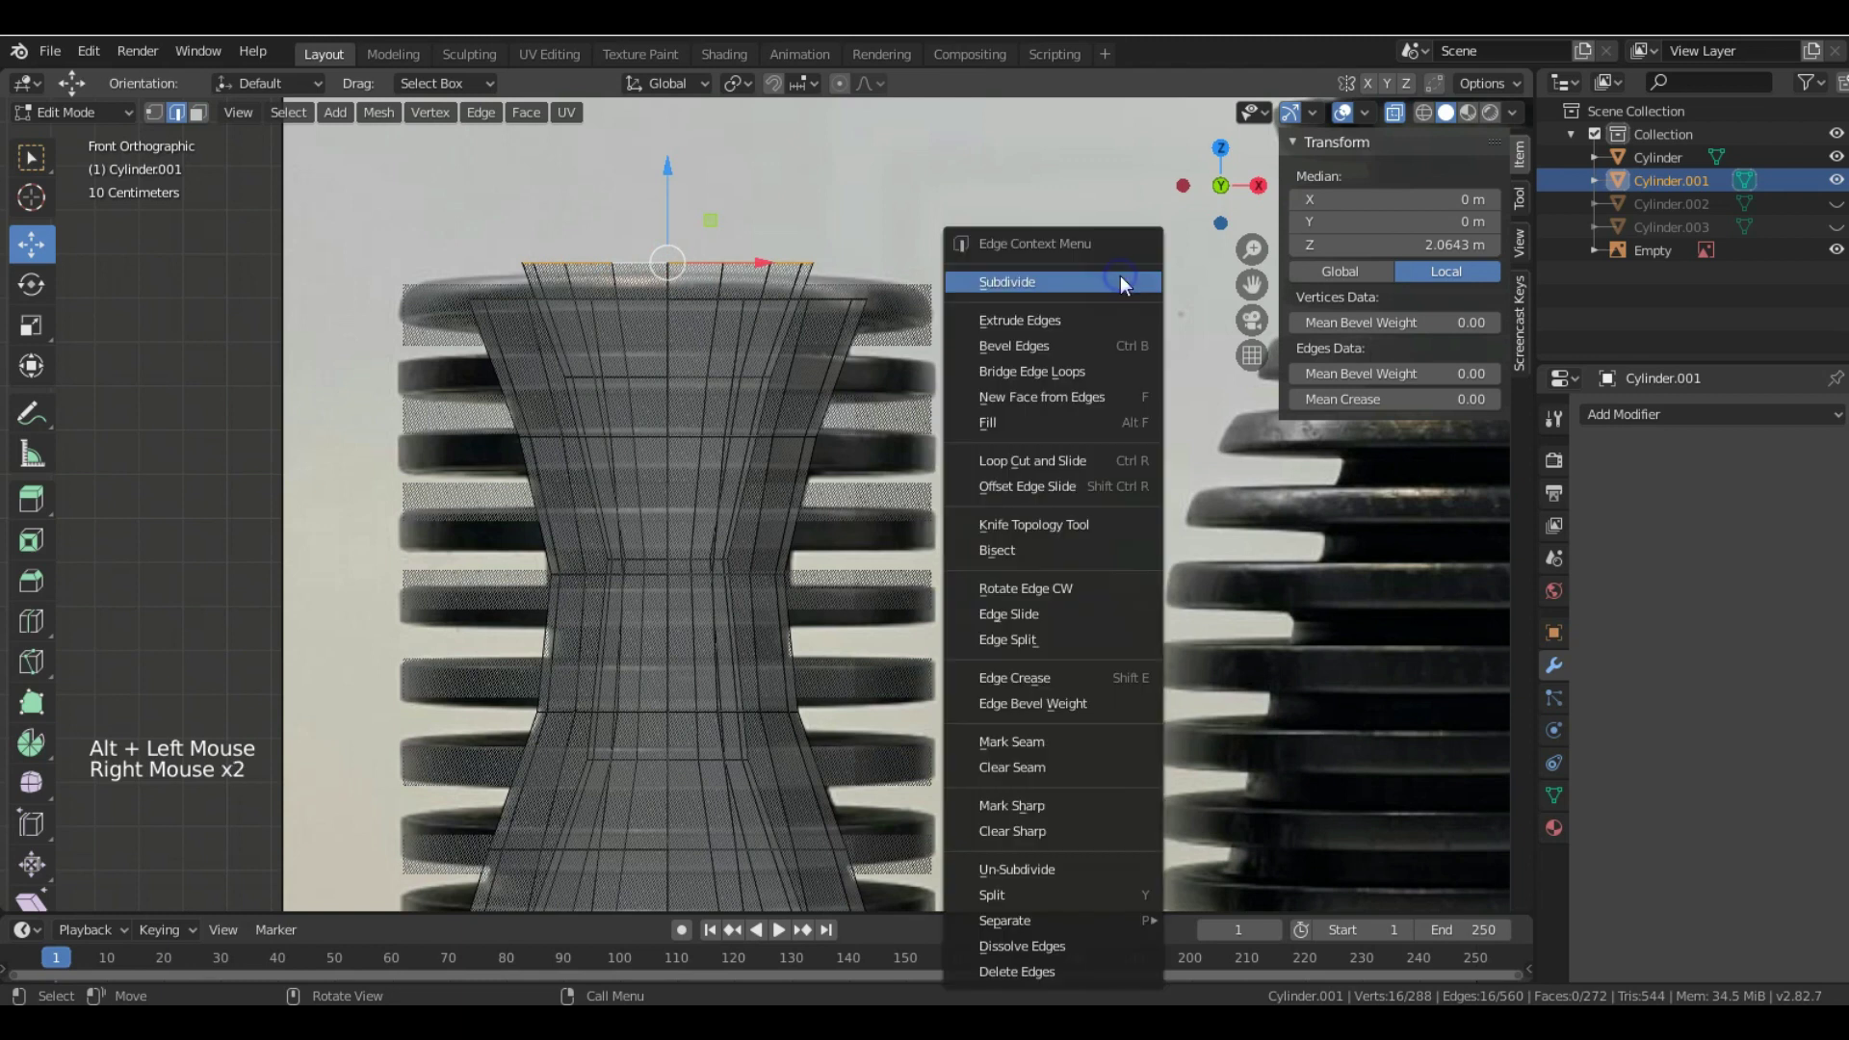
left_click(1042, 611)
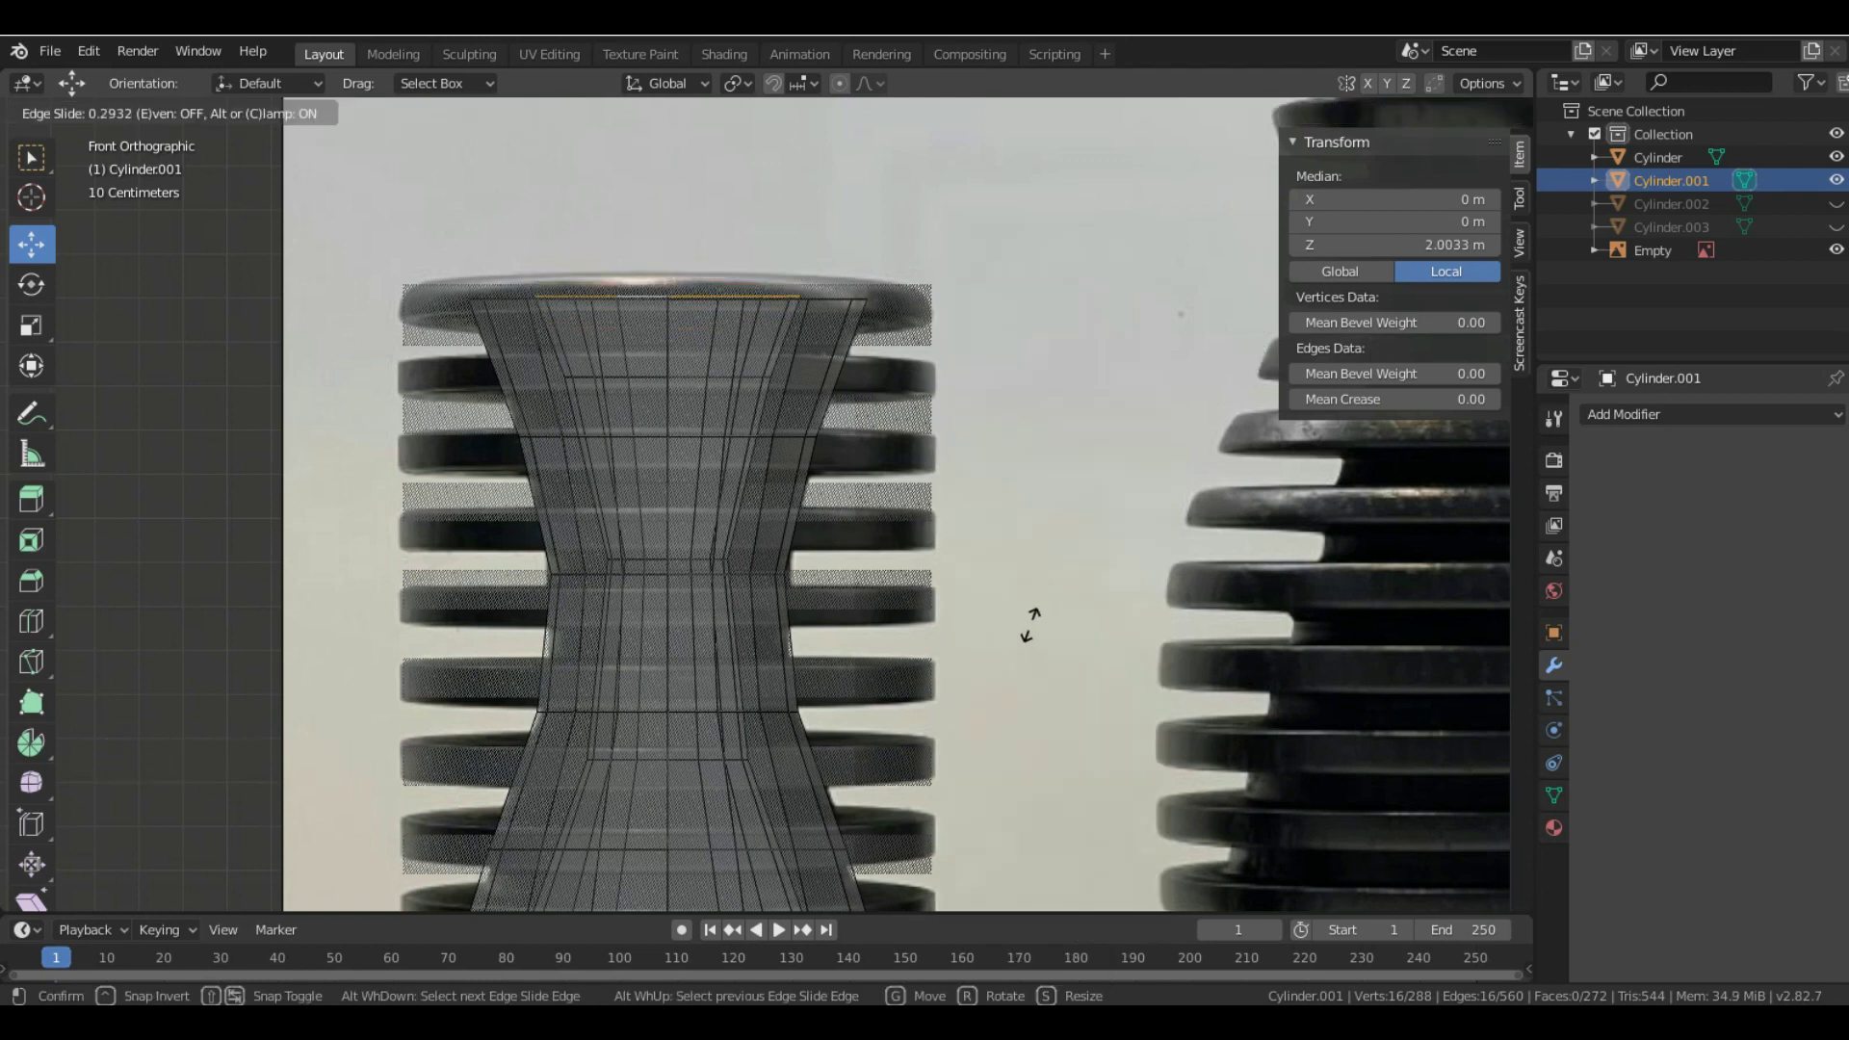
left_click(1027, 626)
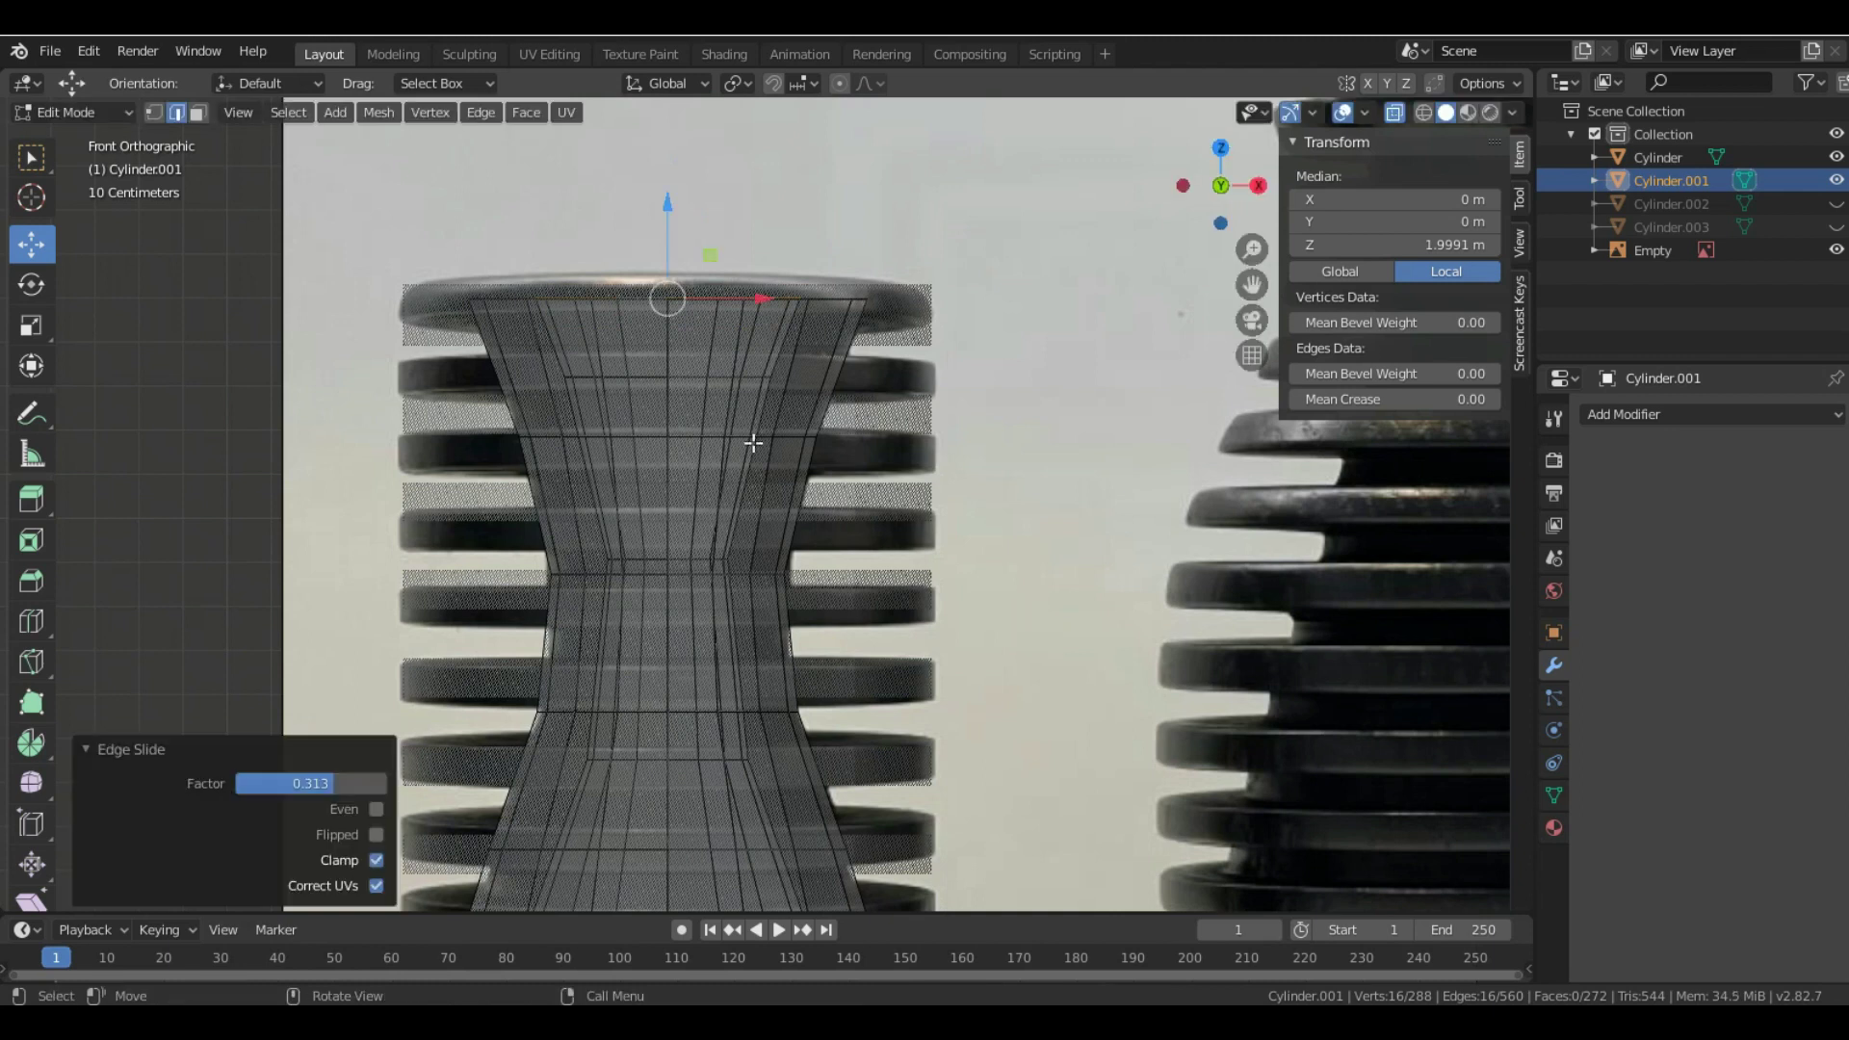
- Select the outer top edge loop along with the inner one on the core and bridge the two edge loops into a flat rim
scroll(783, 417, "down", 2)
middle_click_drag(783, 417, 870, 522)
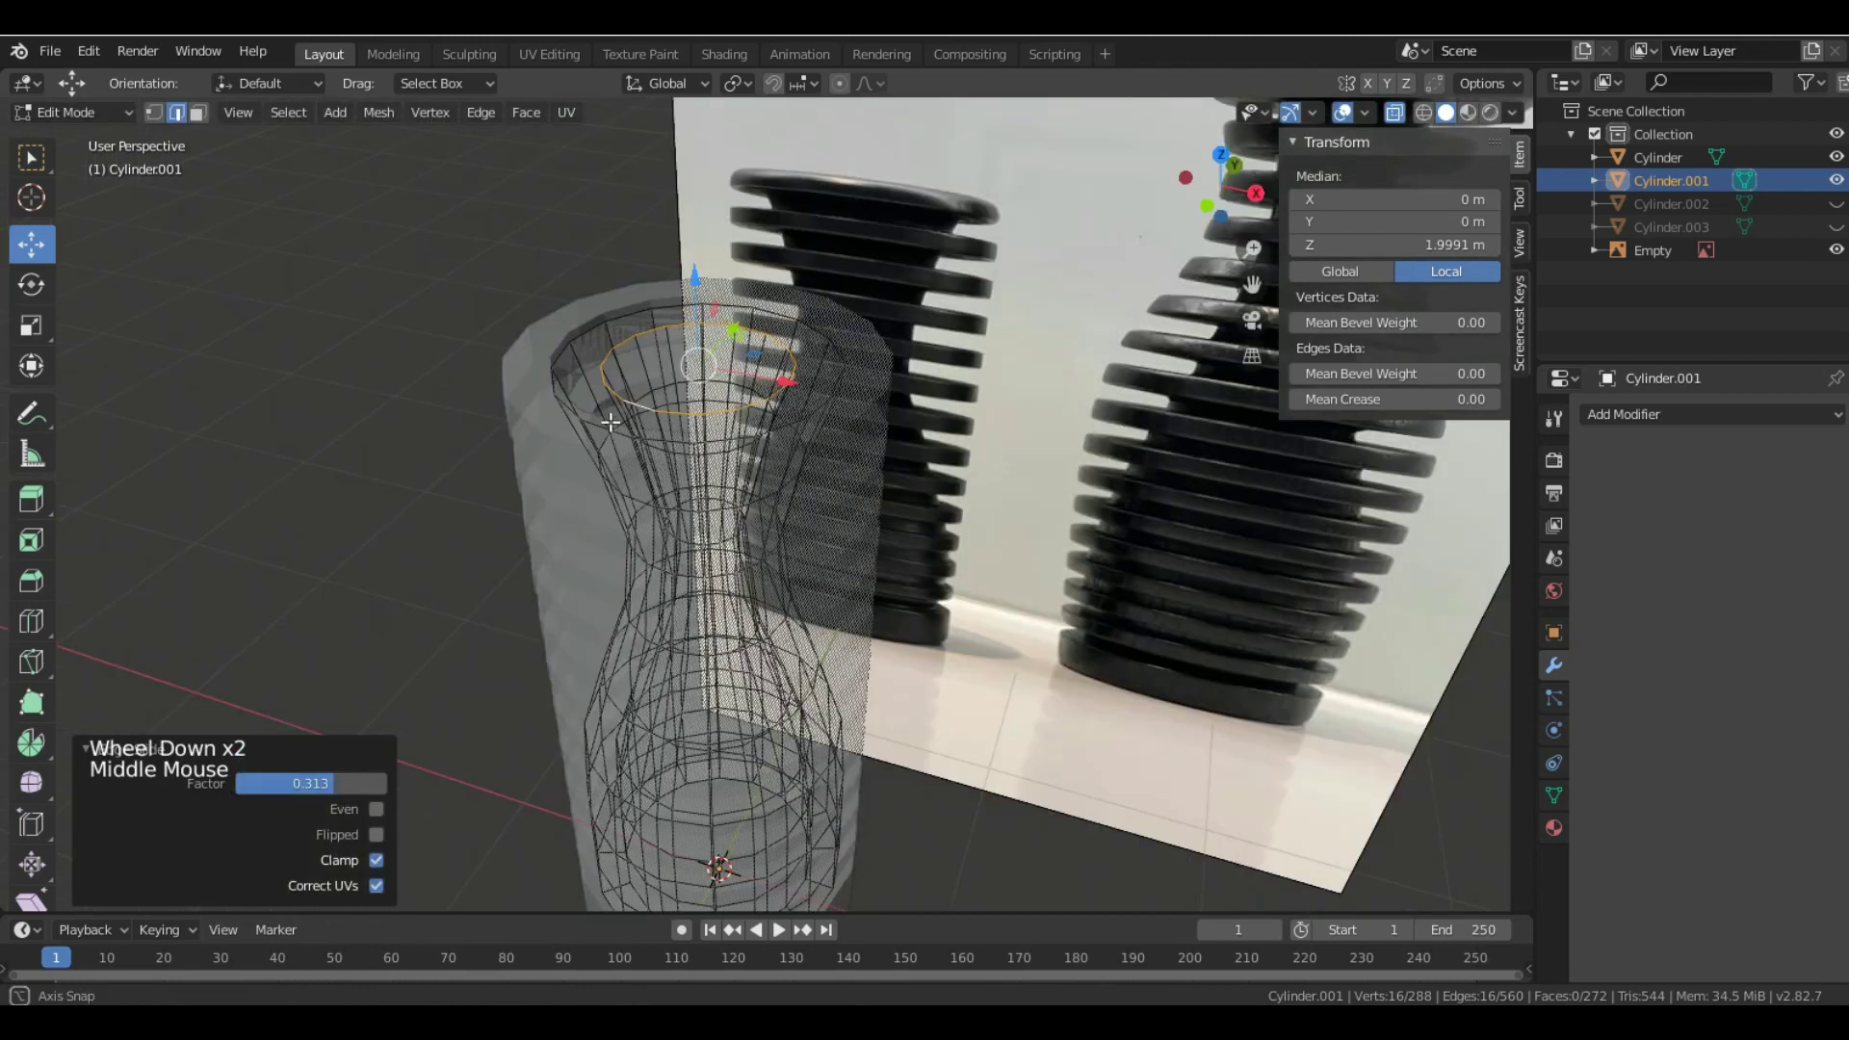
left_click(616, 316, "alt+shift")
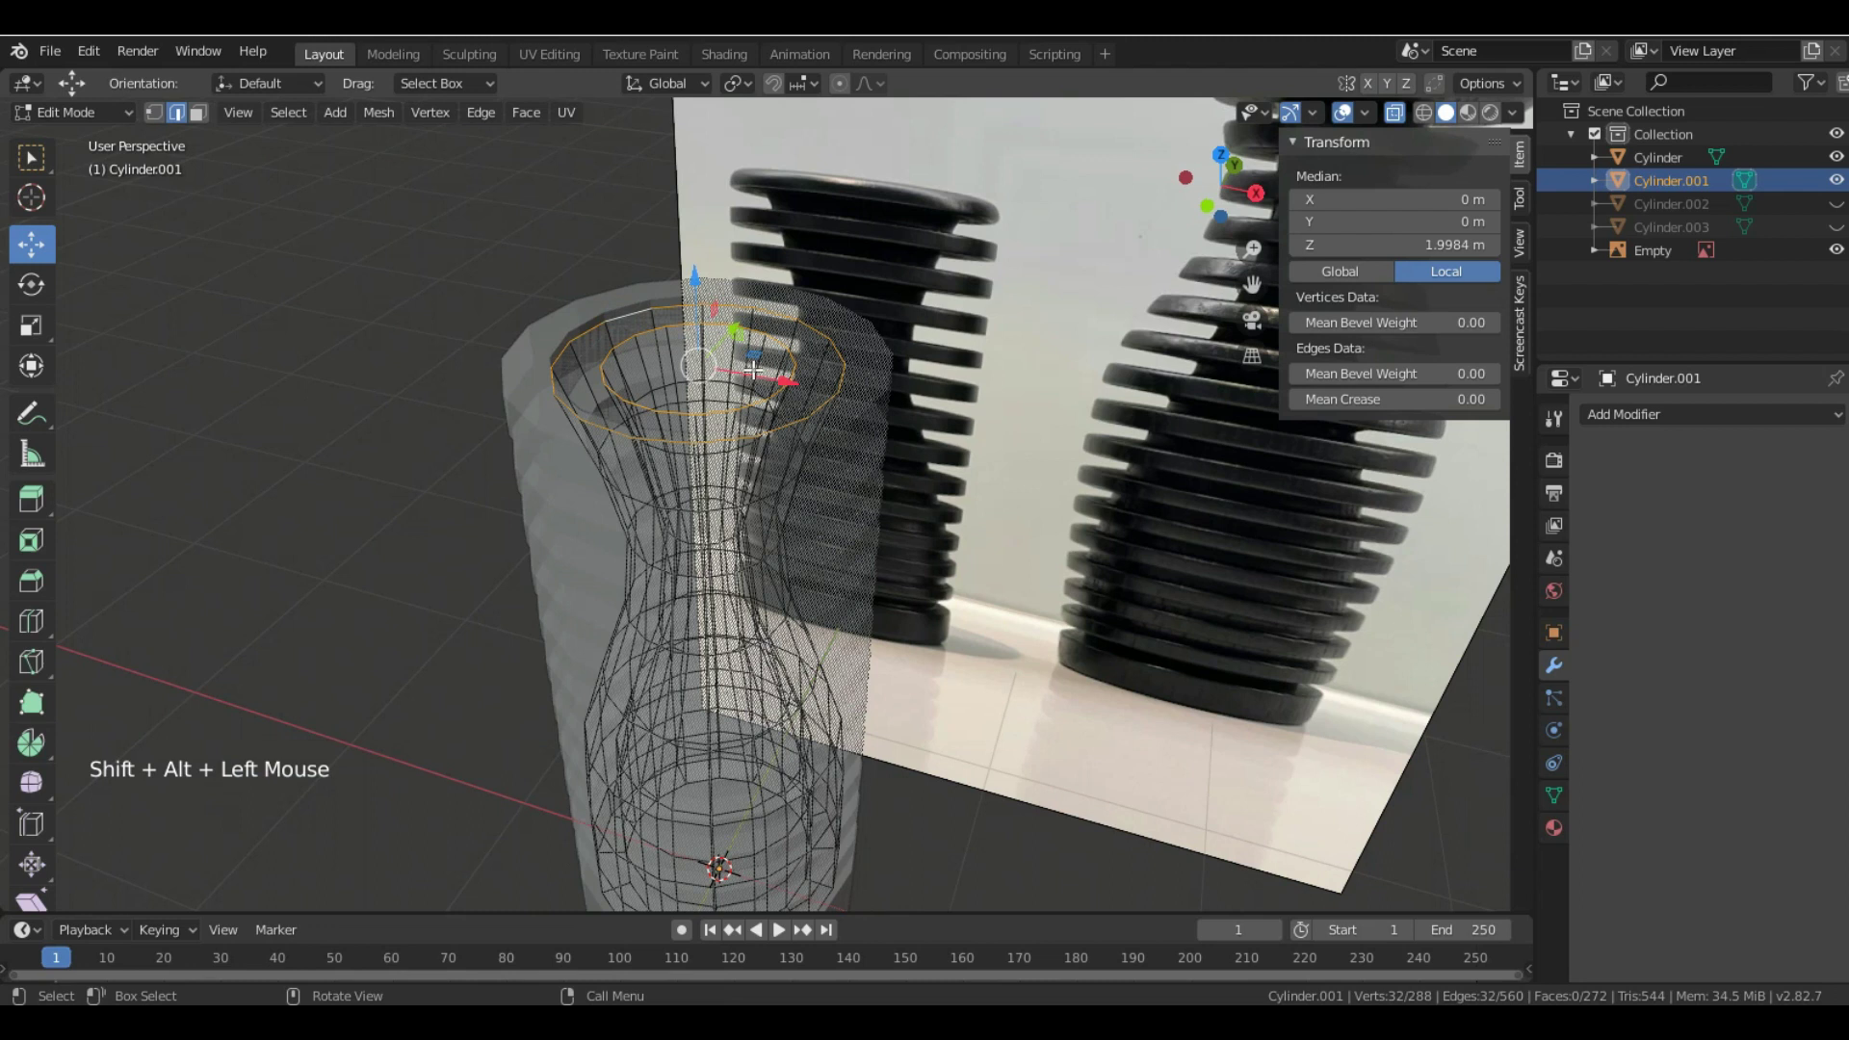
scroll(753, 369, "up", 1)
right_click(872, 433)
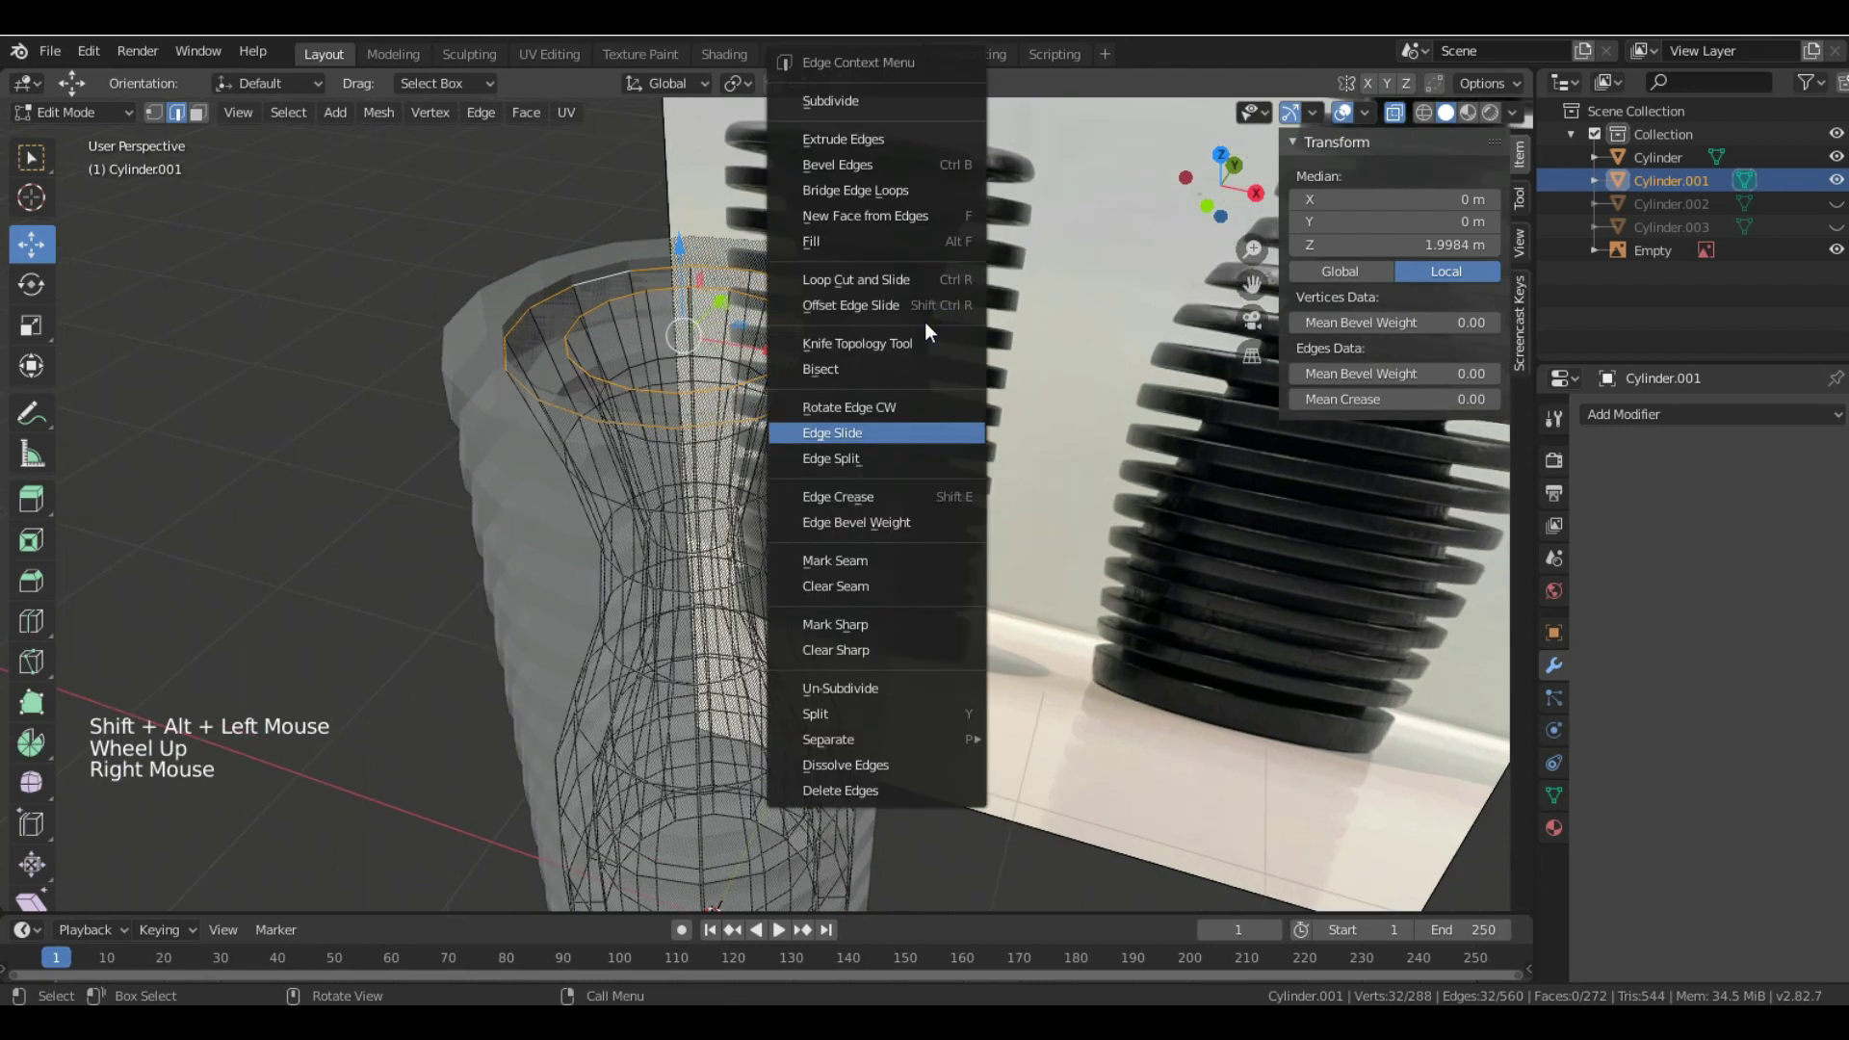
left_click(863, 192)
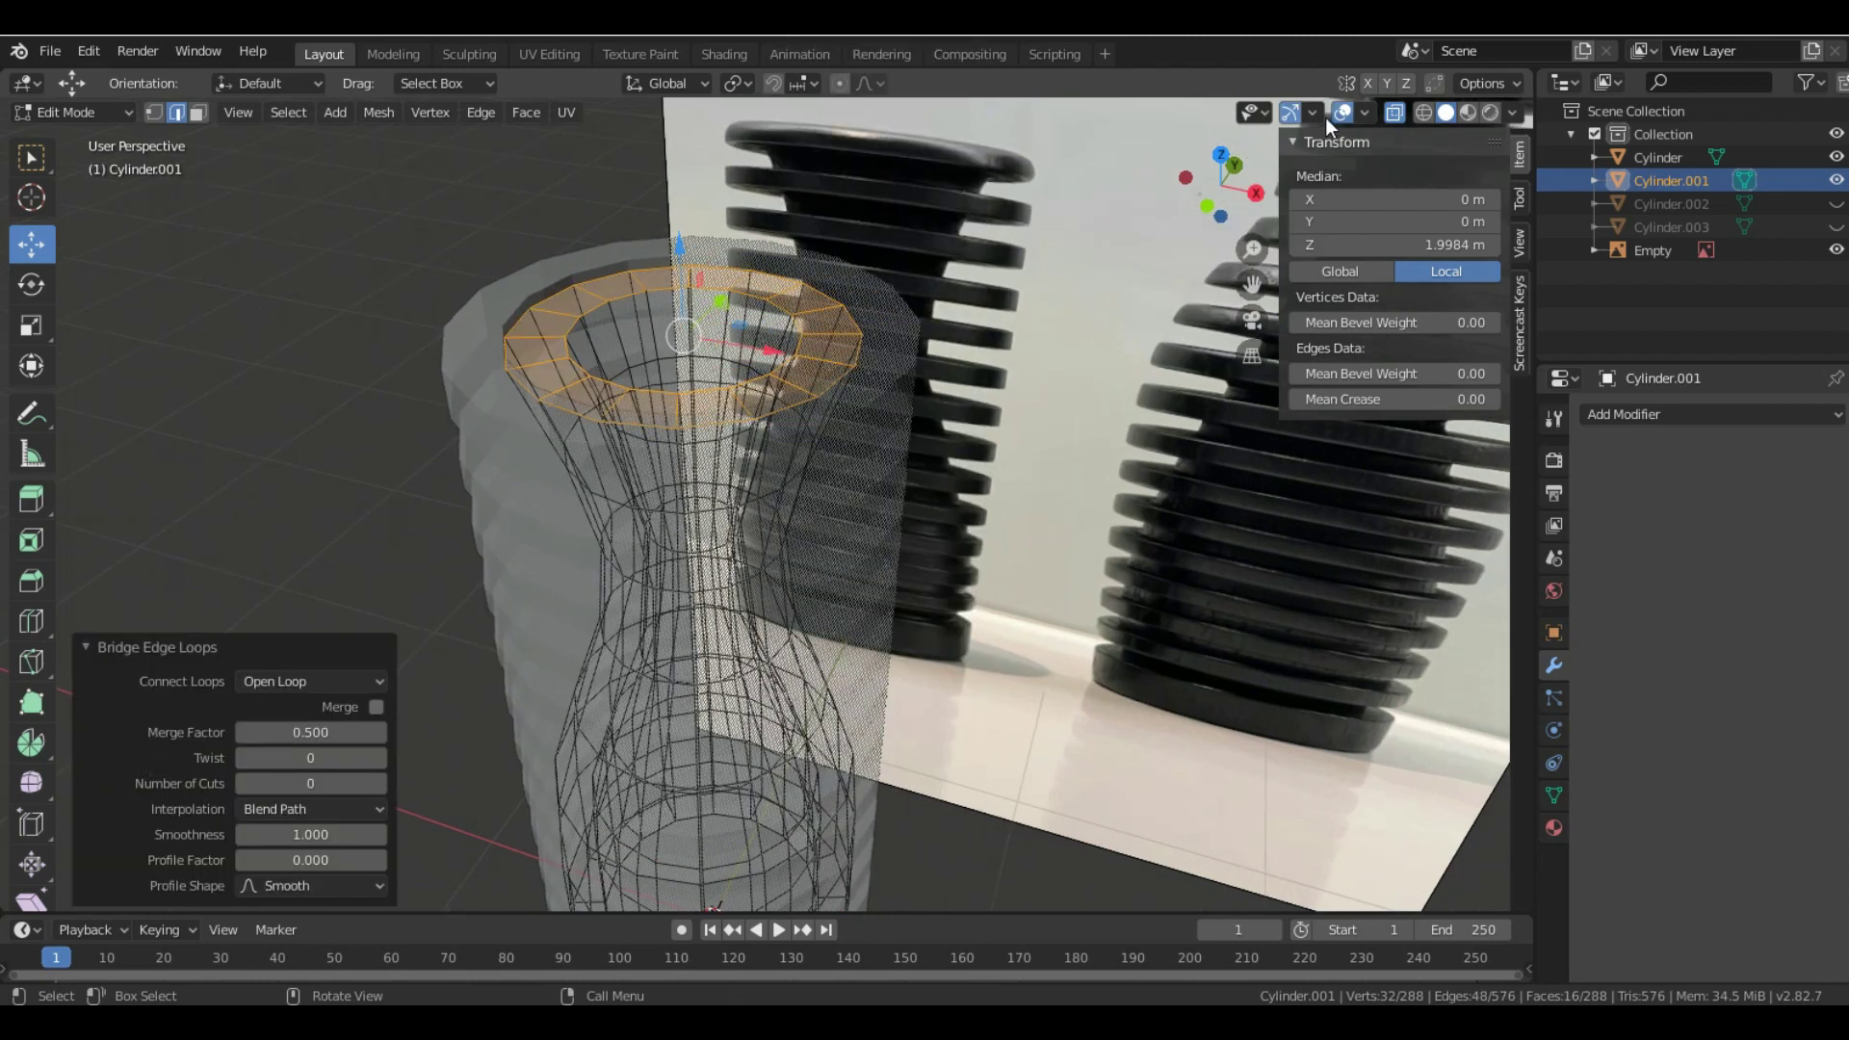
- Turn off X-ray, switch to face selection and raise the bridged rim faces by about 0.0326 m along Z
left_click(1394, 112)
mouse_move(679, 337)
middle_mouse_down()
mouse_move(573, 385)
mouse_move(483, 331)
mouse_move(501, 328)
middle_mouse_up()
left_click(197, 112)
middle_click_drag(822, 315, 761, 270)
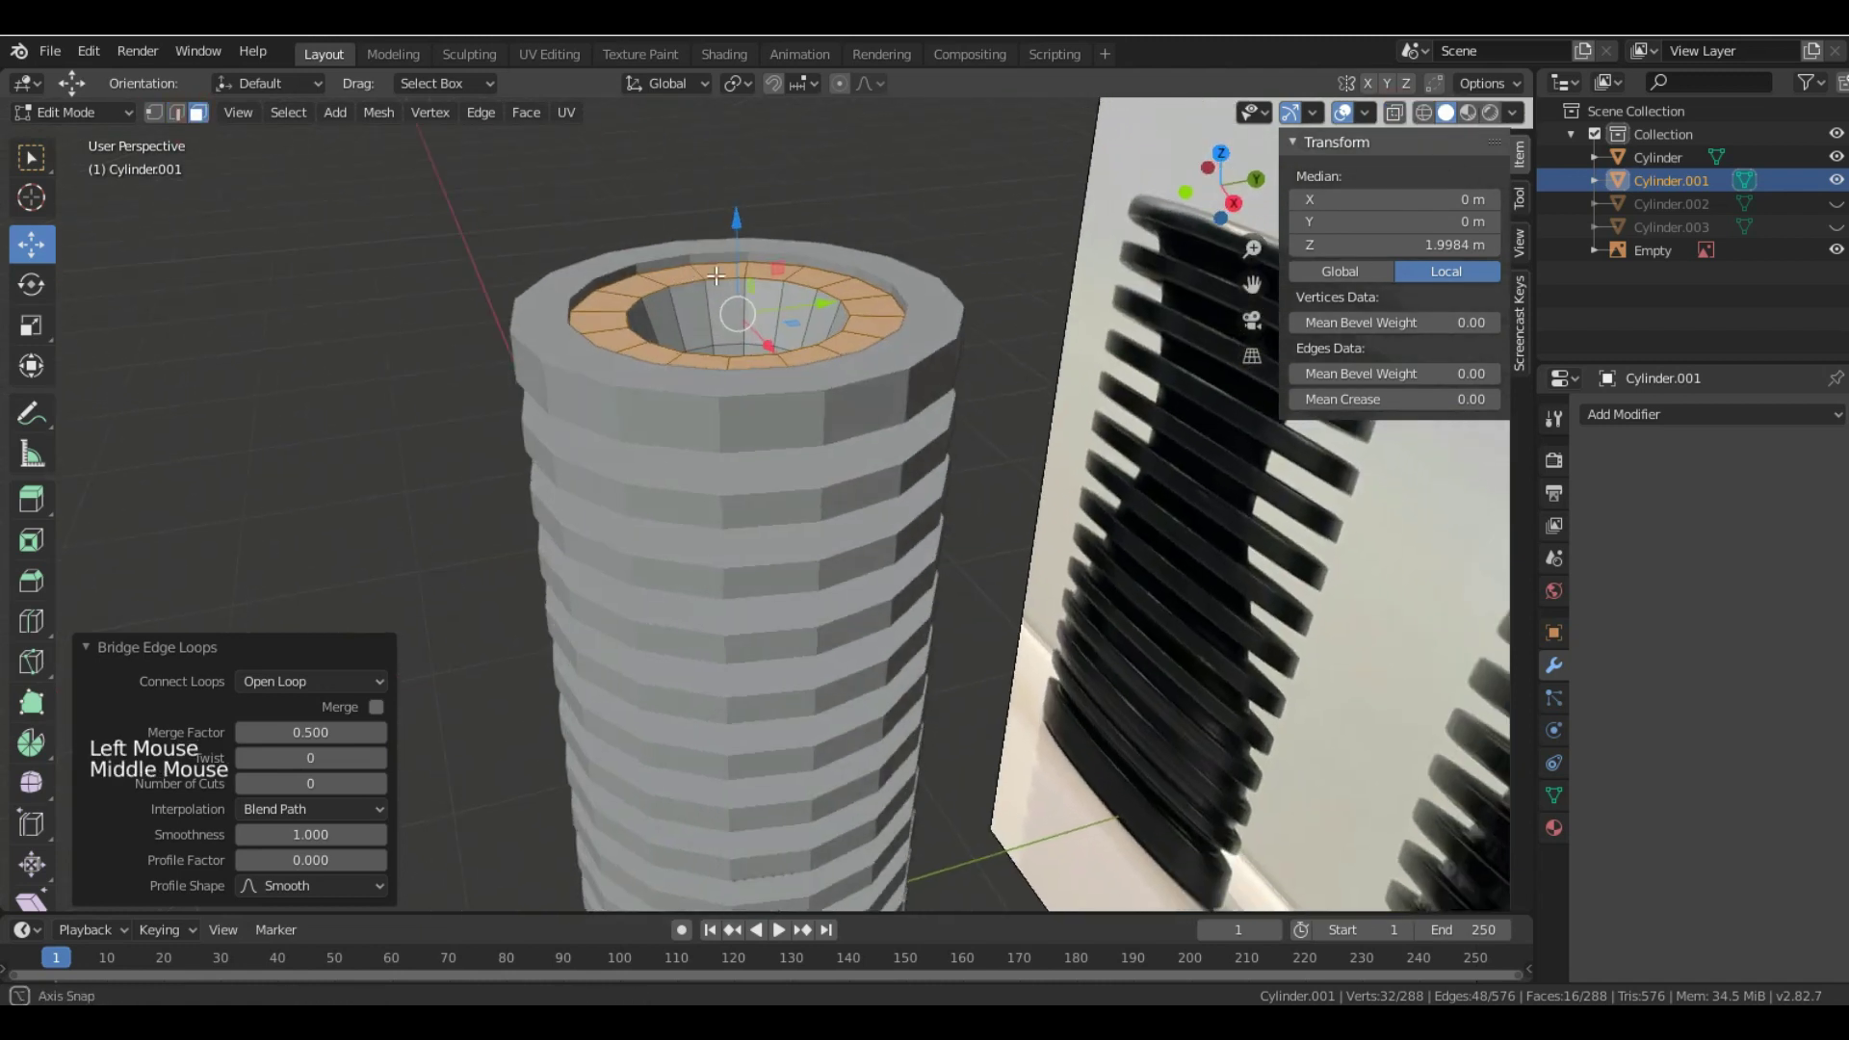
left_click(727, 215)
left_click_drag(726, 216, 722, 212)
scroll(702, 343, "down", 2)
middle_click_drag(702, 343, 701, 501)
scroll(713, 329, "down", 2)
scroll(700, 500, "up", 2)
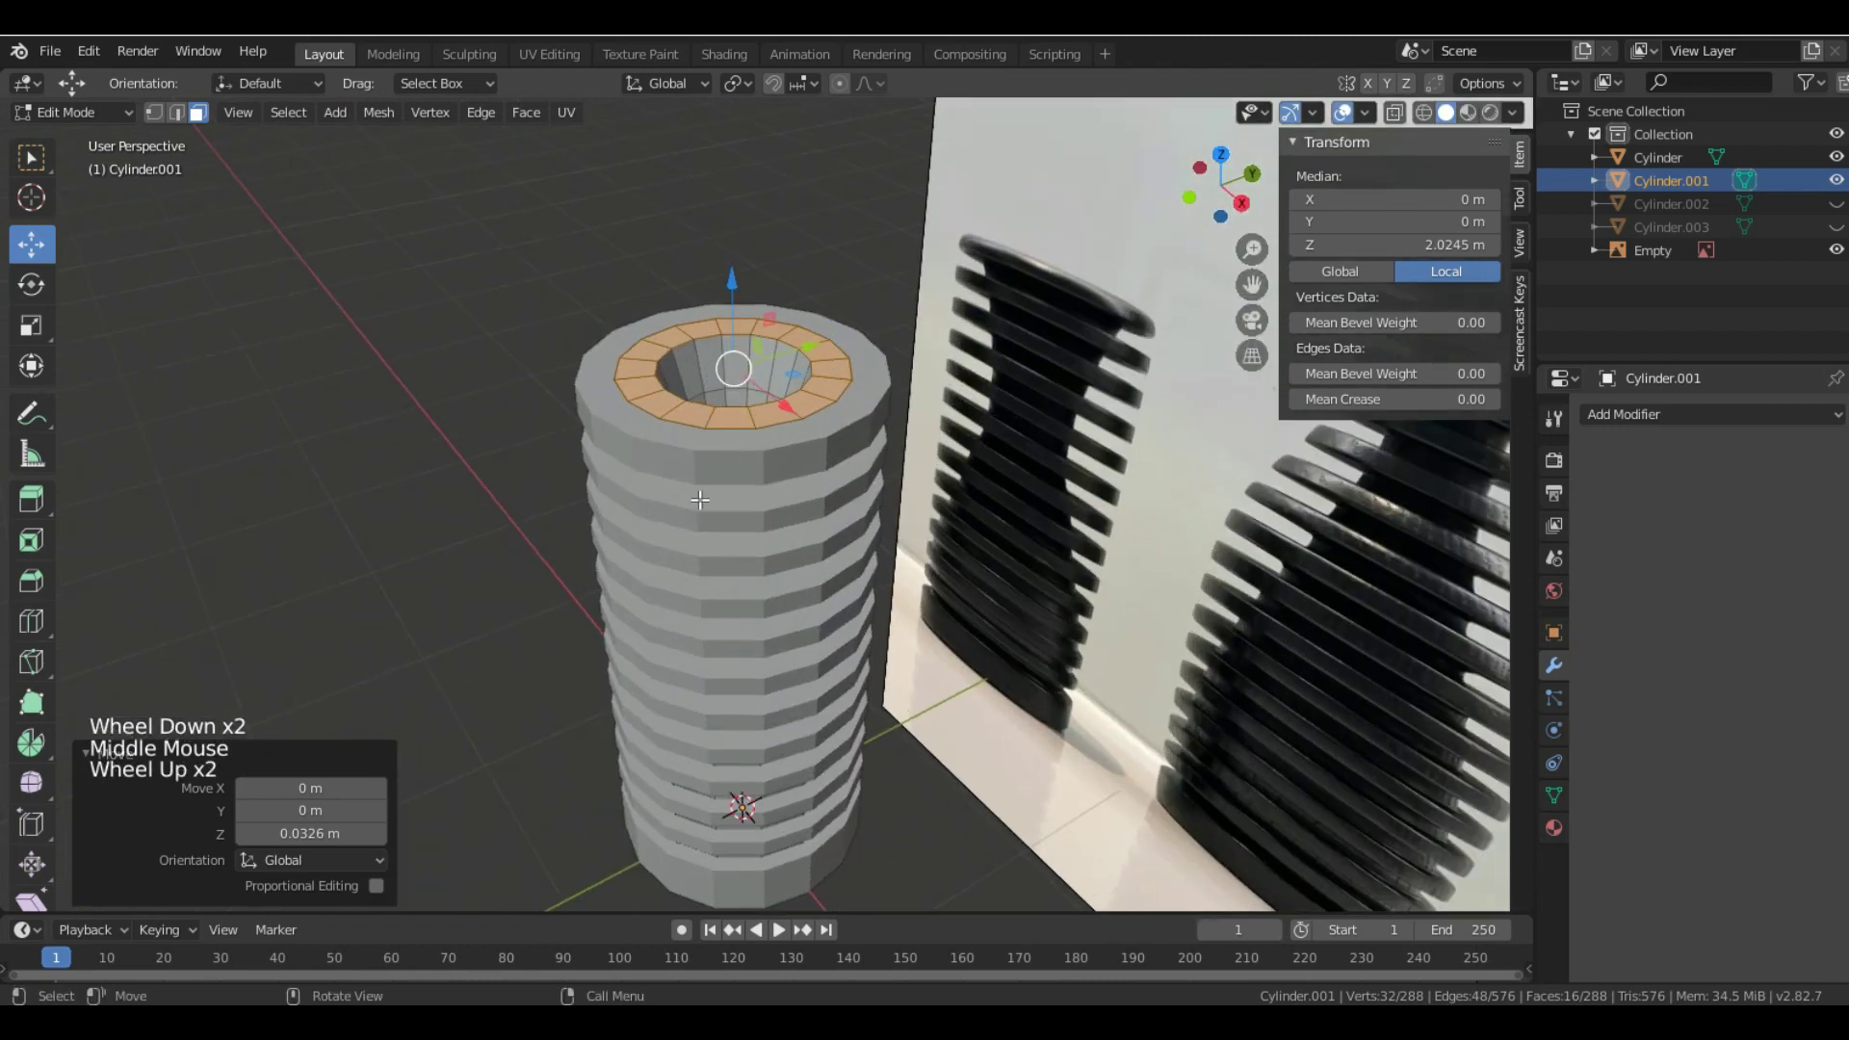
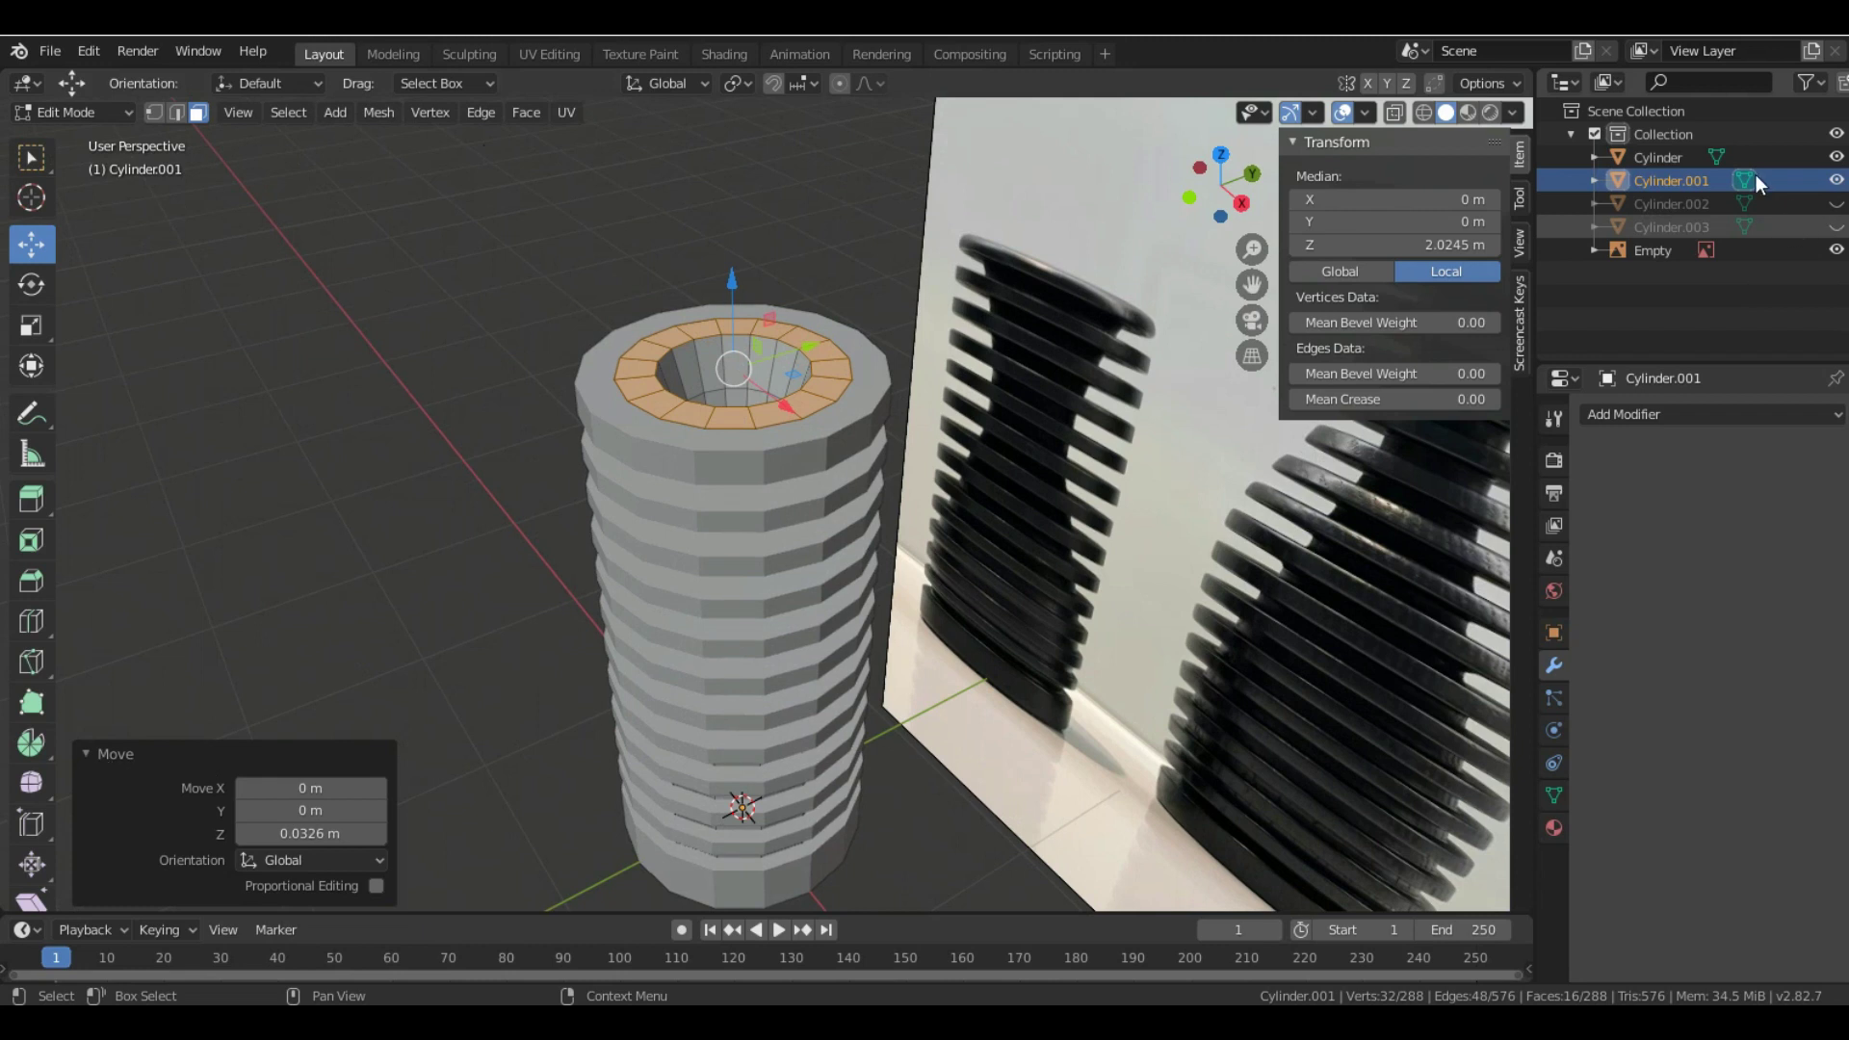
- Return to Object Mode, isolate the hollow core by hiding all other objects, and put it back in Edit Mode
left_click(117, 114)
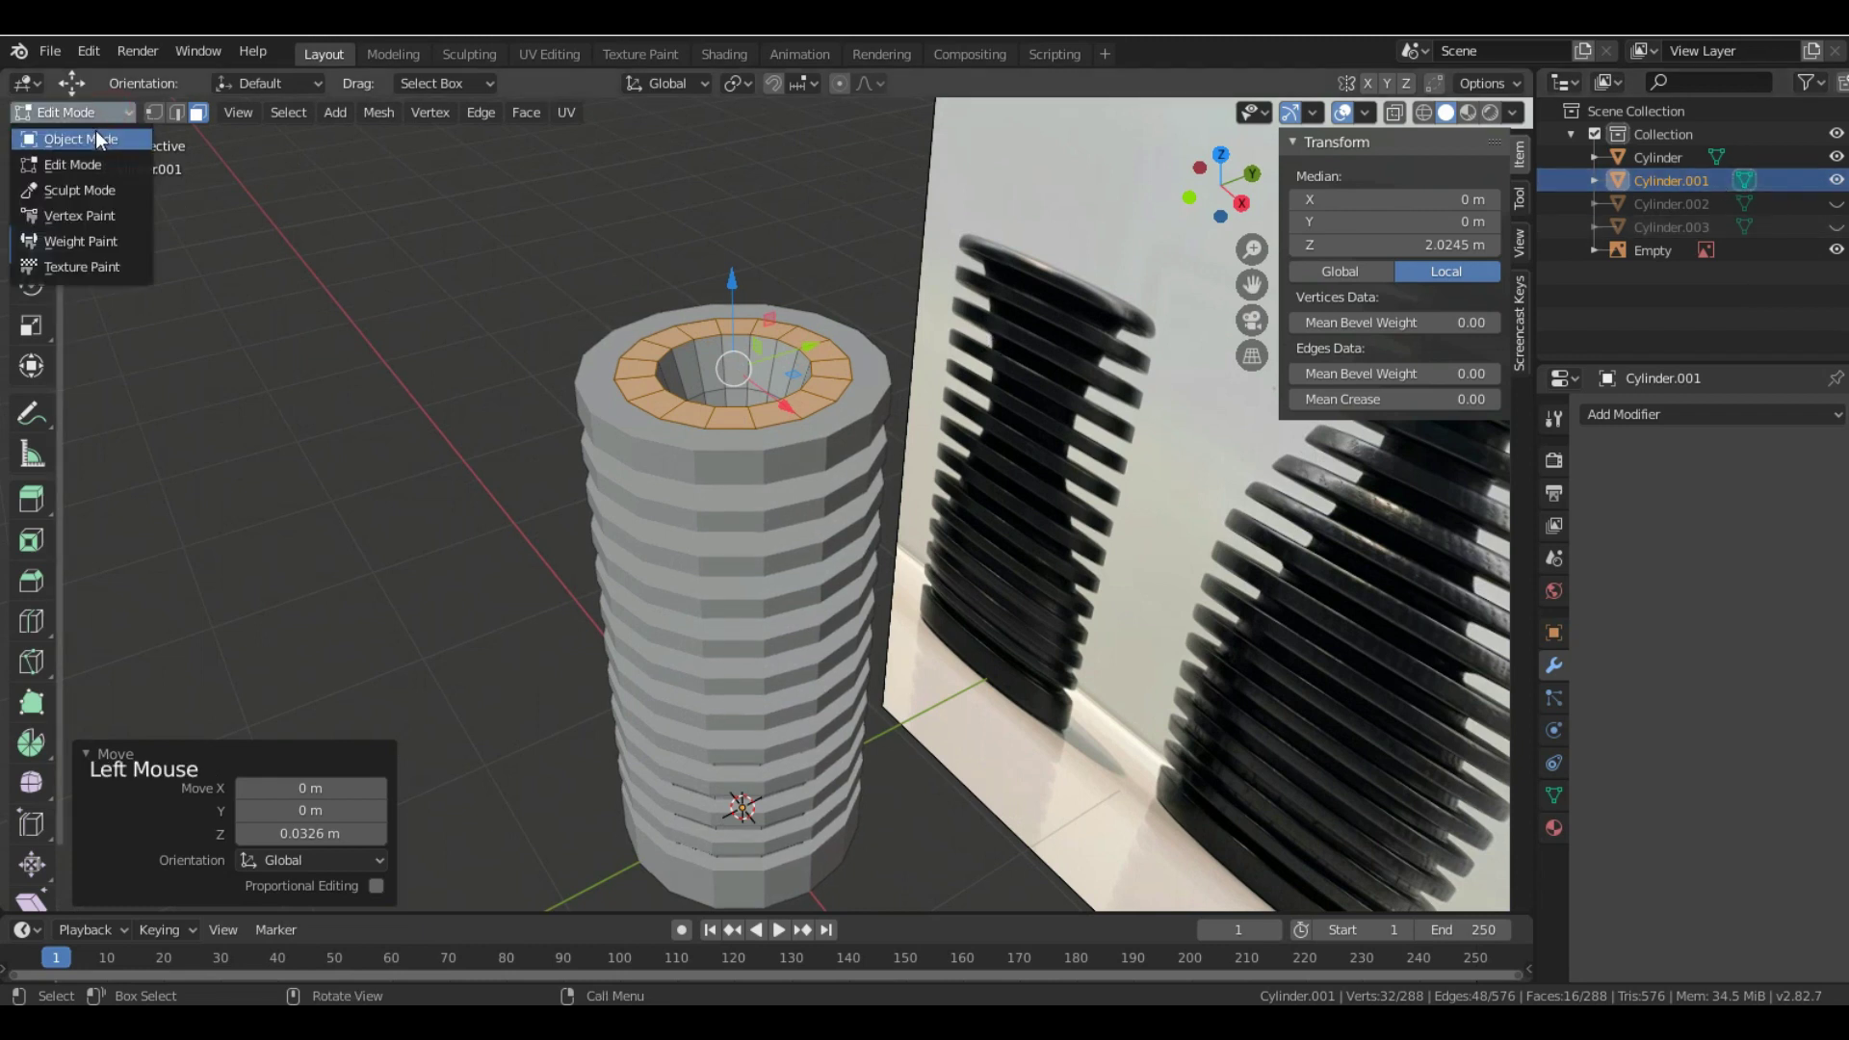
left_click(97, 132)
key("shift+h")
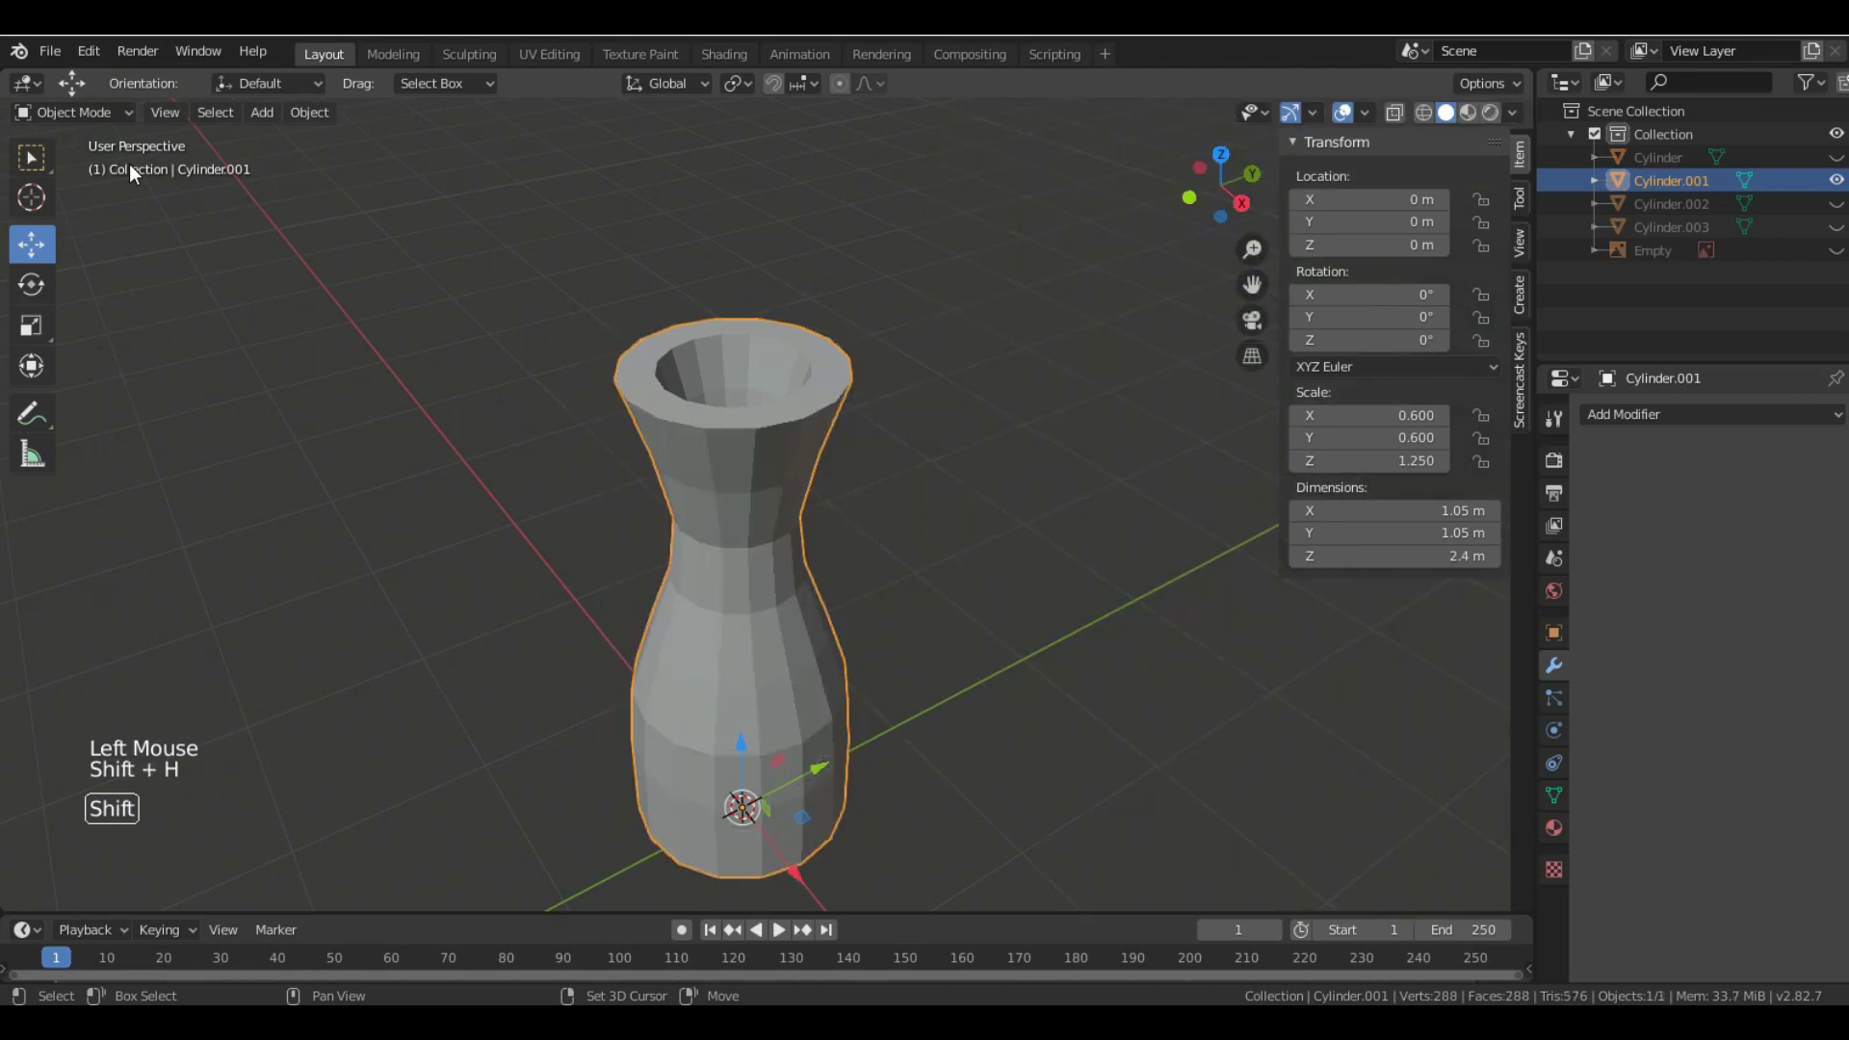
left_click(75, 113)
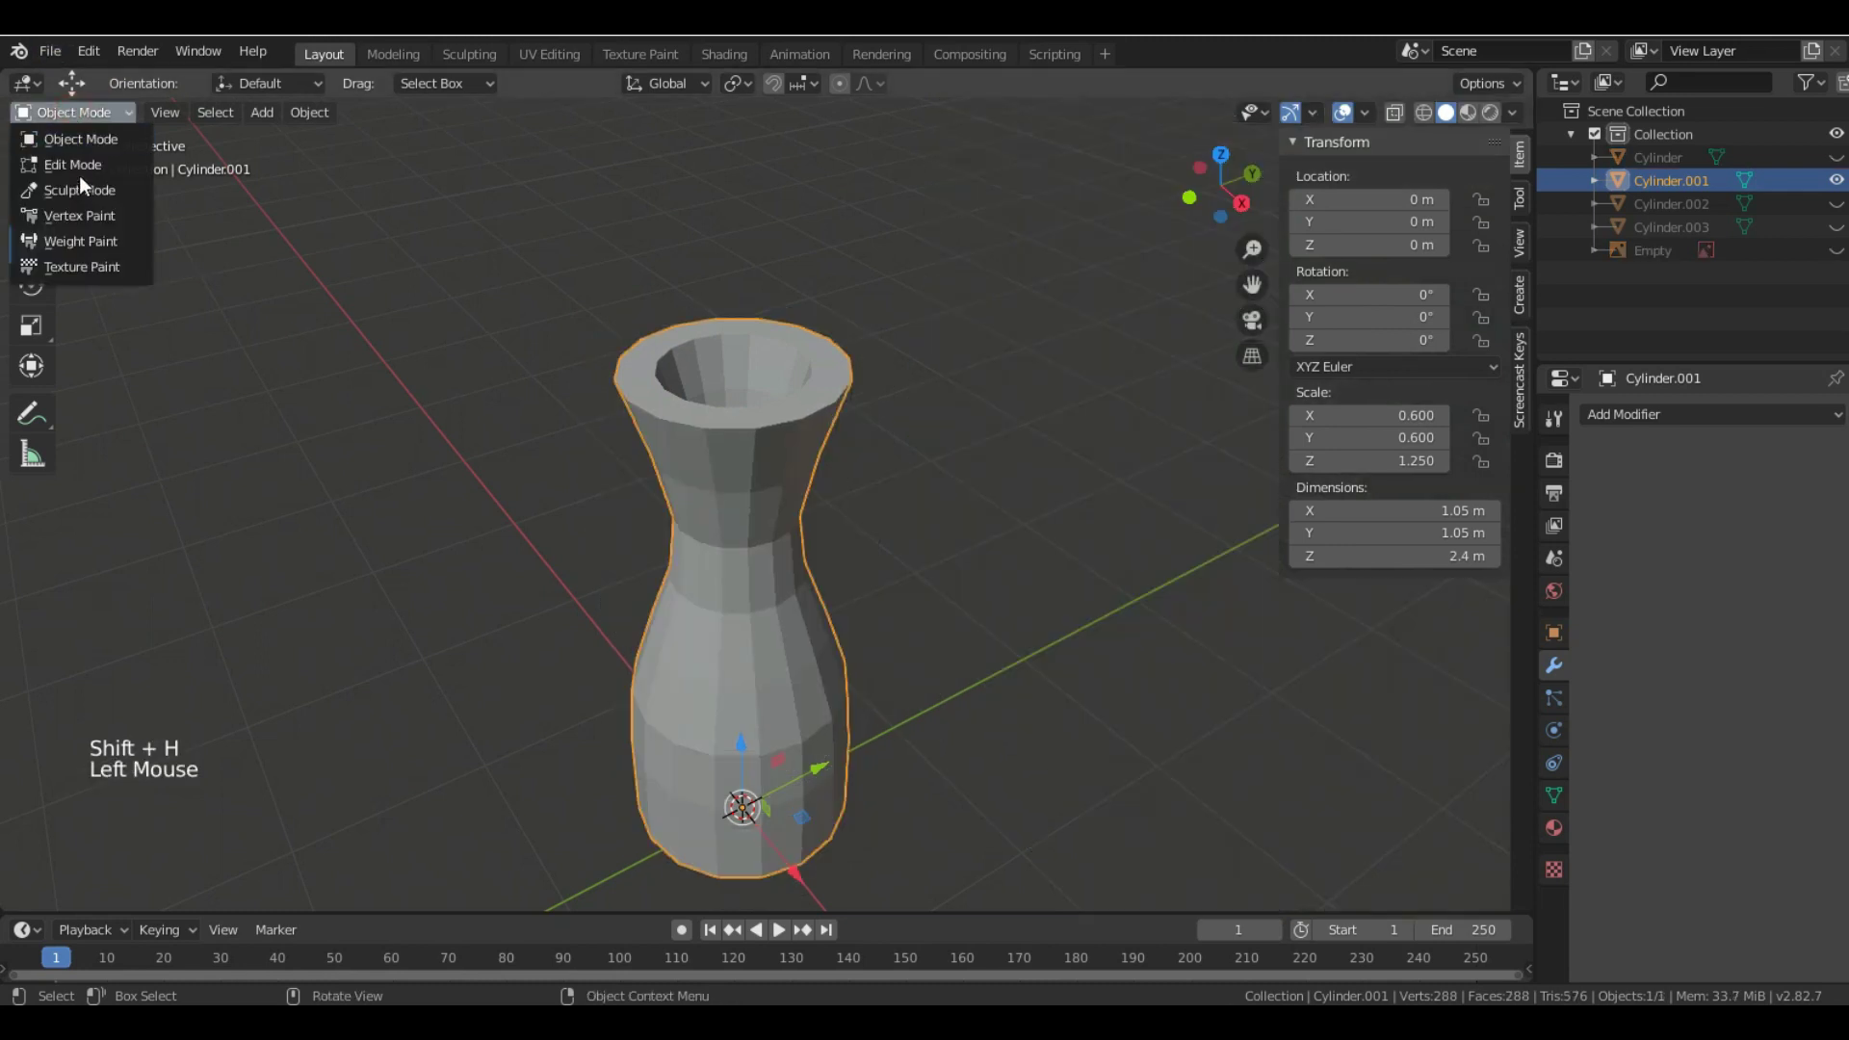
left_click(78, 153)
- Add a centred loop cut around the core's bottom rim and bevel it with an offset of about 0.0664 m
scroll(802, 452, "down", 2)
middle_click_drag(802, 451, 819, 303)
scroll(462, 536, "up", 1)
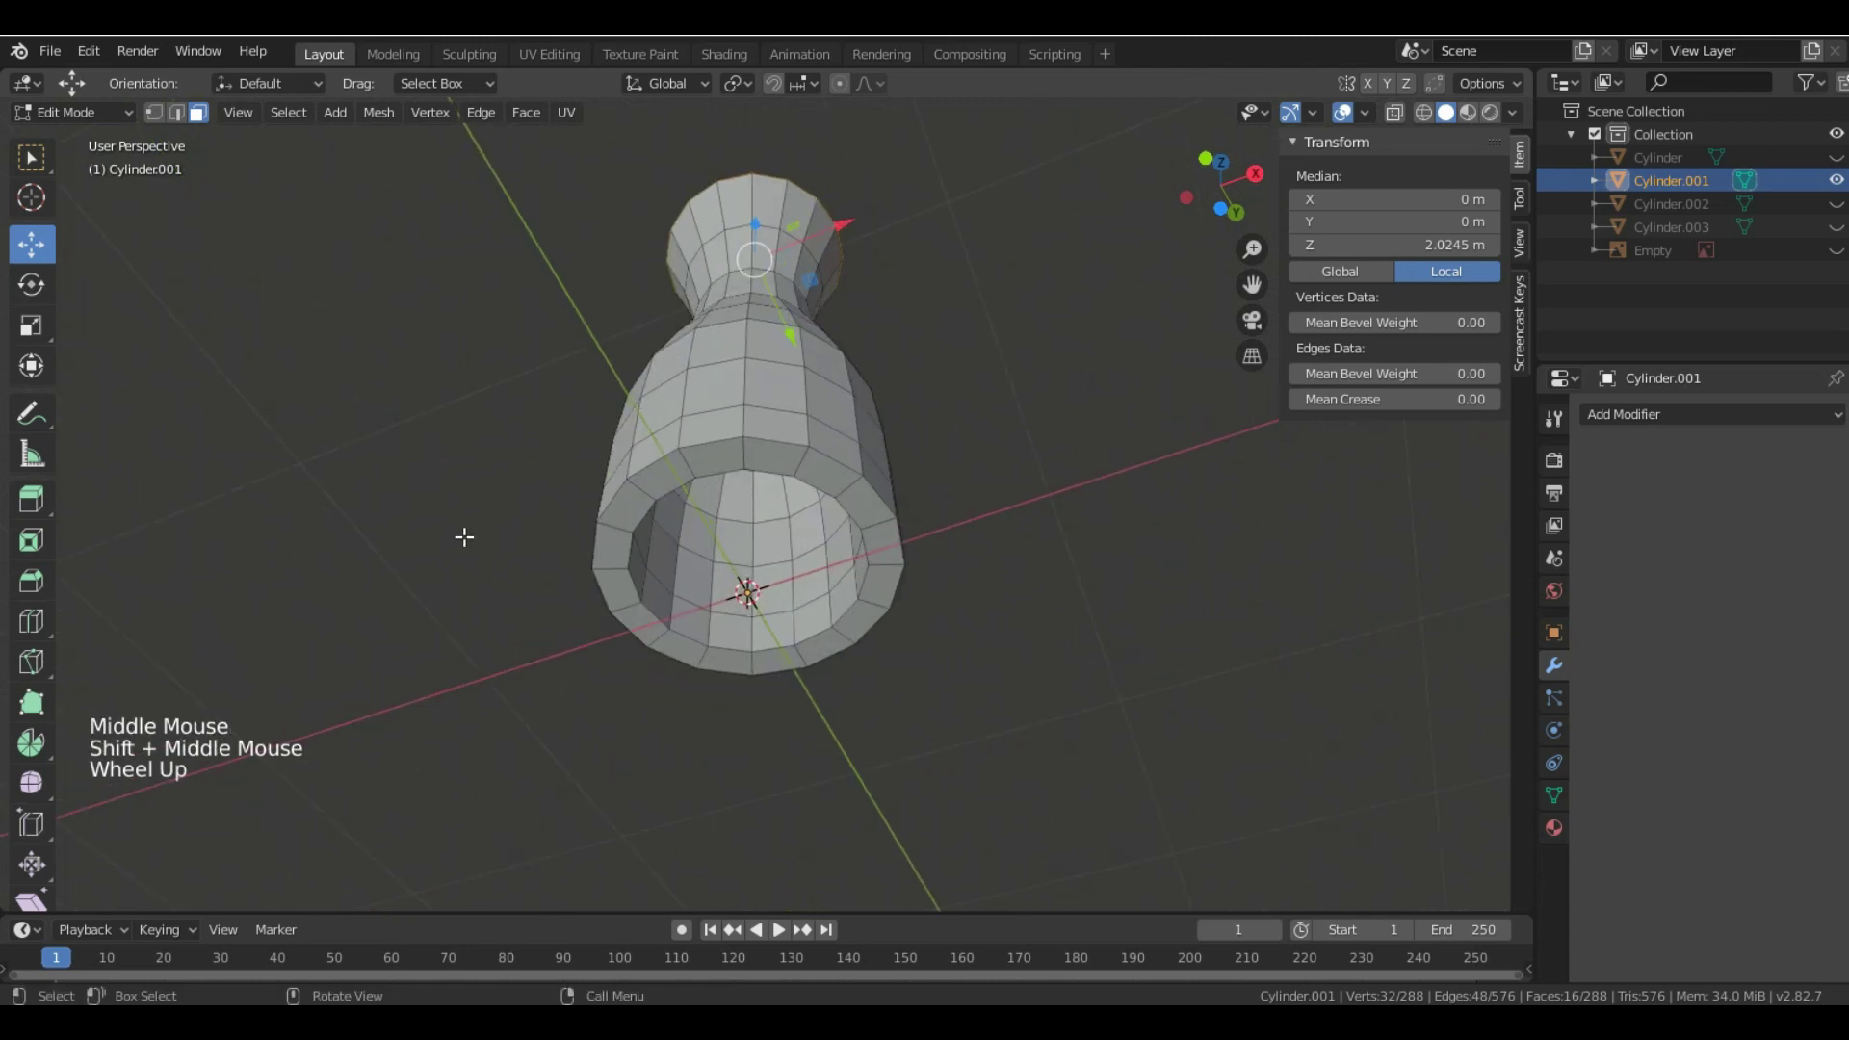
left_click(30, 624)
left_click(888, 559)
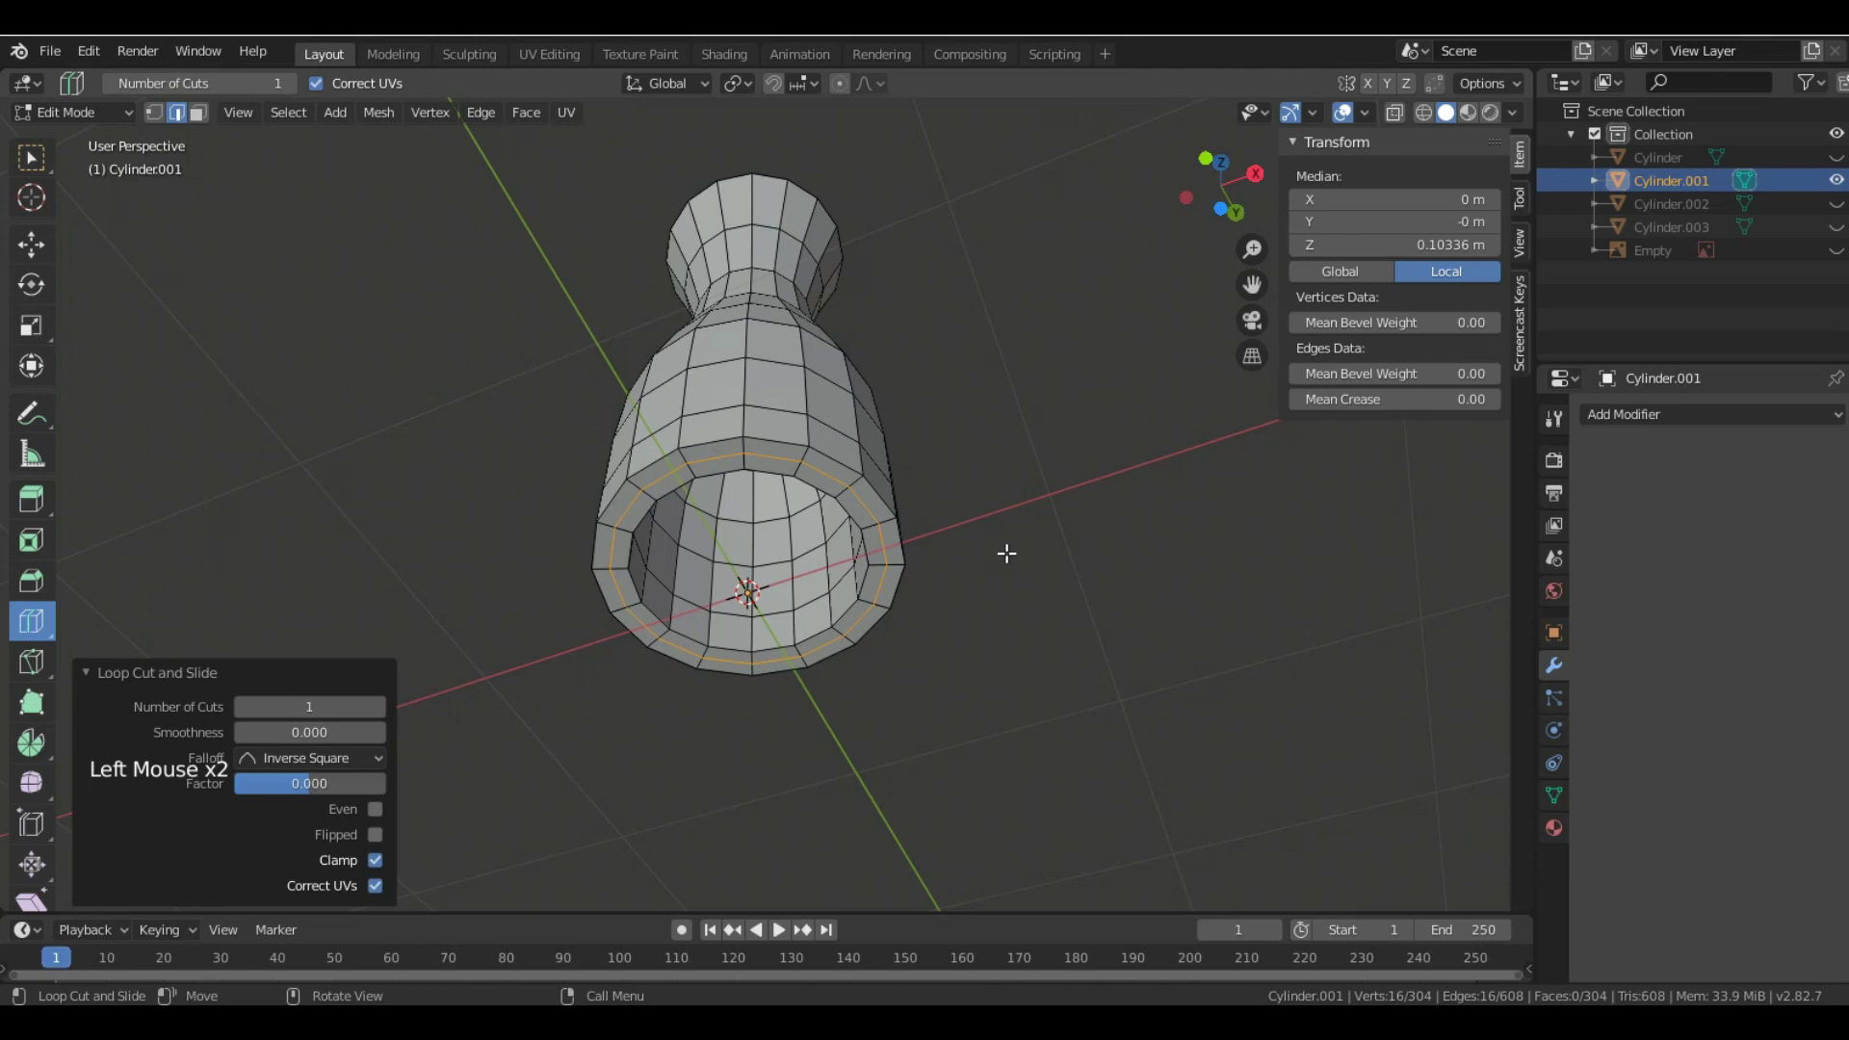
key("ctrl")
key("ctrl+b")
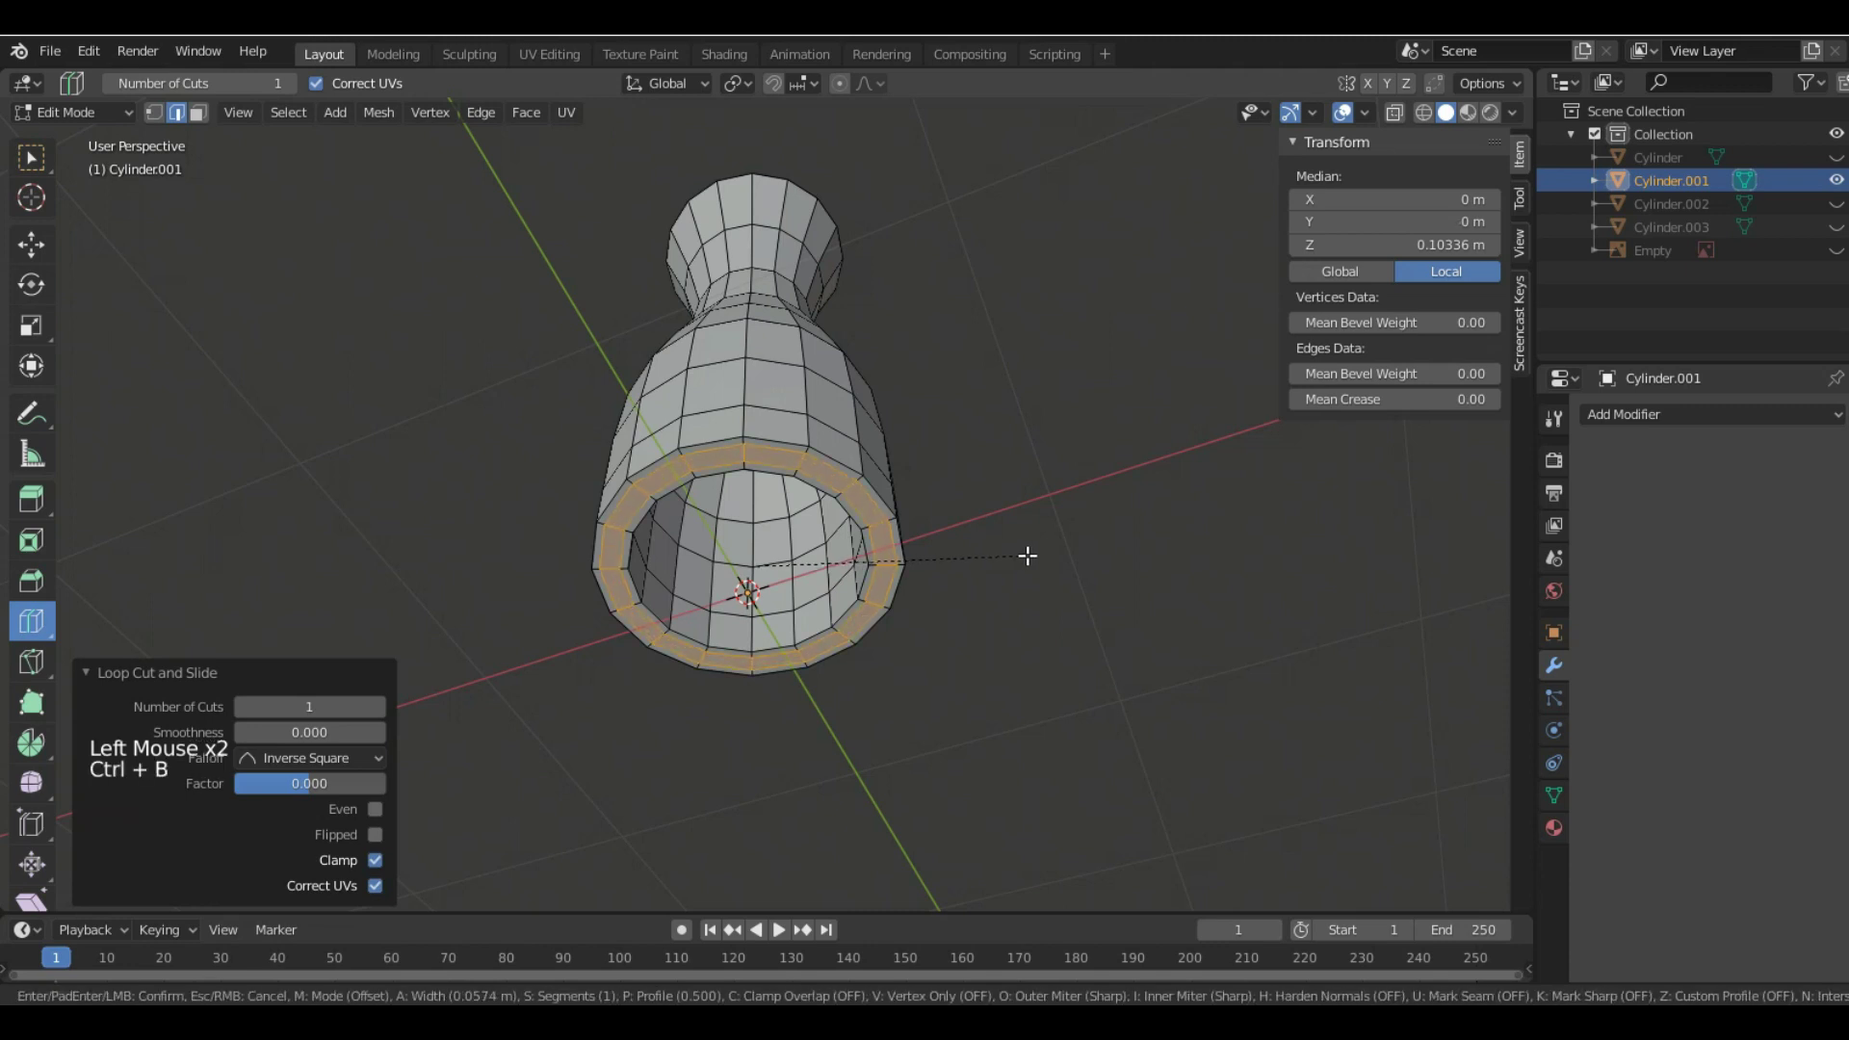
left_click(1029, 556)
scroll(1023, 597, "up", 1, "ctrl")
scroll(1023, 616, "up", 2)
middle_click_drag(1023, 616, 924, 669)
middle_click_drag(925, 670, 858, 673, "shift")
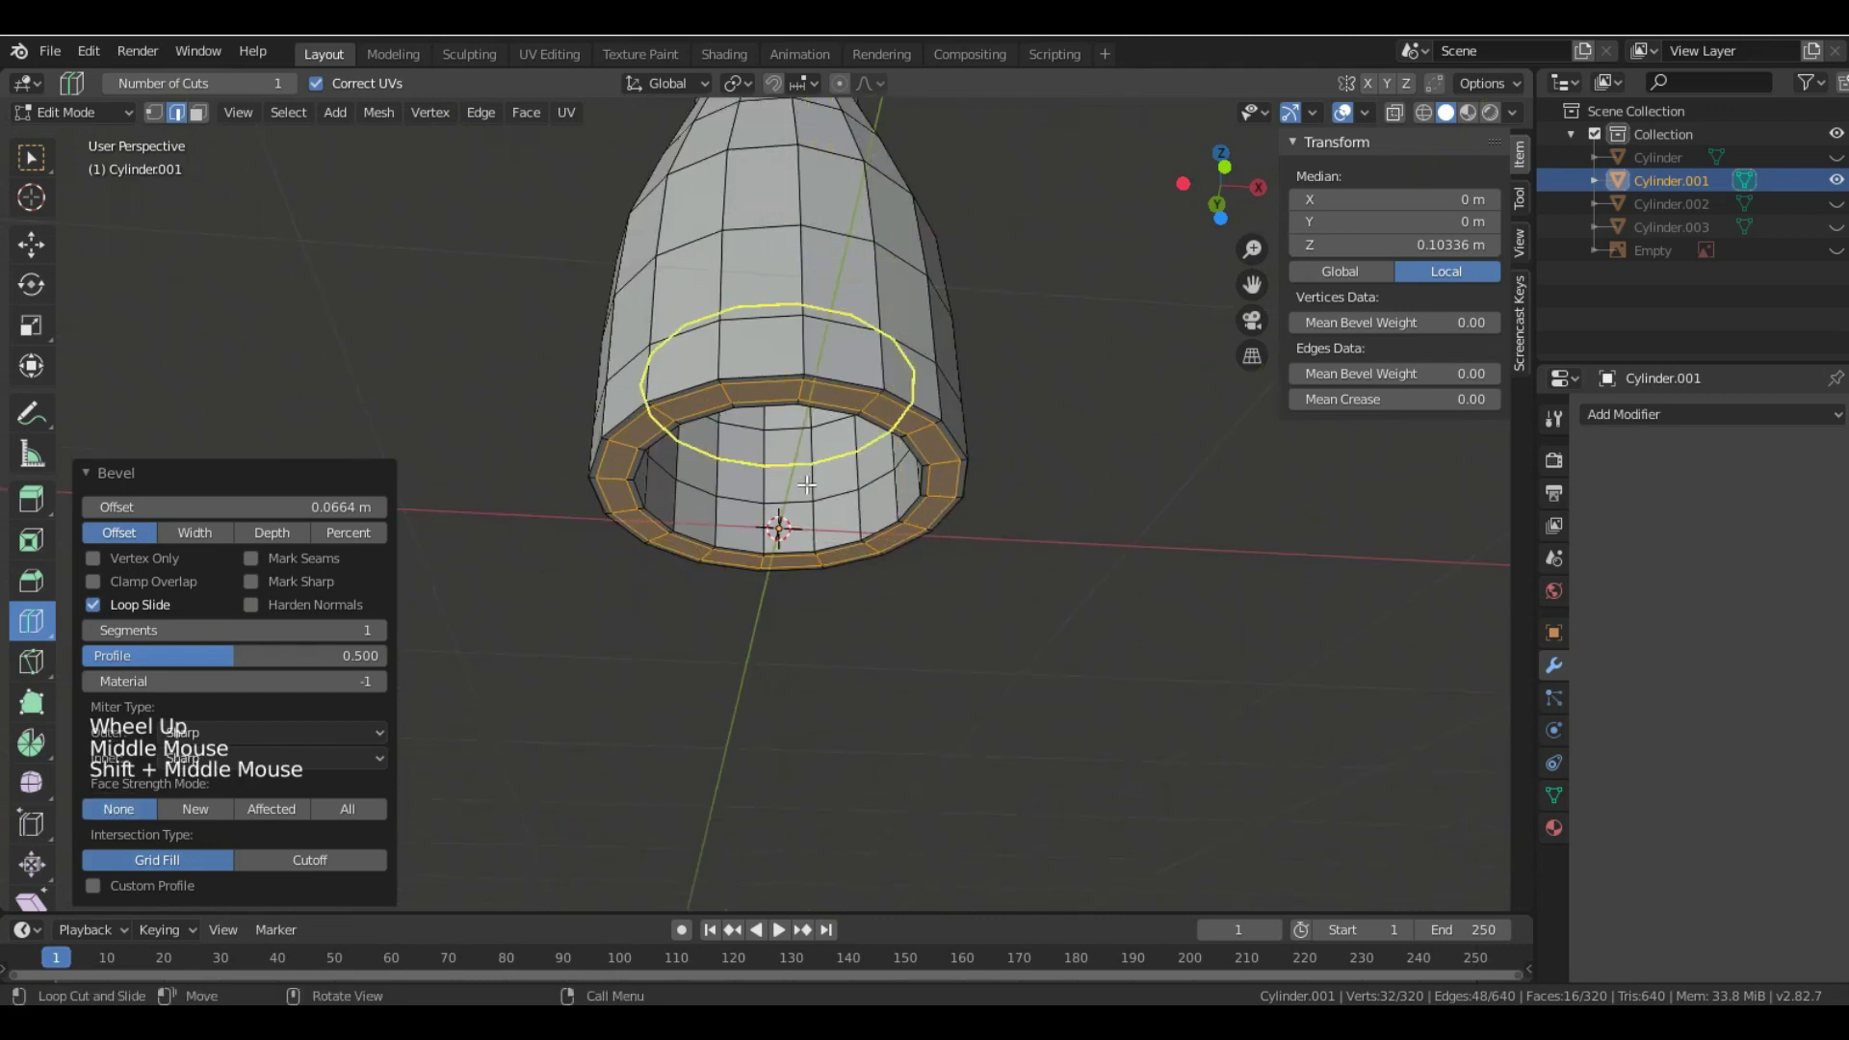
- Add a loop cut on the core's inner wall near the base and edge-slide it by about 0.745 toward the bottom rim
left_click_drag(812, 528, 1097, 460)
right_click(1097, 460)
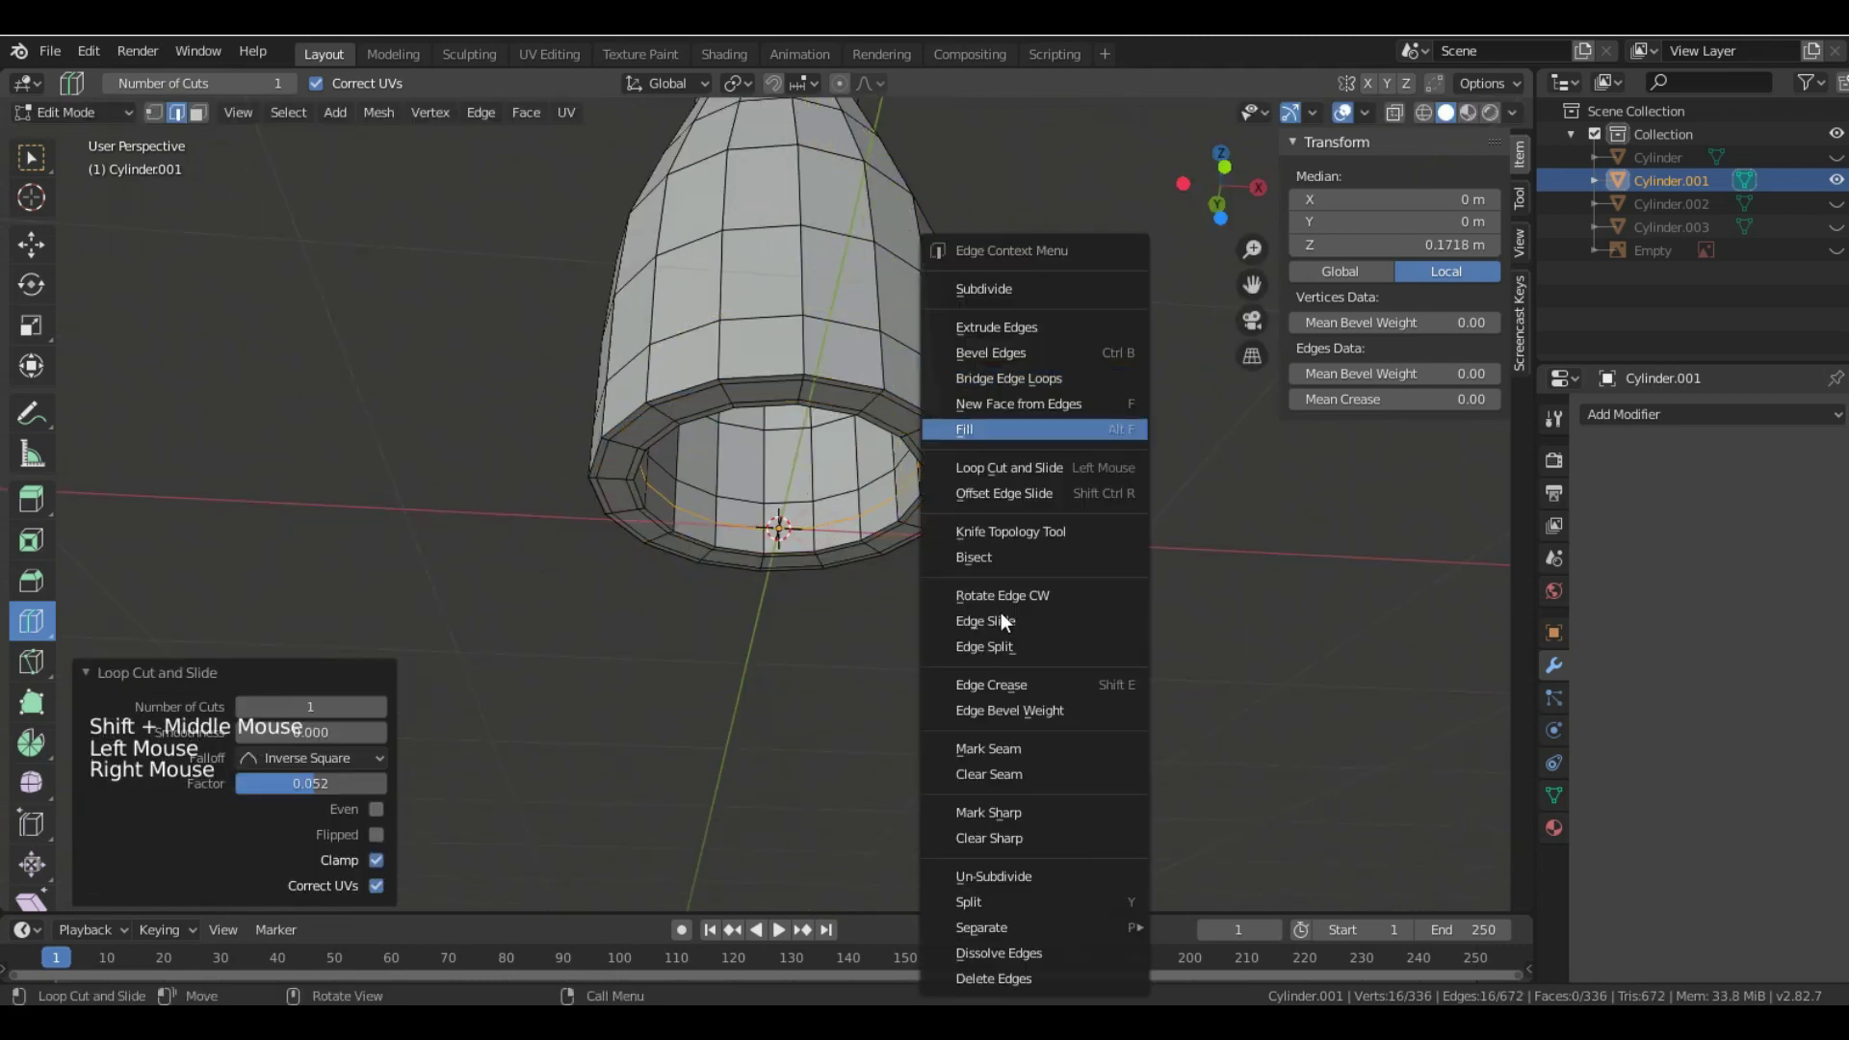
left_click(1041, 622)
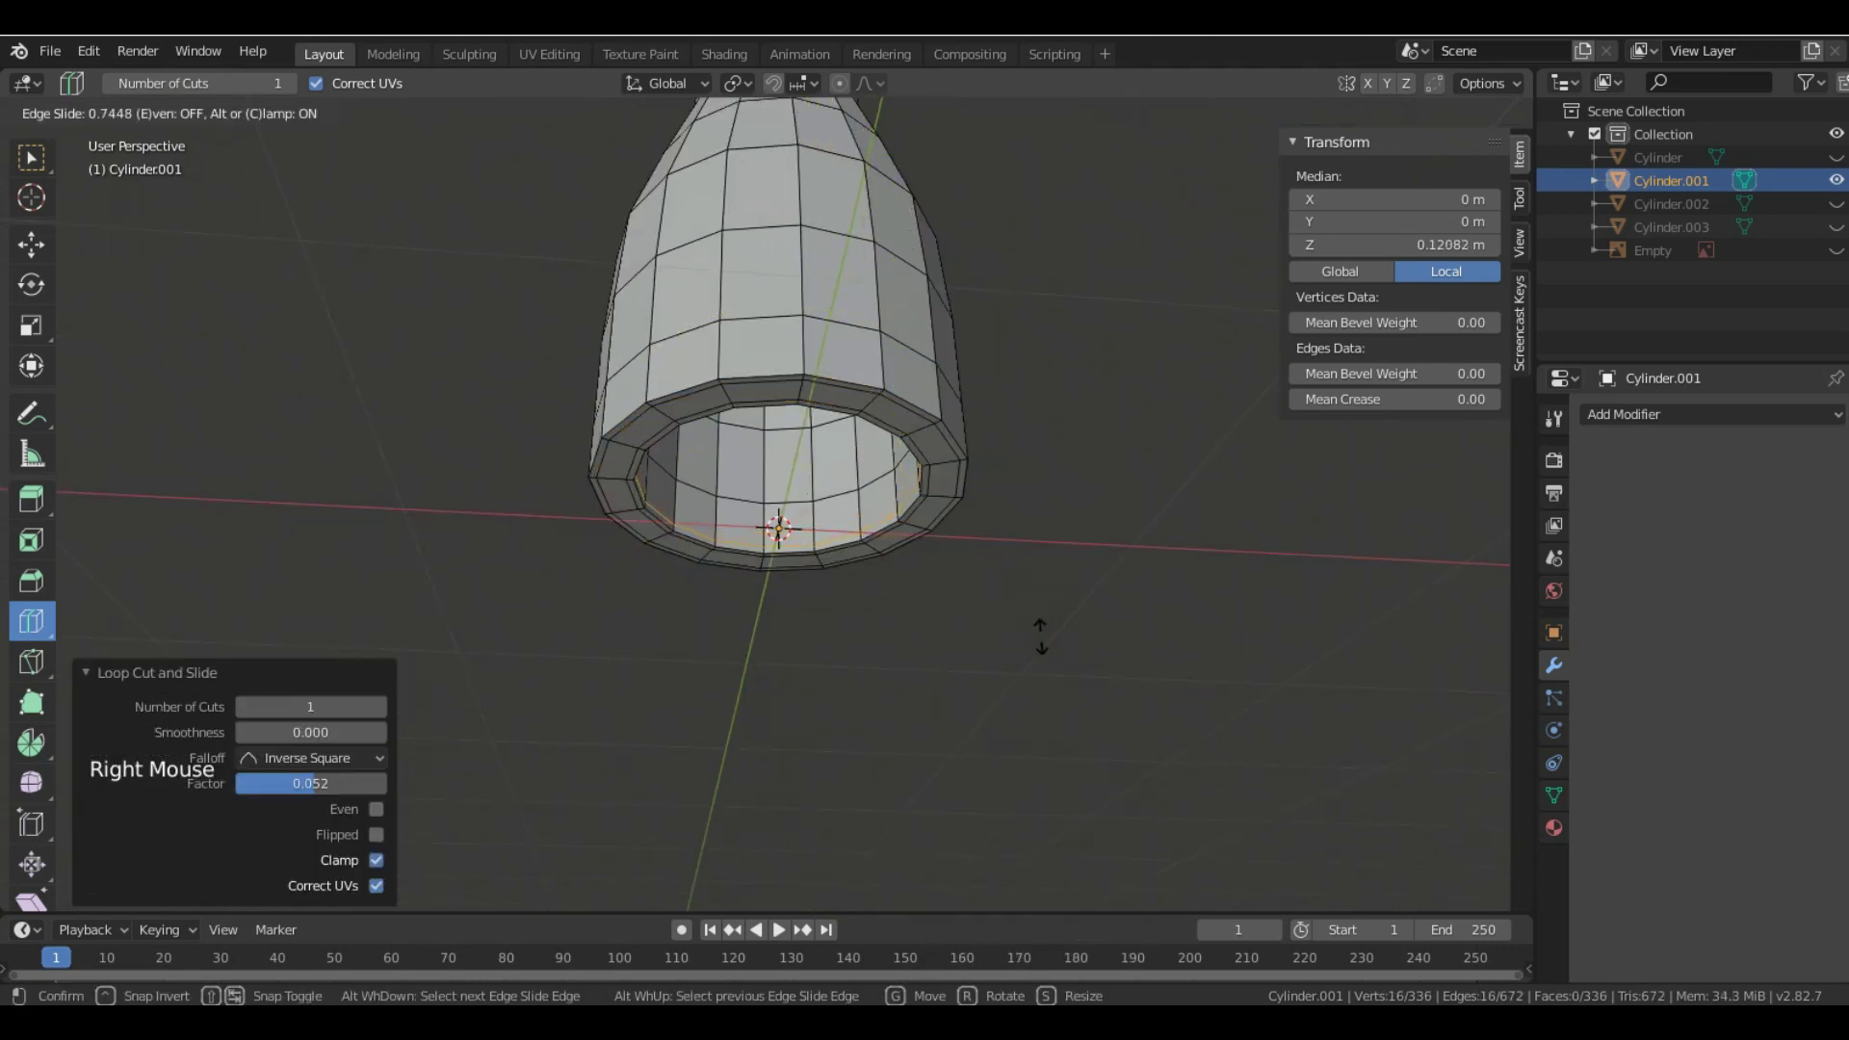
left_click(1040, 635)
- Add a loop cut on the core's outer wall near the base and edge-slide it by 0.766 toward the bottom rim
left_click(878, 374)
right_click(1049, 435)
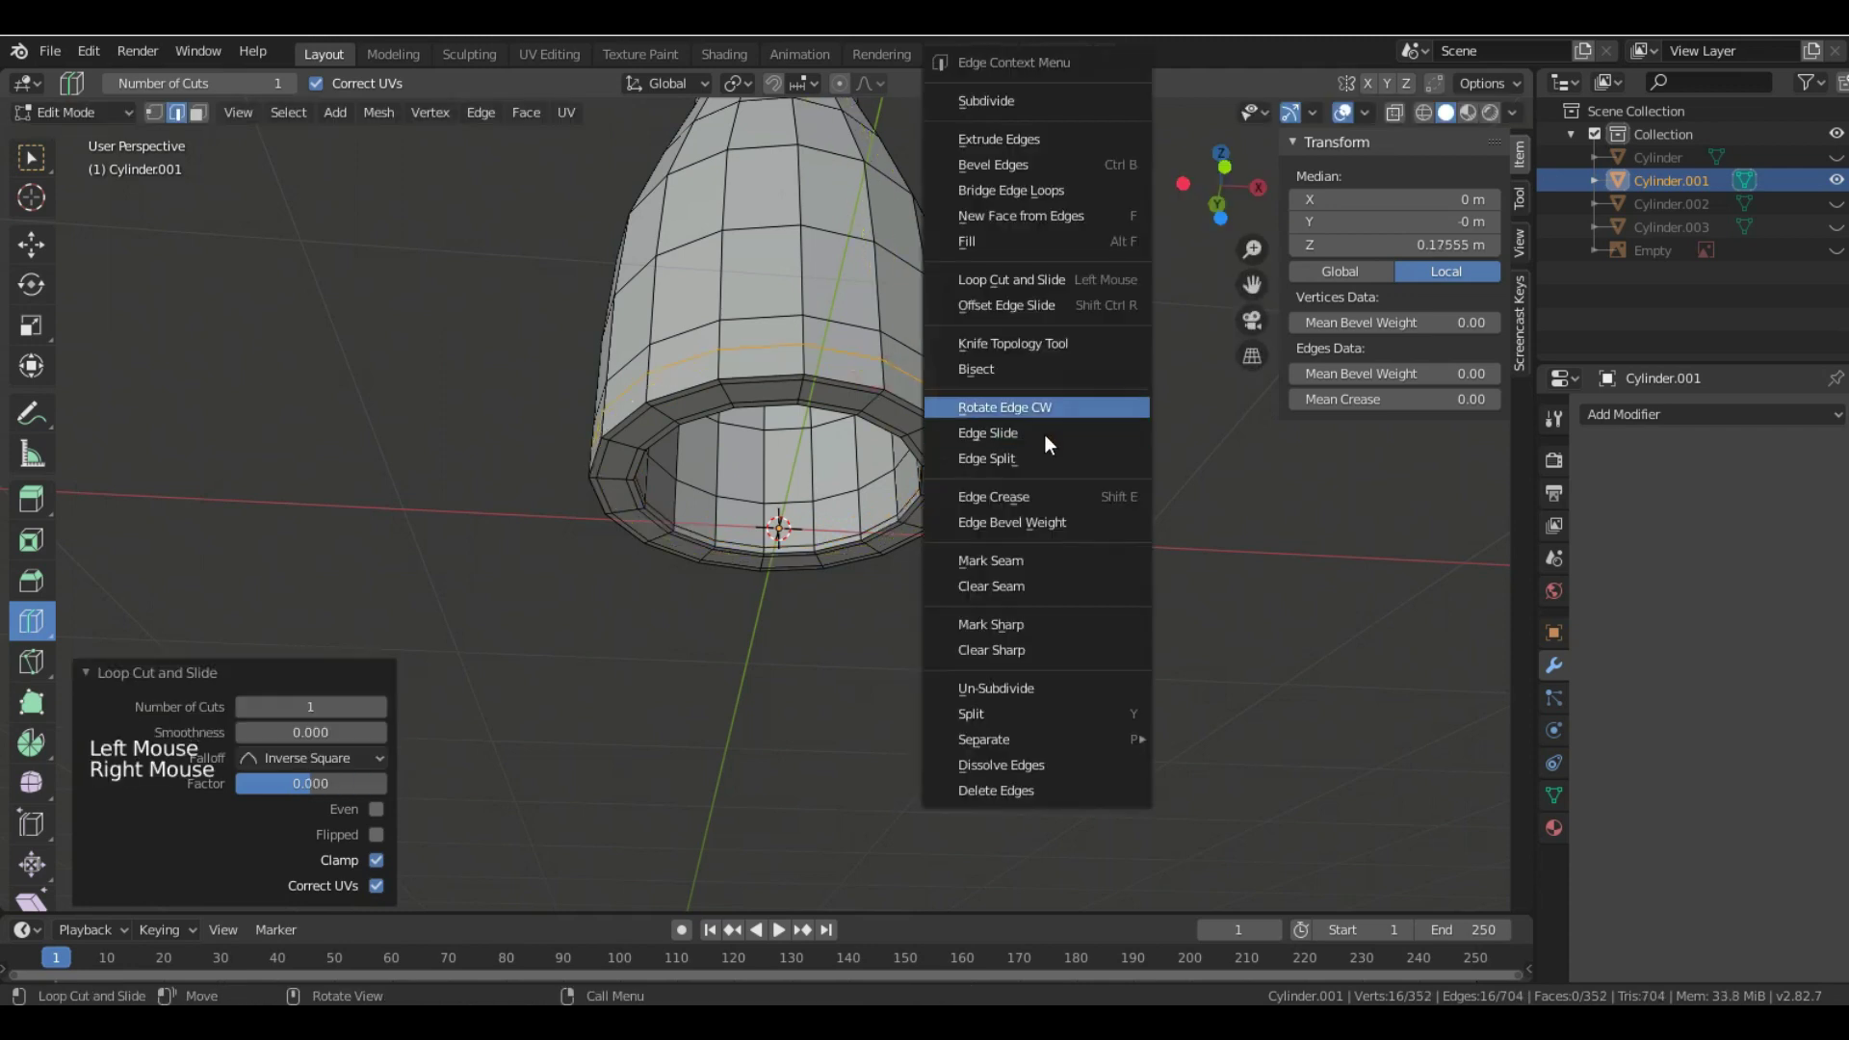
left_click(1046, 435)
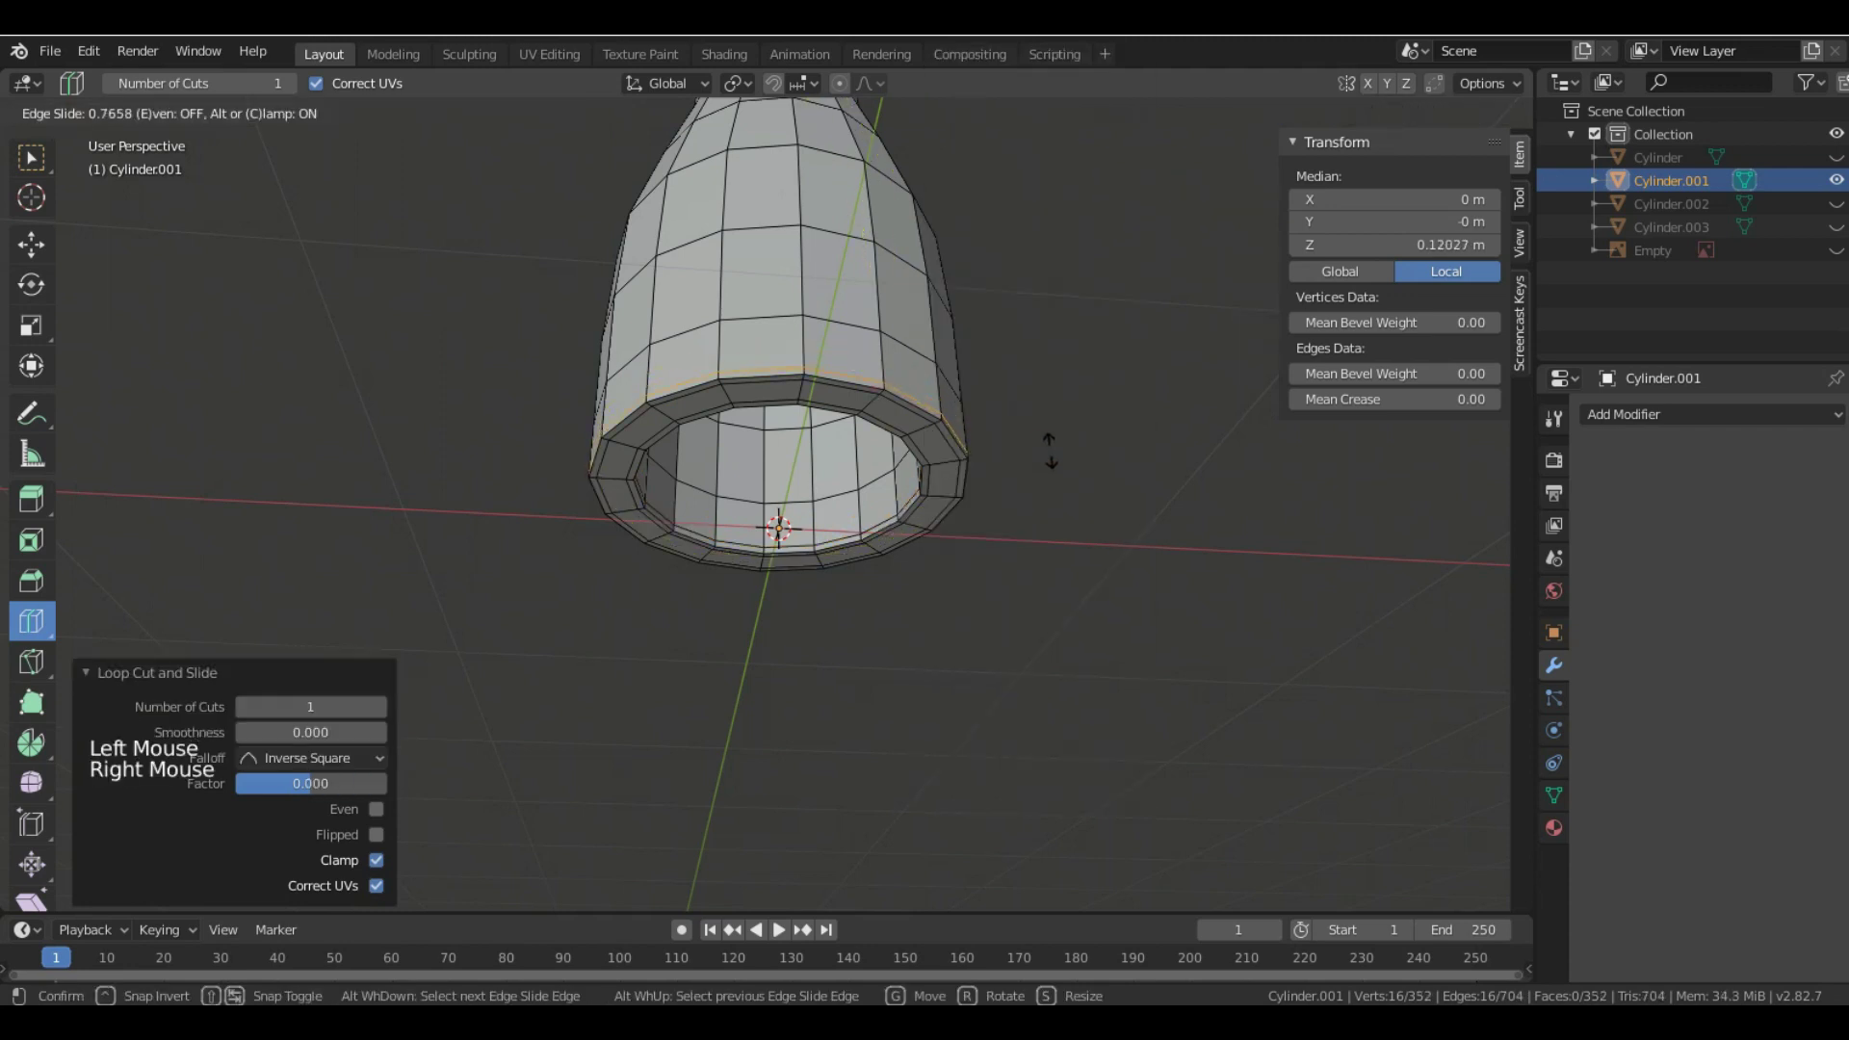
left_click(1049, 450)
scroll(964, 481, "down", 3)
middle_click_drag(949, 507, 813, 454)
scroll(720, 372, "up", 2)
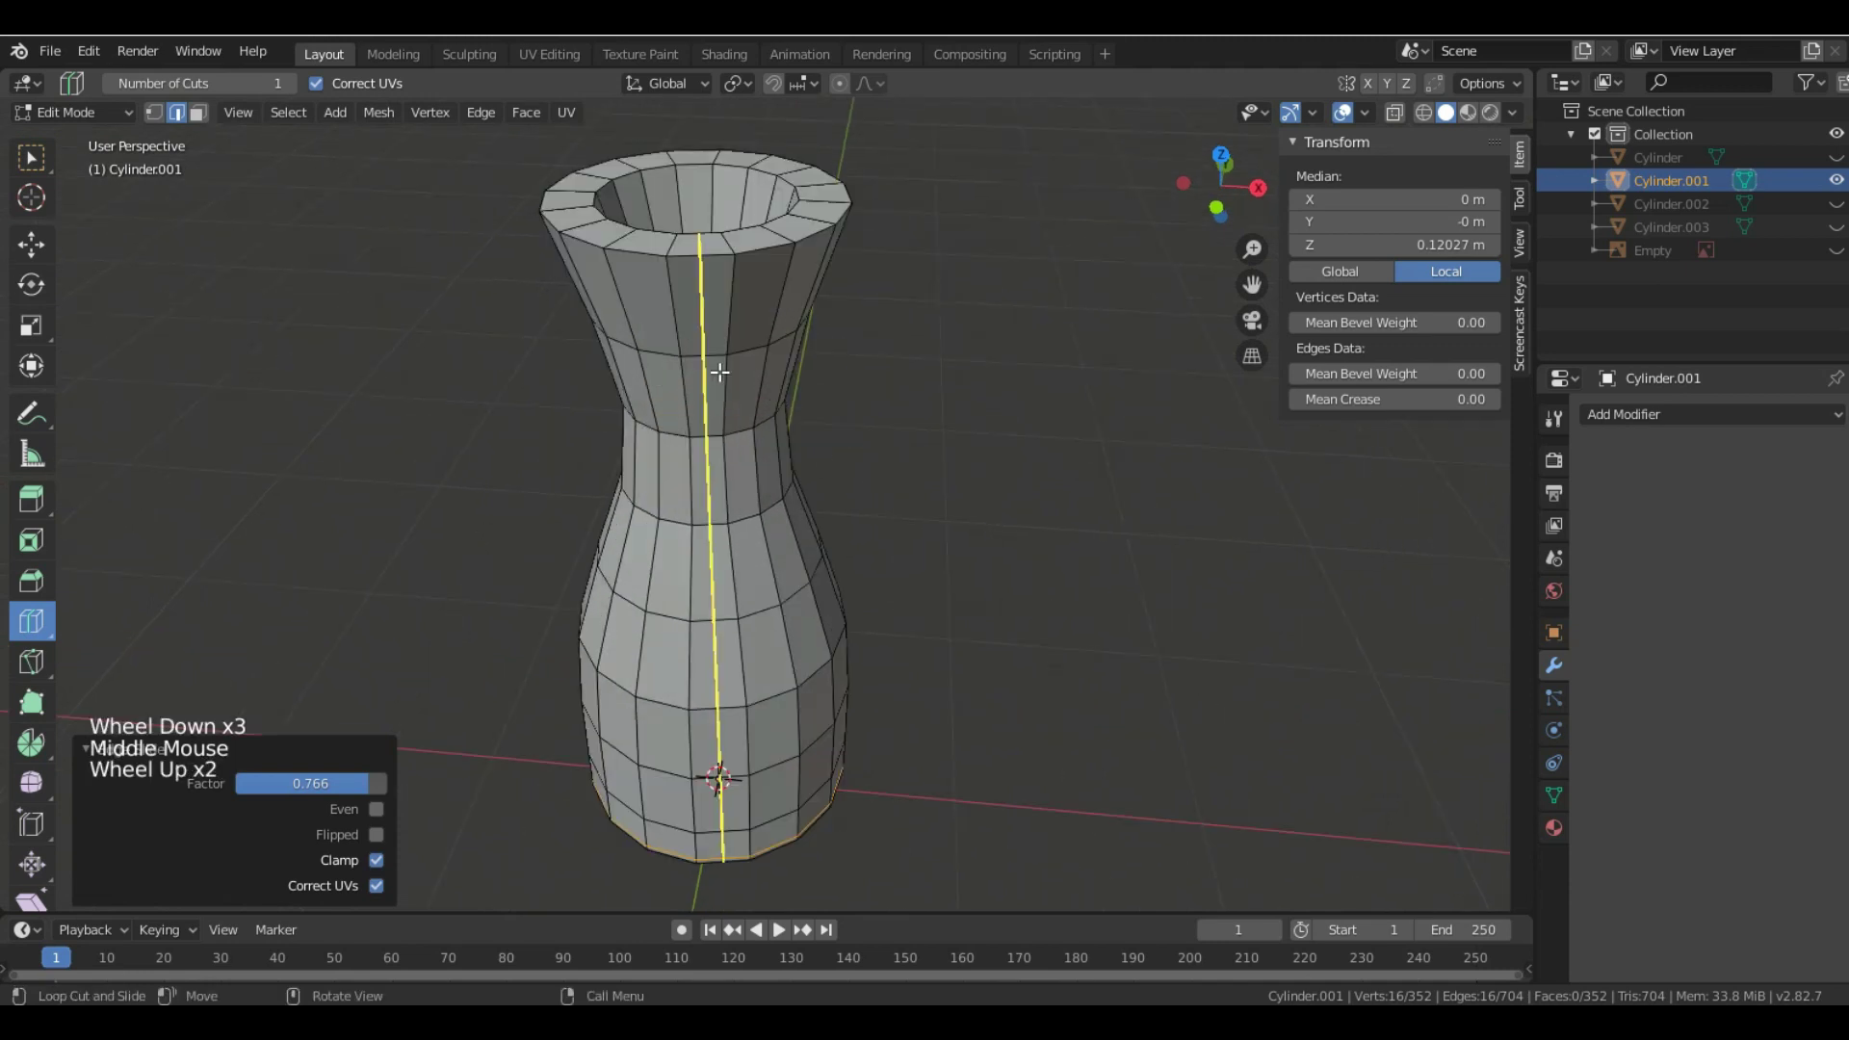
- Add a loop cut on the outer wall below the core's top rim and edge-slide it by -0.809 up toward the rim
left_click(743, 289)
left_click(742, 289)
left_click_drag(949, 421, 994, 475)
middle_click_drag(949, 421, 994, 476, "shift")
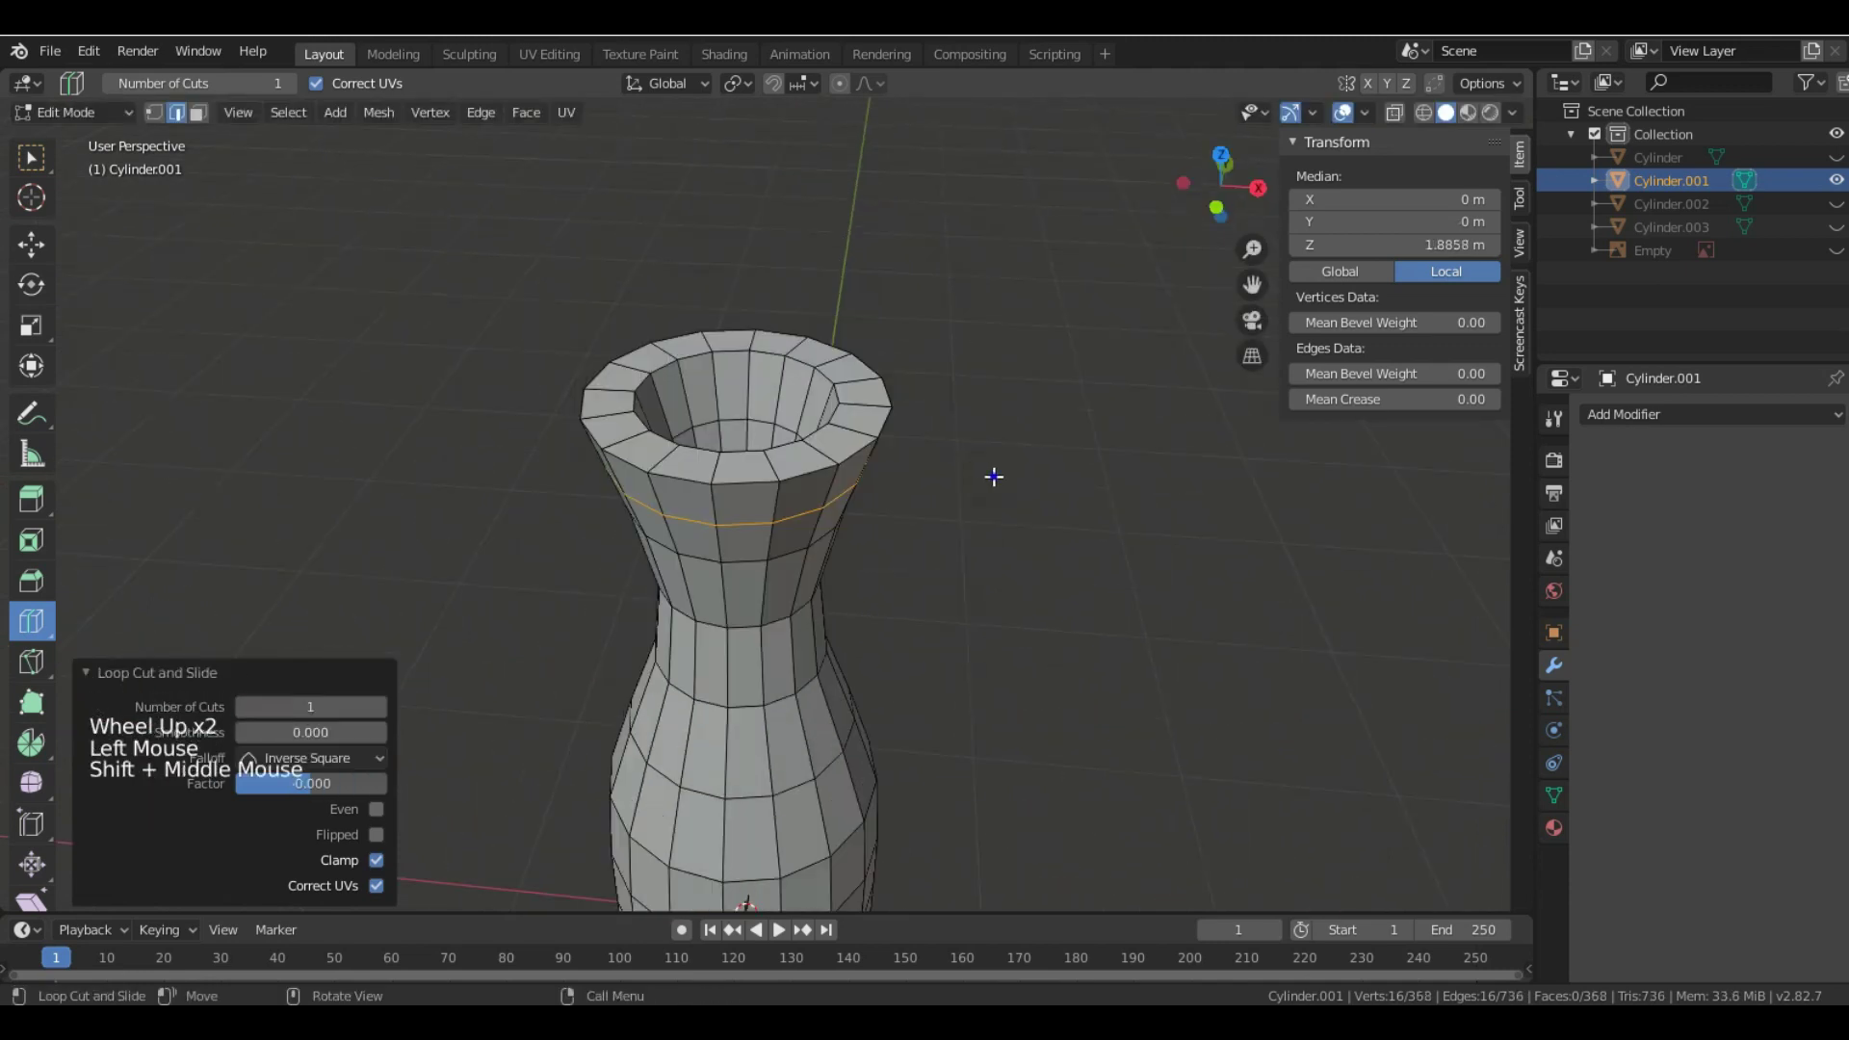
right_click(994, 476)
left_click(974, 480)
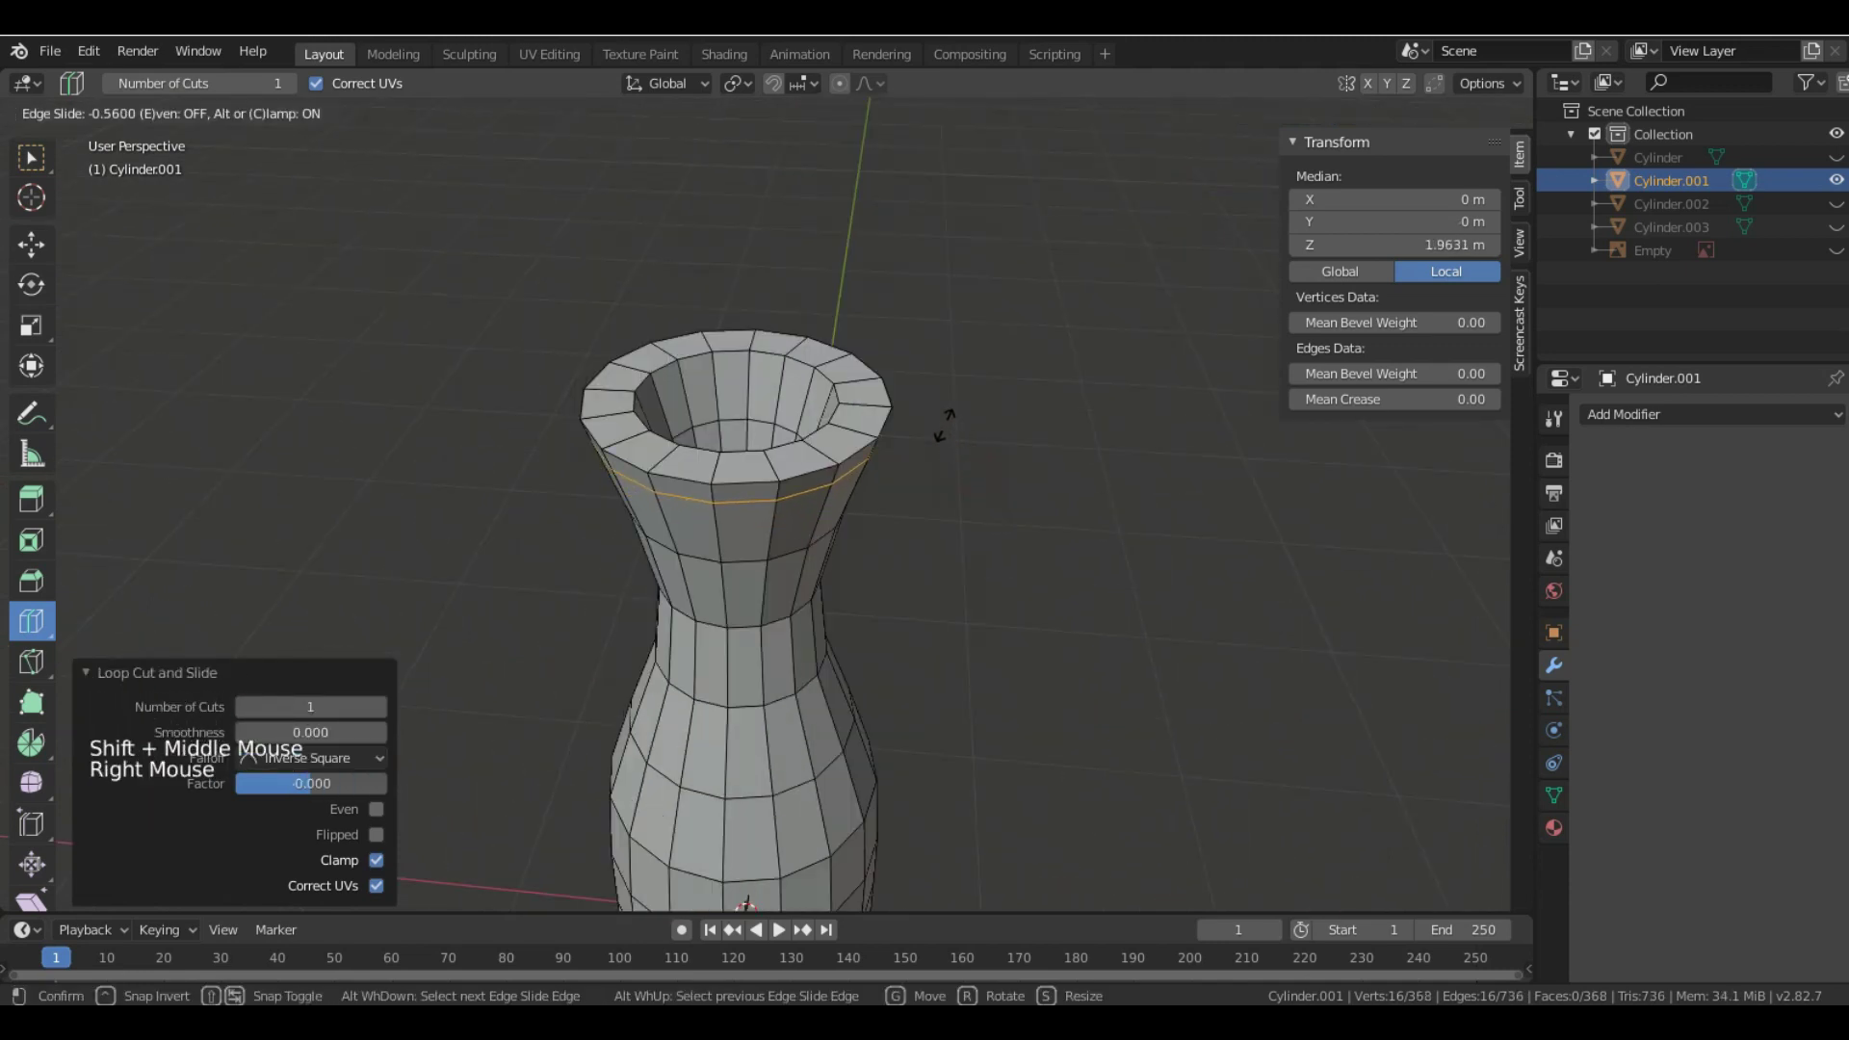
left_click(942, 414)
- Add a centred loop cut around the core's top rim and bevel it with an offset of about 0.0849 m
left_click(858, 430)
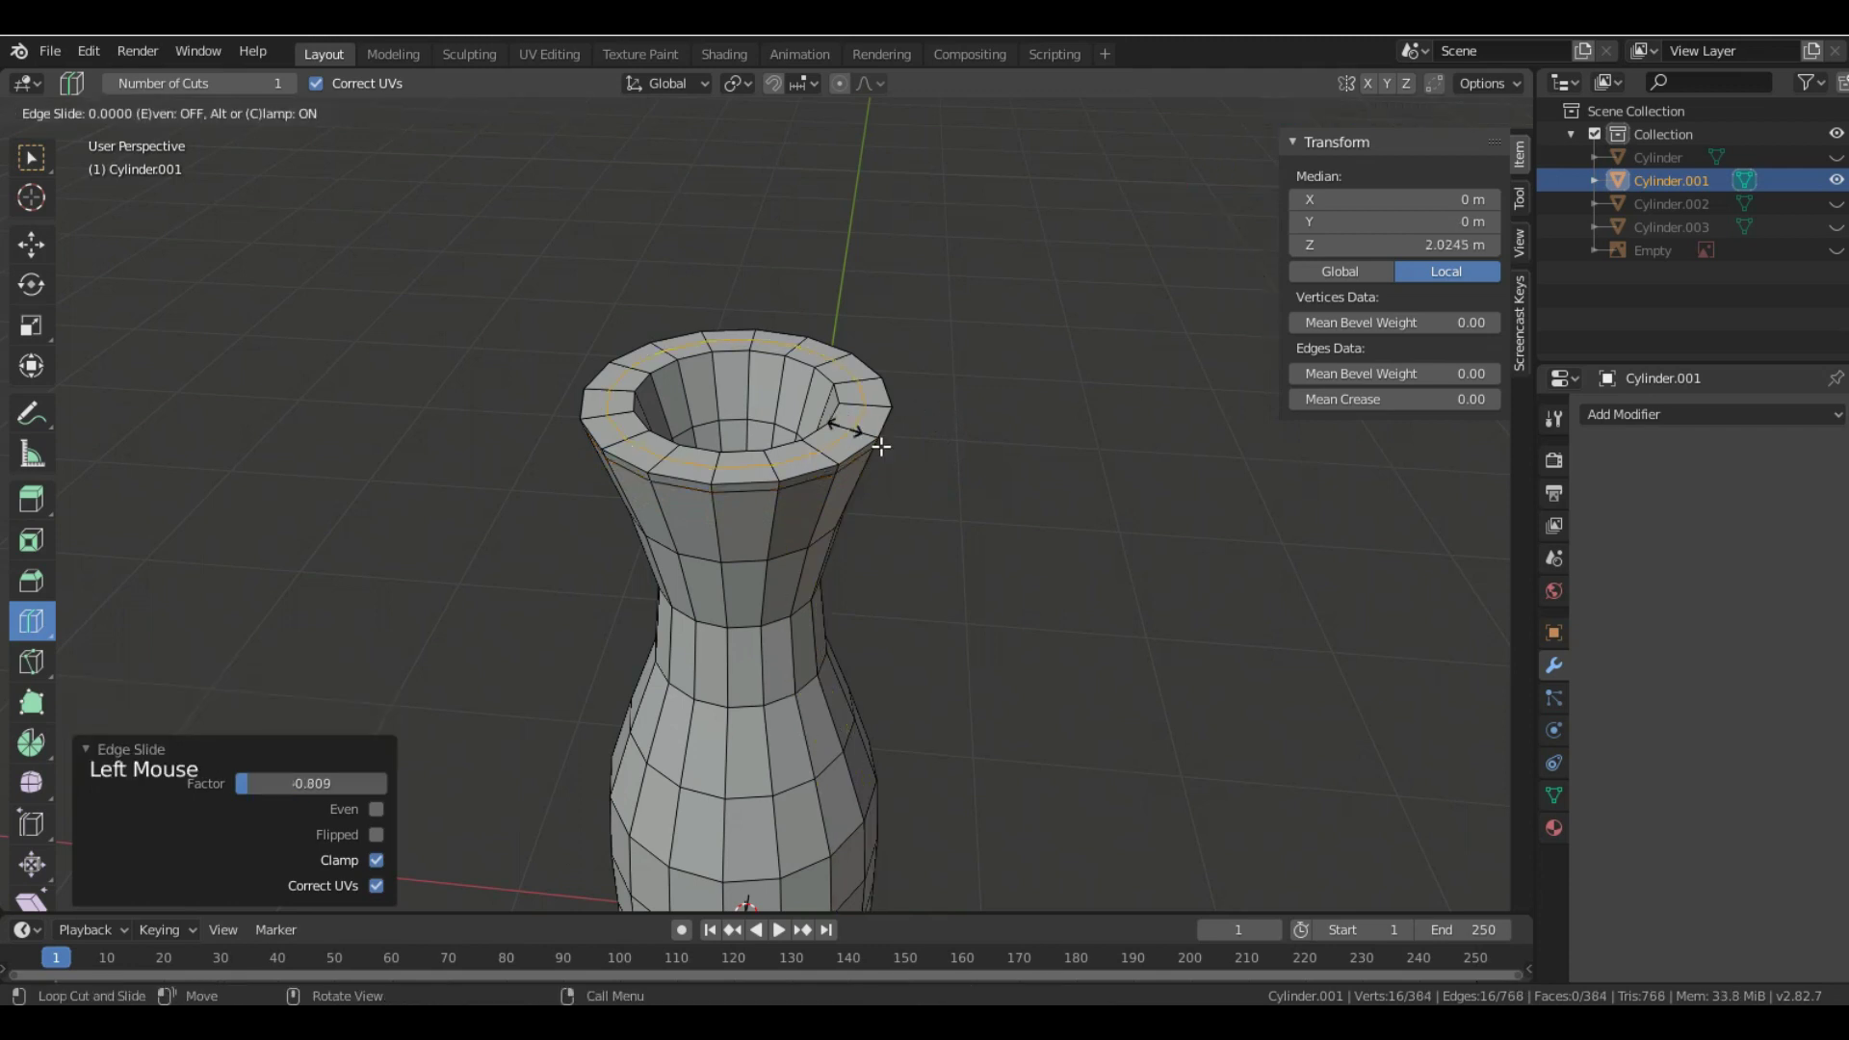
key("ctrl+b")
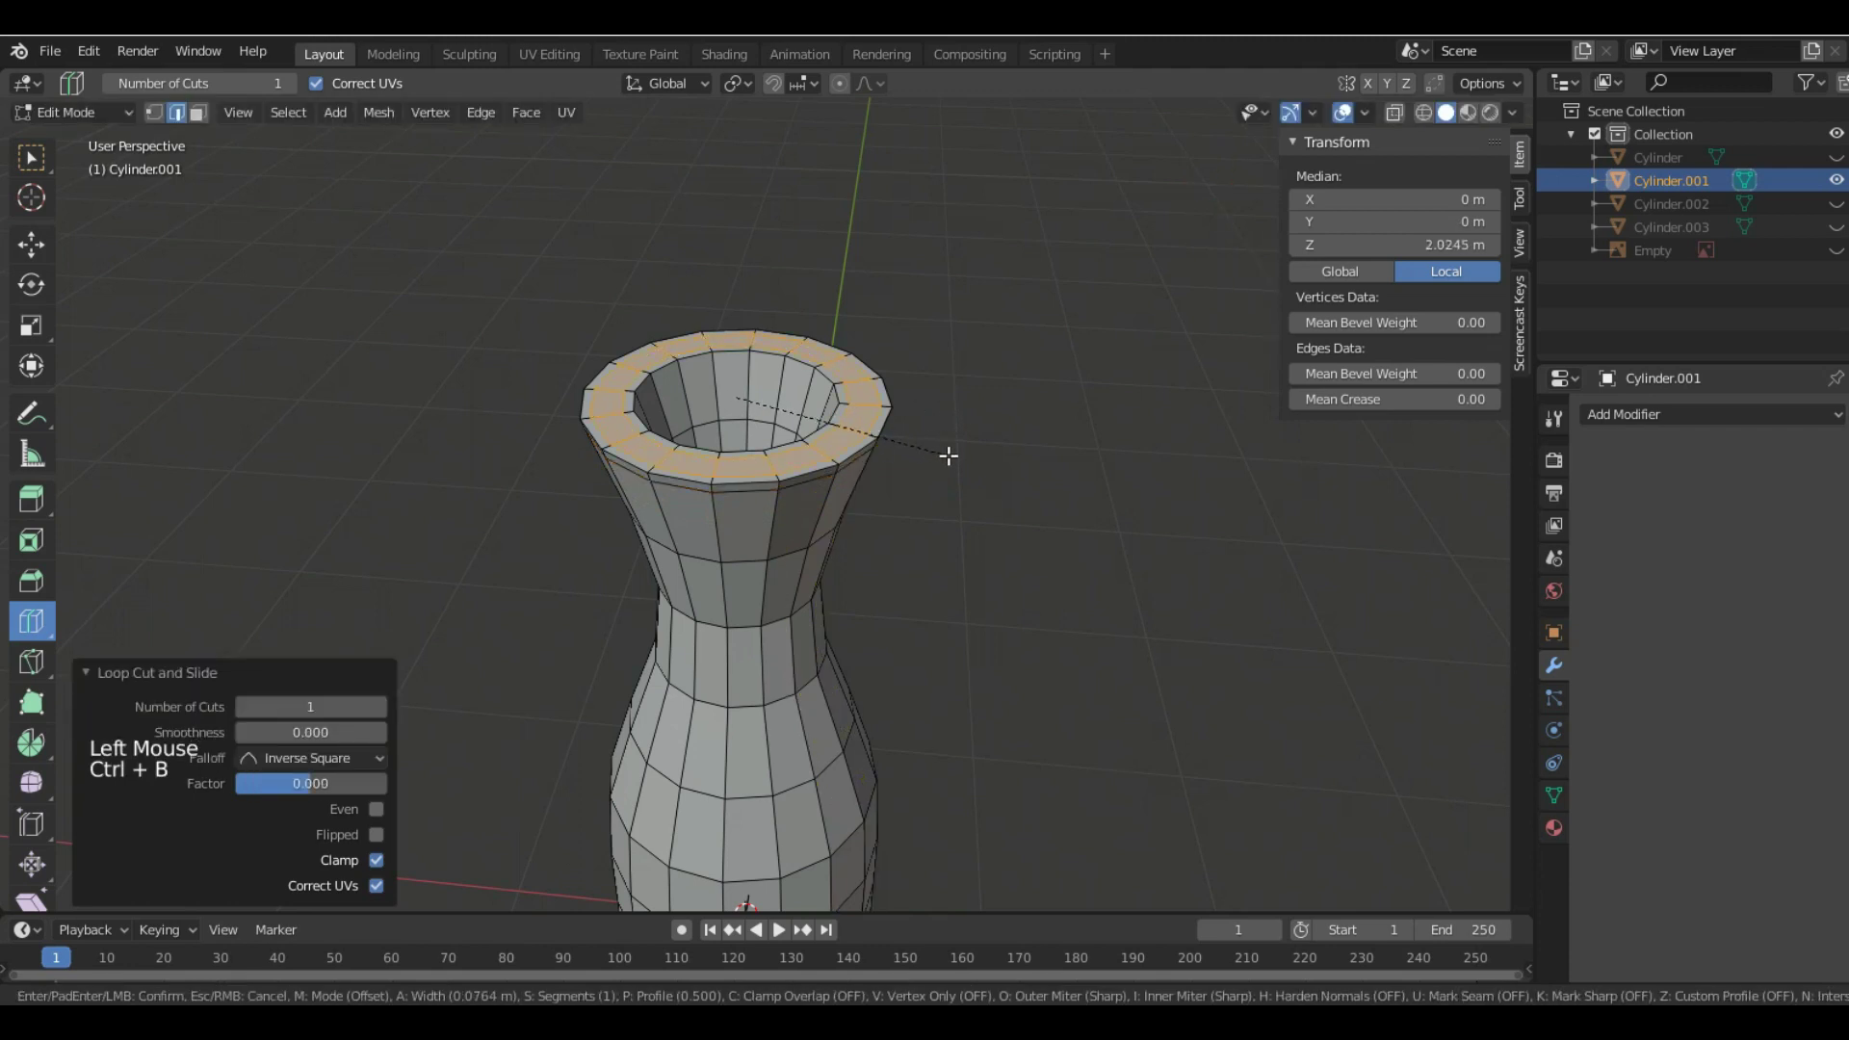
left_click(951, 457)
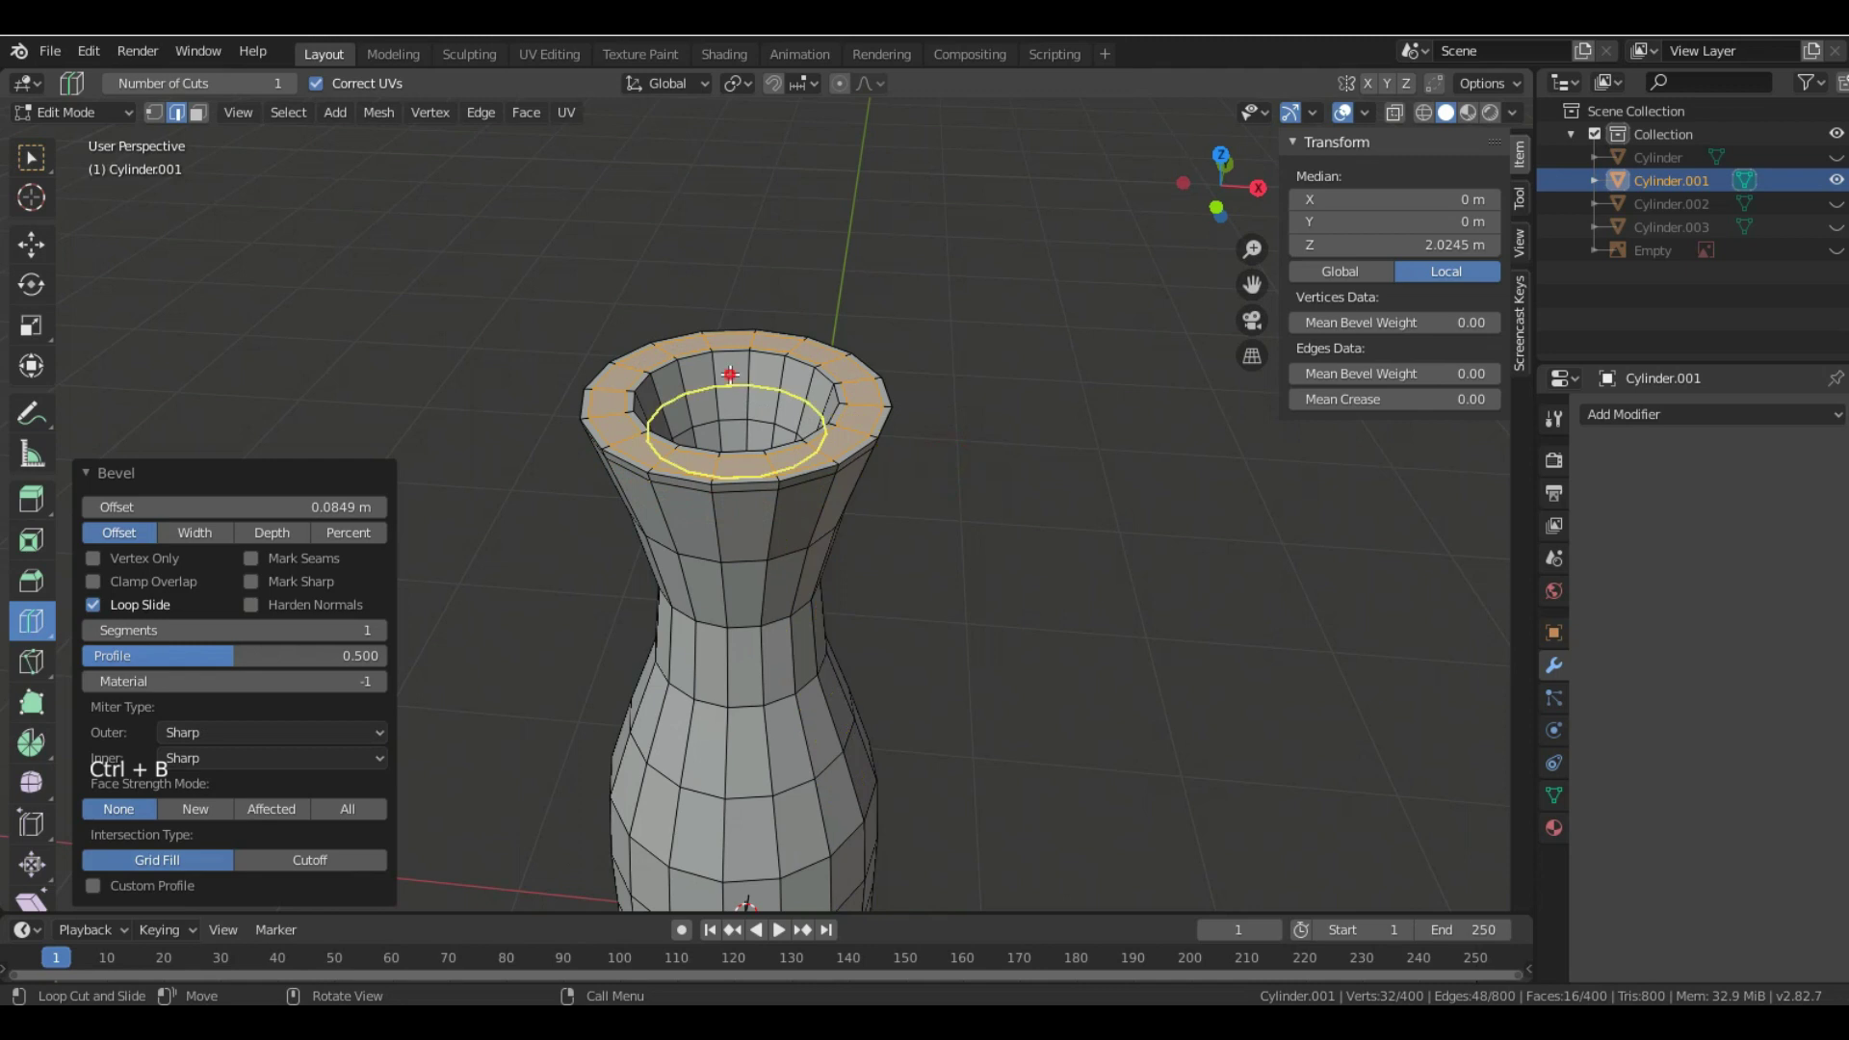
- Add a loop cut on the inner wall inside the core's mouth and edge-slide it by -0.814 up toward the top rim
left_click(729, 377)
right_click(948, 528)
left_click(949, 530)
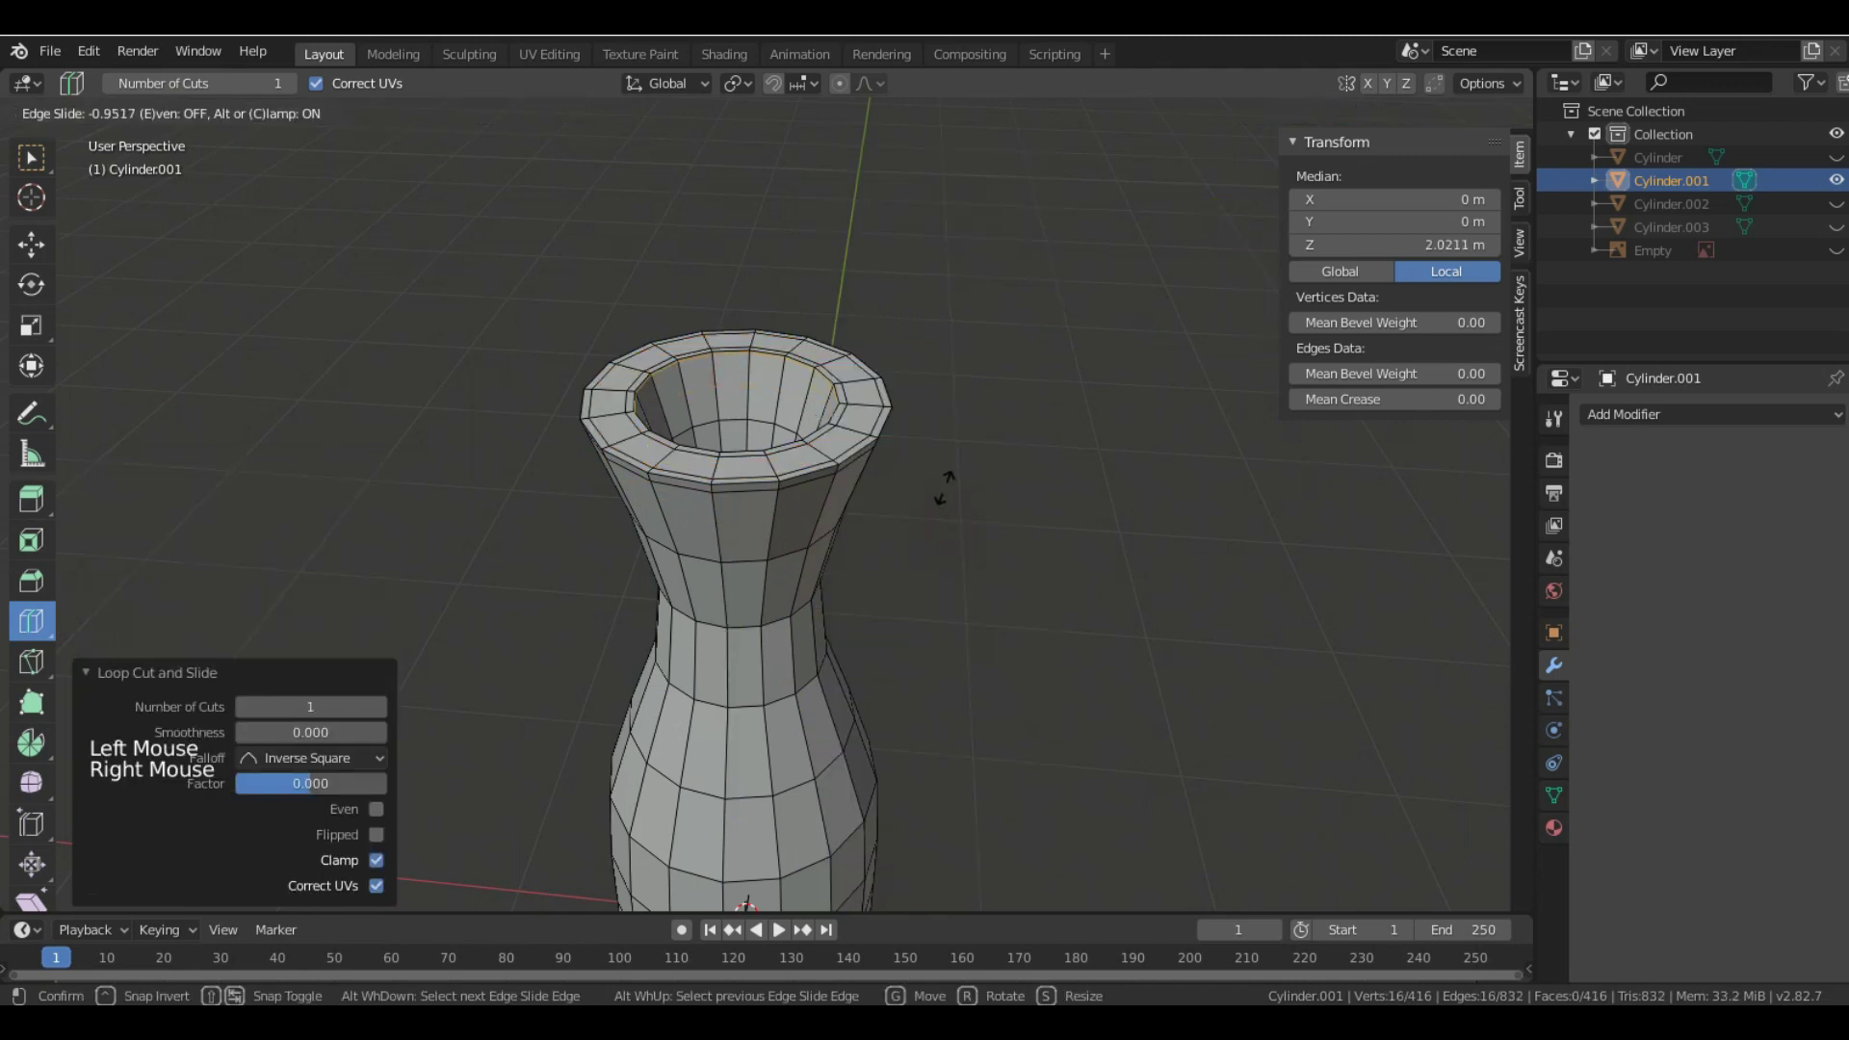
left_click(939, 489)
- In Object Mode, add a Subdivision Surface modifier to the core with 2 viewport subdivisions and shade the core smooth
left_click(59, 113)
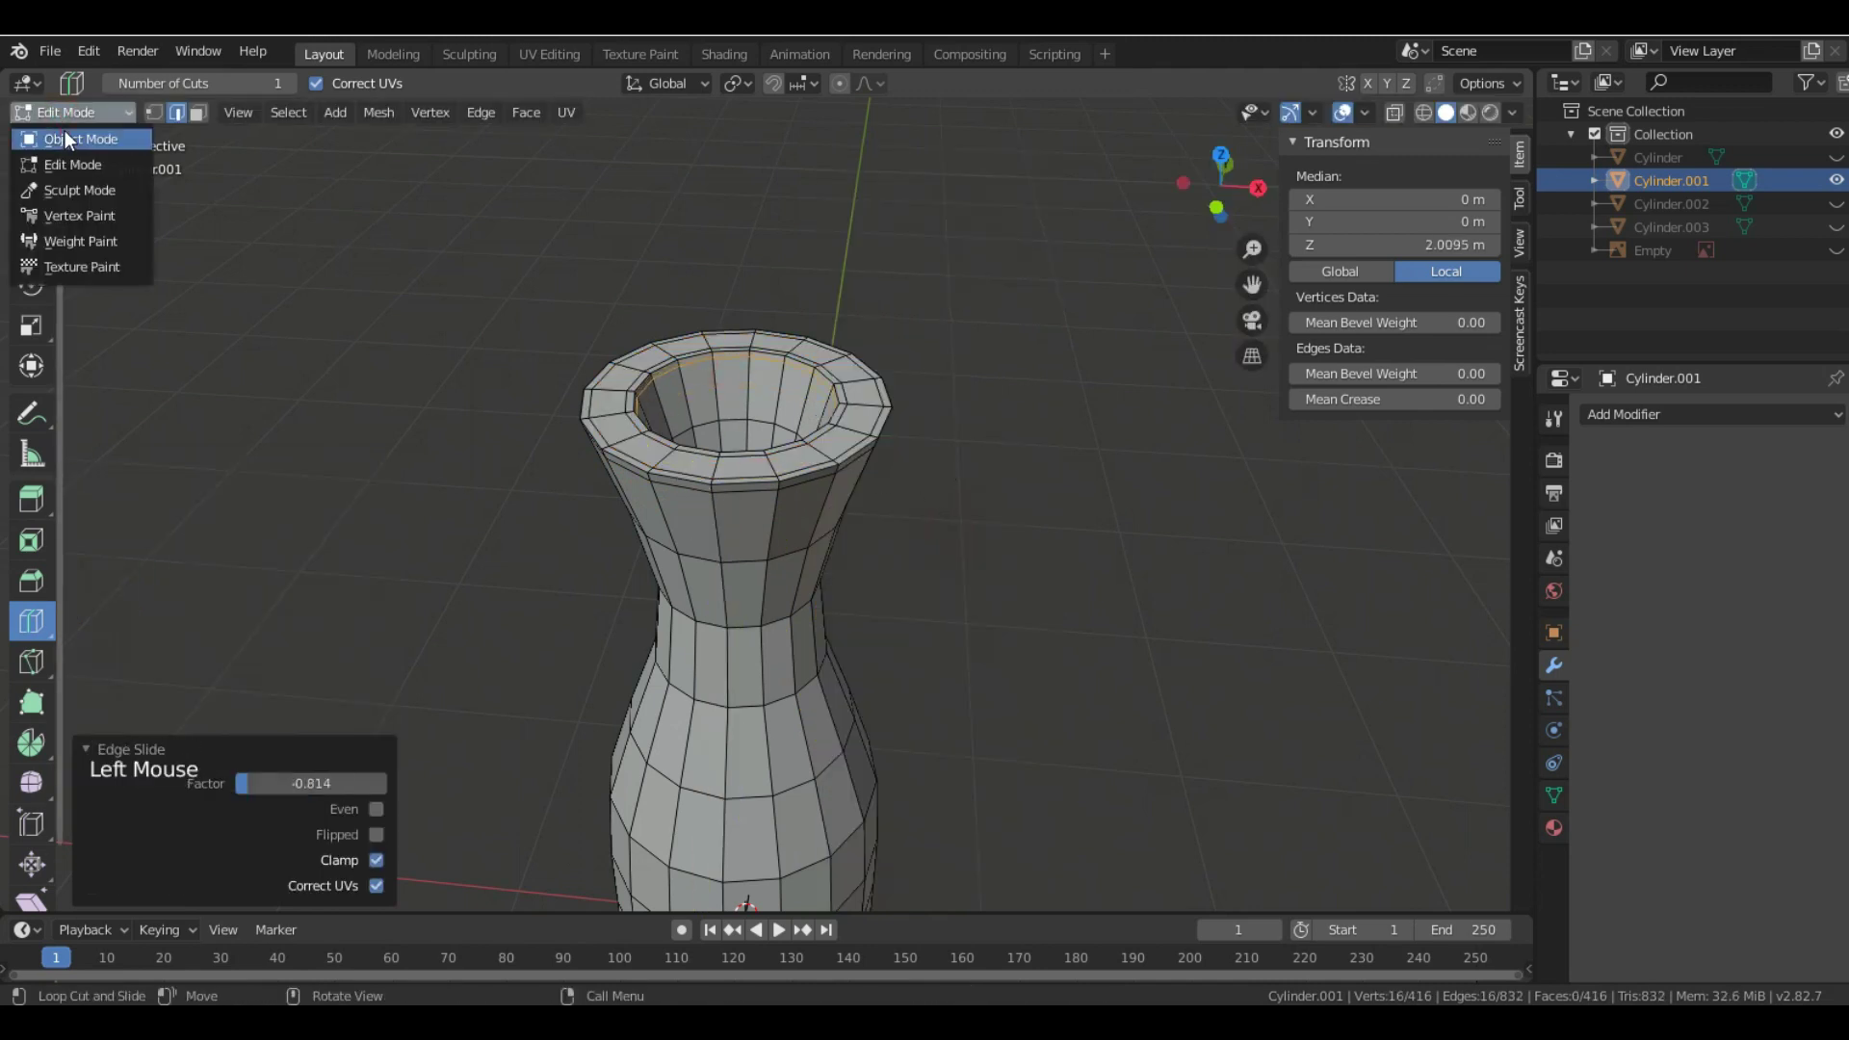
left_click(66, 132)
left_click(1743, 417)
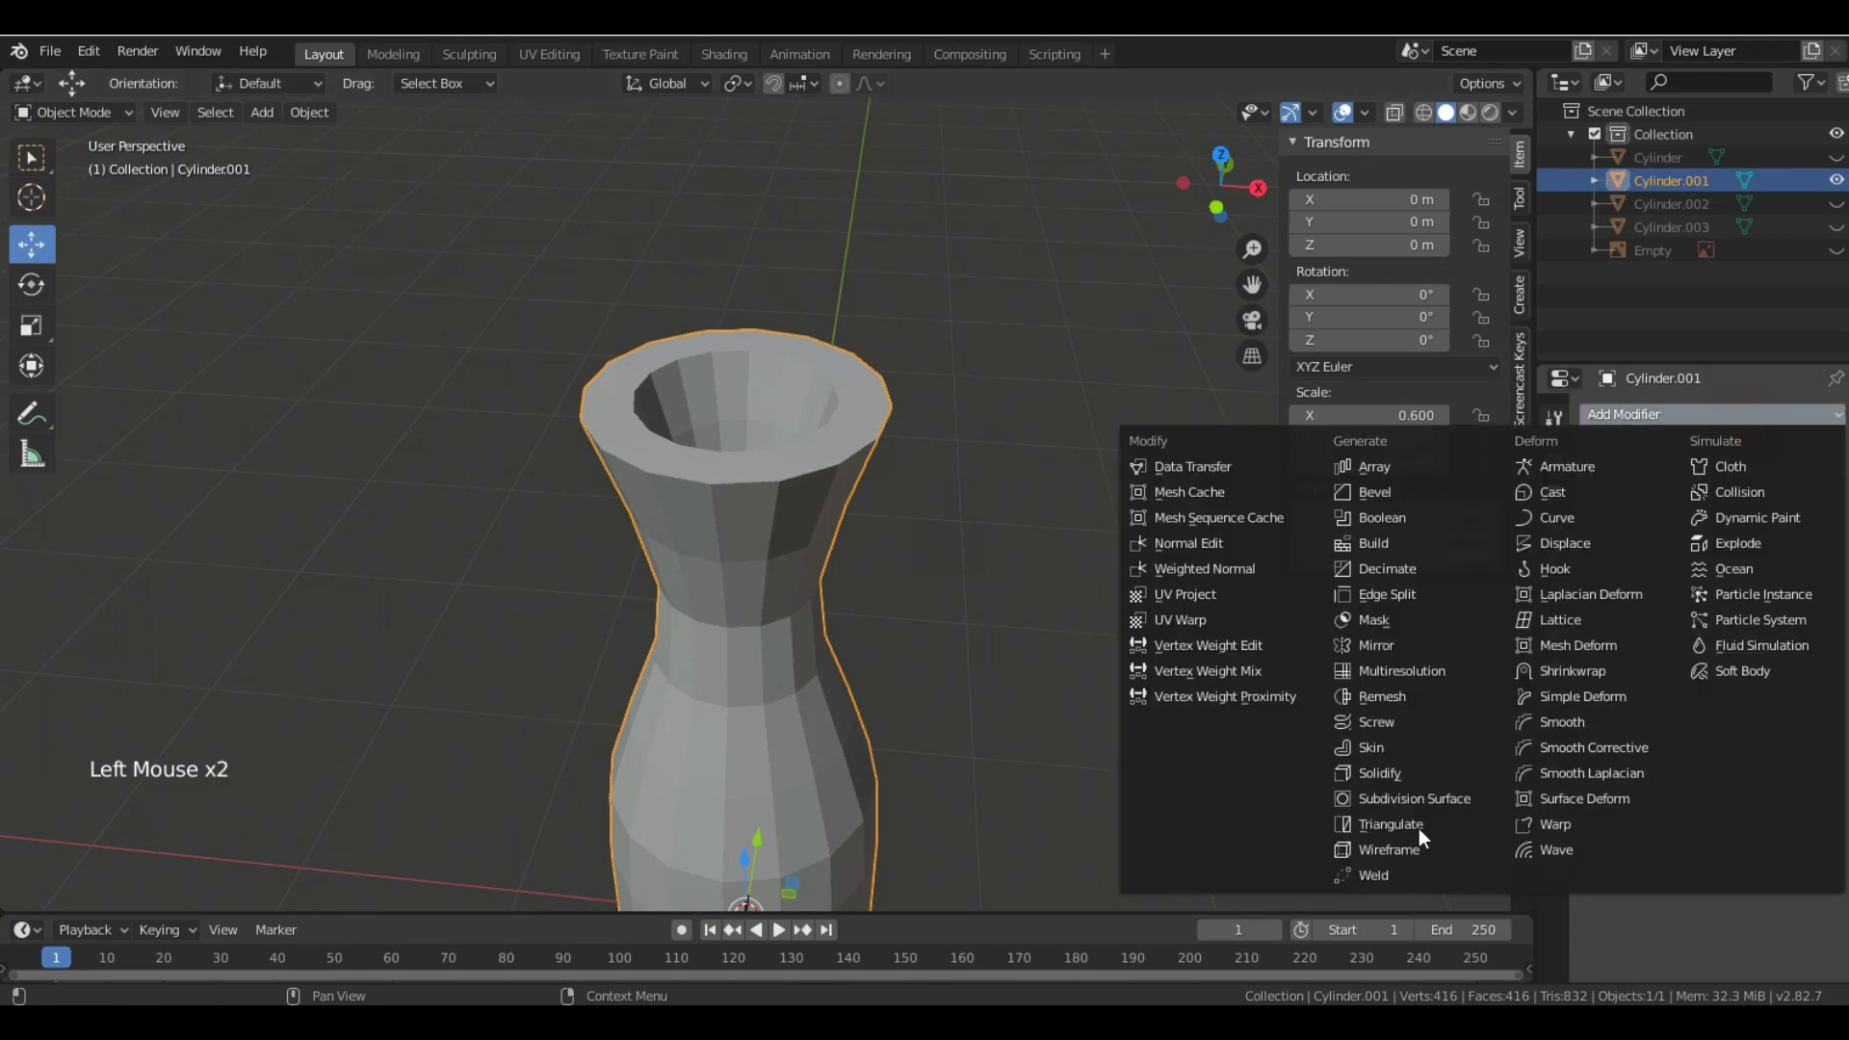
left_click(1377, 798)
left_click(1697, 591)
right_click(747, 470)
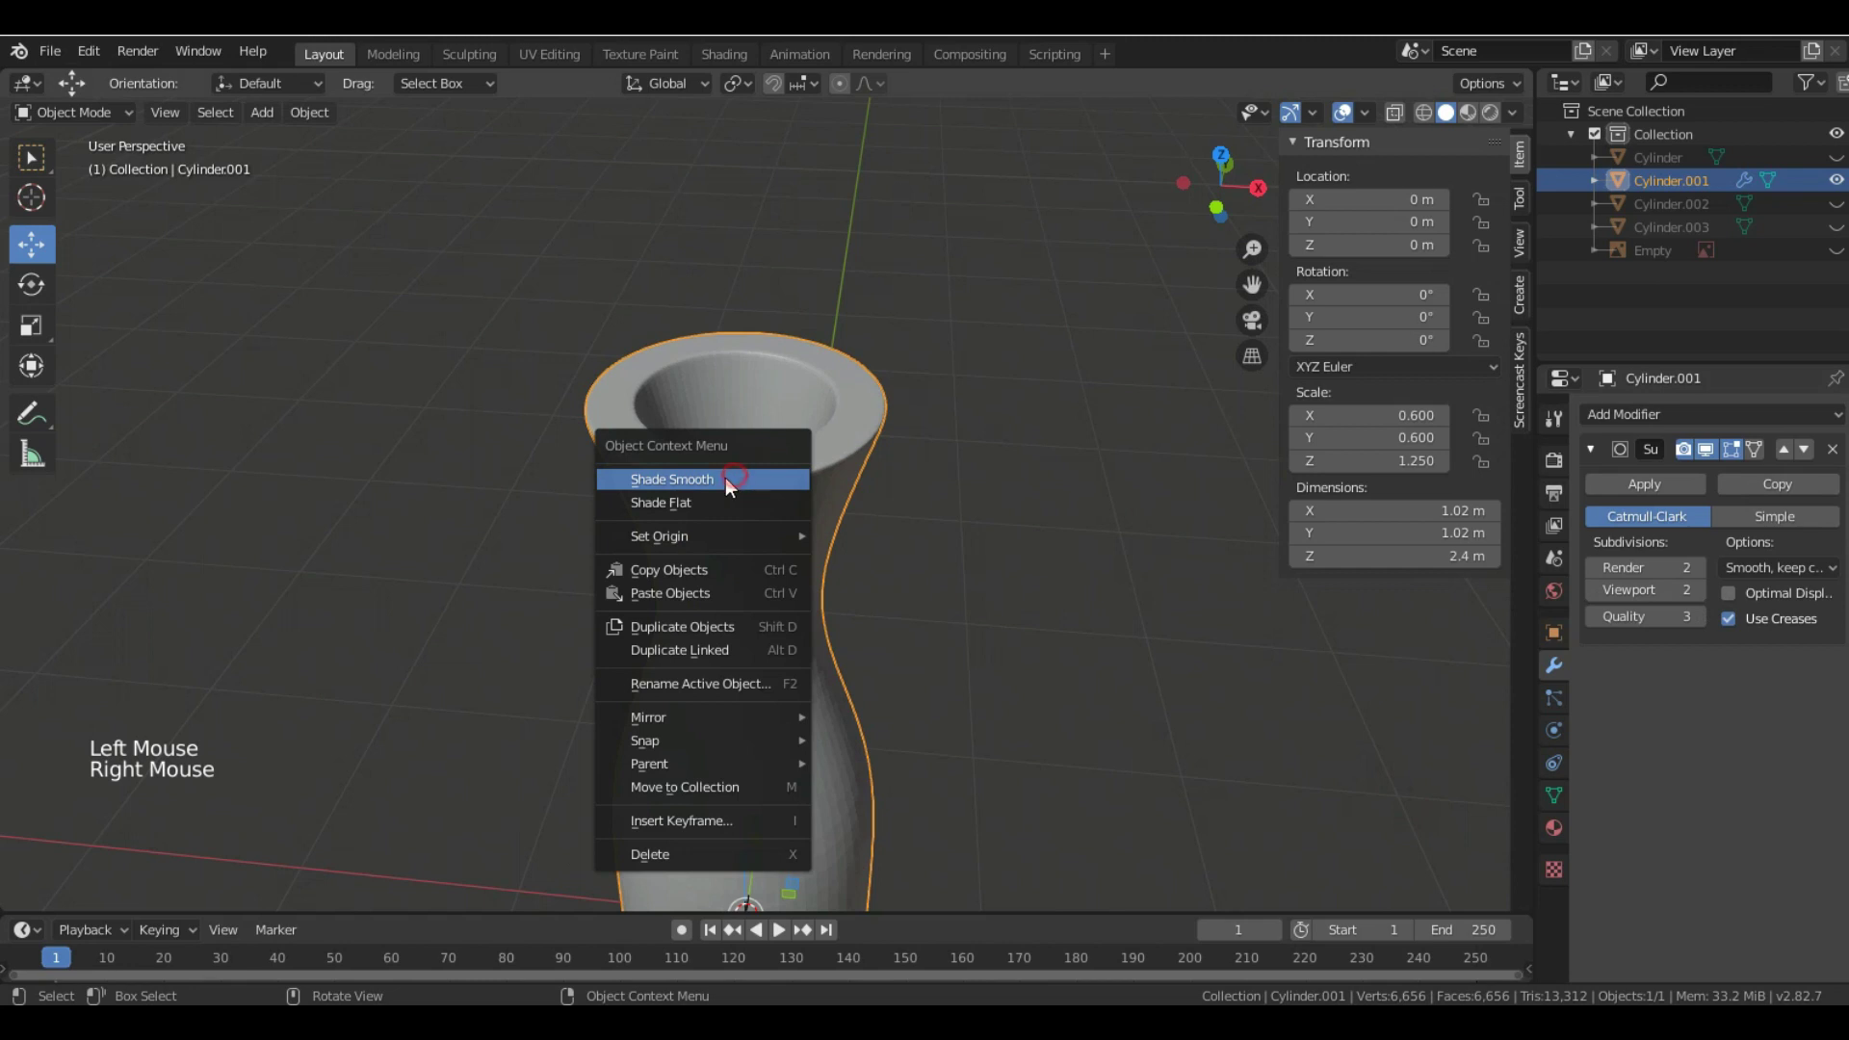
left_click(725, 478)
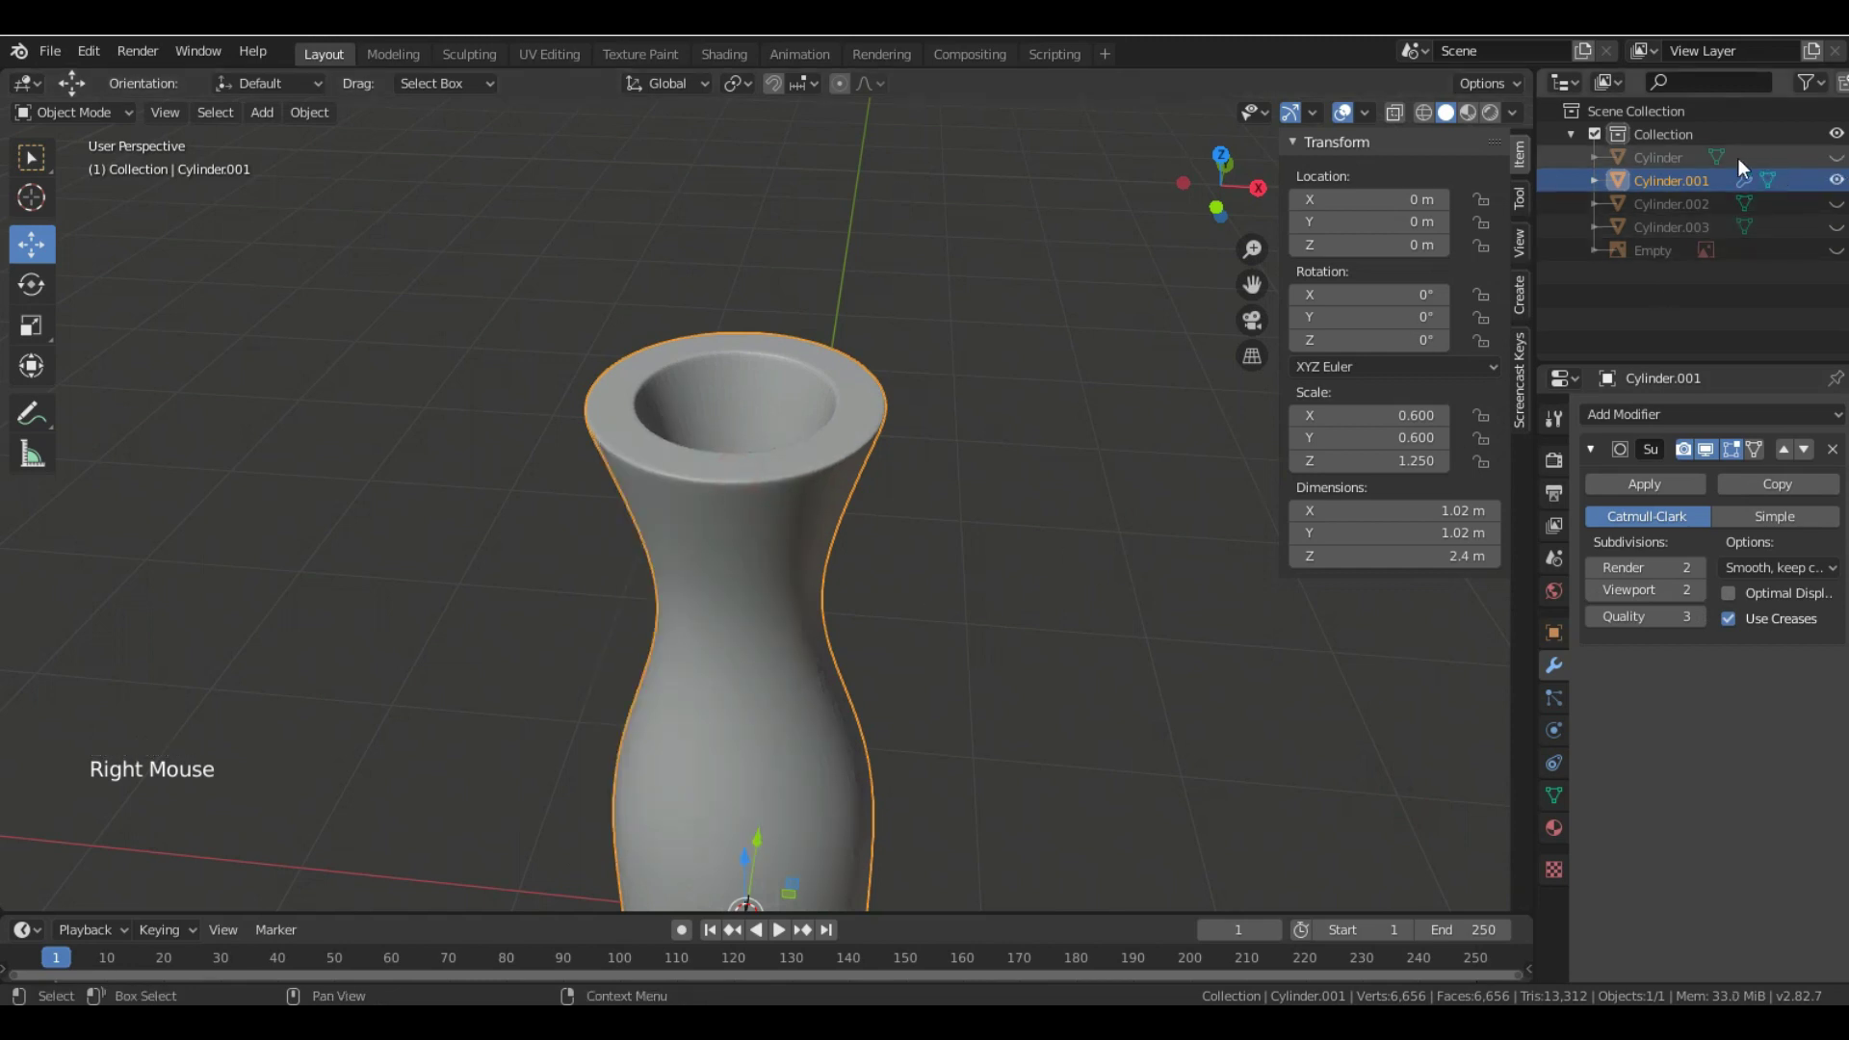
- Show the outer ring object again, isolate it by hiding everything else, and put it in Edit Mode
left_click(1681, 160)
left_click(1834, 157)
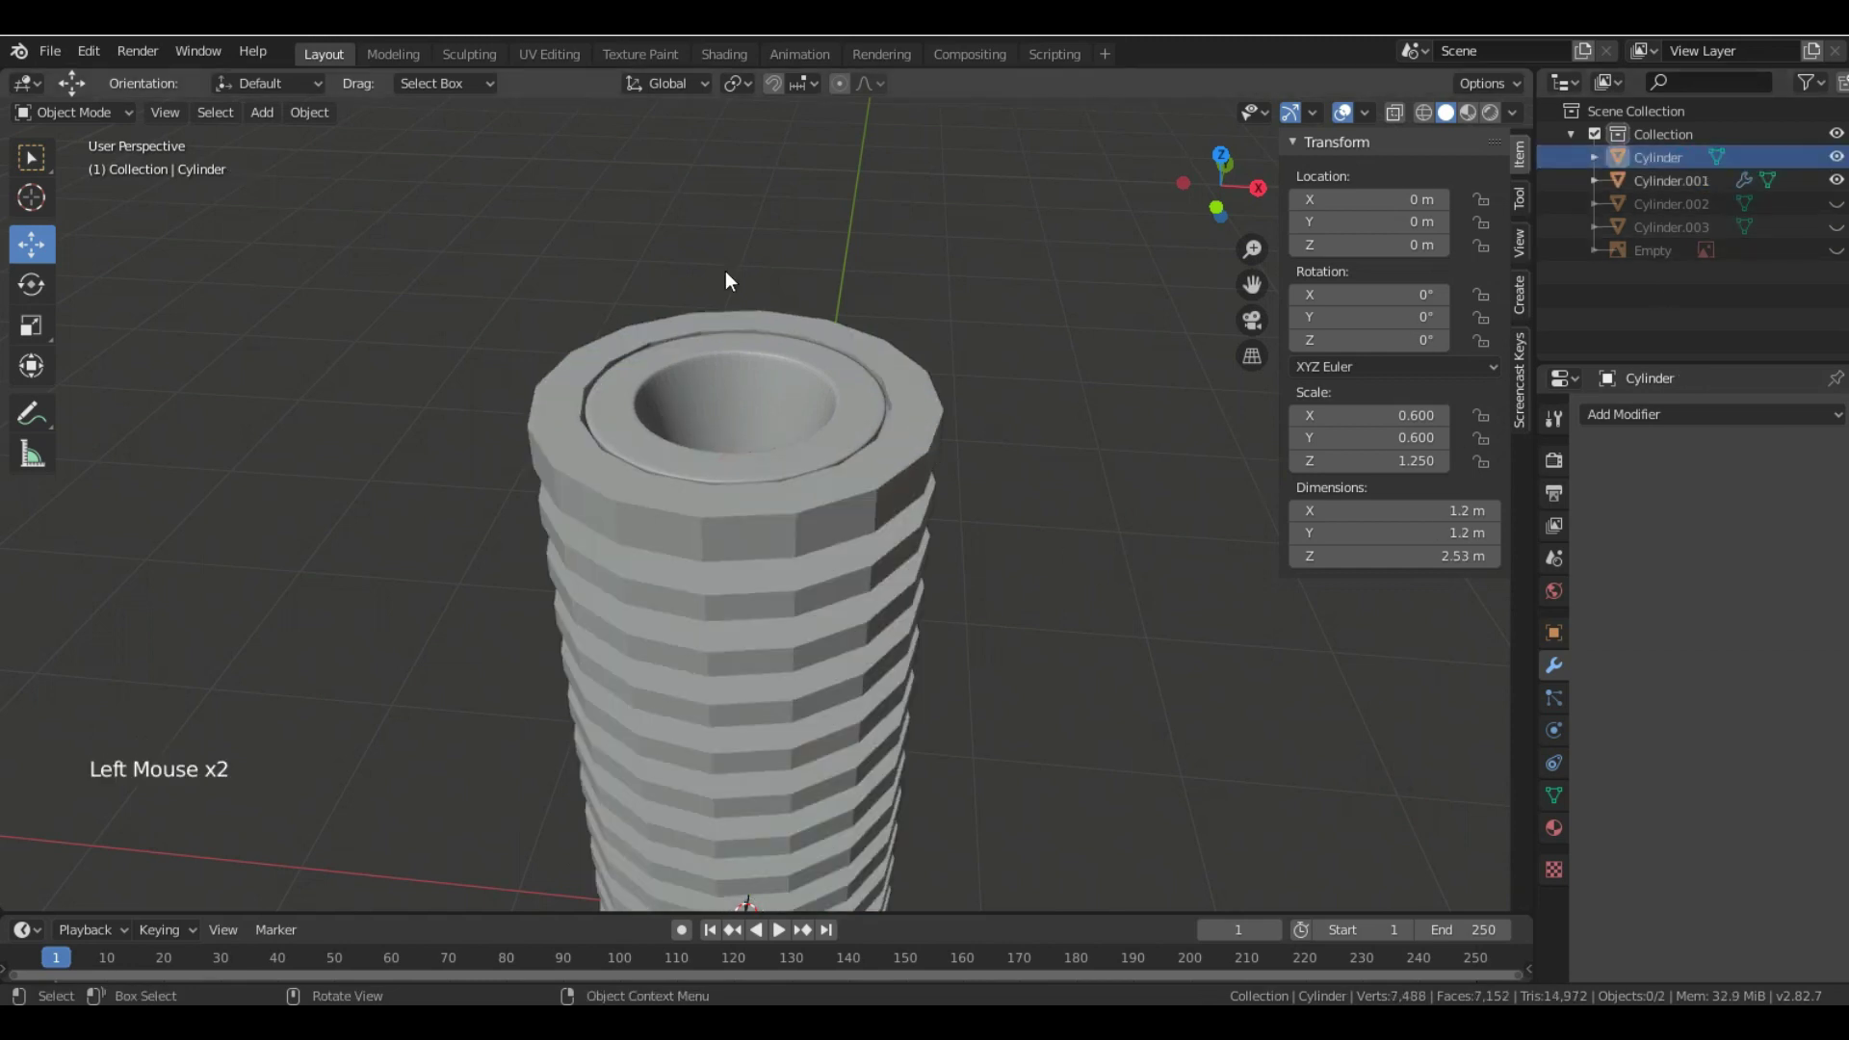
scroll(795, 471, "down", 3)
left_click(776, 495)
middle_click_drag(776, 495, 1560, 438)
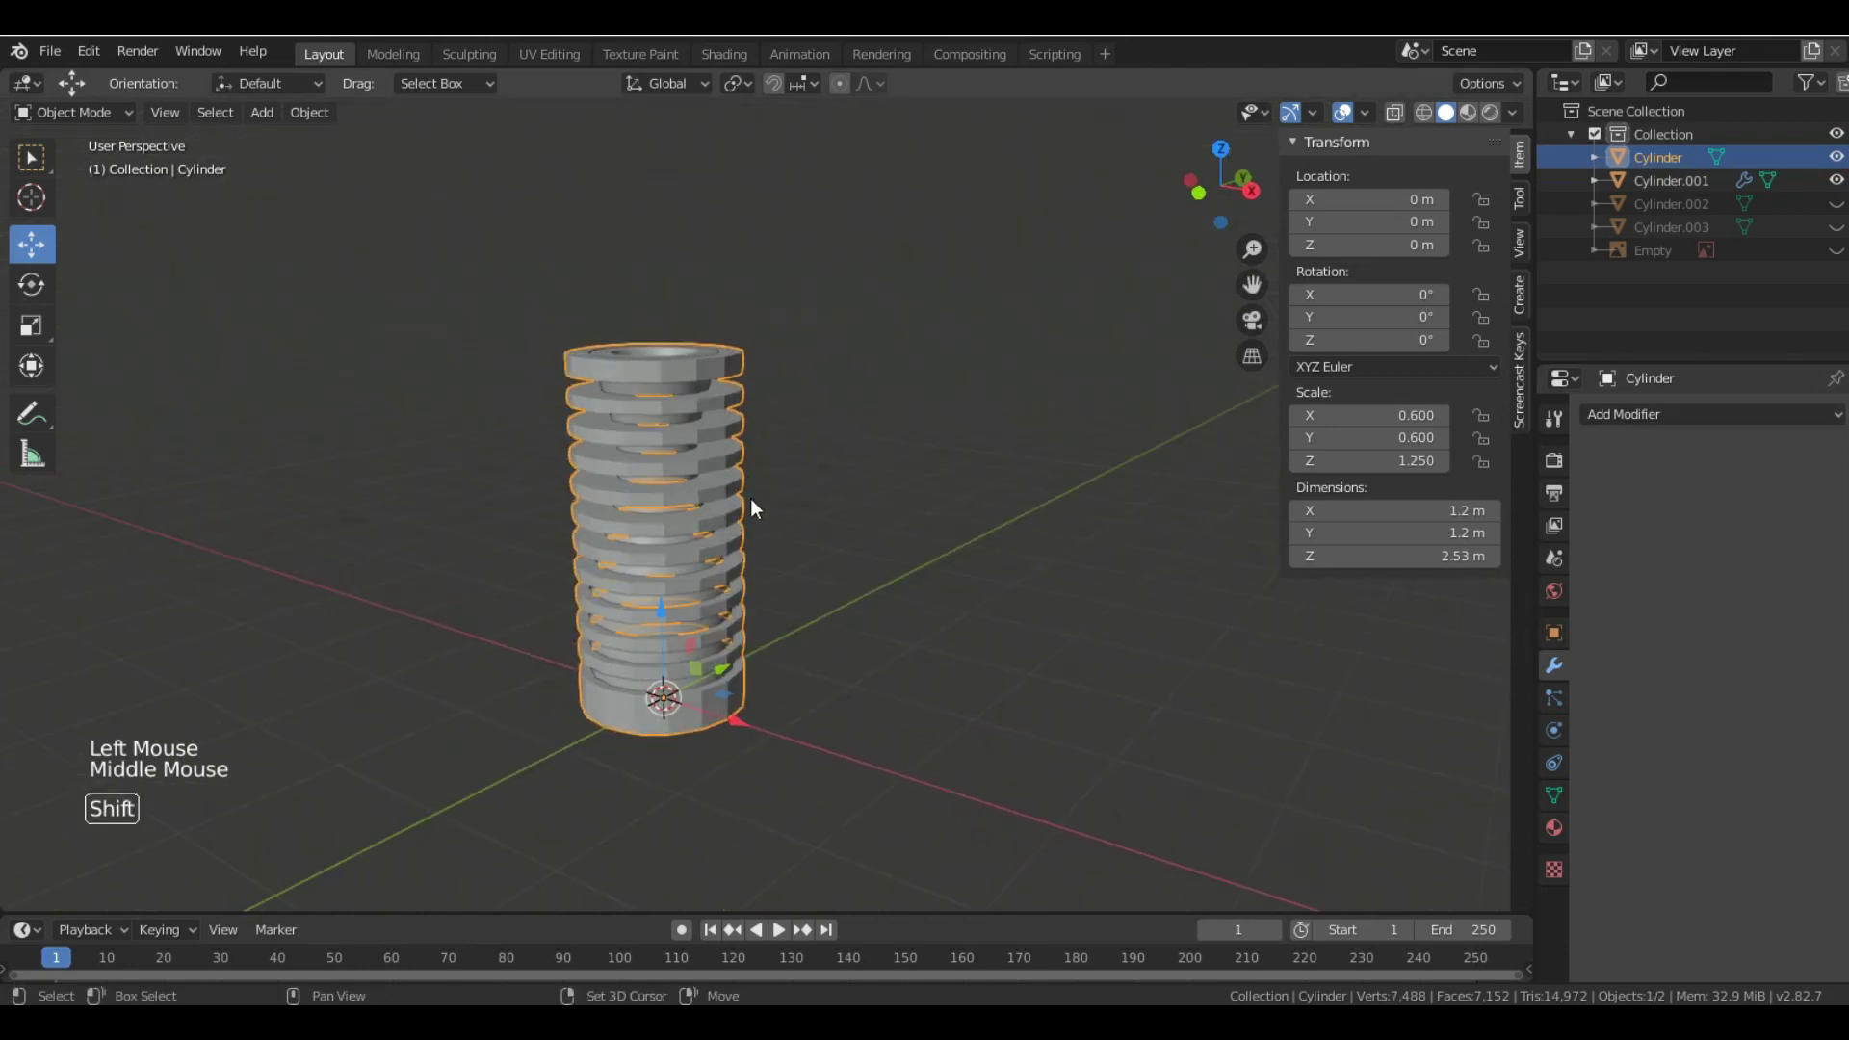
key("shift+h")
left_click(85, 112)
left_click(75, 162)
- Inset the bottom face of the outer ring object's base by about 0.0917 m
middle_click_drag(632, 498, 735, 561)
scroll(664, 452, "up", 2)
scroll(732, 549, "up", 1)
mouse_move(751, 462)
middle_mouse_down()
mouse_move(790, 373)
mouse_move(765, 463)
middle_mouse_up()
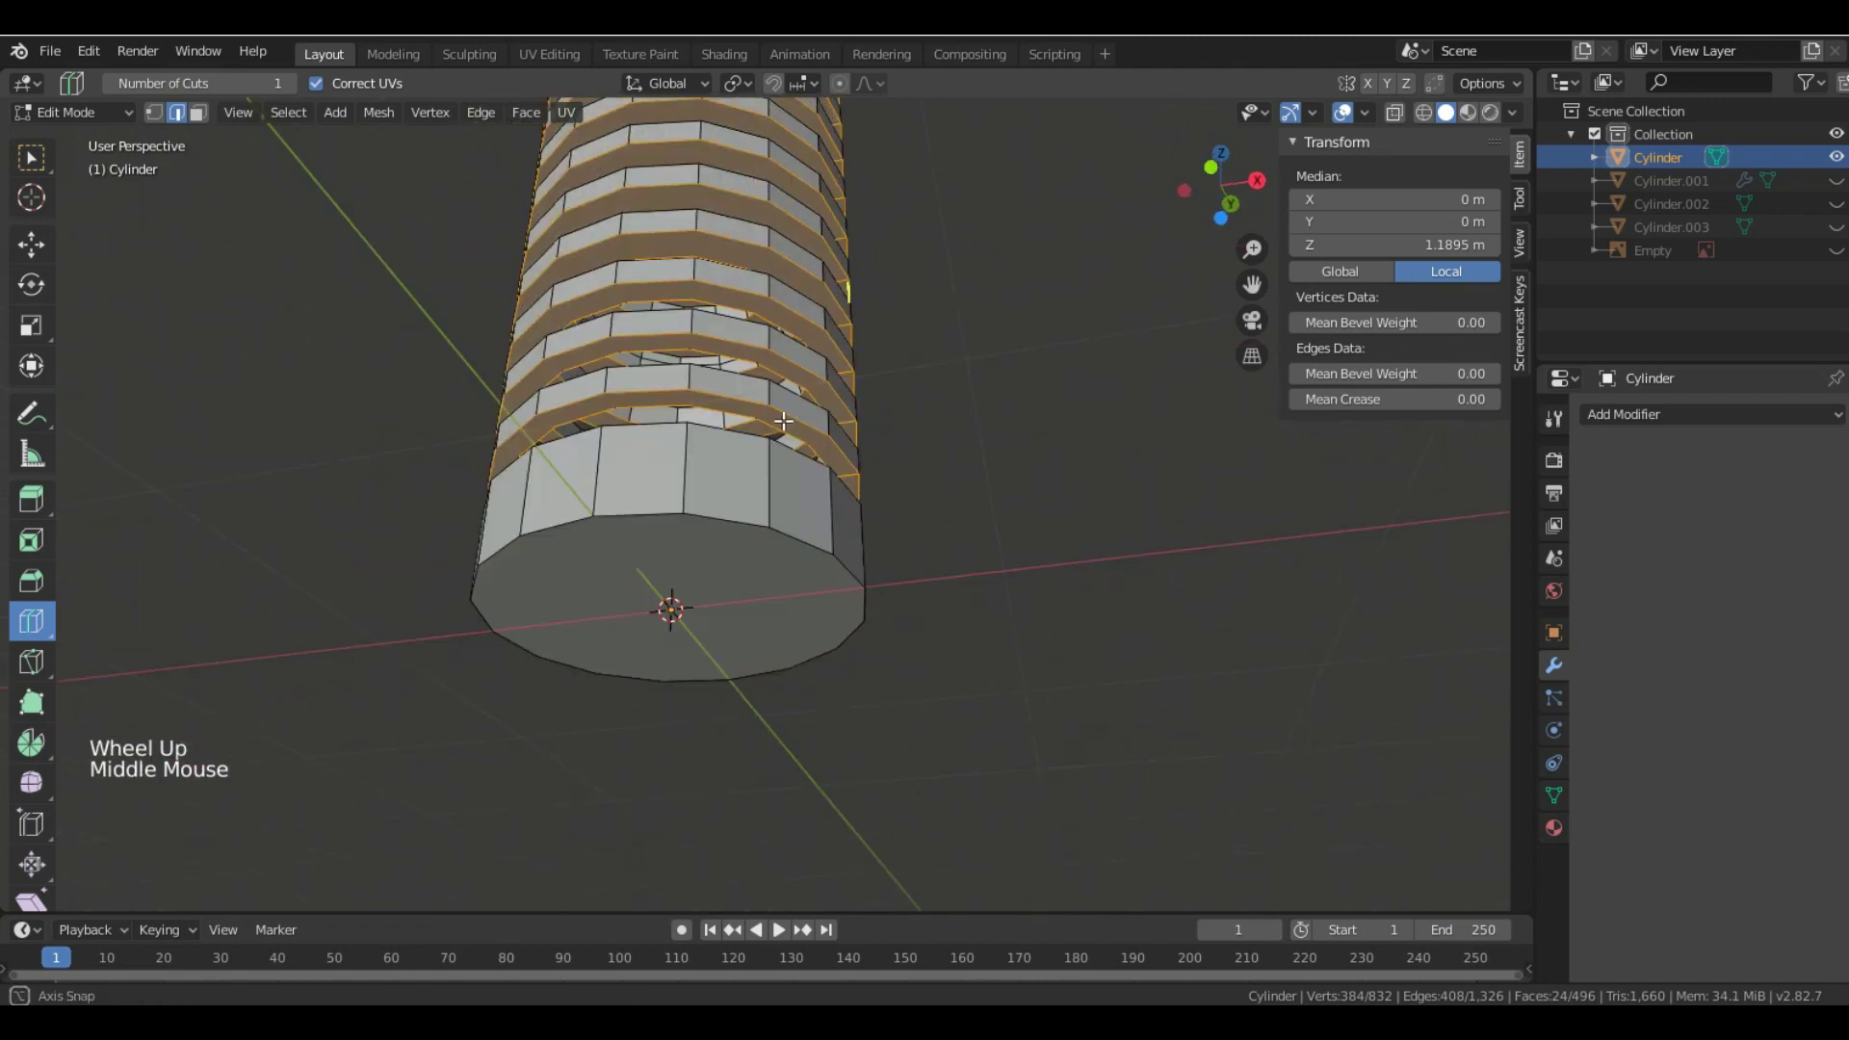
left_click(198, 112)
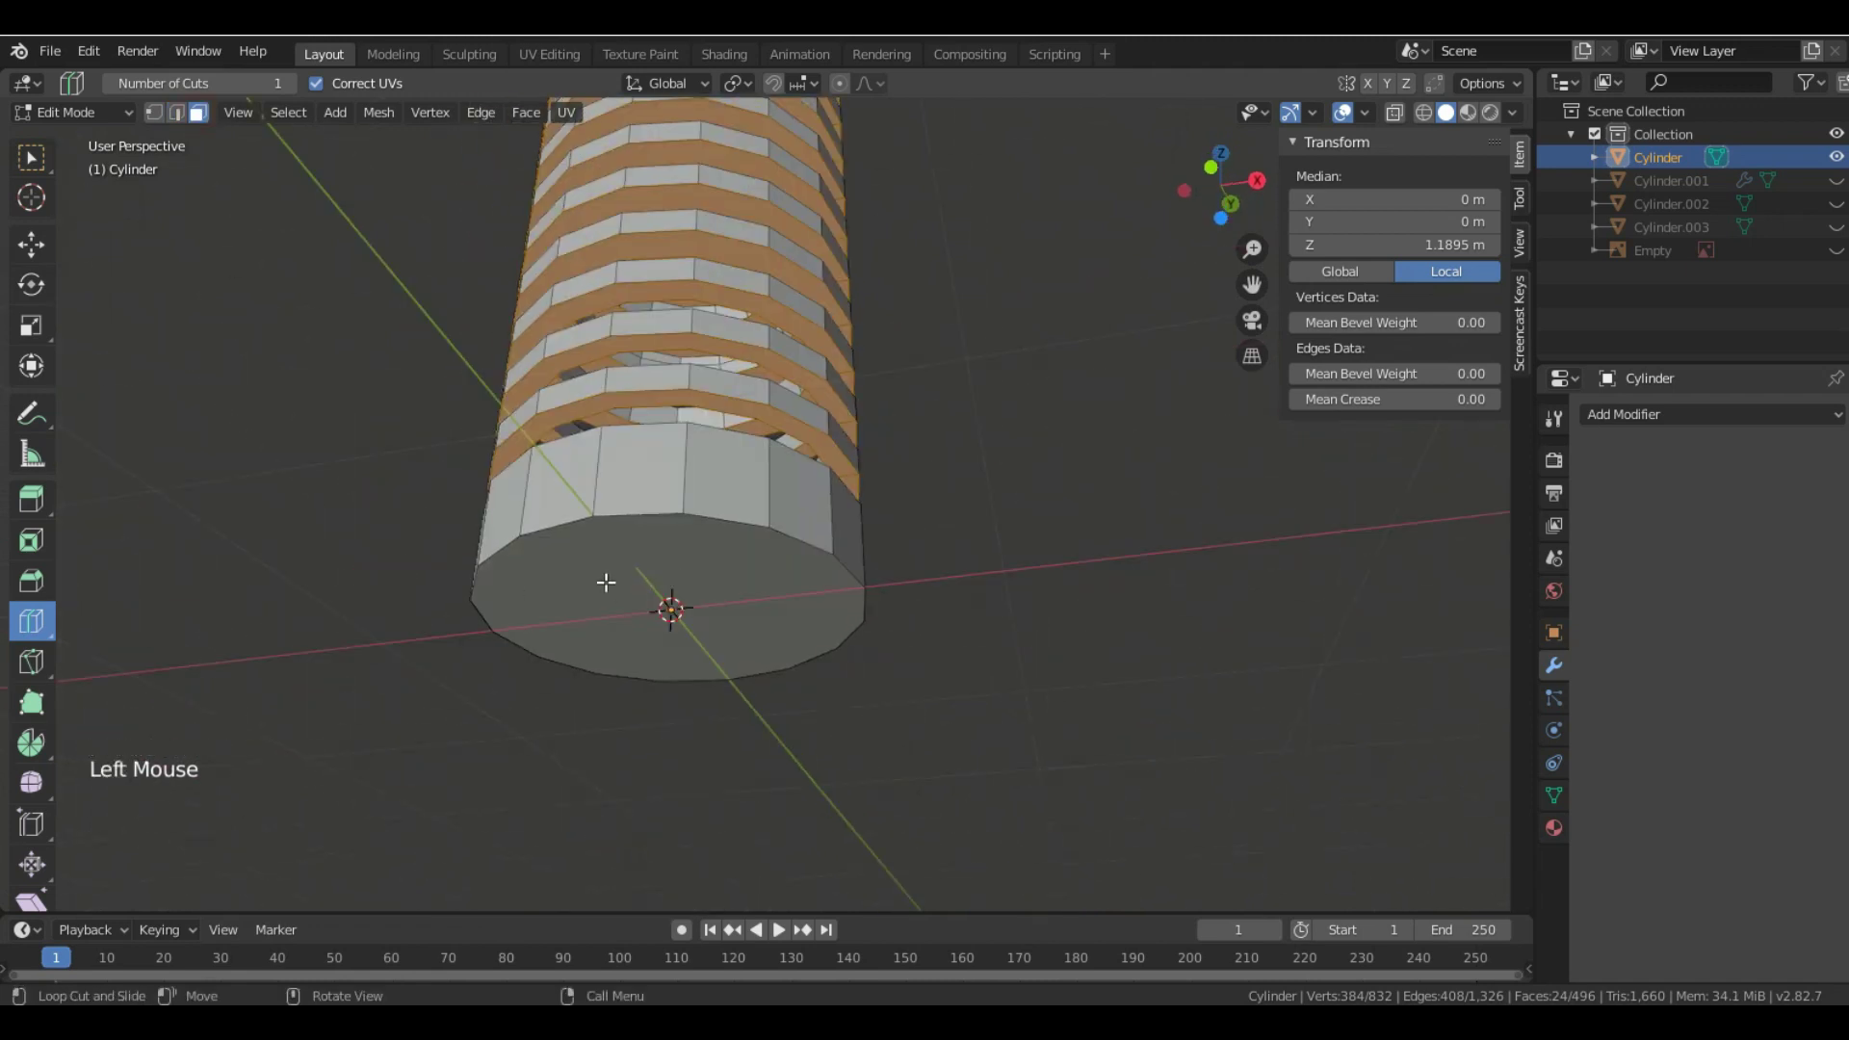
left_click(31, 243)
left_click(707, 591)
mouse_move(706, 590)
middle_mouse_down()
mouse_move(658, 656)
mouse_move(721, 616)
middle_mouse_up()
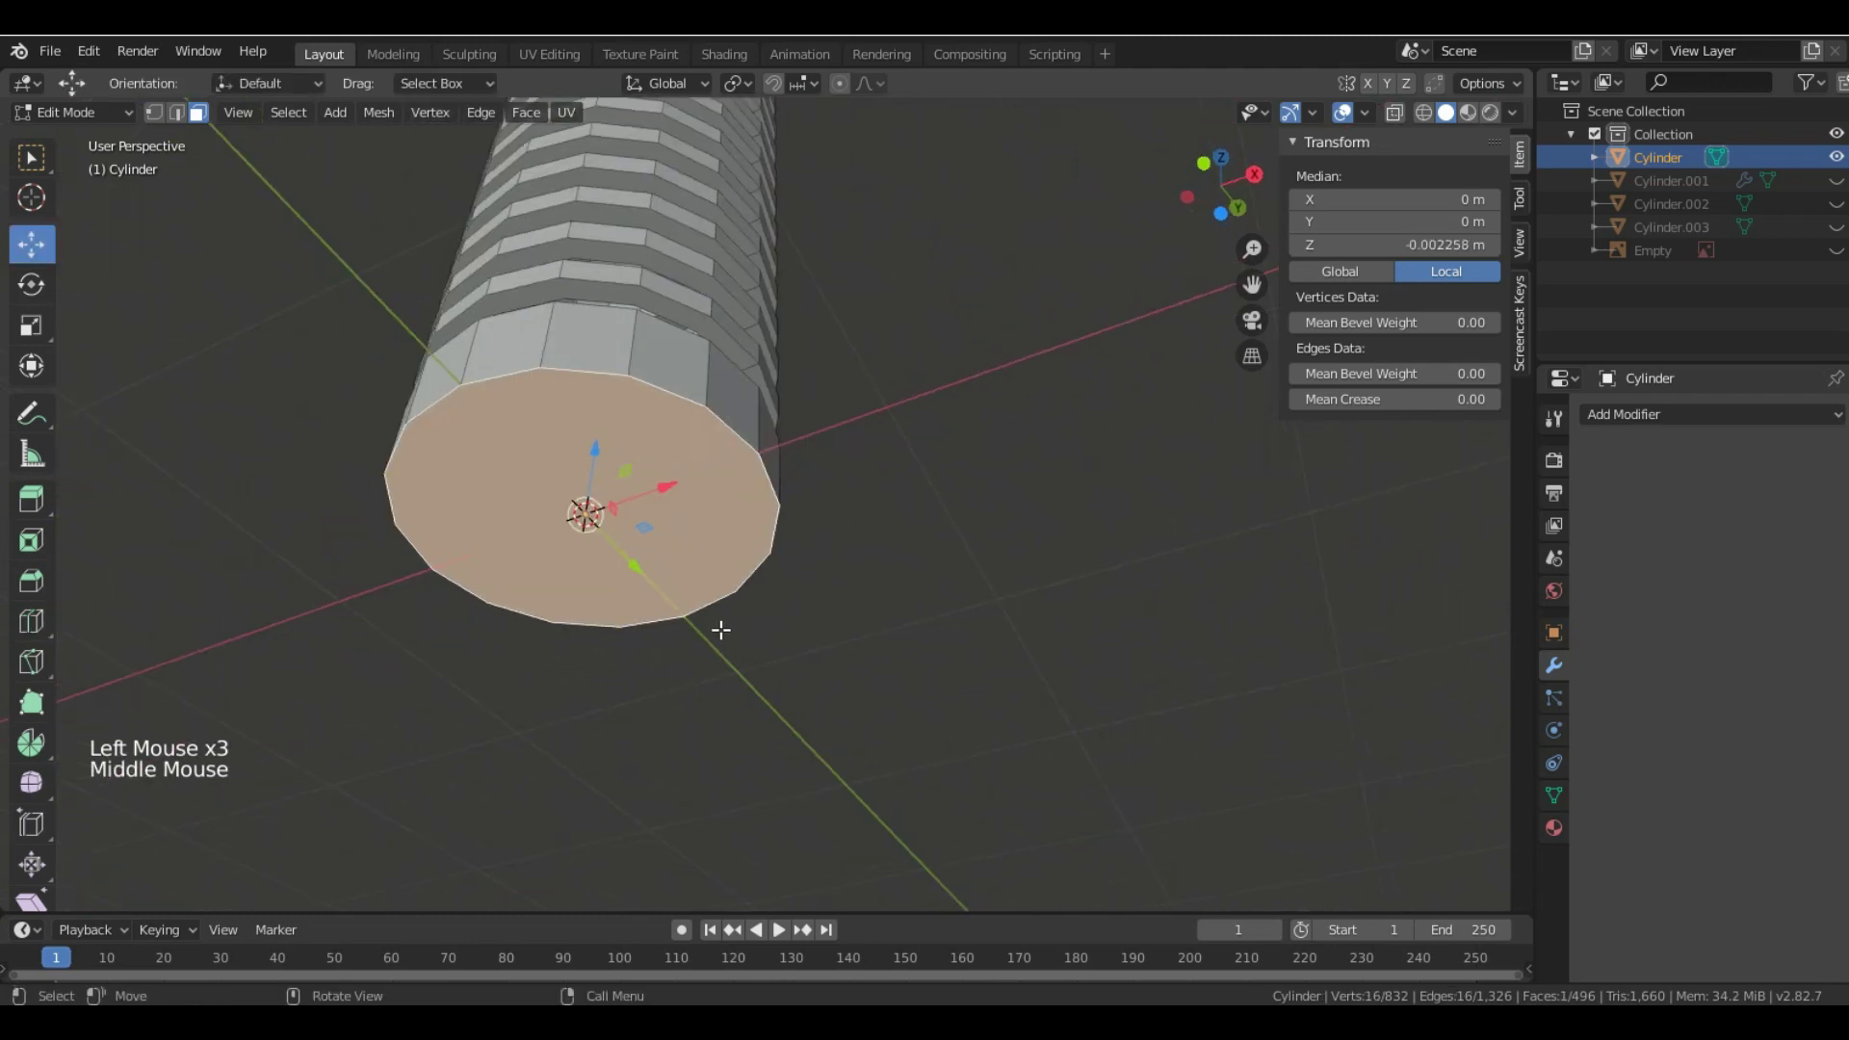
key("i")
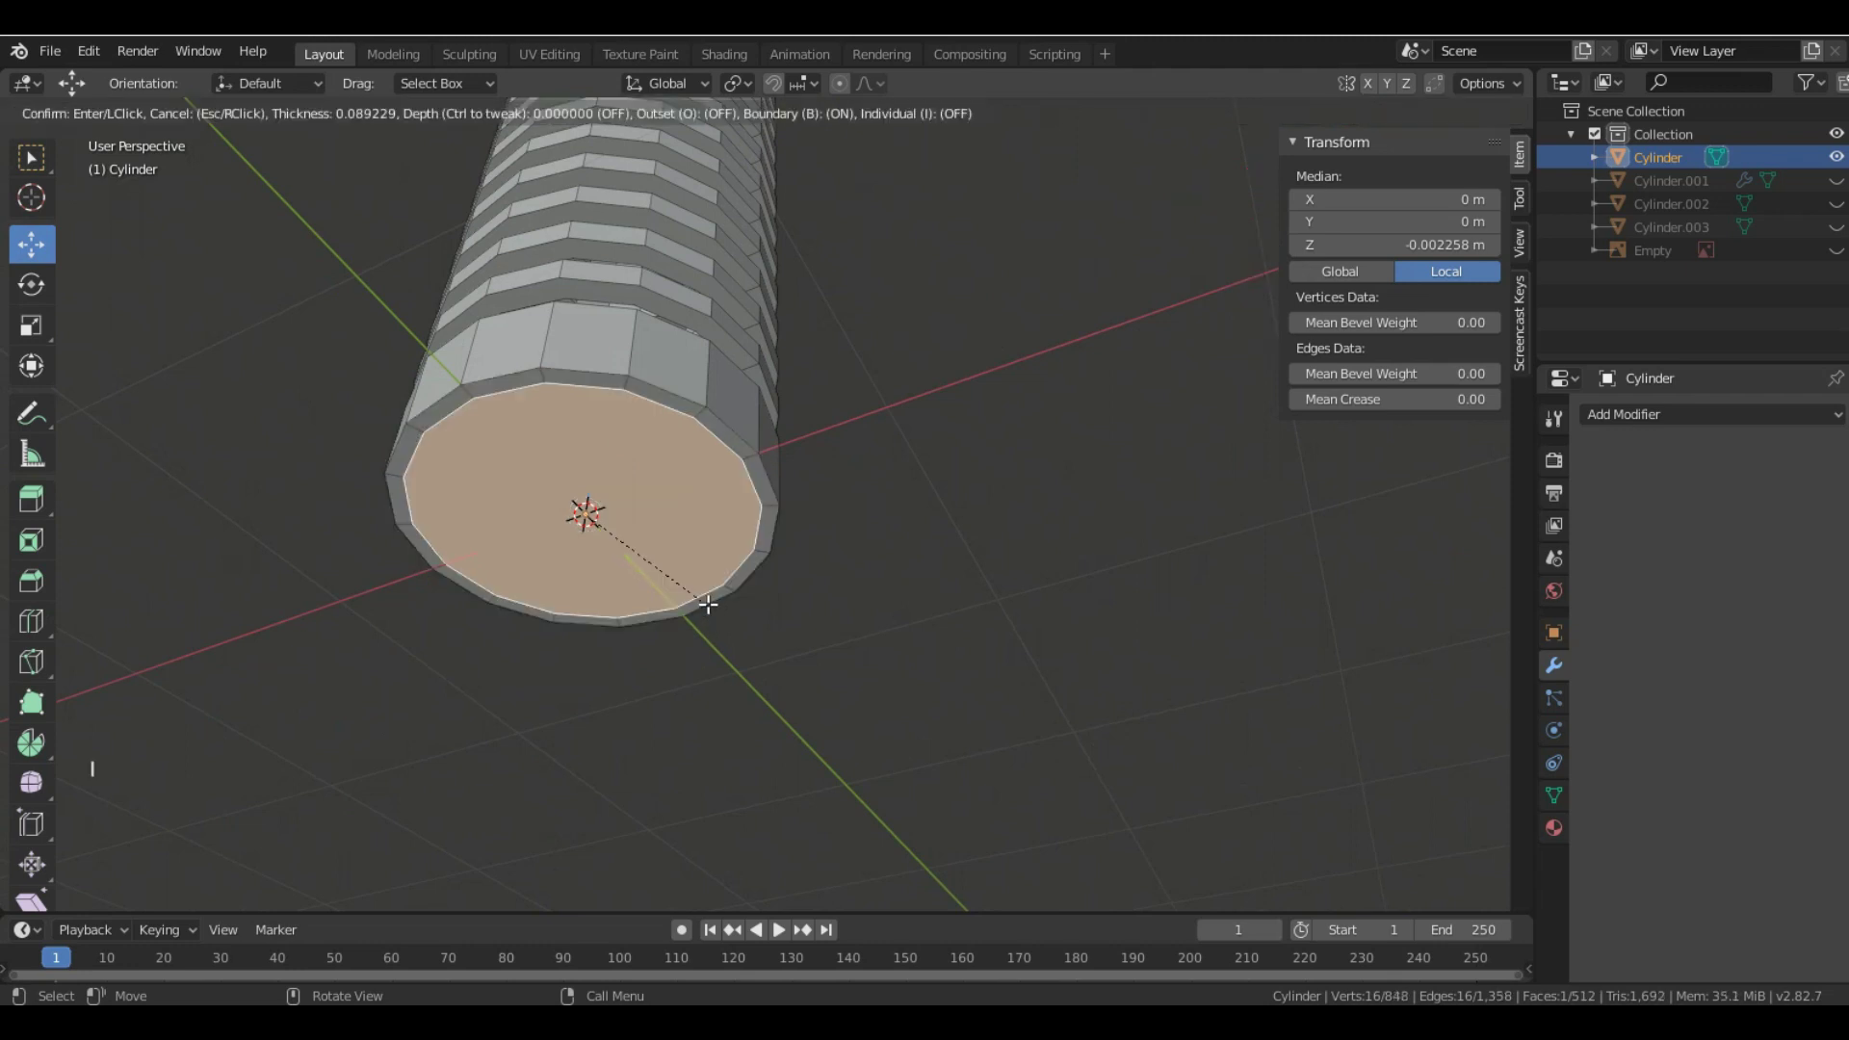
left_click(708, 604)
- Delete the inner face of the inset on the base's underside to open the bottom
middle_click_drag(708, 604, 708, 592)
key("x")
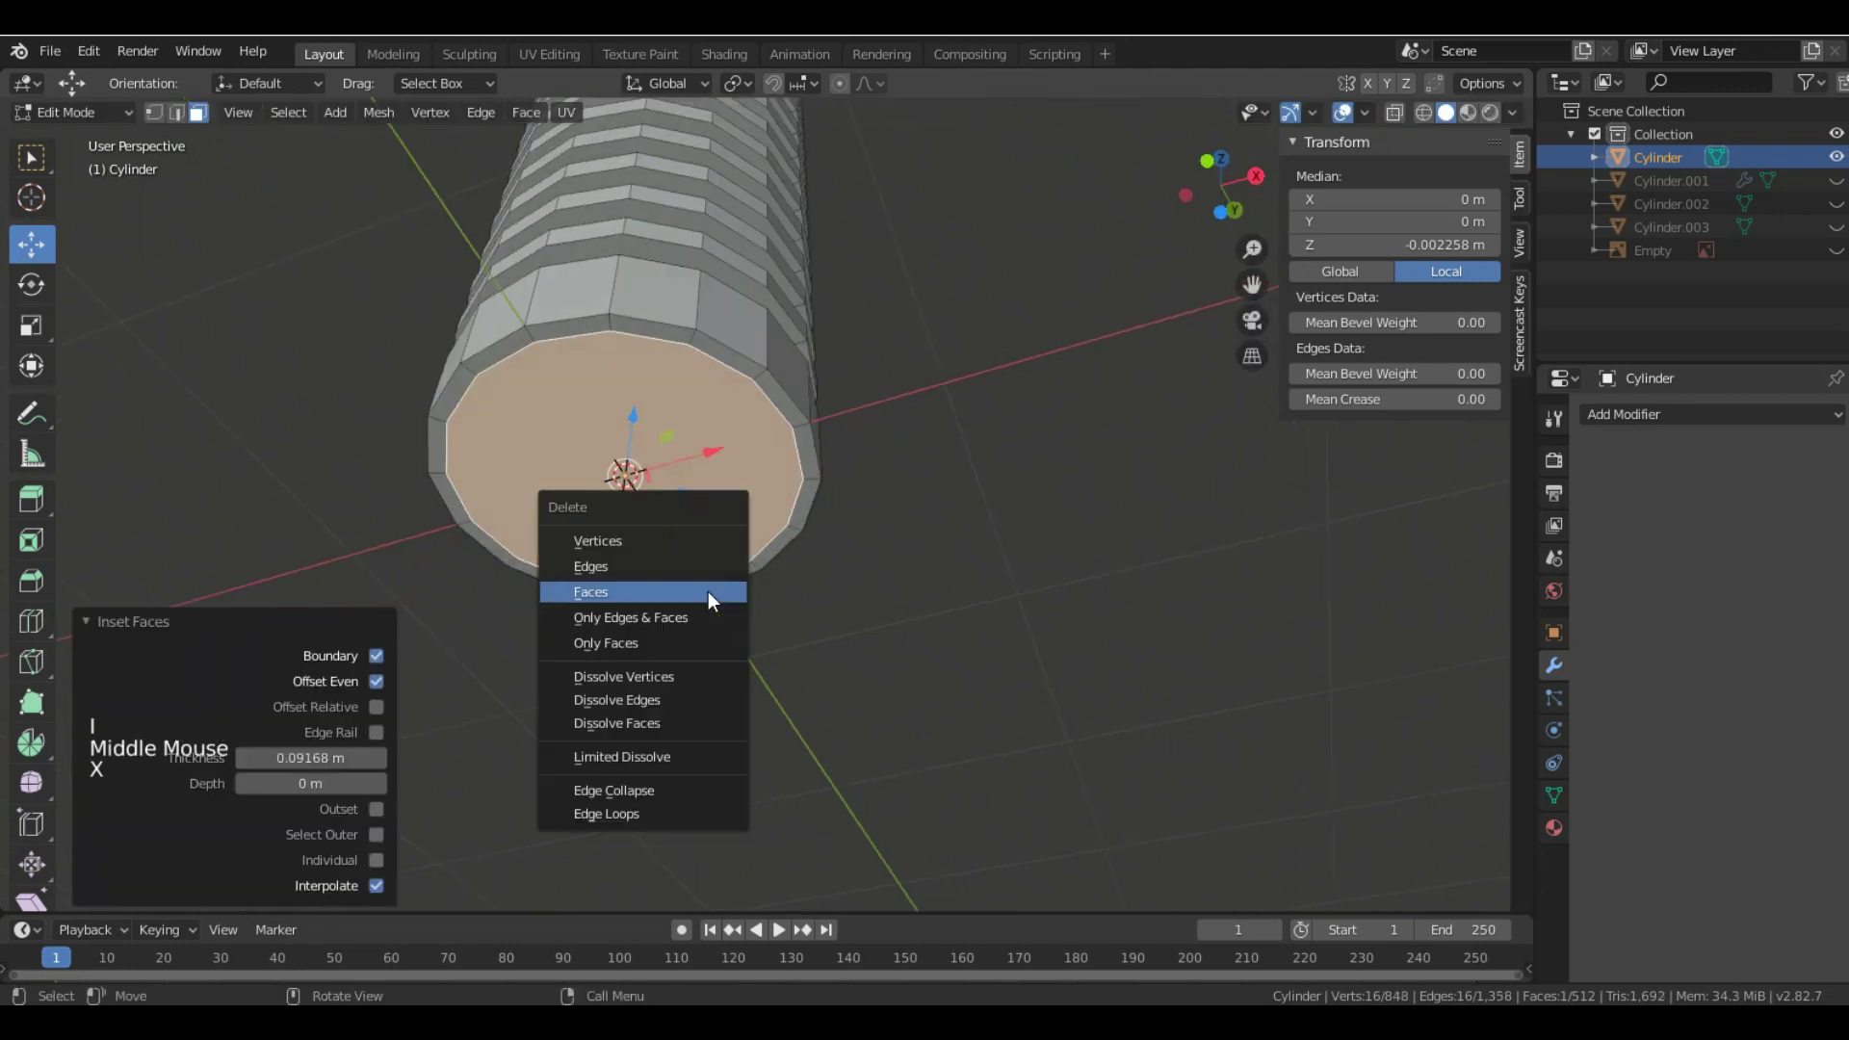
left_click(646, 592)
middle_click_drag(818, 504, 822, 515)
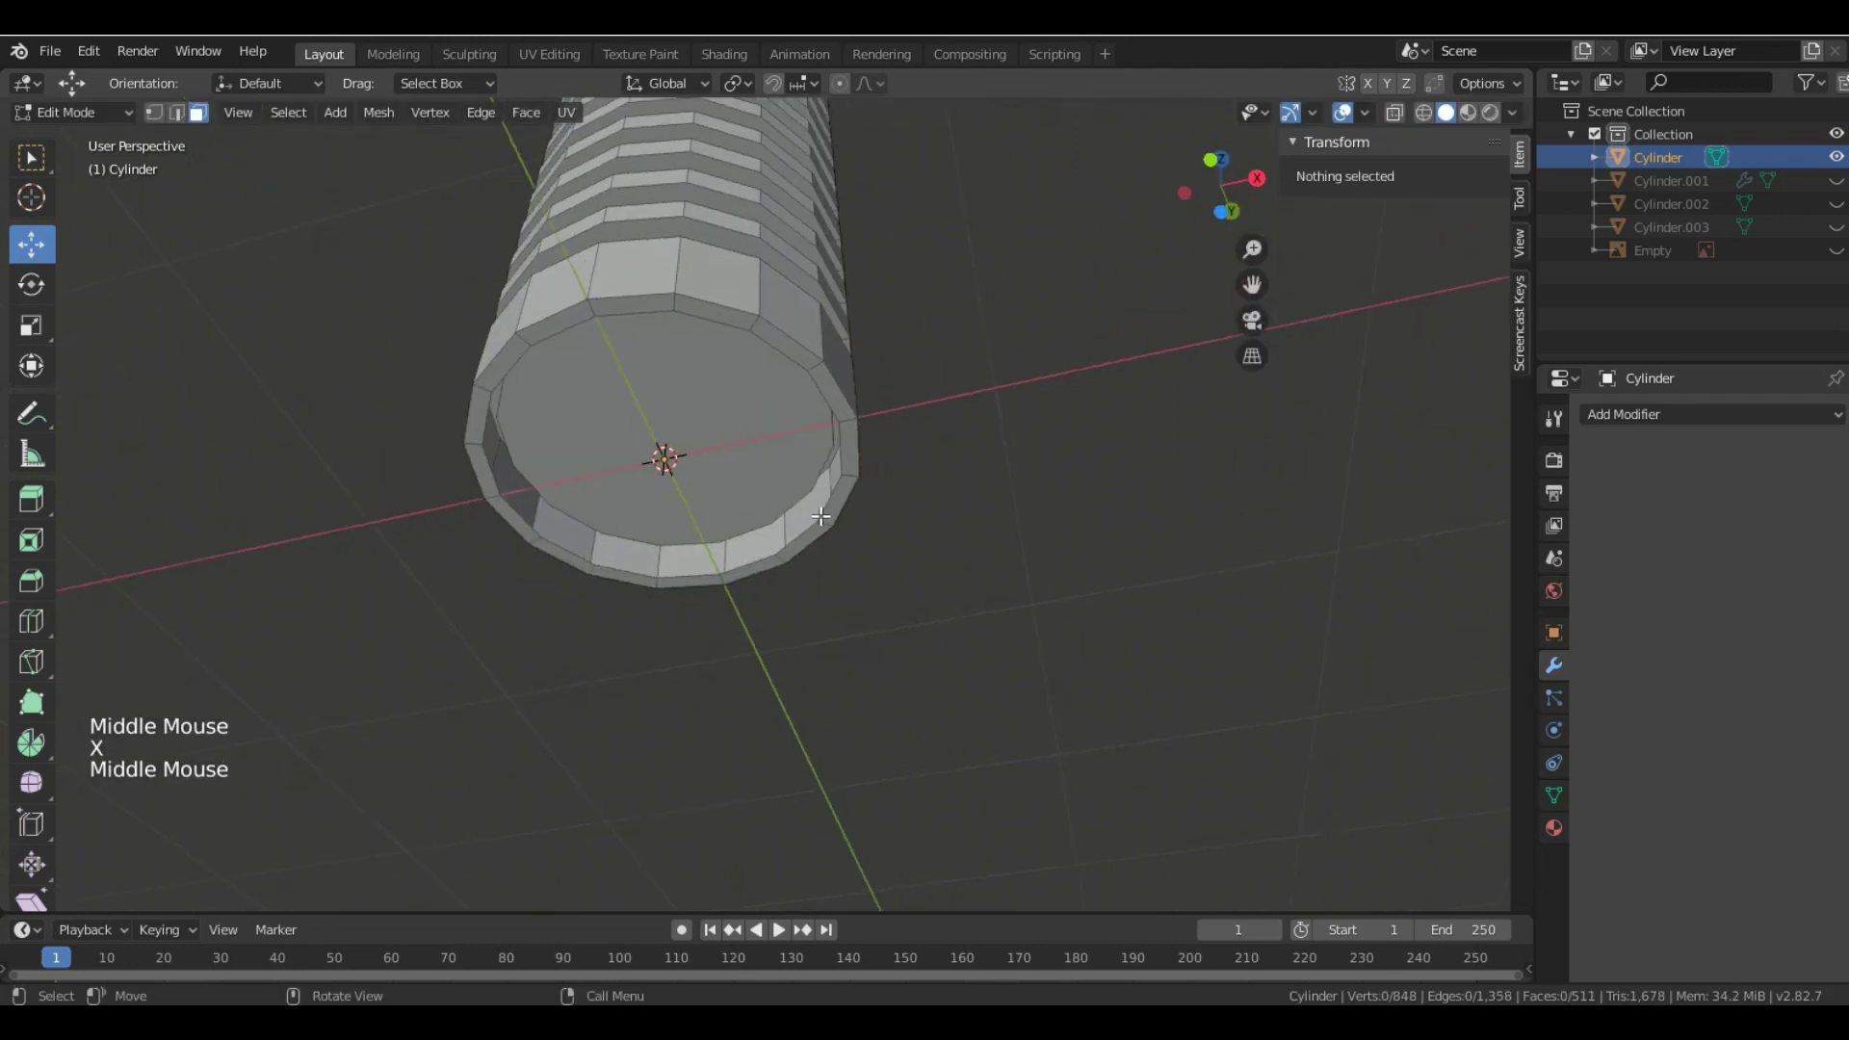
- Bridge the two opposite four-edge runs at the X sides of the bottom opening's inner loop, excluding the edges at the Y ends
key("2")
left_click(751, 501, "alt")
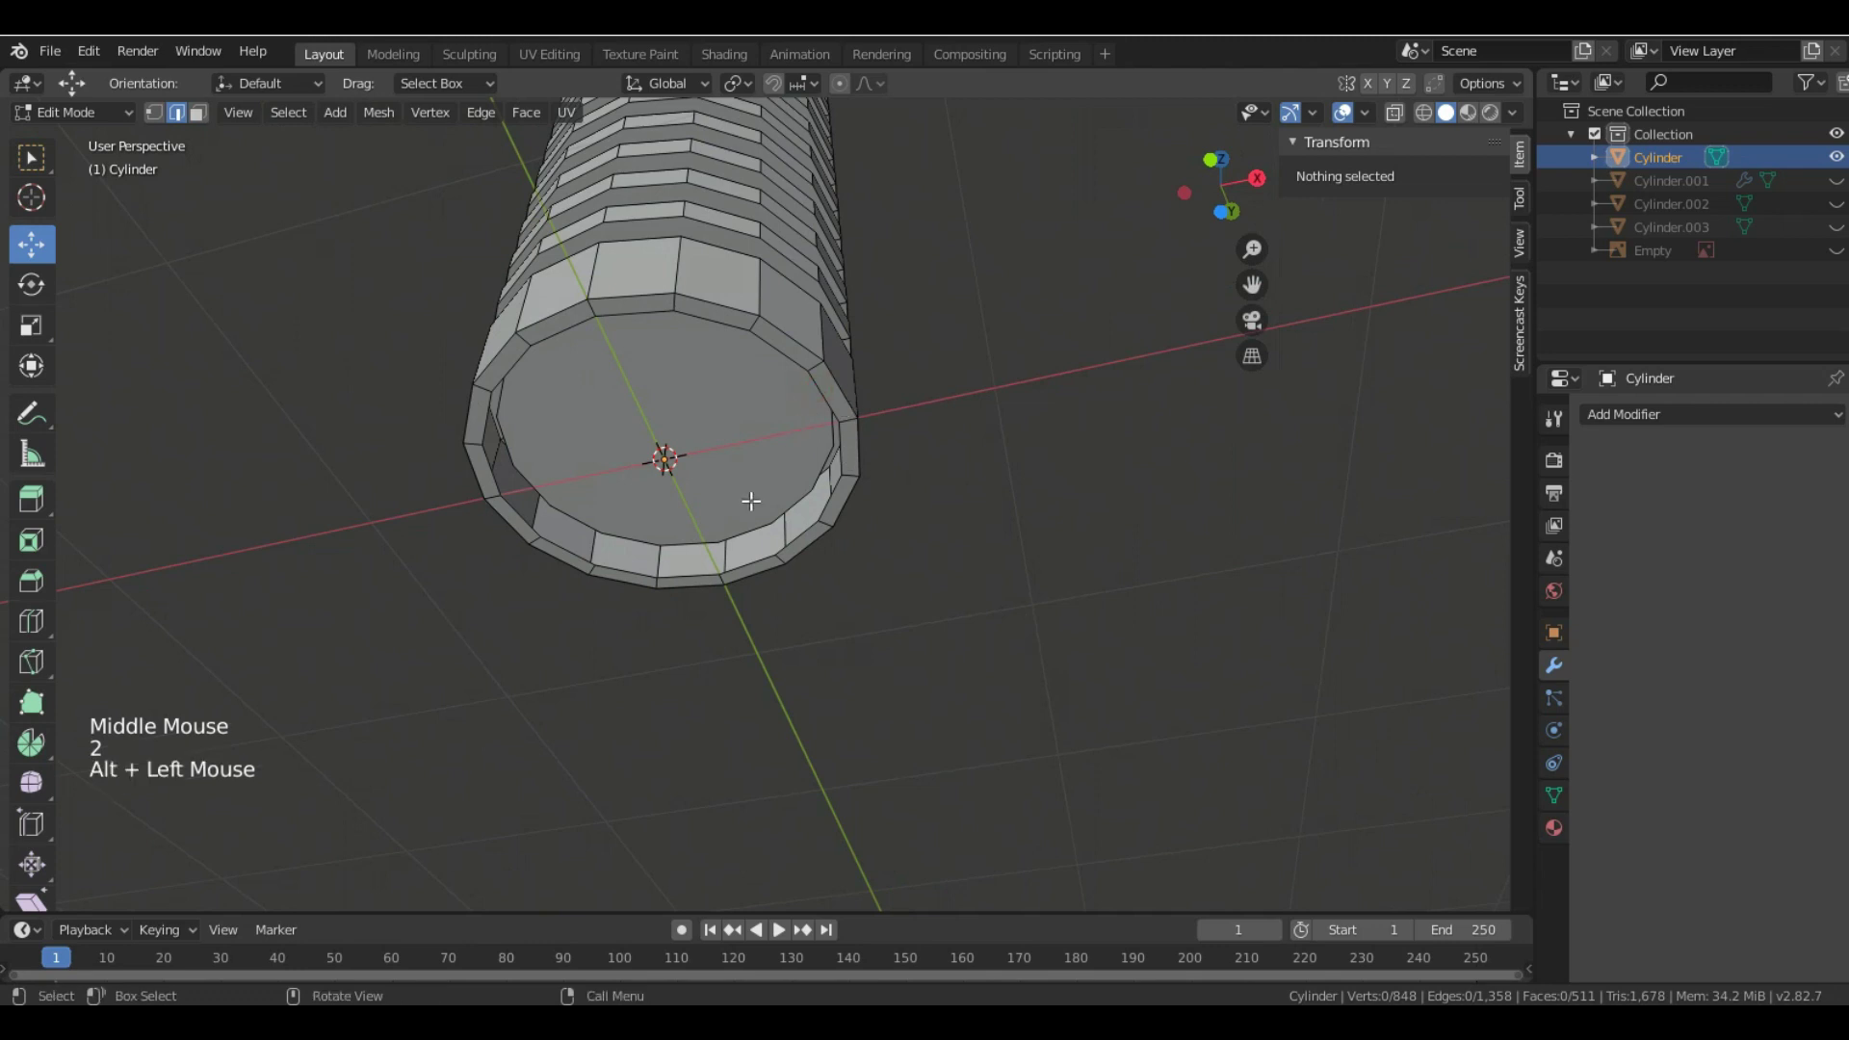
left_click(761, 344, "alt")
mouse_move(811, 473)
middle_mouse_down()
mouse_move(826, 456)
mouse_move(807, 454)
middle_mouse_up()
left_click_drag(581, 171, 871, 282, "ctrl")
left_click_drag(537, 193, 610, 280, "ctrl")
left_click_drag(960, 583, 620, 448, "ctrl")
middle_click_drag(896, 518, 904, 487)
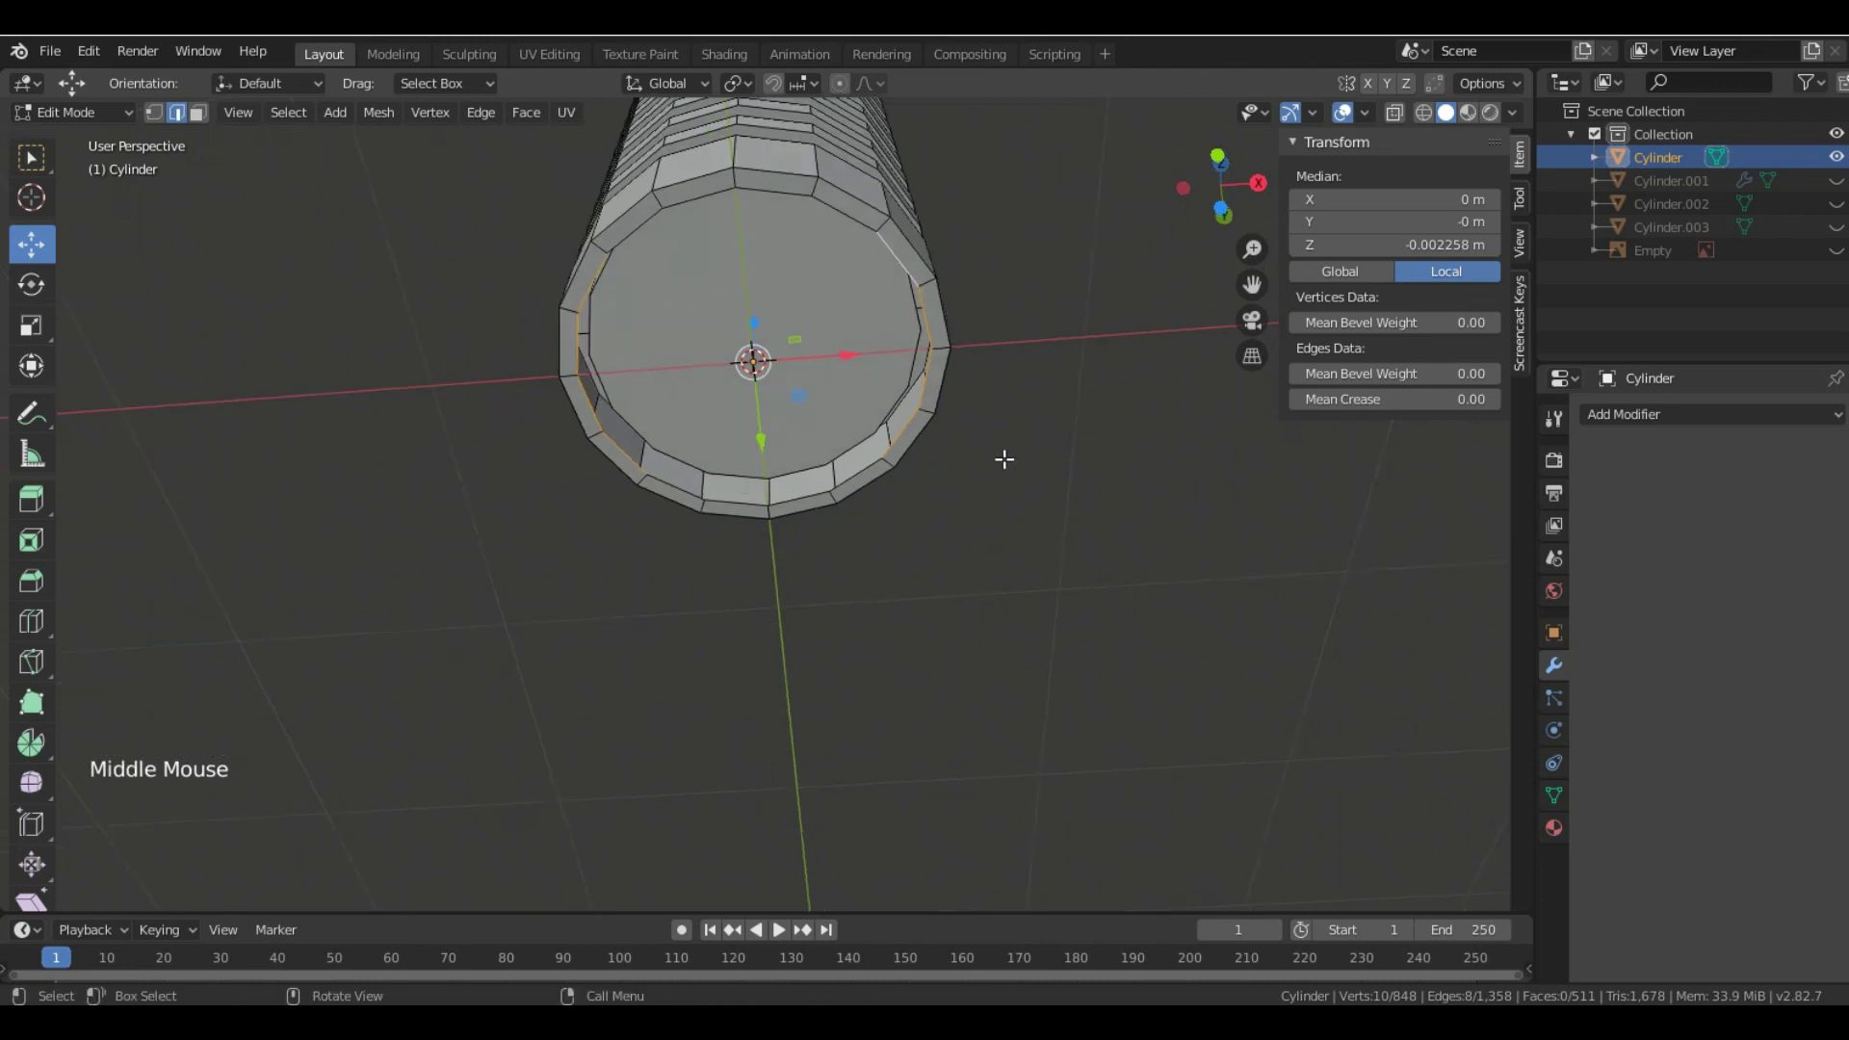
right_click(1004, 459)
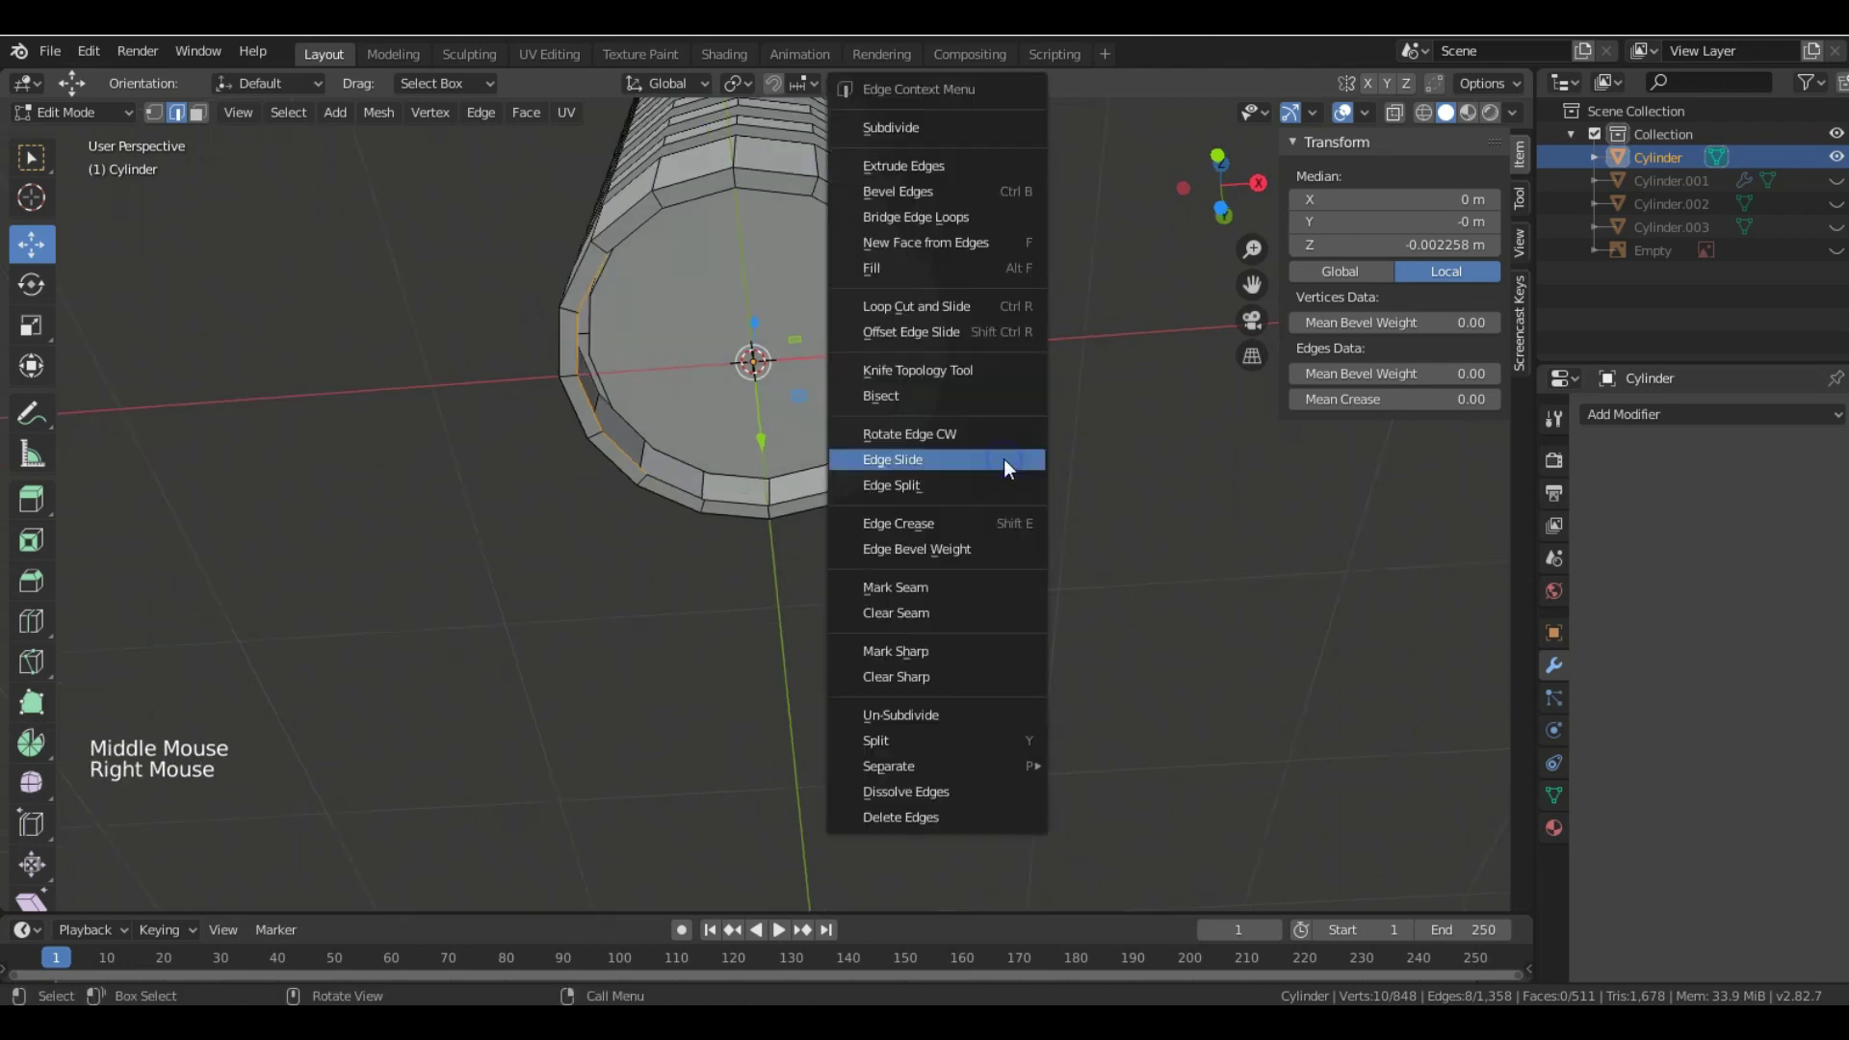
left_click(940, 217)
- Fill the two remaining gaps at the Y ends of the bottom opening with faces
left_click(776, 240, "alt")
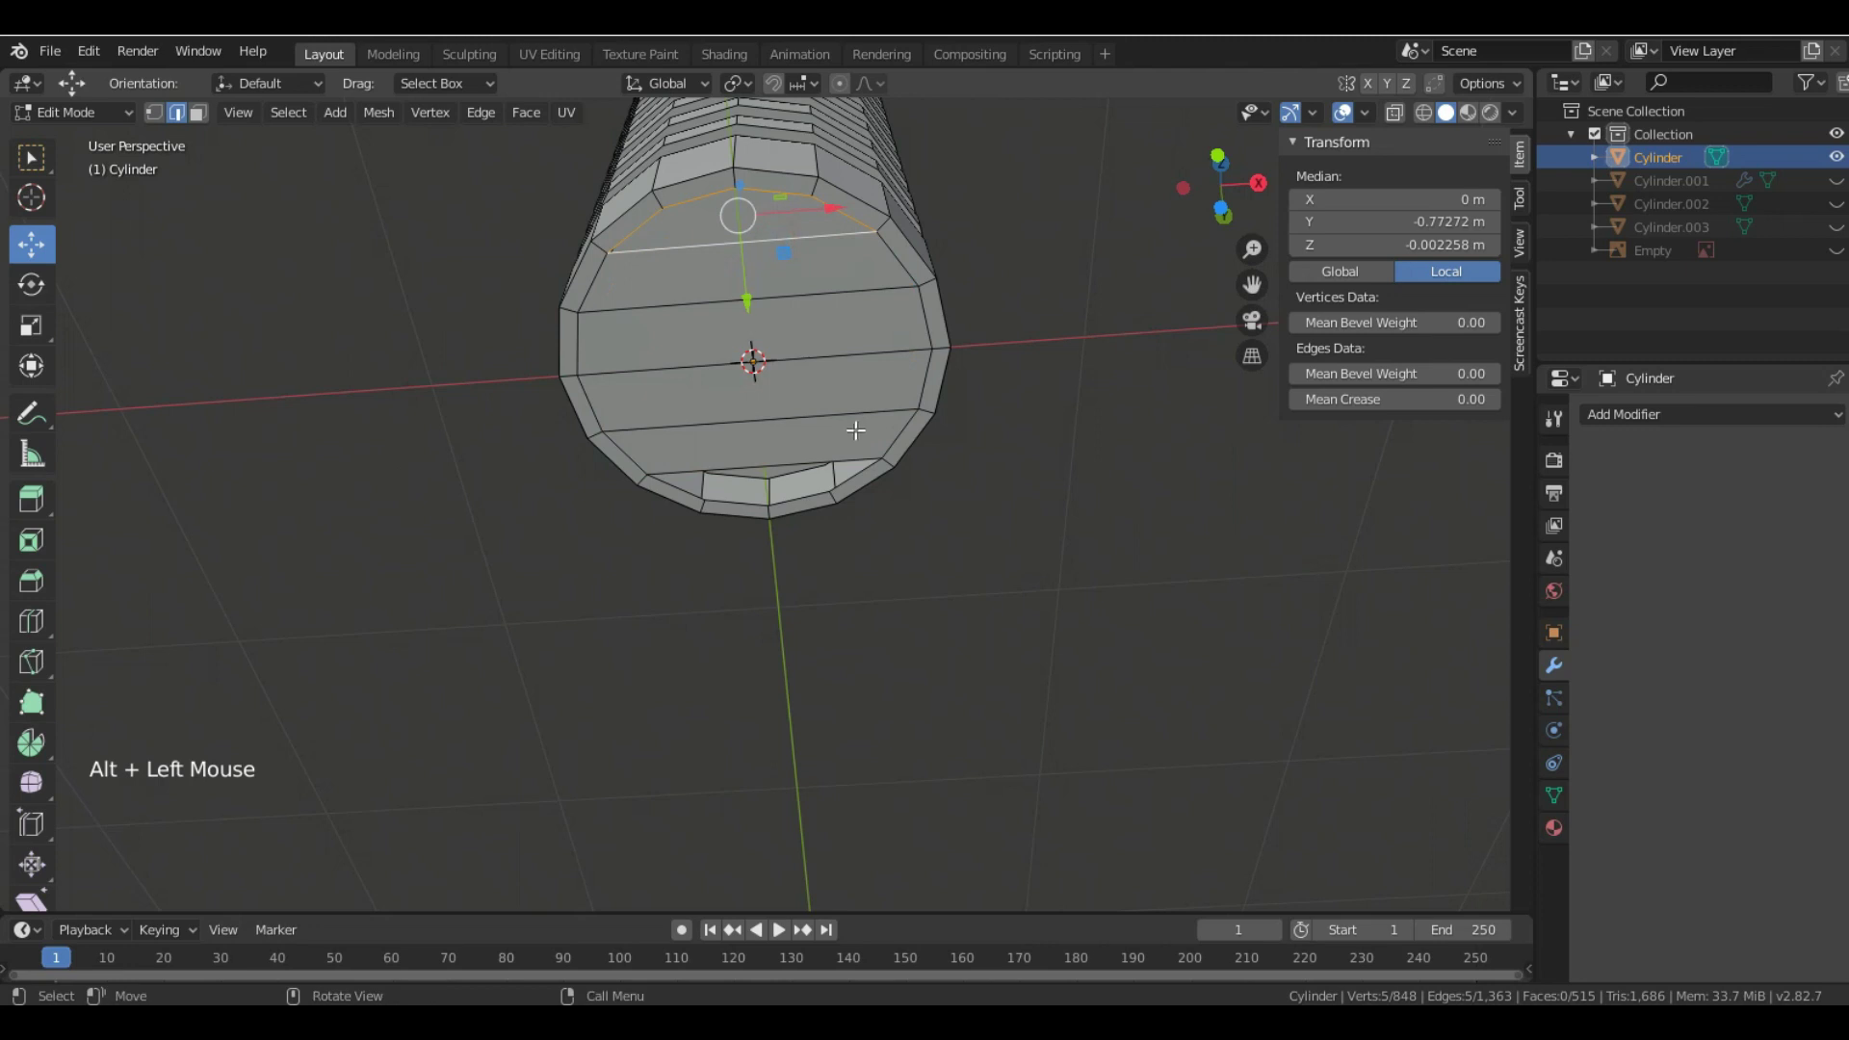
left_click(793, 464, "alt+shift")
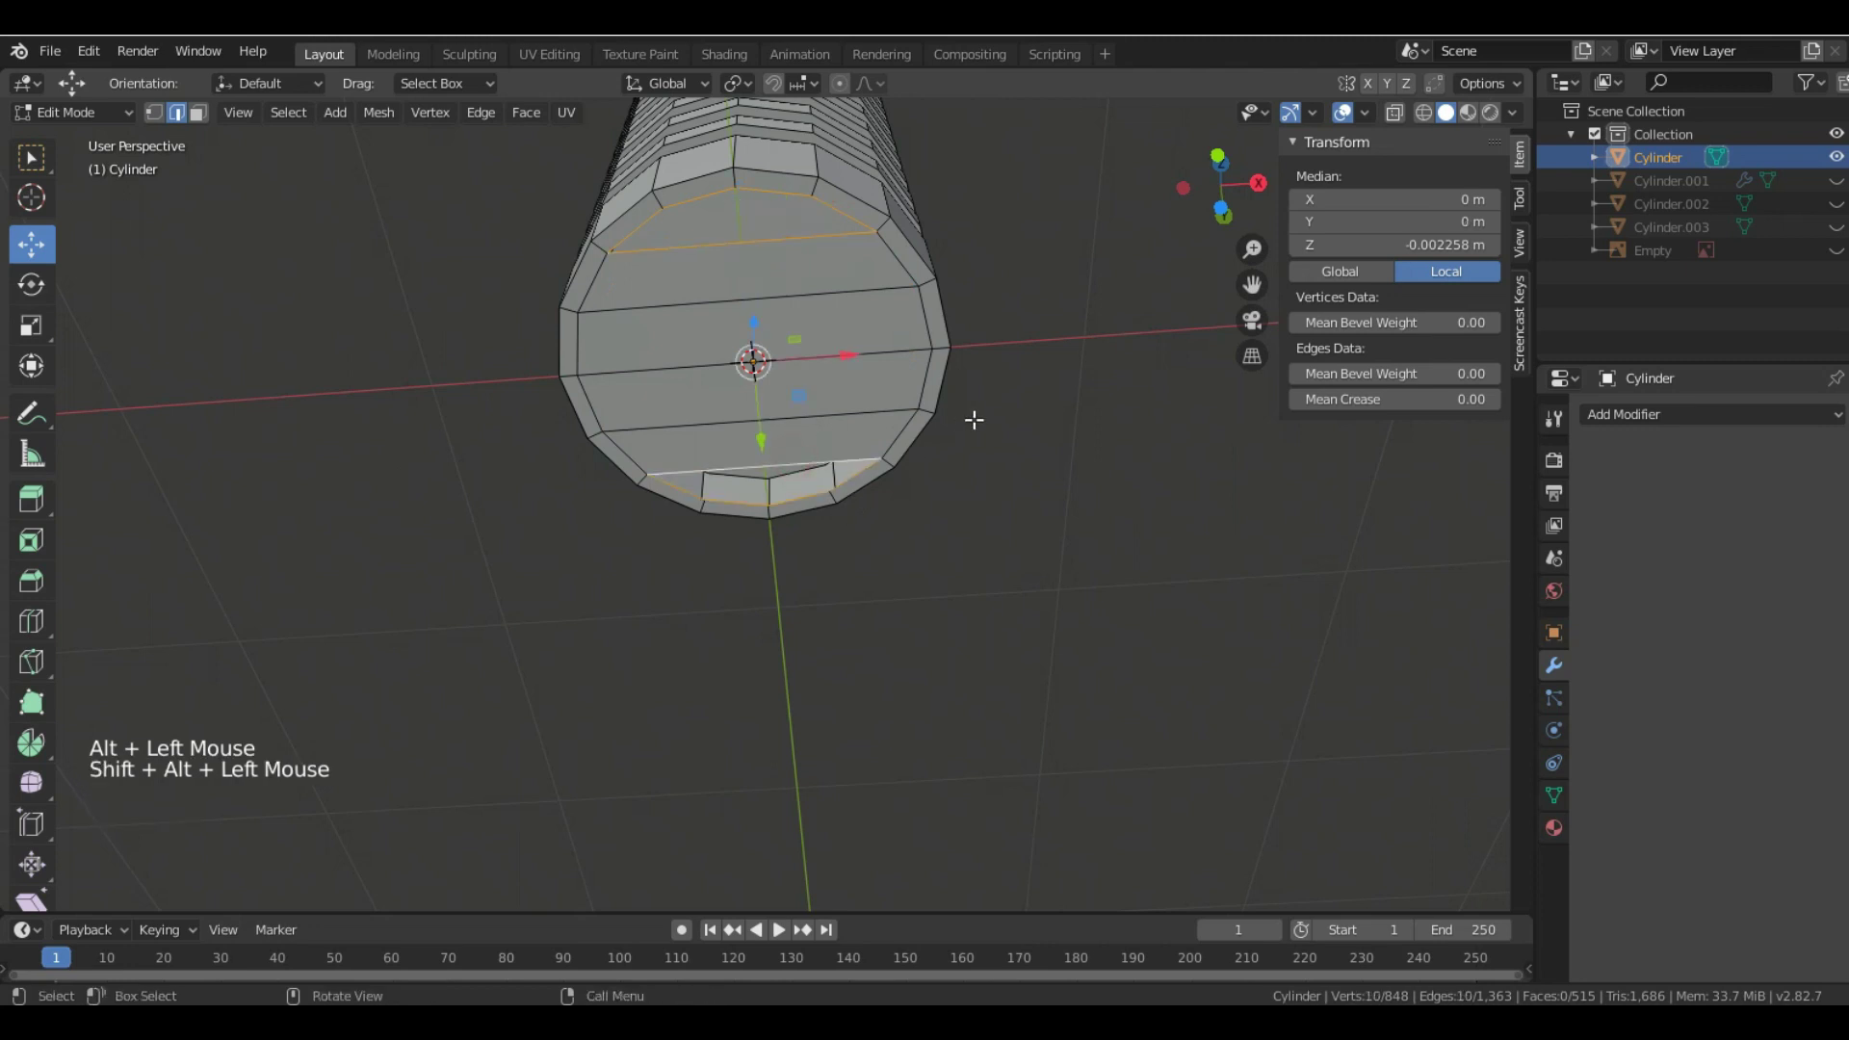
key("f")
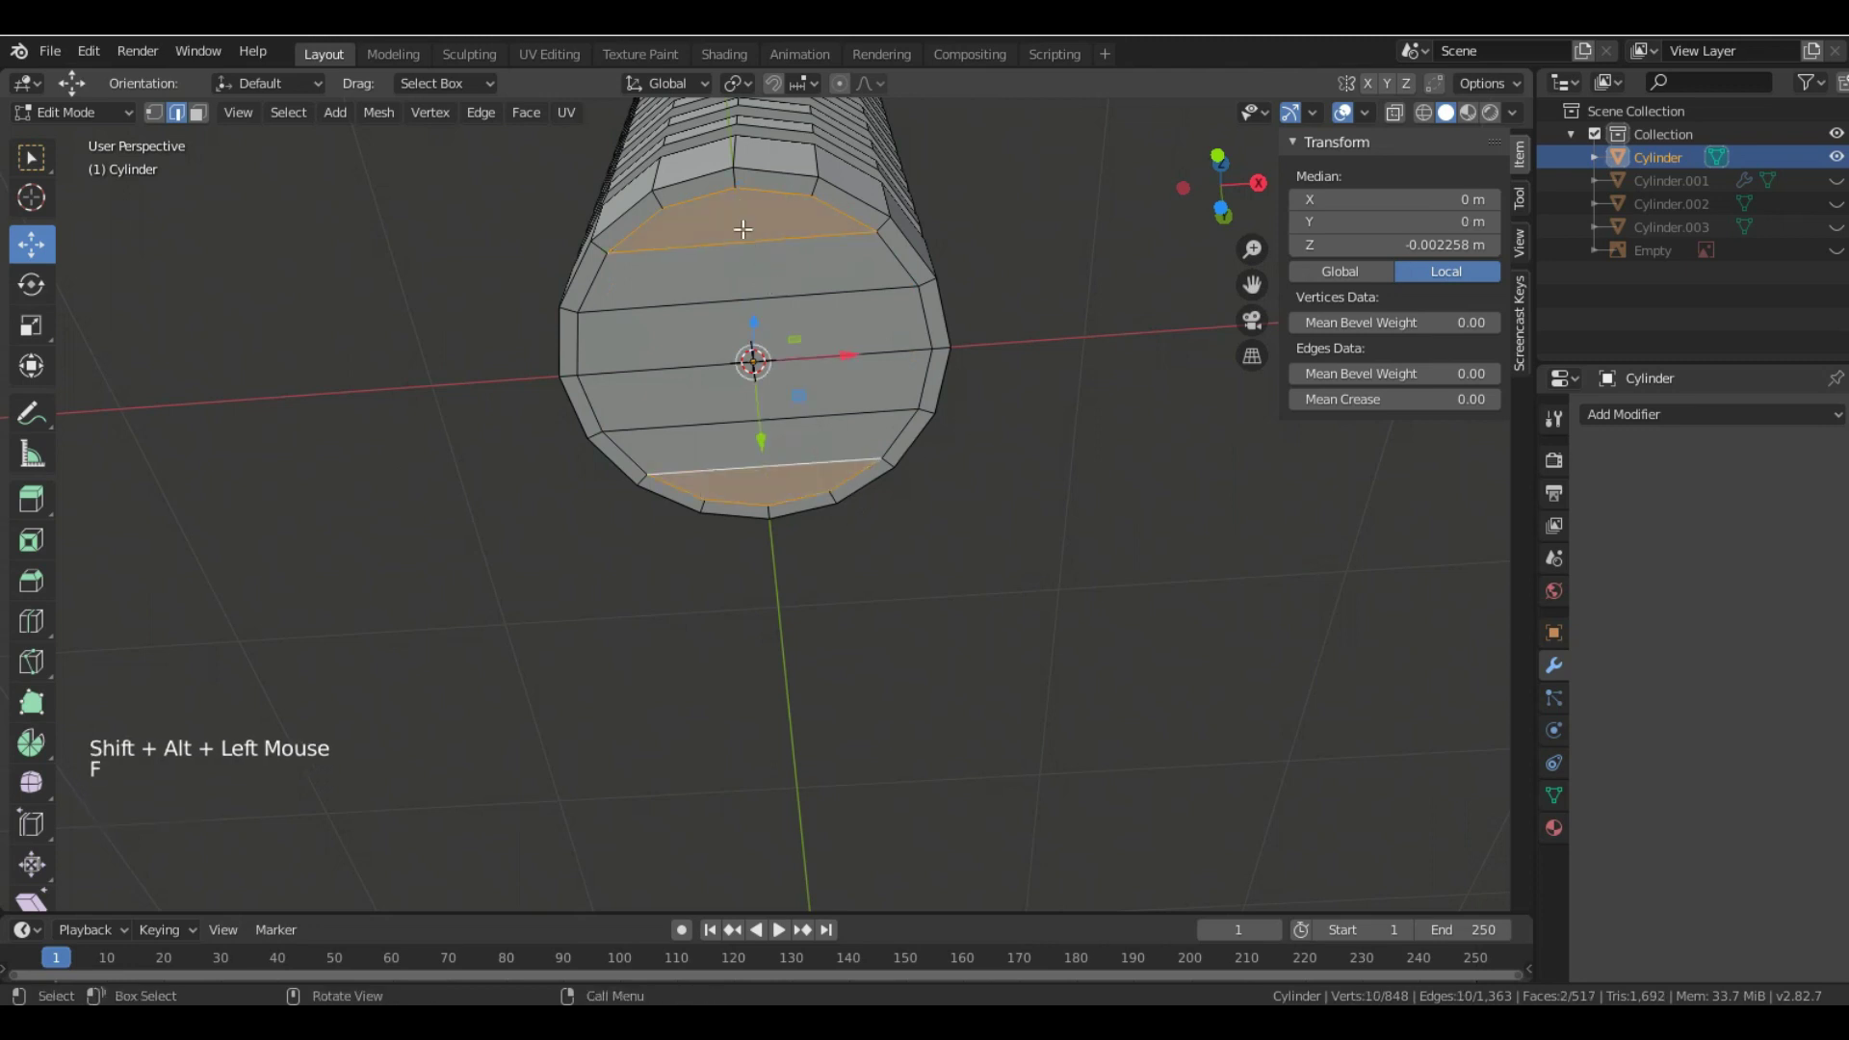
- Connect the two opposite middle vertices of the bottom cap along the Y axis, cutting across the bridged faces
key("1")
left_click(732, 195)
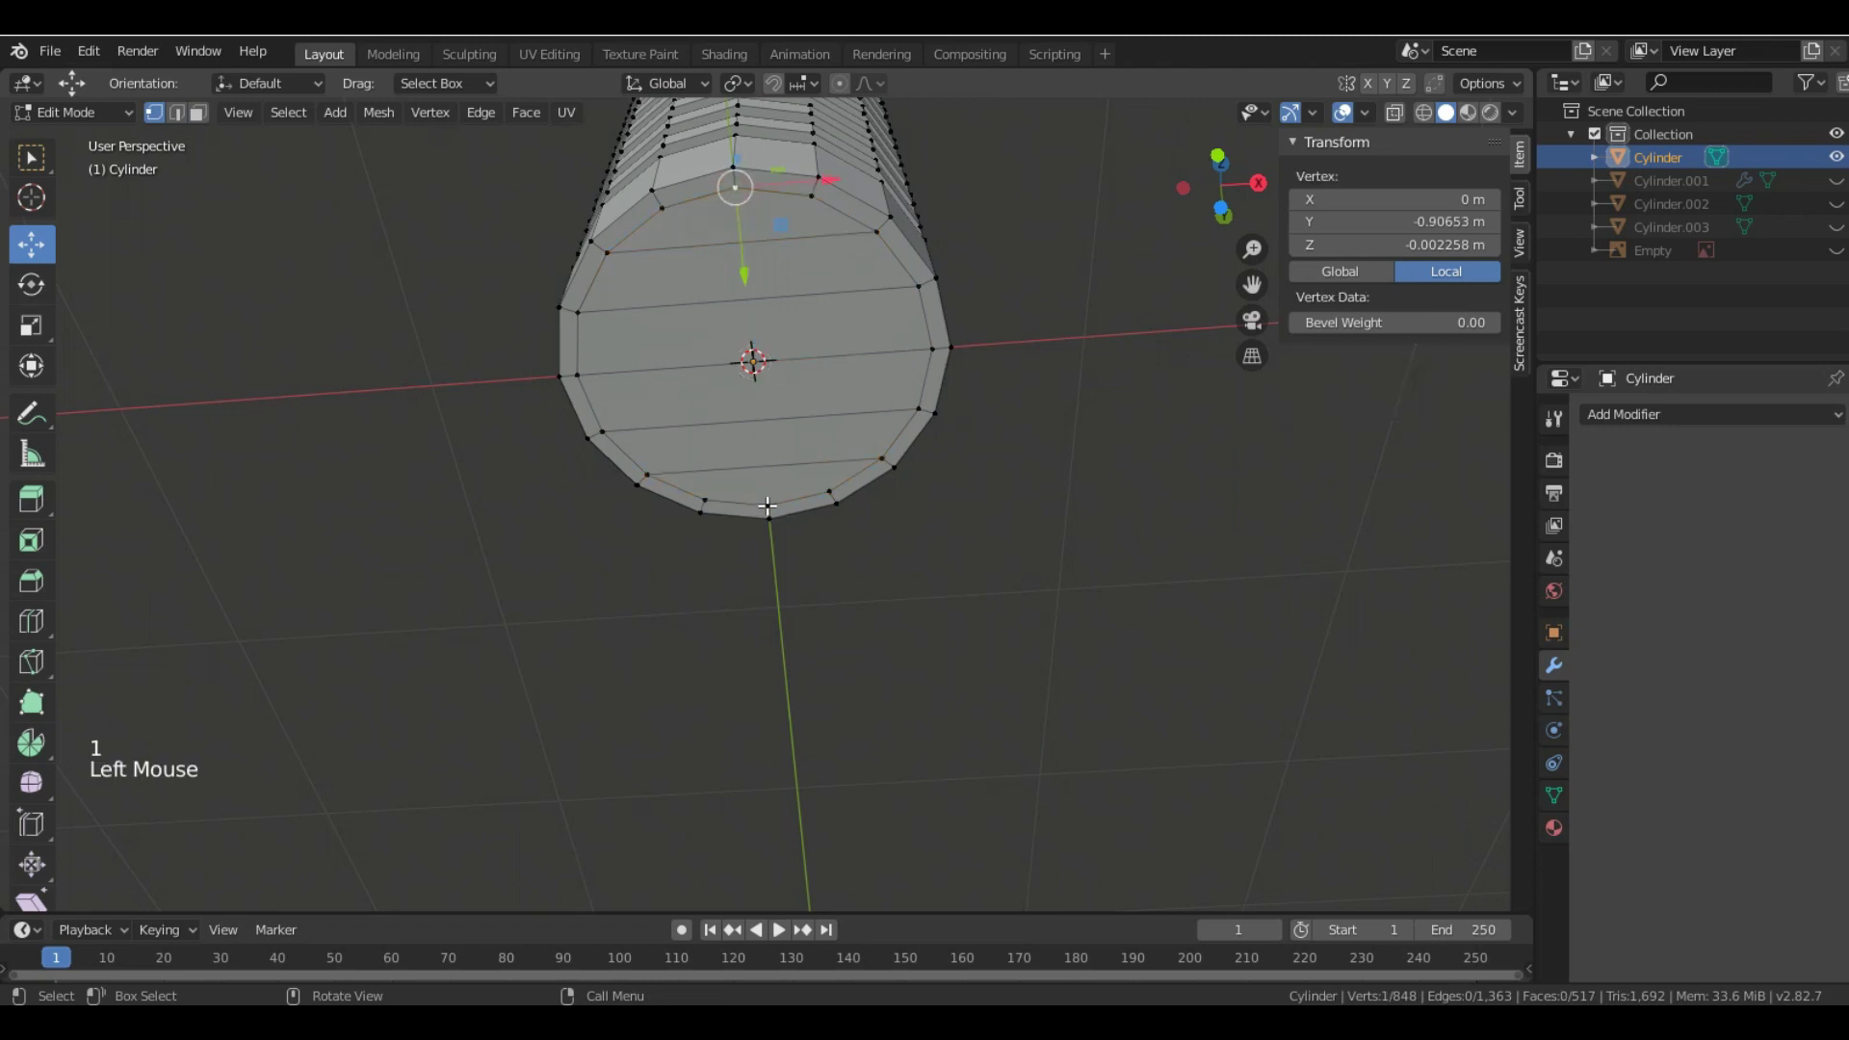
left_click(768, 506, "shift")
key("j")
middle_click_drag(882, 429, 639, 721)
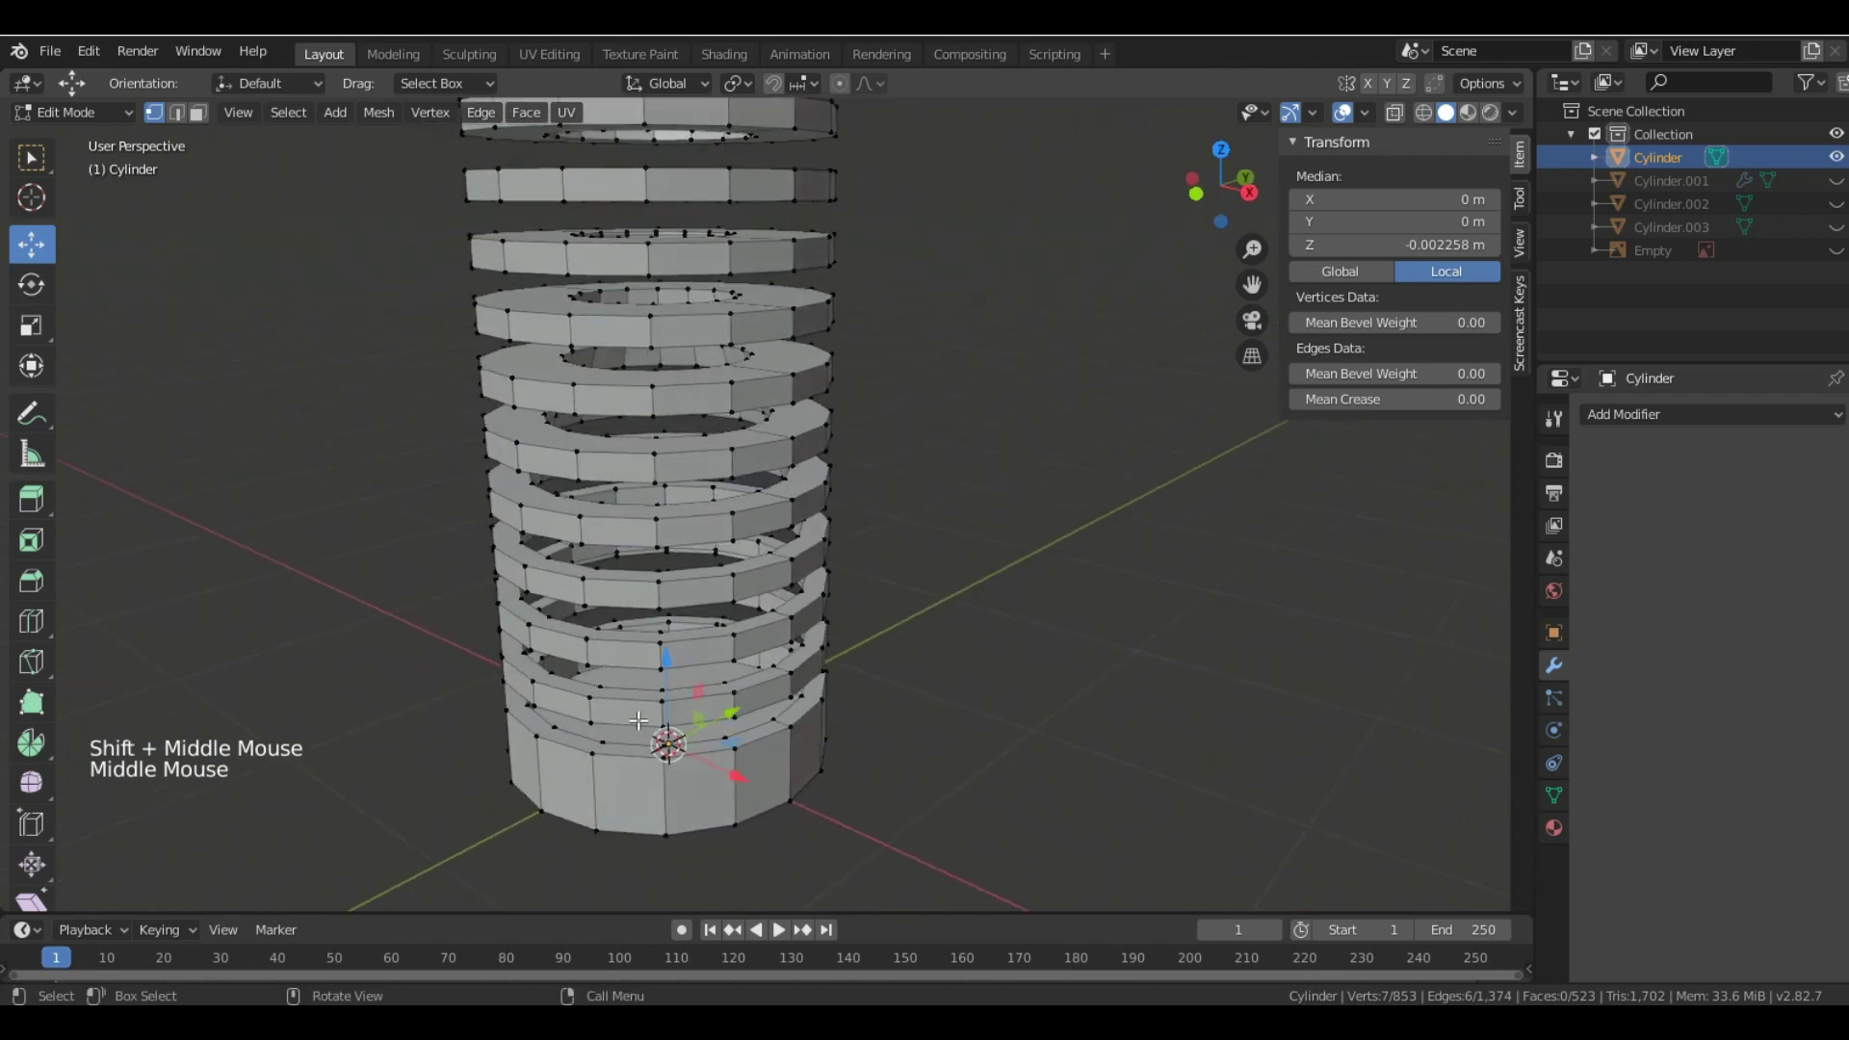
- Turn on X-ray and inset the floor face inside the base ring by about 0.0877 m
key("3")
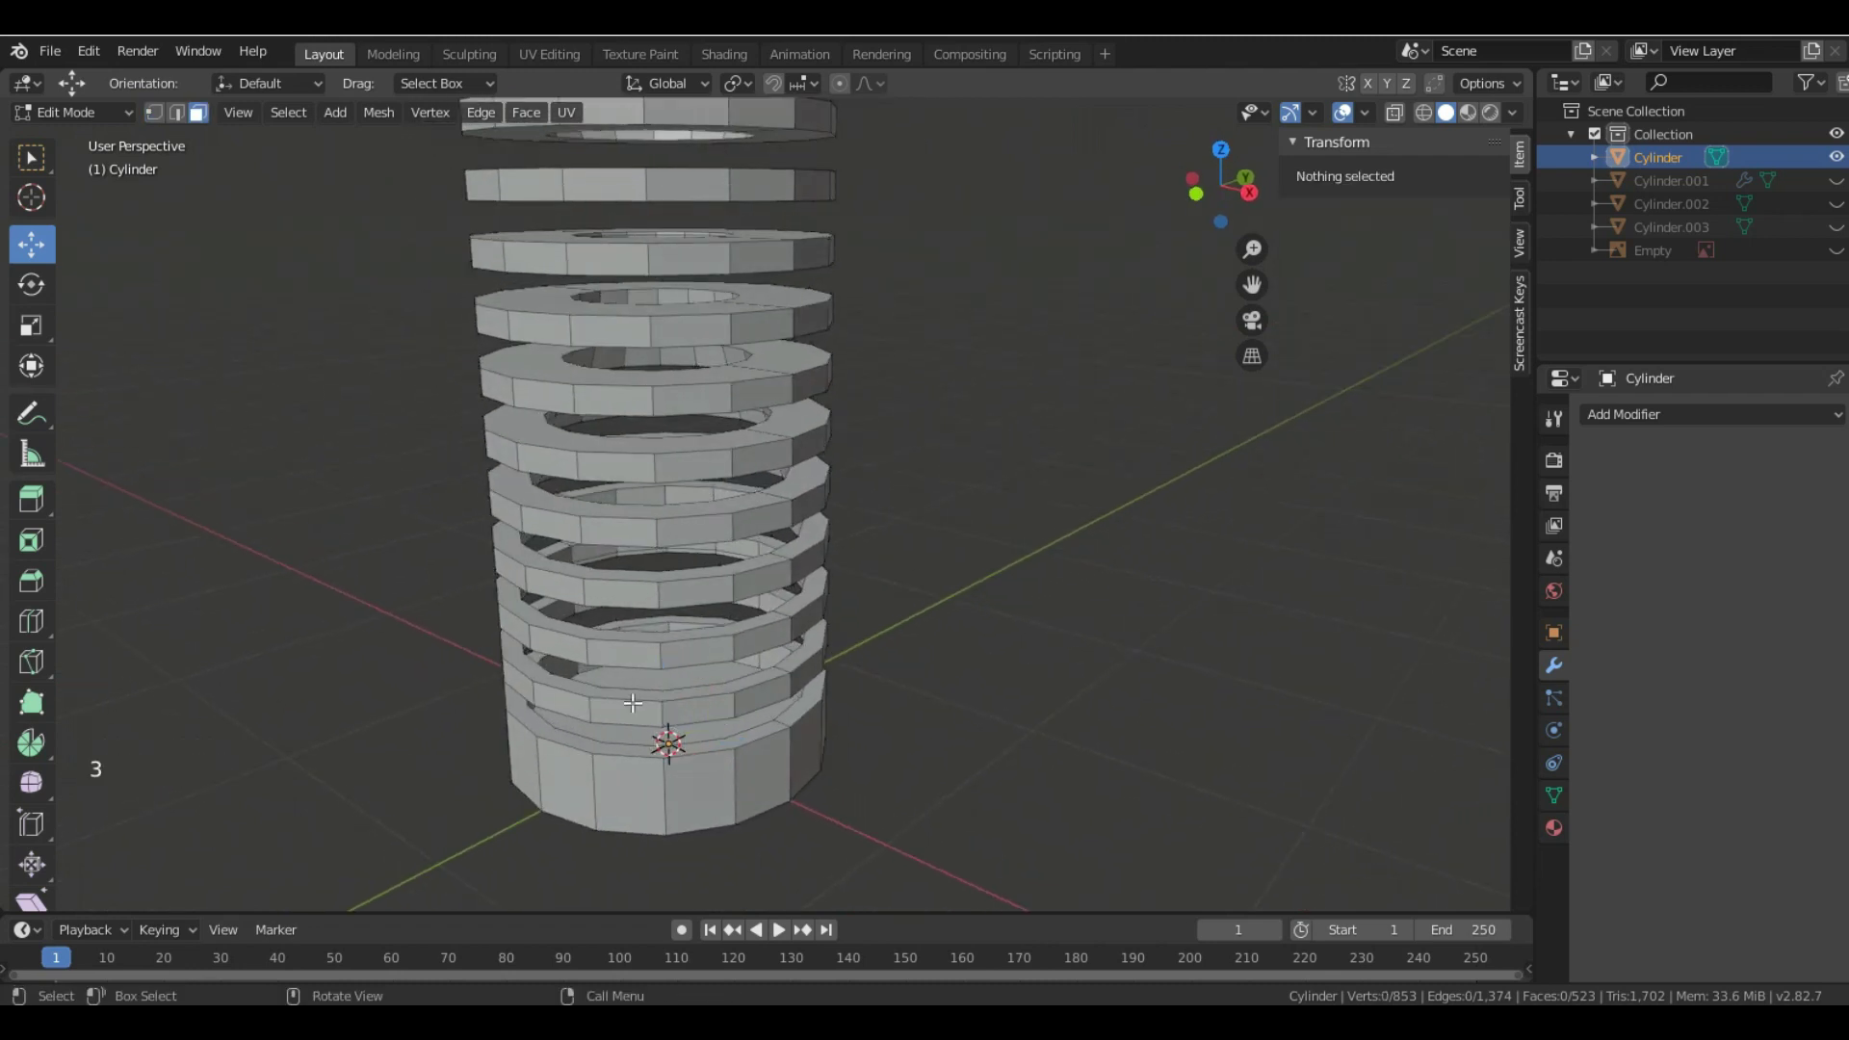
left_click(665, 677)
middle_click_drag(665, 677, 679, 732)
left_click(1394, 112)
scroll(847, 623, "up", 2)
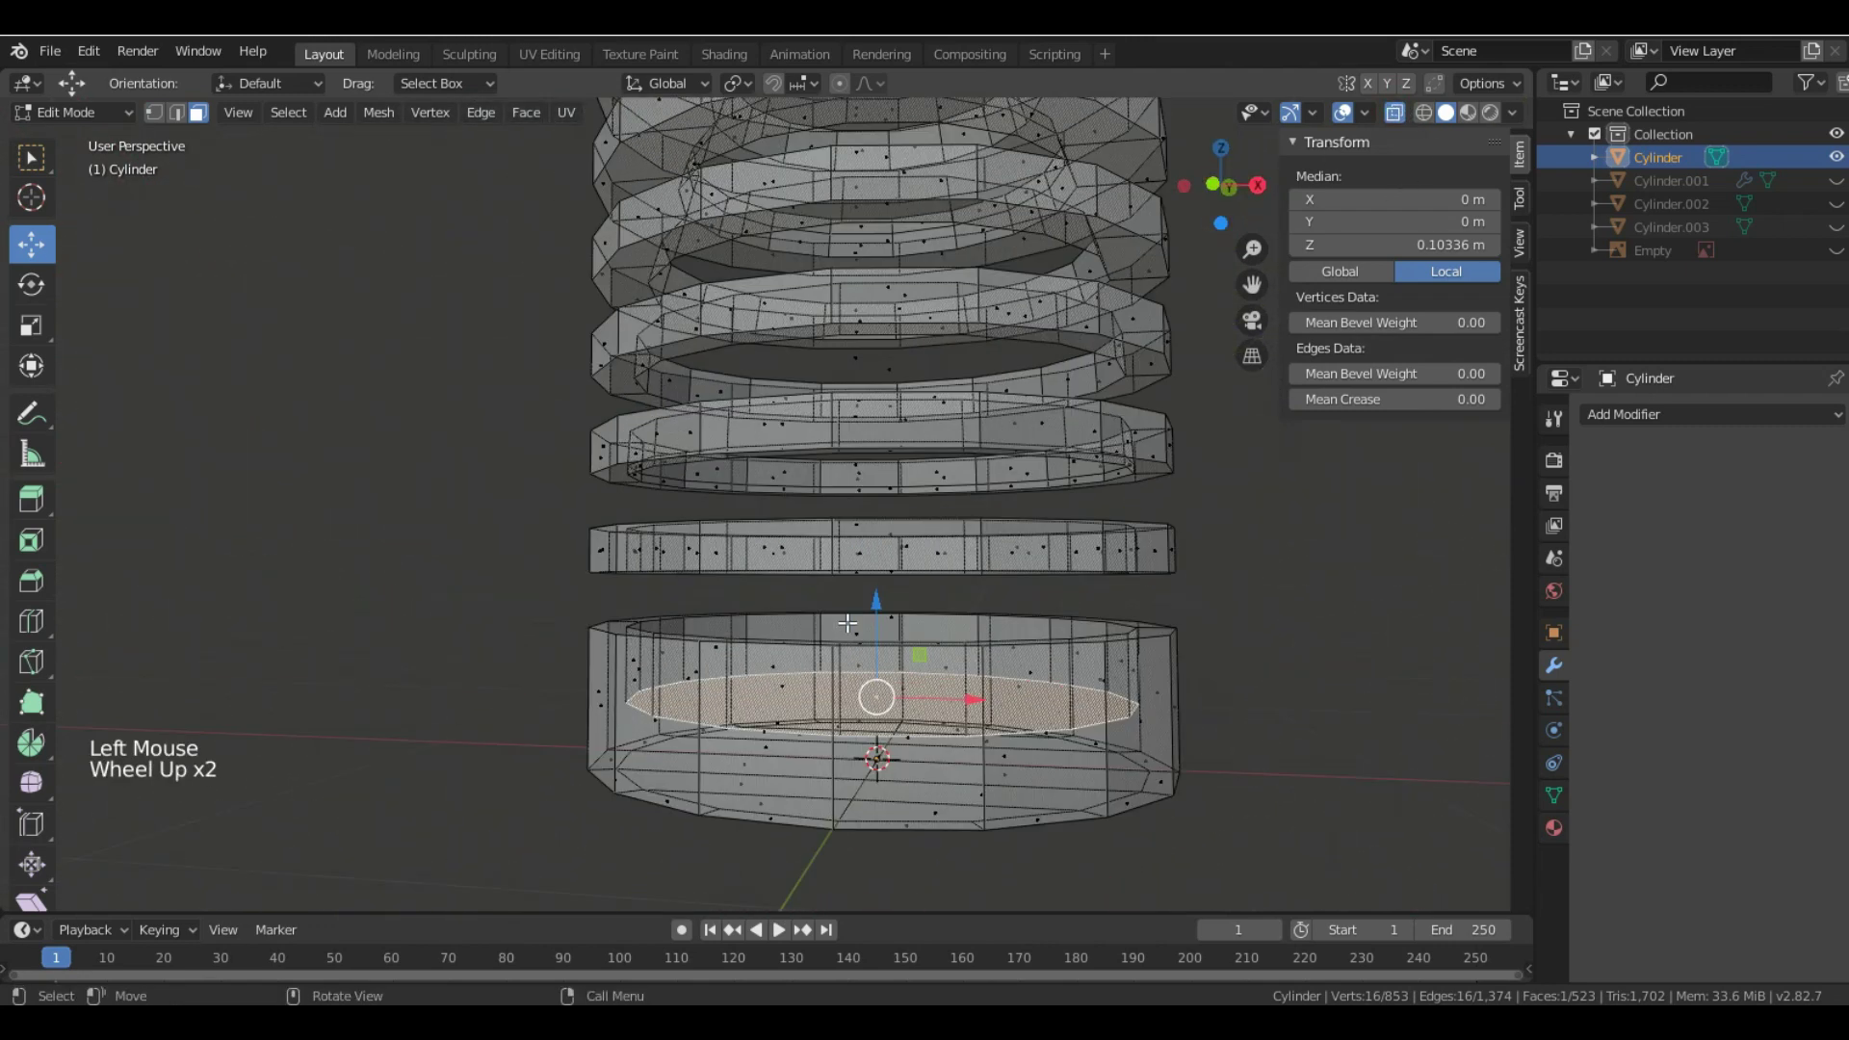
middle_click_drag(896, 702, 883, 653)
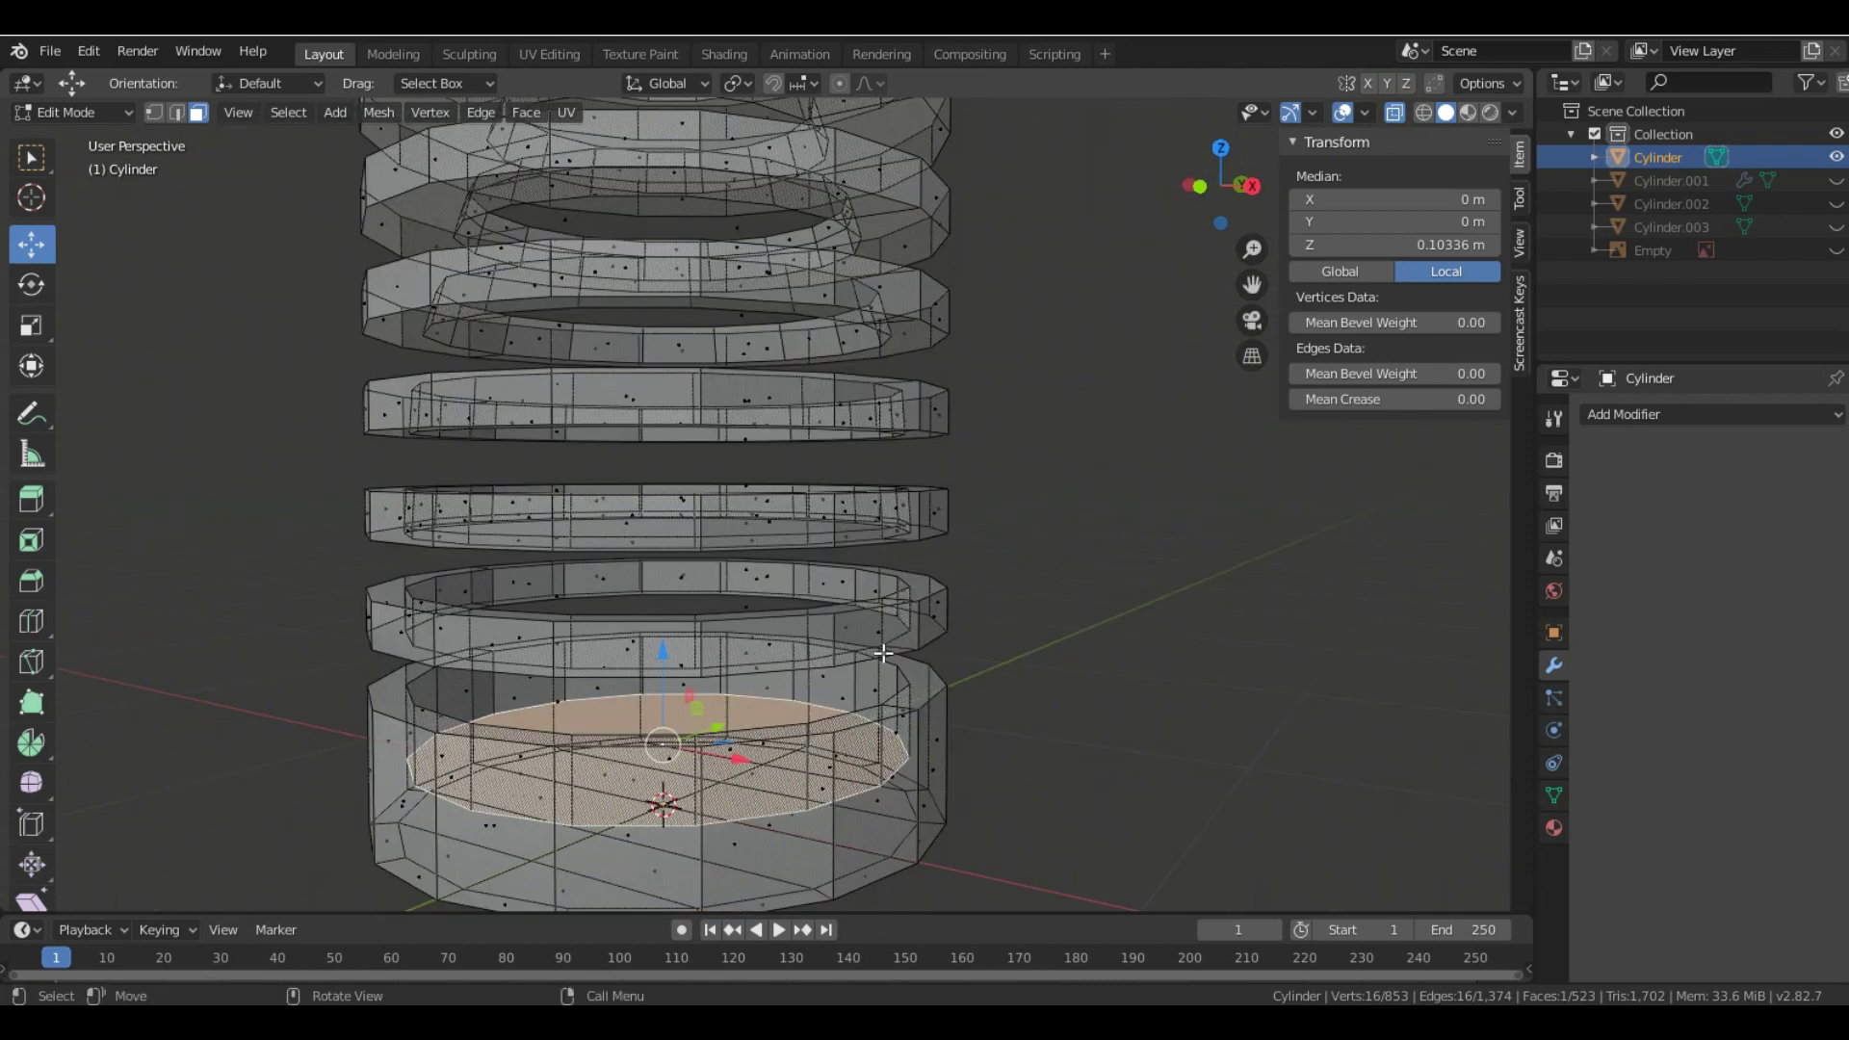
key("i")
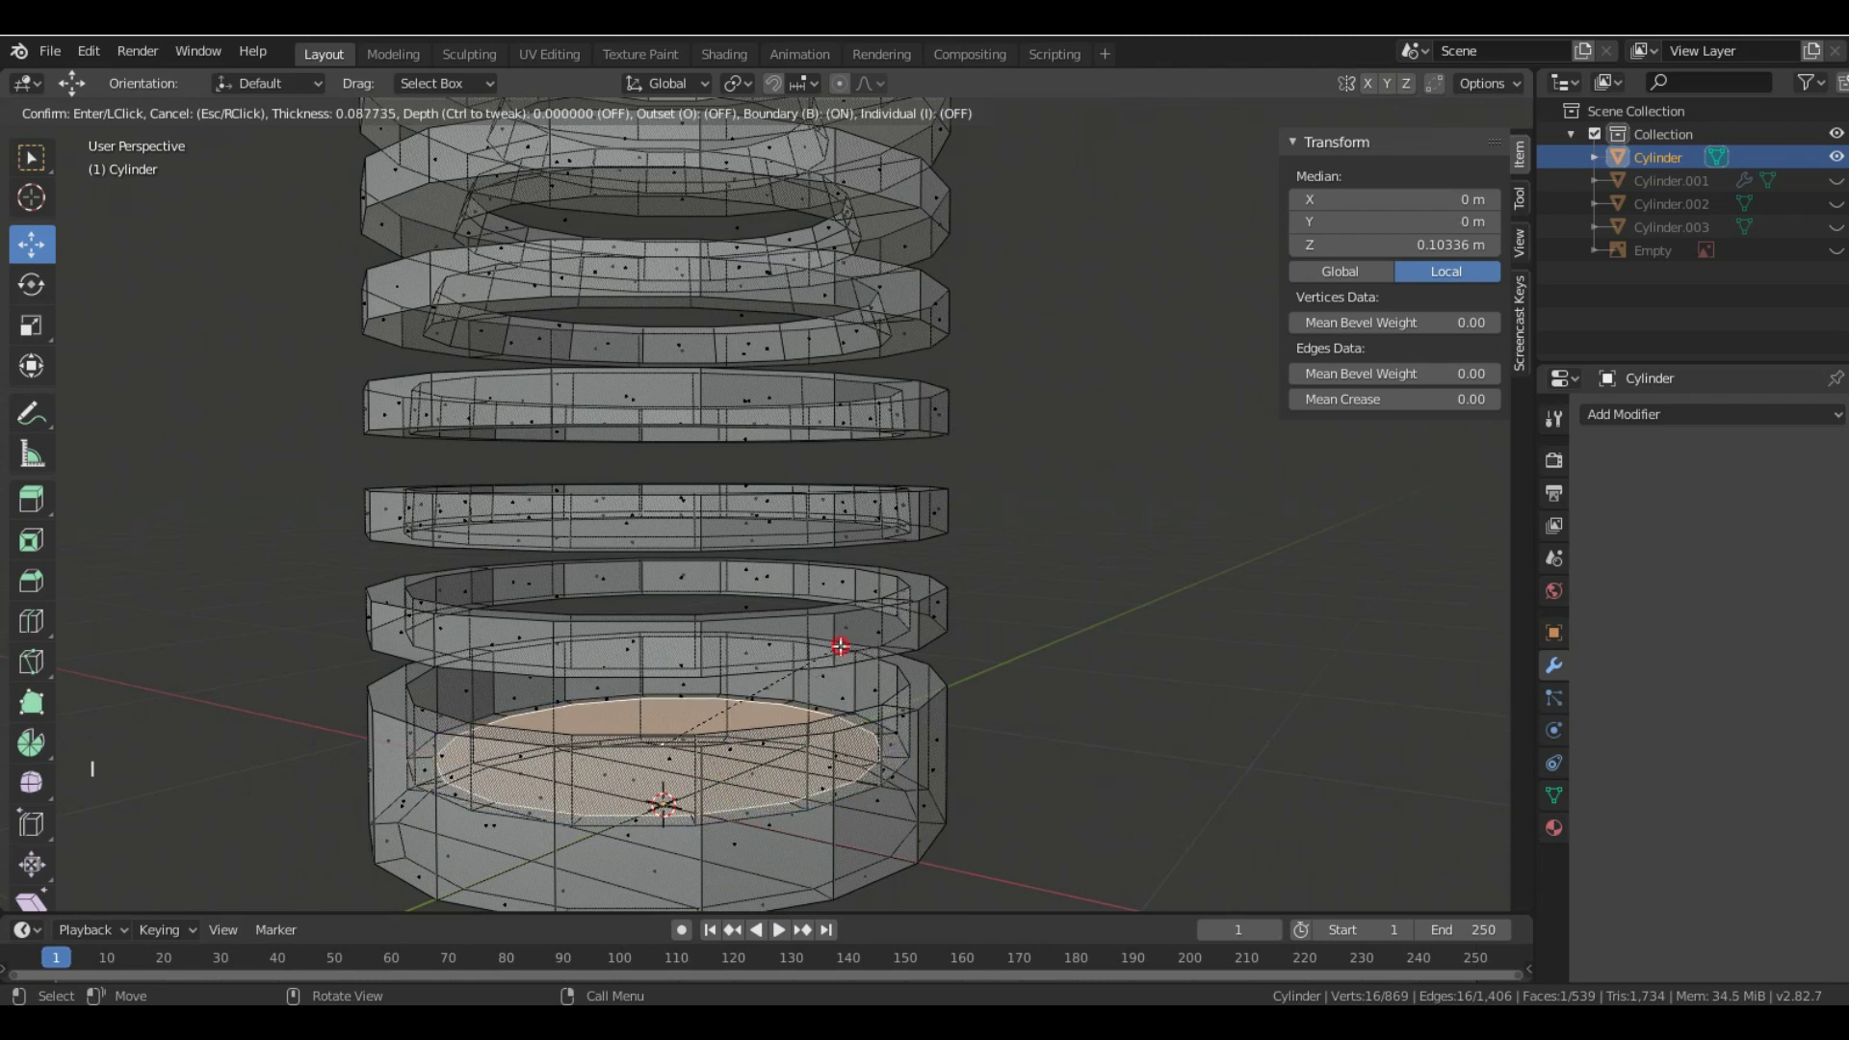
left_click(841, 646)
- Try to connect two opposite vertices across the inset floor face inside the base
middle_click_drag(941, 673, 970, 582)
scroll(940, 653, "up", 2)
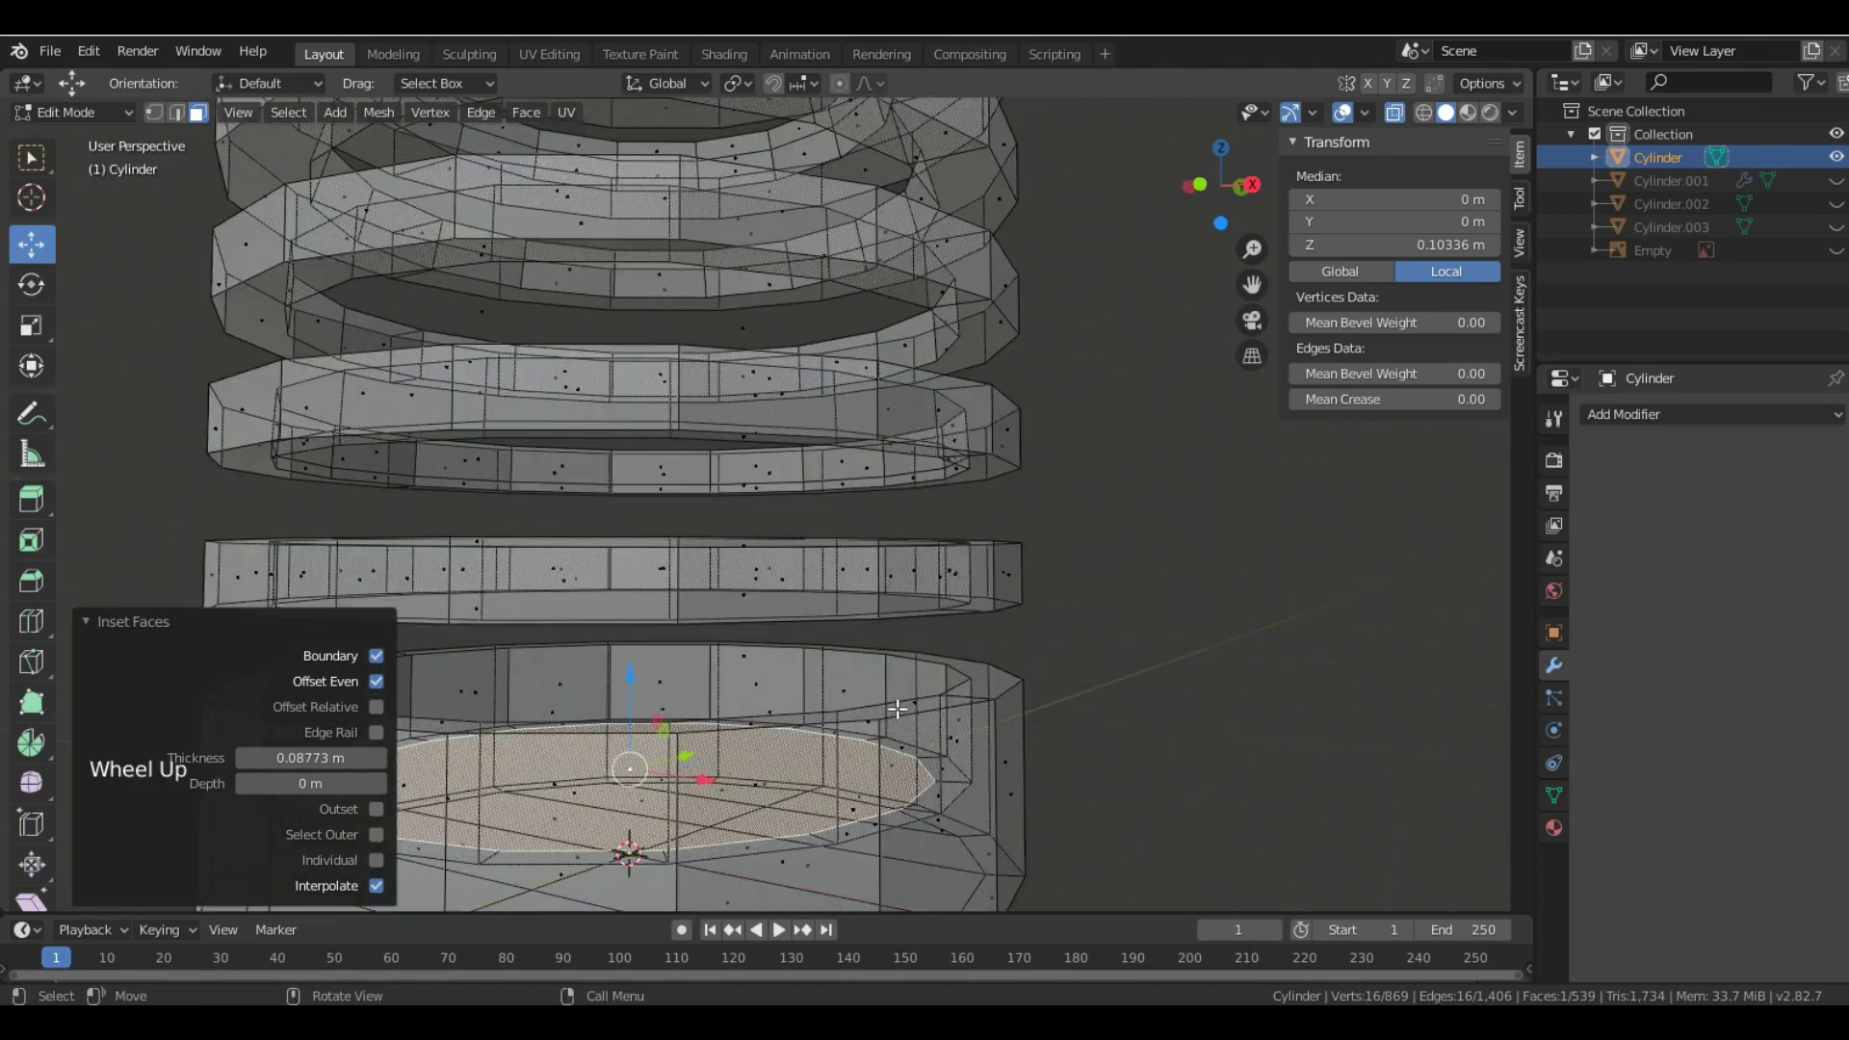
key("1")
middle_click_drag(917, 747, 945, 650)
middle_click_drag(955, 761, 903, 758)
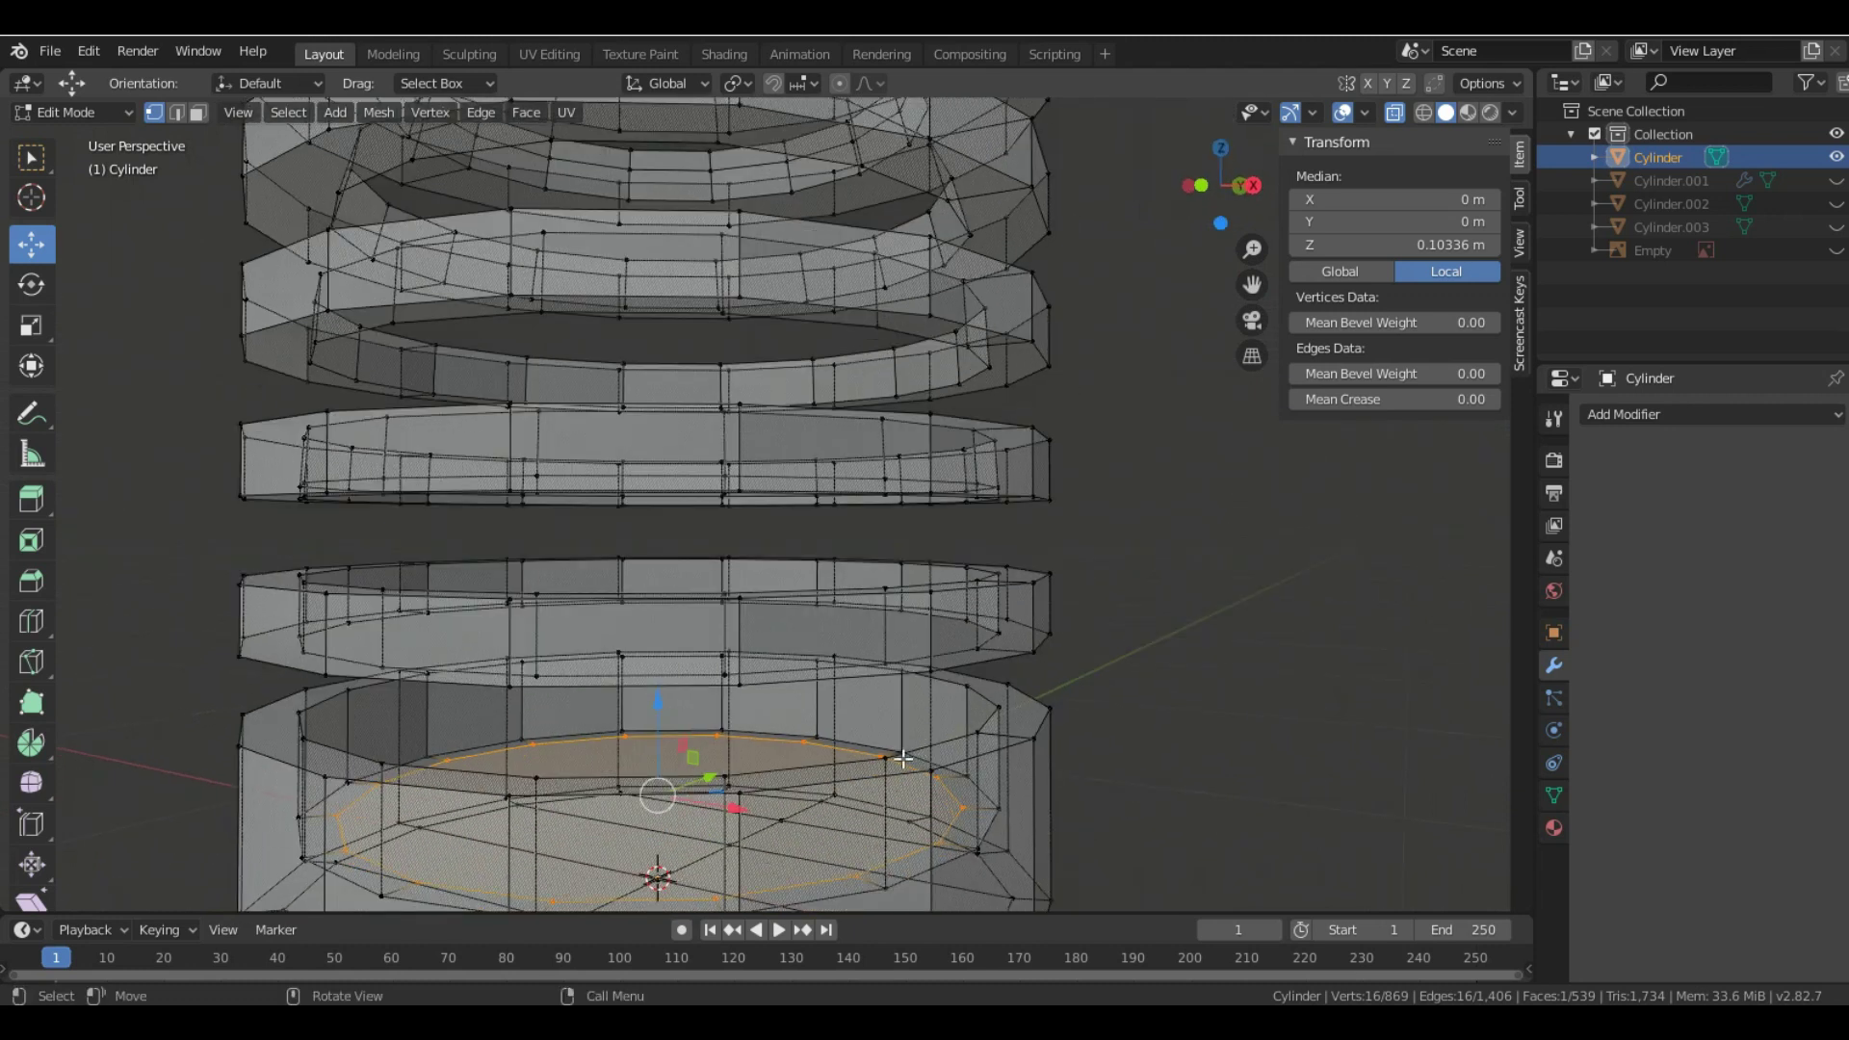
left_click(882, 753)
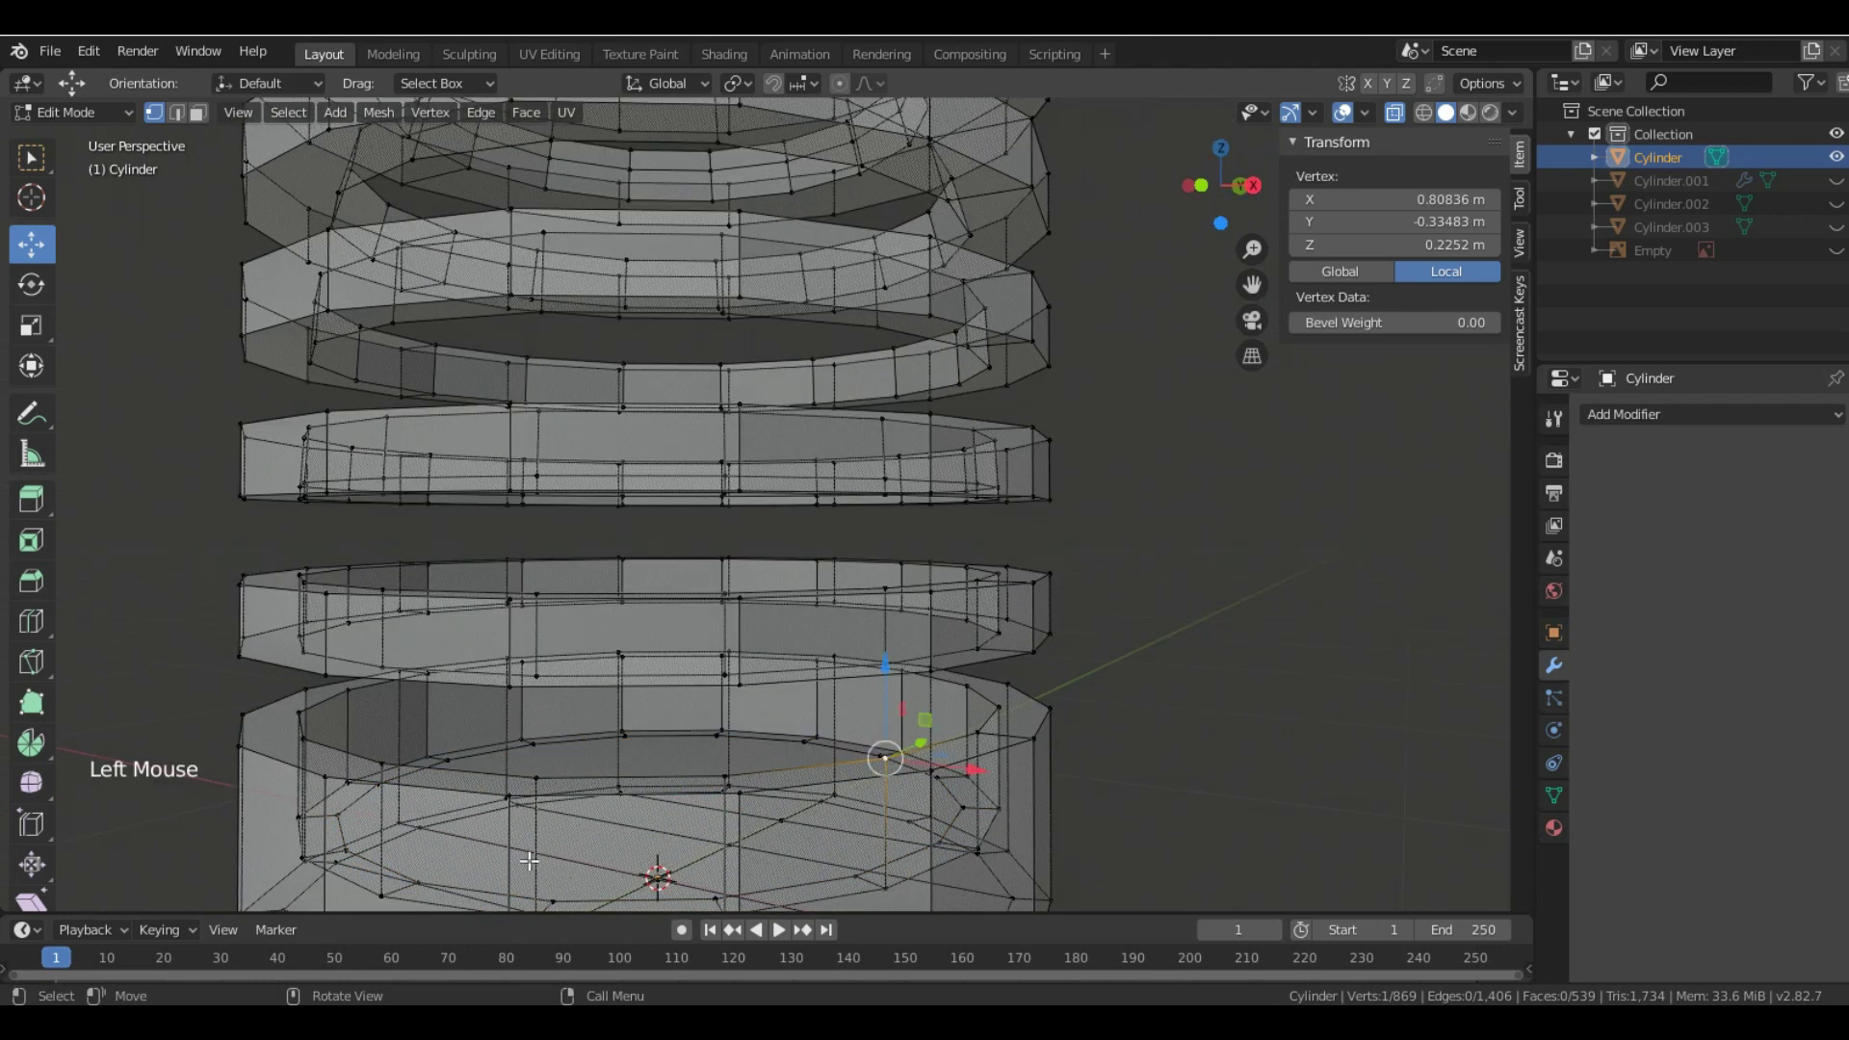
left_click(416, 877, "shift")
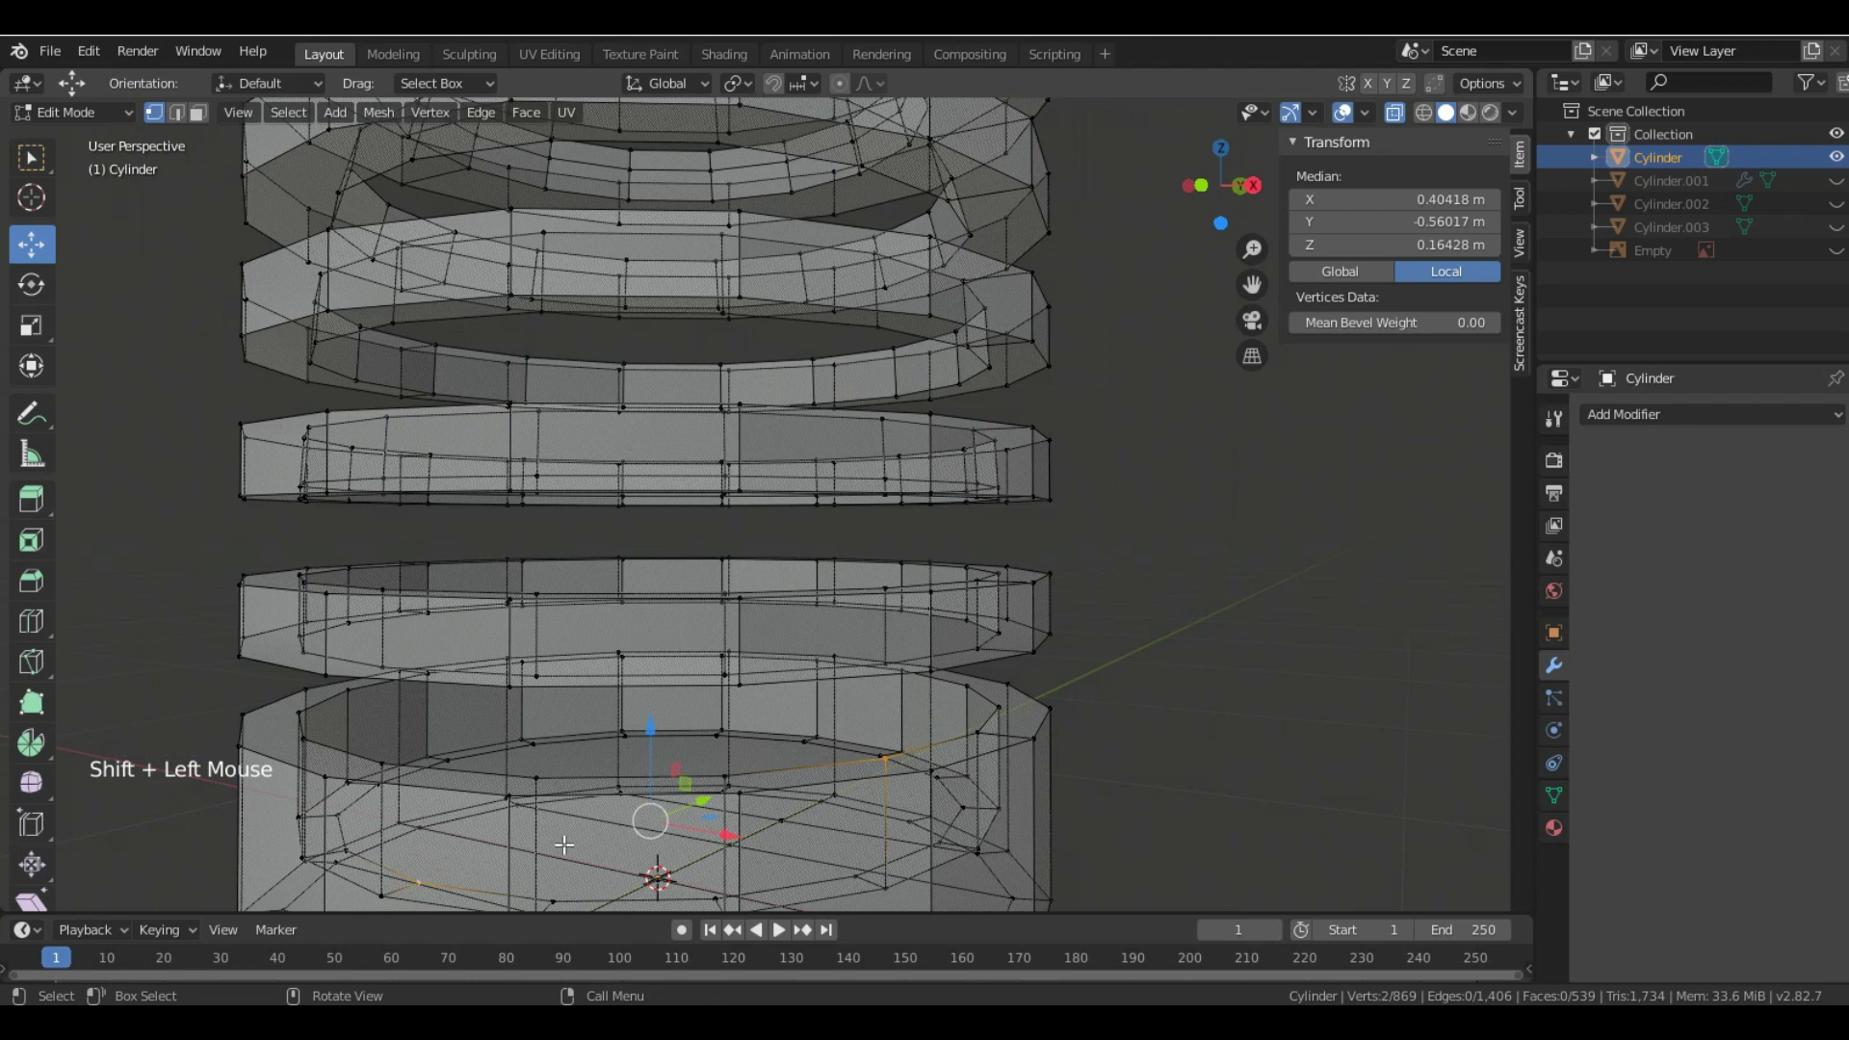
key("j")
- Undo the vertex connection and vertex picks so the inset floor face is selected again in face mode
scroll(674, 770, "down", 2)
key("ctrl+z")
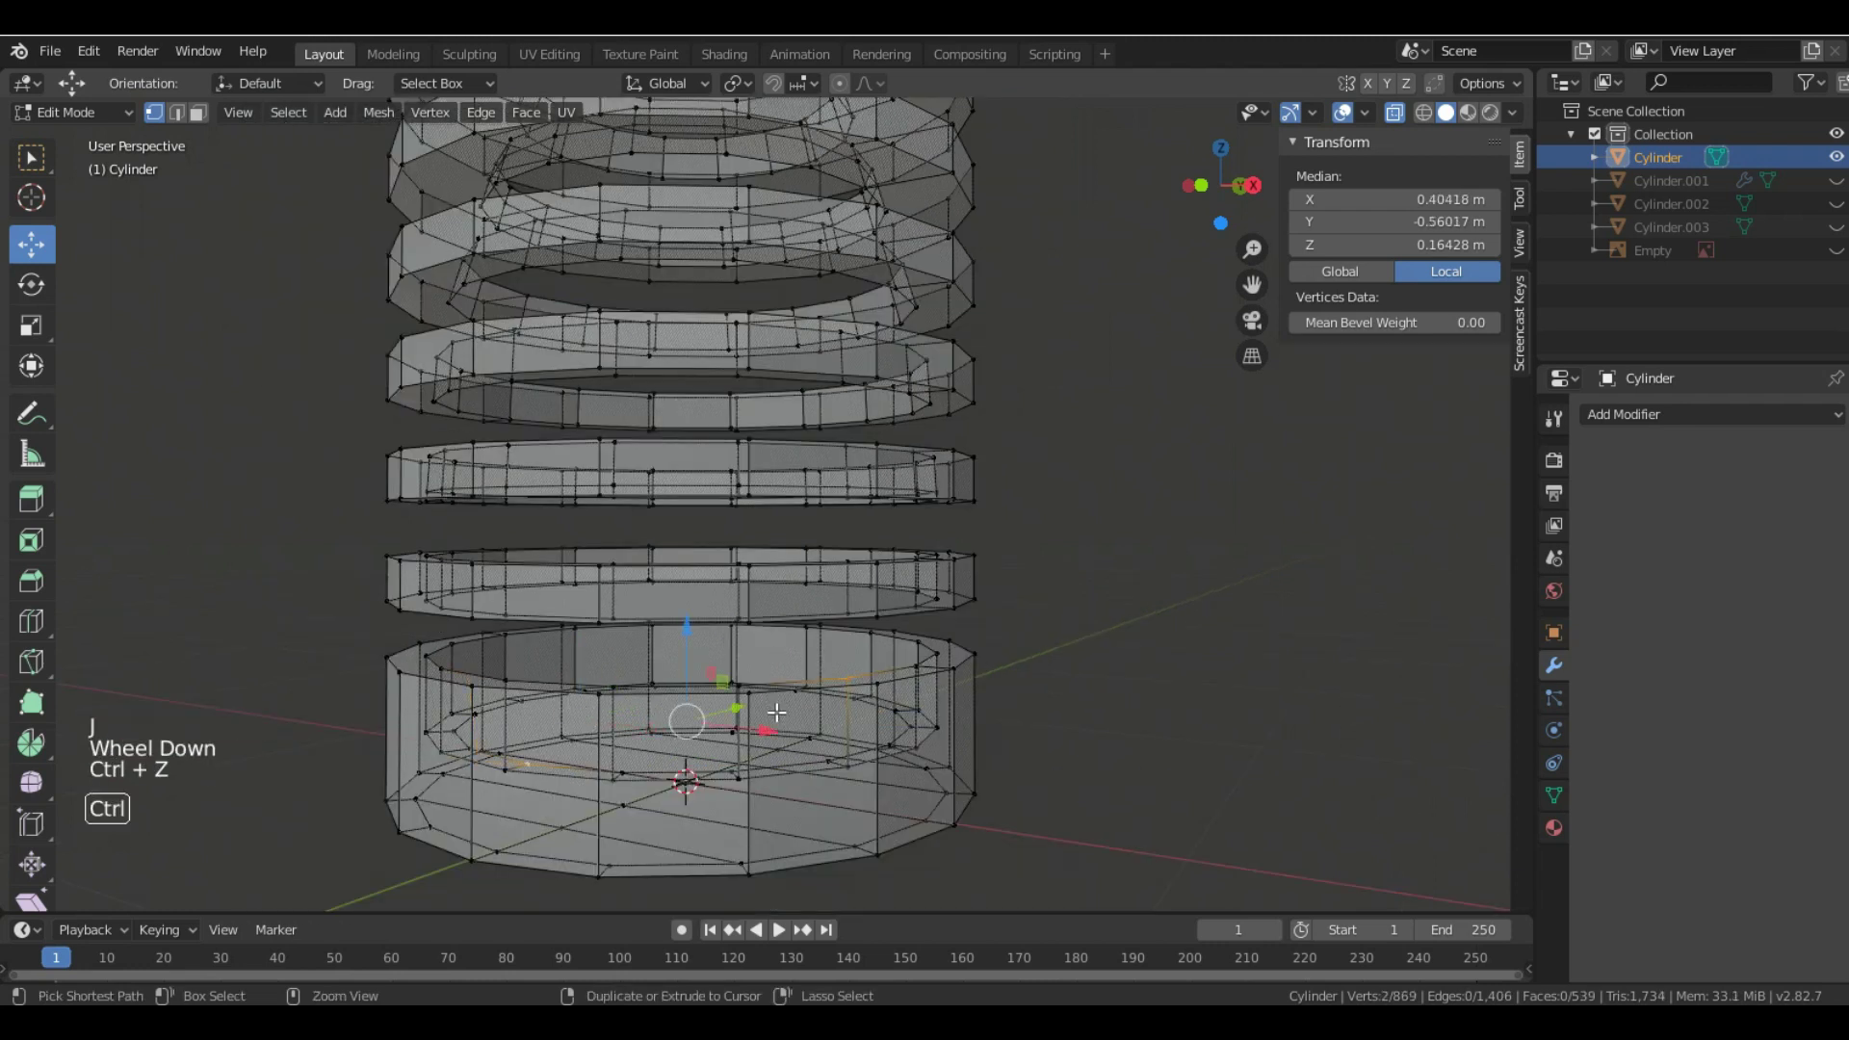
key("ctrl+z")
key("3")
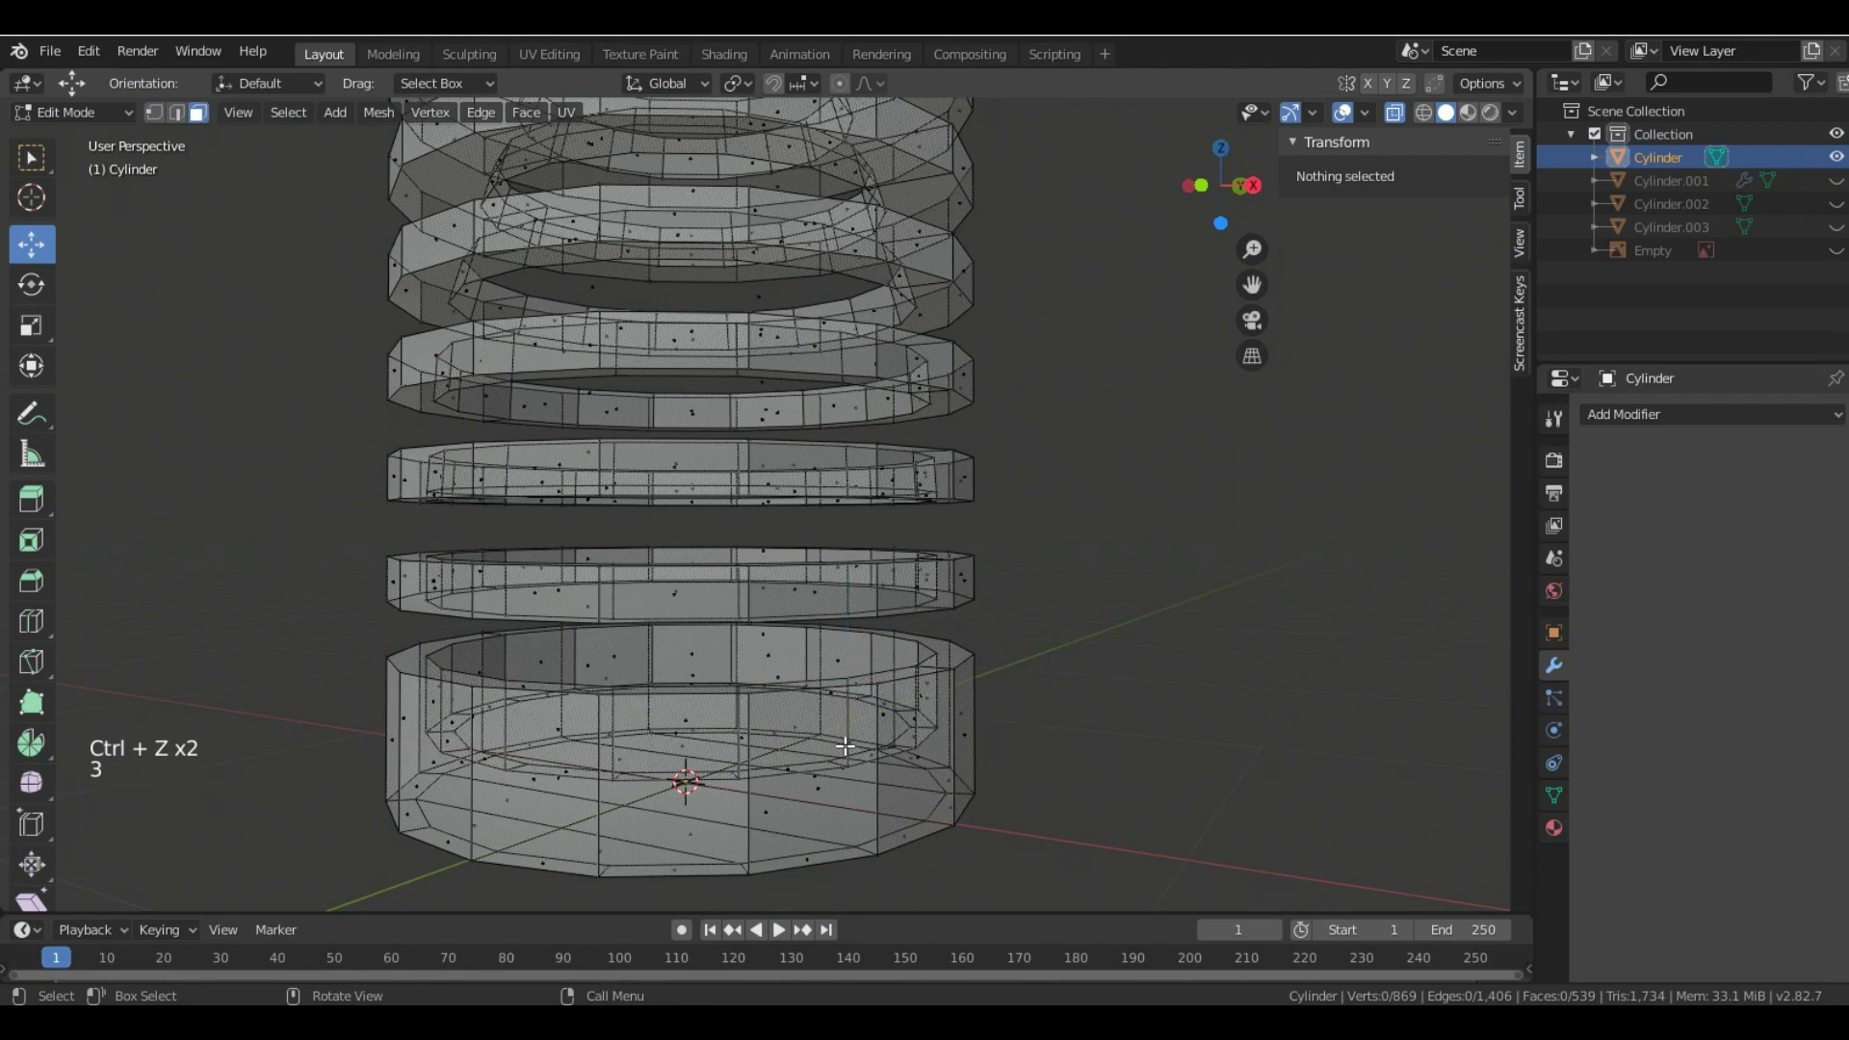
key("ctrl+z")
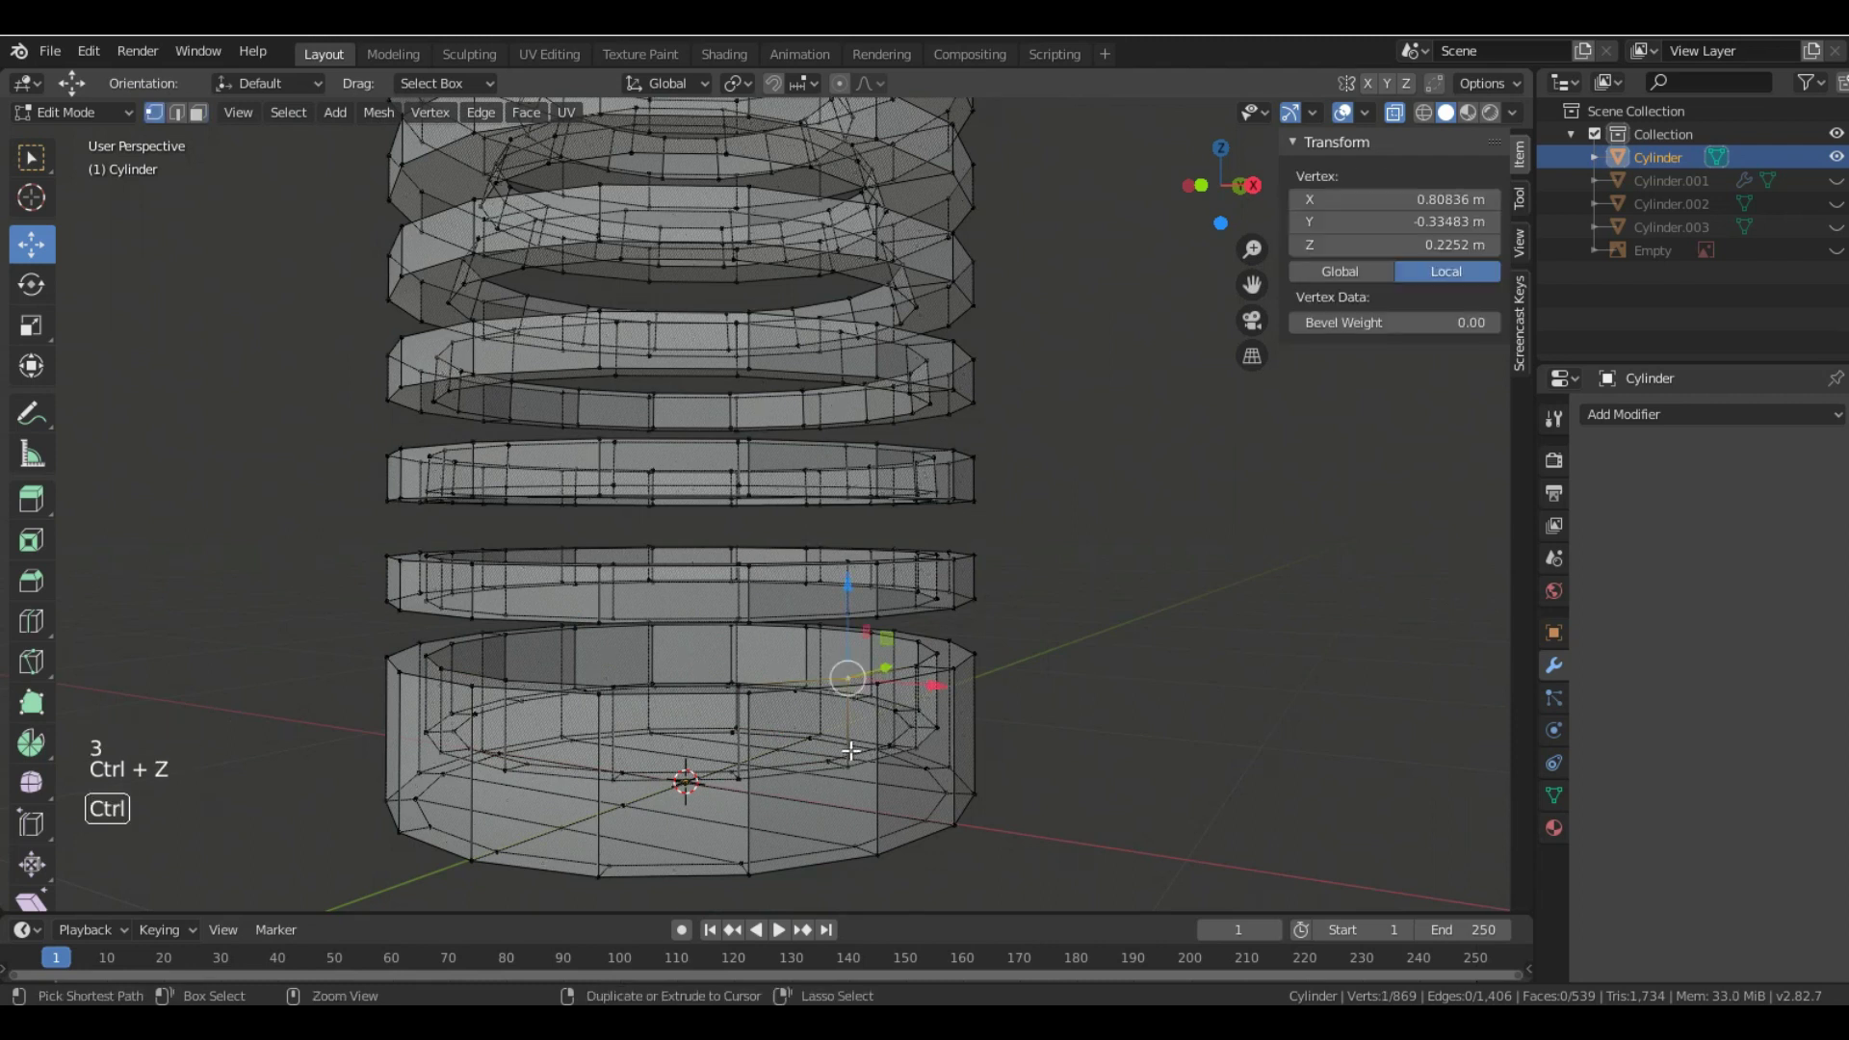
key("ctrl+z")
key("3")
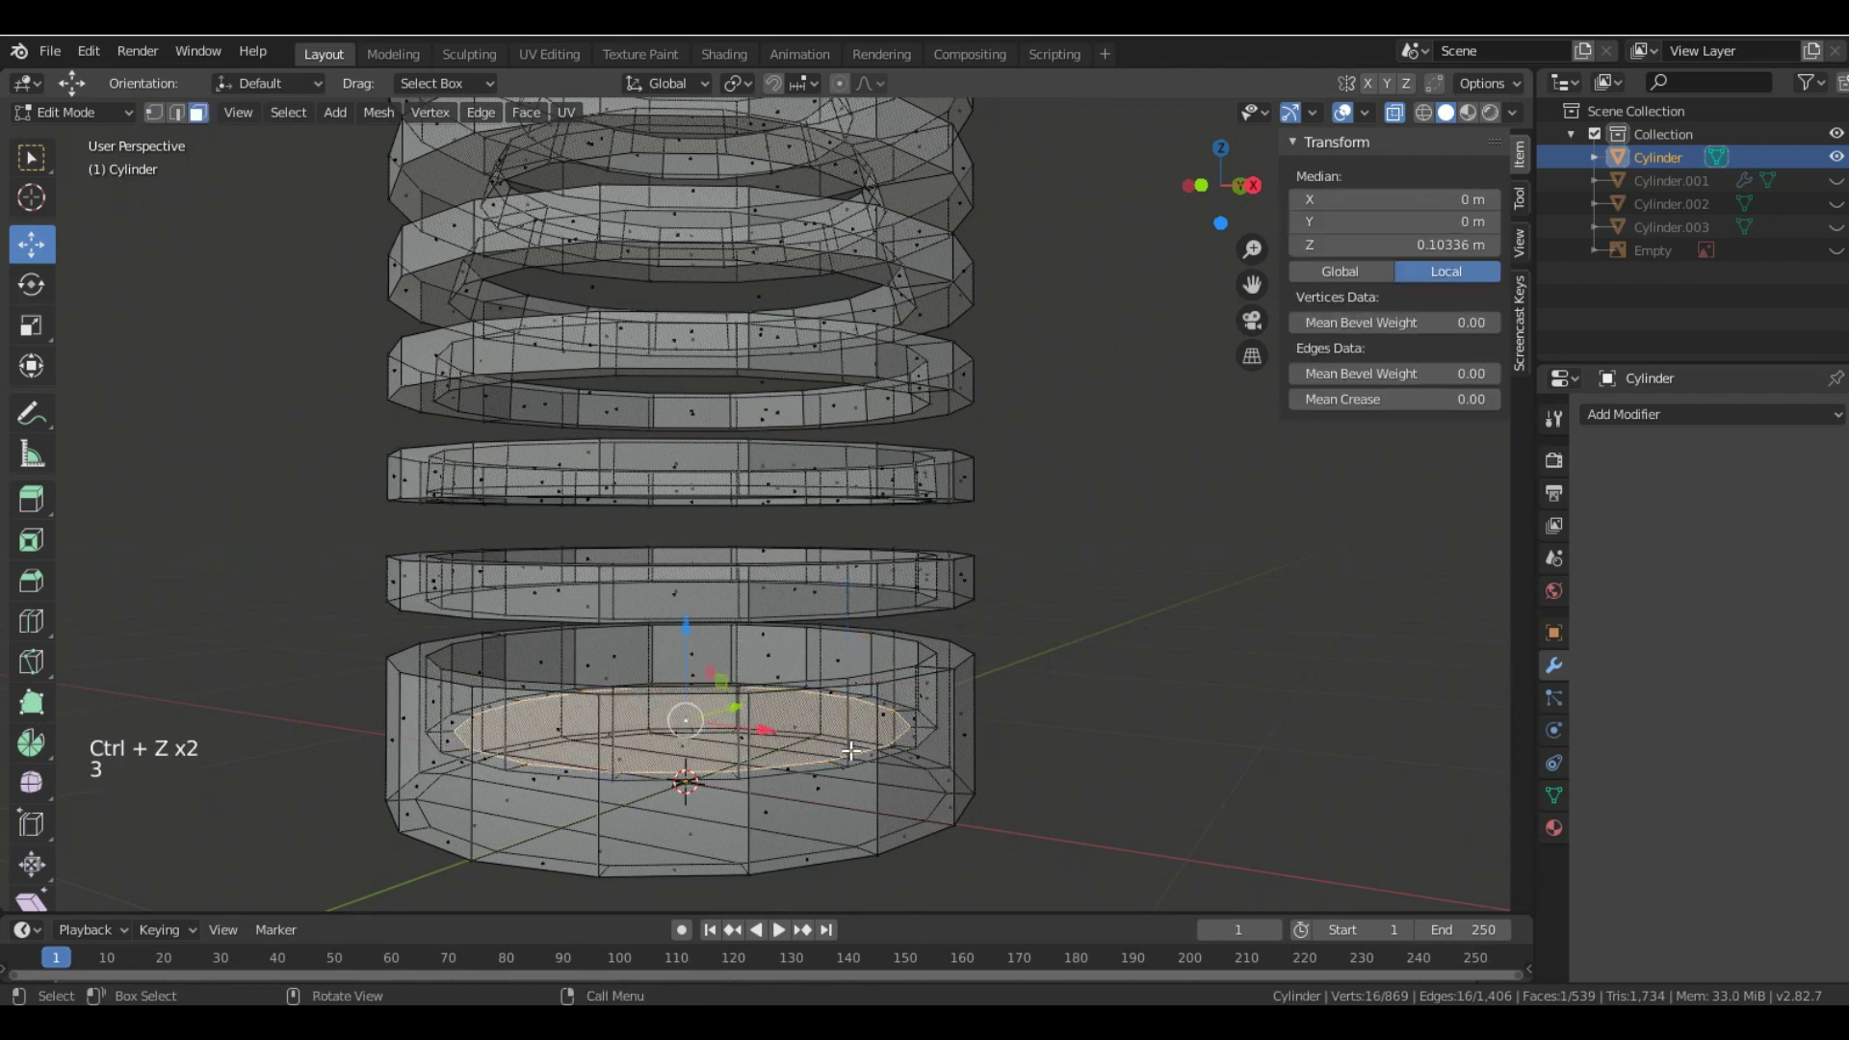
- Isolate the inset floor face by hiding all the unselected geometry of the mesh
middle_click_drag(1007, 579, 953, 632)
key("shift+h")
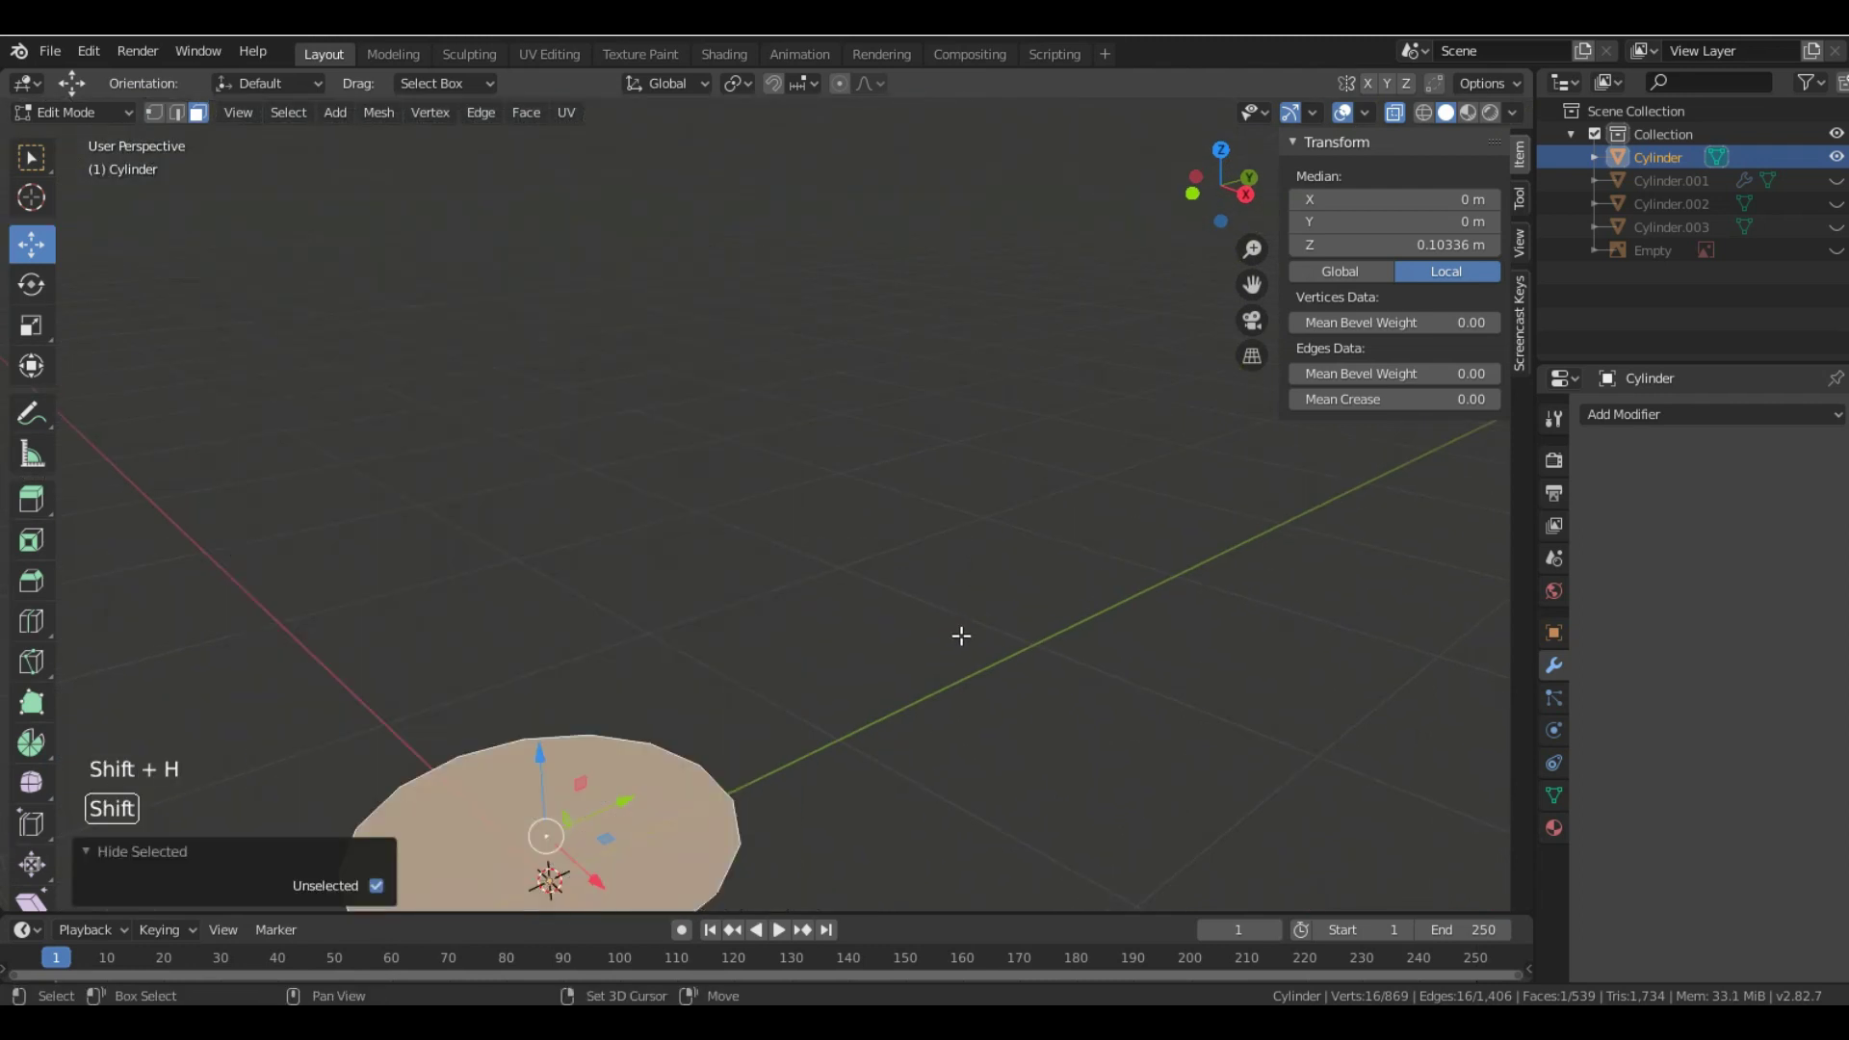
scroll(920, 658, "down", 2)
scroll(920, 658, "down", 1)
mouse_move(887, 800)
middle_mouse_down()
mouse_move(929, 796)
mouse_move(887, 809)
middle_mouse_up()
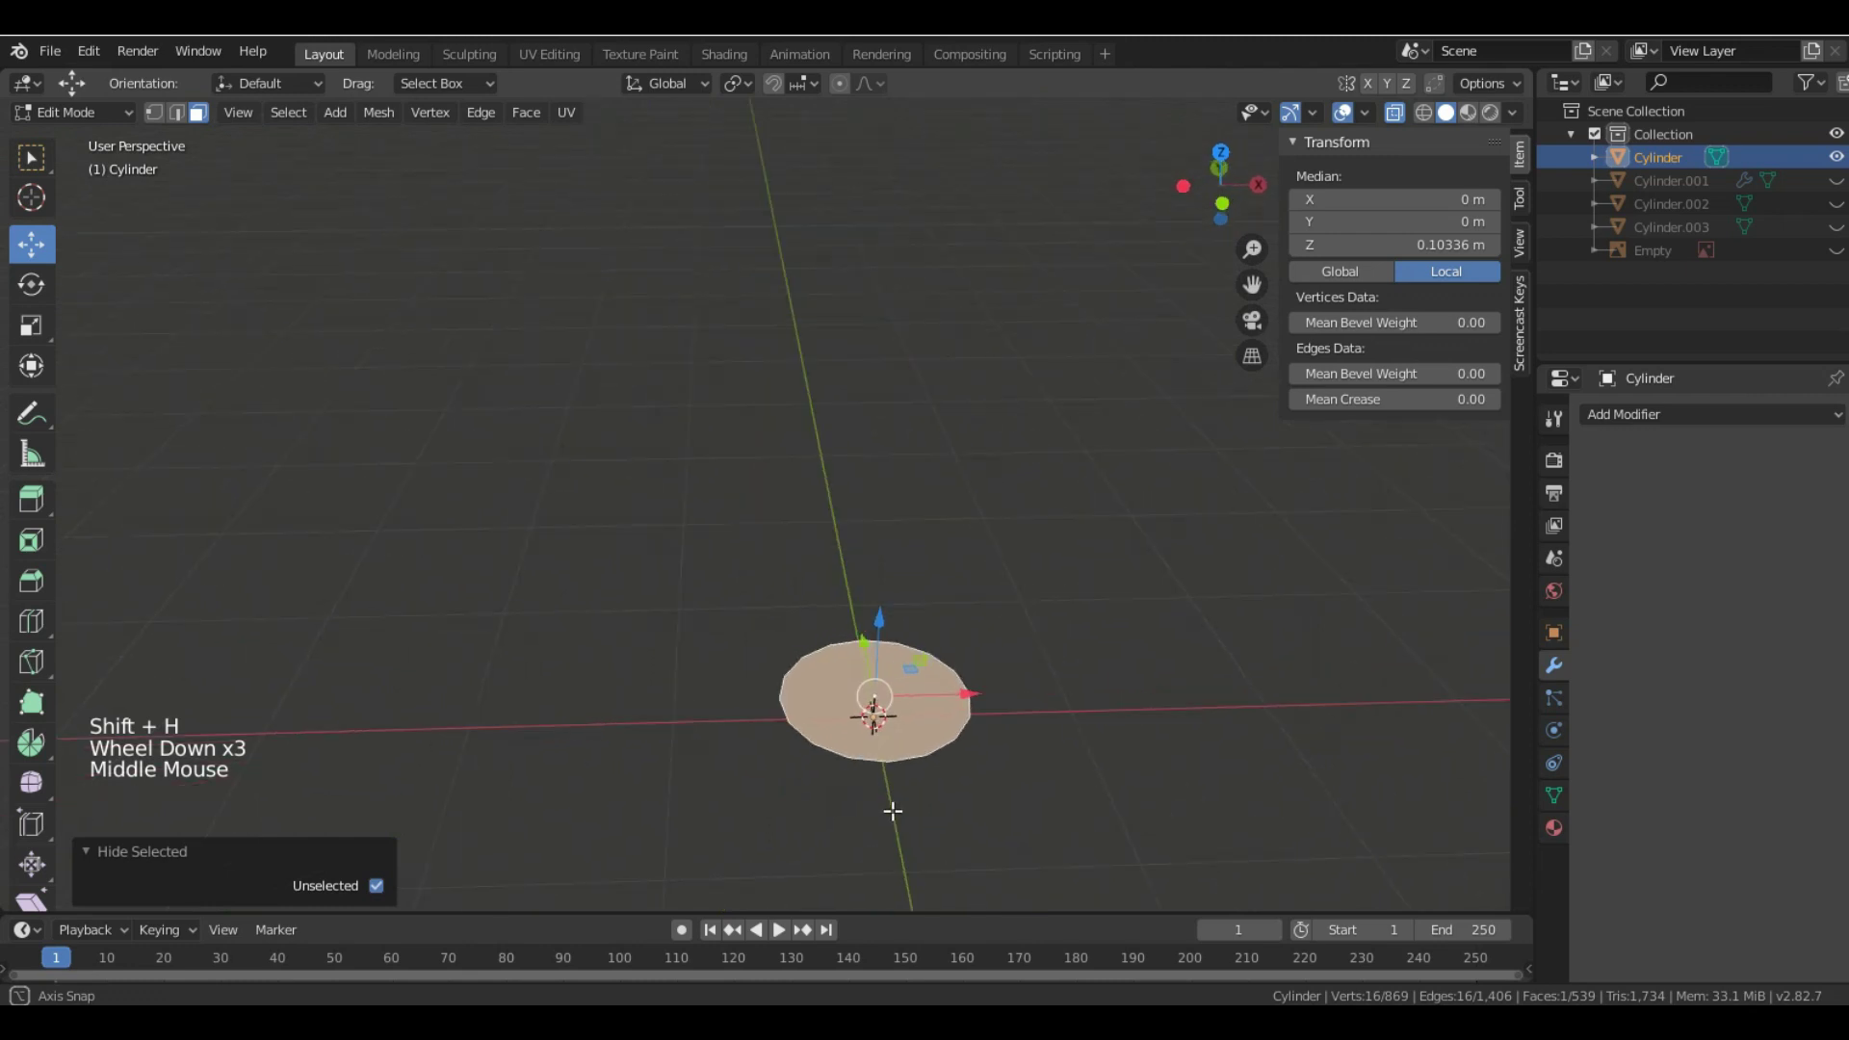
scroll(993, 660, "up", 1)
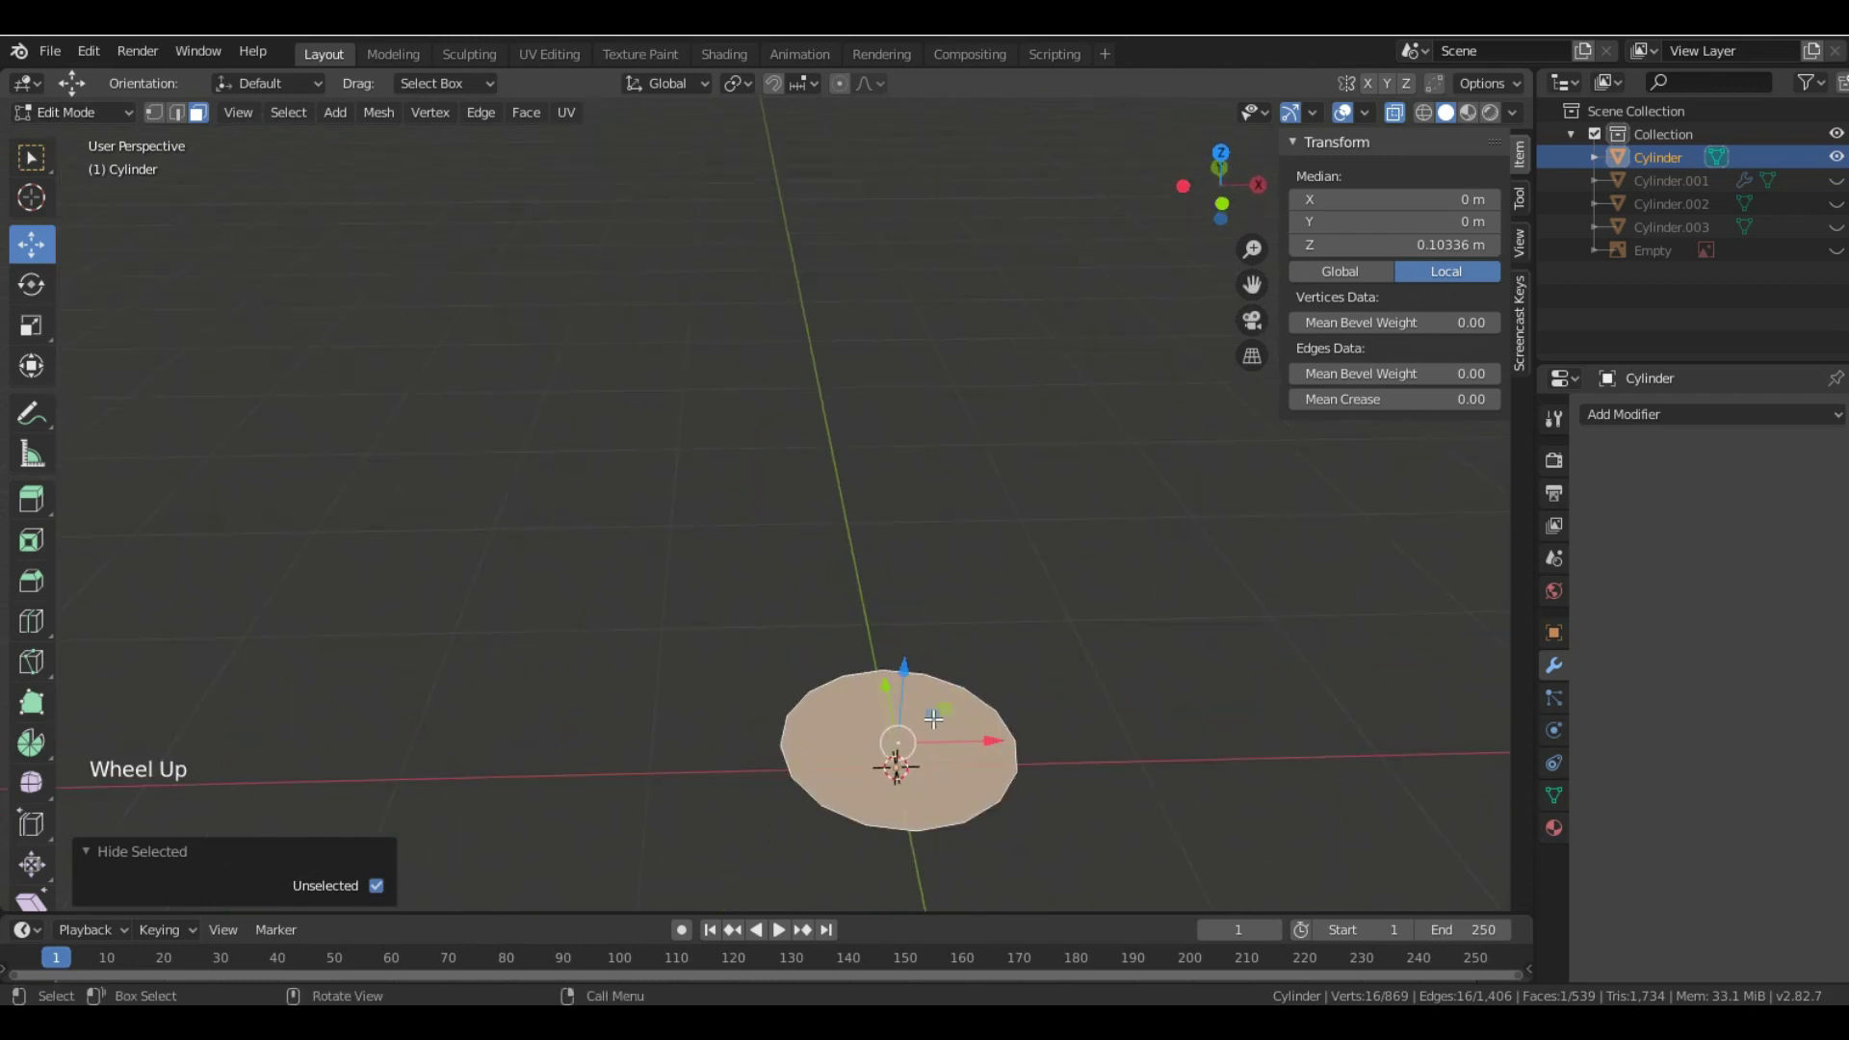
- Connect the floor disc's two vertices on the Y axis and the neighbouring pair on each side, making three parallel edges
key("1")
middle_click_drag(993, 660, 862, 531)
left_click(843, 532)
left_click(844, 717, "shift")
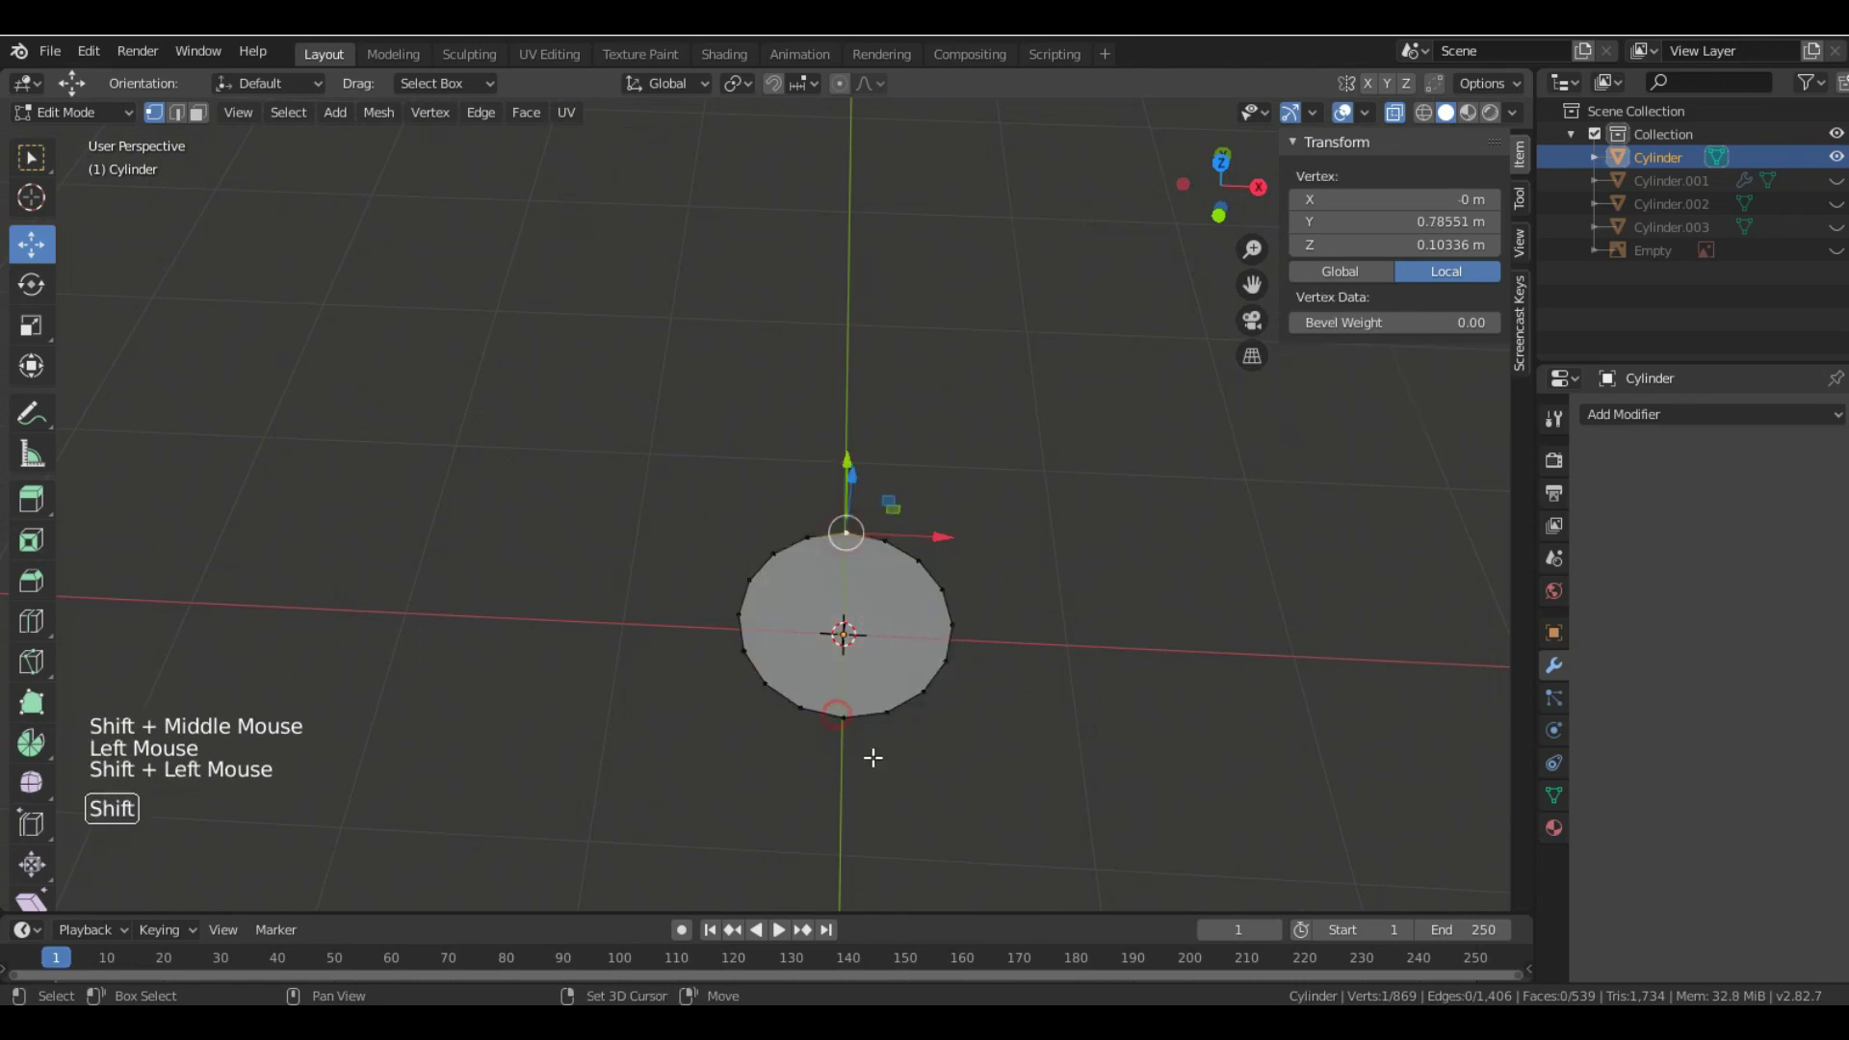
key("j")
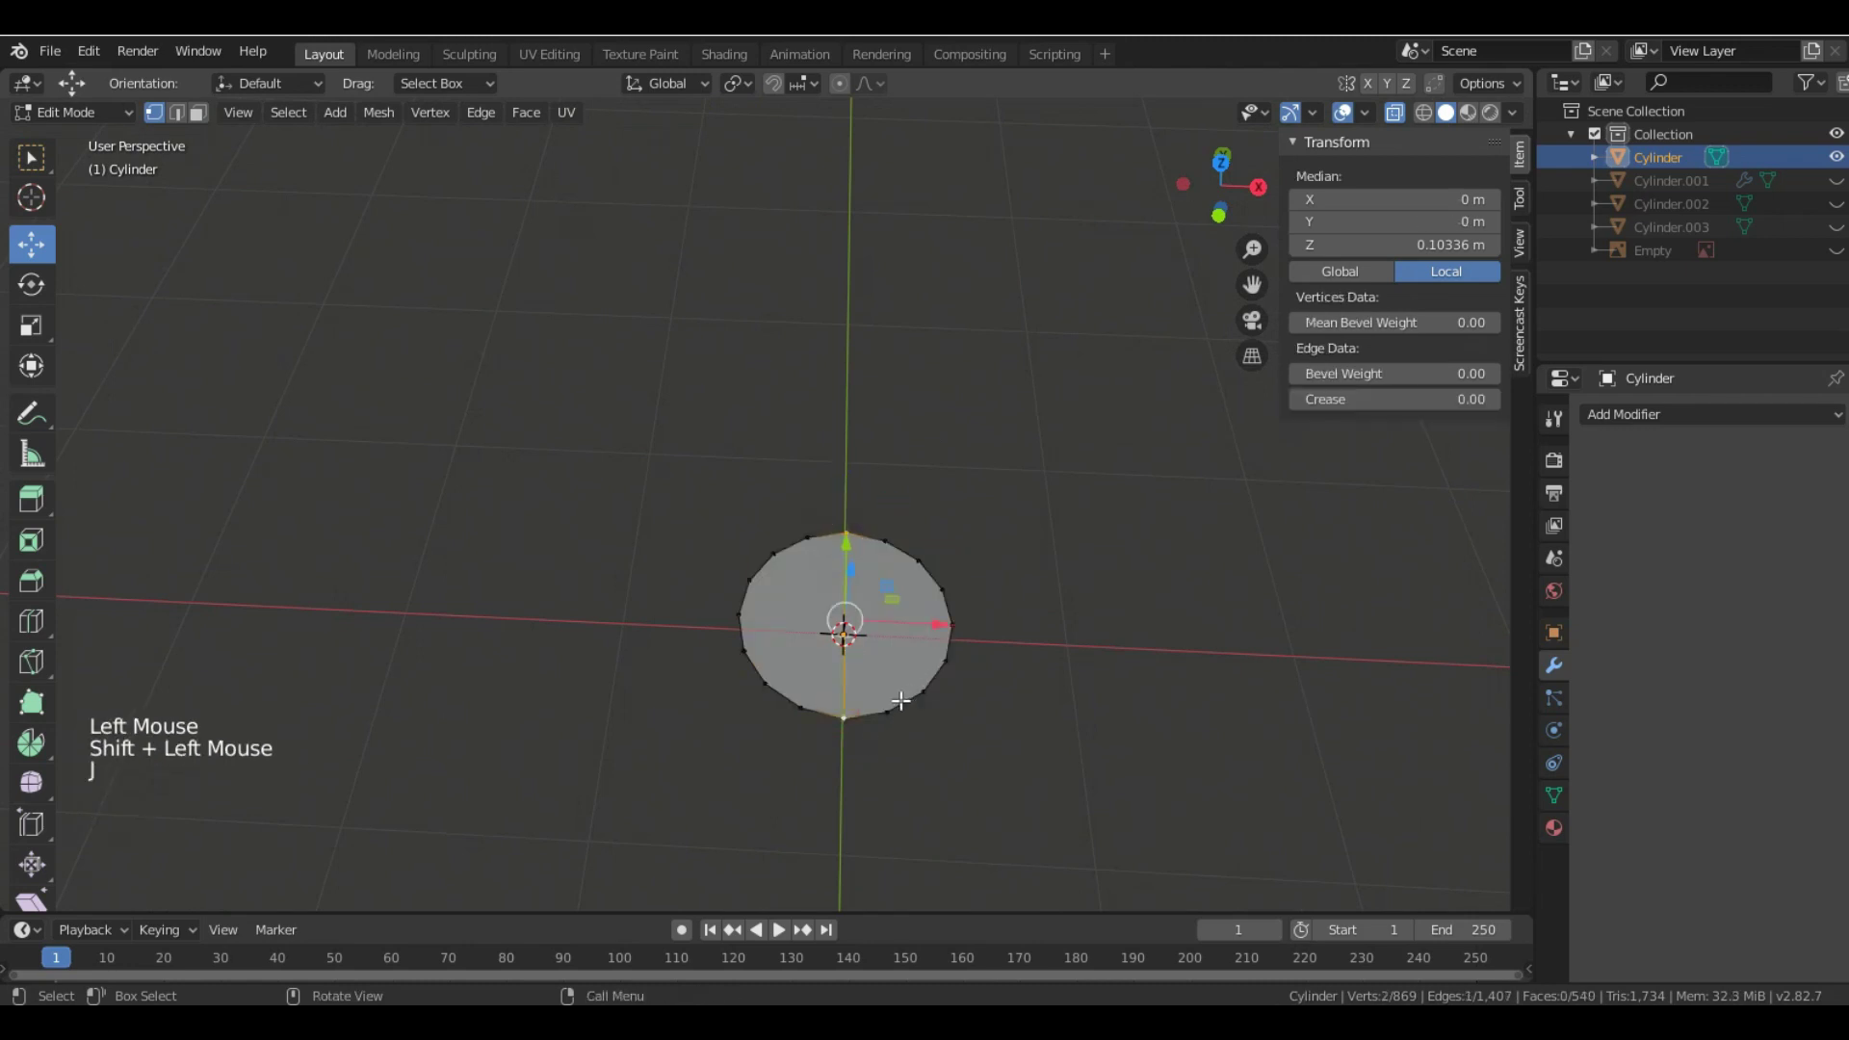
left_click(887, 713)
left_click(886, 540, "shift")
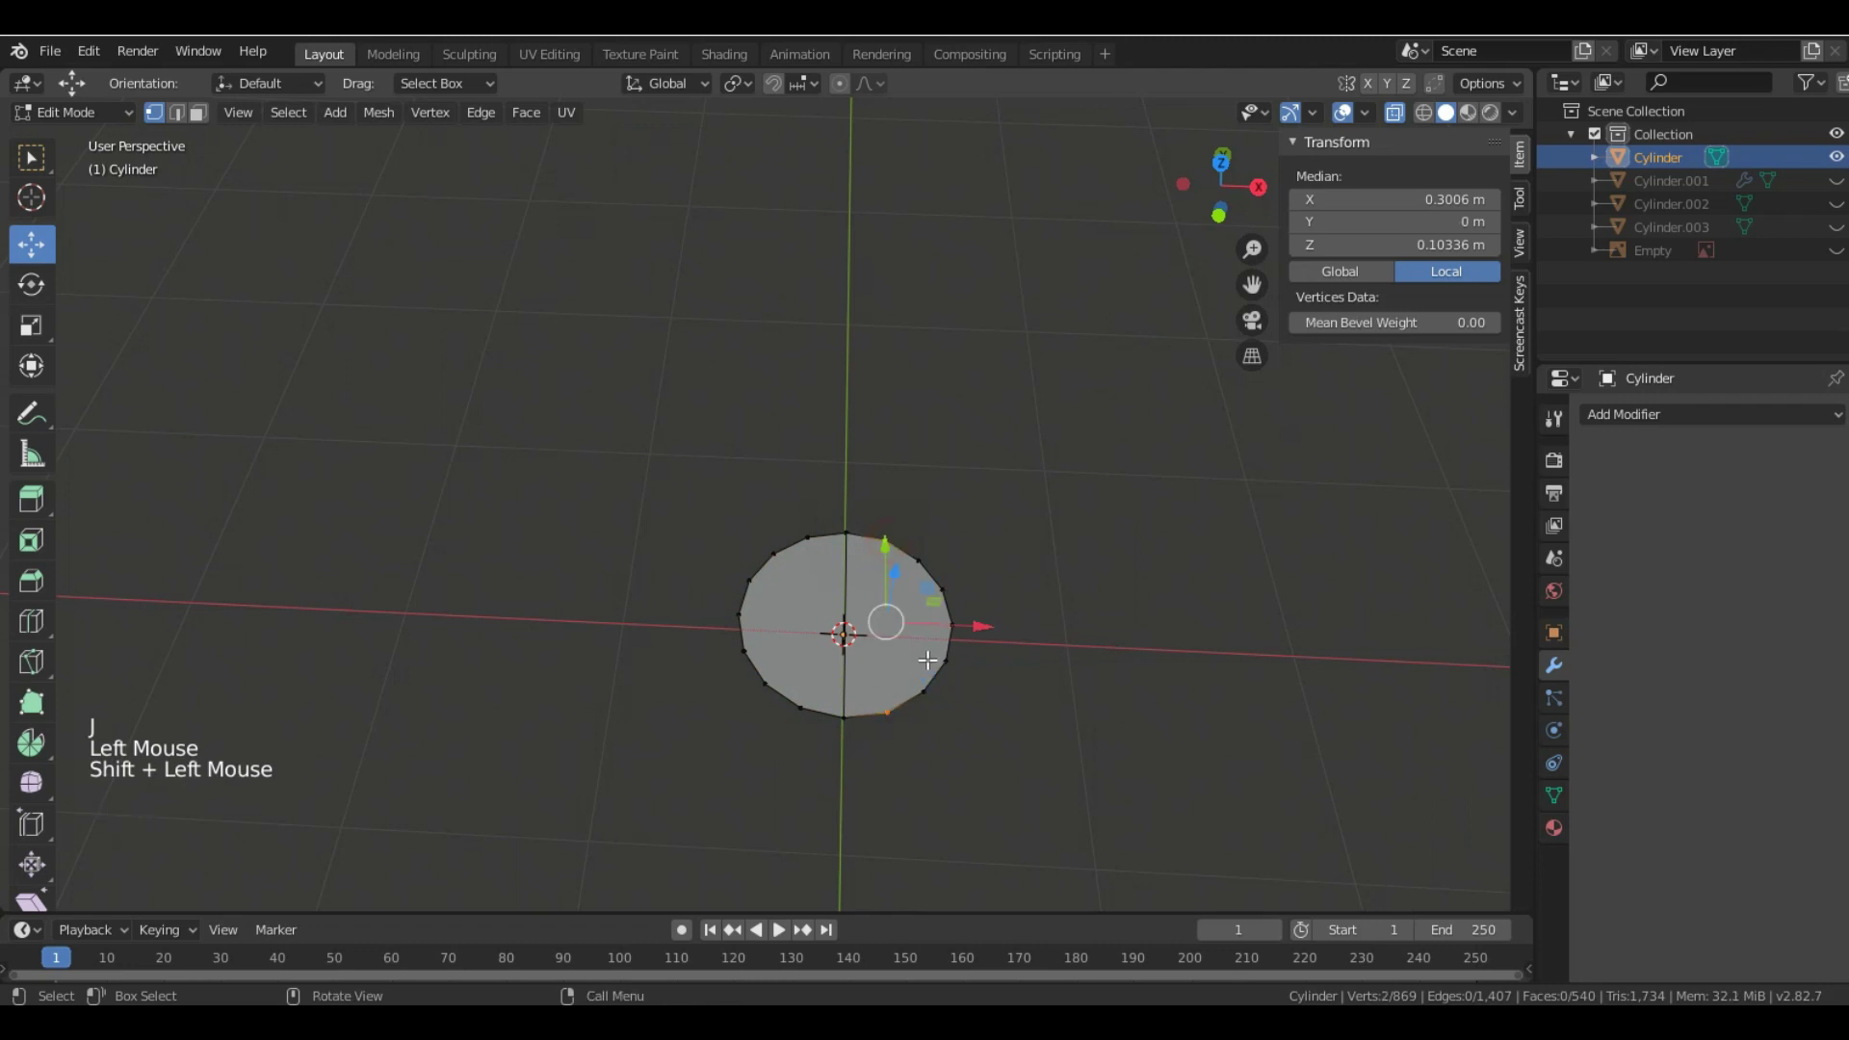
key("j")
left_click(800, 710)
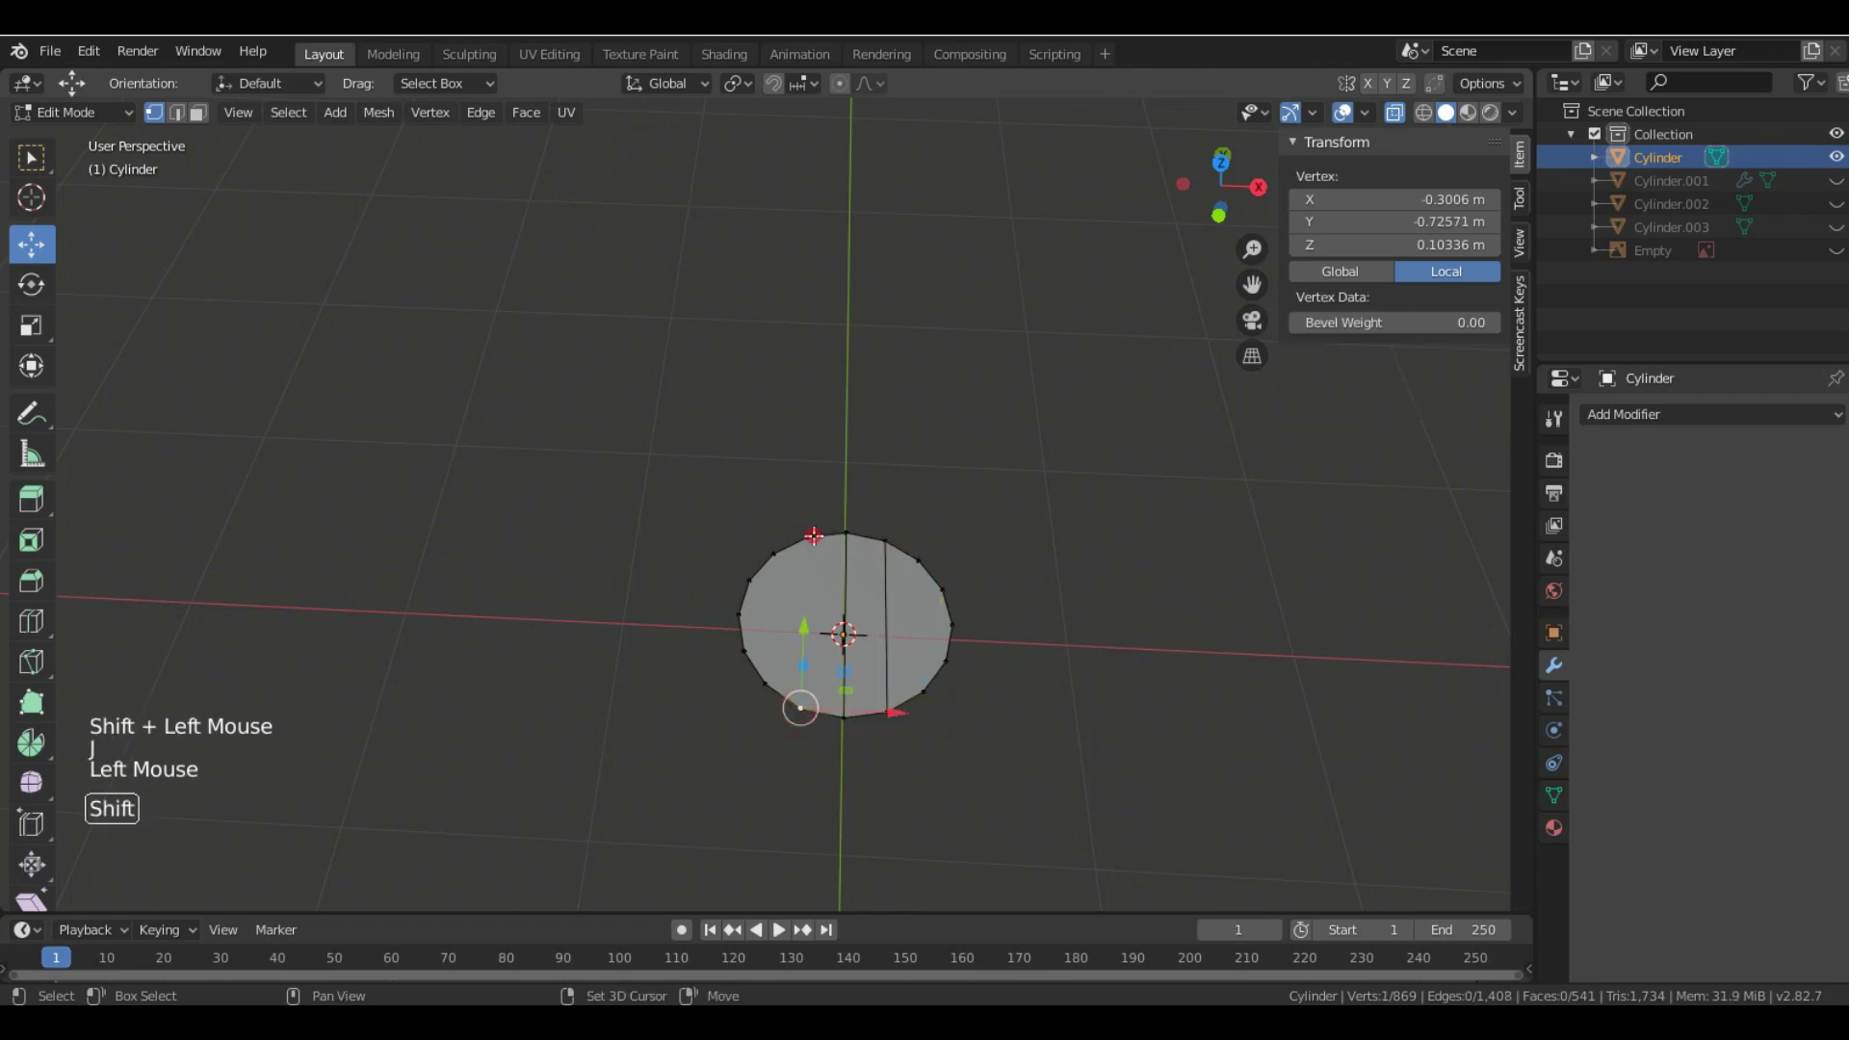
left_click(807, 537, "shift")
key("j")
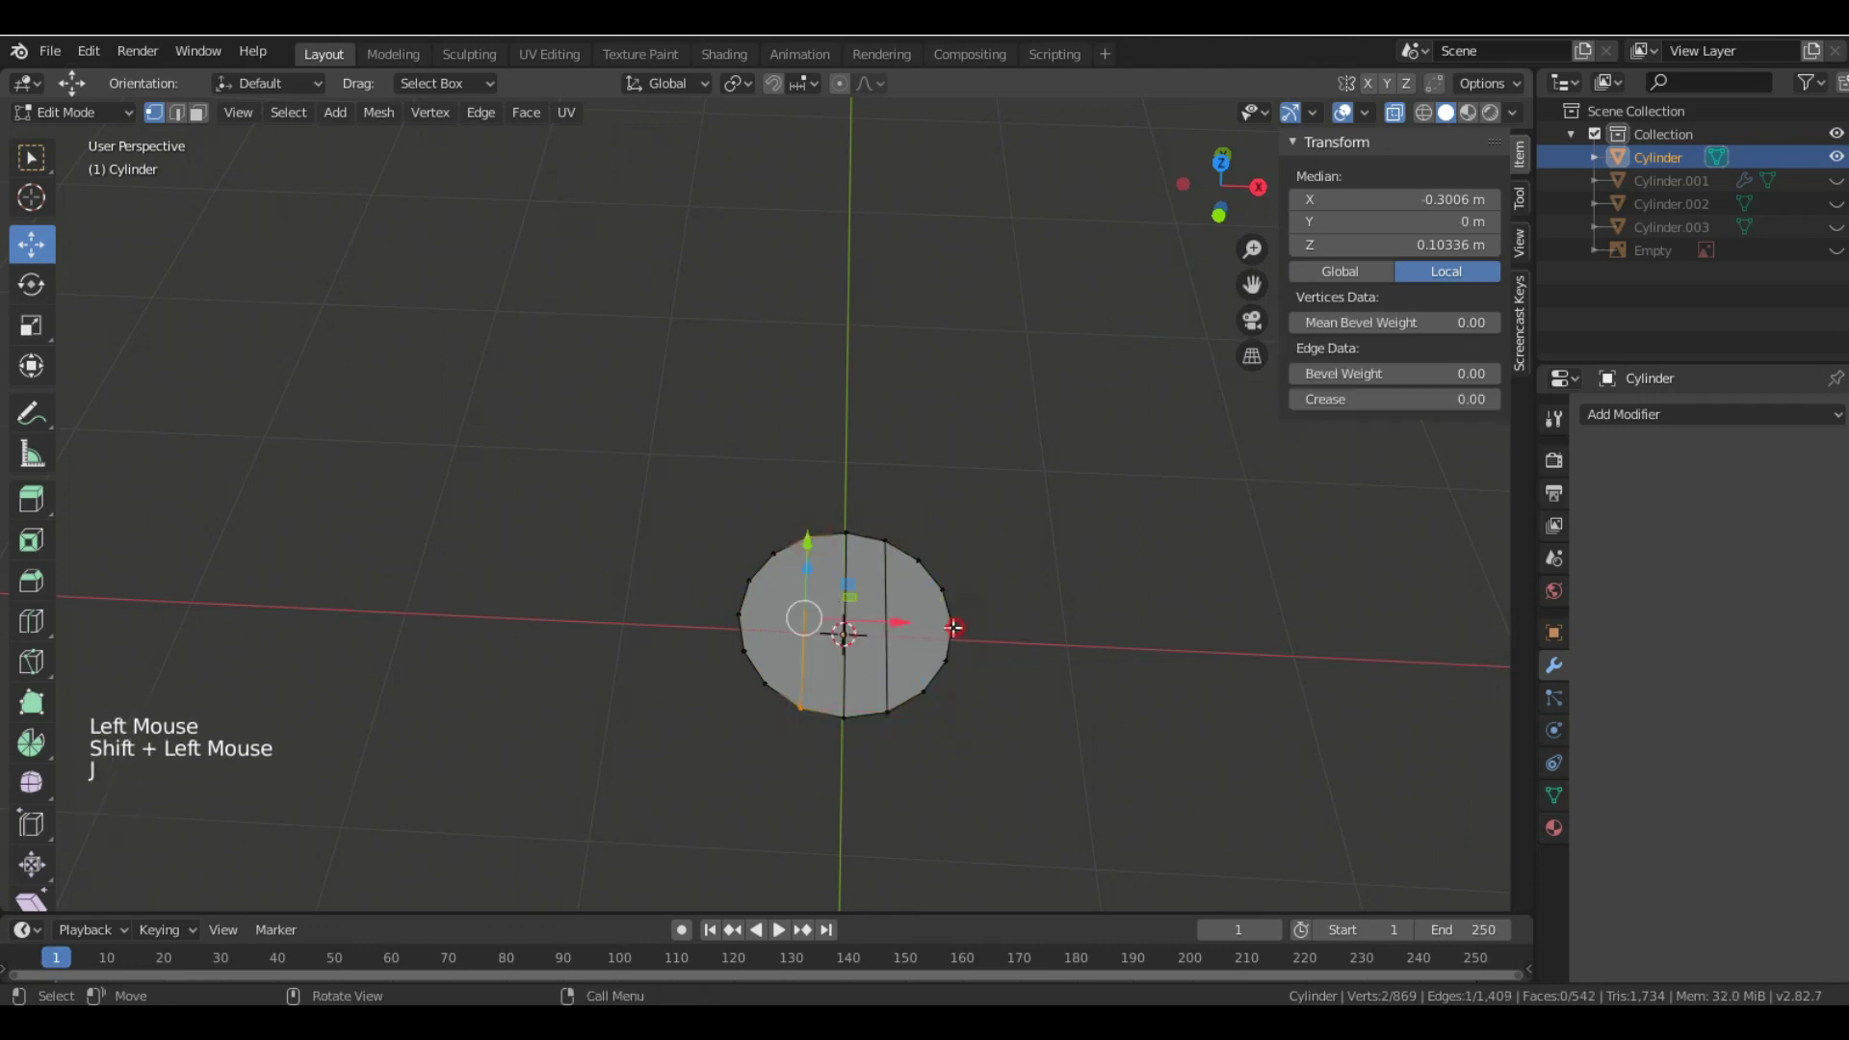
- Connect the floor disc's two outermost opposite vertices along the X axis, crossing the three parallel edges
left_click(954, 627)
left_click(740, 615, "shift")
key("j")
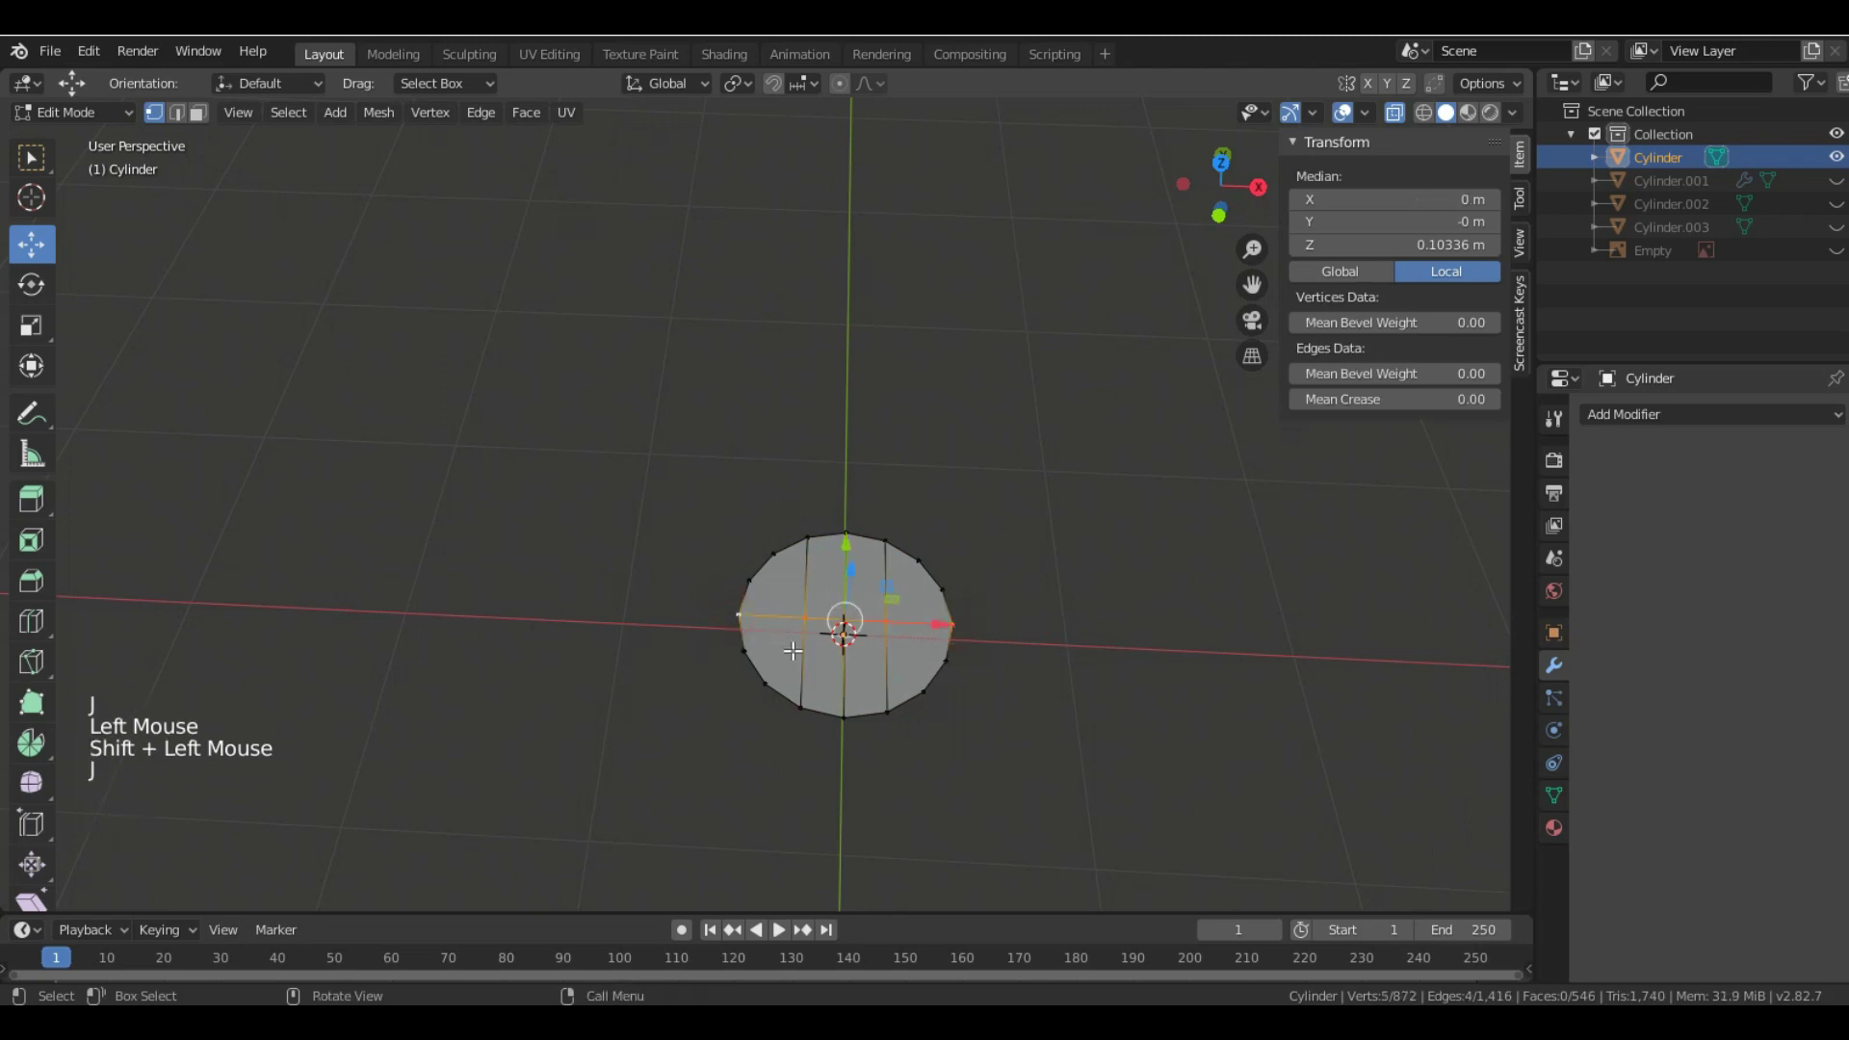
- Connect the floor disc's opposite vertex pairs just either side of the X-axis edge, adding two edges parallel to it
left_click(945, 658)
left_click(748, 639, "shift")
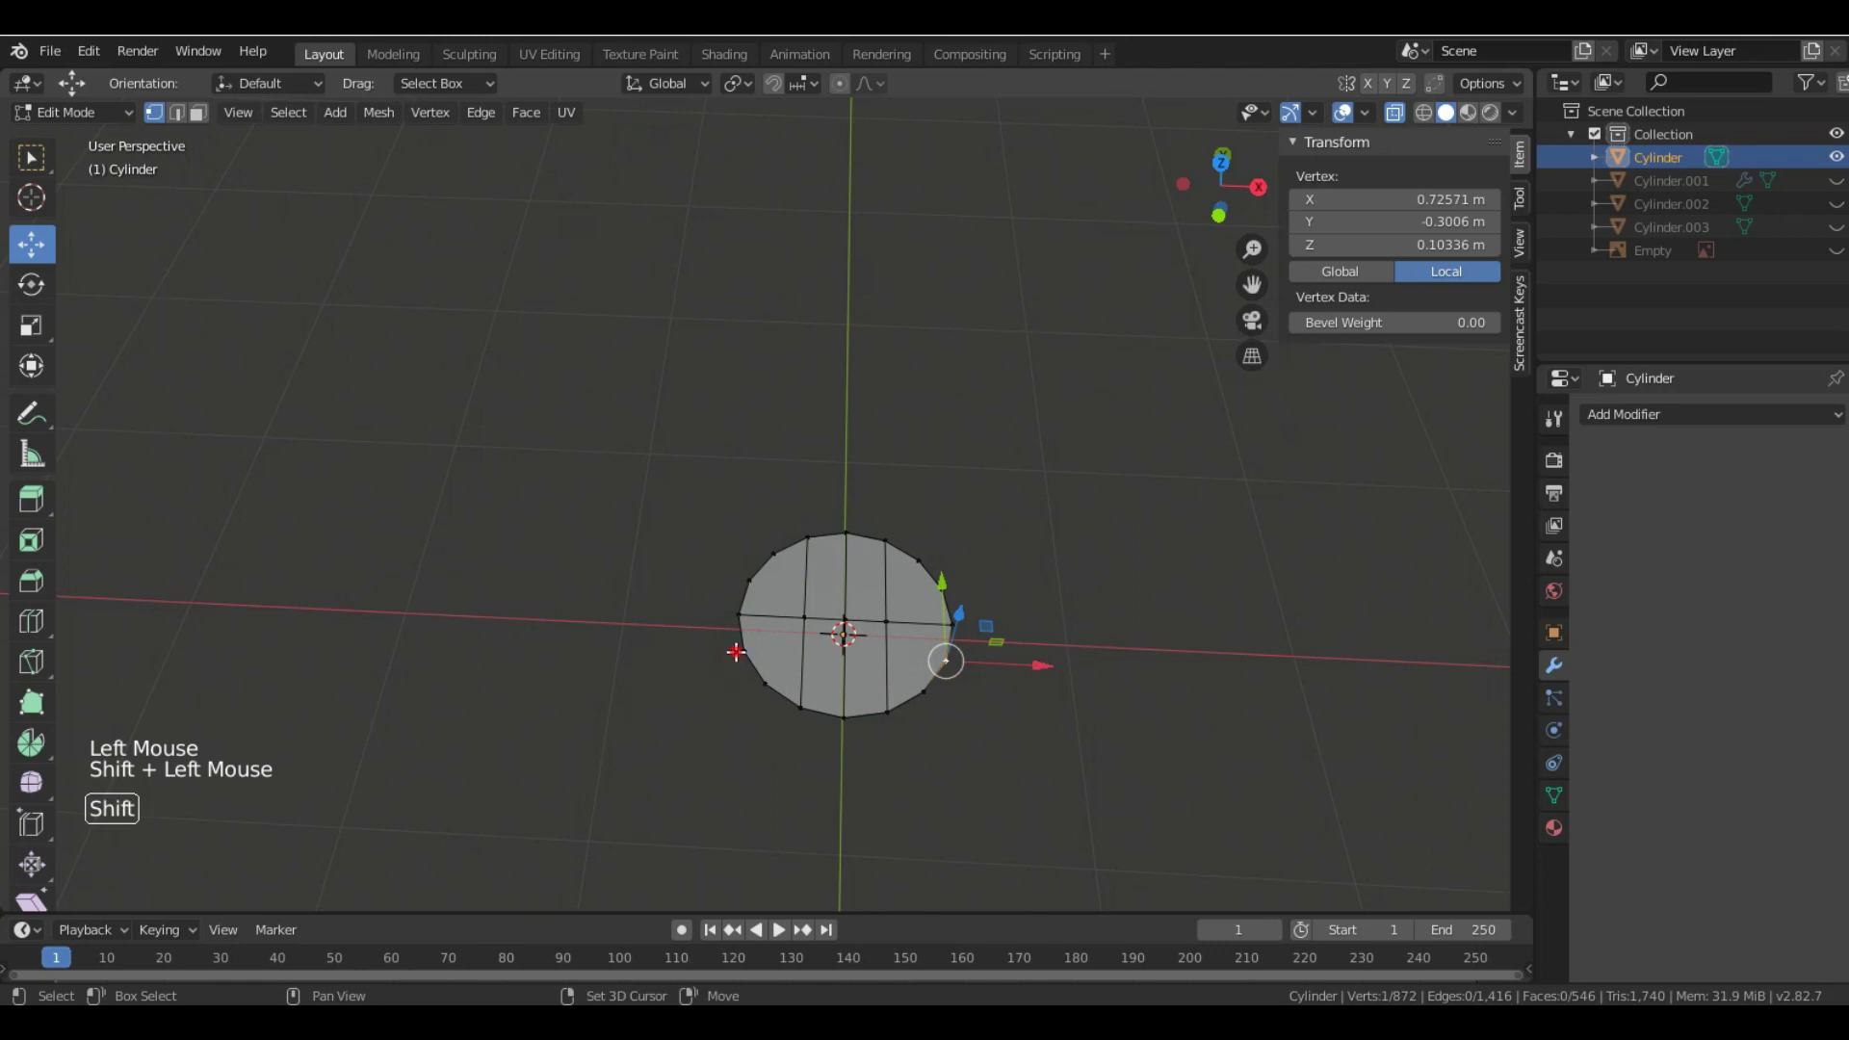
left_click(743, 652, "shift")
key("j")
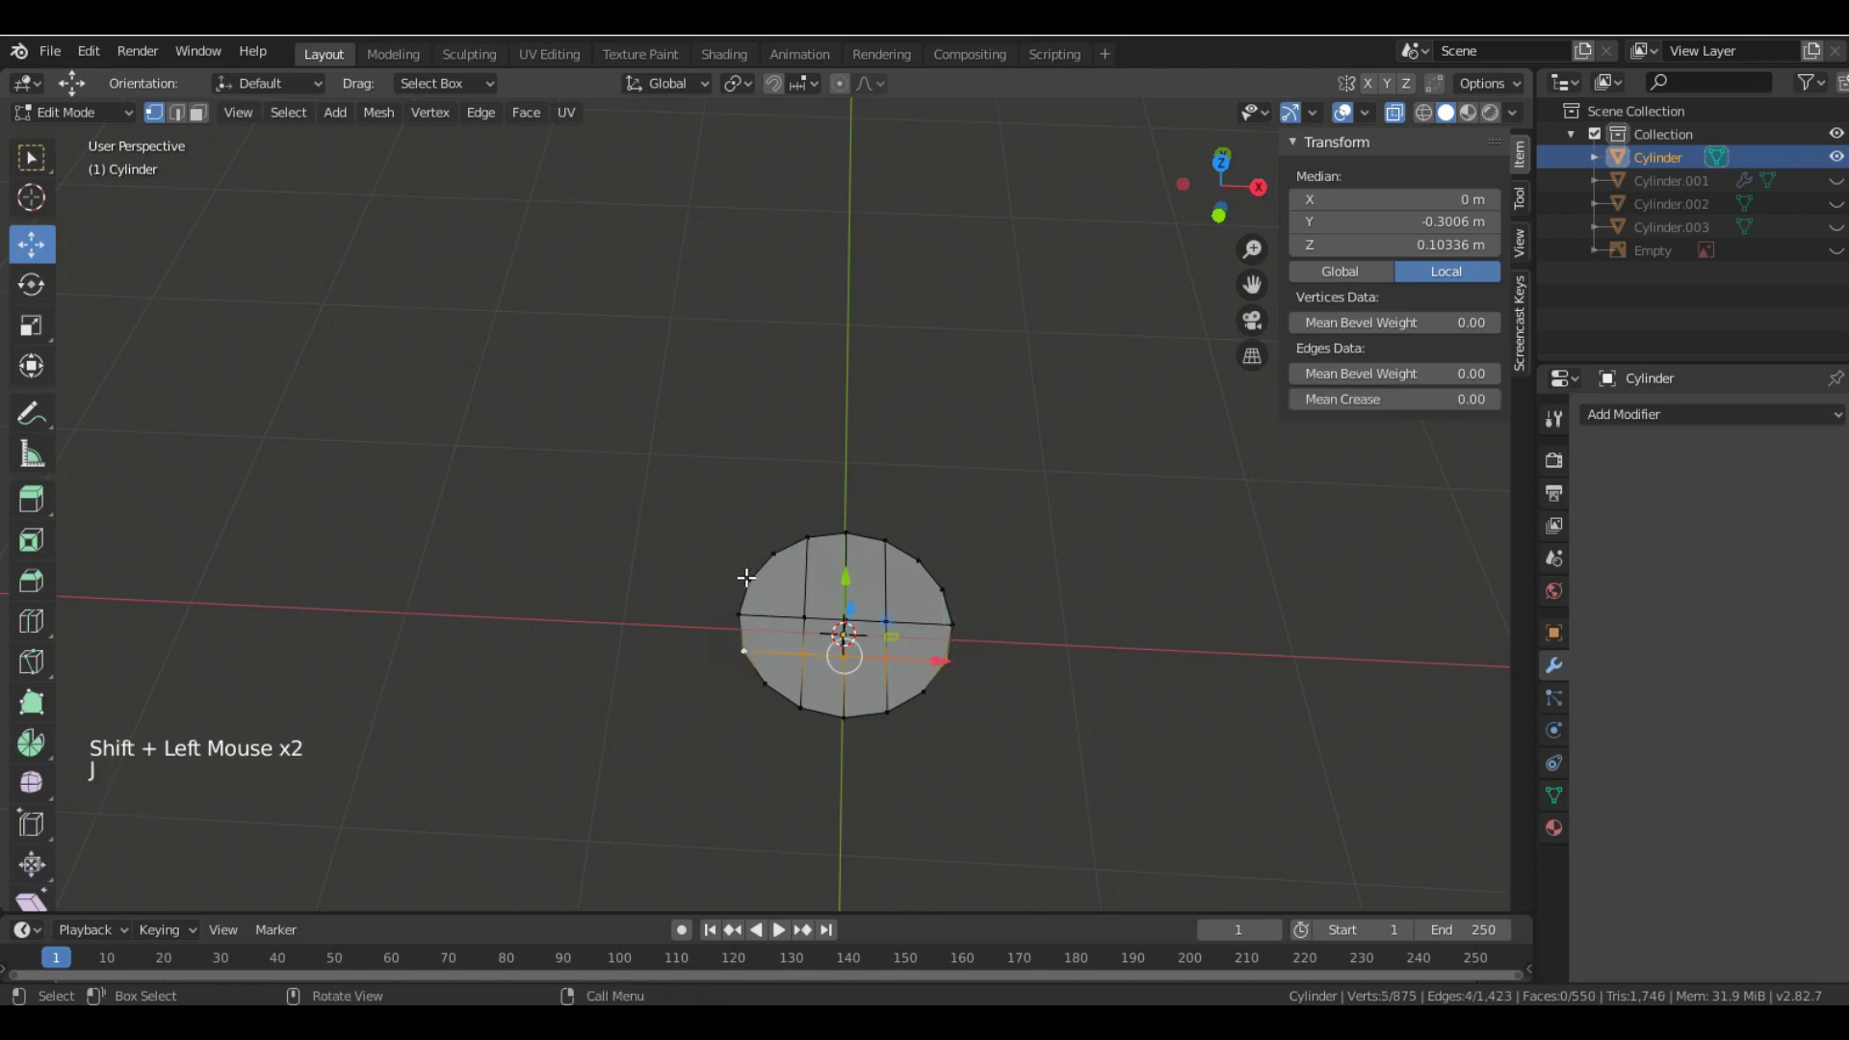
left_click(942, 589)
left_click(749, 582, "shift")
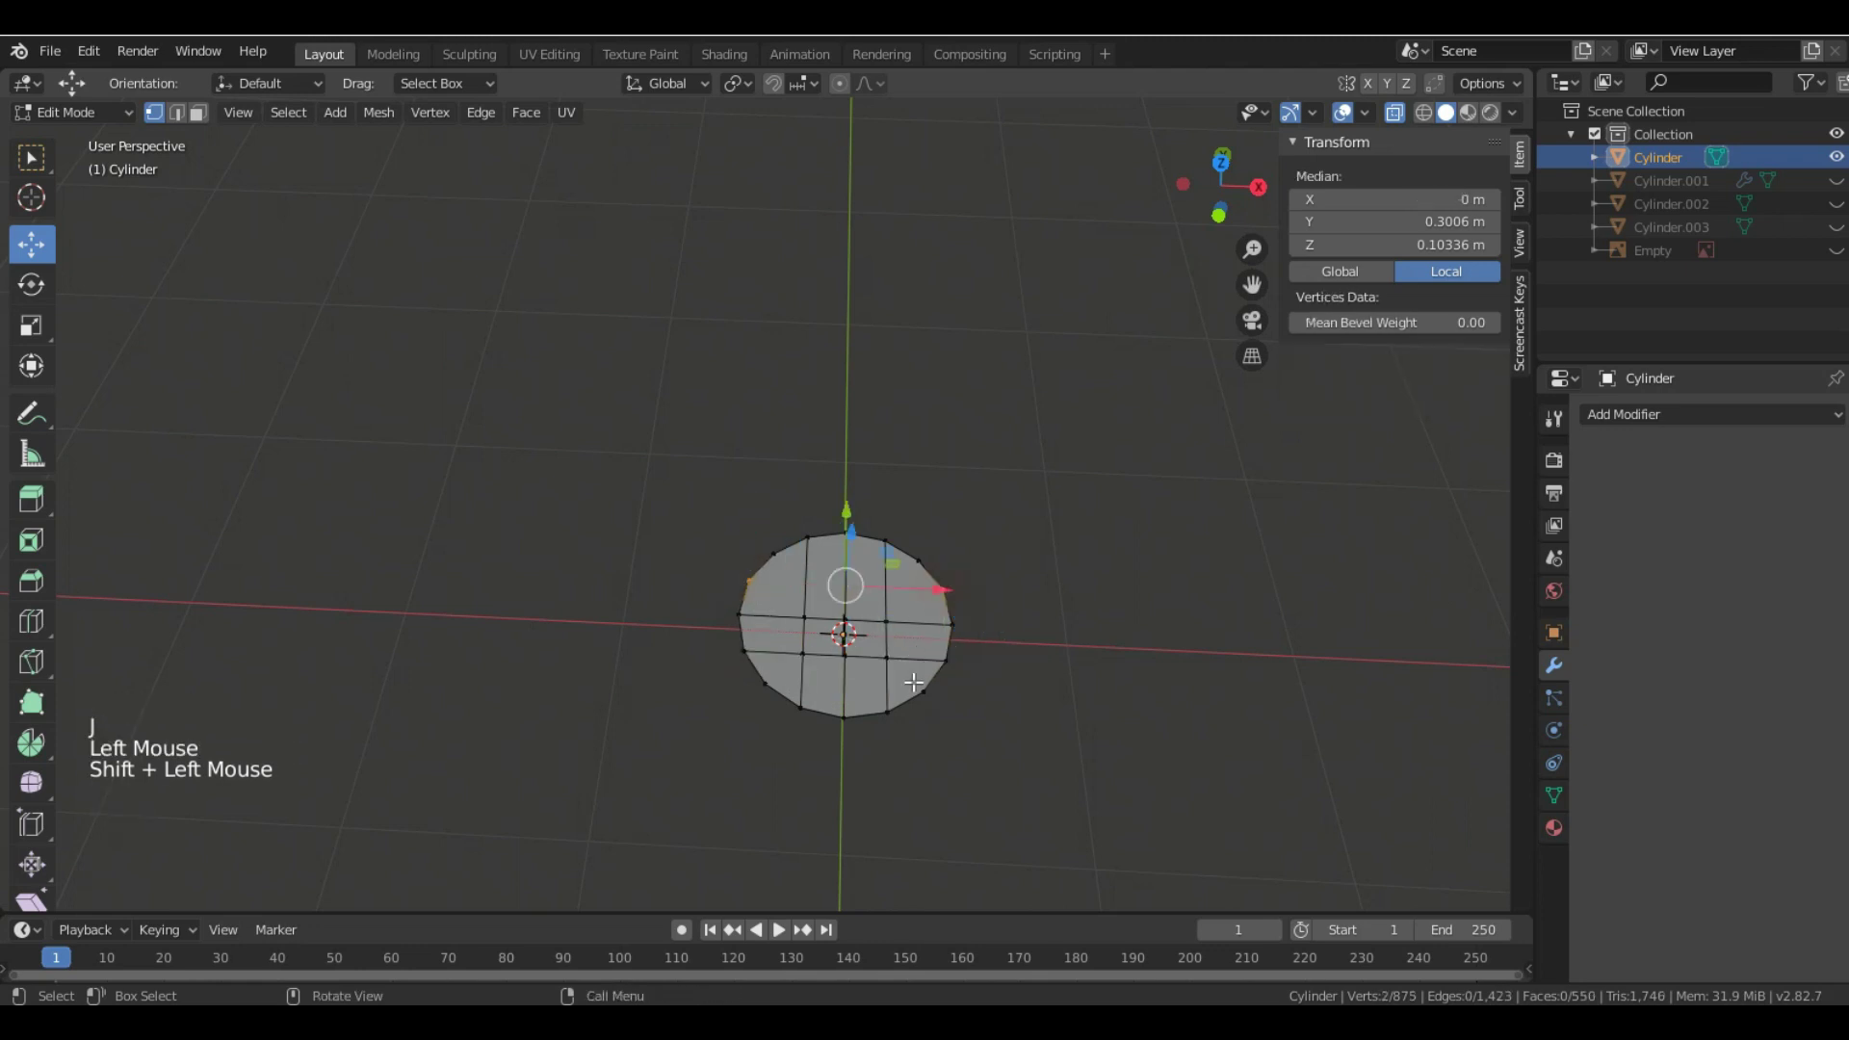
key("j")
- Reveal the hidden mesh geometry, switch to face selection and turn off X-ray display
key("alt+h")
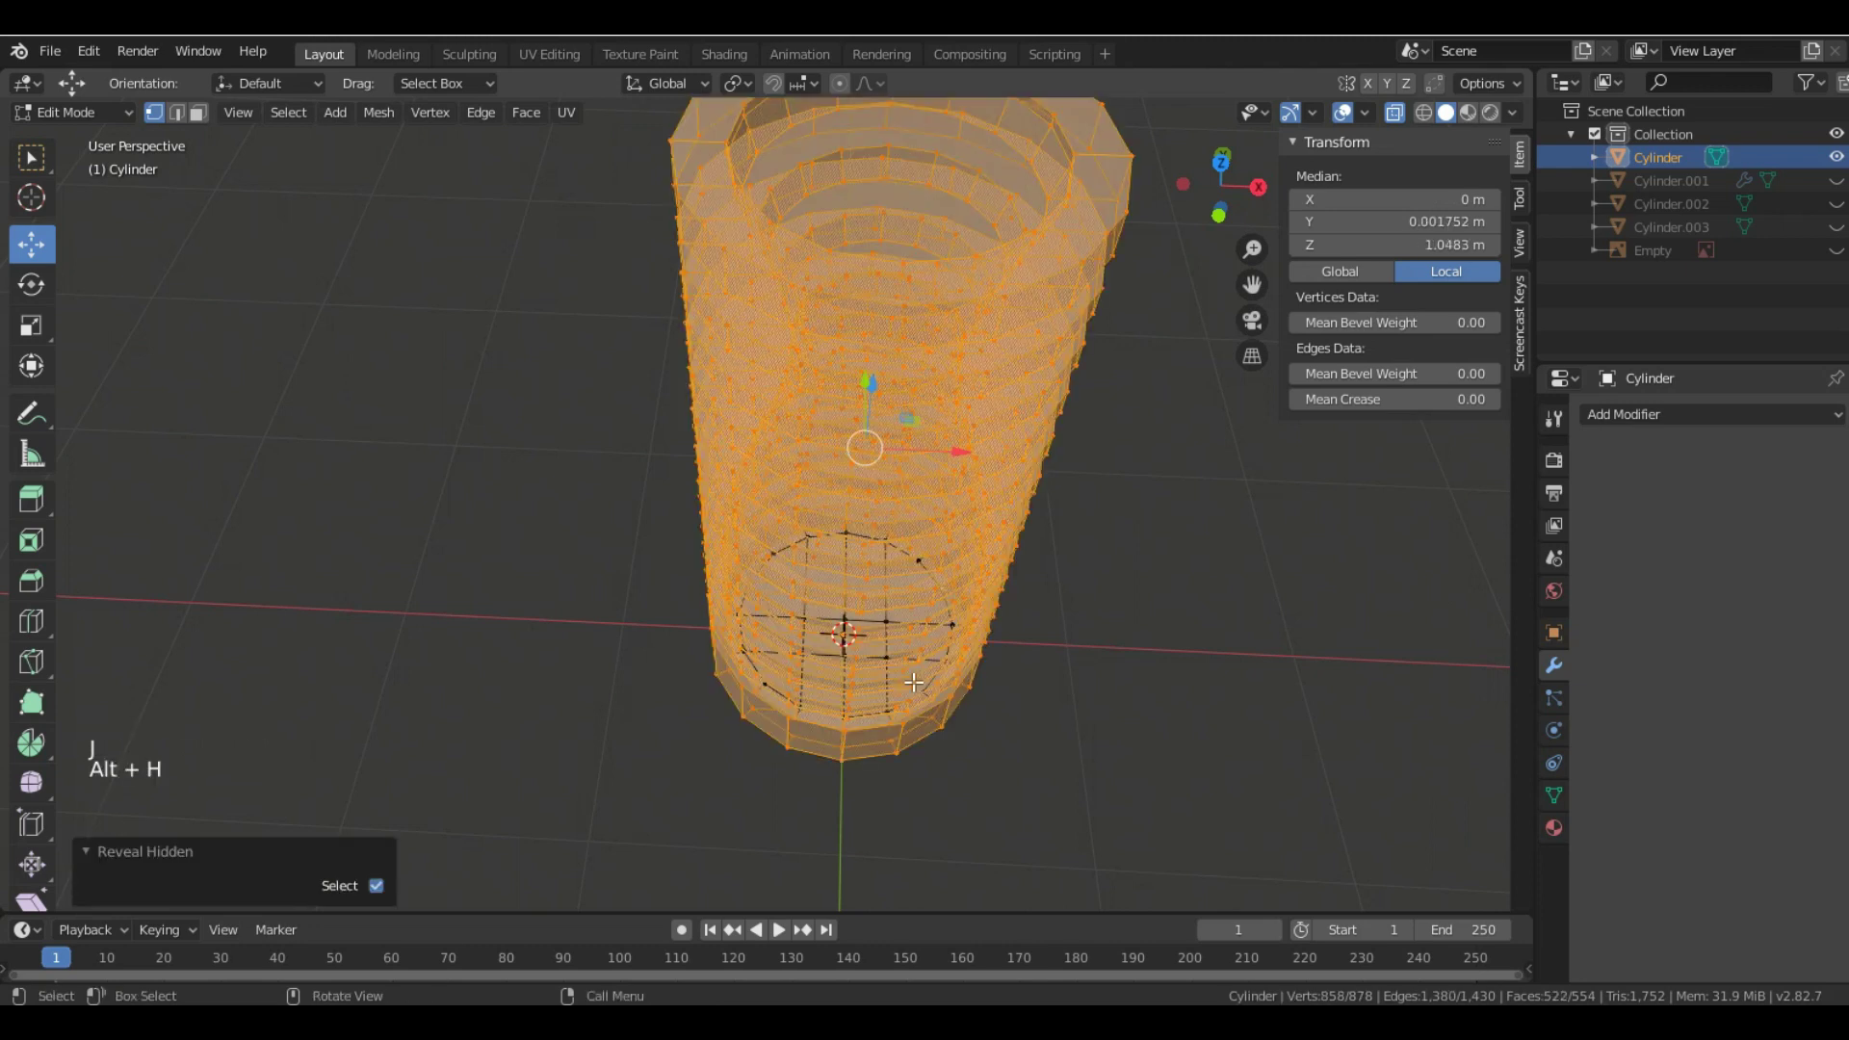
scroll(927, 687, "down", 2)
middle_click_drag(942, 690, 933, 574)
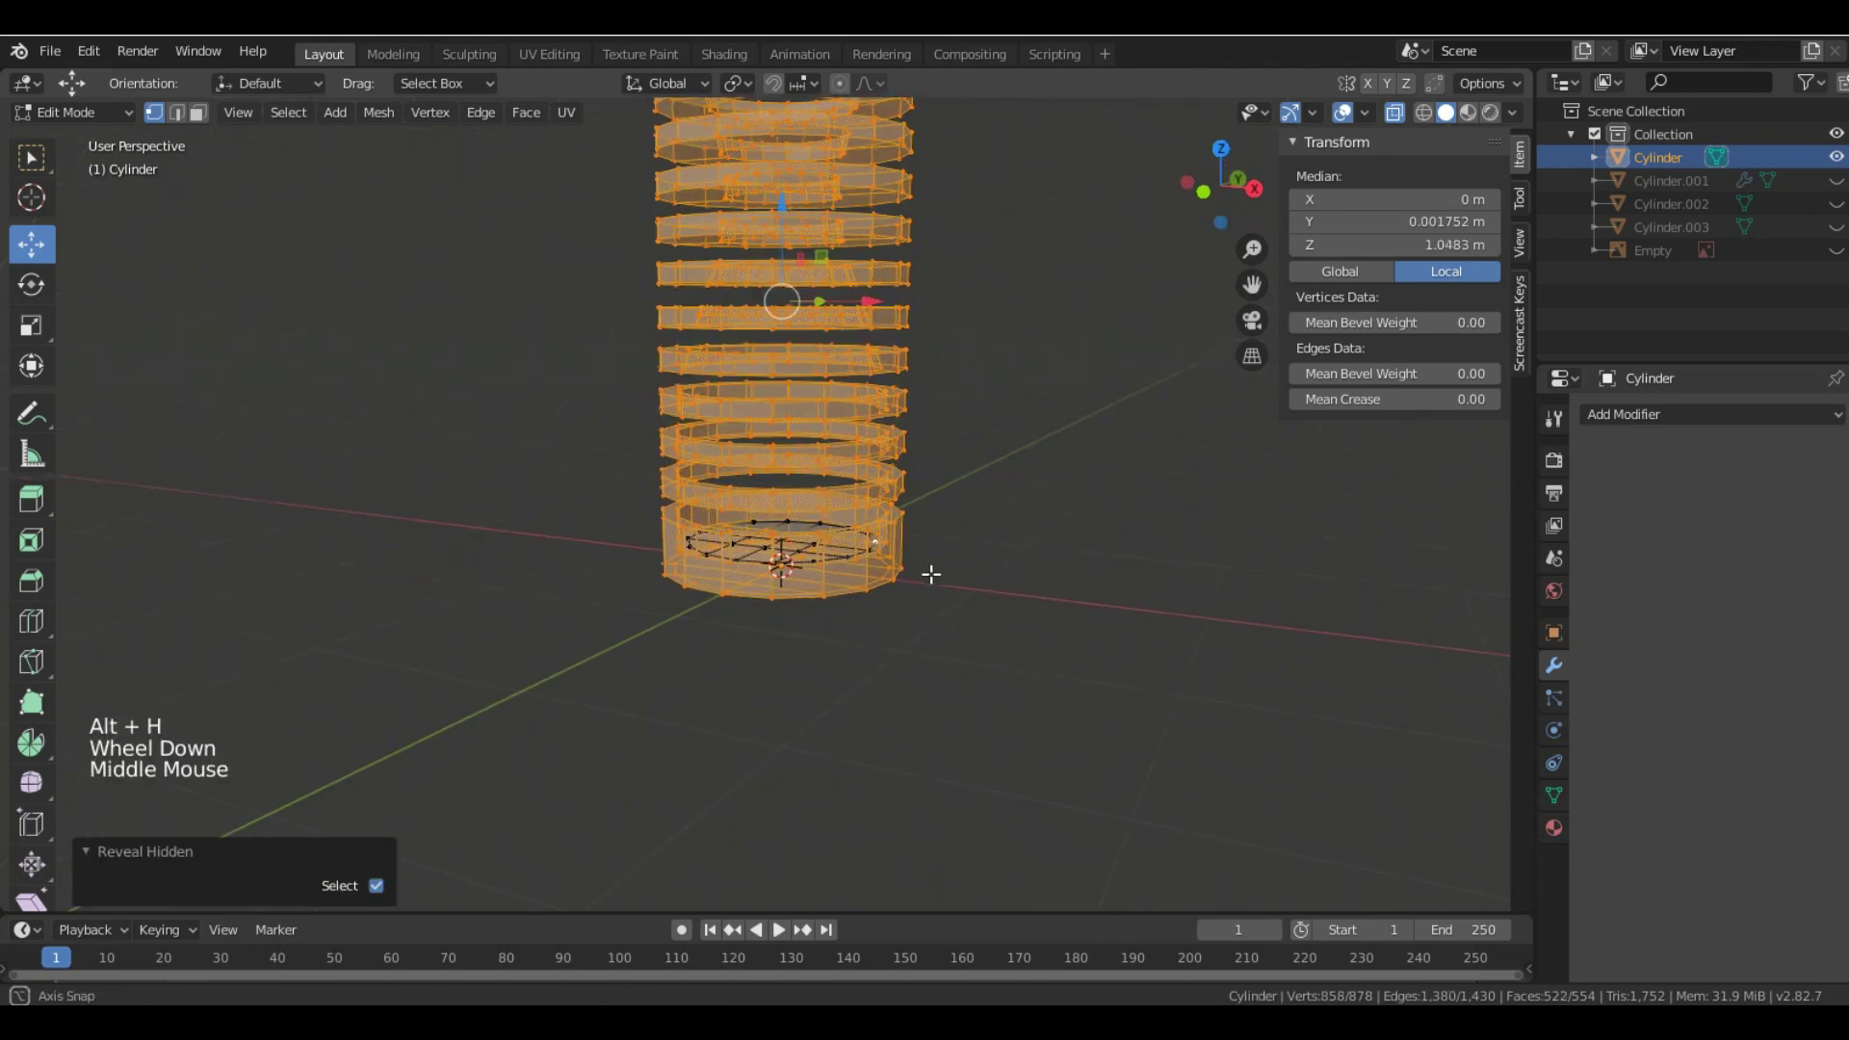
key("3")
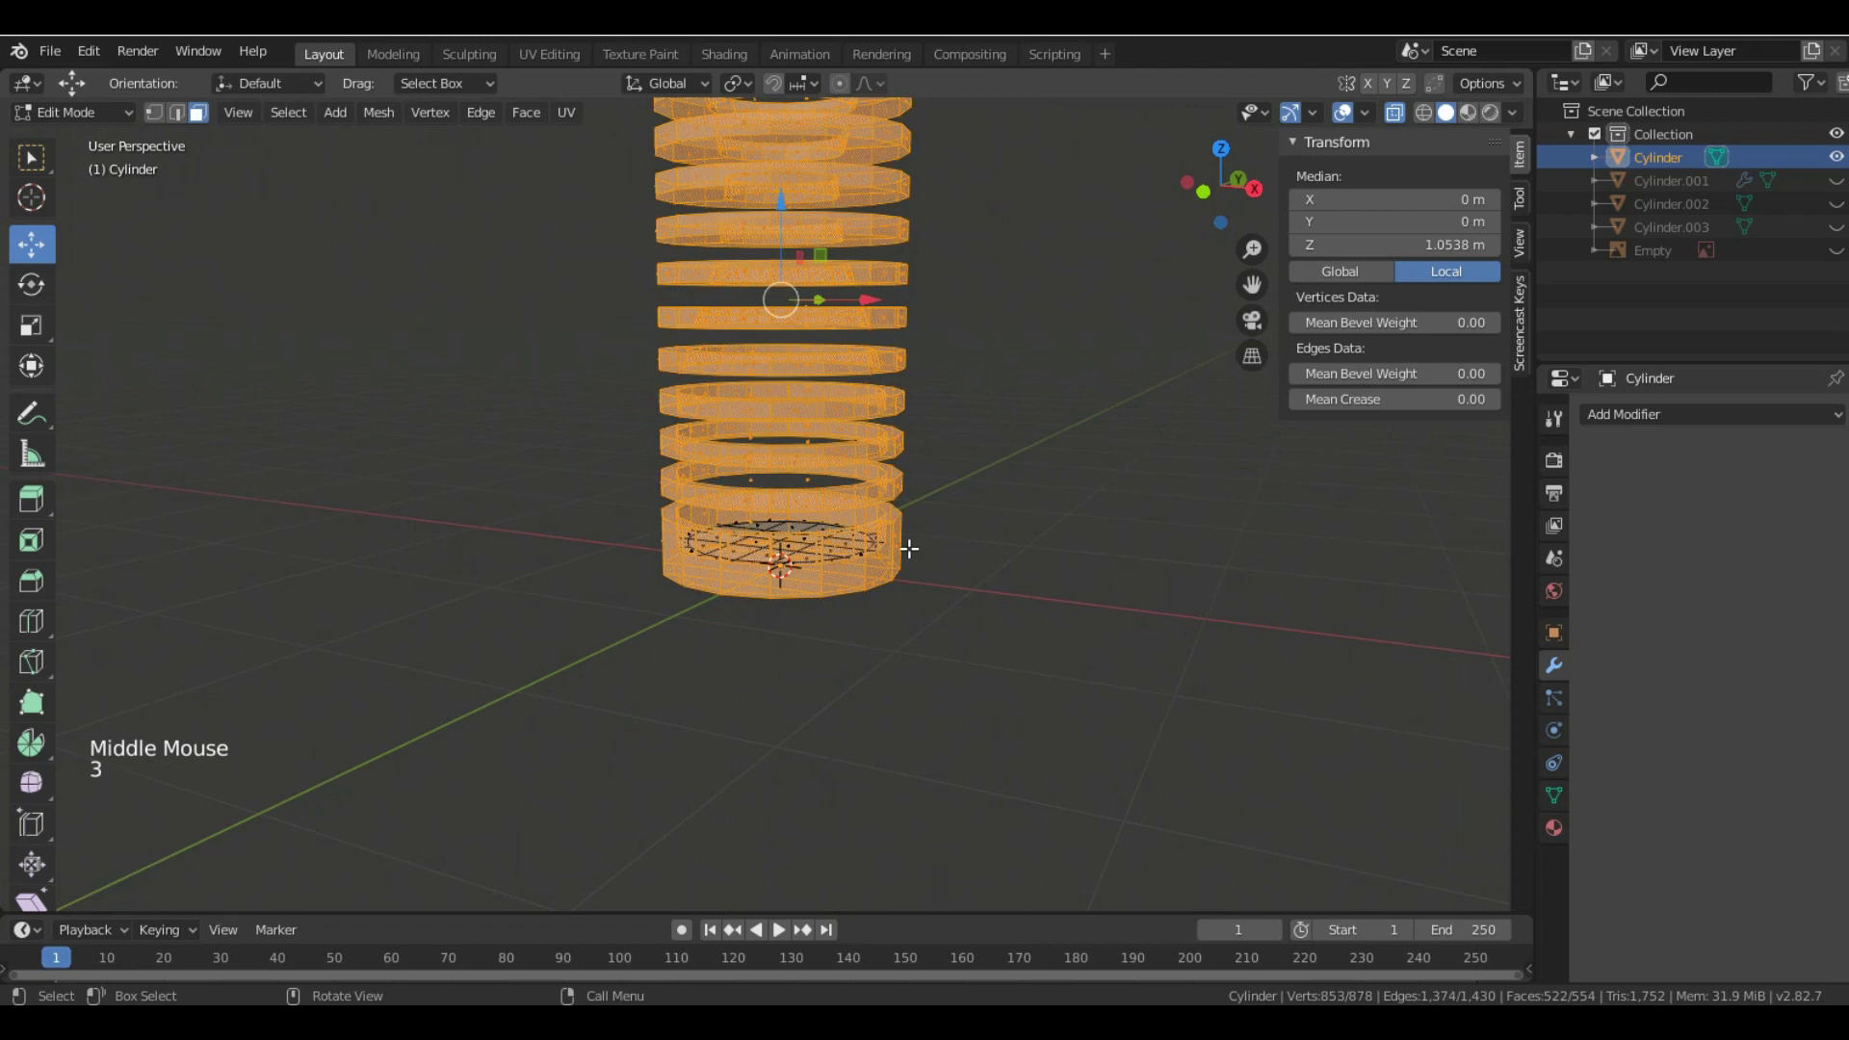
left_click(886, 512)
scroll(896, 515, "up", 2)
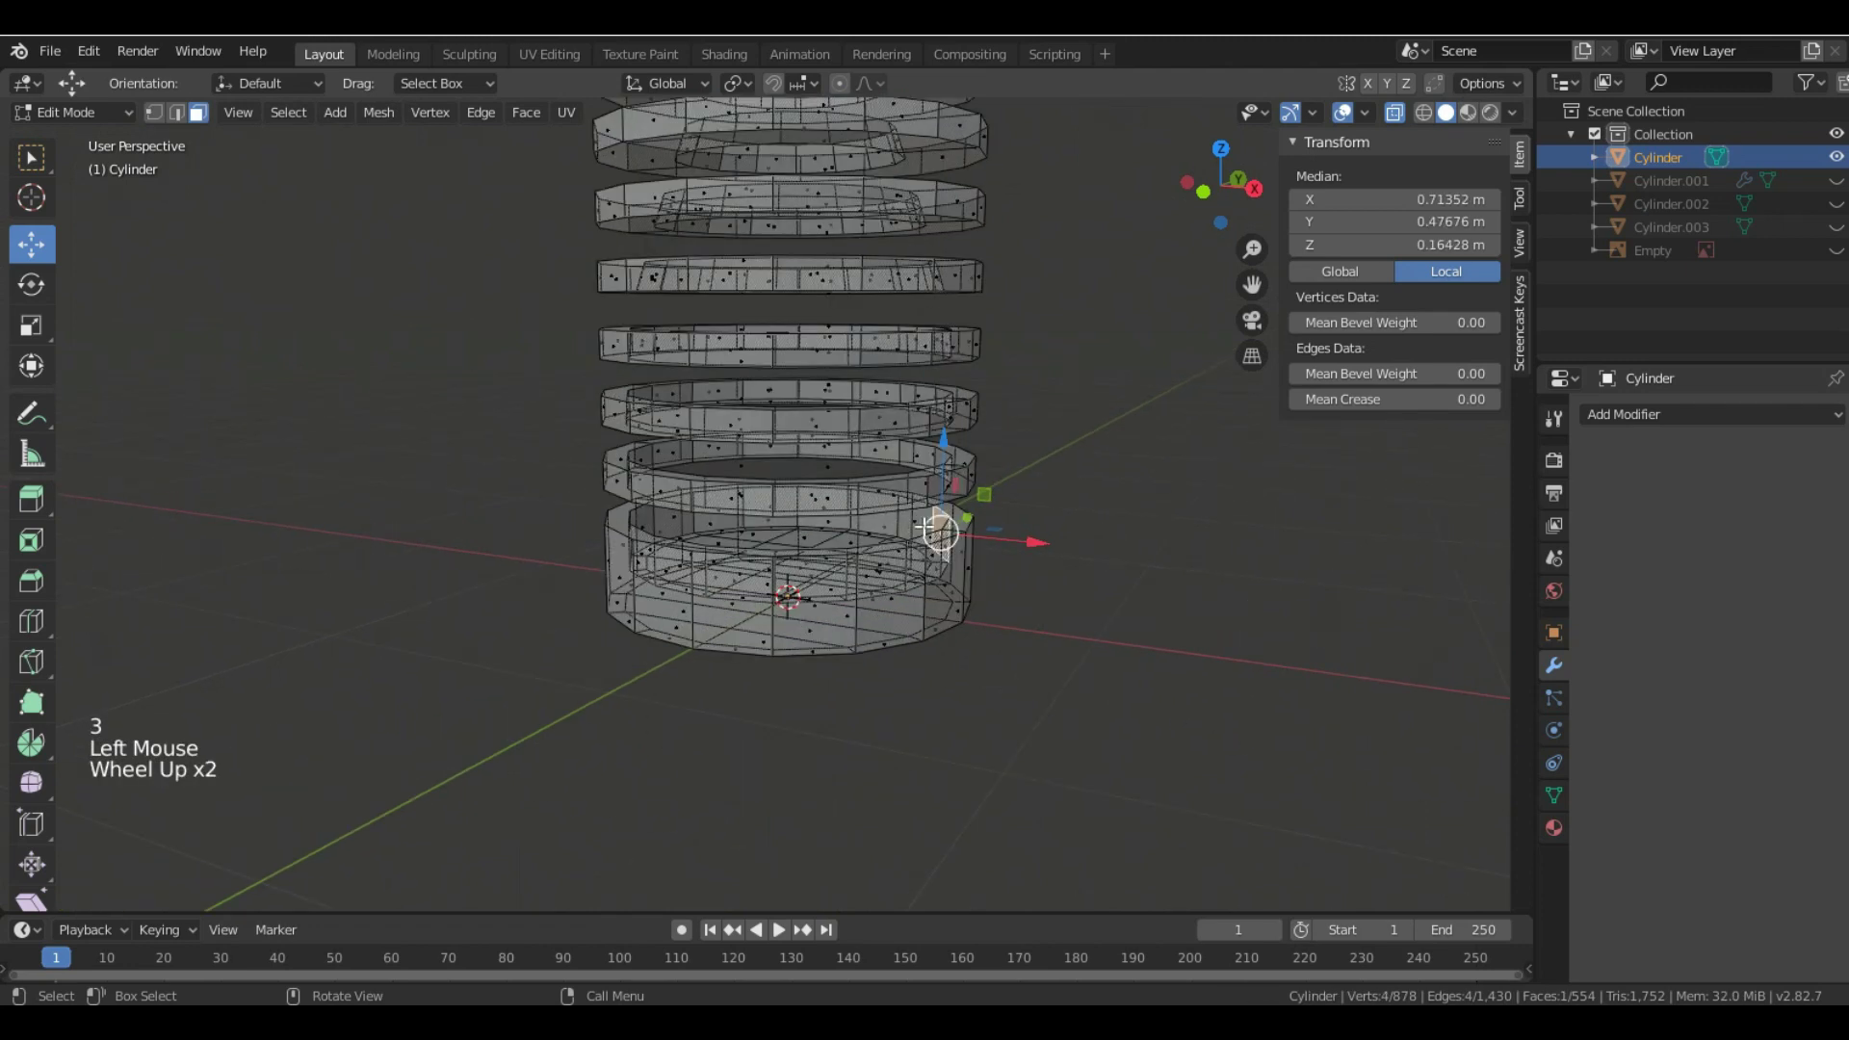
left_click(1395, 113)
middle_click_drag(967, 568, 923, 631)
- Delete the two large faces that form the top rim of the base ring
left_click(879, 609)
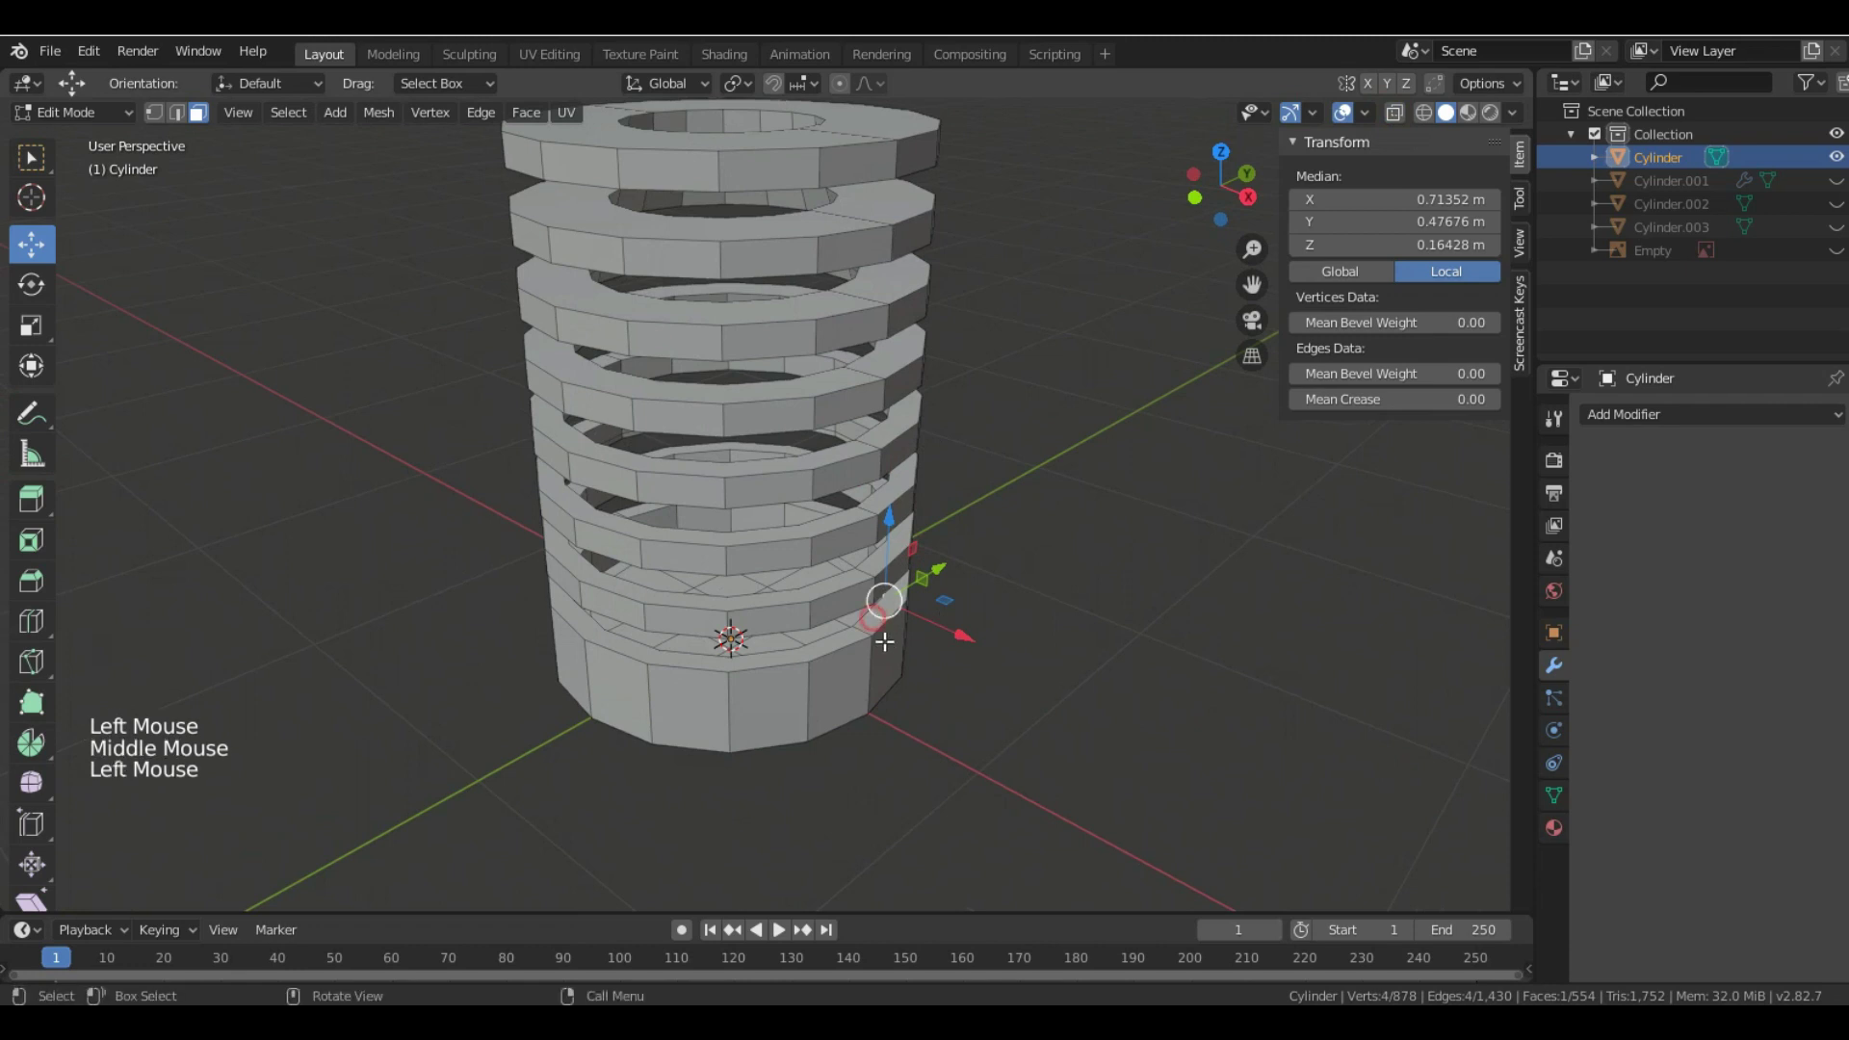
left_click(796, 637, "shift")
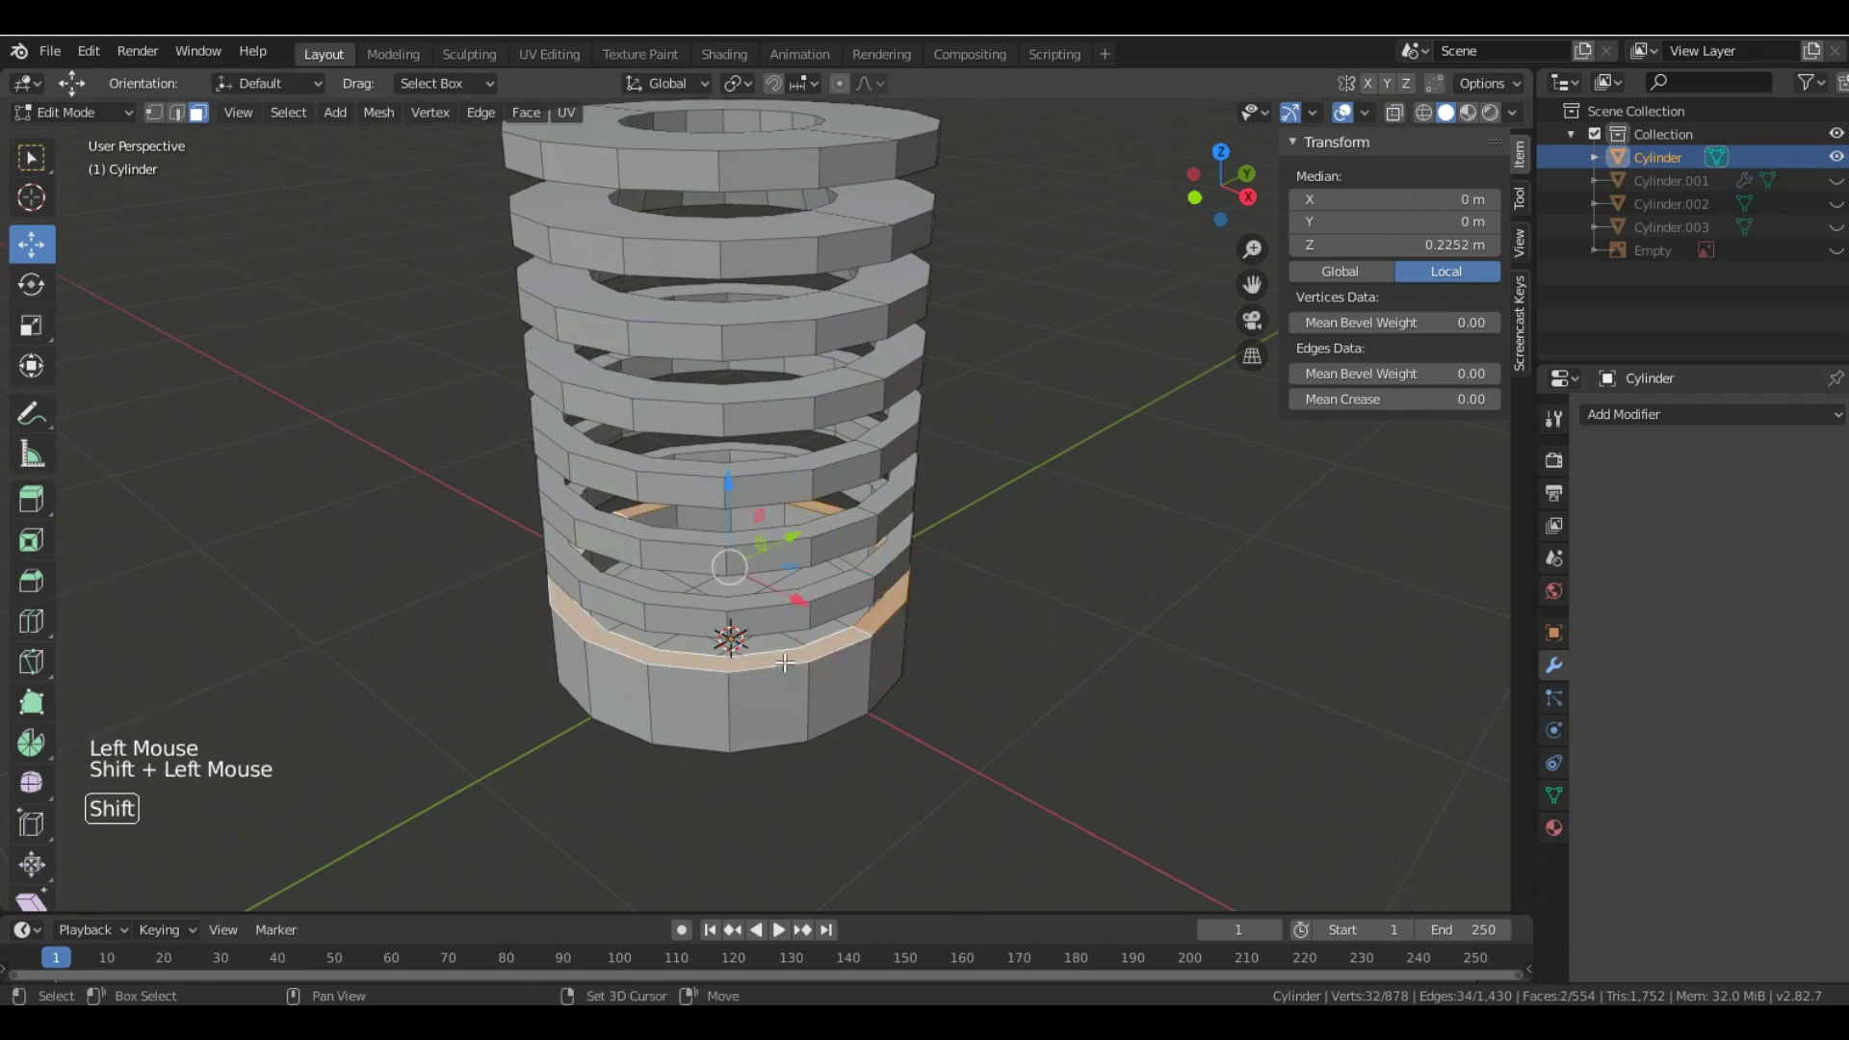
middle_click_drag(795, 637, 844, 644)
key("x")
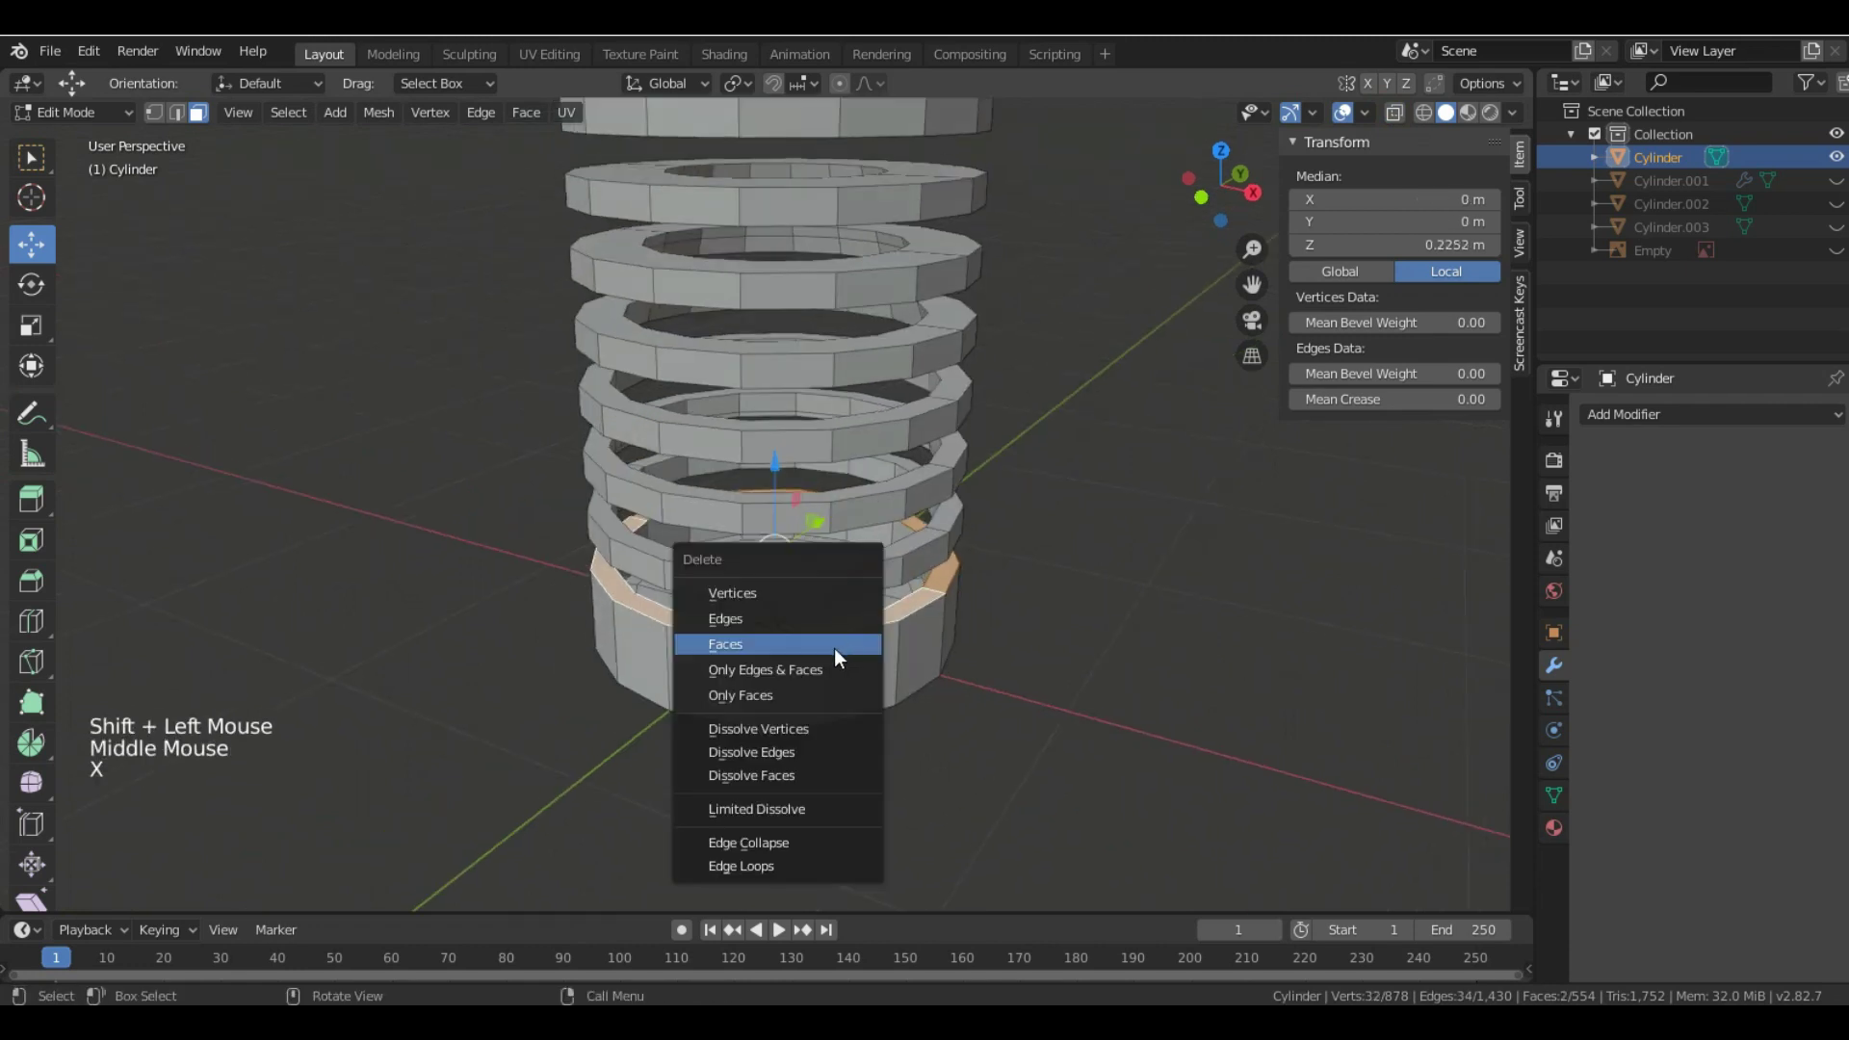
left_click(793, 646)
- Bridge the inner and outer edge loops of the base ring's open top rim to fill it with quads
key("2")
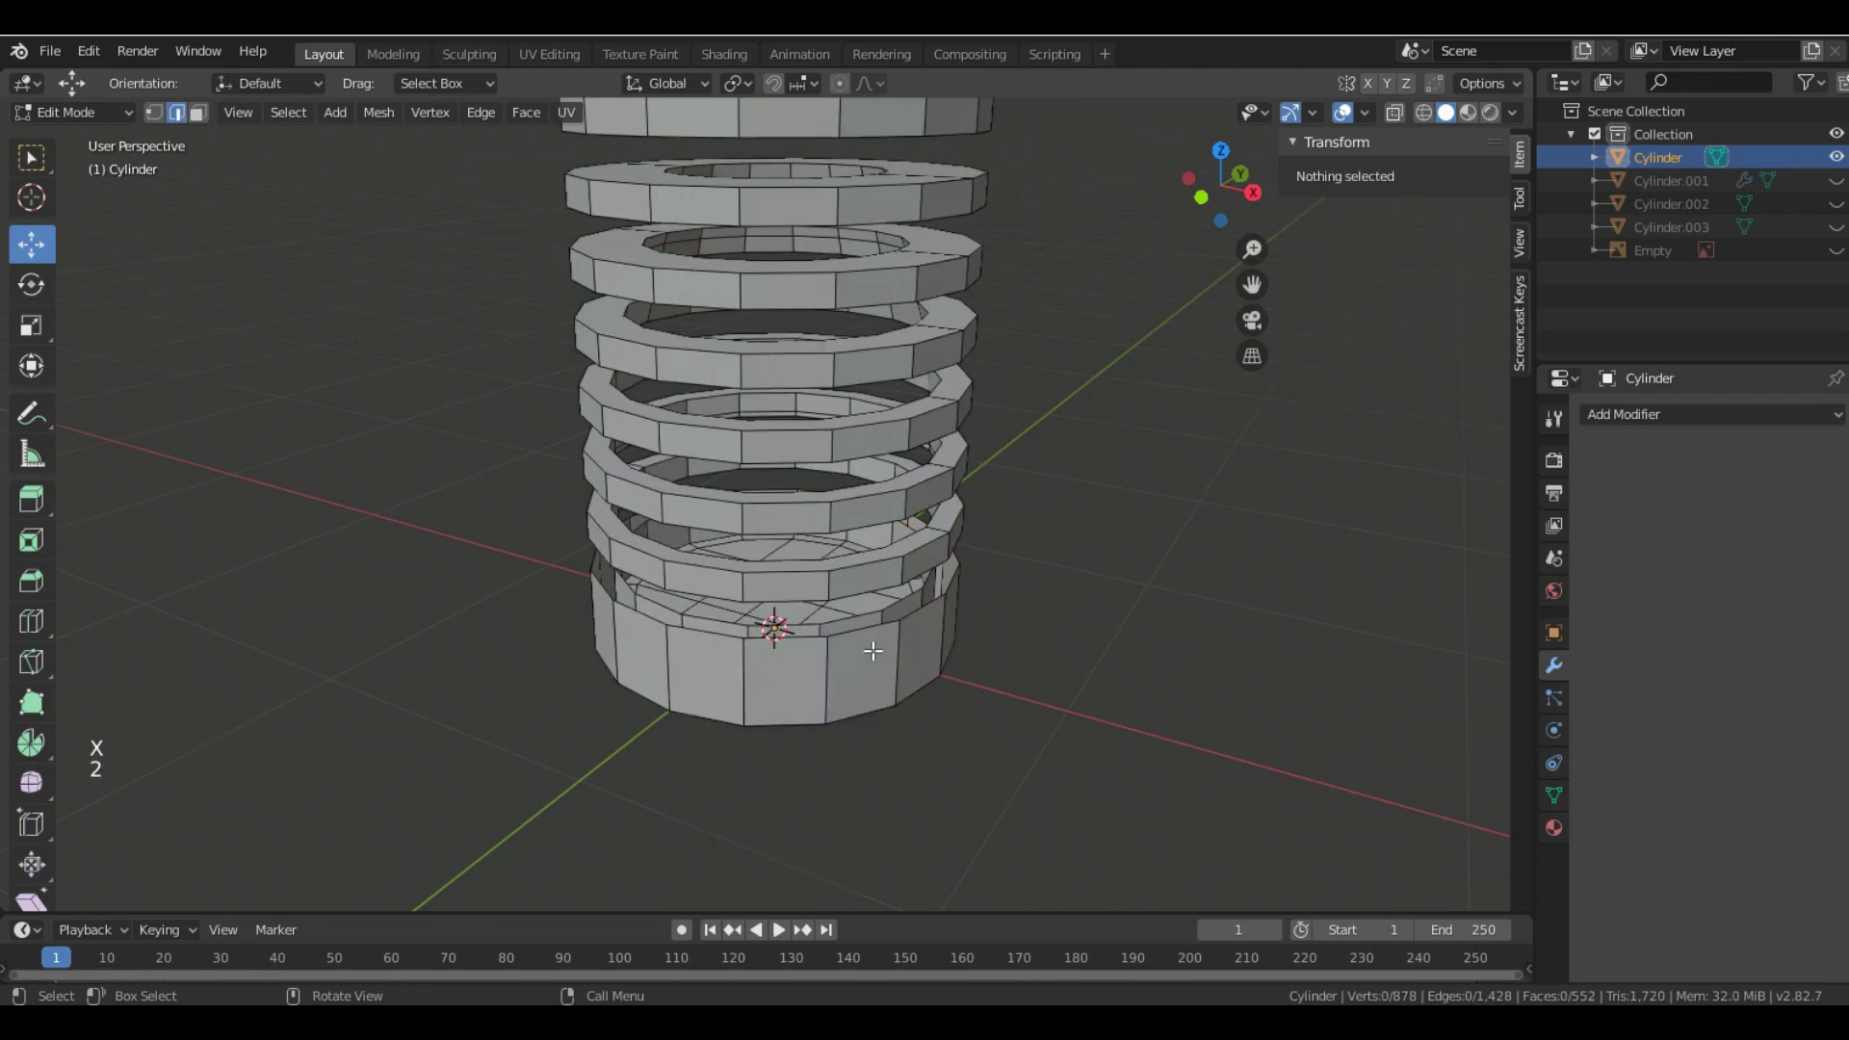
left_click(912, 609, "alt")
left_click(1040, 627, "alt+shift")
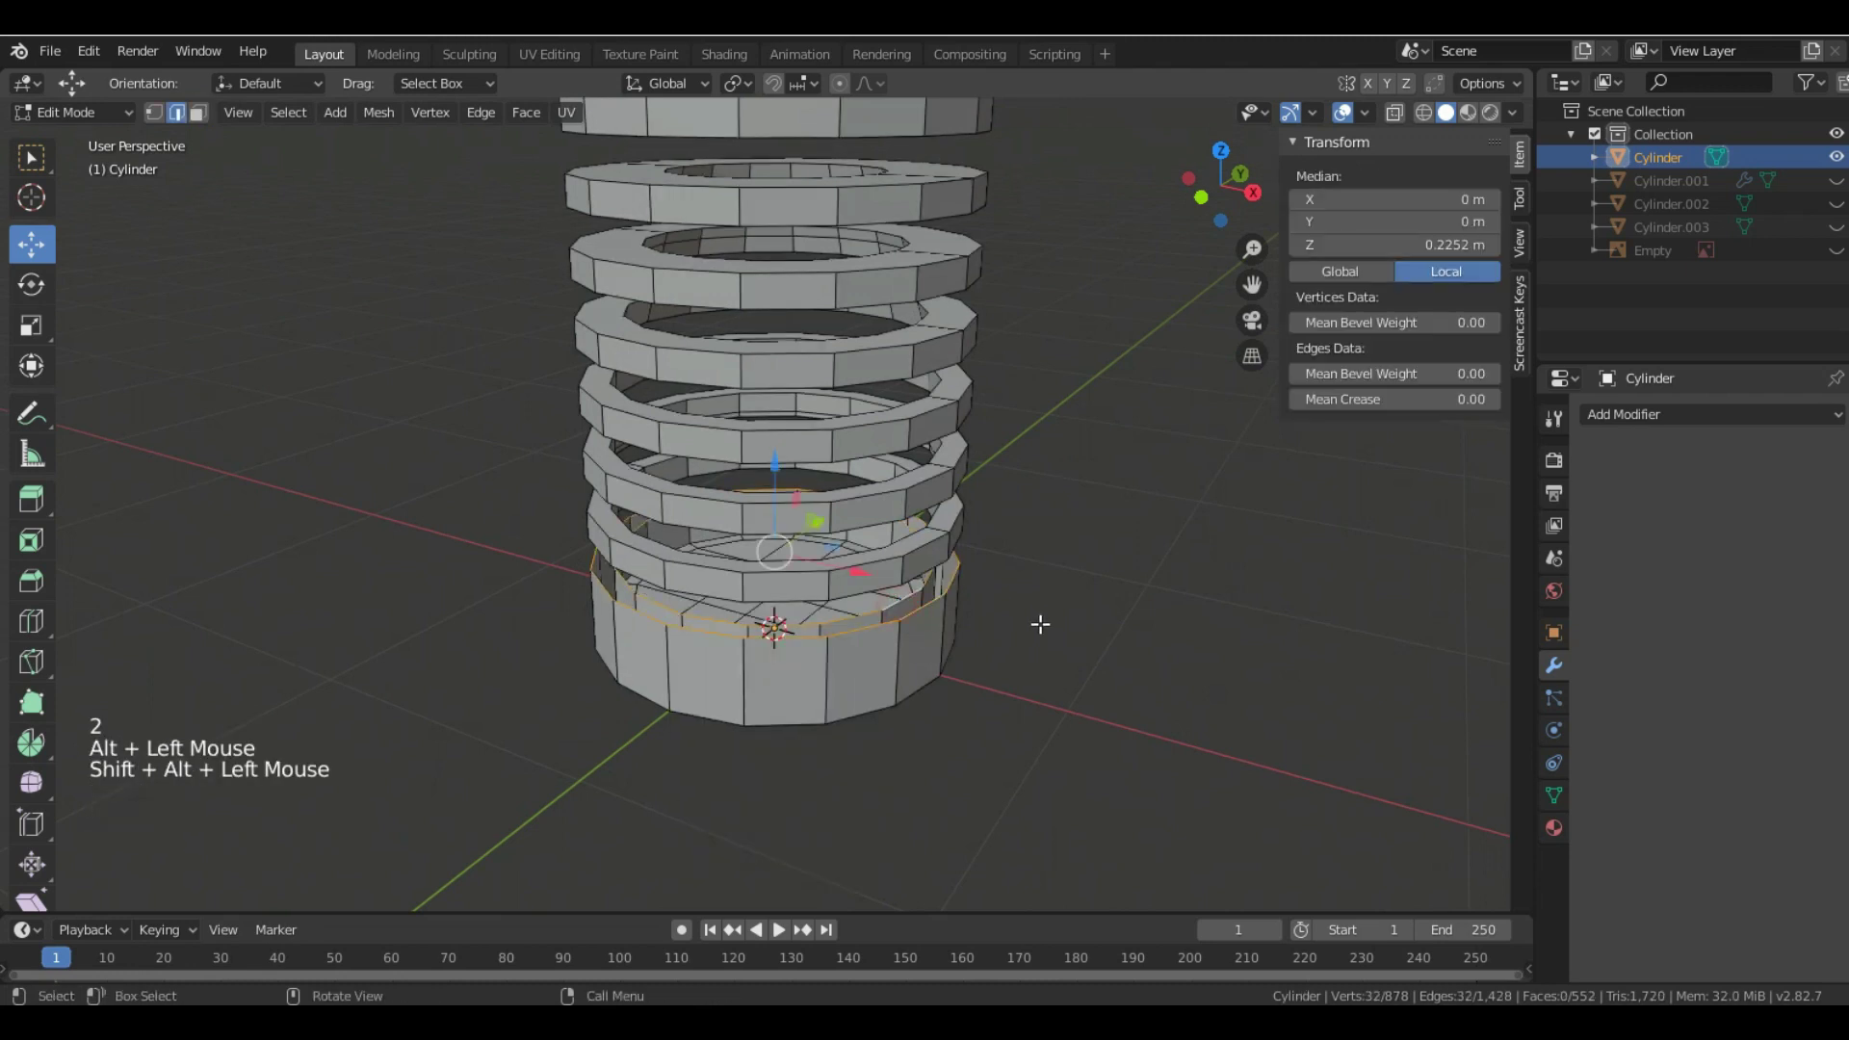
right_click(1040, 624)
left_click(1023, 378)
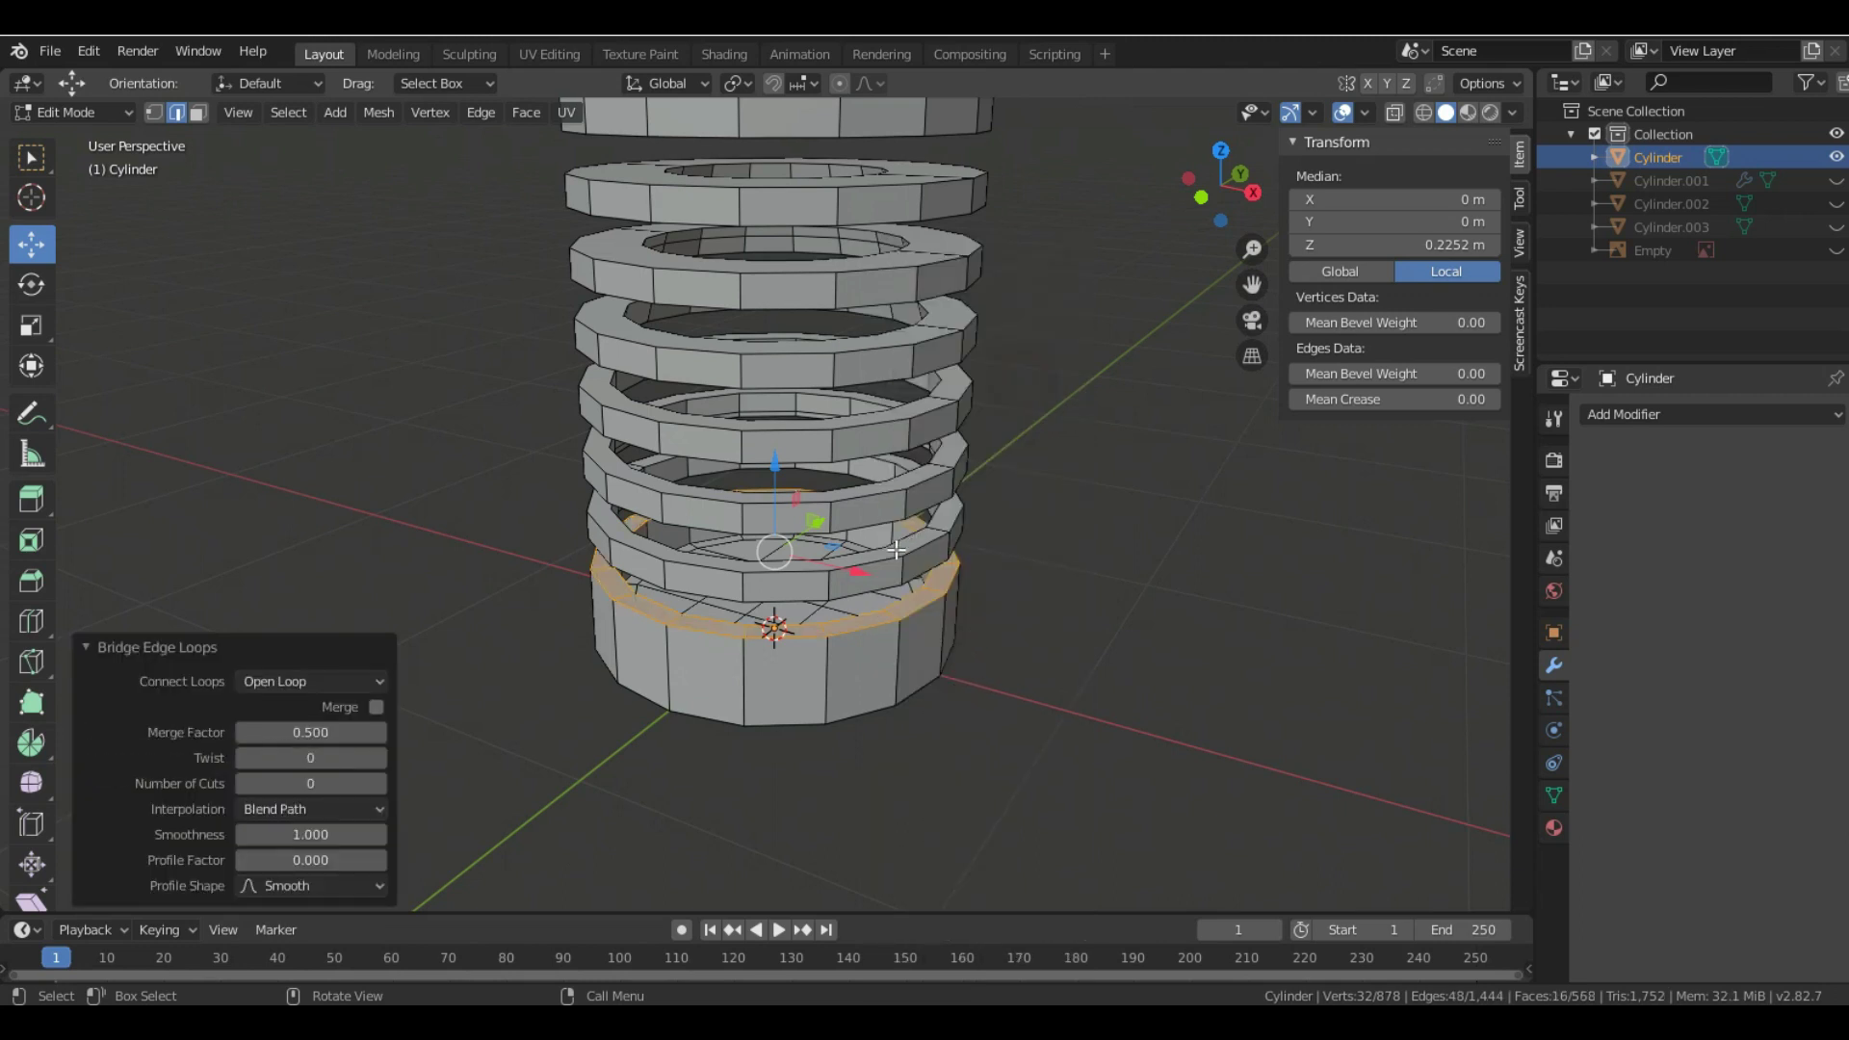
- Select both large top faces of each separate ring above the base, working upward through the stack in face mode
key("3")
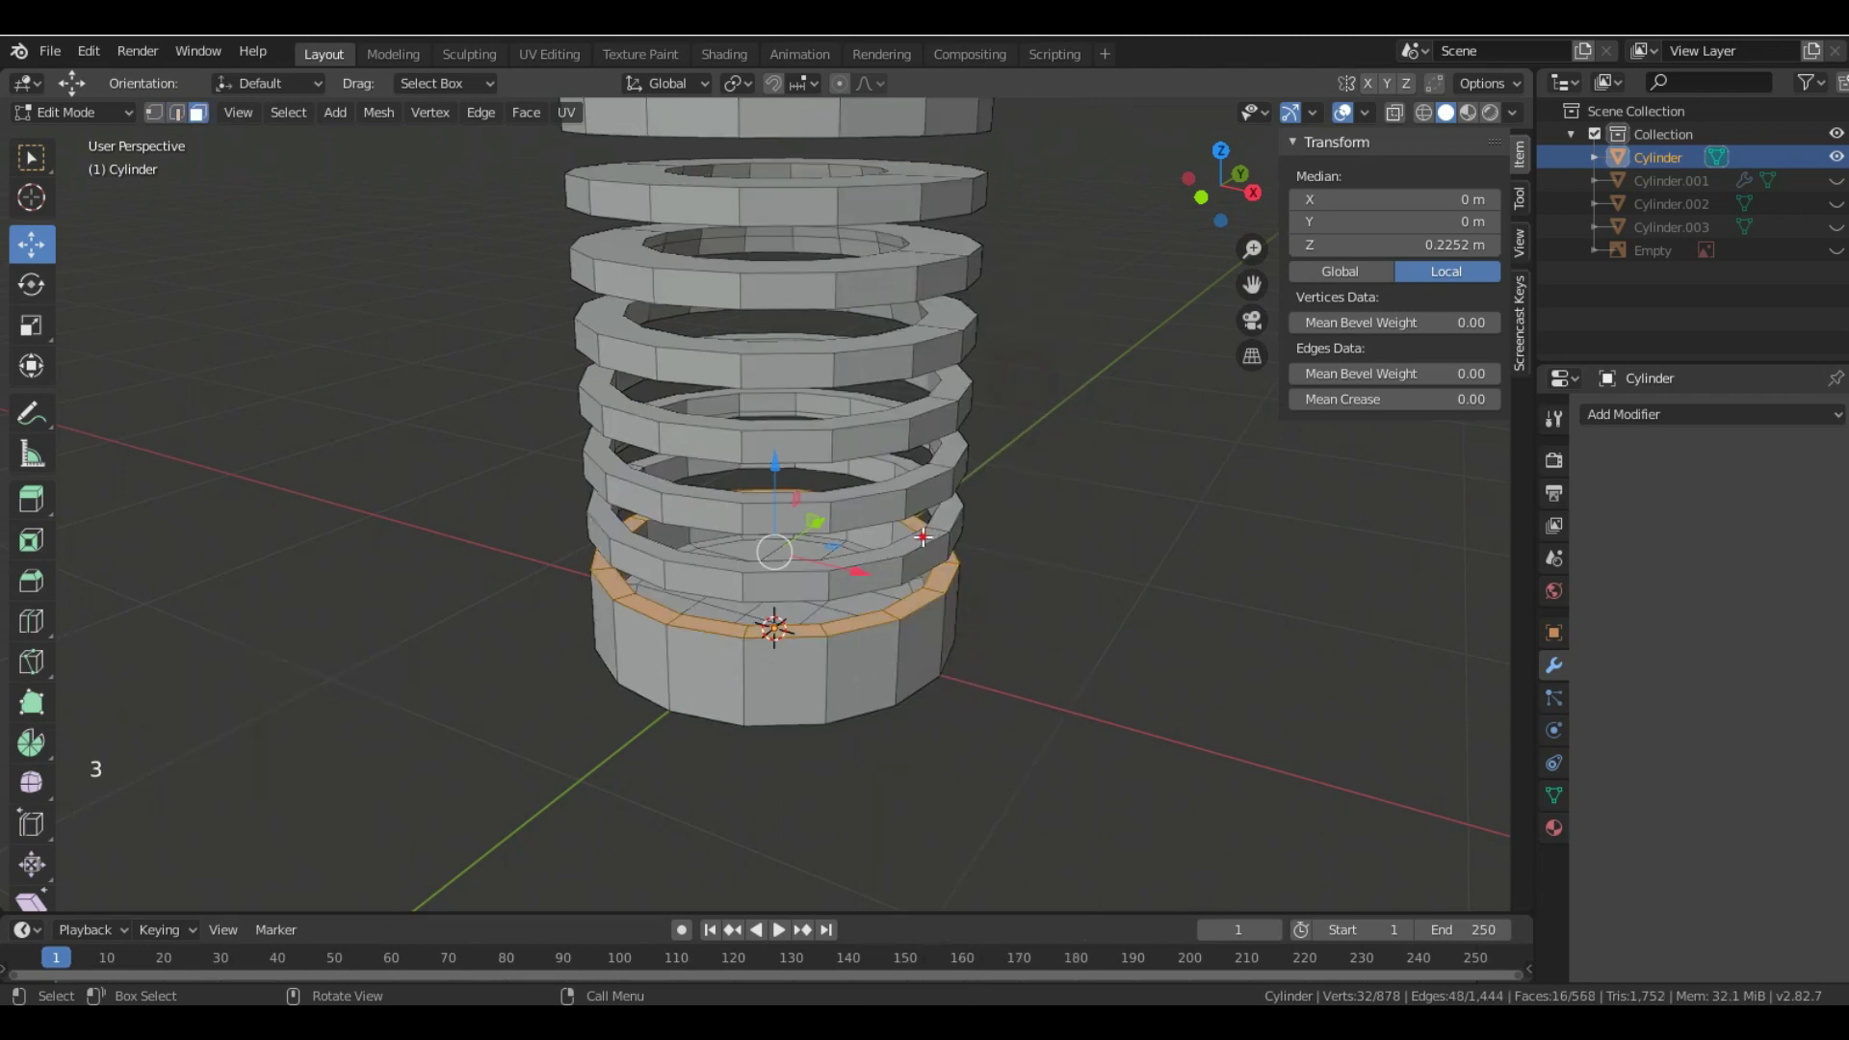
left_click(943, 518)
left_click(913, 470, "shift")
left_click(931, 466, "shift")
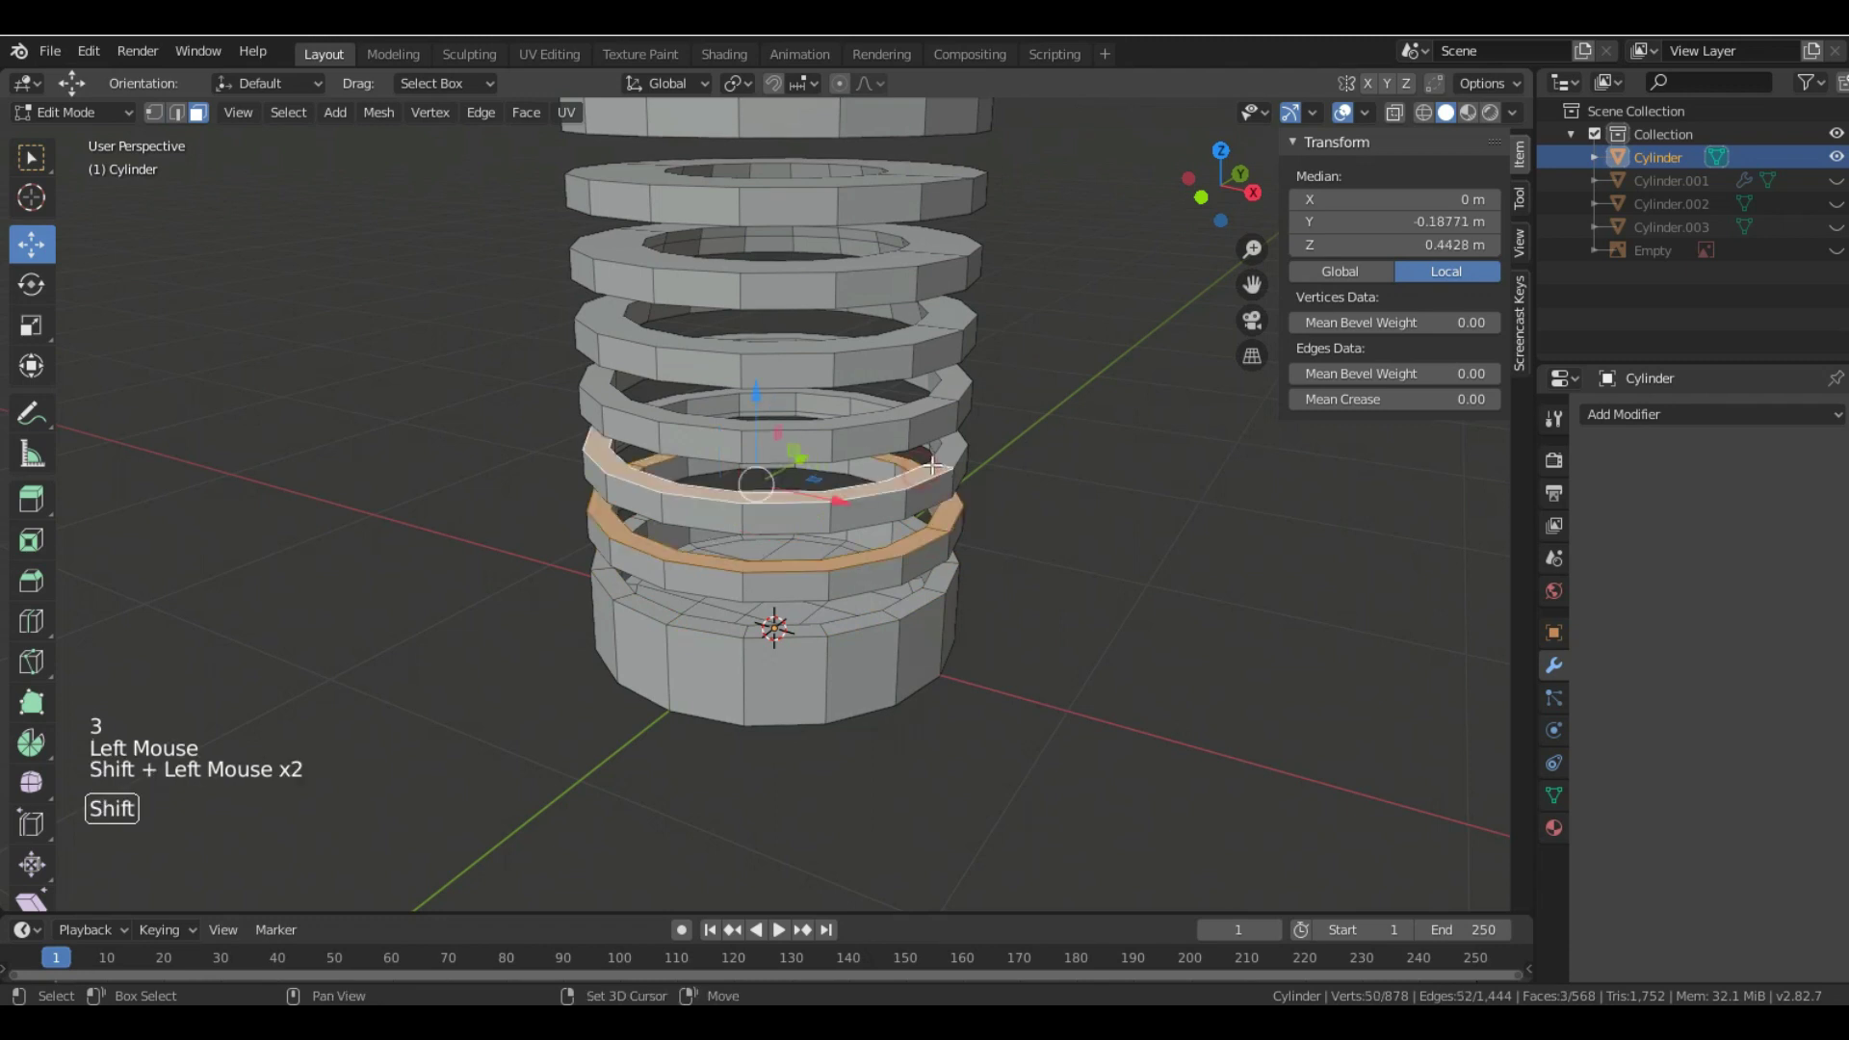
left_click(937, 403, "shift")
left_click(939, 395, "shift")
left_click(953, 385, "shift")
middle_click_drag(992, 349, 949, 569, "shift")
left_click(925, 590, "shift")
left_click(910, 532, "shift")
left_click(883, 494, "shift")
left_click(883, 434, "shift")
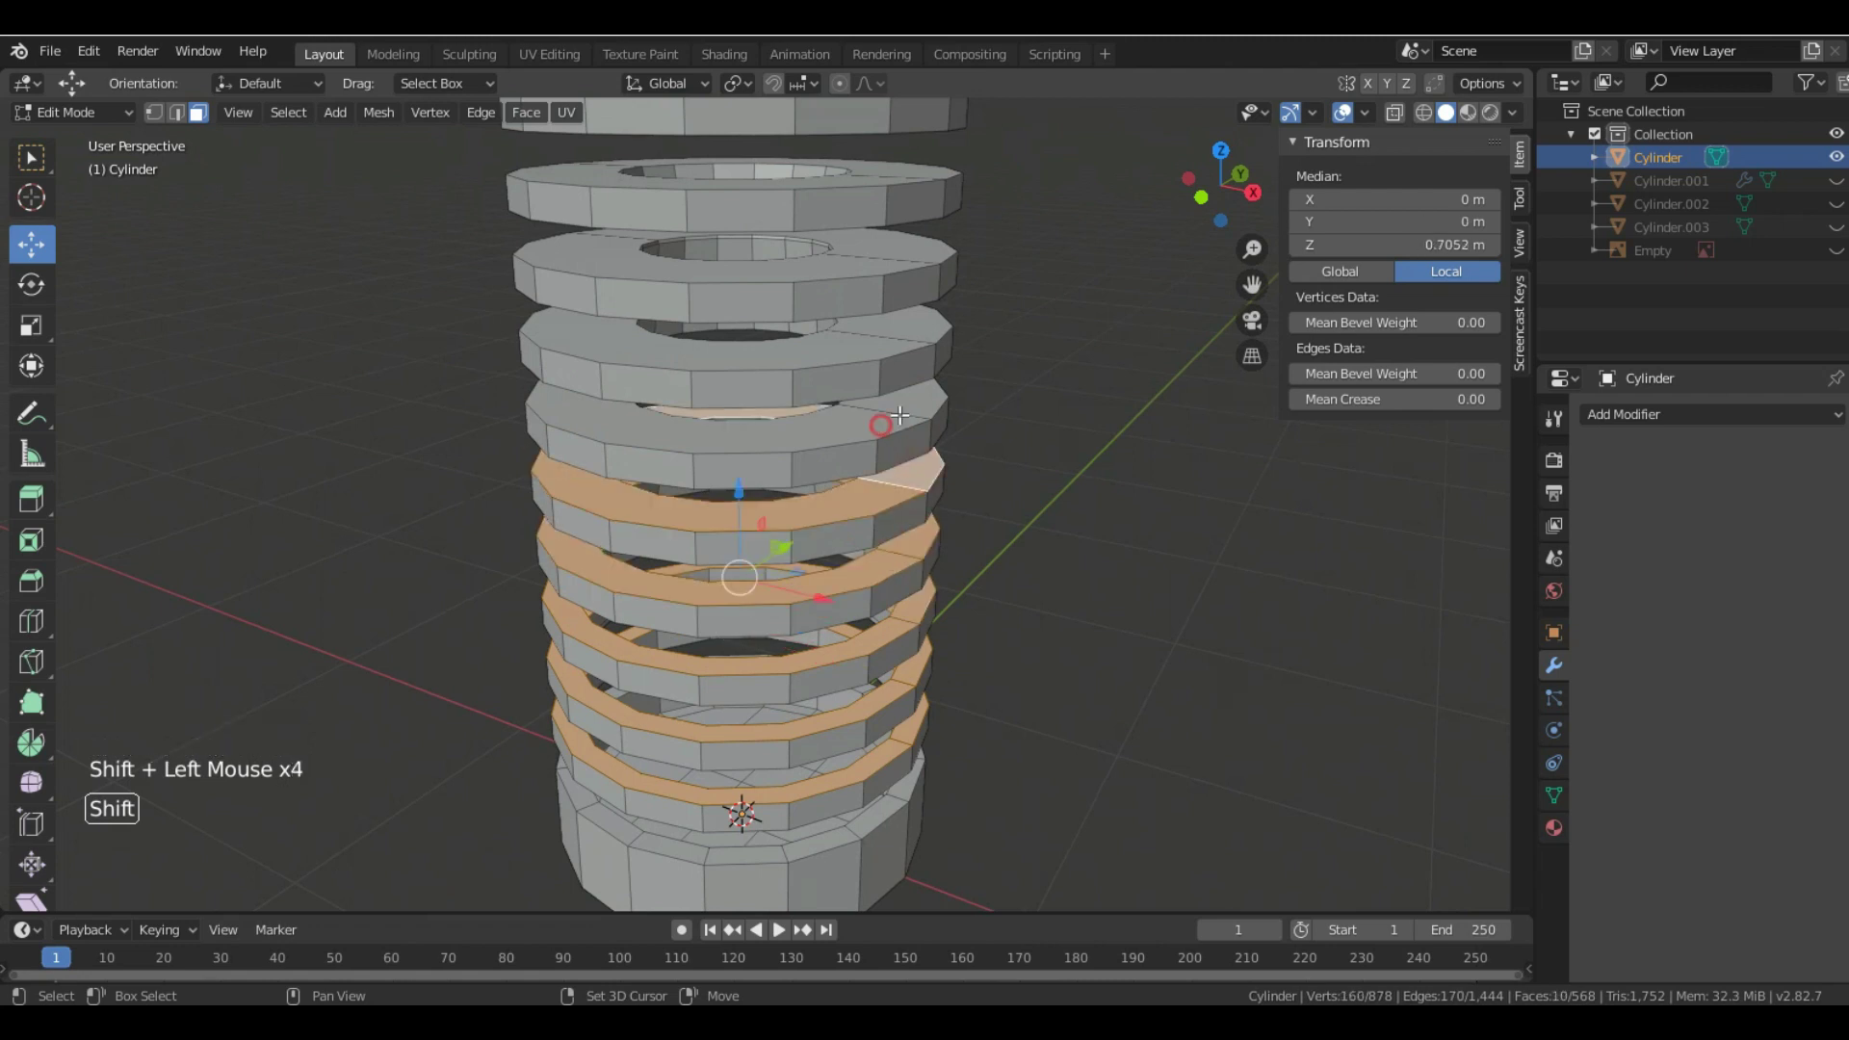
left_click(900, 415, "shift")
left_click(920, 385, "shift")
middle_click_drag(920, 385, 855, 459, "shift")
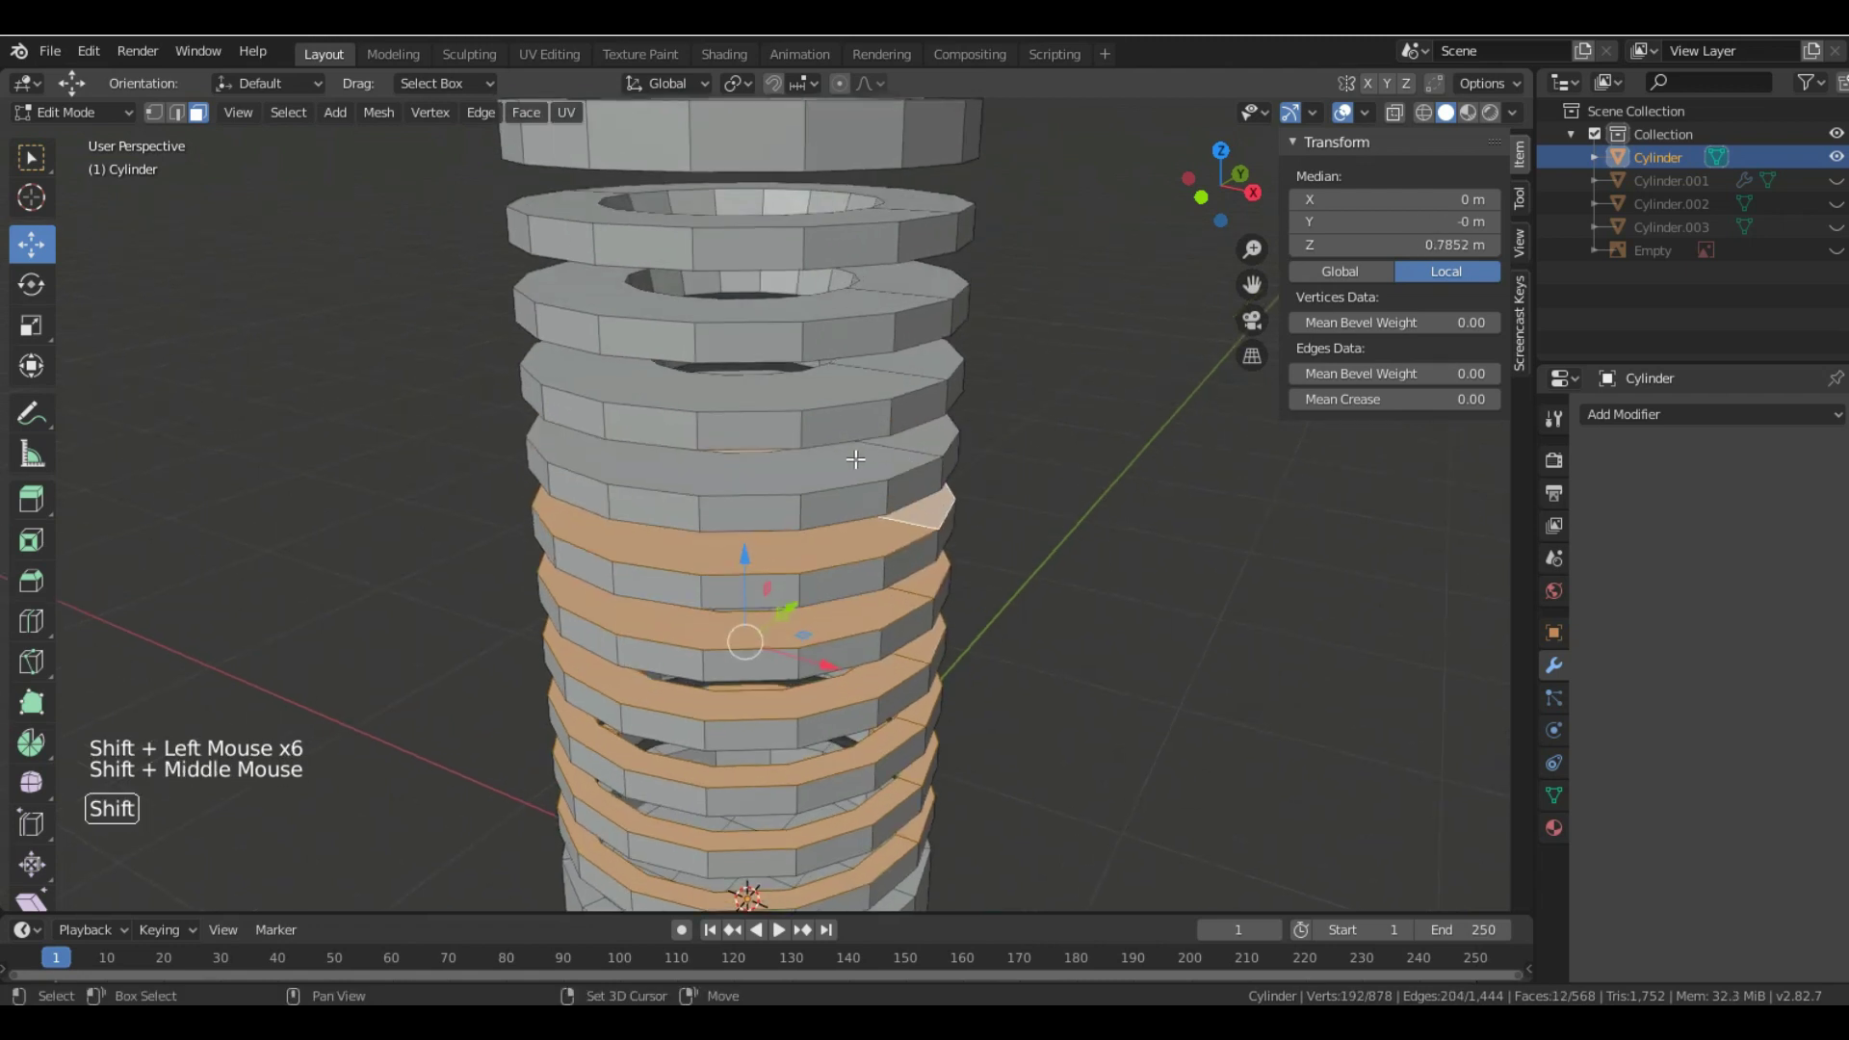
left_click(935, 434, "shift")
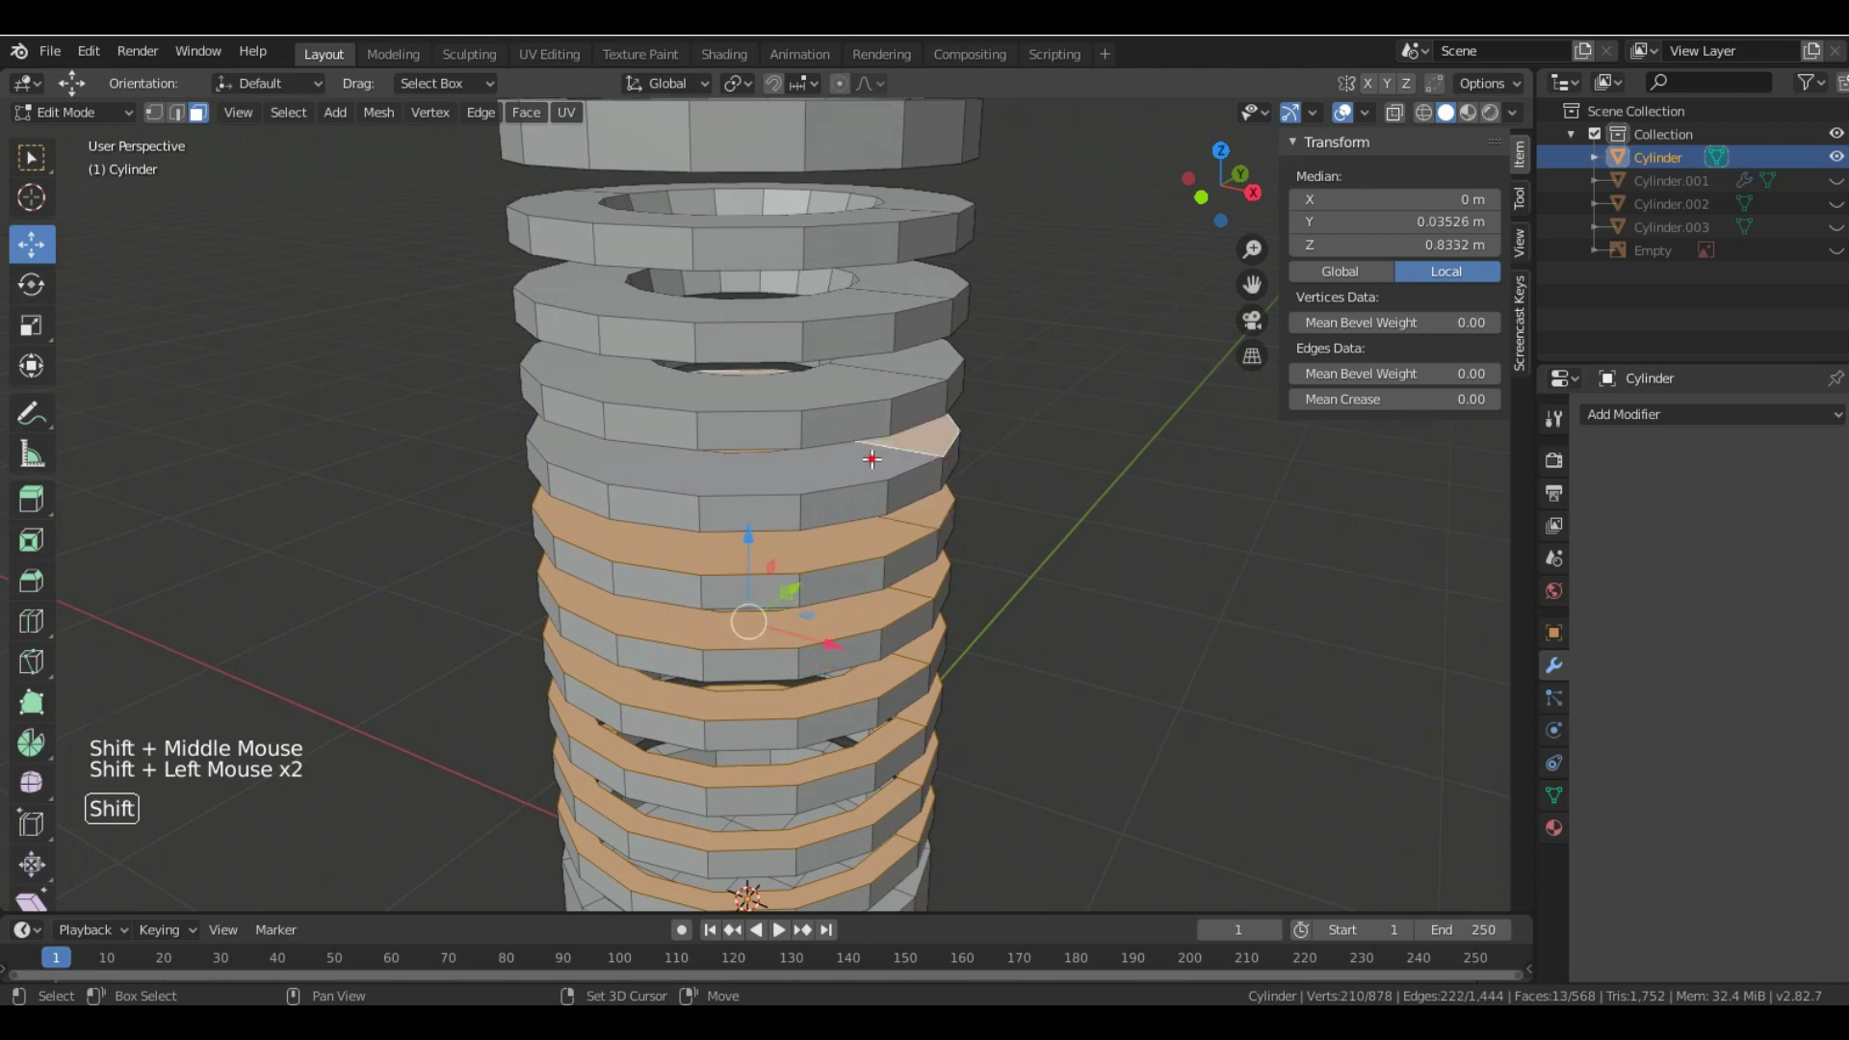
- Add the remaining ring top faces up to the uppermost ring to the selection and delete all selected faces
left_click(900, 424, "shift")
left_click(908, 364, "shift")
left_click(900, 289, "shift")
left_click(954, 285, "shift")
middle_click_drag(953, 285, 946, 426, "shift")
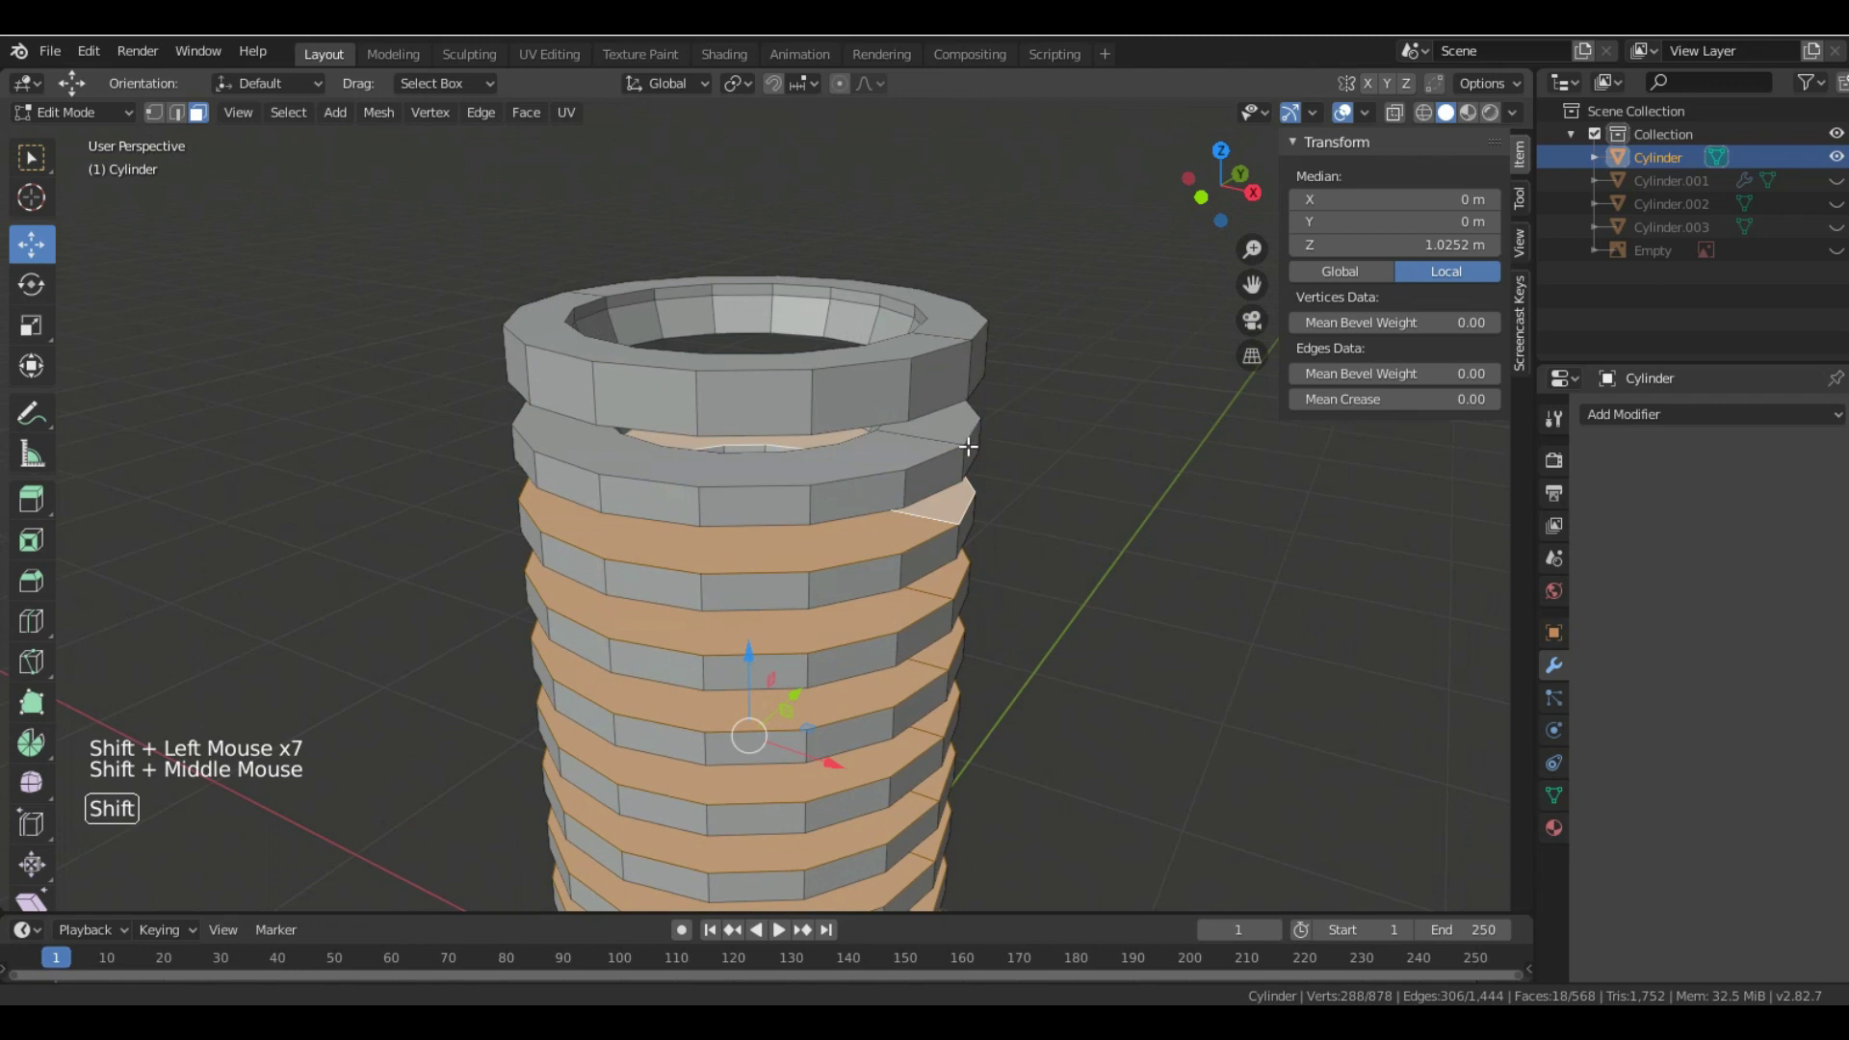
left_click(943, 424, "shift")
left_click(944, 424, "shift")
left_click(935, 330, "shift")
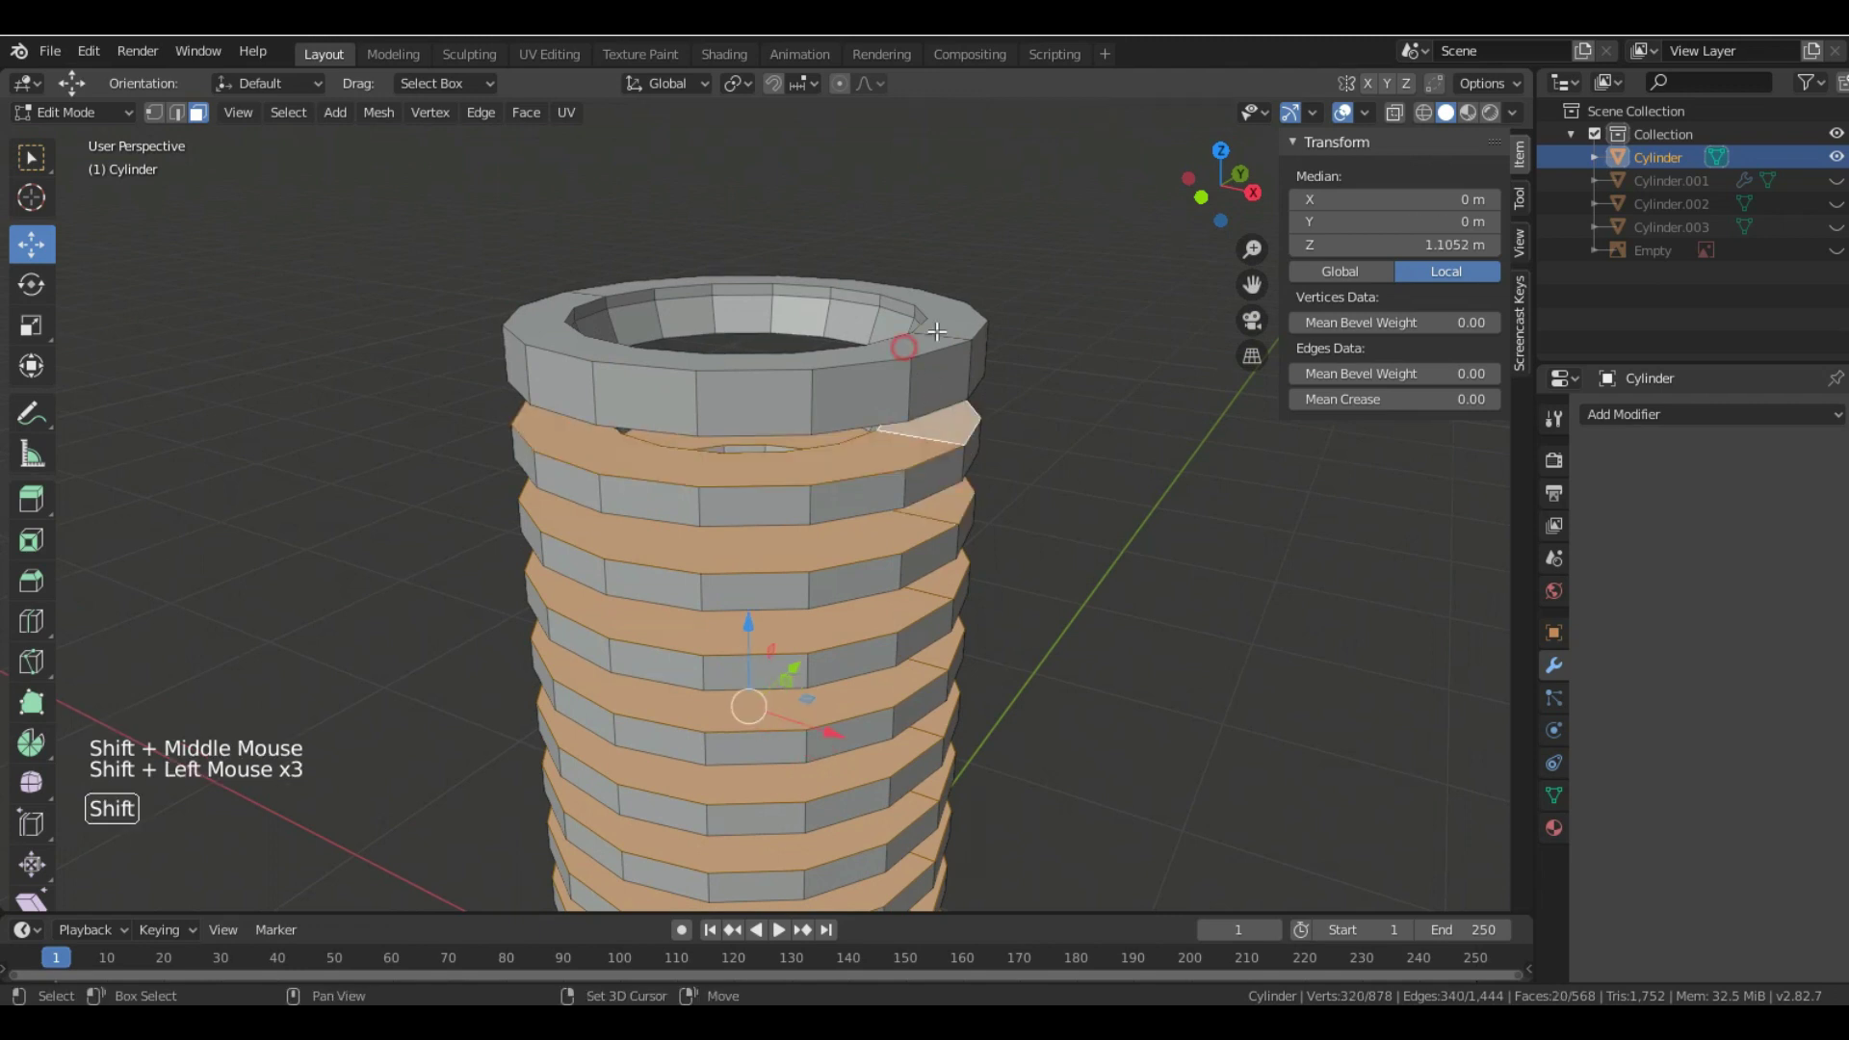
left_click(955, 327, "shift")
key("x")
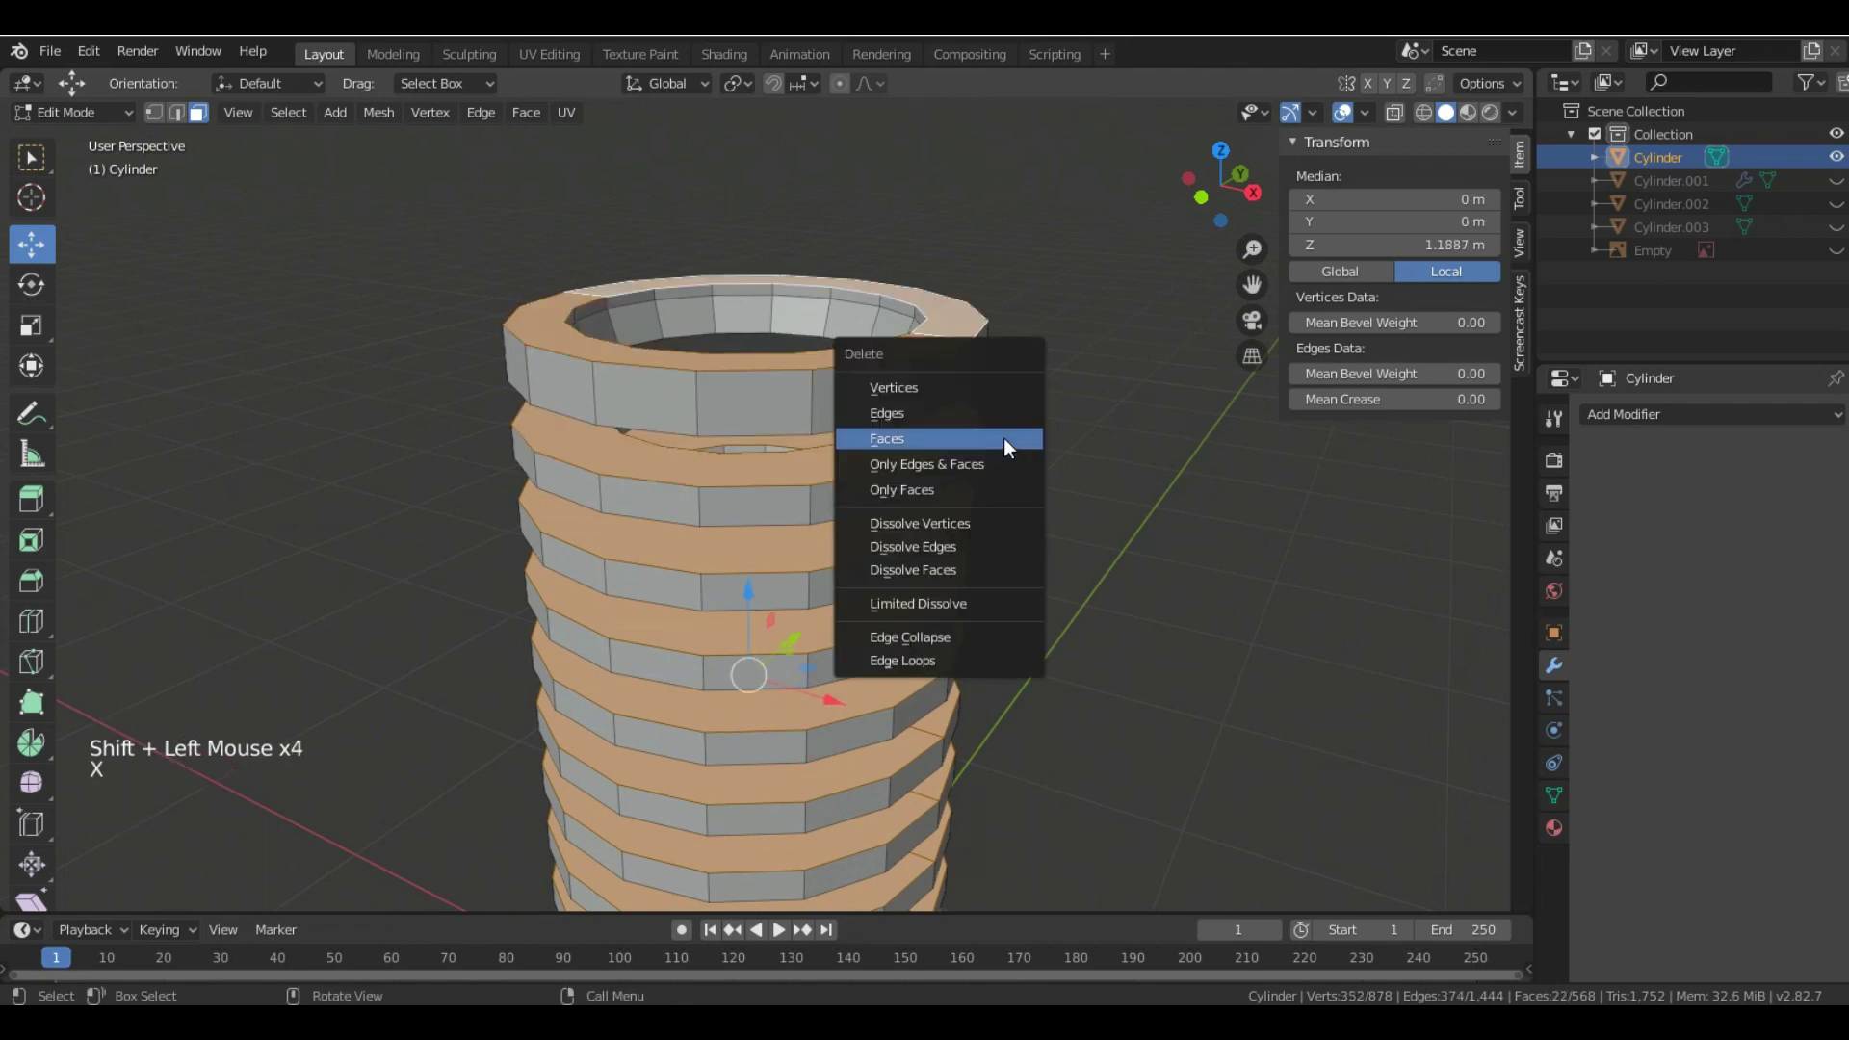
left_click(1003, 437)
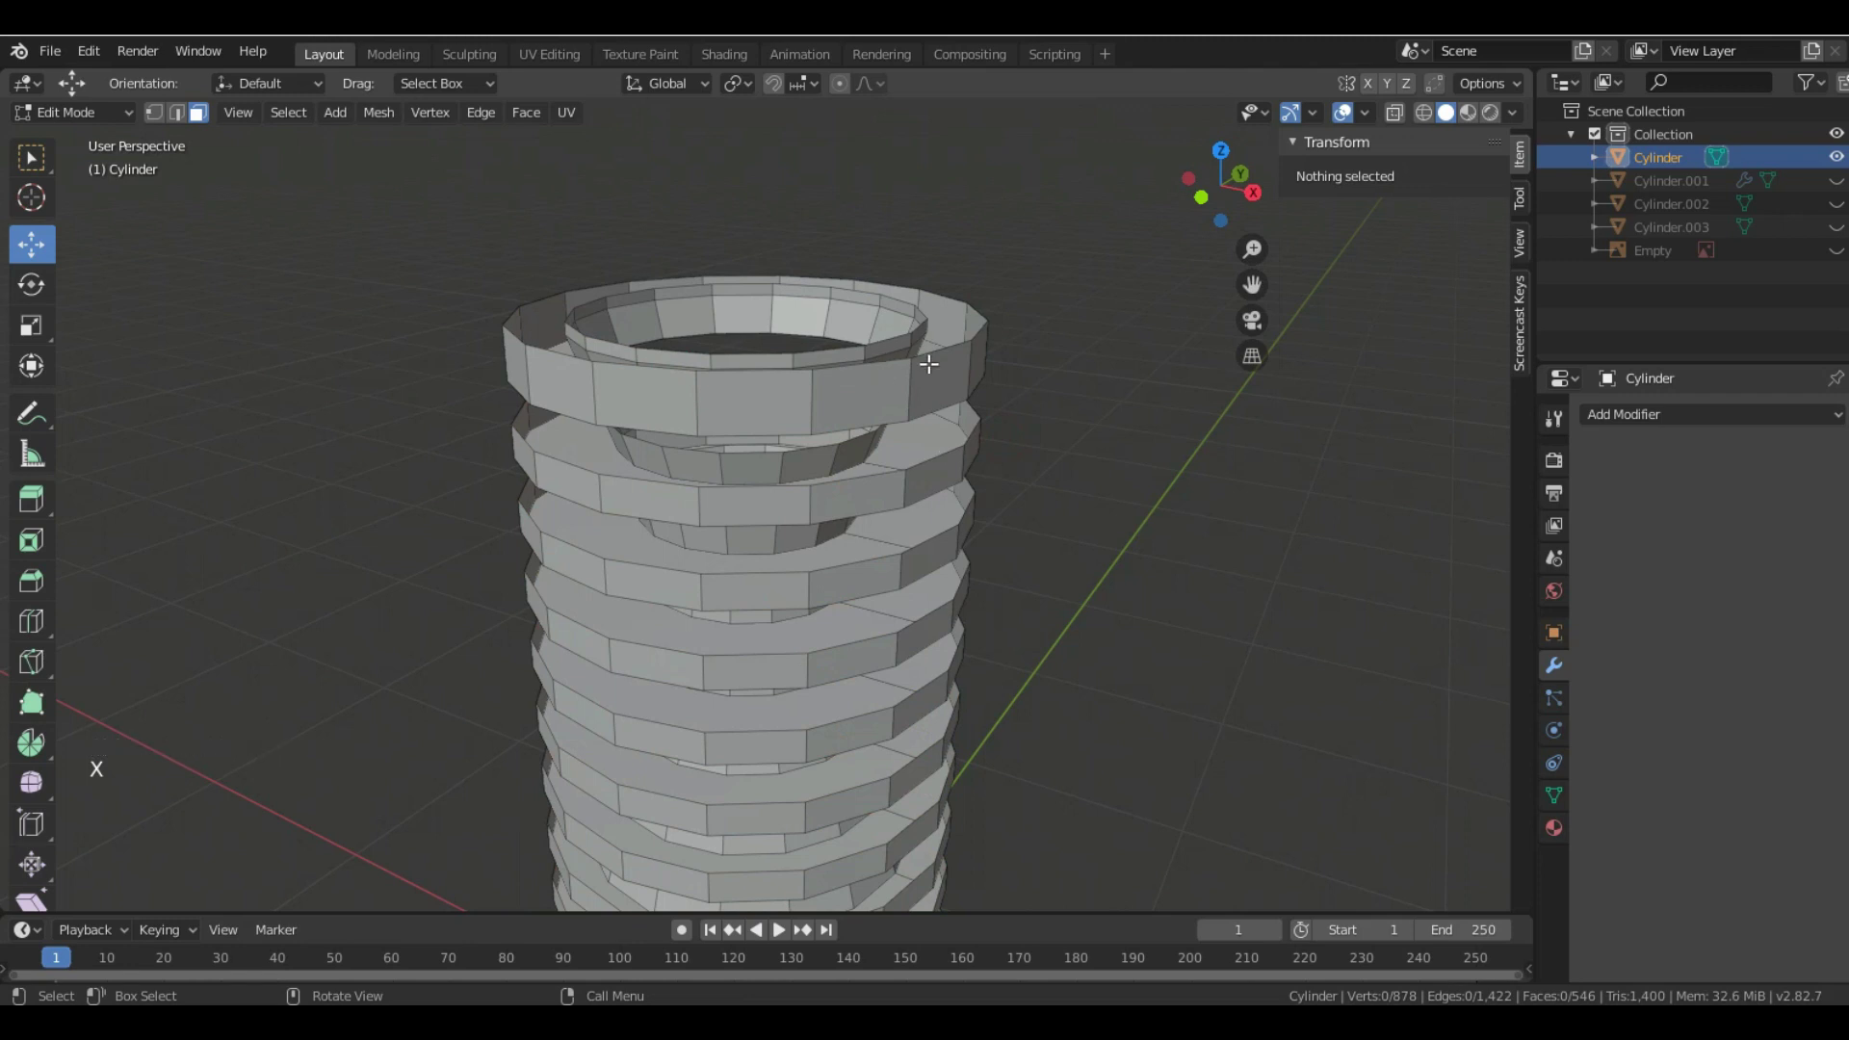
- In edge select mode, bridge the inner and outer top edge loops of the uppermost ring
key("2")
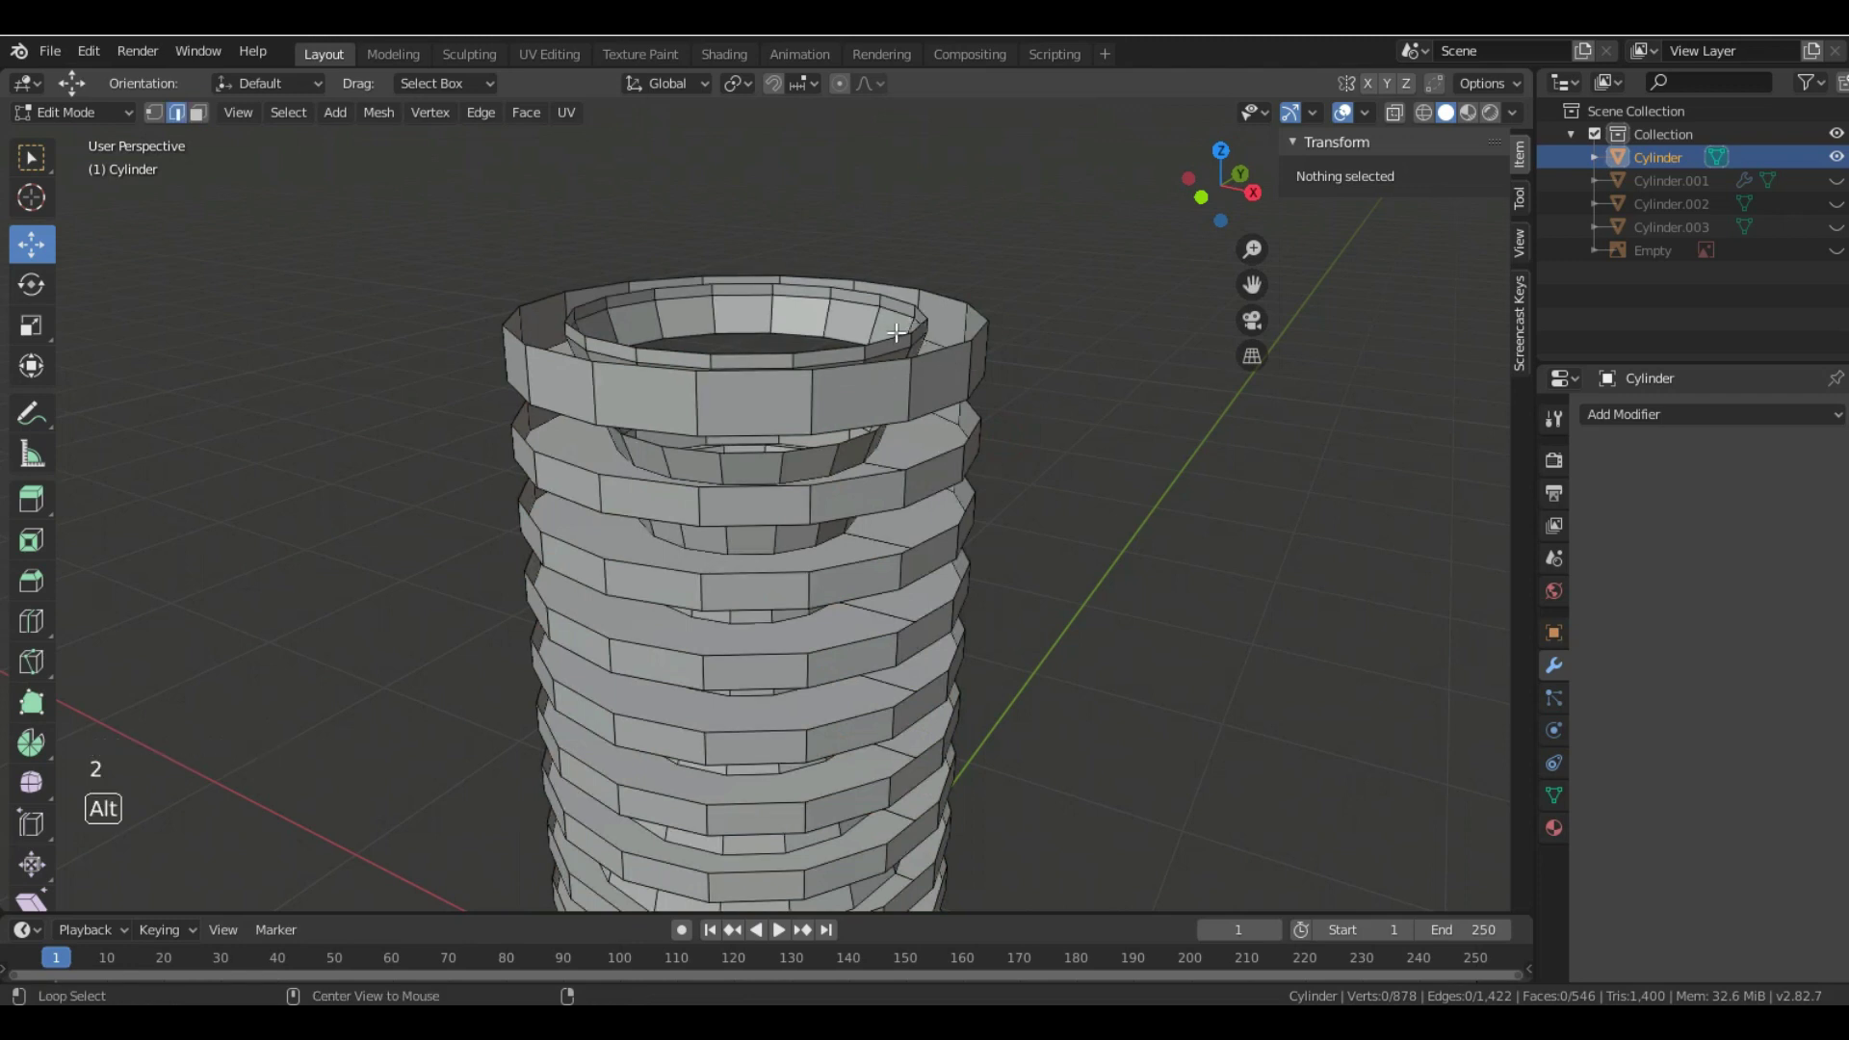
left_click(893, 340, "alt")
left_click(987, 357, "alt+shift")
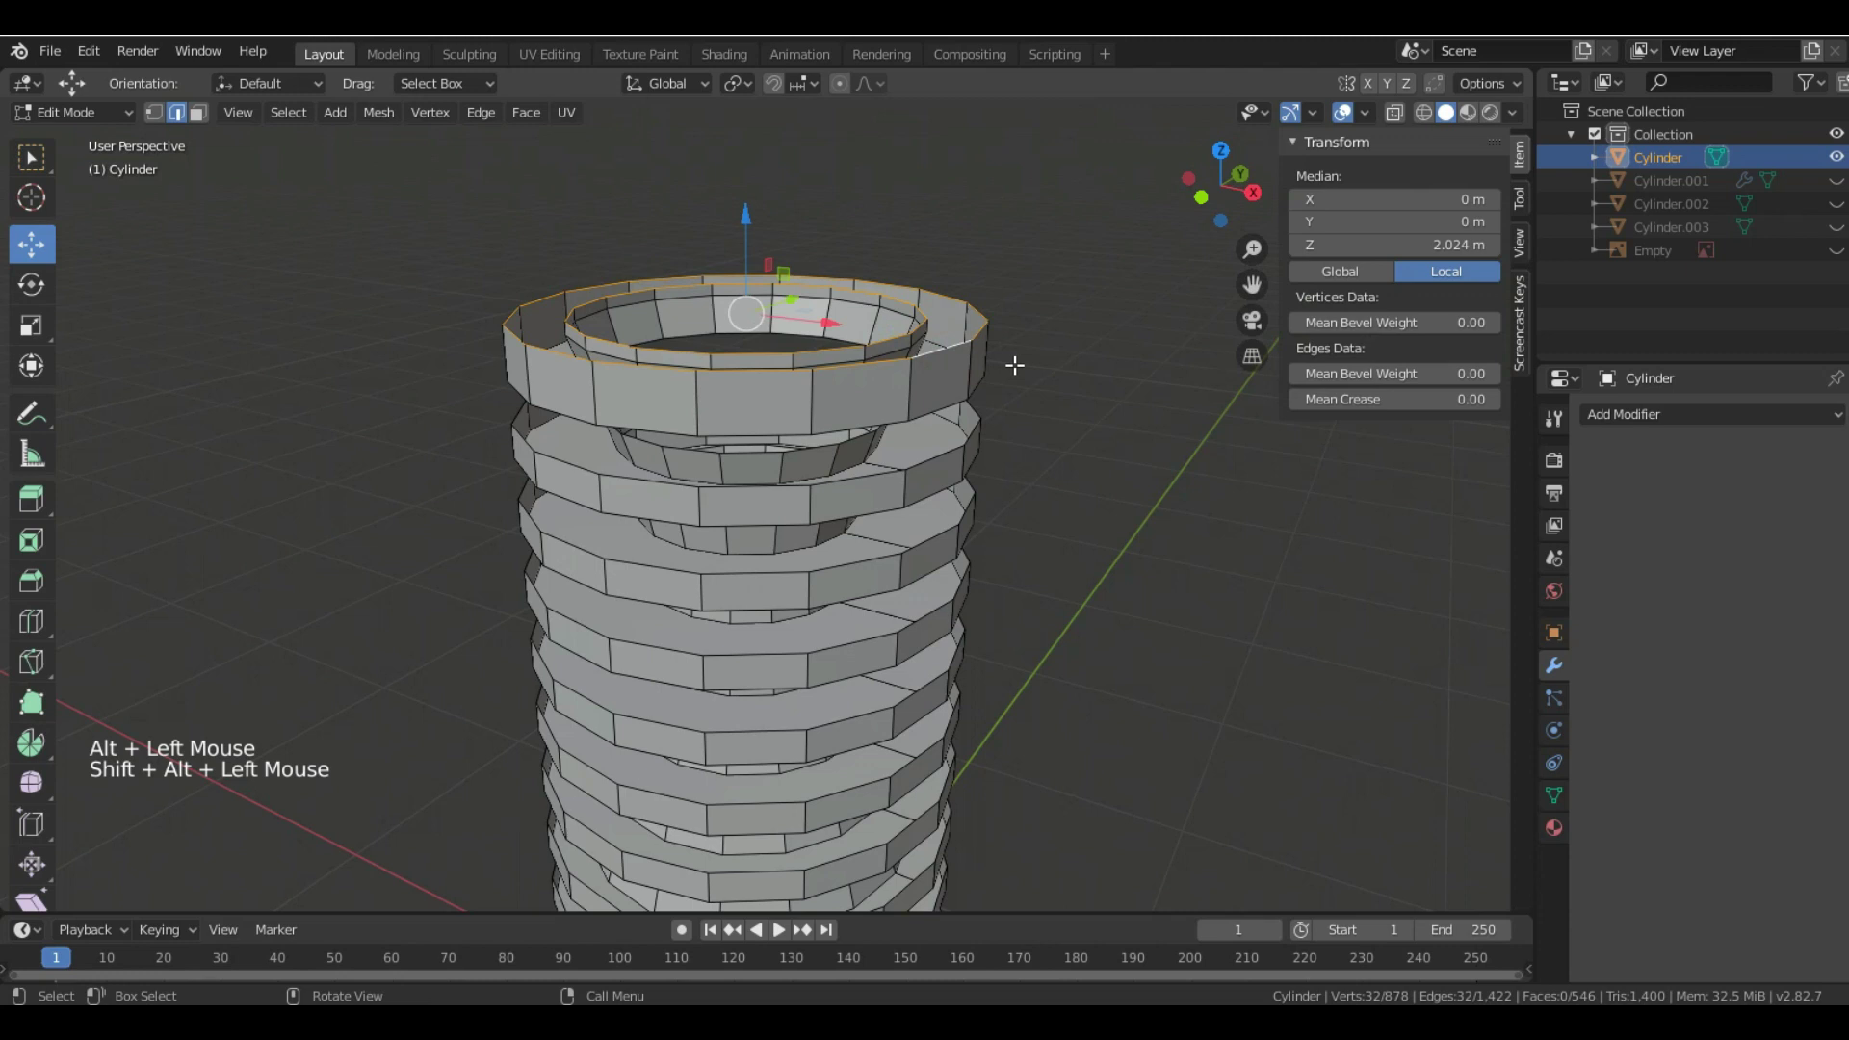
right_click(954, 362)
left_click(946, 366)
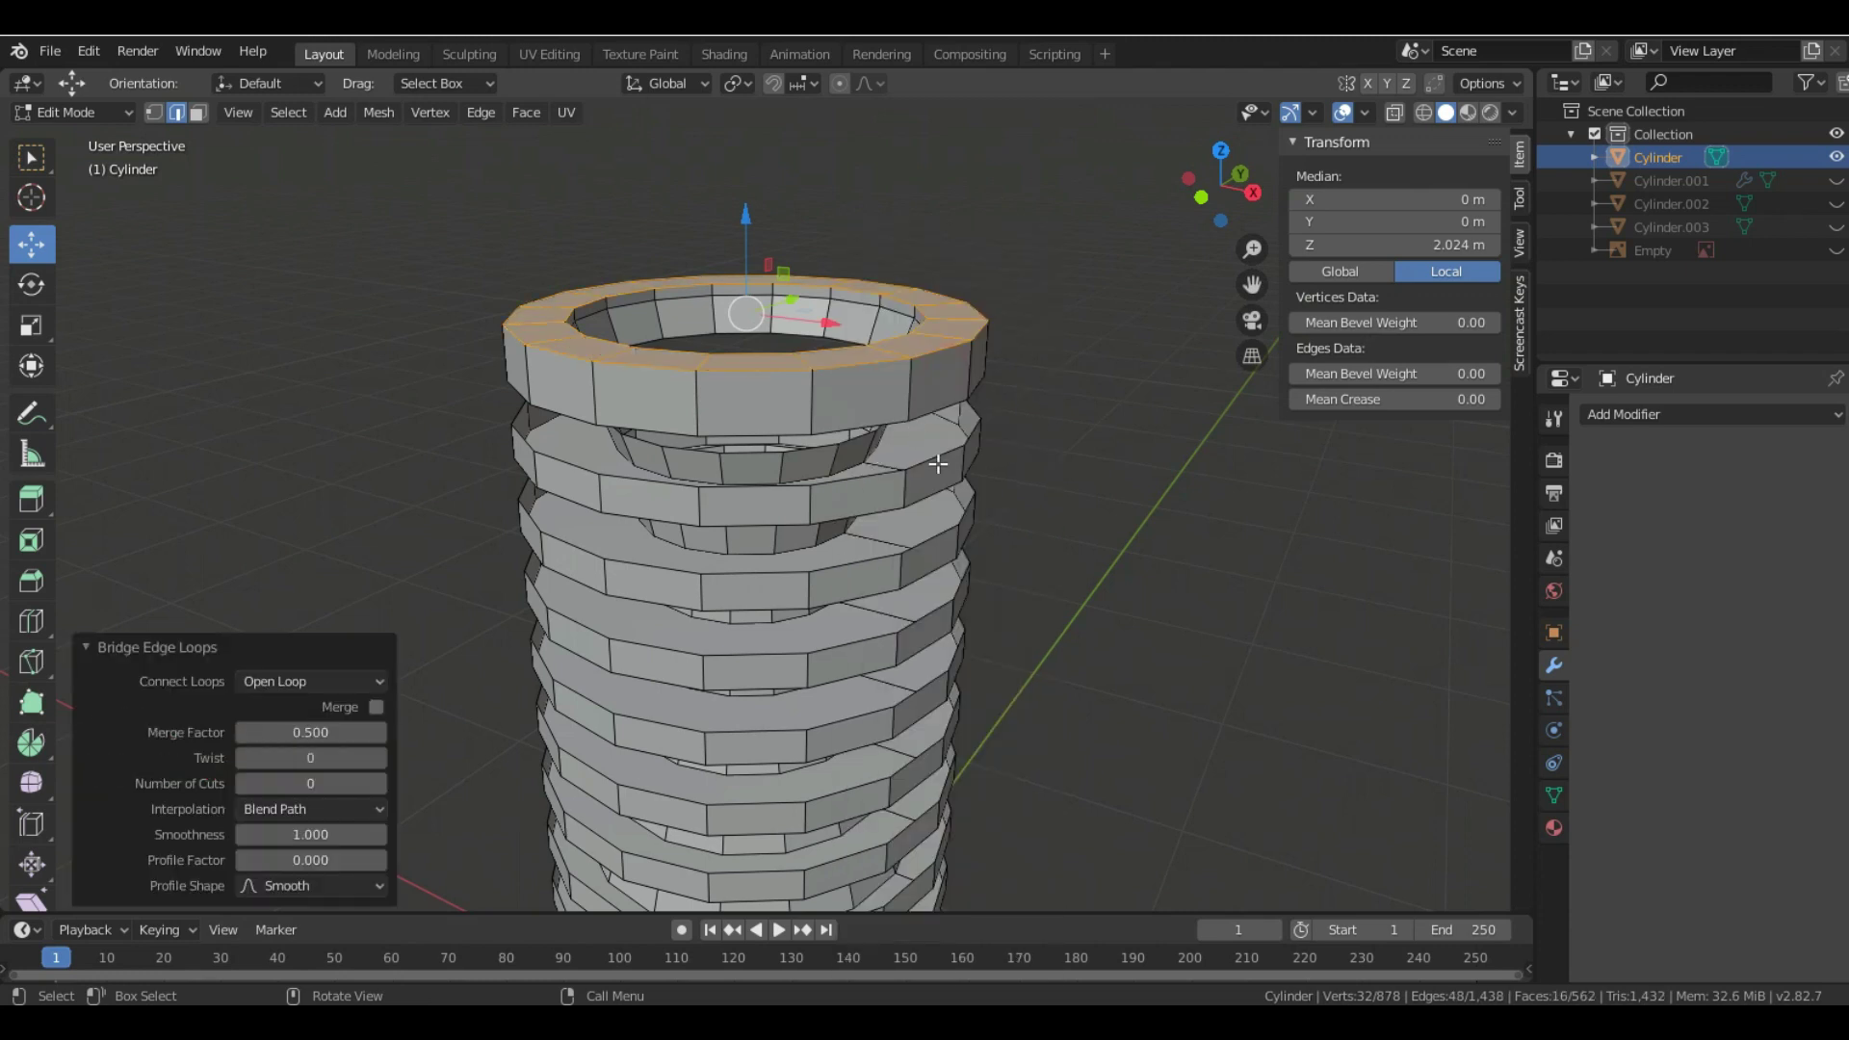
- Bridge the inner and outer top edge loops of the second ring from the top
left_click(862, 440, "alt")
left_click(992, 424, "alt+shift")
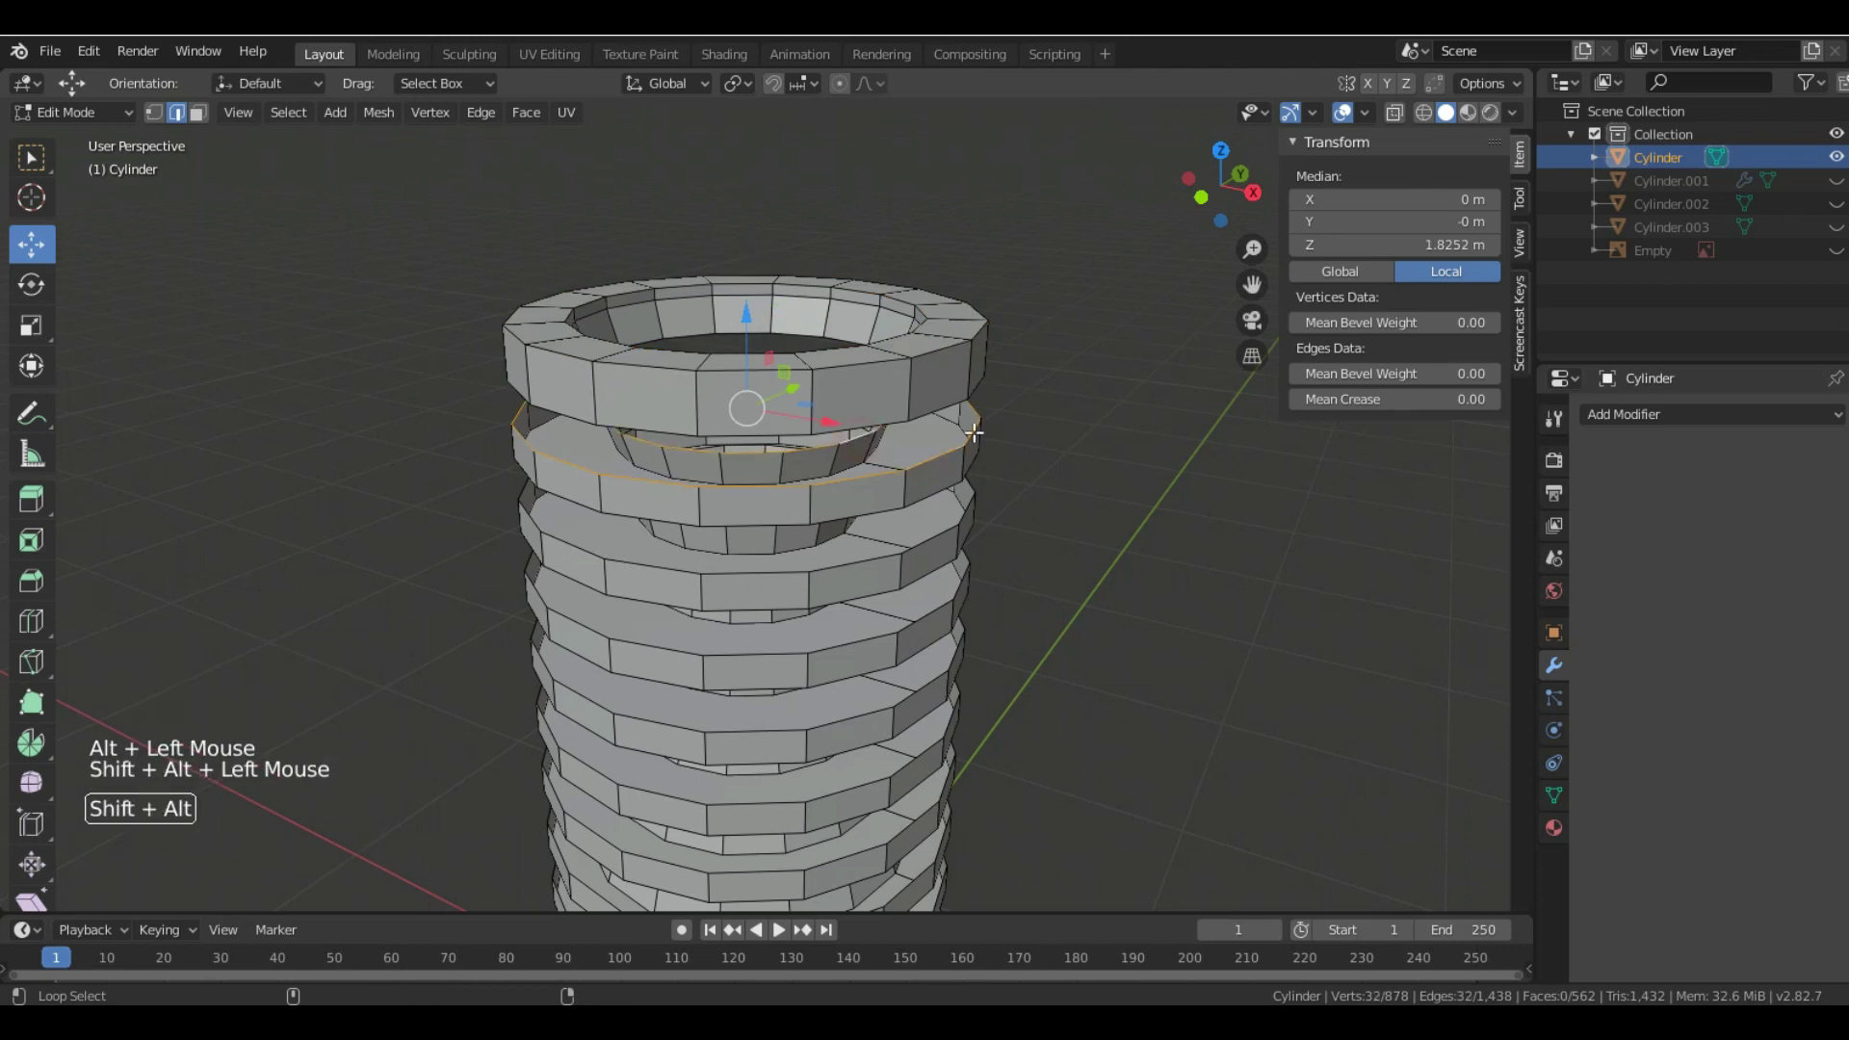
right_click(1029, 414)
left_click(992, 380)
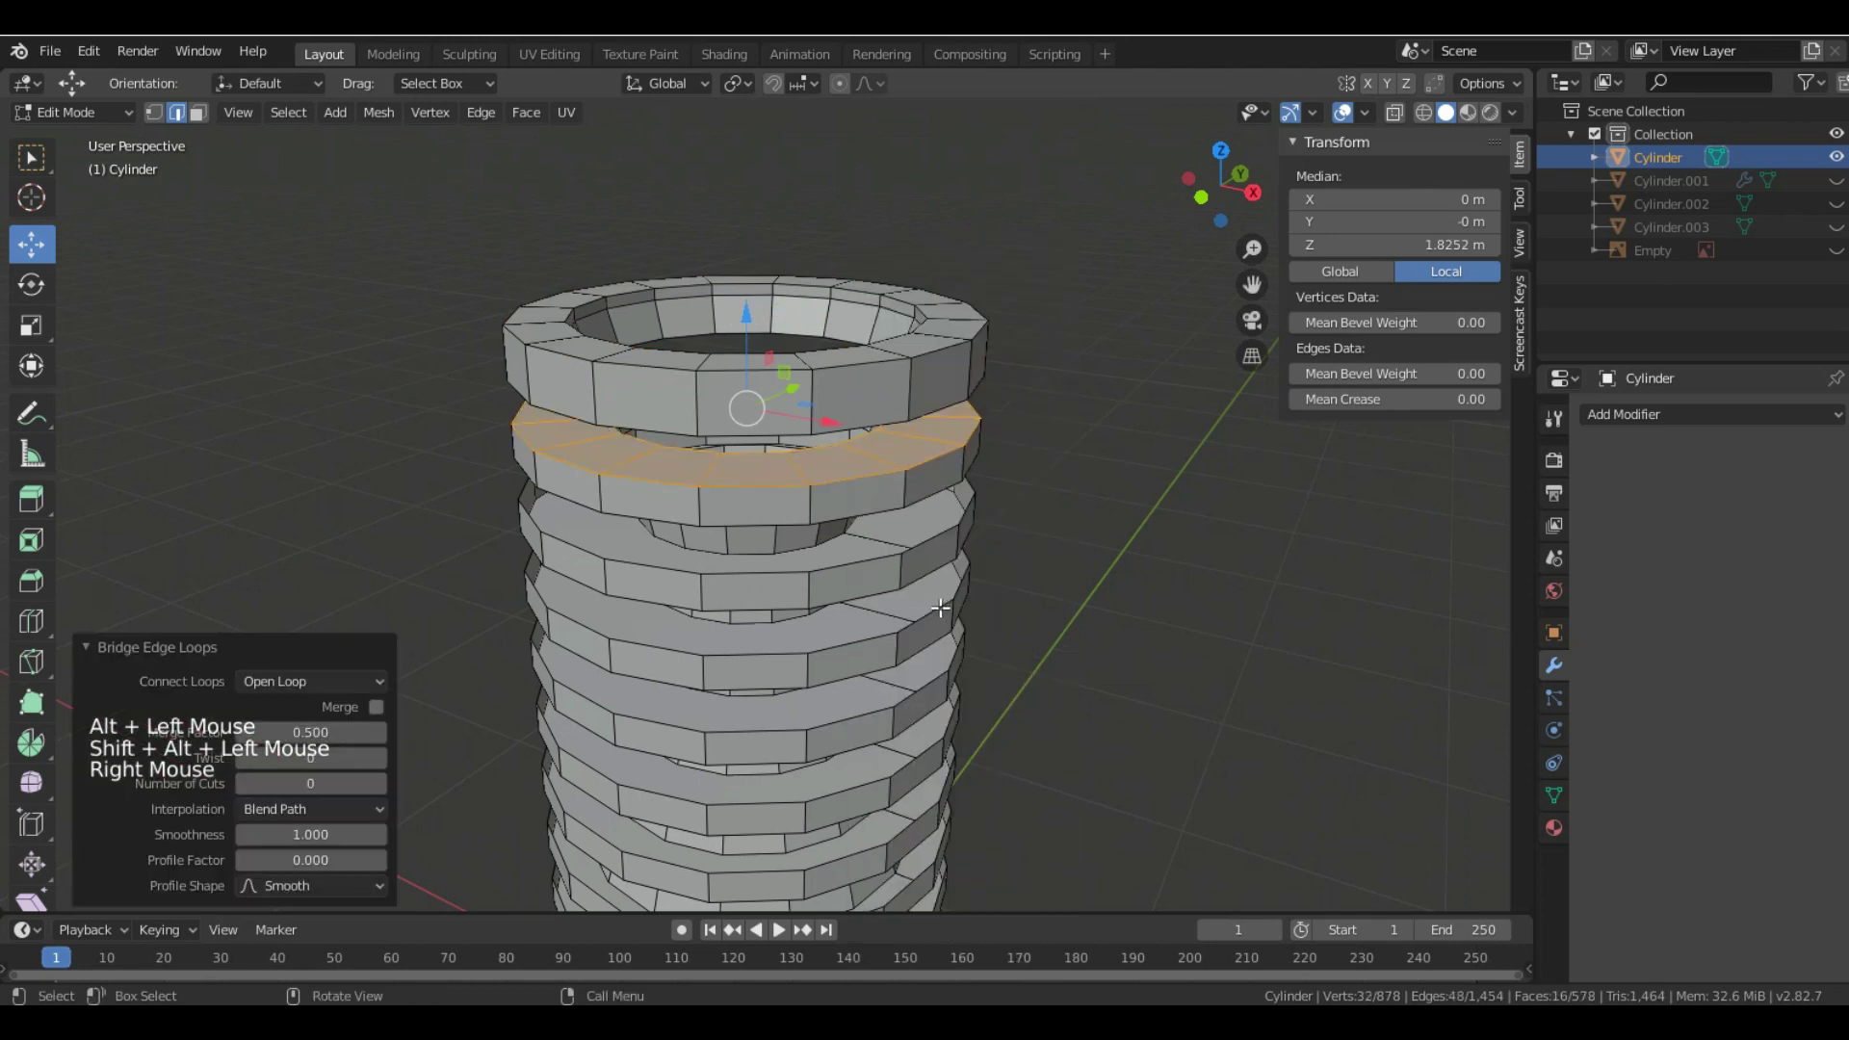
left_click(917, 542)
middle_click_drag(924, 541, 934, 547)
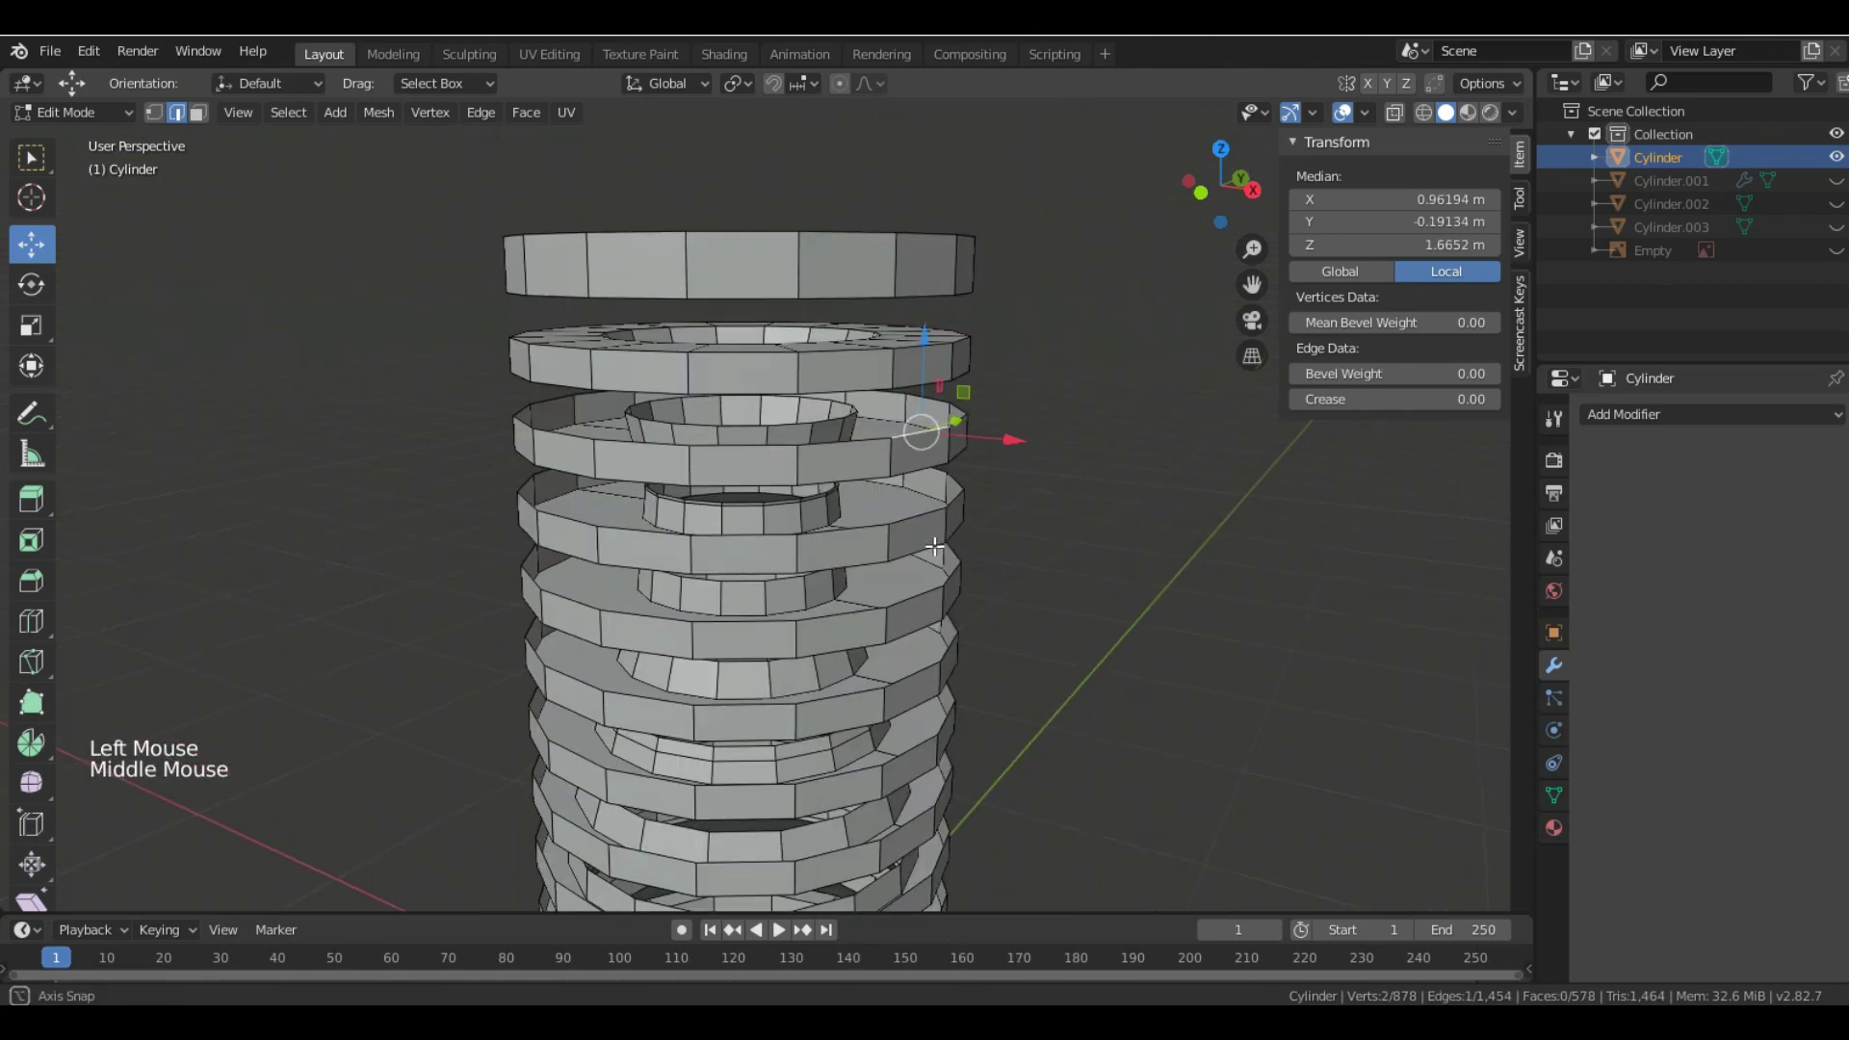
left_click(920, 436, "alt")
left_click(1019, 425, "alt+shift")
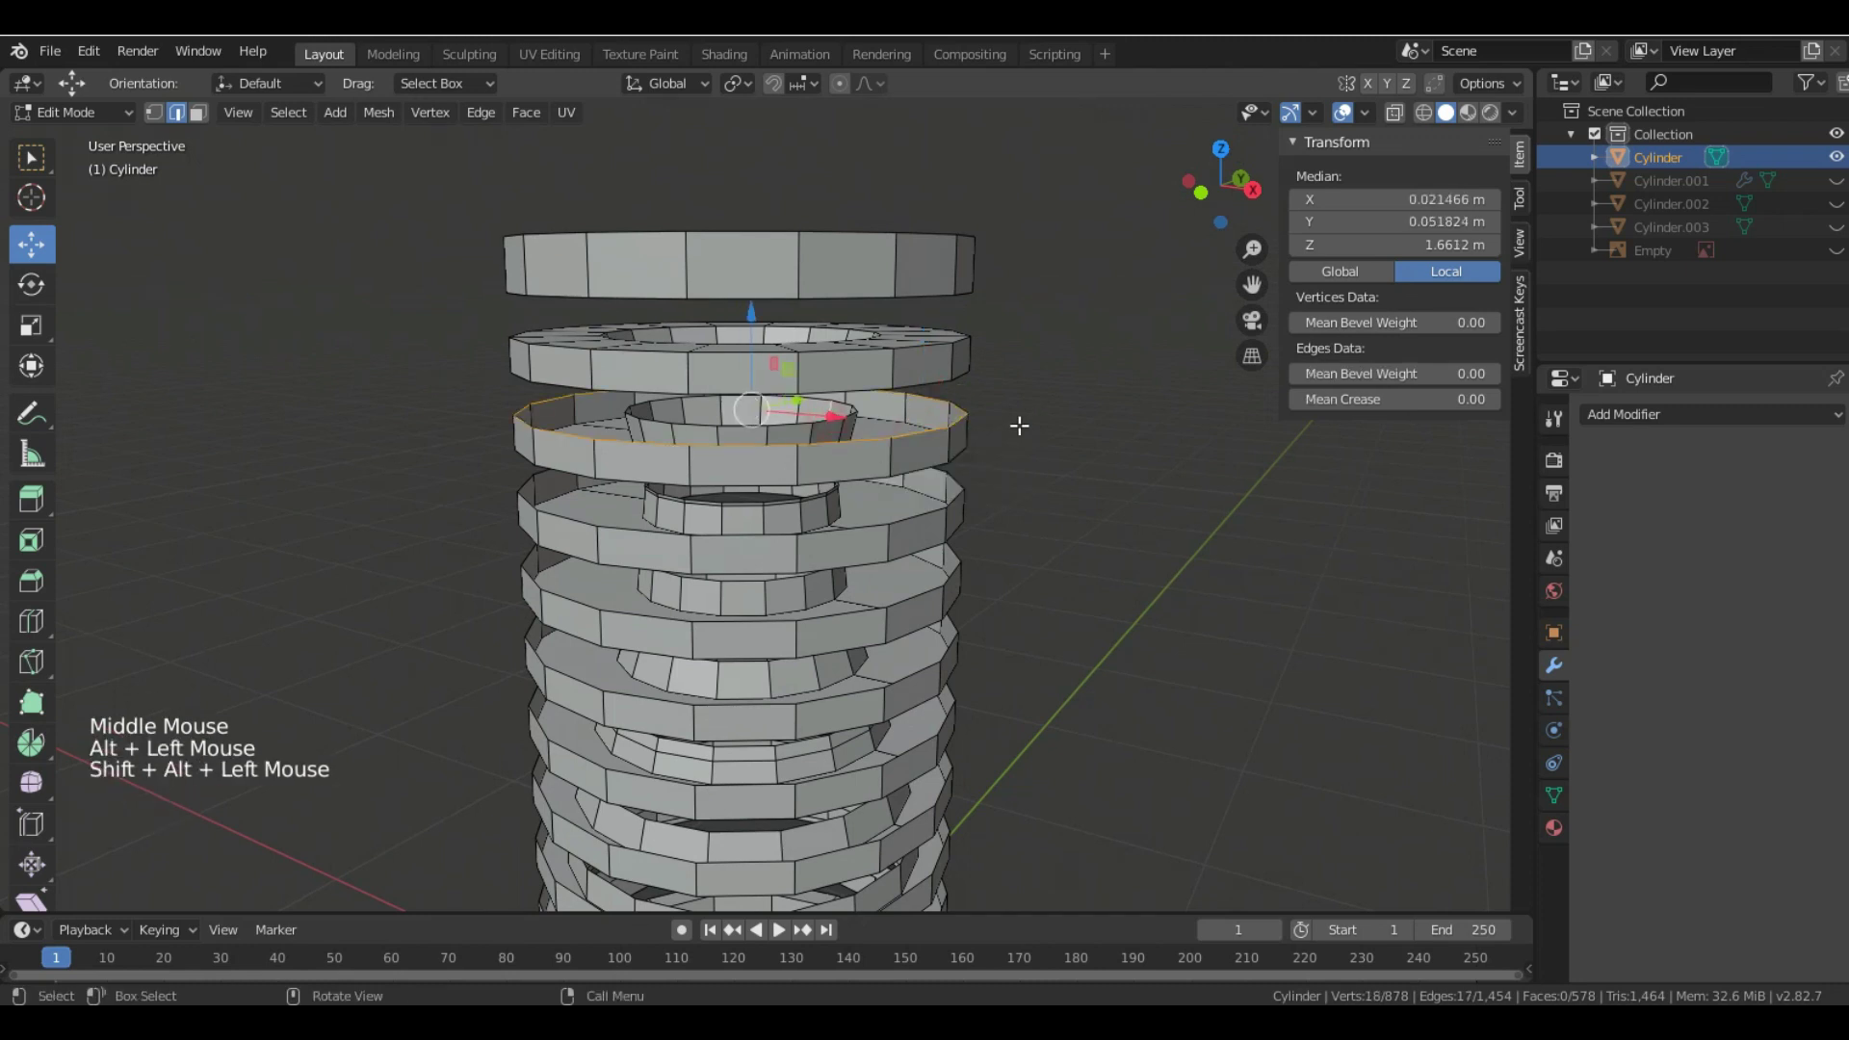
right_click(1019, 424)
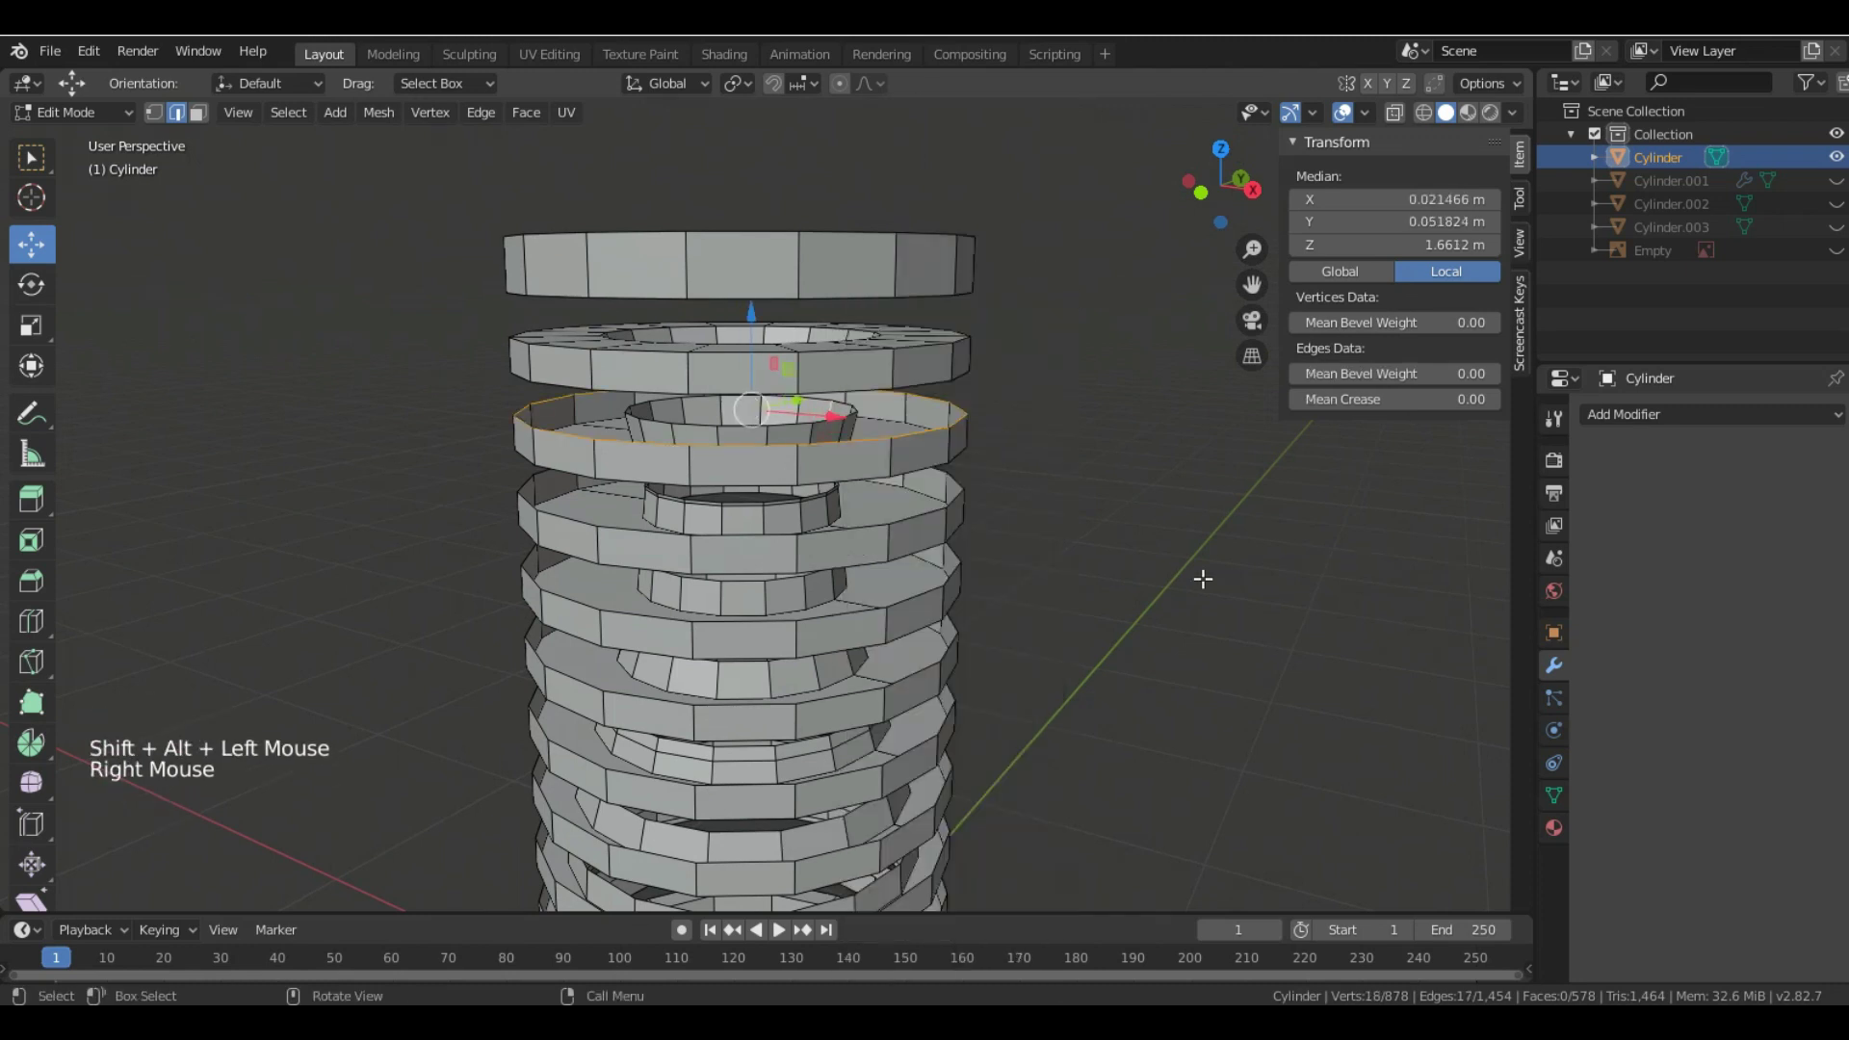
left_click(846, 442)
key("alt")
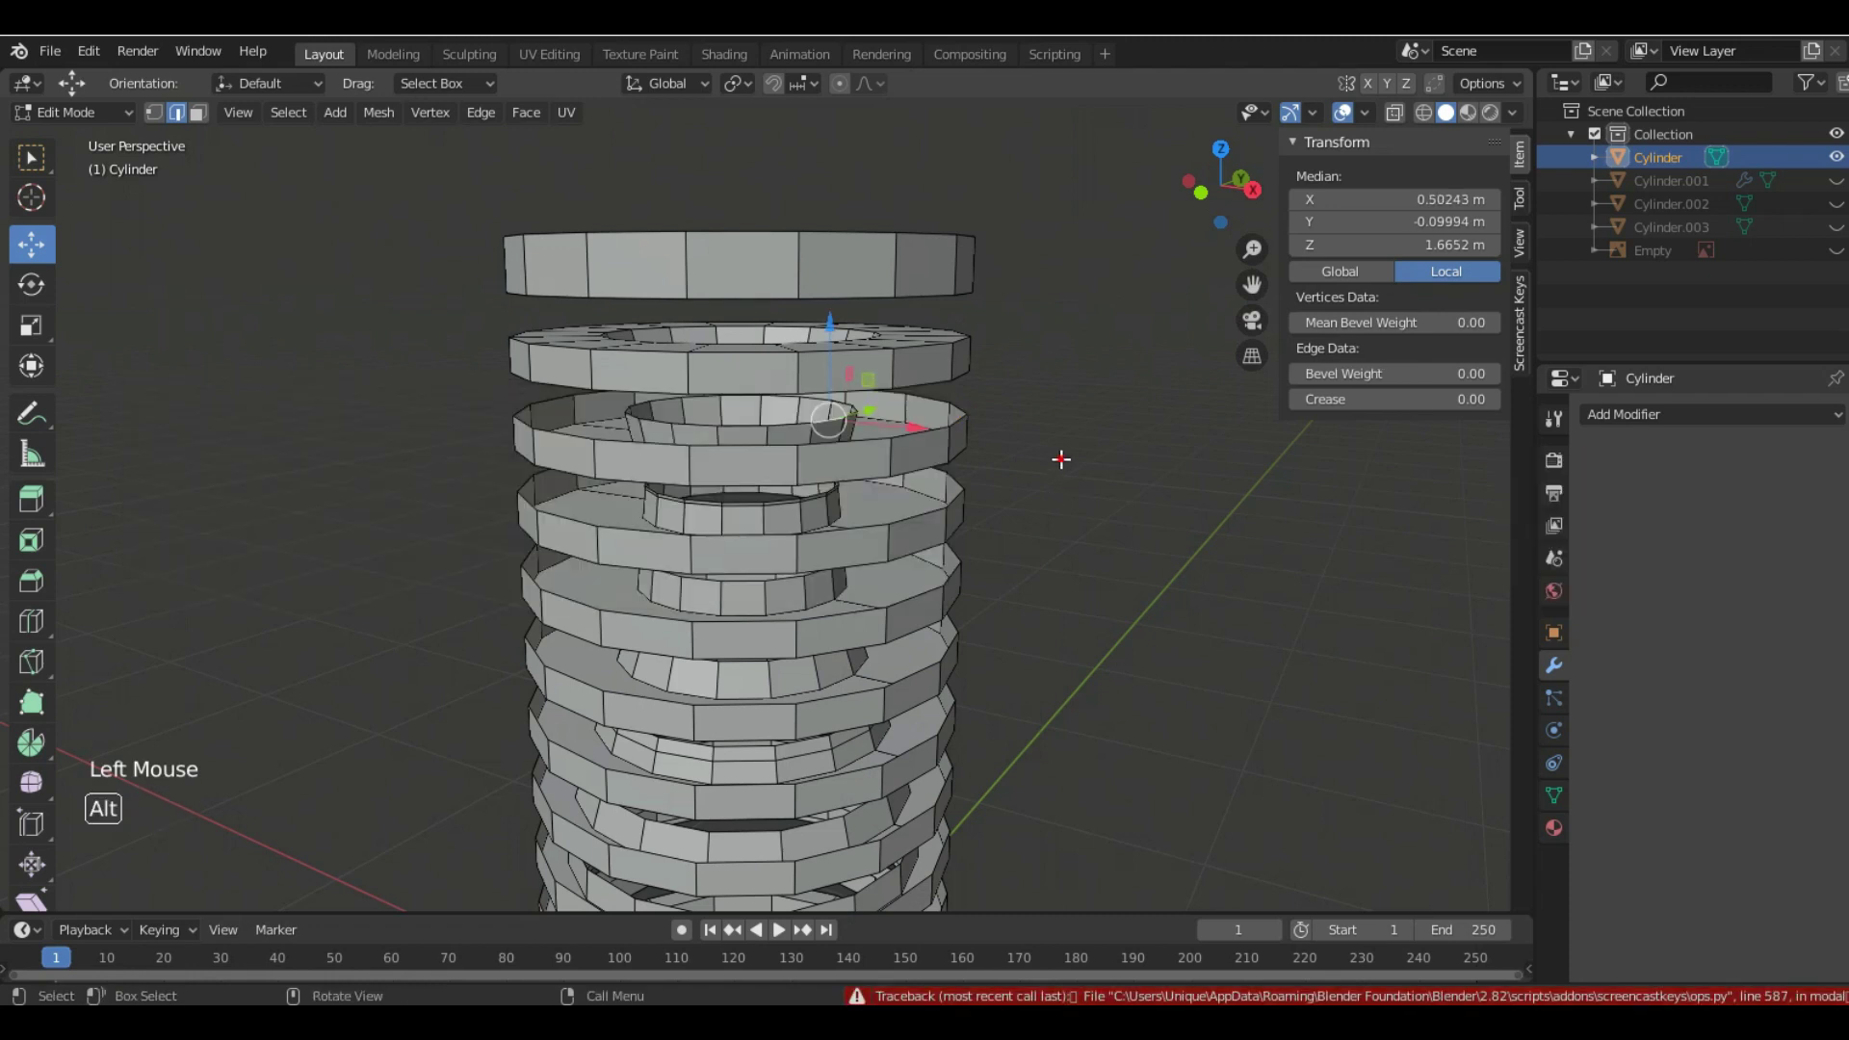
left_click(1060, 460)
- Bridge the inner and outer top edge loops of the third ring from the top
left_click(790, 427, "alt")
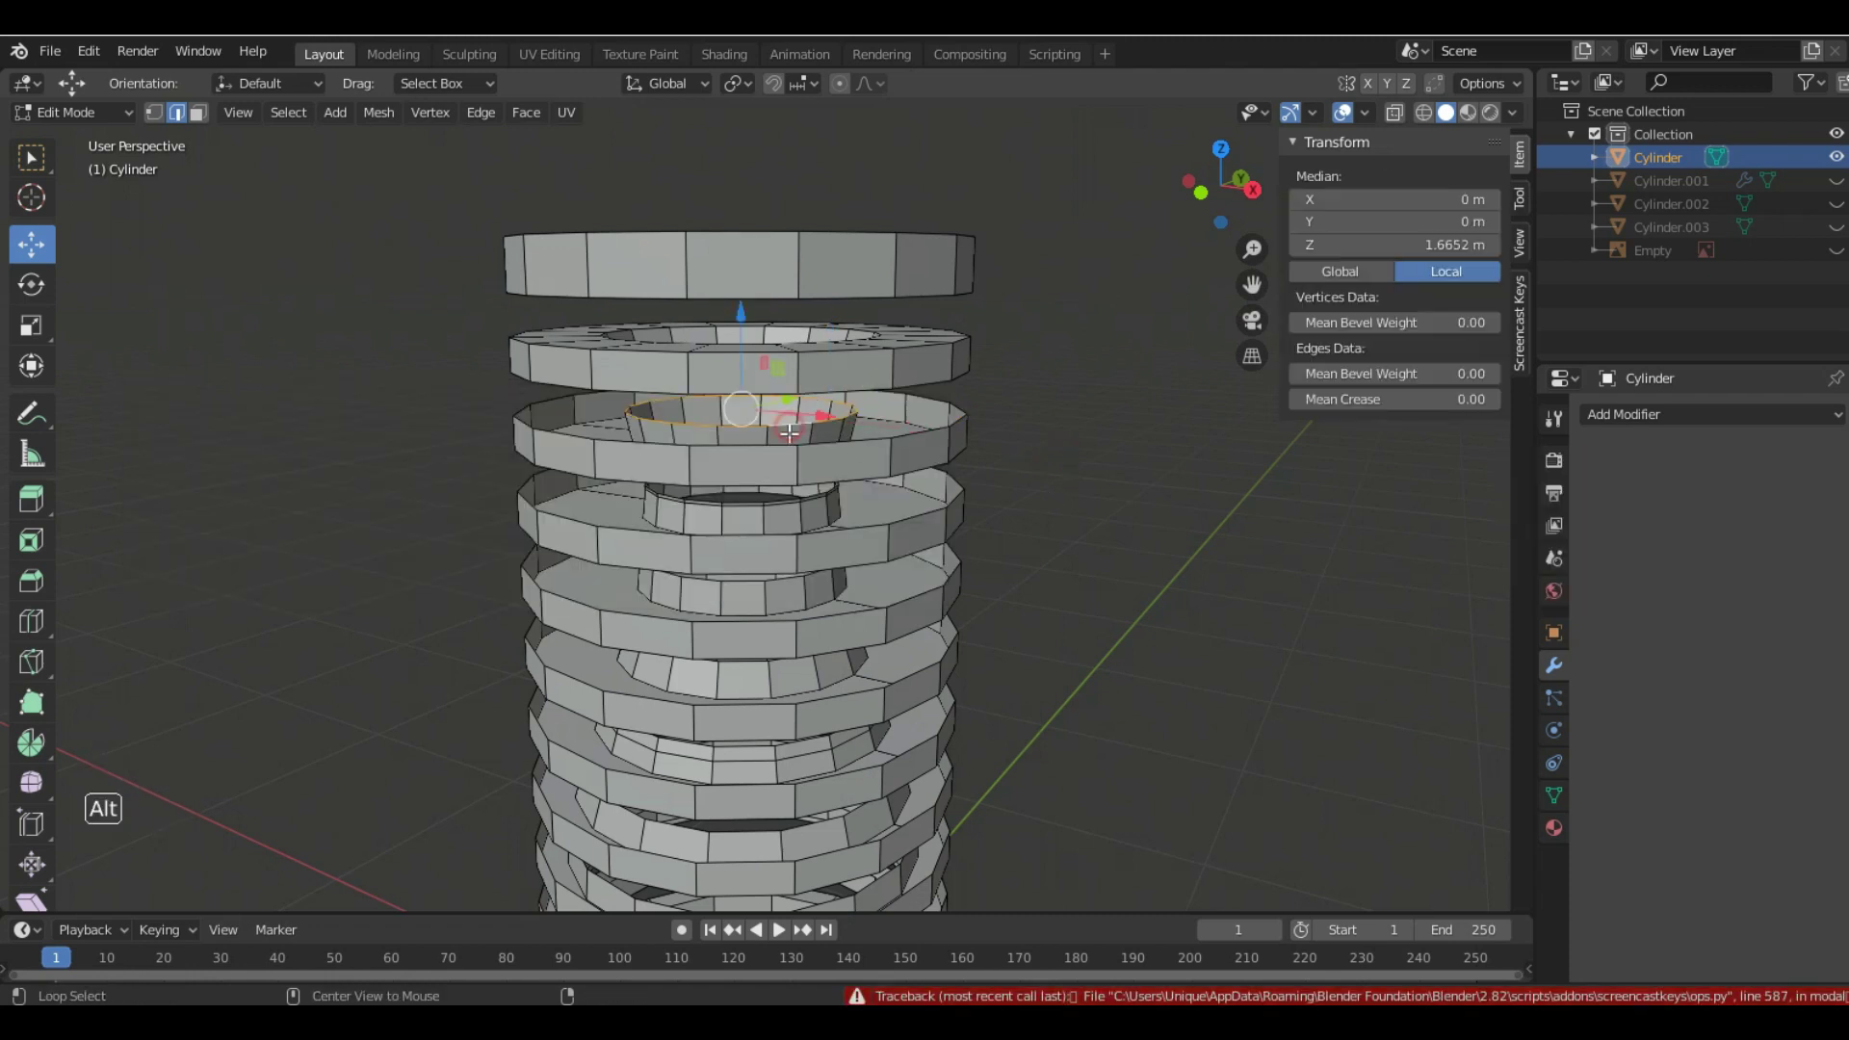
key("ctrl+e")
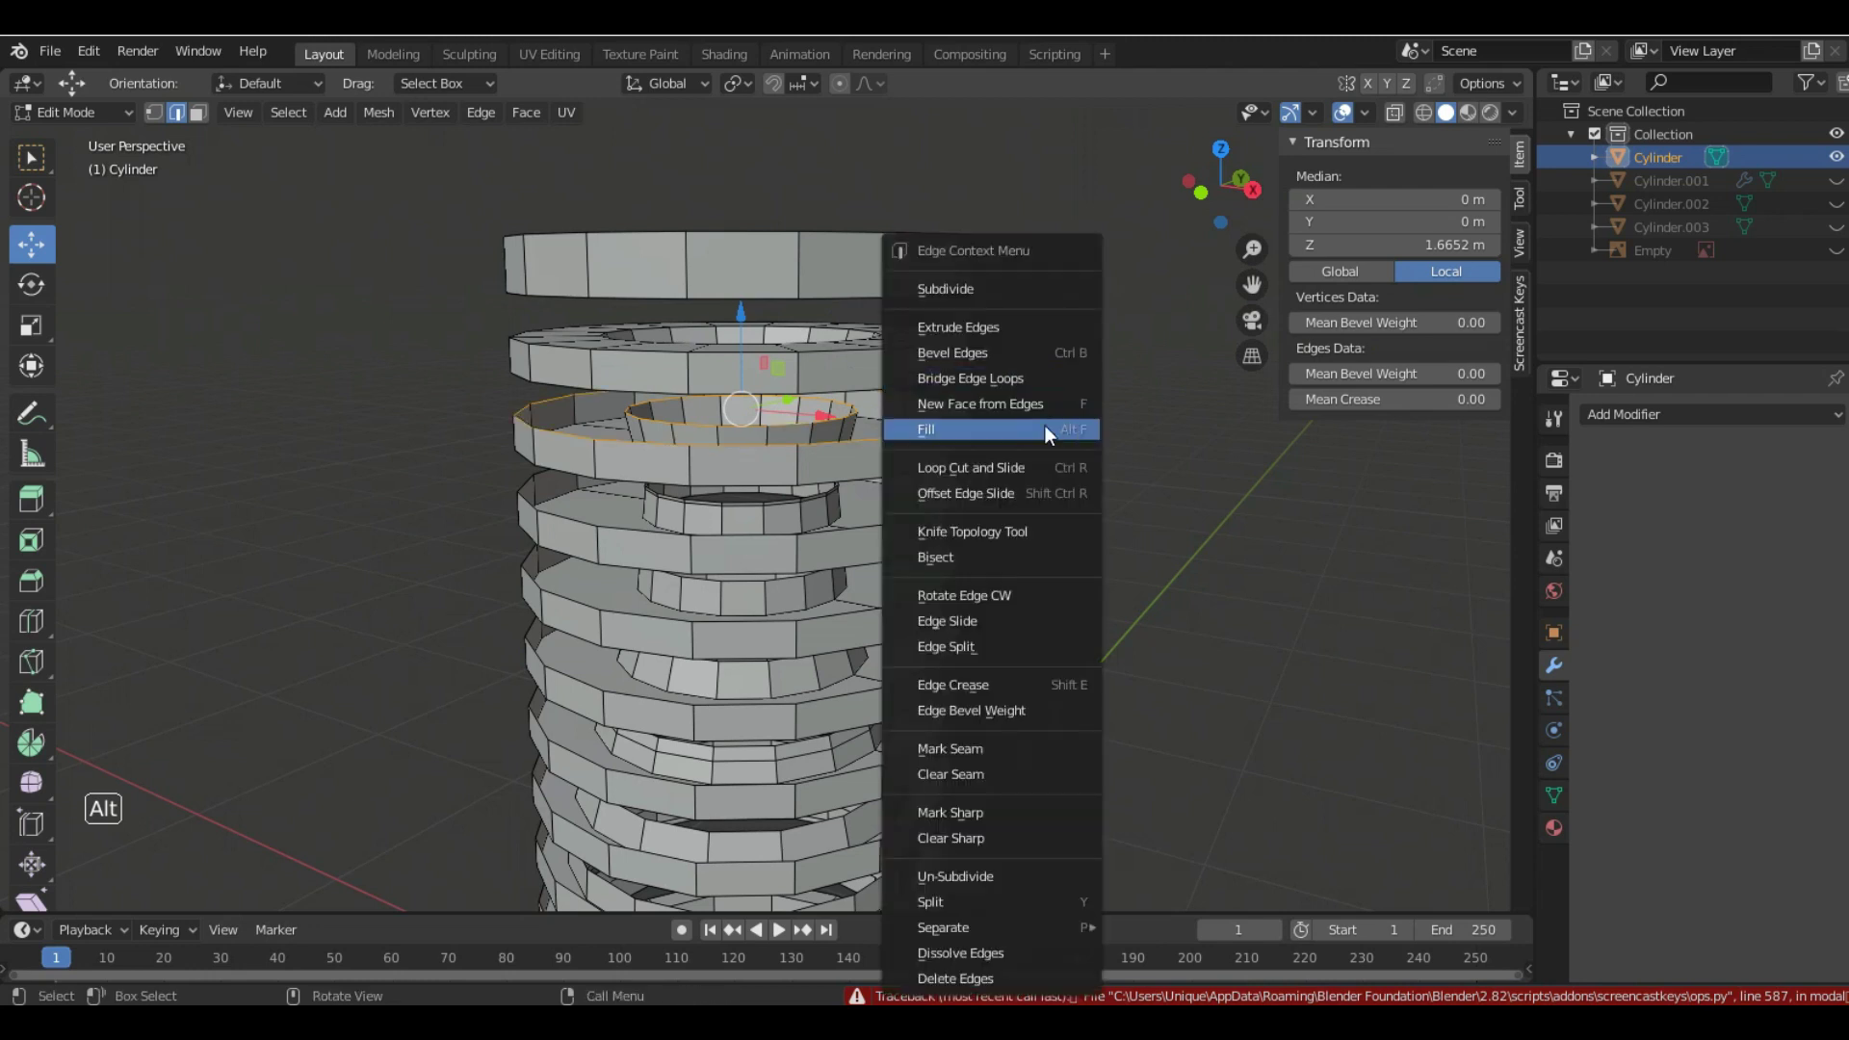
left_click(1003, 377)
- Save the project as untitled.blend in the Desktop folder
key("ctrl+s")
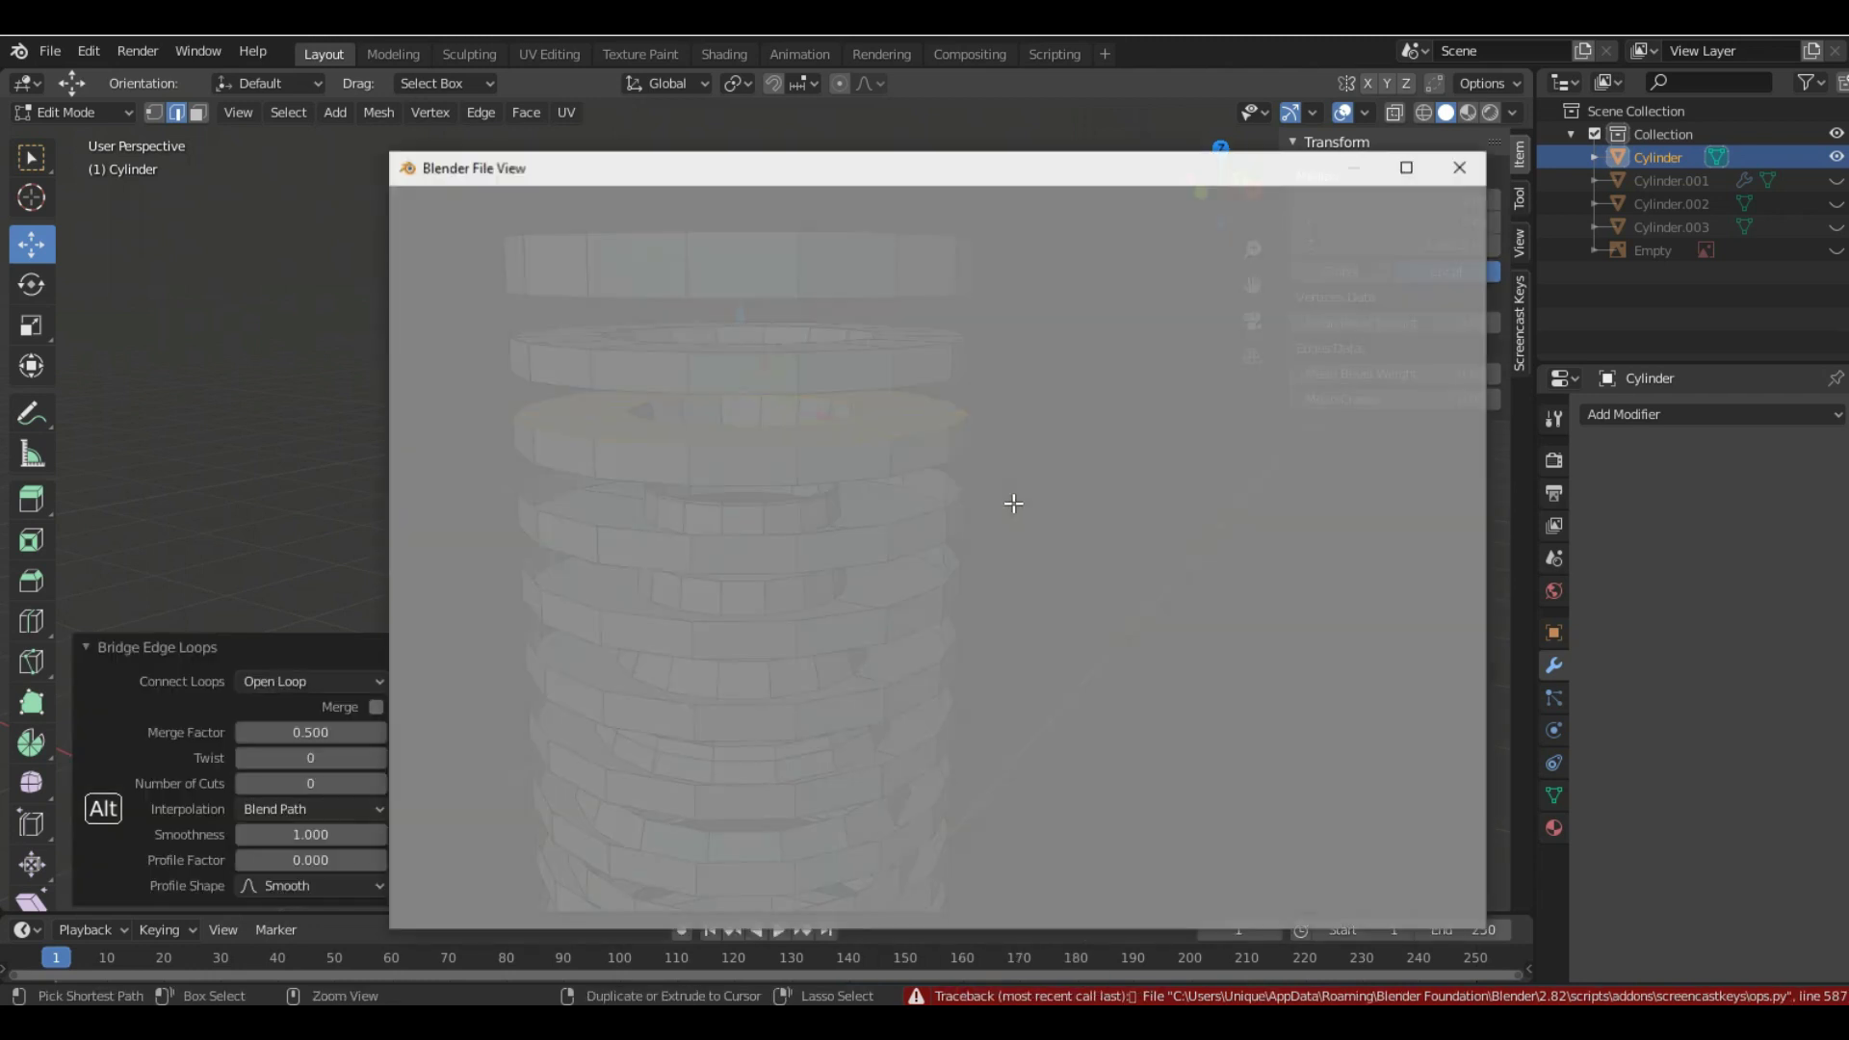
key("Escape")
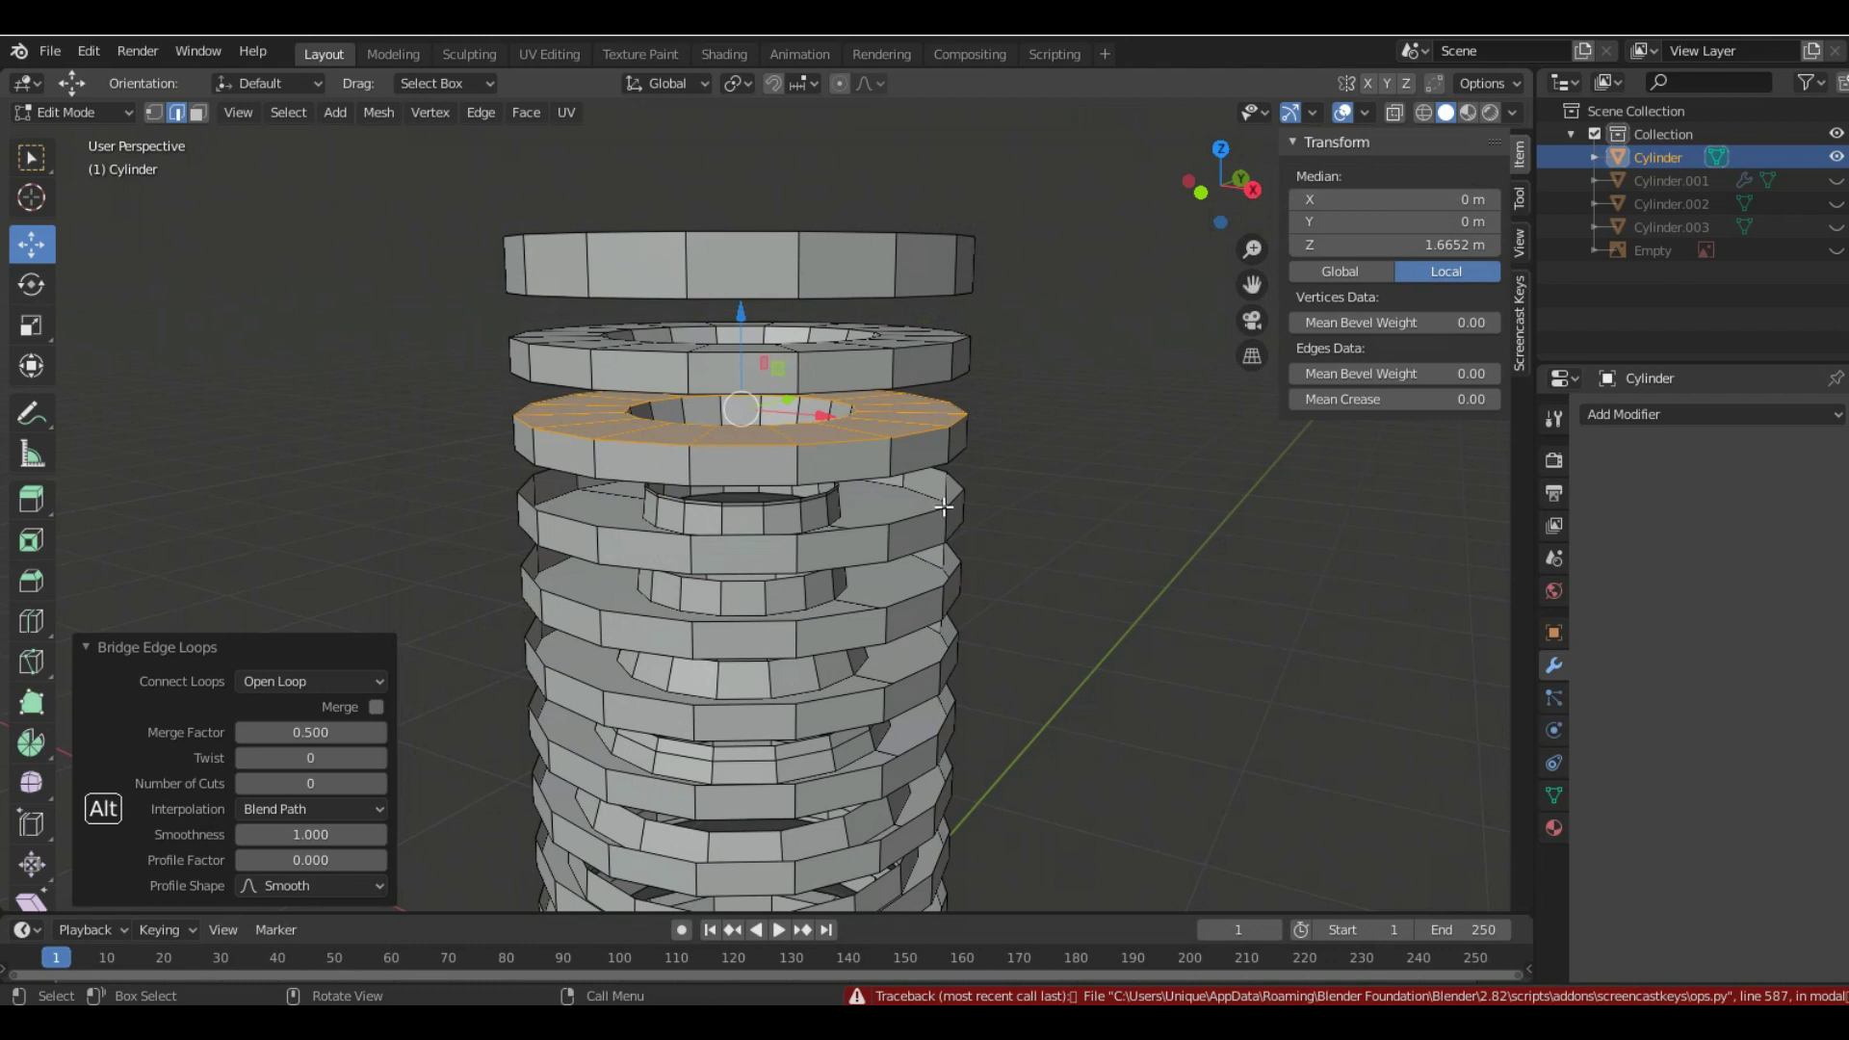
key("ctrl")
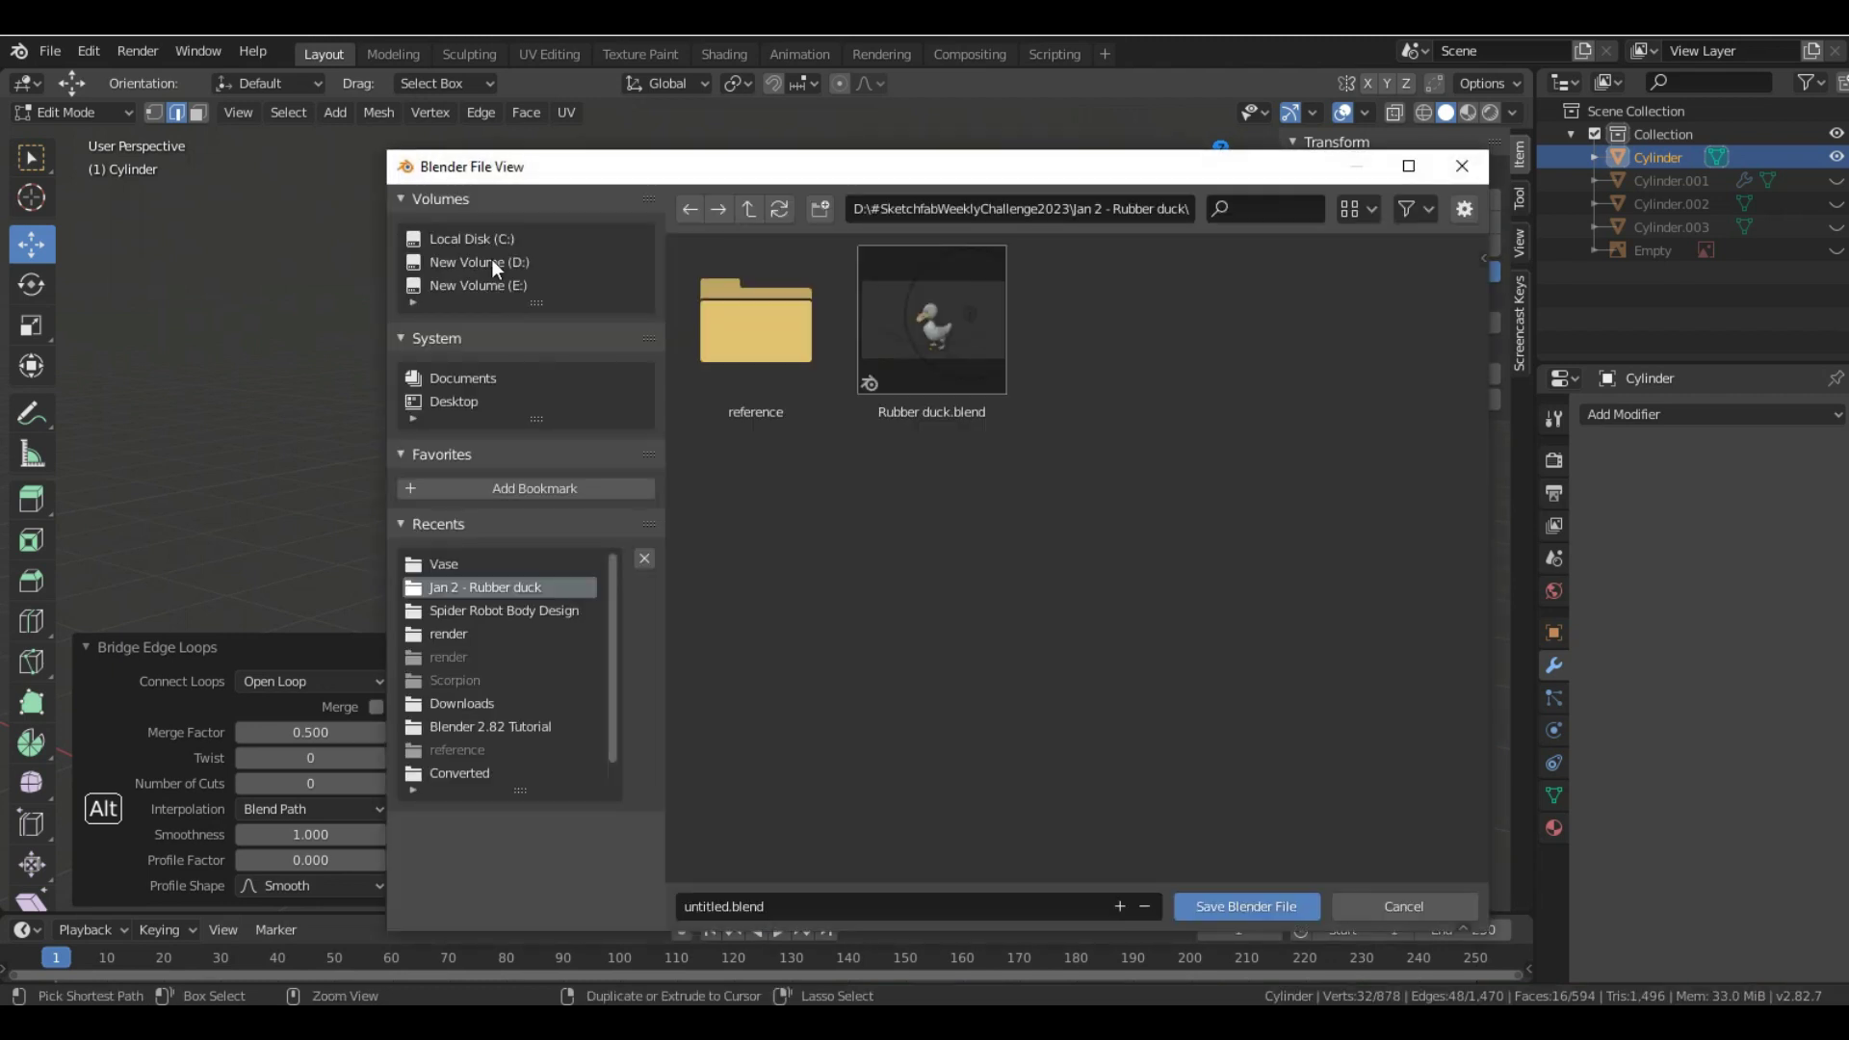
left_click(491, 261)
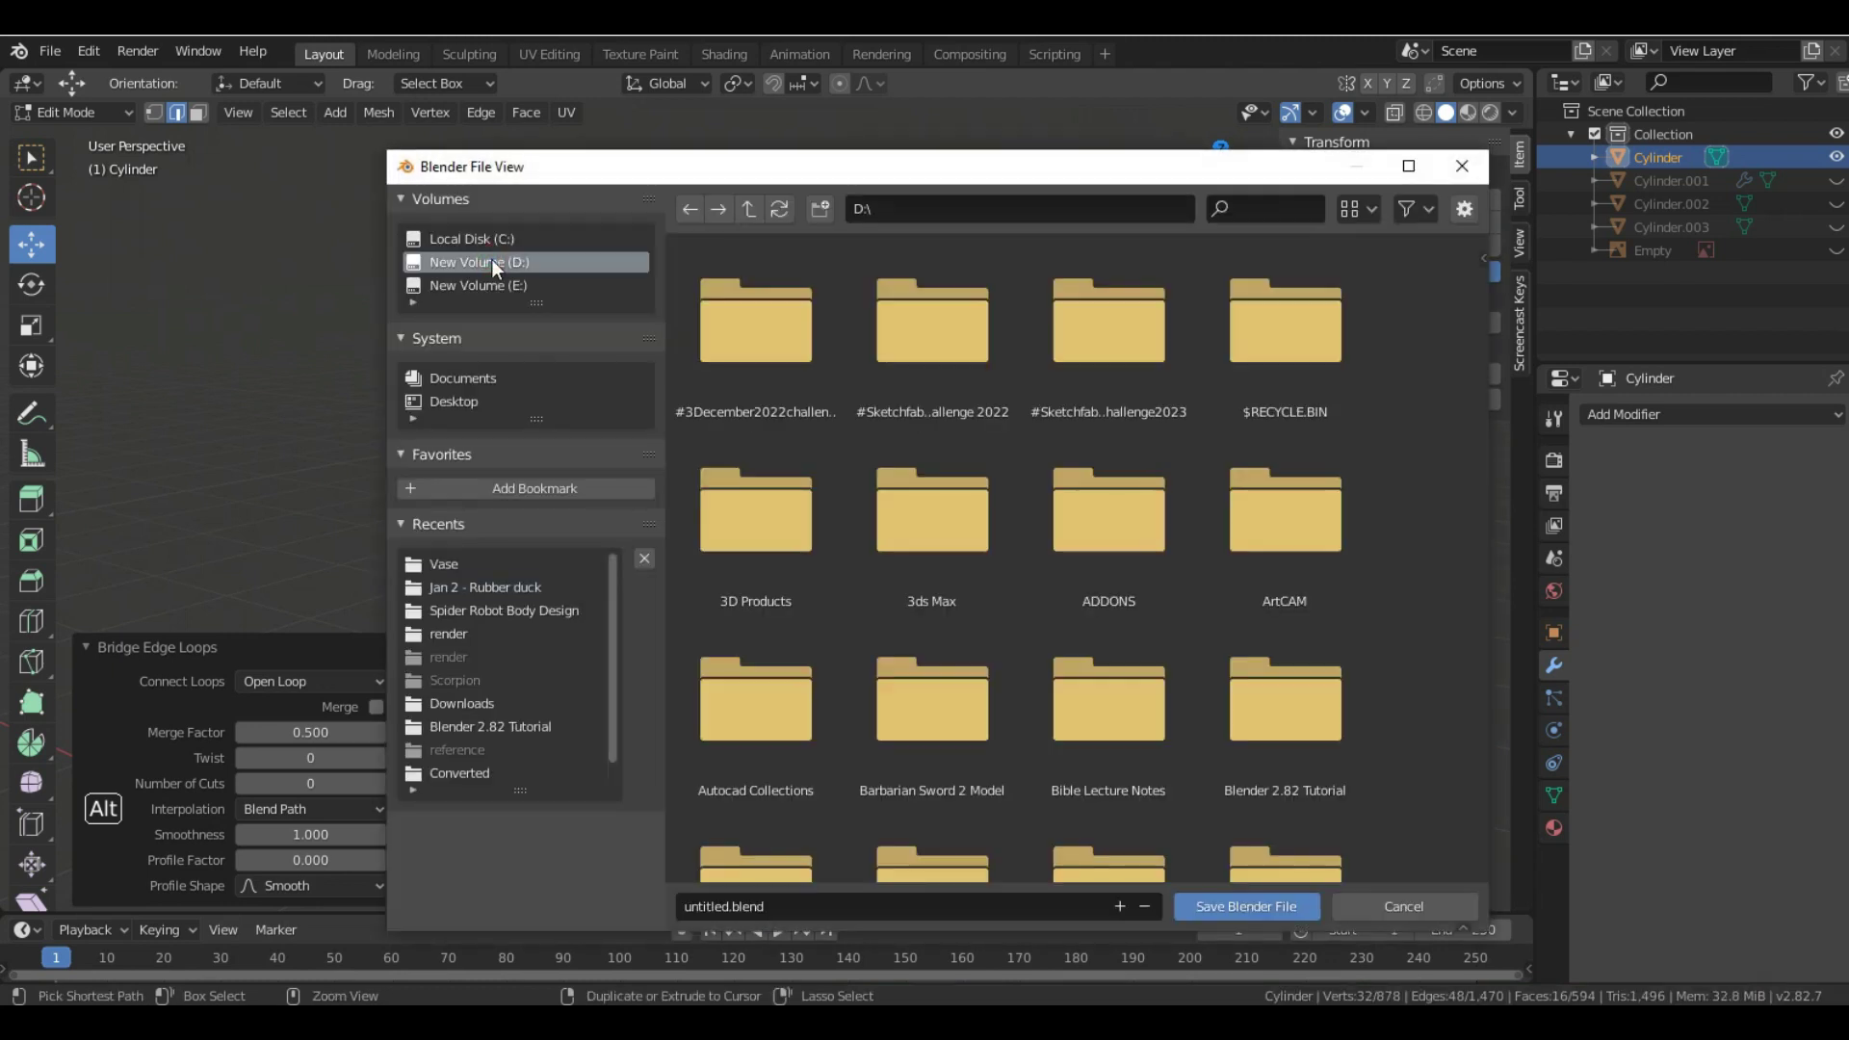
left_click(453, 402)
left_click(1289, 907)
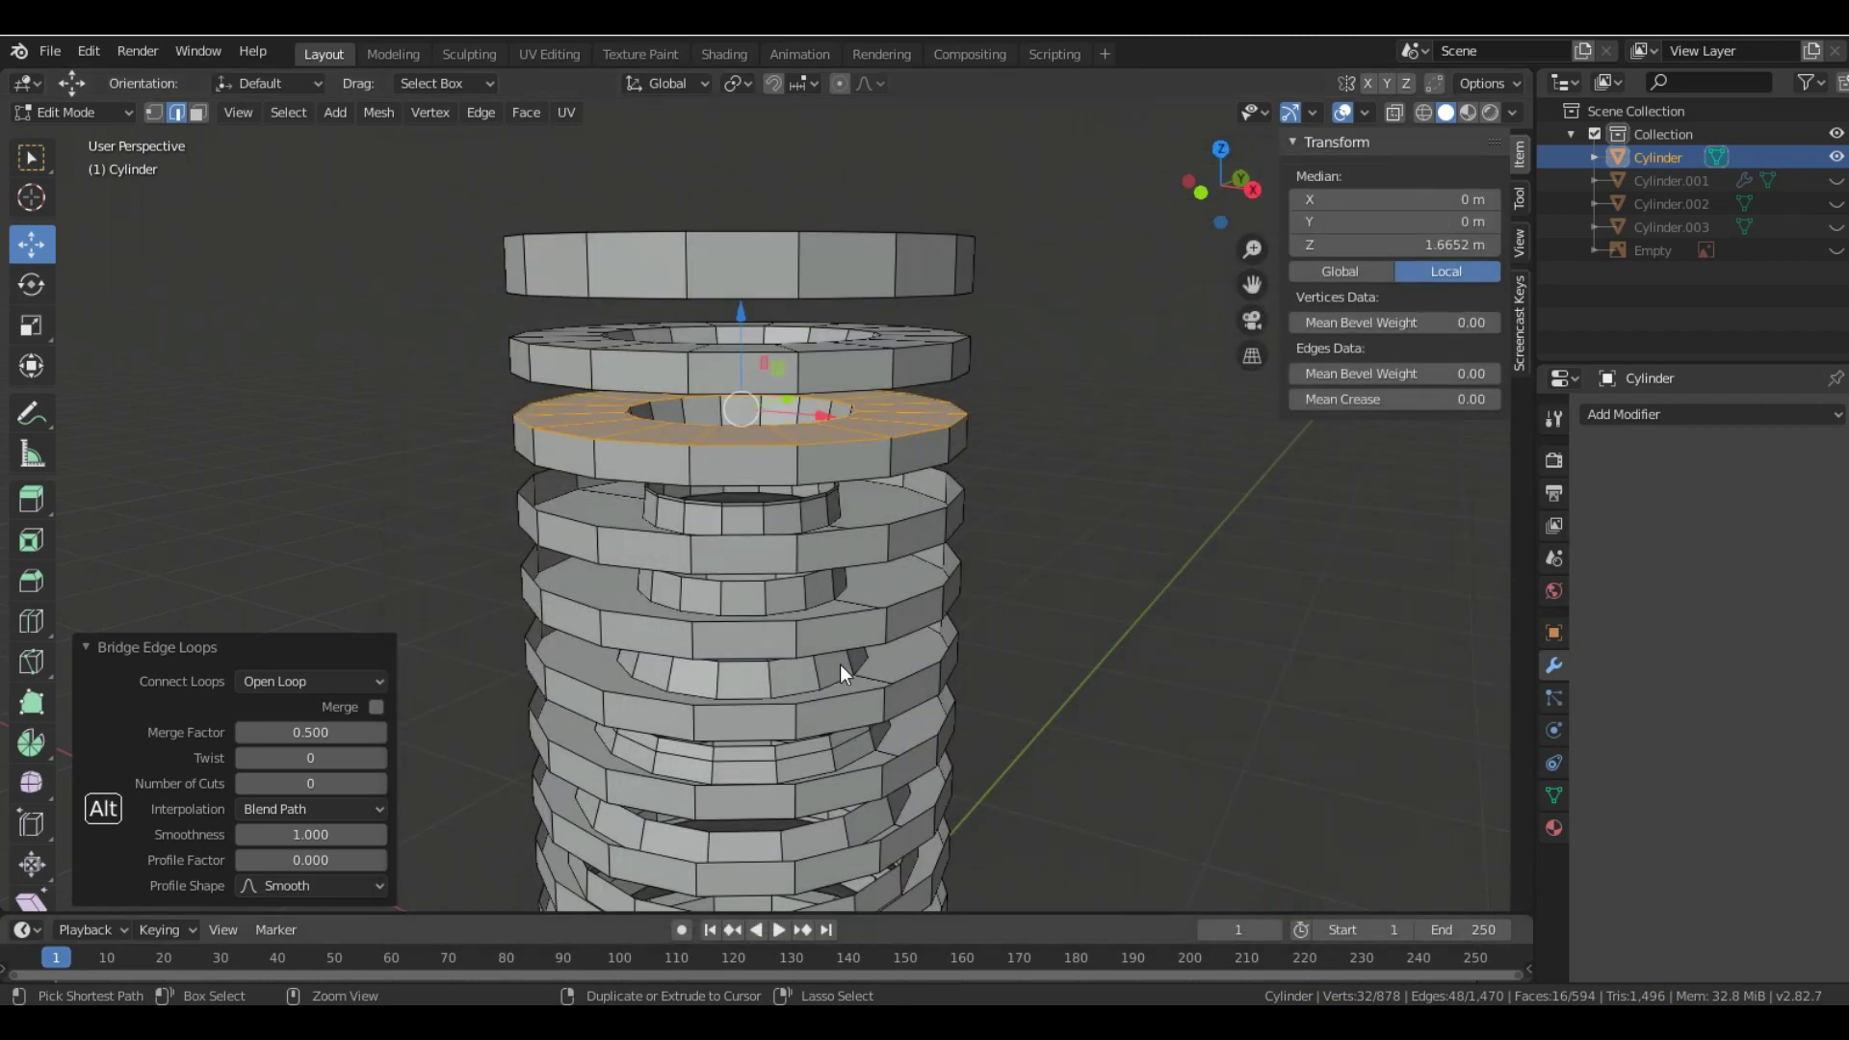
- Bridge the inner and outer top edge loops of the fourth ring and of the fifth ring from the top
left_click(916, 518, "alt")
right_click(996, 502)
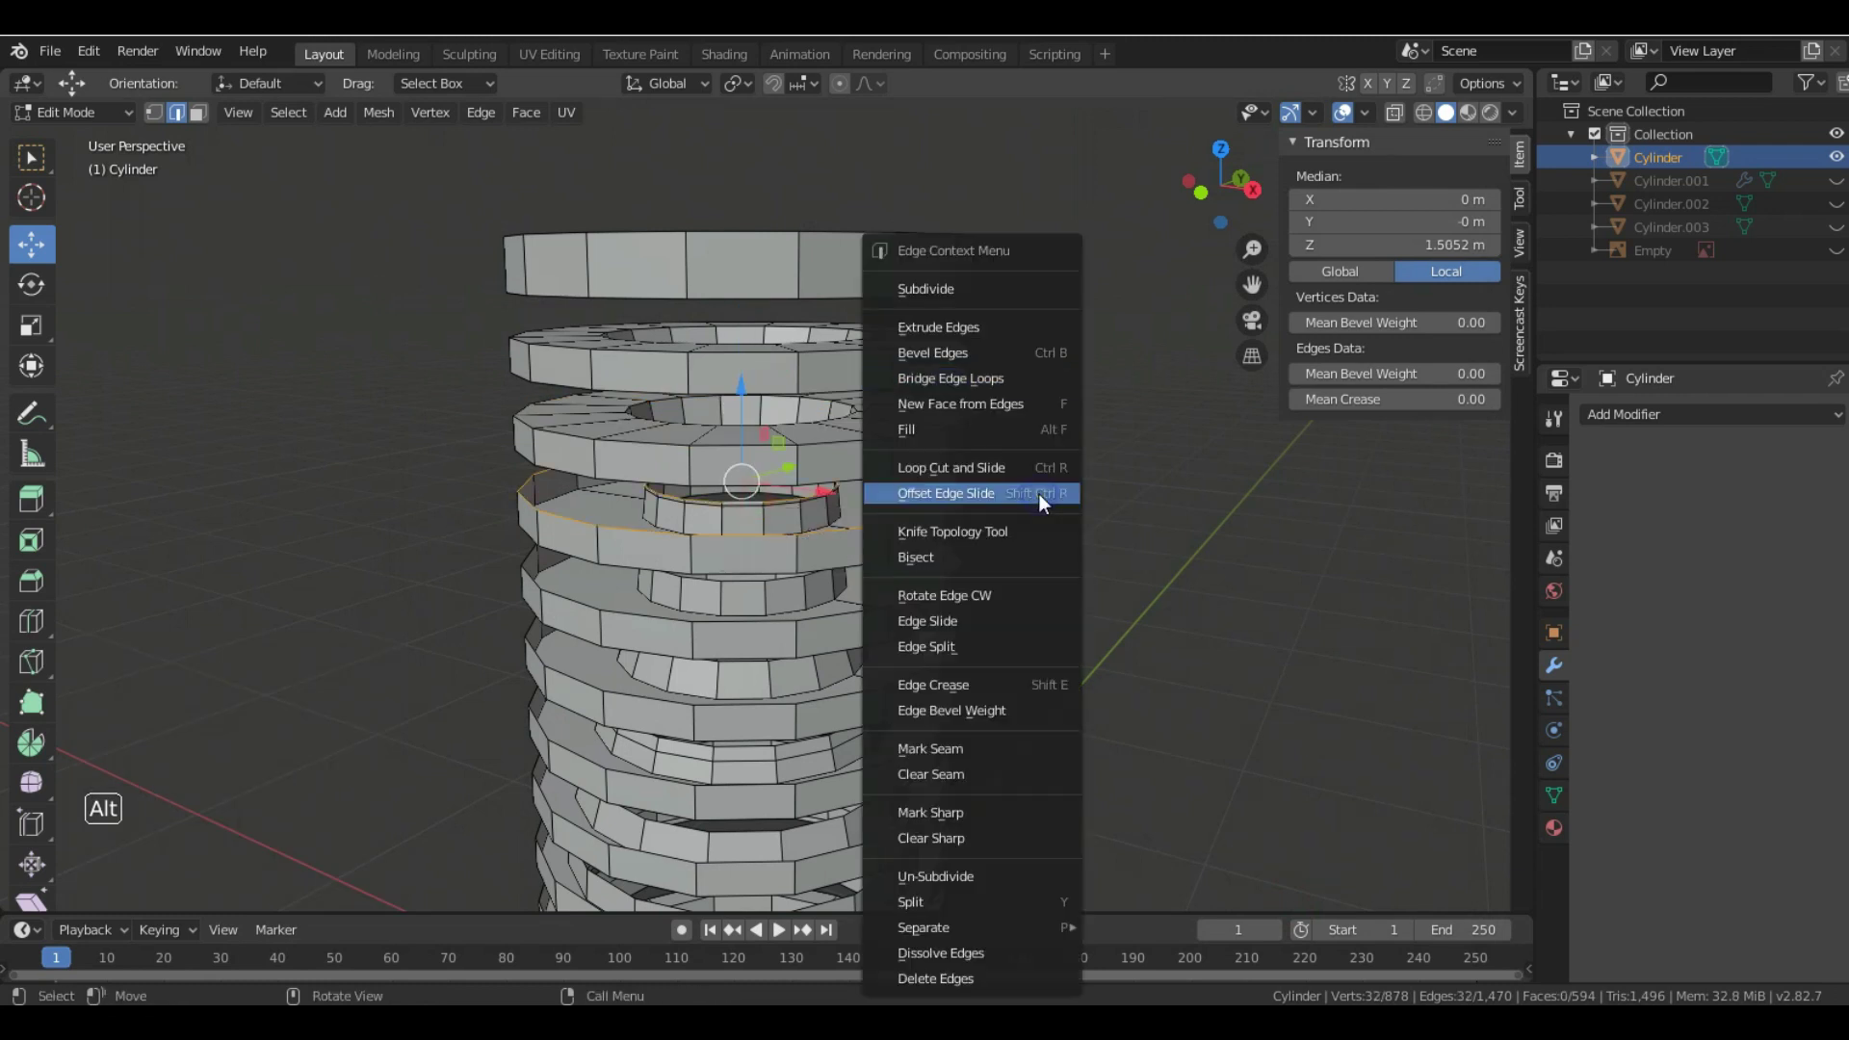
left_click(973, 379)
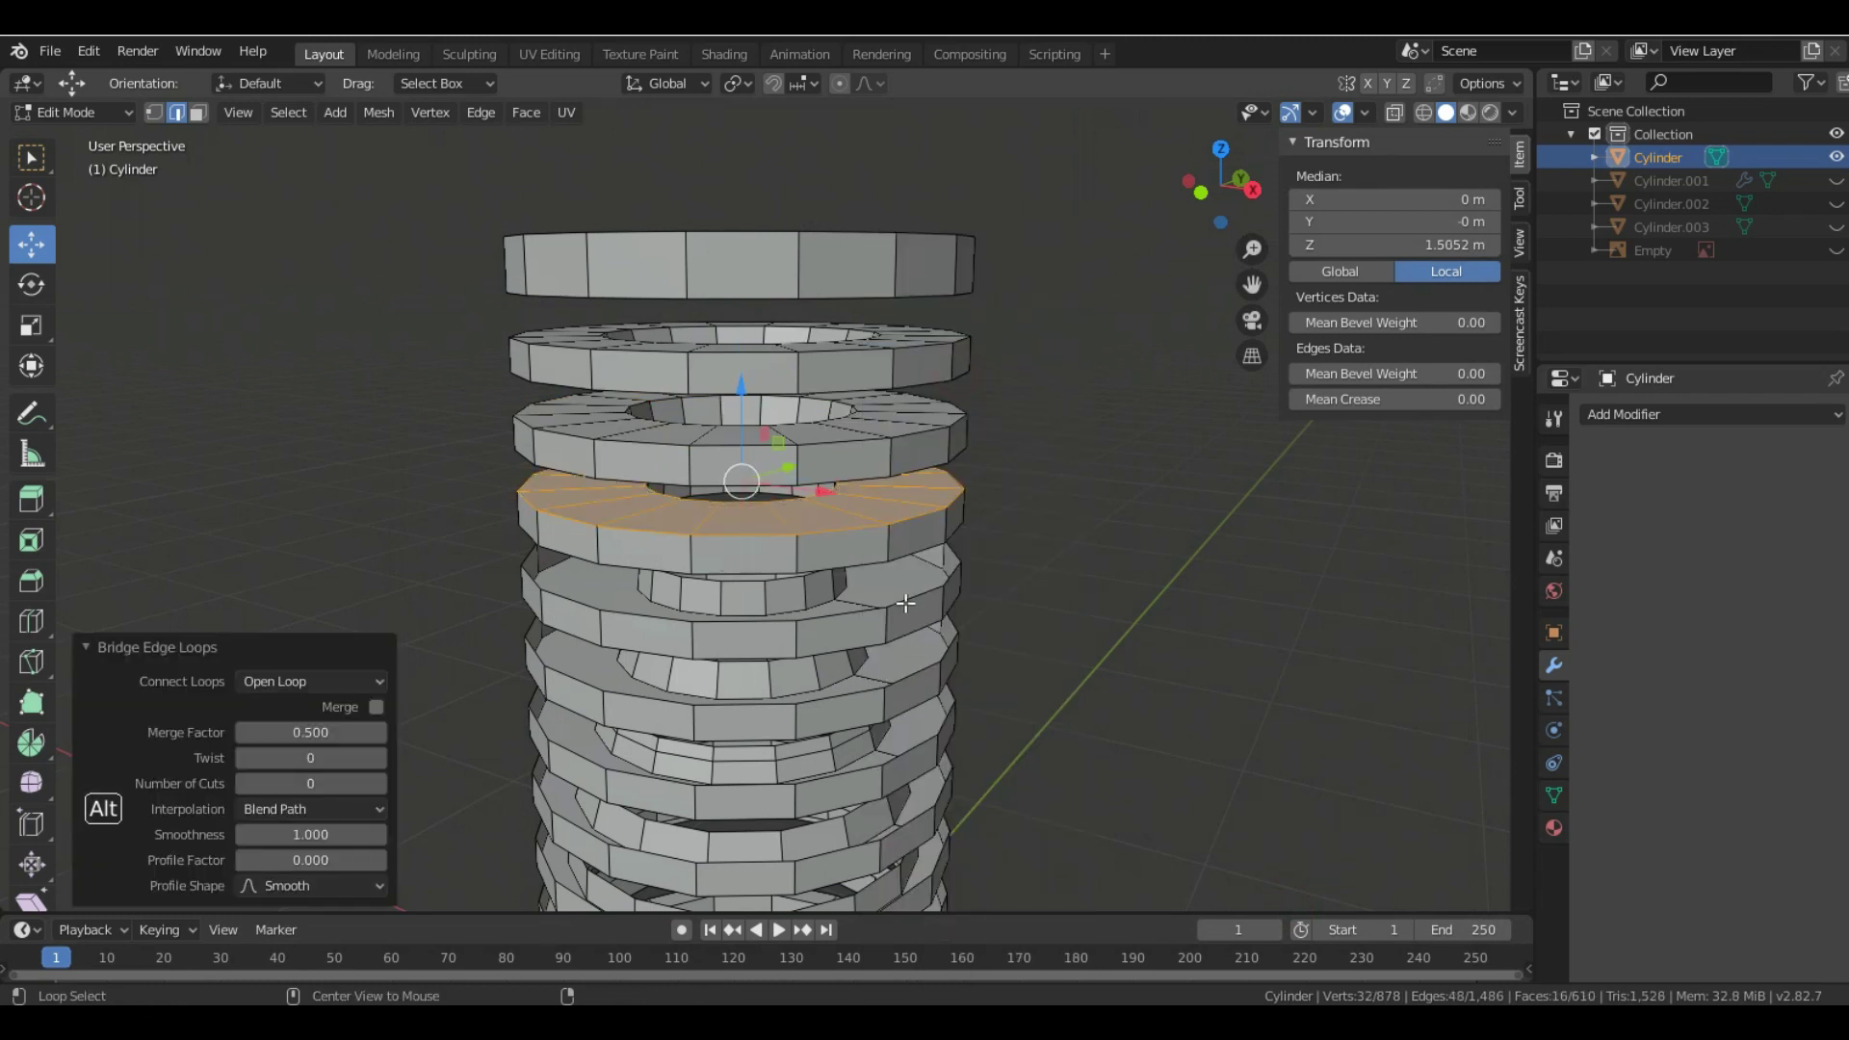
left_click(792, 589, "alt")
left_click(788, 586, "alt+shift")
right_click(1057, 546)
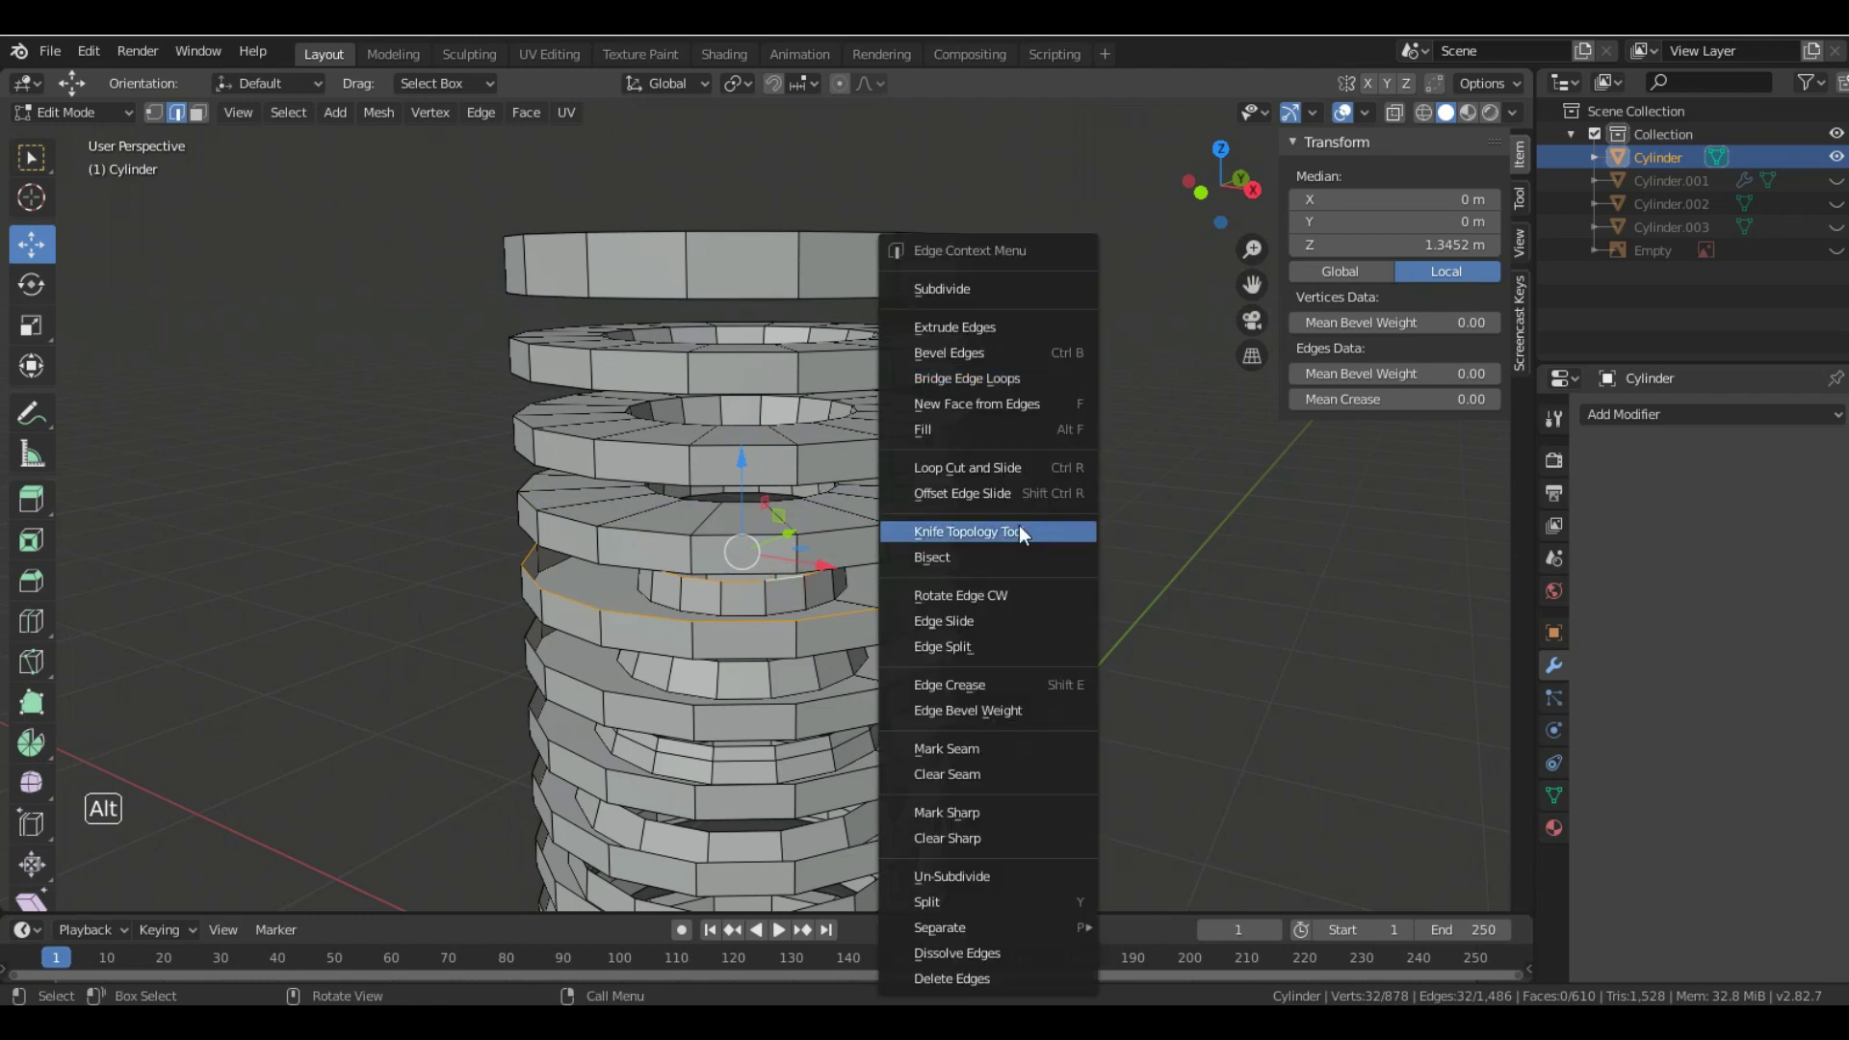
left_click(1010, 380)
- Bridge the inner and outer top edge loops of the sixth ring from the top
middle_click_drag(1010, 379, 807, 530, "alt")
scroll(795, 573, "up", 3)
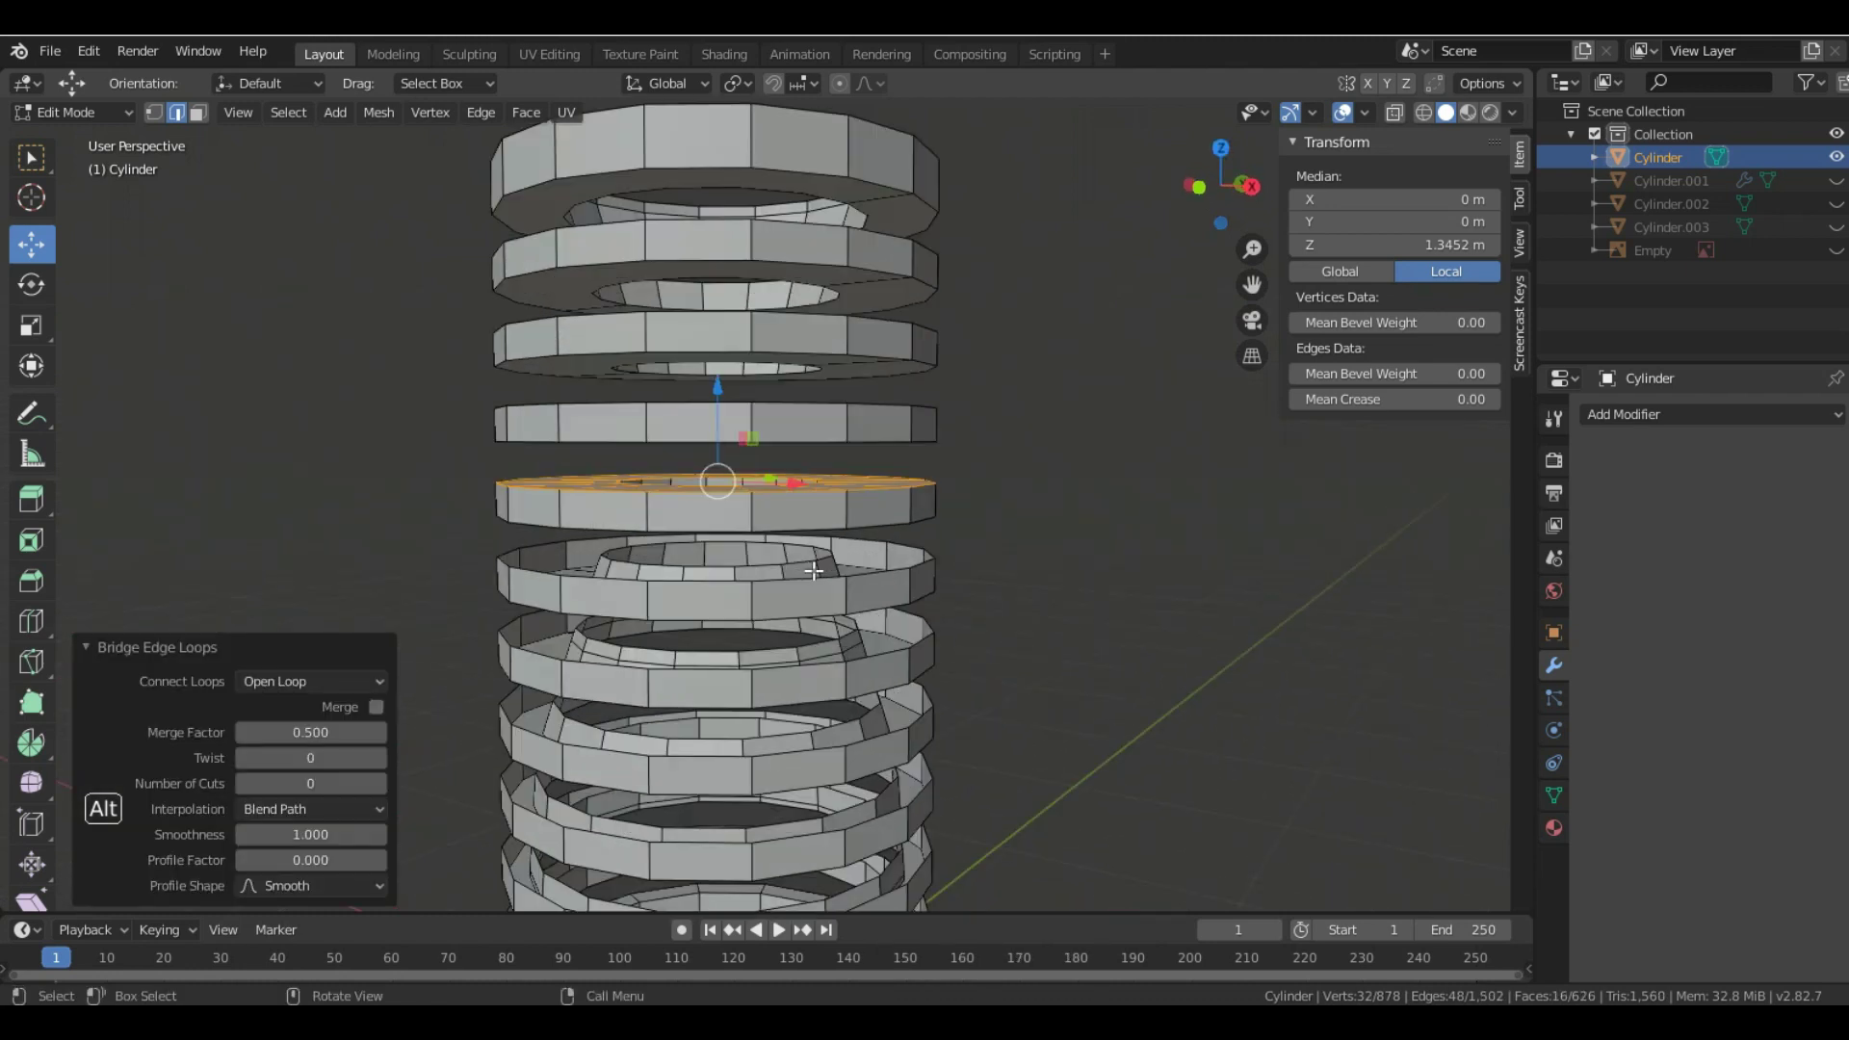
left_click(872, 574, "alt")
left_click(881, 574, "alt+shift")
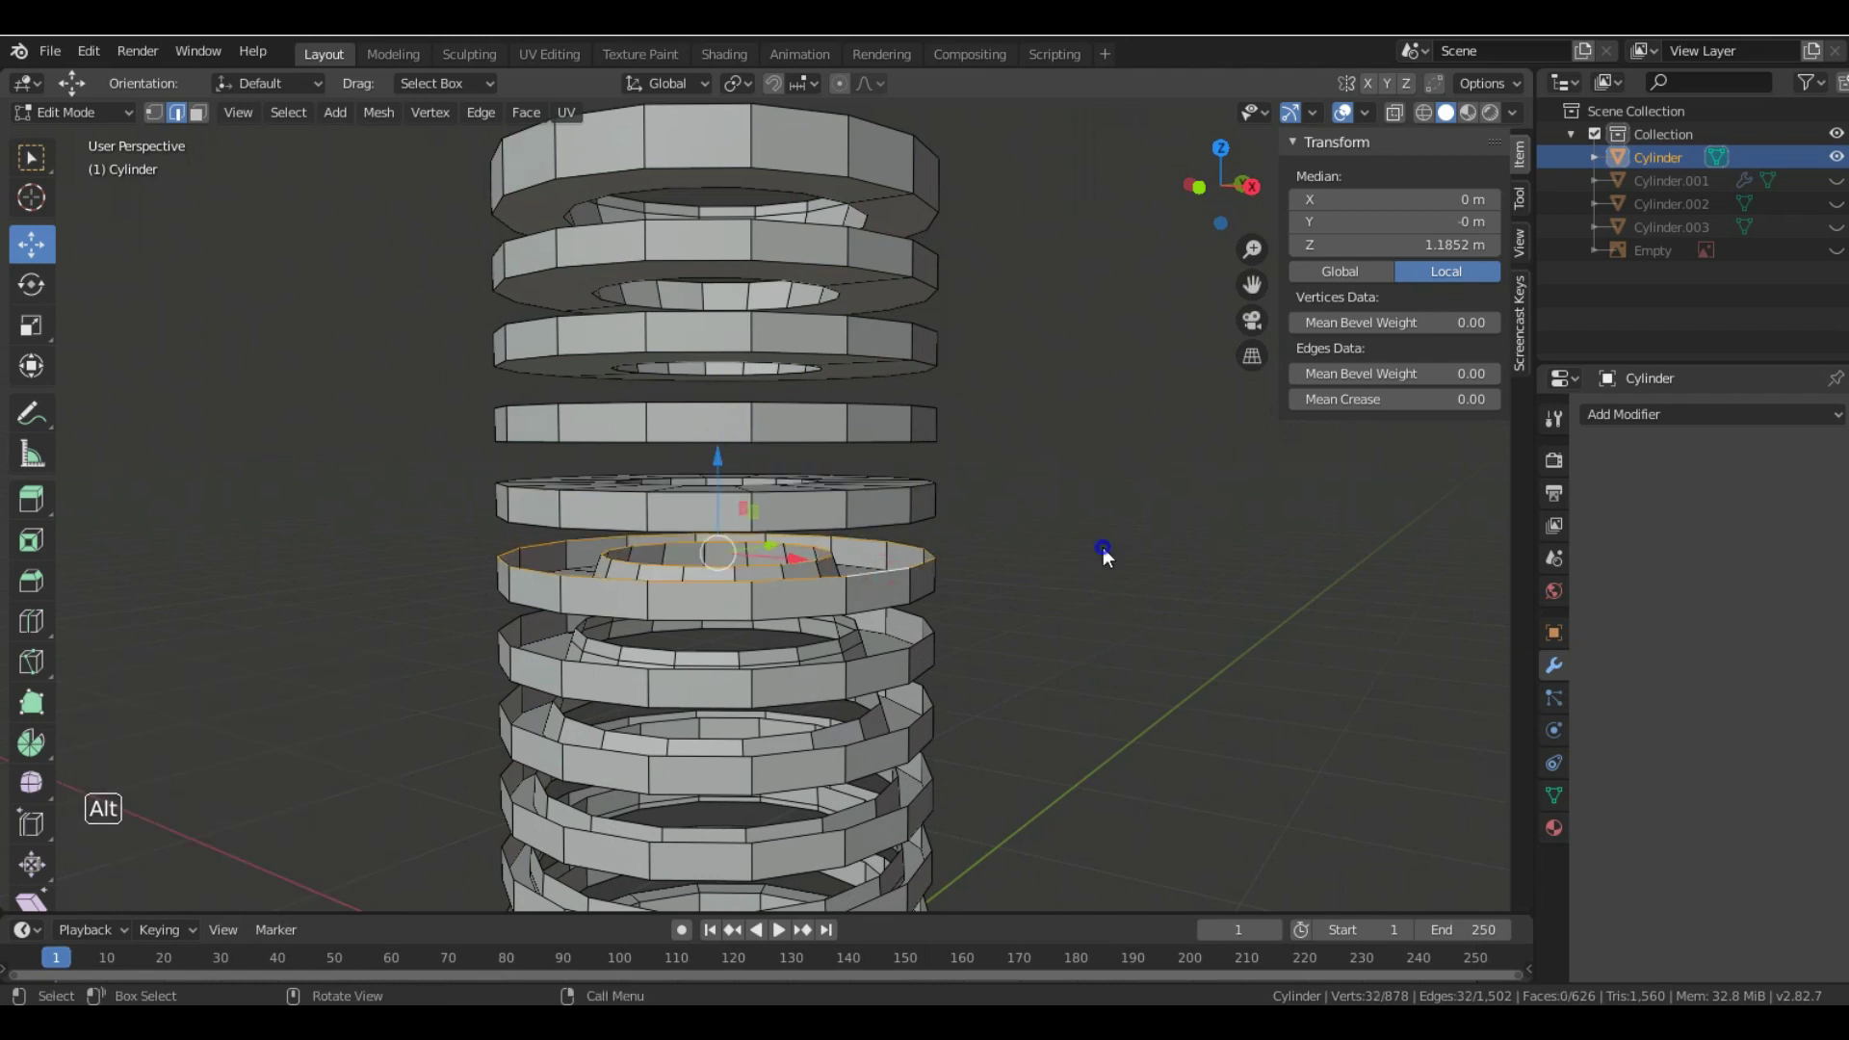
right_click(1104, 549)
left_click(1092, 366)
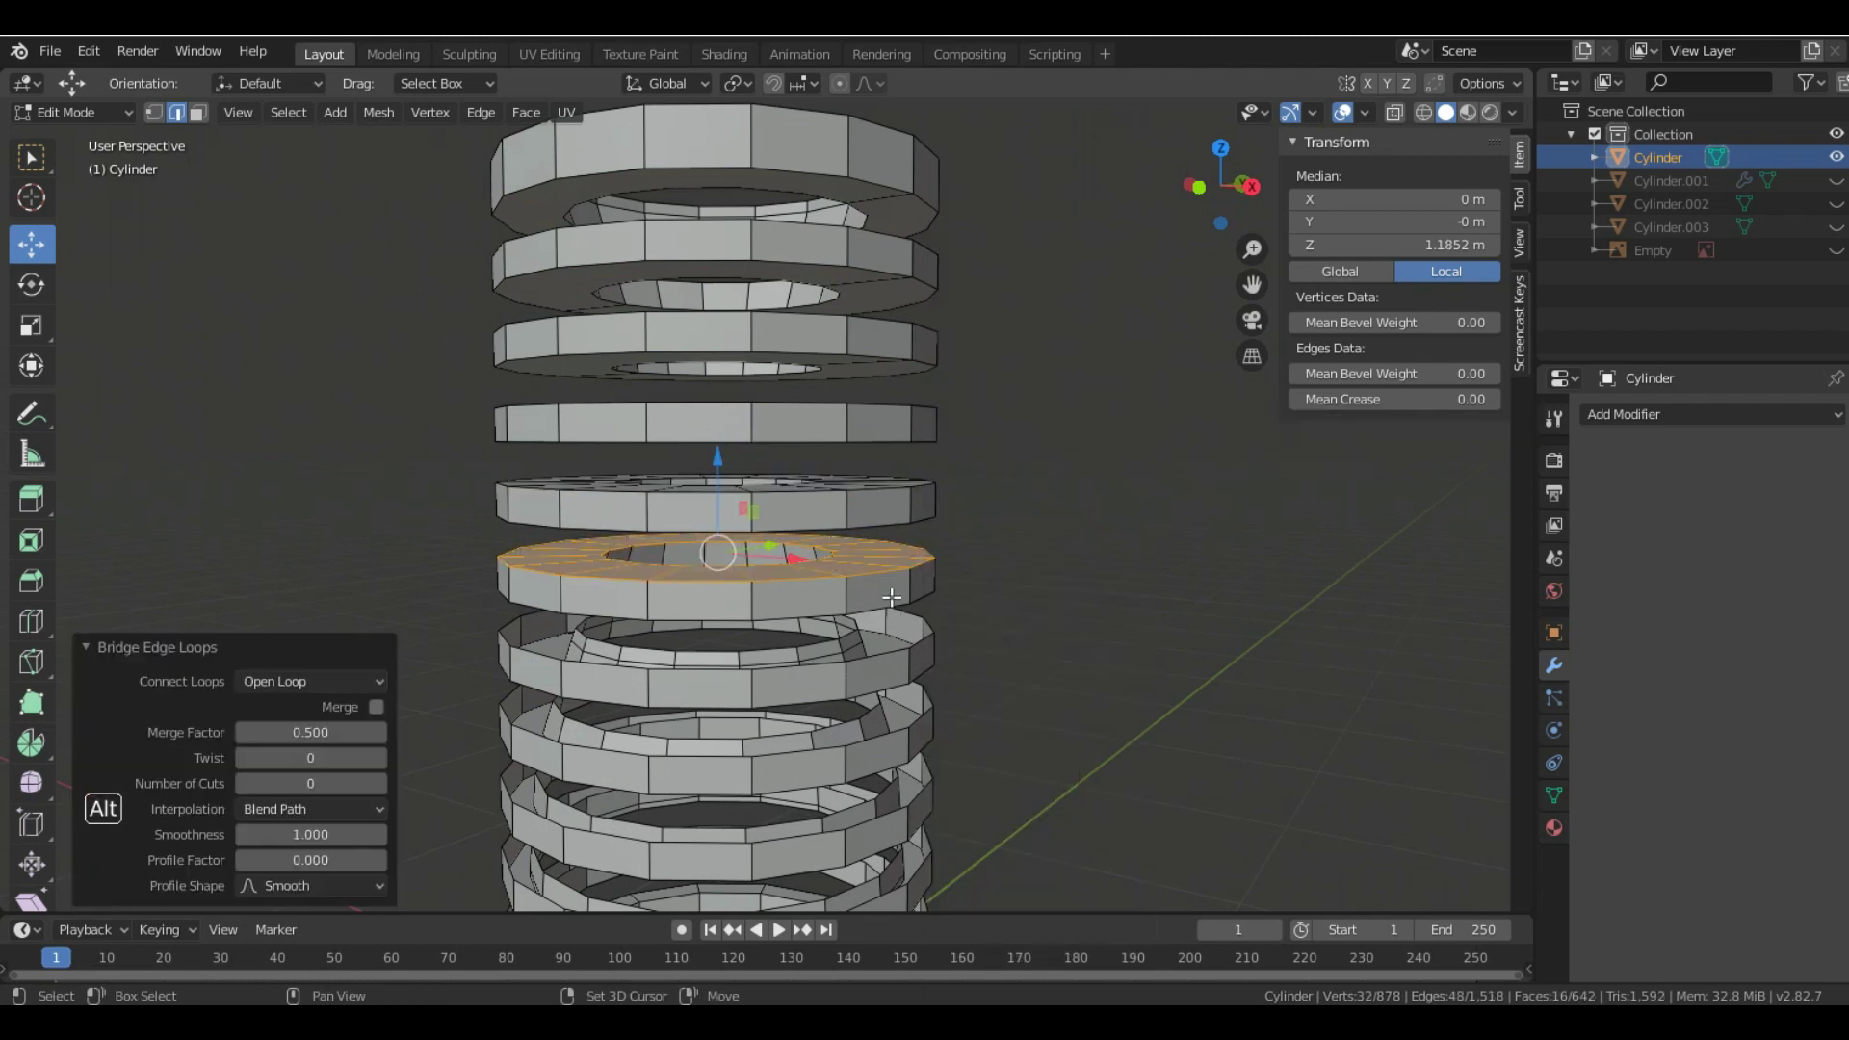
- Bridge the inner and outer top edge loops of the seventh ring and of the eighth ring from the top
middle_click_drag(920, 553, 857, 557, "alt")
left_click(854, 557, "alt")
left_click(863, 547, "alt+shift")
right_click(986, 545)
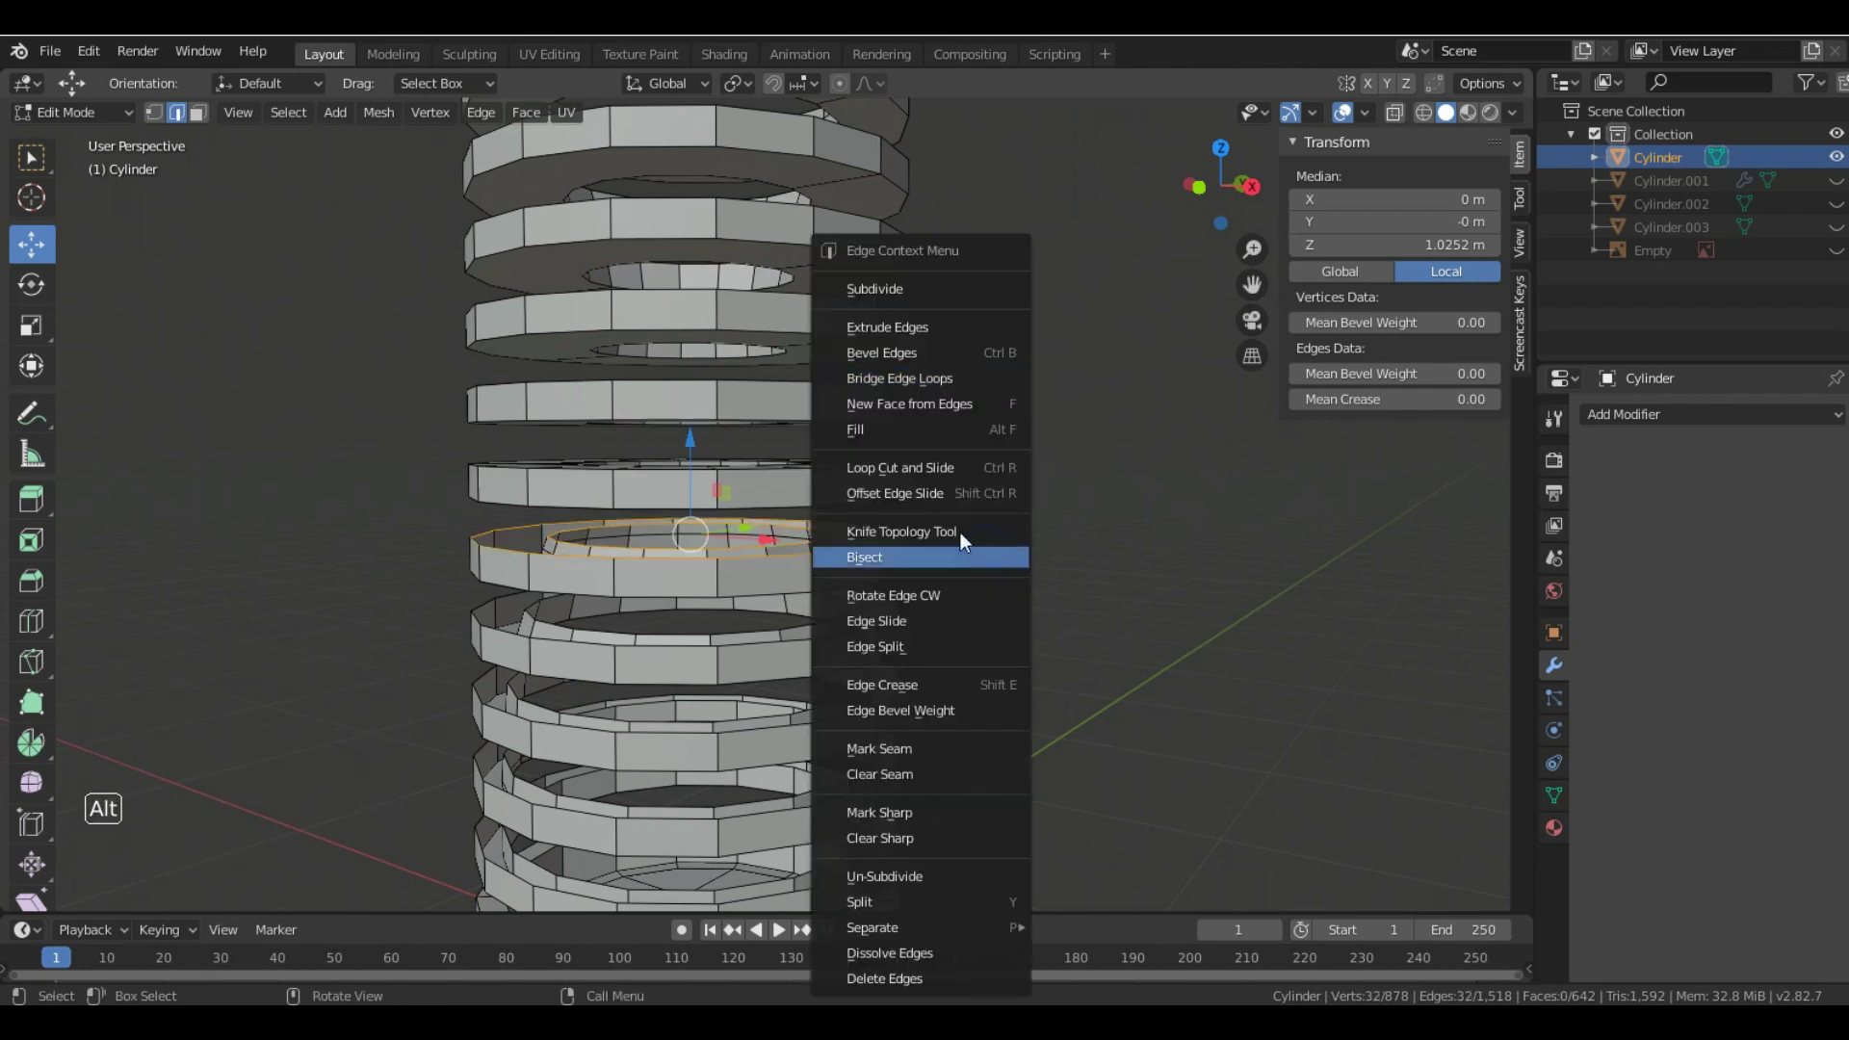
left_click(929, 378)
left_click(838, 617, "alt")
left_click(836, 624, "alt+shift")
right_click(1000, 574)
left_click(958, 381)
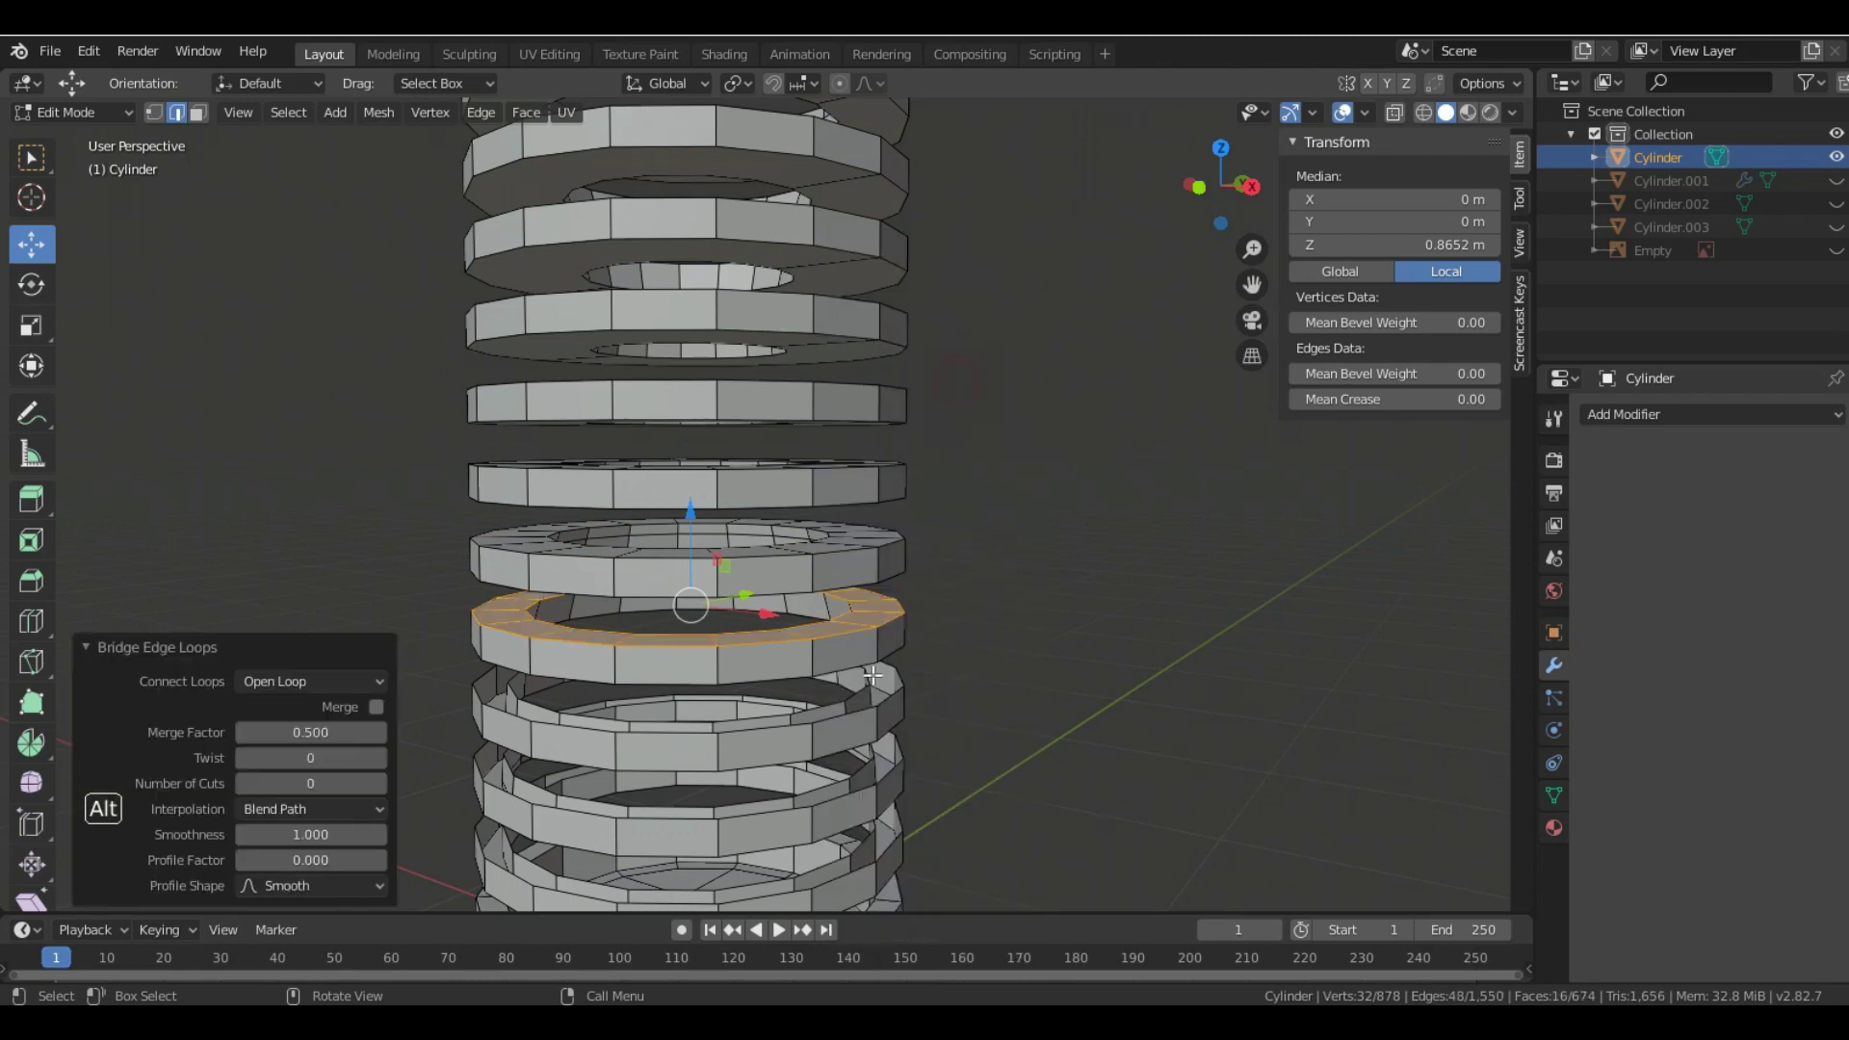
- Bridge the inner and outer top edge loops of the ninth ring and of the tenth ring from the top
left_click(856, 716, "alt")
left_click(872, 691, "alt+shift")
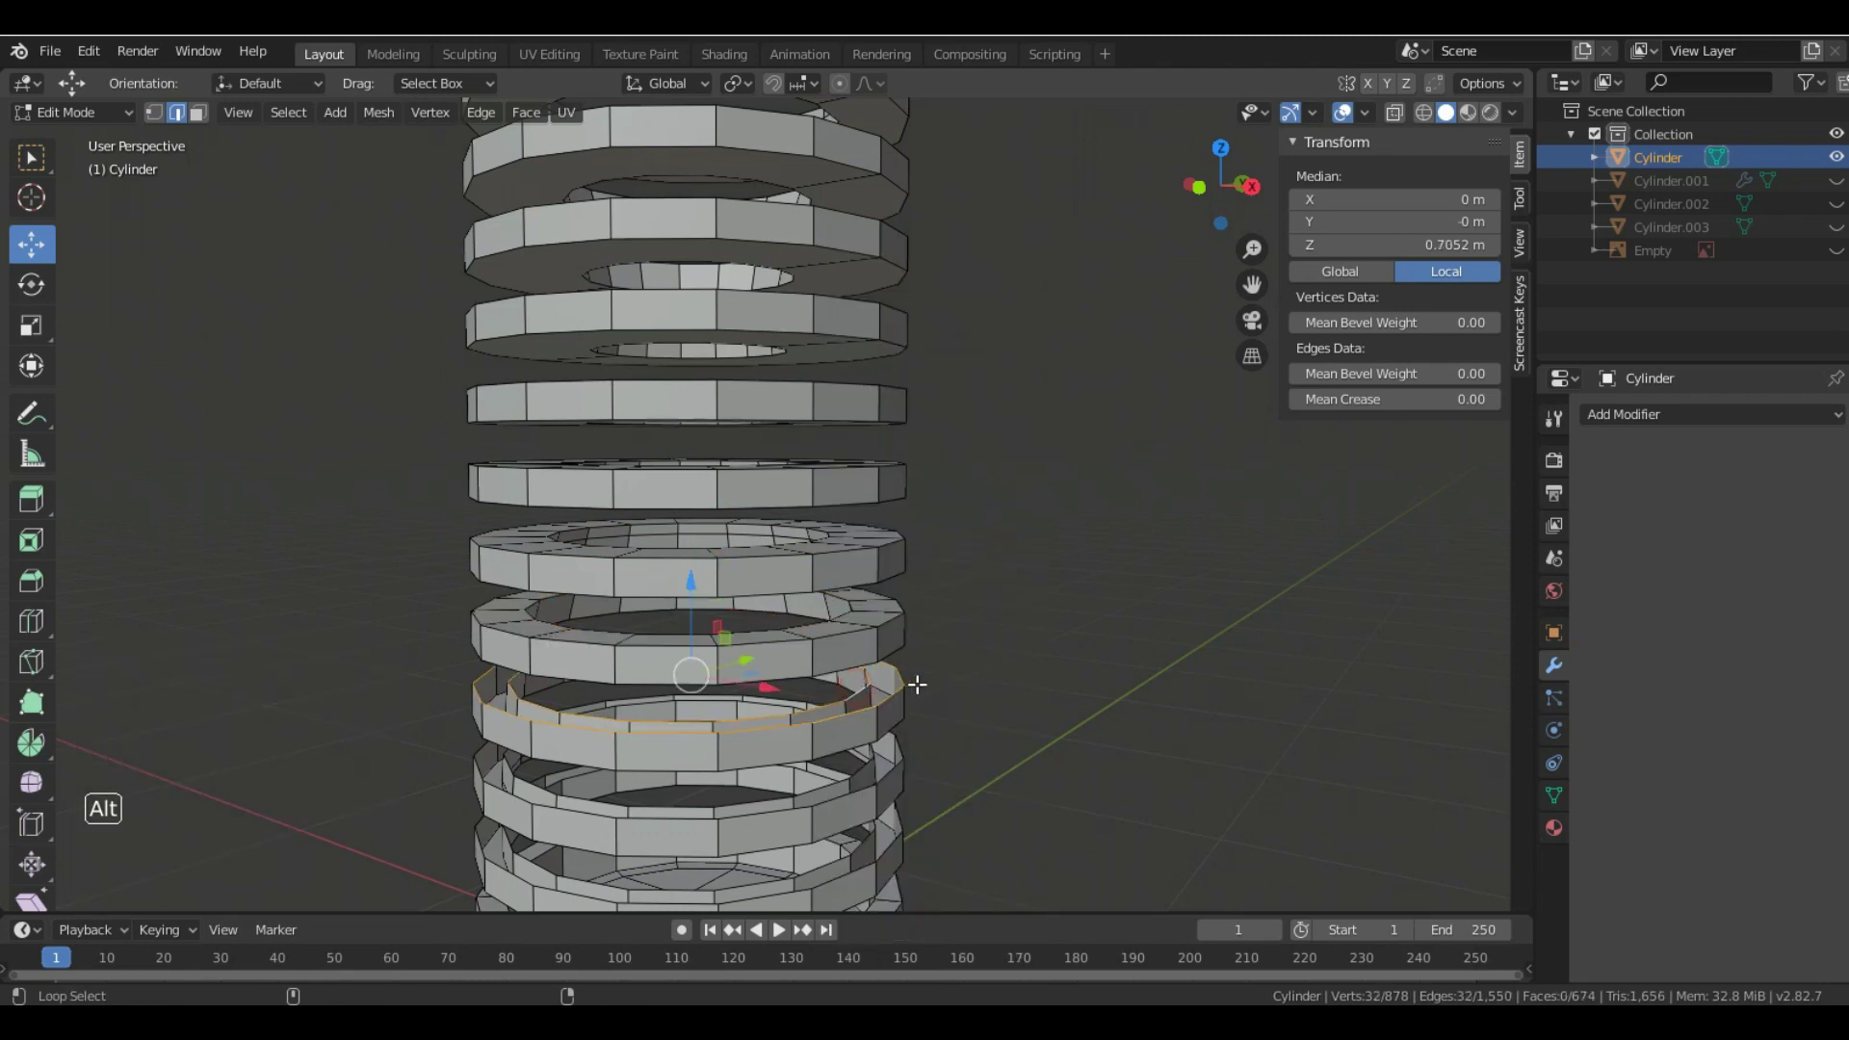
right_click(1027, 575)
left_click(936, 377)
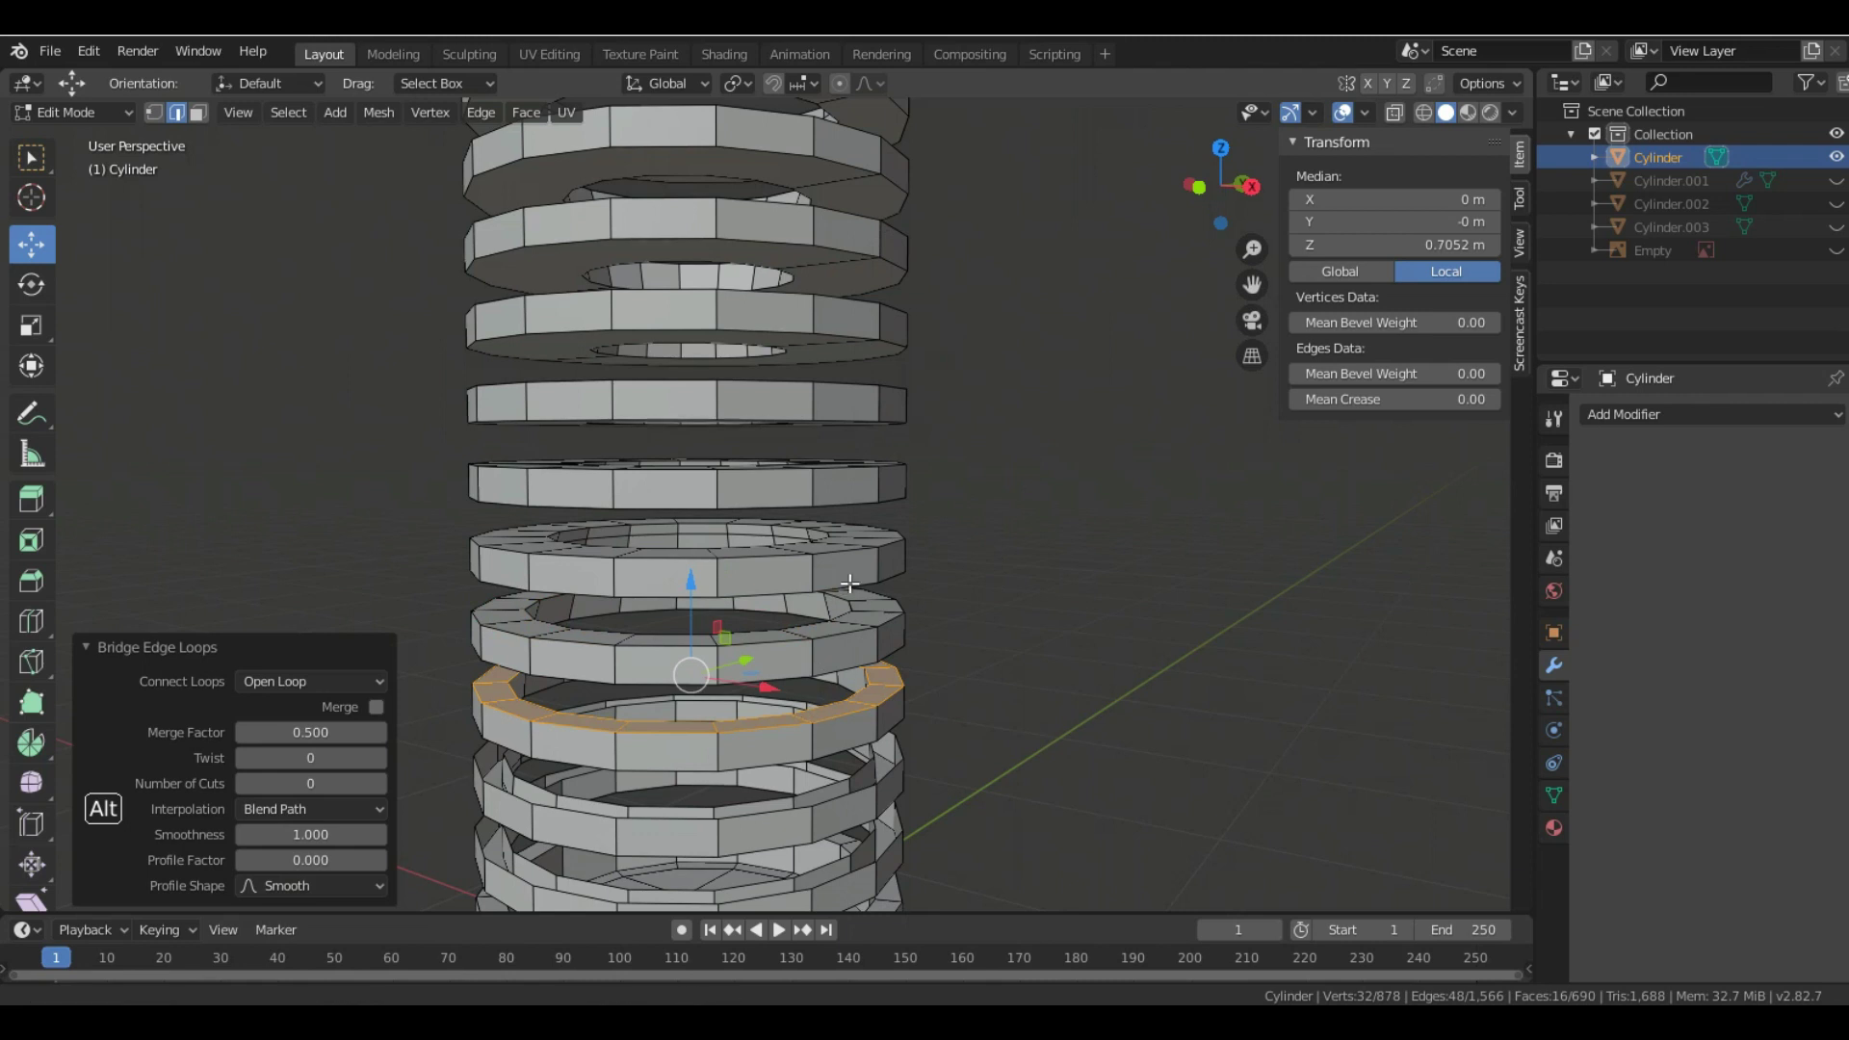
middle_click_drag(839, 802, 884, 614, "shift")
left_click(926, 585, "alt")
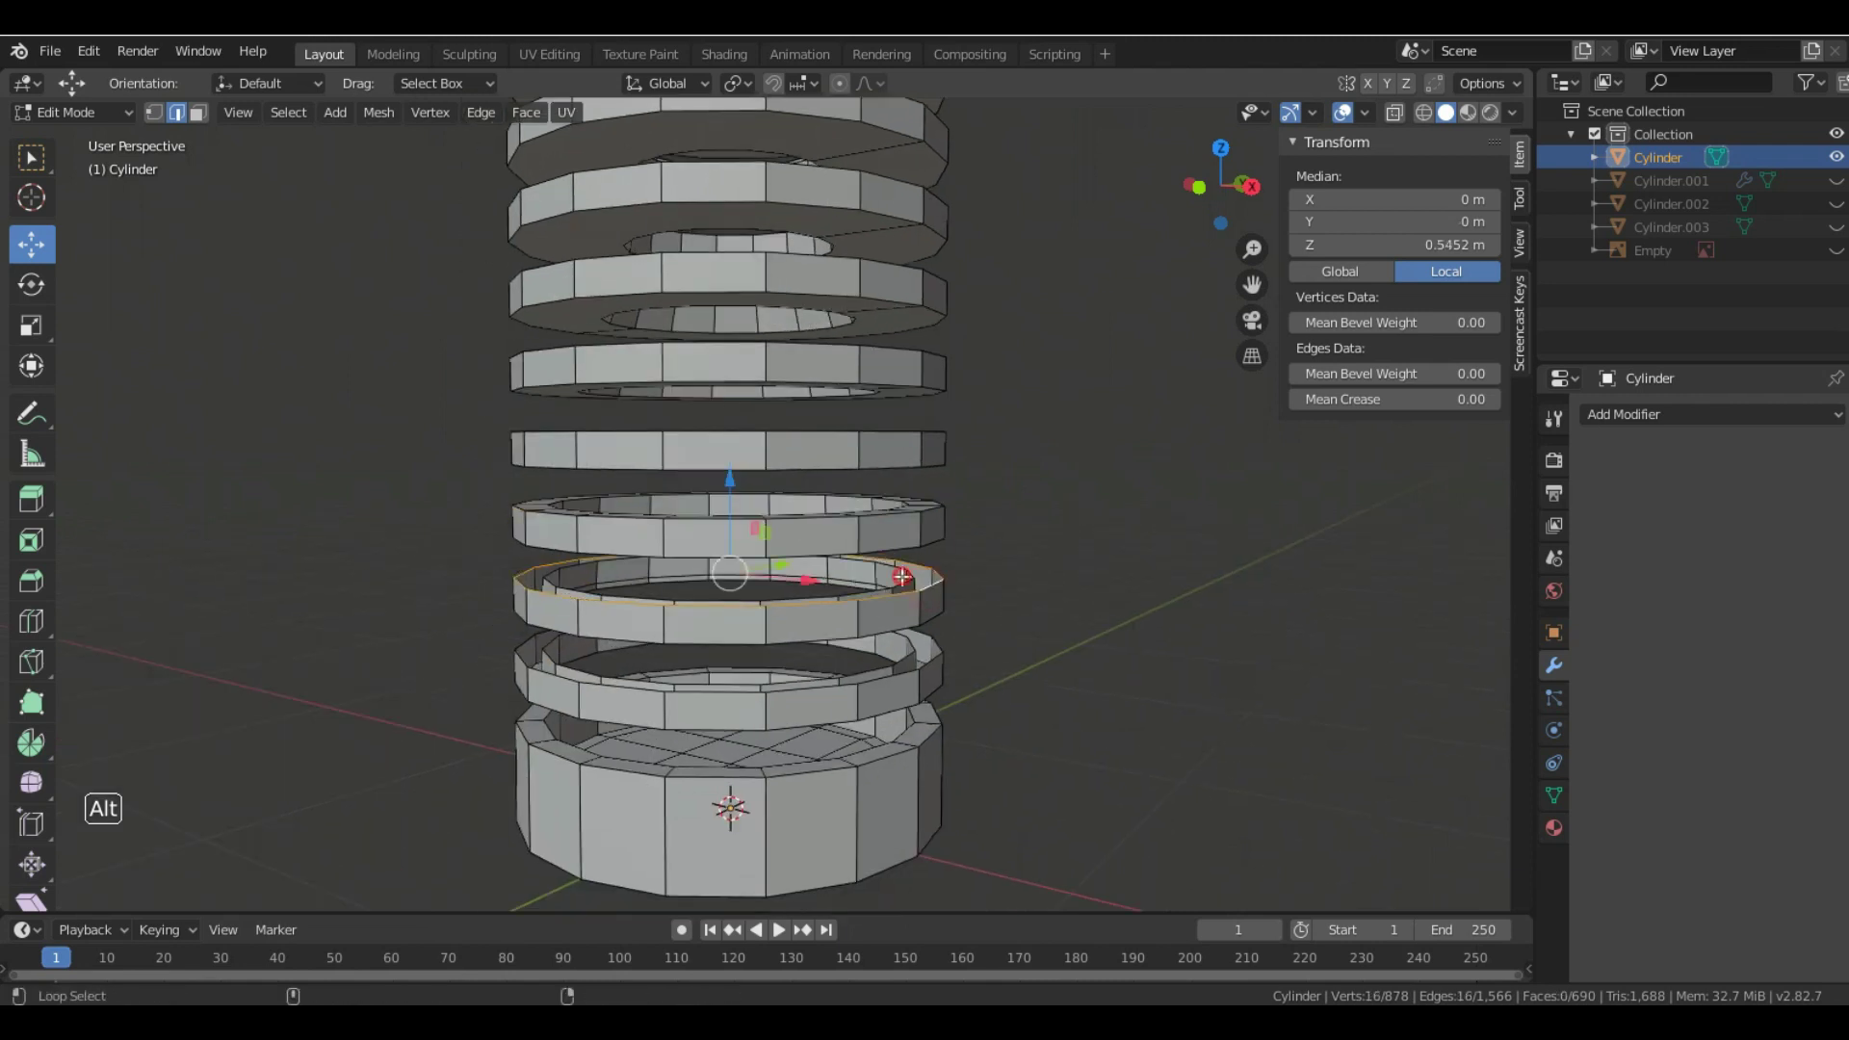
left_click(901, 575, "alt+shift")
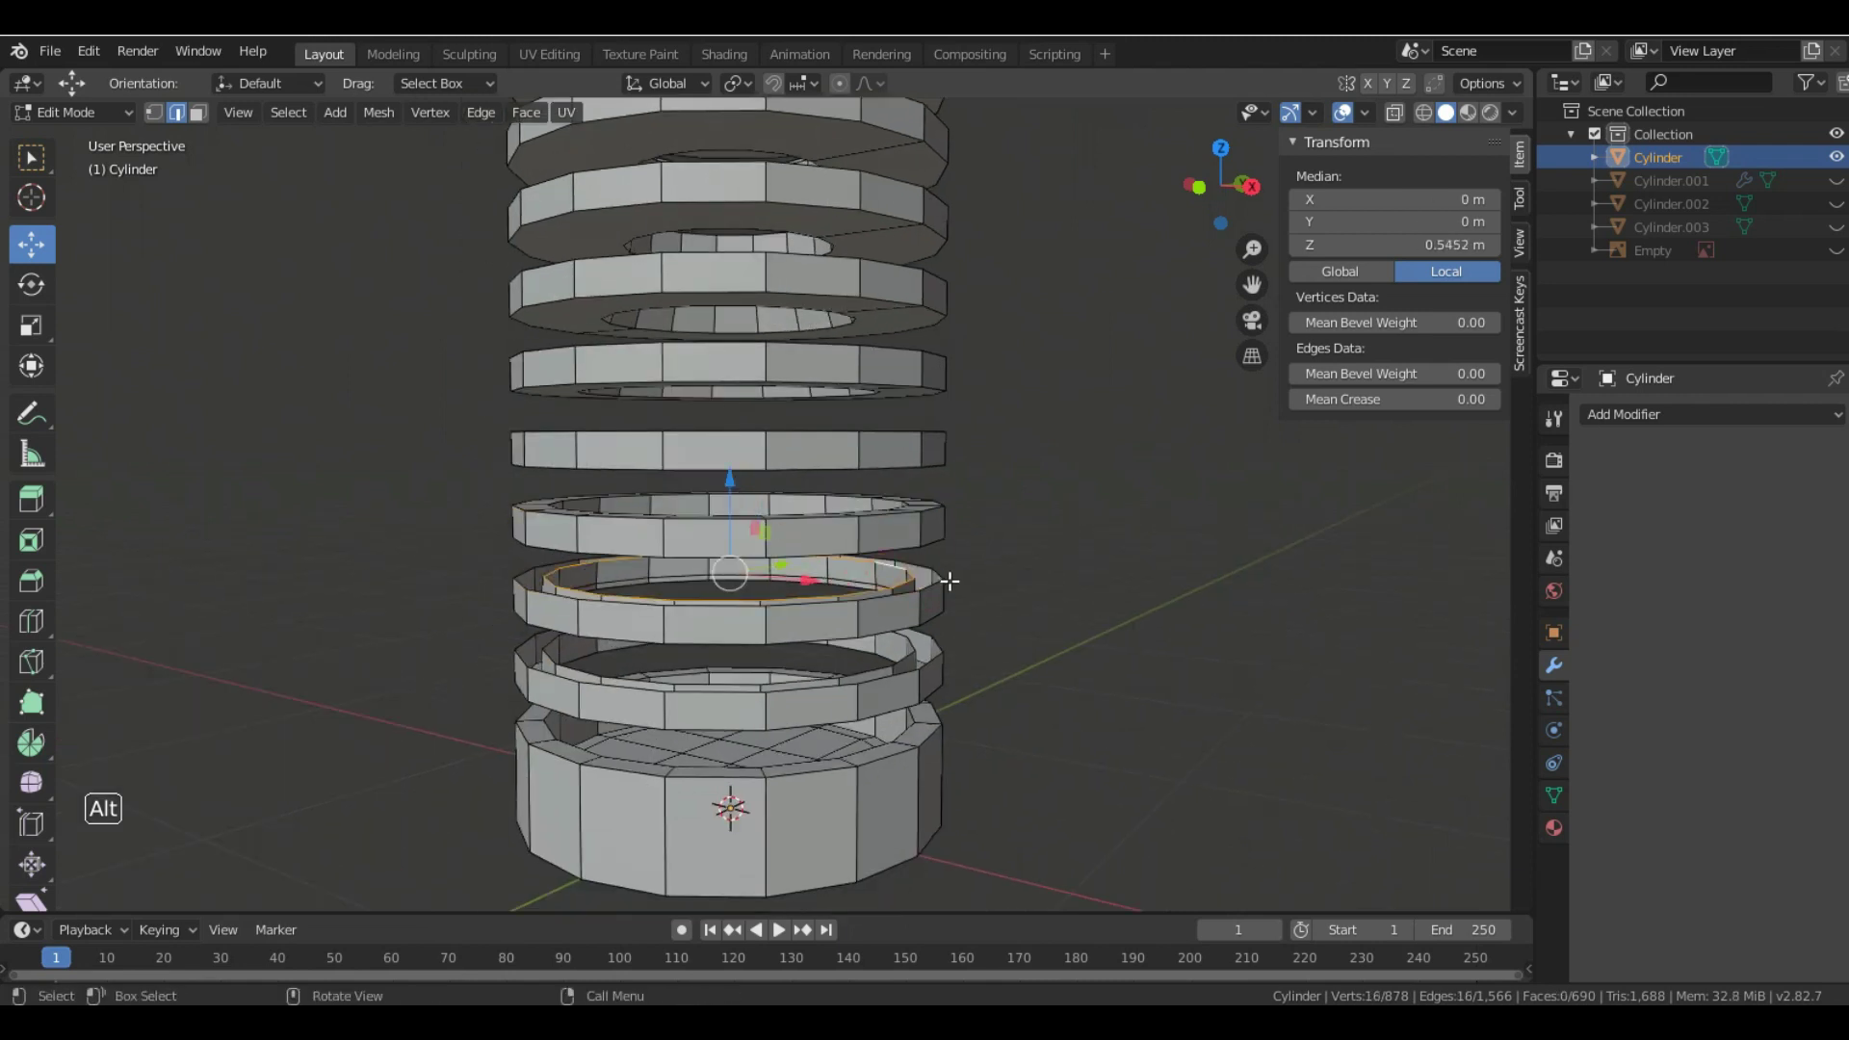
right_click(1069, 555)
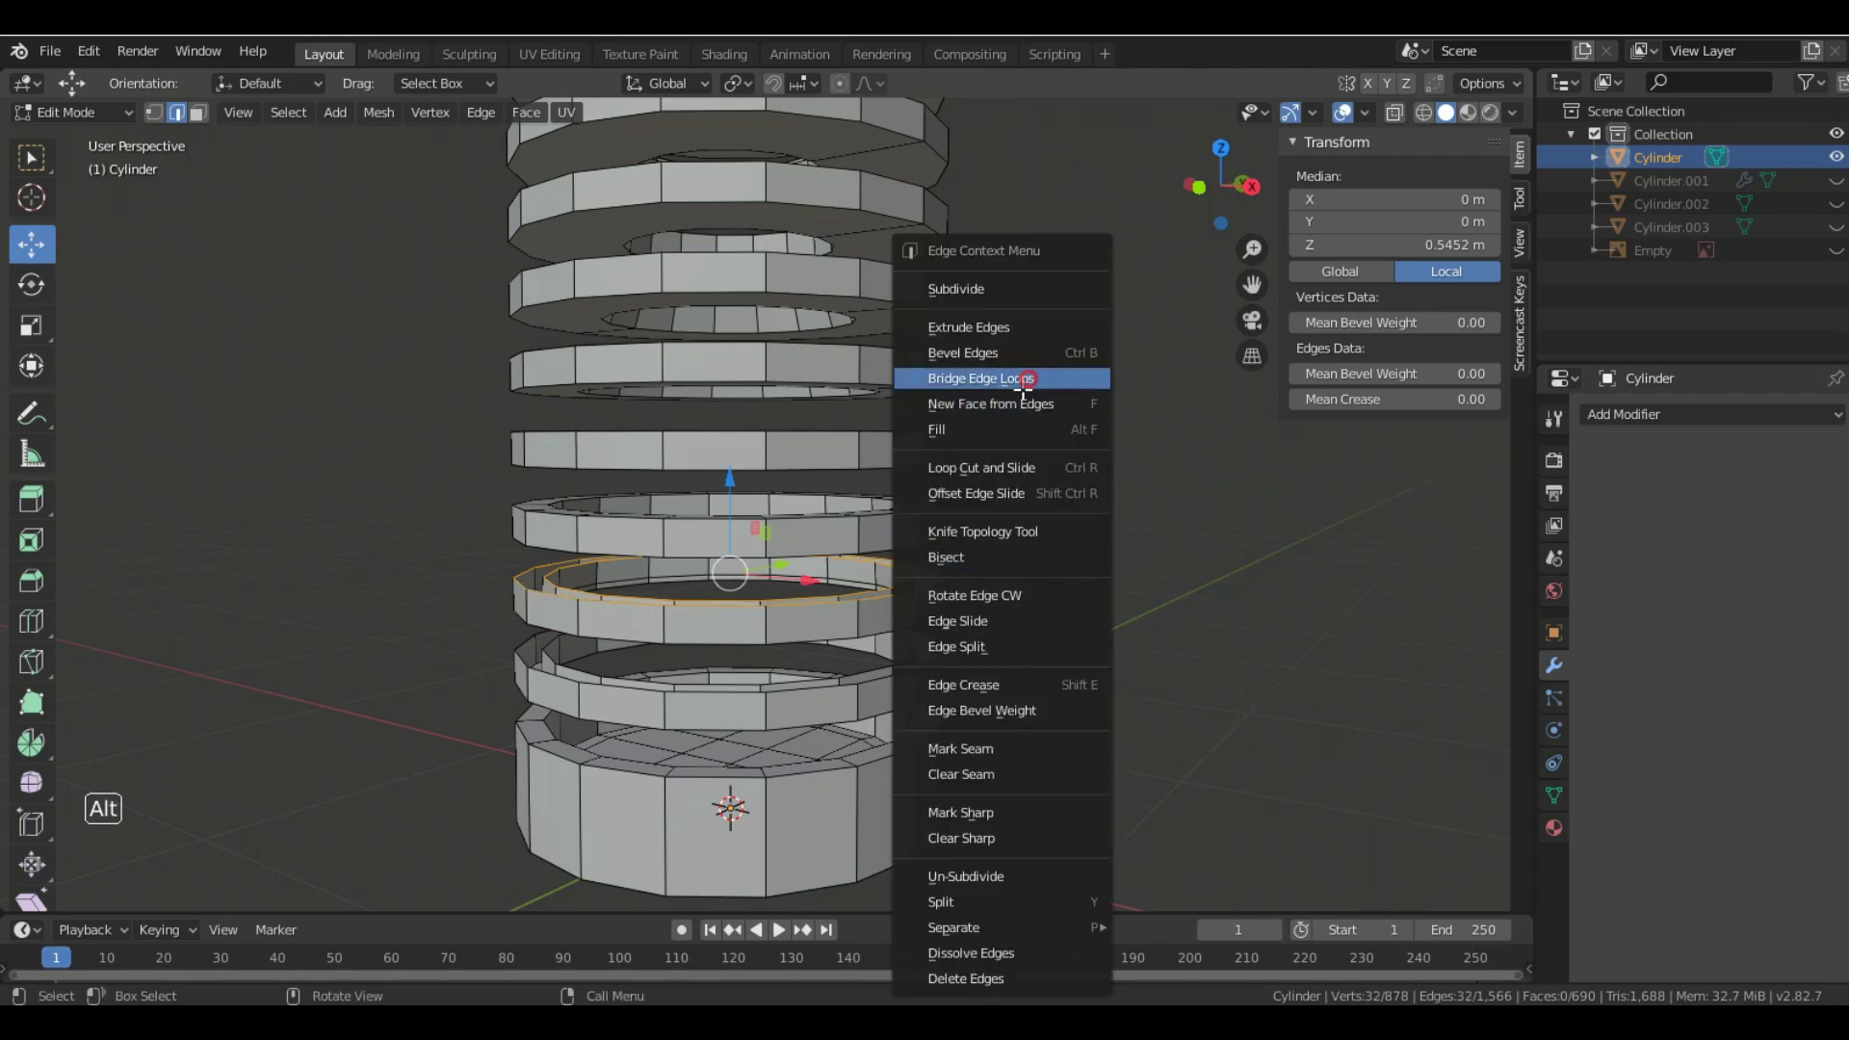
left_click(1023, 380)
- Bridge the inner and outer top edge loops of the eleventh ring from the top, just above the base
left_click(931, 657, "alt")
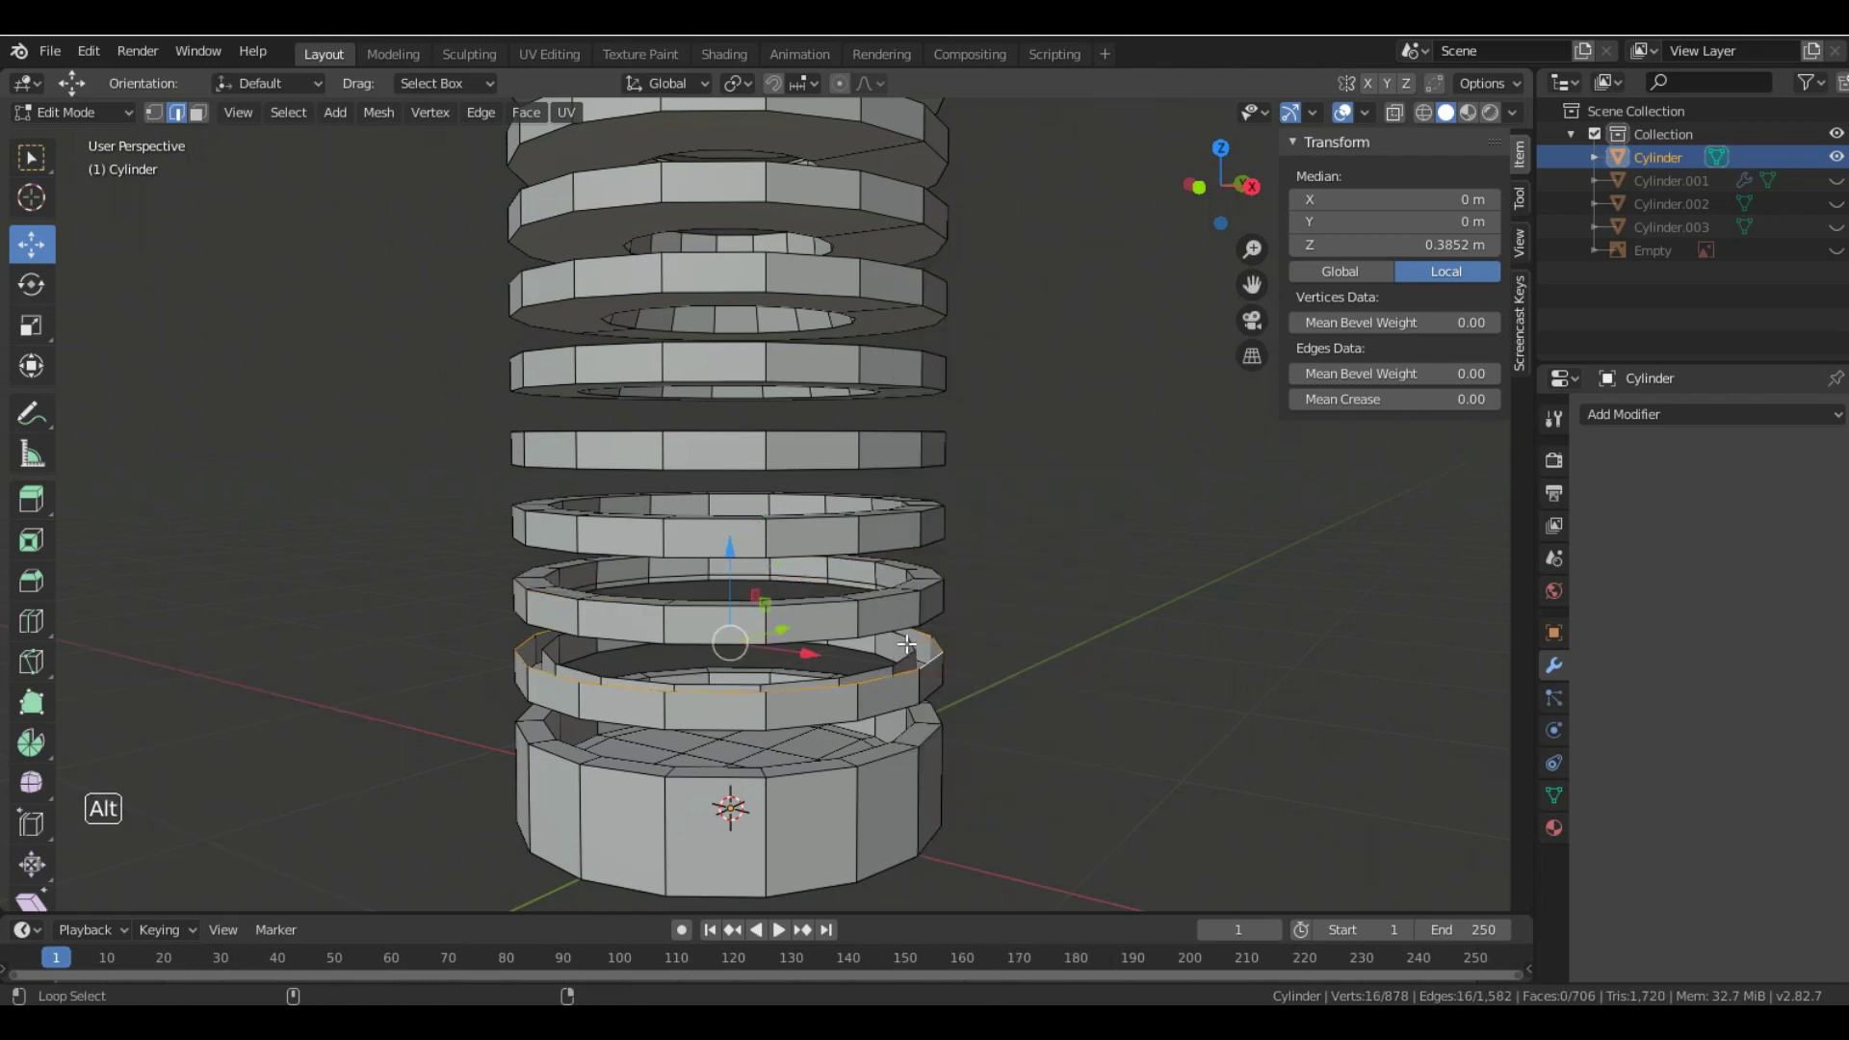
left_click(898, 664, "alt+shift")
right_click(1036, 609)
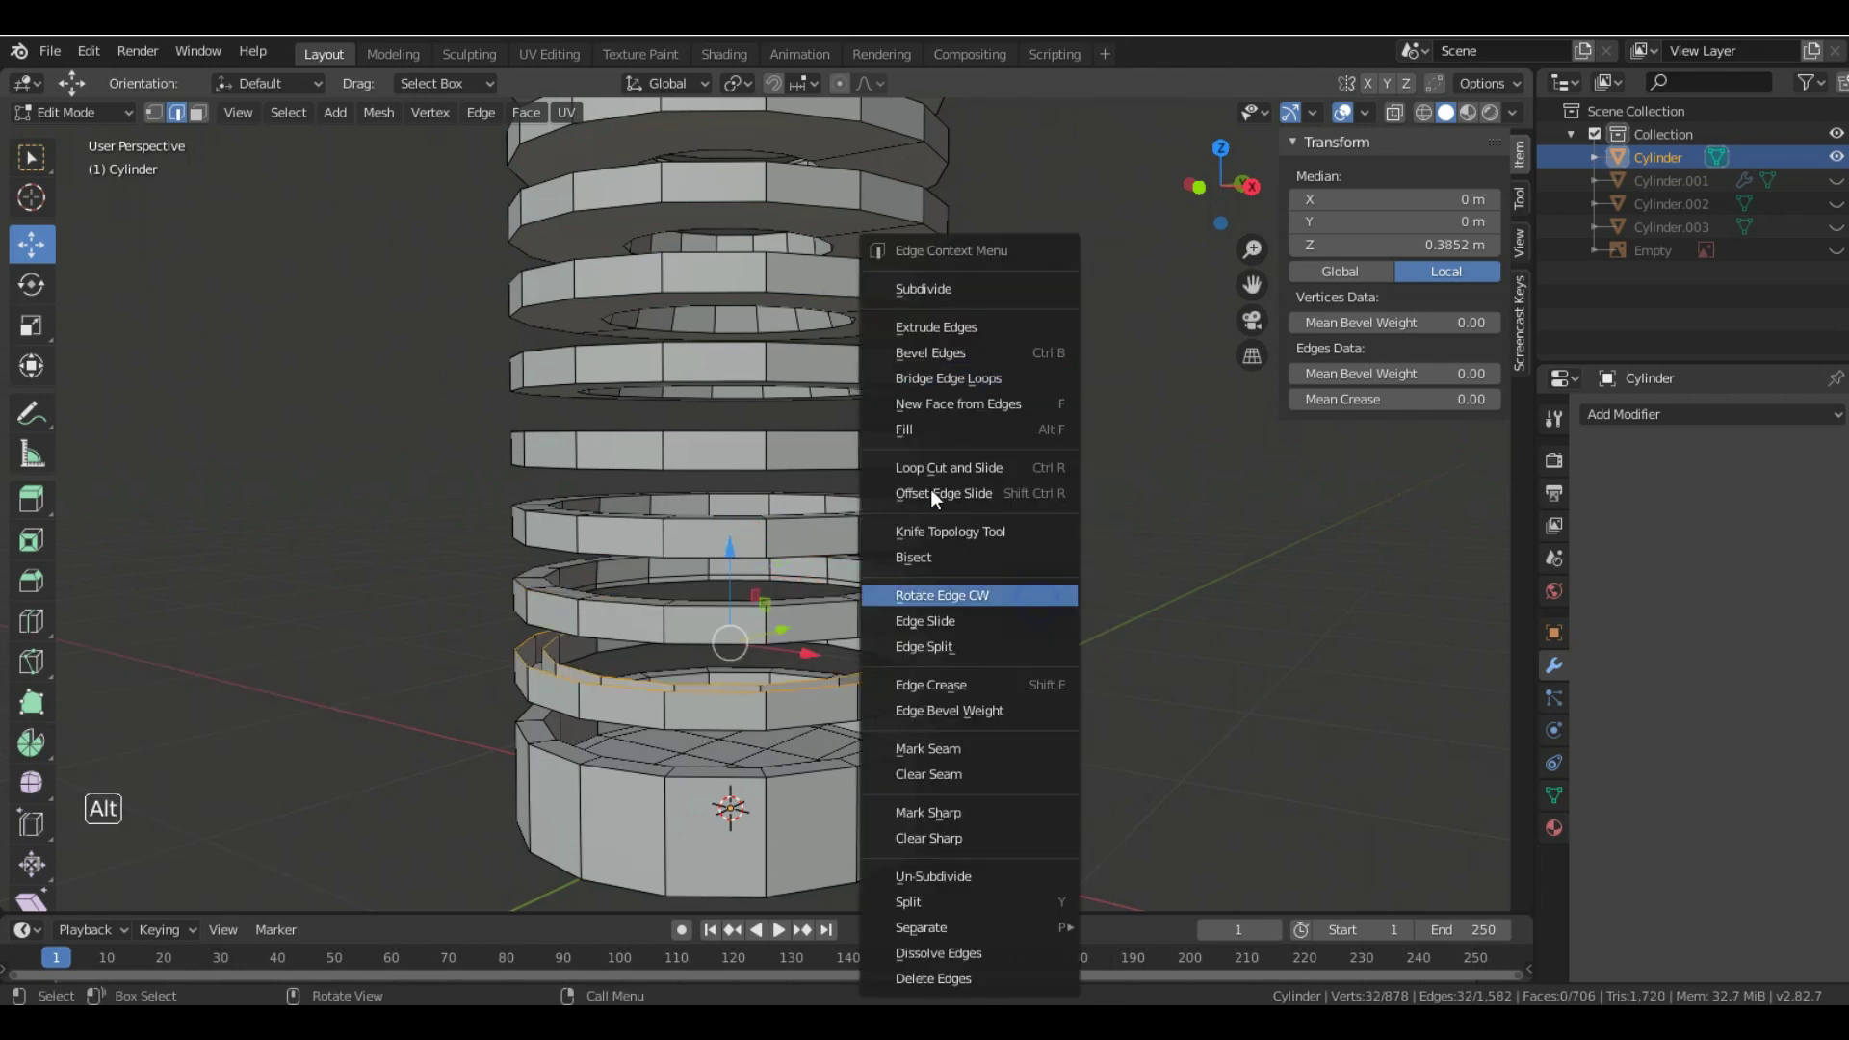
left_click(992, 384)
- Delete the underside faces of all eleven rings above the base
middle_click_drag(815, 745, 891, 675)
key("3")
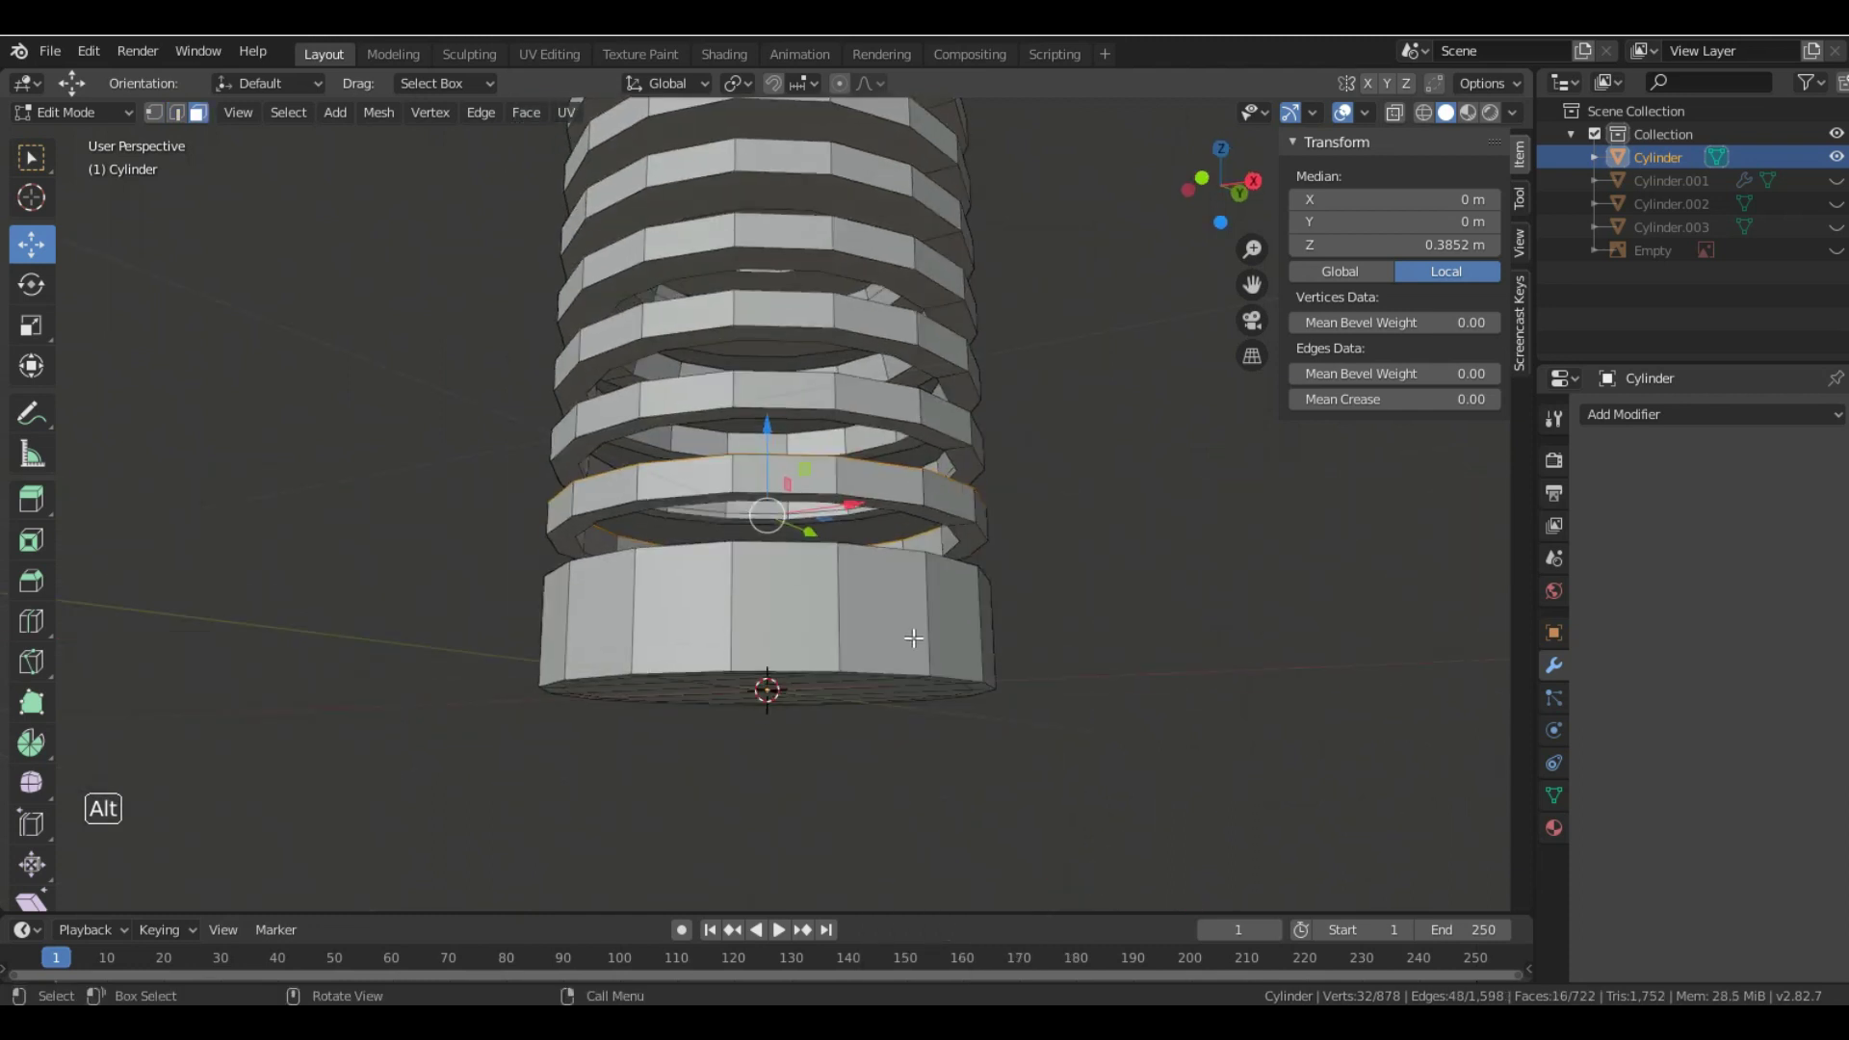
left_click(974, 543, "alt")
left_click(966, 545, "alt")
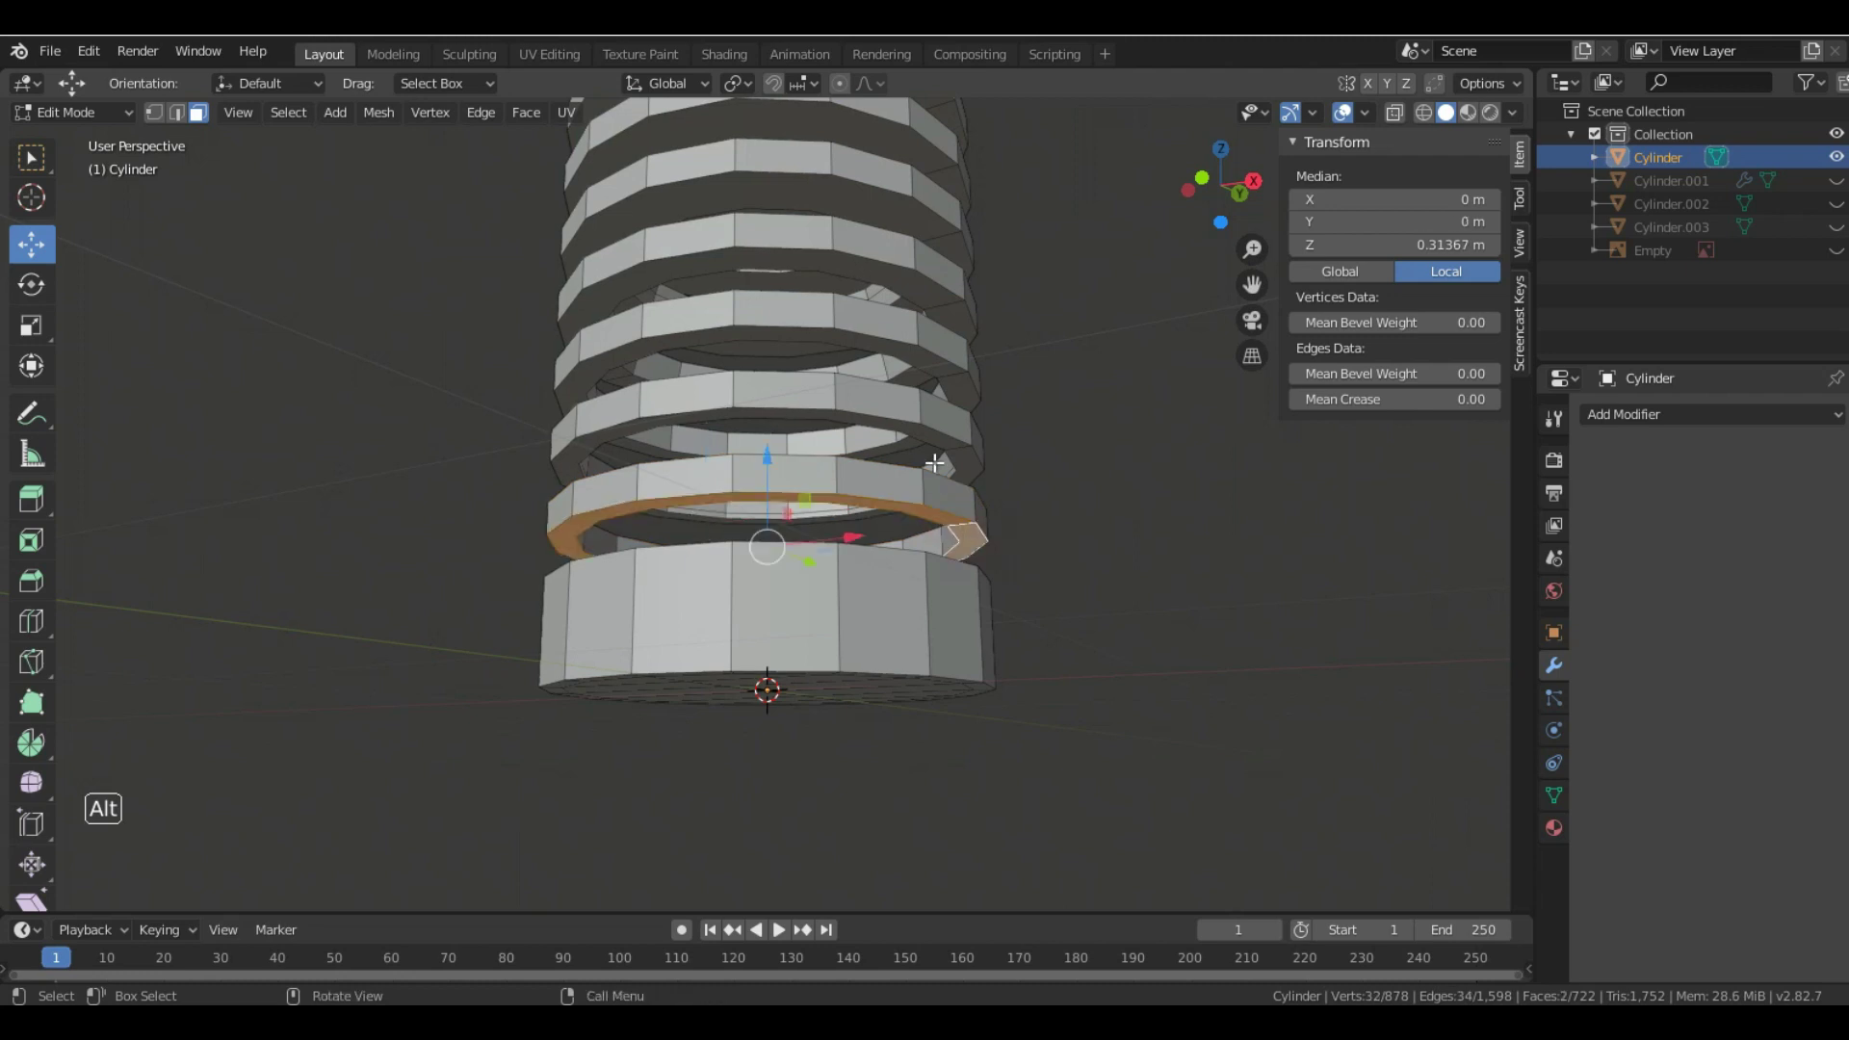
left_click(962, 459, "alt+shift")
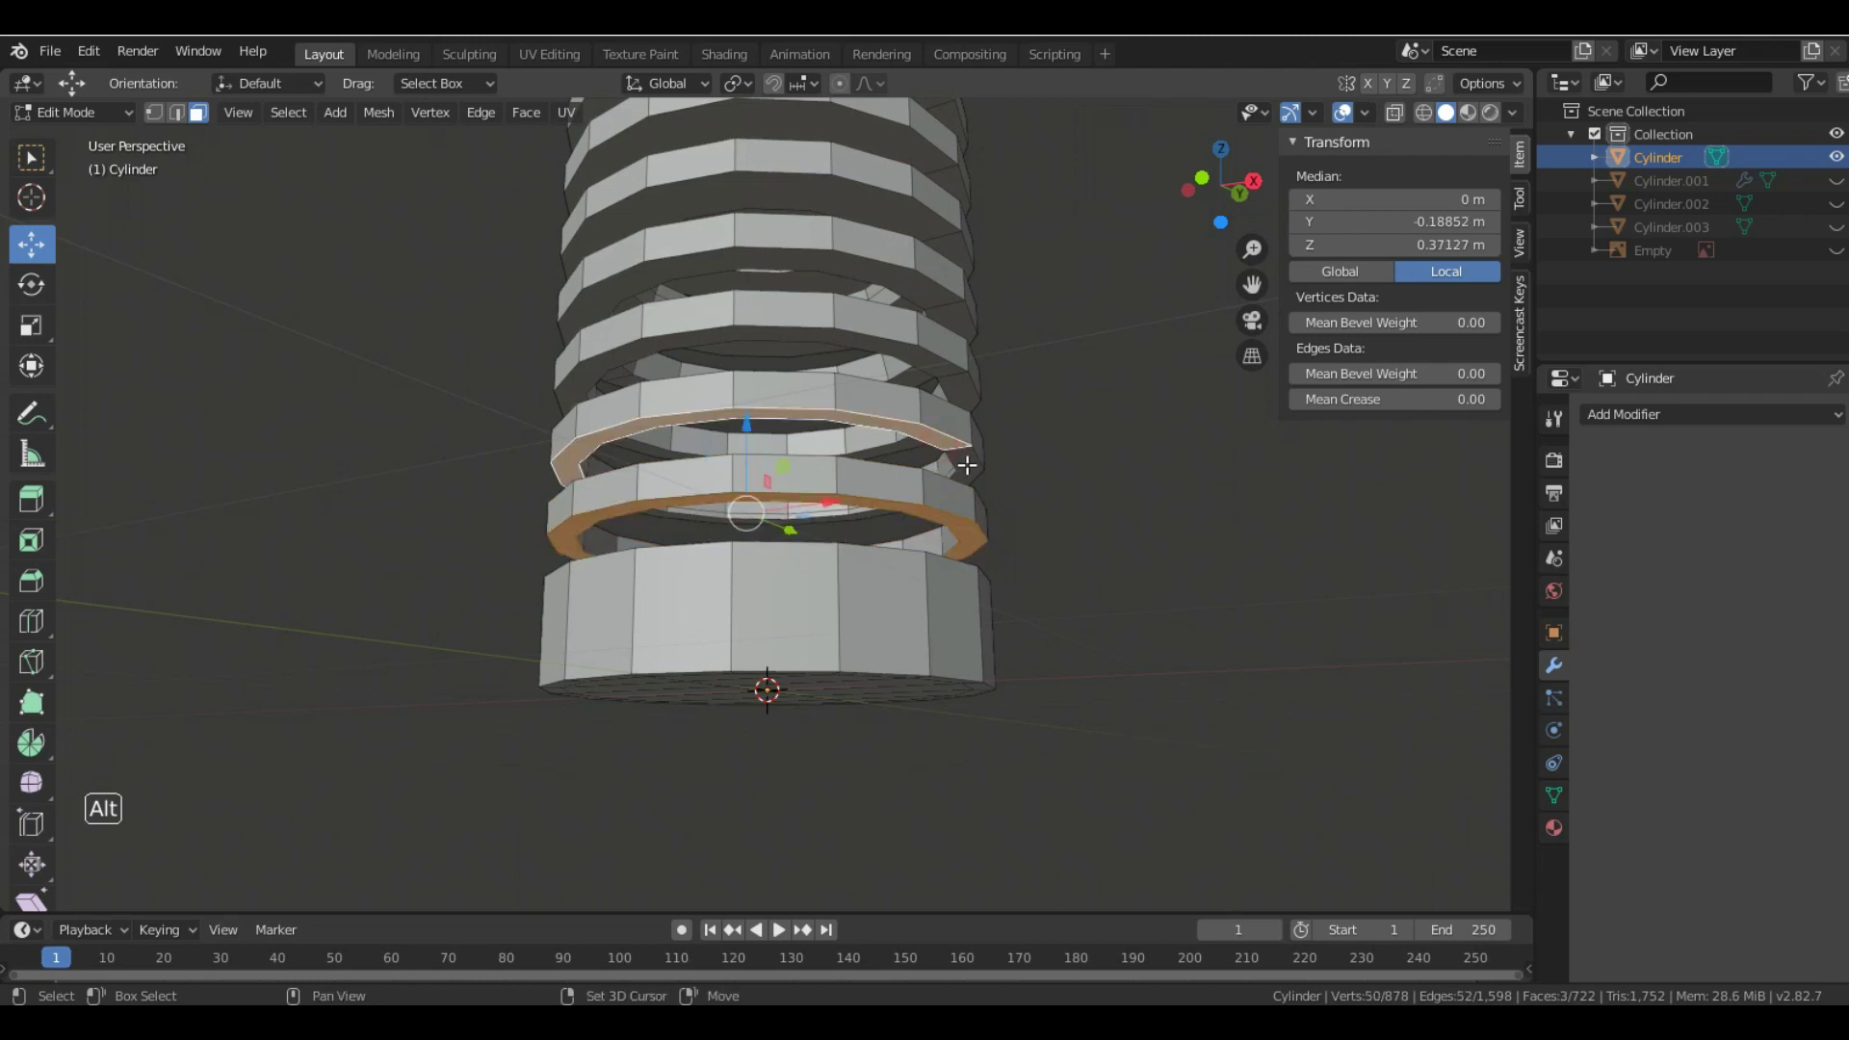
left_click(956, 384, "alt+shift")
left_click(944, 310, "alt+shift")
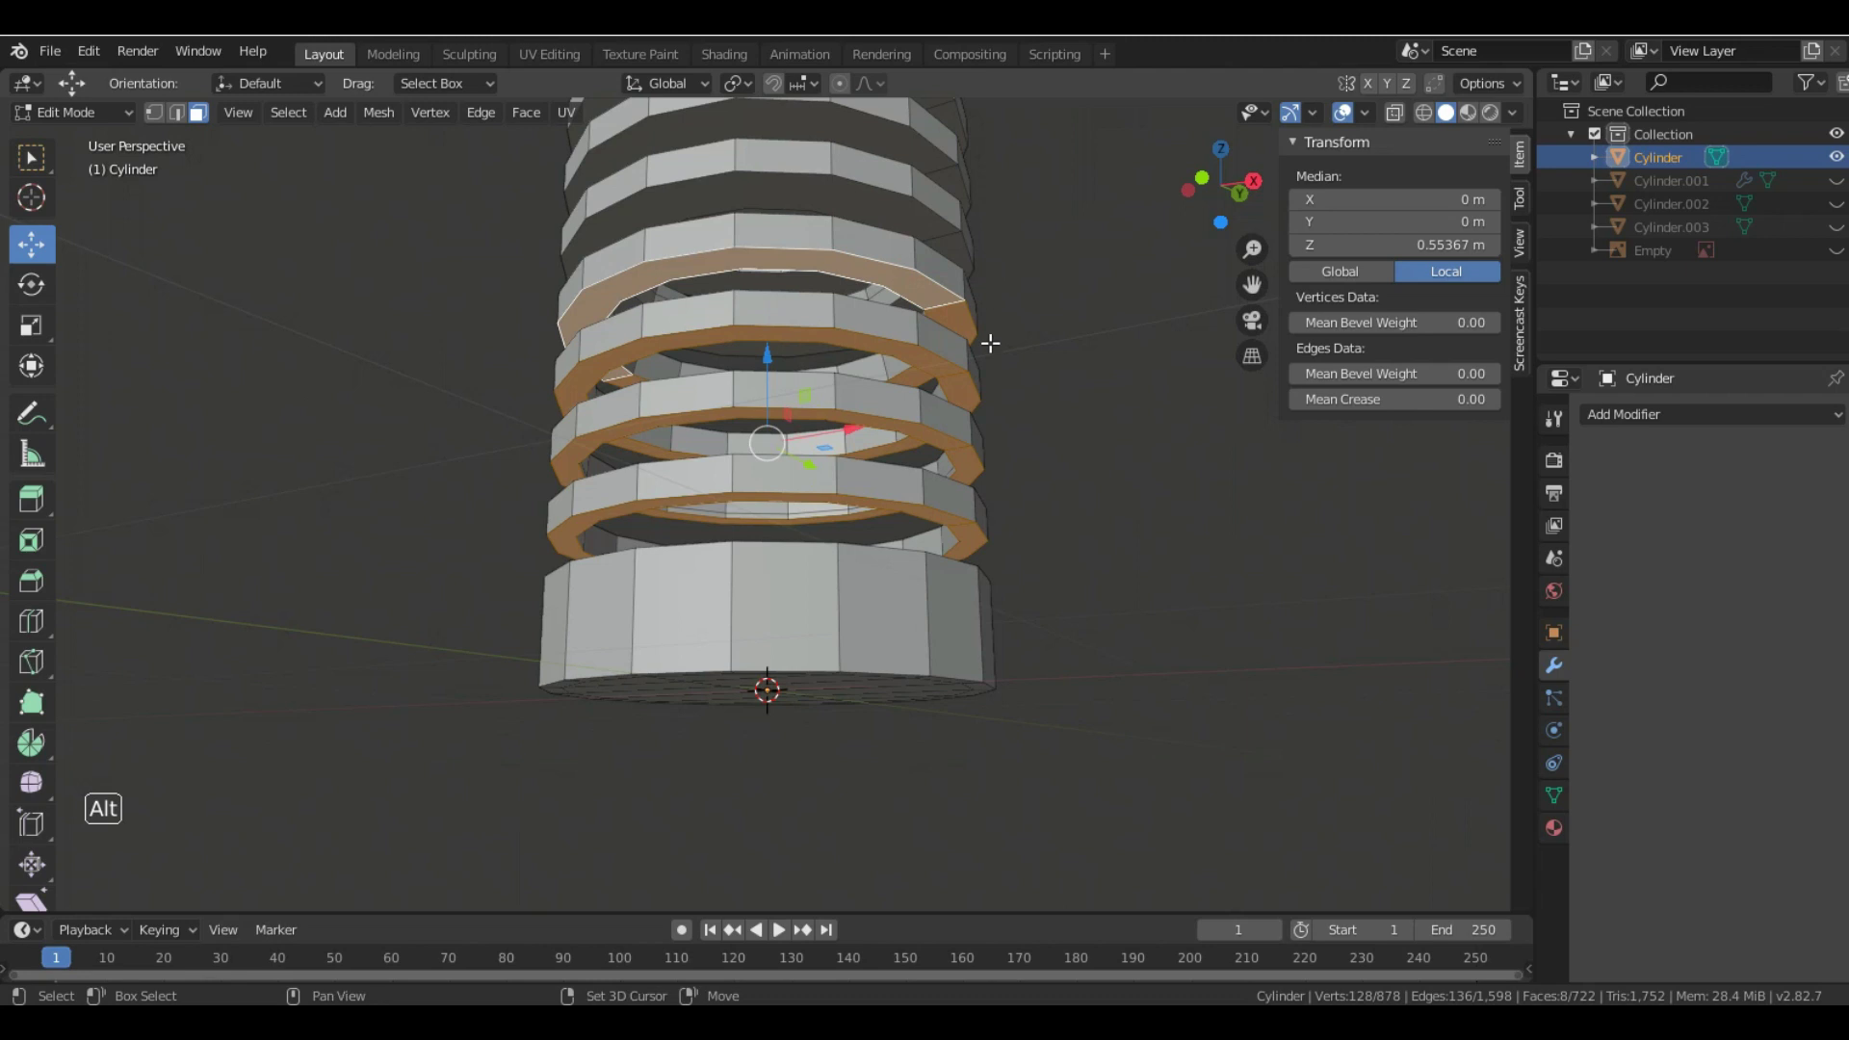
middle_click_drag(991, 343, 992, 446, "shift")
left_click(939, 515, "alt+shift")
left_click(948, 424, "alt+shift")
left_click(939, 366, "alt+shift")
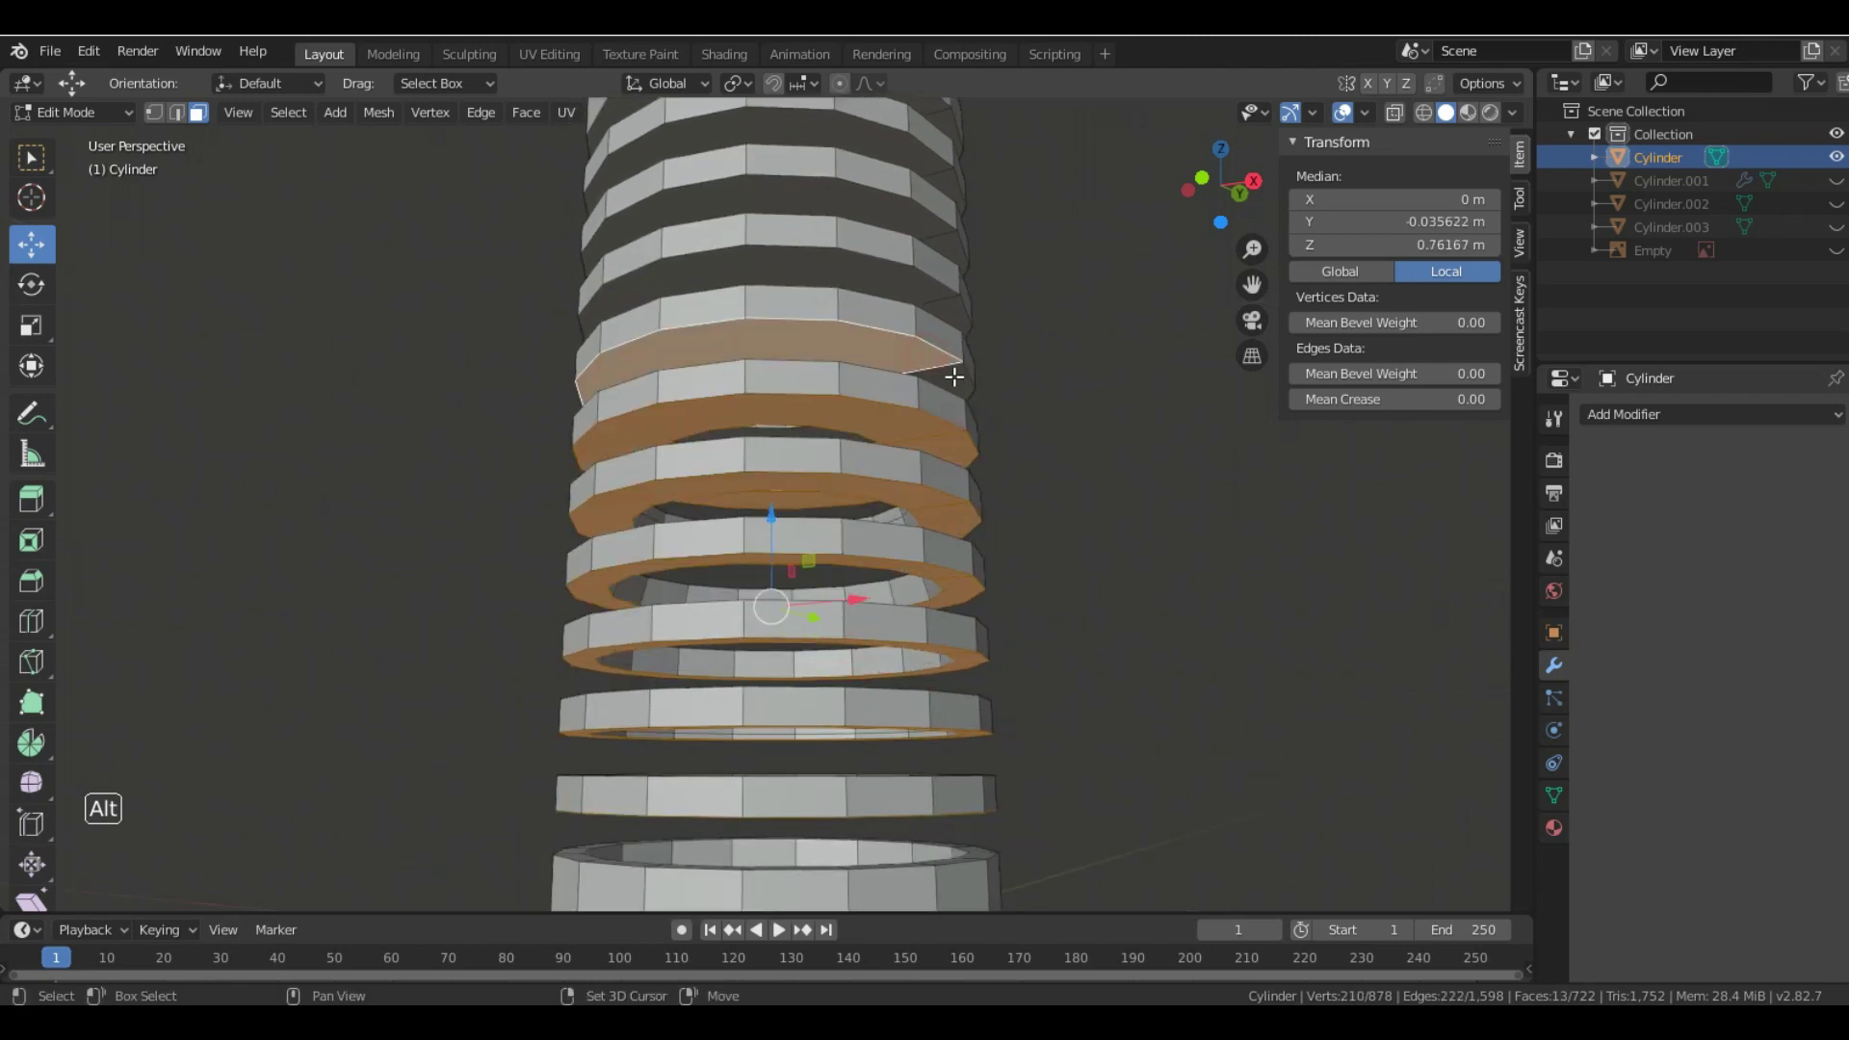
left_click(905, 246, "alt+shift")
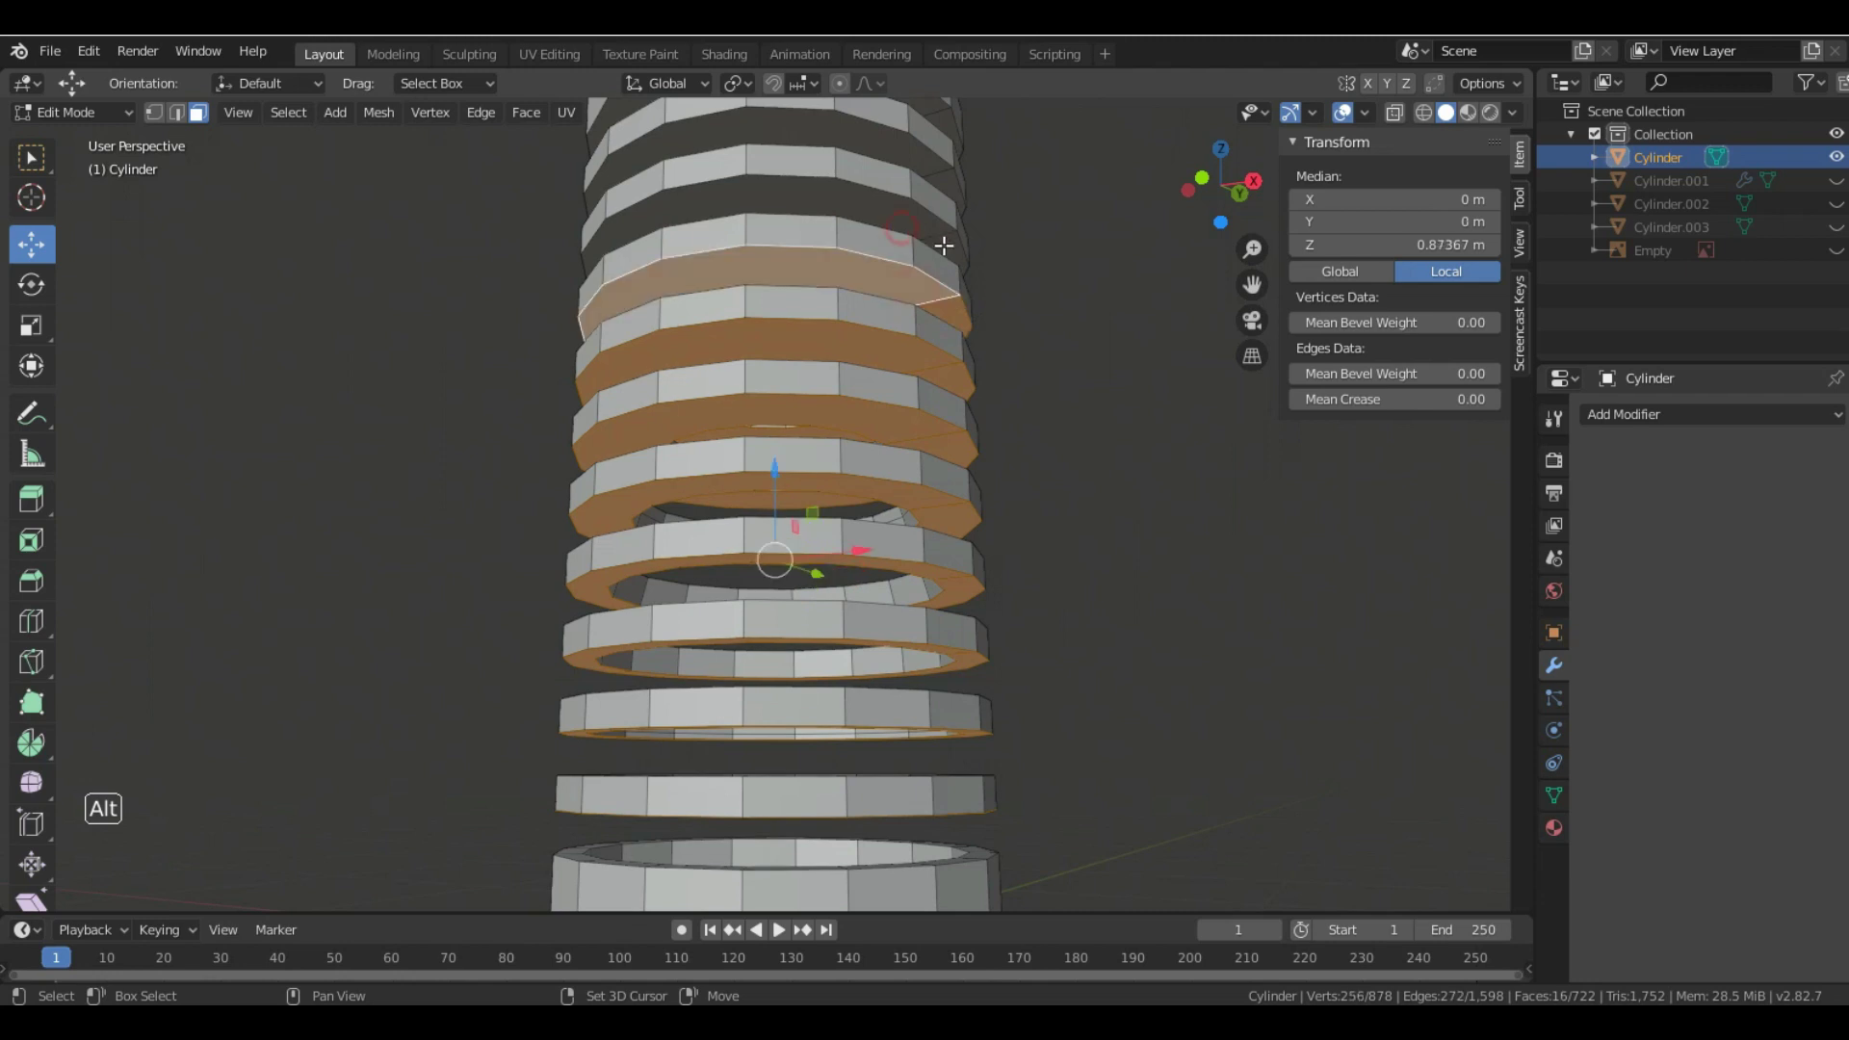
left_click(944, 246, "alt+shift")
middle_click_drag(957, 269, 979, 403, "shift")
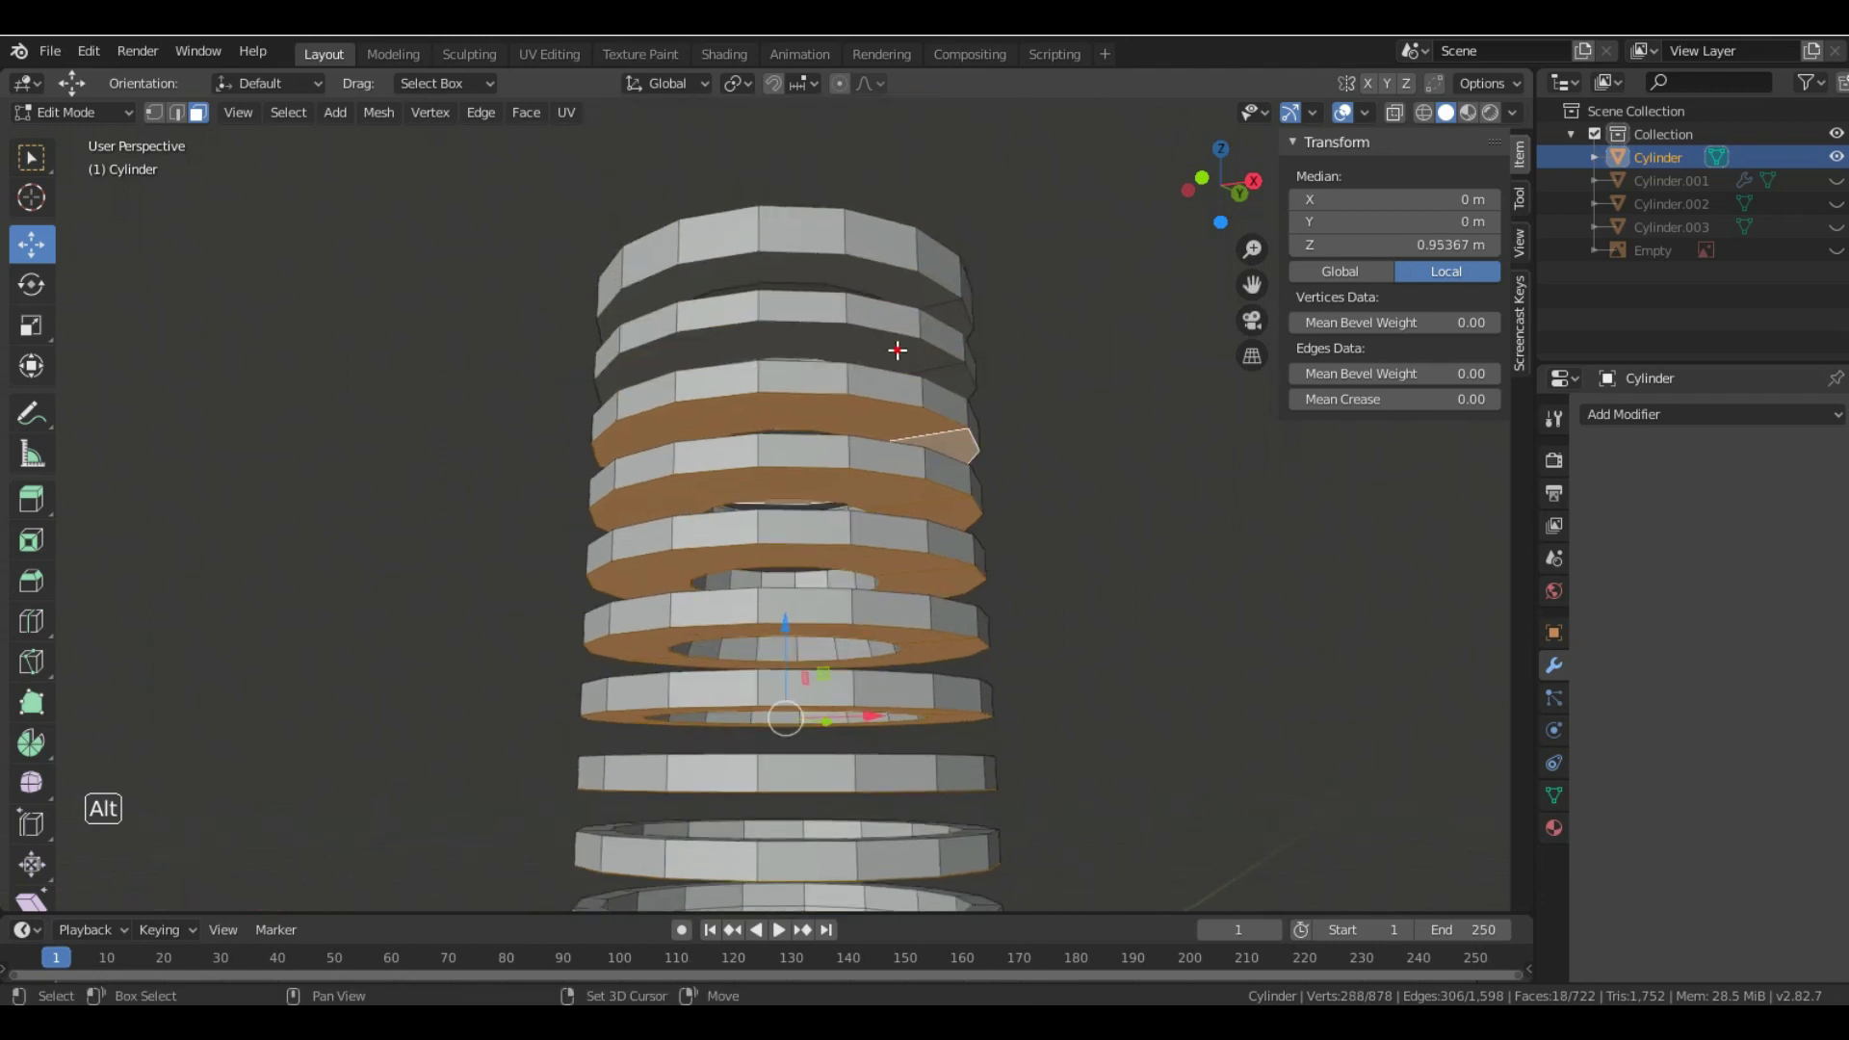
left_click(945, 374, "alt+shift")
left_click(944, 308, "alt+shift")
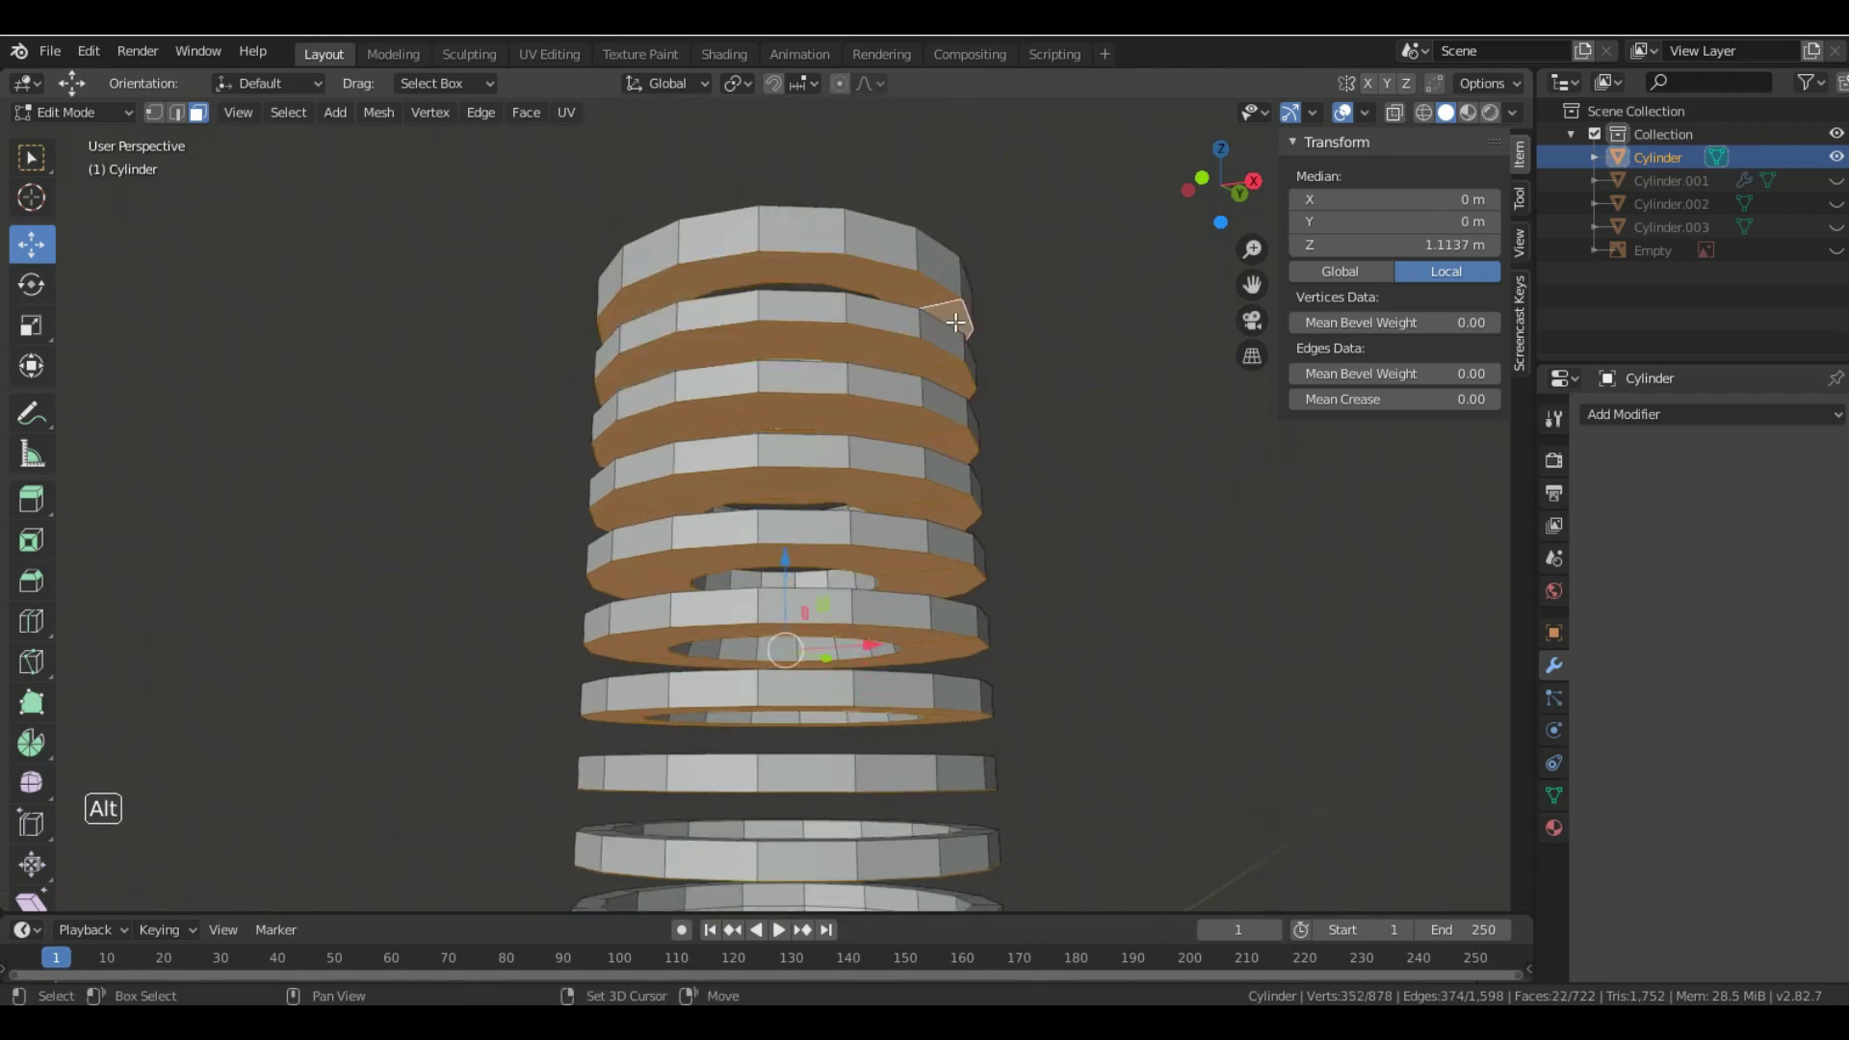
key("x")
left_click(930, 349)
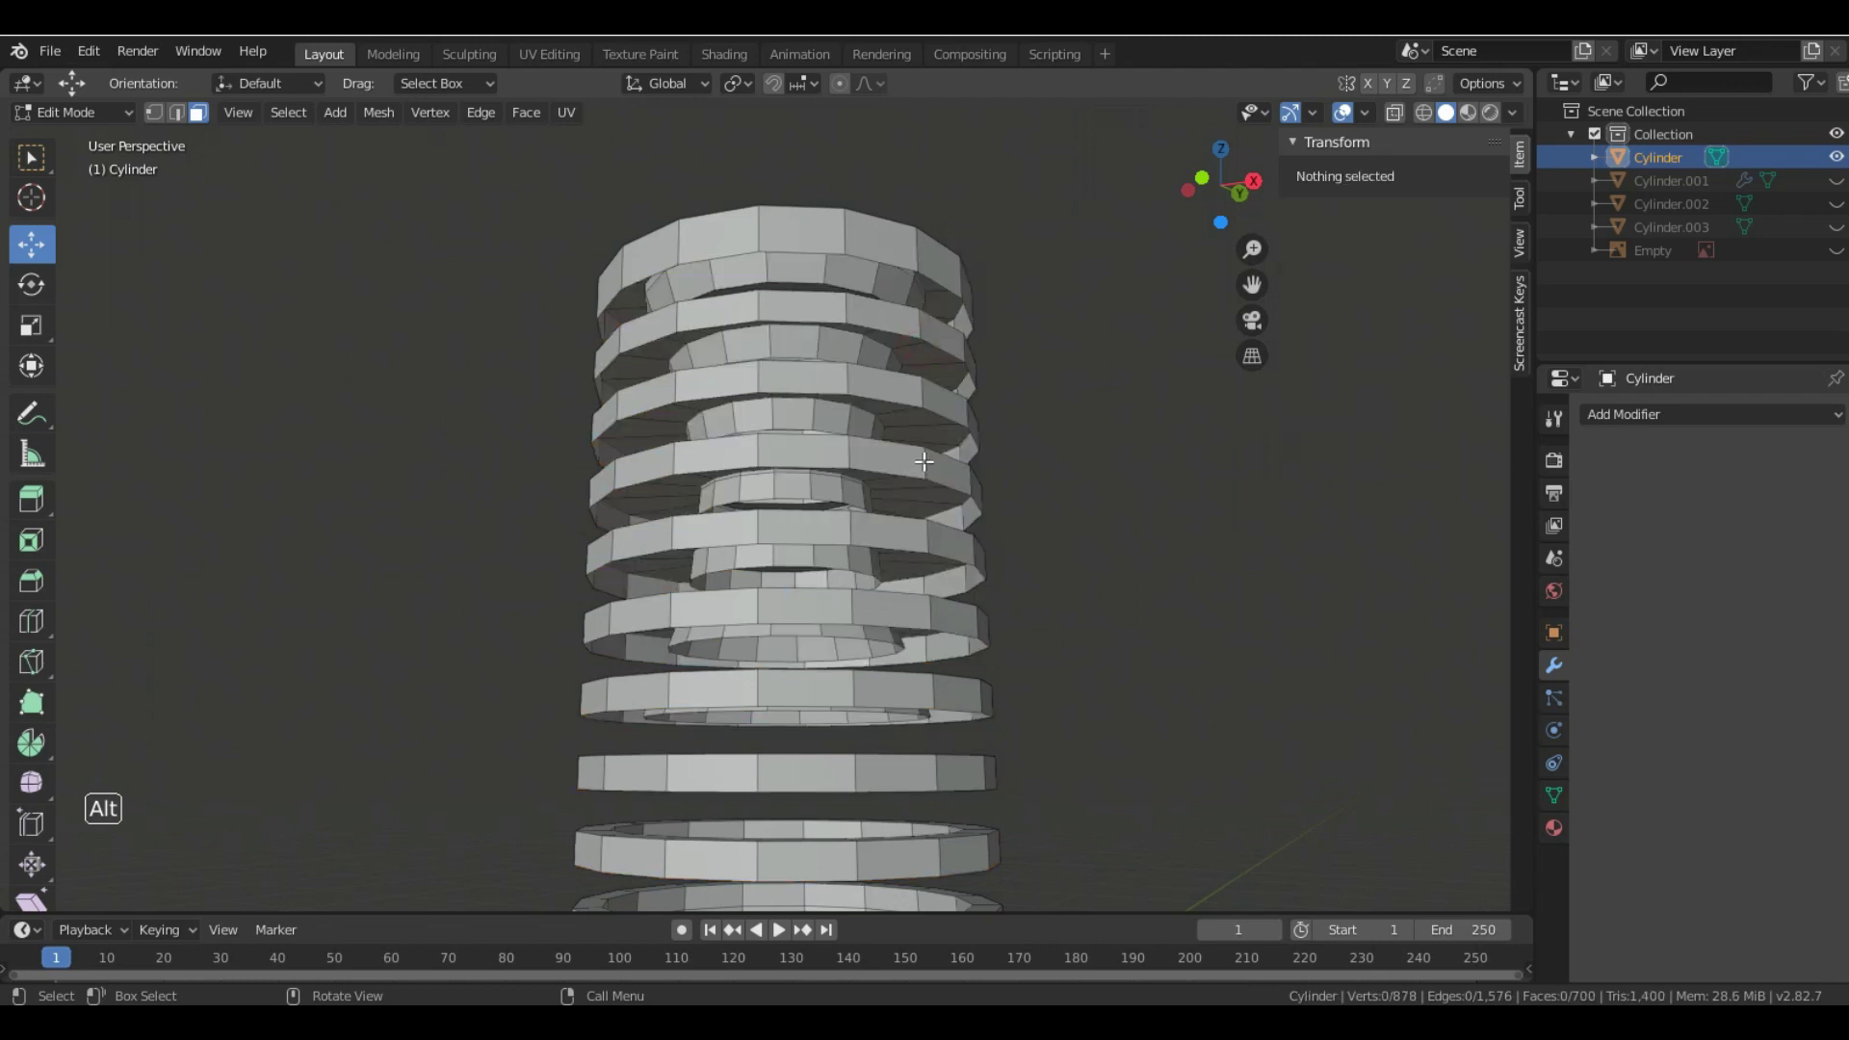
- Bridge the inner and outer bottom edge loops of the topmost ring
key("2")
left_click(896, 281, "alt")
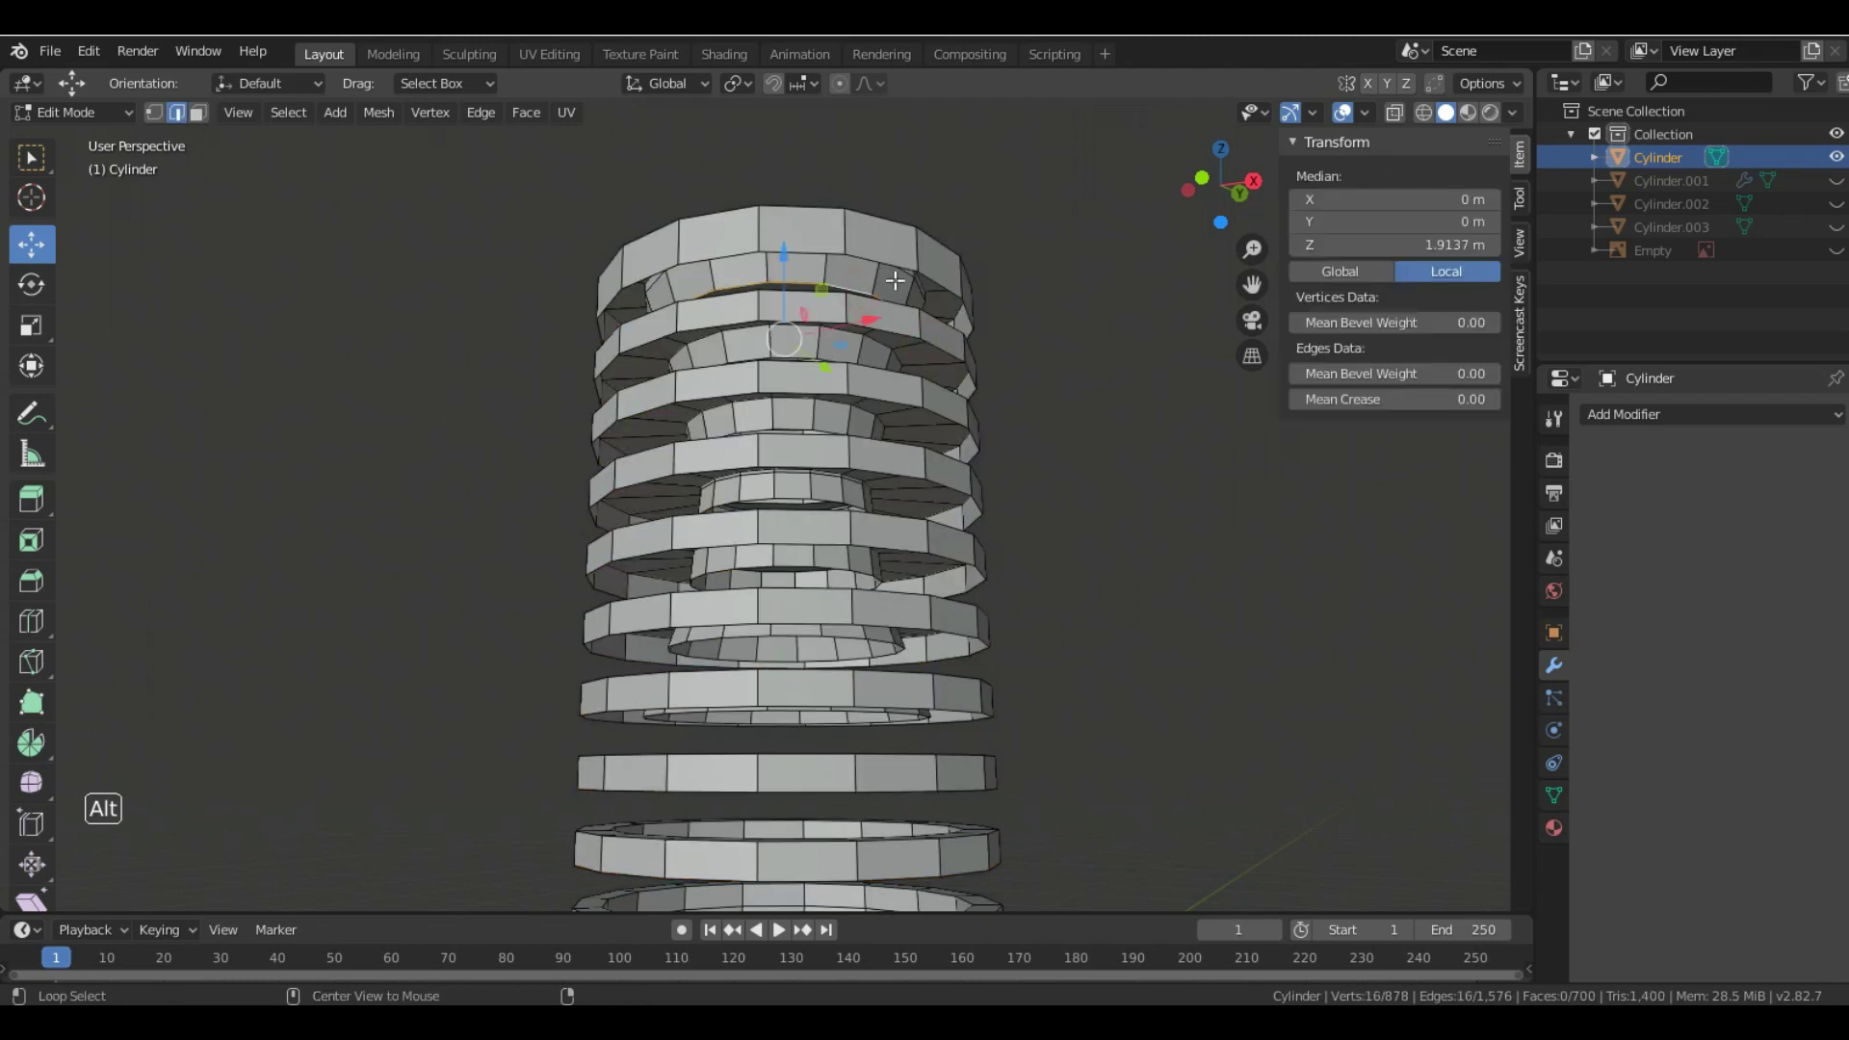
left_click(967, 345, "alt+shift")
right_click(967, 346)
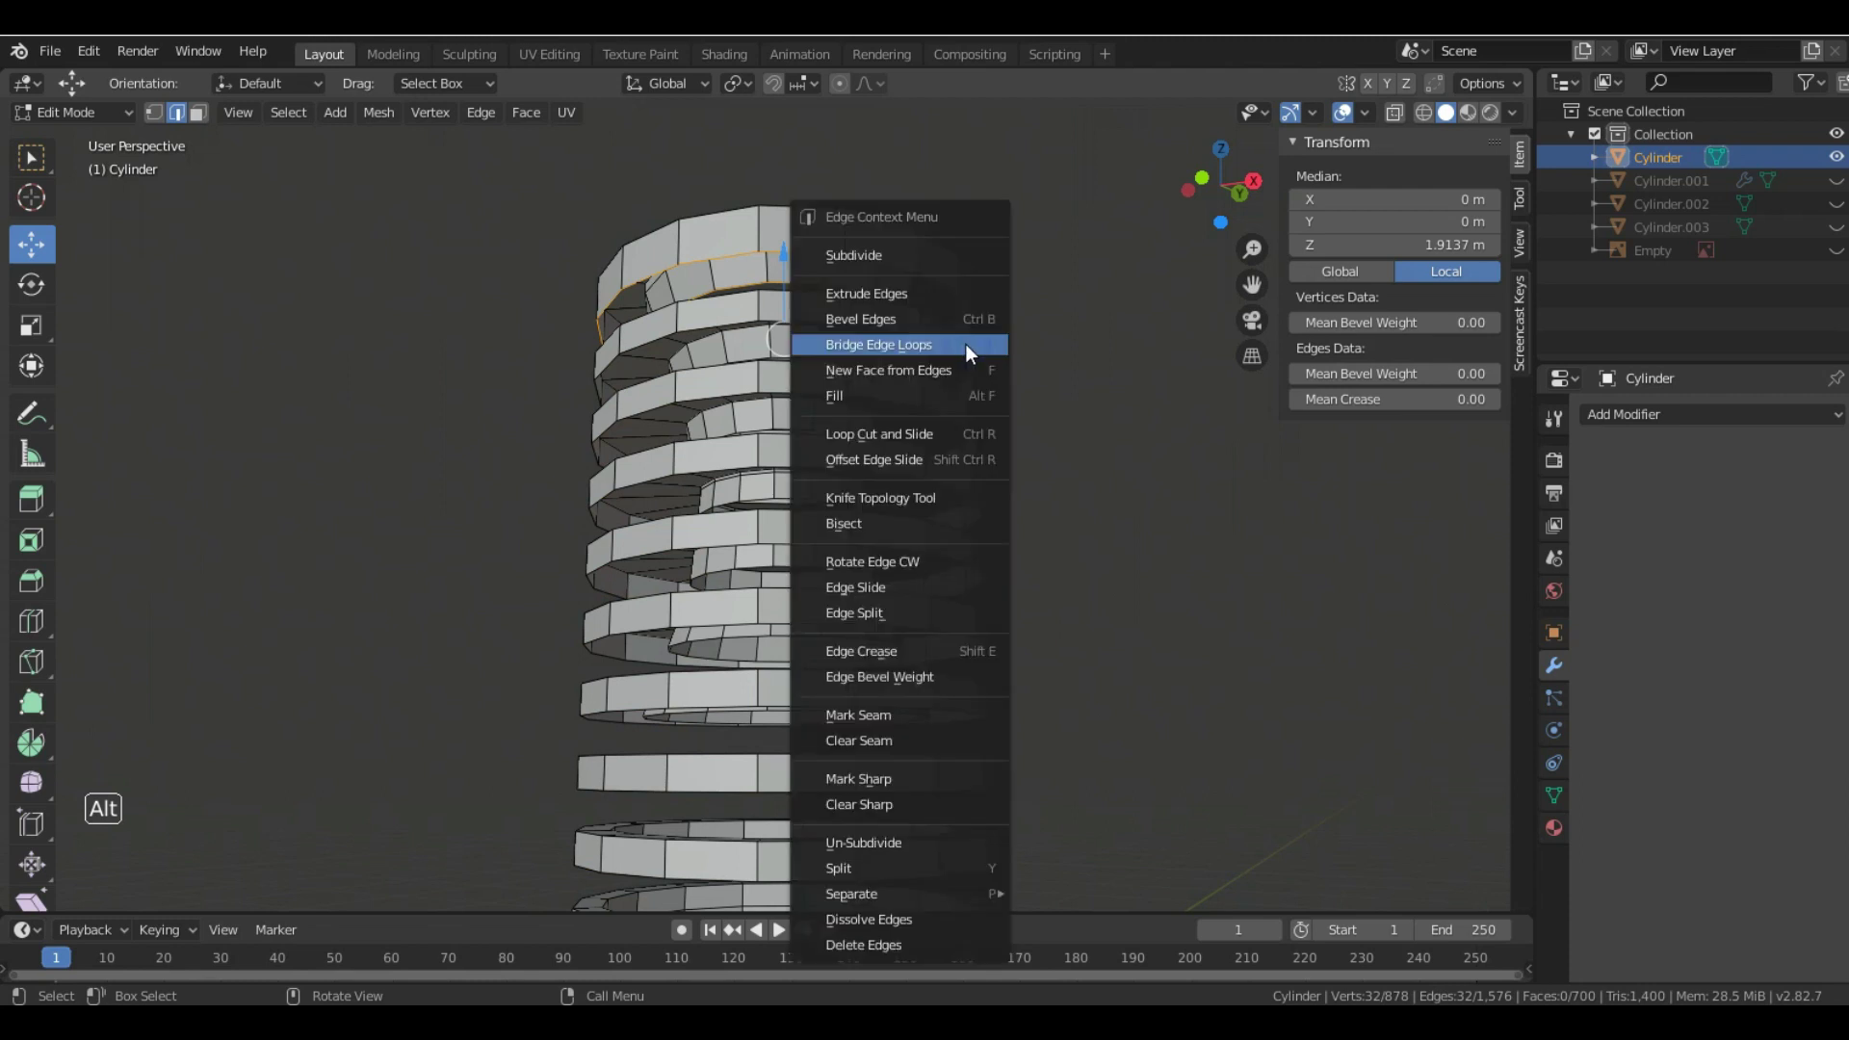
left_click(898, 344)
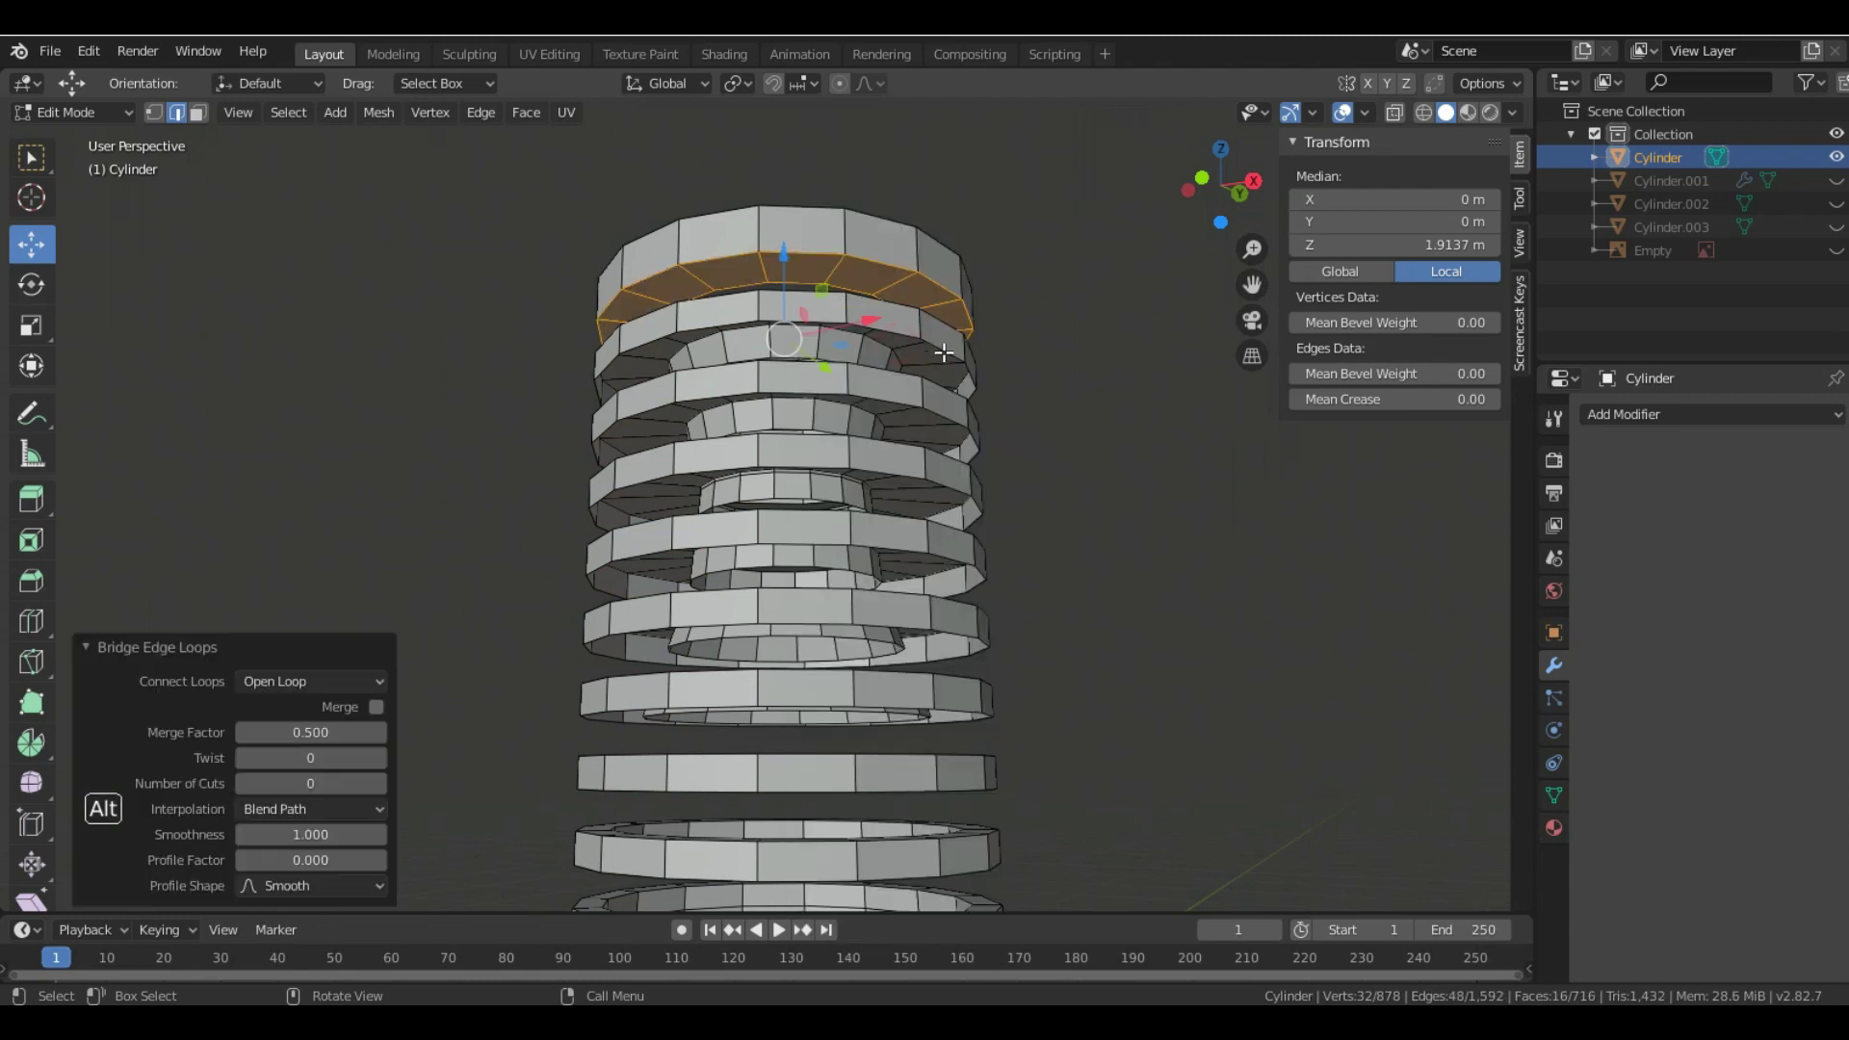
- Bridge the inner and outer bottom edge loops of the second ring from the top
middle_click_drag(800, 372, 841, 385)
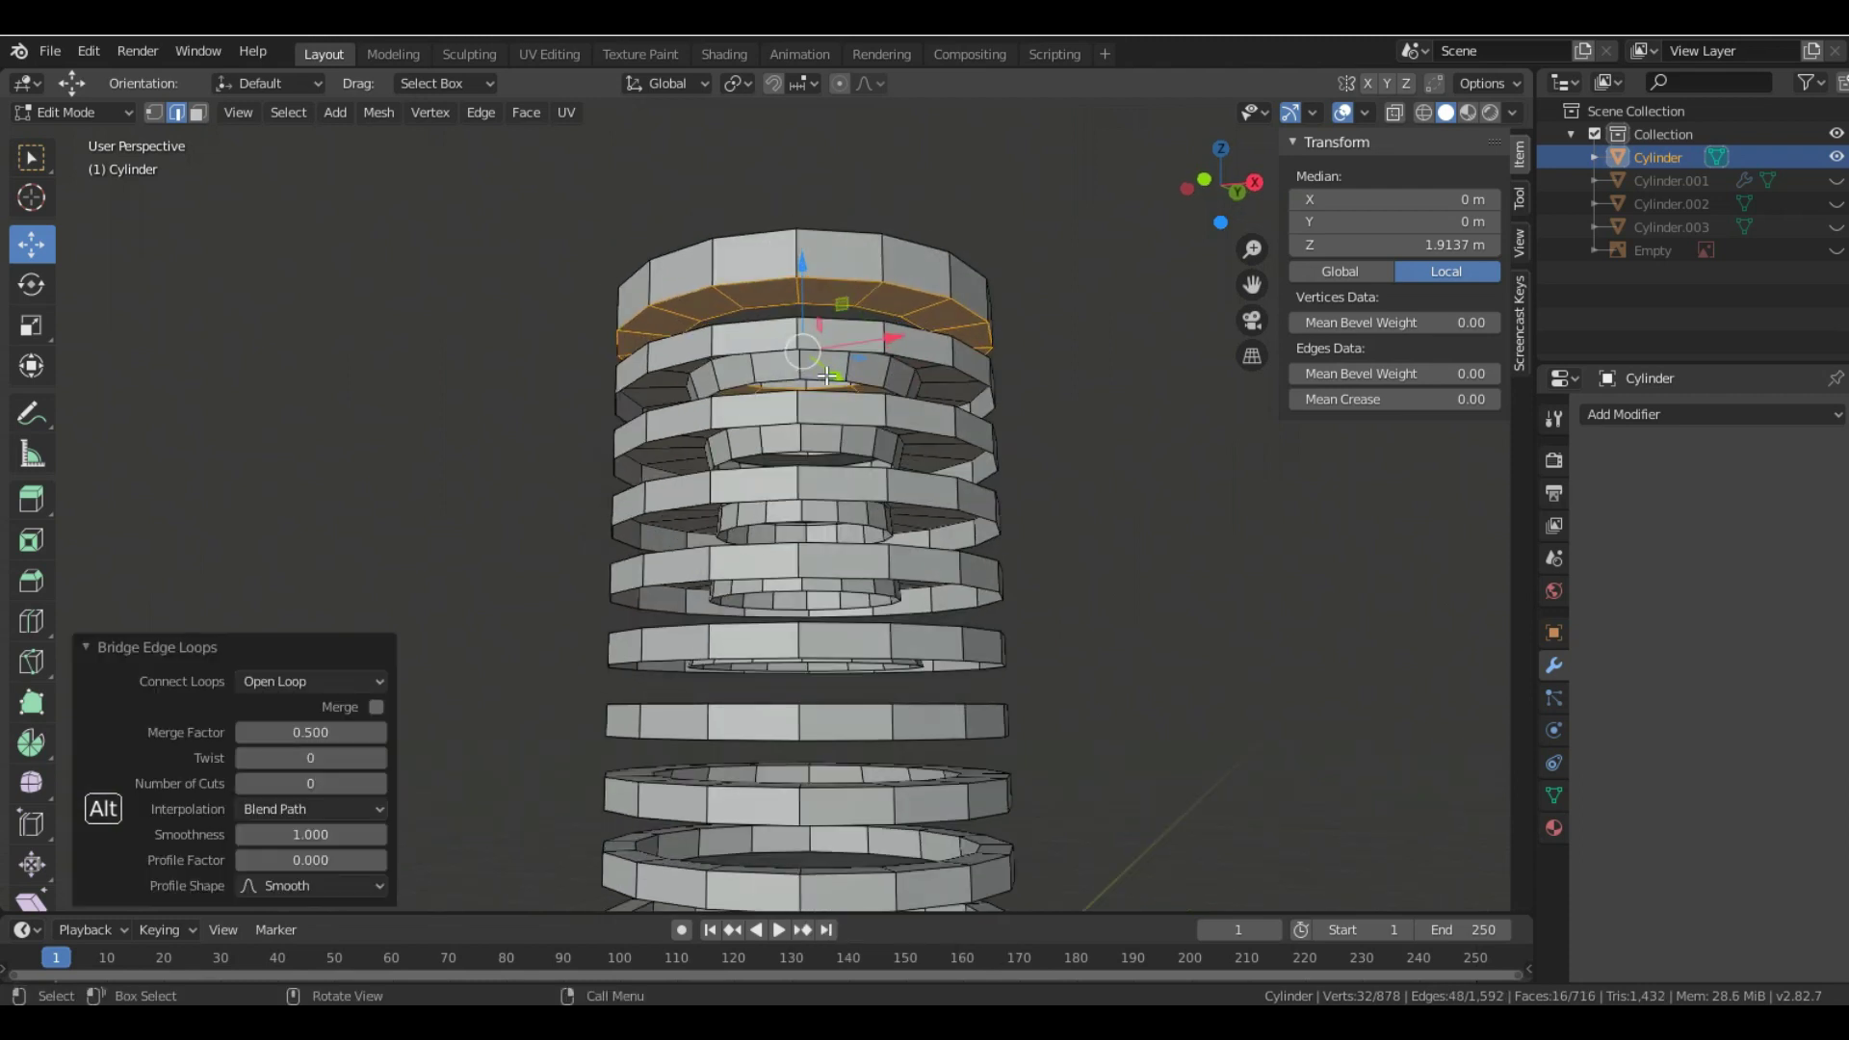
left_click(944, 389, "alt")
left_click(983, 395, "alt+shift")
right_click(1085, 368)
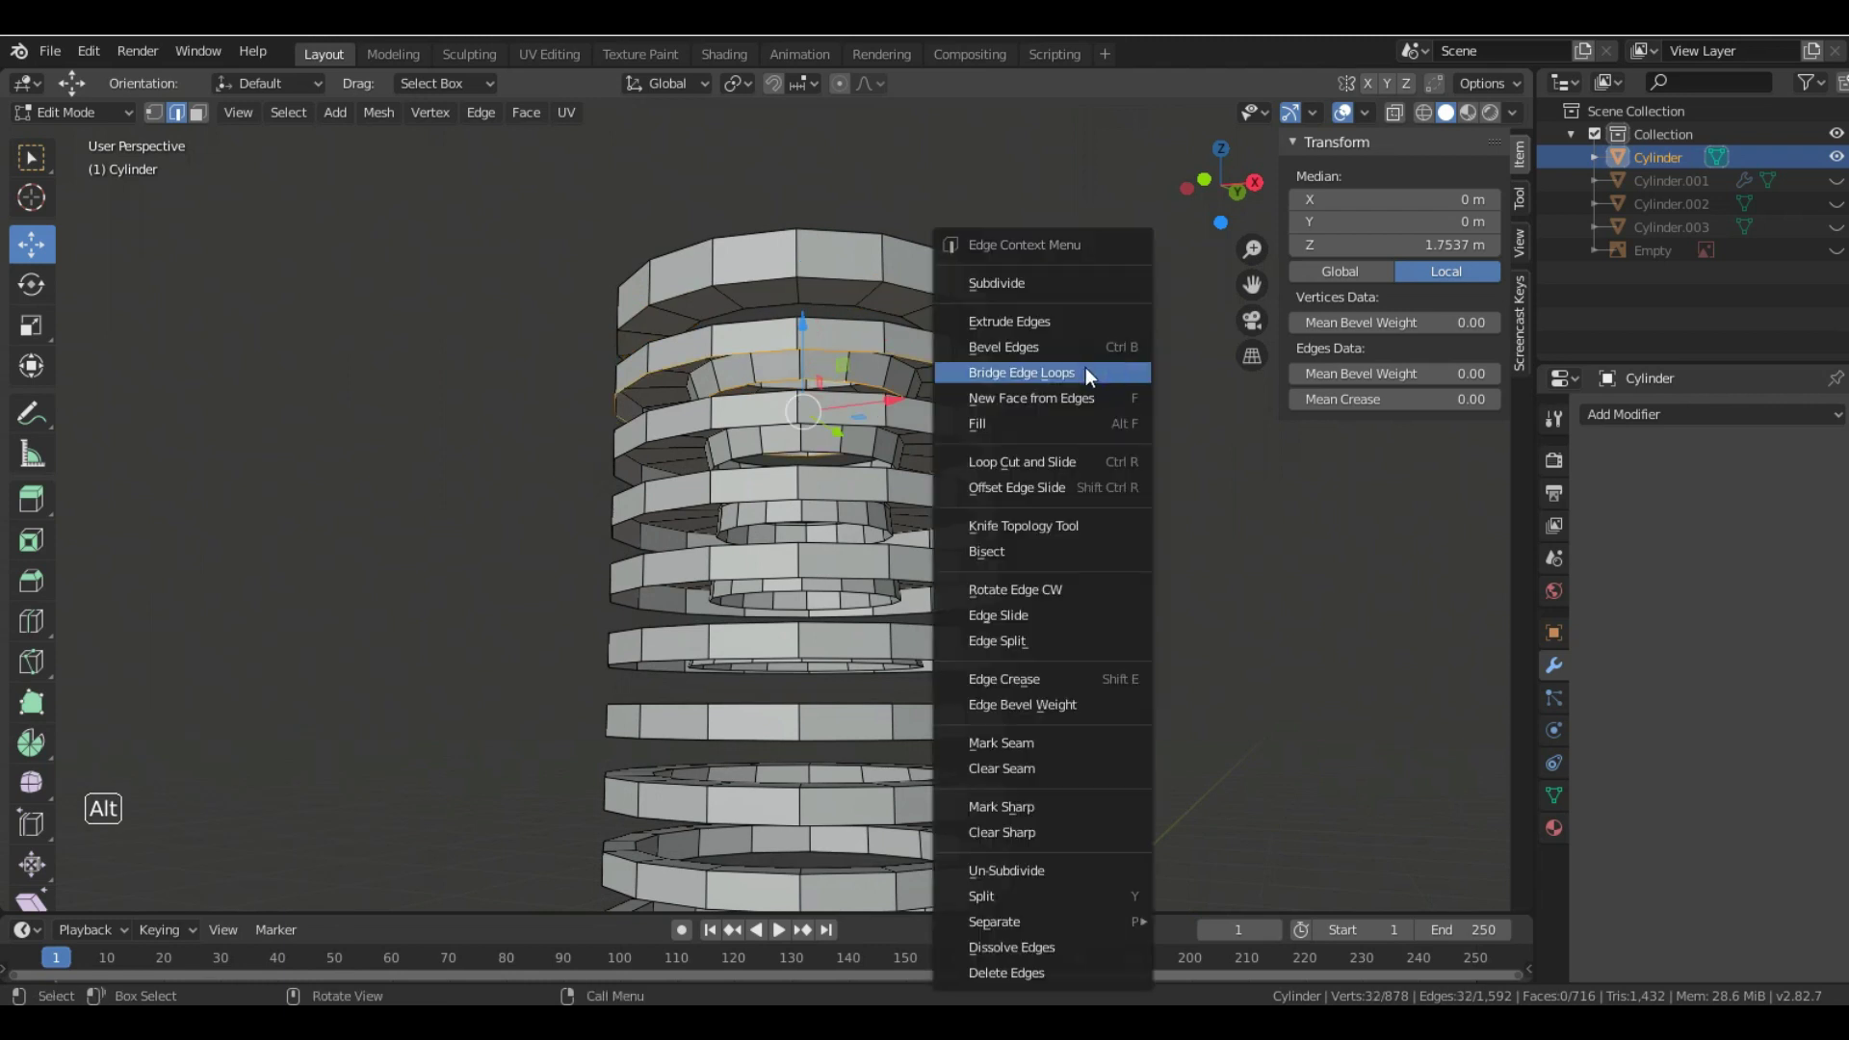
left_click(1078, 372)
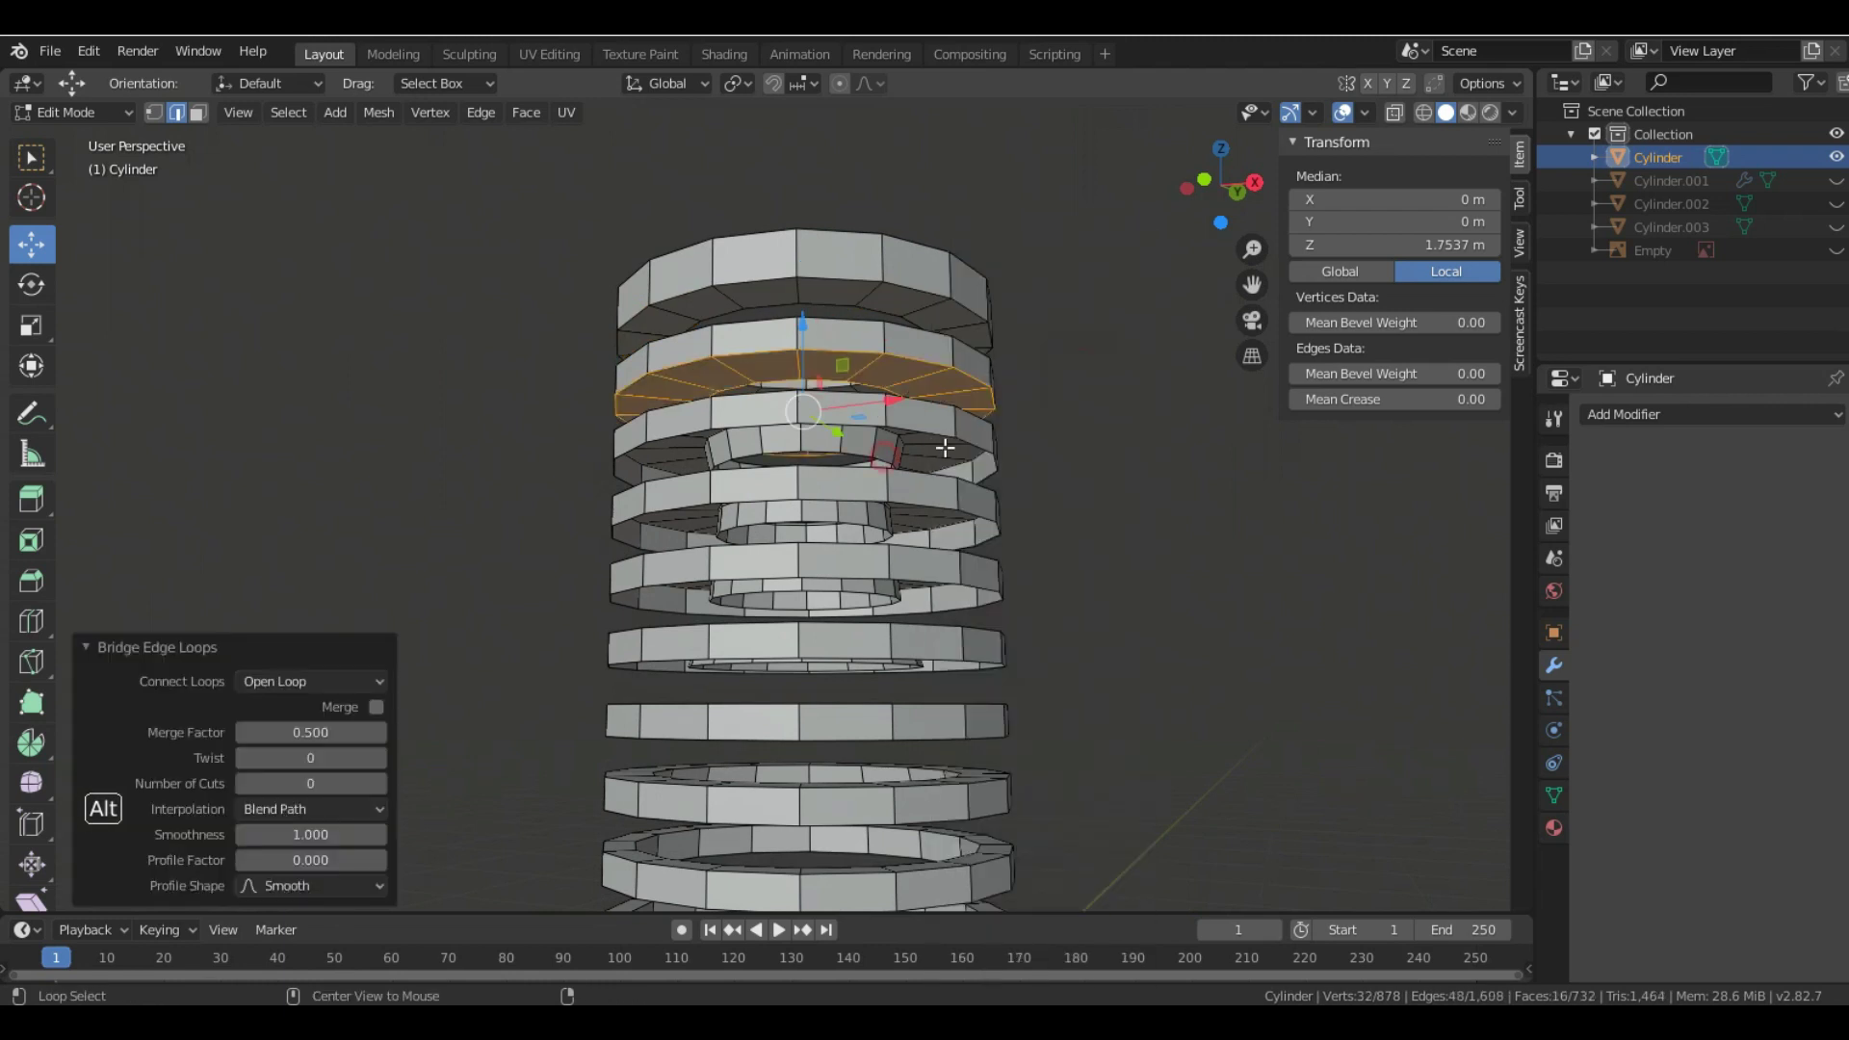
- Bridge the inner and outer bottom edge loops of the third ring and of the fourth ring from the top
left_click(947, 447, "alt")
right_click(1040, 386)
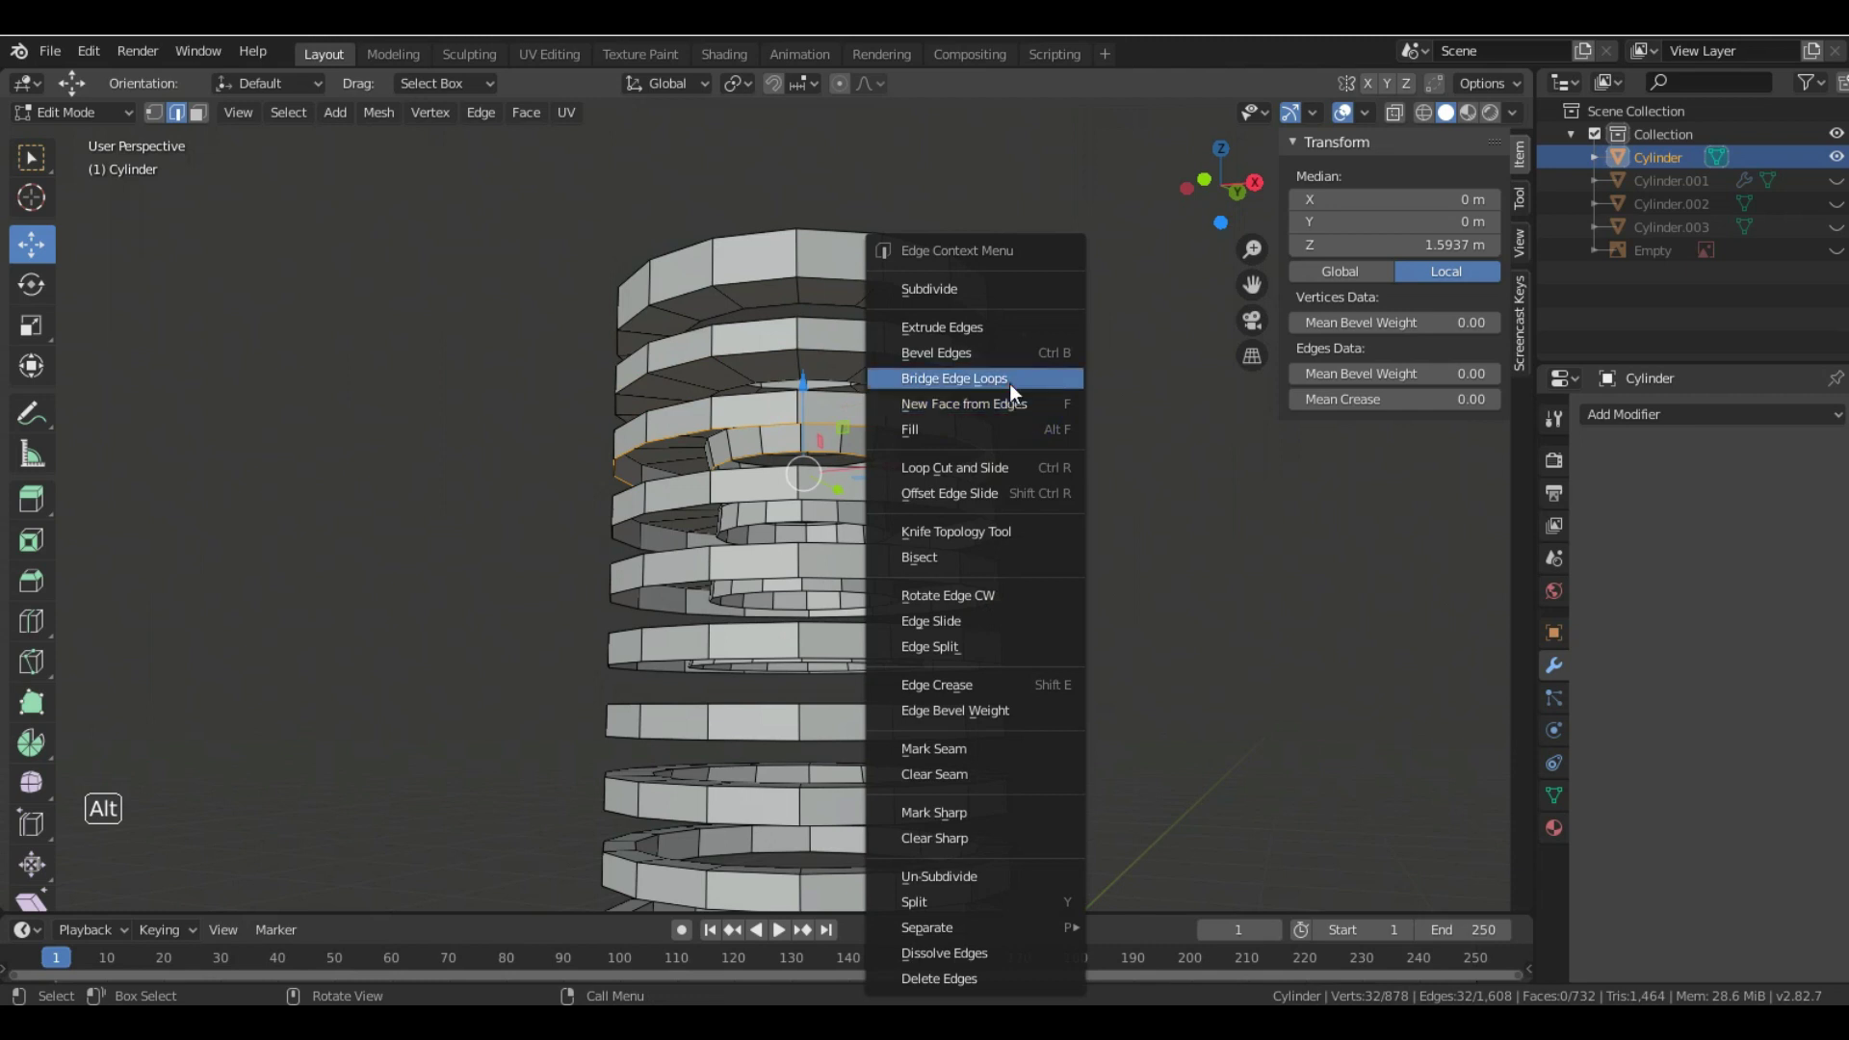
left_click(1010, 384)
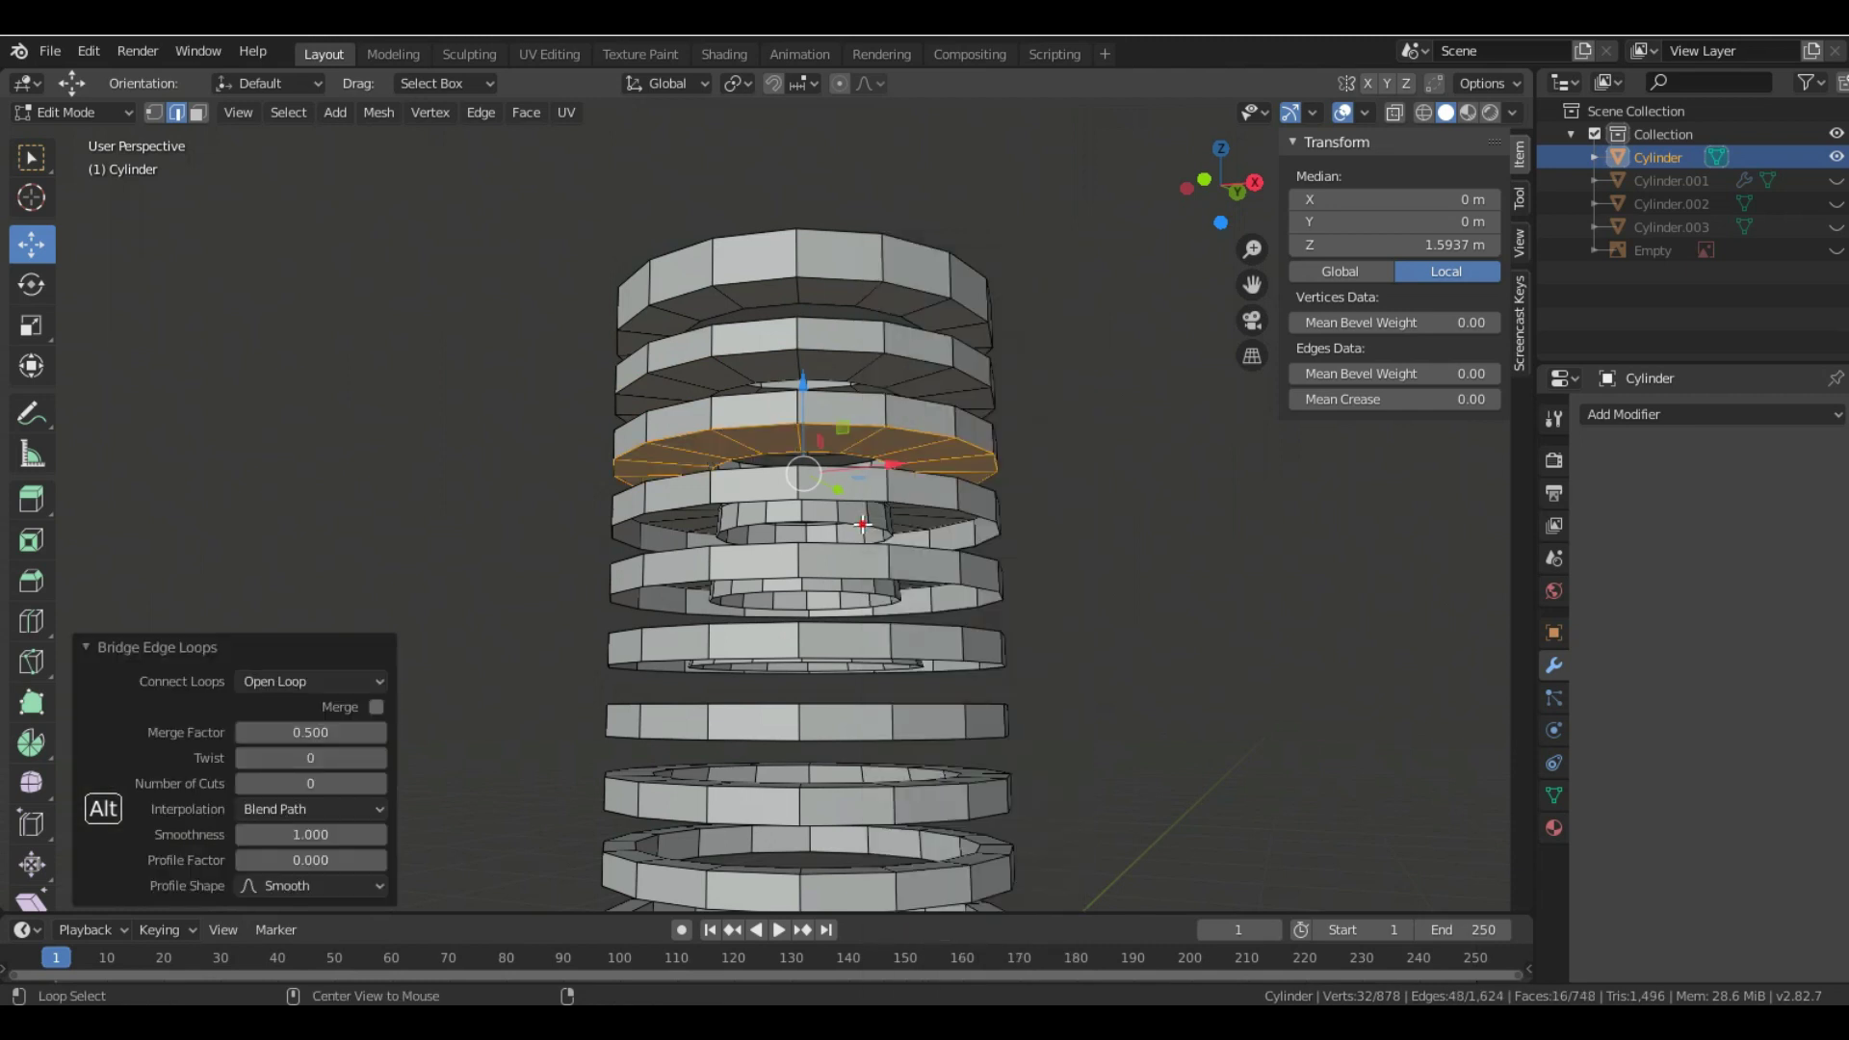
left_click(967, 513, "alt")
right_click(967, 516)
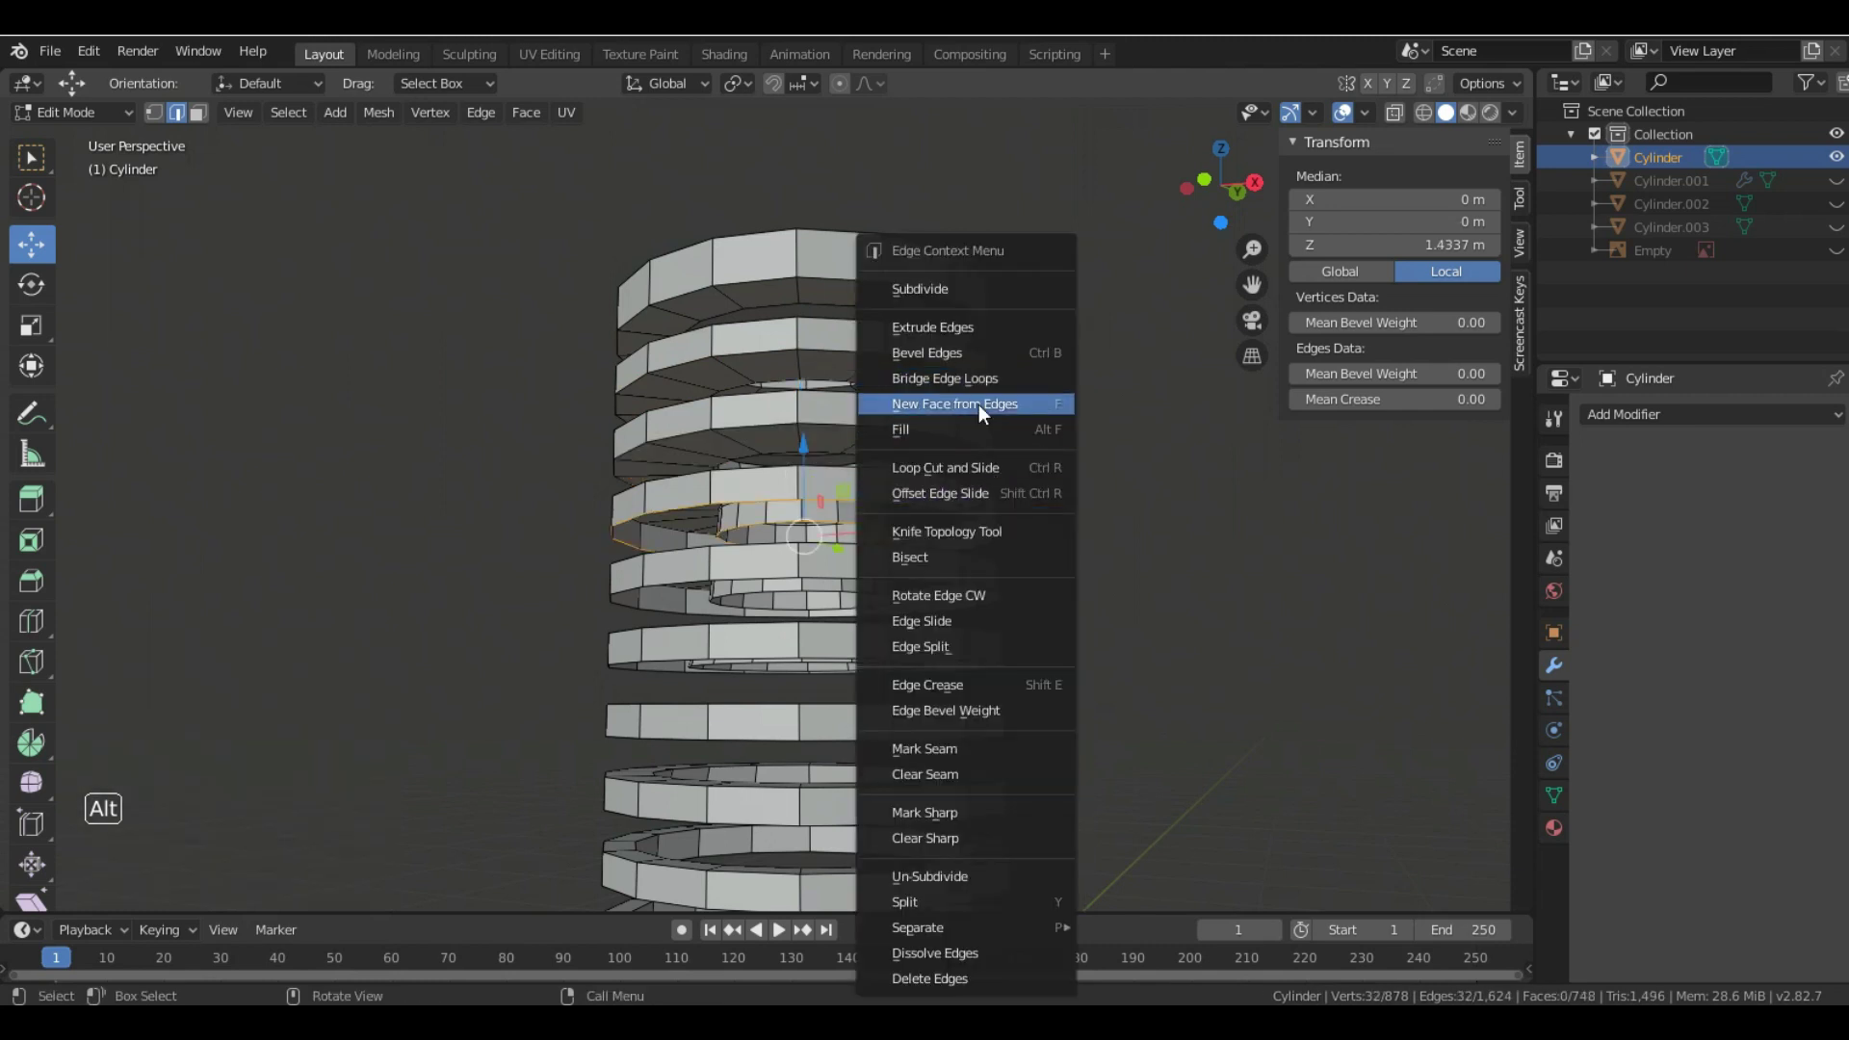
left_click(964, 379)
- Bridge the inner and outer bottom edge loops of the fifth ring and of the sixth ring from the top
middle_click(892, 604, "alt")
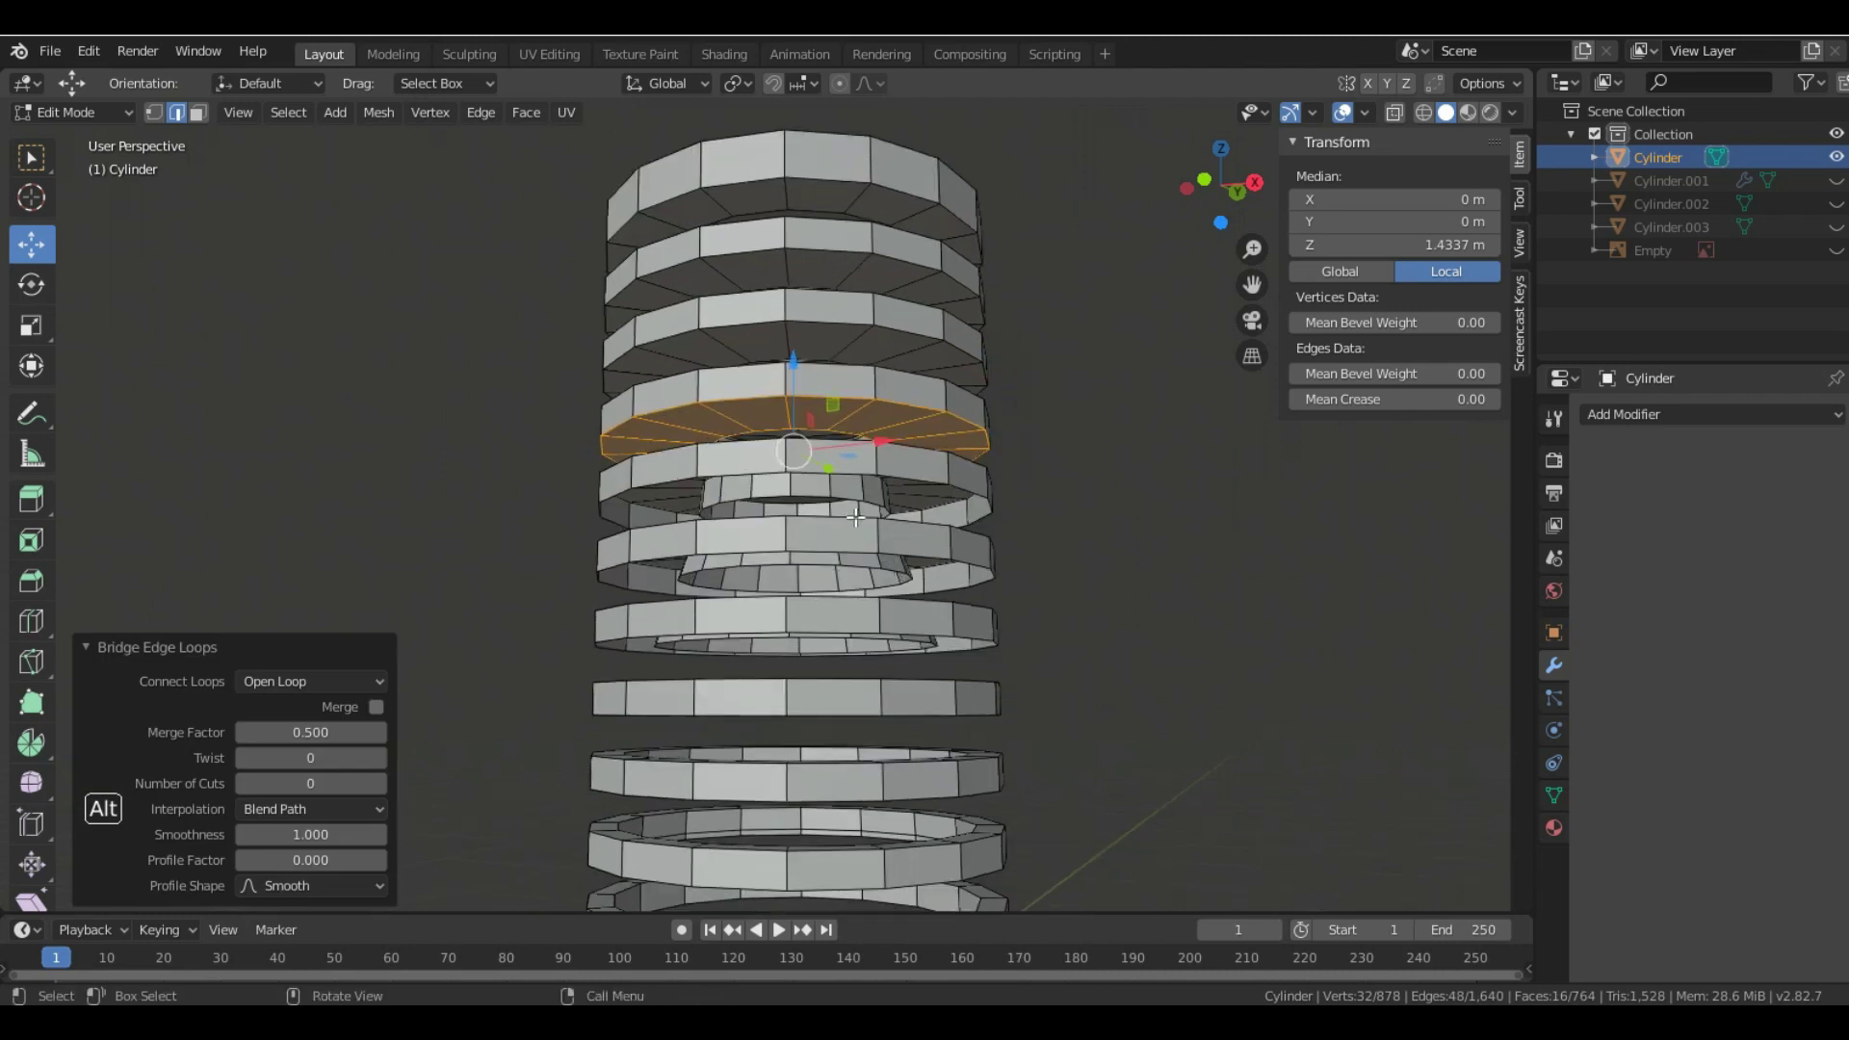
left_click(972, 501, "alt")
left_click(981, 497, "alt")
right_click(1056, 466)
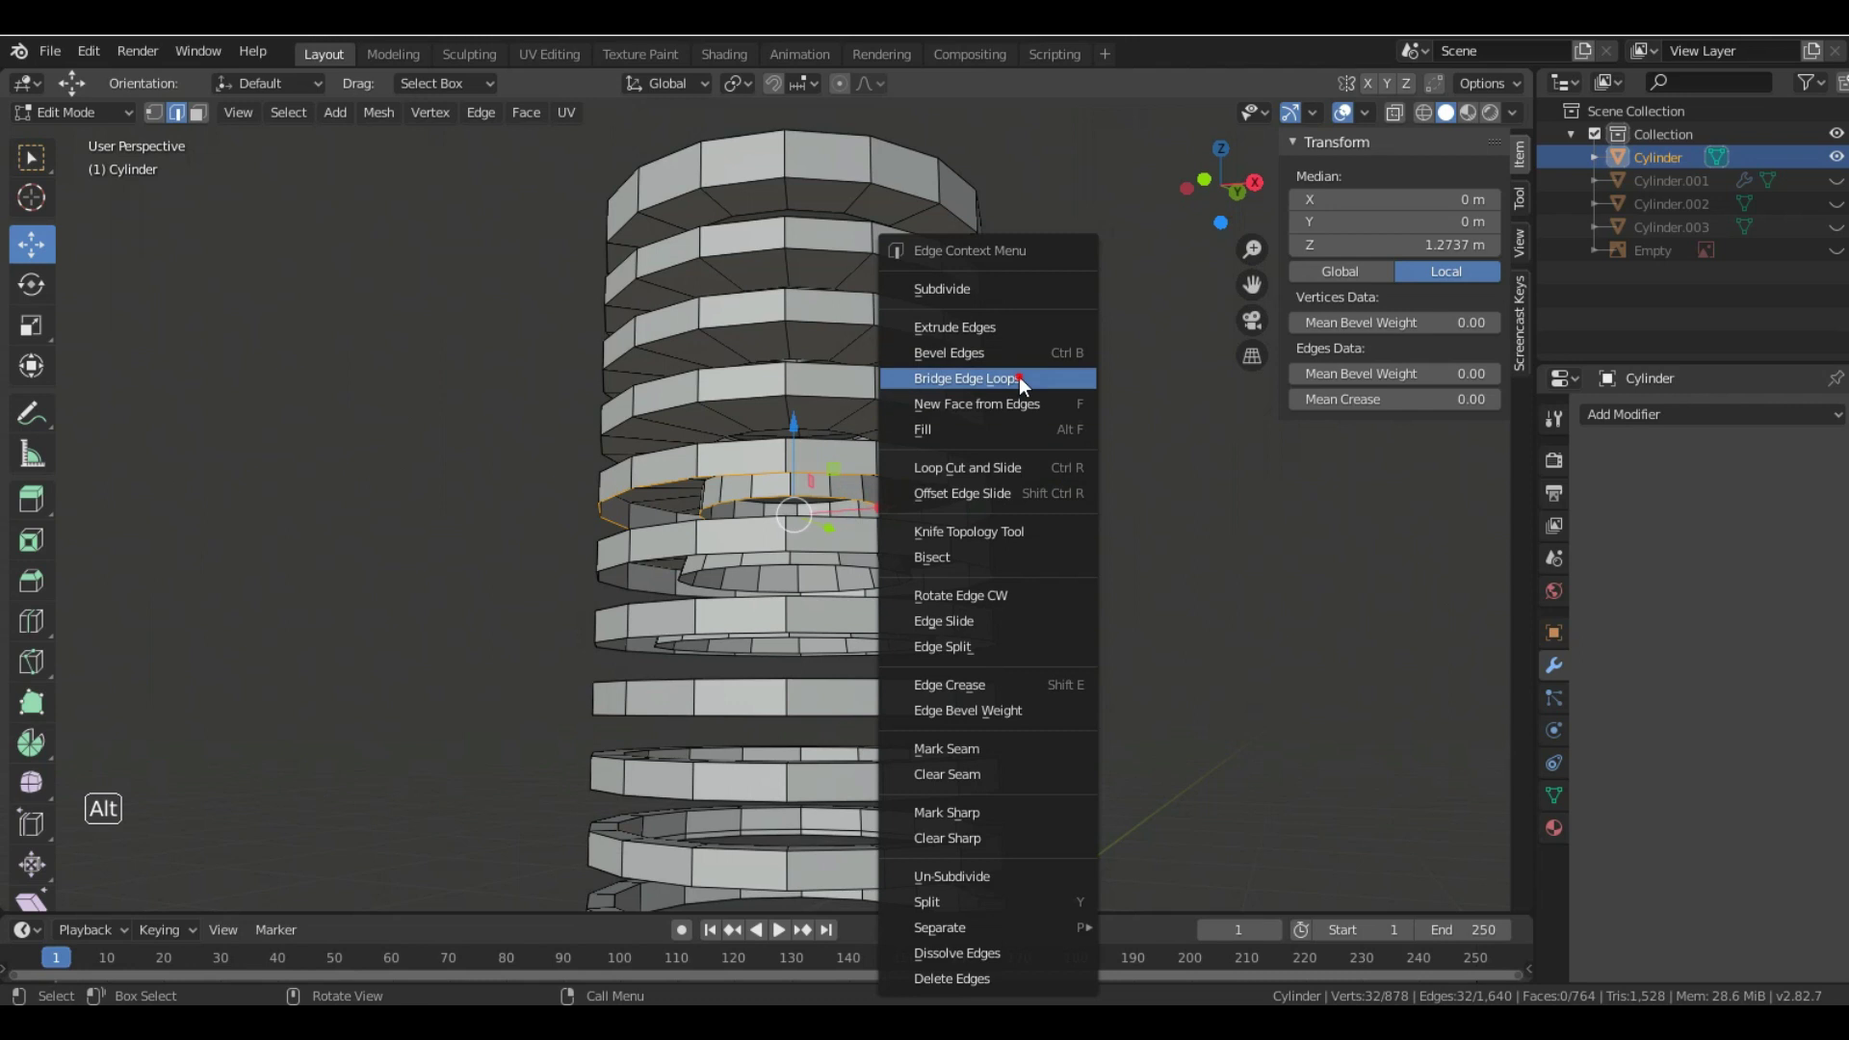
left_click(1019, 377)
left_click(902, 556, "alt")
left_click(926, 556, "alt+shift")
right_click(1017, 447)
left_click(1043, 378)
- Bridge the inner and outer bottom edge loops of the seventh ring from the top
middle_click_drag(910, 657, 917, 481, "shift")
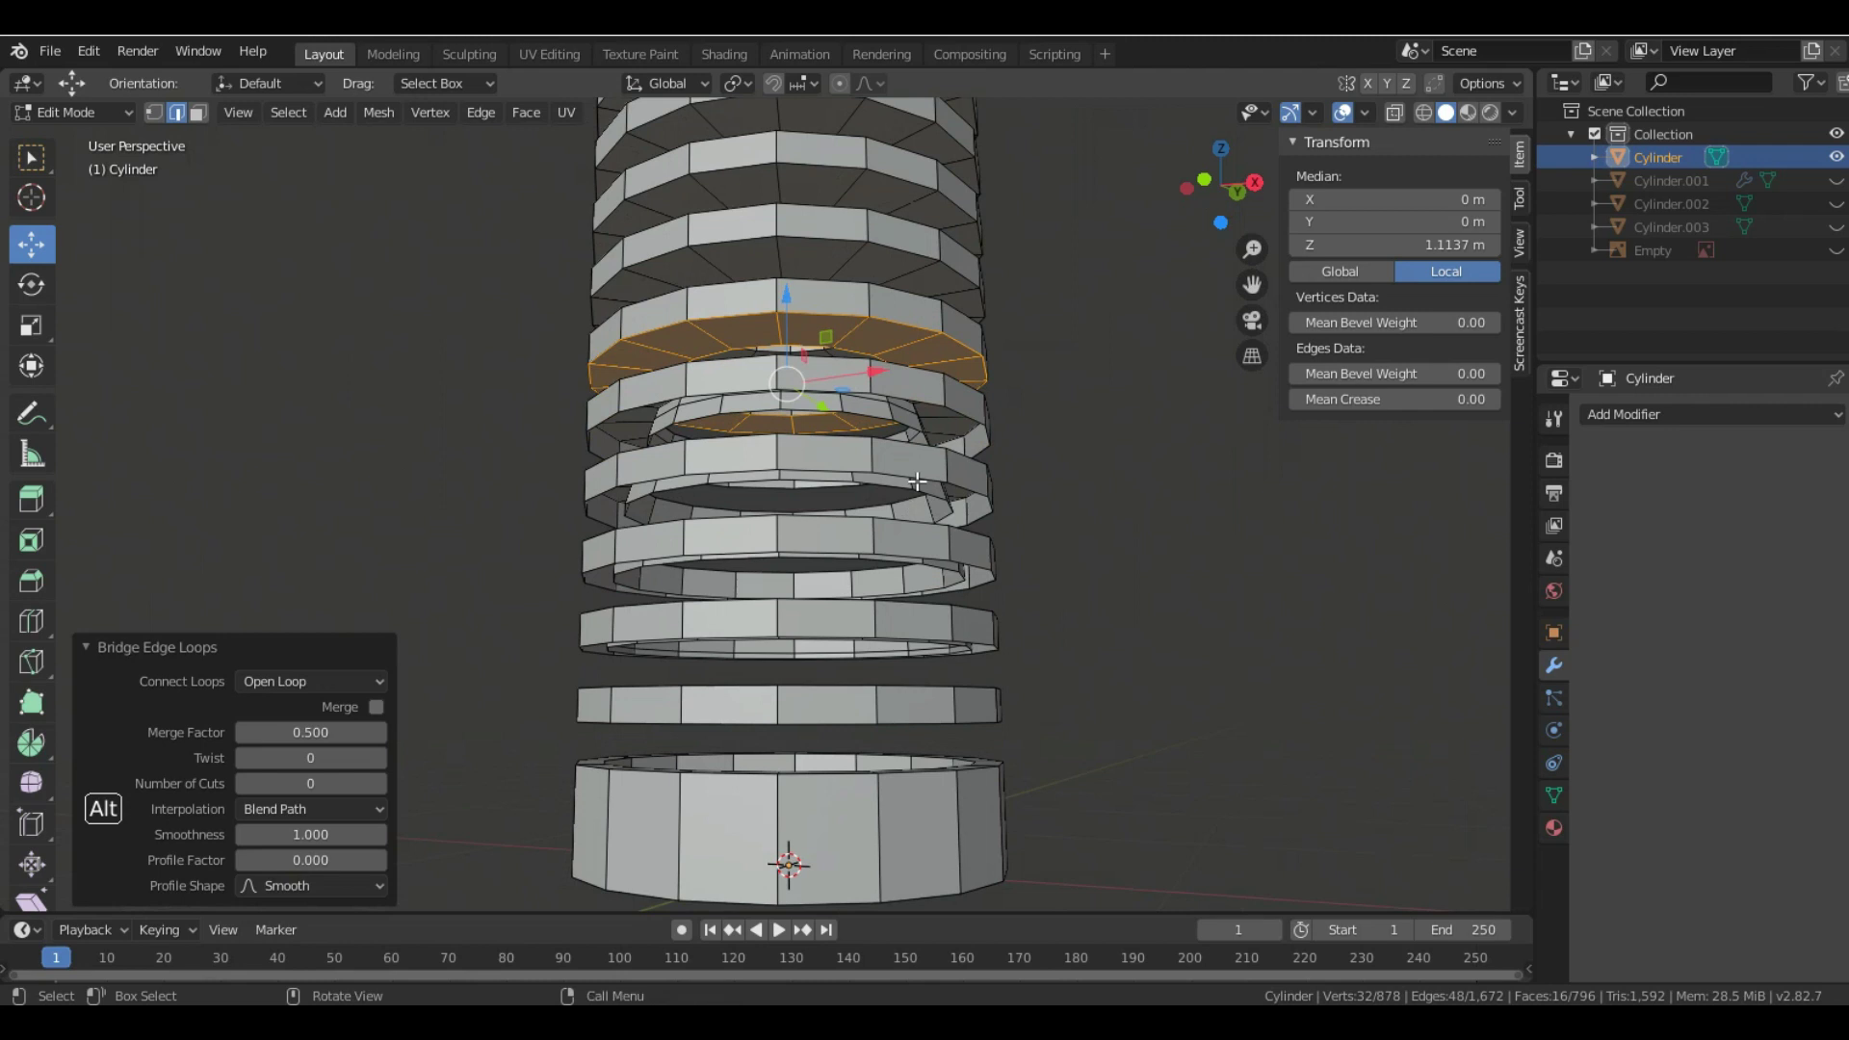
left_click(905, 430, "alt")
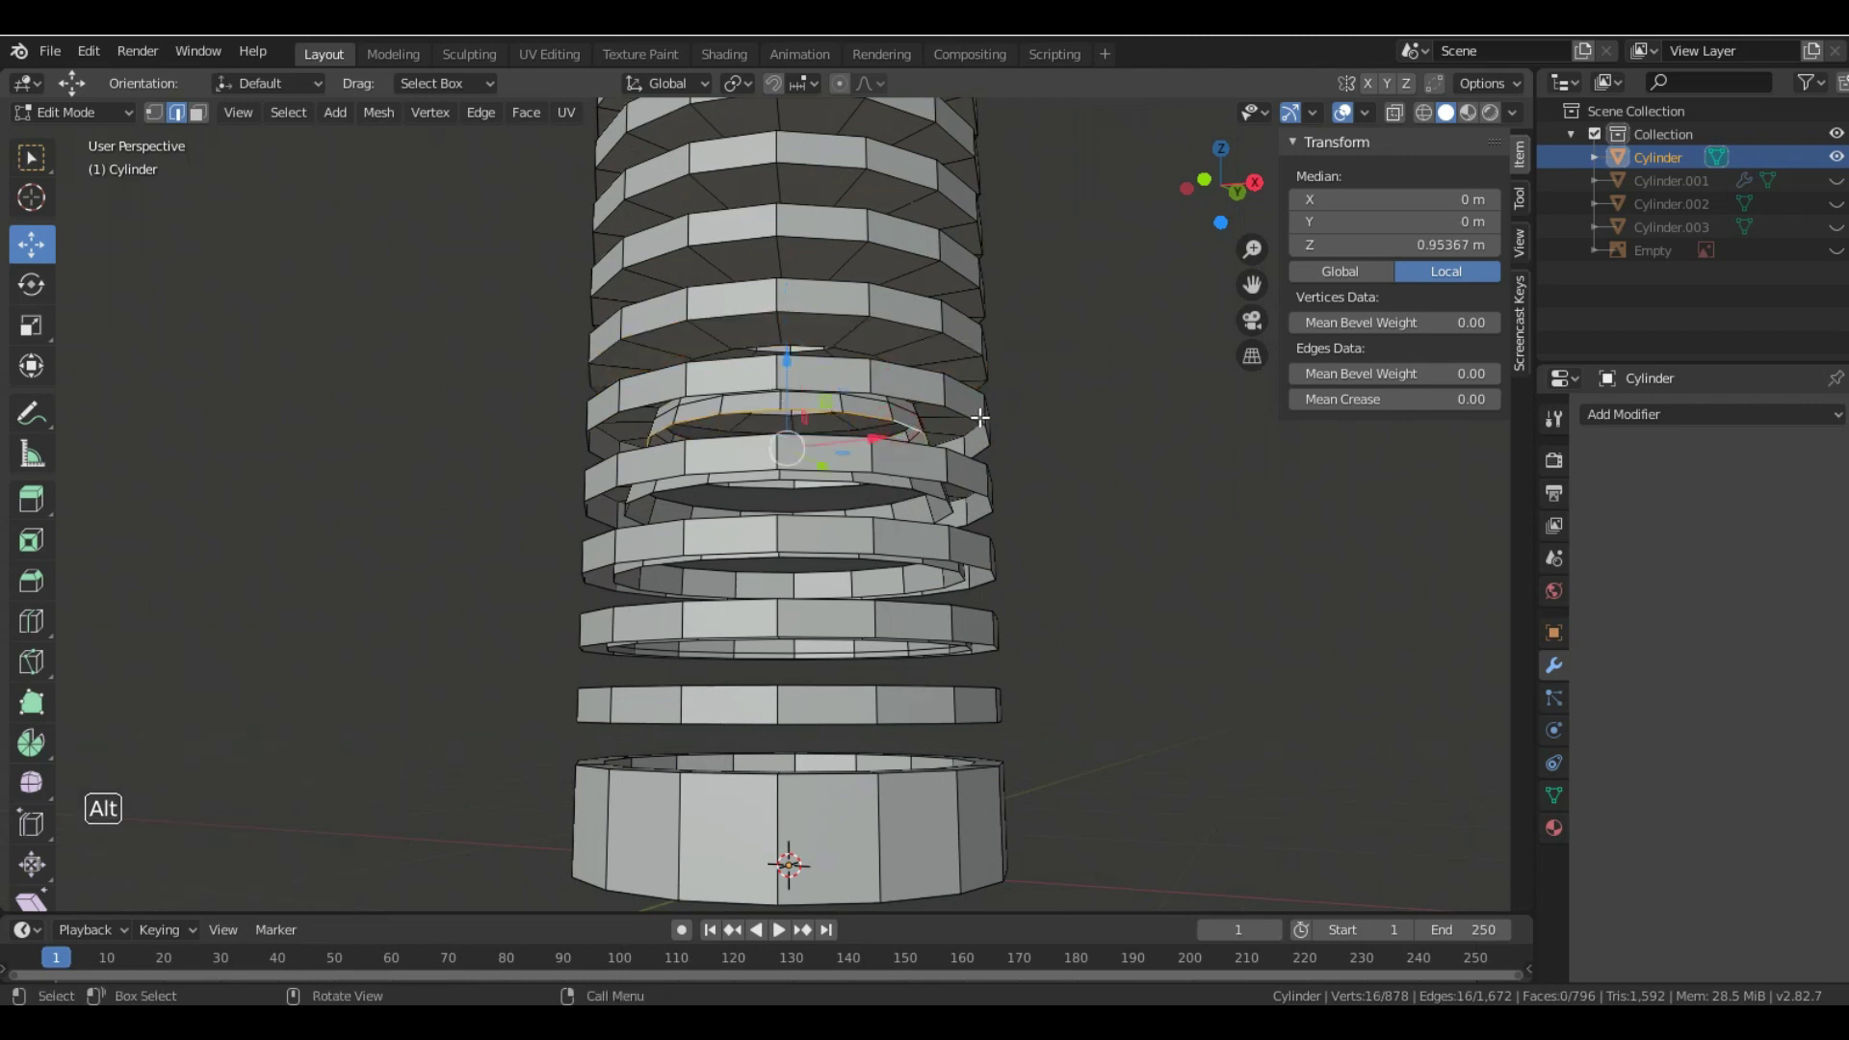
left_click(974, 414, "alt+shift")
right_click(1006, 379)
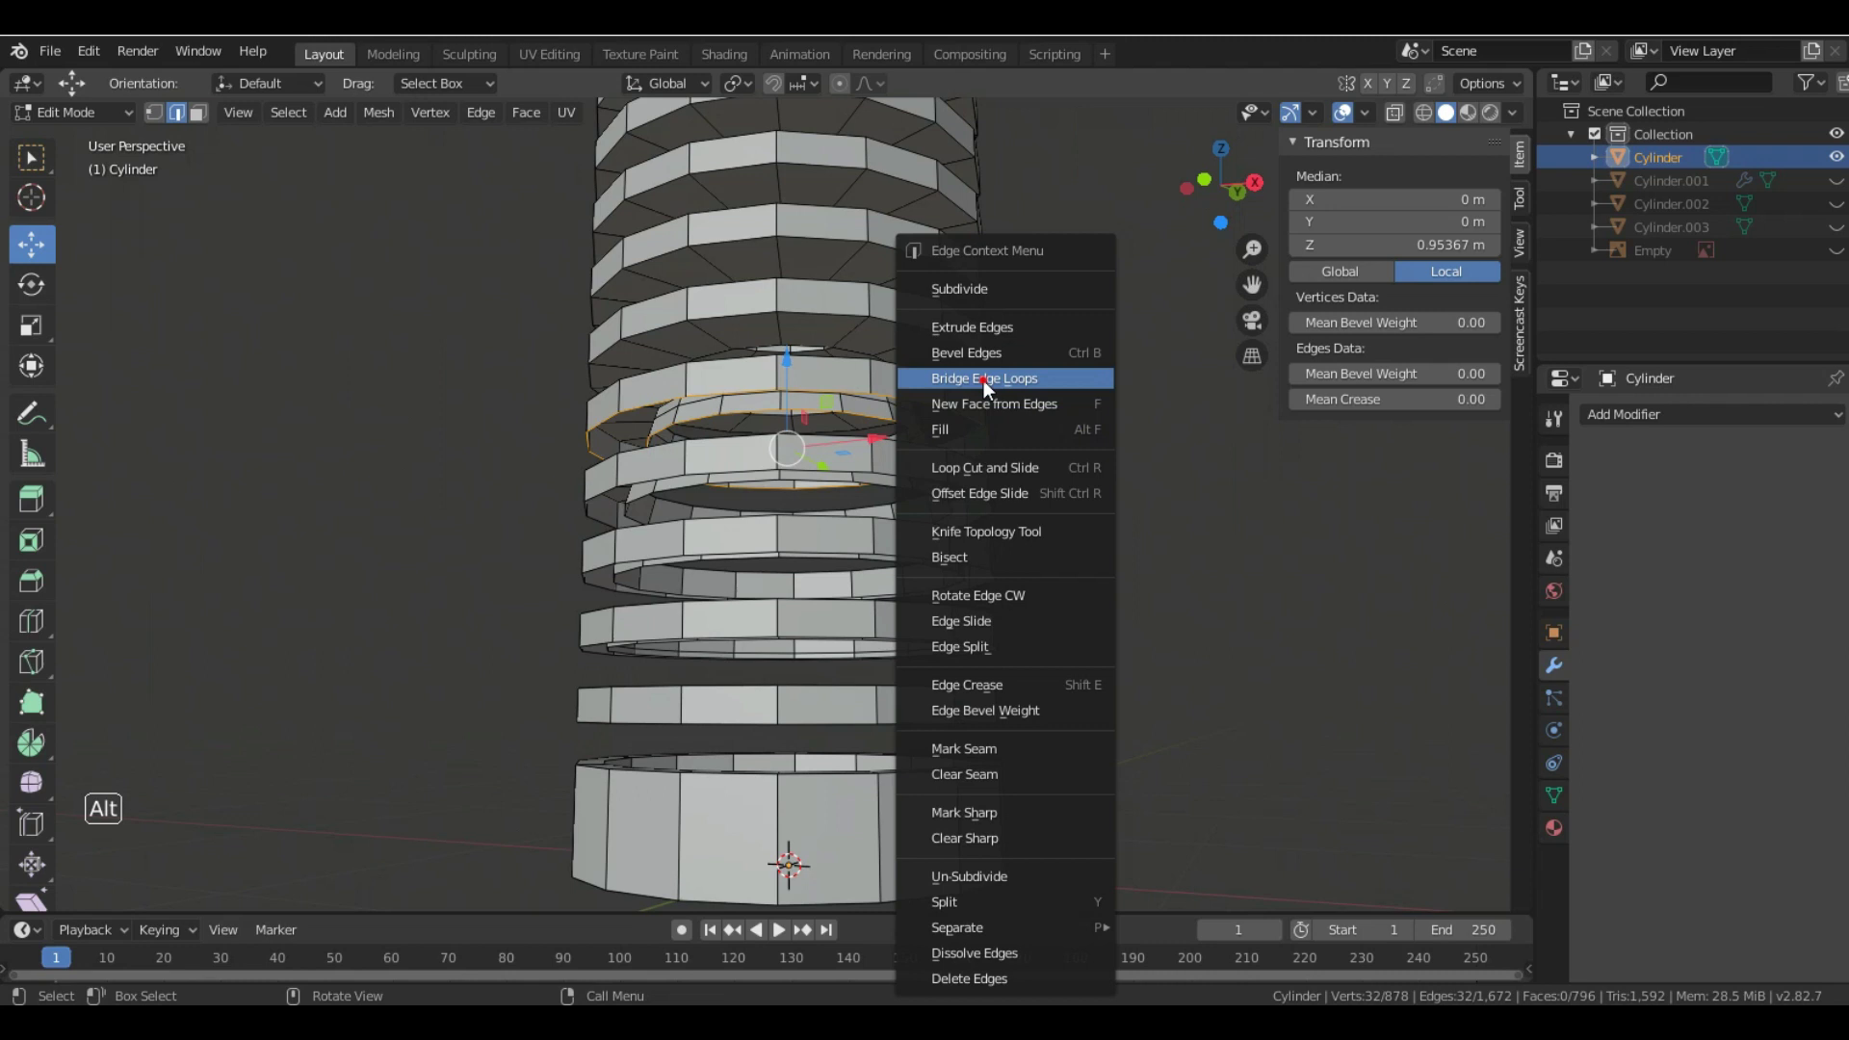
left_click(985, 379)
left_click(971, 493, "alt")
left_click(985, 460, "alt+shift")
right_click(1075, 449)
key("Escape")
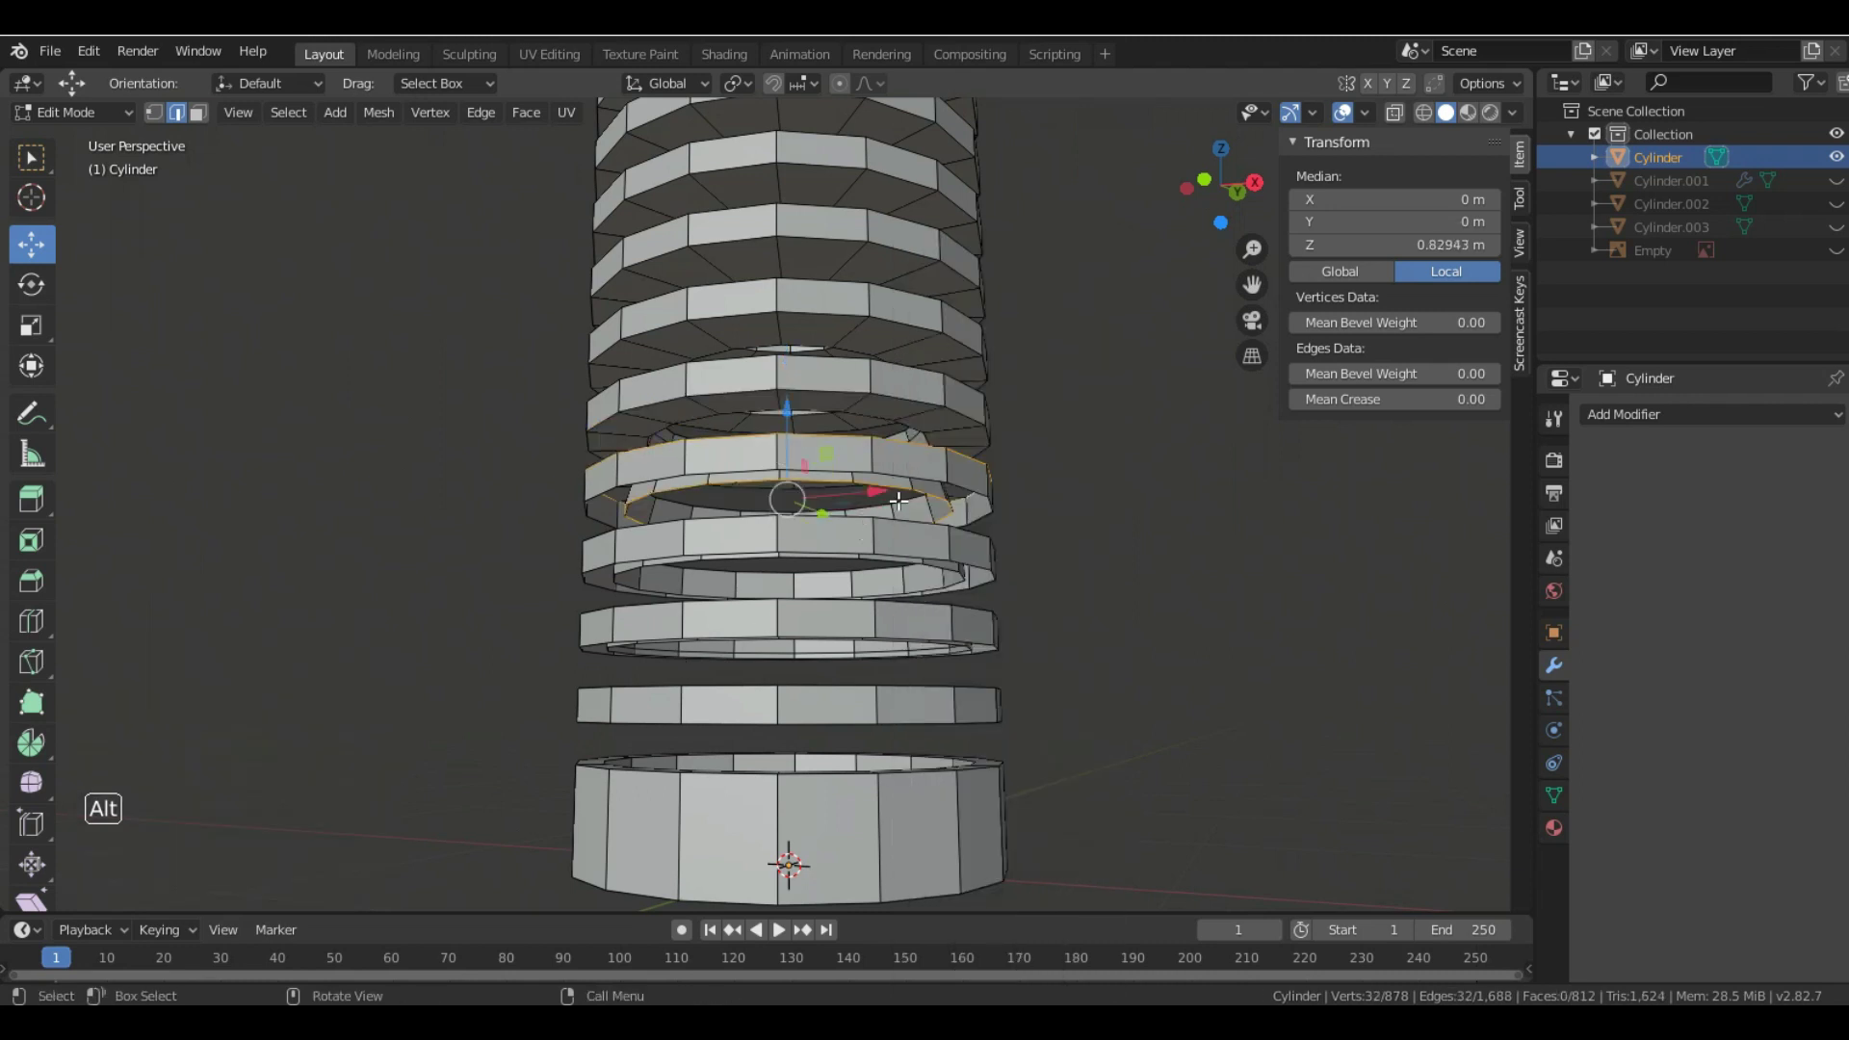
- Bridge the inner and outer bottom edge loops of the eighth ring from the top
left_click(938, 494, "alt")
left_click(968, 501, "alt")
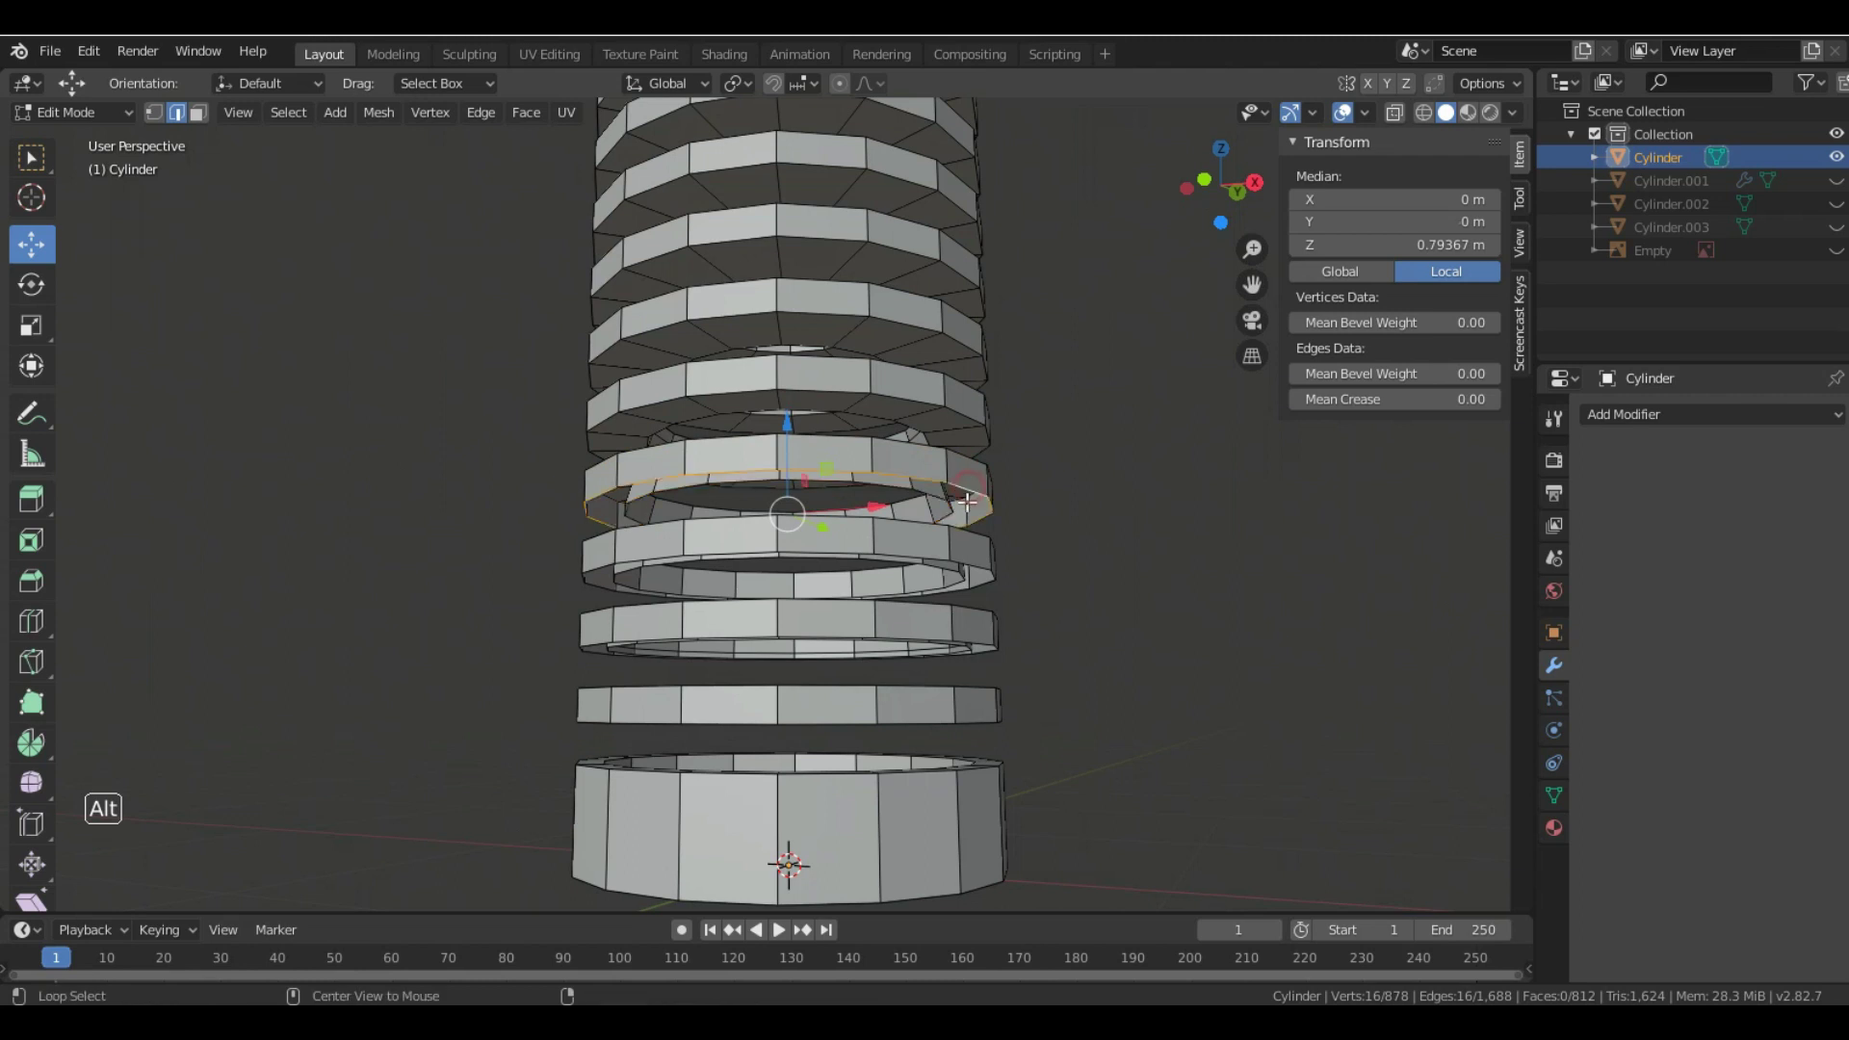
left_click(929, 497, "alt+shift")
right_click(924, 499)
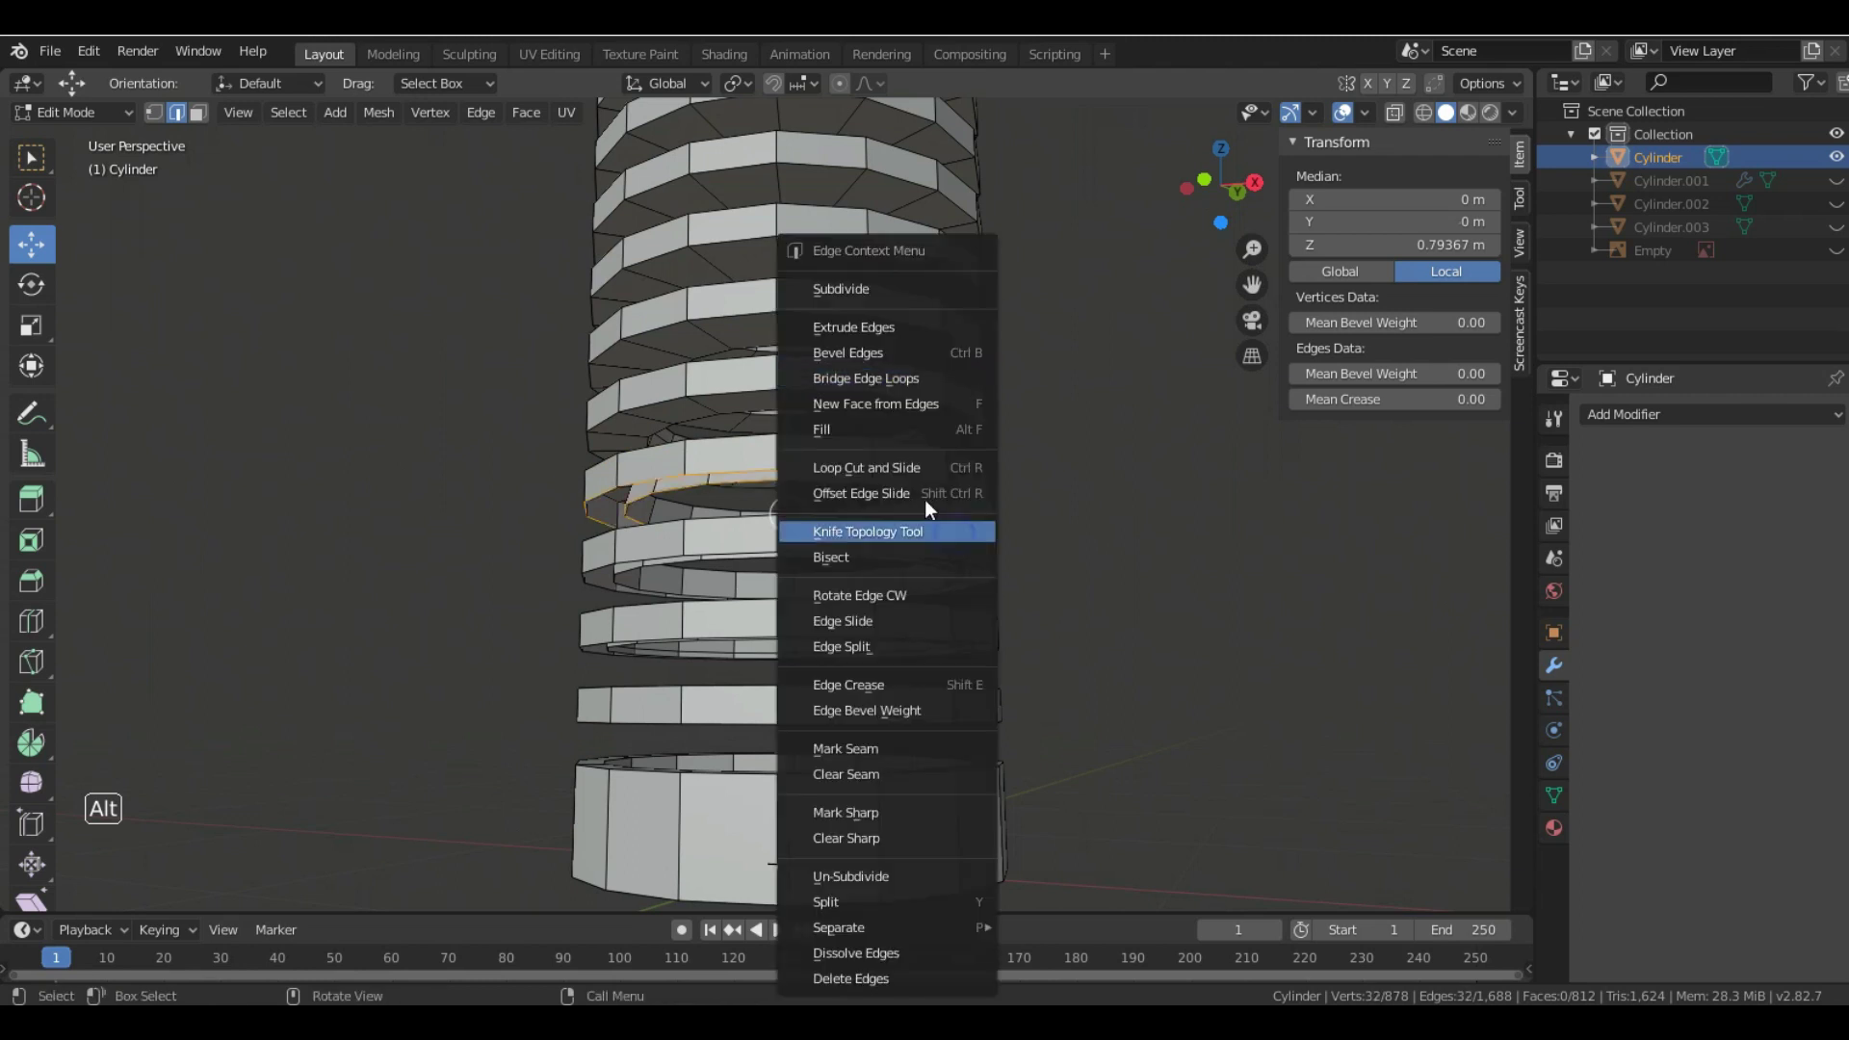
left_click(896, 379)
- Bridge the inner and outer bottom edge loops of the ninth ring and of the tenth ring from the top
left_click(808, 556, "alt")
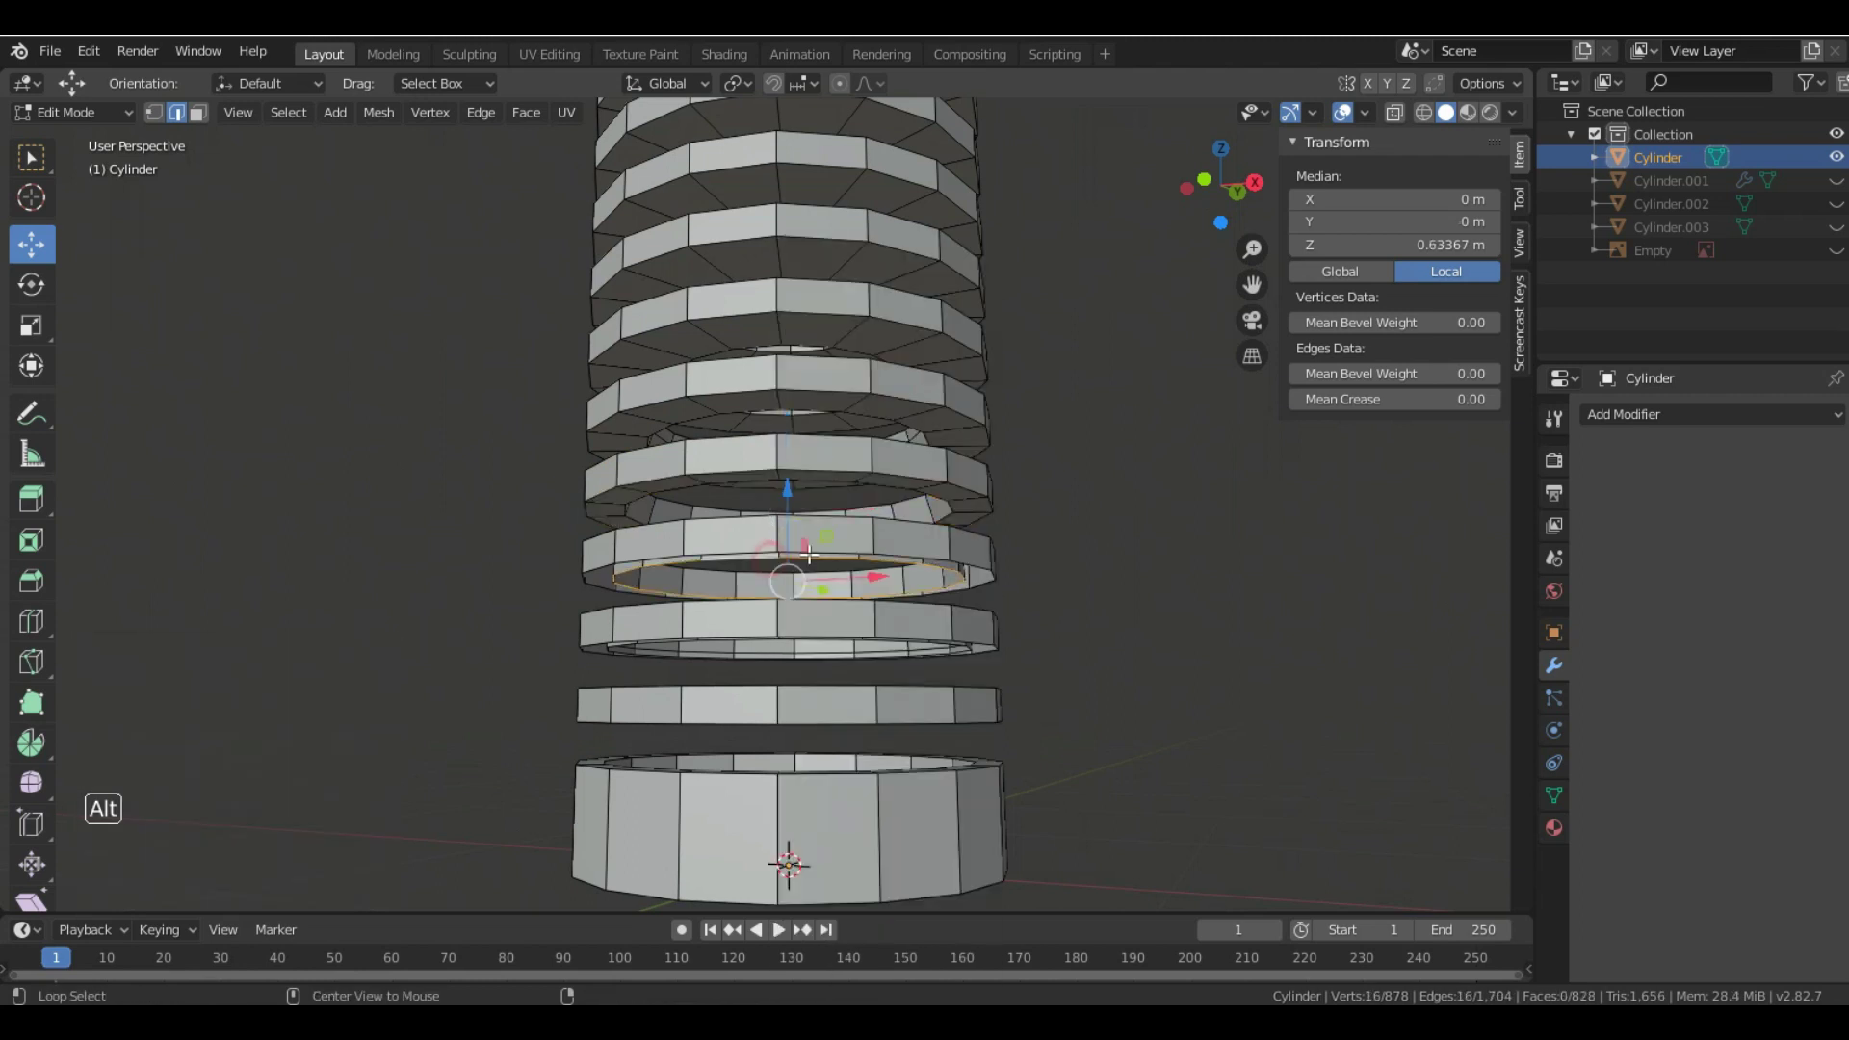
left_click(992, 557, "alt+shift")
right_click(1063, 438)
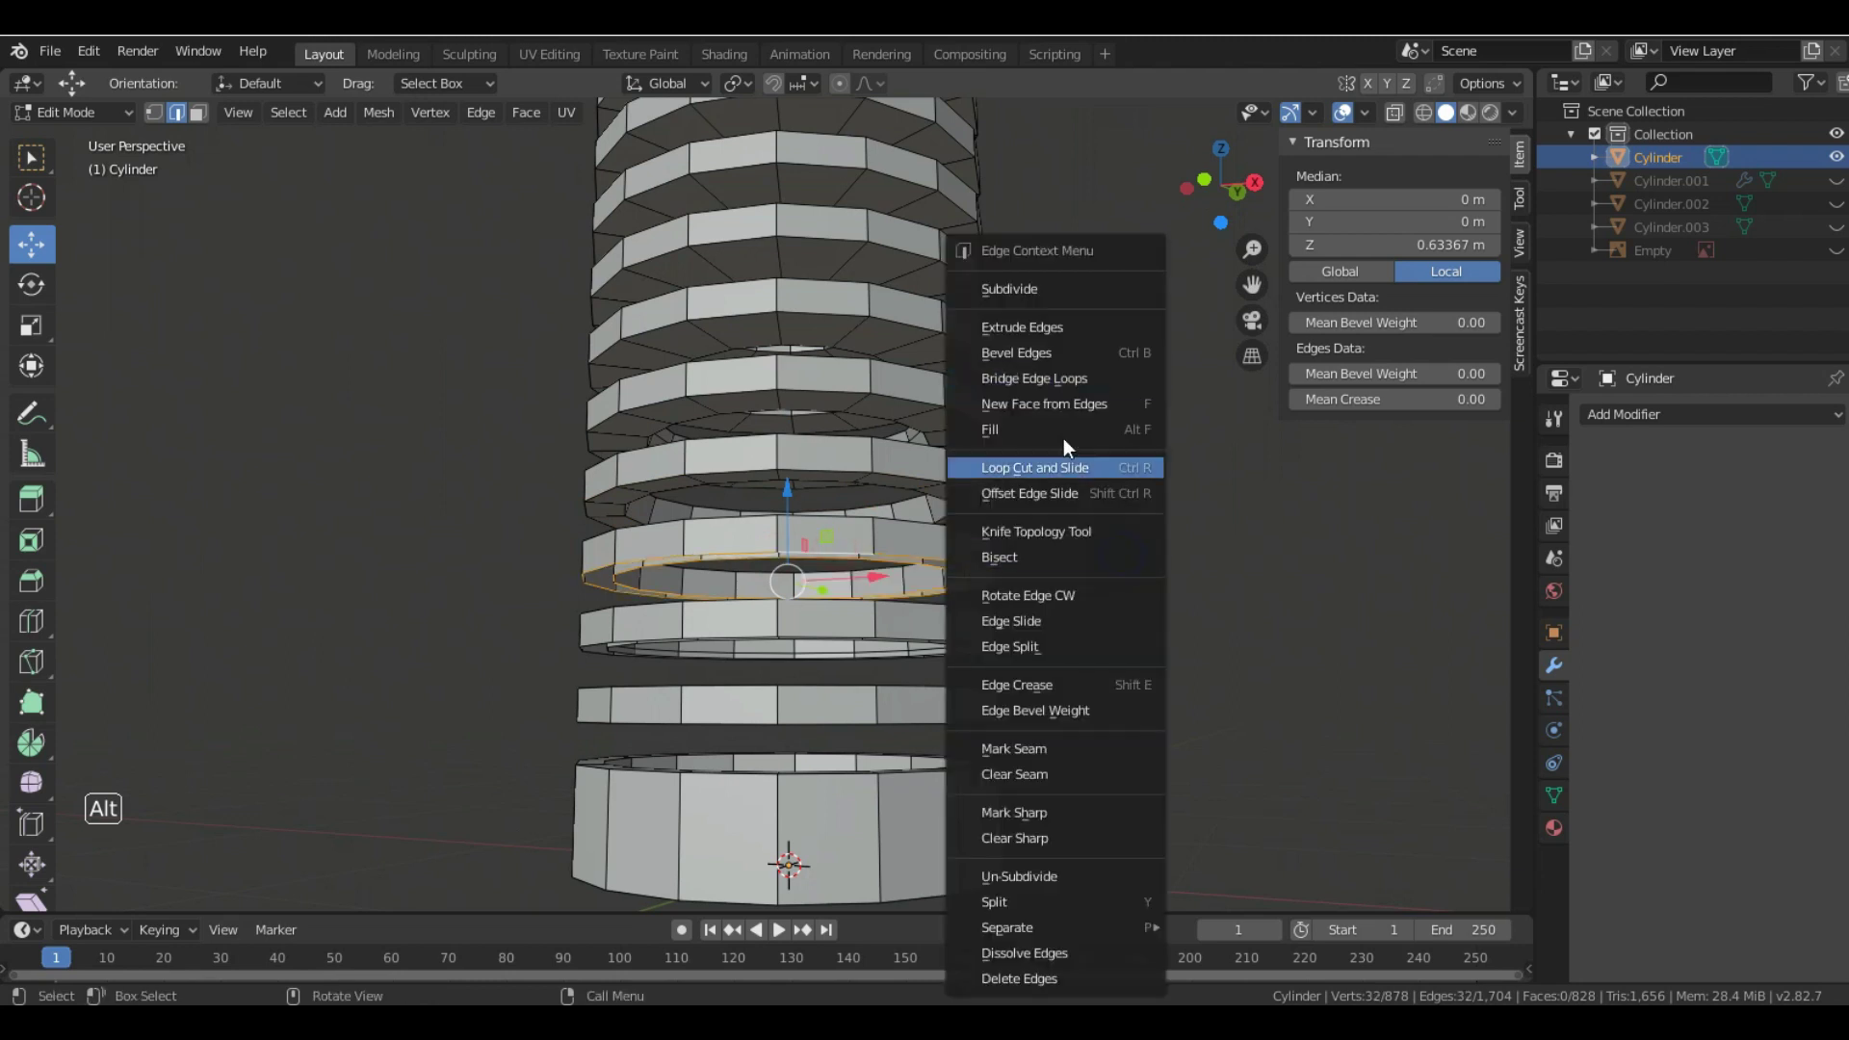
left_click(1094, 378)
middle_click_drag(737, 666, 981, 528)
left_click(980, 522, "alt")
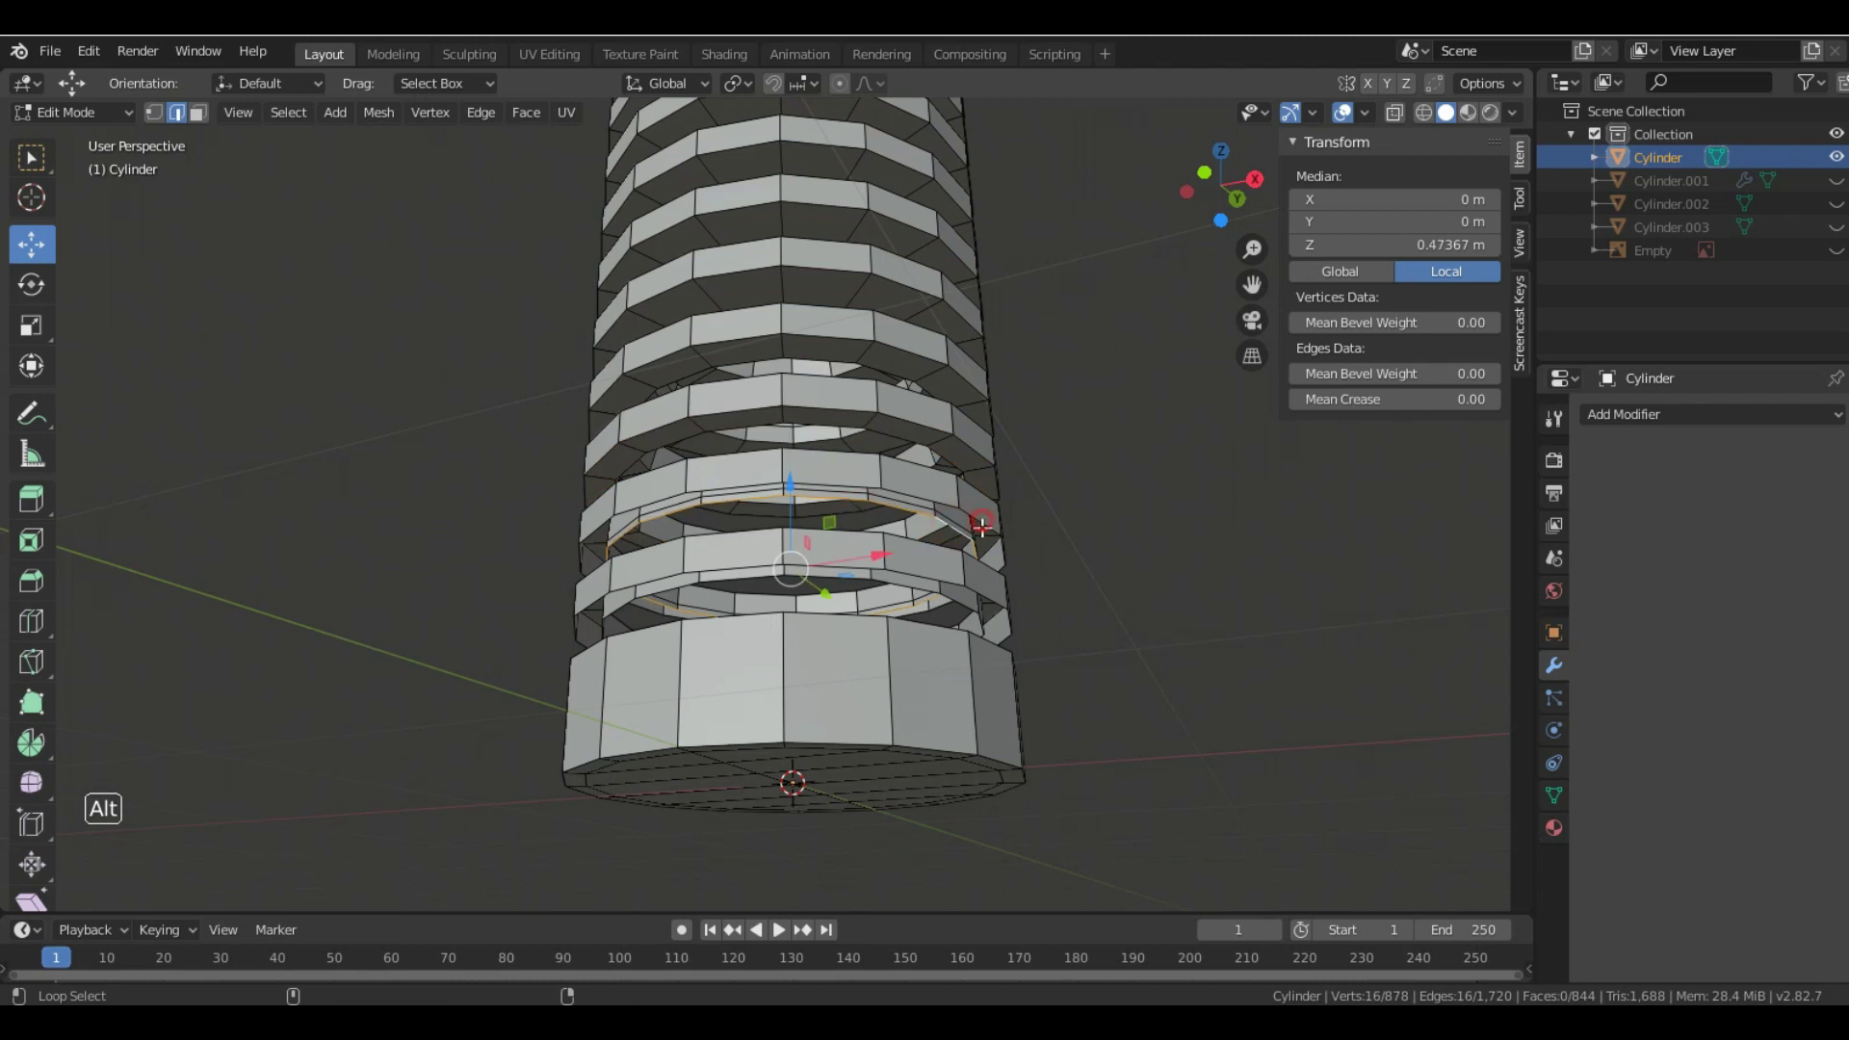
left_click(983, 527, "alt+shift")
right_click(987, 527)
left_click(1048, 378)
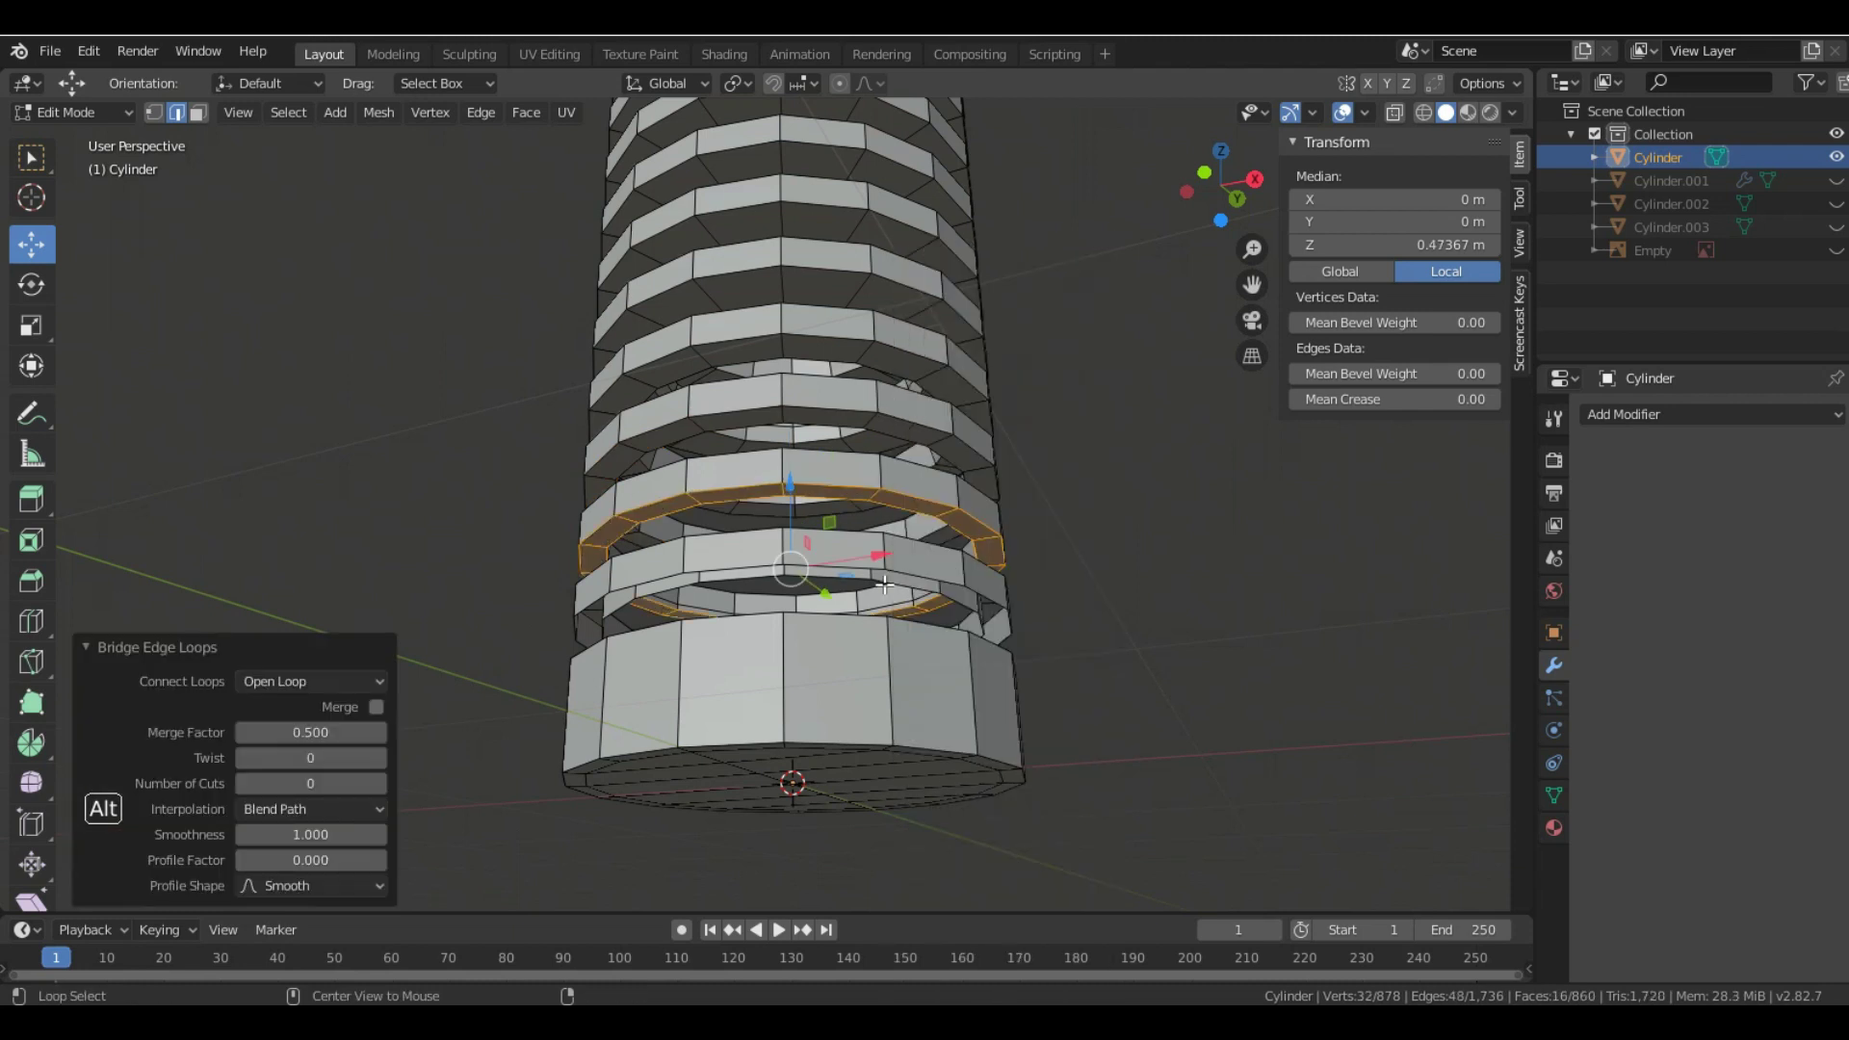
- Bridge the inner and outer bottom edge loops of the lowest ring, directly above the base
left_click(884, 584, "alt")
left_click(933, 579, "alt")
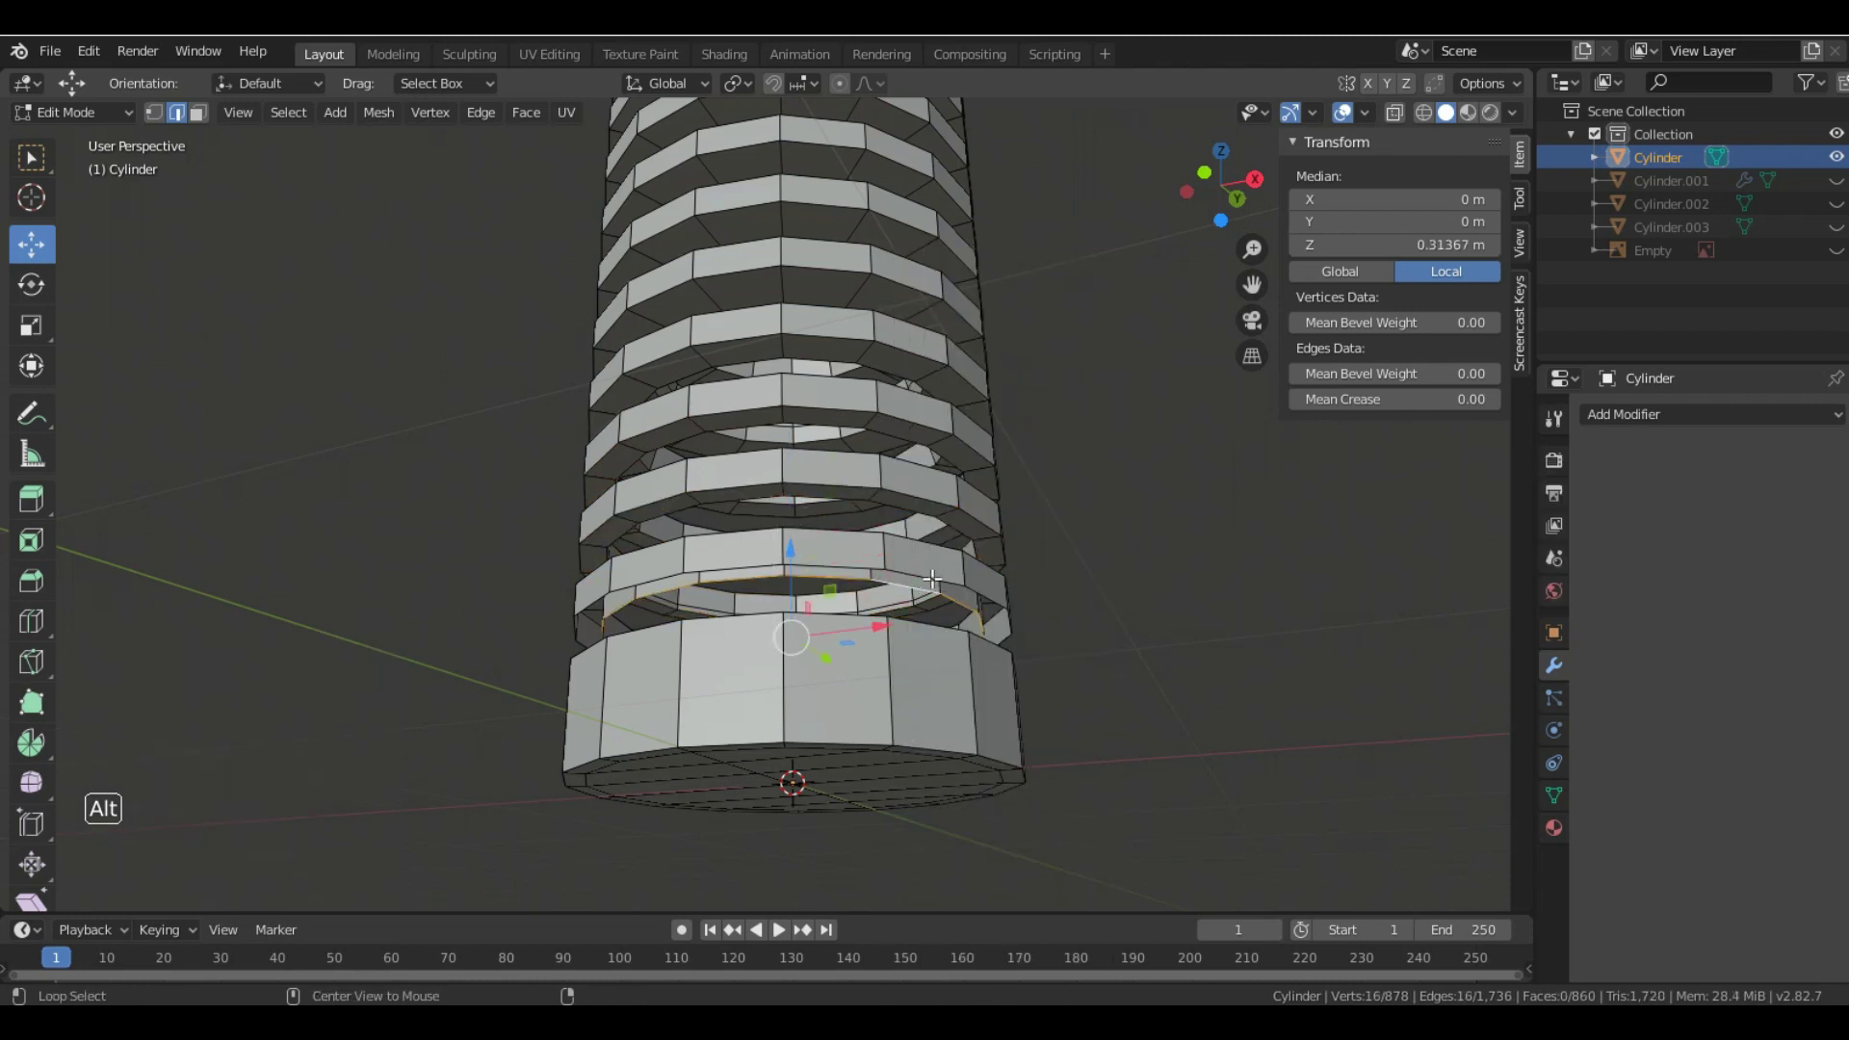
left_click(1037, 572, "alt+shift")
right_click(1119, 537)
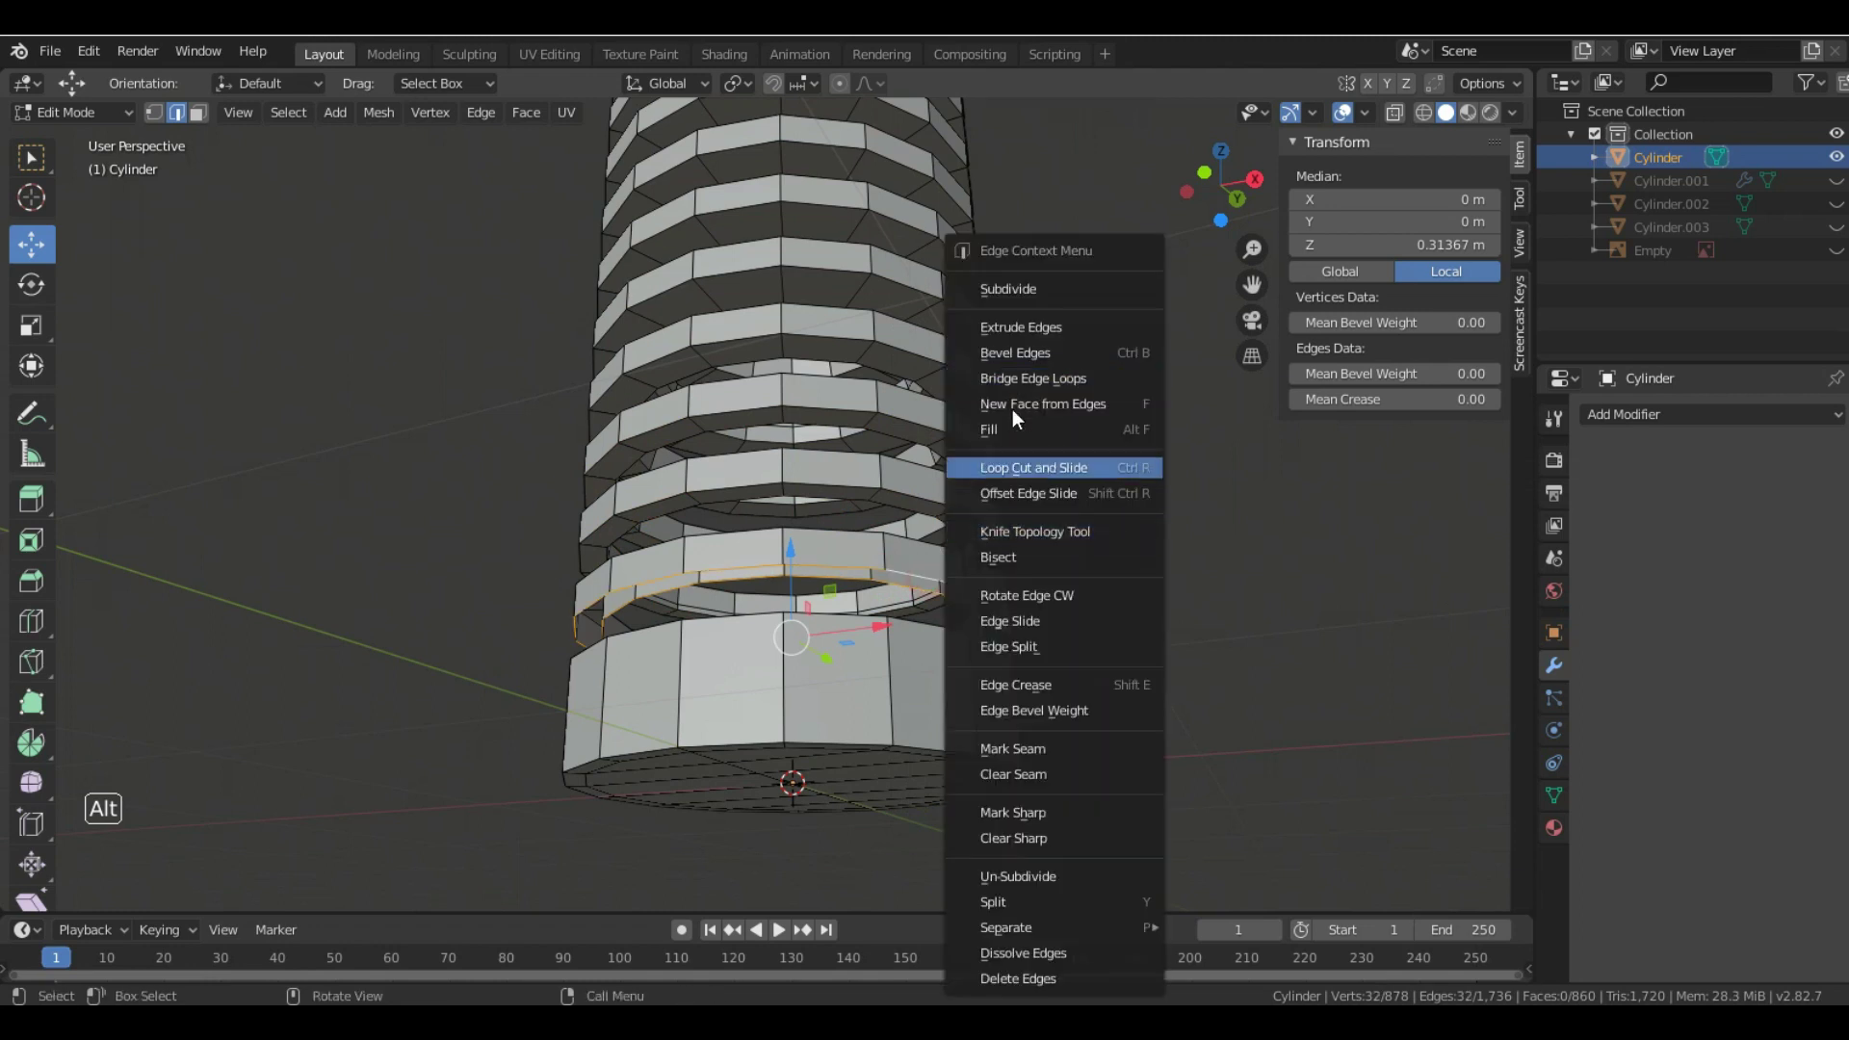
left_click(1066, 378)
key("KP_8")
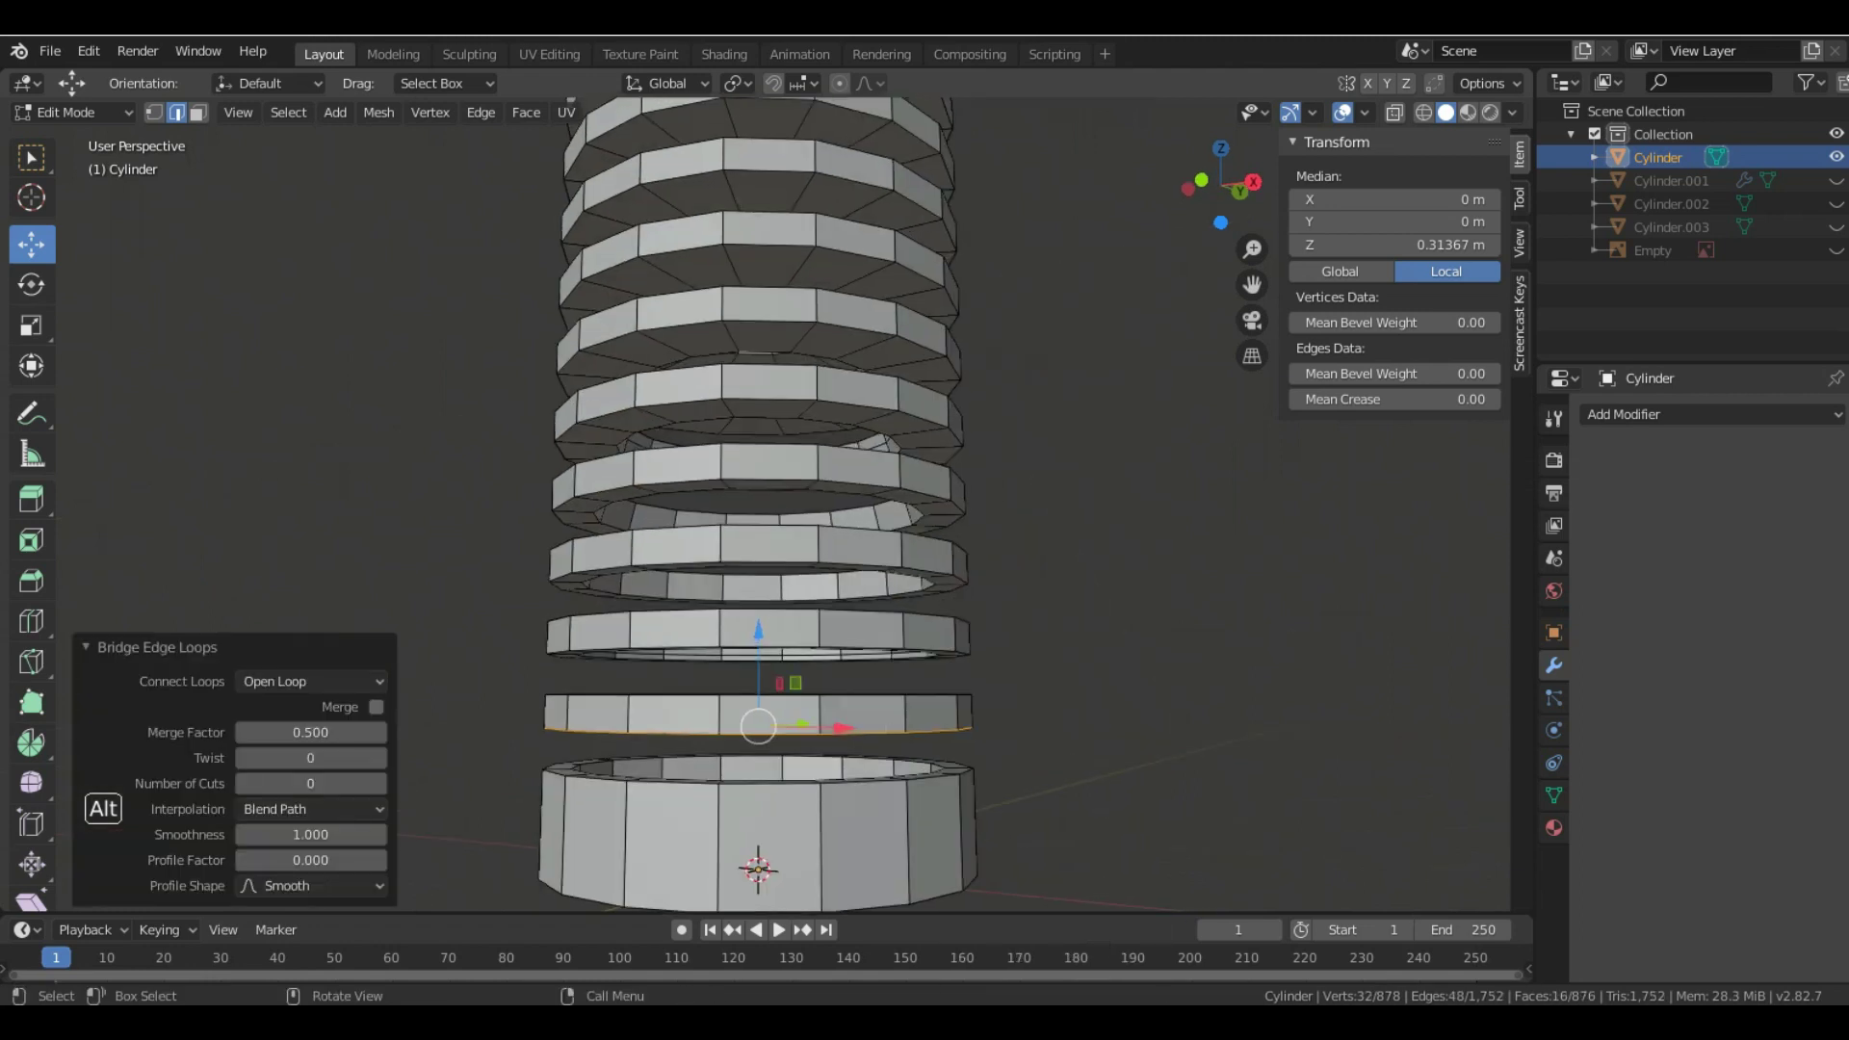
- Check the reference photo of the vases and bevel the top ring's upper outer edge loop with a 0.05 m offset and 2 segments
key("alt+Tab")
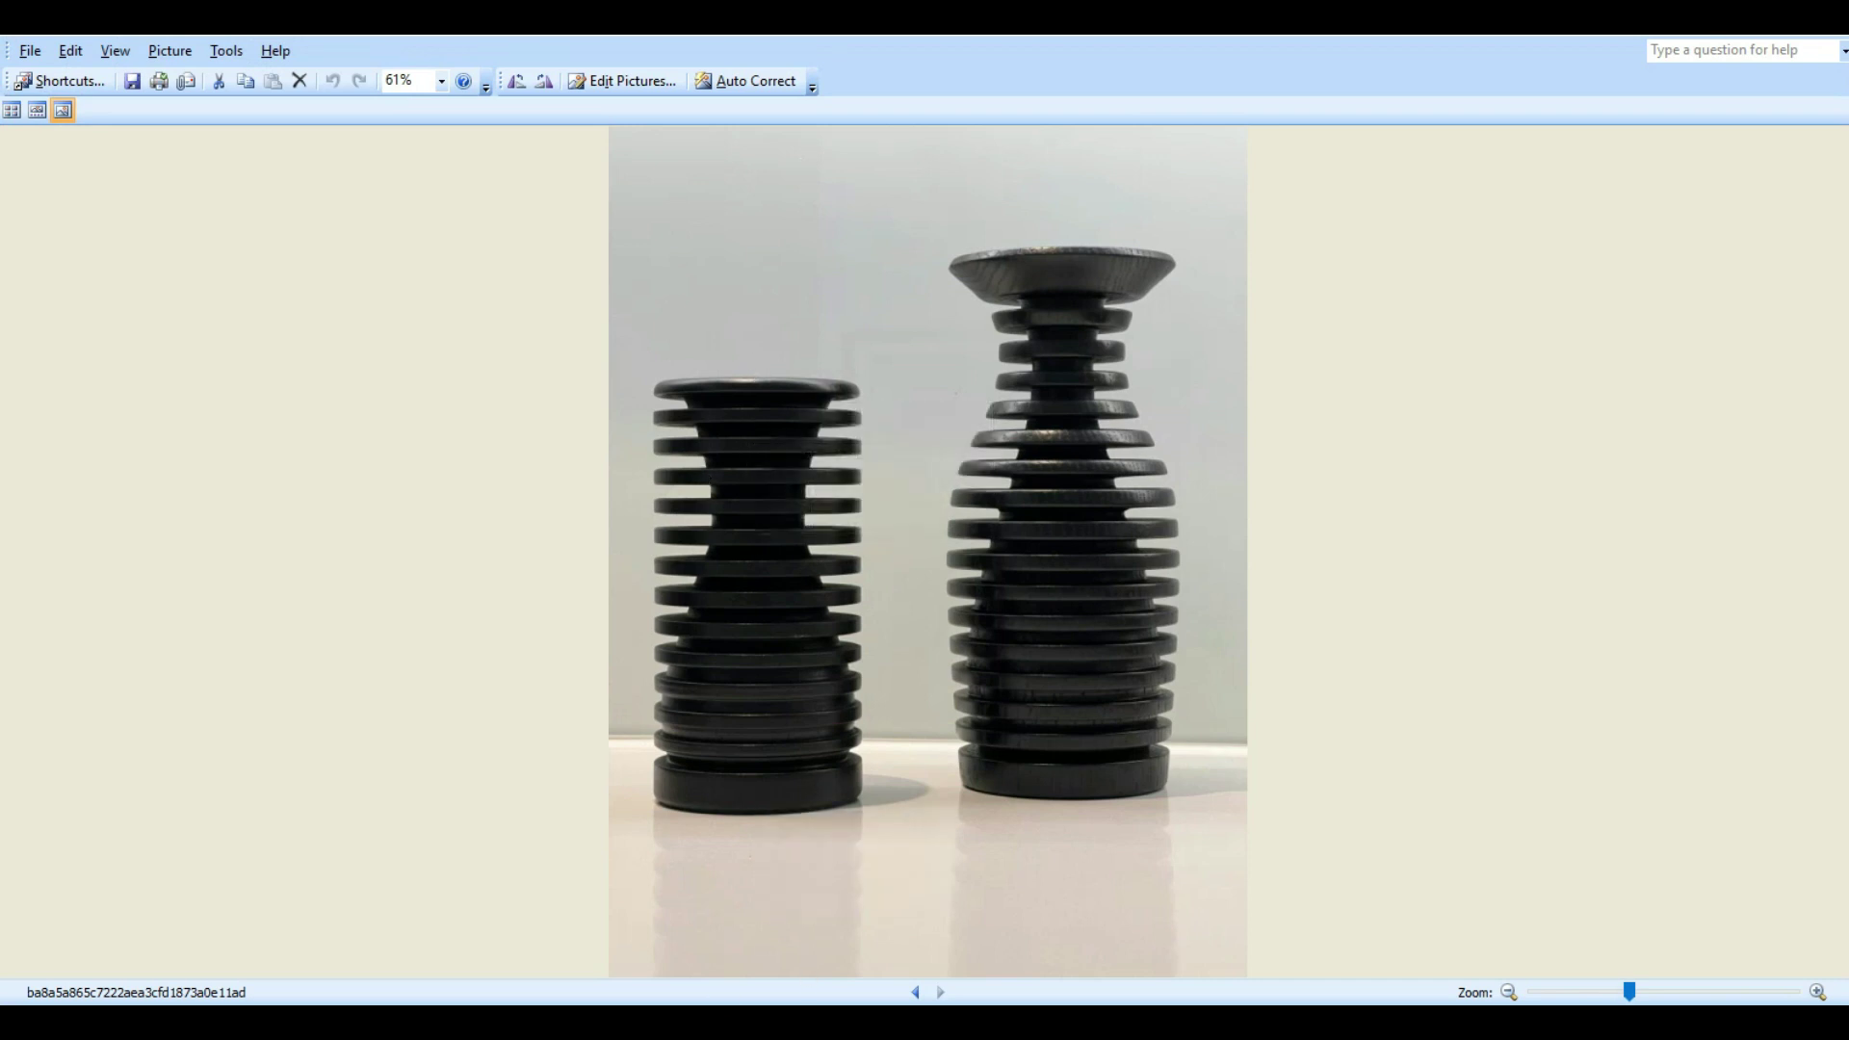
key("alt+Tab")
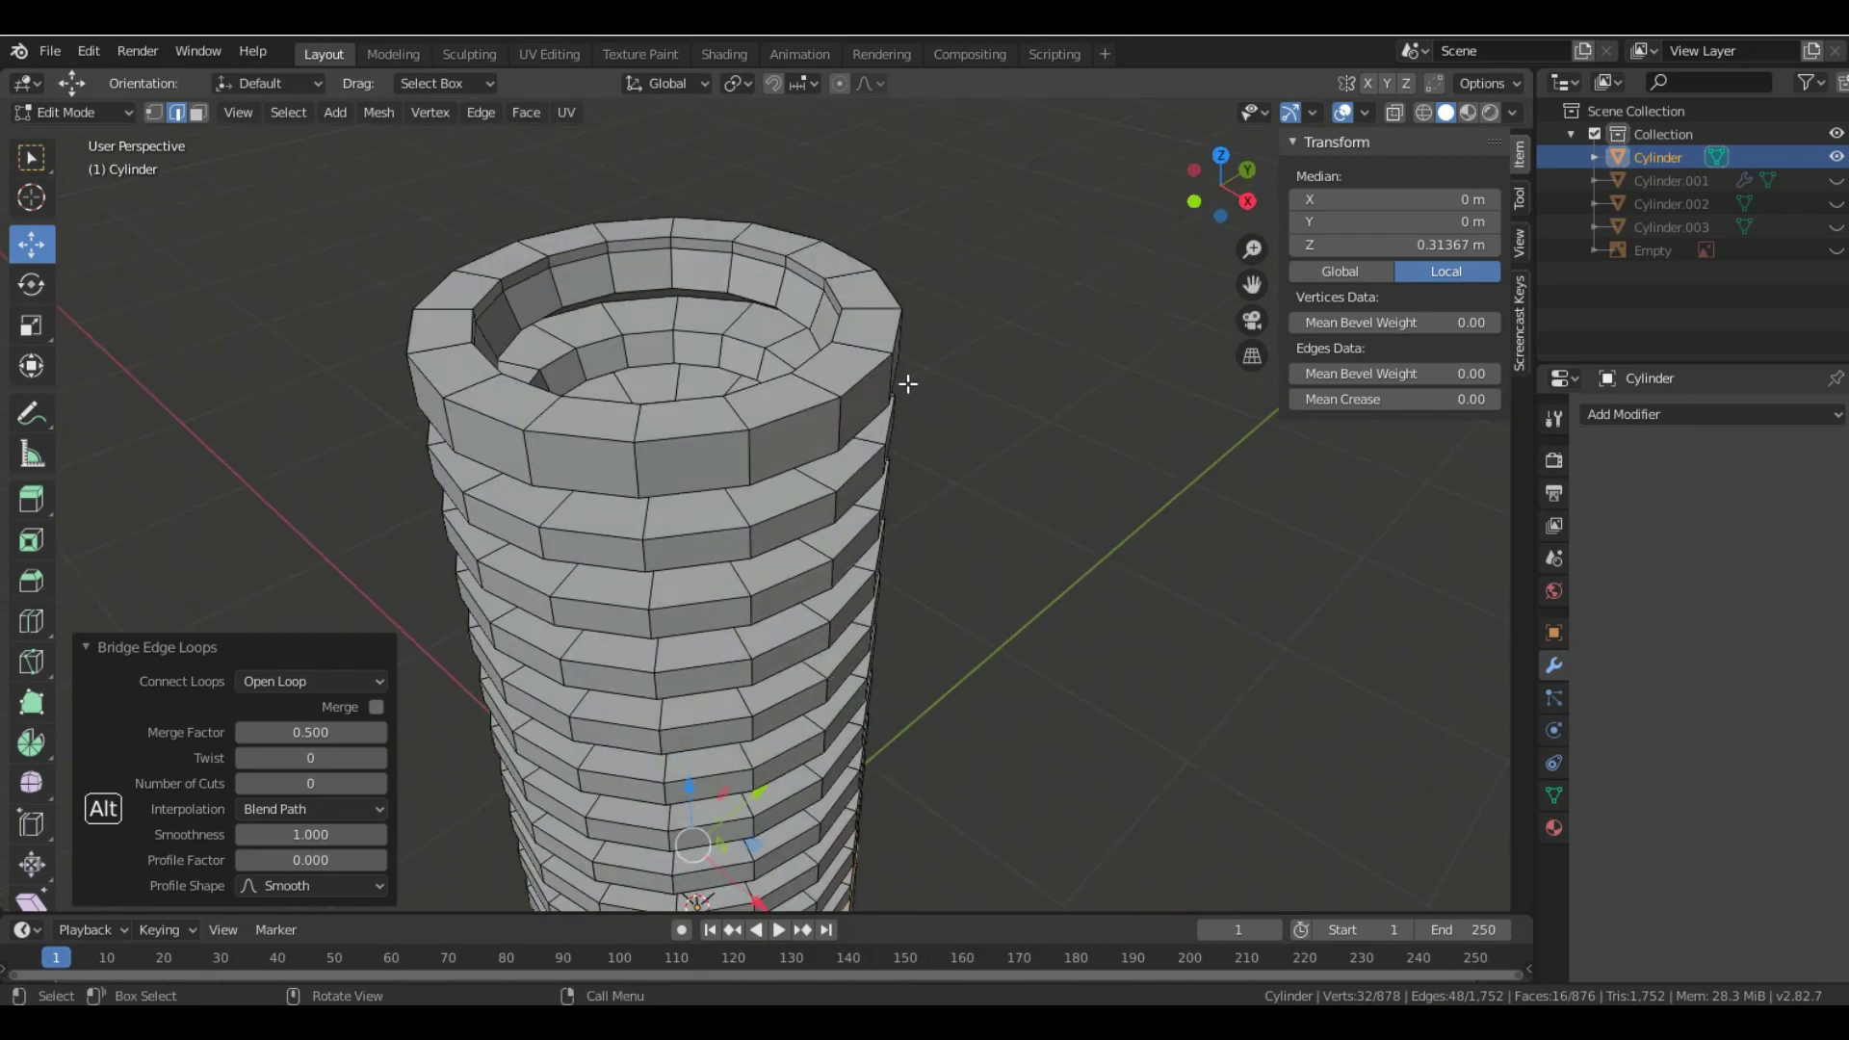
left_click(864, 371, "alt")
middle_click_drag(971, 401, 1054, 371)
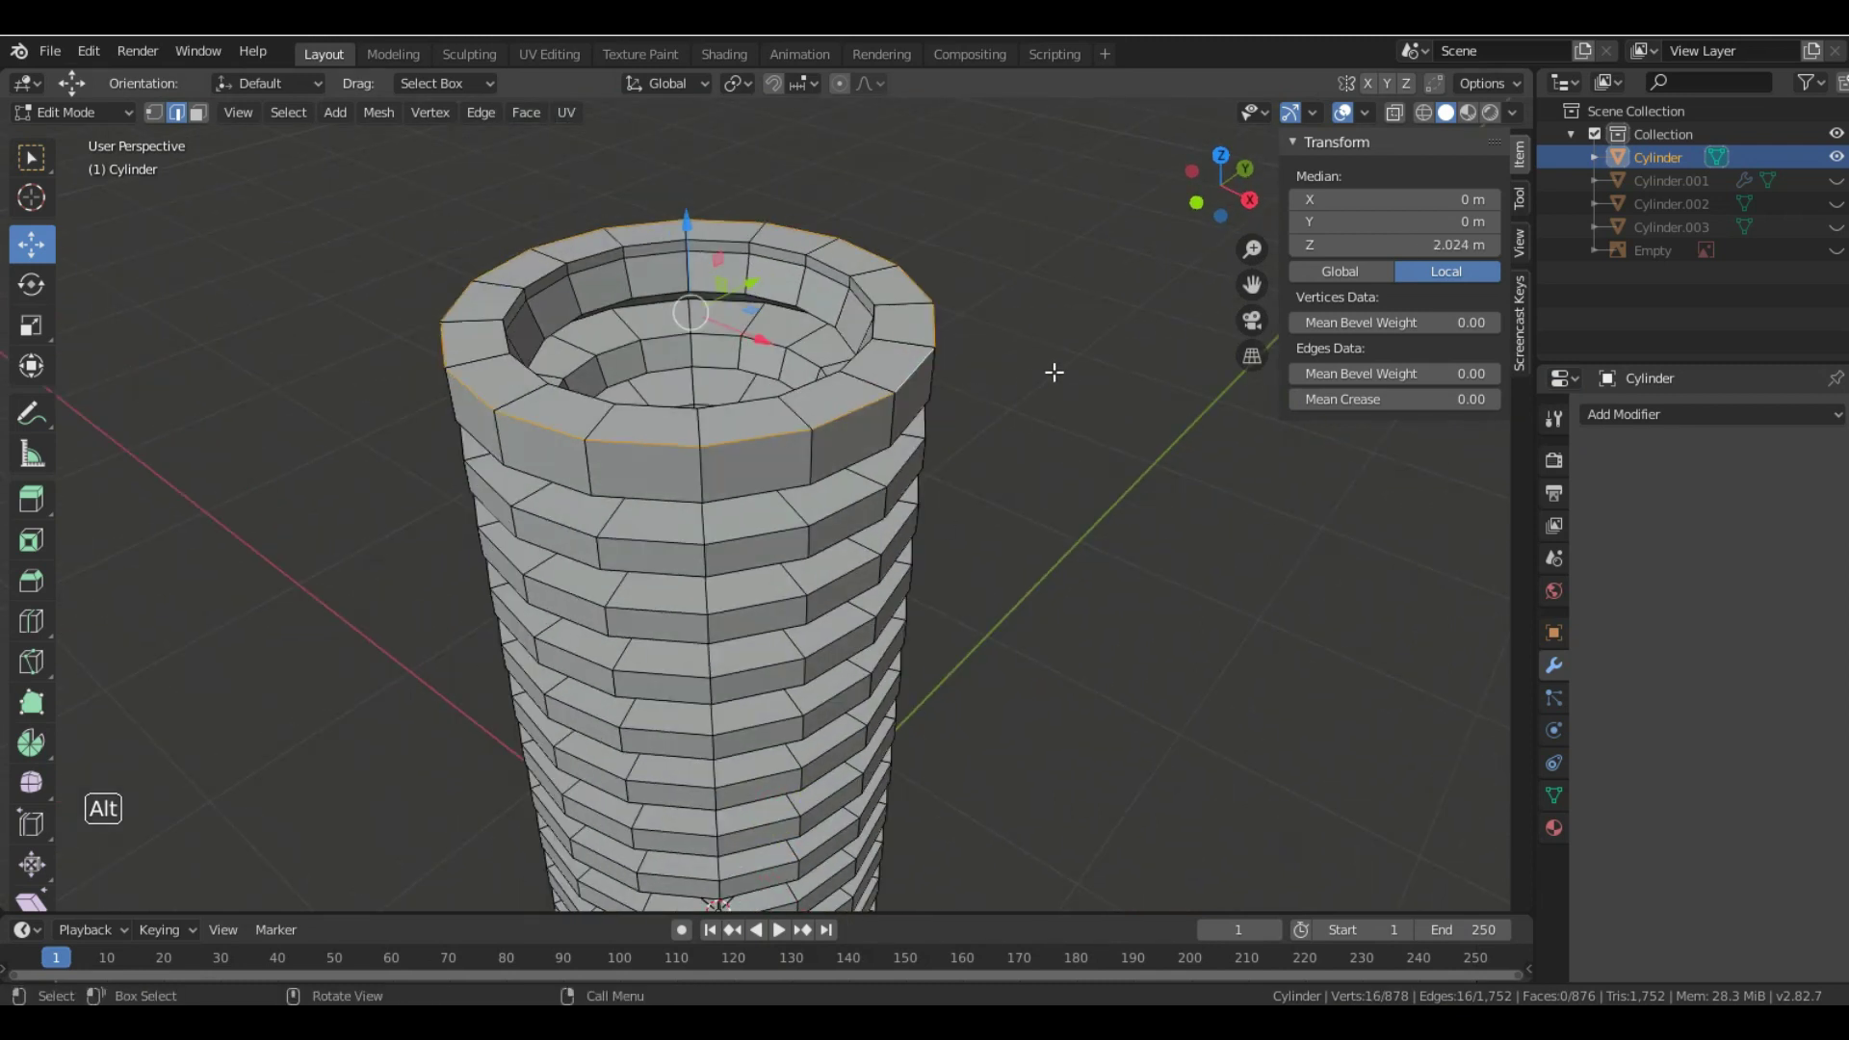
right_click(1054, 372)
left_click(1040, 346)
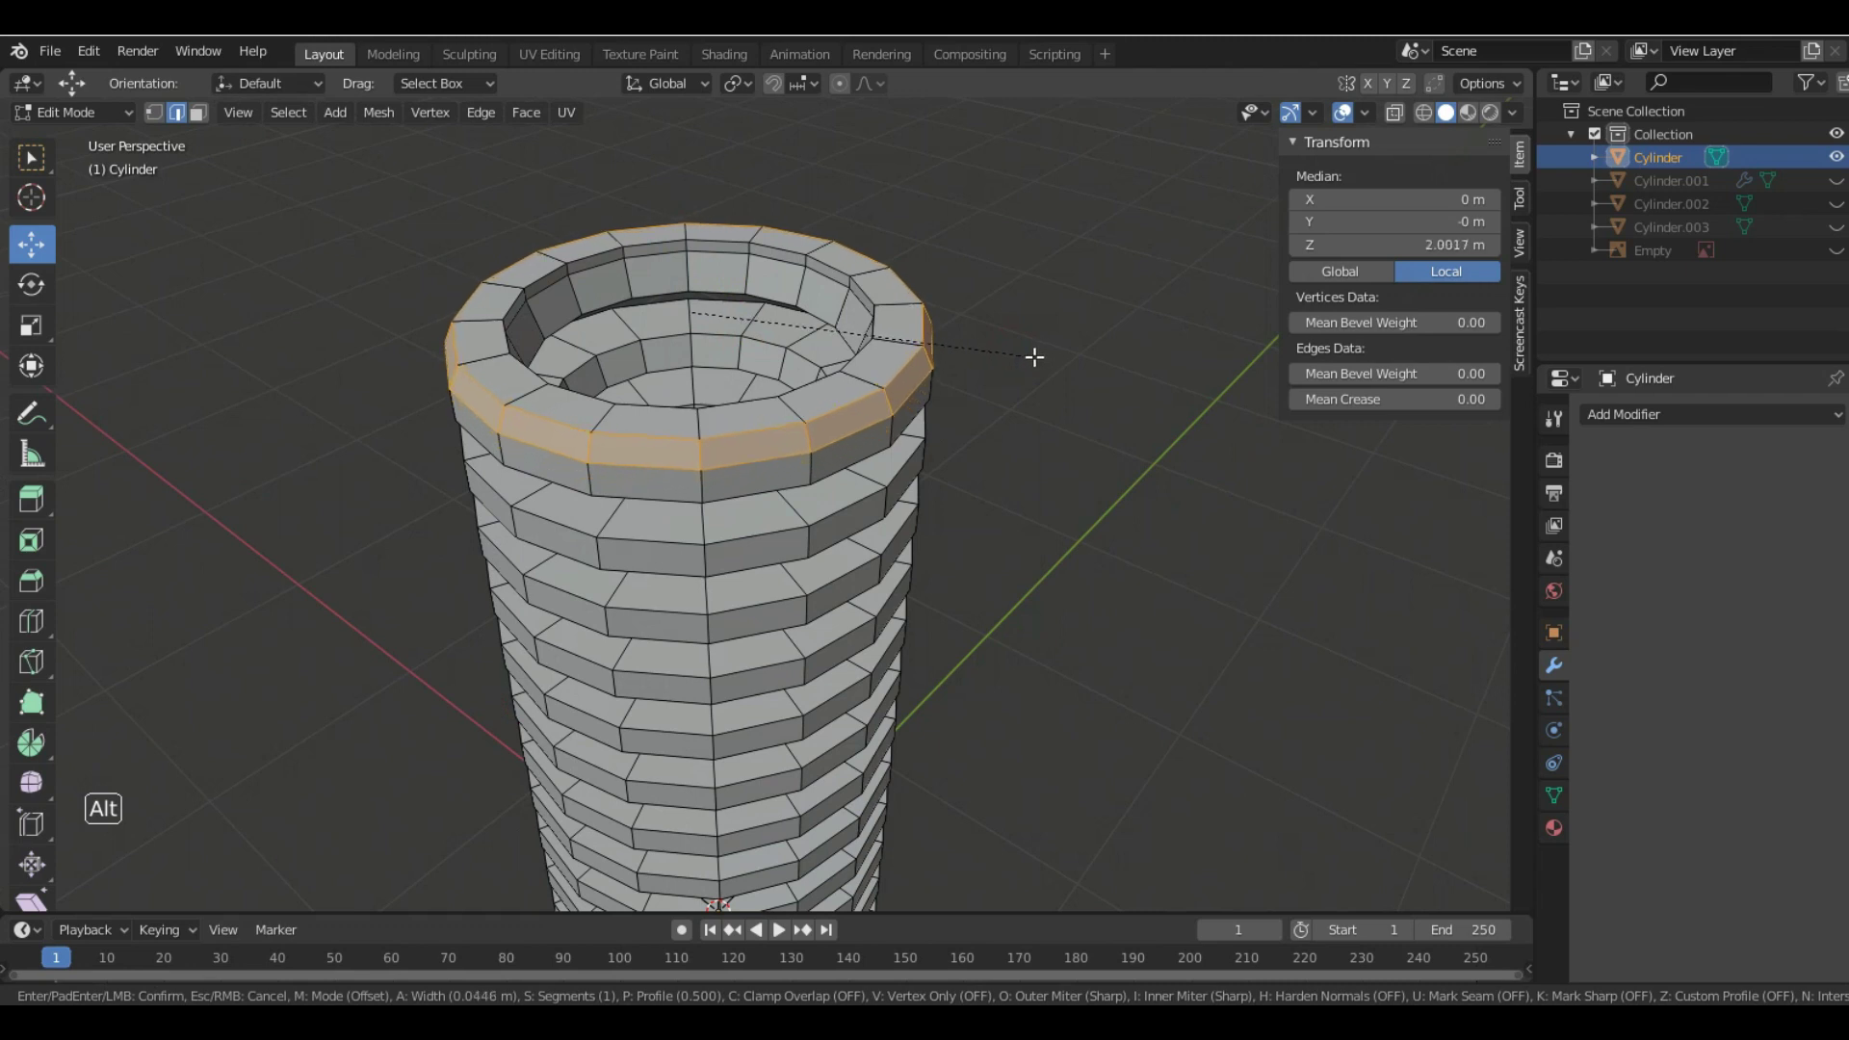
left_click(1034, 356)
left_click(335, 508)
type(".05")
key("Return")
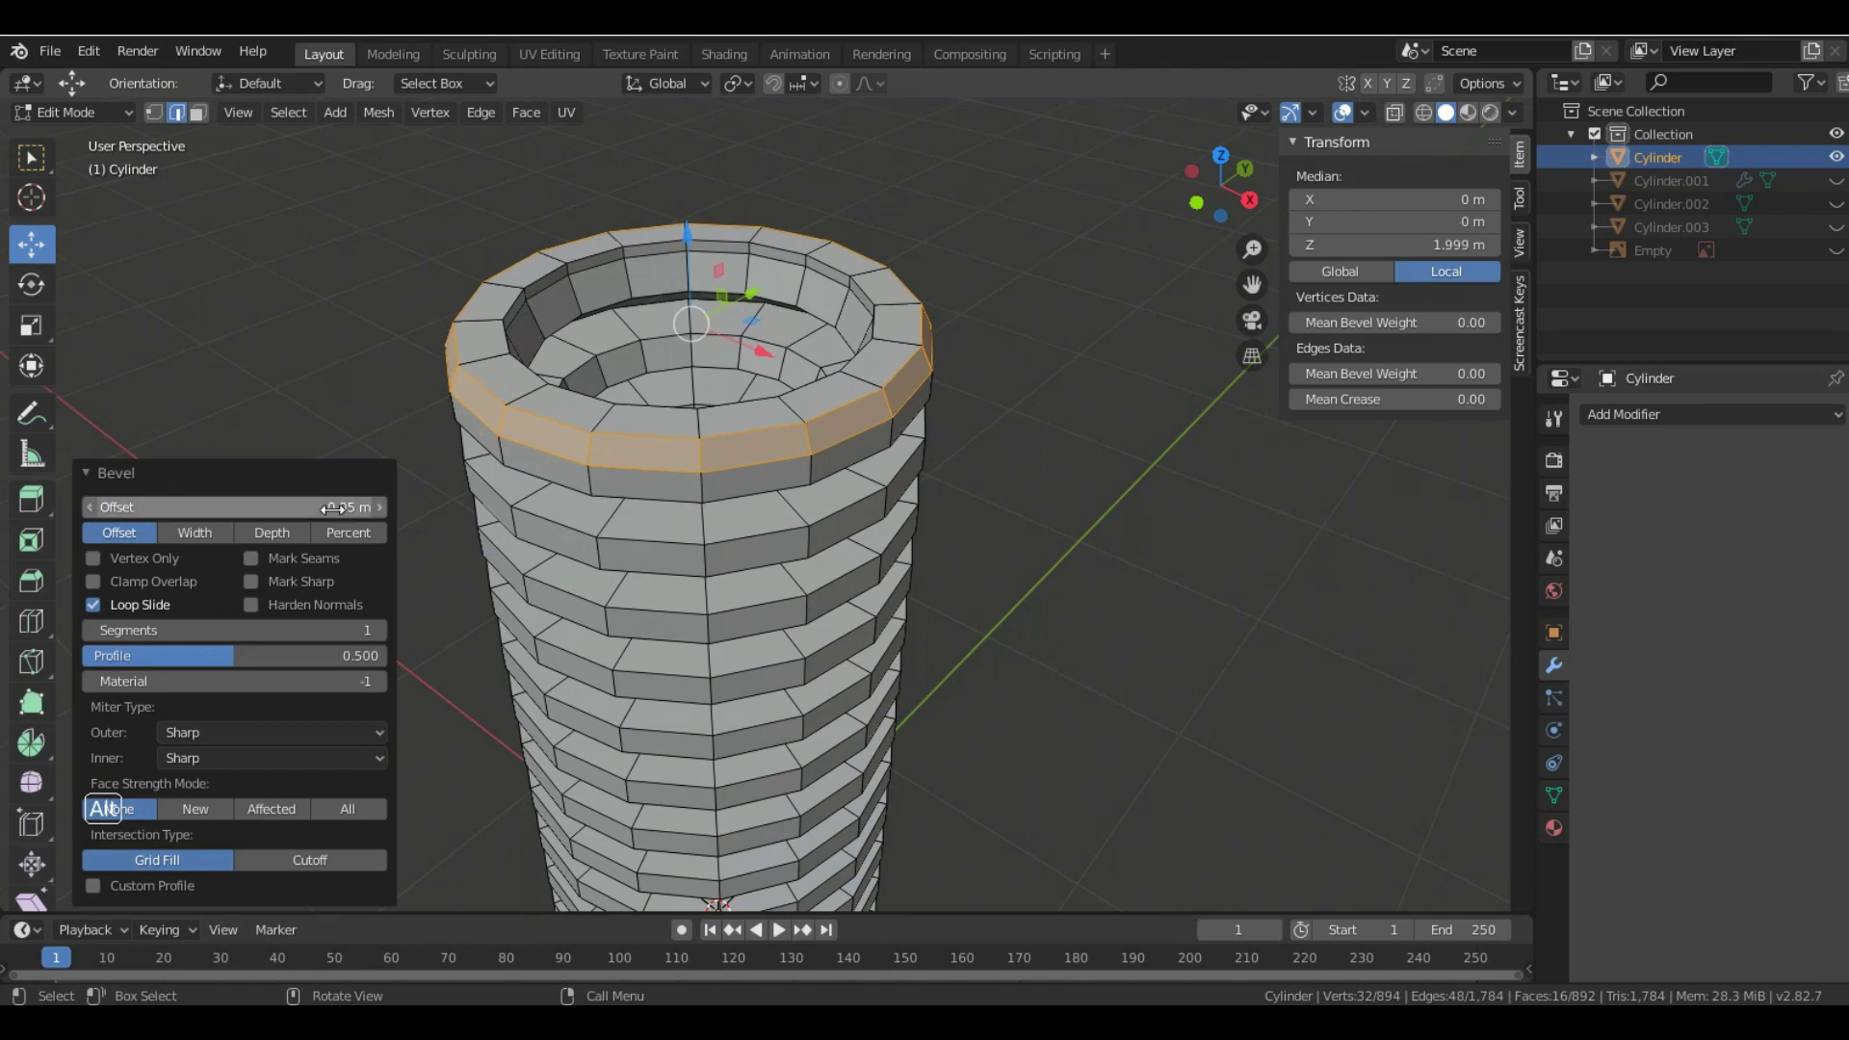
left_click(380, 630)
- Add a loop cut around the top ring's upper face and slide it toward the inner edge by a factor of about 0.56
scroll(867, 462, "down", 4)
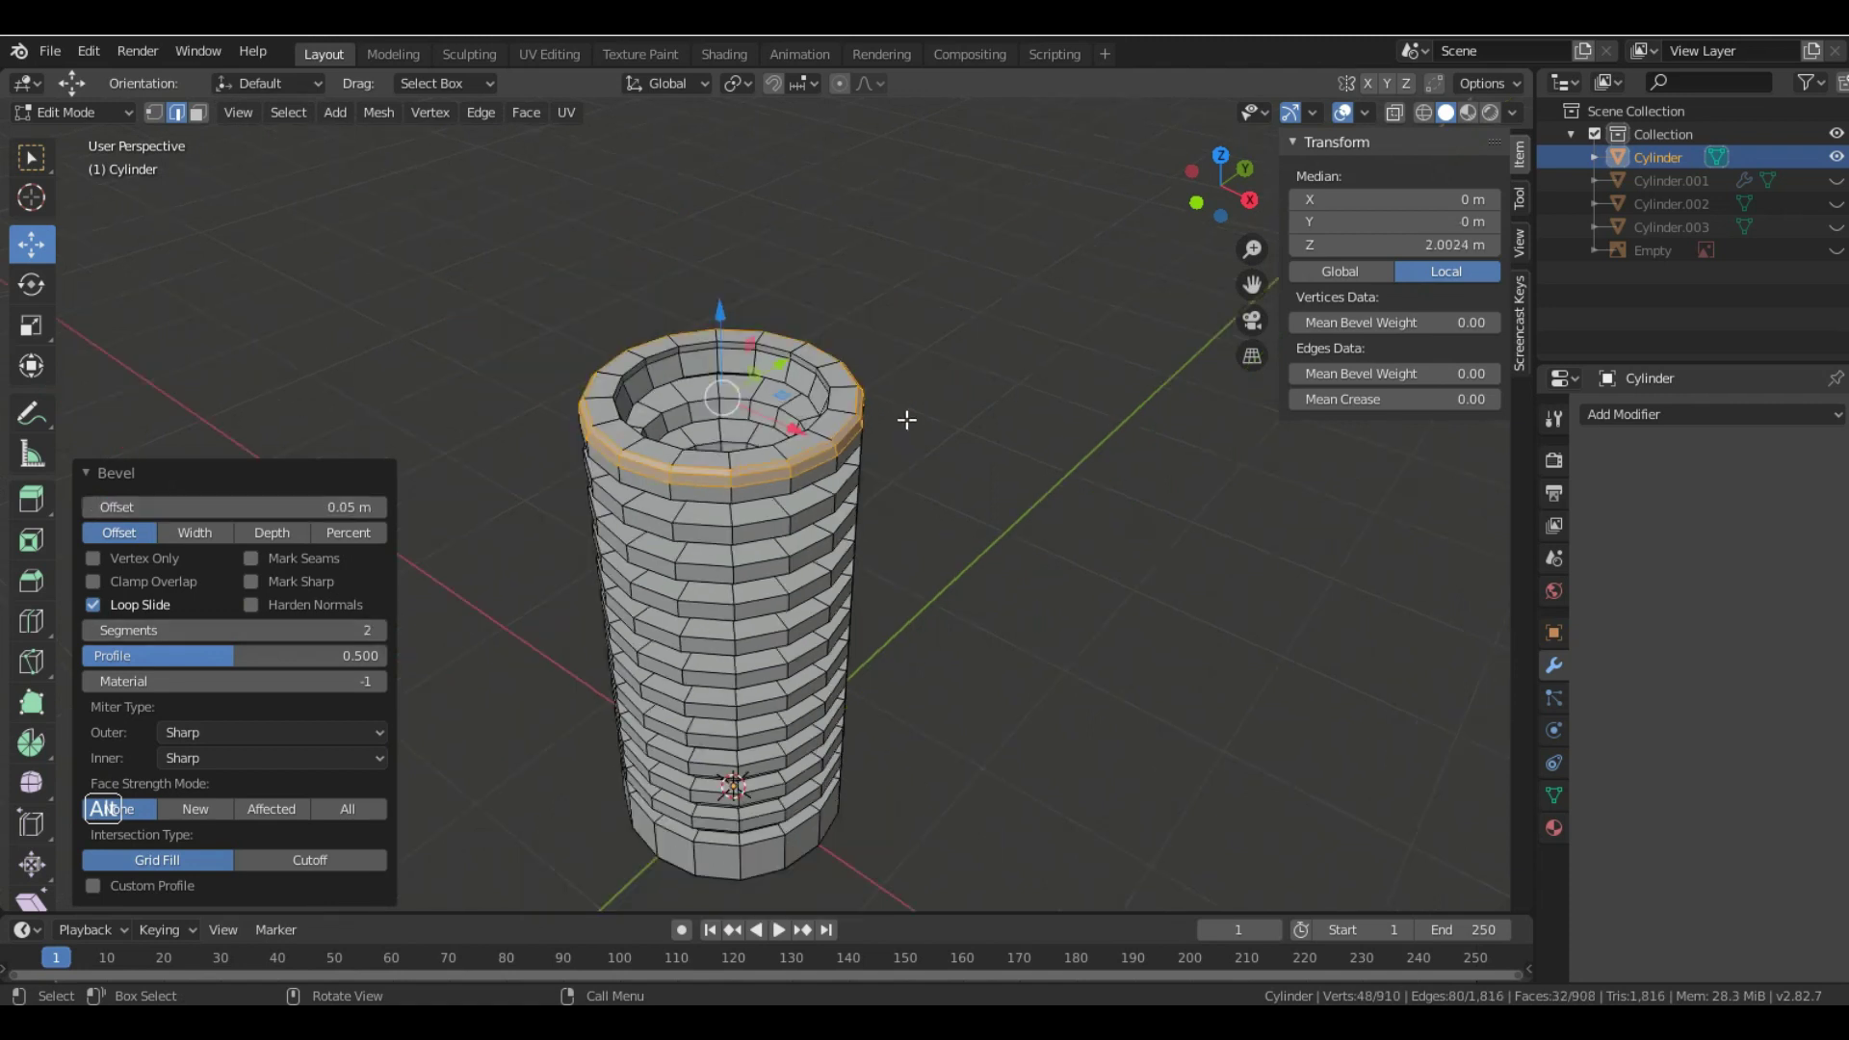
middle_click_drag(867, 462, 714, 376)
scroll(825, 449, "up", 3)
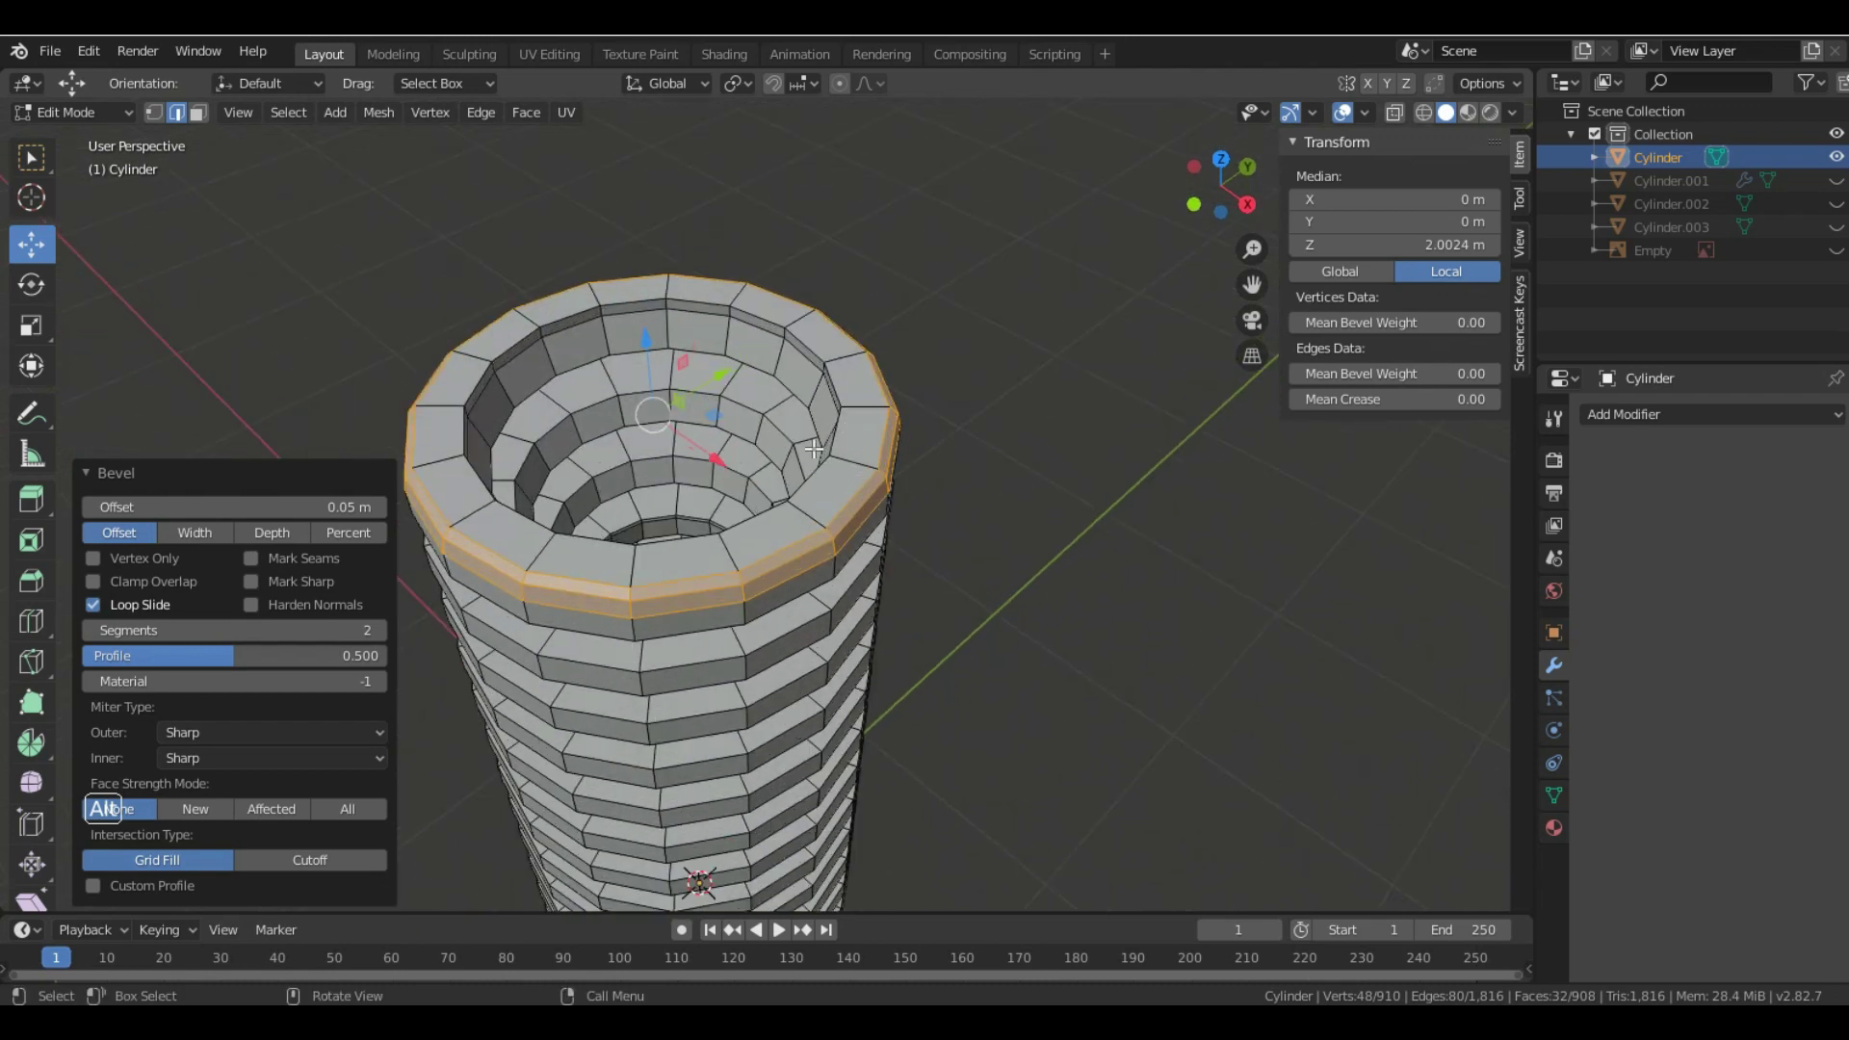
left_click(32, 621)
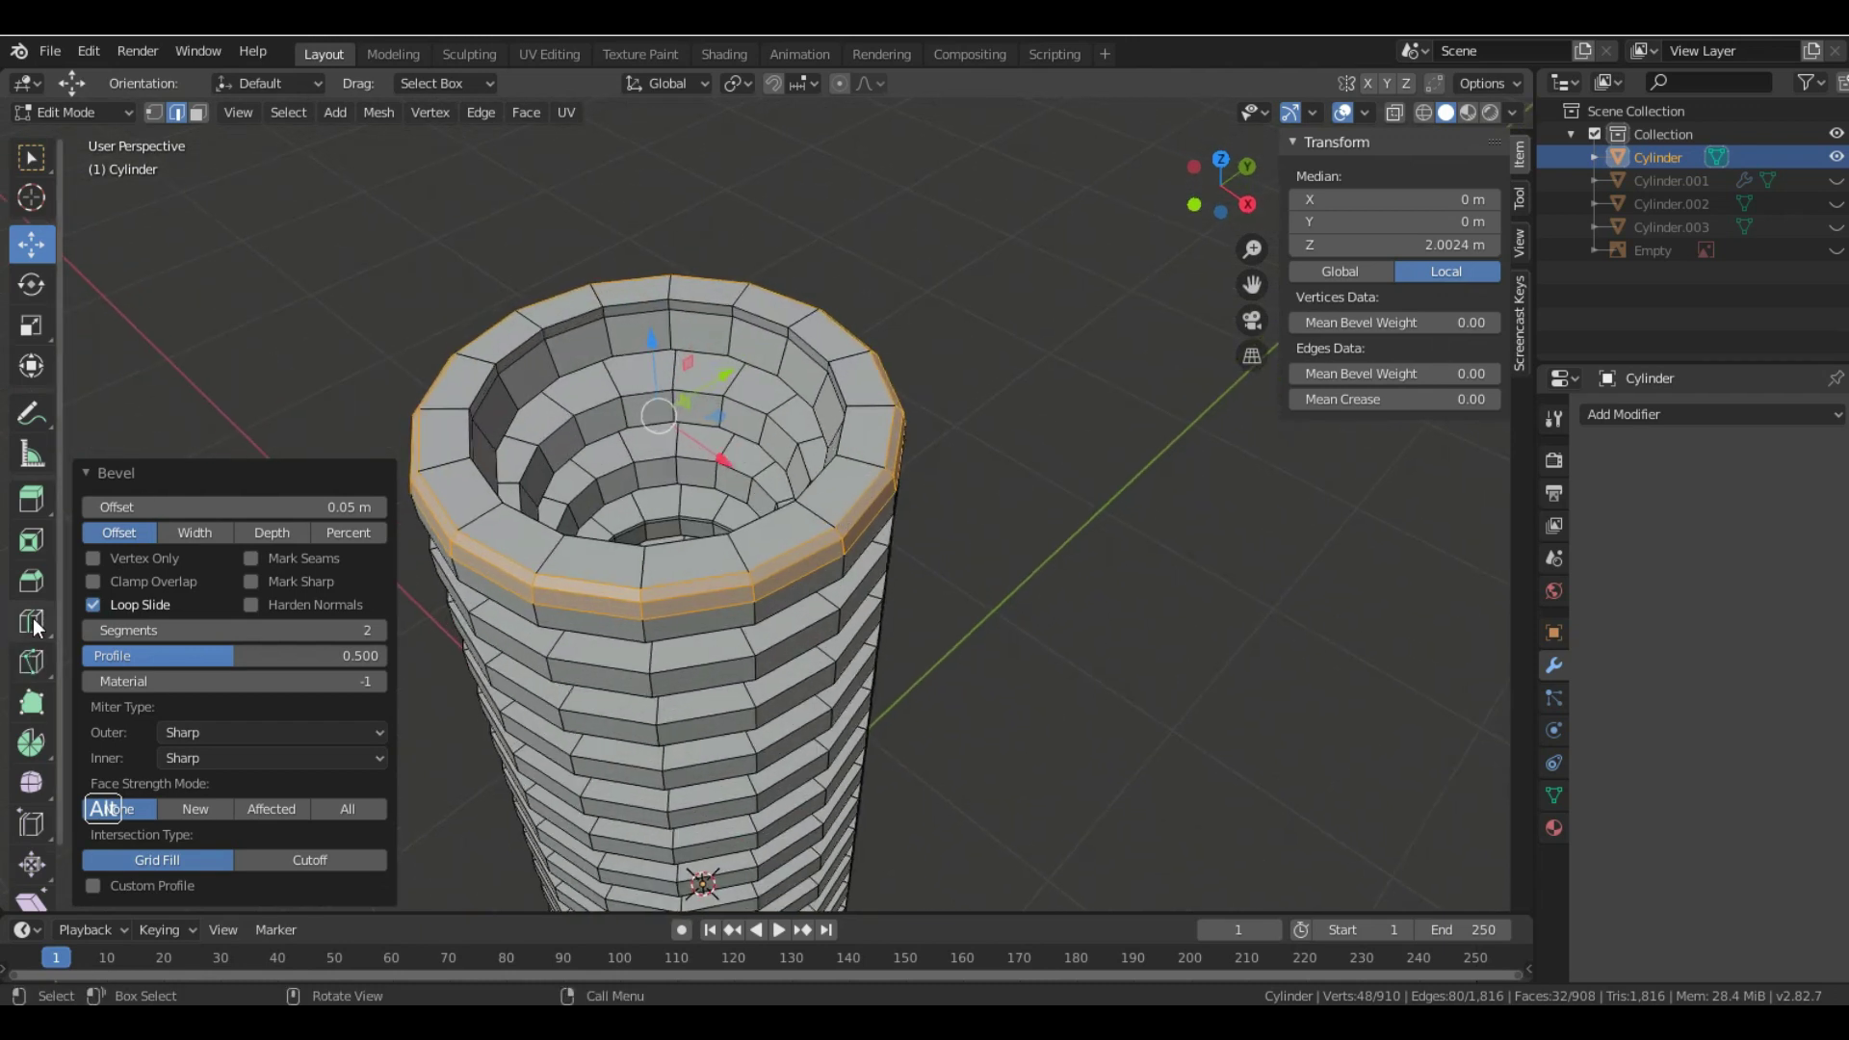
left_click(857, 413)
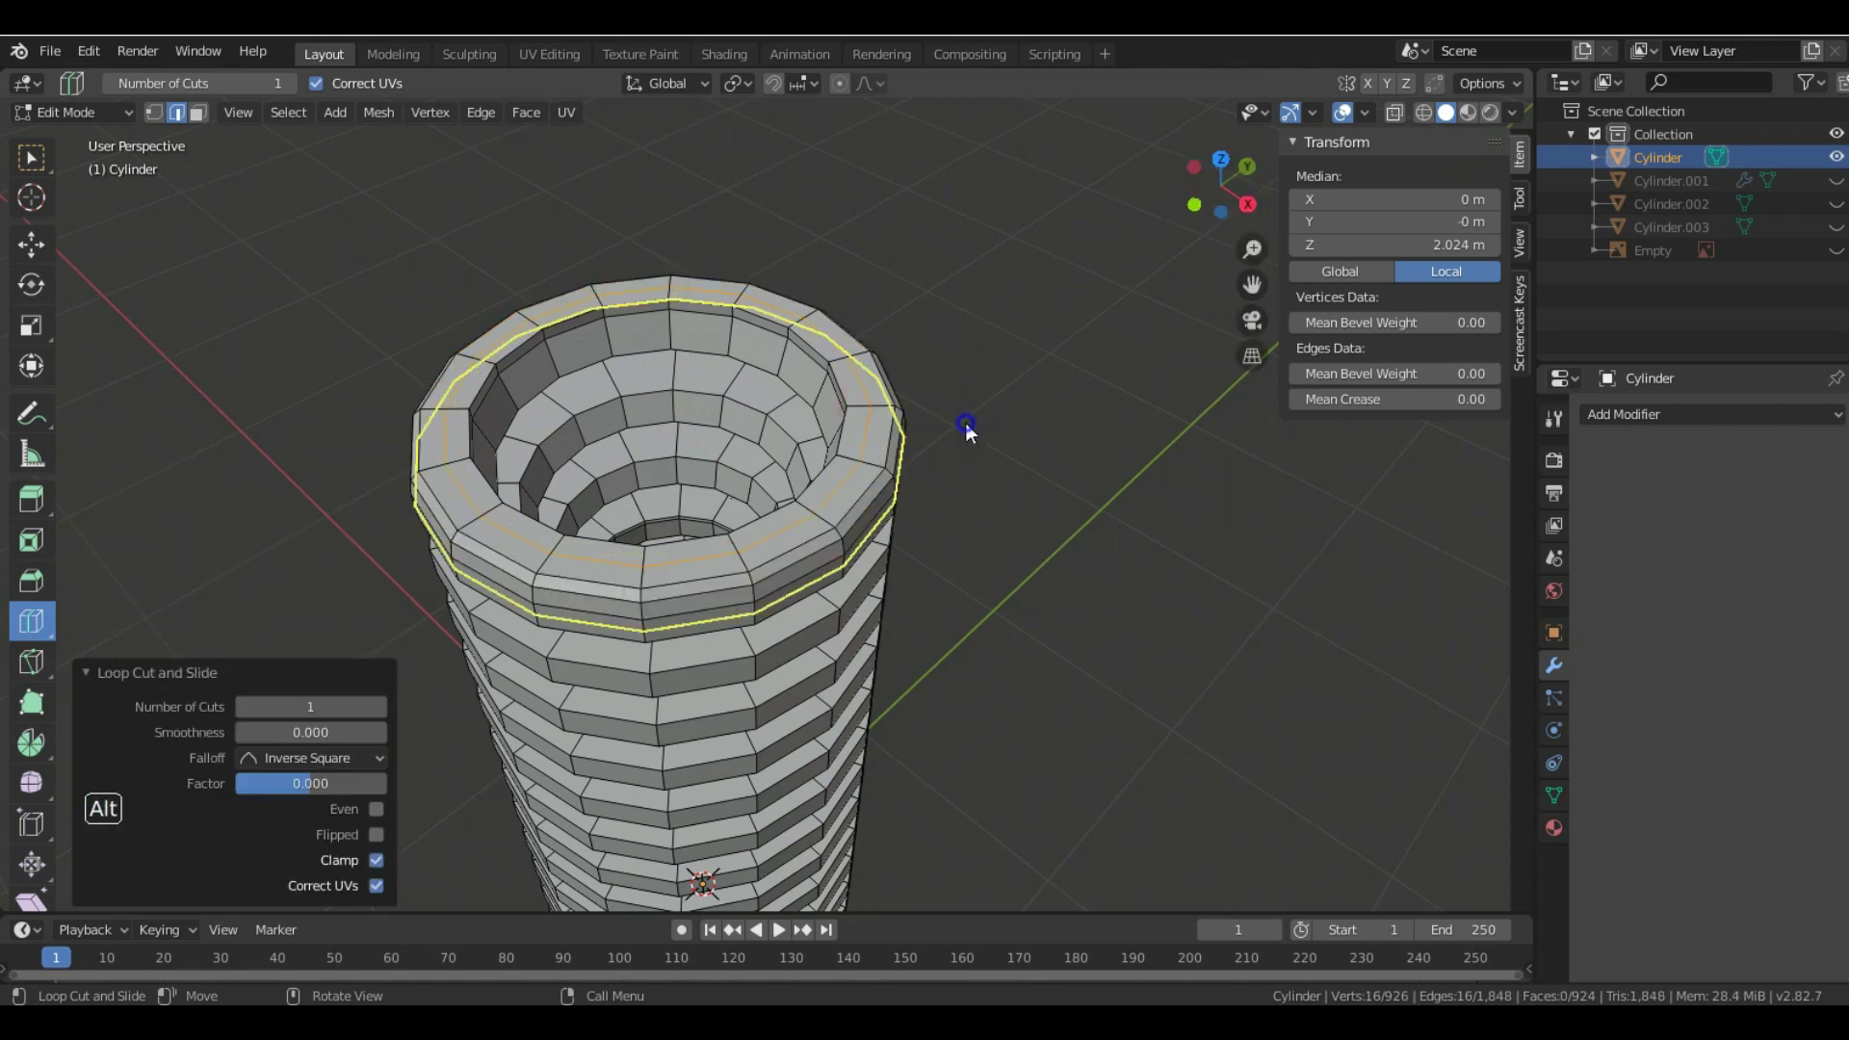
right_click(970, 427)
left_click(926, 620)
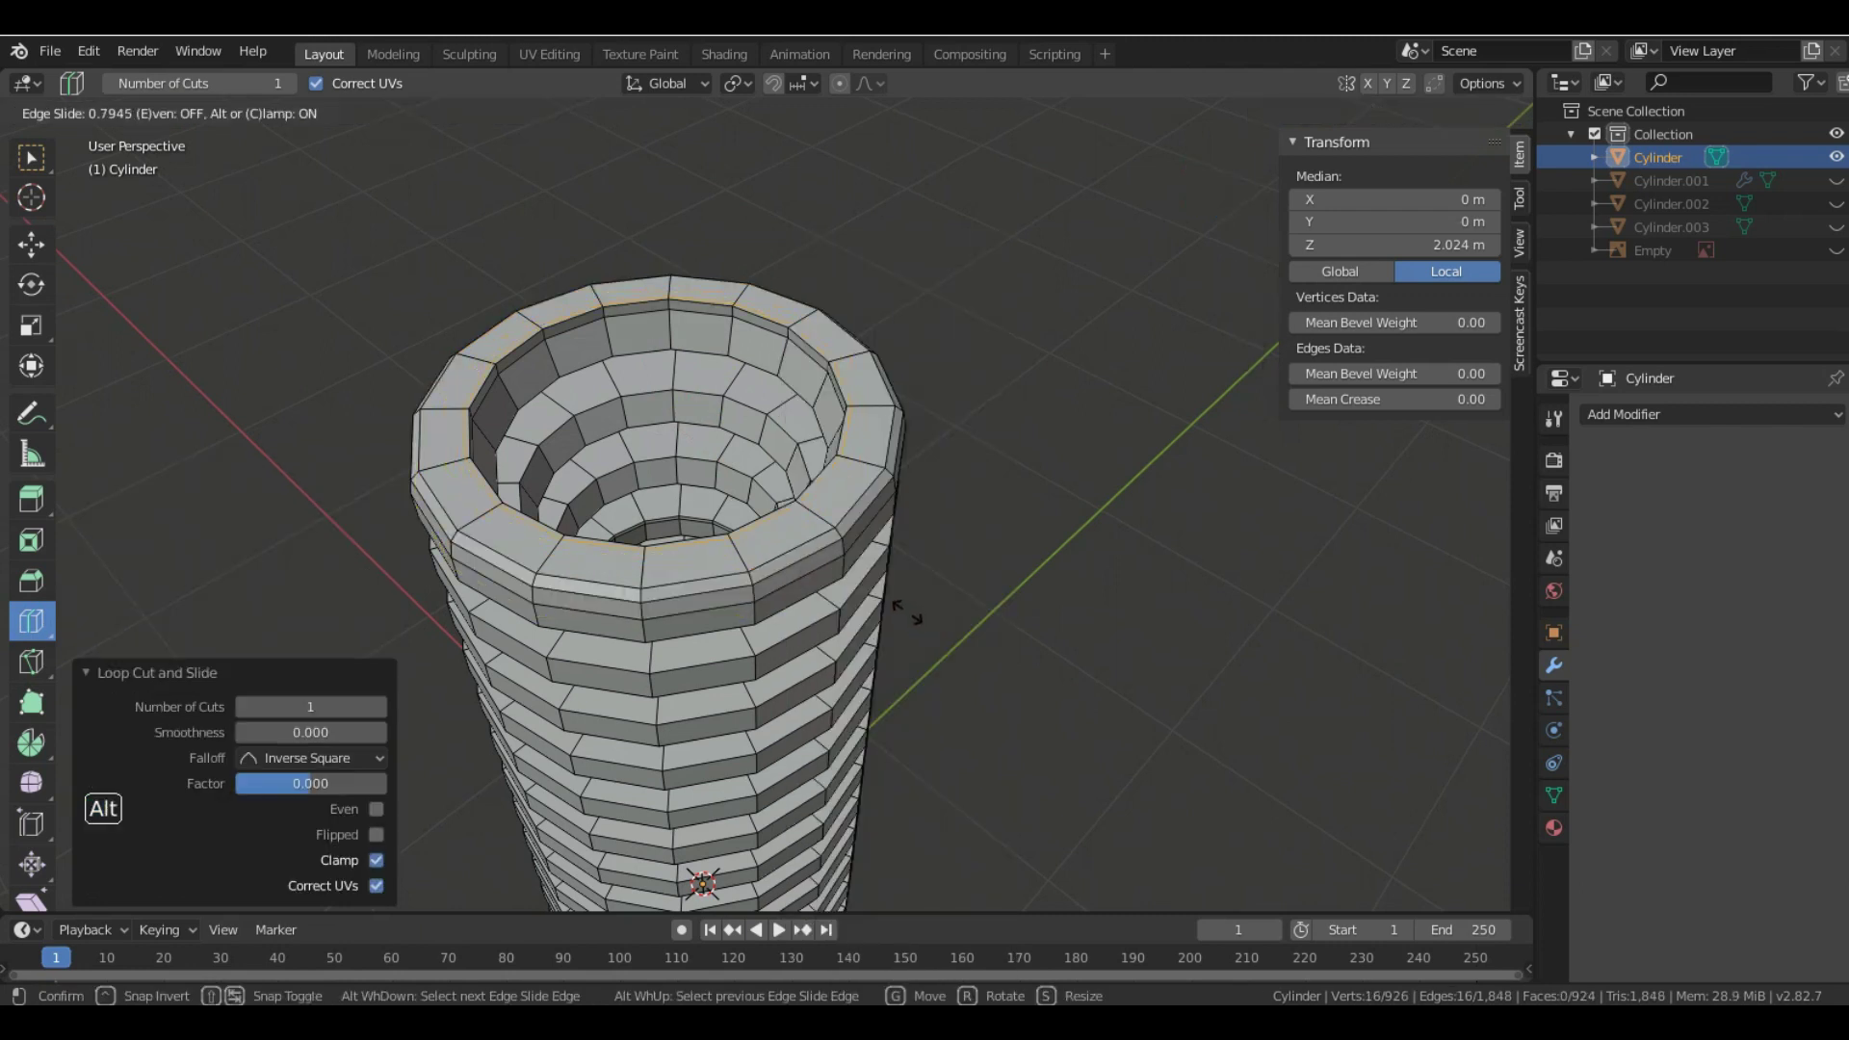
left_click(913, 612)
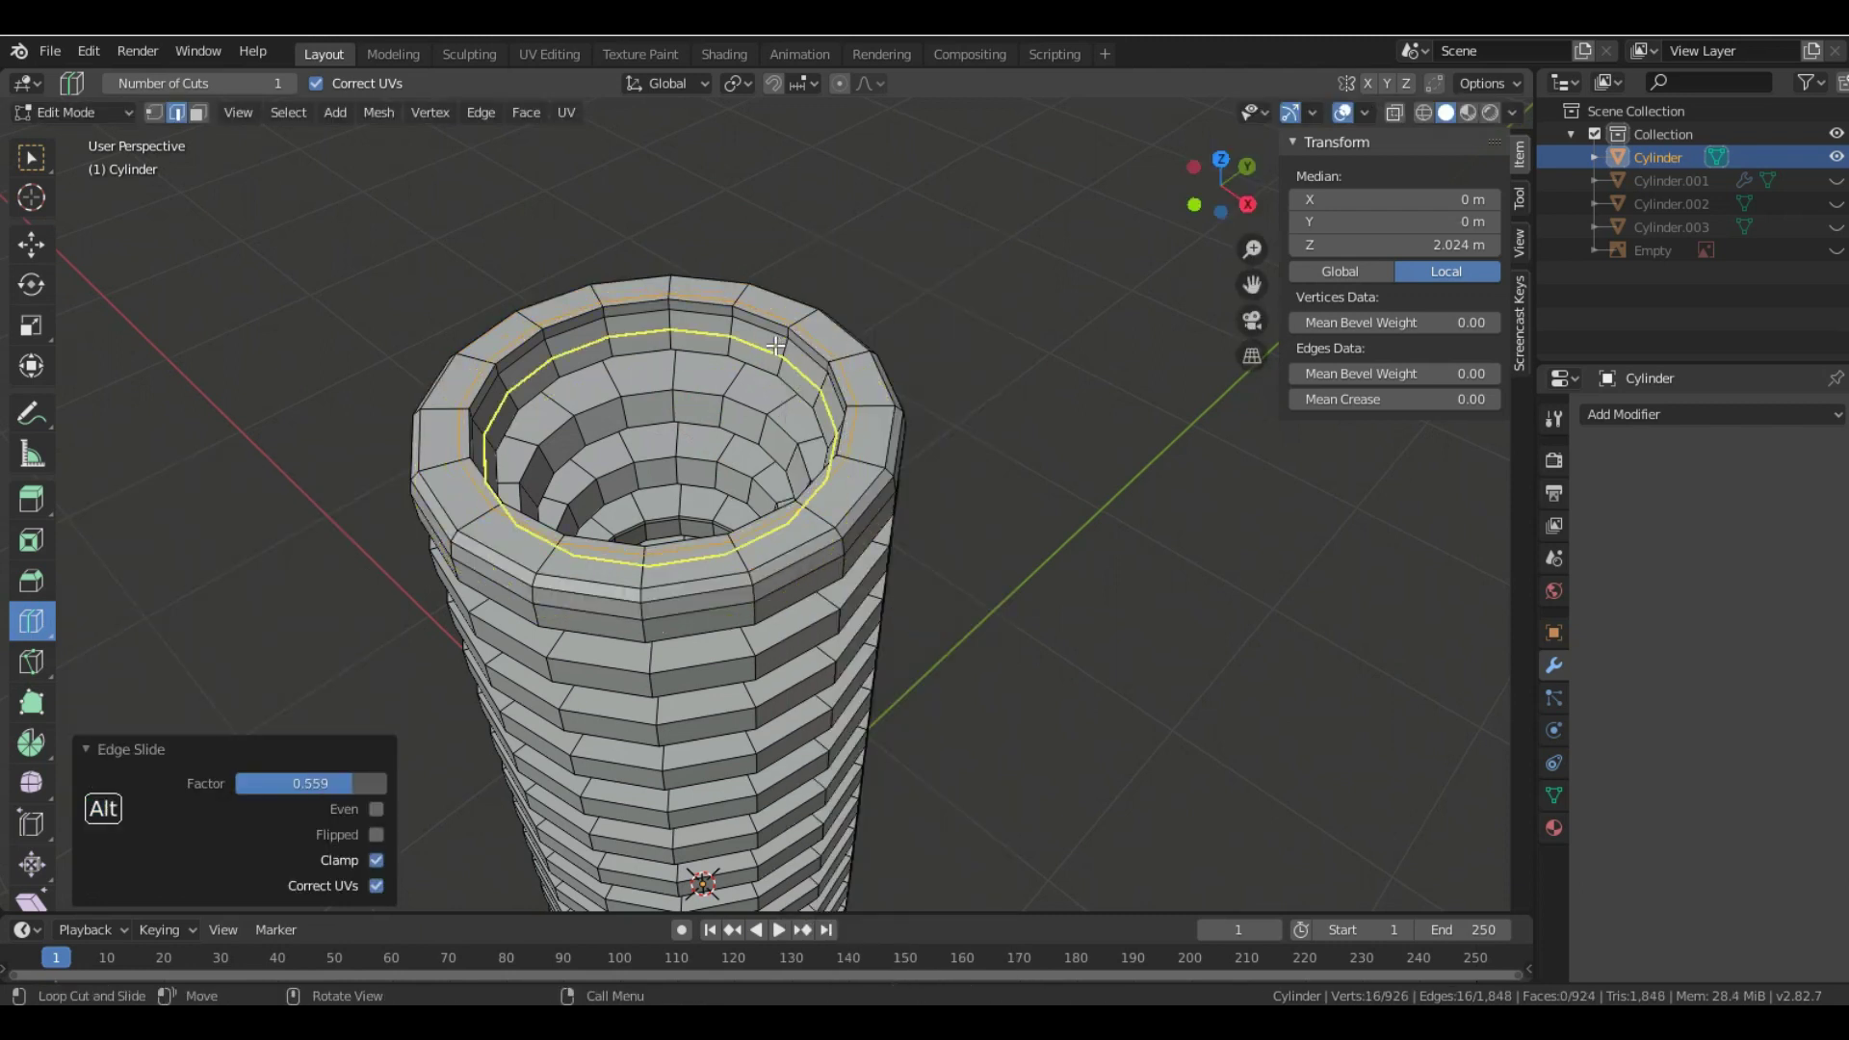
- Add a loop cut around the top ring's inner wall and bevel it by about 0.034 m with 1 segment
left_click(836, 448)
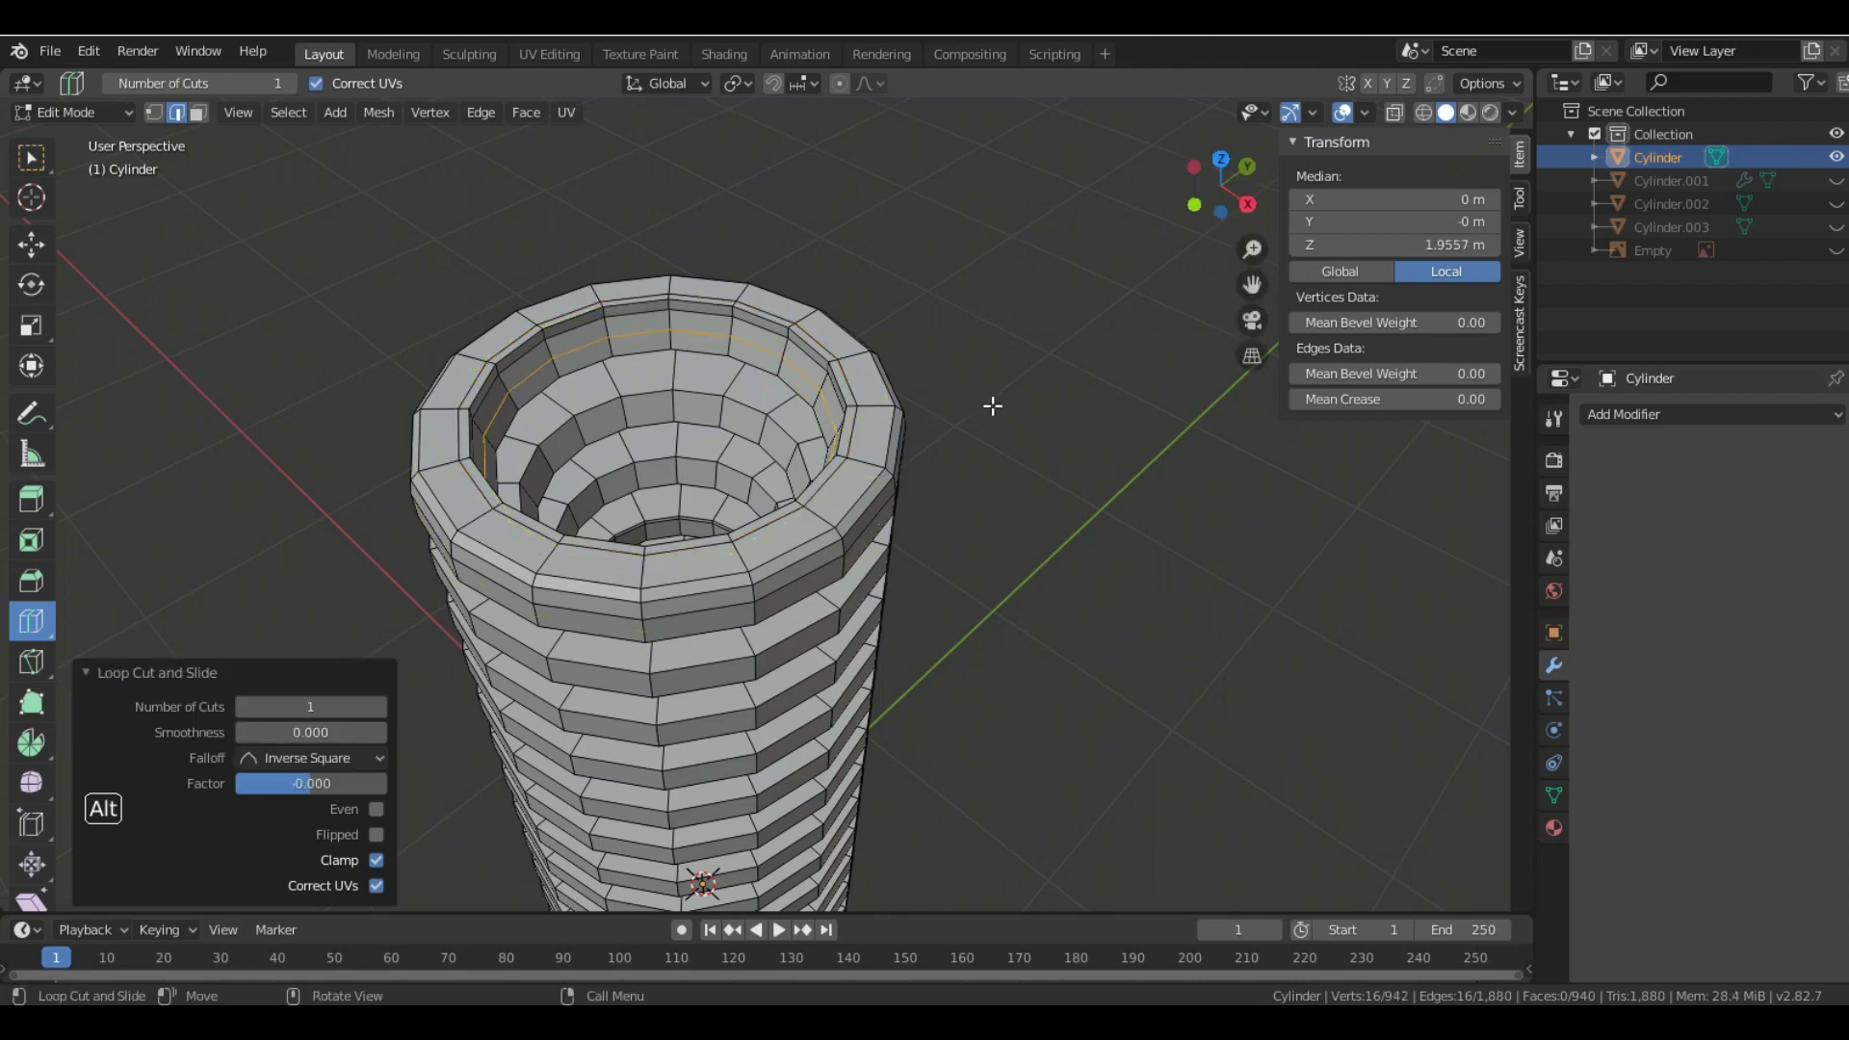
key("ctrl+b")
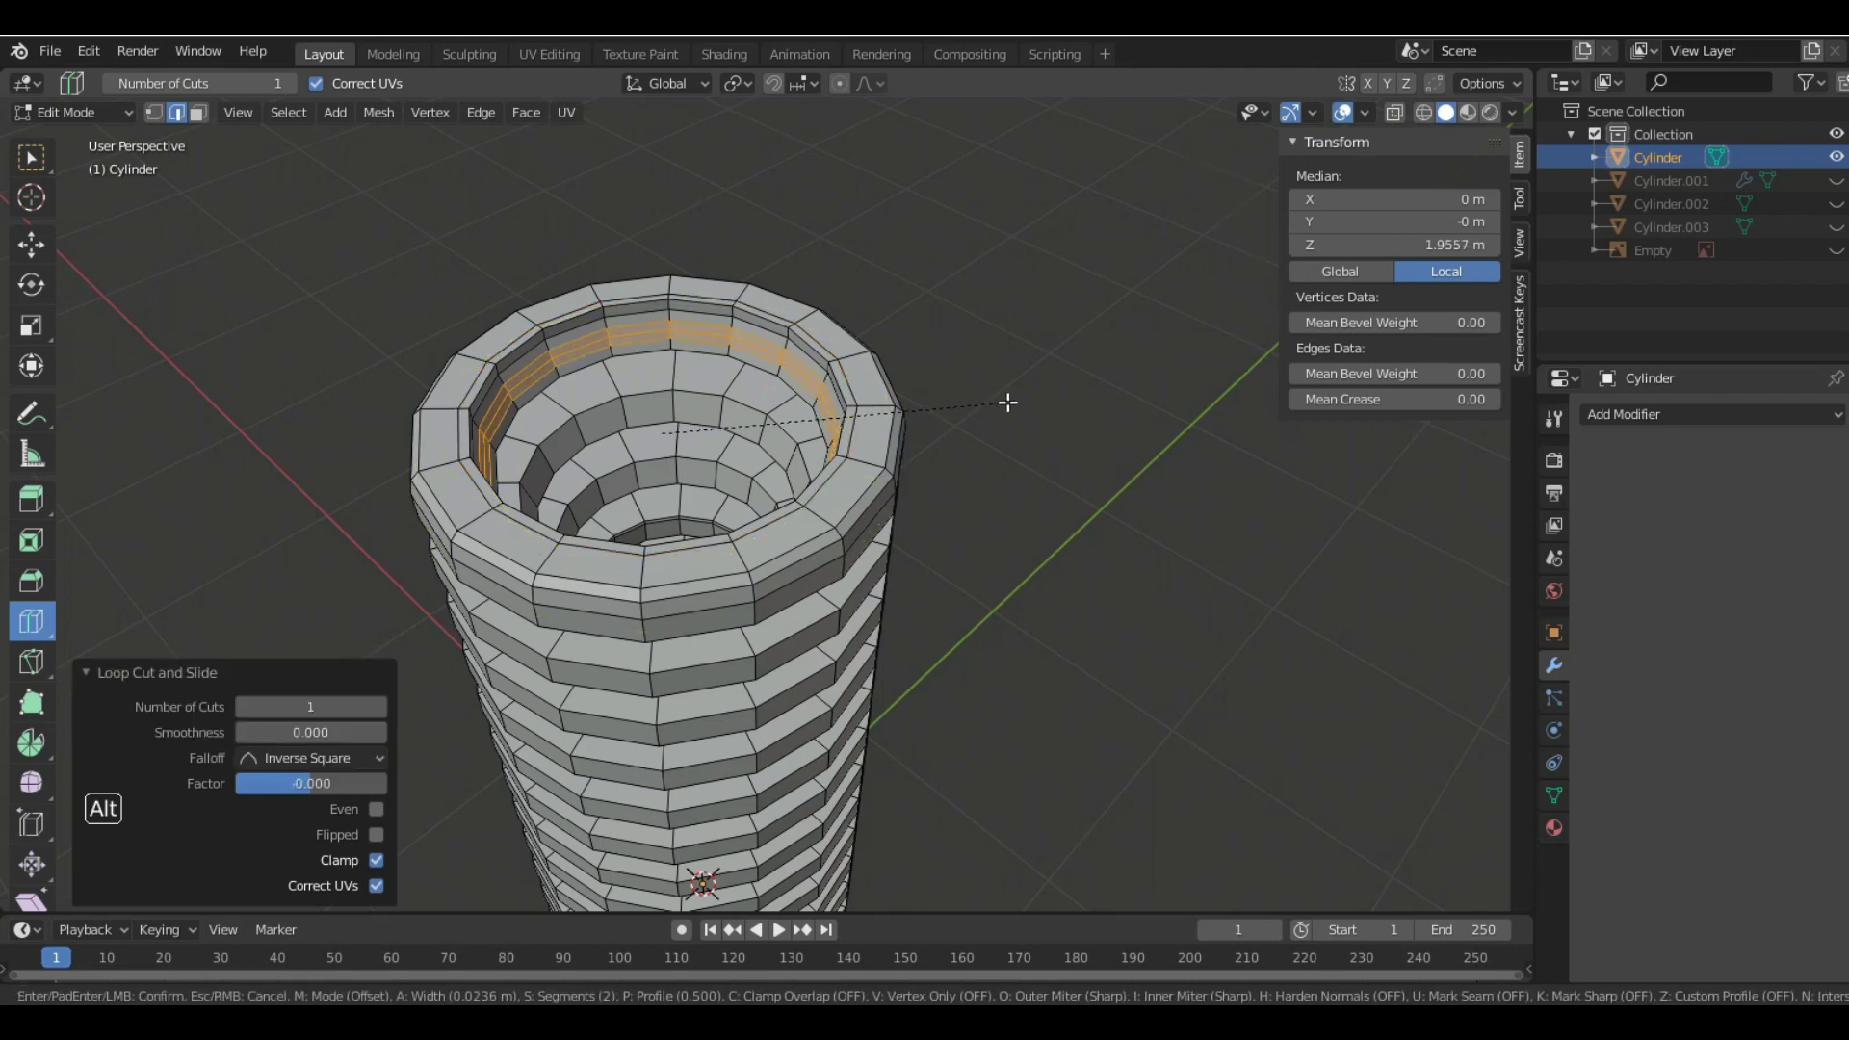
left_click(1010, 401)
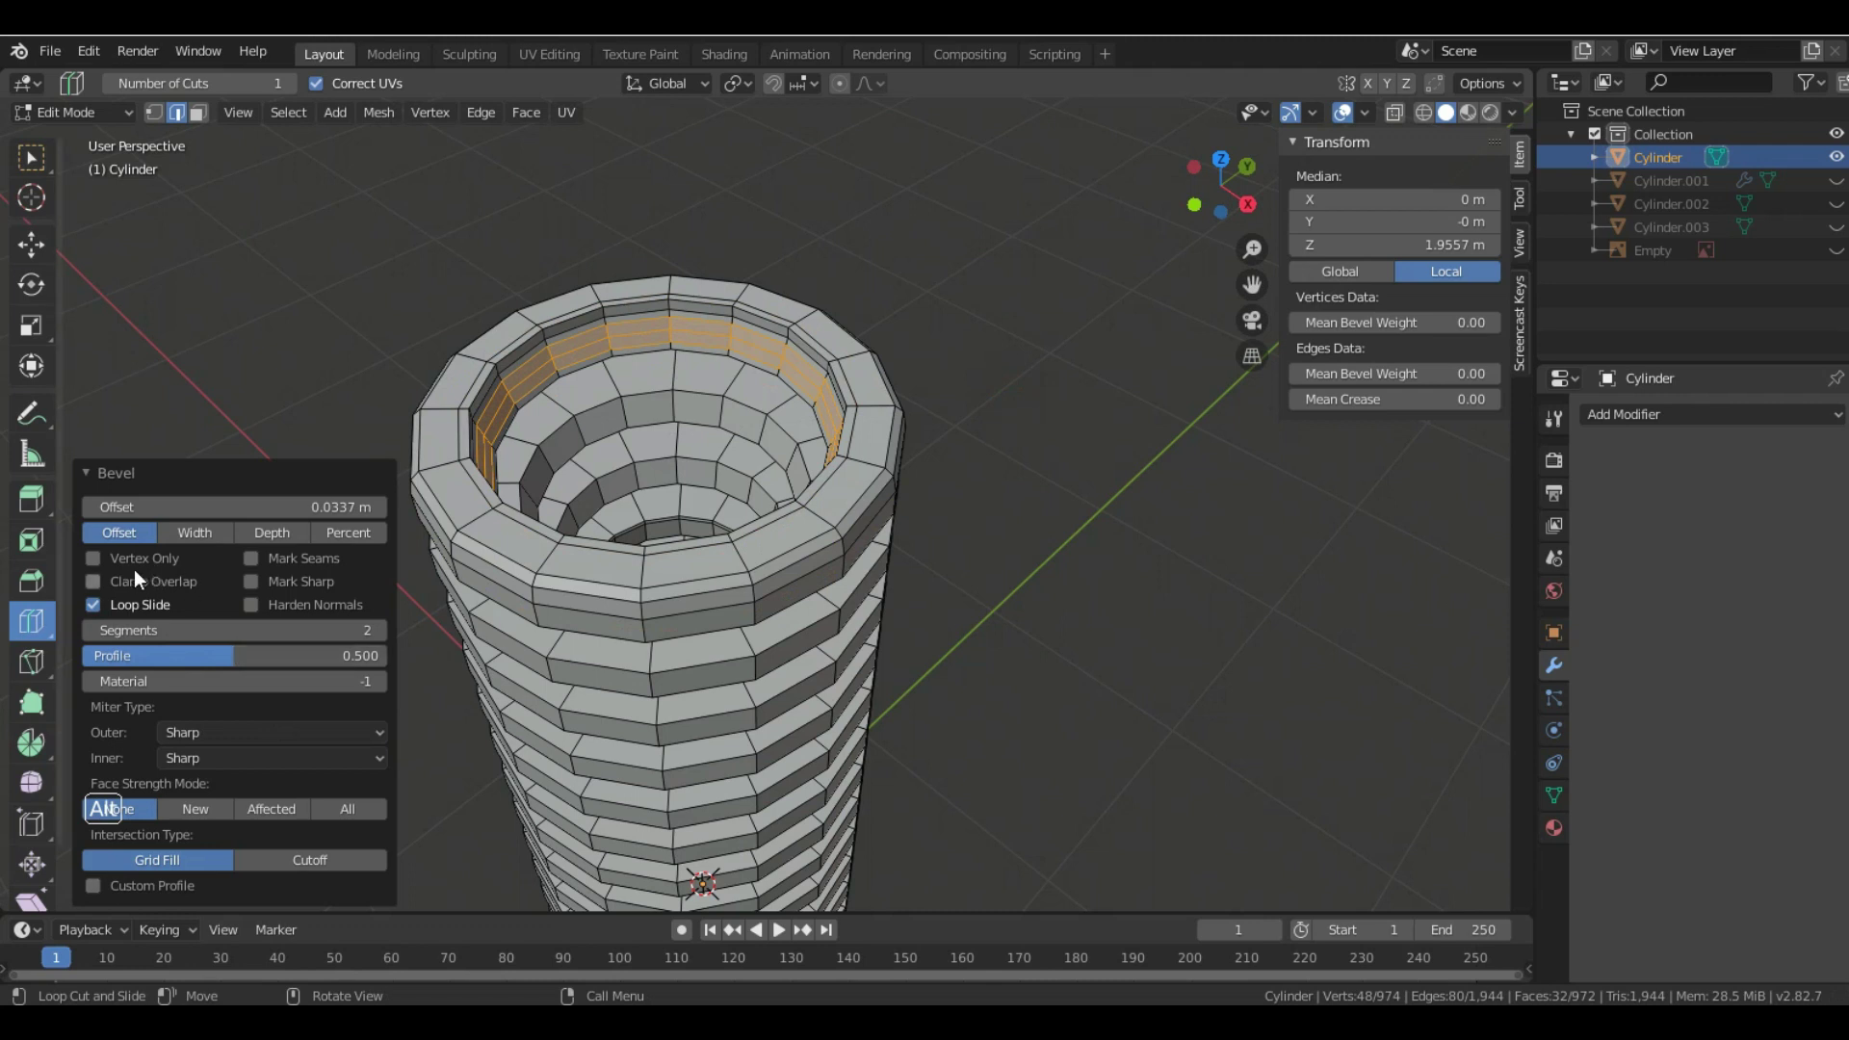
left_click(91, 630)
- Add a loop cut around the lower part of the top ring's outer wall and bevel it by about 0.015 m
middle_click_drag(893, 549, 840, 272)
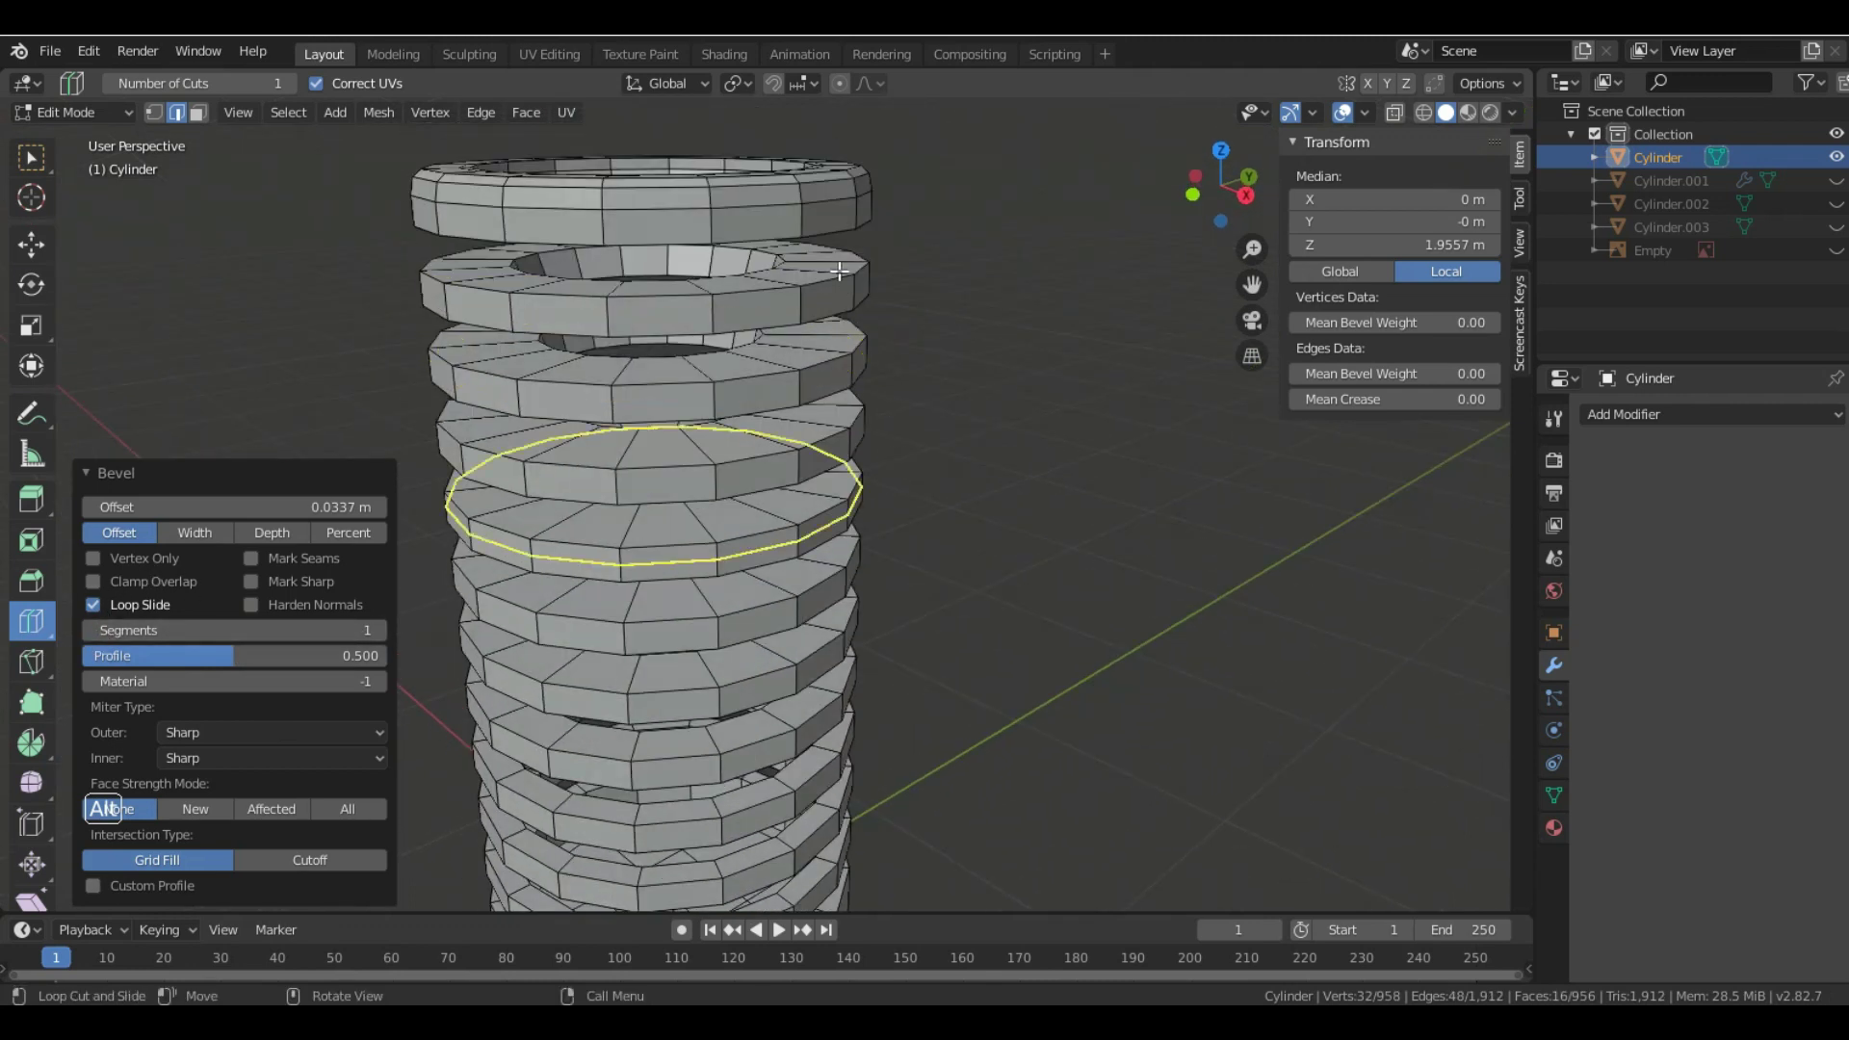
left_click(804, 218)
key("ctrl+b")
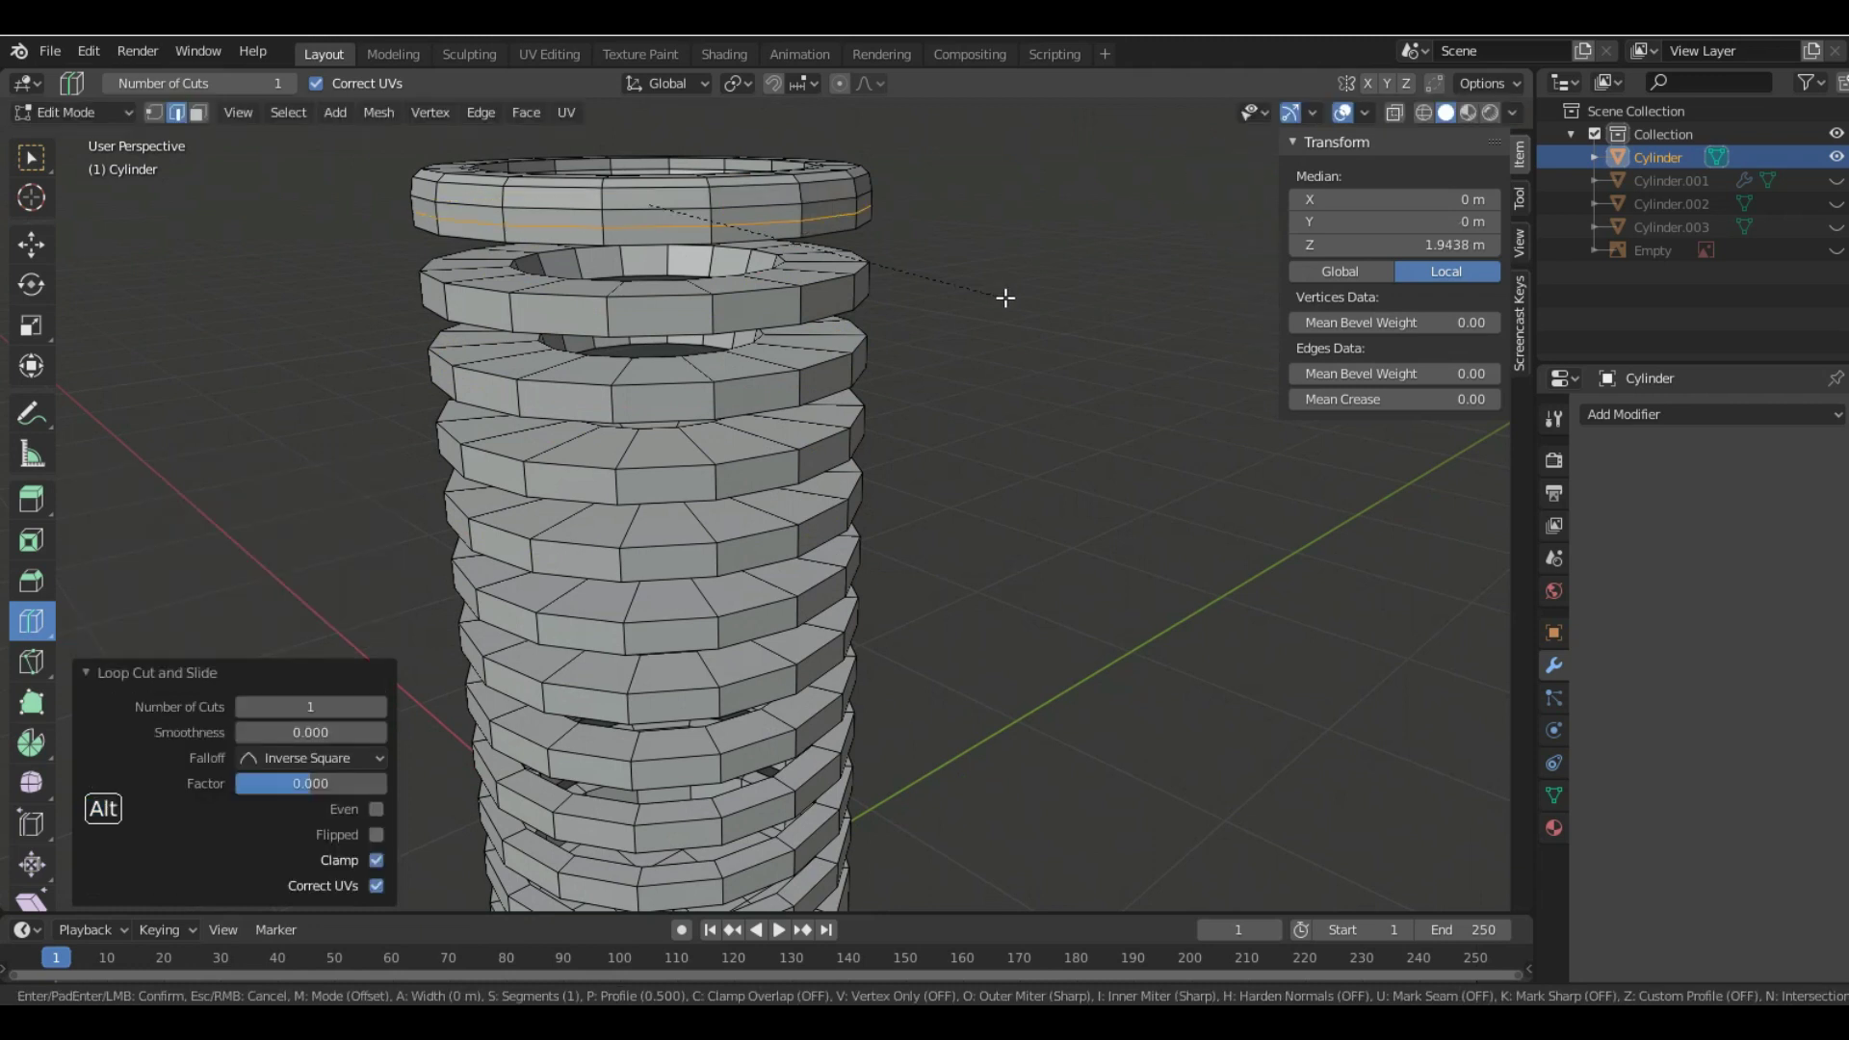
left_click(981, 323)
- Add a loop cut around the top ring's underside and bevel it by about 0.09 m
middle_click_drag(963, 328, 908, 224)
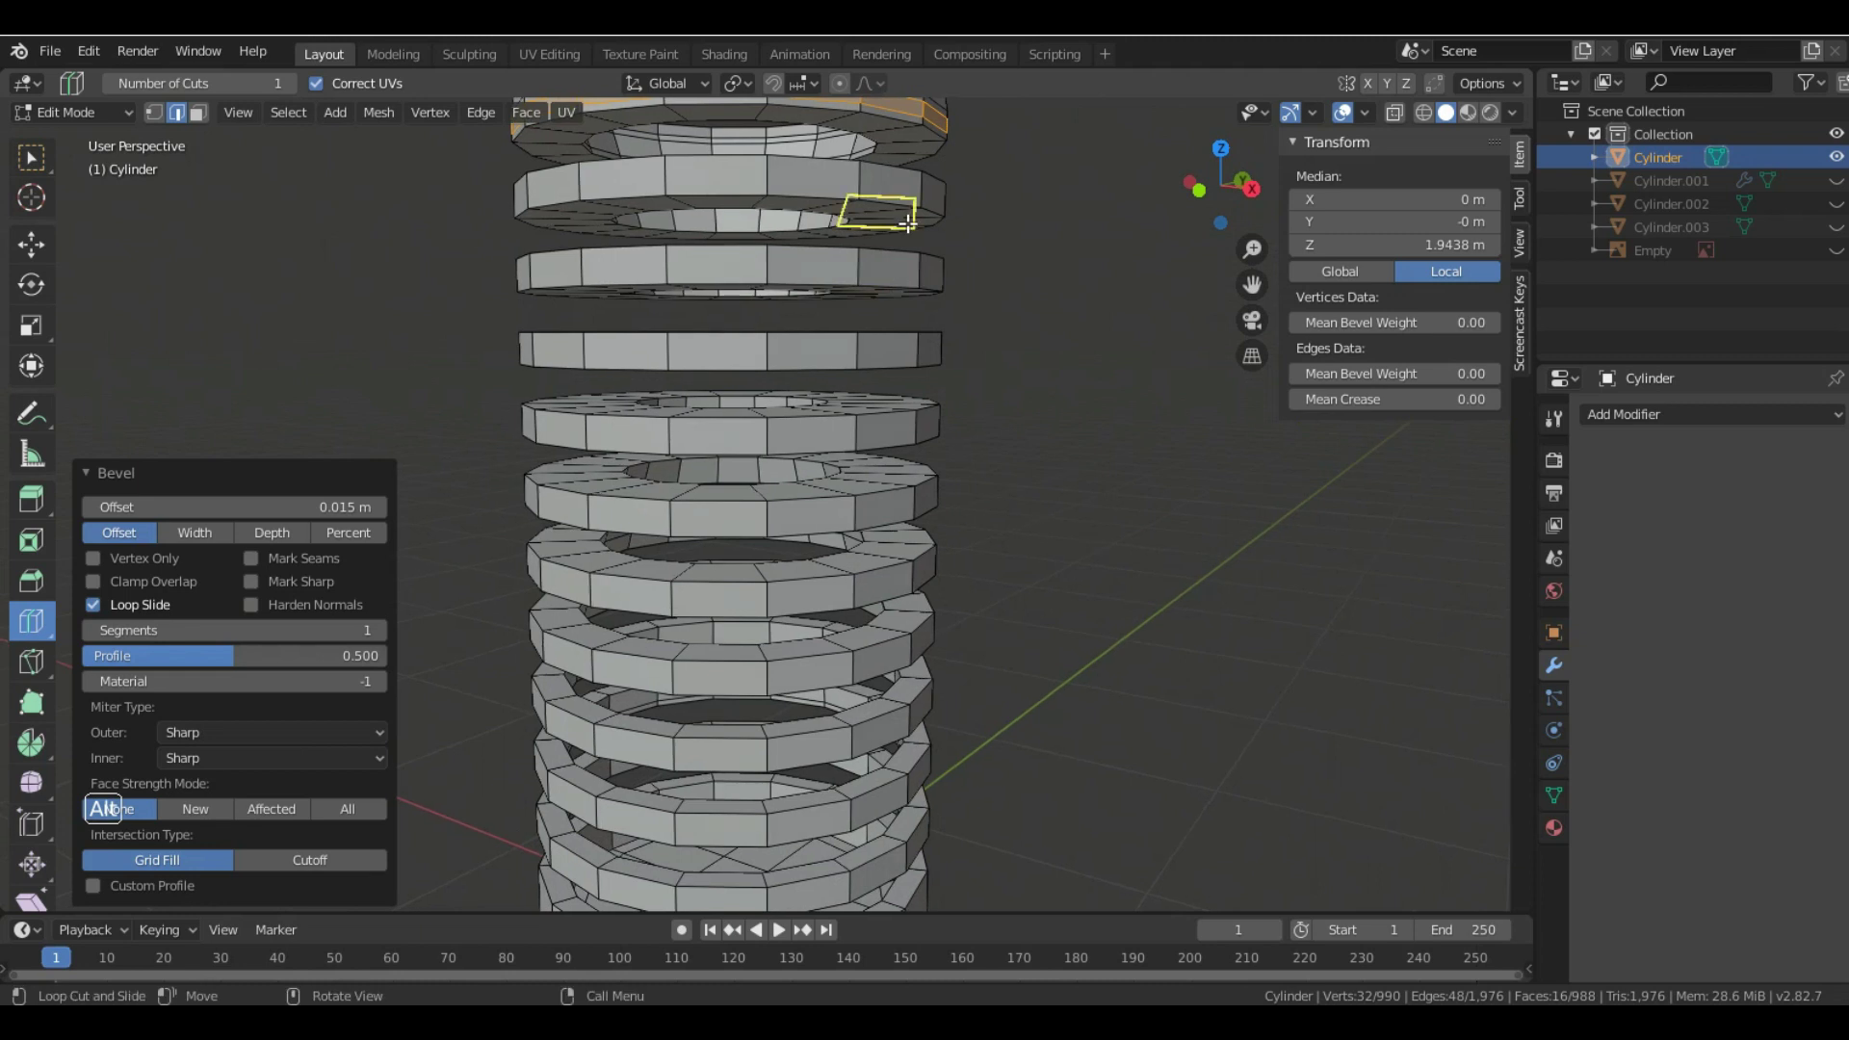
left_click(880, 125)
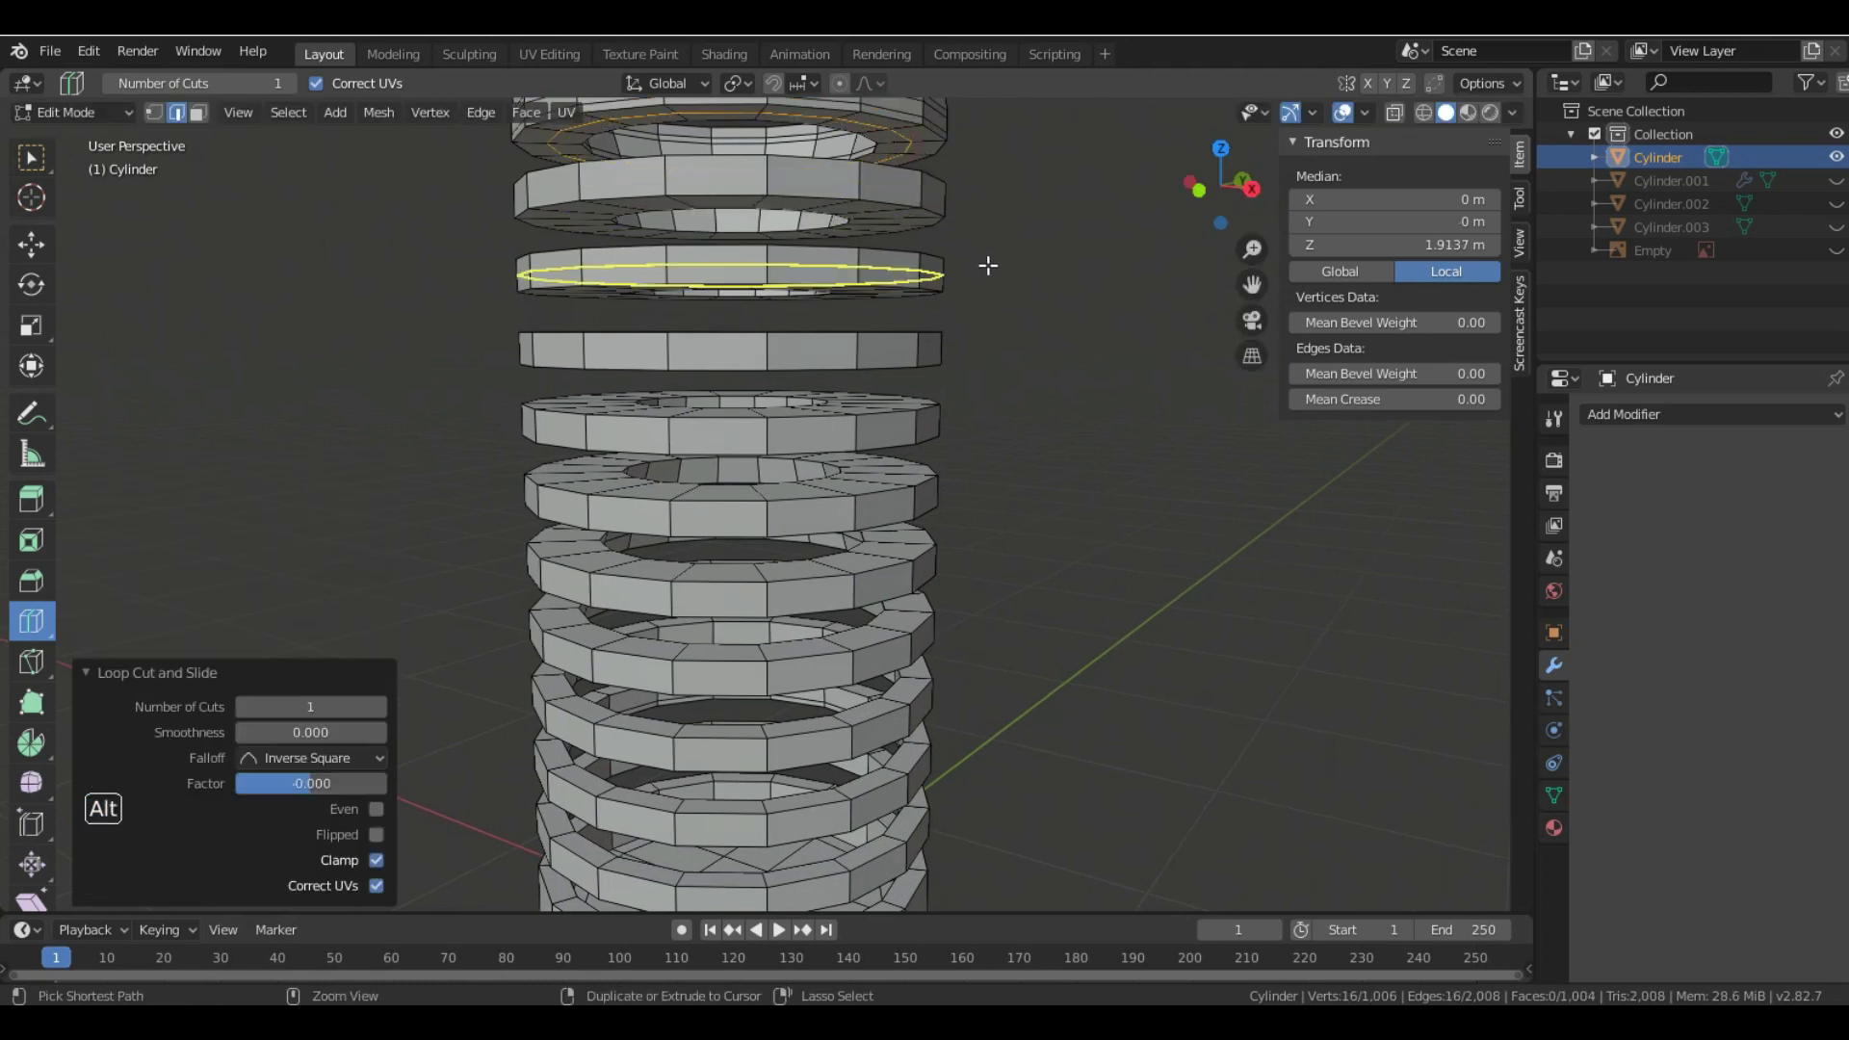
key("ctrl+b")
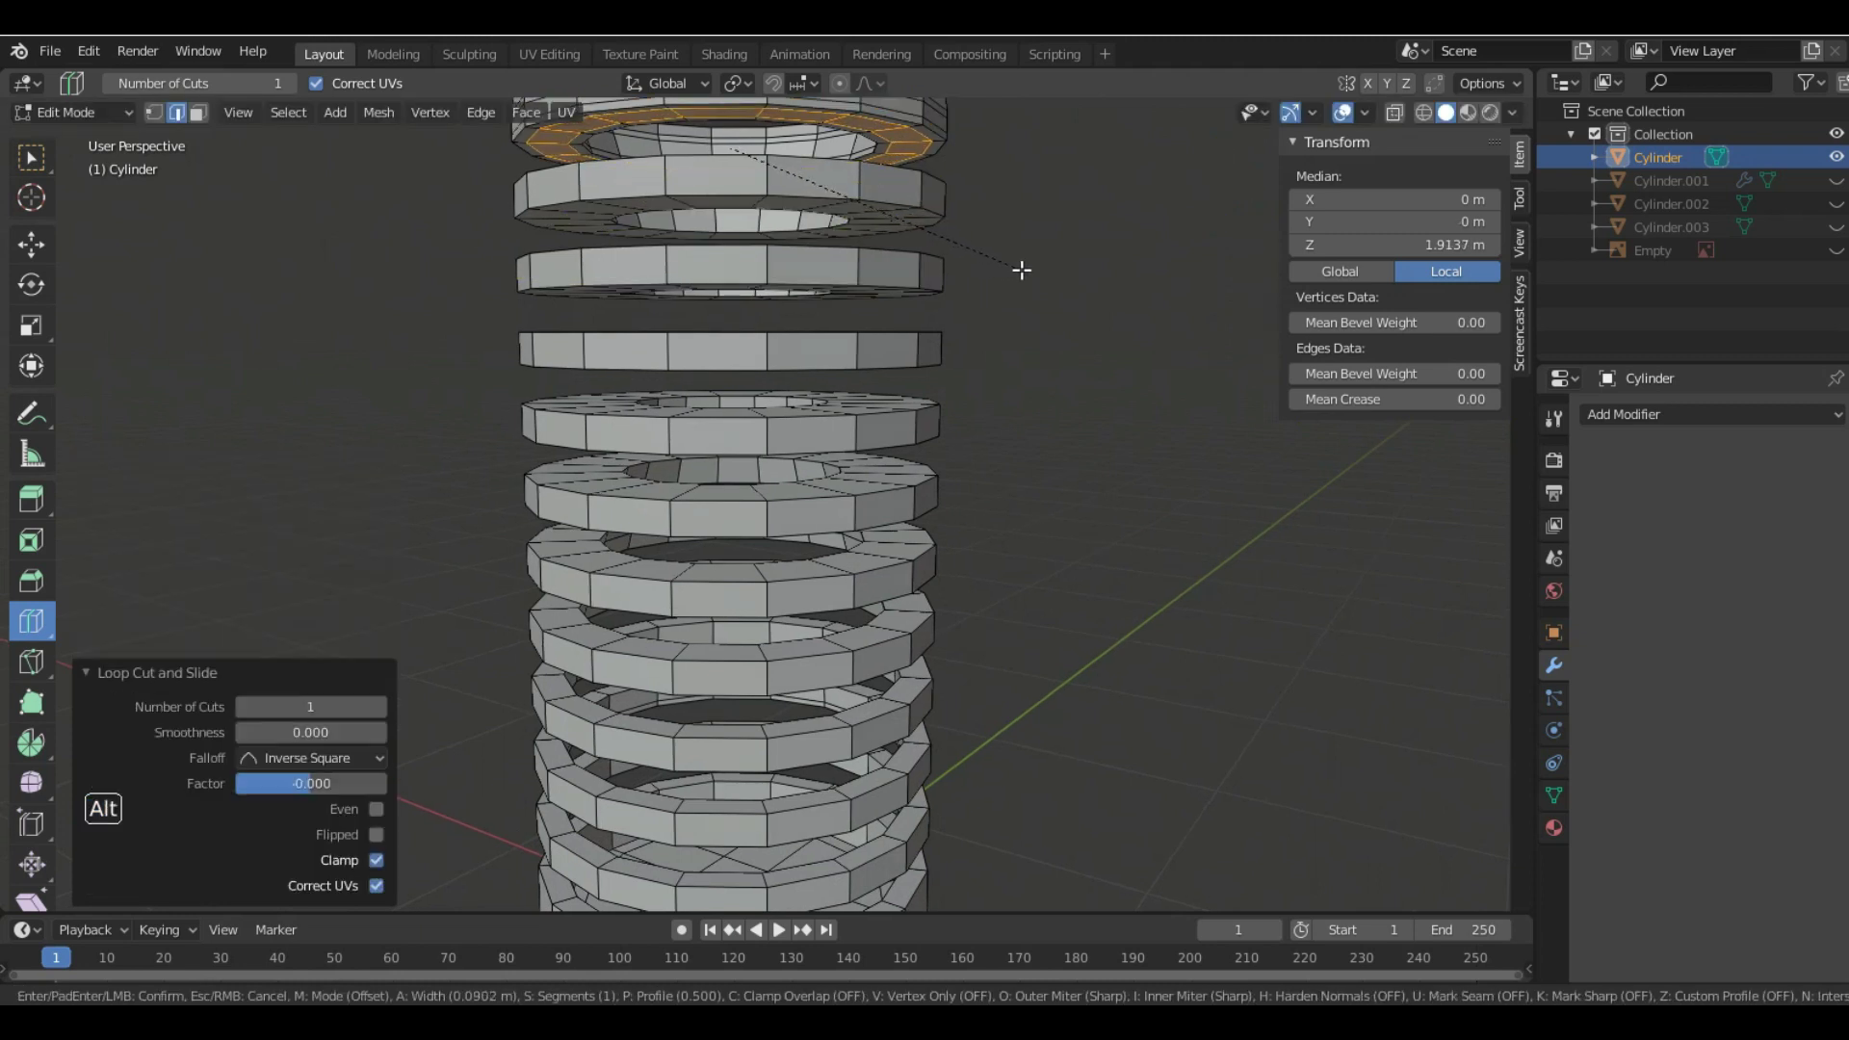
left_click(1021, 270)
- Loop-cut the outer walls of the second and third rings from the top and bevel the cuts by about 0.023 m and 0.018 m
key("ctrl+z")
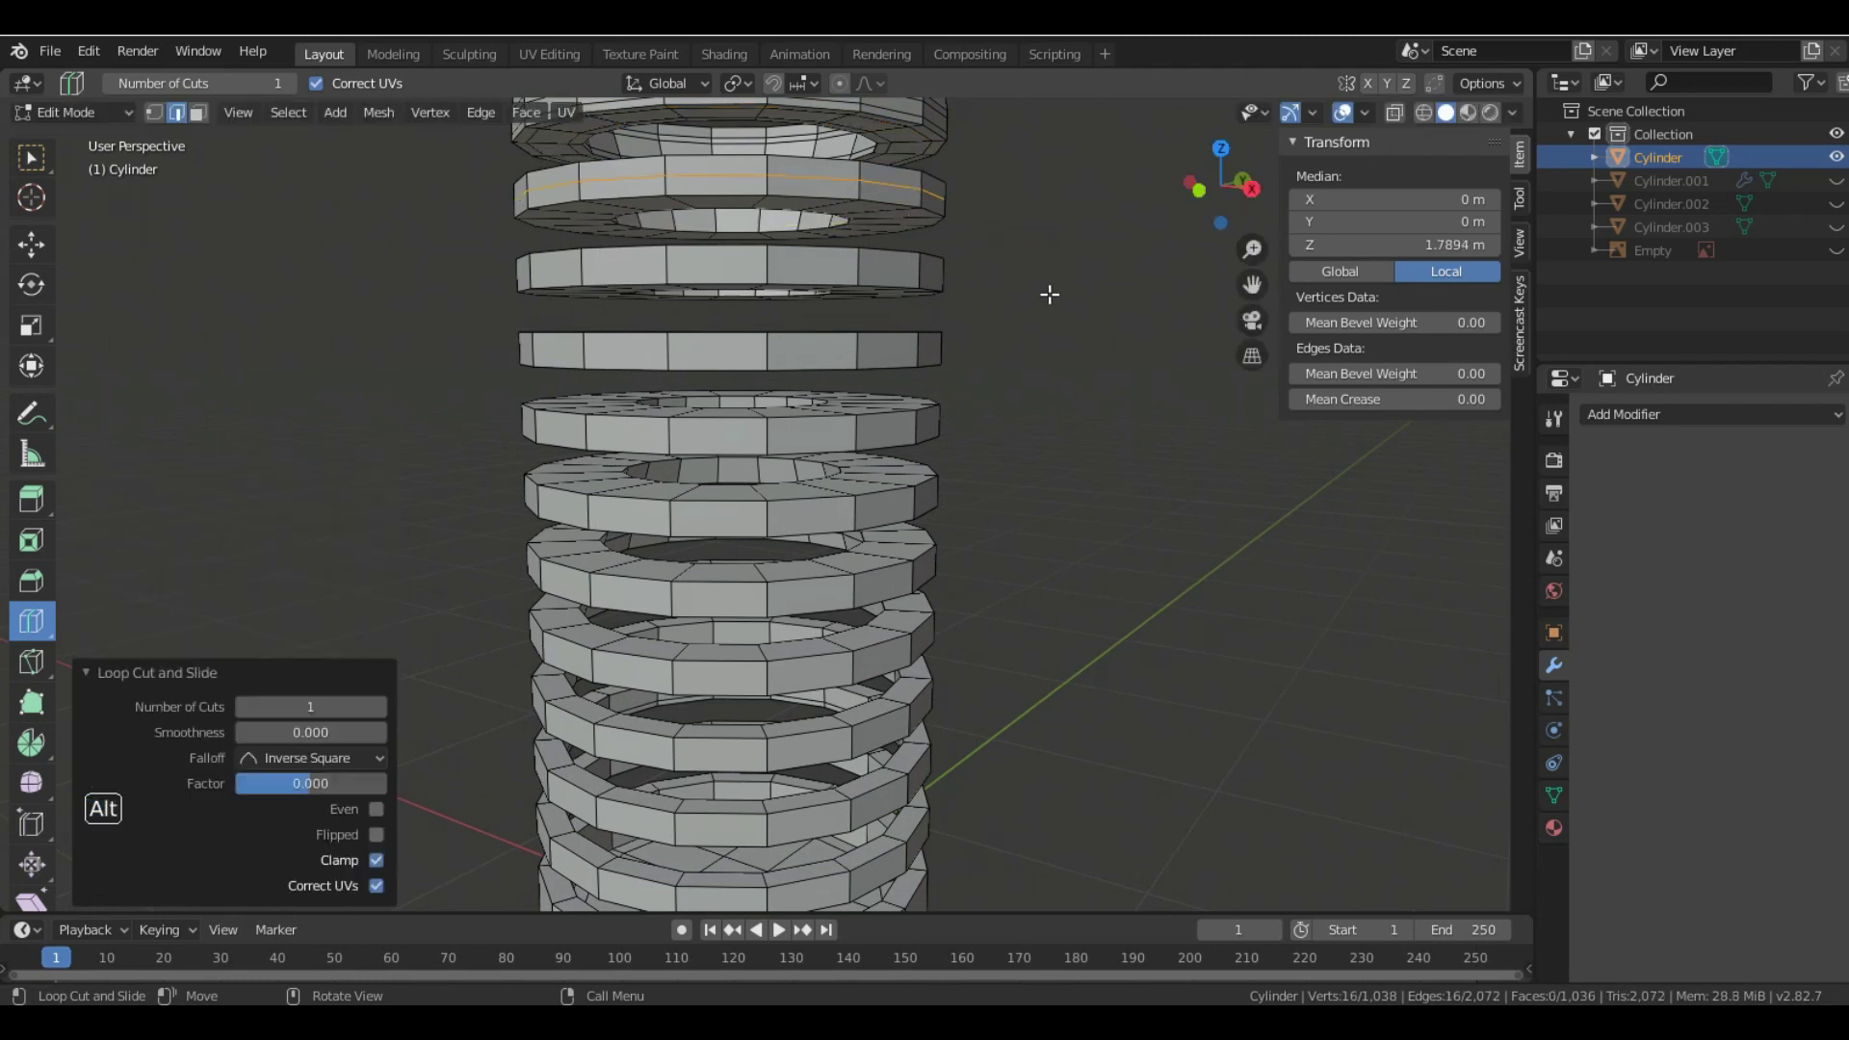
key("ctrl+b")
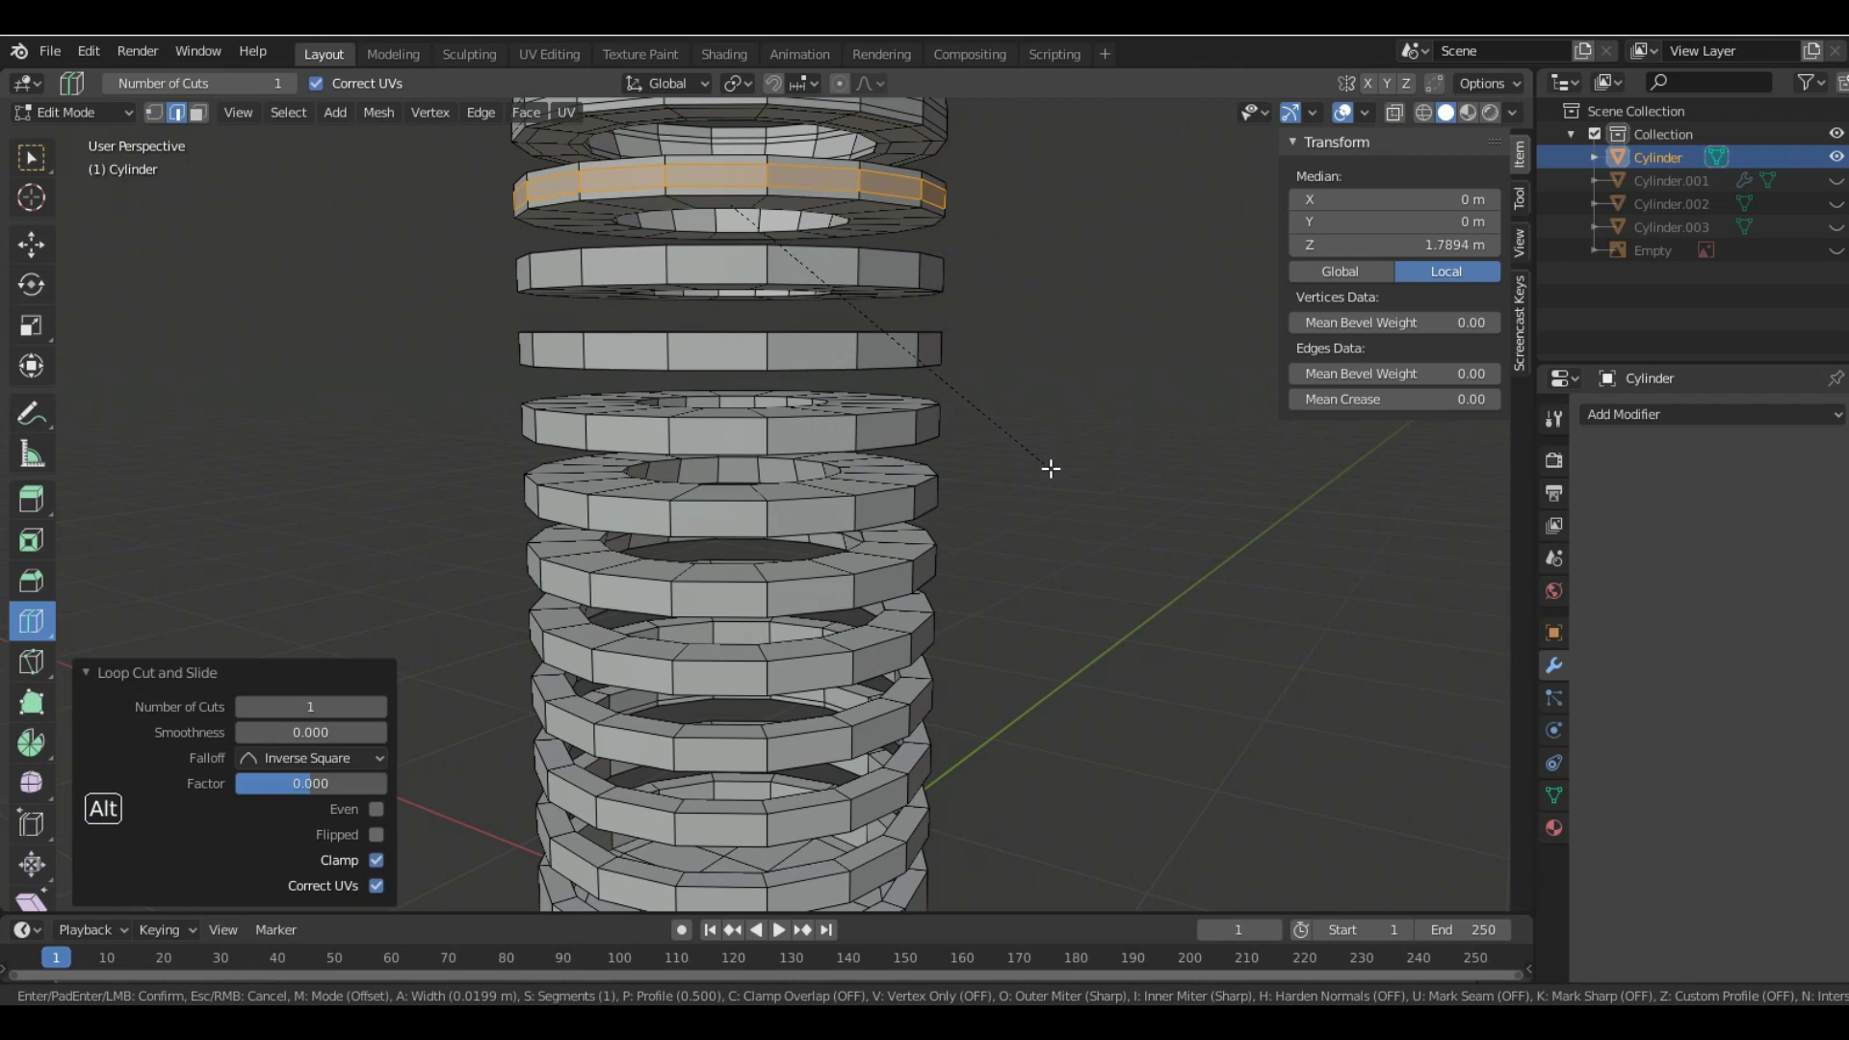
left_click(1052, 469)
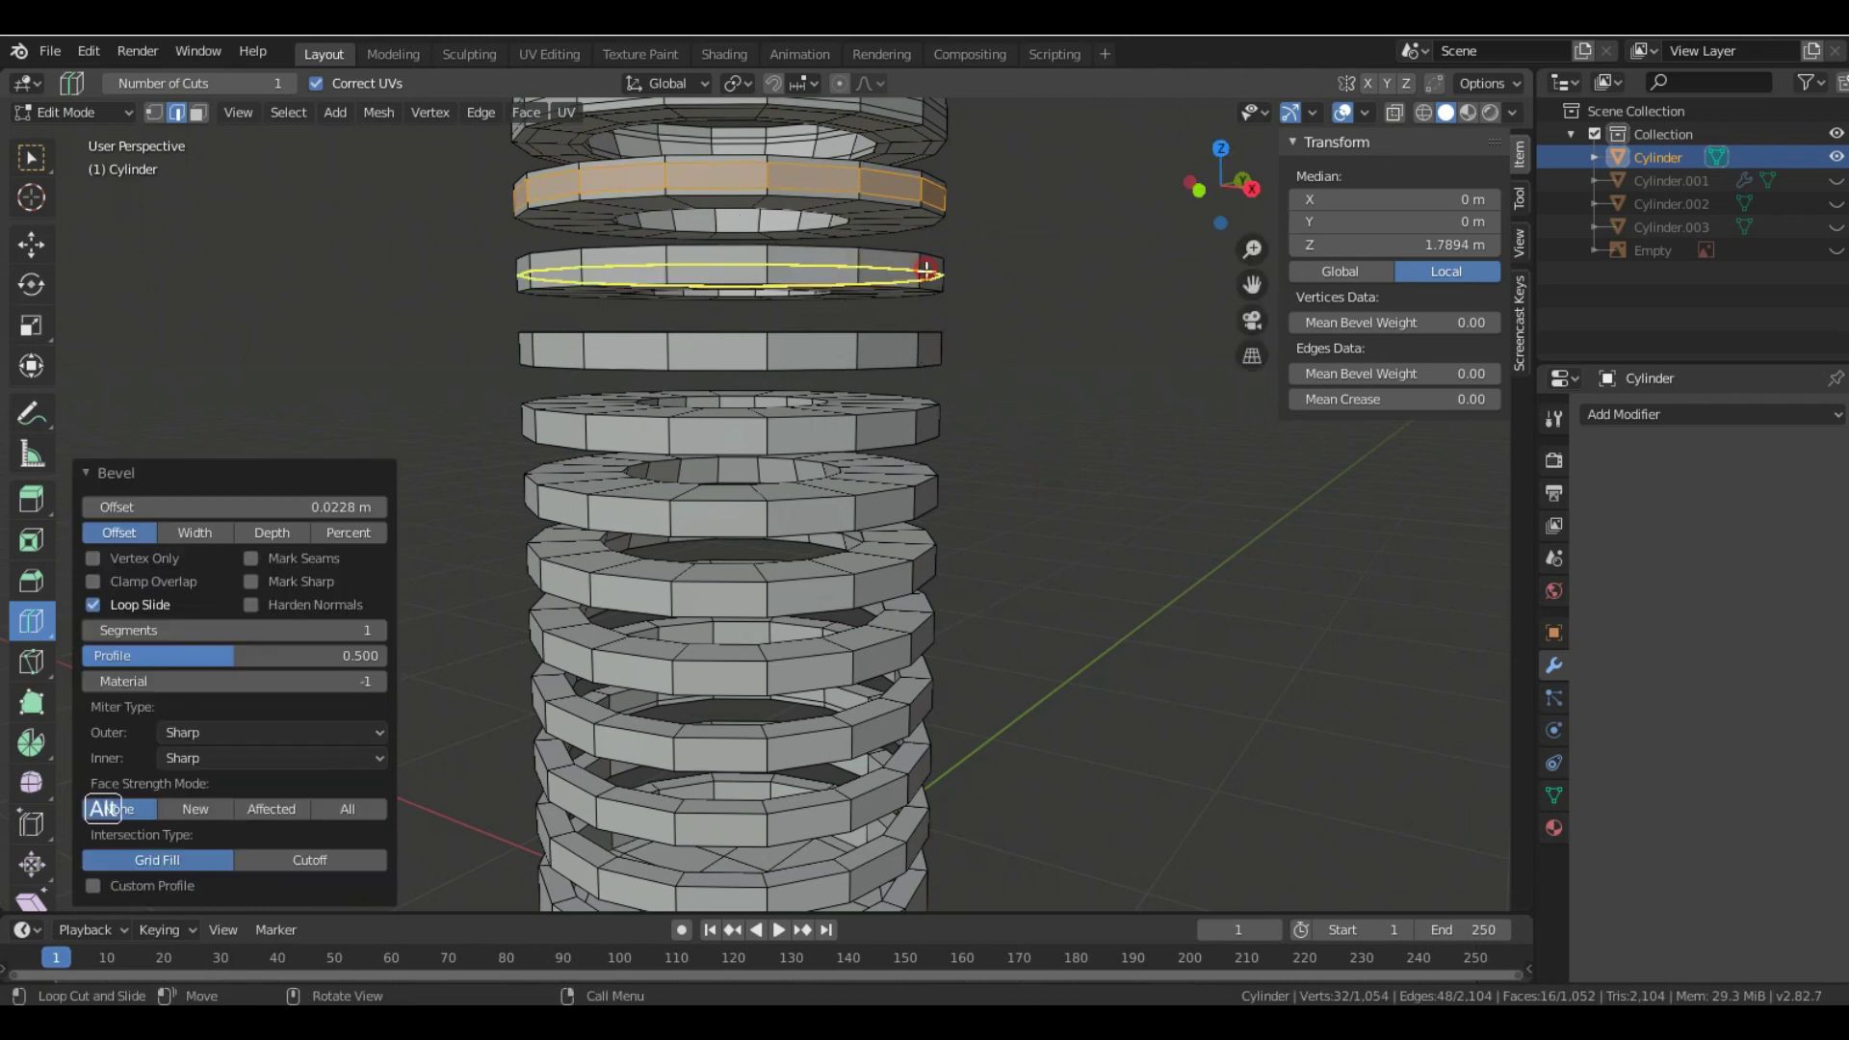
left_click(929, 270)
key("ctrl+b")
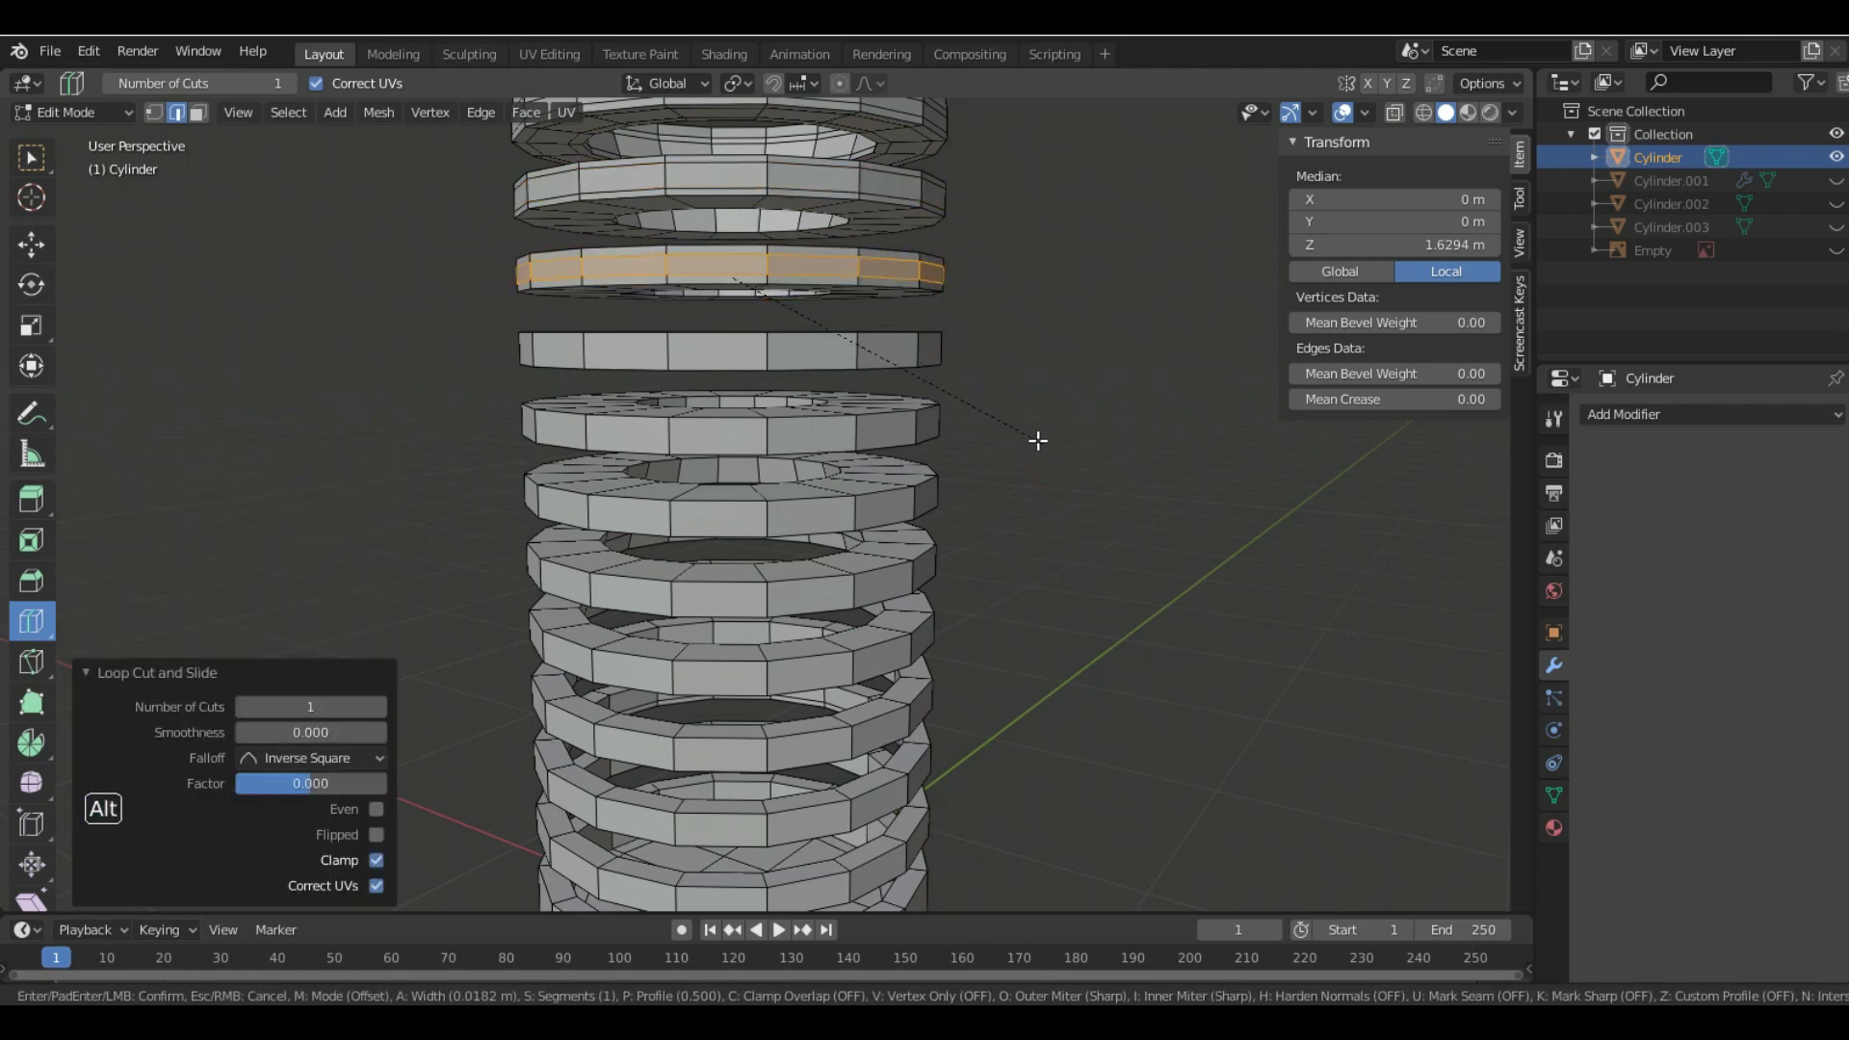
left_click(1037, 440)
- Loop-cut the outer walls of the fourth and fifth rings from the top and bevel the cuts by about 0.0235 m and 0.02 m
left_click(847, 348)
key("ctrl+b")
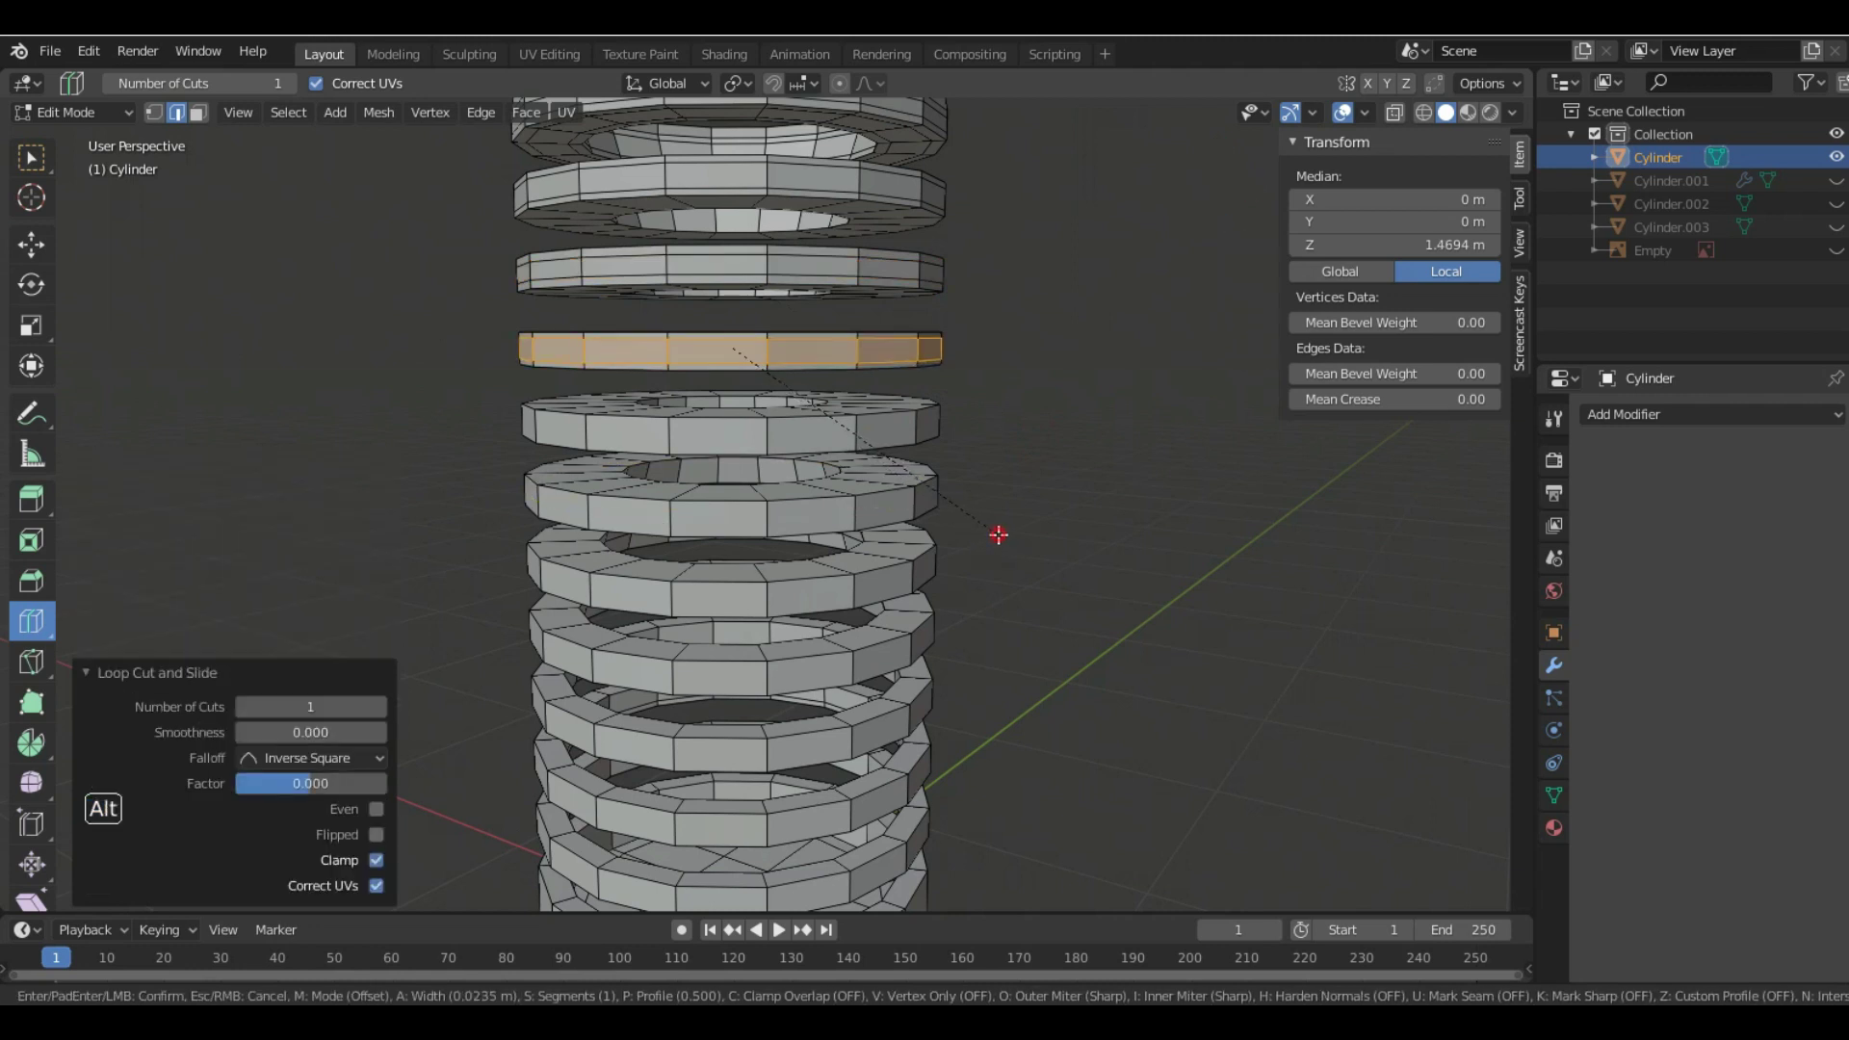
left_click(998, 535)
left_click(910, 428)
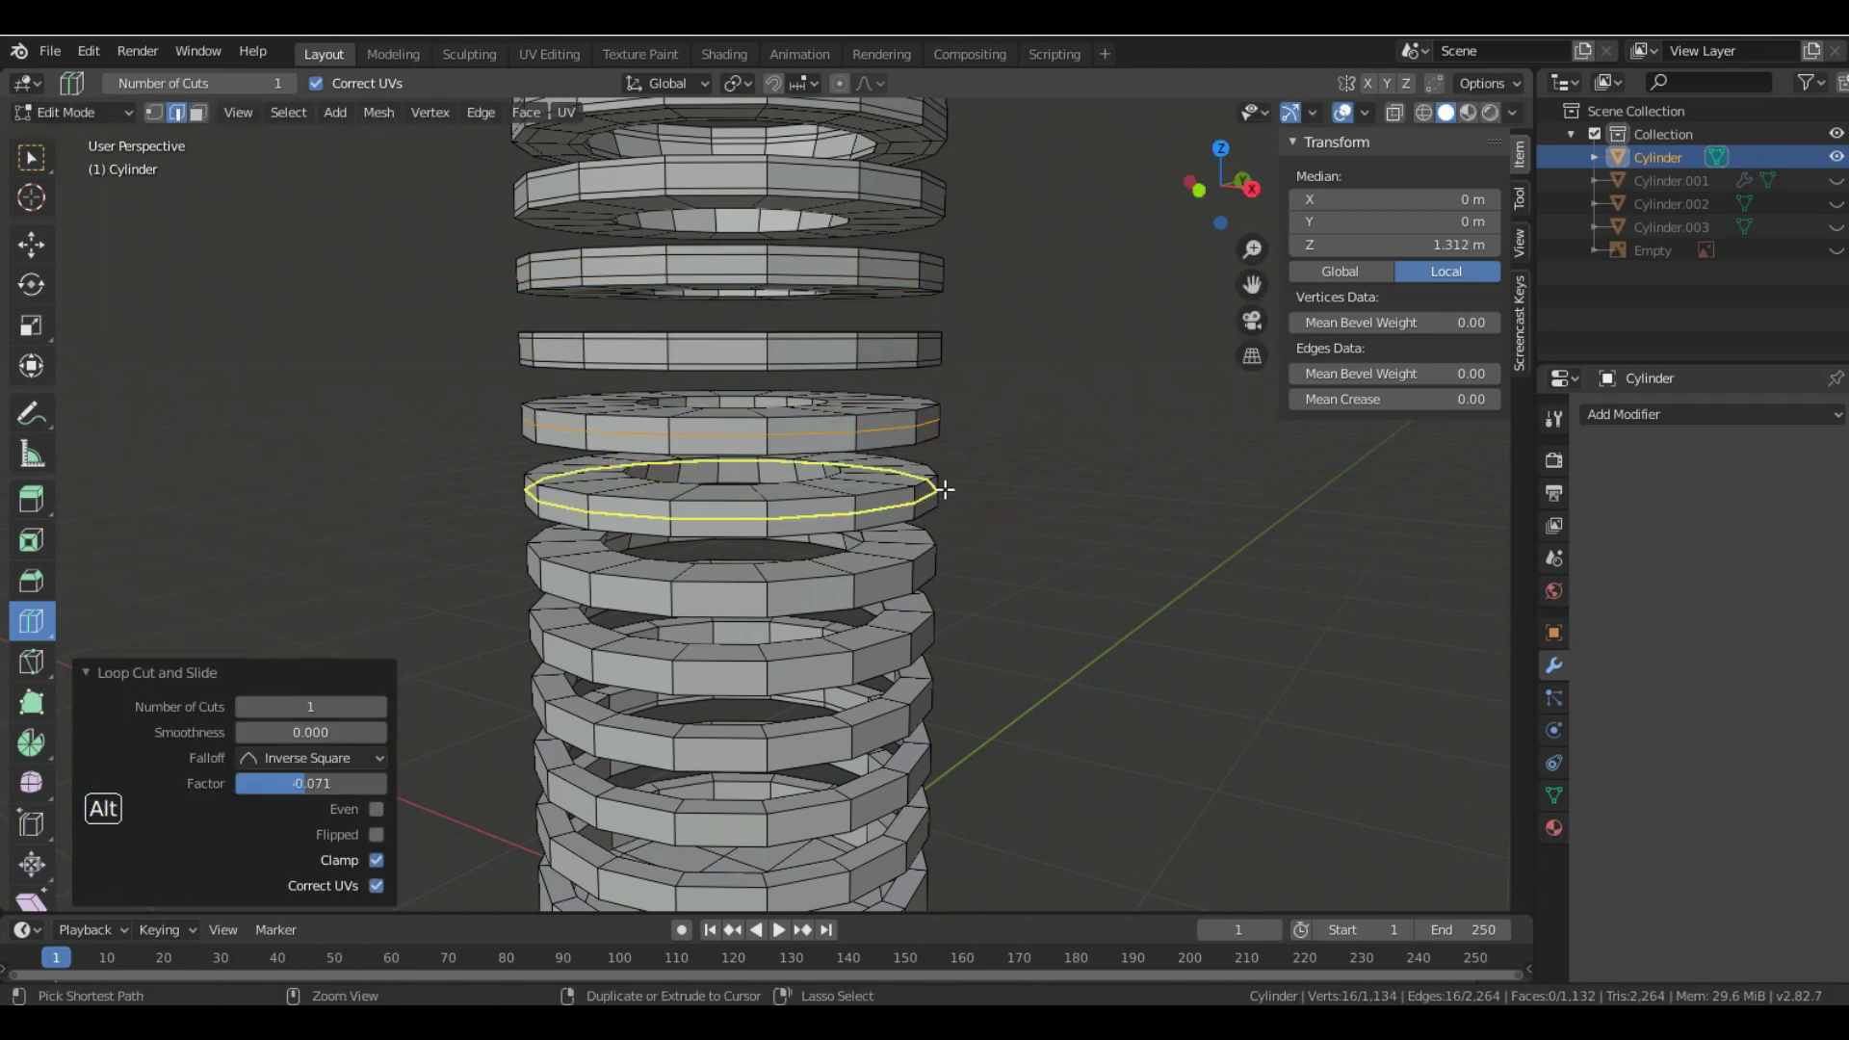
key("ctrl+b")
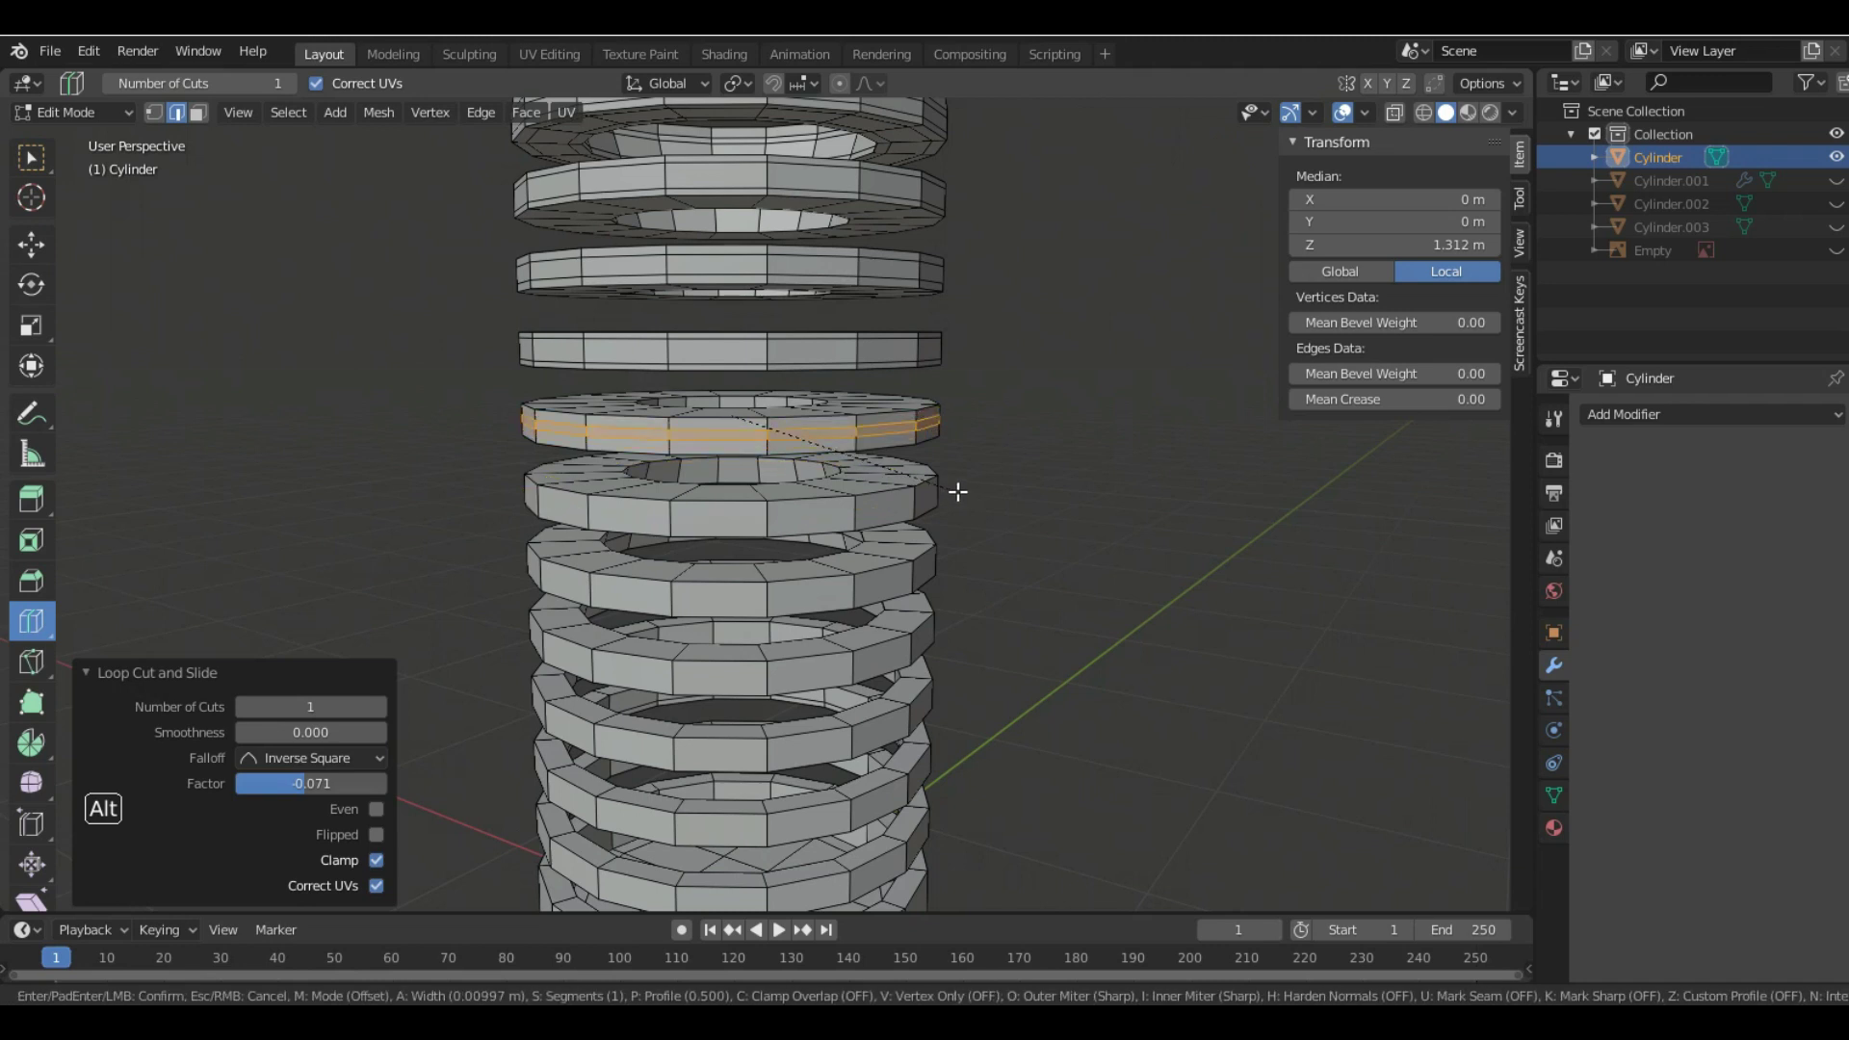
left_click(962, 492)
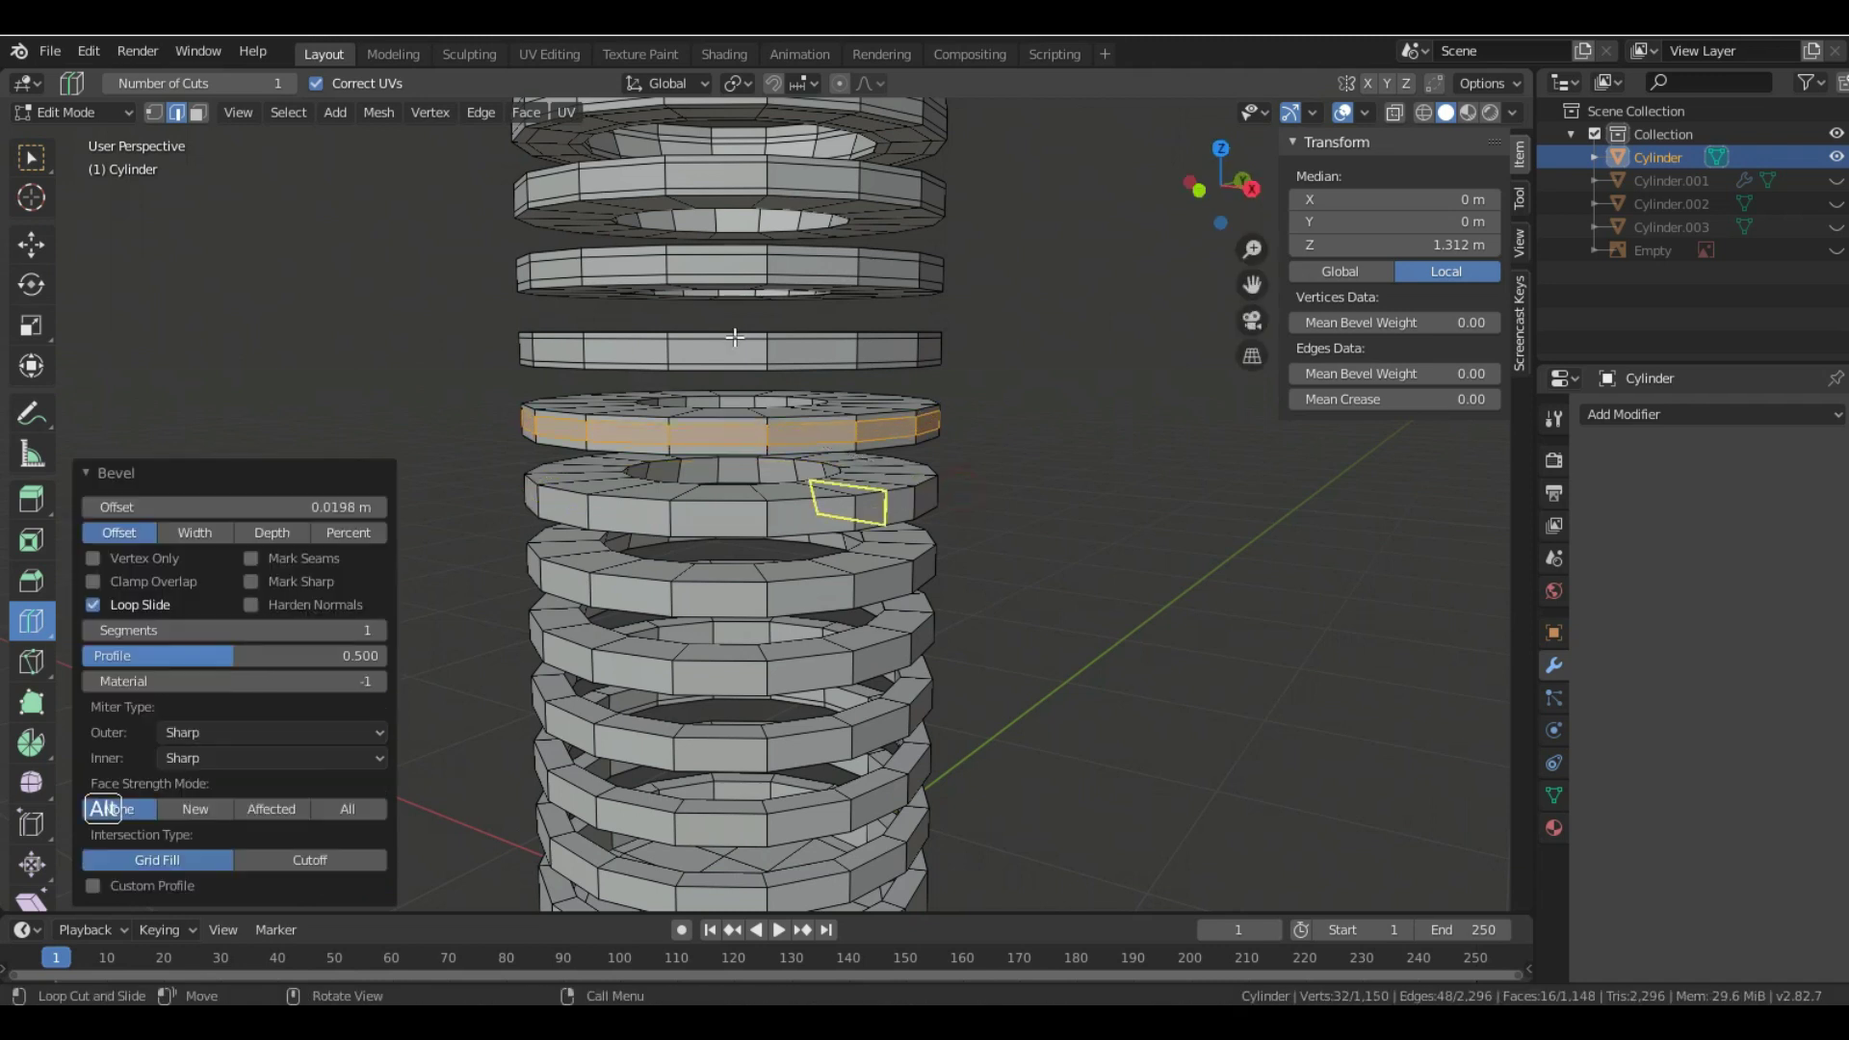
- Add a Subdivision Surface modifier to the cylinder, switch to Object Mode and set the modifier's viewport subdivisions to 2
left_click(1632, 418)
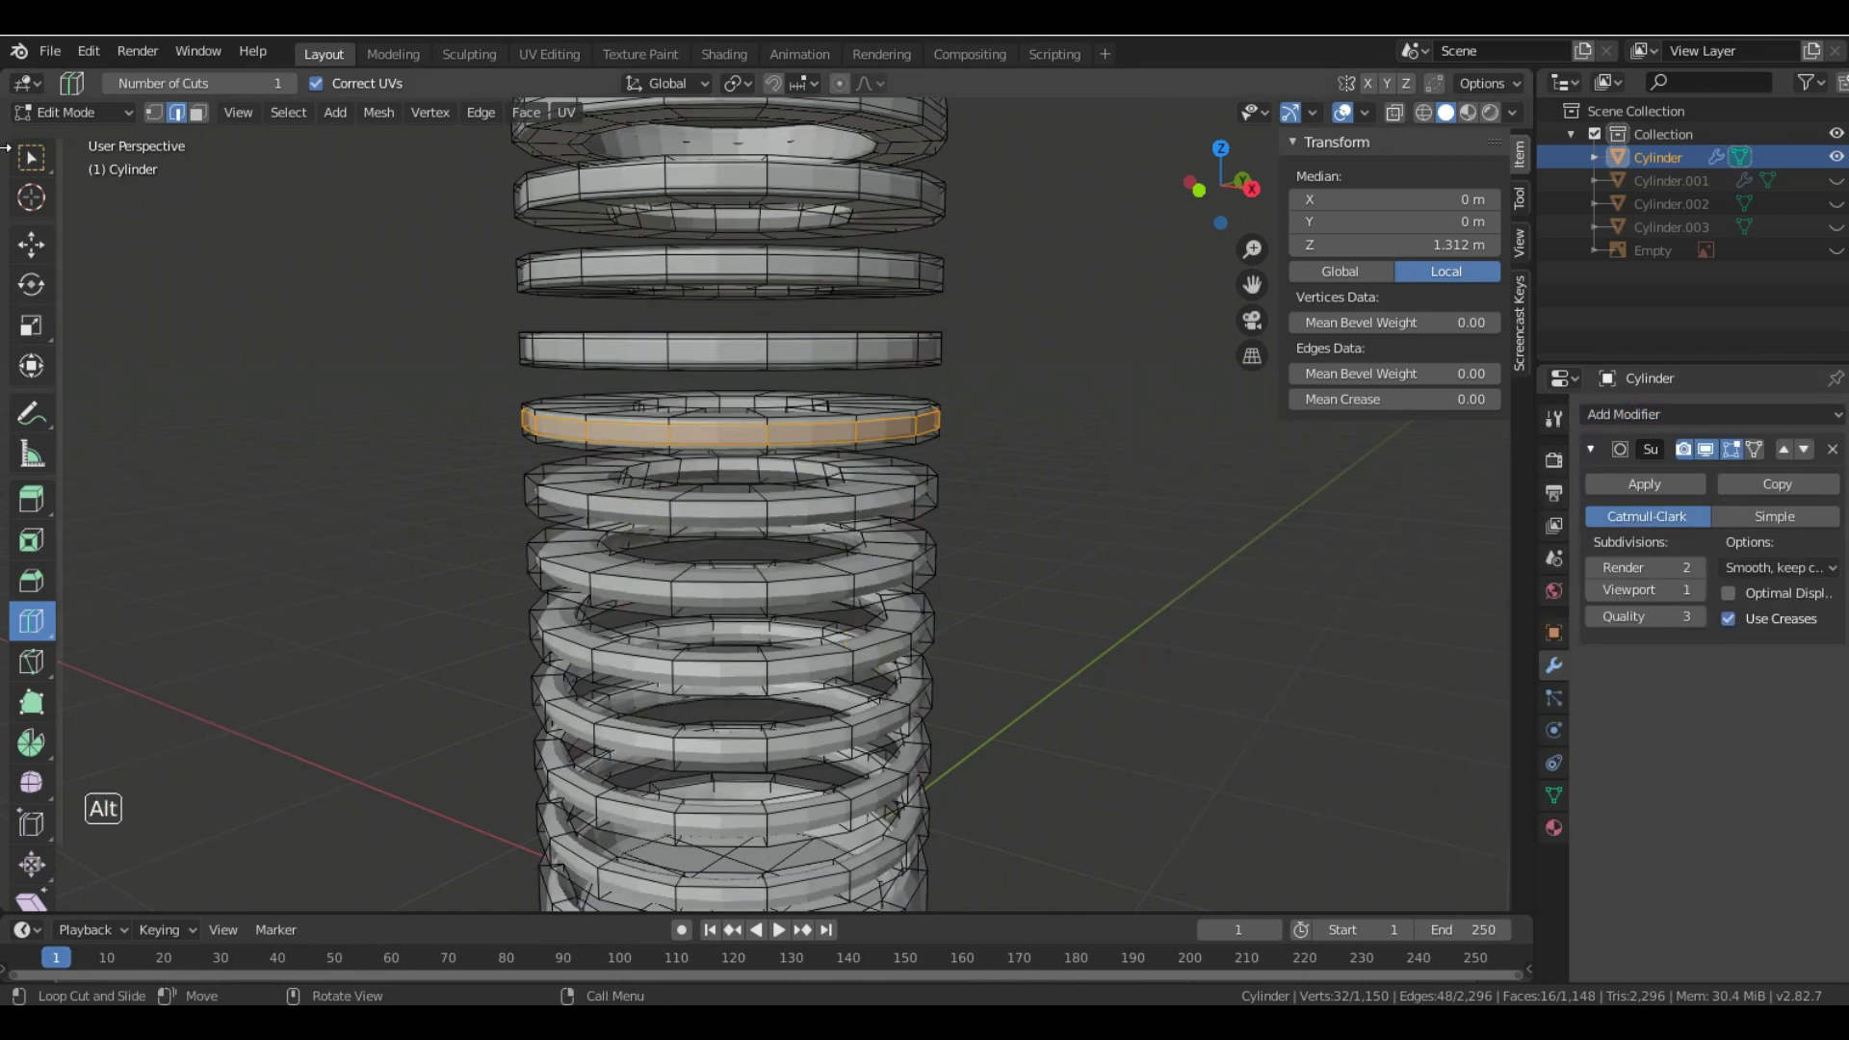
left_click(60, 111)
left_click(66, 137)
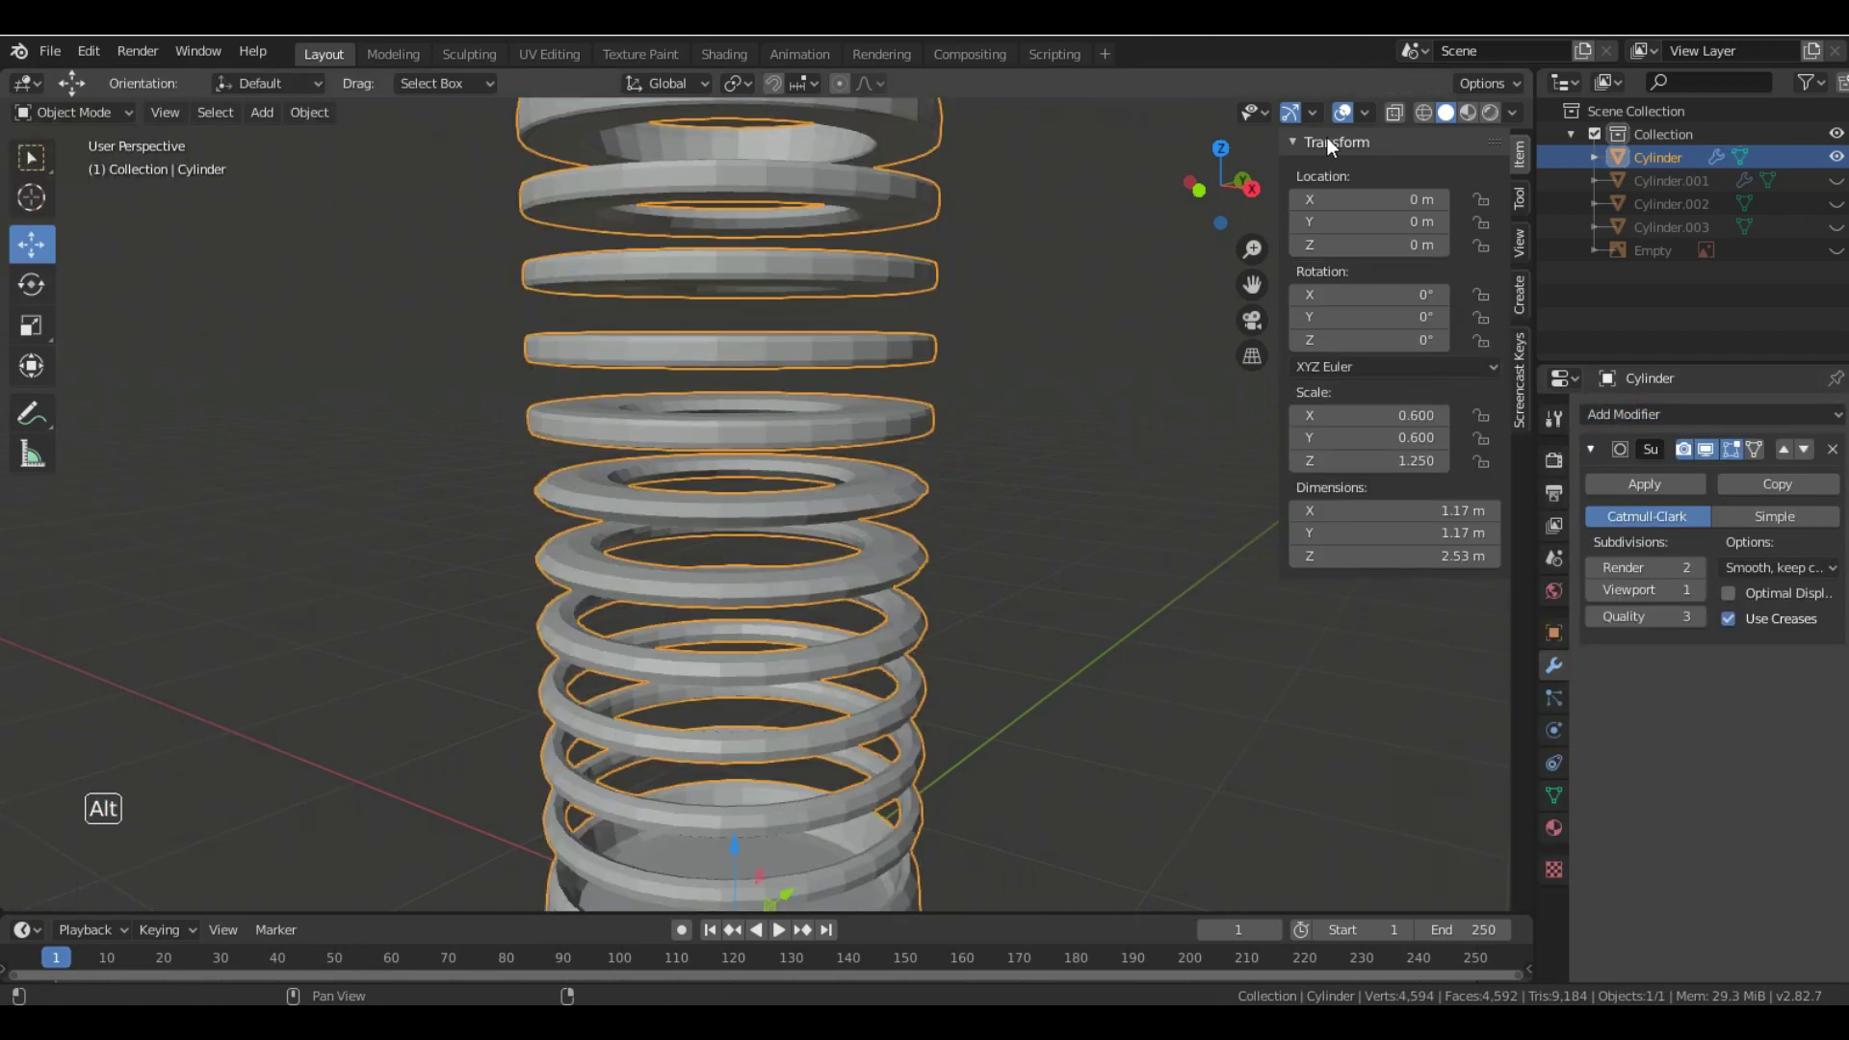
left_click(1395, 113)
left_click(1395, 111)
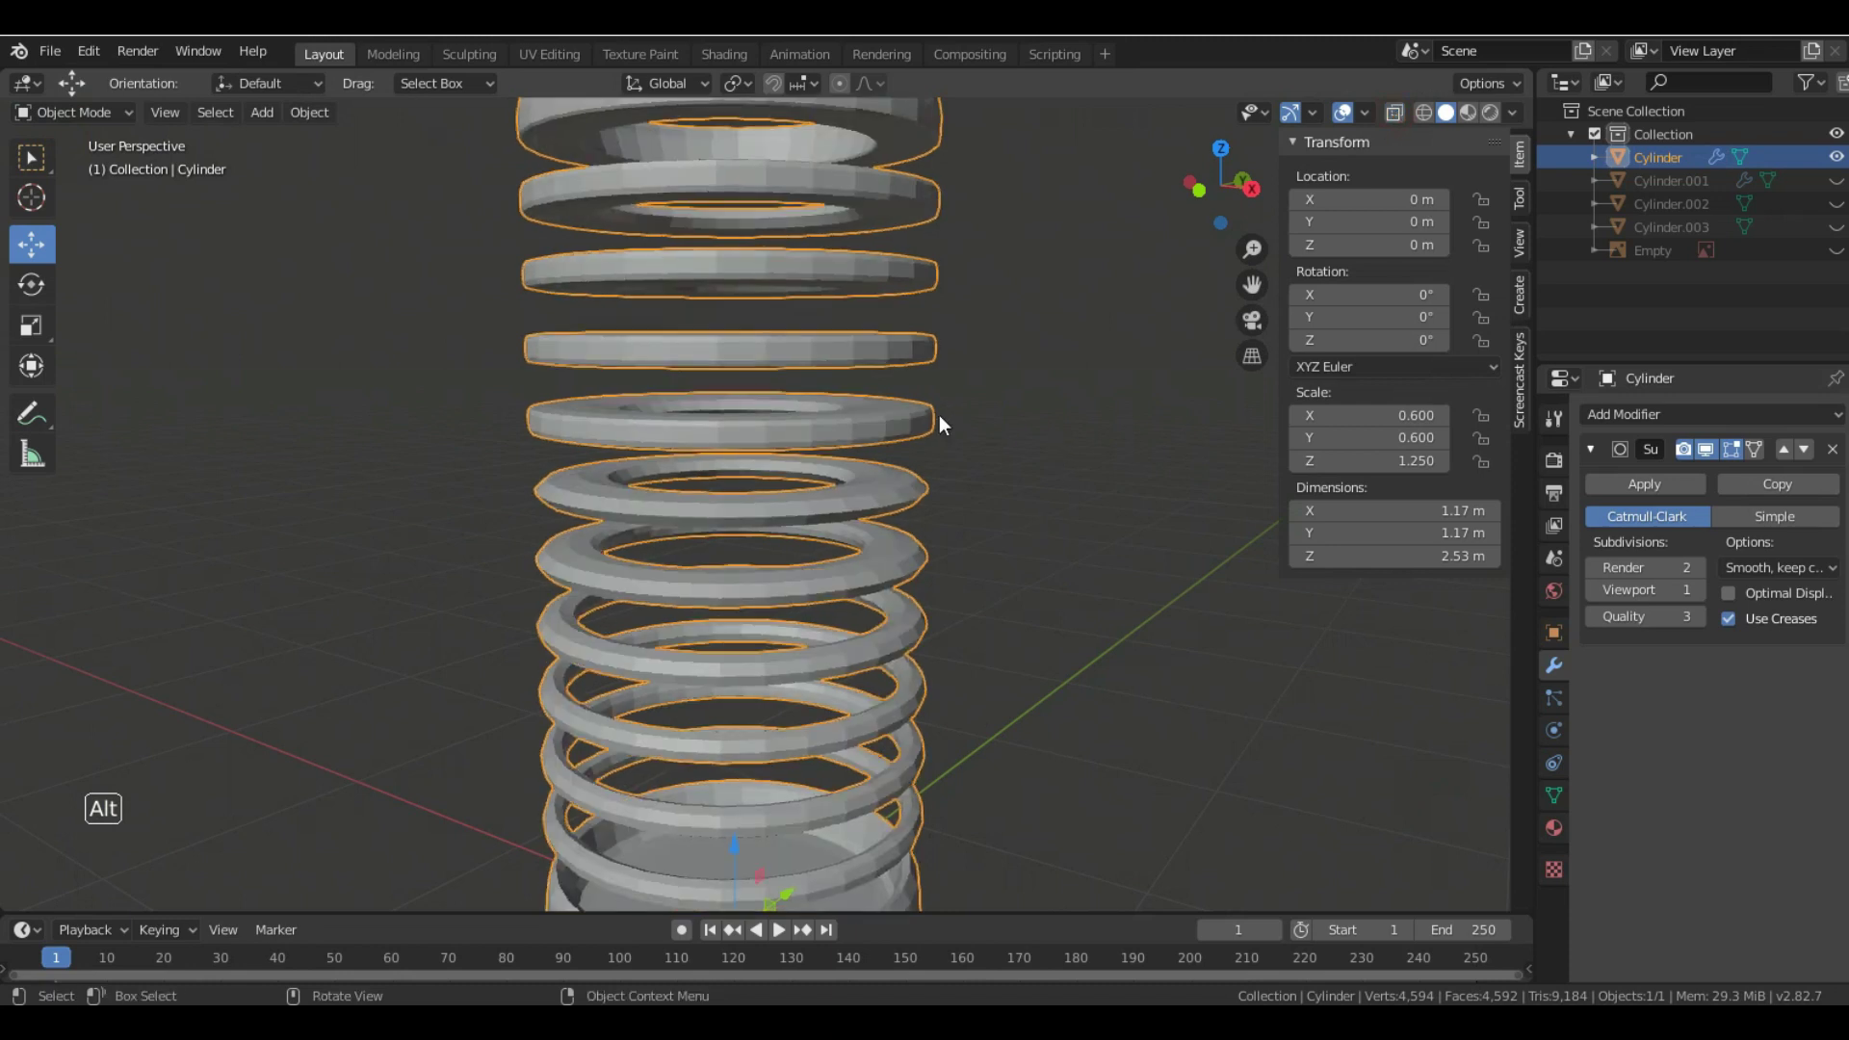
left_click(1702, 588)
- Apply smooth shading to the cylinder
right_click(986, 443)
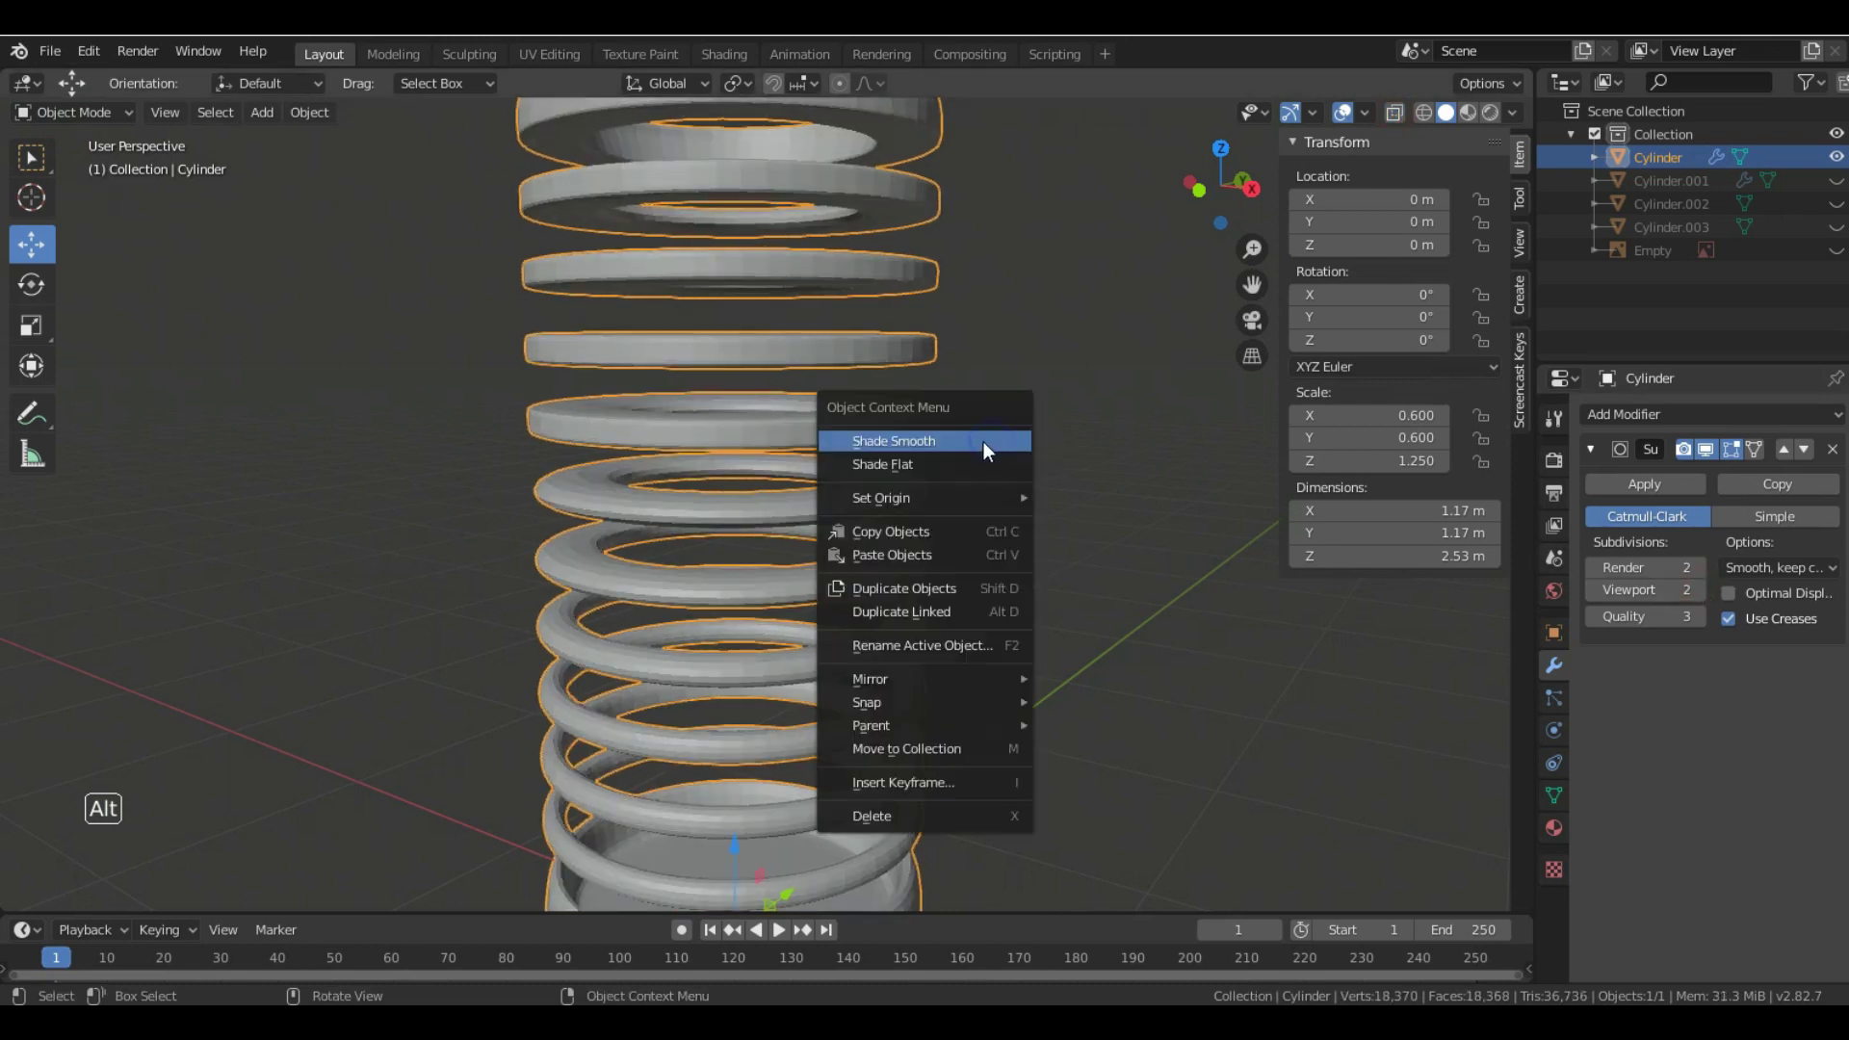
left_click(941, 440)
middle_click_drag(958, 399, 771, 320)
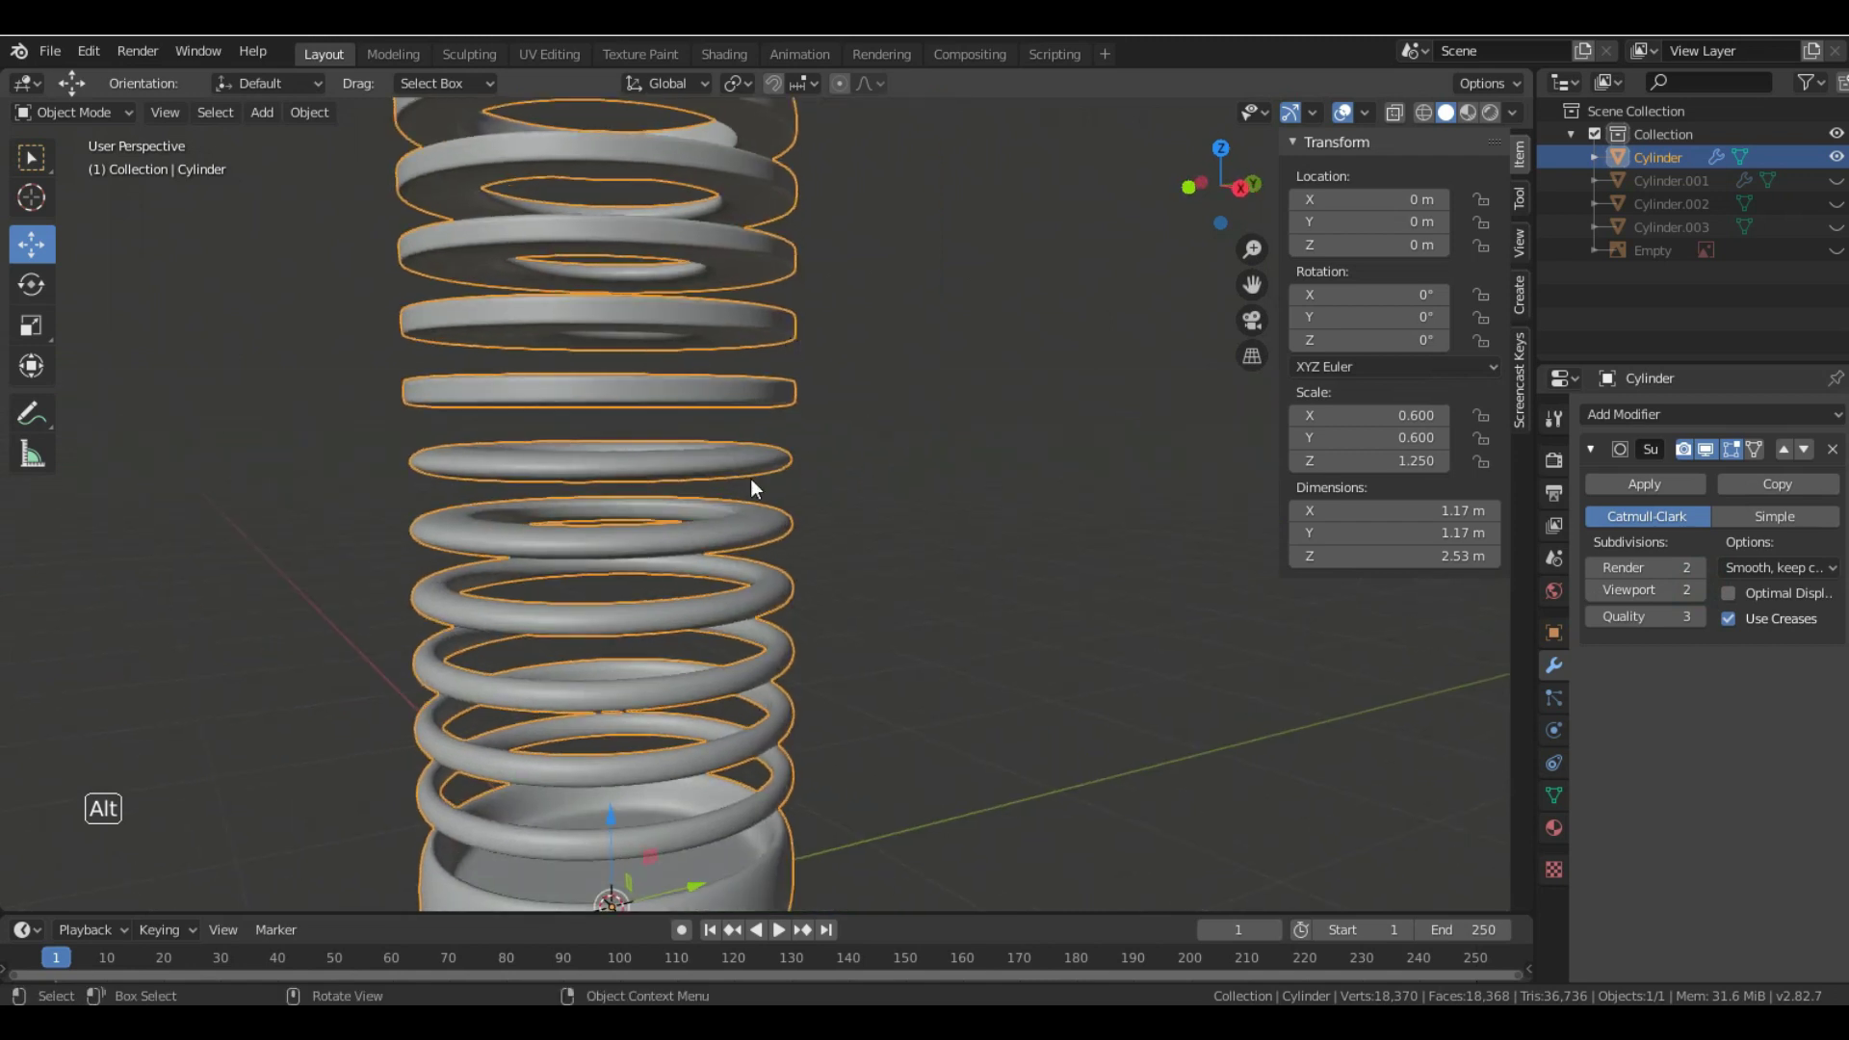
- Hide the Subdivision Surface modifier's effect in the viewport and apply flat shading to the cylinder
left_click(1704, 448)
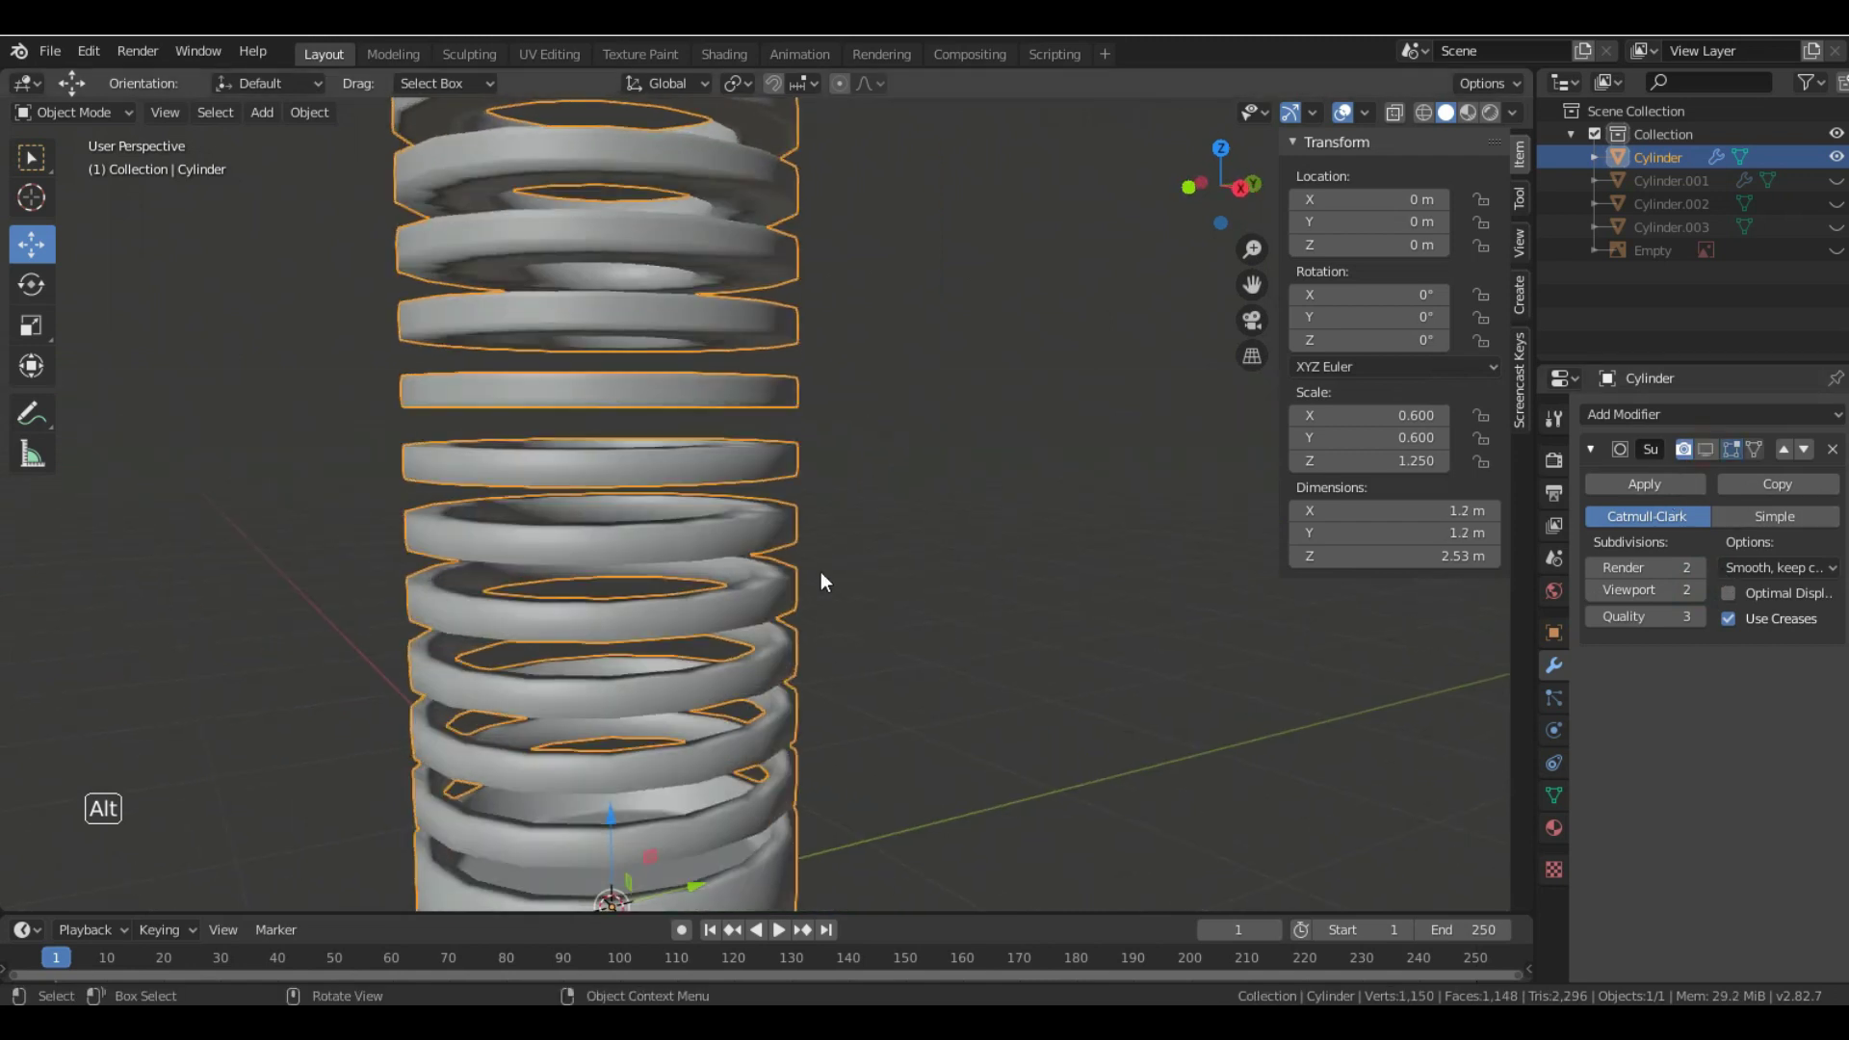
middle_click_drag(969, 516, 467, 355)
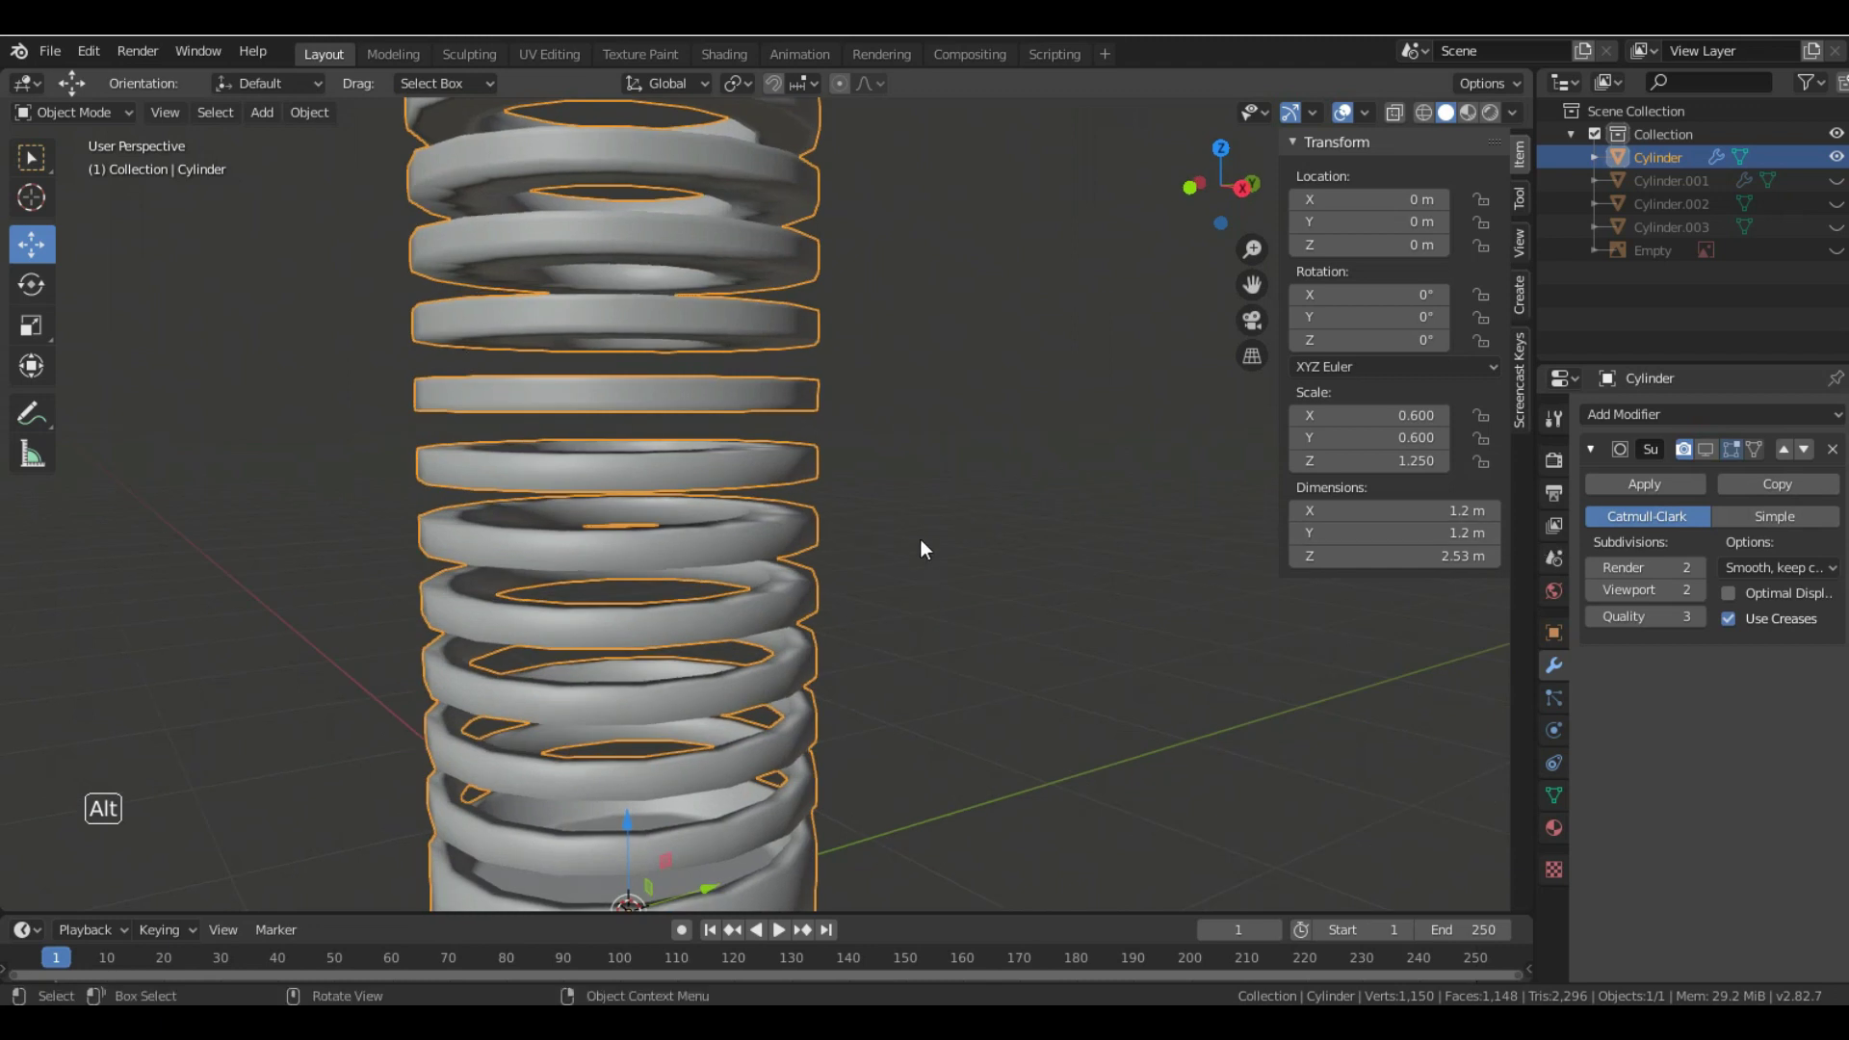
right_click(760, 497)
left_click(699, 511)
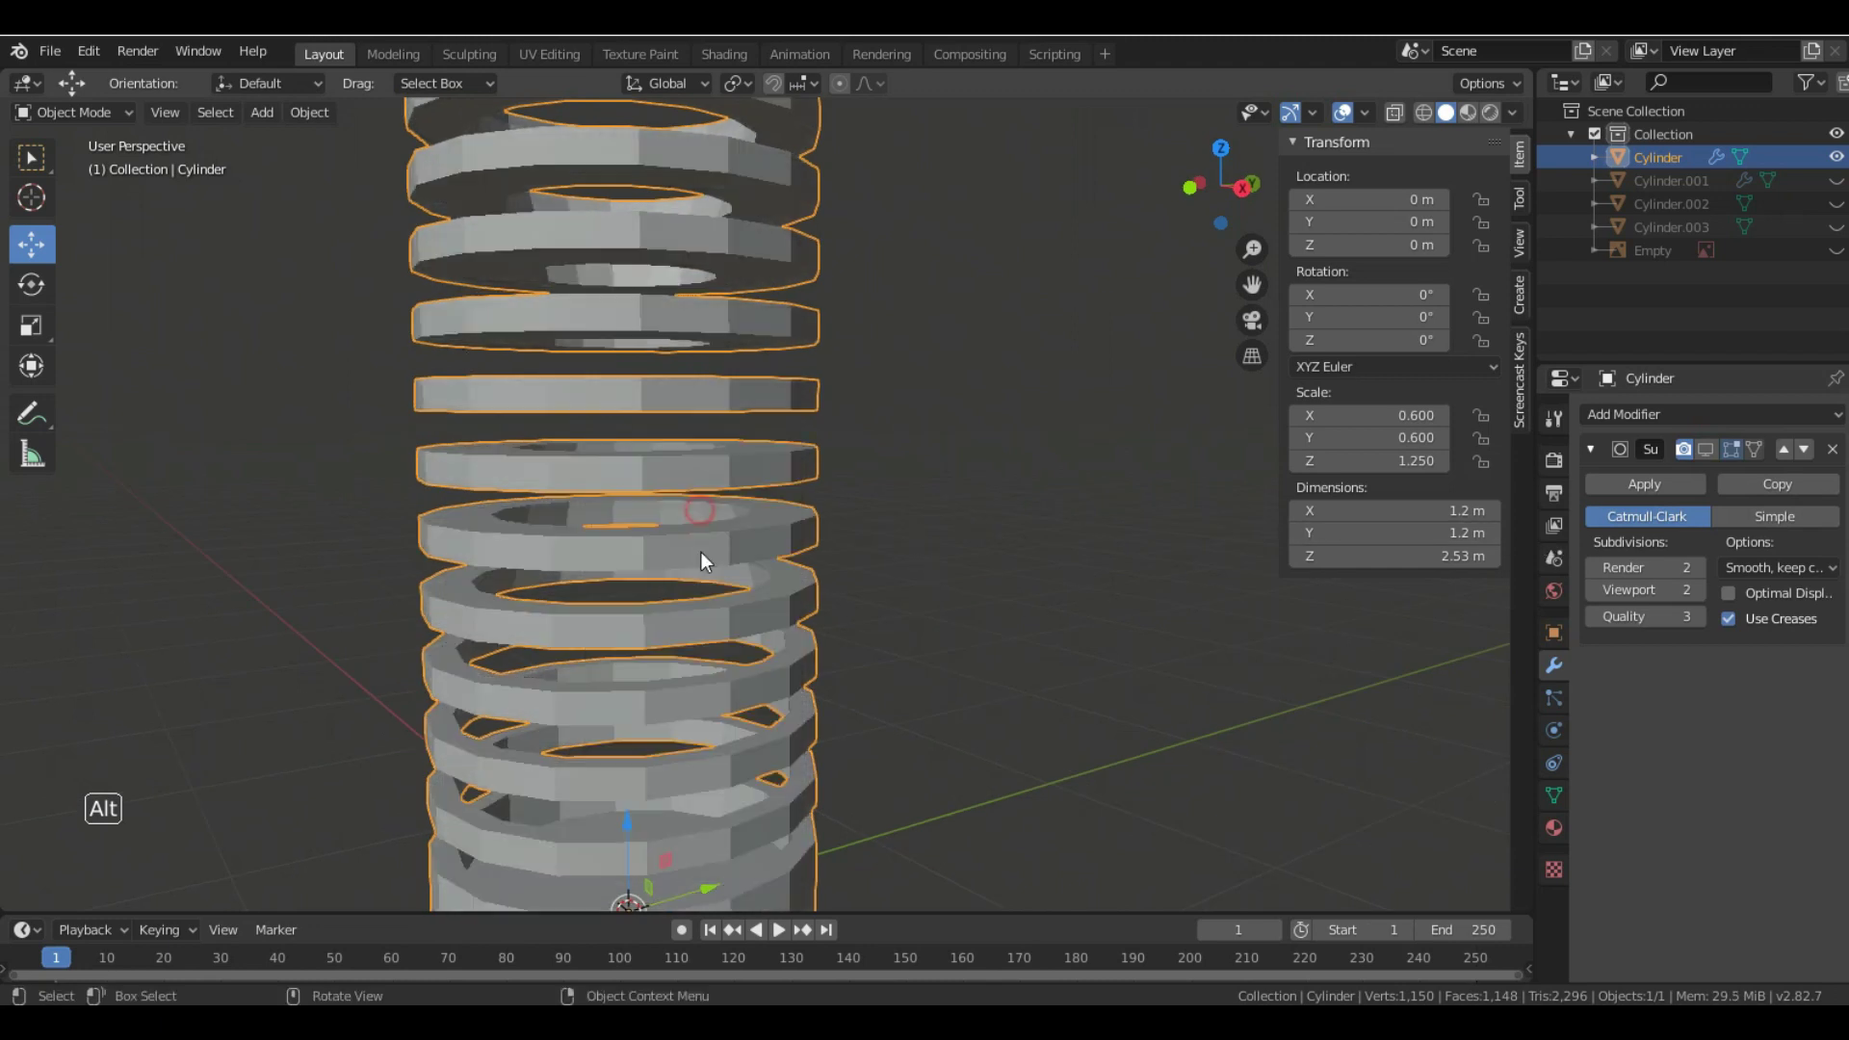
- In Edit Mode, loop-cut and bevel the outer walls of the sixth and fifth rings above the base, the fifth by about 0.0244 m
left_click(84, 116)
left_click(106, 165)
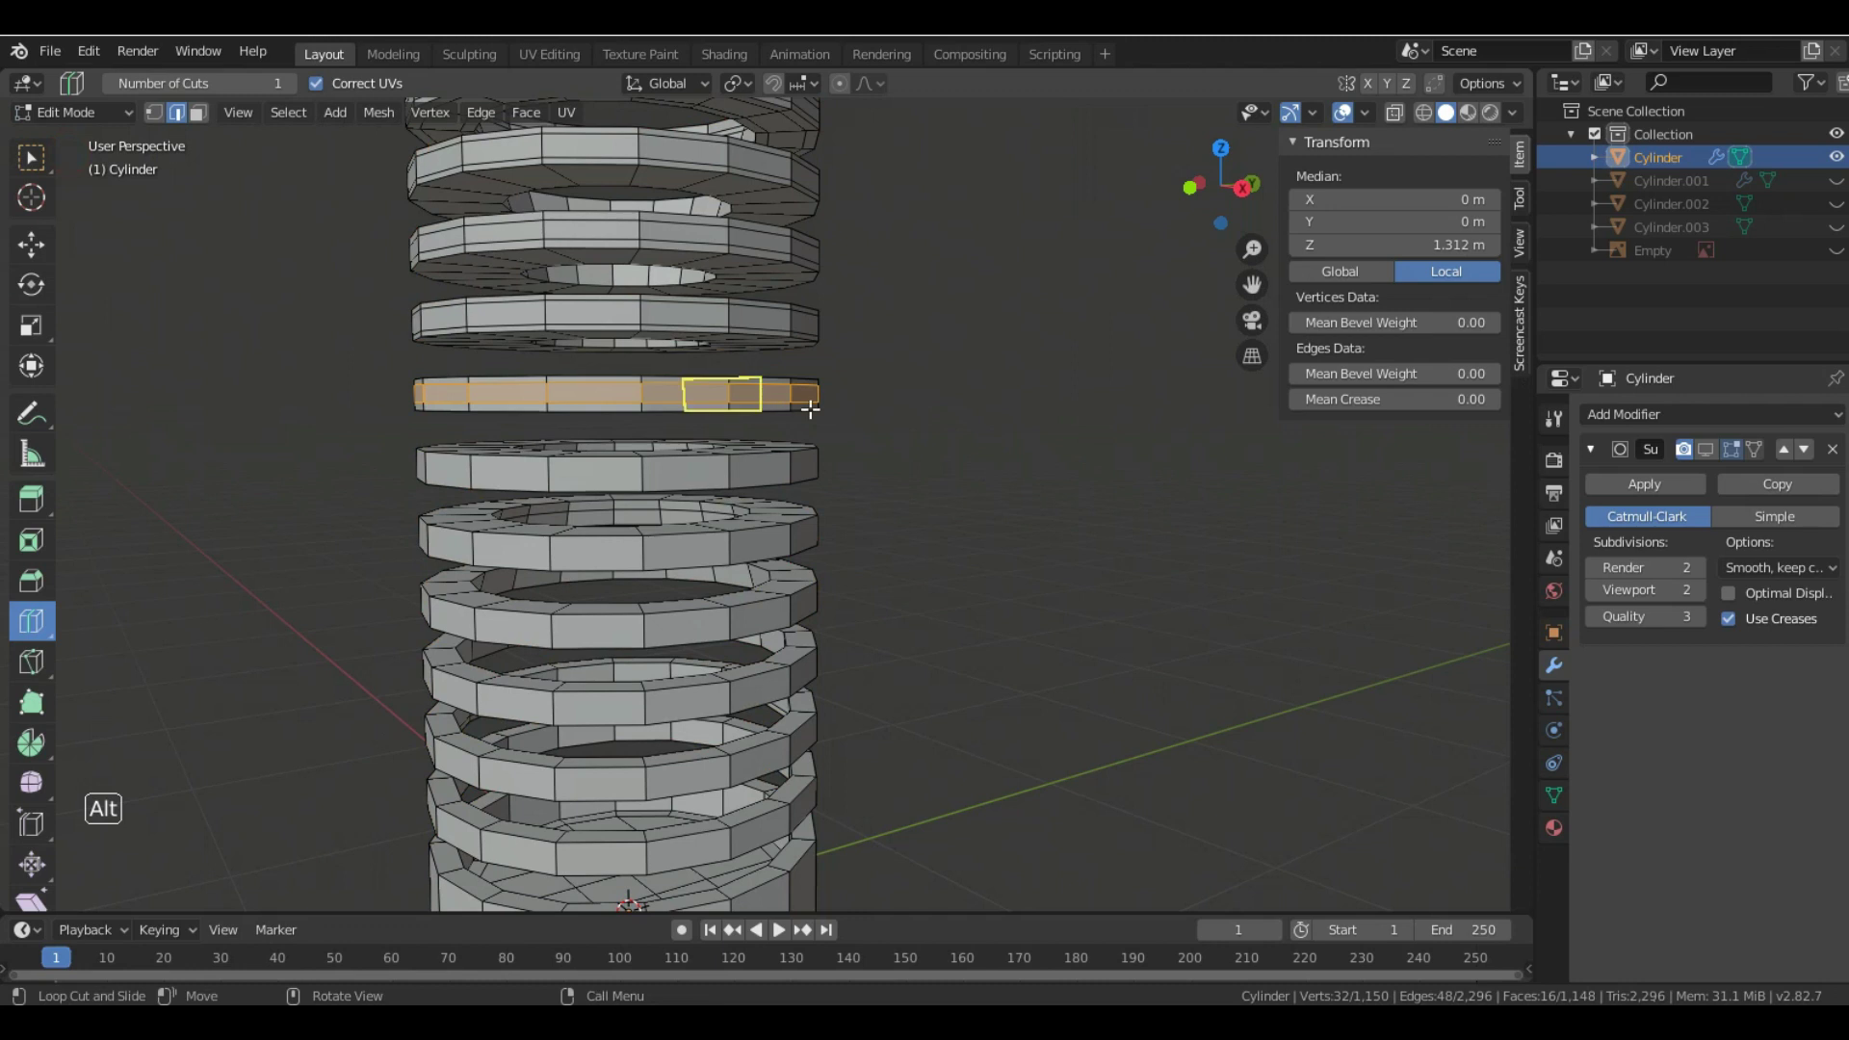
left_click(795, 472)
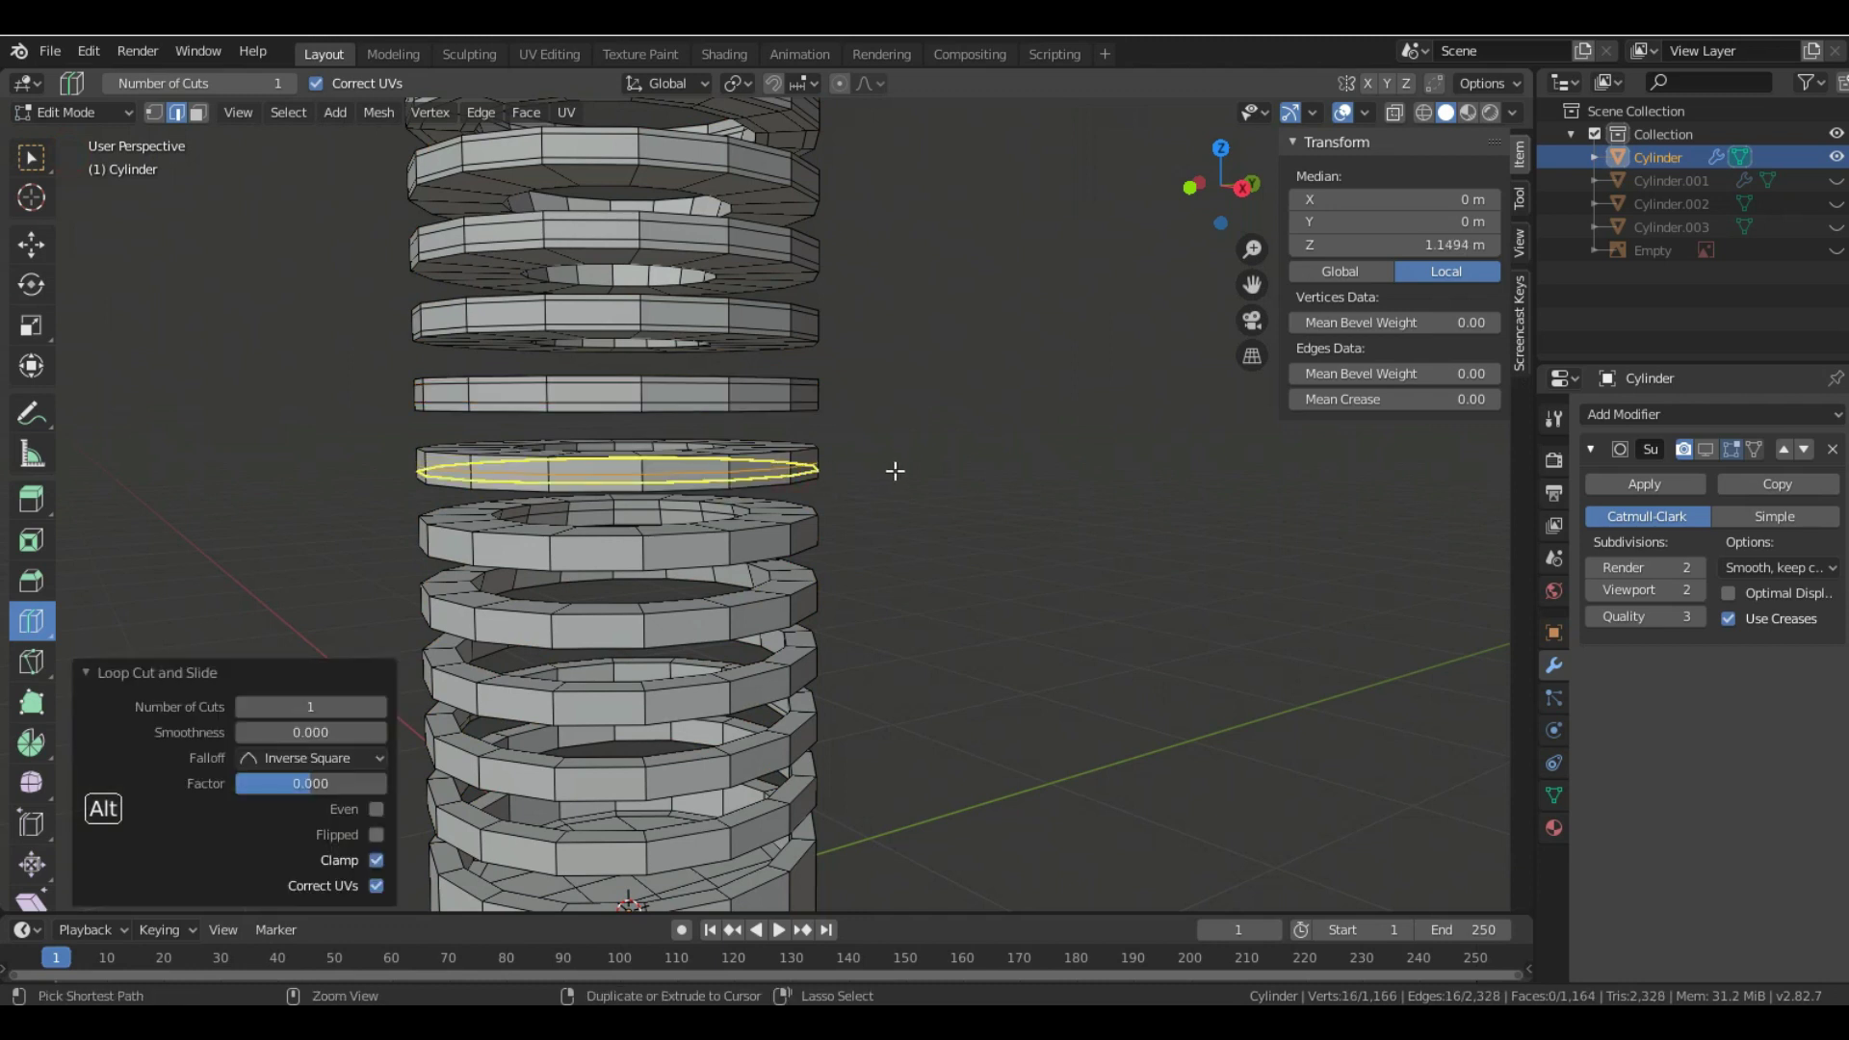
key("ctrl+b")
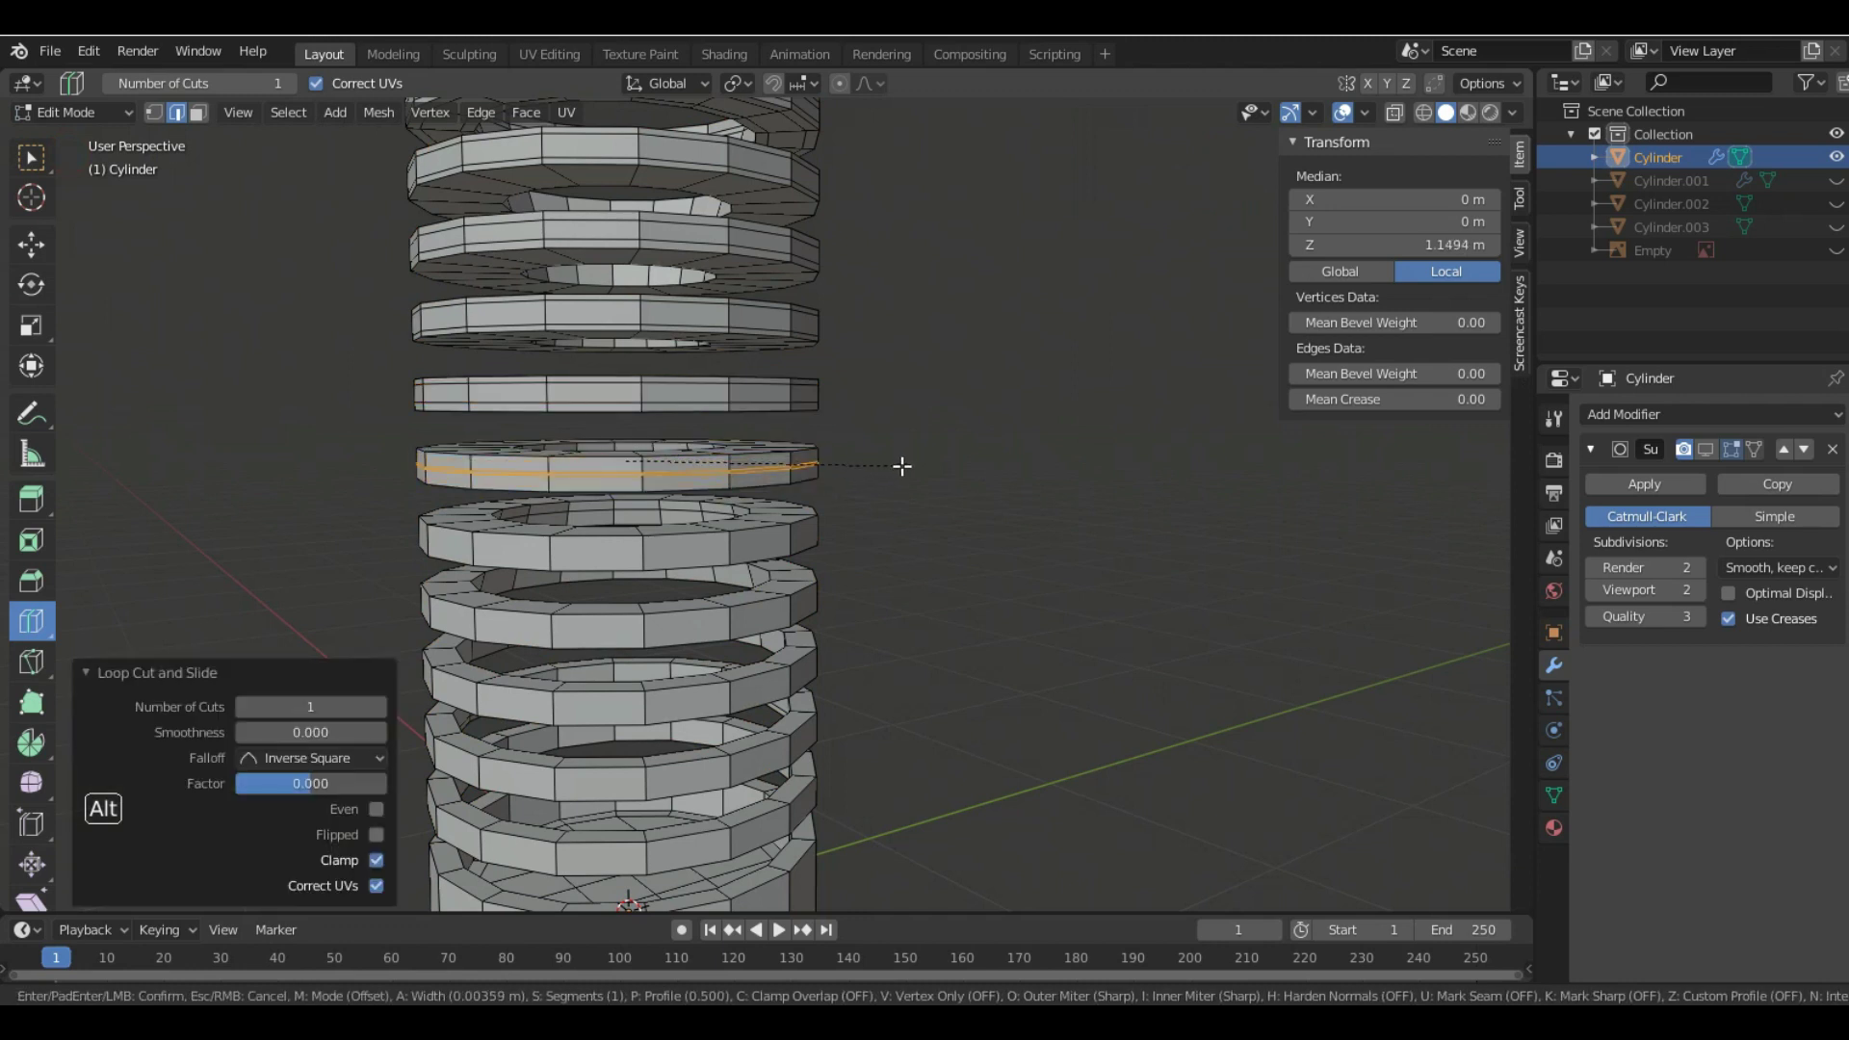
left_click(903, 469)
key("ctrl+z")
left_click(844, 536, "alt")
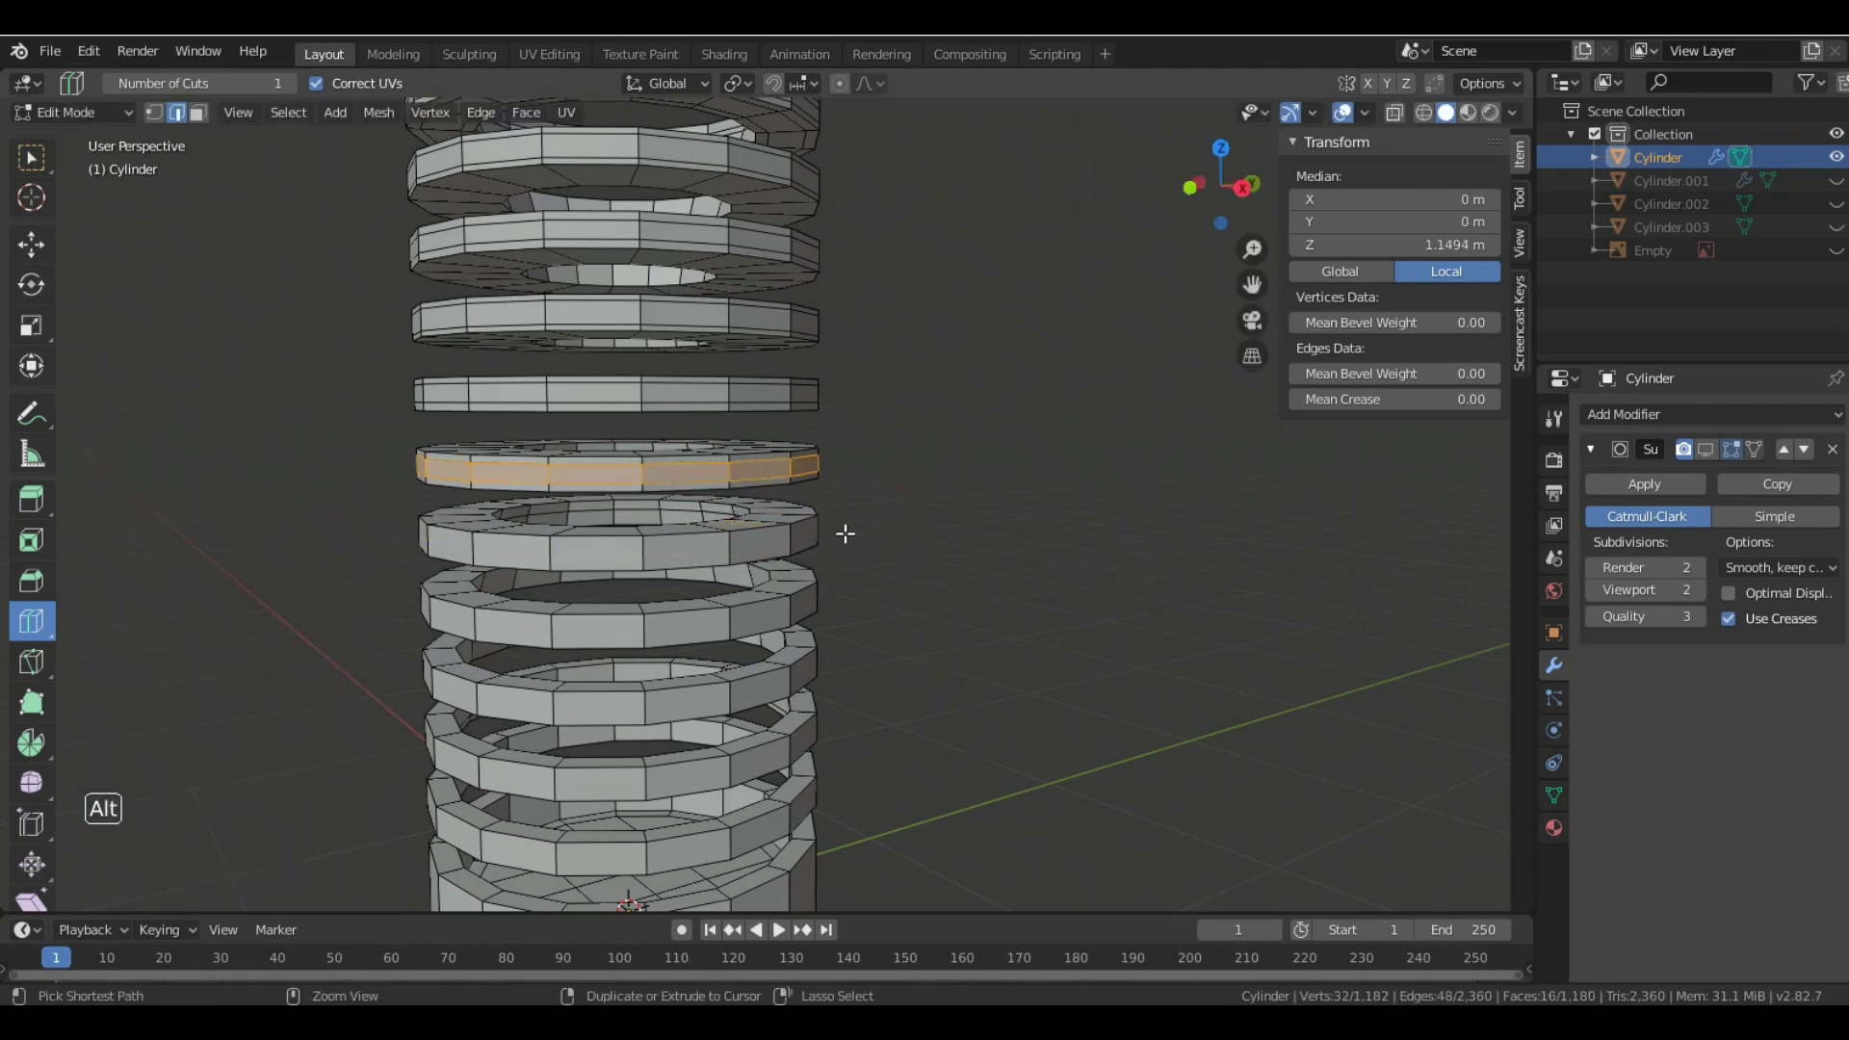
left_click(803, 537)
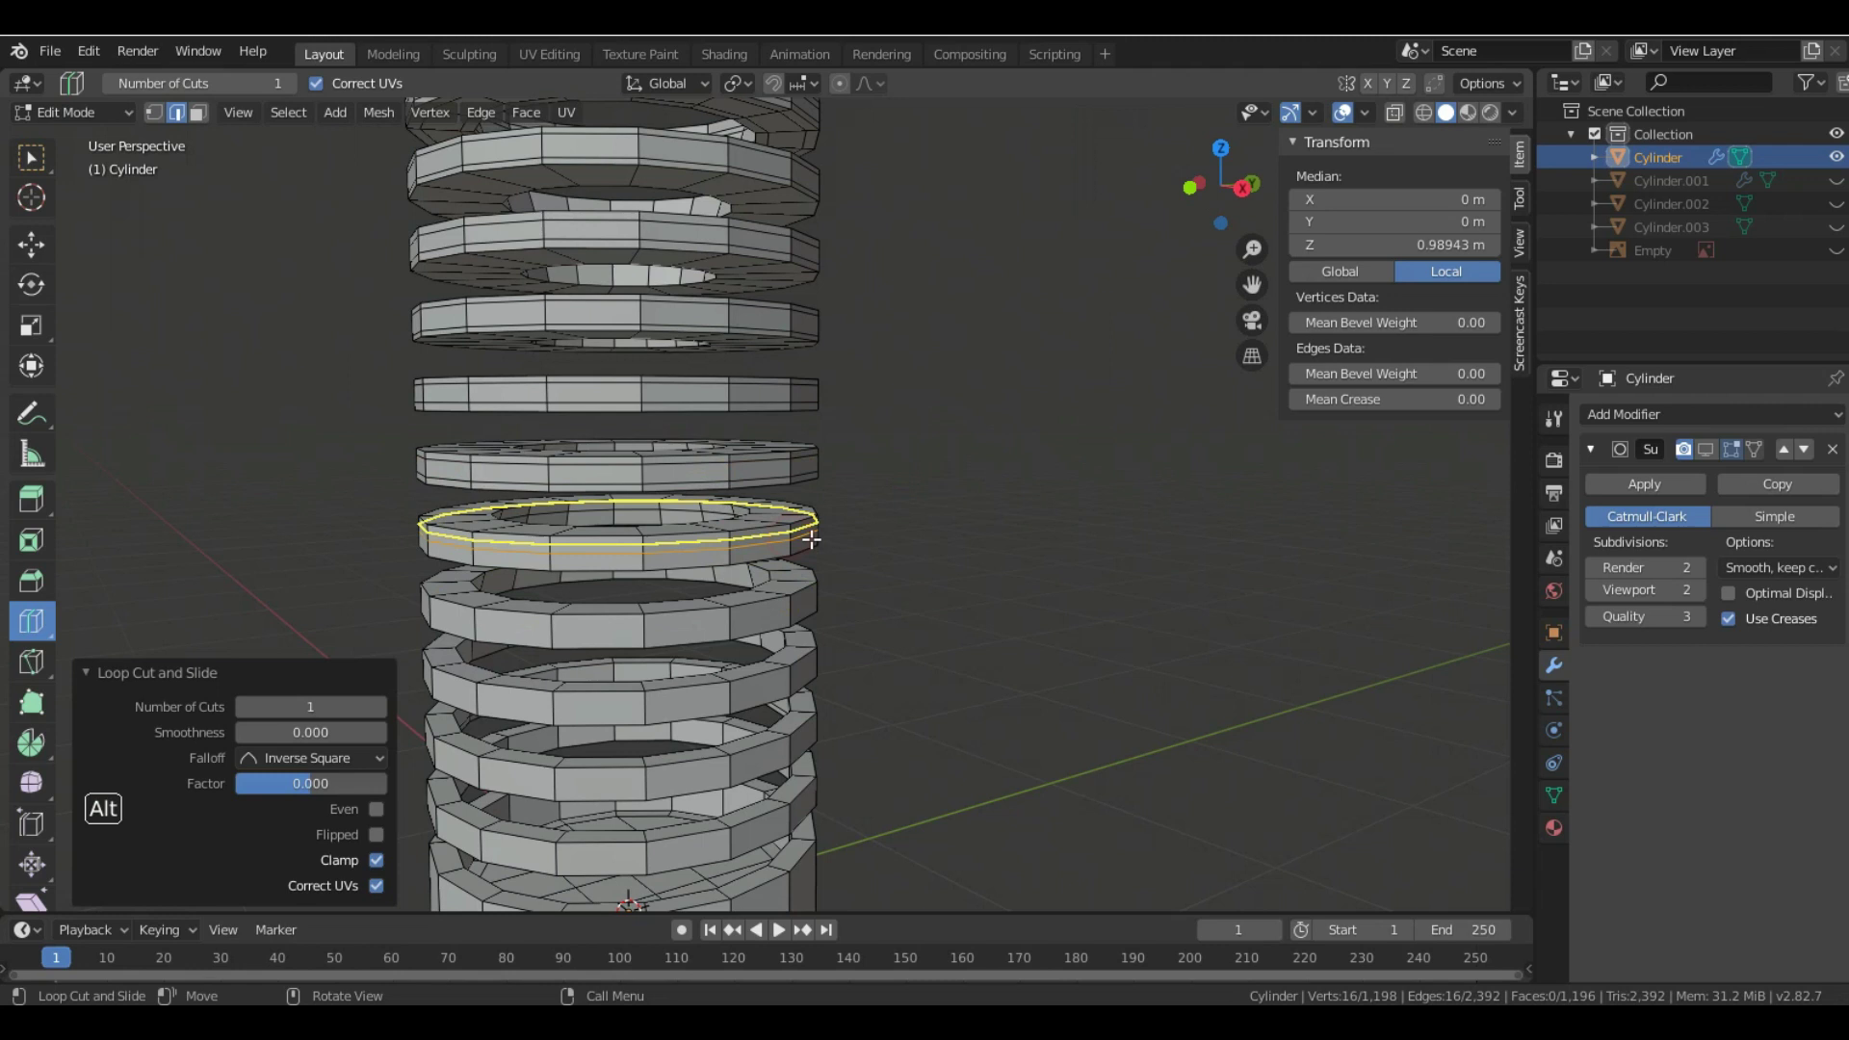
key("ctrl+b")
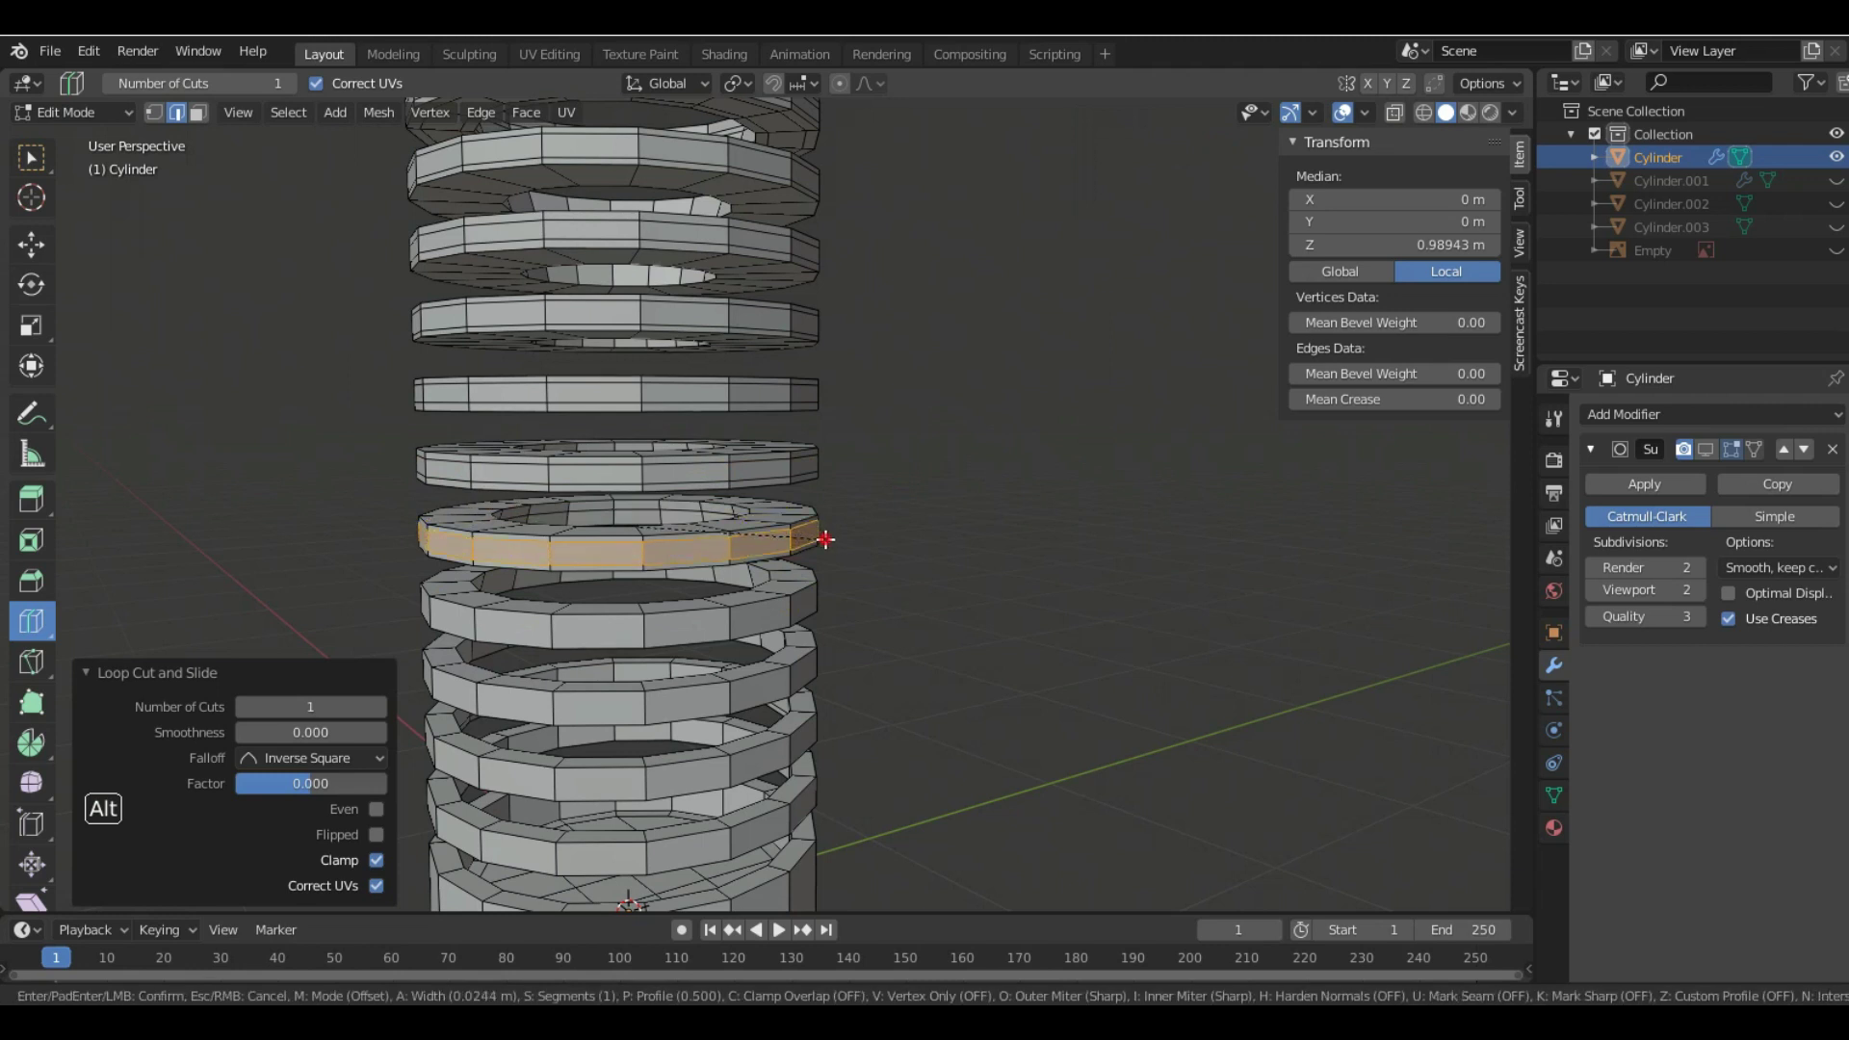
left_click(826, 540)
- Loop-cut the outer walls of the fourth and third rings above the base and bevel both cuts, the third's by about 0.0235 m
middle_click_drag(743, 611, 951, 496, "shift")
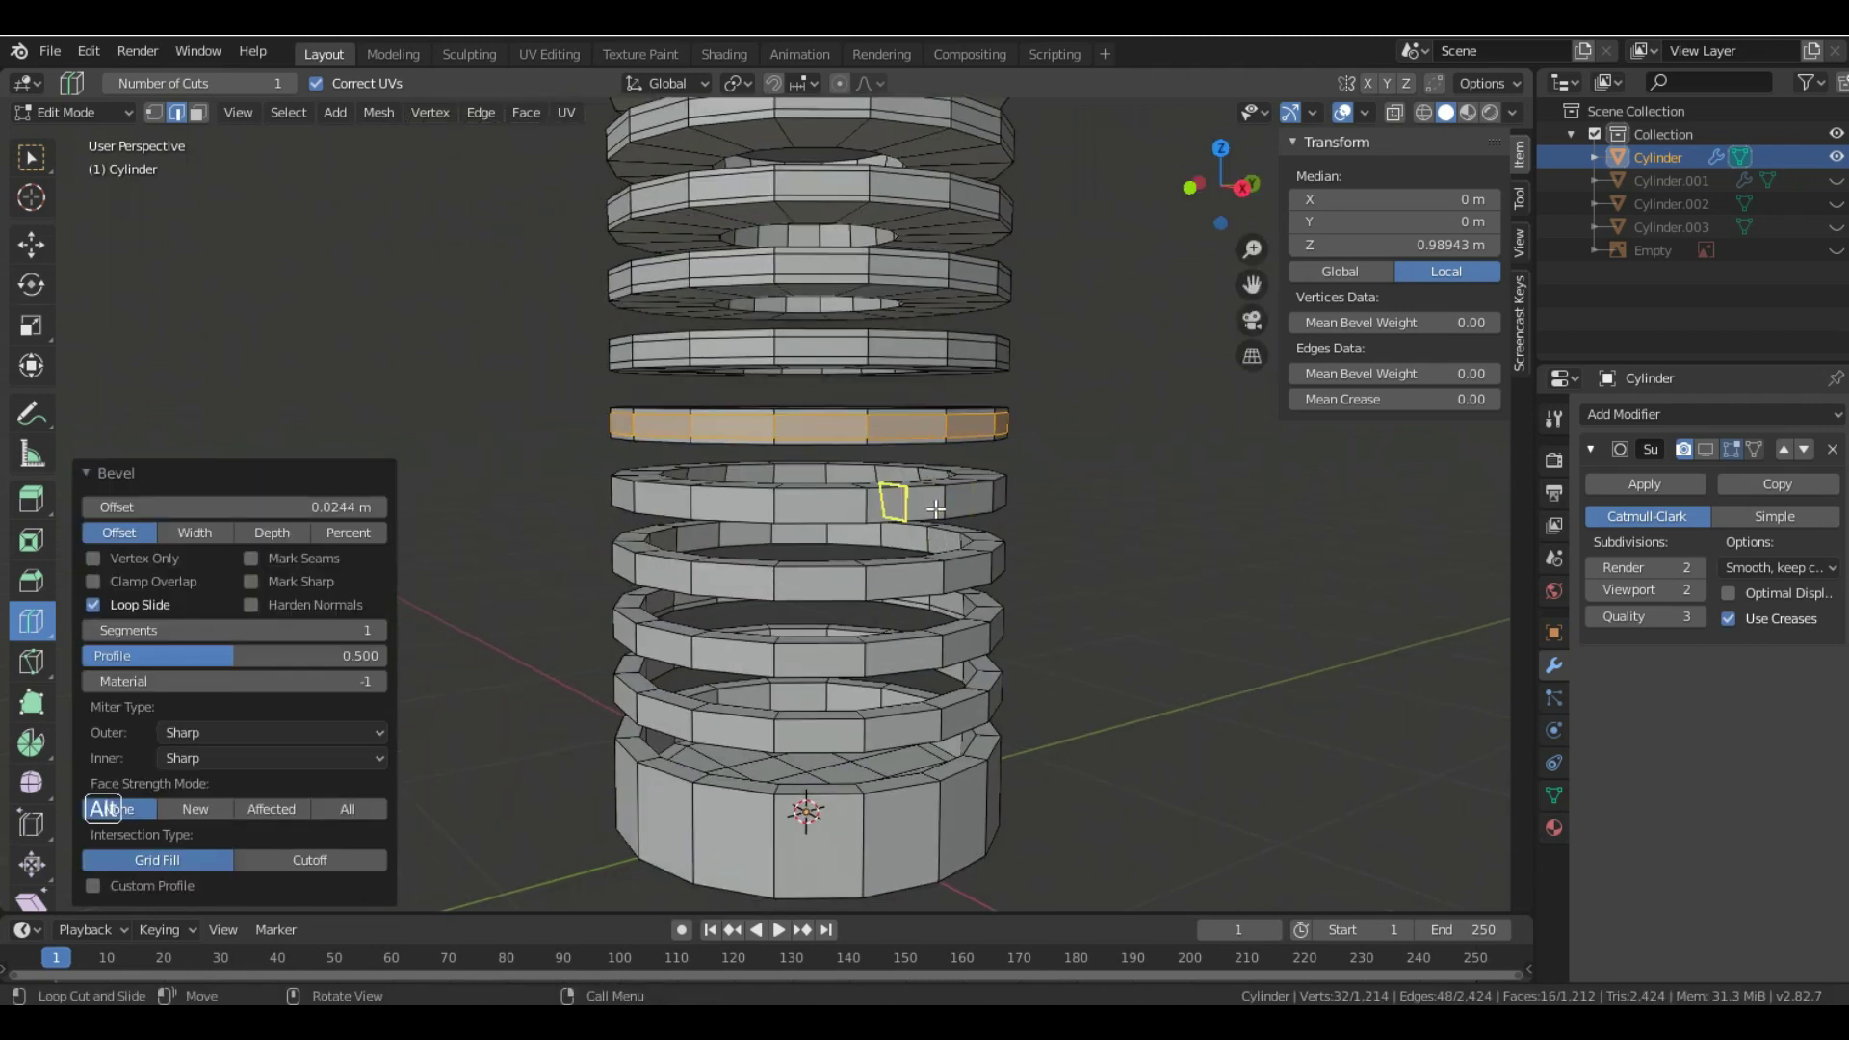
left_click(940, 511)
key("ctrl+b")
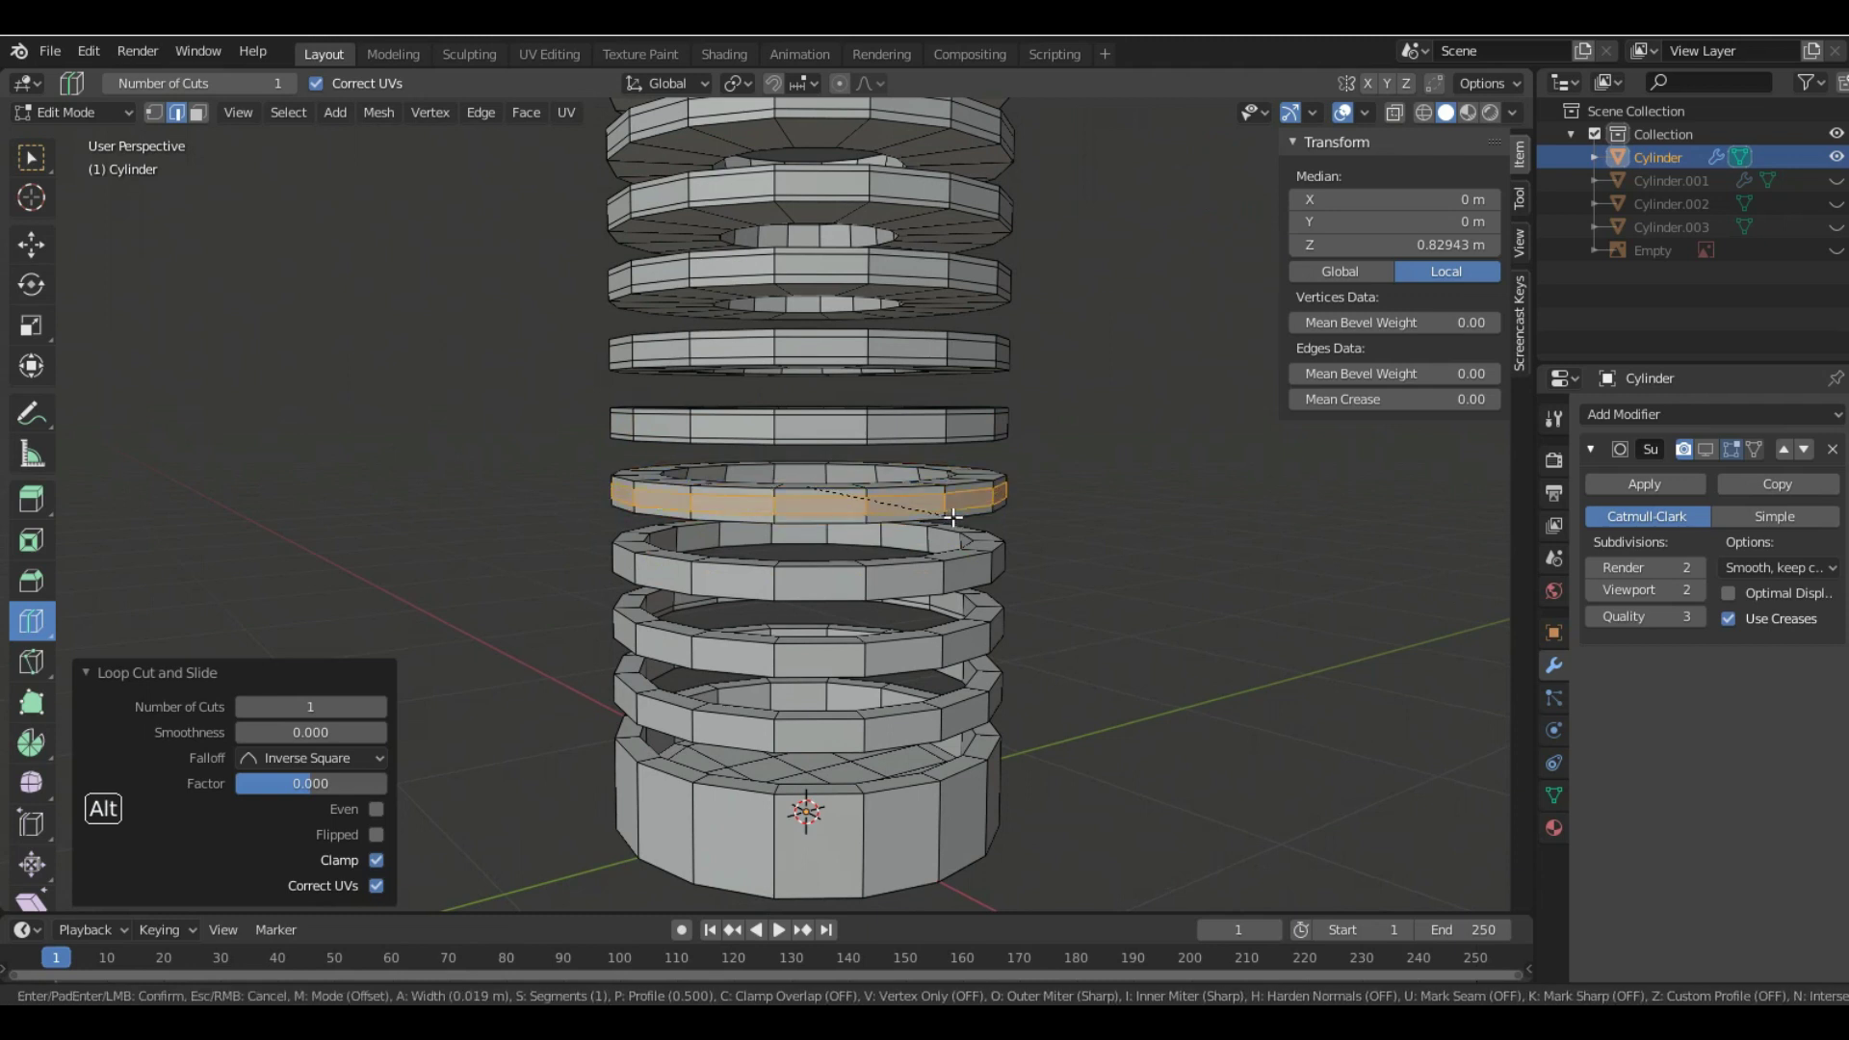
left_click(953, 517)
key("ctrl+z")
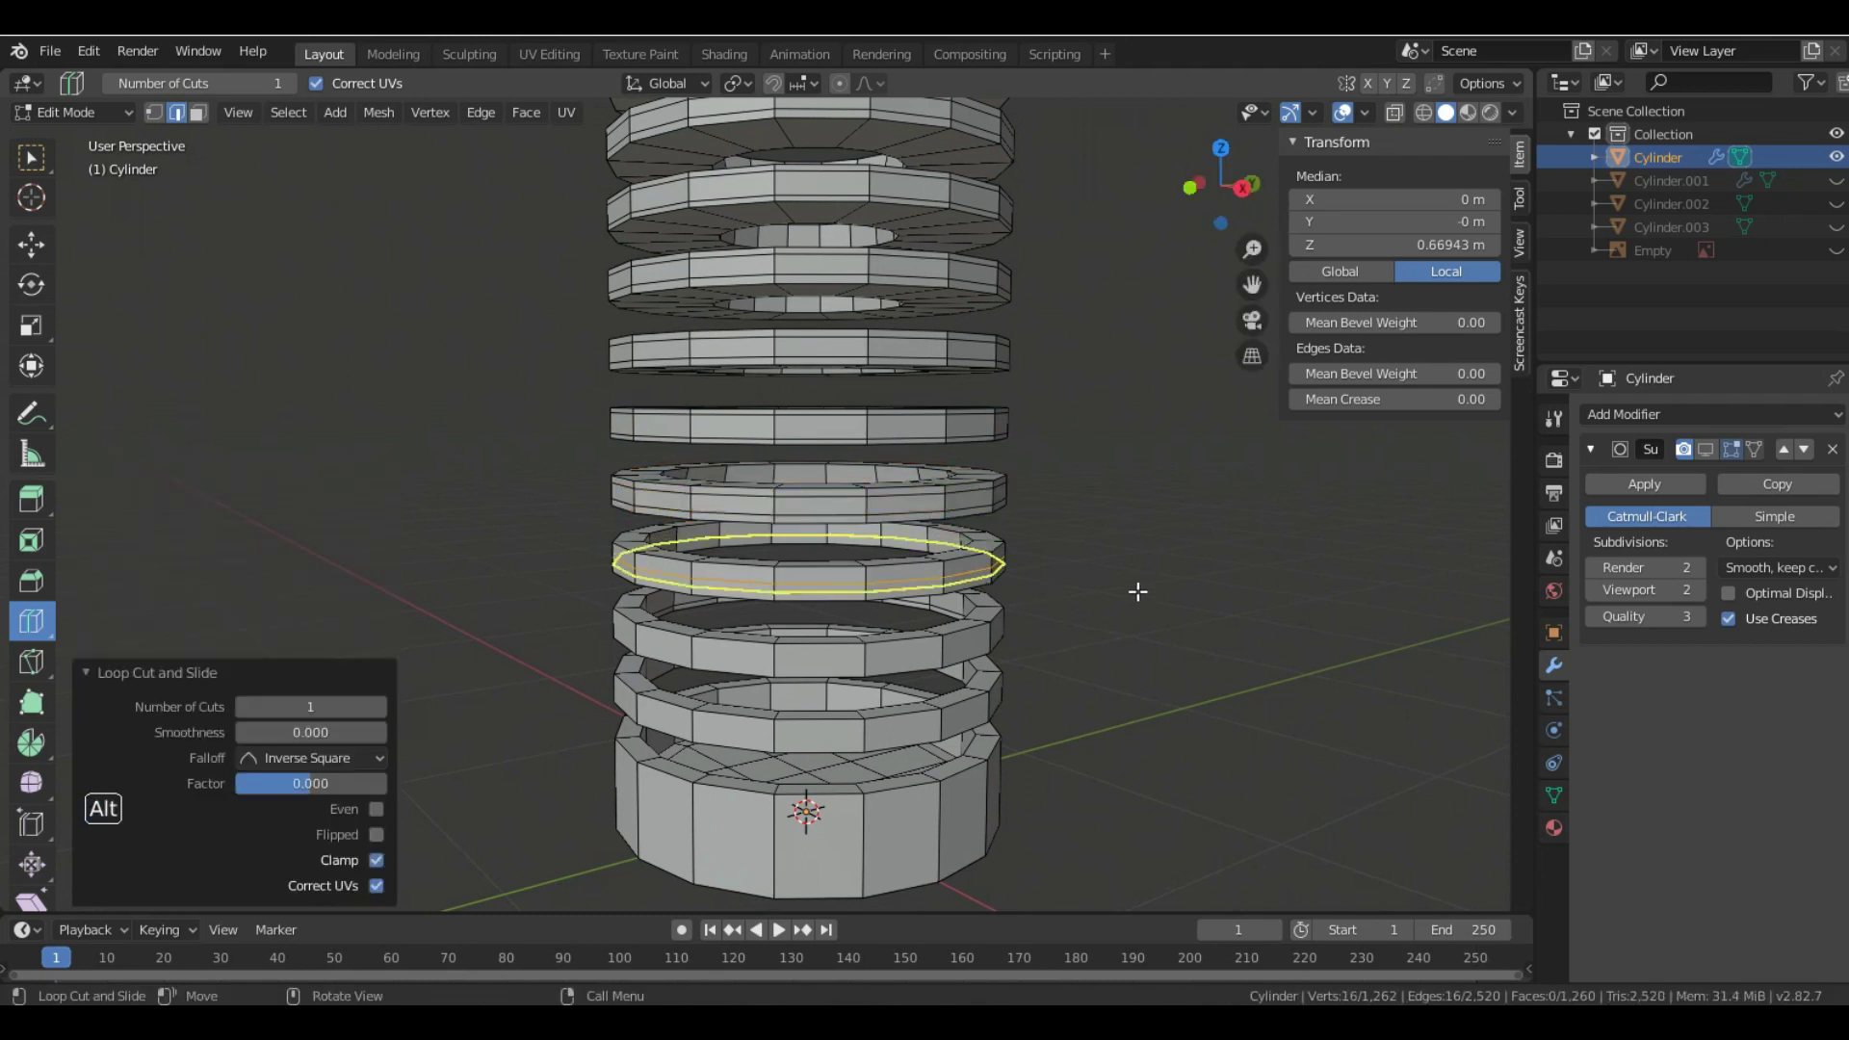
key("ctrl+b")
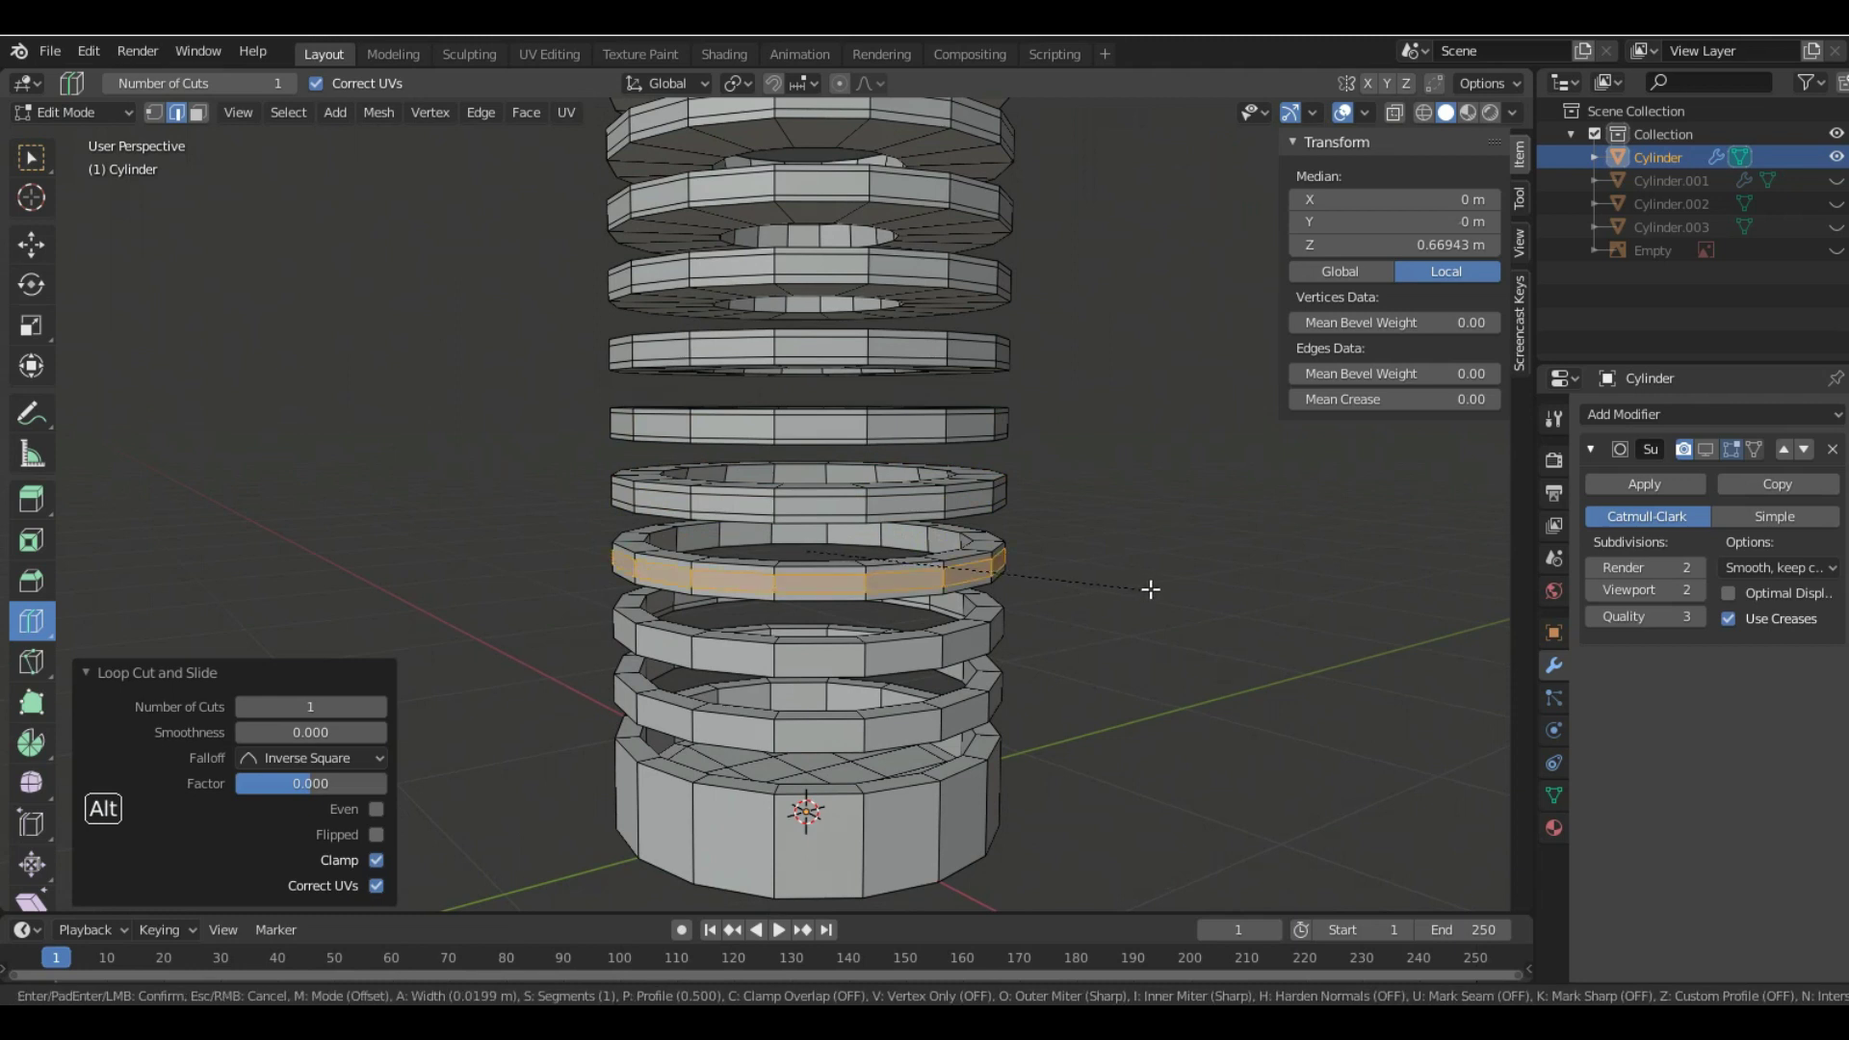
left_click(1151, 590)
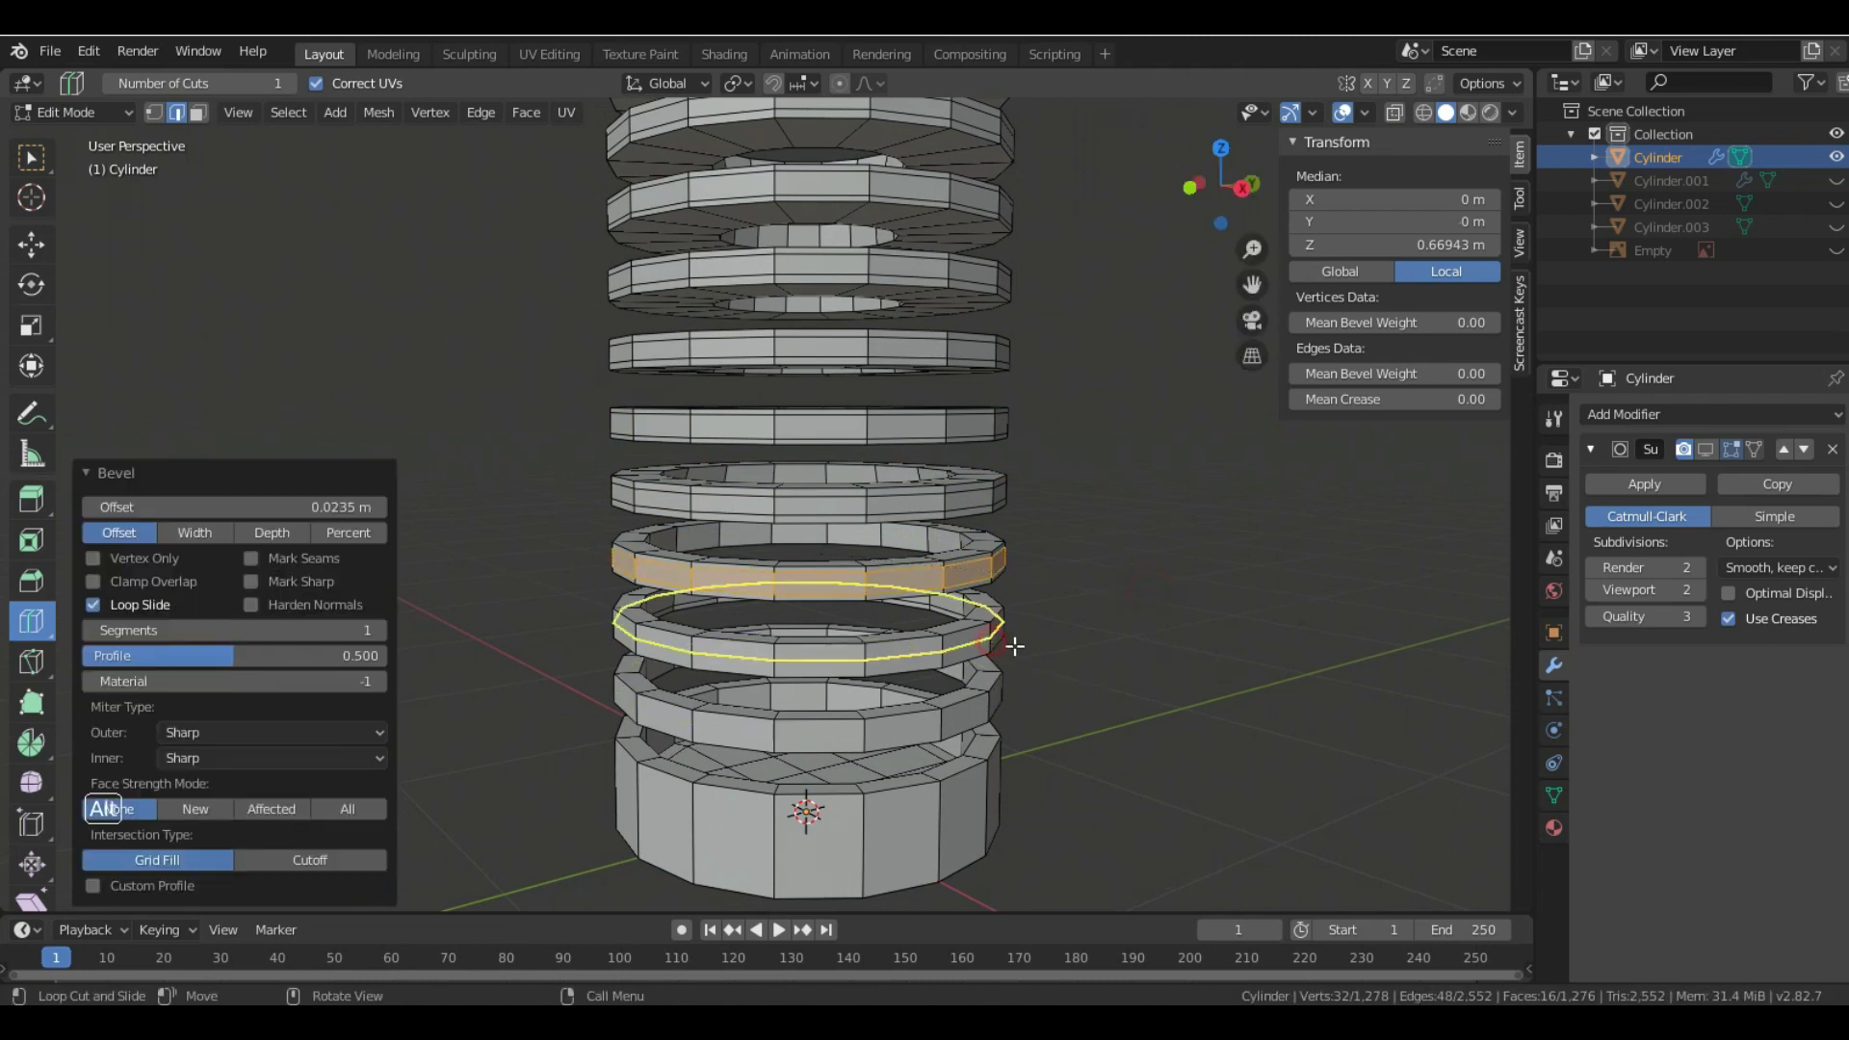
- Loop-cut and bevel the outer walls of the two rings nearest the base, using about 0.0251 m for the second ring above it
left_click(1015, 647)
key("ctrl+b")
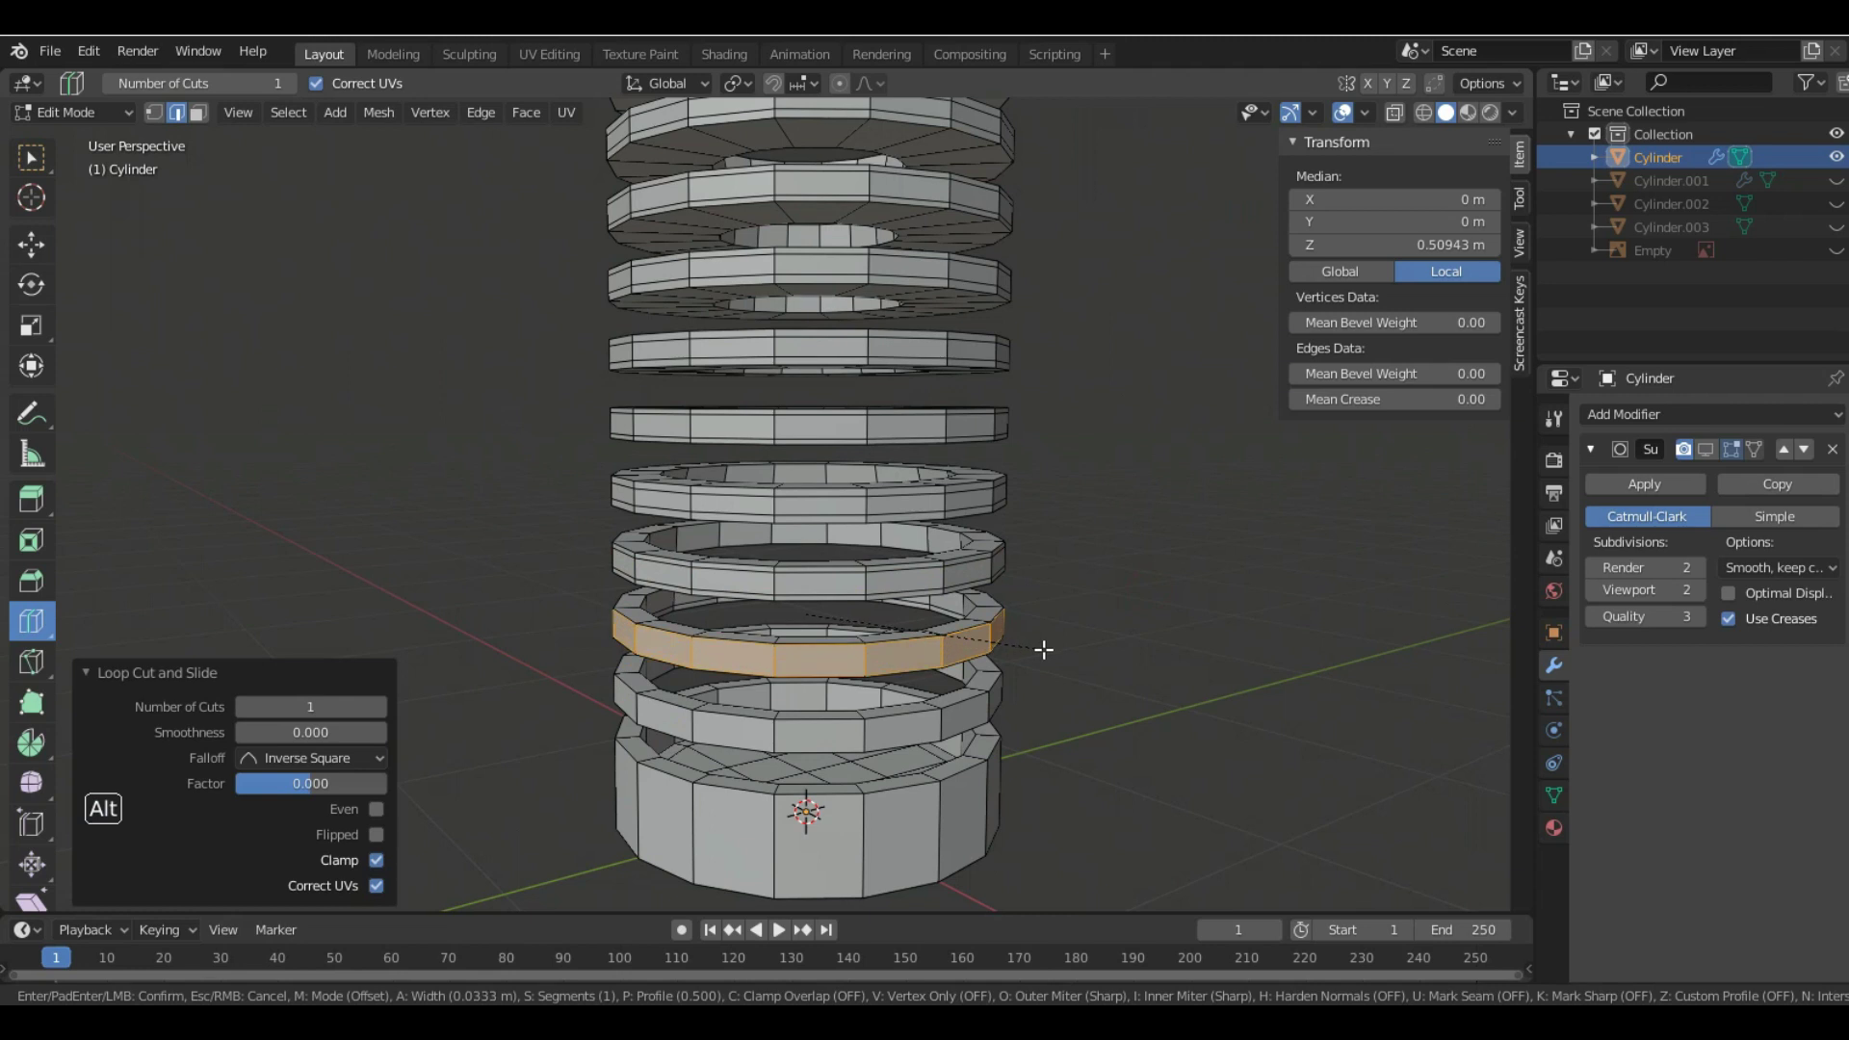
left_click(1041, 650)
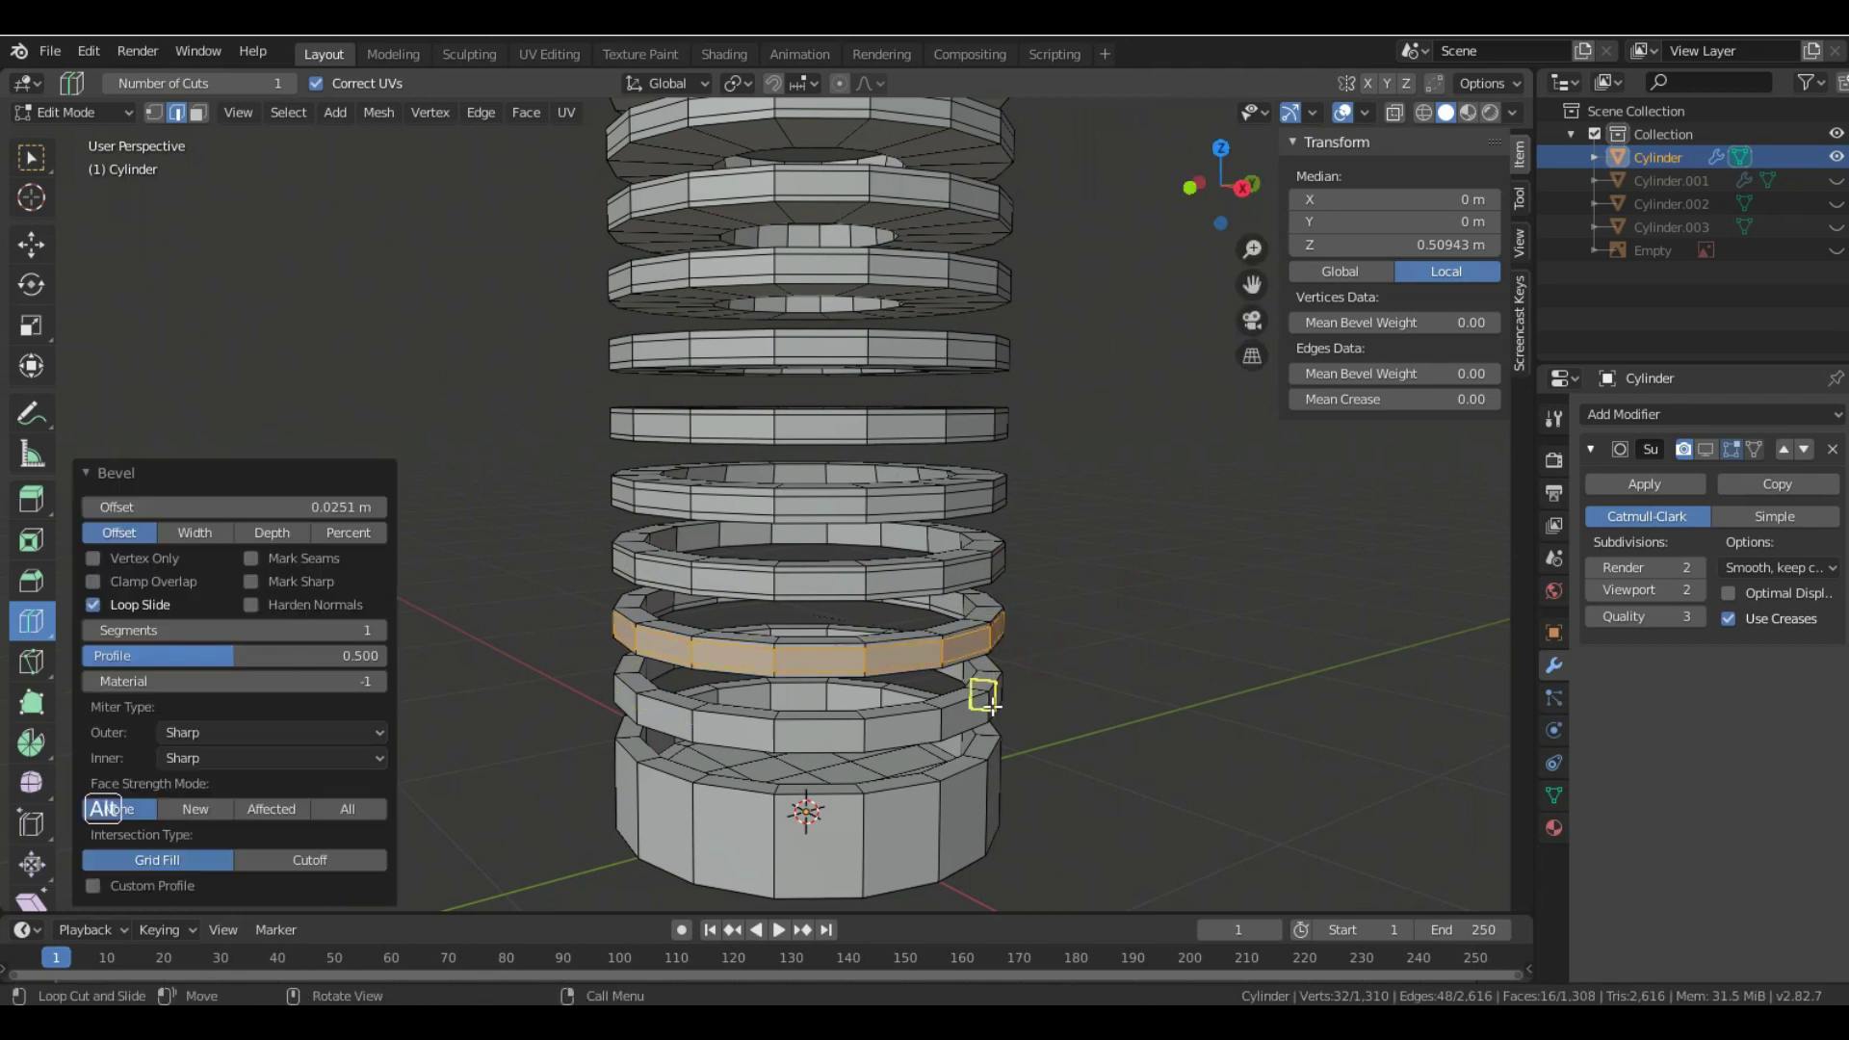
left_click(987, 706)
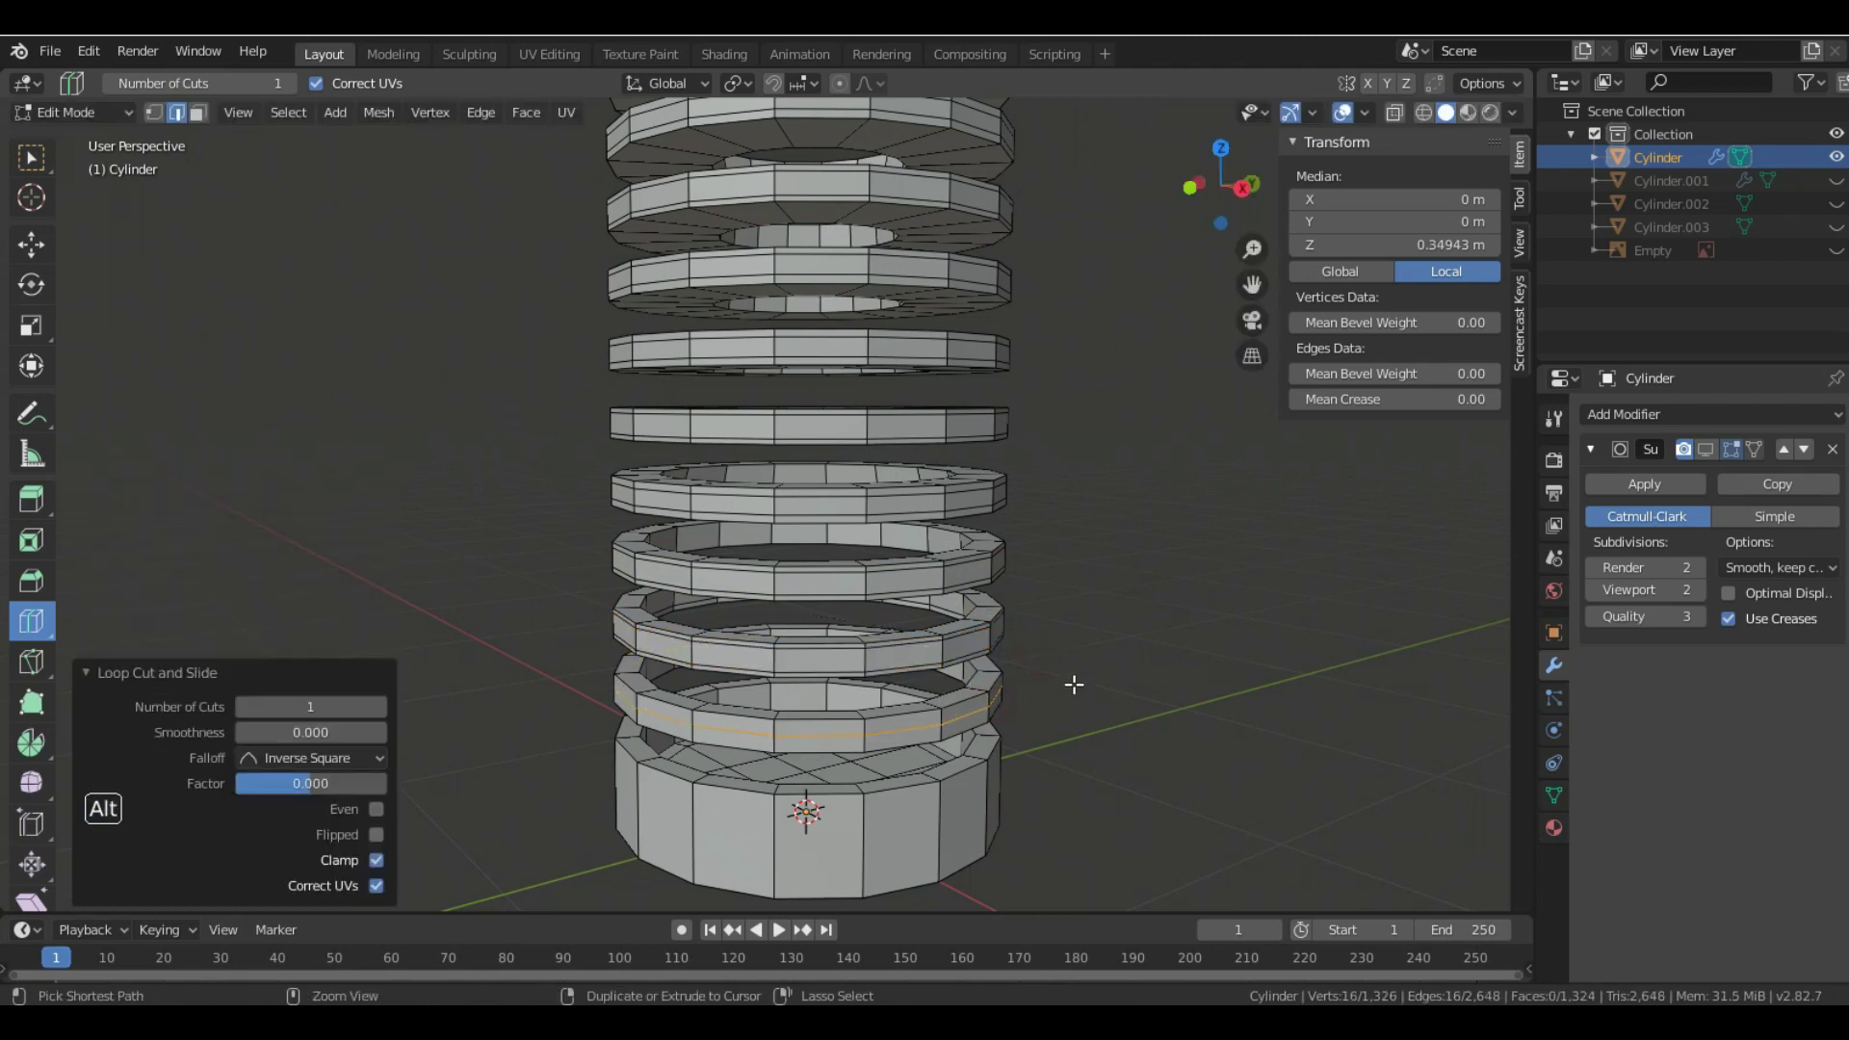
key("ctrl+b")
left_click(1077, 683)
- Loop-cut the base's outer wall and top rim and bevel the cuts by about 0.089 m and 0.0345 m
left_click(974, 800)
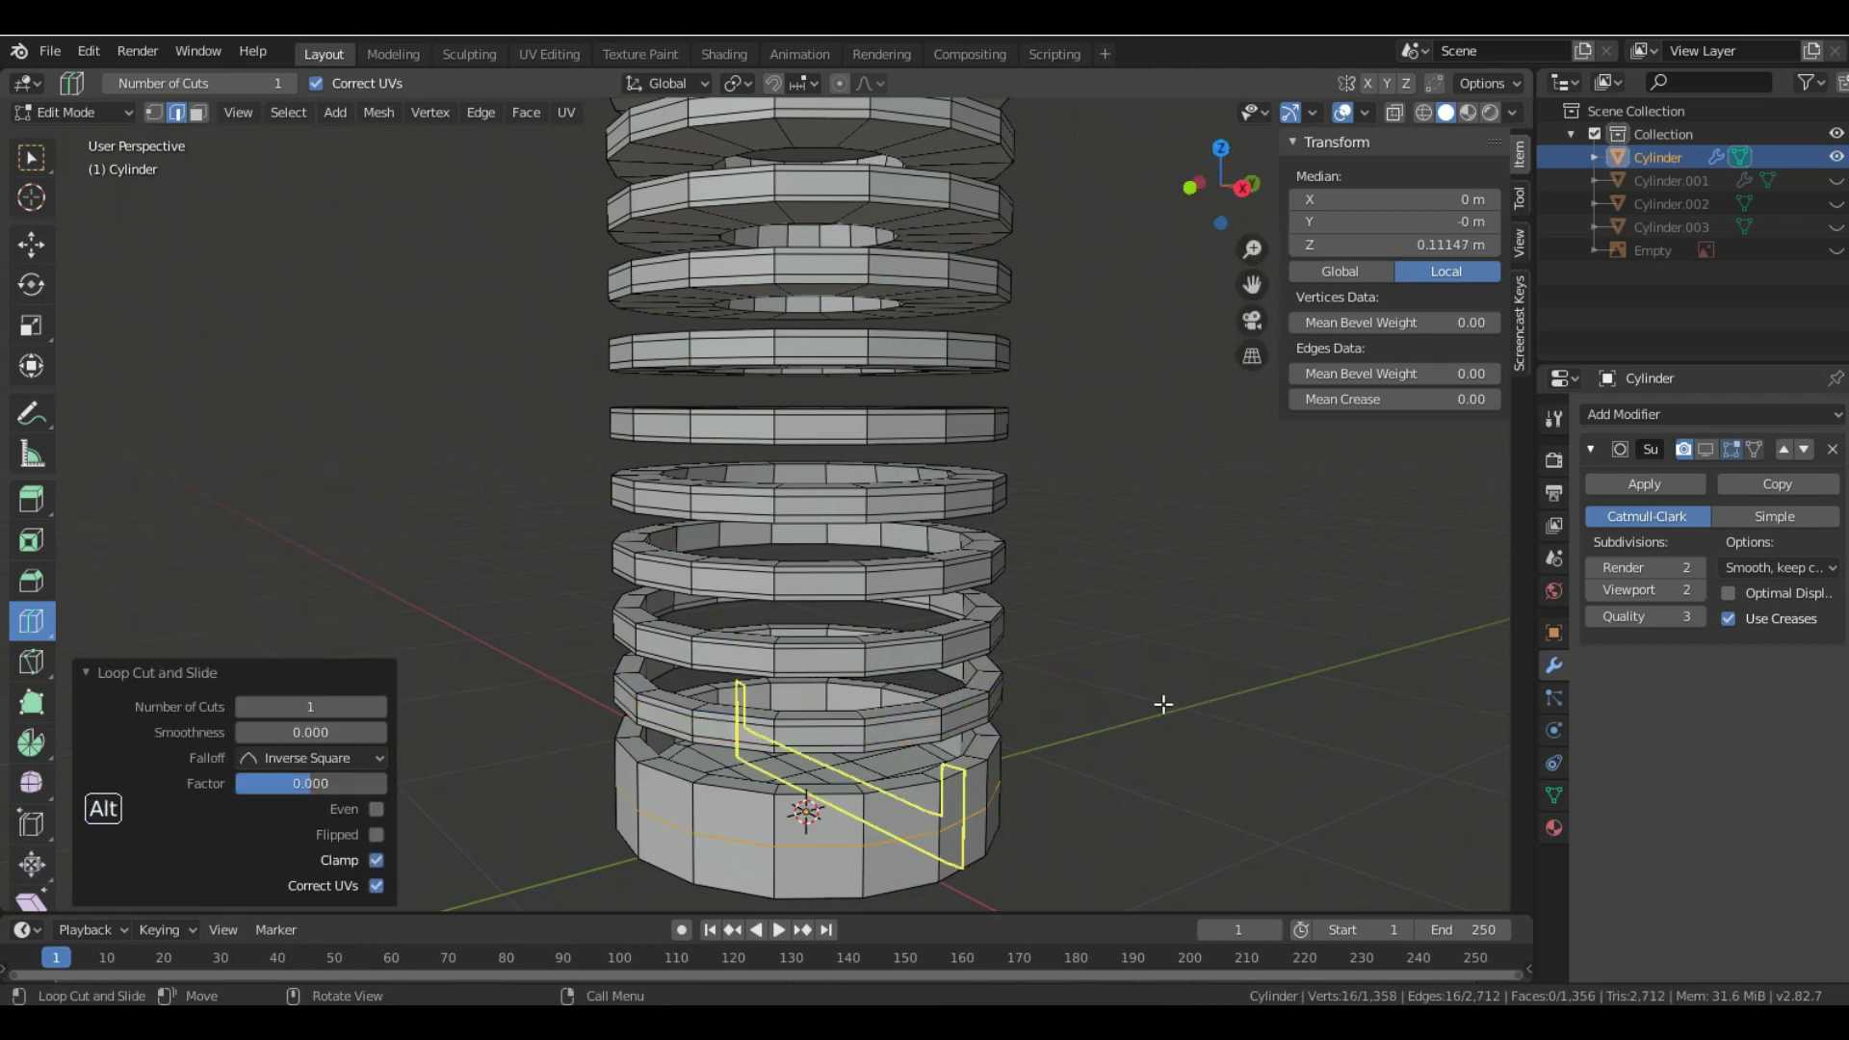
key("ctrl+b")
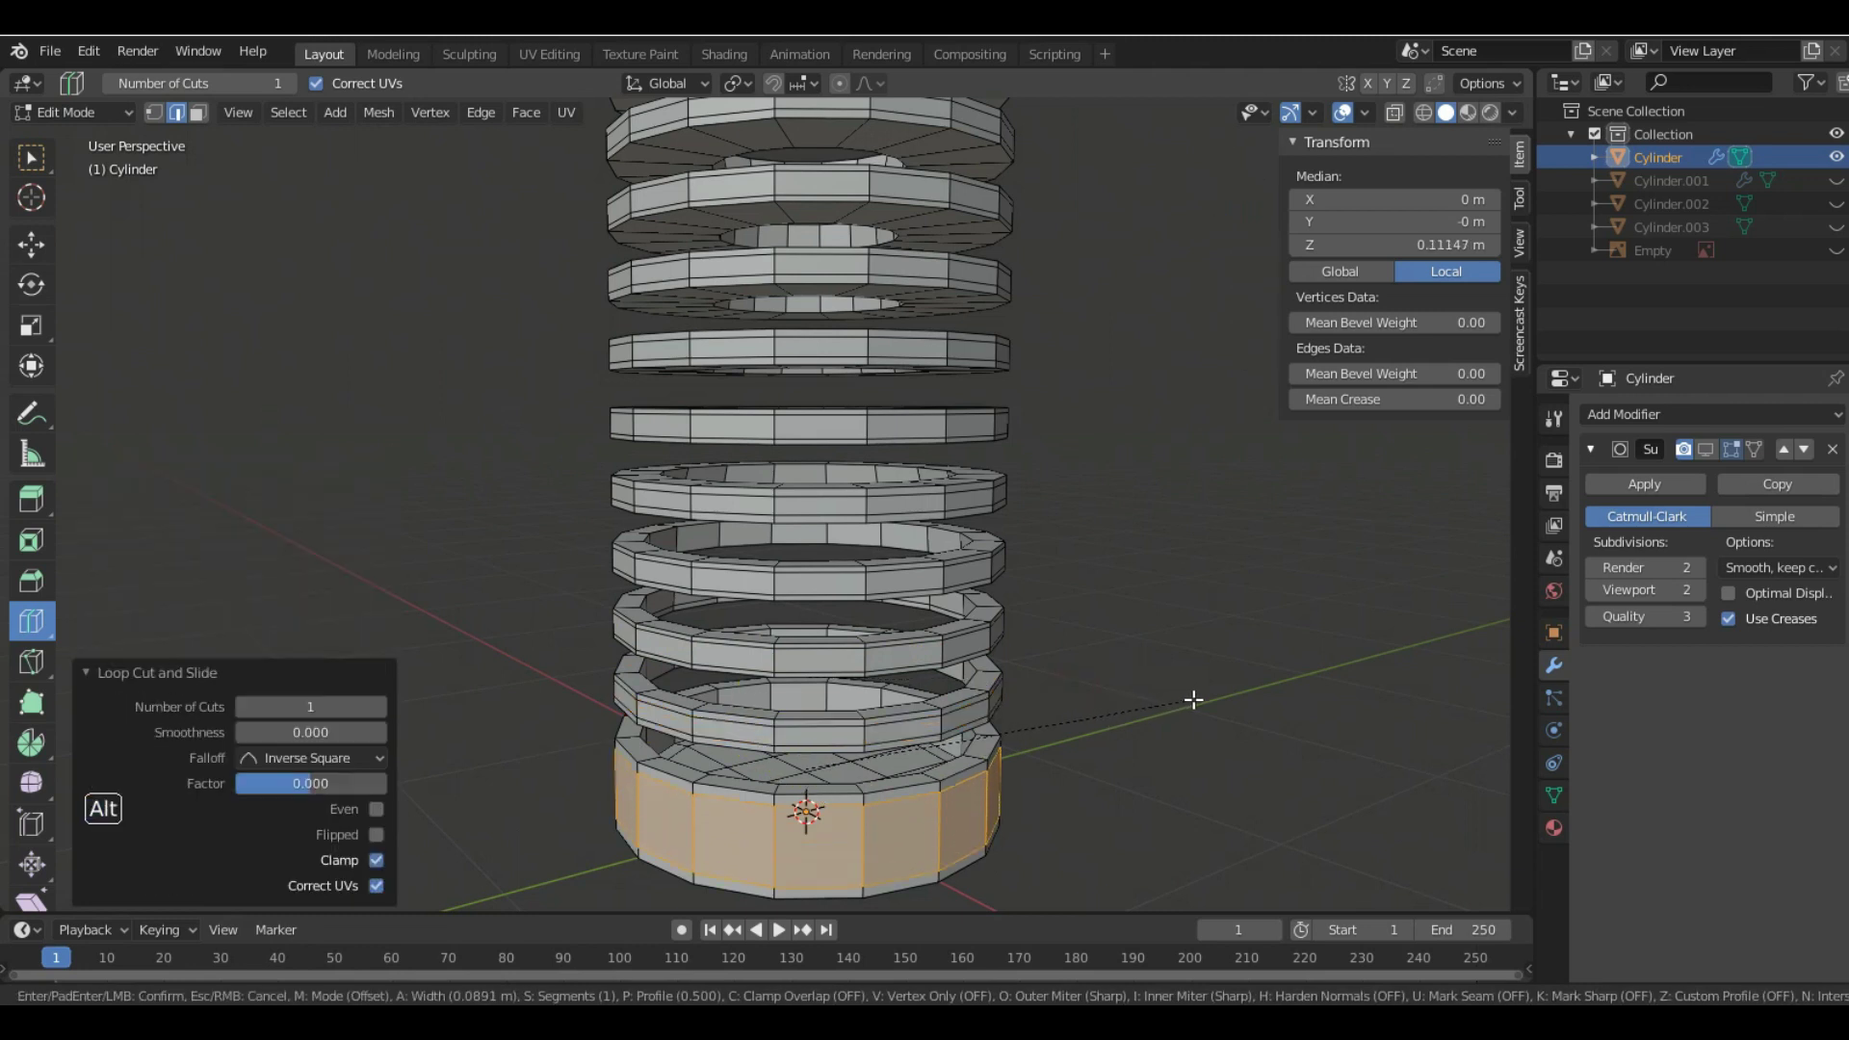
left_click(1195, 699)
mouse_move(1053, 710)
middle_mouse_down()
mouse_move(1094, 587)
mouse_move(1069, 717)
middle_mouse_up()
left_click(1102, 752)
key("ctrl+b")
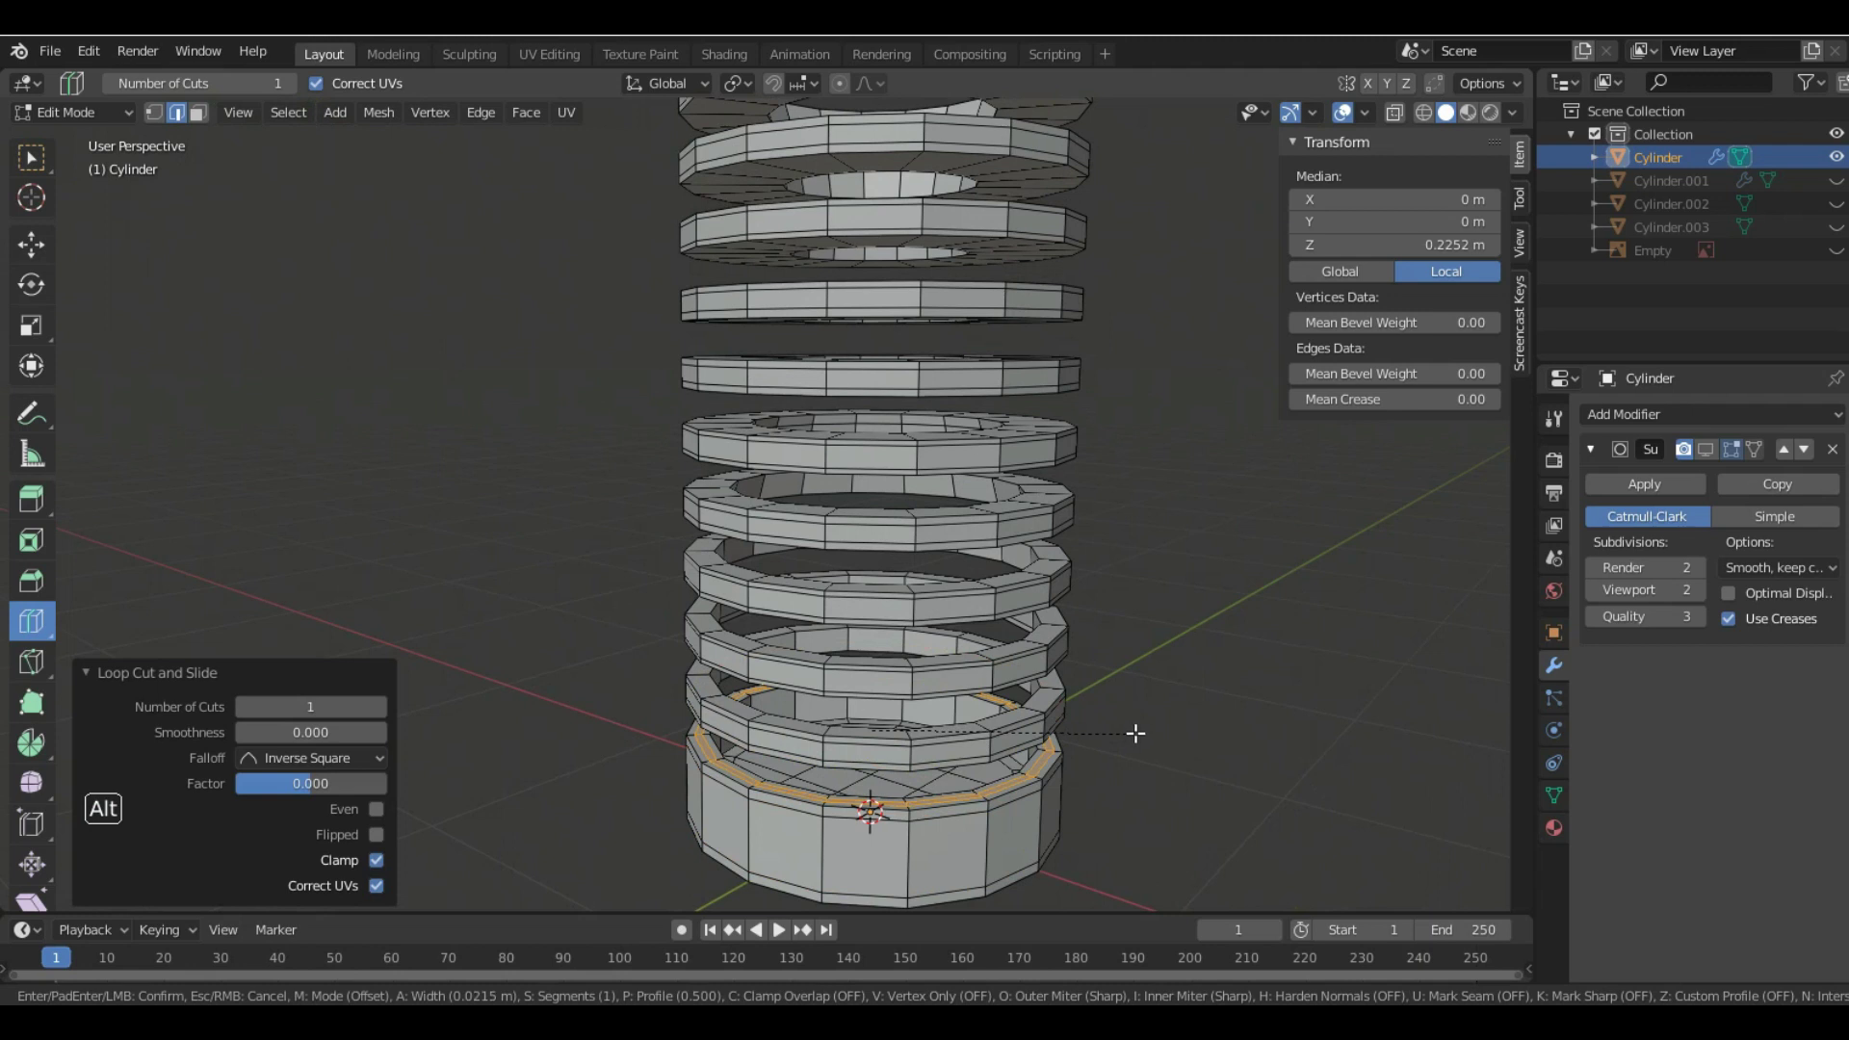
left_click(1138, 733)
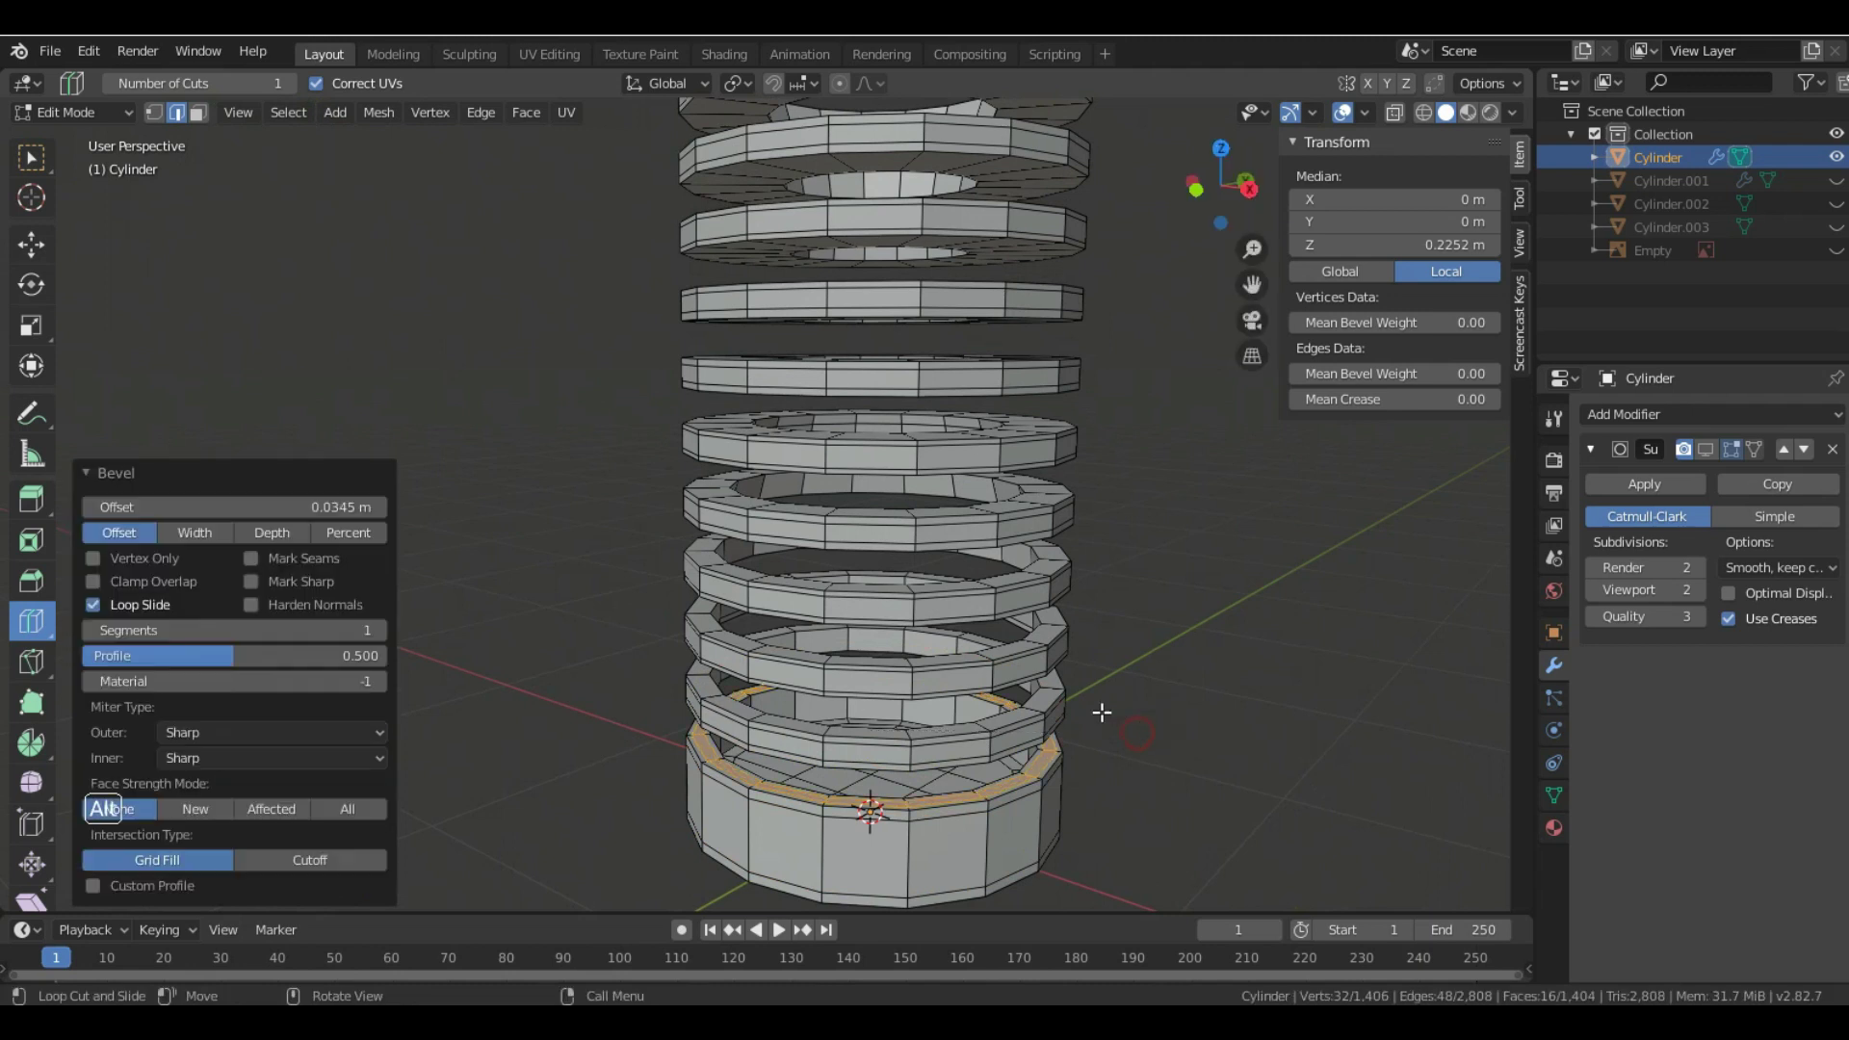
- Loop-cut and bevel the top and underside faces of the first ring above the base, the underside by about 0.0285 m
left_click(1048, 690)
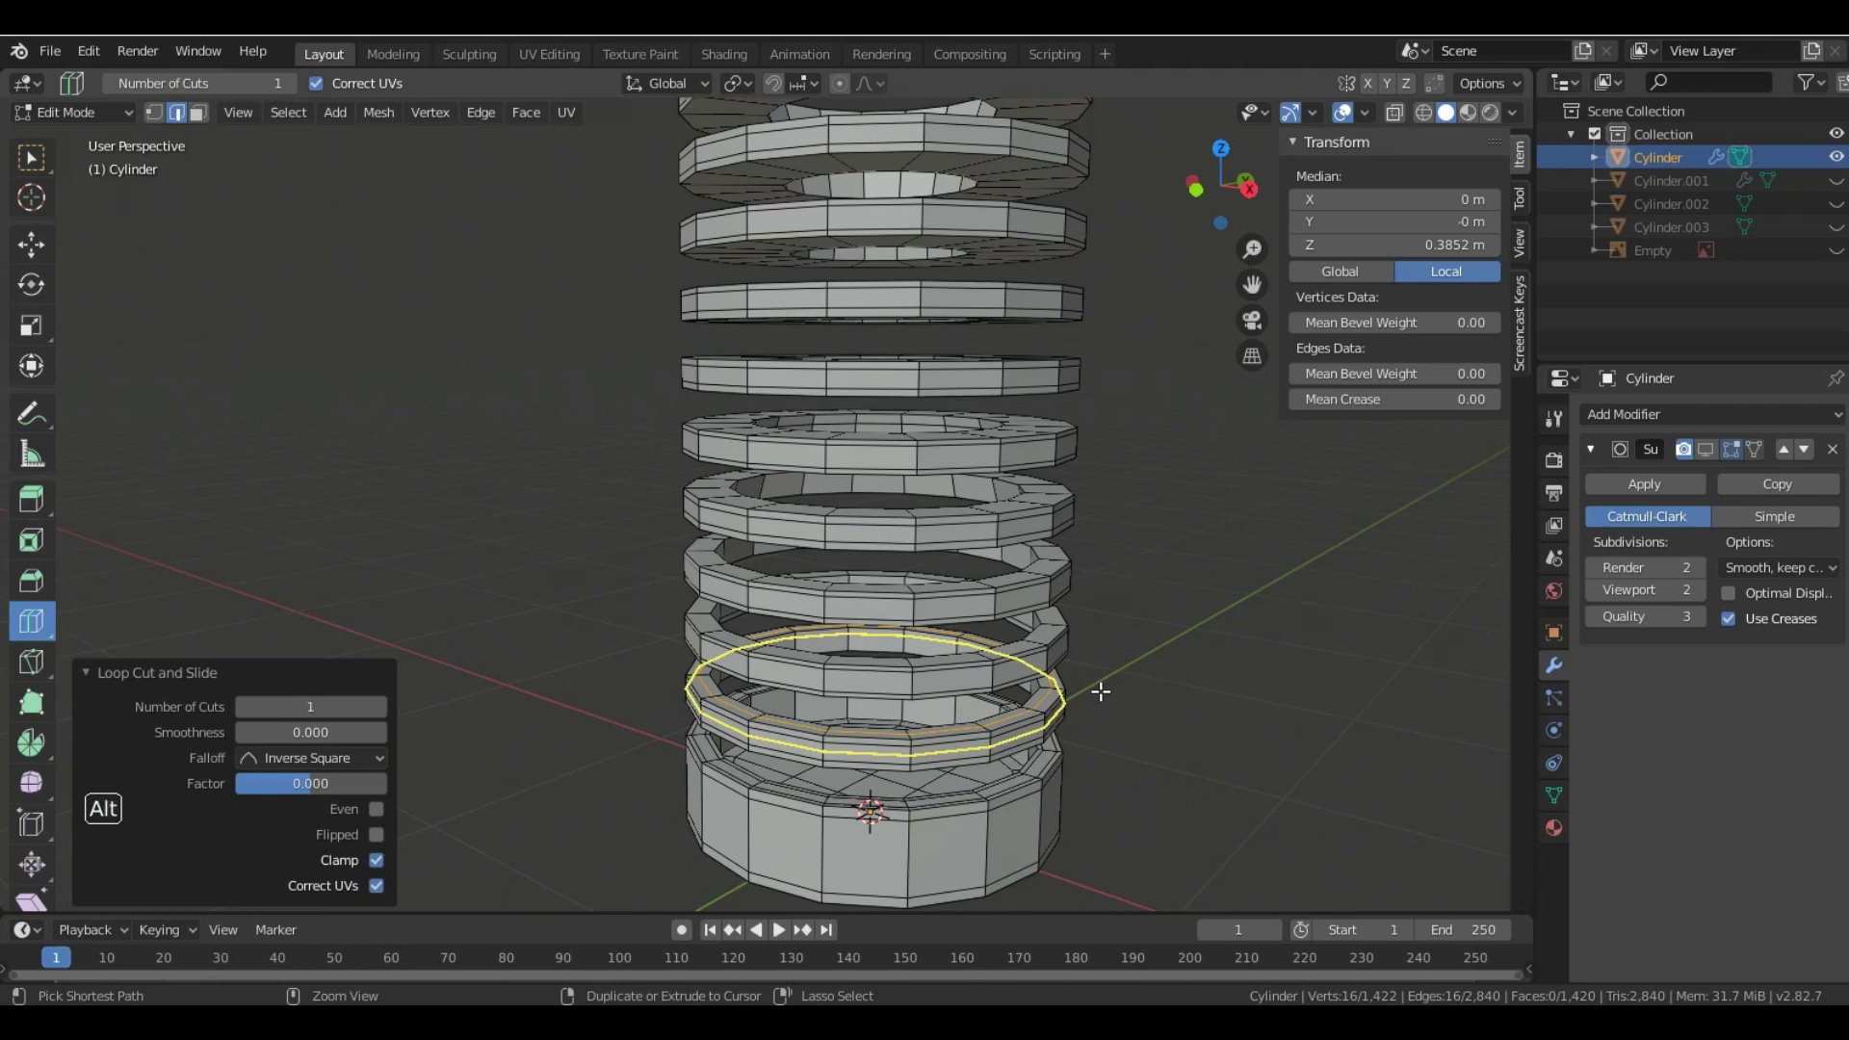
key("ctrl+b")
left_click(1113, 691)
middle_click_drag(1007, 734, 1109, 611)
left_click(1156, 592)
key("ctrl+b")
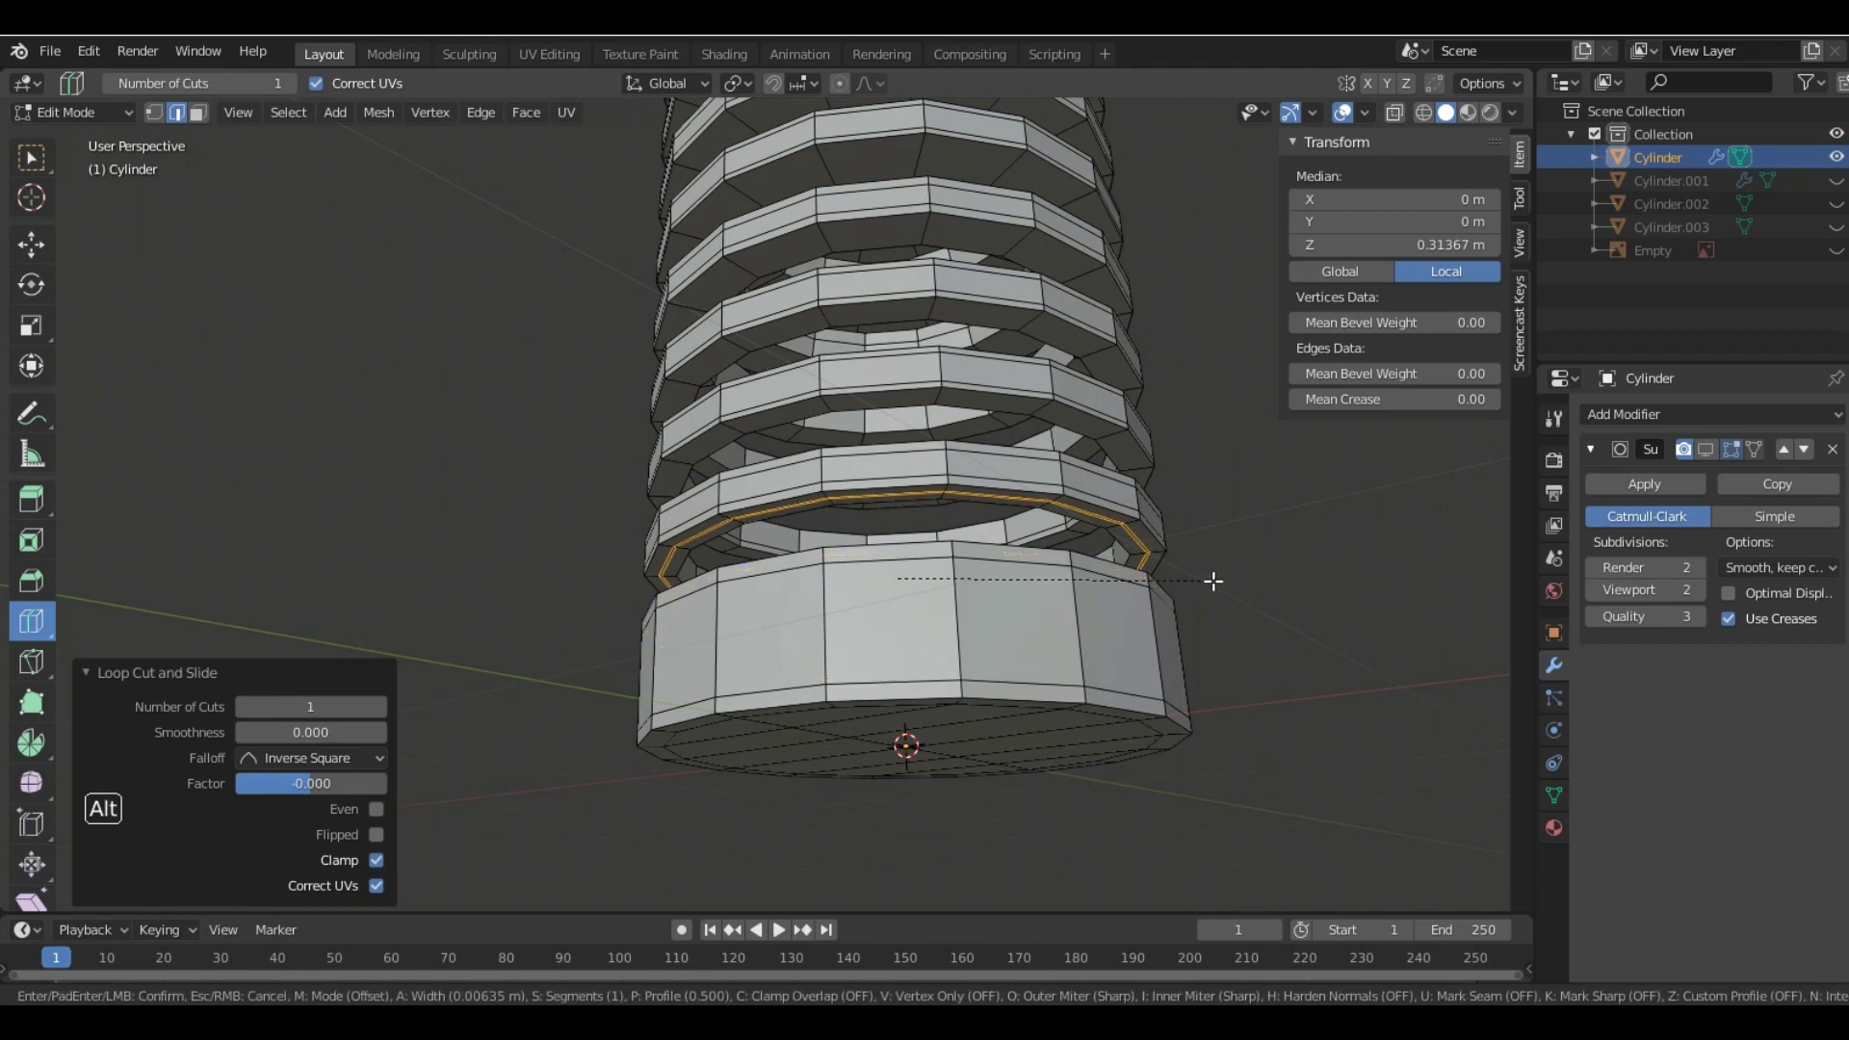
left_click(1218, 580)
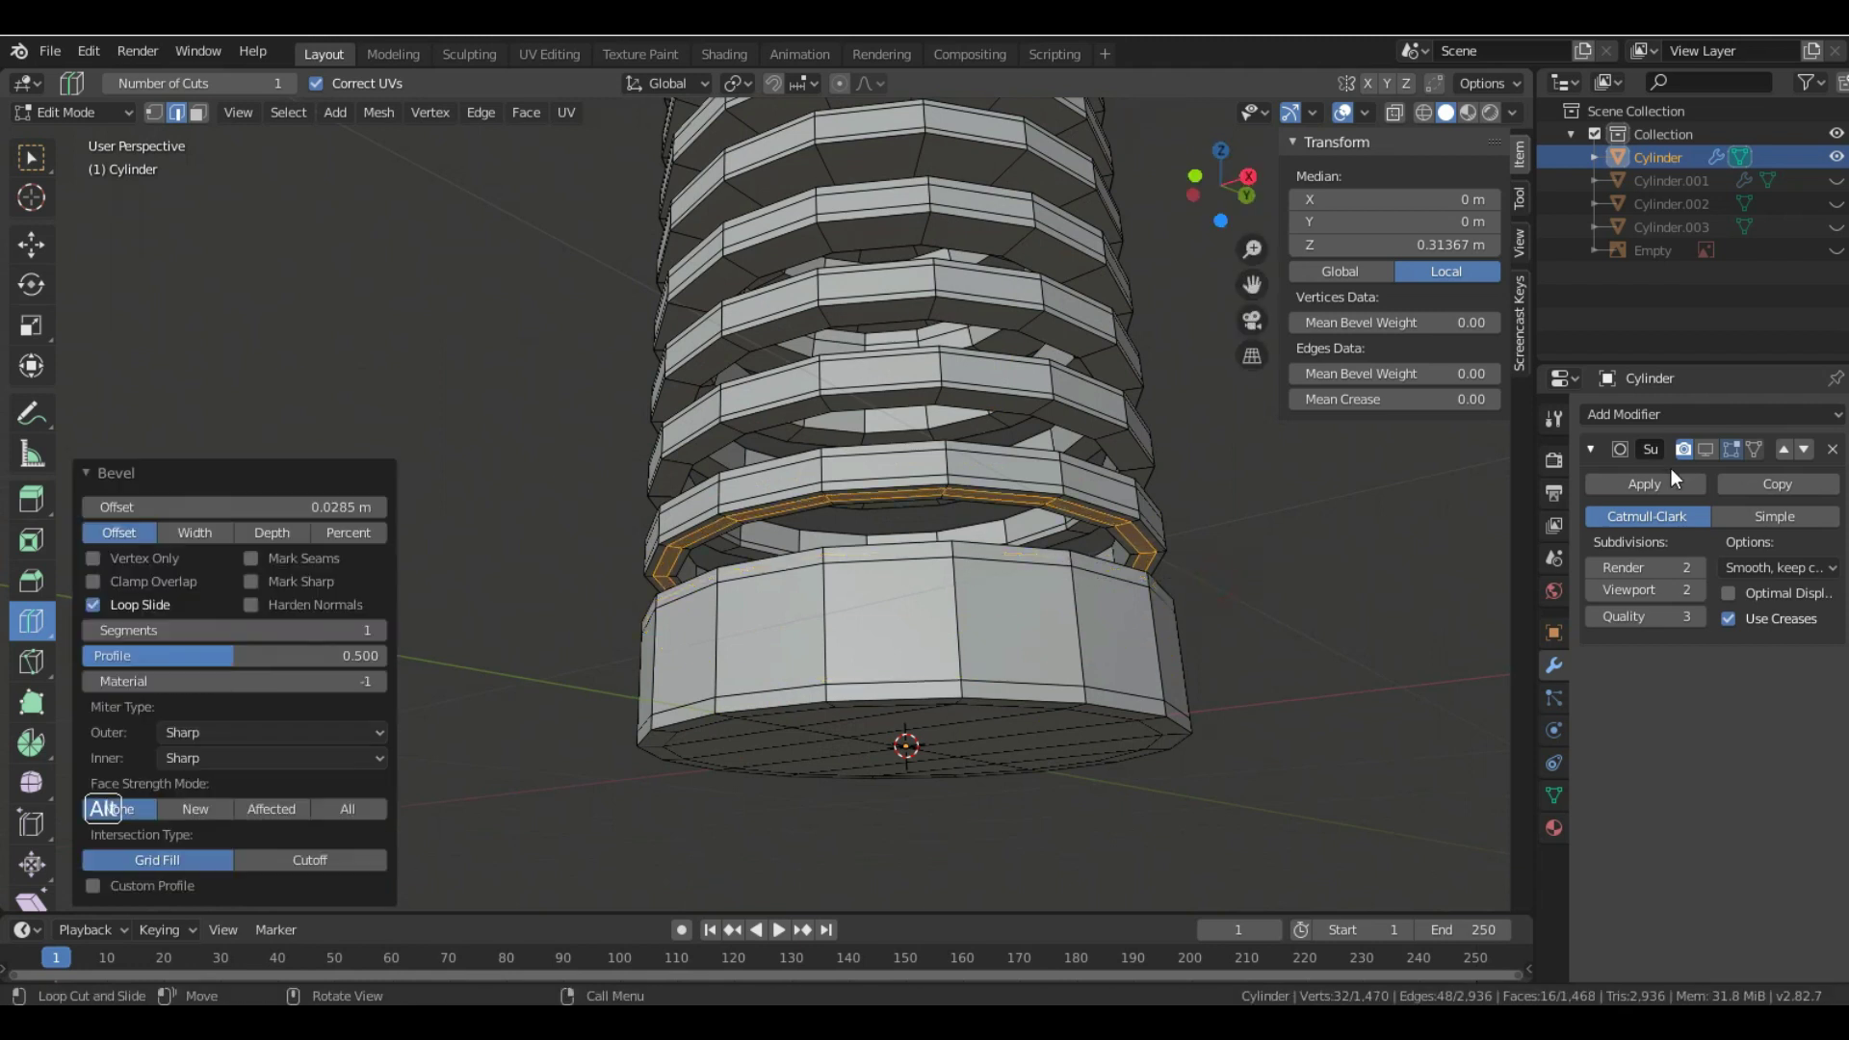
- Show the Subdivision Surface effect in the viewport, switch to Object Mode and apply smooth shading to inspect the rings
left_click(1706, 449)
left_click(93, 109)
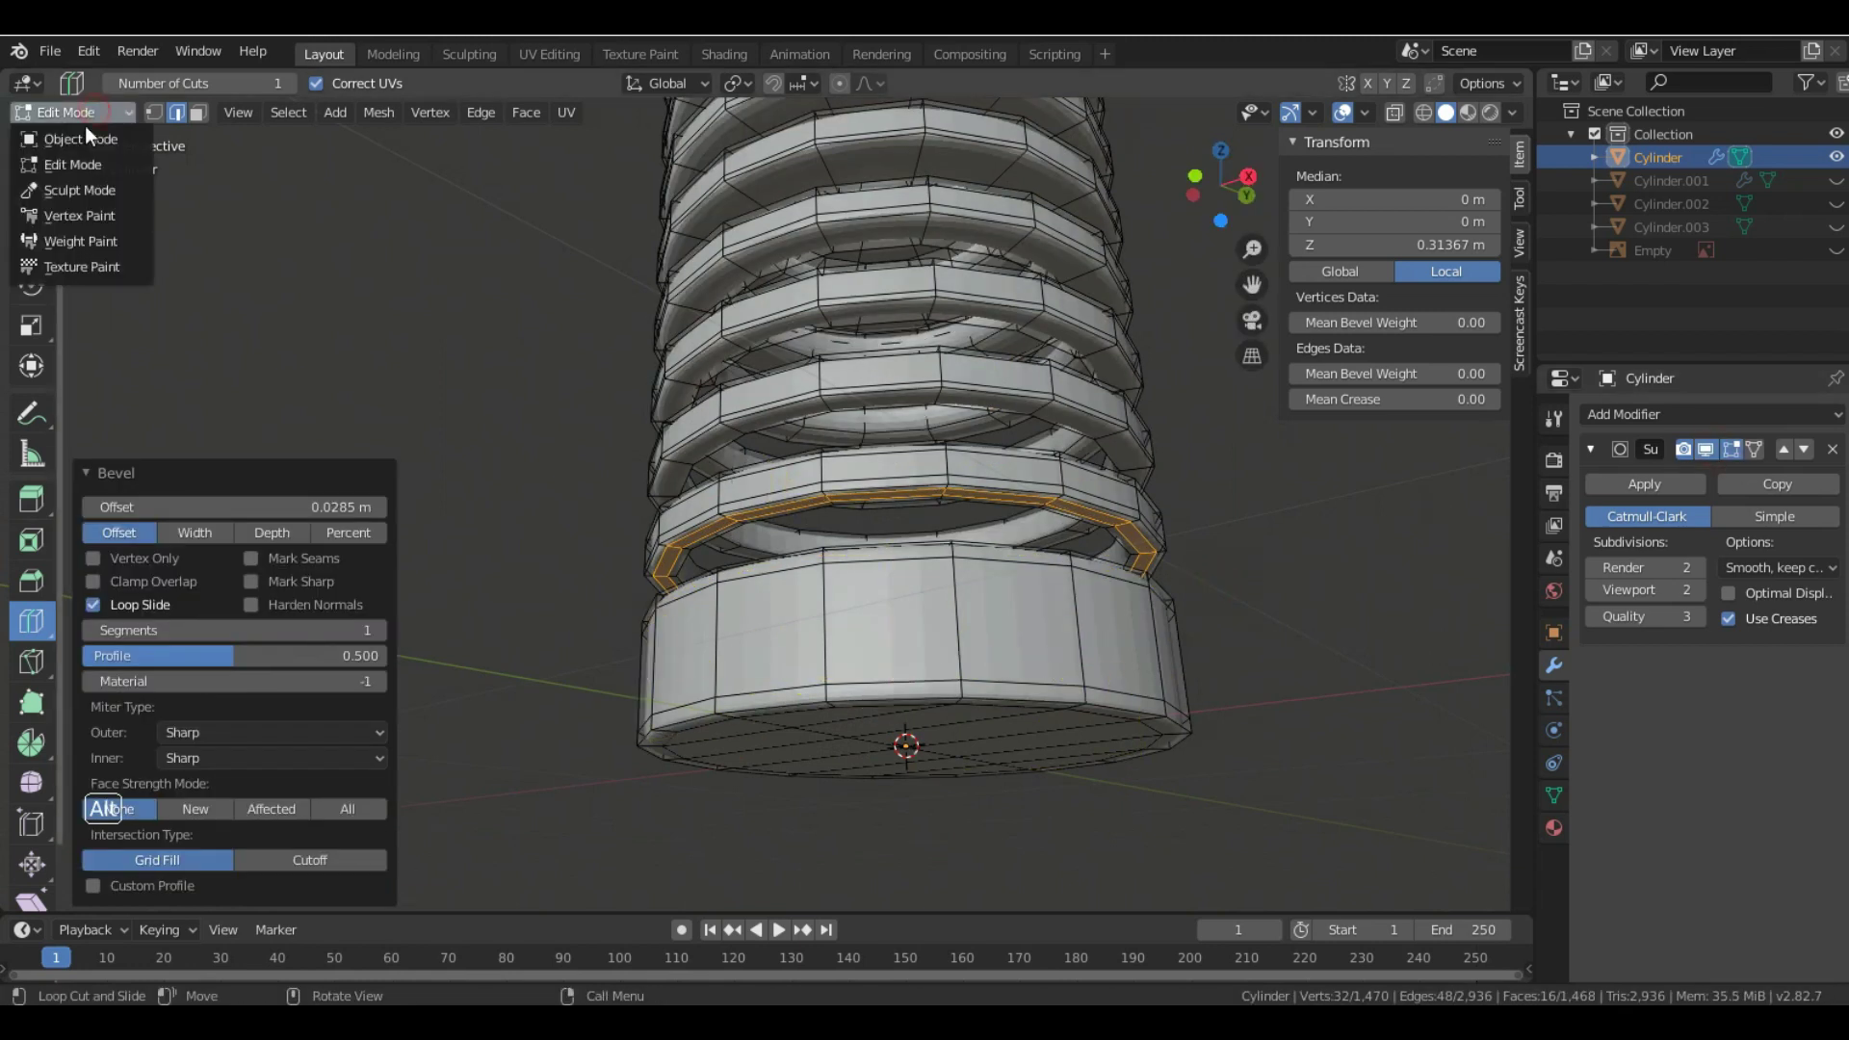
left_click(84, 132)
right_click(925, 424)
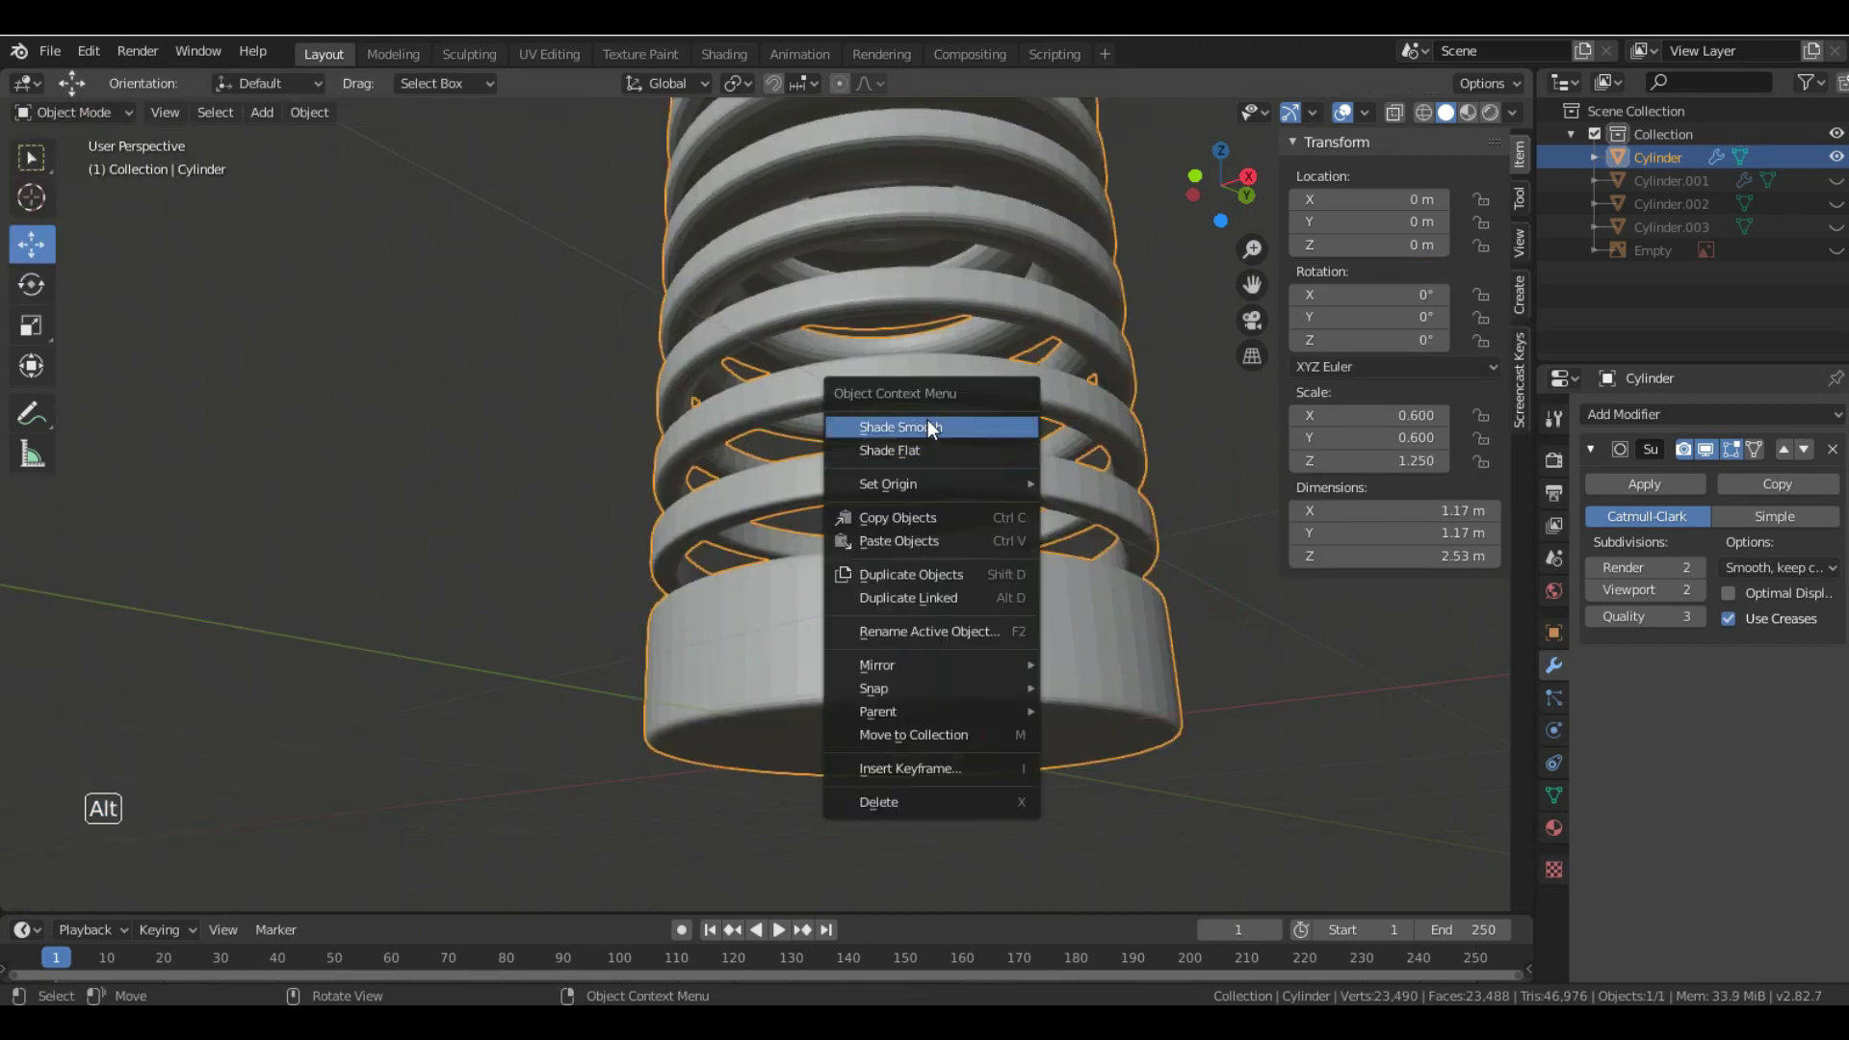
left_click(928, 424)
mouse_move(1150, 581)
middle_mouse_down()
mouse_move(1172, 609)
mouse_move(1028, 634)
mouse_move(1040, 530)
mouse_move(1023, 565)
middle_mouse_up()
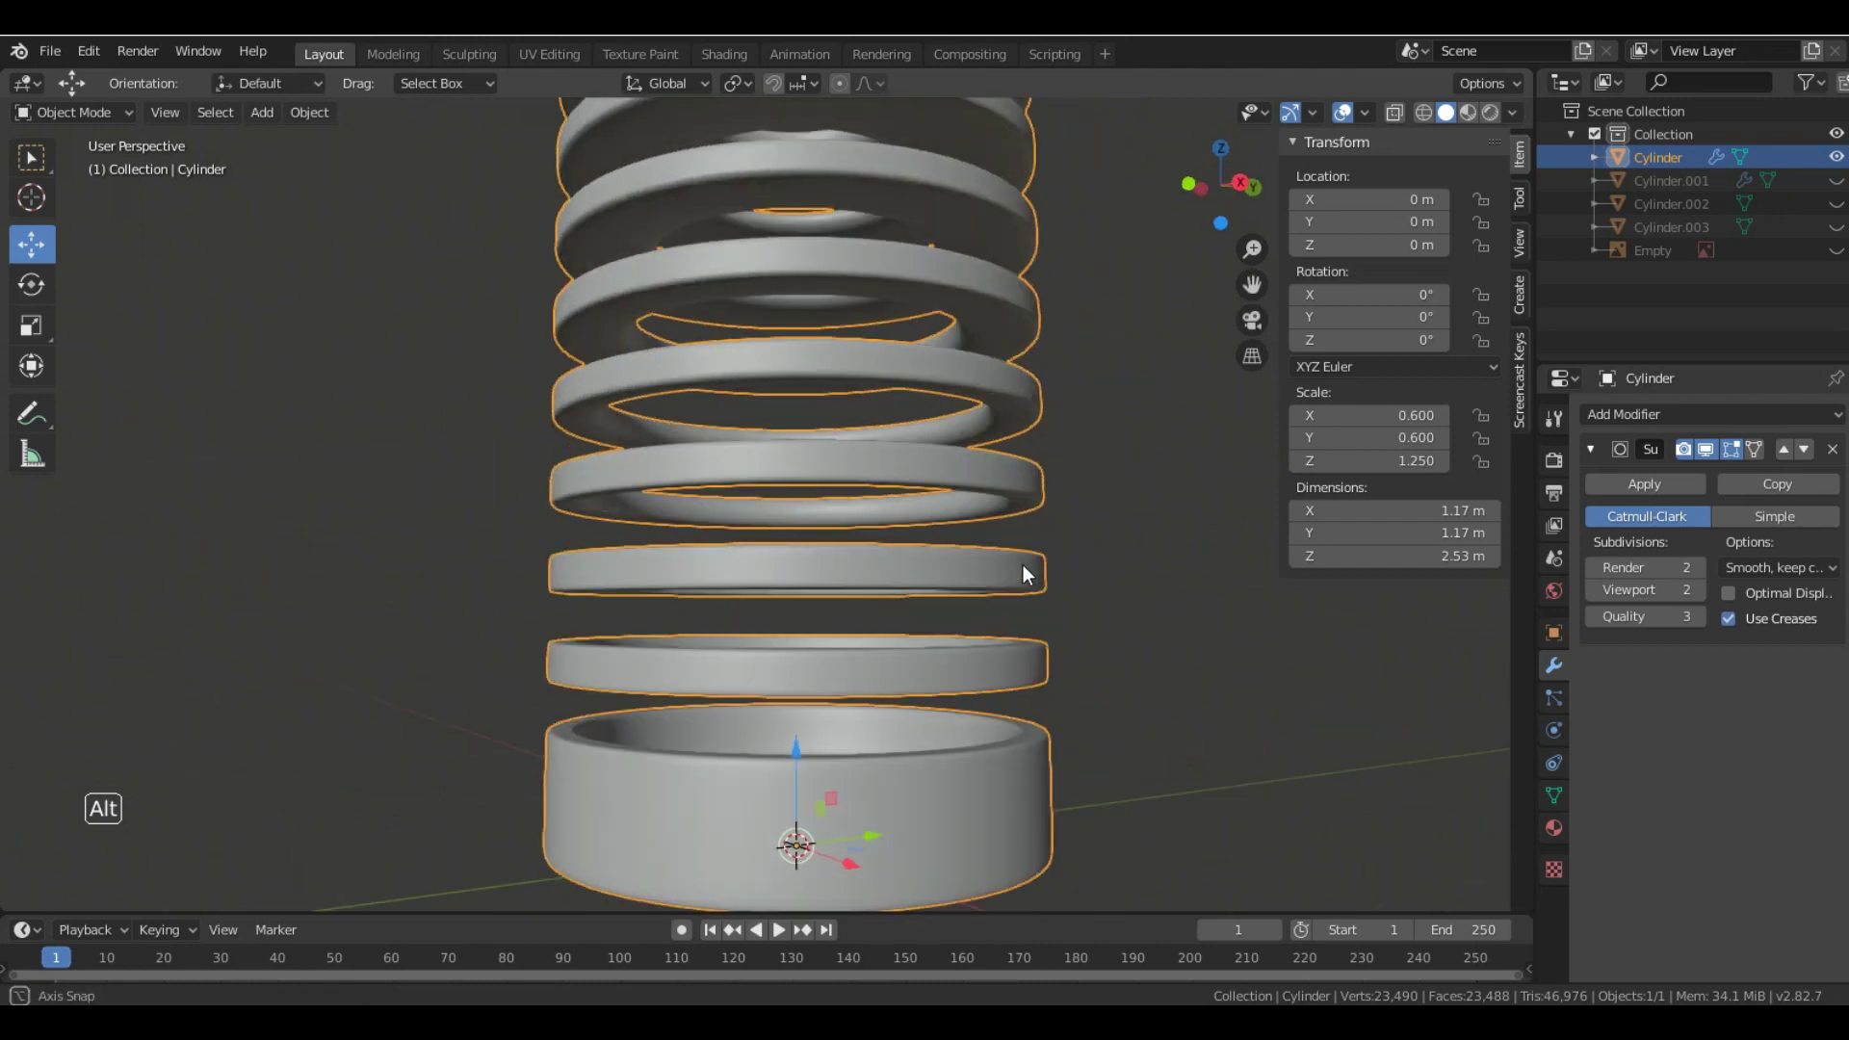
- Hide the subdivision effect in the viewport, restore flat shading on the cylinder and return to Edit Mode
left_click(1705, 448)
right_click(852, 550)
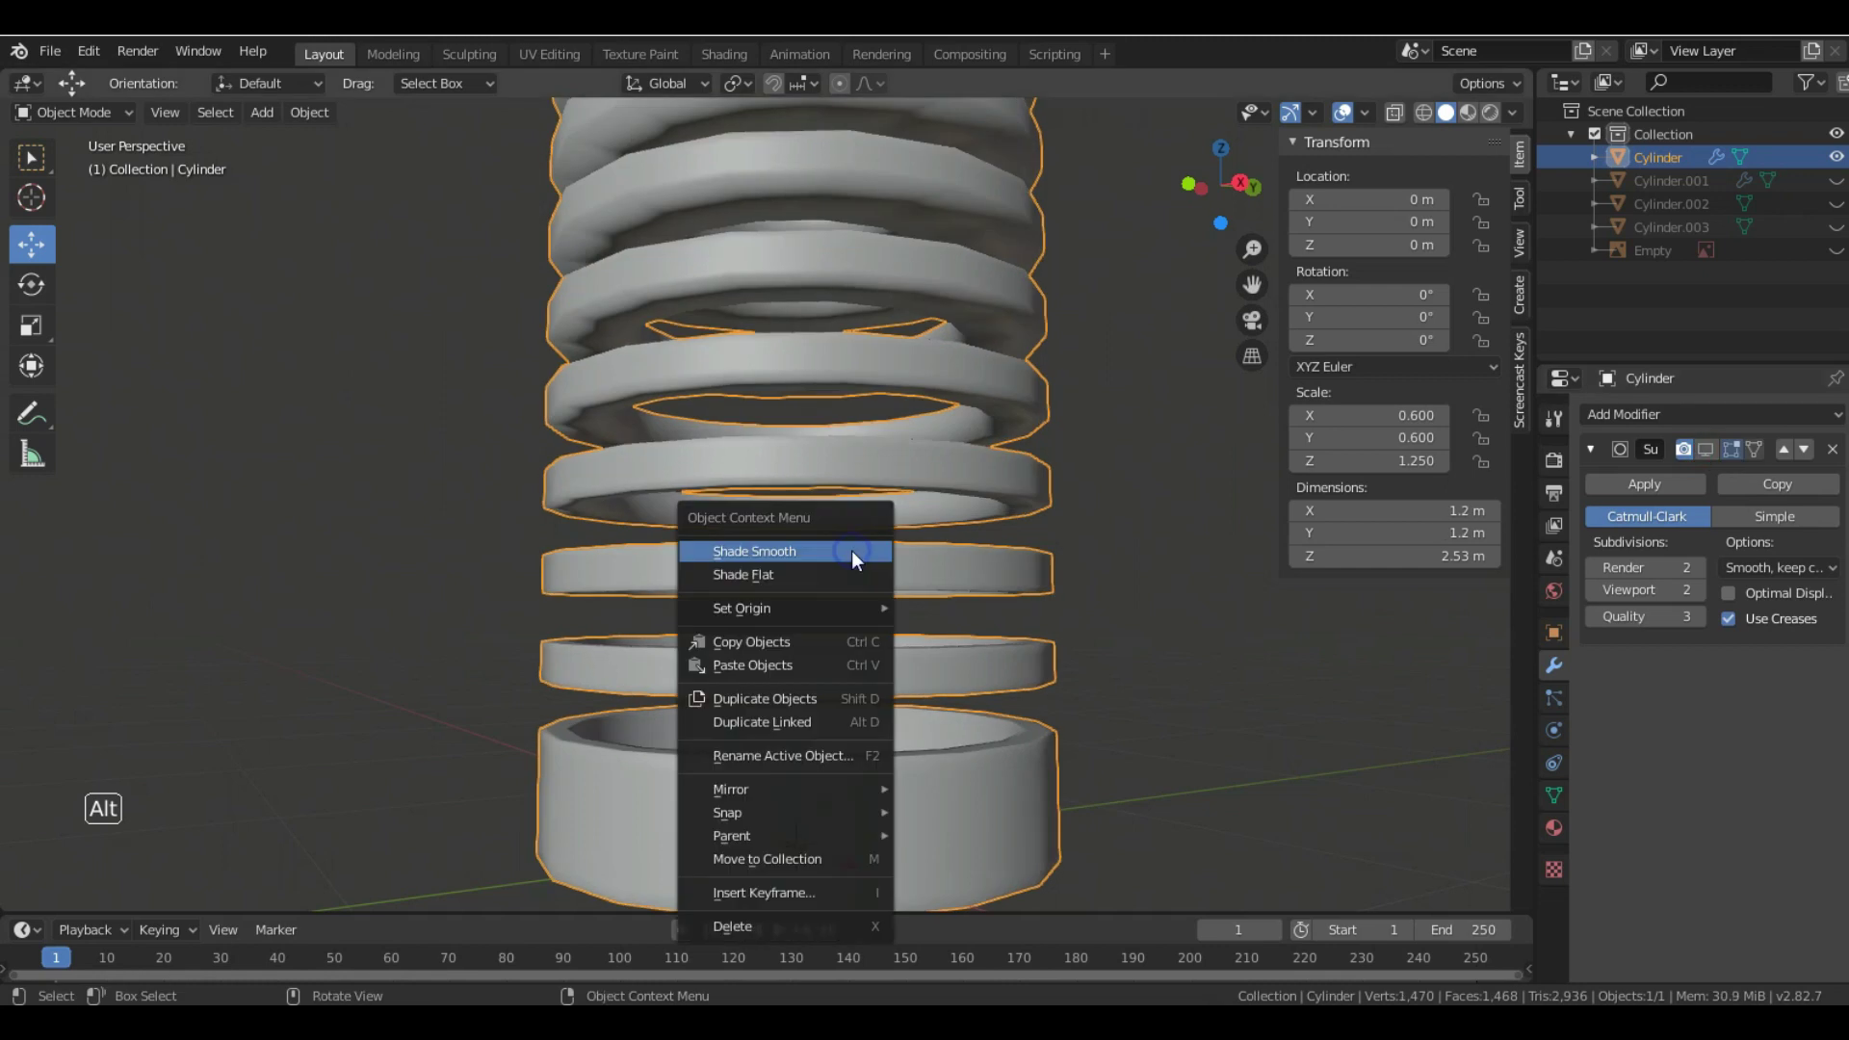
left_click(790, 572)
left_click(77, 112)
left_click(77, 166)
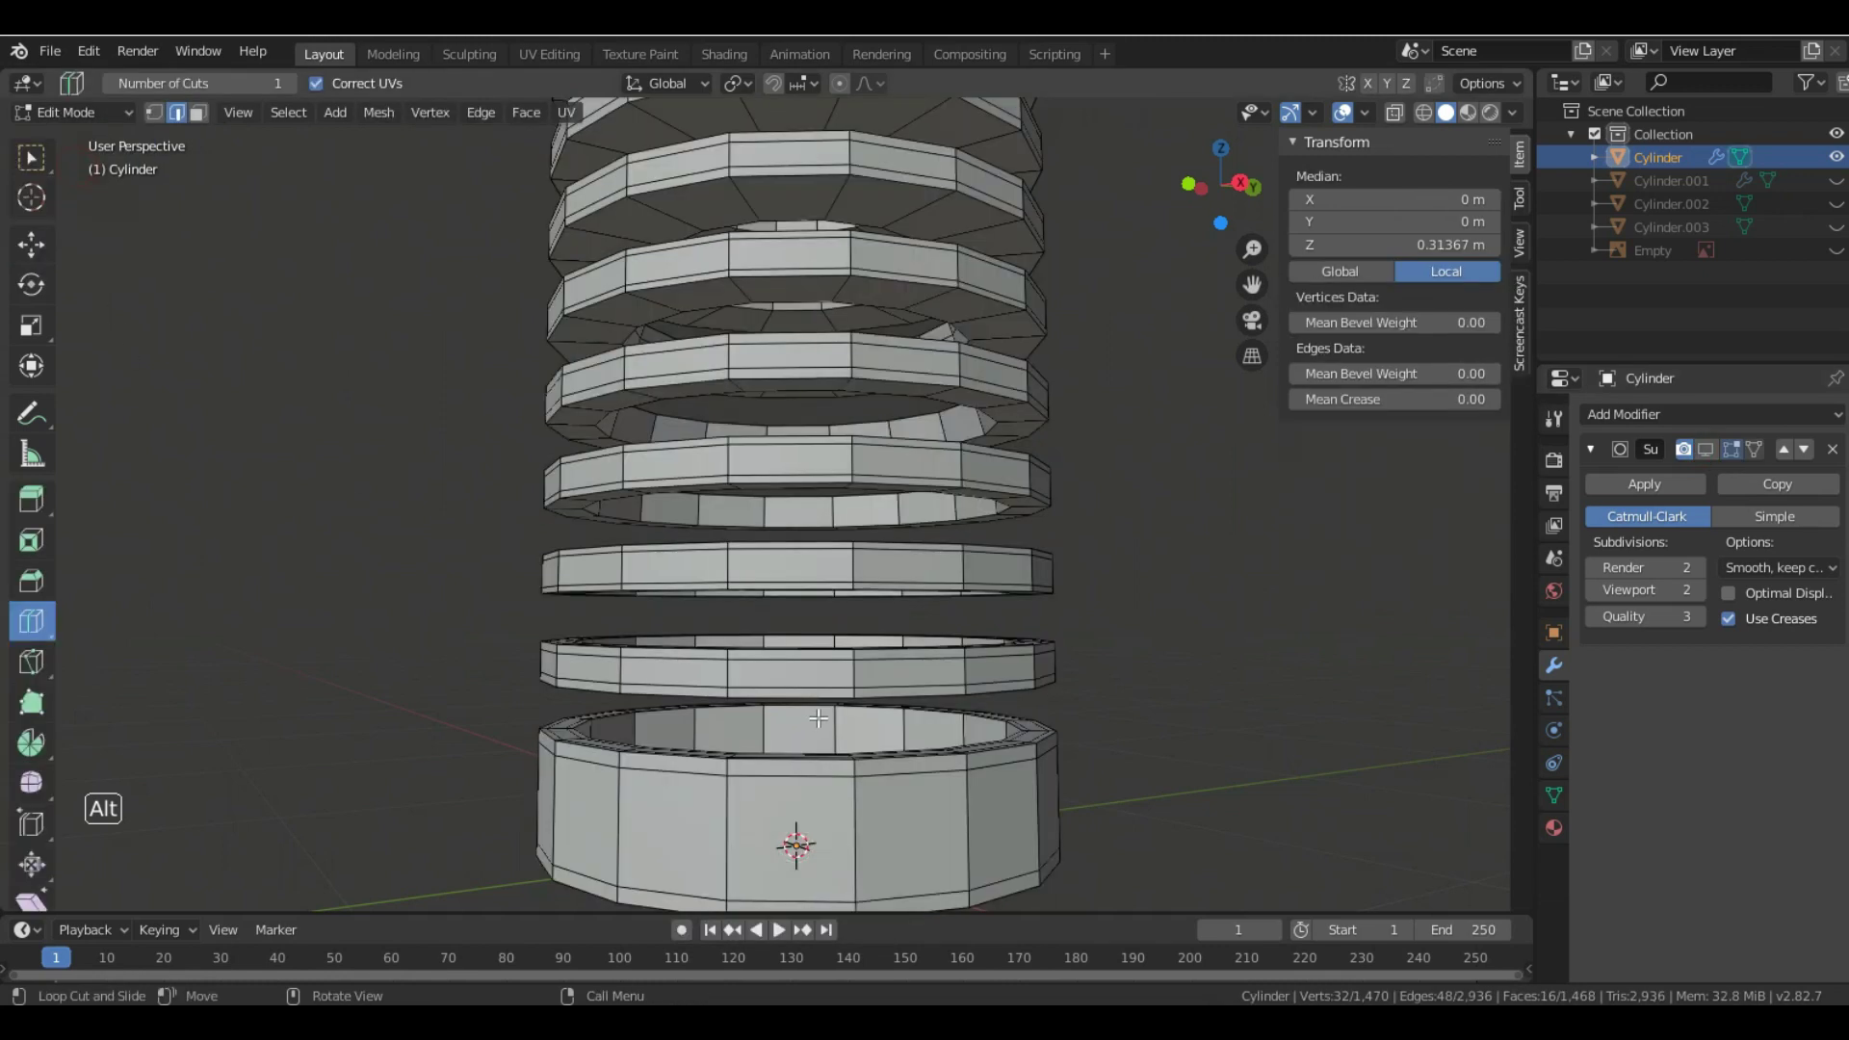
- Loop-cut the inner walls of the base and the first ring above it, beveling the cuts by about 0.0441 m and 0.023 m
middle_click_drag(810, 734, 807, 711, "alt")
left_click(816, 718)
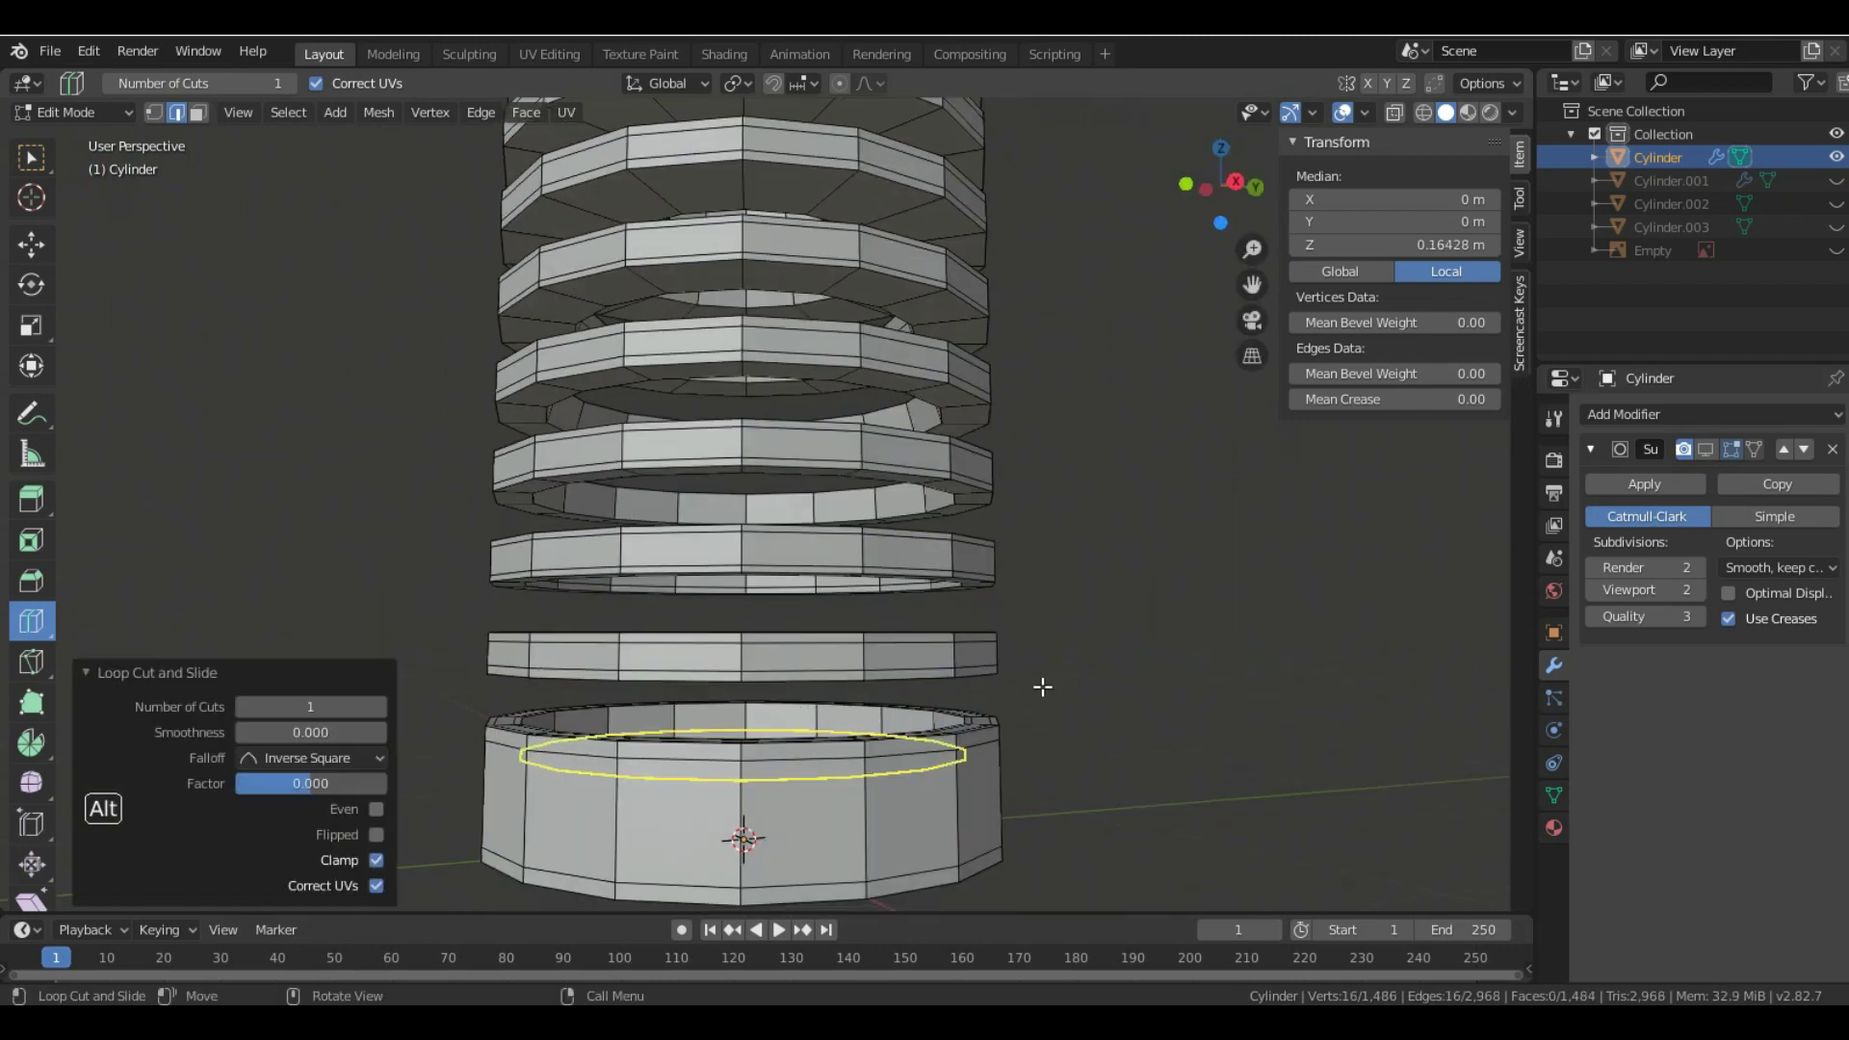
key("ctrl+b")
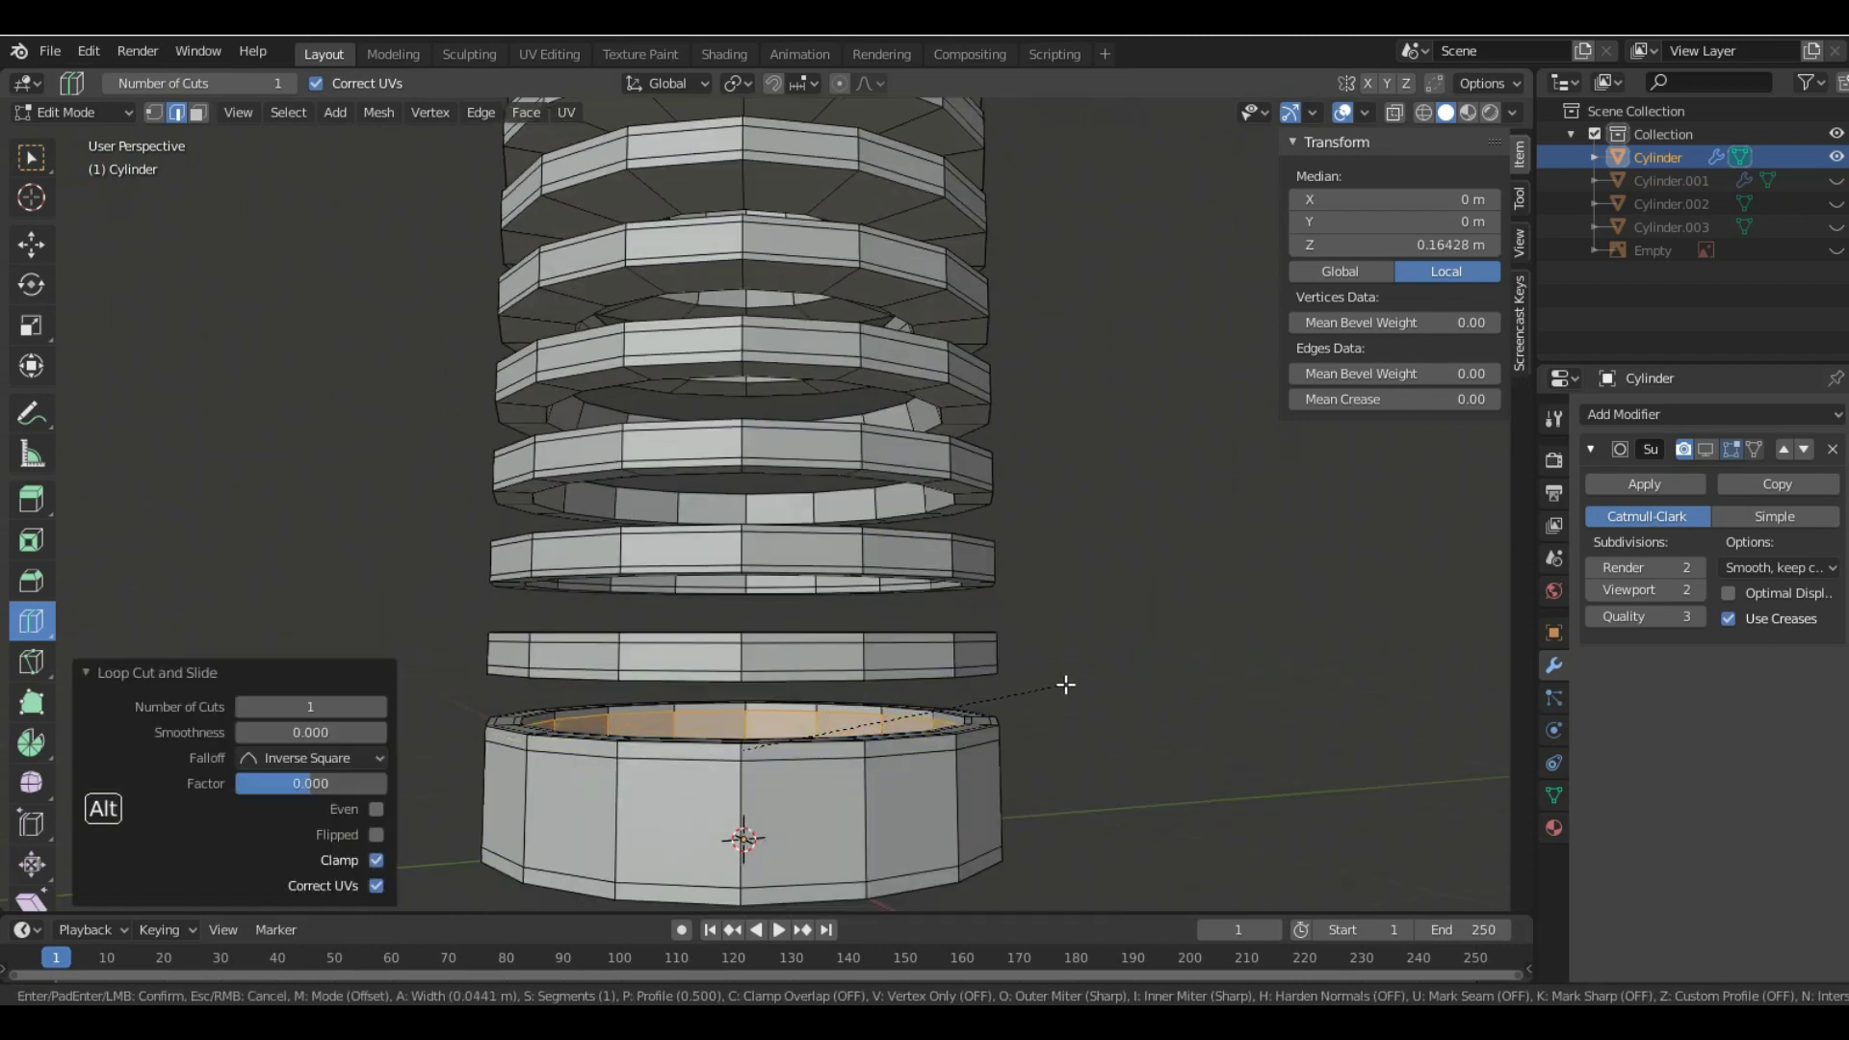
left_click(1067, 685)
middle_click_drag(867, 603, 879, 599, "alt")
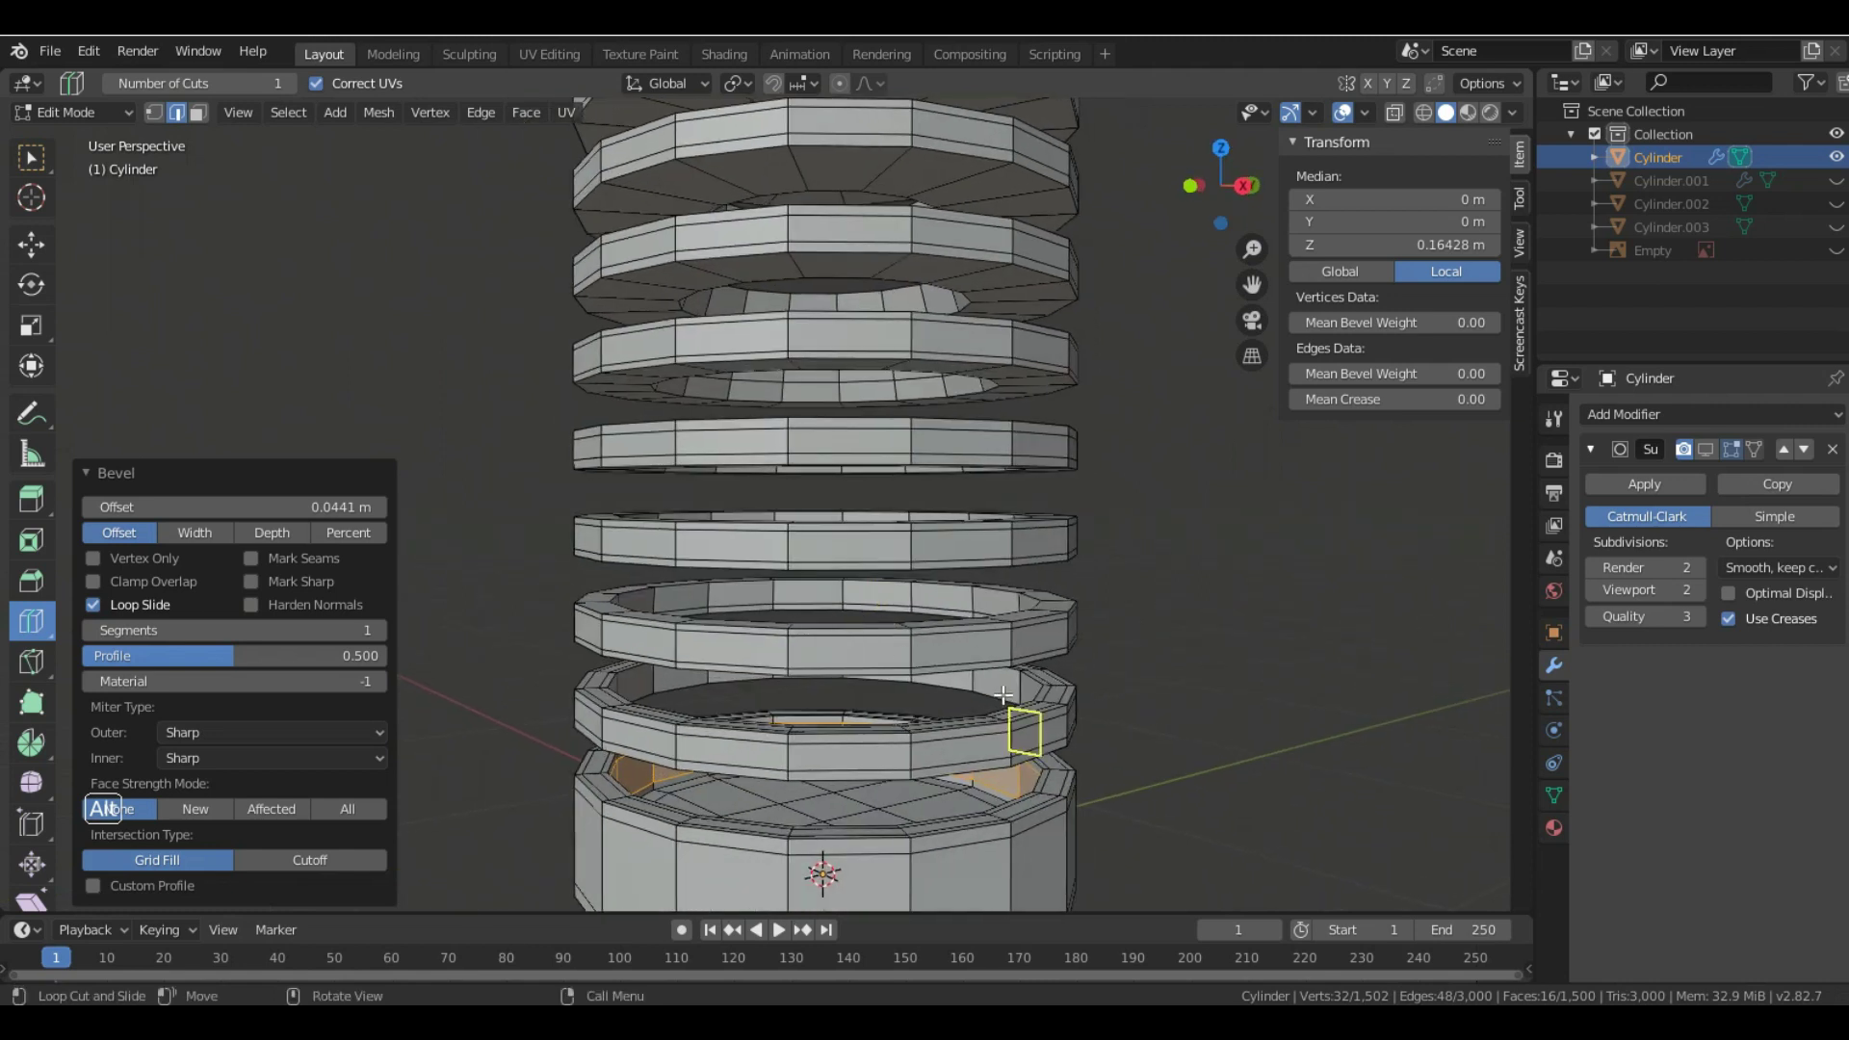
left_click(1003, 692)
key("ctrl+b")
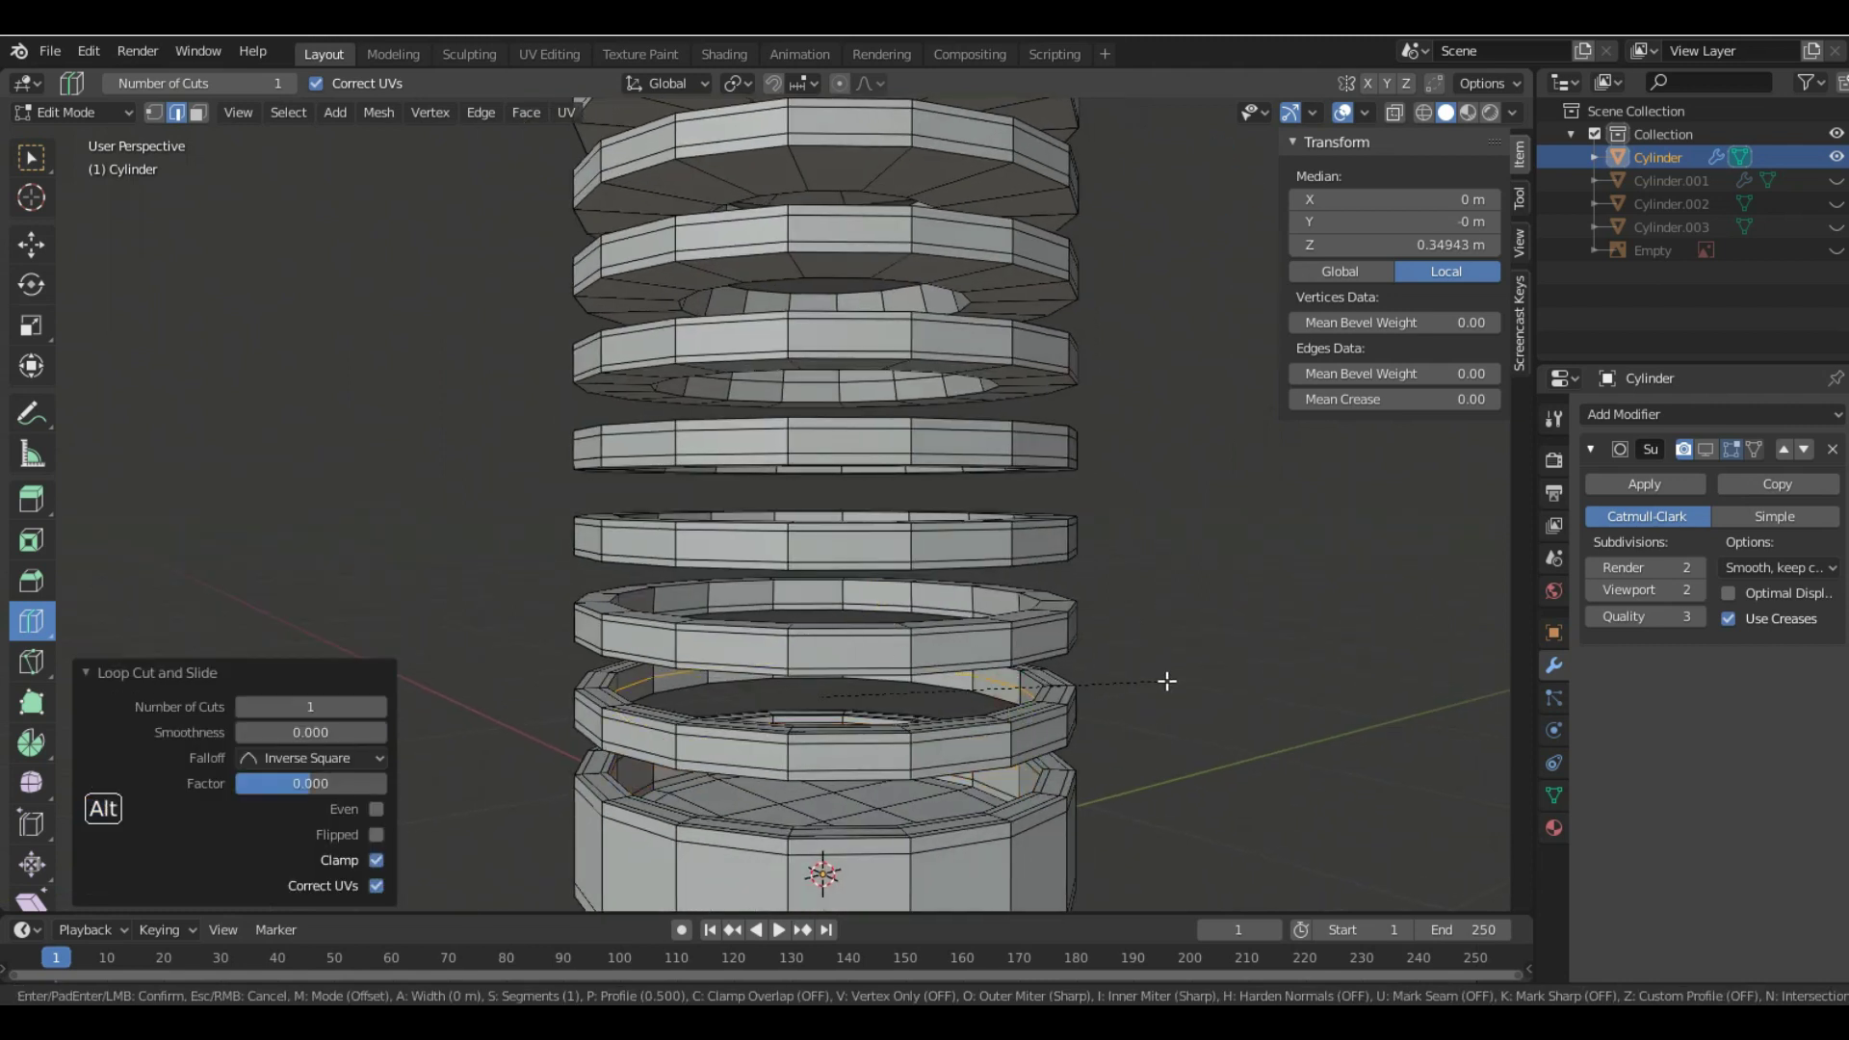
left_click(1180, 680)
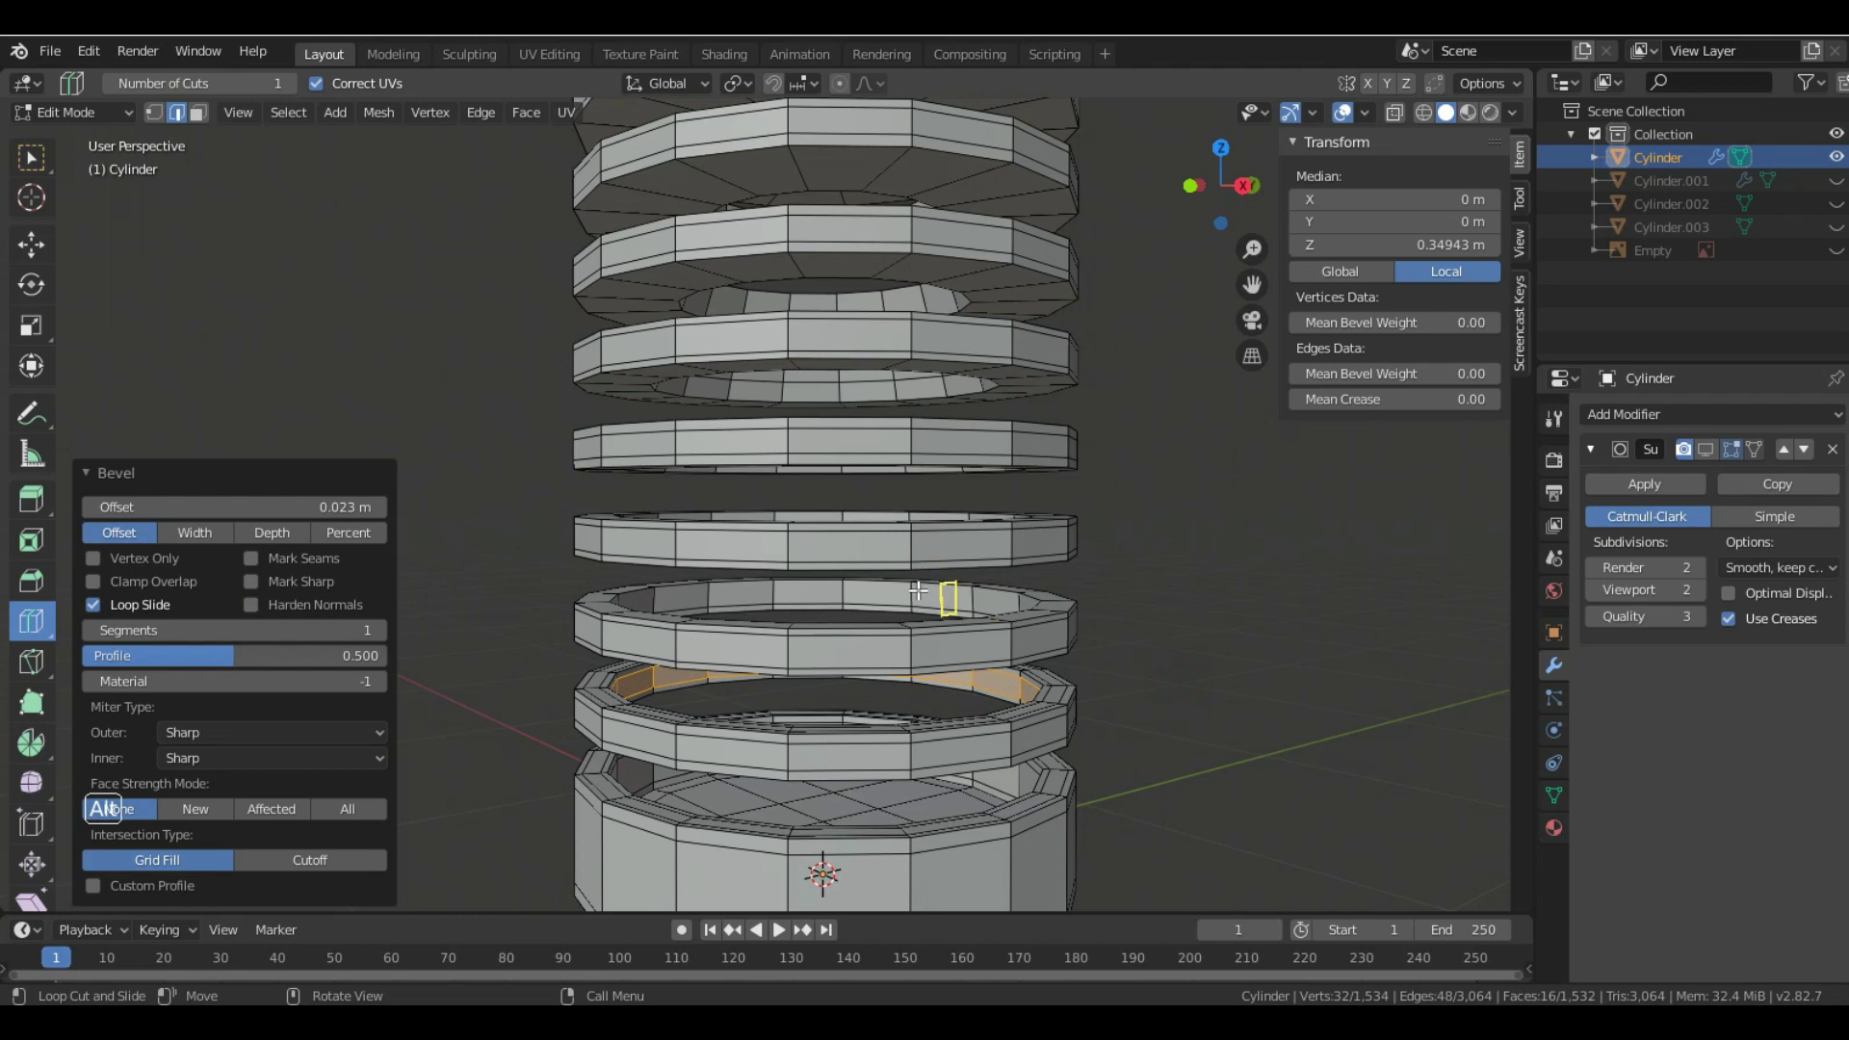
- Loop-cut the inner wall of the second ring above the base and slide the cut slightly upward
left_click(920, 591)
right_click(1055, 594)
left_click(1055, 601)
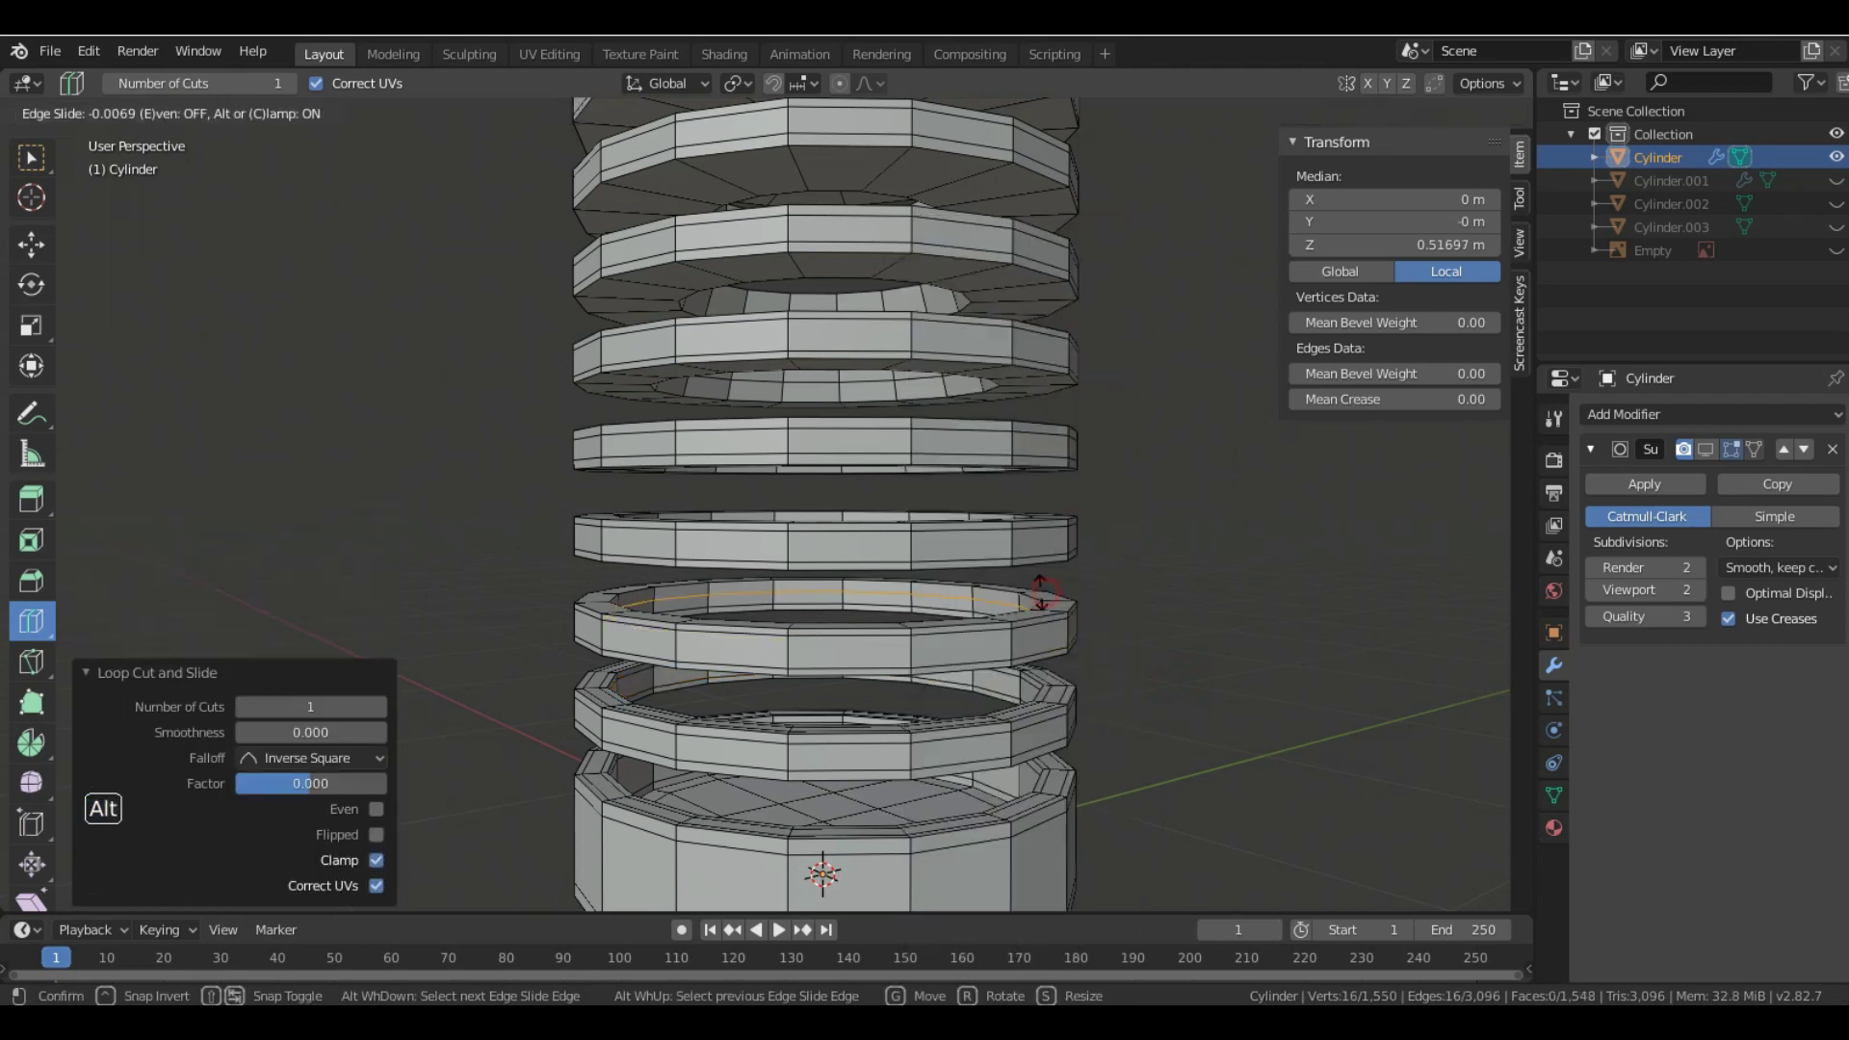
left_click(1037, 588)
- Try to loop-cut and bevel the top face of the second ring above the base
middle_click_drag(1036, 589, 1064, 660)
left_click(1001, 736, "alt")
key("ctrl+z")
key("ctrl+b")
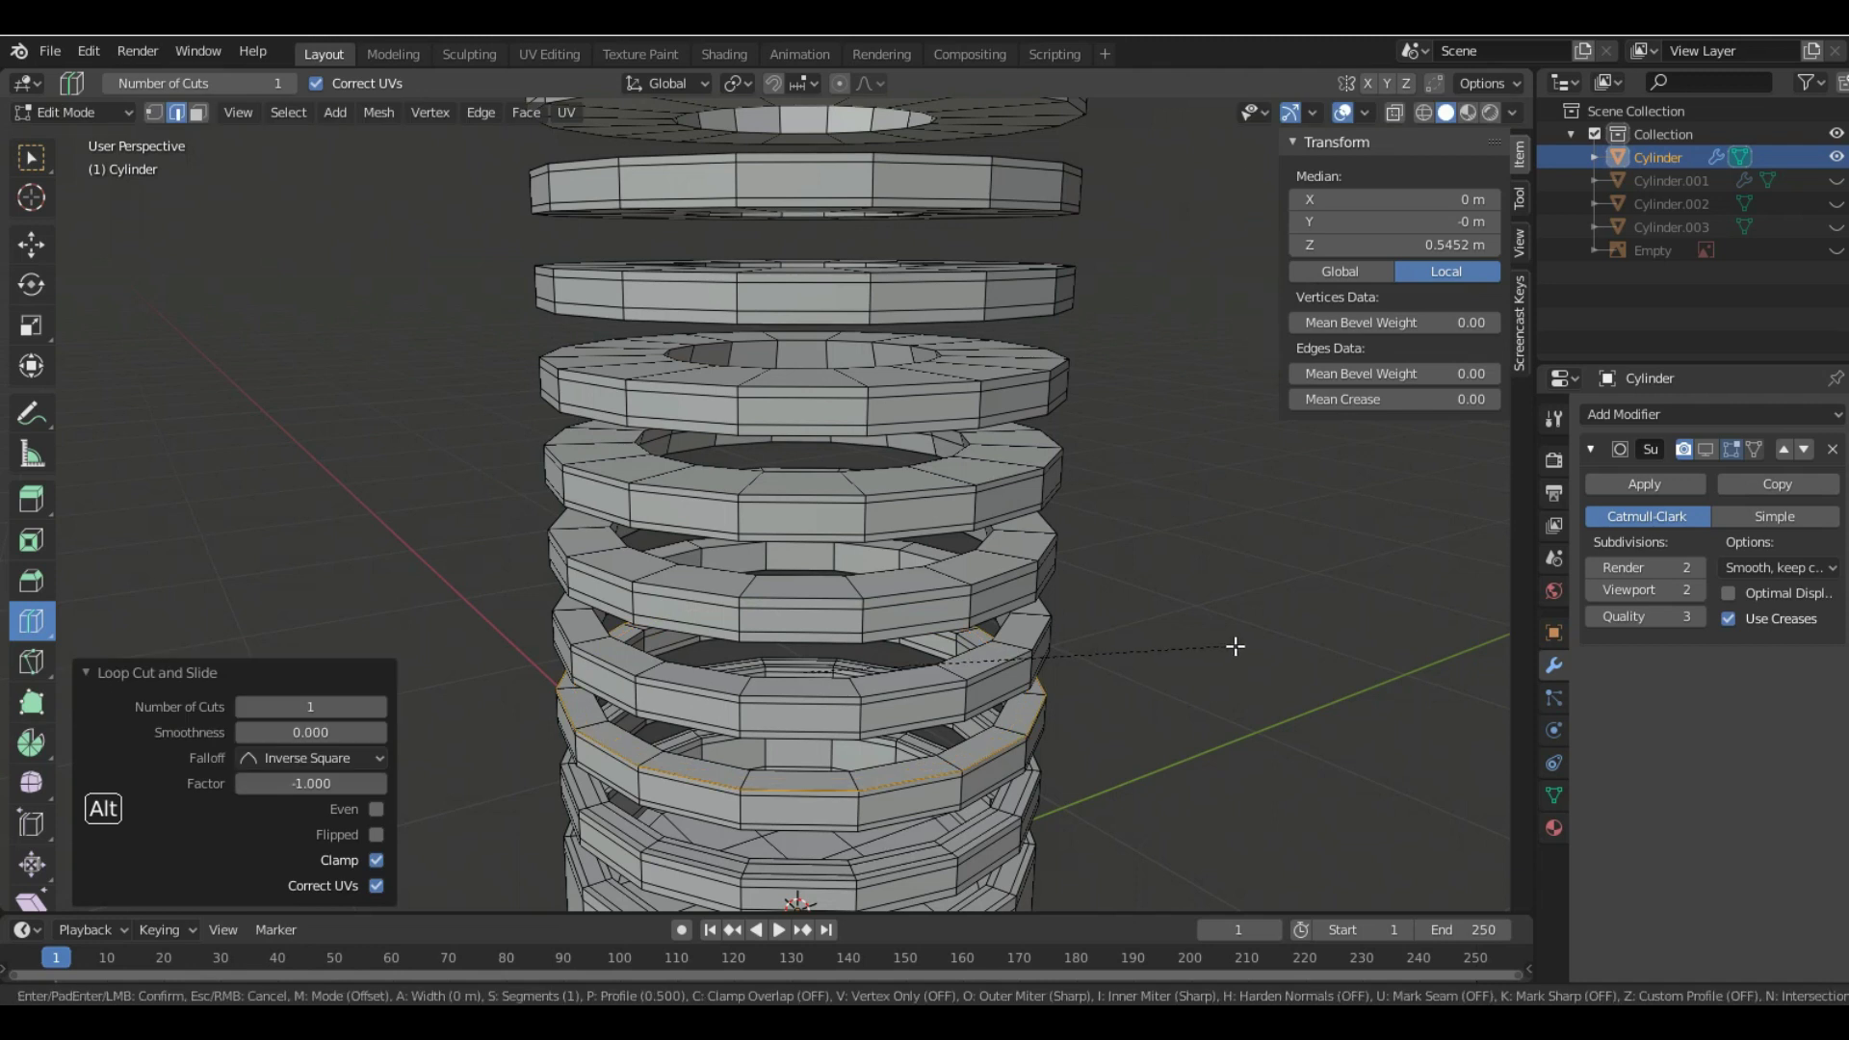
right_click(1248, 646)
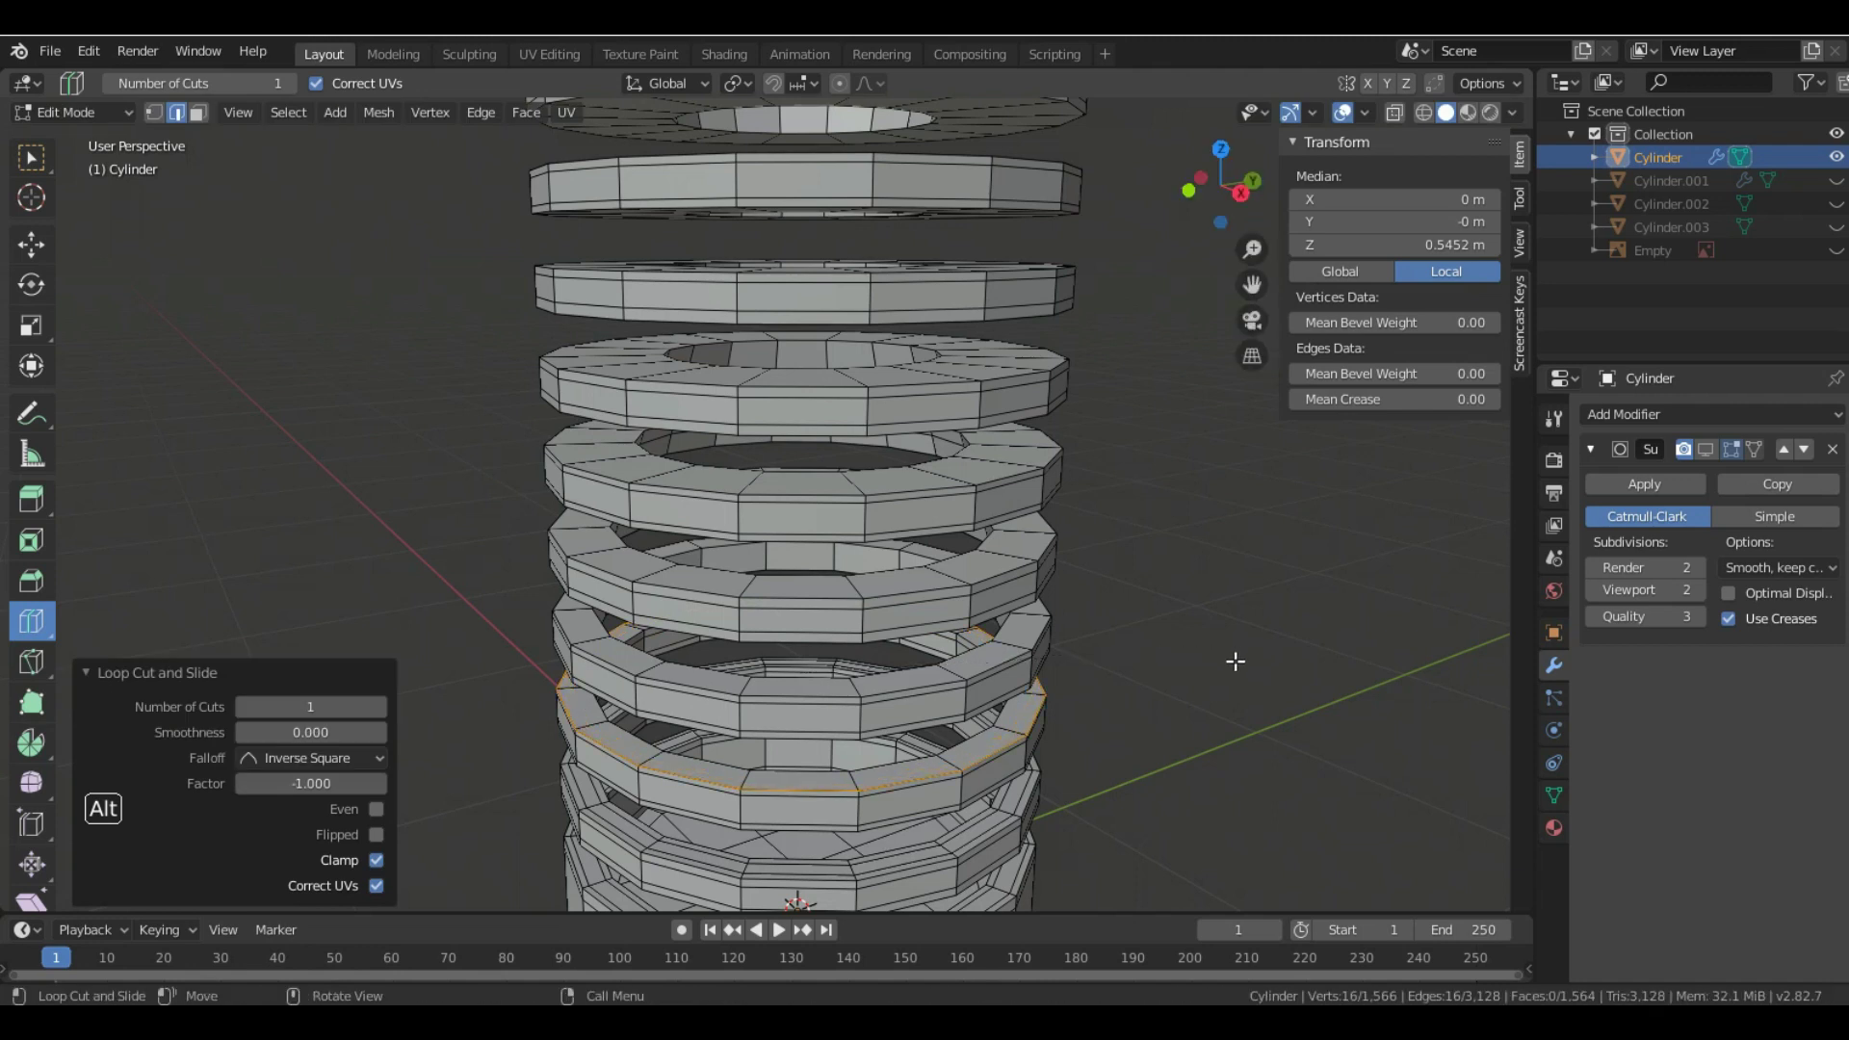
key("ctrl+z")
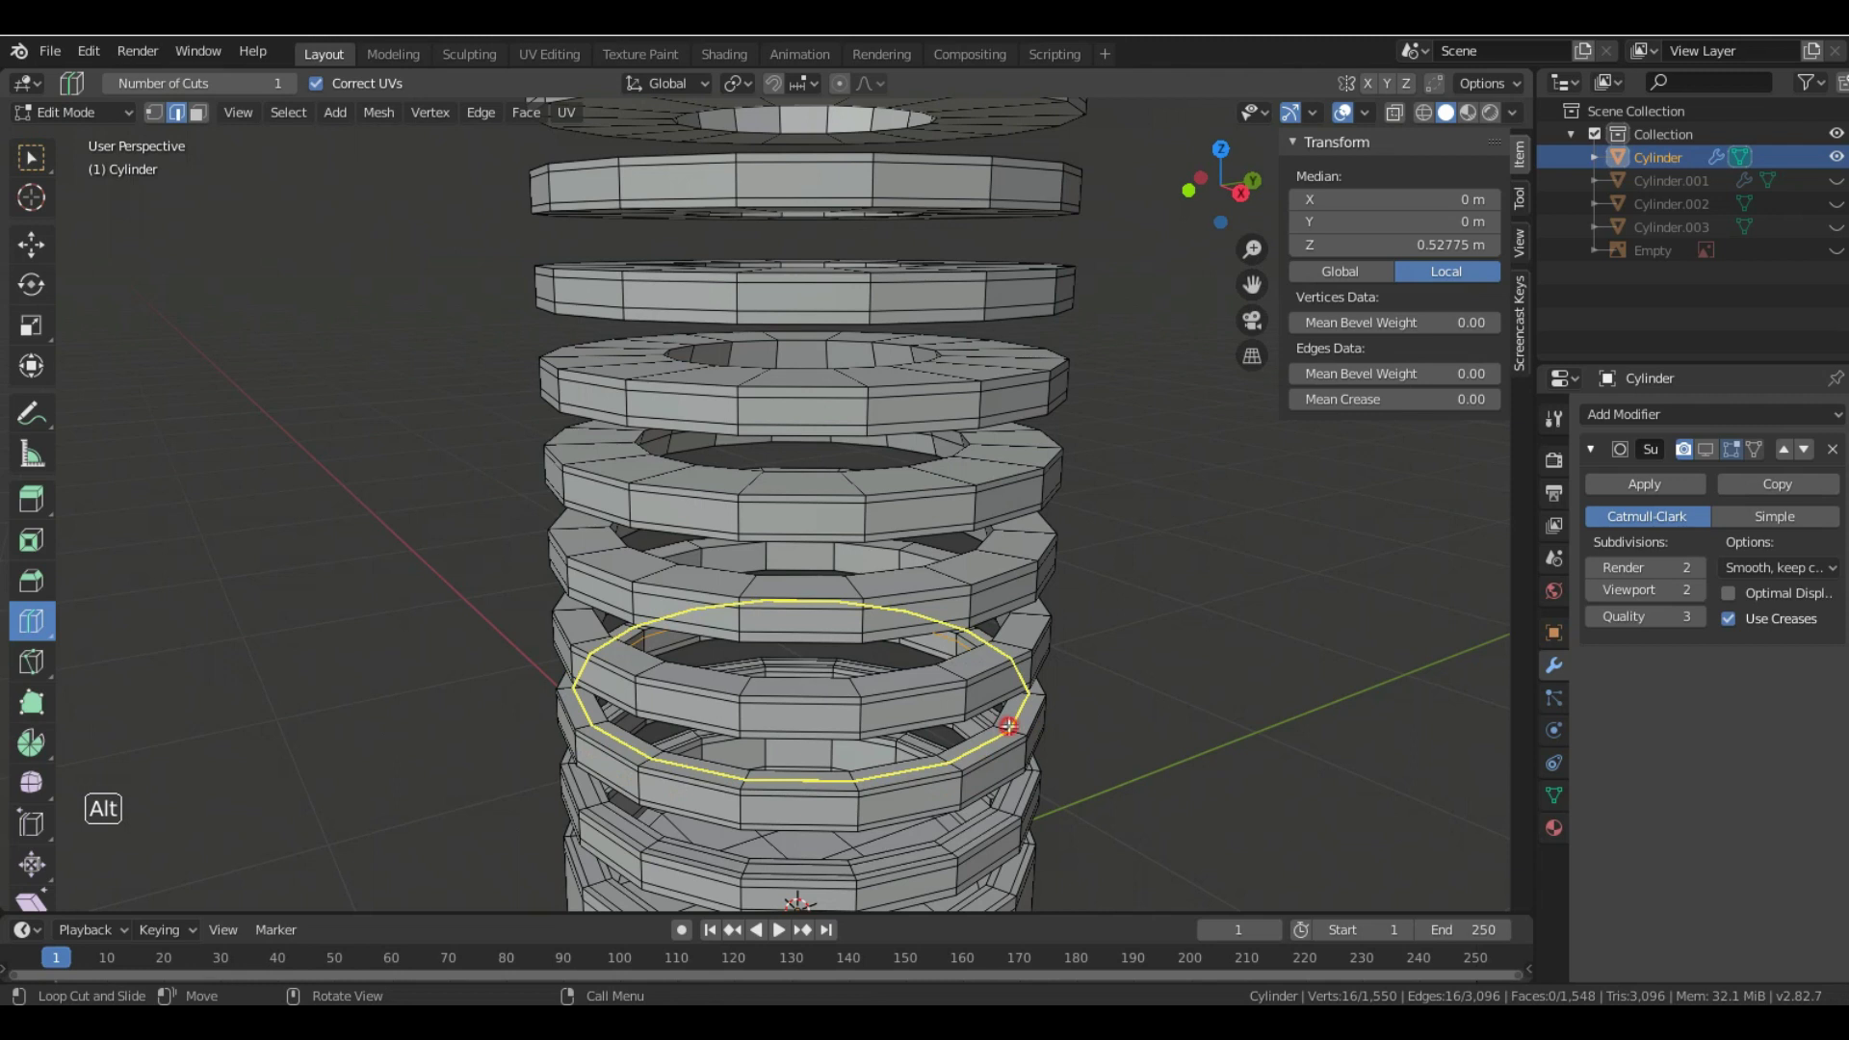
- Loop-cut the top faces of the second and third rings above the base, beveling the cuts by about 0.03 m and 0.0428 m
left_click(1008, 724)
key("ctrl+b")
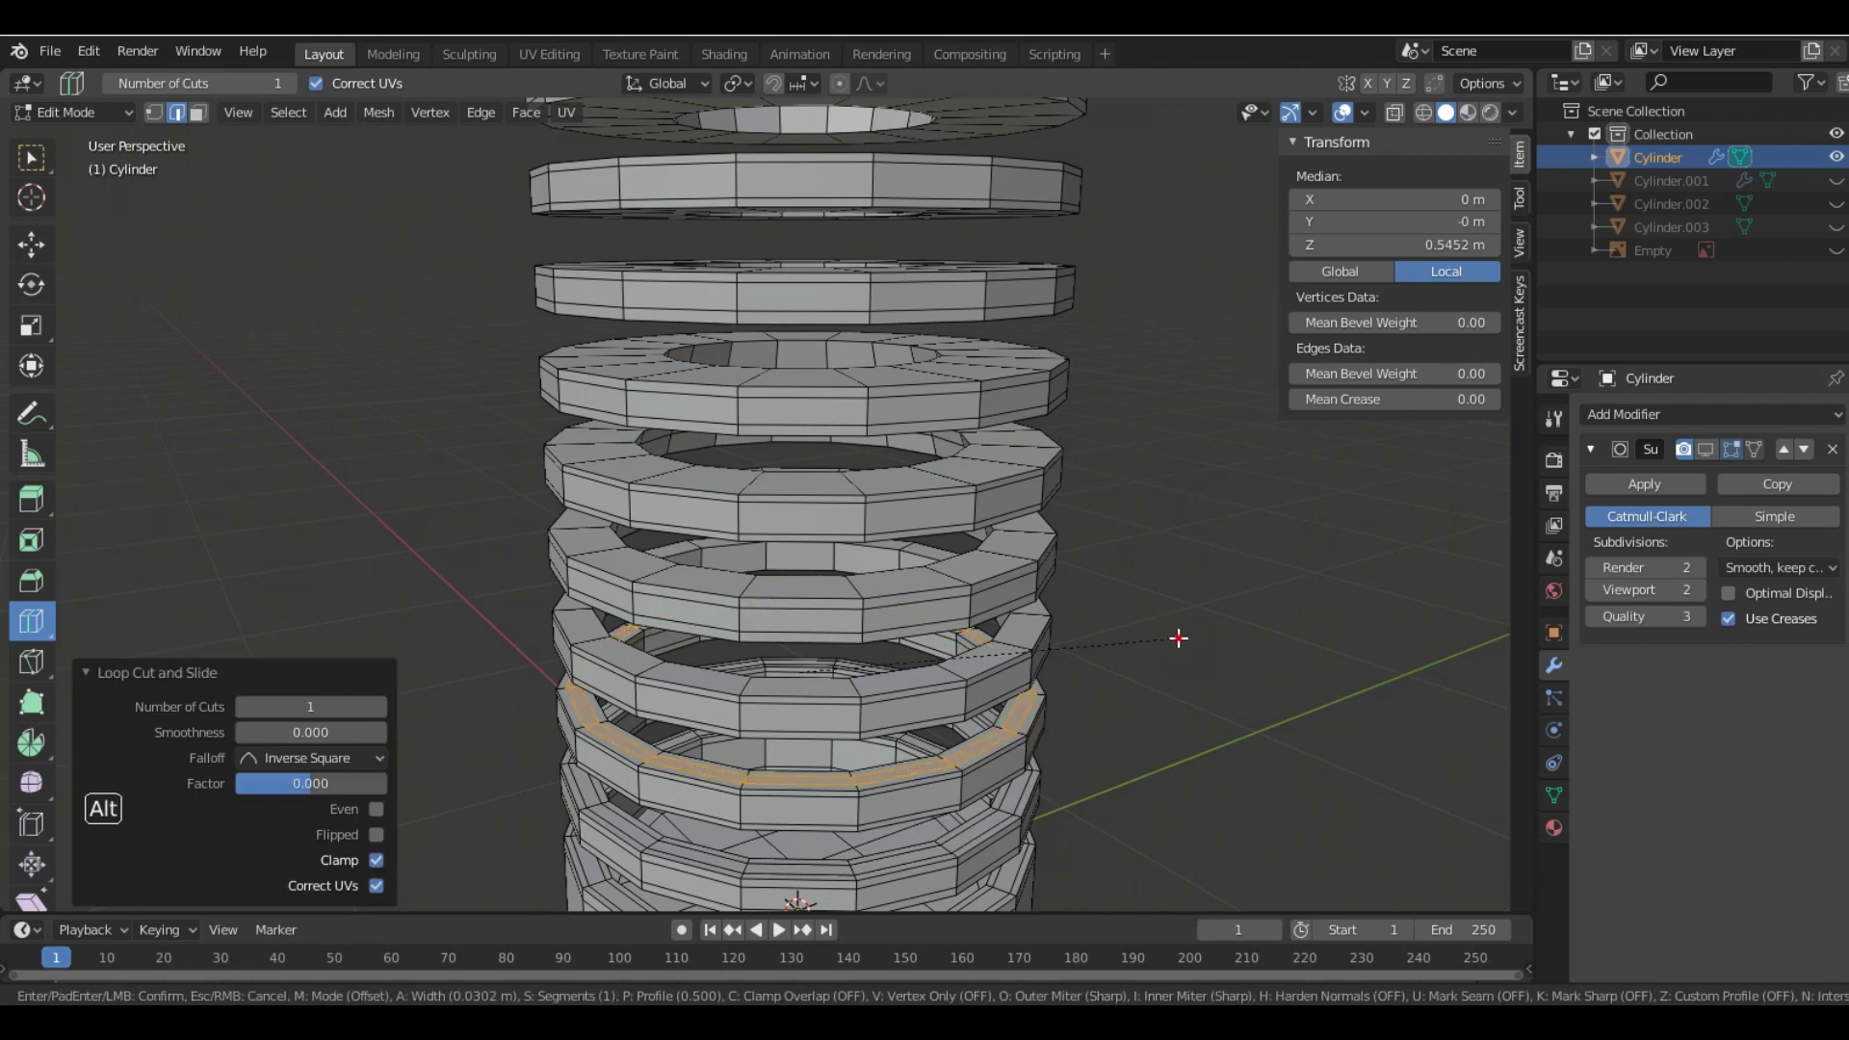
left_click(1156, 644)
left_click(1018, 640)
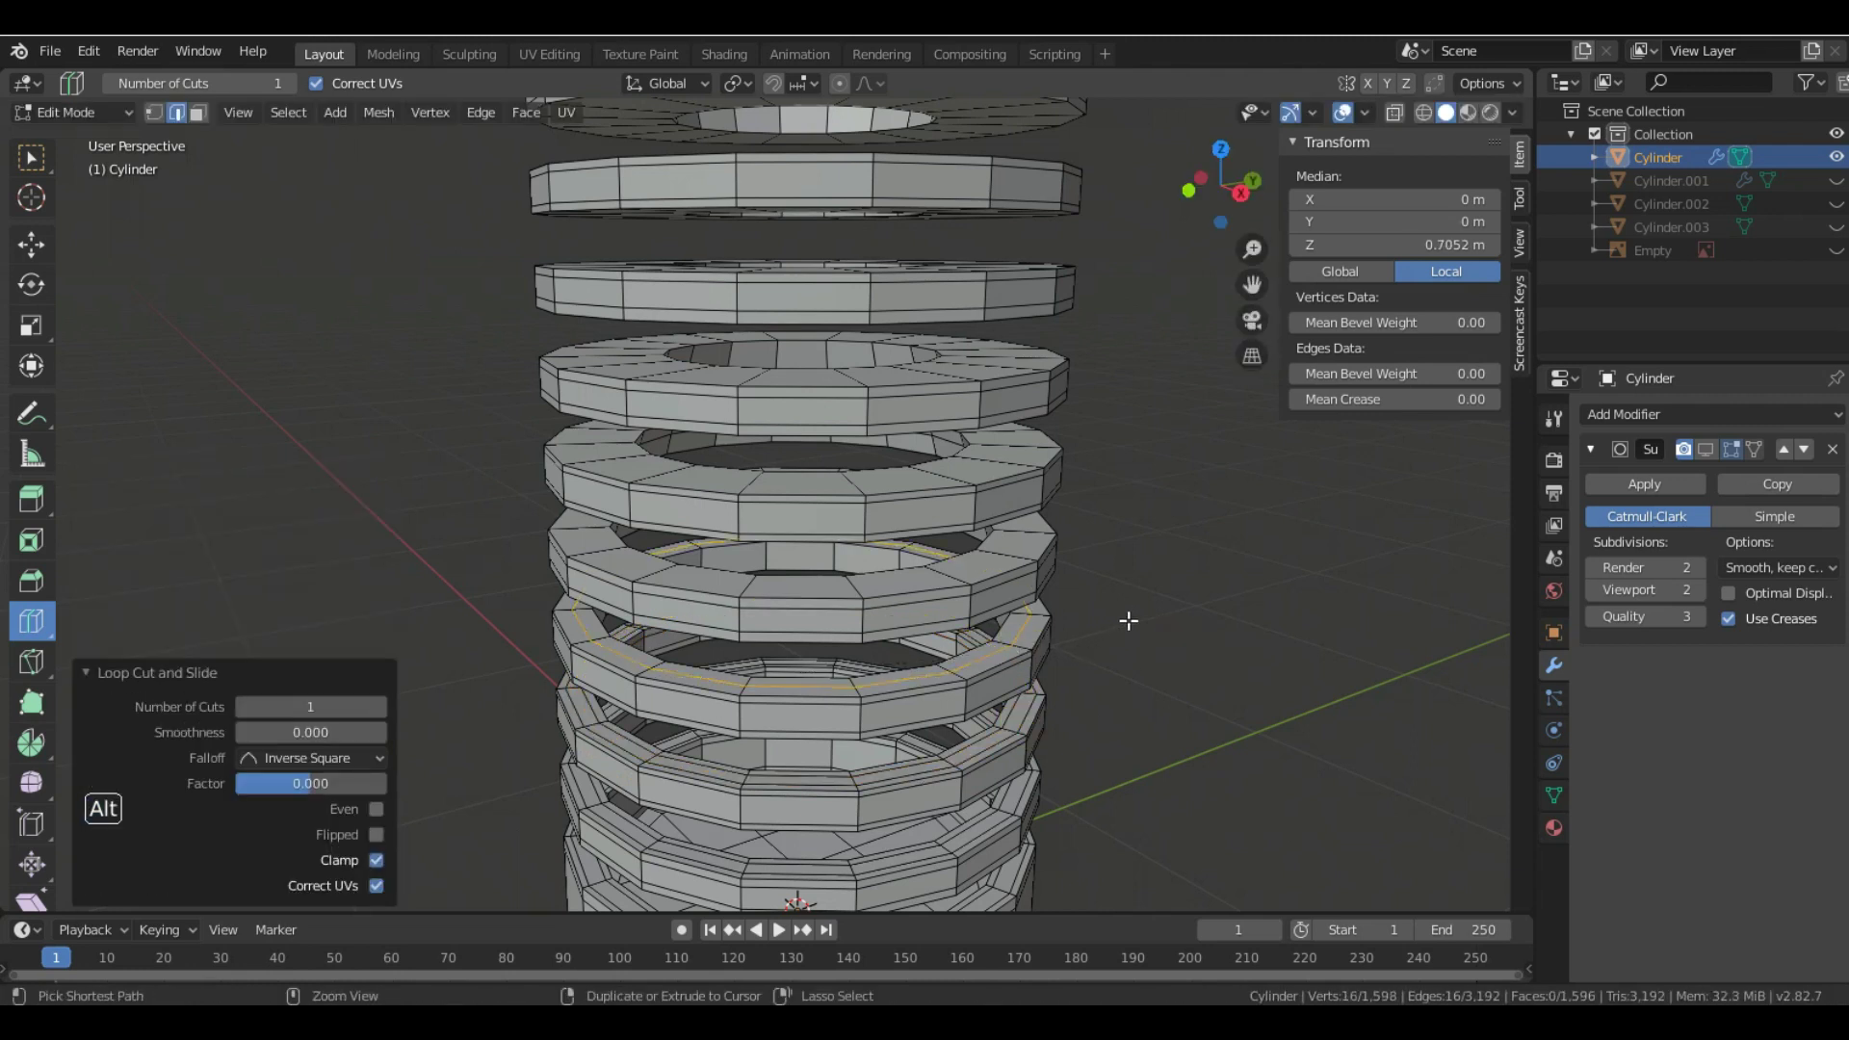
key("ctrl+b")
left_click(1147, 621)
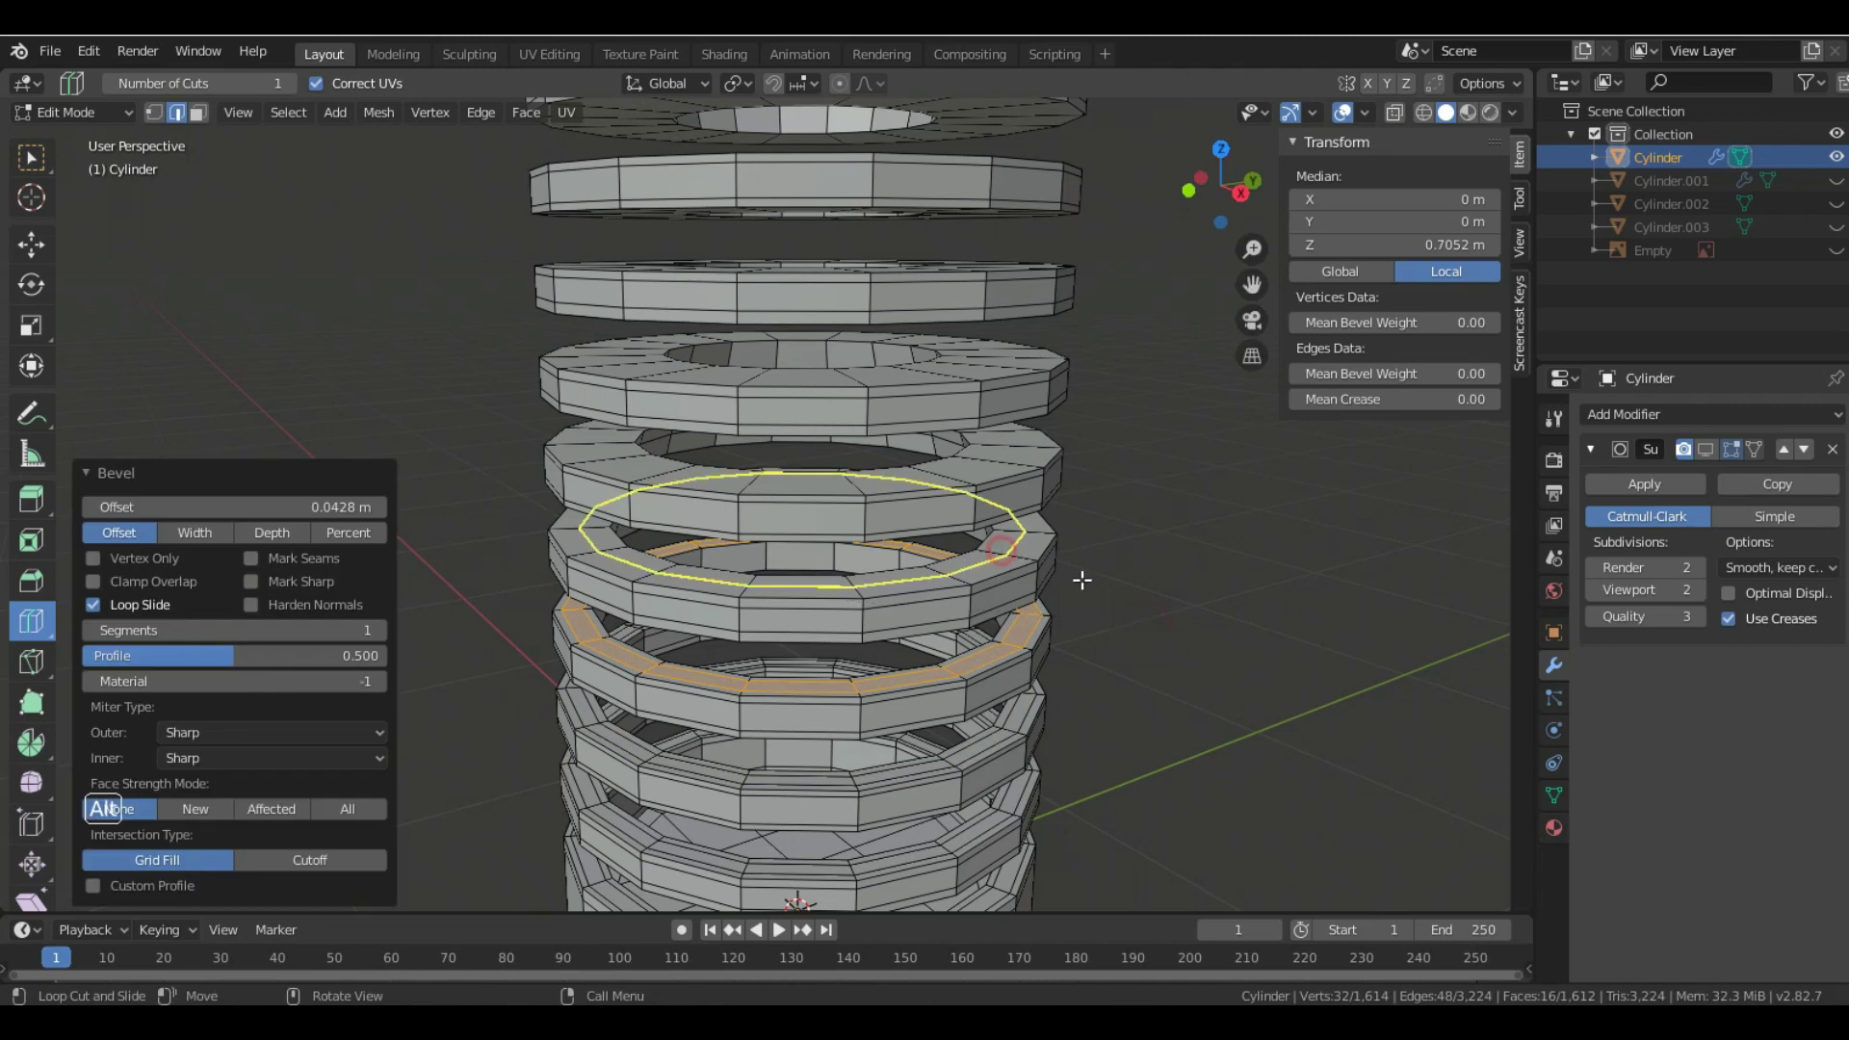
- Loop-cut the top faces of the fourth and fifth rings above the base, beveling the cuts by about 0.06 m and 0.113 m
left_click(1086, 578)
key("ctrl+b")
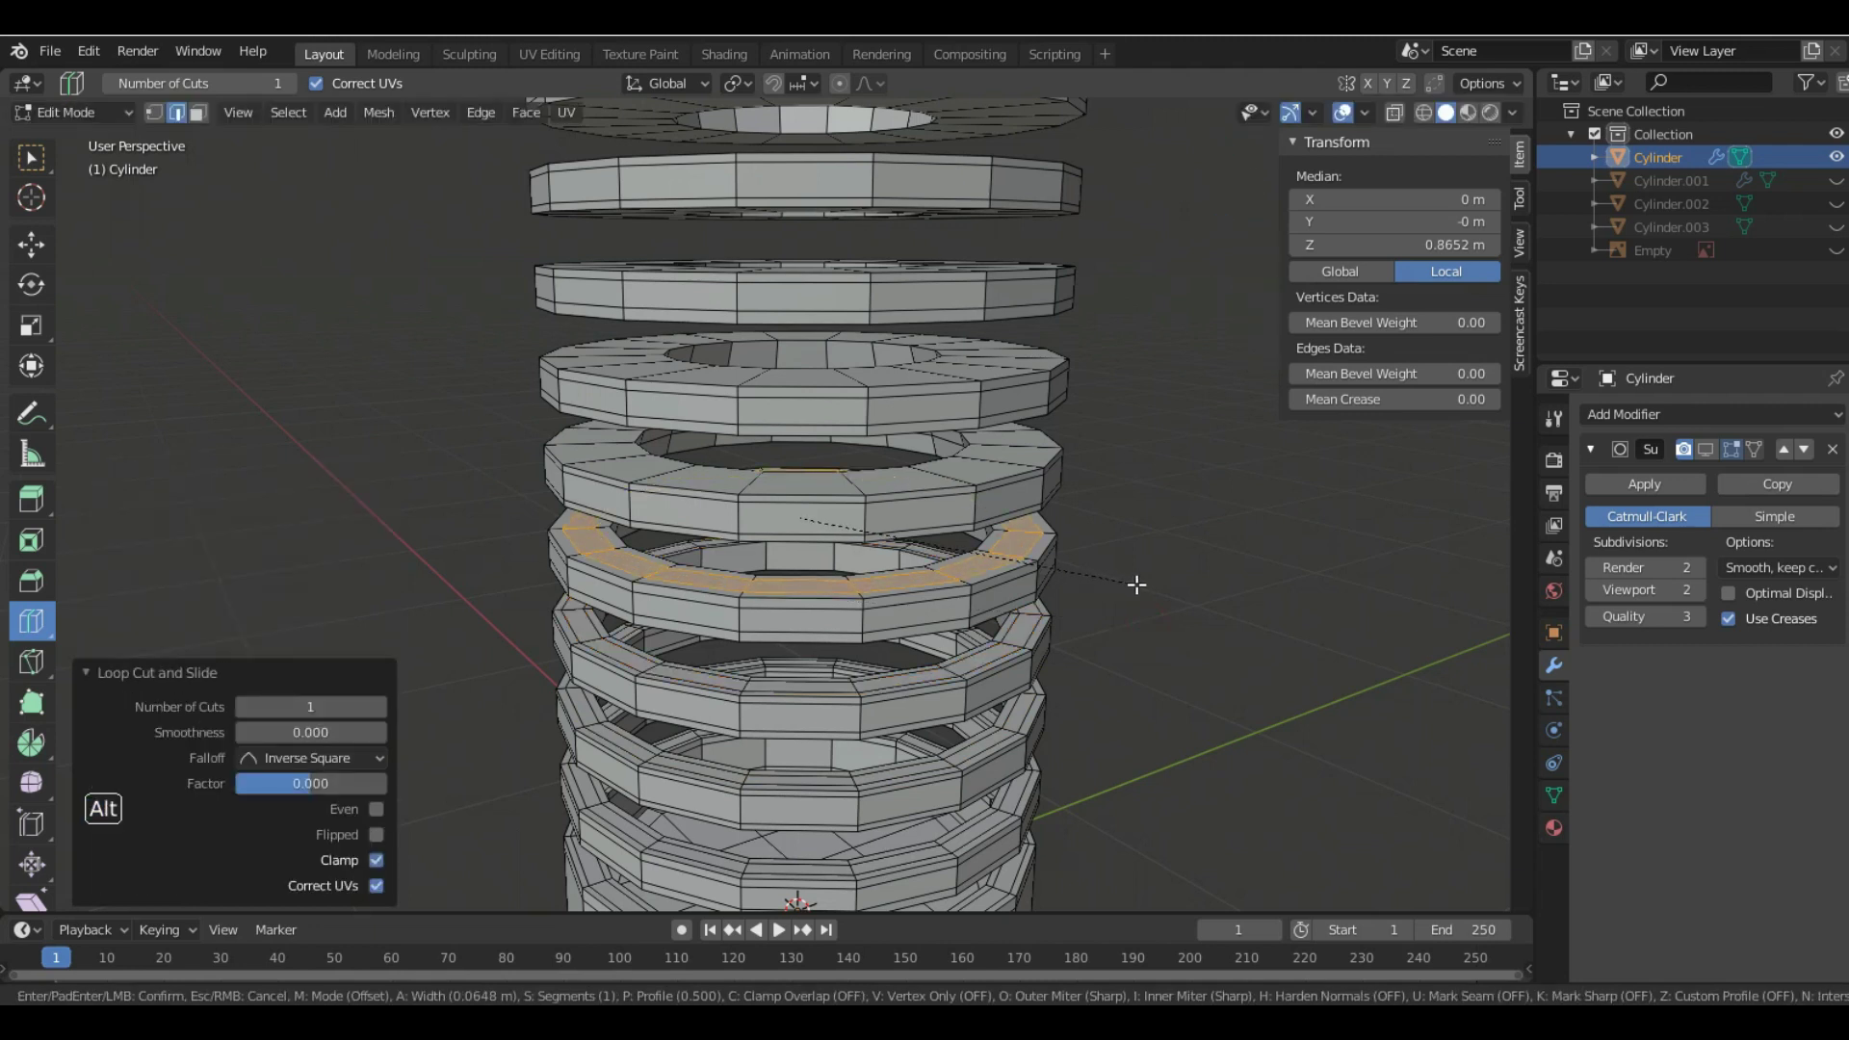
left_click(1112, 568)
left_click(1085, 503)
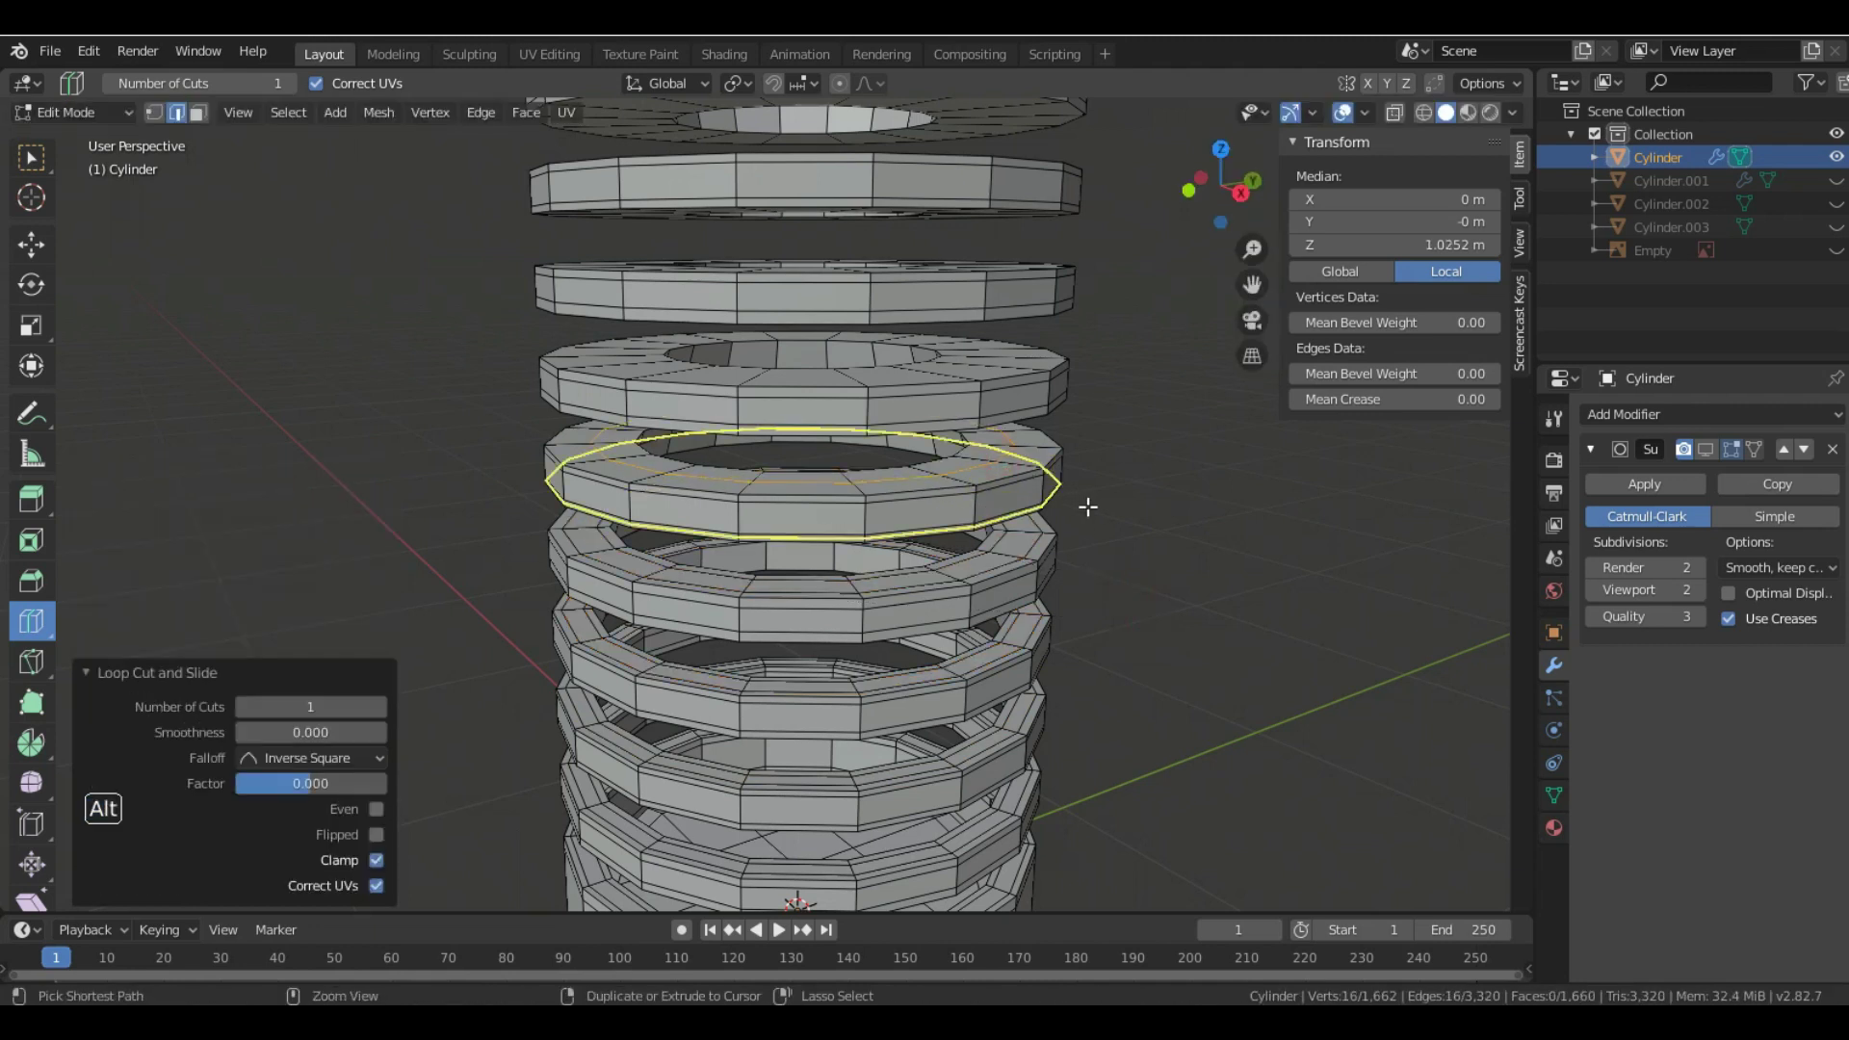
key("ctrl+b")
left_click(1122, 515)
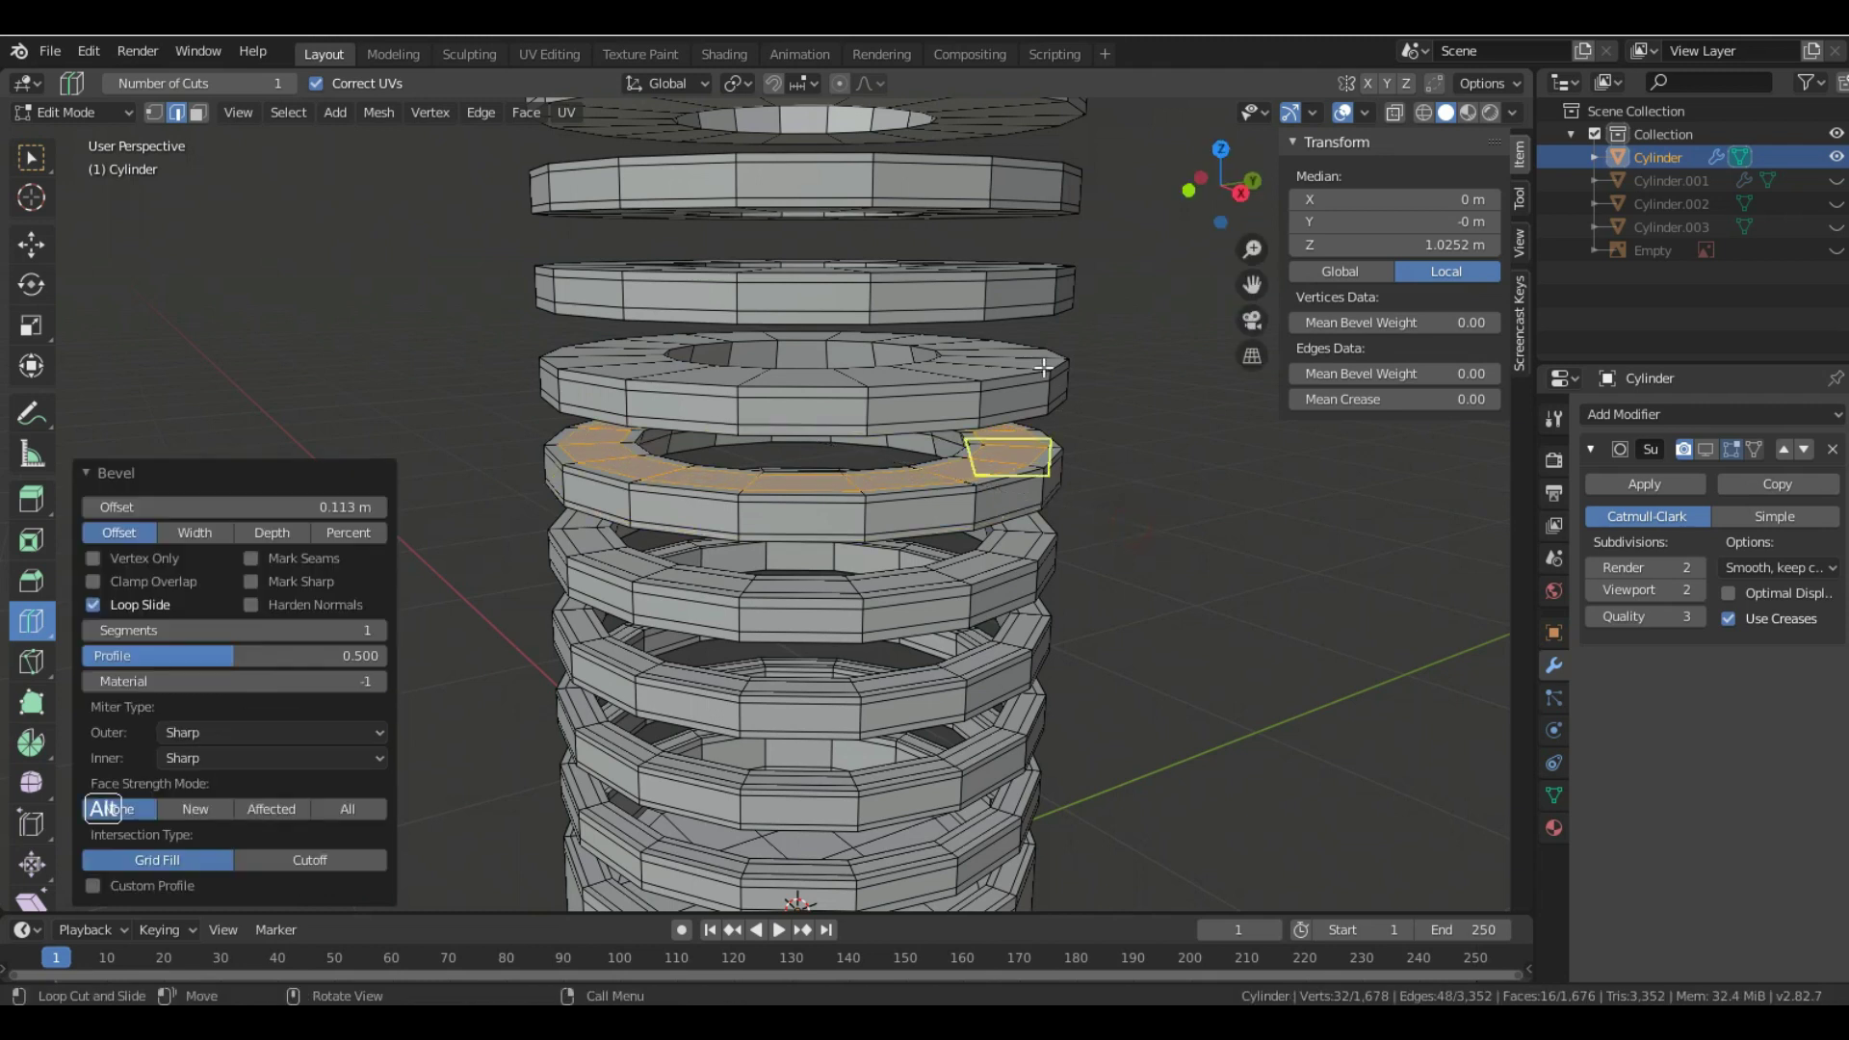
- Loop-cut the top faces of the sixth and seventh rings above the base, beveling the cuts by about 0.159 m and 0.208 m
left_click(1087, 446)
middle_click_drag(1087, 446, 1078, 453)
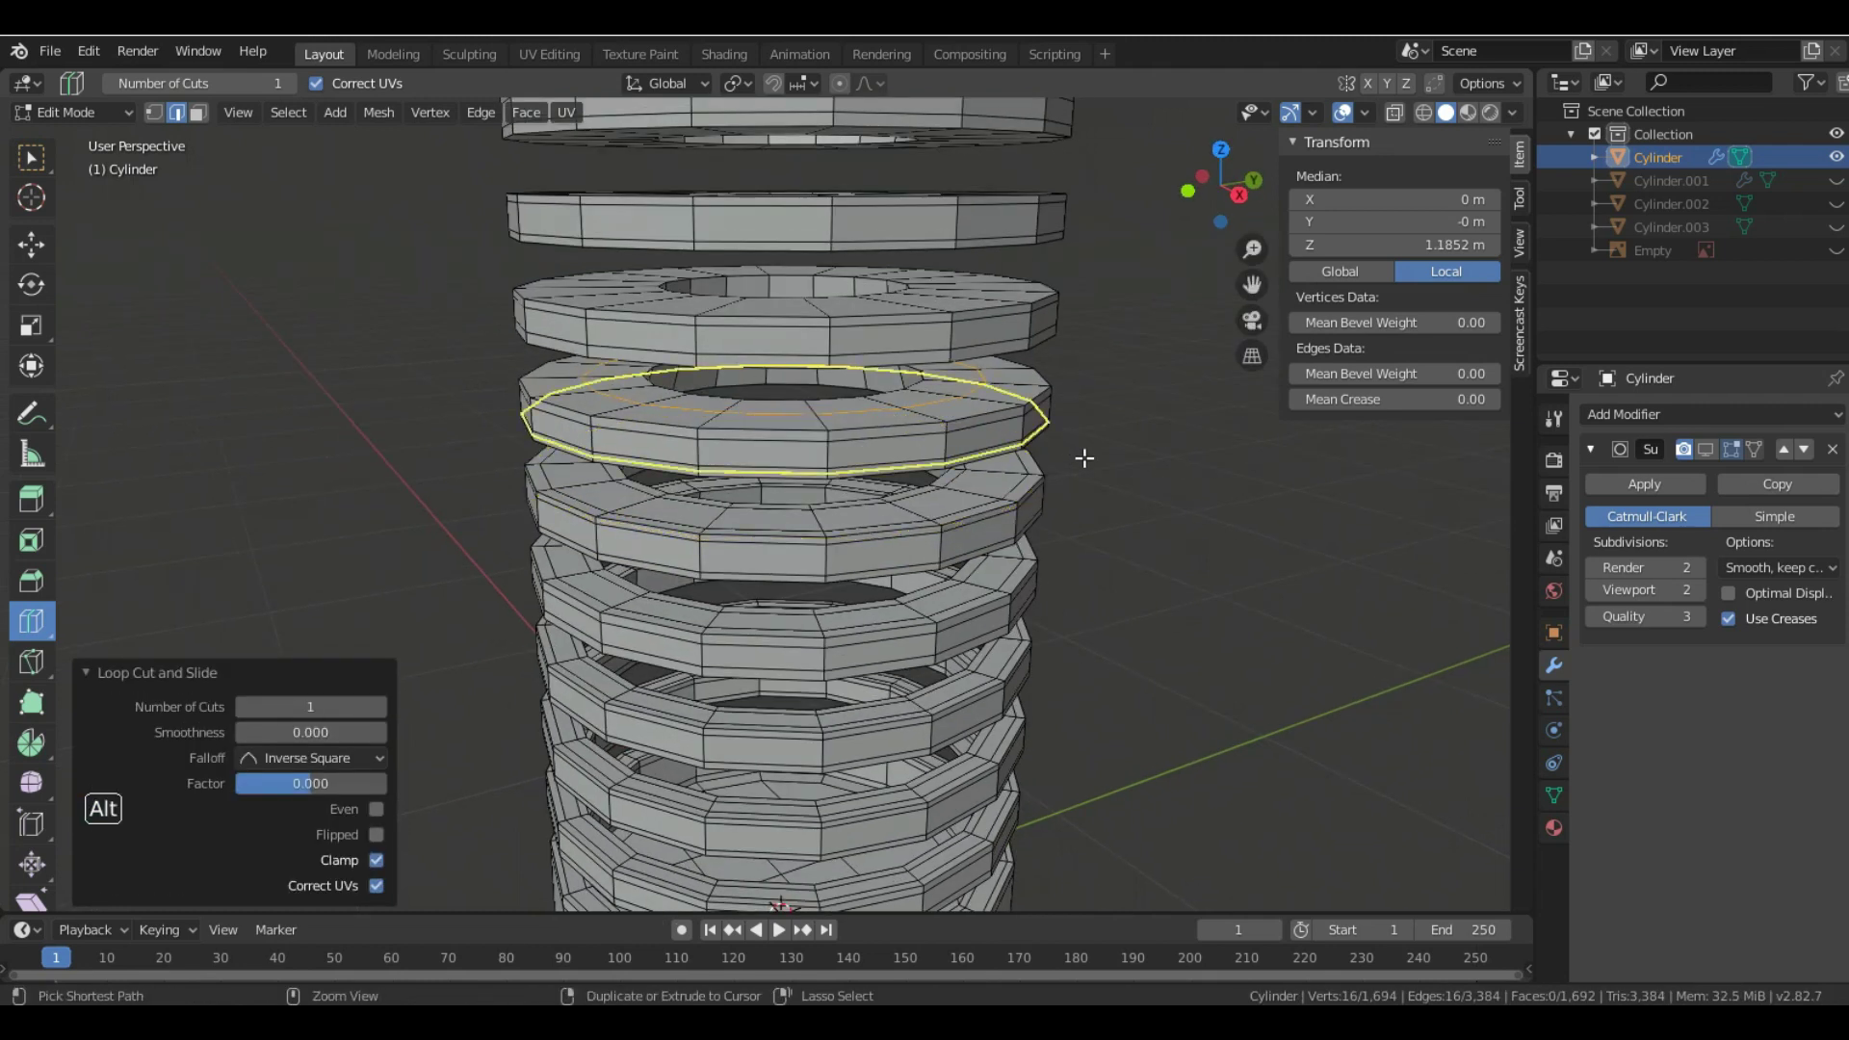
key("ctrl+b")
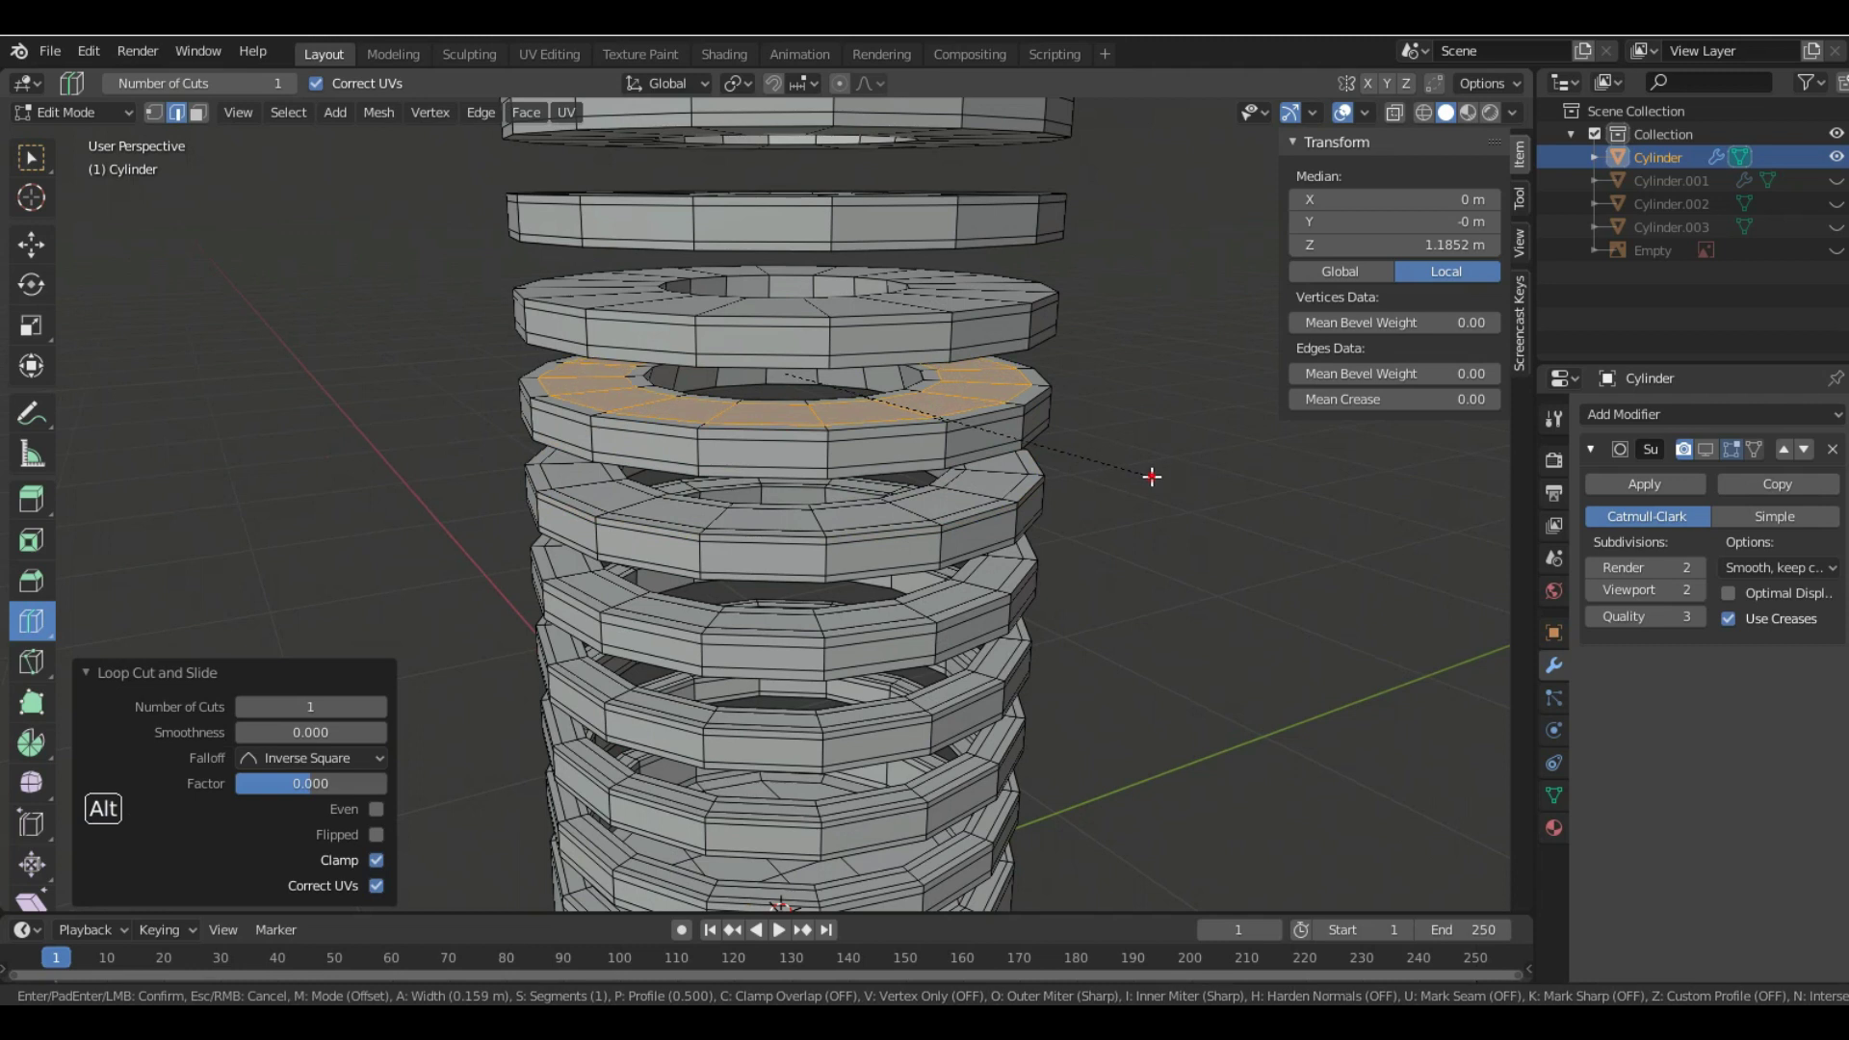
left_click(1102, 385)
middle_click_drag(1102, 384, 1082, 409)
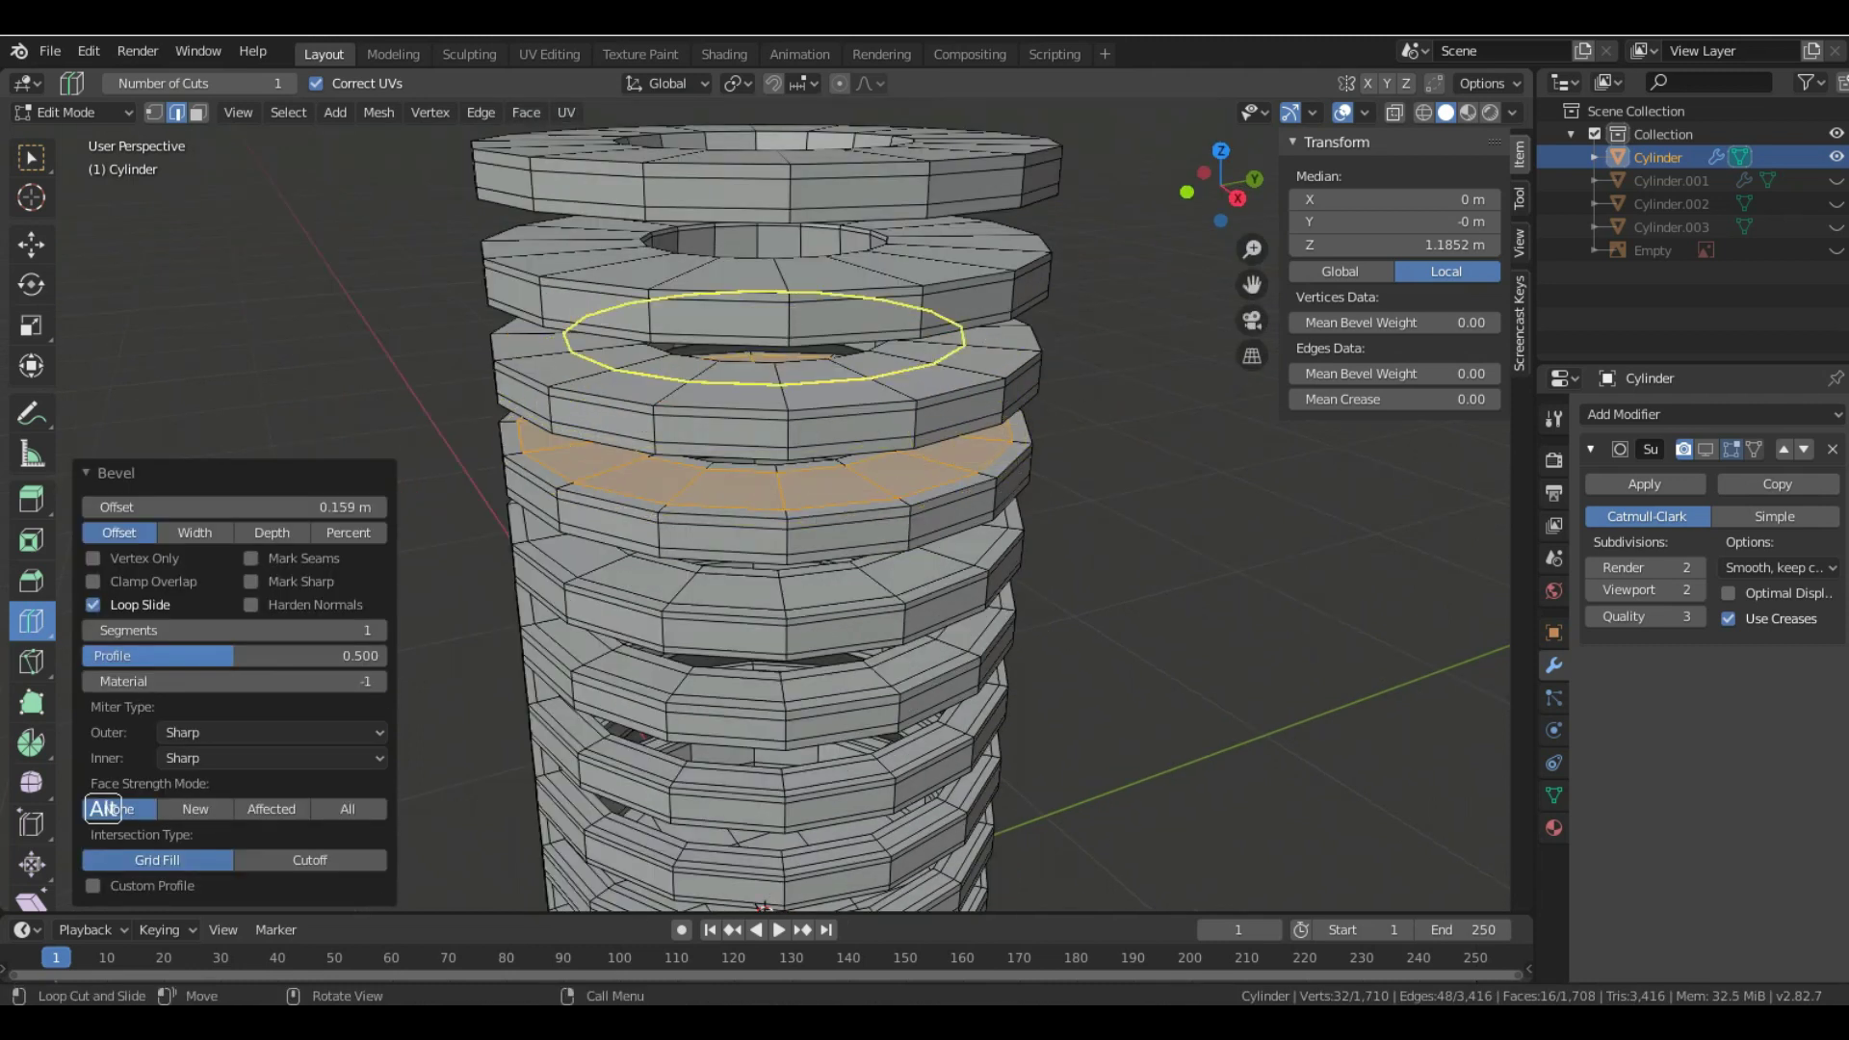
left_click(968, 371)
key("ctrl+b")
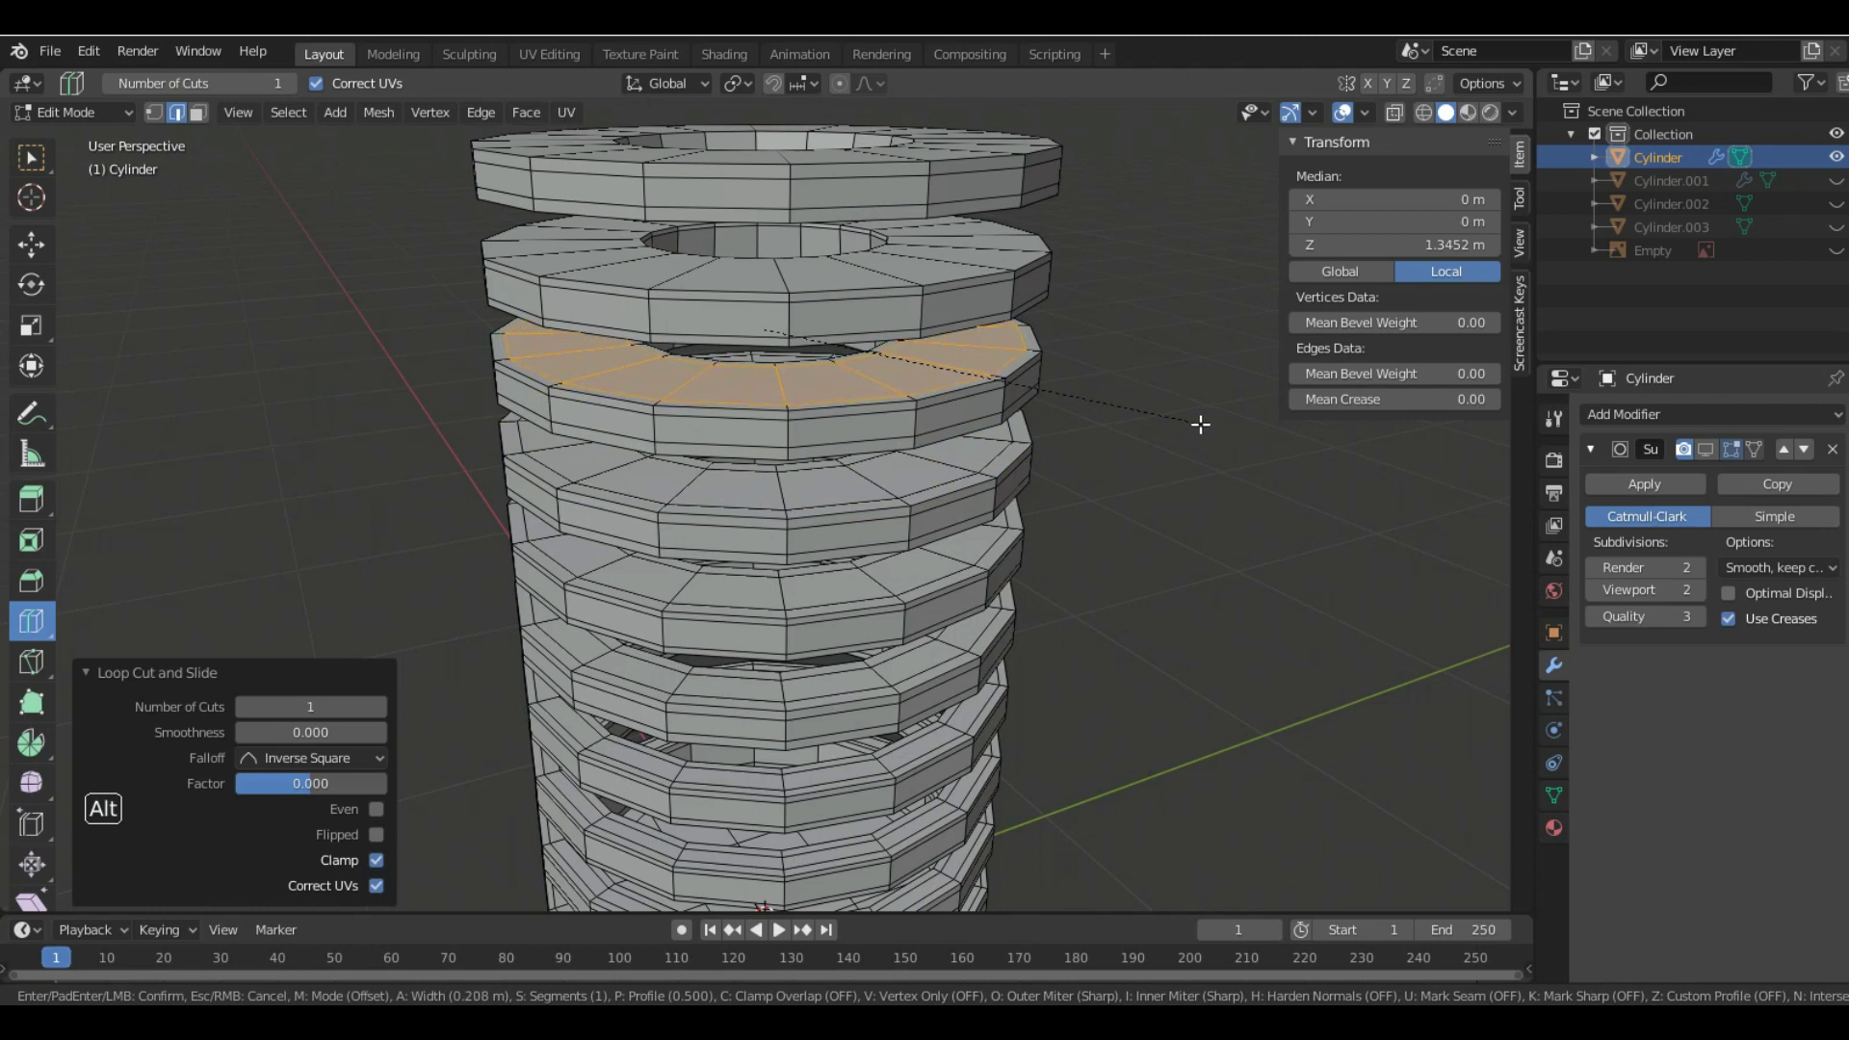
left_click(1075, 342)
- Loop-cut the top face of the eighth ring above the base and bevel the cut by about 0.203 m
key("ctrl+z")
middle_click_drag(1086, 309, 1086, 356)
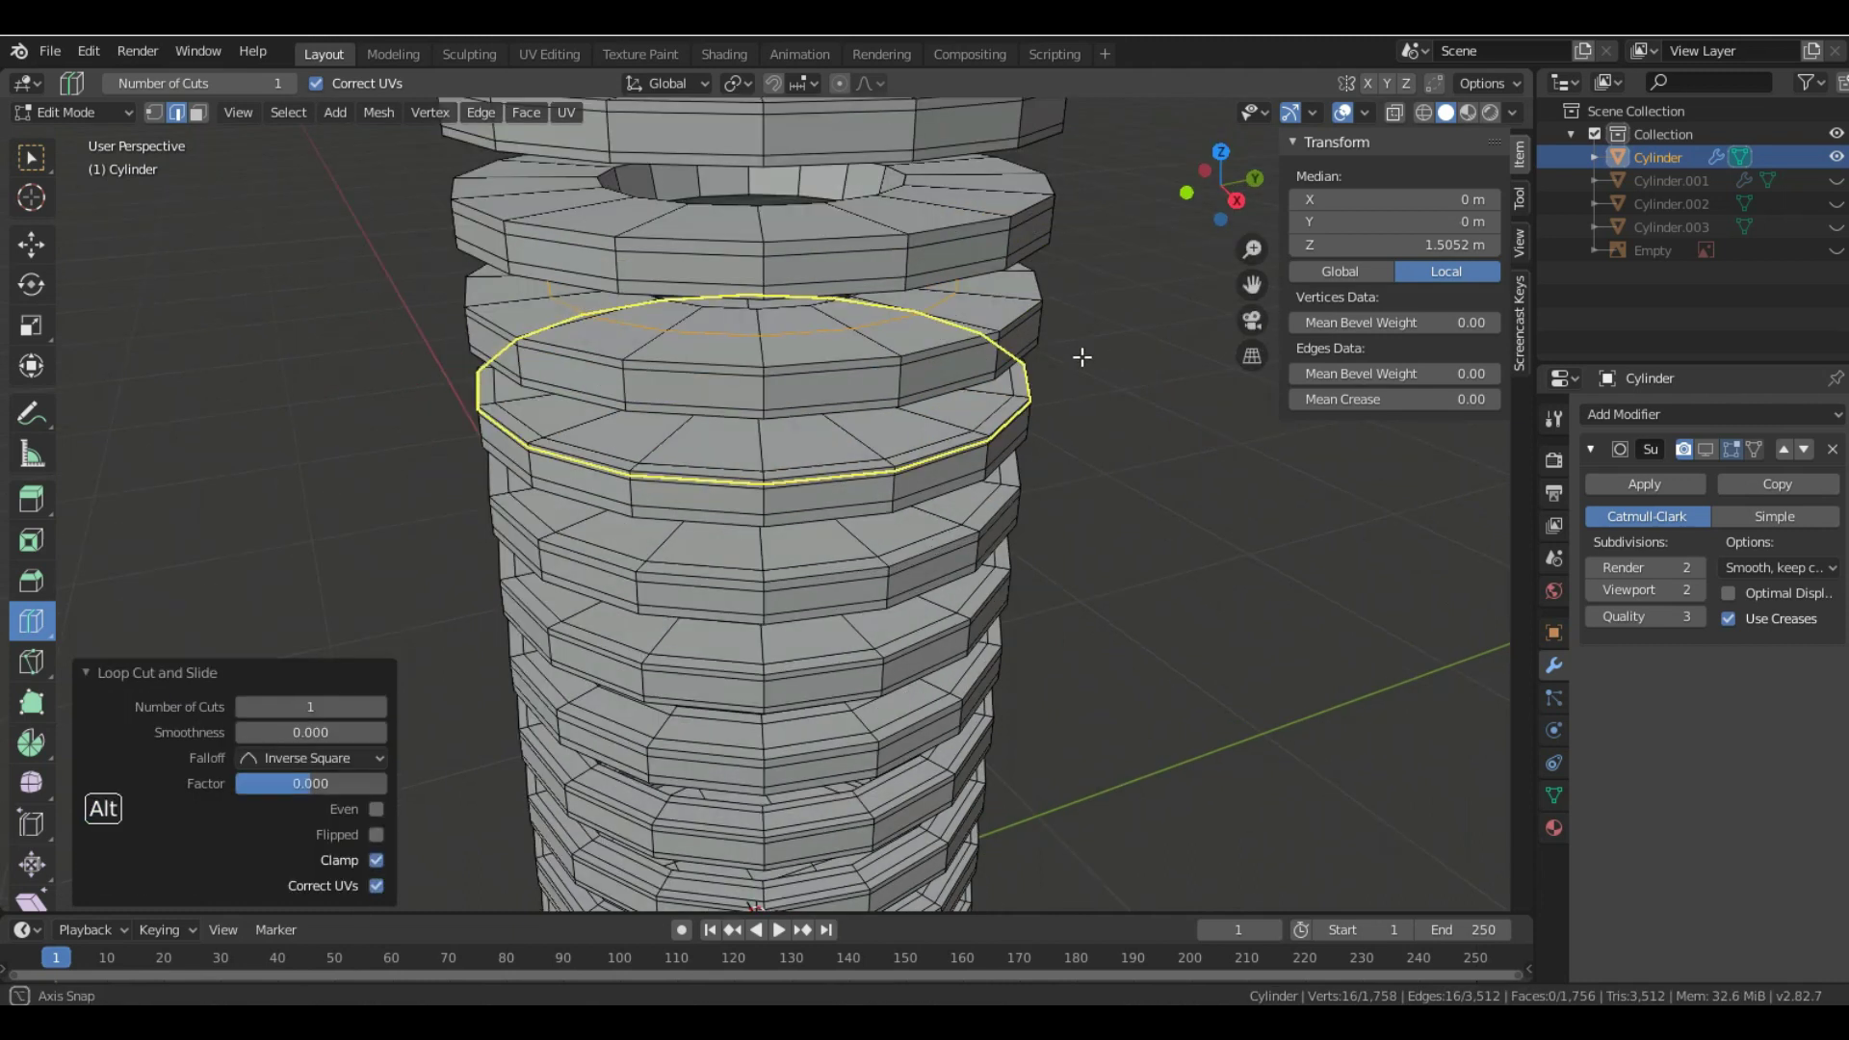
key("ctrl+b")
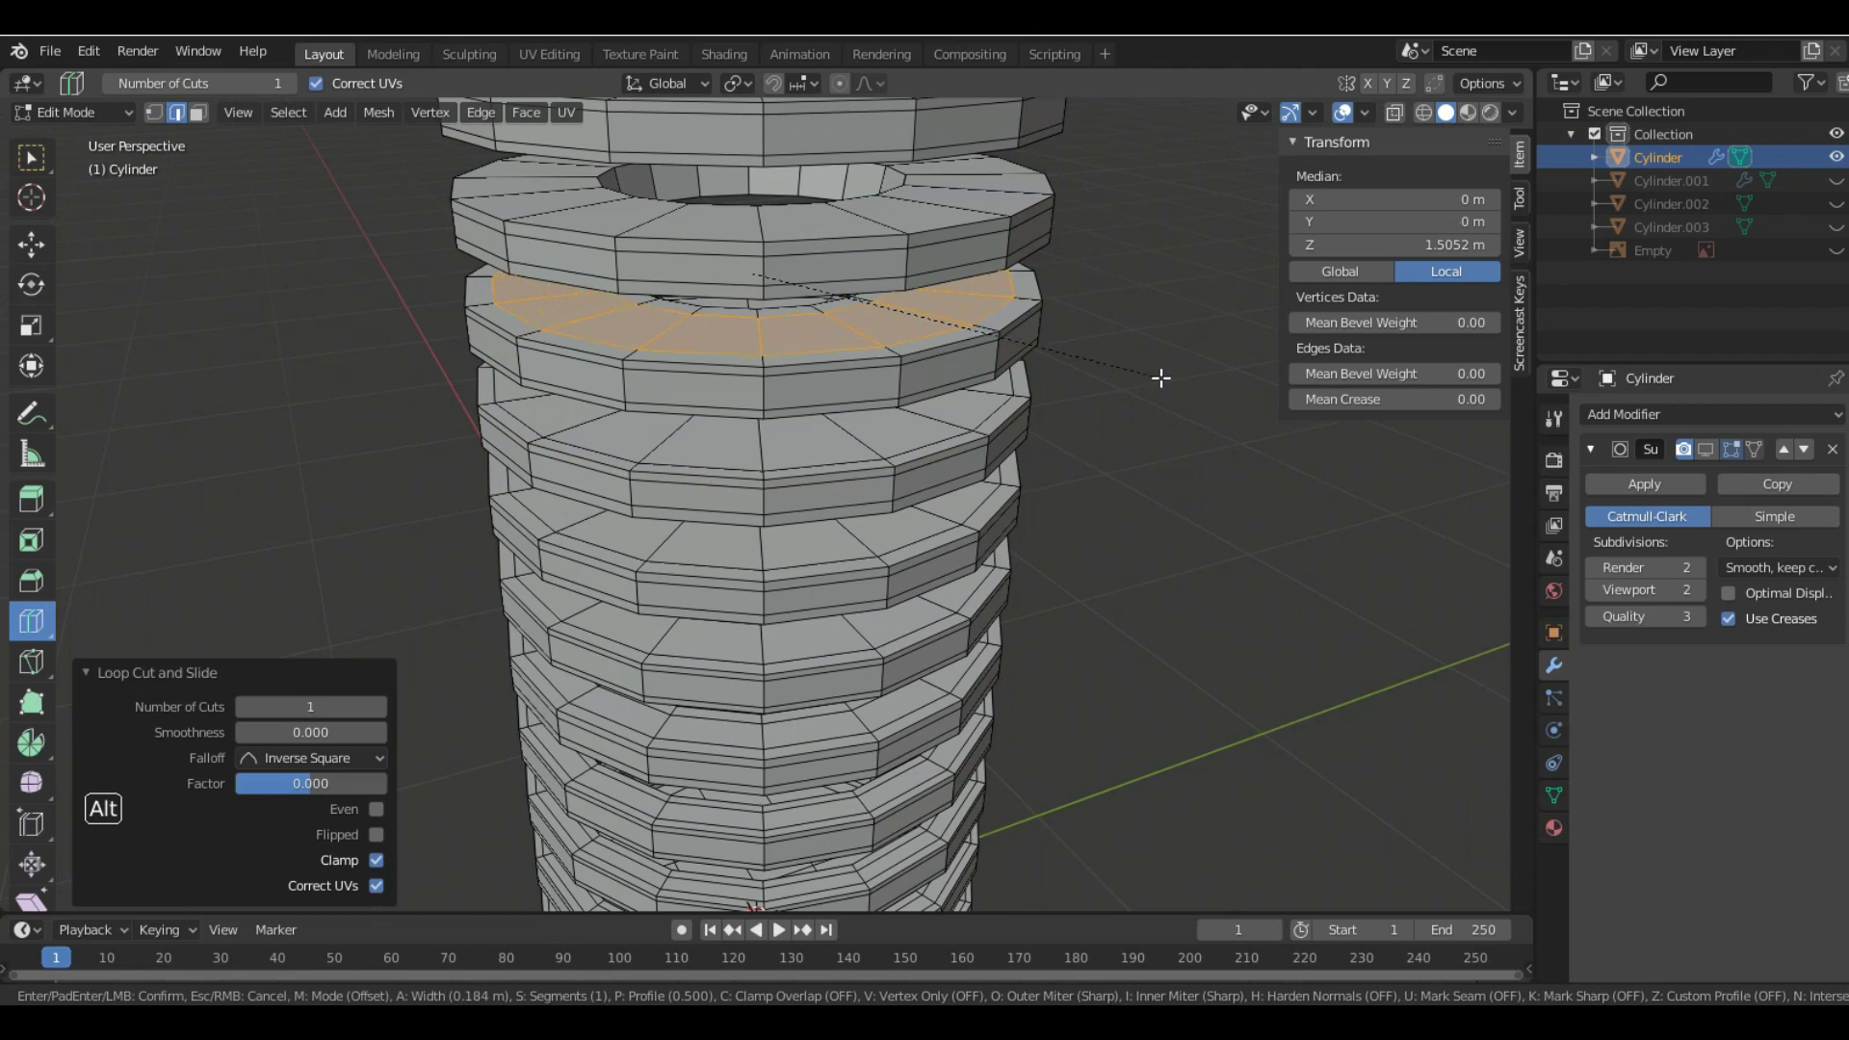
left_click(1146, 373)
- Loop-cut and bevel the top faces of the ninth and tenth rings above the base, the tenth by about 0.13 m
middle_click_drag(1124, 367, 993, 420)
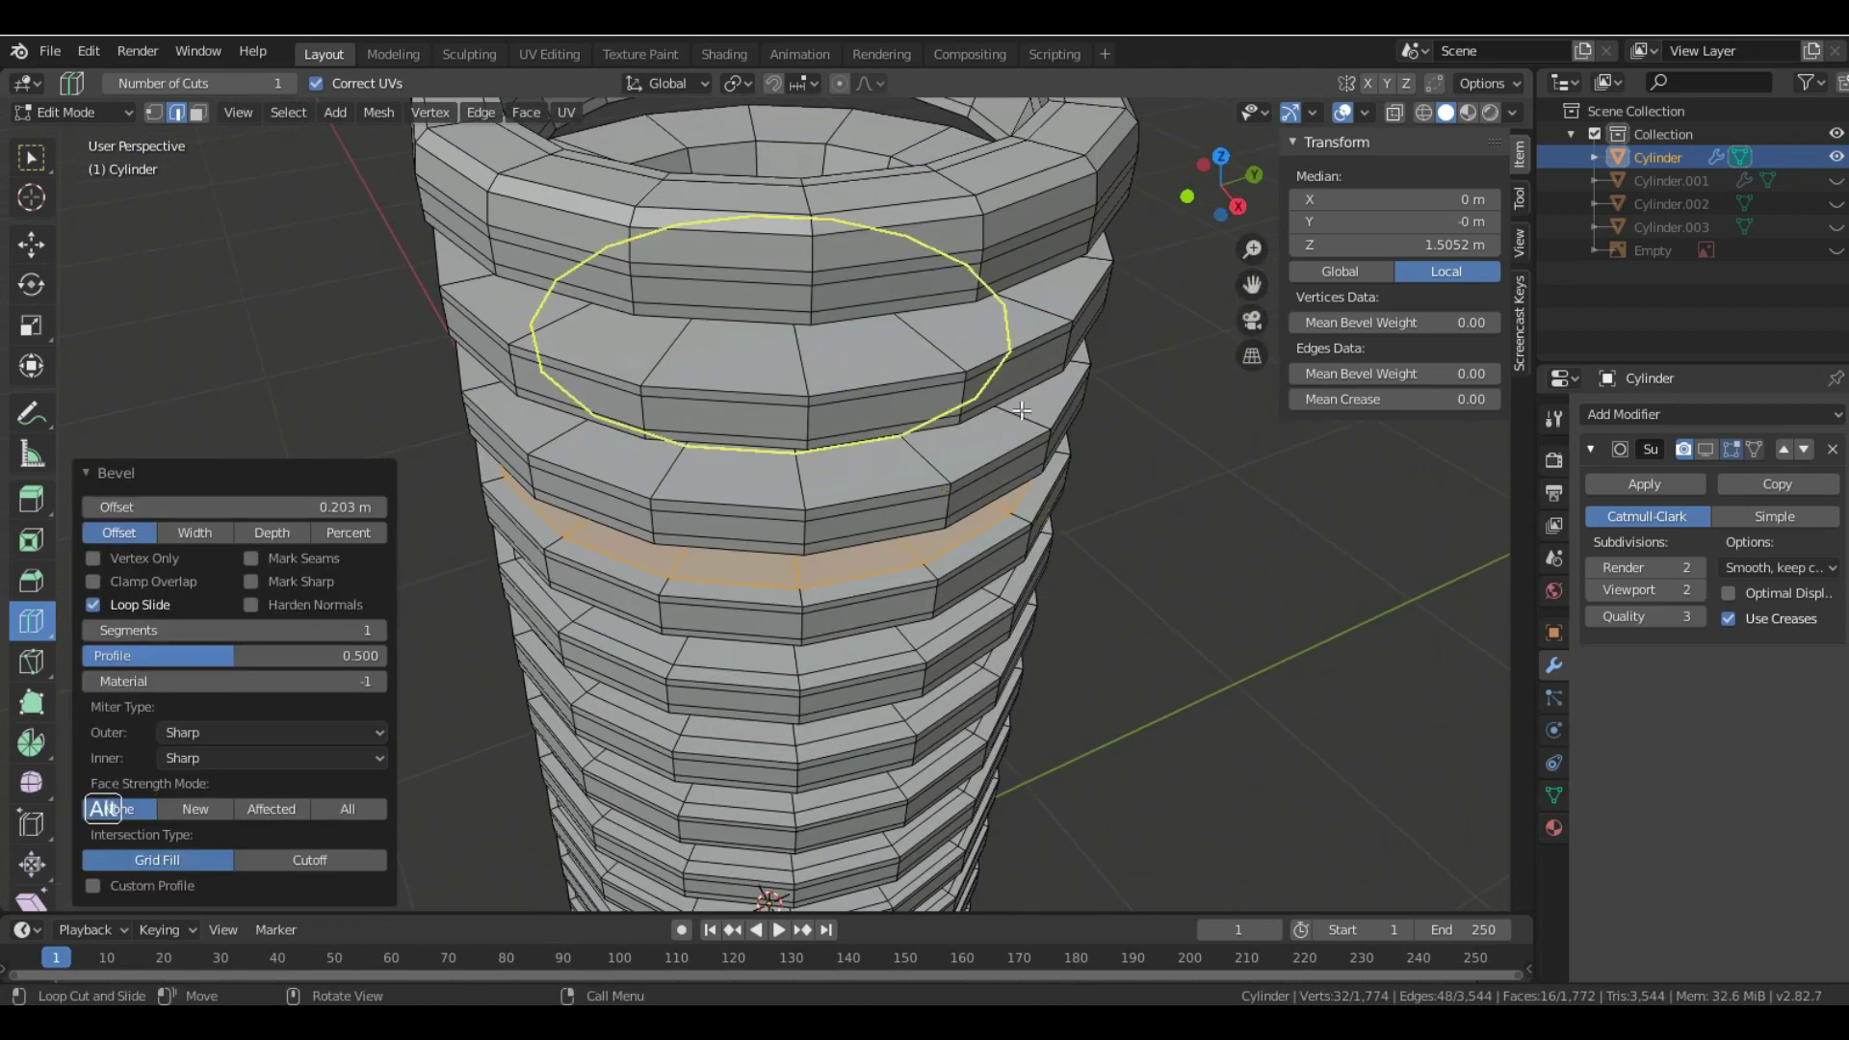
key("ctrl+z")
key("ctrl+b")
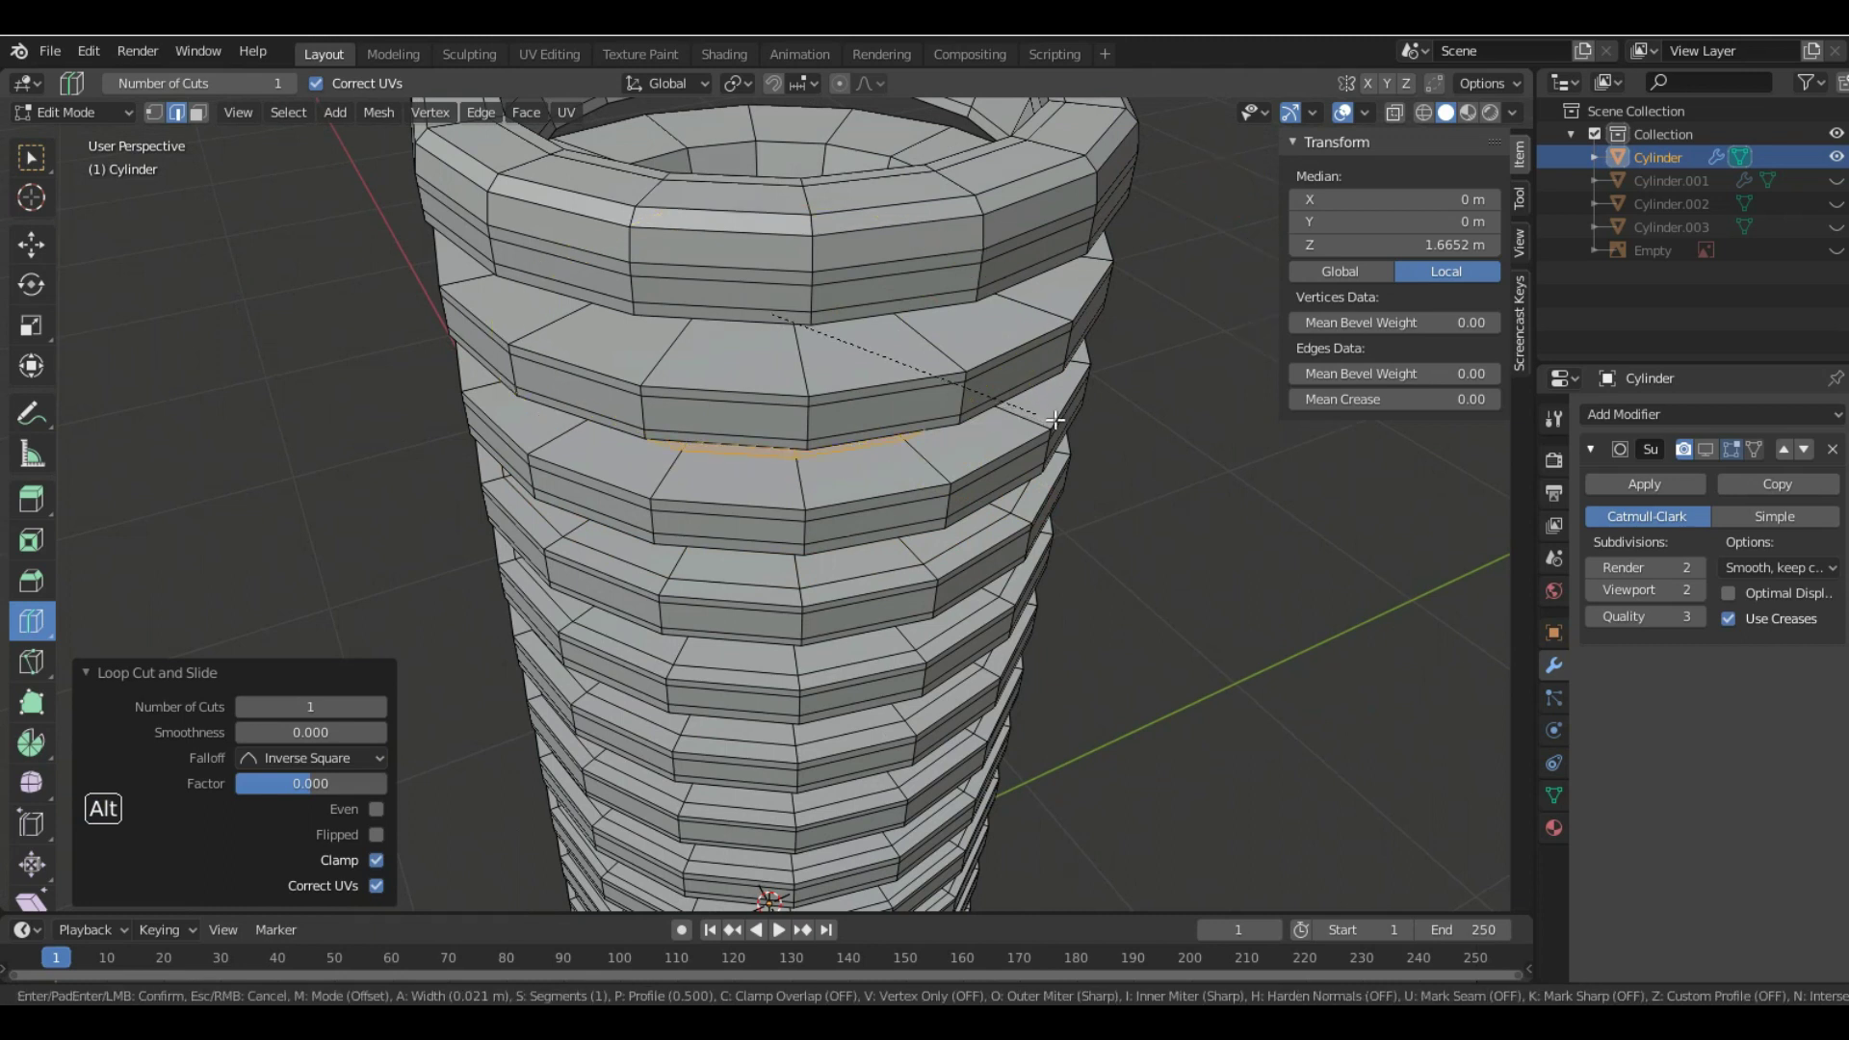
left_click(1112, 418)
left_click(997, 347)
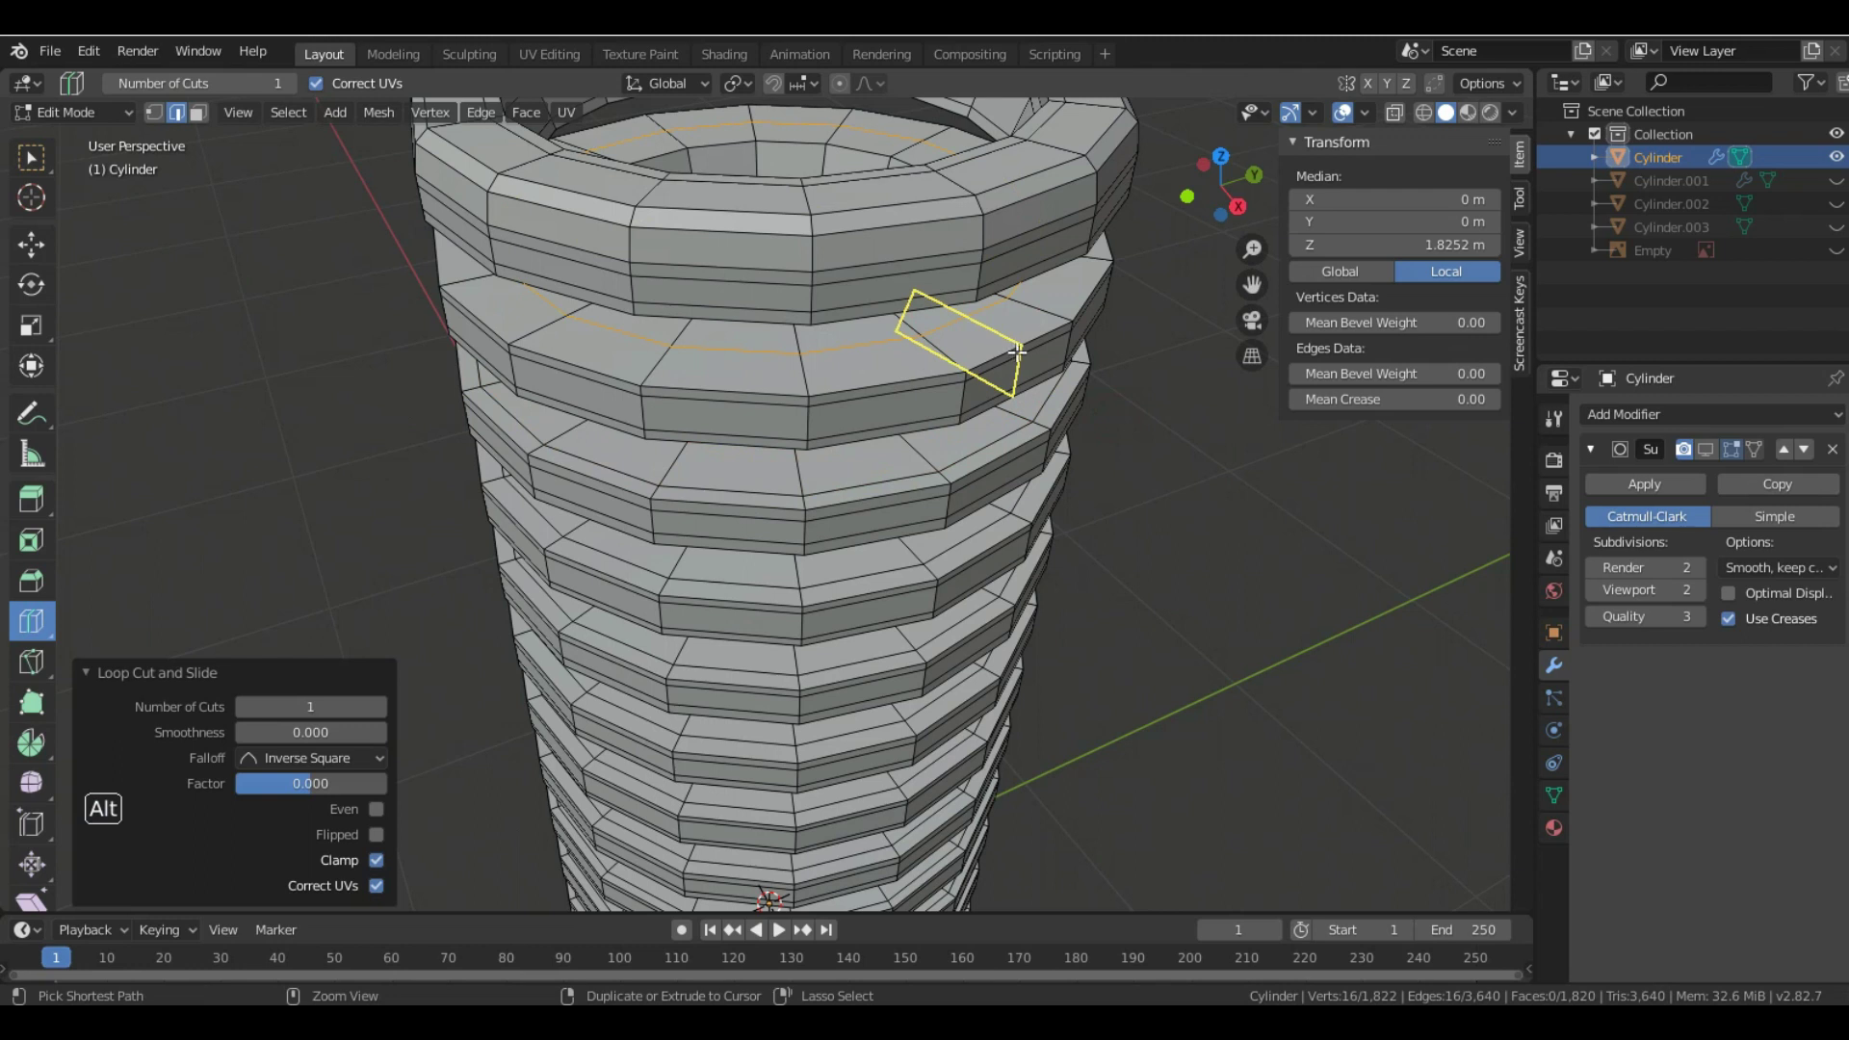
key("ctrl+b")
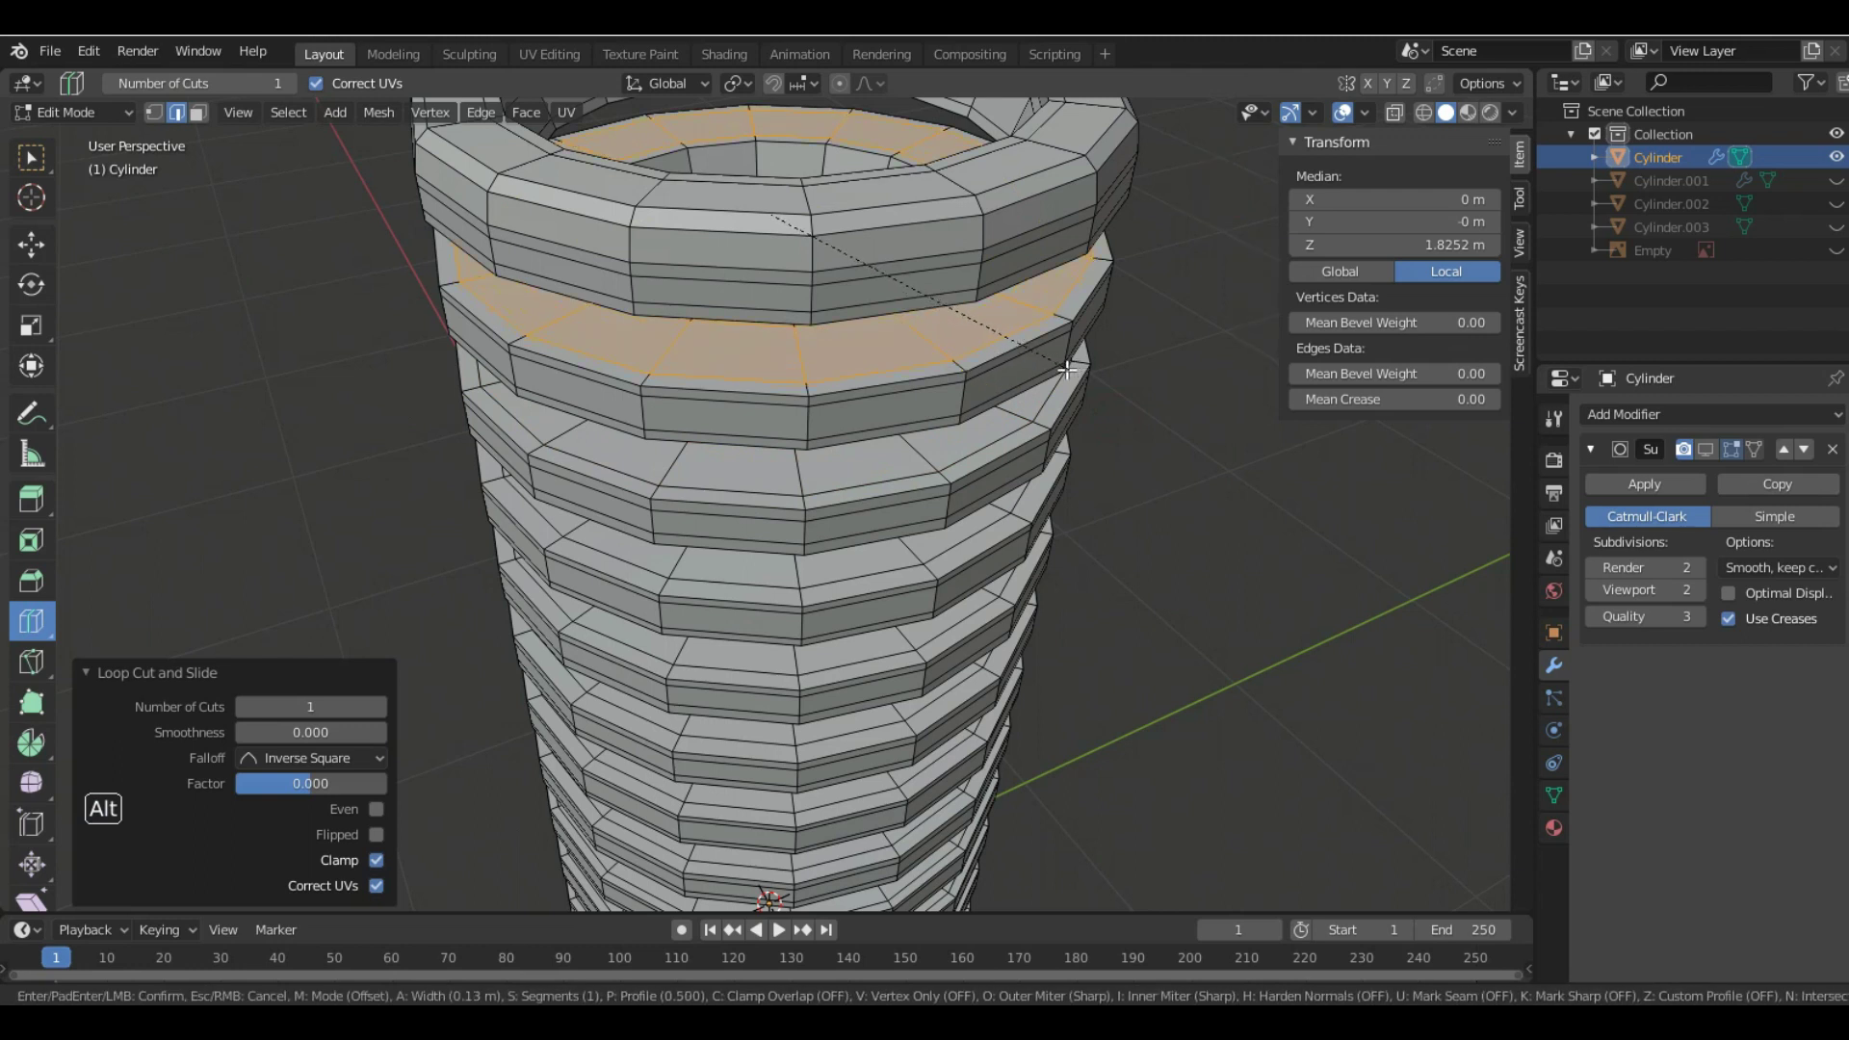
left_click(1004, 388)
- Loop-cut the underside of the second ring above the base and bevel the cut by about 0.0365 m
scroll(898, 253, "down", 8)
middle_click_drag(898, 252, 953, 418)
scroll(801, 393, "up", 4)
left_click(814, 295)
scroll(954, 417, "up", 1)
left_click(976, 422, "alt")
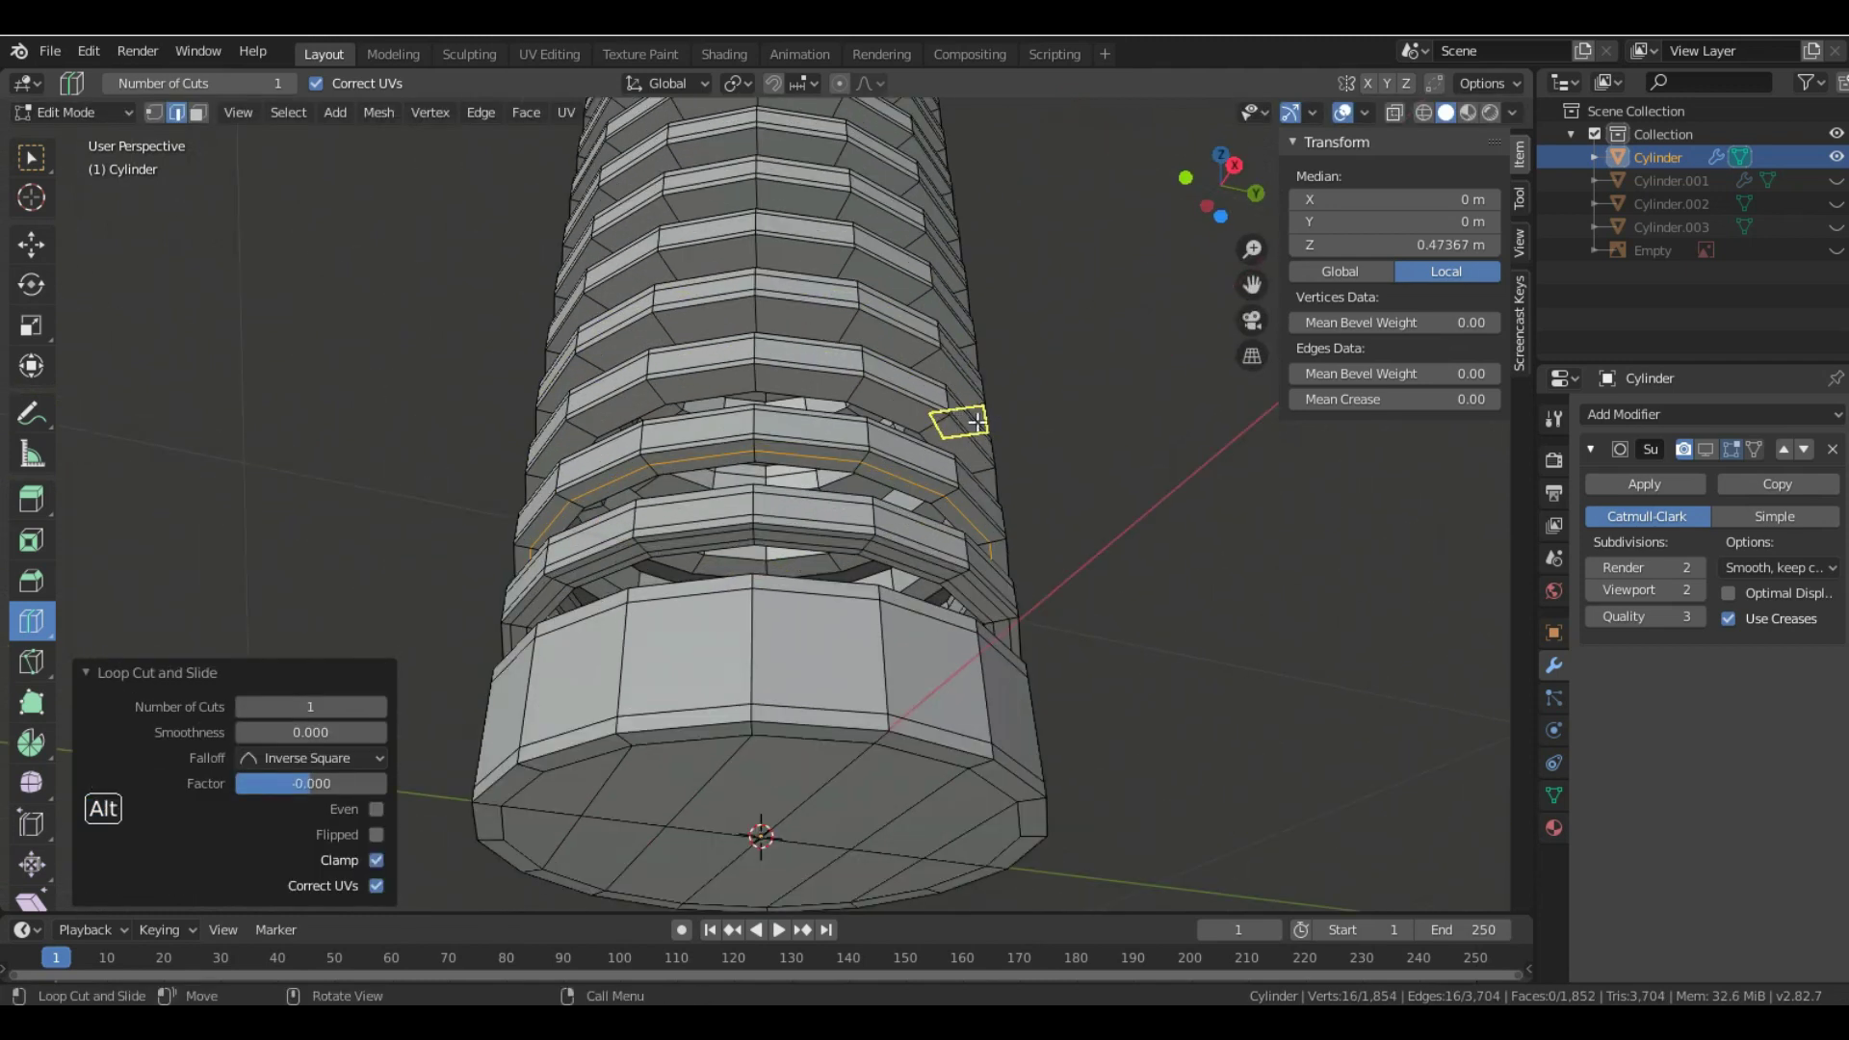
left_click(1015, 422, "alt")
key("ctrl+b")
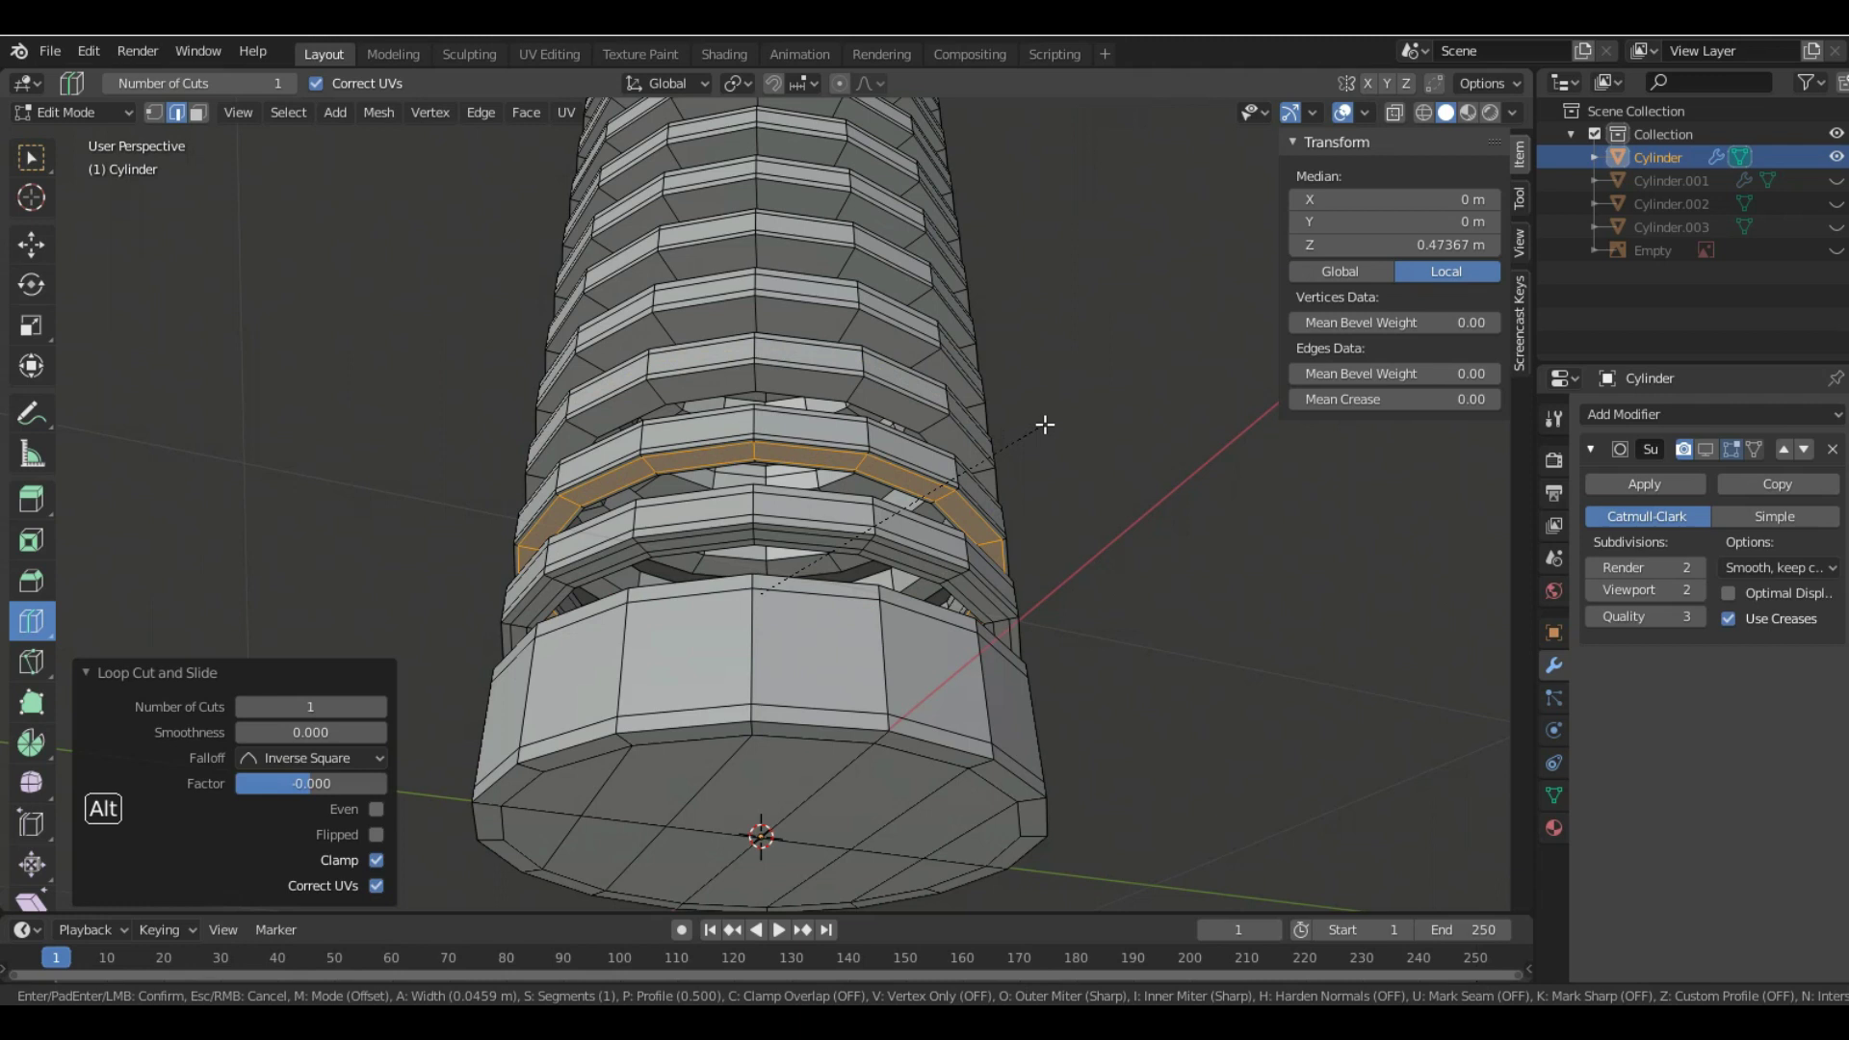
left_click(999, 419)
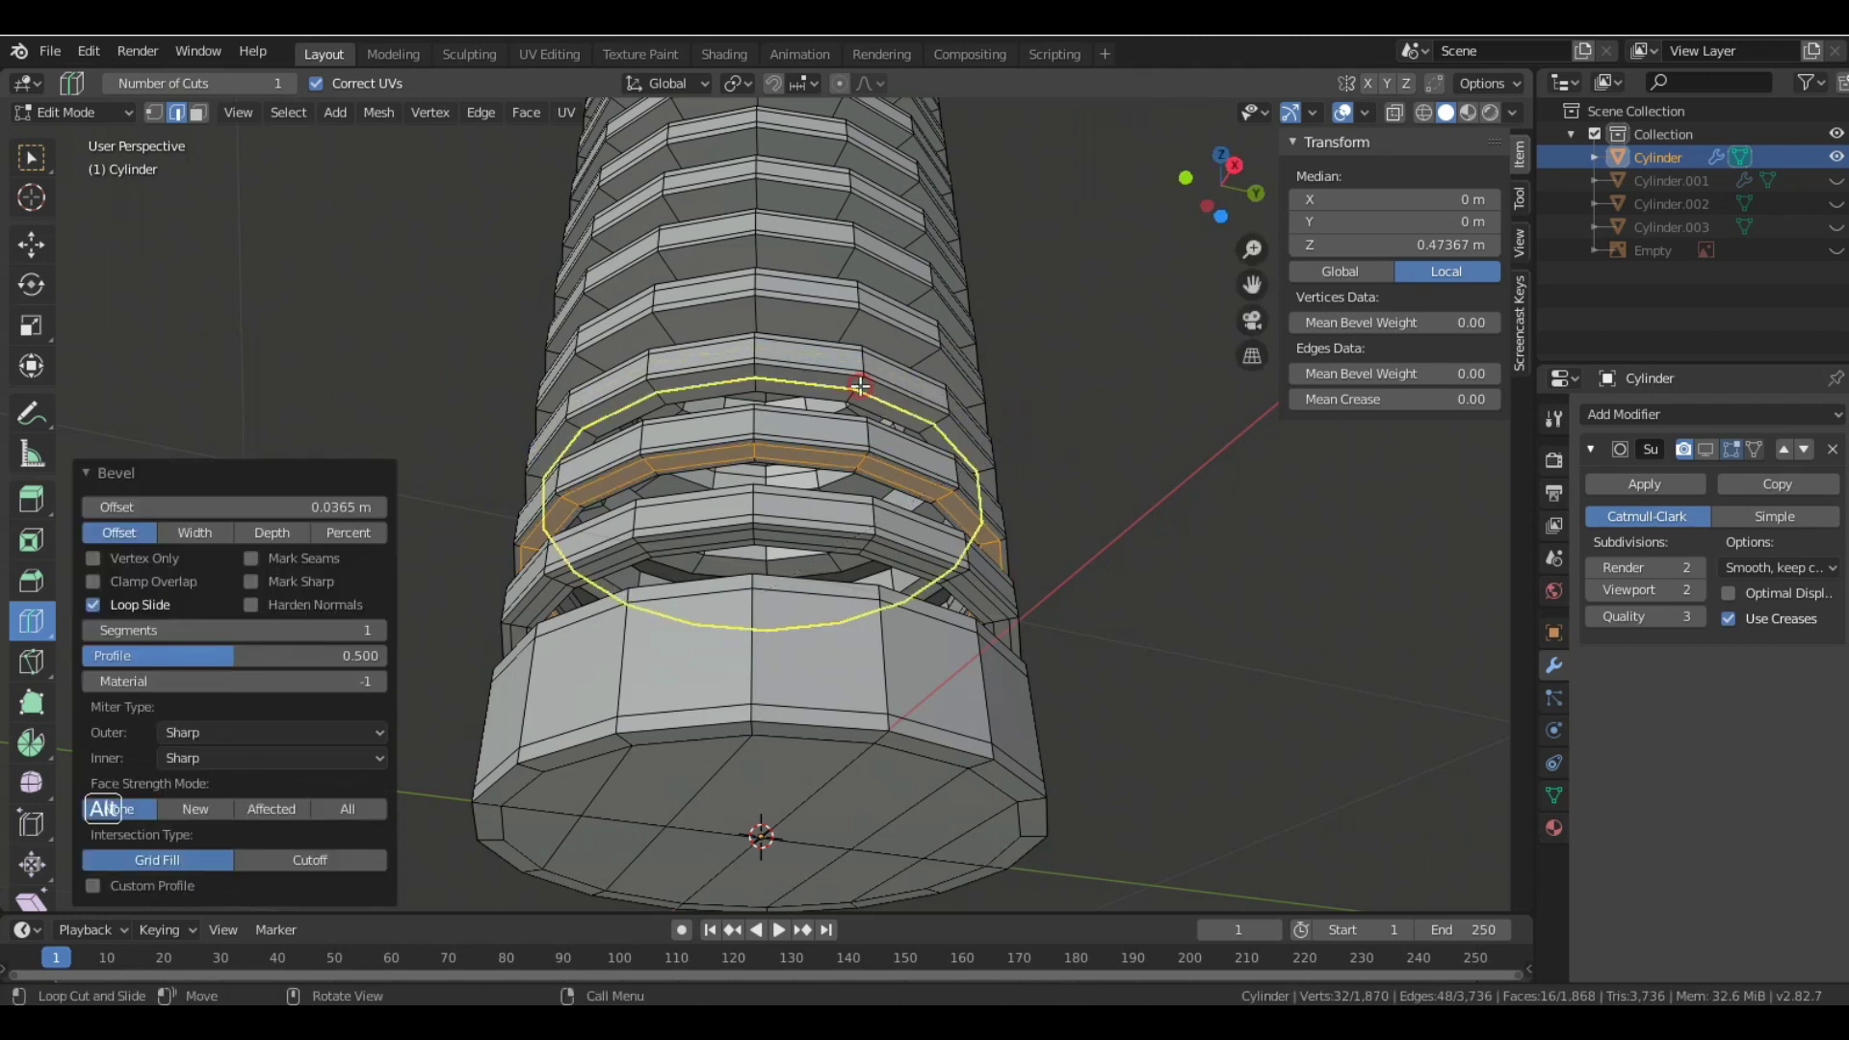
- Loop-cut the undersides of the third and fourth rings above the base, beveling the cuts by about 0.05 m and 0.058 m
key("ctrl+z")
left_click(868, 387, "alt")
key("ctrl+b")
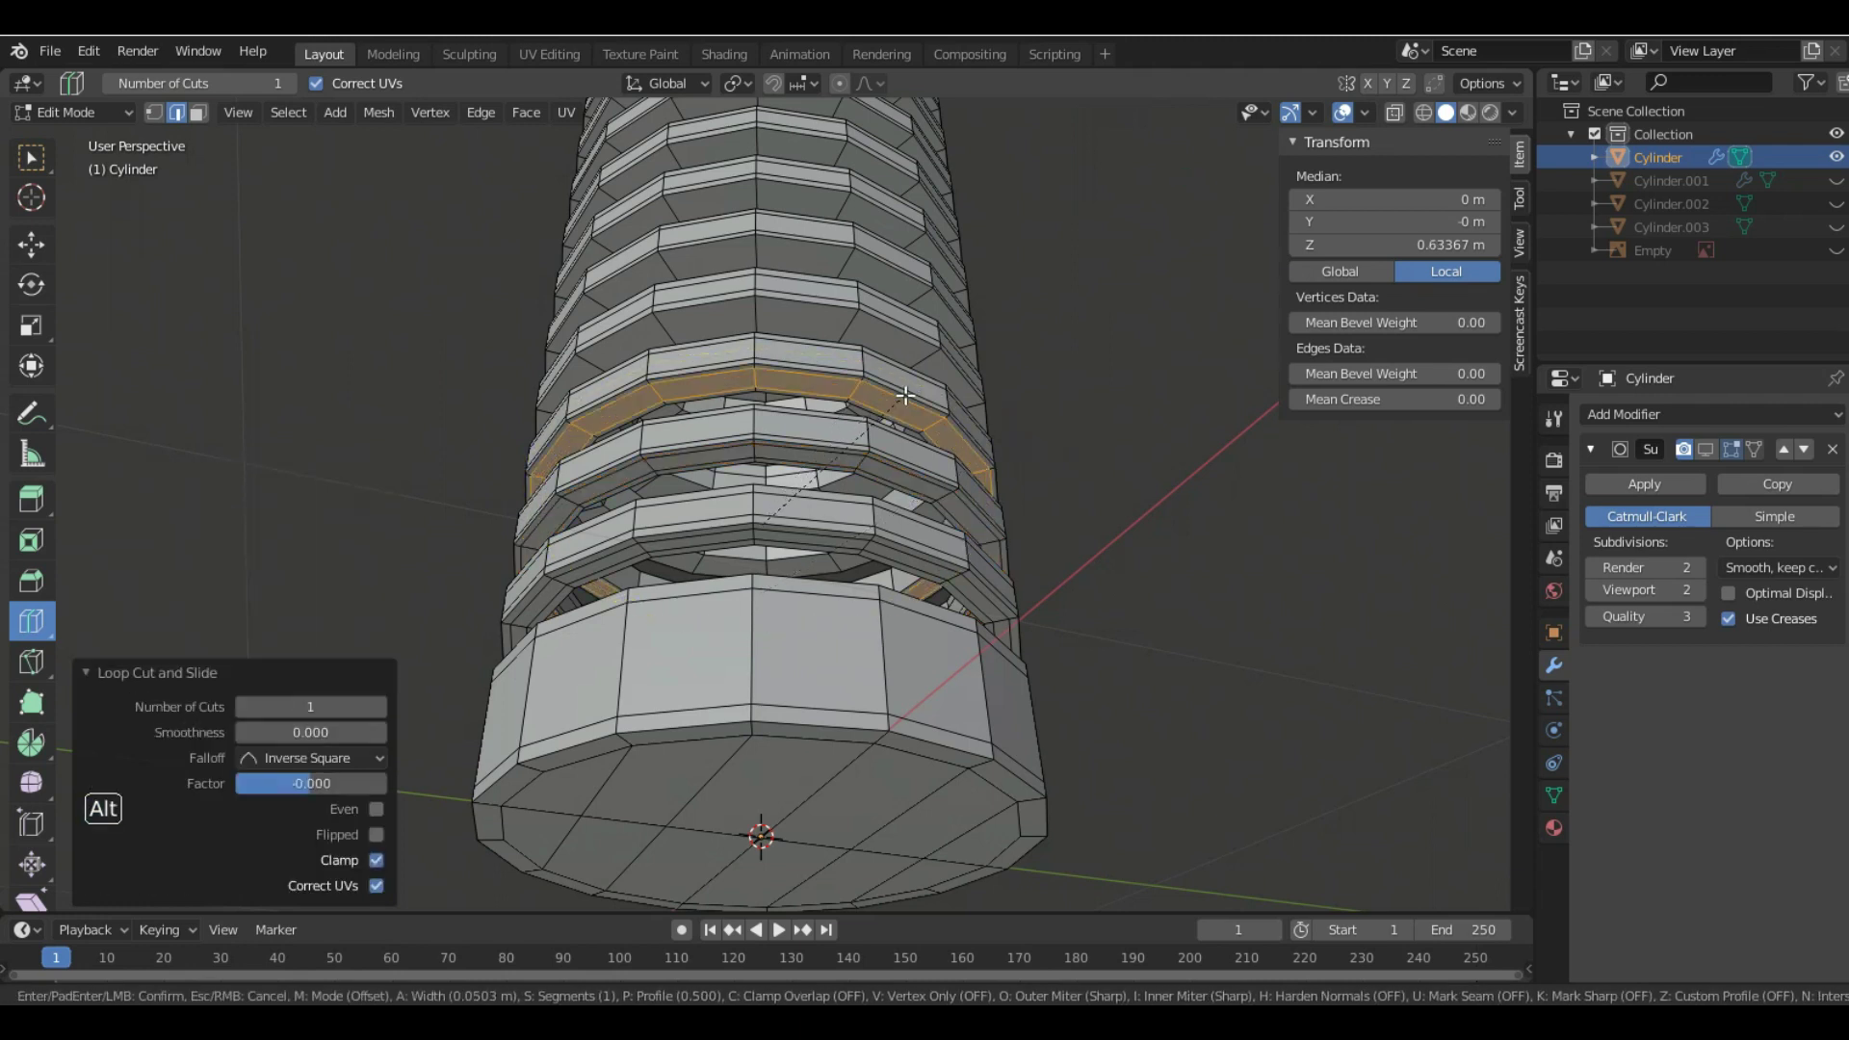
left_click(905, 395)
key("ctrl+z")
left_click(906, 360, "alt")
key("ctrl+b")
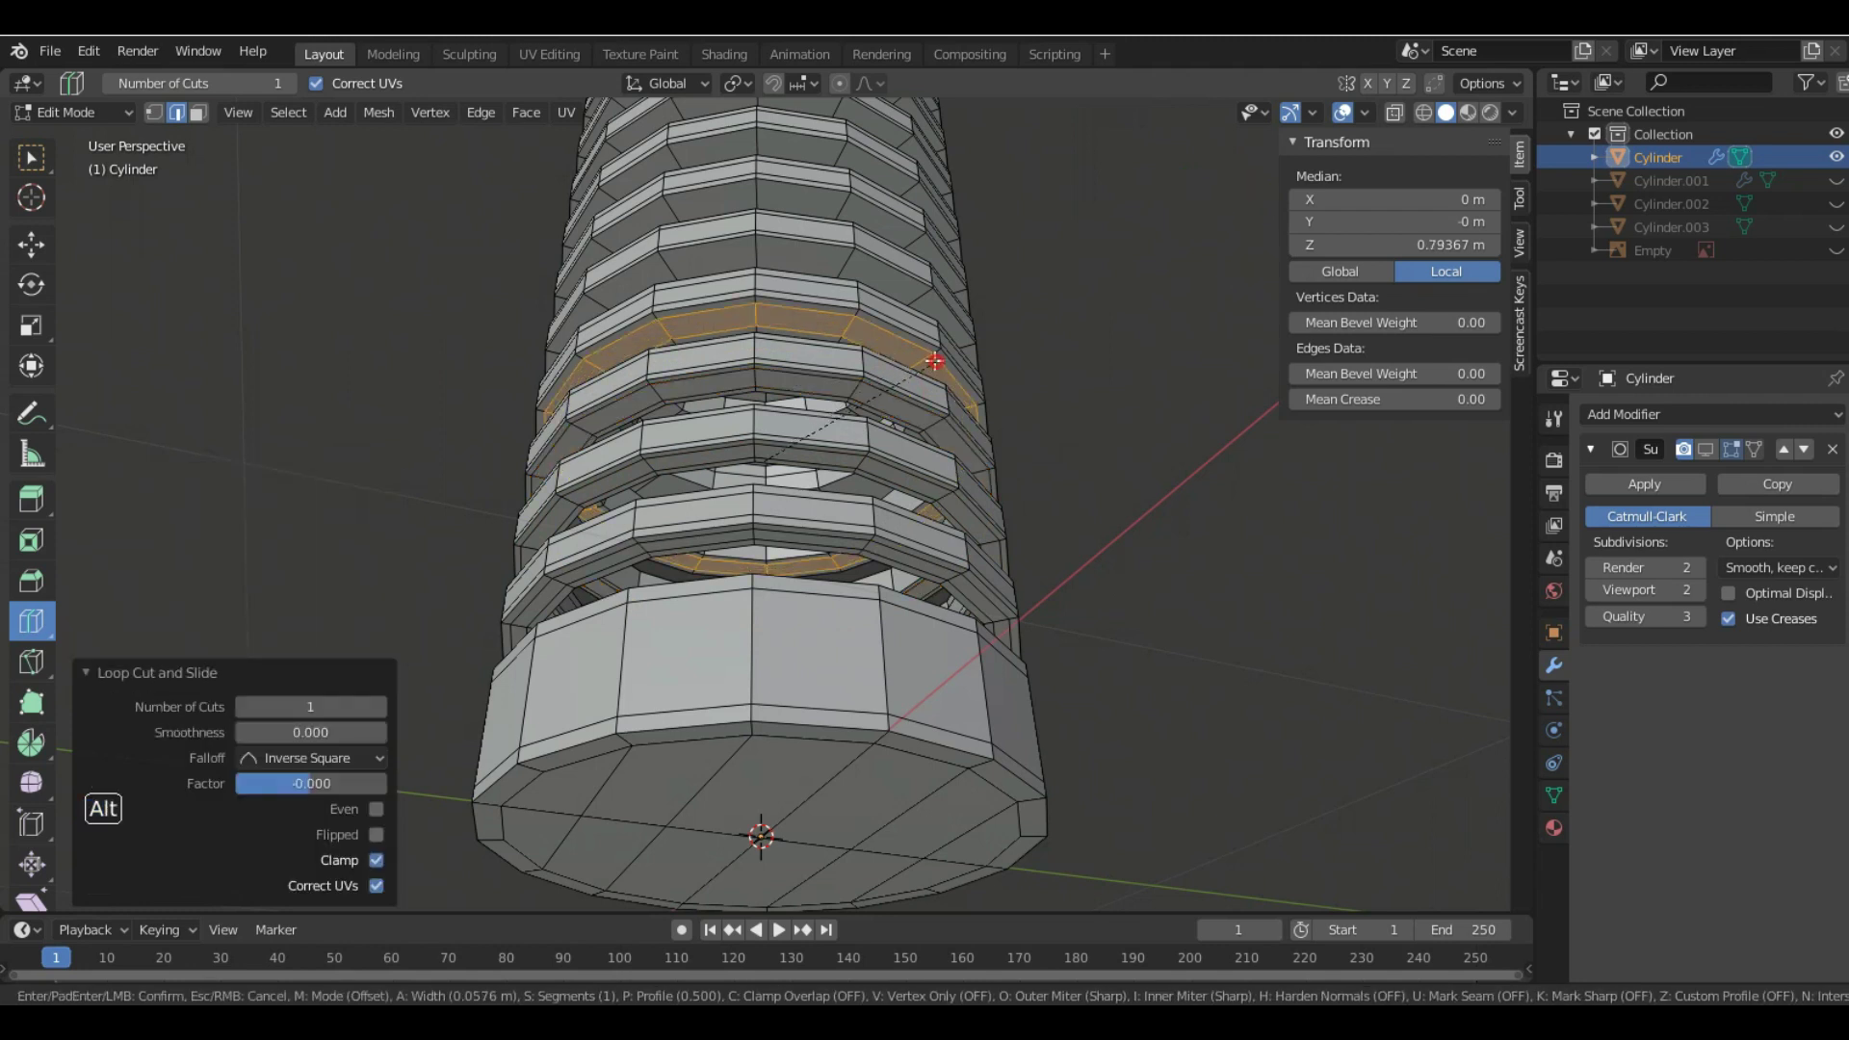
left_click(934, 361)
- Loop-cut the undersides of the fifth and sixth rings above the base, beveling the cuts by about 0.0967 m and 0.152 m
key("ctrl+z")
middle_click_drag(906, 395, 898, 366)
left_click(897, 360, "alt")
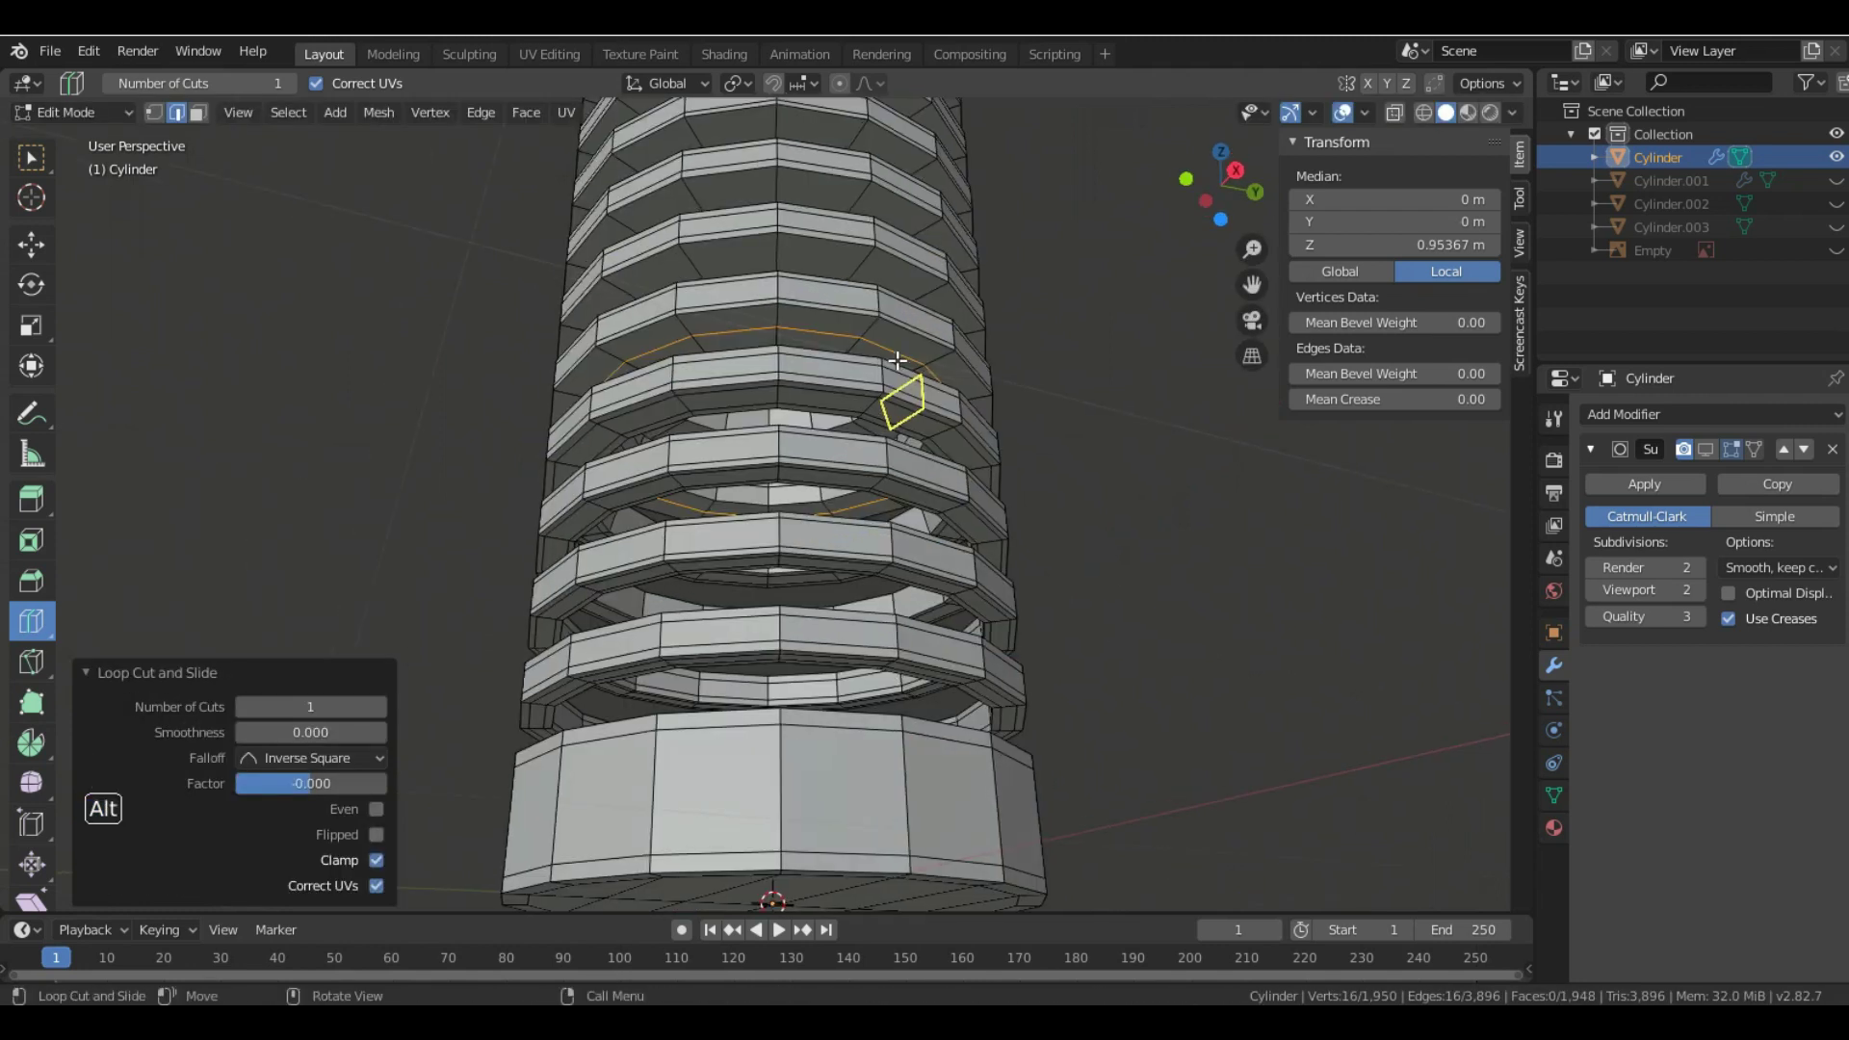
key("ctrl+b")
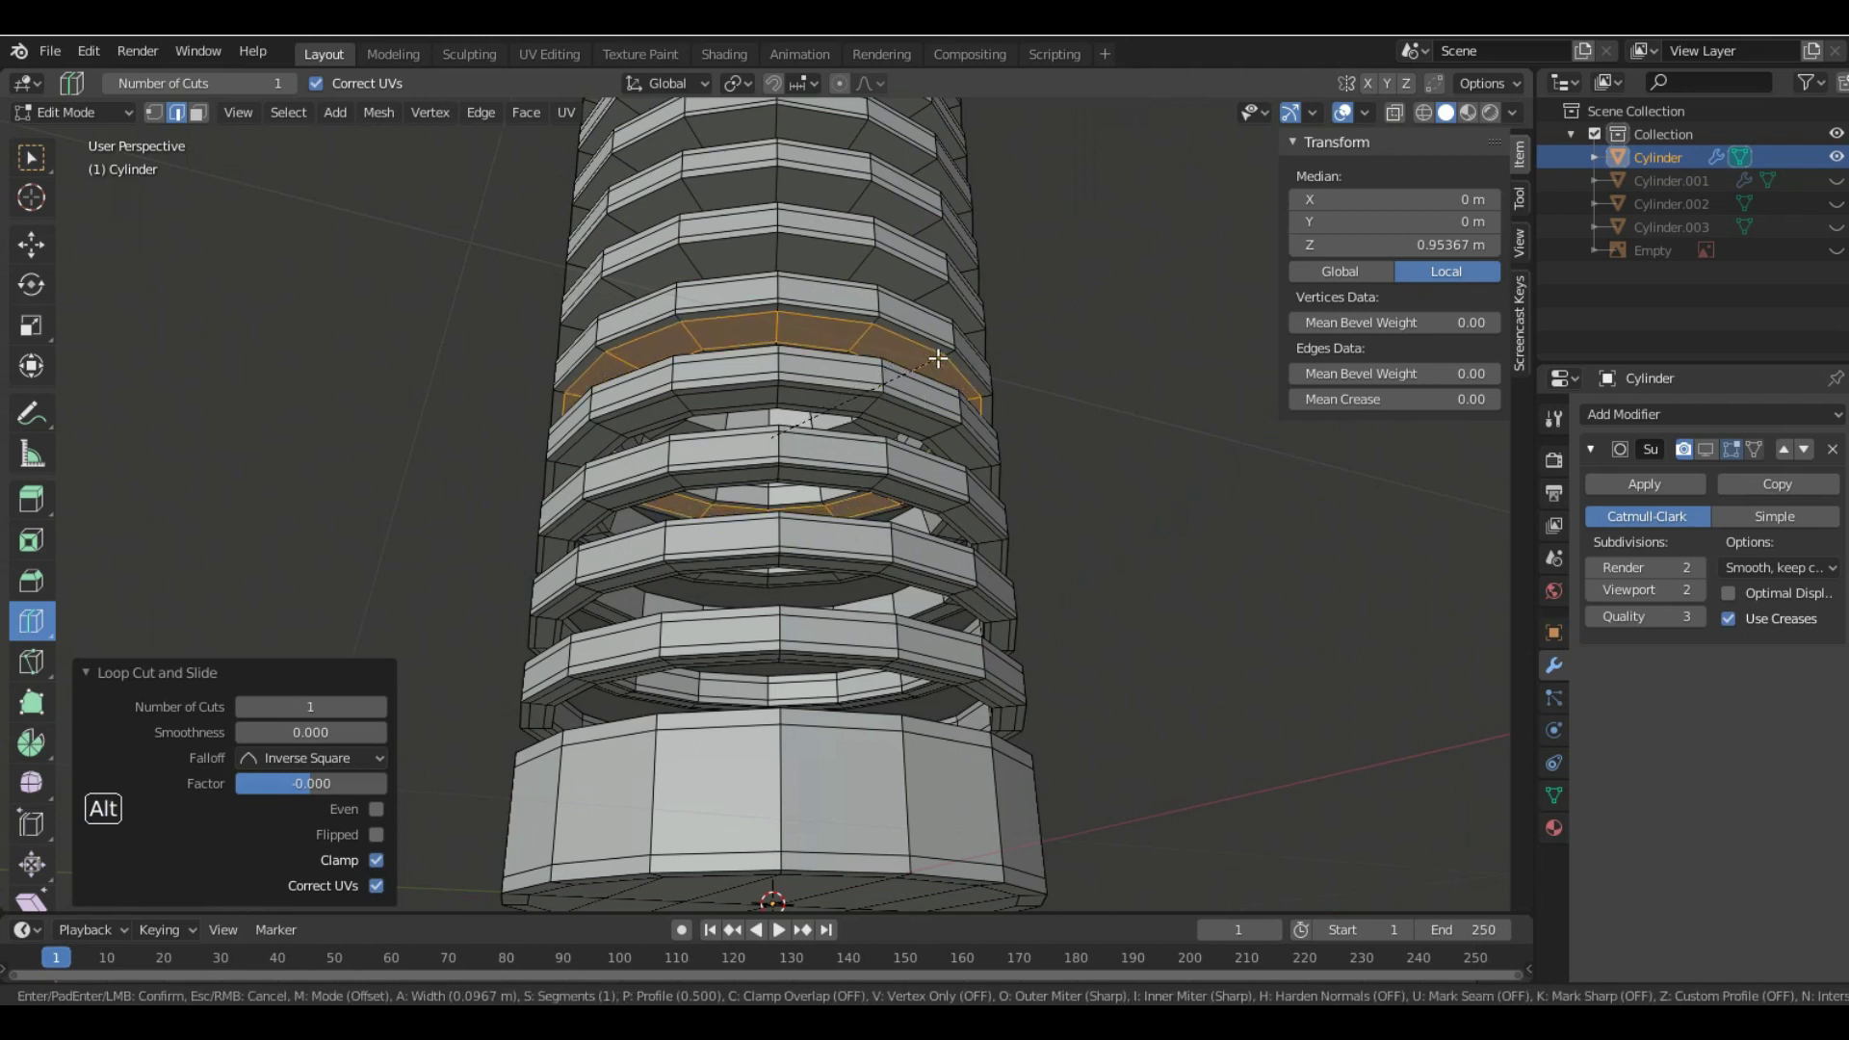
left_click(933, 356)
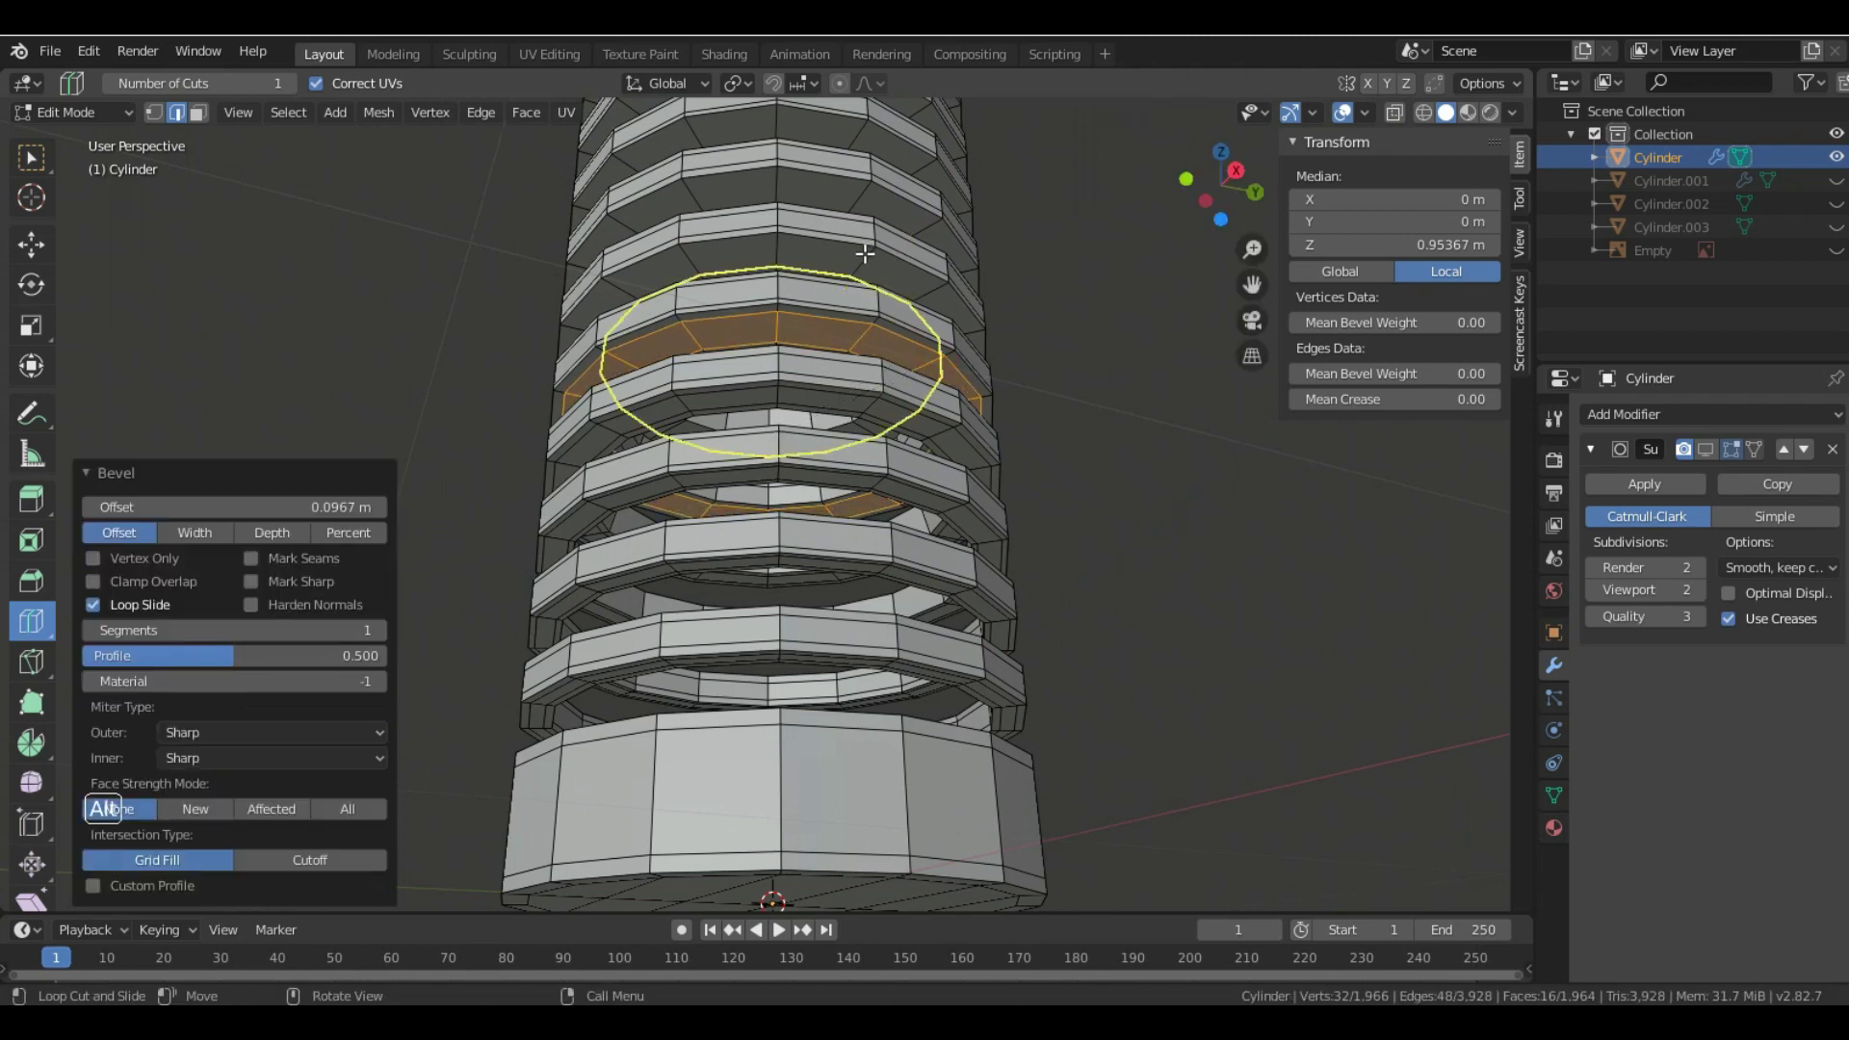
key("ctrl+z")
left_click(898, 257, "alt")
key("ctrl+b")
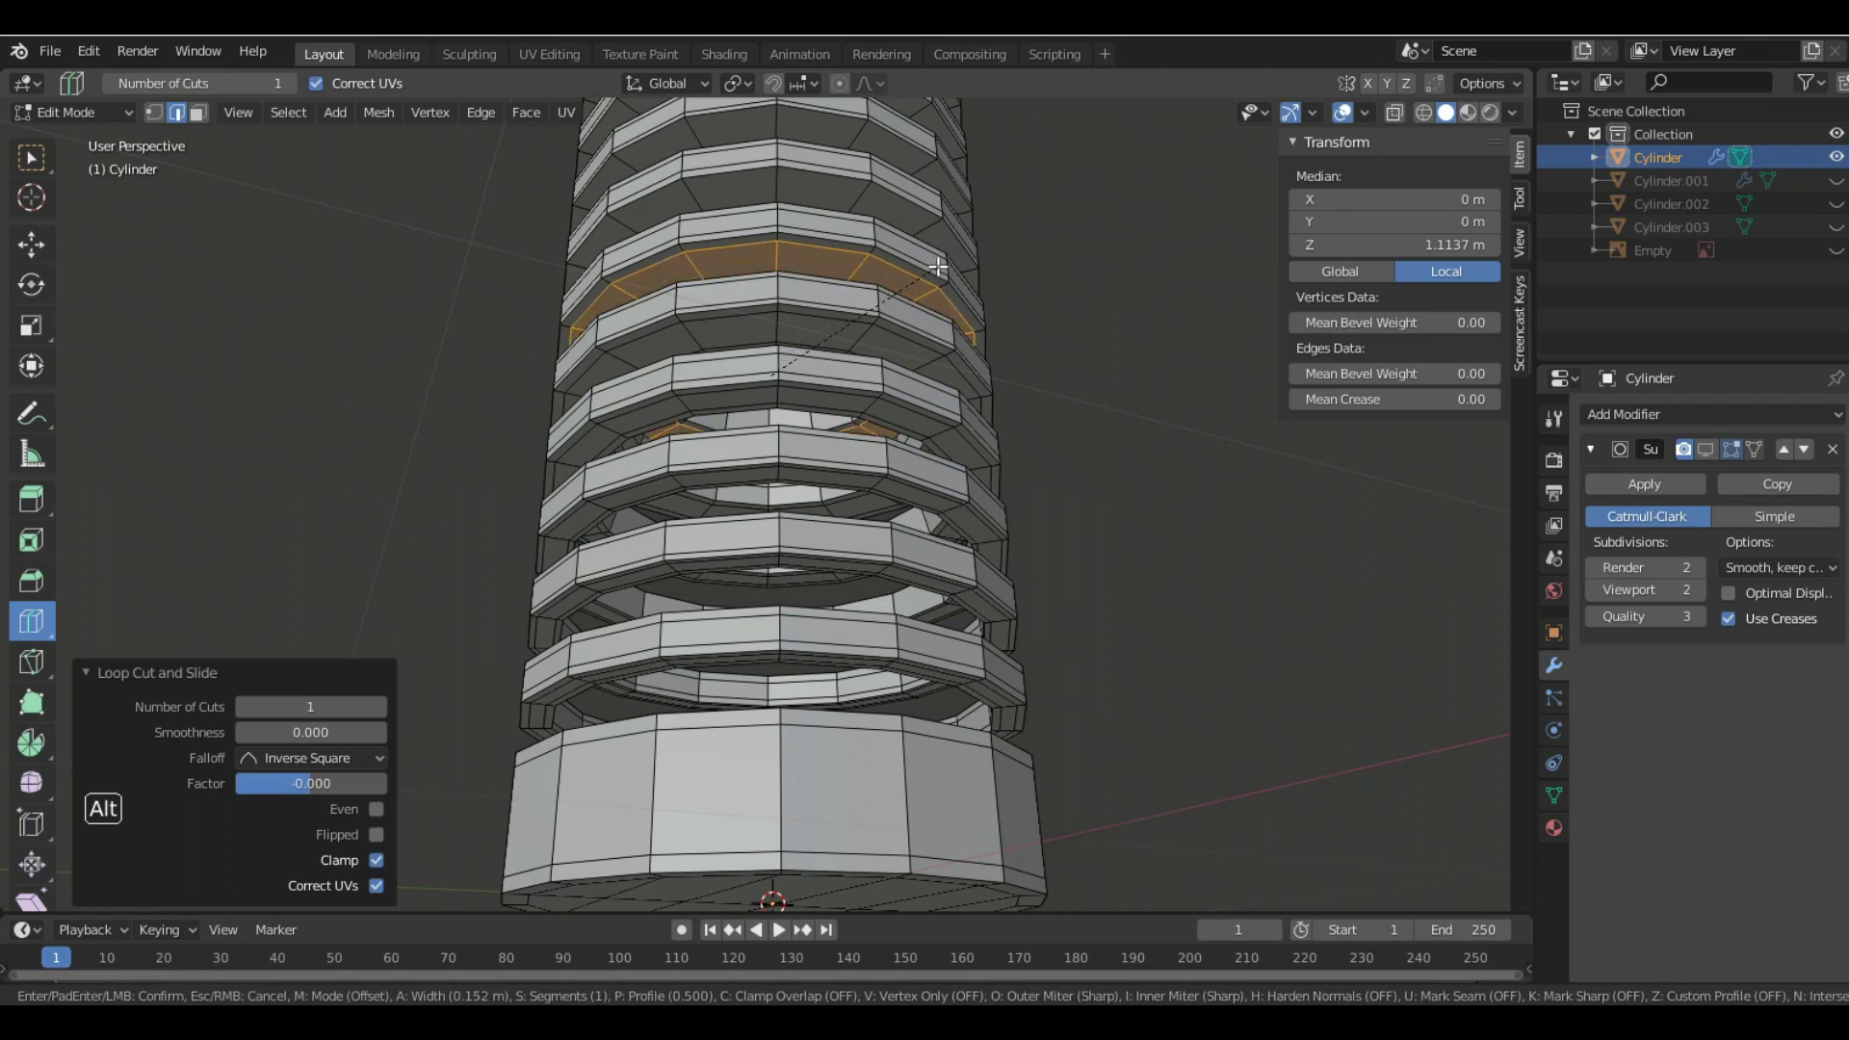
left_click(932, 268)
- Loop-cut the undersides of the seventh and eighth rings above the base, beveling the cuts by about 0.177 m and 0.204 m
key("ctrl+z")
left_click(892, 289, "alt")
key("ctrl+b")
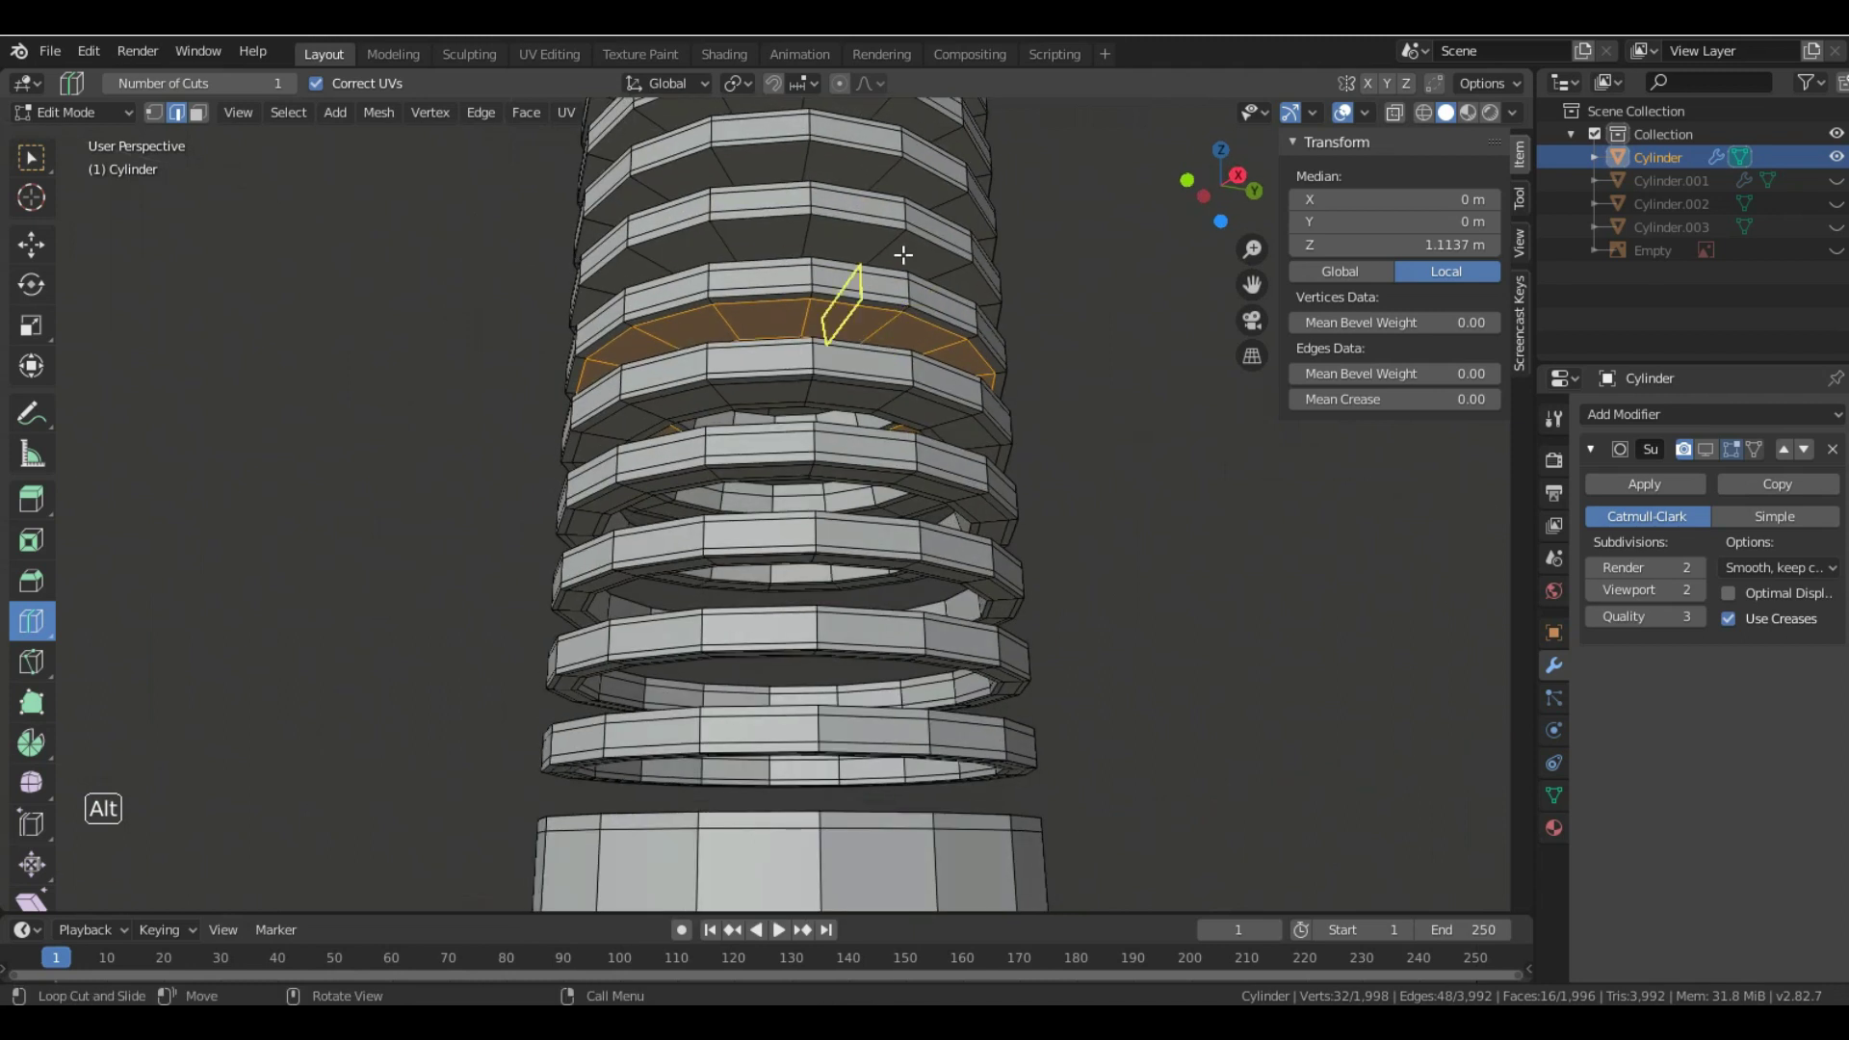
key("Escape")
key("ctrl+b")
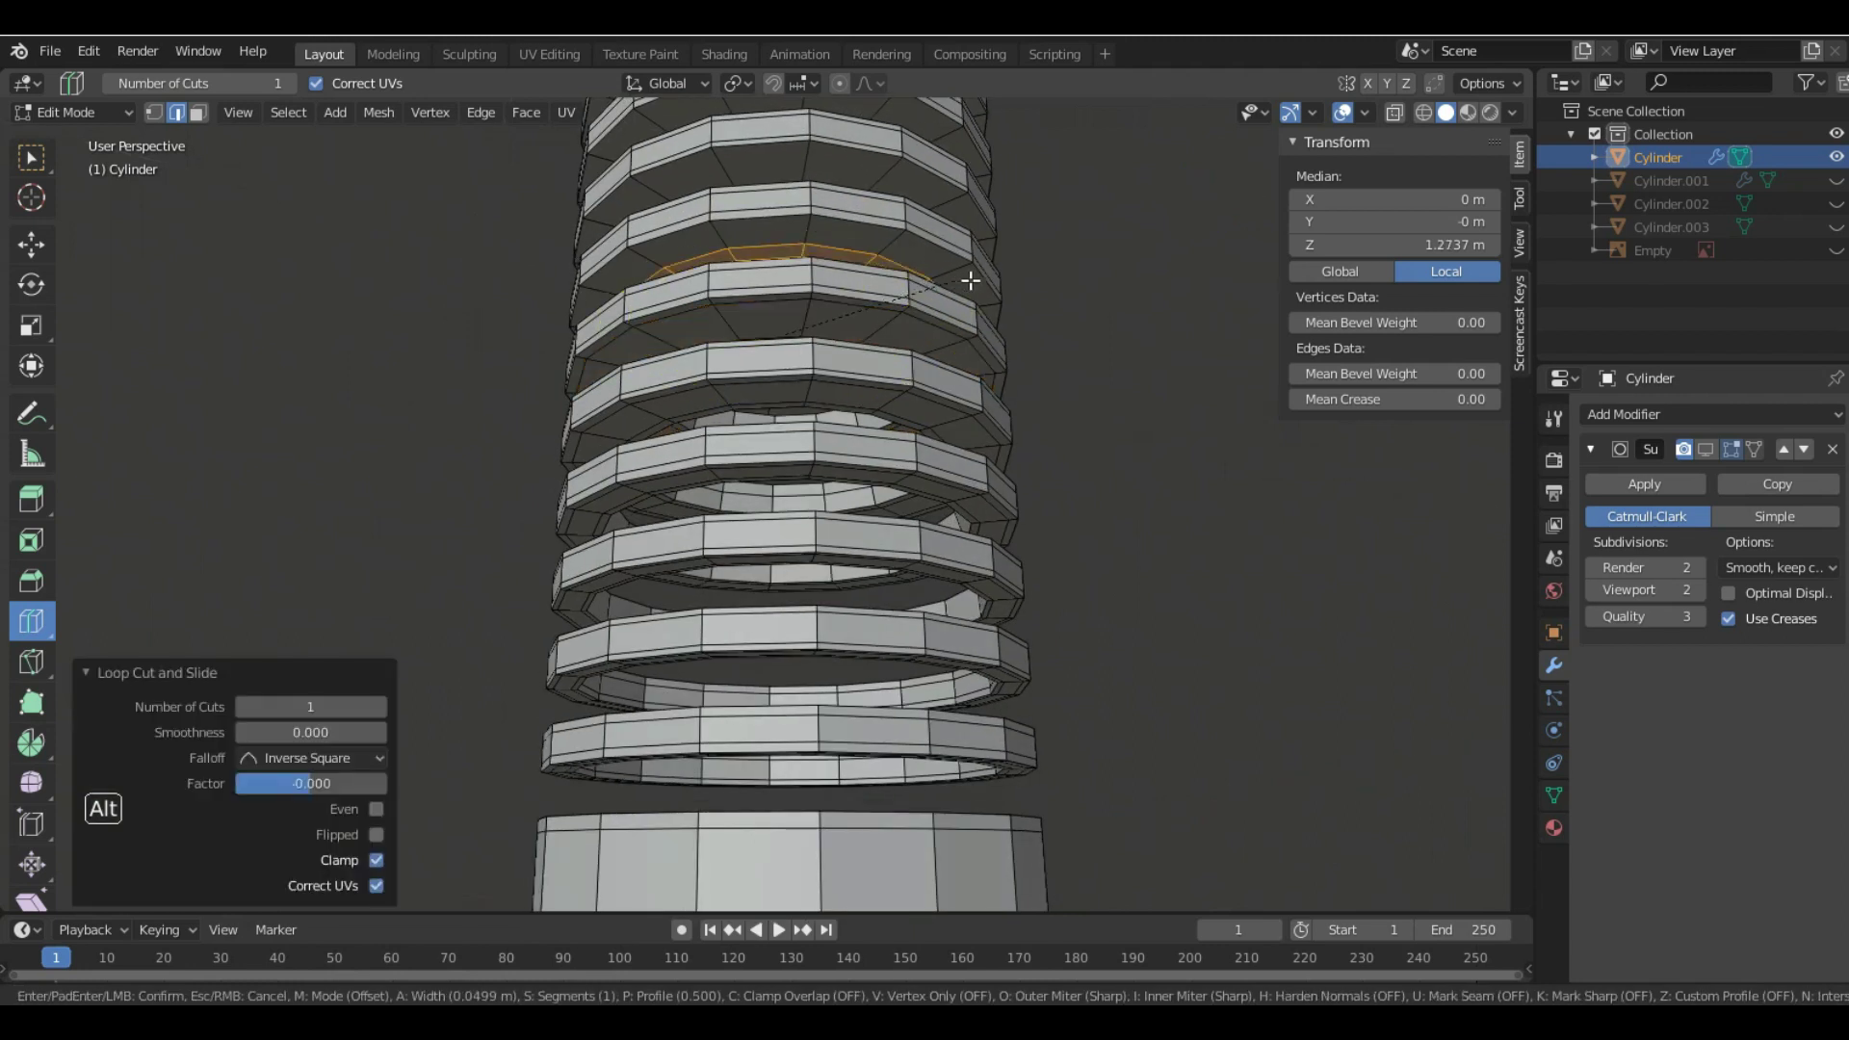
left_click(996, 279)
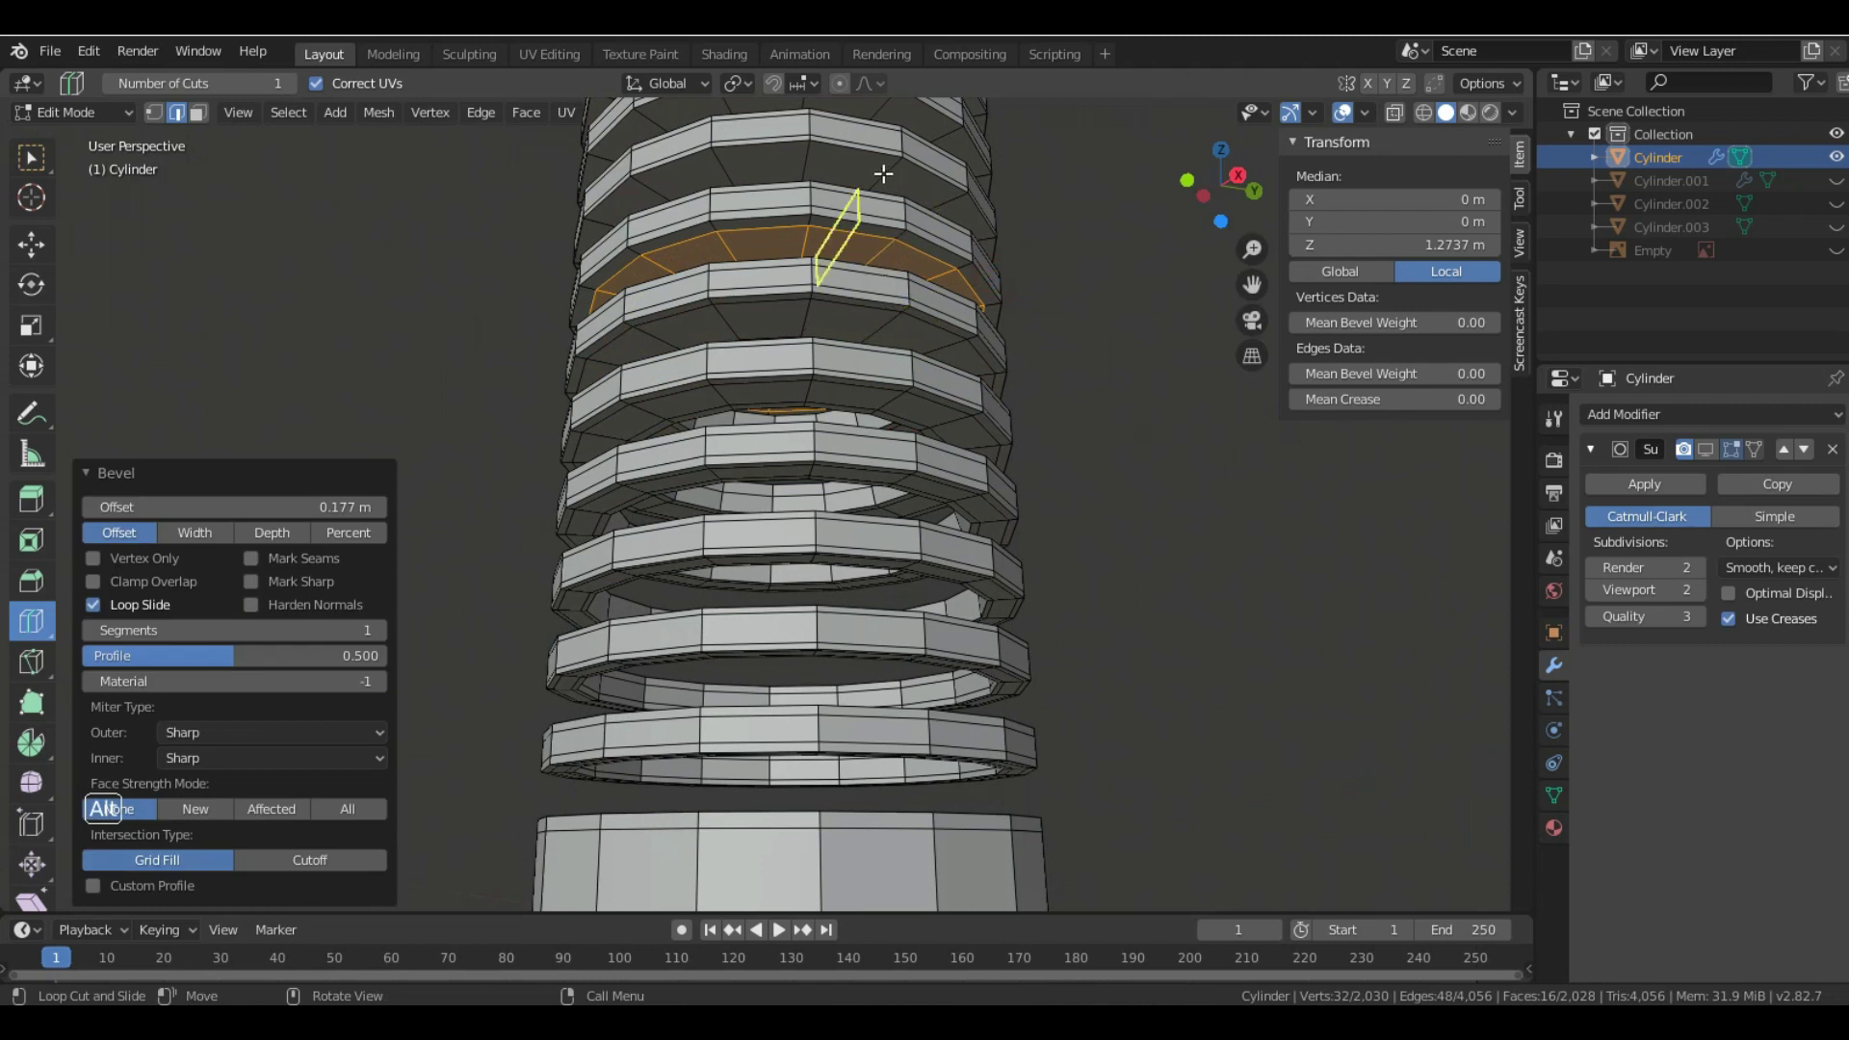
key("ctrl+z")
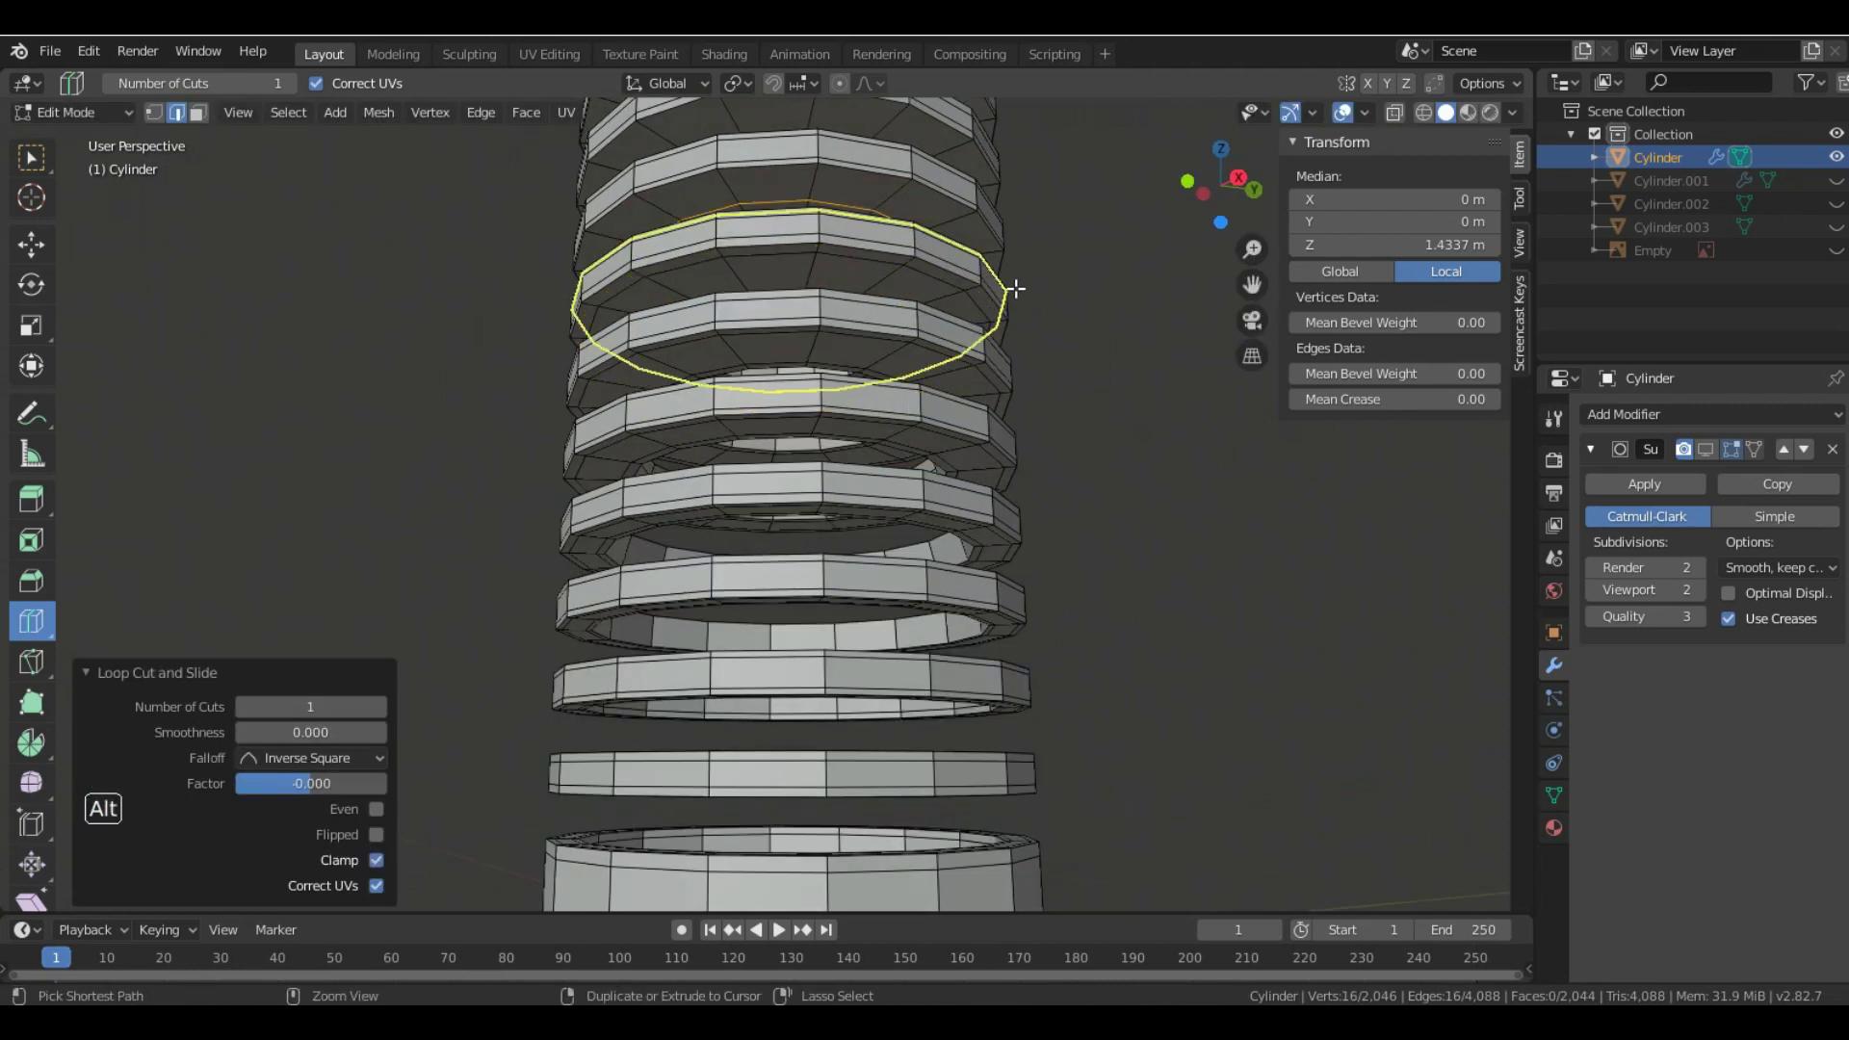
key("ctrl+b")
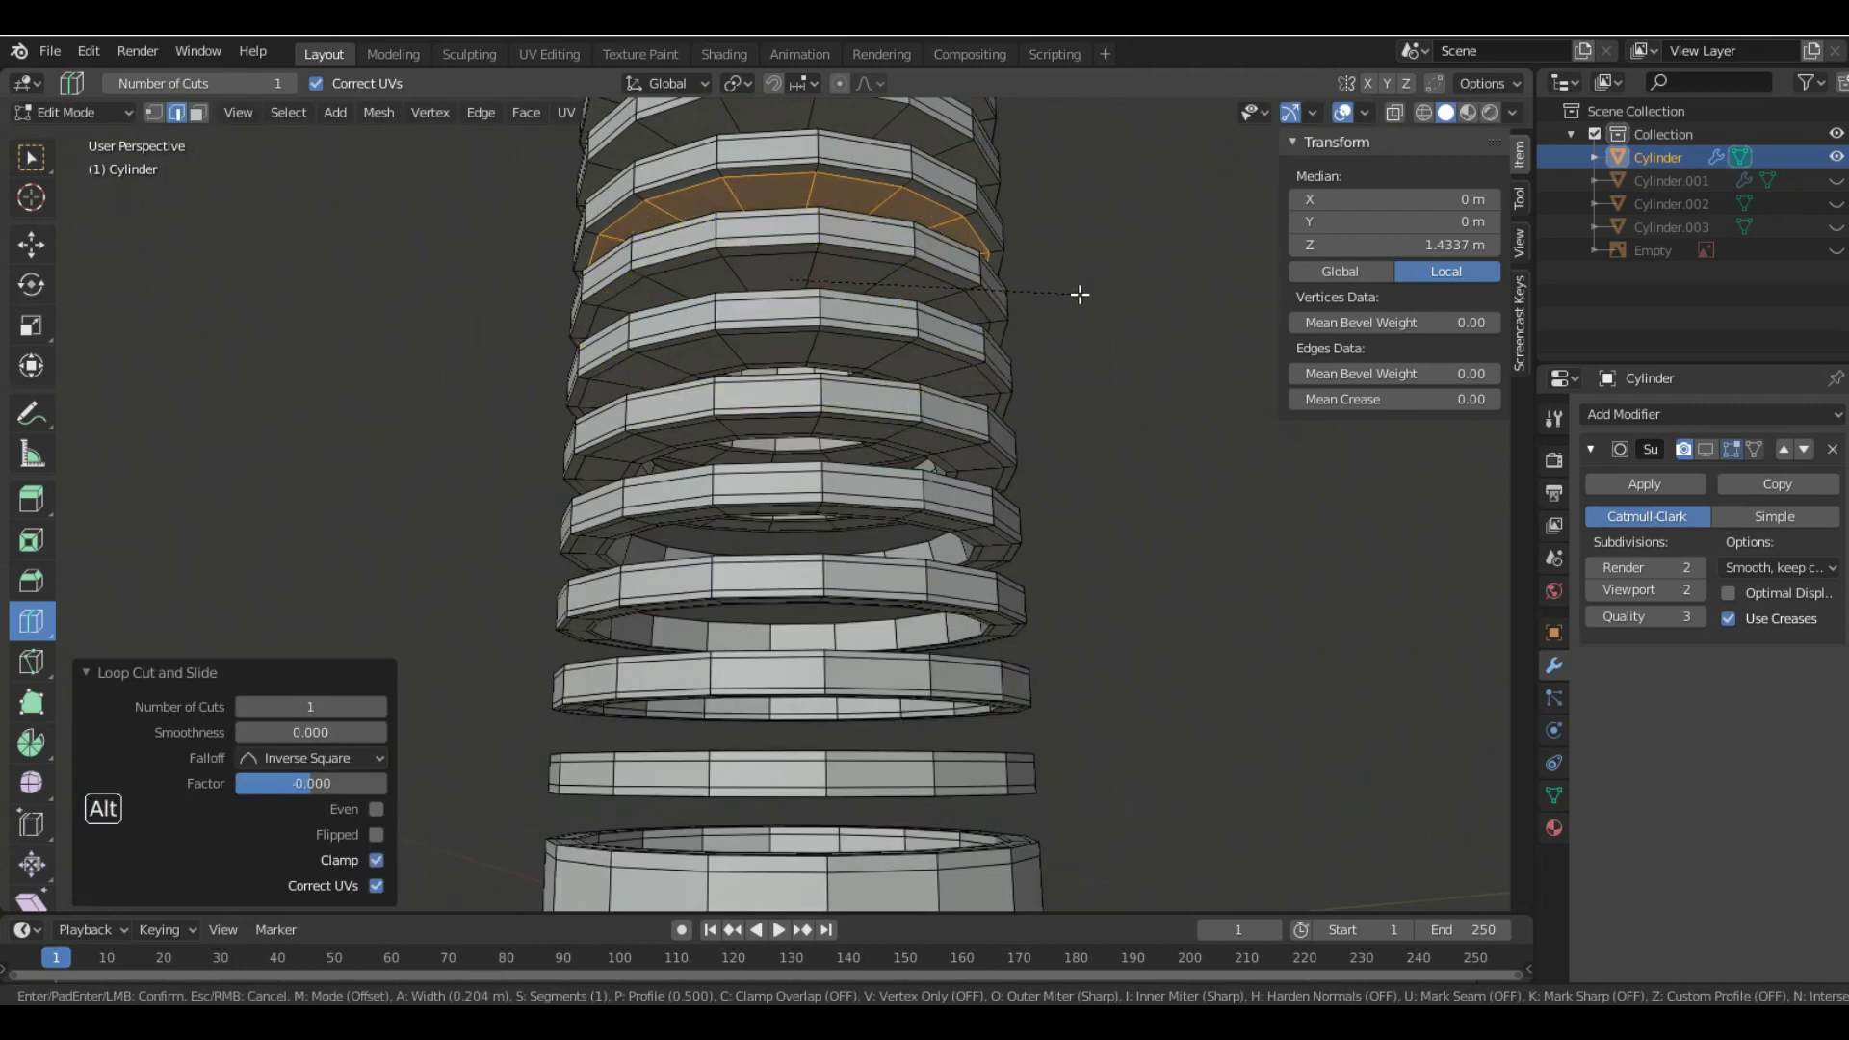
left_click(1080, 295)
- Loop-cut the undersides of the ninth and tenth rings above the base, beveling the cuts by about 0.178 m and 0.142 m
middle_click_drag(942, 314, 959, 272)
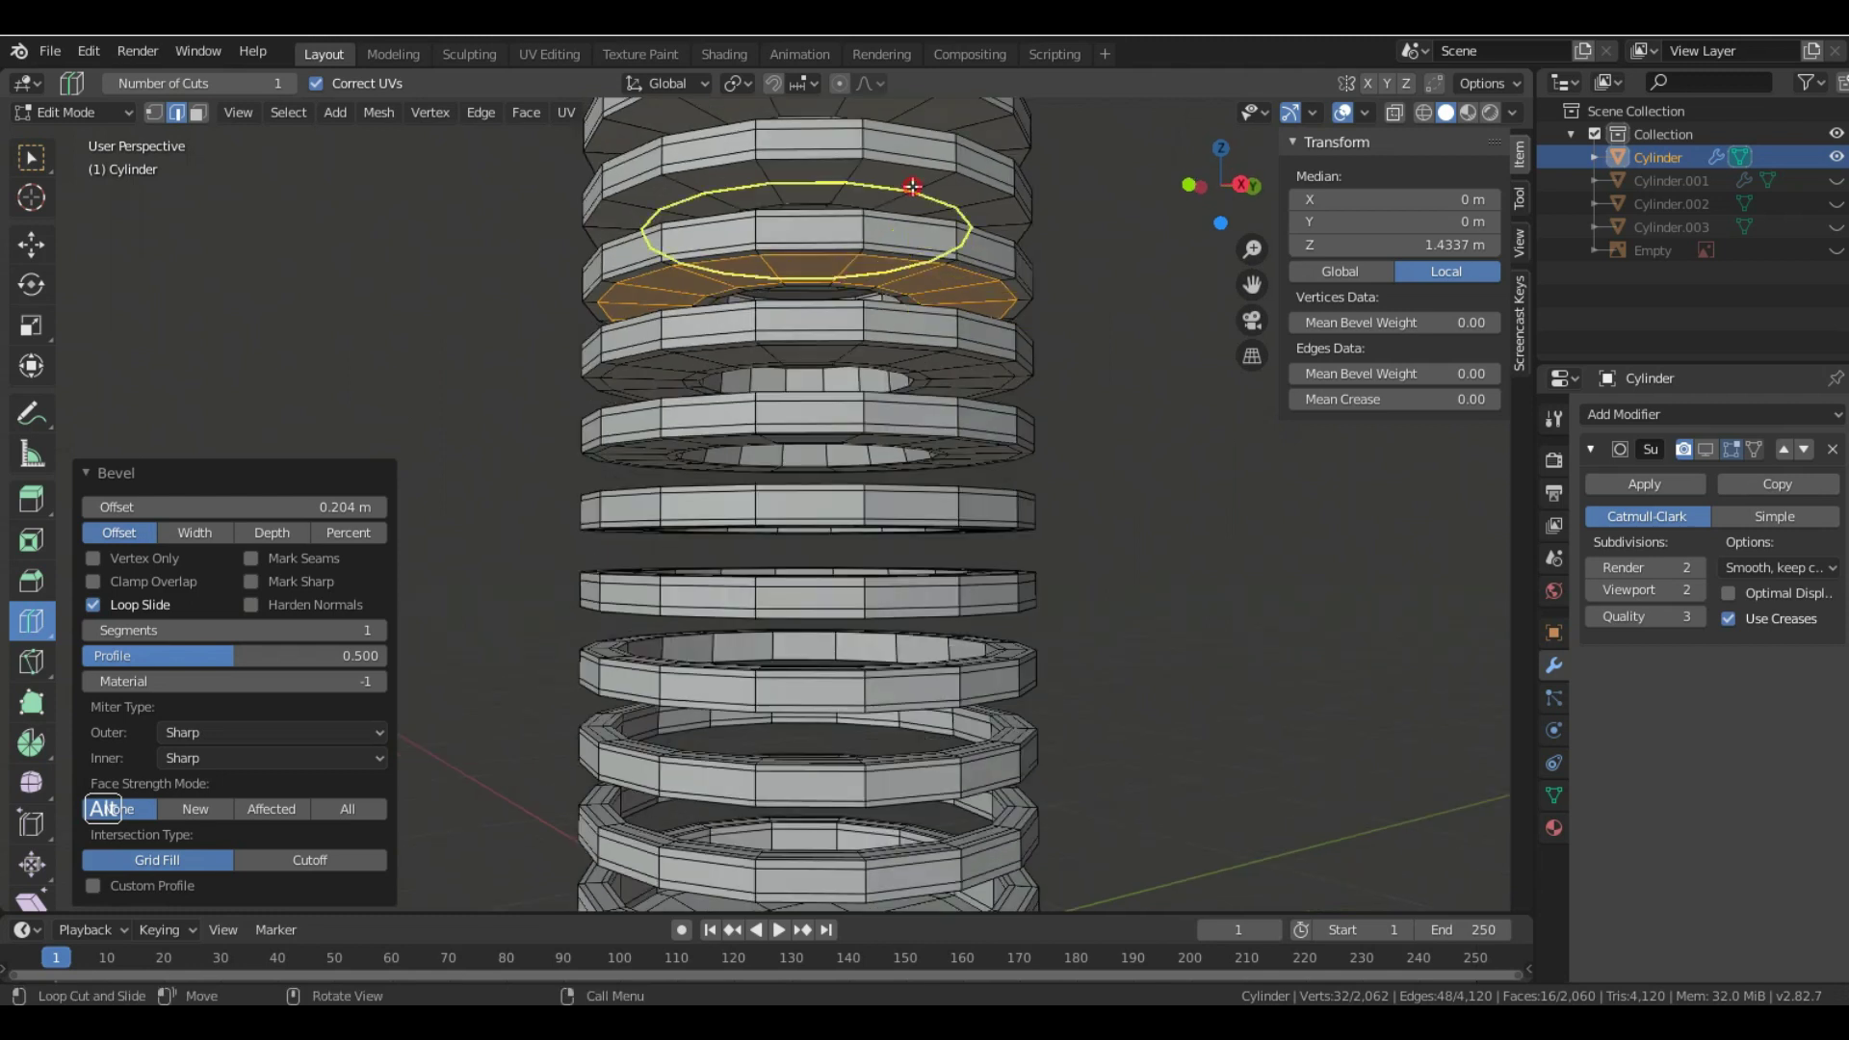
key("ctrl+z")
left_click(926, 231)
key("ctrl+b")
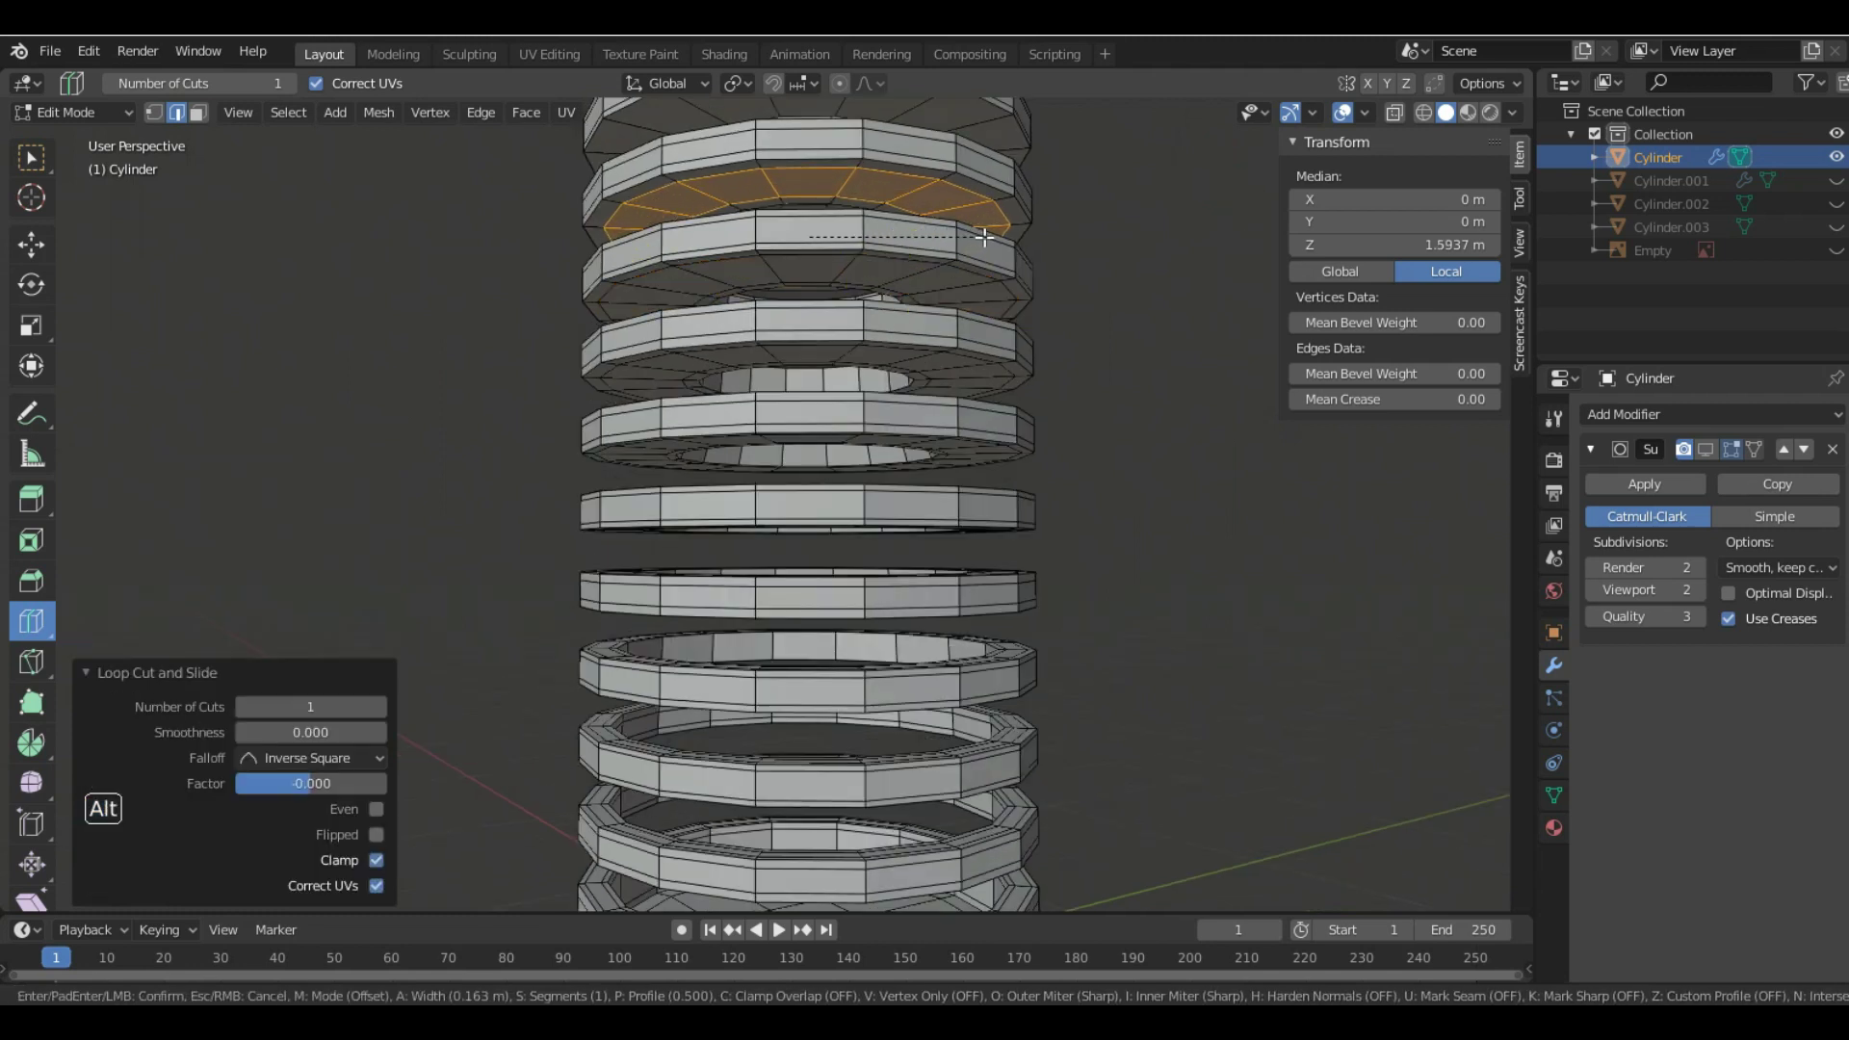
left_click(978, 231)
middle_click_drag(1032, 280, 922, 272)
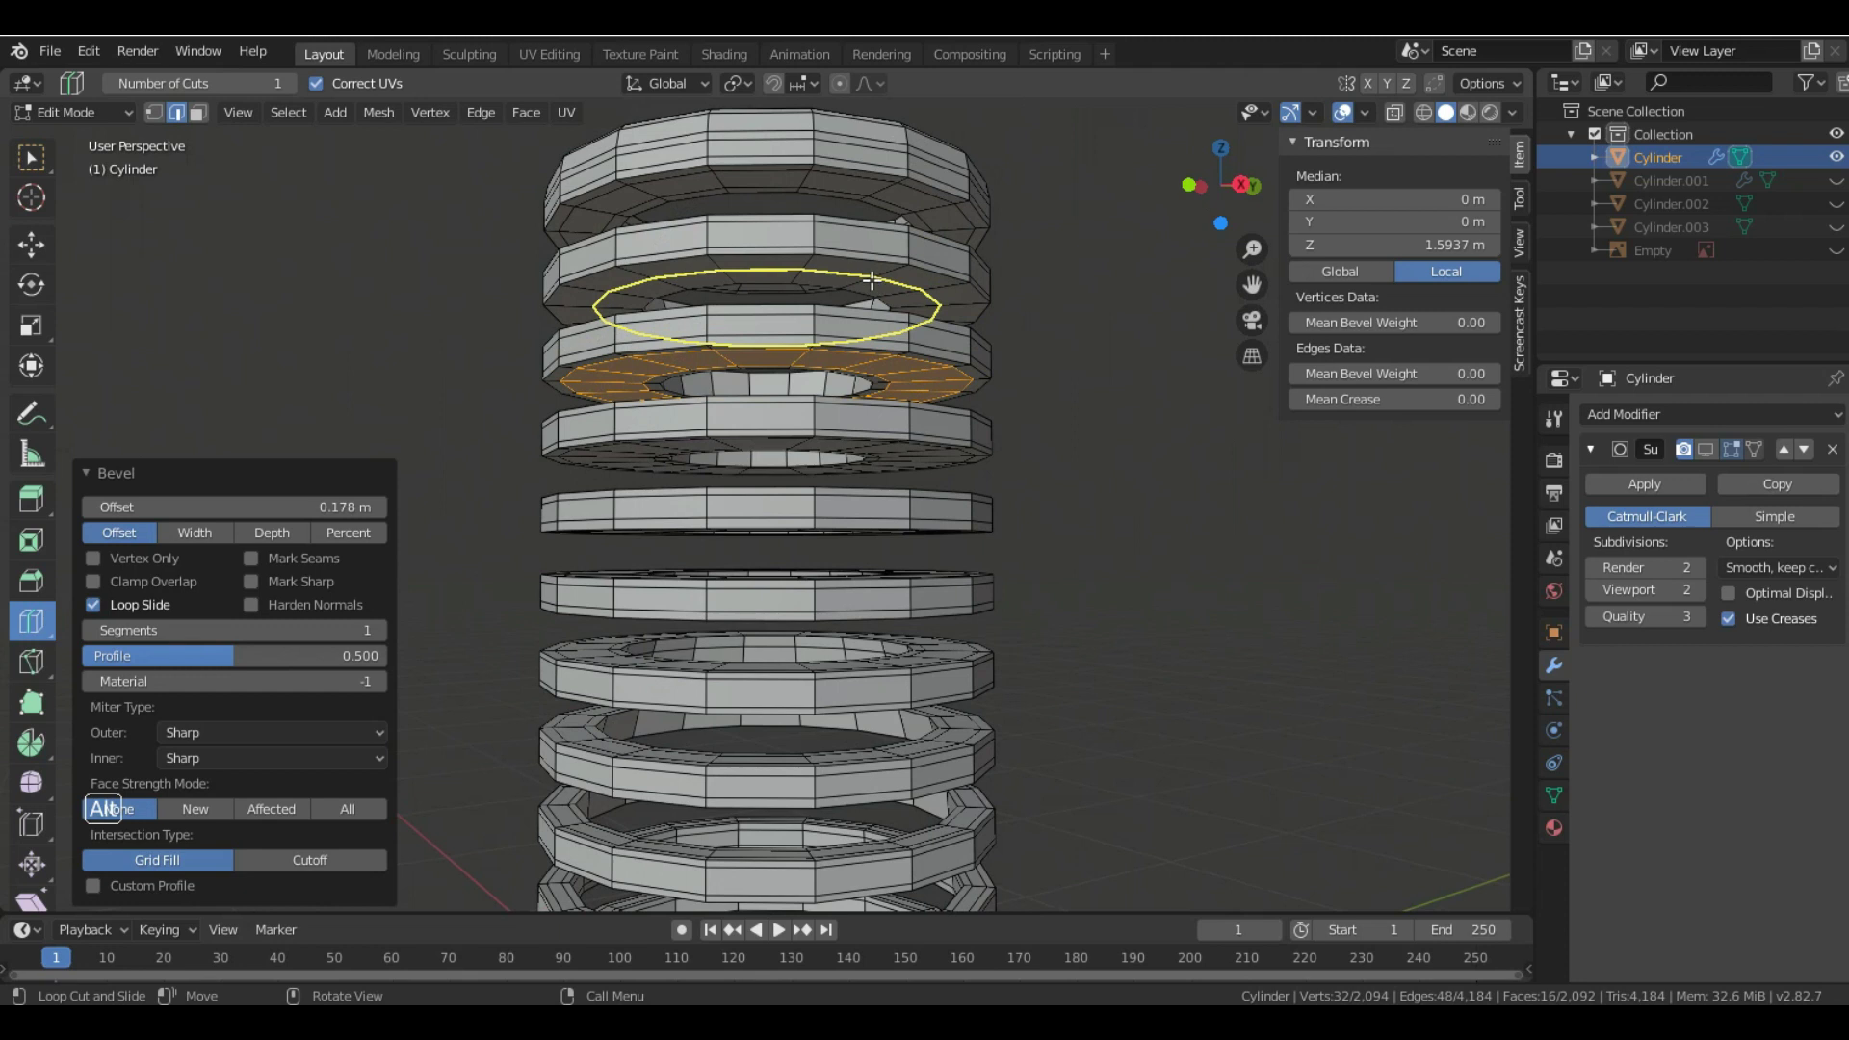
key("ctrl+z")
left_click(954, 289)
key("ctrl+b")
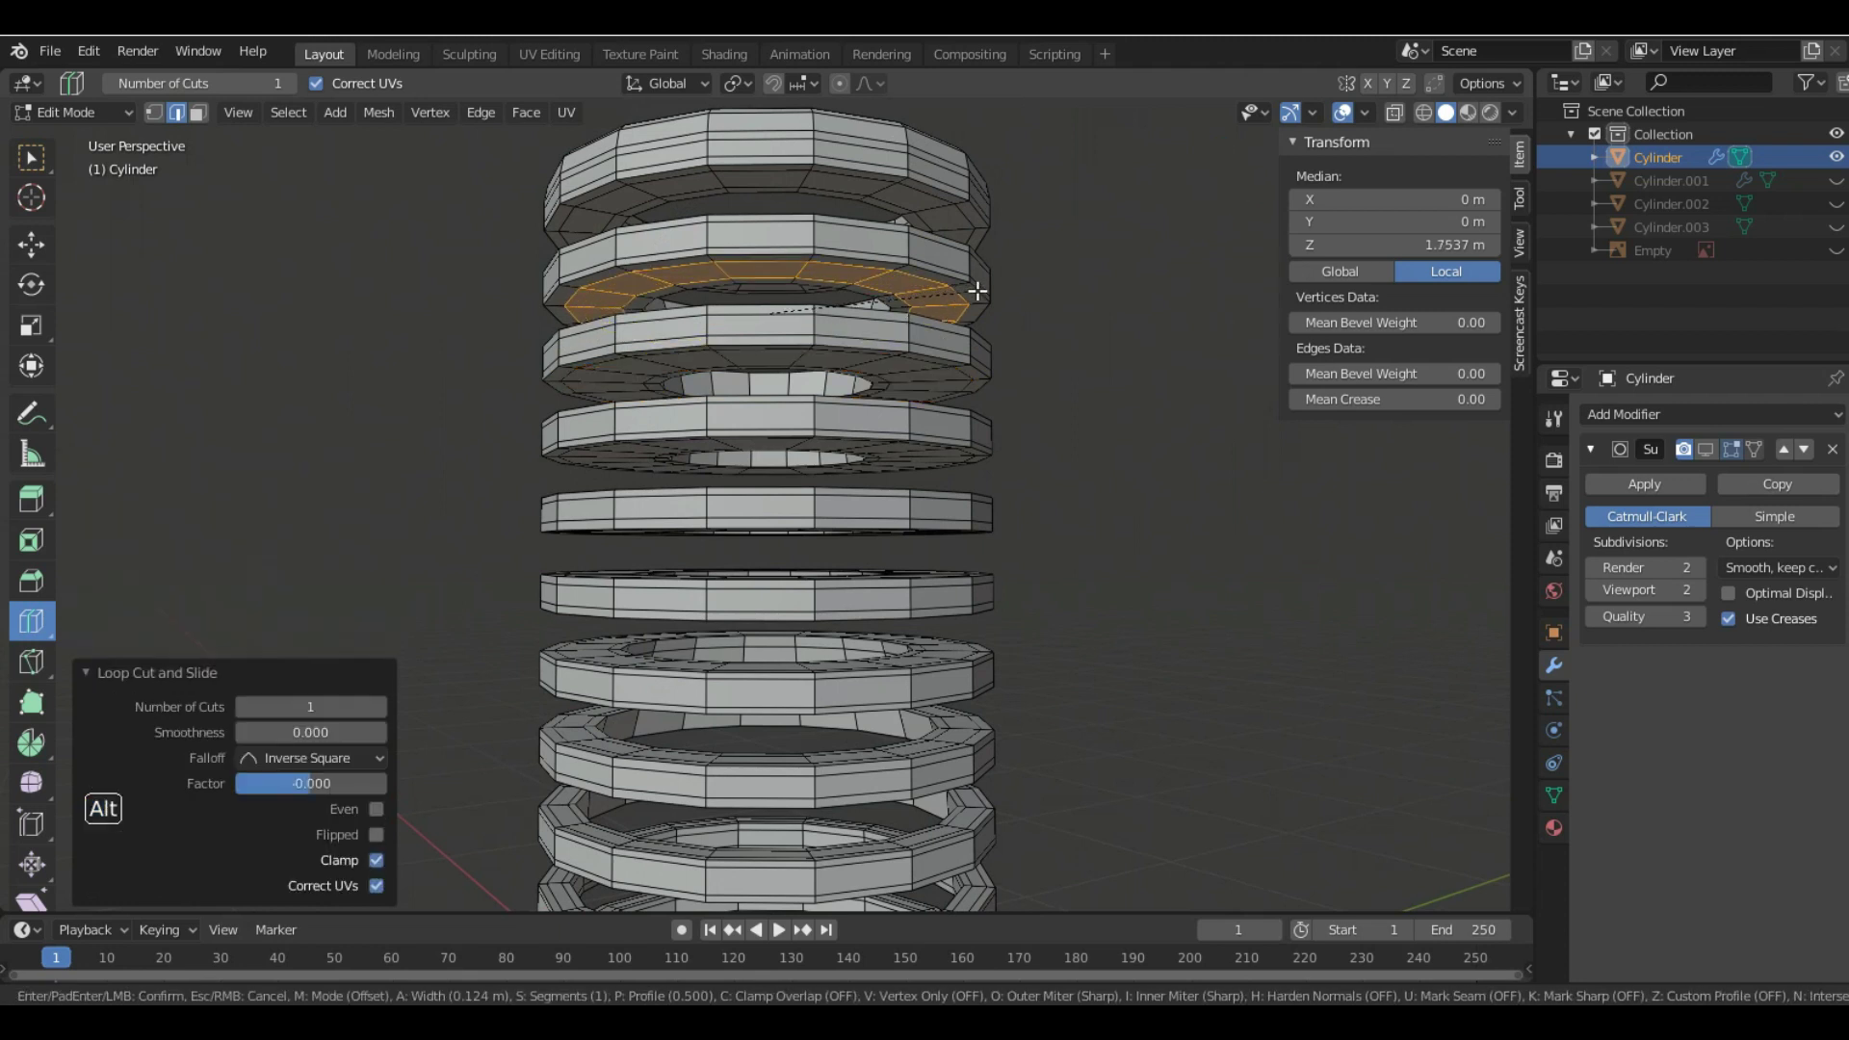
left_click(980, 291)
scroll(981, 291, "down", 4)
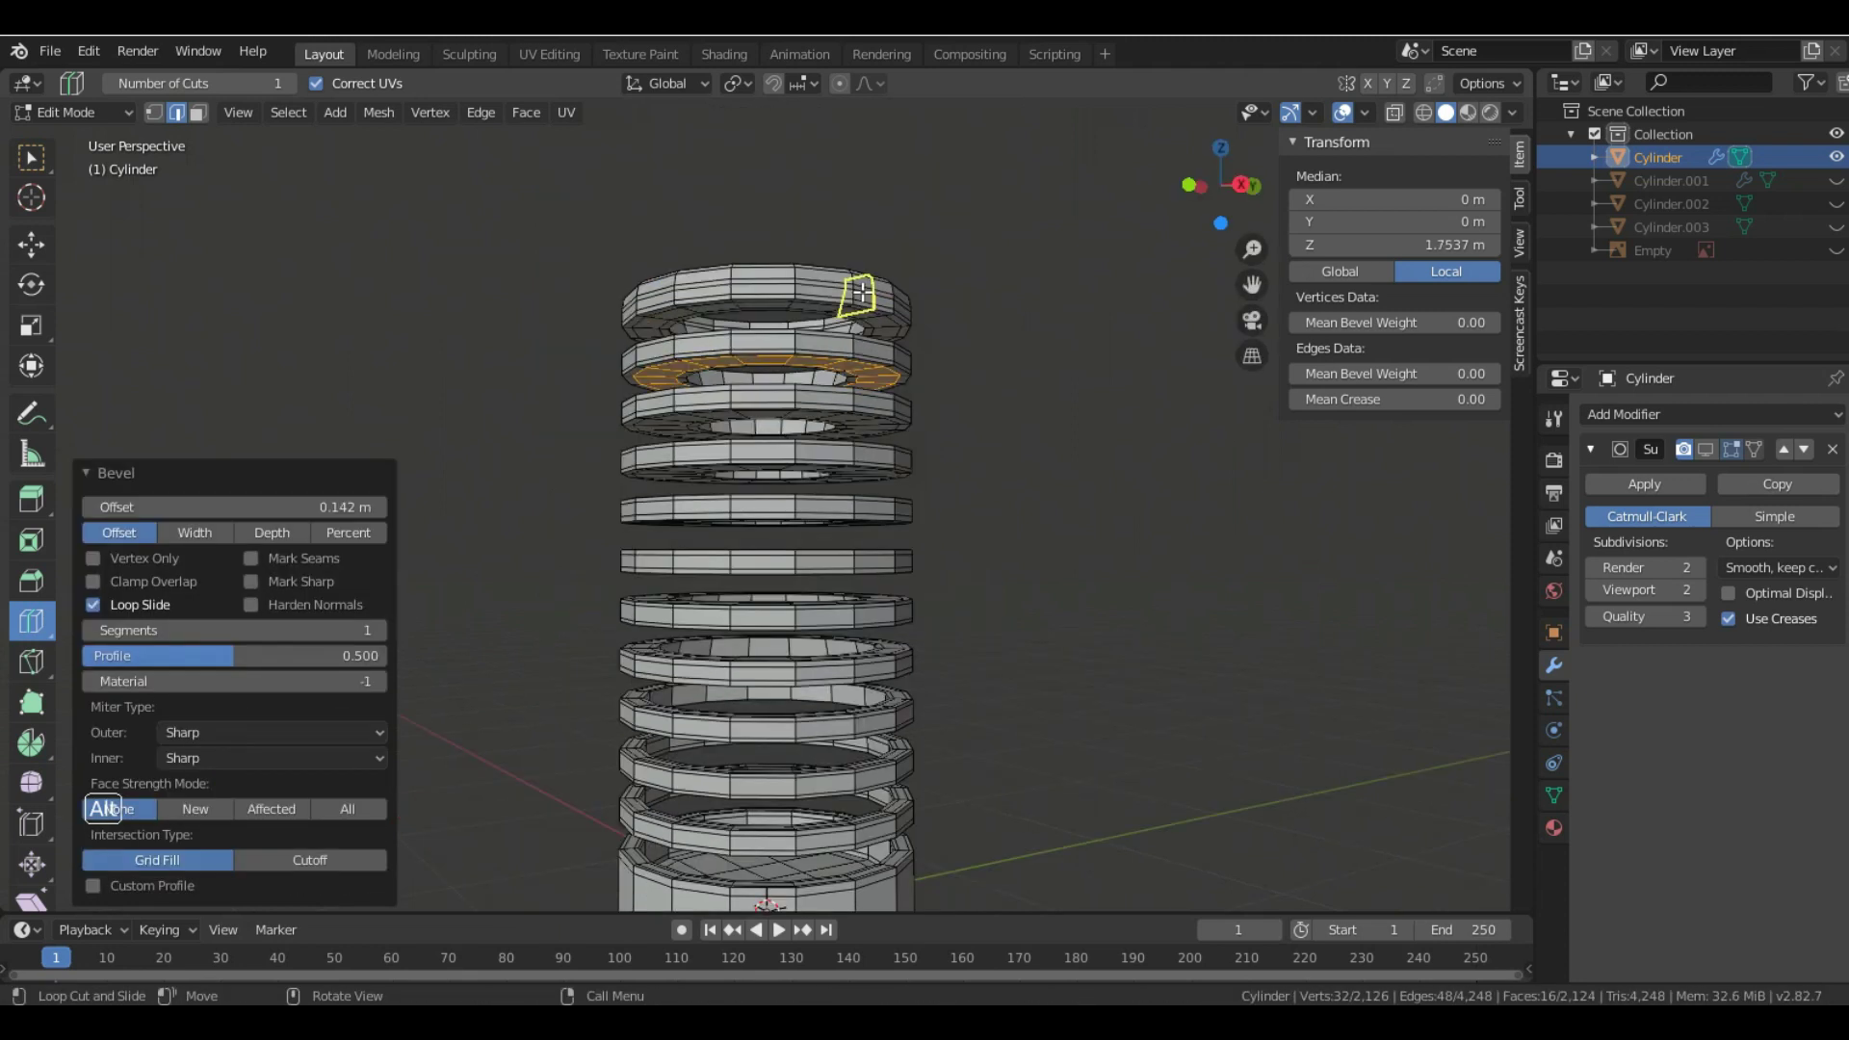
- Return the ring object to Object Mode, enable its Subdivision modifier in the viewport, and shade it smooth
middle_click_drag(981, 291, 333, 203)
left_click(61, 112)
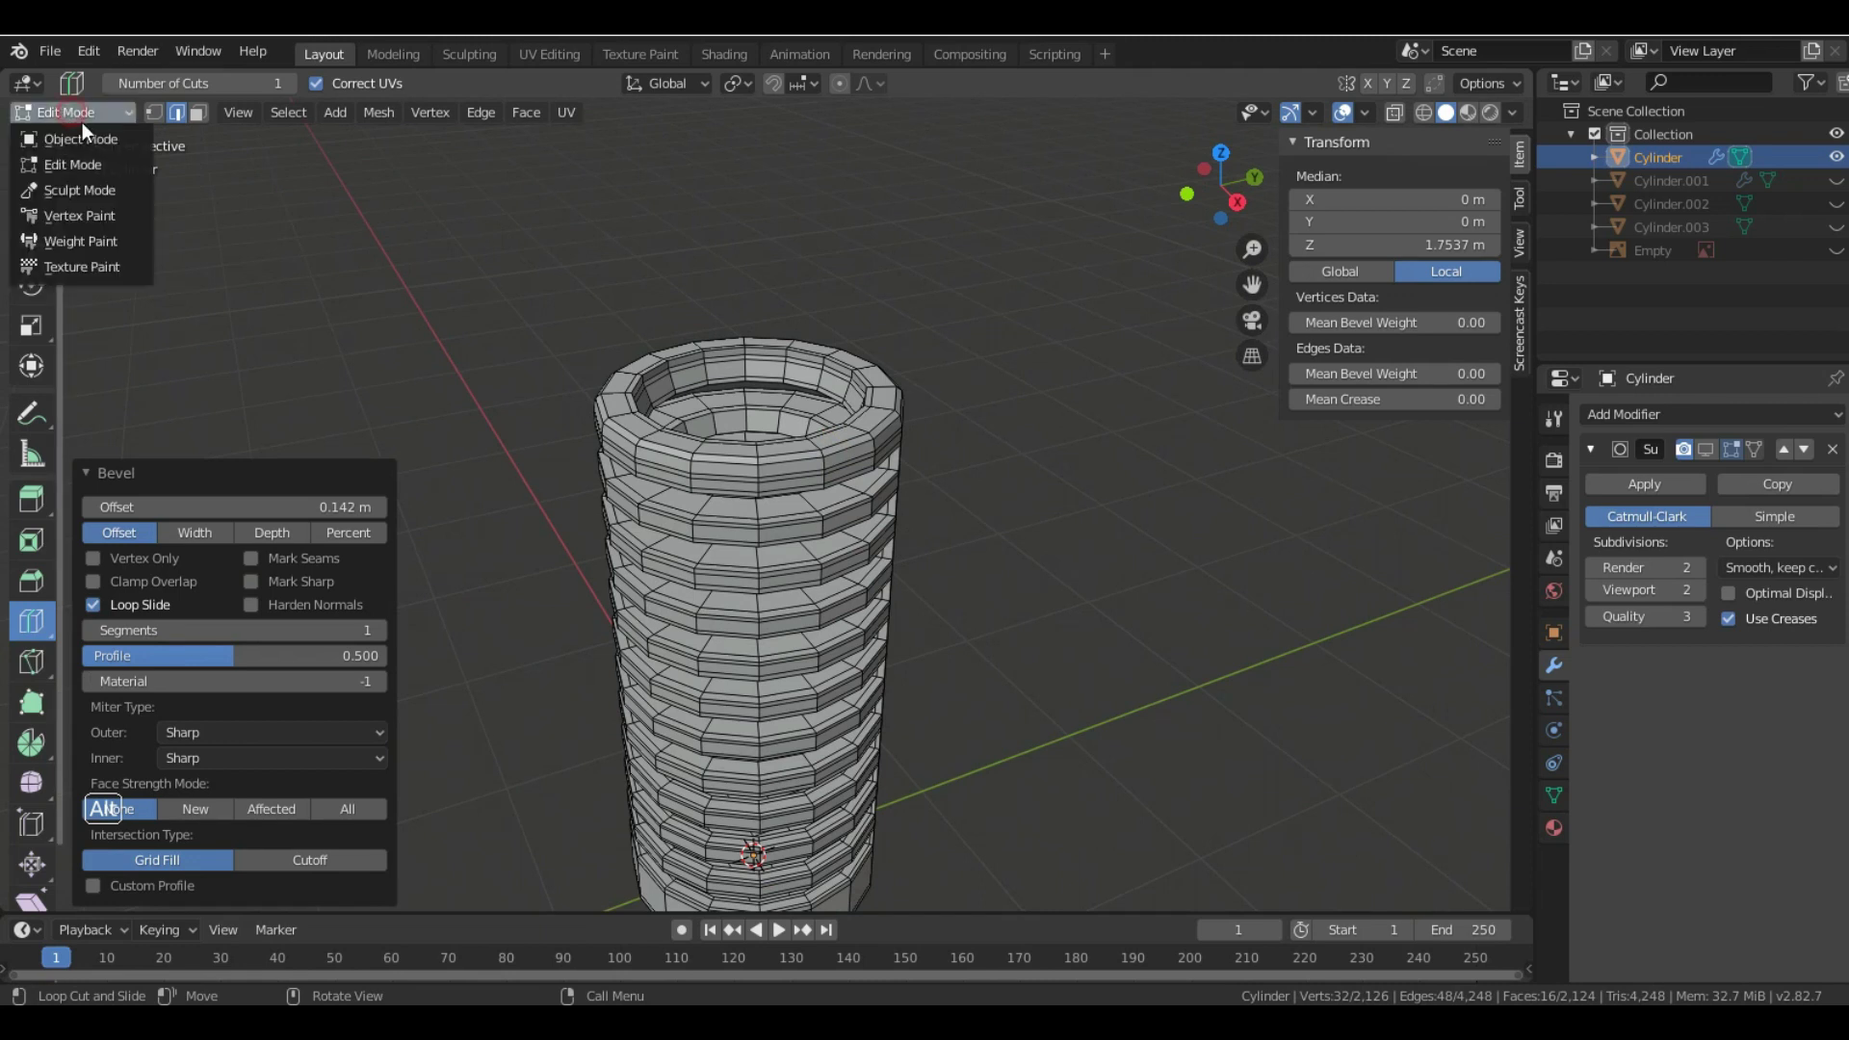
left_click(53, 132)
left_click(1707, 449)
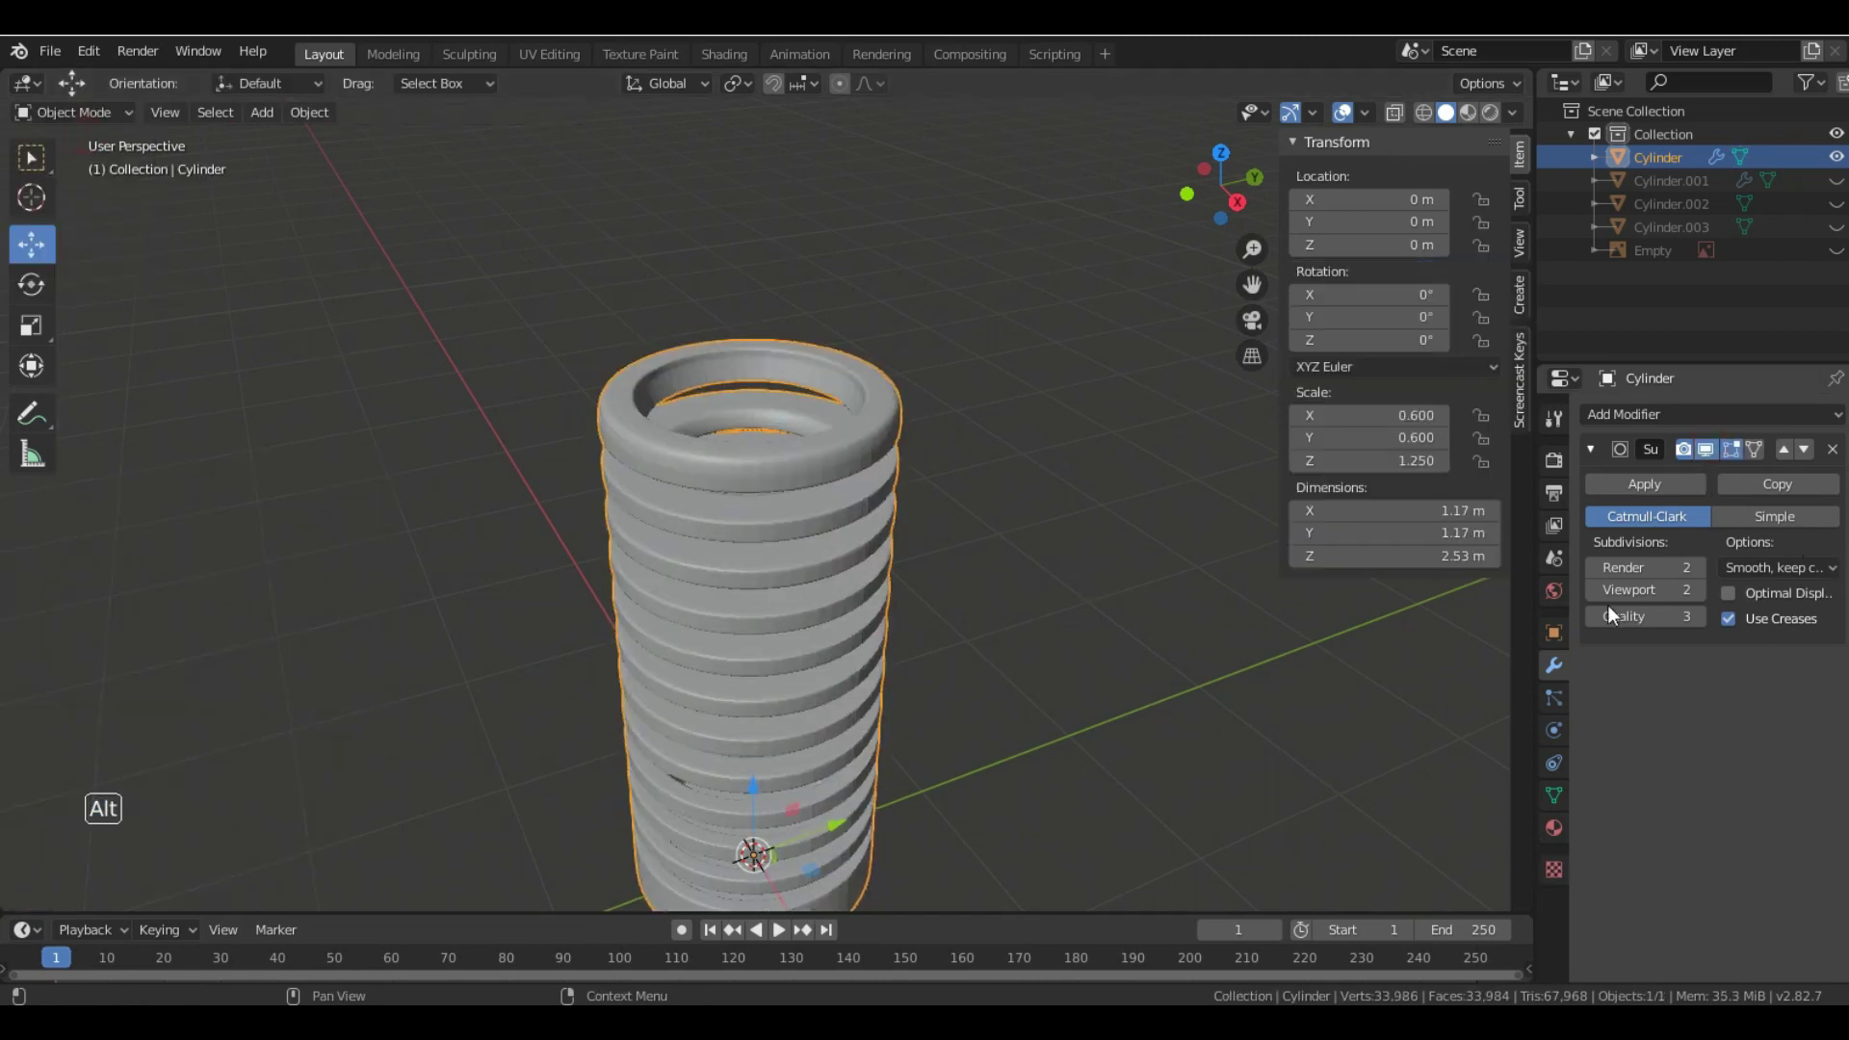
right_click(759, 461)
left_click(703, 437)
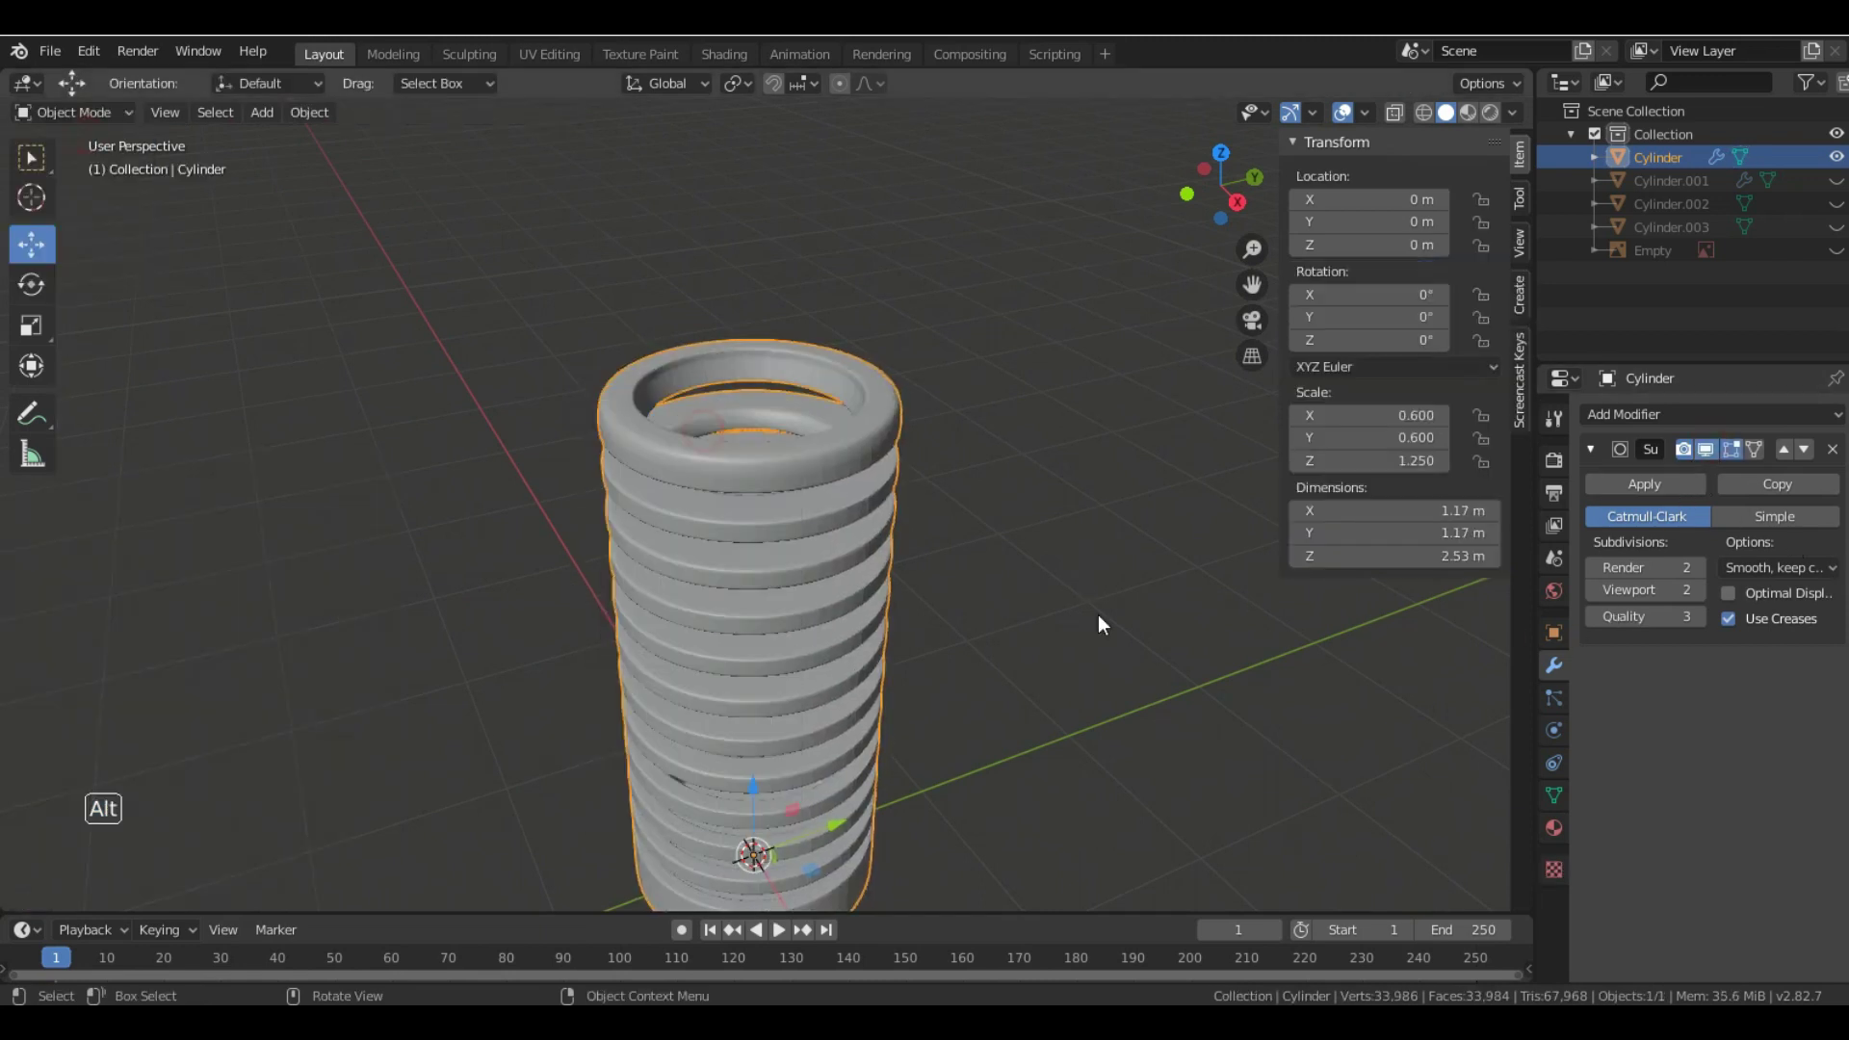
- Unhide the inner vase body, Cylinder.001, and check how it sits inside the stacked rings
left_click(1836, 181)
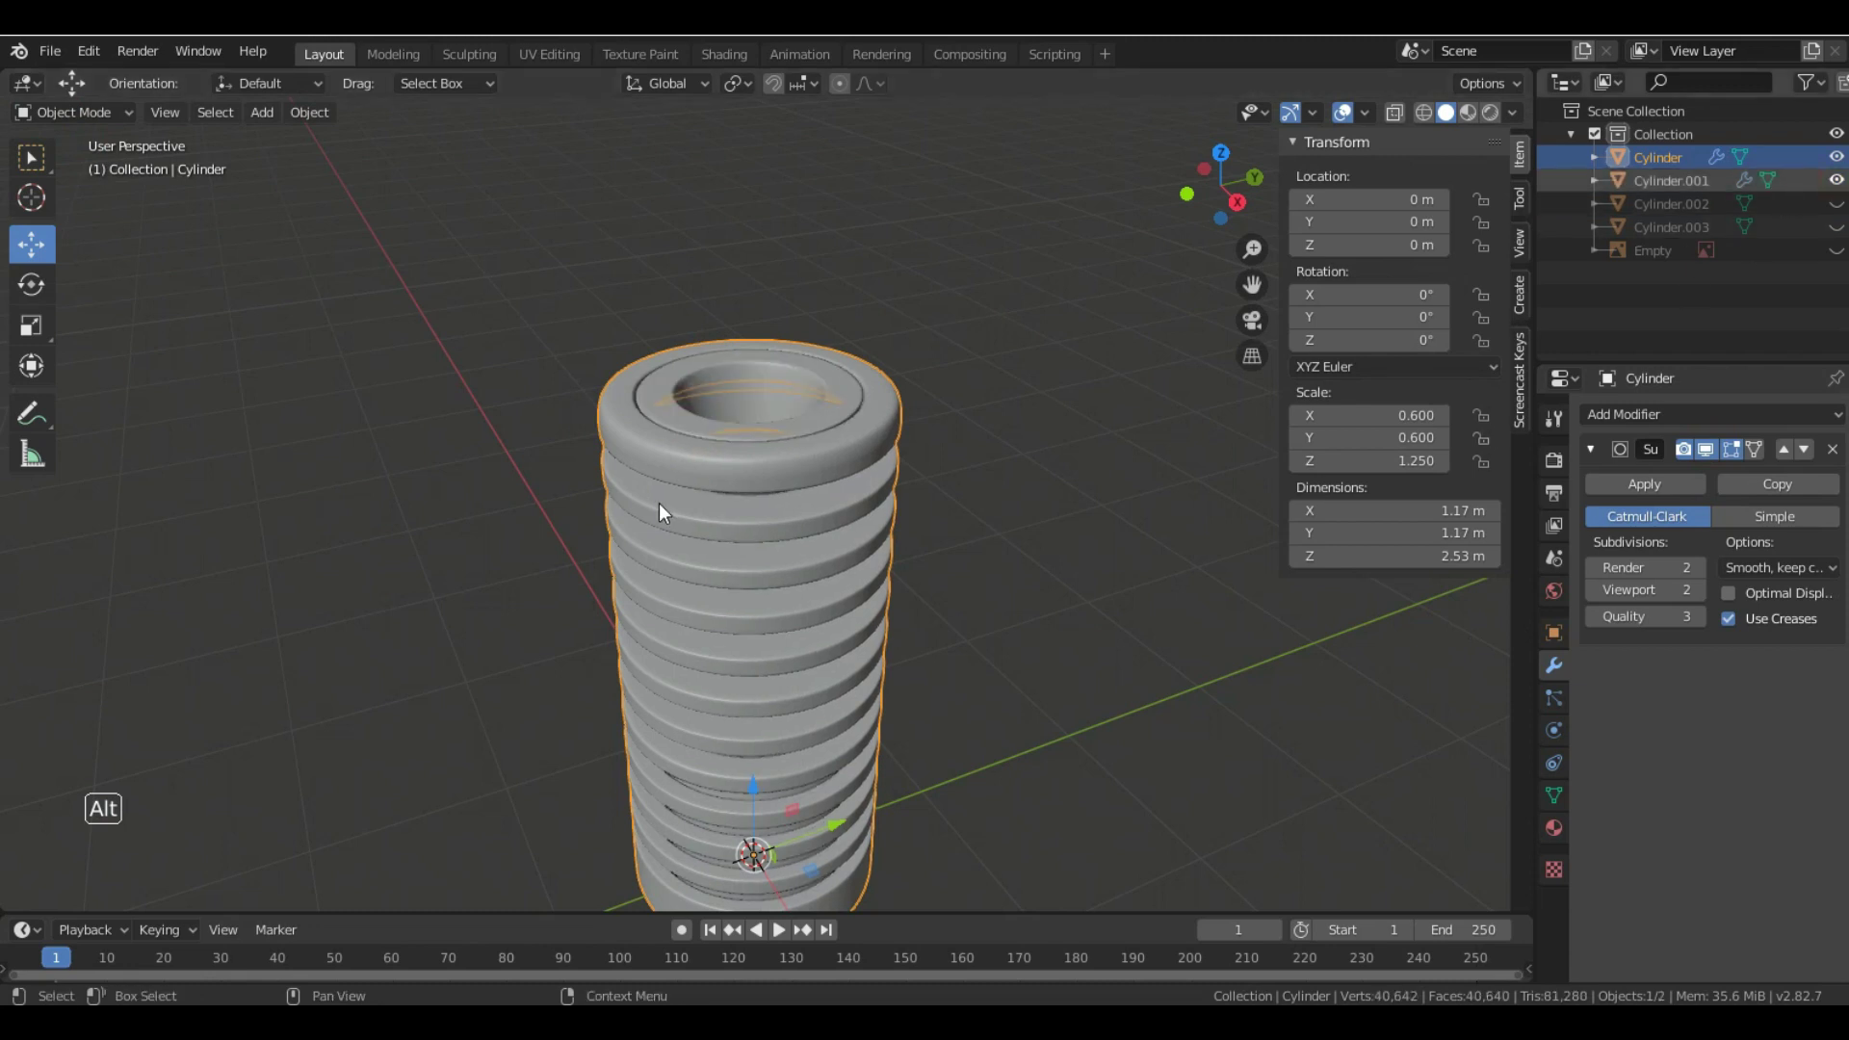
middle_click_drag(676, 437, 674, 352, "alt")
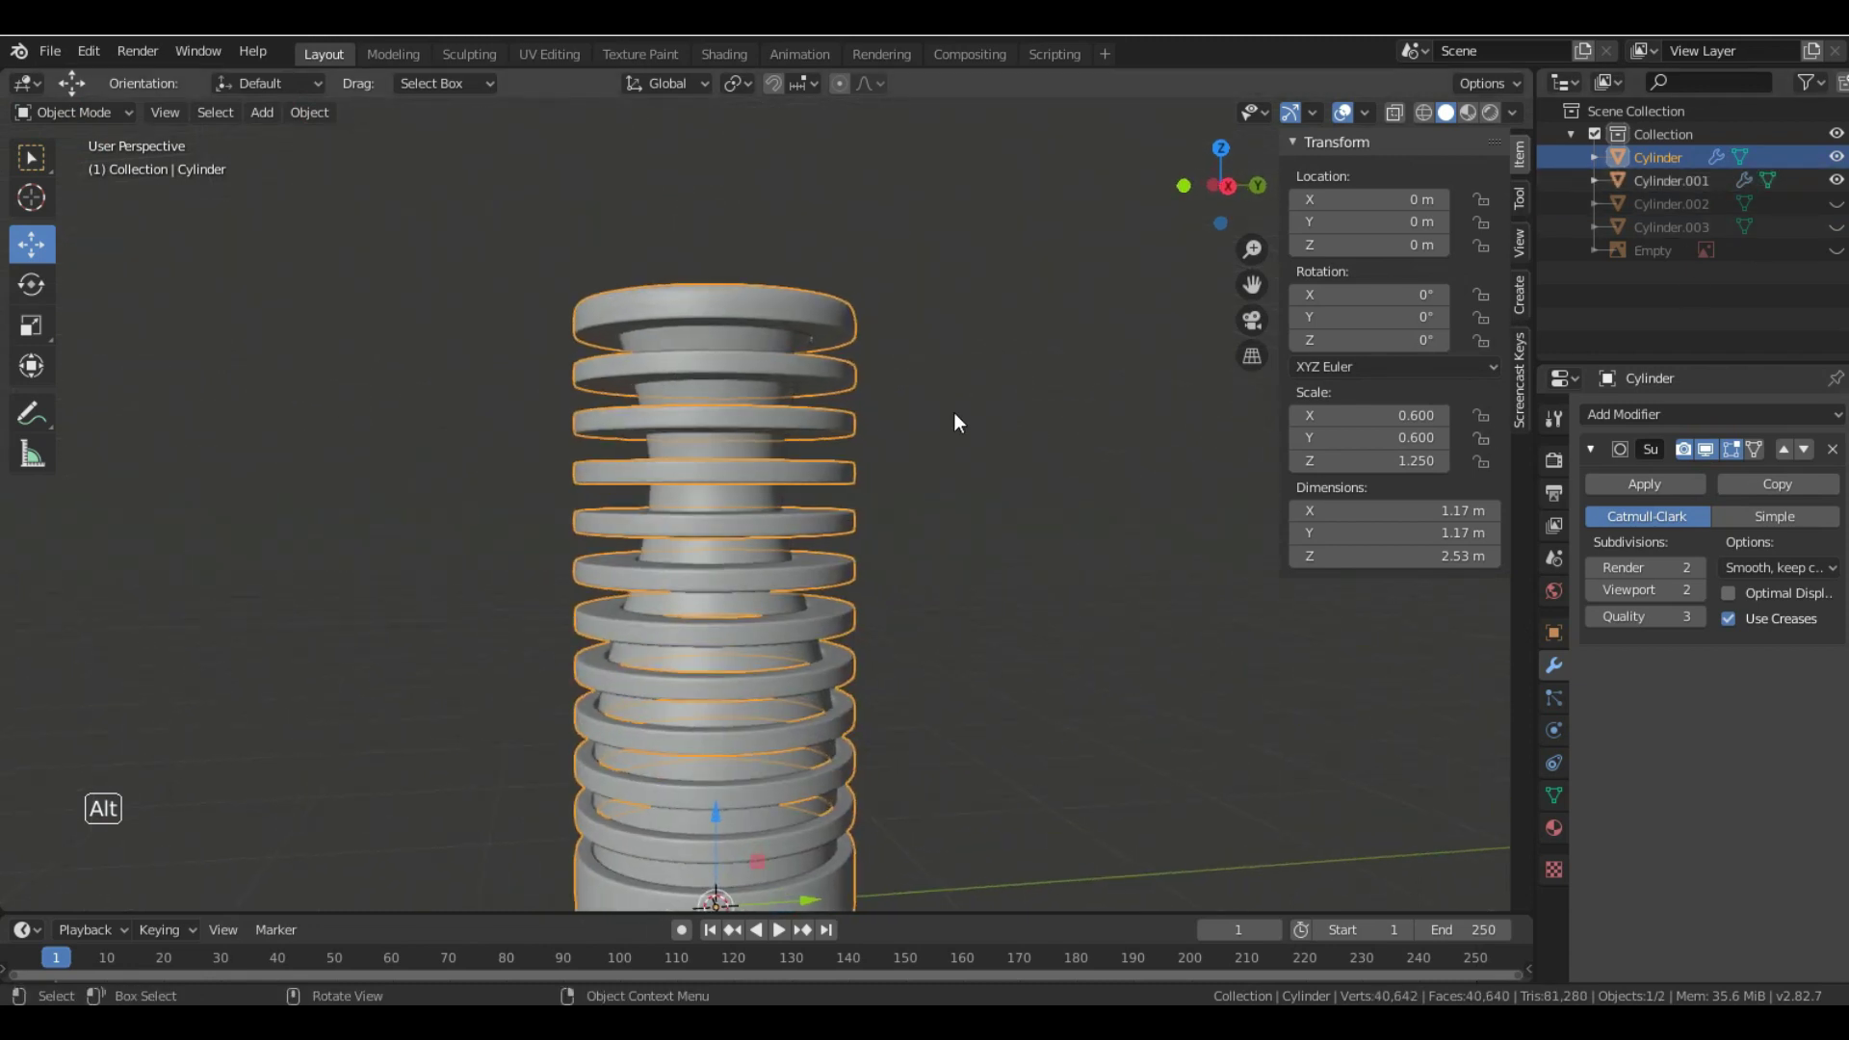
scroll(953, 412, "down", 3)
scroll(686, 497, "up", 2)
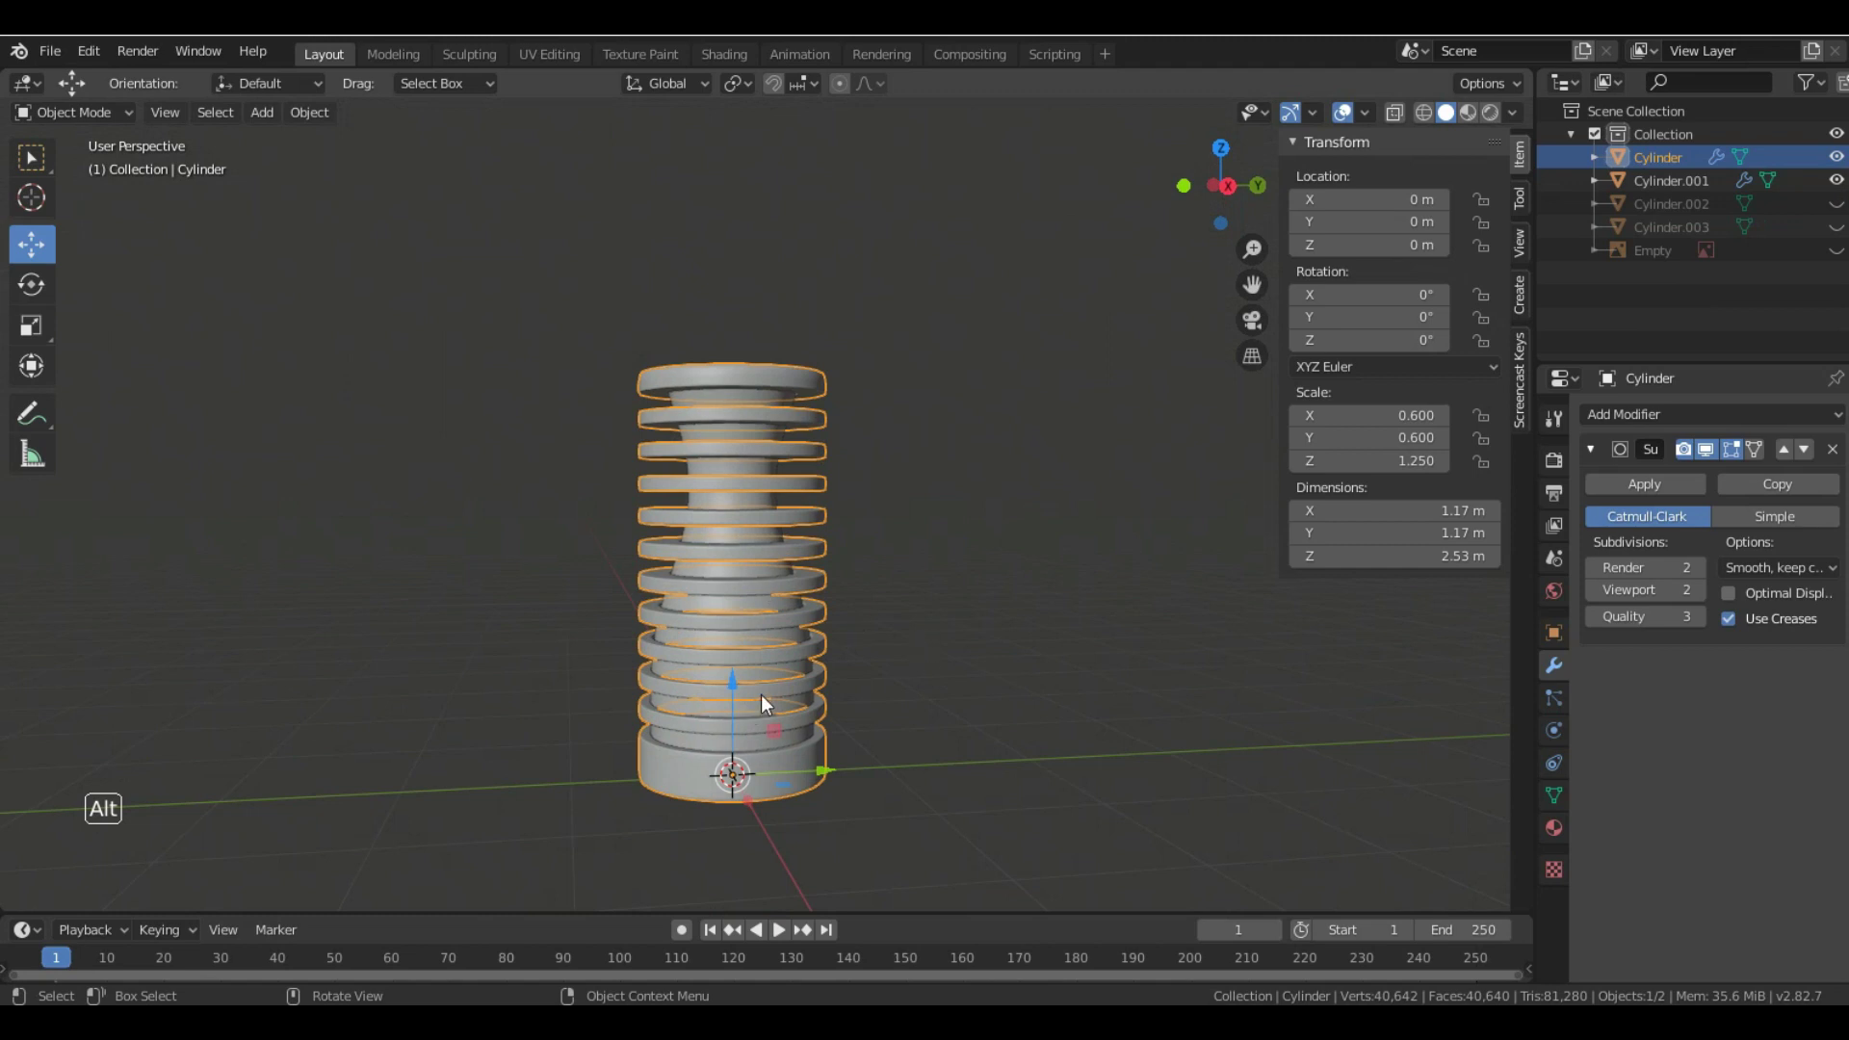
- Assign the existing Material to the ring object and switch to File Explorer to check the vase reference images
left_click(1549, 826)
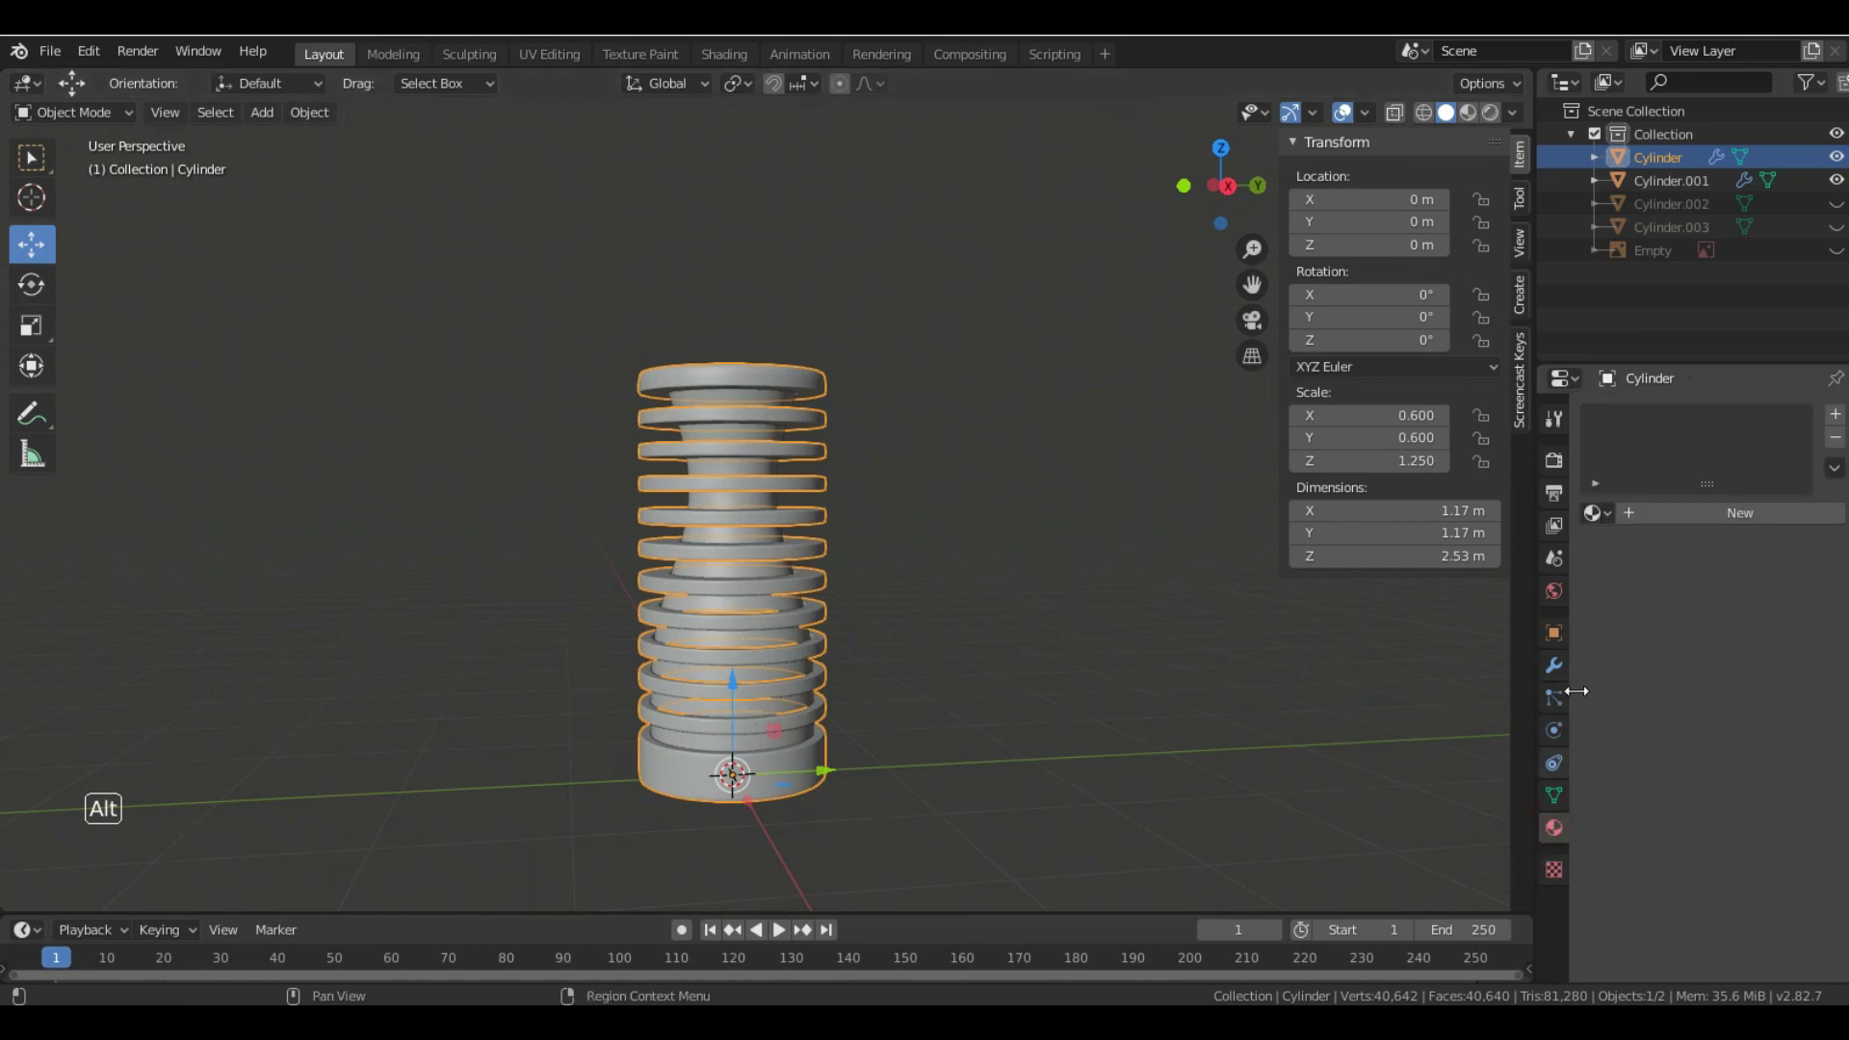
left_click(1606, 516)
left_click(1453, 547)
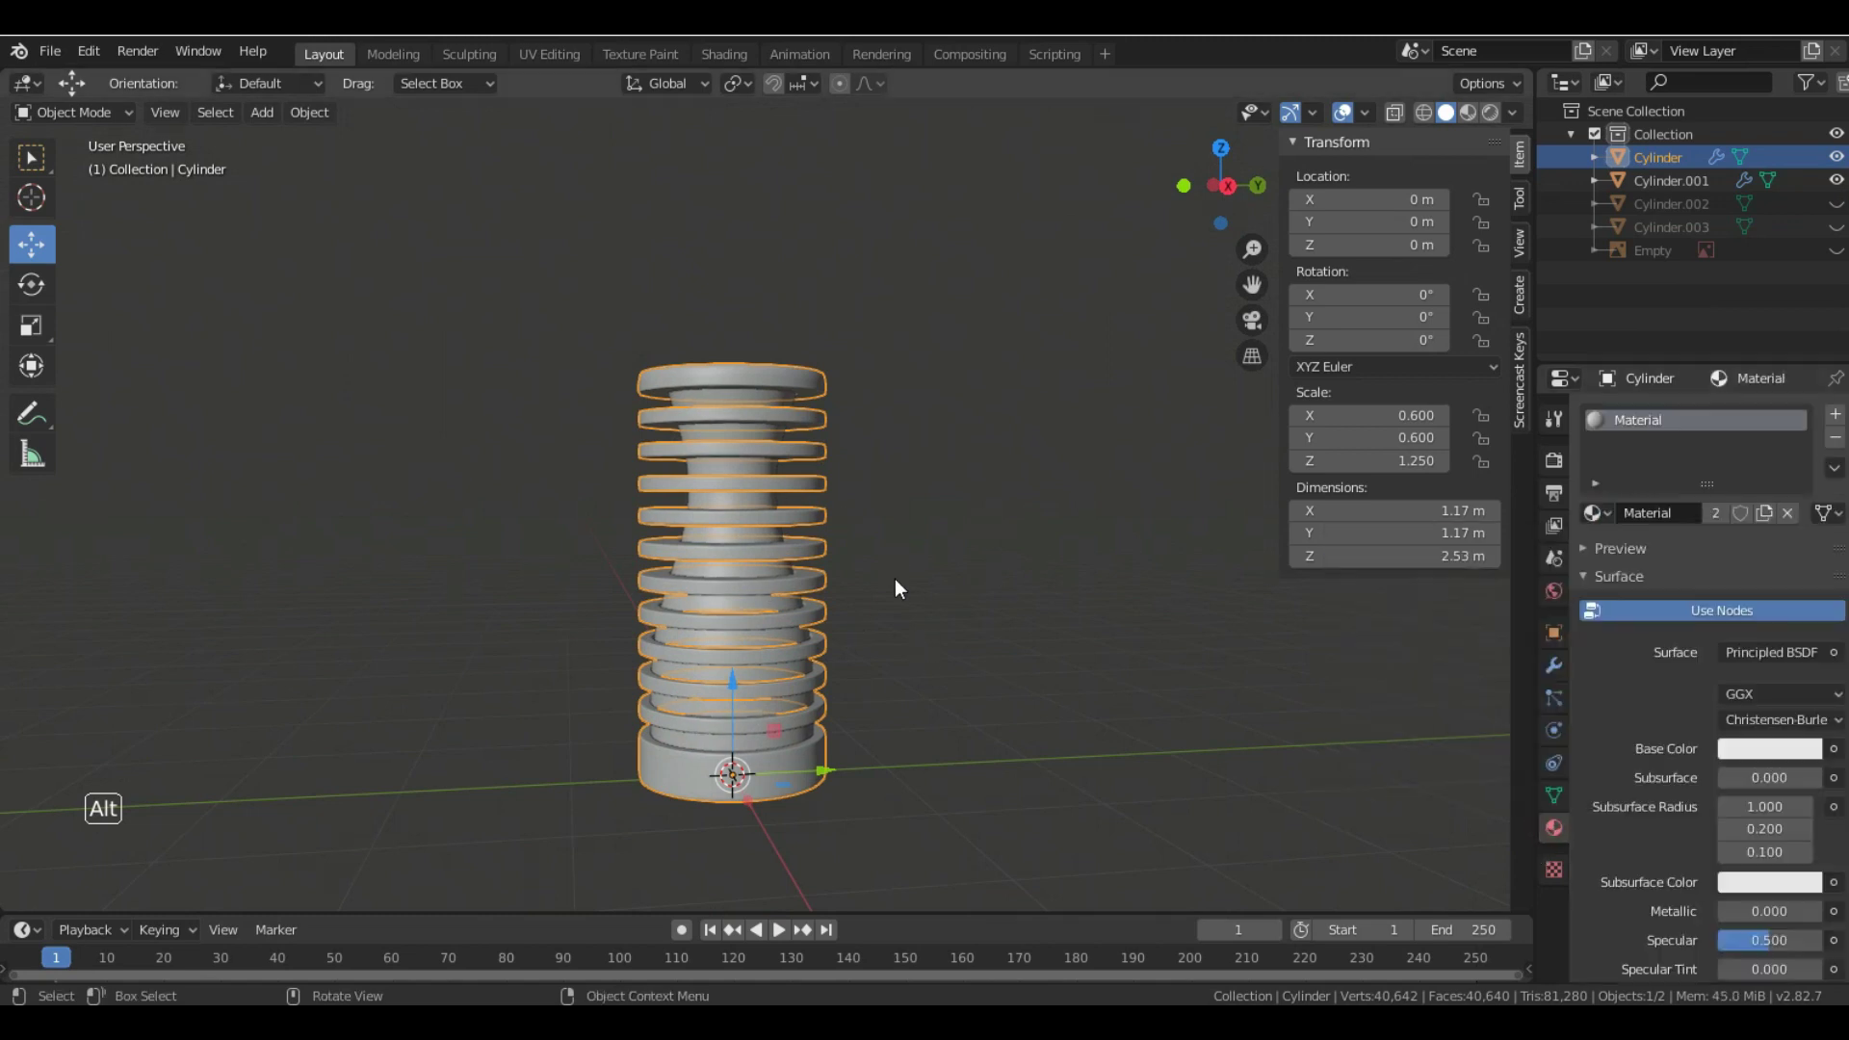
key("alt+Tab")
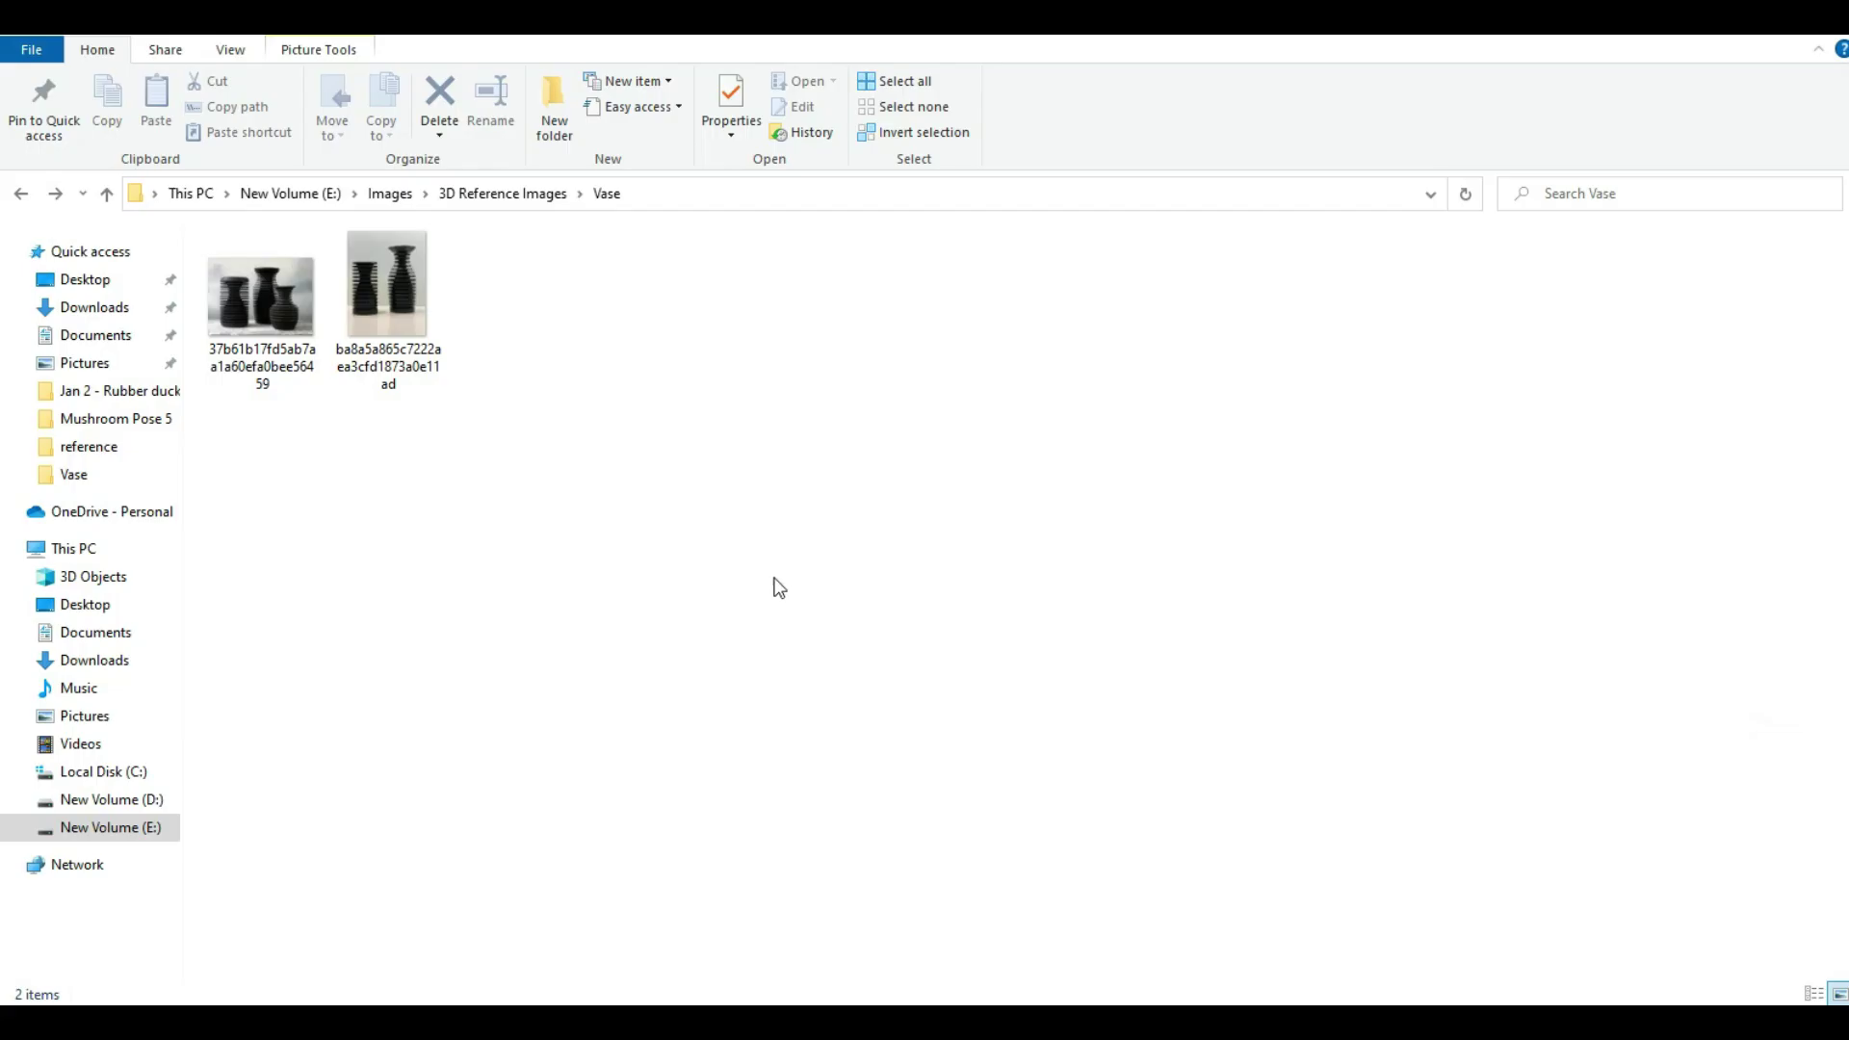
left_click(1718, 36)
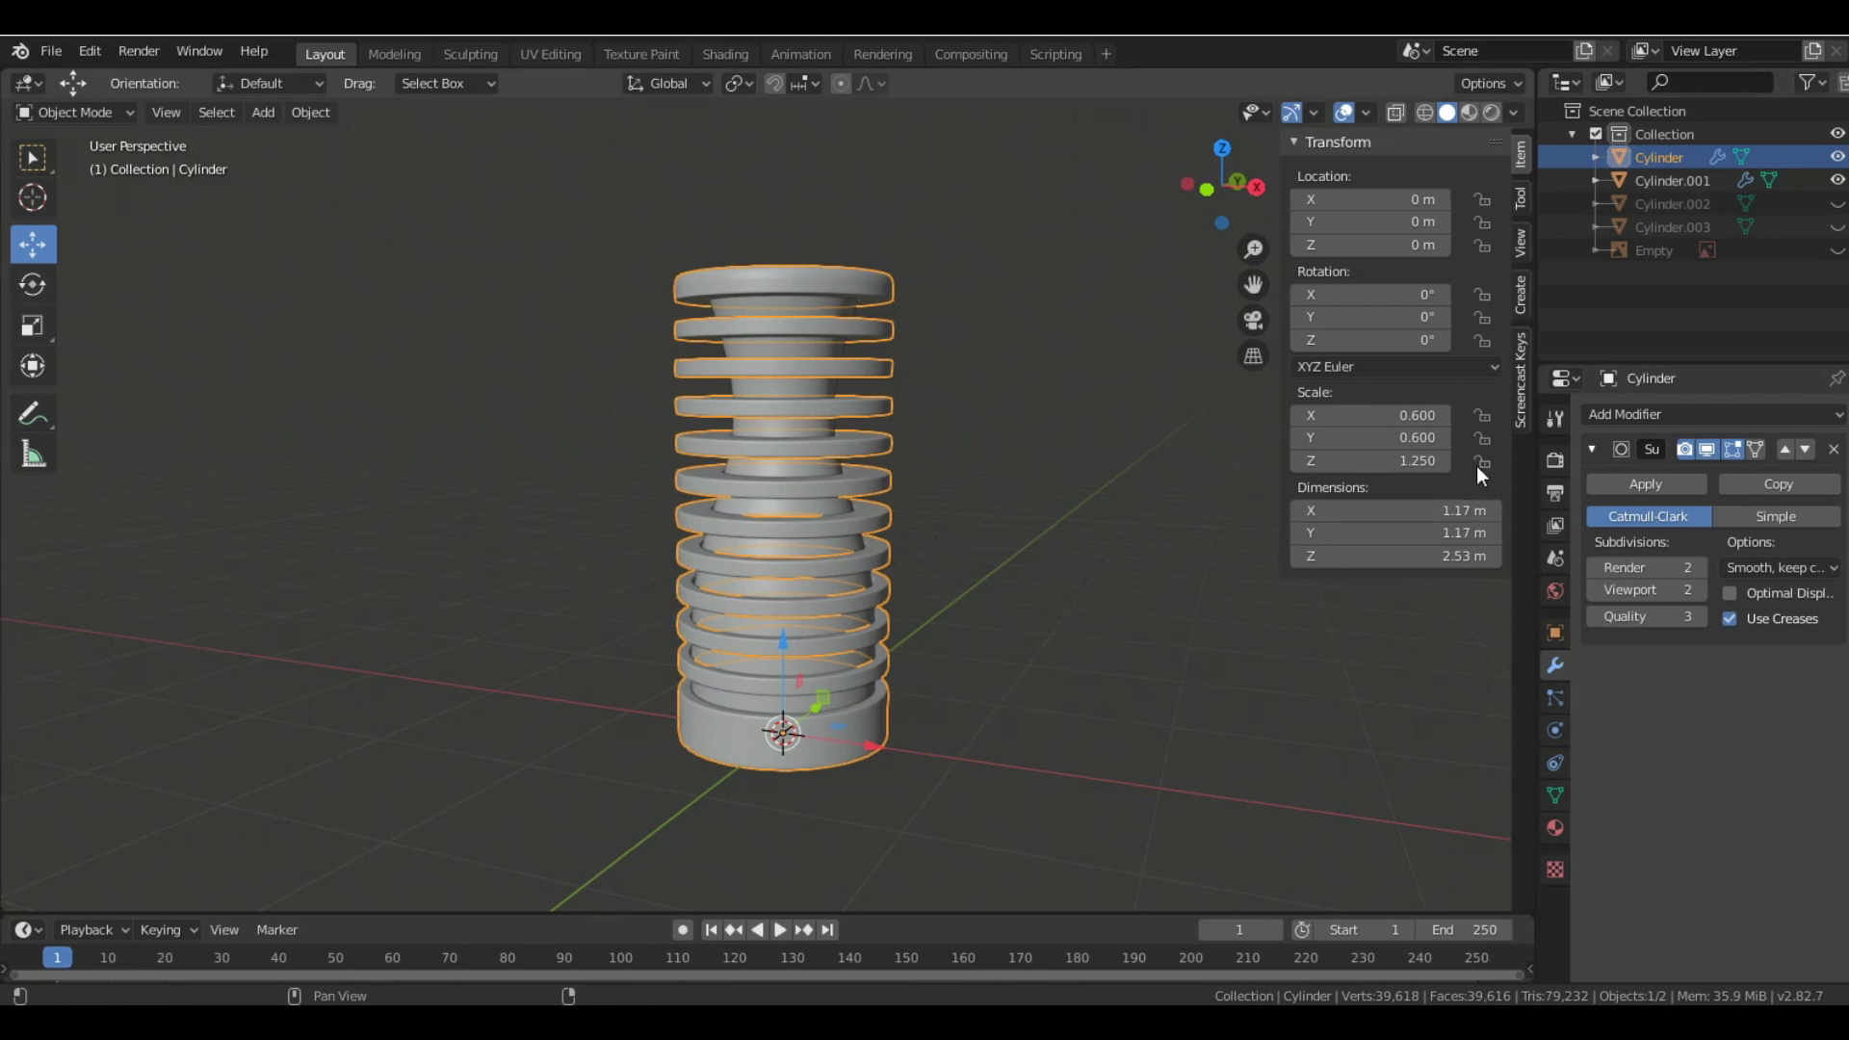
- Set the scene's render engine to Cycles
left_click(1554, 463)
left_click(1783, 416)
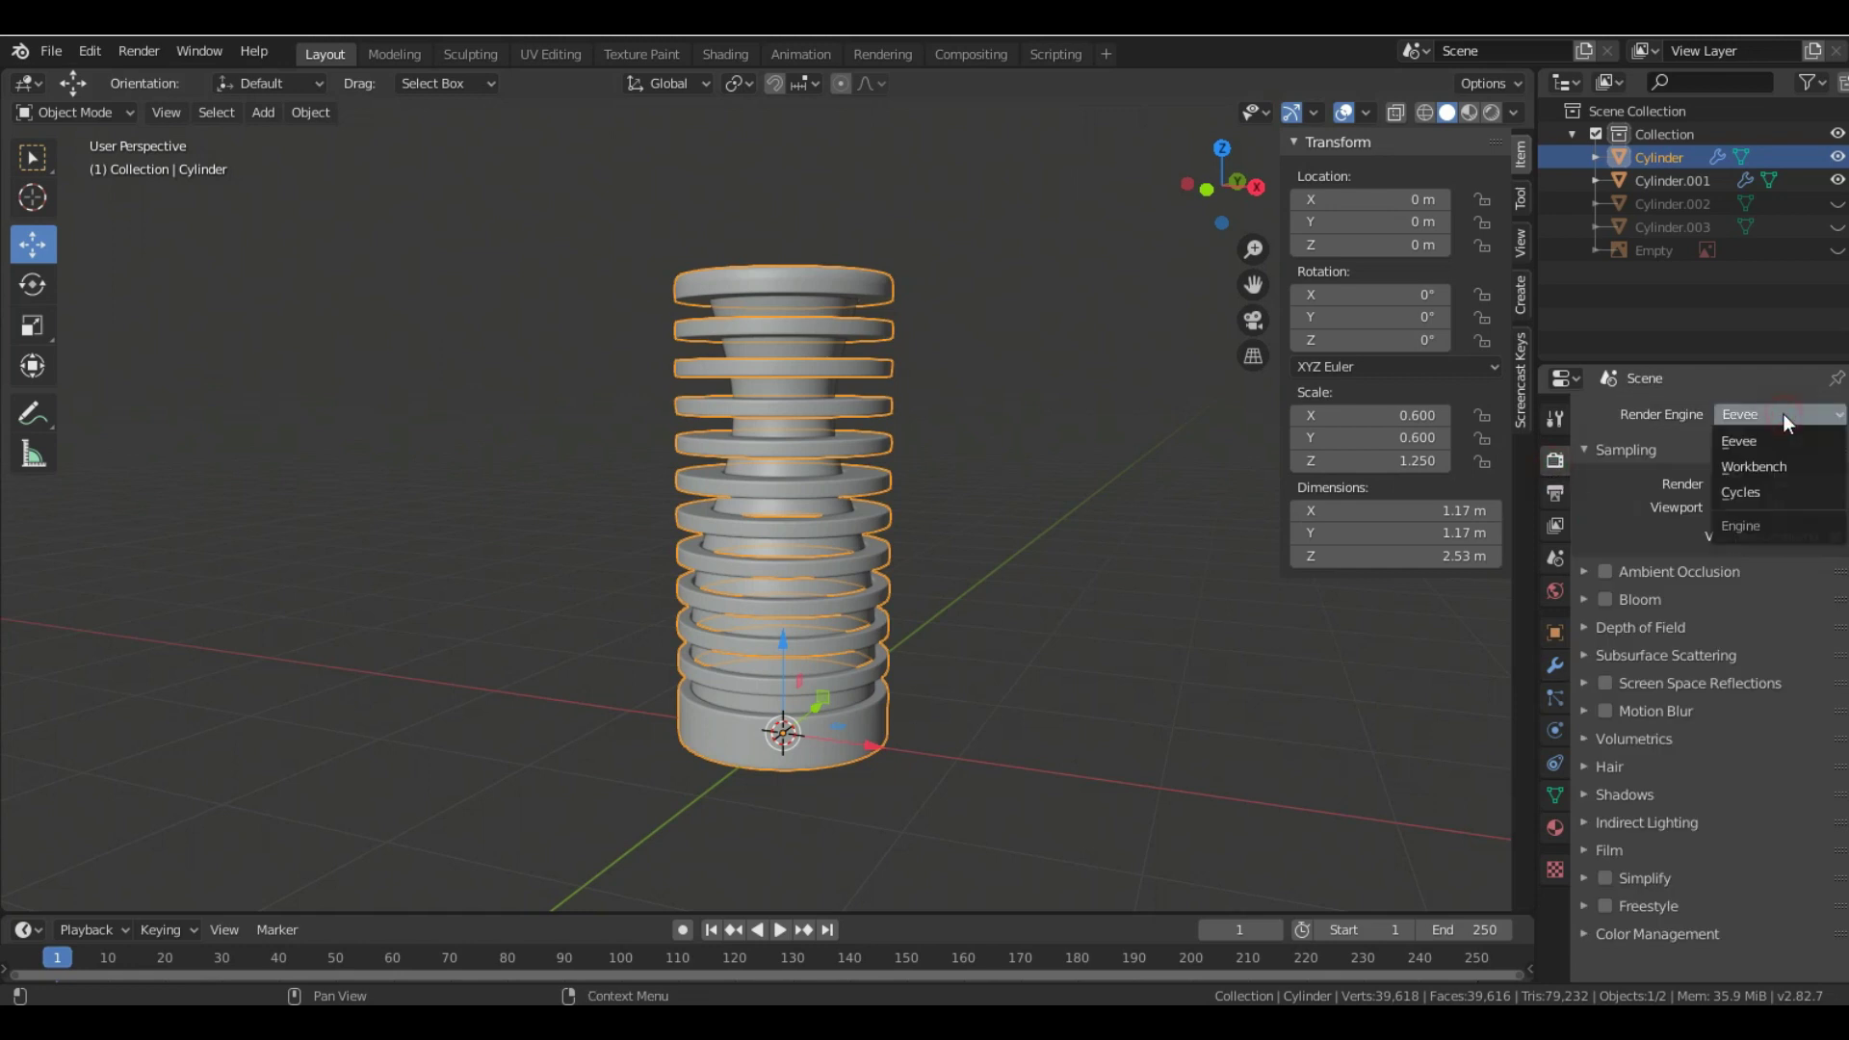
left_click(1752, 493)
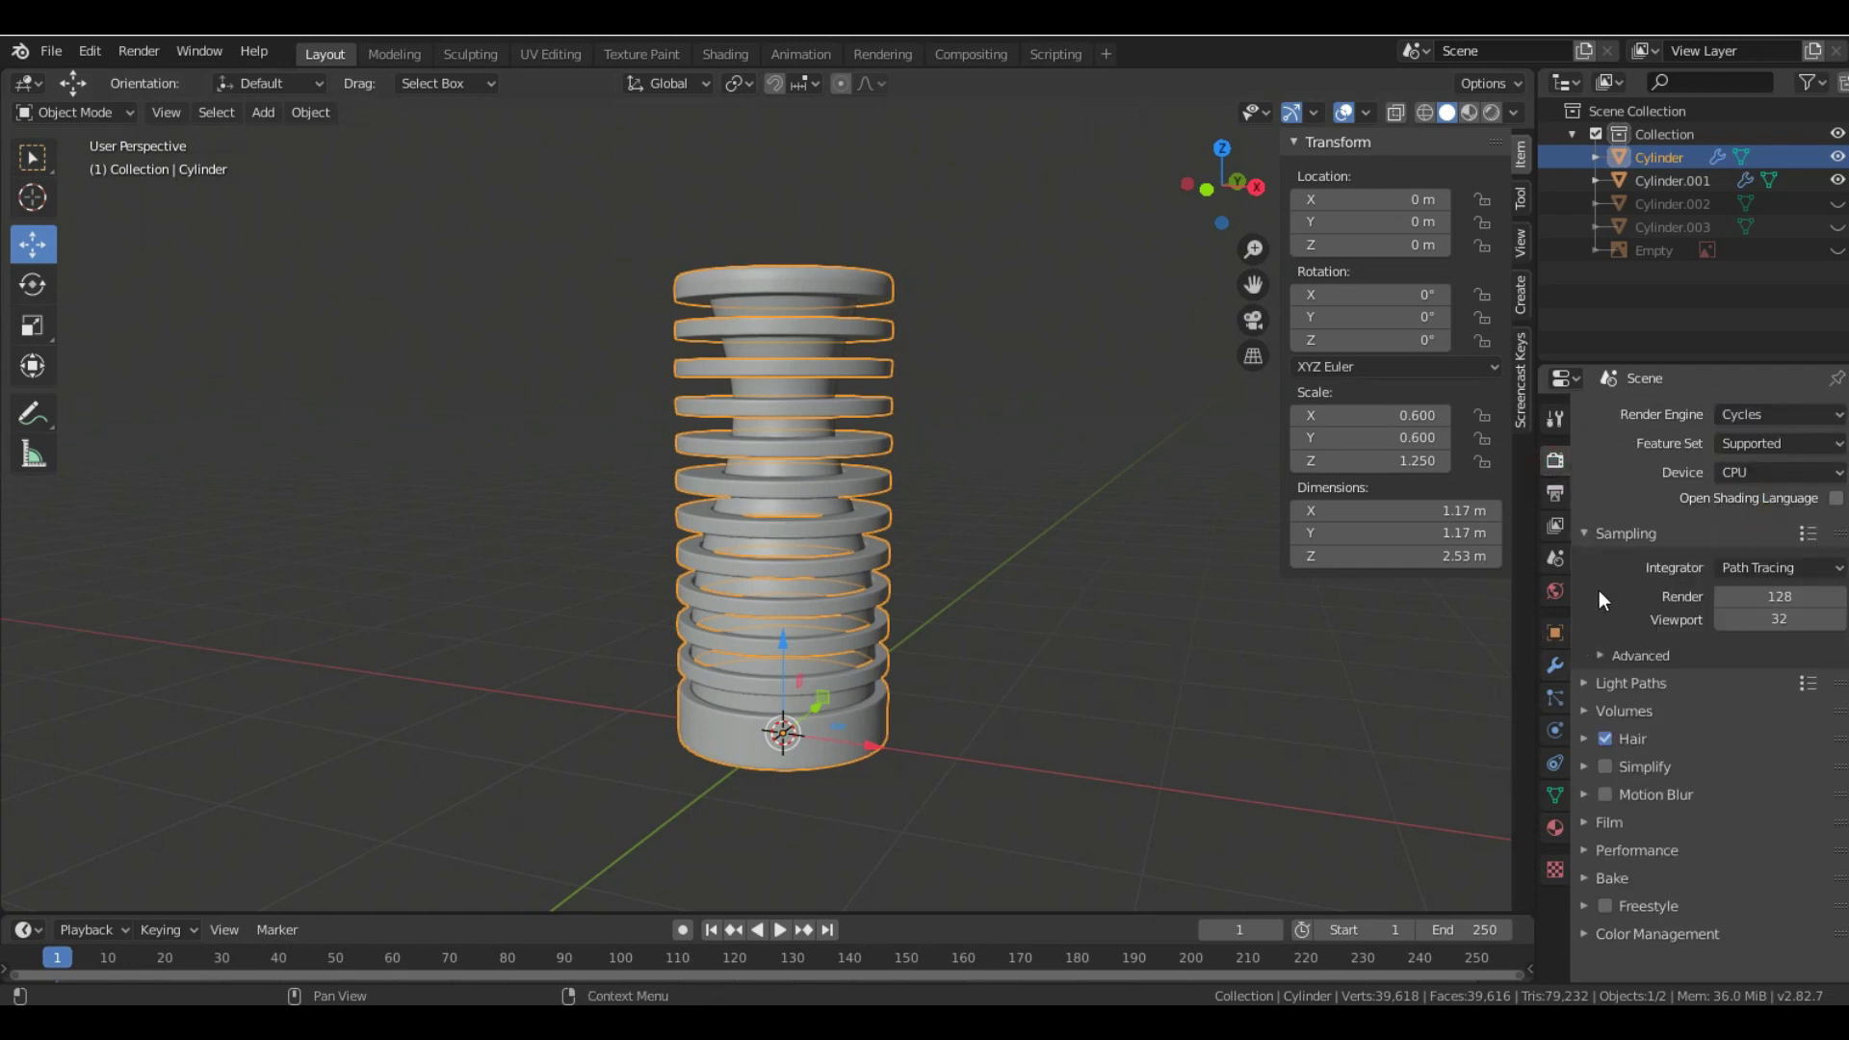
- Set the render output file format to JPEG and raise its image quality
left_click(1554, 494)
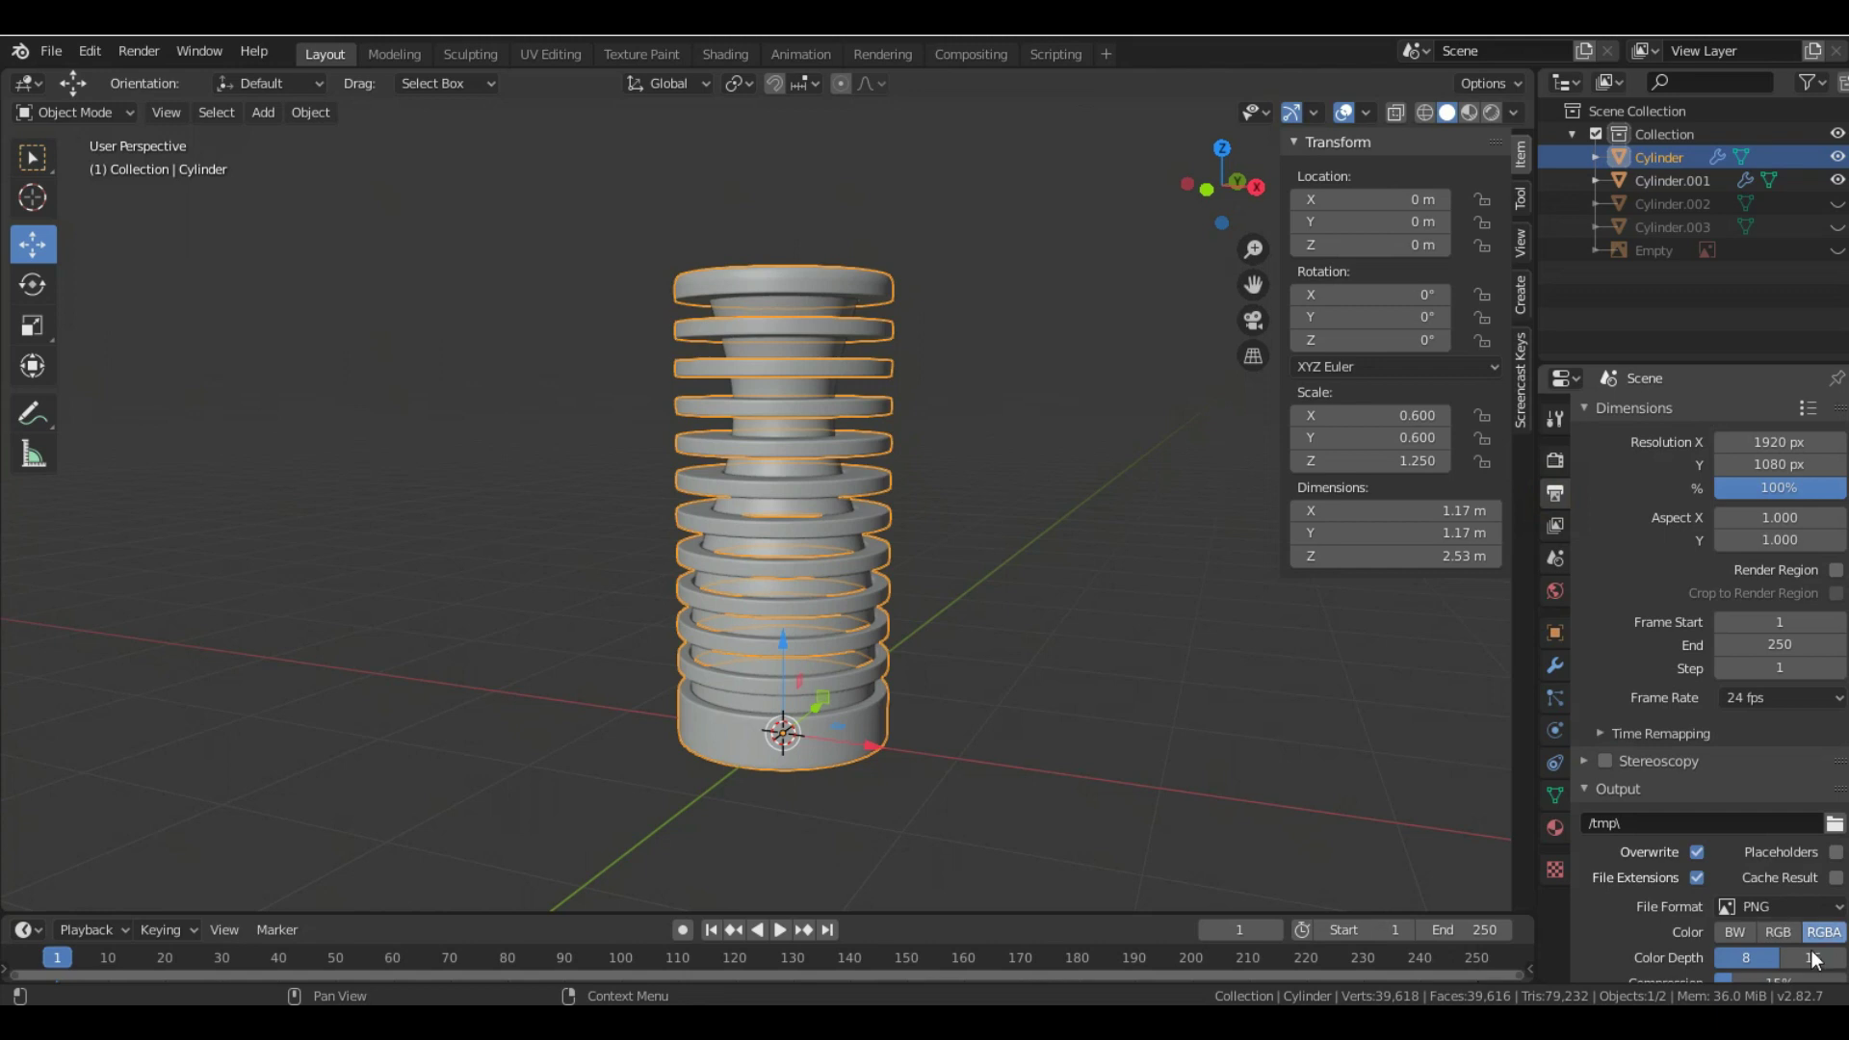
left_click(1782, 906)
left_click(1845, 920)
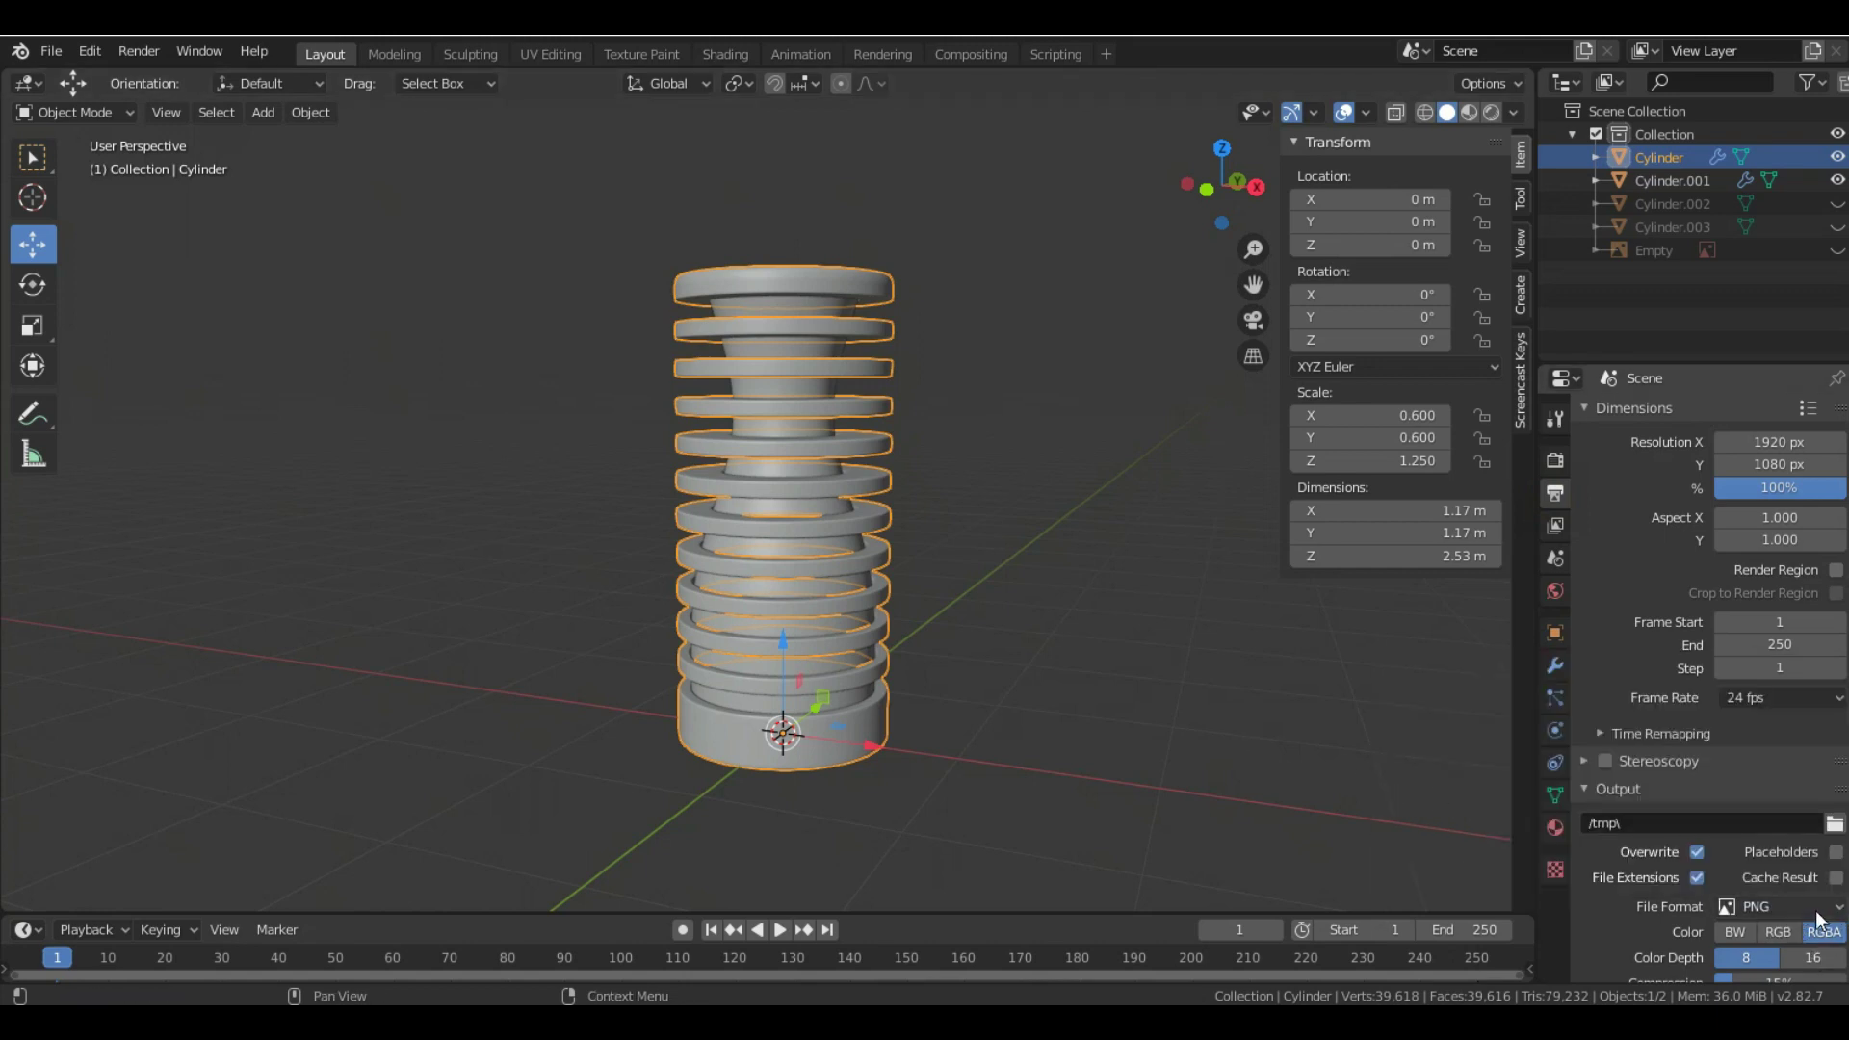
left_click(1841, 915)
left_click(1420, 803)
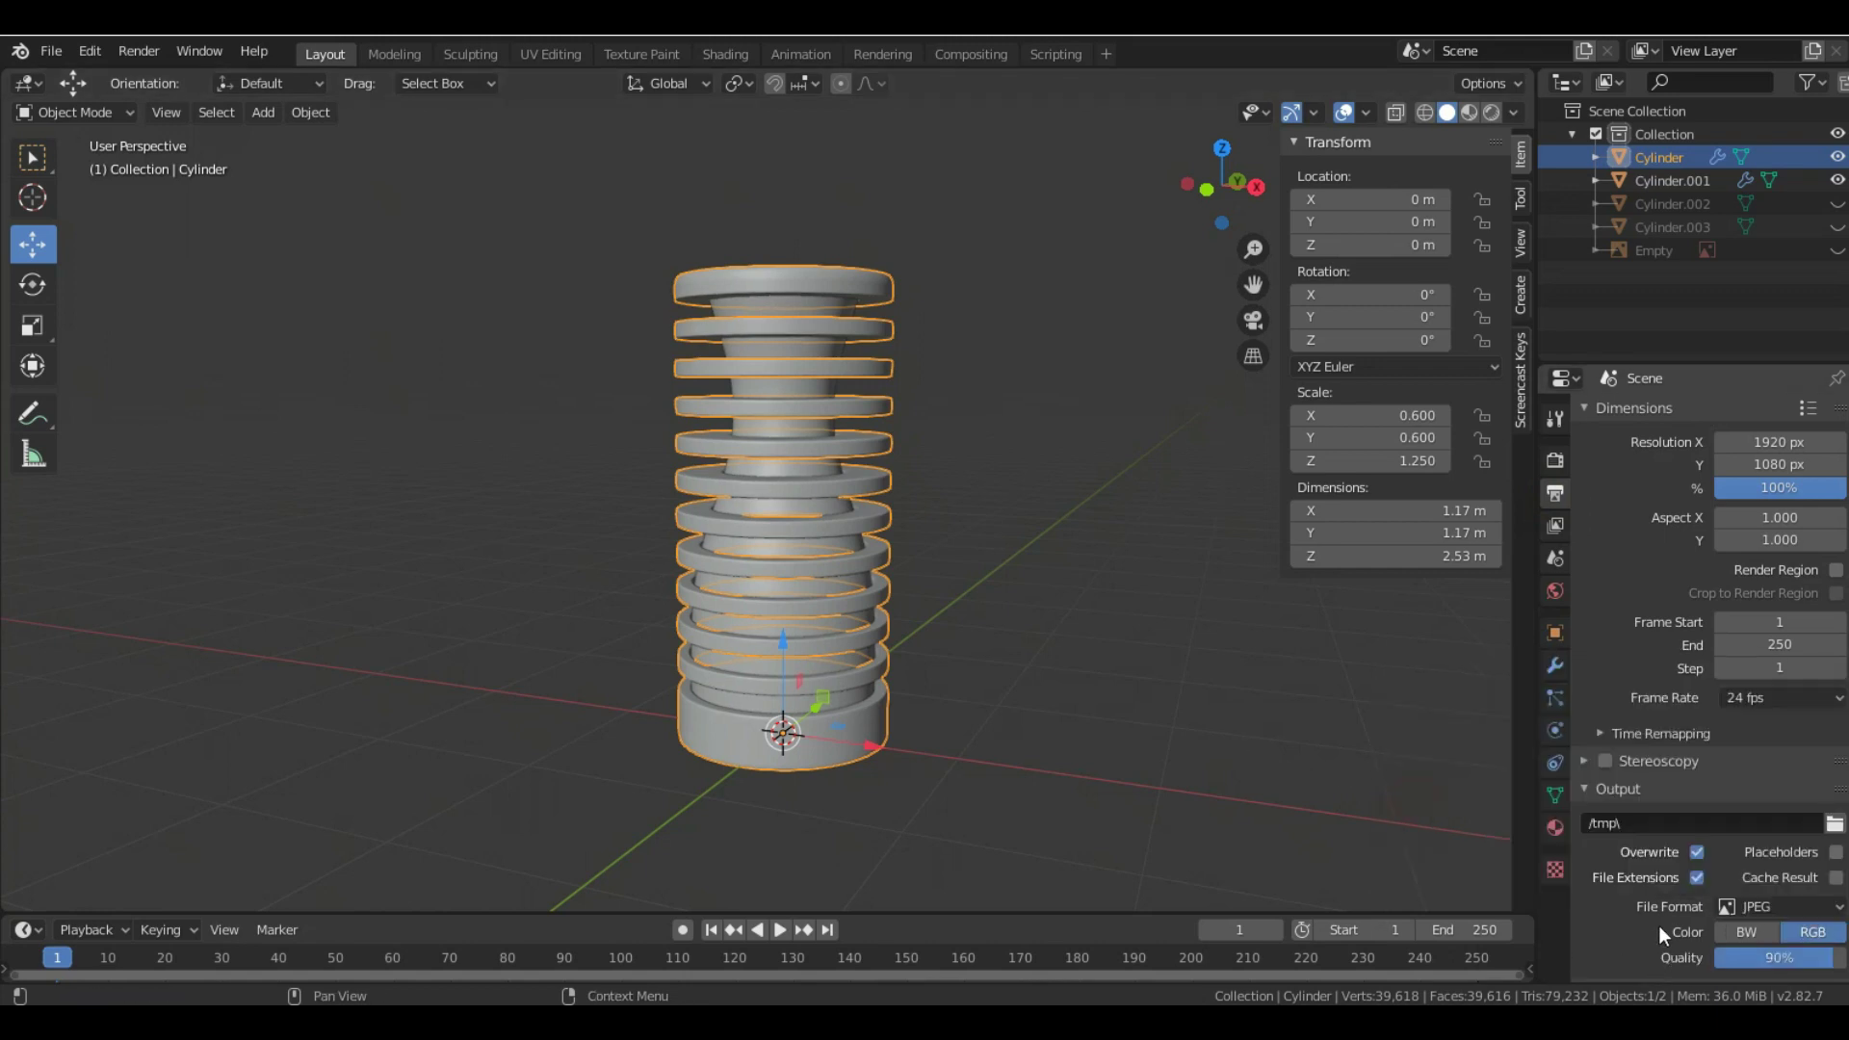
left_click_drag(1815, 961, 1844, 959)
- Assign the existing Material to the ring object and darken its base color to near black
left_click(1554, 827)
left_click(1596, 490)
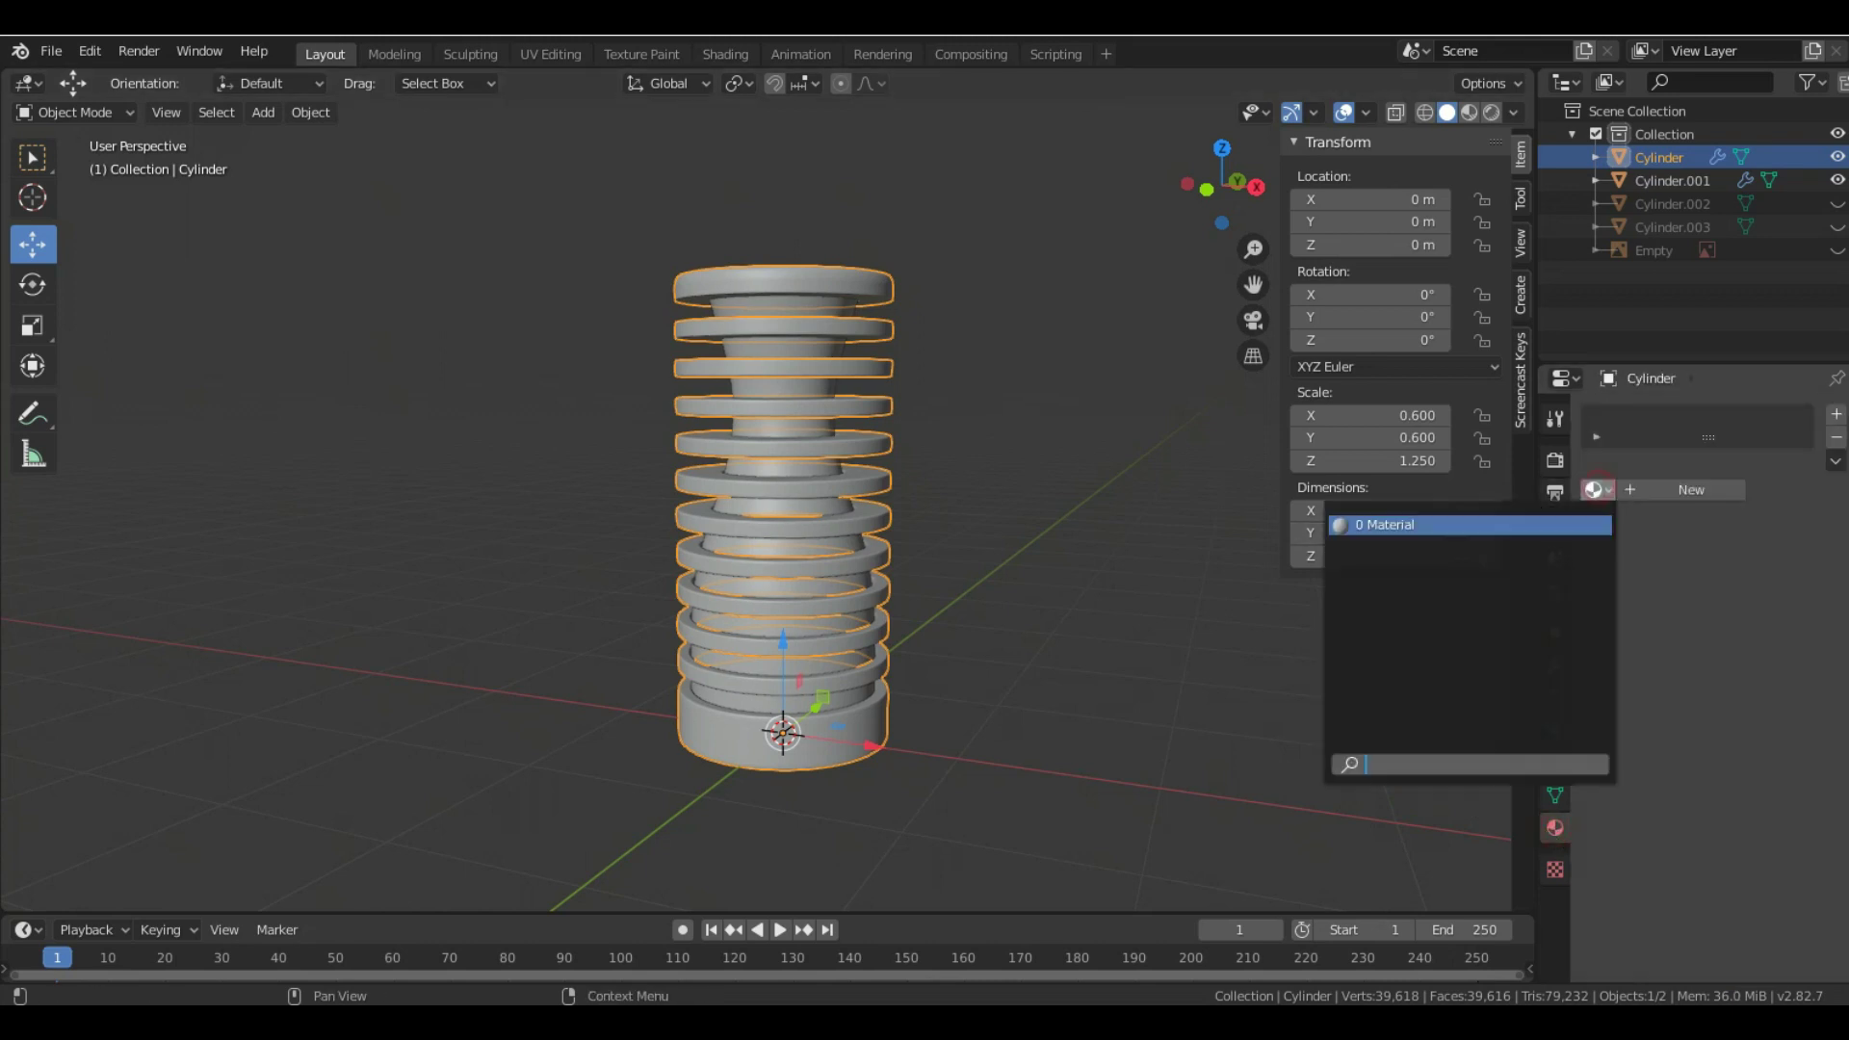
left_click(1448, 524)
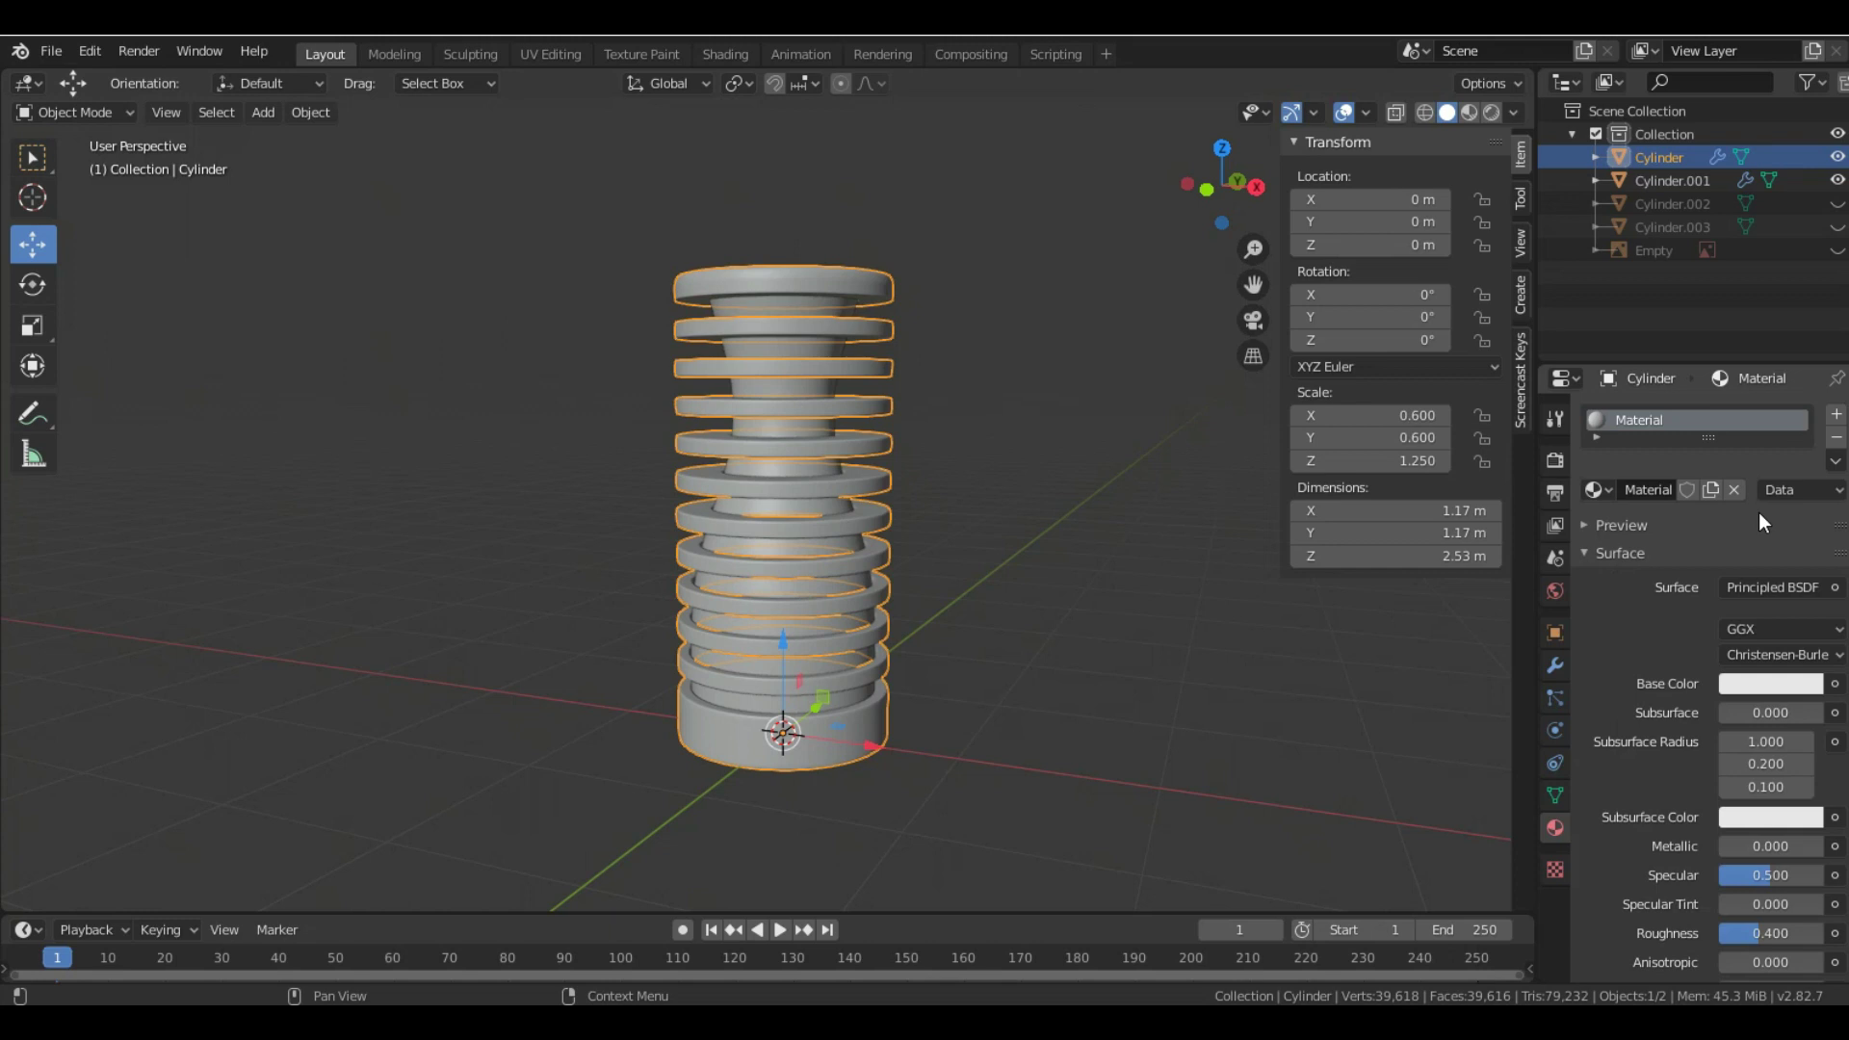
left_click(1782, 680)
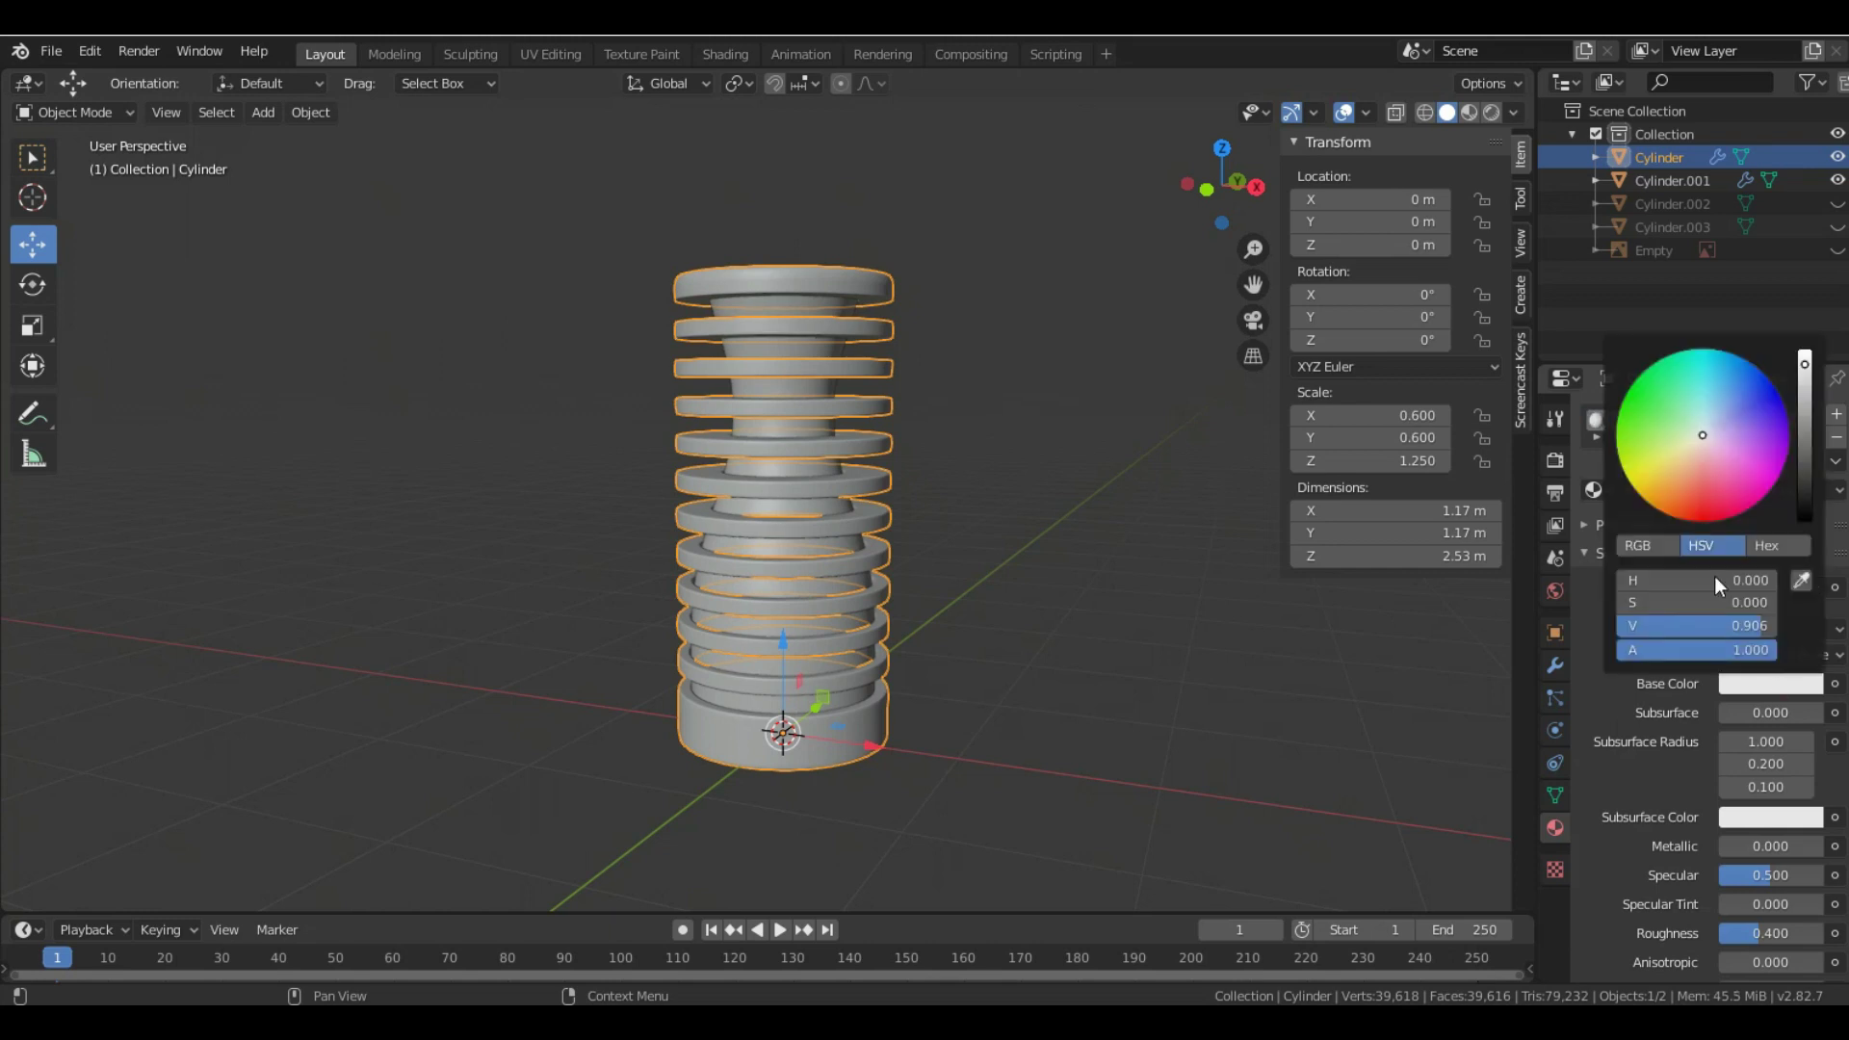
left_click(1801, 503)
left_click(1802, 506)
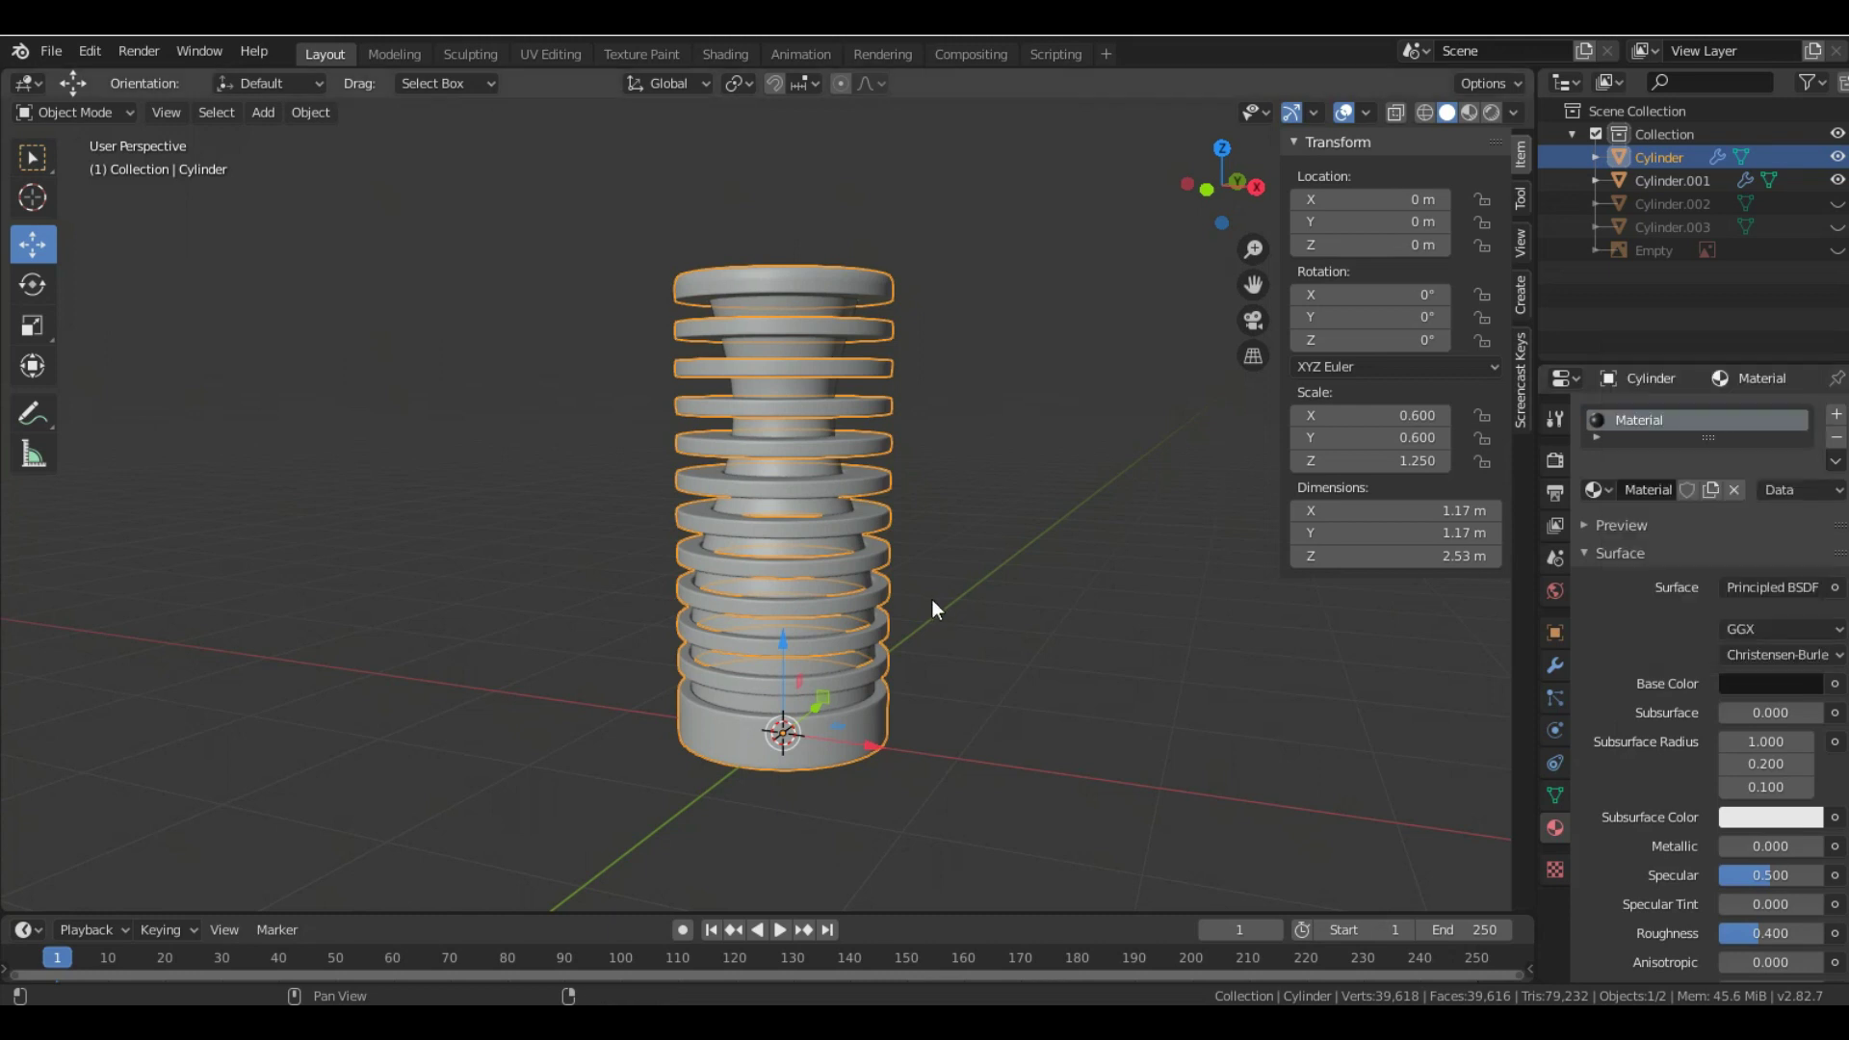
- Preview the scene in rendered shading and brighten the world background color to a near-white value of about 0.913
left_click(1555, 590)
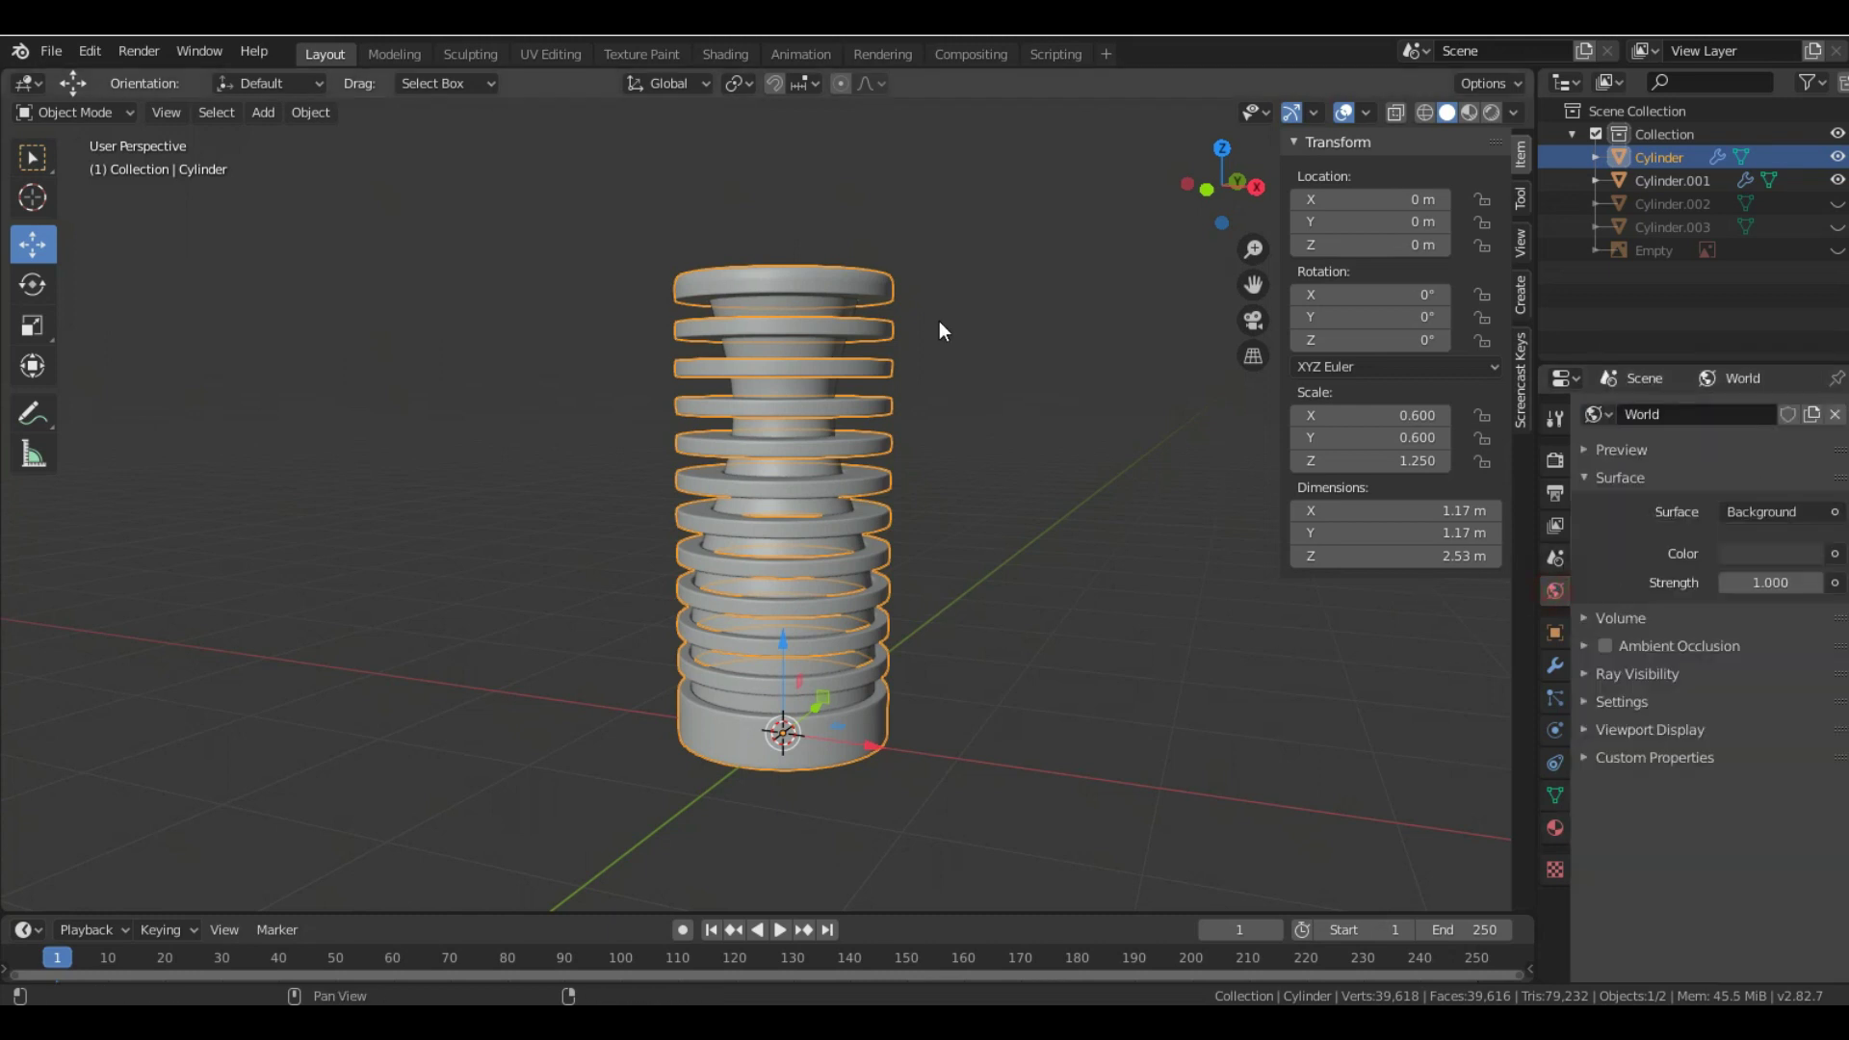
left_click(1492, 112)
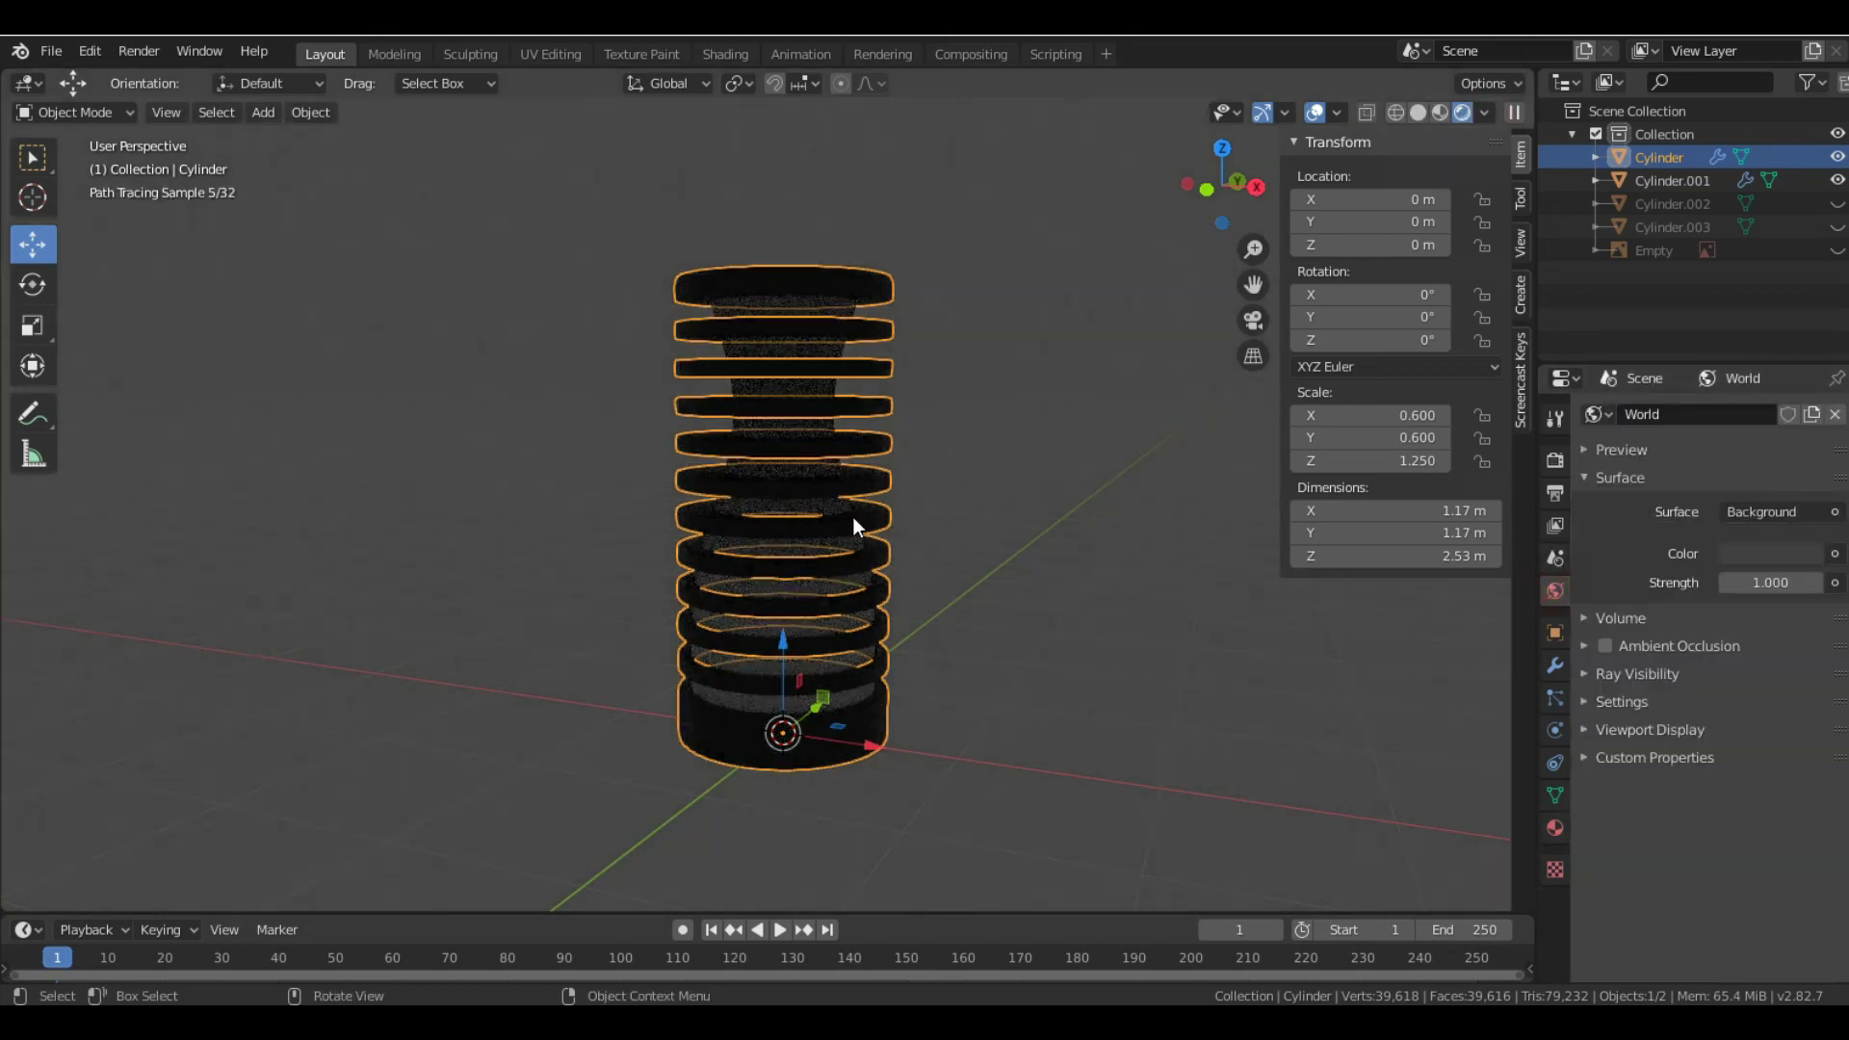
left_click(1768, 553)
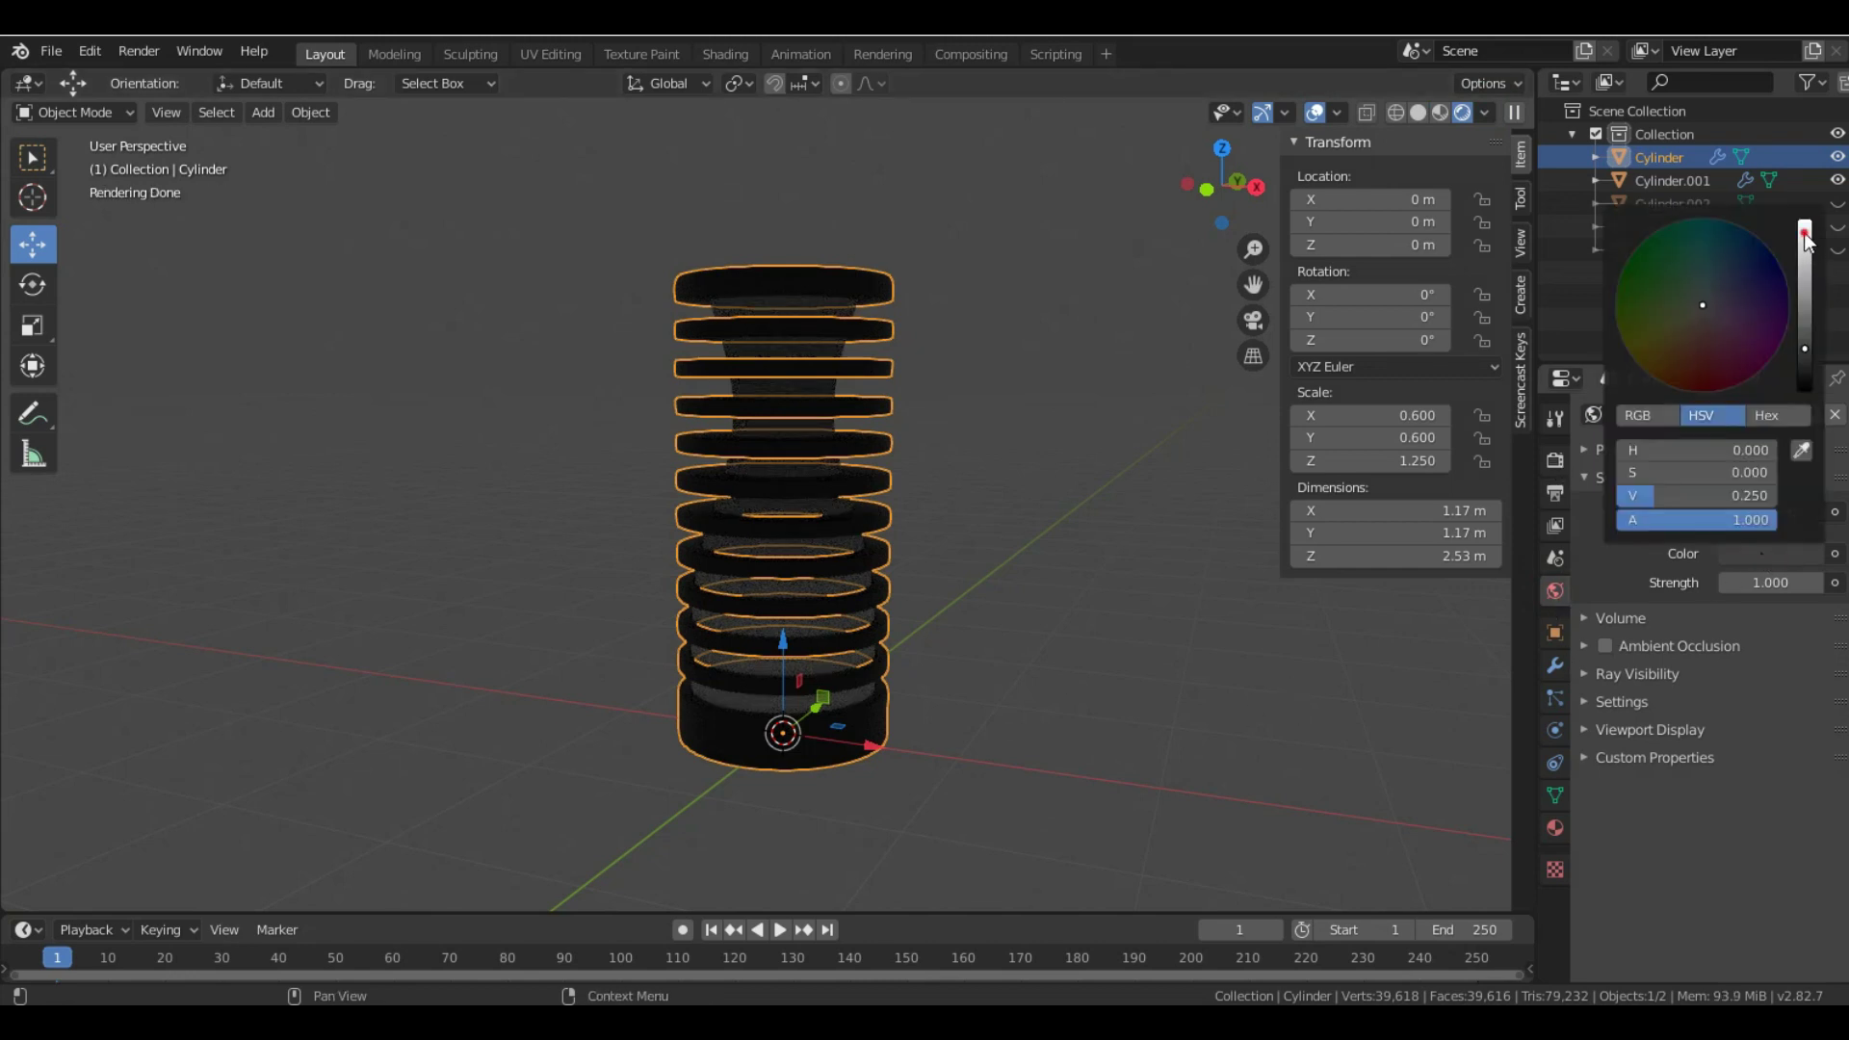
left_click(1805, 238)
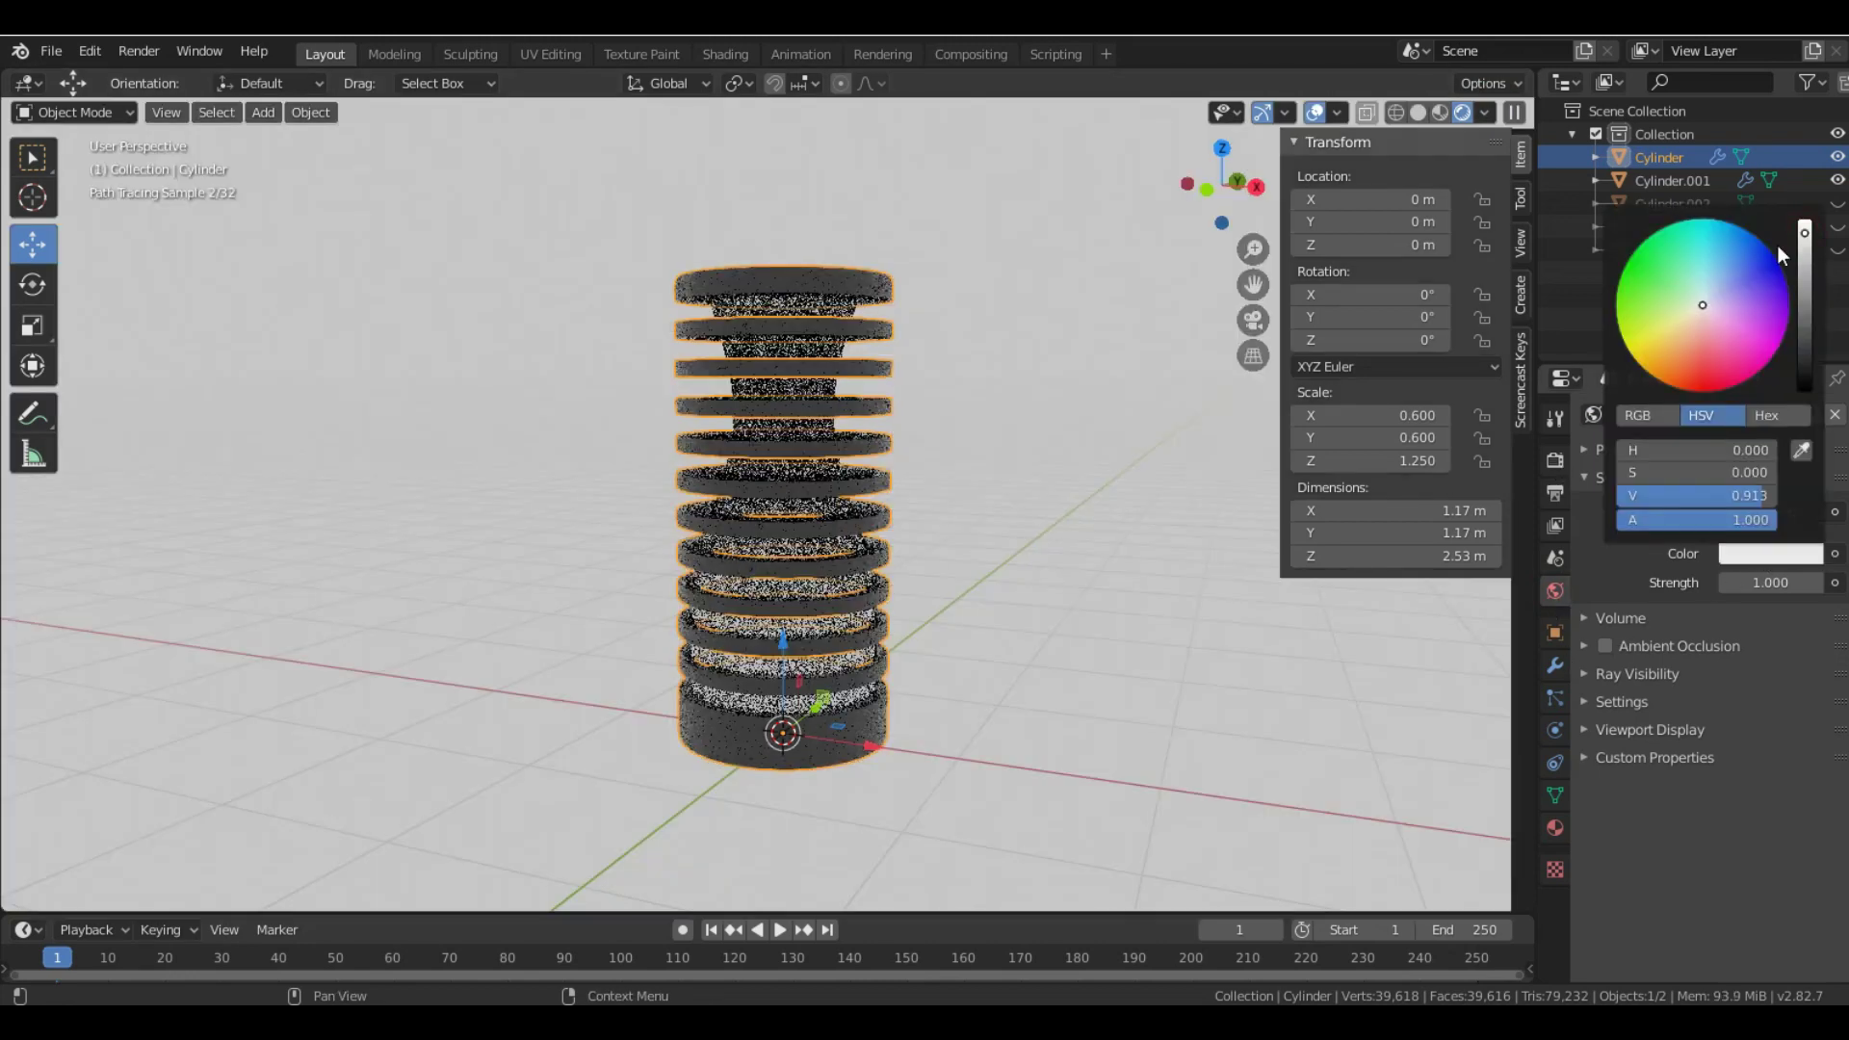
- Assign the same dark Material to the inner vase body, Cylinder.001
left_click(806, 580)
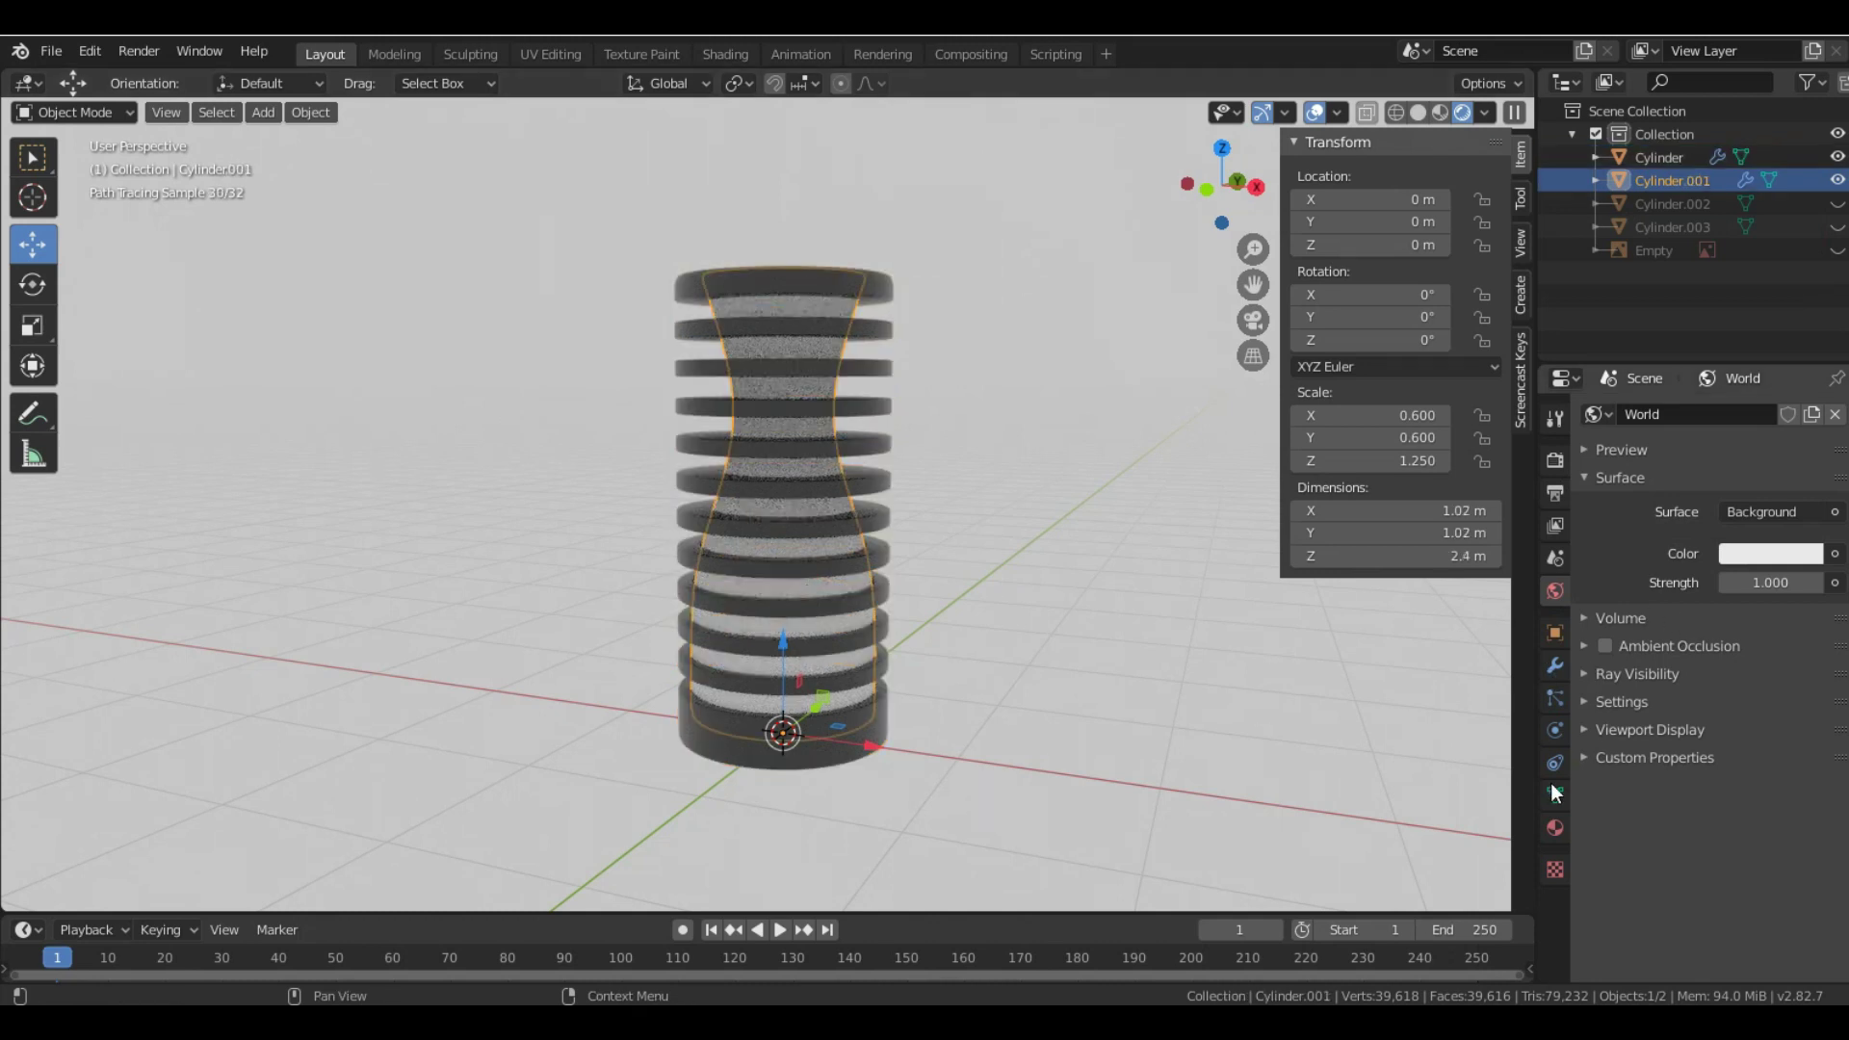
left_click(1555, 828)
left_click(1598, 491)
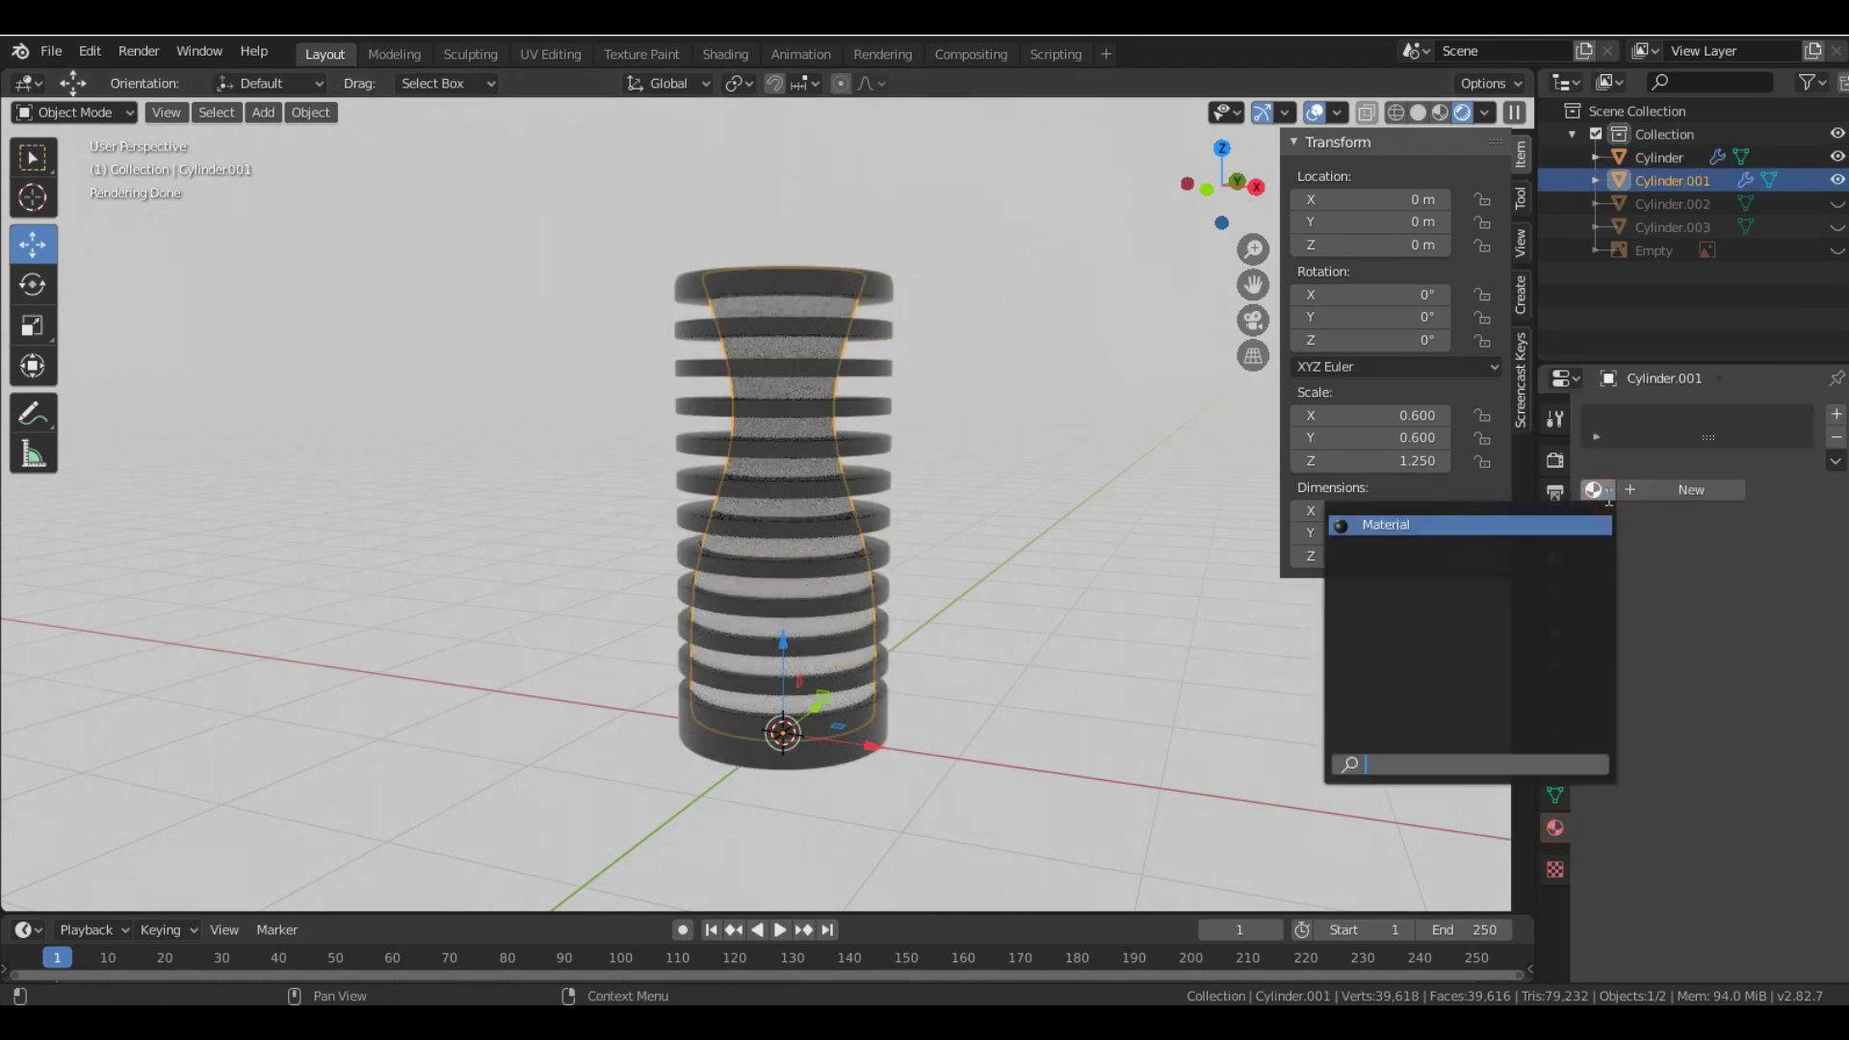
left_click(1466, 526)
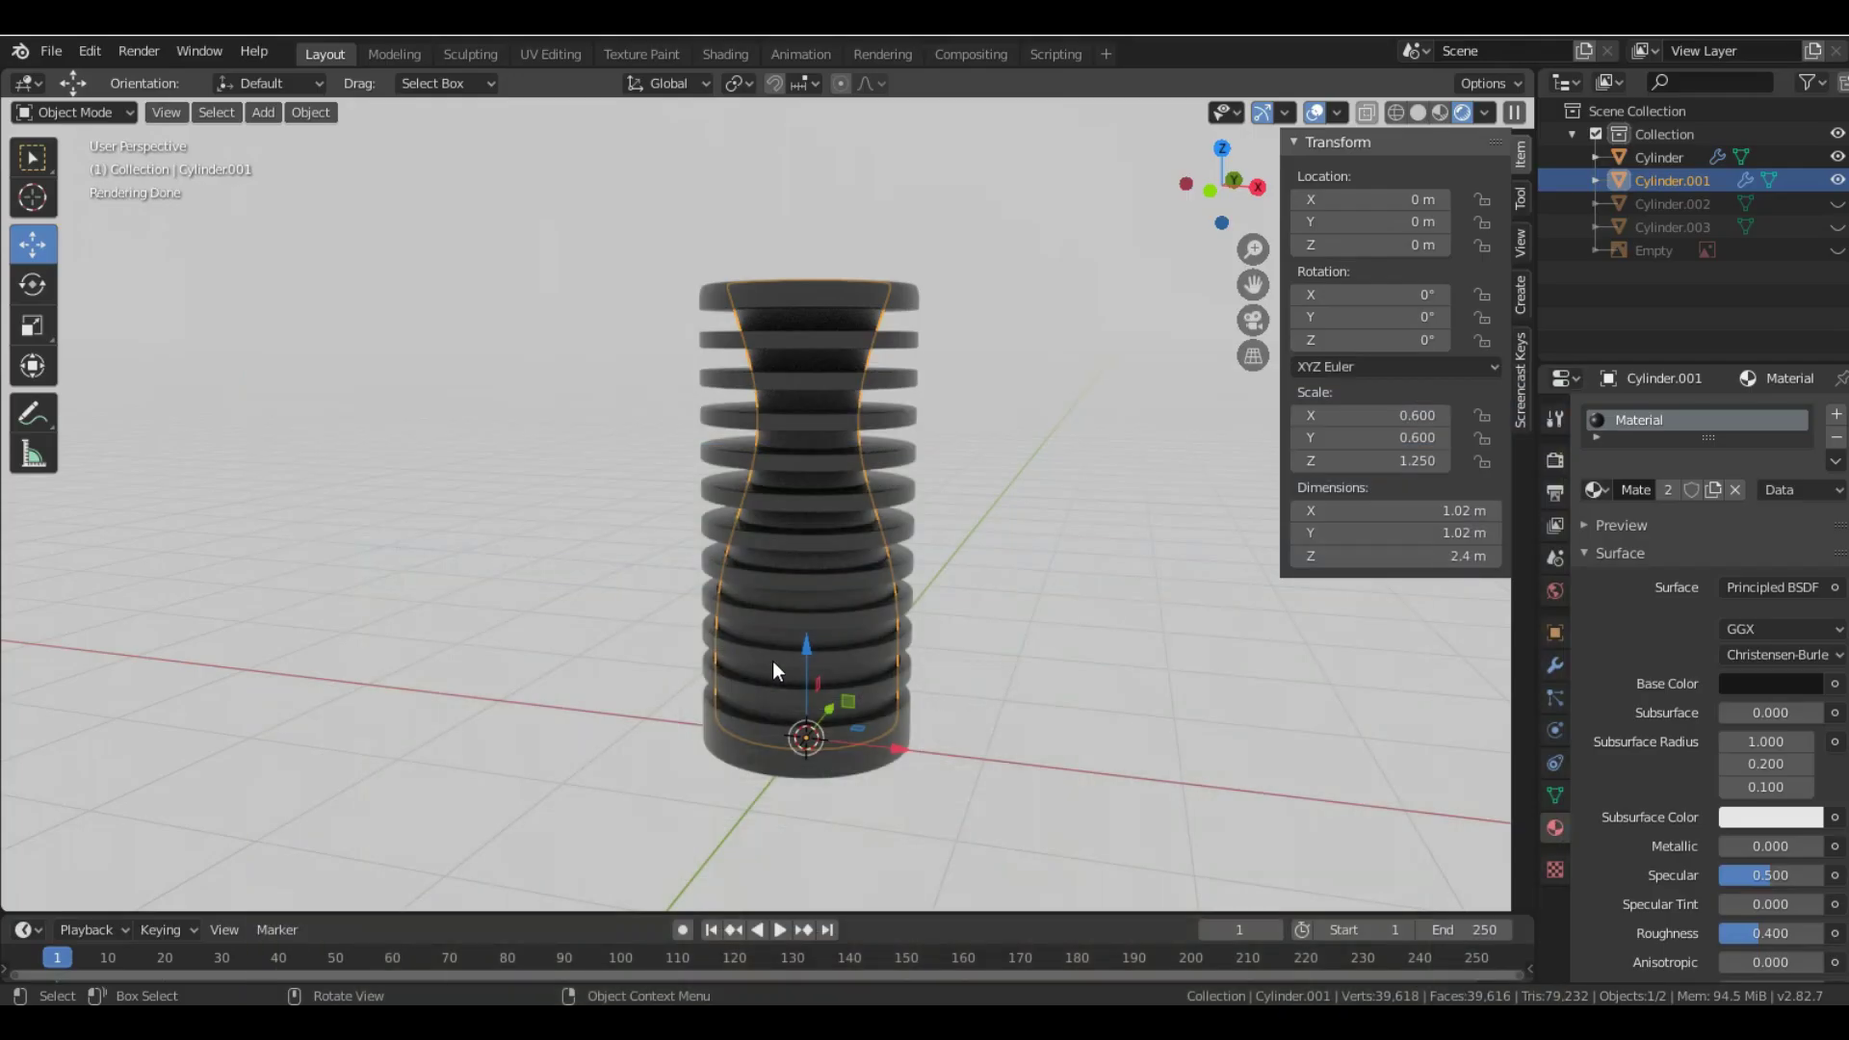
scroll(773, 661, "down", 2)
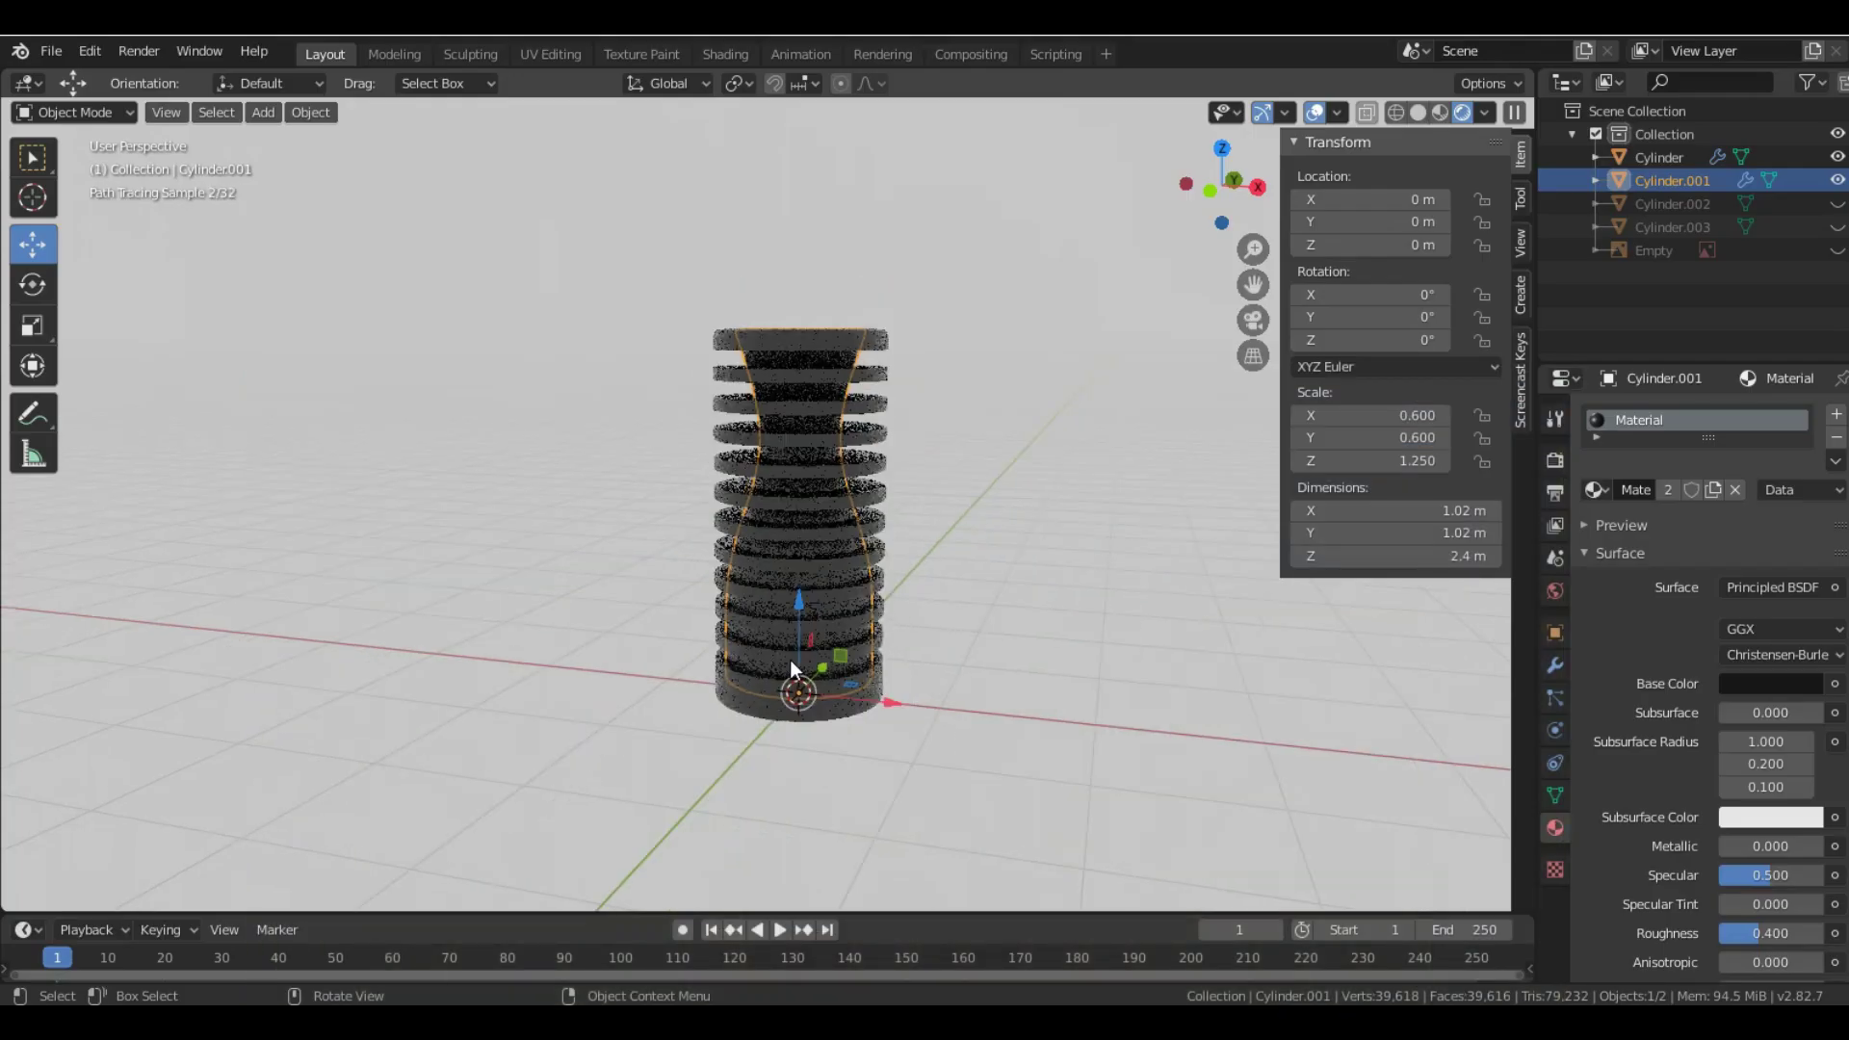
- Switch the viewport back to solid shading and save the file
left_click(1418, 112)
middle_click_drag(840, 532, 824, 562)
scroll(789, 559, "down", 2)
key("ctrl+s")
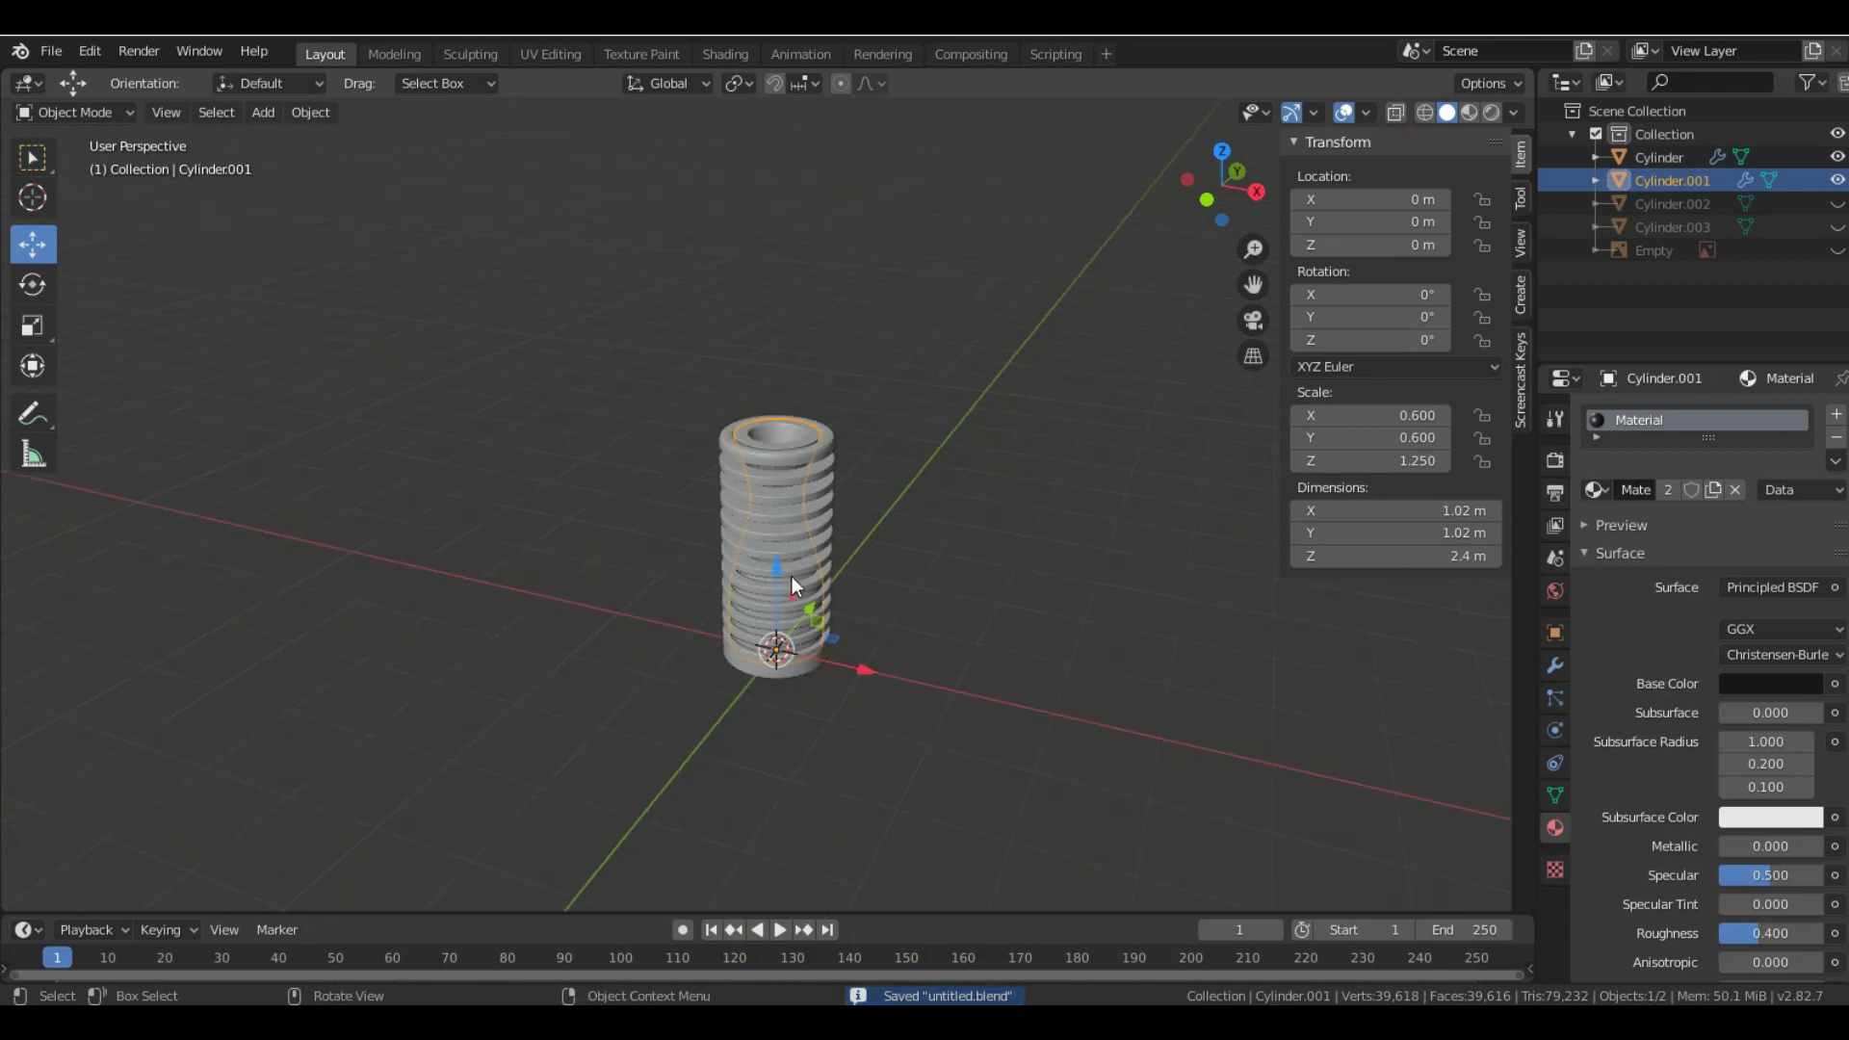
key("n")
scroll(829, 482, "up", 1)
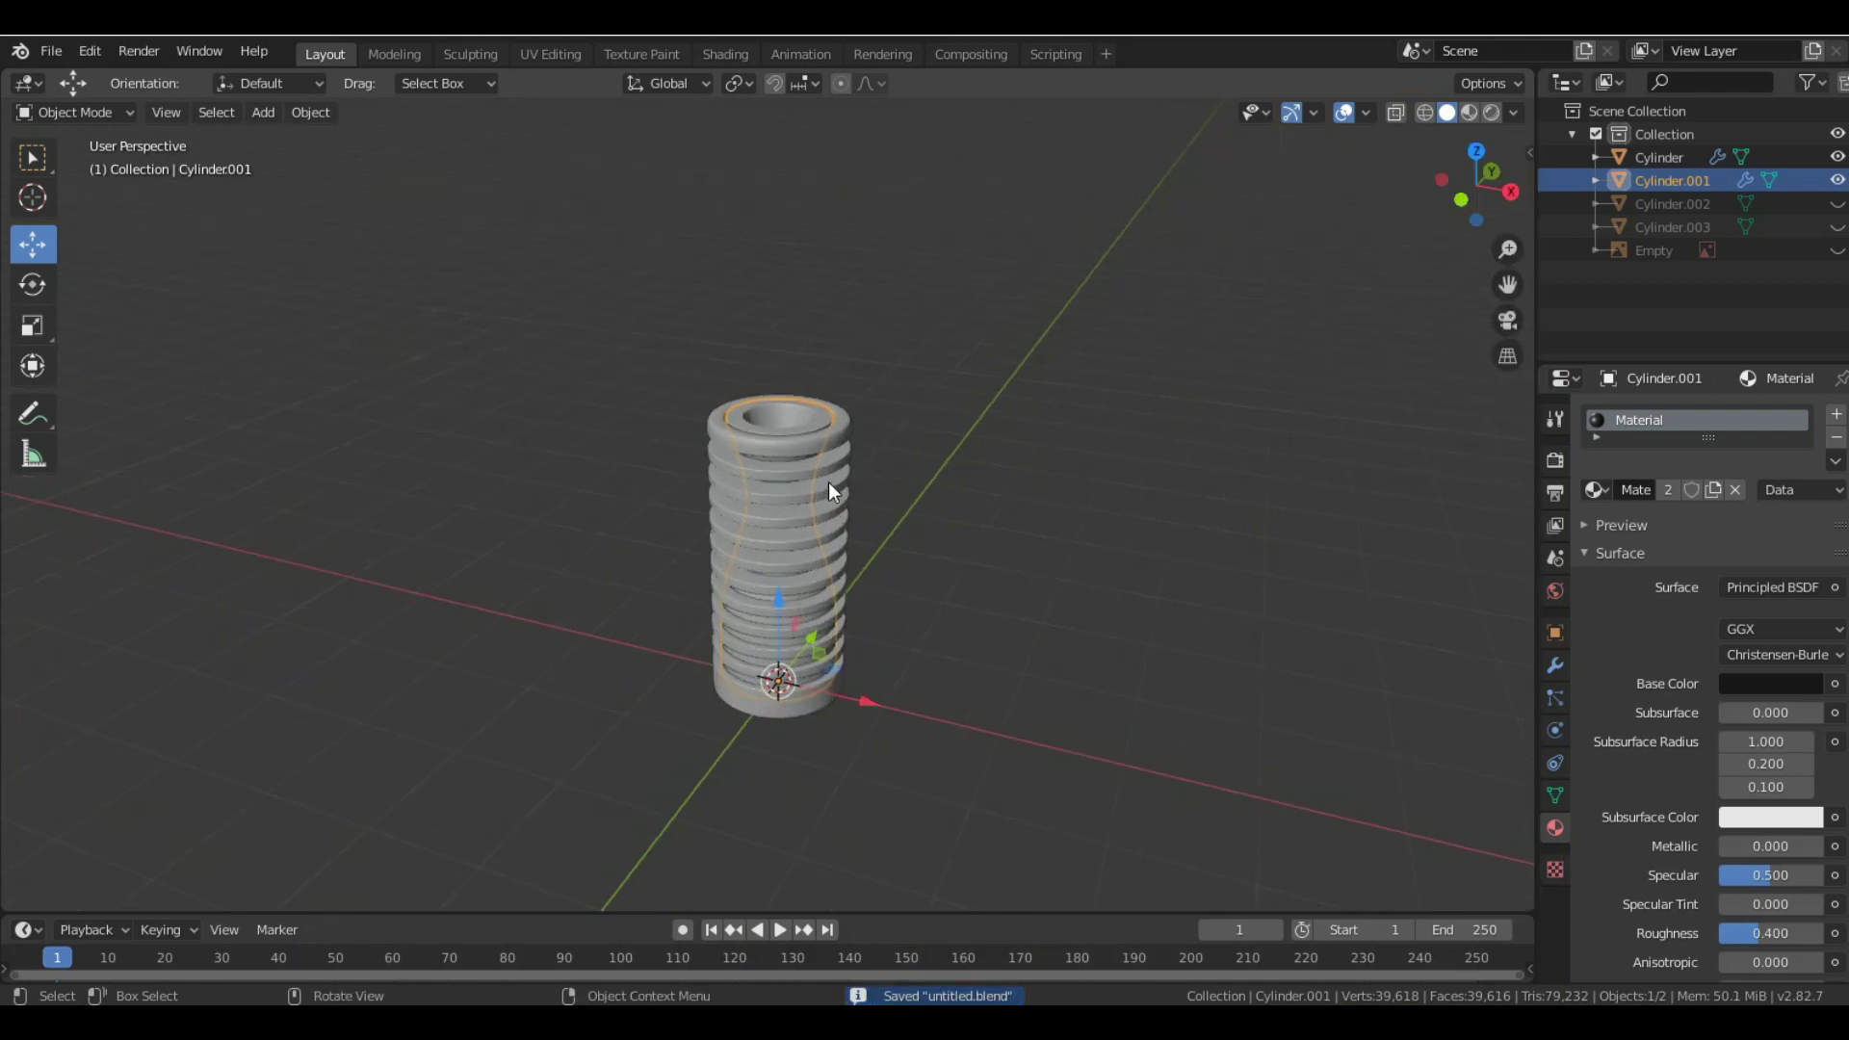
key("n")
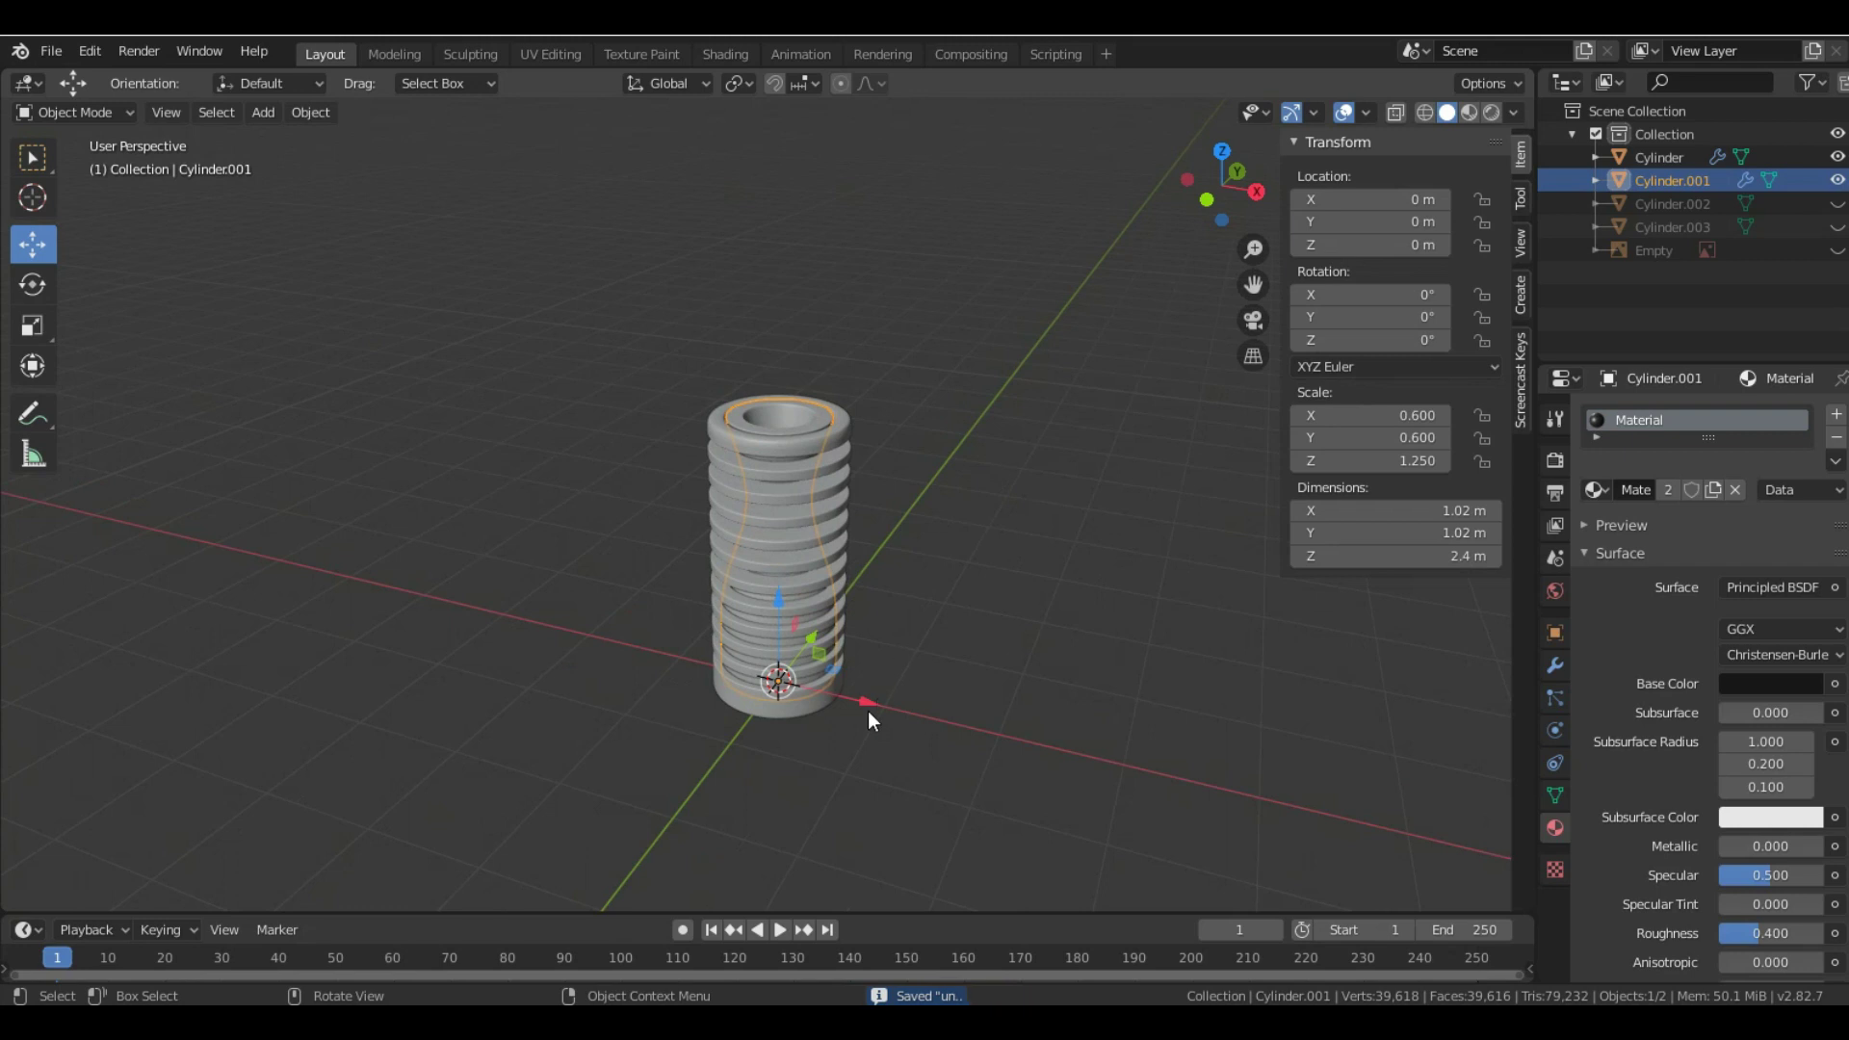
- Select the ring object and set the scene's length unit to Centimeters
left_click(820, 693)
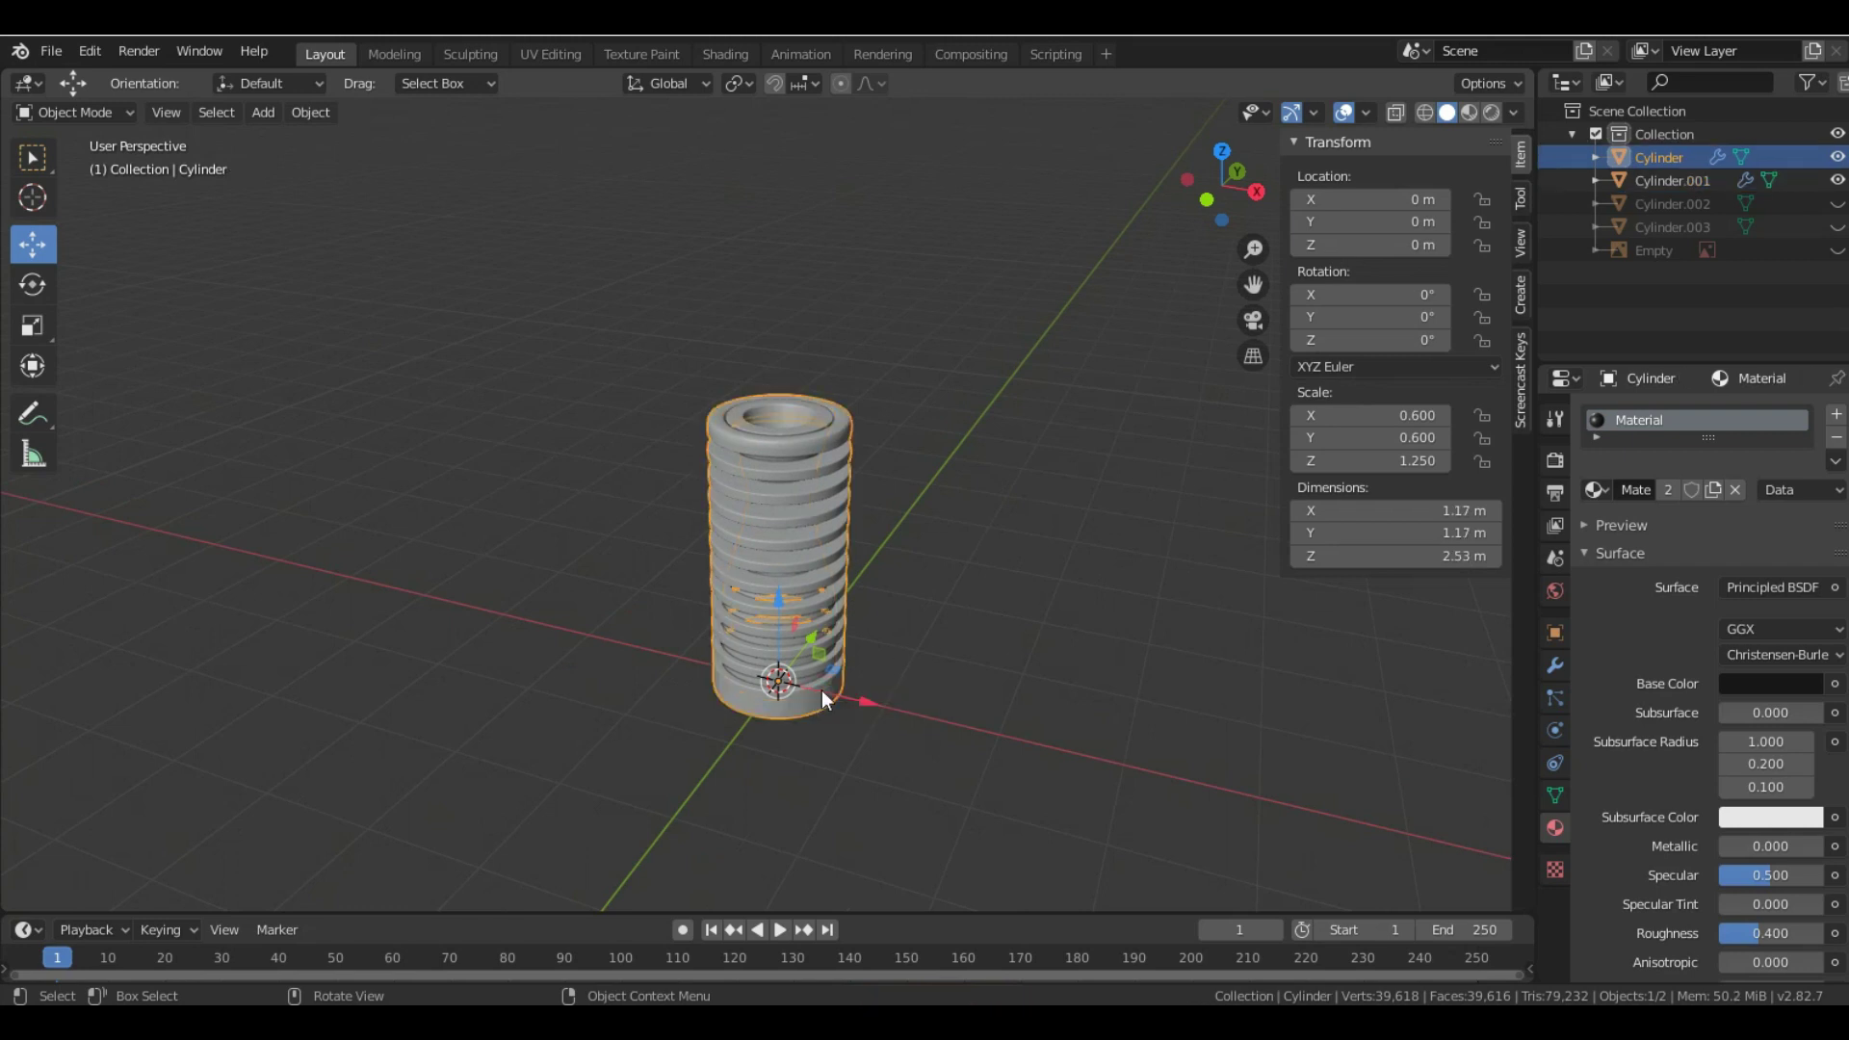
middle_click_drag(931, 587, 934, 575)
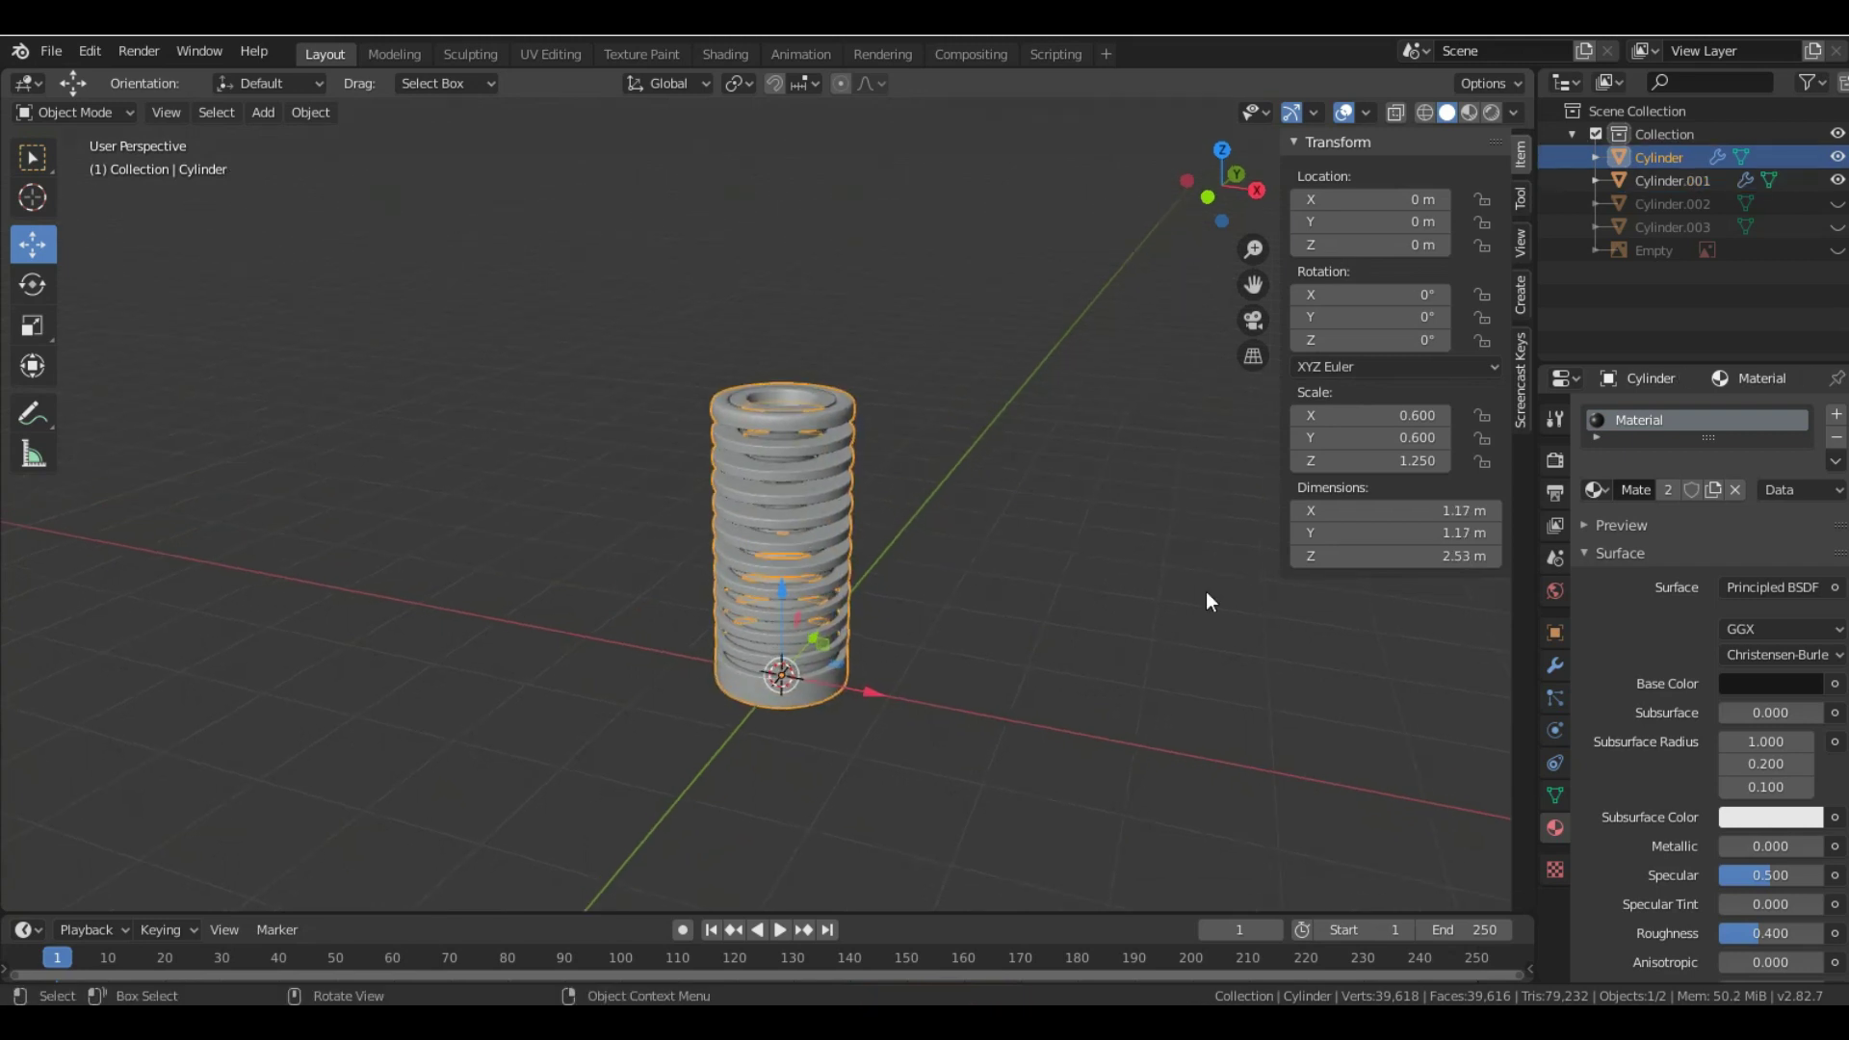
left_click(1549, 559)
left_click(1600, 535)
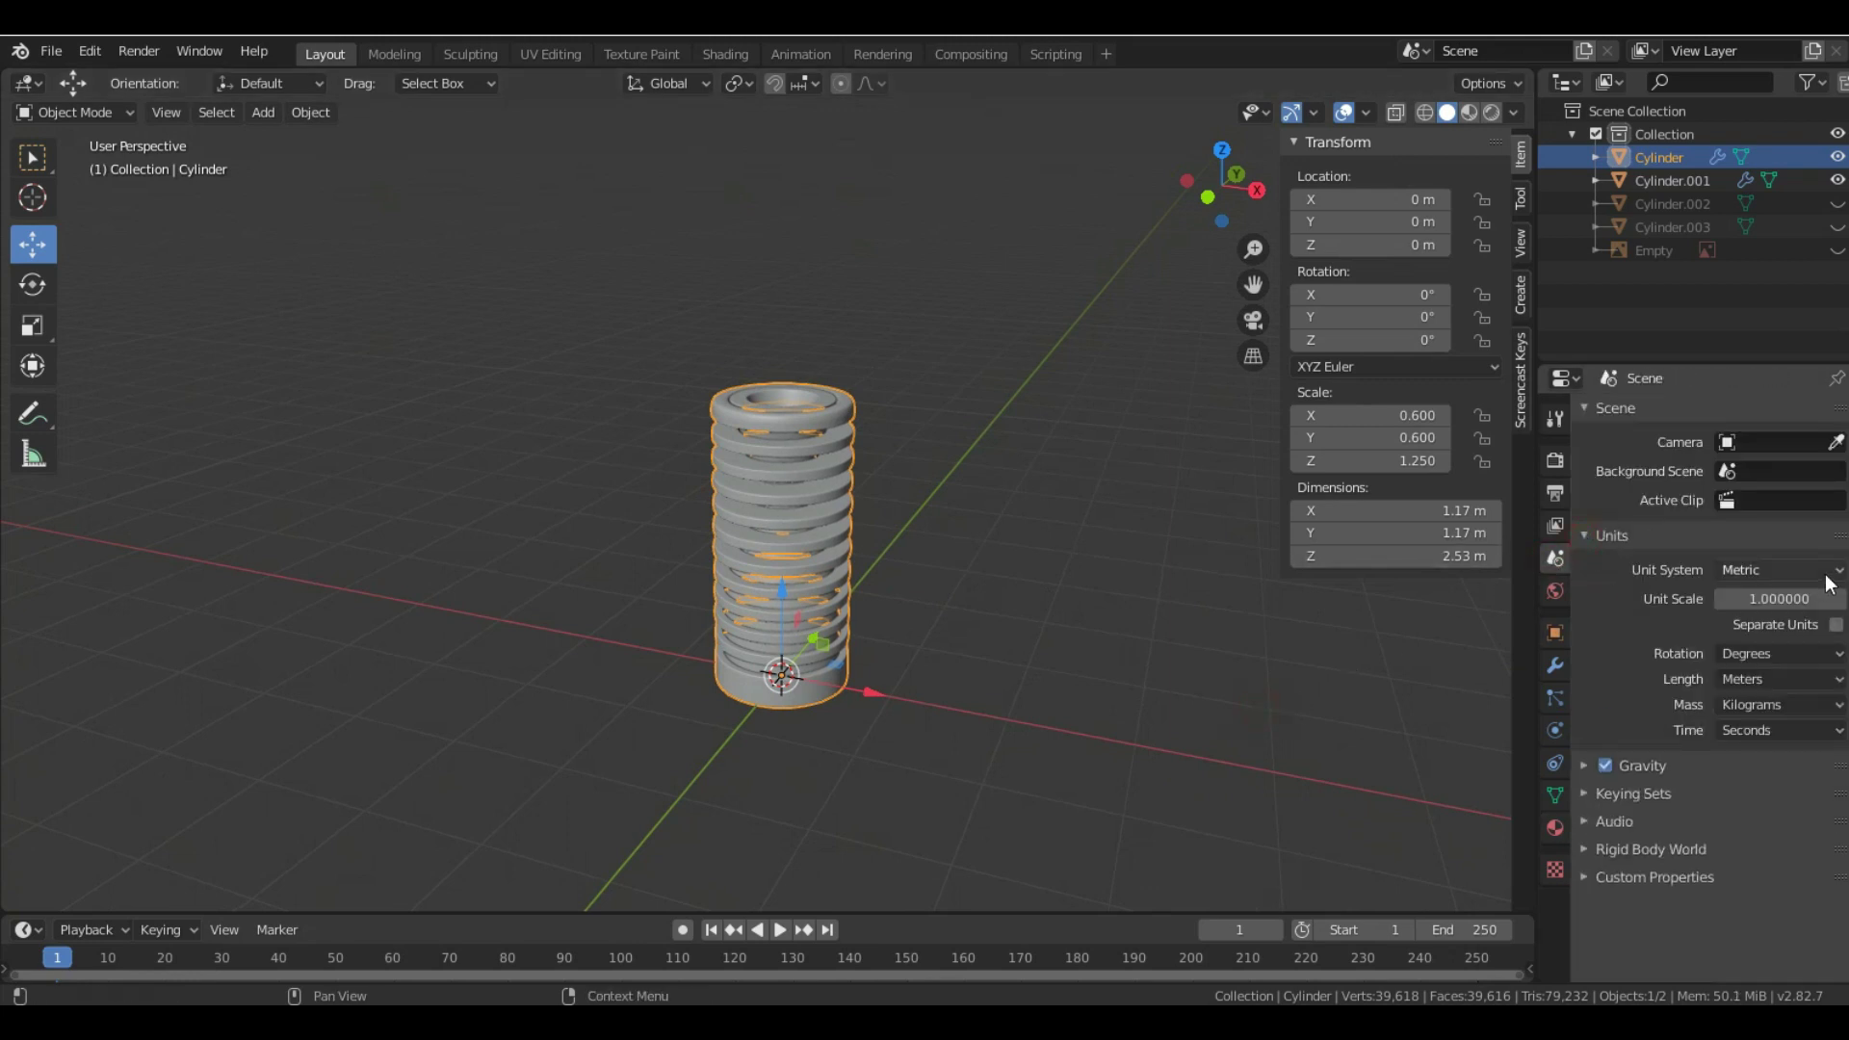
left_click(1766, 676)
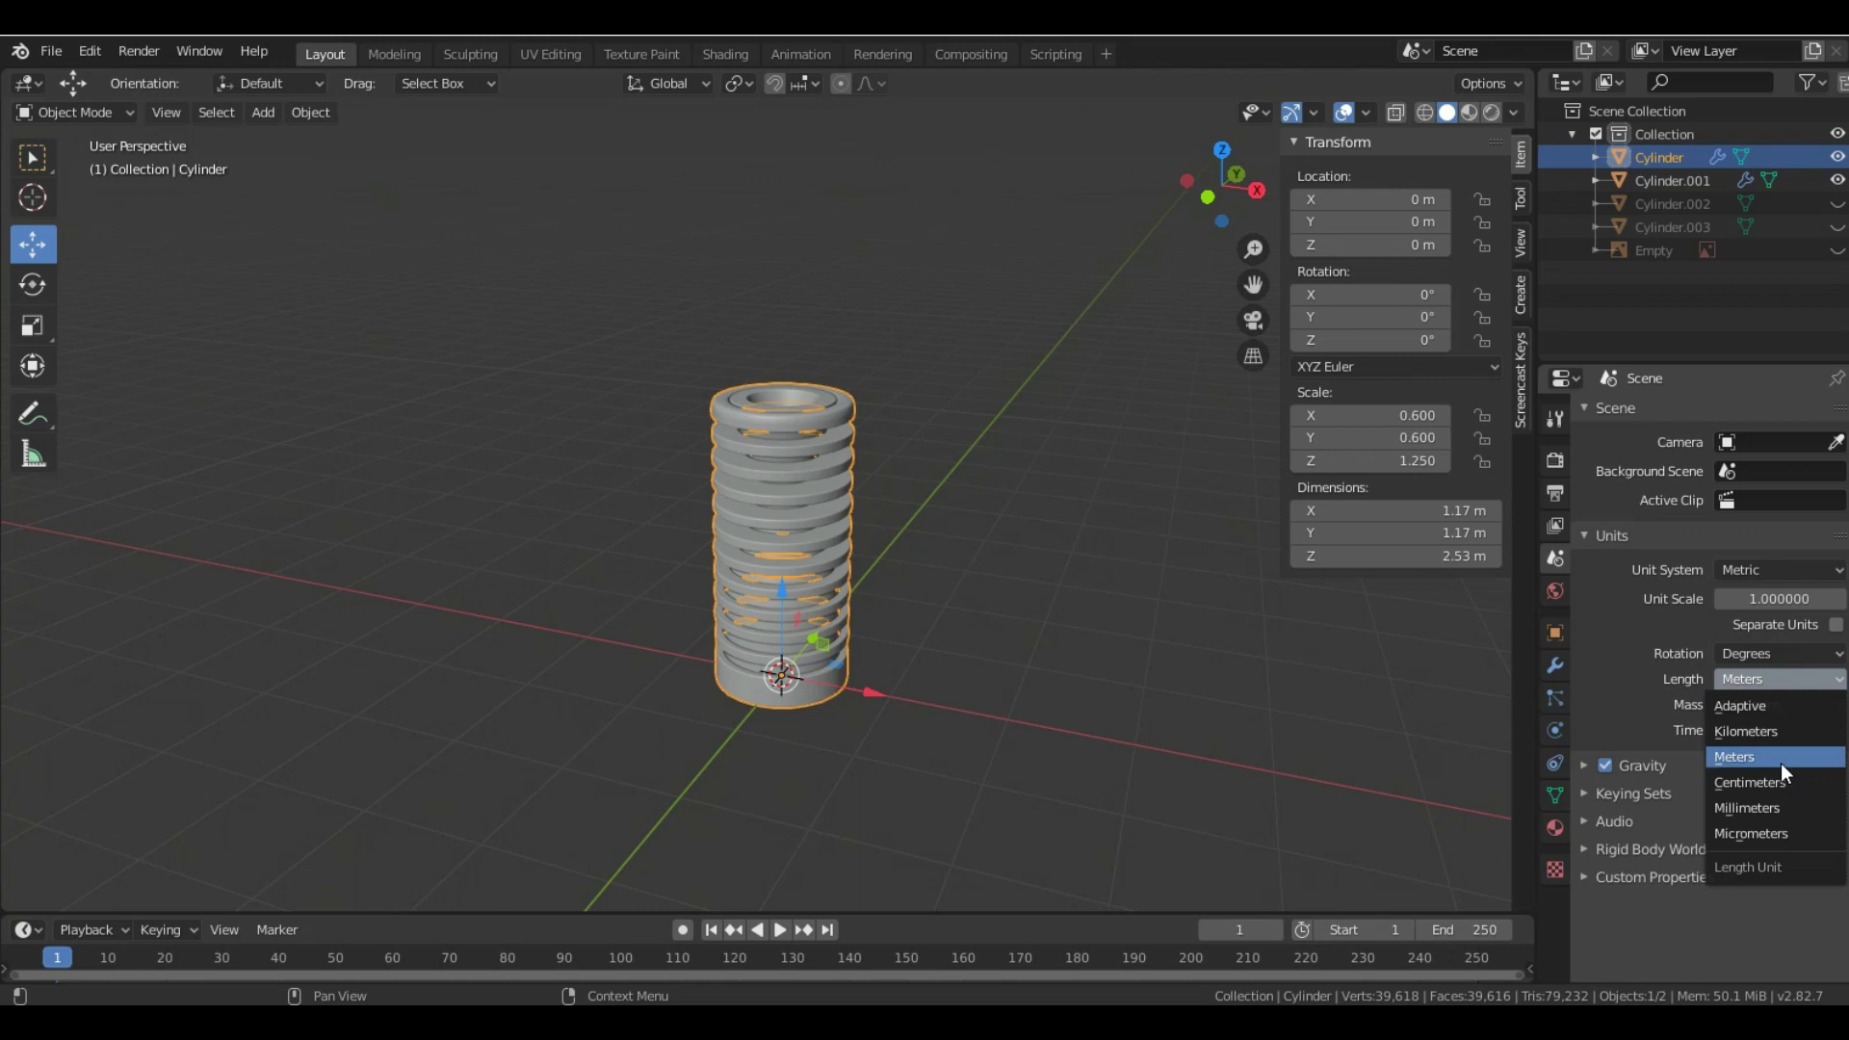
left_click(1762, 784)
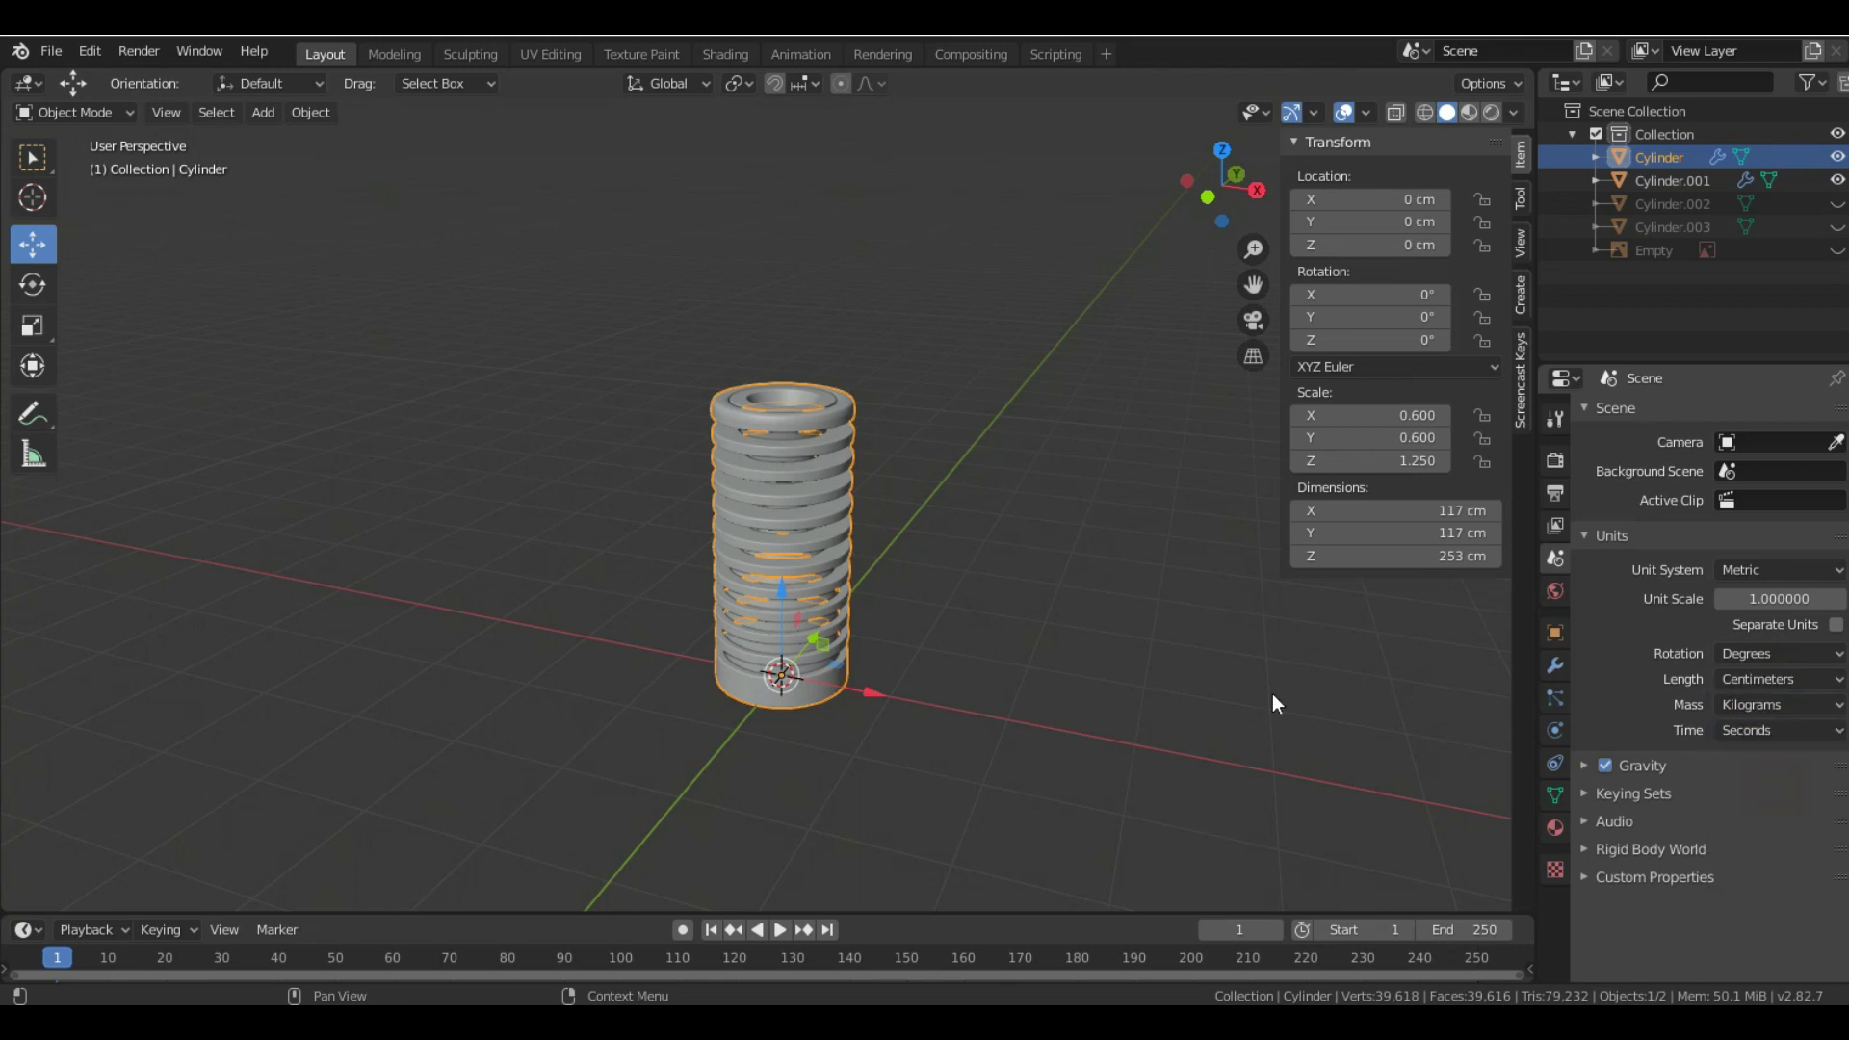
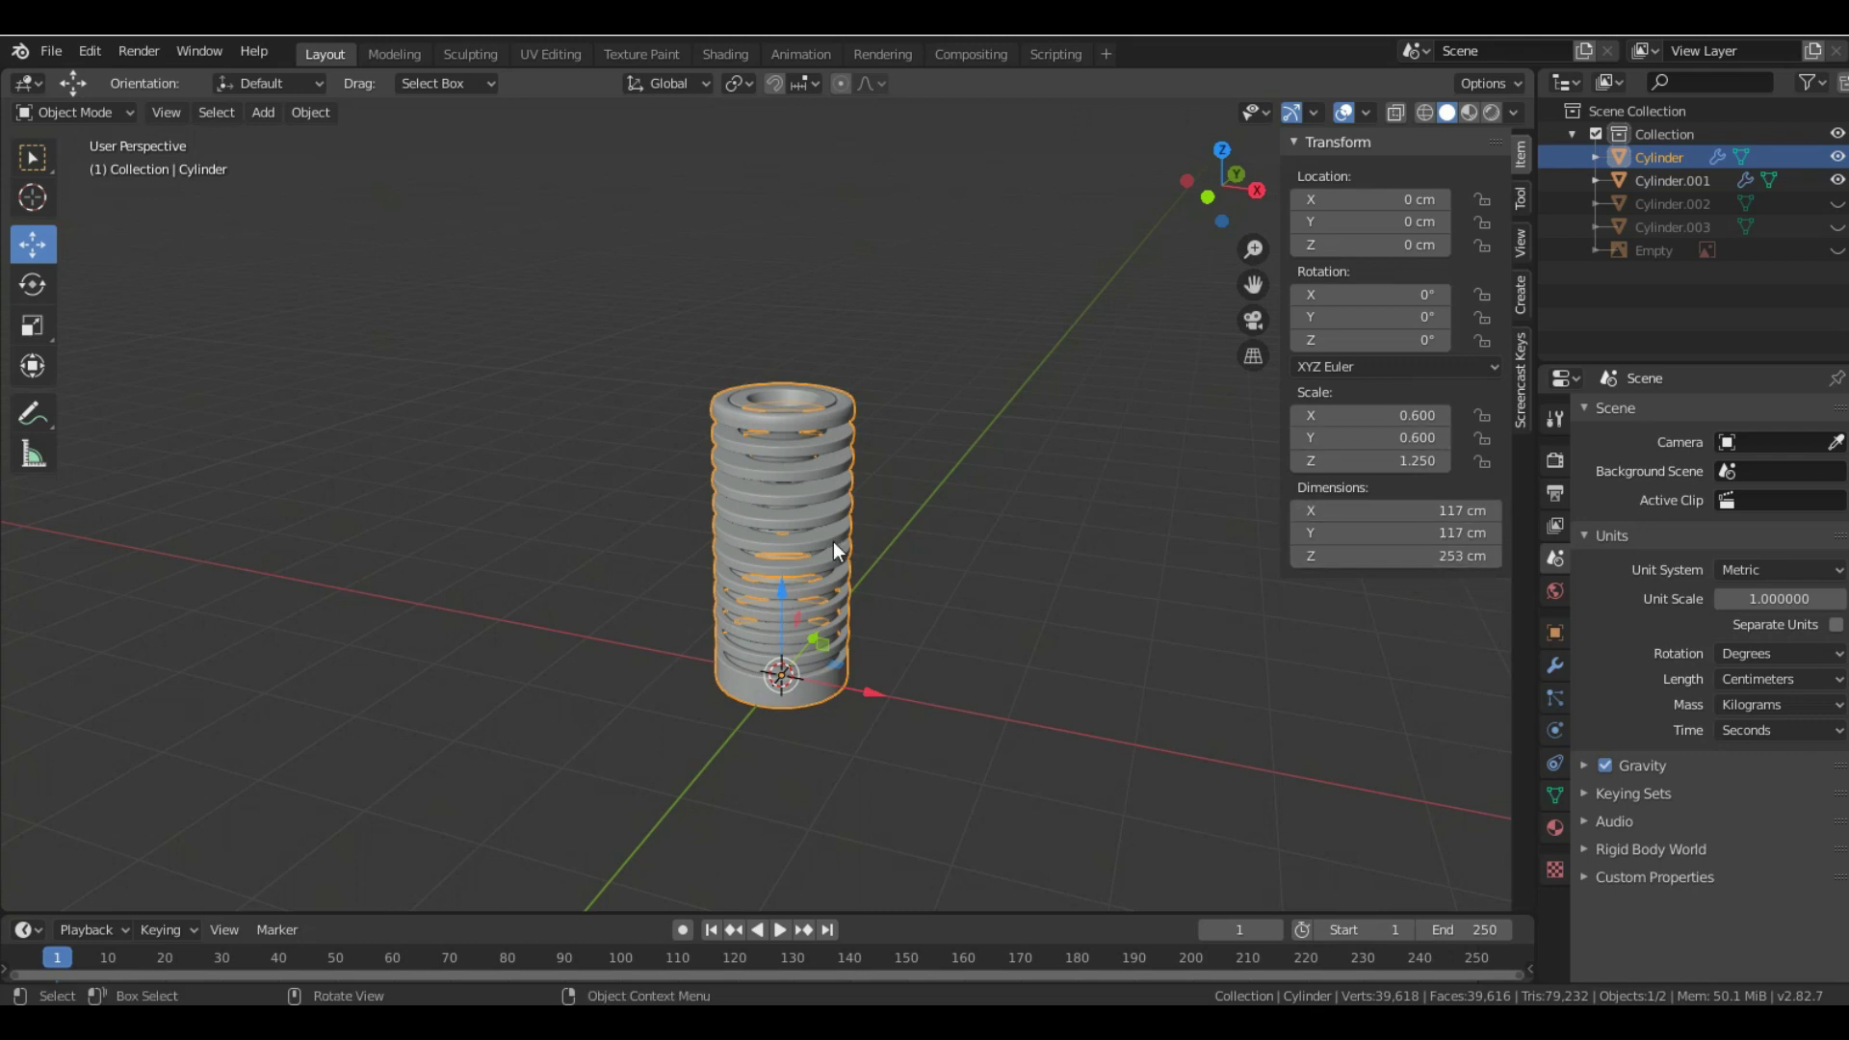
- Apply rotation and scale to both the ring object Cylinder and the inner body Cylinder.001
left_click(1674, 181, "ctrl")
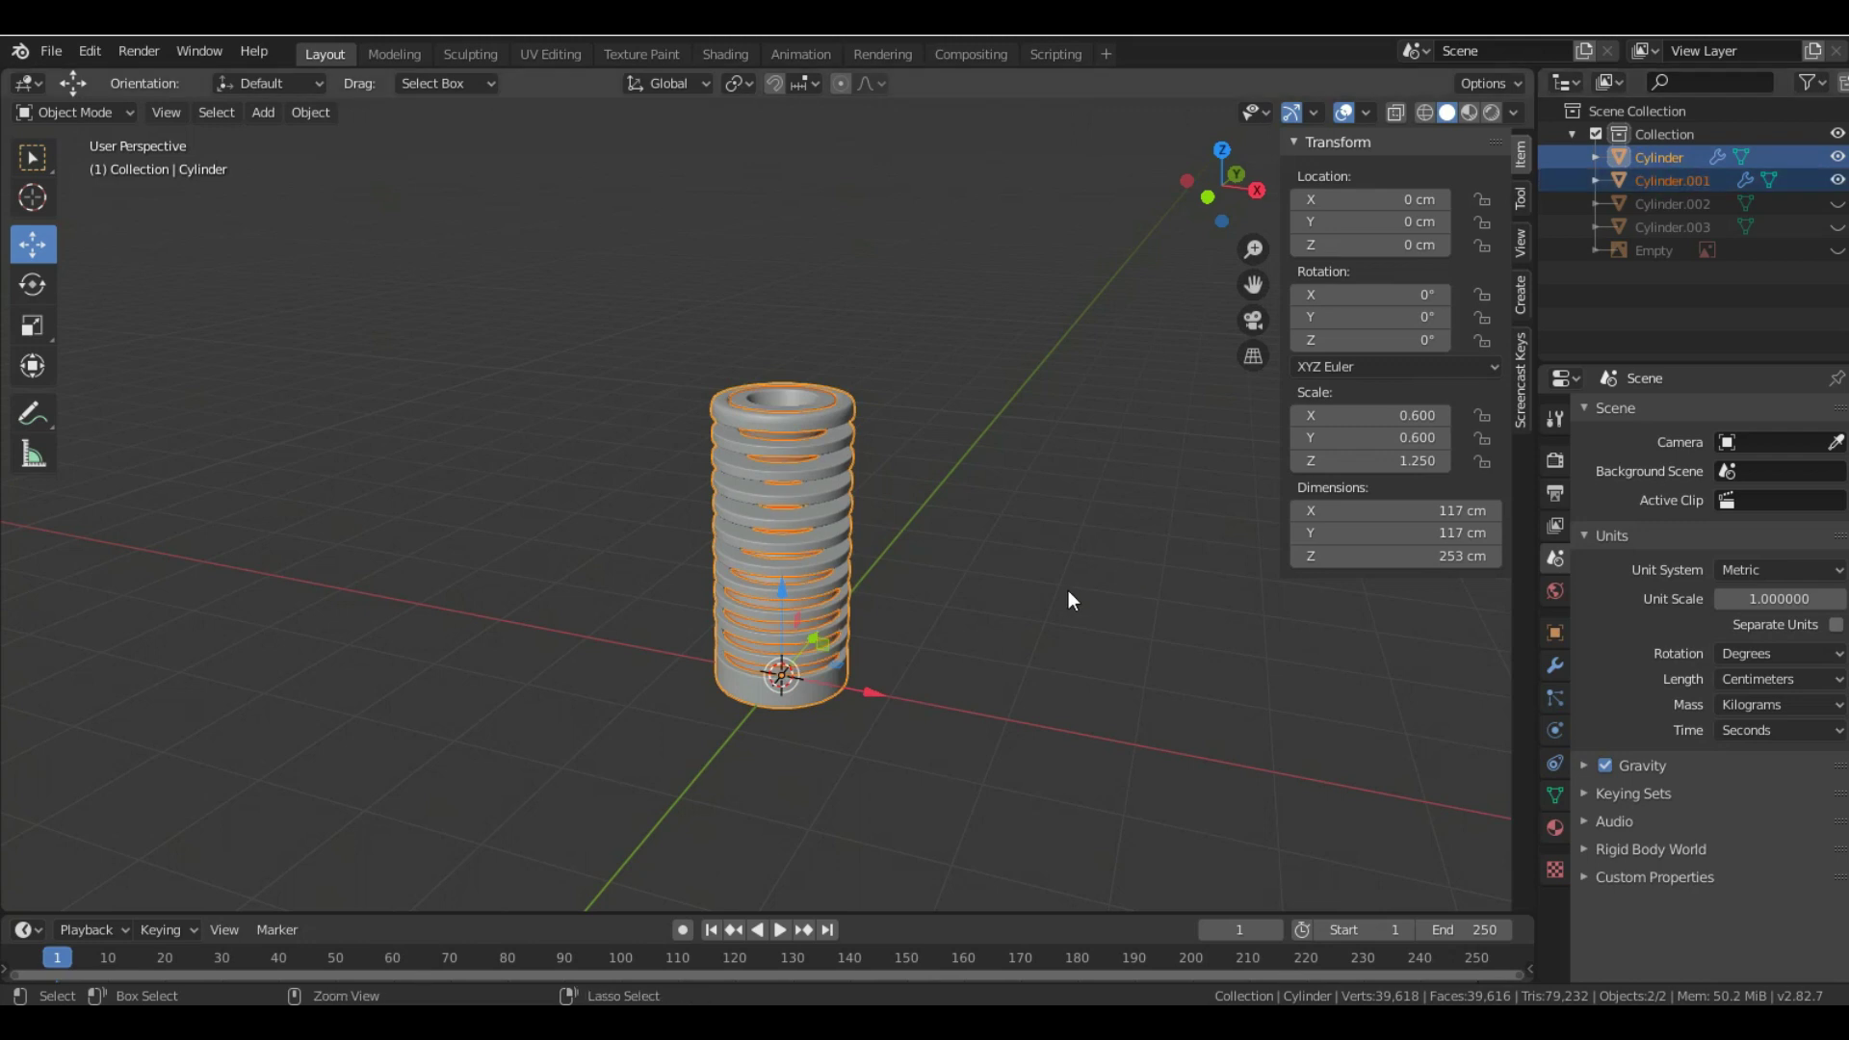
key("ctrl+a")
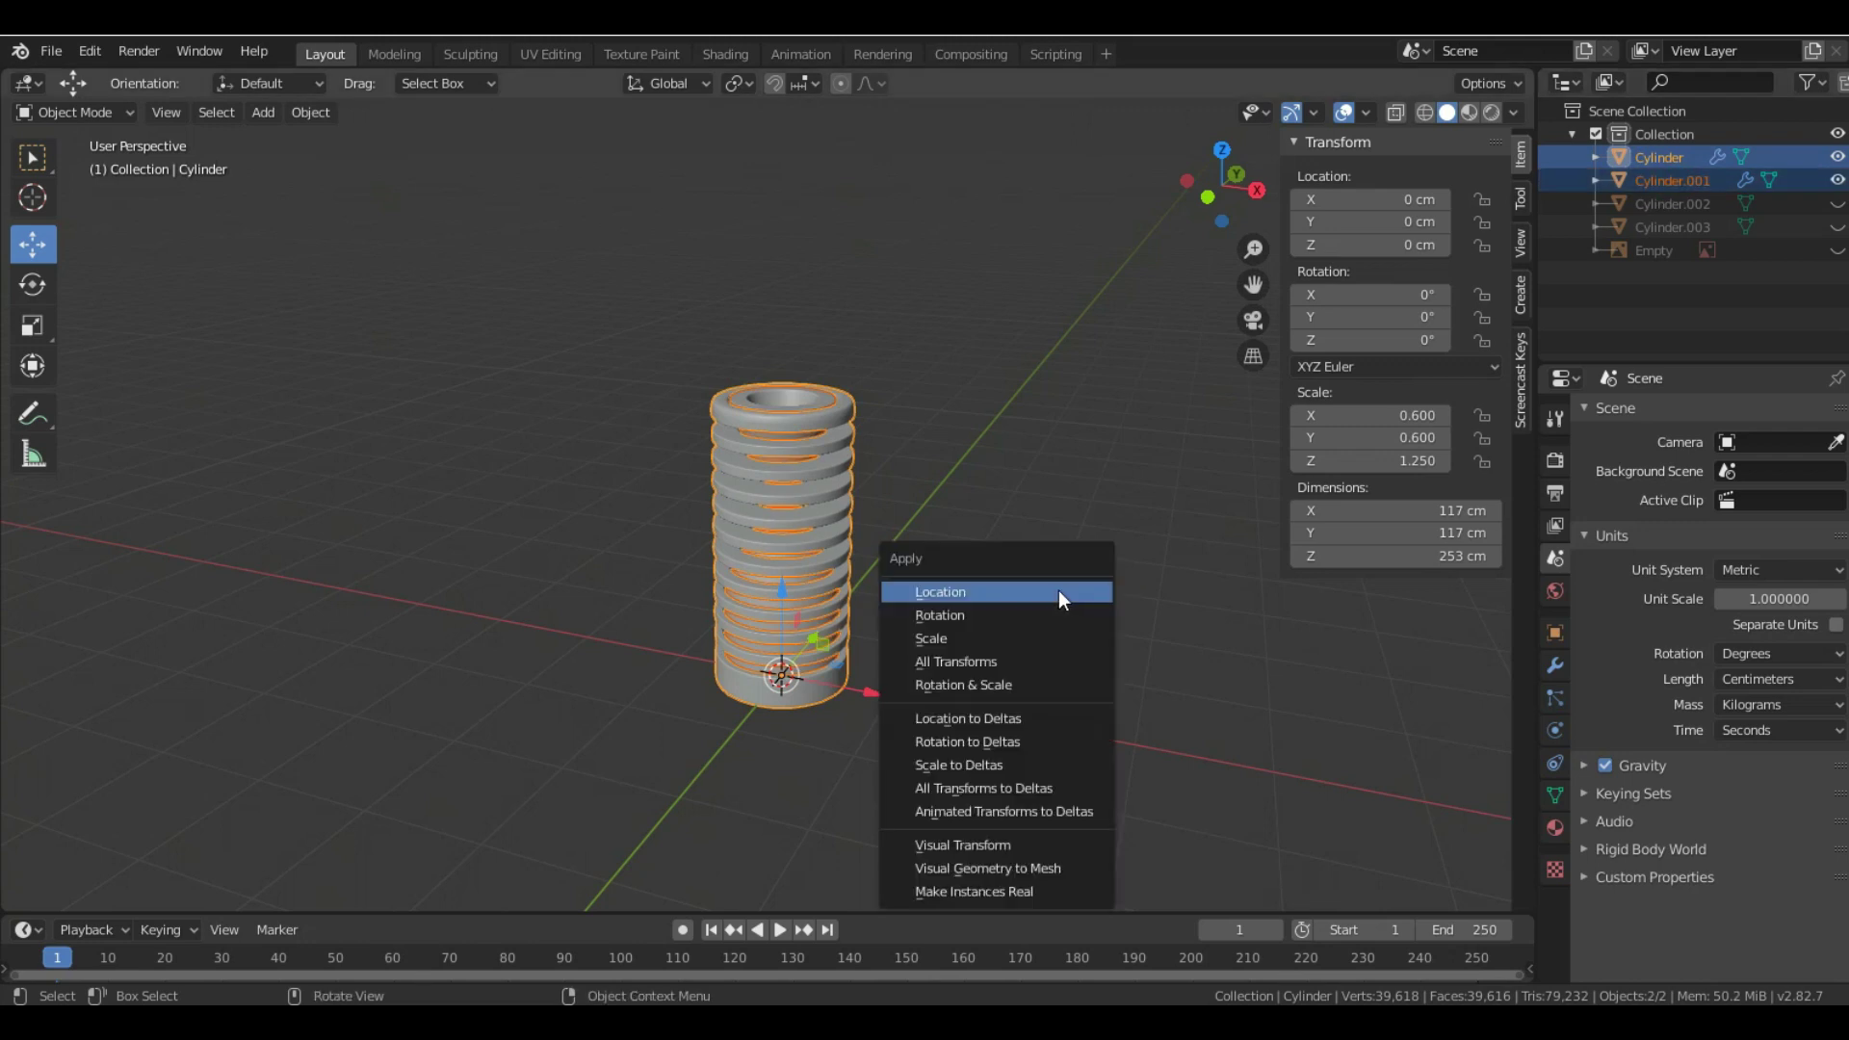
left_click(1001, 690)
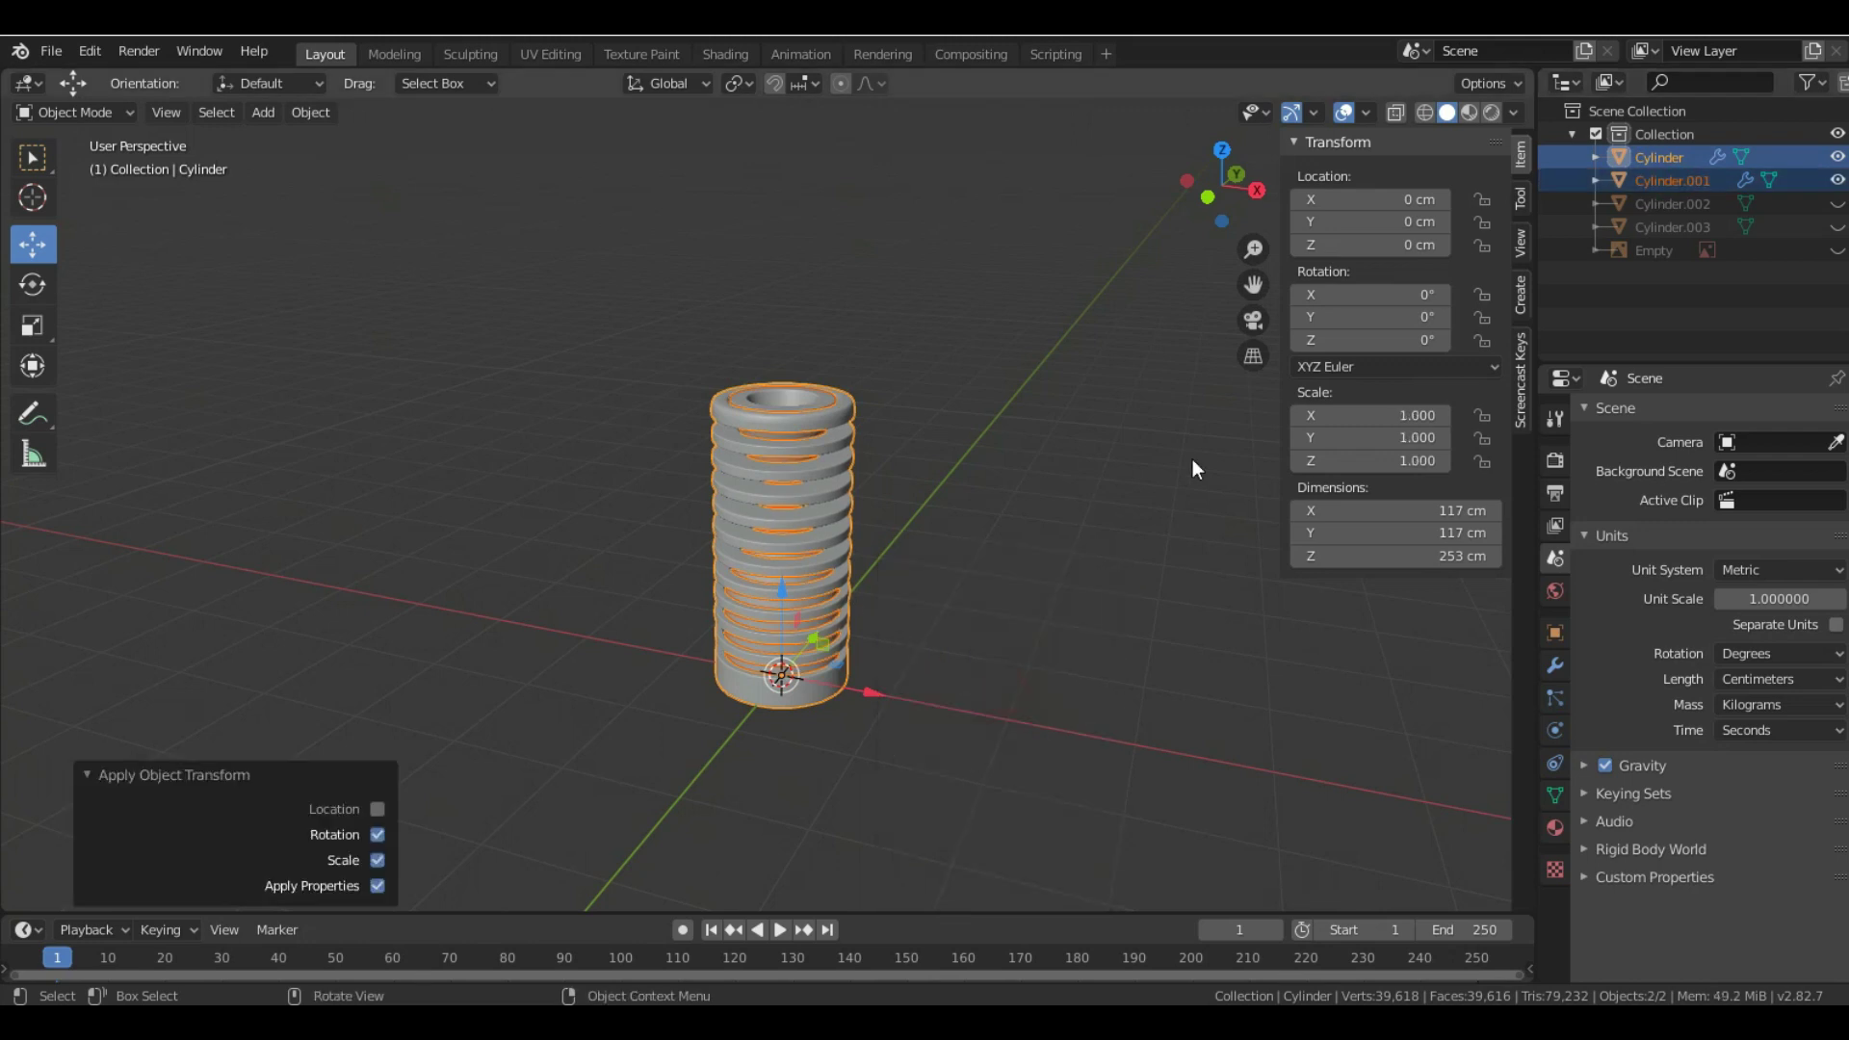
- Set the ring object's scale to 0.08 on the X, Y and Z axes
left_click(1379, 415)
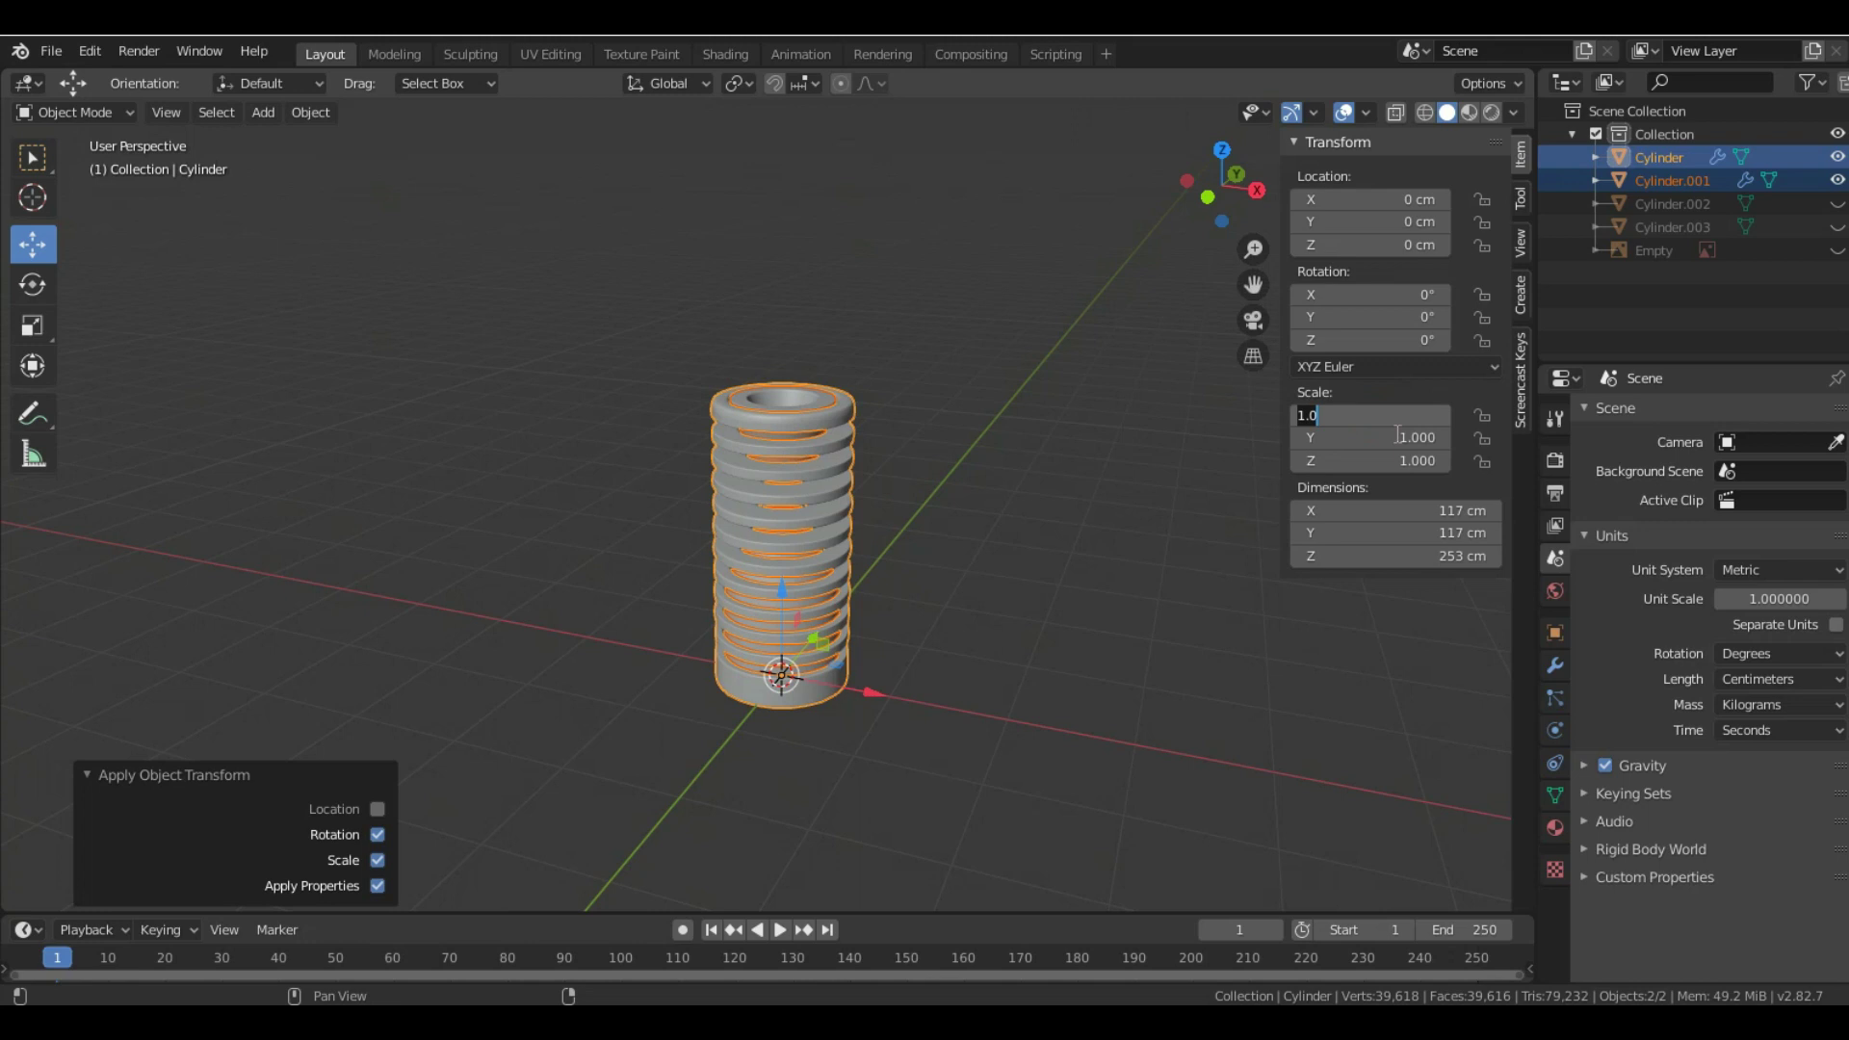
type(".08")
key("Tab")
key("BackSpace")
type(".08")
key("Tab")
type(".08")
key("Return")
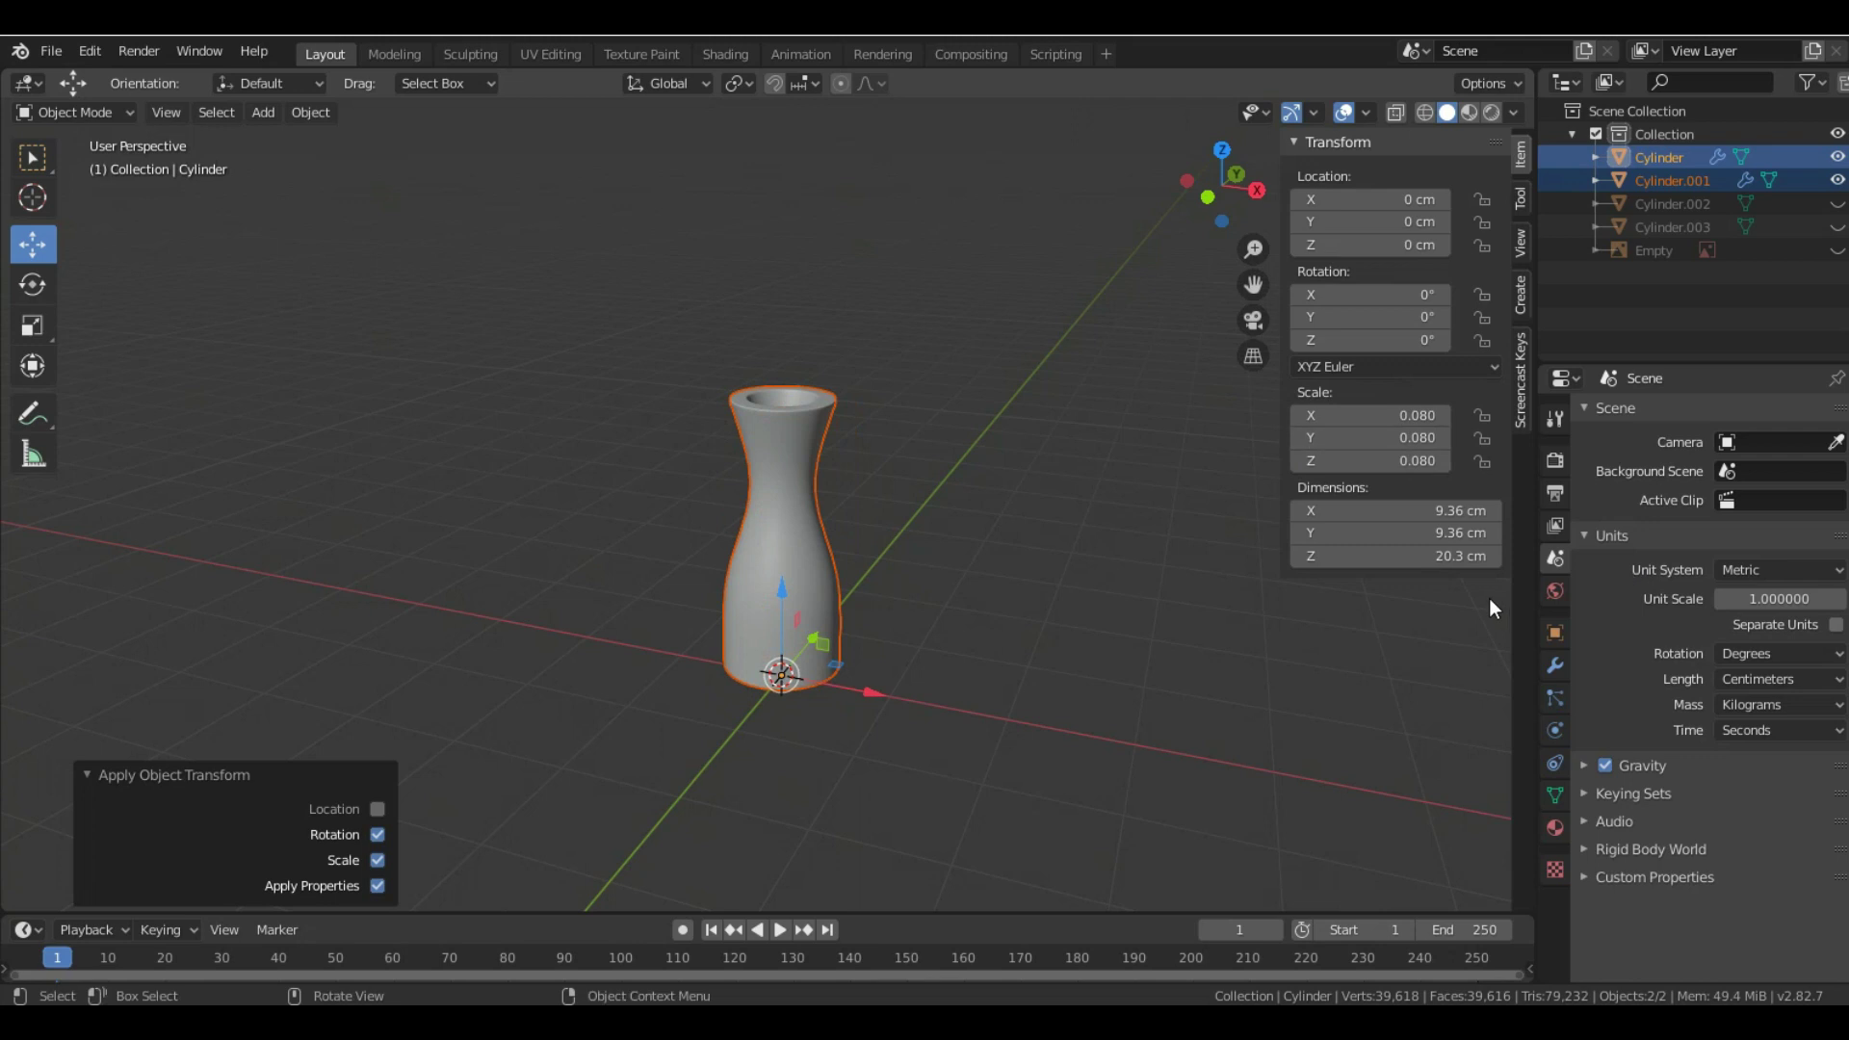
- Change the ring object's X, Y and Z scale to 0.07
double_click(1412, 420)
key("BackSpace")
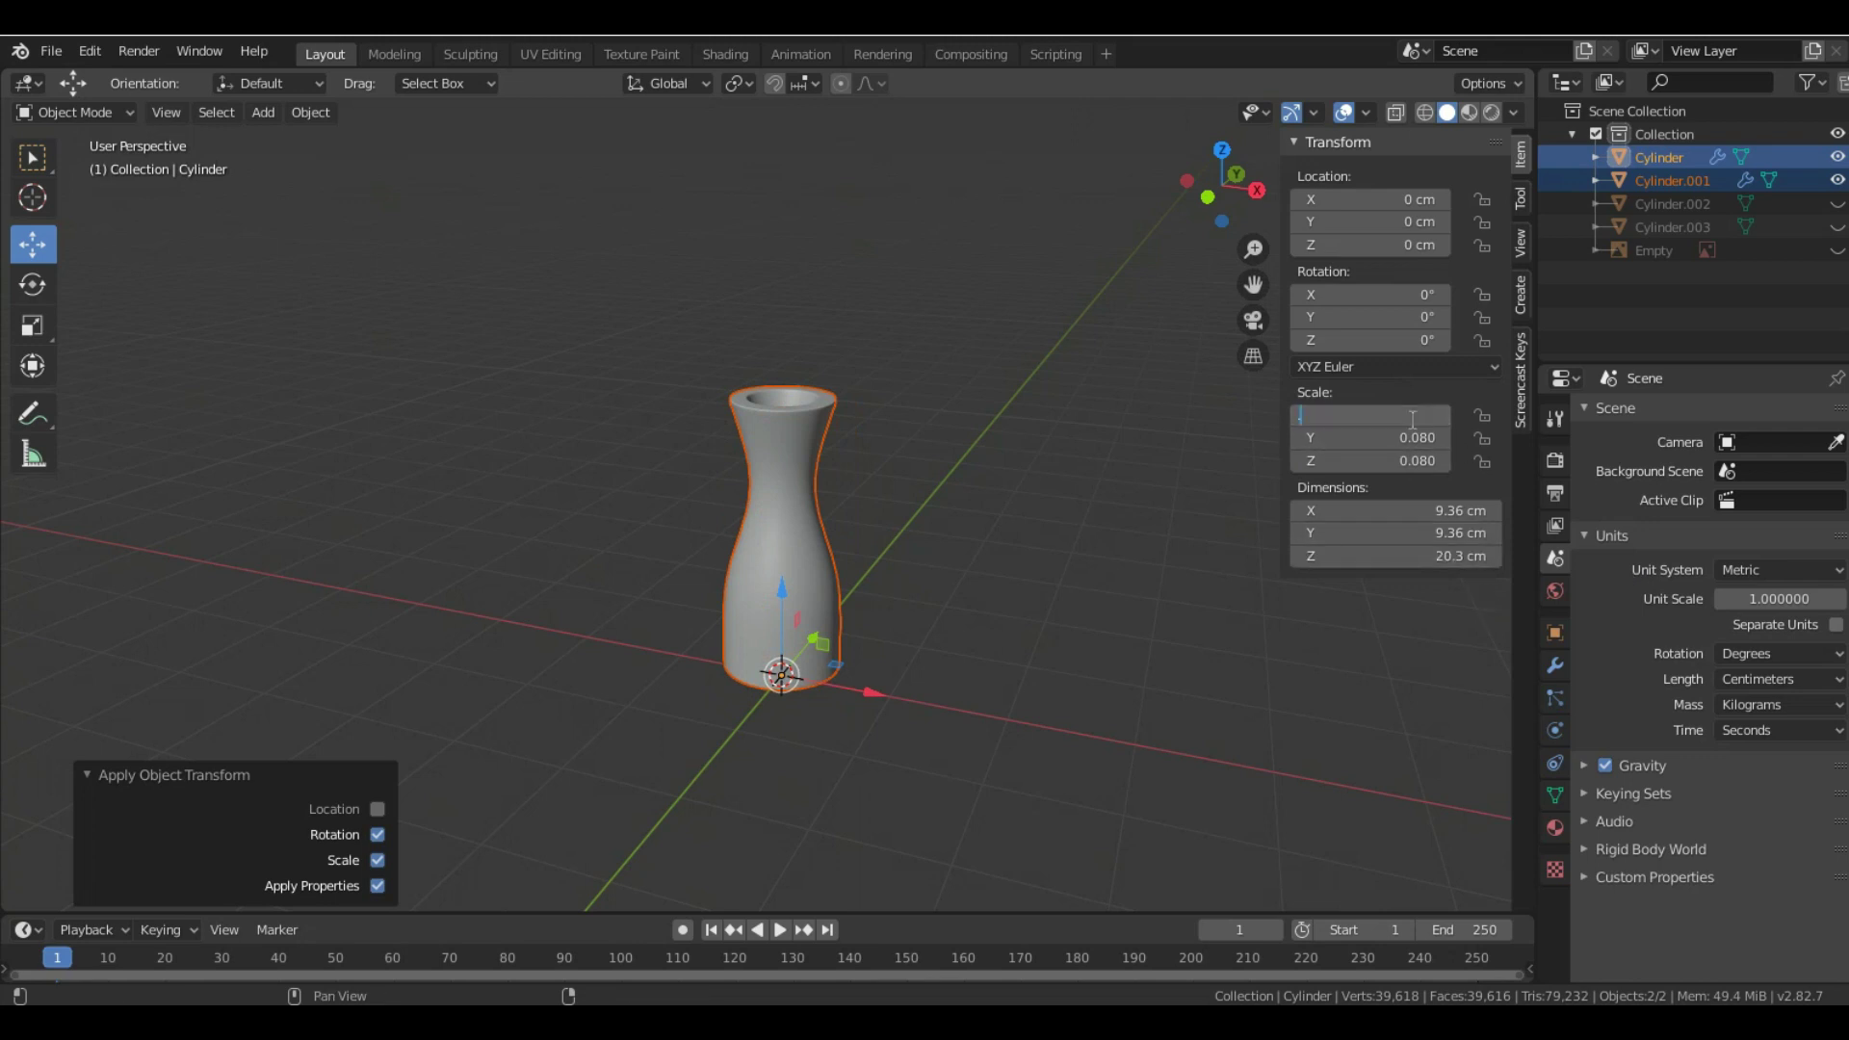
type(".07")
key("Tab")
type(".07")
key("Tab")
type(".07")
key("Return")
- Set the ring object's scale to 0.075 on all three axes
left_click(1386, 414)
type(".075")
key("Tab")
key("BackSpace")
type(".075")
key("Tab")
key("BackSpace")
type(".075")
key("Return")
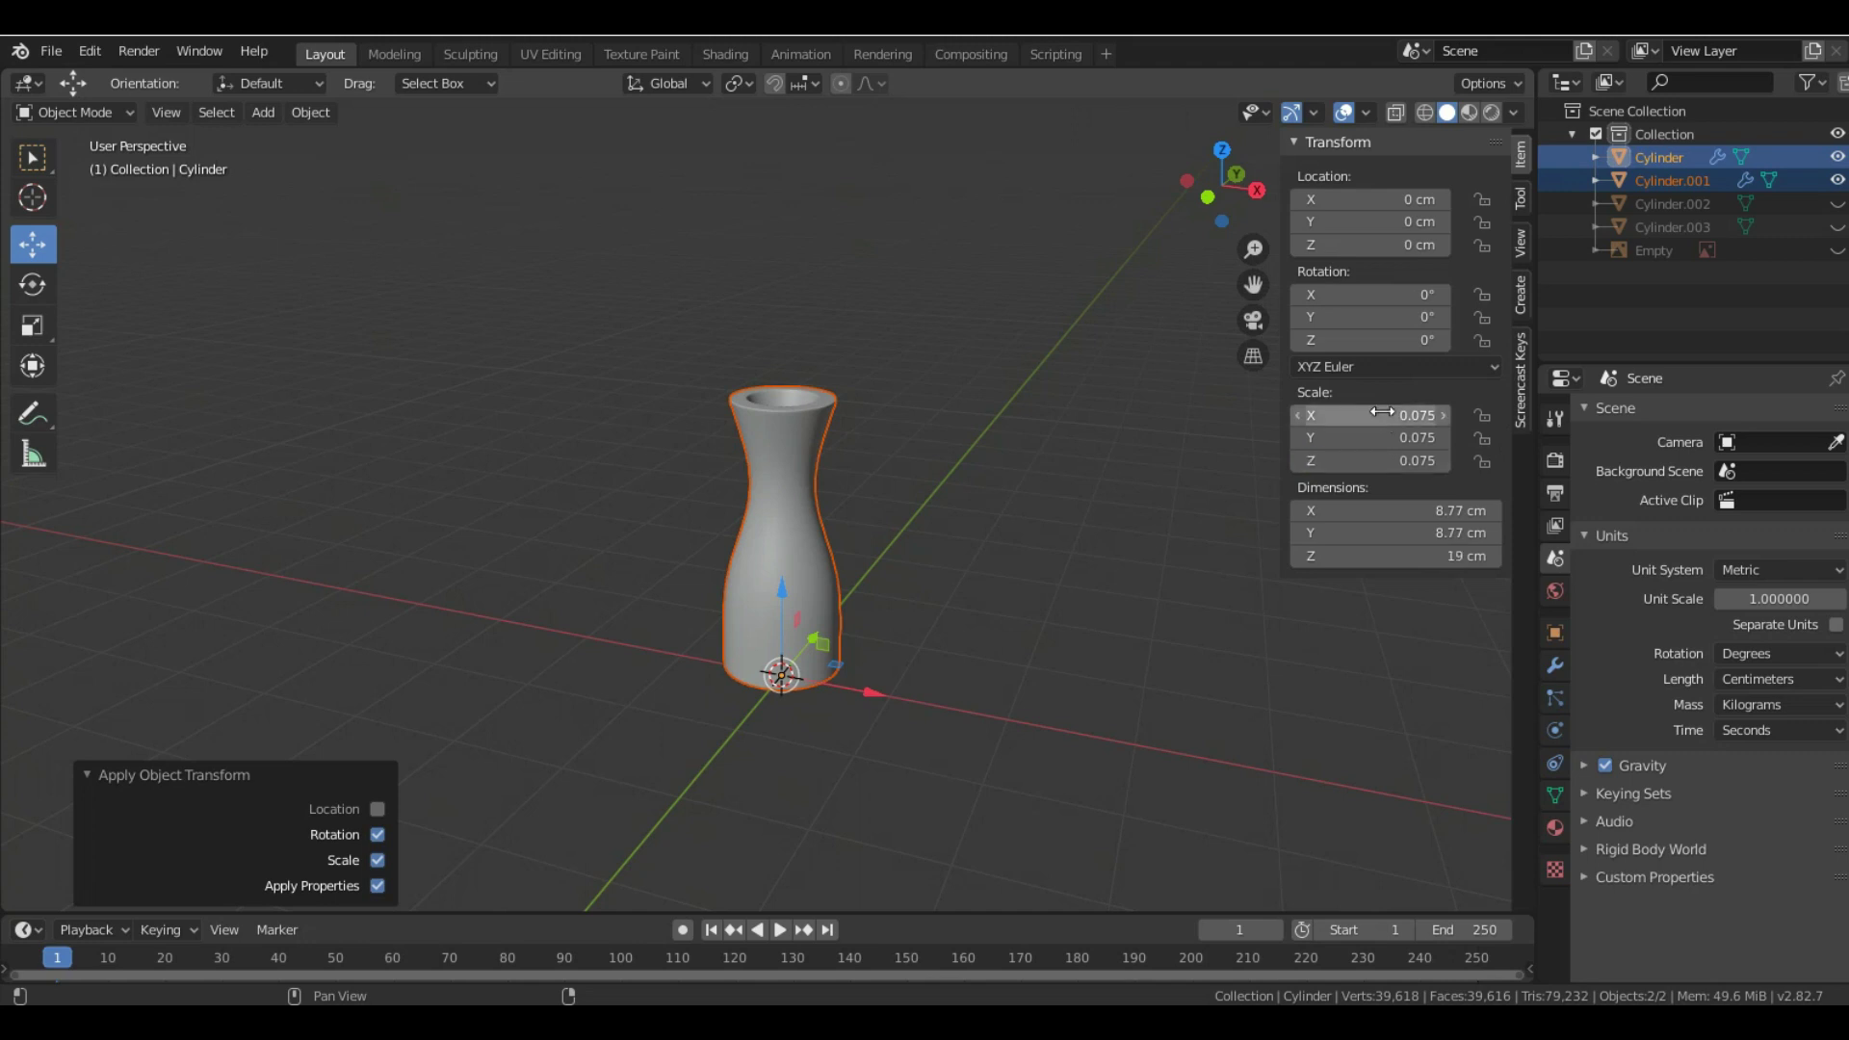
- Set the inner vase body Cylinder.001 to a scale of 0.075 on X, Y and Z
left_click(818, 422)
left_click(1391, 412)
key("BackSpace")
type(".075")
key("Tab")
type(".075")
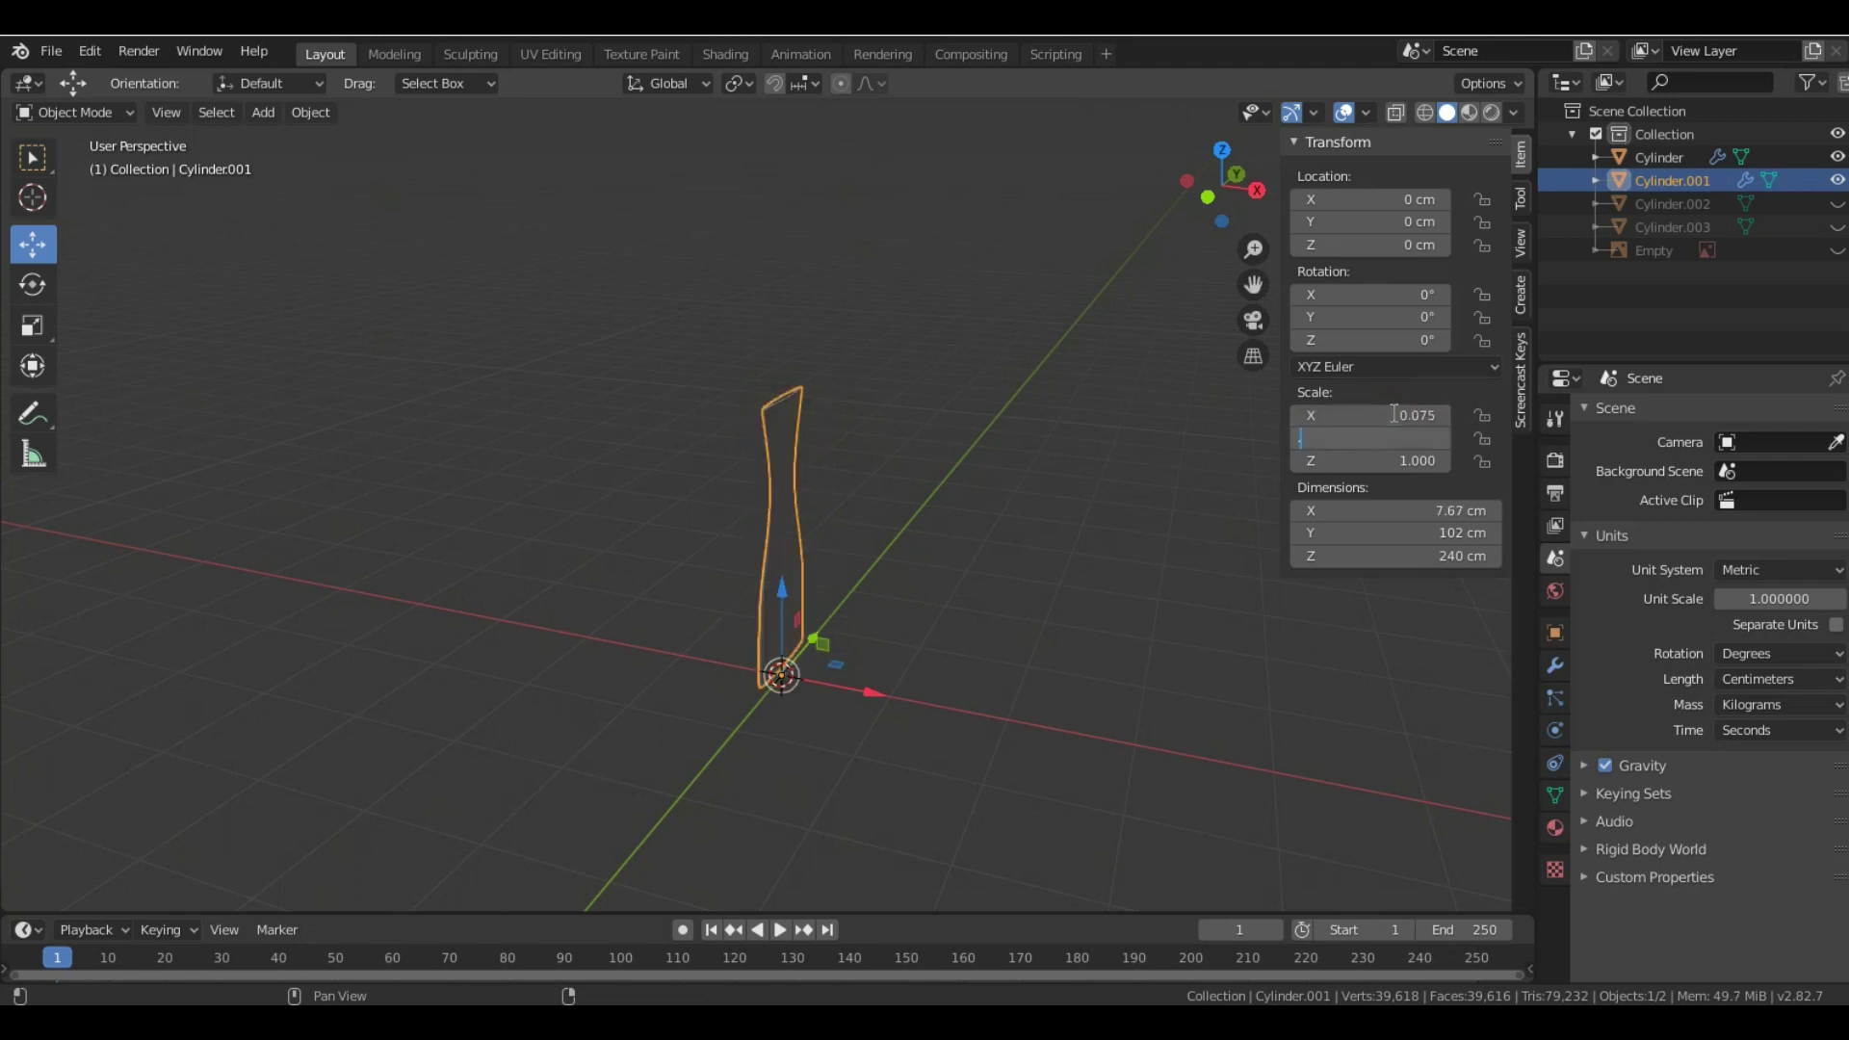
key("Tab")
type(".075")
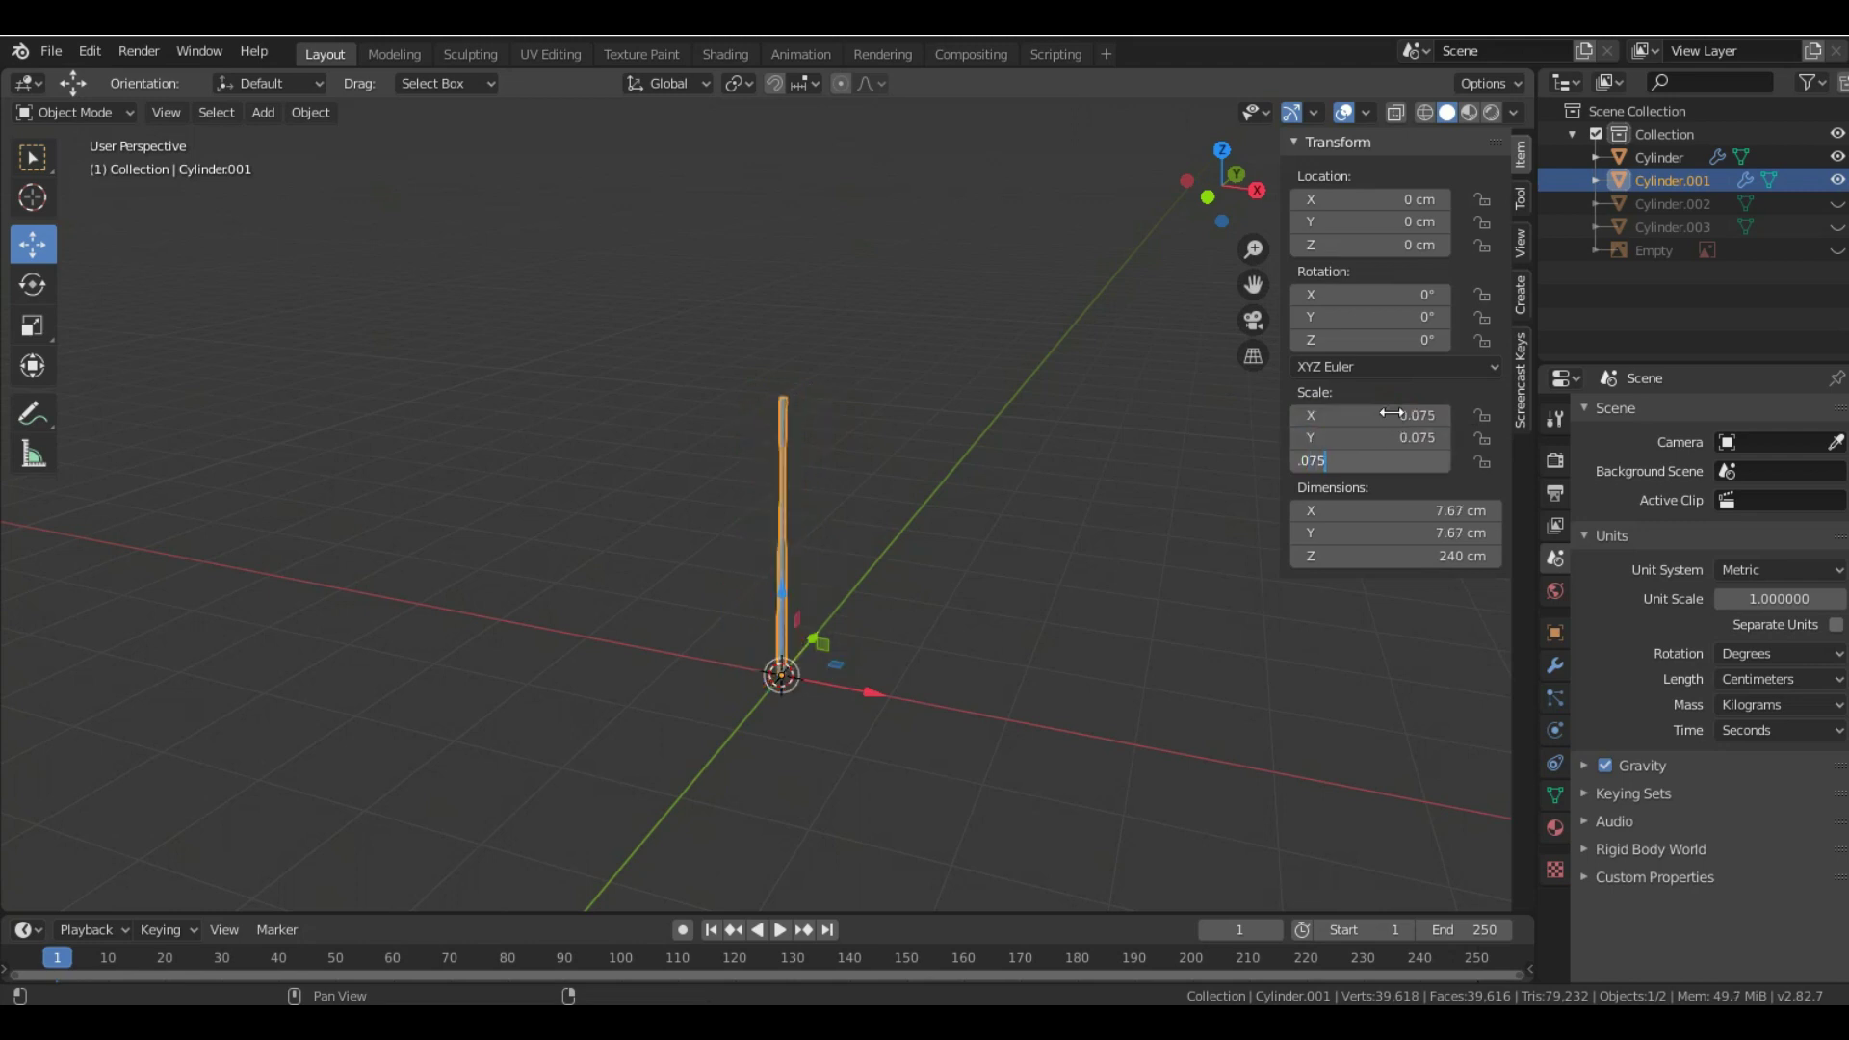
key("Return")
- Apply rotation and scale to the resized ring object and inner body together
scroll(841, 691, "up", 3)
key("KP_Decimal")
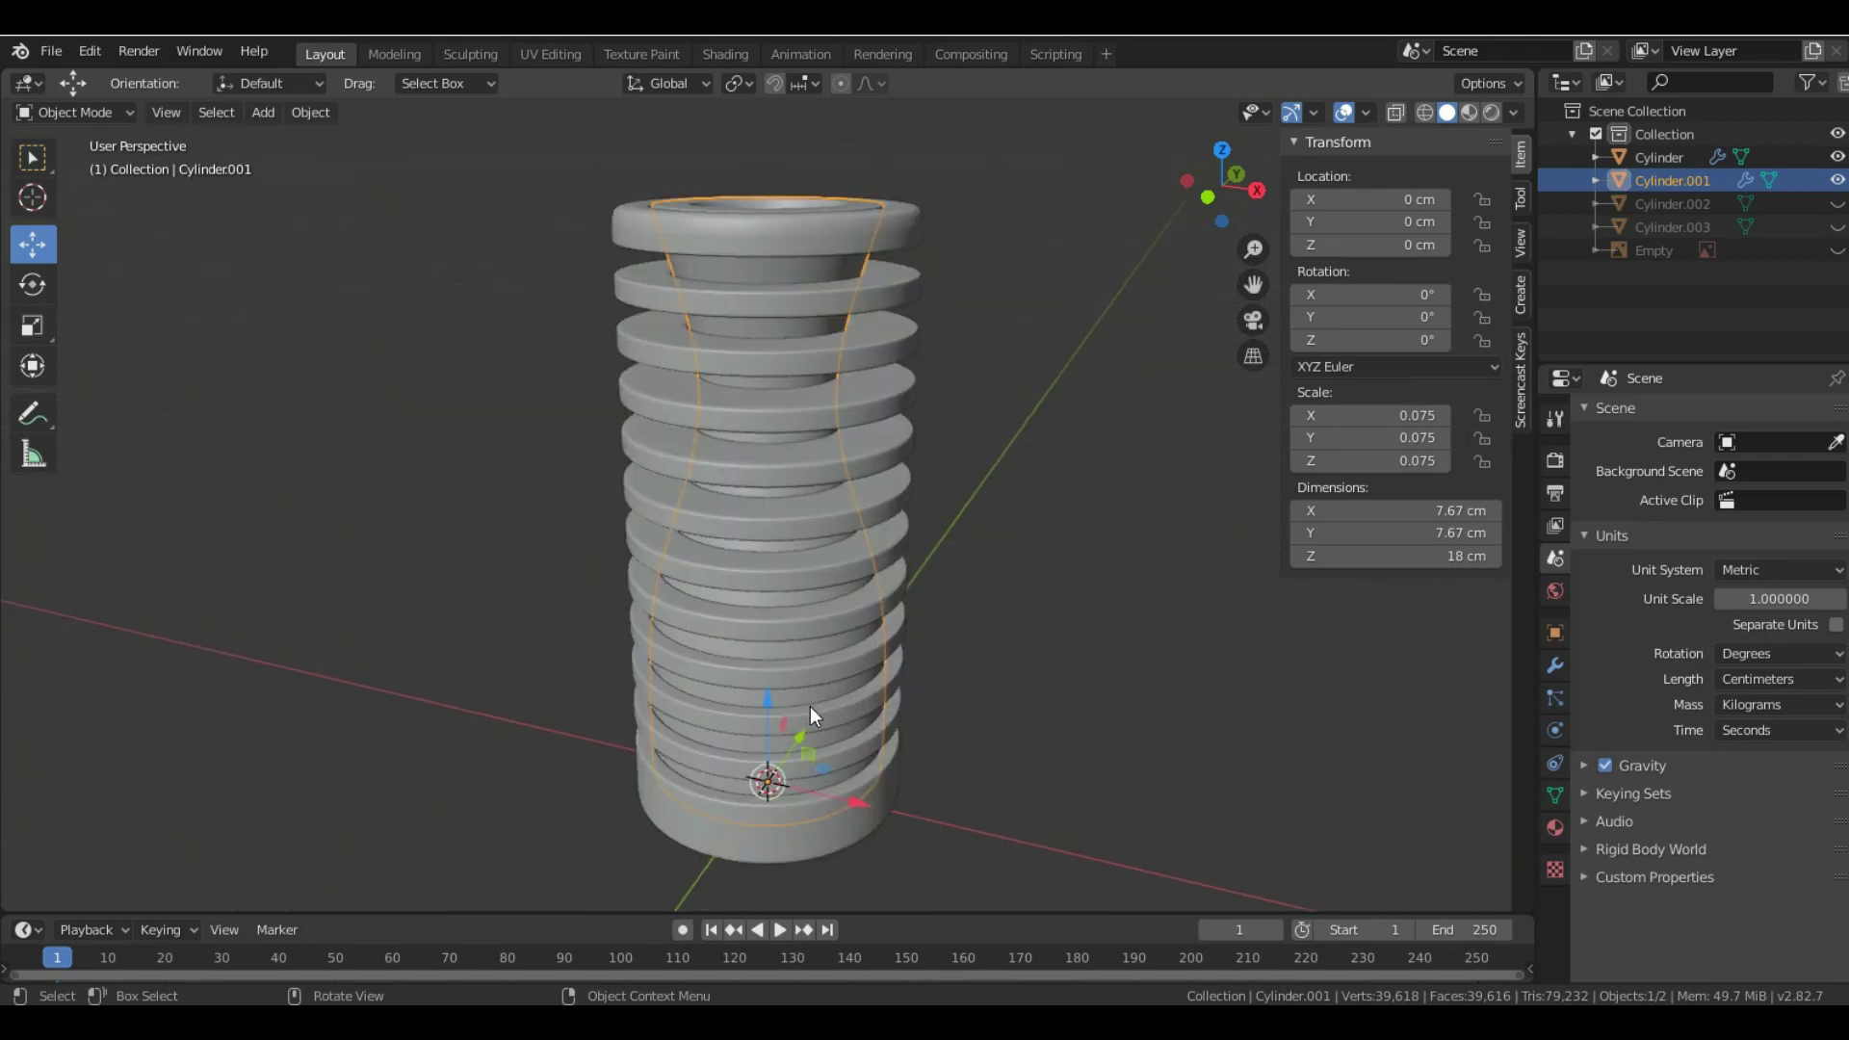
left_click(868, 487, "shift")
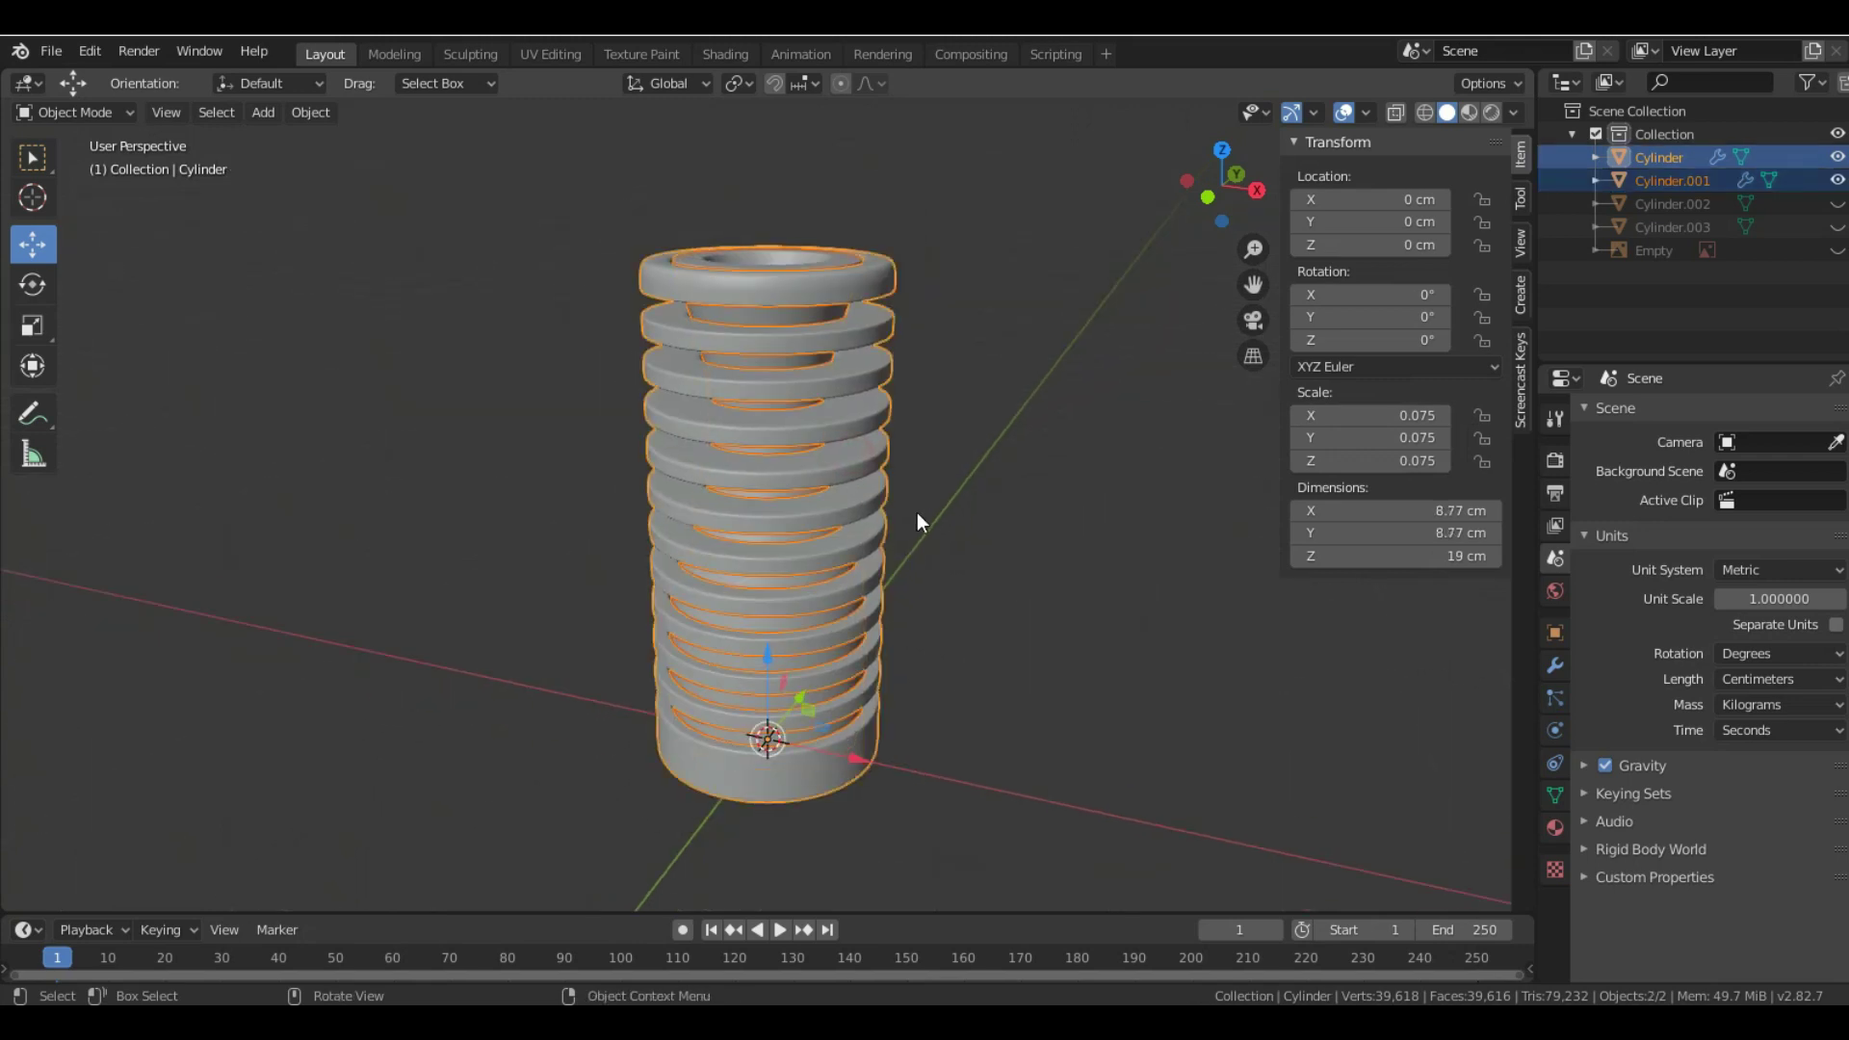
key("ctrl+a")
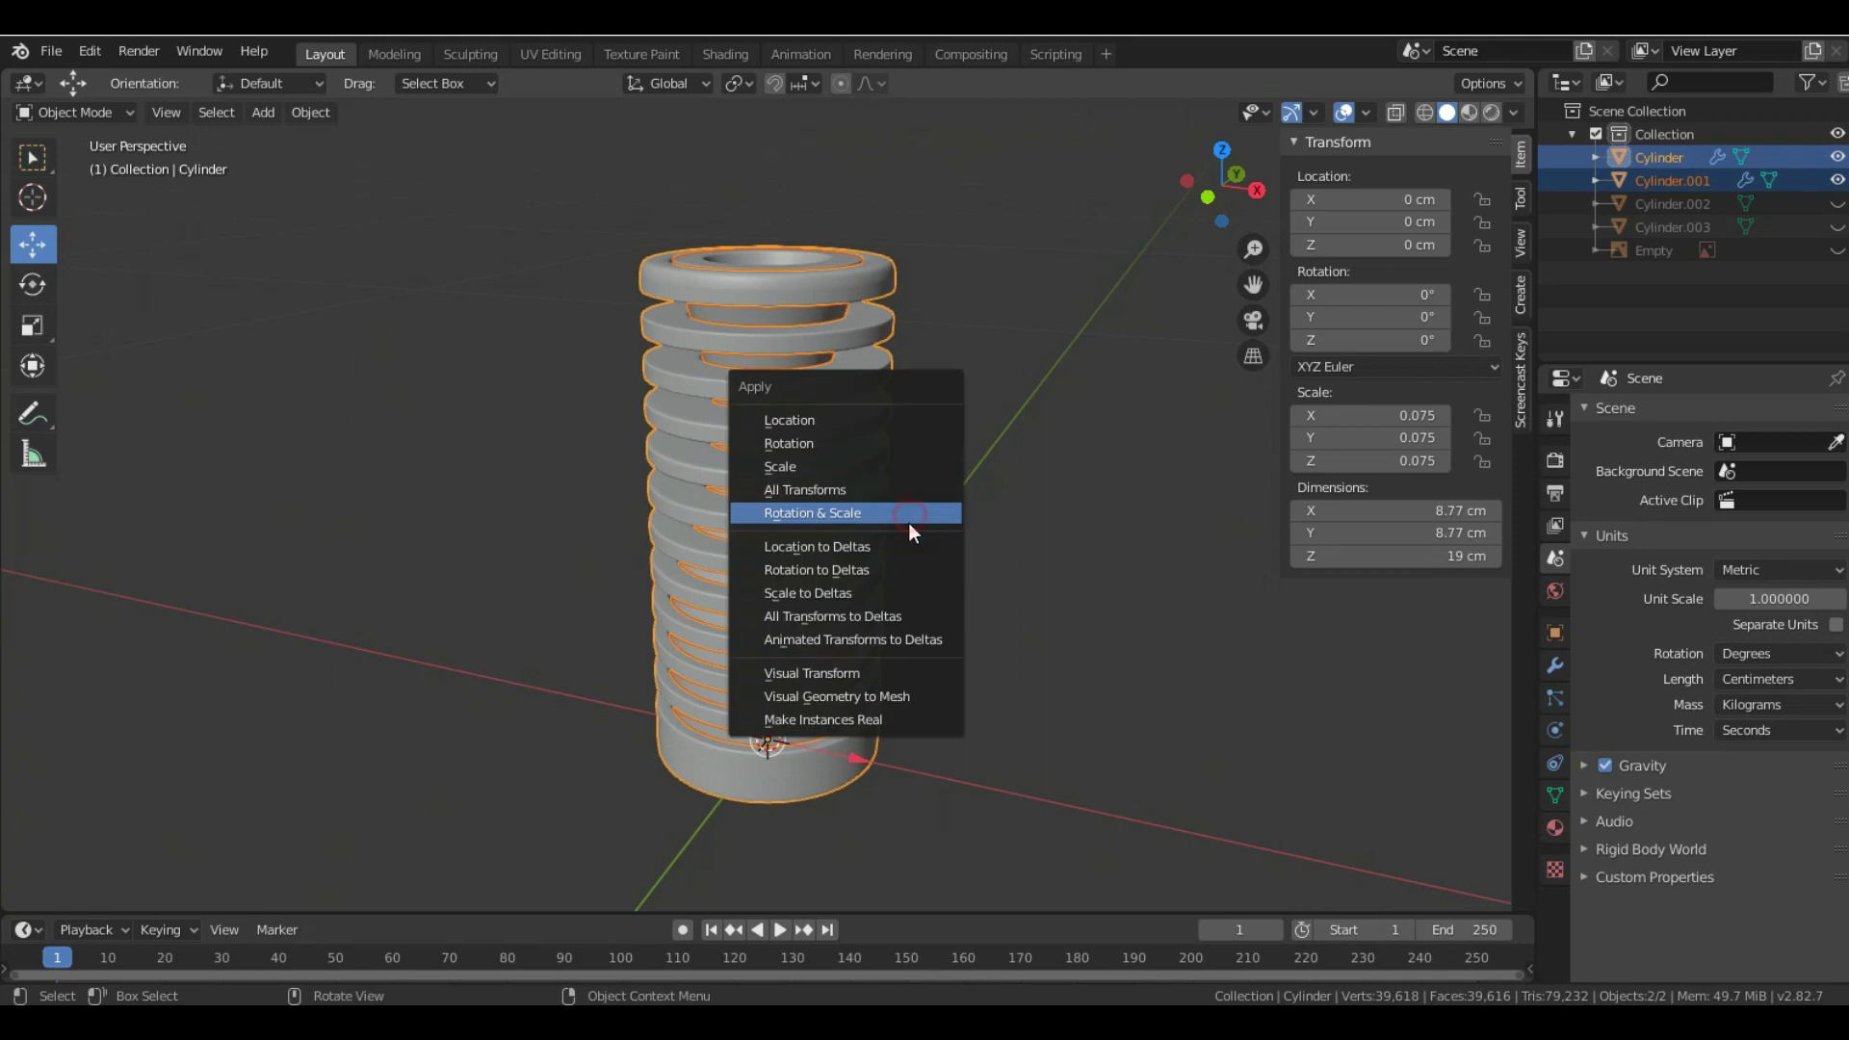
left_click(909, 520)
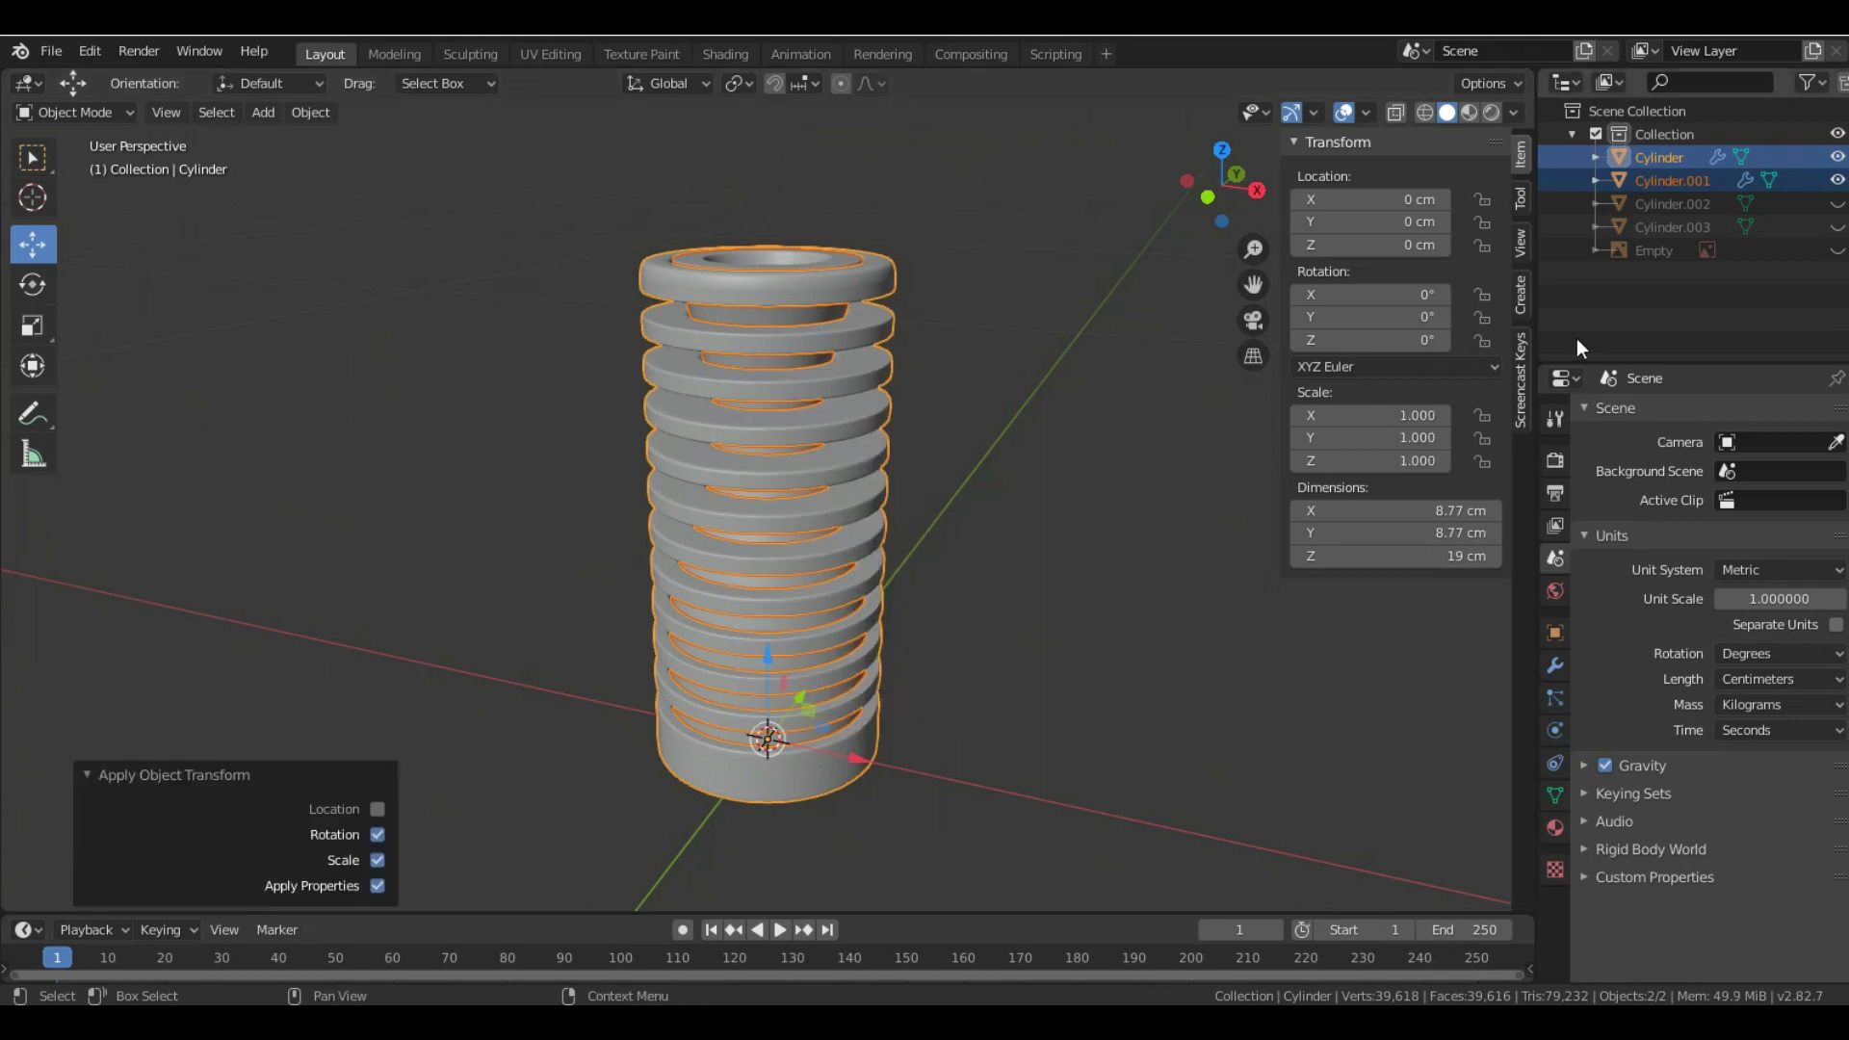
- Delete the hidden objects Cylinder.002, Cylinder.003 and the Empty reference image from the scene
left_click(1681, 206)
left_click(1674, 248, "shift")
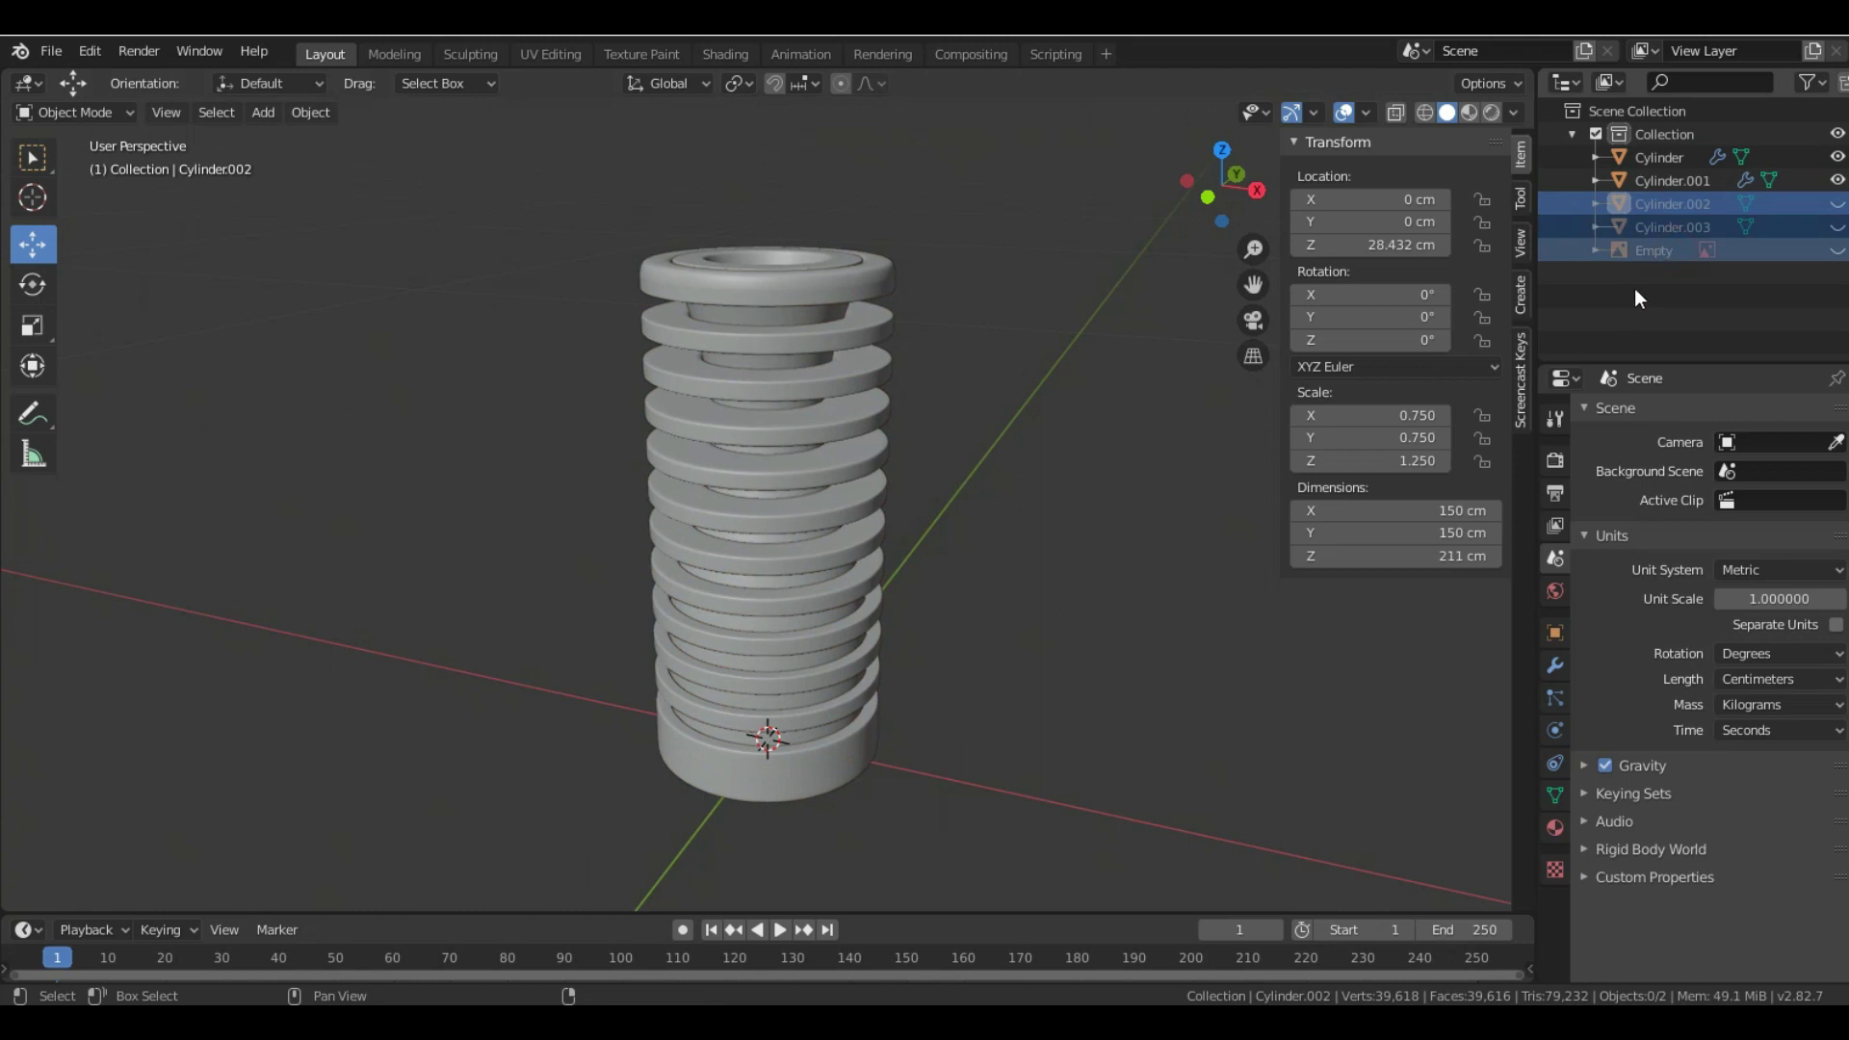
key("Delete")
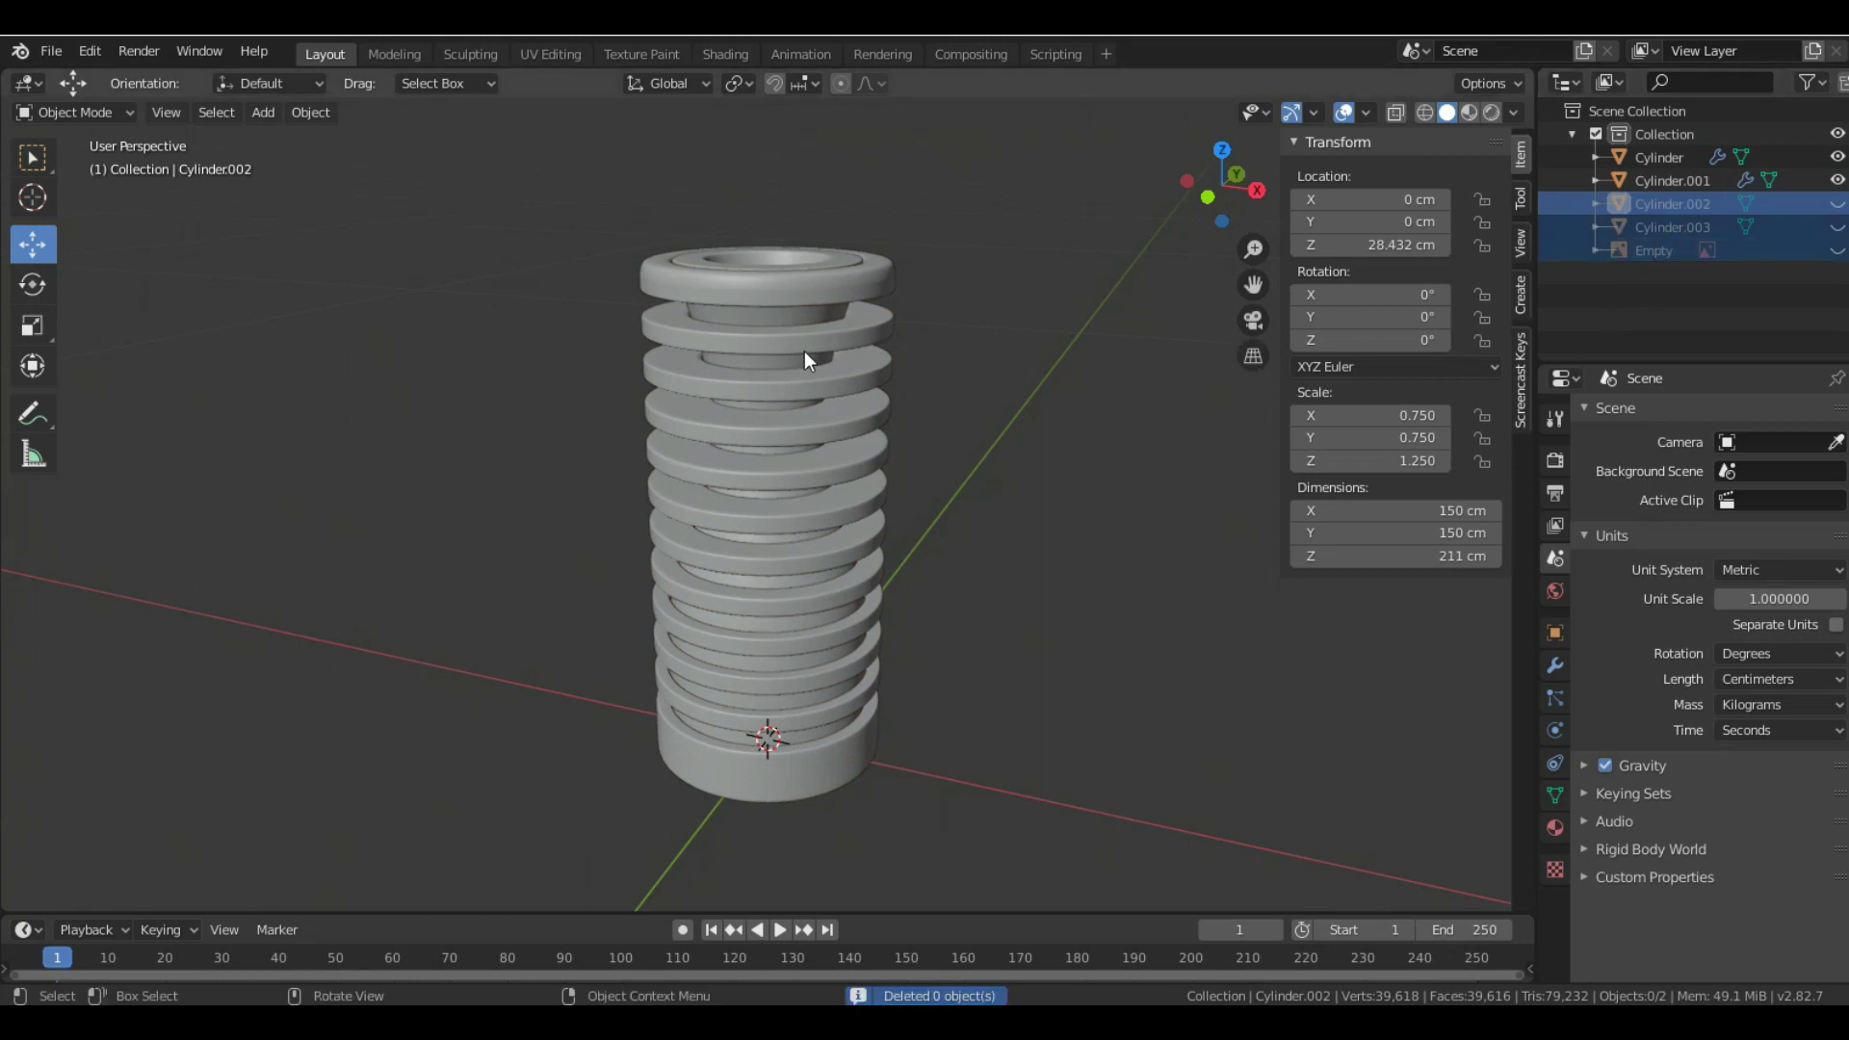
right_click(1673, 212)
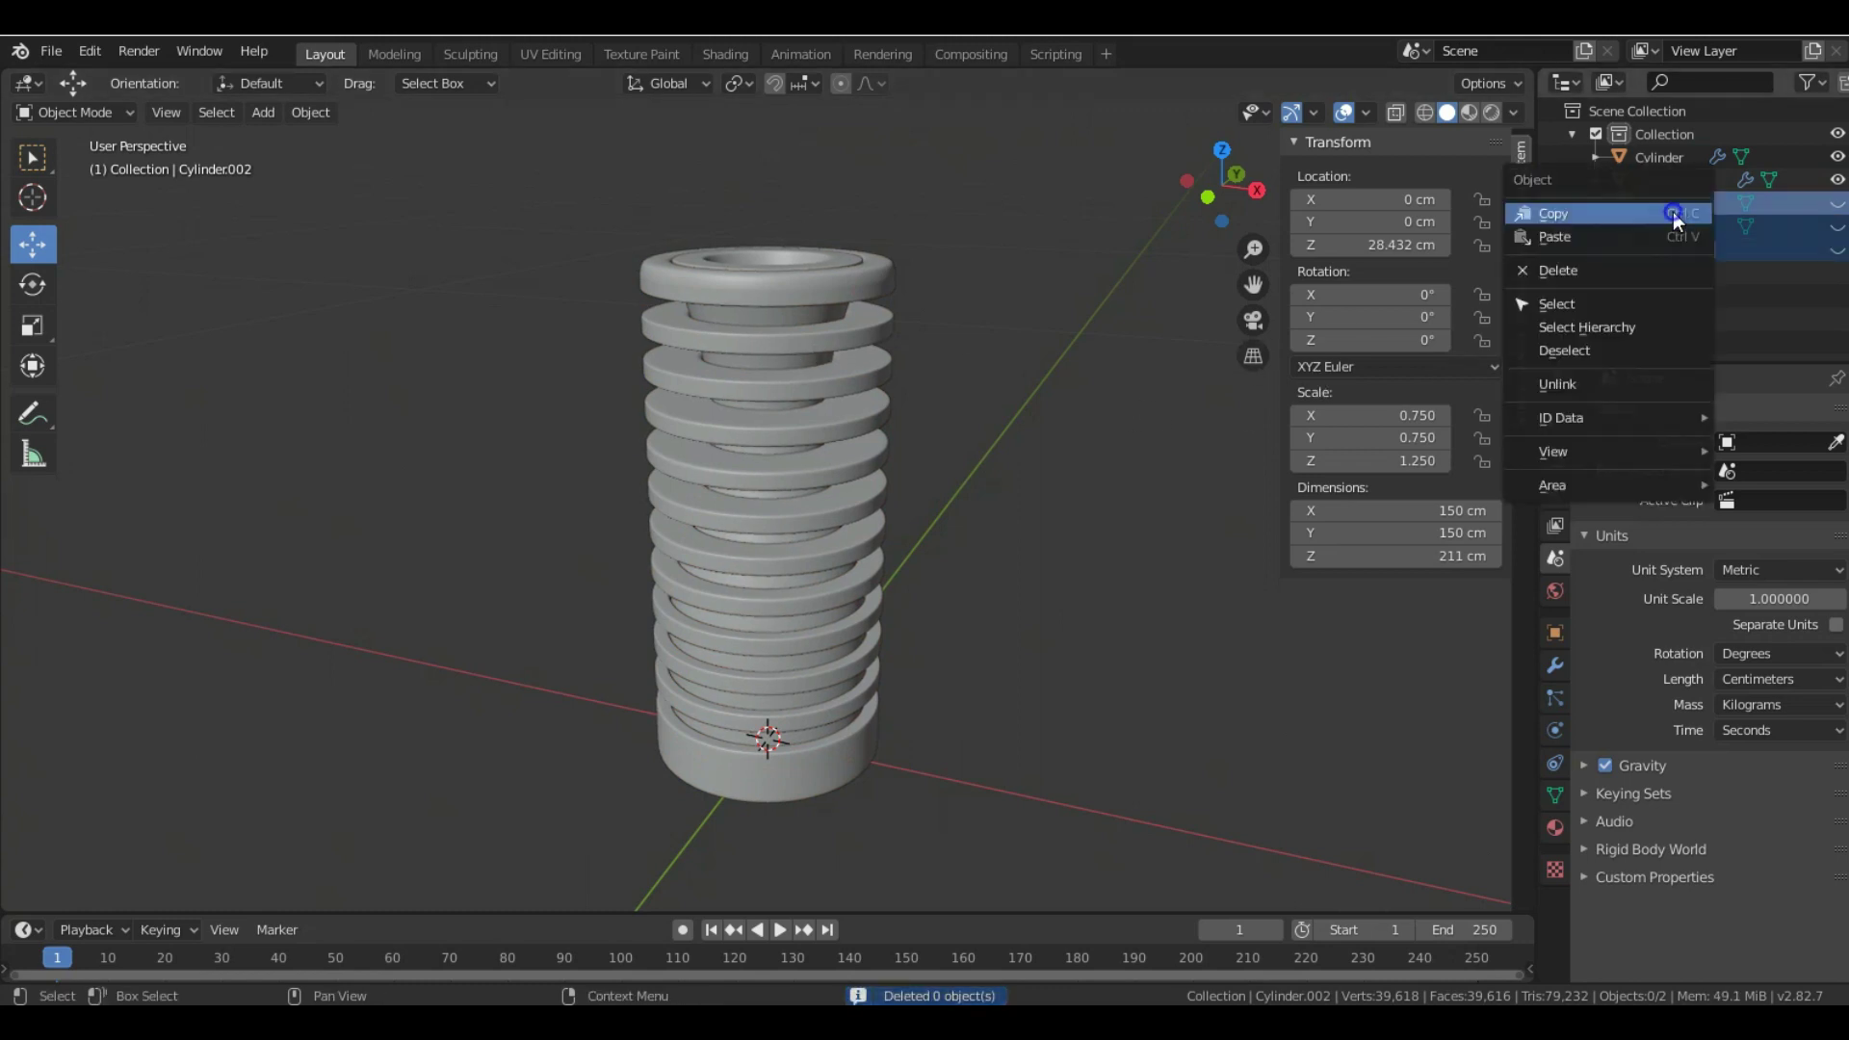
left_click(1614, 270)
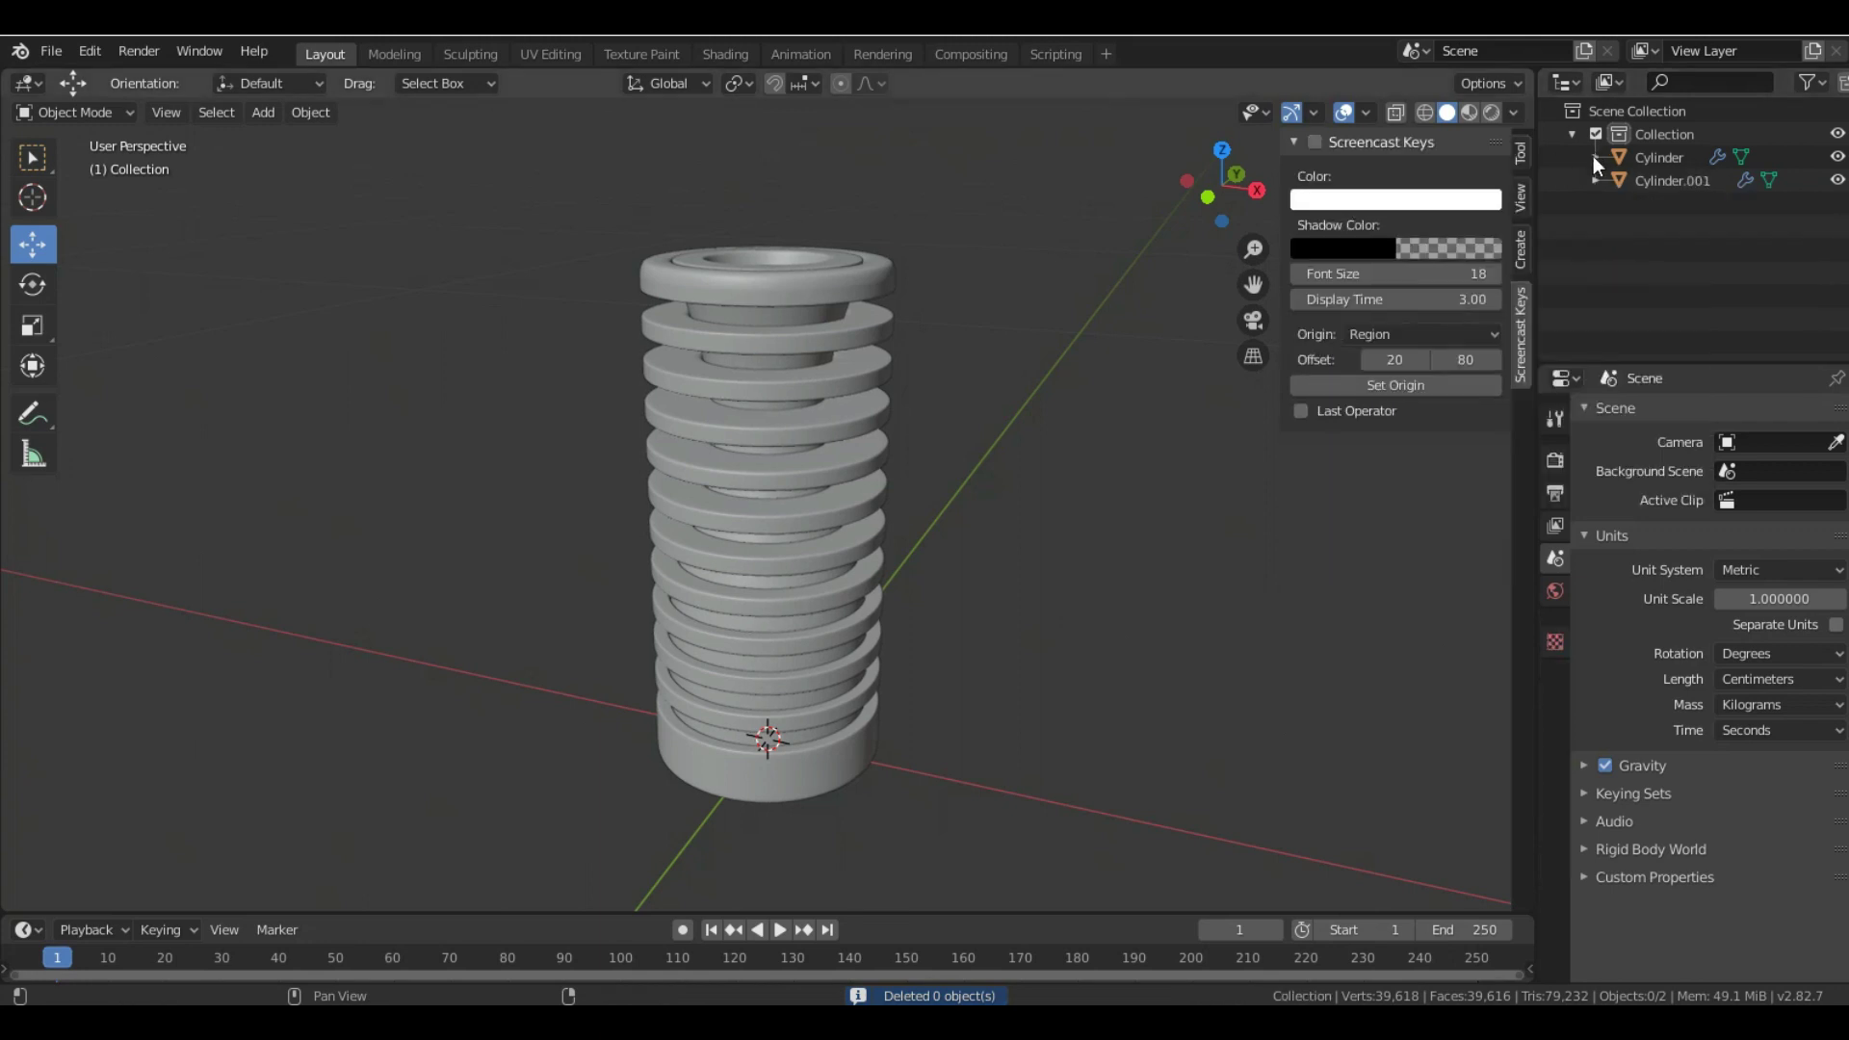
- Split the 3D viewport vertically in two and show the new half in rendered shading without its sidebar
scroll(703, 434, "down", 3)
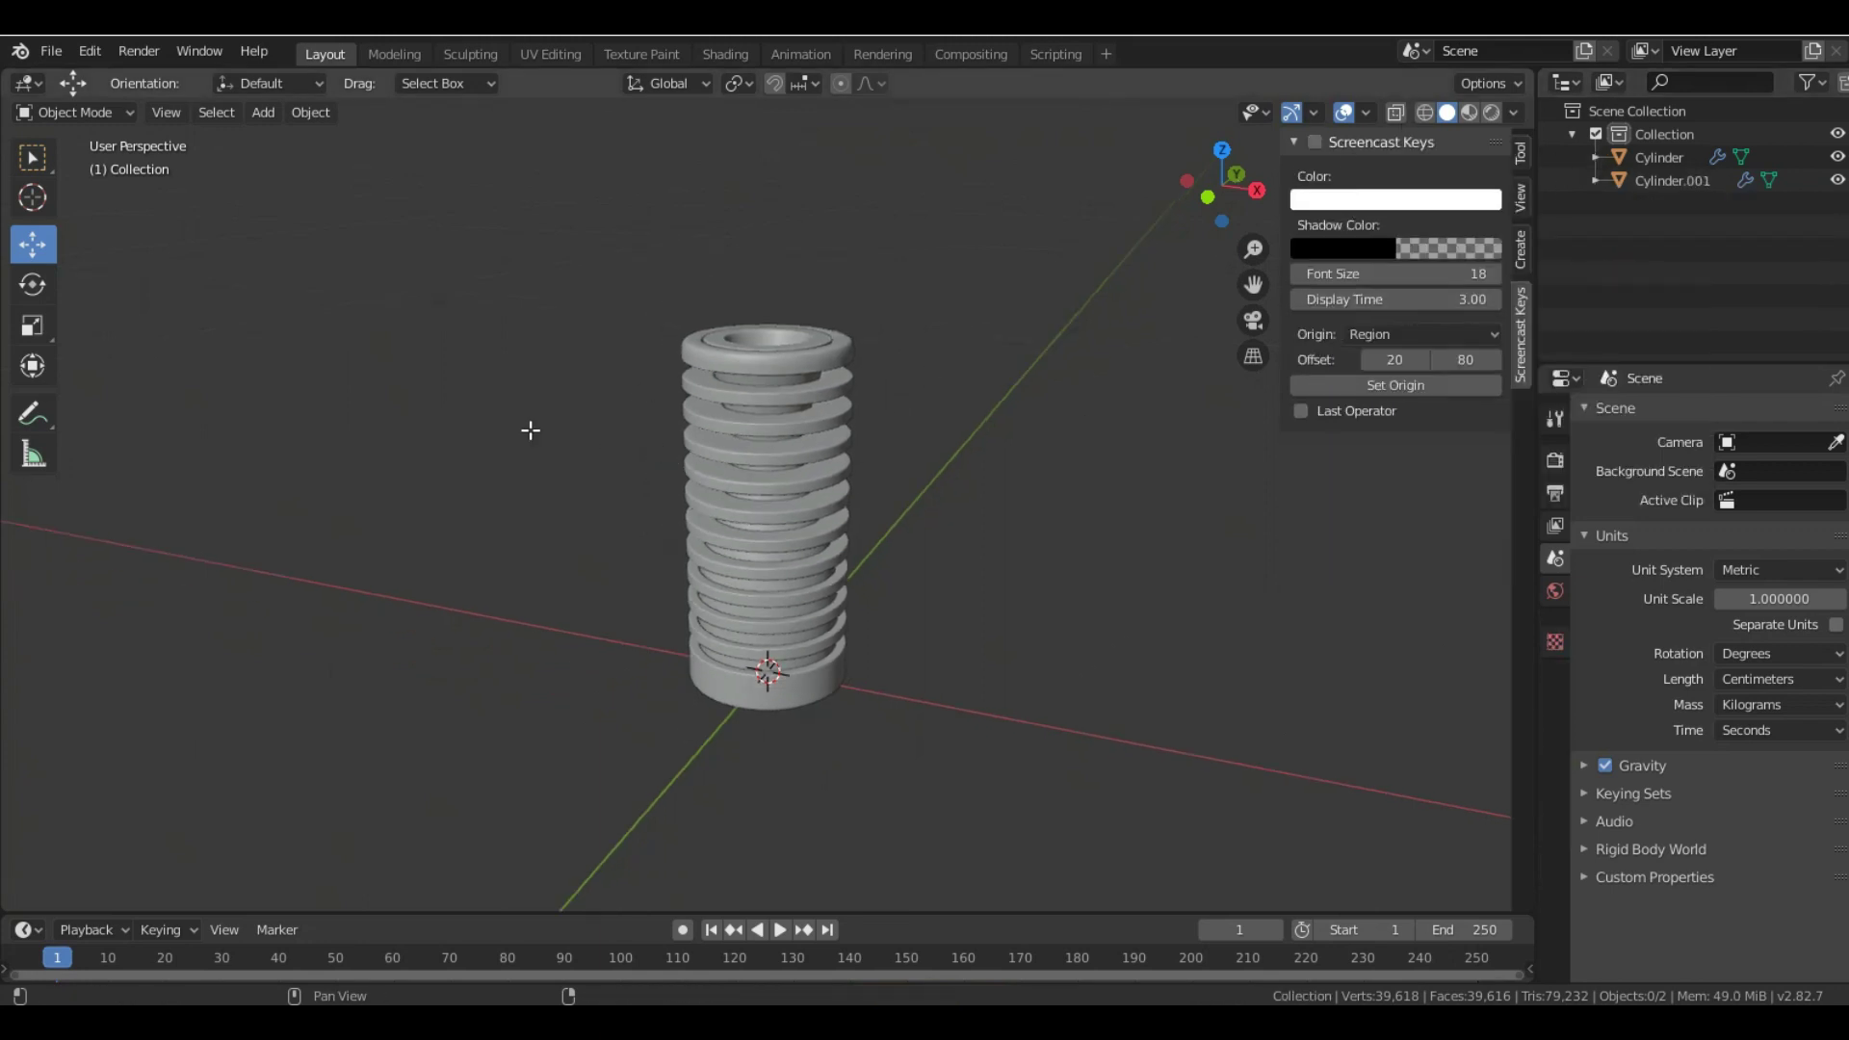
left_click(263, 113)
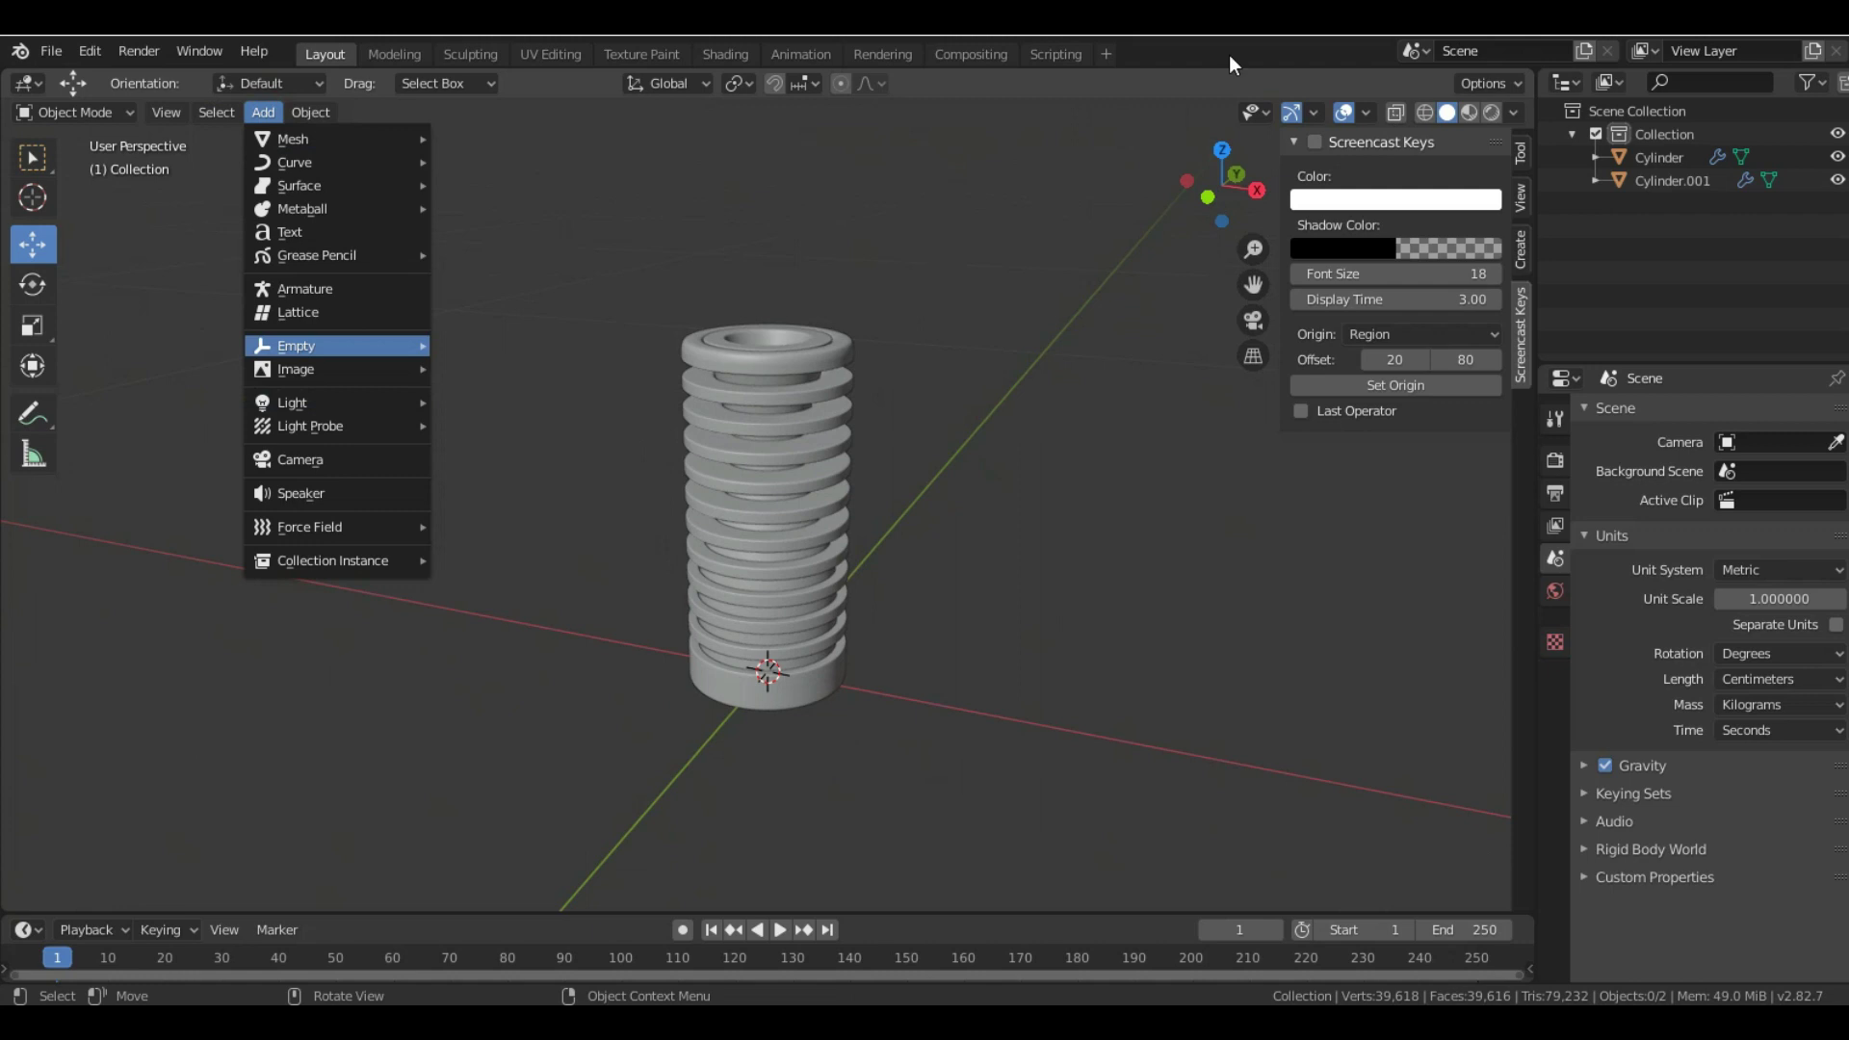
right_click(1155, 68)
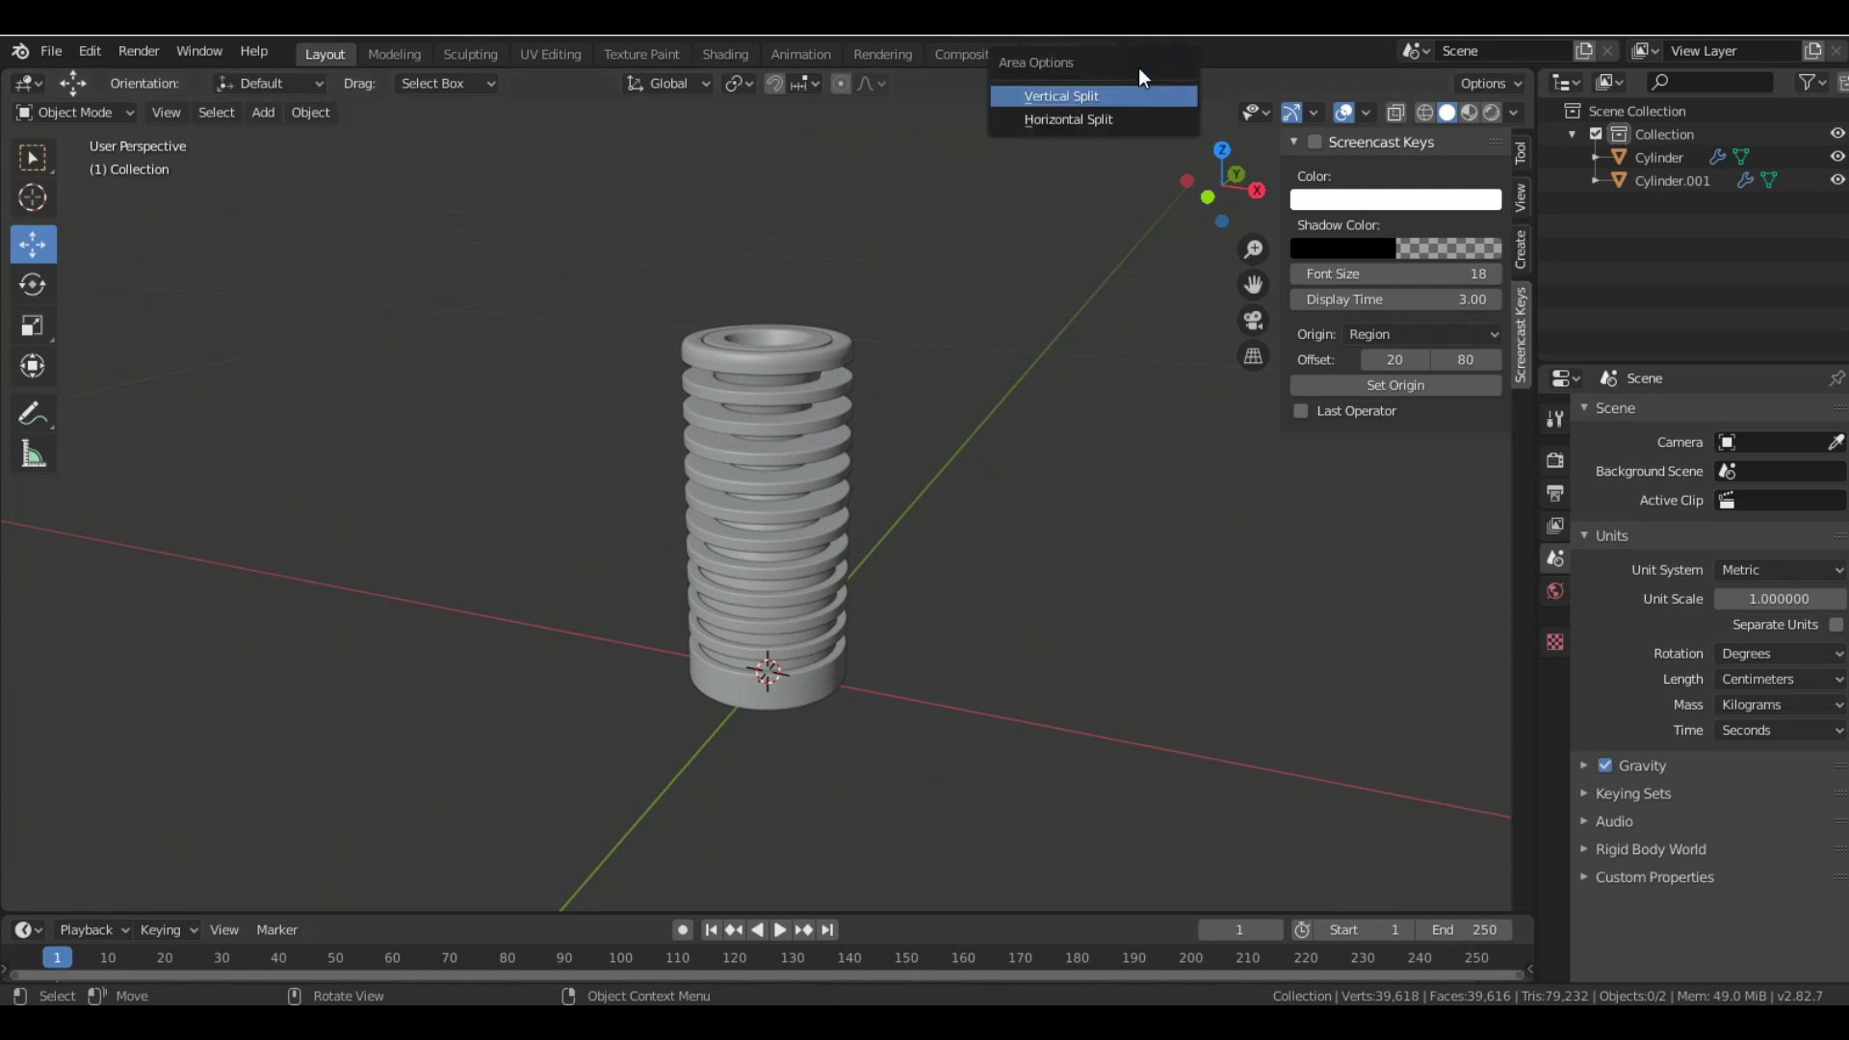
left_click(1094, 95)
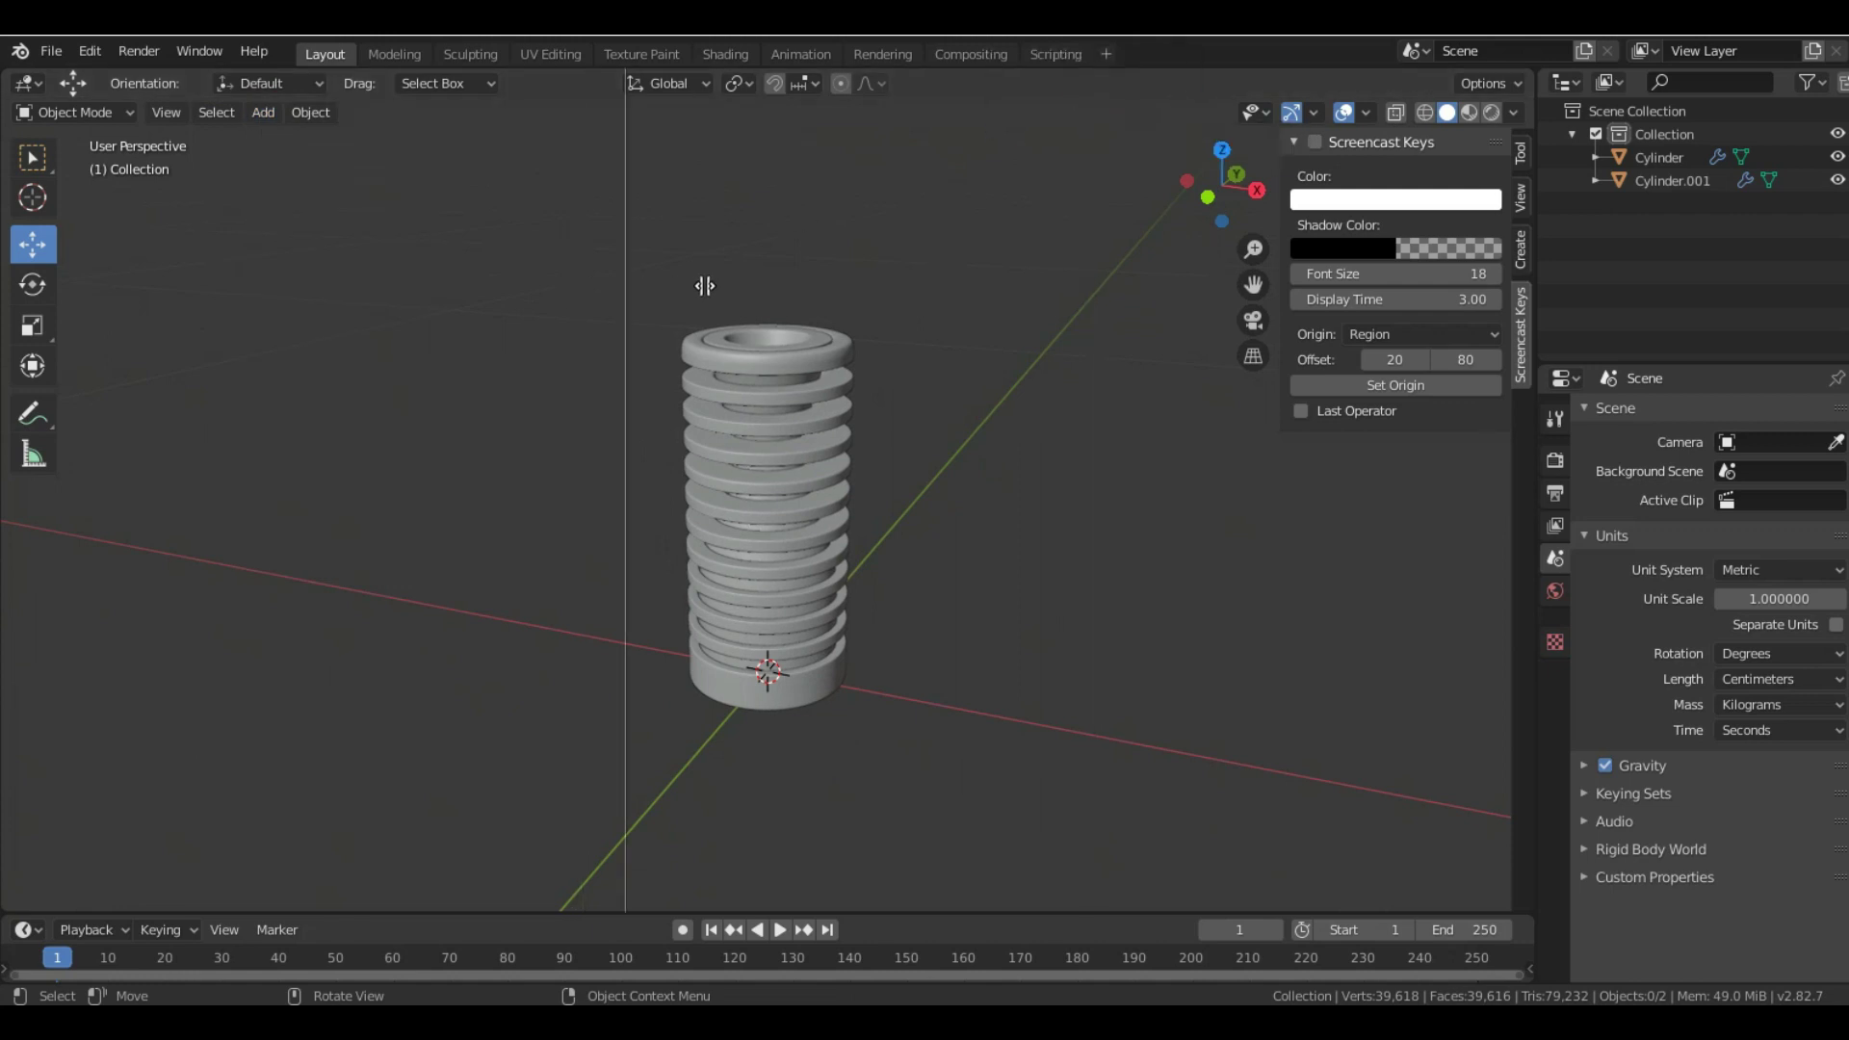
left_click(821, 289)
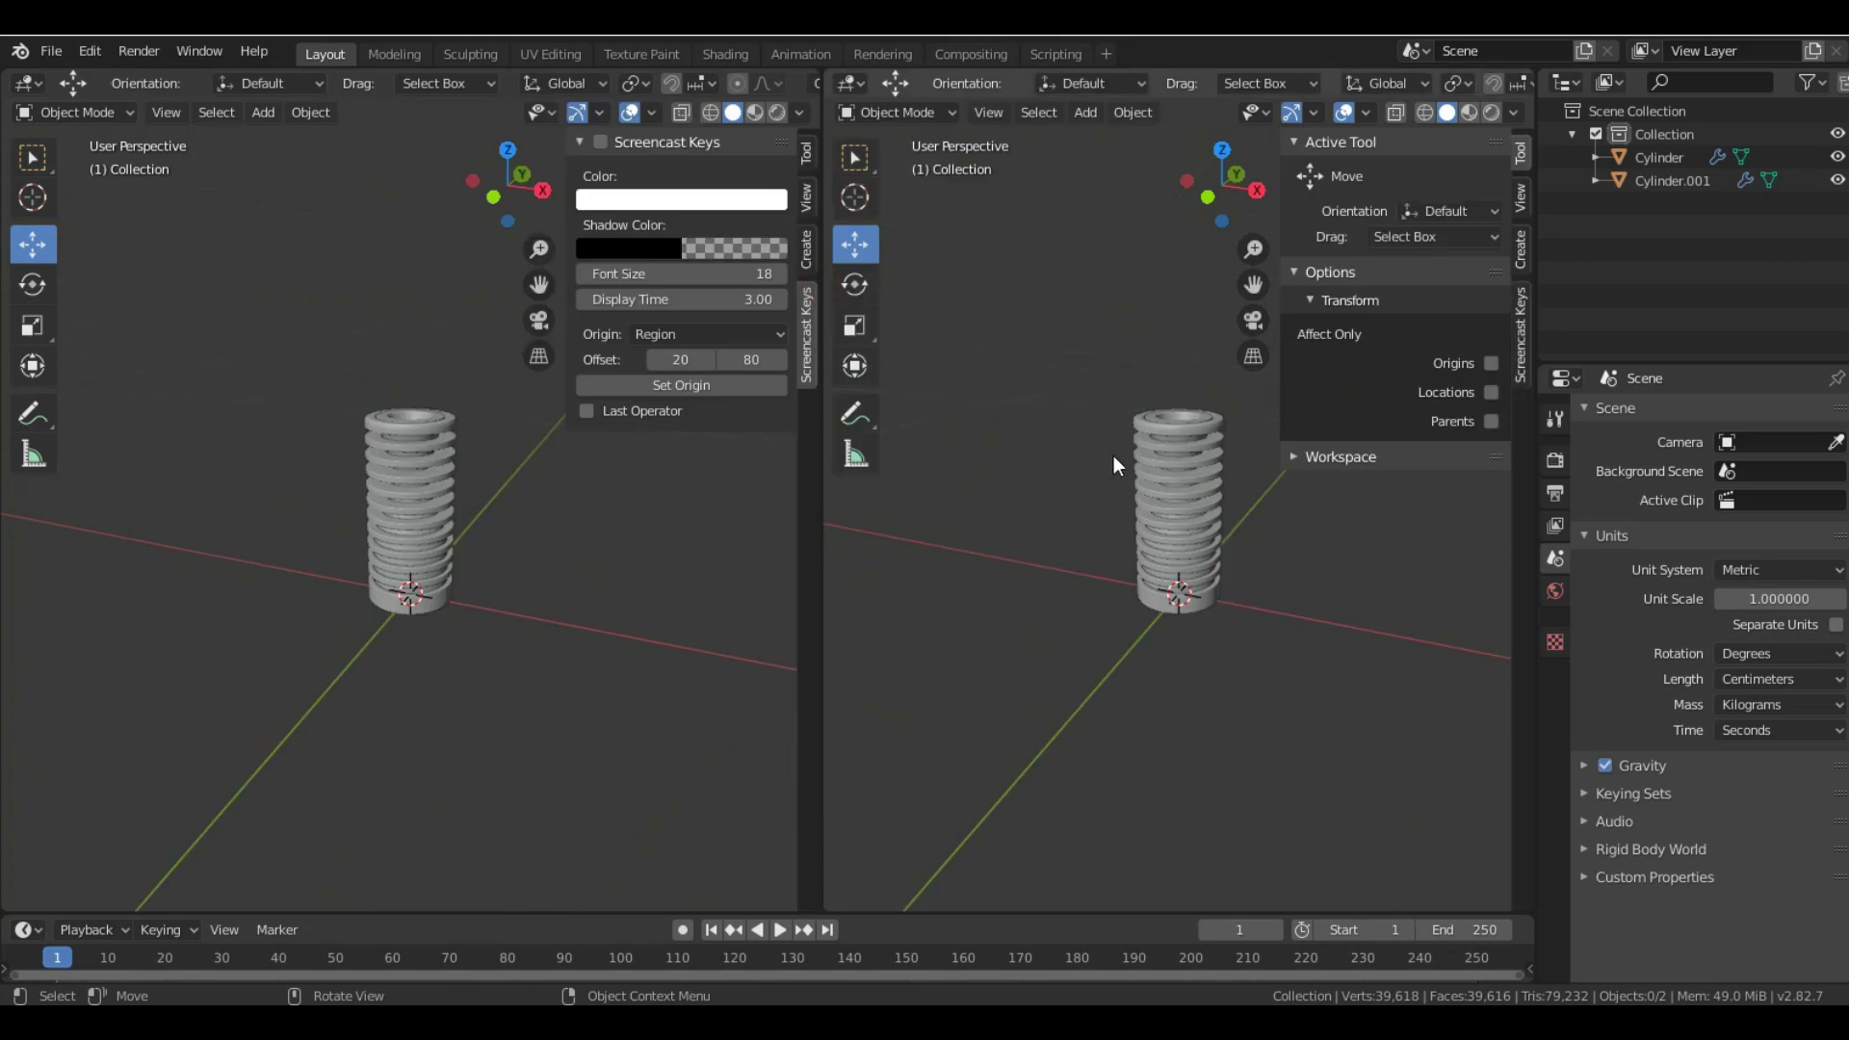
key("n")
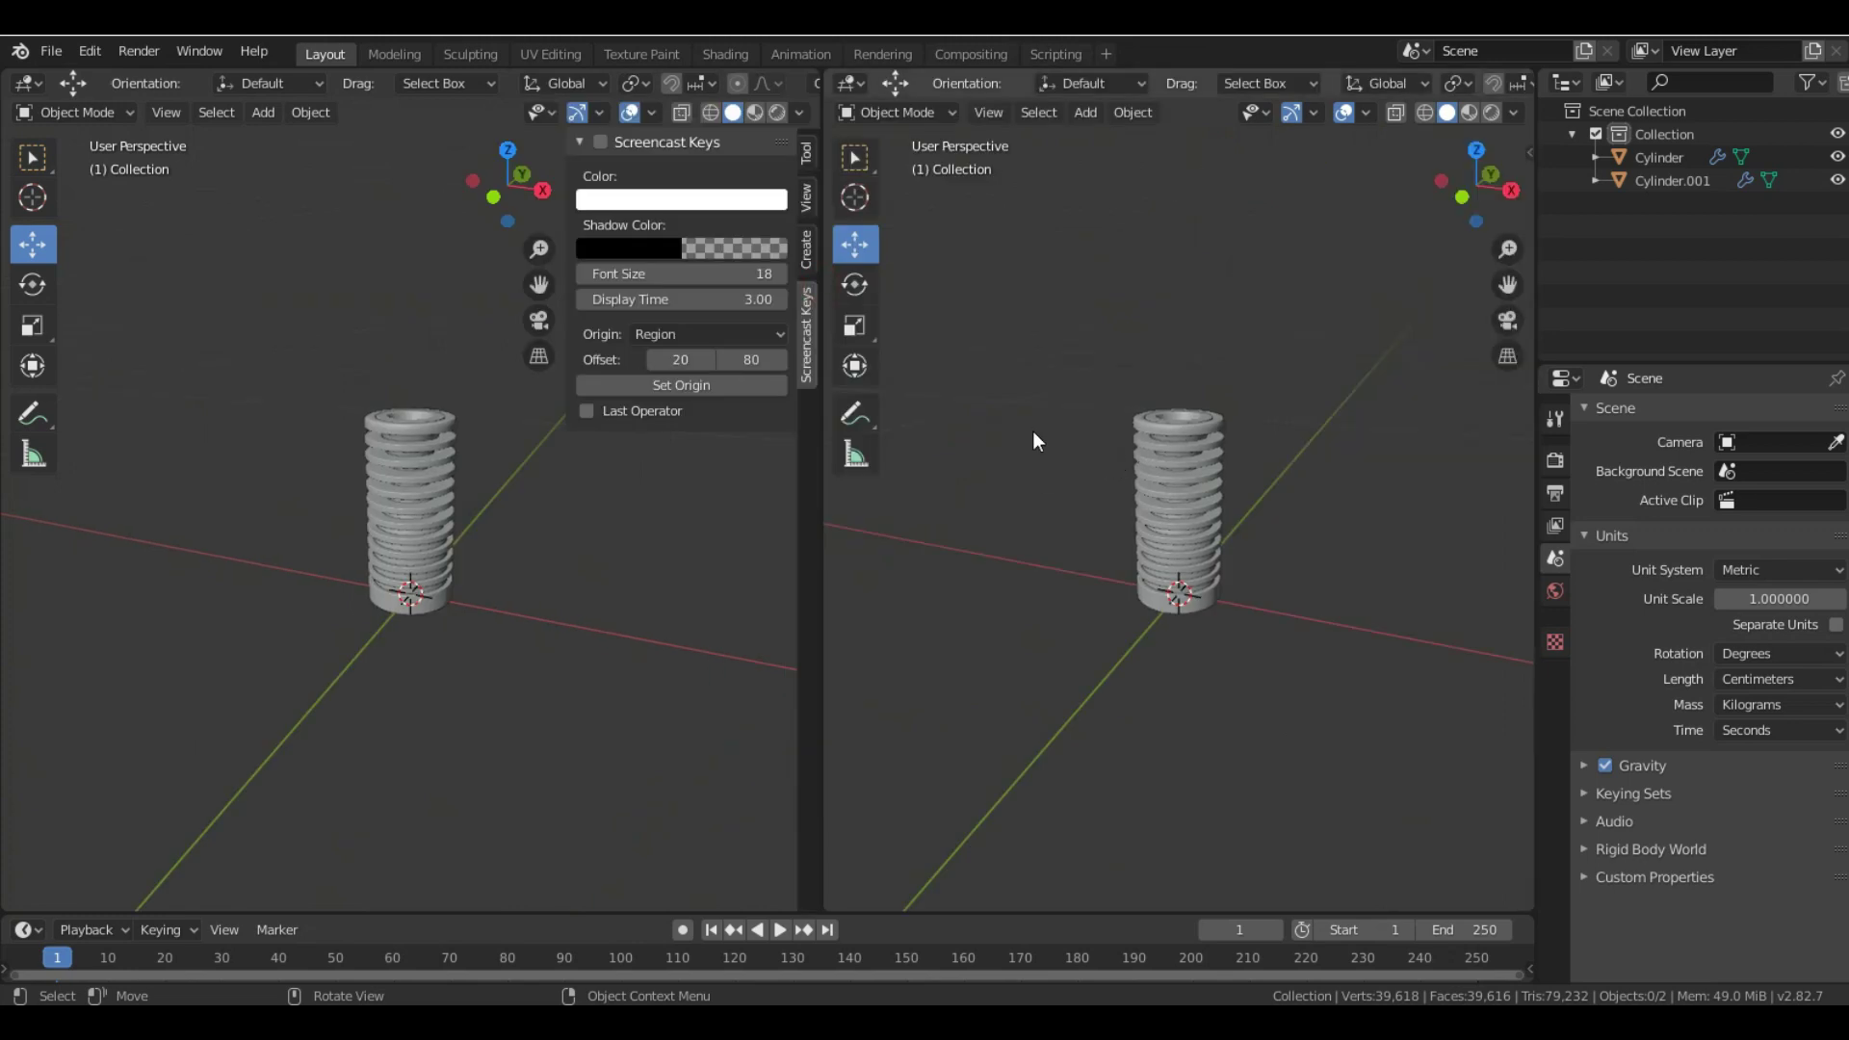
left_click(1493, 113)
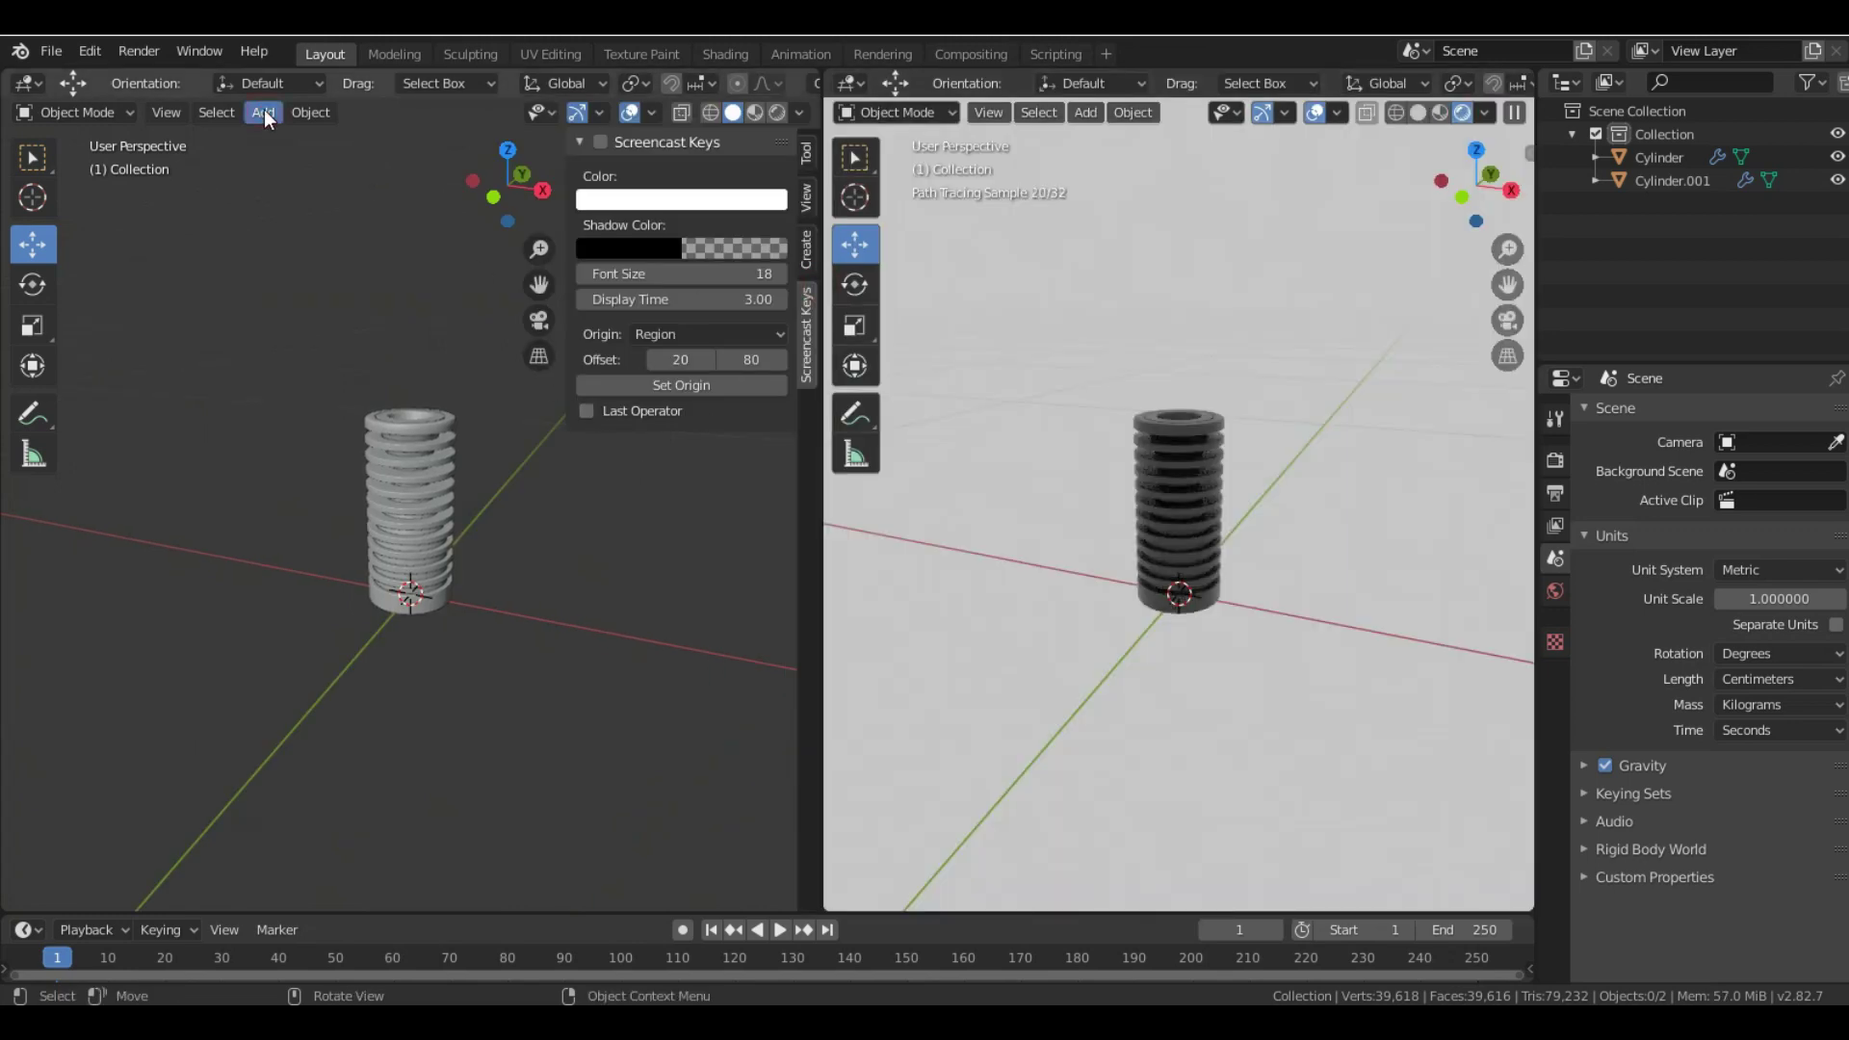
- Add a point light at the origin with a radius of 25 cm
left_click(264, 113)
mouse_move(338, 405)
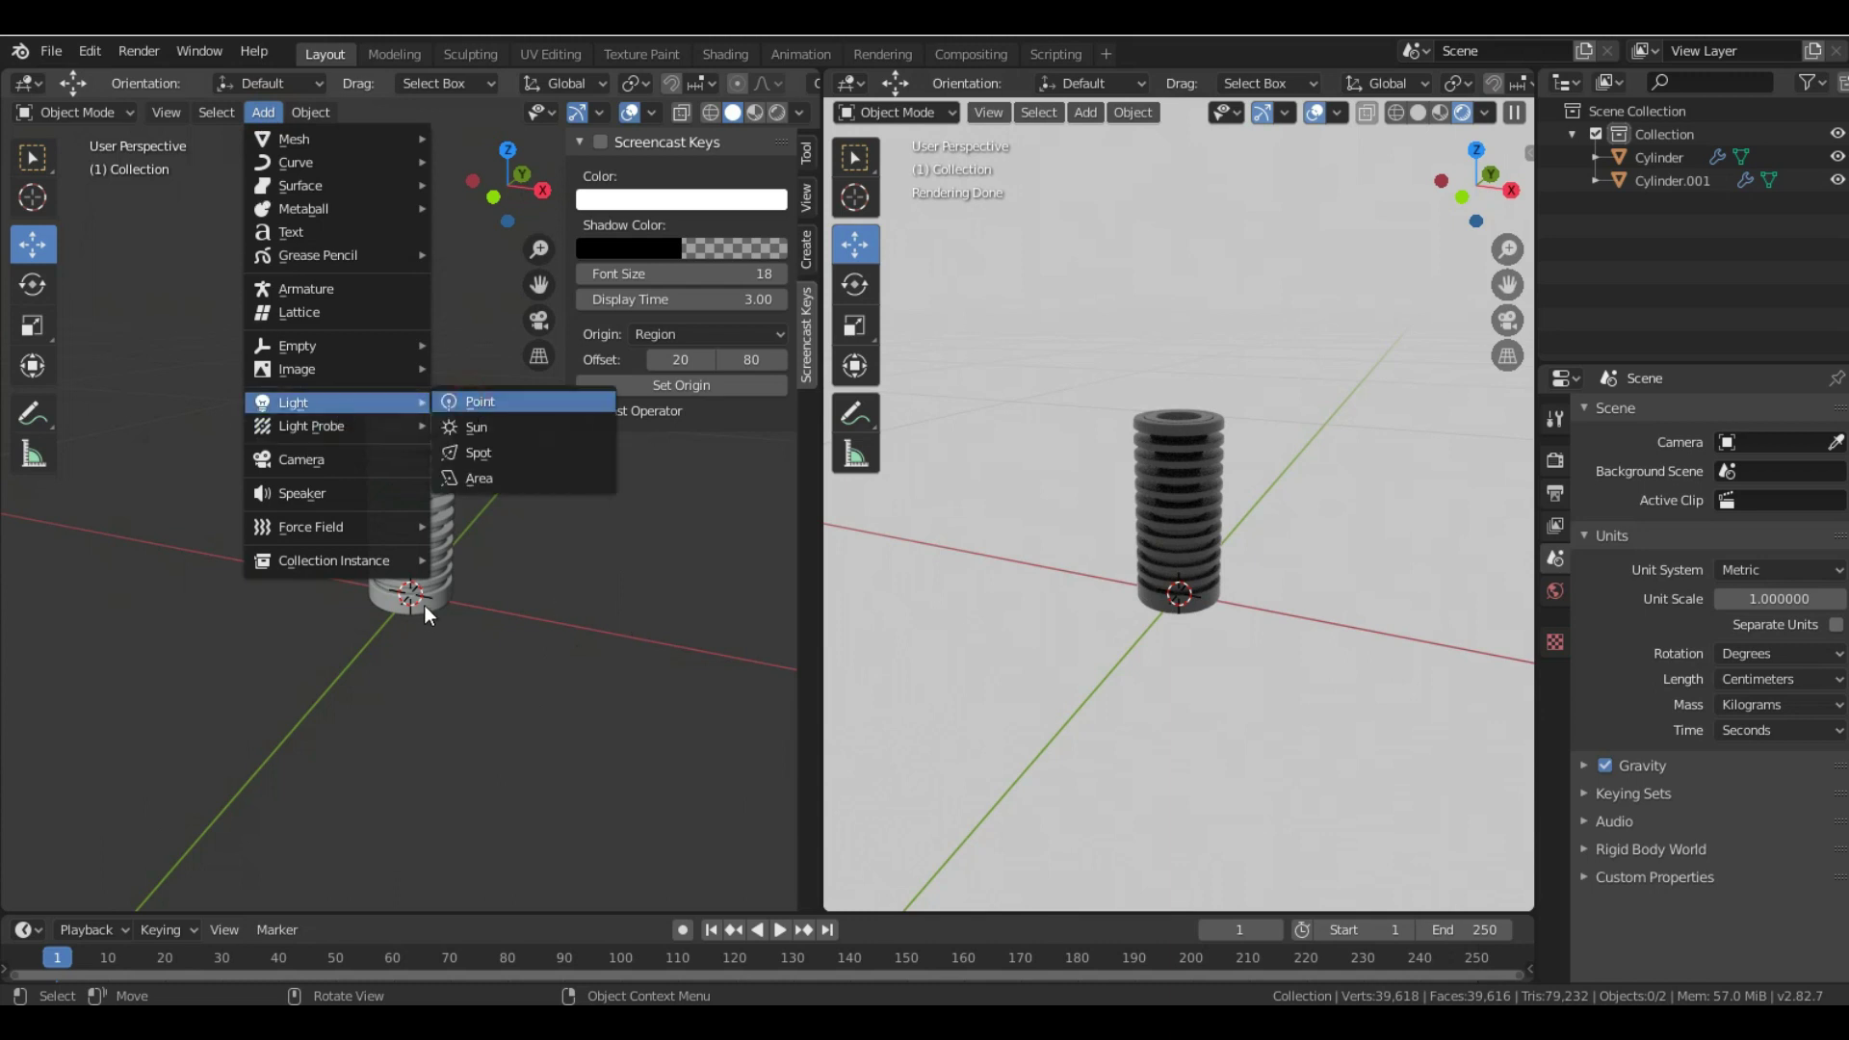
key("Return")
left_click(321, 717)
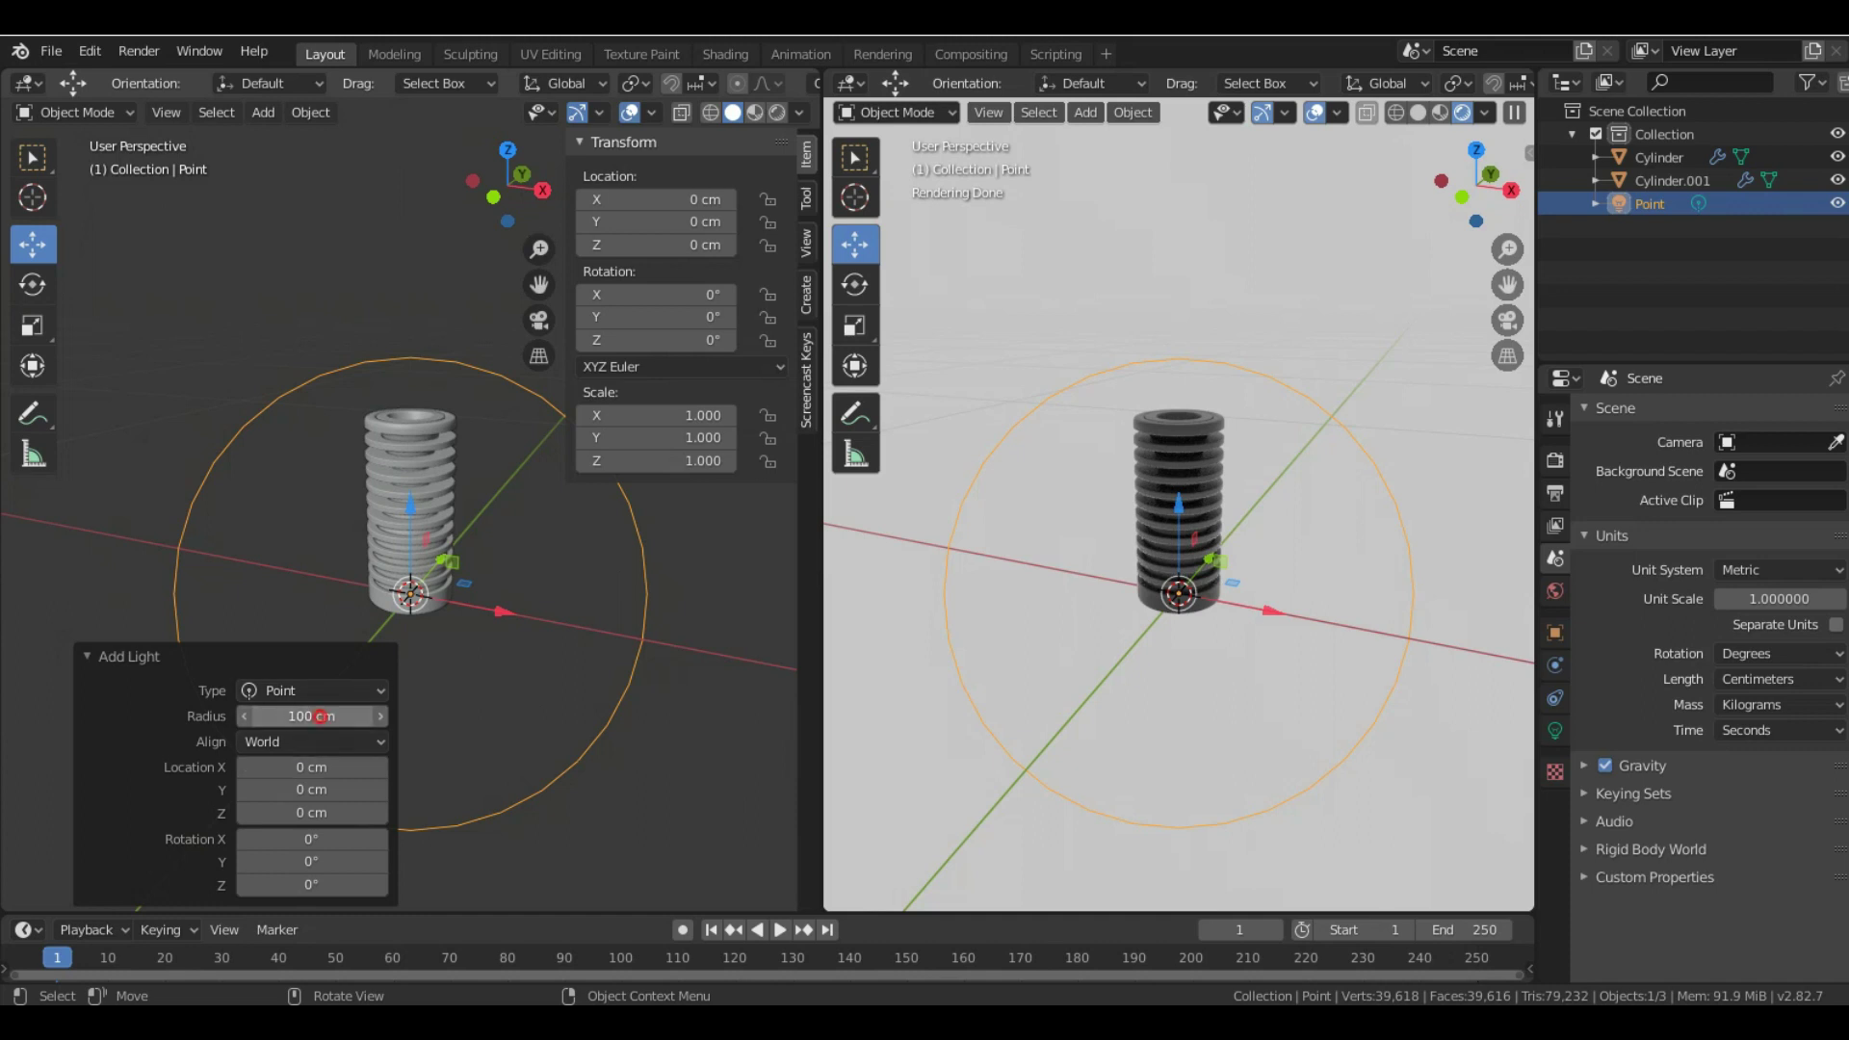
type("25")
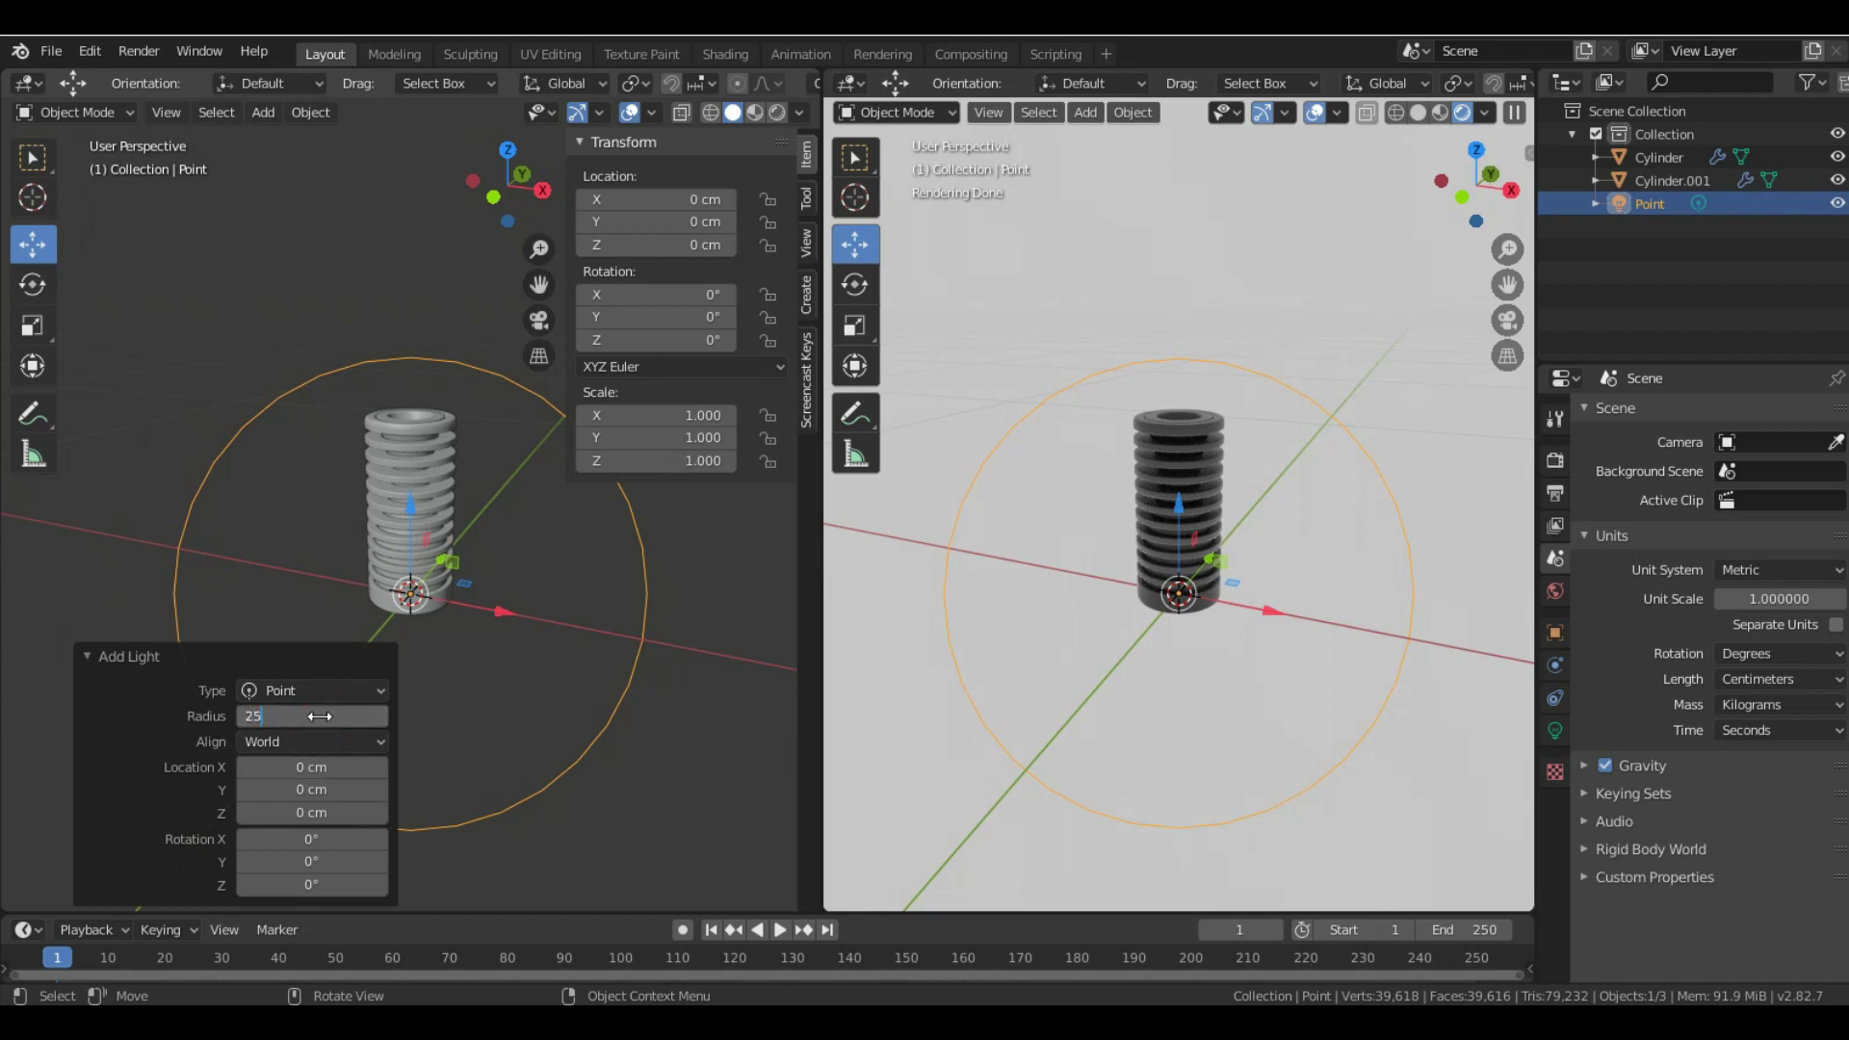
key("Return")
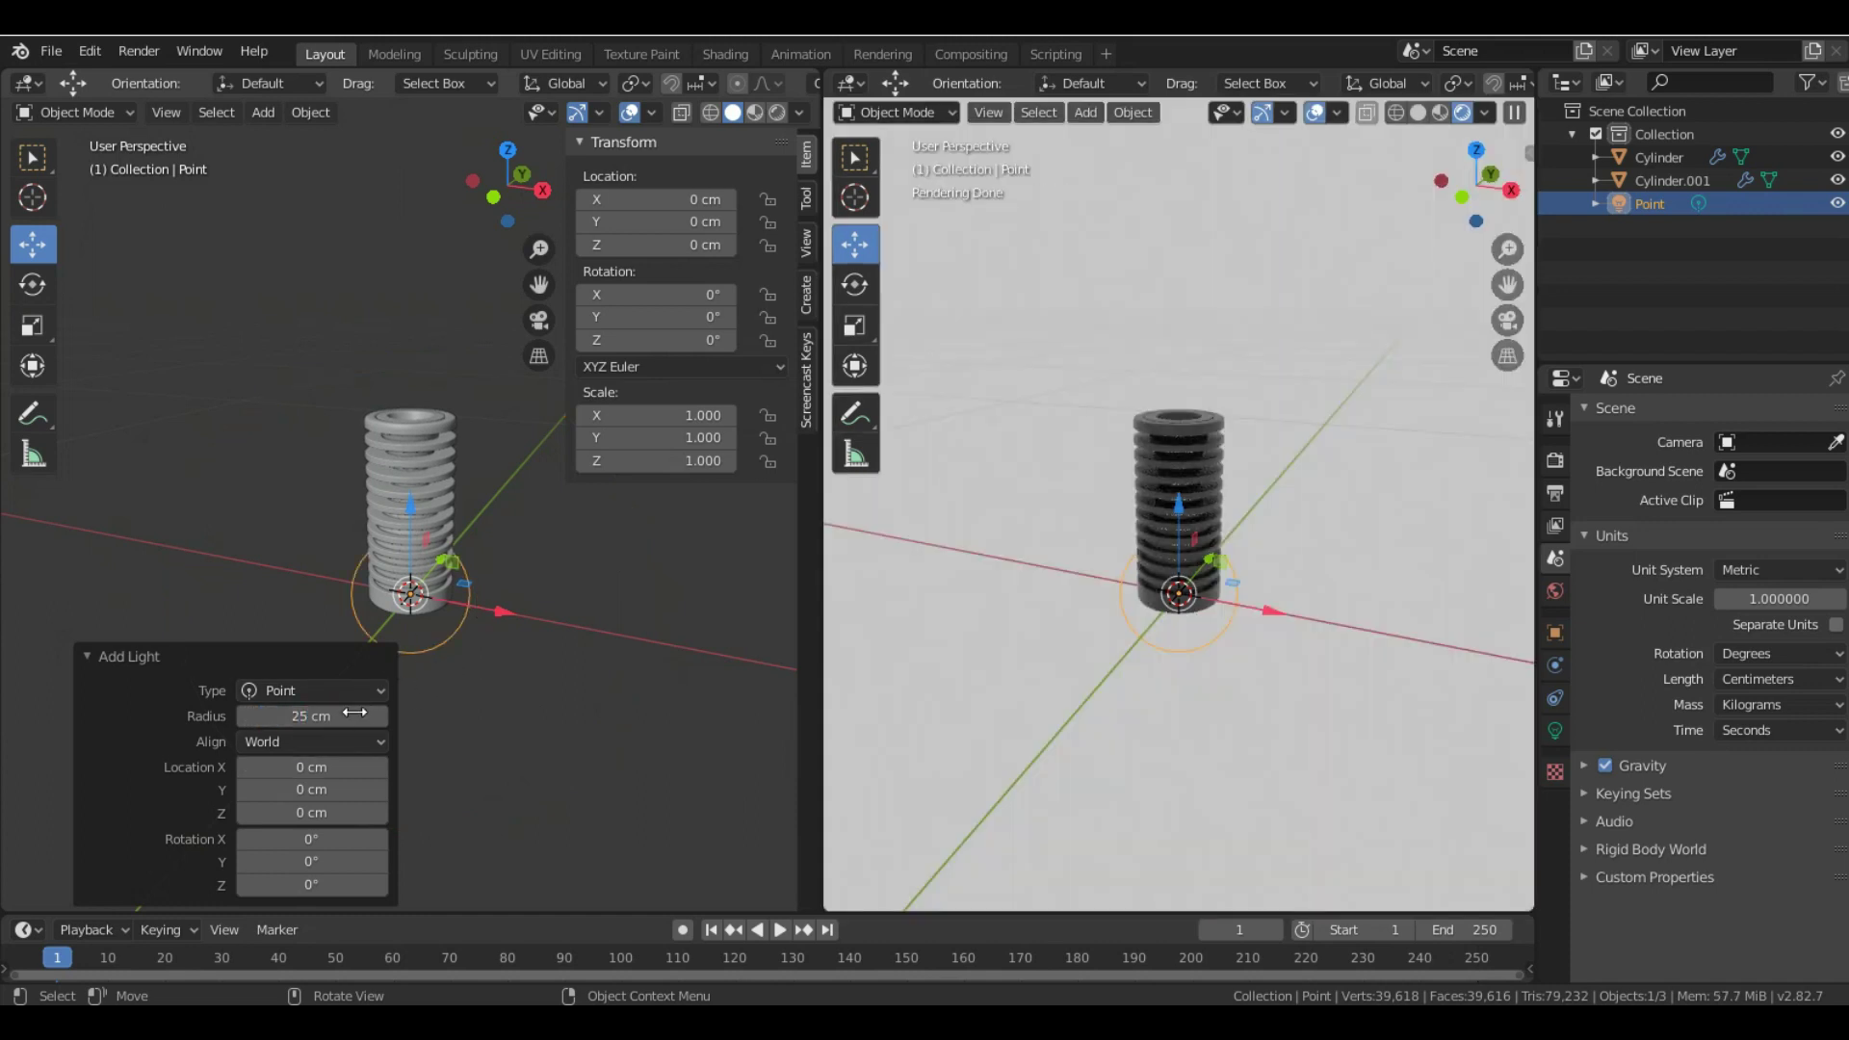
- Increase the point light's radius to 50 cm
left_click(337, 716)
type("50")
key("Return")
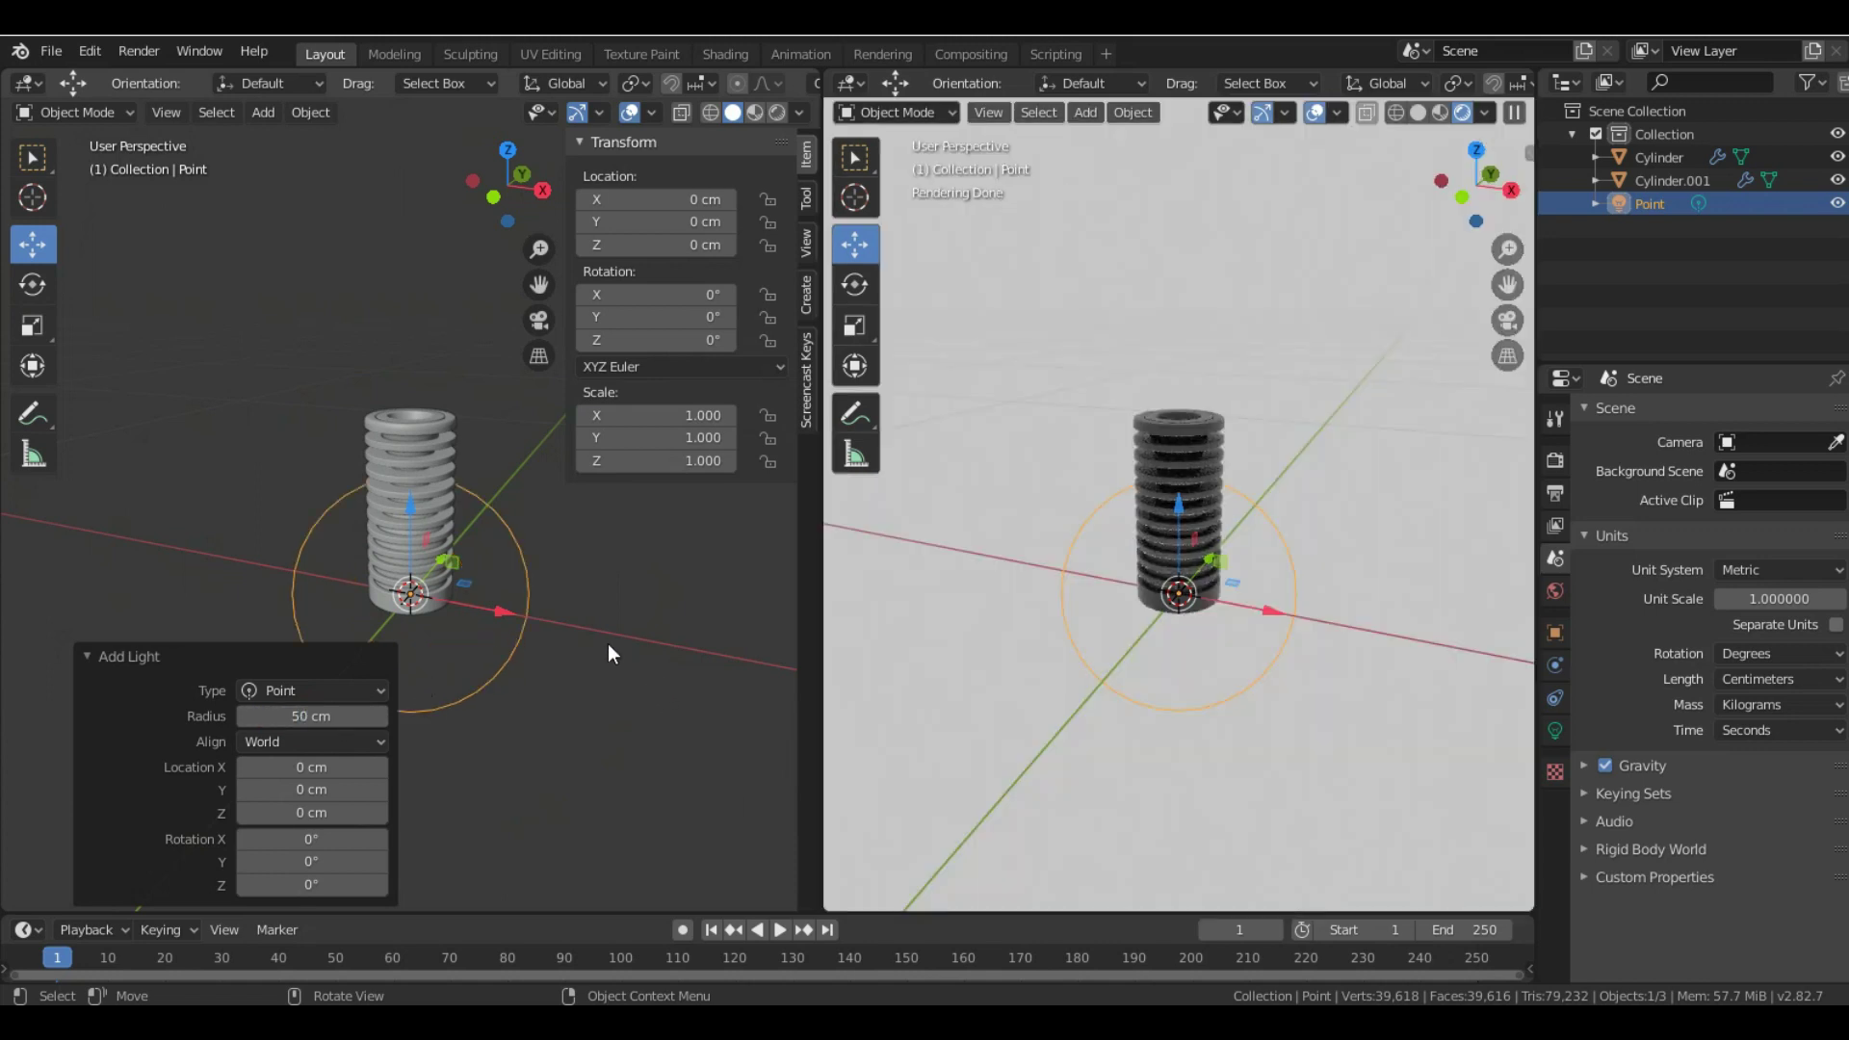
scroll(612, 635, "up", 1)
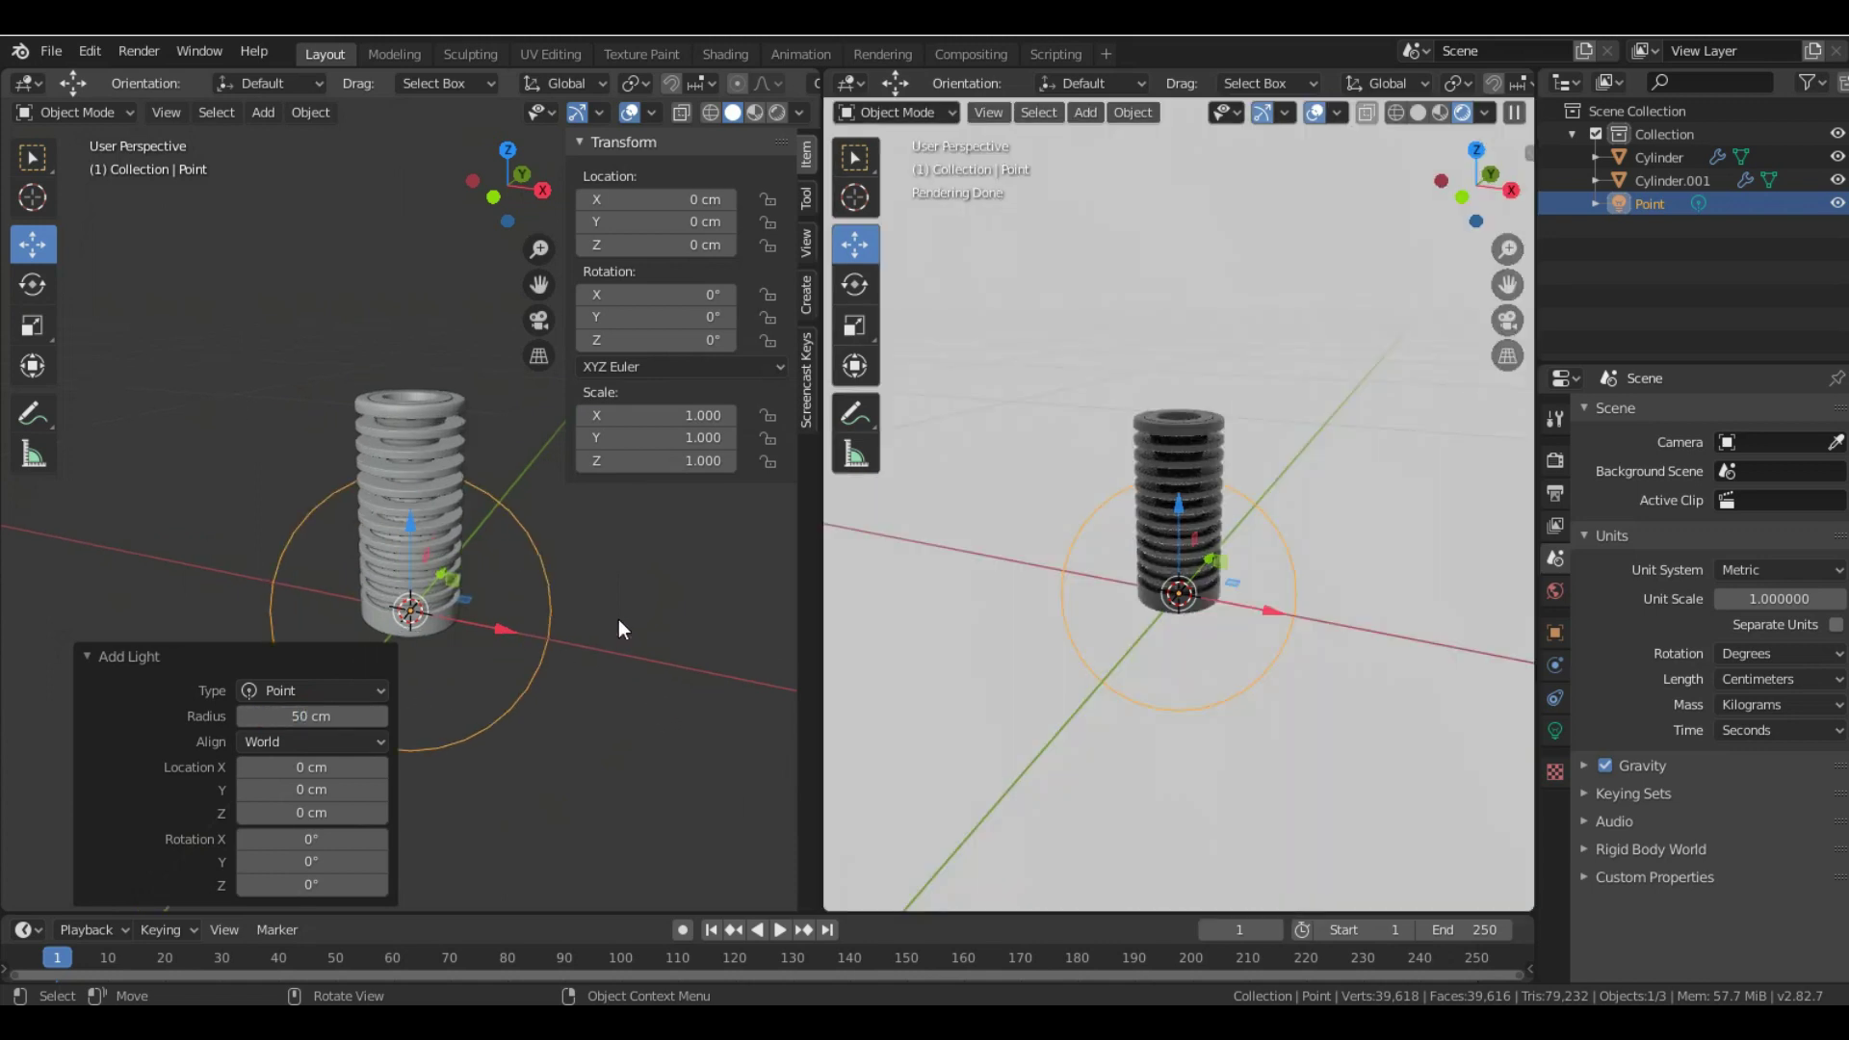
- Tint the world background orange and darken it to a value of about 0.307
left_click(1556, 592)
left_click(1788, 556)
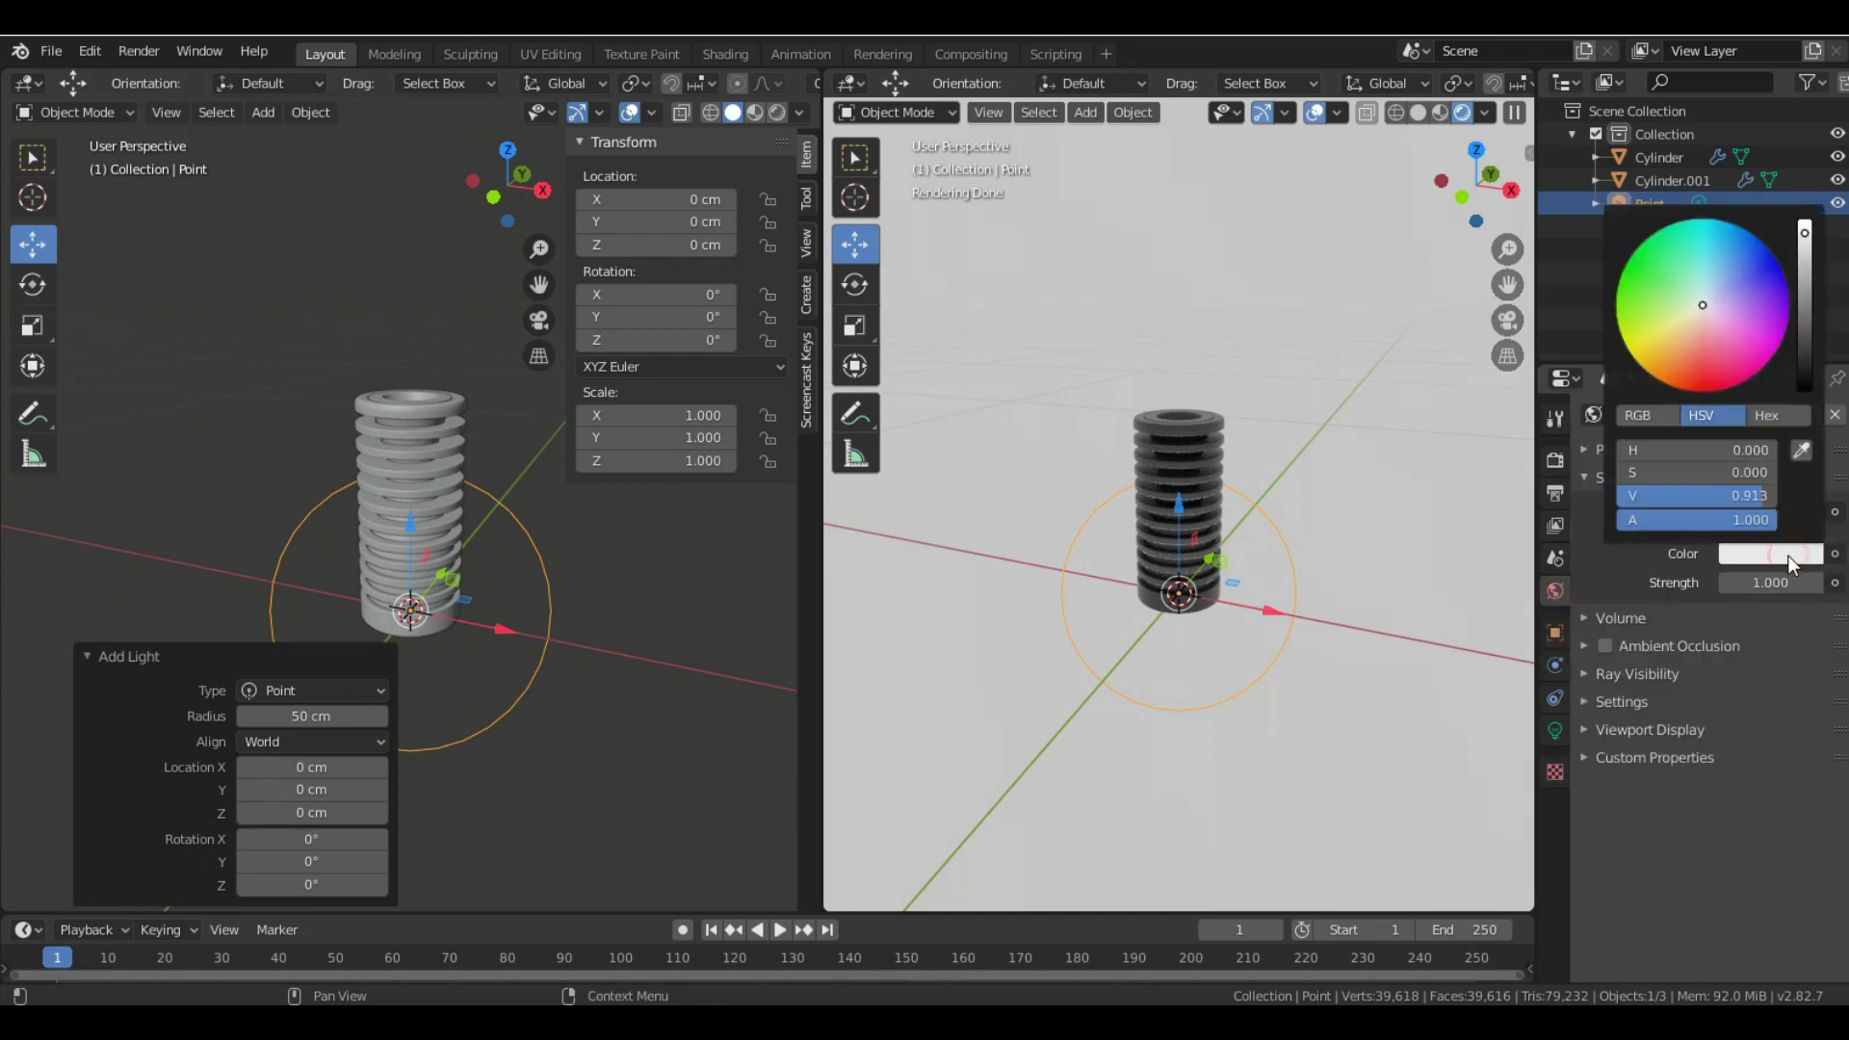
left_click(1670, 369)
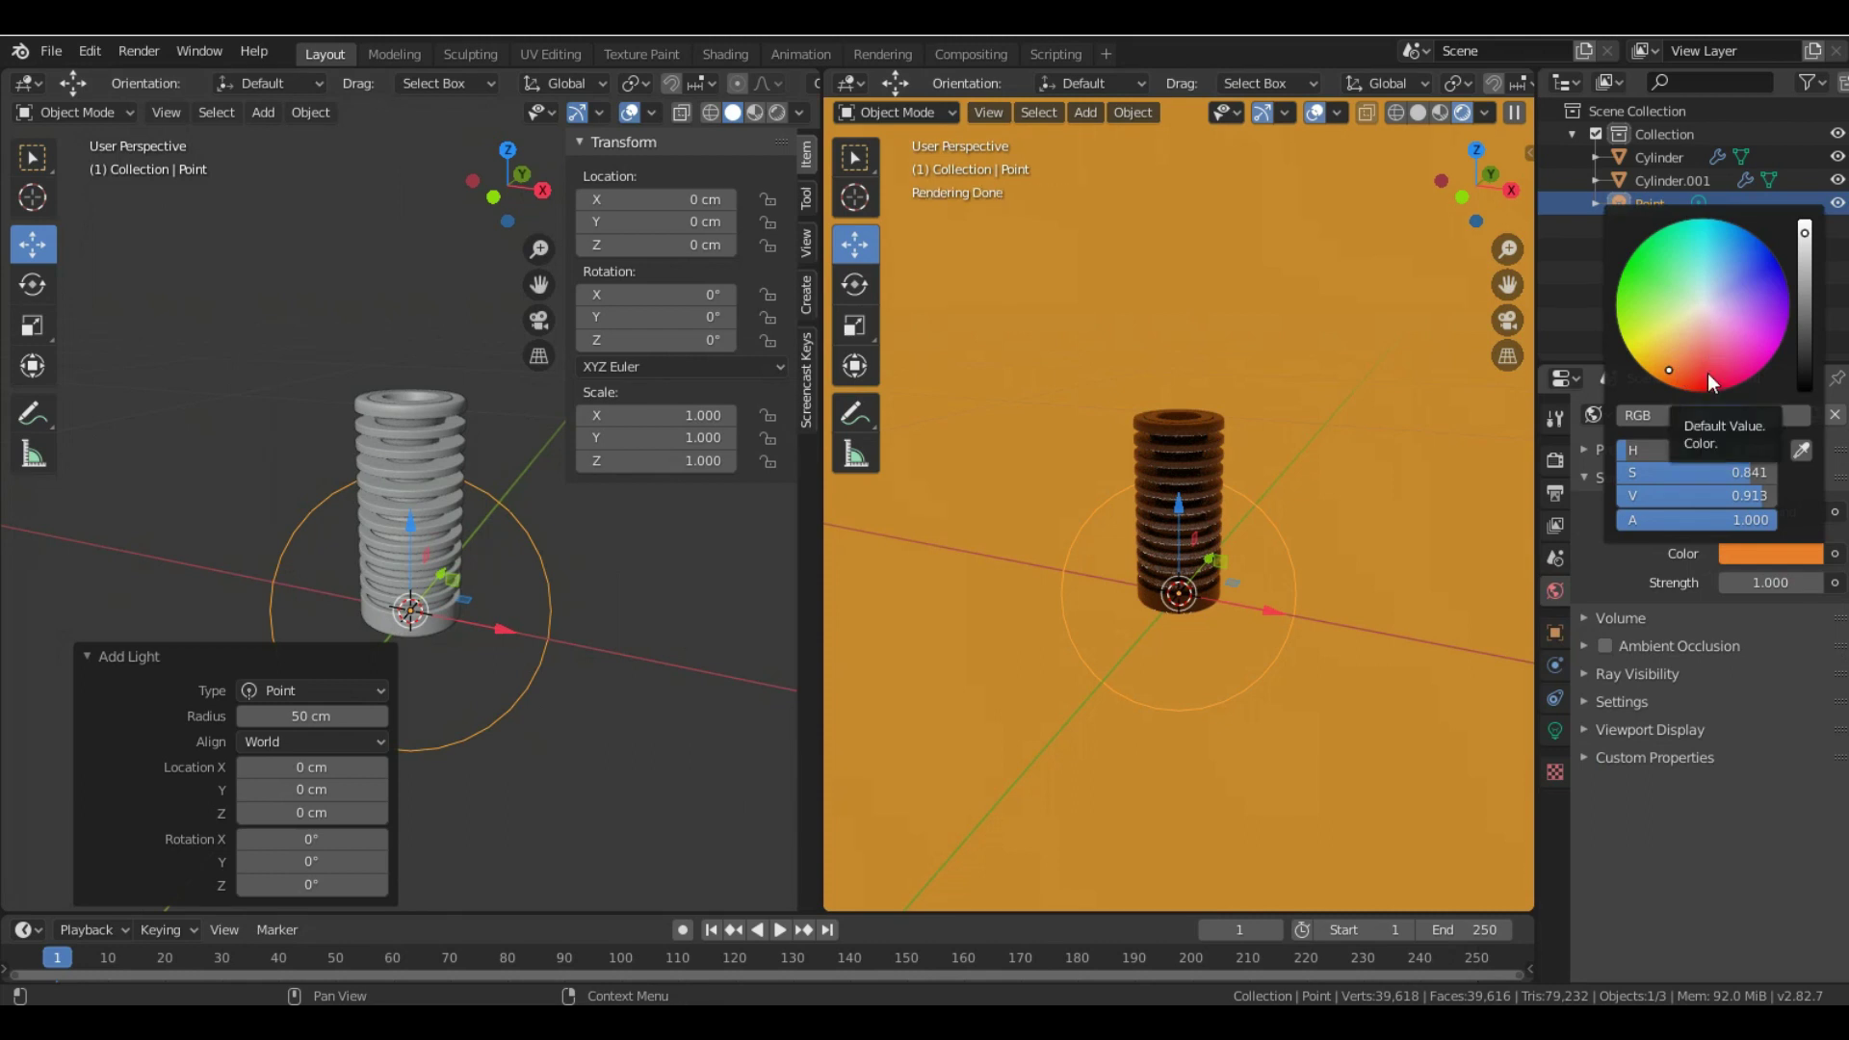
left_click_drag(1804, 233, 1801, 345)
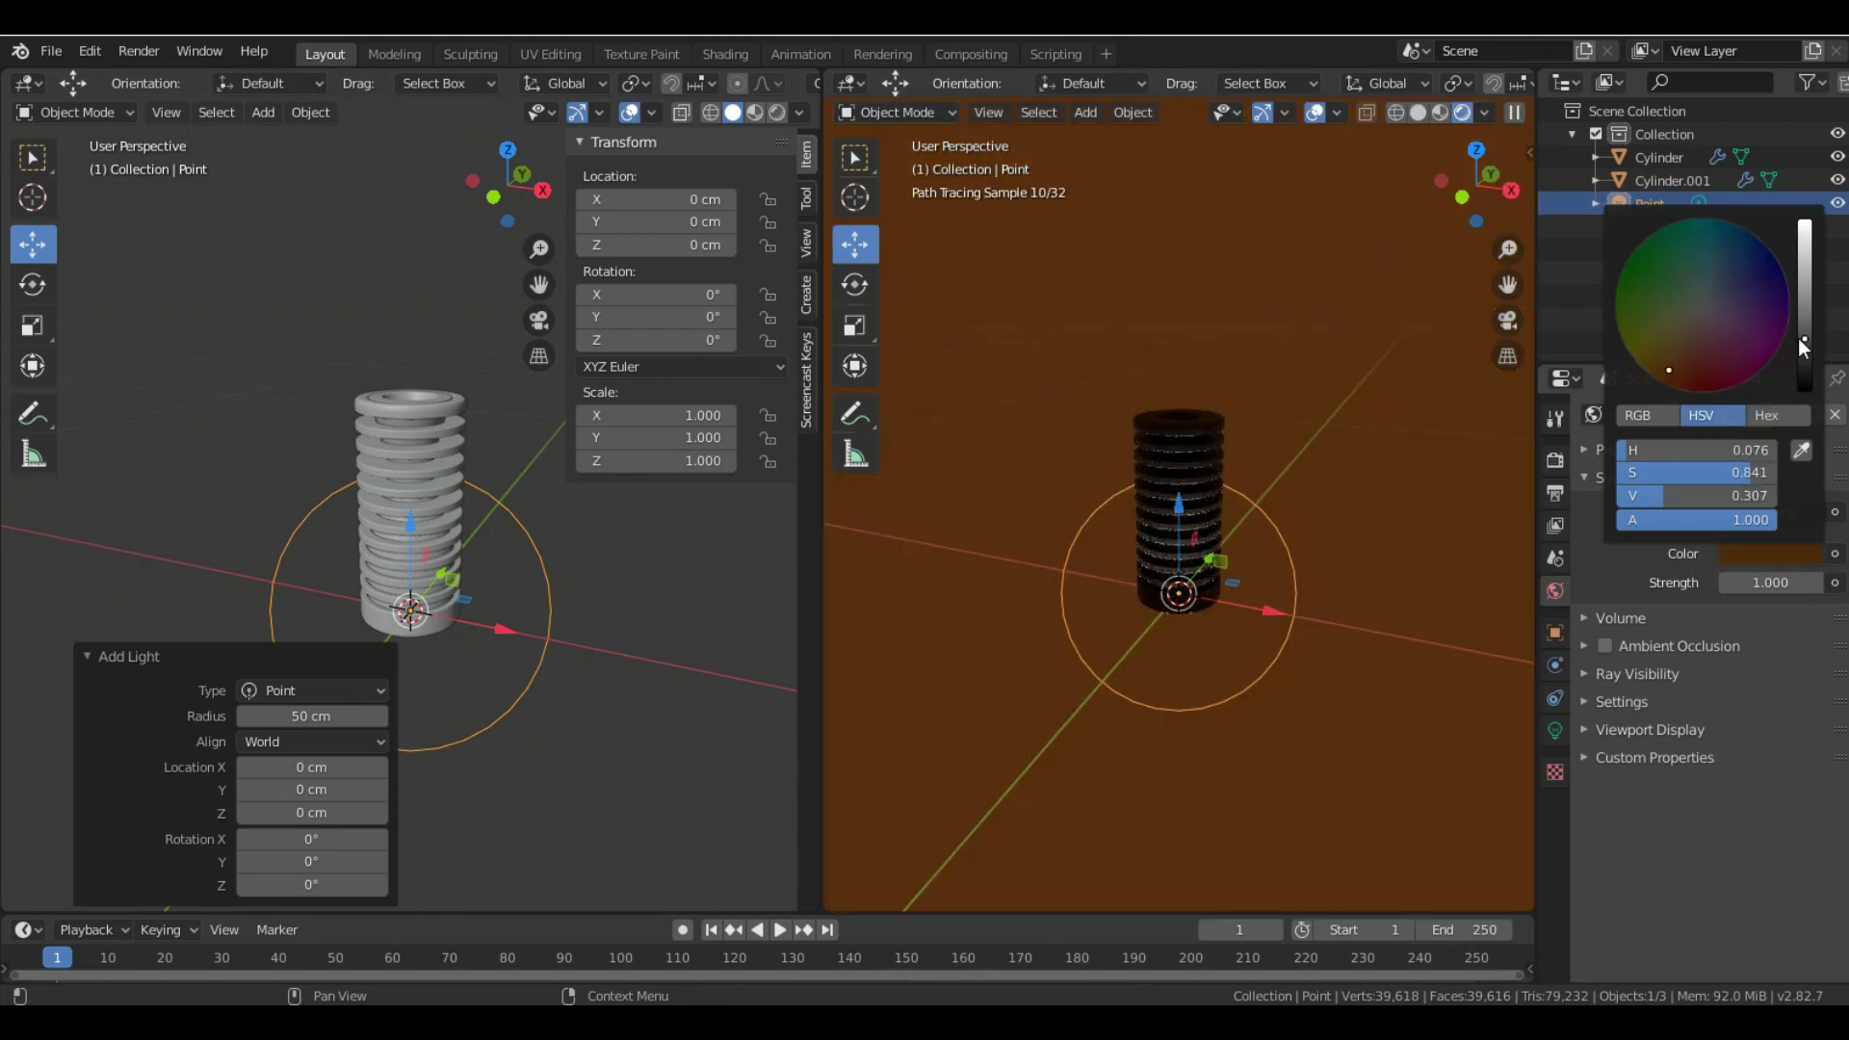
- Set the world background colour to black with hue 0, saturation 0 and value 0
left_click(1703, 309)
left_click(1720, 449)
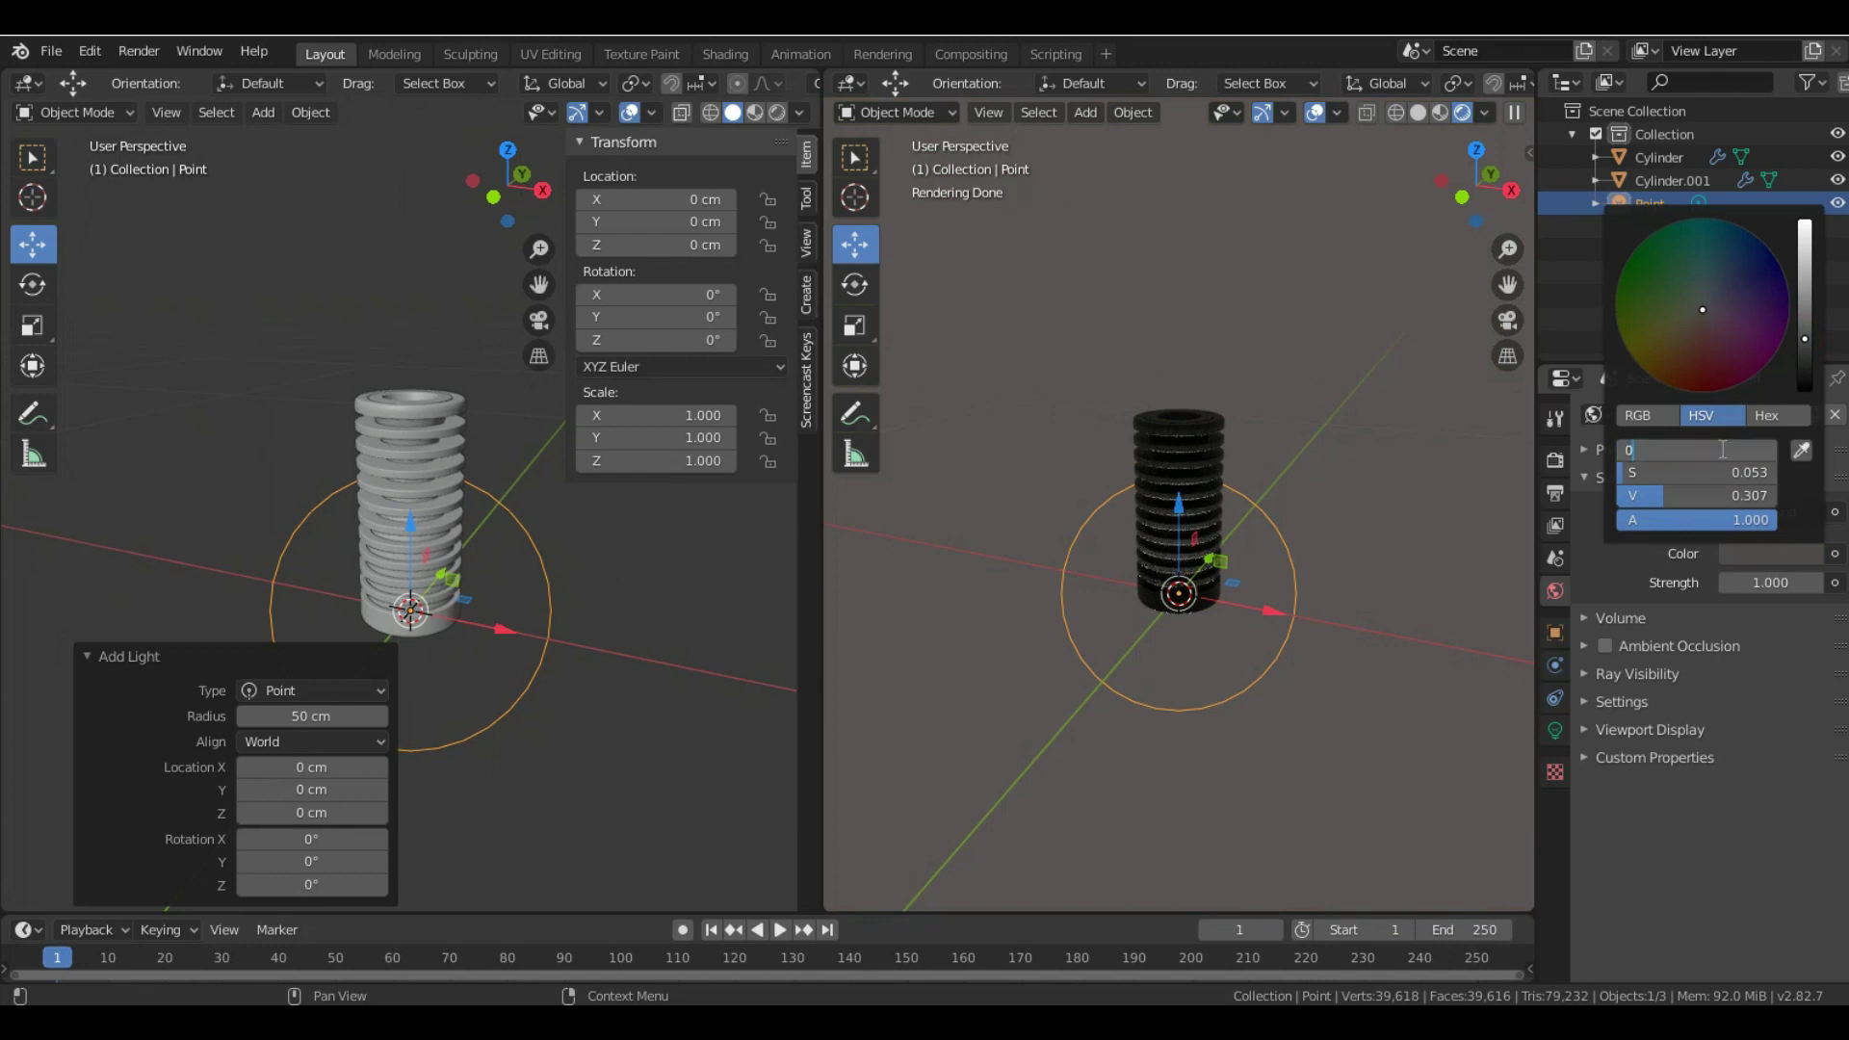
type("0")
key("Tab")
type("0")
key("Tab")
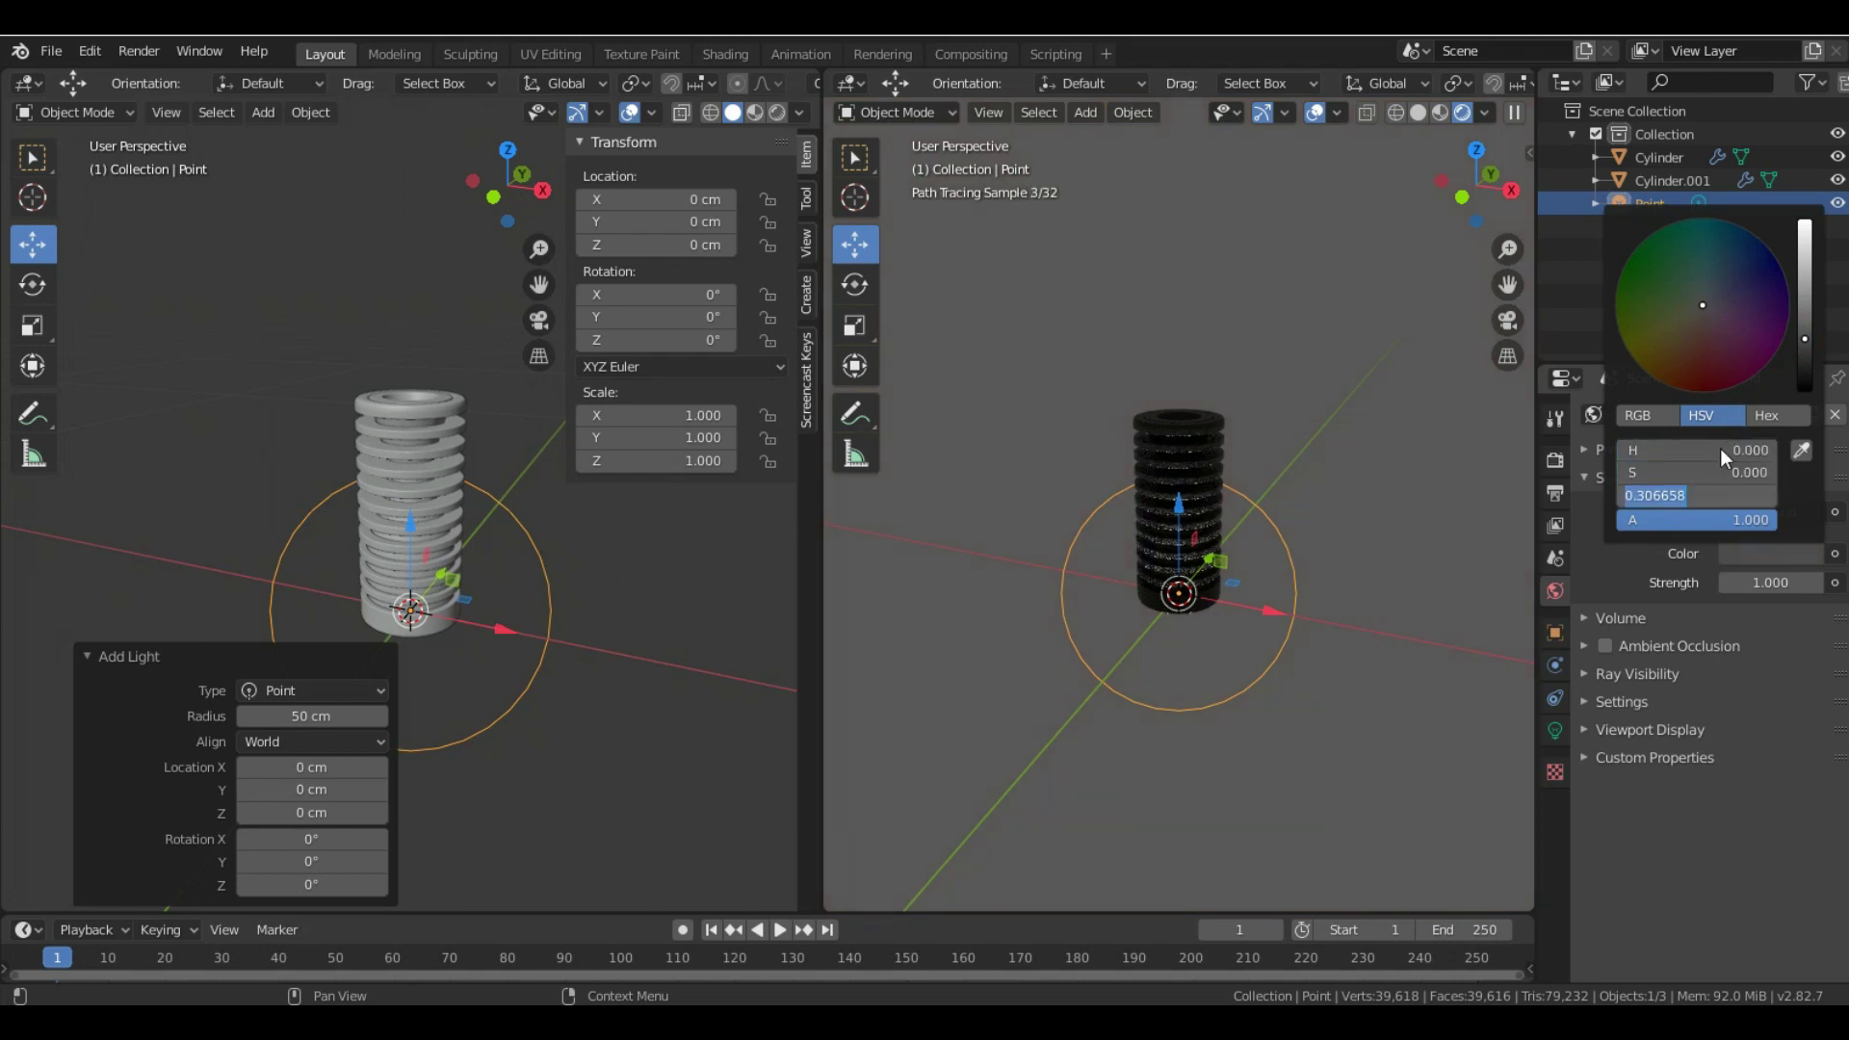
type("0")
key("Return")
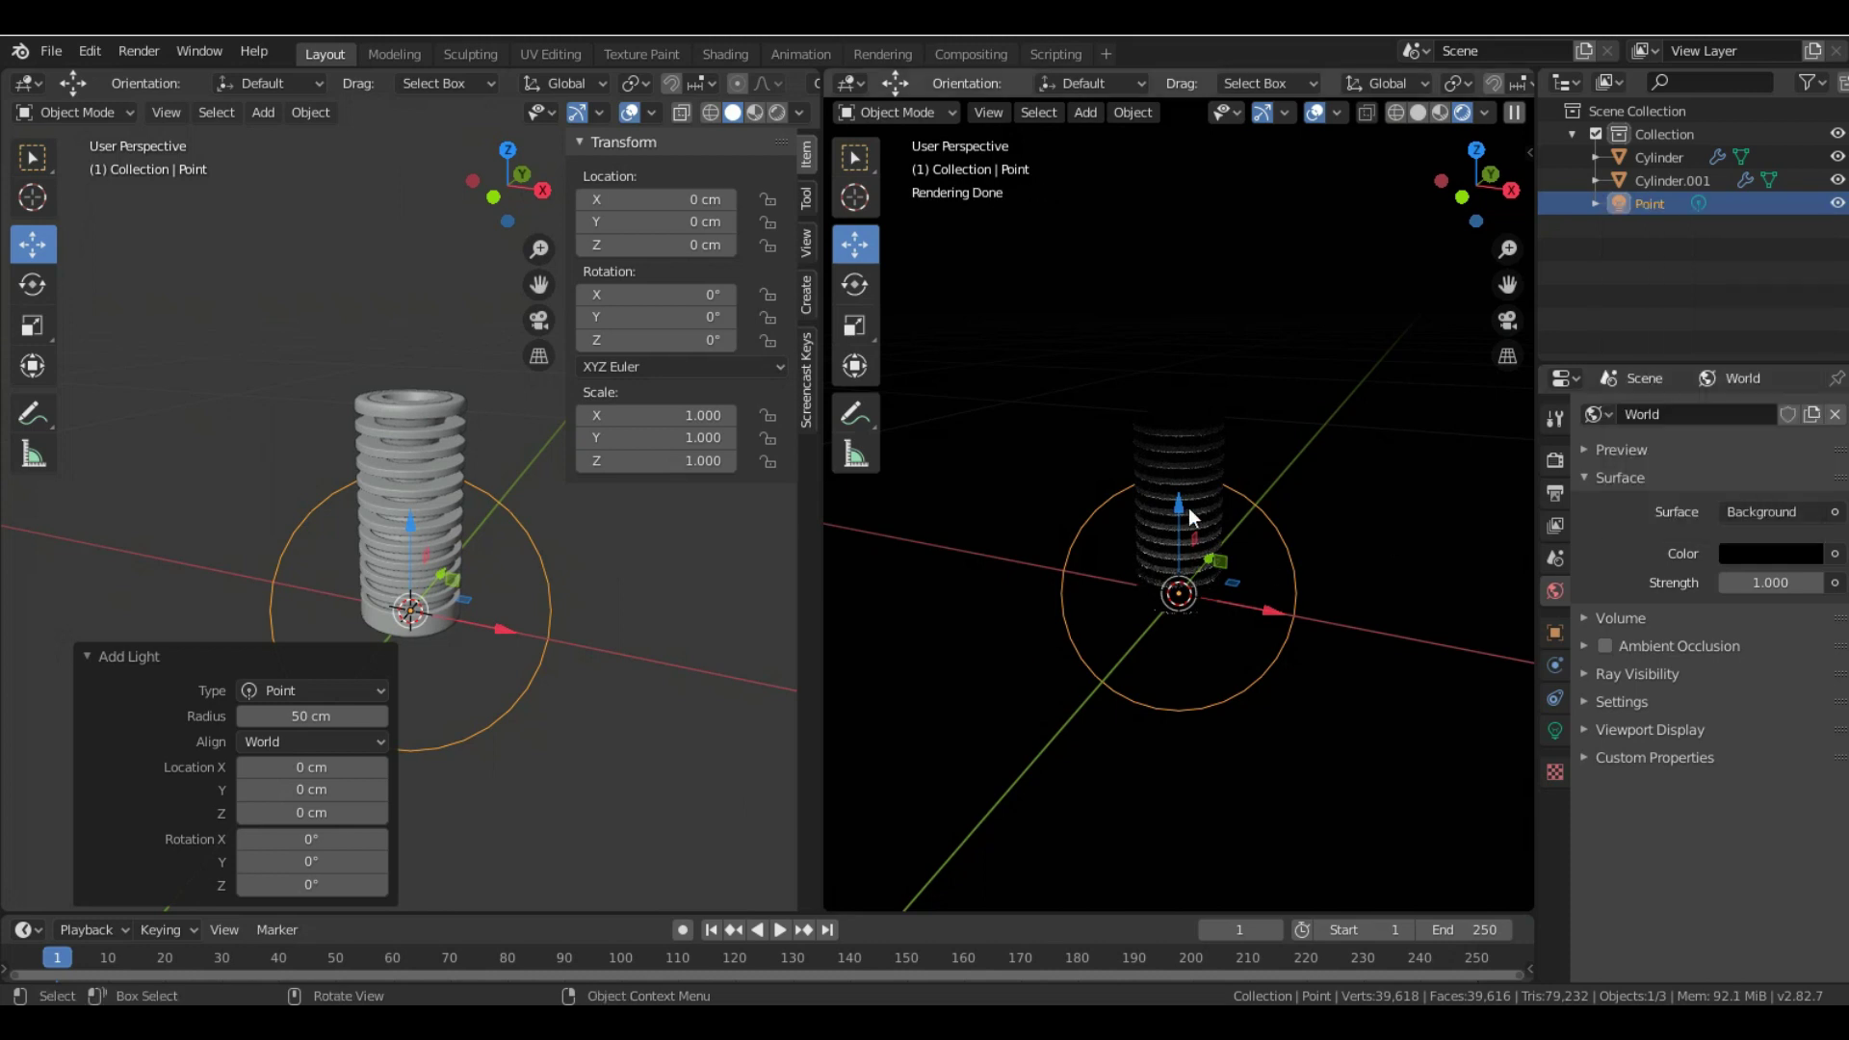
- Brighten the world background colour to a light grey
left_click(1801, 553)
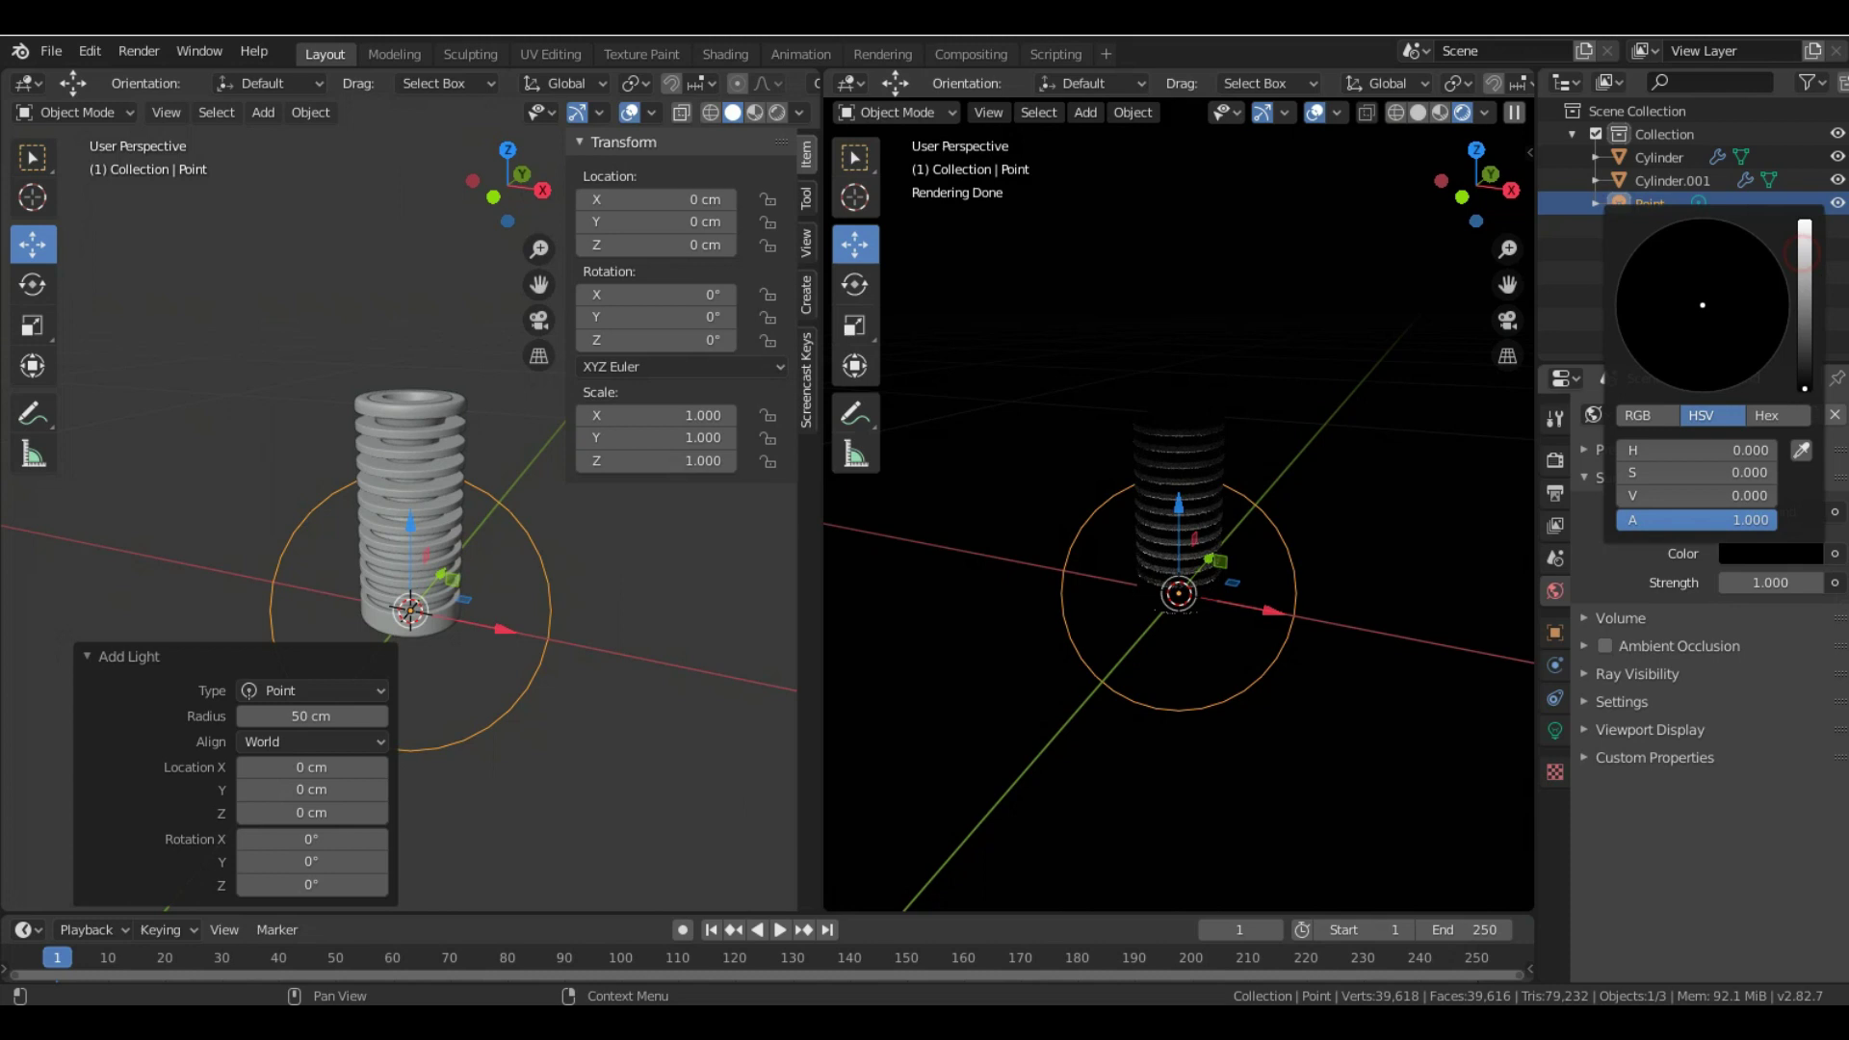
left_click(1806, 258)
- Hide the transform sidebar, then move the point light about 18.8 cm along negative Y and raise it about 20 cm
scroll(408, 549, "down", 2)
middle_click_drag(374, 552, 379, 552)
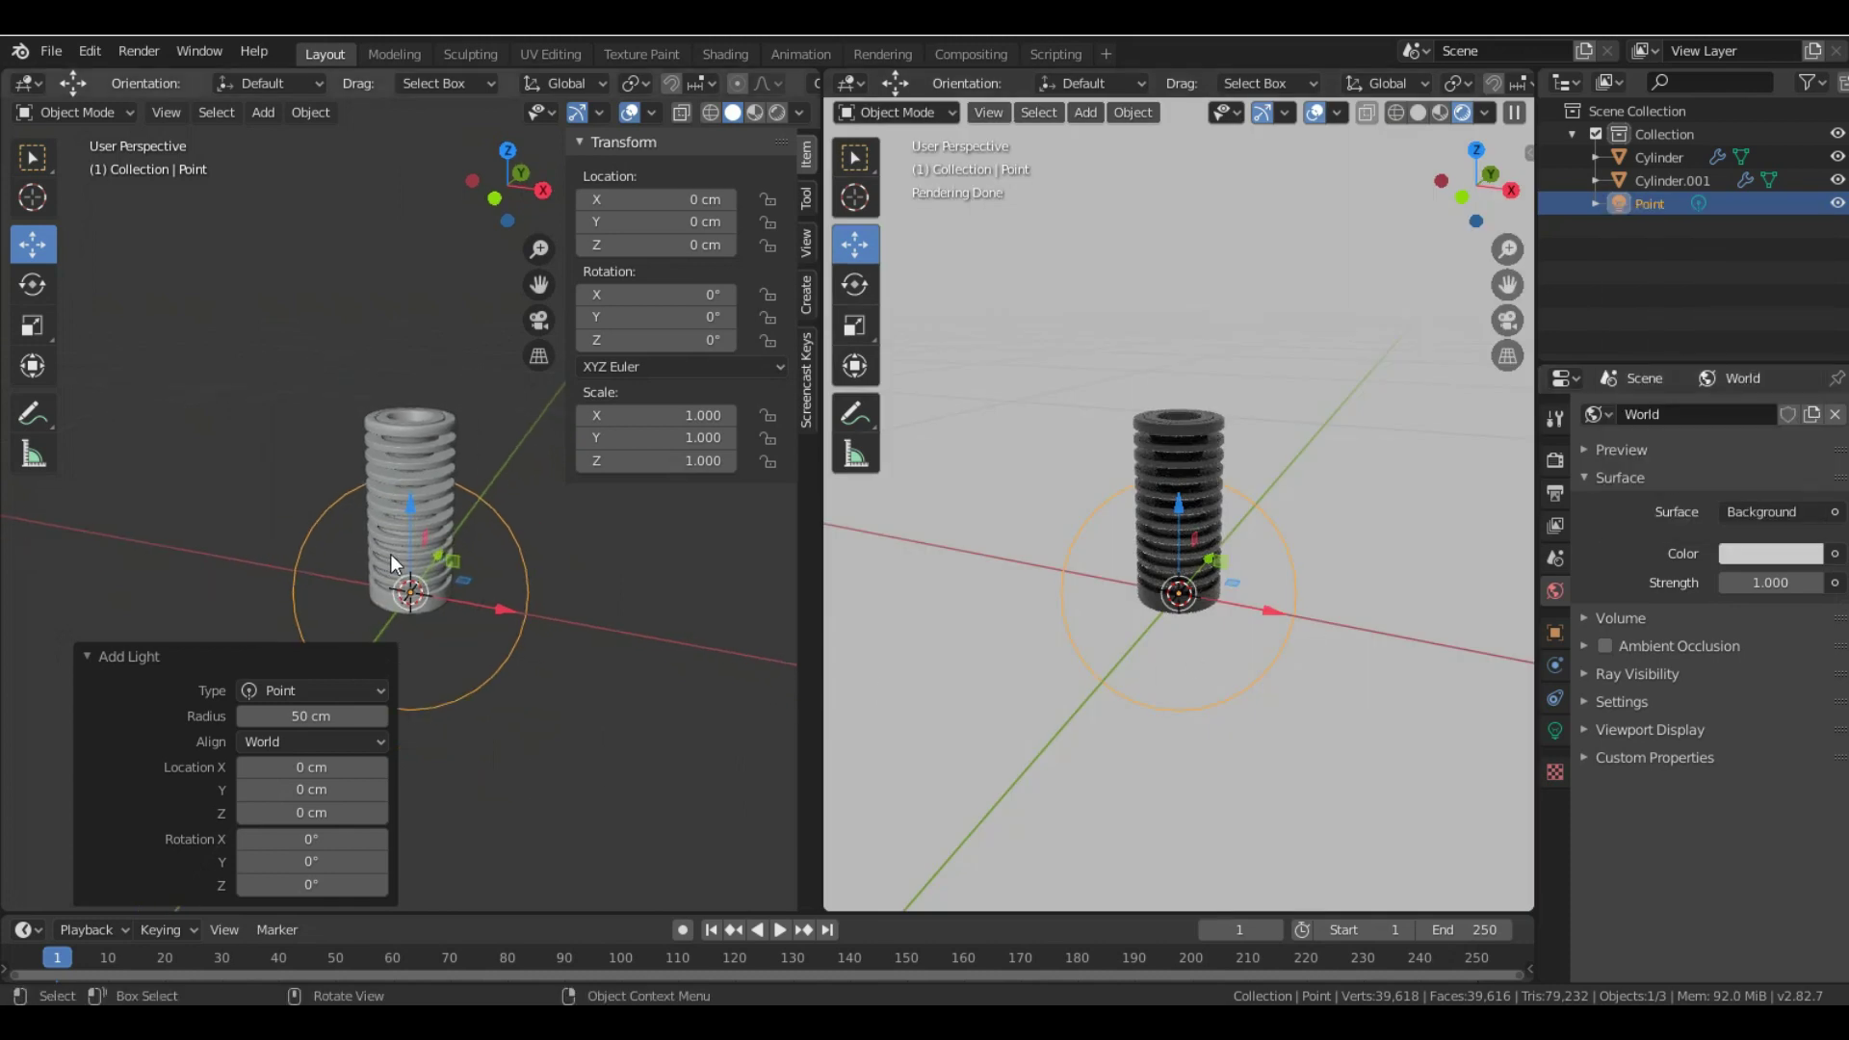
key("n")
middle_click_drag(474, 504, 463, 610)
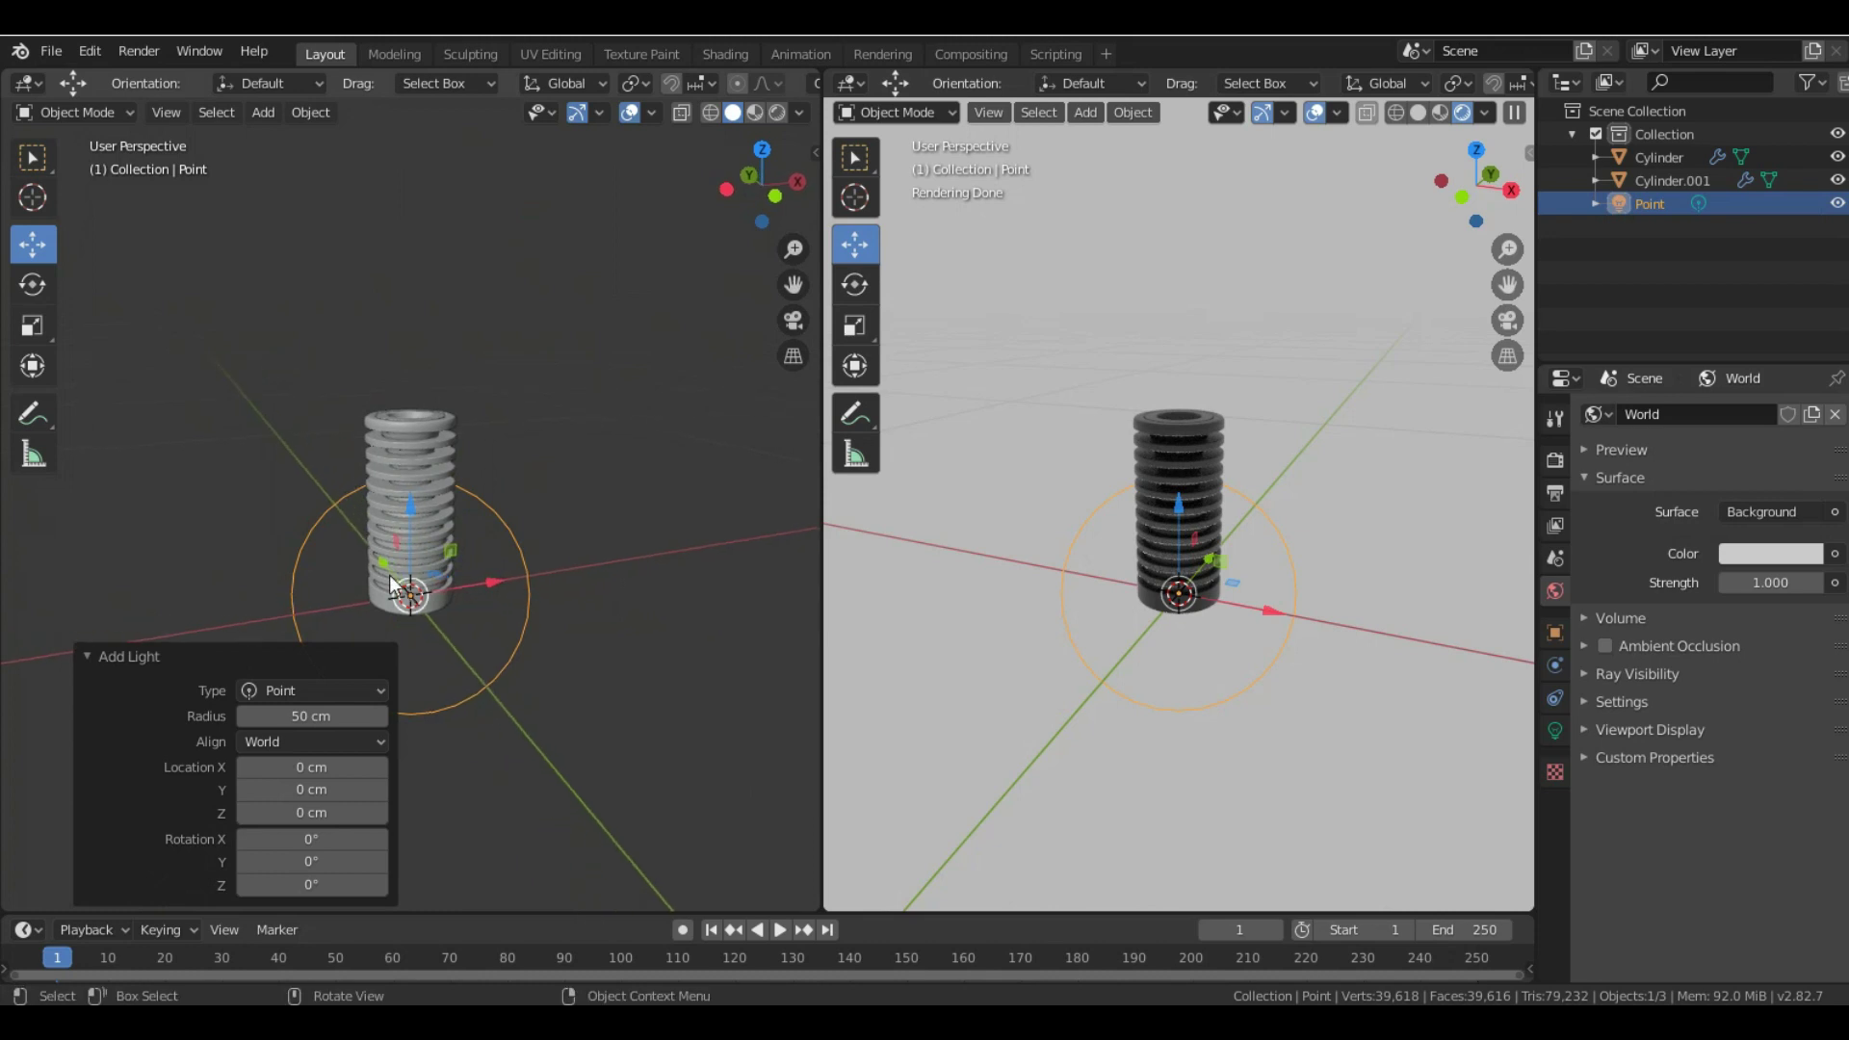
key("g")
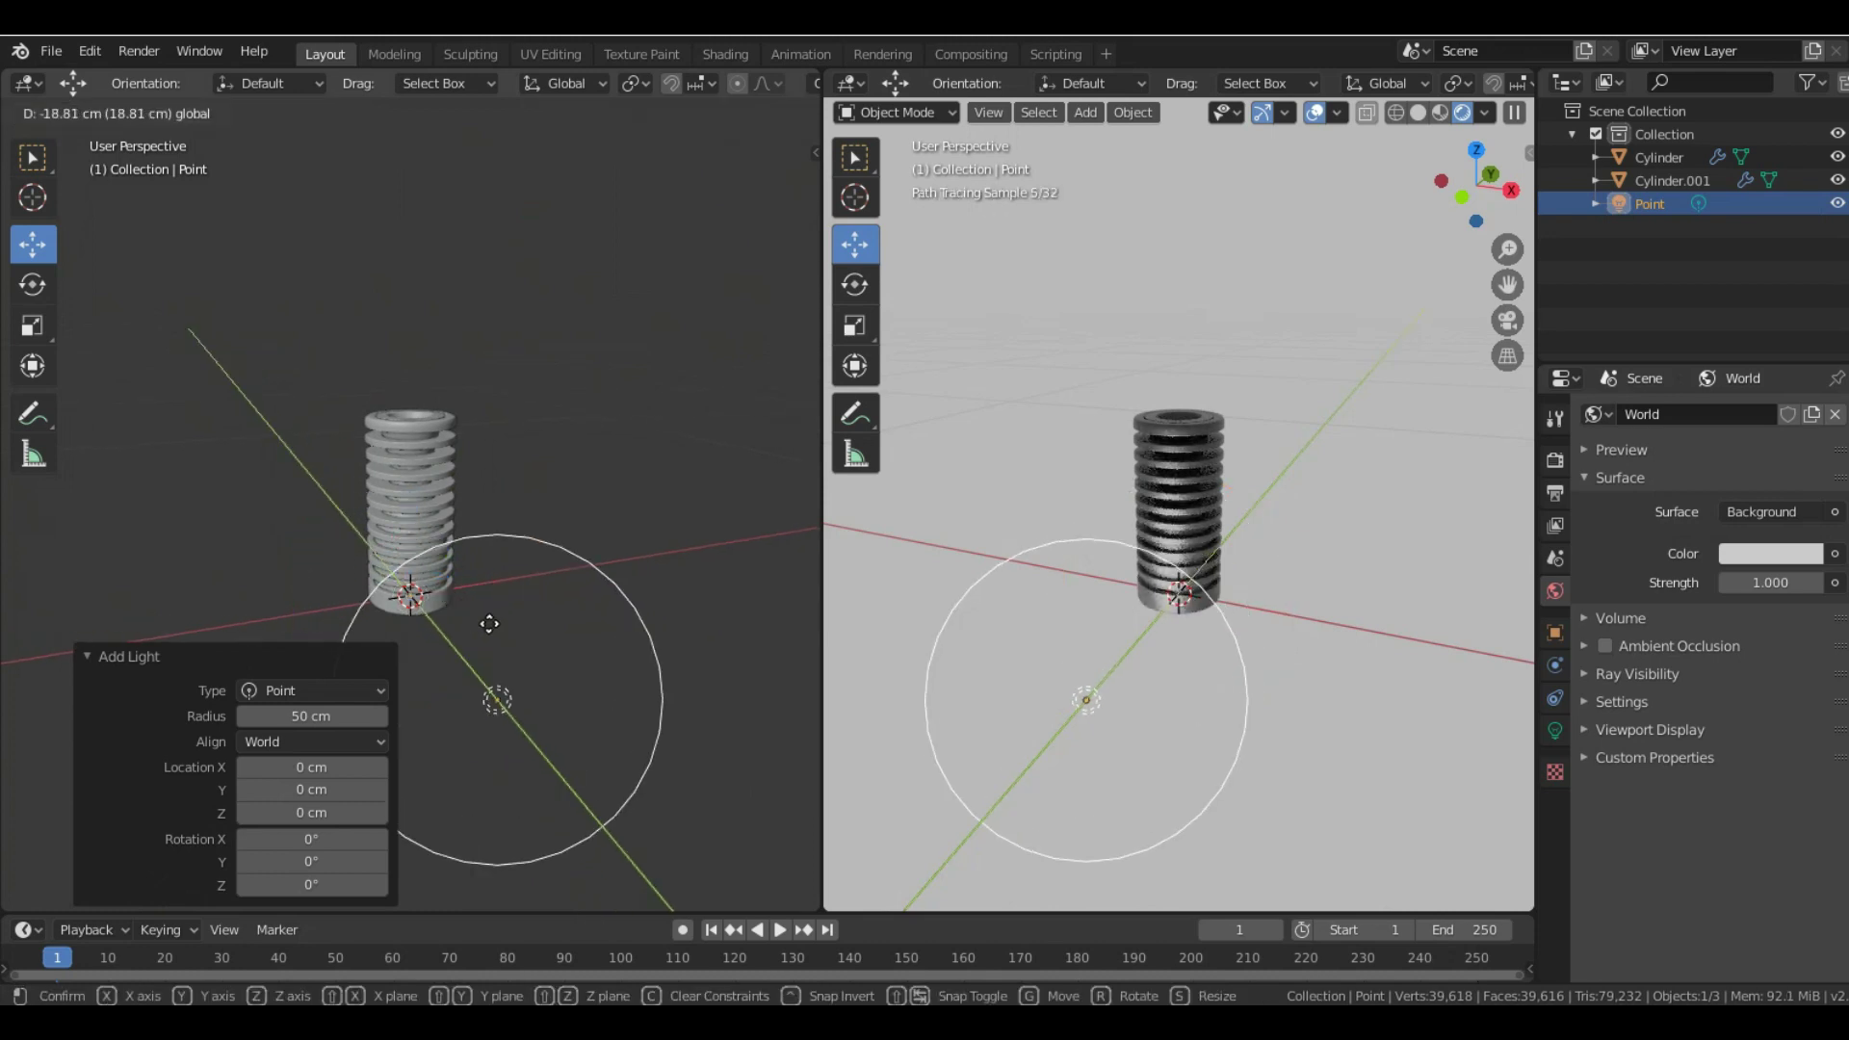
left_click(729, 619)
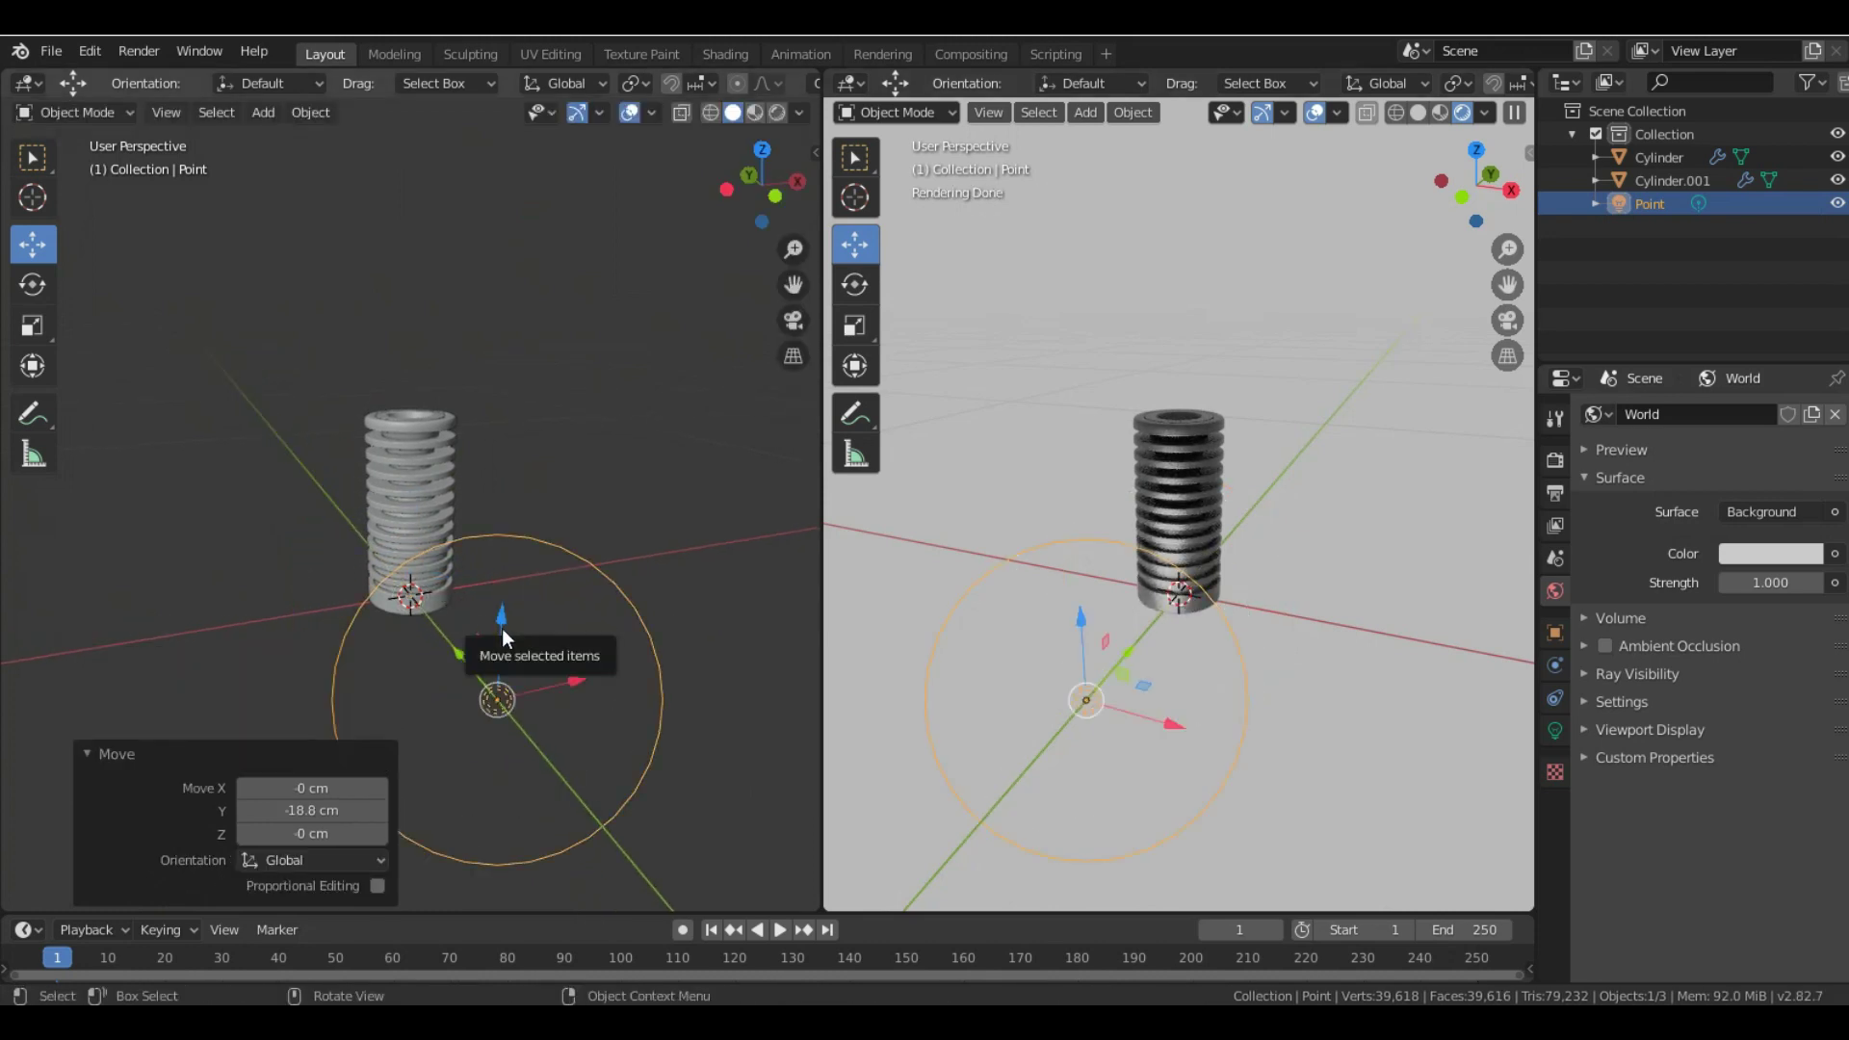
key("g")
key("z")
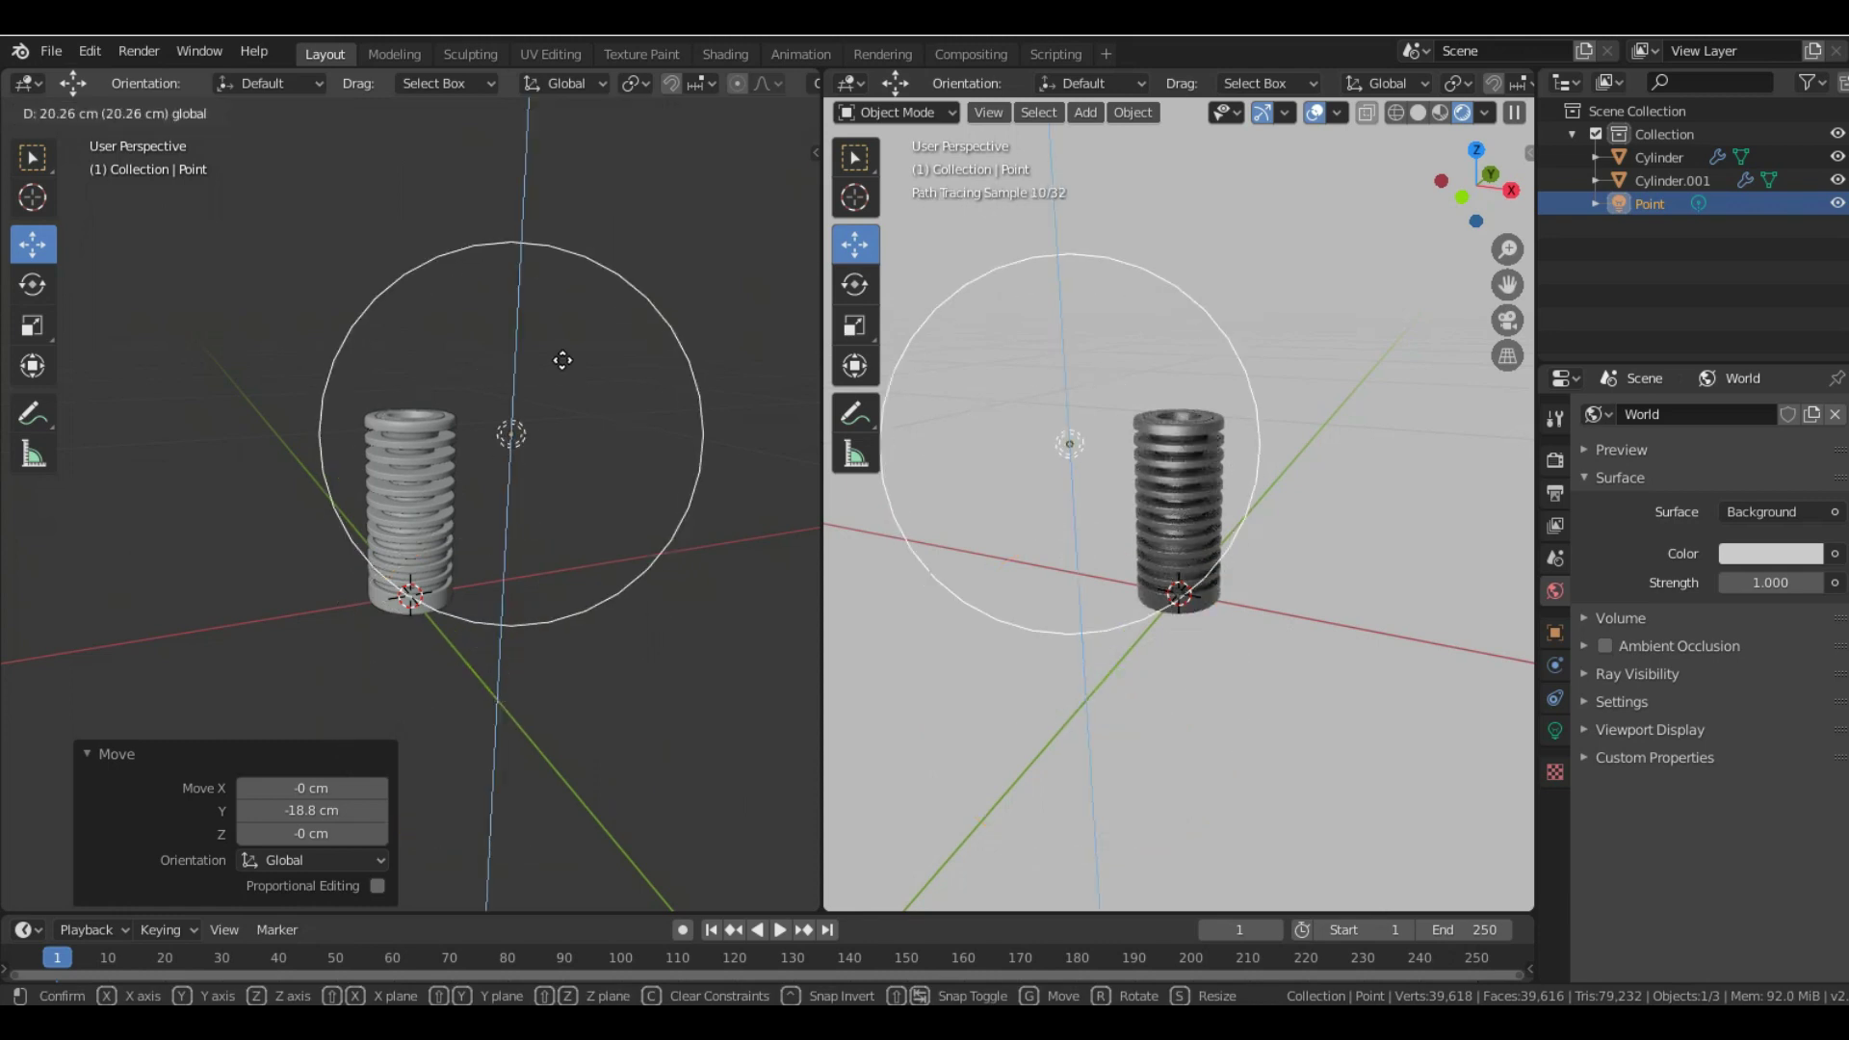
left_click(430, 447)
- Shift the point light about 2.2 cm further along negative Y and 4 cm along positive X
middle_click_drag(449, 534, 536, 570)
left_click_drag(495, 561, 615, 632)
type("gx")
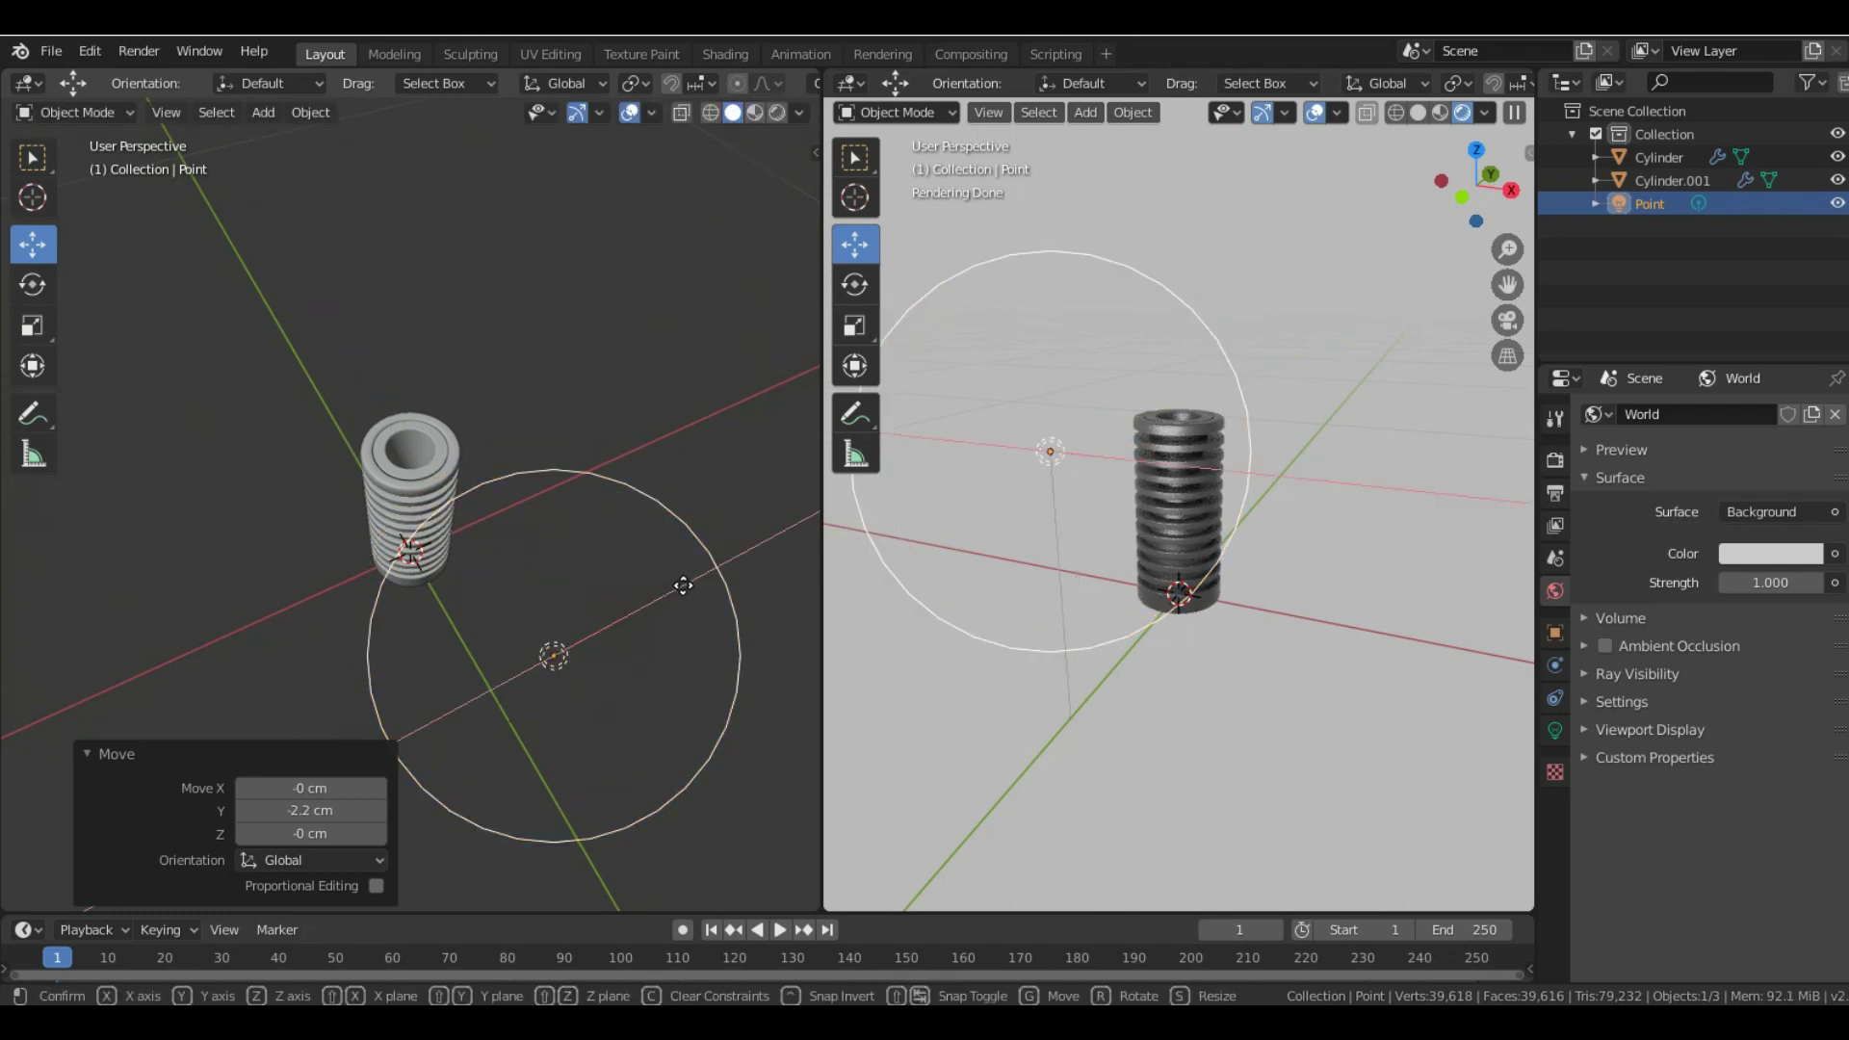
type("4")
key("Return")
- Raise the point light about 2.55 cm and move it about 3.91 cm further along positive X
middle_click_drag(518, 565, 518, 560)
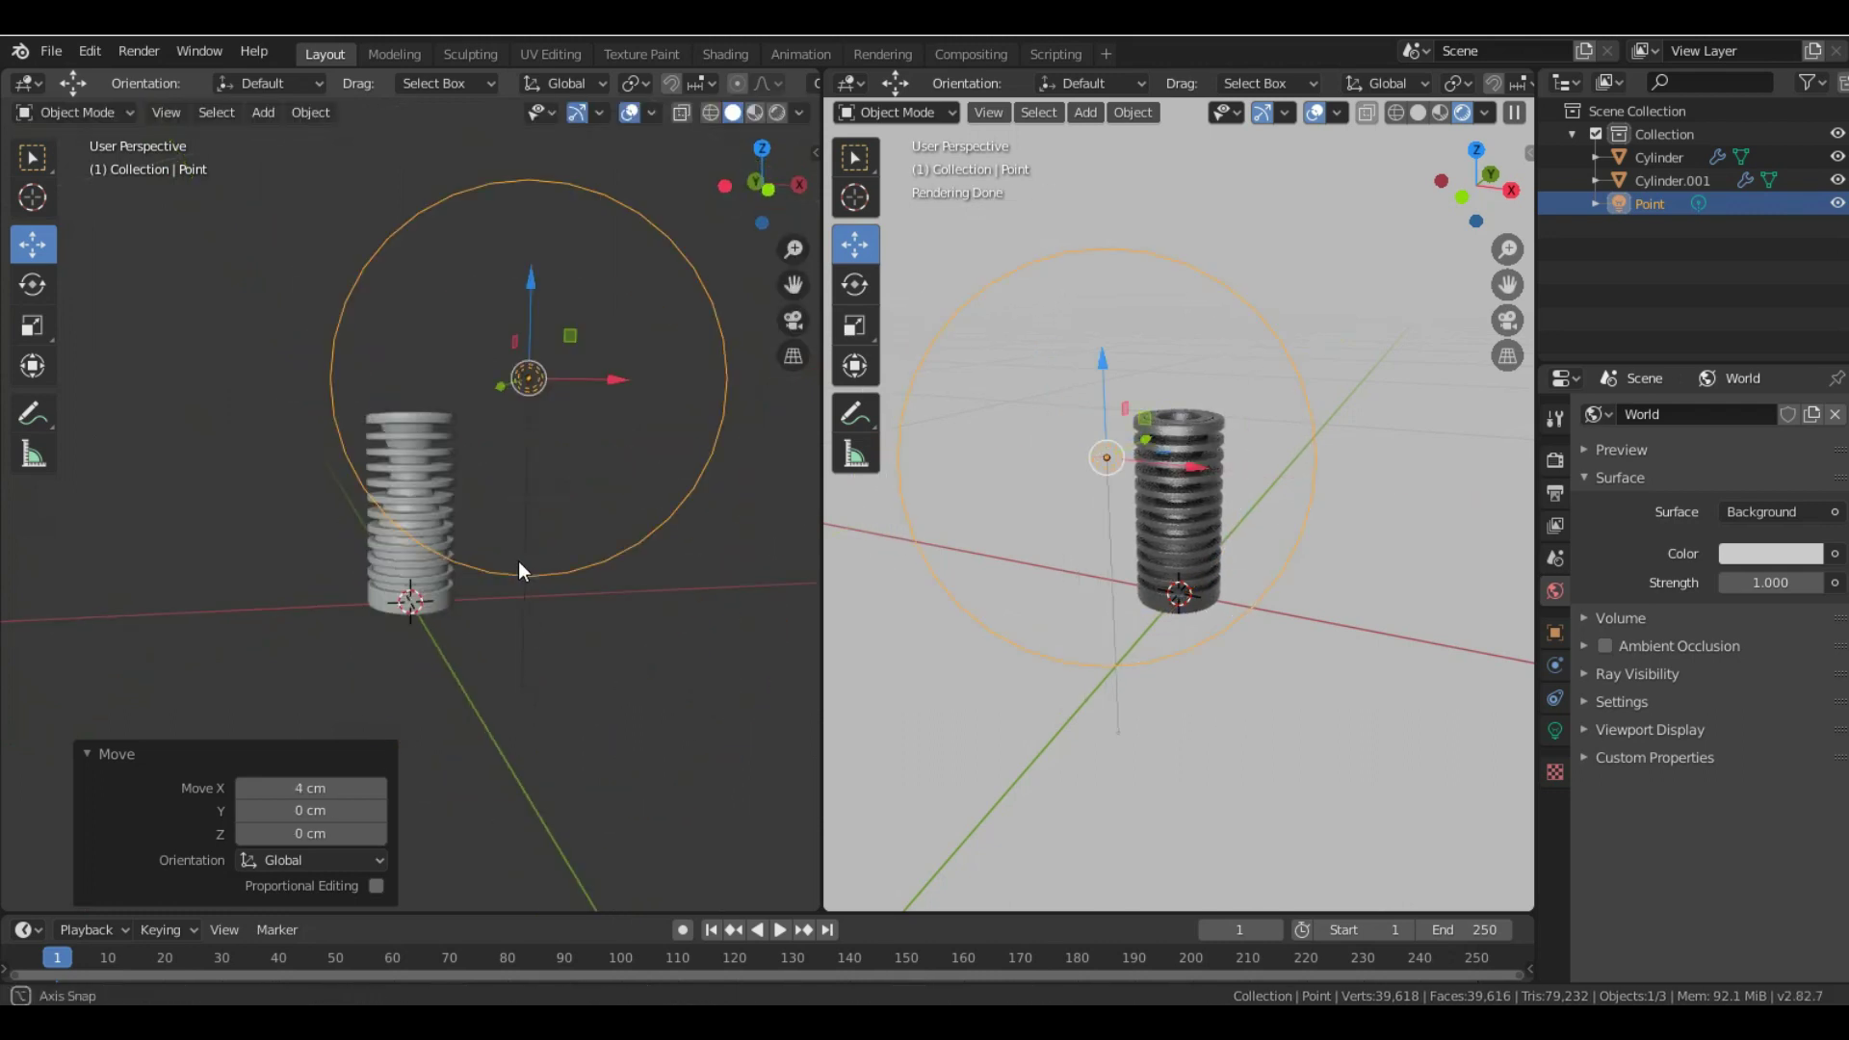
key("g")
key("z")
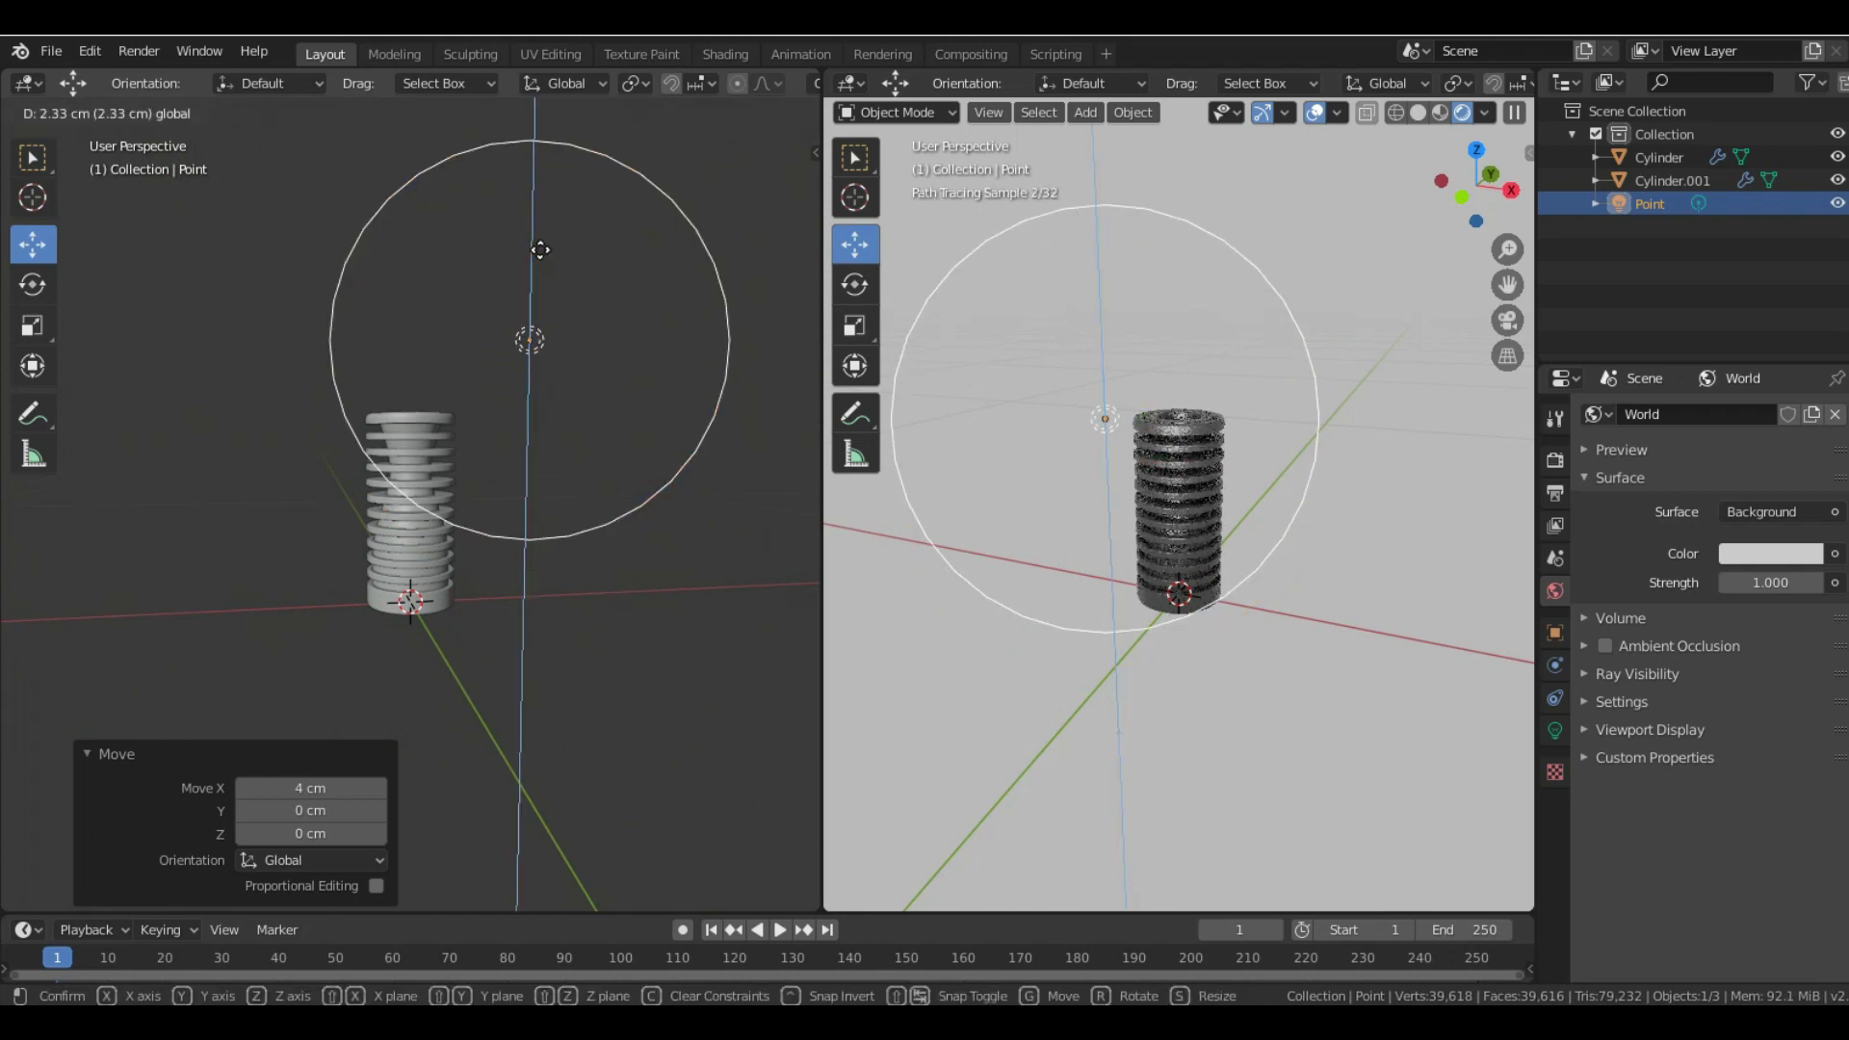
left_click(609, 332)
key("g")
key("x")
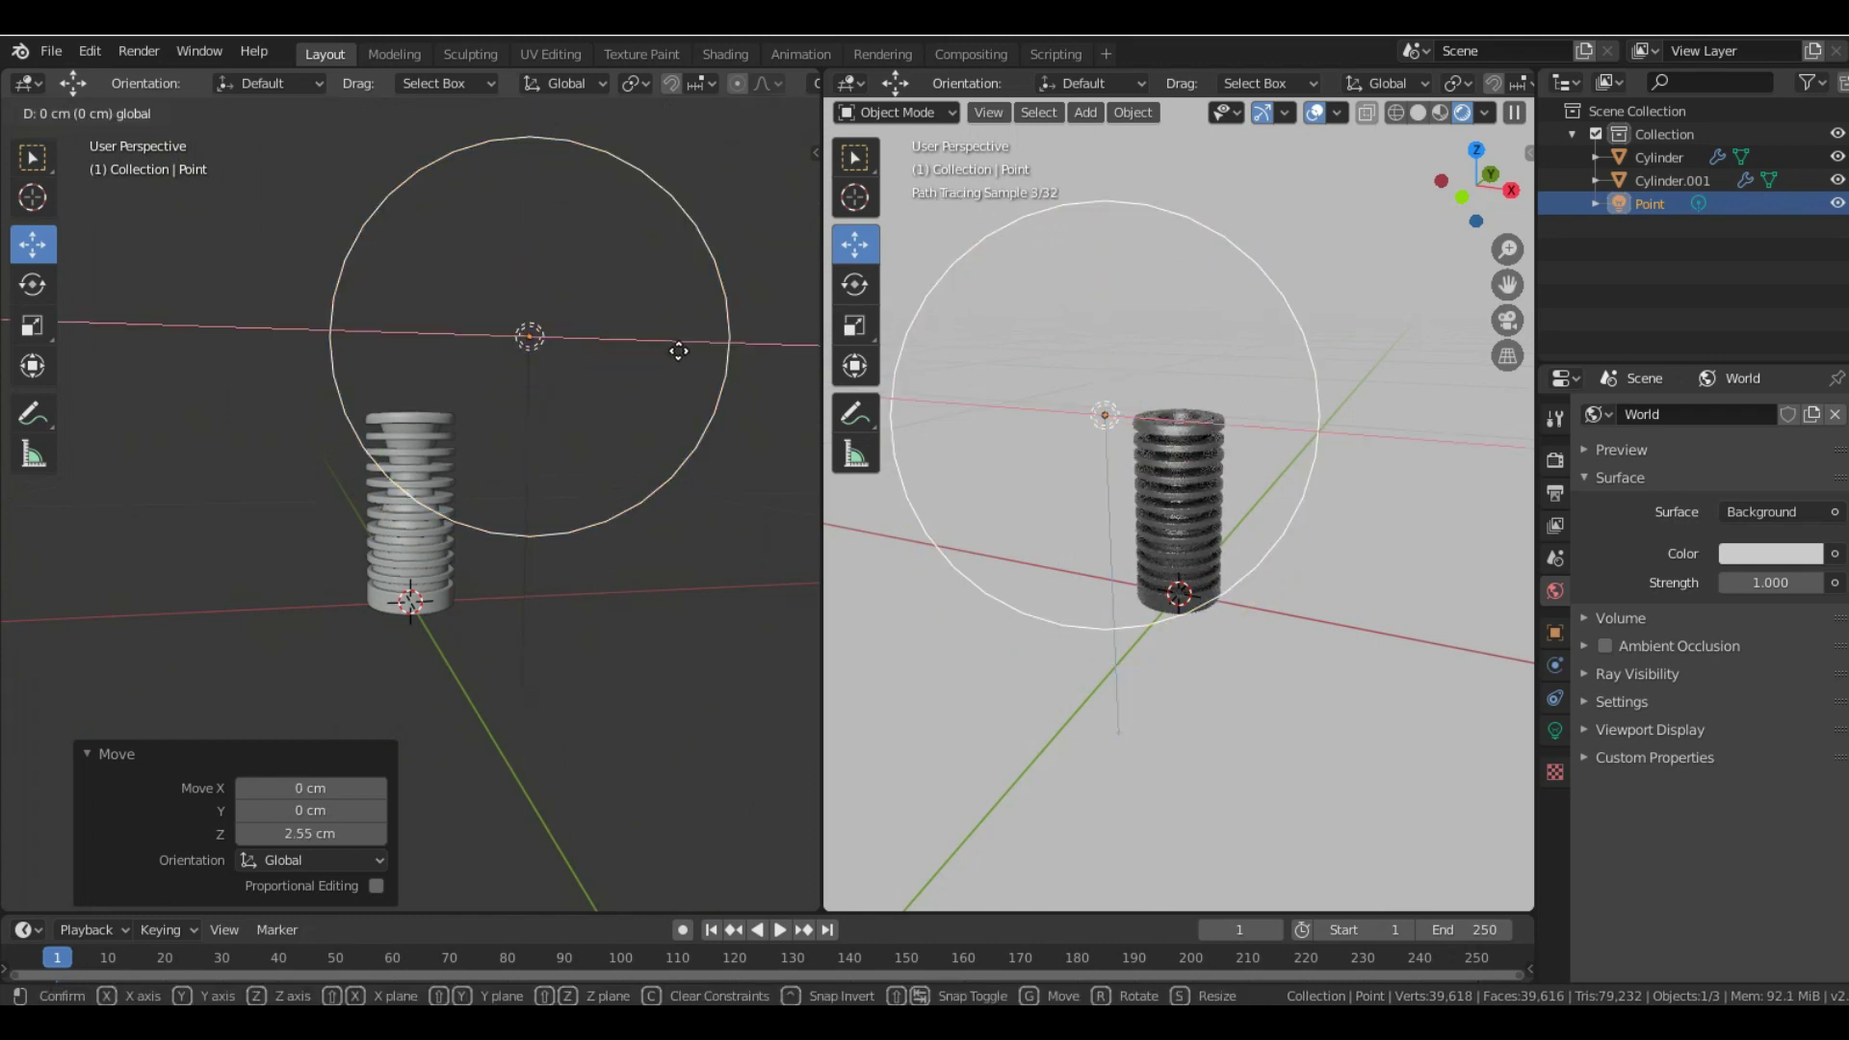
left_click(590, 260)
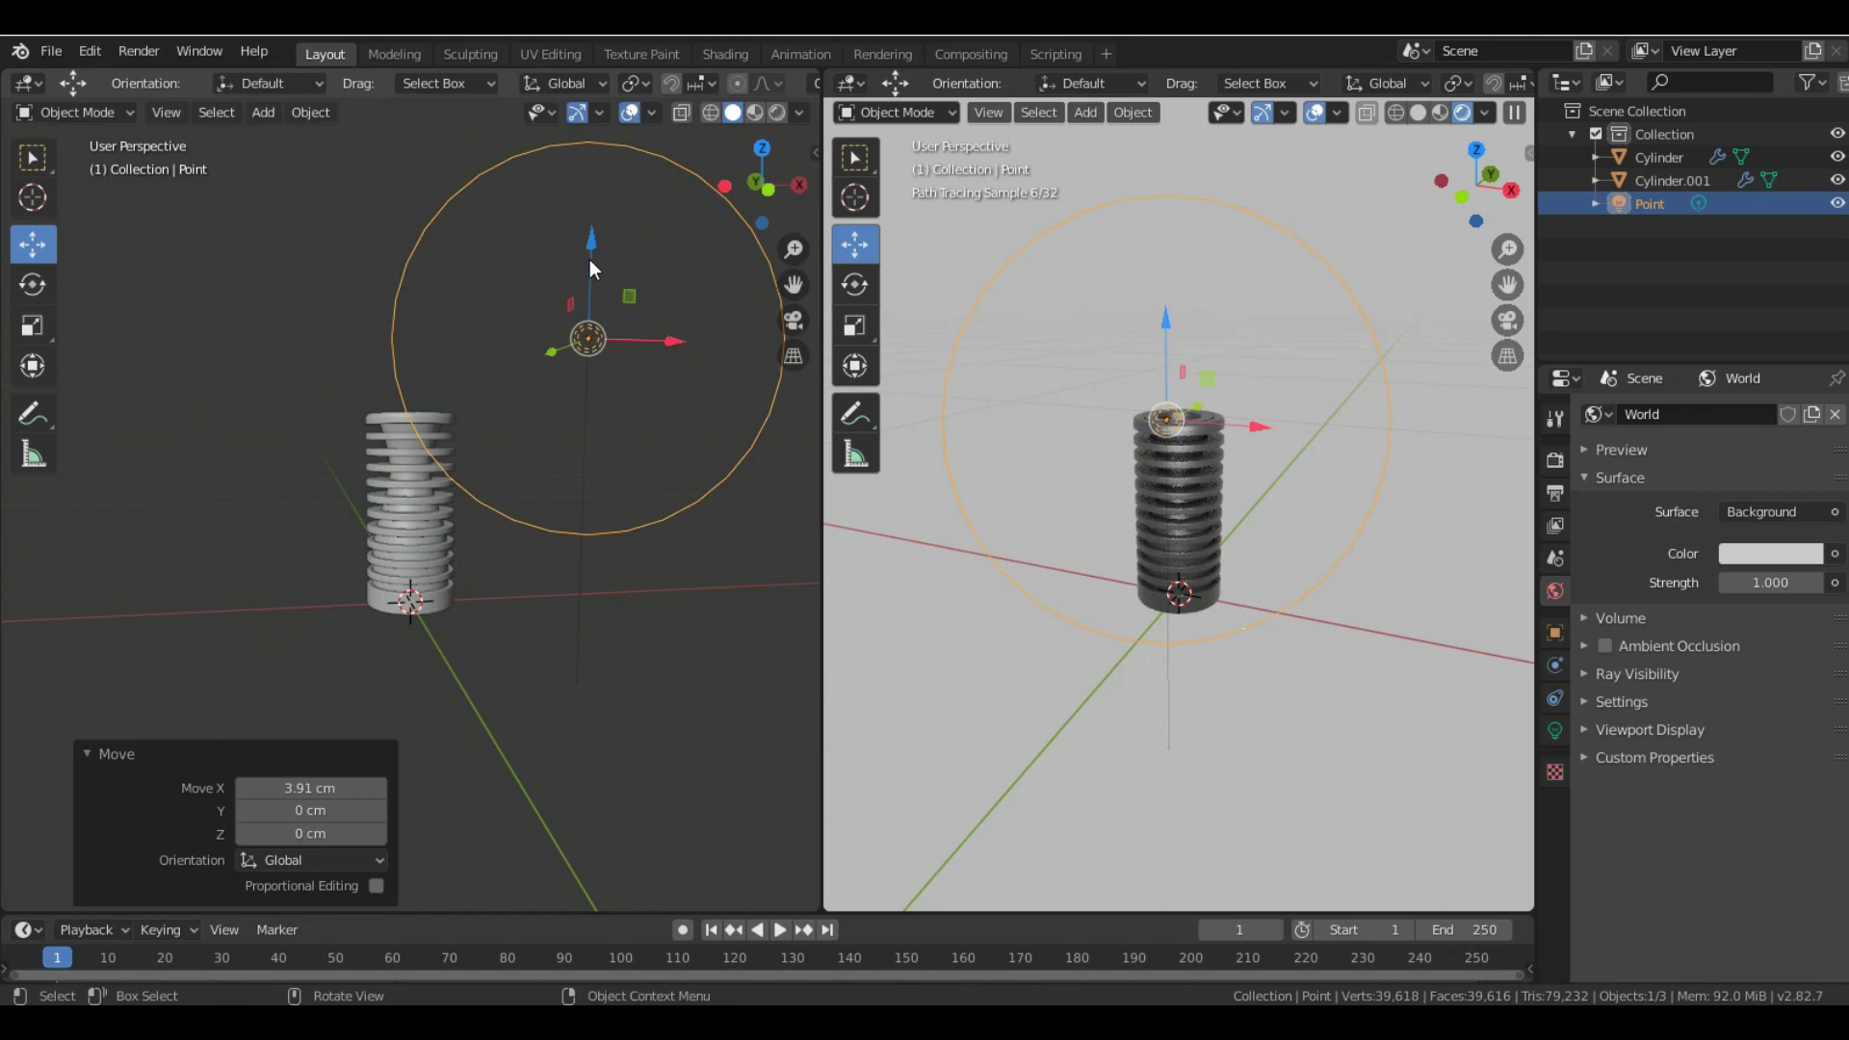
- Lower the point light by about 1.32 cm along Z
key("g")
key("z")
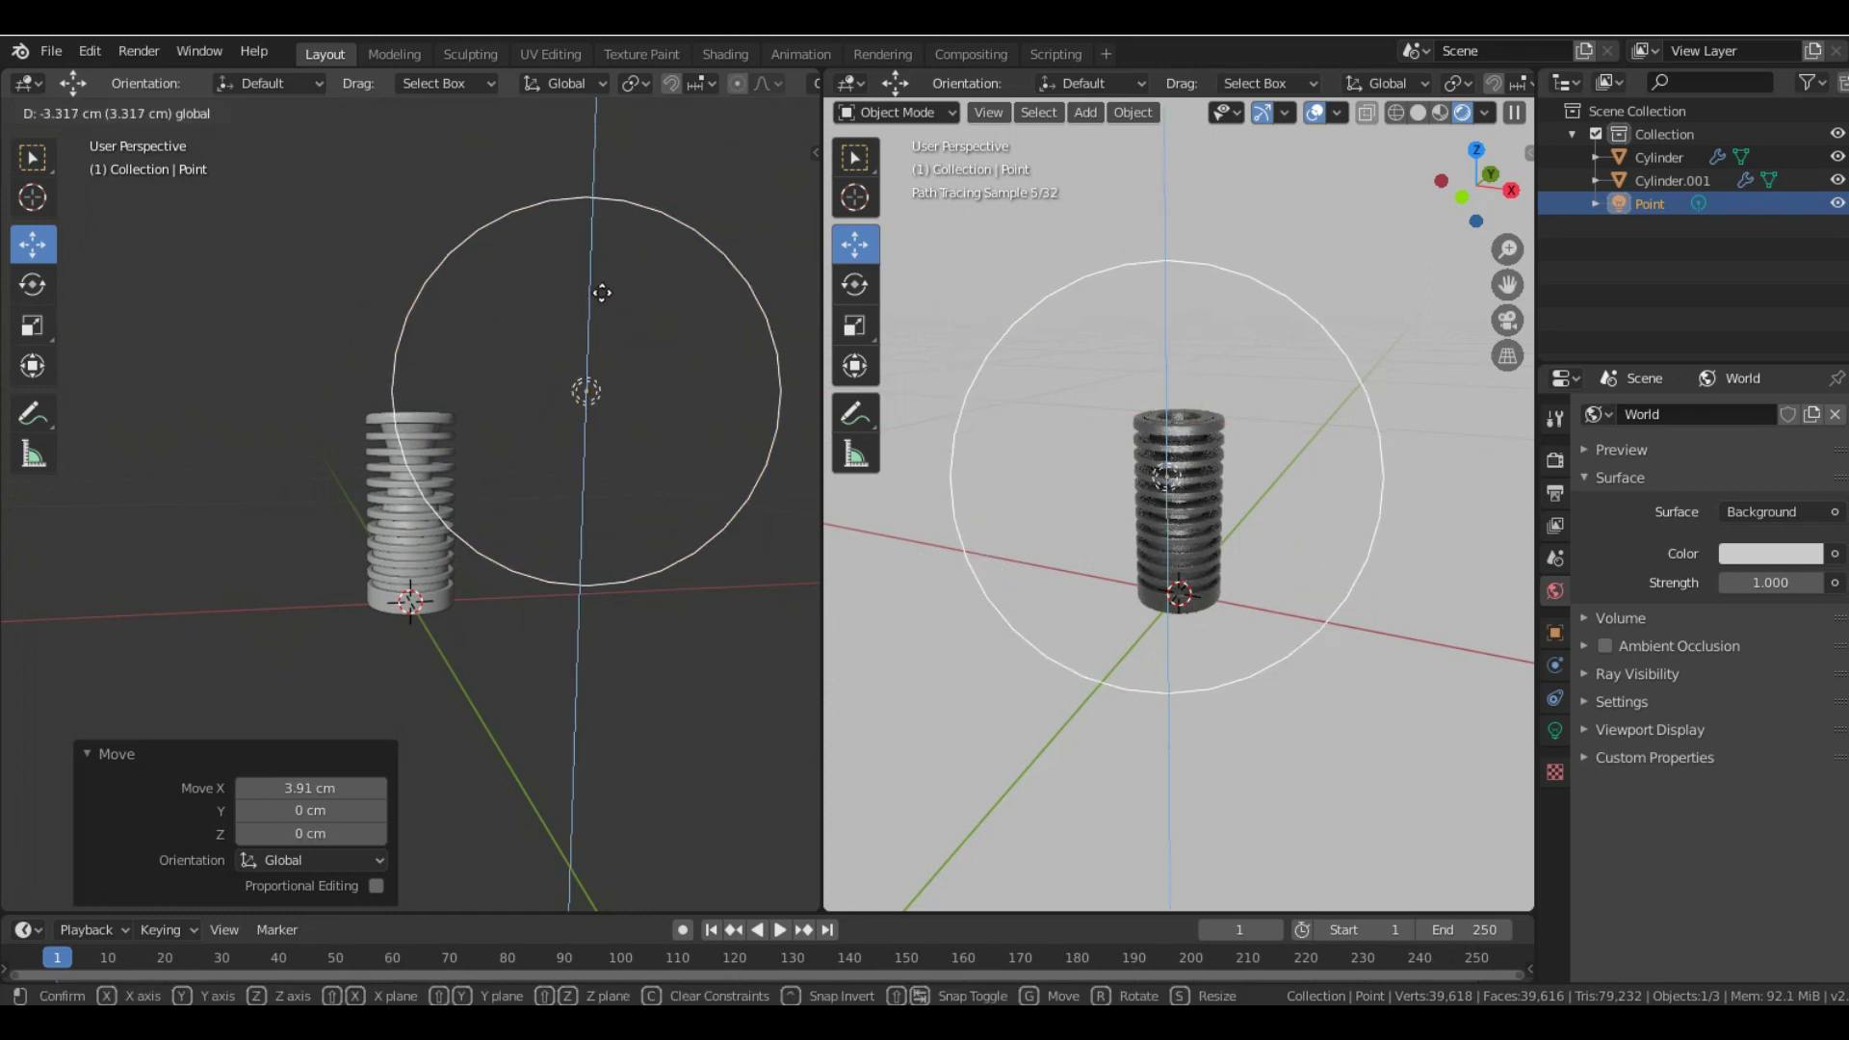
left_click(610, 359)
- Set the point light's power to 5 W
middle_click_drag(663, 653, 670, 672)
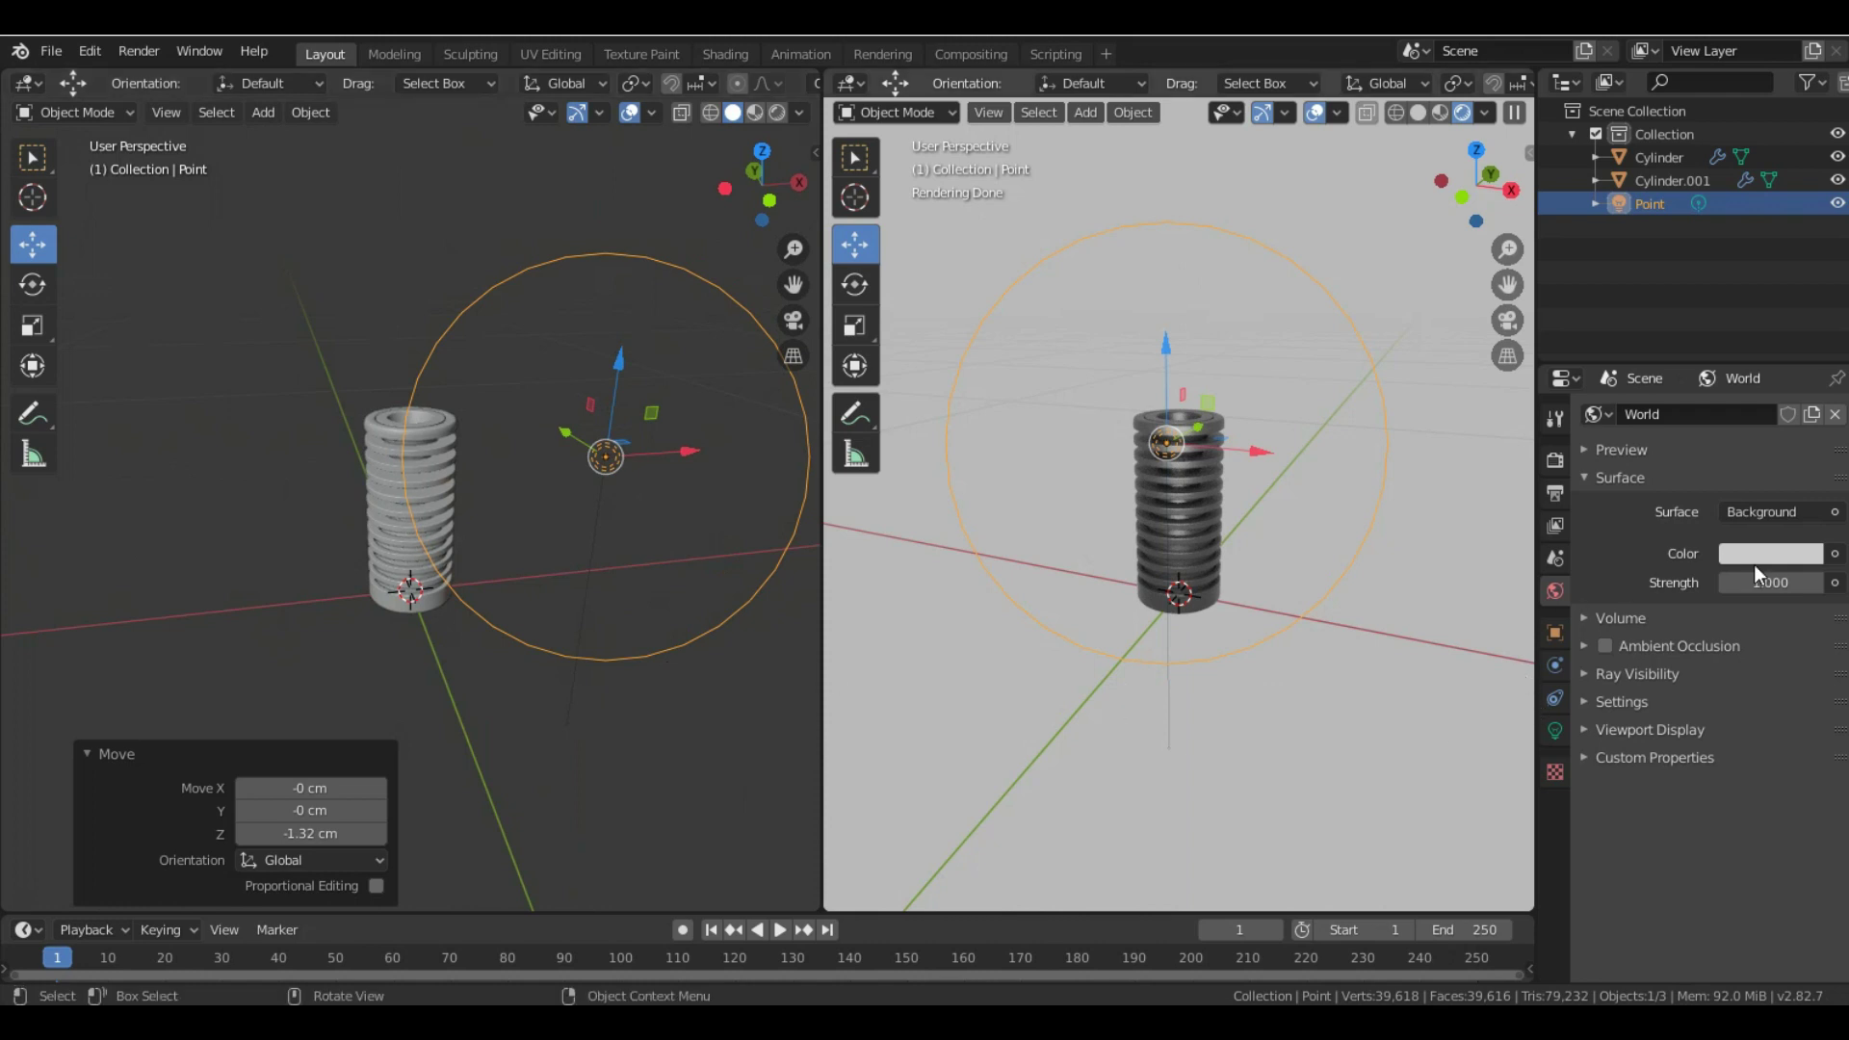
left_click(1555, 730)
left_click(1803, 566)
type("5")
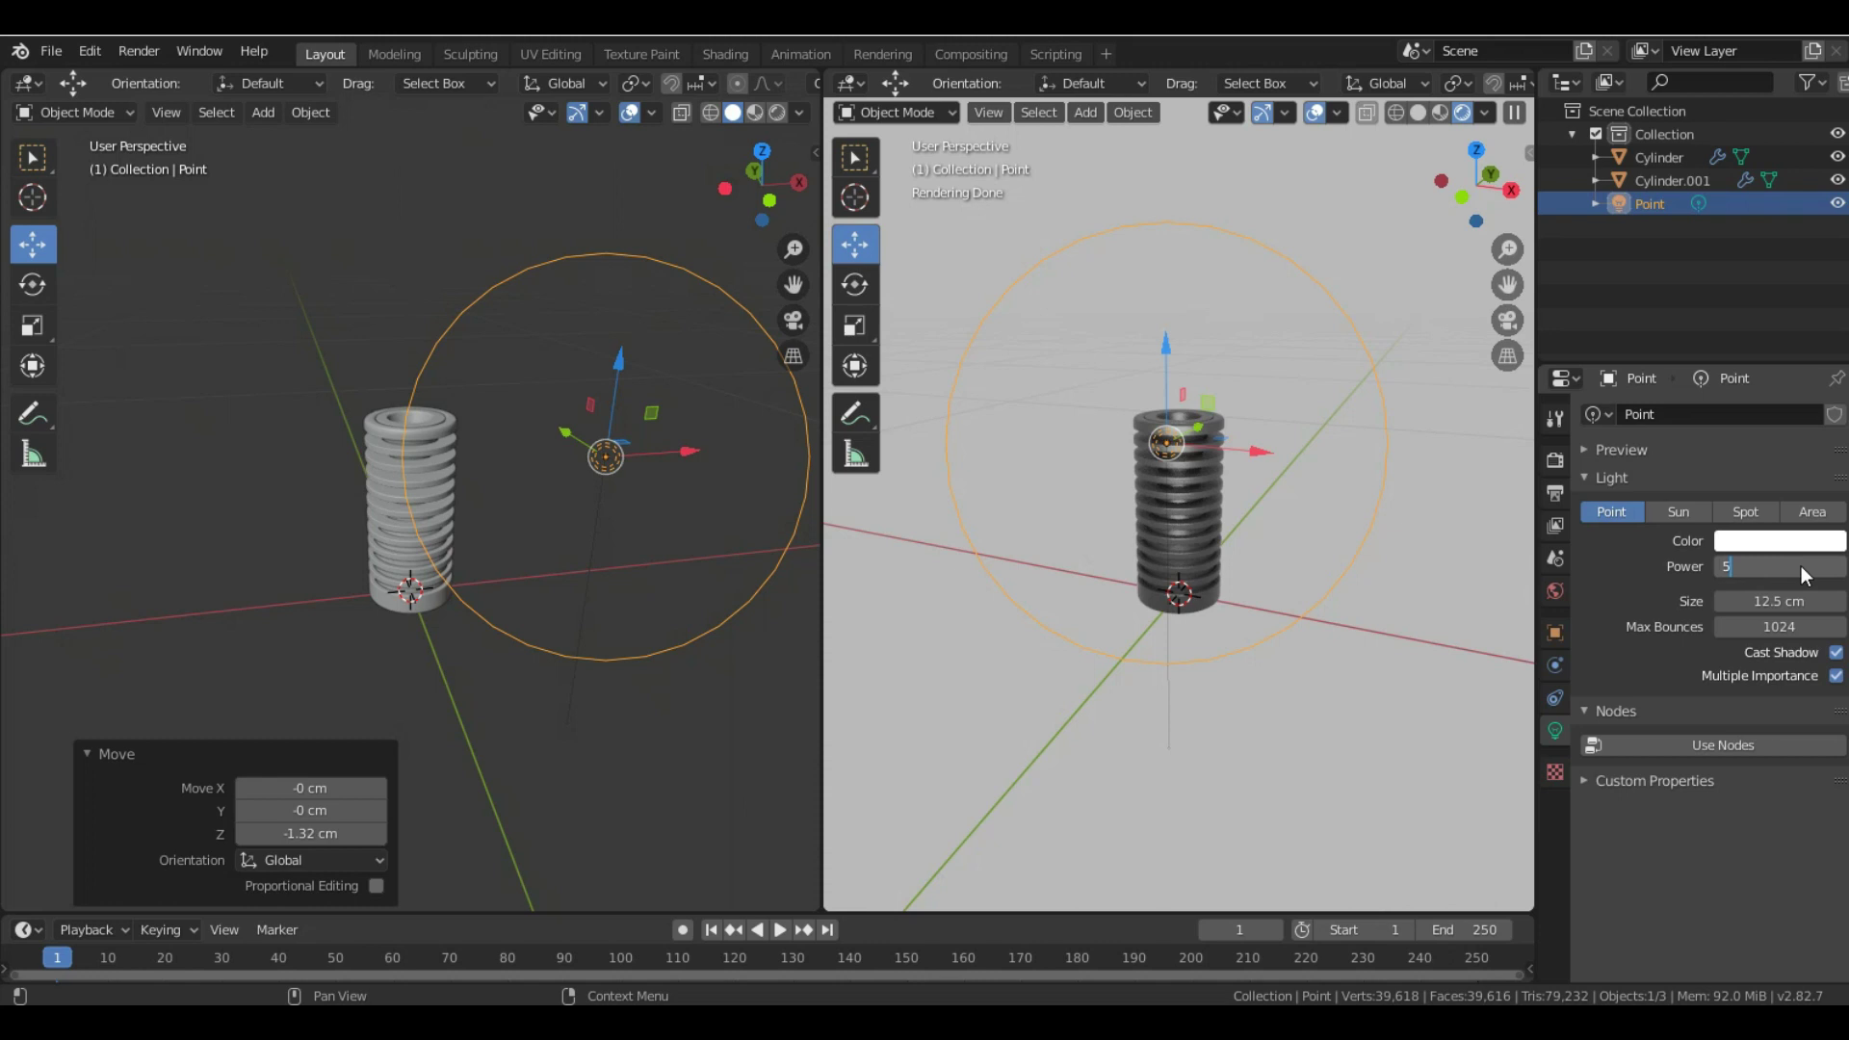
key("Return")
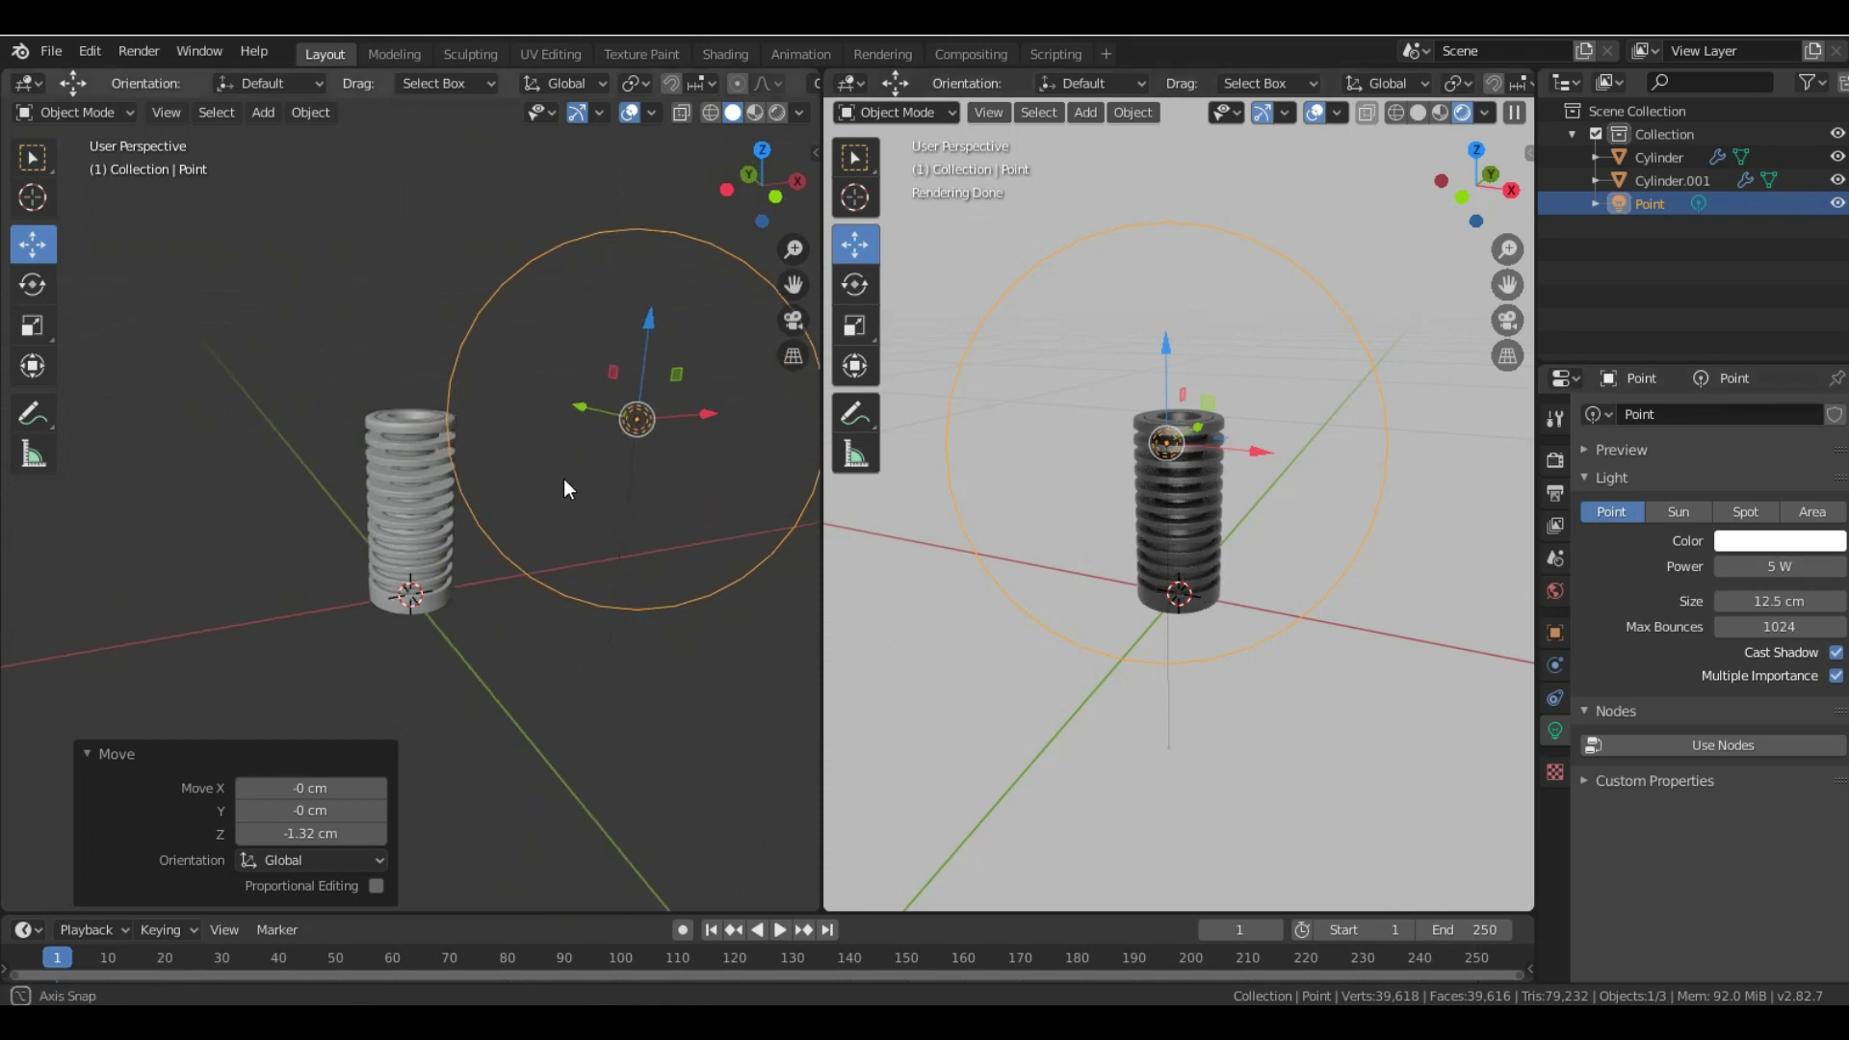
- Raise the point light about 6.72 cm along Z
key("g")
key("z")
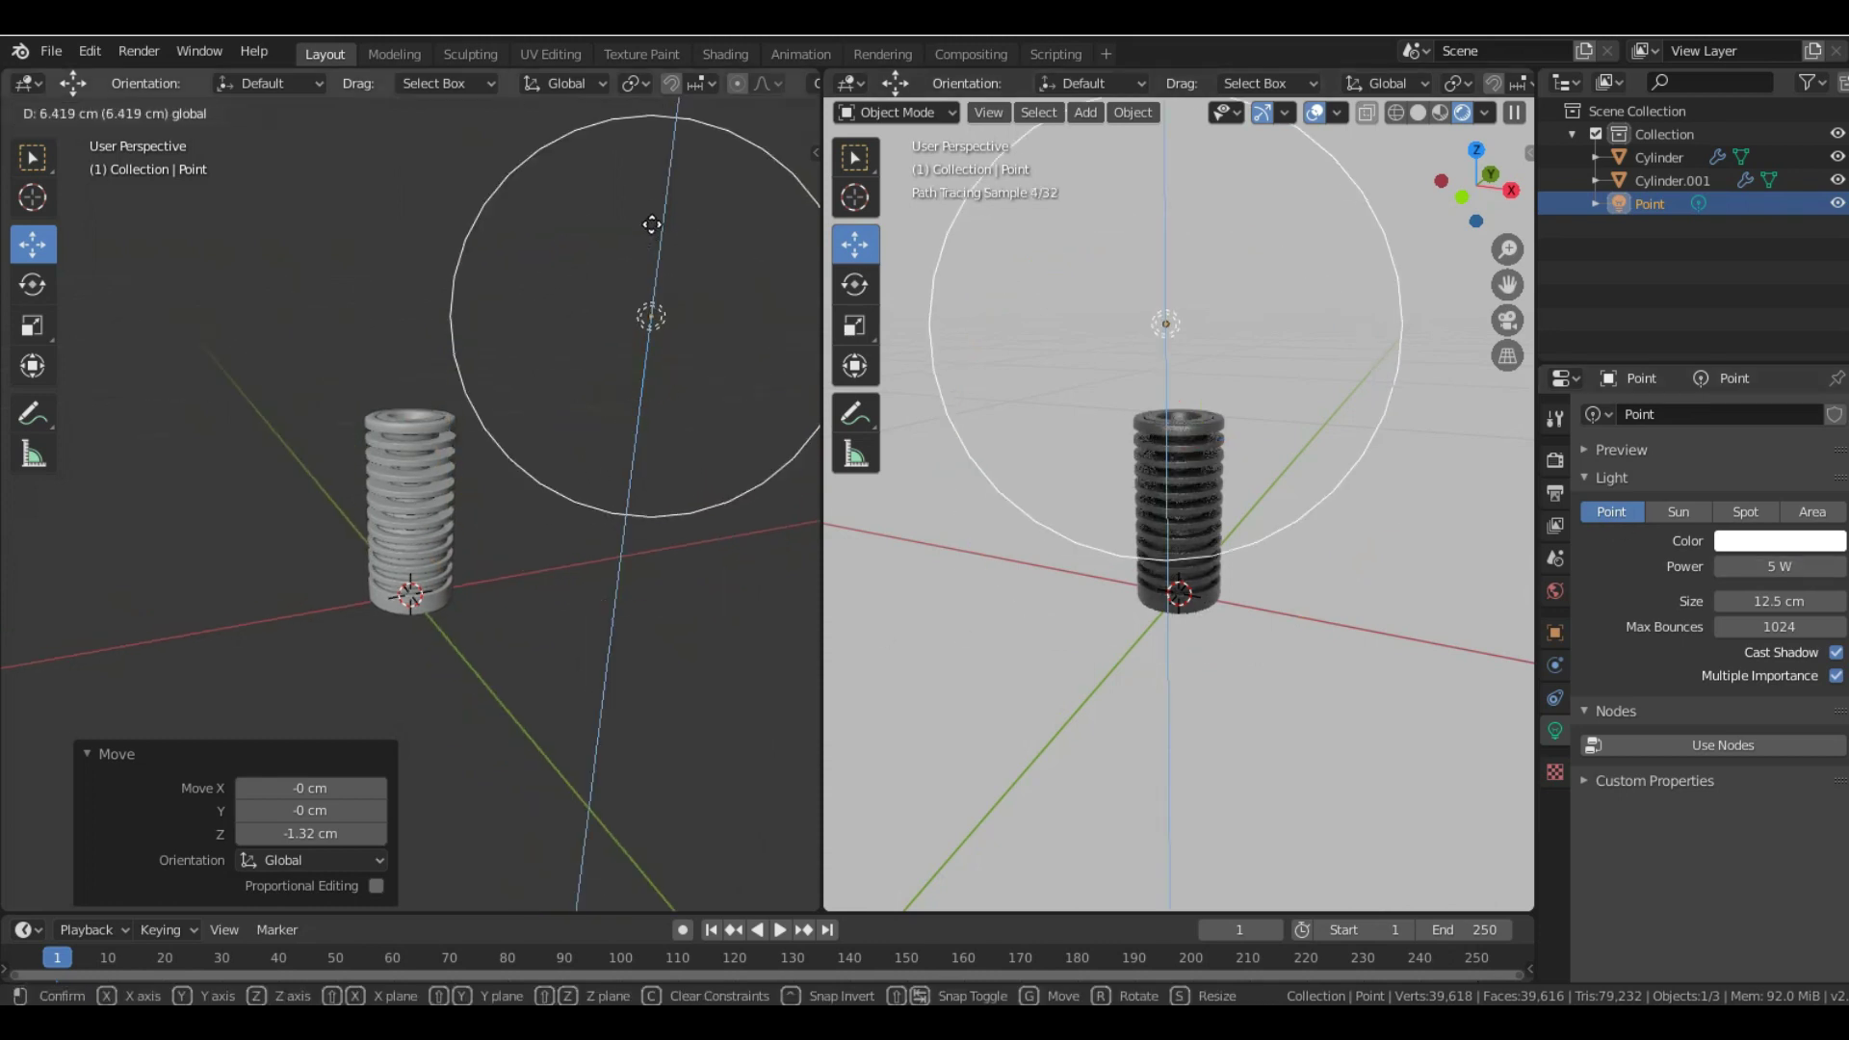
left_click(653, 229)
- Set the point light's size to 25 cm
left_click(1802, 604)
type("25")
key("Return")
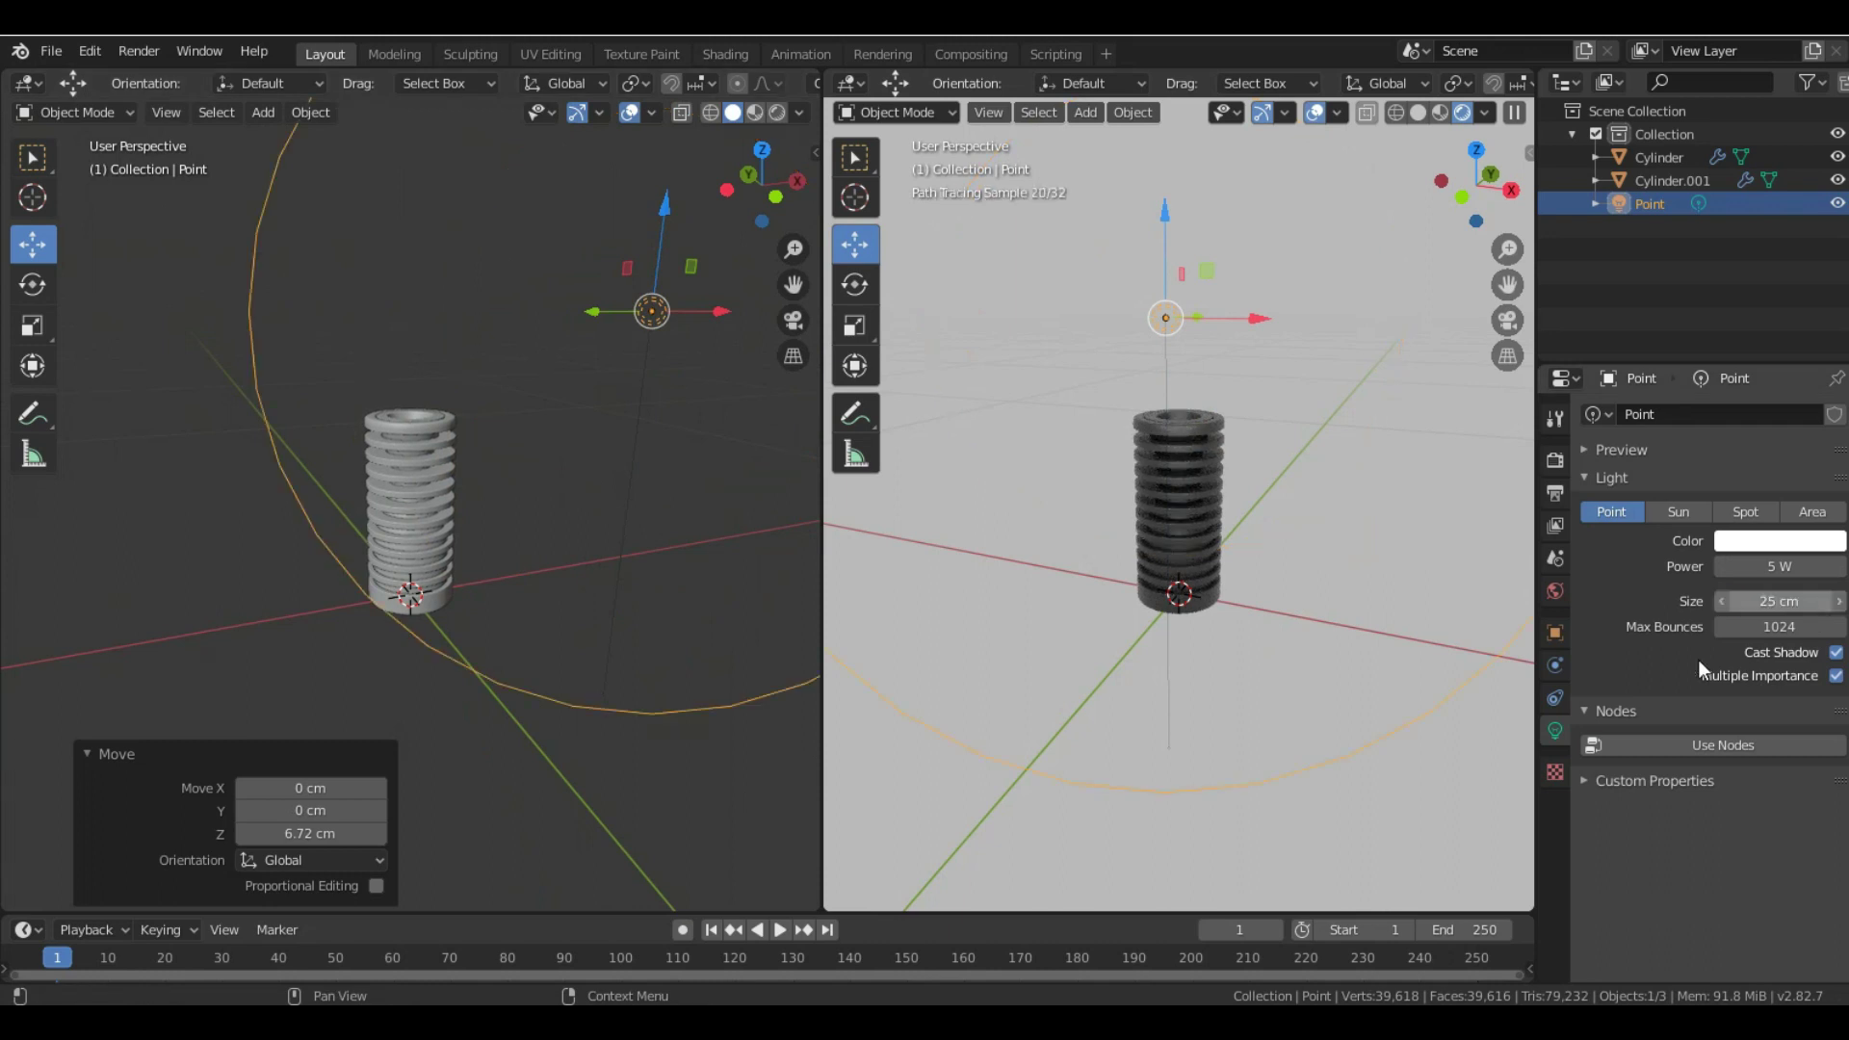
- Set the point light's size to 20 cm
scroll(1195, 440, "up", 2)
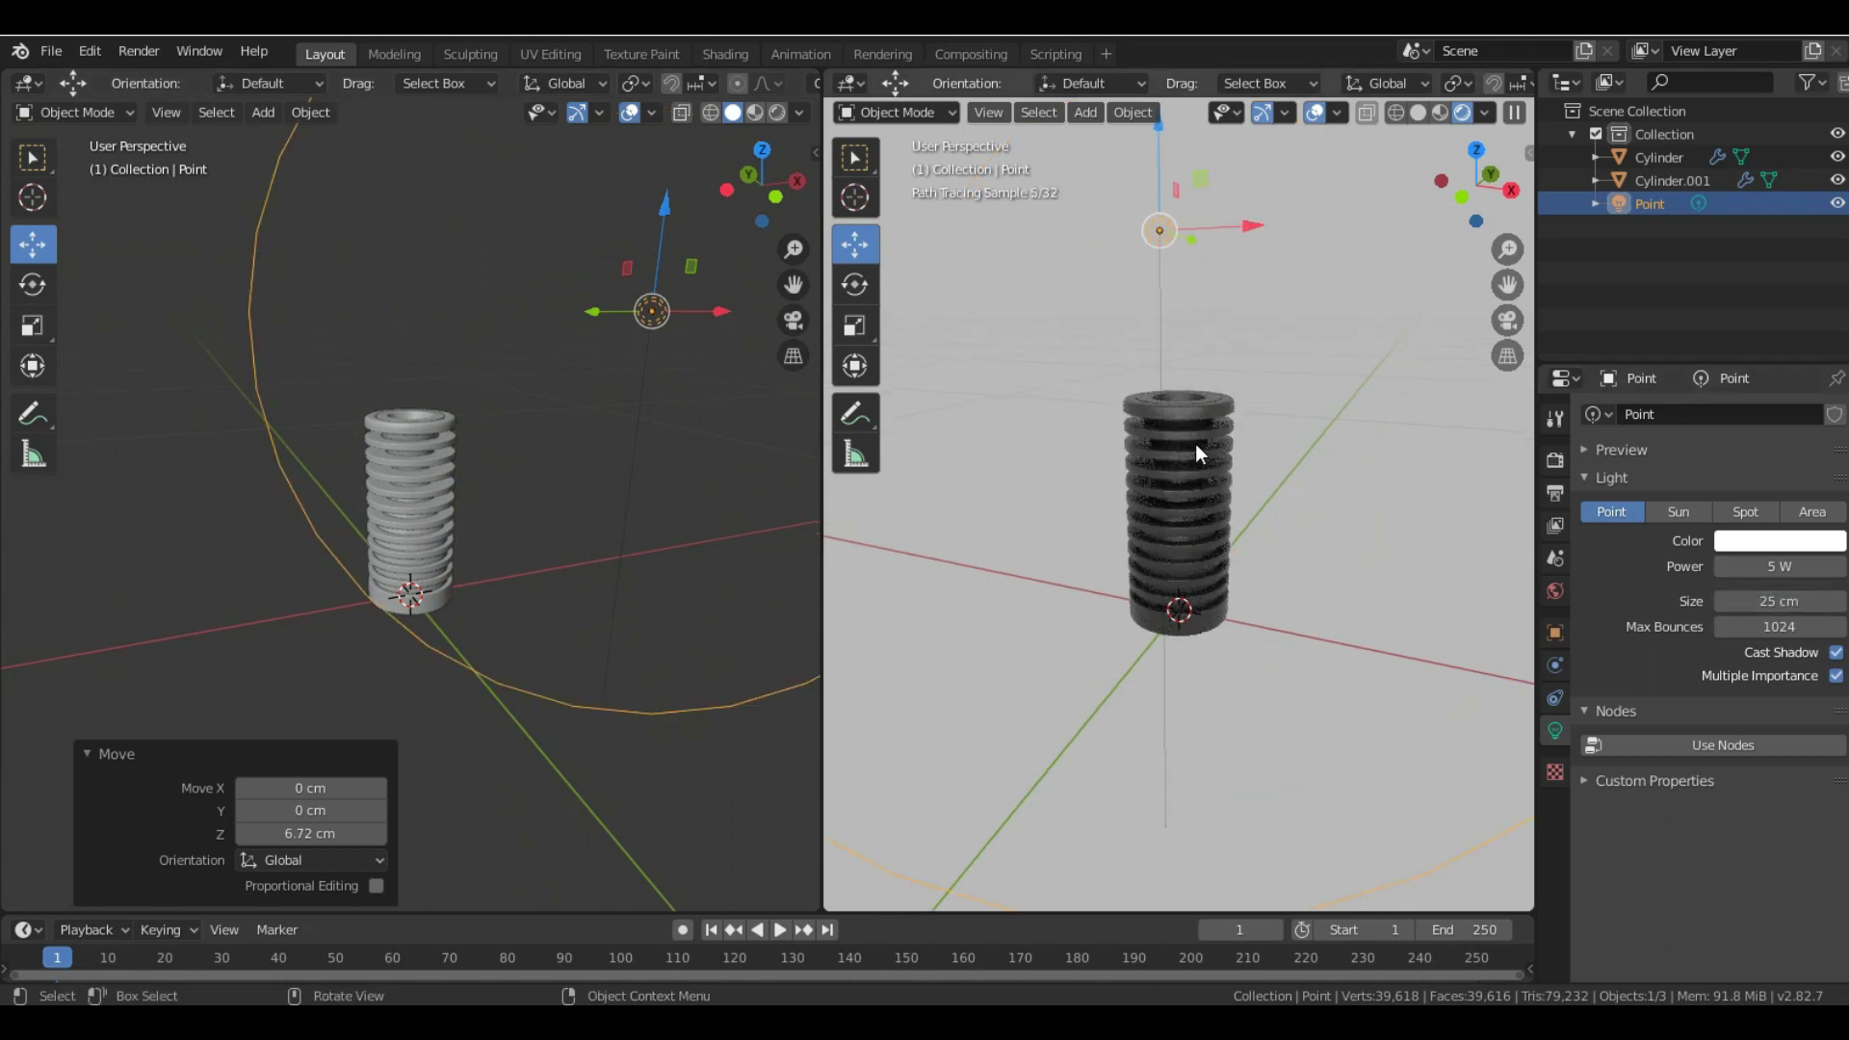
middle_click_drag(406, 512, 401, 547)
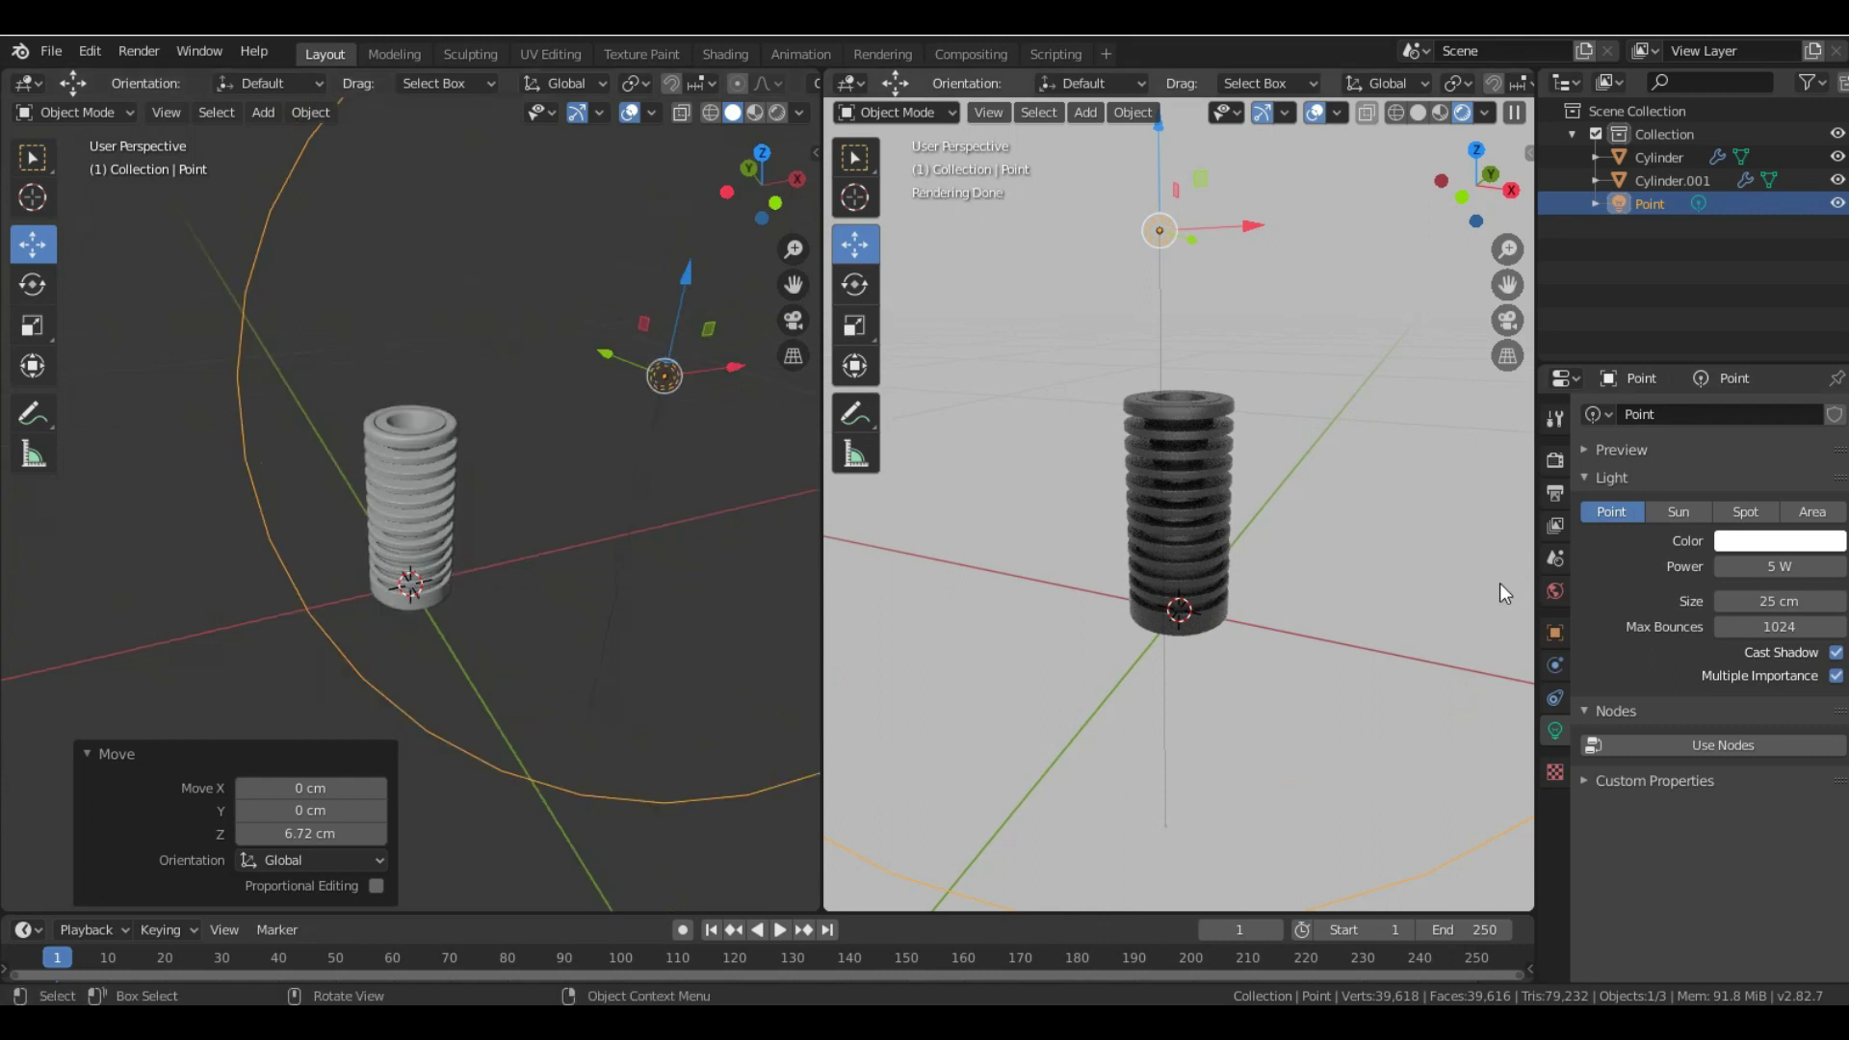
left_click(1820, 603)
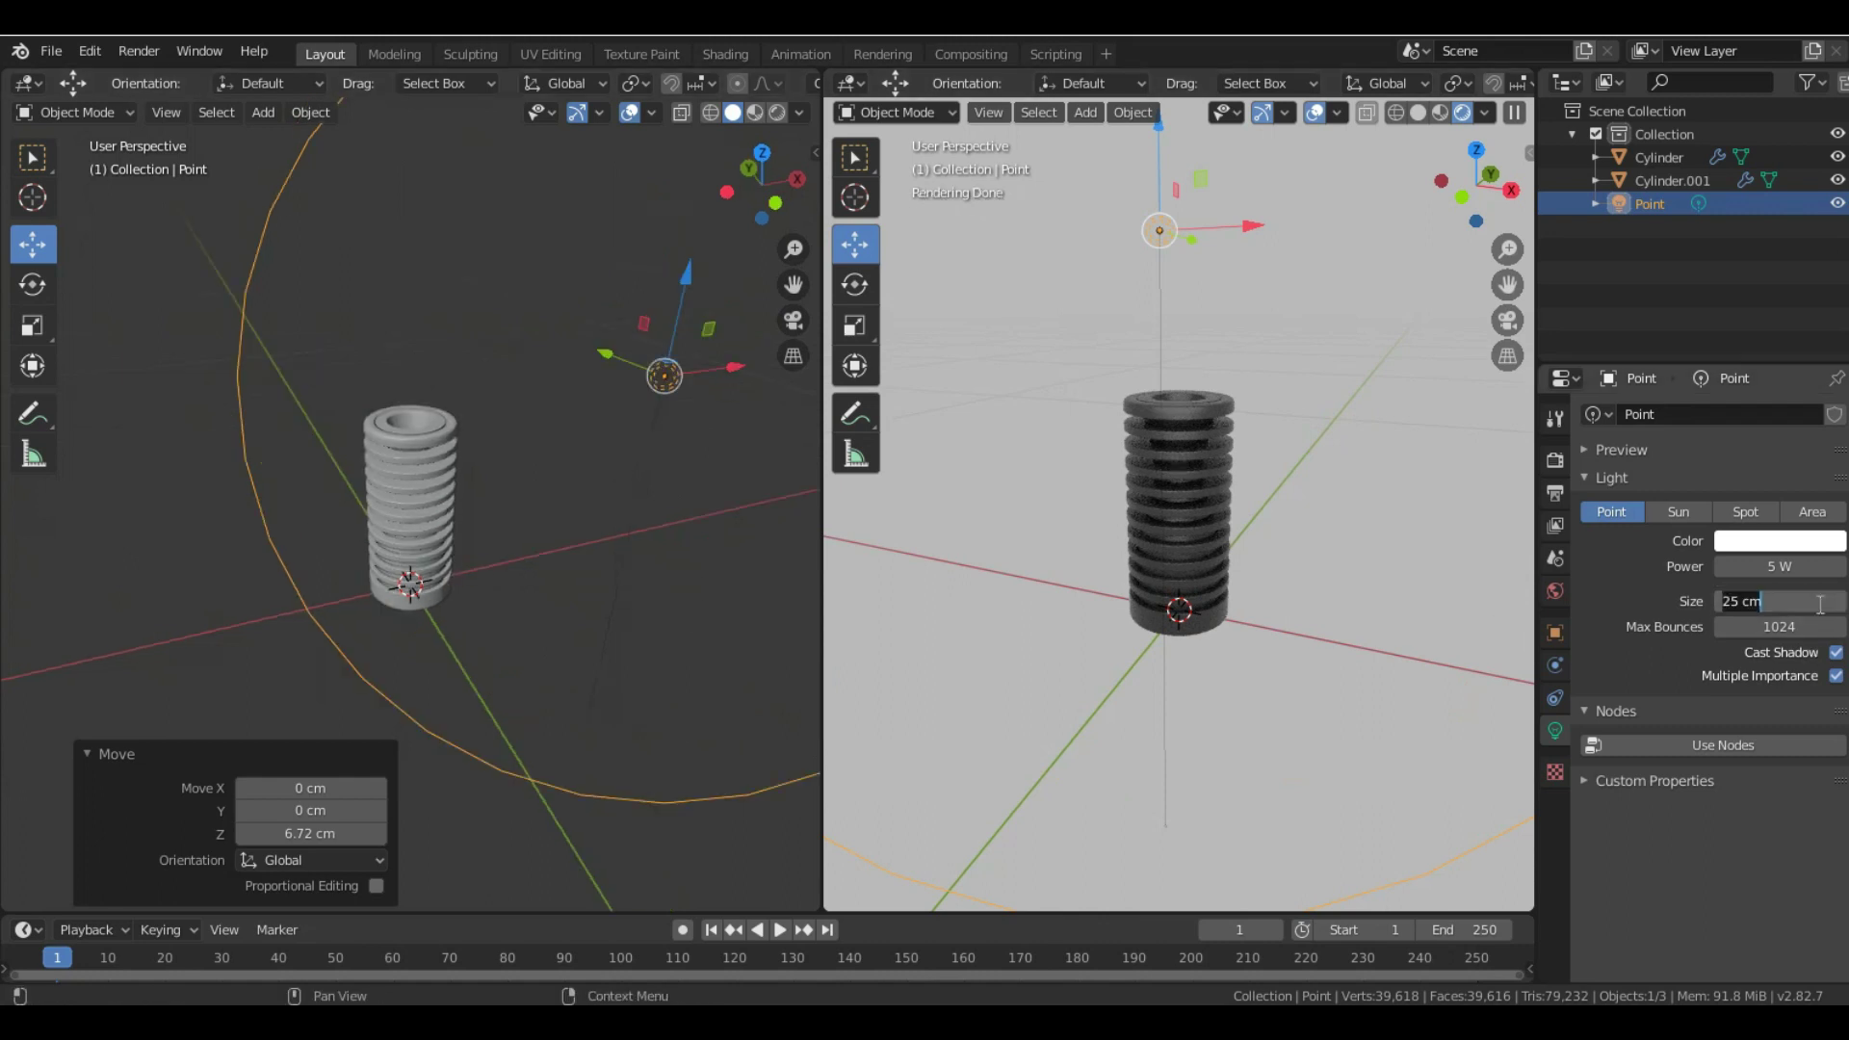
type("3")
key("Return")
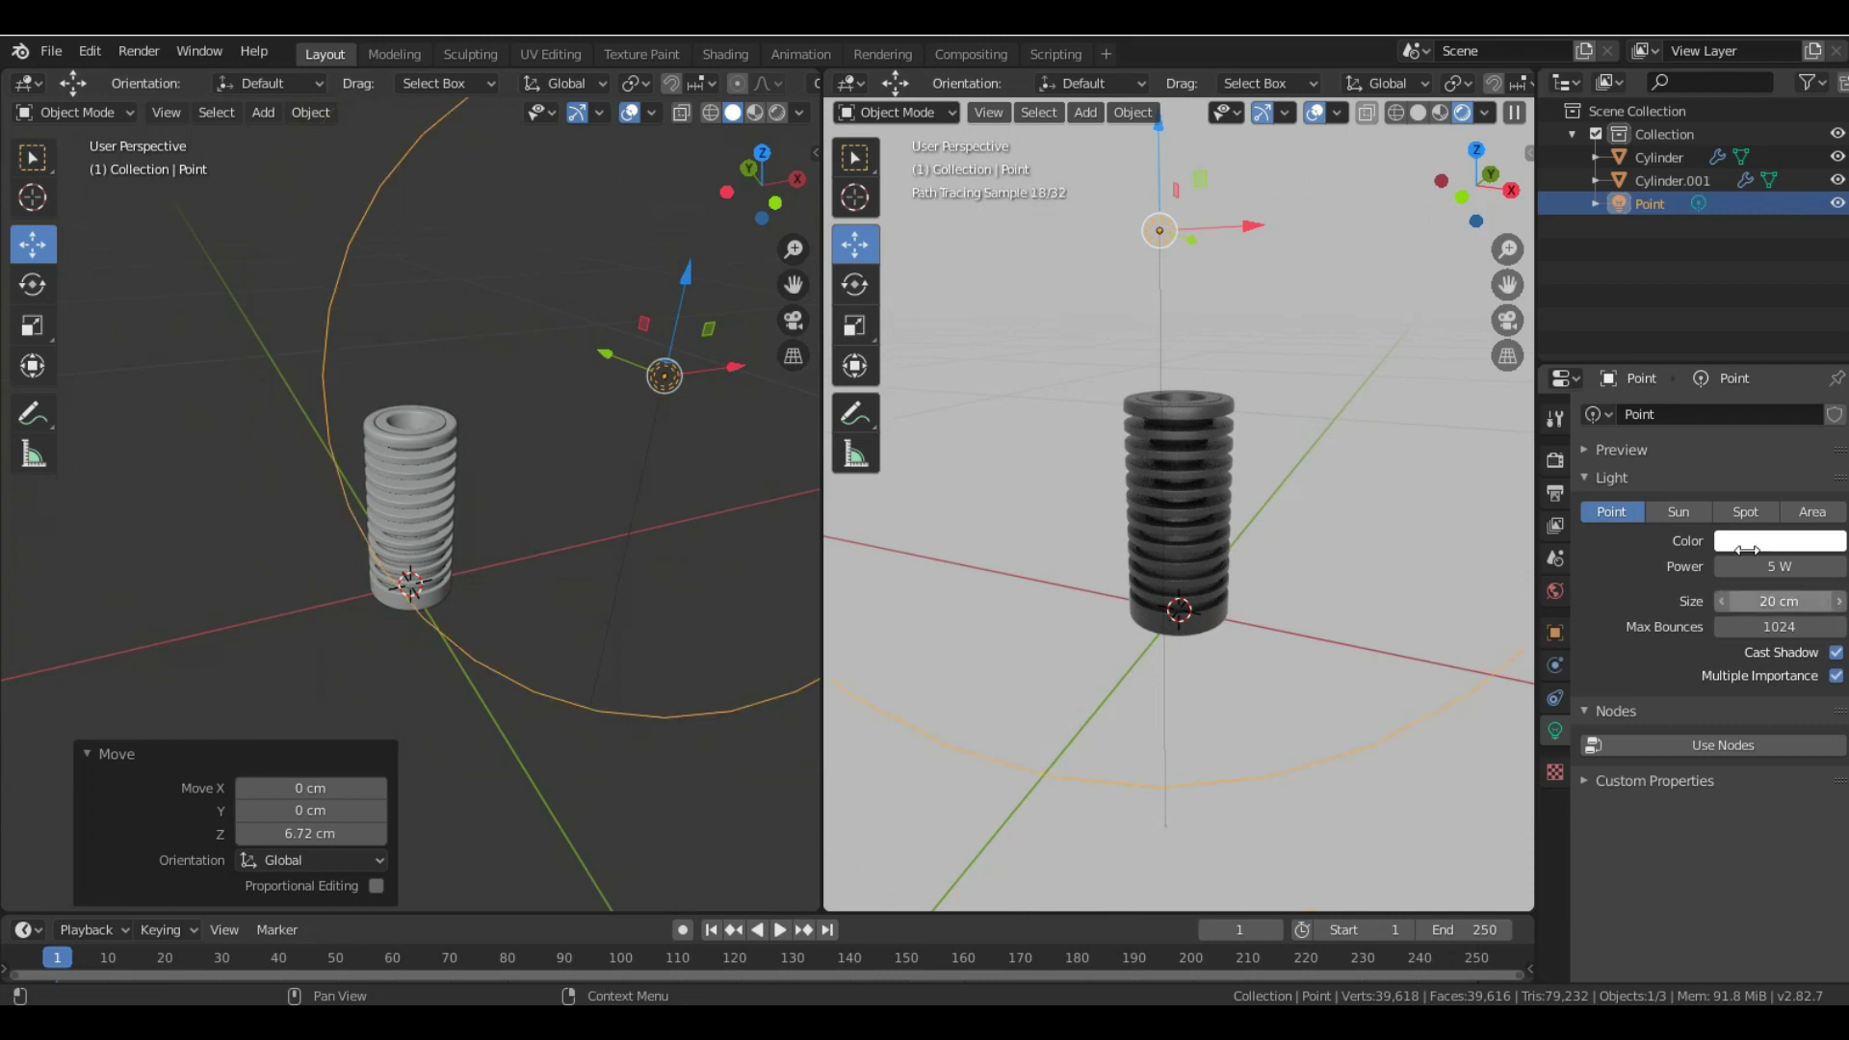
- Add a second point light and move it about 23.8 cm along positive Y, behind the vase
left_click(261, 110)
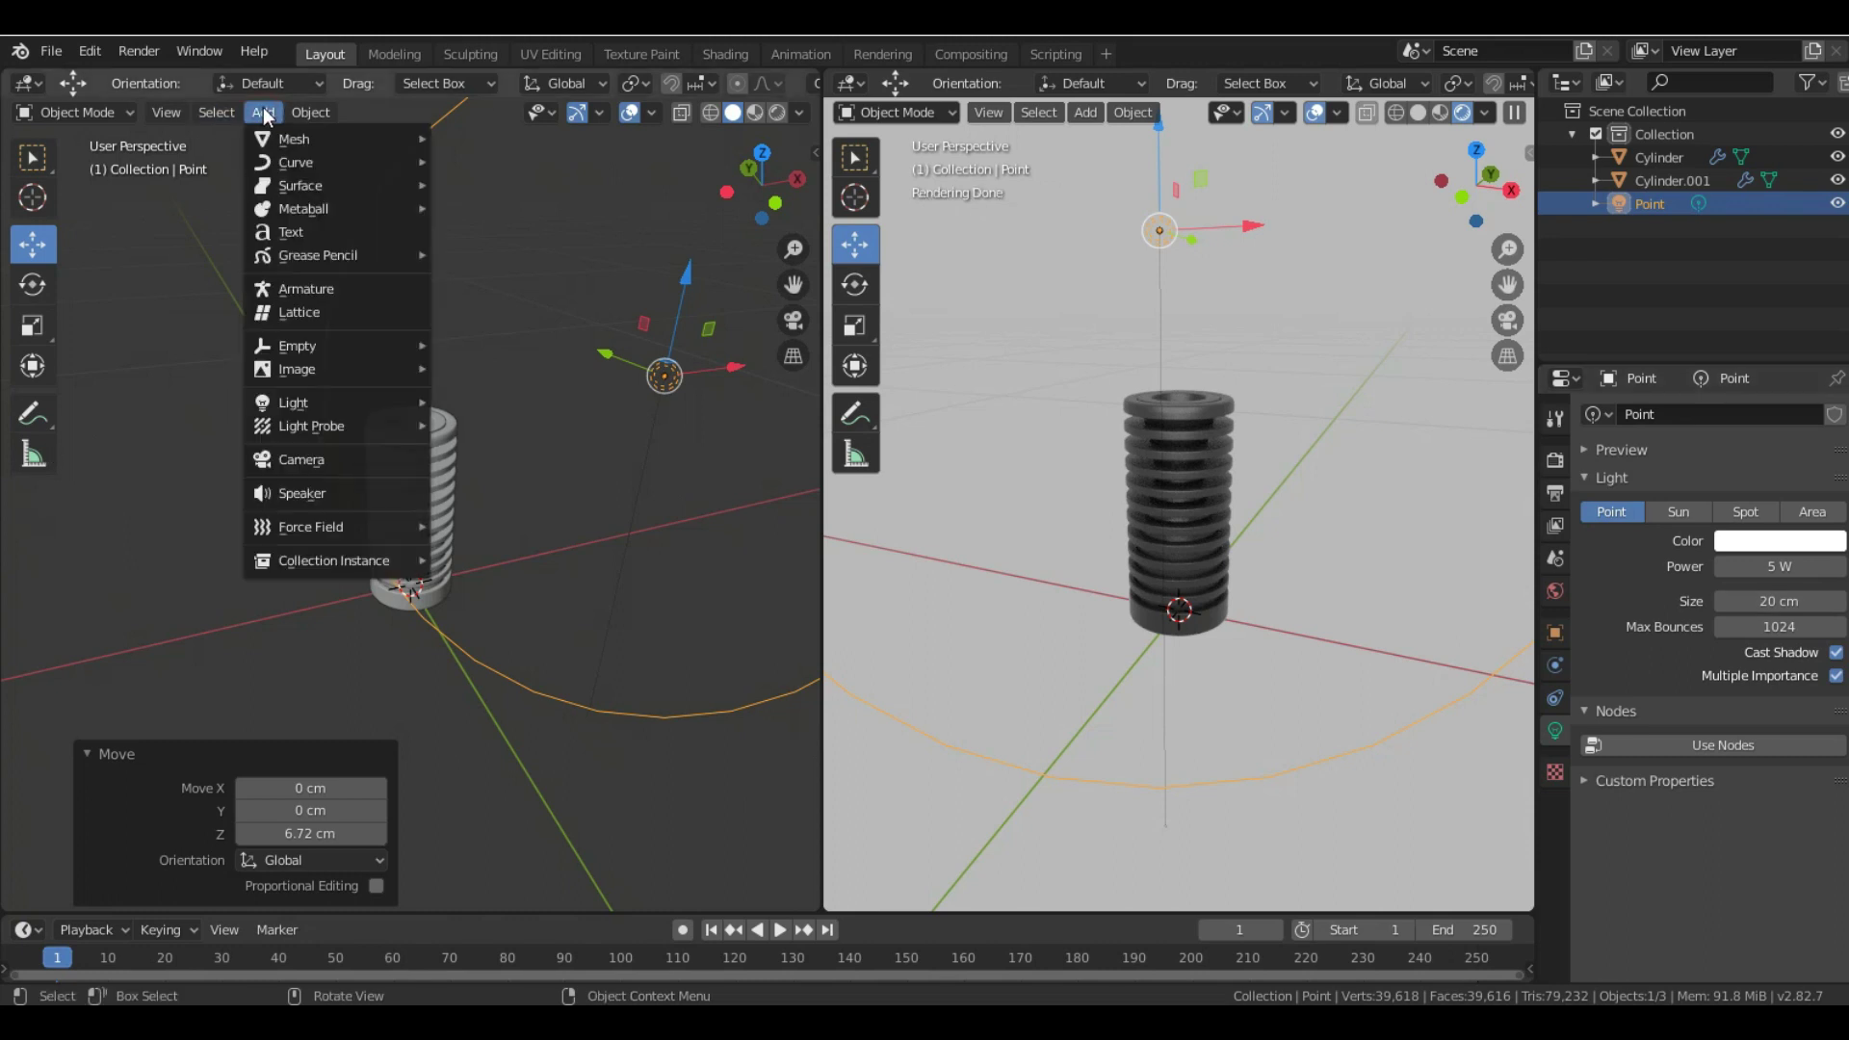
mouse_move(345, 402)
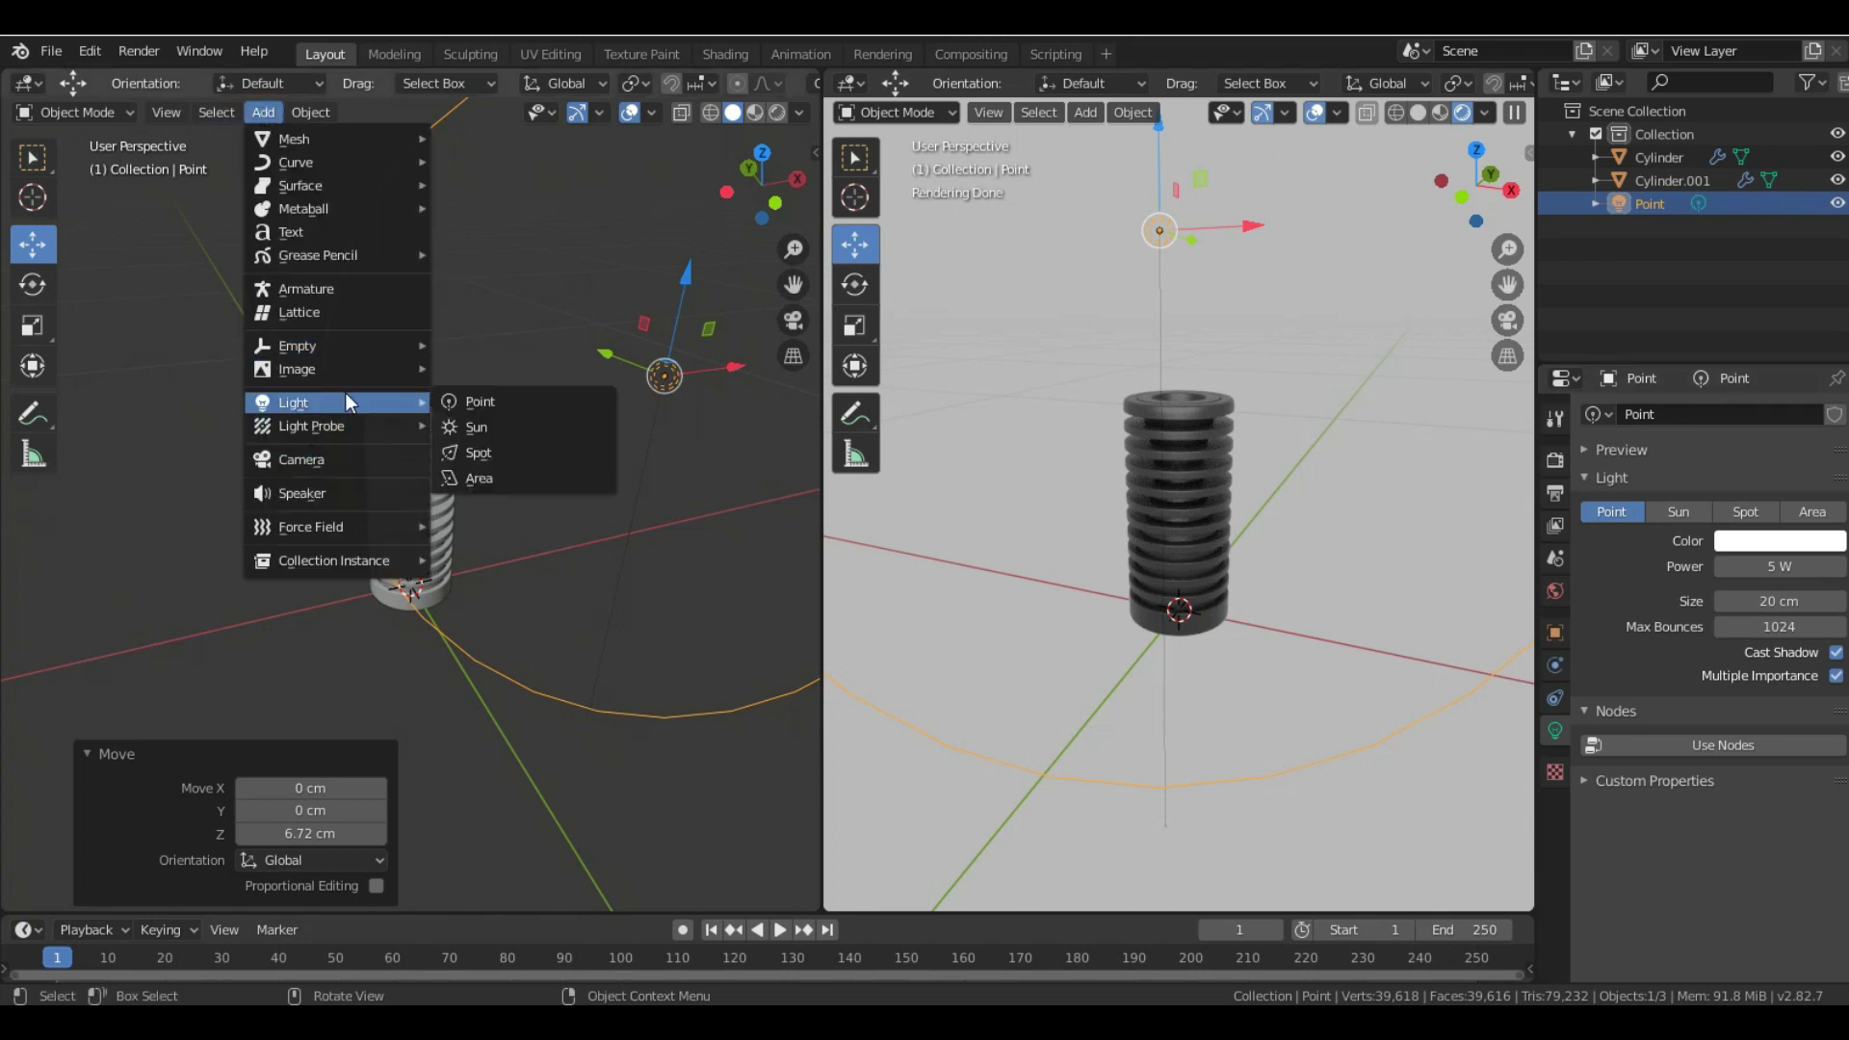
left_click(481, 402)
middle_click_drag(383, 482, 361, 551)
key("g")
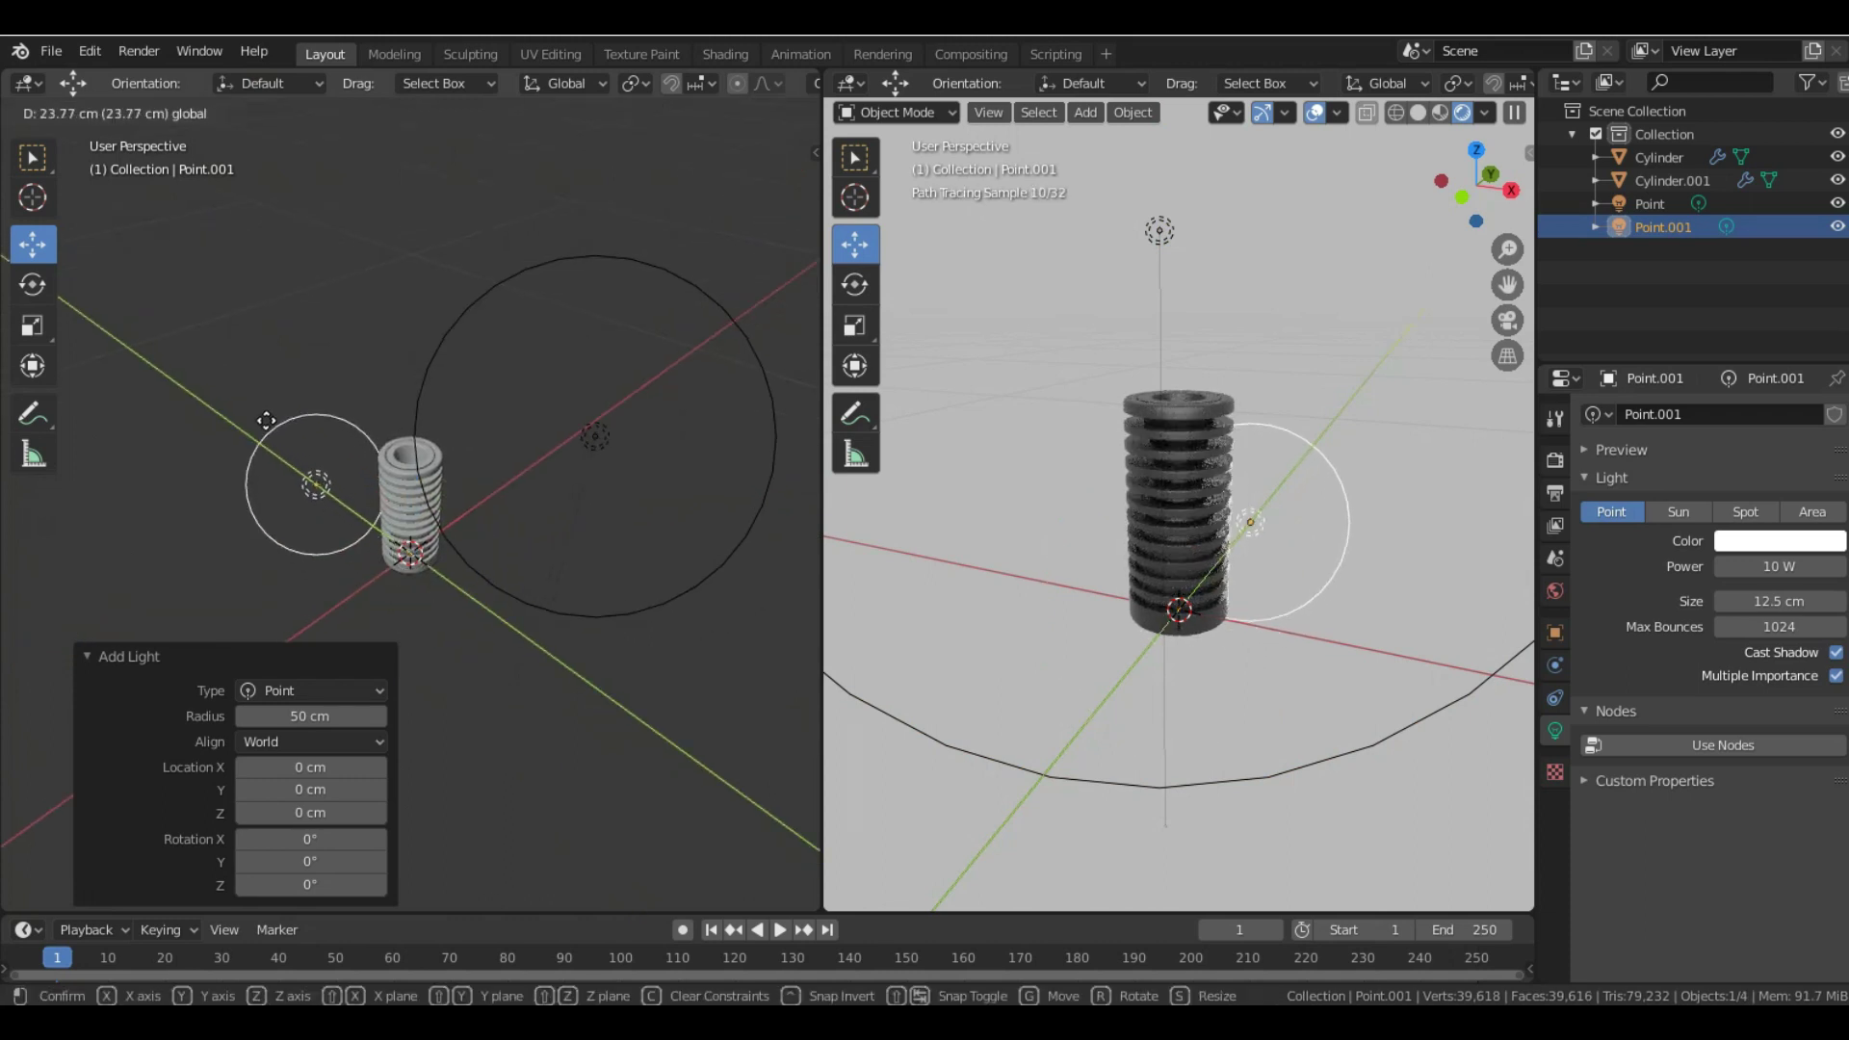
left_click(327, 463)
- Move the second point light about 10.2 cm along negative X and raise it about 12.6 cm
key("g")
key("x")
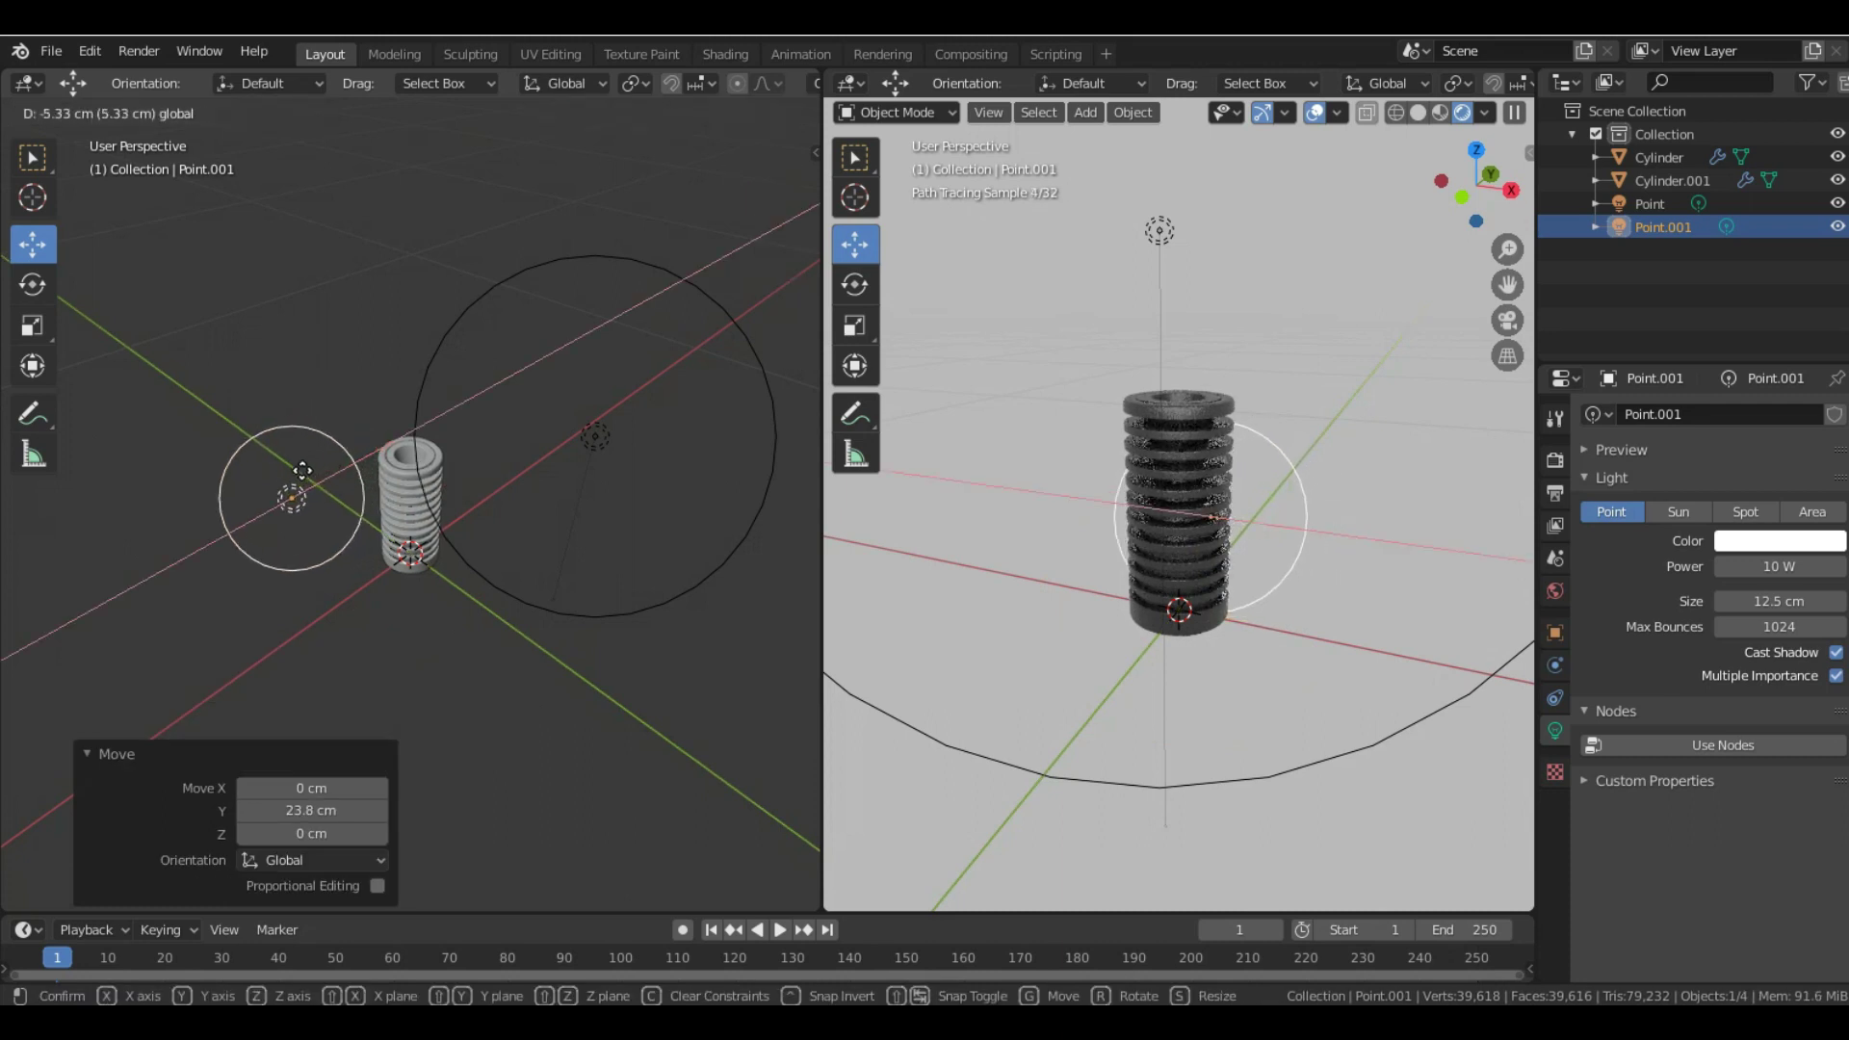
left_click(289, 473)
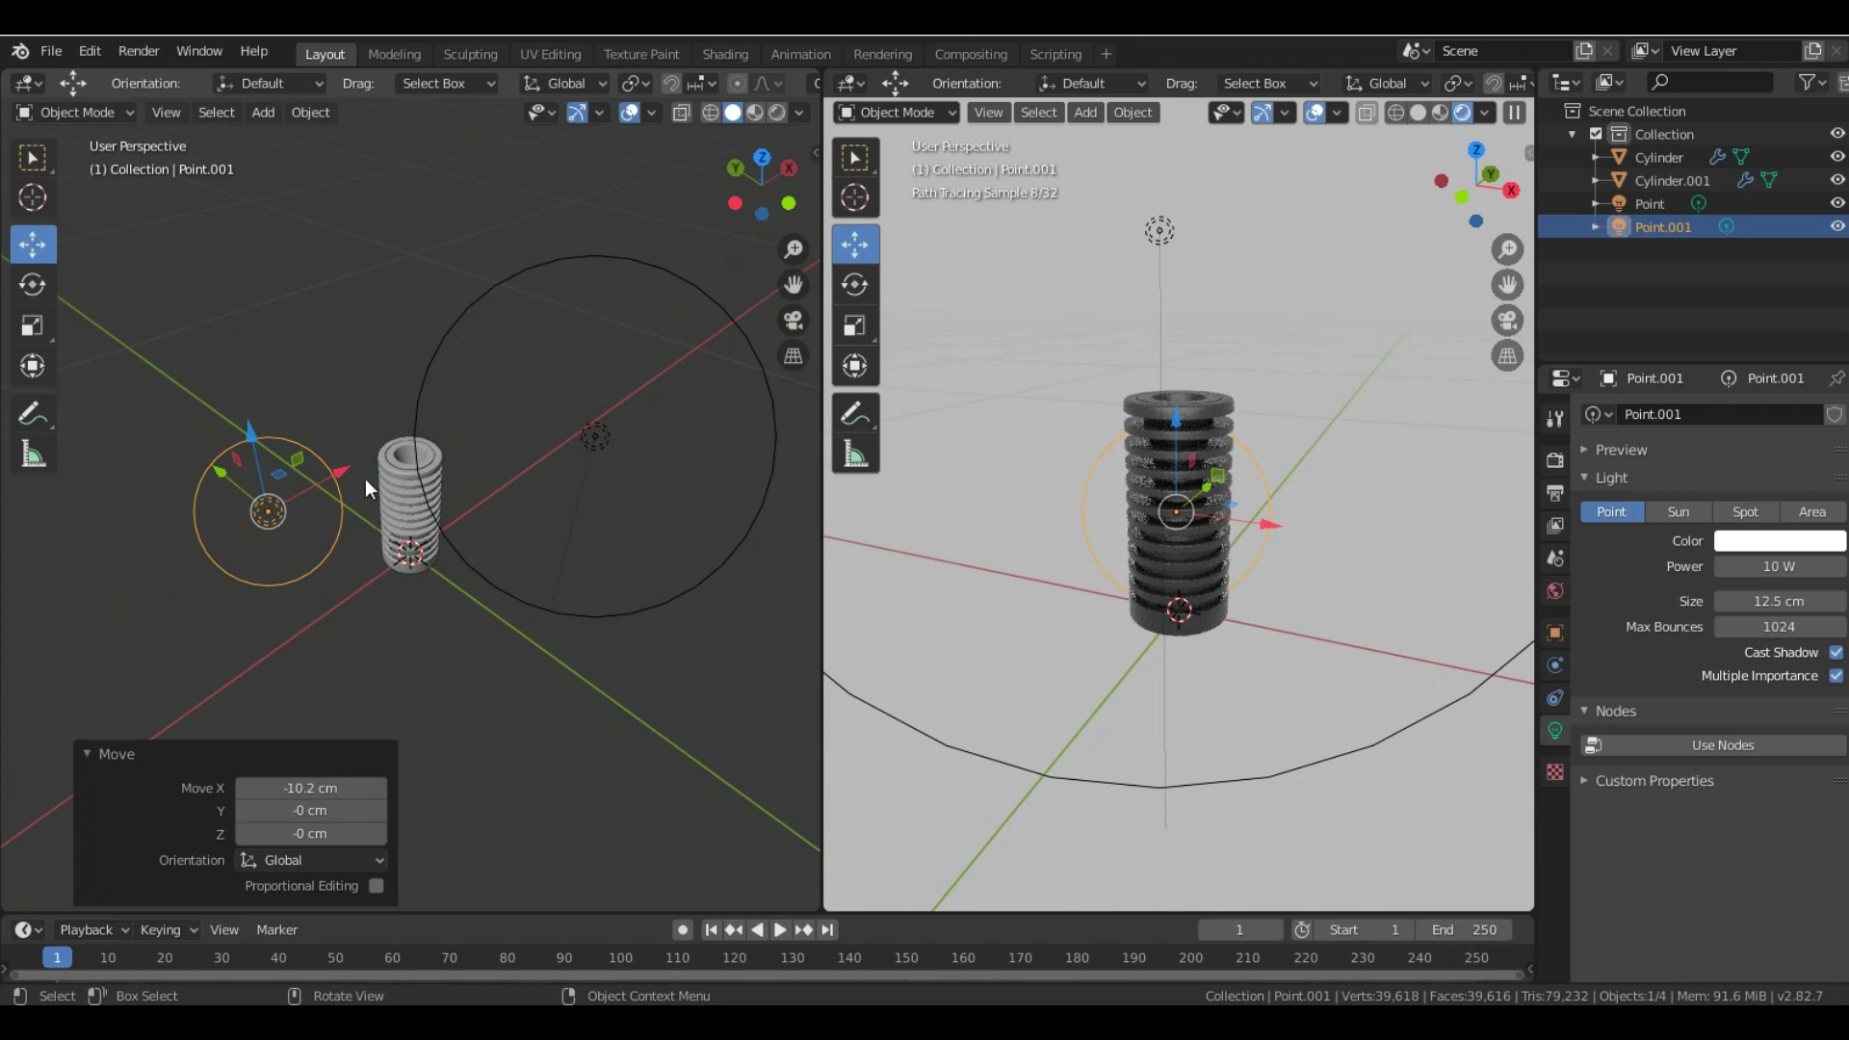
mouse_move(361, 470)
middle_mouse_down()
mouse_move(356, 403)
mouse_move(337, 449)
middle_mouse_up()
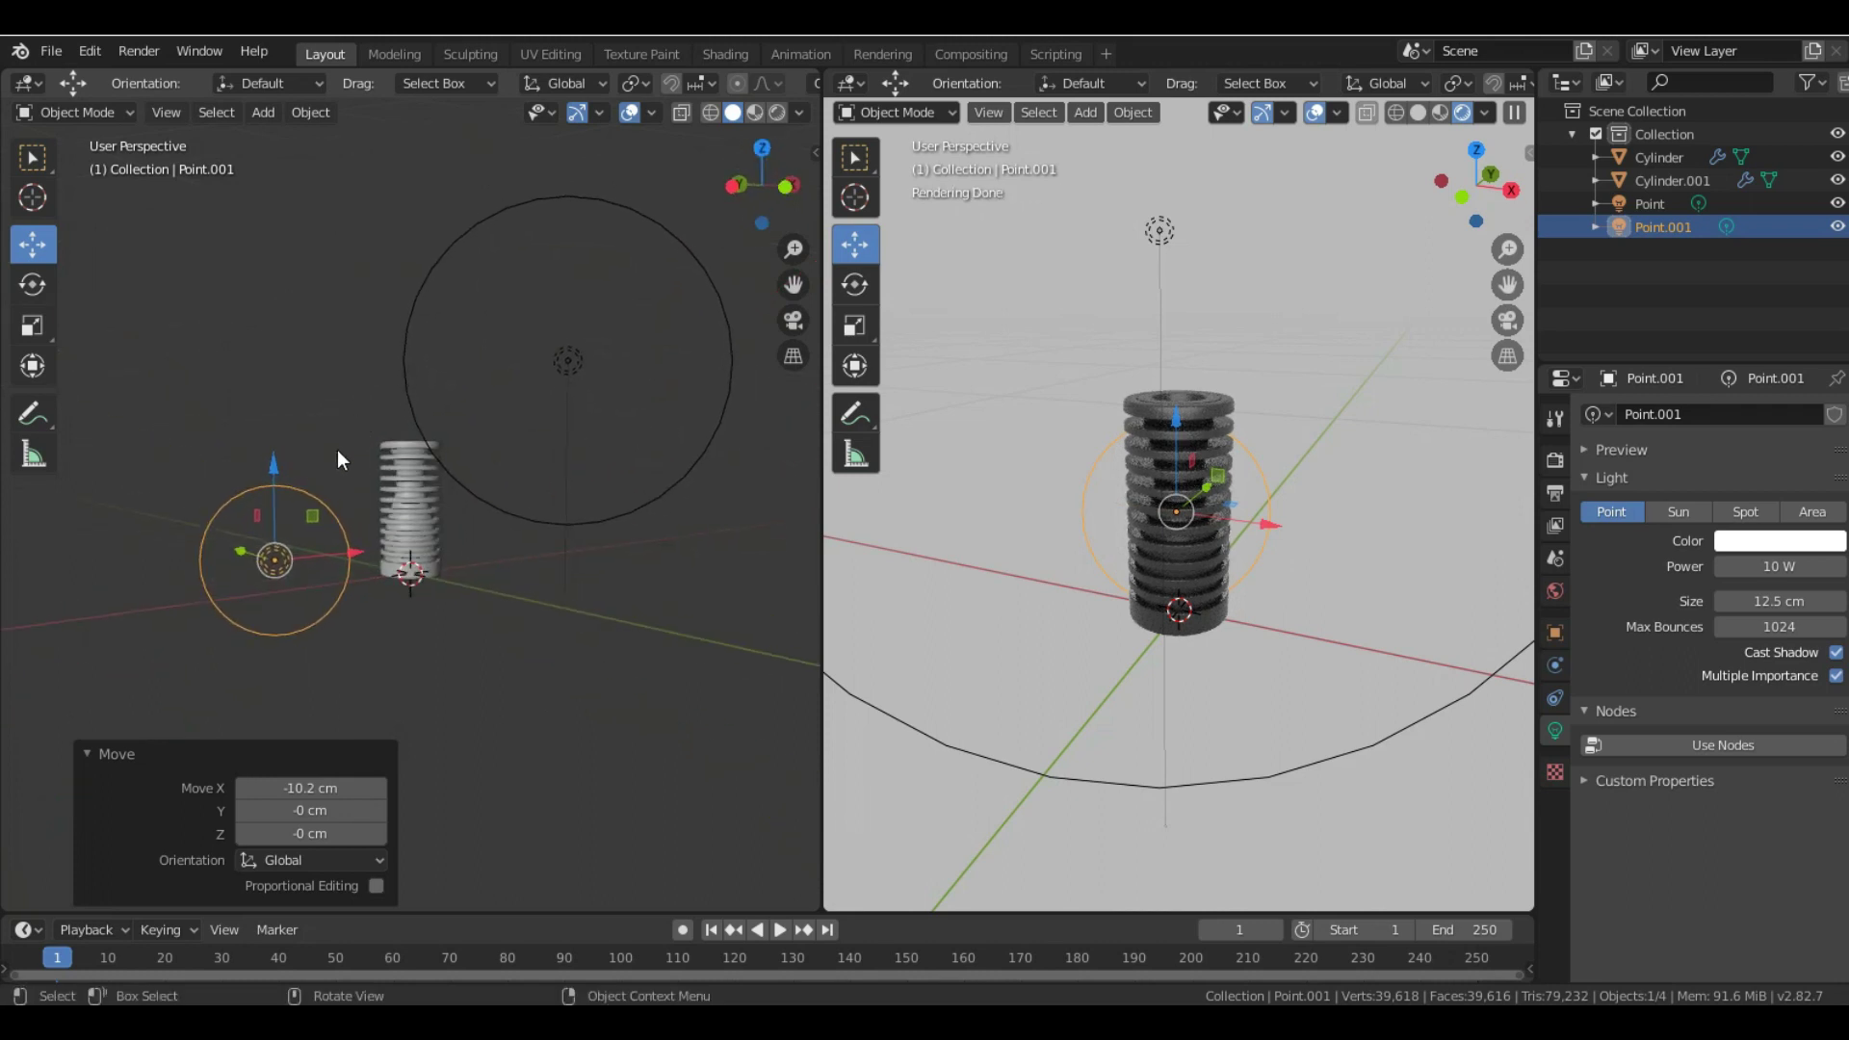
left_click_drag(278, 472, 282, 392)
- Set the second point light's power to 2 W
middle_click_drag(322, 455, 299, 453)
left_click(1794, 568)
type("2")
key("Return")
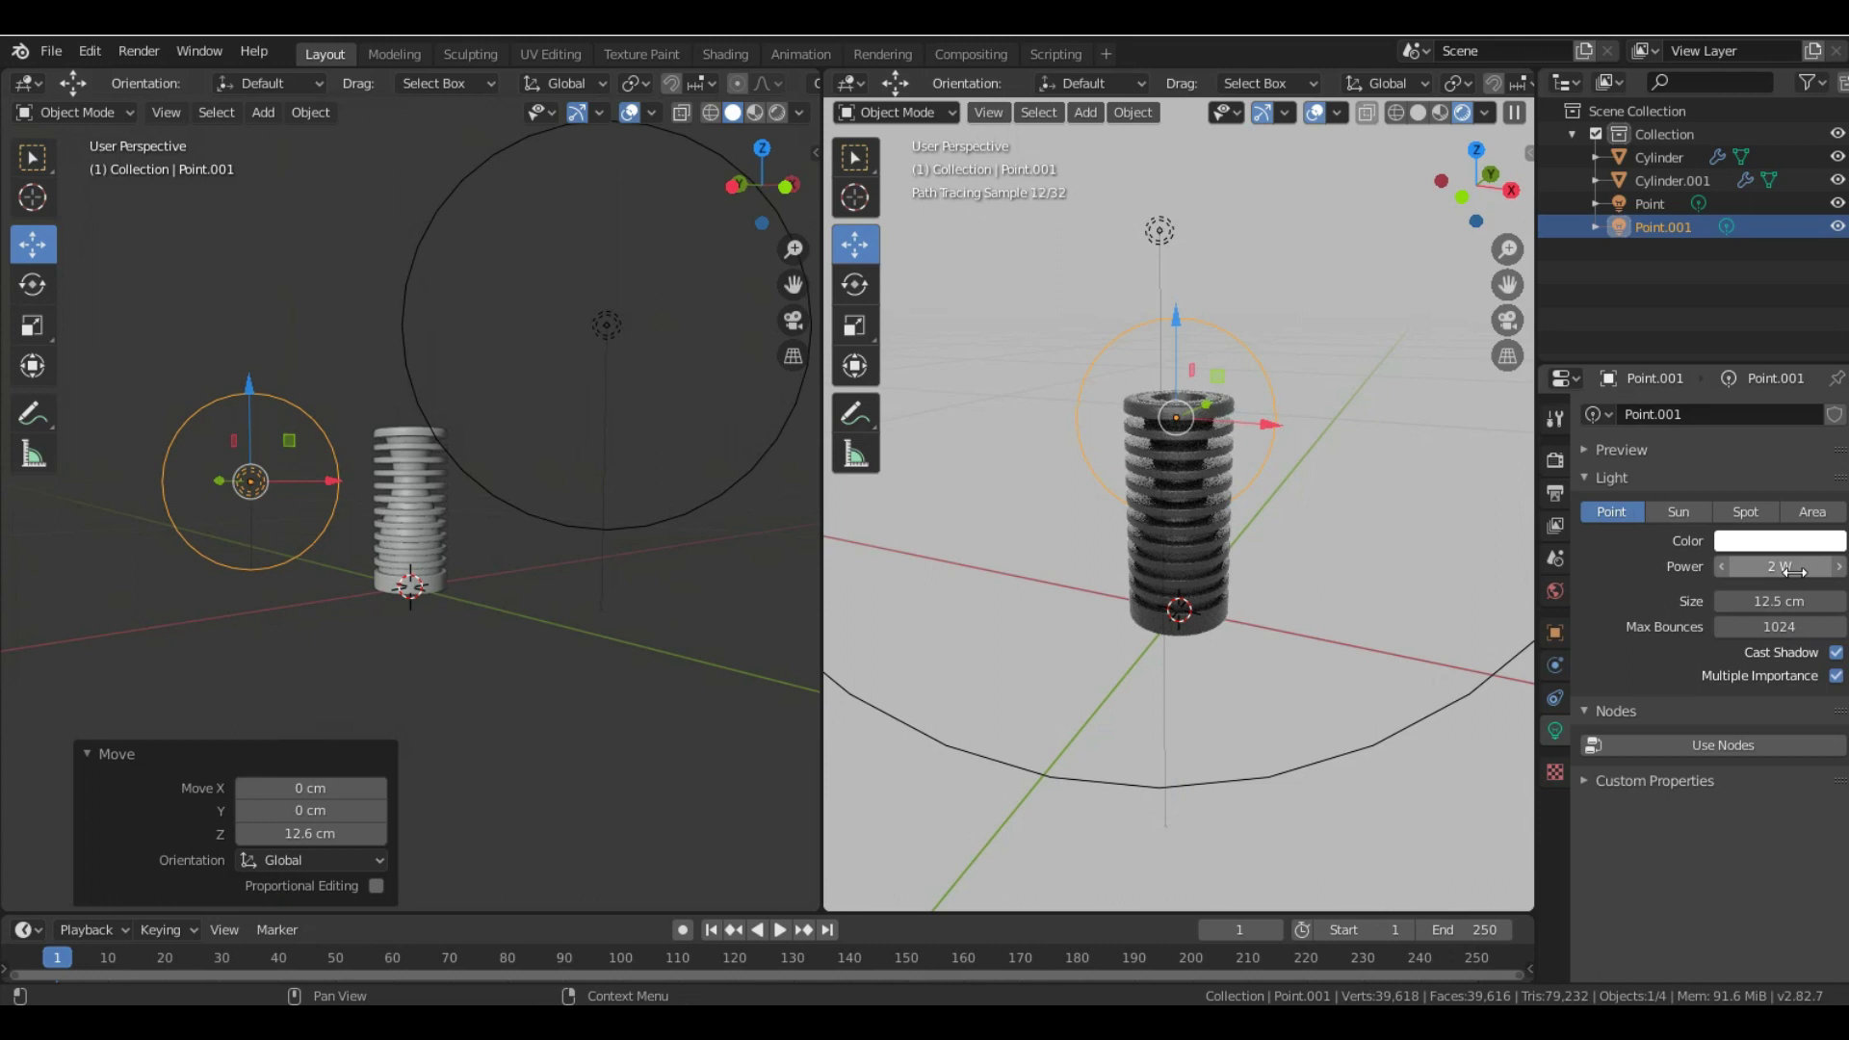
- Set the power of the second point light, the one behind the vase, to 1 W
left_click(606, 327)
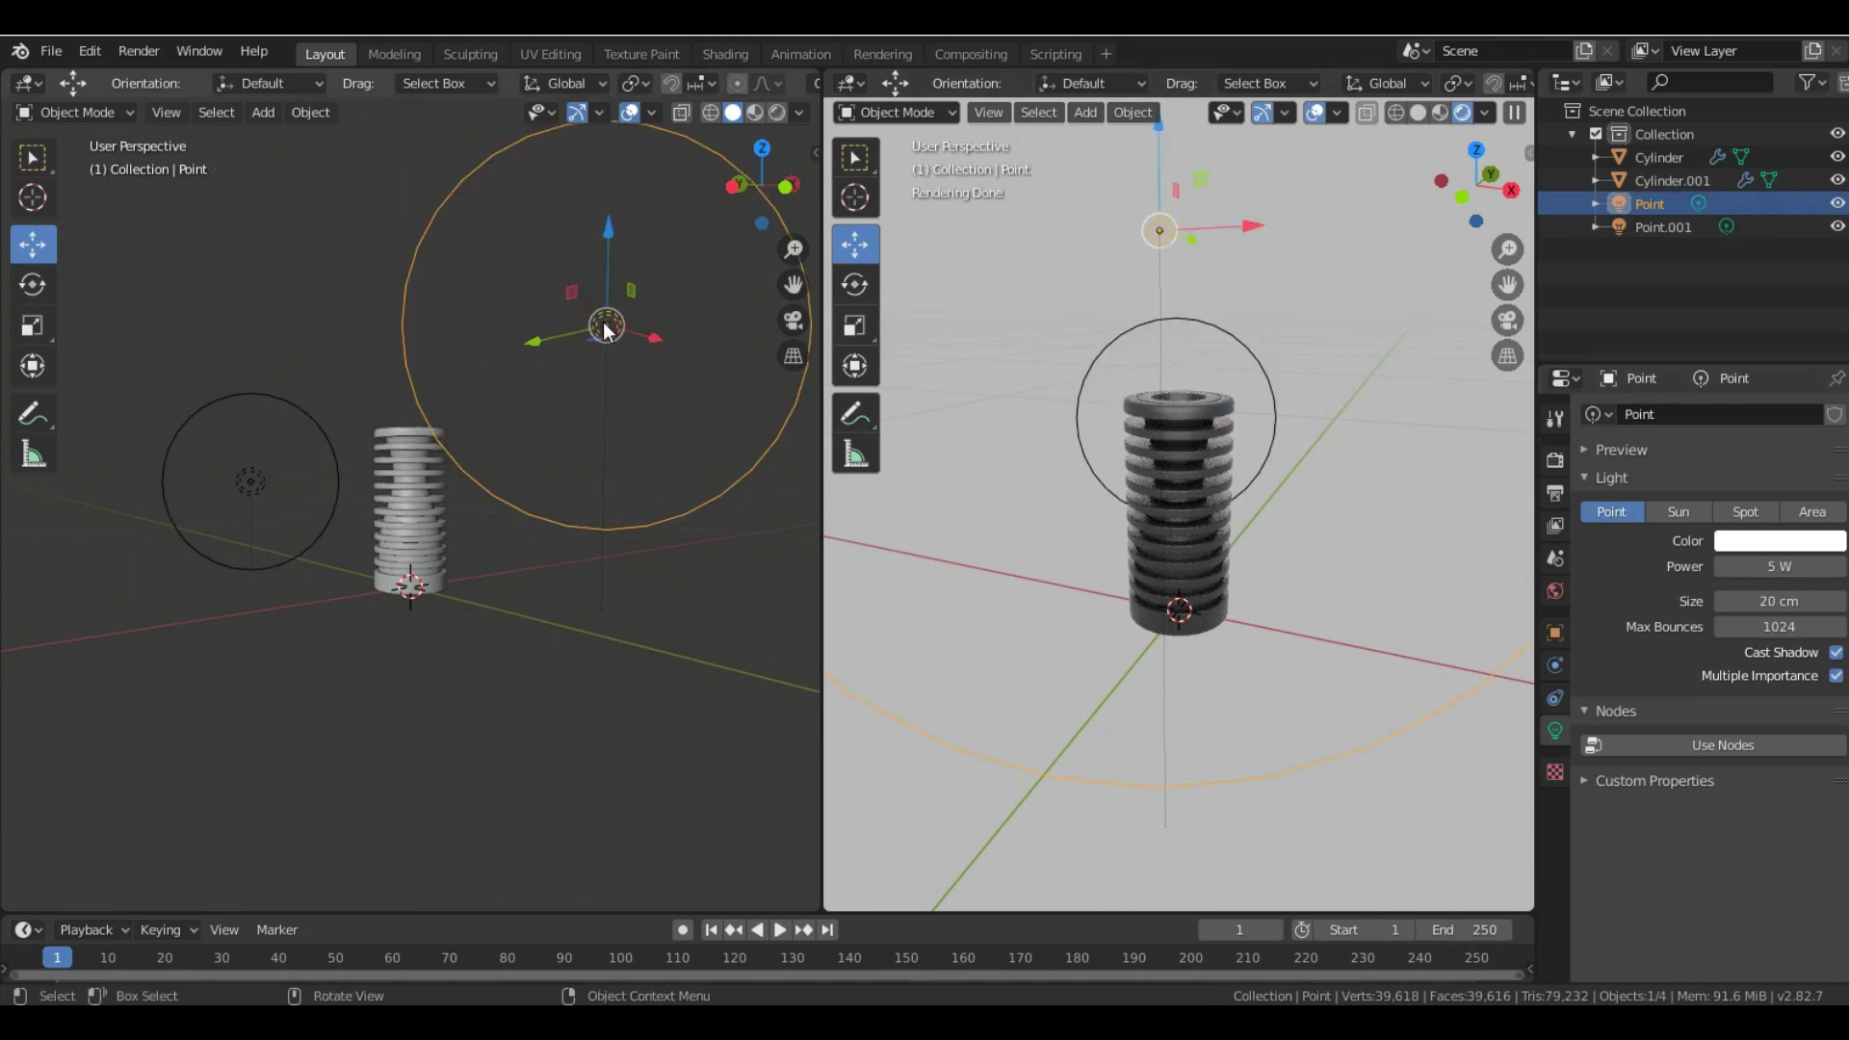
left_click(247, 481)
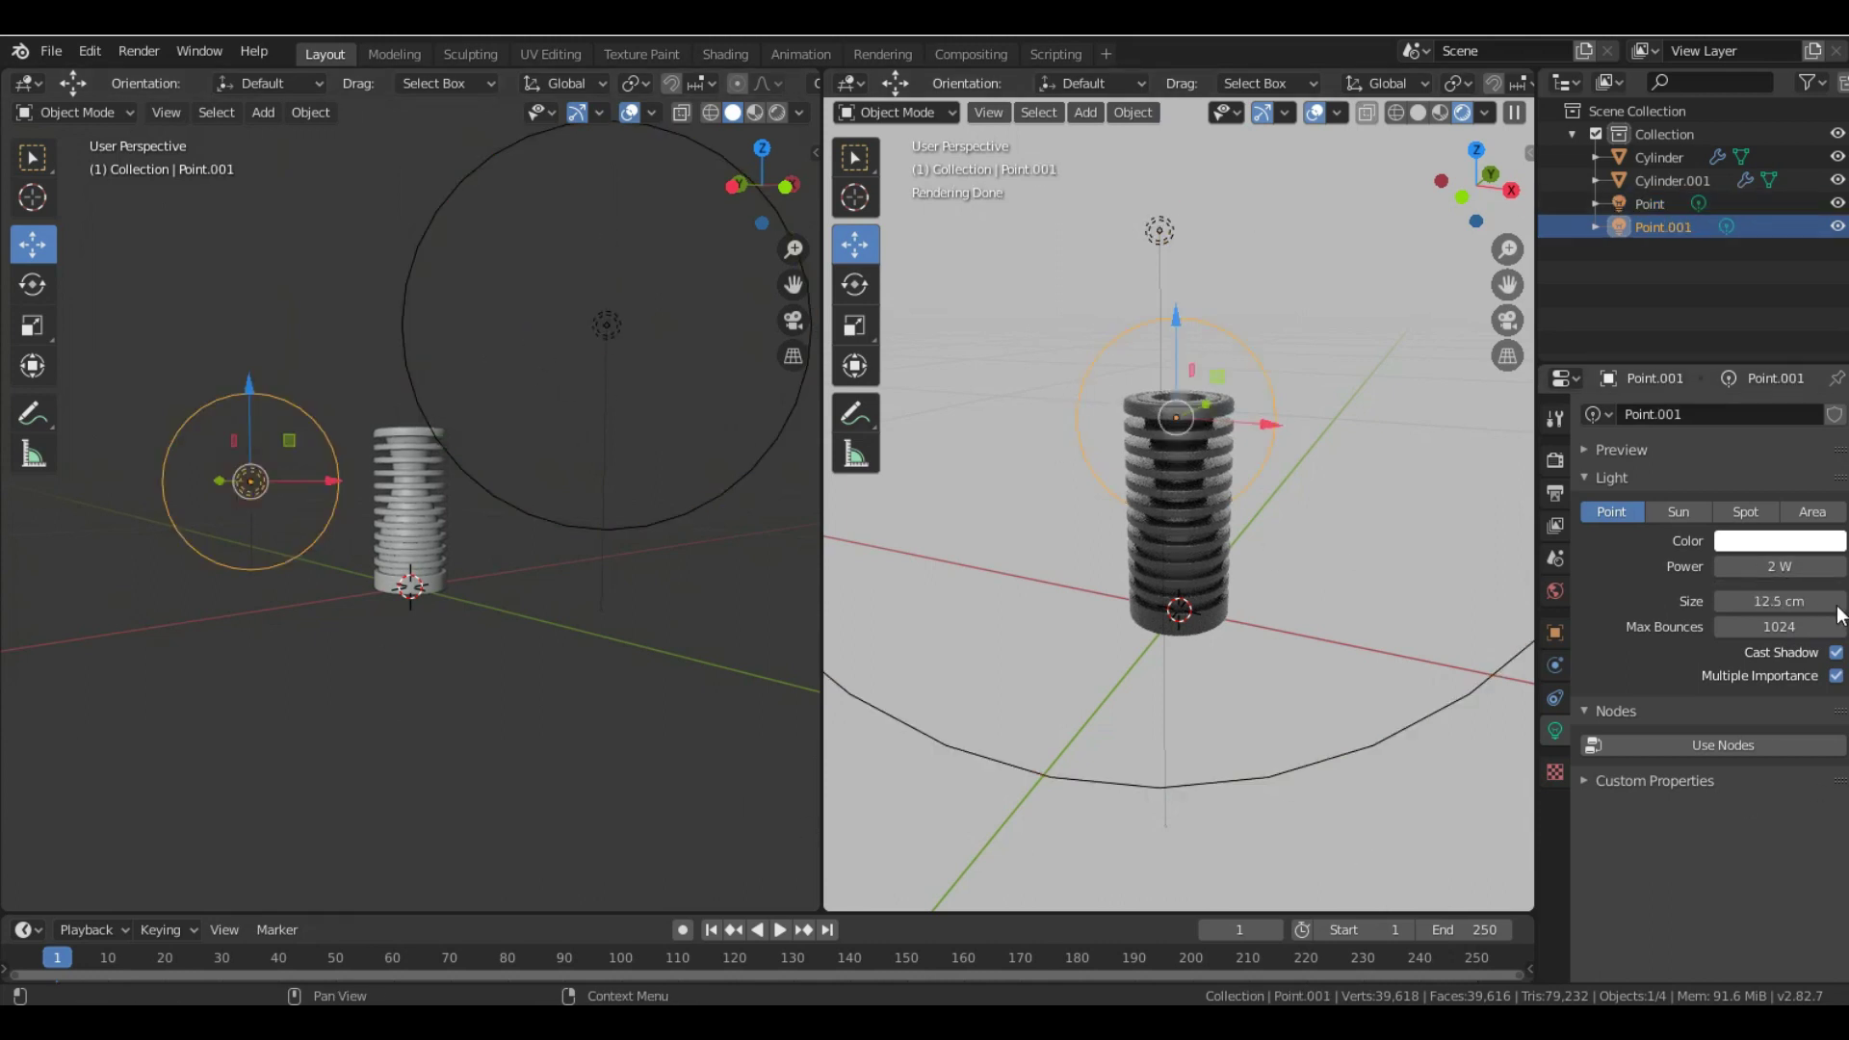
left_click(1780, 567)
type("1")
key("Return")
scroll(465, 478, "up", 2)
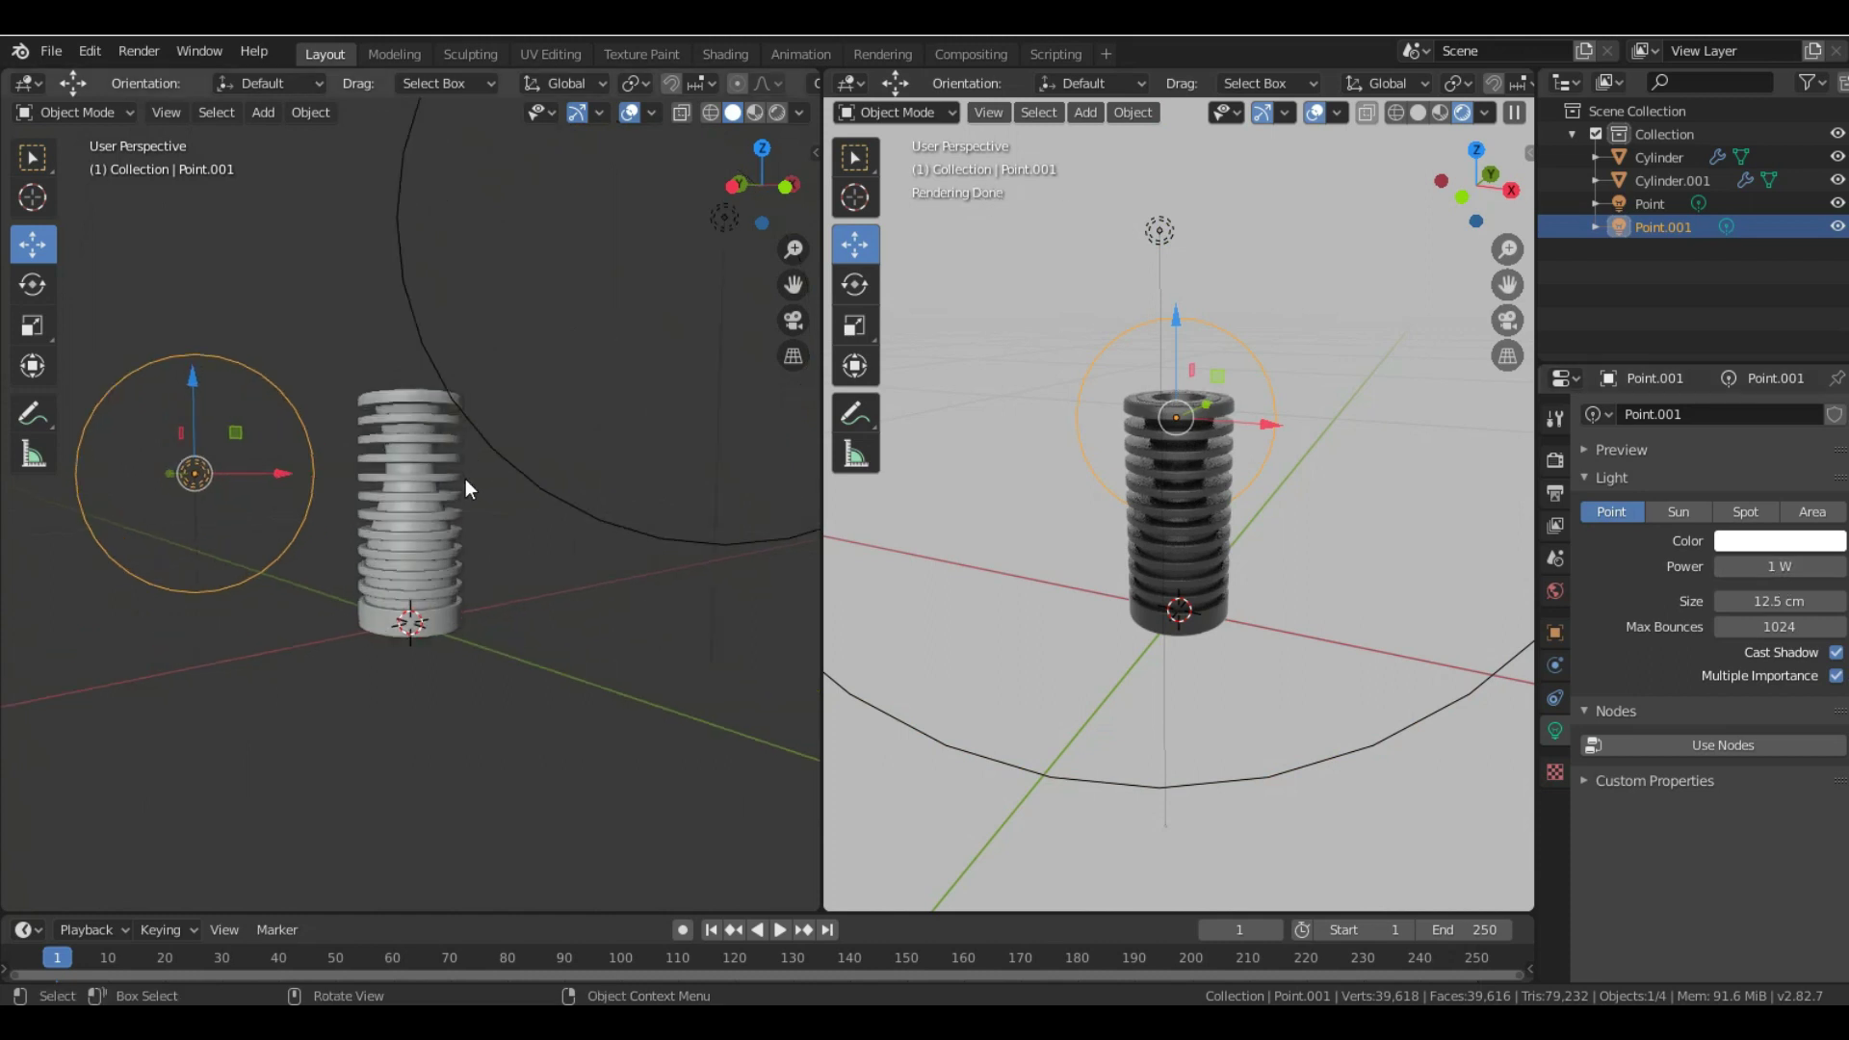
- Add a camera to the scene and show the camera's view in the rendered viewport
mouse_move(511, 529)
middle_mouse_down()
mouse_move(463, 536)
mouse_move(491, 540)
mouse_move(497, 501)
middle_mouse_up()
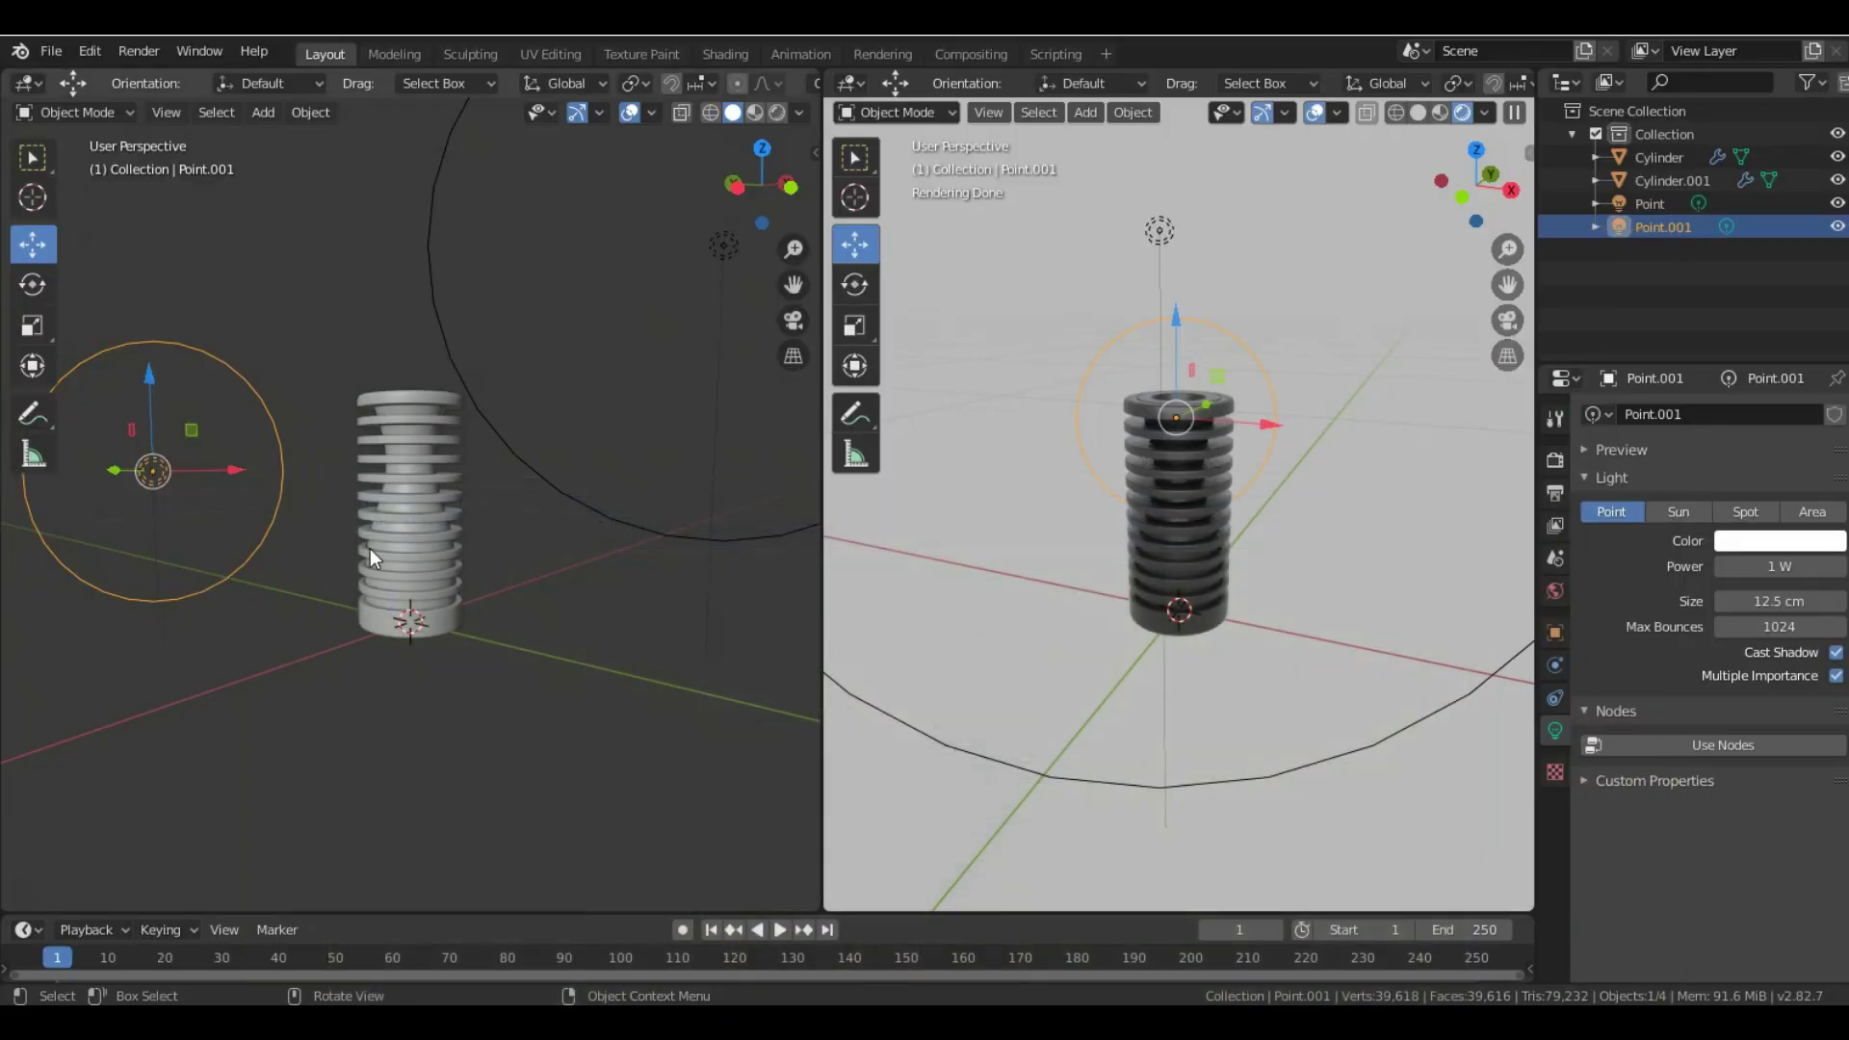
middle_click_drag(369, 547, 361, 544)
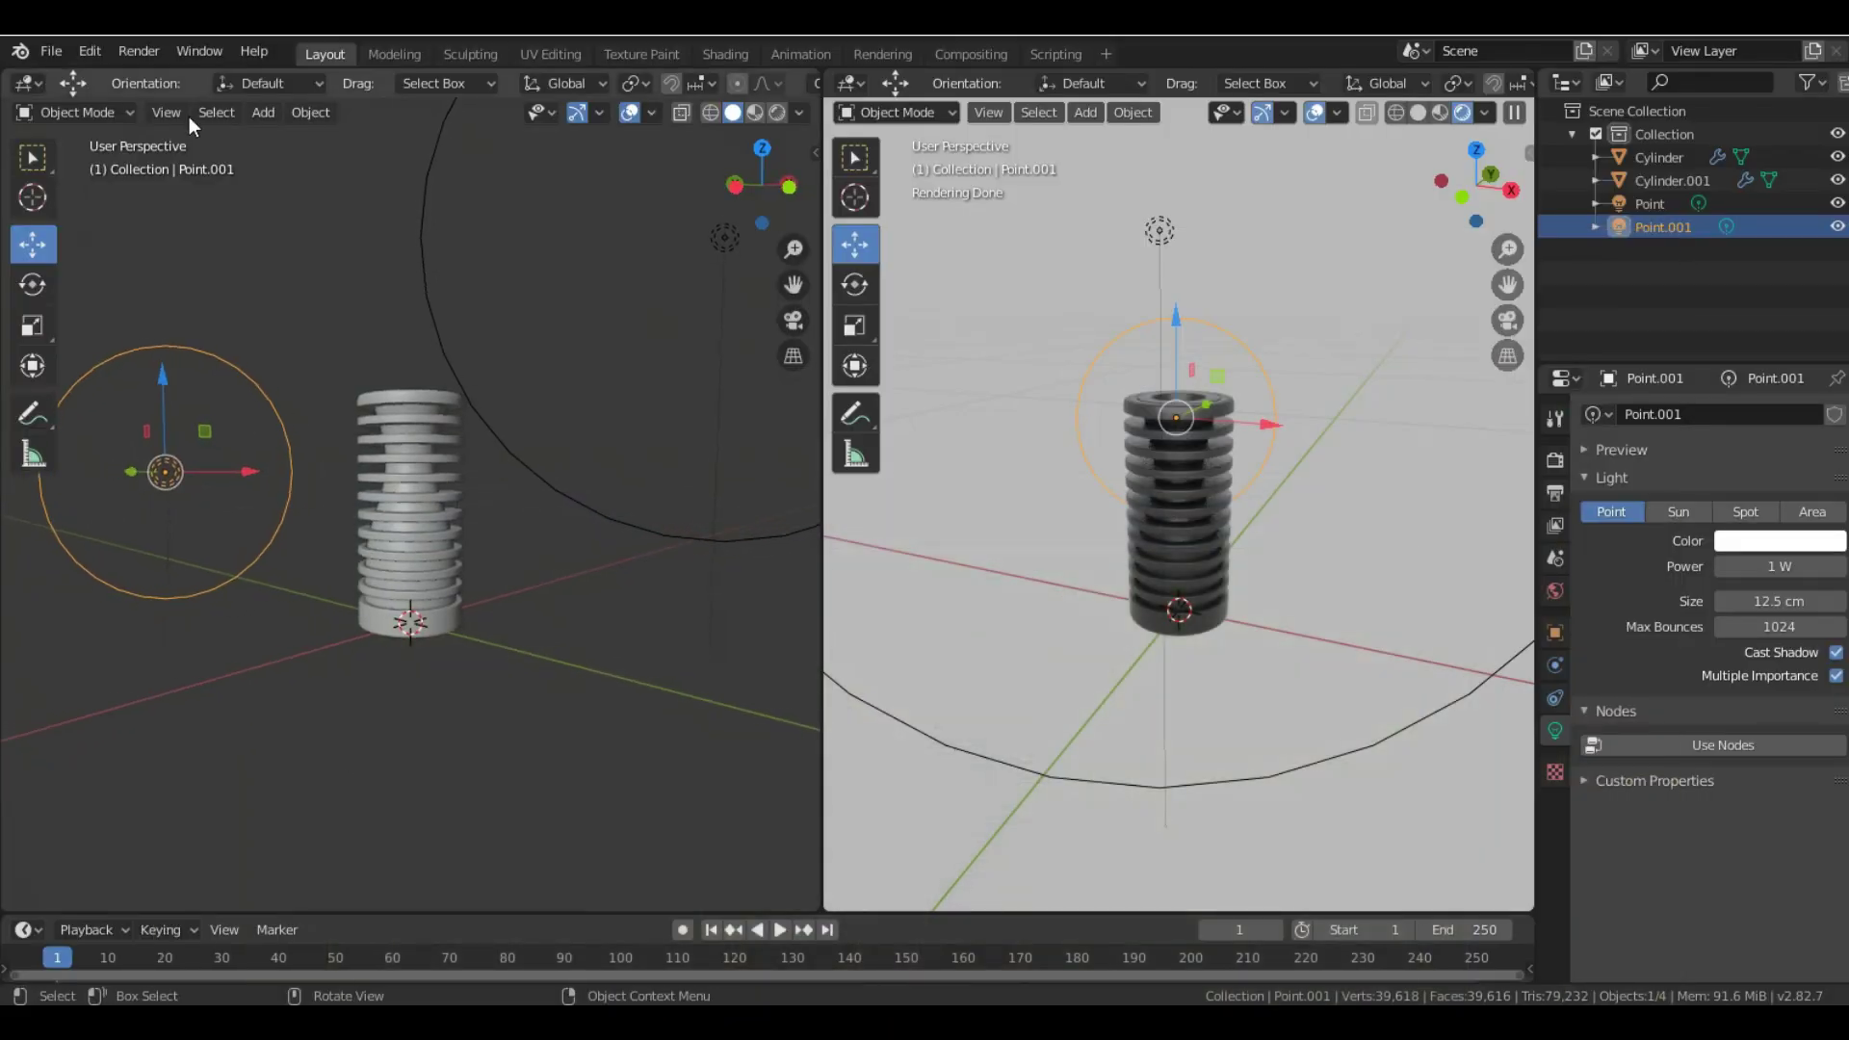
left_click(263, 112)
left_click(310, 461)
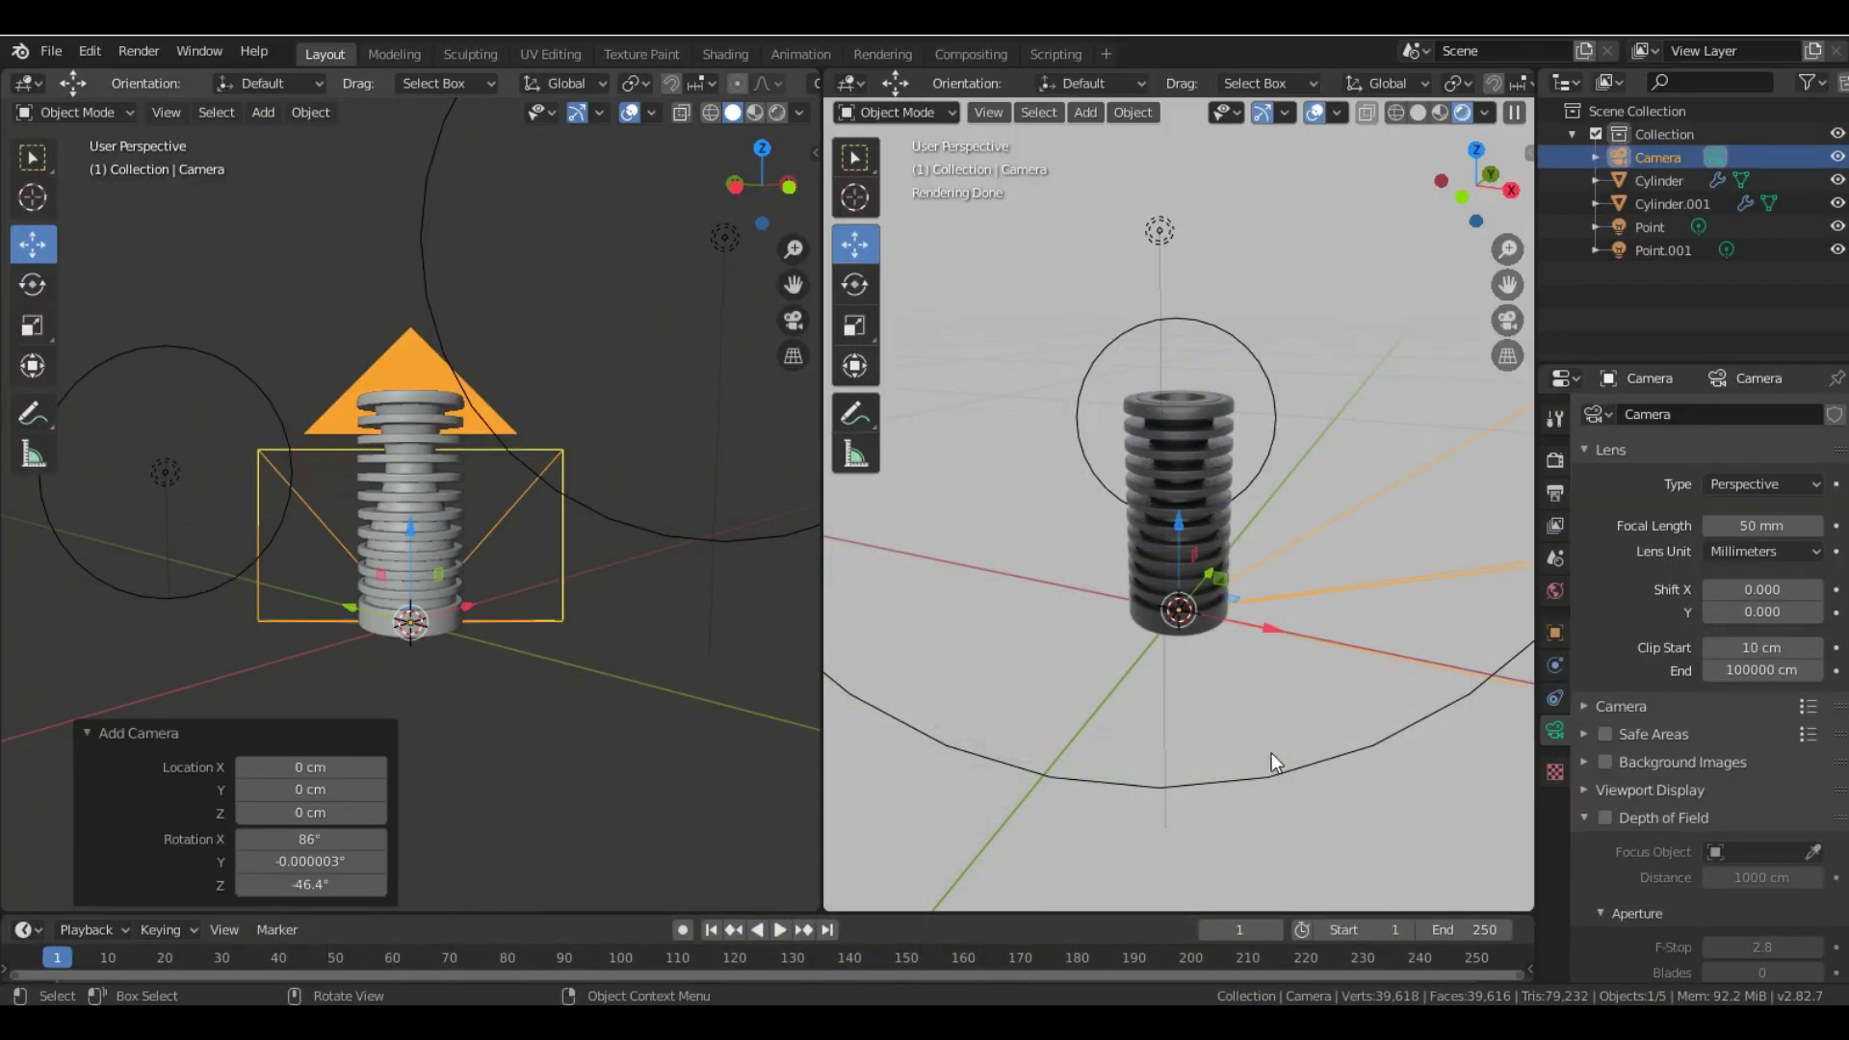
key("KP_0")
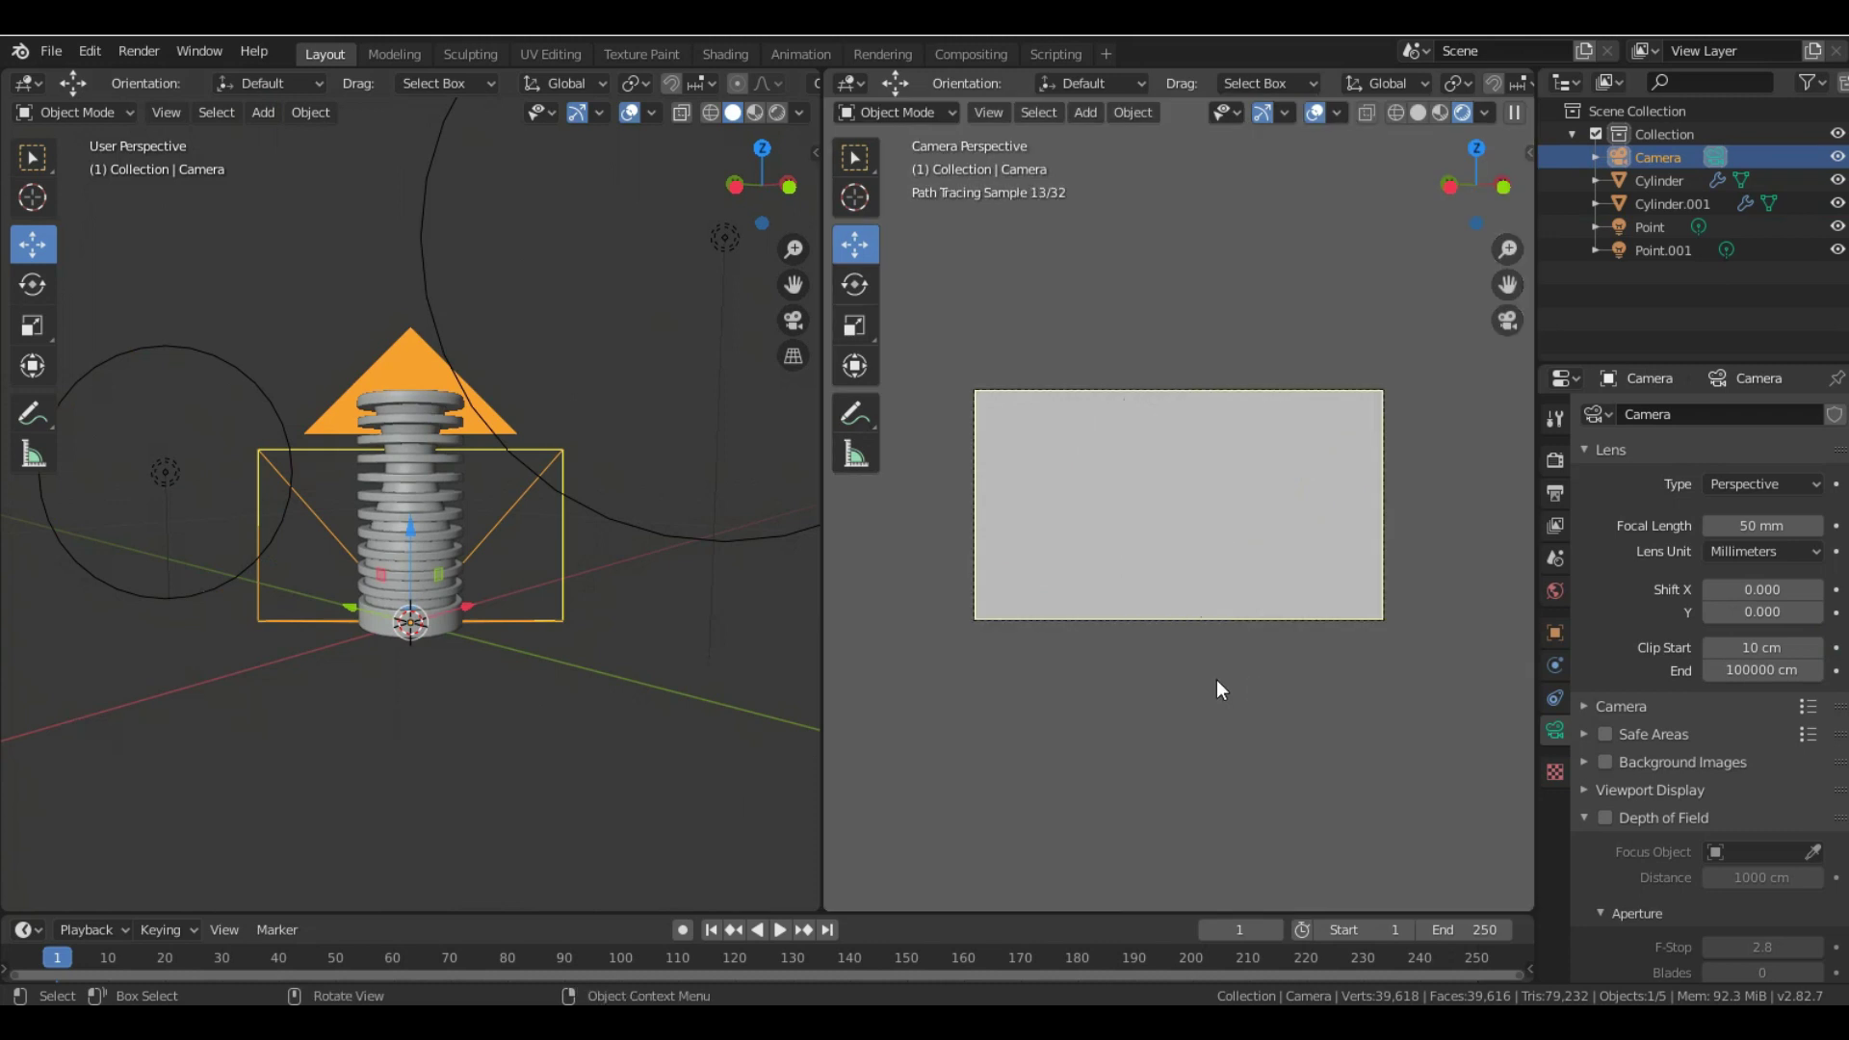
- Move the camera about 32.5 cm along negative X and raise it about 28.3 cm
mouse_move(442, 516)
middle_mouse_down()
mouse_move(420, 476)
mouse_move(487, 691)
mouse_move(374, 512)
middle_mouse_up()
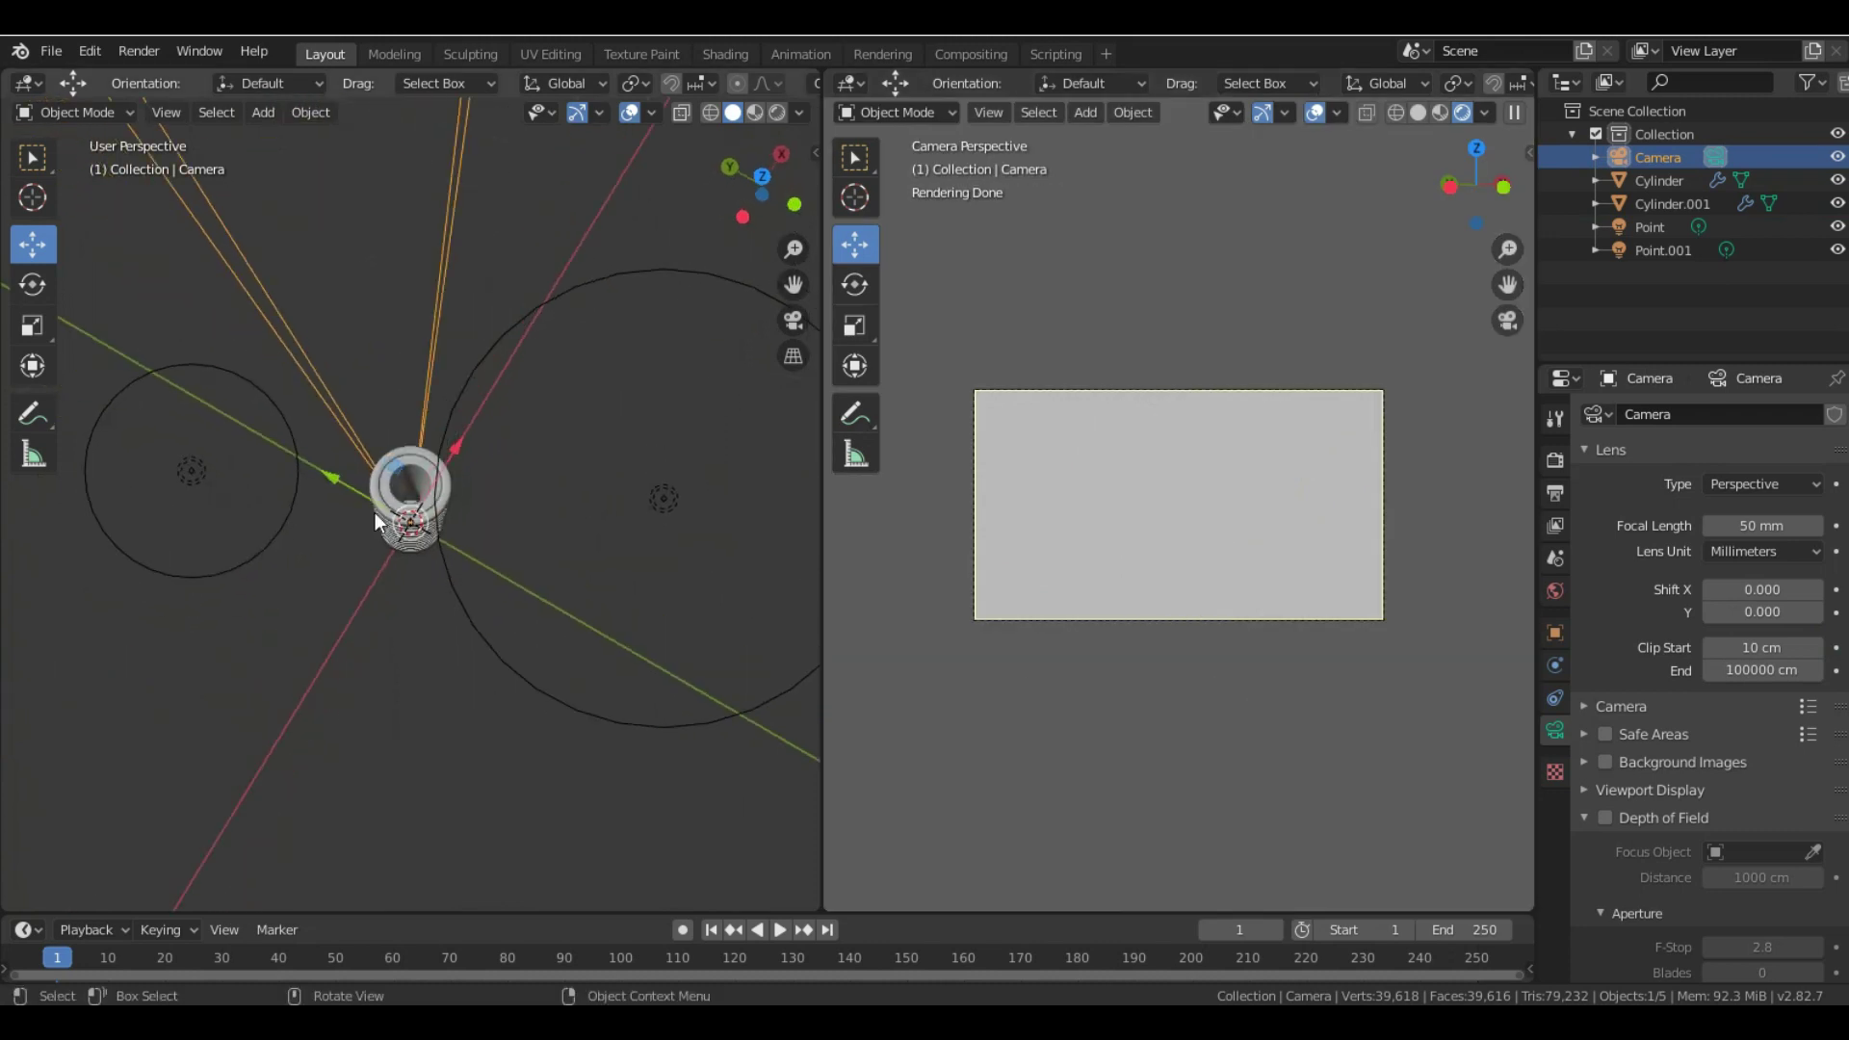
left_click_drag(352, 485, 1222, 702)
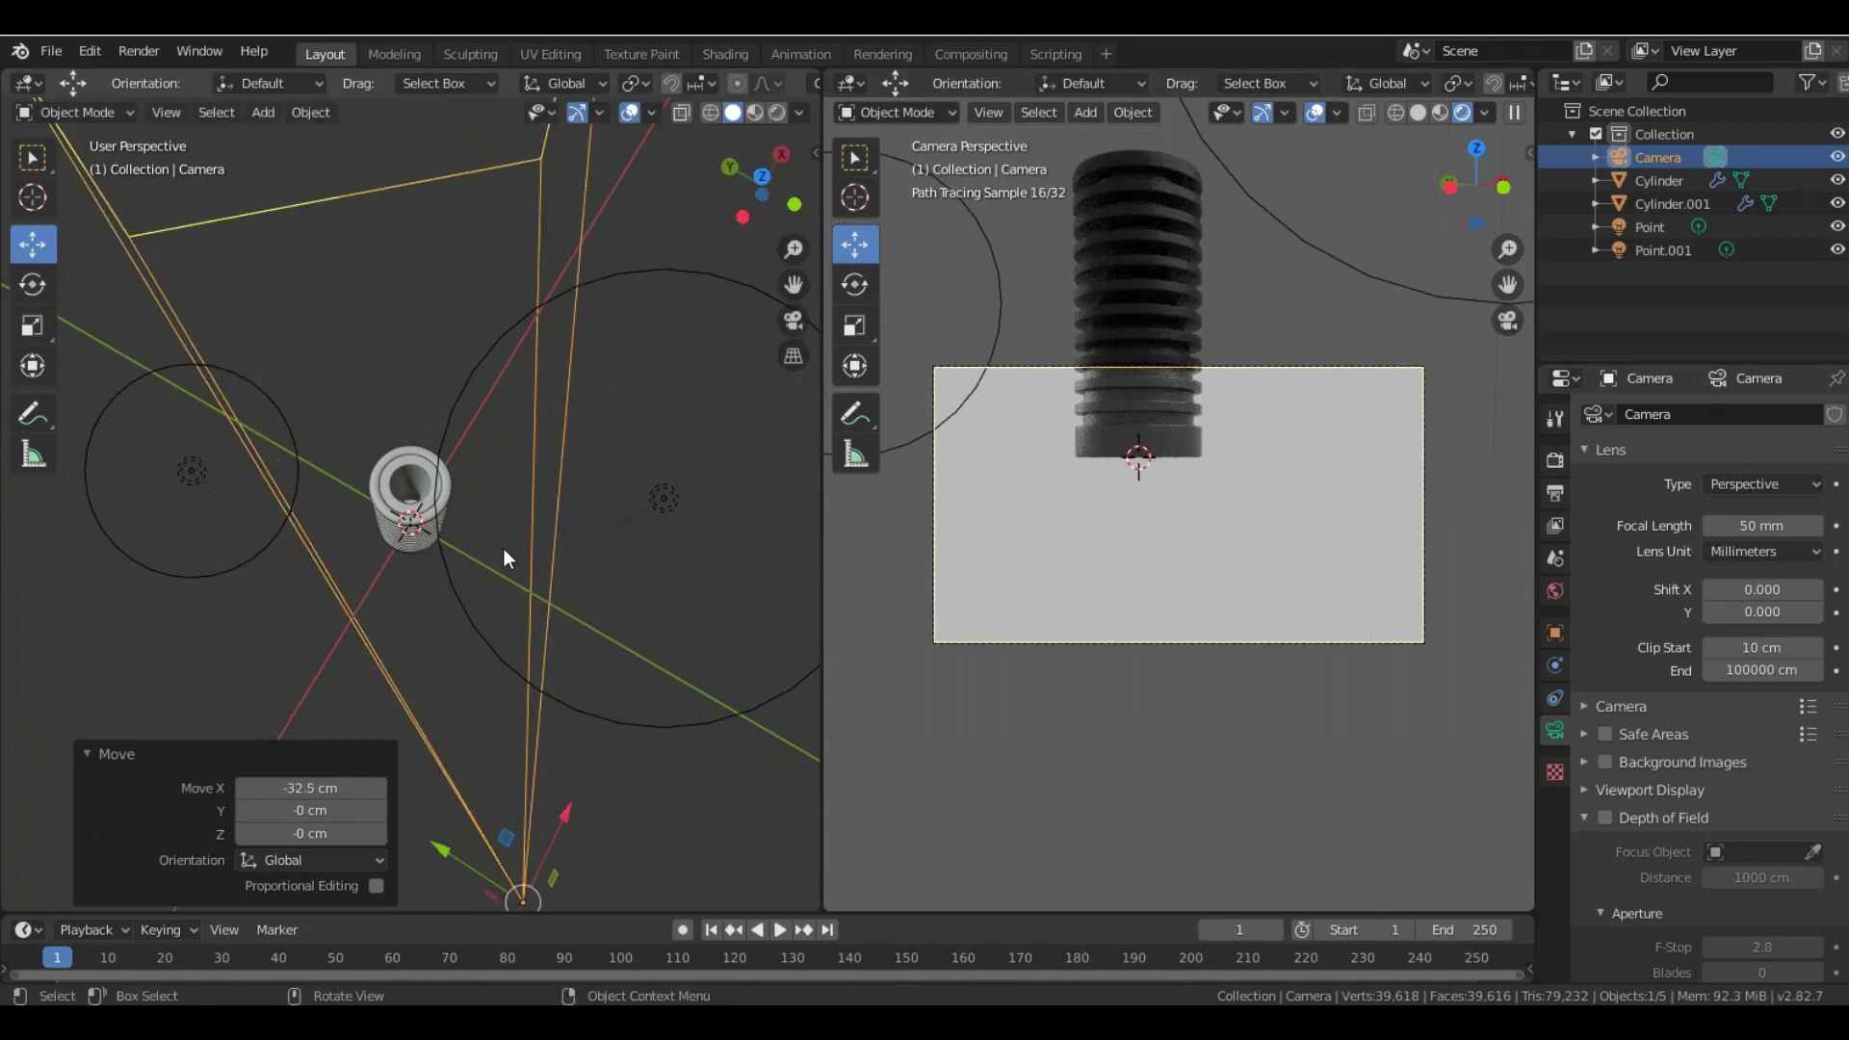
scroll(502, 547, "down", 5)
middle_click_drag(524, 623, 615, 505)
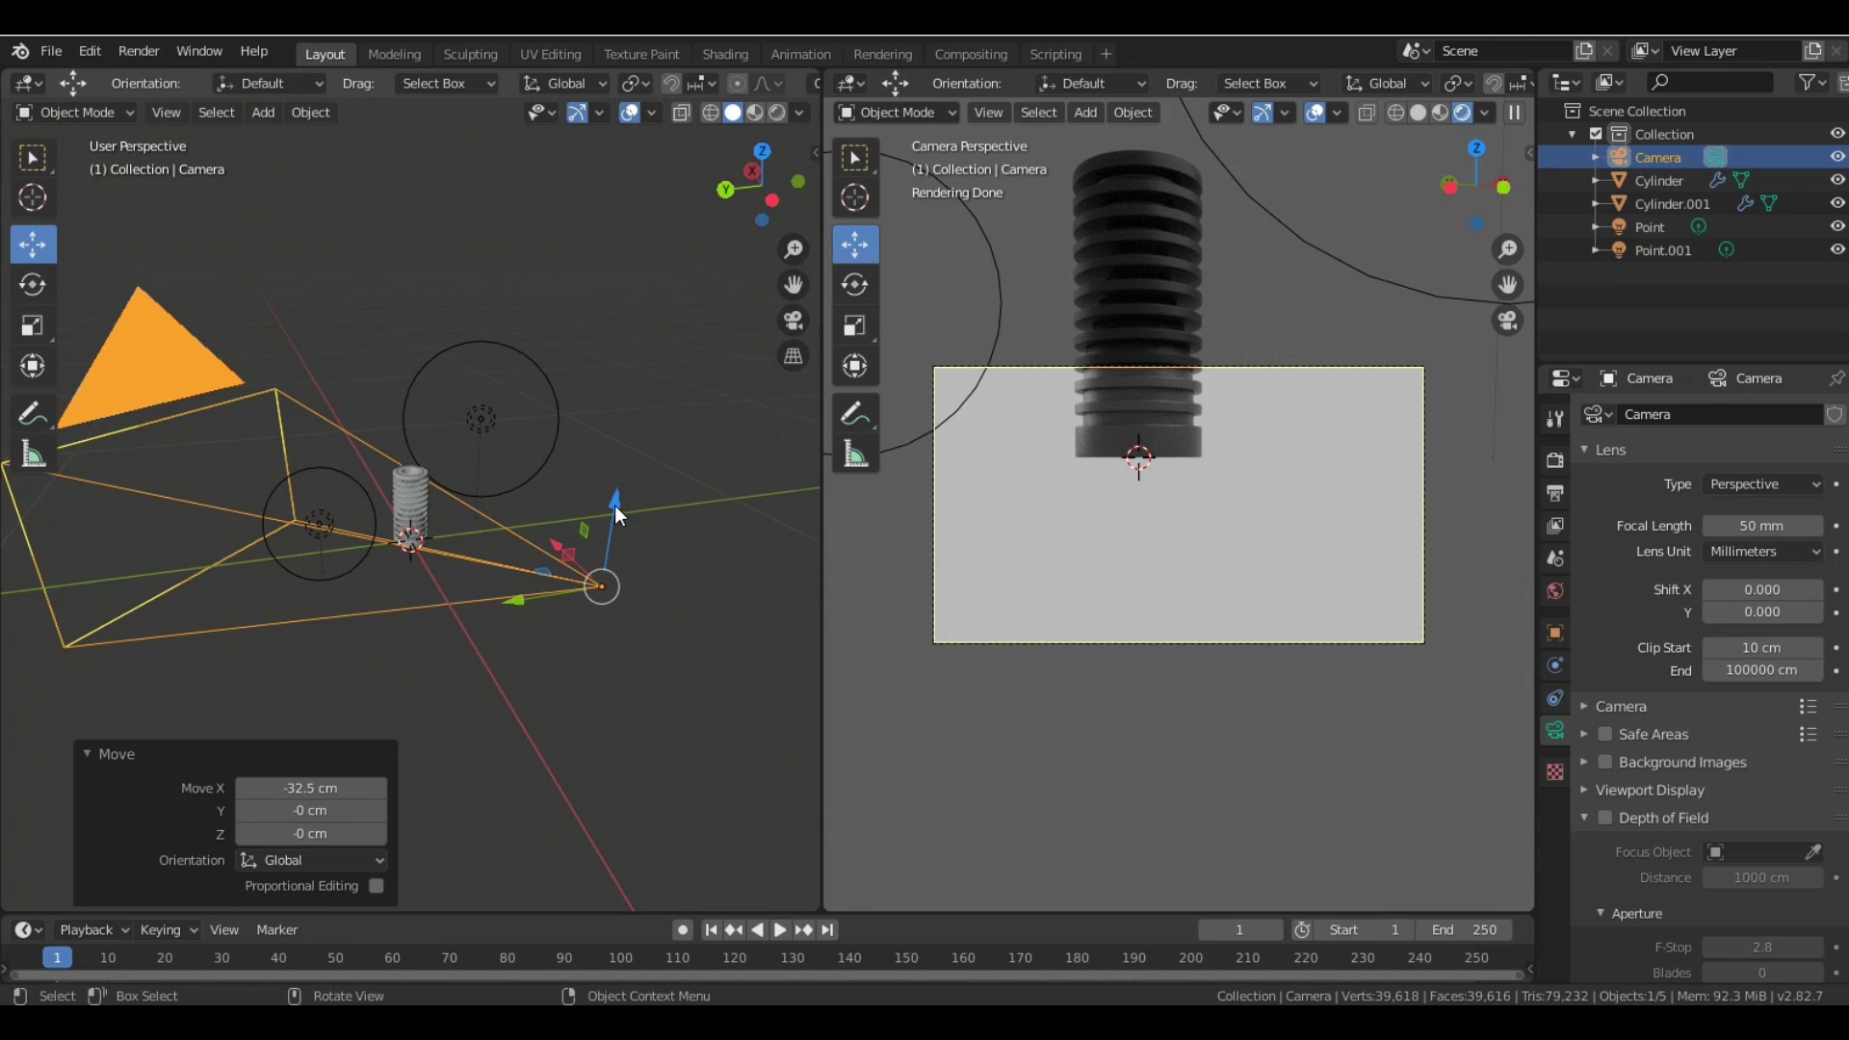
key("g")
key("z")
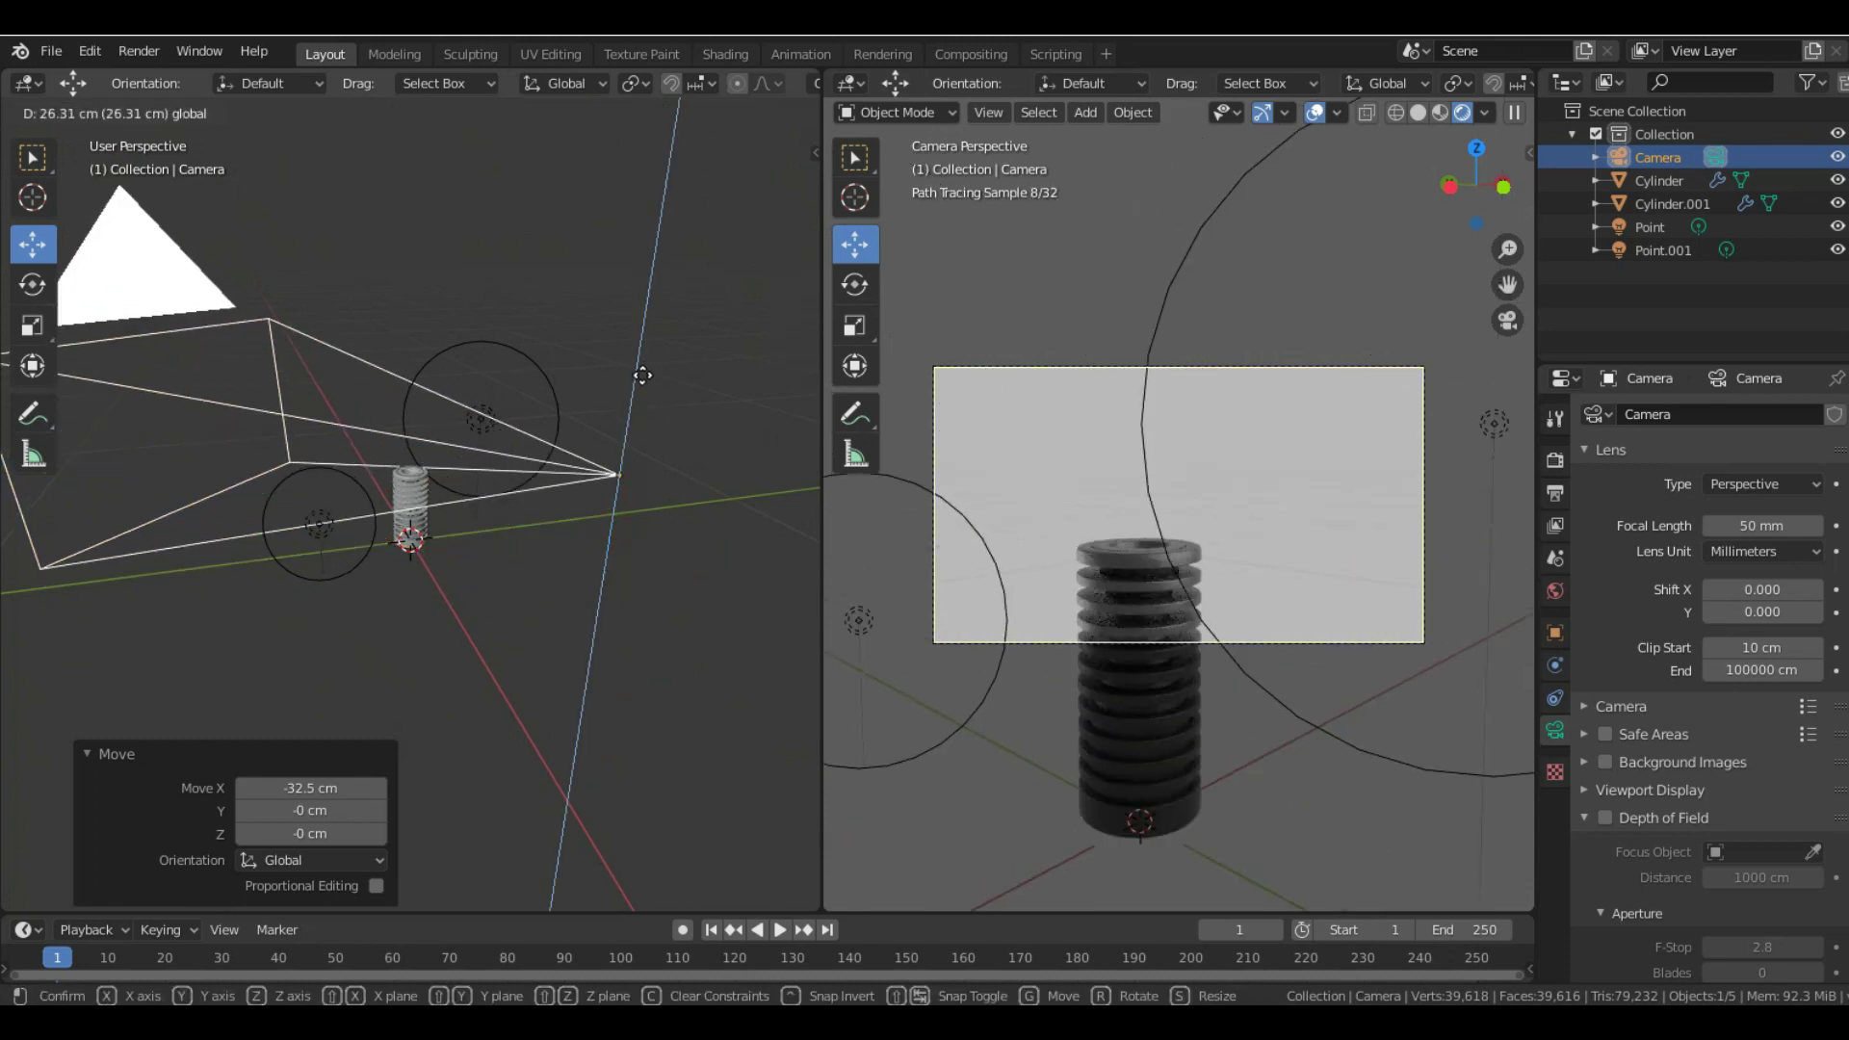
left_click(641, 464)
- Move the camera about 23.8 cm further along negative X and save the file
scroll(598, 598, "down", 2)
middle_click_drag(598, 599, 483, 505)
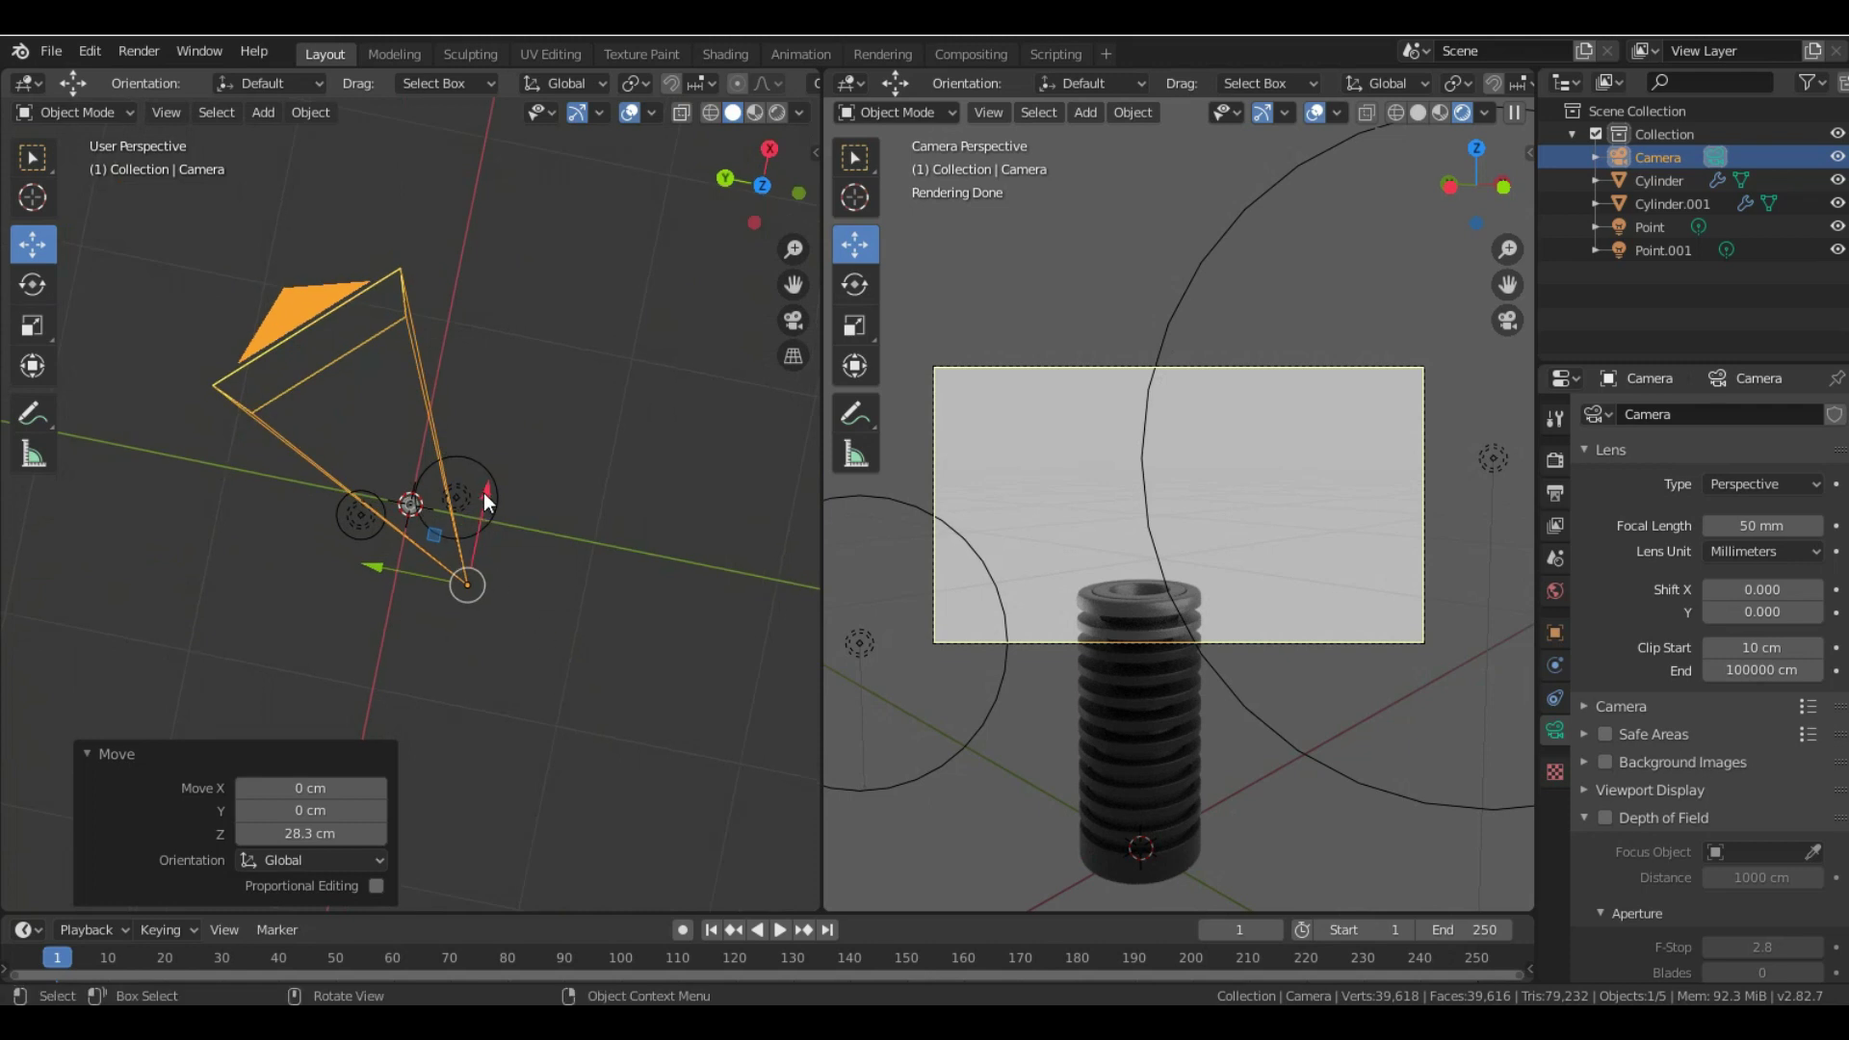
key("g")
key("x")
left_click(478, 549)
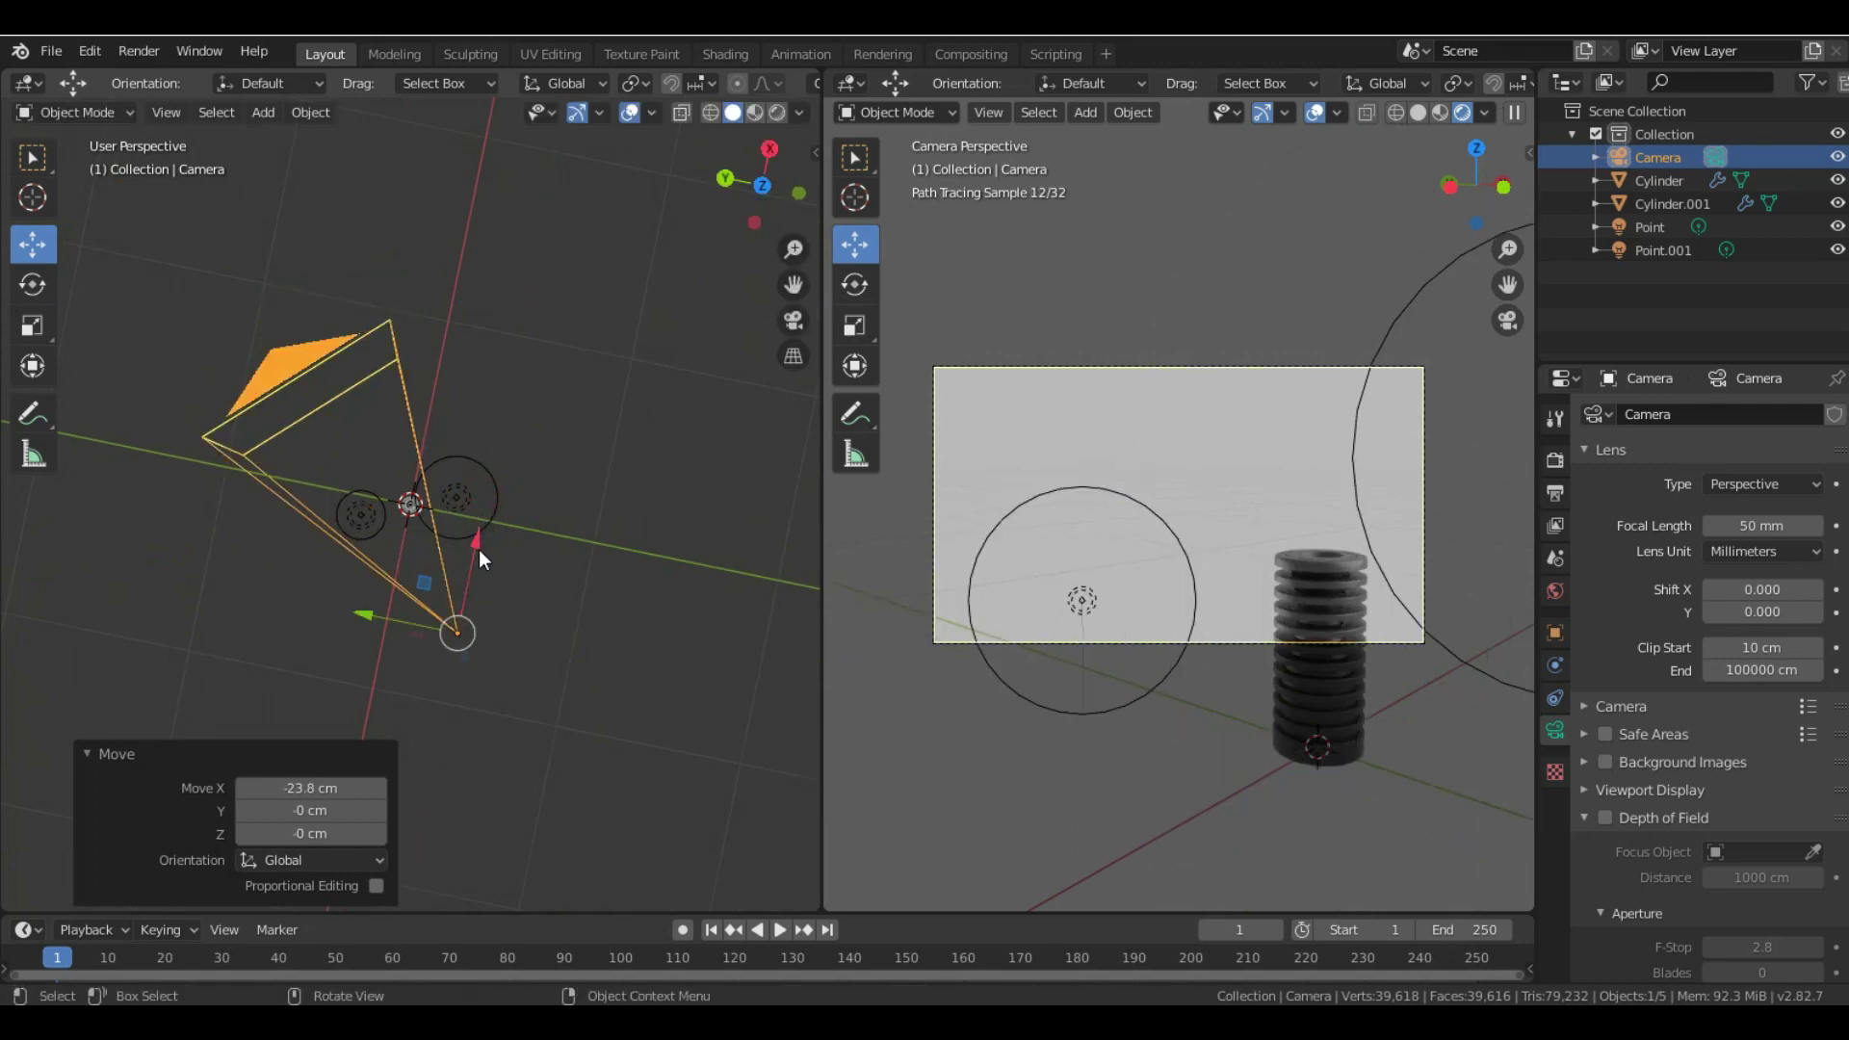
key("ctrl+s")
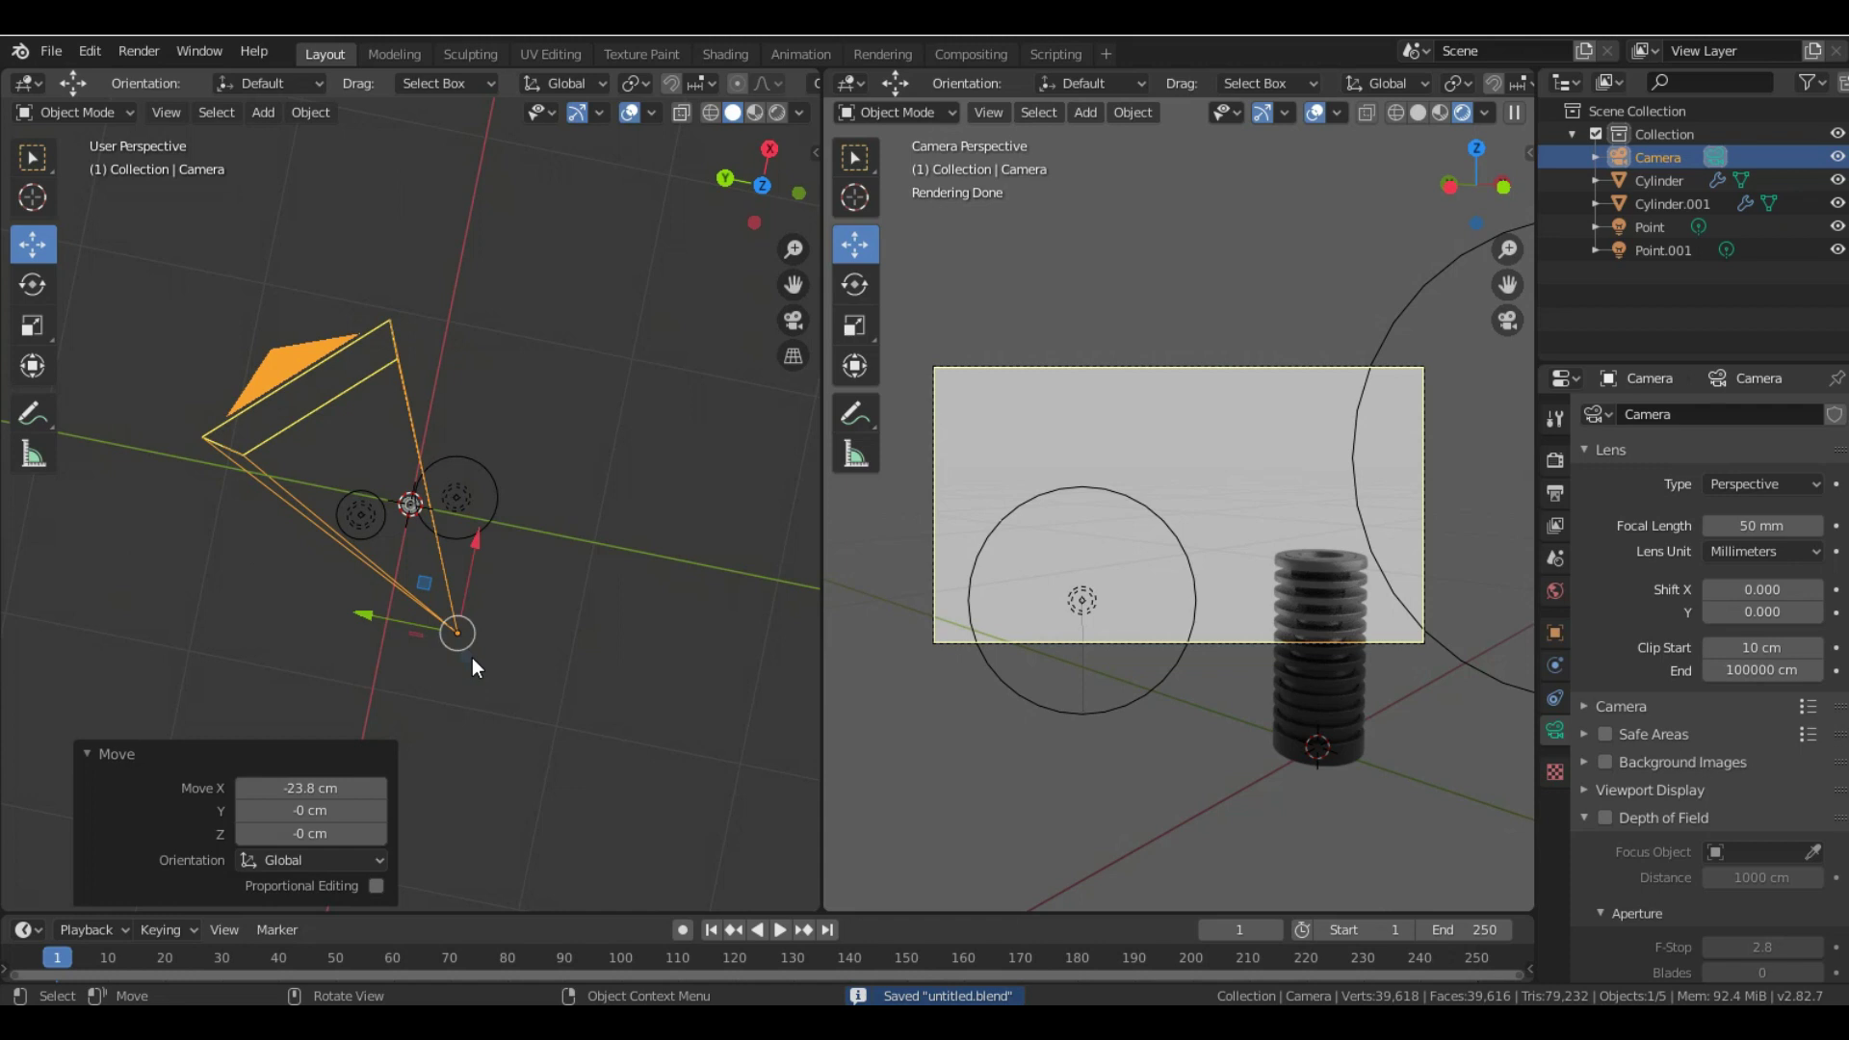
- Shift the camera along negative Y, about 30.2 cm along negative X, and another 25 cm or so along negative Y
left_click_drag(374, 622, 489, 625)
left_click_drag(562, 722, 547, 609)
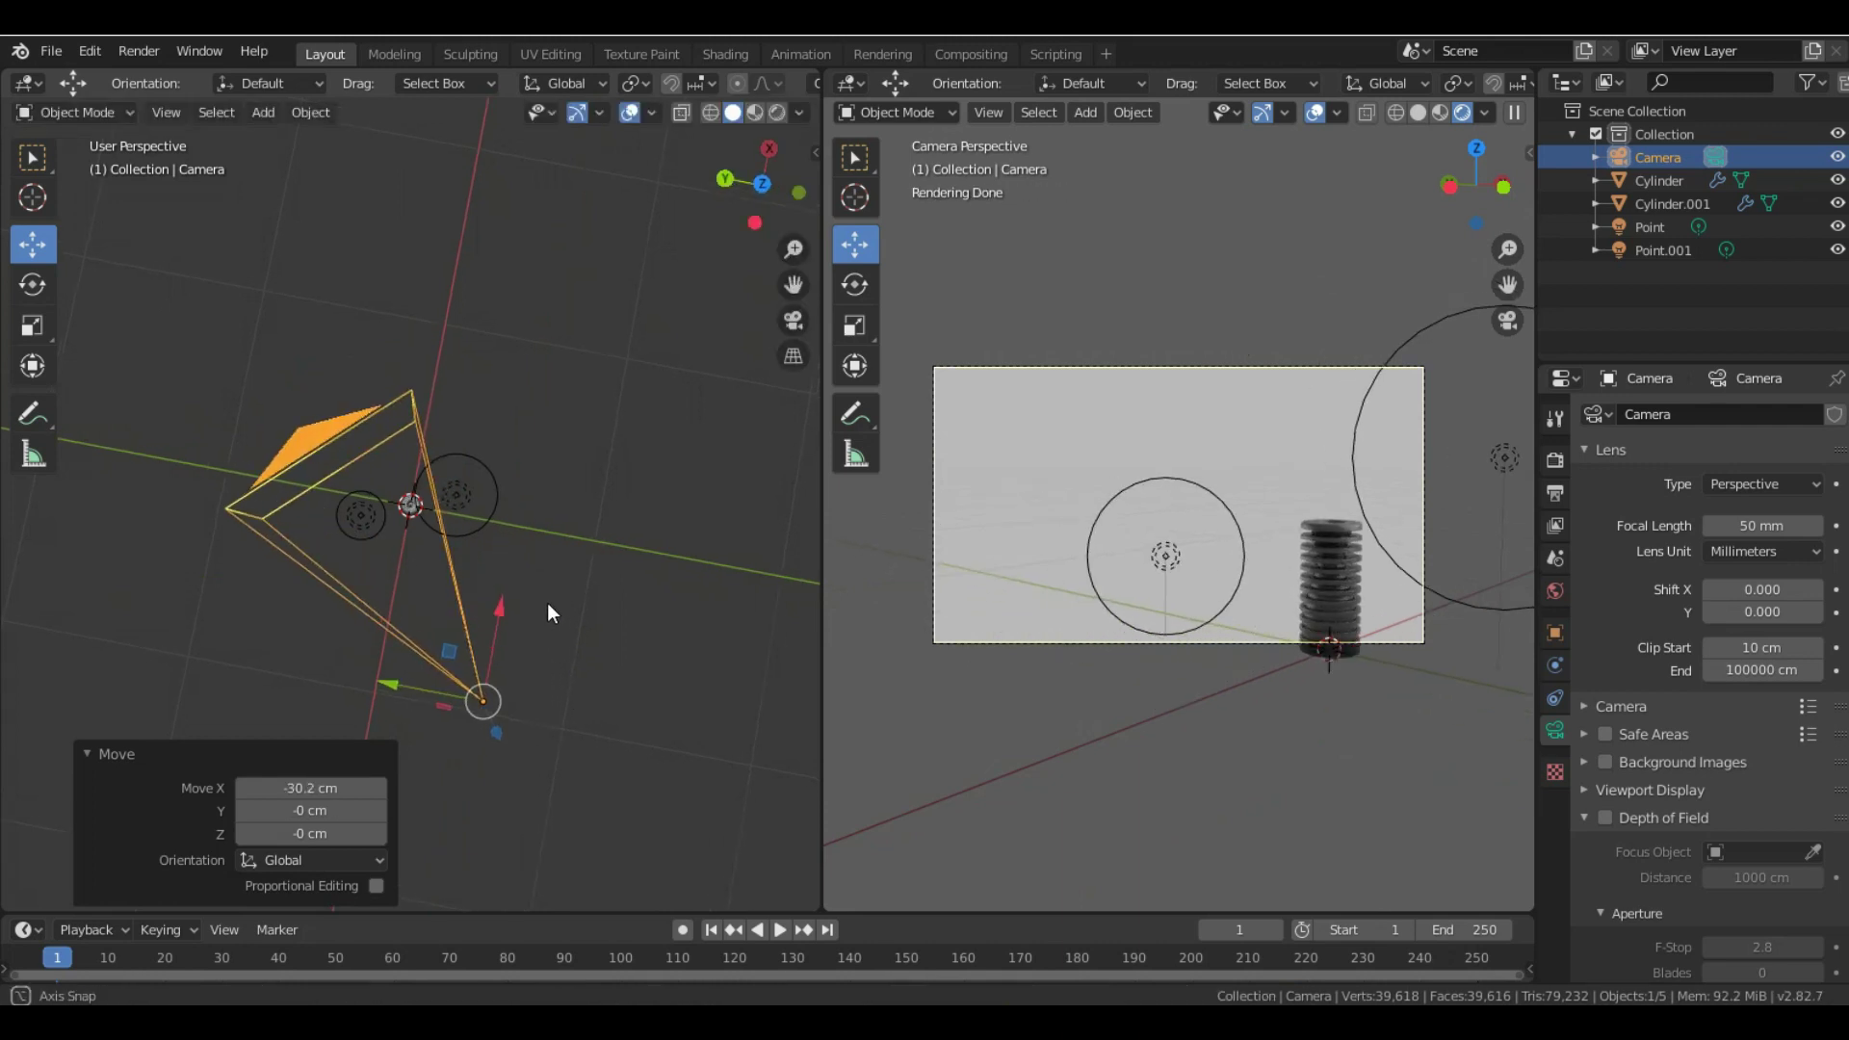
left_click_drag(395, 684, 618, 710)
left_click_drag(632, 605, 632, 604)
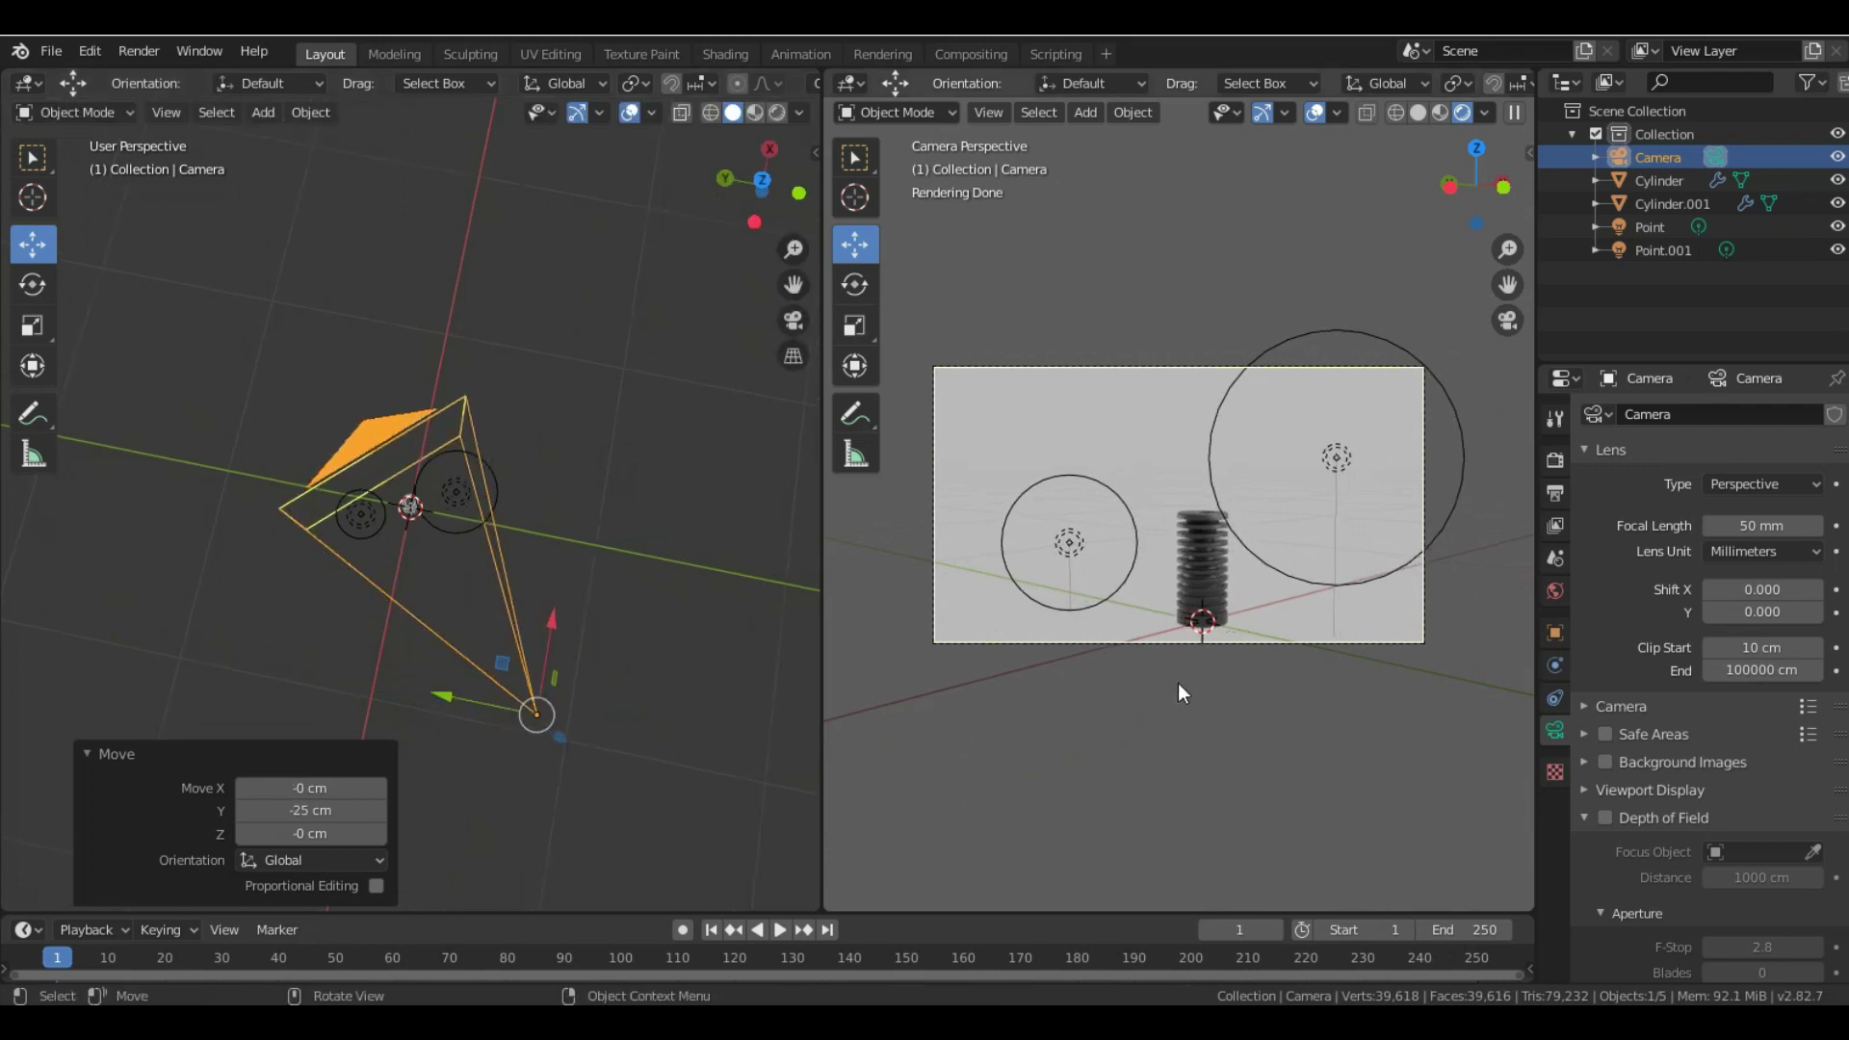
- Move the camera about 31.3 cm along positive X and about 19.9 cm along positive Y
scroll(1177, 684, "up", 1)
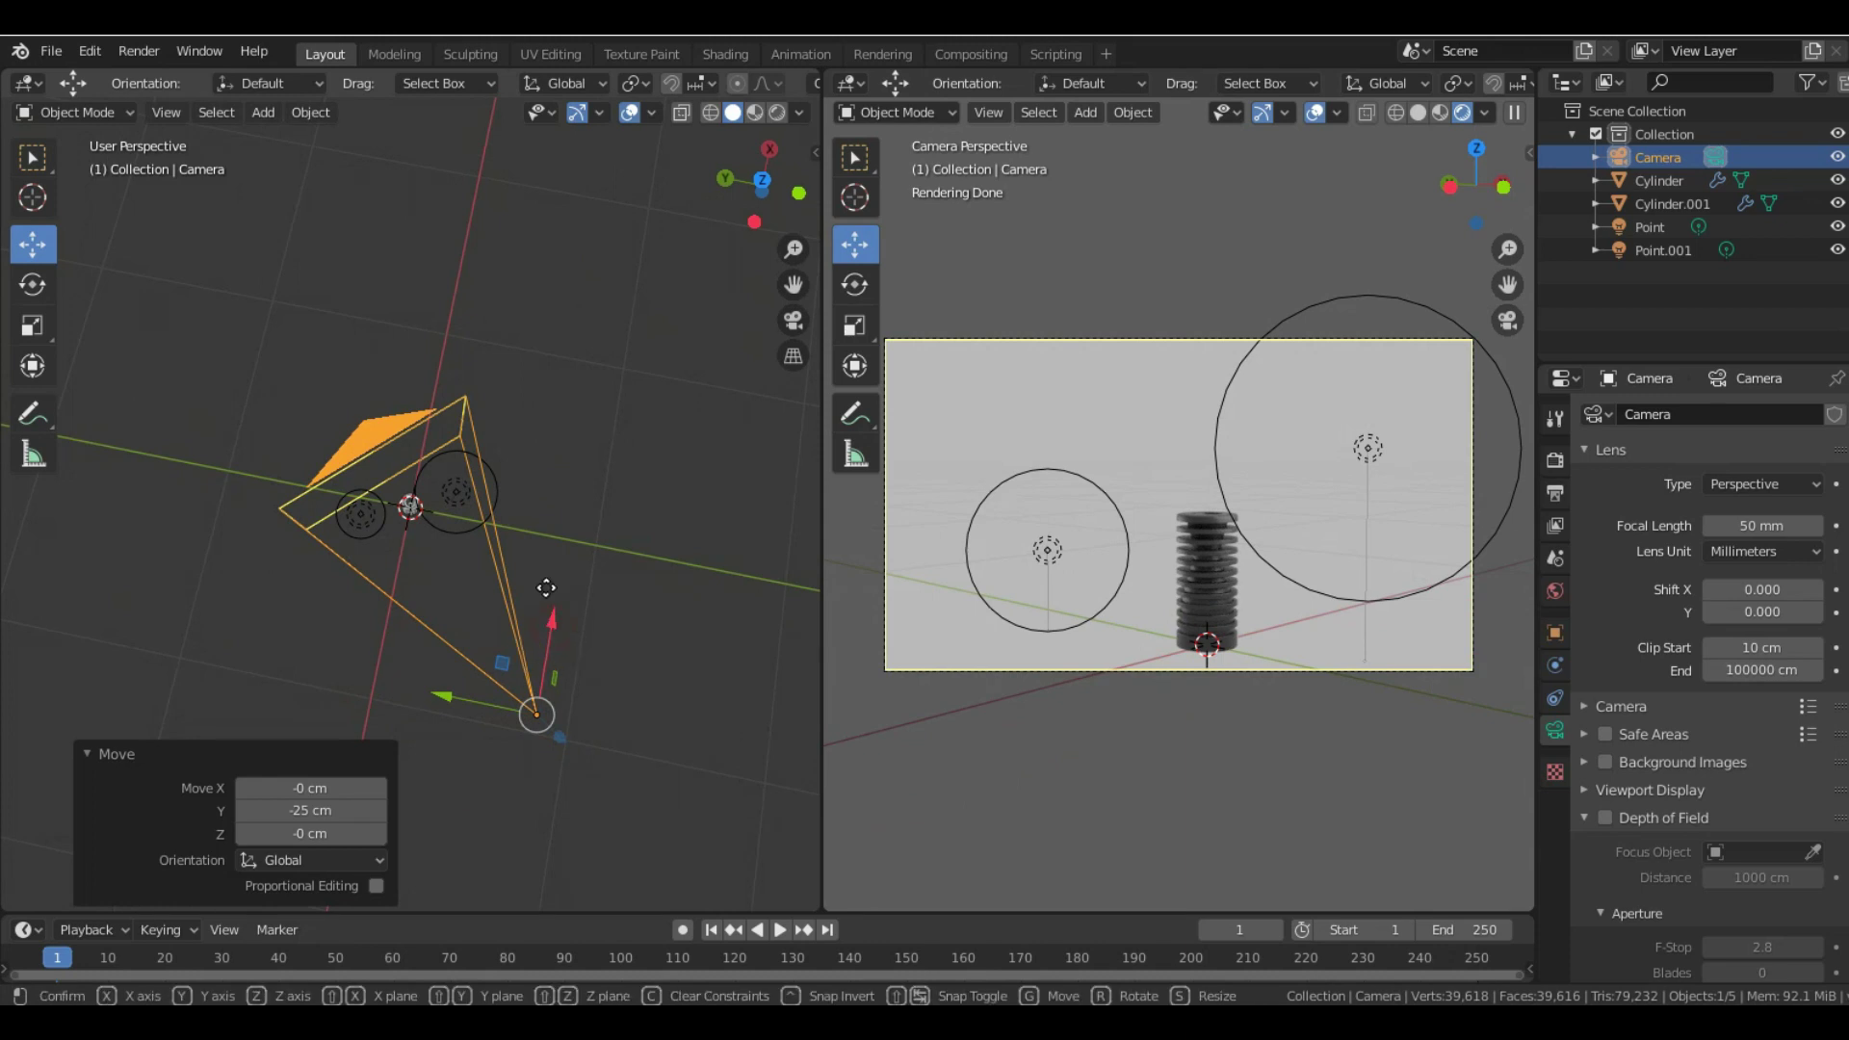
key("g")
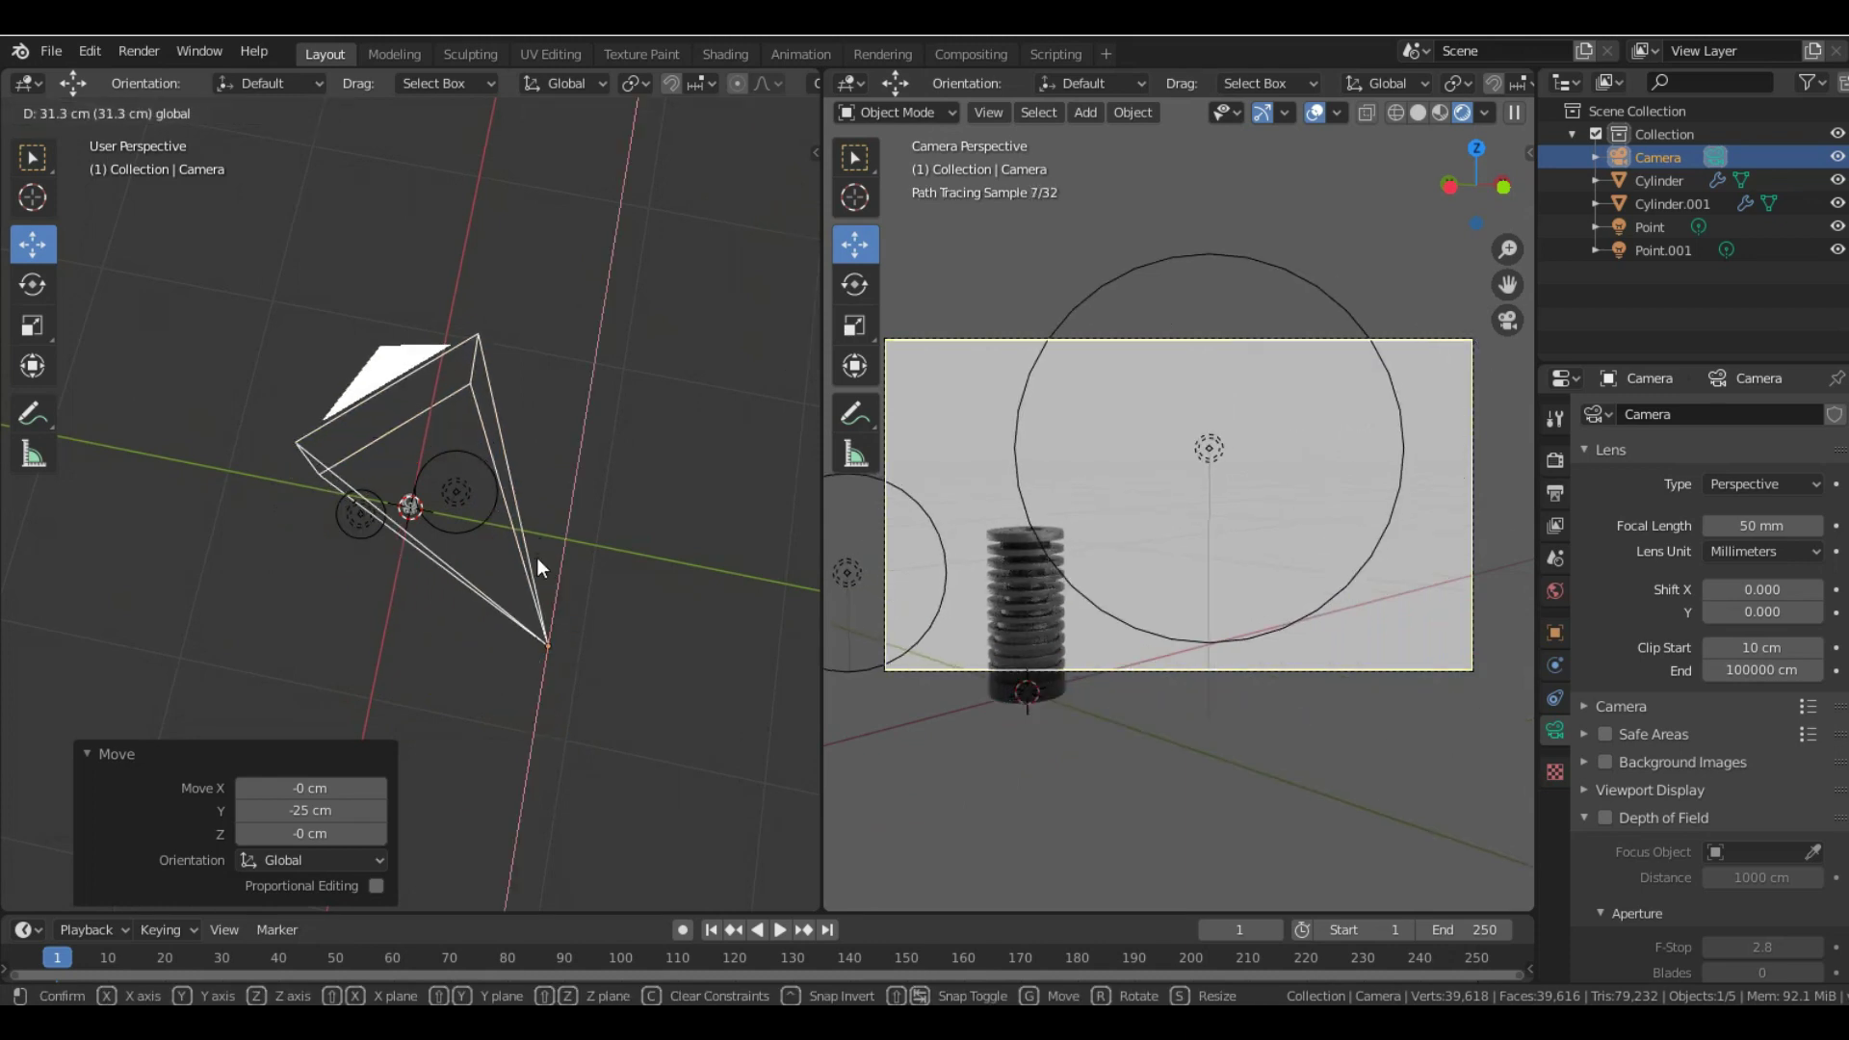
left_click(536, 557)
key("g")
key("y")
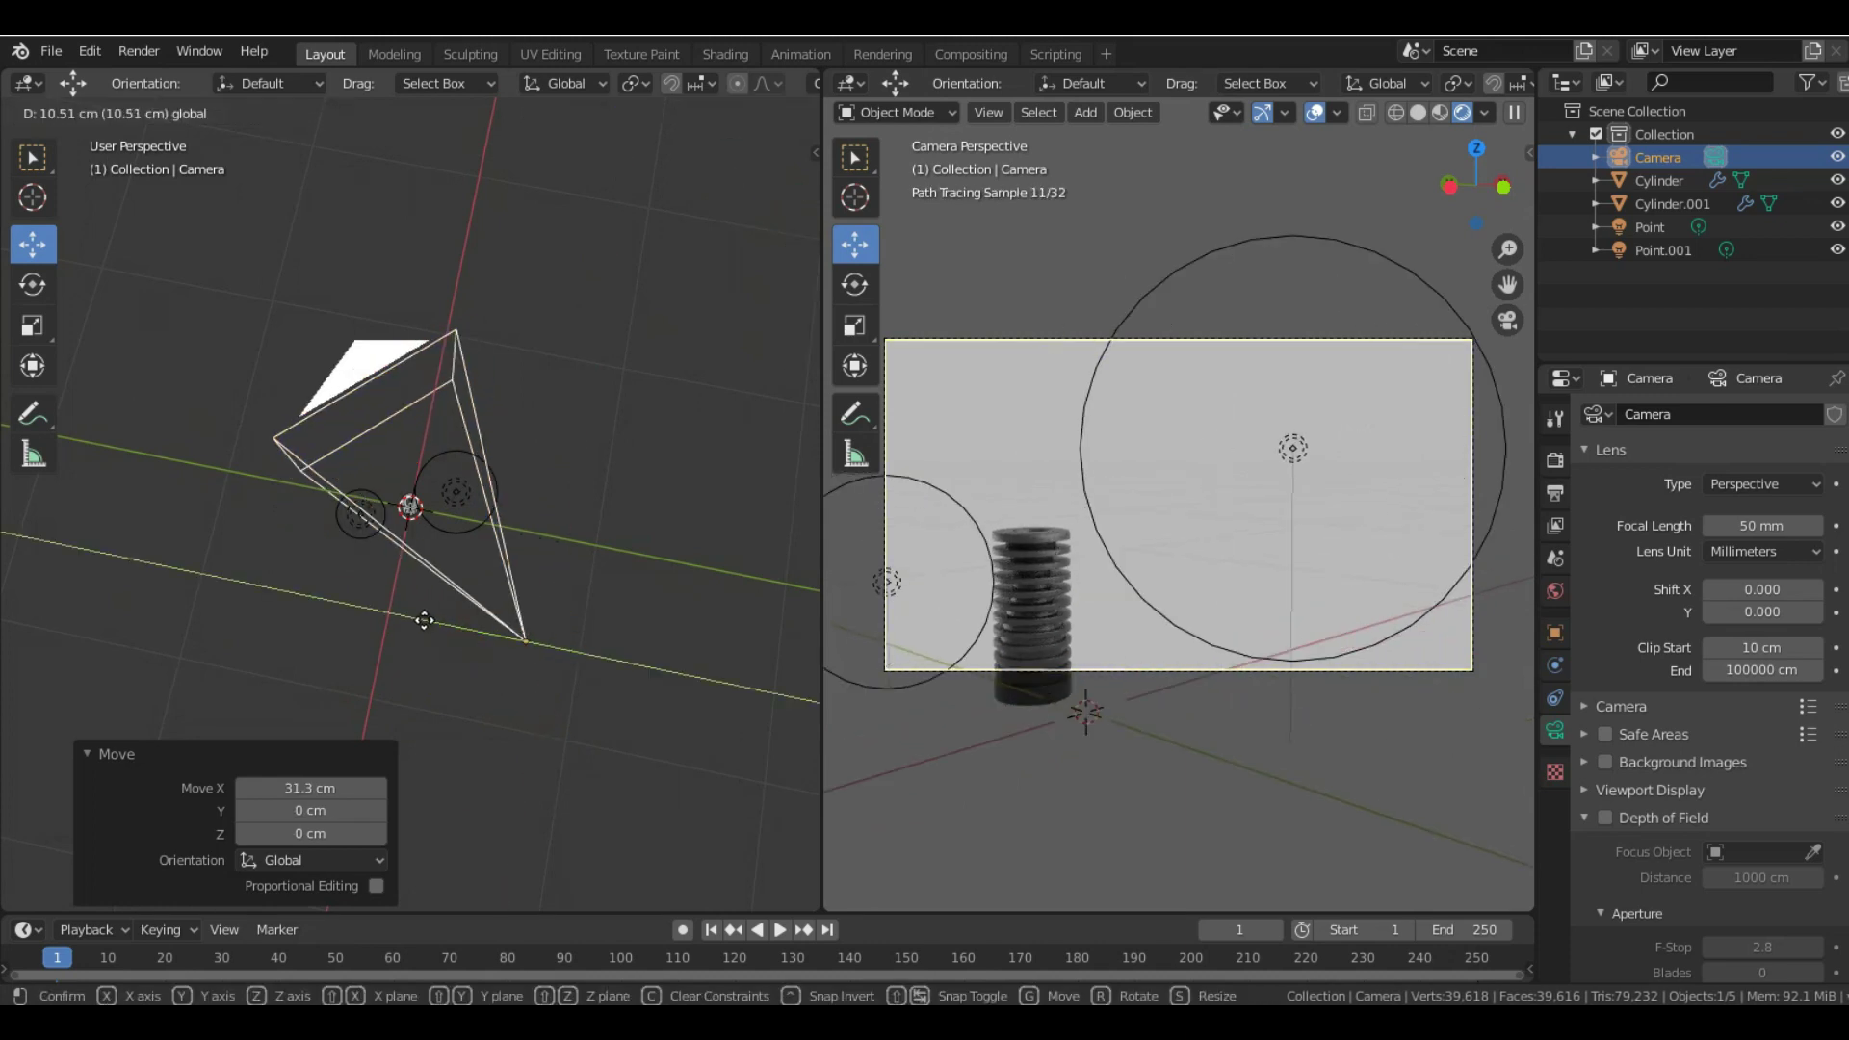
left_click(517, 633)
- Lower the camera about 10.3 cm along Z to bring the whole vase into the frame
middle_click_drag(517, 624, 551, 575)
mouse_move(518, 418)
left_mouse_down()
mouse_move(511, 456)
mouse_move(502, 442)
left_mouse_up()
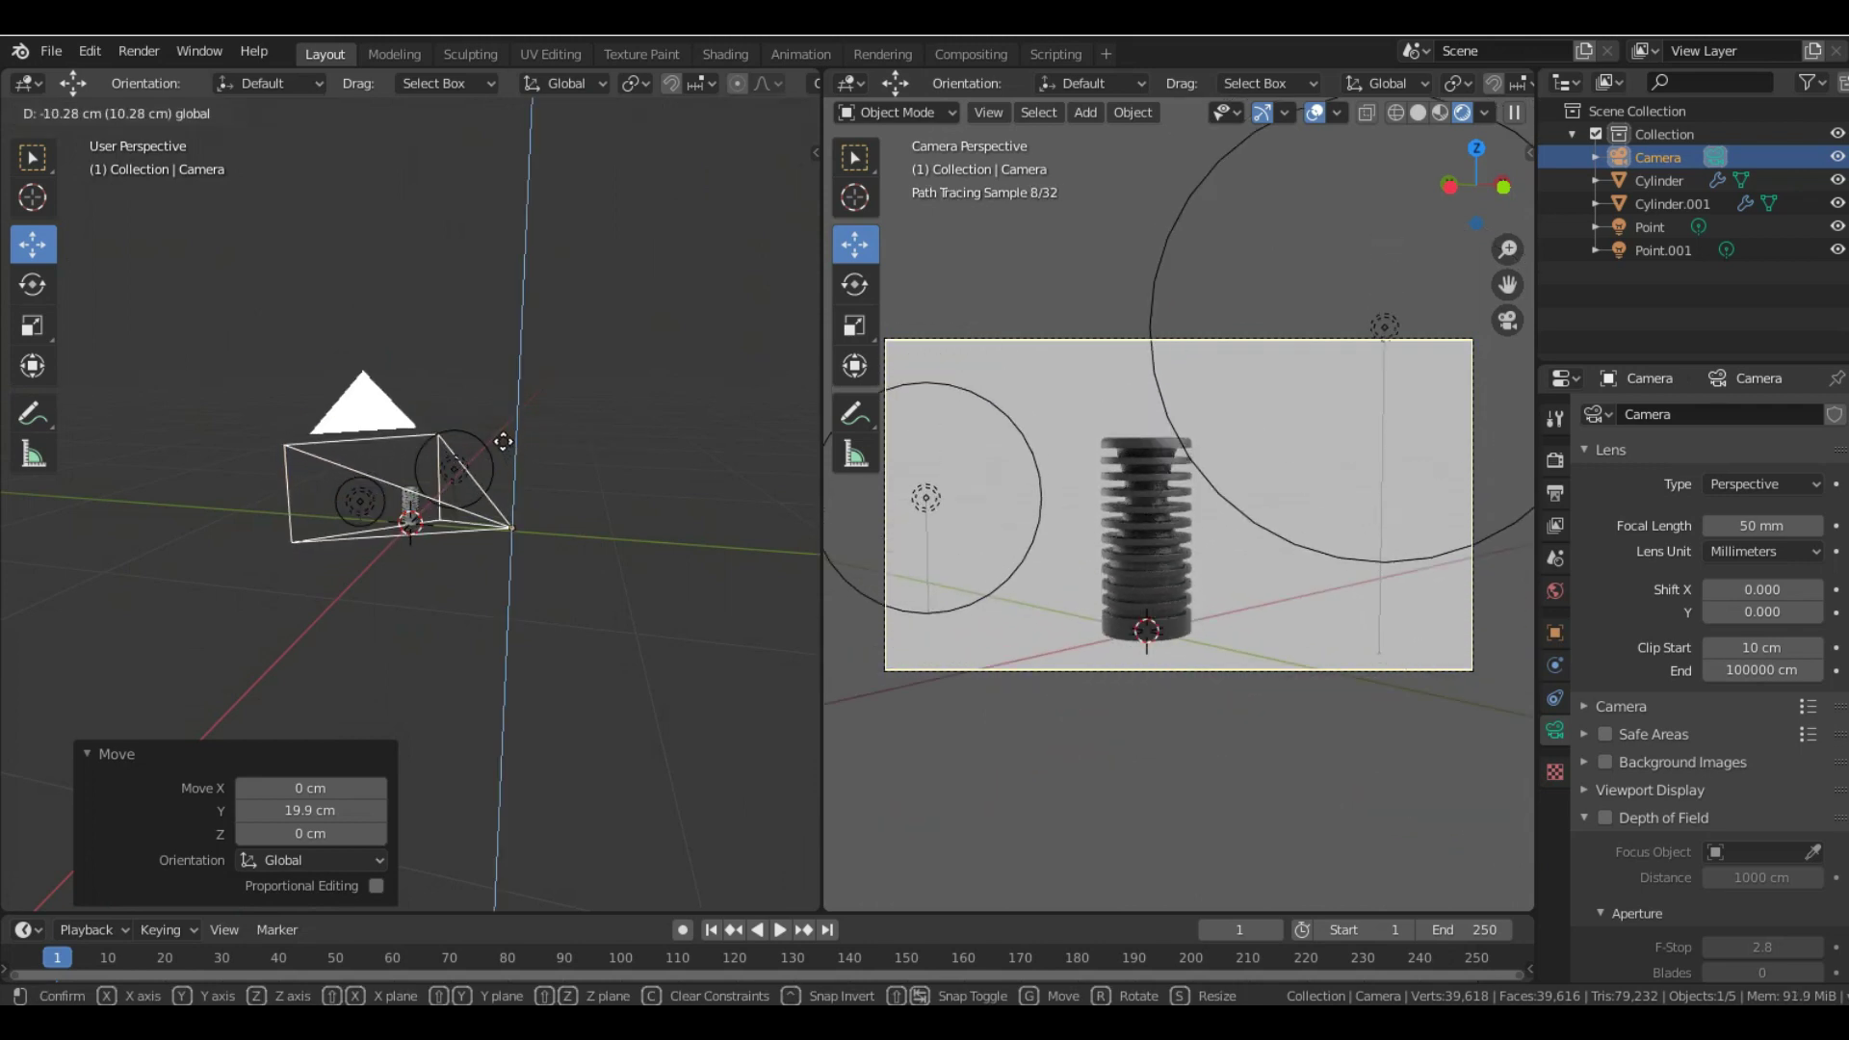
left_click_drag(659, 582, 659, 581)
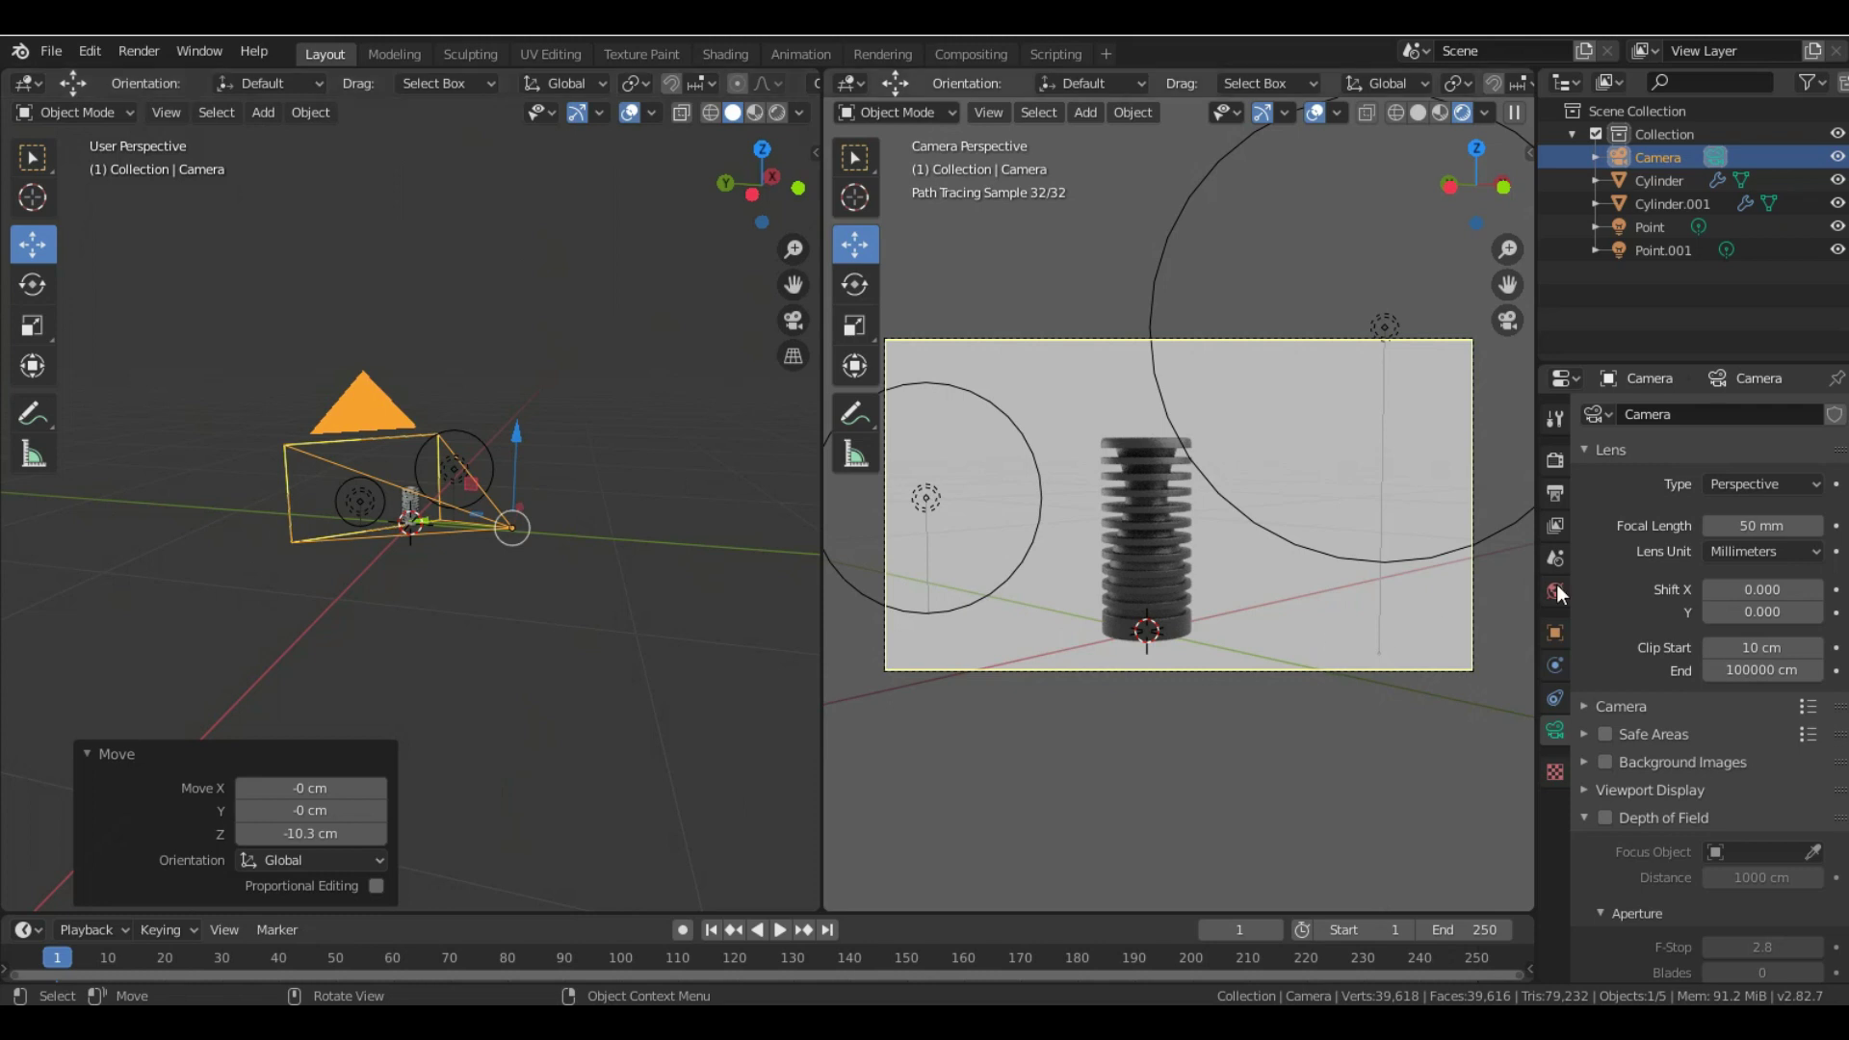
- Set the output resolution X to 1080 px for a square render frame
left_click(1555, 489)
double_click(1793, 441)
type("1080")
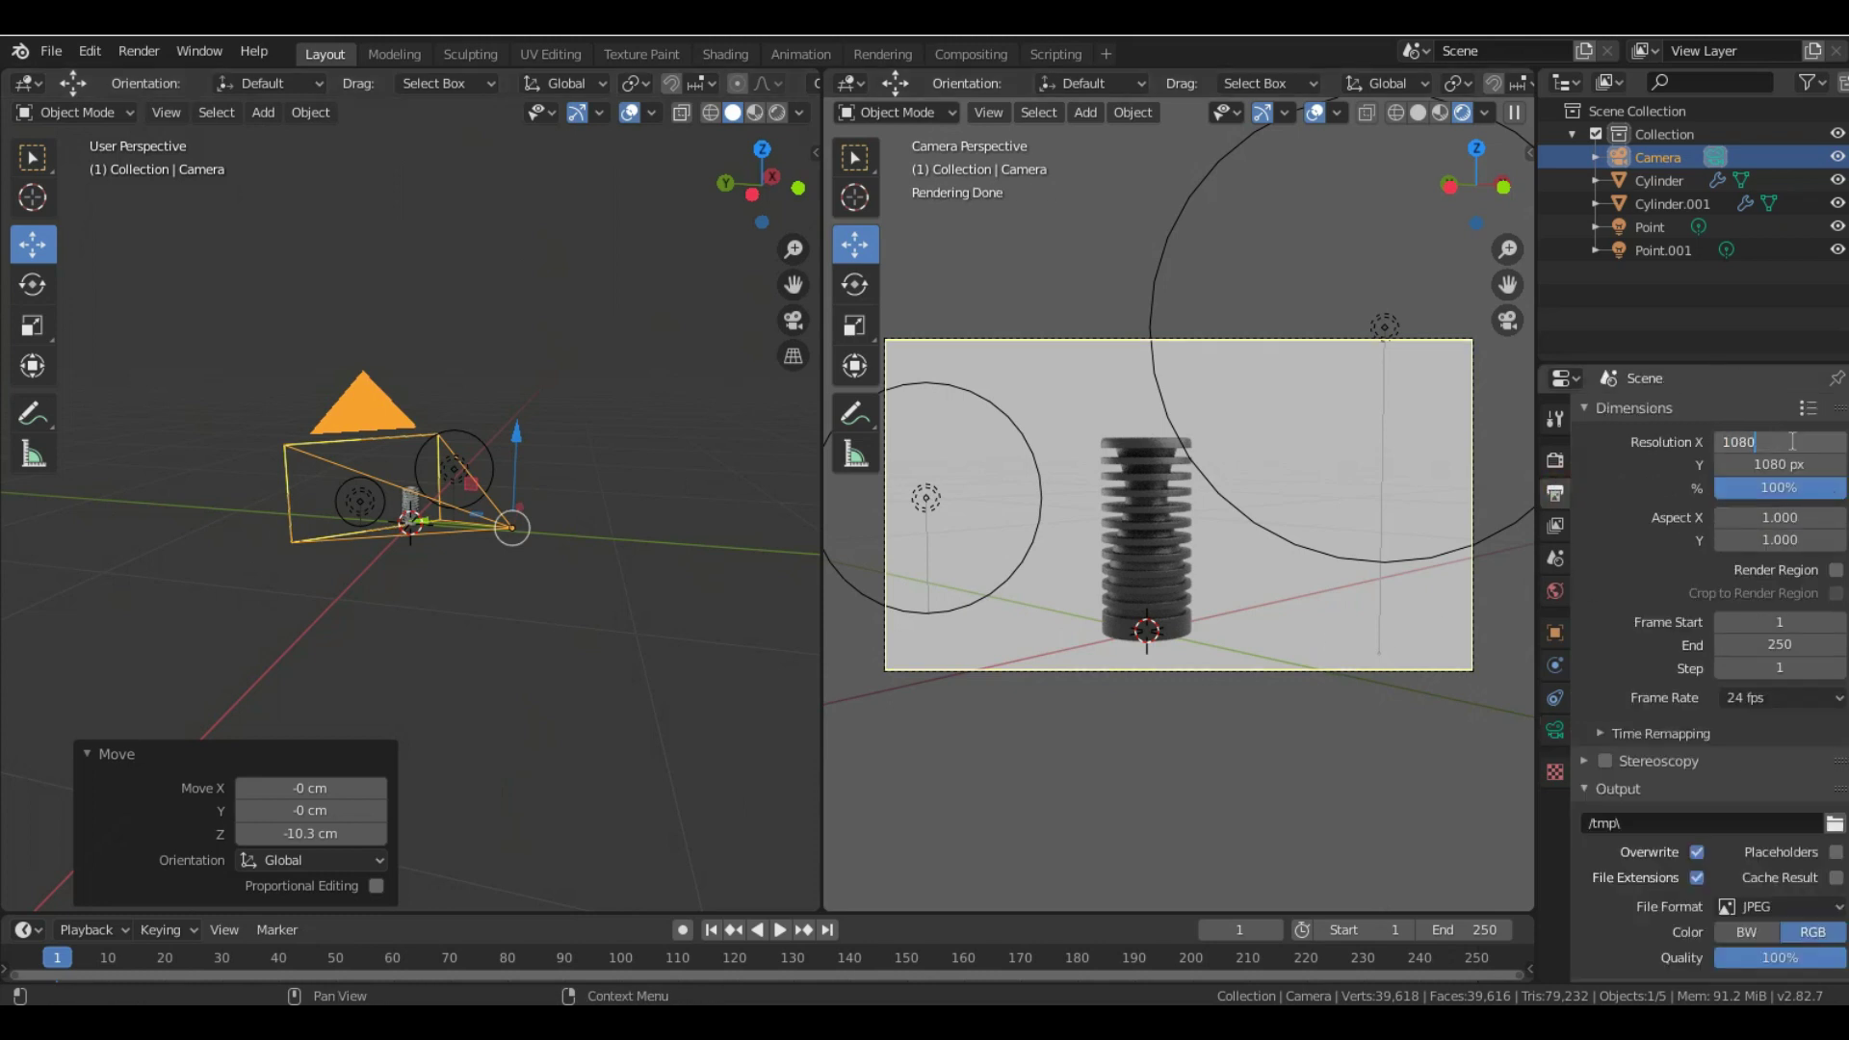
key("Return")
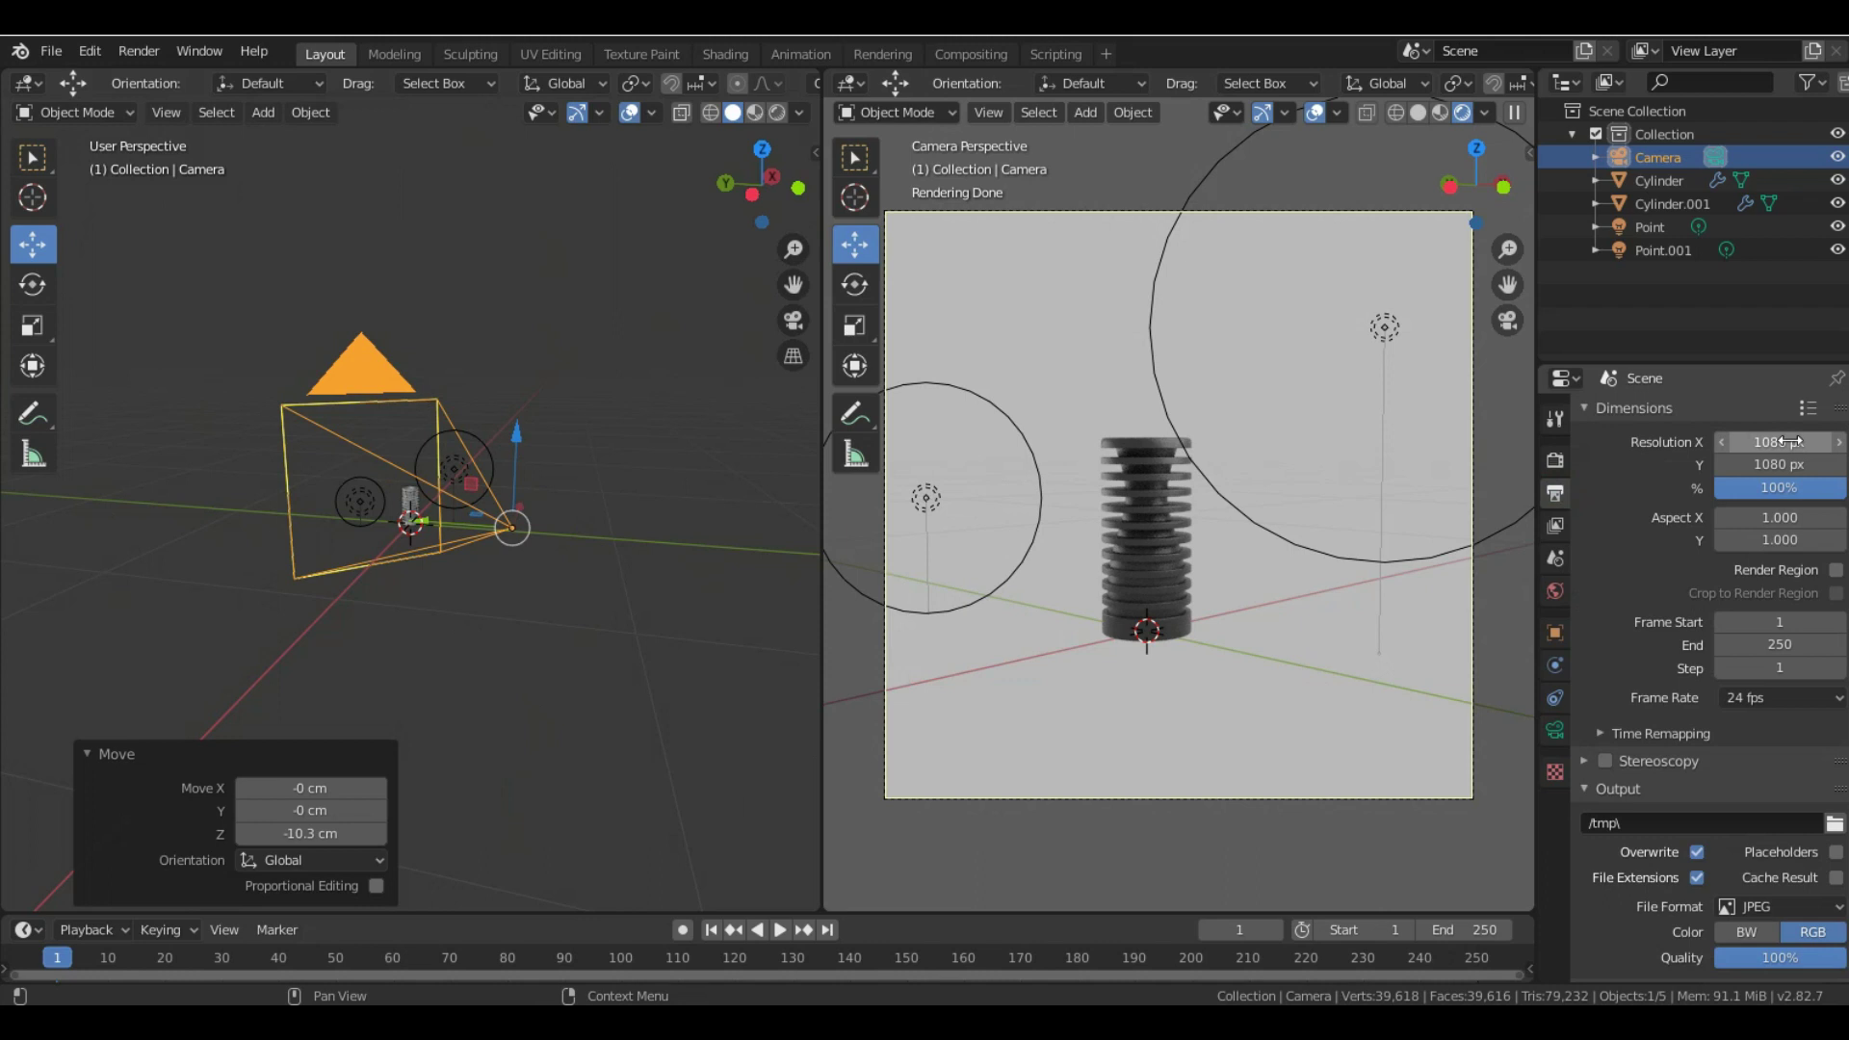
scroll(374, 543, "up", 2)
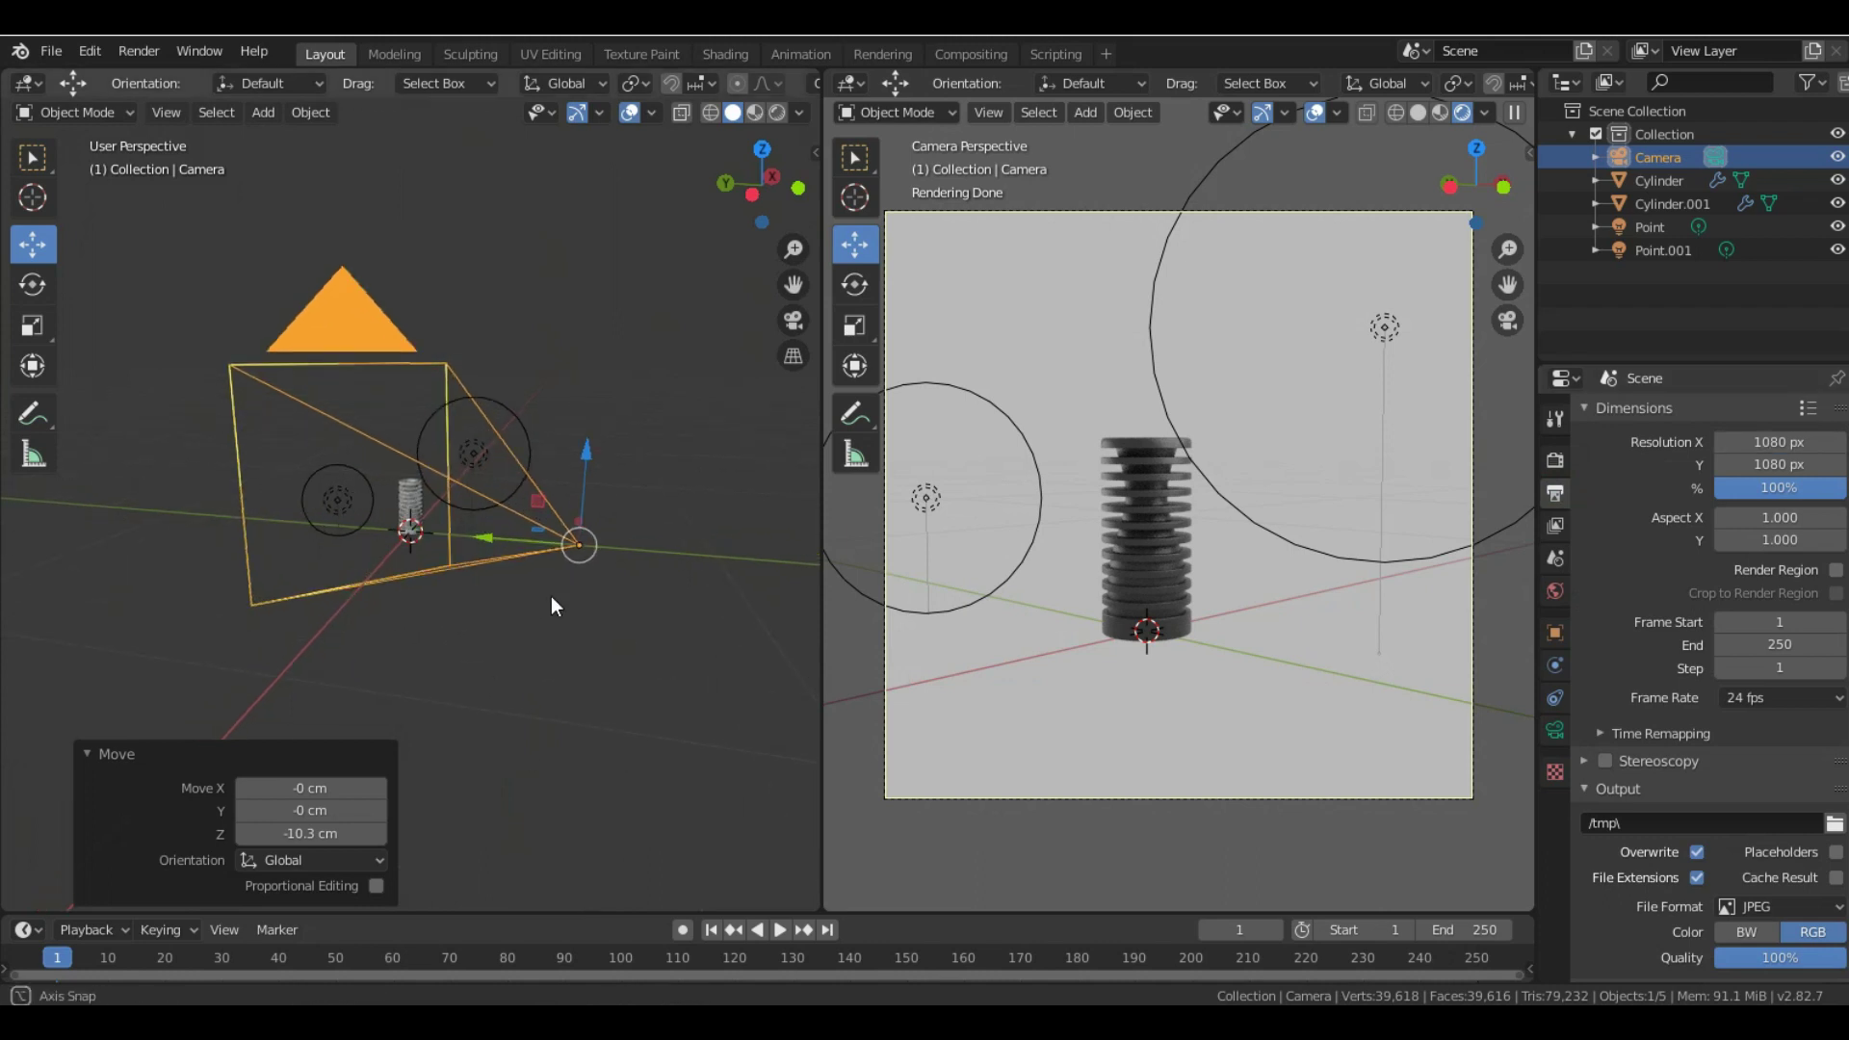
middle_click_drag(550, 597, 539, 552)
scroll(528, 517, "up", 2)
scroll(559, 661, "up", 1)
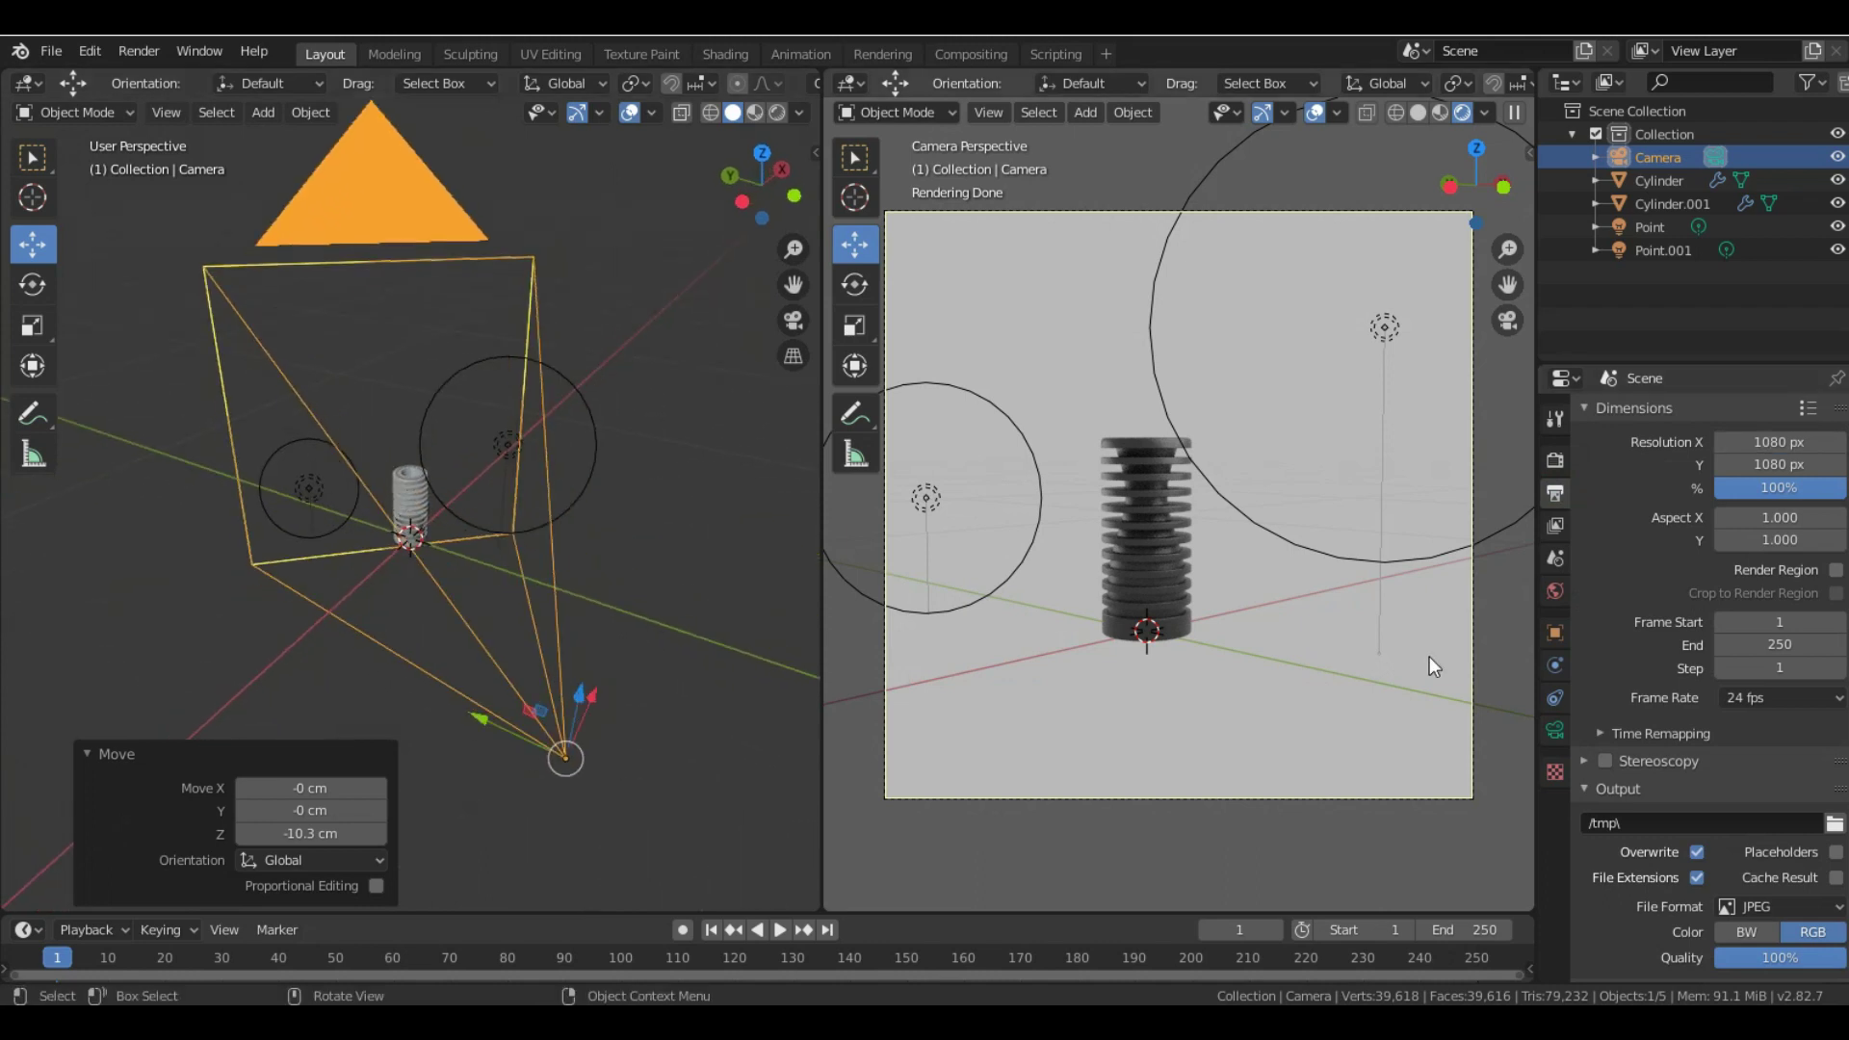
- Try a muted blue world background color with hue 0.586, saturation 0.466 and value 0.727
left_click(1555, 592)
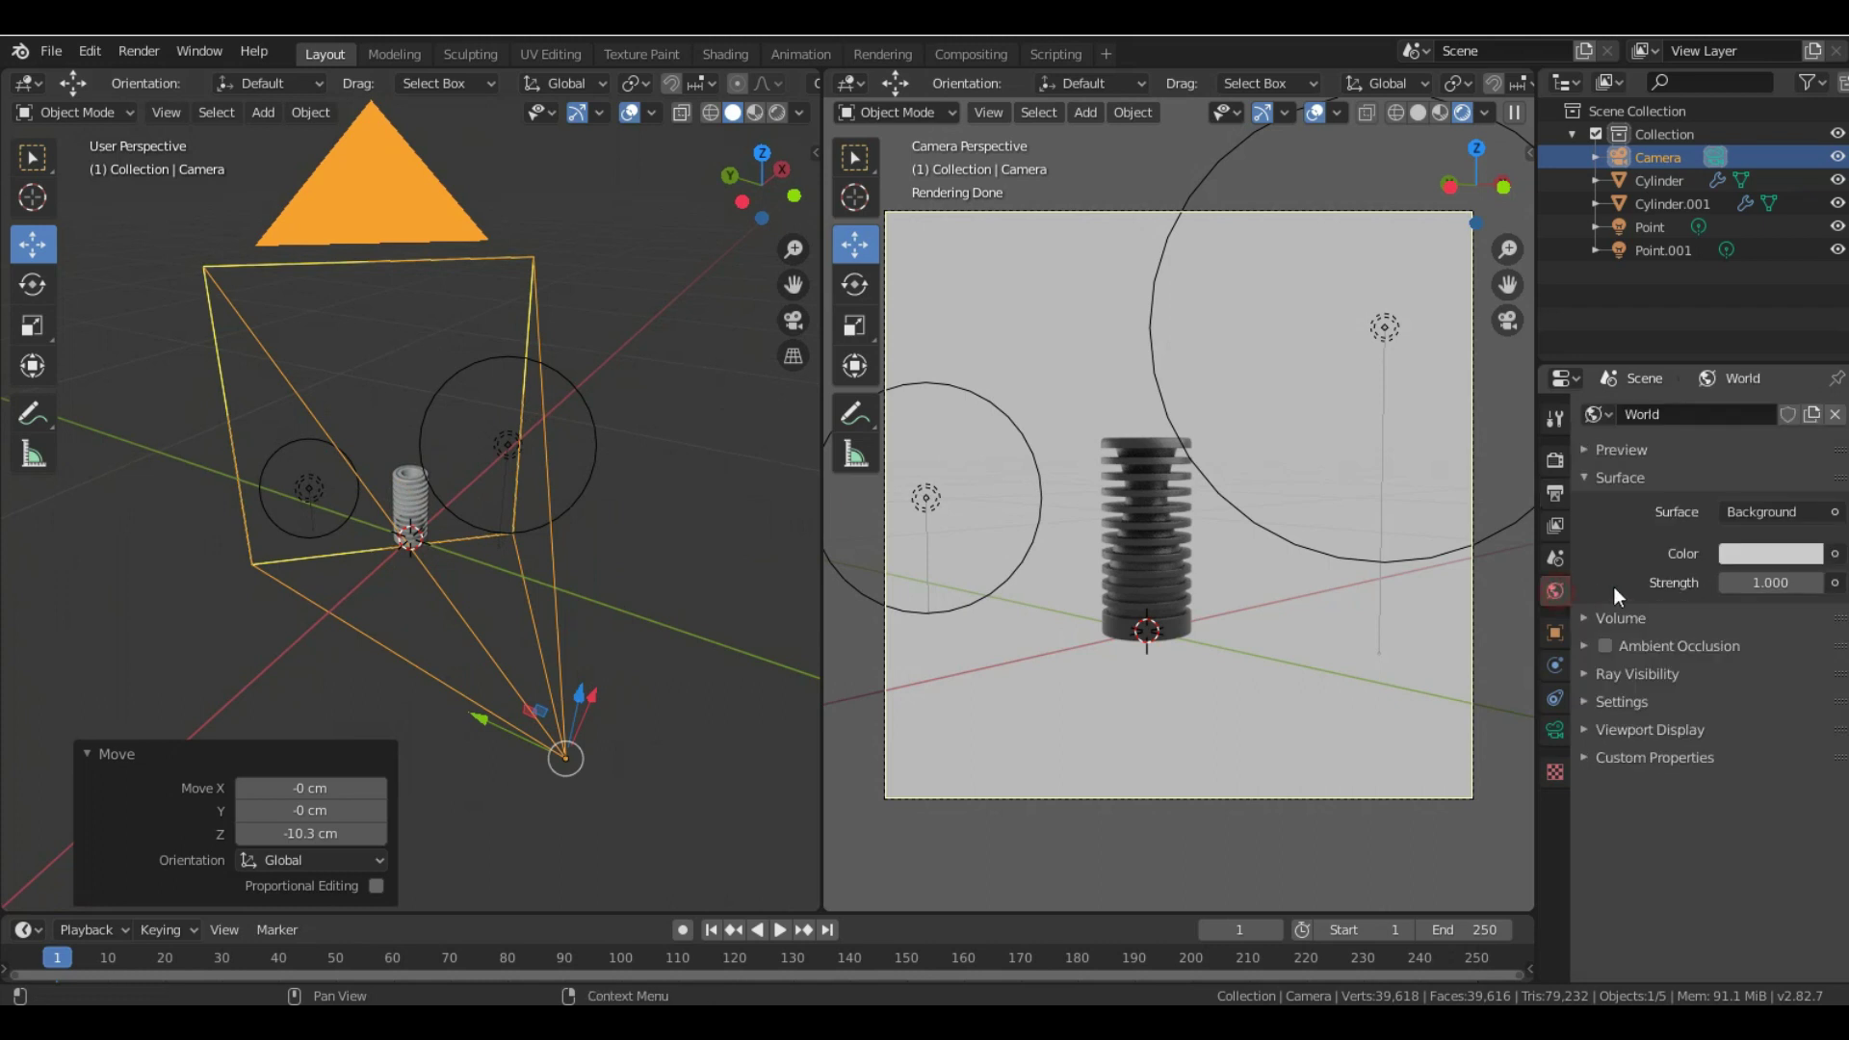
left_click(1761, 554)
left_click(1711, 275)
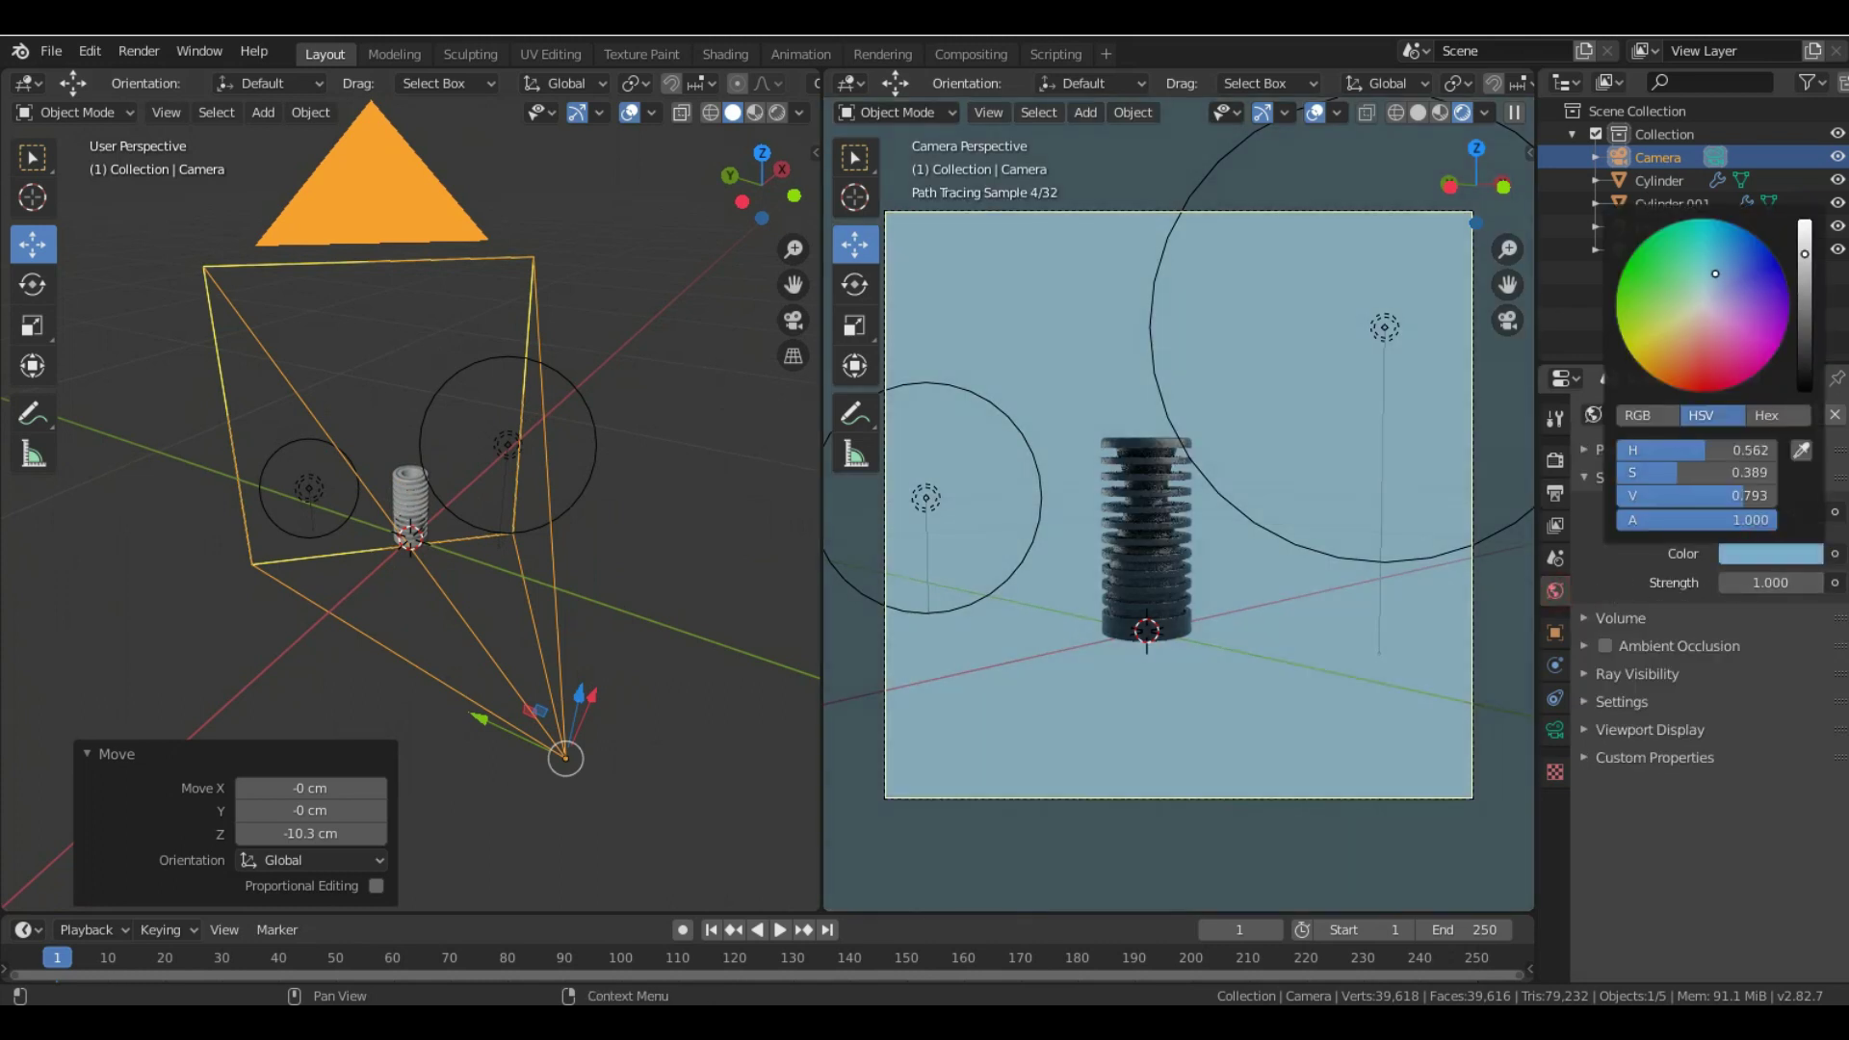
left_click(1806, 242)
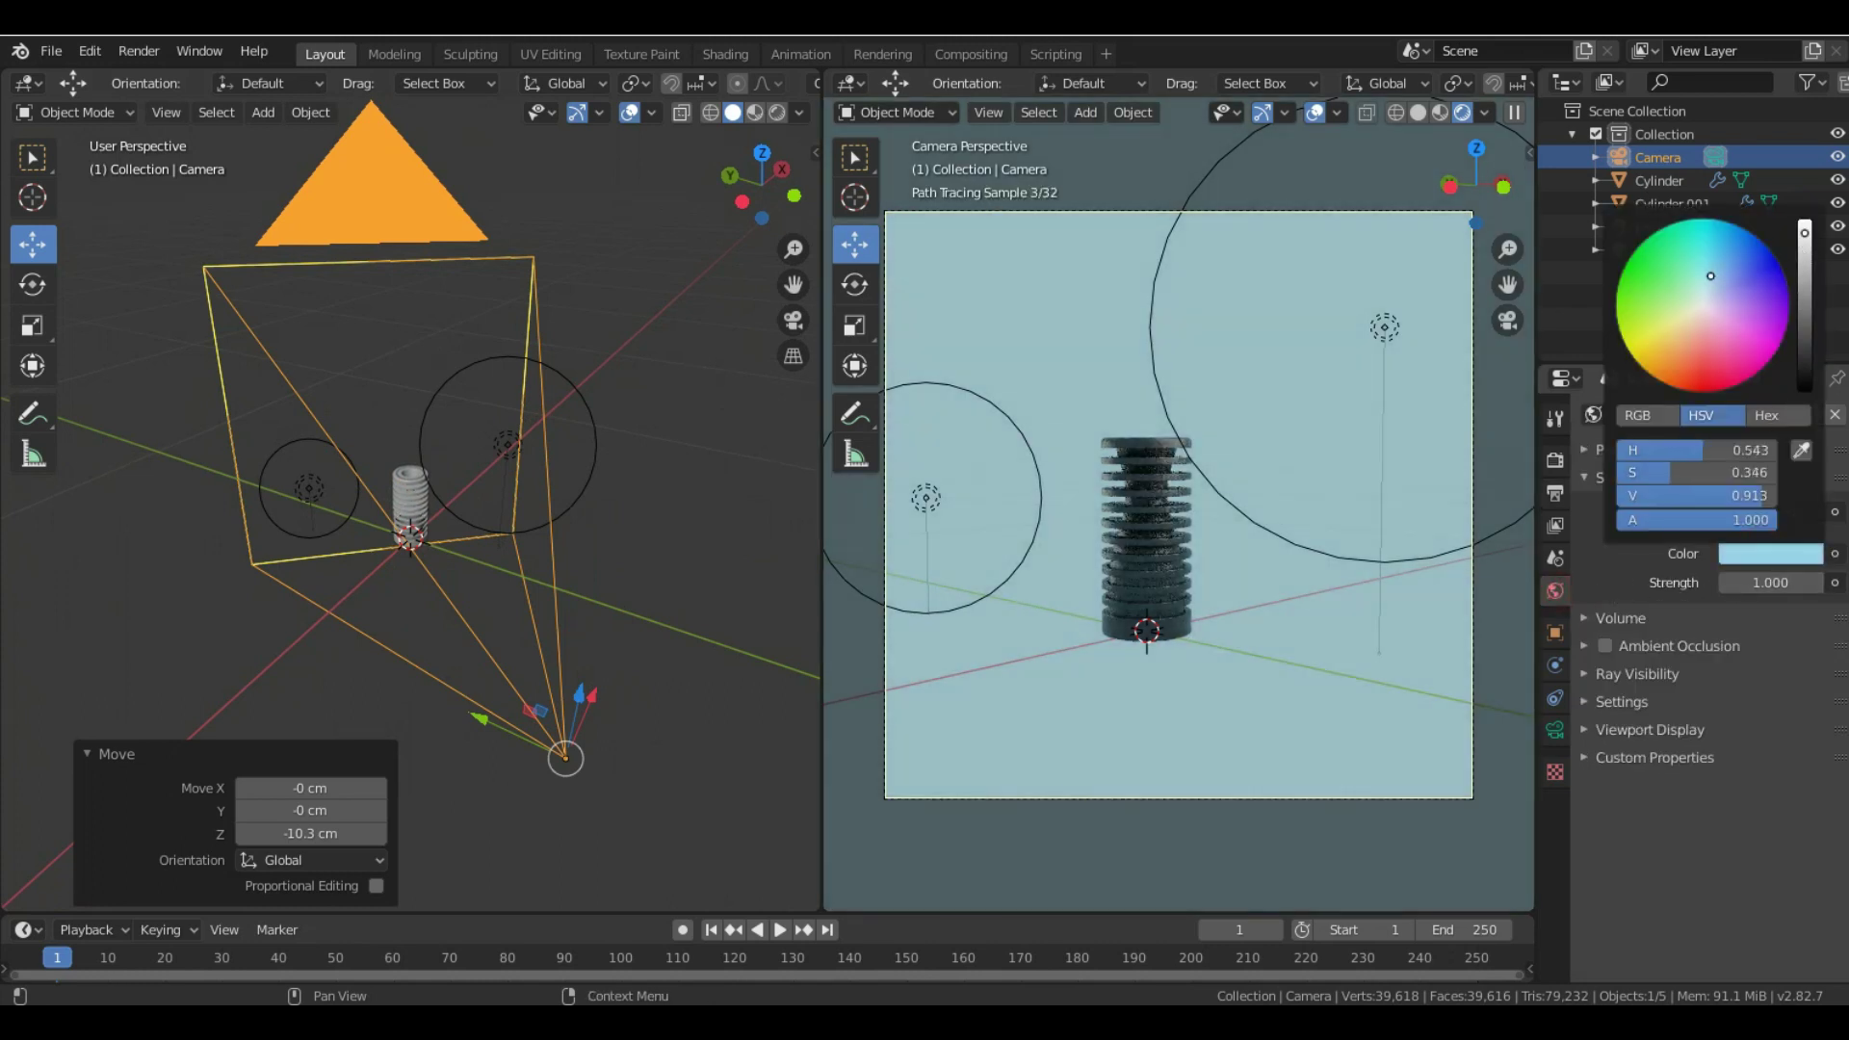
left_click(1806, 312)
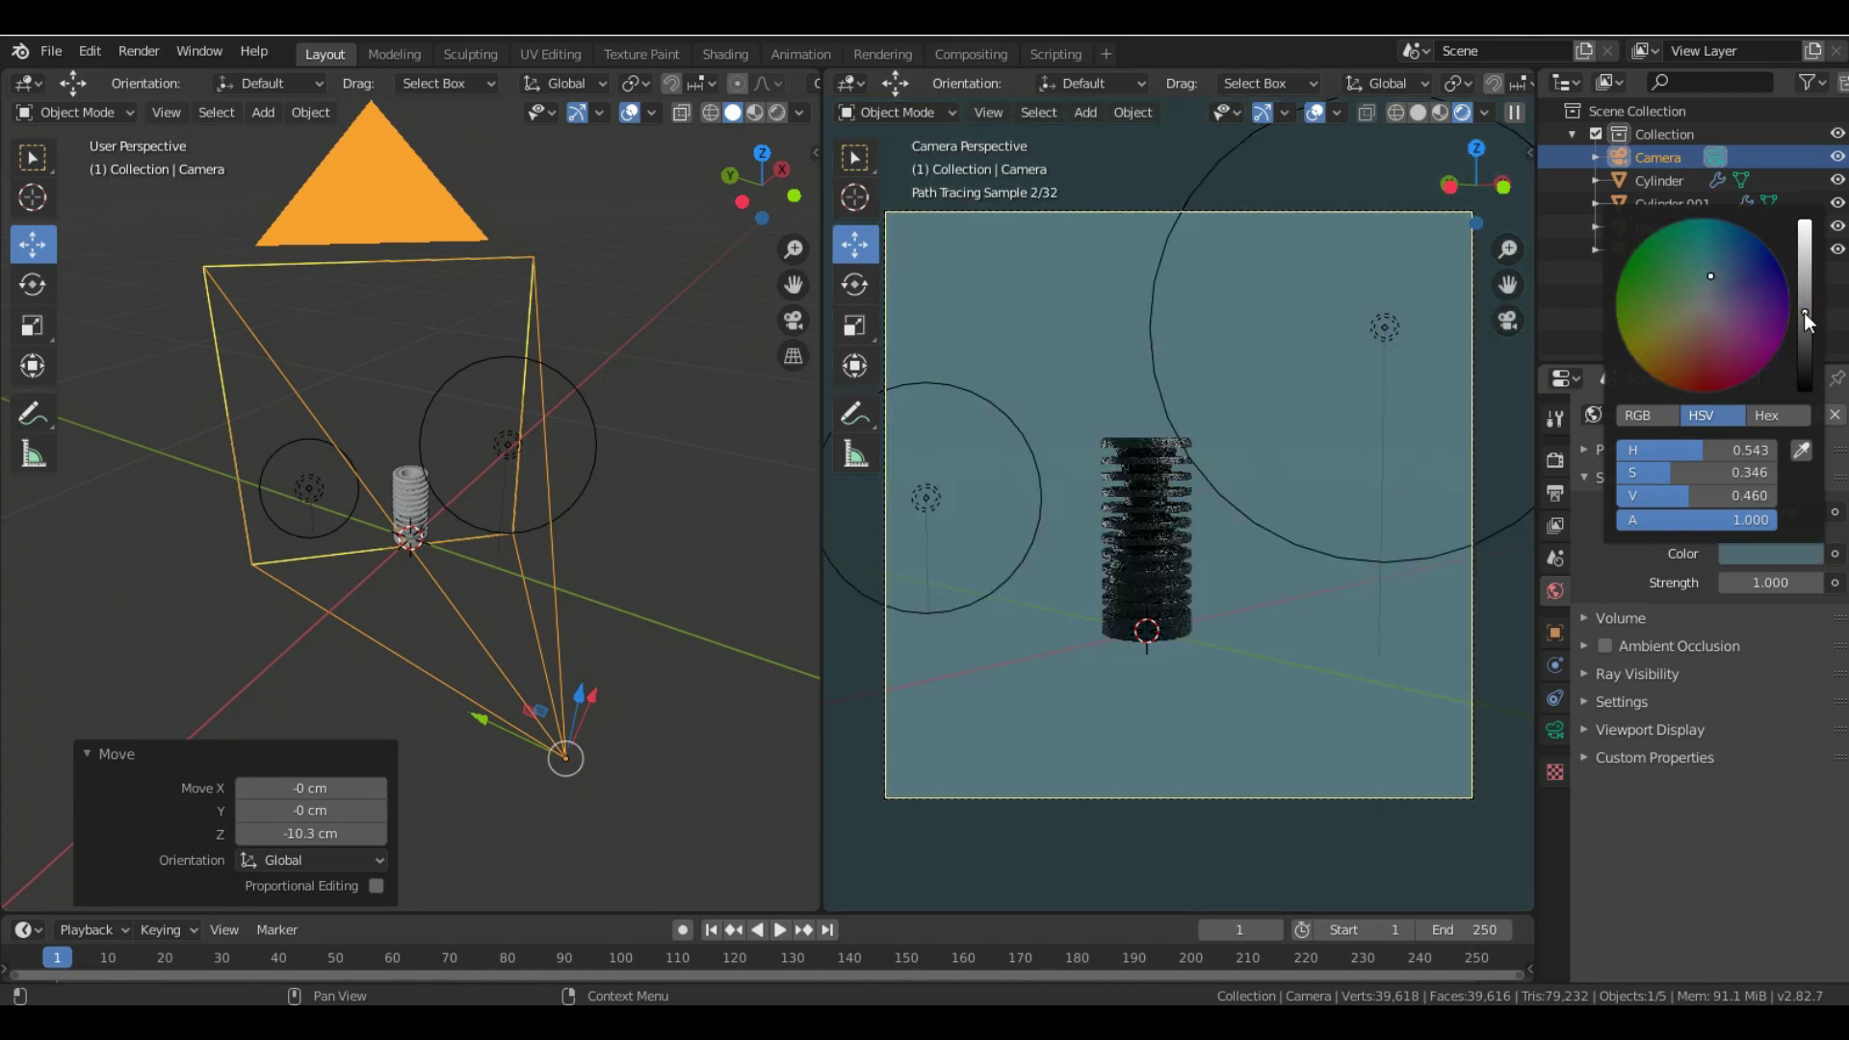
left_click(1743, 255)
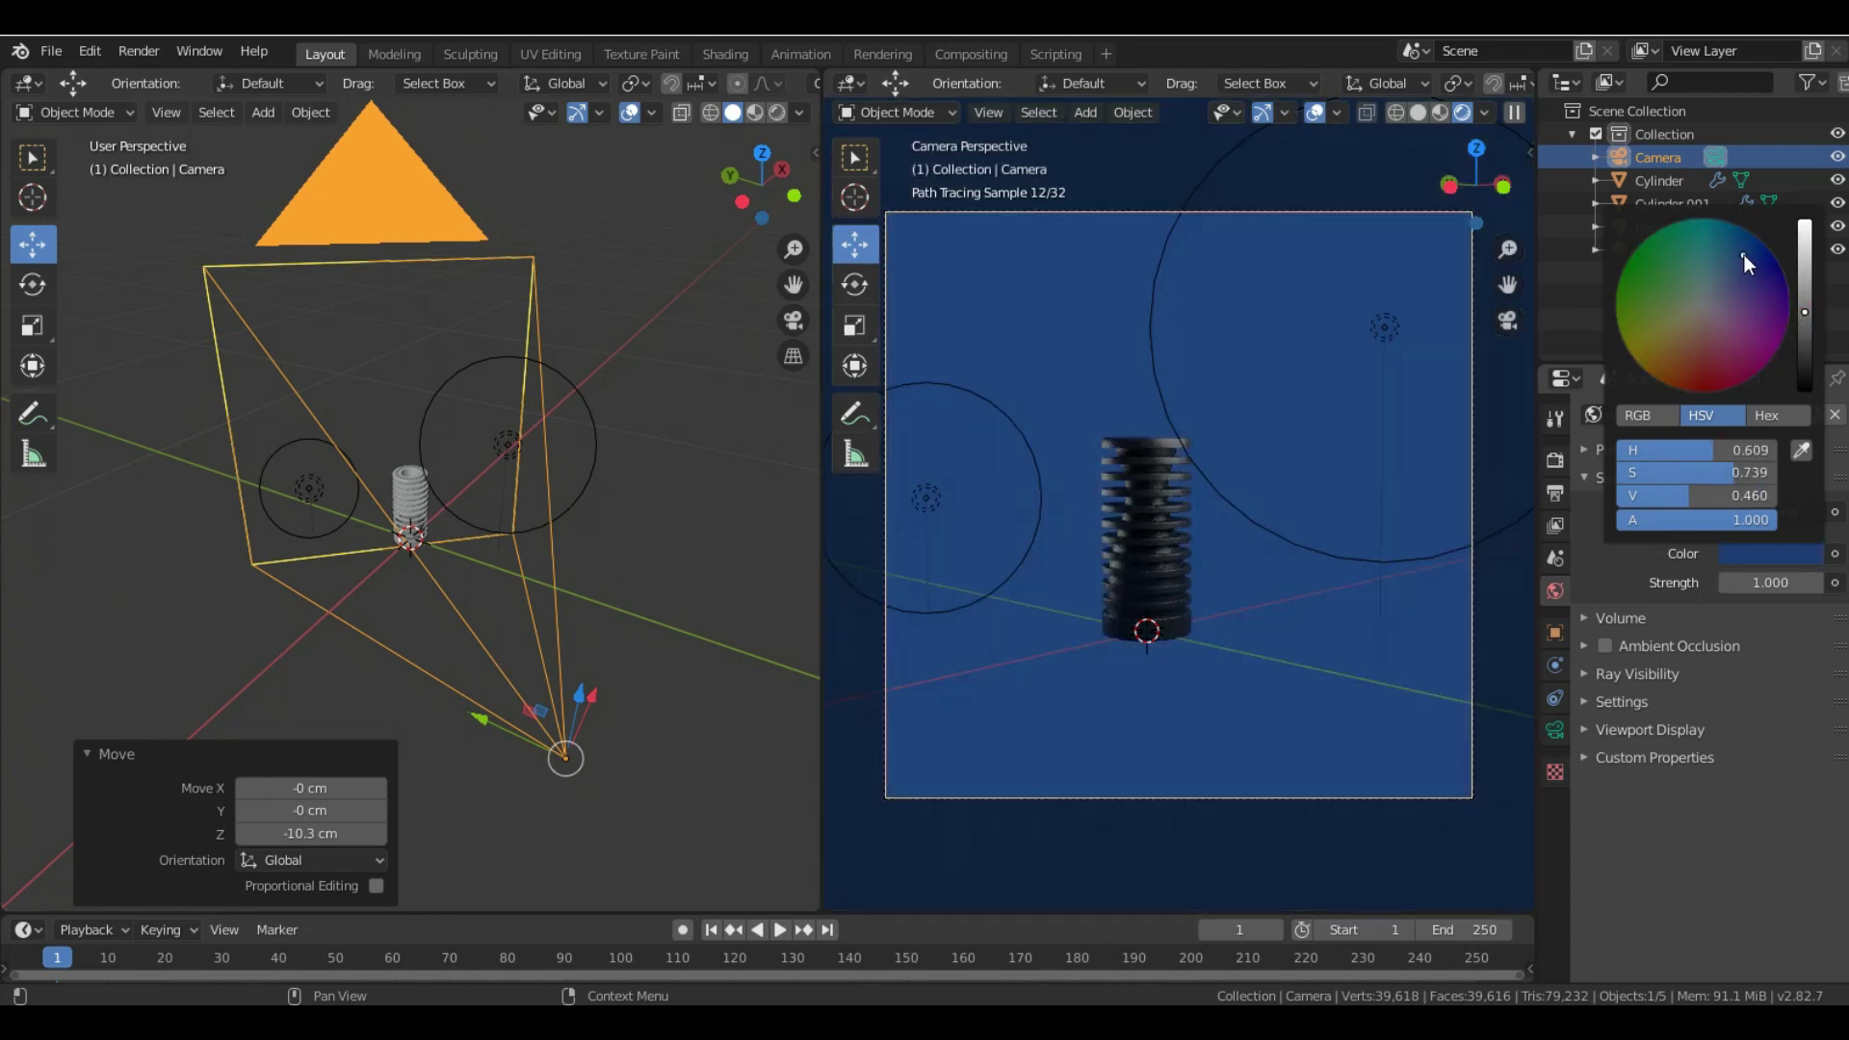
left_click_drag(1748, 274, 1727, 269)
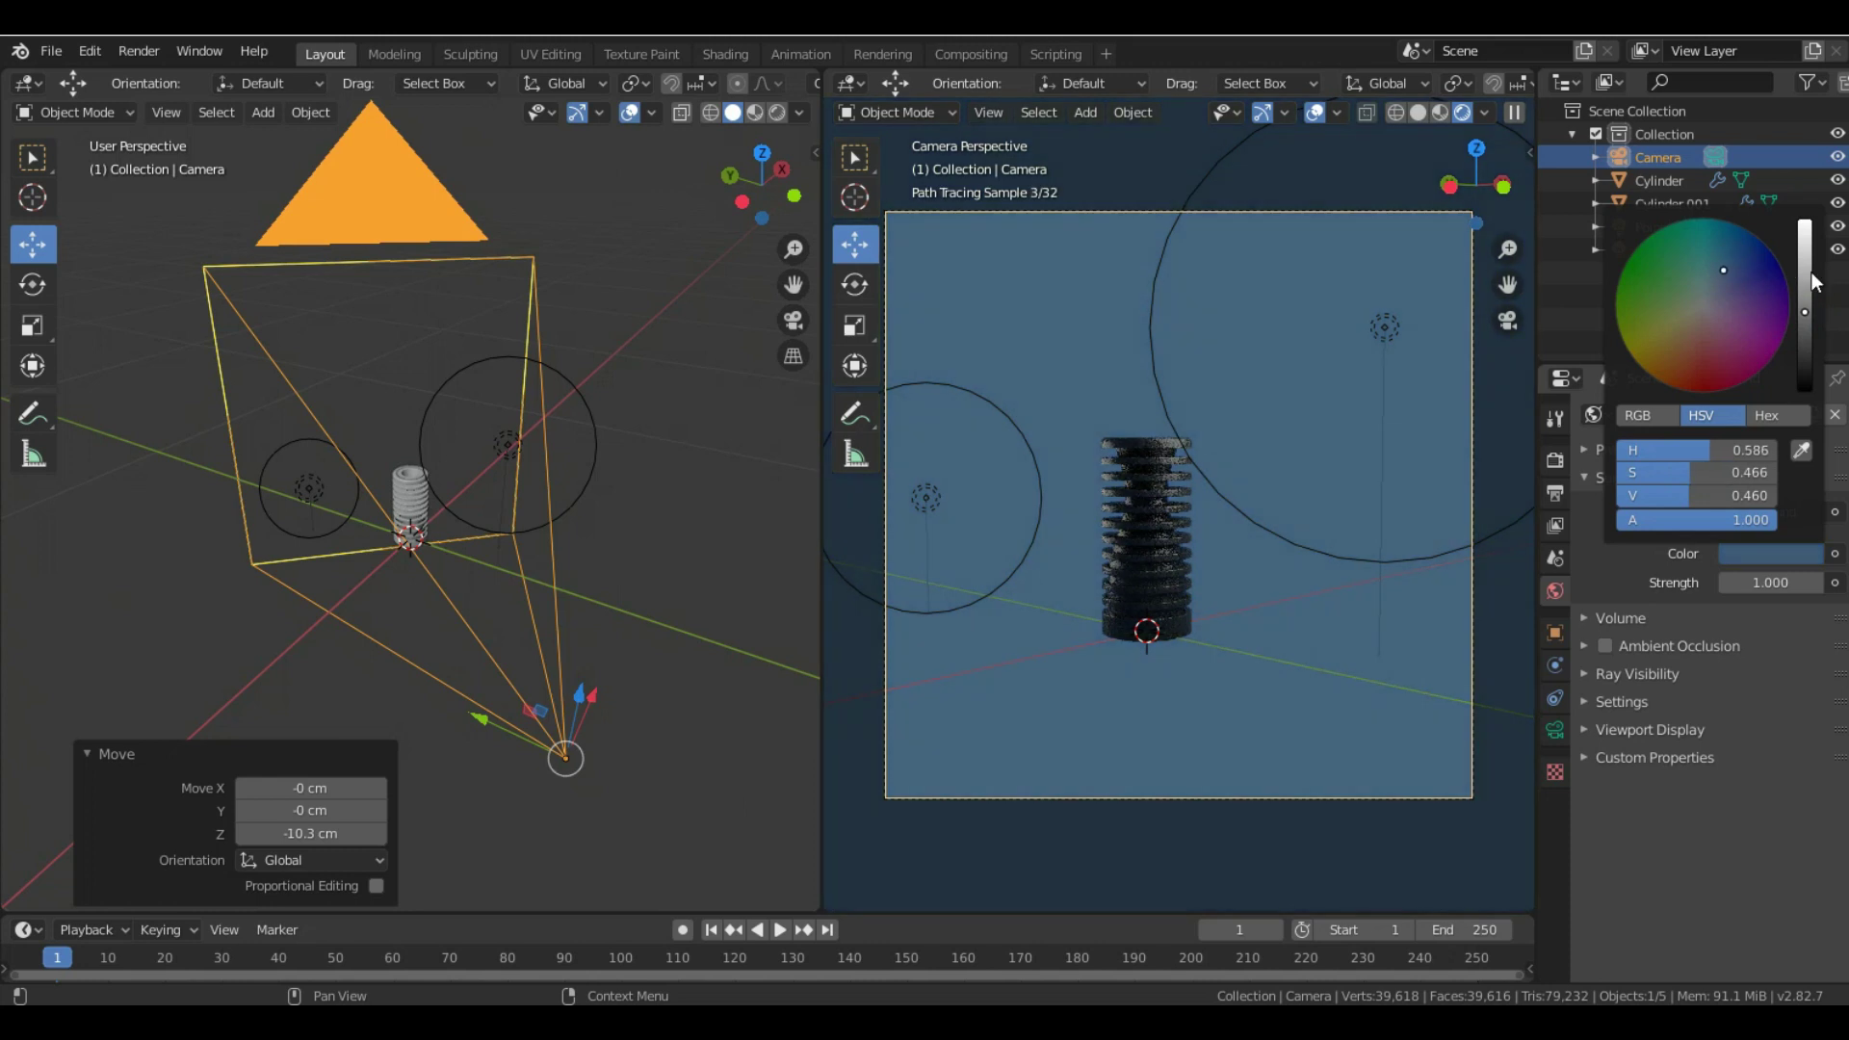
left_click_drag(1696, 495, 1746, 495)
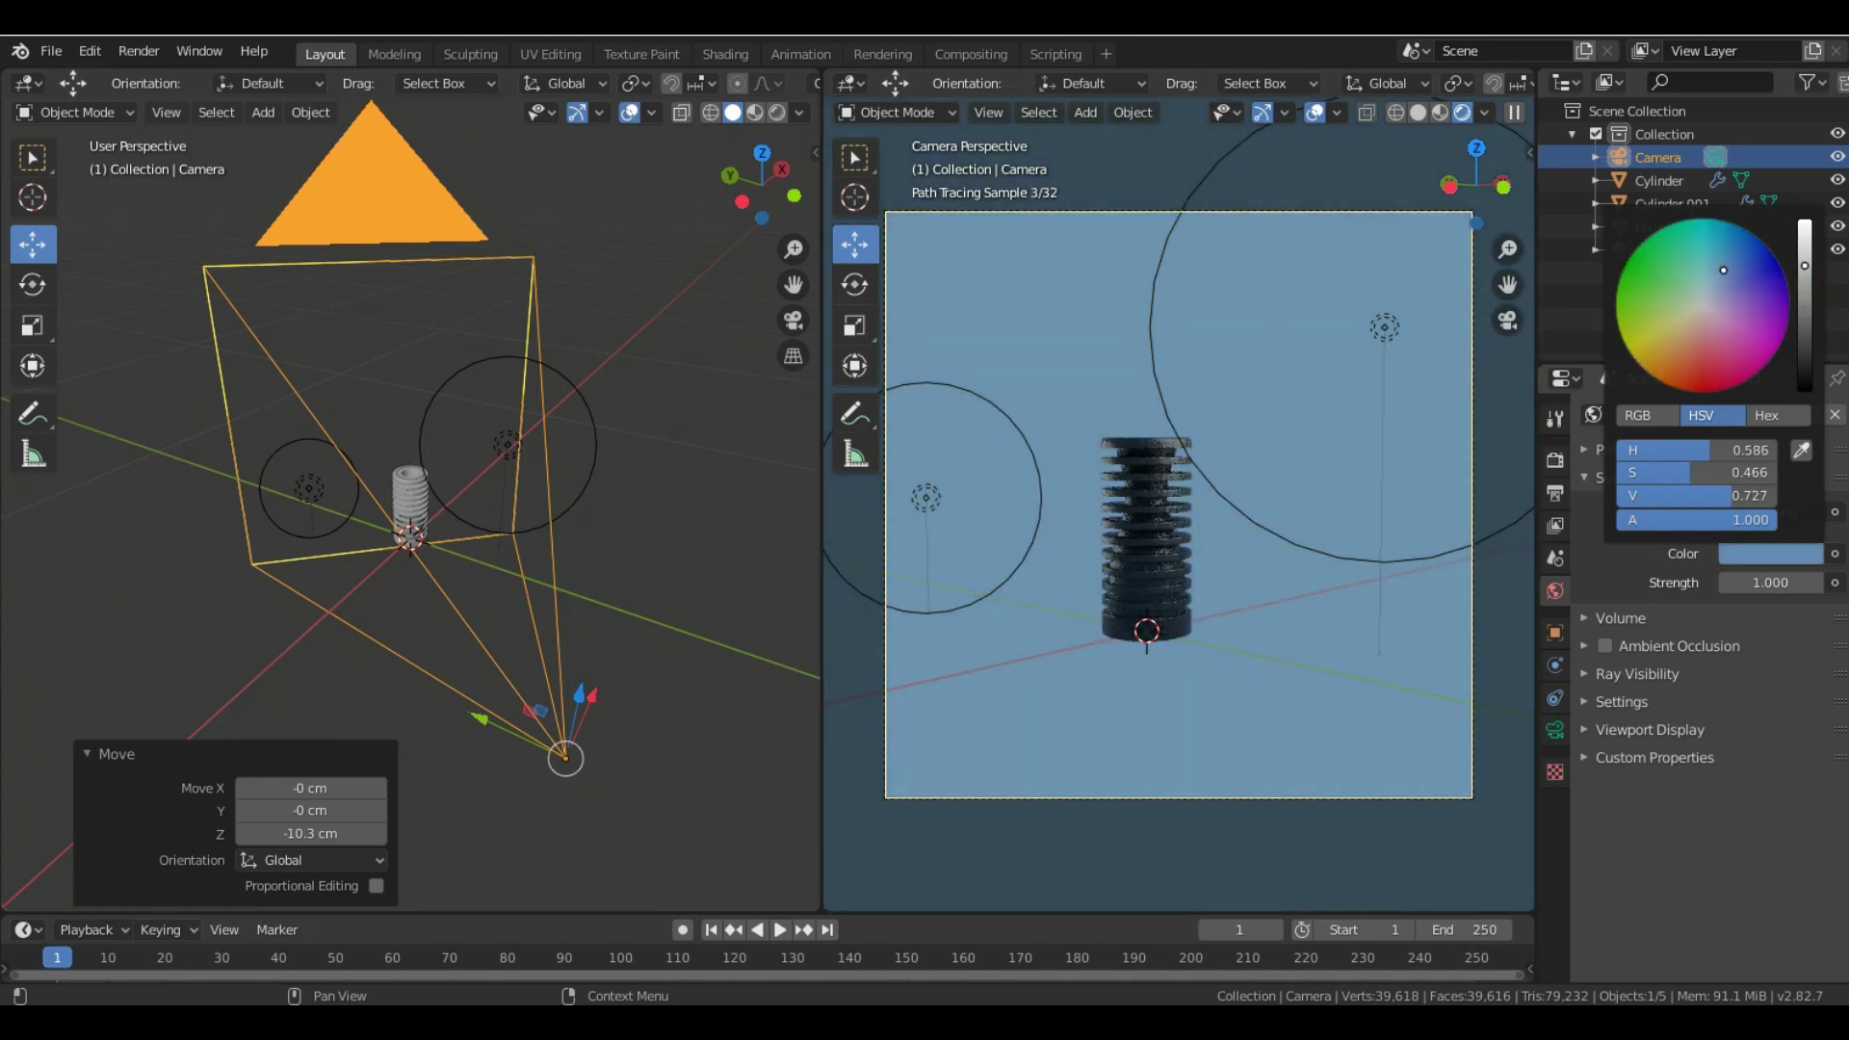
- Set the world background color to a pale beige with hue 0.079, saturation 0.167 and value 0.907
left_click(1679, 326)
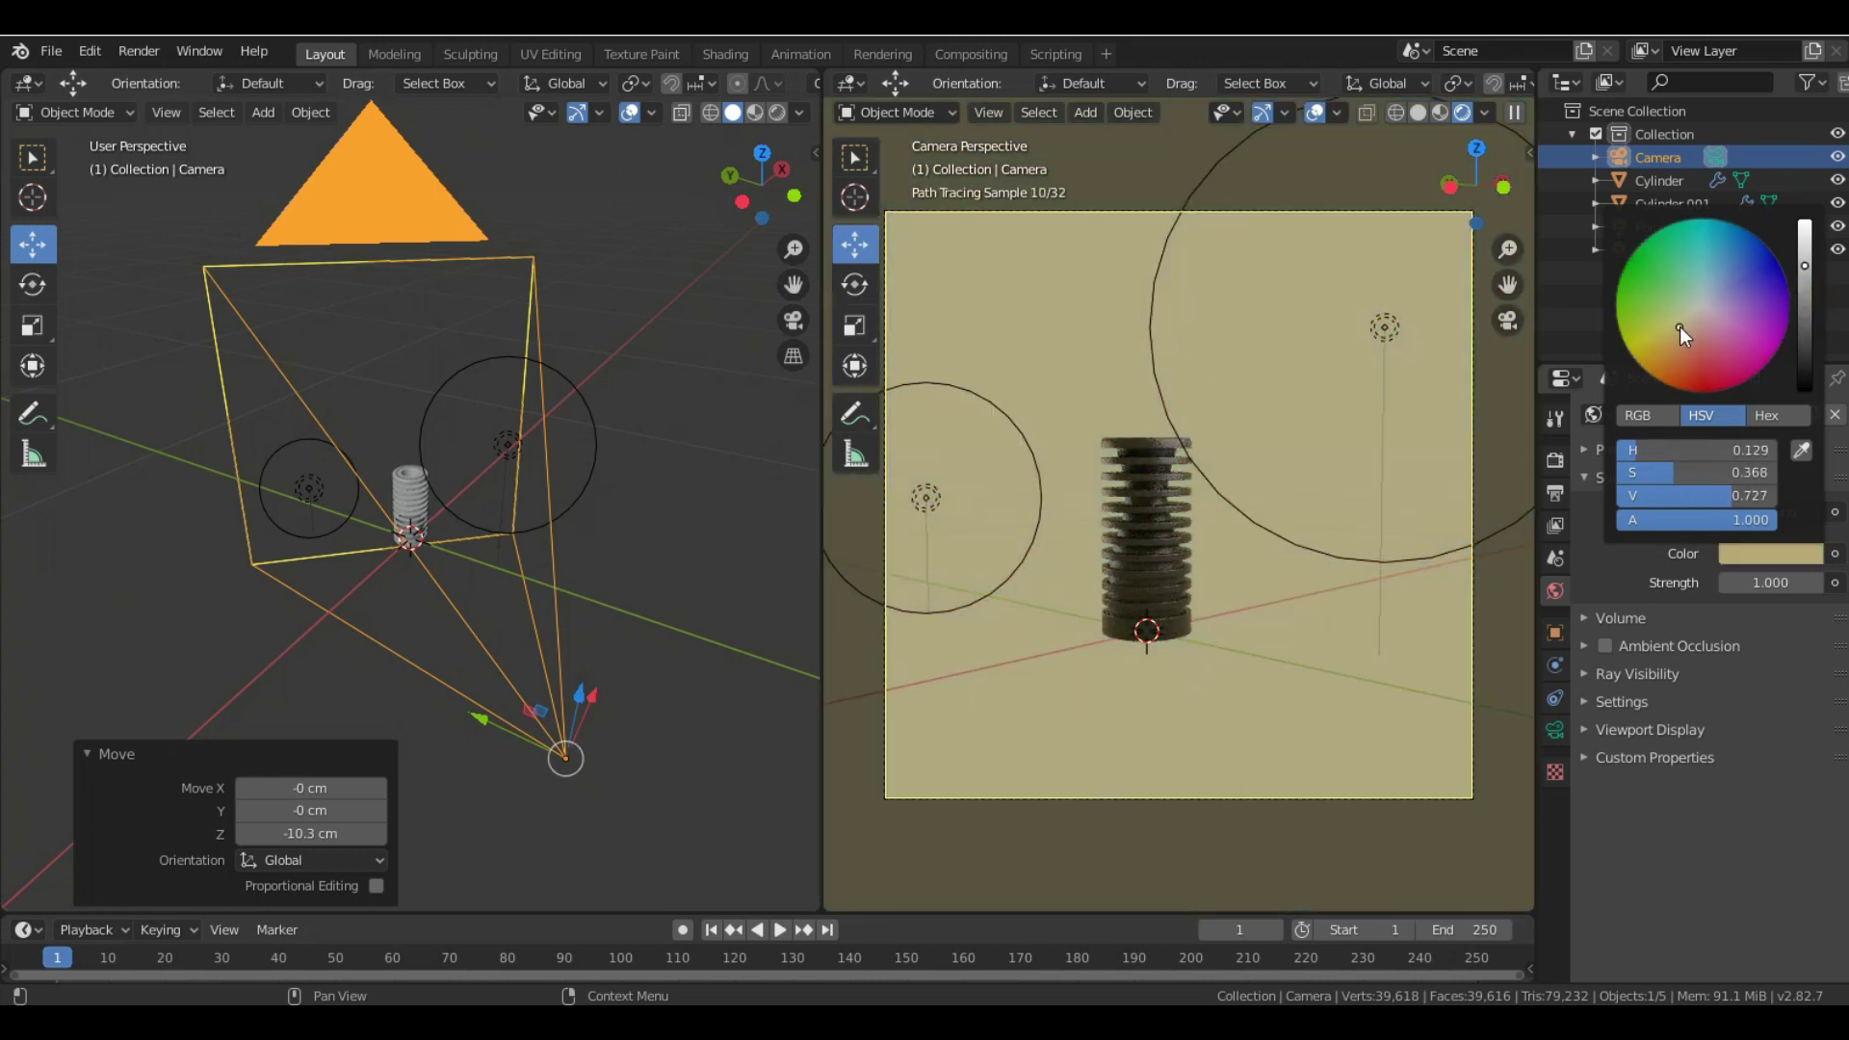
left_click_drag(1690, 322, 1696, 318)
left_click_drag(1805, 266, 1806, 235)
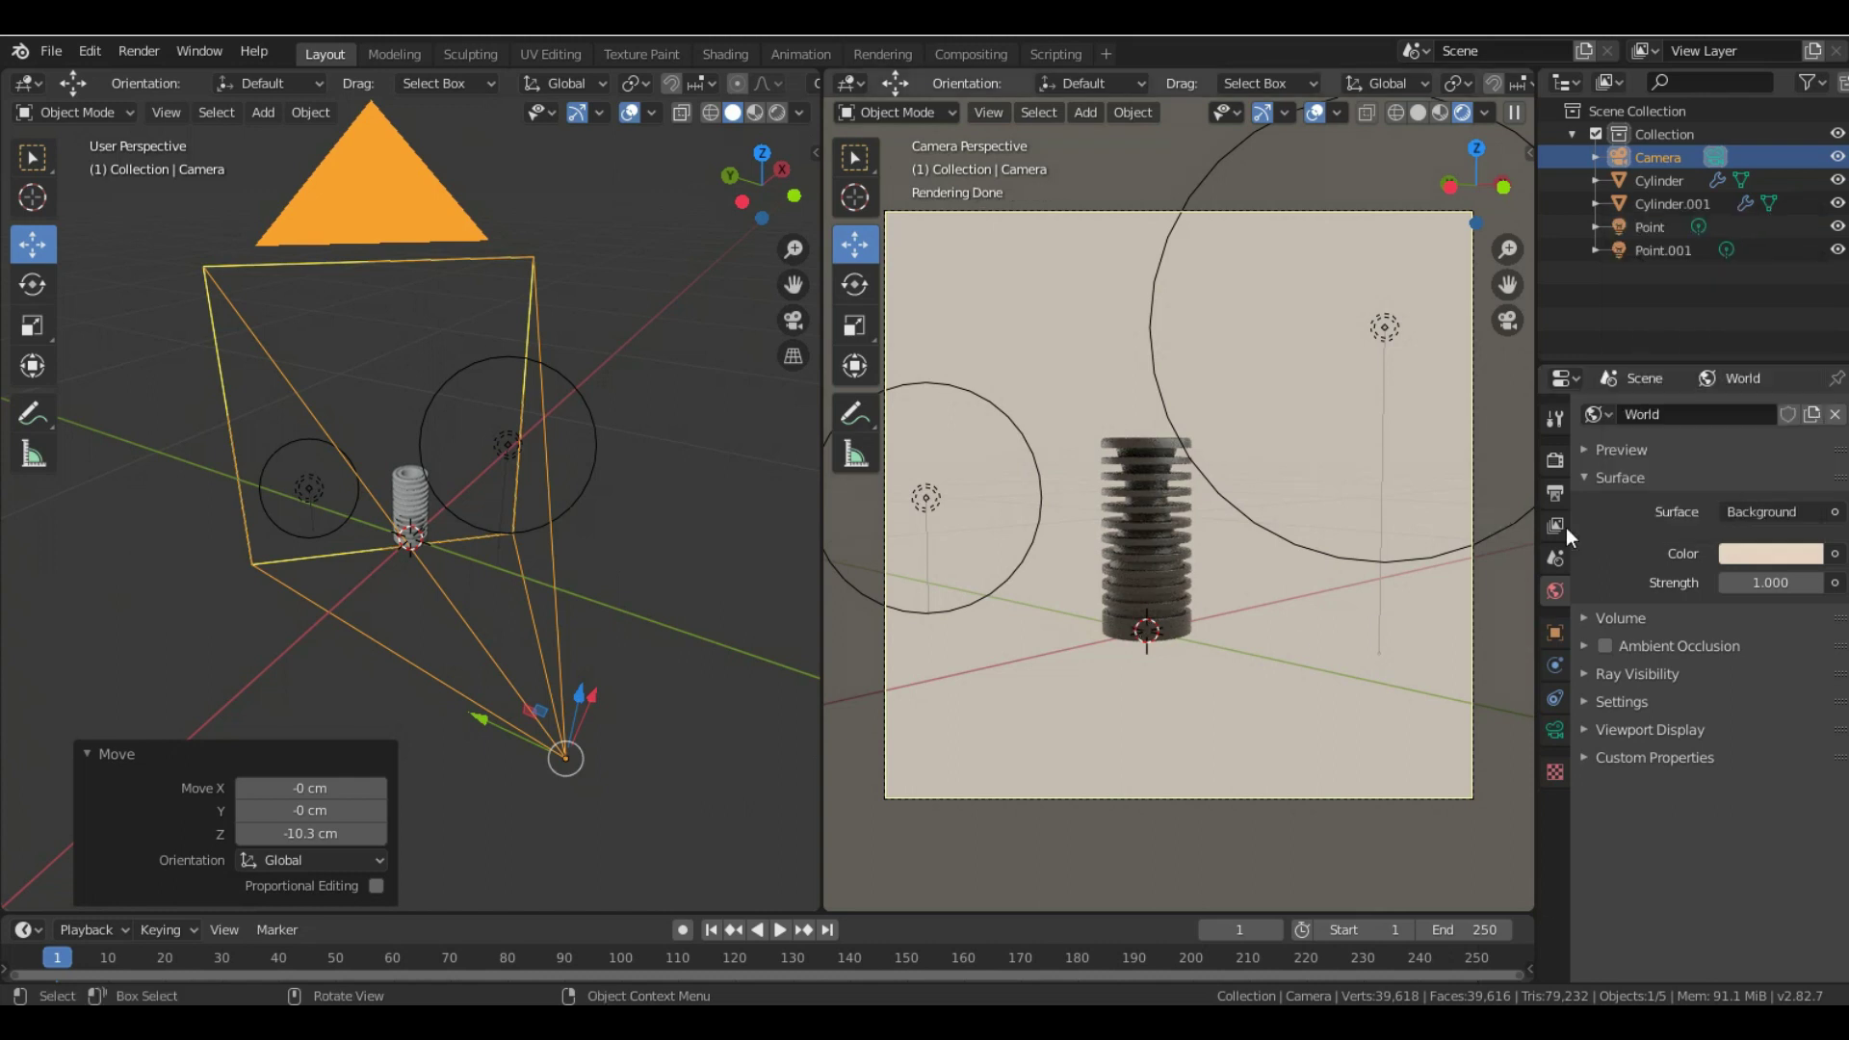
left_click(1769, 555)
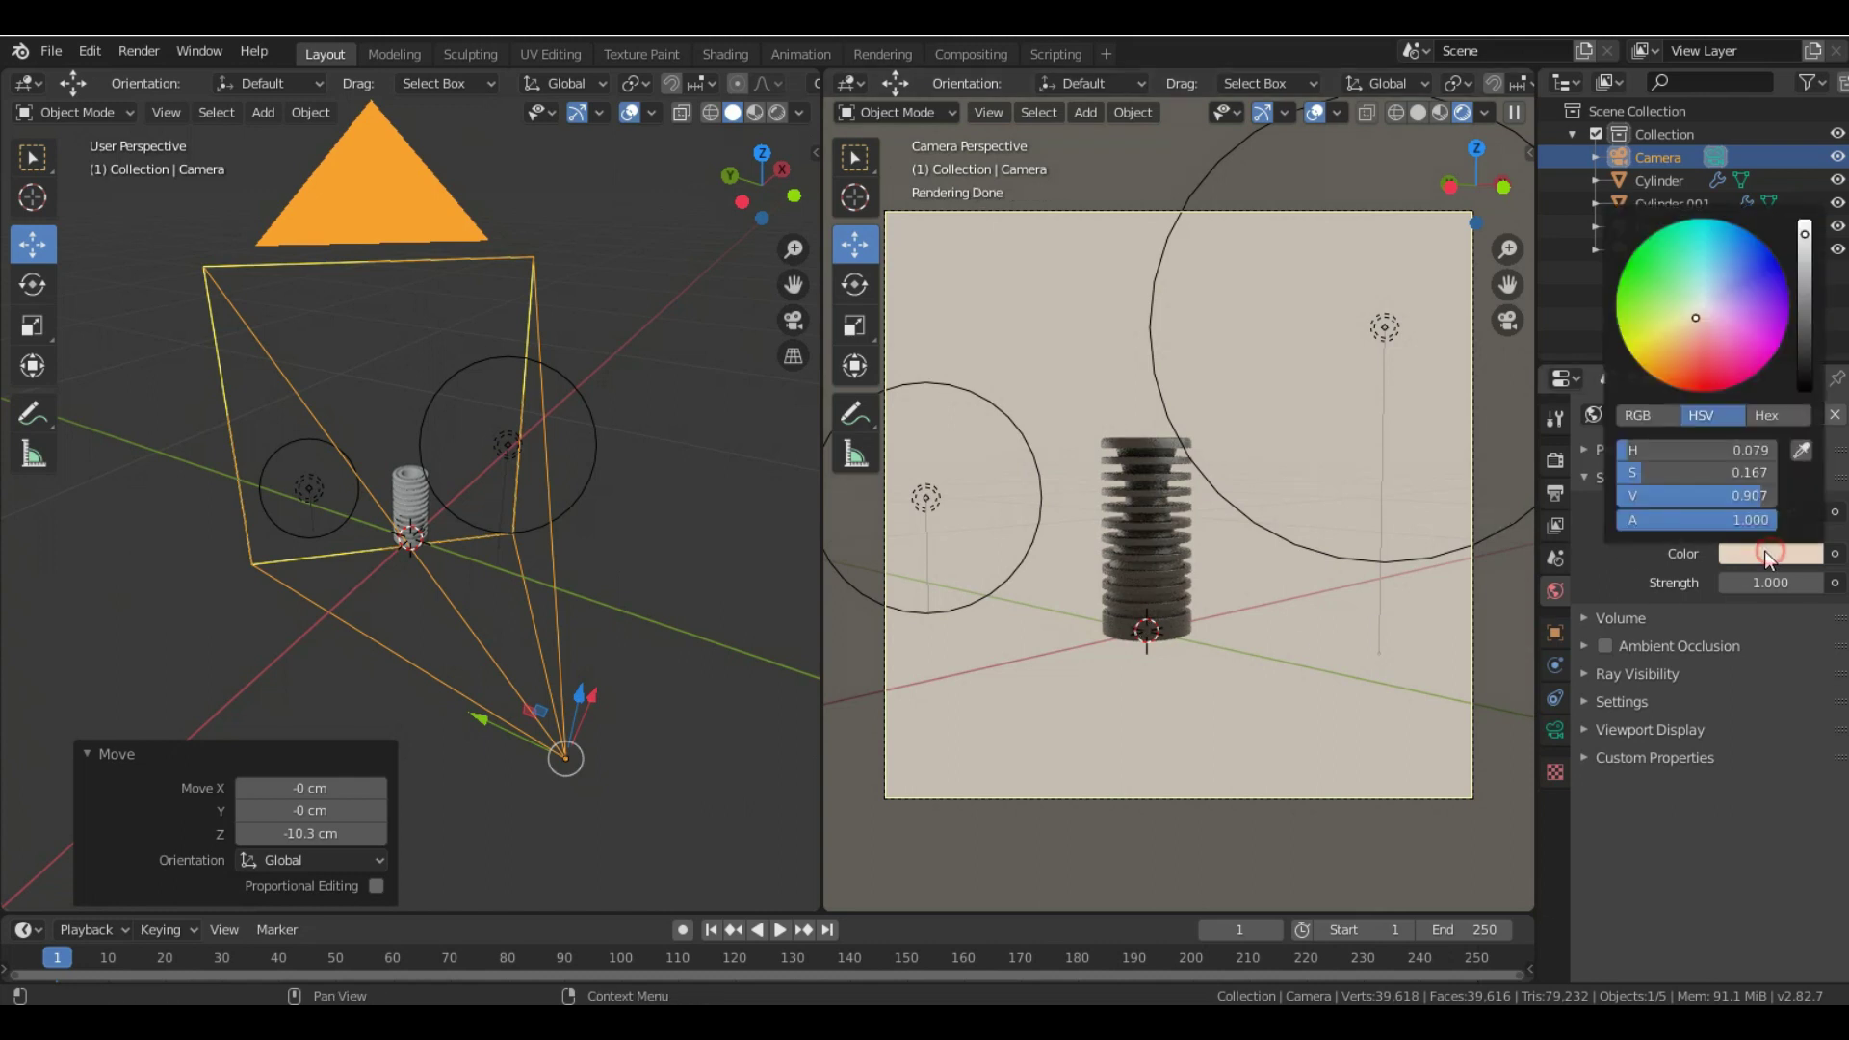
- Try a golden-orange world background color with hue 0.100, saturation 0.544 and value 0.980, and darken it strongly
left_click(1679, 354)
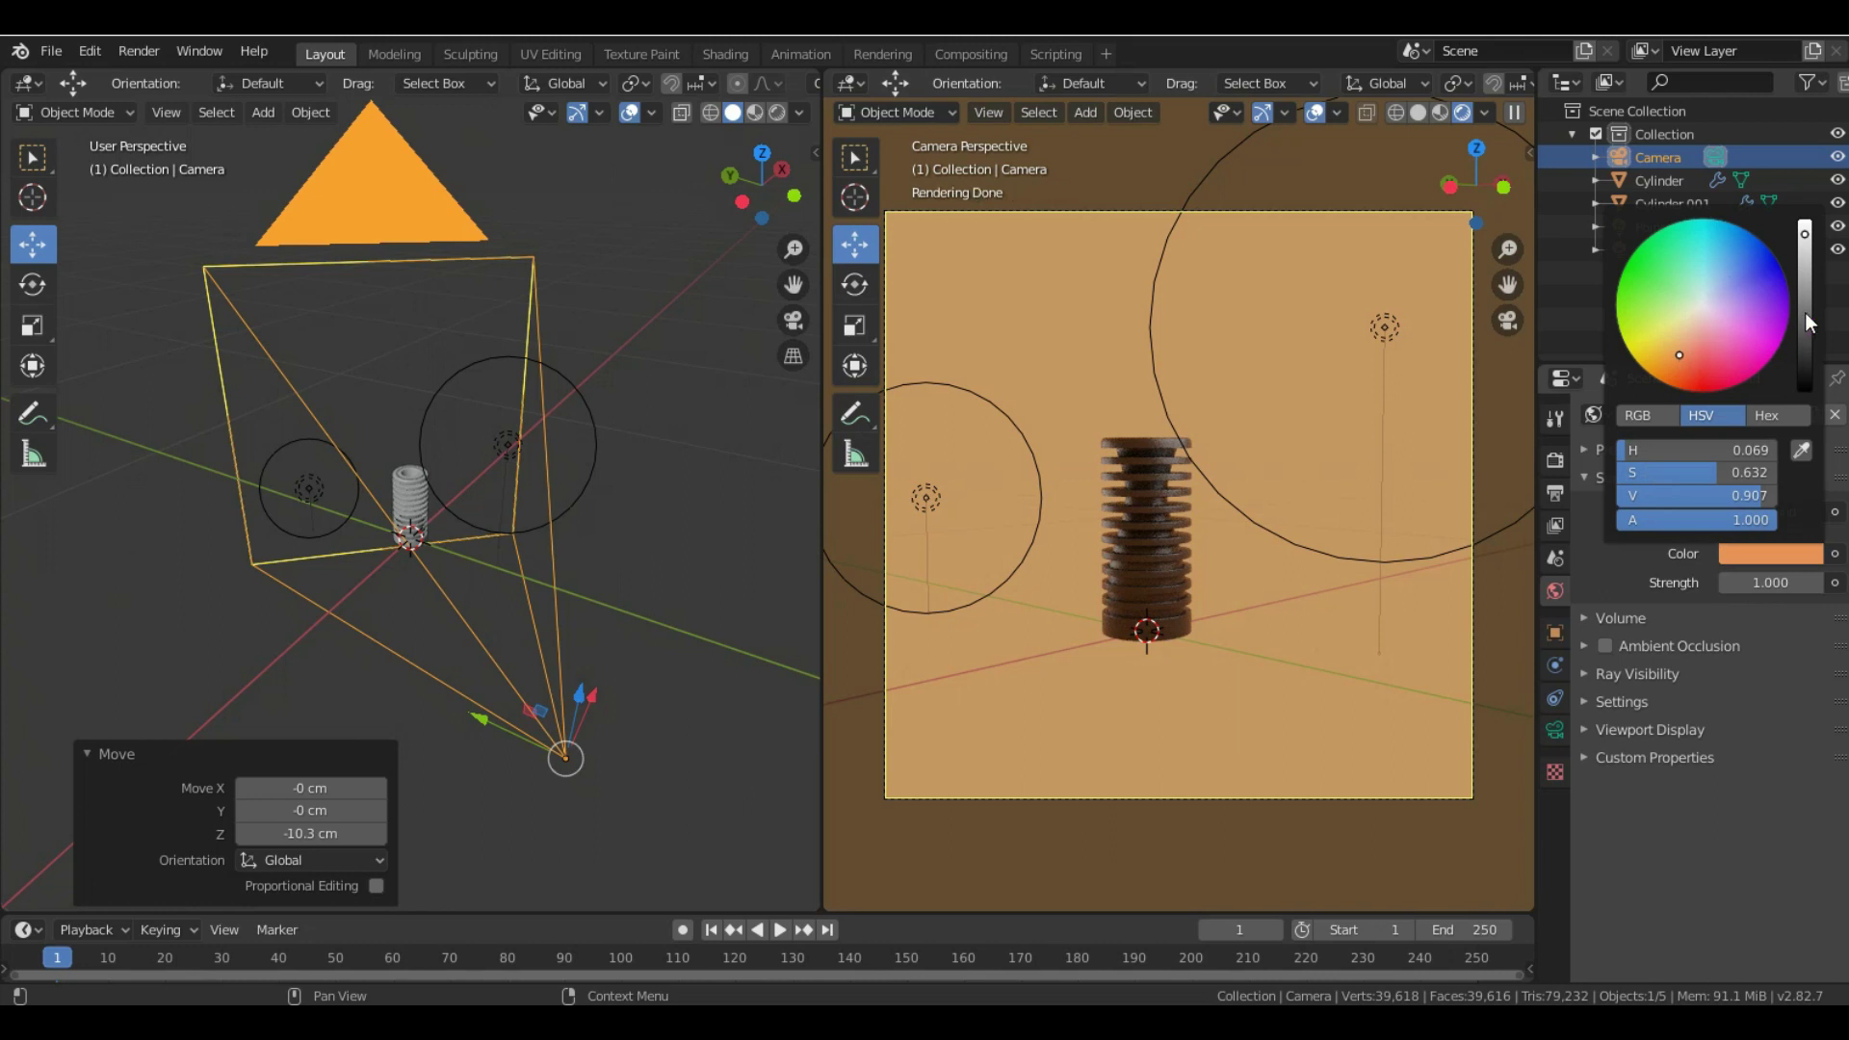
scroll(1771, 292, "up", 2)
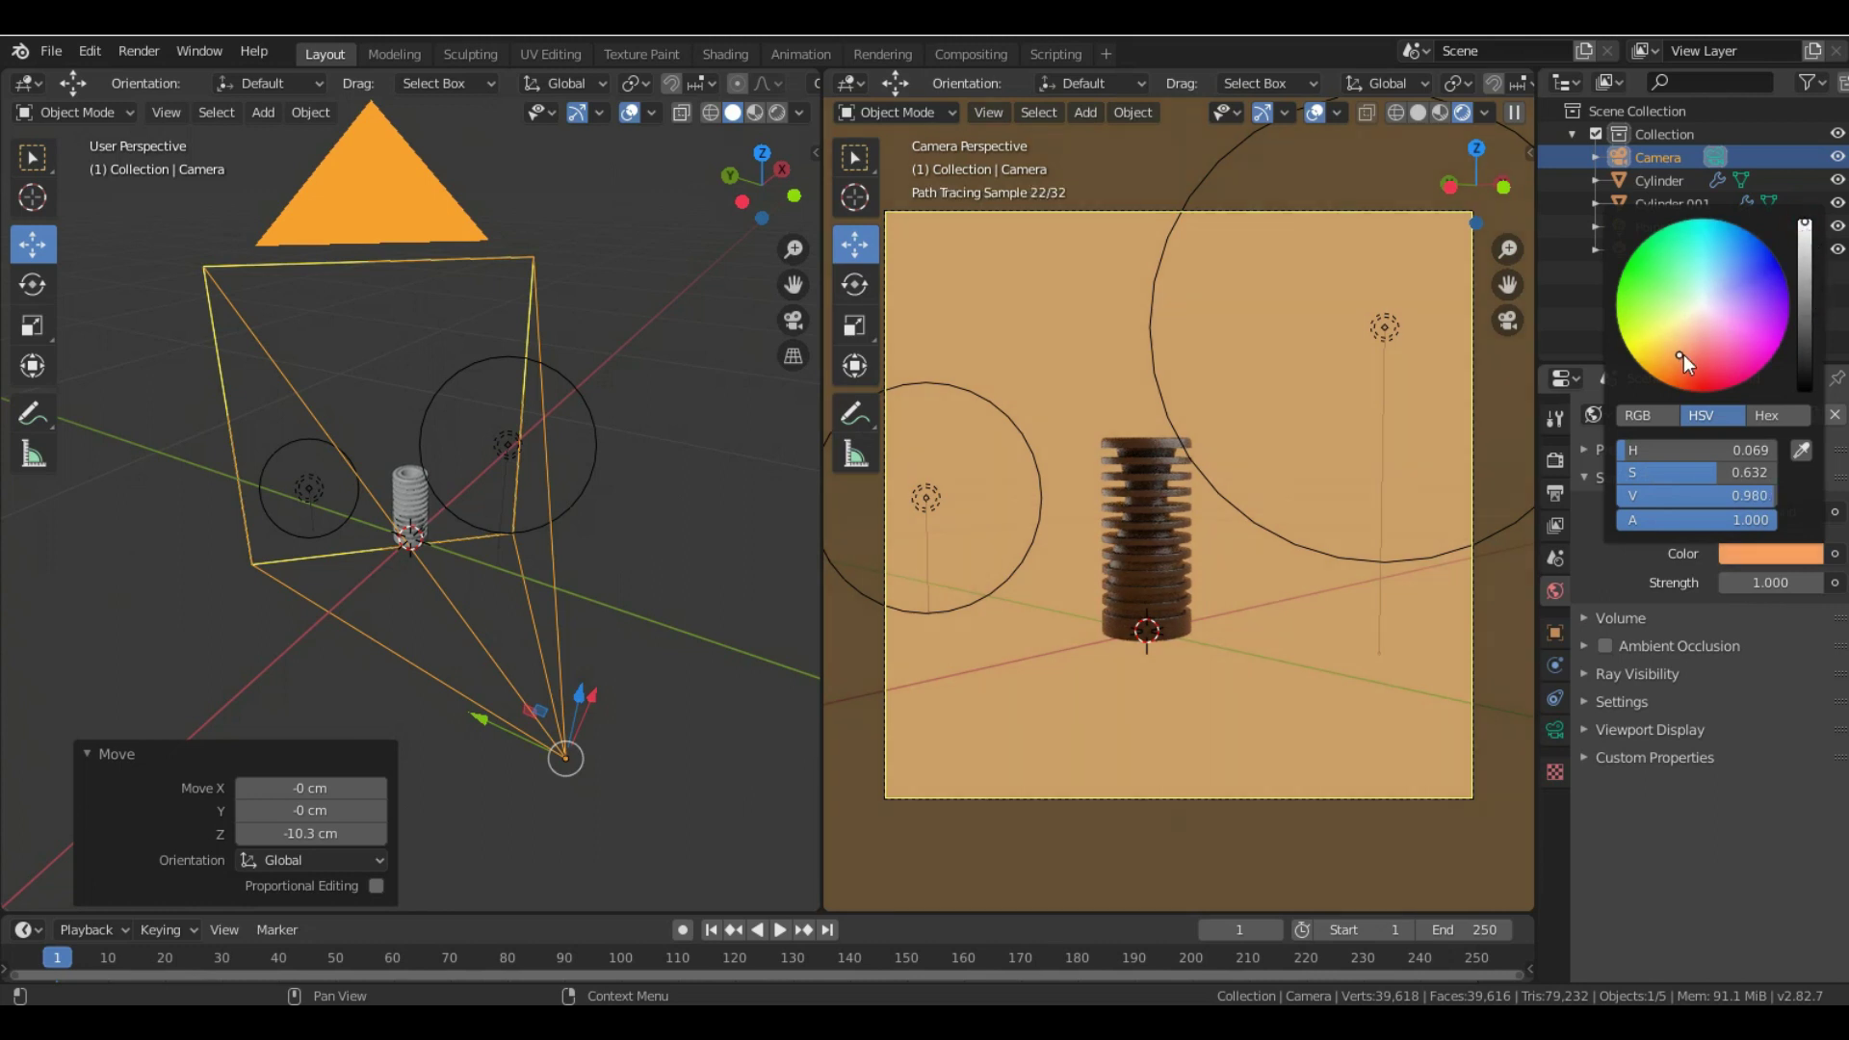
left_click_drag(1680, 355, 1675, 341)
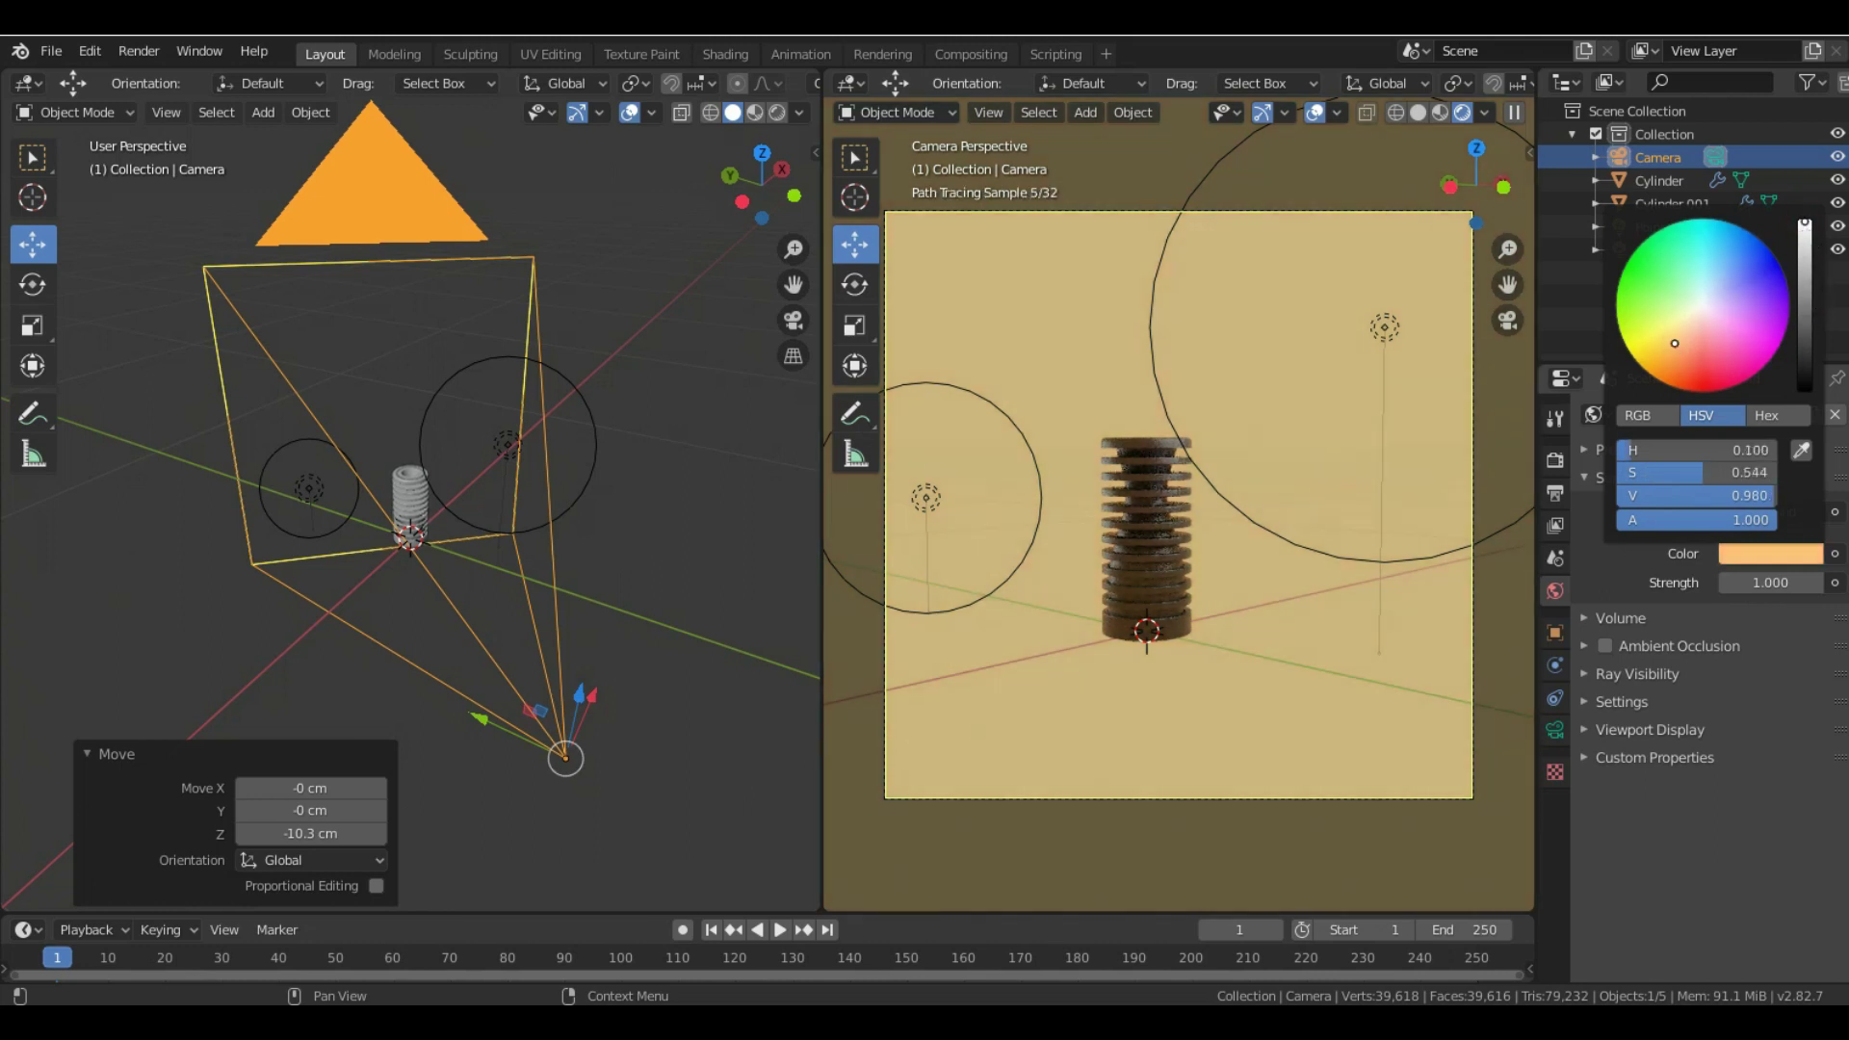
left_click(1806, 320)
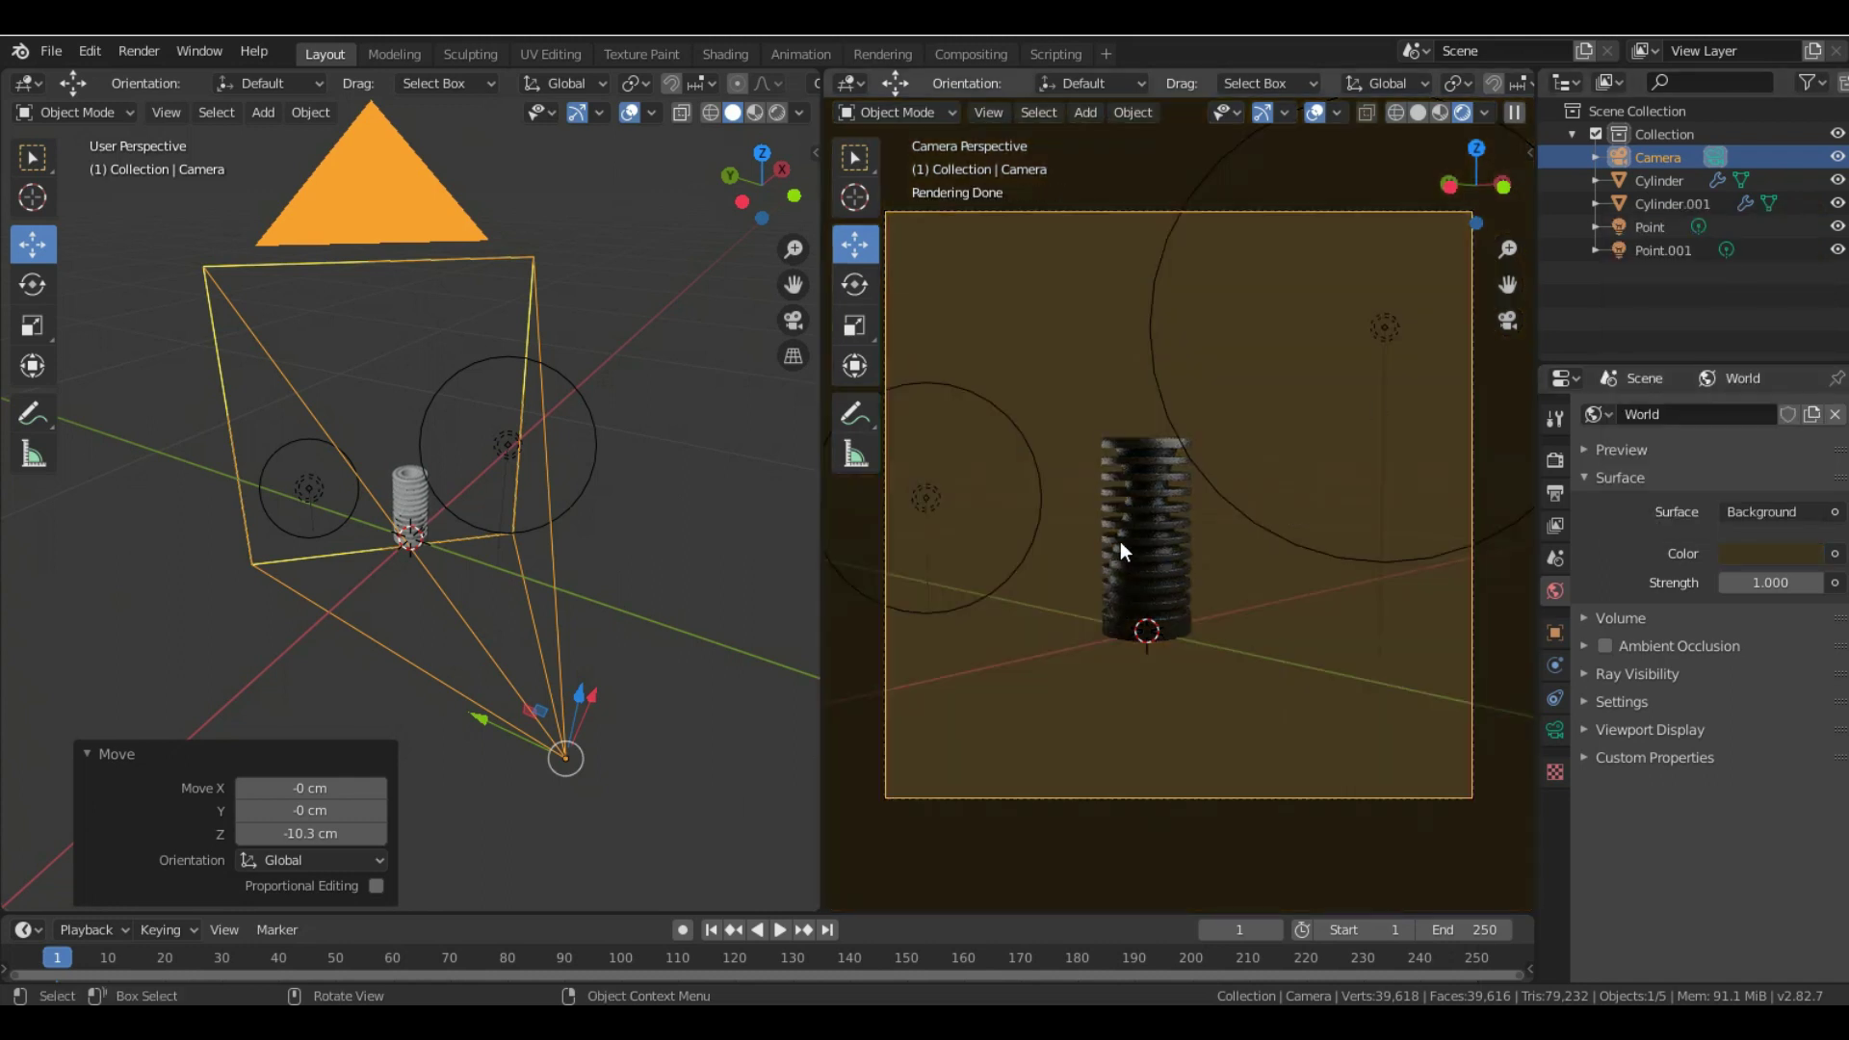
- Set the Metallic value of the vase's material to 1.000
left_click(1151, 578)
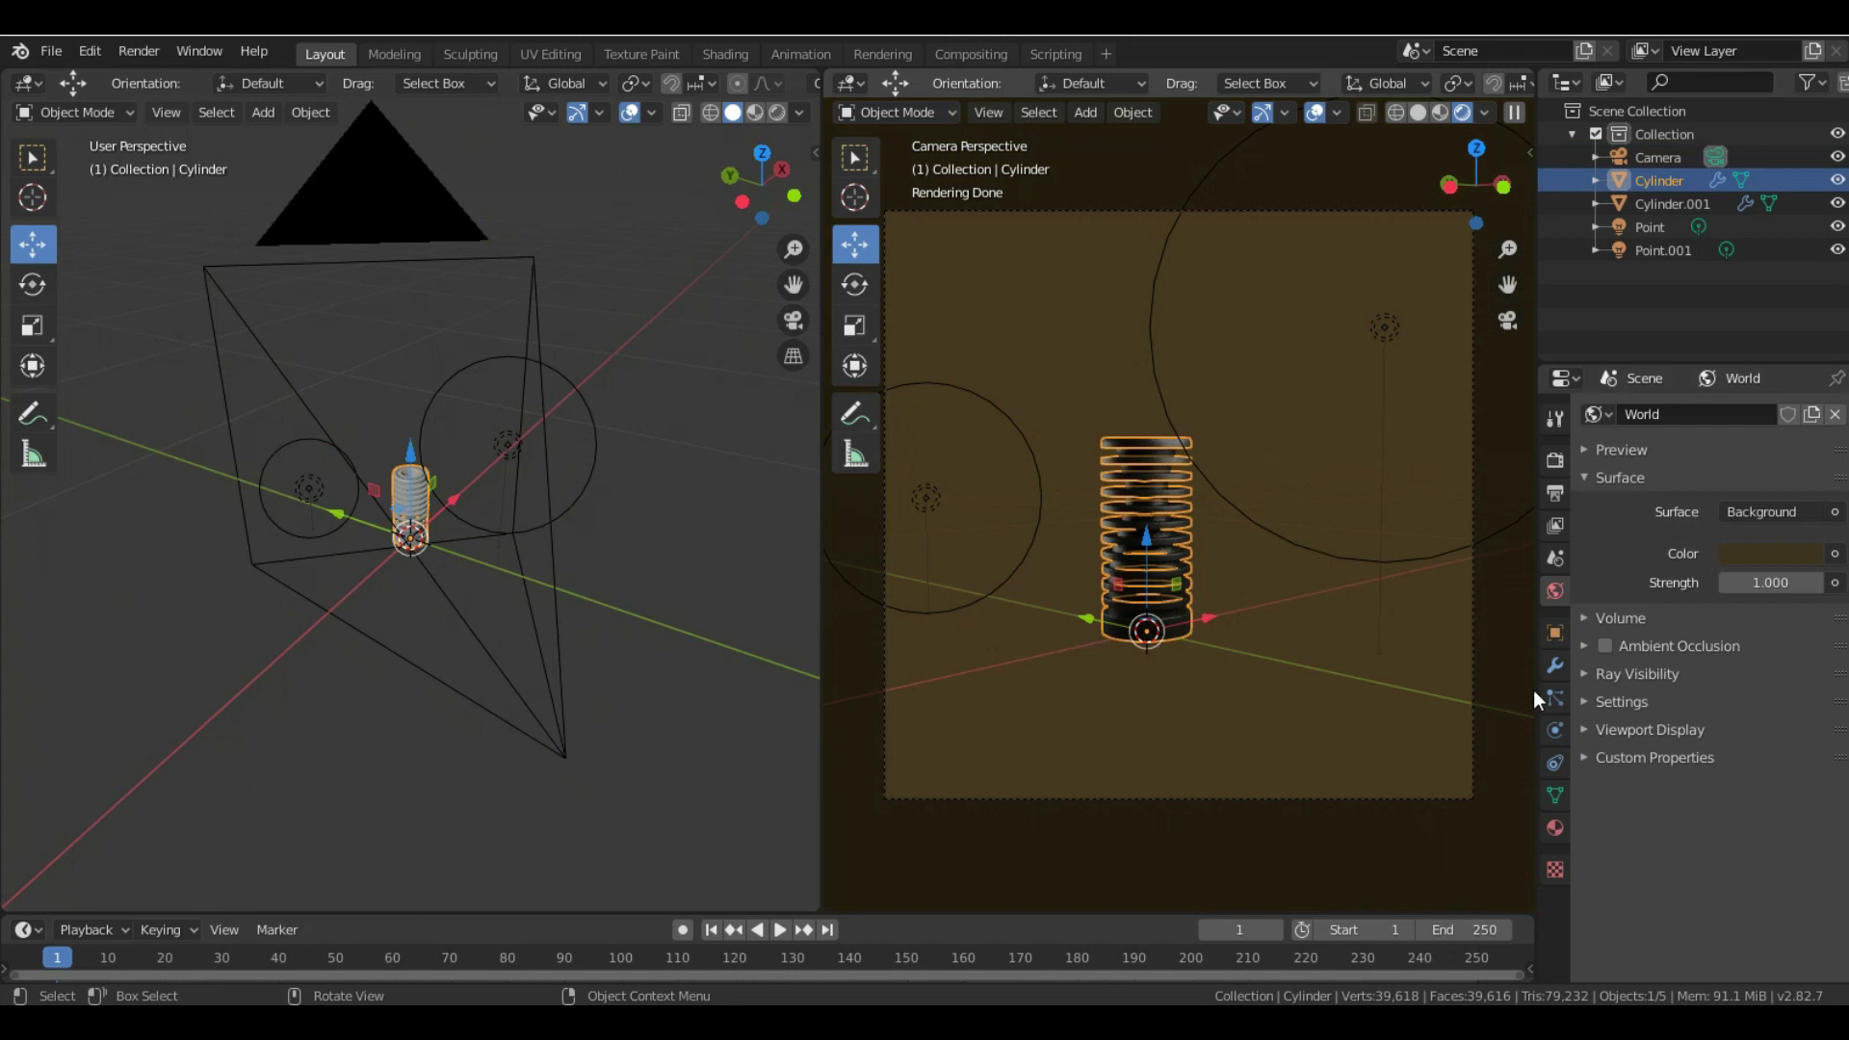
left_click(1555, 826)
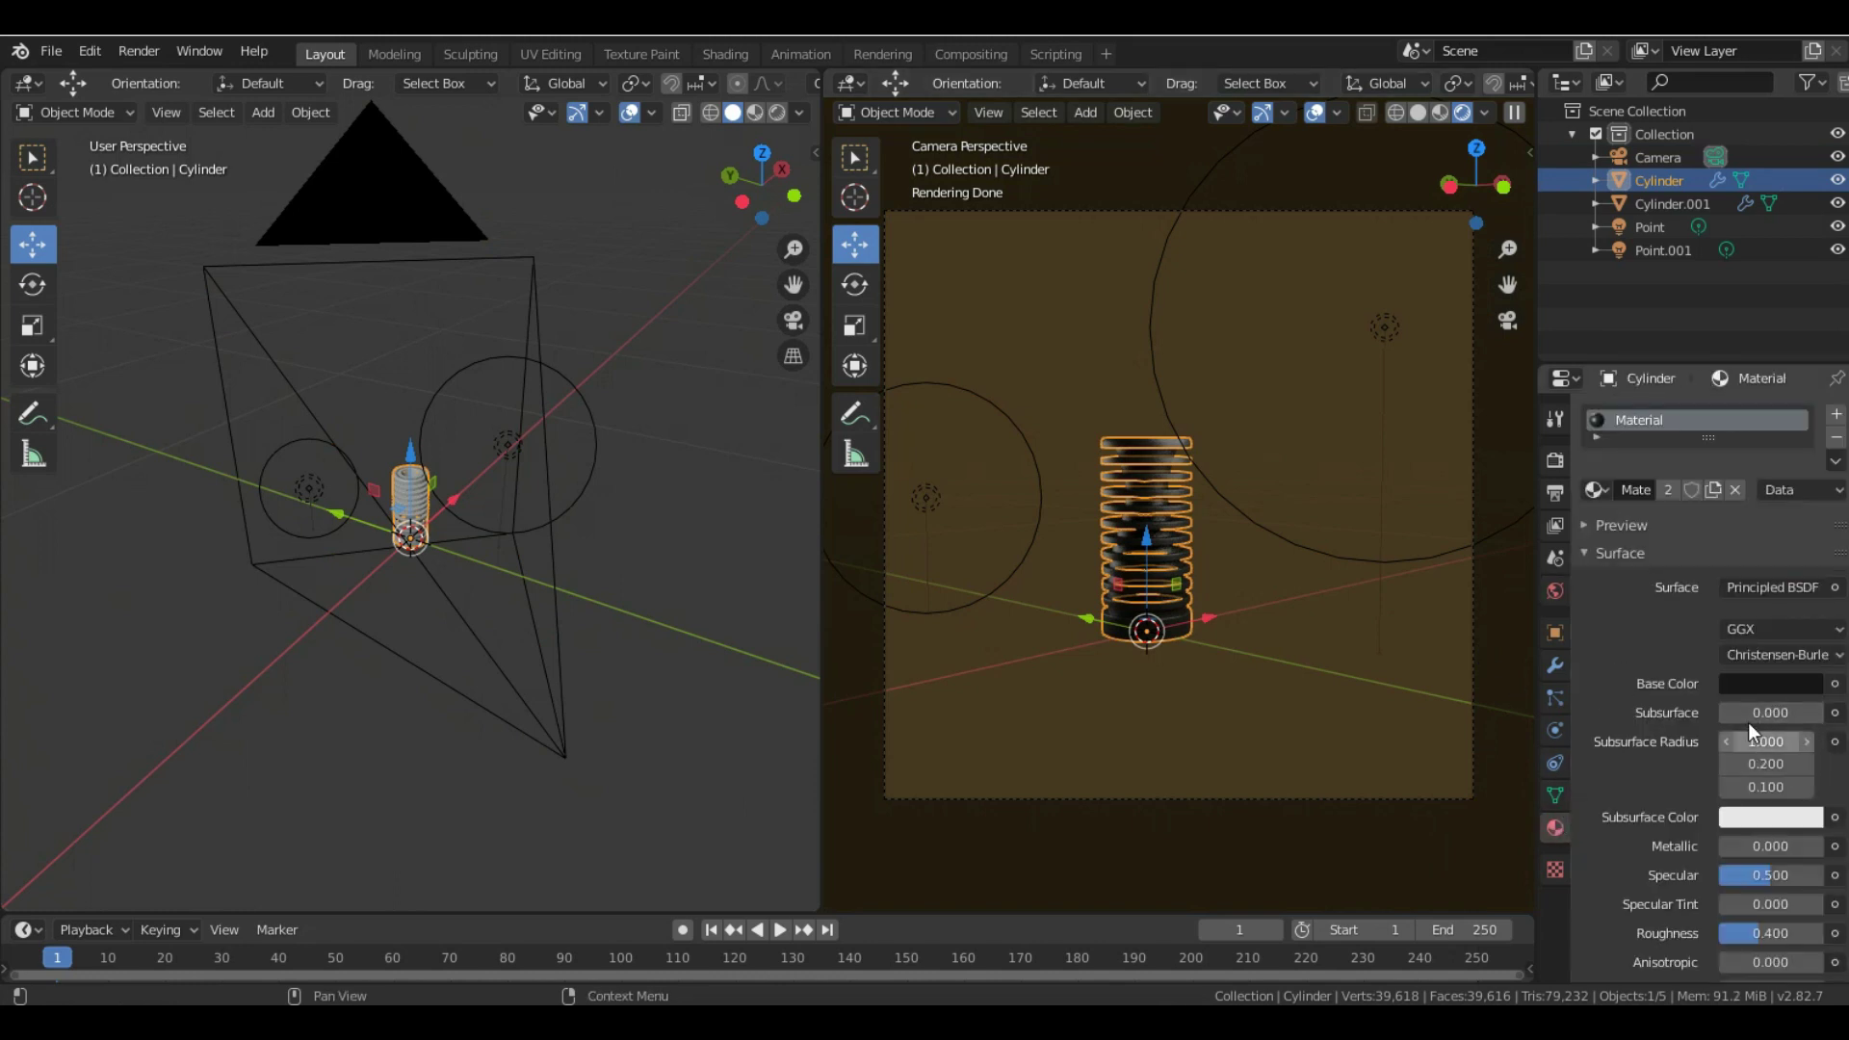
left_click_drag(1736, 847, 1821, 848)
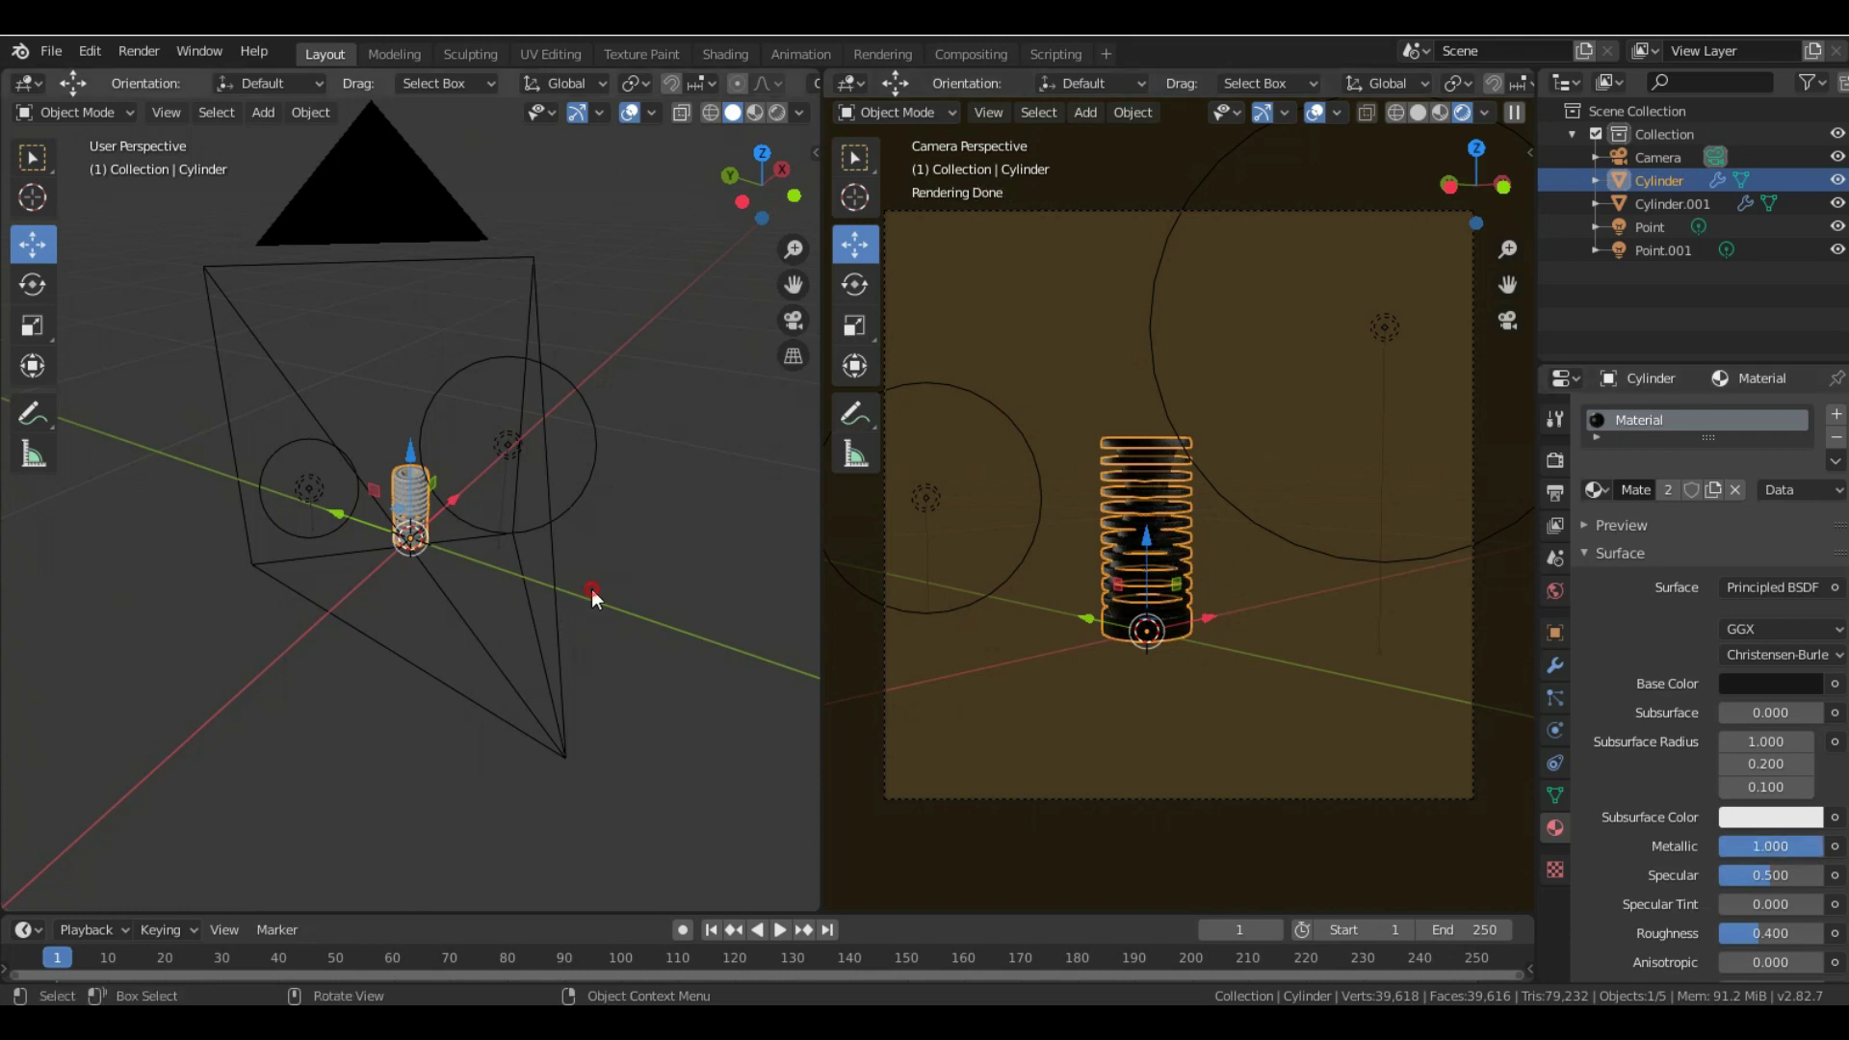
left_click(1304, 572)
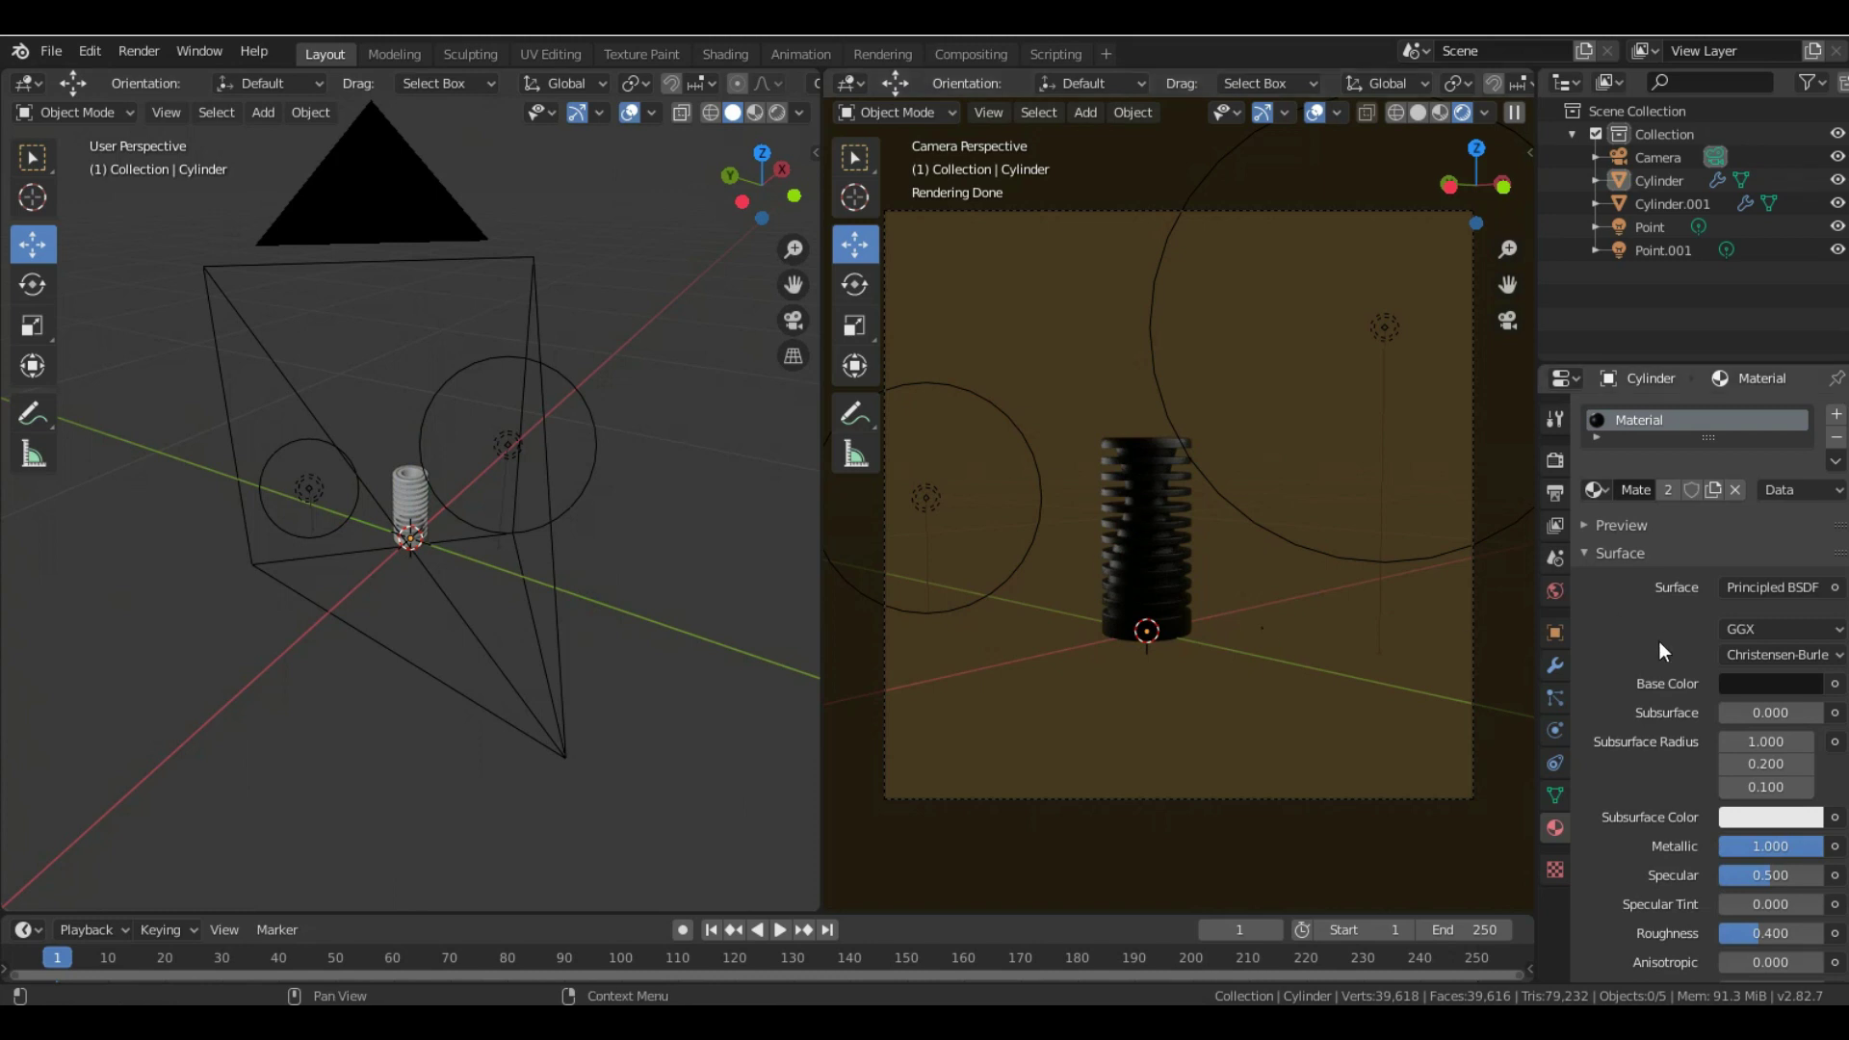
- Set the world background color to a light neutral grey with hue 0, saturation 0 and value 0.9
left_click(1554, 591)
left_click(1782, 556)
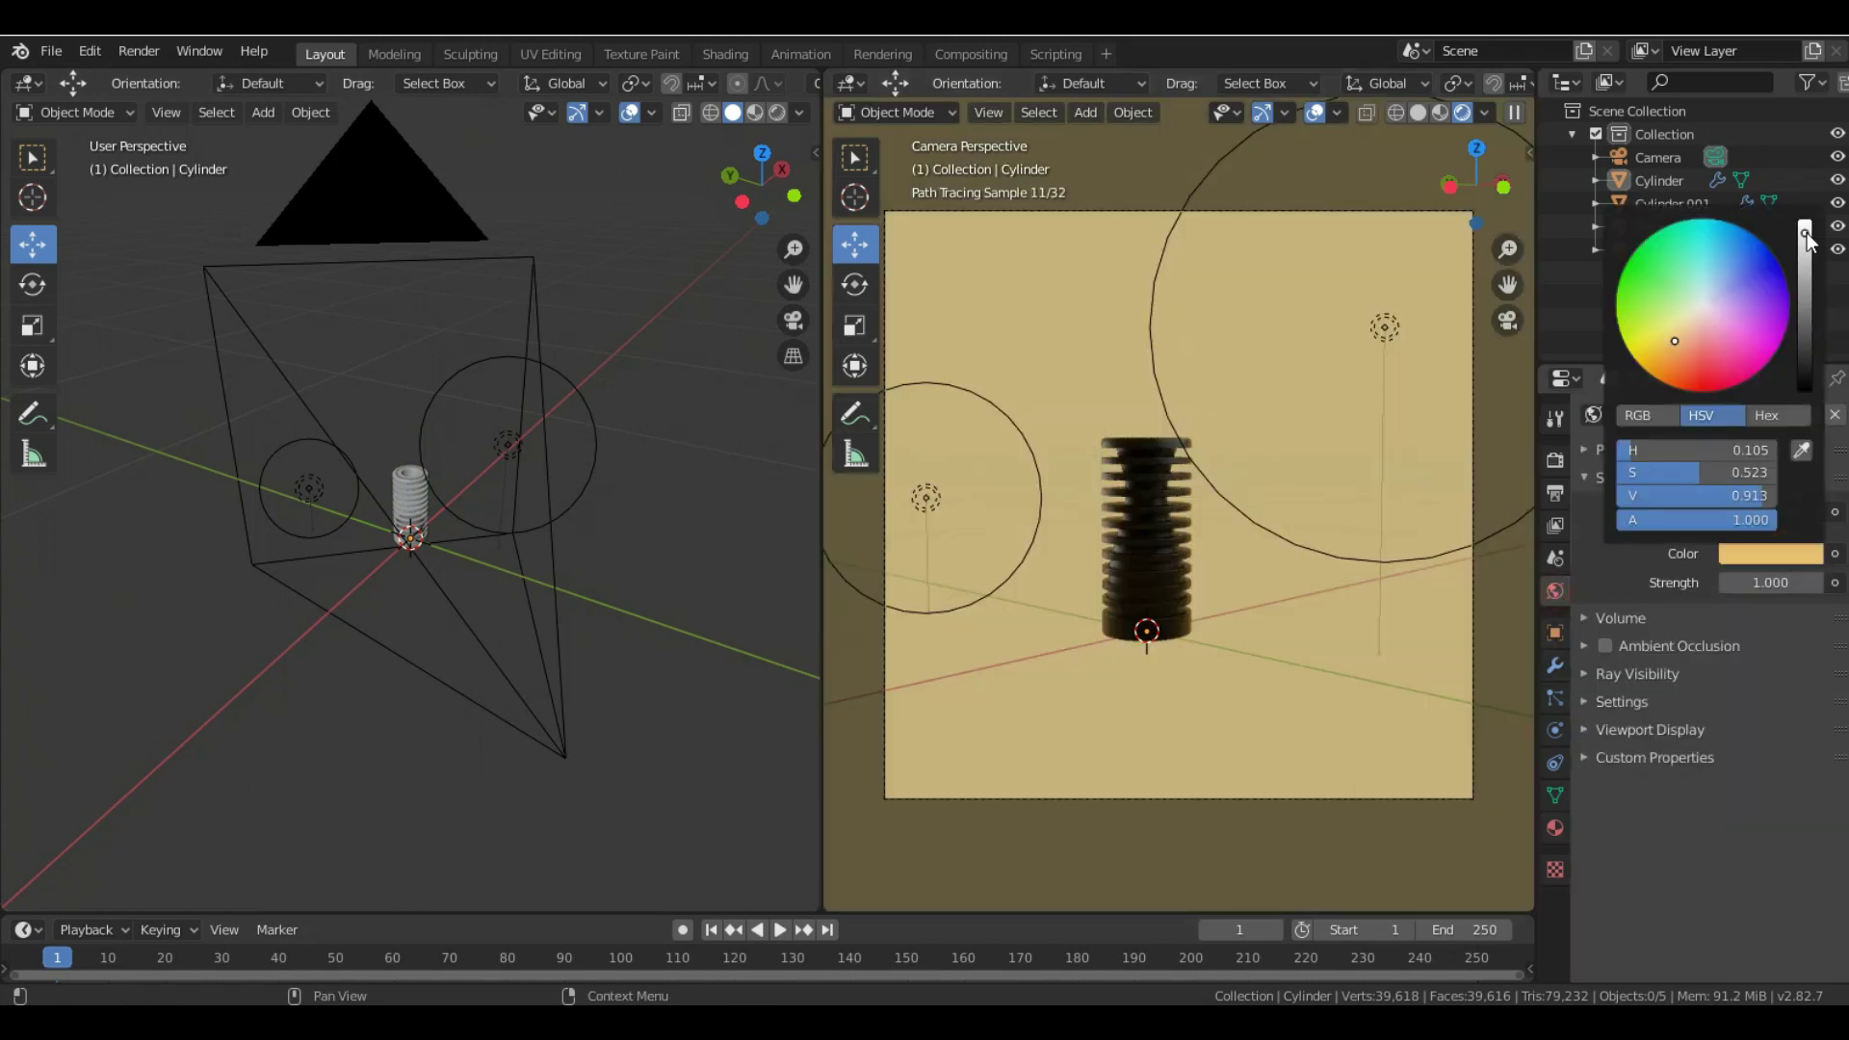
left_click(1808, 241)
double_click(1681, 445)
type("0")
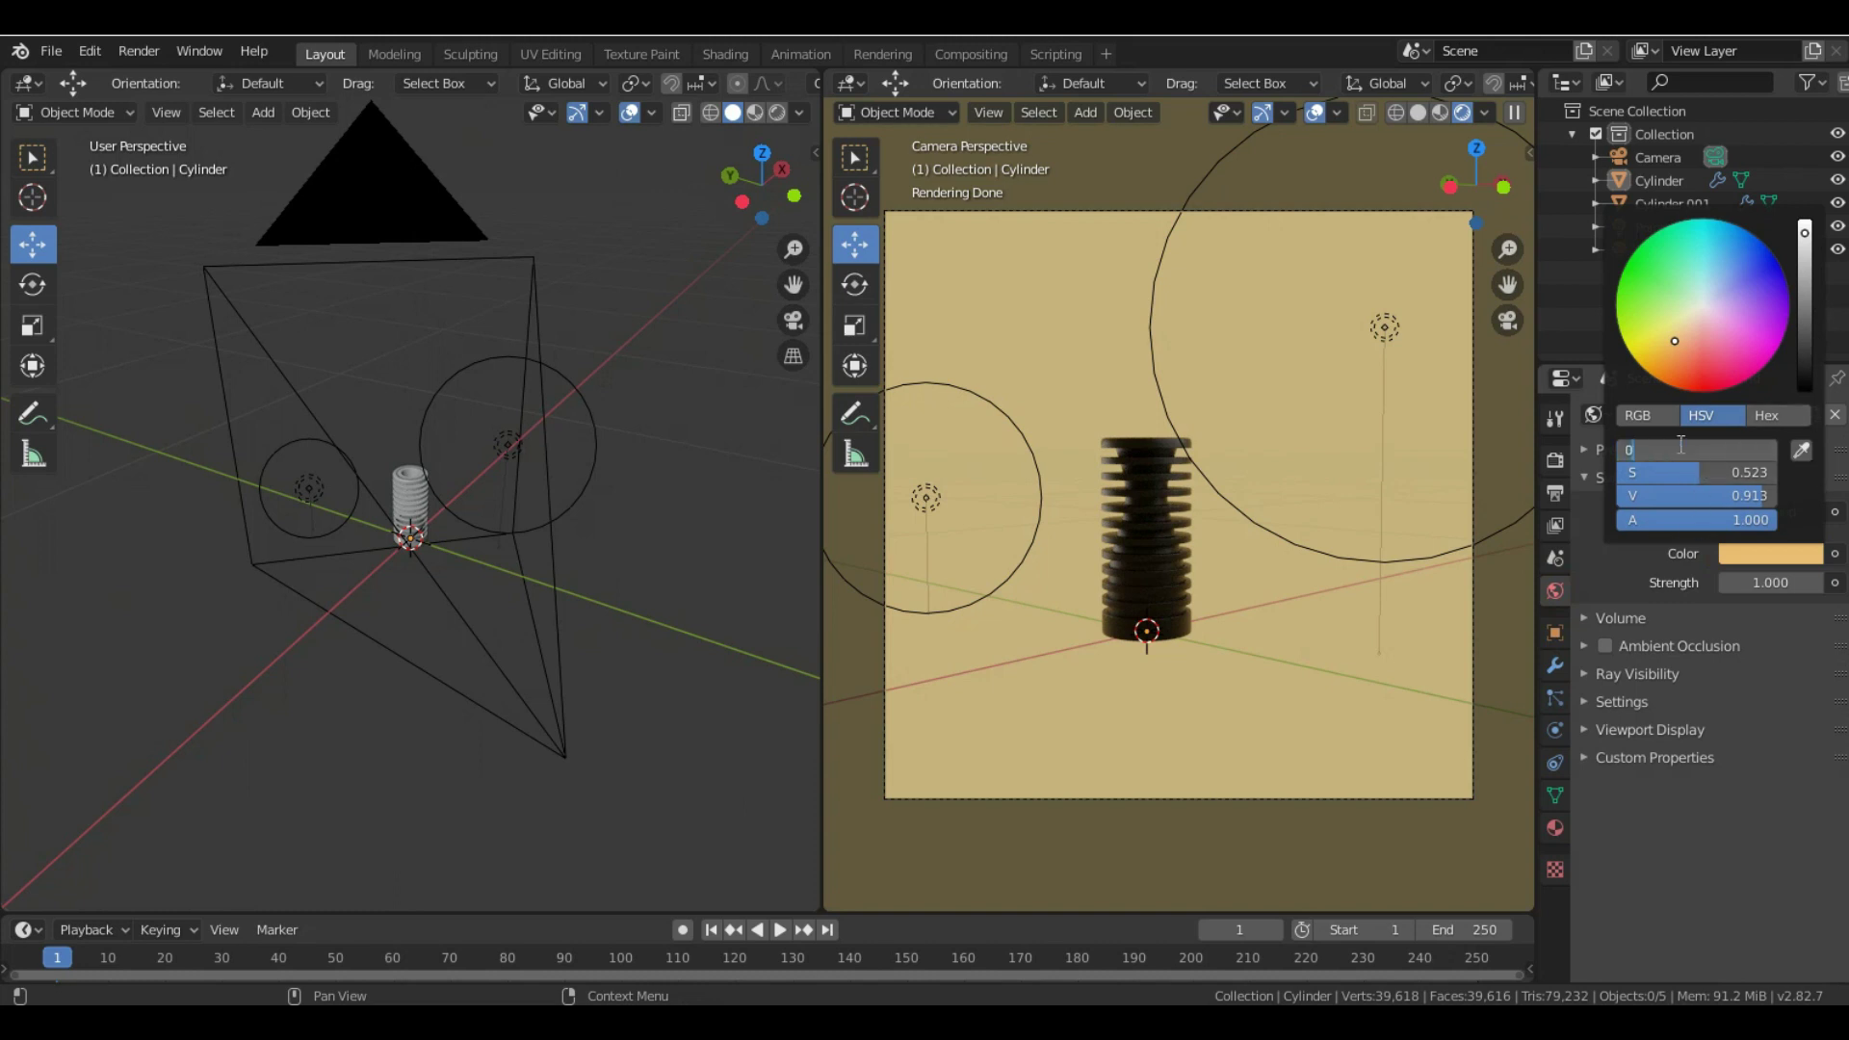
key("Tab")
type("0")
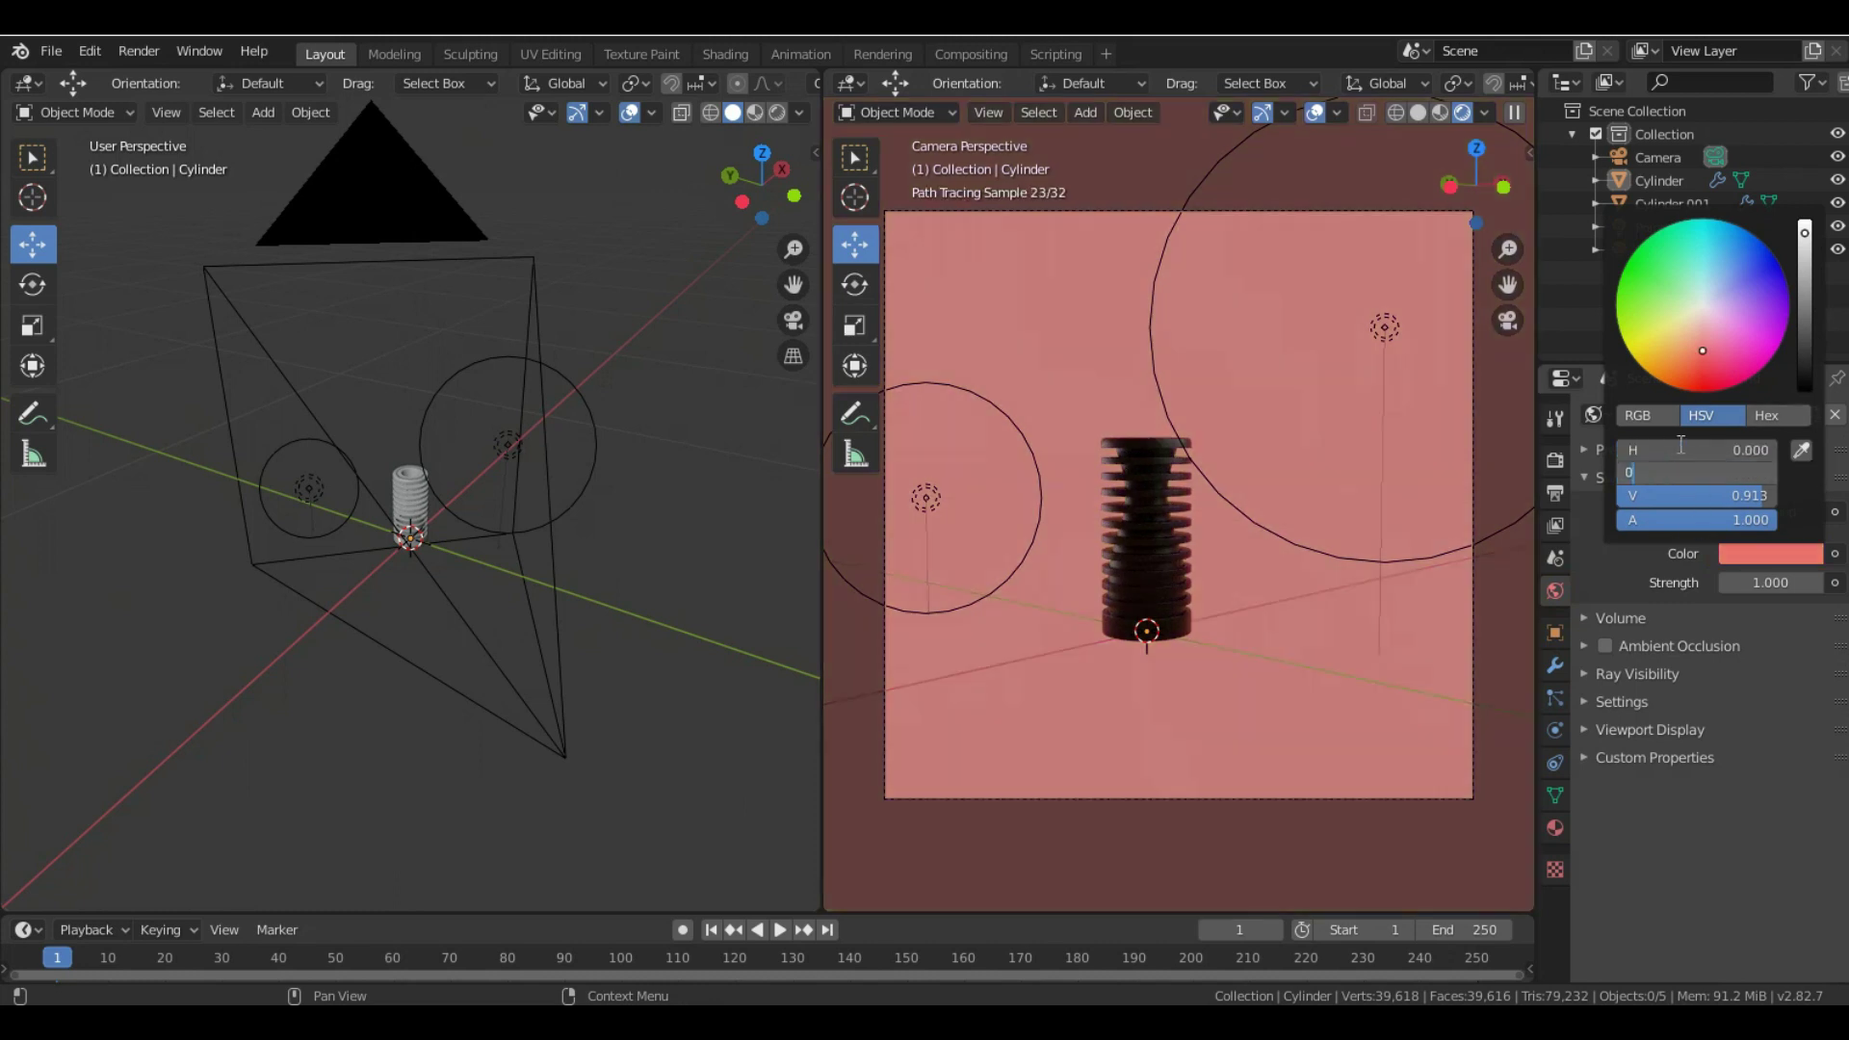
key("Tab")
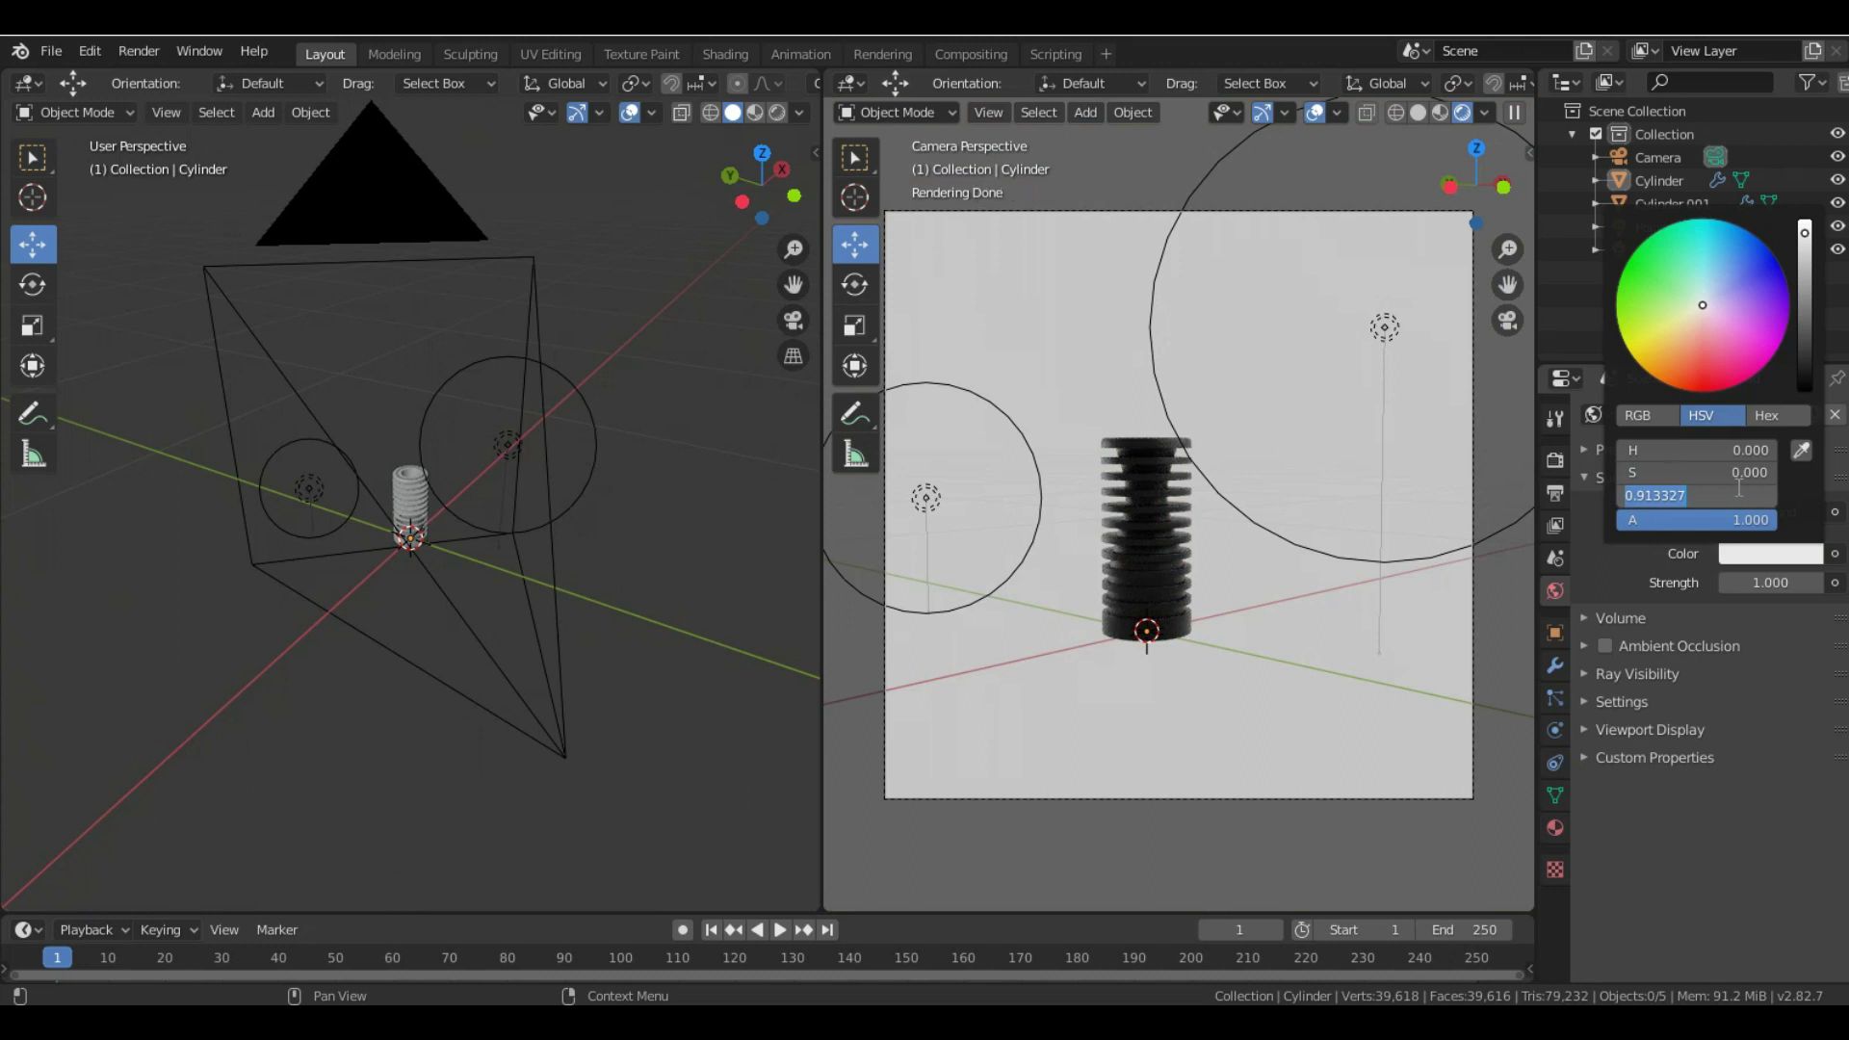
type("0.9")
key("Return")
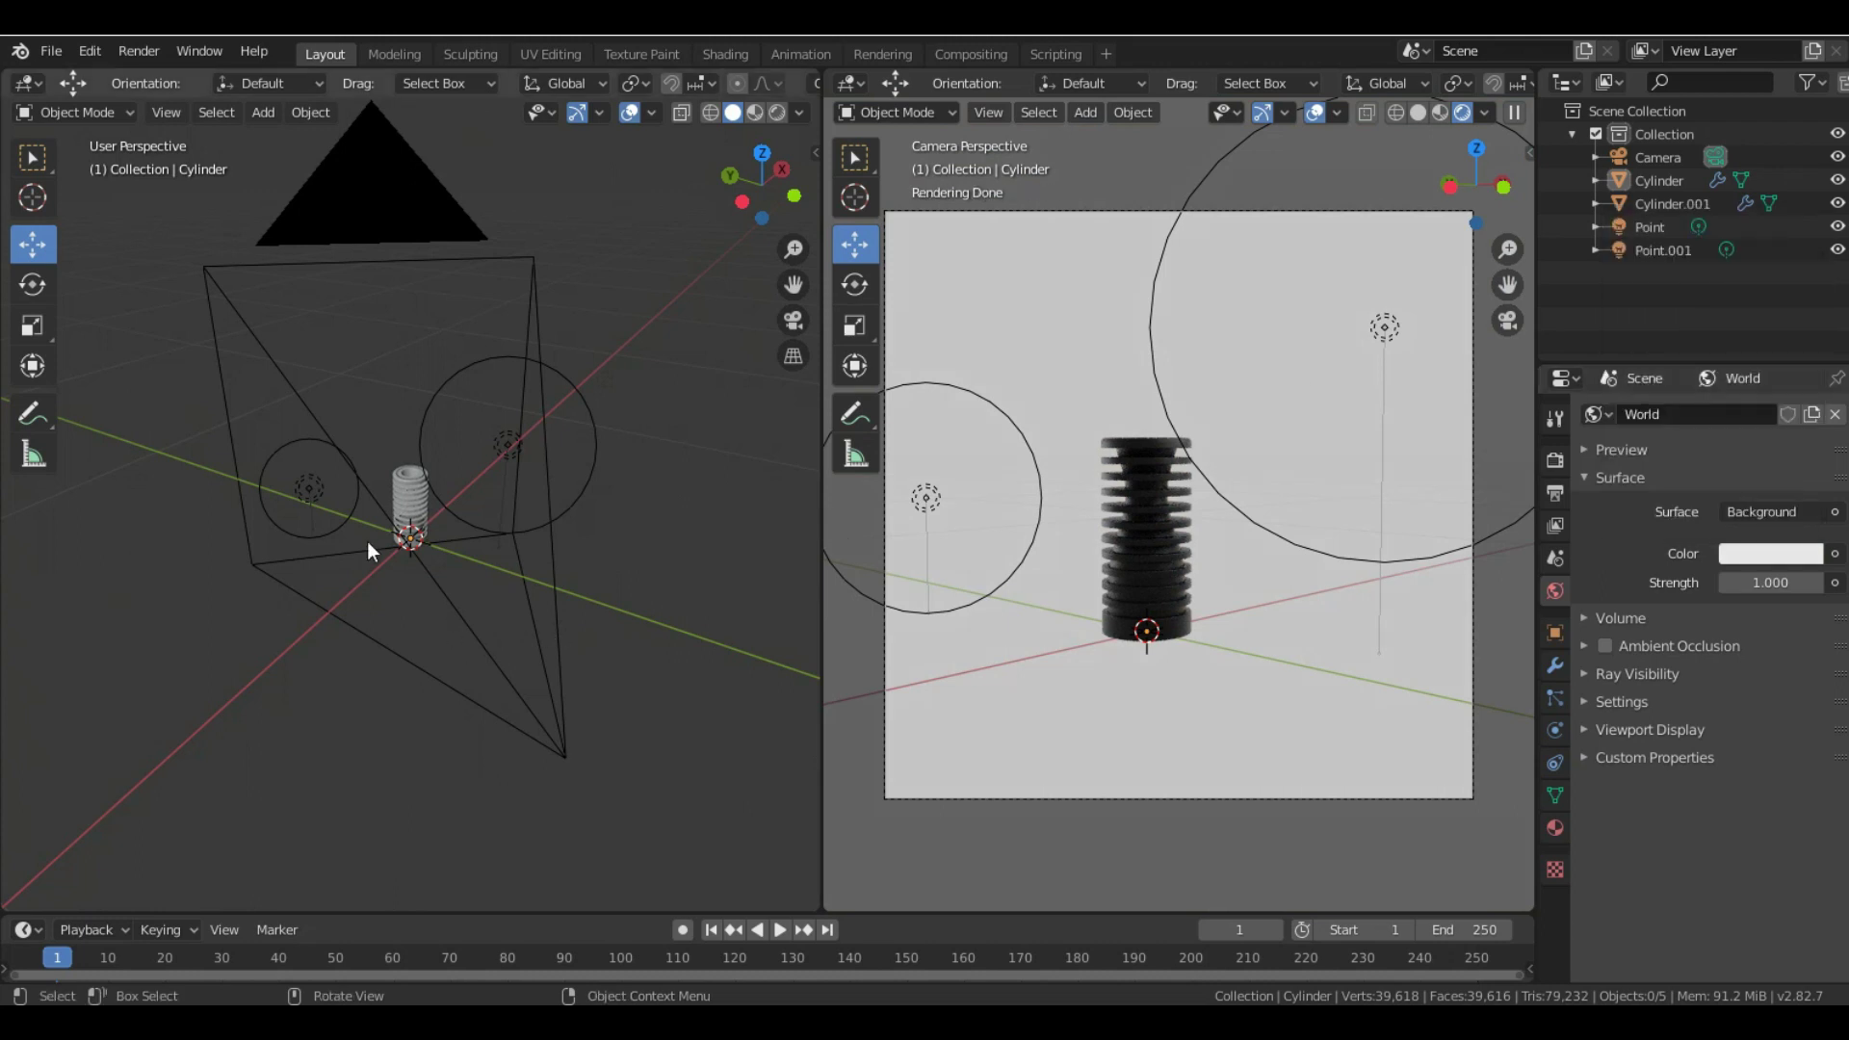
- Copy both vase objects and place the copies about 16.6 cm along X from the originals
left_click(420, 503)
scroll(414, 496, "up", 3)
mouse_move(494, 523)
middle_mouse_down()
mouse_move(438, 547)
mouse_move(466, 535)
middle_mouse_up()
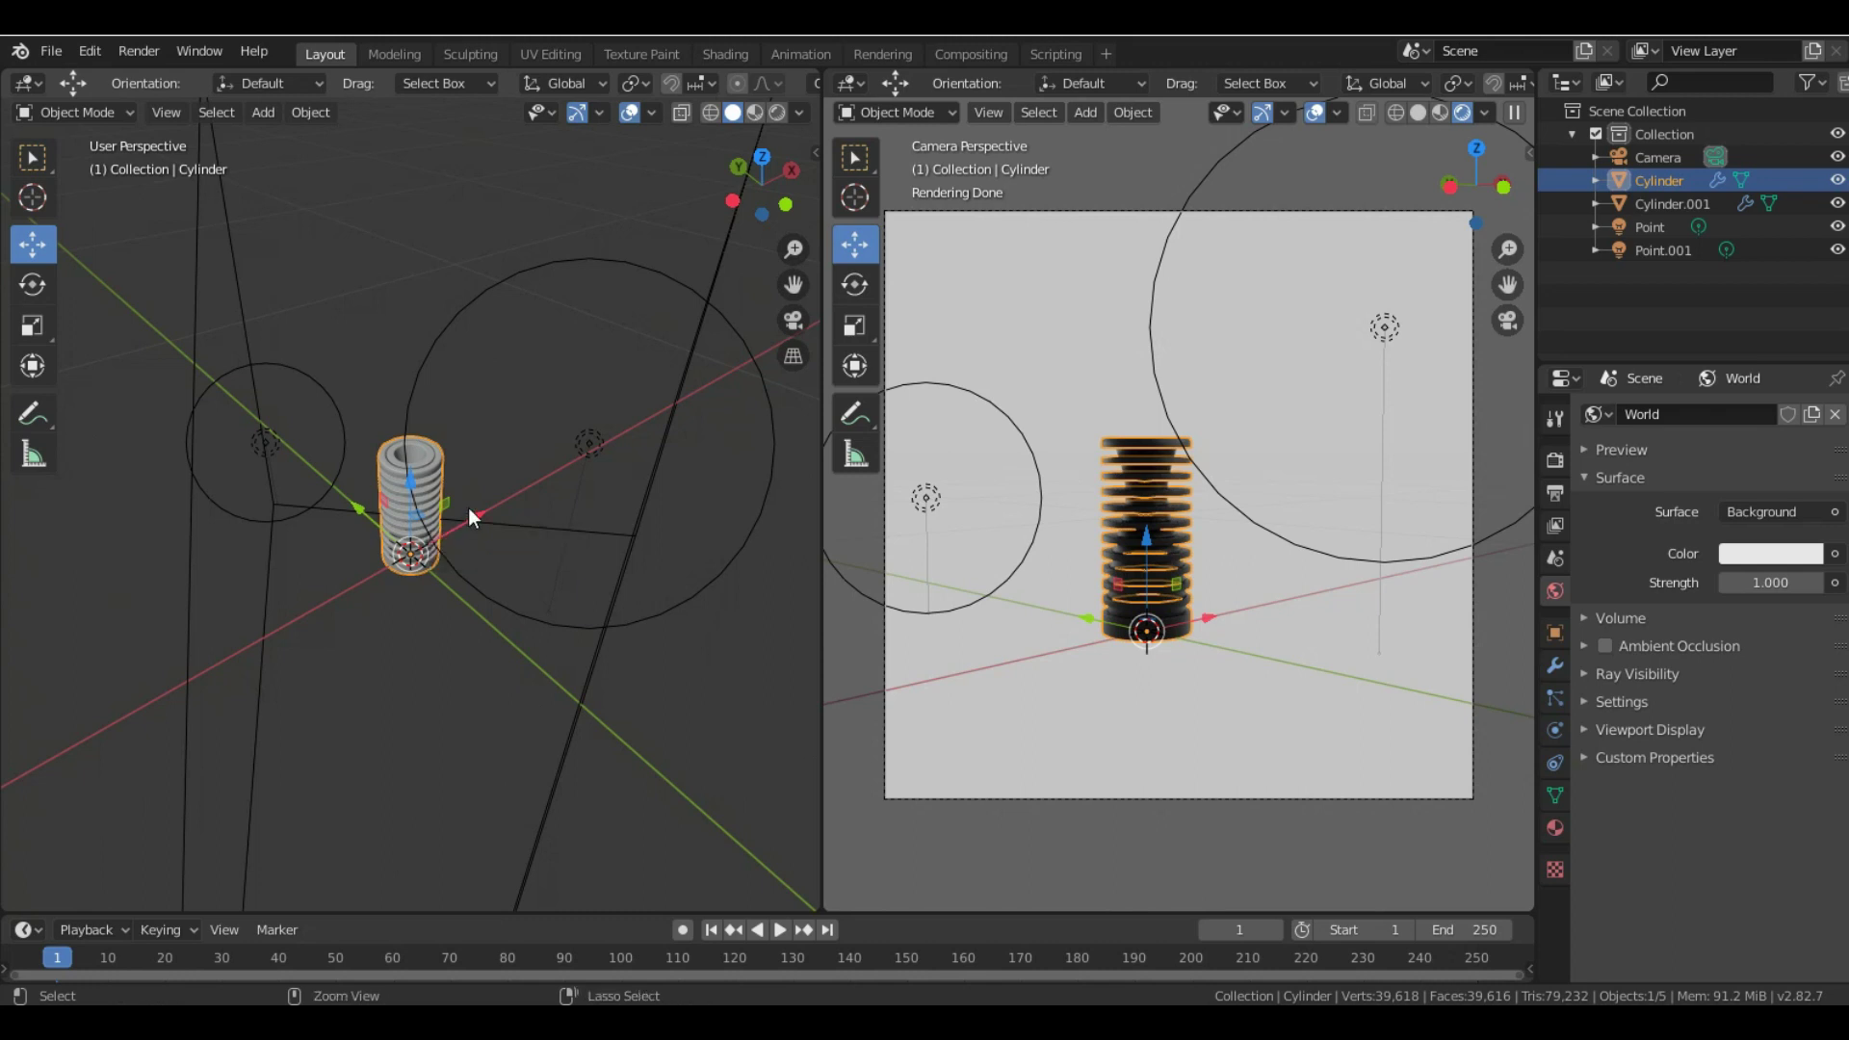
left_click(1662, 204, "ctrl")
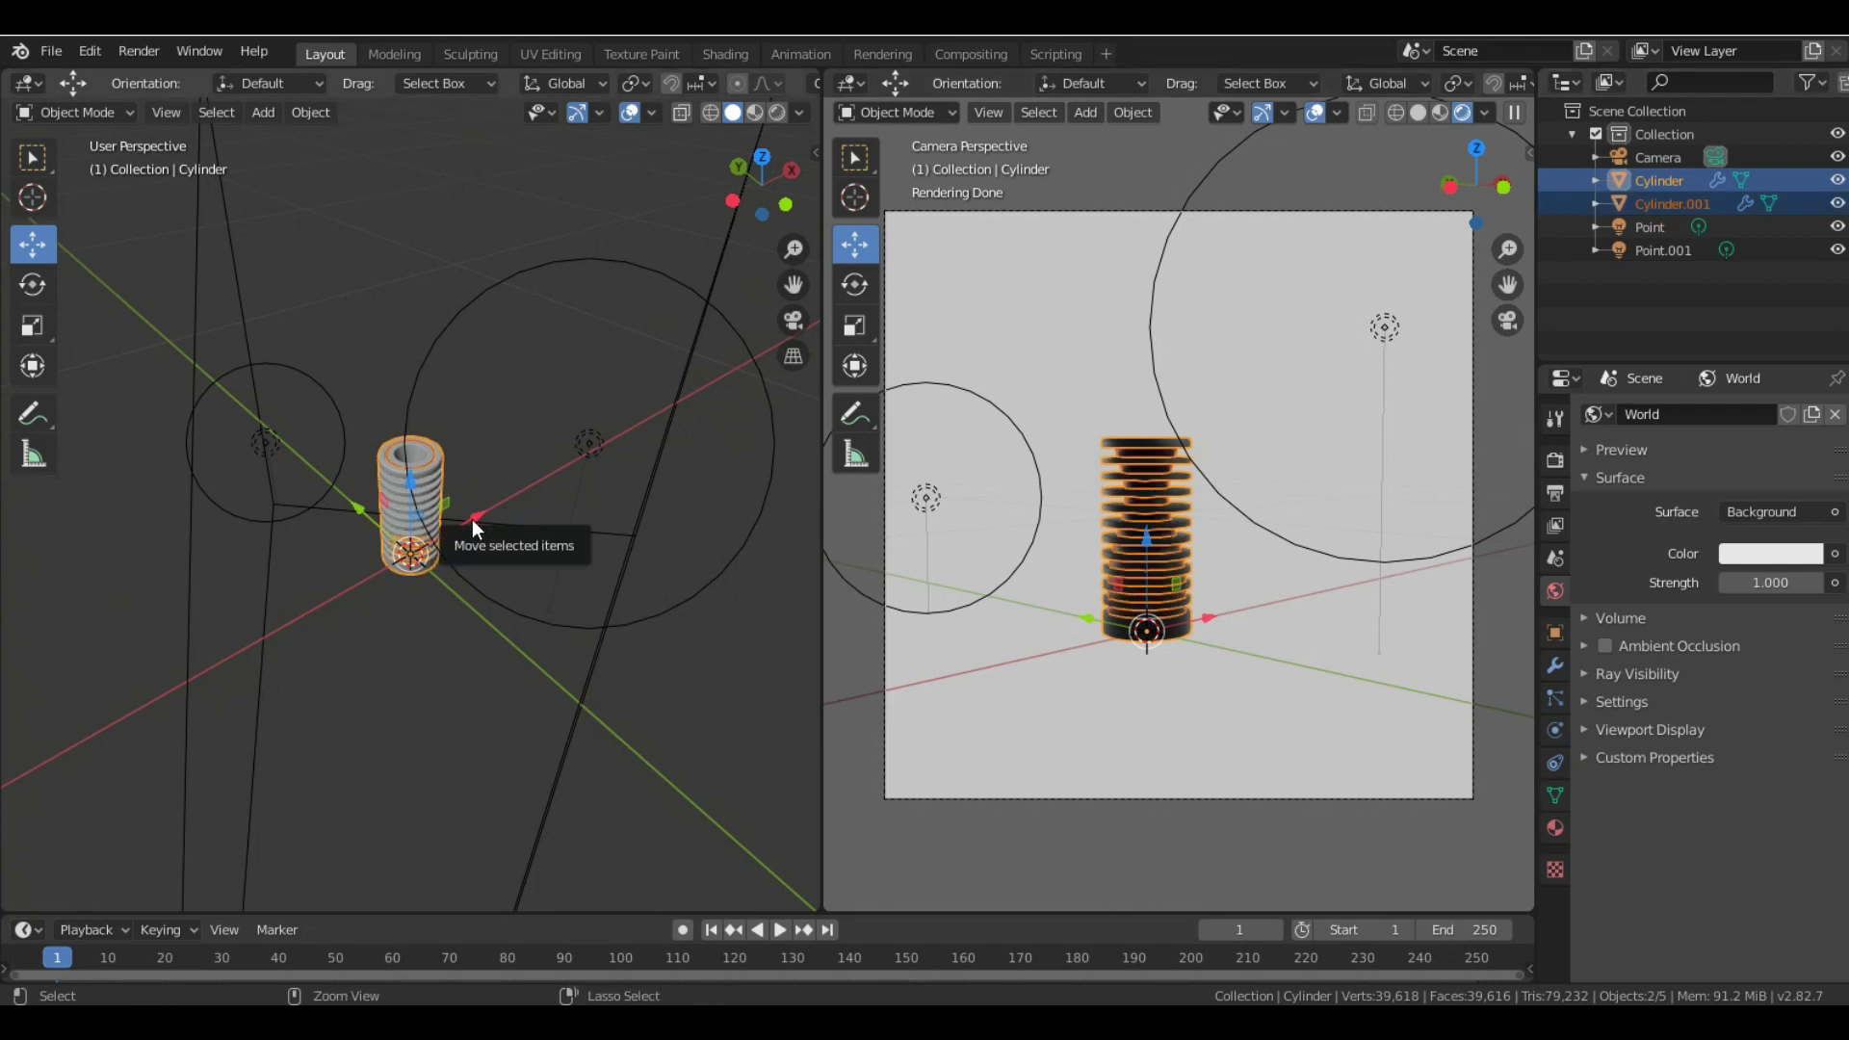
key("ctrl+c")
key("ctrl+v")
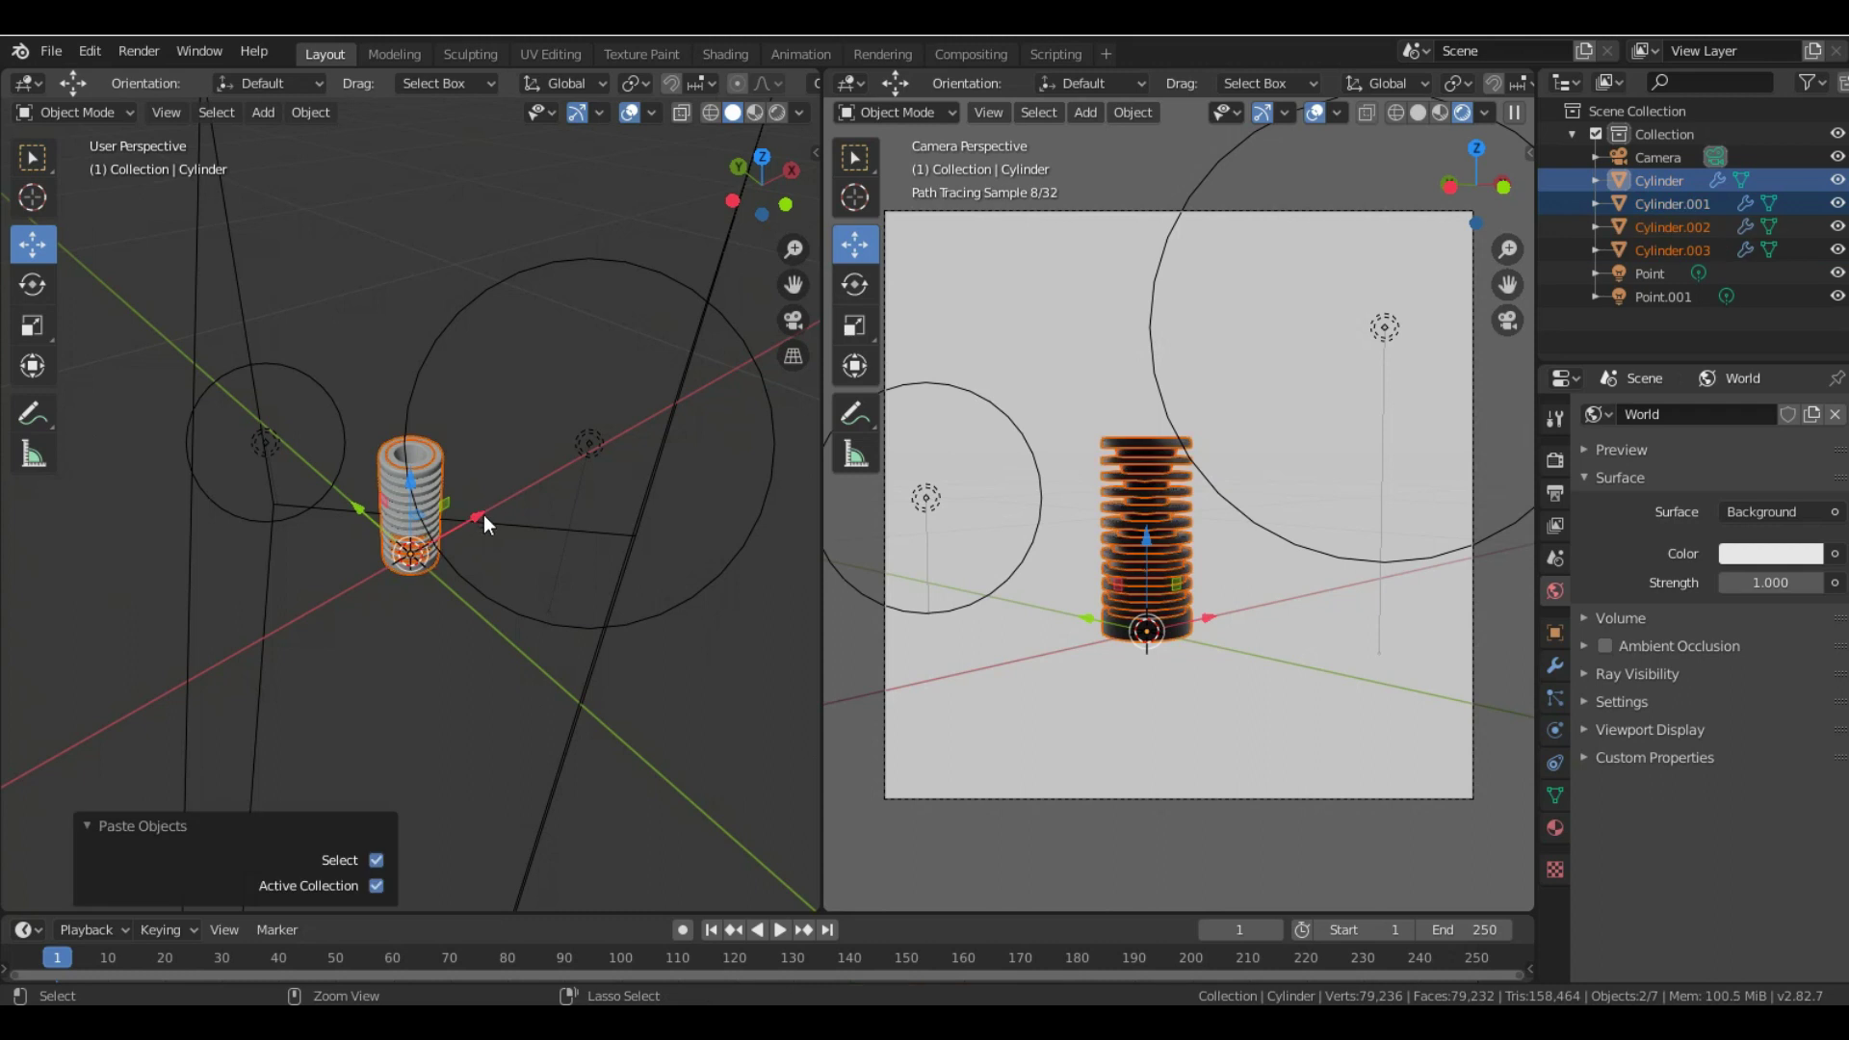
key("g")
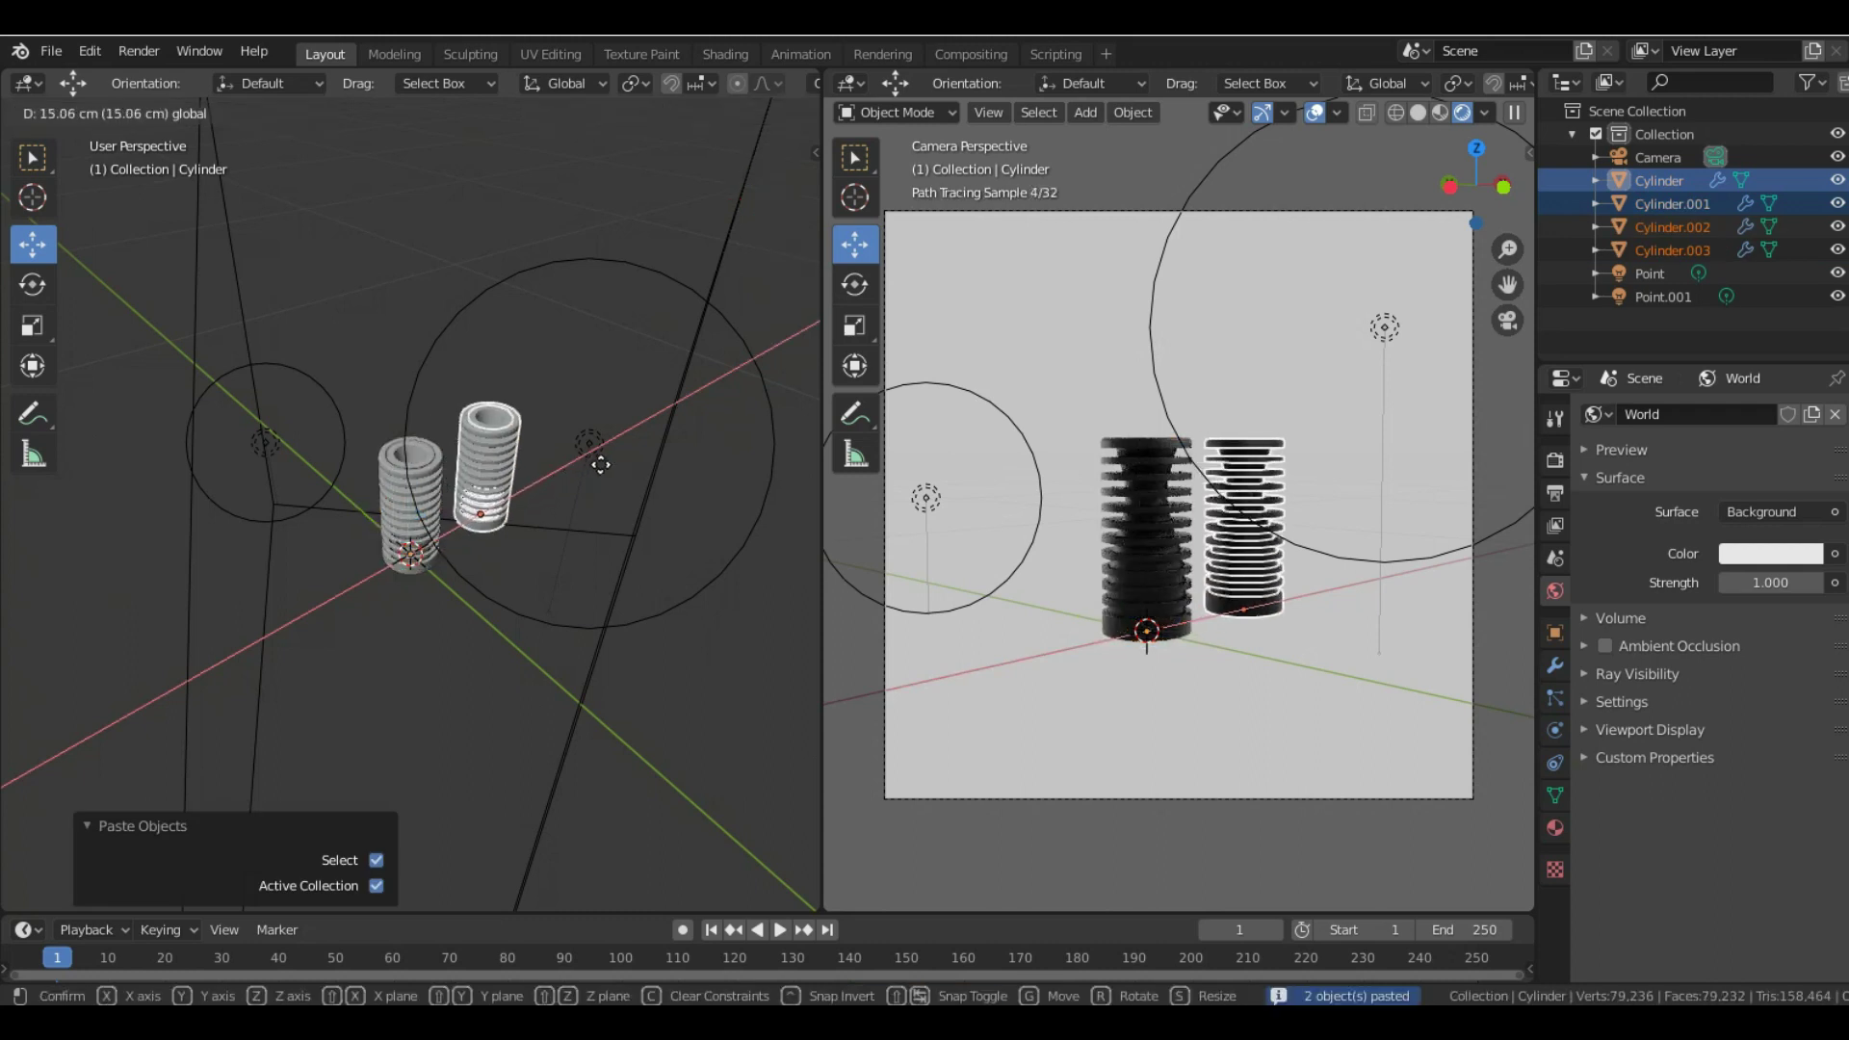
left_click(588, 479)
middle_click_drag(466, 538, 552, 576)
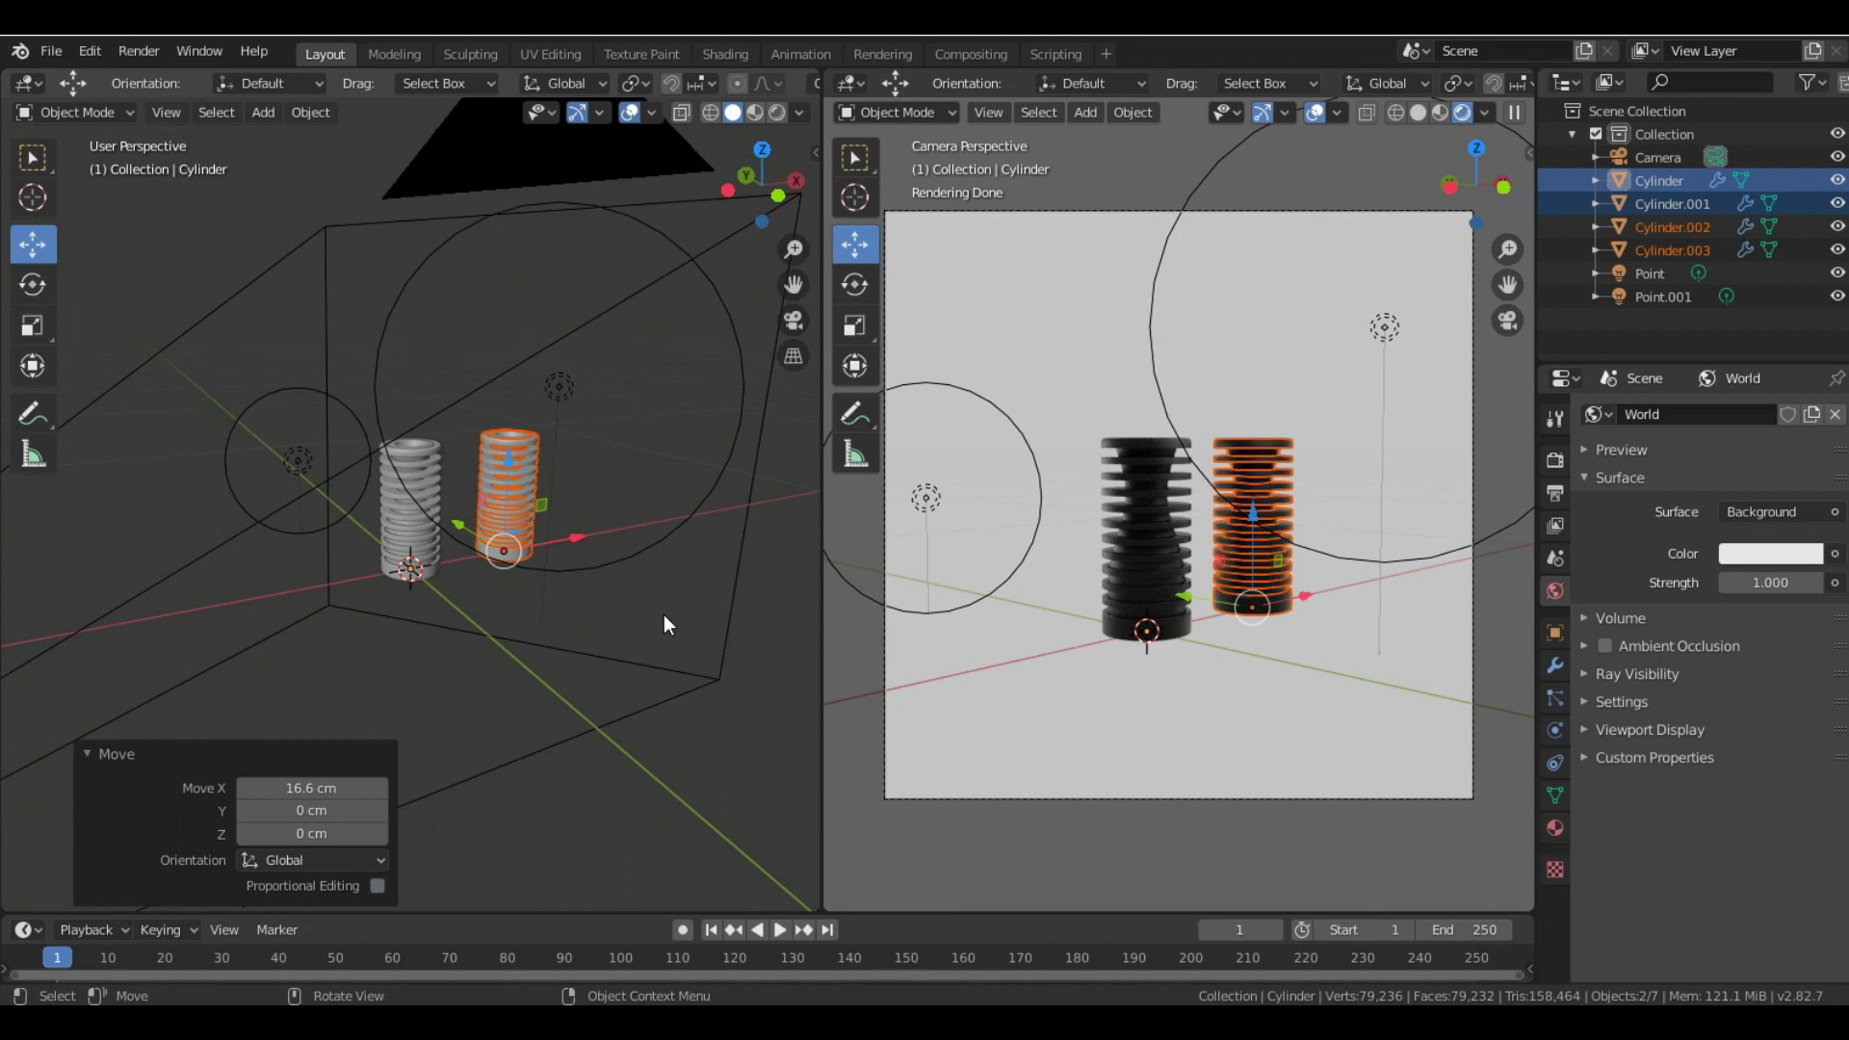
- Try moving both original vase objects about 12 cm along Y, away from the copied vase
left_click(418, 535)
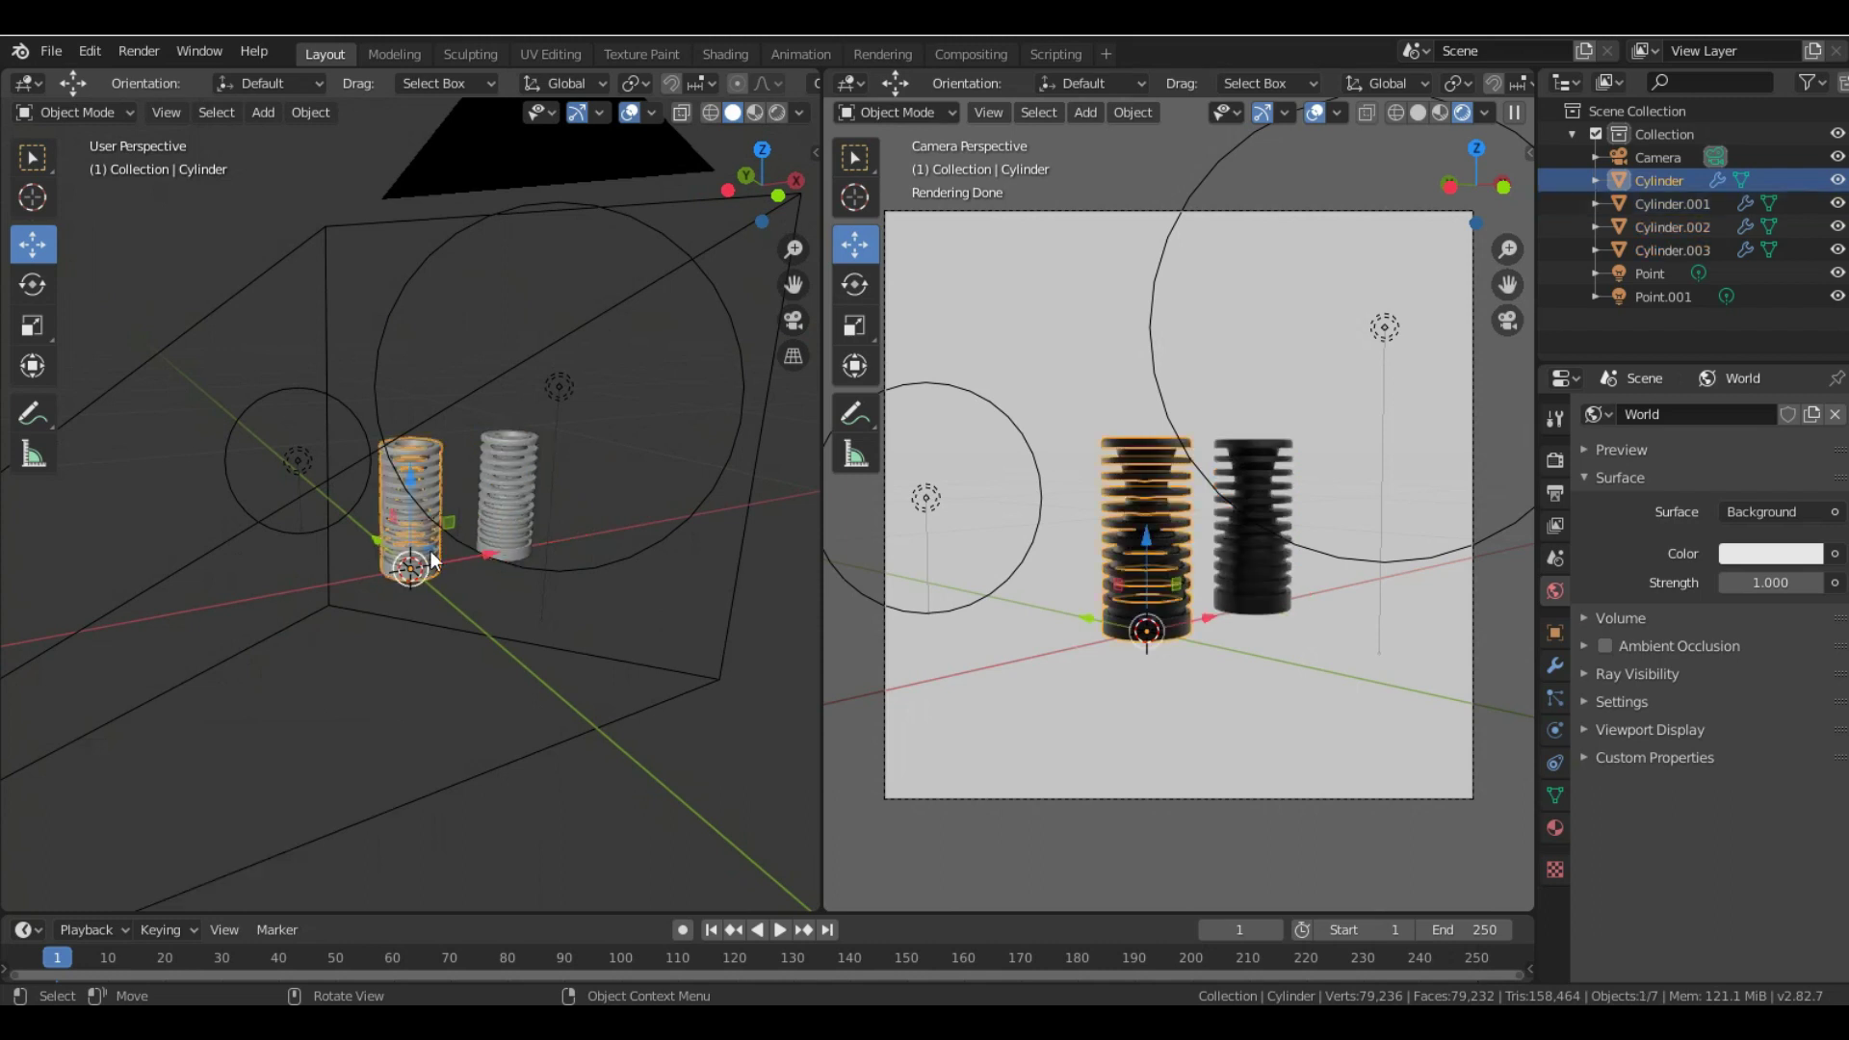
left_click(1661, 204, "ctrl")
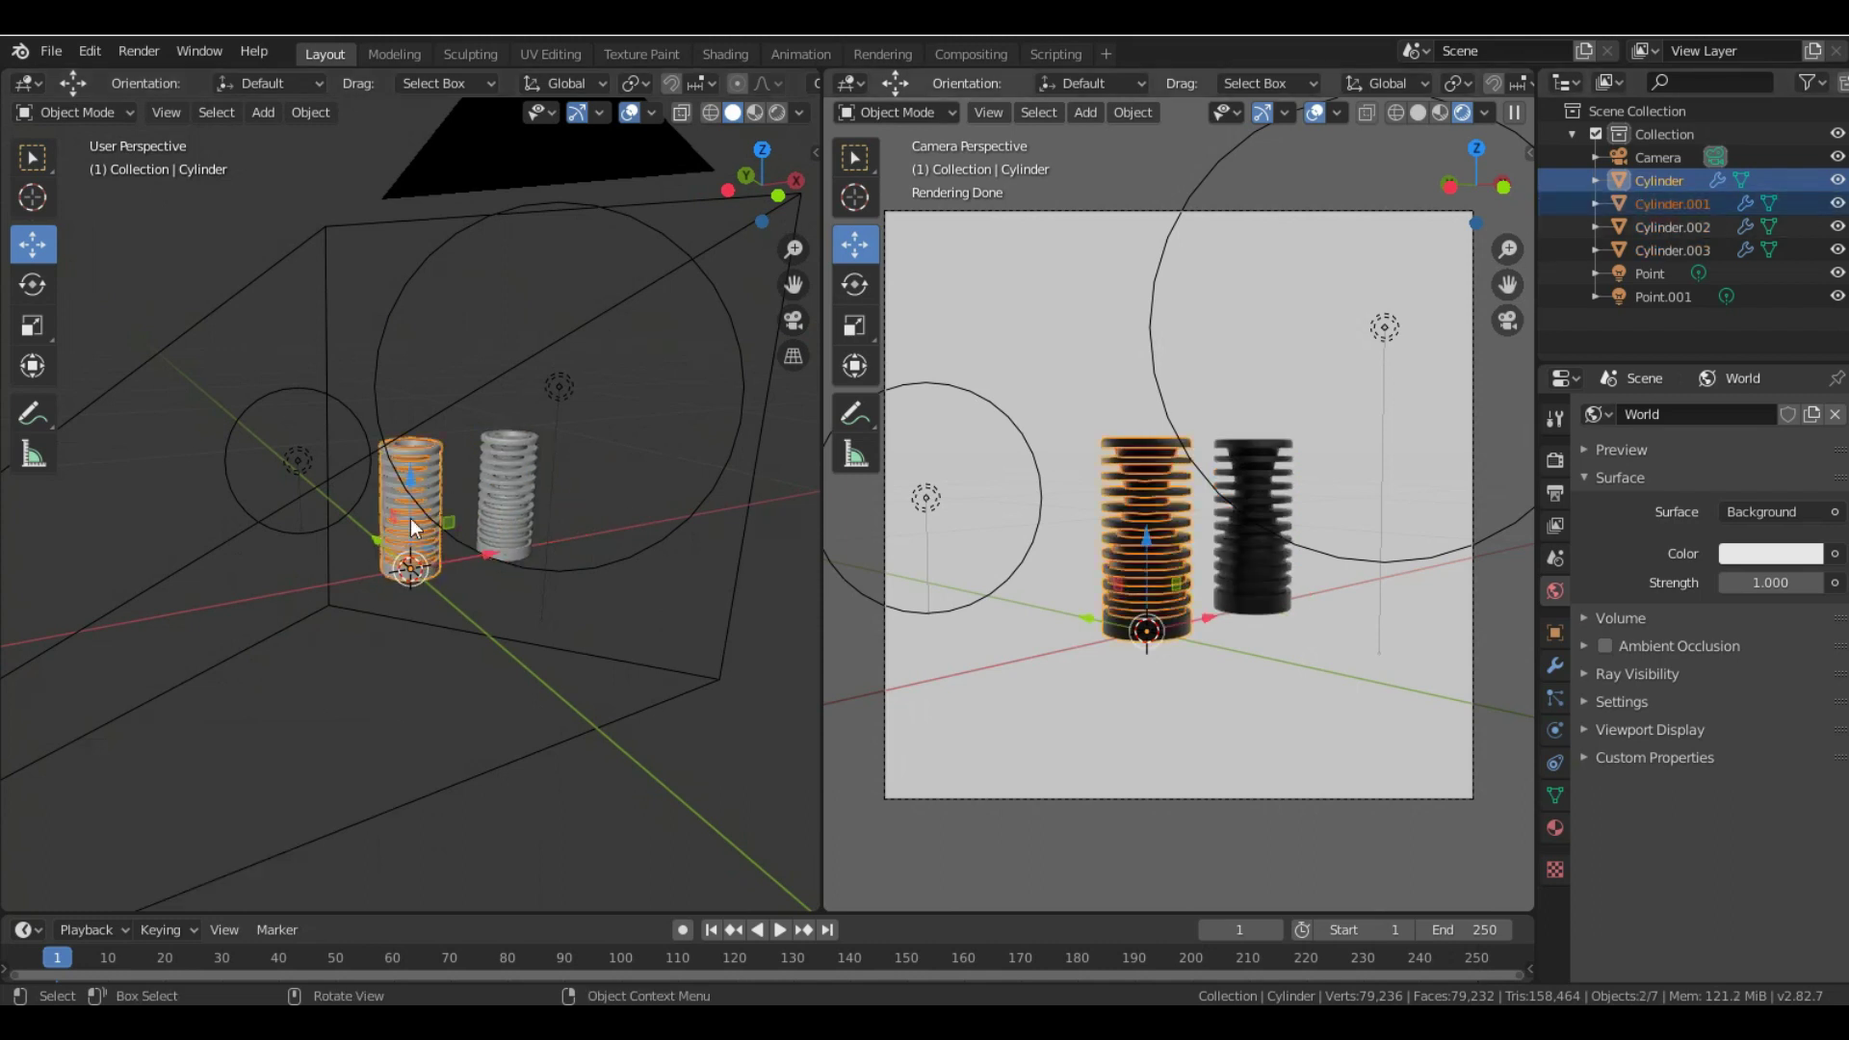
middle_click_drag(436, 547, 322, 531)
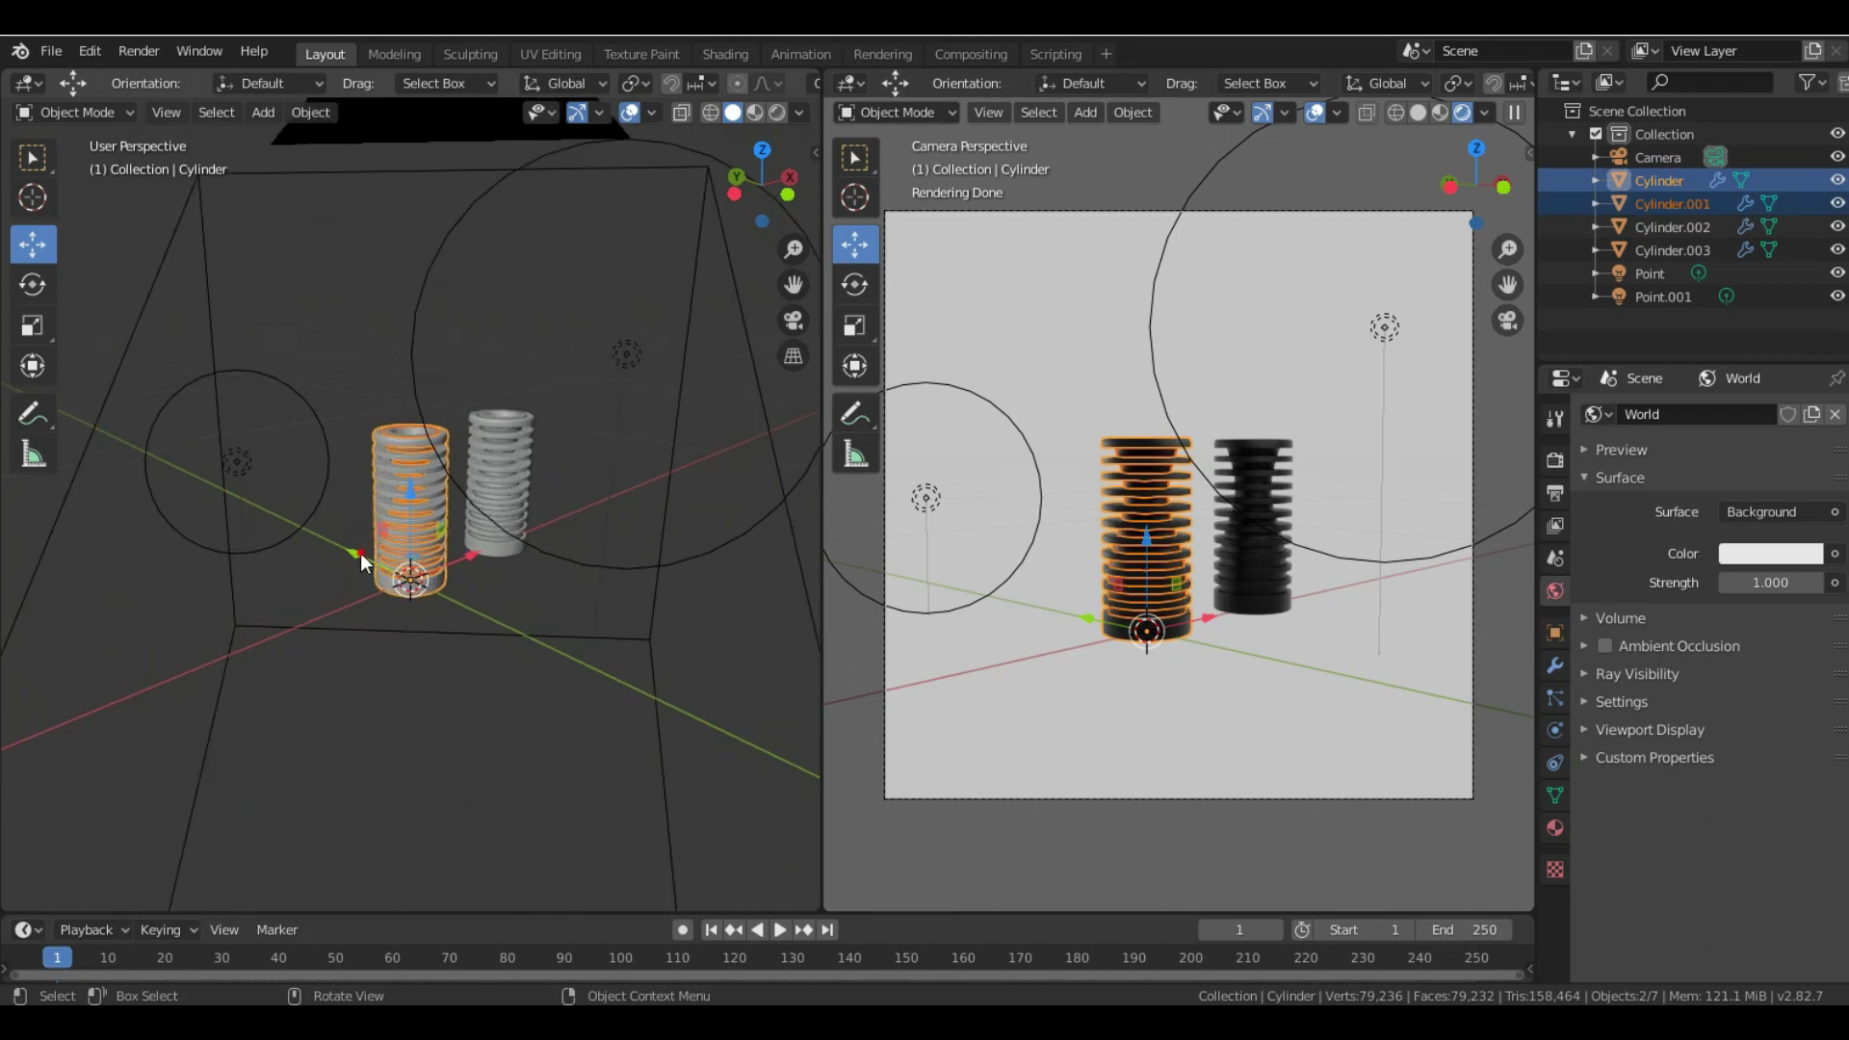
key("g")
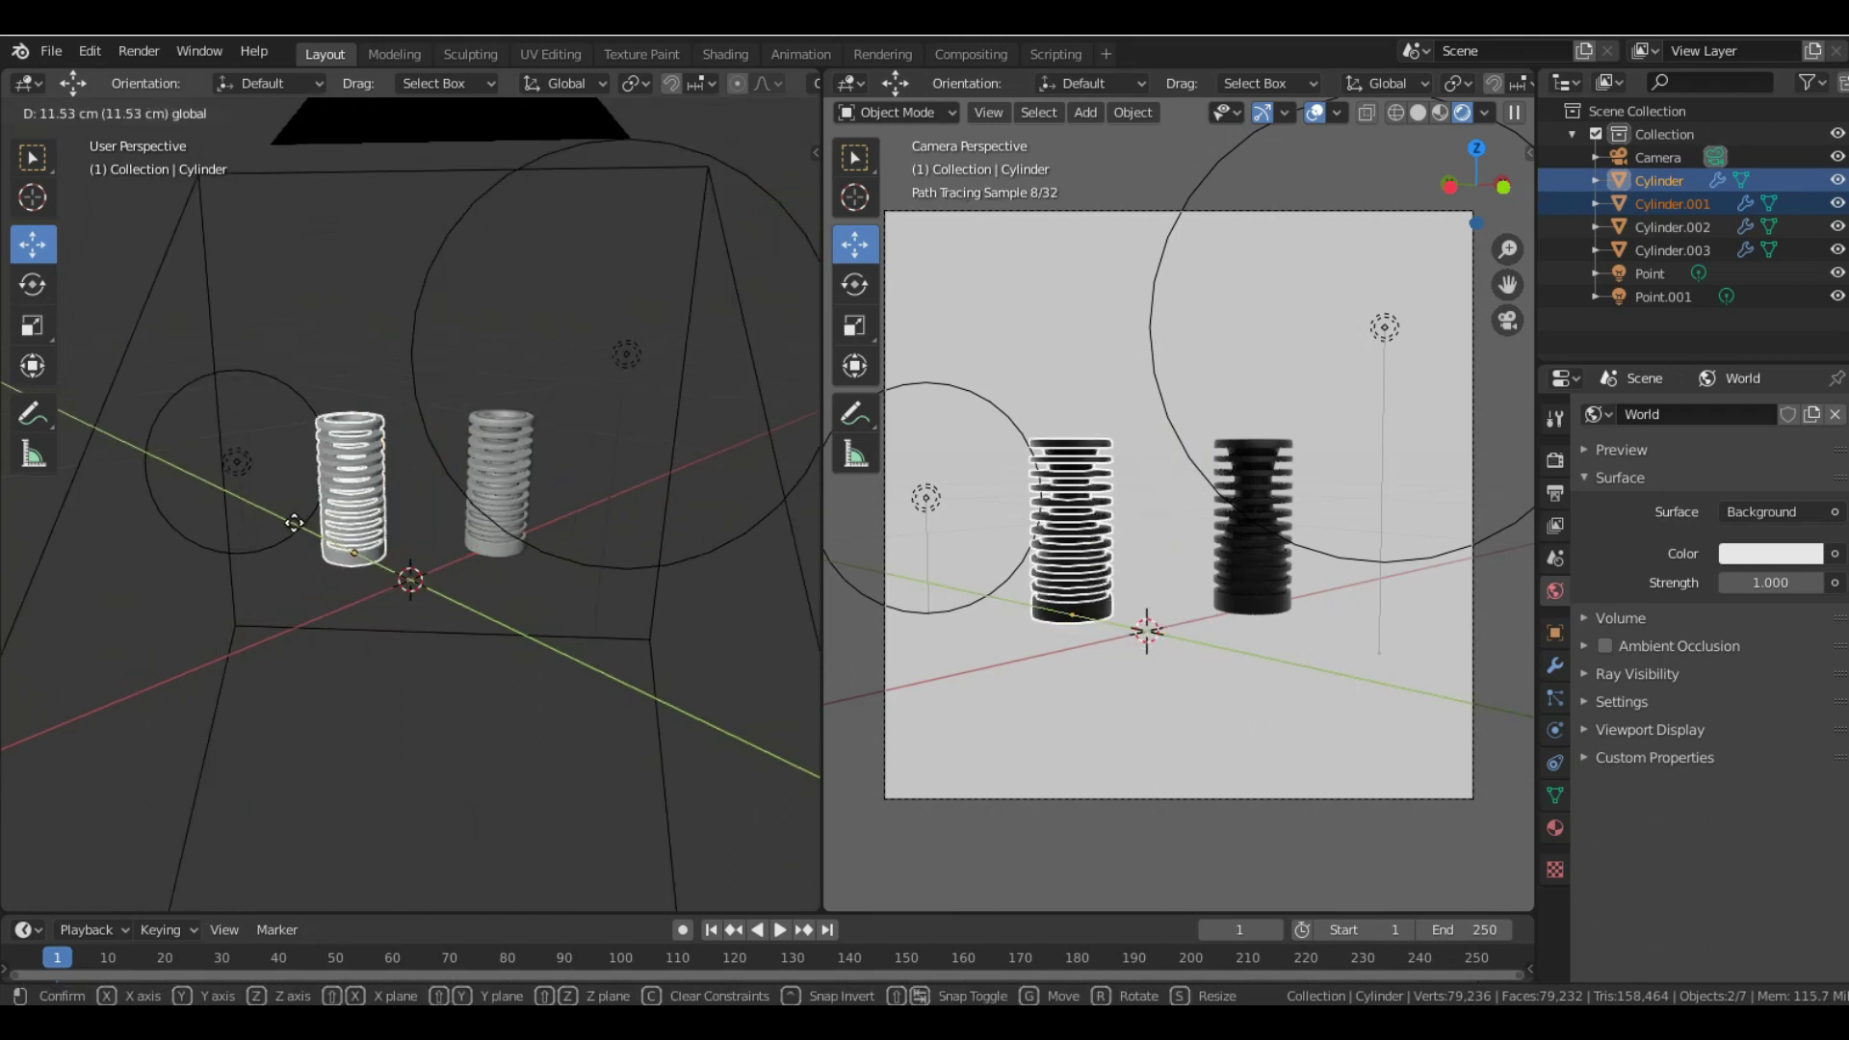
left_click(430, 547)
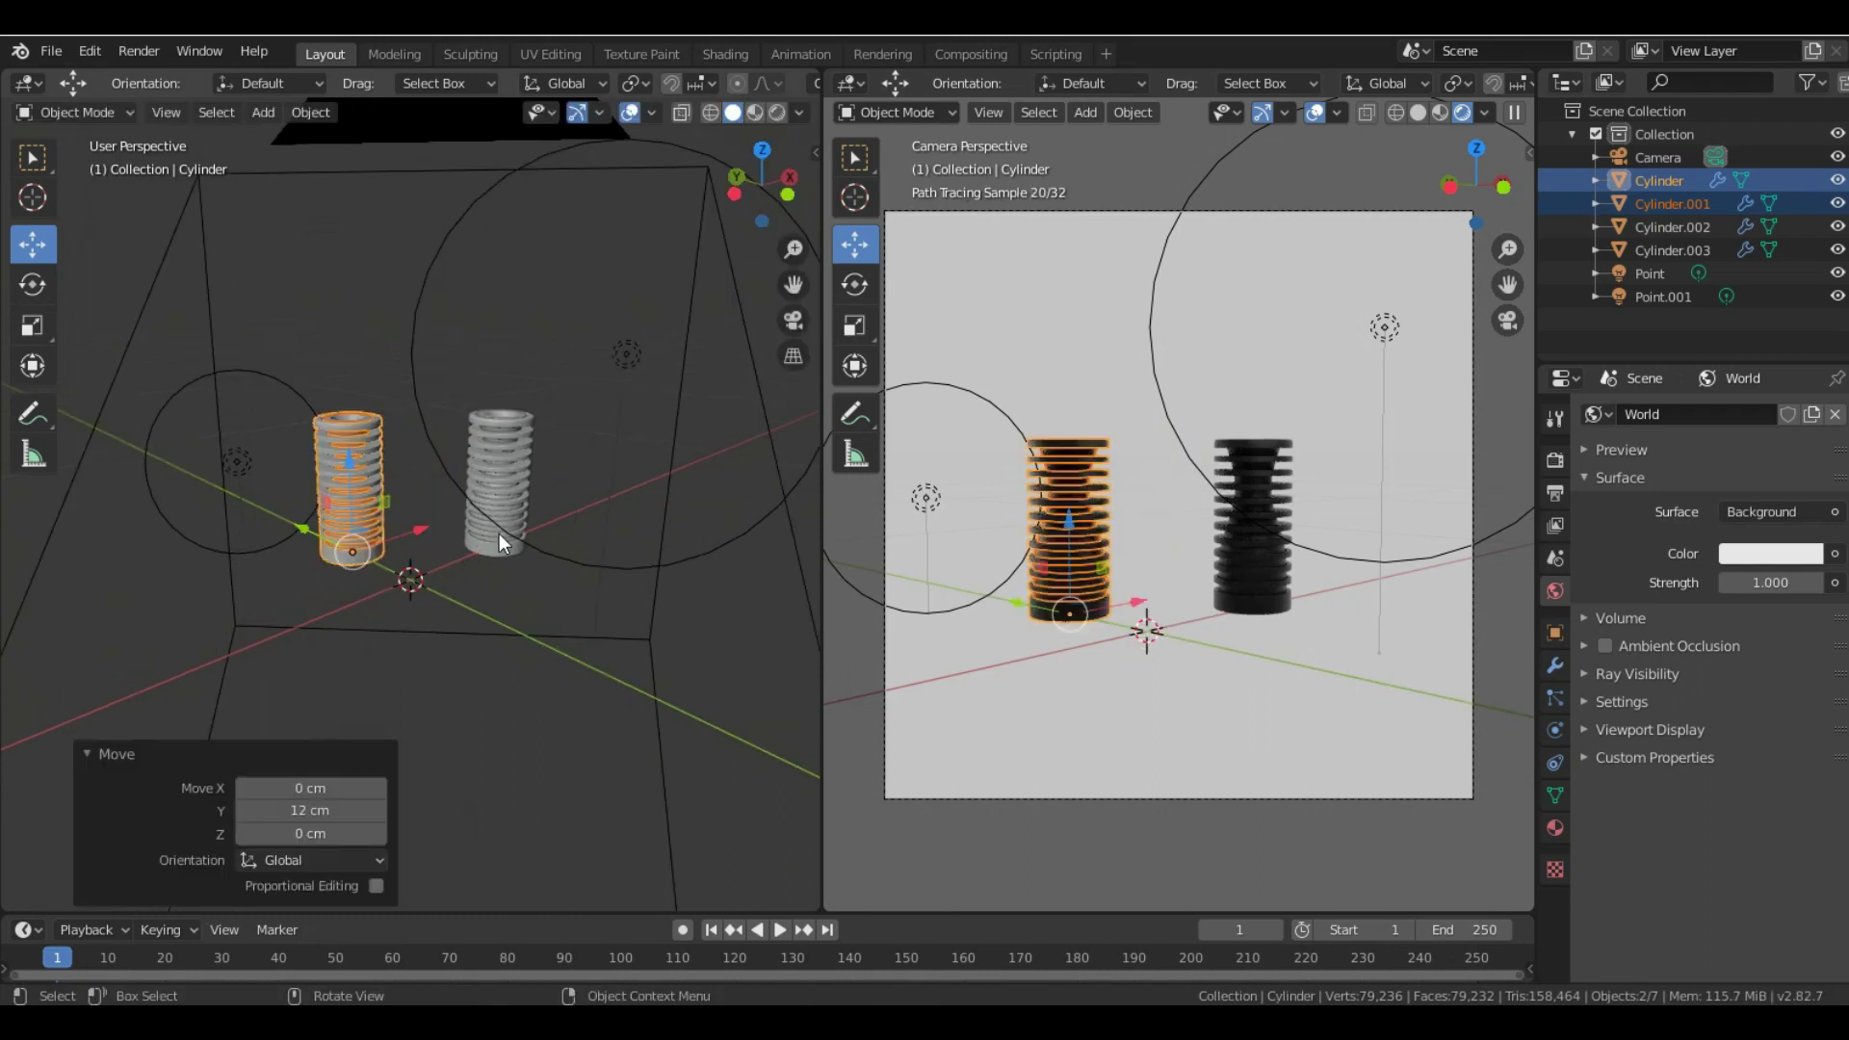
- Undo the original vase's move and delete the two copied vase objects
key("ctrl+z")
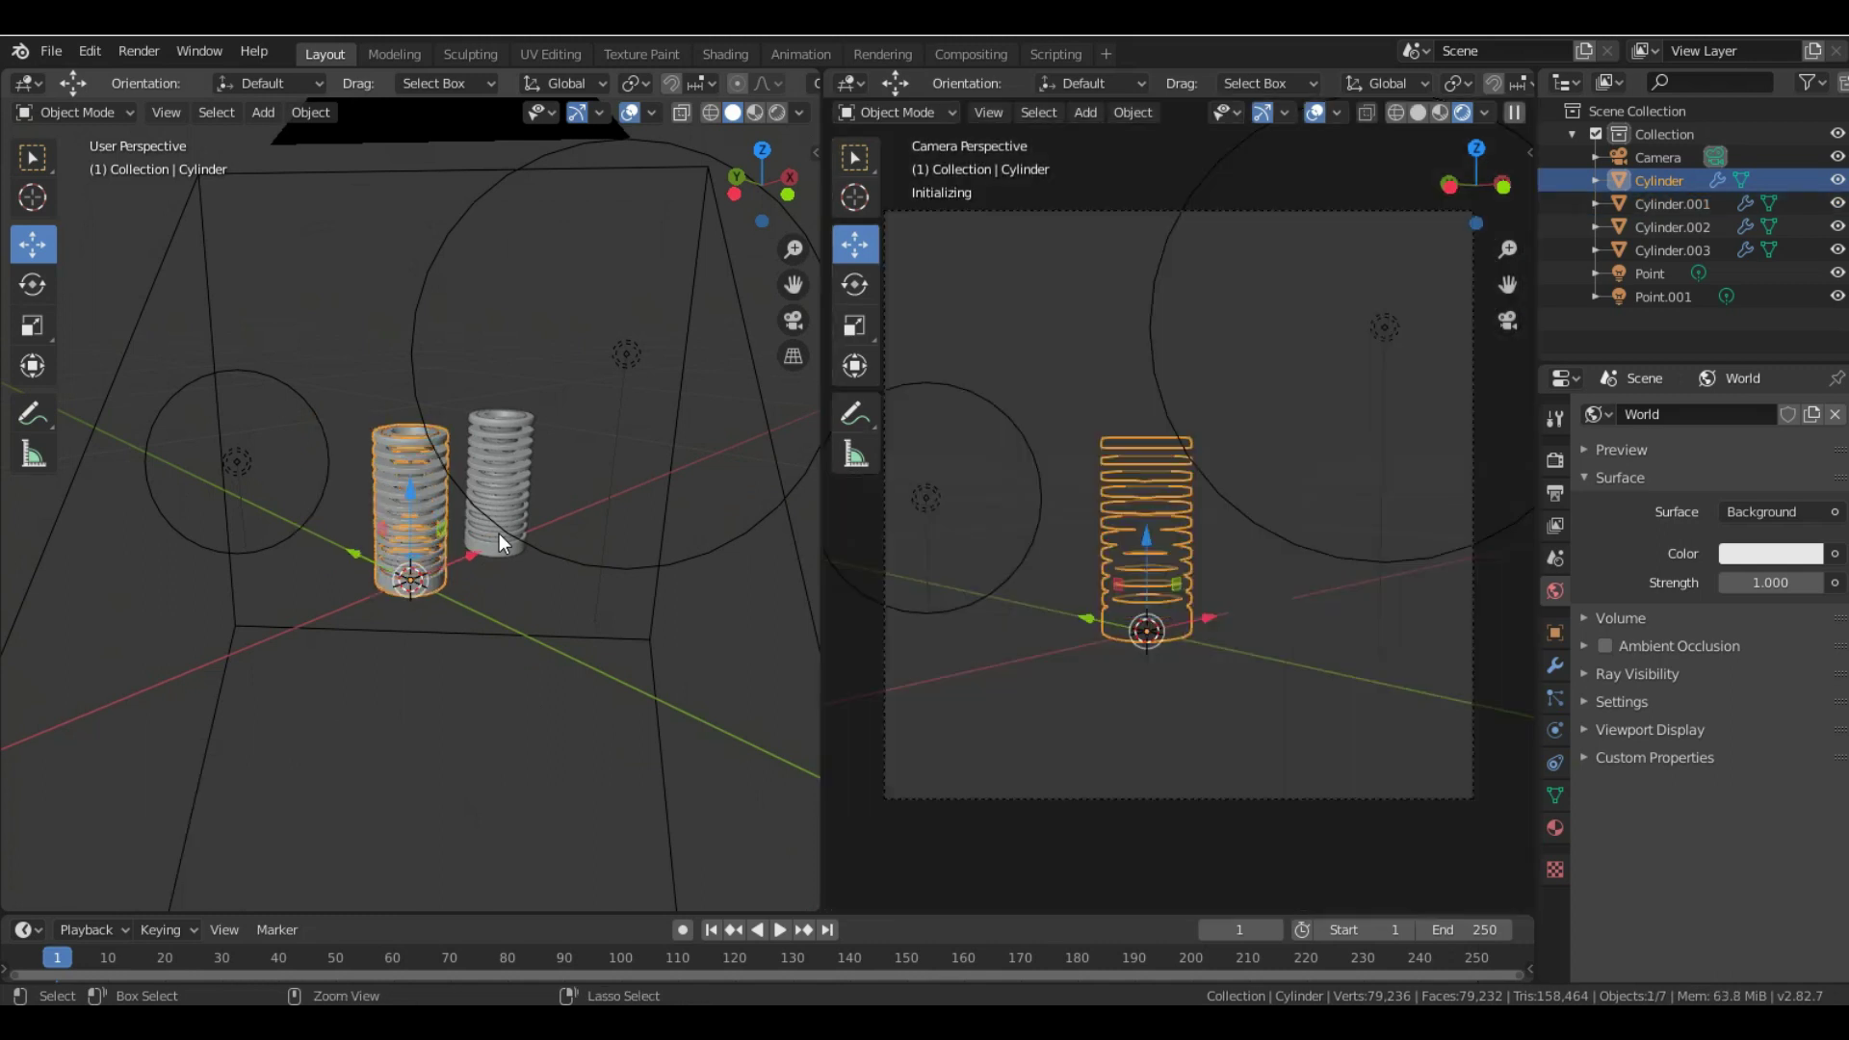
left_click(534, 538)
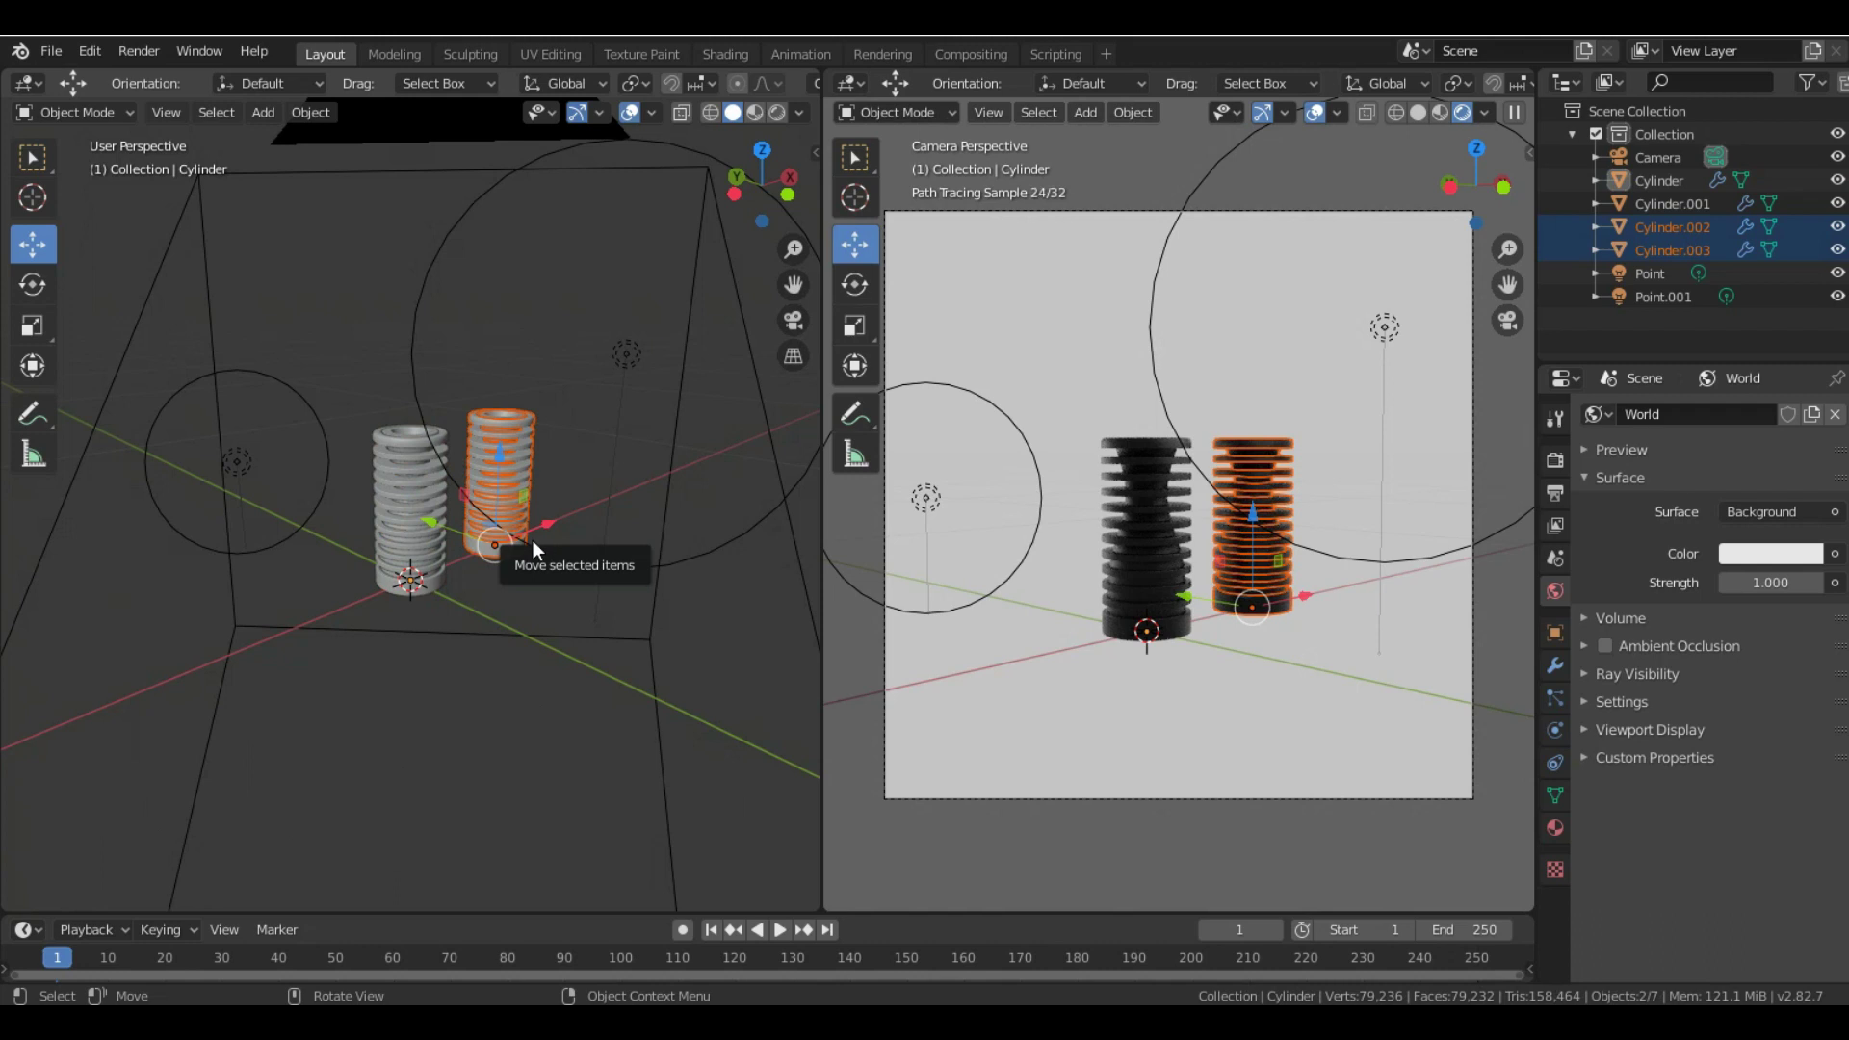
key("Delete")
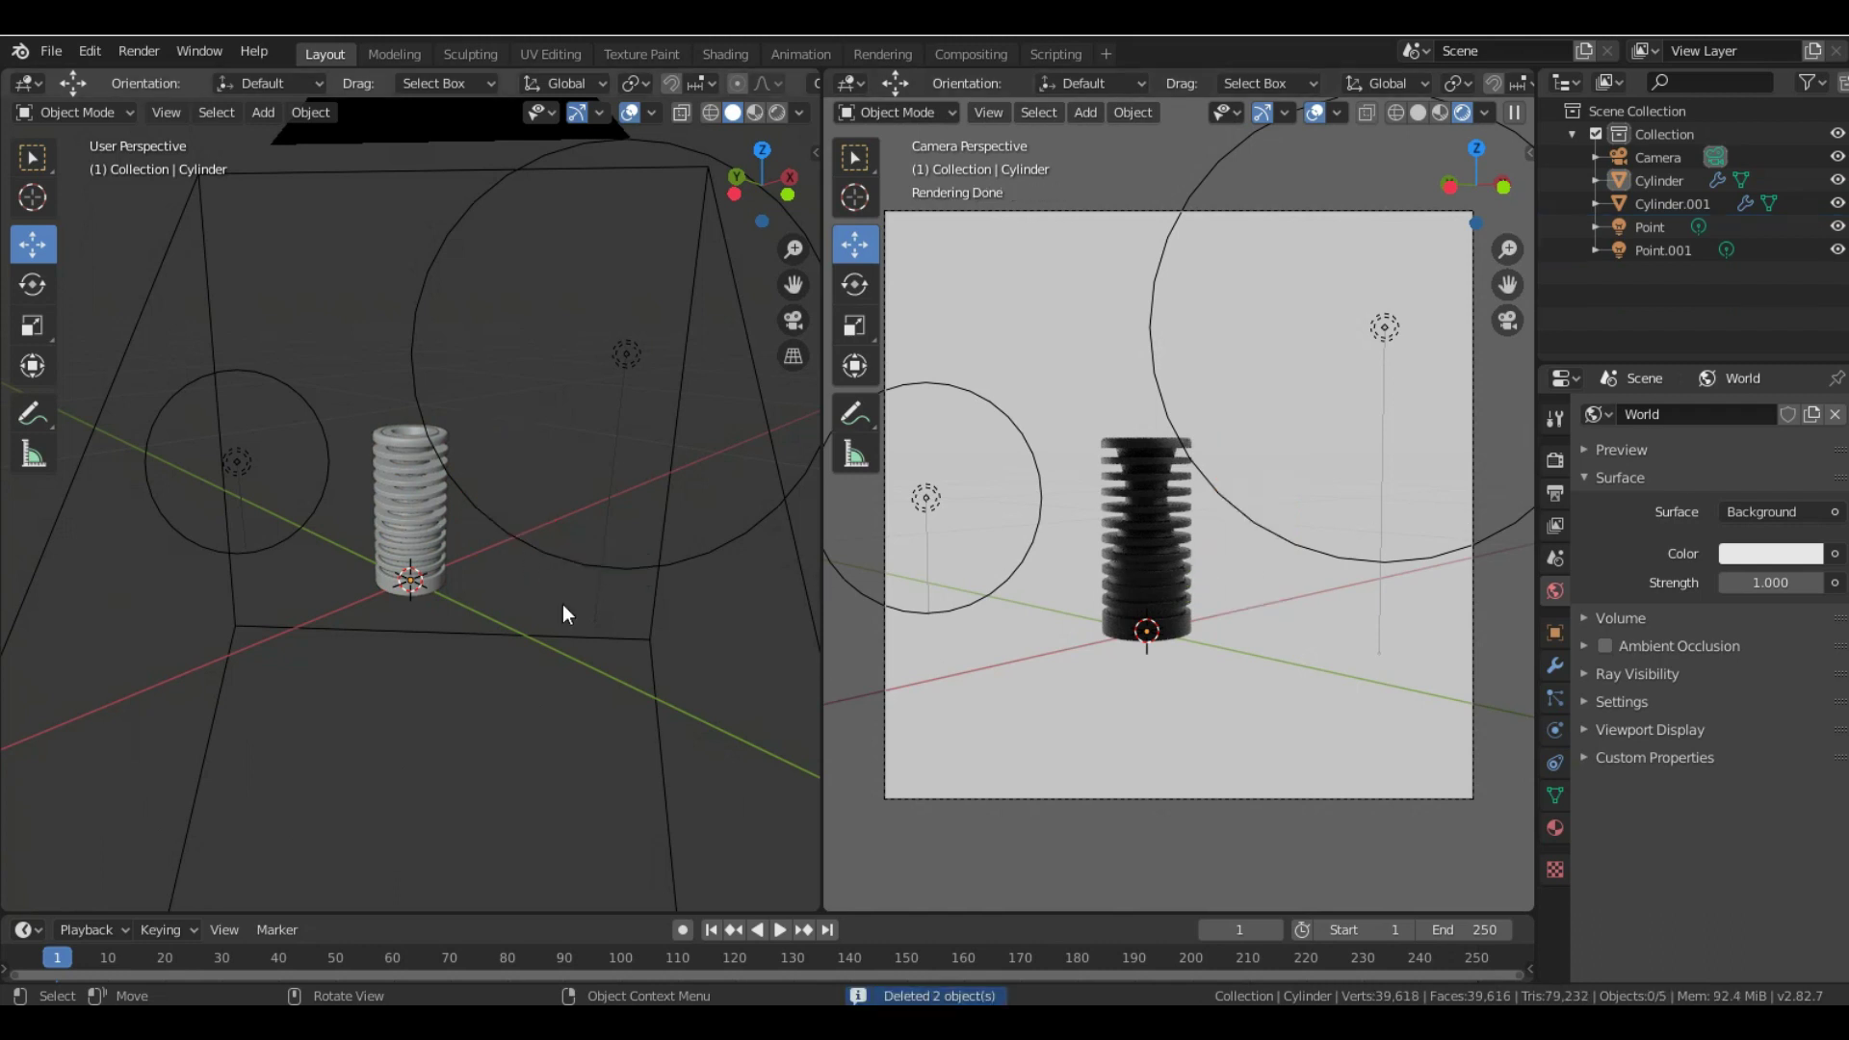
- Move the camera about 11.7 cm along Y and shift it along X toward the vase
scroll(562, 603, "down", 4)
left_click(395, 661)
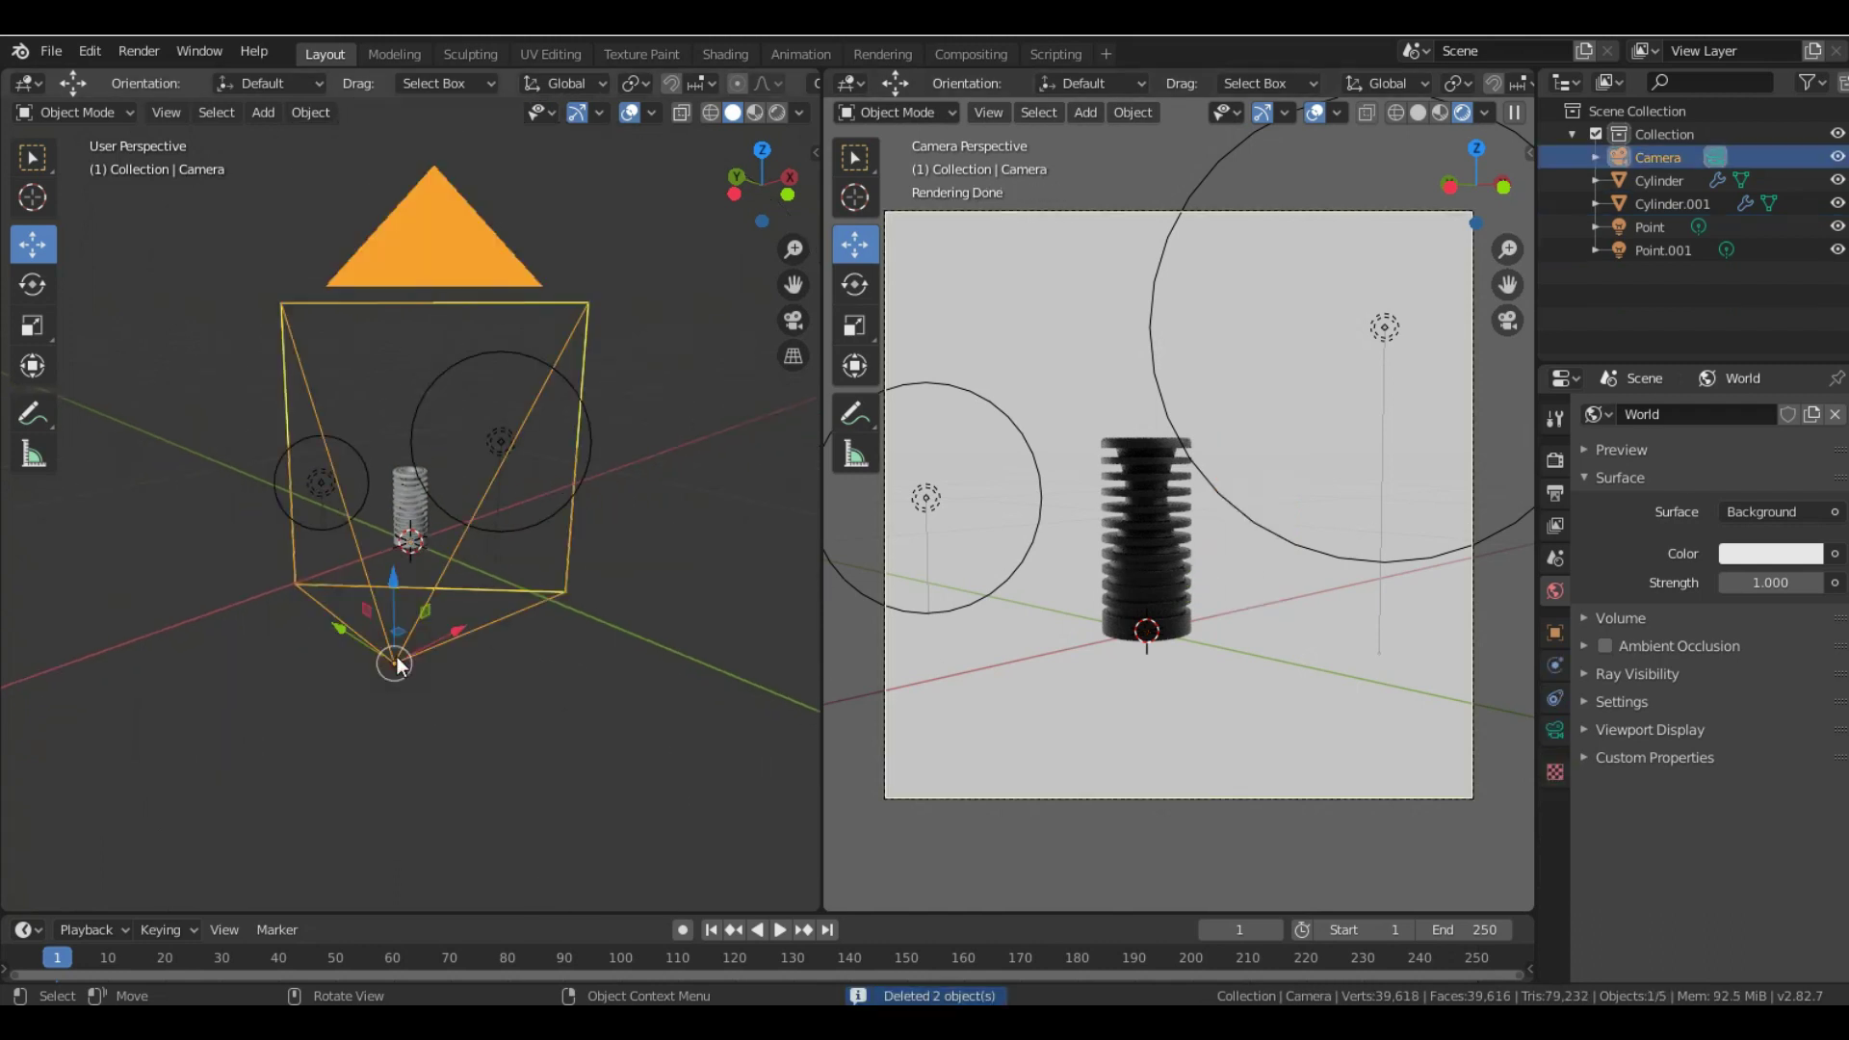
key("g")
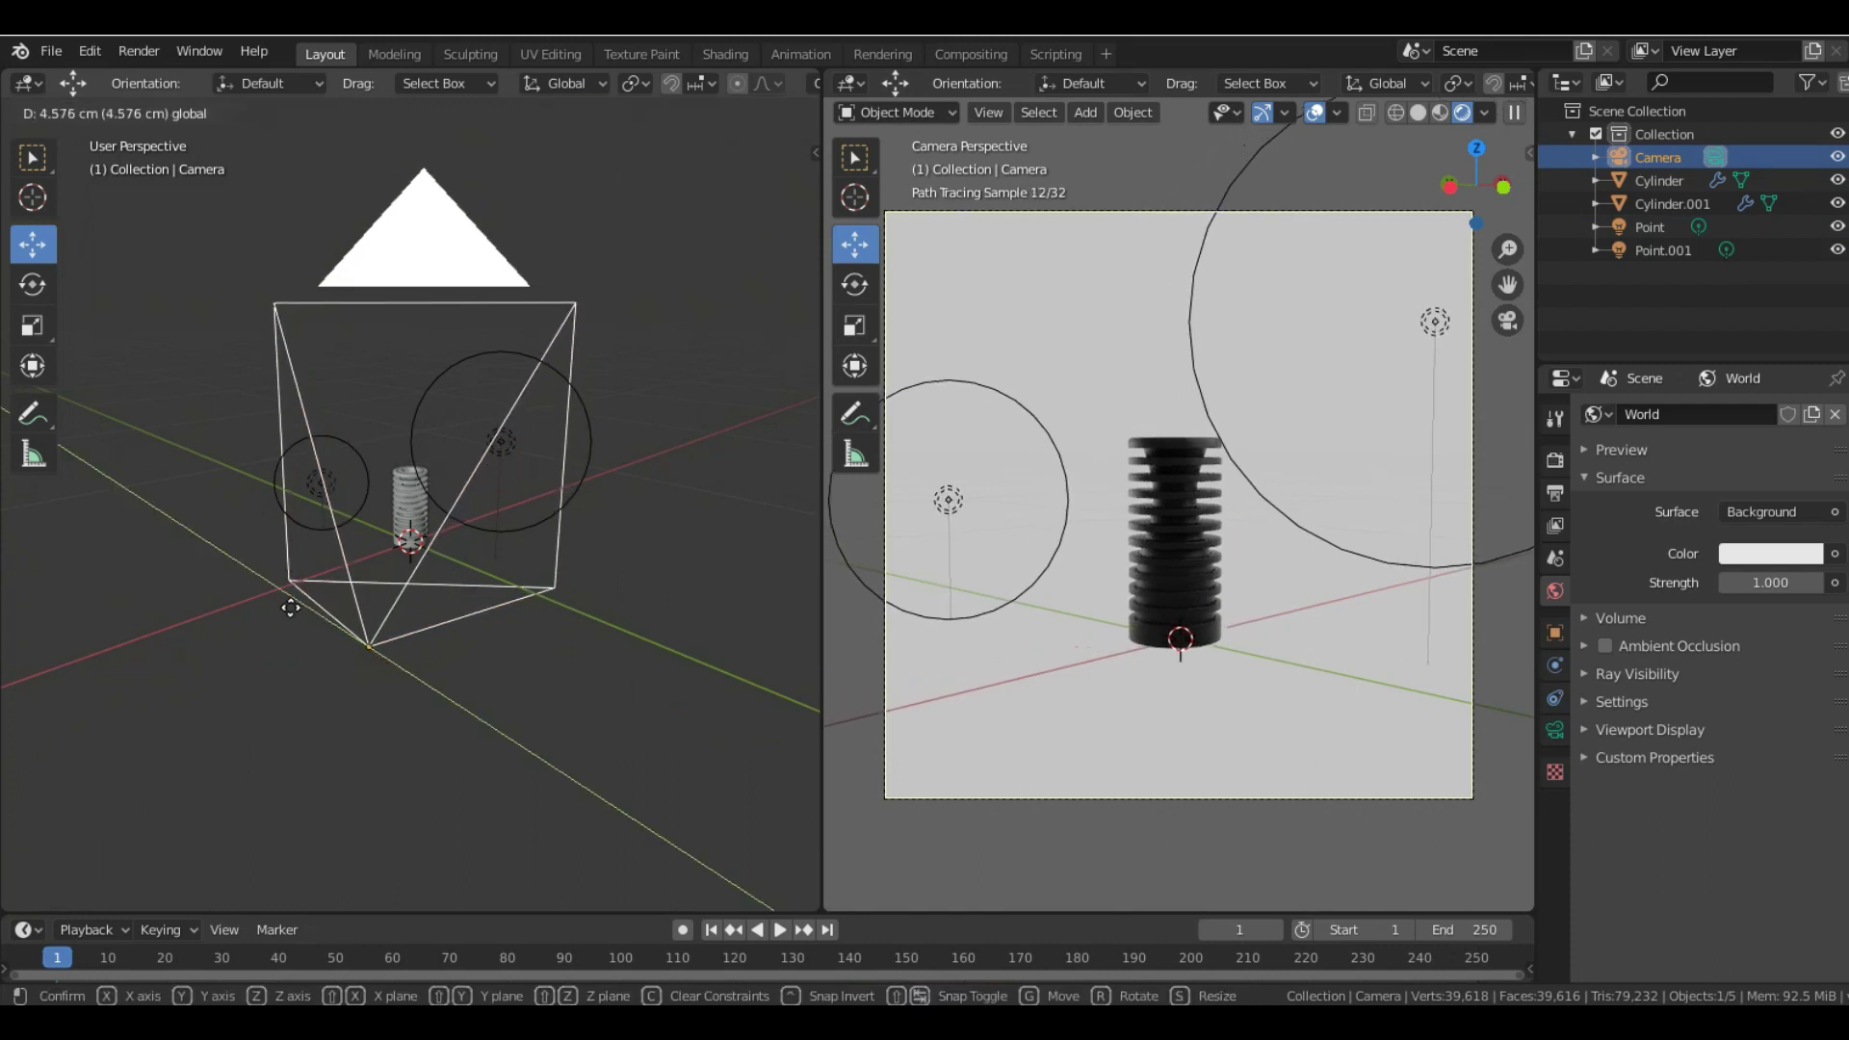
left_click(435, 593)
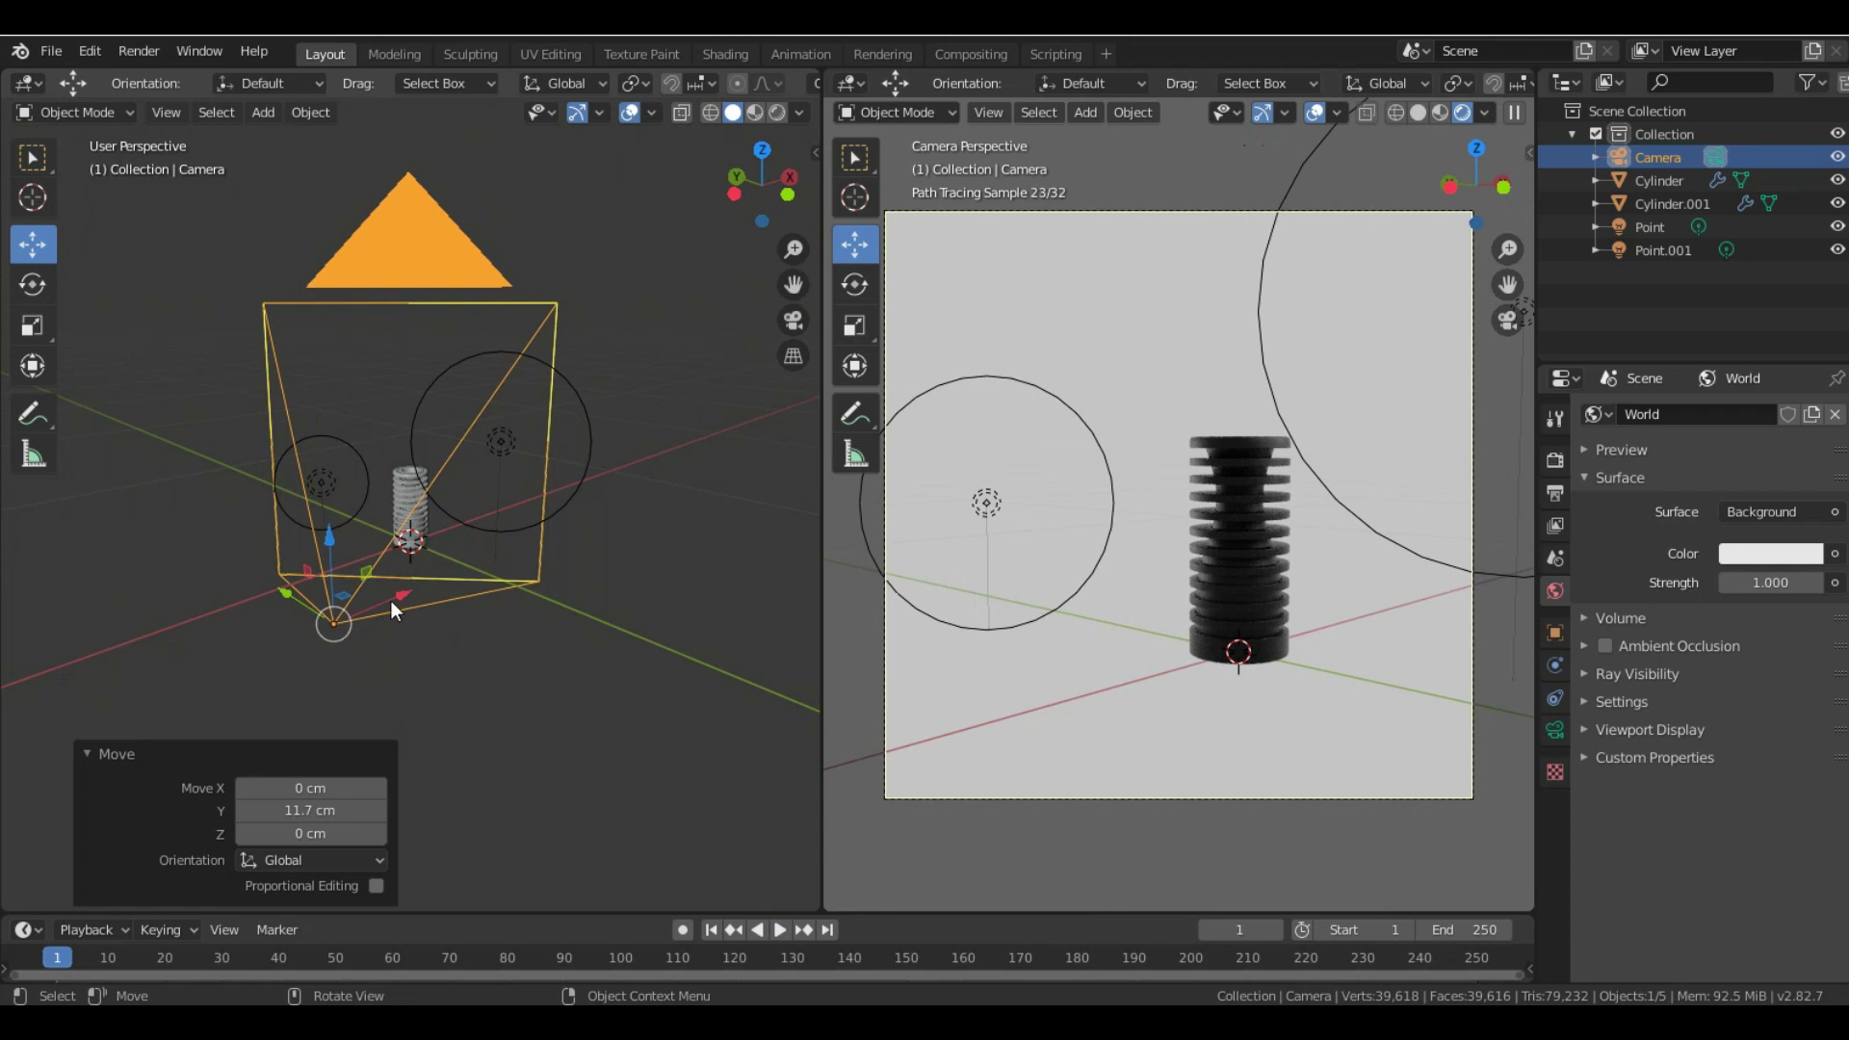
key("g")
key("x")
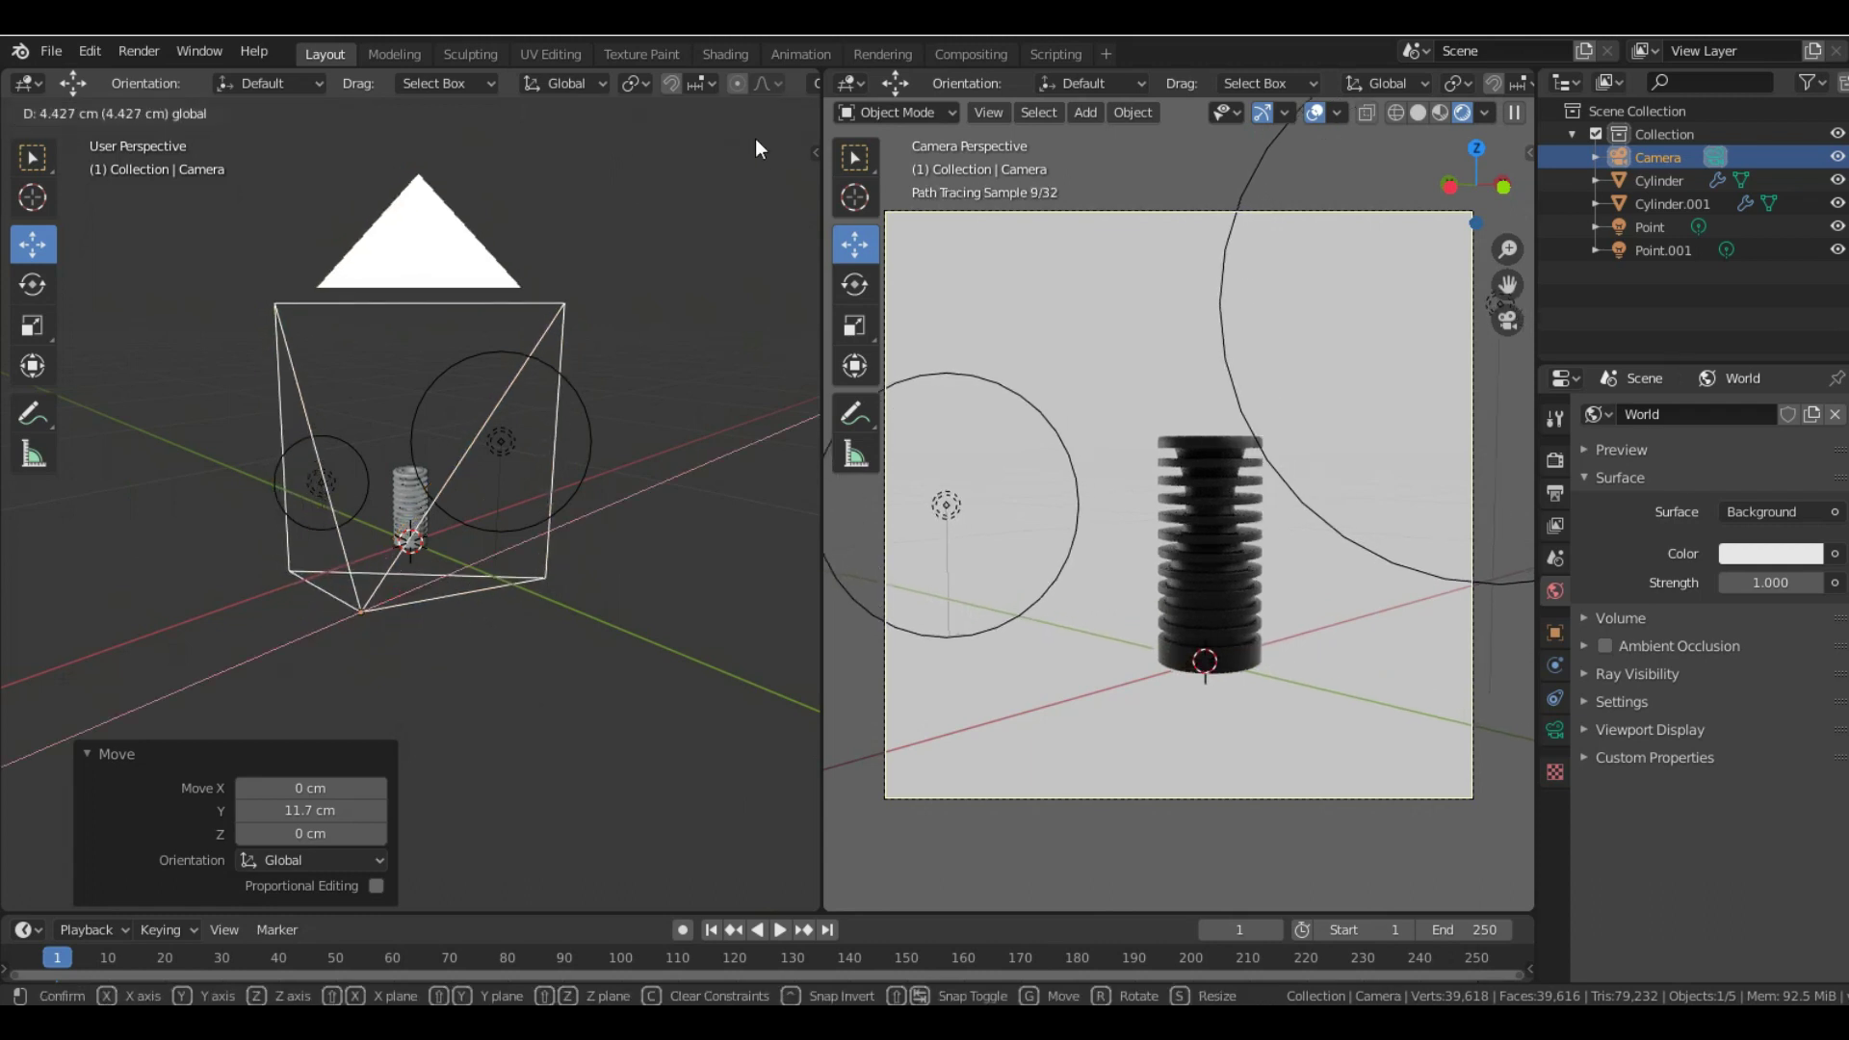
left_click(755, 136)
- Switch the camera view to solid shading and bring the camera closer, moving it 7.1 cm along Y
left_click(1425, 112)
mouse_move(344, 639)
middle_mouse_down()
mouse_move(420, 655)
mouse_move(358, 692)
middle_mouse_up()
left_click_drag(354, 684, 416, 659)
middle_click_drag(533, 545, 511, 643)
type("gy7.1")
key("Return")
- Shift the camera along X to center the vase, and lower it about 3.74 cm along Z
key("g")
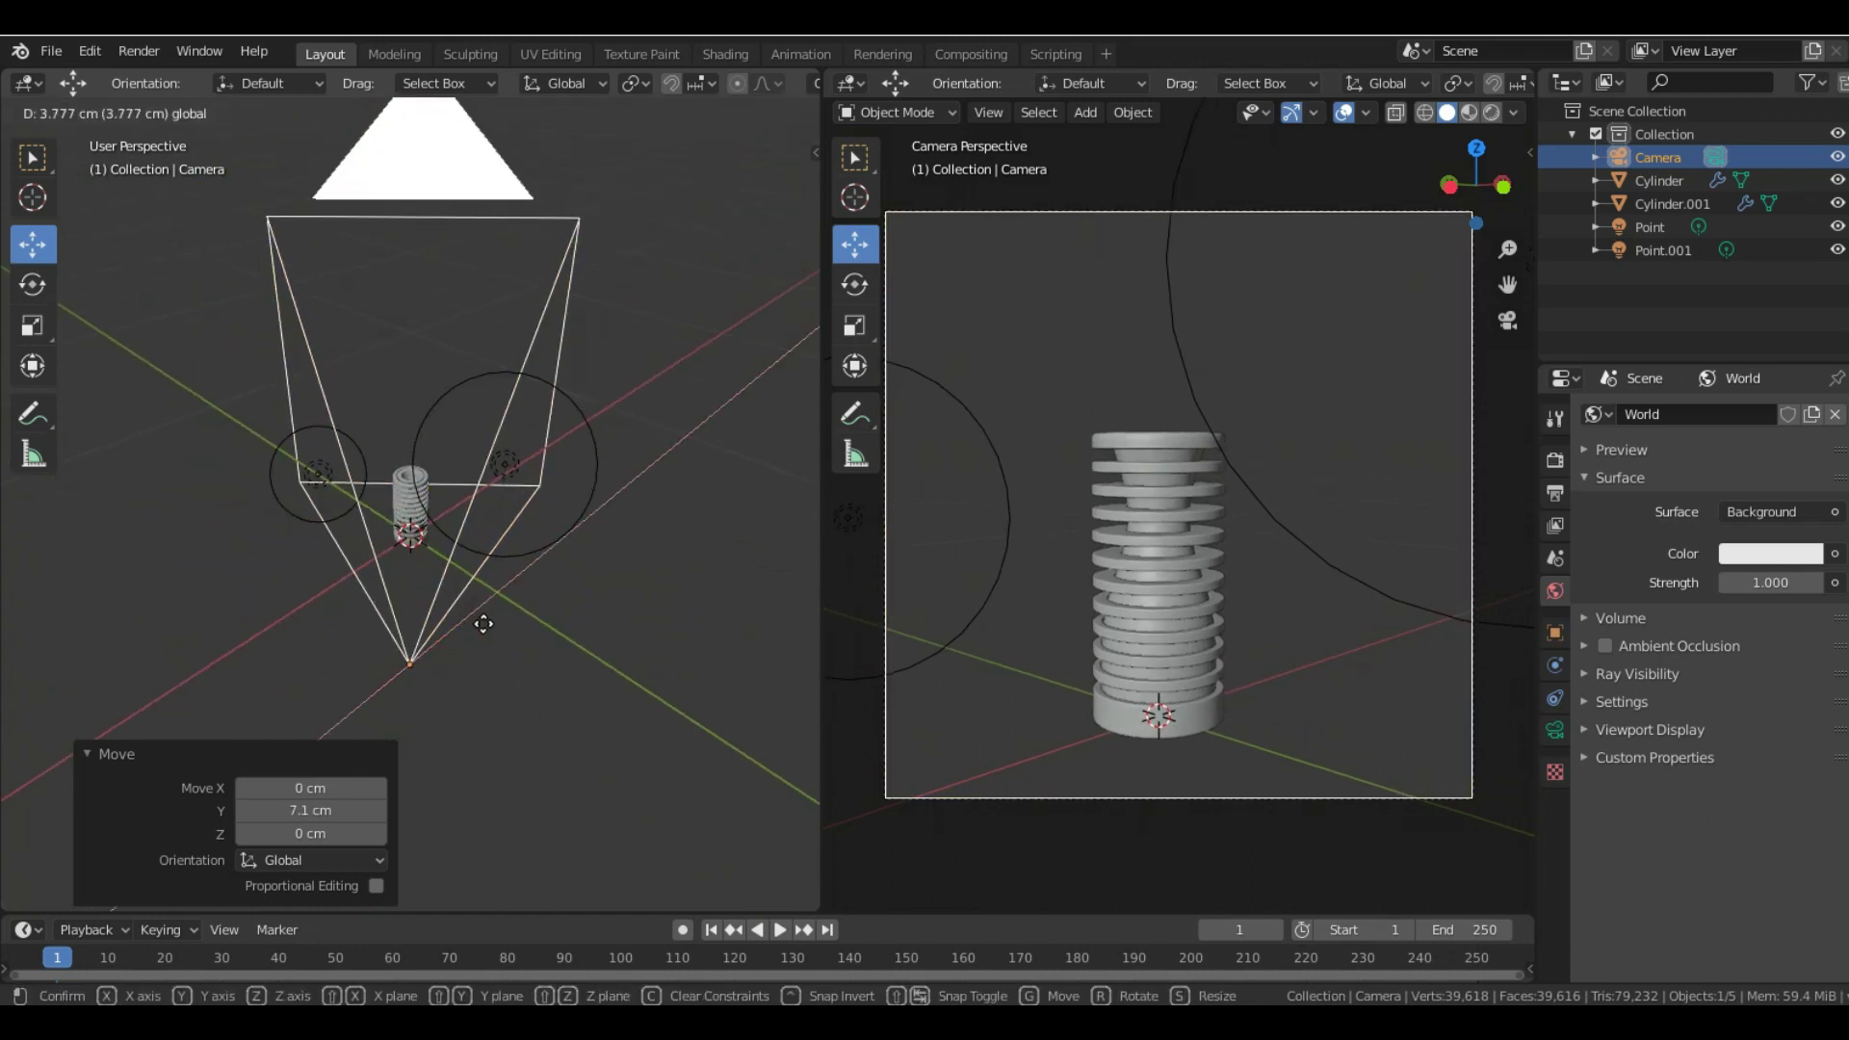
left_click(479, 626)
middle_click_drag(541, 690, 620, 564)
left_click_drag(542, 372, 543, 395)
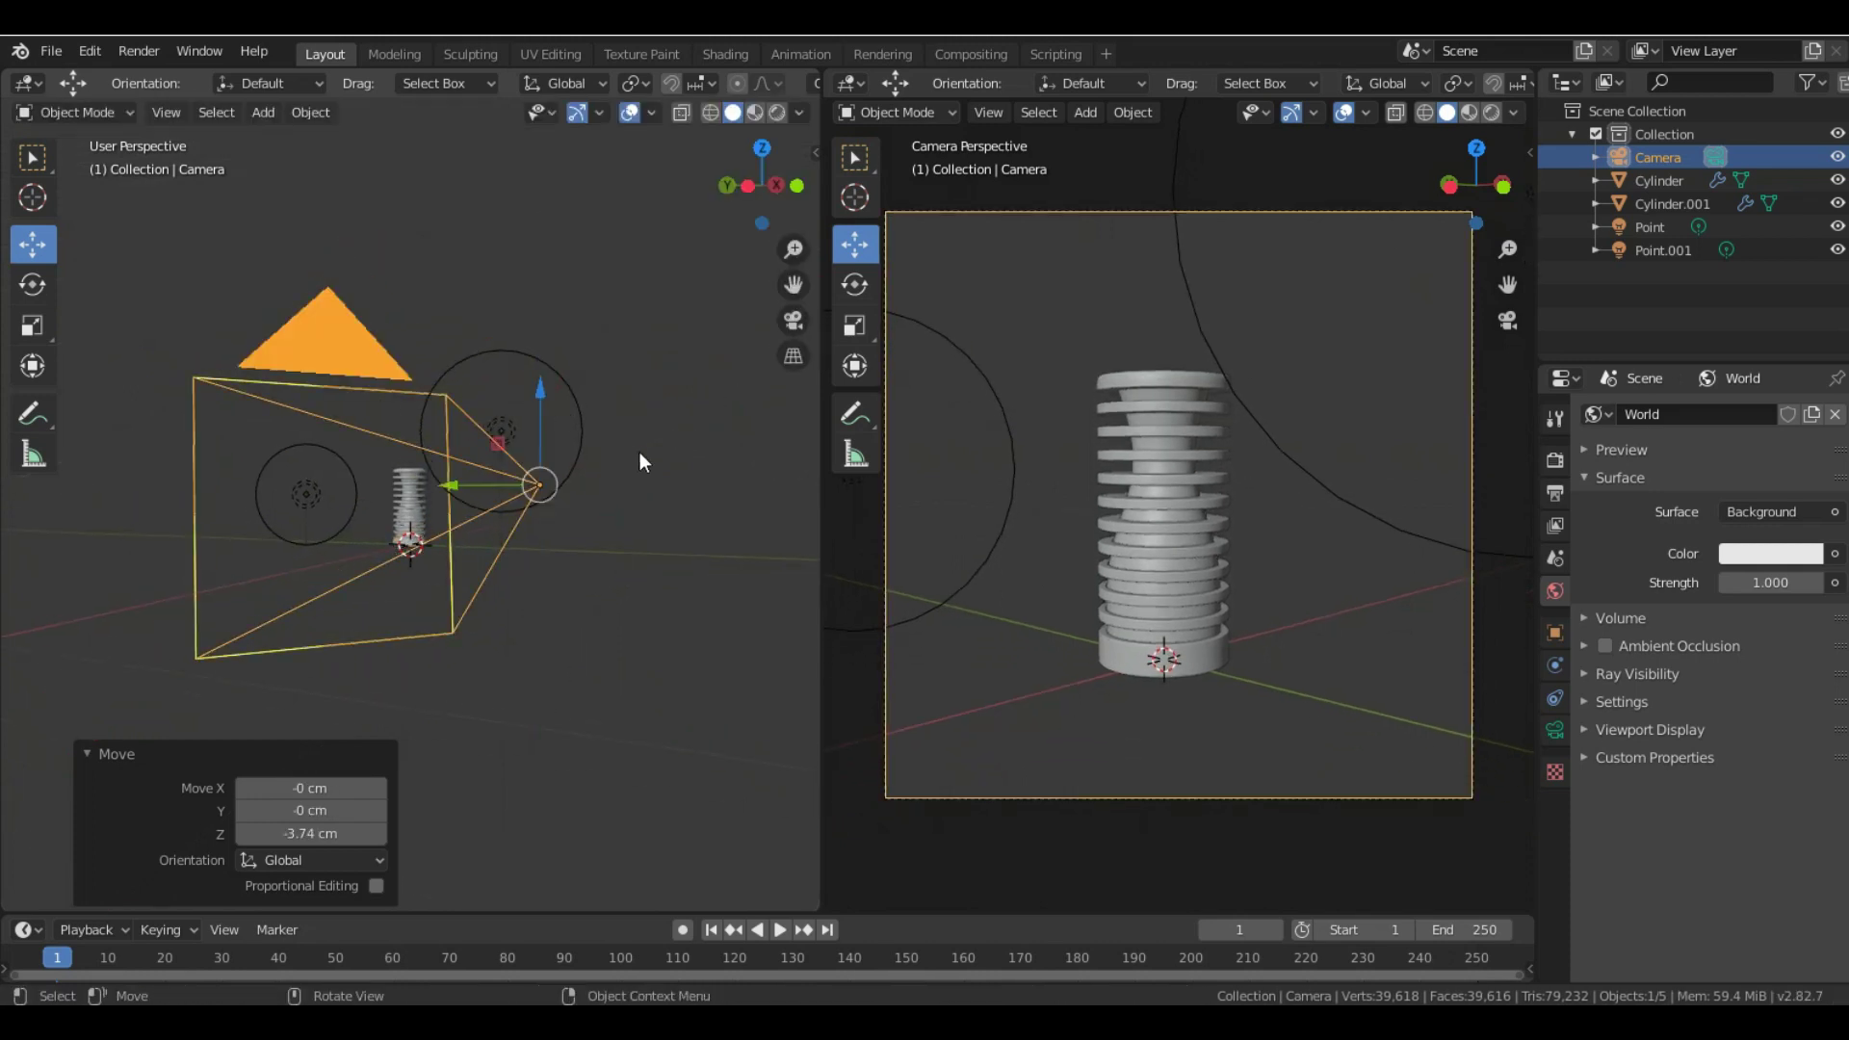
- Move the camera about 6.29 cm along Y and about 6.28 cm along X to frame the vase more closely
key("g")
key("y")
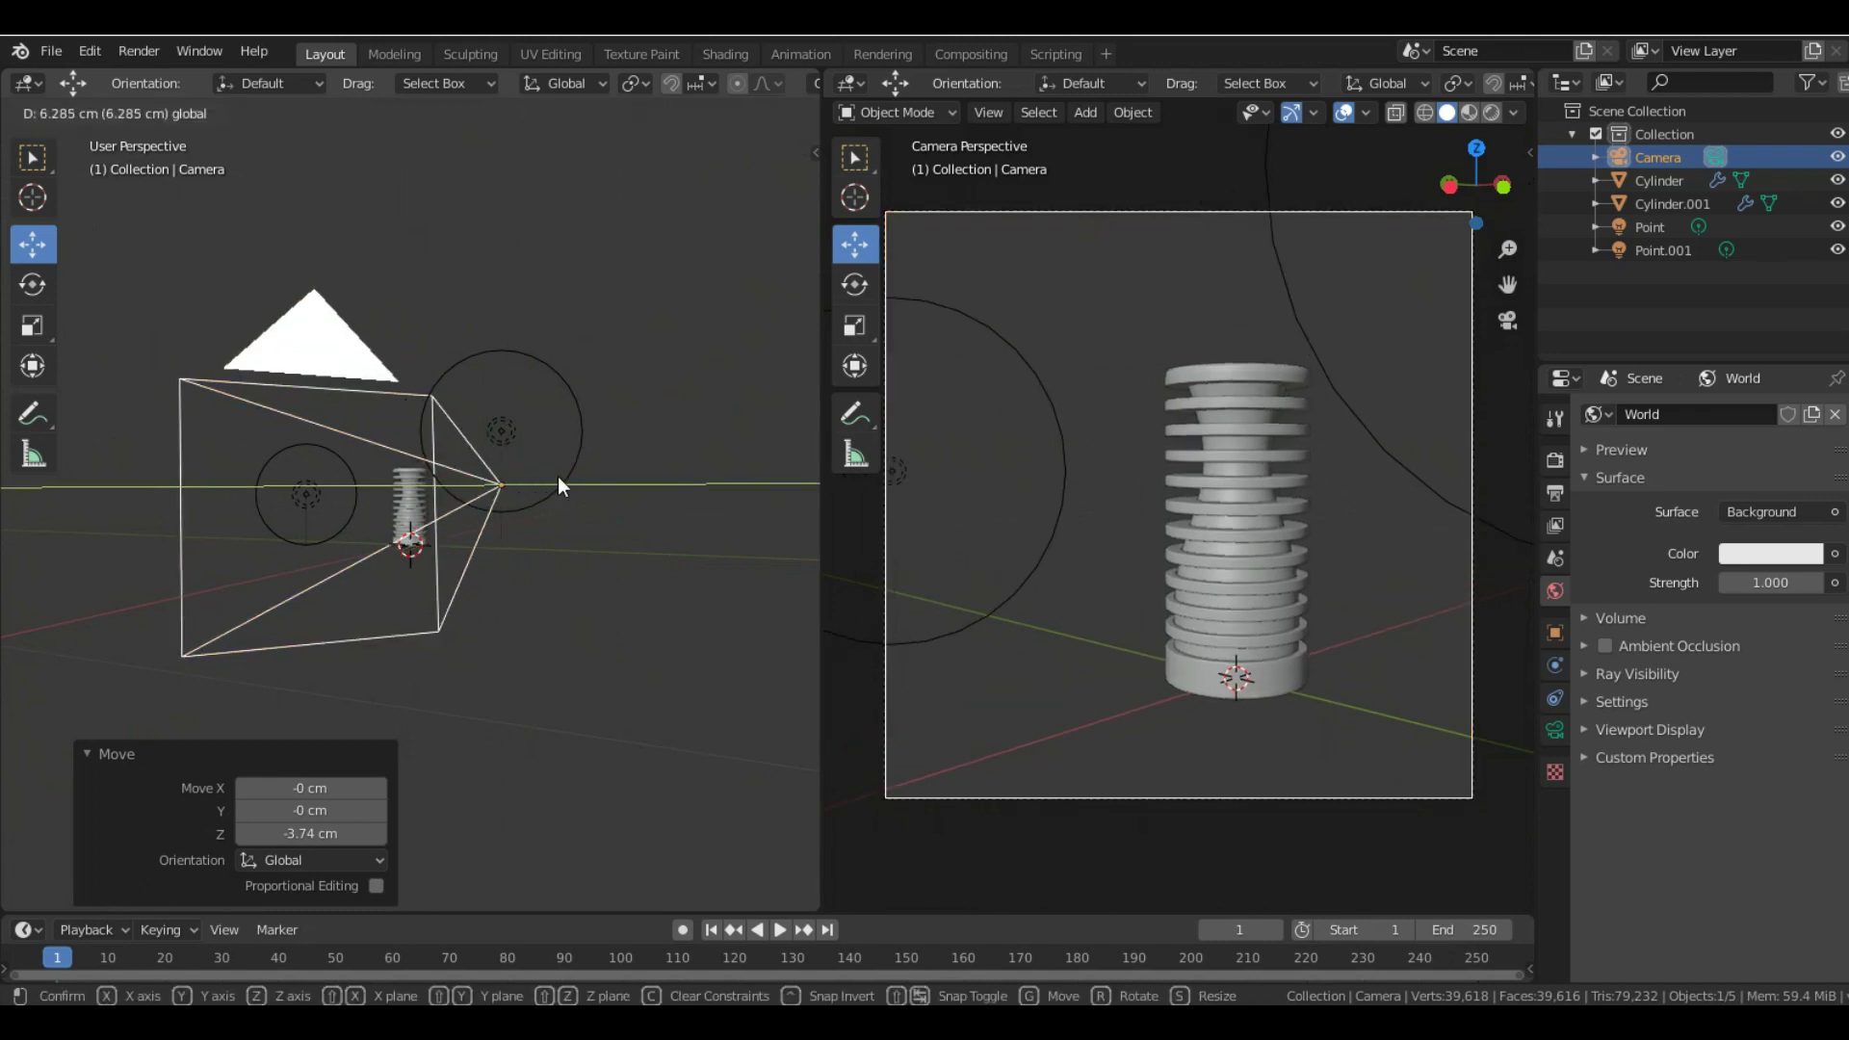
left_click(557, 476)
middle_click_drag(546, 620, 491, 650)
key("g")
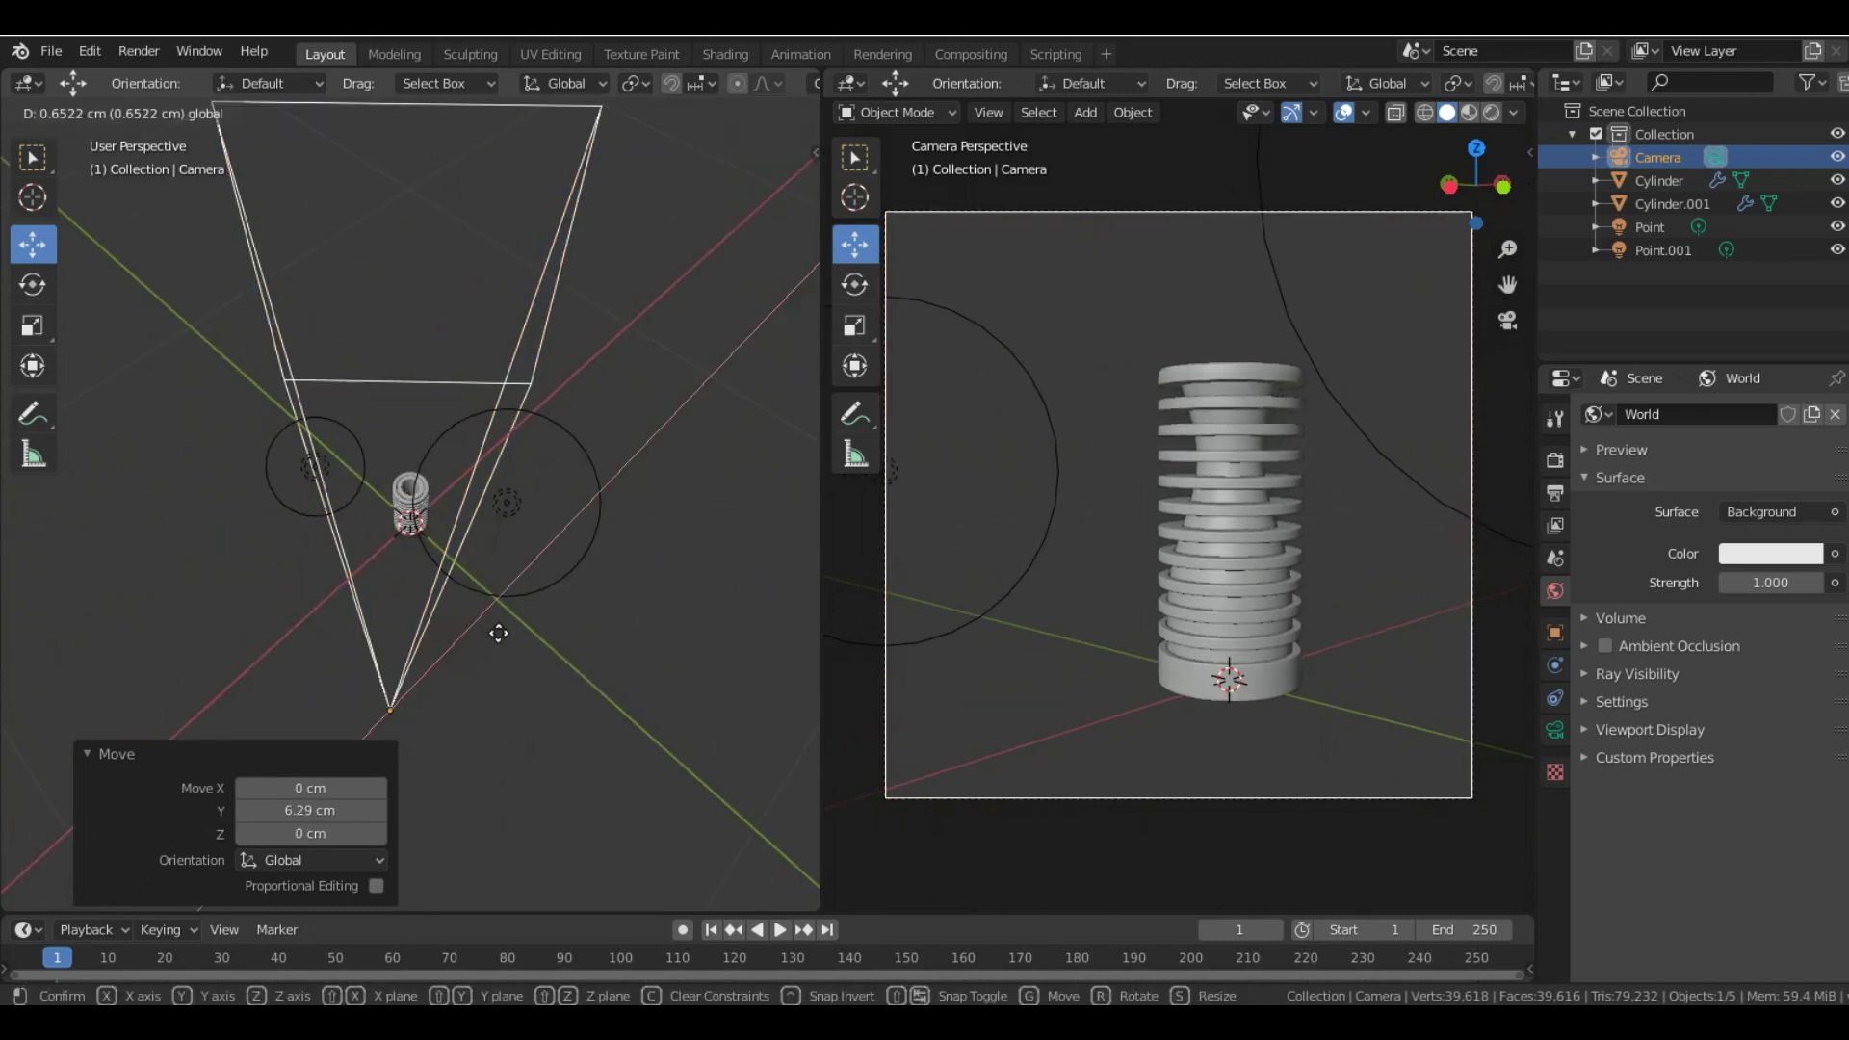
key("x")
left_click(528, 559)
- Pull the camera back from the vase, moving it -11.1 cm along Y and about -8.3 cm along X
middle_click_drag(528, 559, 549, 606)
key("g")
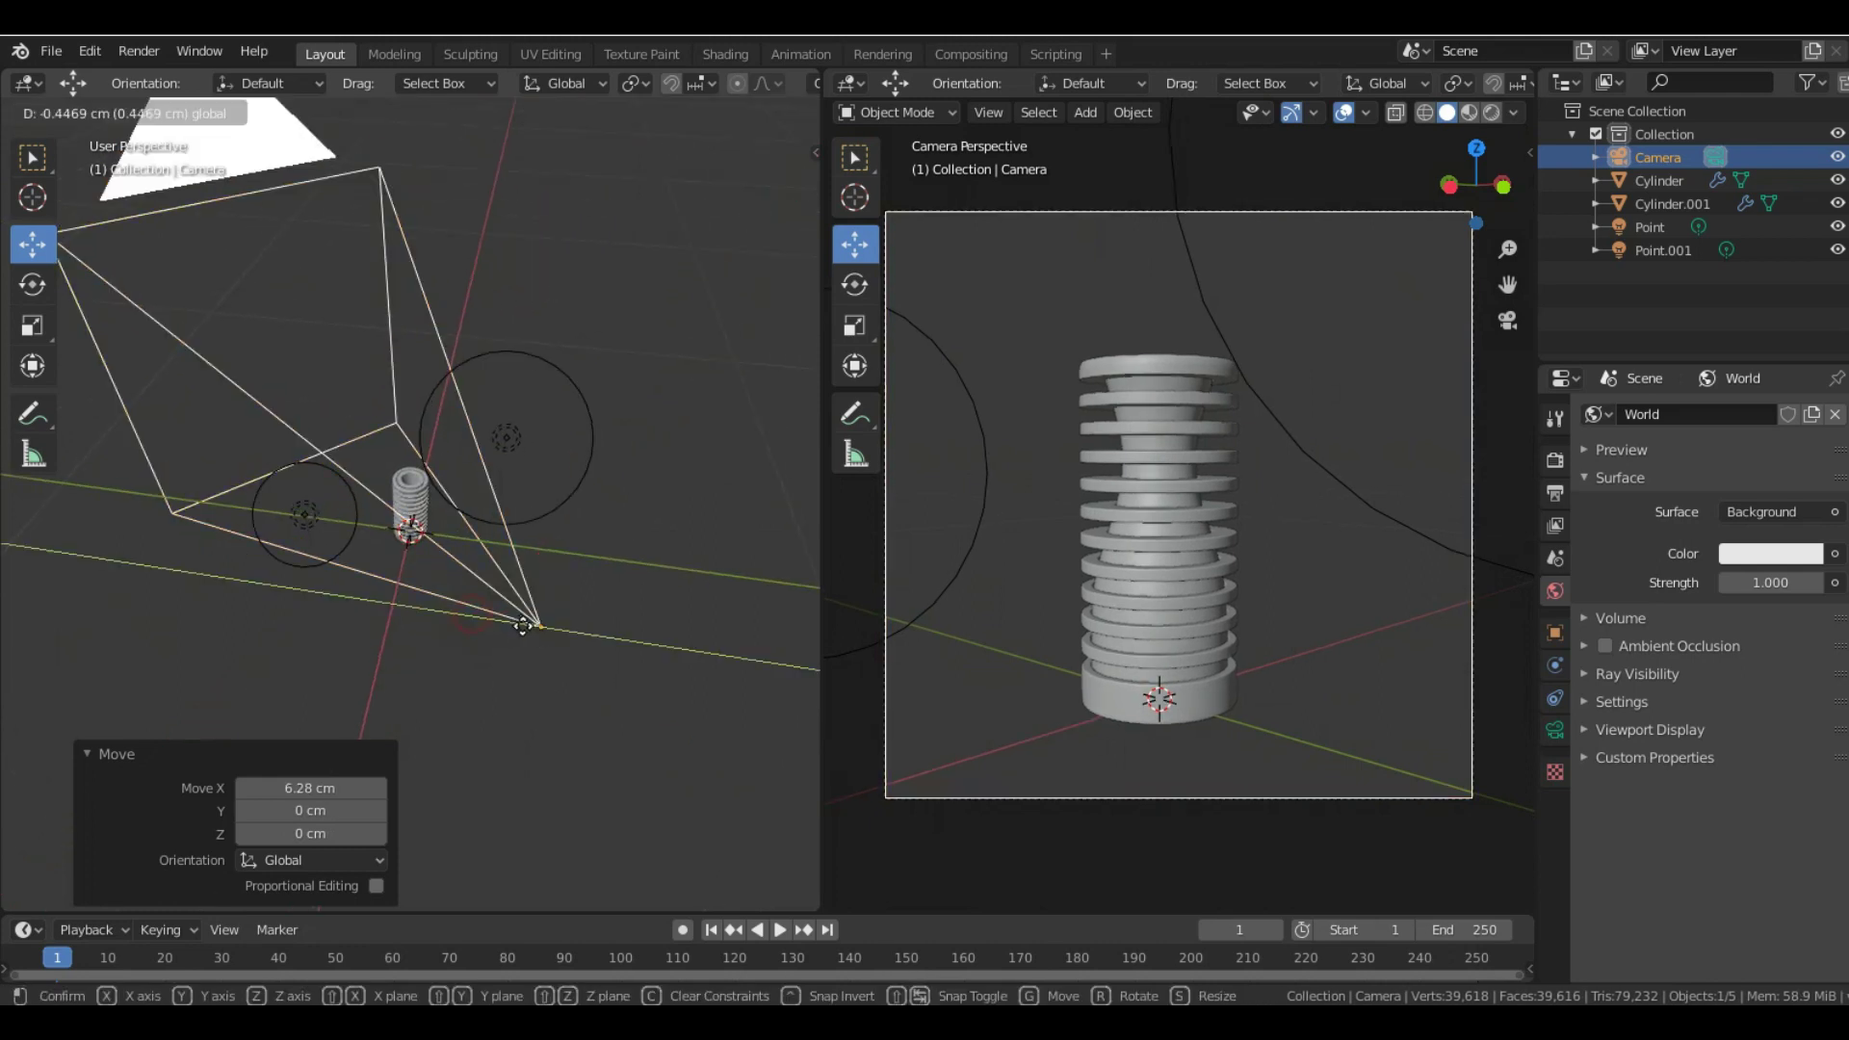
key("y")
left_click(705, 545)
middle_click_drag(705, 545, 549, 653)
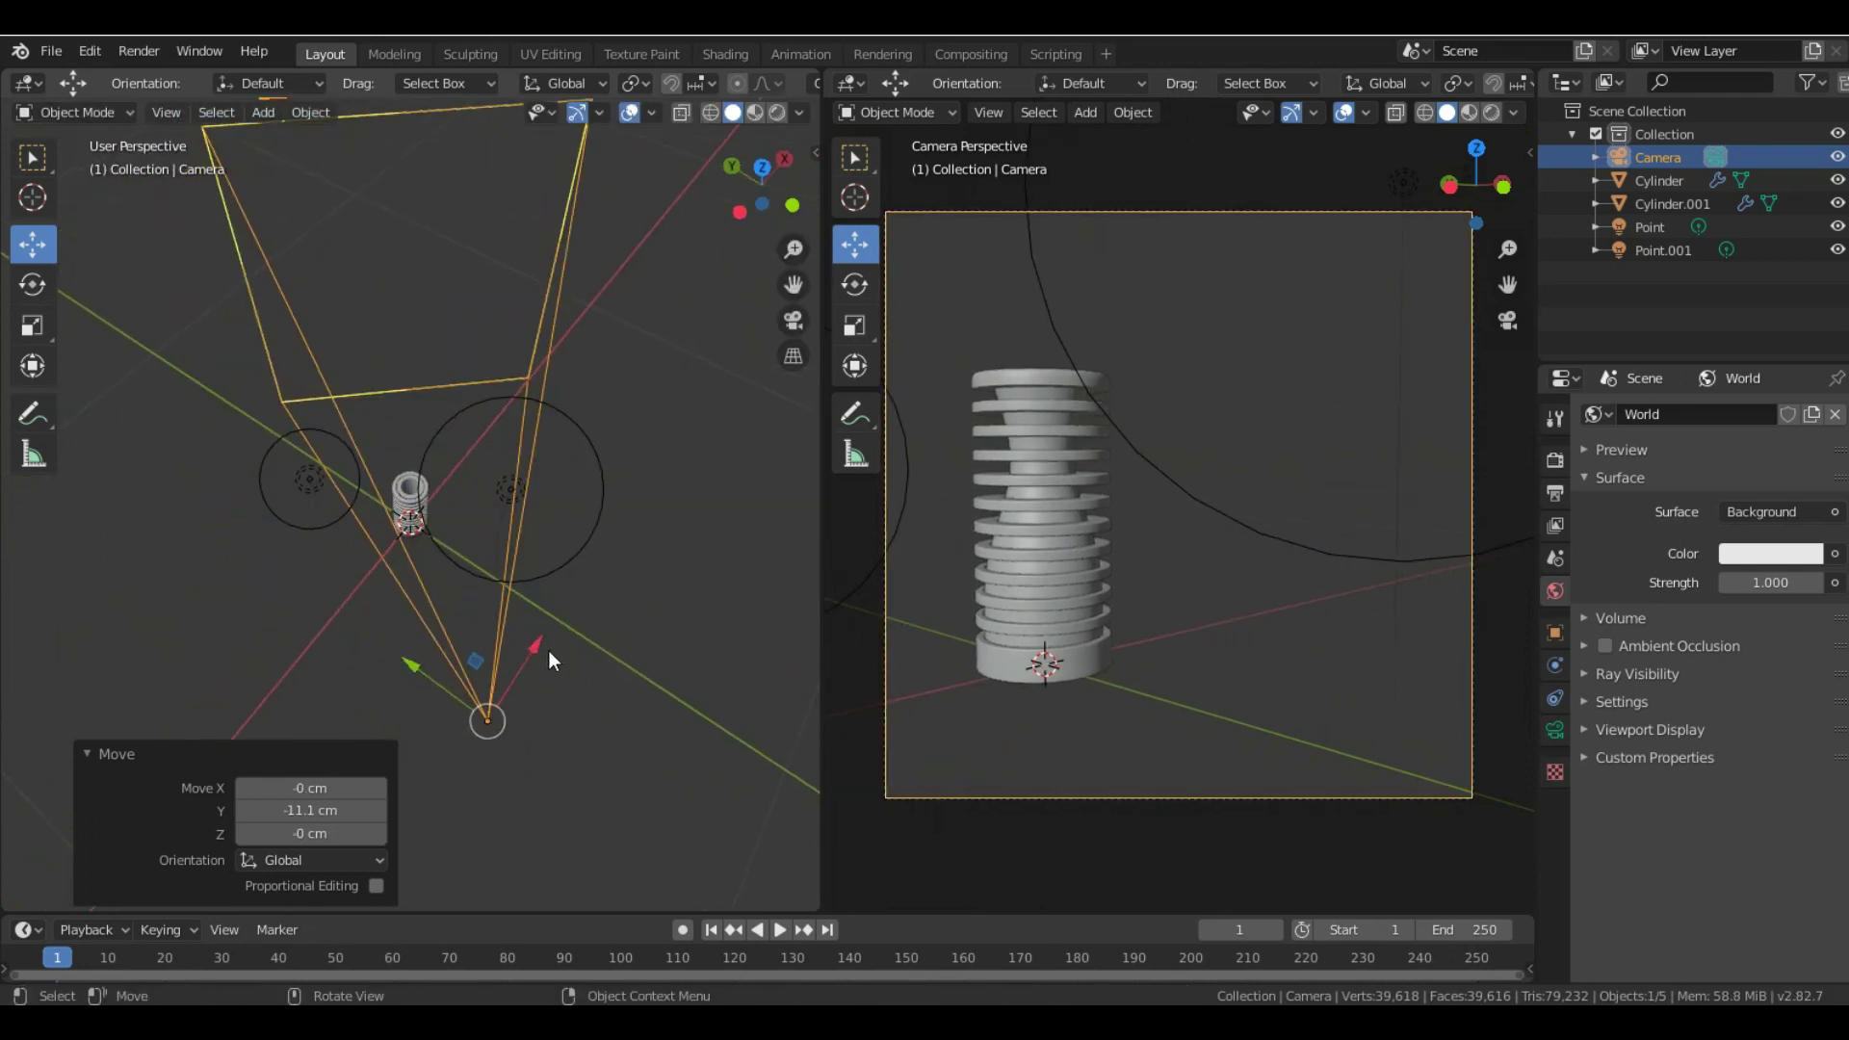
key("g")
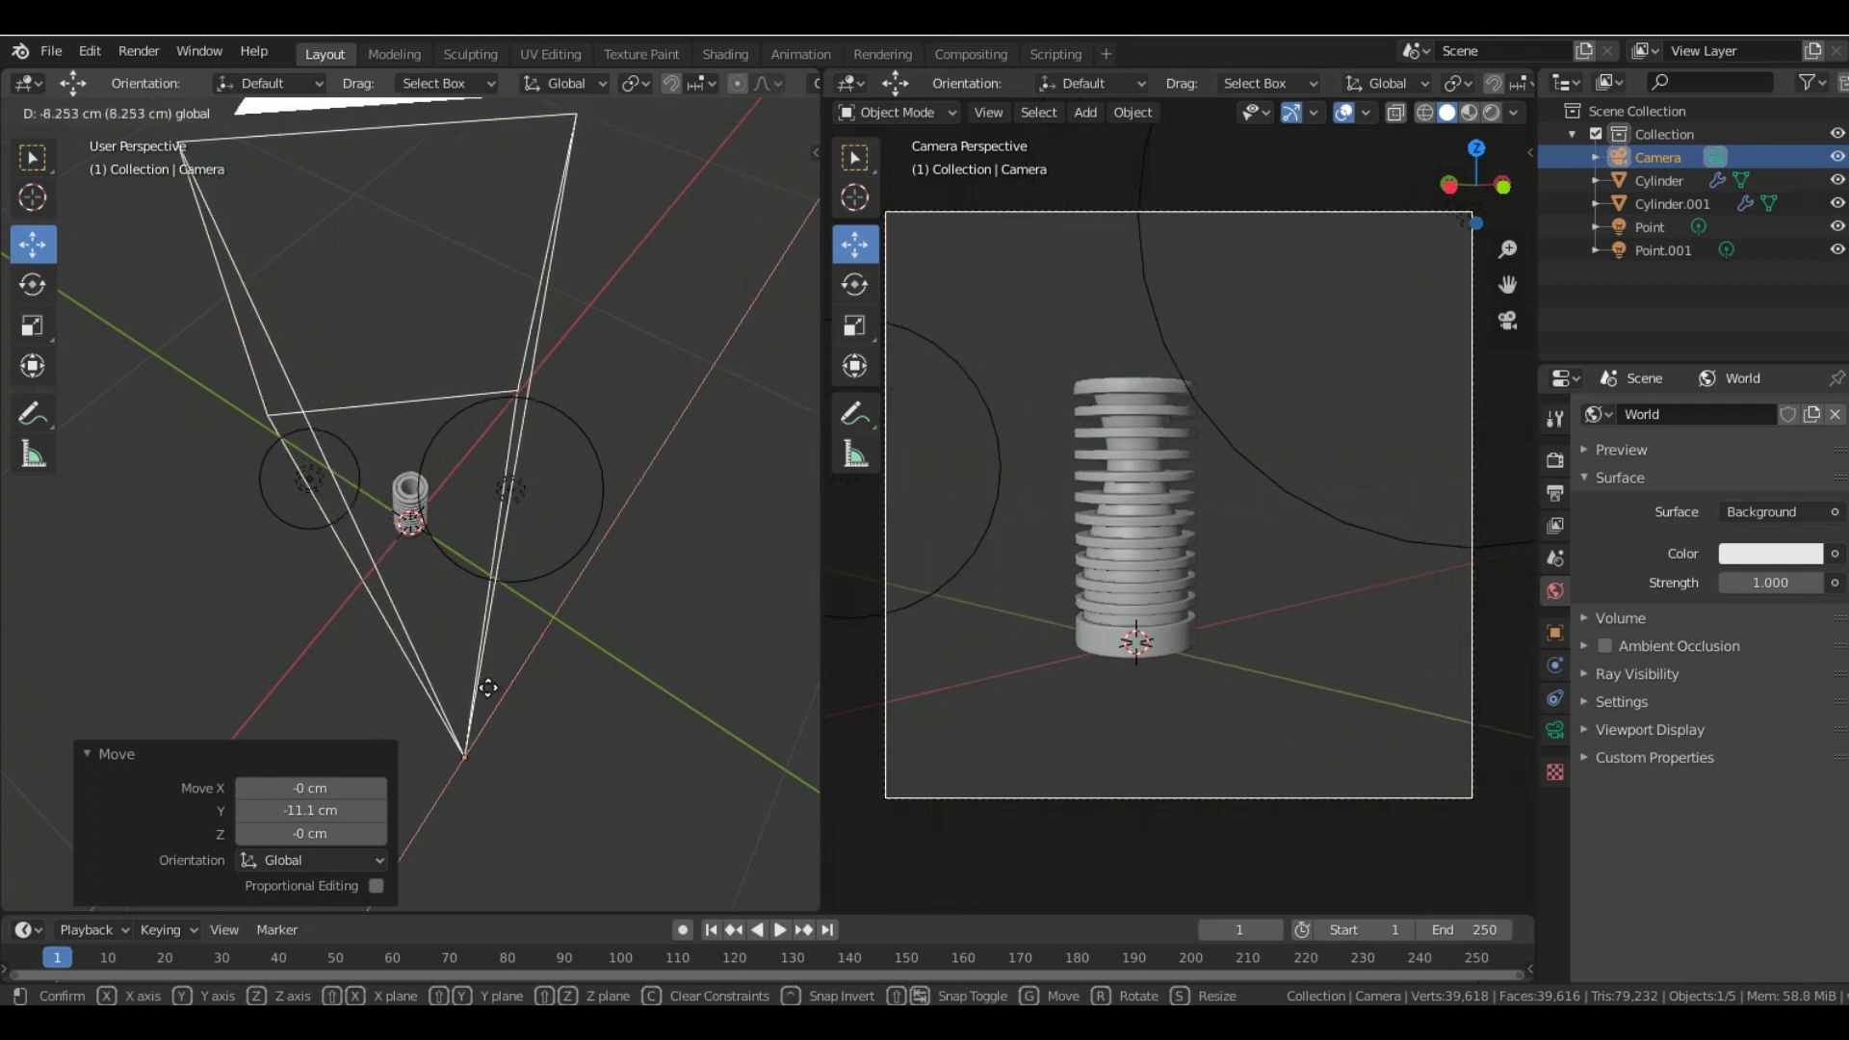
left_click(485, 690)
- Raise the camera slightly along Z and shift it 1.29 cm along Y to center the vase in the frame
middle_click_drag(707, 598, 573, 491)
left_click_drag(564, 479, 565, 466)
middle_click_drag(700, 584, 407, 724)
left_click_drag(391, 694, 375, 681)
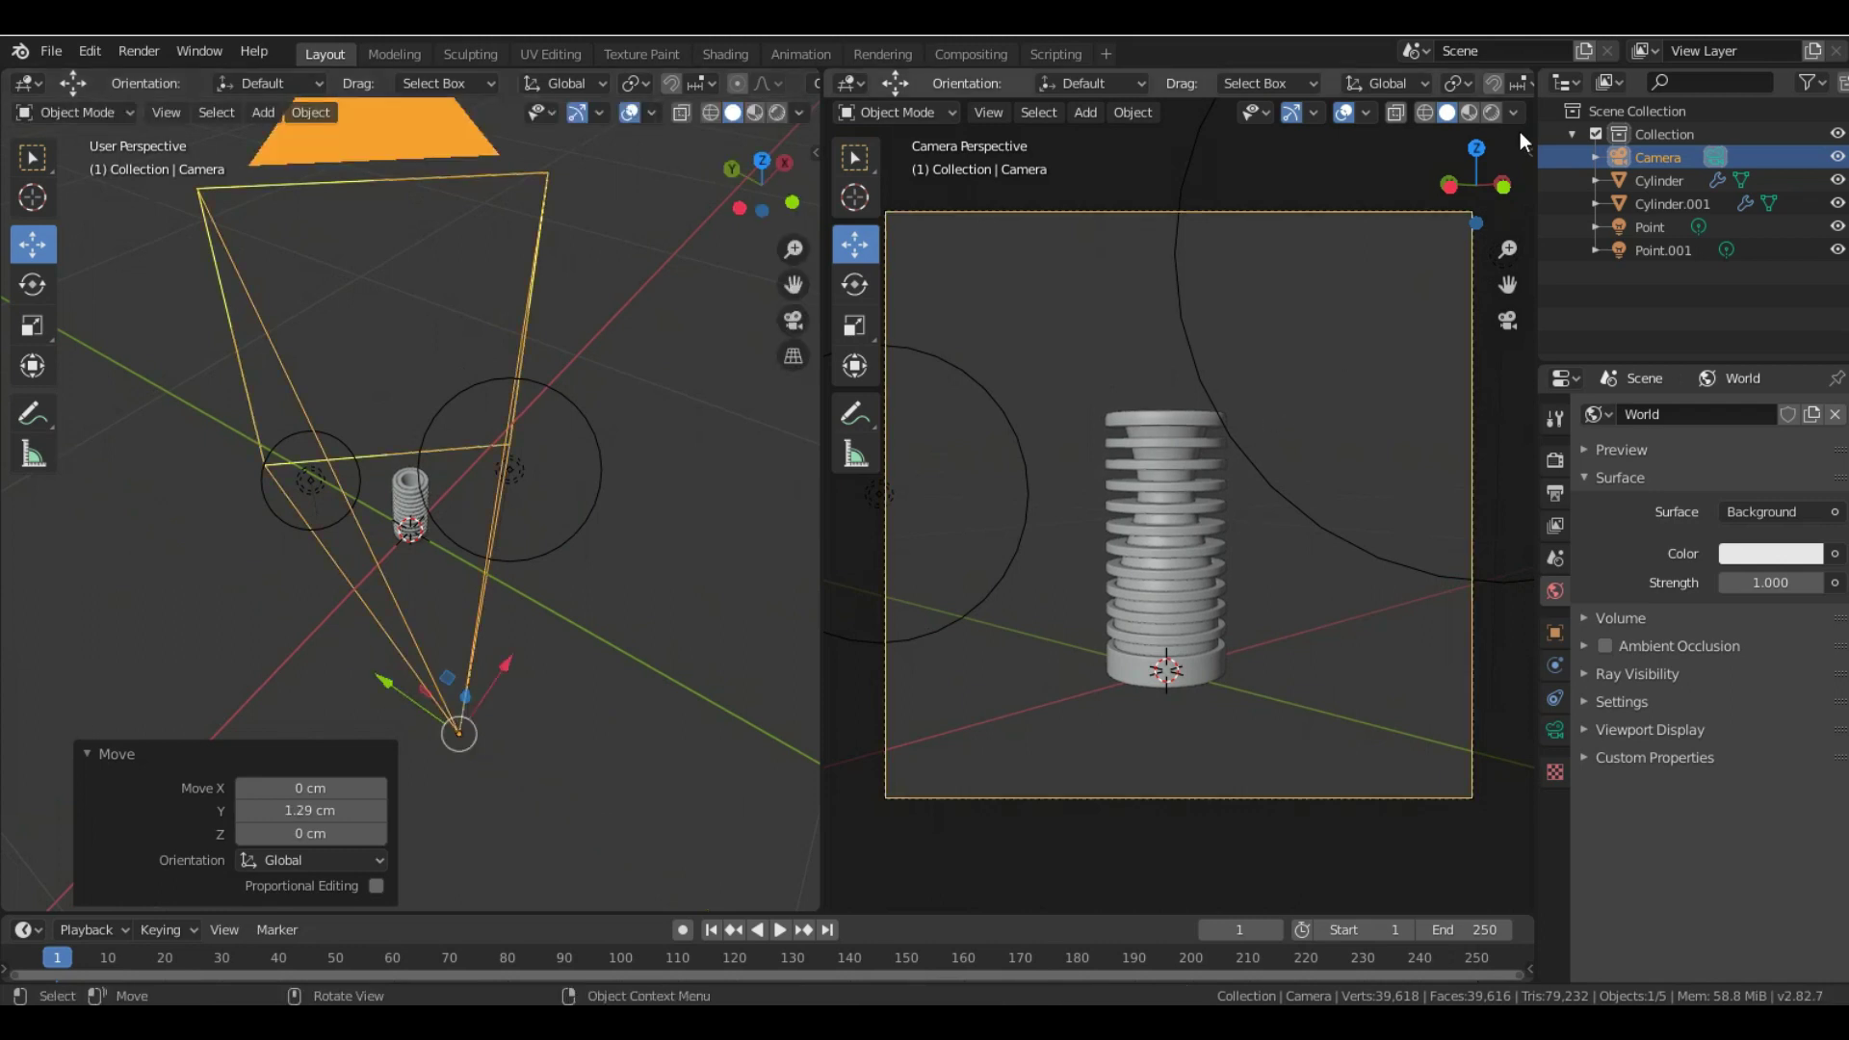
- Switch the camera view to rendered shading, render the final image, and inspect the vase up close in the result
left_click(1490, 111)
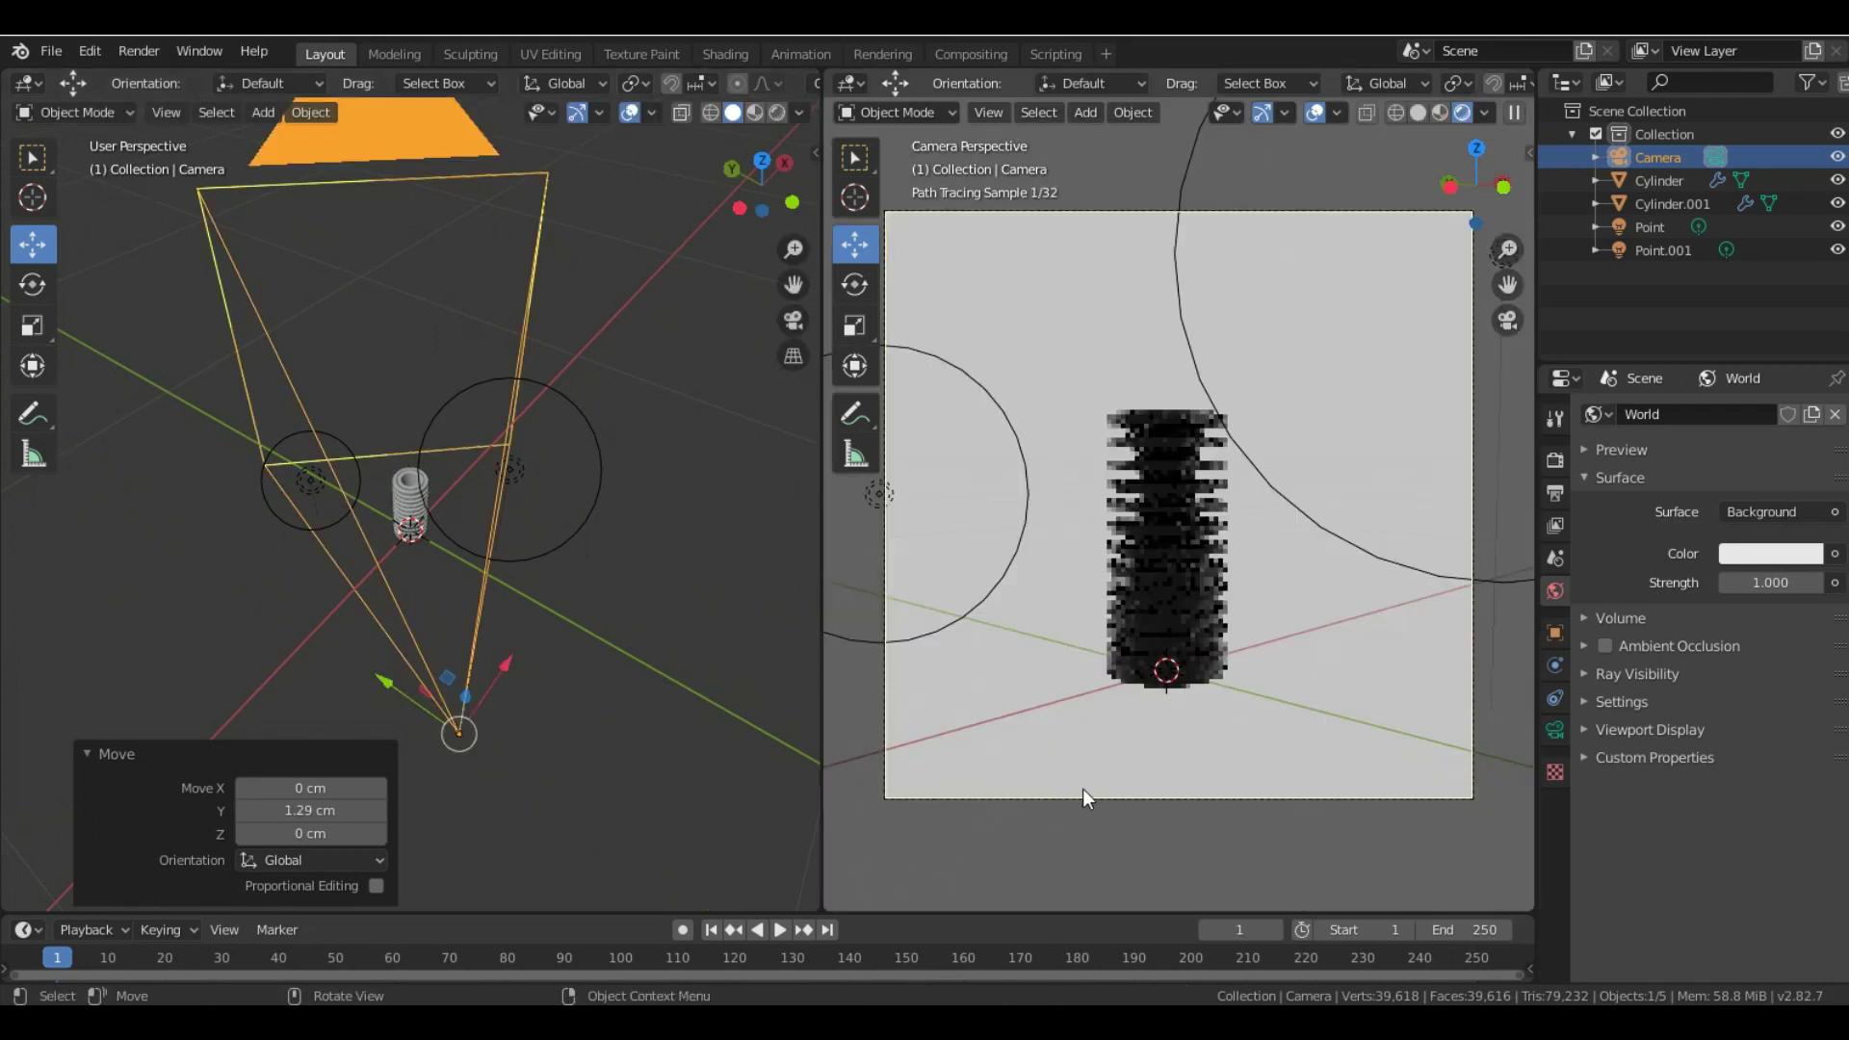
key("F12")
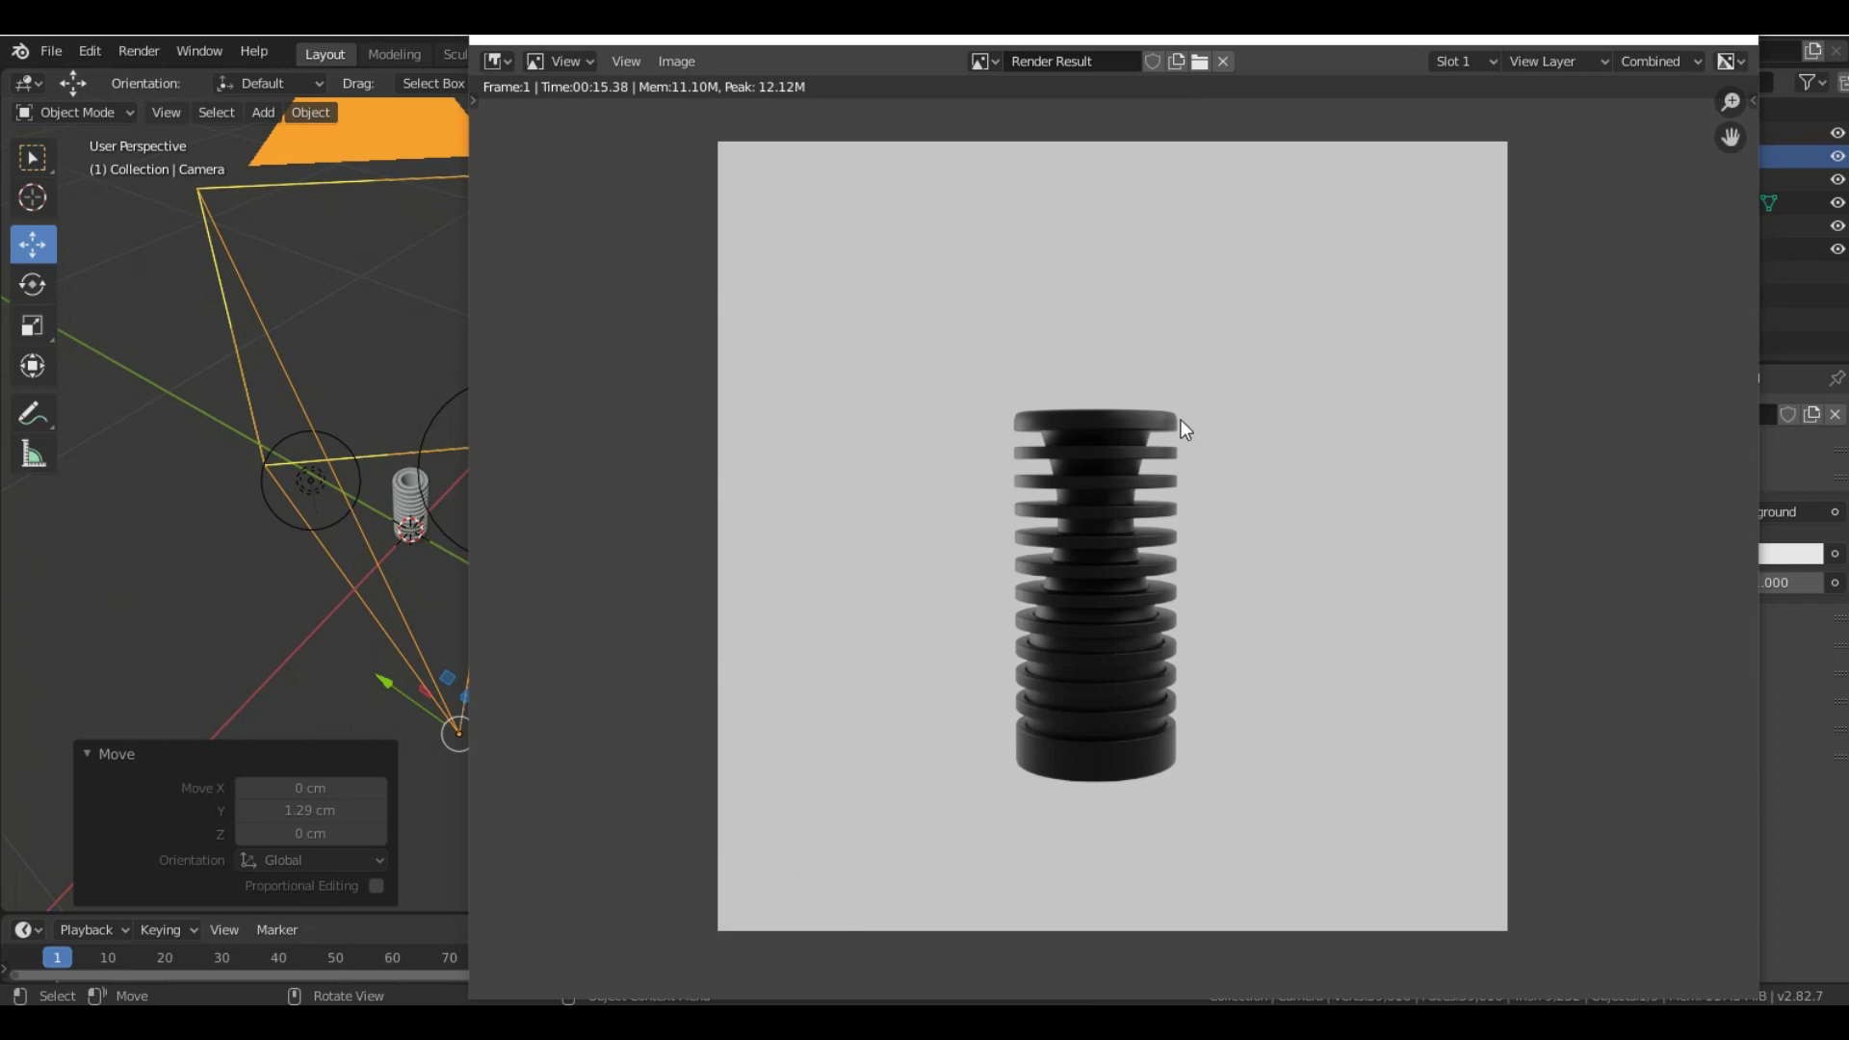
scroll(1179, 514, "down", 1)
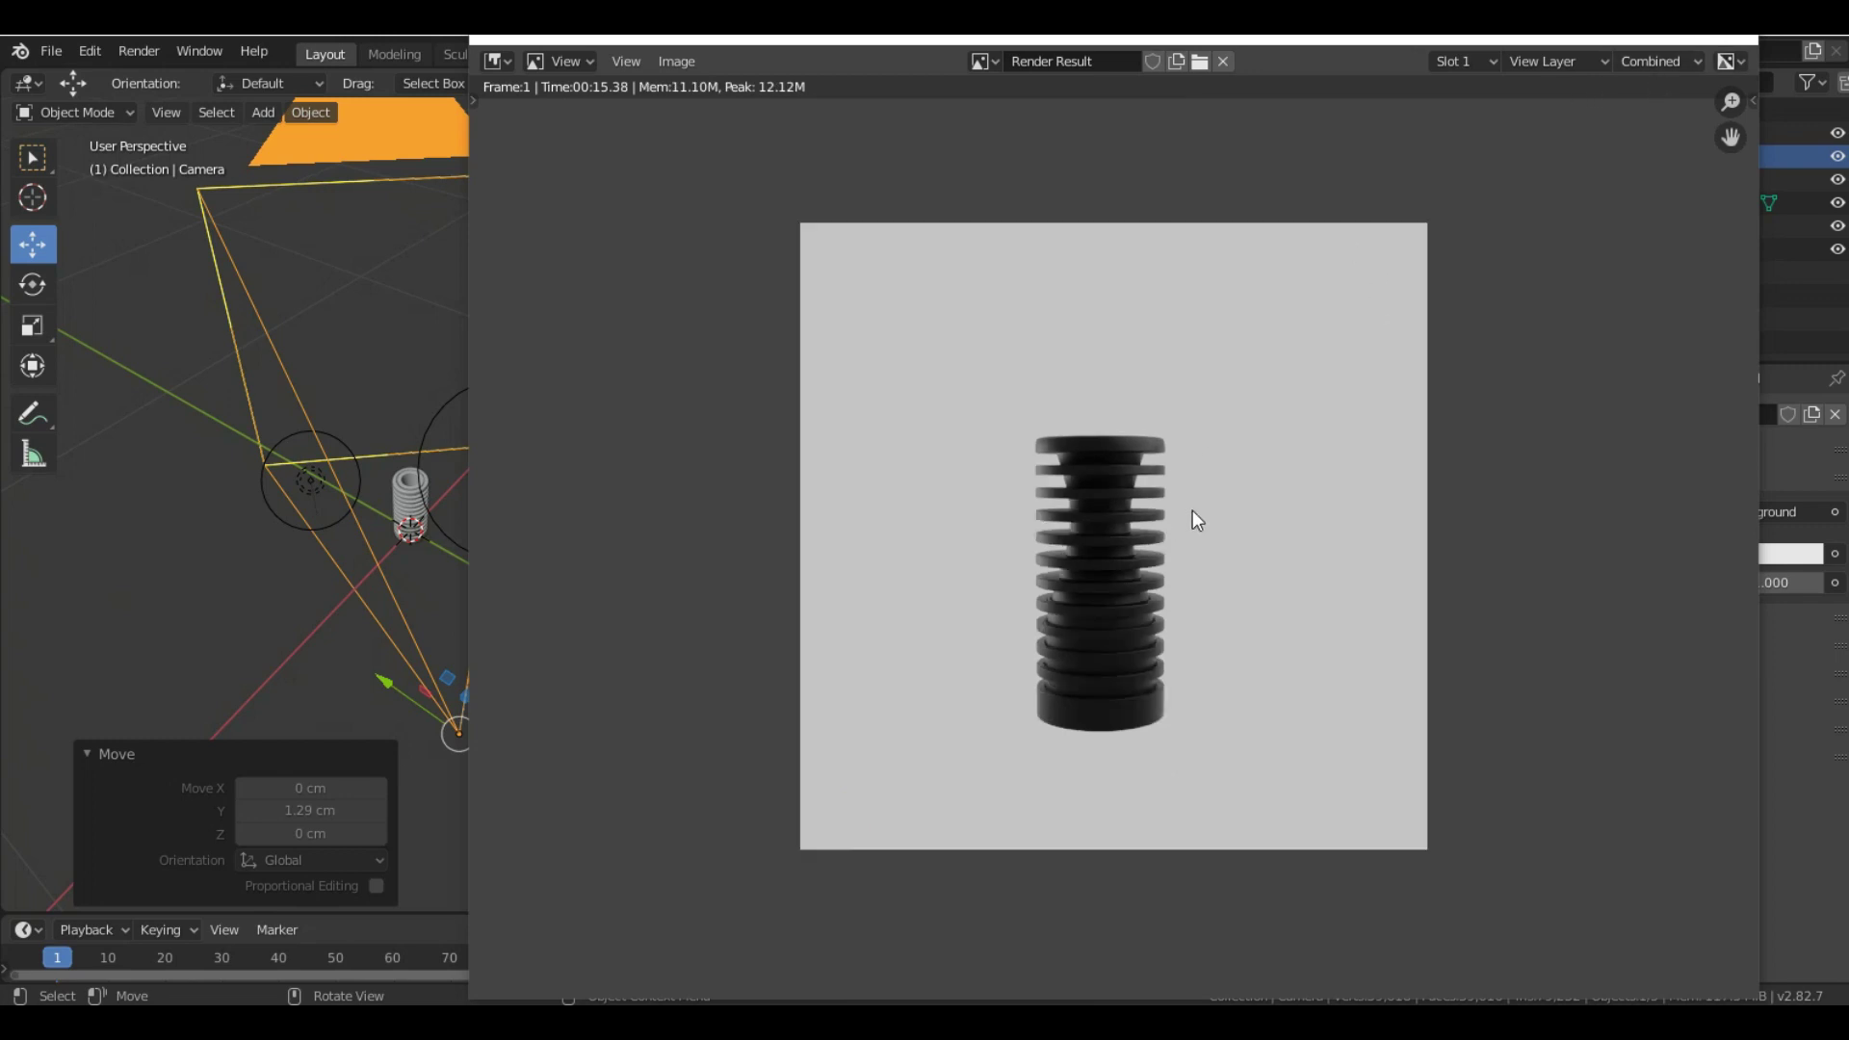
scroll(1192, 508, "up", 1)
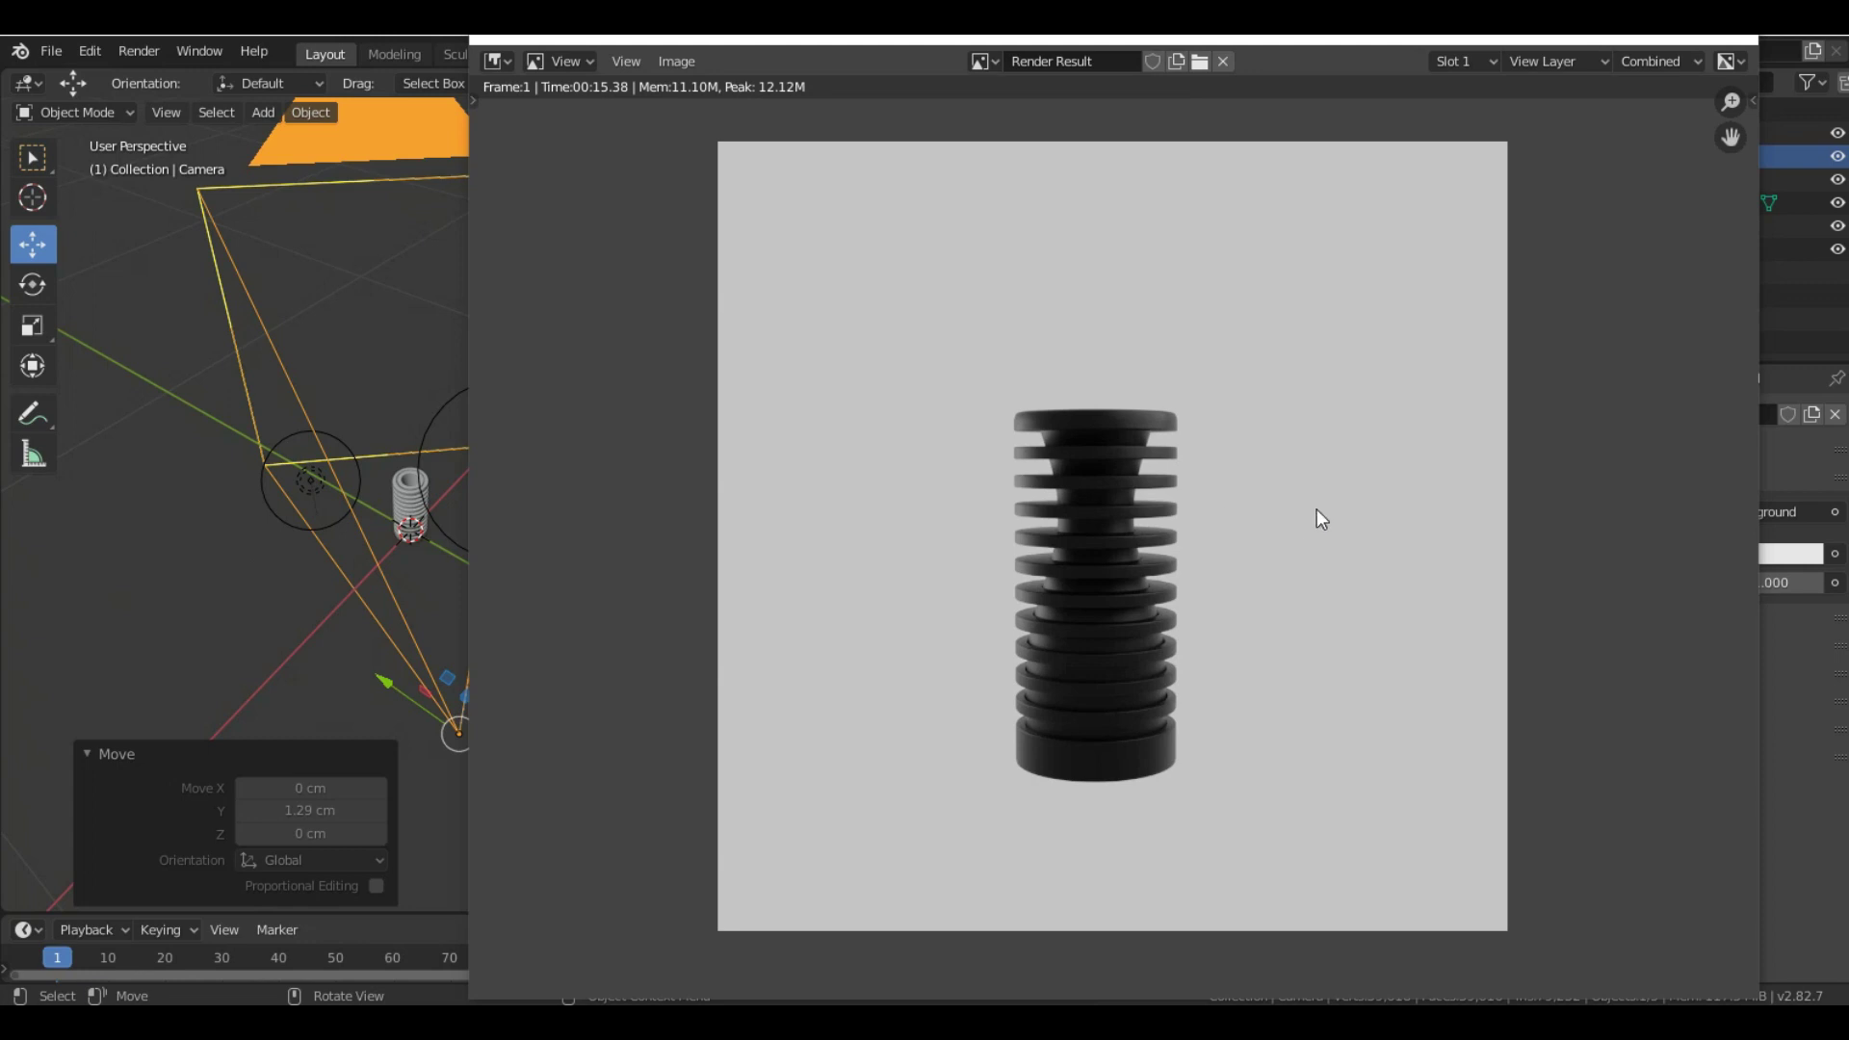
scroll(1139, 468, "up", 2)
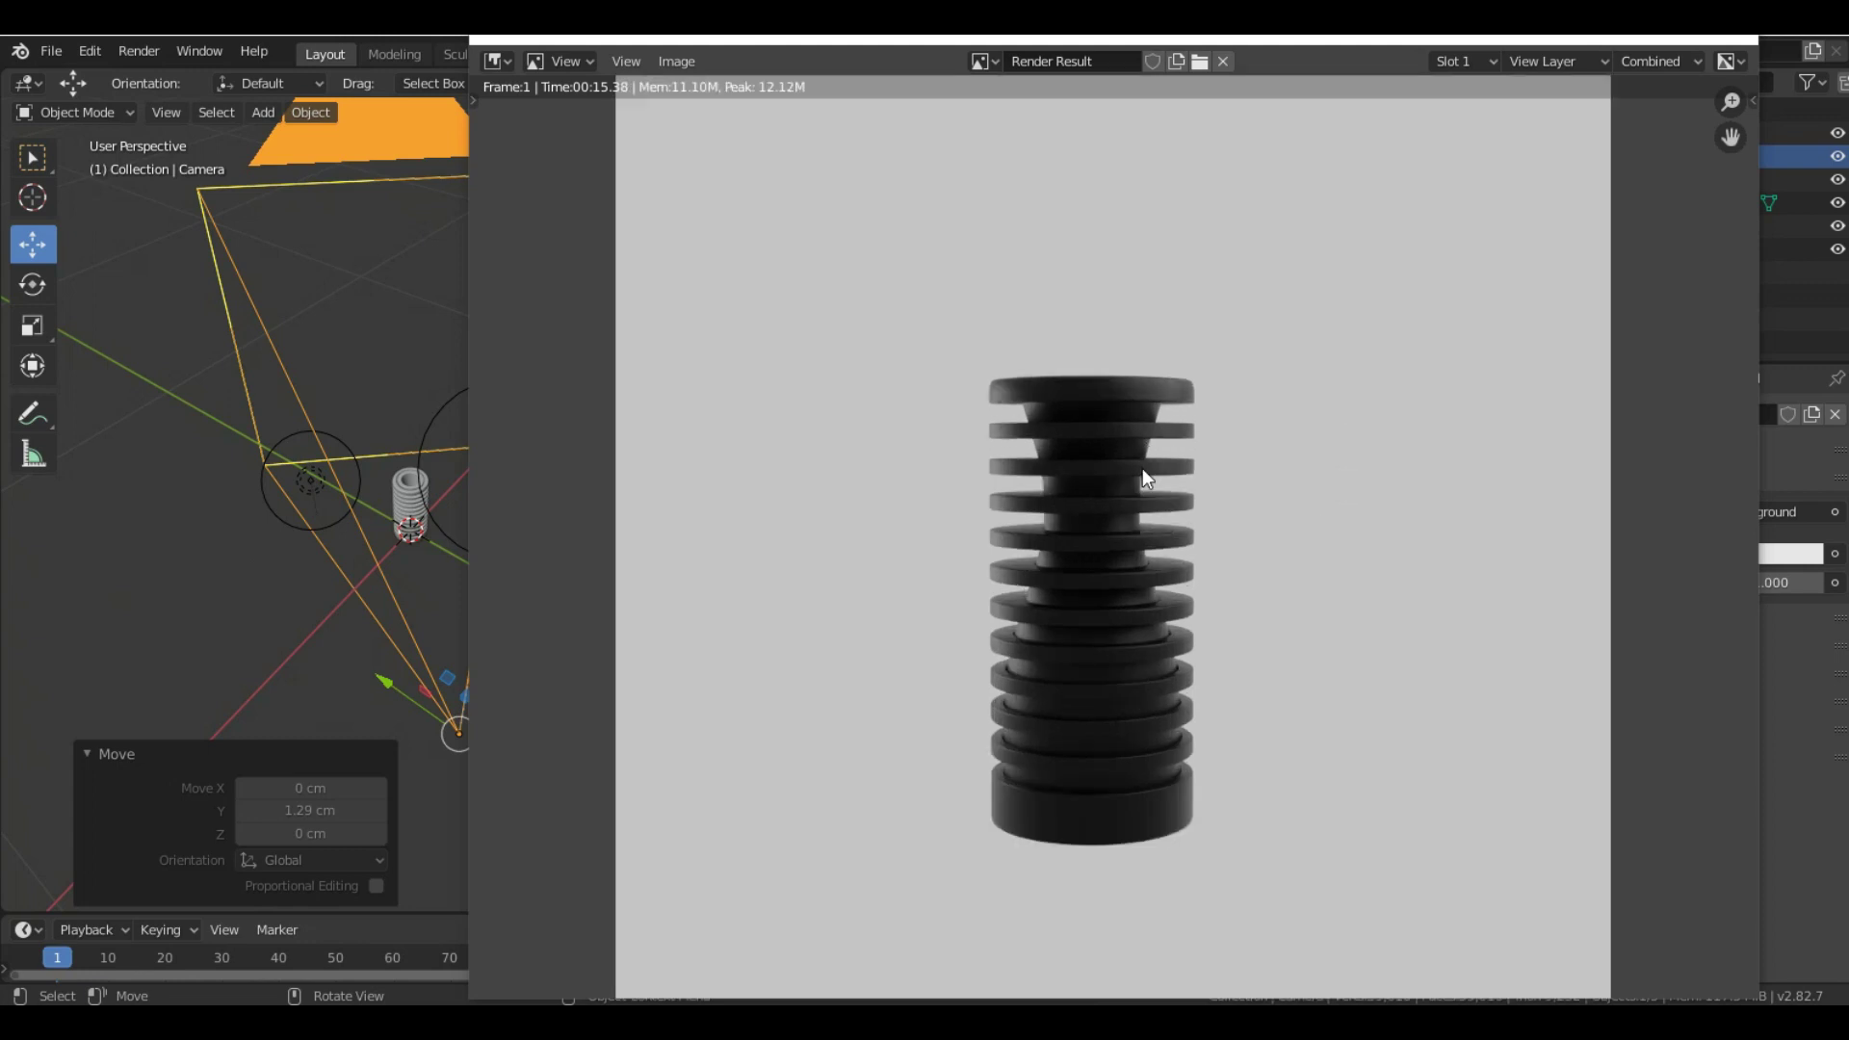